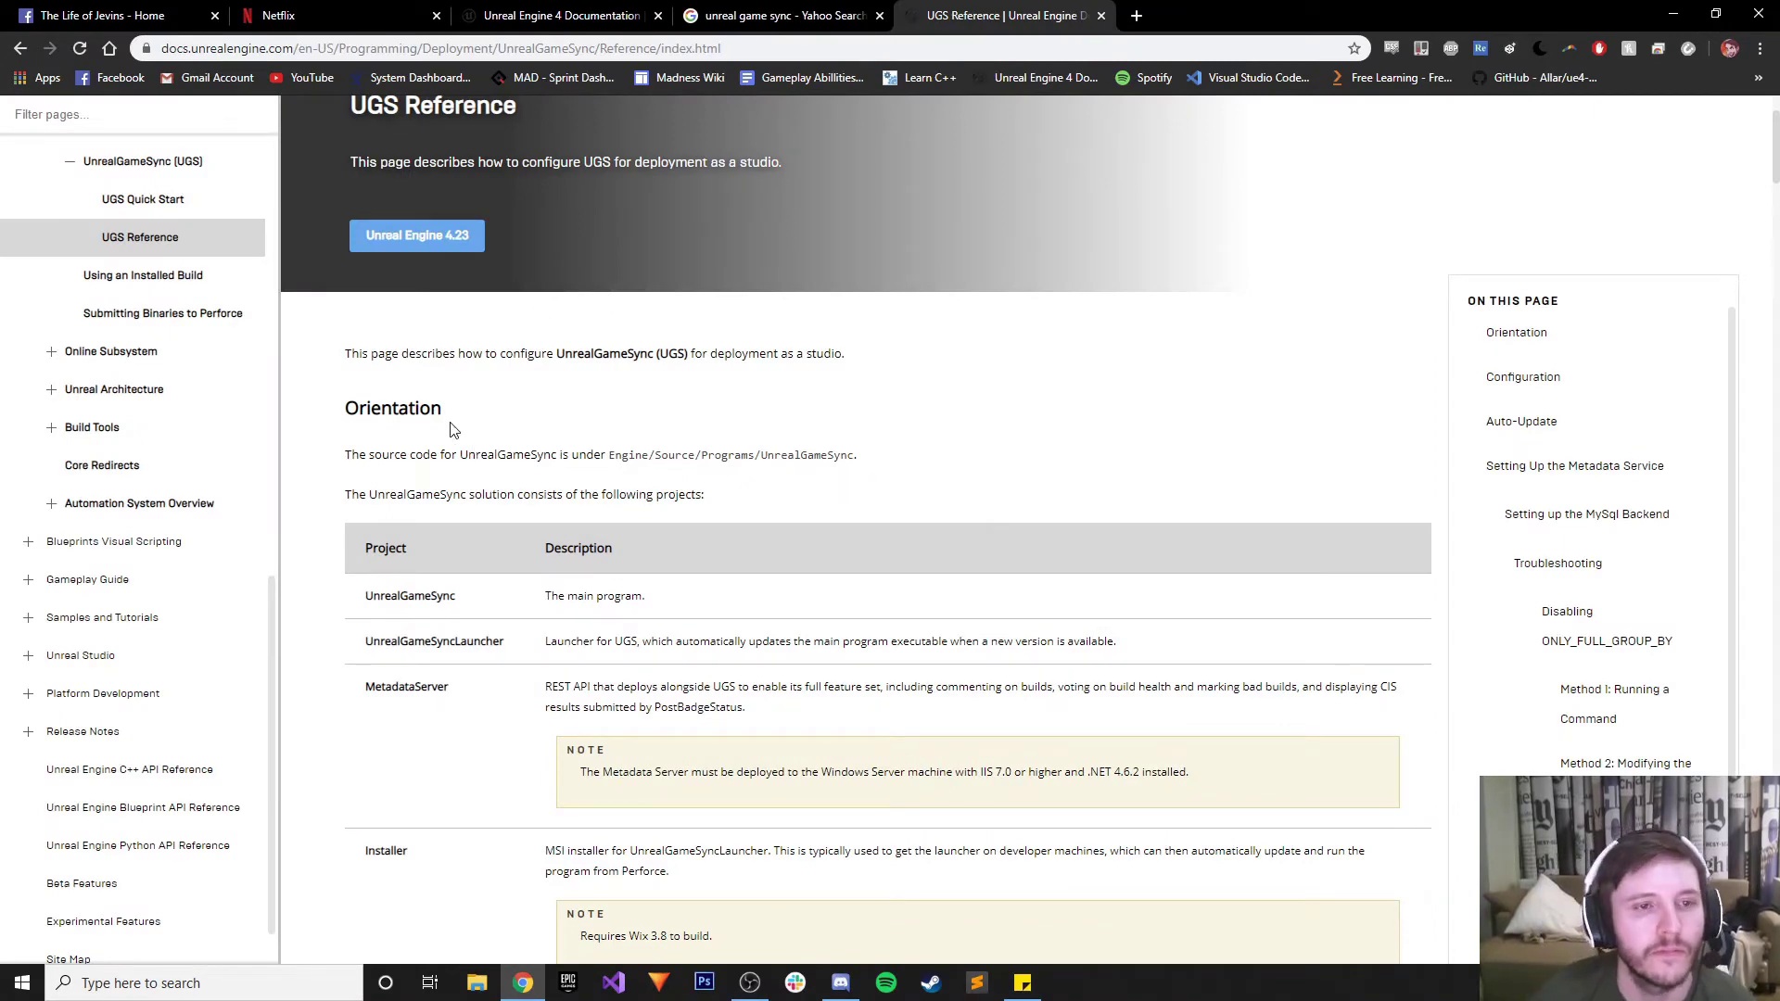
Close the Netflix tab and the other unrelated browser tab
scroll(543, 464, up, 2)
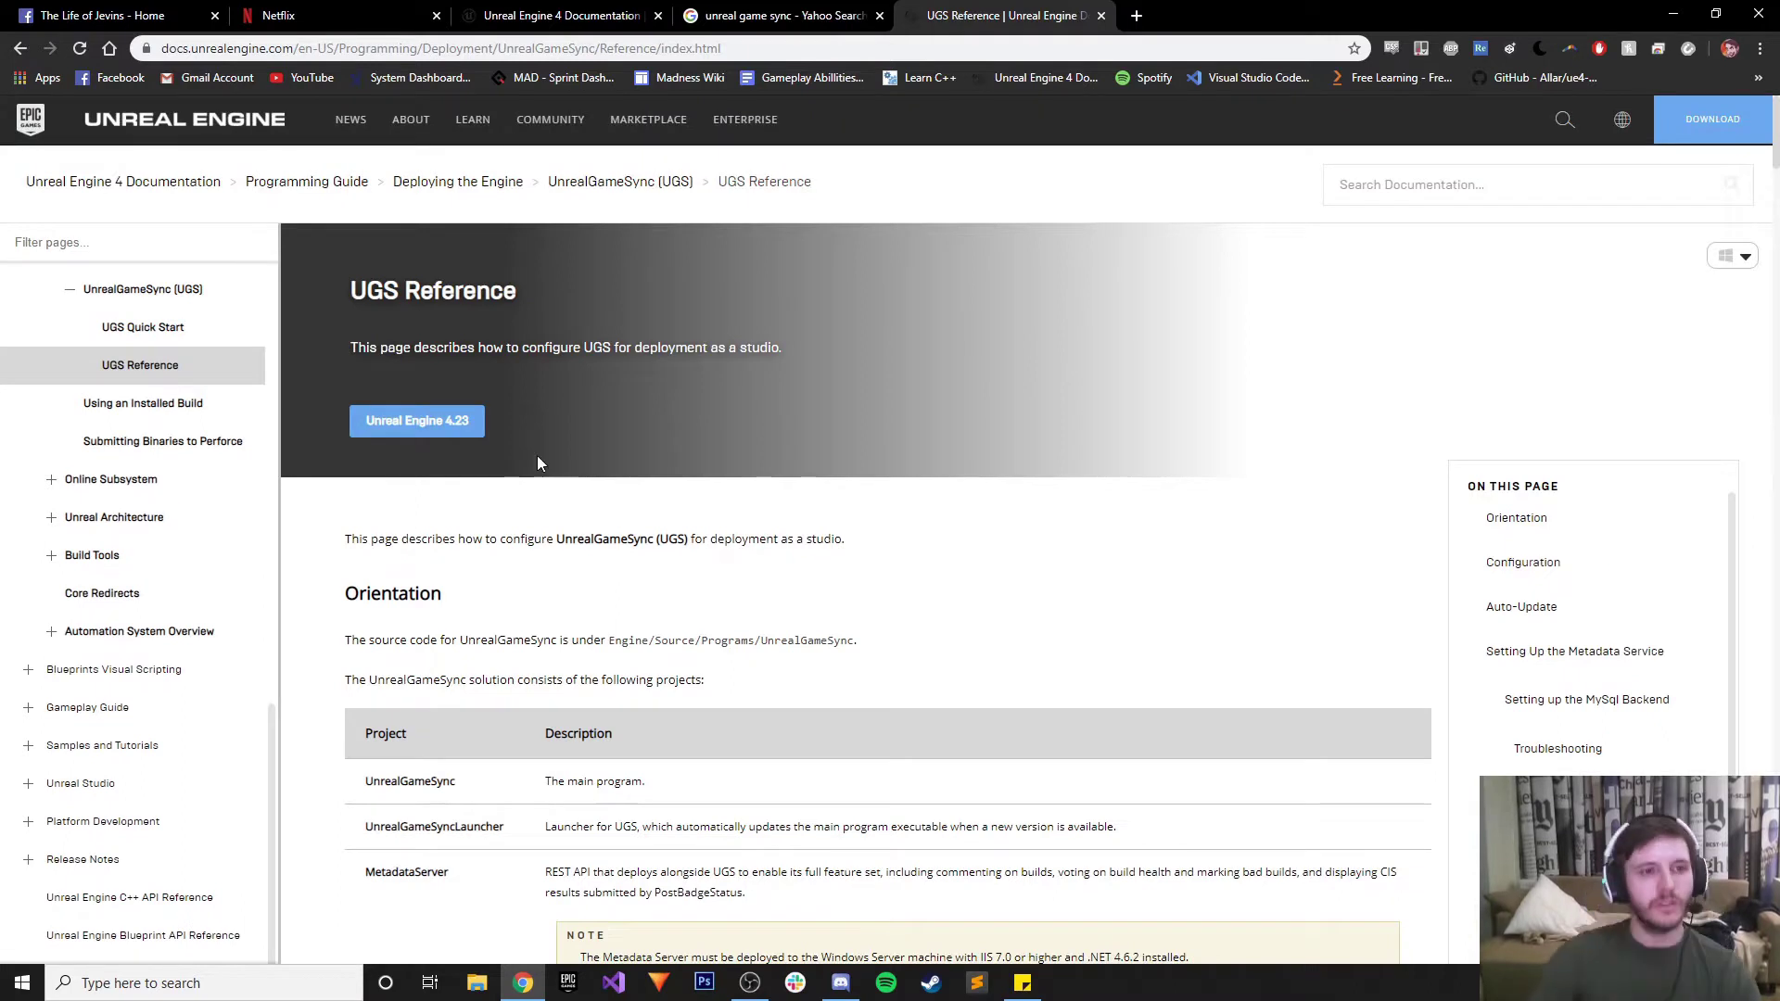
click(436, 16)
click(215, 16)
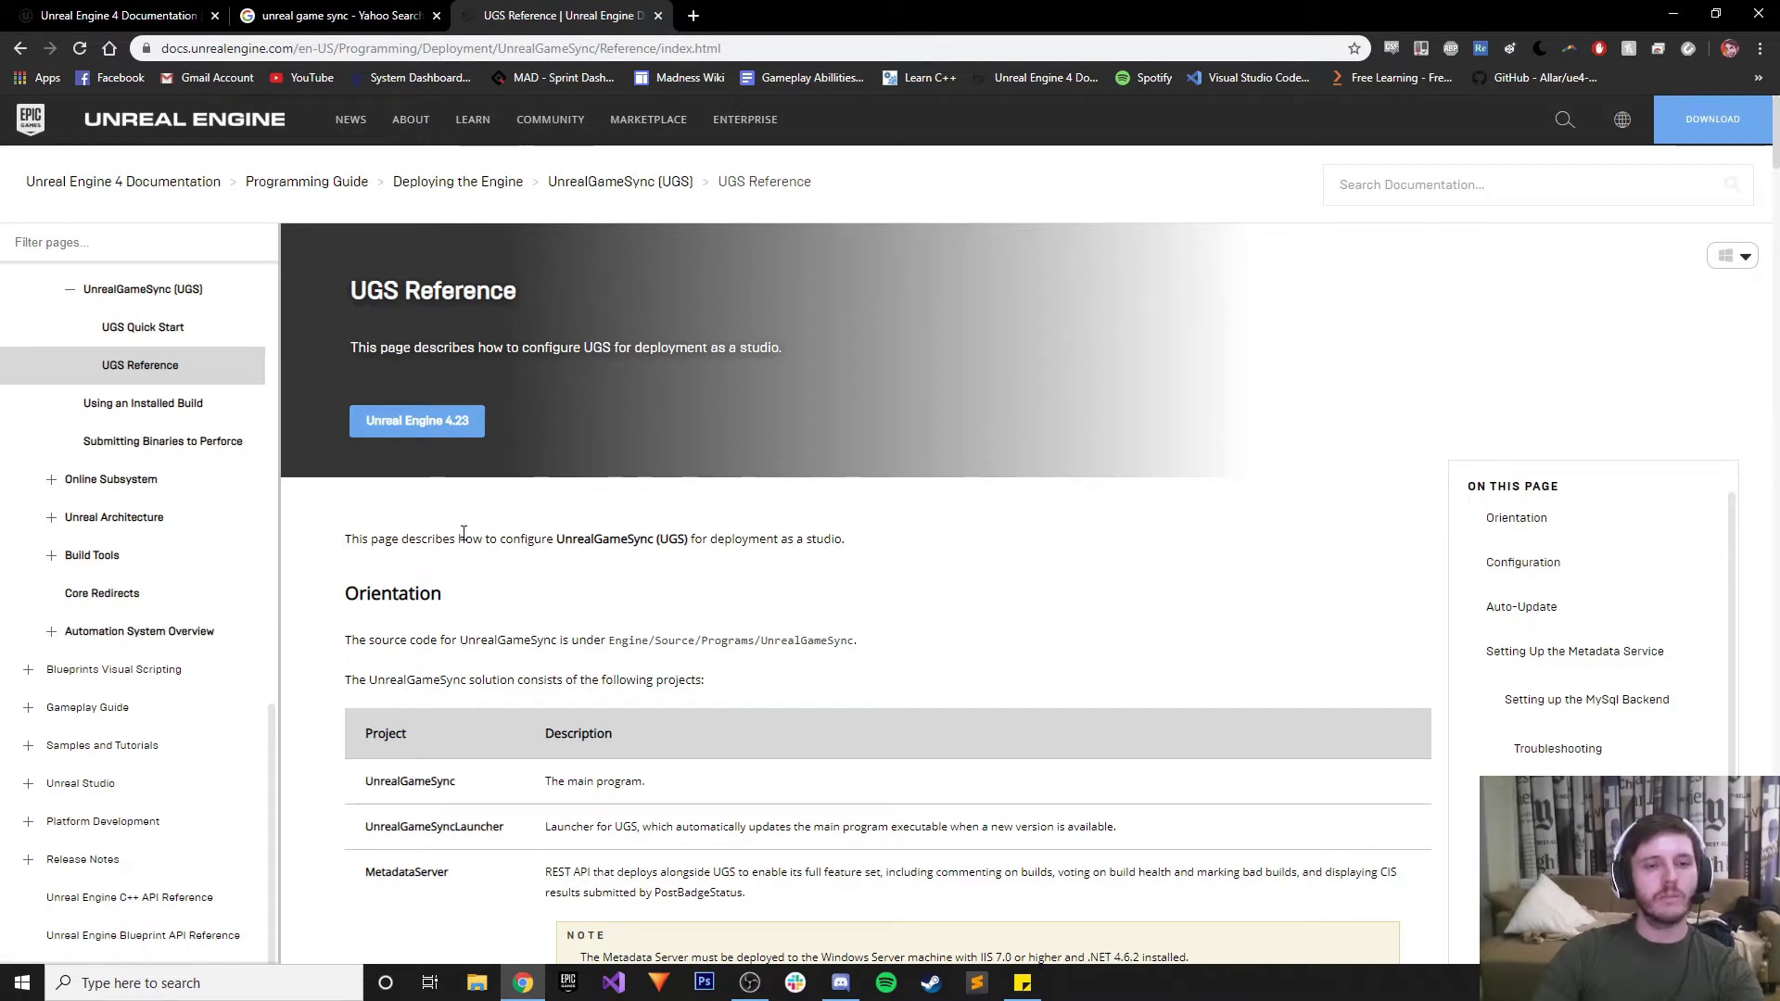
Highlight the sentence about configuring UGS for deployment, clear it, and scroll down the UGS Reference page
drag(462, 537, 846, 535)
click(883, 529)
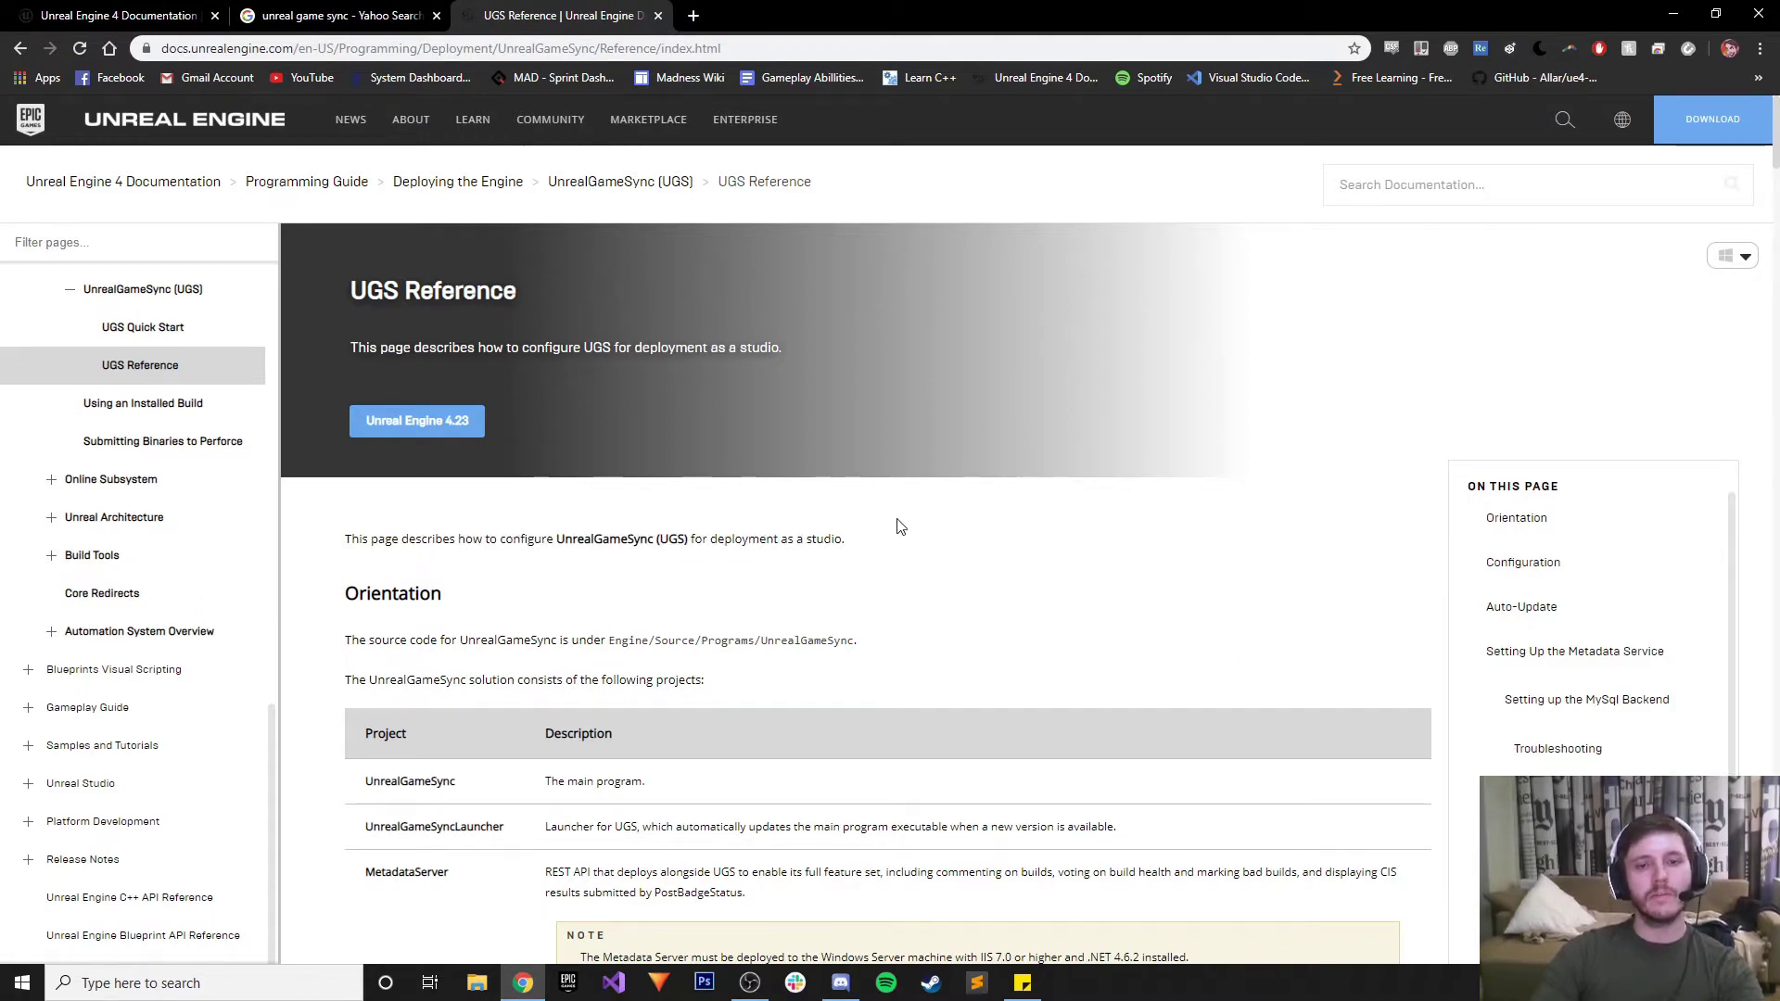
scroll(887, 525, down, 1)
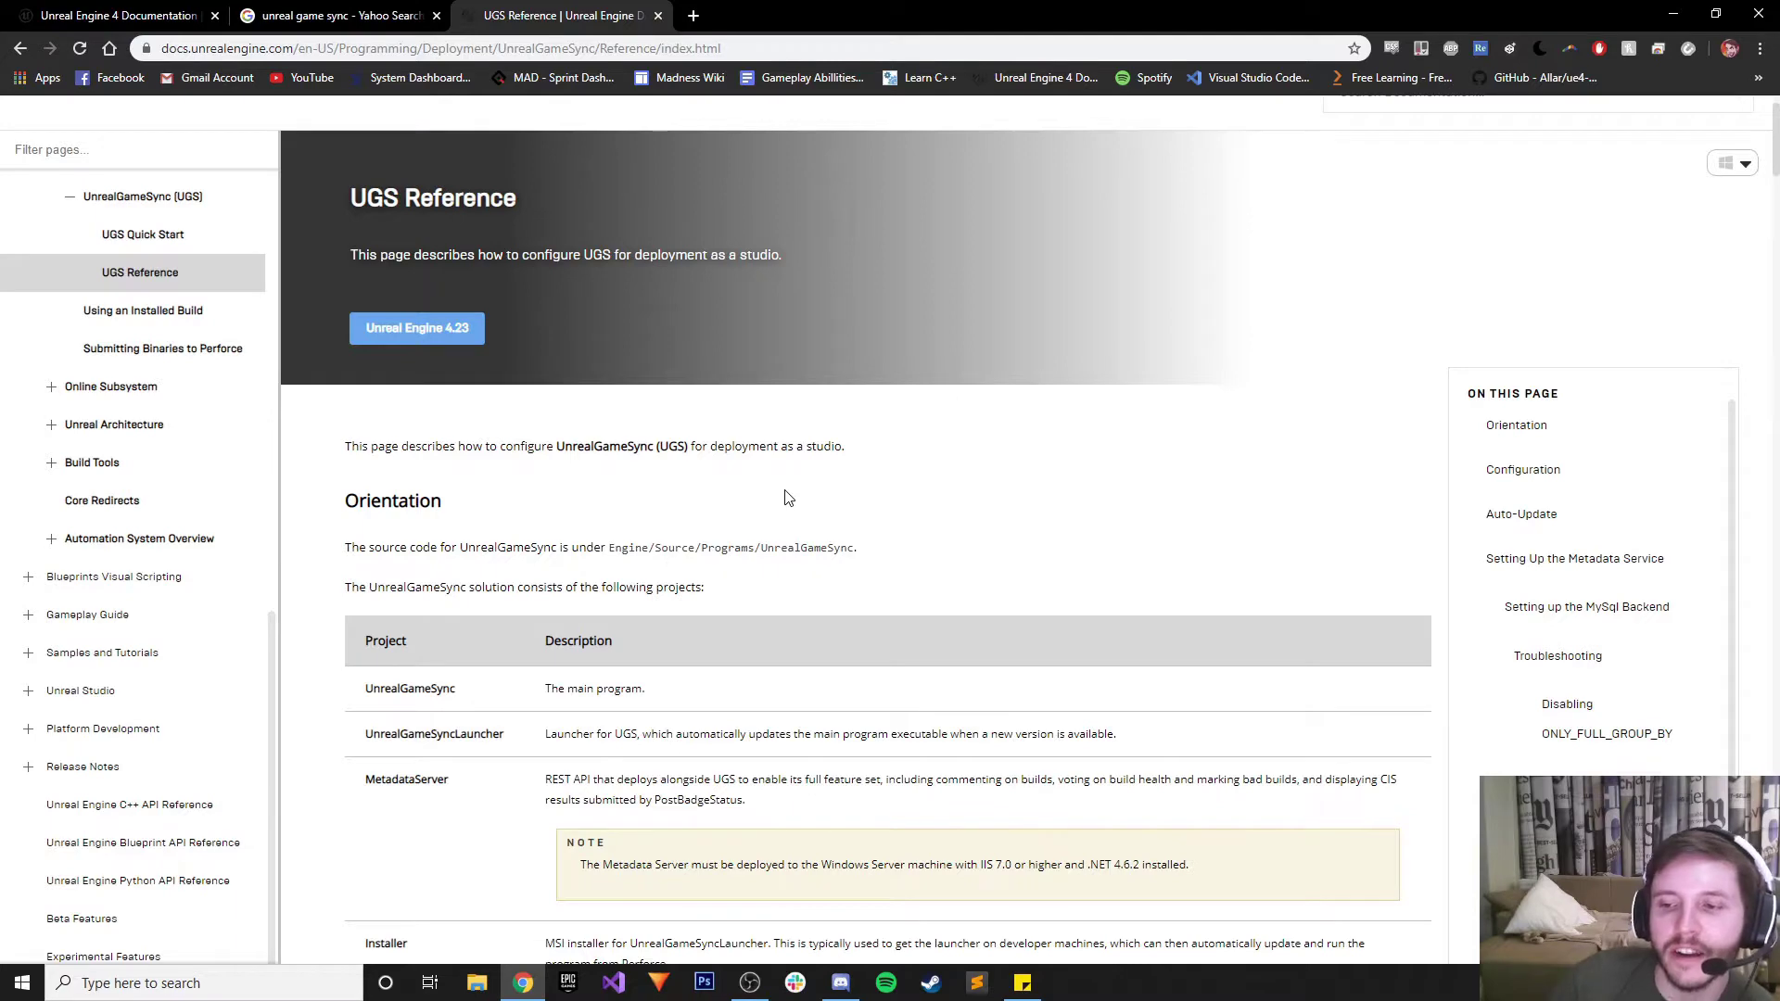
Skim down the UGS Reference sections, return toward the top, and bring up File Explorer
scroll(742, 519, down, 2)
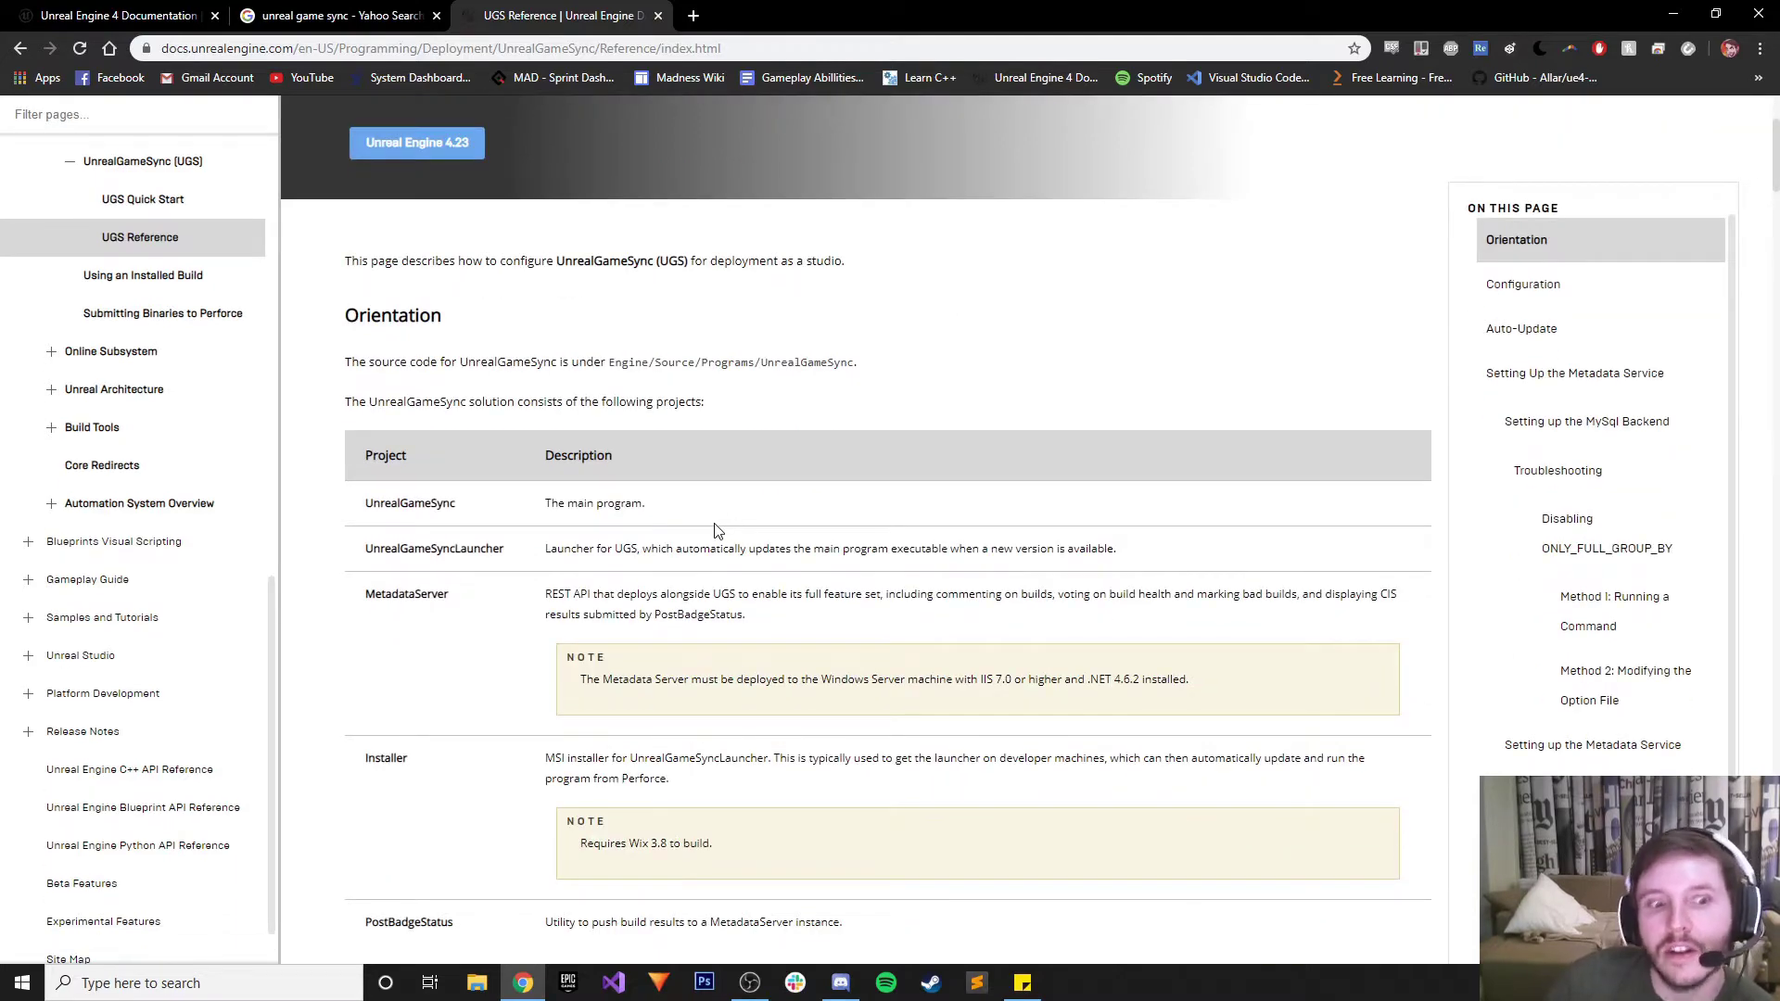
scroll(714, 531, down, 8)
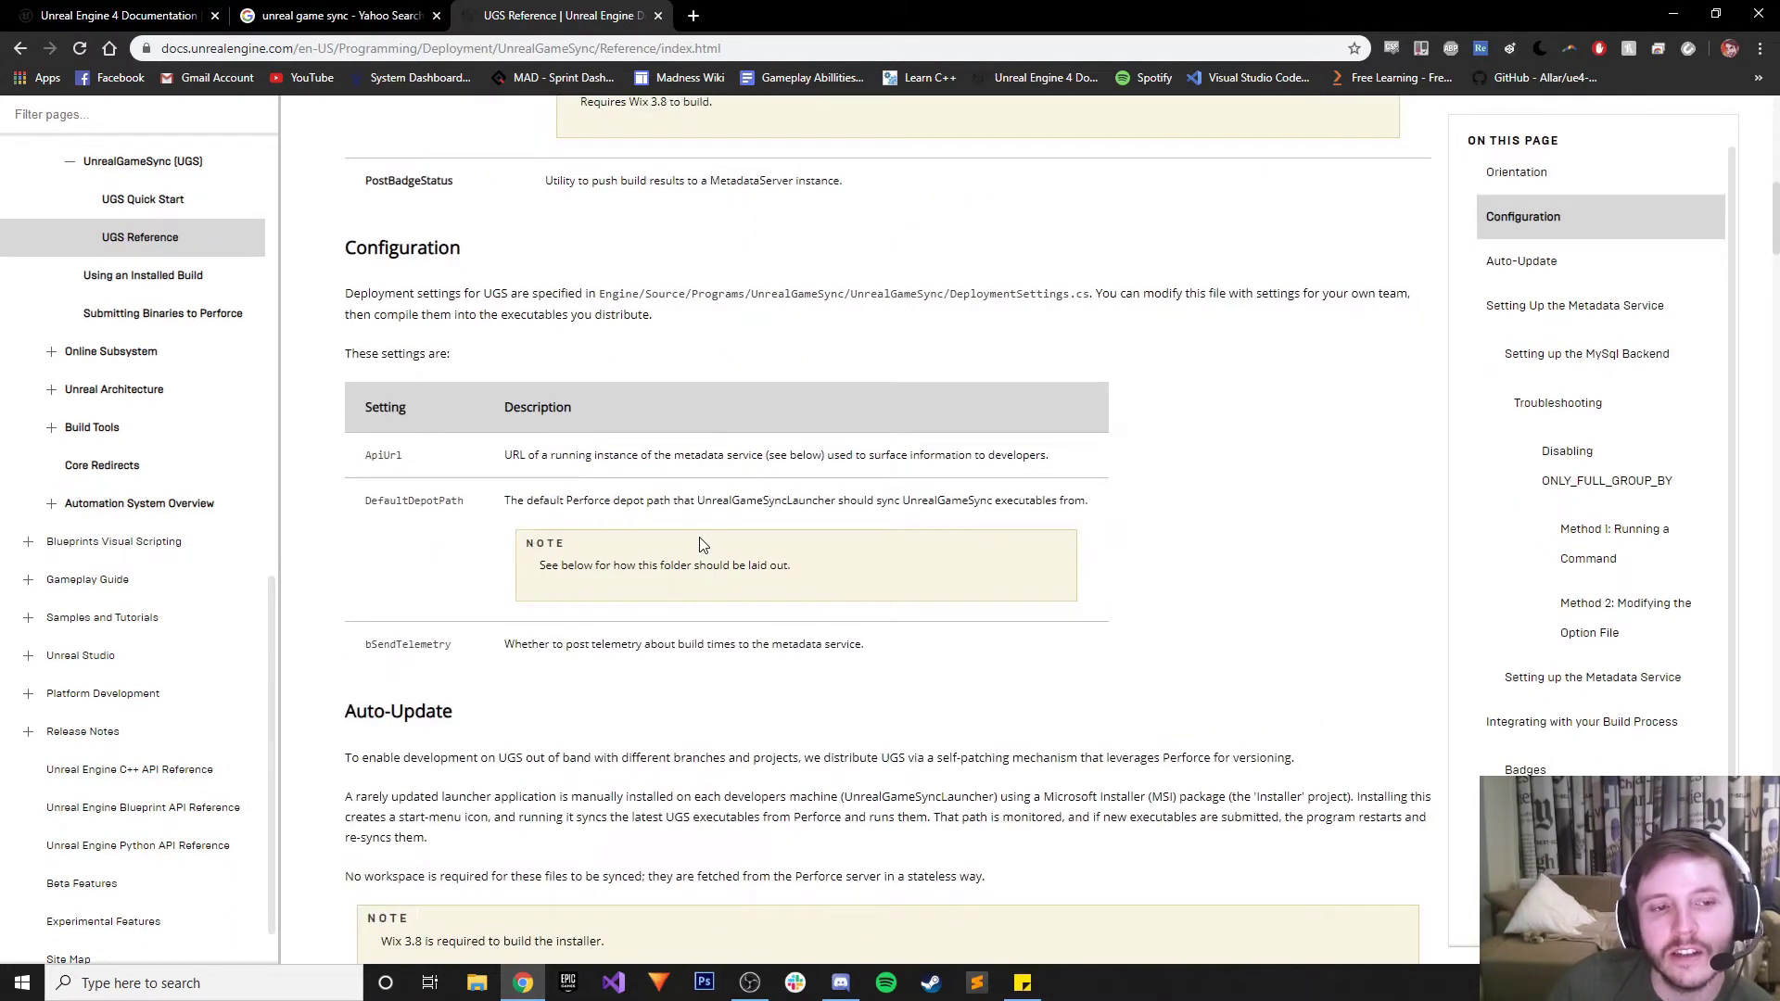
scroll(702, 545, down, 6)
scroll(699, 547, down, 8)
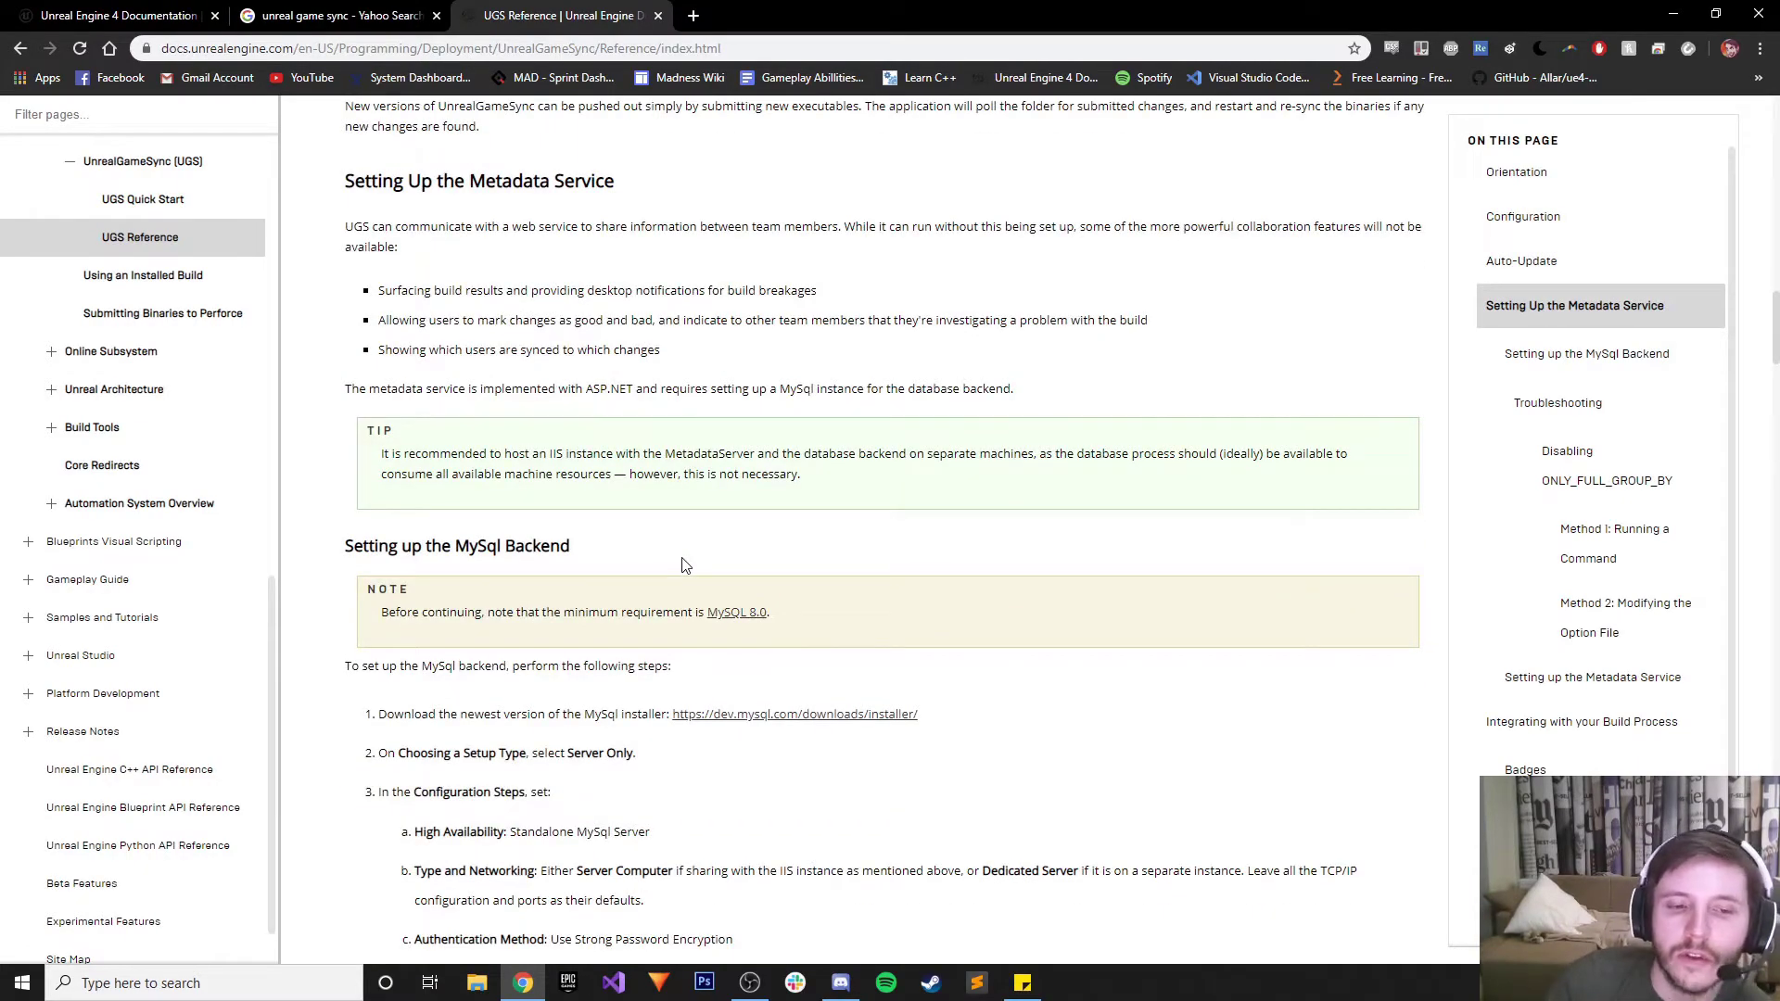
scroll(675, 762, up, 20)
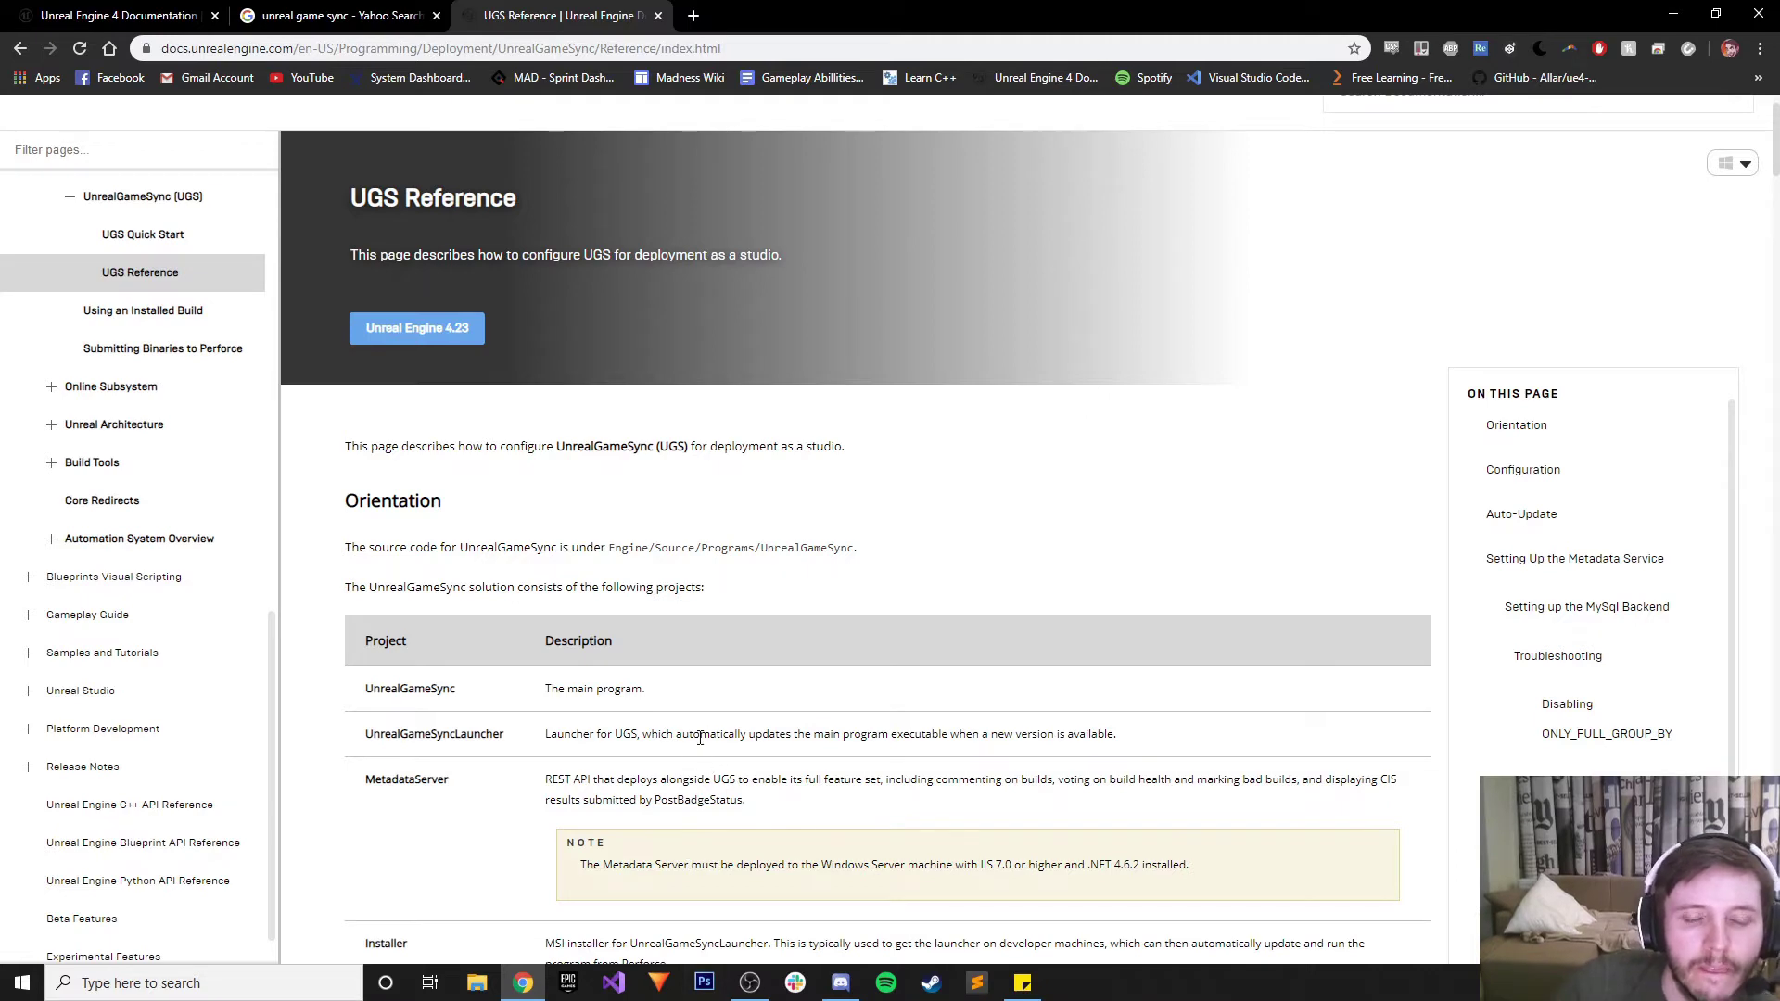
click(477, 982)
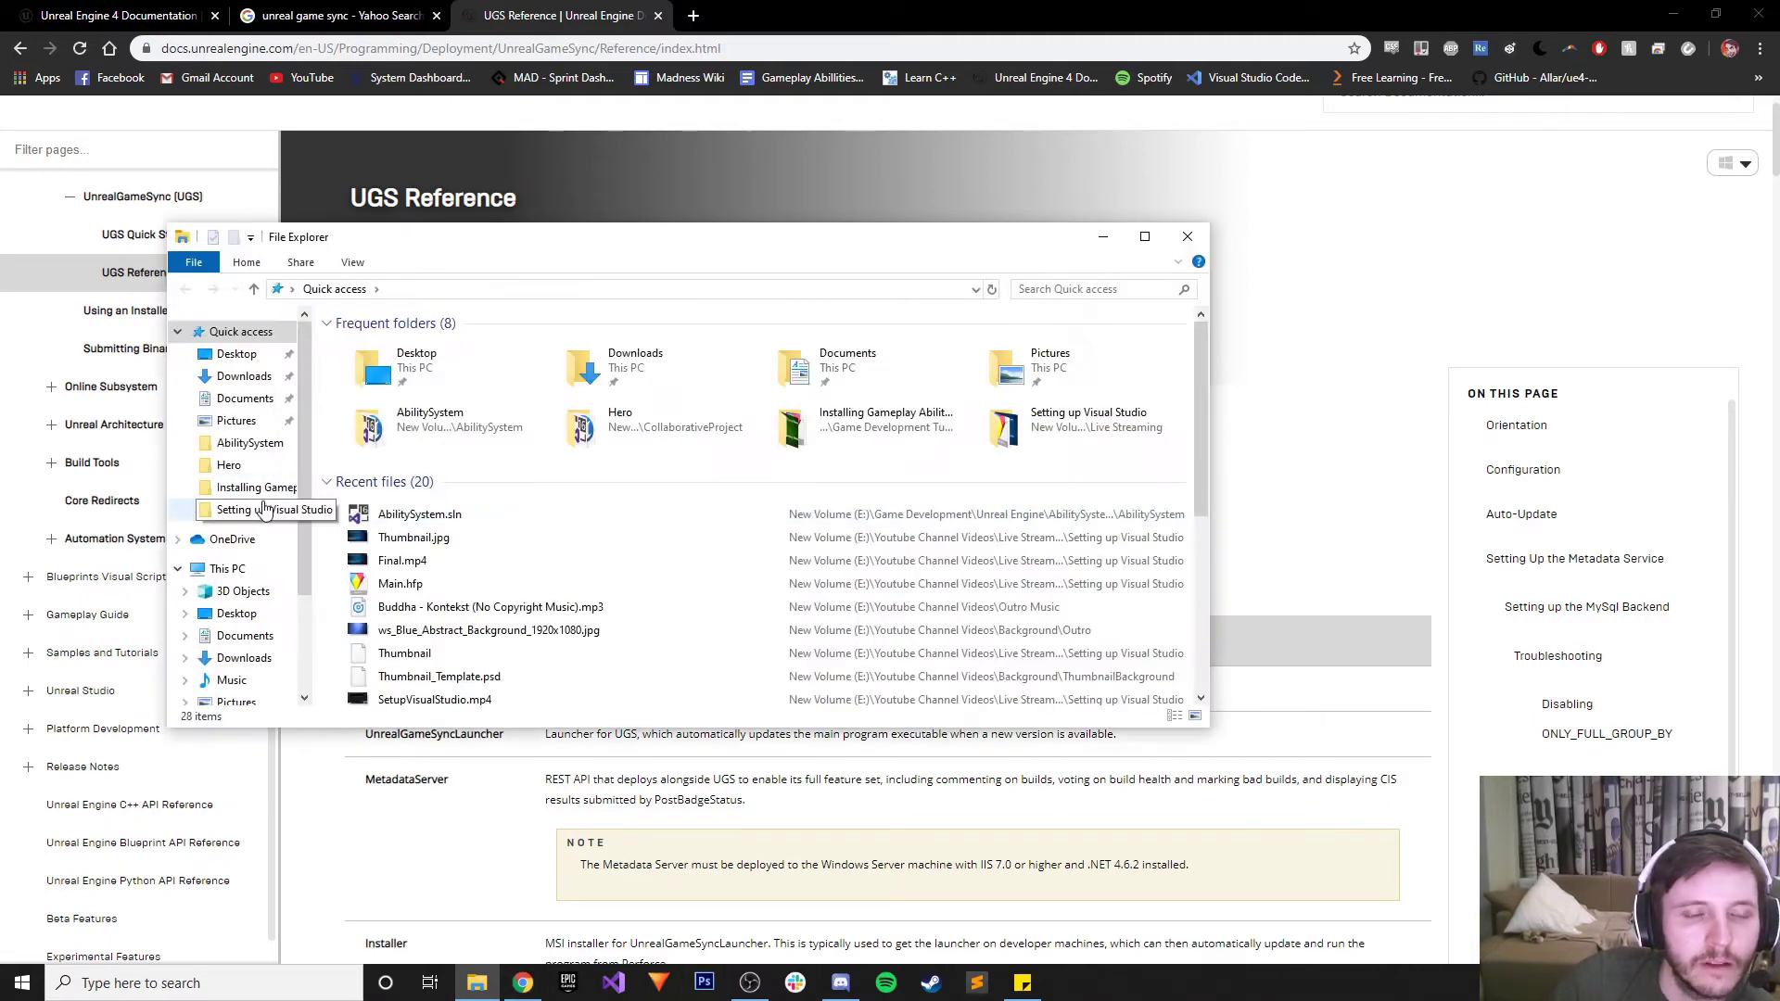
Open the Unreal Engine folder on Local Disk (C:) and move the window right
scroll(246, 607, down, 1)
scroll(246, 608, down, 1)
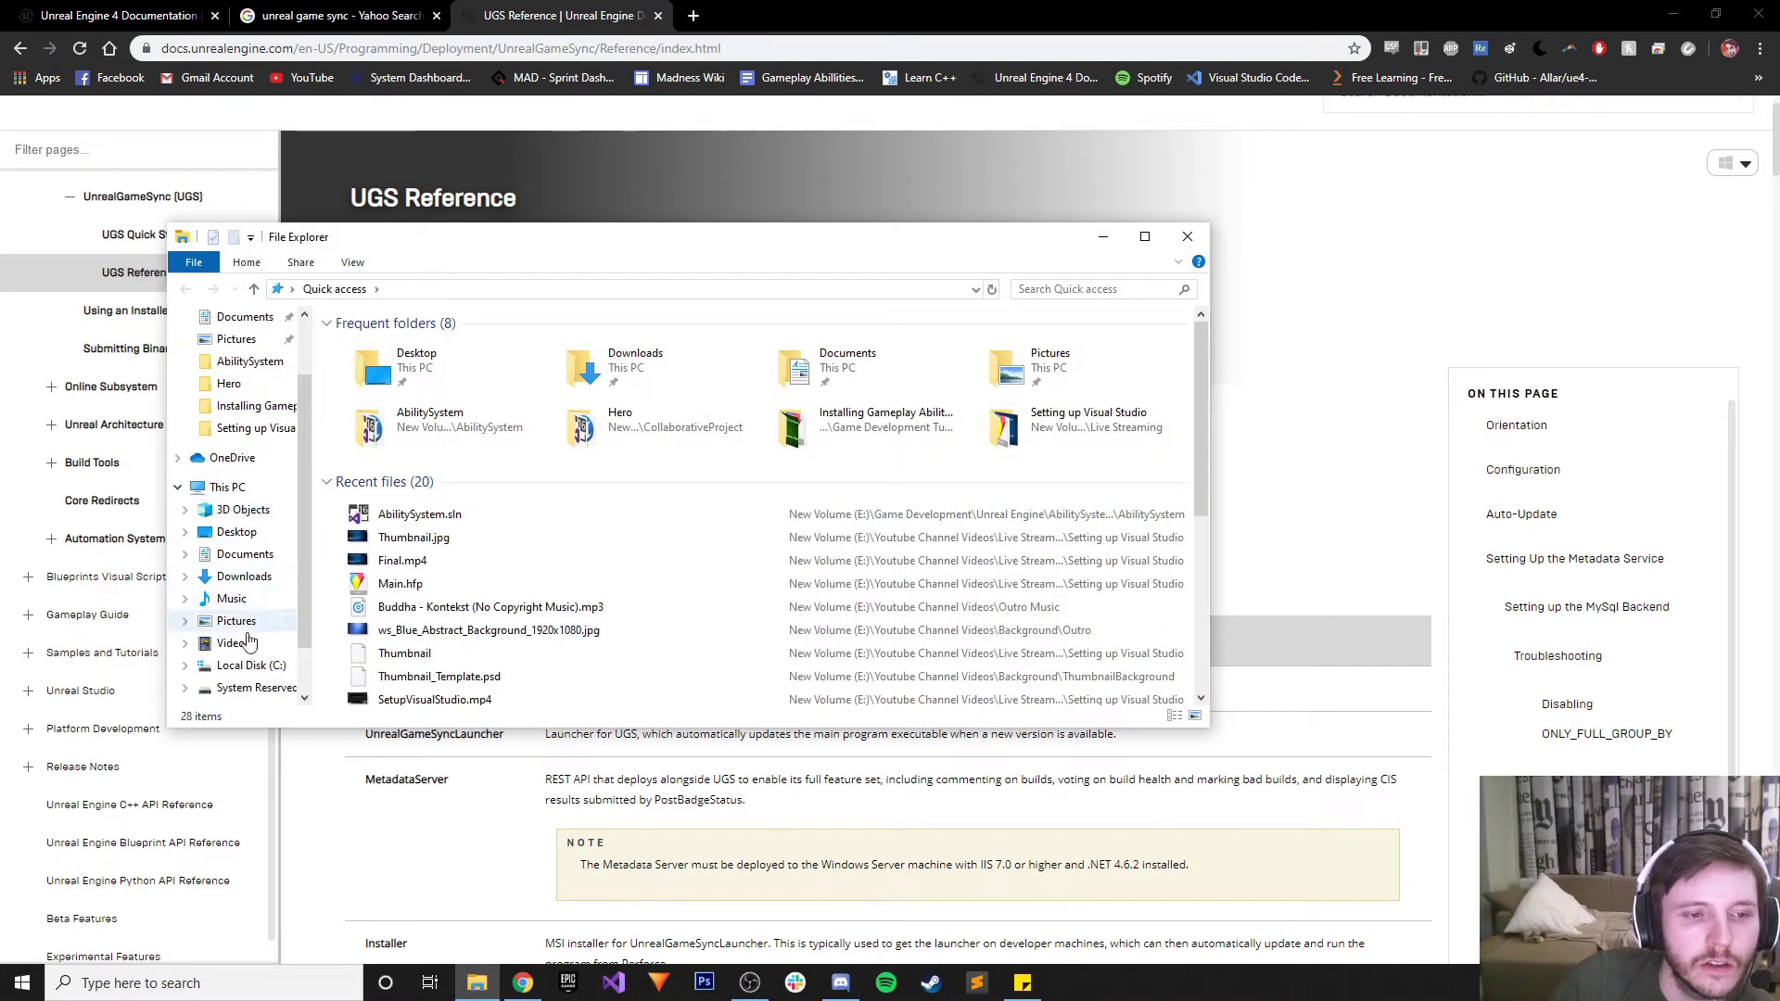
click(243, 665)
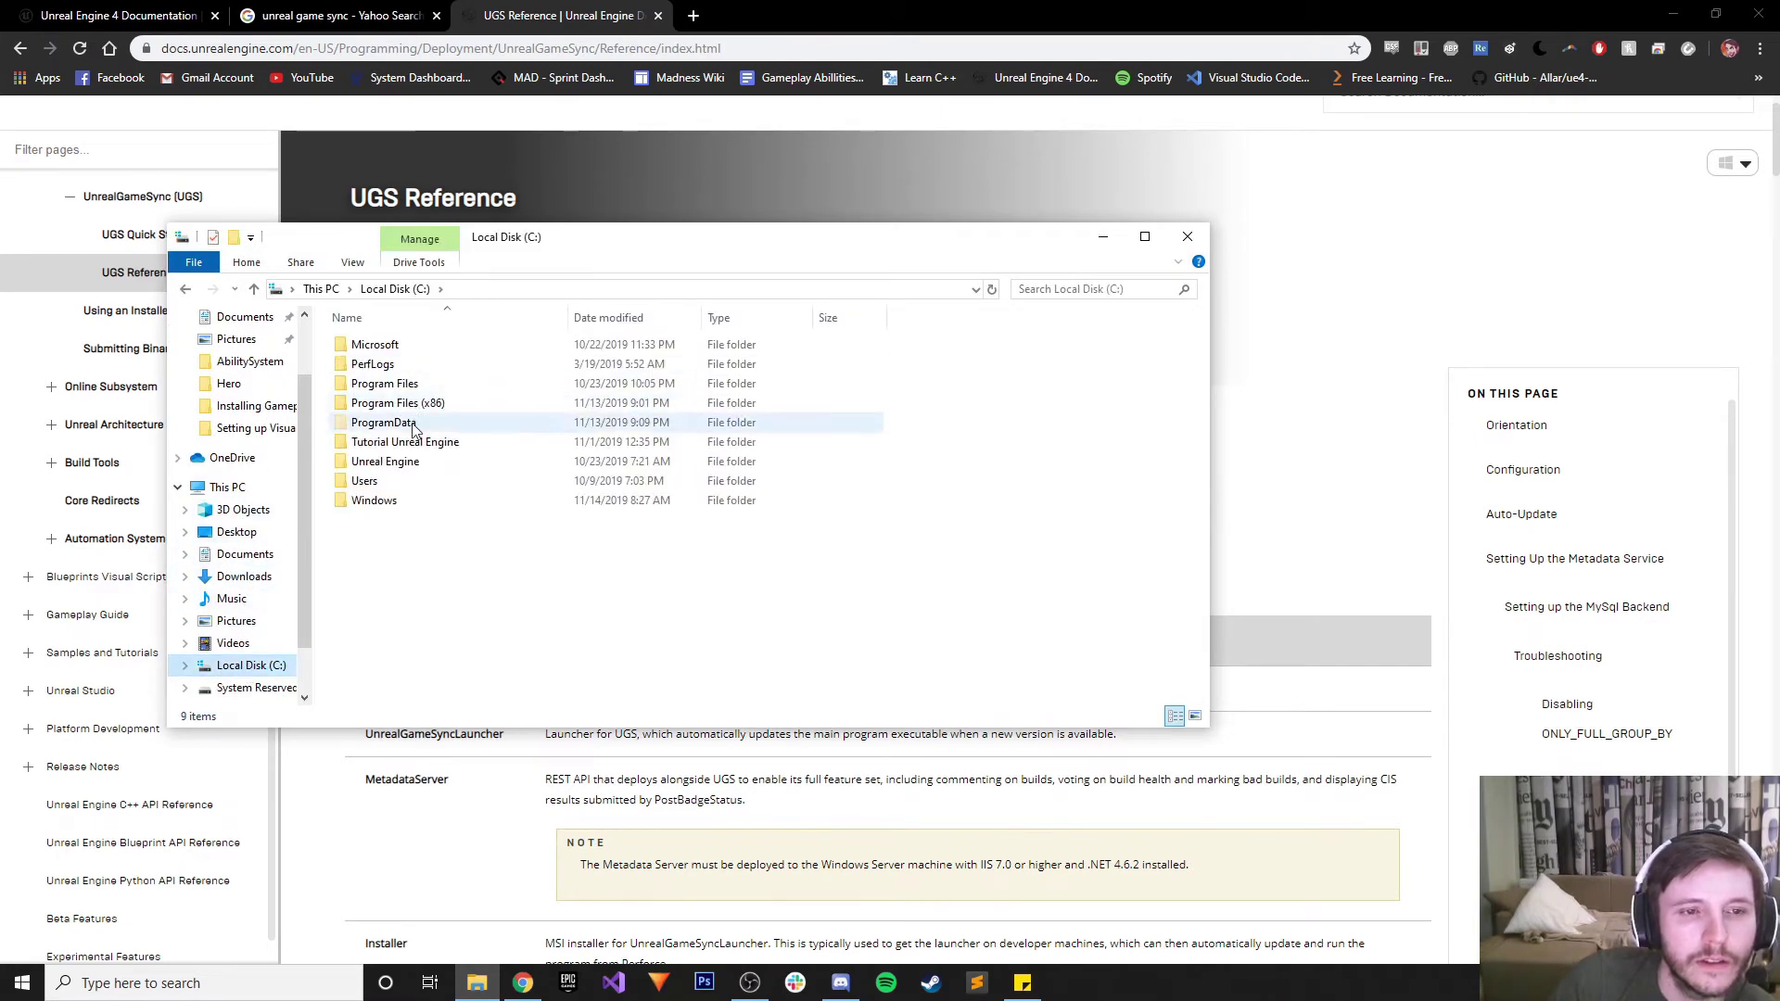
double_click(402, 461)
drag(520, 252, 1049, 215)
Drill into Engine\Source\Programs\UnrealGameSync, then move the window aside to reveal the docs
double_click(897, 326)
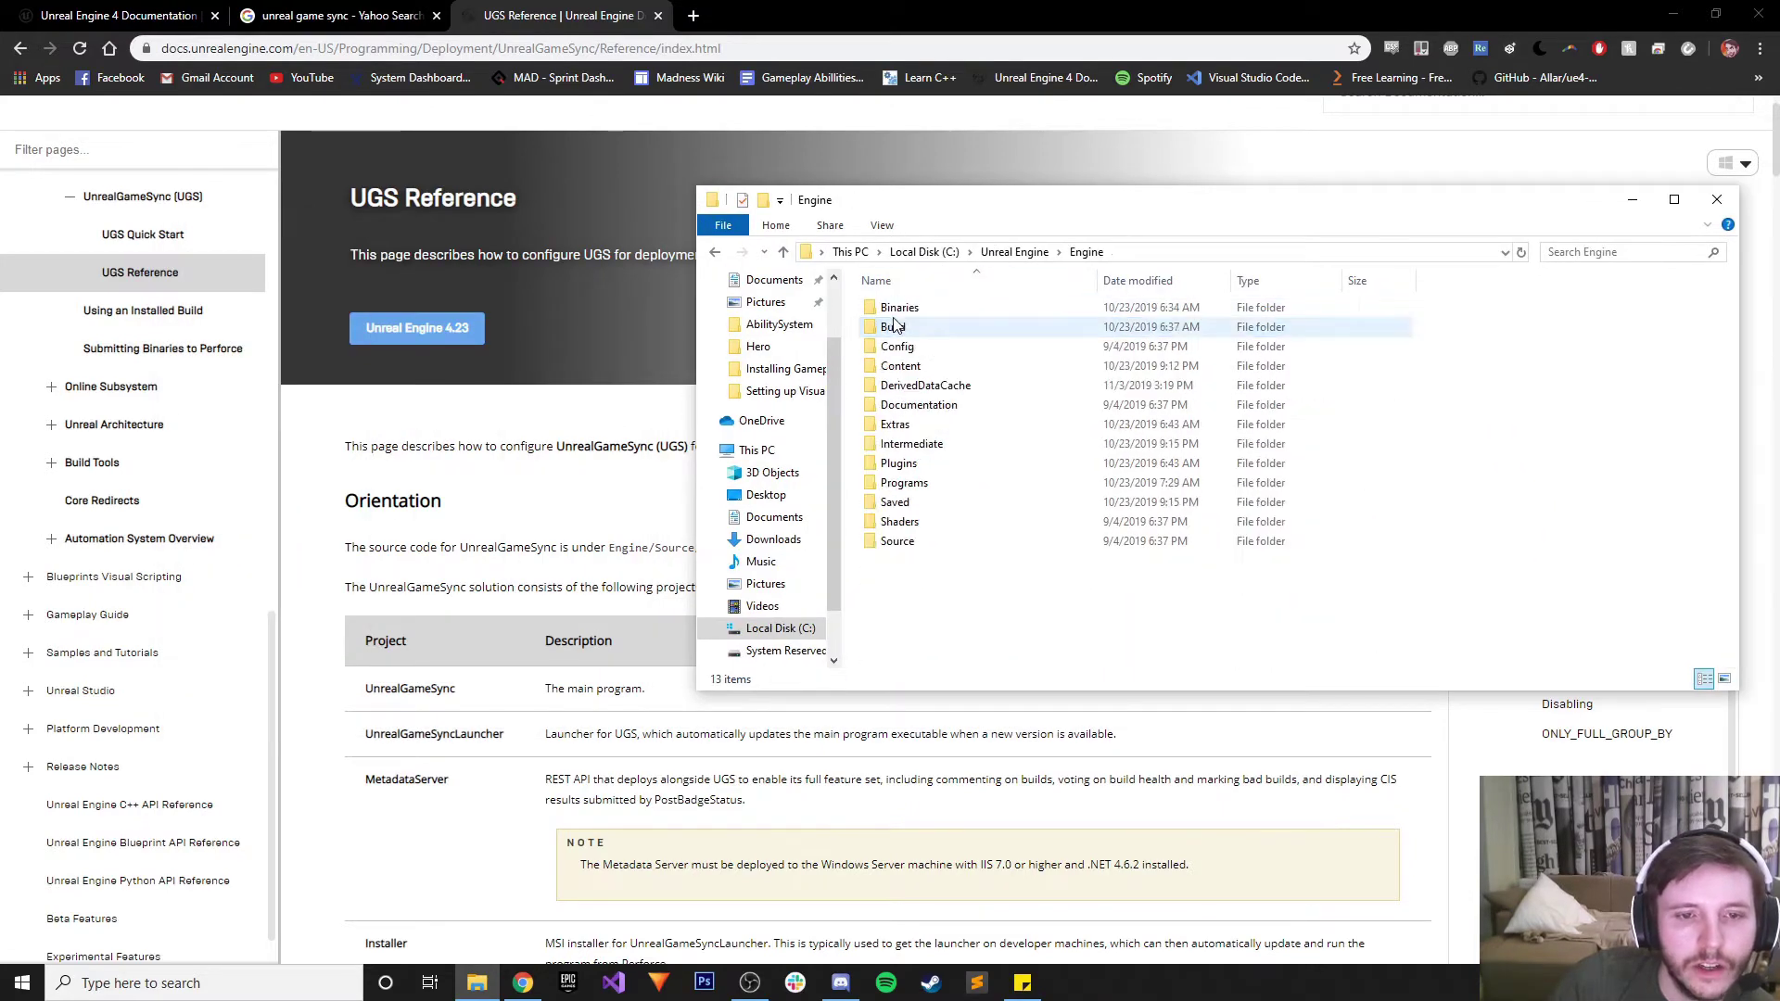
double_click(898, 542)
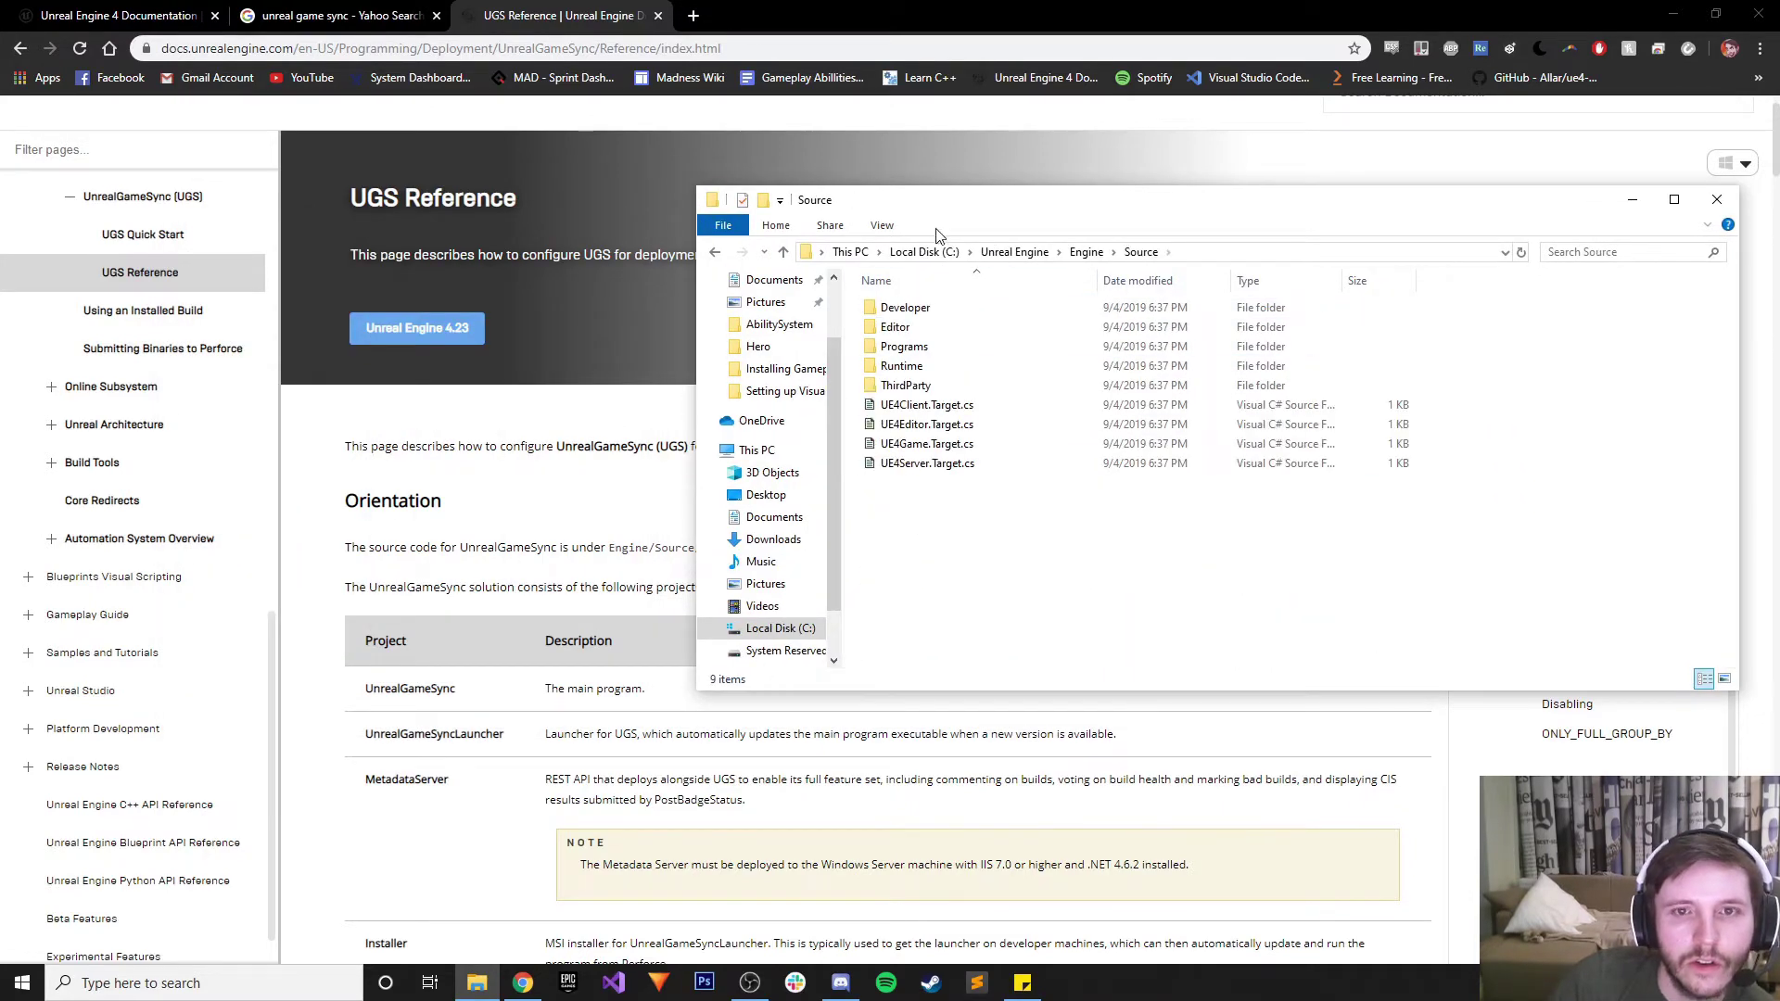
drag(943, 204, 1070, 178)
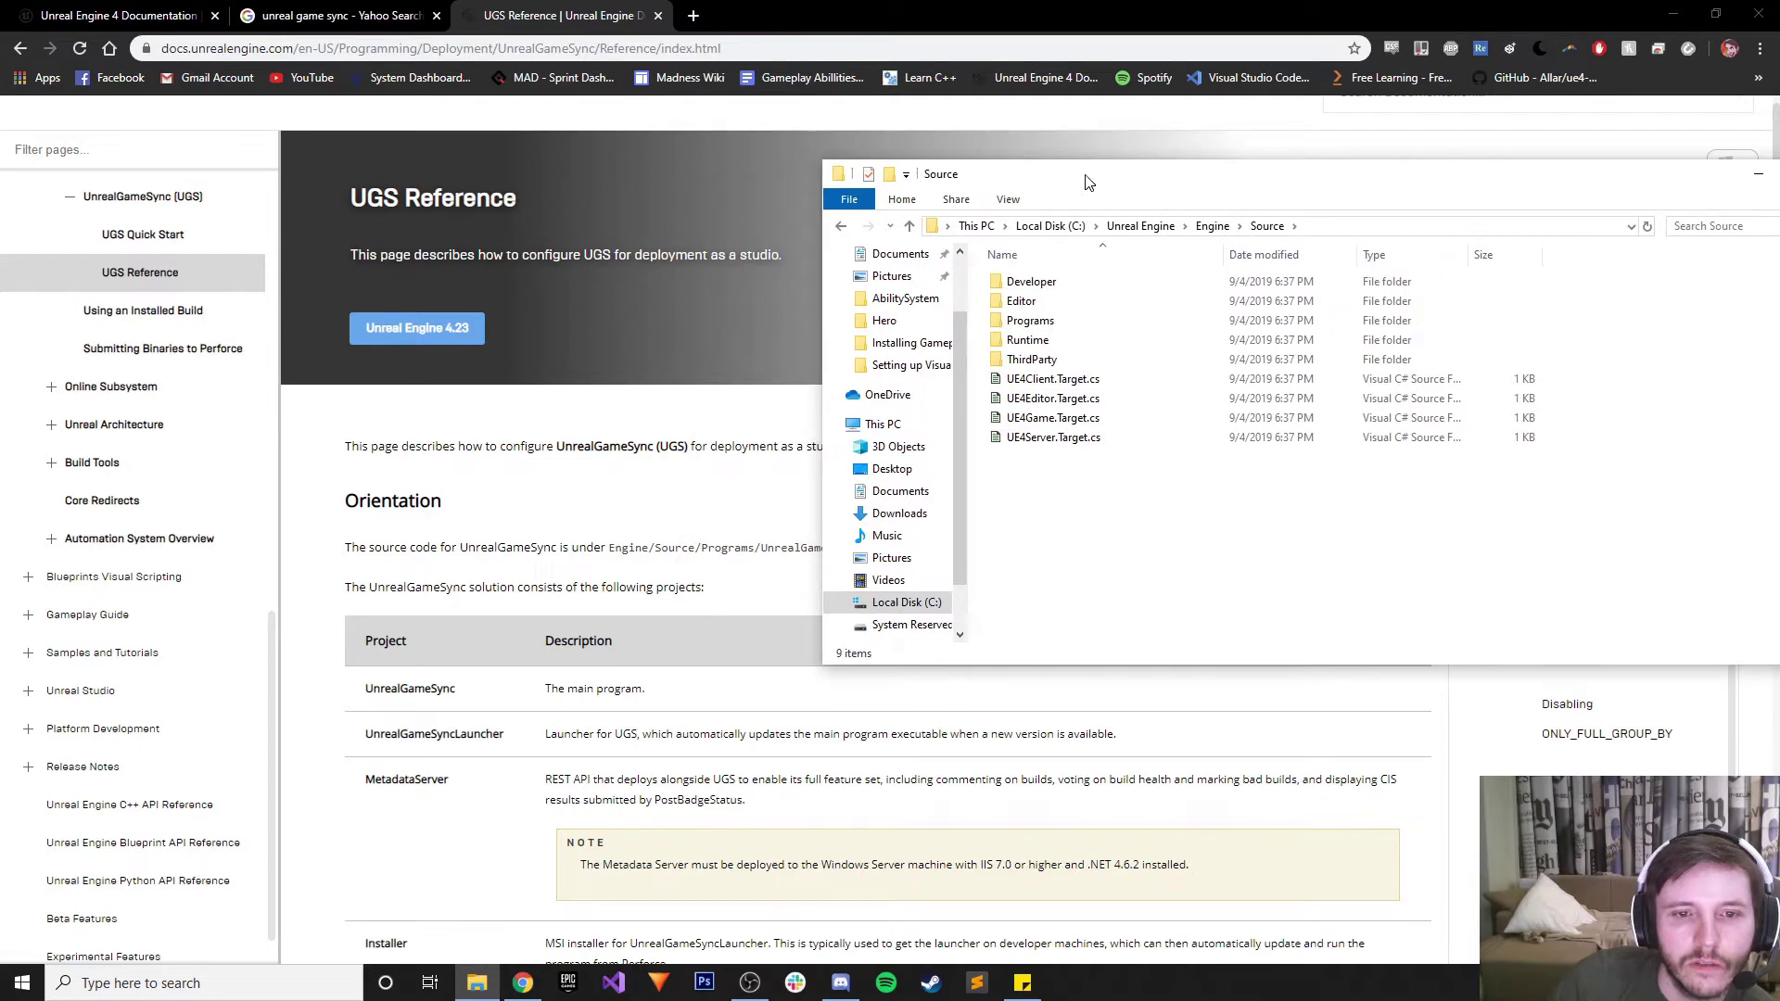
double_click(1055, 320)
scroll(1057, 417, down, 6)
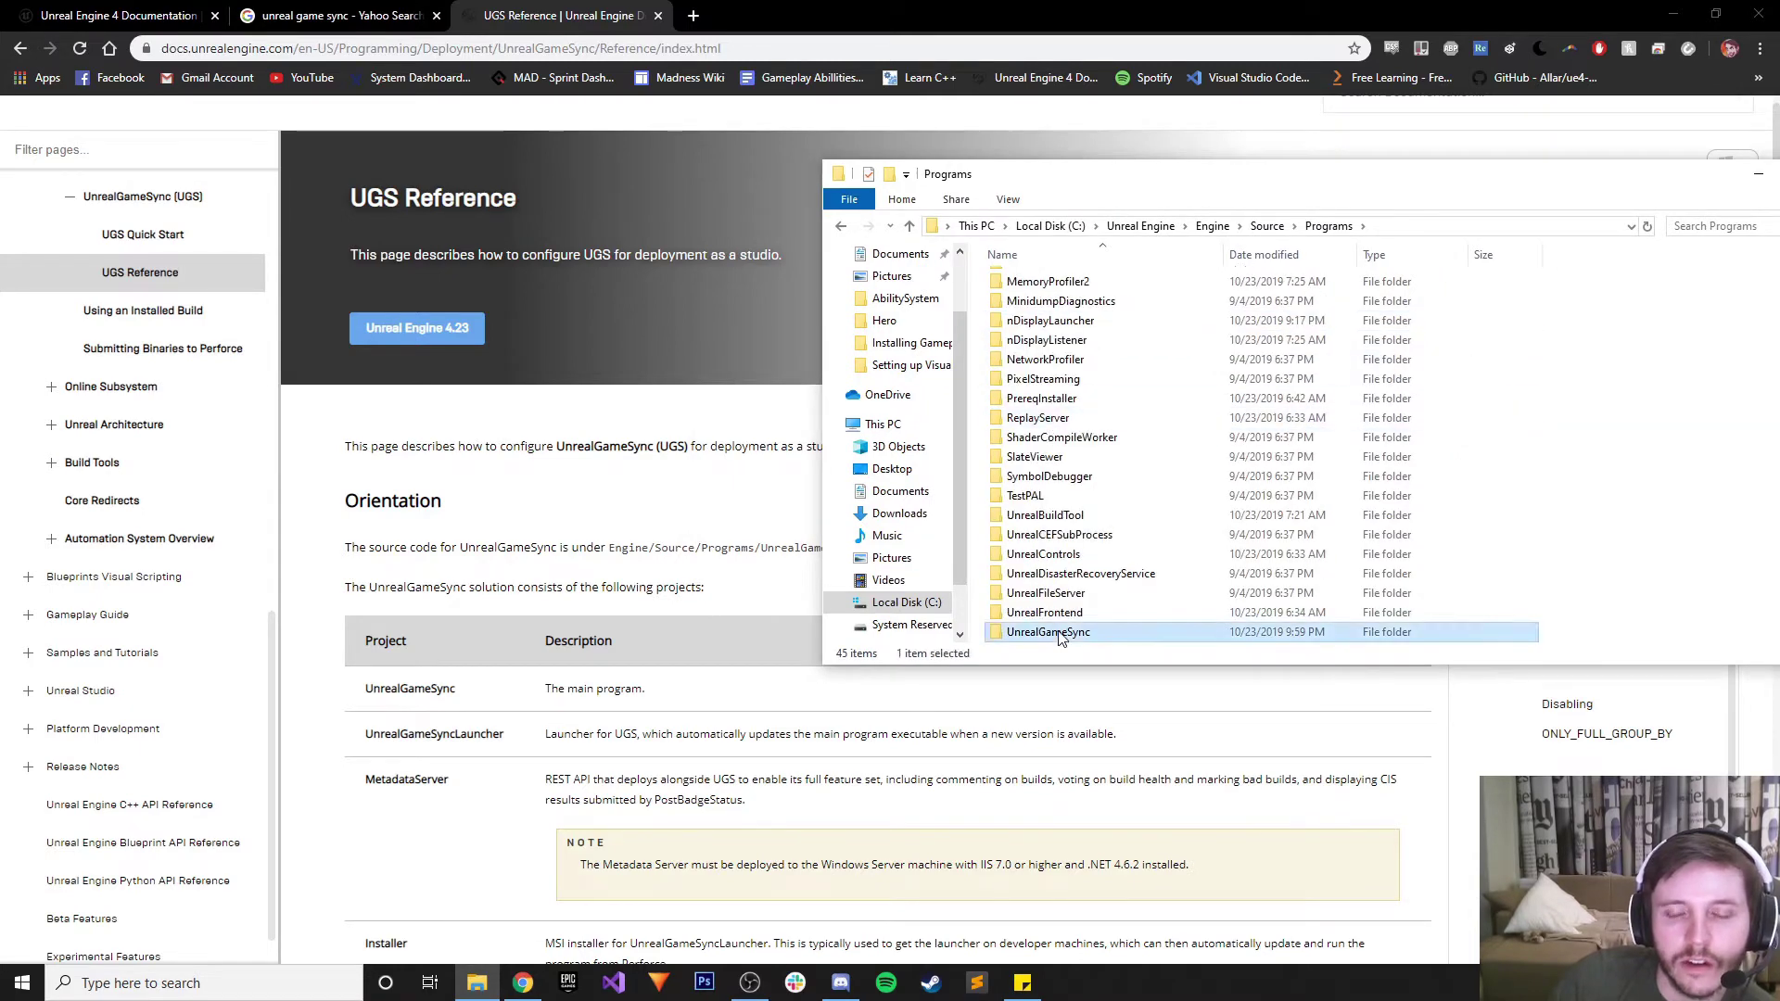
double_click(1076, 635)
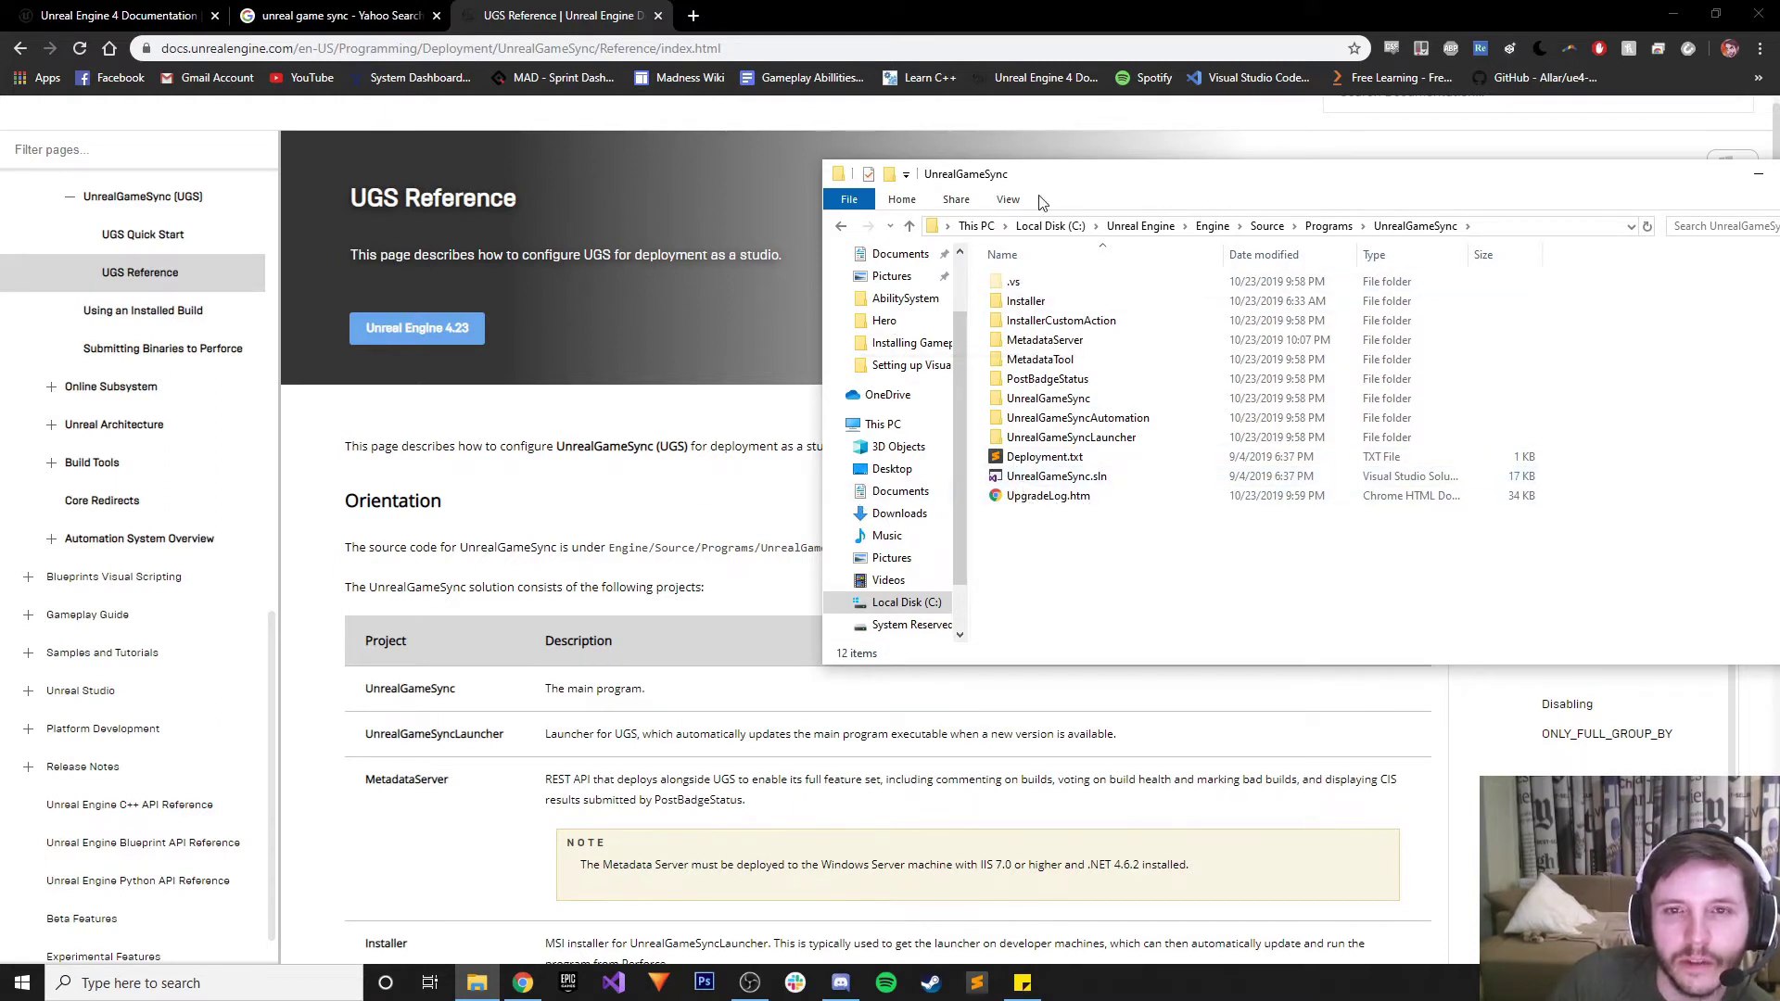
drag(1045, 173, 1243, 157)
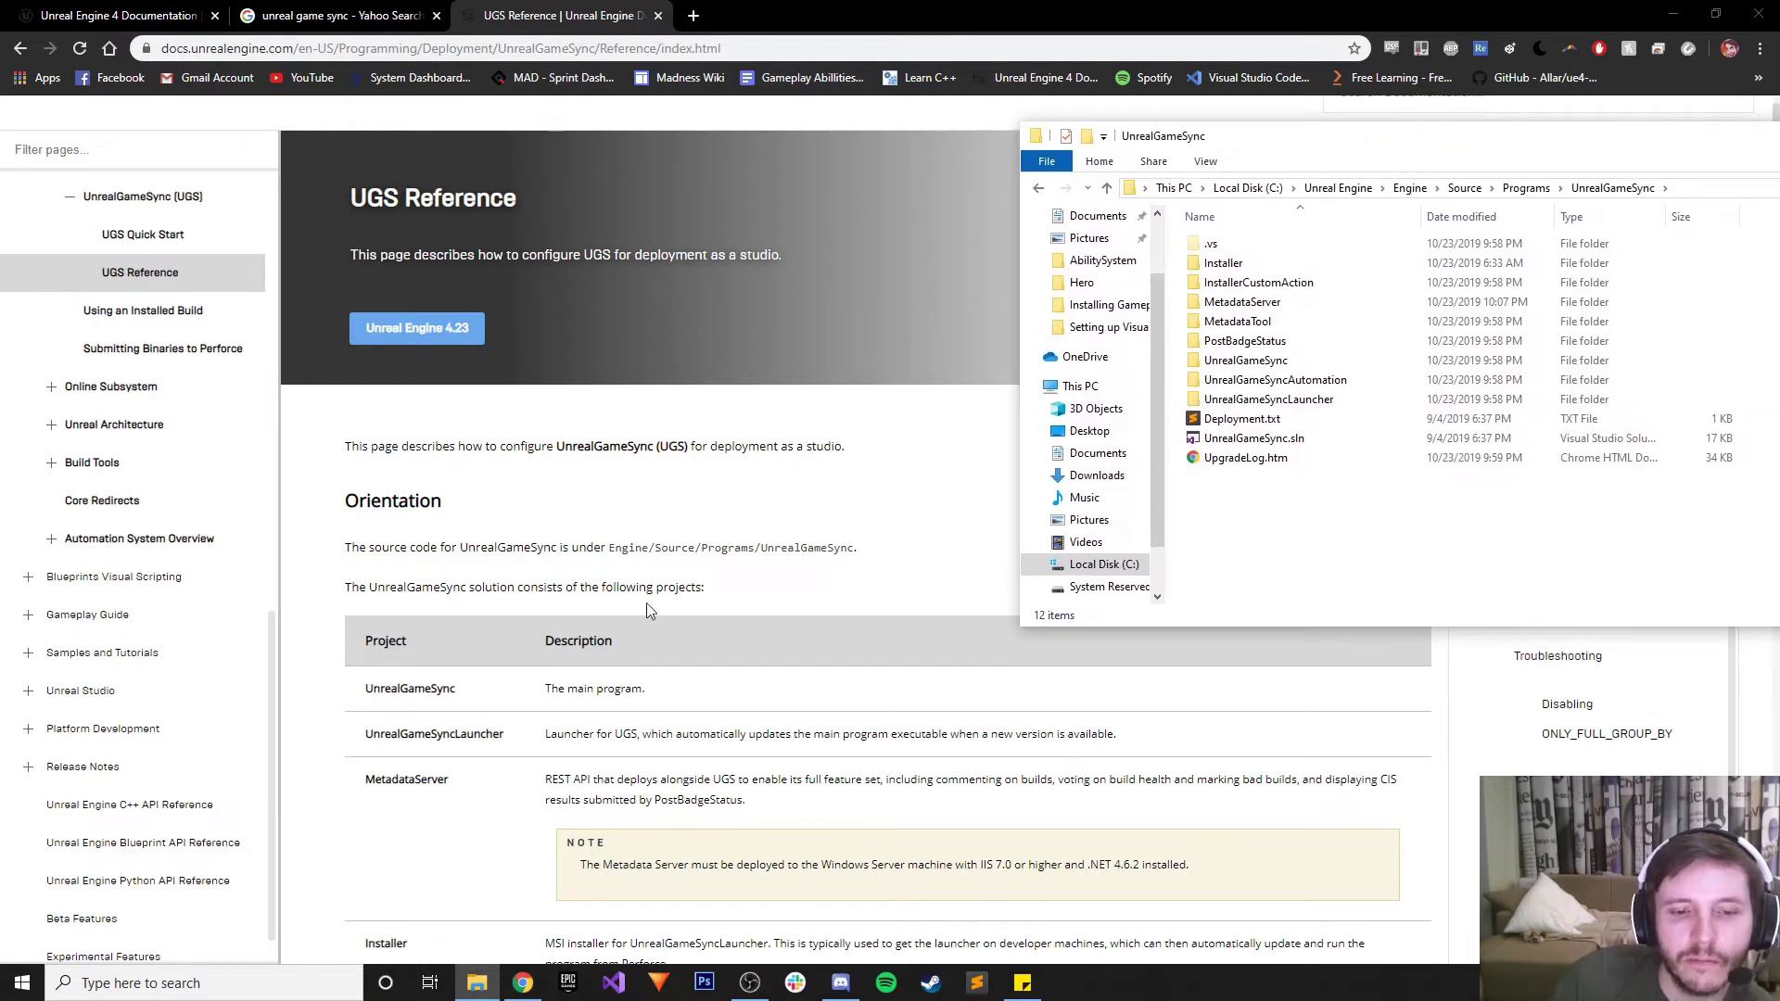
Scroll the UGS Reference page and read the MetadataServer description
scroll(647, 602, down, 1)
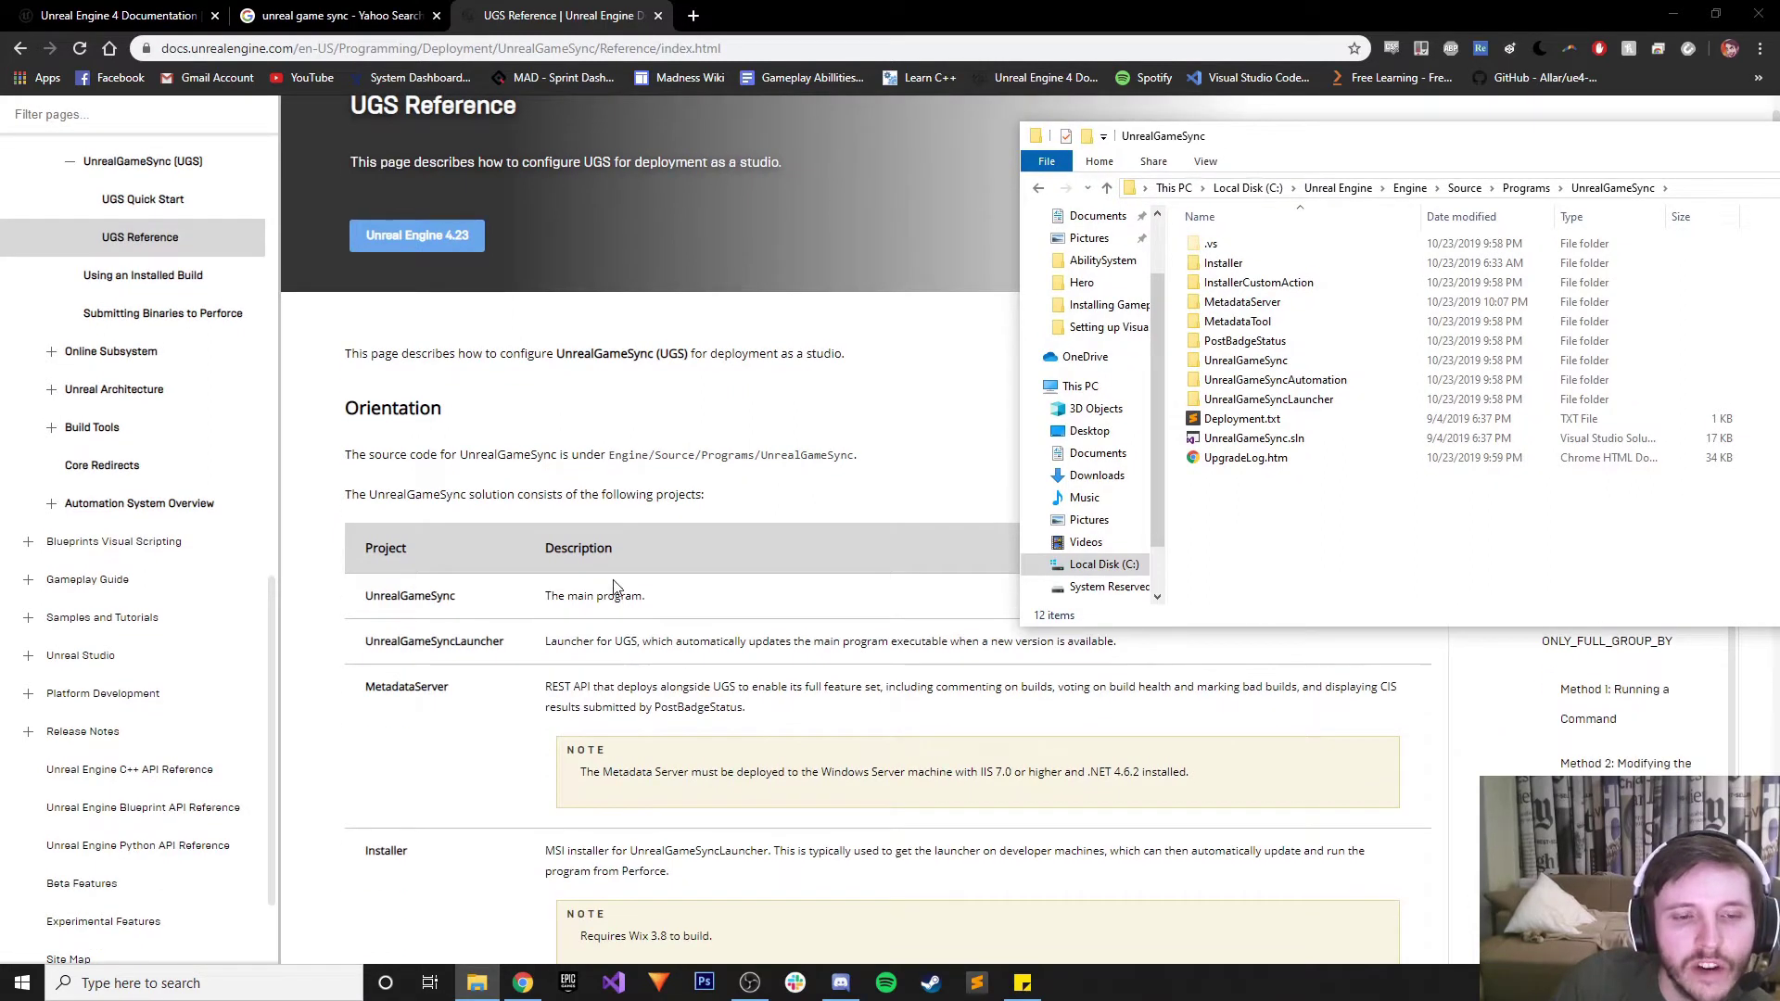
scroll(603, 639, down, 1)
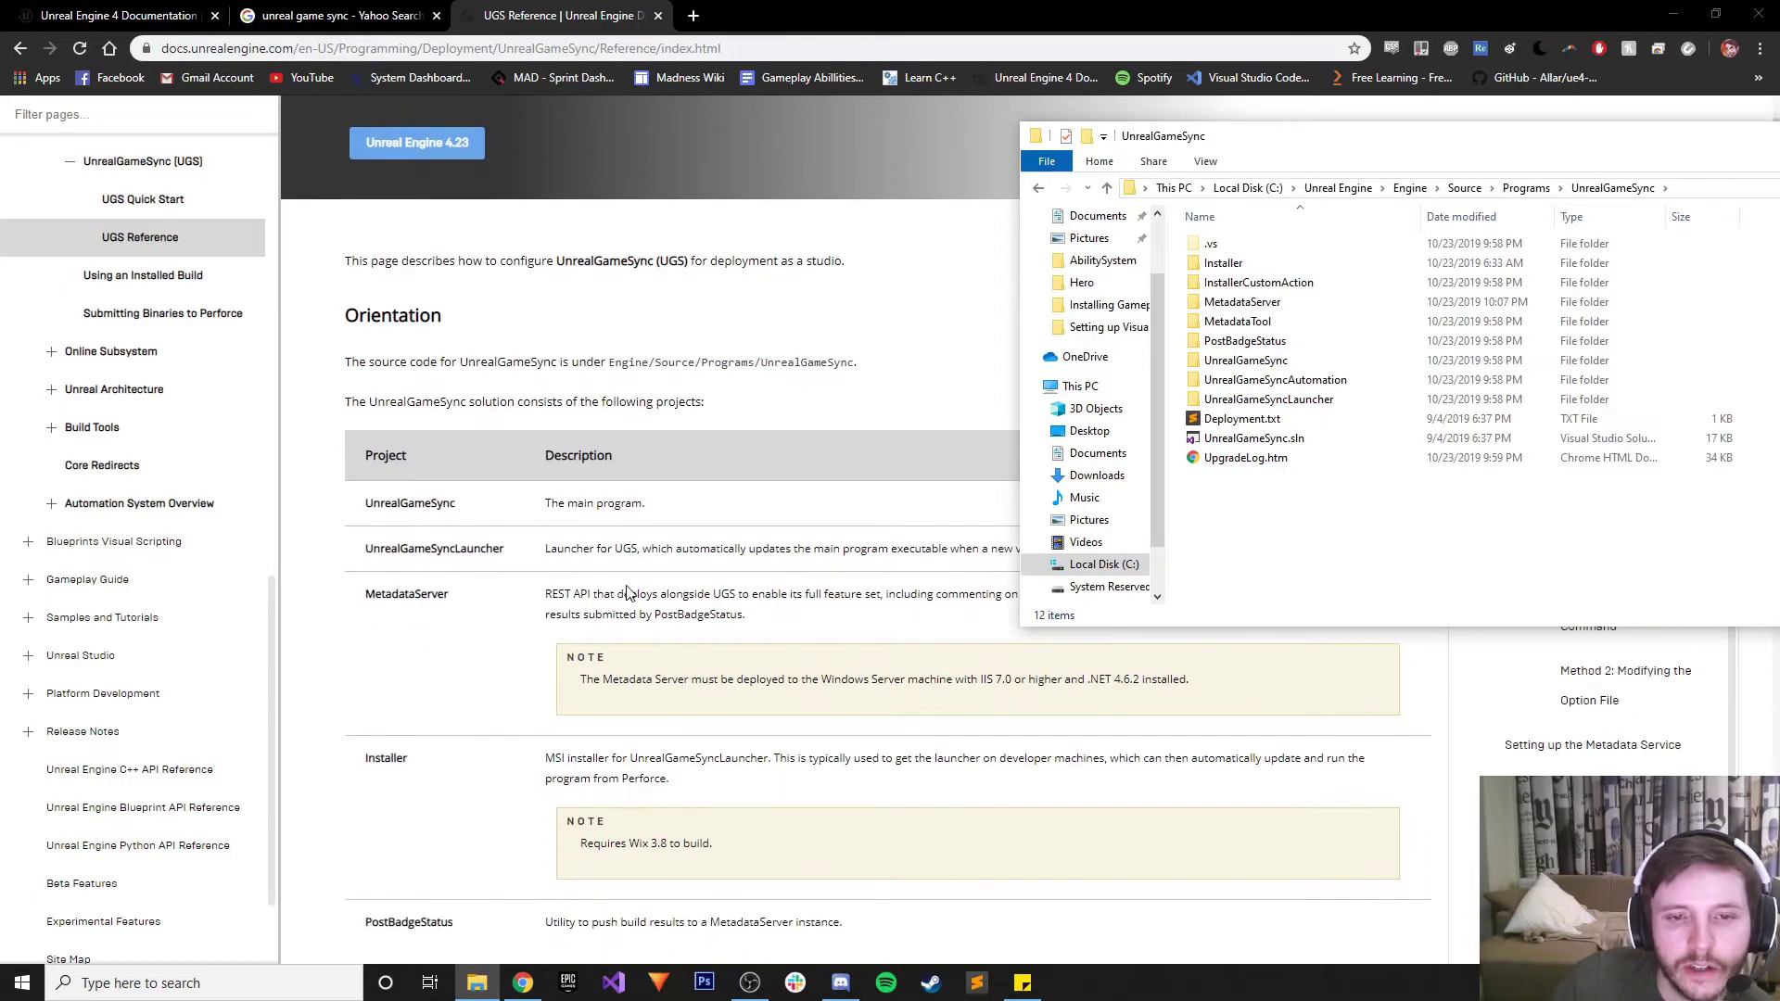
scroll(631, 598, up, 2)
scroll(677, 610, down, 2)
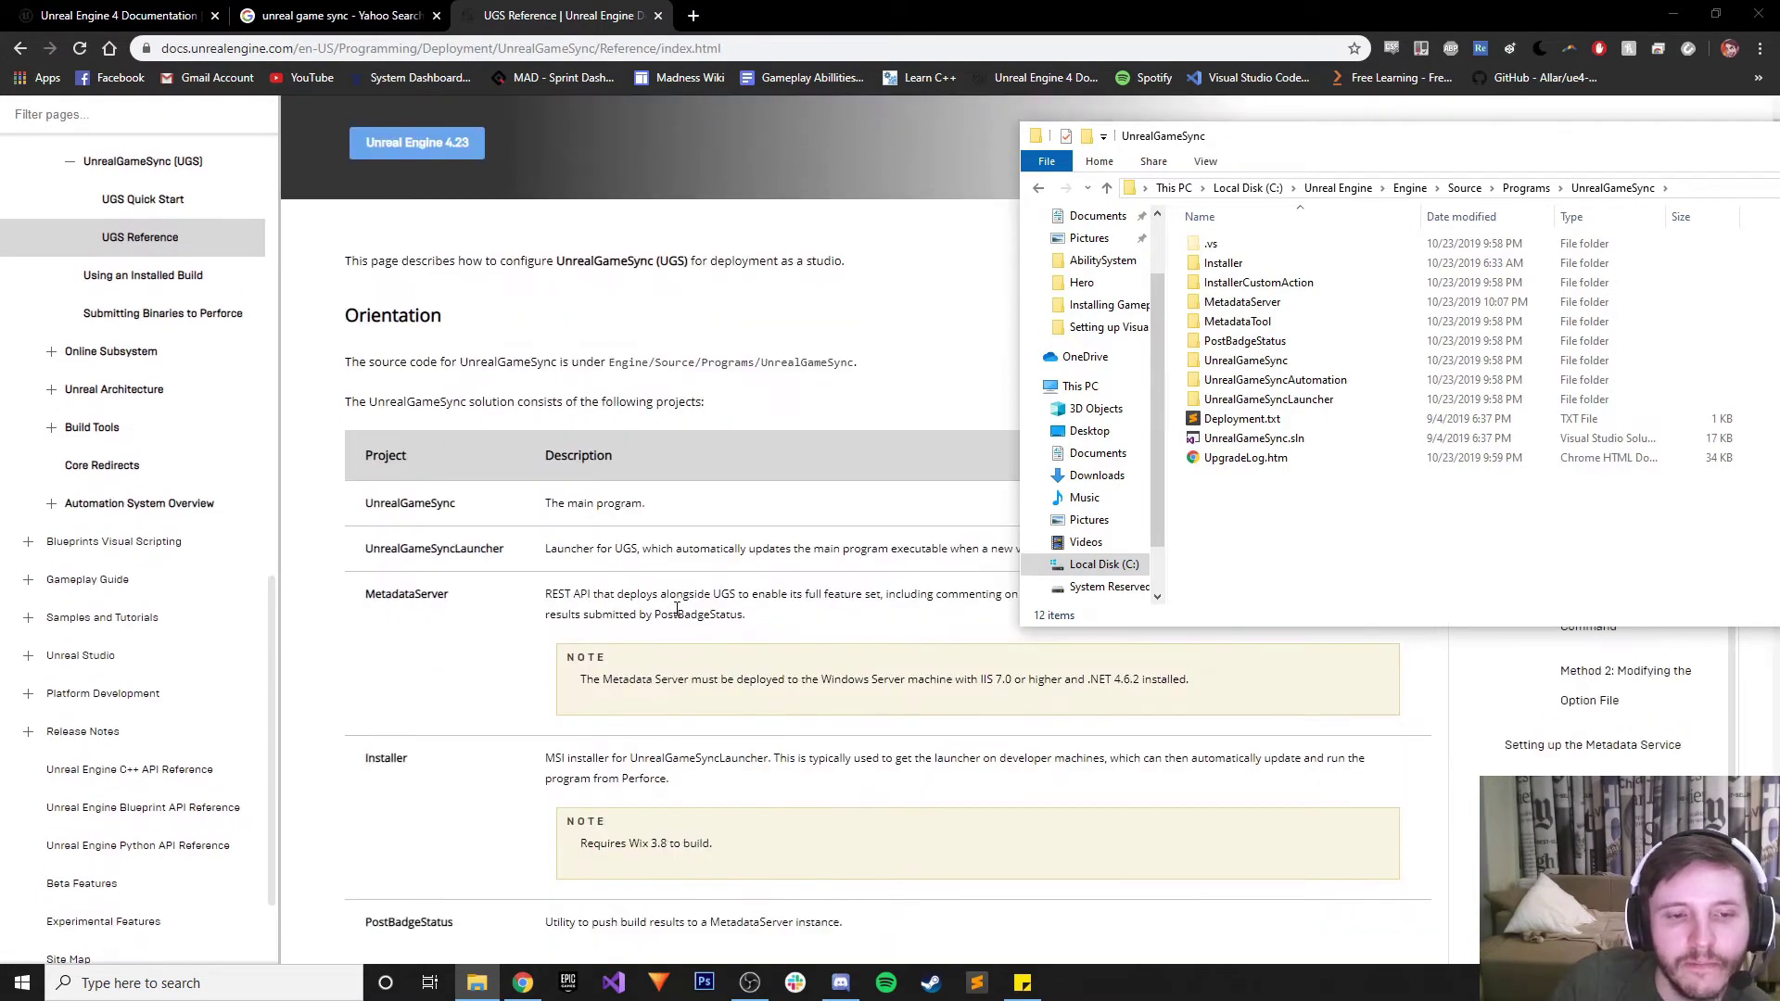
drag(368, 586, 535, 611)
click(609, 614)
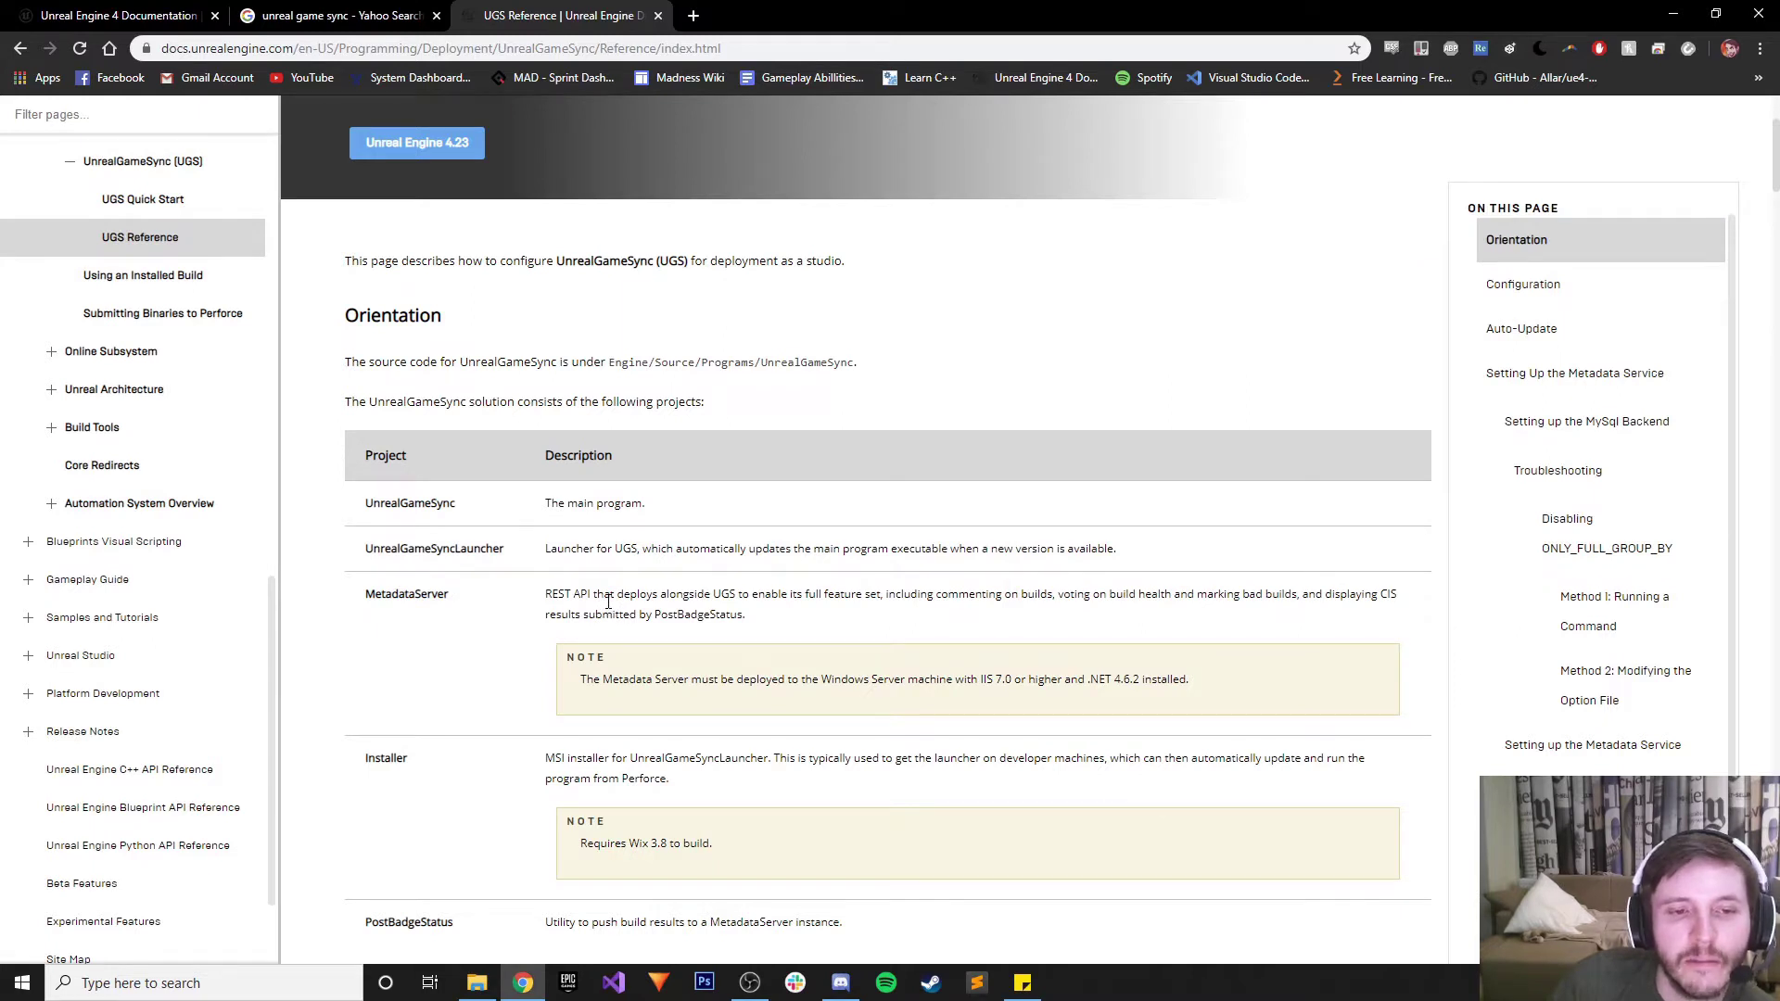
drag(545, 594, 606, 594)
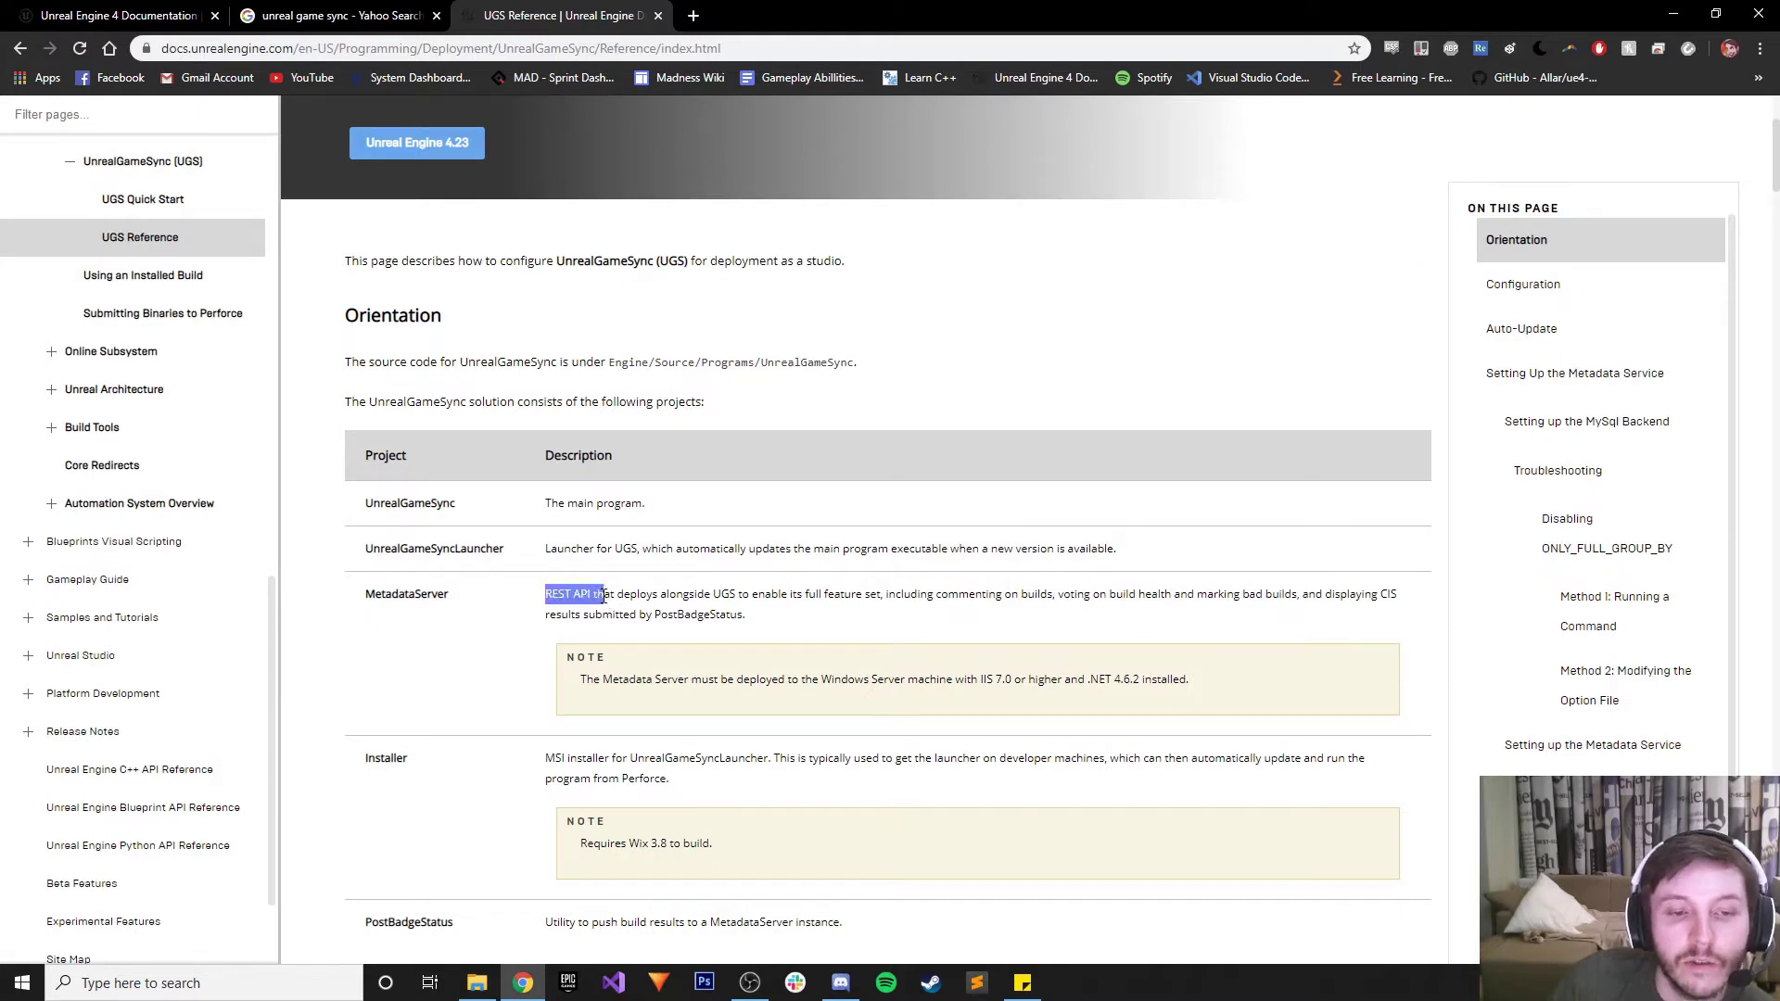
click(737, 598)
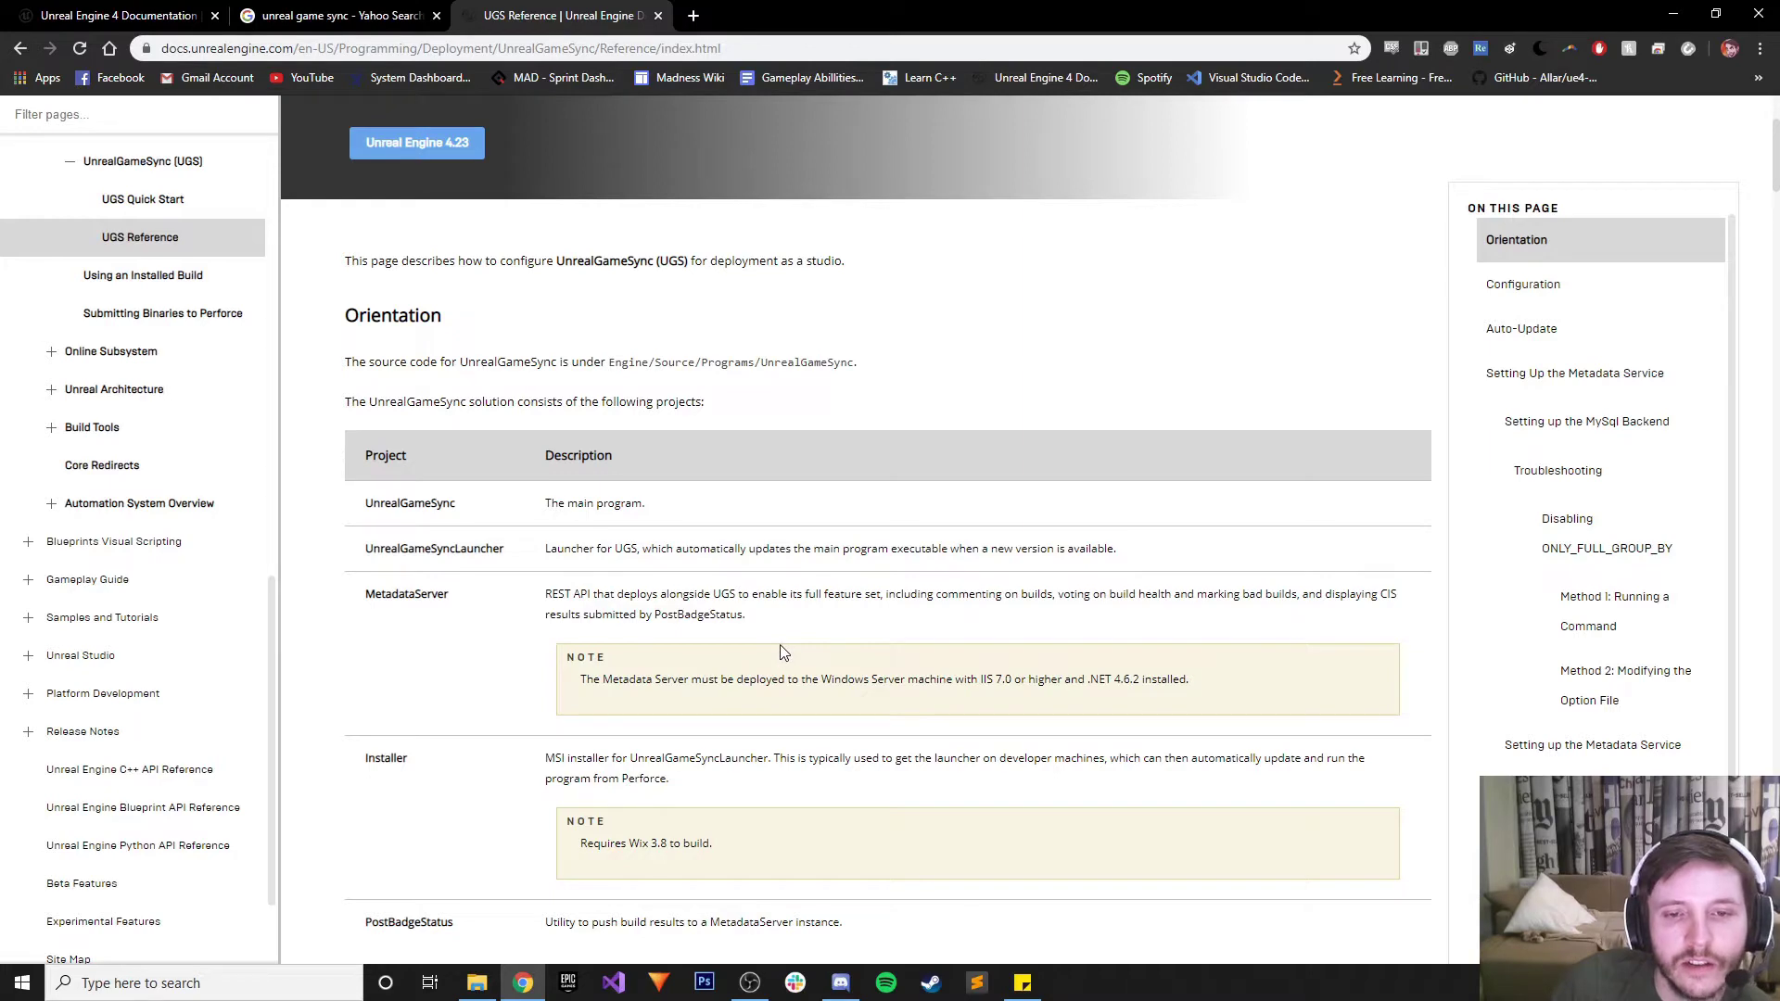
Read the Installer description and its Wix 3.8 requirement
scroll(781, 654, down, 2)
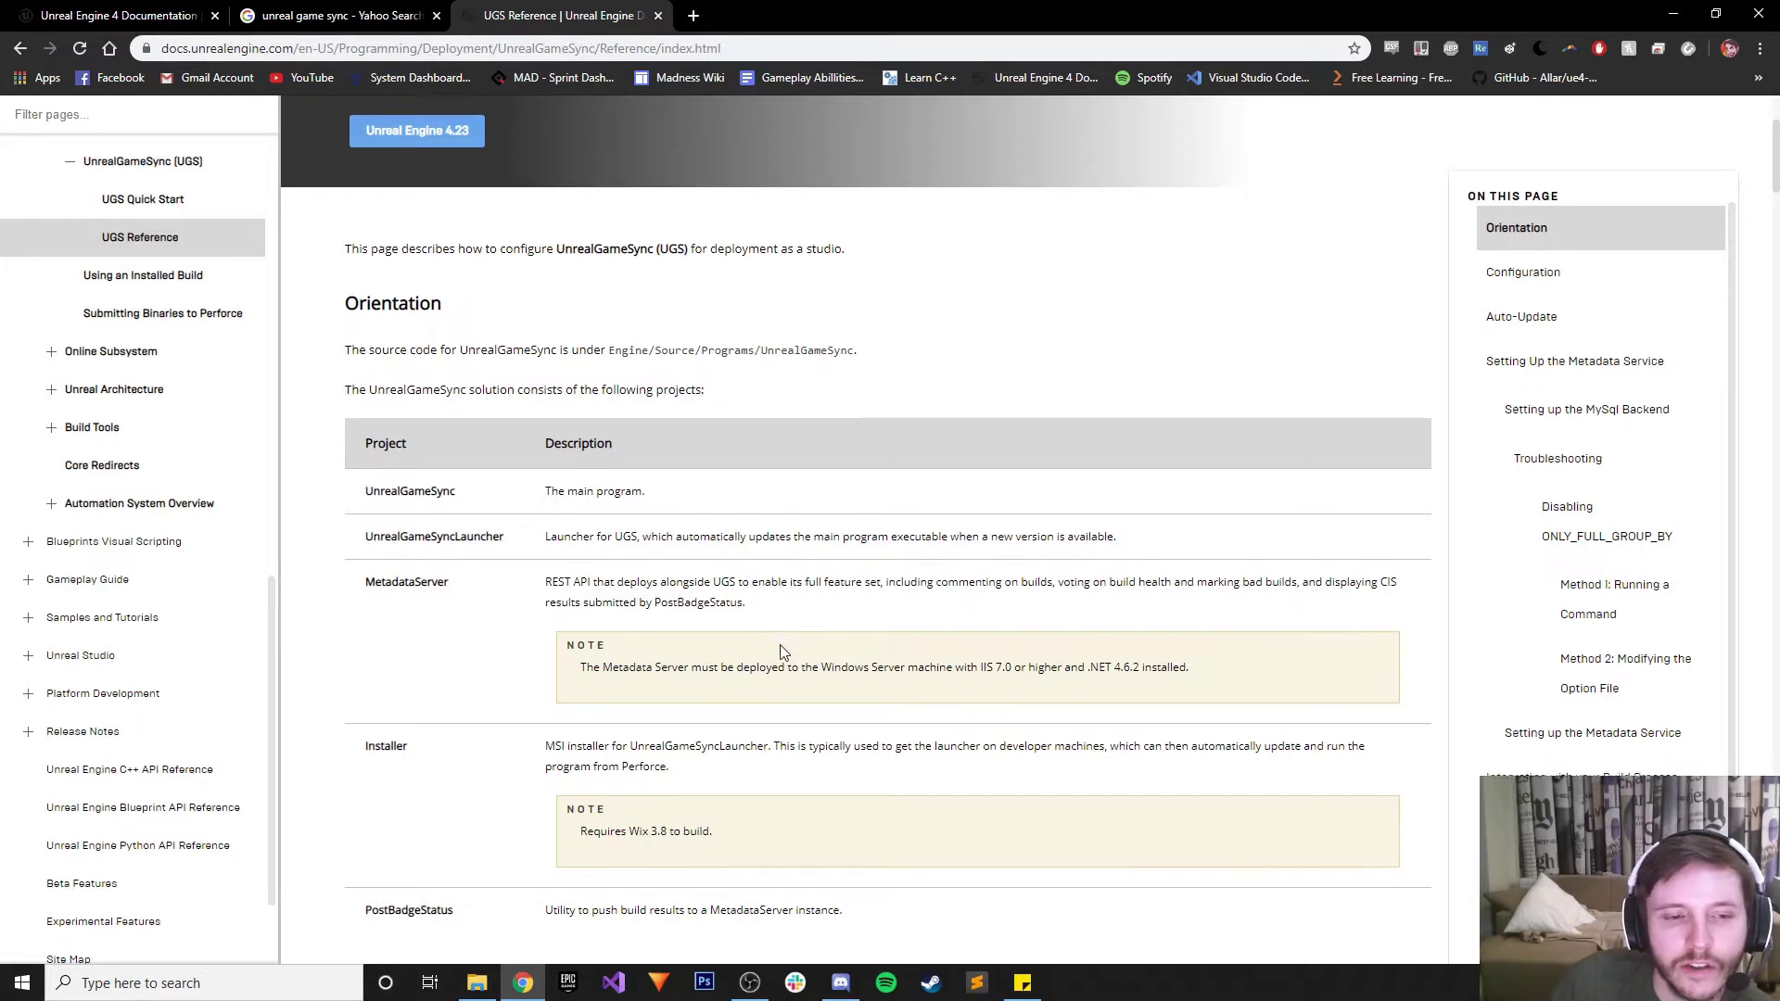
drag(547, 580, 675, 594)
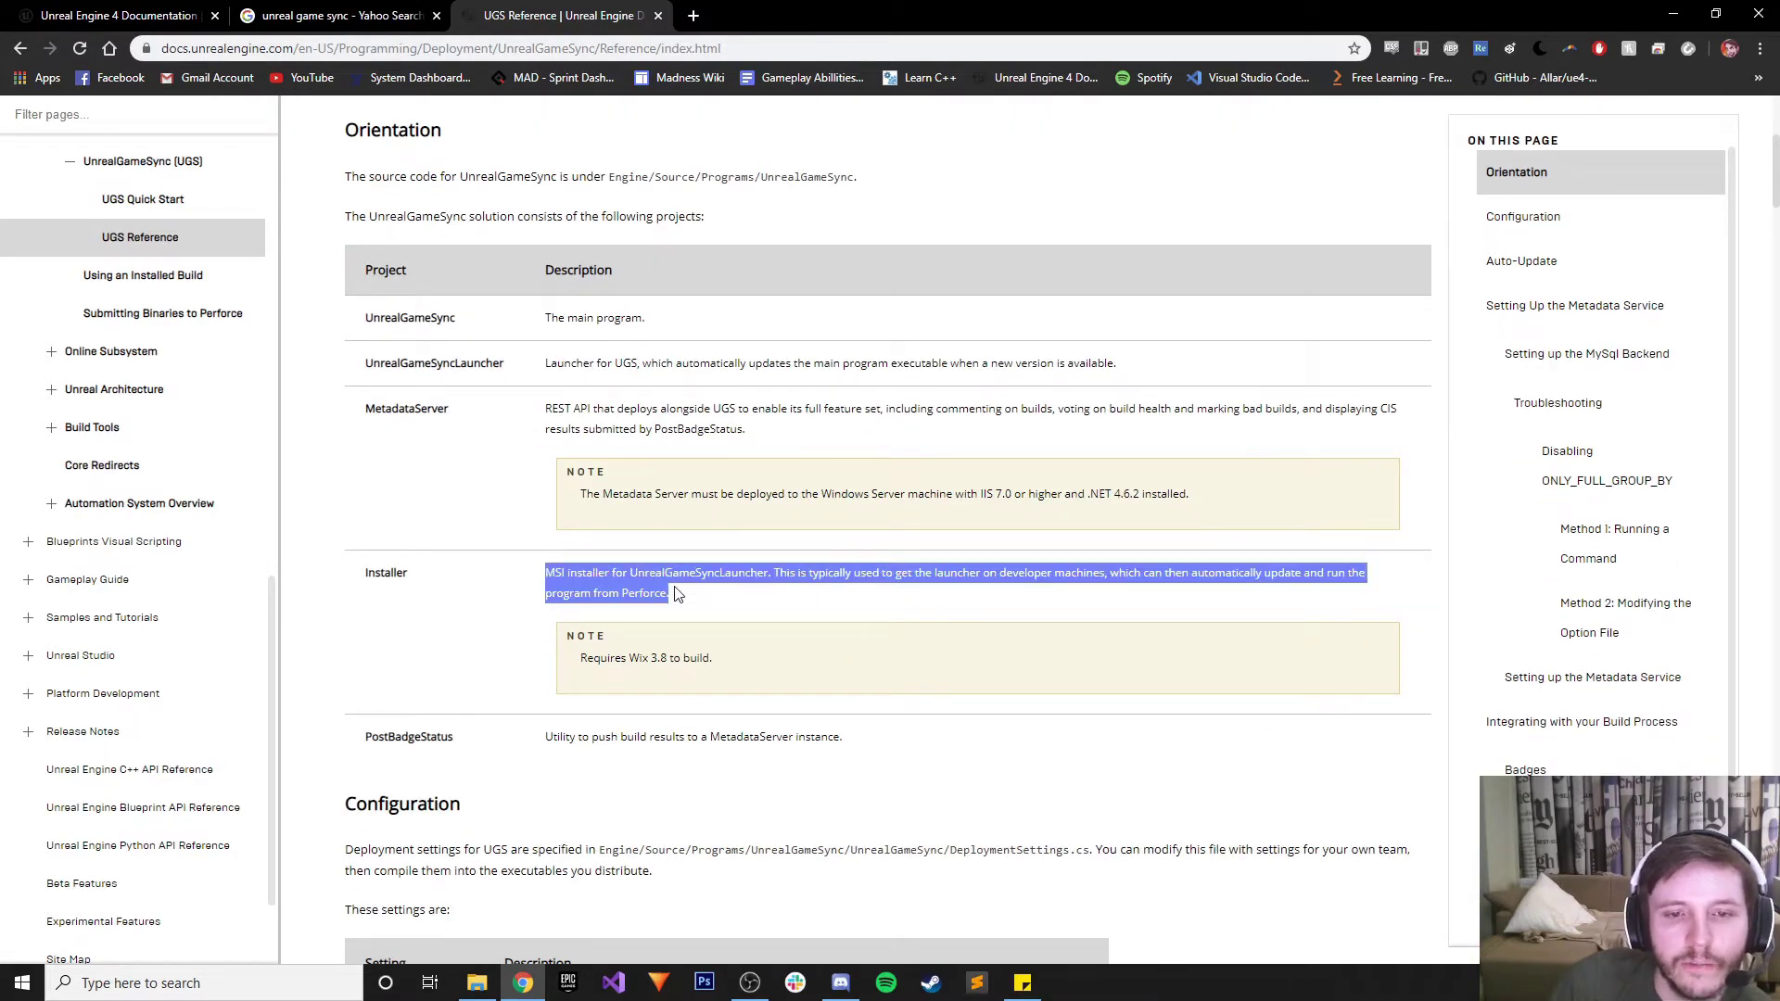
click(867, 590)
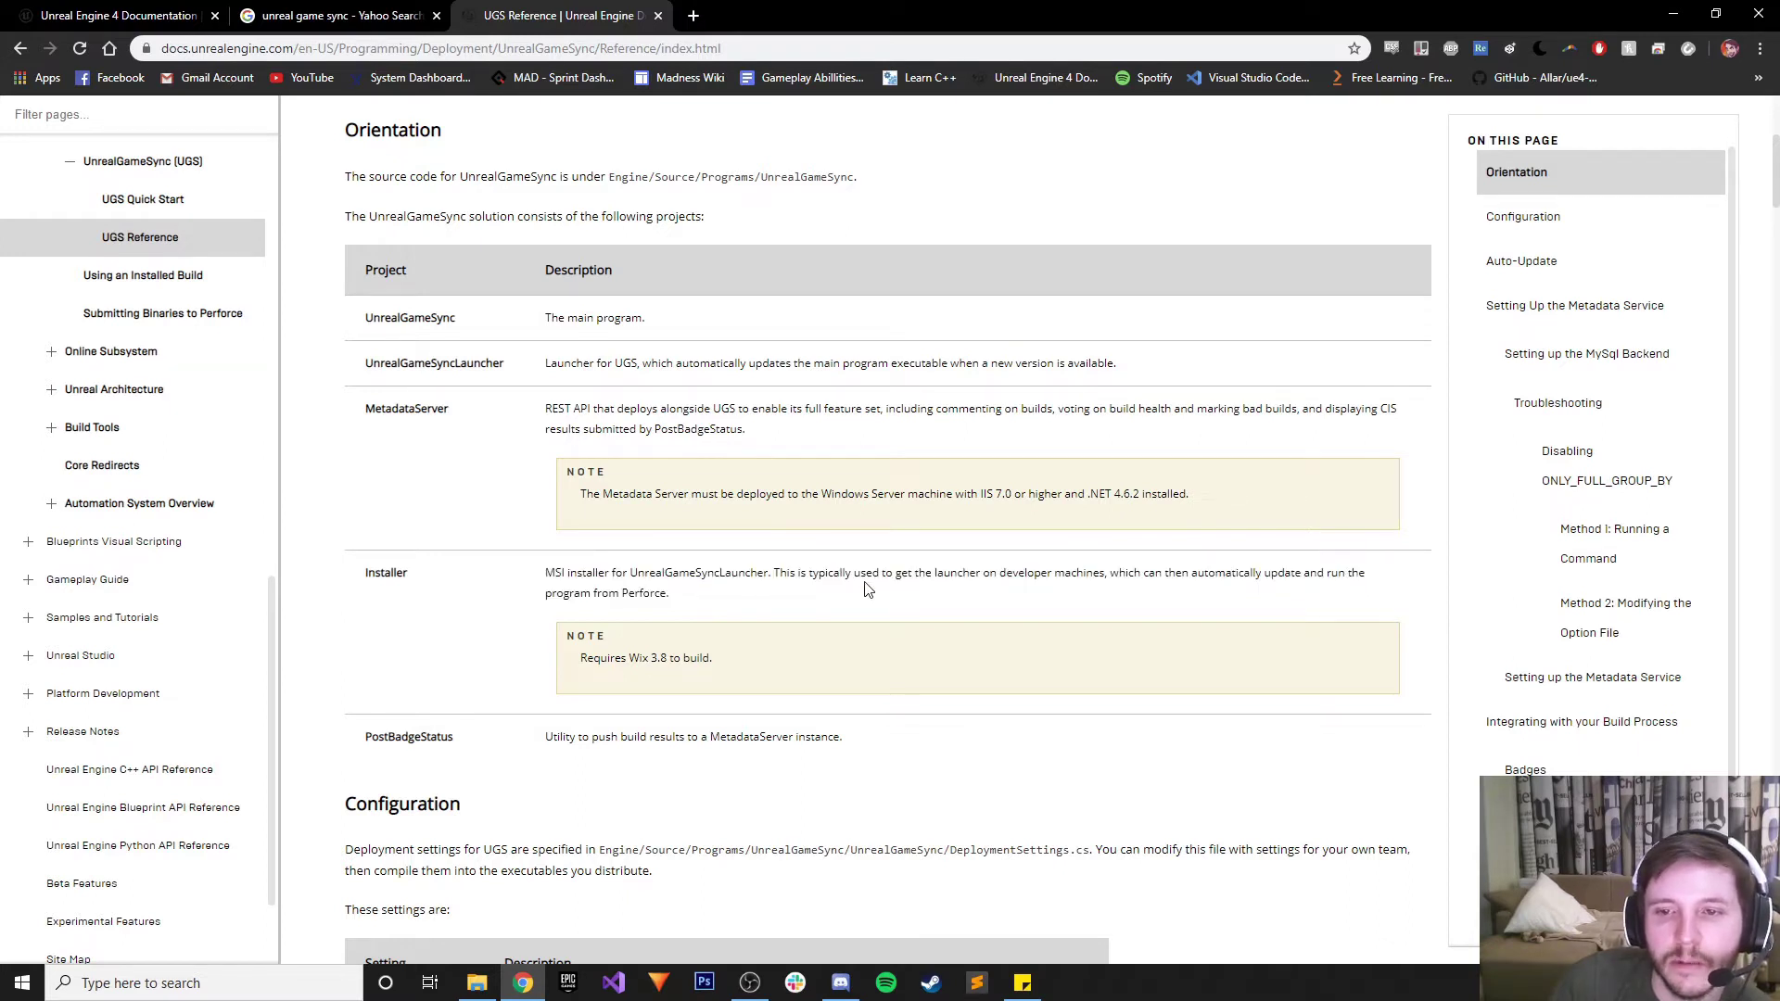
drag(593, 655, 731, 656)
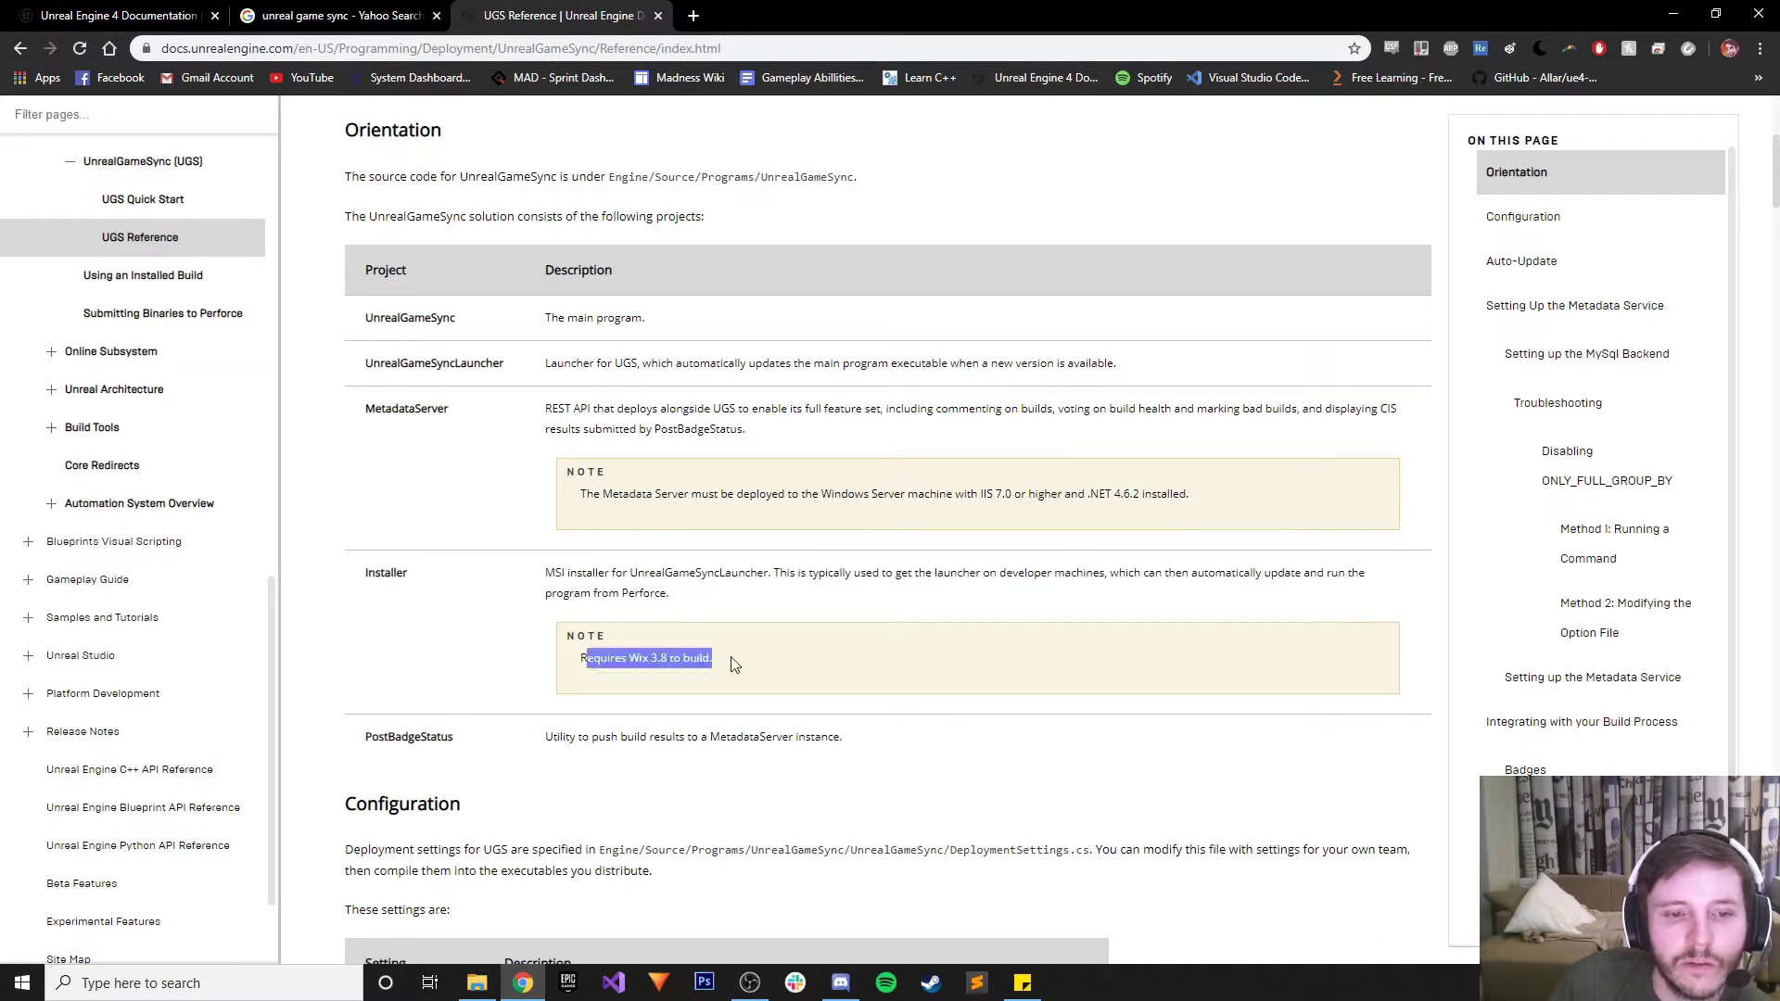
click(670, 653)
Scroll to the Setting up the MySql Backend section and bring back the UnrealGameSync folder
scroll(775, 608, down, 1)
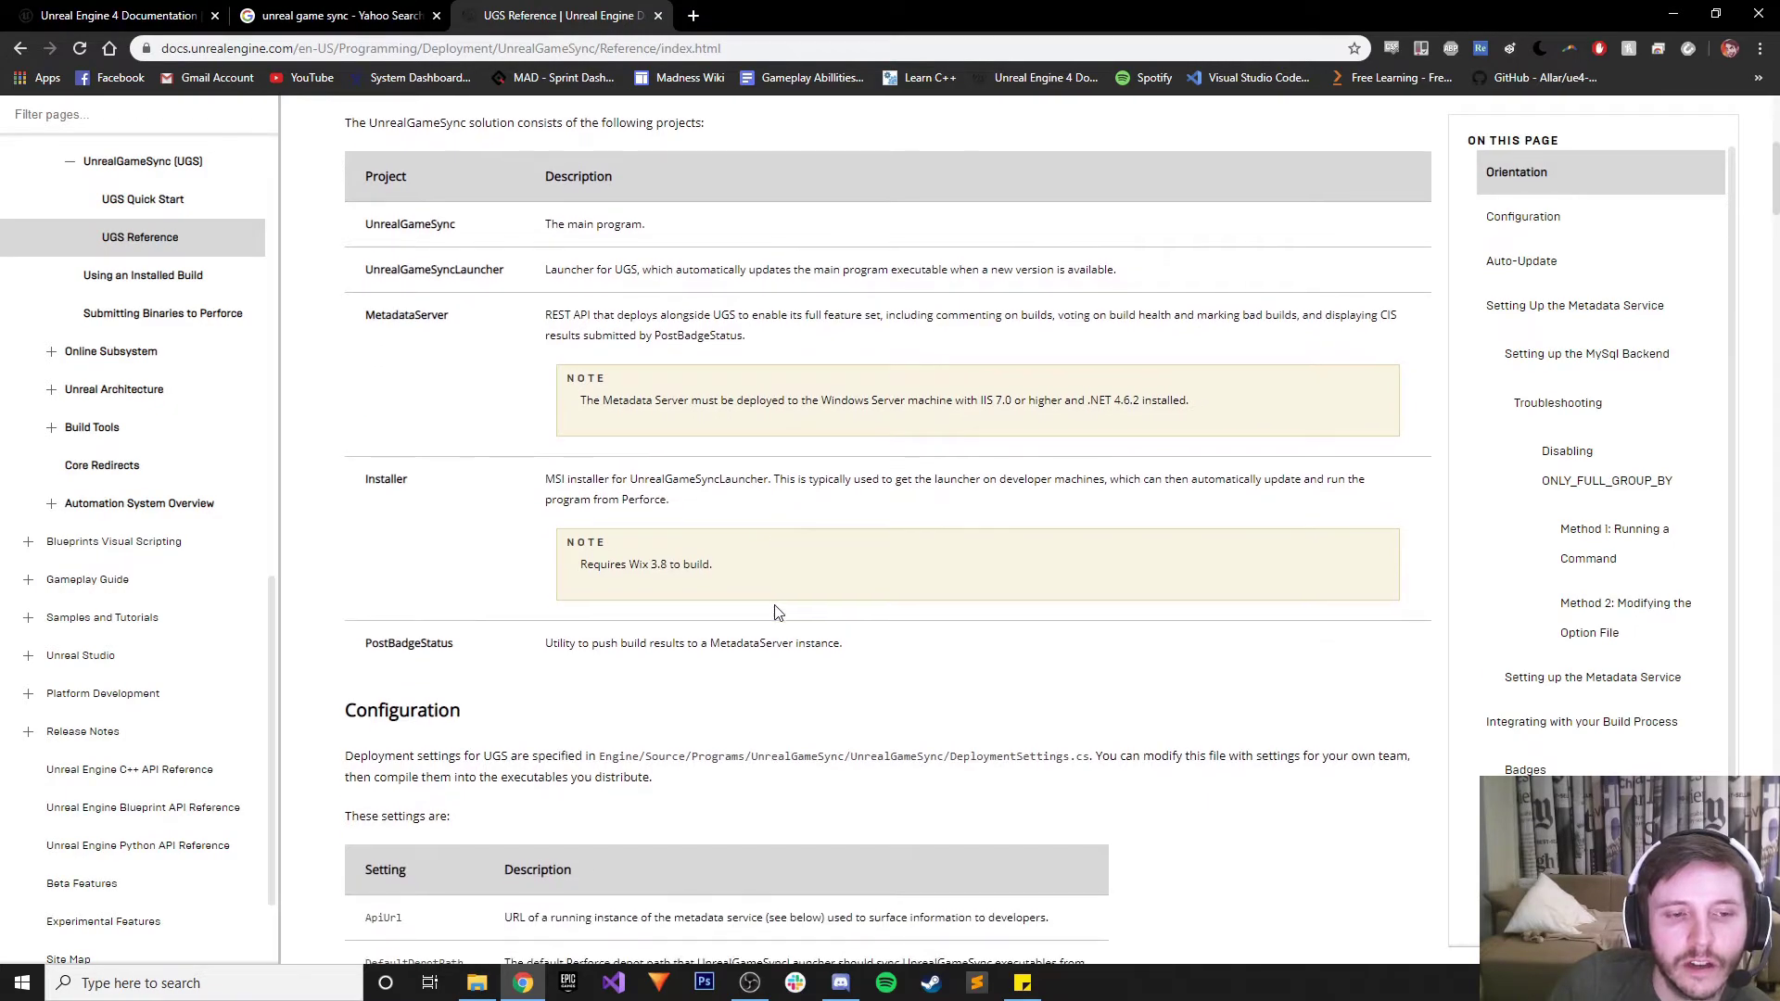
scroll(775, 607, down, 10)
scroll(775, 605, down, 6)
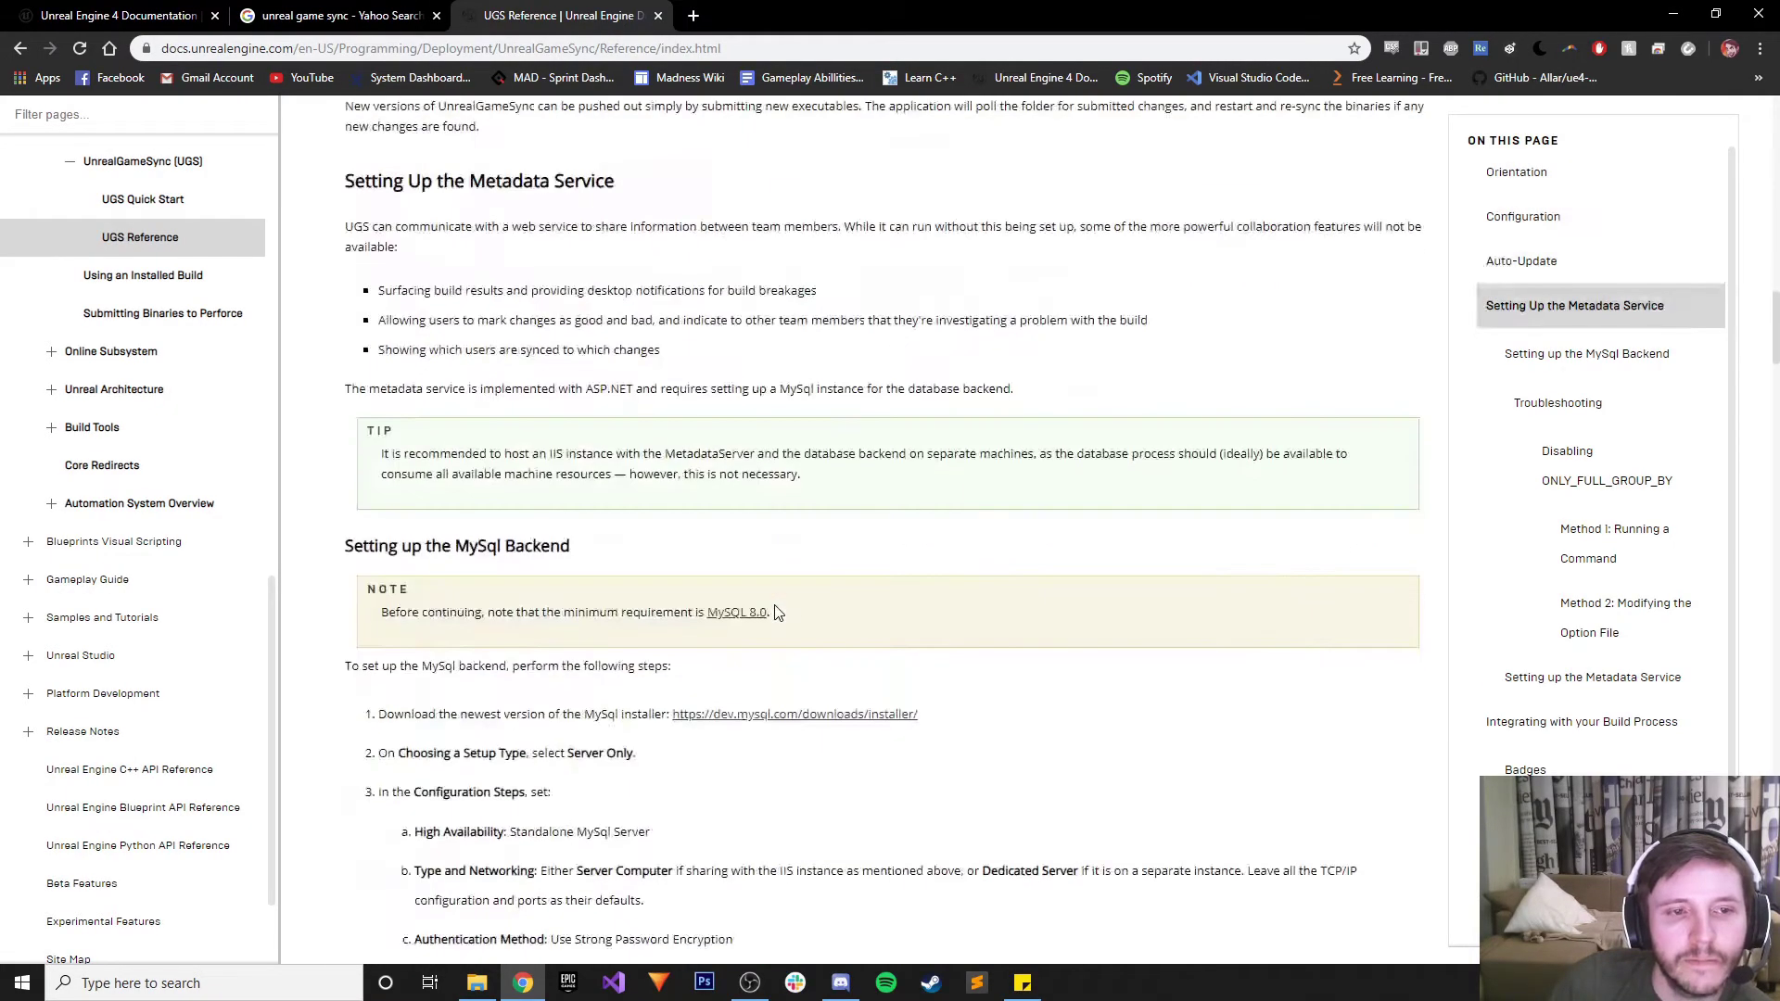
scroll(777, 611, down, 20)
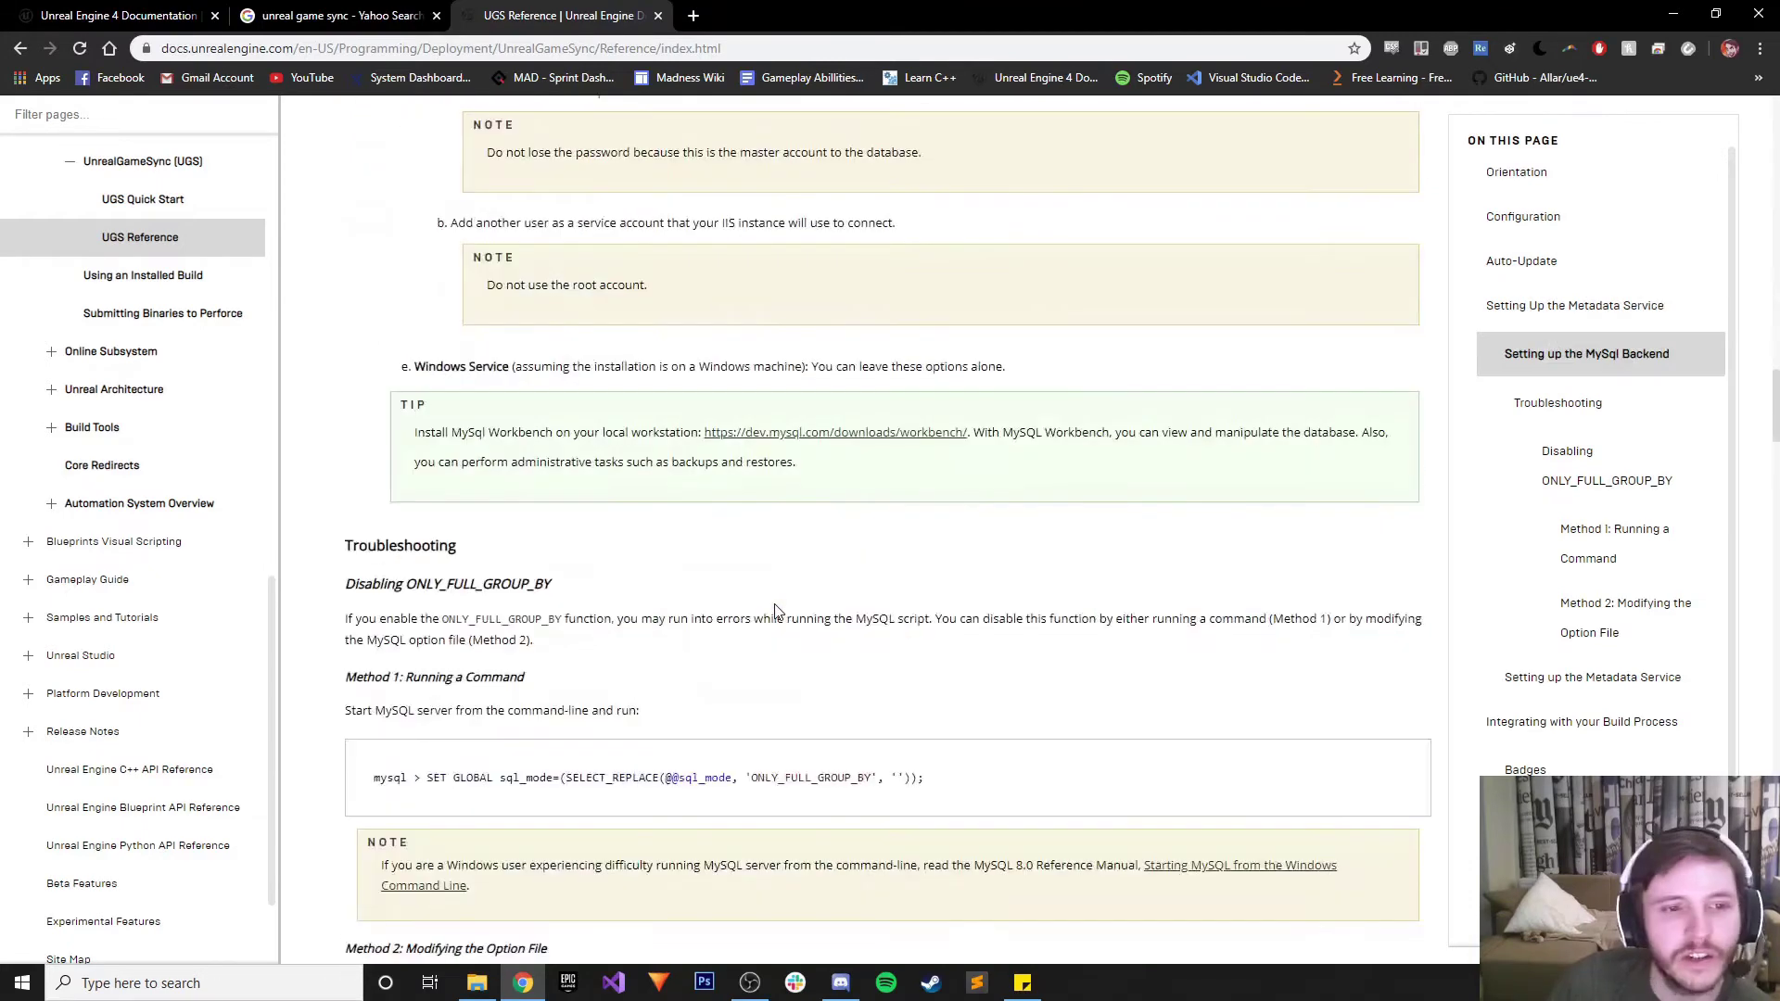
scroll(831, 775, up, 17)
click(477, 983)
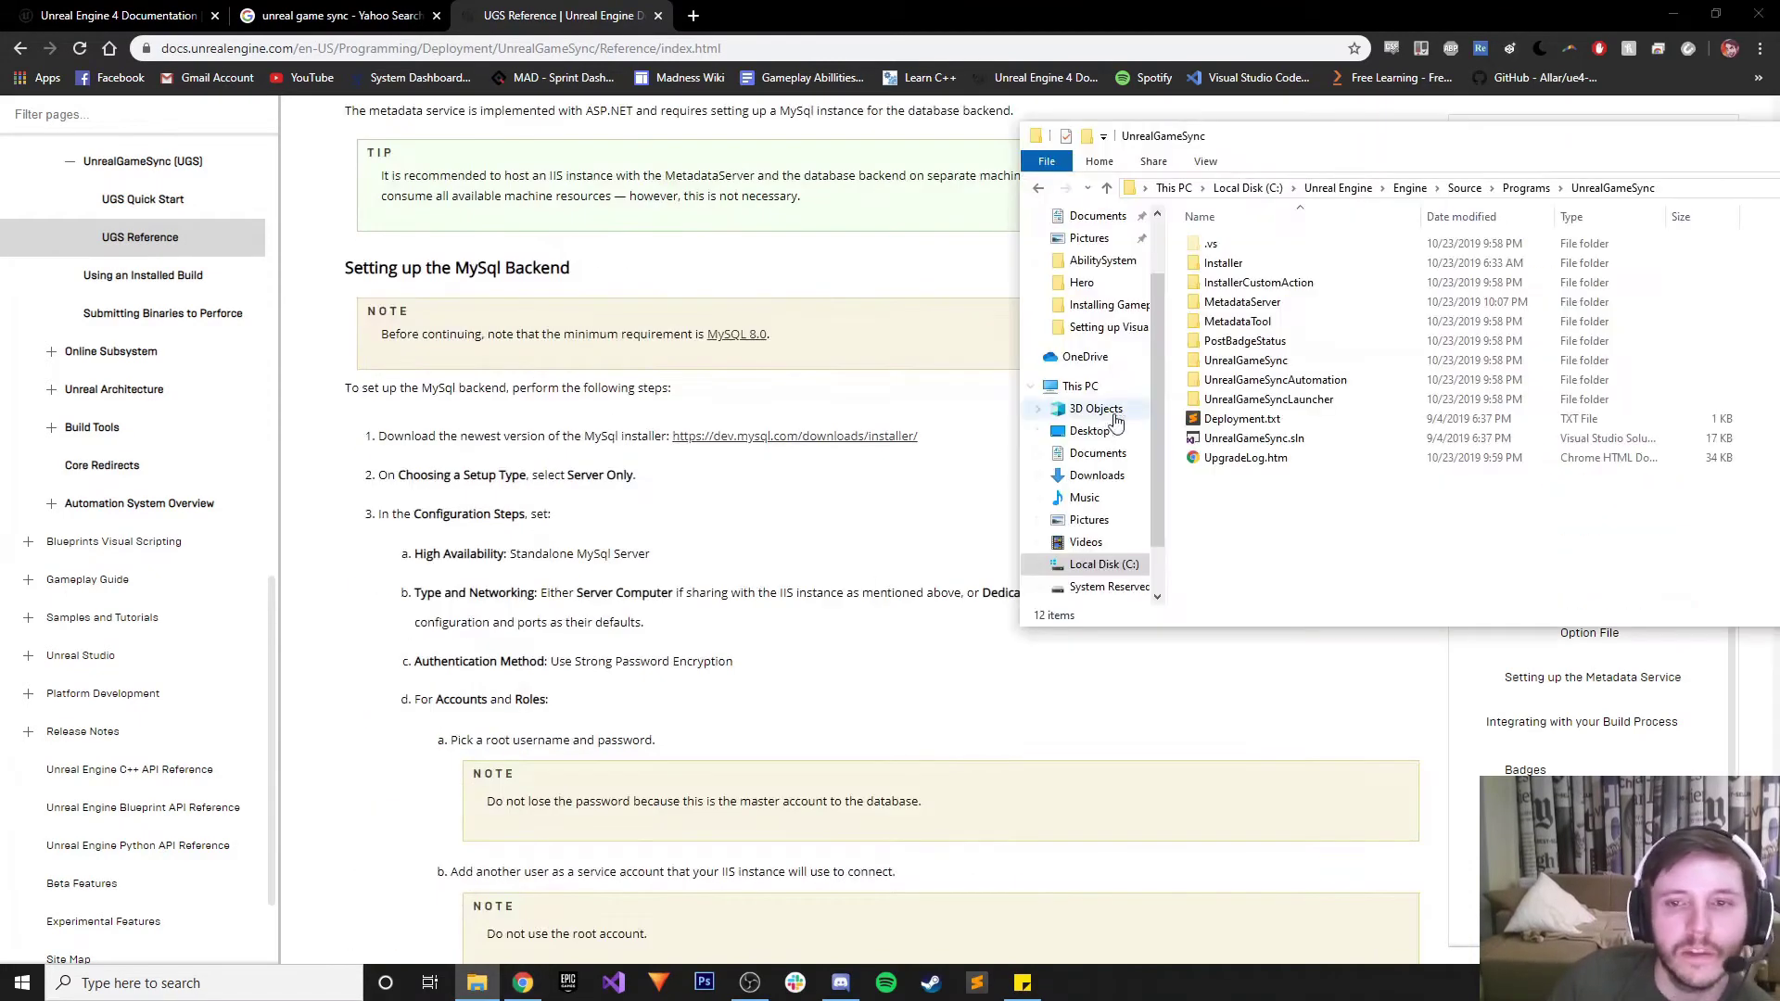
Browse the Installer folder, try opening Icon.ico, and dismiss the choose-an-app prompt
double_click(1283, 264)
click(1252, 245)
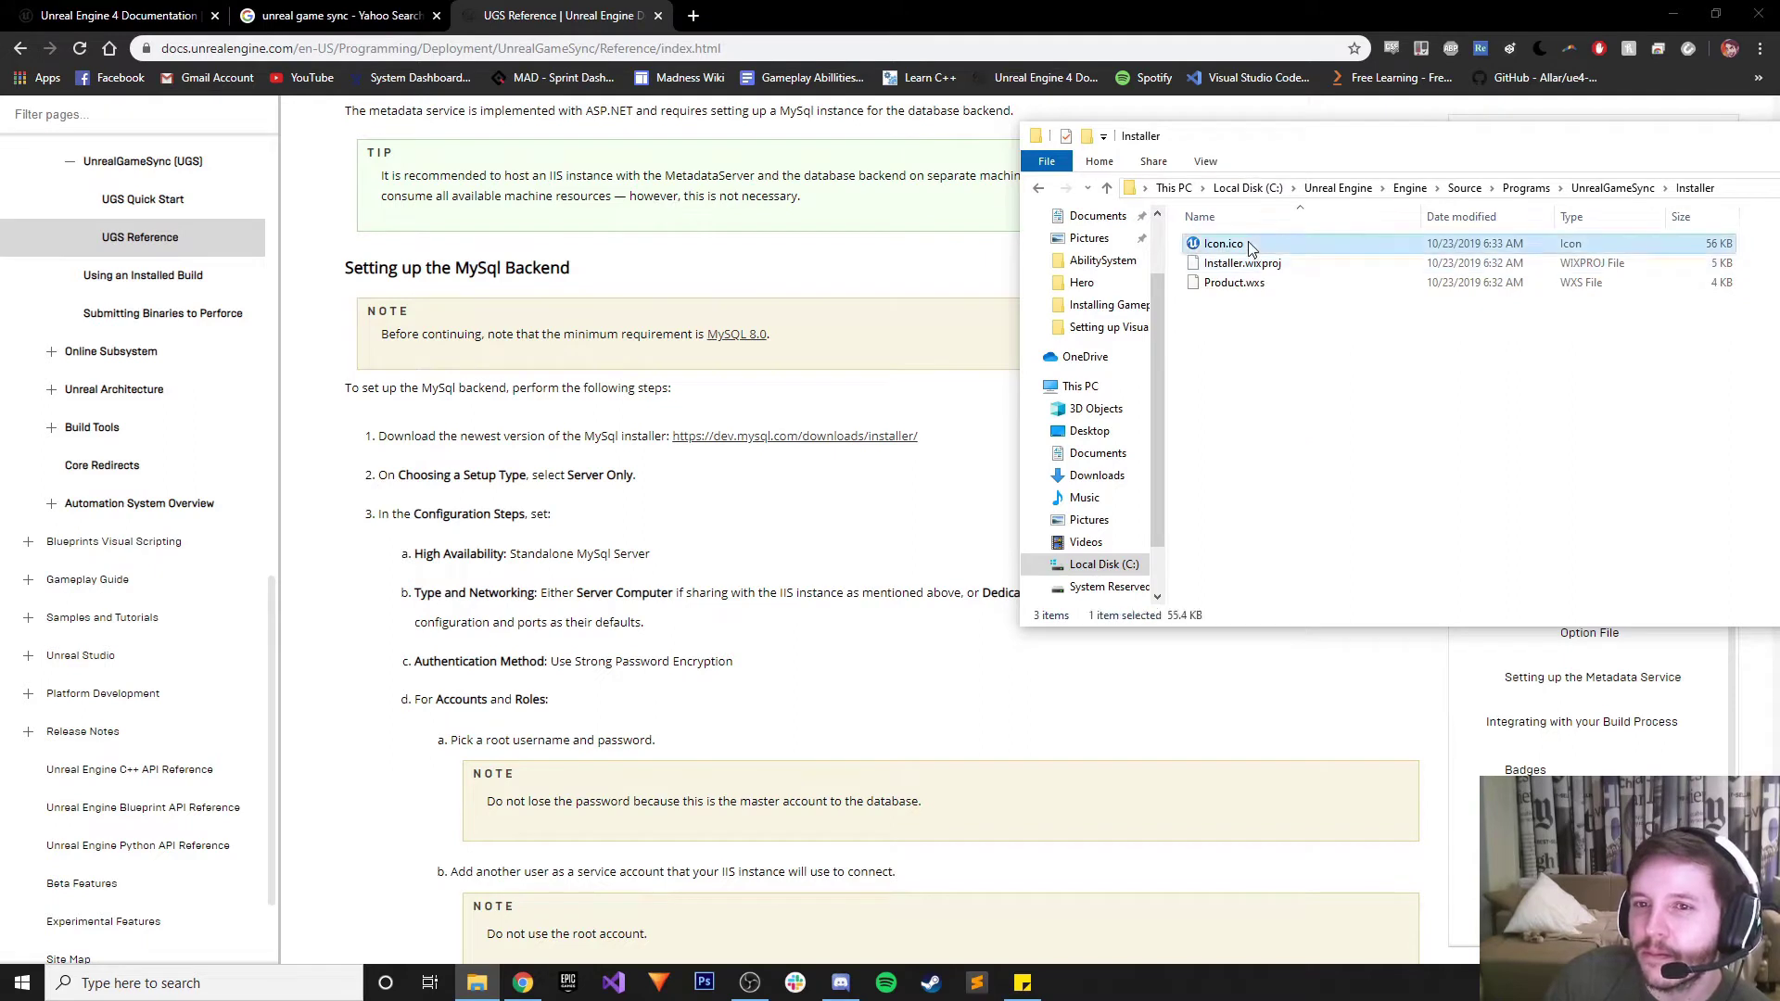
click(1245, 284)
click(1235, 253)
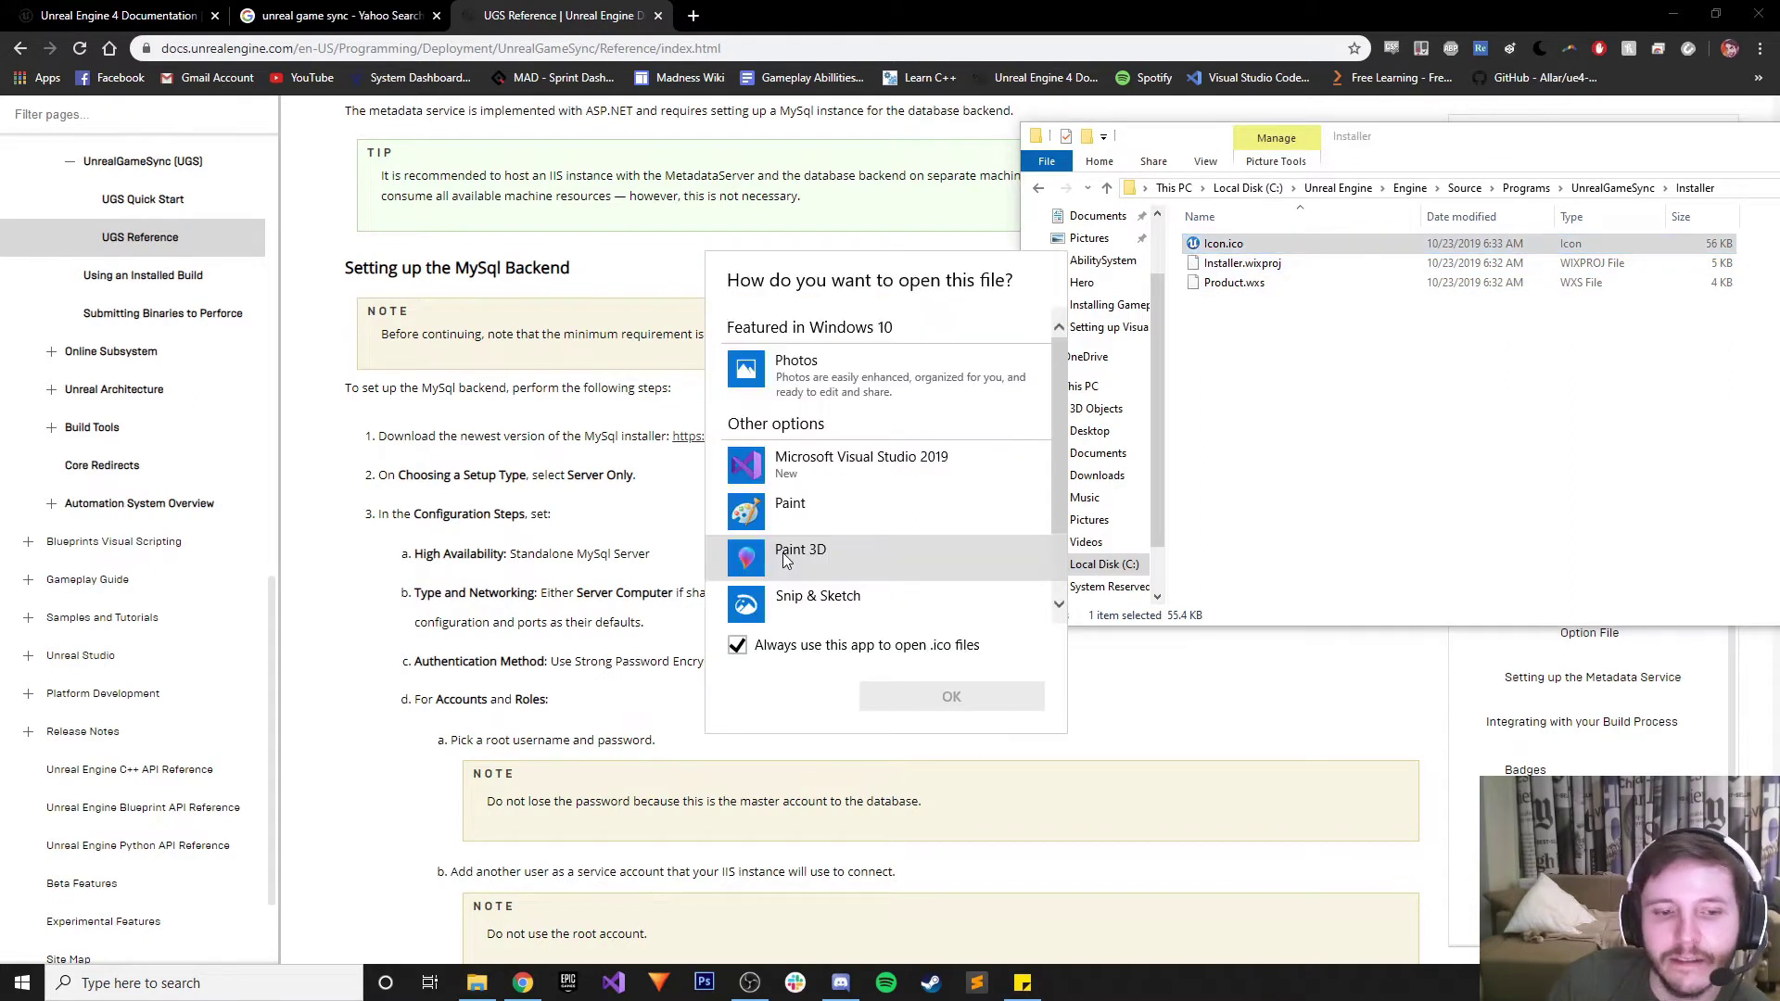
key(Return)
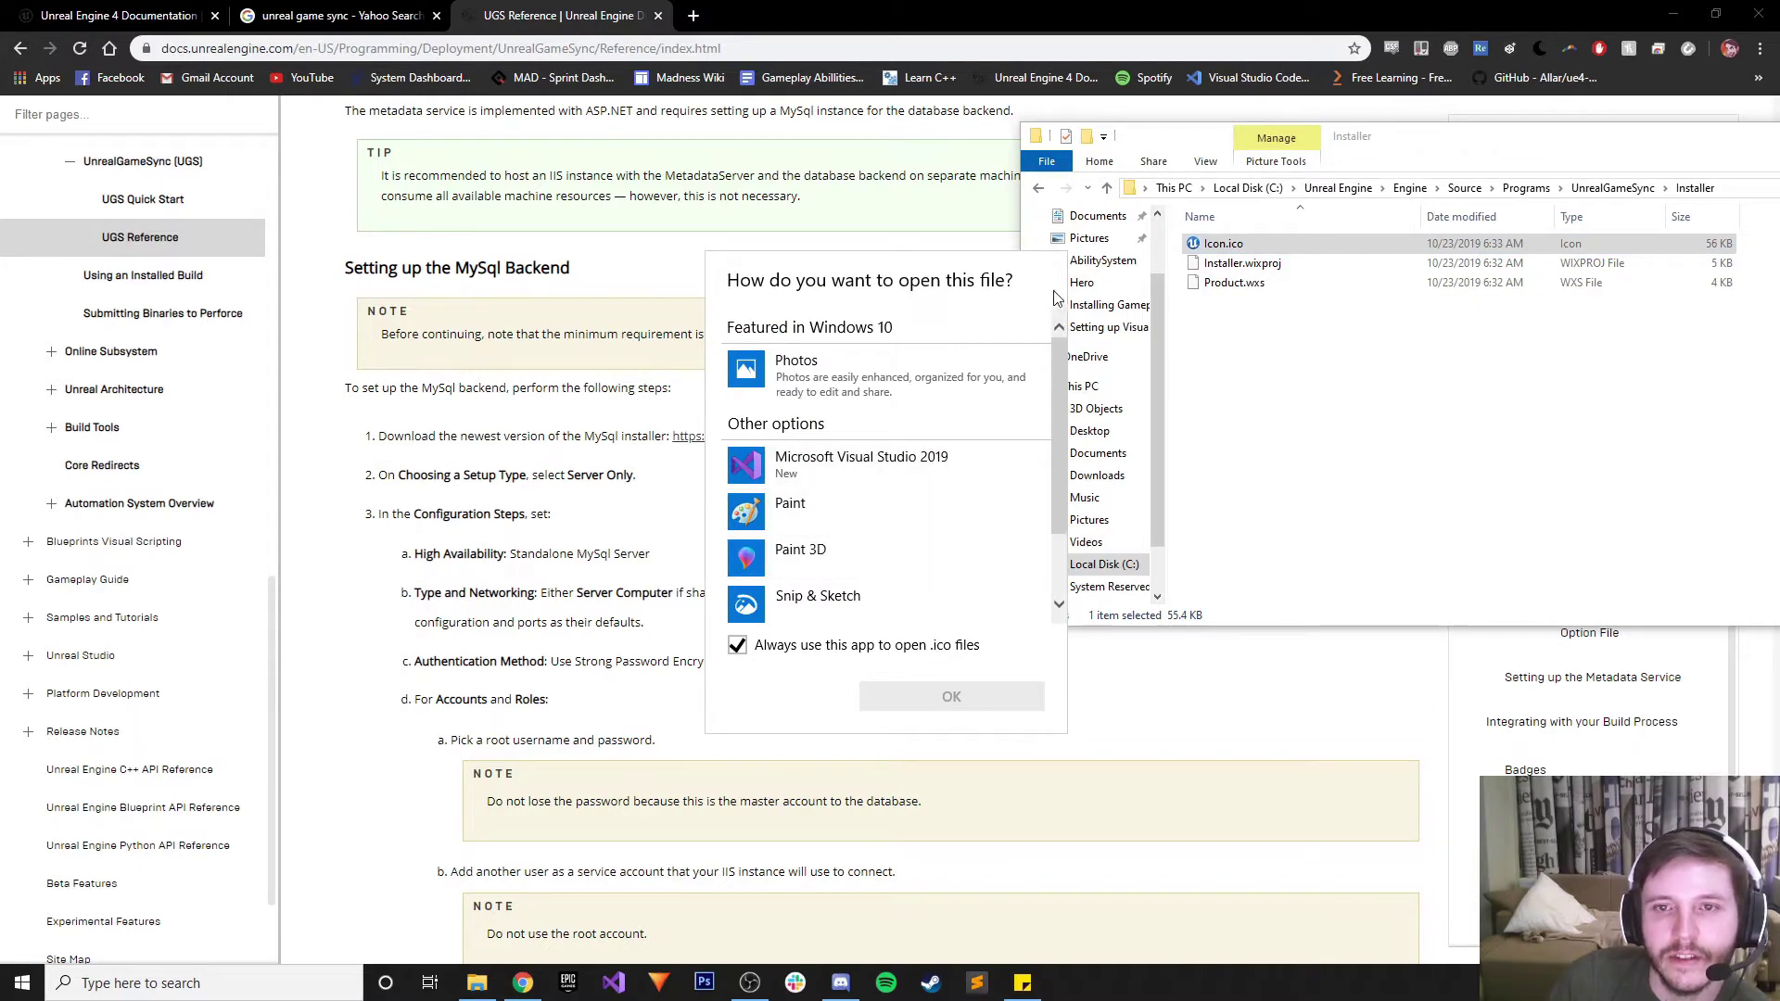
click(1202, 355)
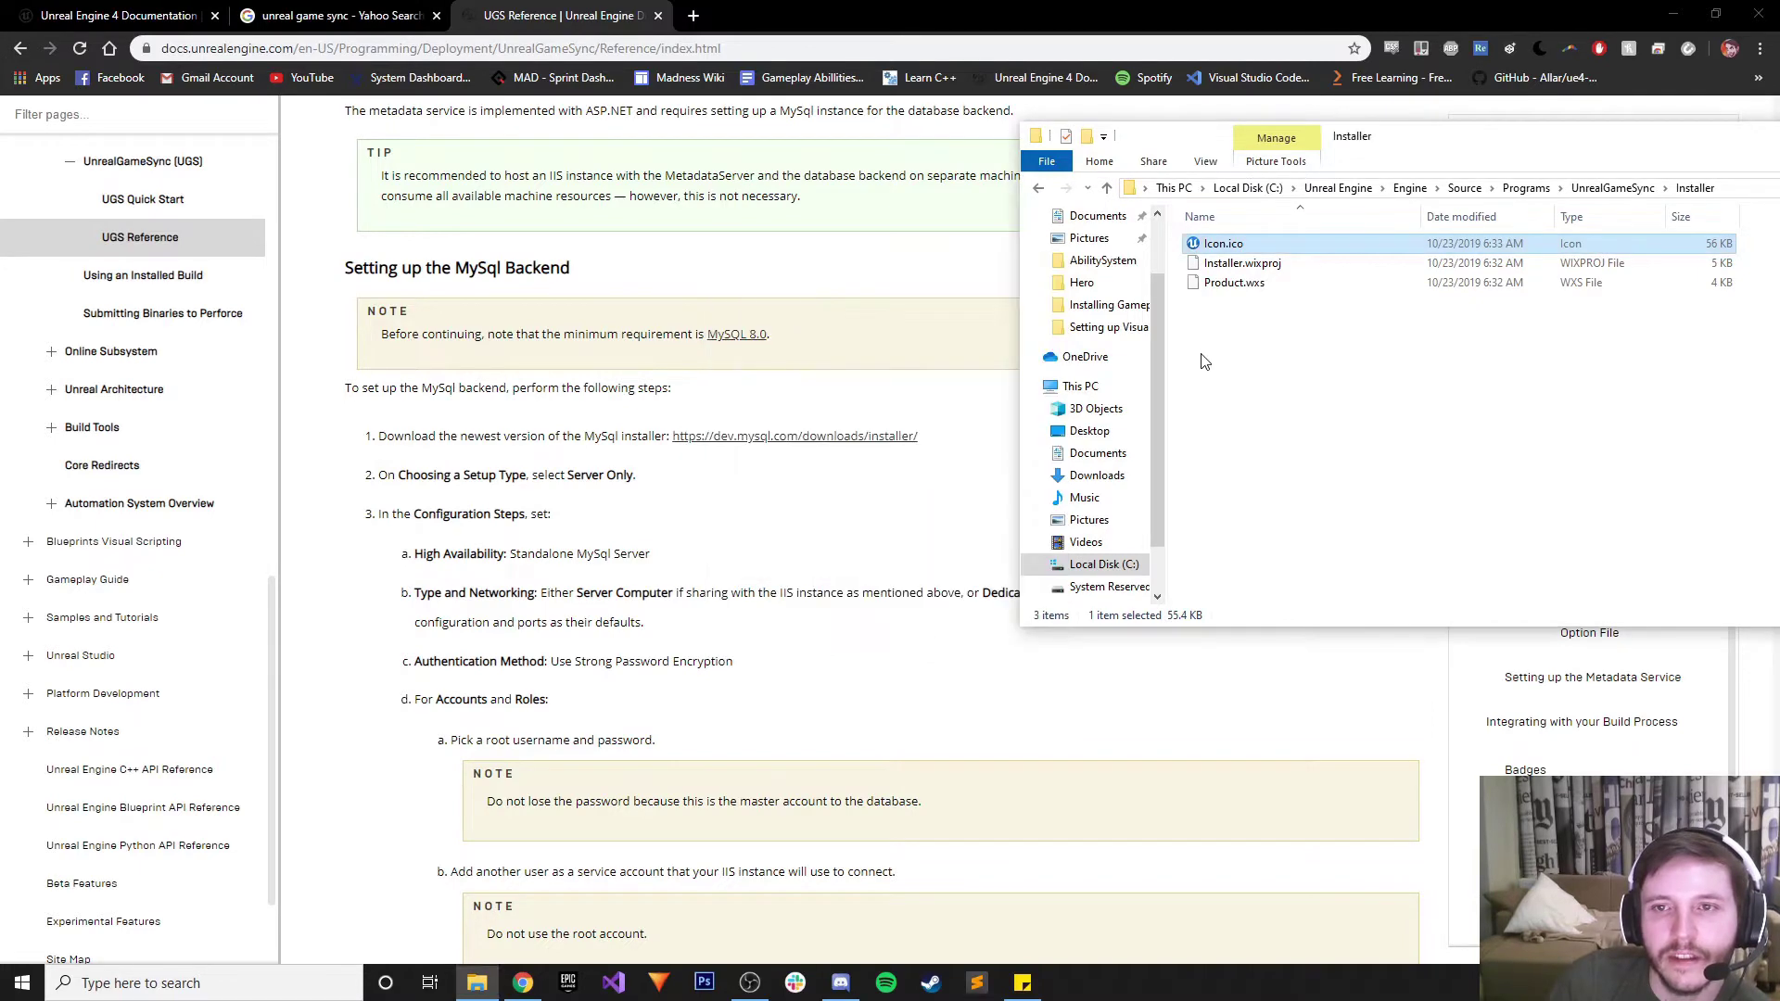
Check the UnrealGameSync and InstallerCustomAction subfolders, then open UnrealGameSync.sln in Visual Studio
click(1639, 188)
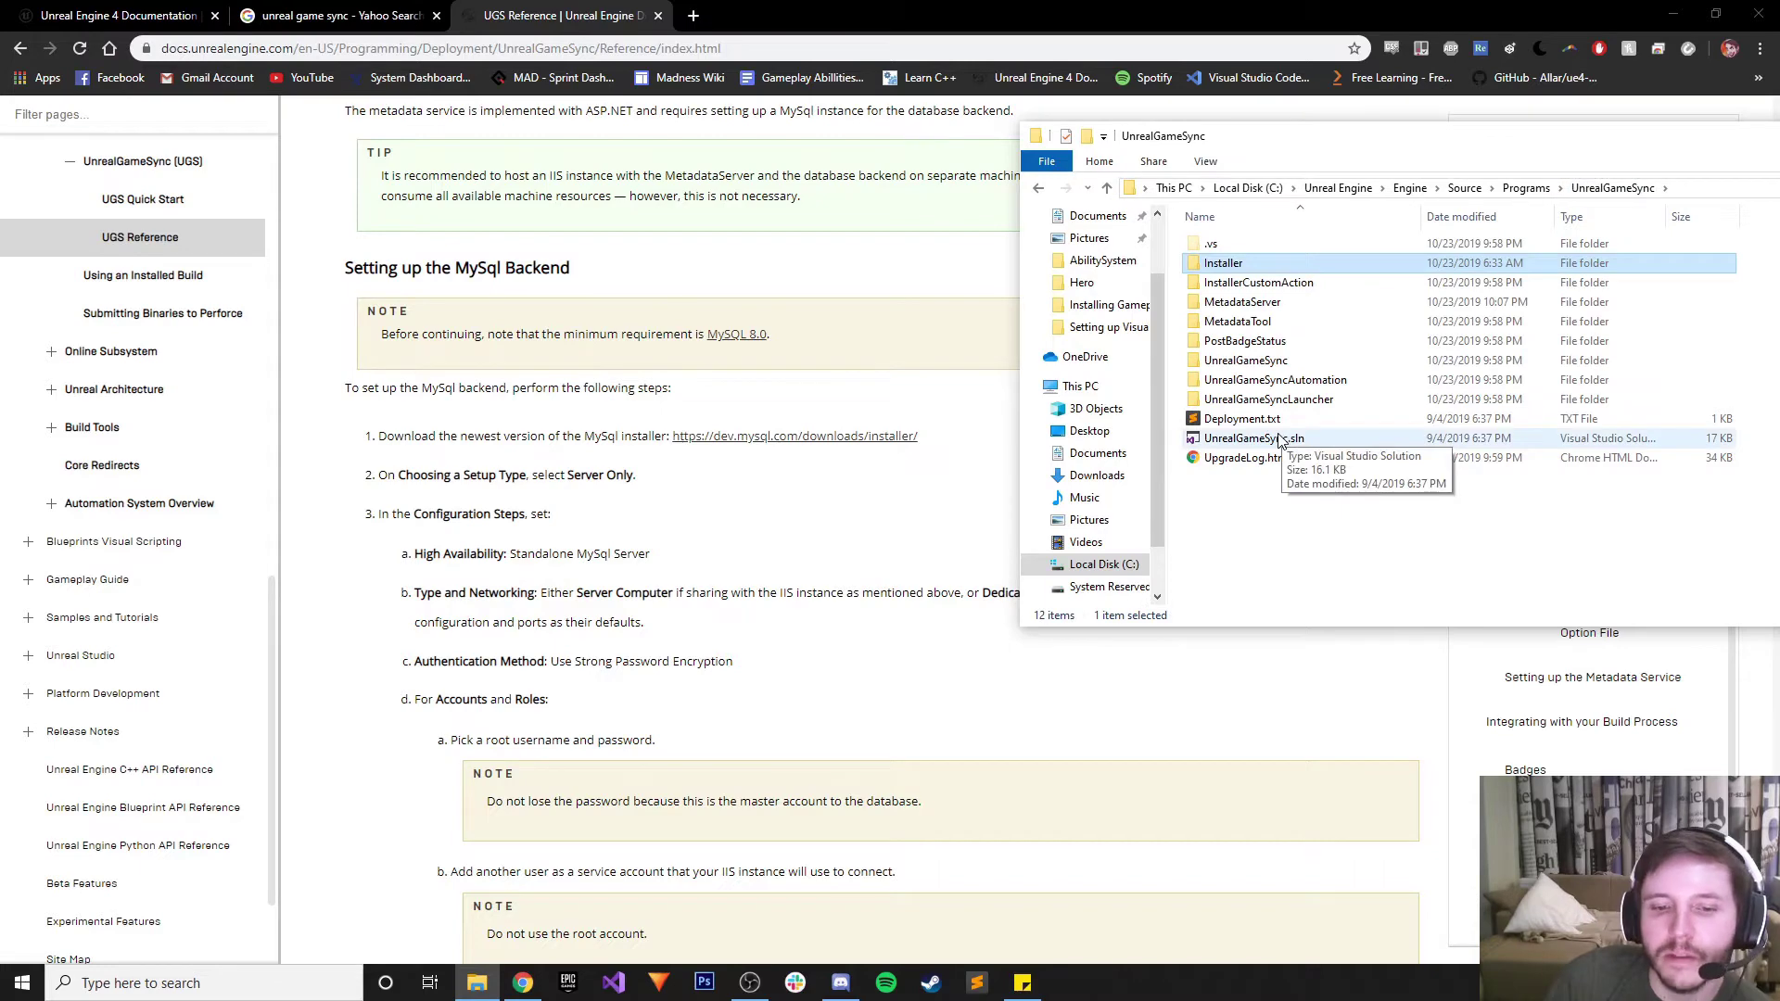
double_click(1245, 360)
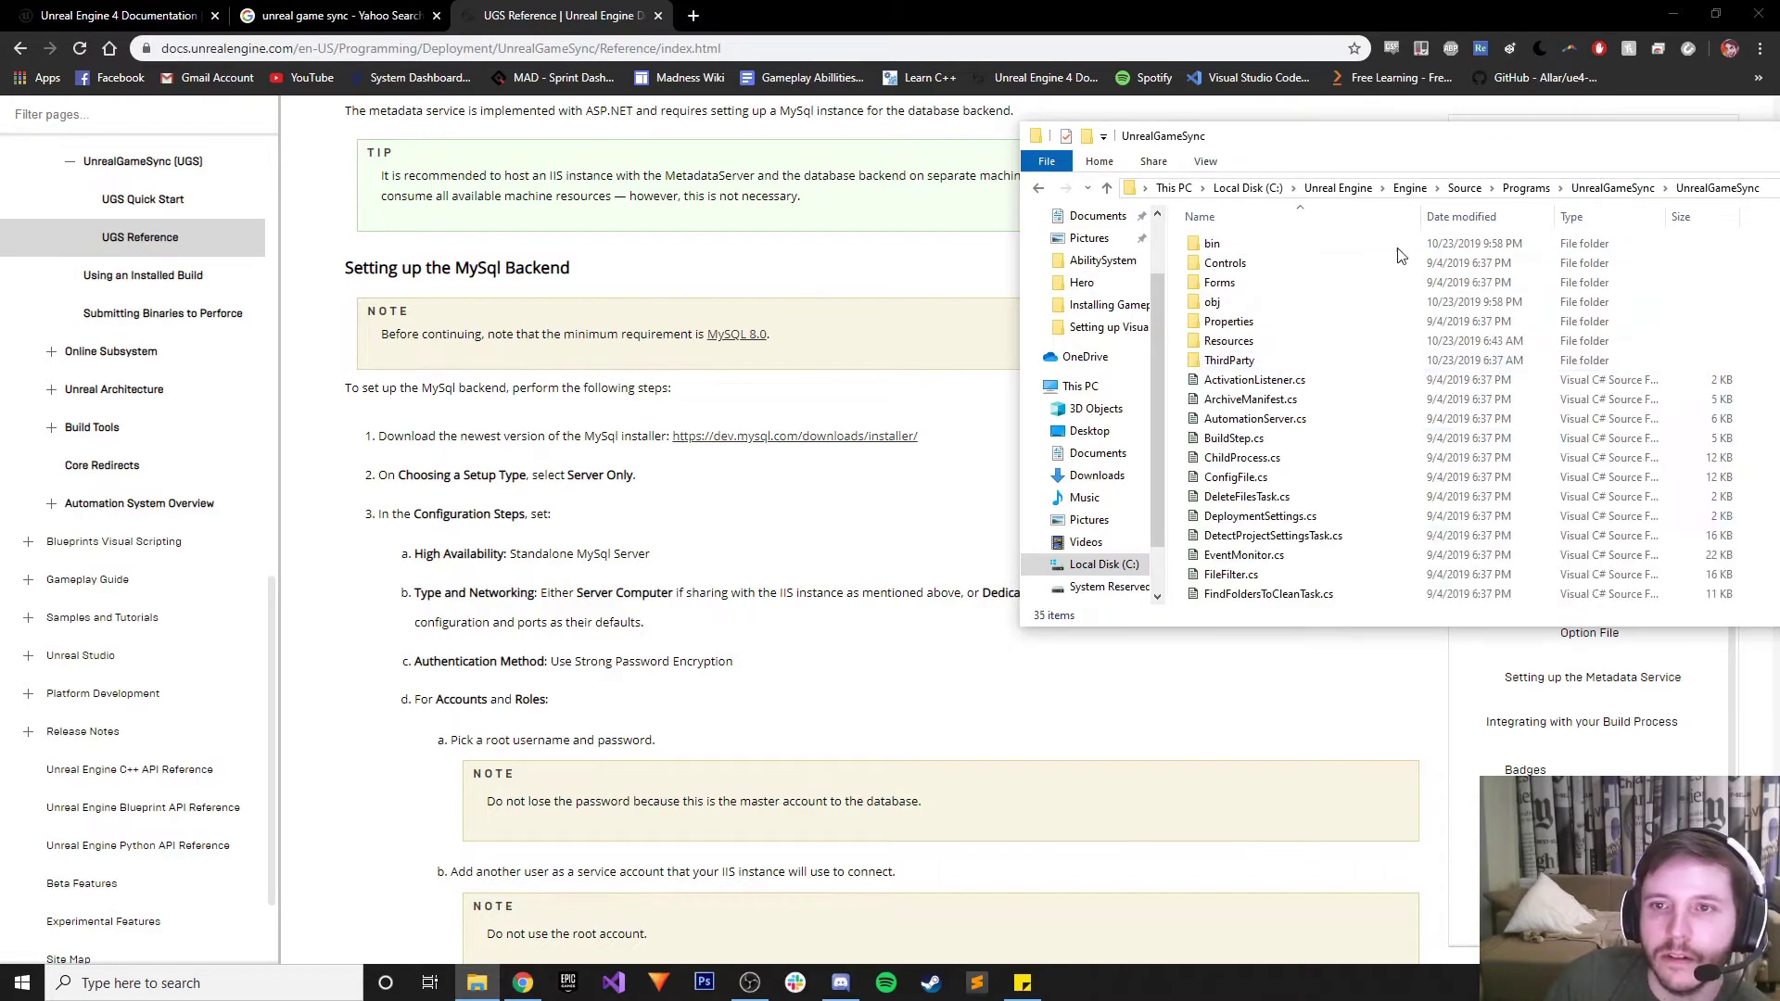
click(1635, 188)
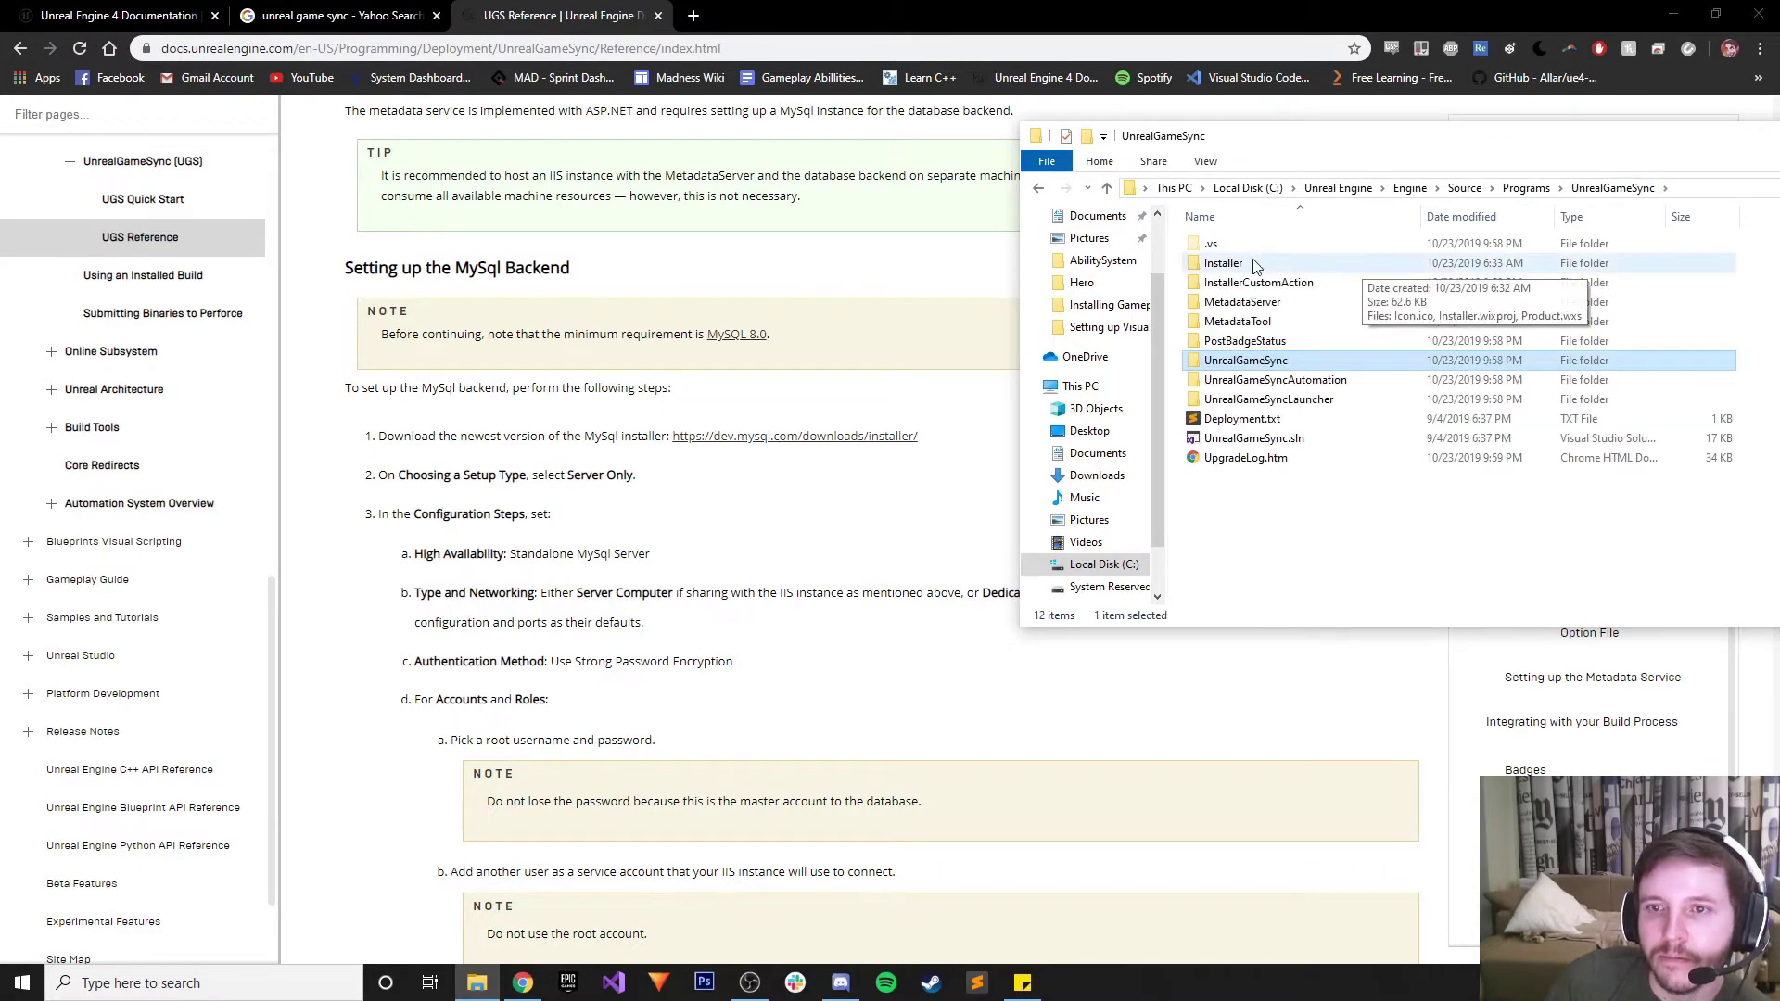
double_click(1272, 264)
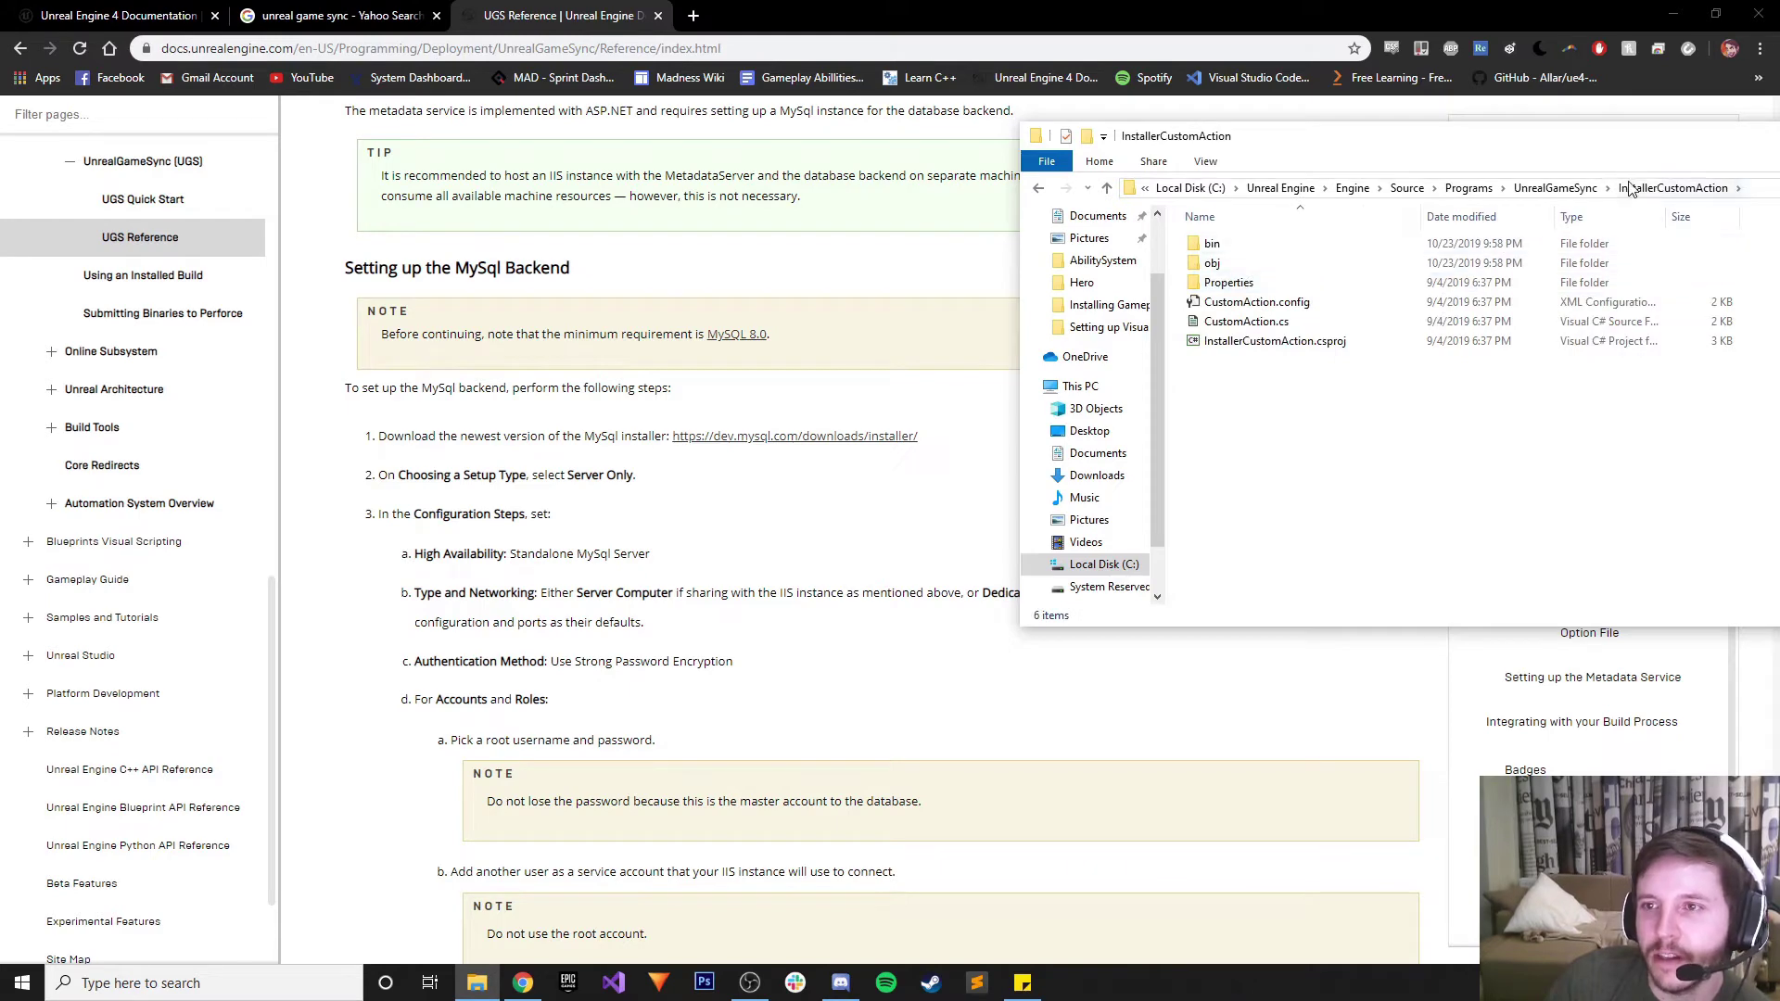
click(1566, 188)
double_click(1280, 439)
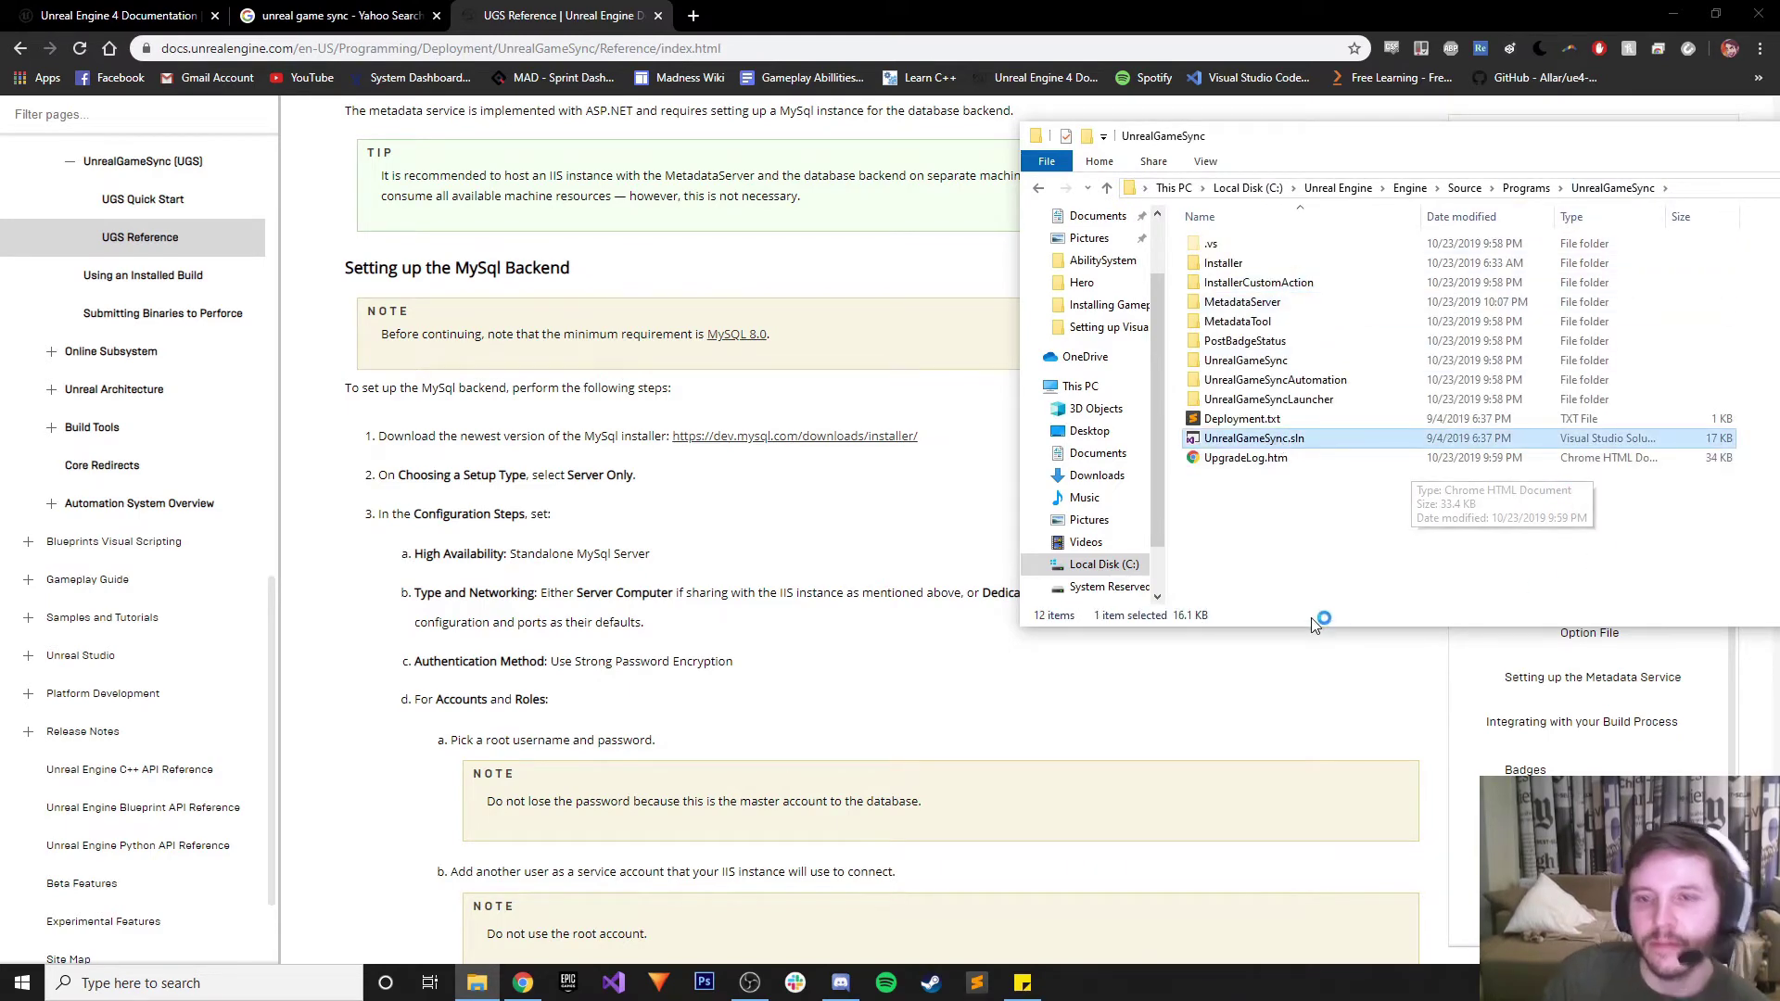
Copy the documentation link from Deployment.txt and return to the documentation page
double_click(1247, 420)
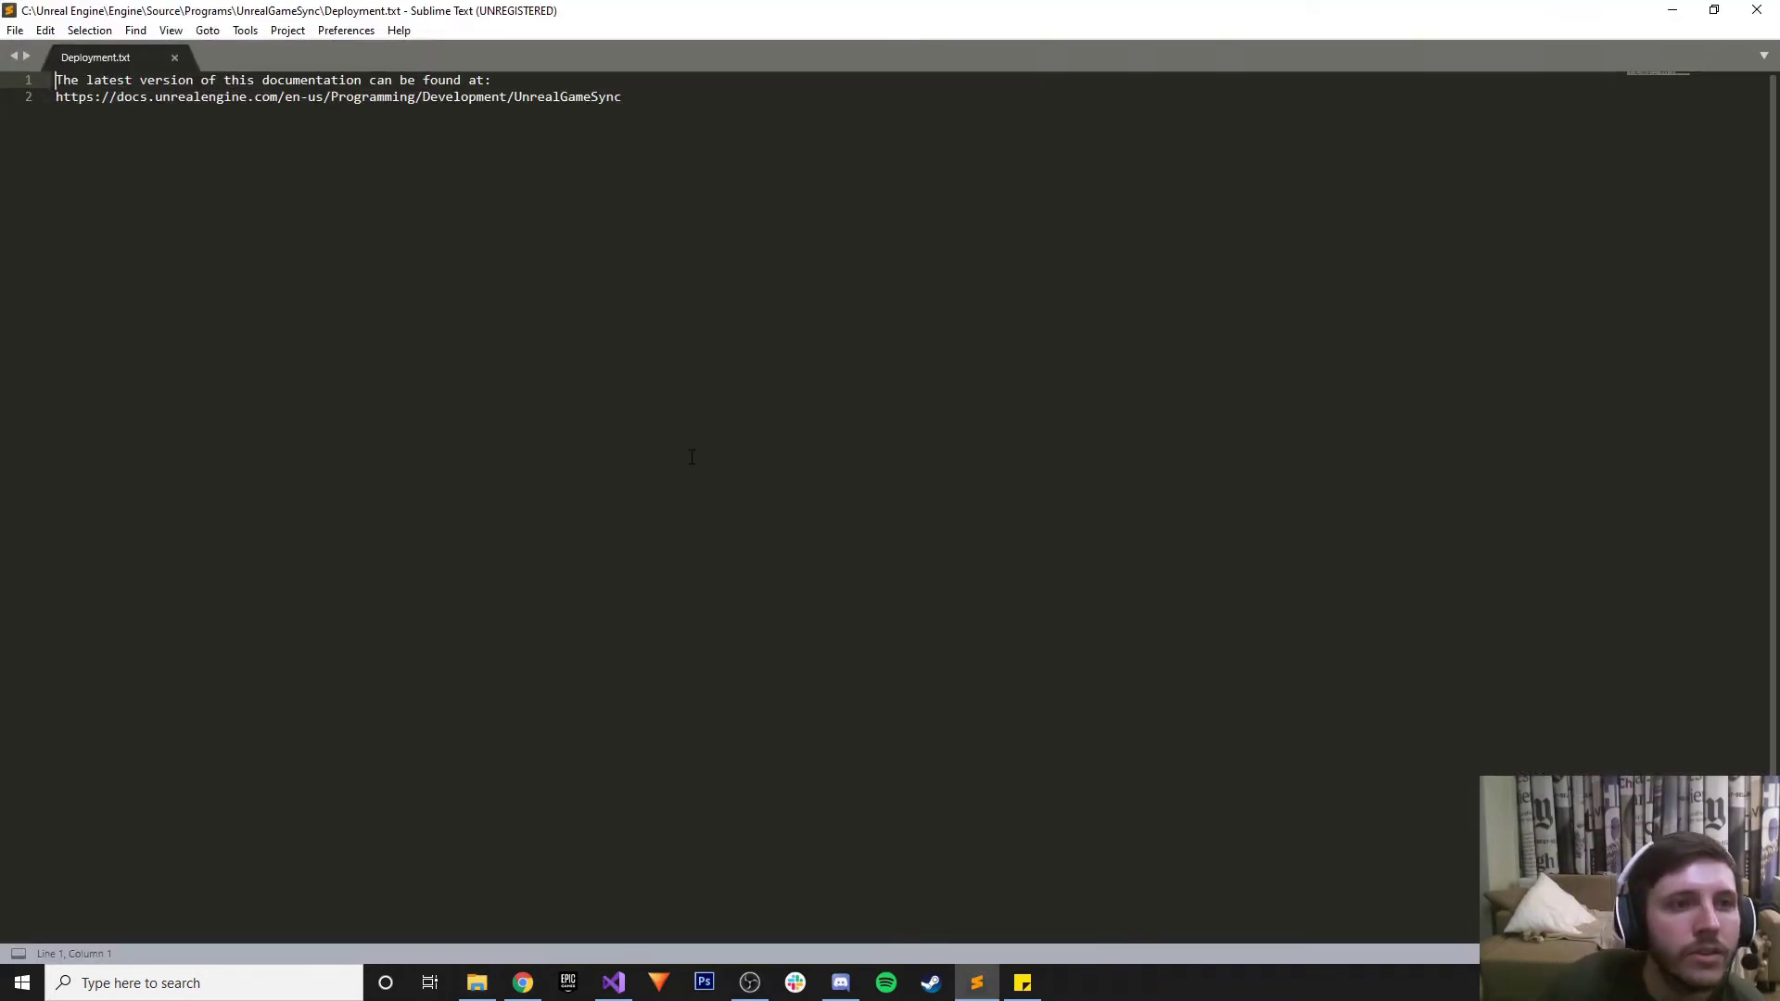
click(634, 98)
key(shift+Home)
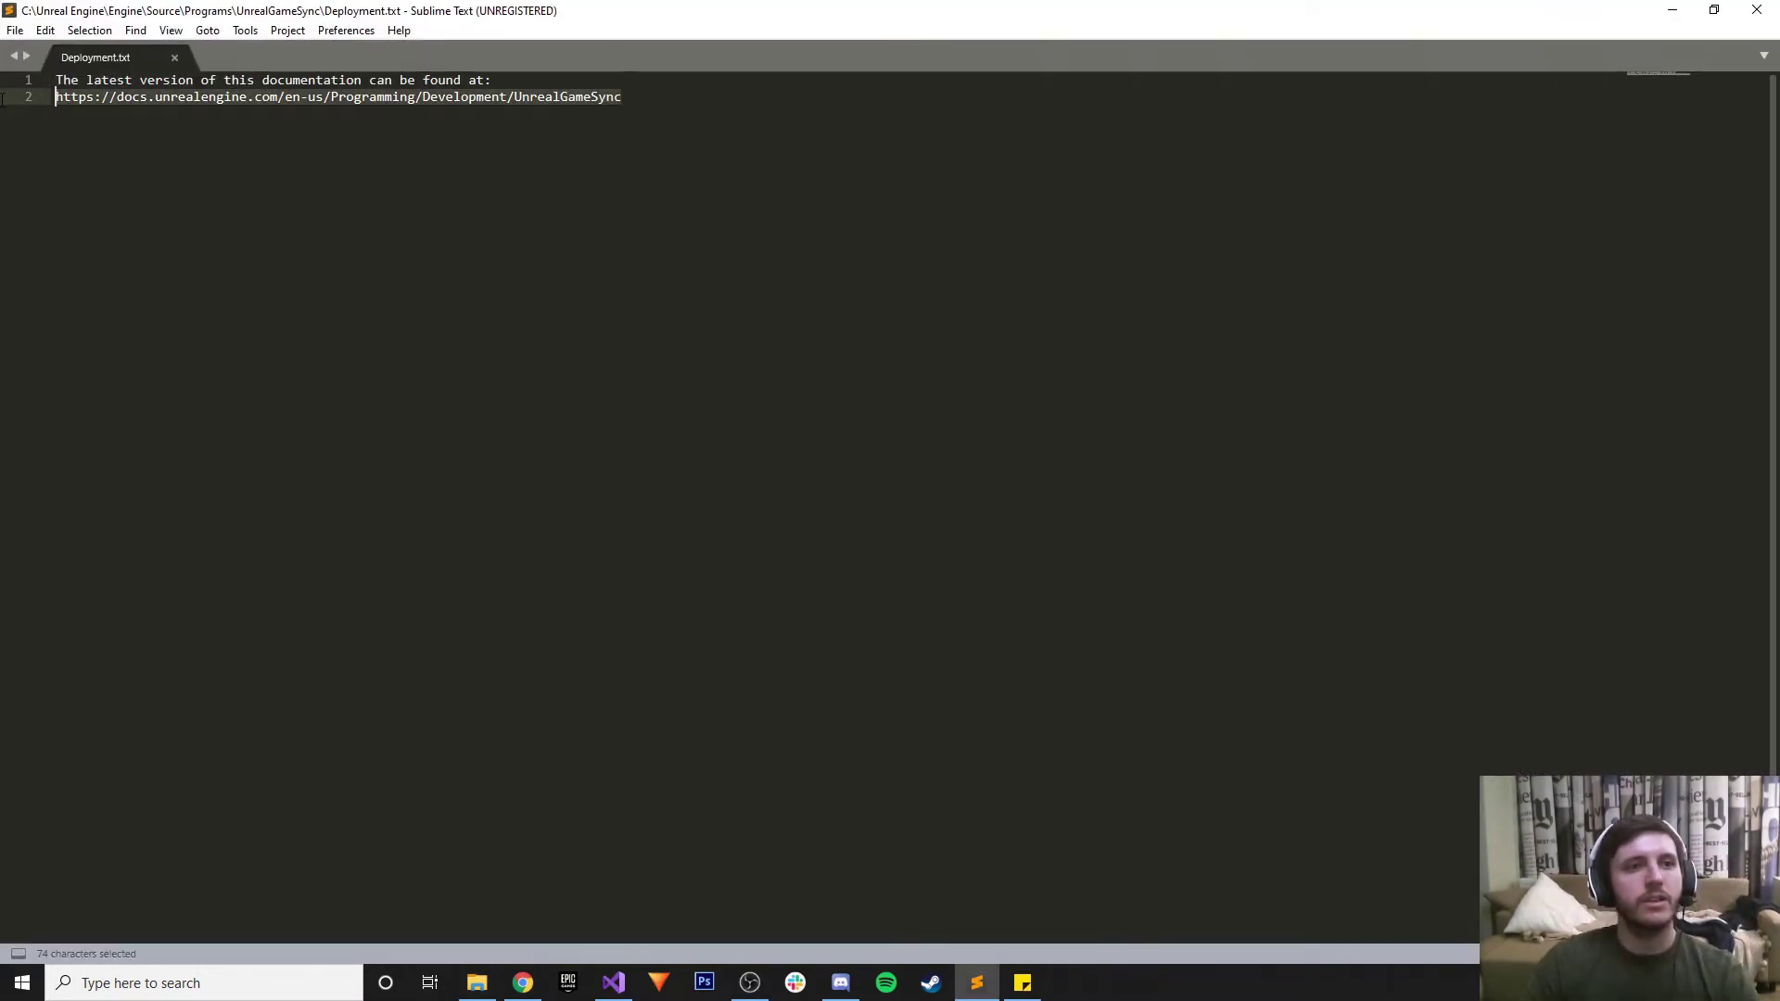
key(ctrl+c)
click(1672, 11)
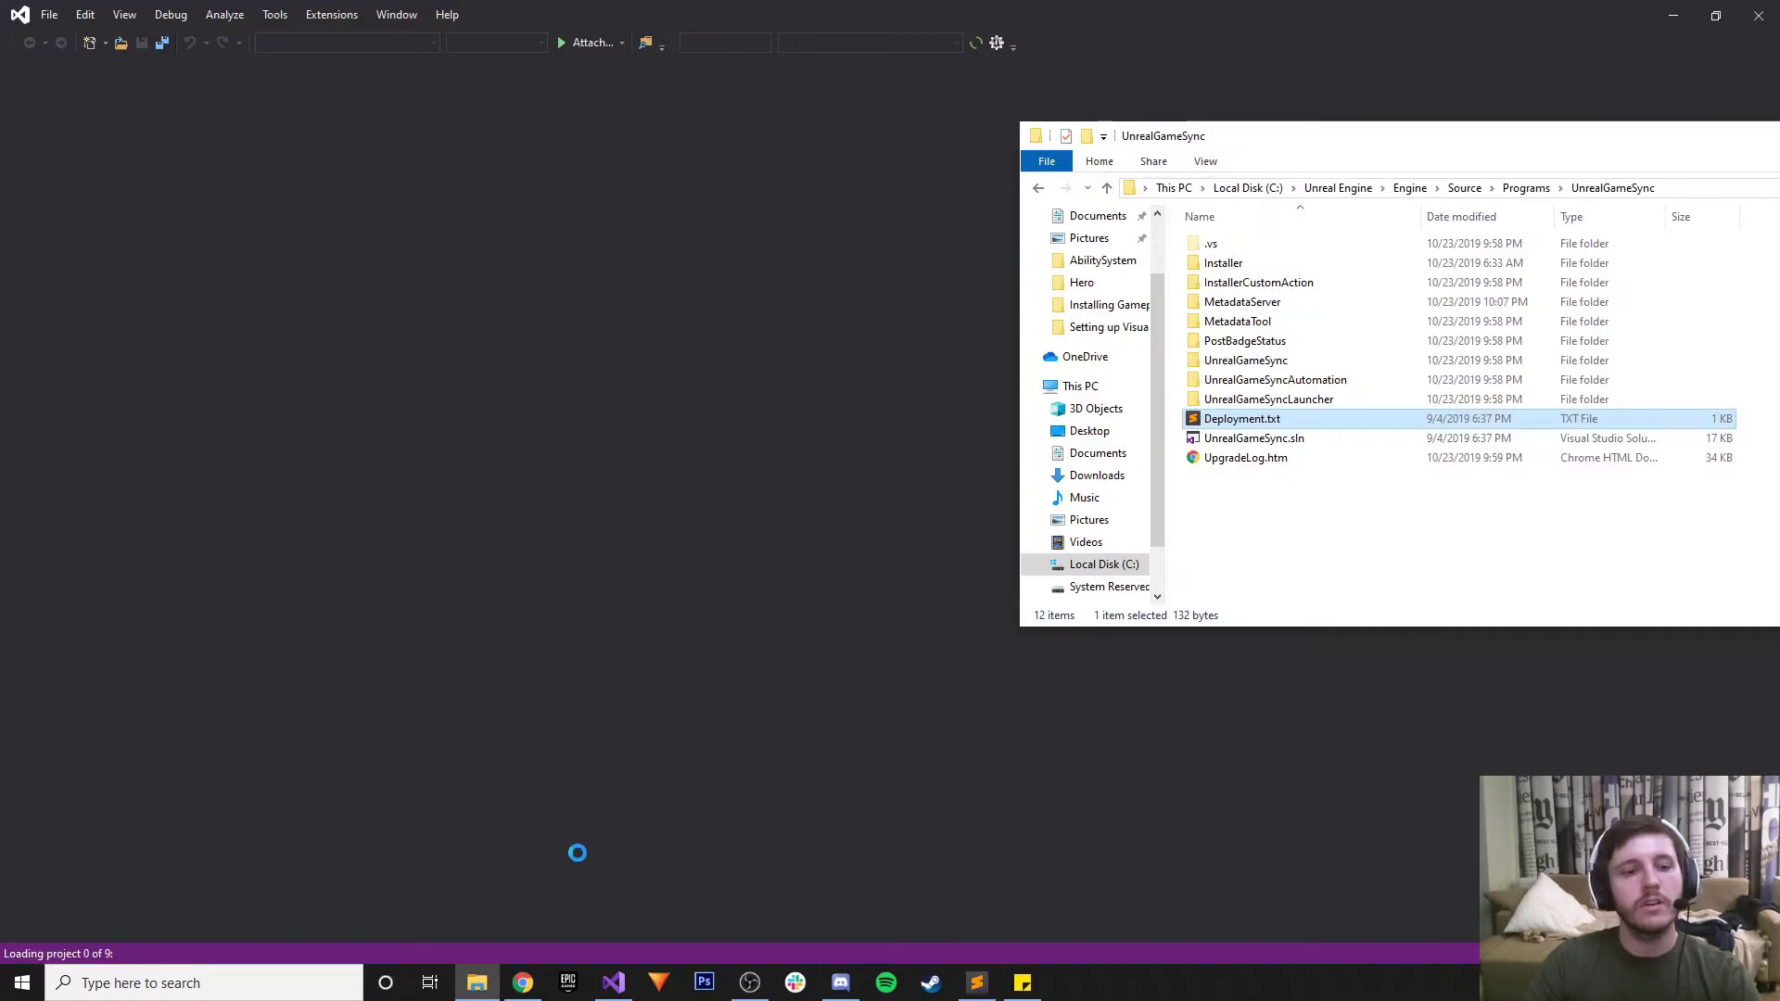
click(523, 983)
Load the copied Deployment.txt documentation link in the browser
key(ctrl+l)
key(ctrl+v)
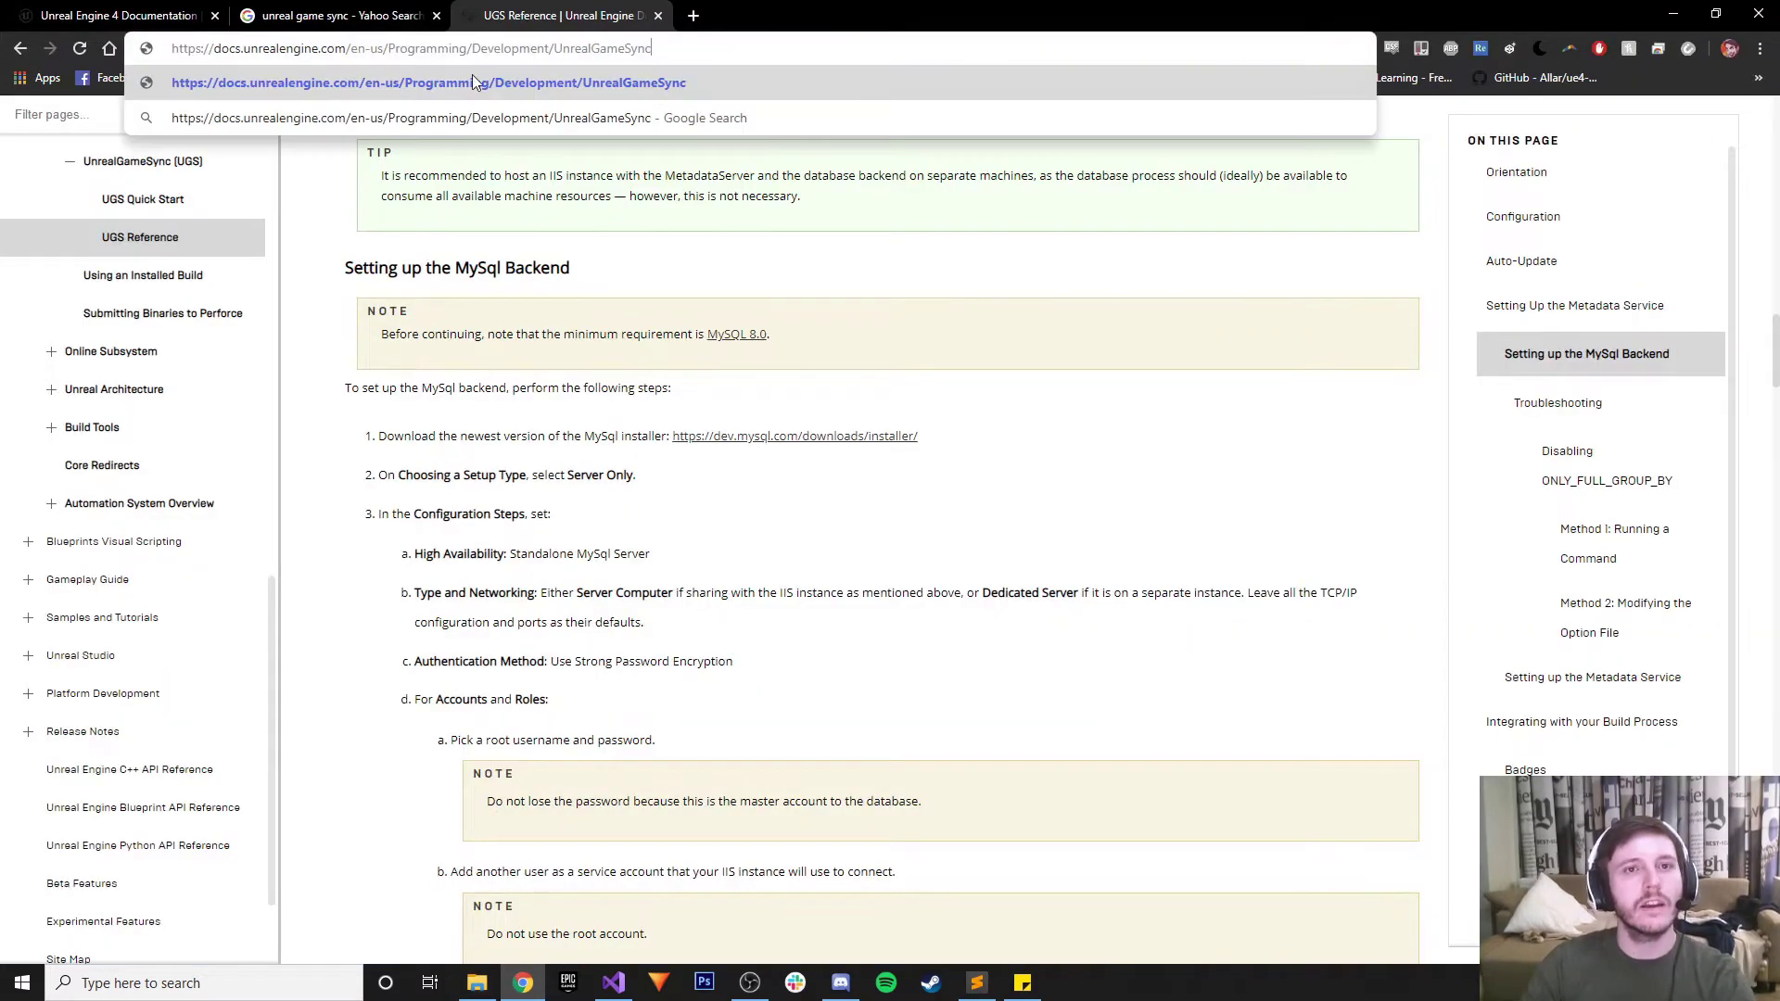
key(Return)
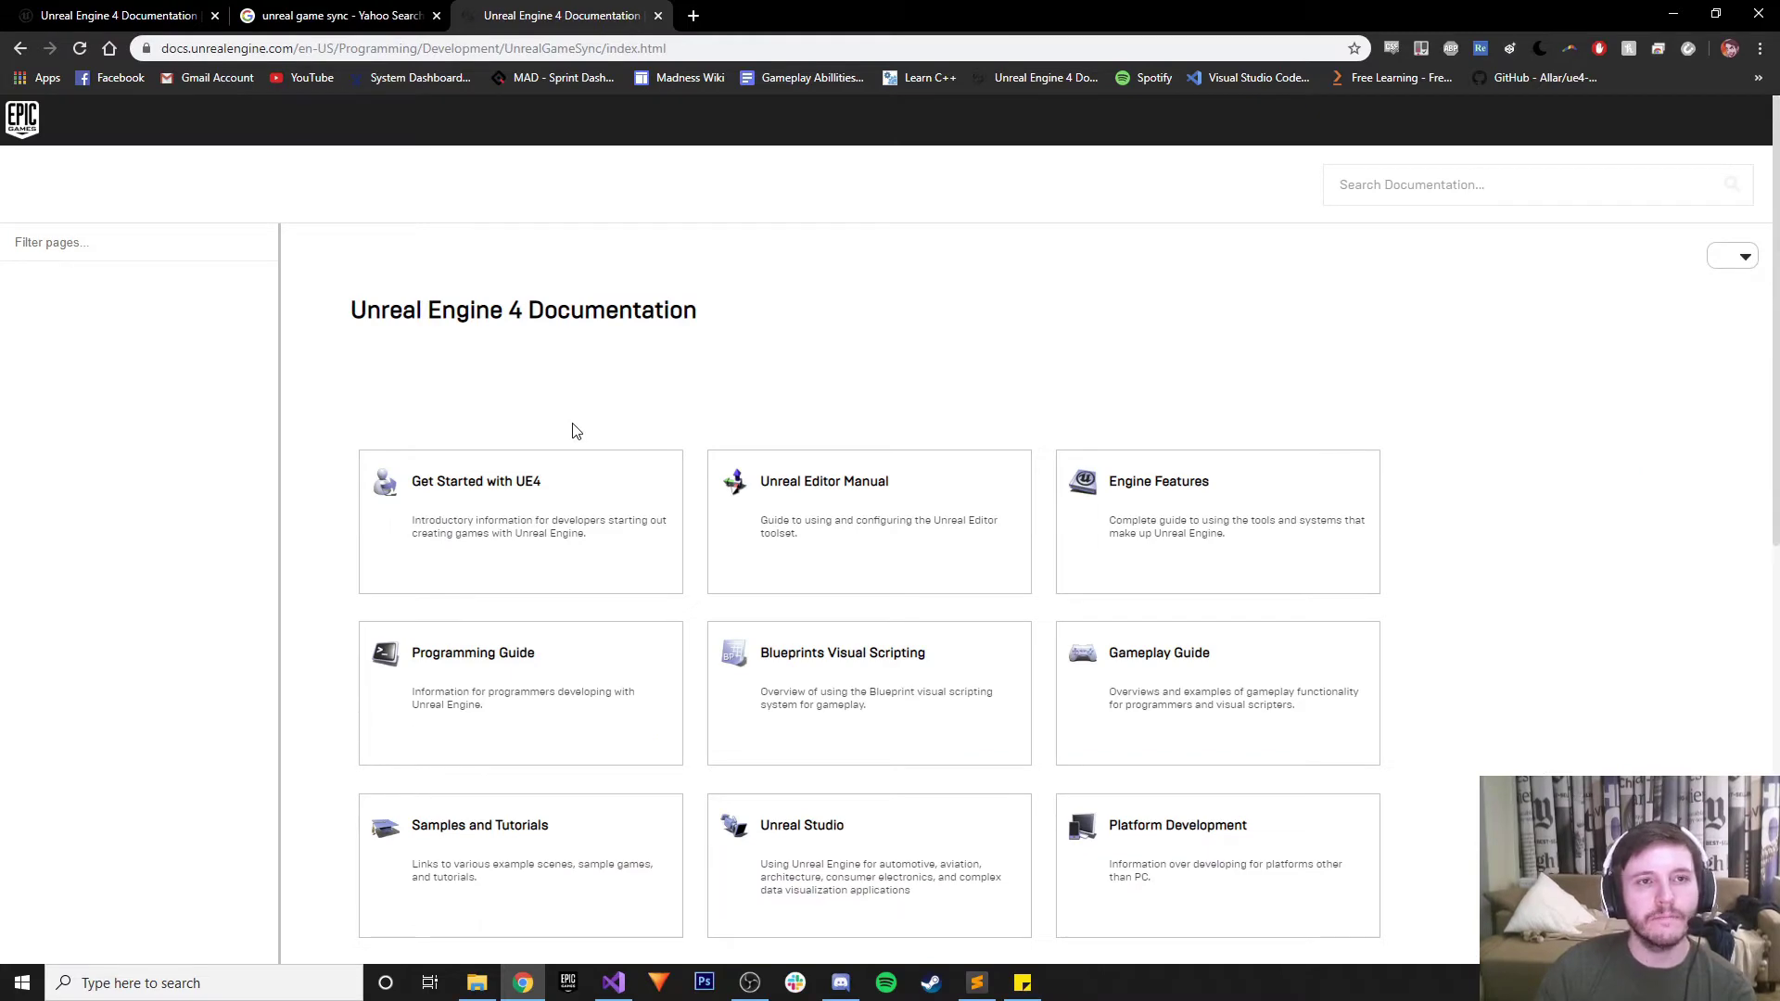
scroll(572, 438, down, 8)
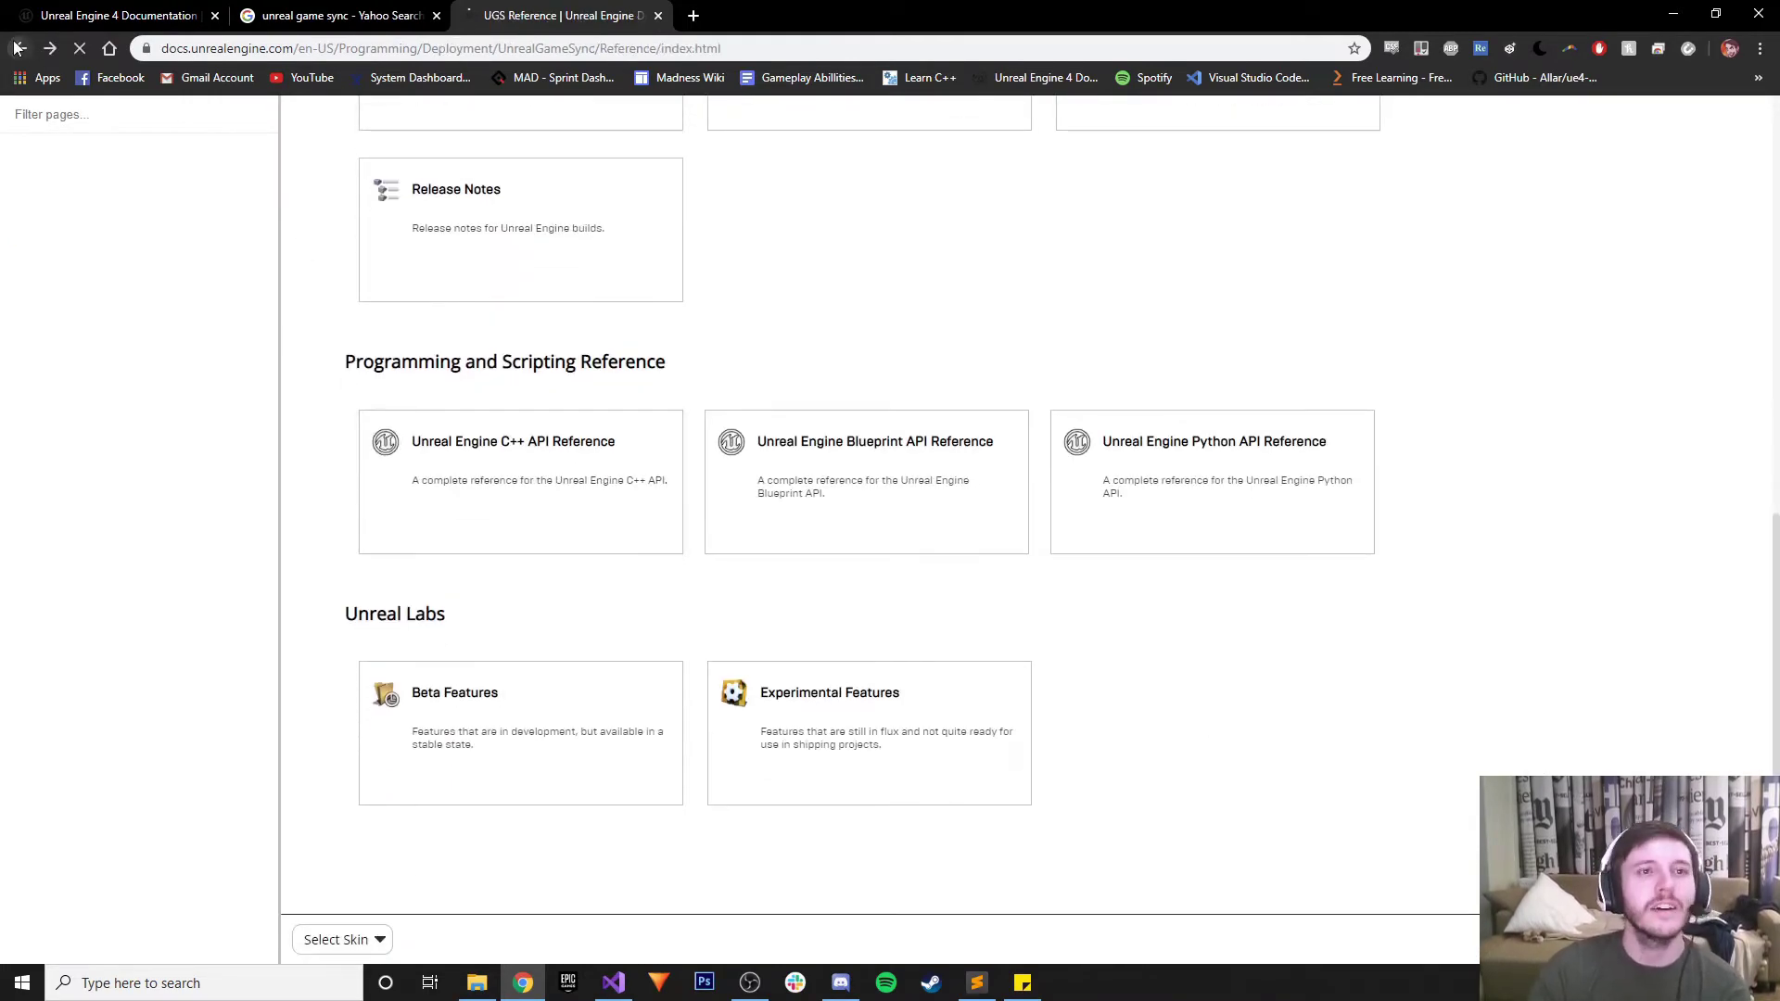
Tidy away the Deployment.txt editor and folder window, then switch to the UnrealGameSync solution
click(977, 983)
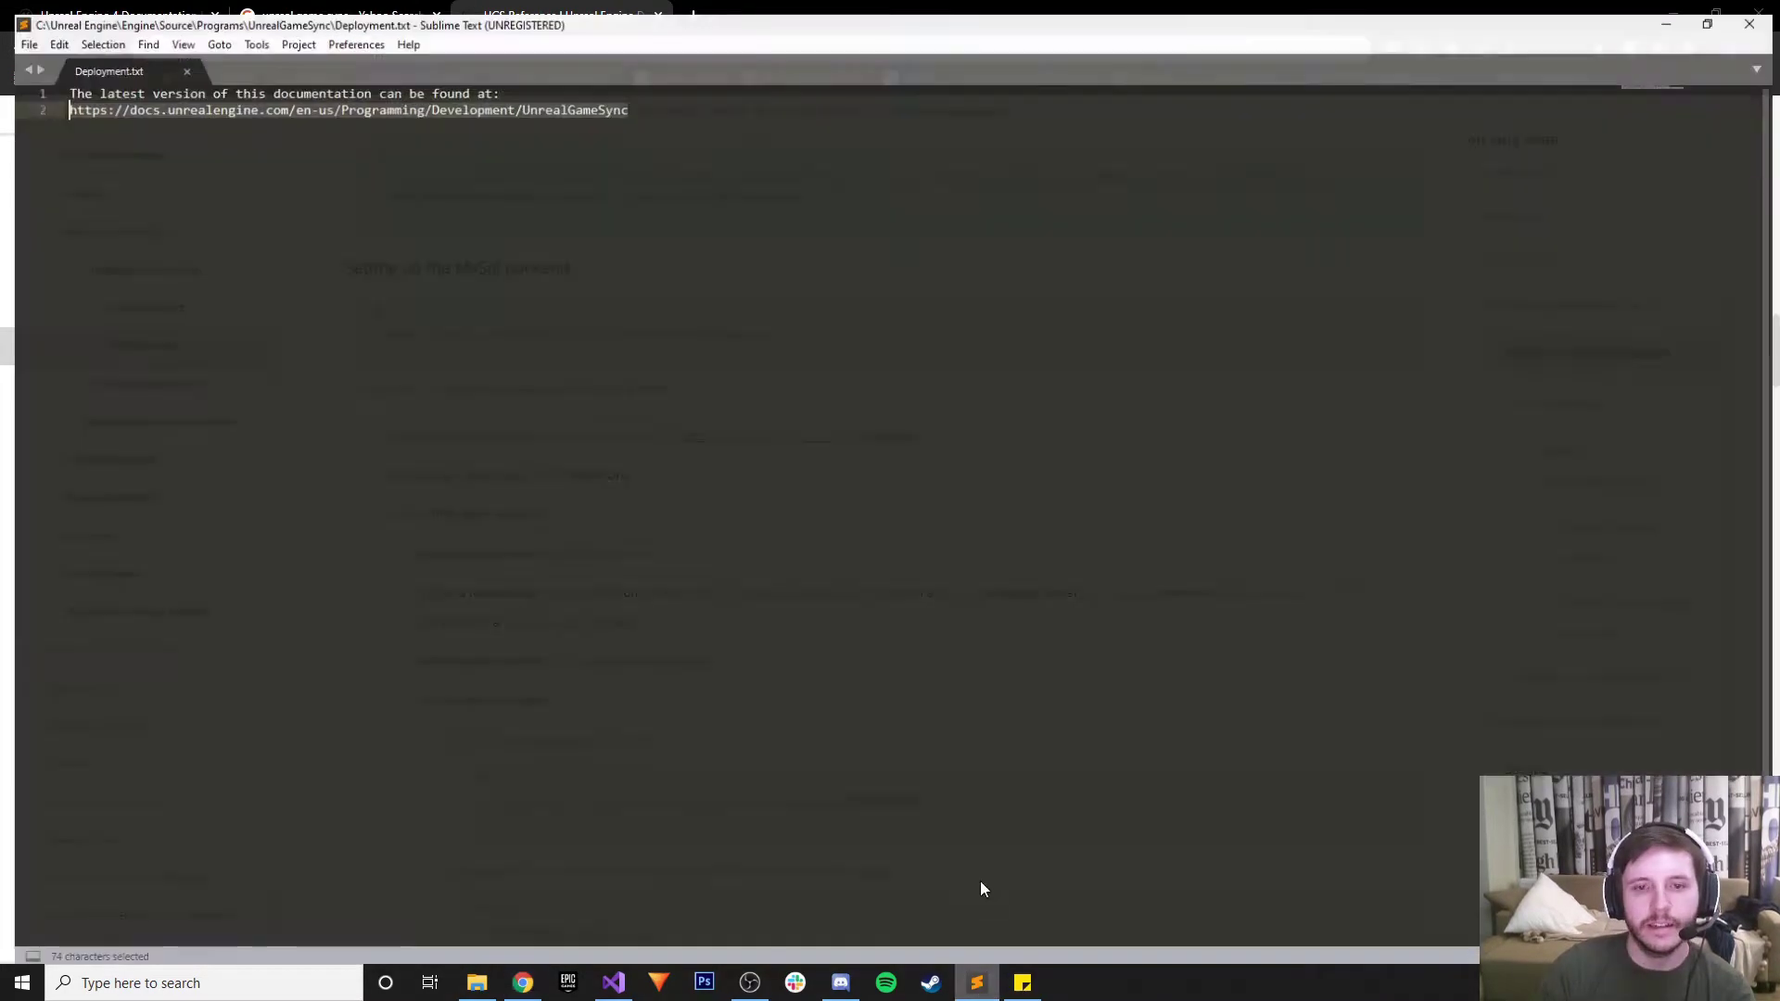
click(1757, 10)
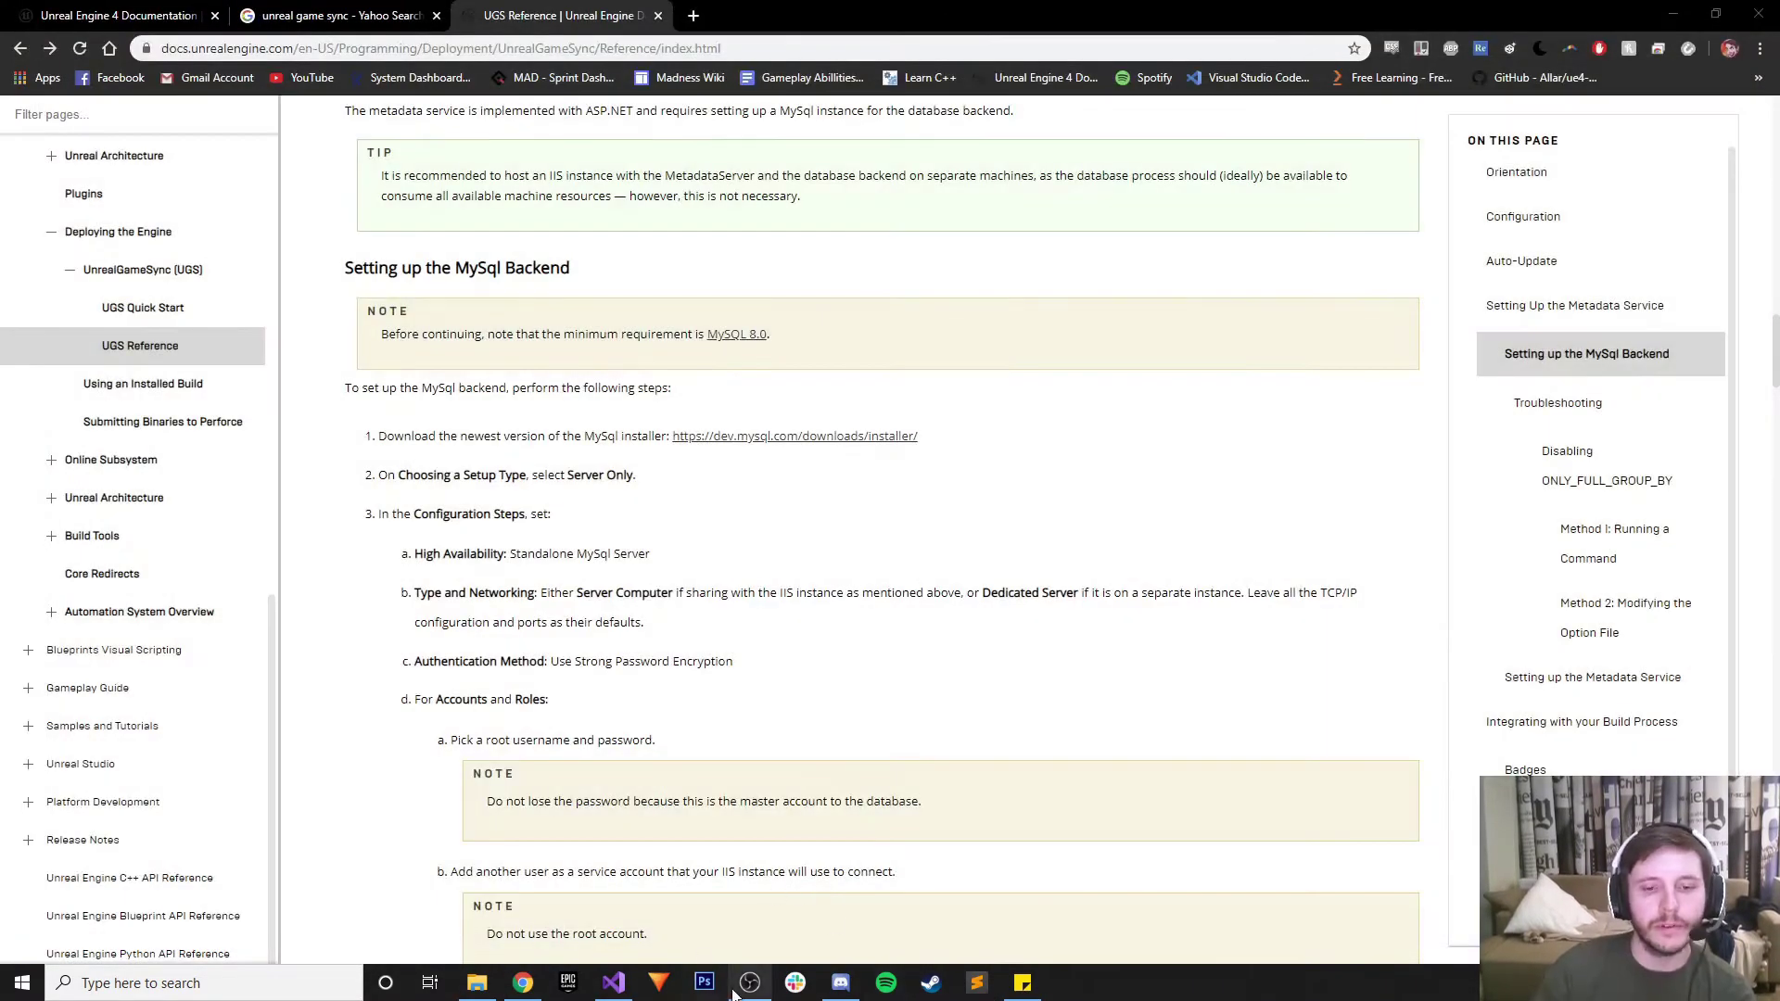
click(489, 987)
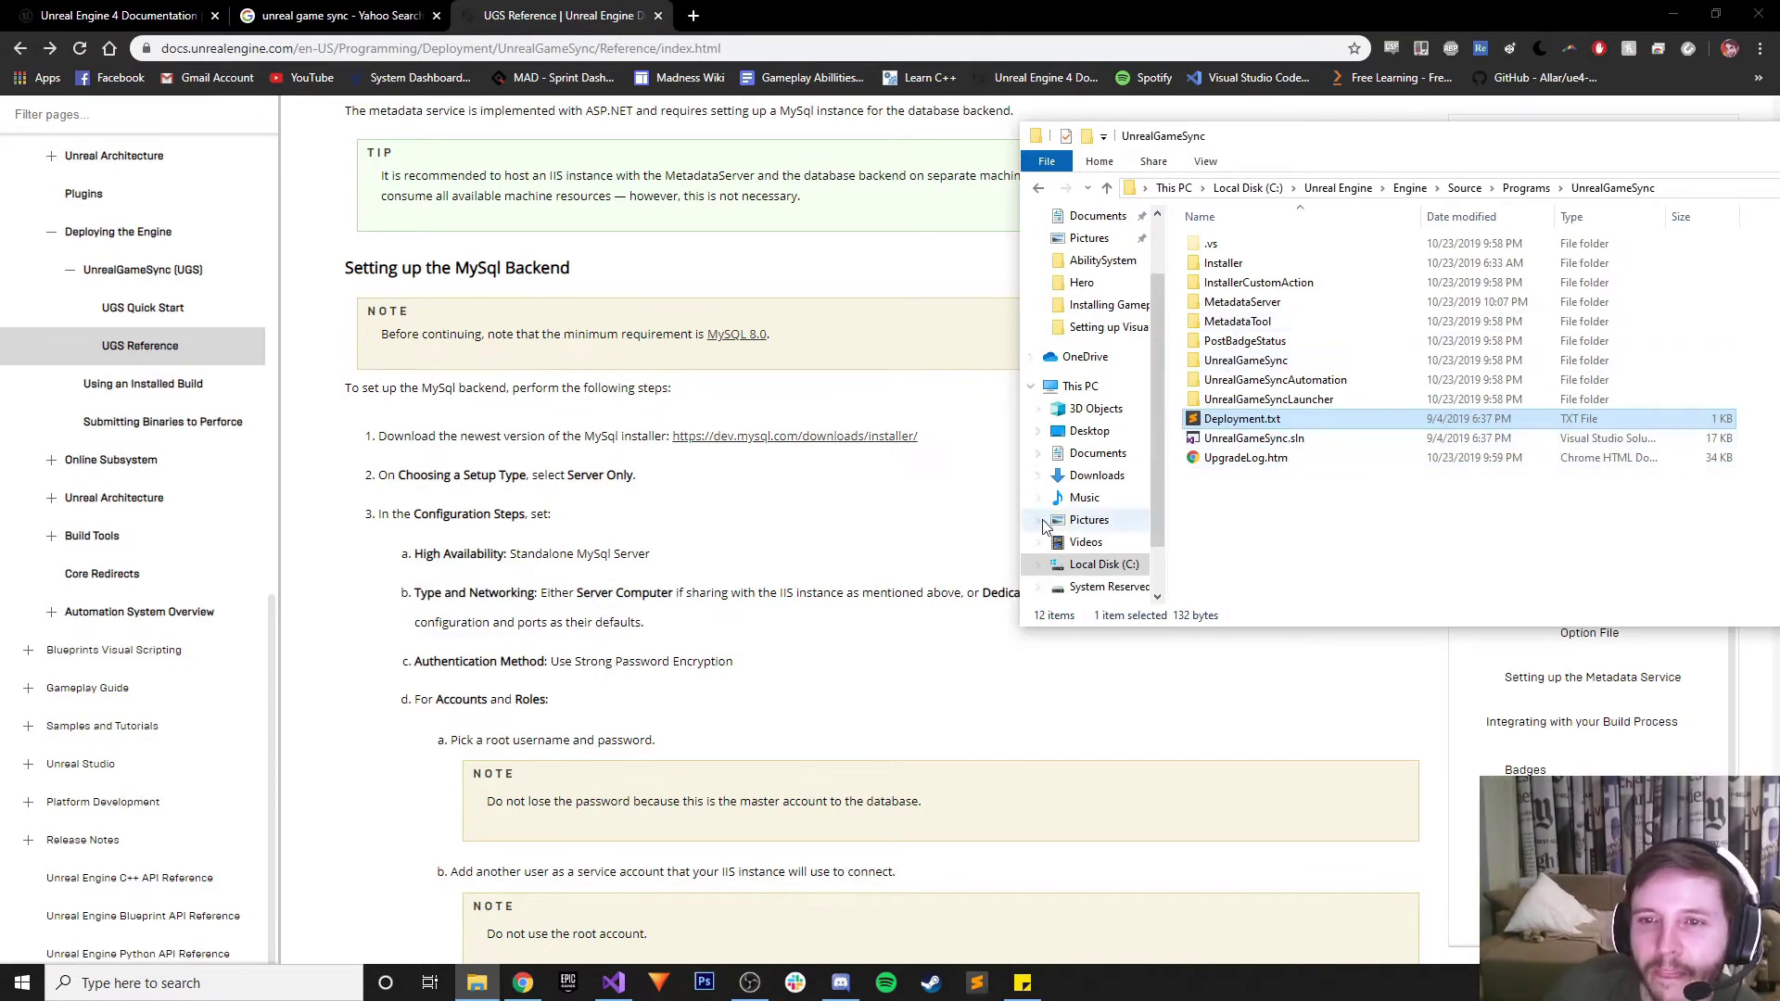
drag(1613, 148, 1304, 150)
click(1647, 138)
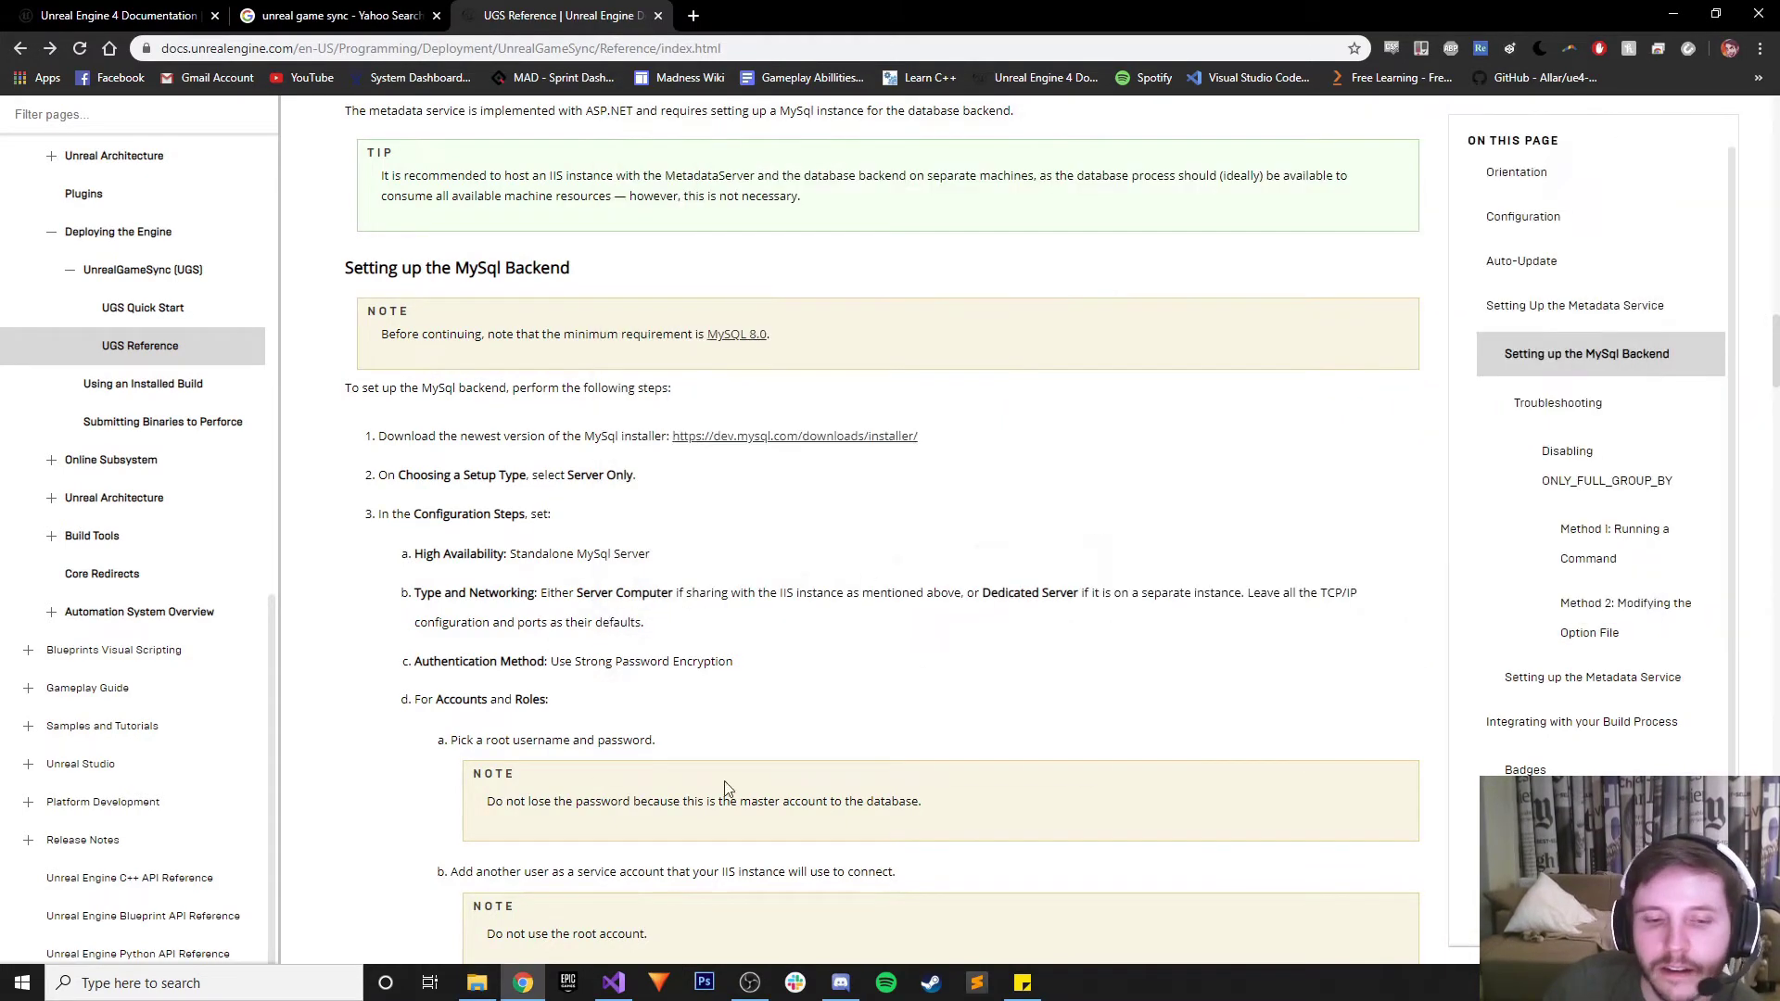
click(612, 985)
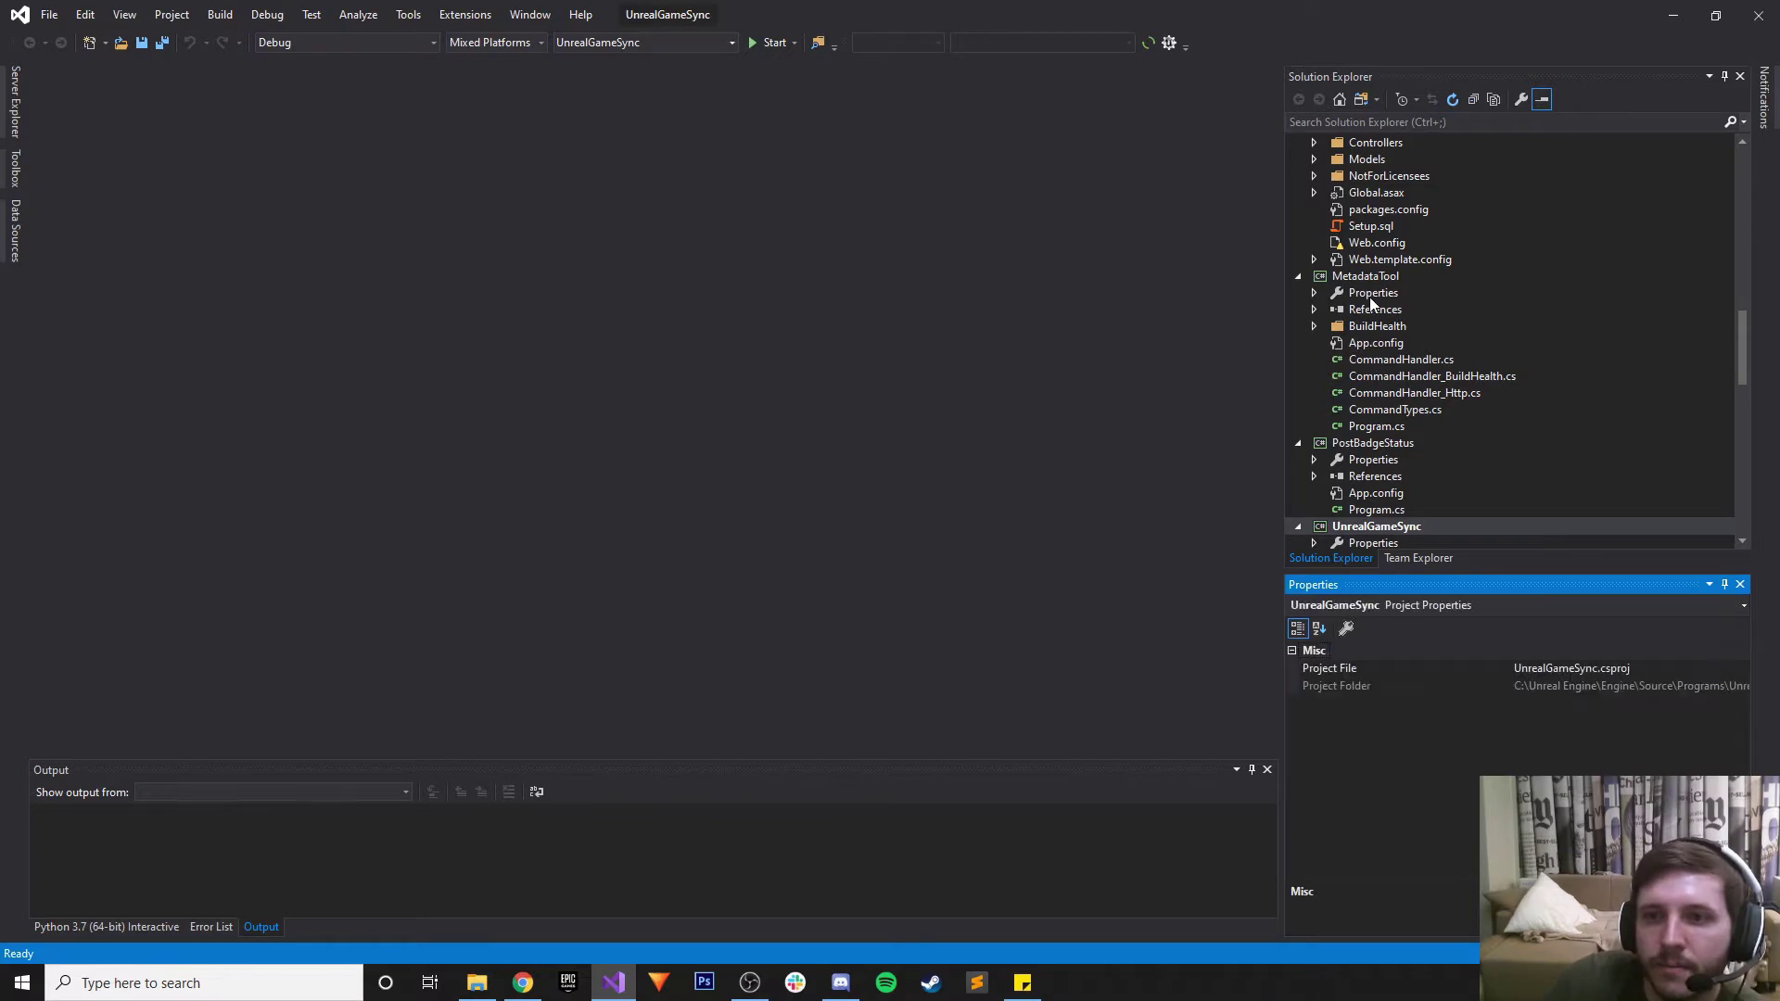
Check the Orientation table, highlighting the 'main program' entry
scroll(1410, 468, down, 10)
scroll(1410, 471, down, 5)
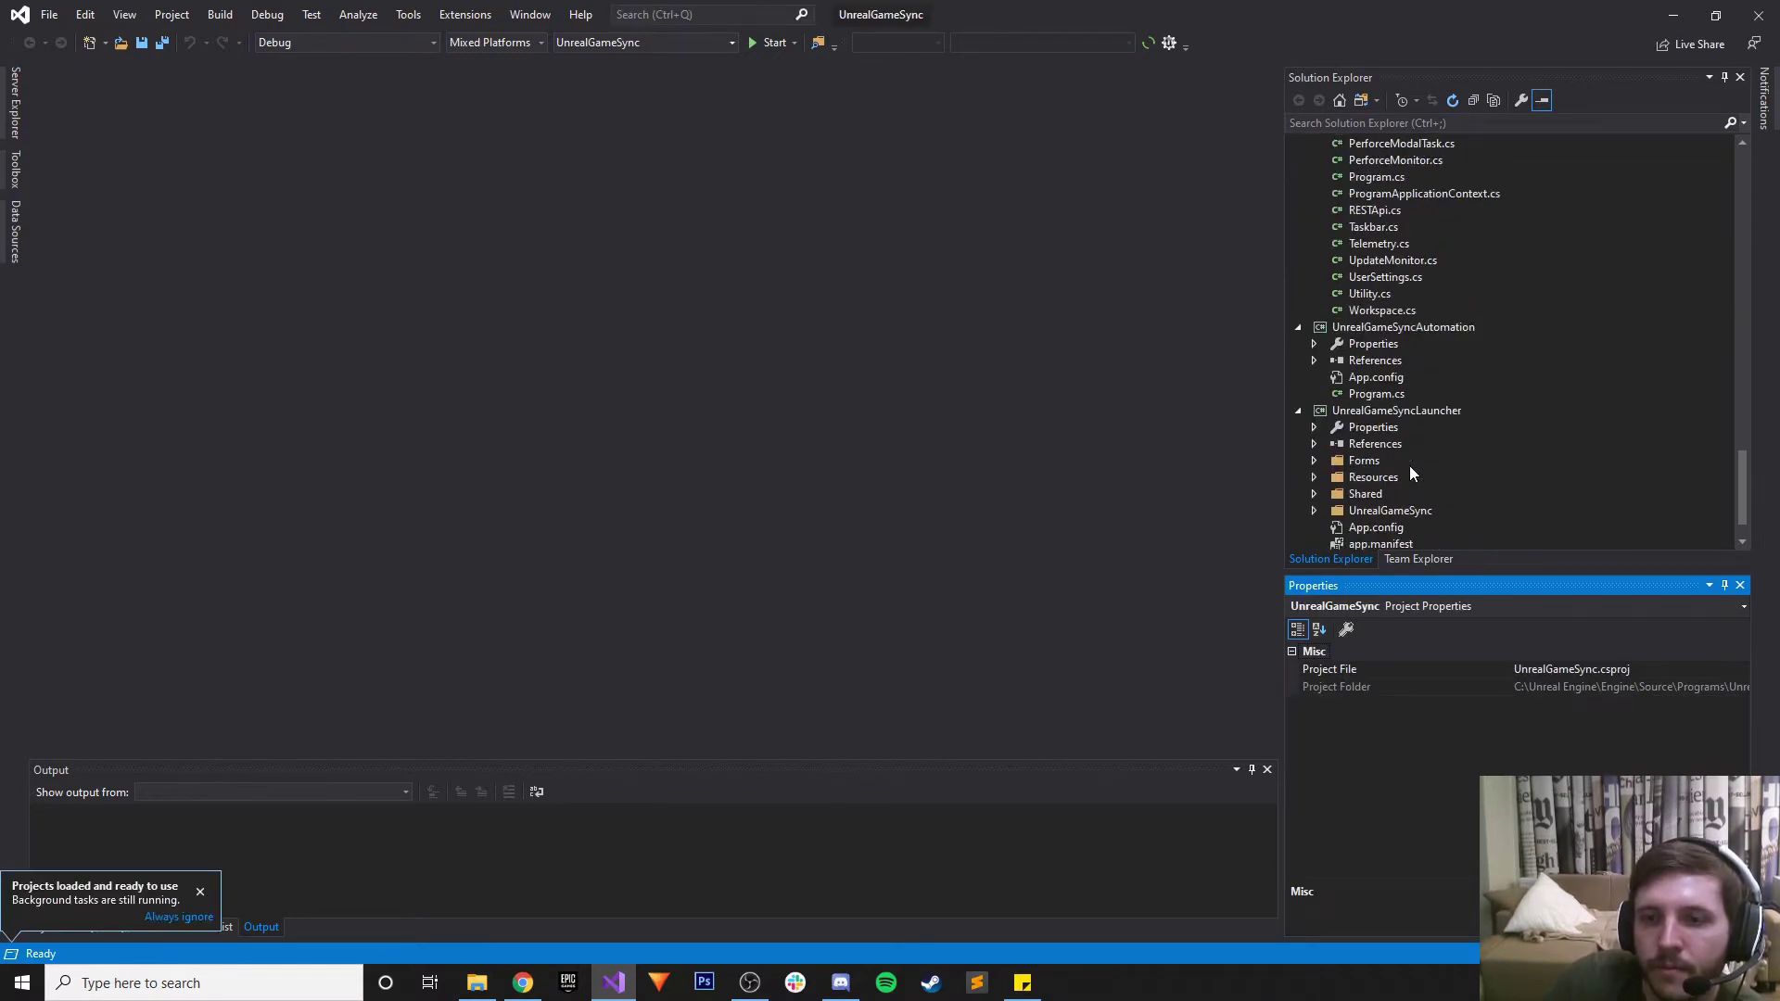
click(523, 983)
scroll(691, 746, up, 7)
scroll(691, 747, up, 15)
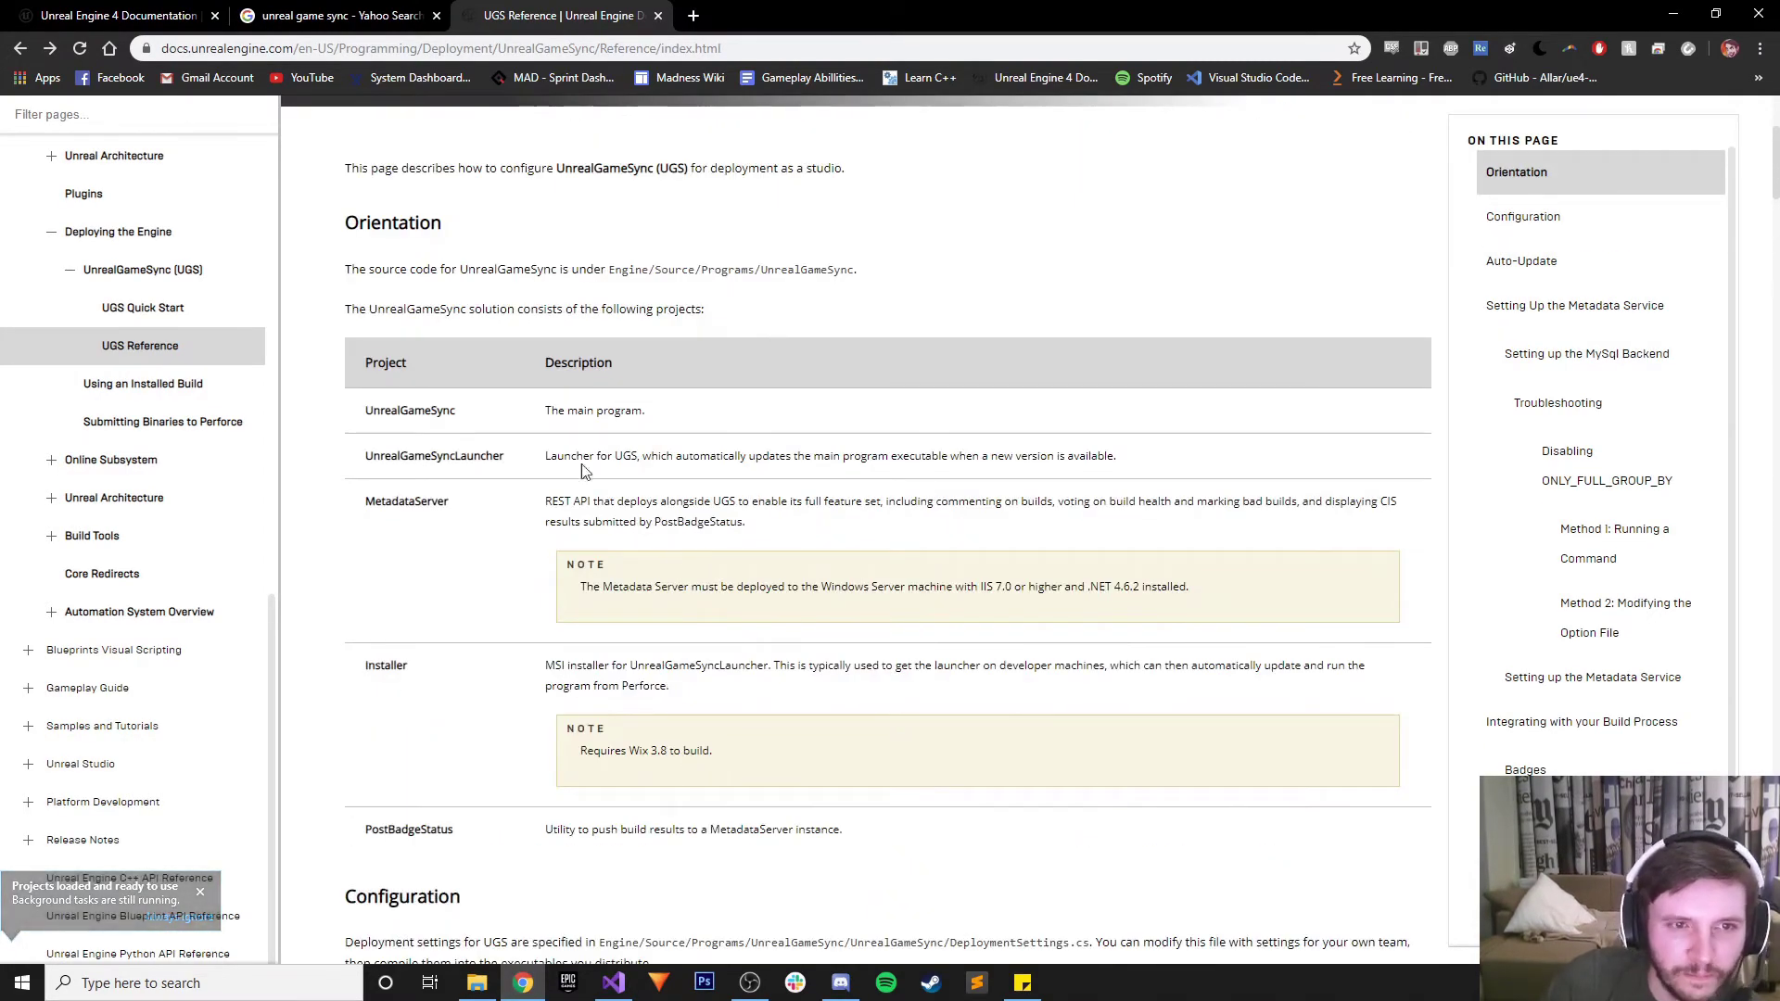
drag(566, 411, 719, 412)
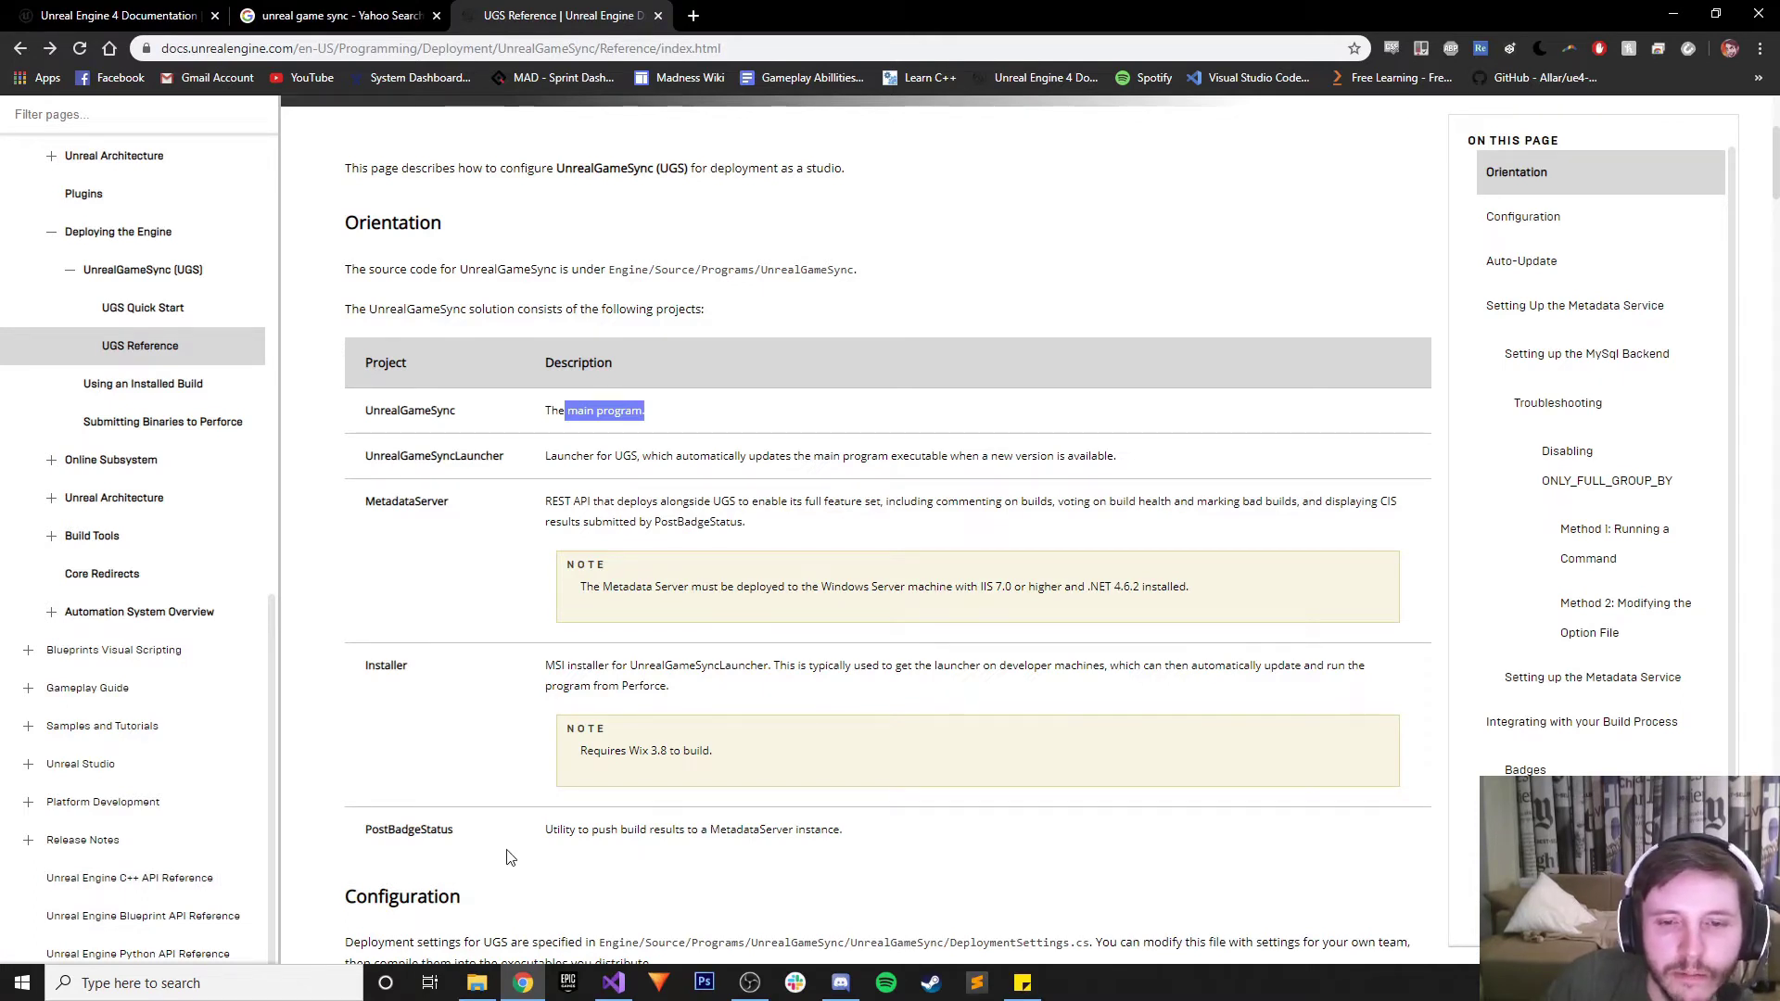
Select the UnrealGameSyncLauncher project in Solution Explorer and peek into its UnrealGameSync folder
click(477, 985)
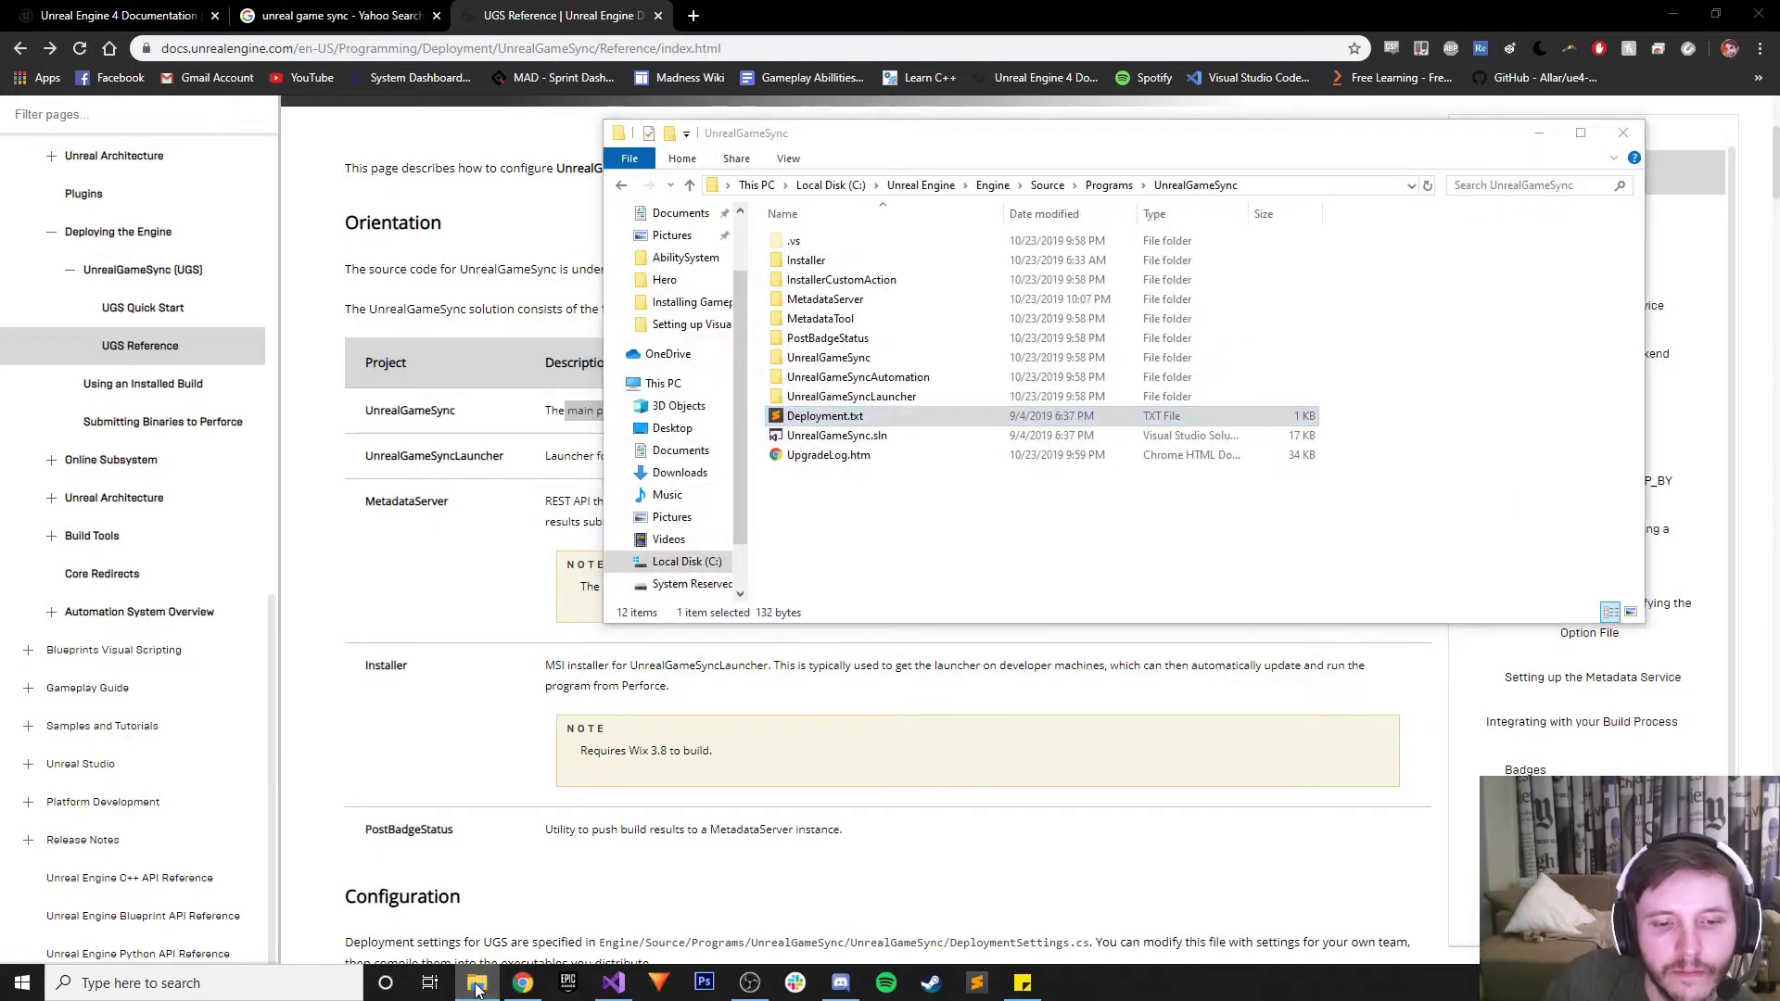
click(476, 985)
click(613, 983)
click(1374, 429)
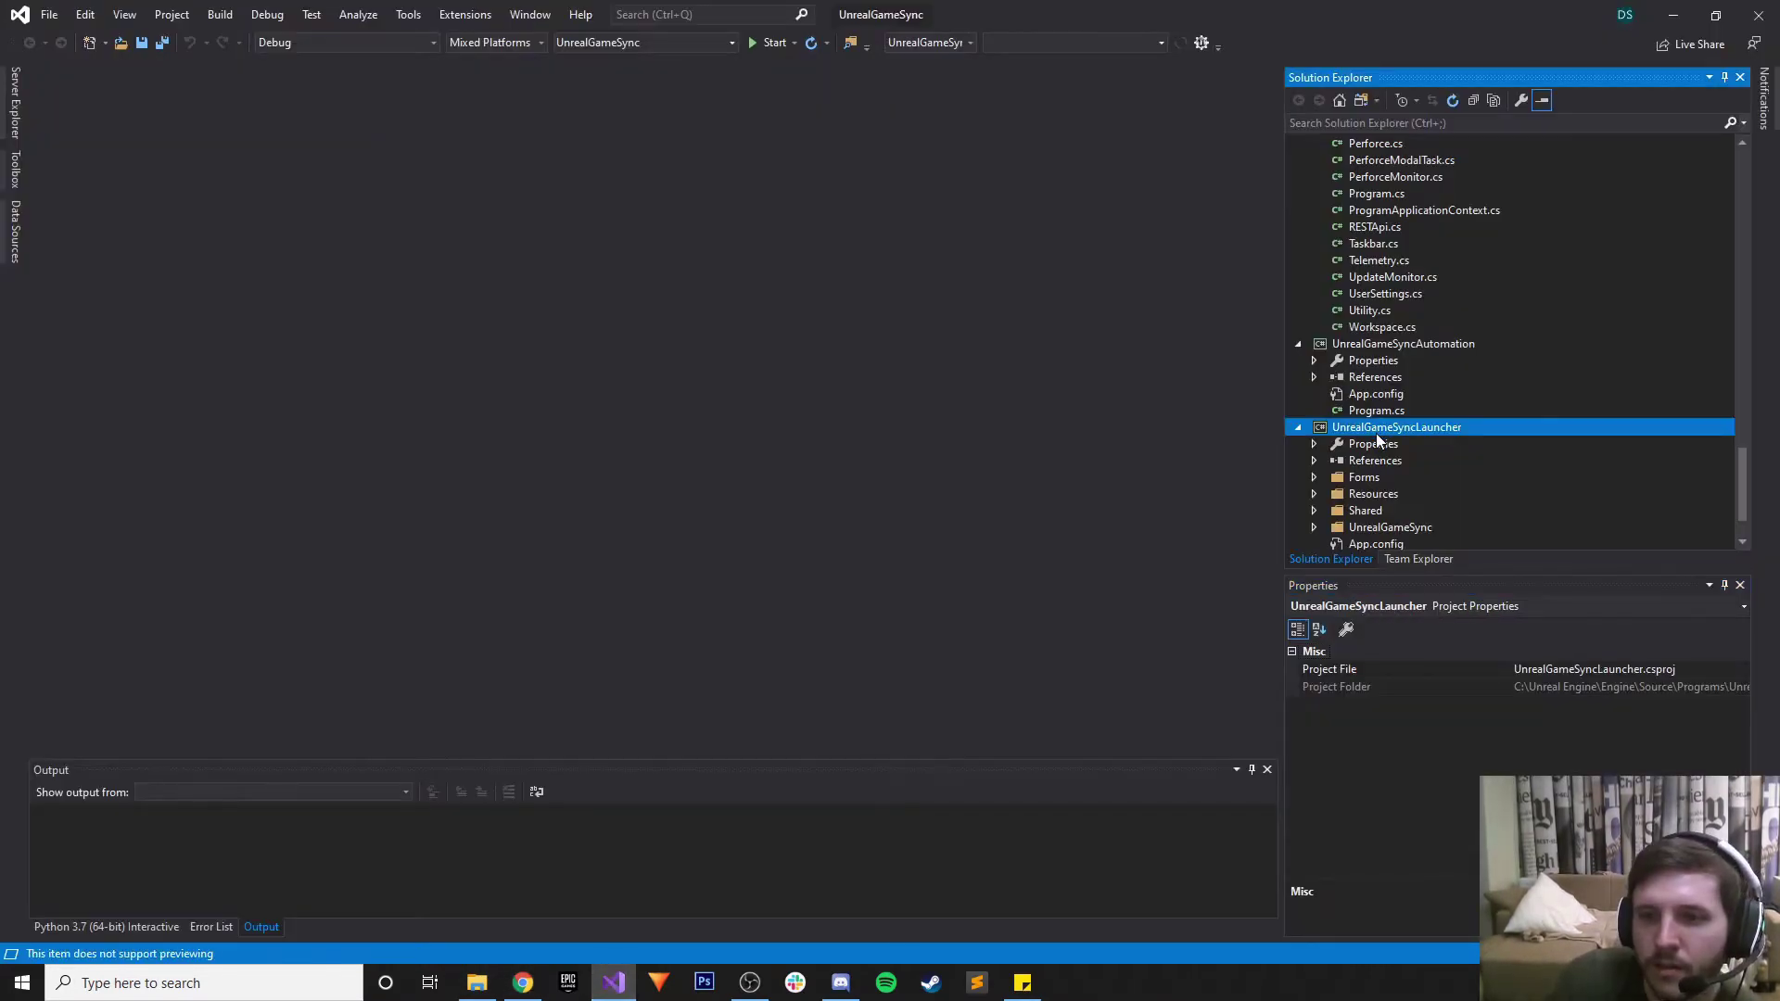
scroll(1371, 486, down, 1)
click(1313, 477)
click(1314, 475)
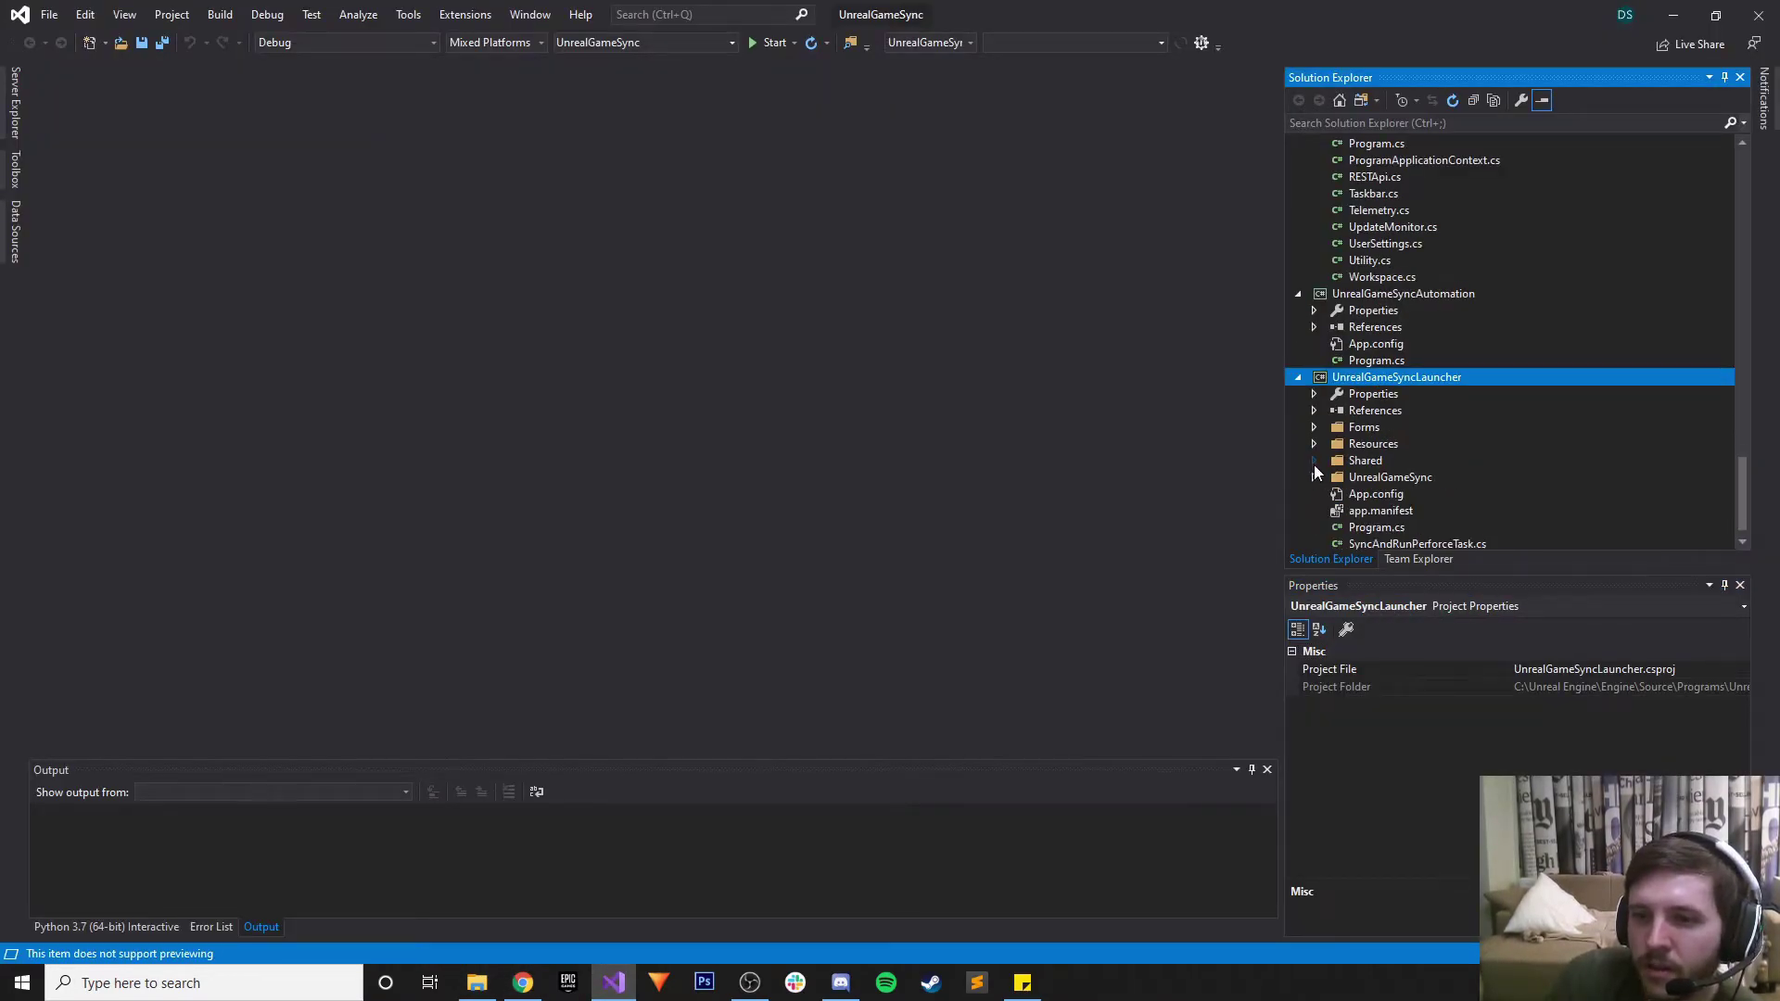
Build UnrealGameSyncLauncher from its Solution Explorer context menu, producing UnrealGameSyncLauncher.exe in Debug x64
right_click(1389, 379)
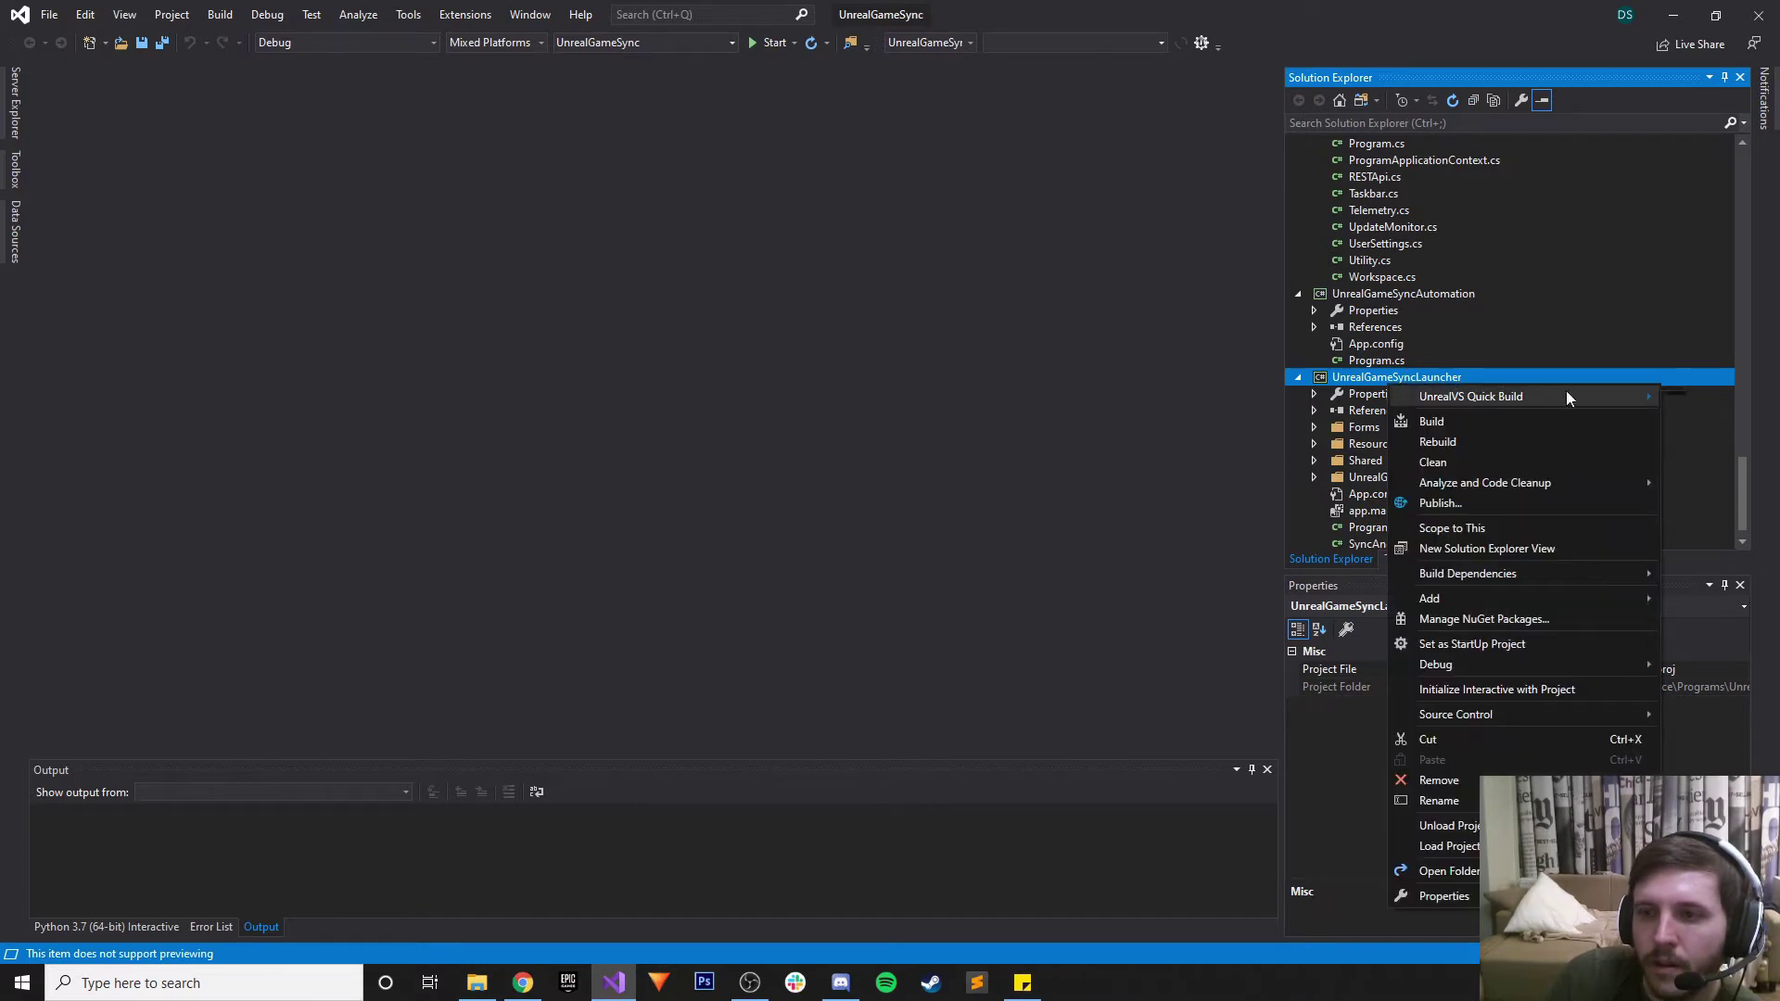
click(1459, 421)
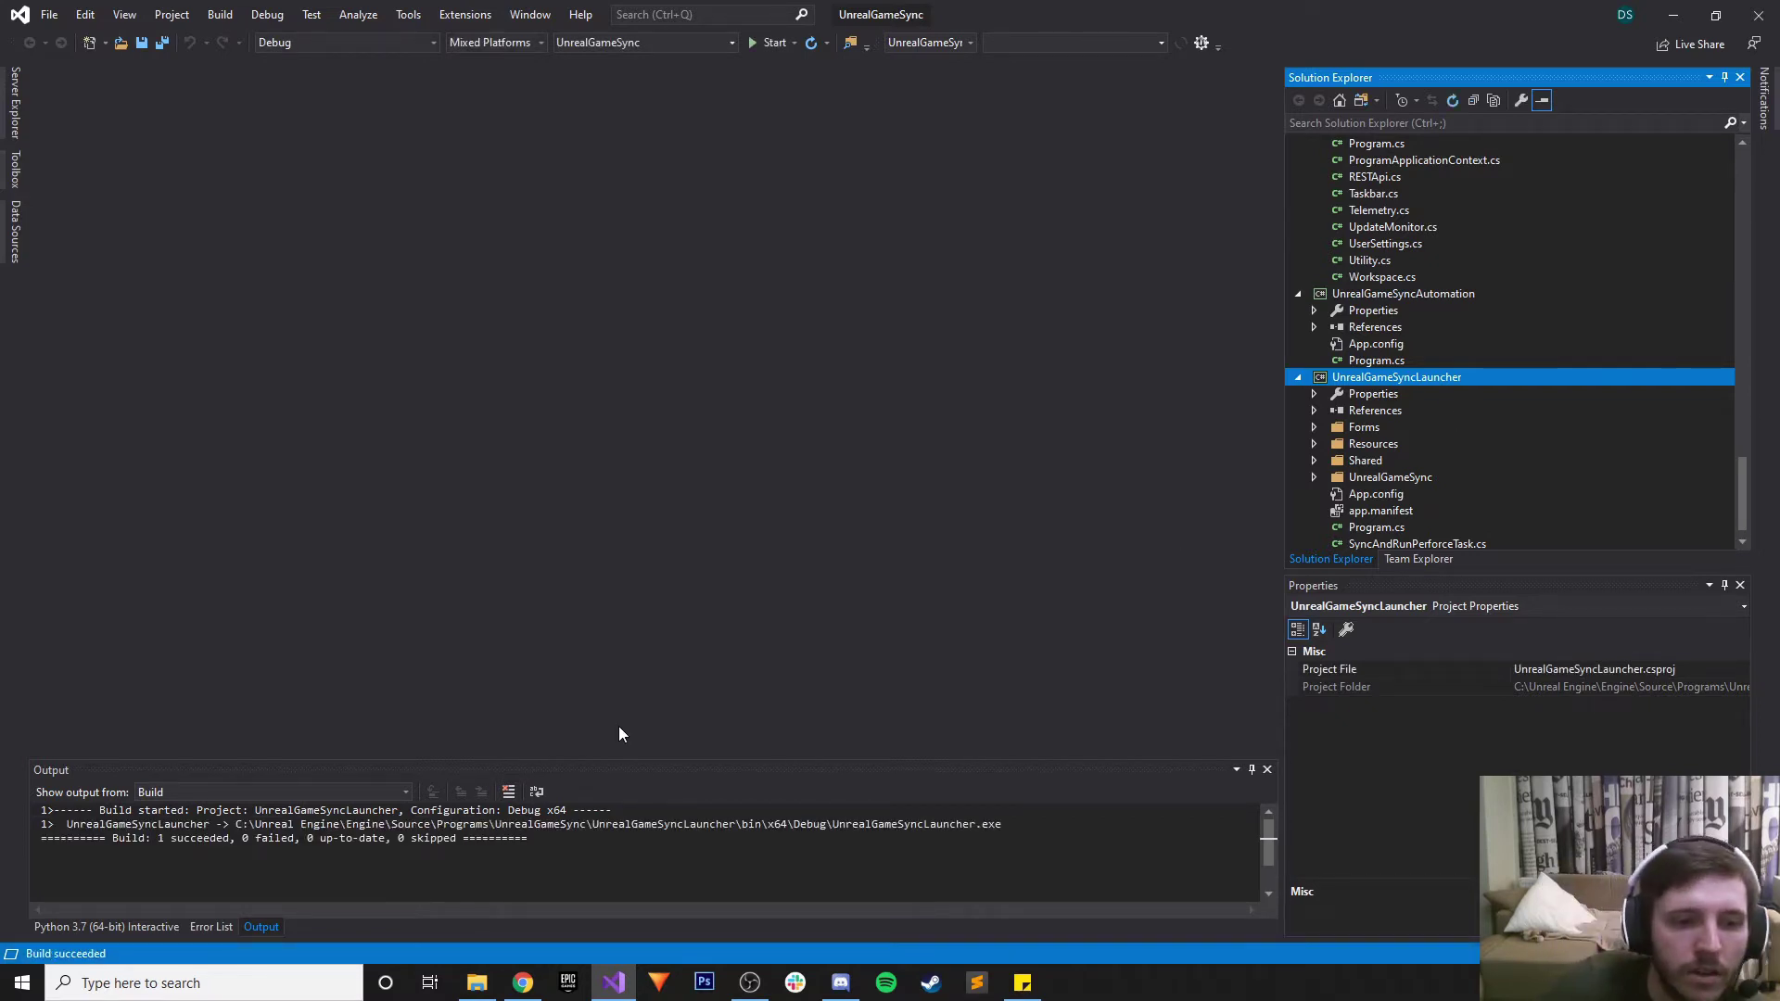
click(482, 986)
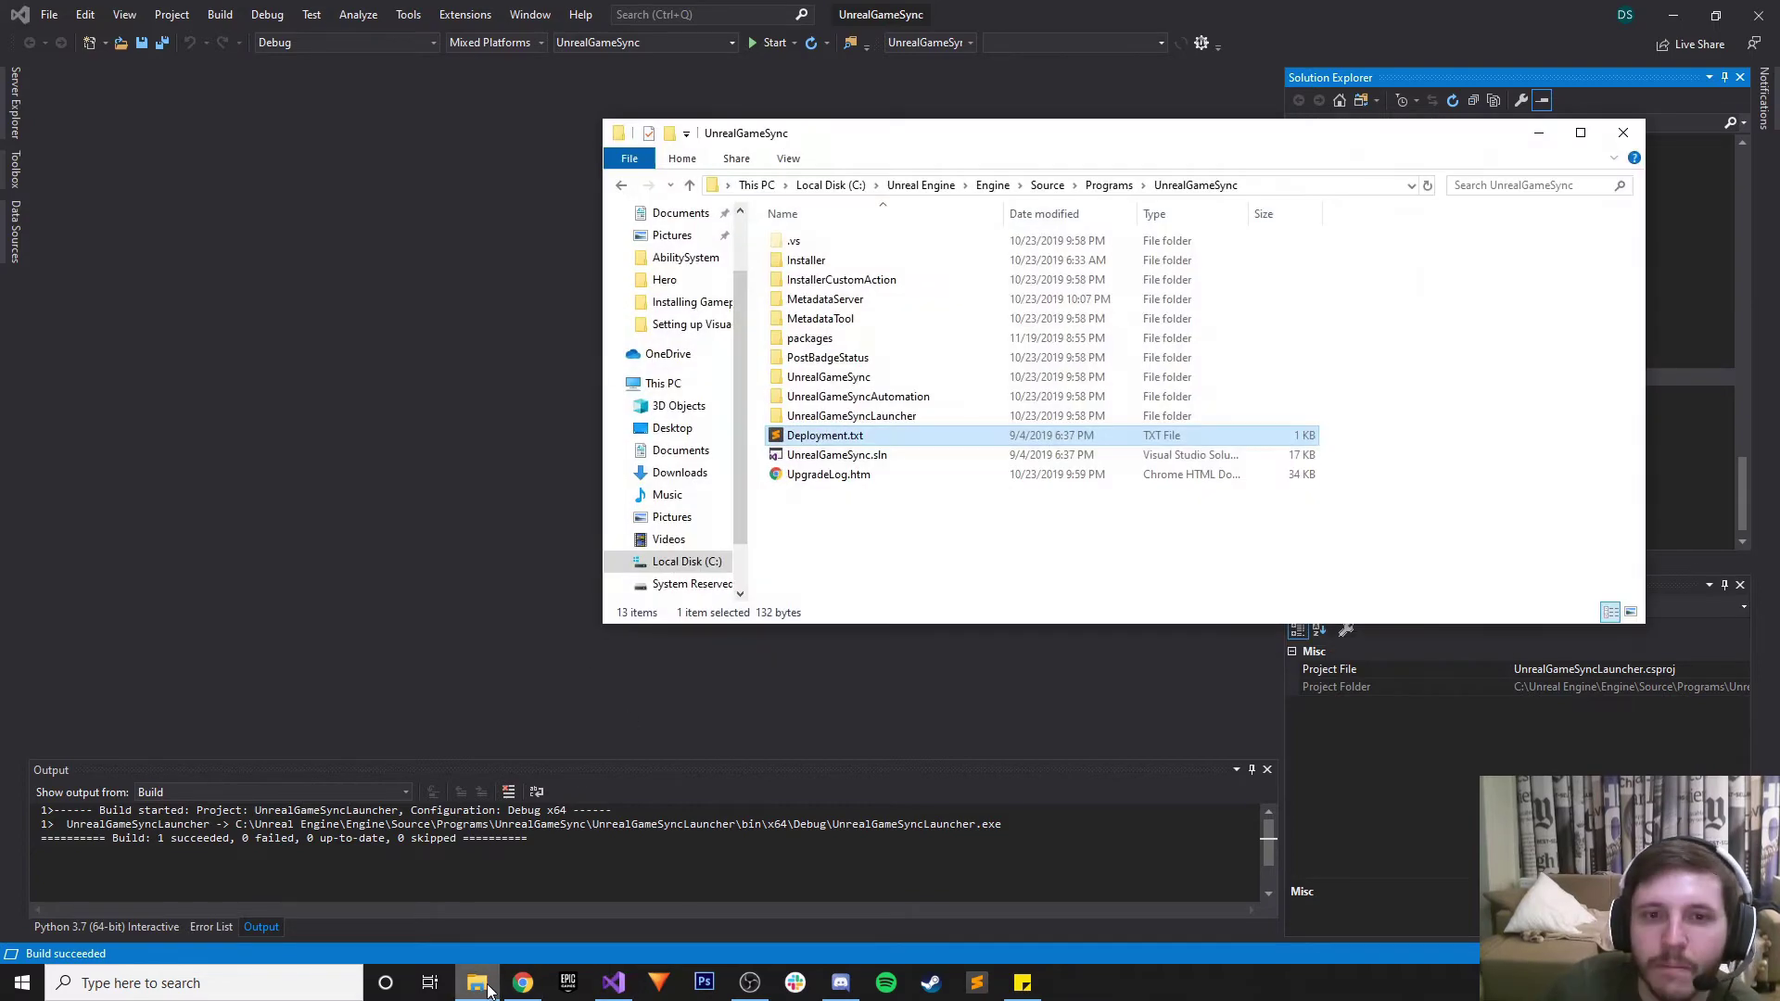
double_click(839, 261)
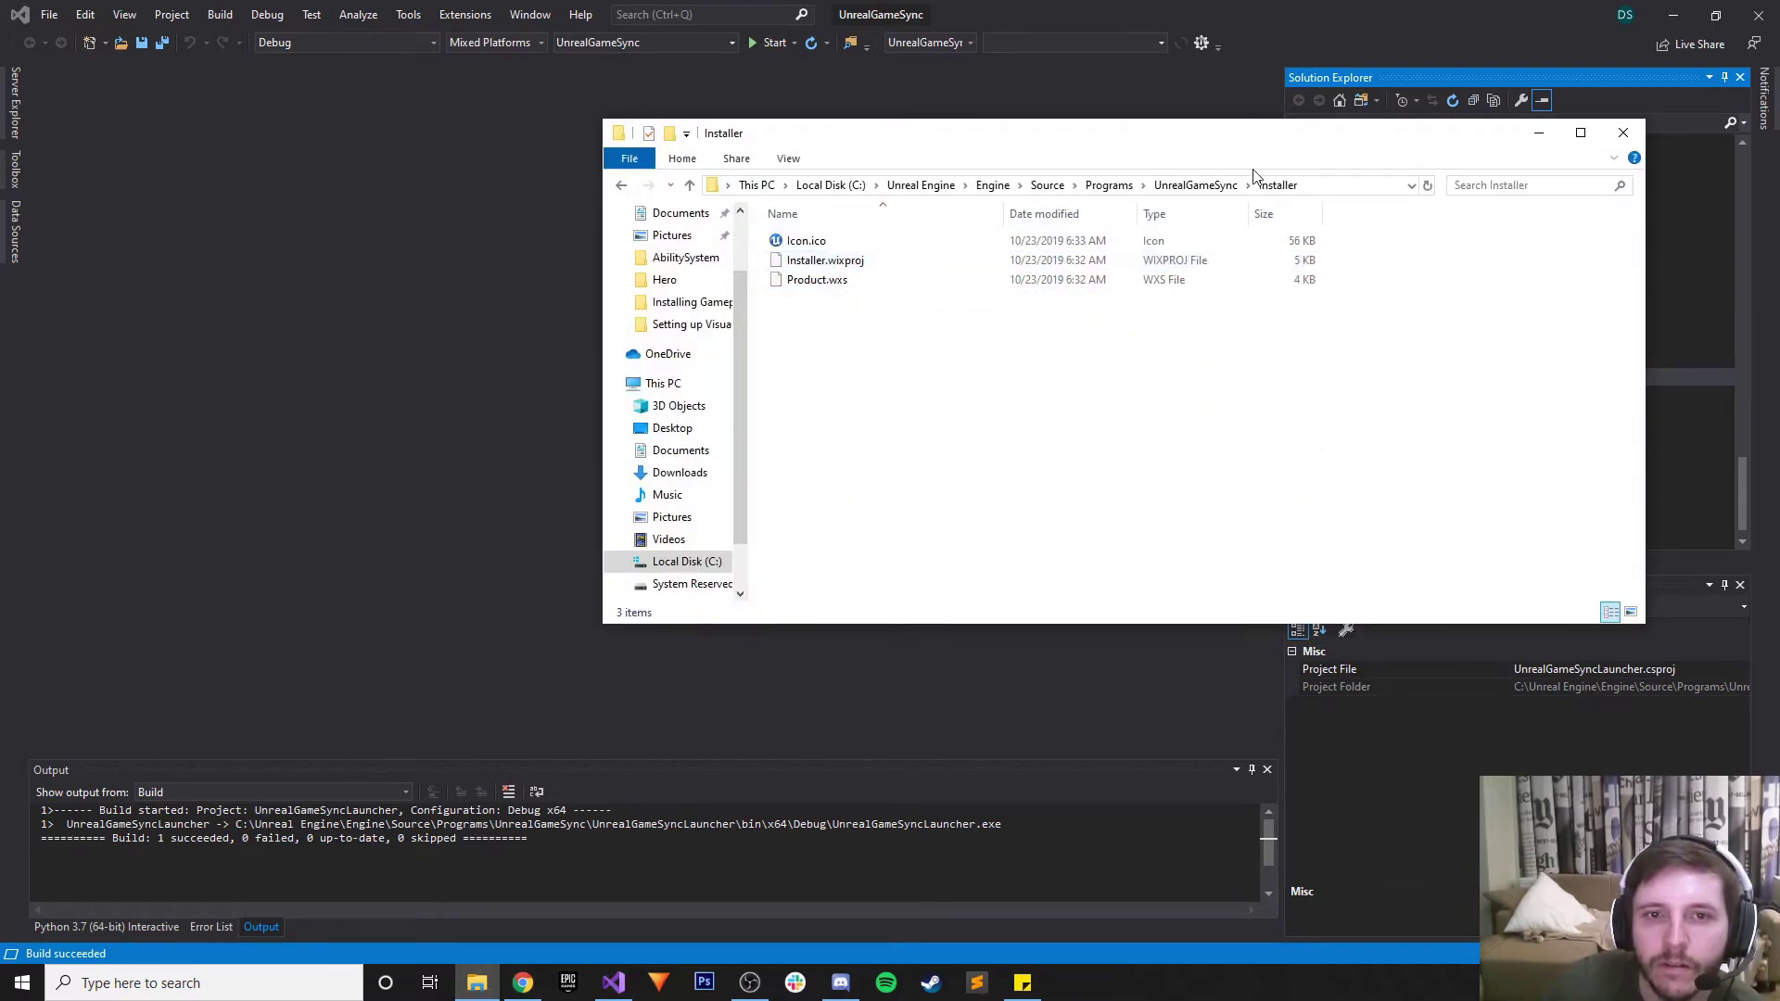
click(1214, 185)
click(892, 417)
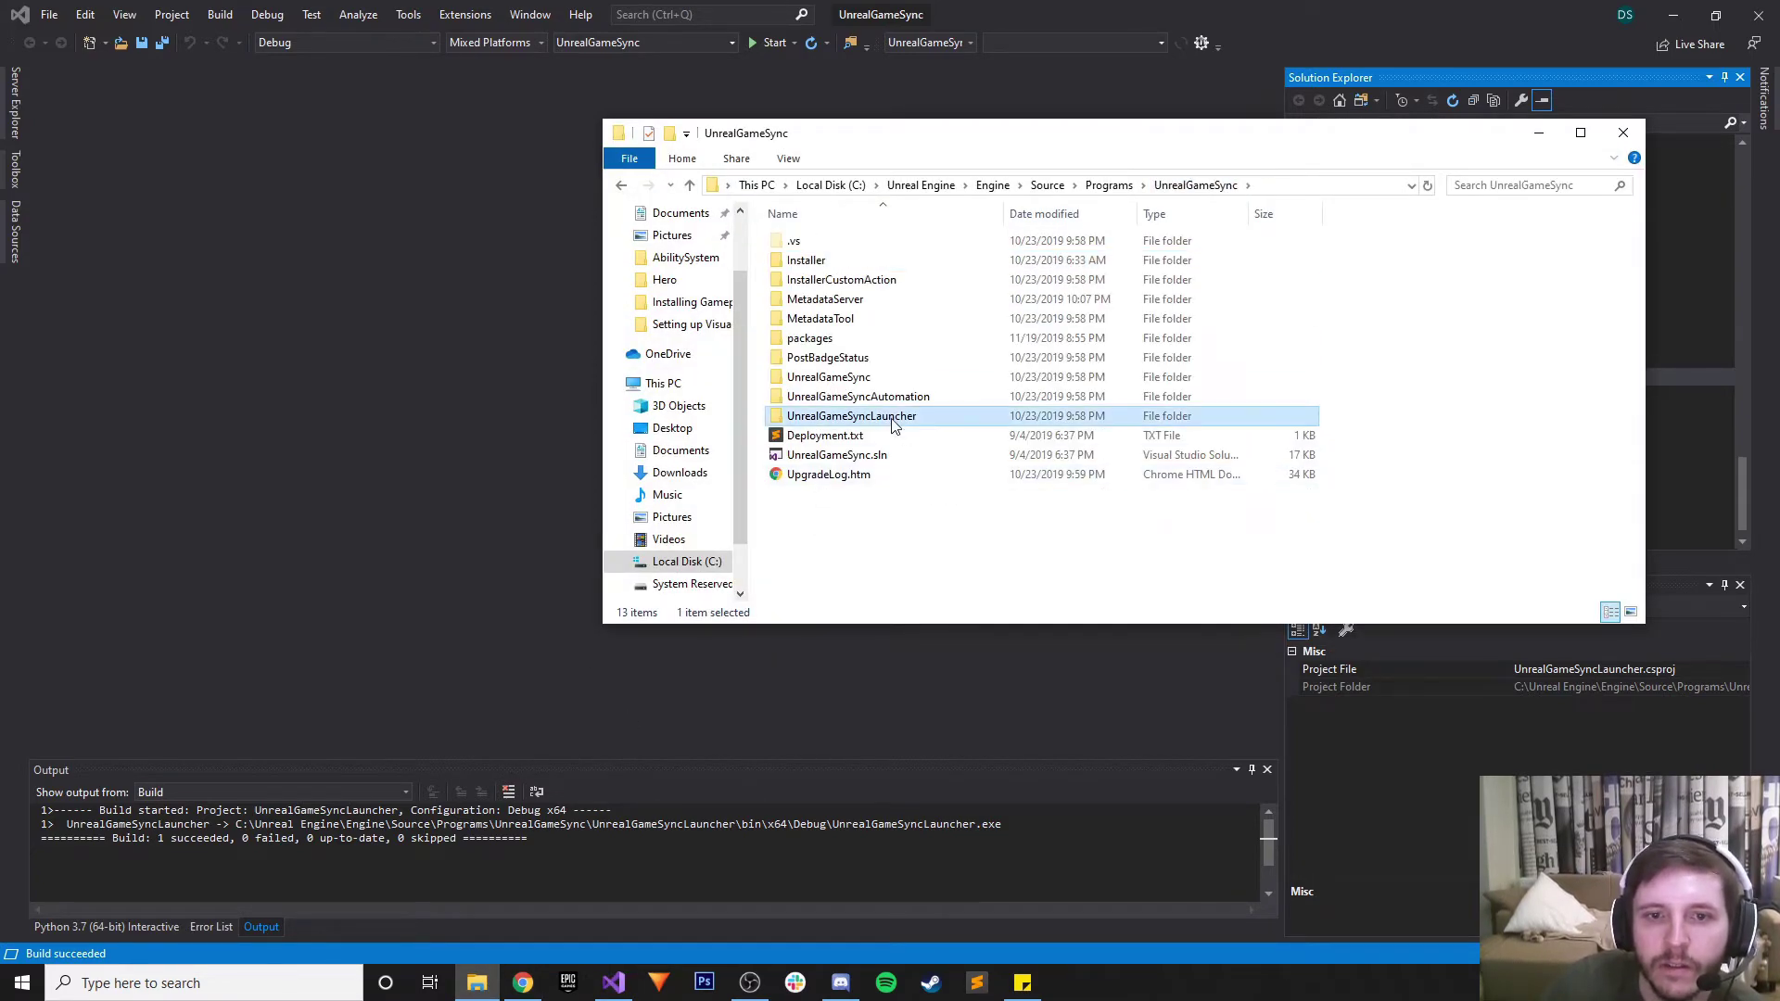
double_click(892, 418)
click(1158, 189)
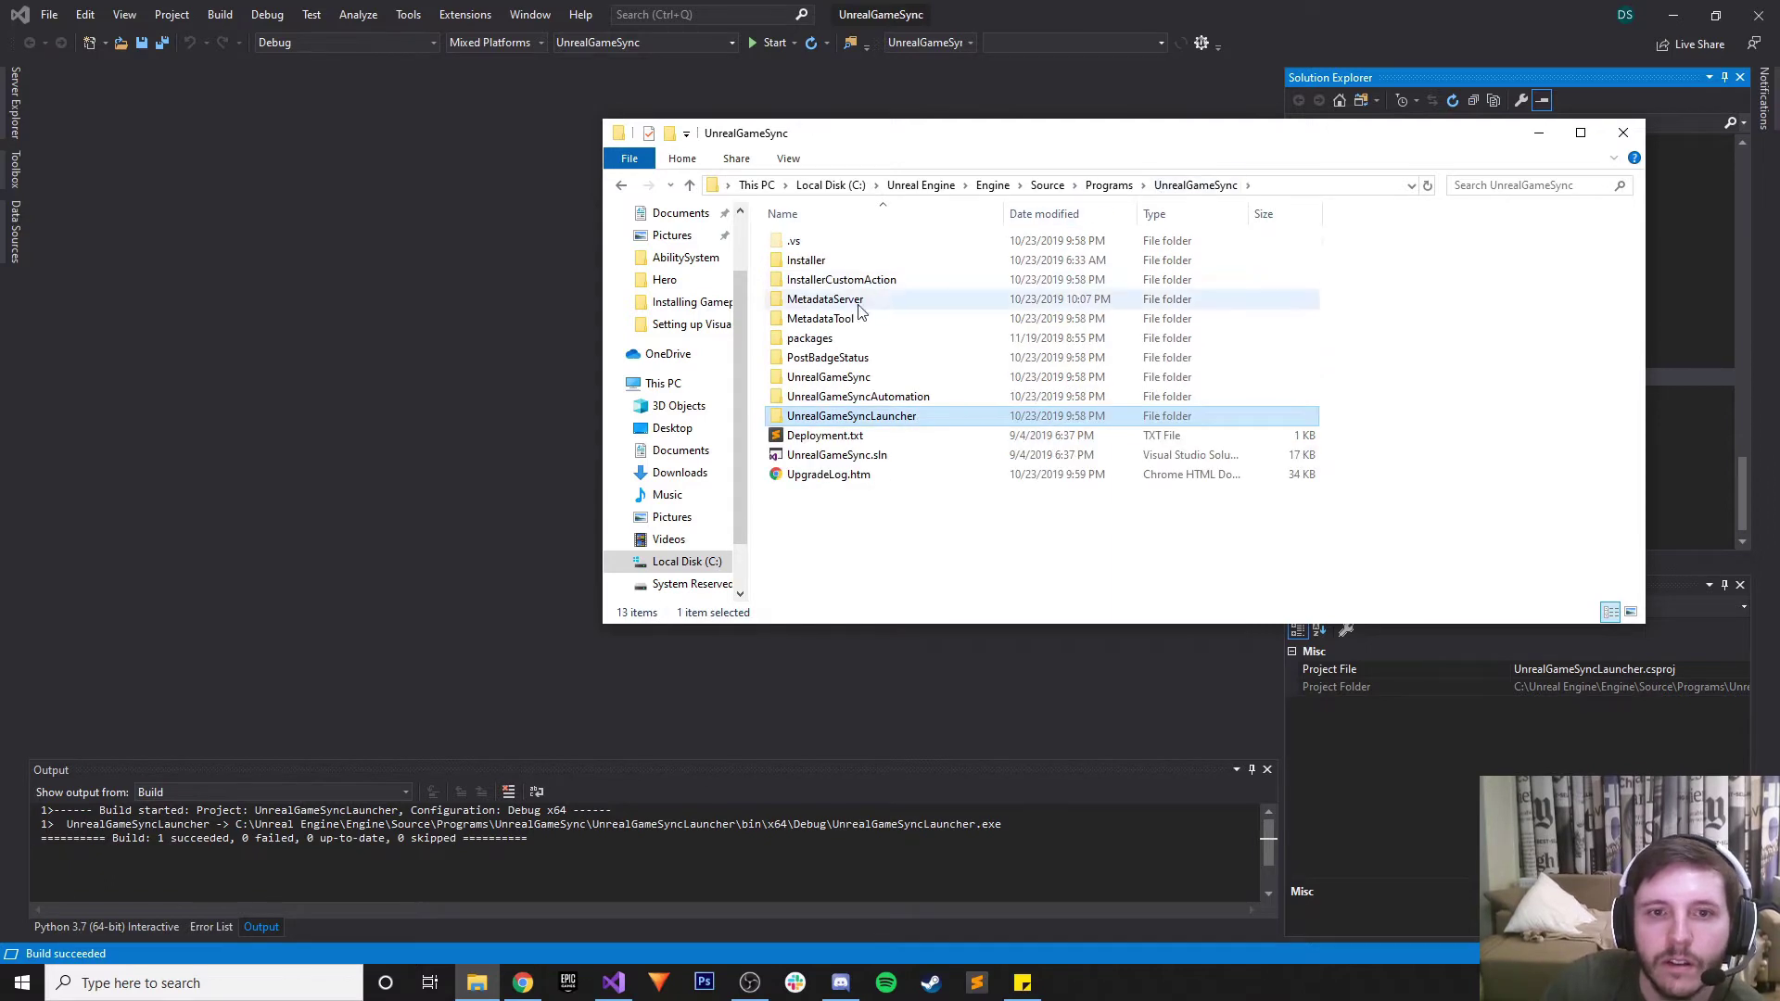
double_click(899, 417)
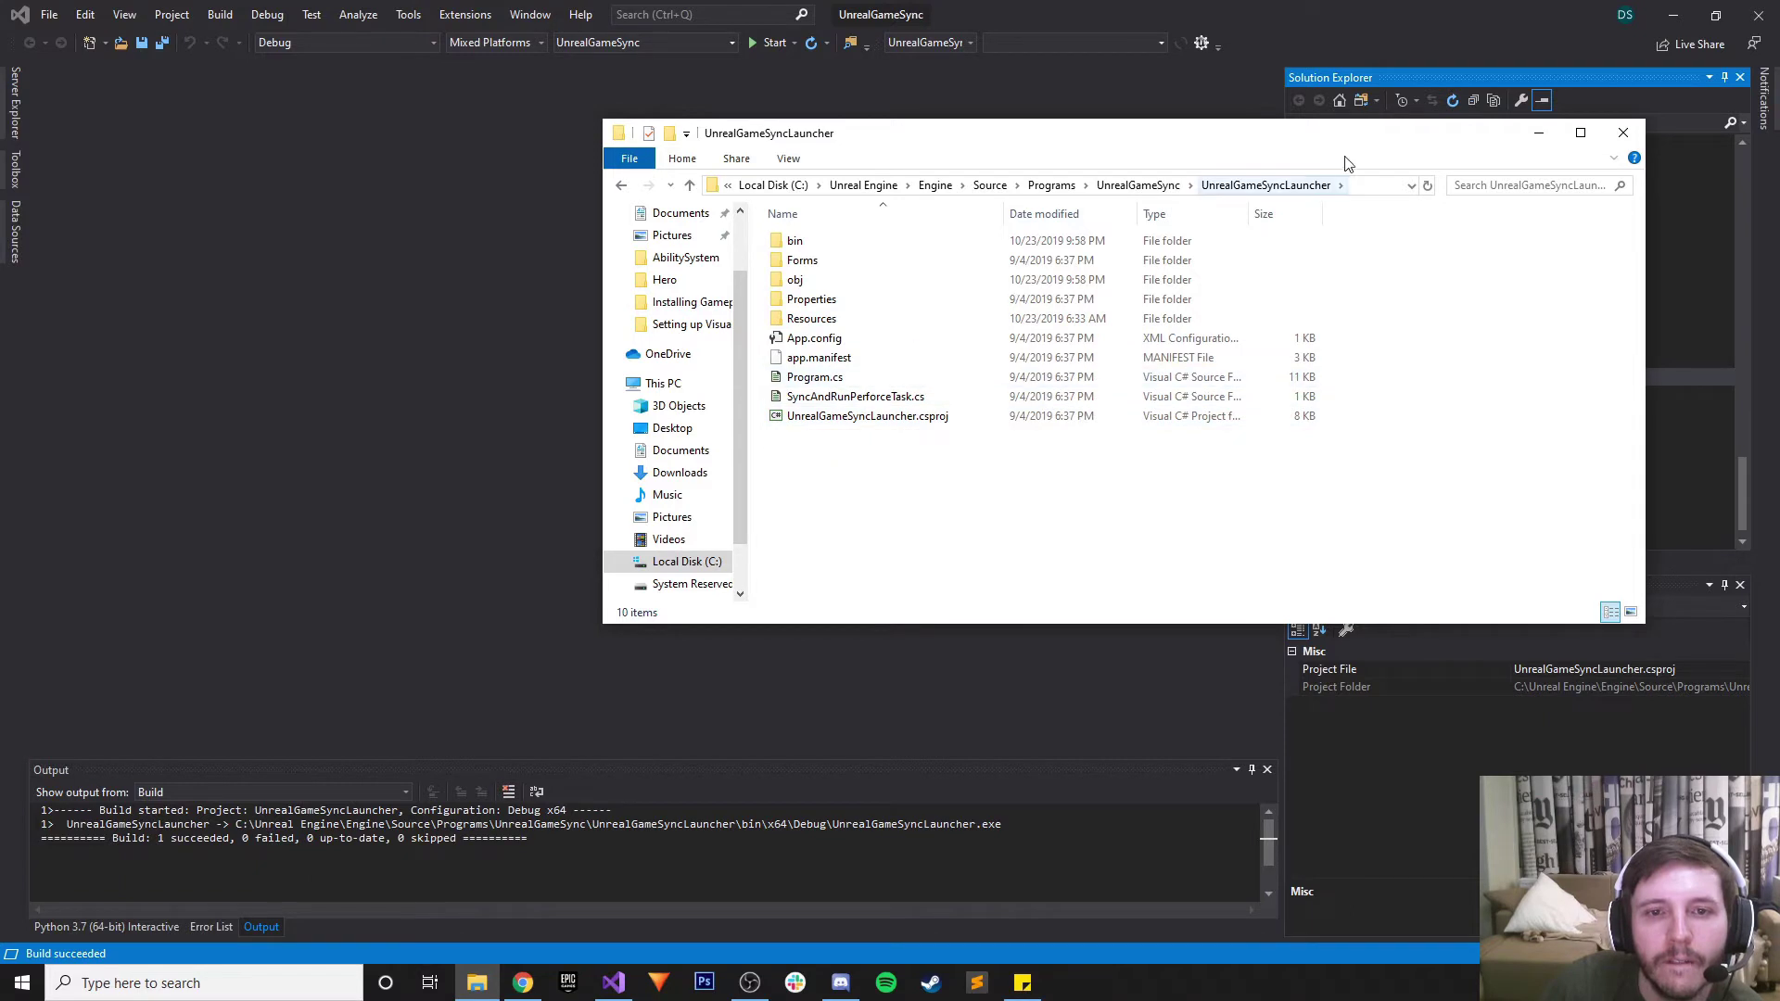
click(797, 320)
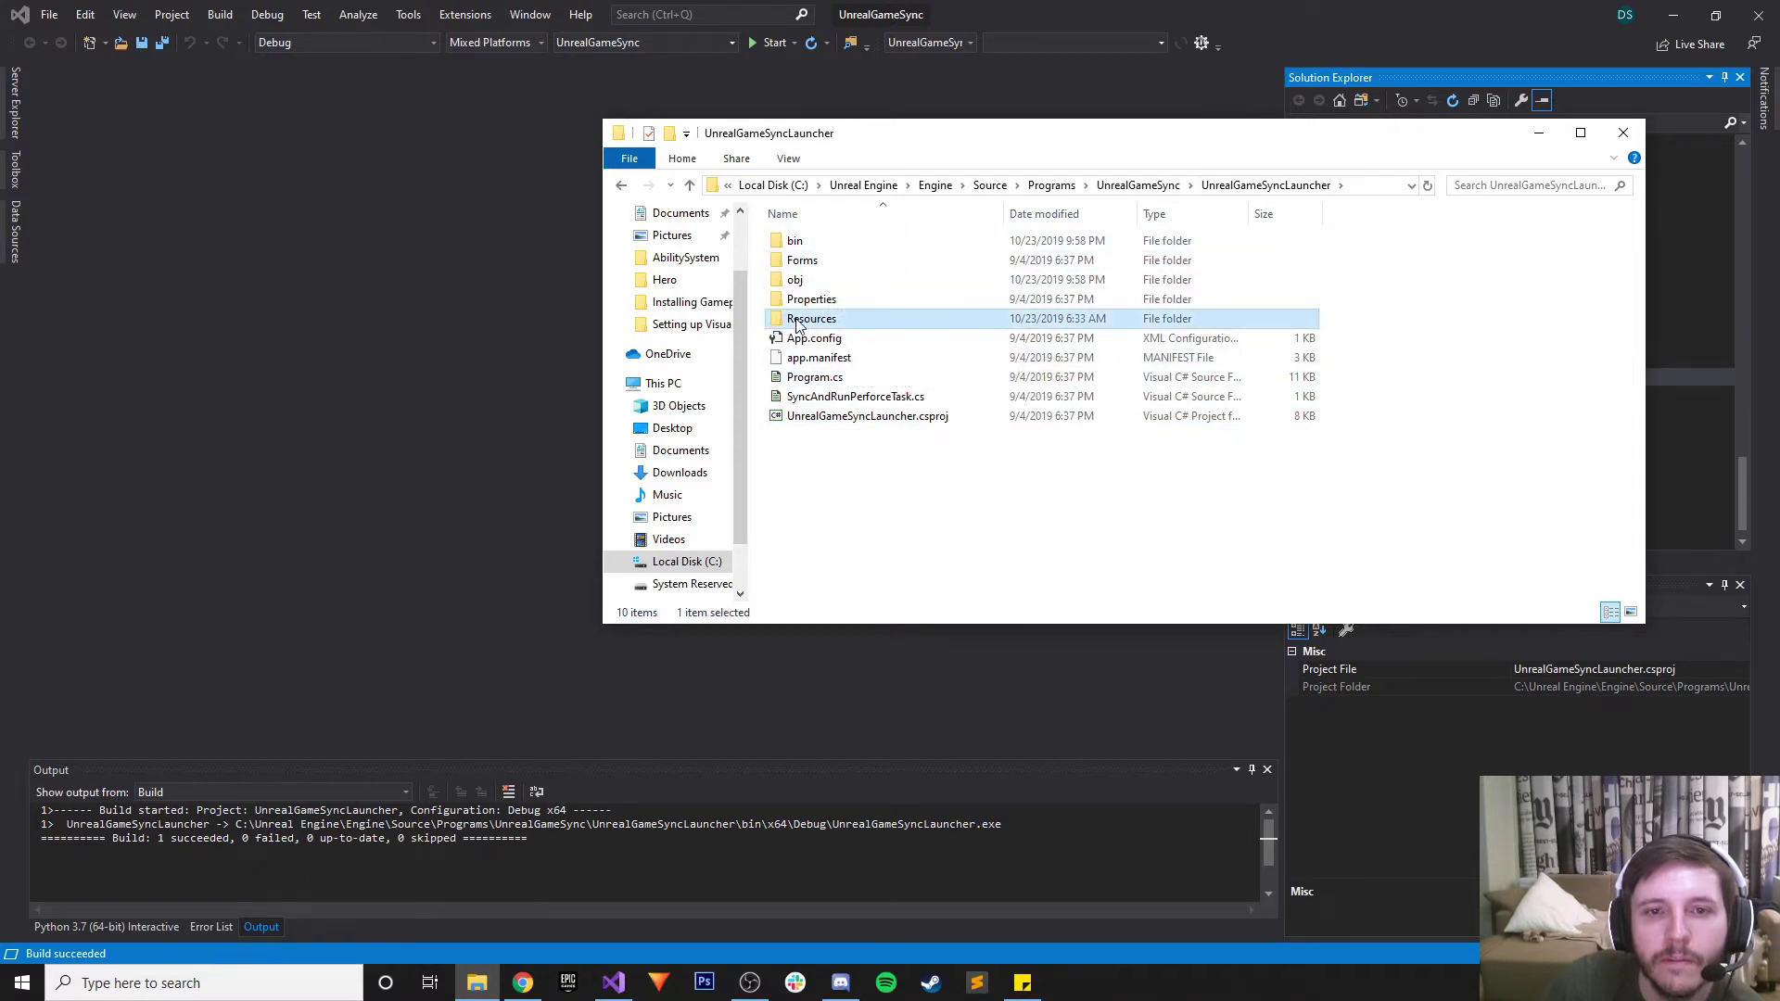
double_click(797, 320)
click(1185, 184)
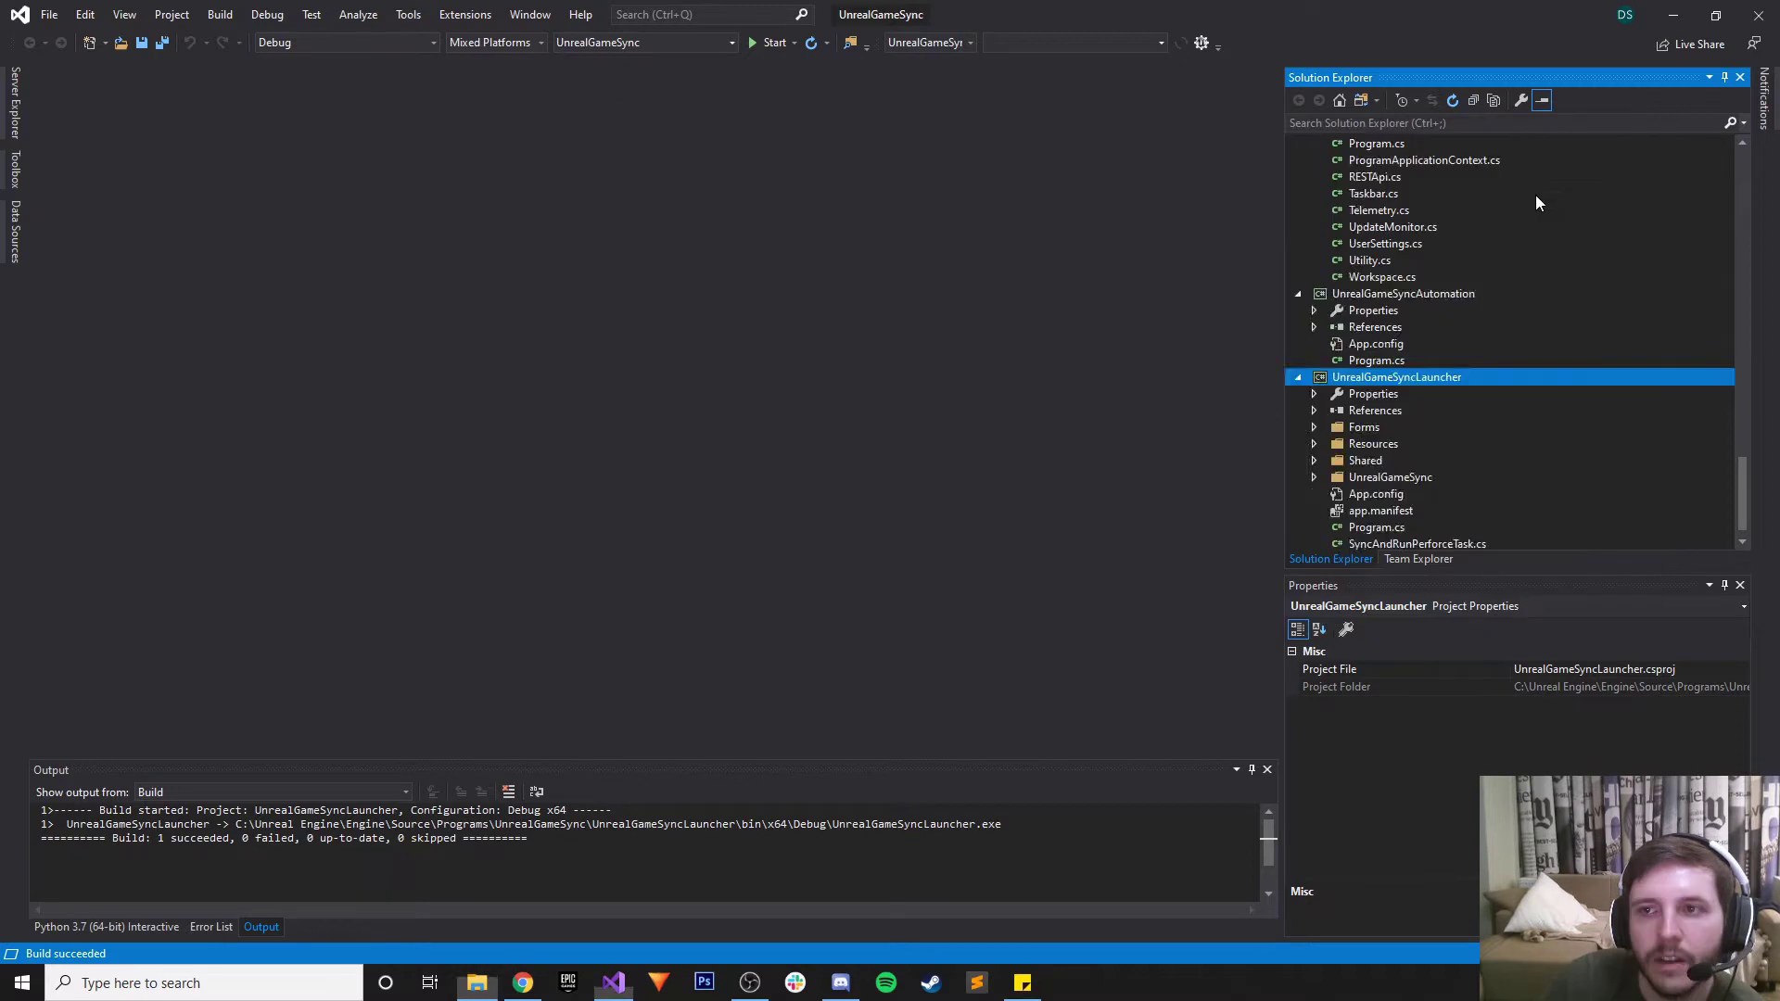
click(1623, 132)
scroll(1465, 224, up, 5)
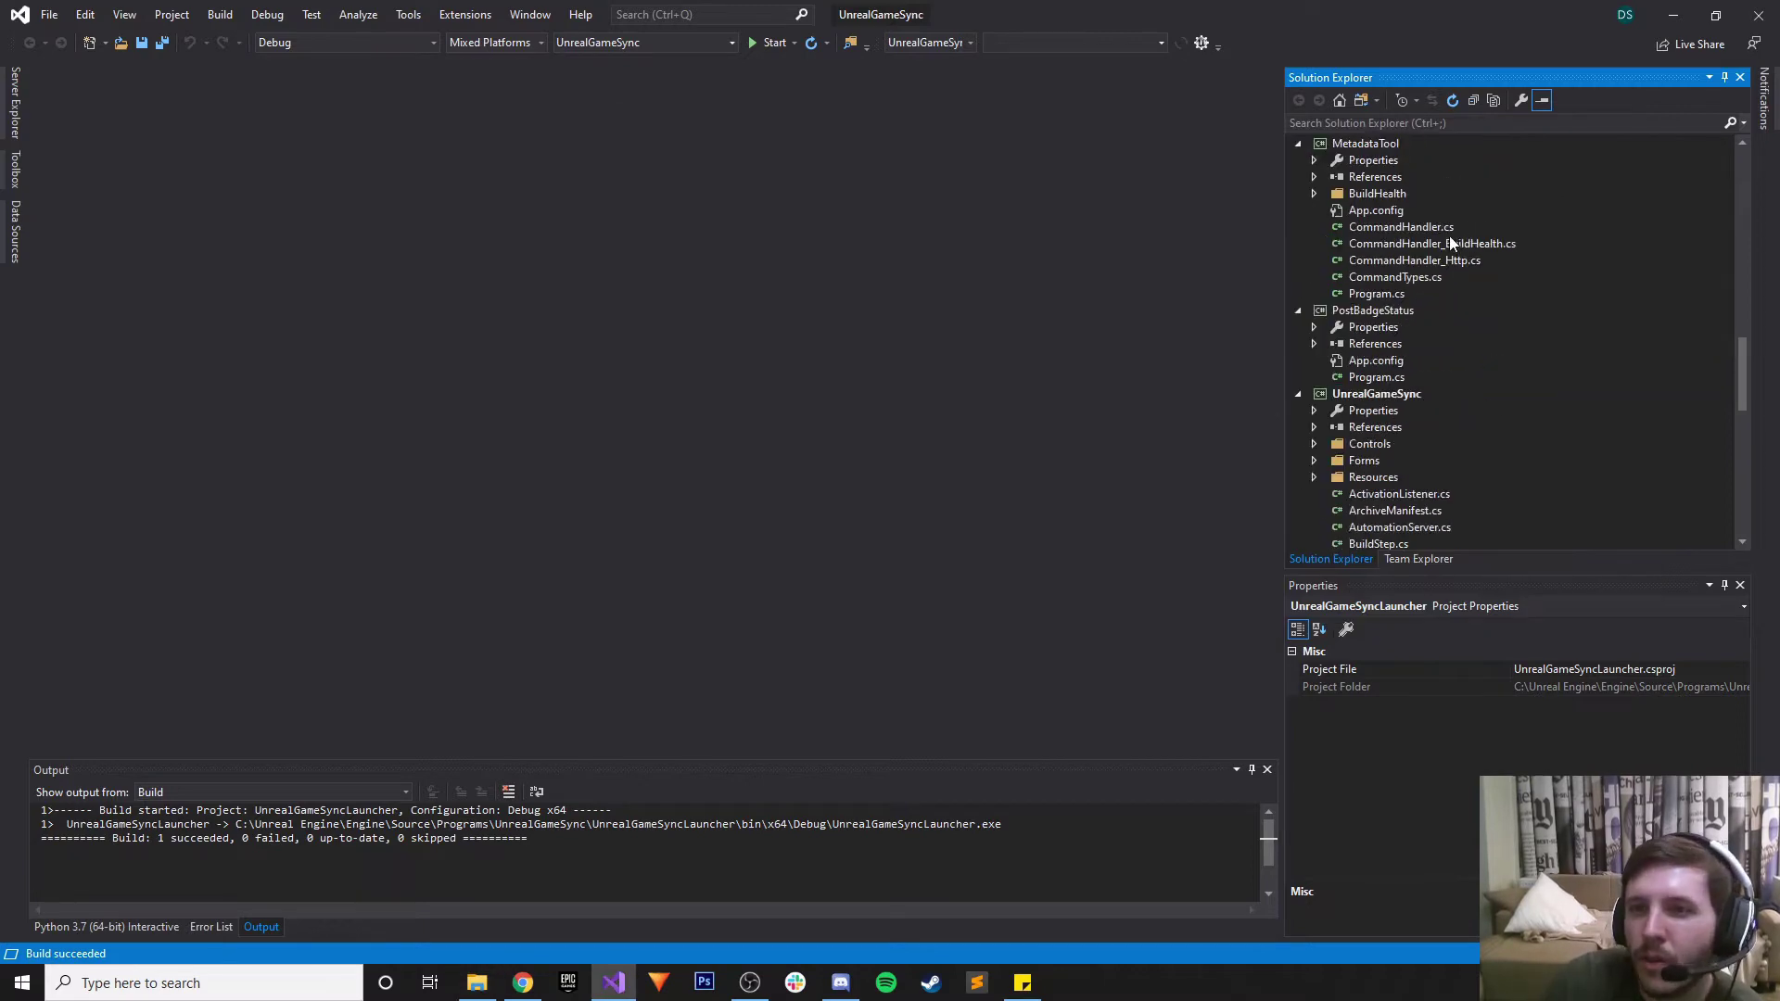
scroll(1428, 202, up, 10)
click(1369, 159)
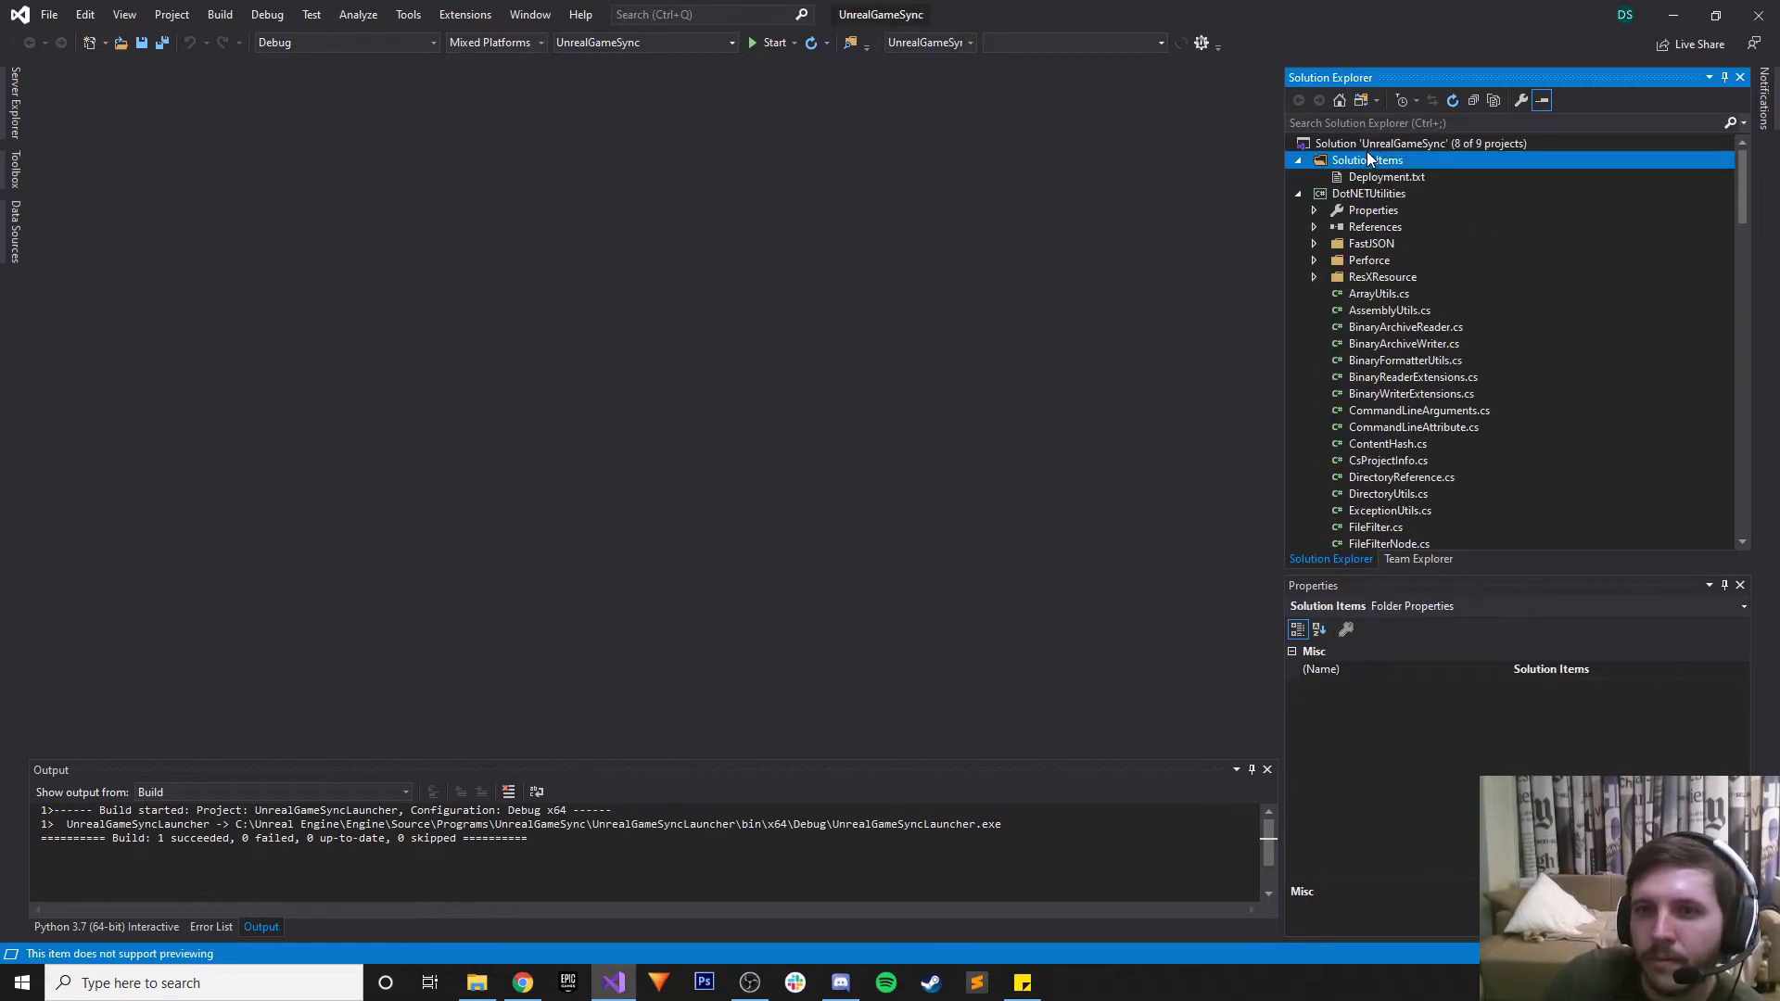
click(1370, 141)
Rebuild the entire solution (7 succeeded, 1 failed) and bring back the UnrealGameSyncLauncher folder
right_click(1371, 141)
click(1454, 176)
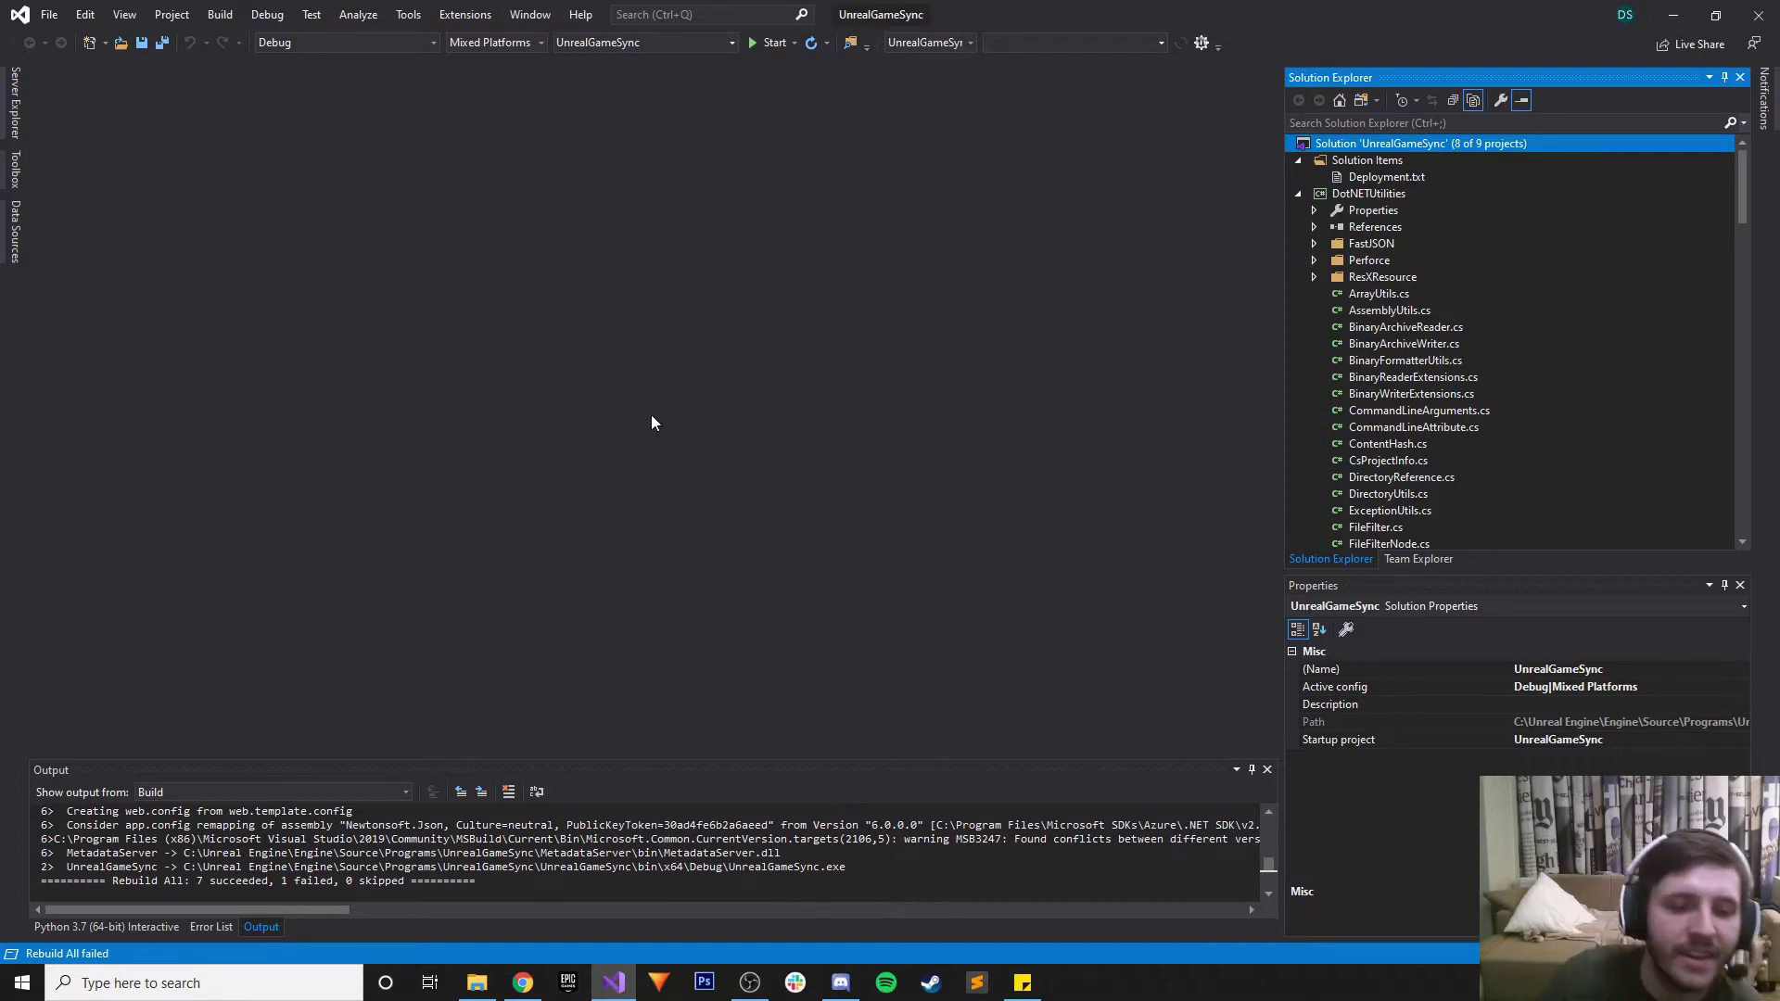
click(477, 983)
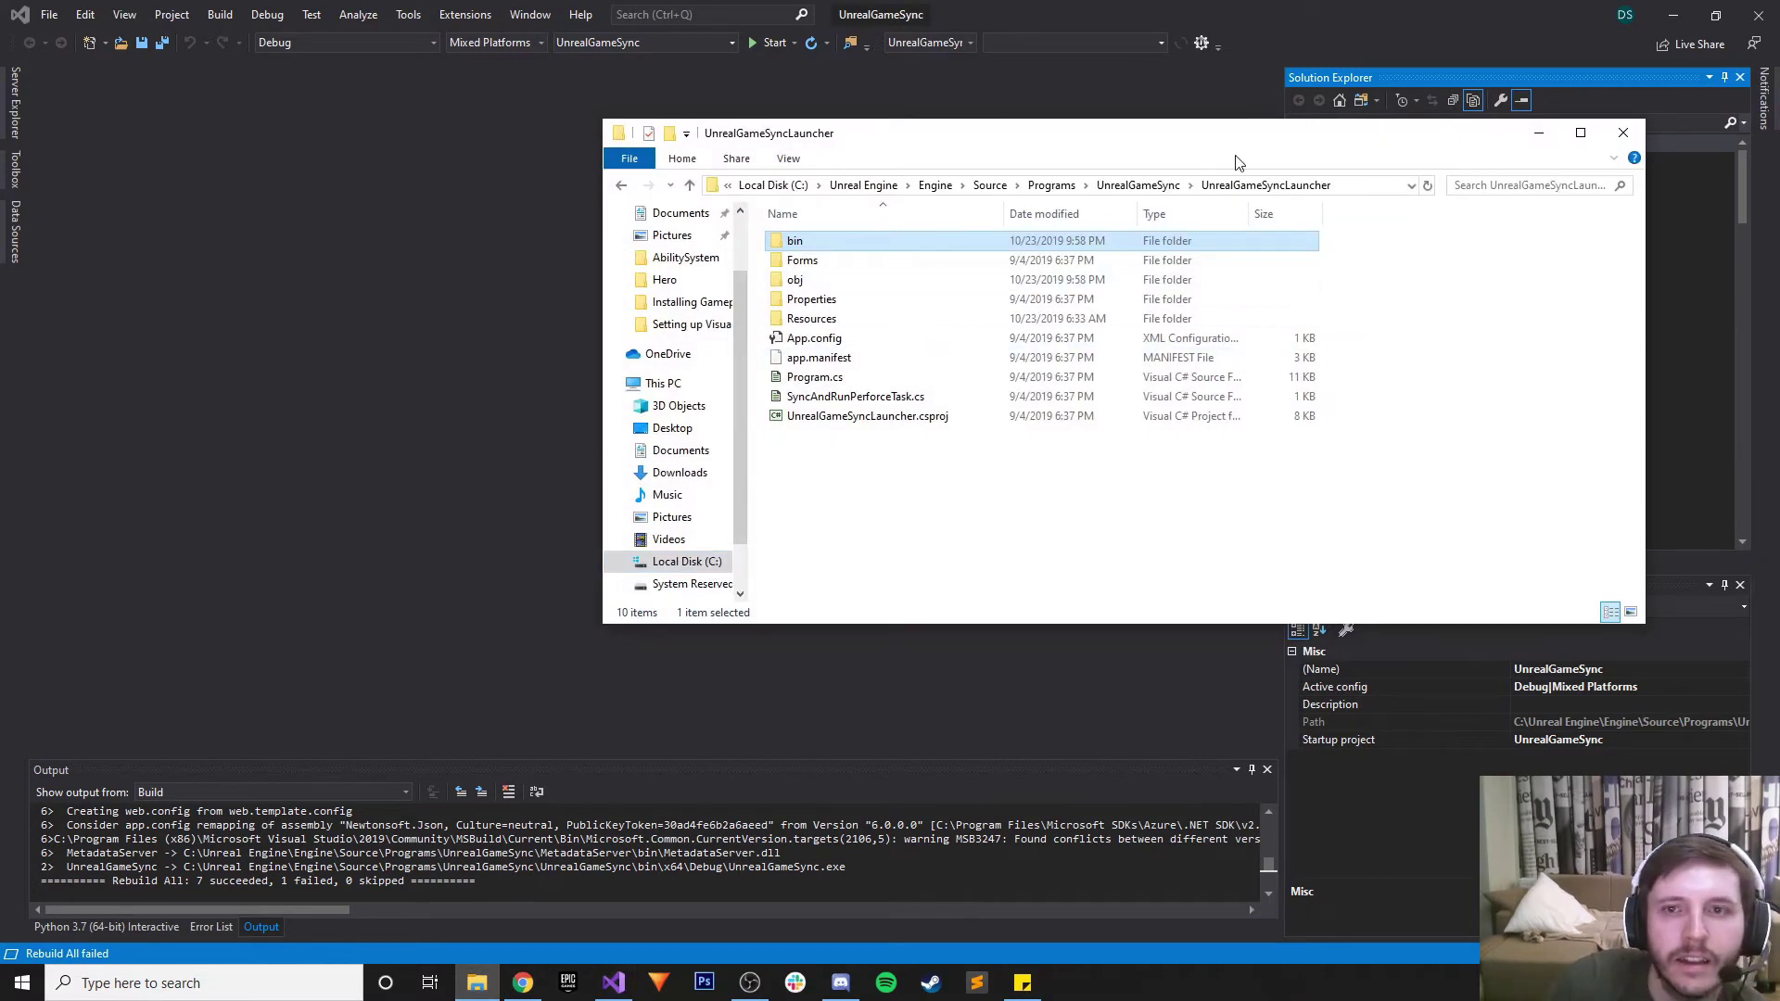
Look into the UnrealGameSync project subfolder, then open the UnrealGameSyncLauncher folder
click(1138, 185)
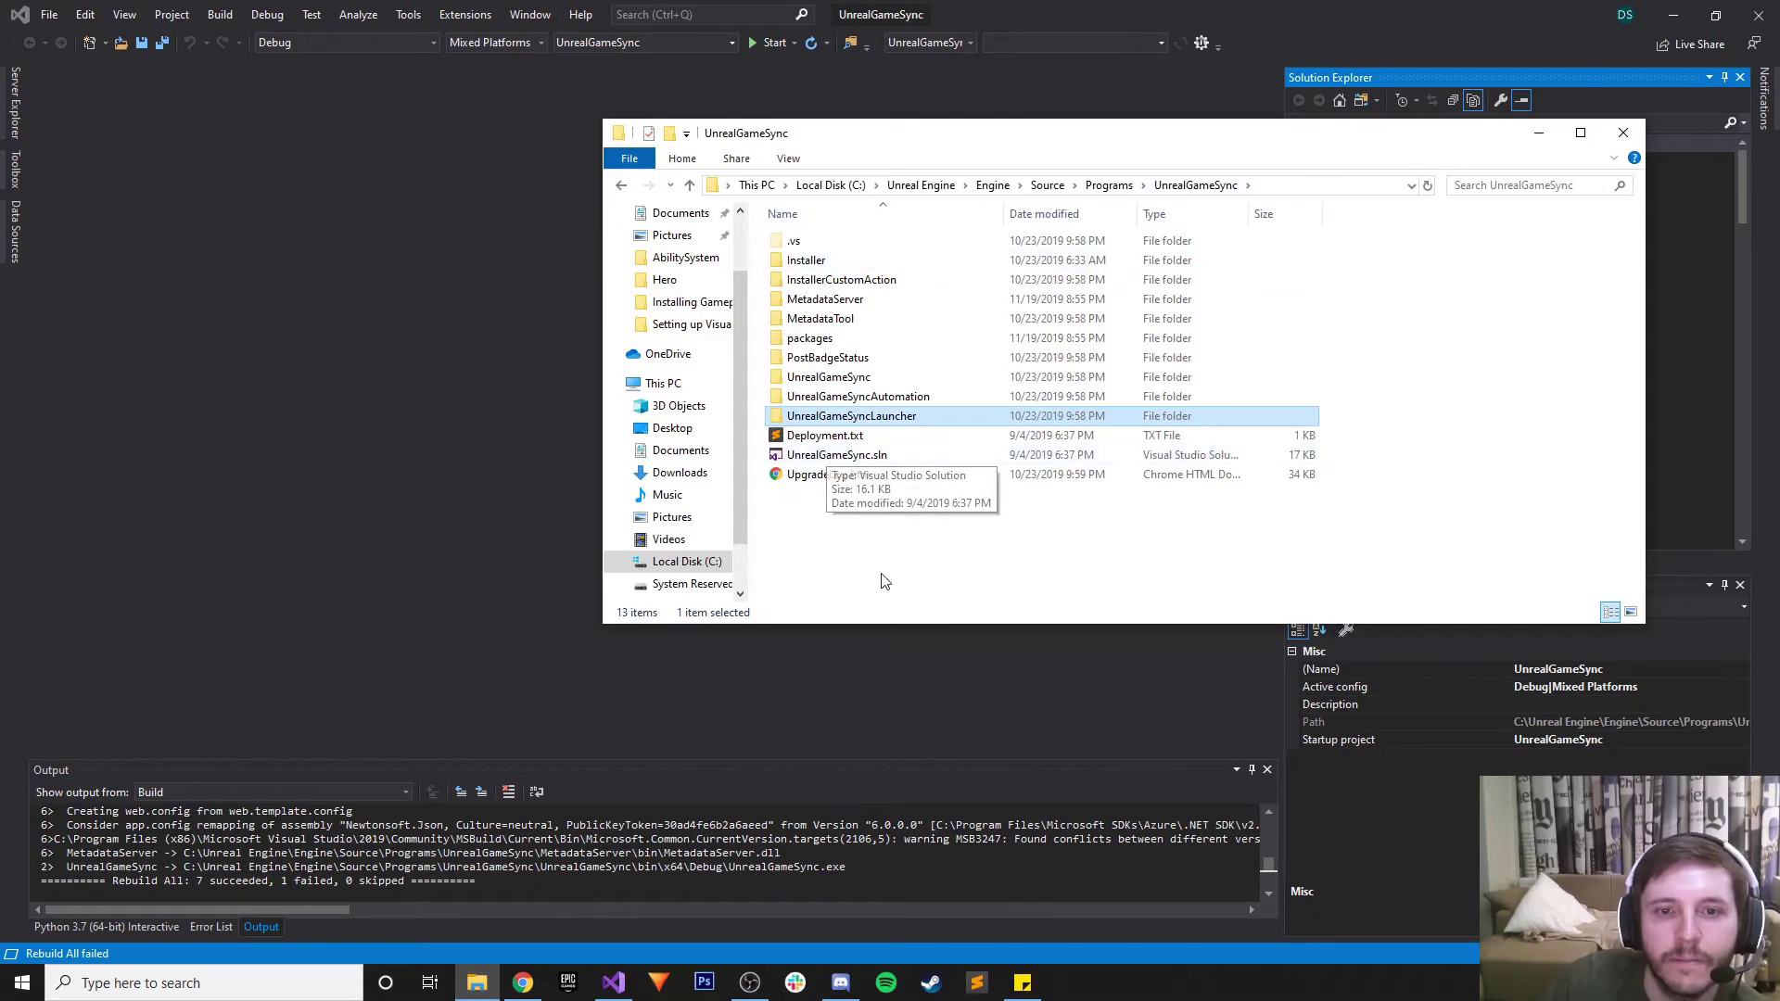
click(864, 396)
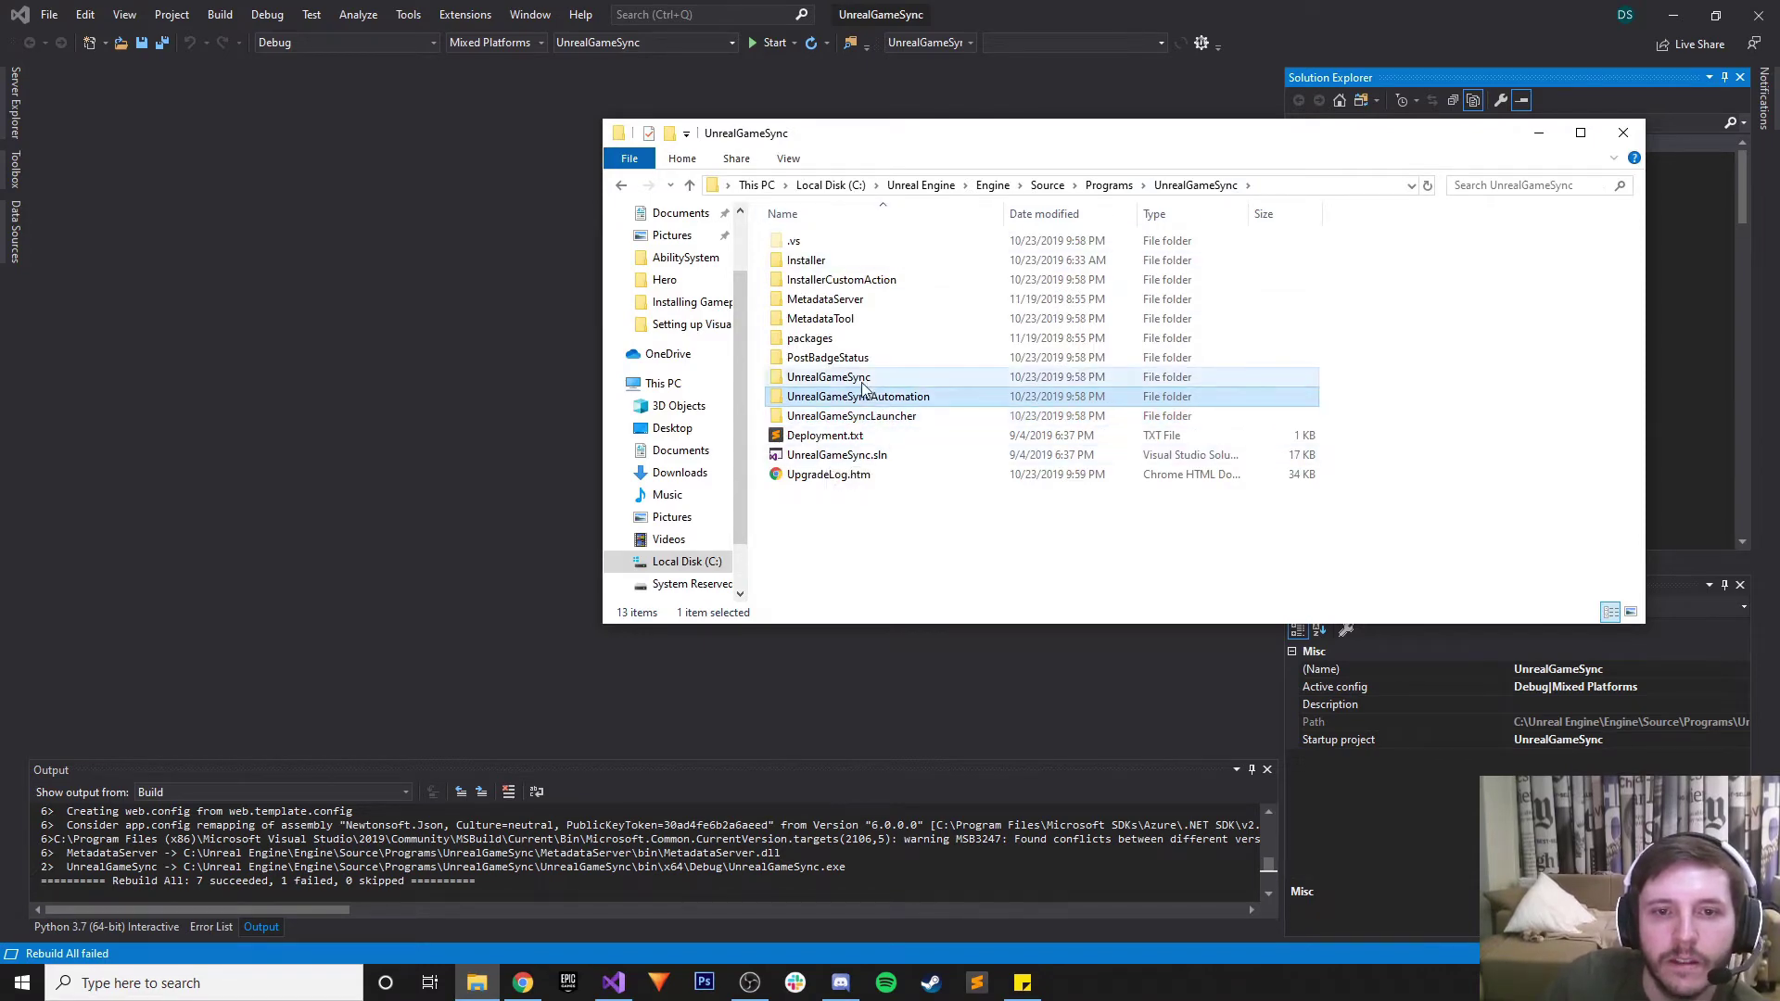
double_click(862, 380)
scroll(864, 385, down, 6)
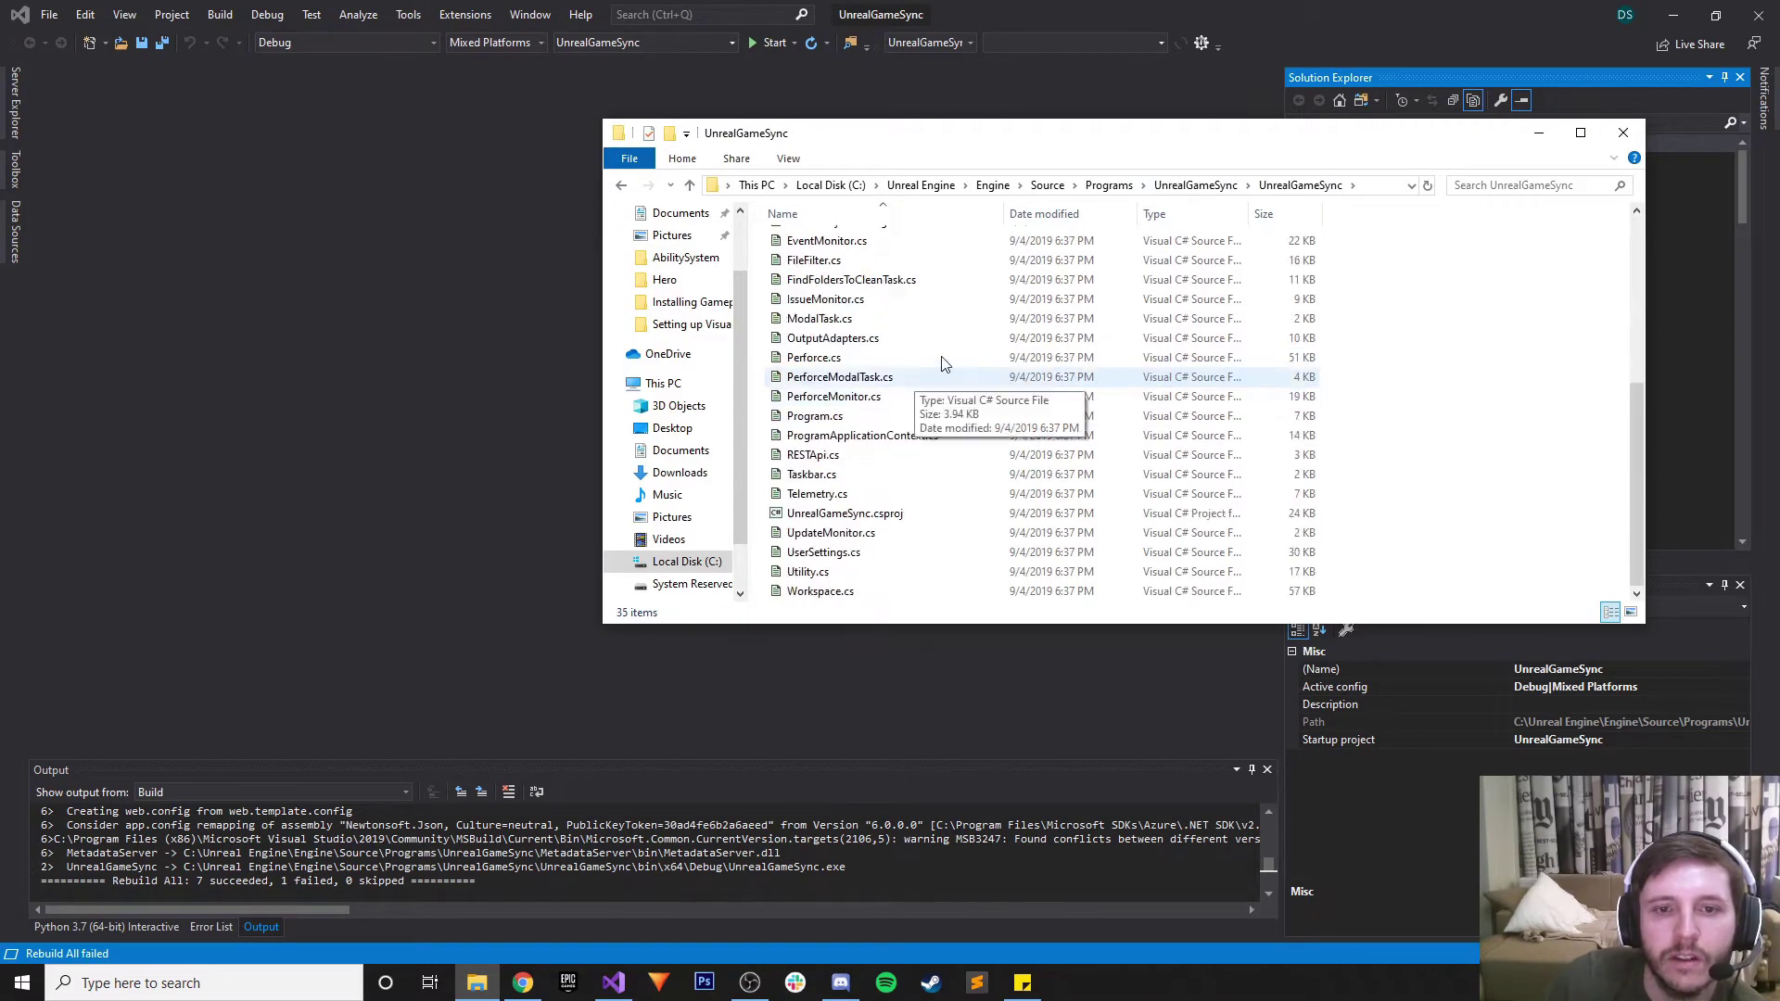
scroll(943, 363, up, 5)
click(1170, 187)
click(847, 397)
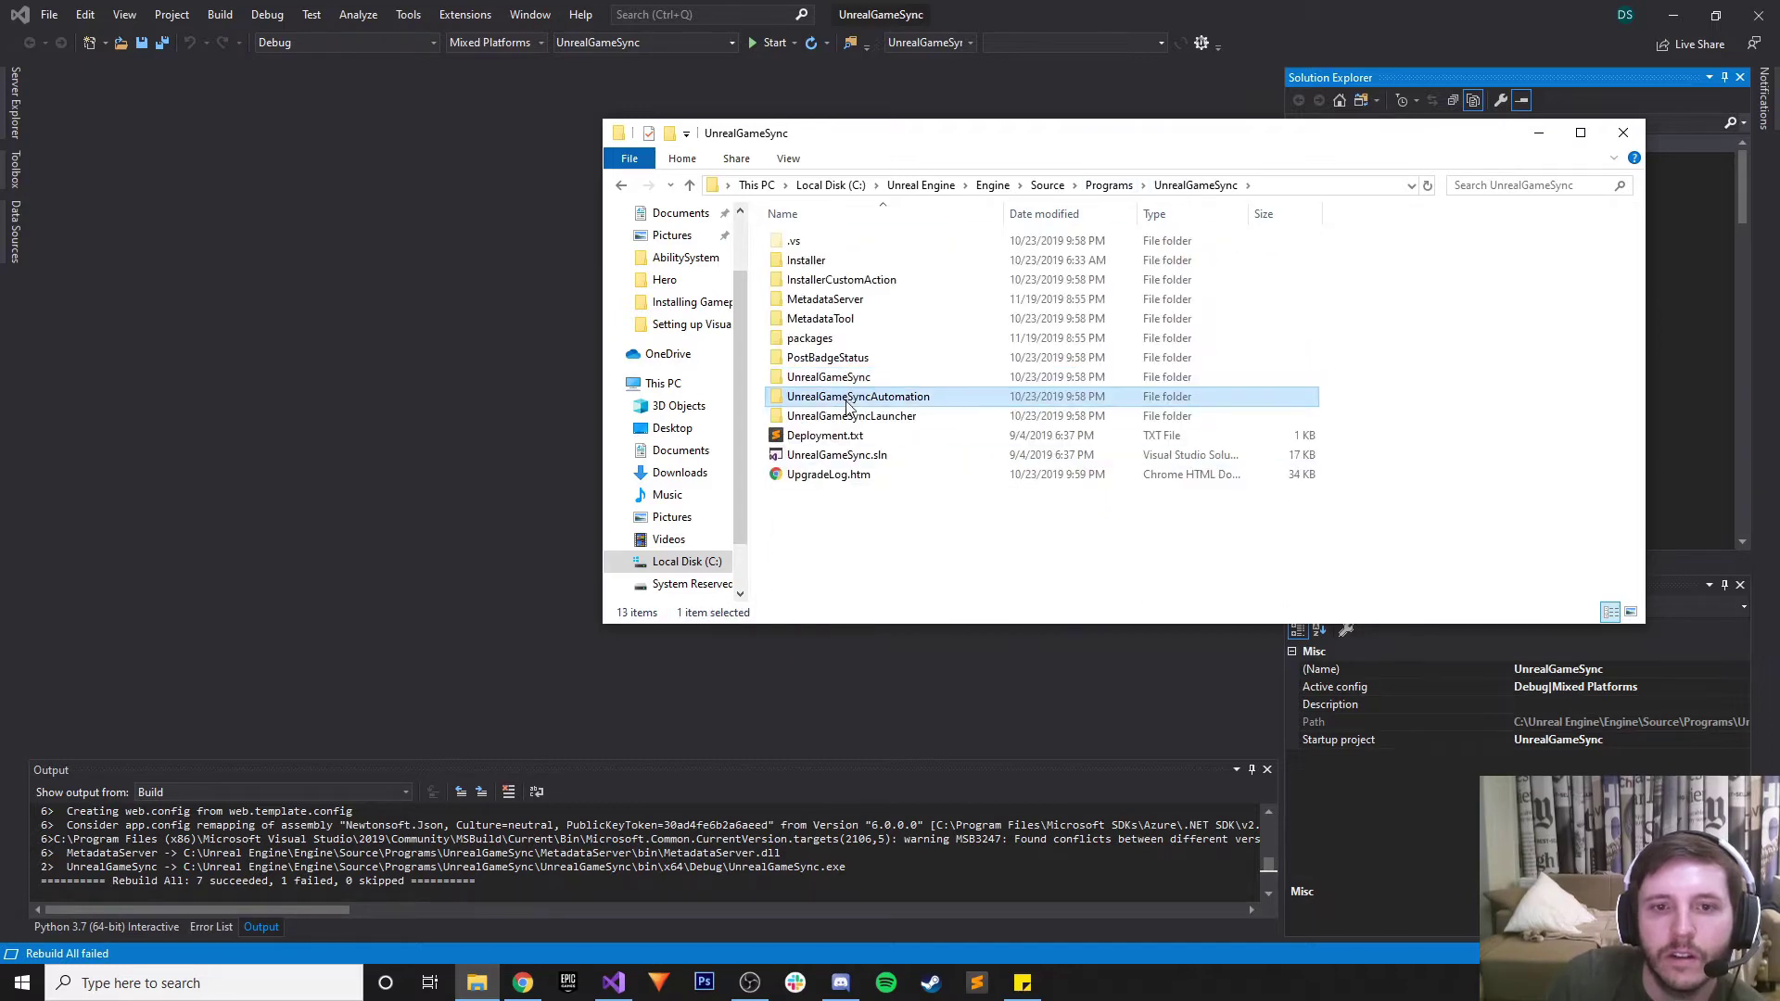
double_click(847, 416)
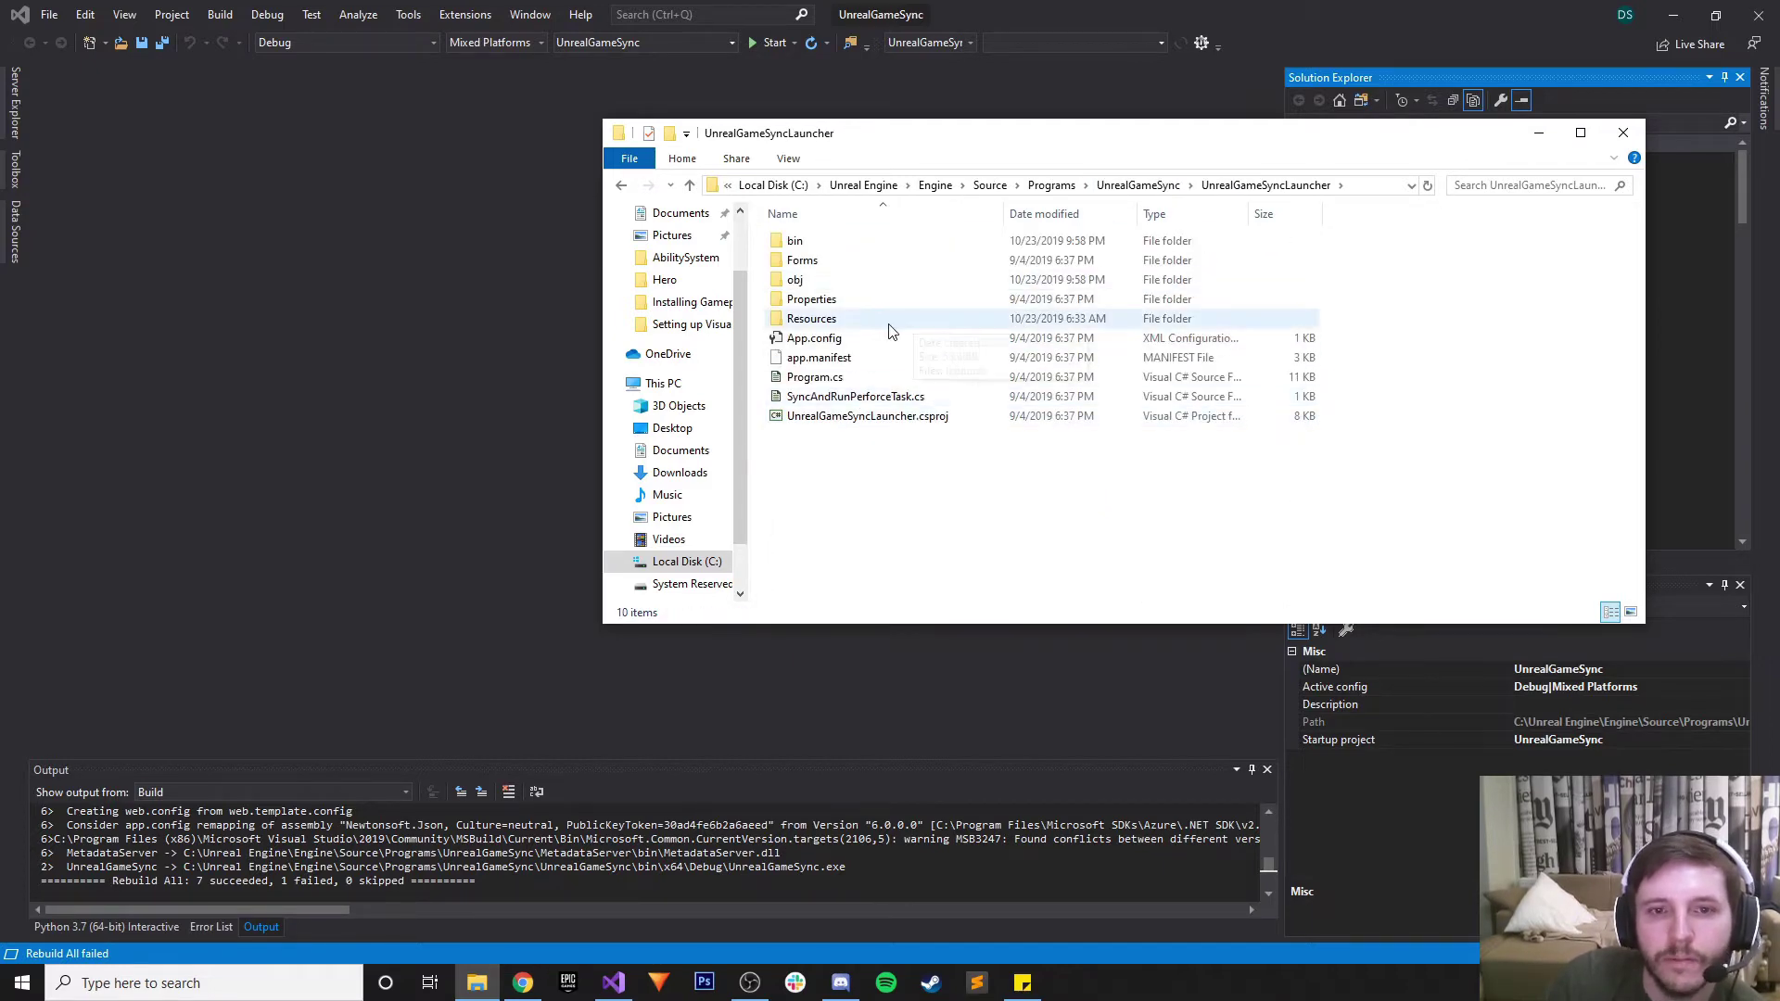
Open bin\x64\Debug to find UnrealGameSyncLauncher.exe and minimize Visual Studio
double_click(842, 321)
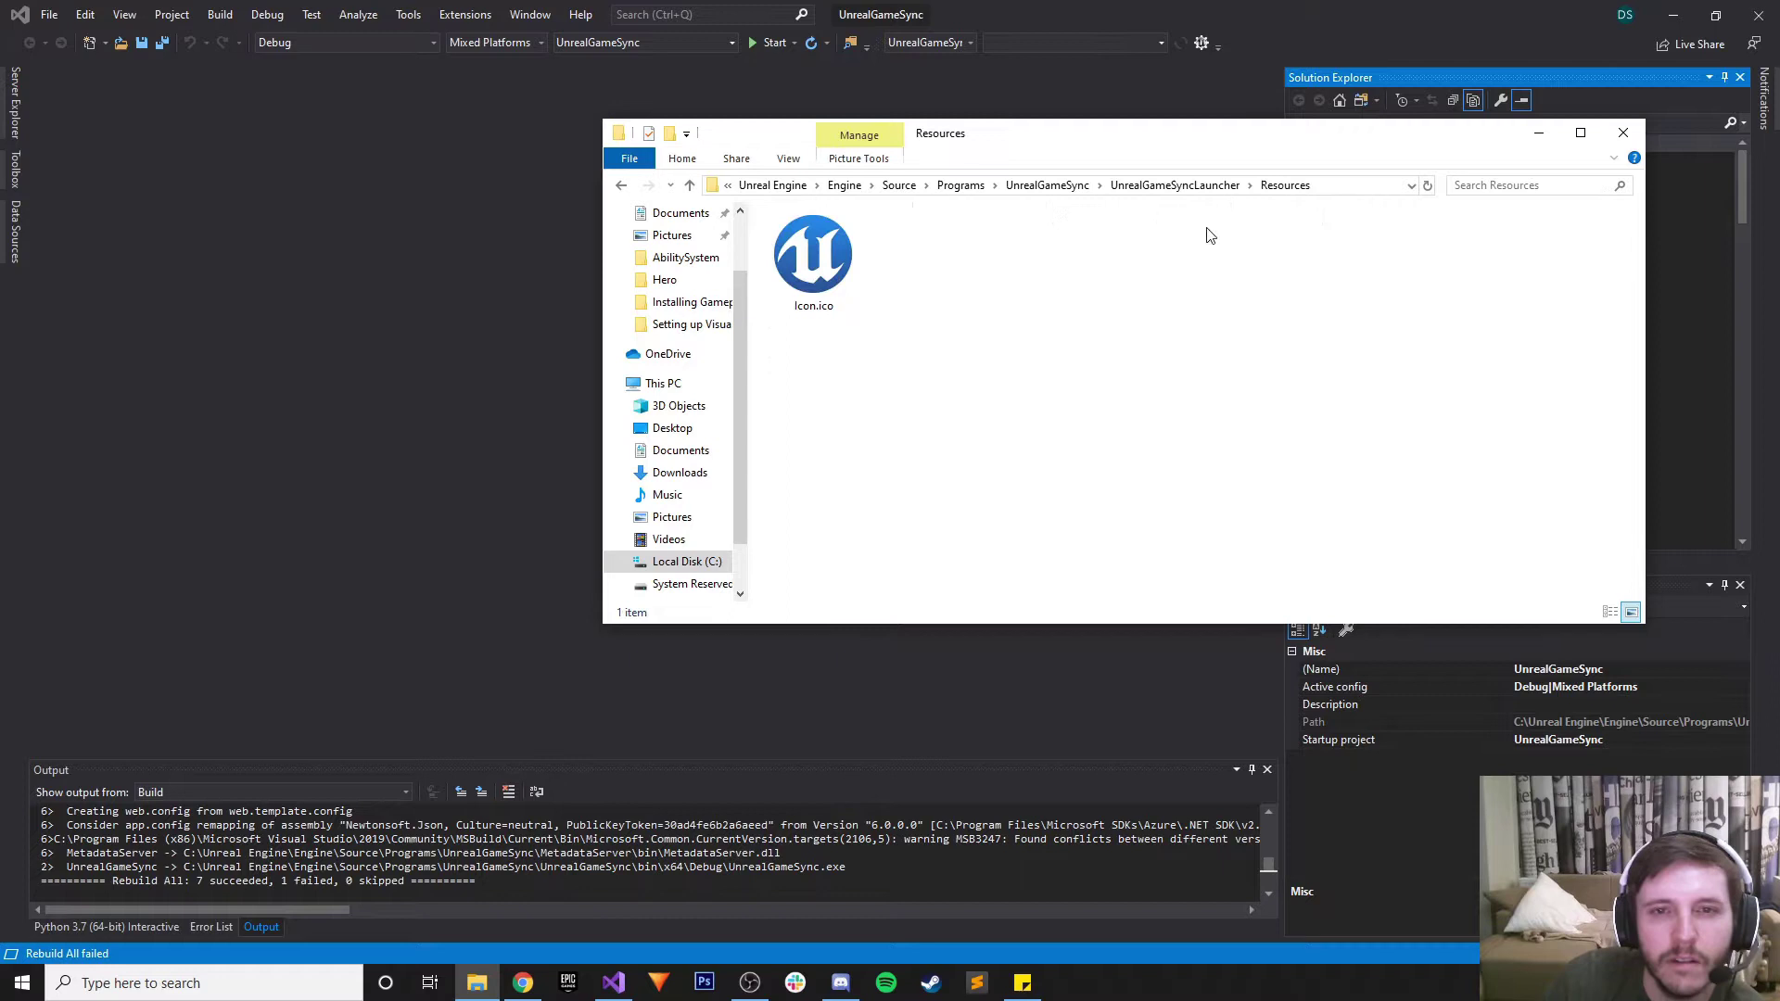
click(1174, 186)
double_click(802, 242)
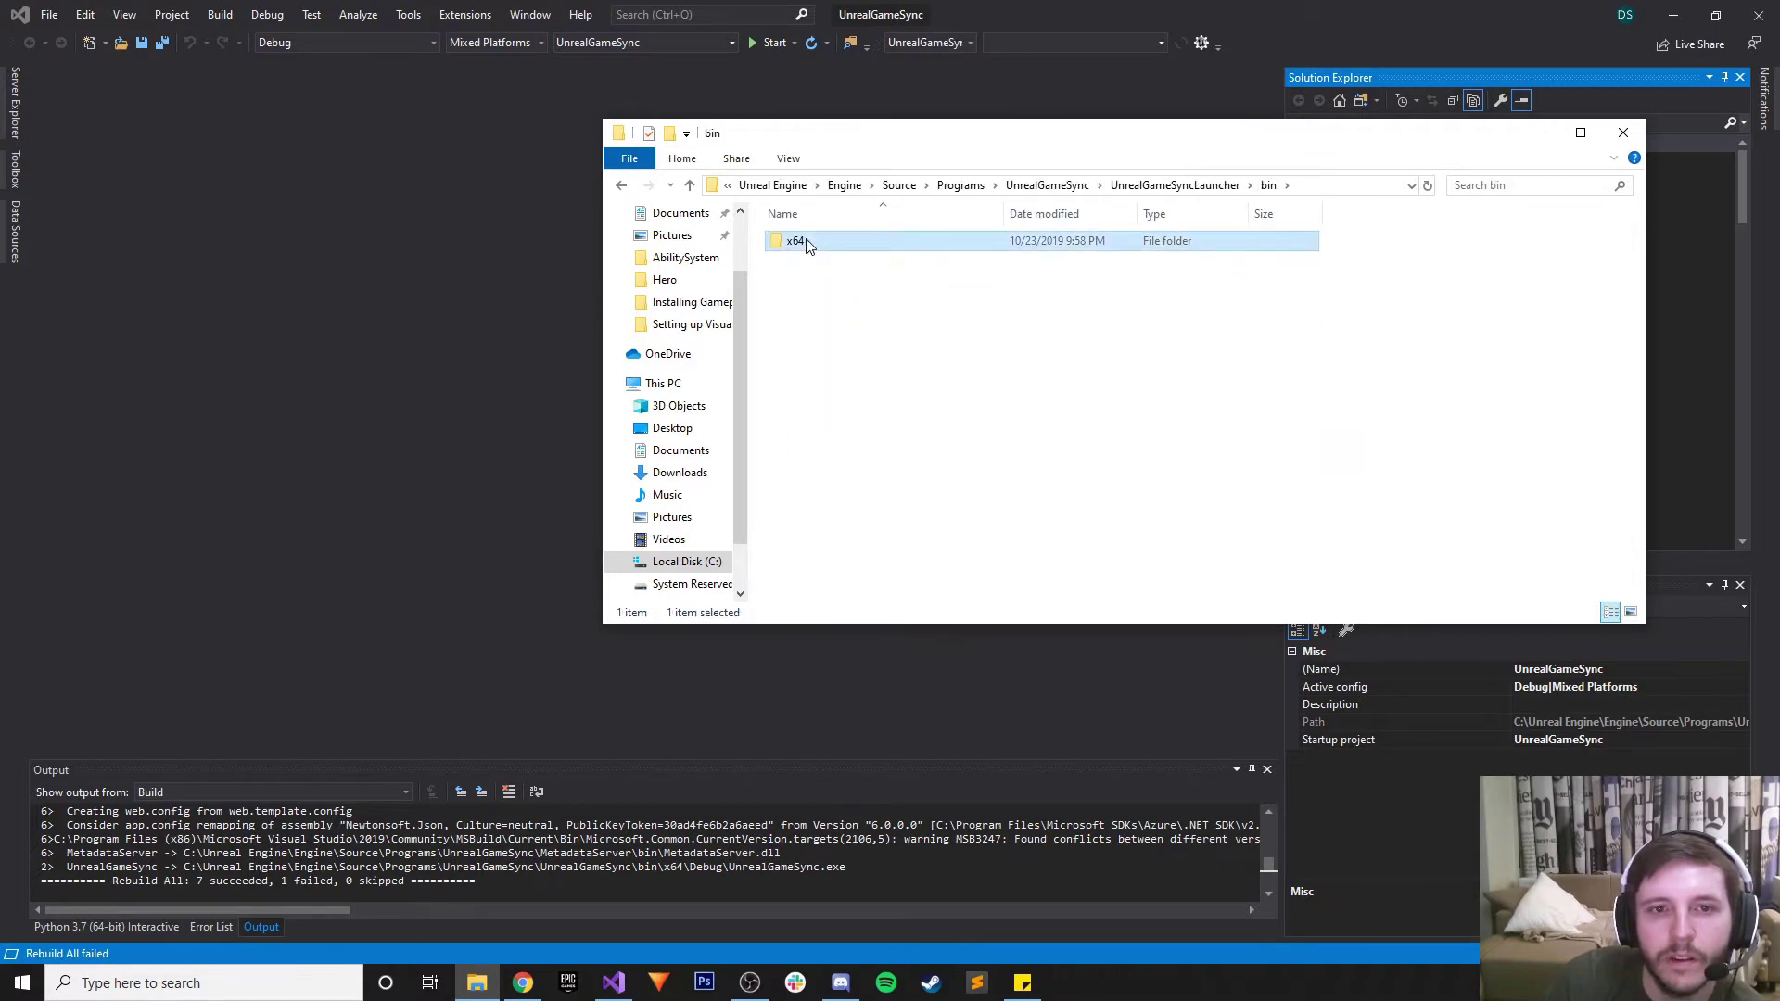
double_click(803, 243)
double_click(803, 243)
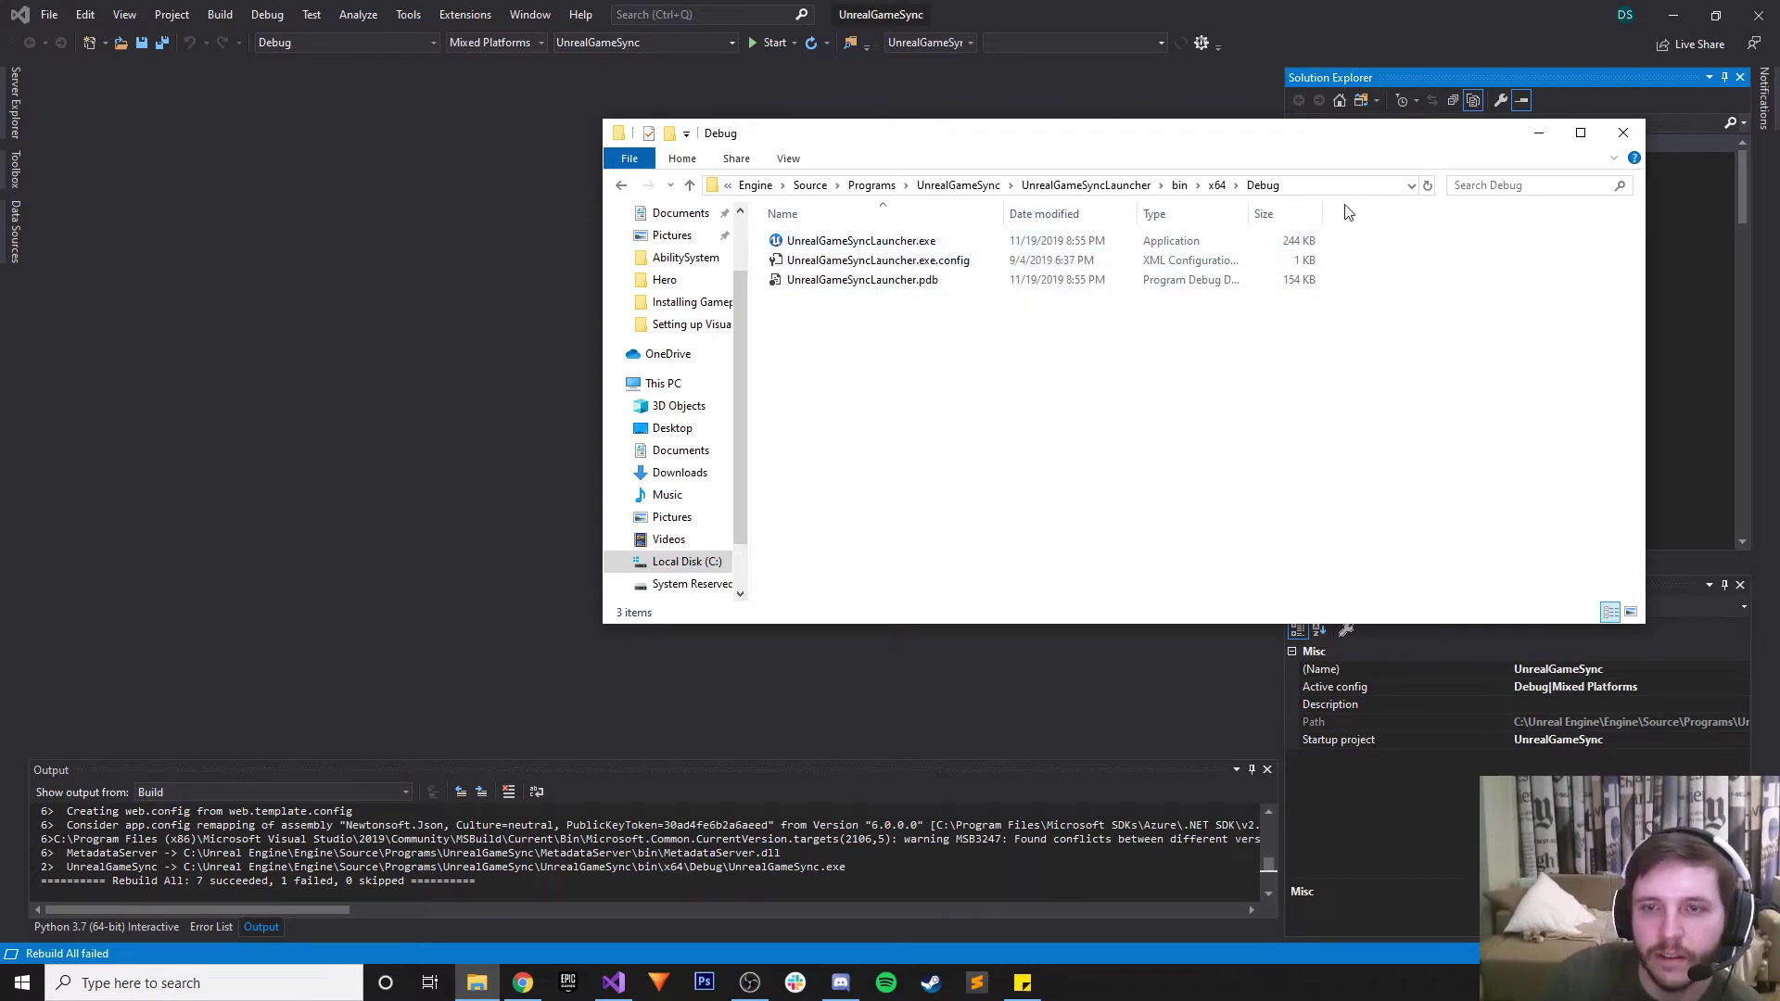
right_click(860, 242)
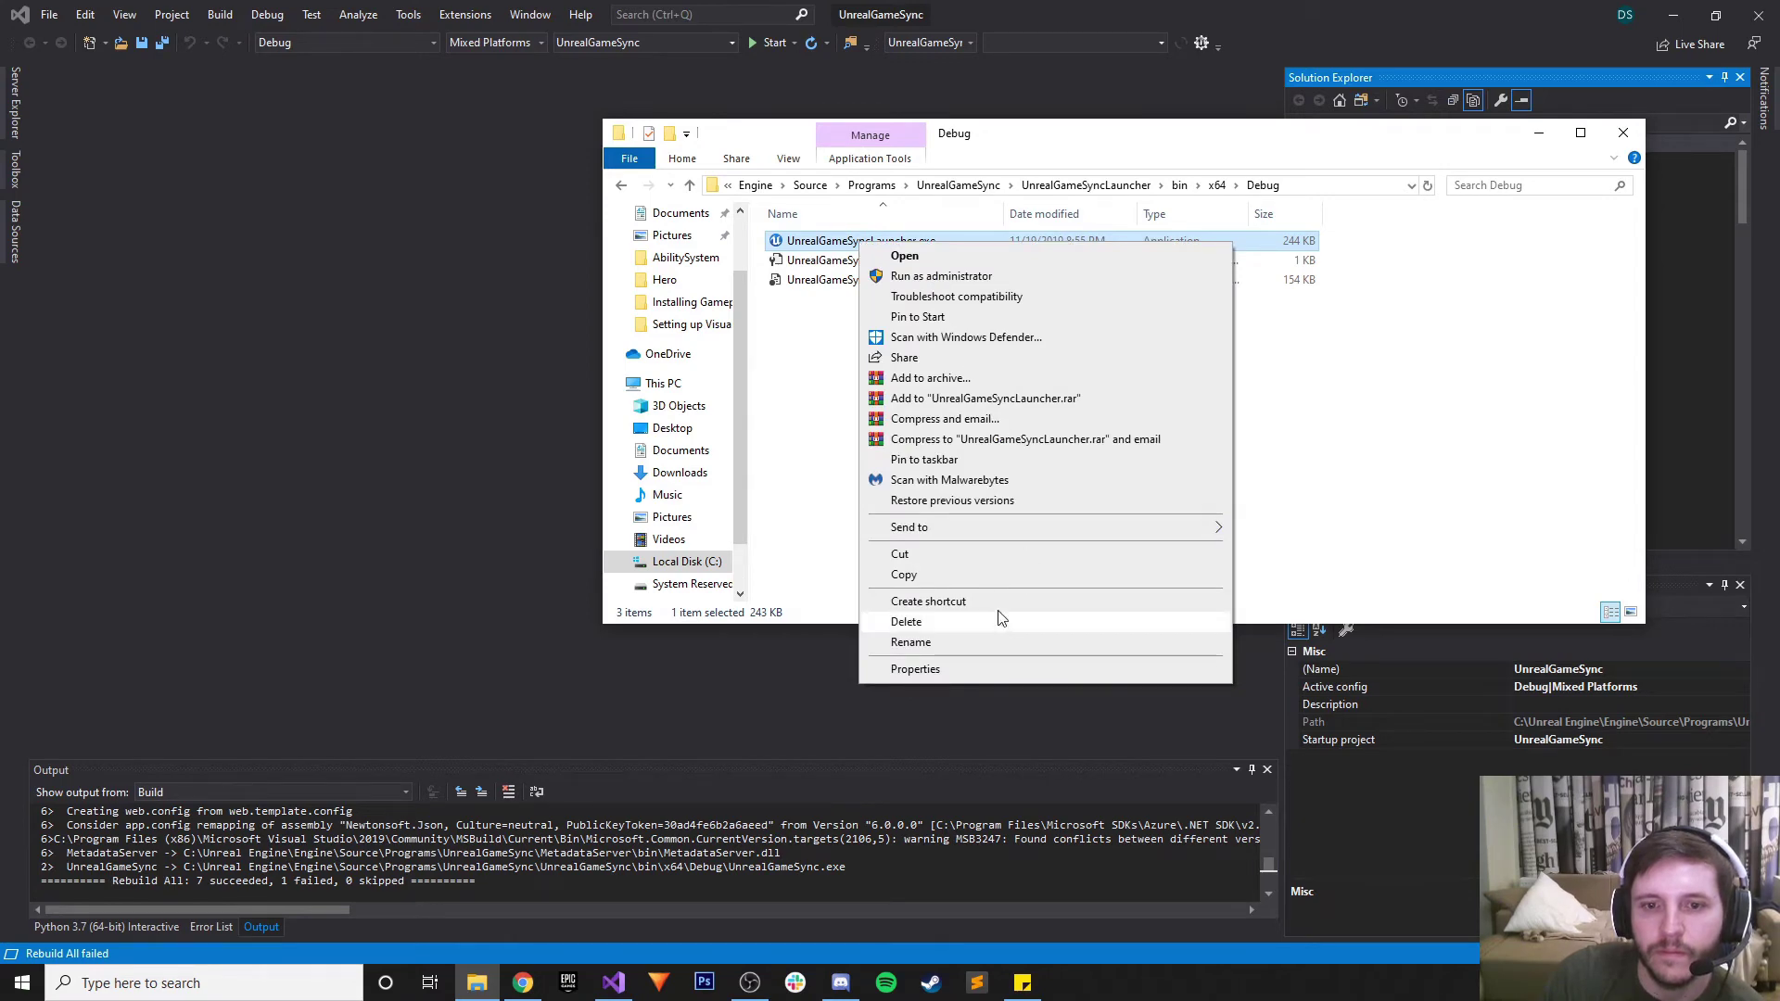
click(1671, 14)
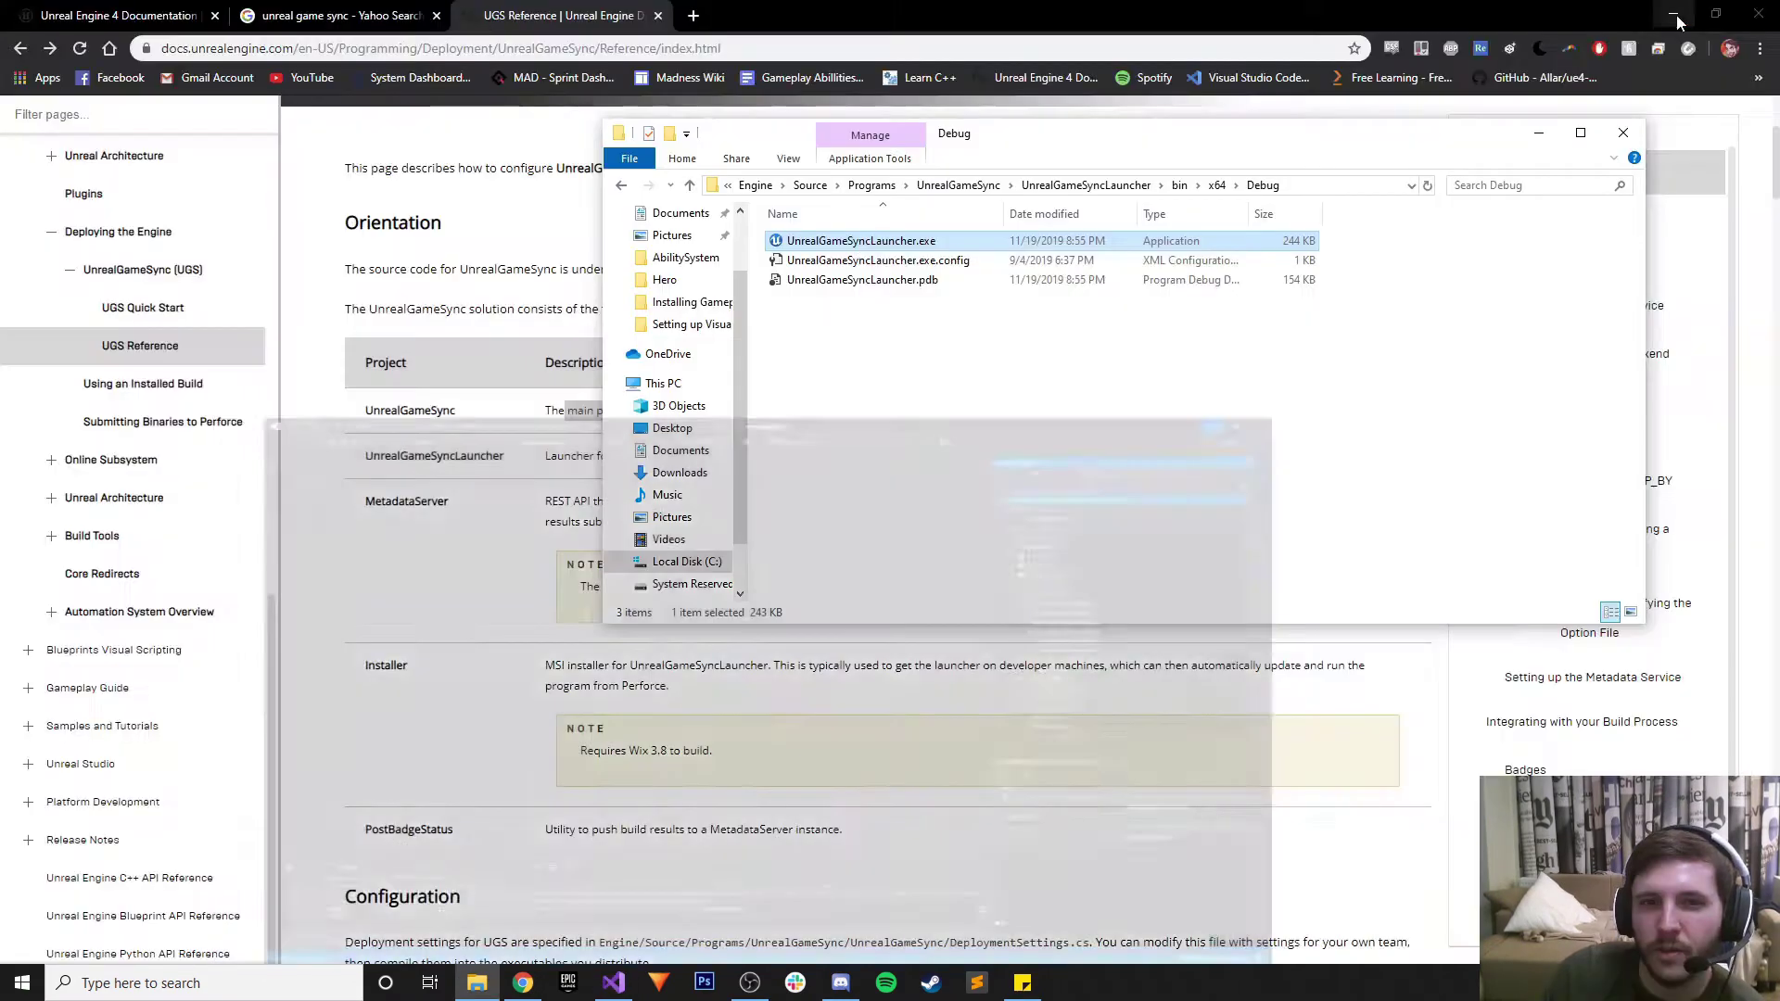
Clear the desktop by minimizing Chrome and closing Discord
click(1666, 11)
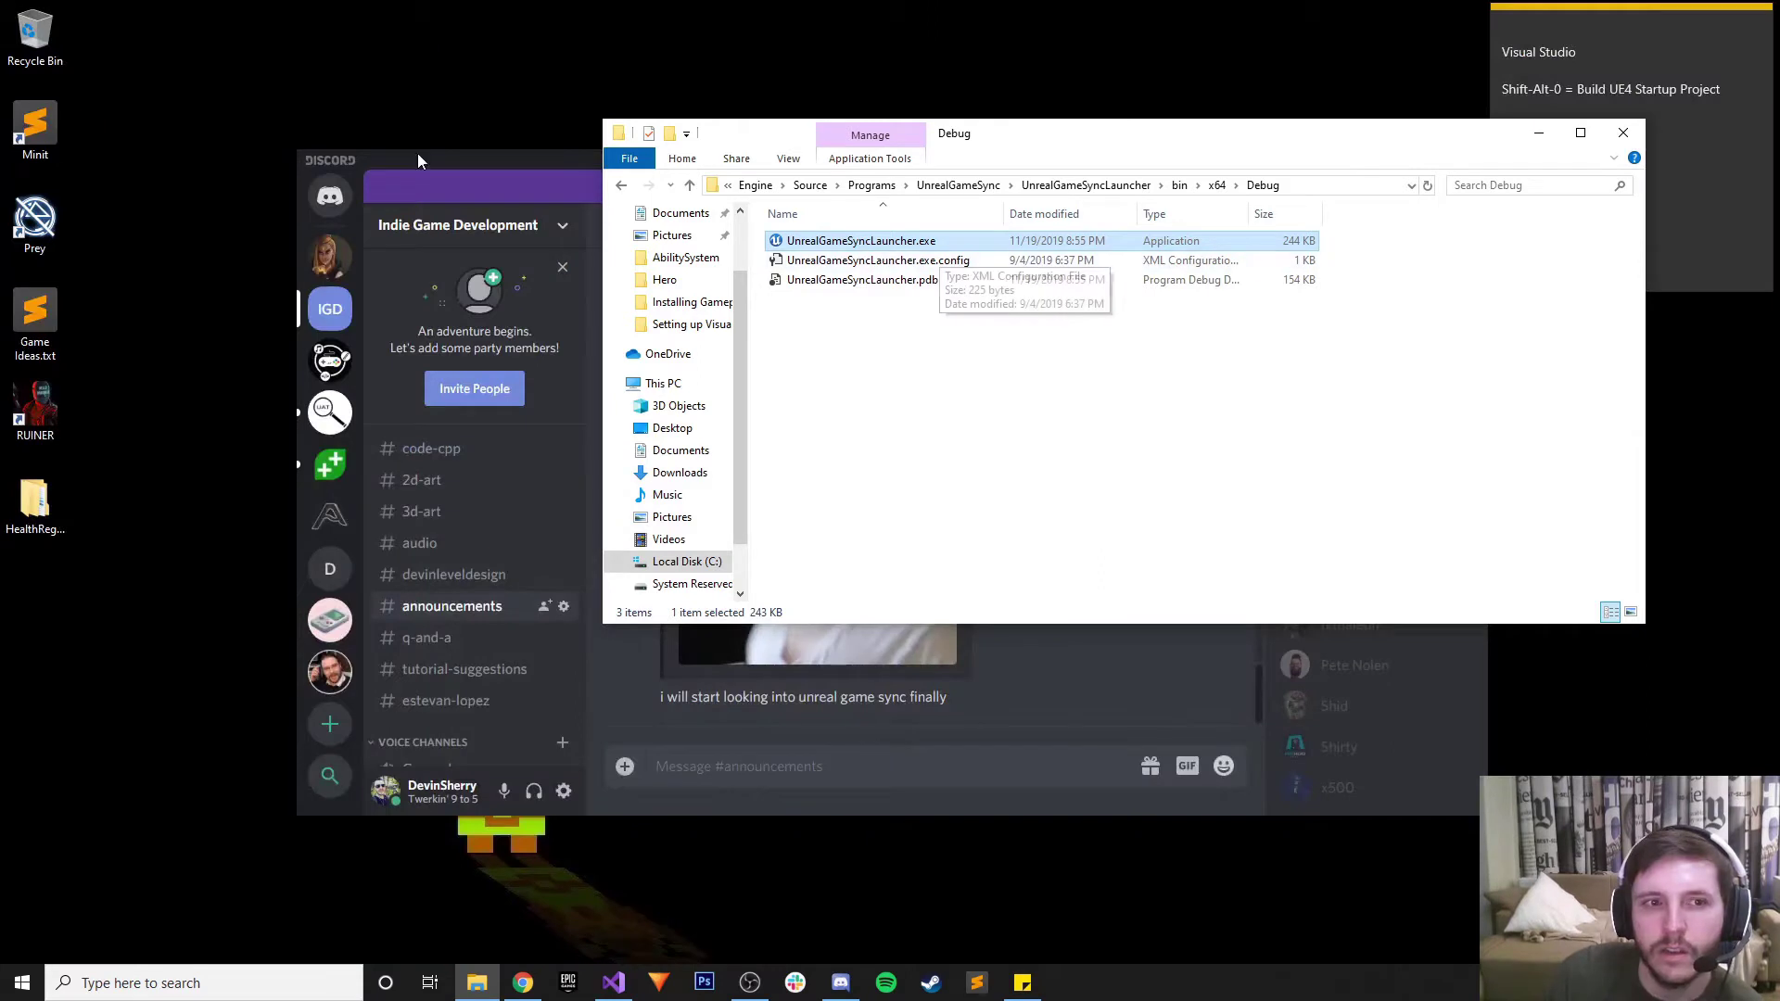
click(418, 156)
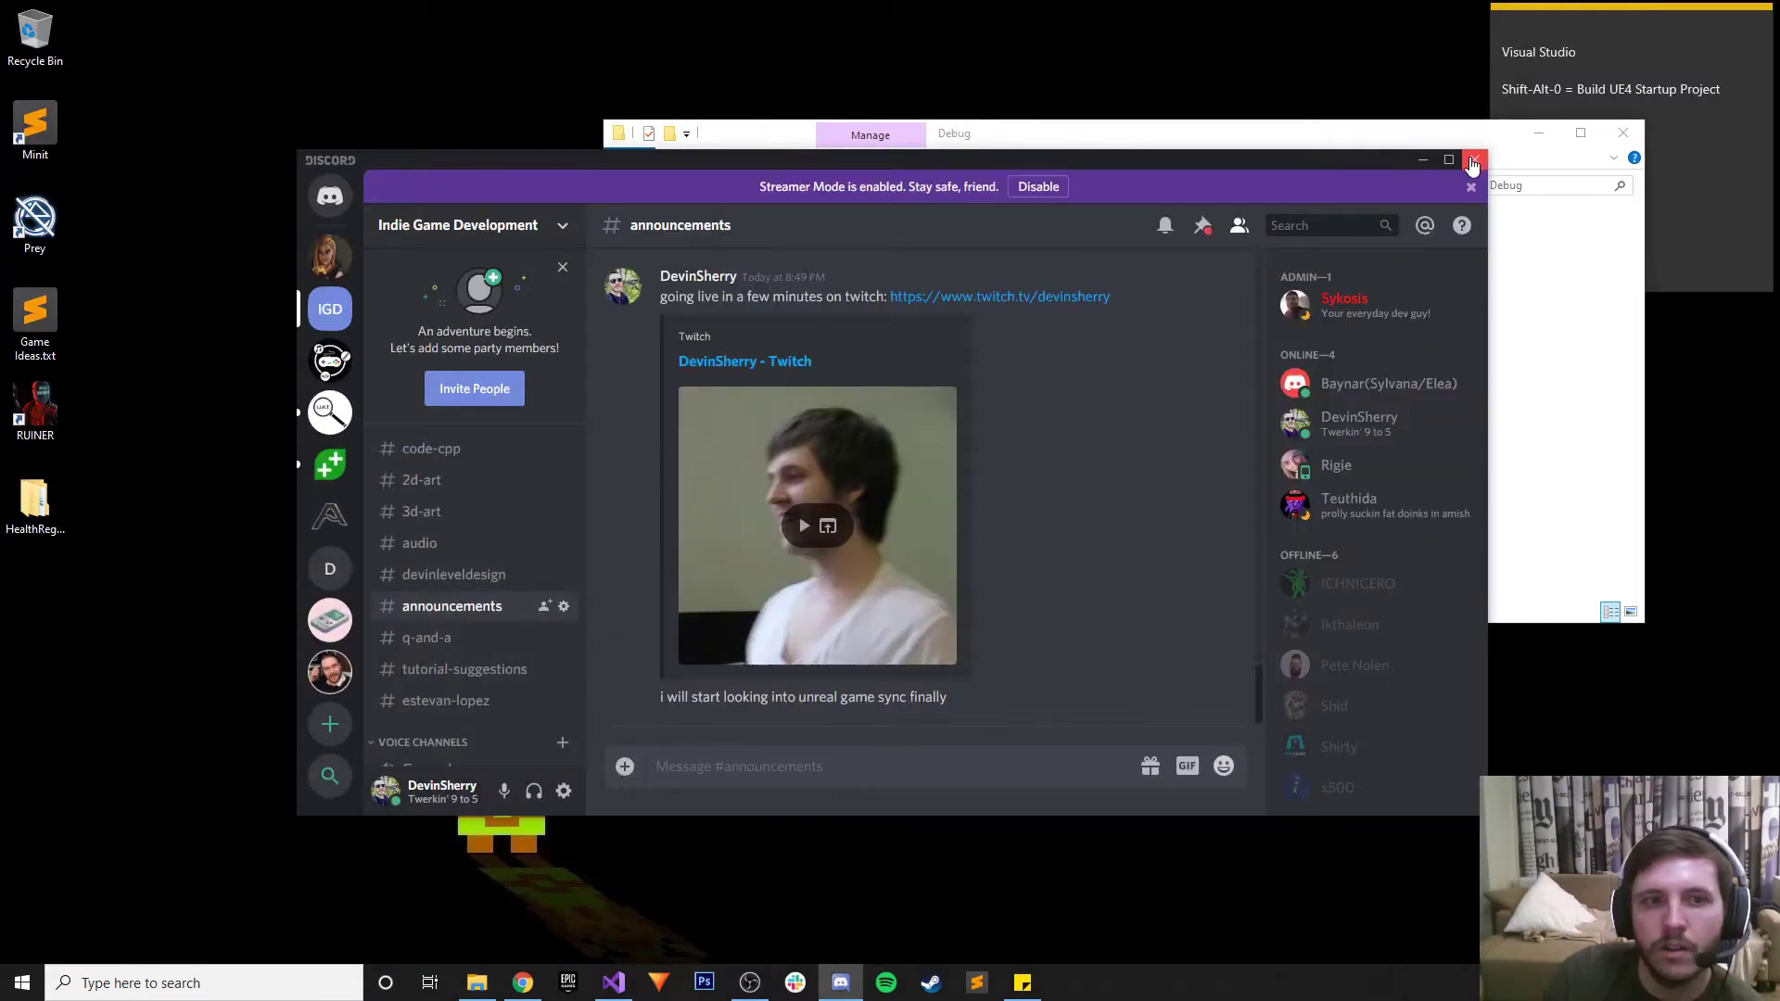
click(1474, 160)
Run UnrealGameSyncLauncher.exe through a temporary desktop shortcut, then delete the shortcut
drag(858, 244, 497, 232)
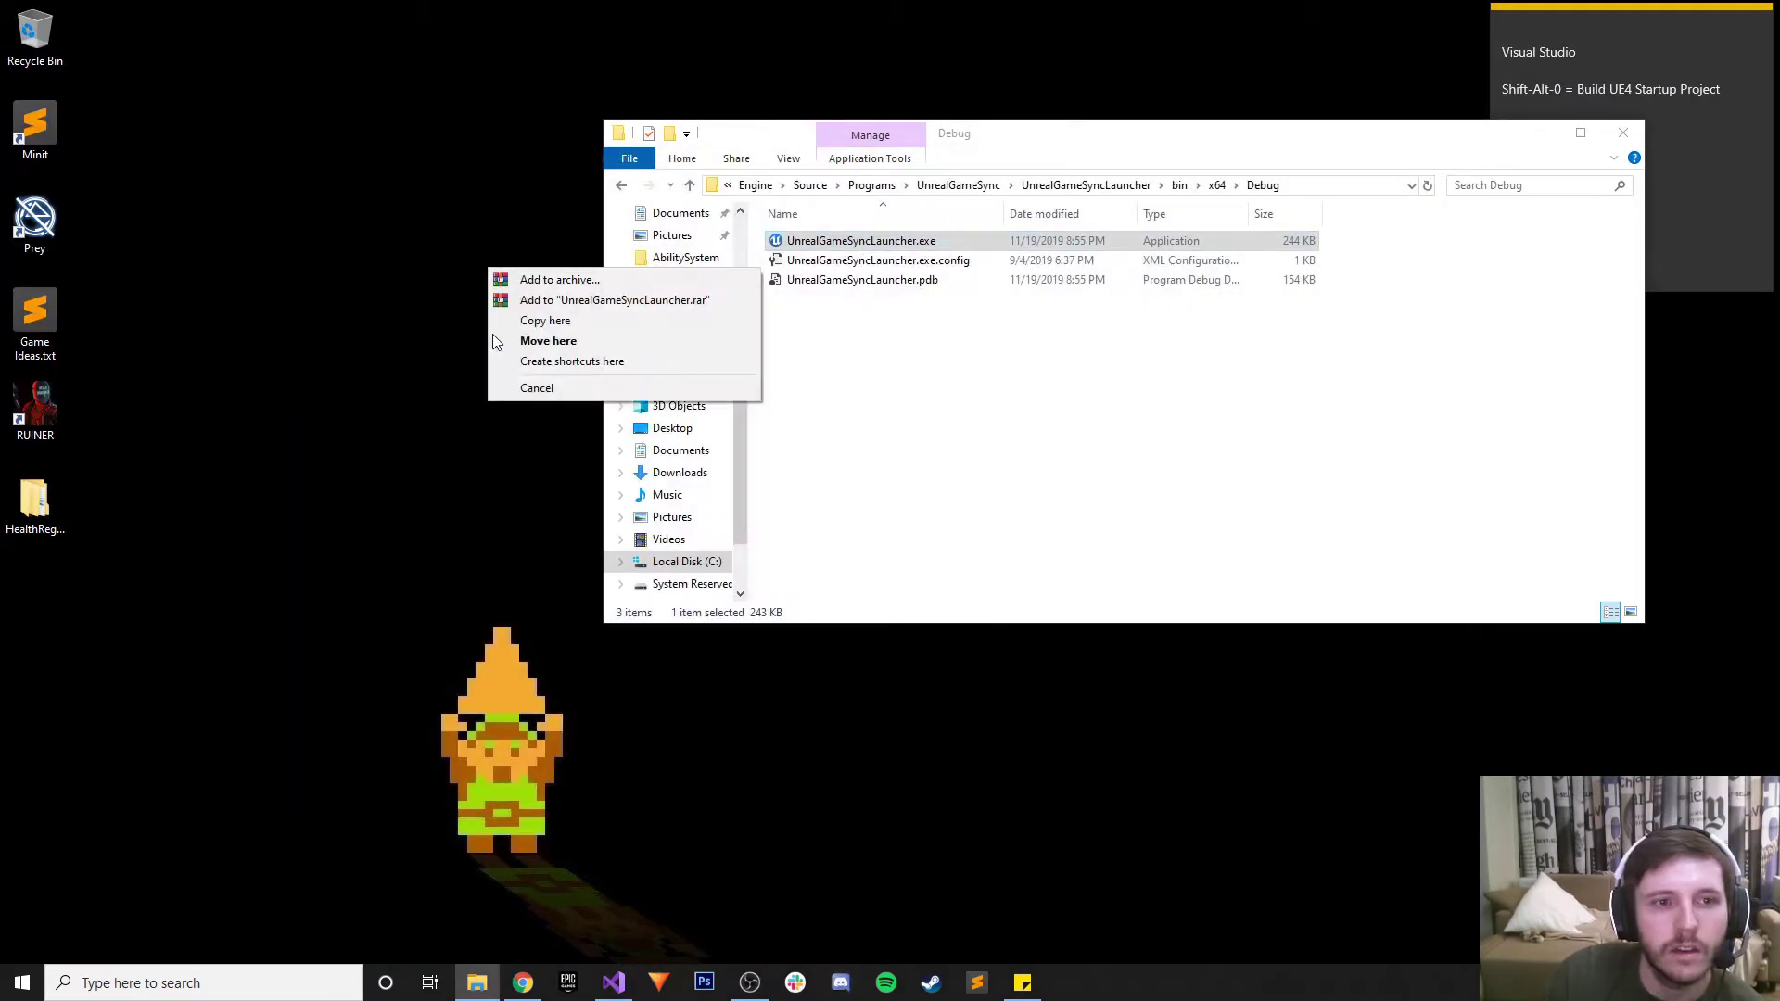
click(549, 358)
double_click(528, 227)
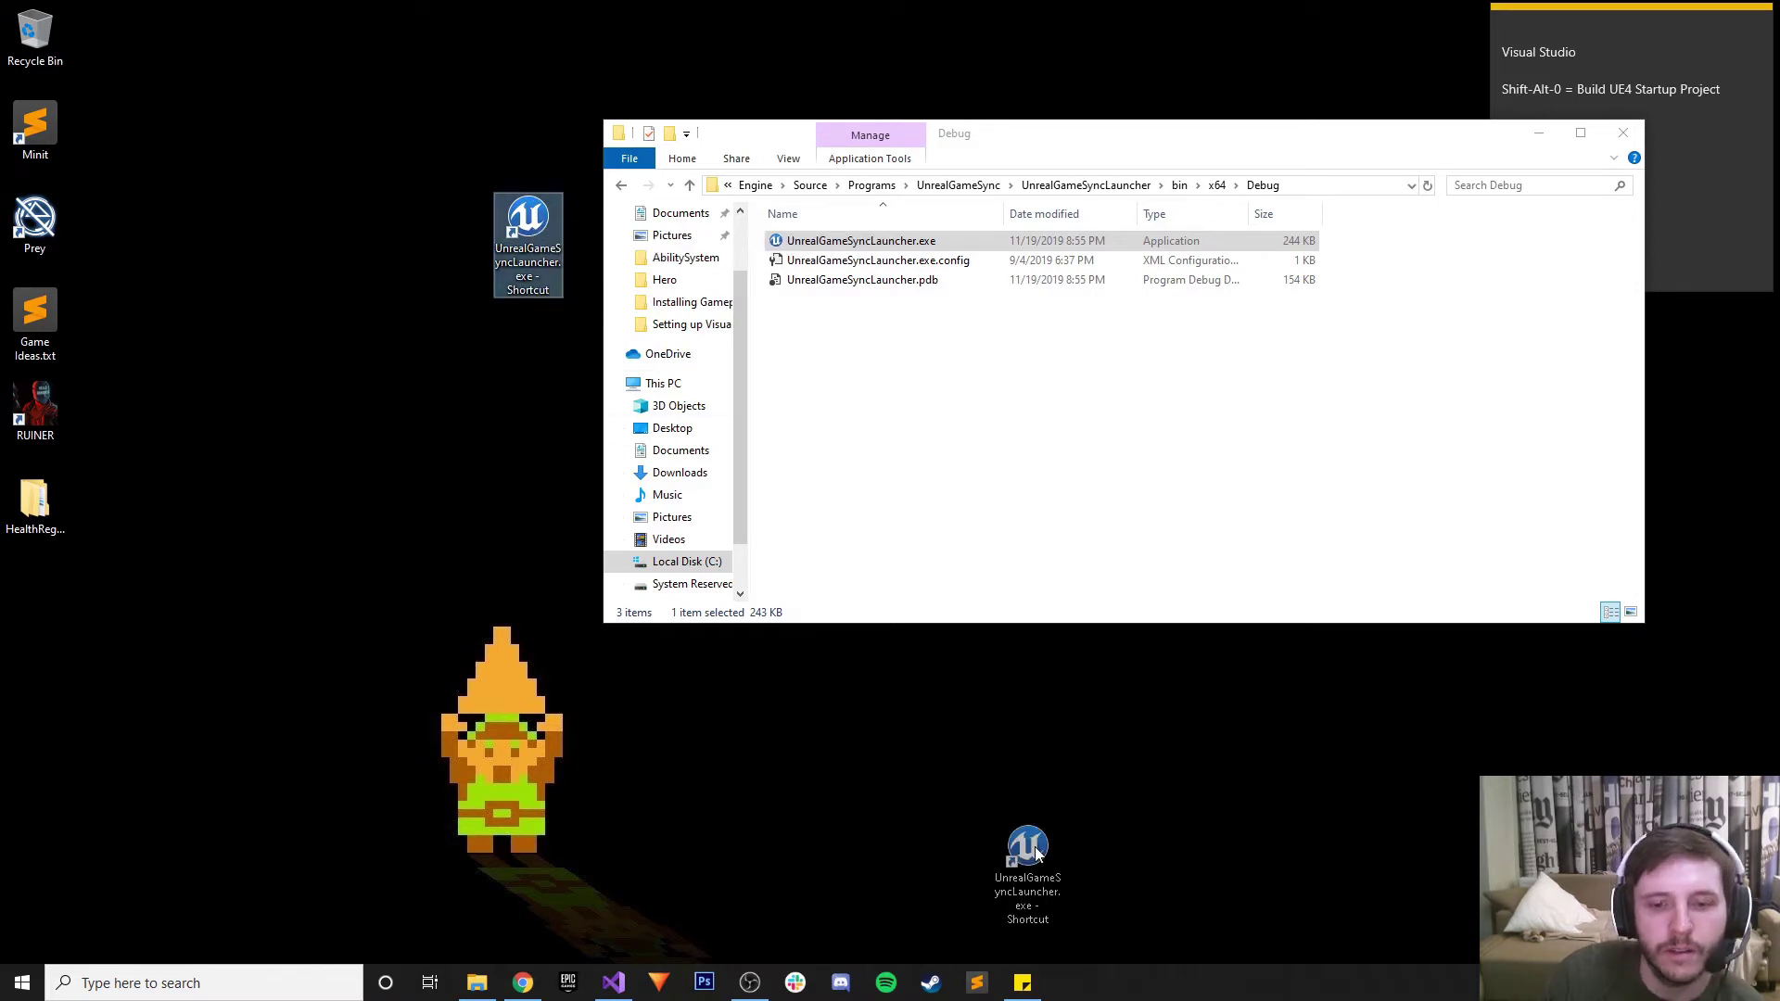
drag(524, 237, 37, 42)
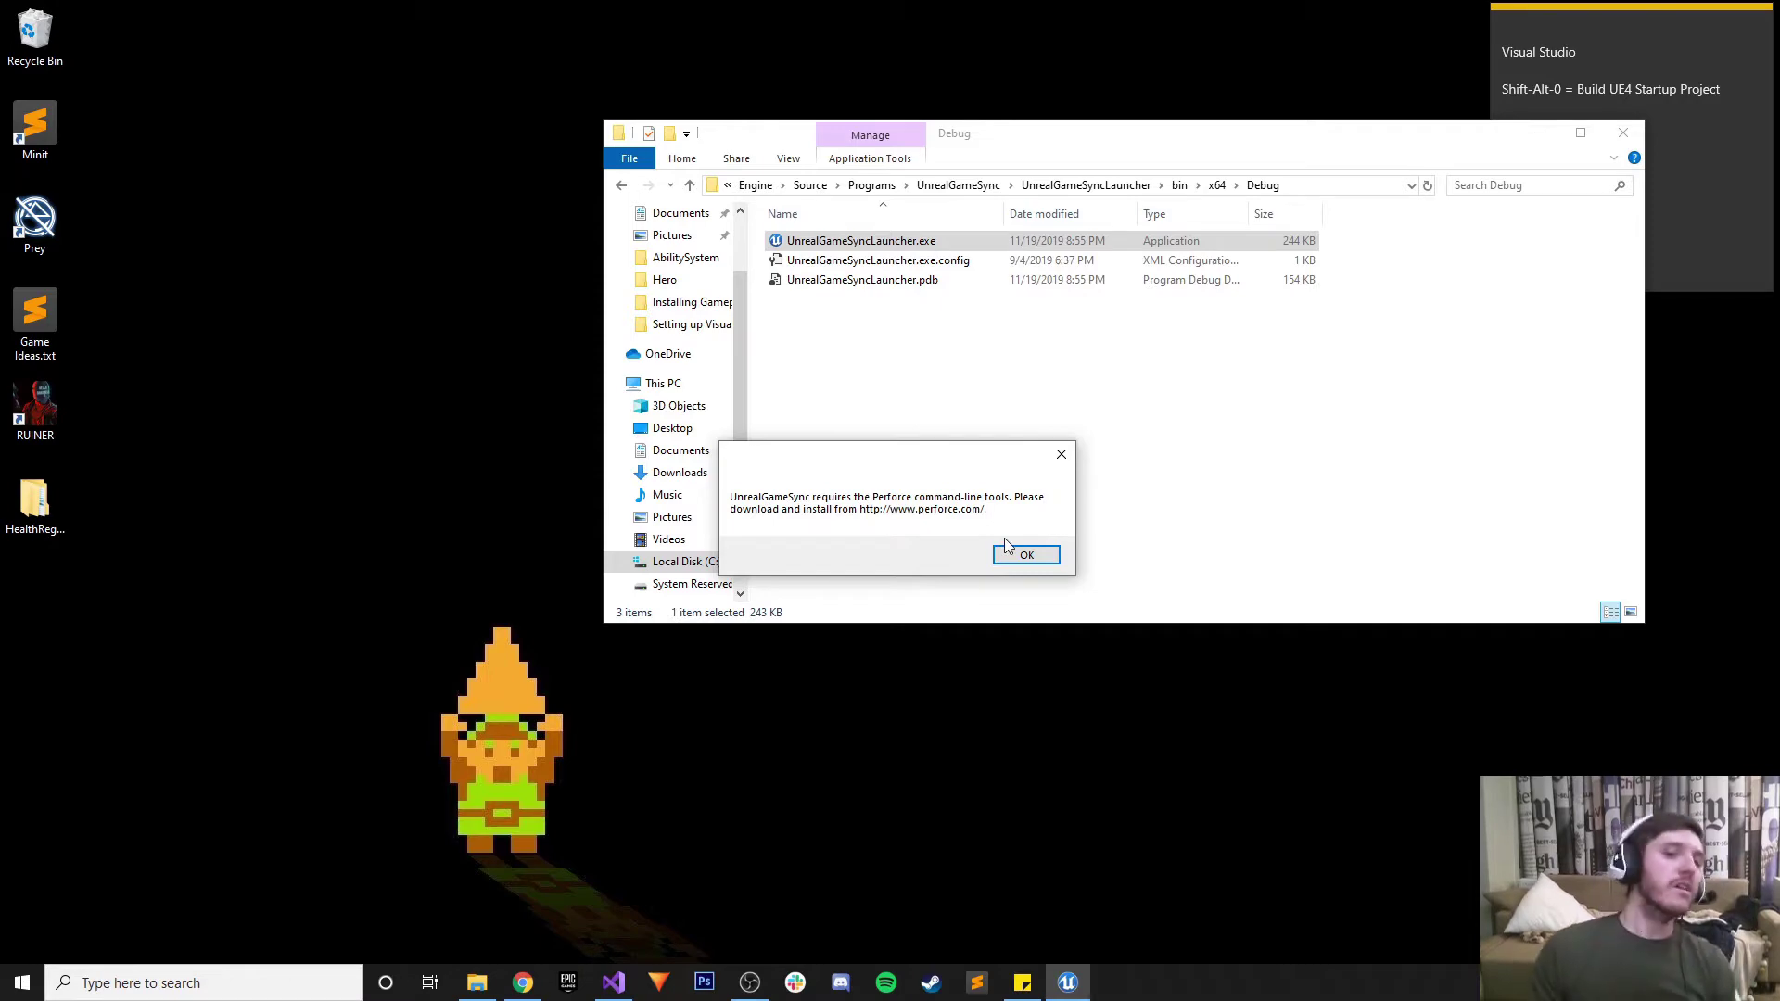
click(523, 982)
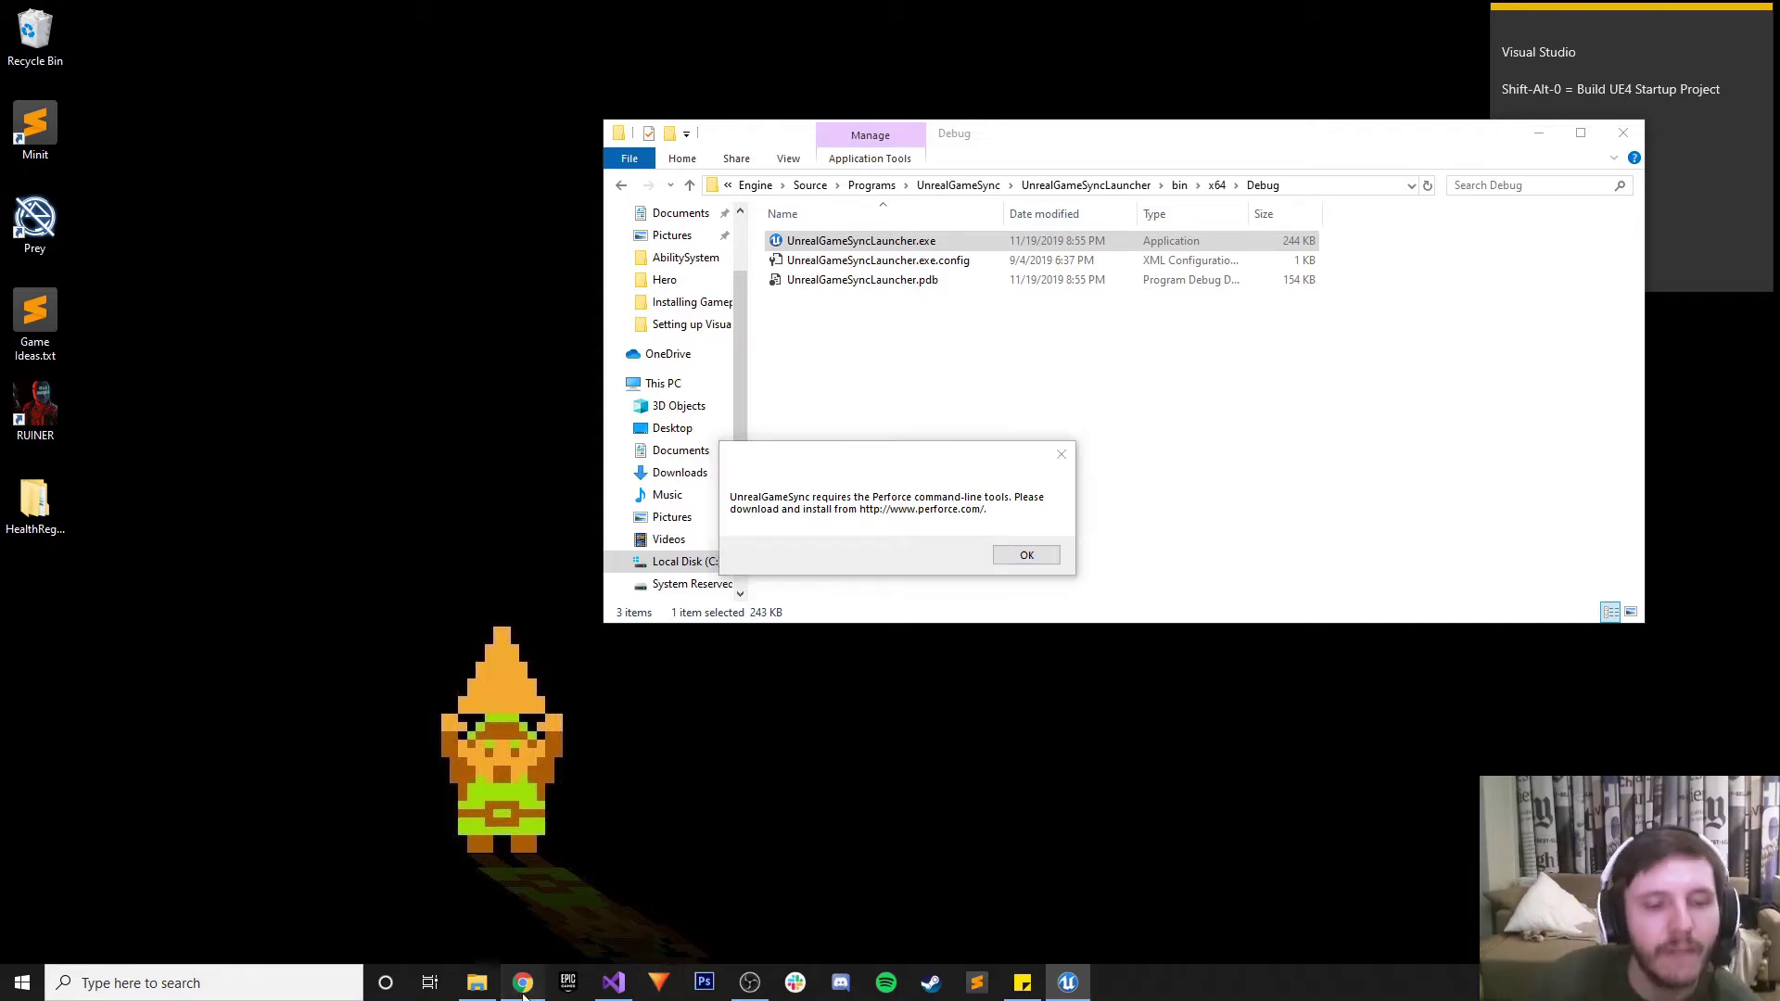
Load perforce.com in a new browser tab and scroll down its home page
key(ctrl+t)
text(perforce)
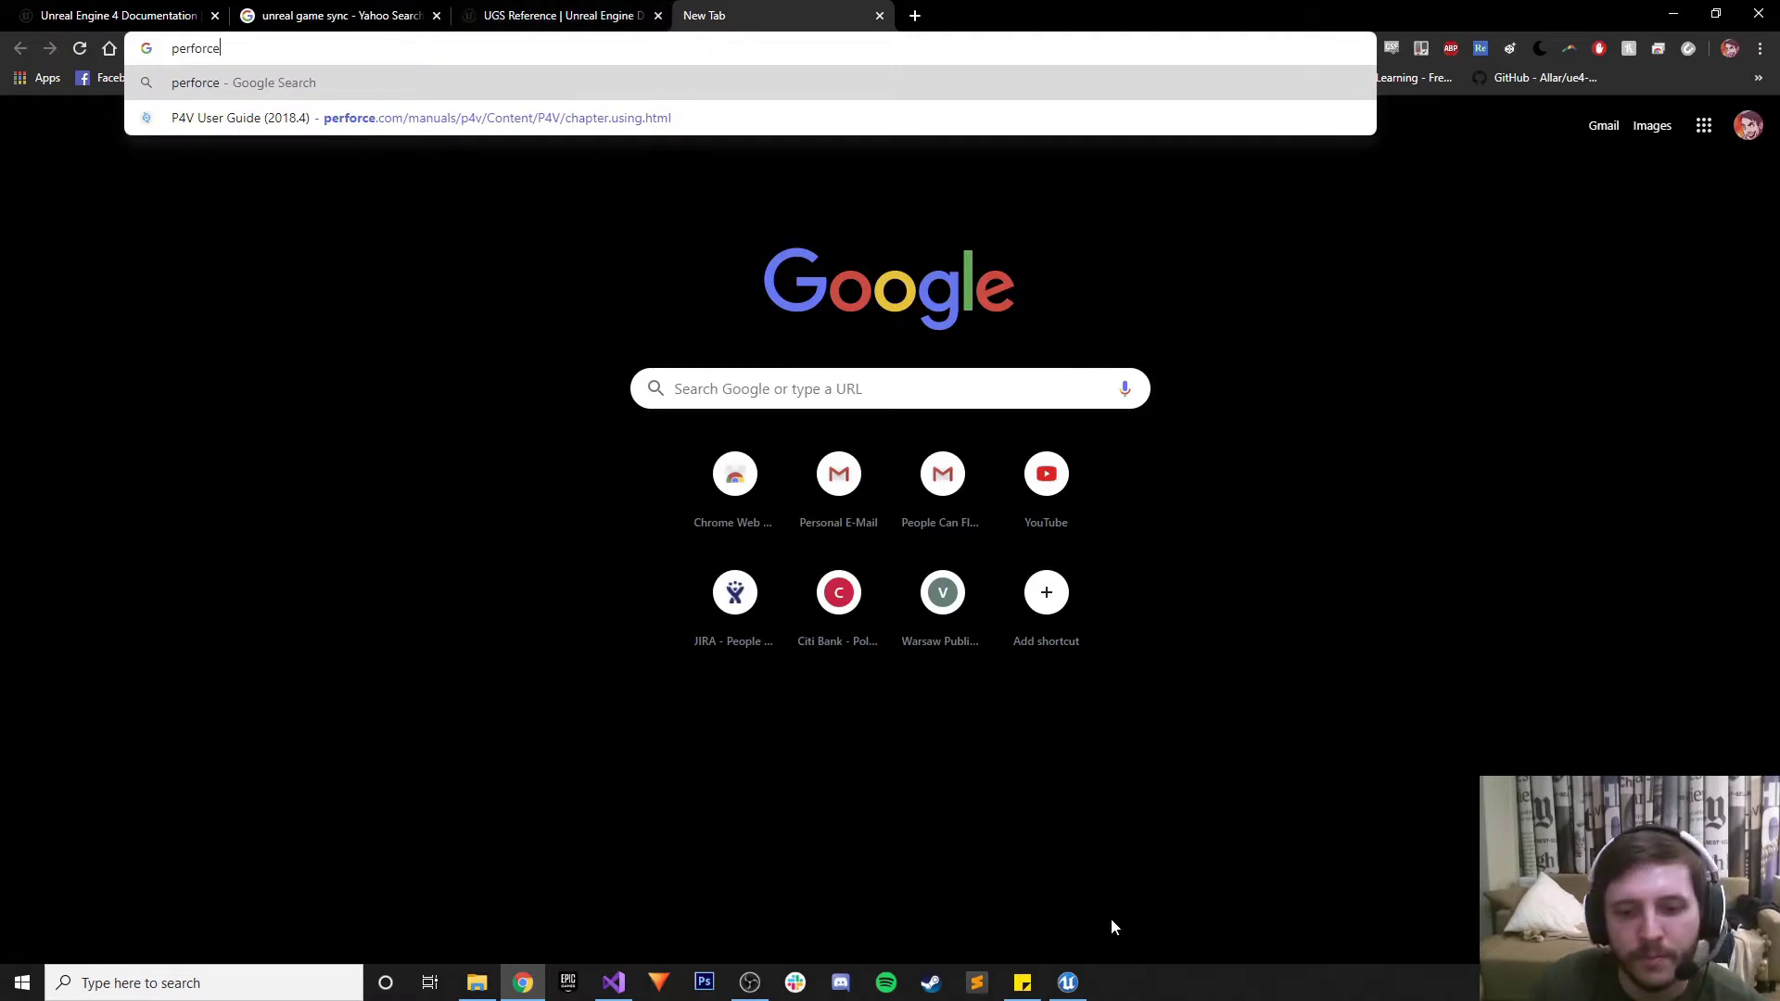
click(1068, 983)
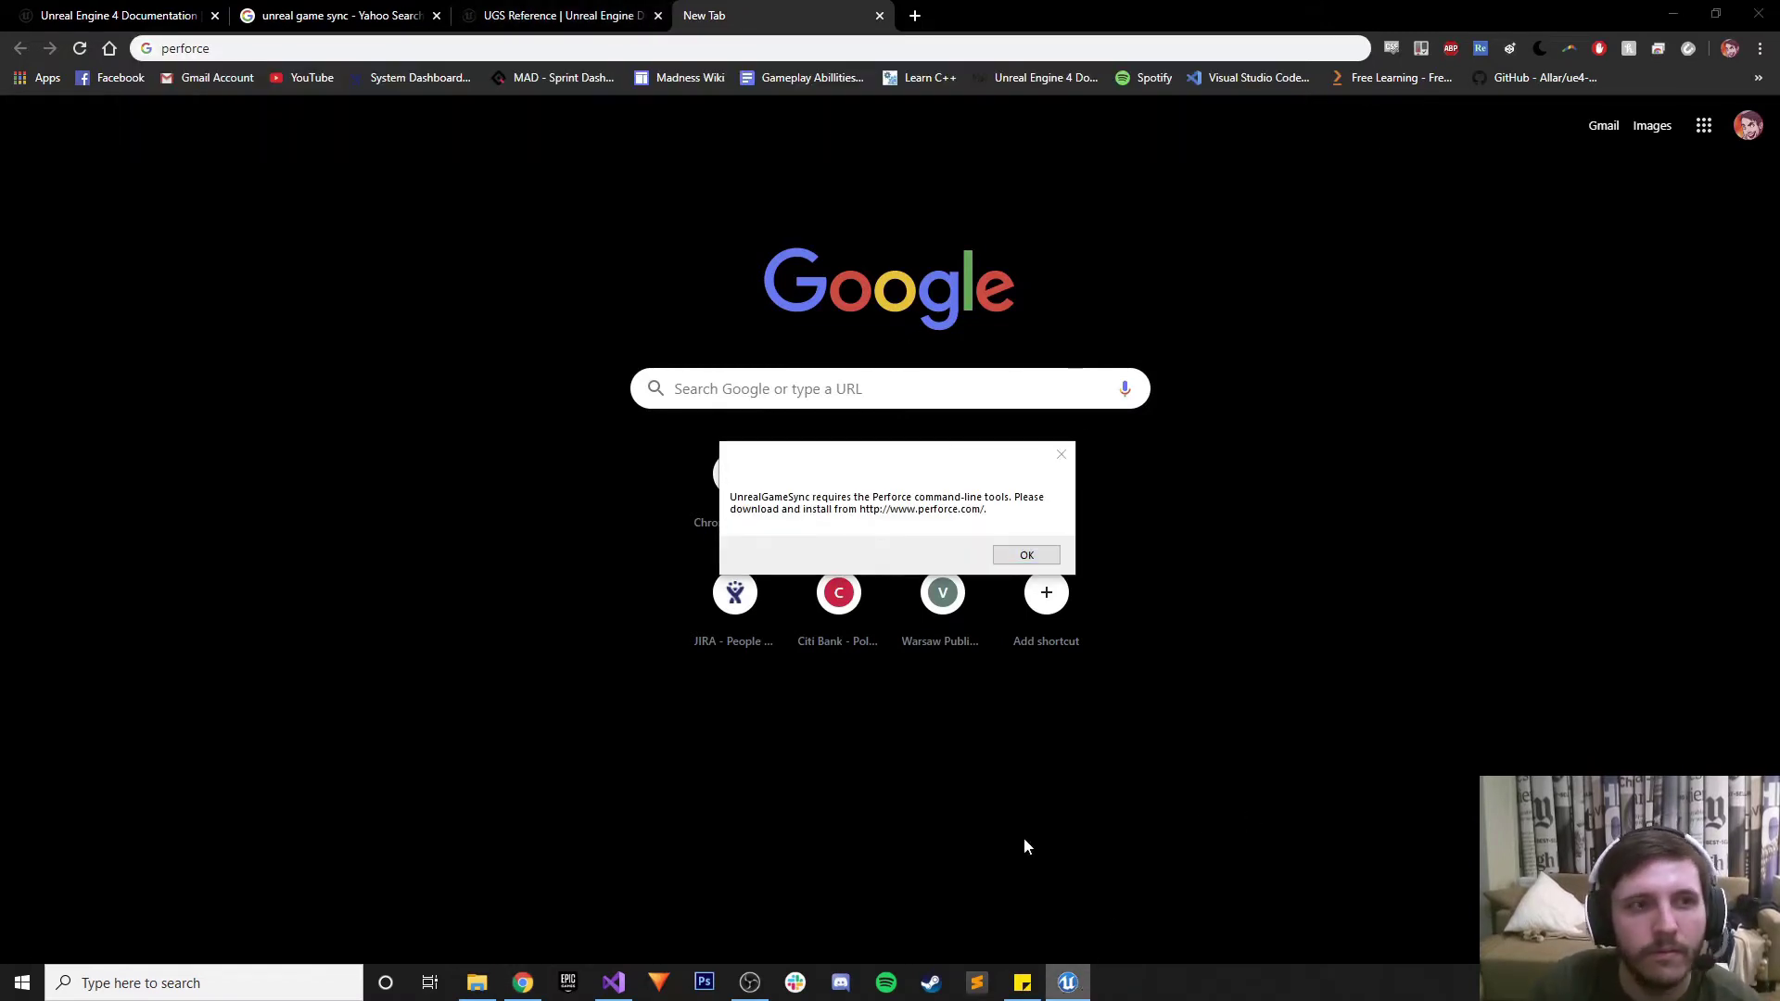
click(249, 53)
text(.com)
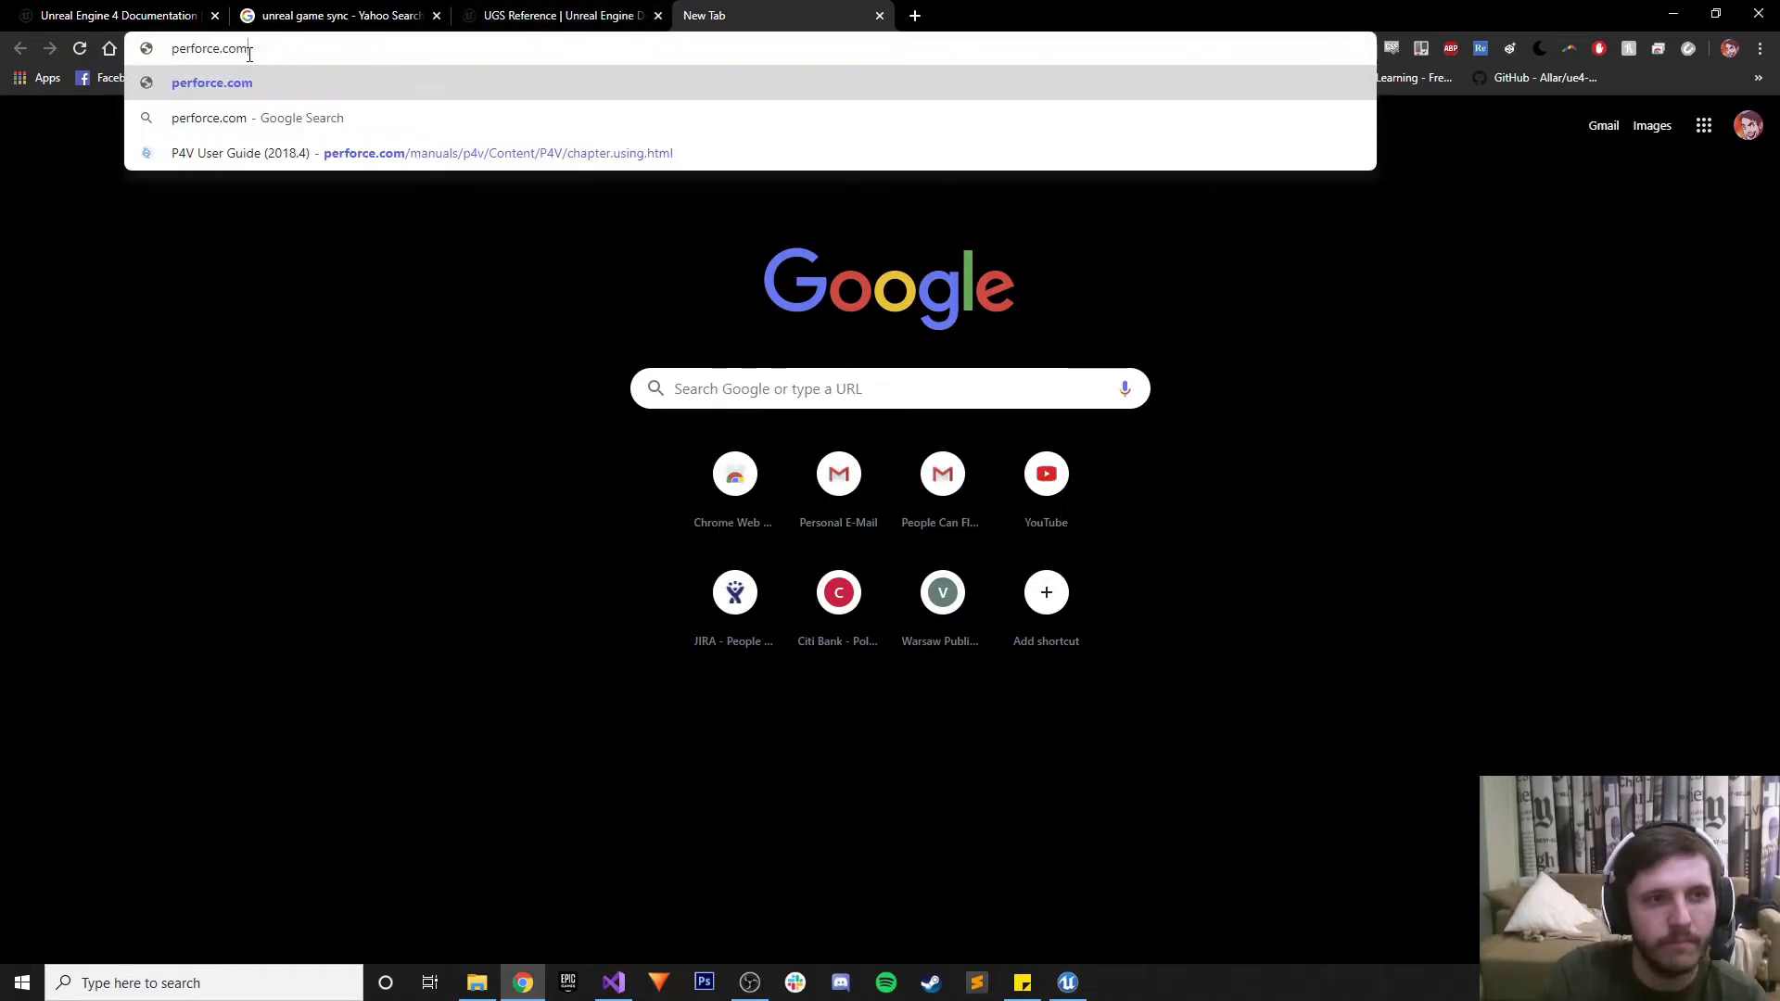
key(Return)
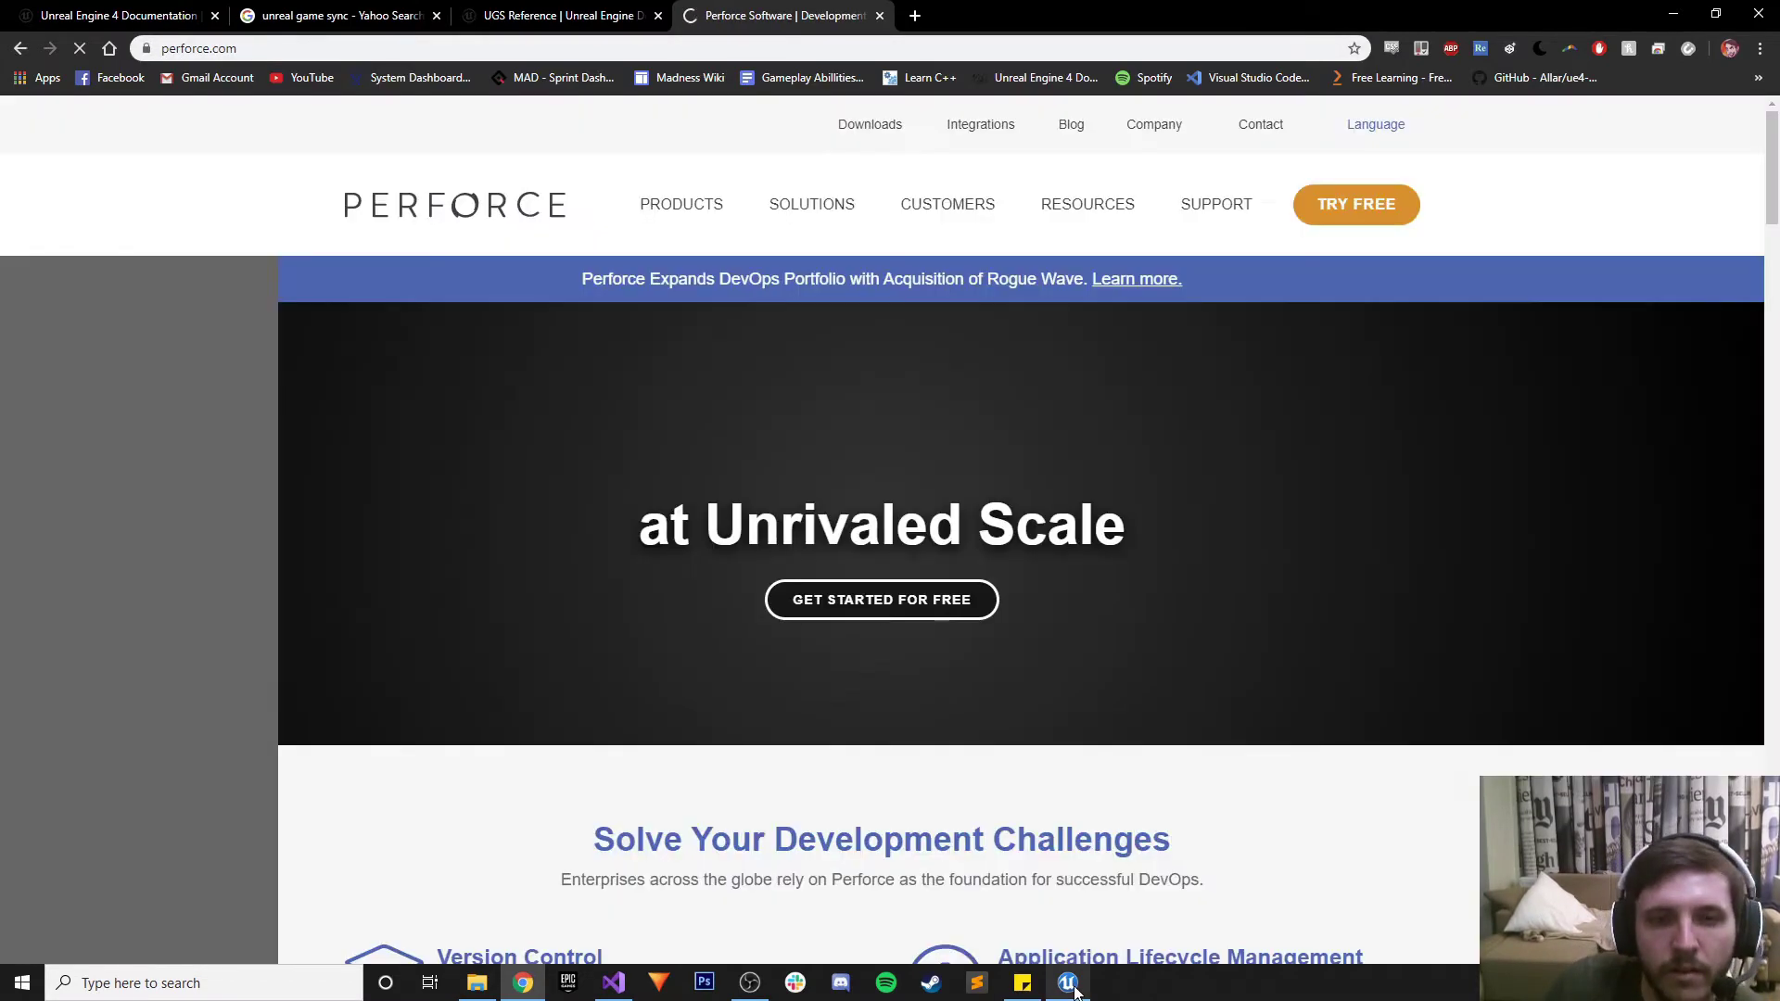
mouse_move(1068, 981)
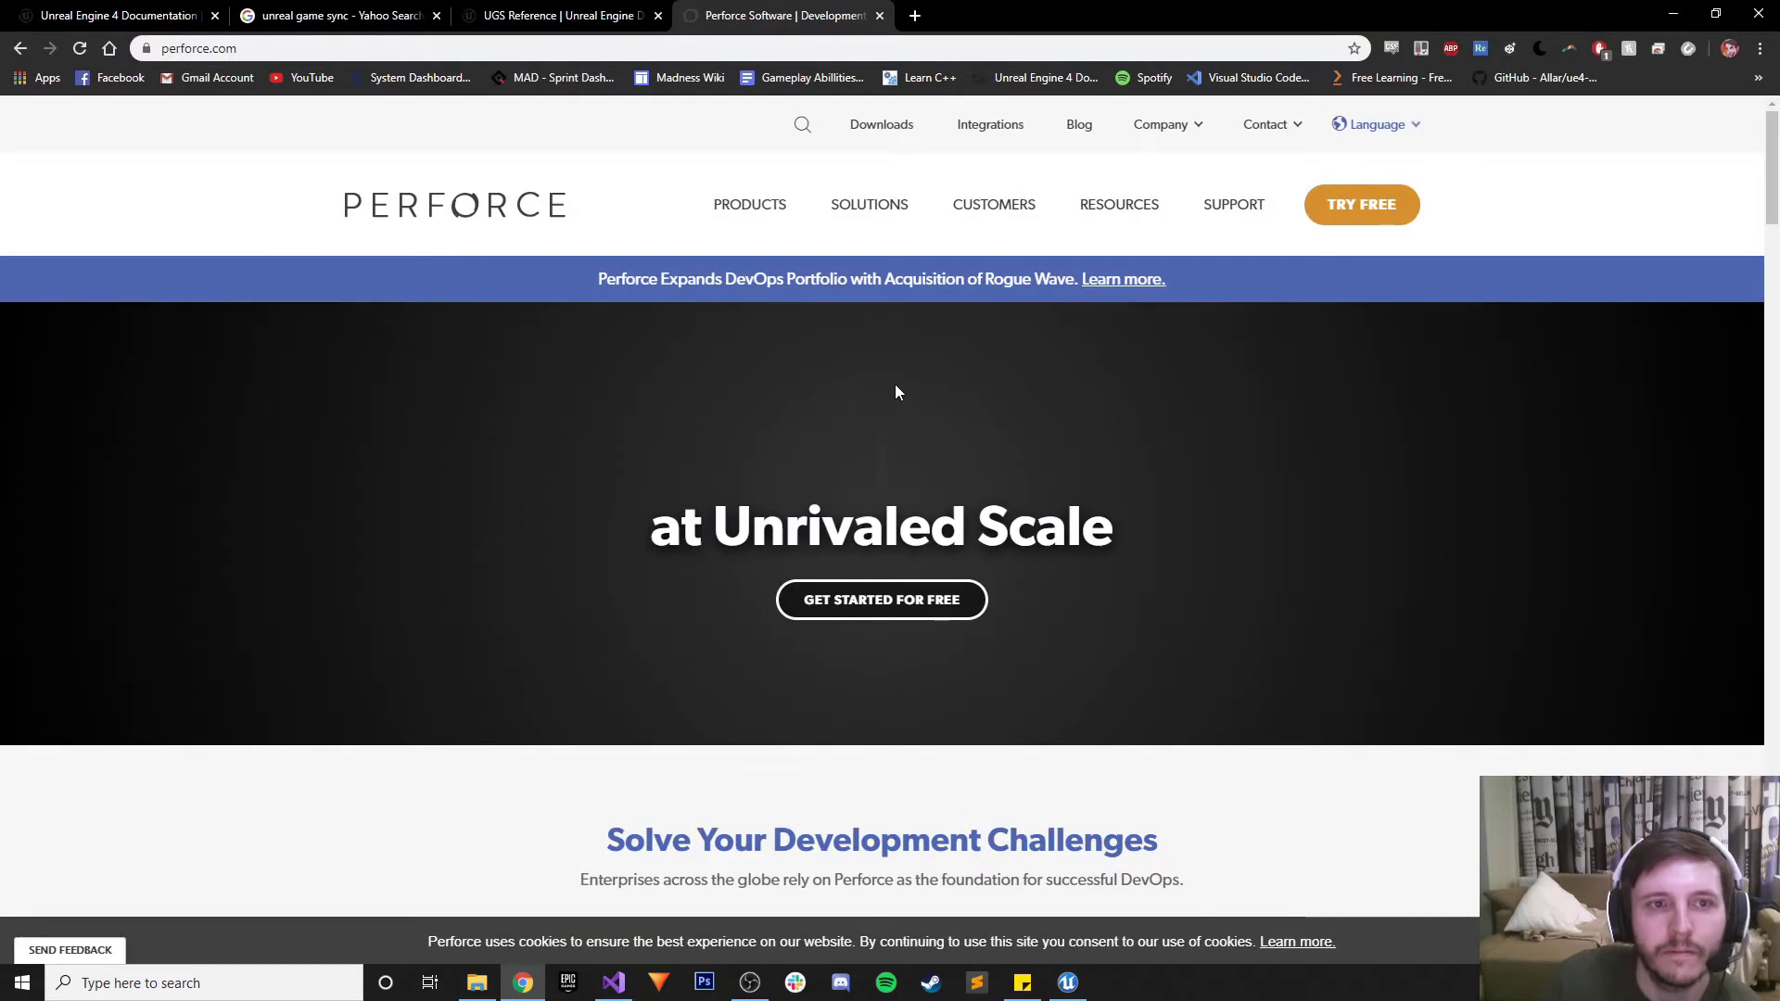
scroll(890, 386, down, 3)
scroll(890, 380, down, 2)
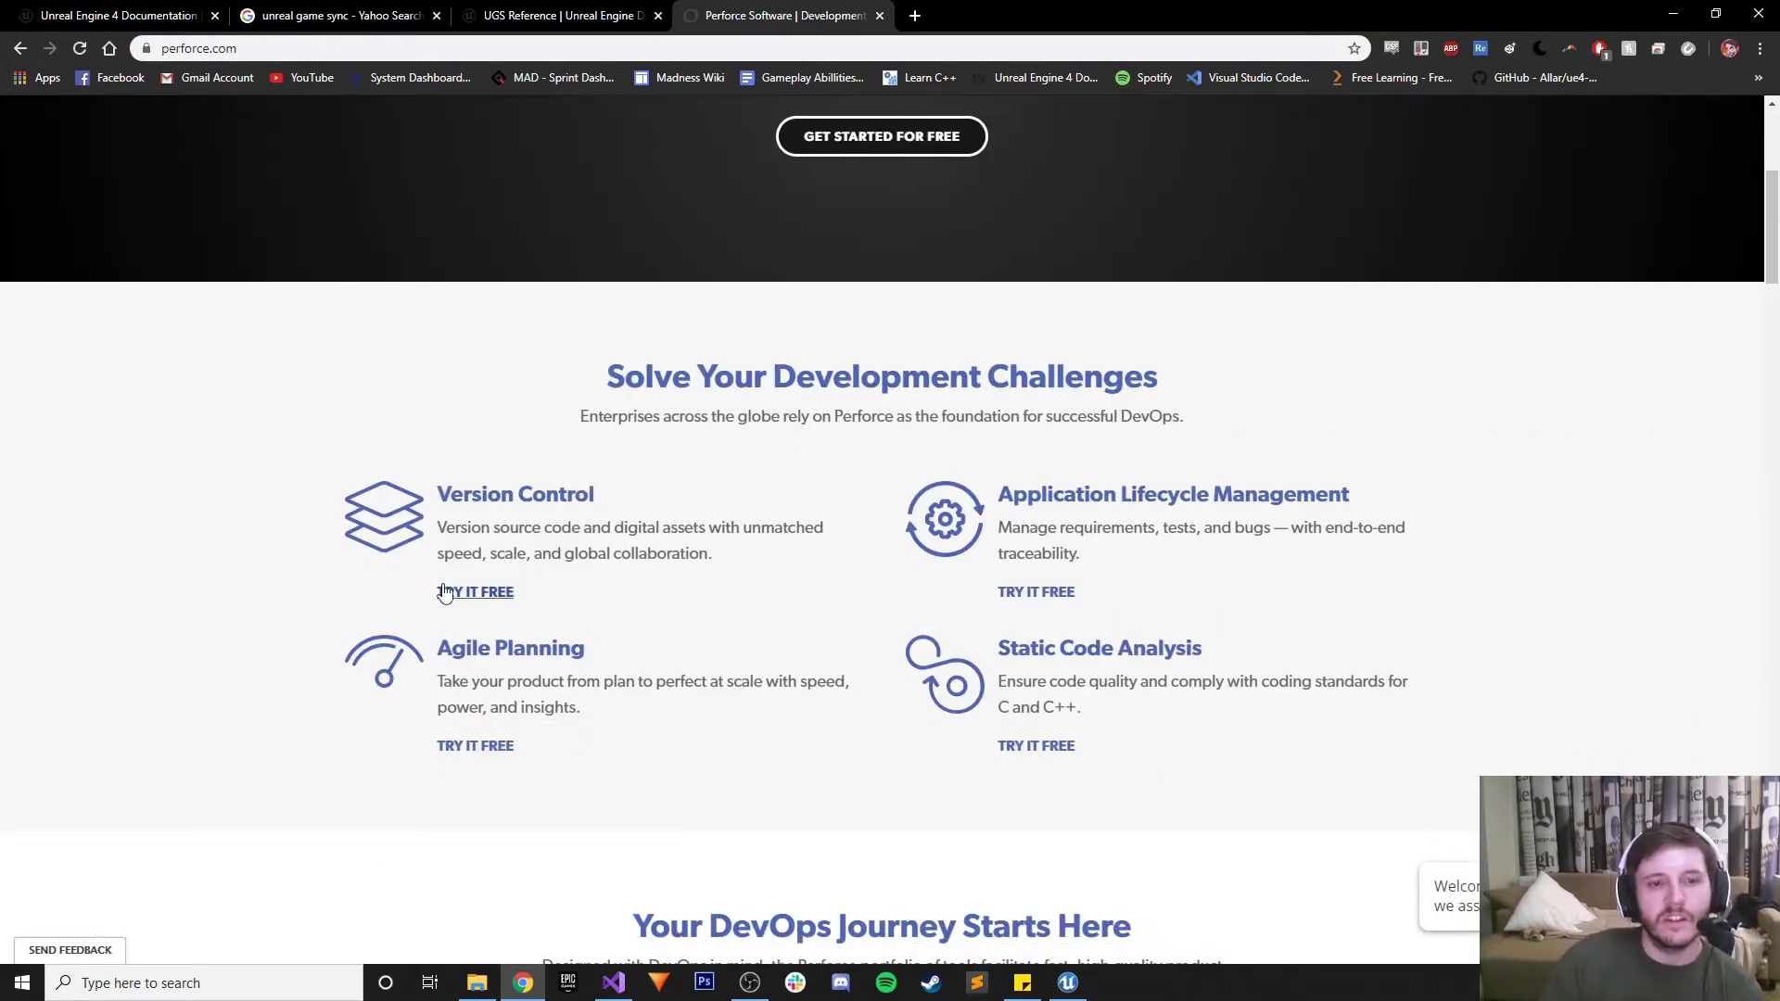
Read the Version Control solutions page, highlighting Helix Core's free users and workspaces limit
click(496, 498)
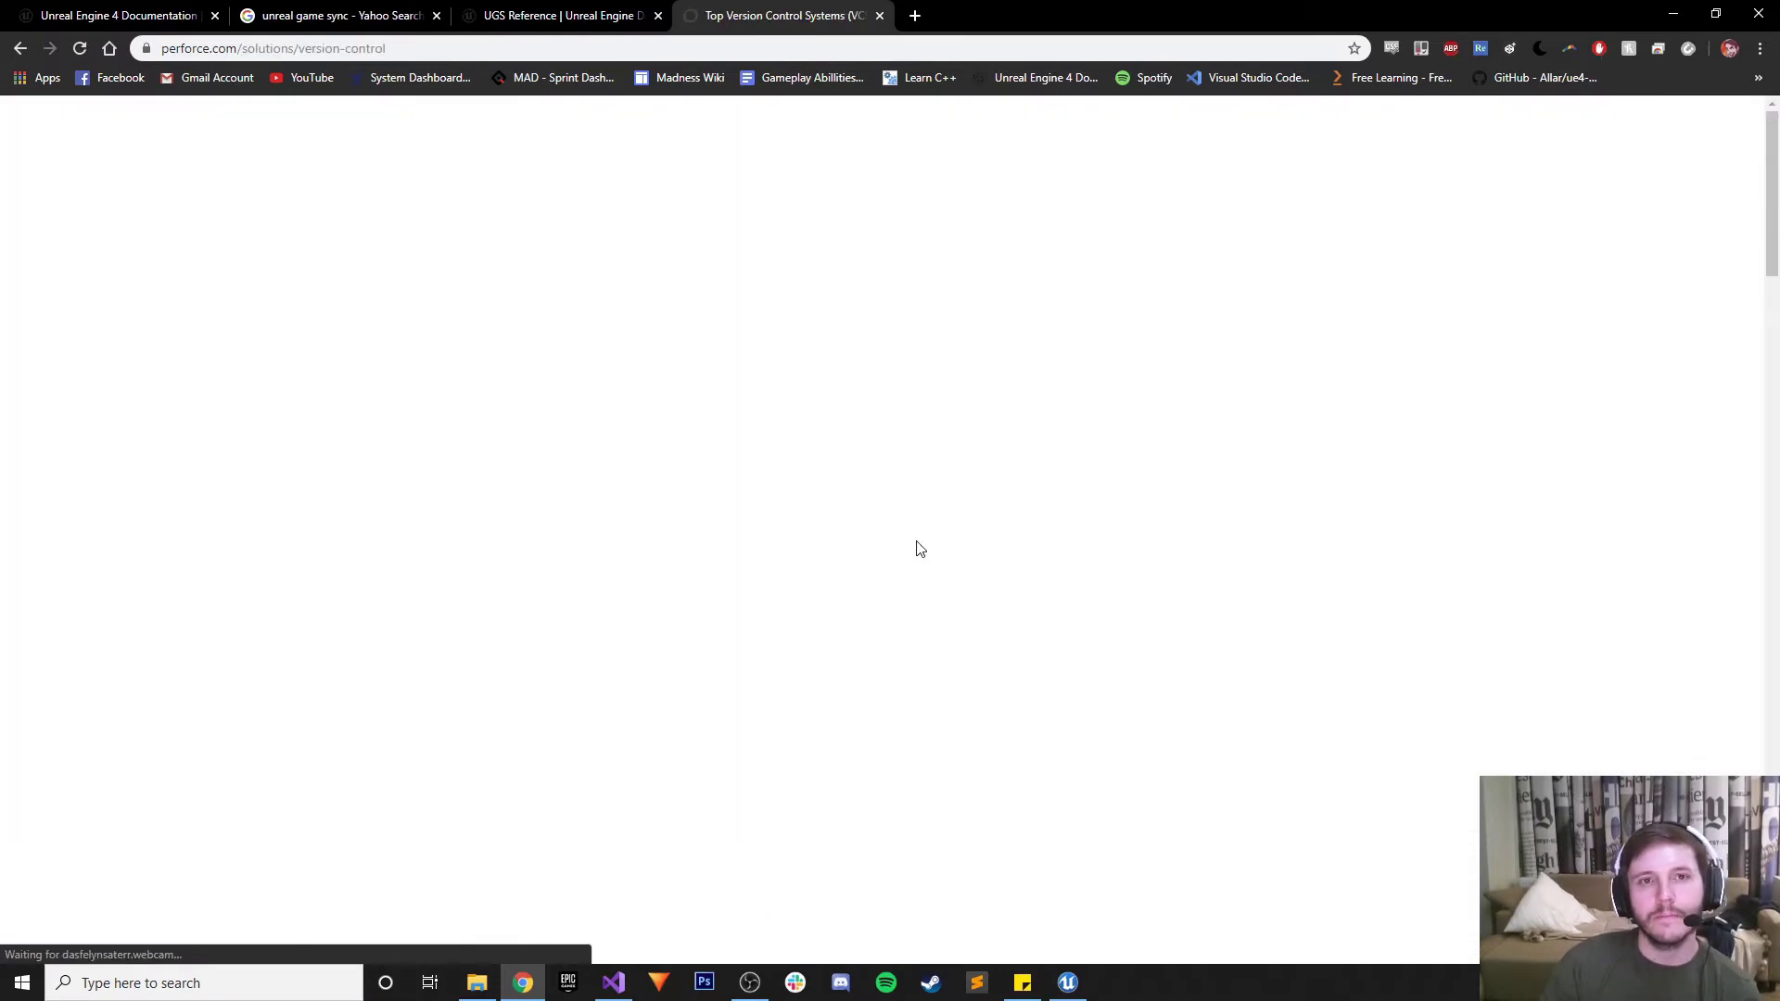
scroll(916, 547, down, 3)
scroll(913, 547, down, 4)
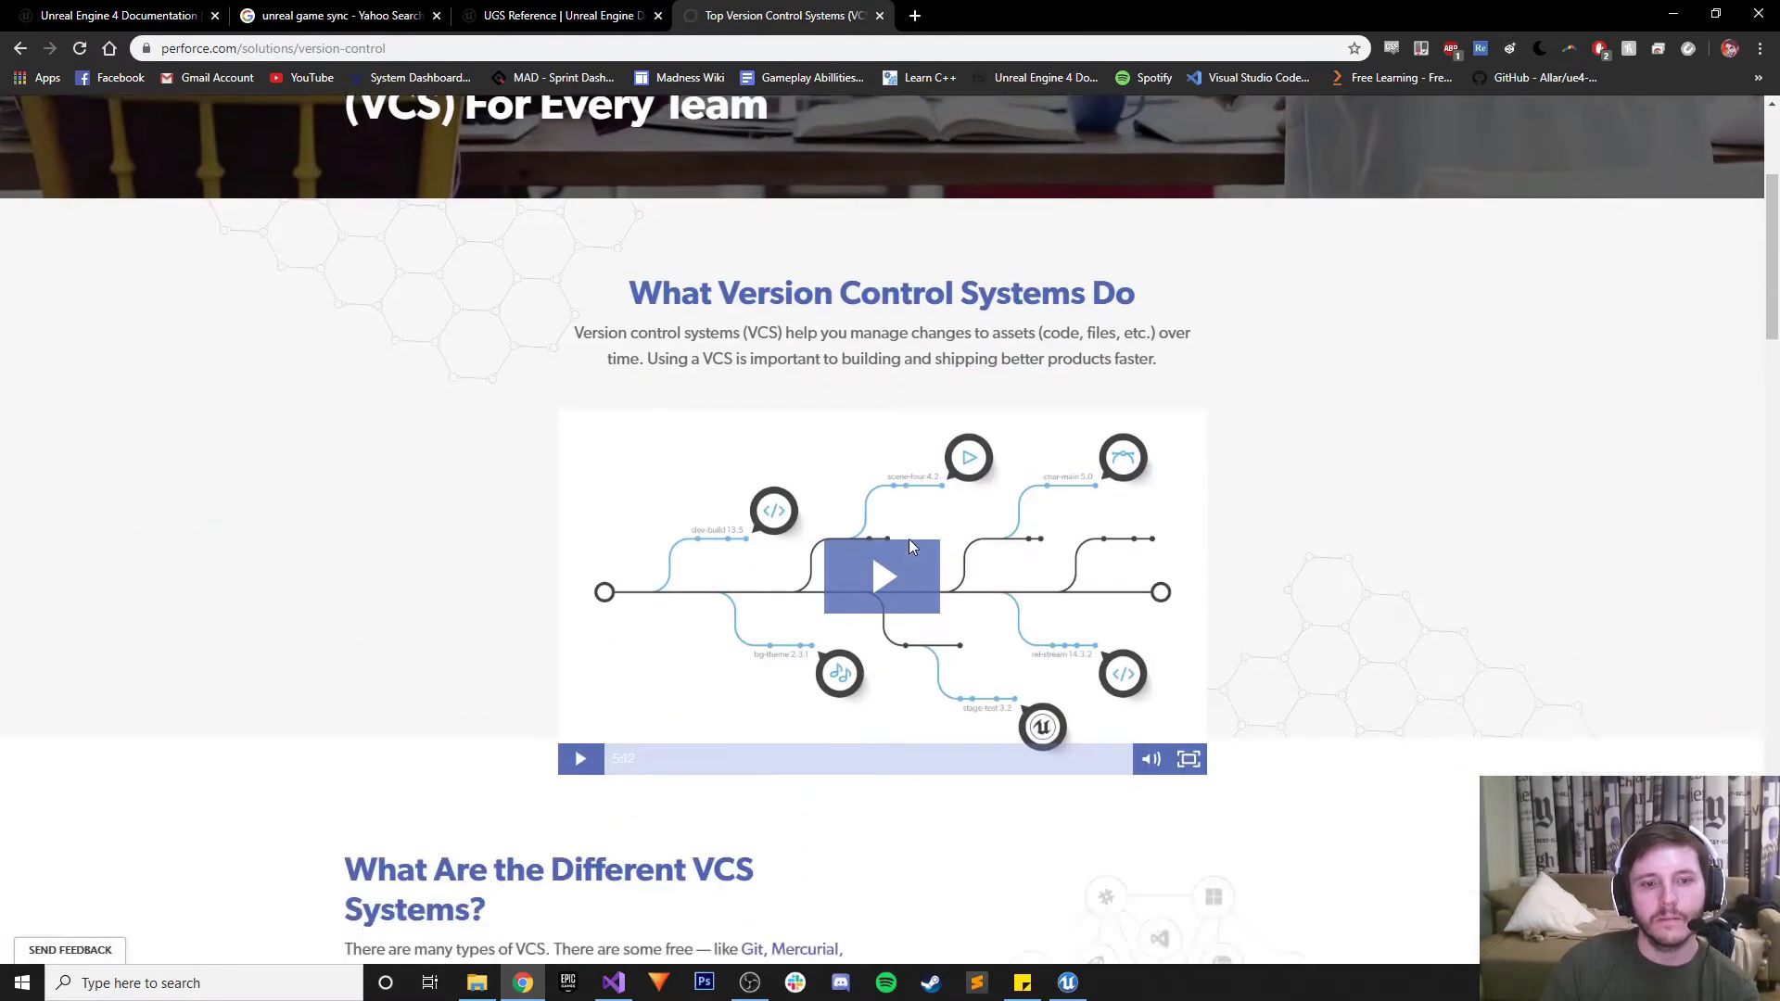
scroll(912, 547, down, 18)
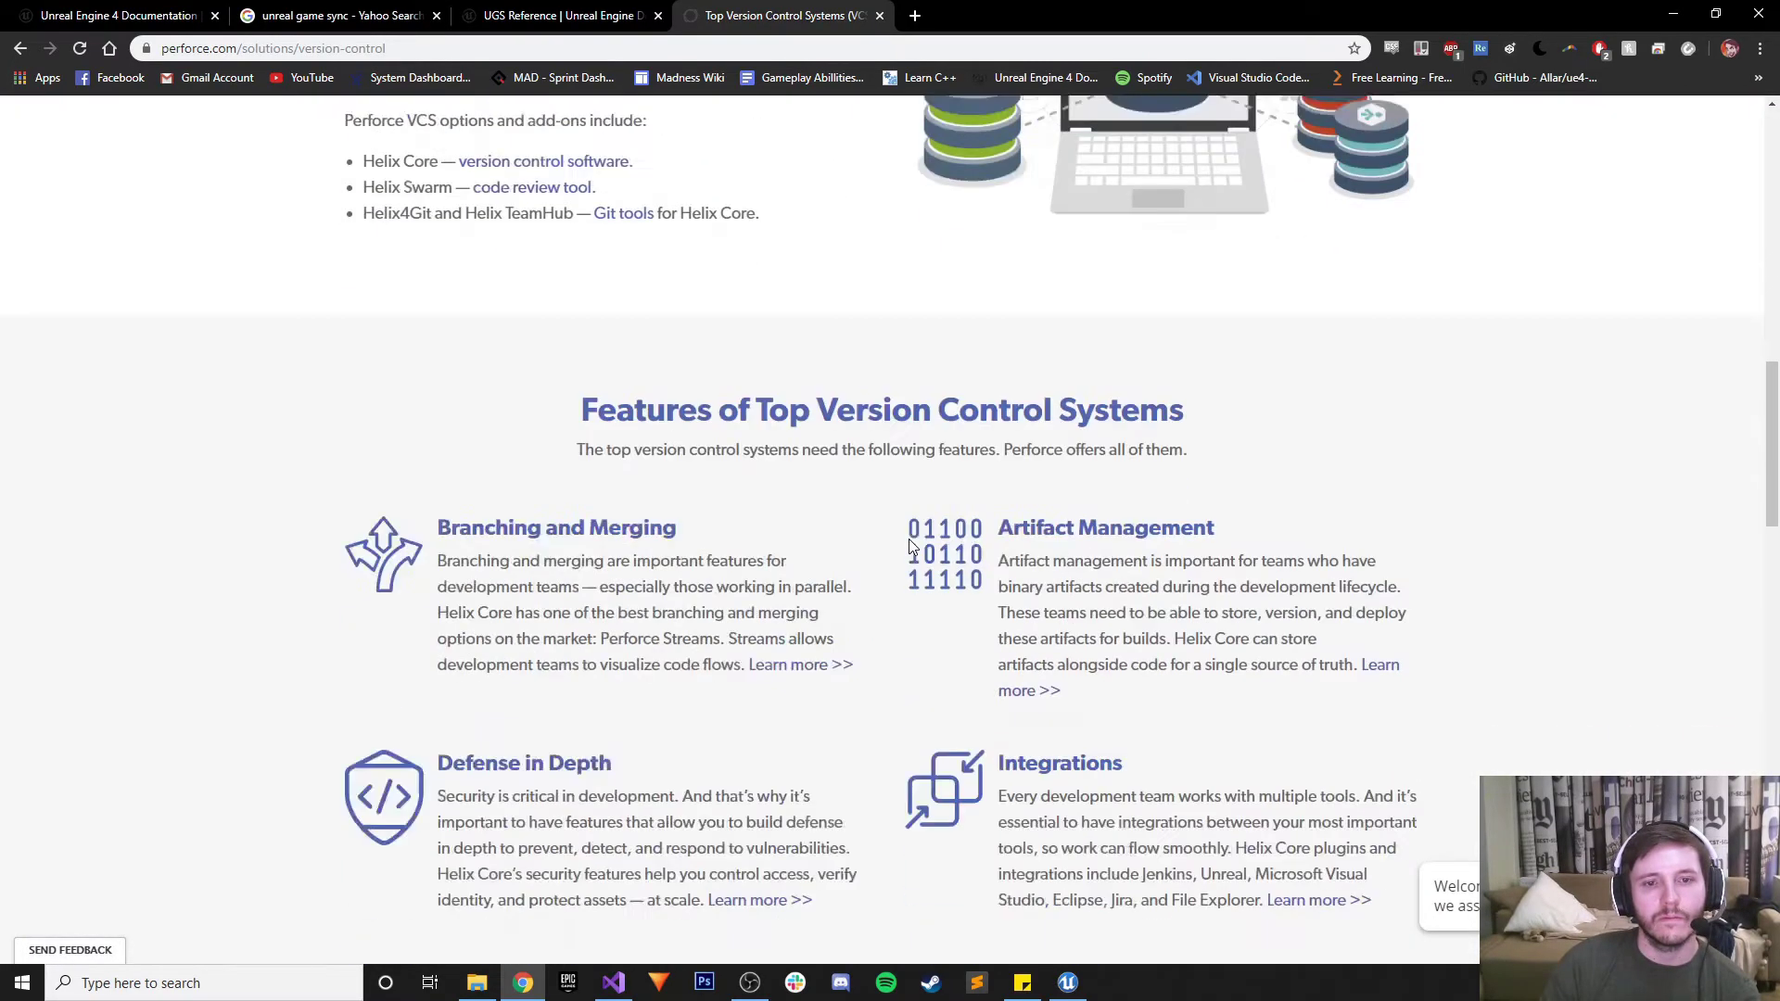
scroll(912, 547, down, 7)
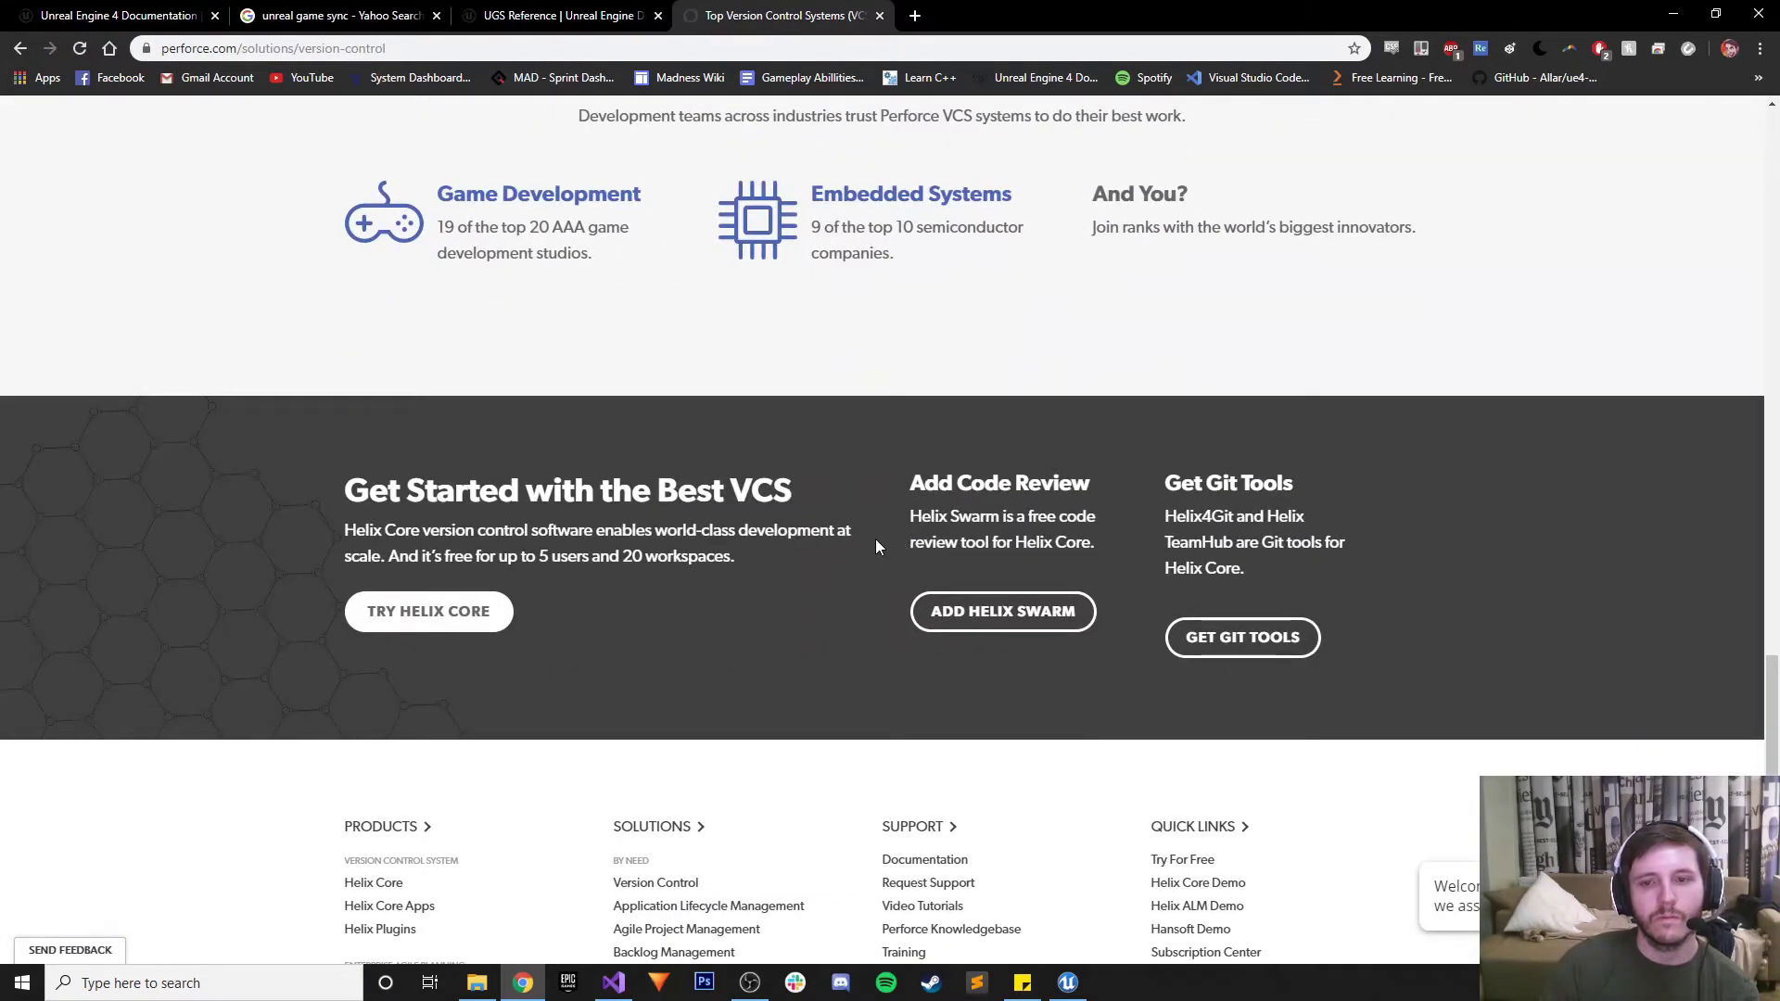
scroll(858, 529, down, 3)
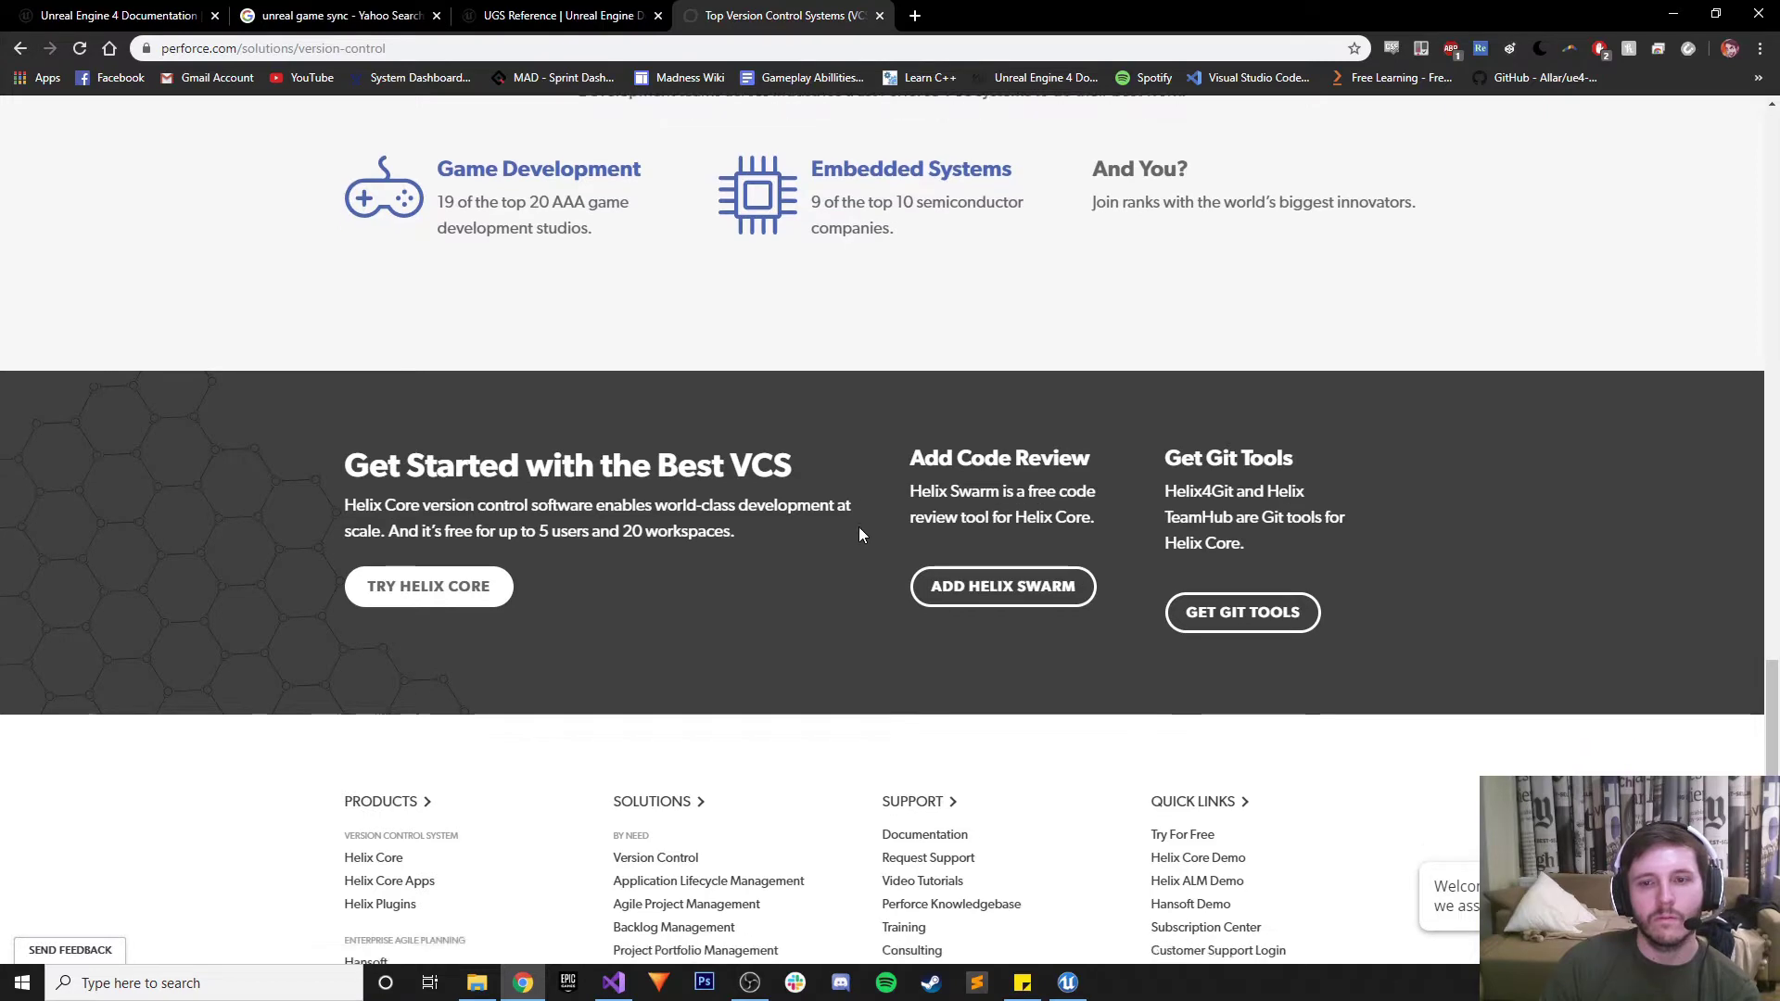
scroll(858, 538, up, 3)
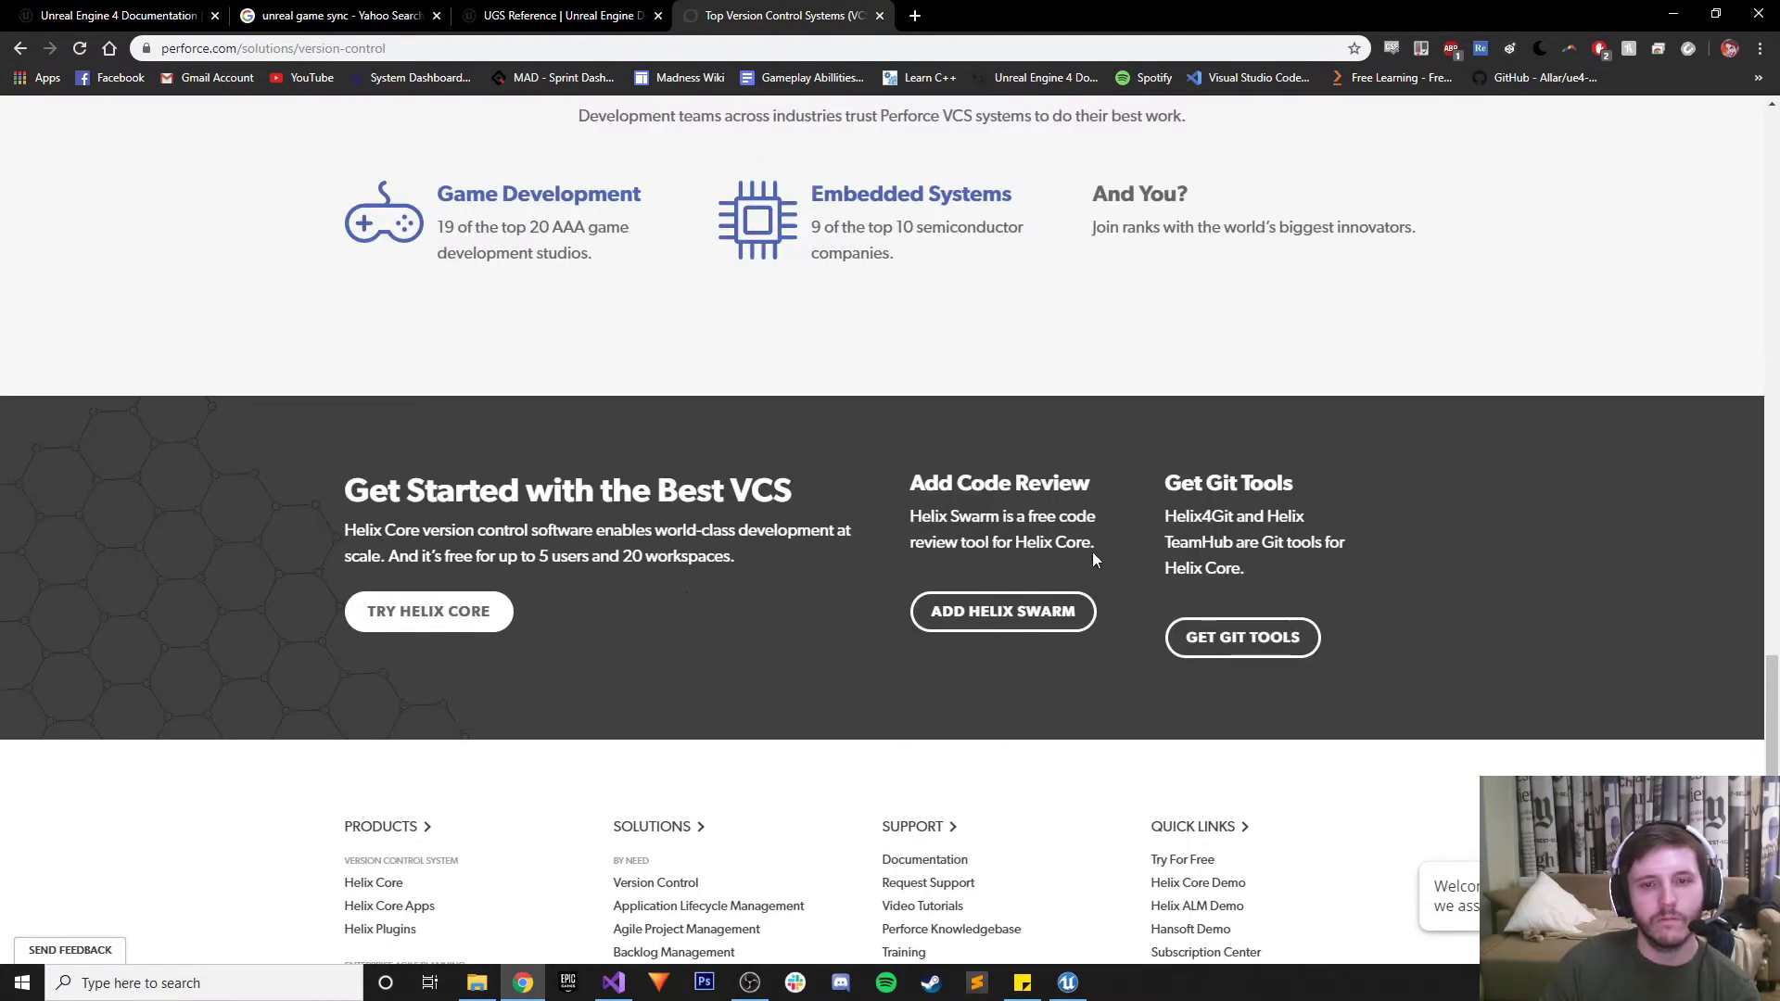
scroll(543, 605, up, 5)
scroll(489, 633, down, 5)
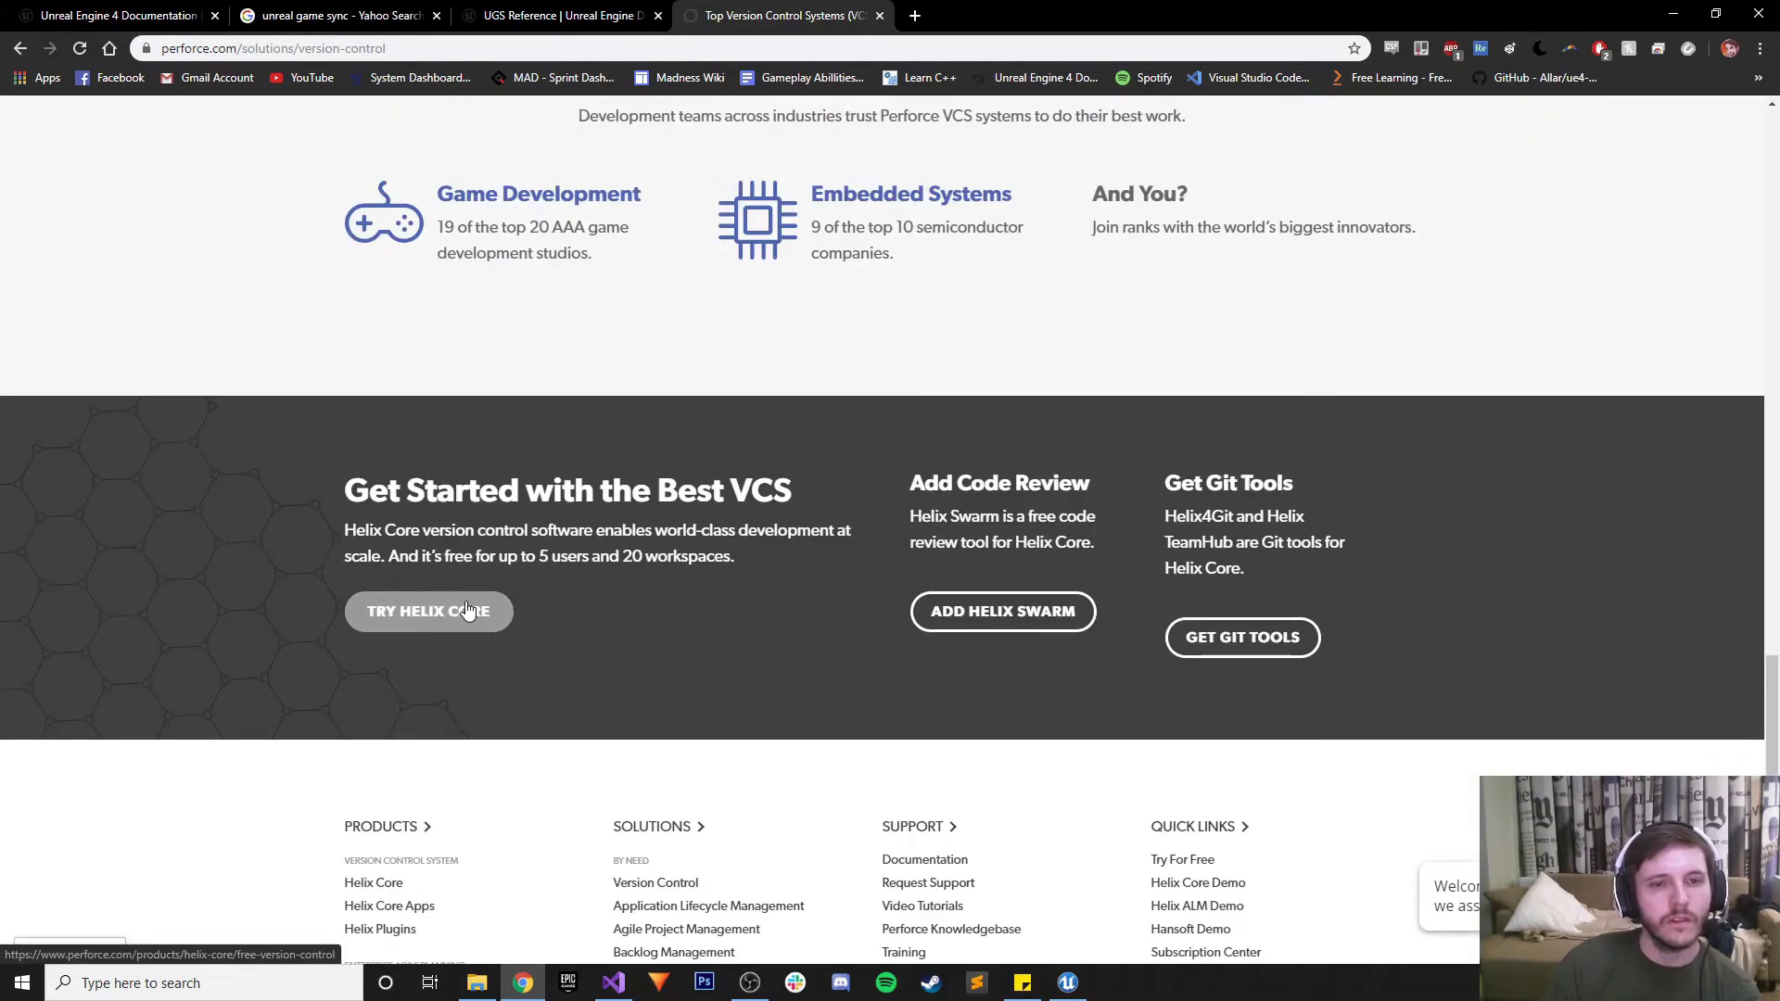
drag(551, 556, 731, 556)
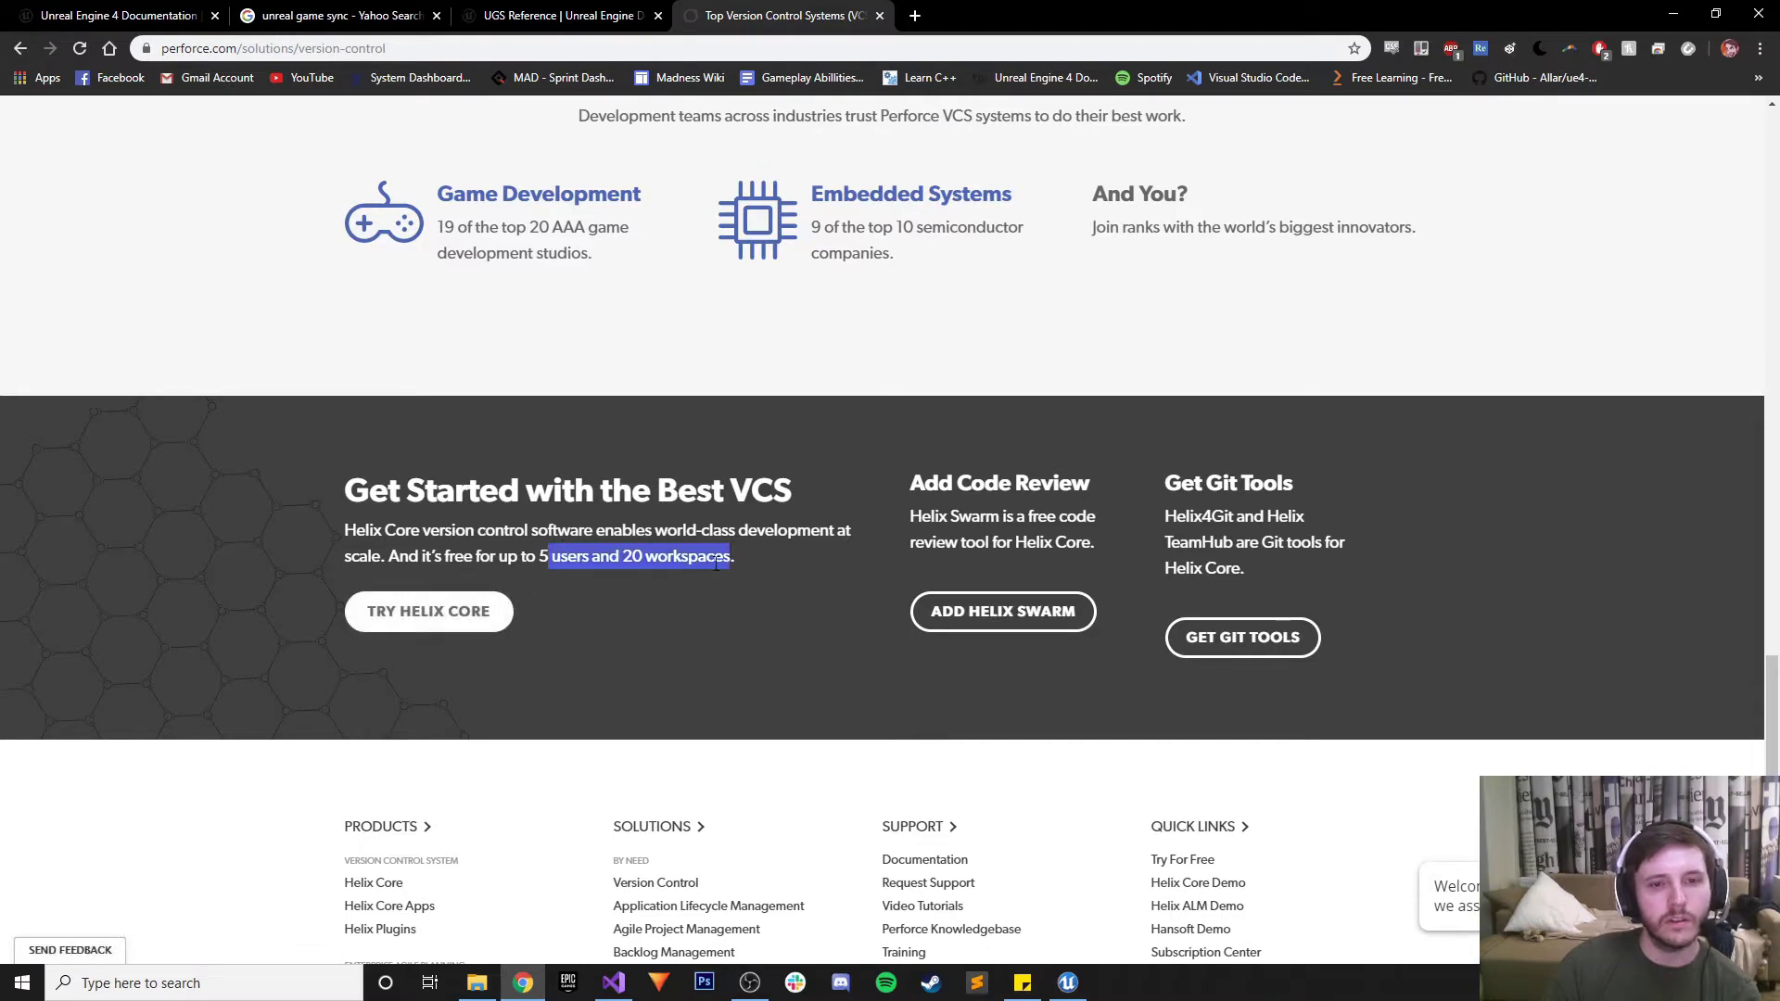
scroll(609, 634, up, 12)
scroll(609, 635, down, 7)
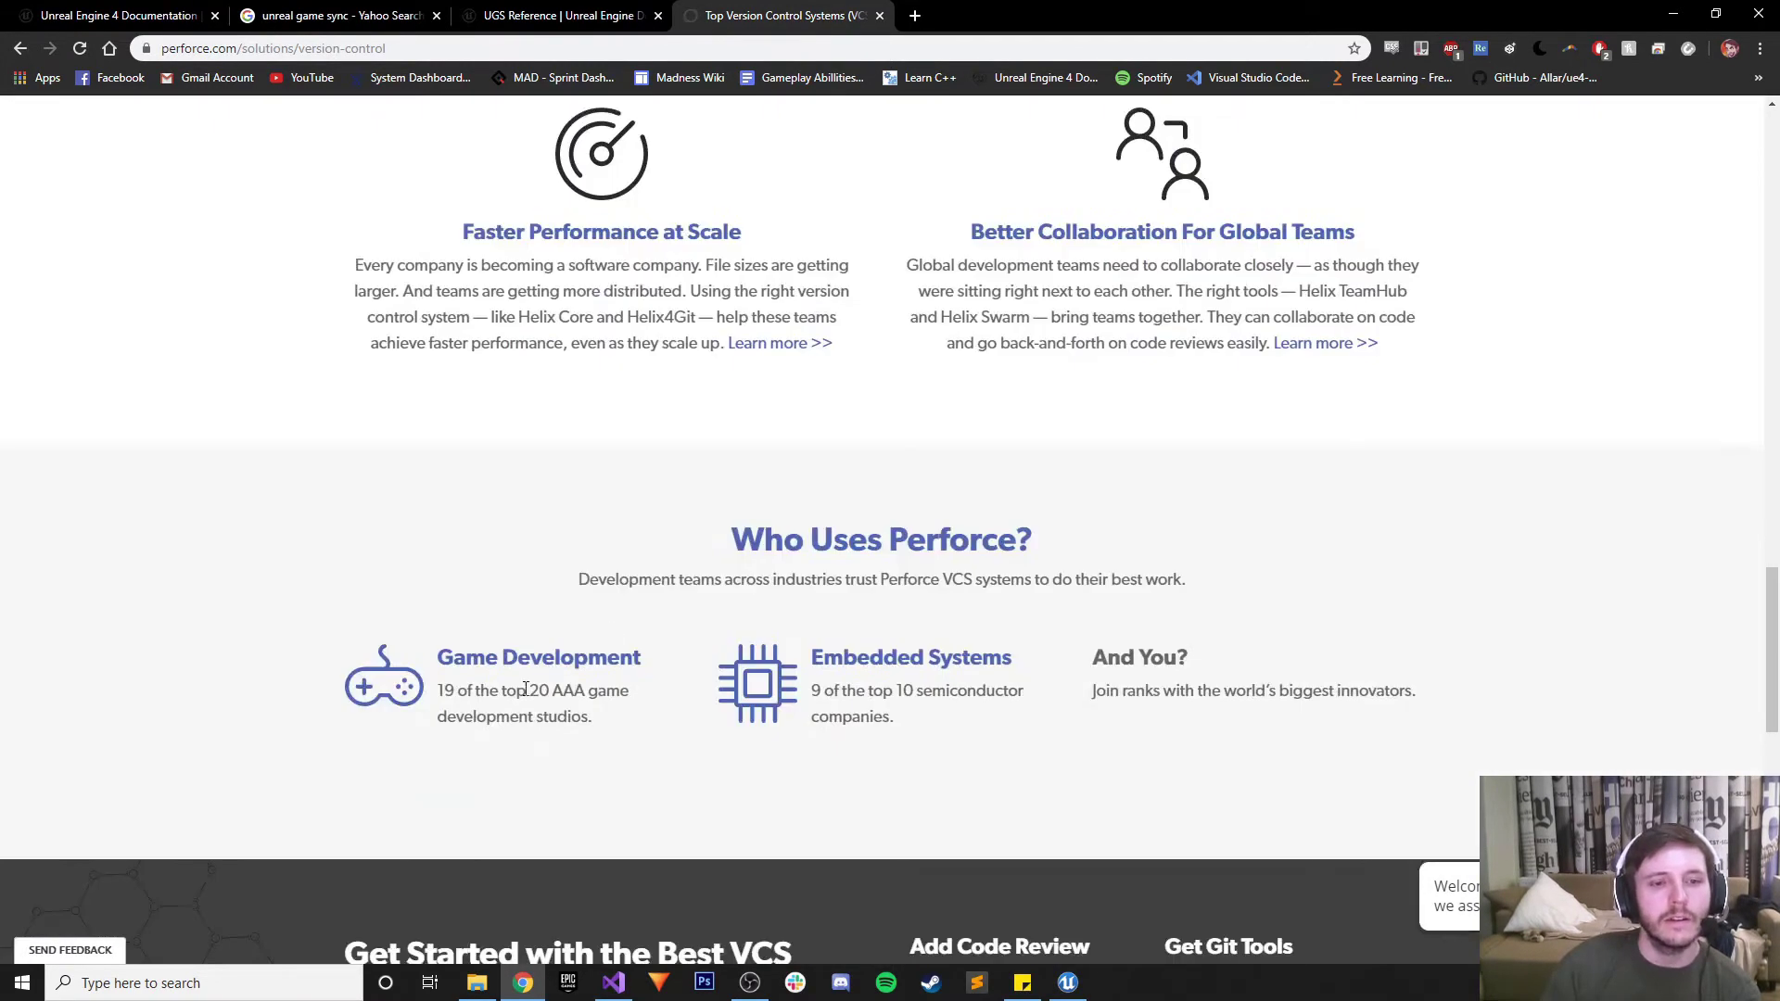
click(529, 664)
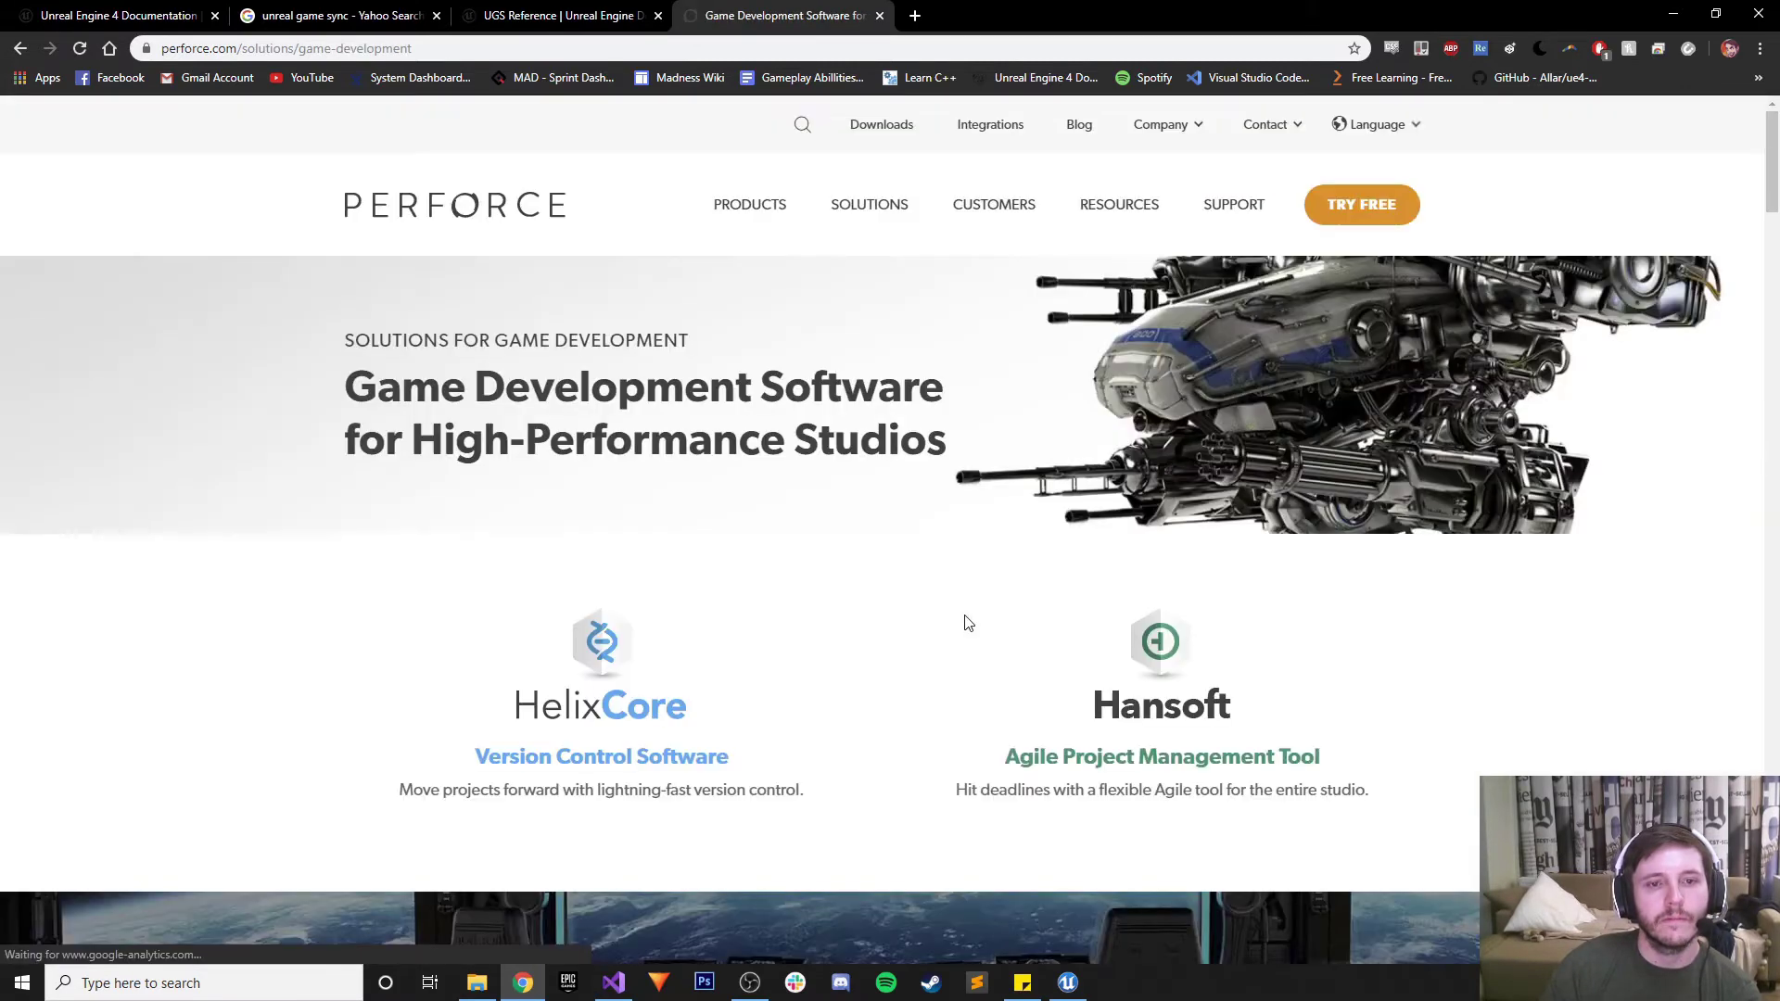
Scroll to the Indie Studios section and follow GET FREE TOOLS to the Indie Studio Pack form
scroll(962, 621, down, 5)
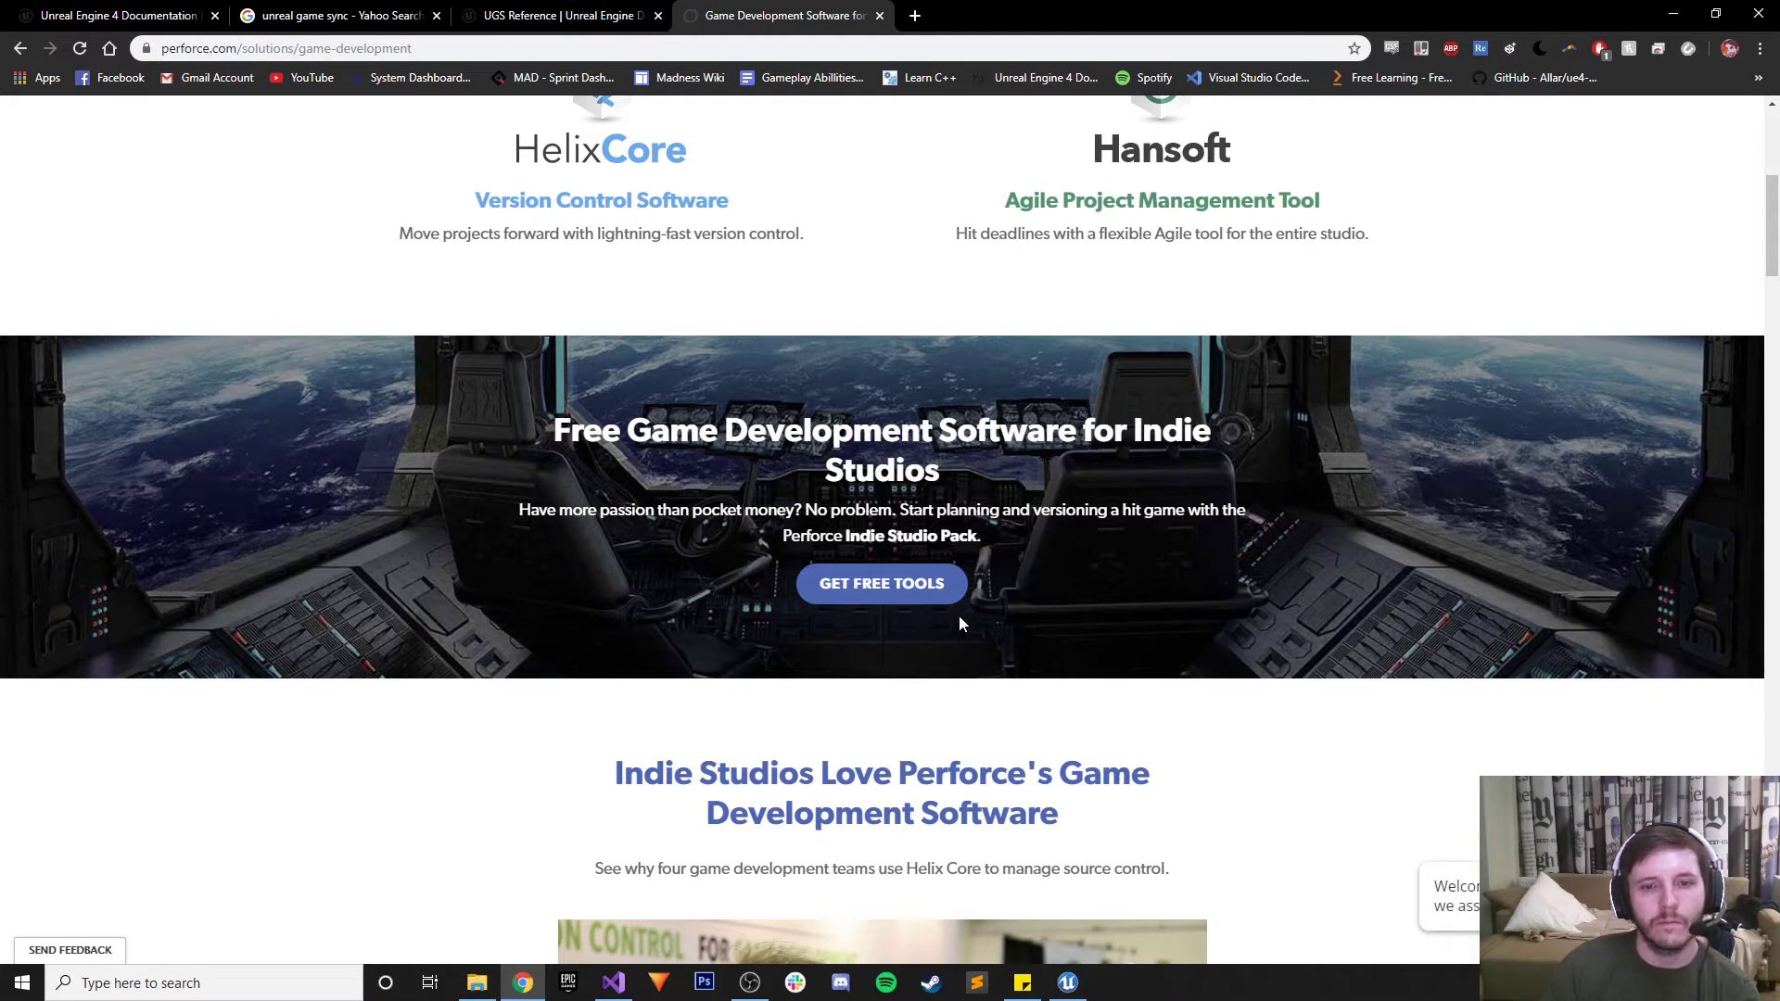
click(945, 593)
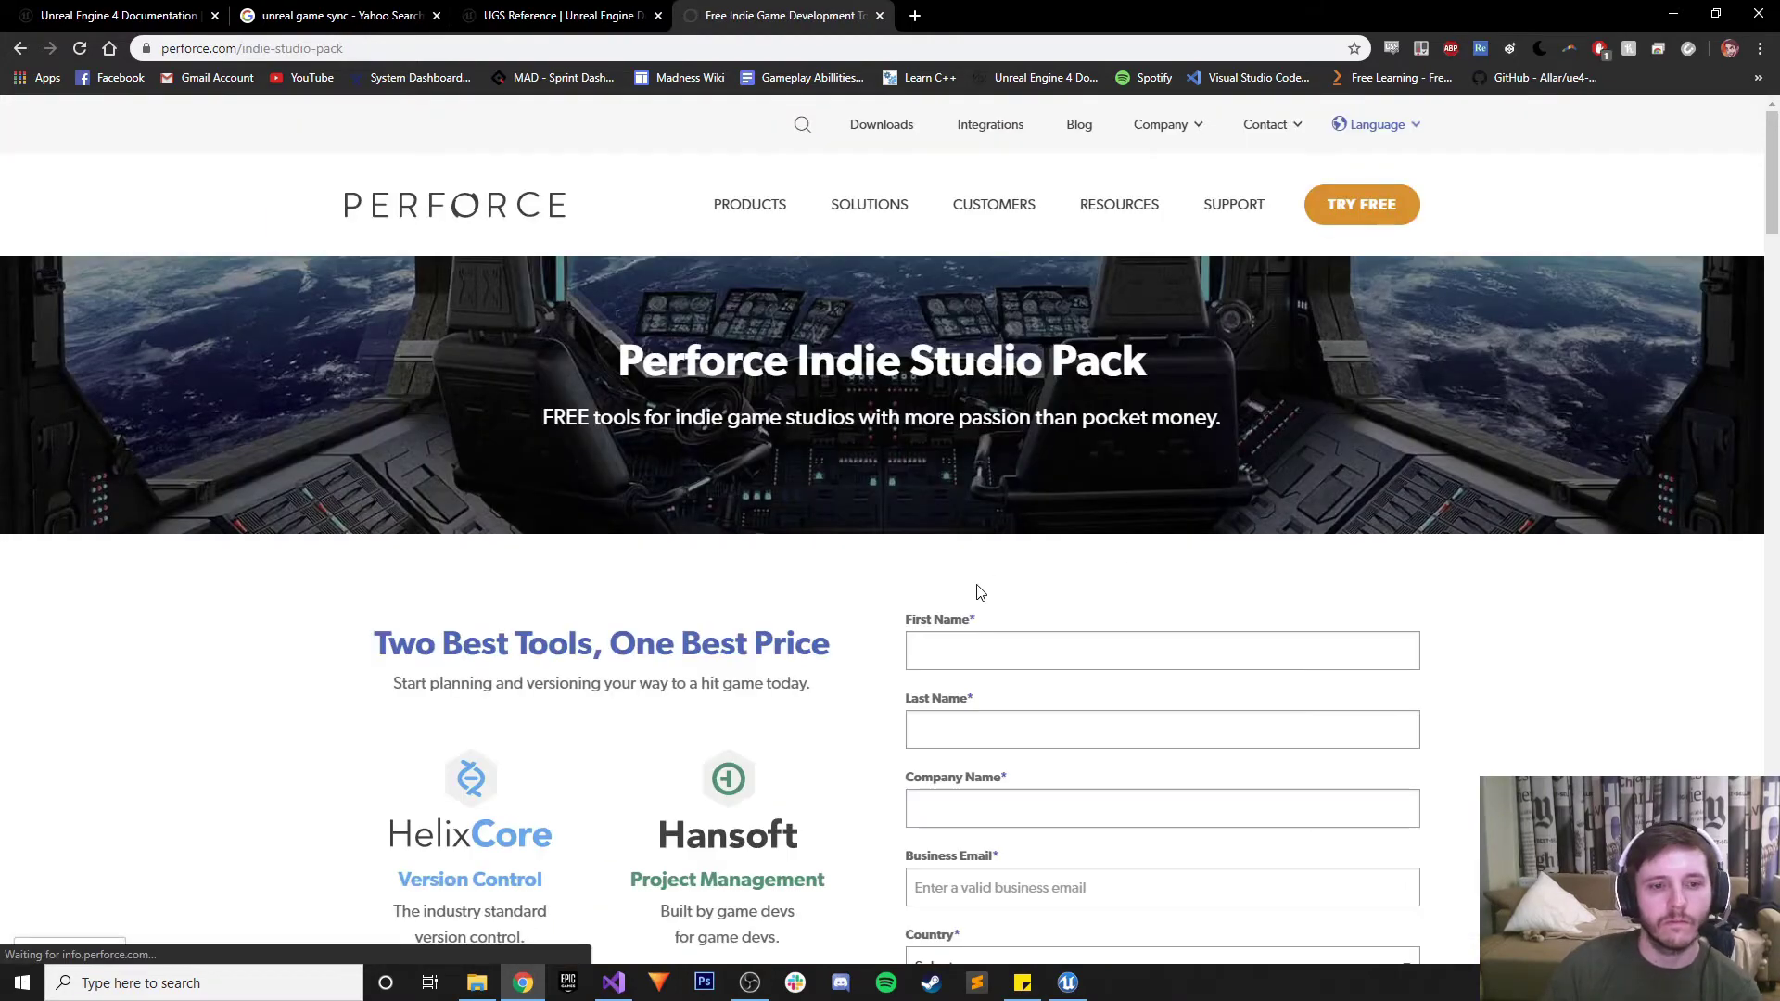
scroll(979, 586, down, 5)
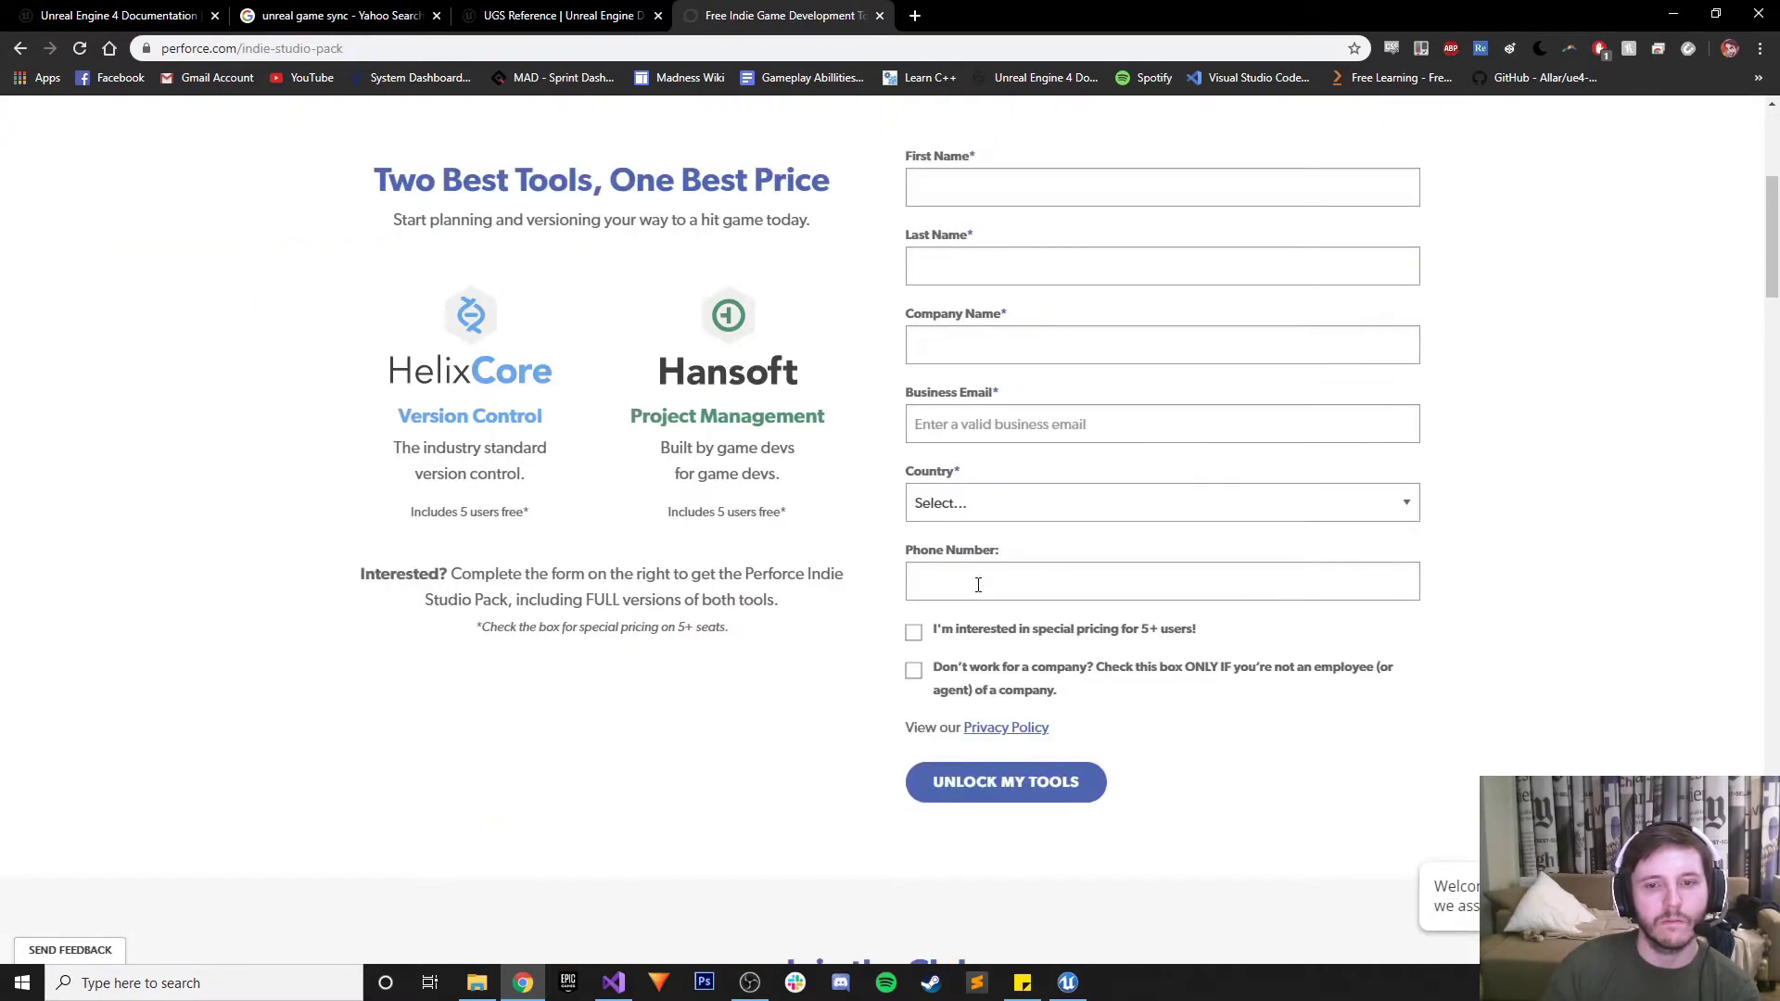
scroll(978, 586, up, 3)
scroll(980, 590, down, 1)
Enter a first name, last name and company name in the Indie Studio Pack form
click(1026, 528)
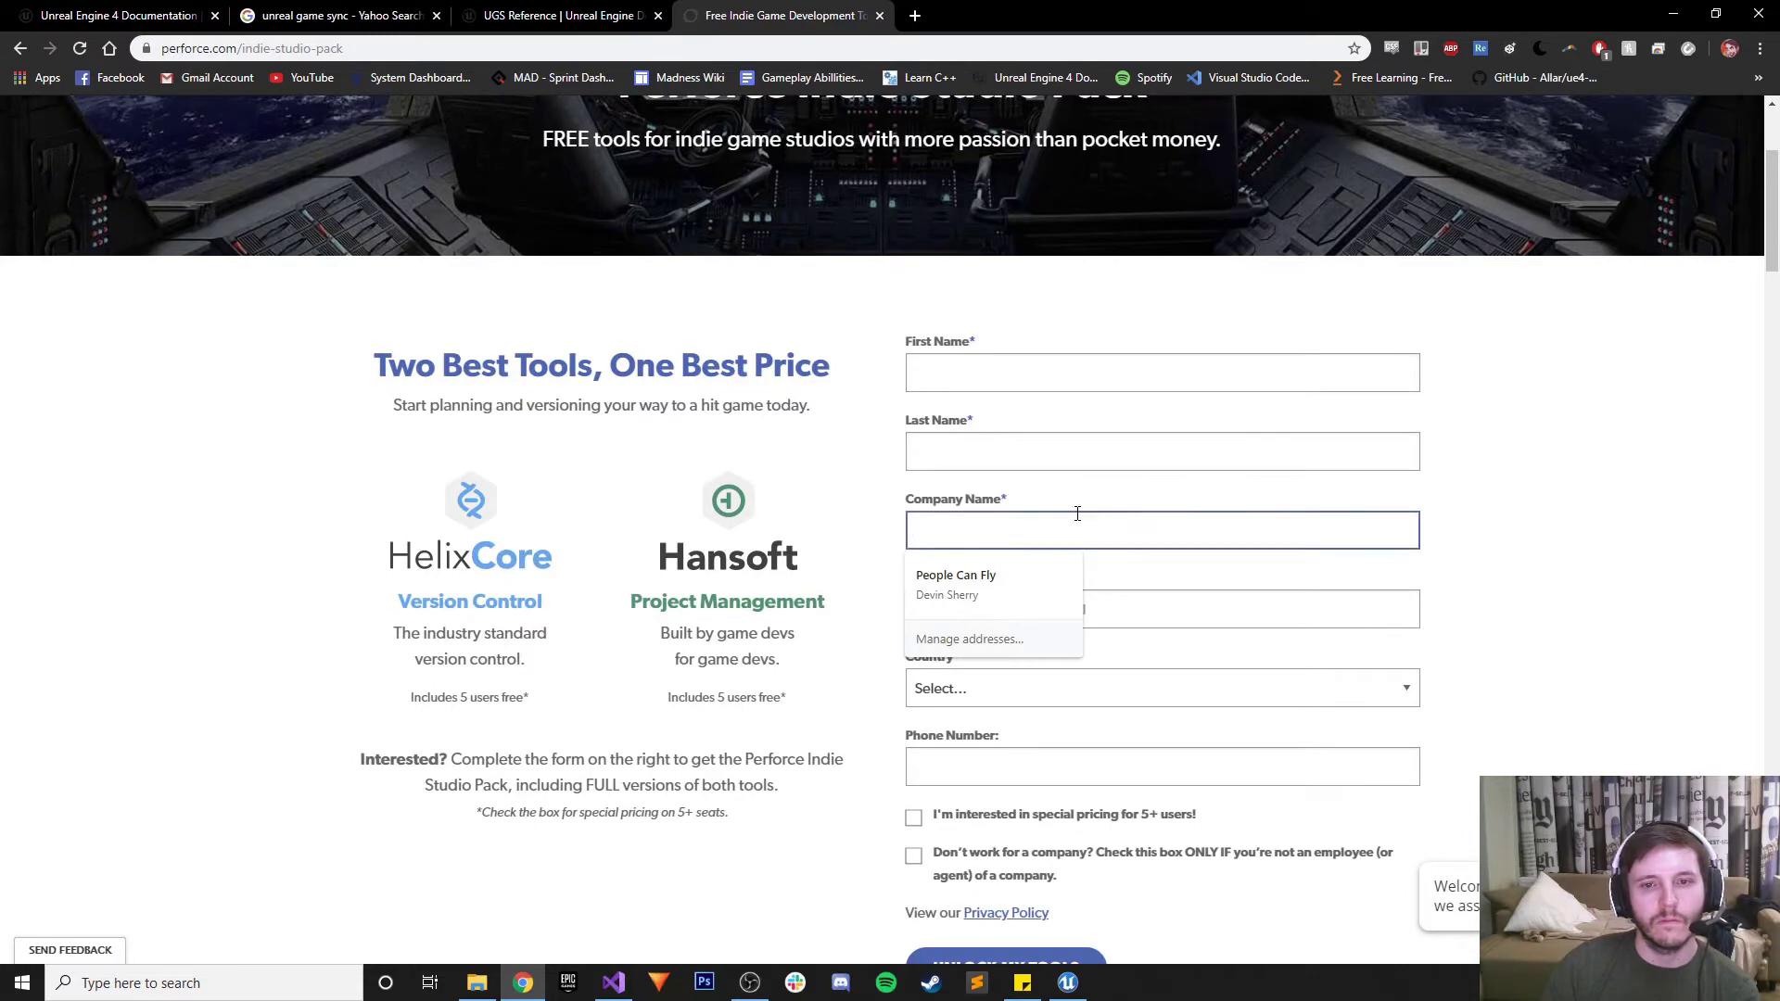
click(891, 489)
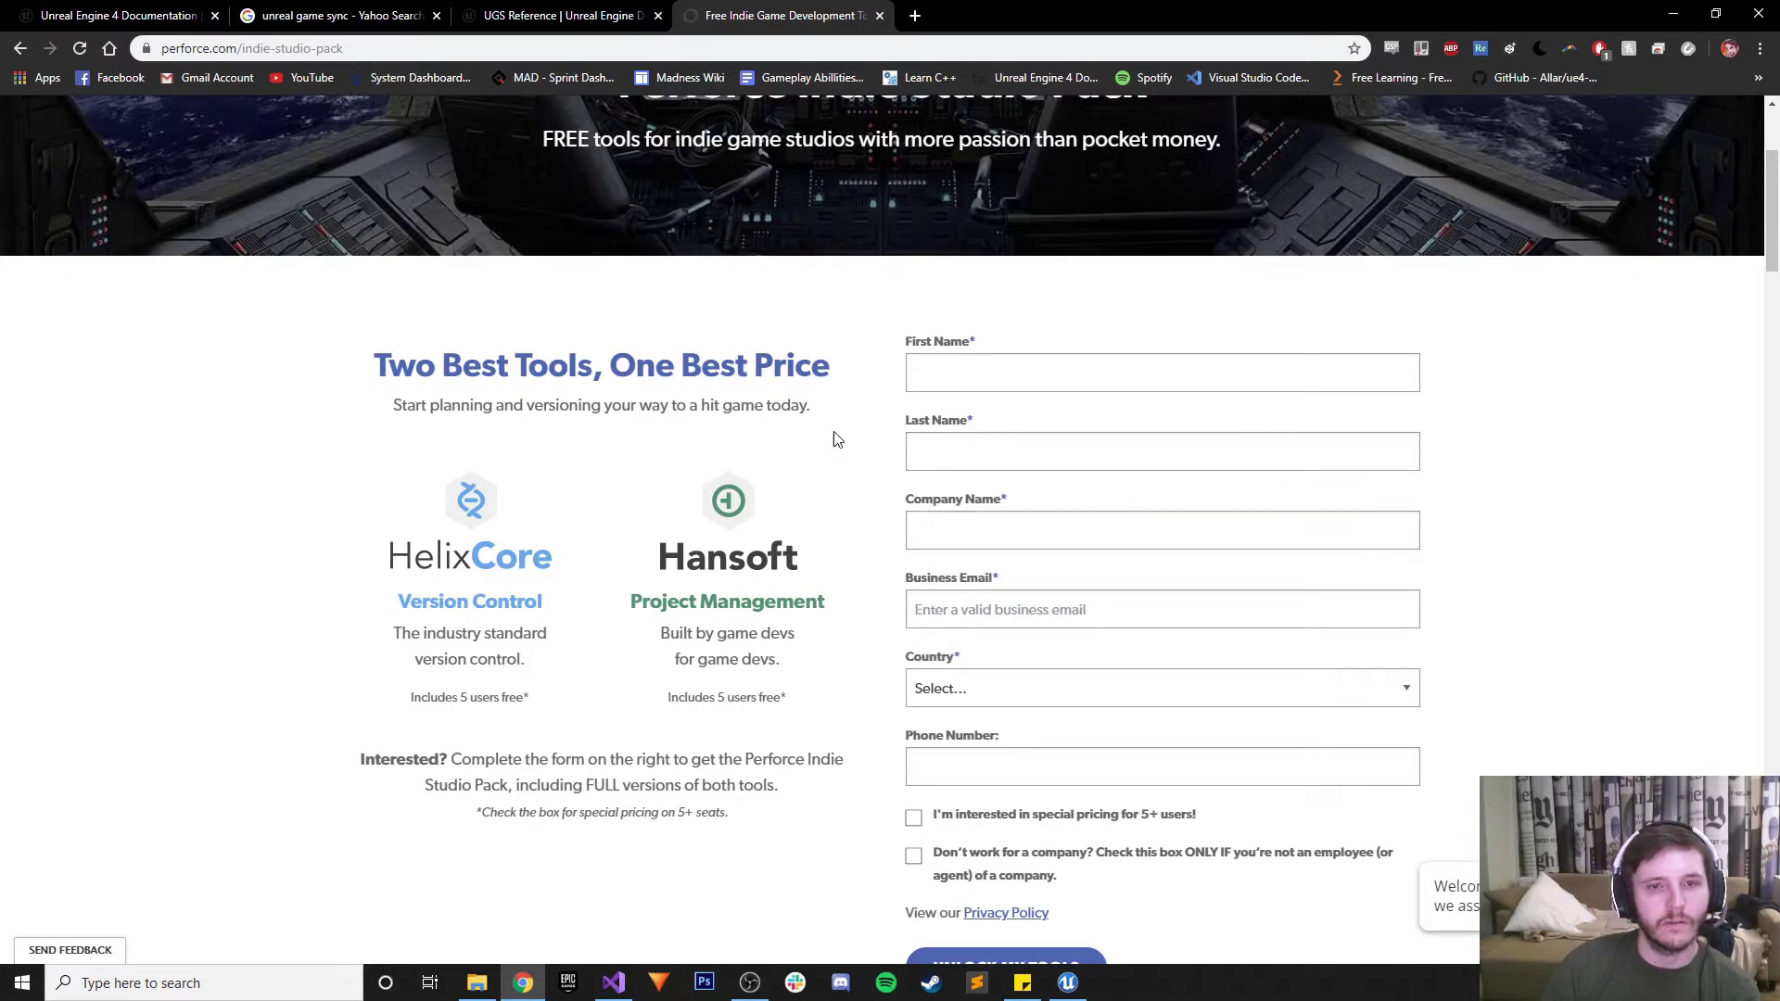
click(969, 371)
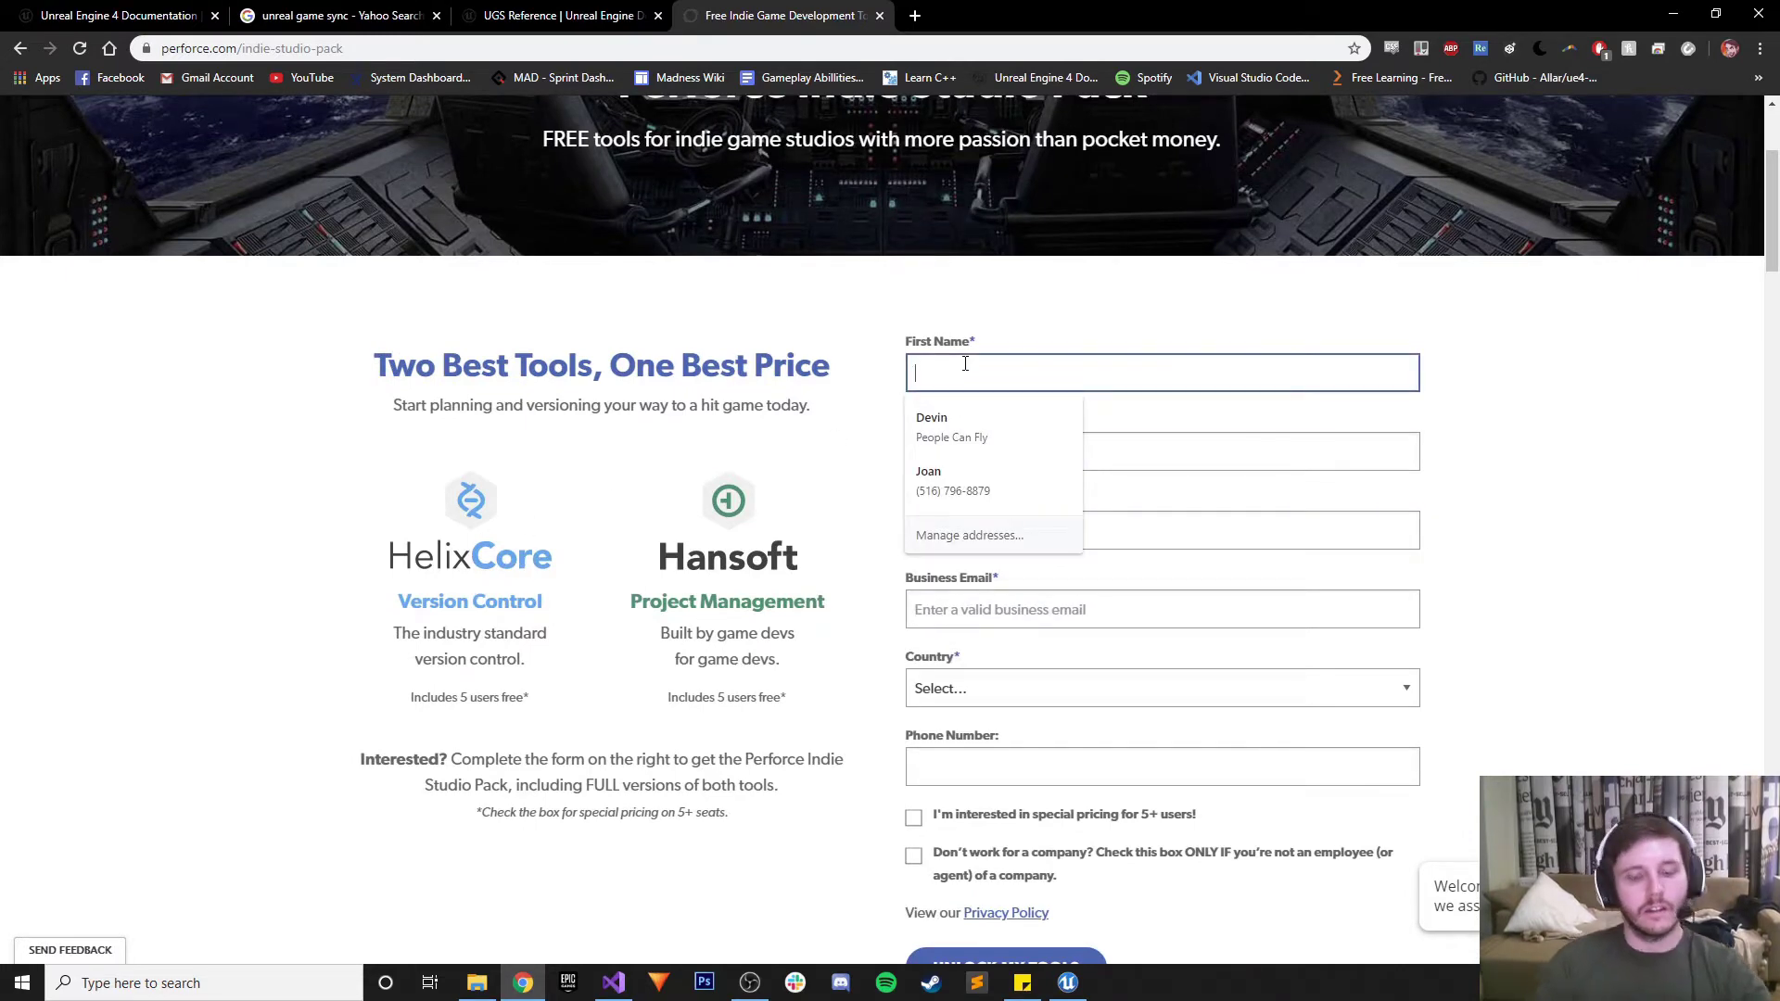
key(Tab)
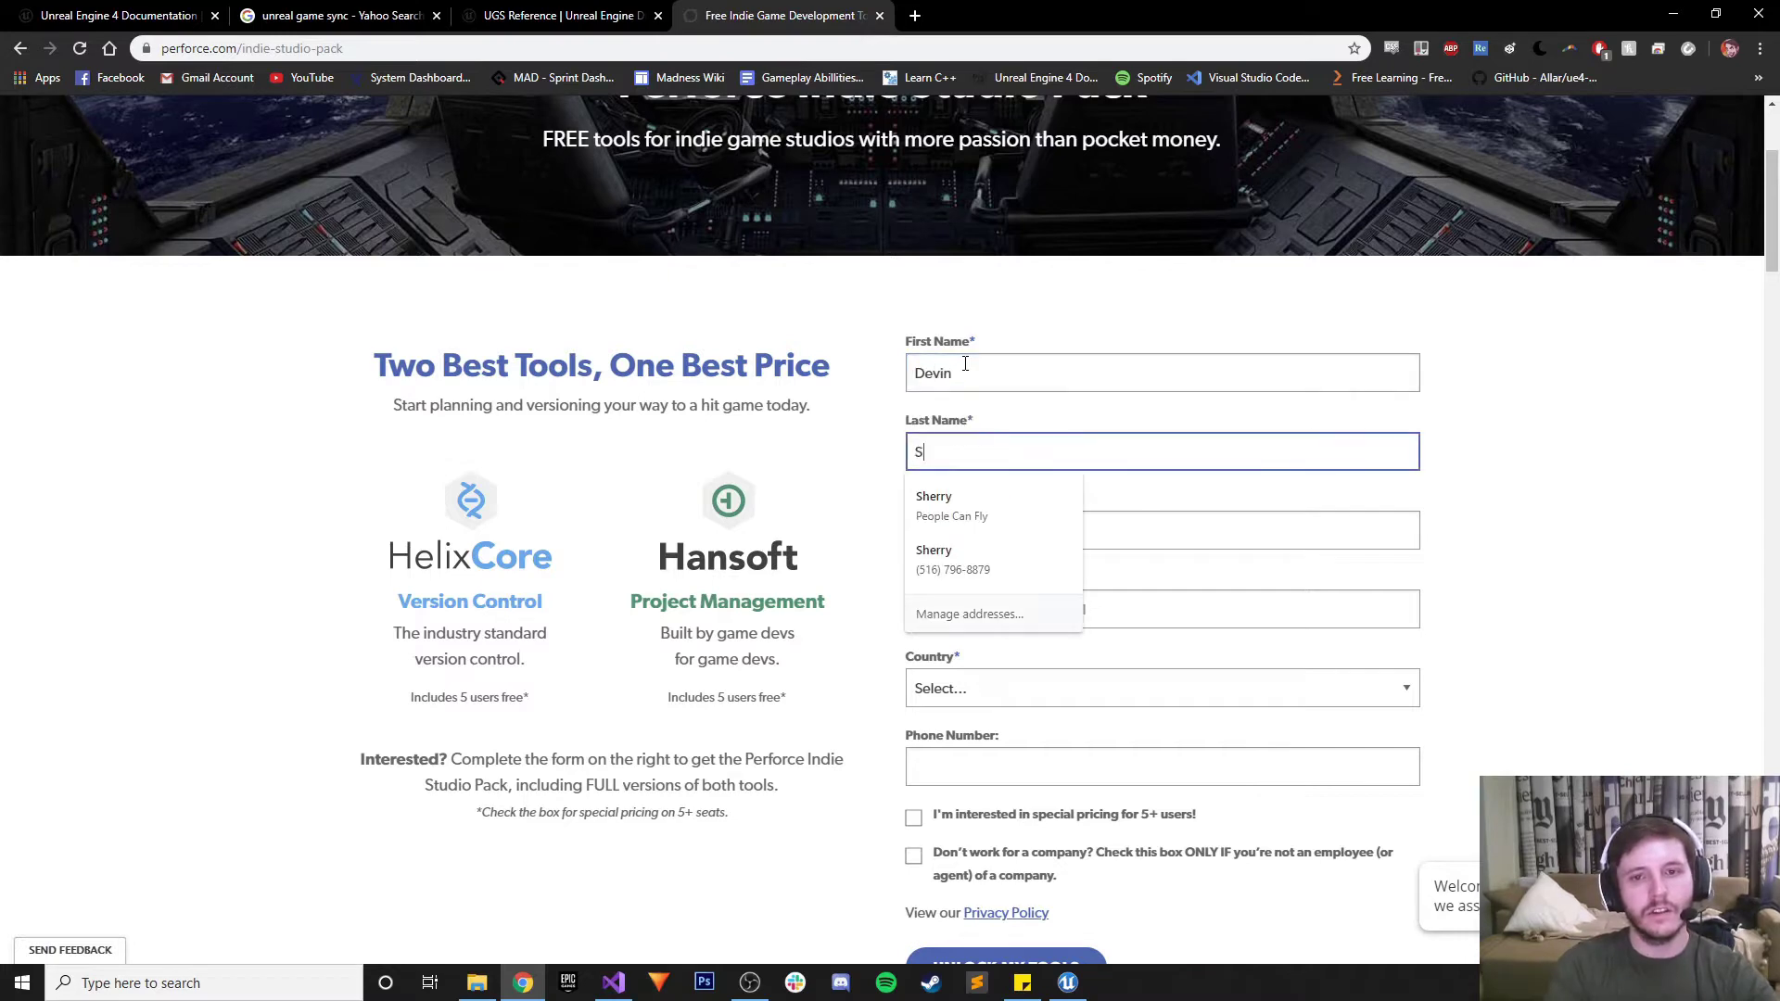
key(Tab)
text(Generic)
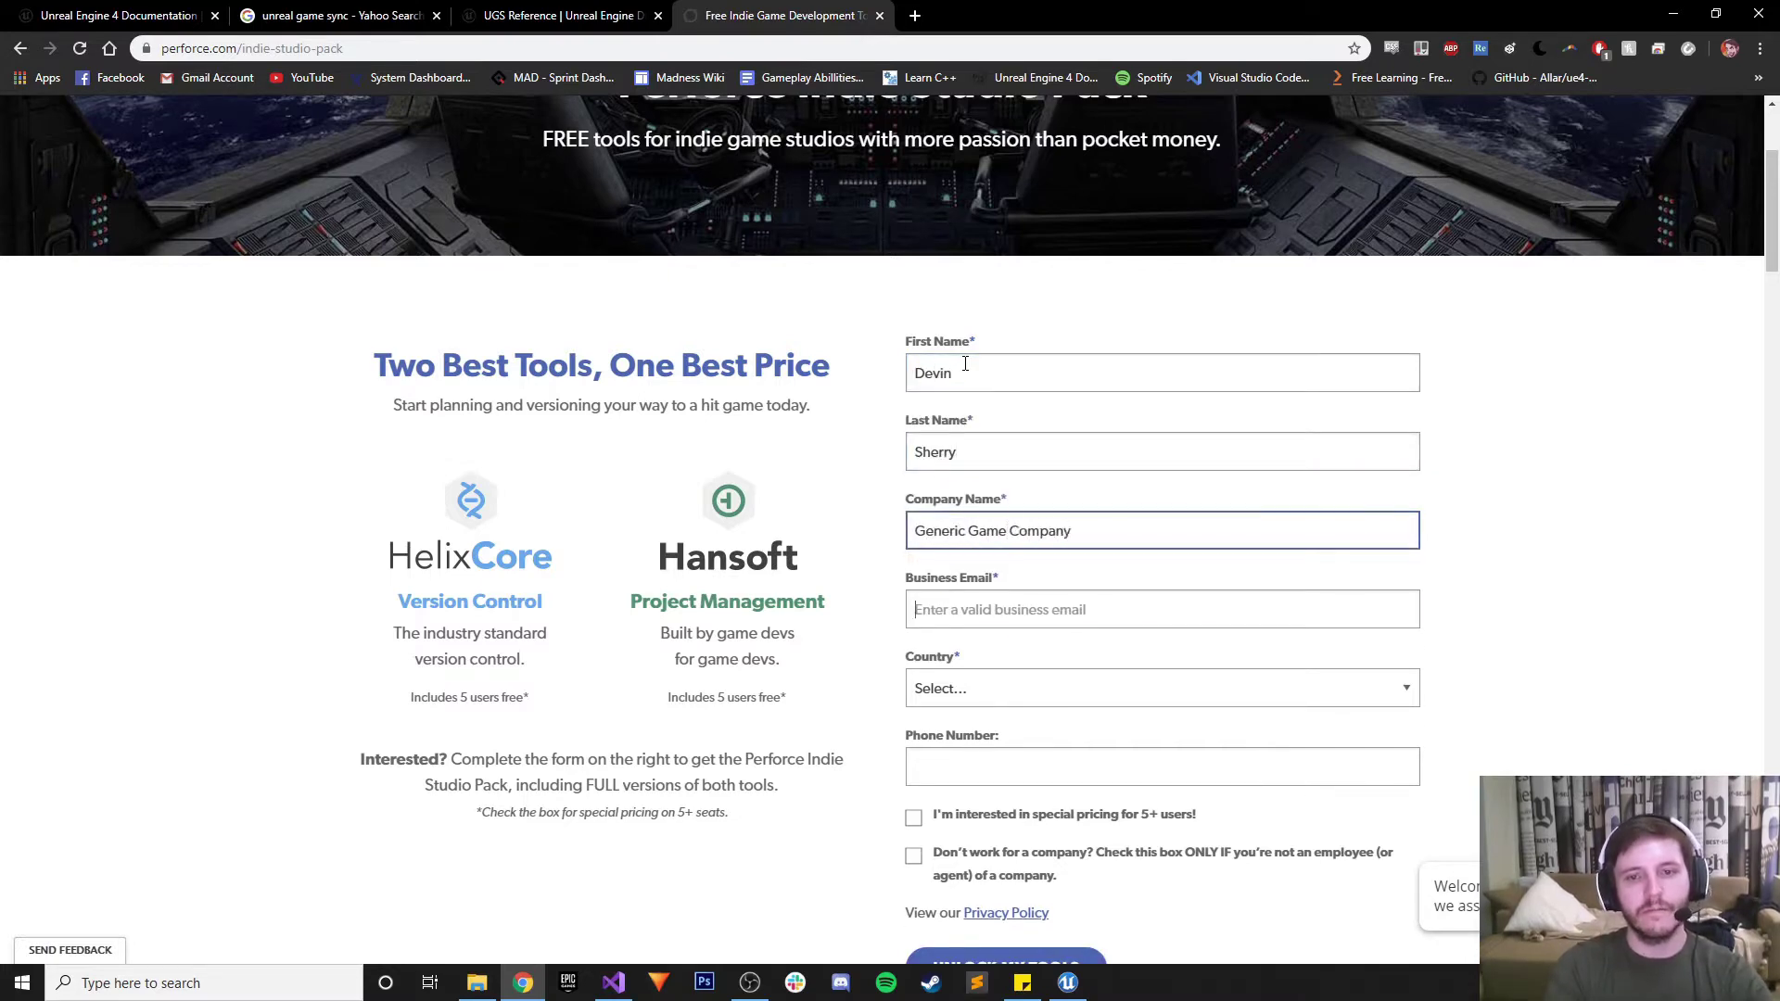
text(devin)
Autofill the saved contact details, tick 'Don't work for a company', and submit with UNLOCK MY TOOLS
key(Down)
key(Return)
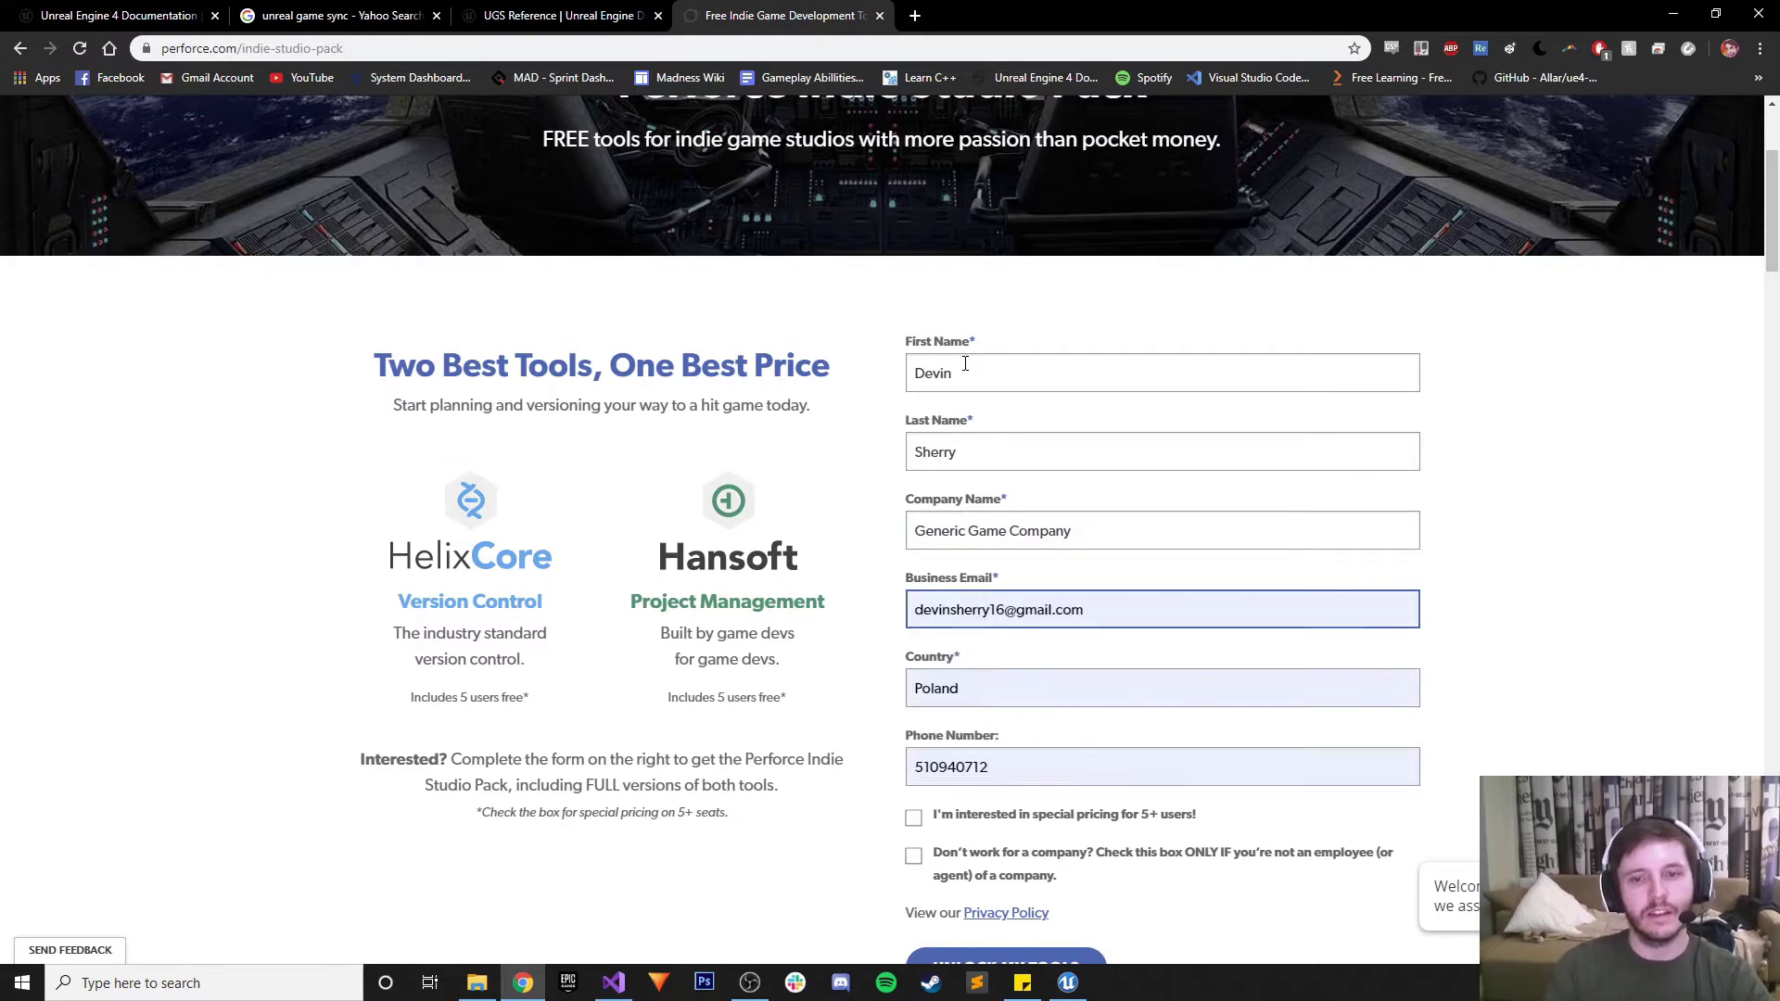
scroll(983, 659, down, 2)
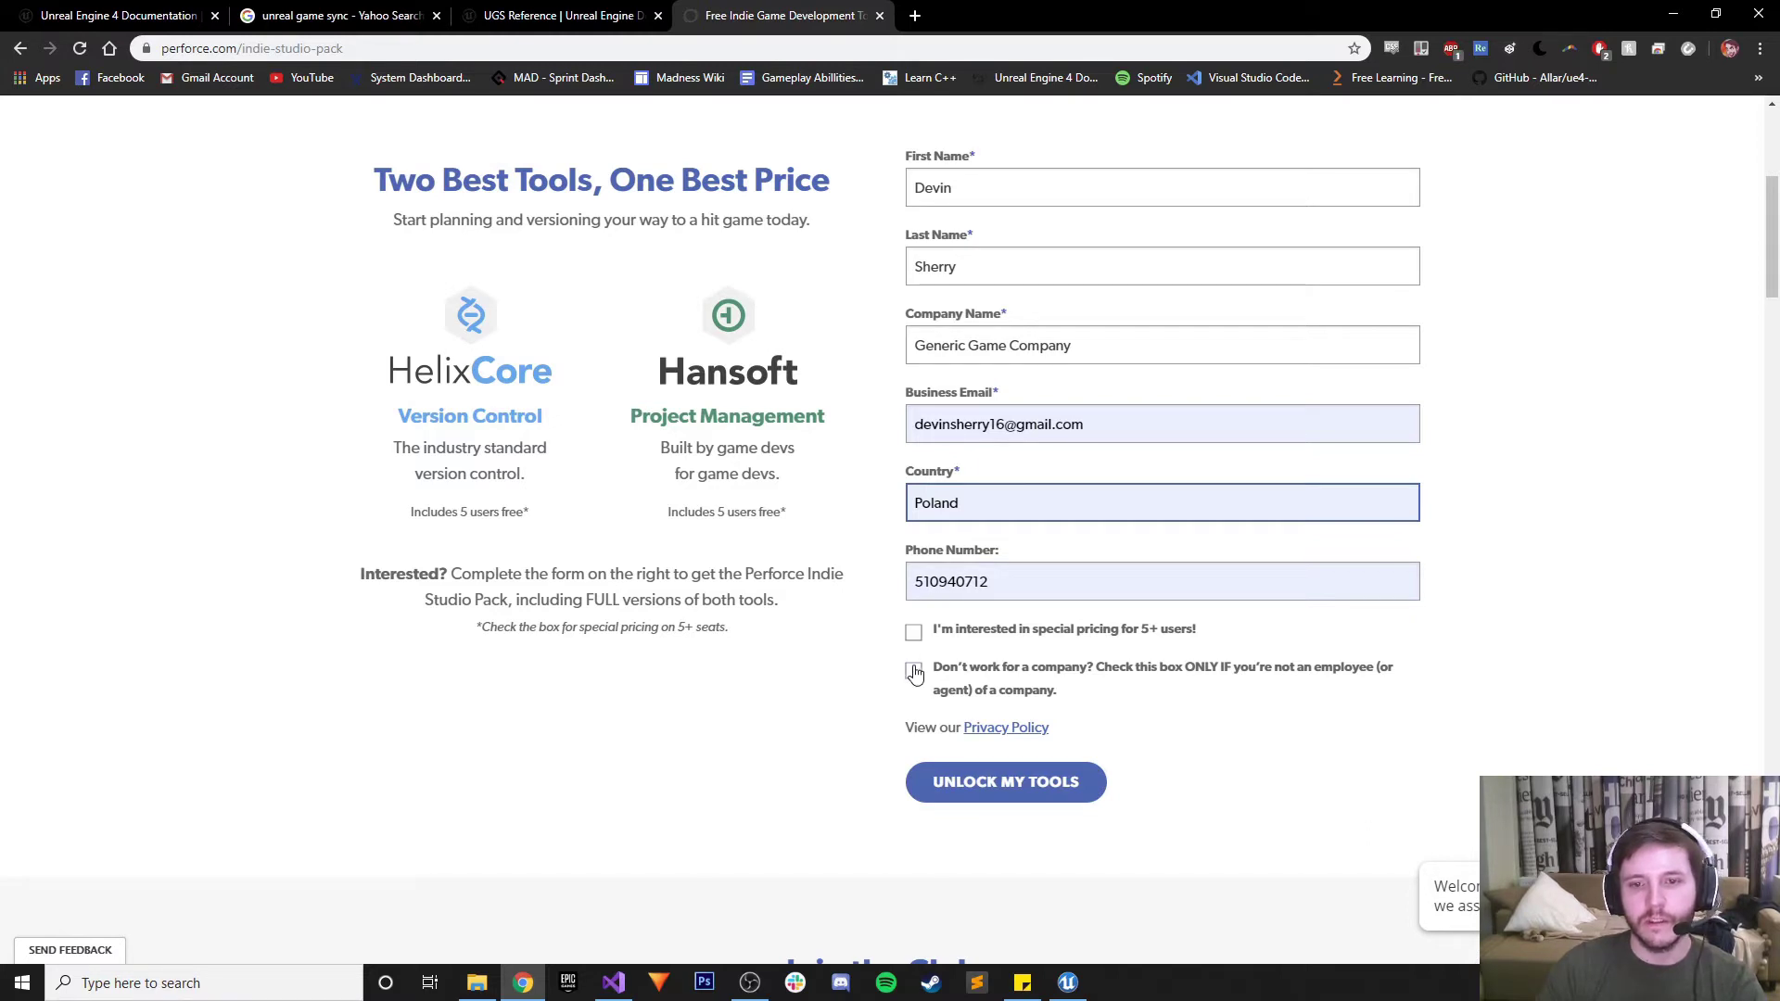
click(915, 673)
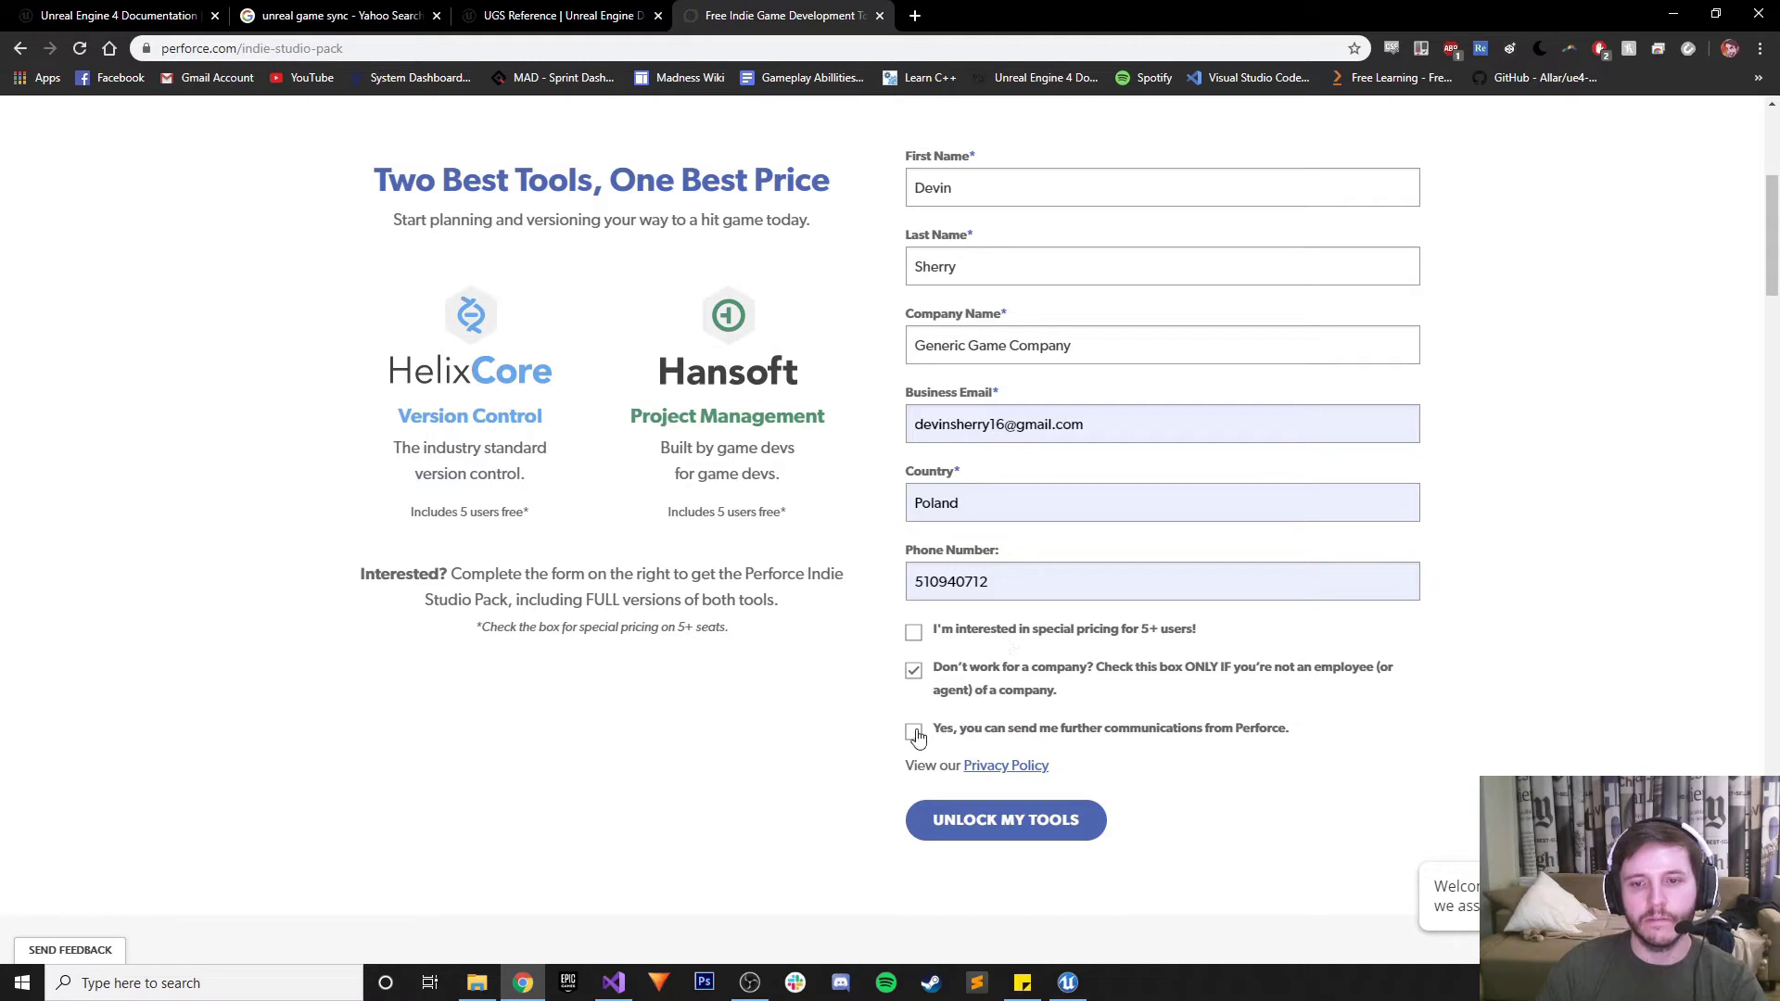
click(1006, 820)
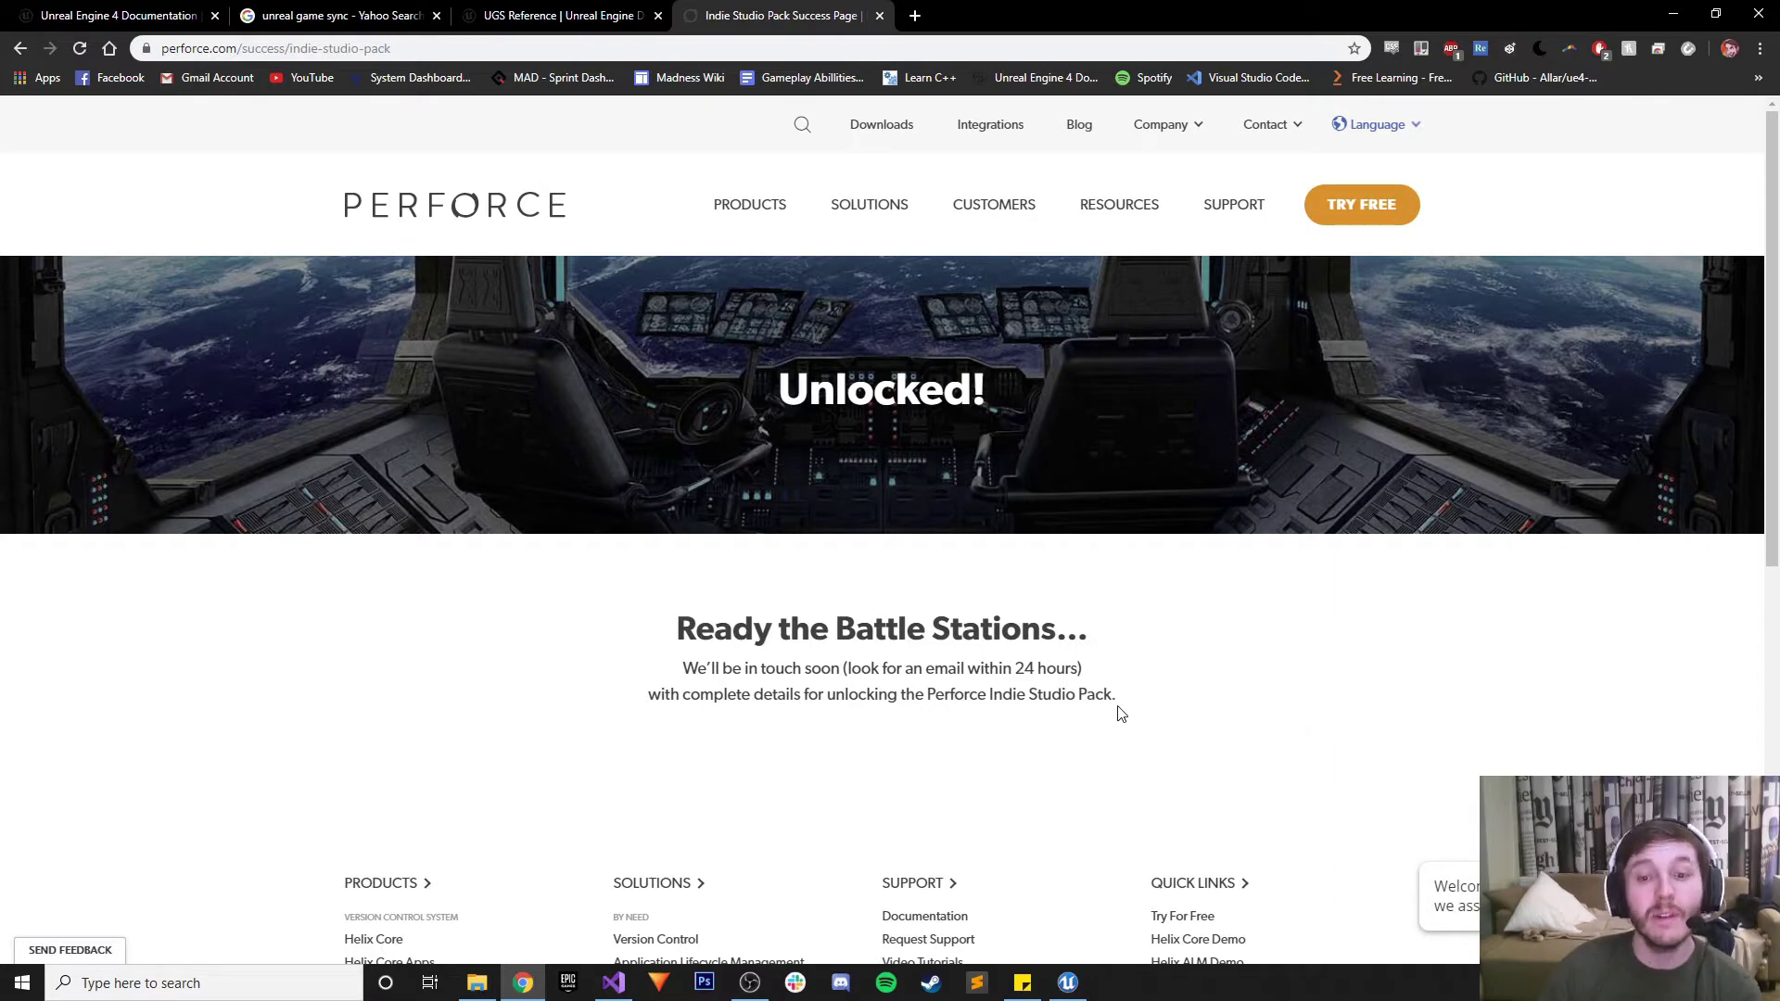
scroll(1117, 710, down, 8)
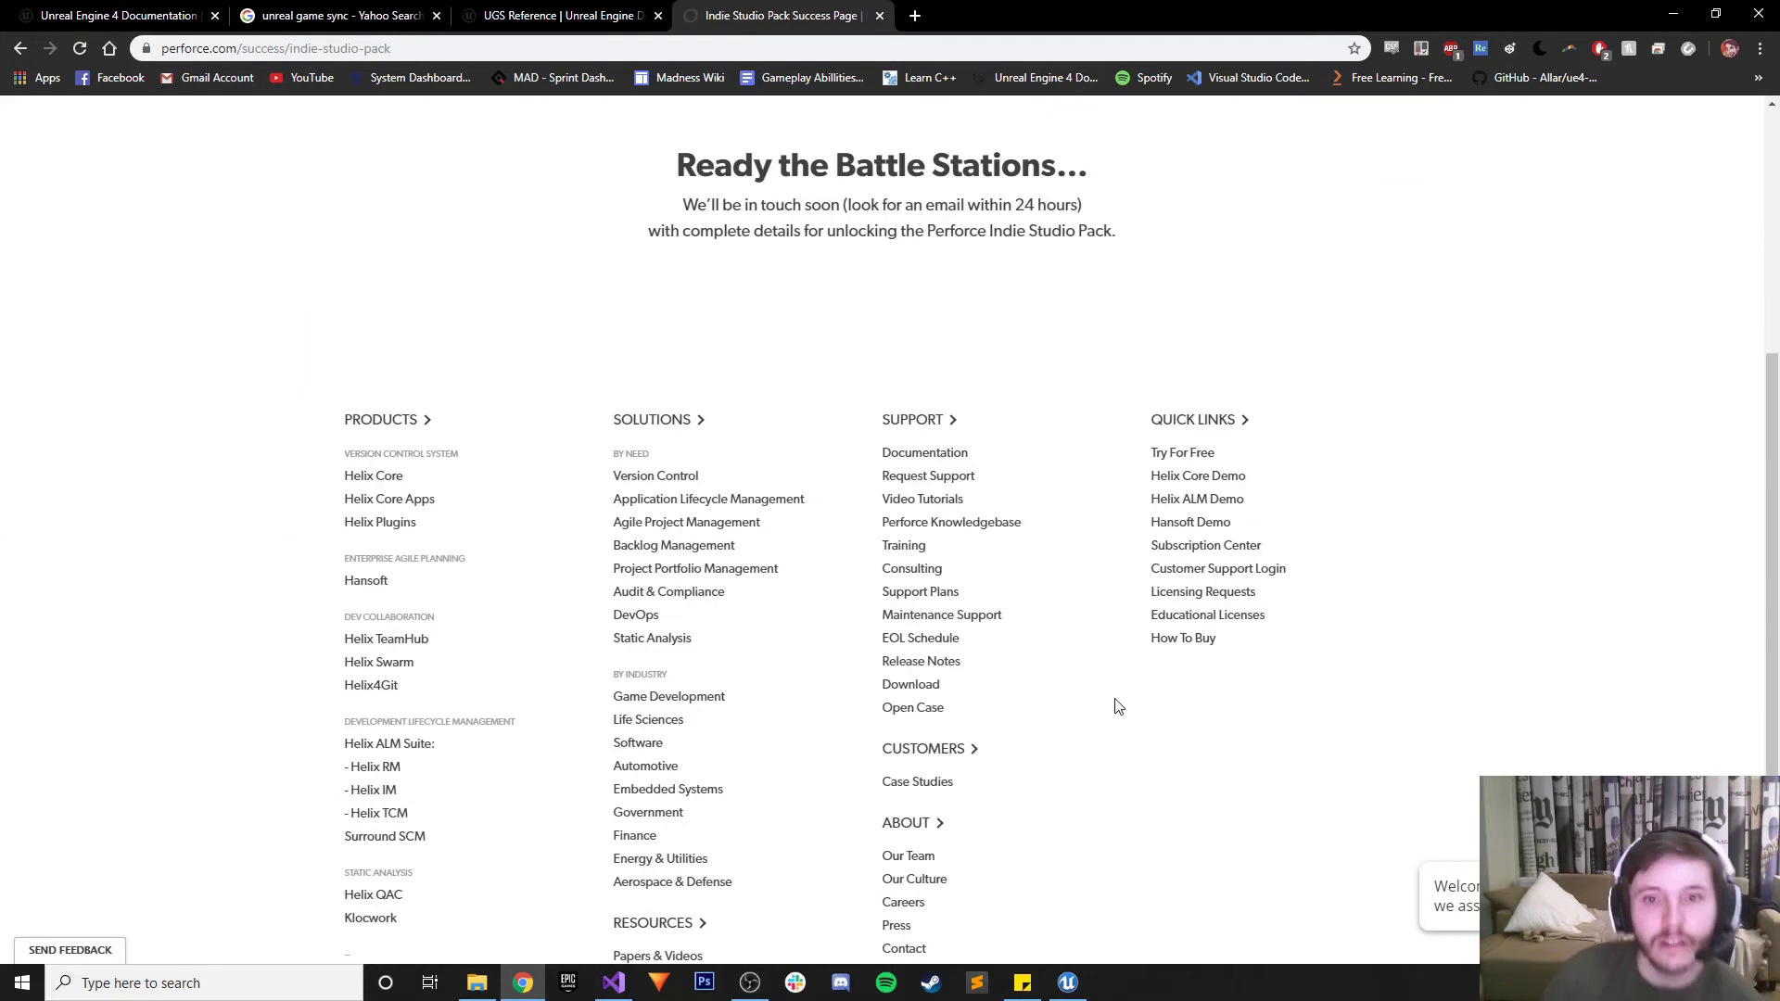
scroll(1116, 712, up, 5)
scroll(1112, 735, up, 3)
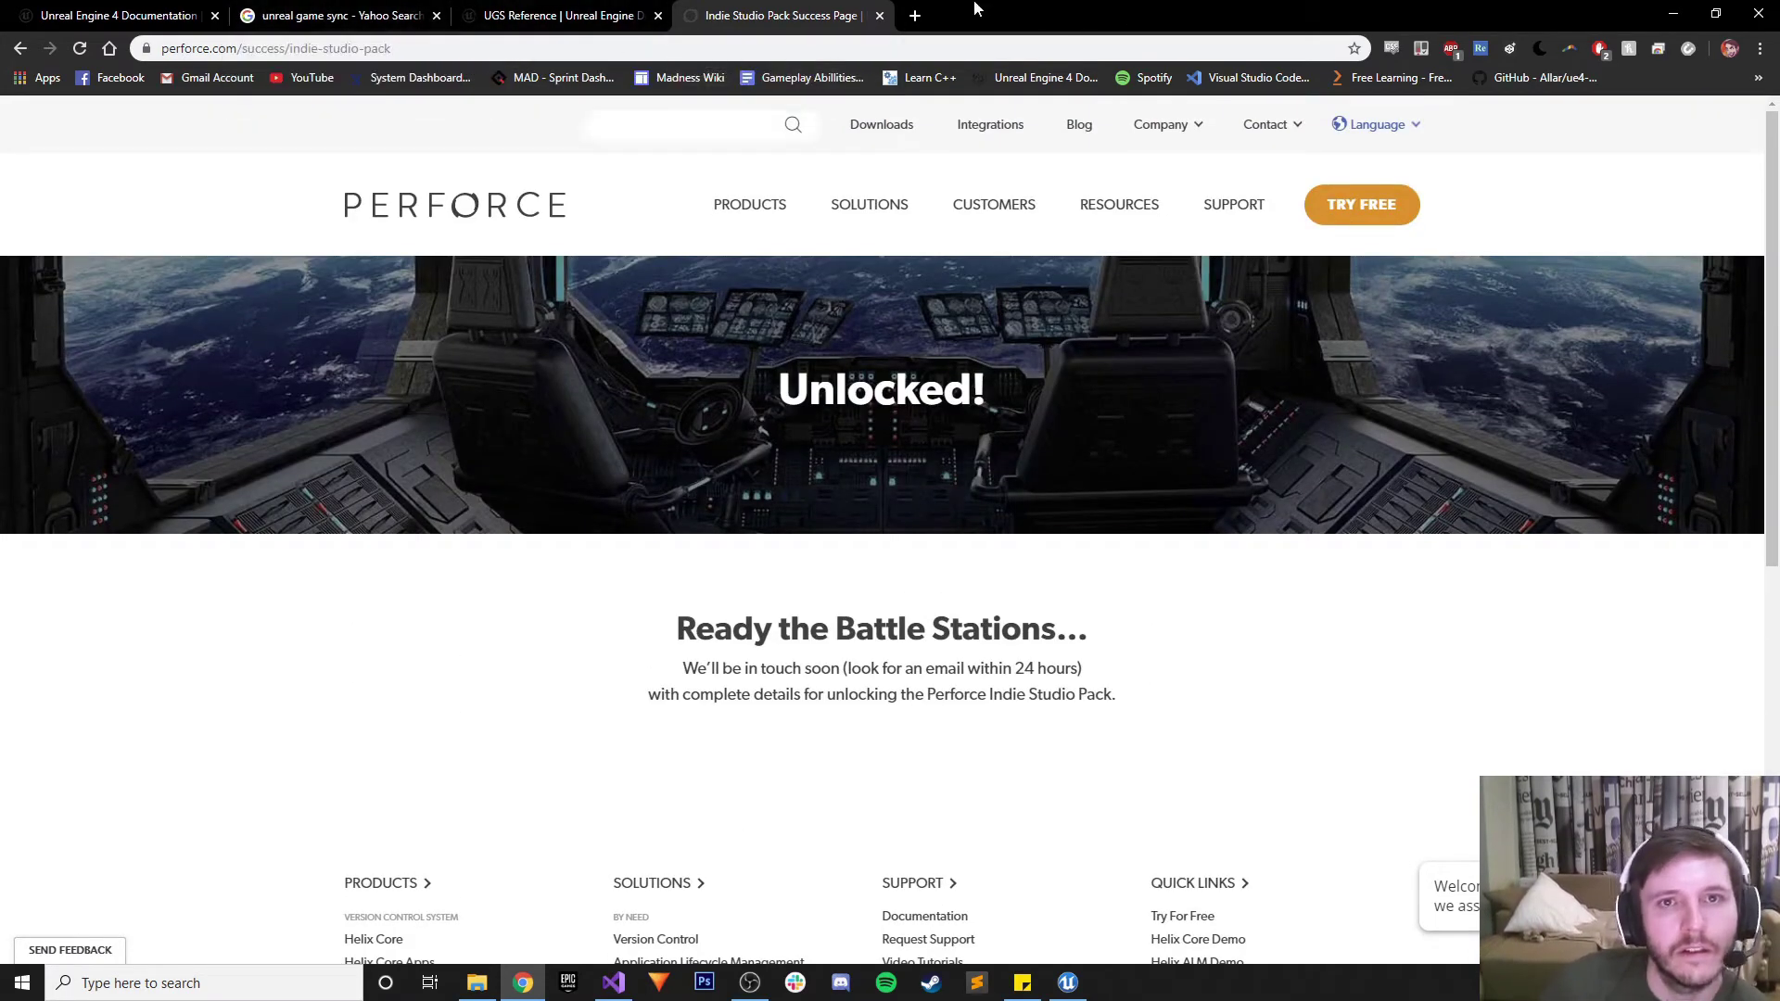
click(916, 20)
Open Gmail in a new tab and find the Perforce Software email under Promotions
click(207, 74)
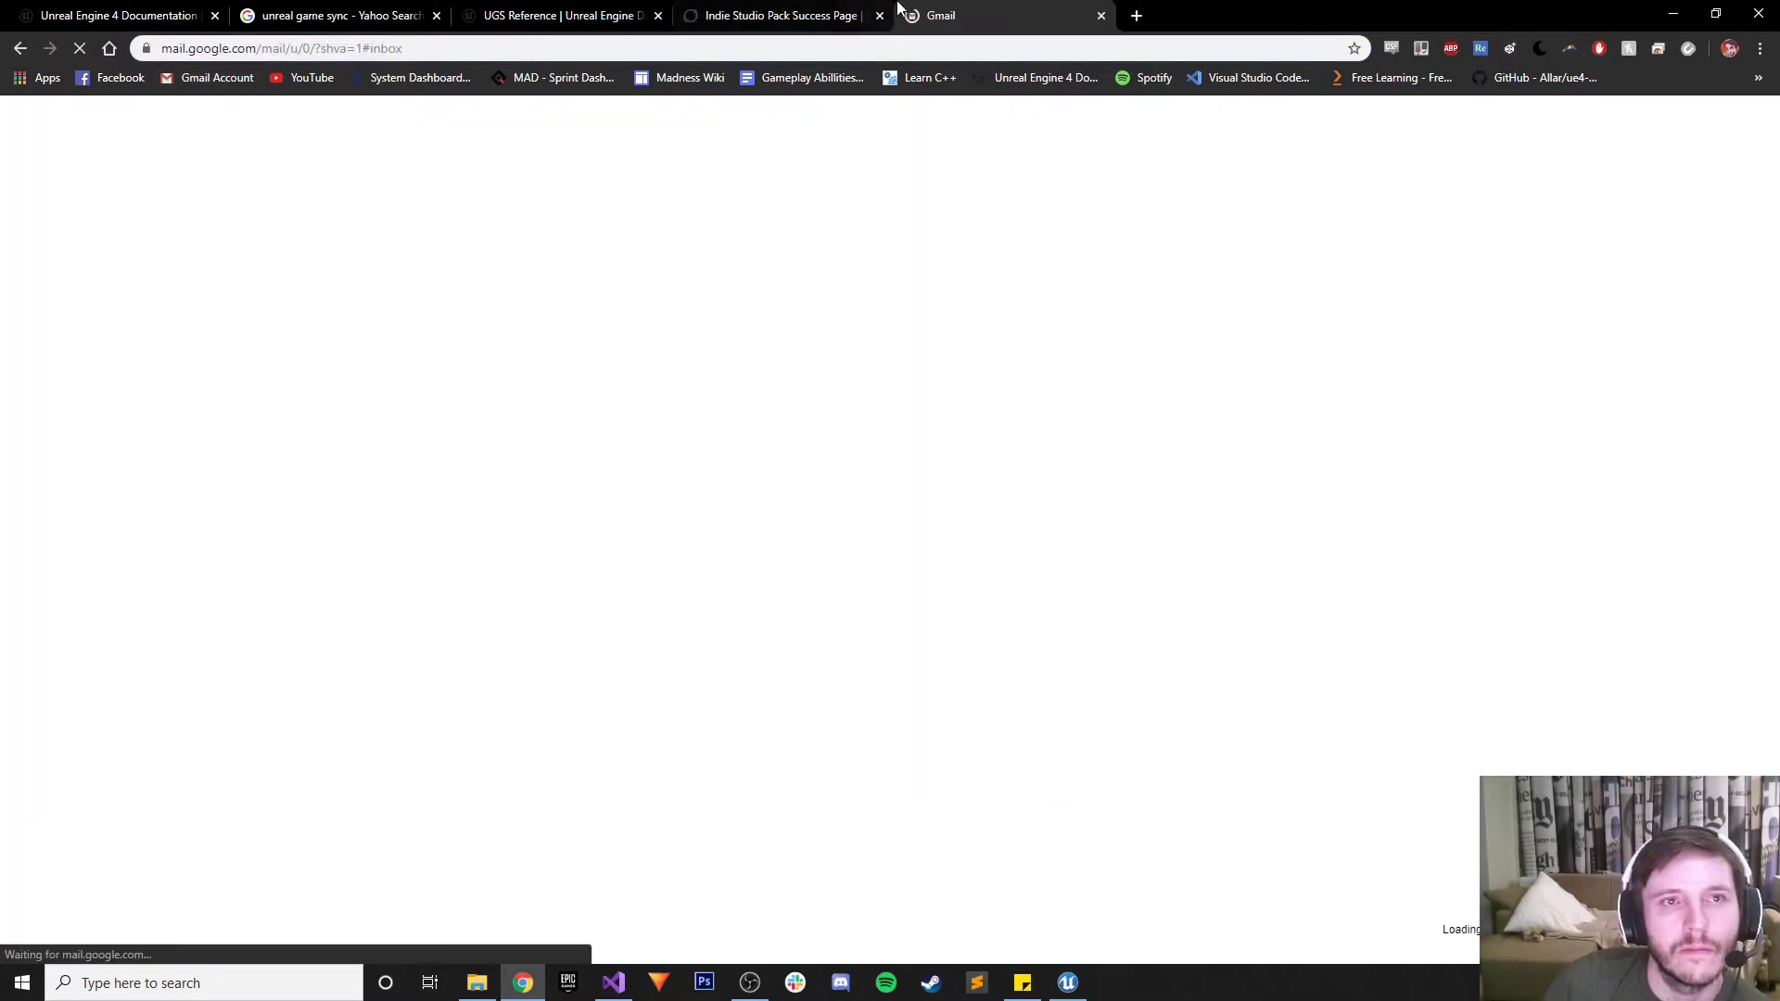
drag(905, 13, 312, 7)
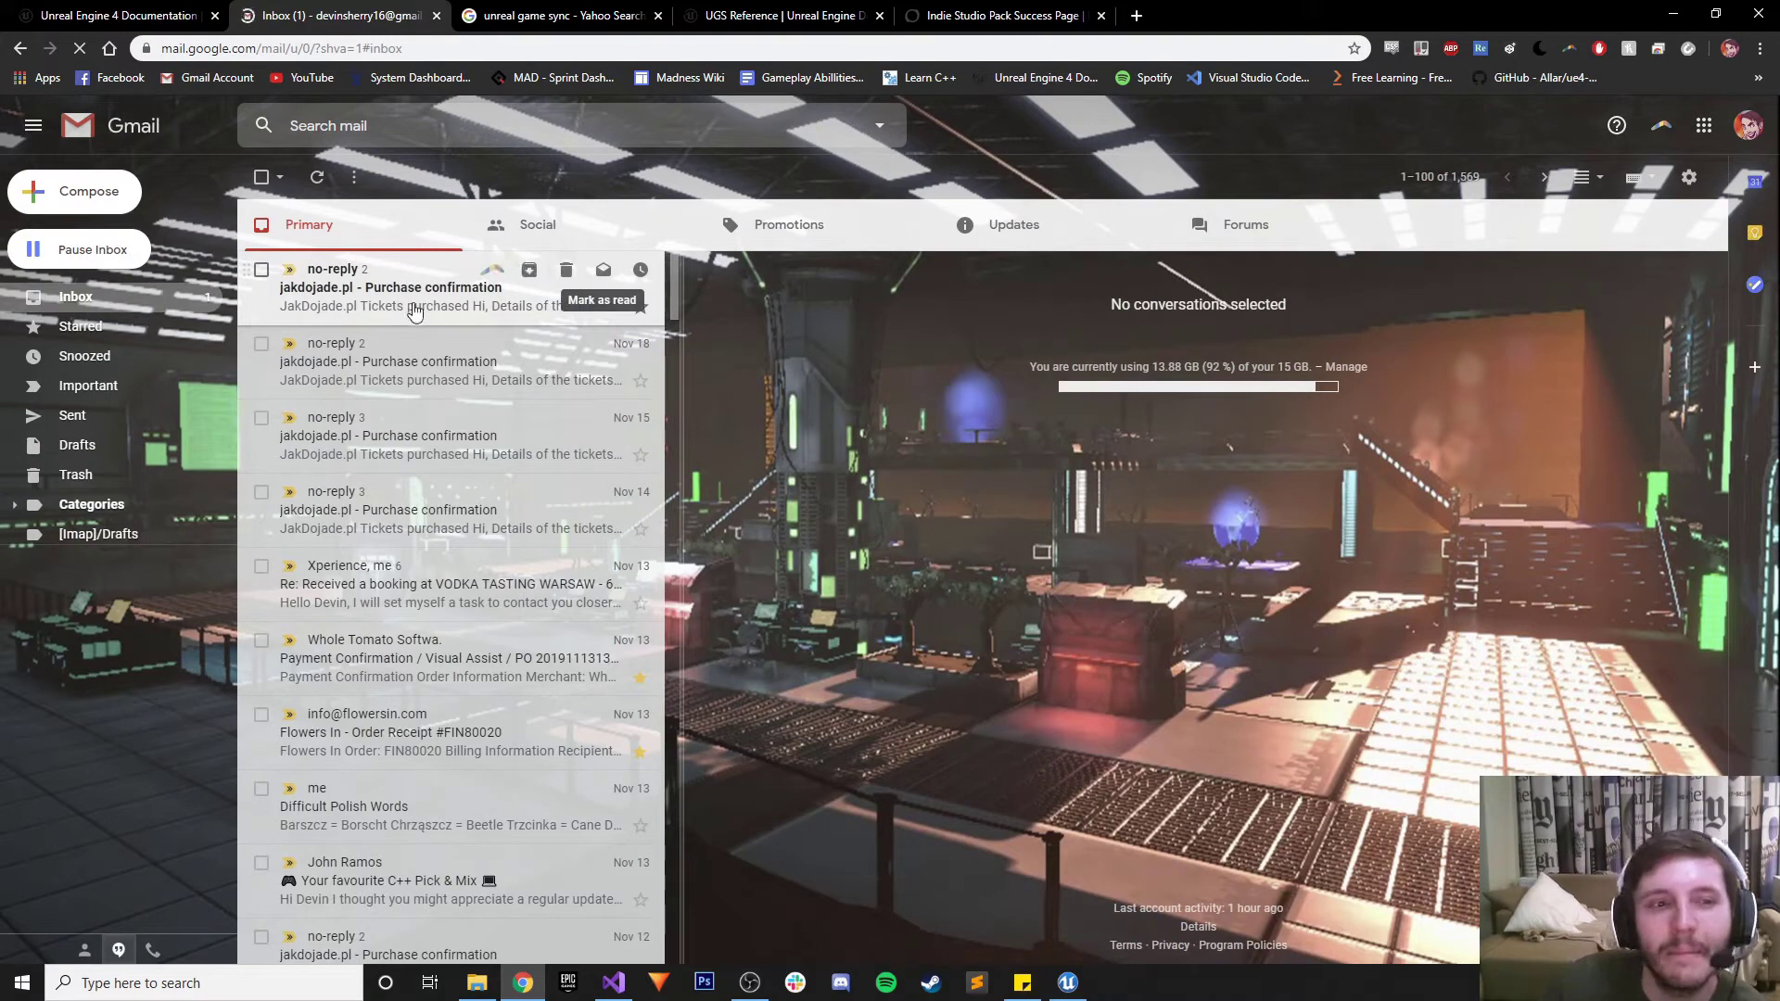
click(530, 221)
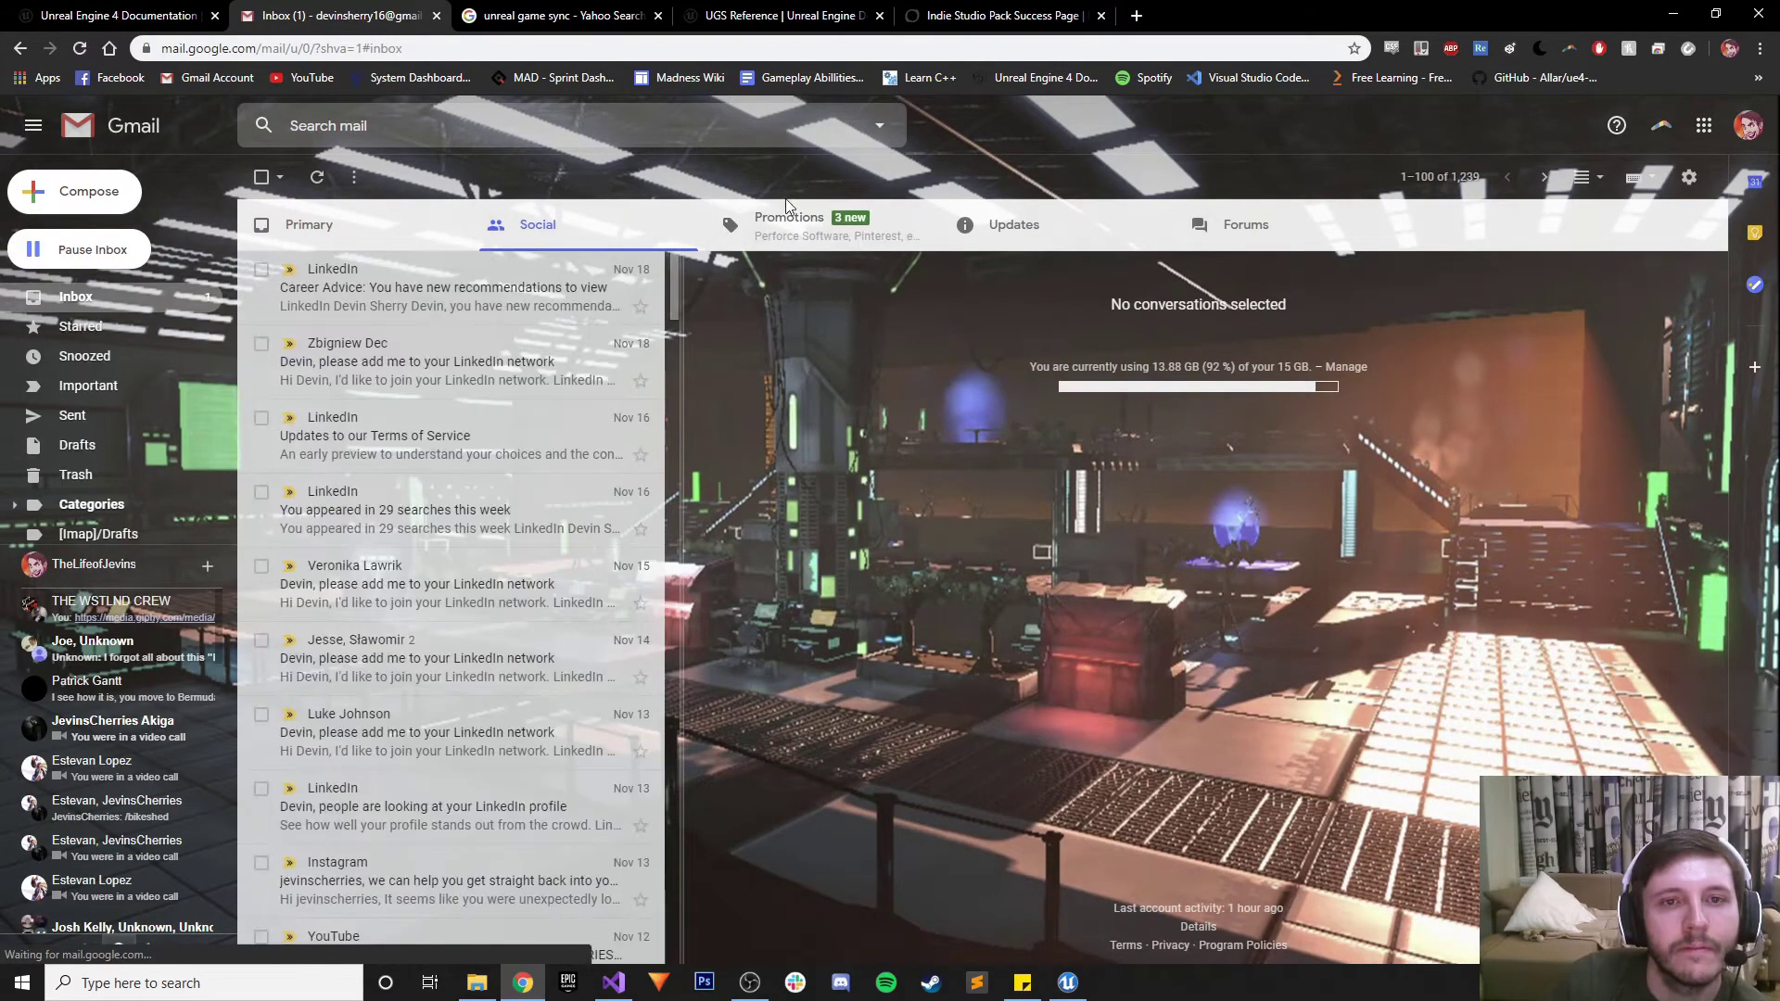
click(876, 239)
click(376, 304)
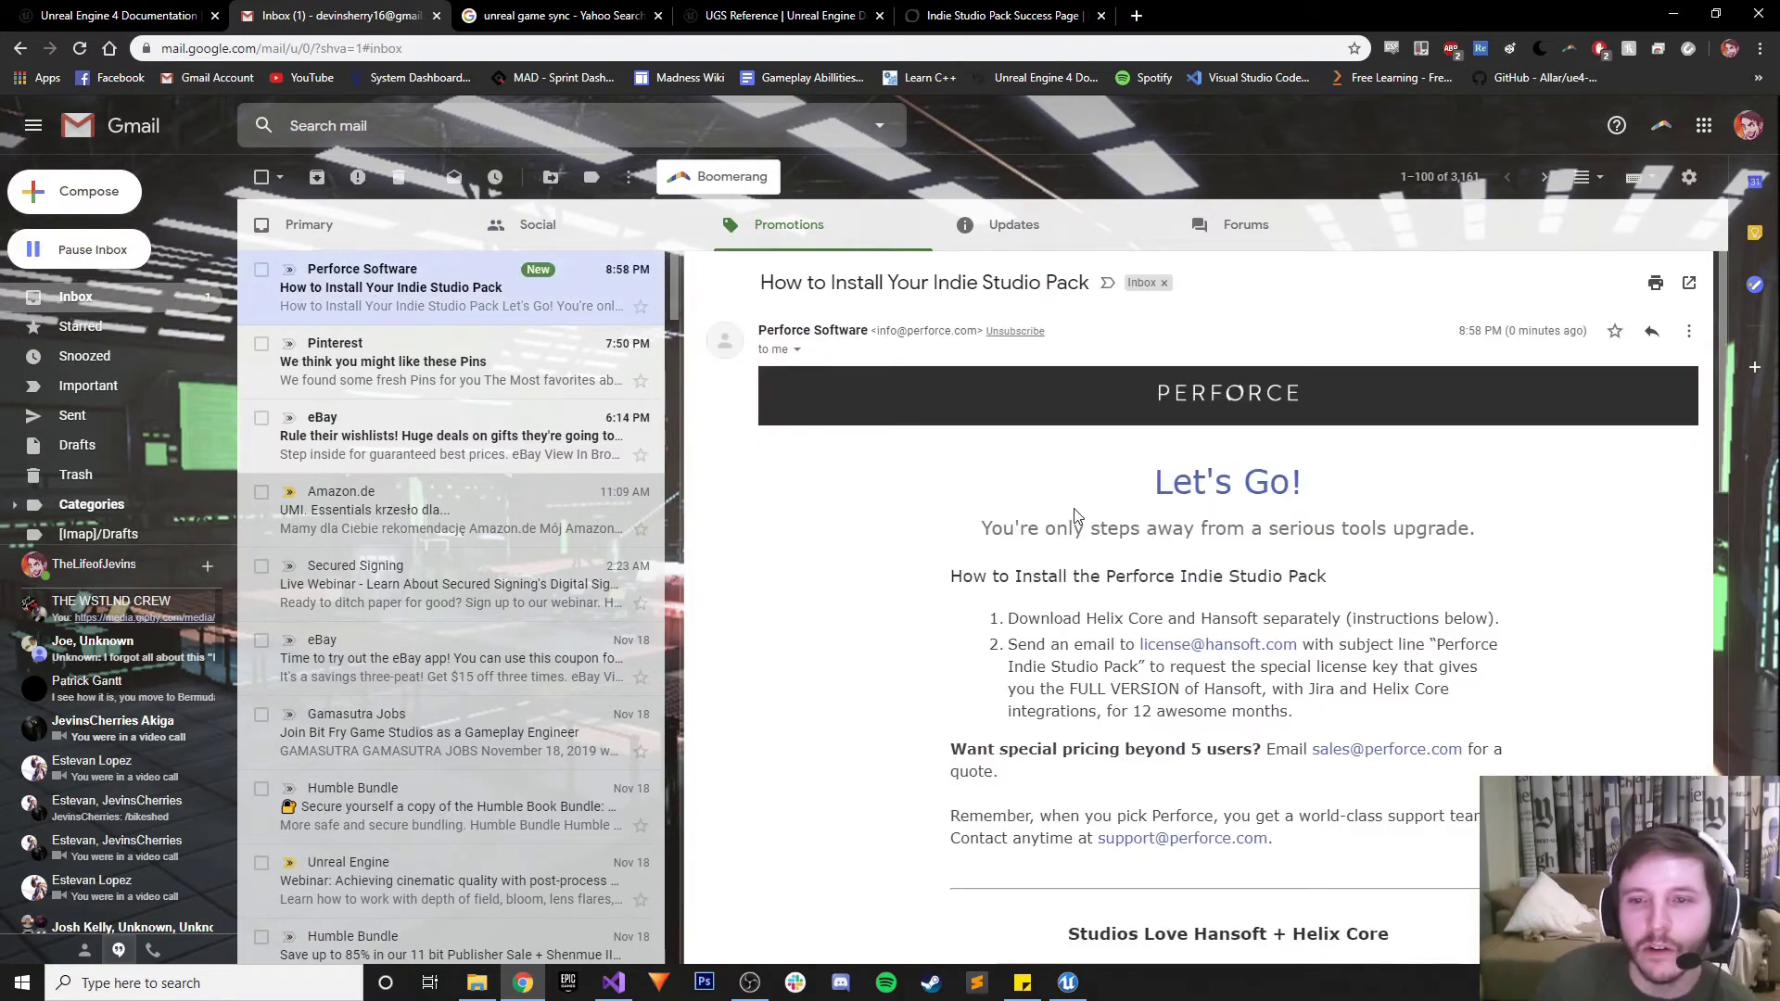
Scroll to the email's Download Instructions and follow the Download Server (P4D) link
scroll(1014, 502, down, 1)
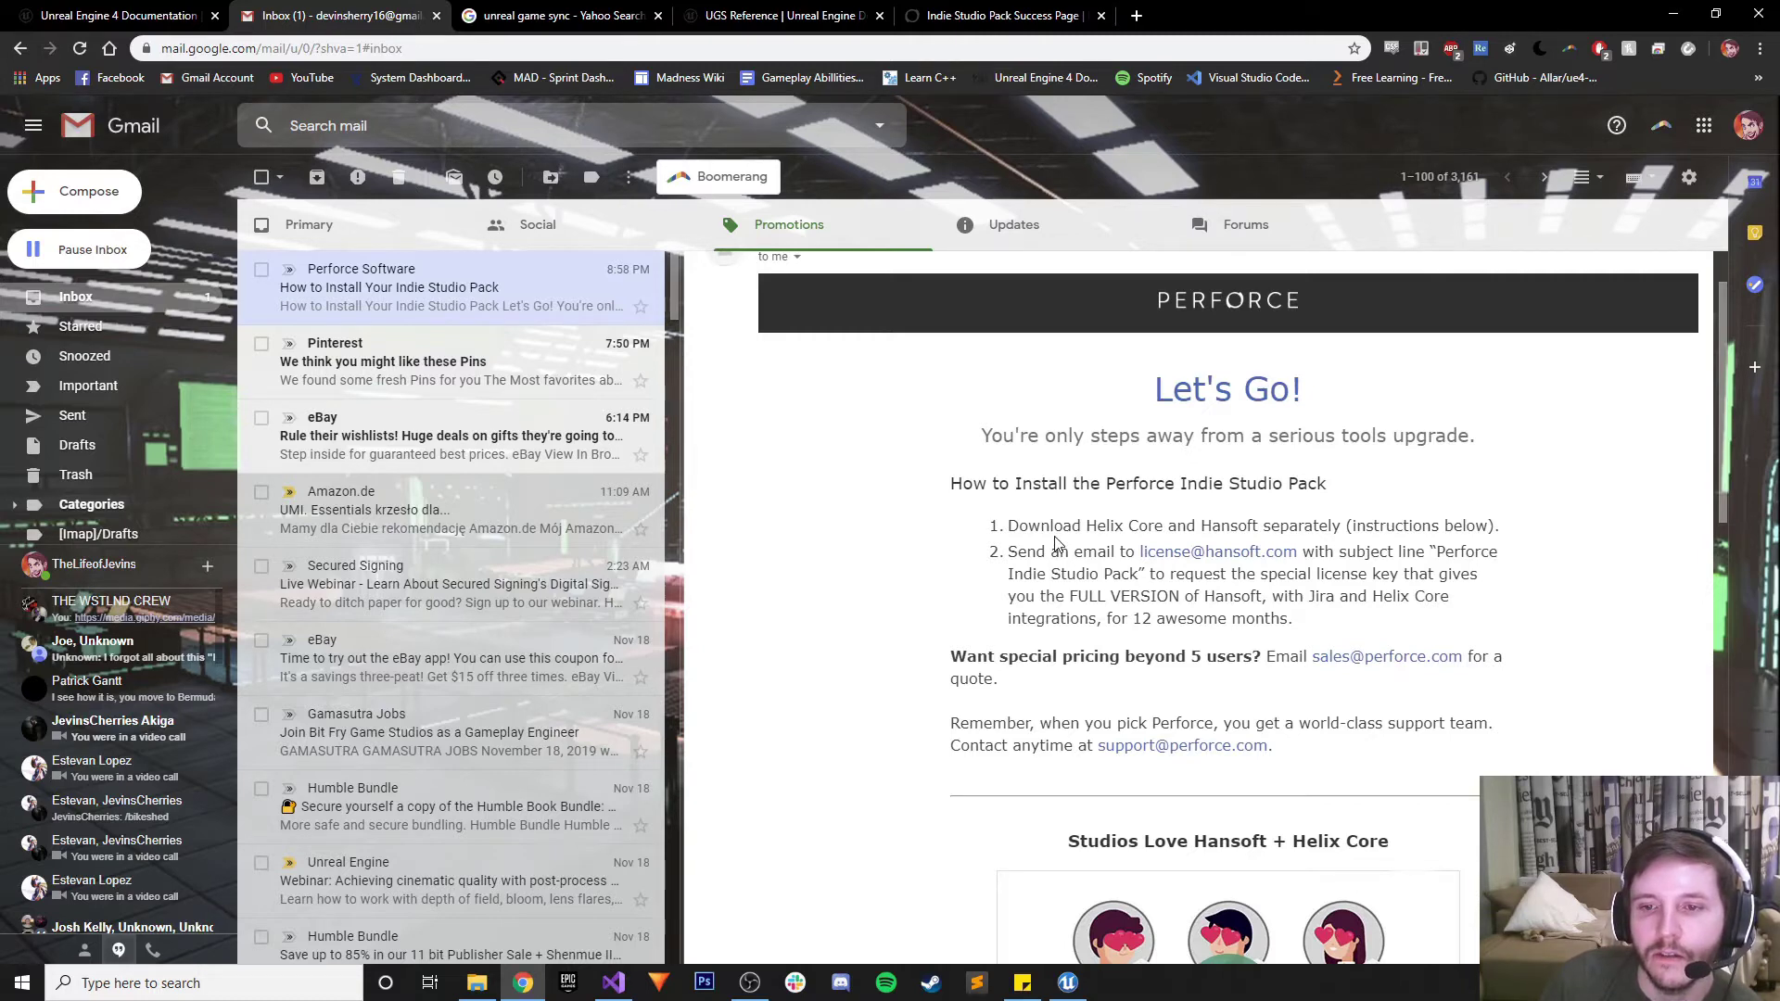
scroll(1057, 543, down, 1)
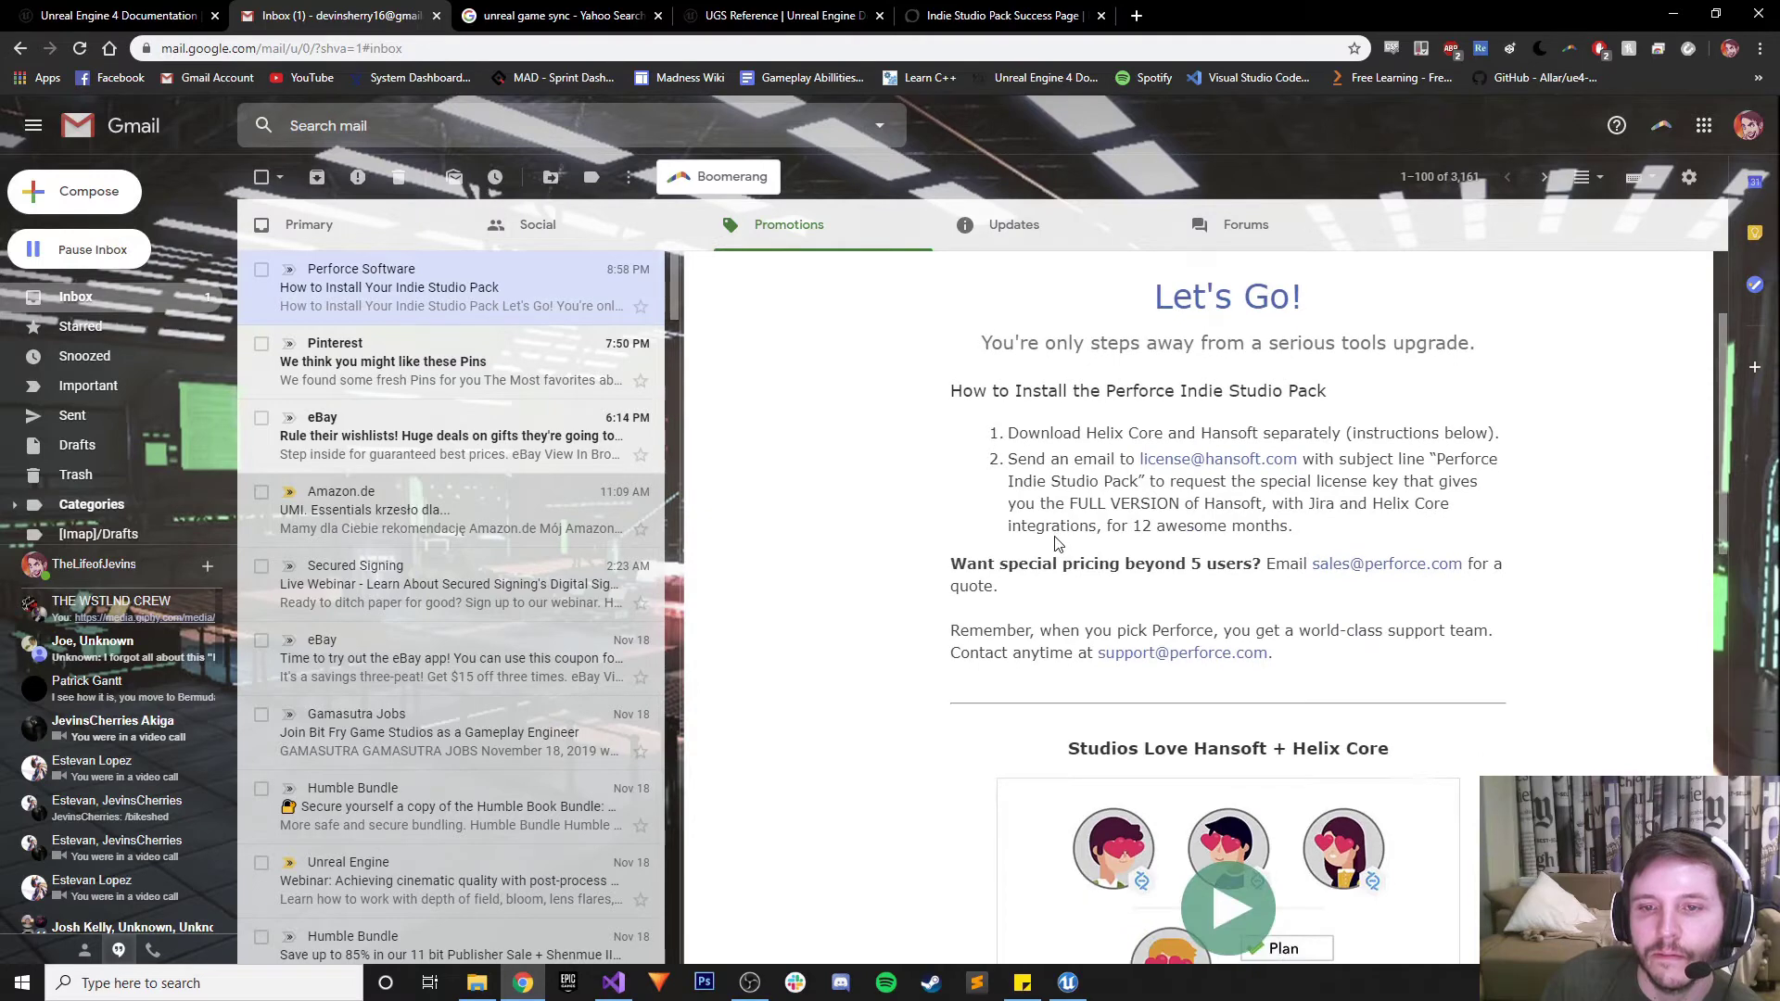
scroll(1057, 543, down, 7)
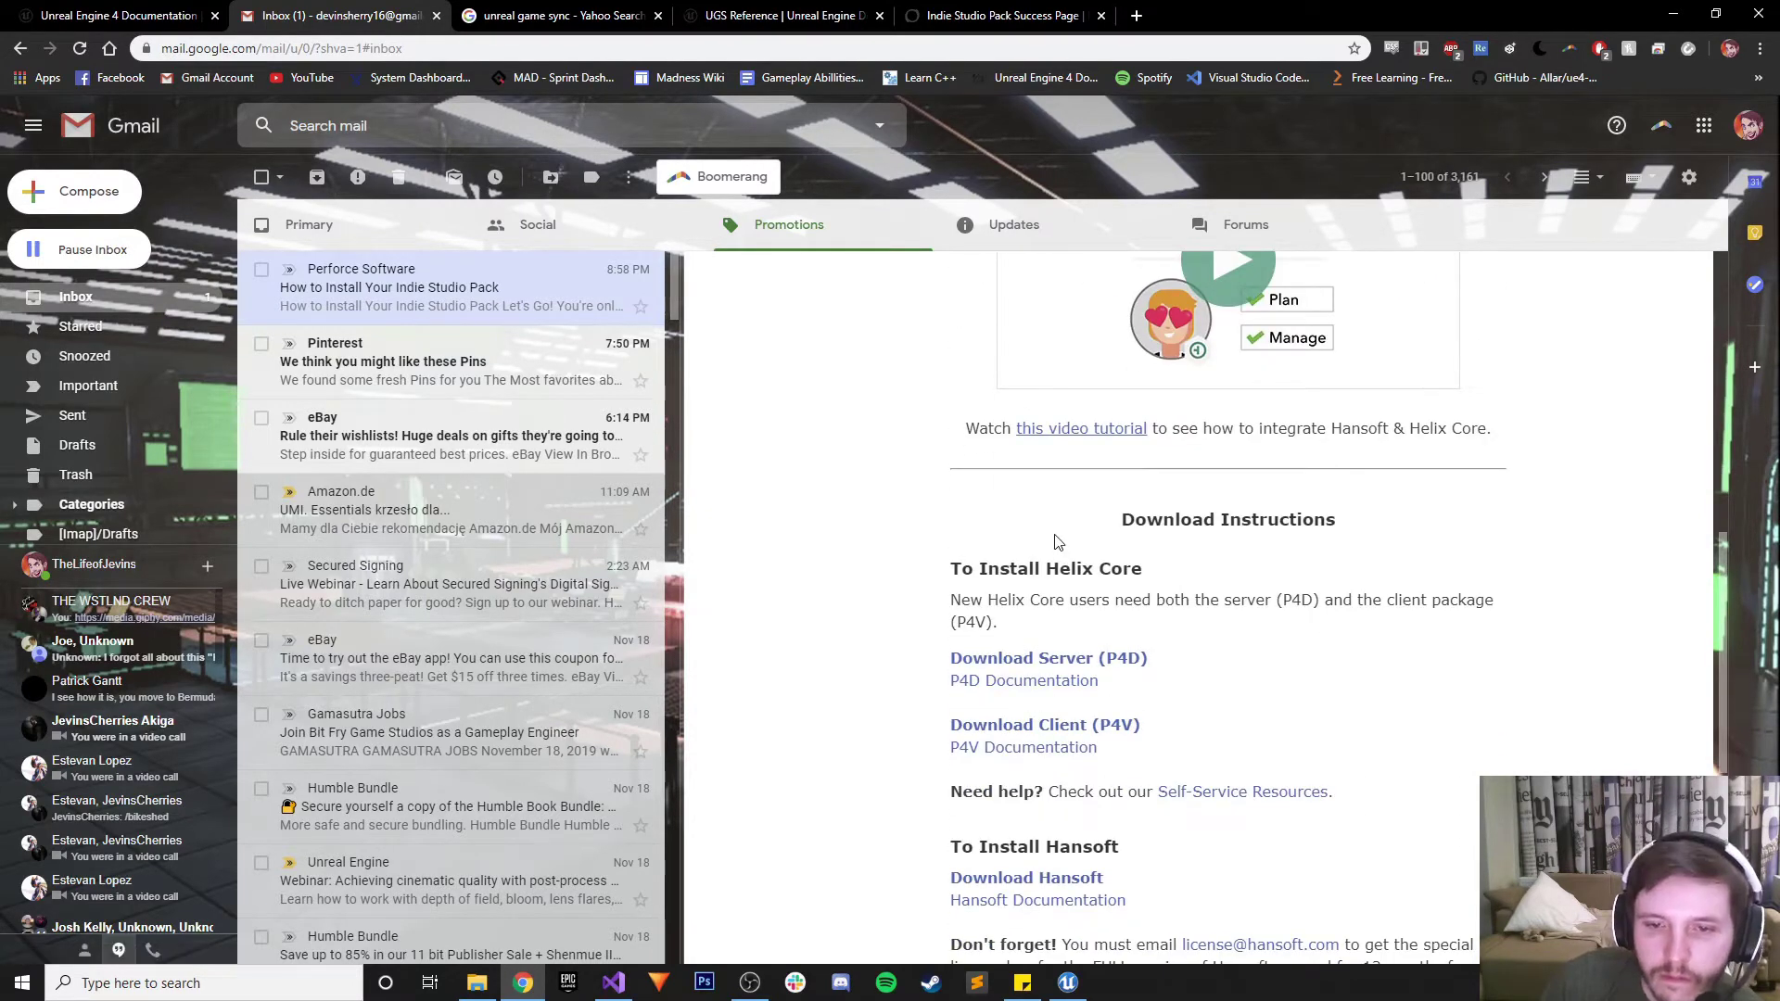
scroll(1057, 543, down, 1)
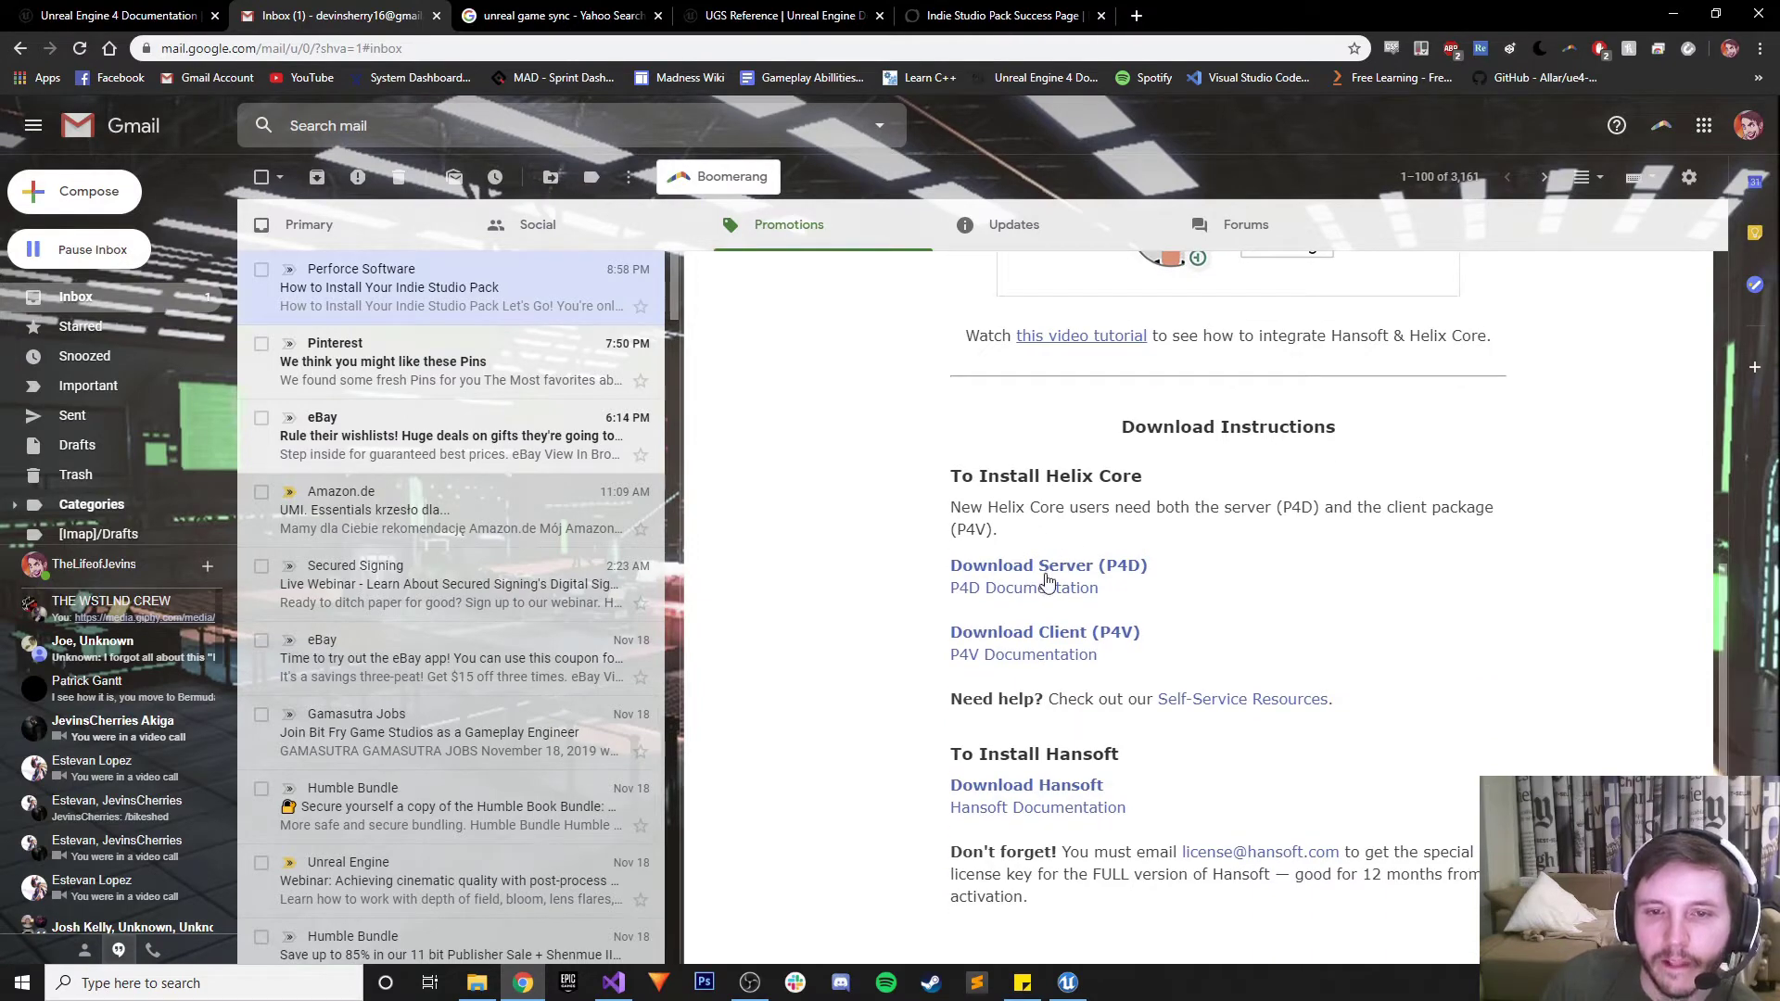
scroll(1051, 547, down, 4)
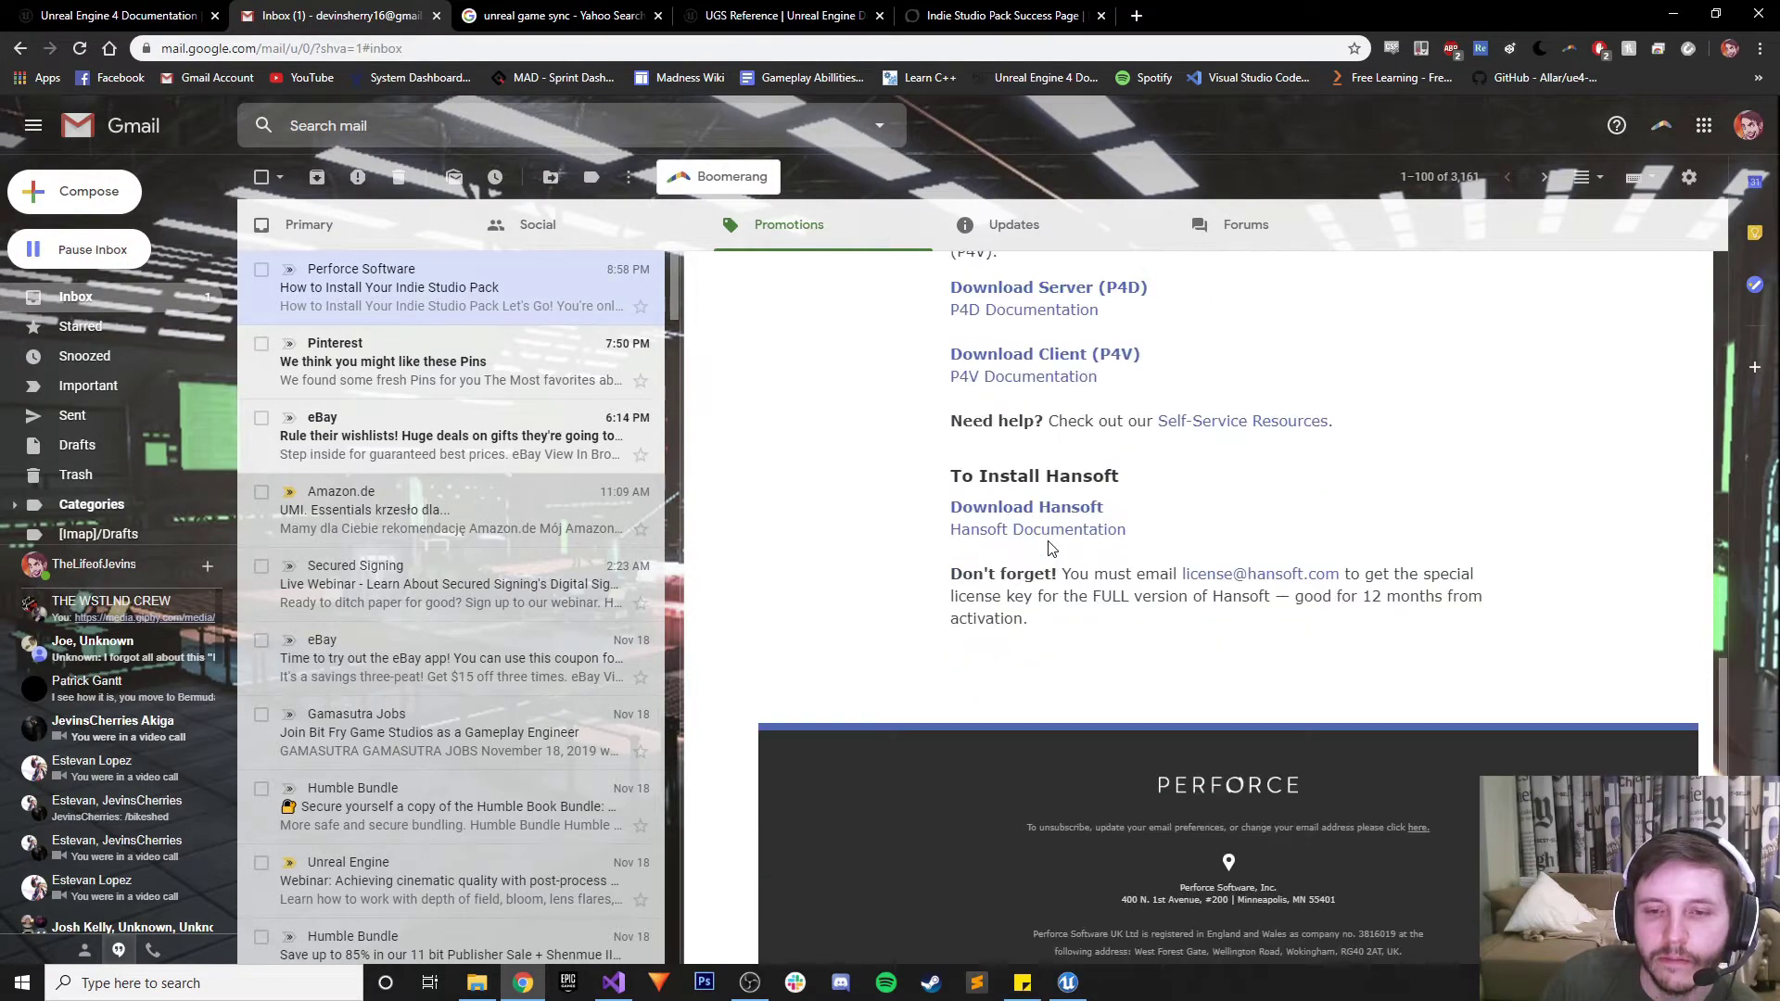
scroll(1051, 547, up, 5)
click(1050, 661)
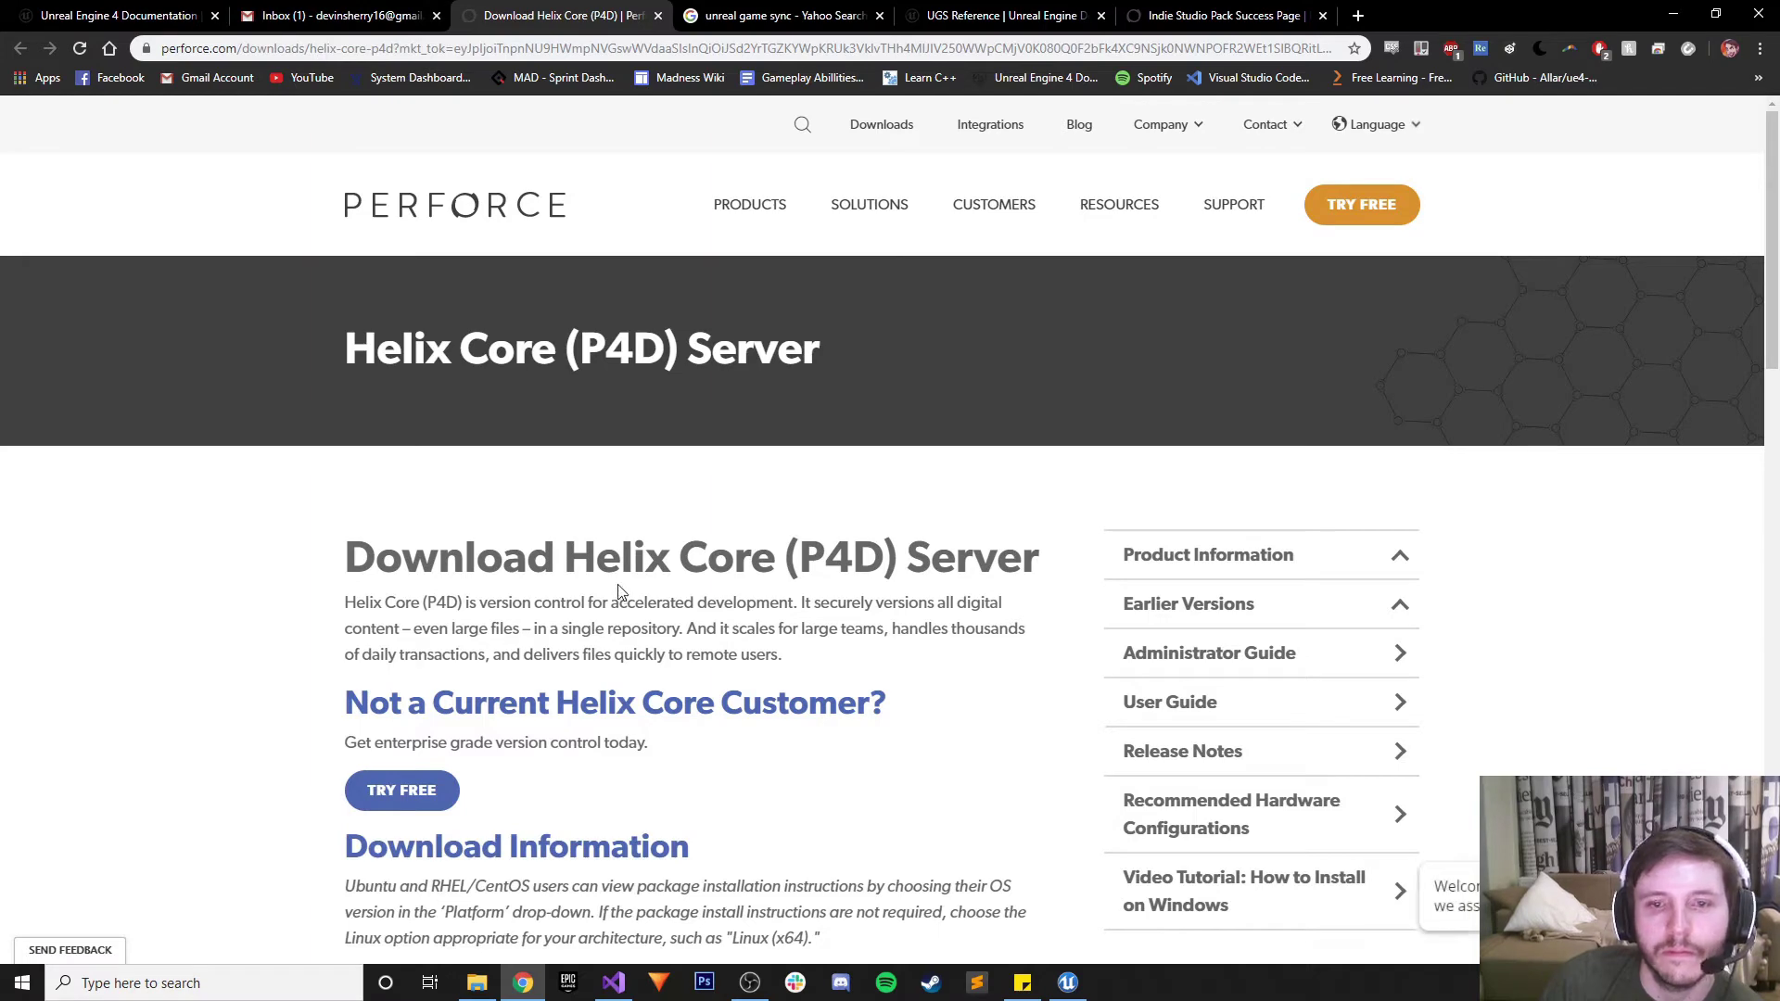
Choose Family Windows and Platform Windows (x64), version 2019.1/1876401, and request the download
scroll(620, 593, down, 4)
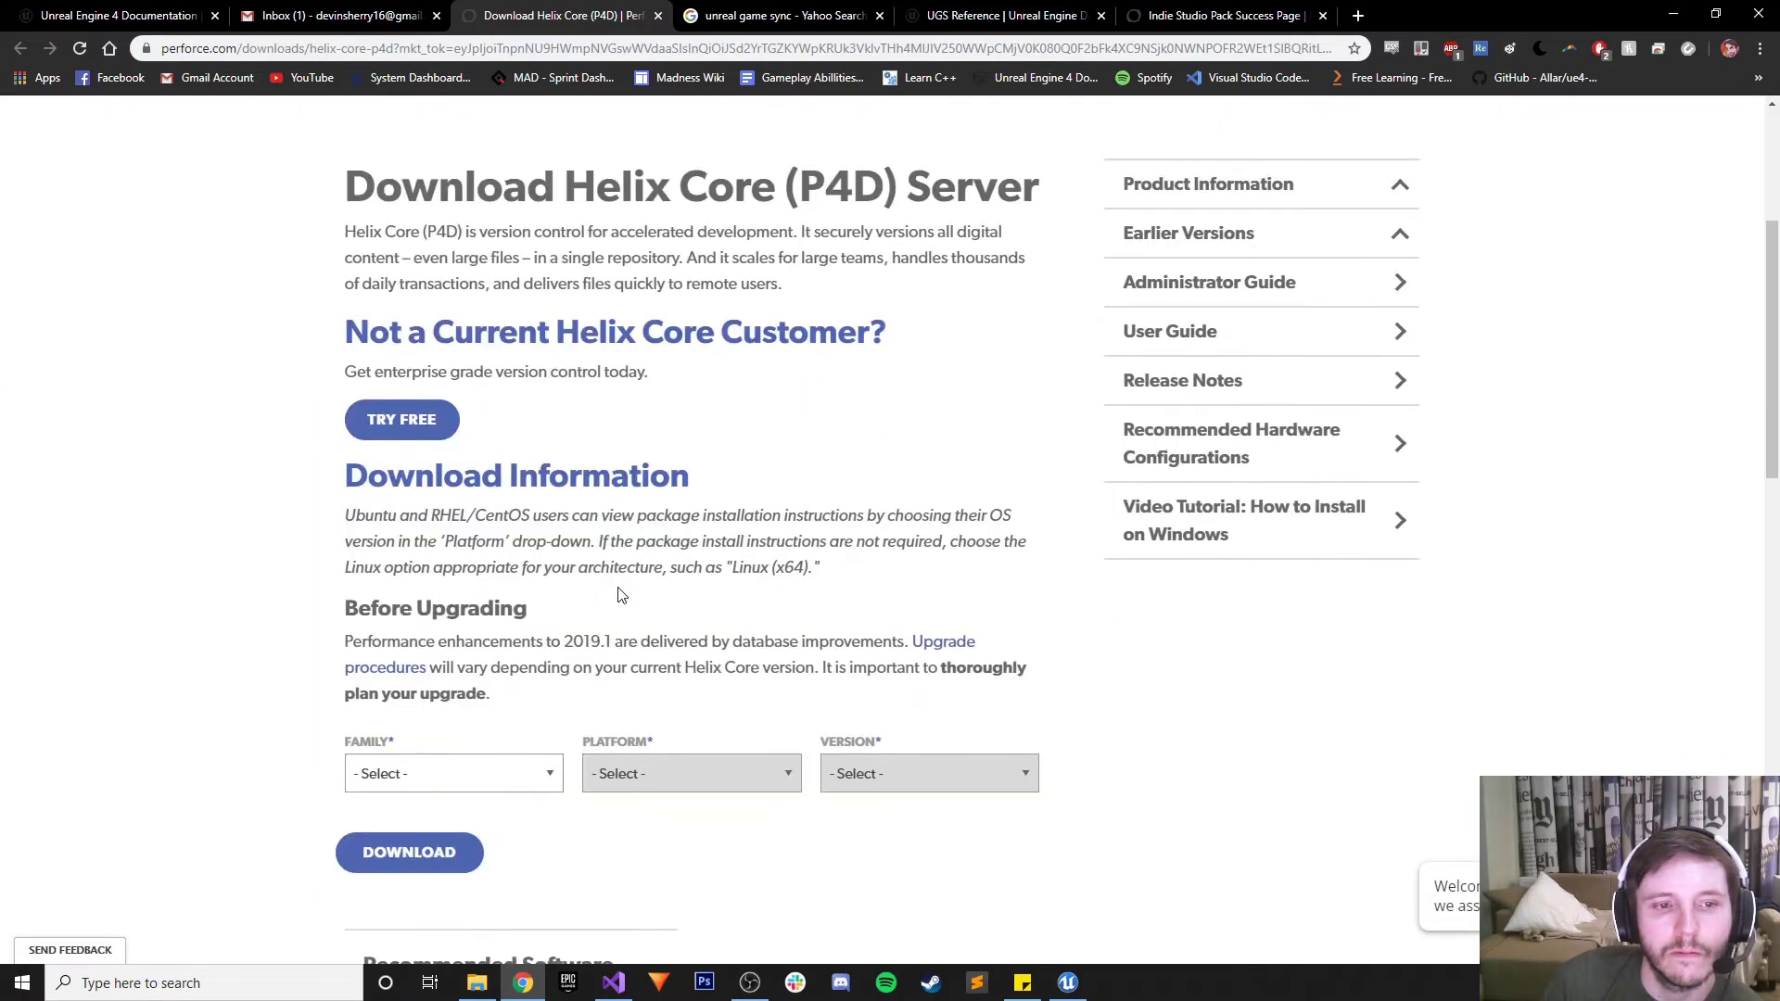
click(508, 766)
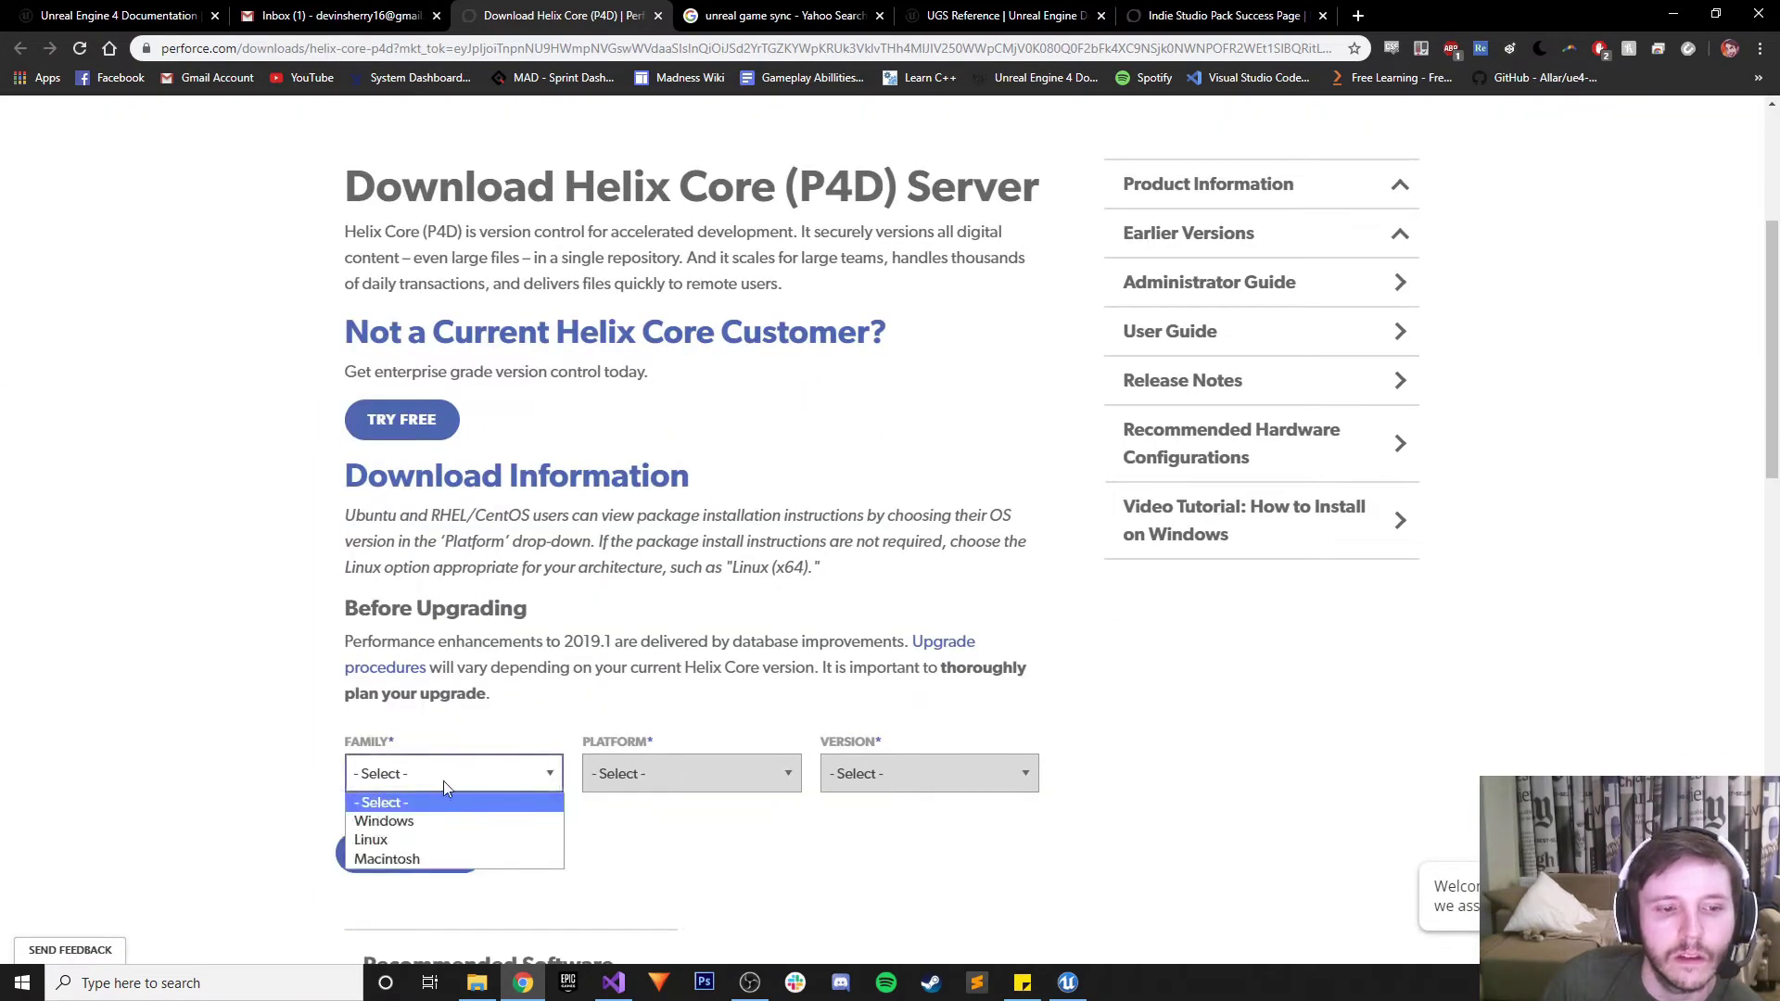
click(409, 820)
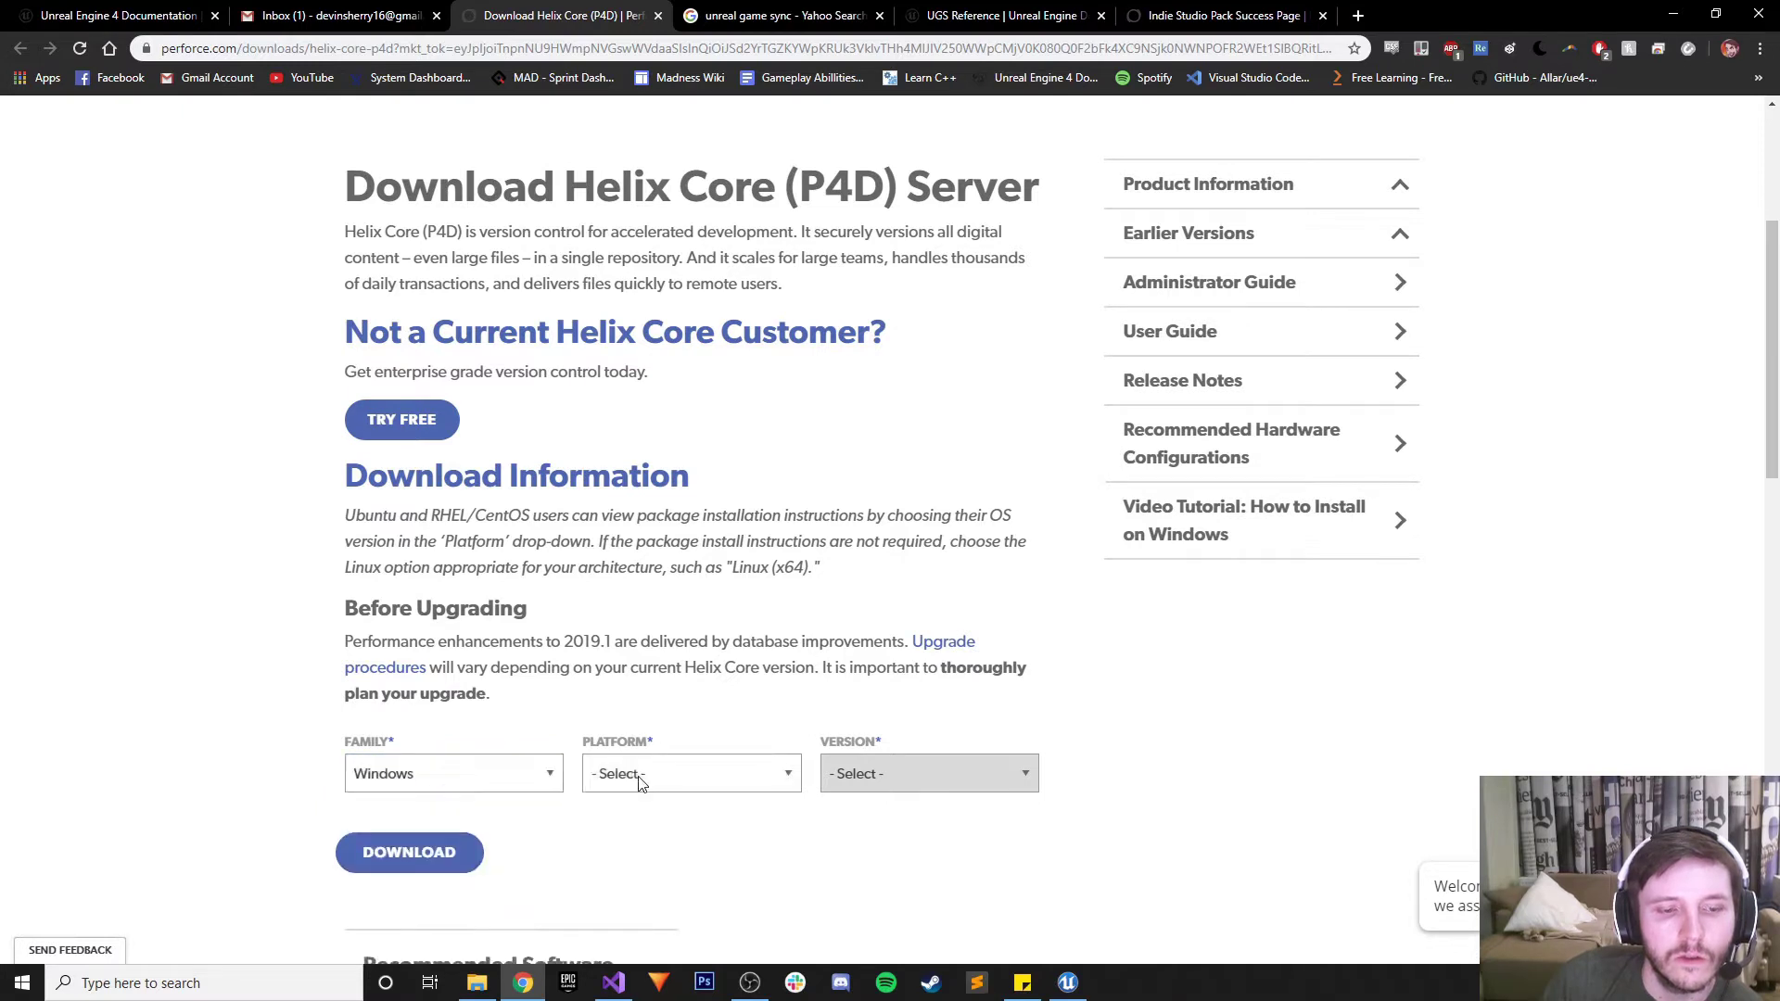
click(637, 781)
click(649, 821)
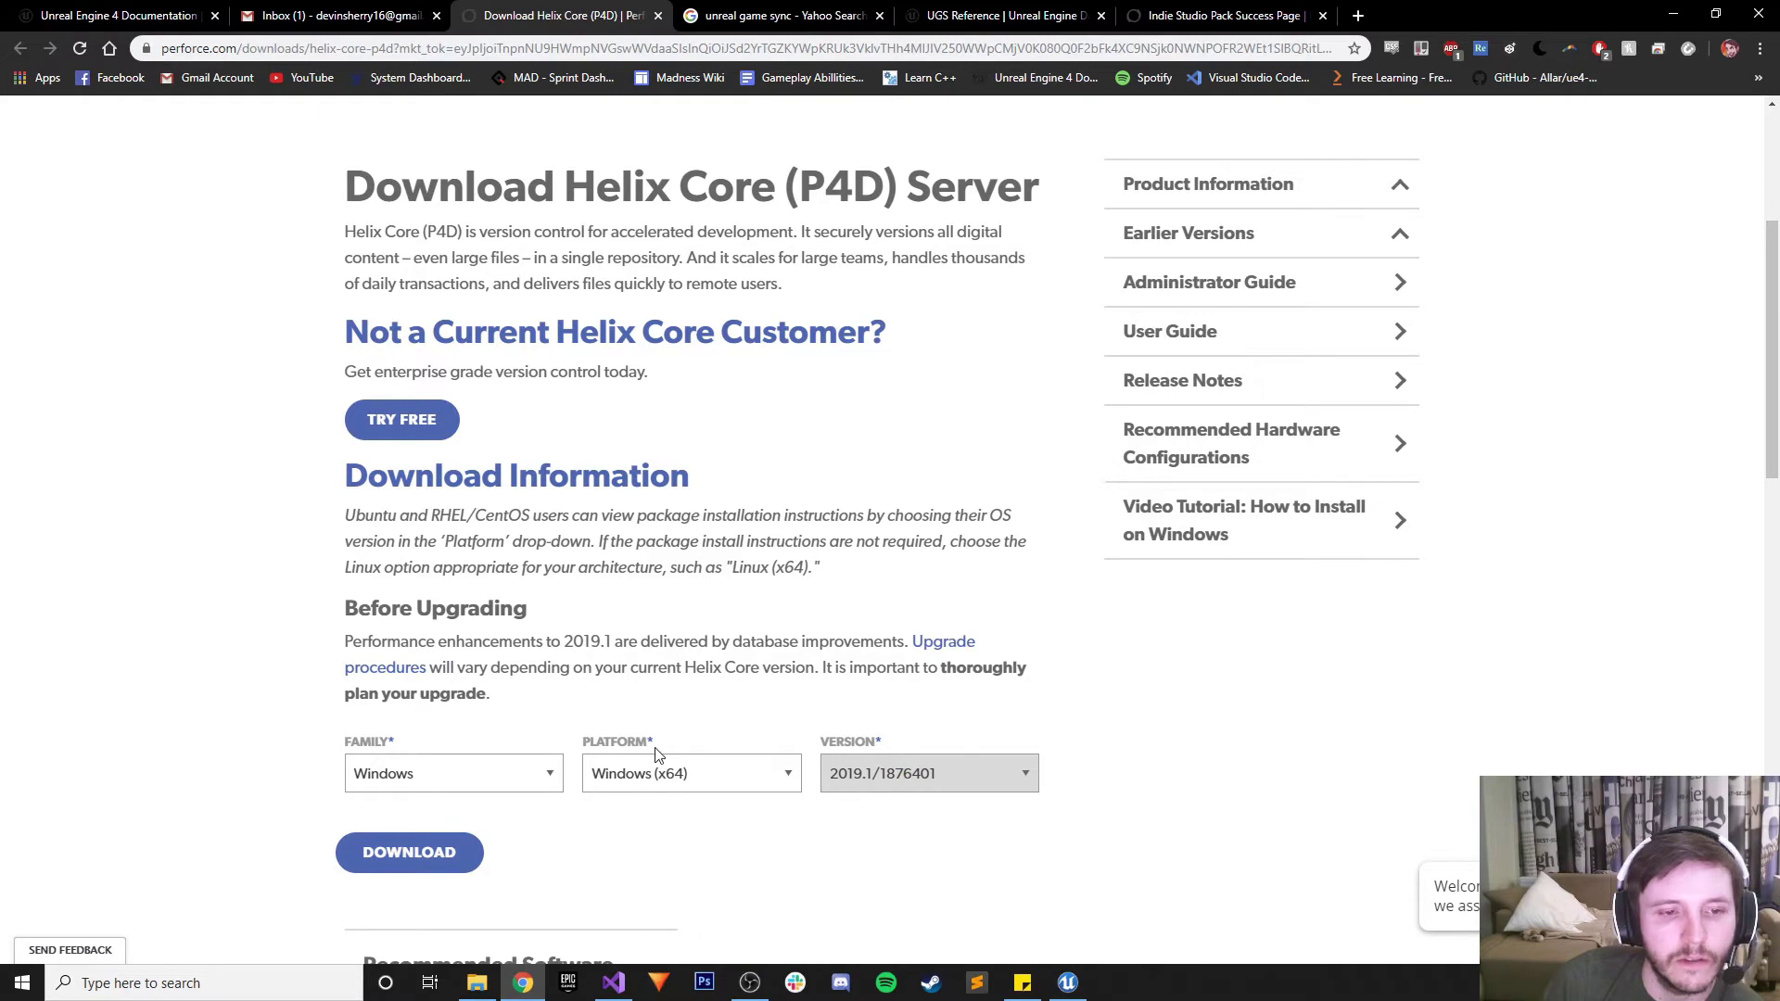
scroll(654, 754, down, 4)
scroll(584, 743, up, 5)
scroll(491, 723, down, 2)
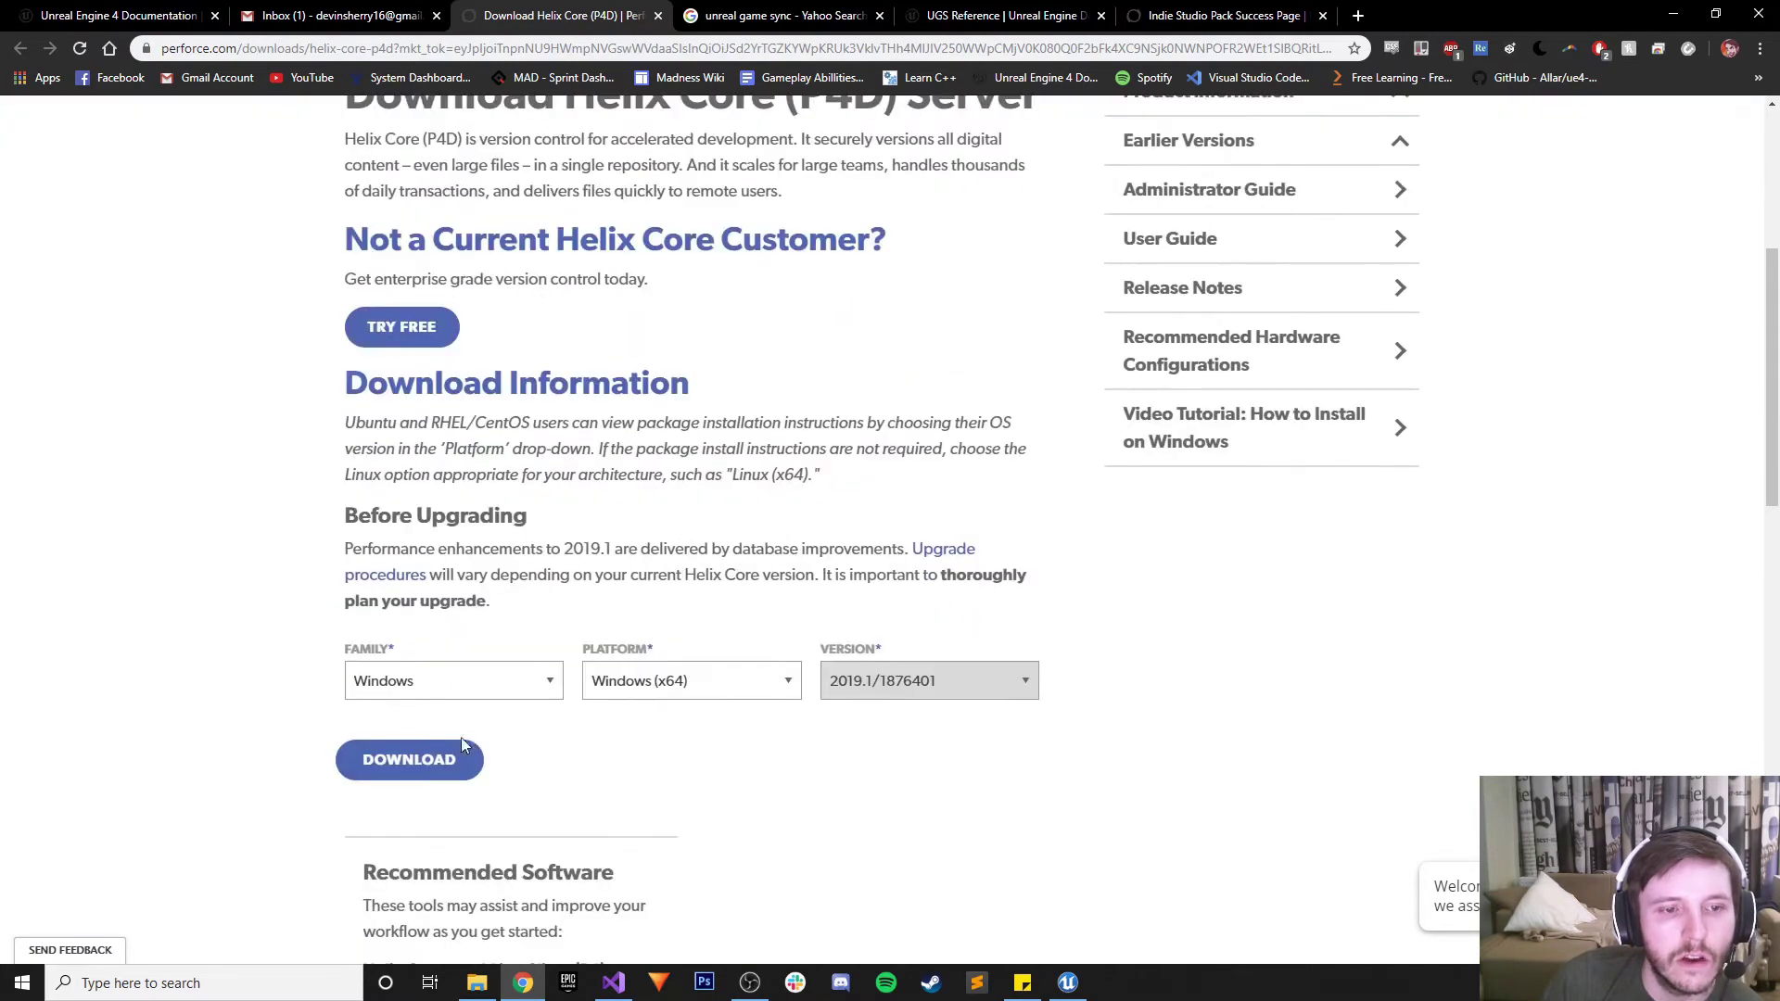
click(432, 759)
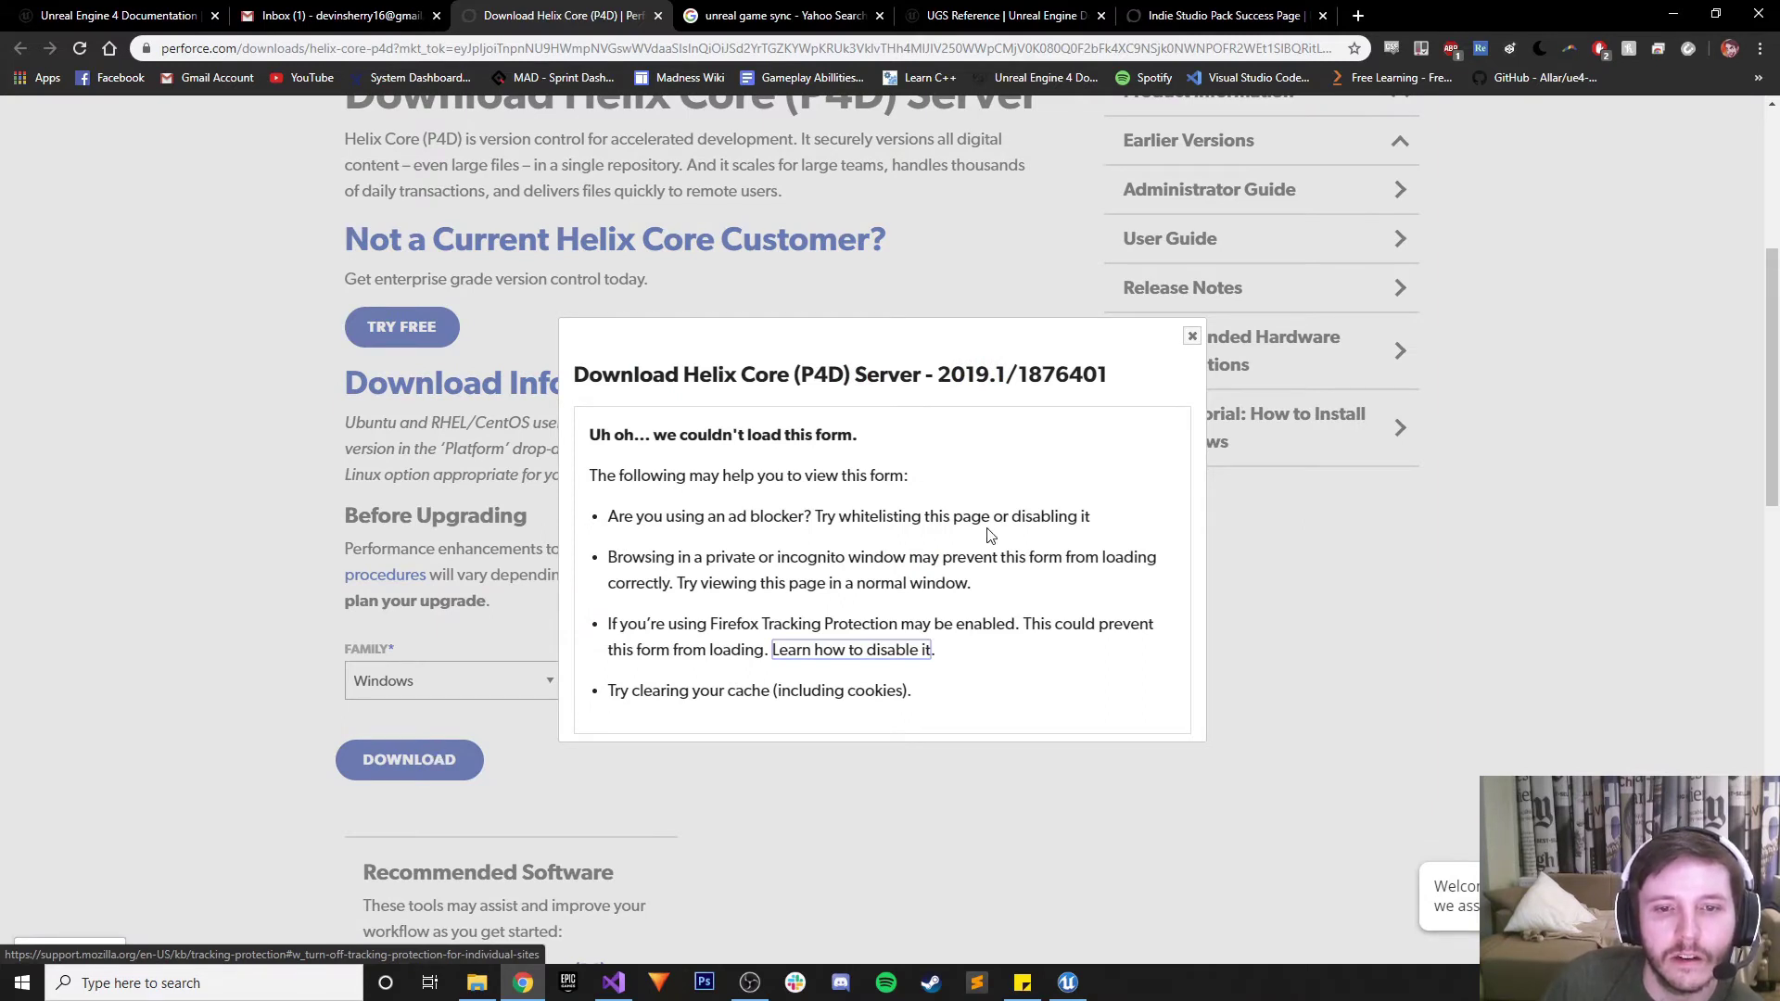
Close the error and pause AdBlock and Adblock Plus on perforce.com, then reload the page
click(1191, 337)
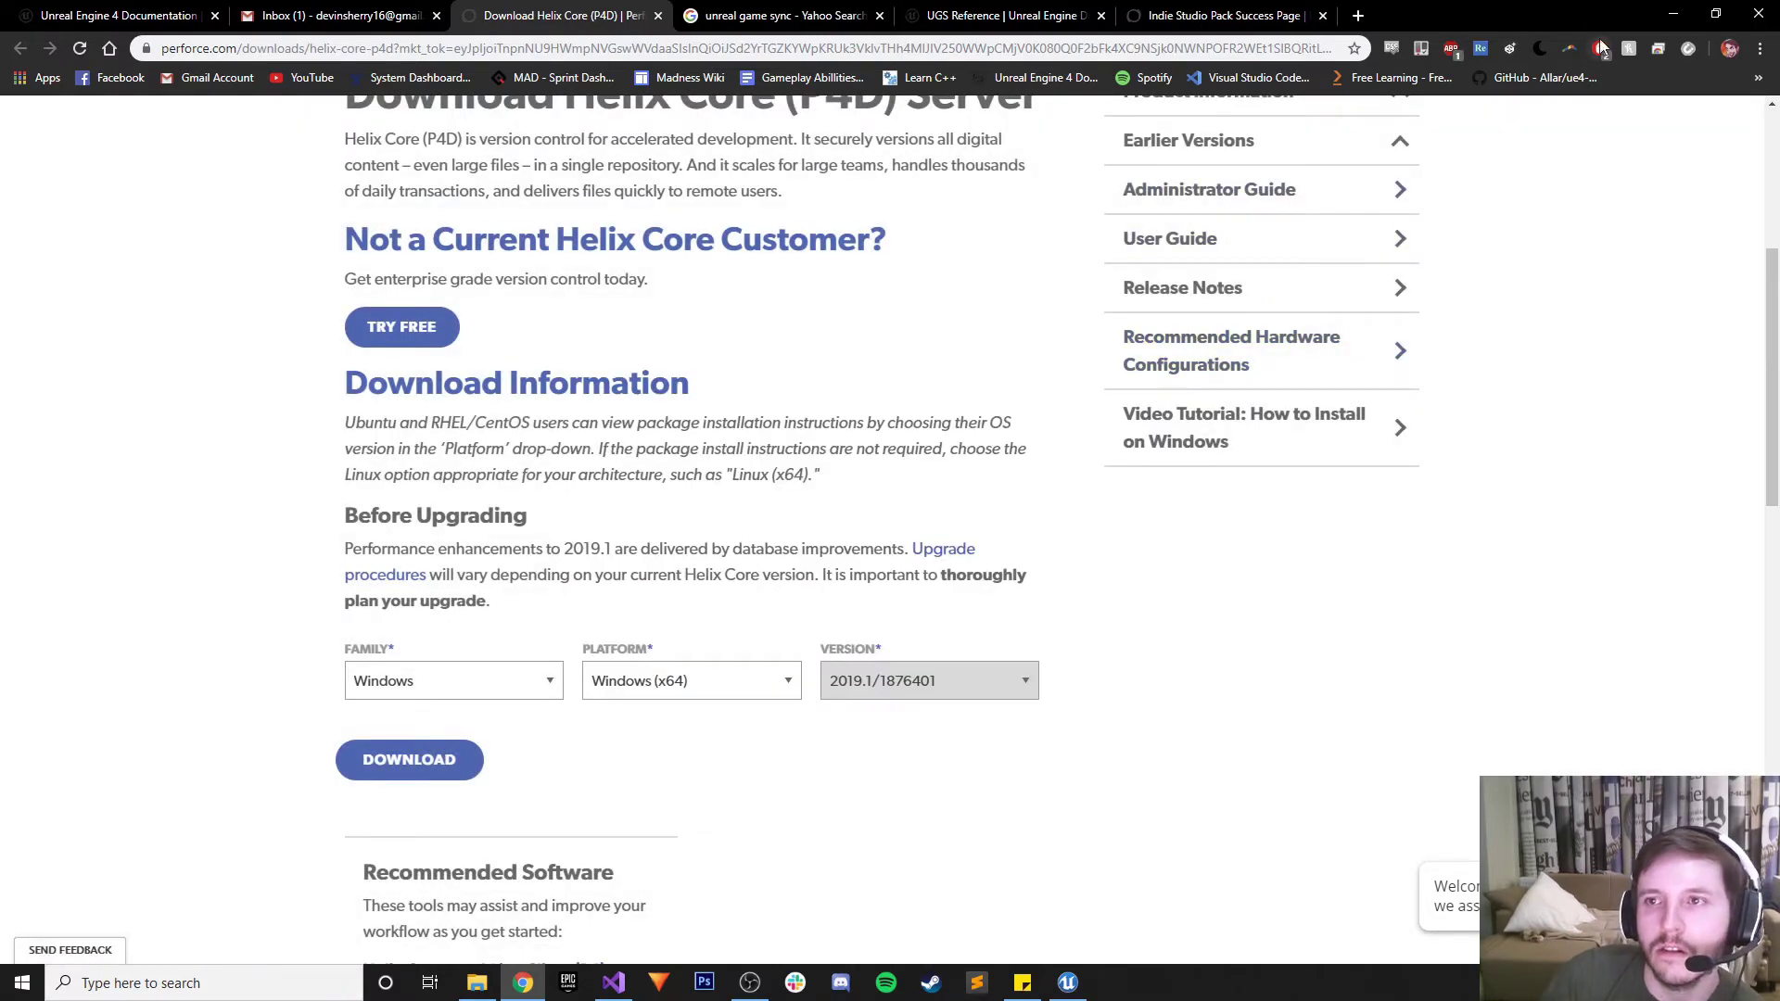
right_click(1599, 51)
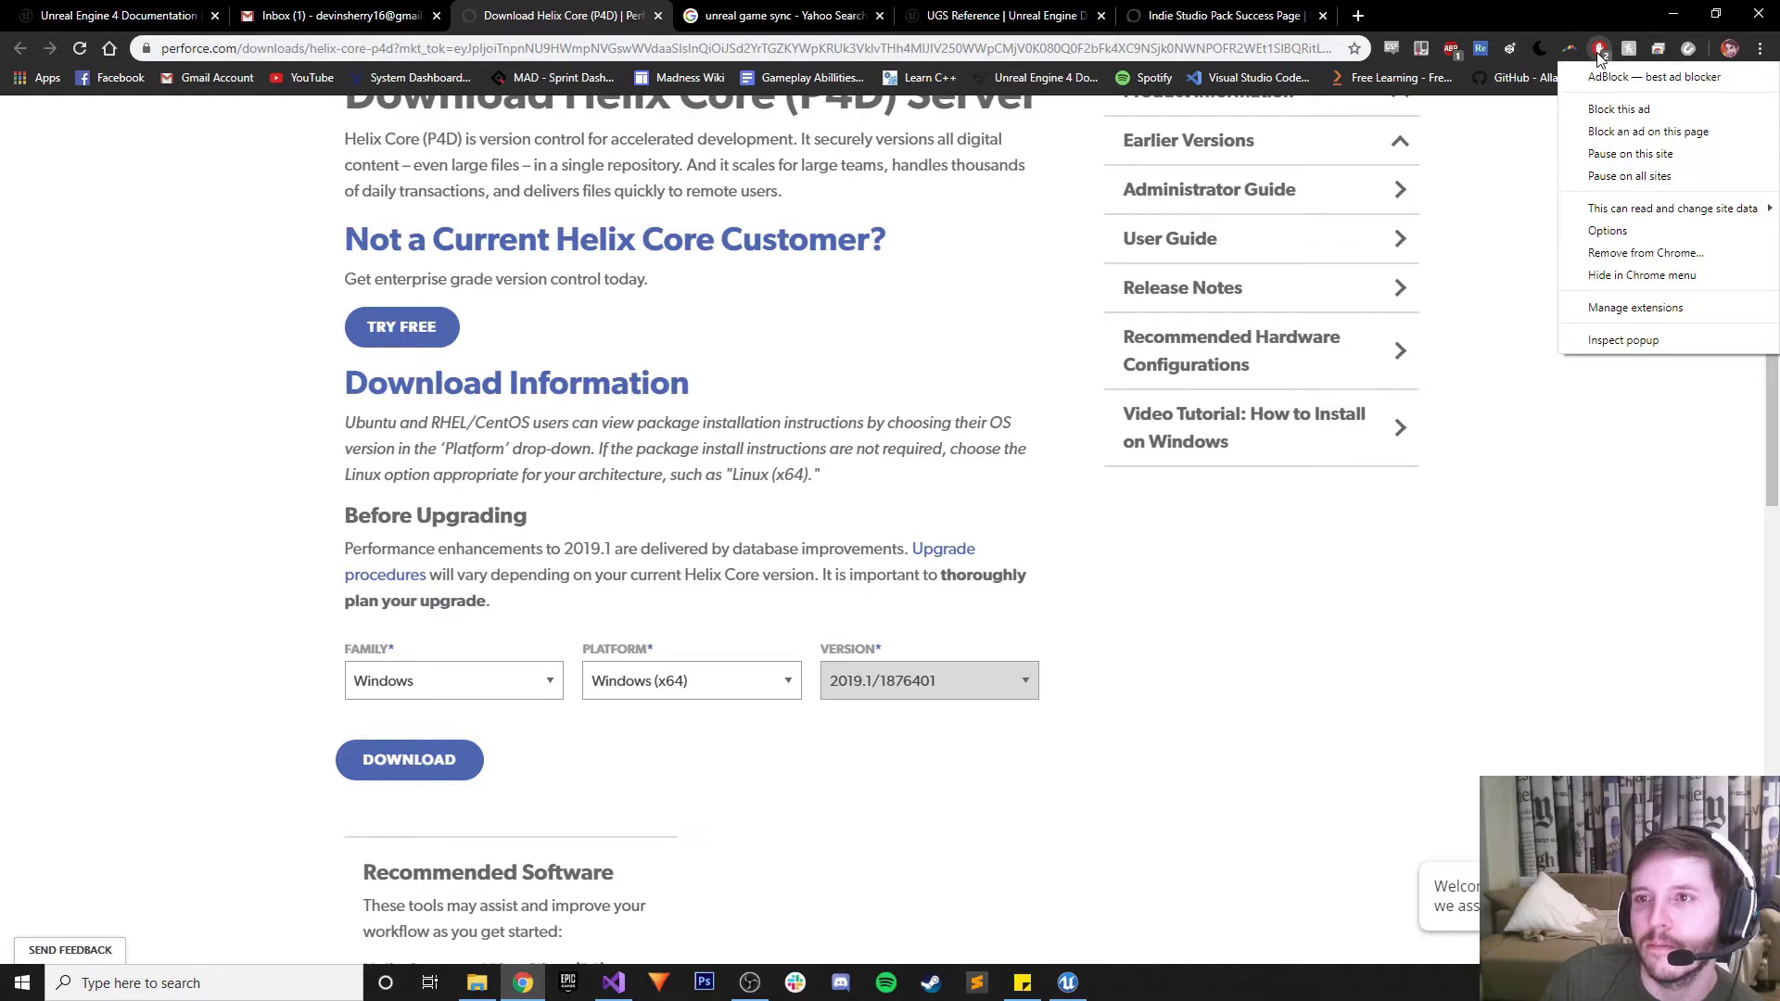
click(1599, 51)
click(1599, 51)
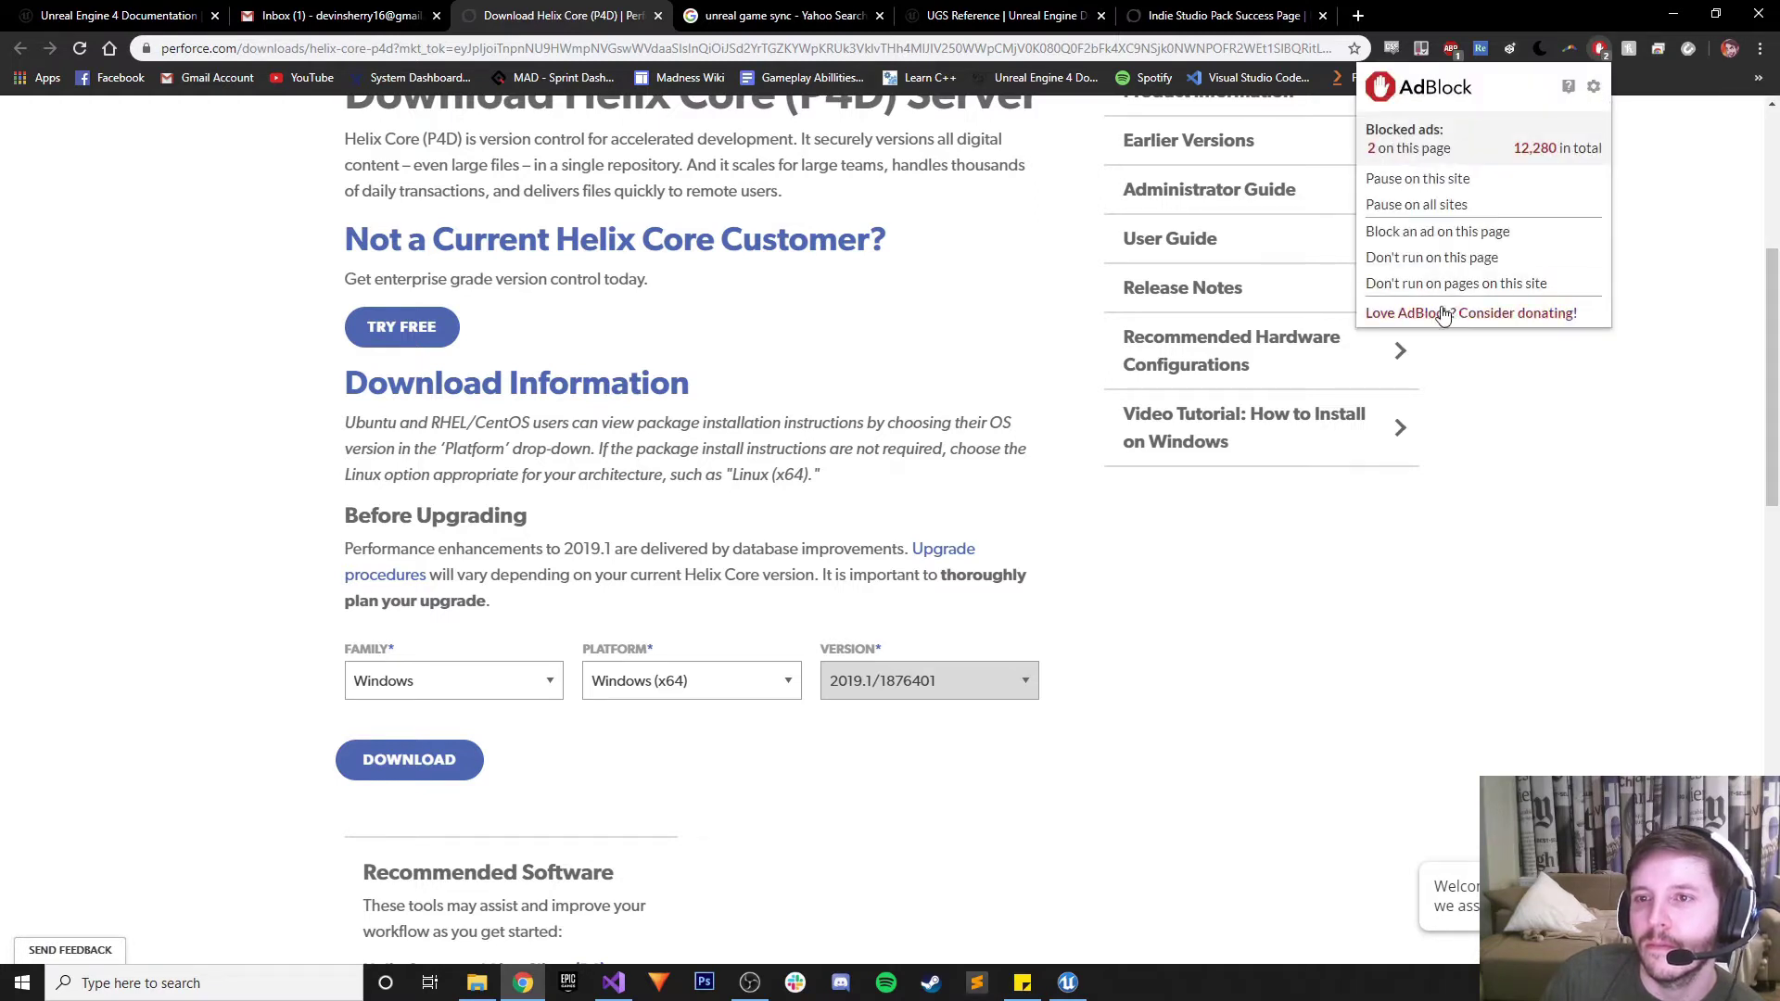
click(1451, 260)
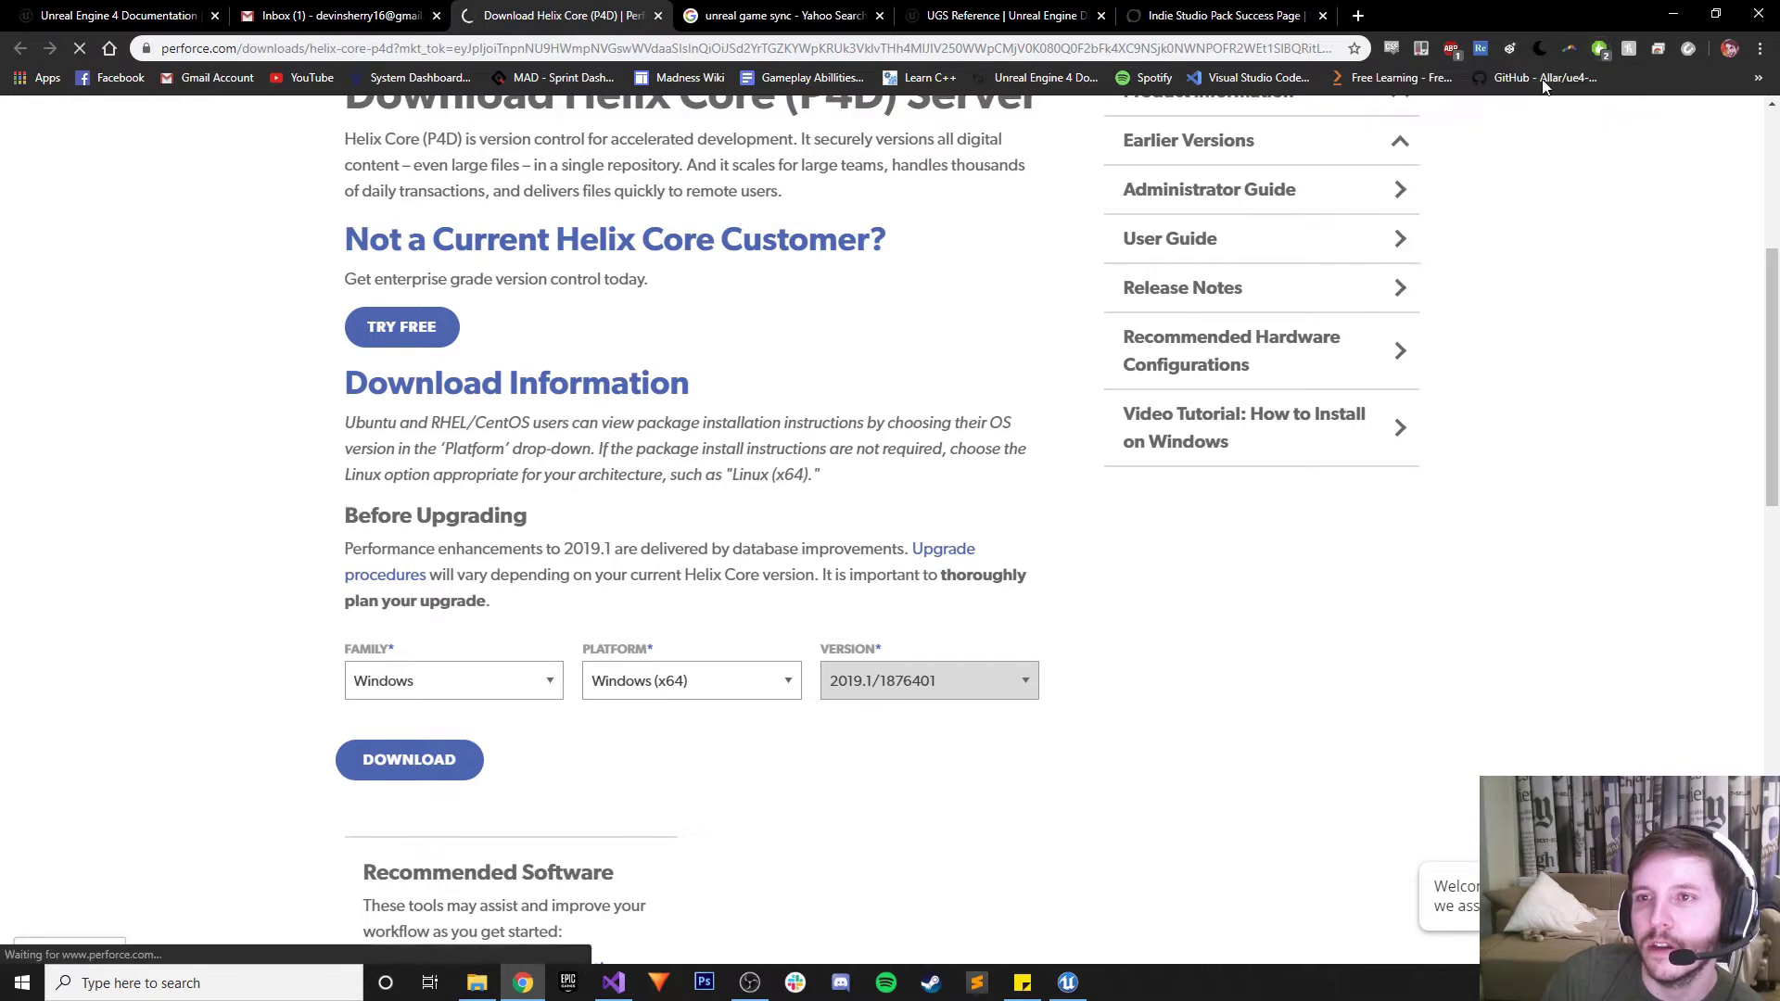
click(1452, 50)
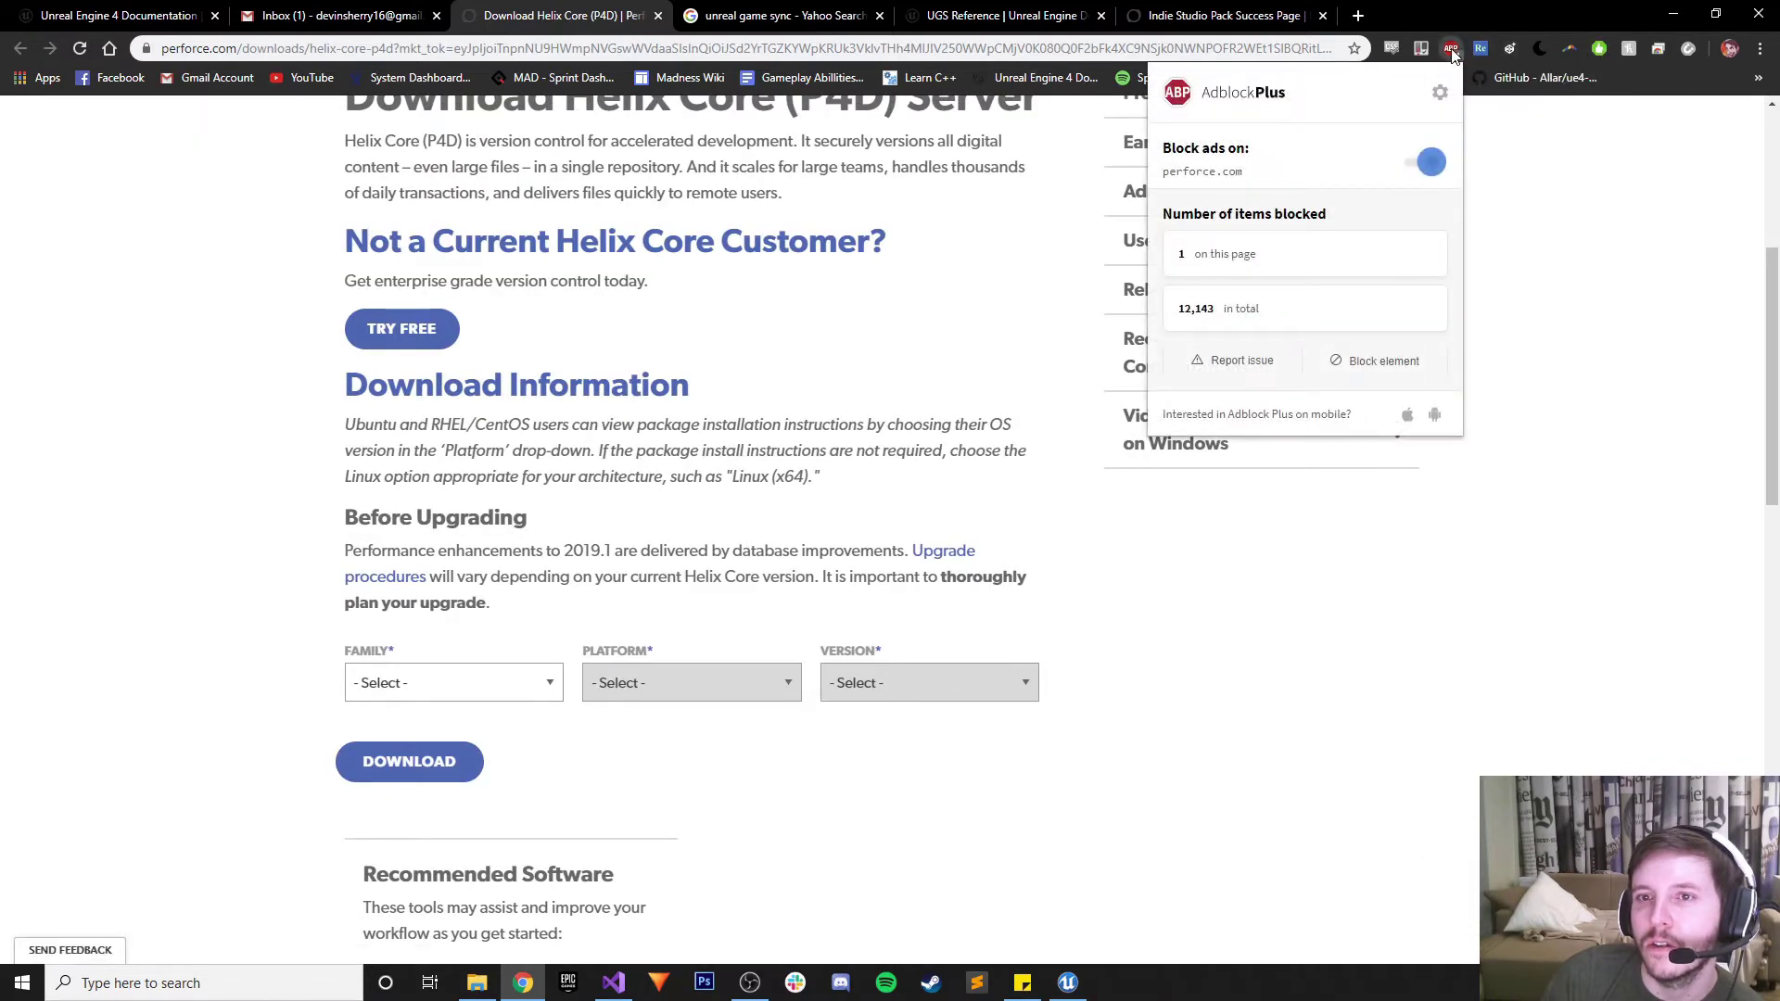
click(1432, 164)
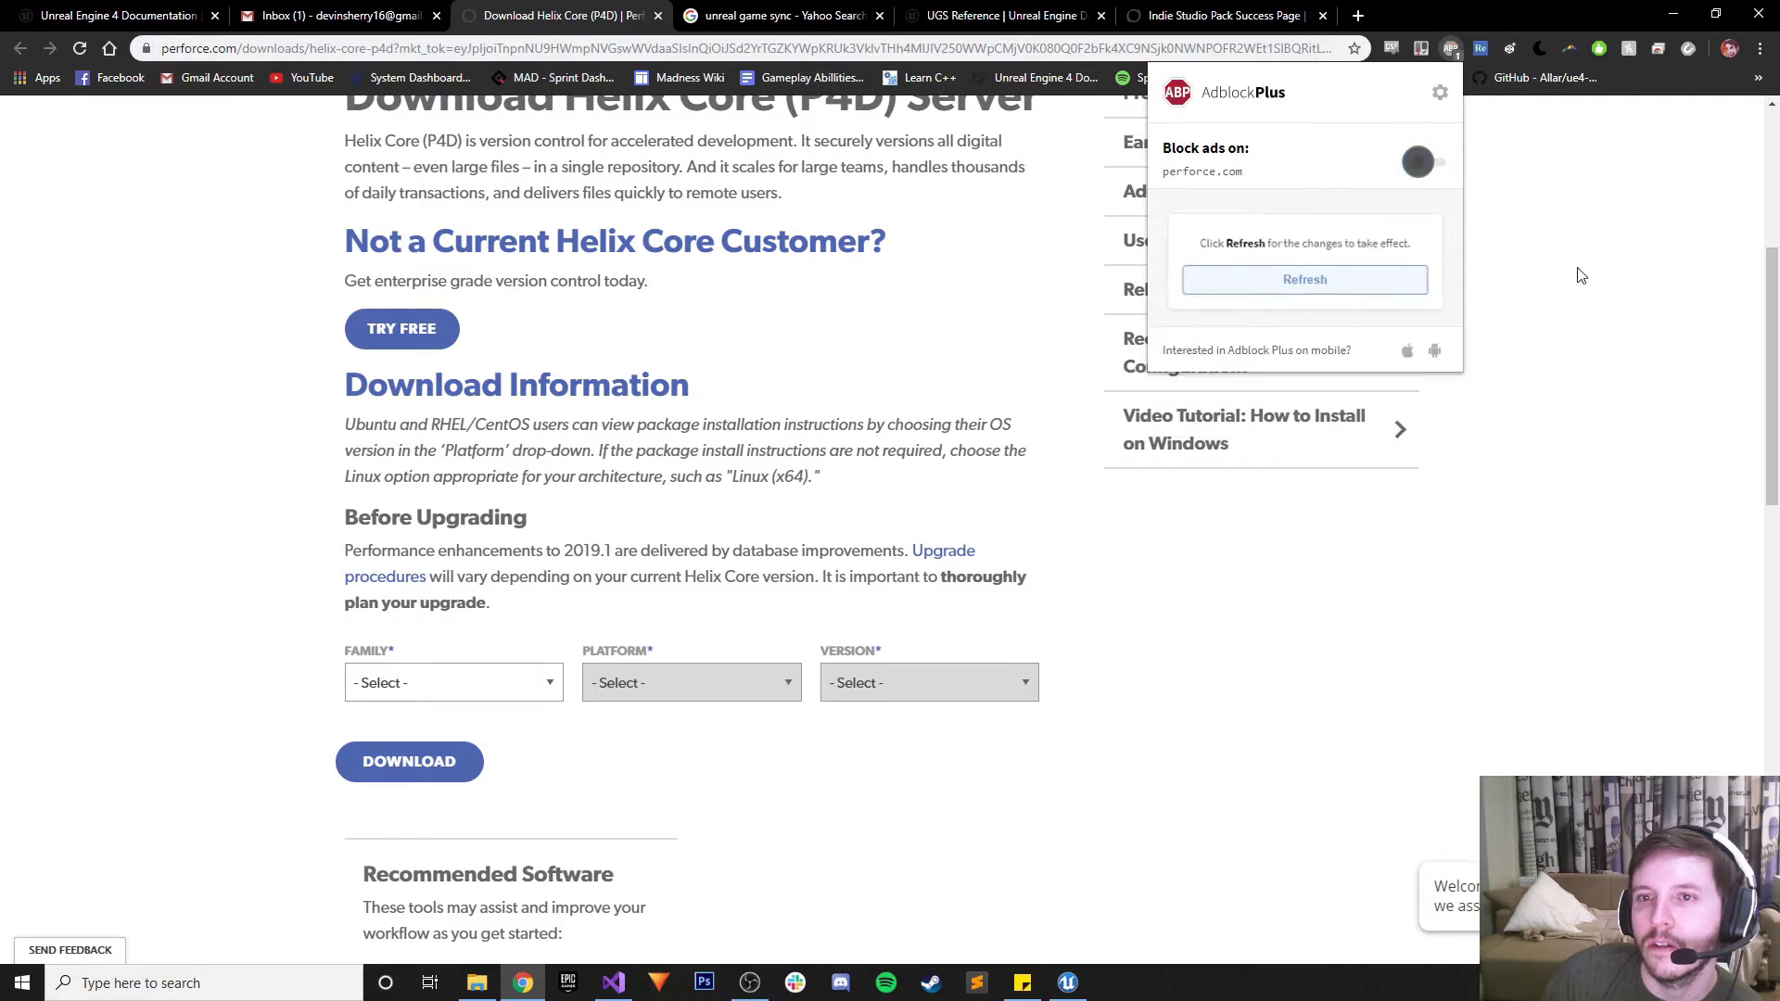
click(1318, 280)
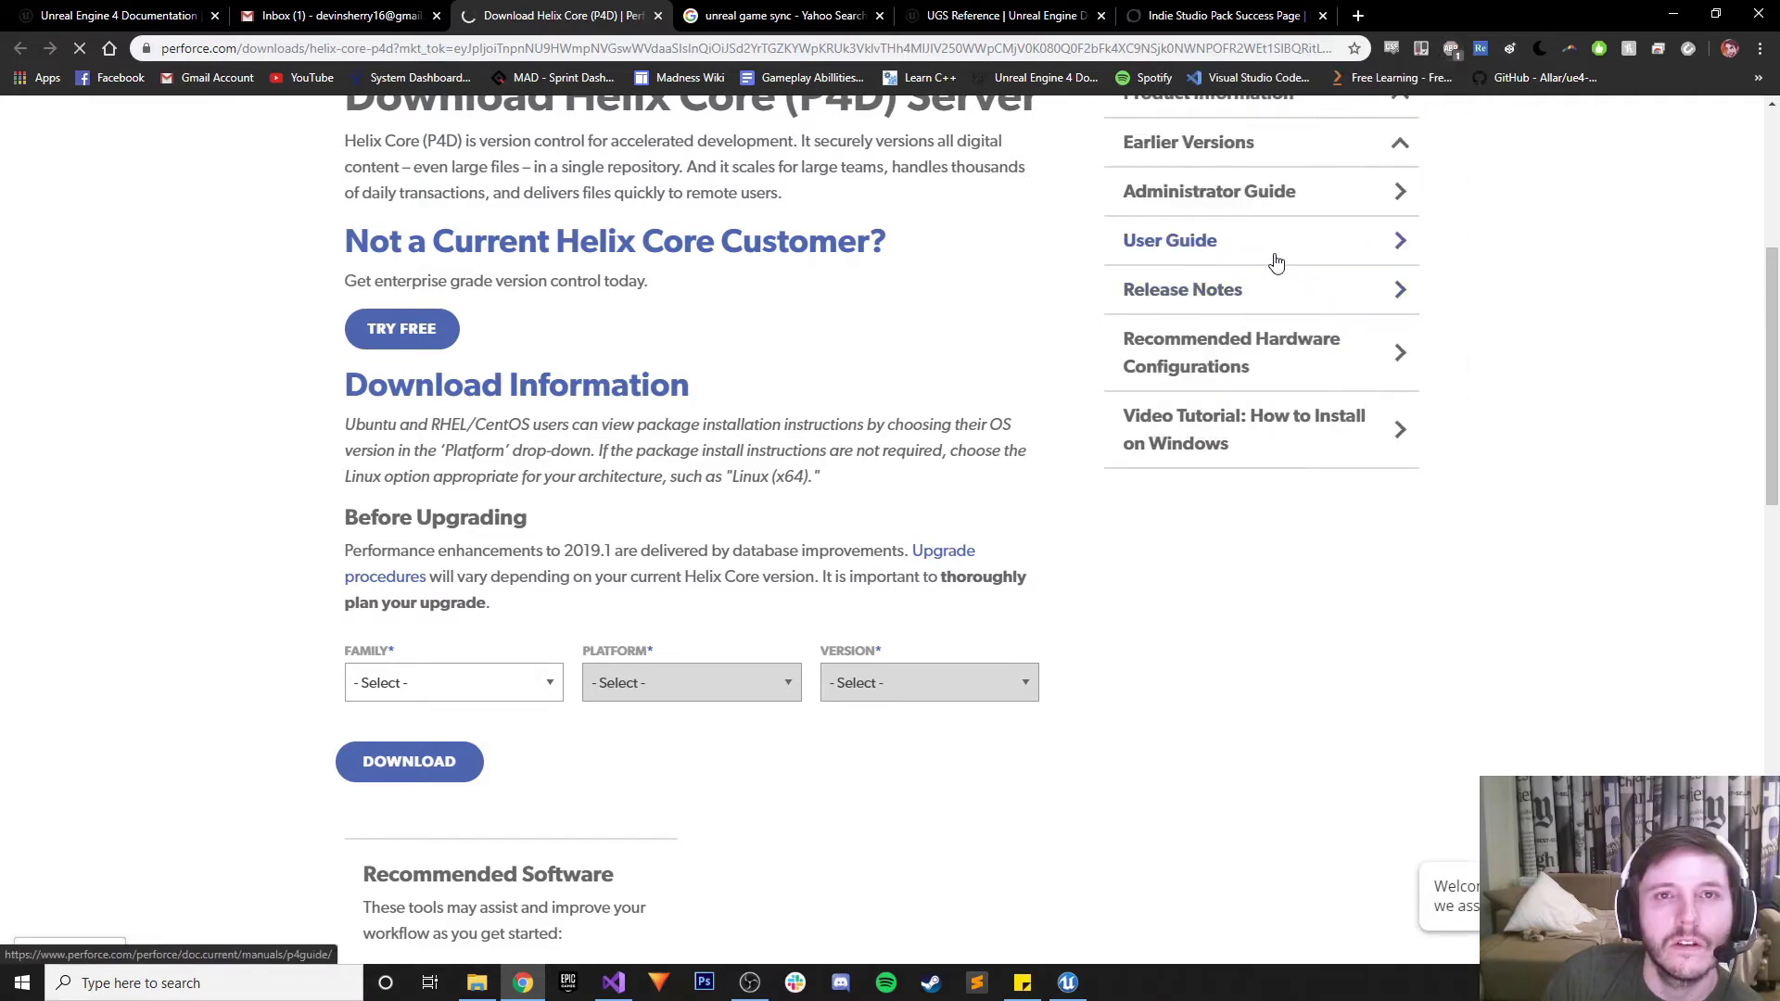
Retry the download with Family Windows and Platform Windows (x64)
click(505, 682)
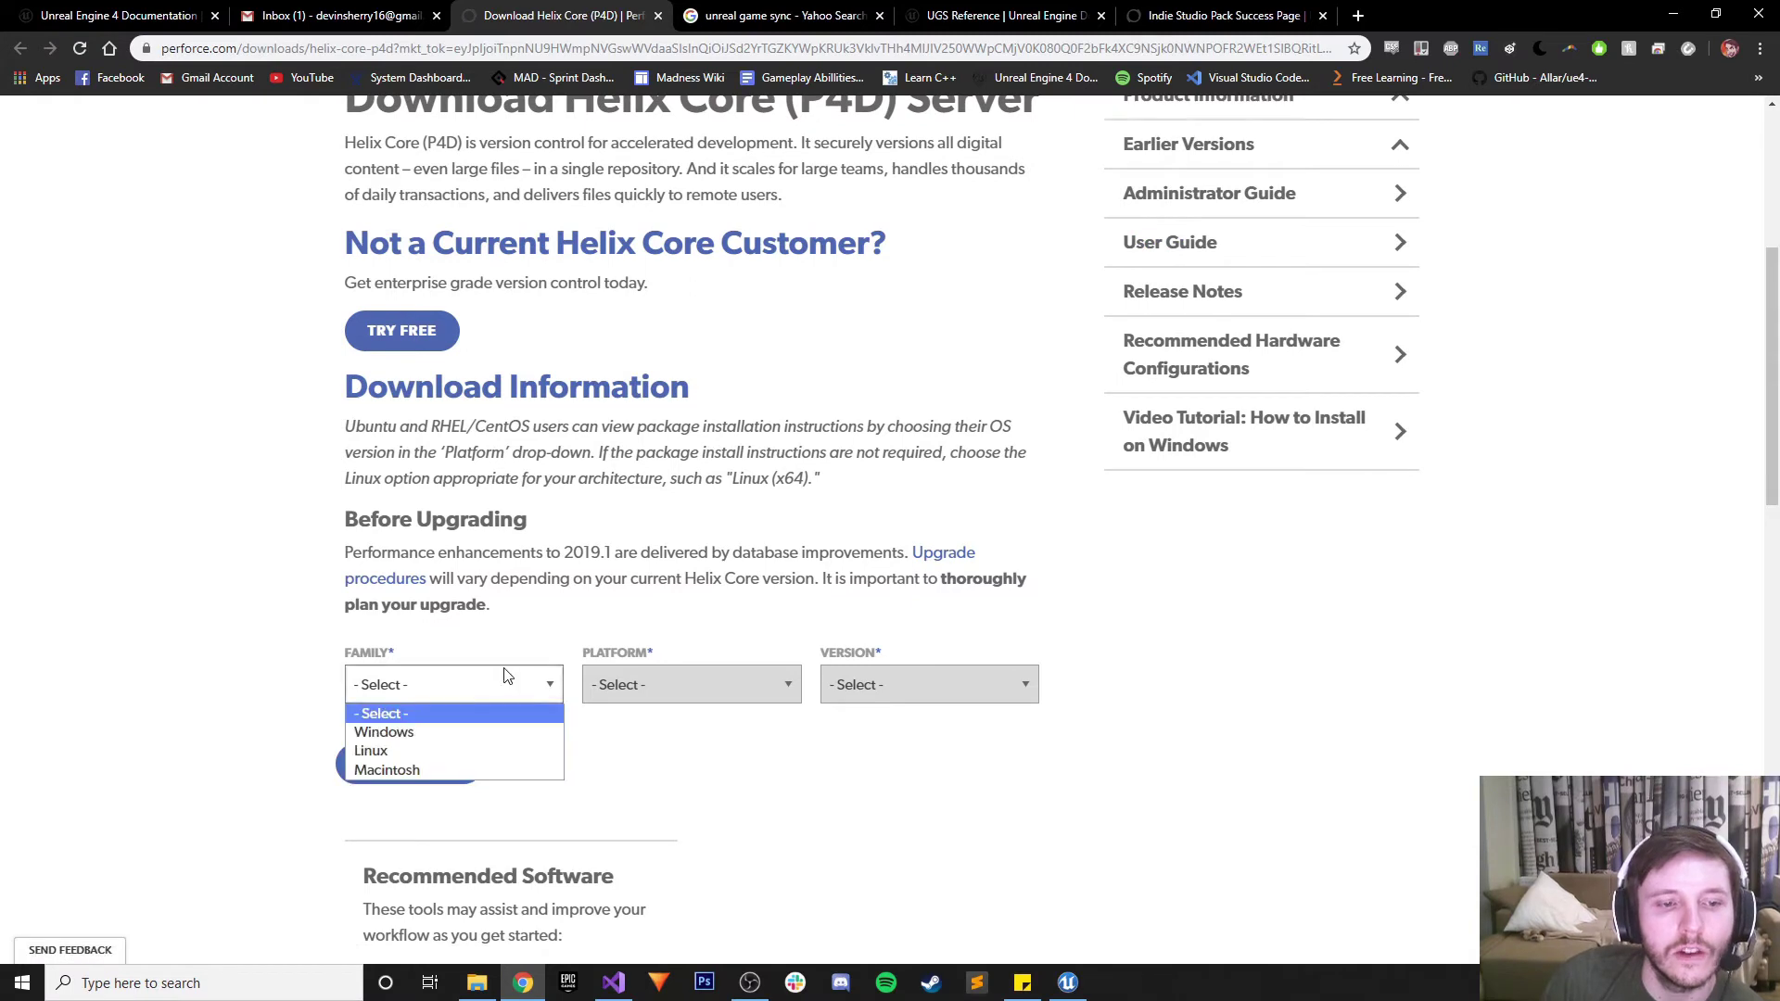
click(369, 734)
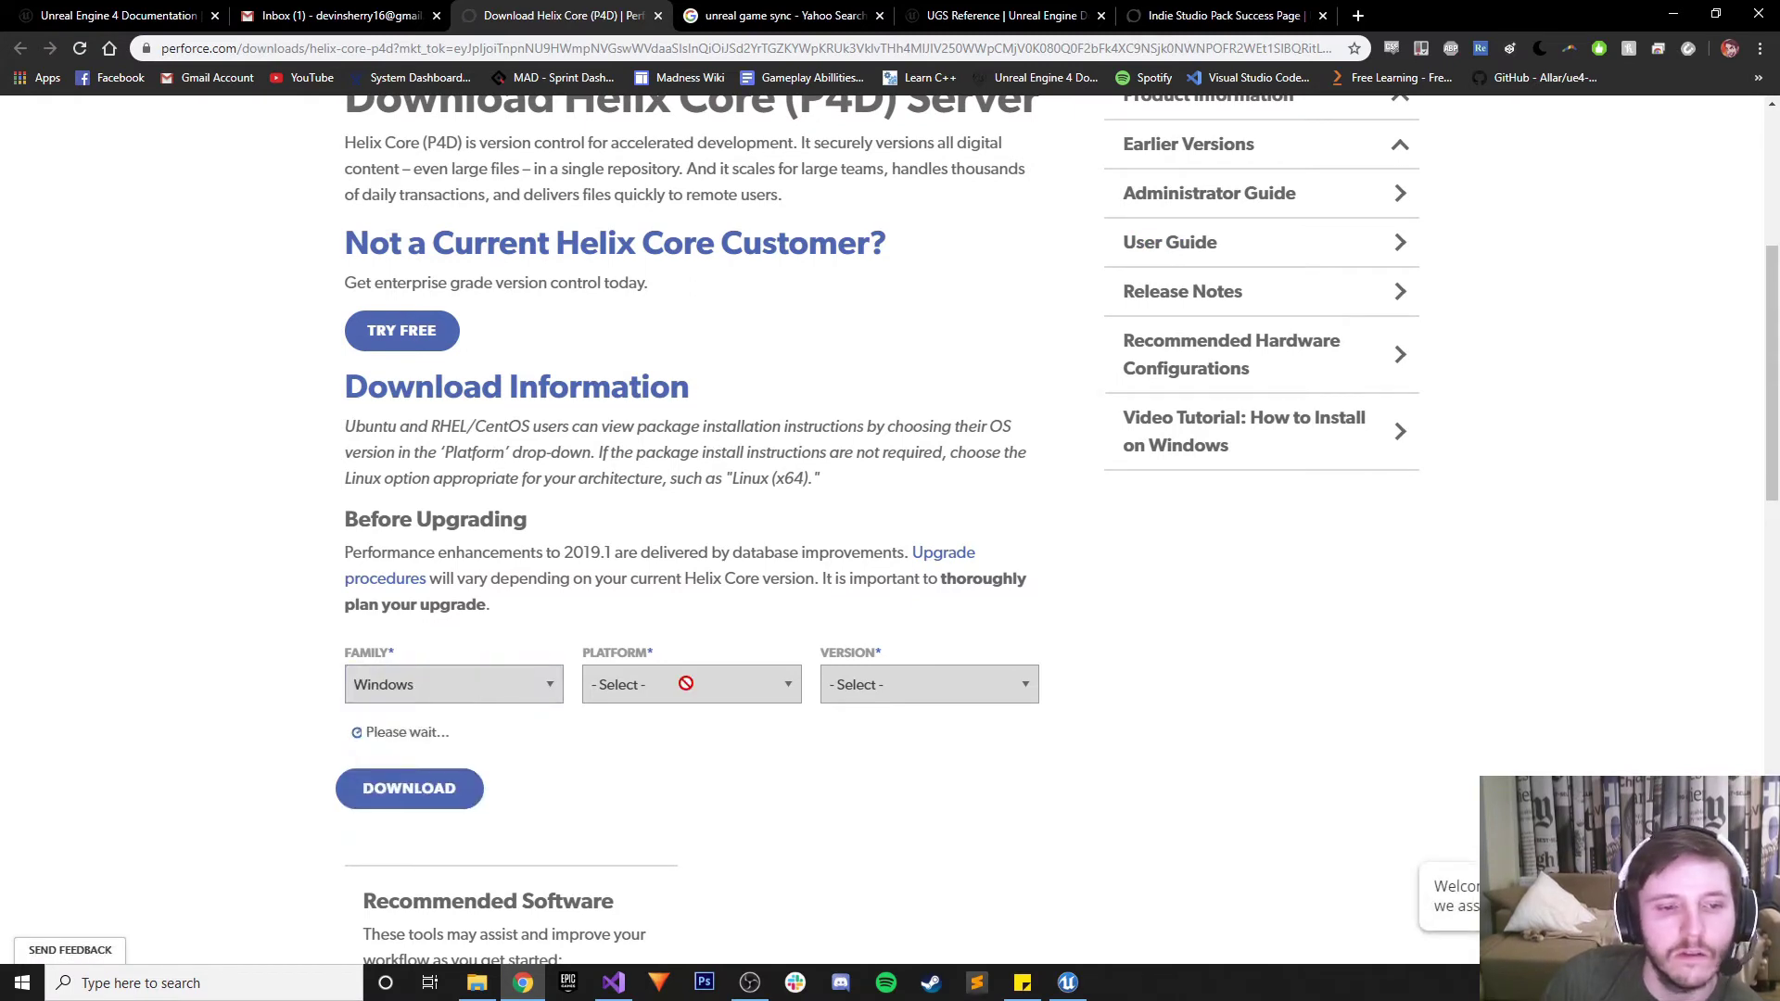
click(683, 685)
click(649, 733)
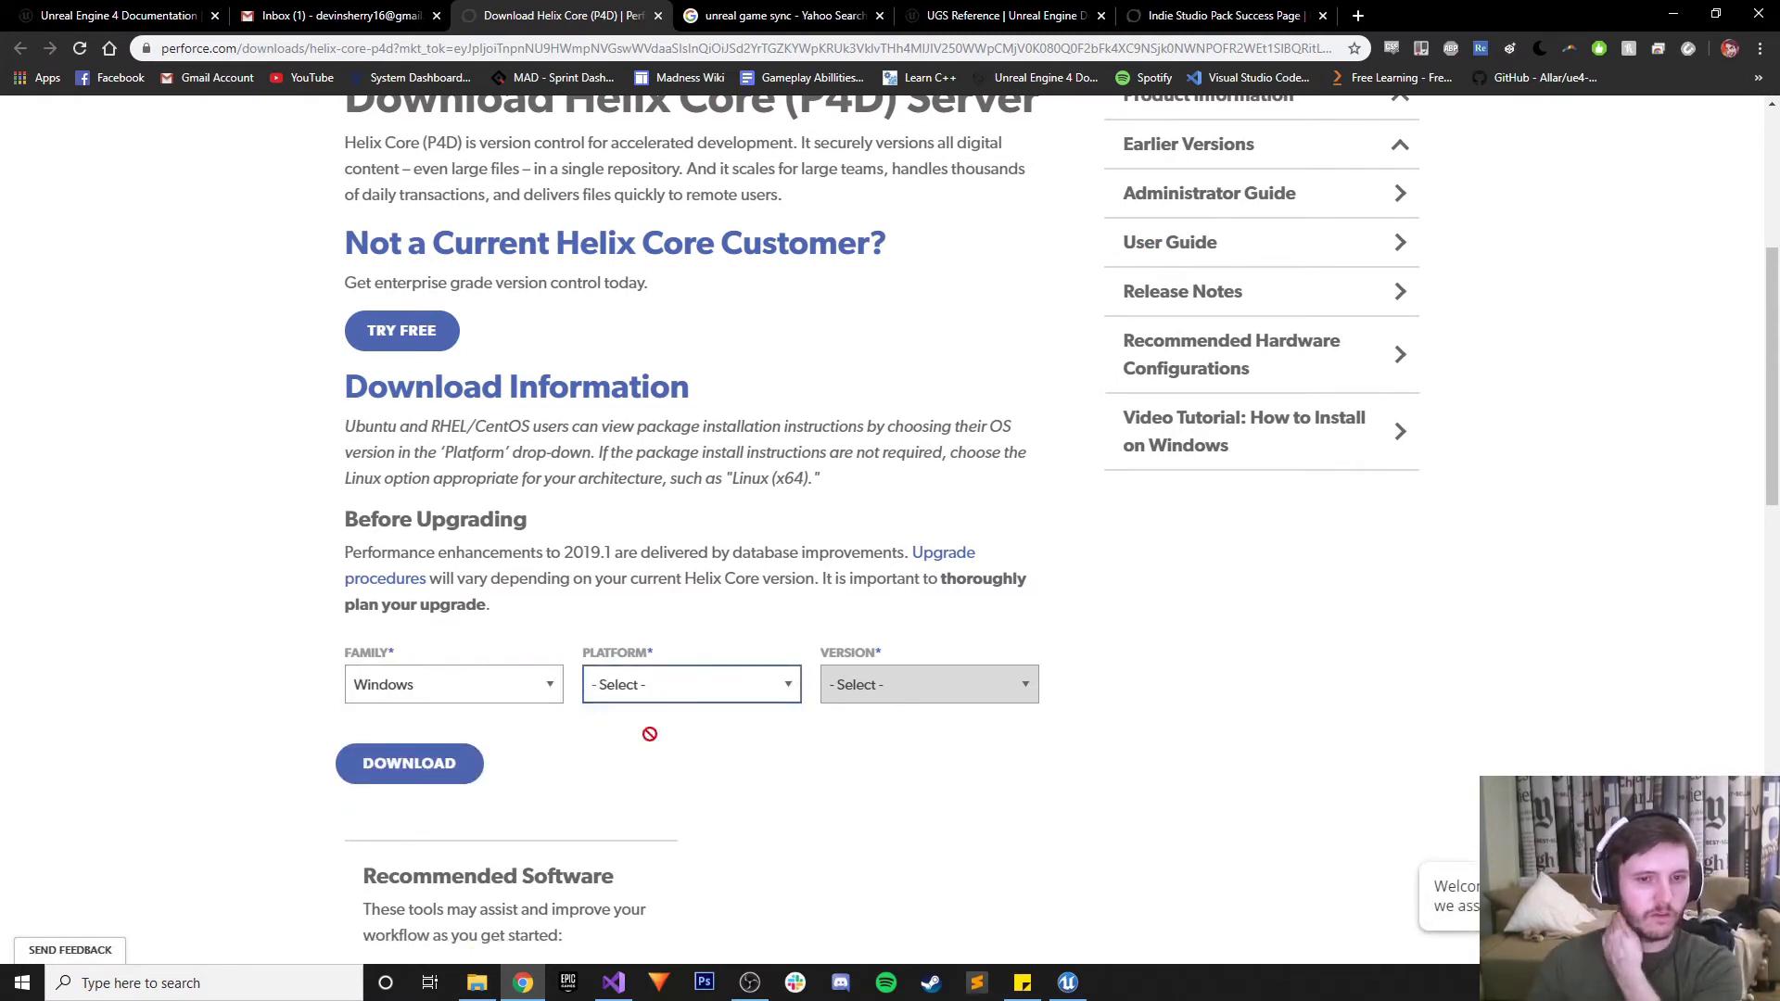
click(432, 779)
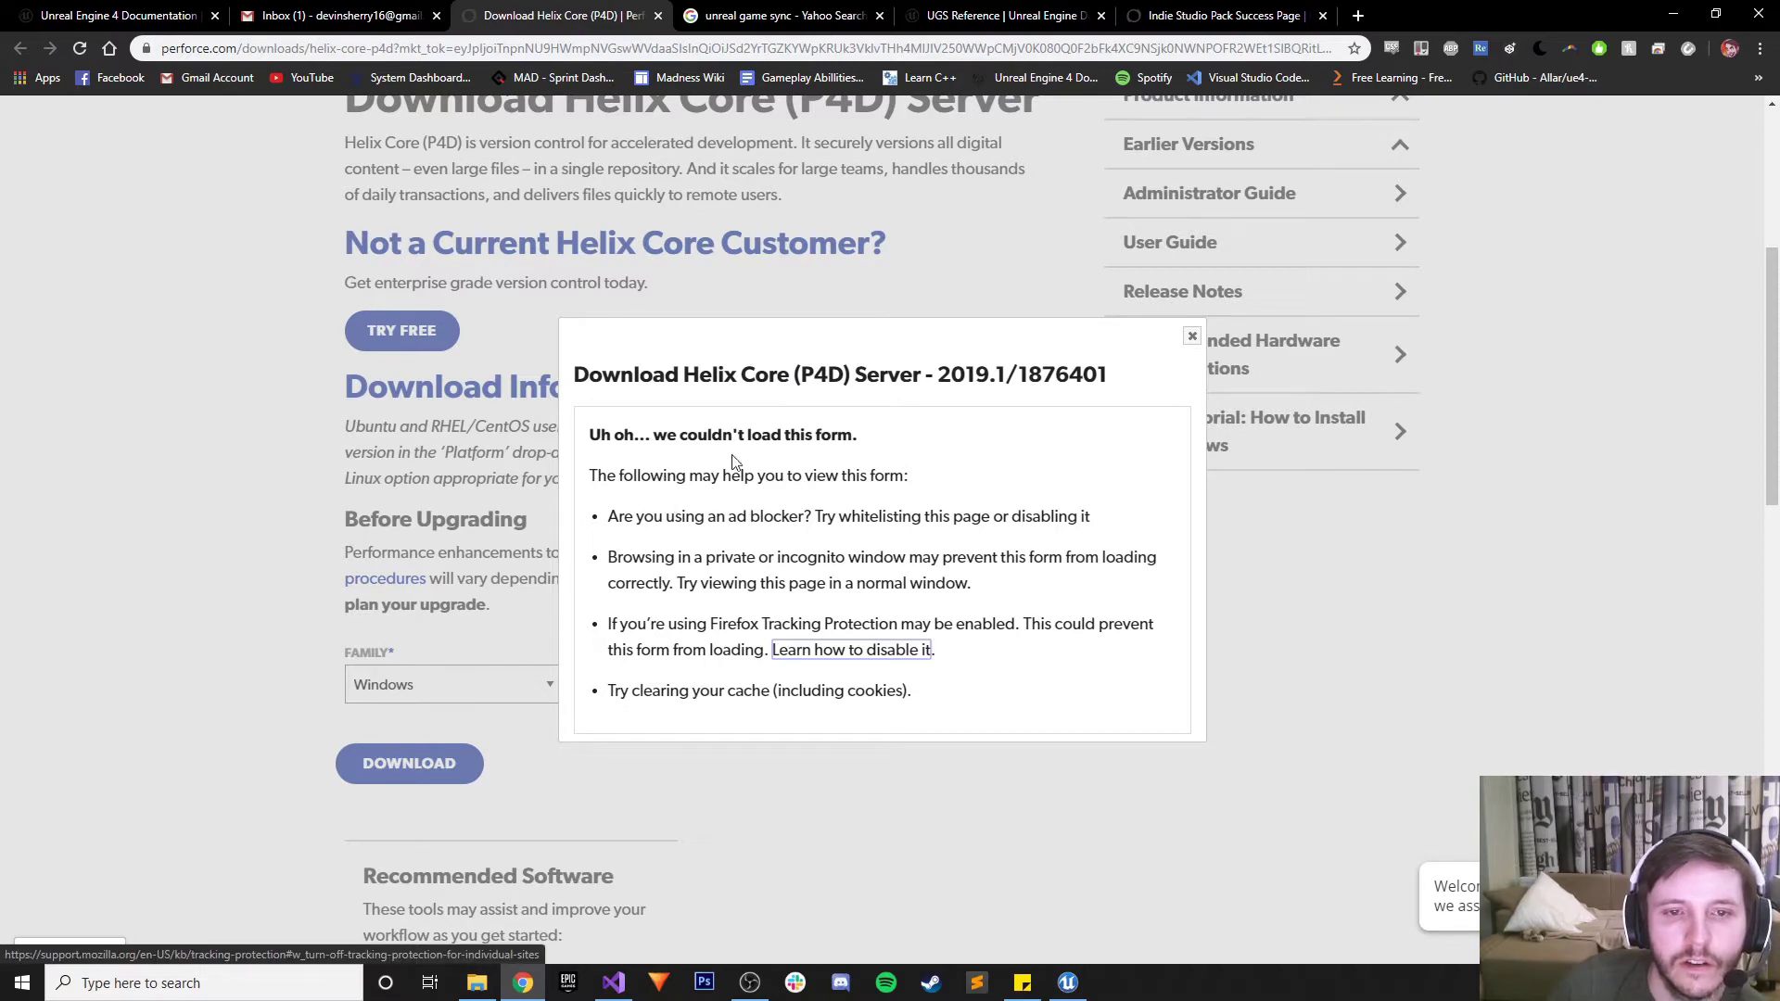
Disable the AdBlock and Adblock Plus extensions in Chrome's extension settings and close that tab
click(1192, 337)
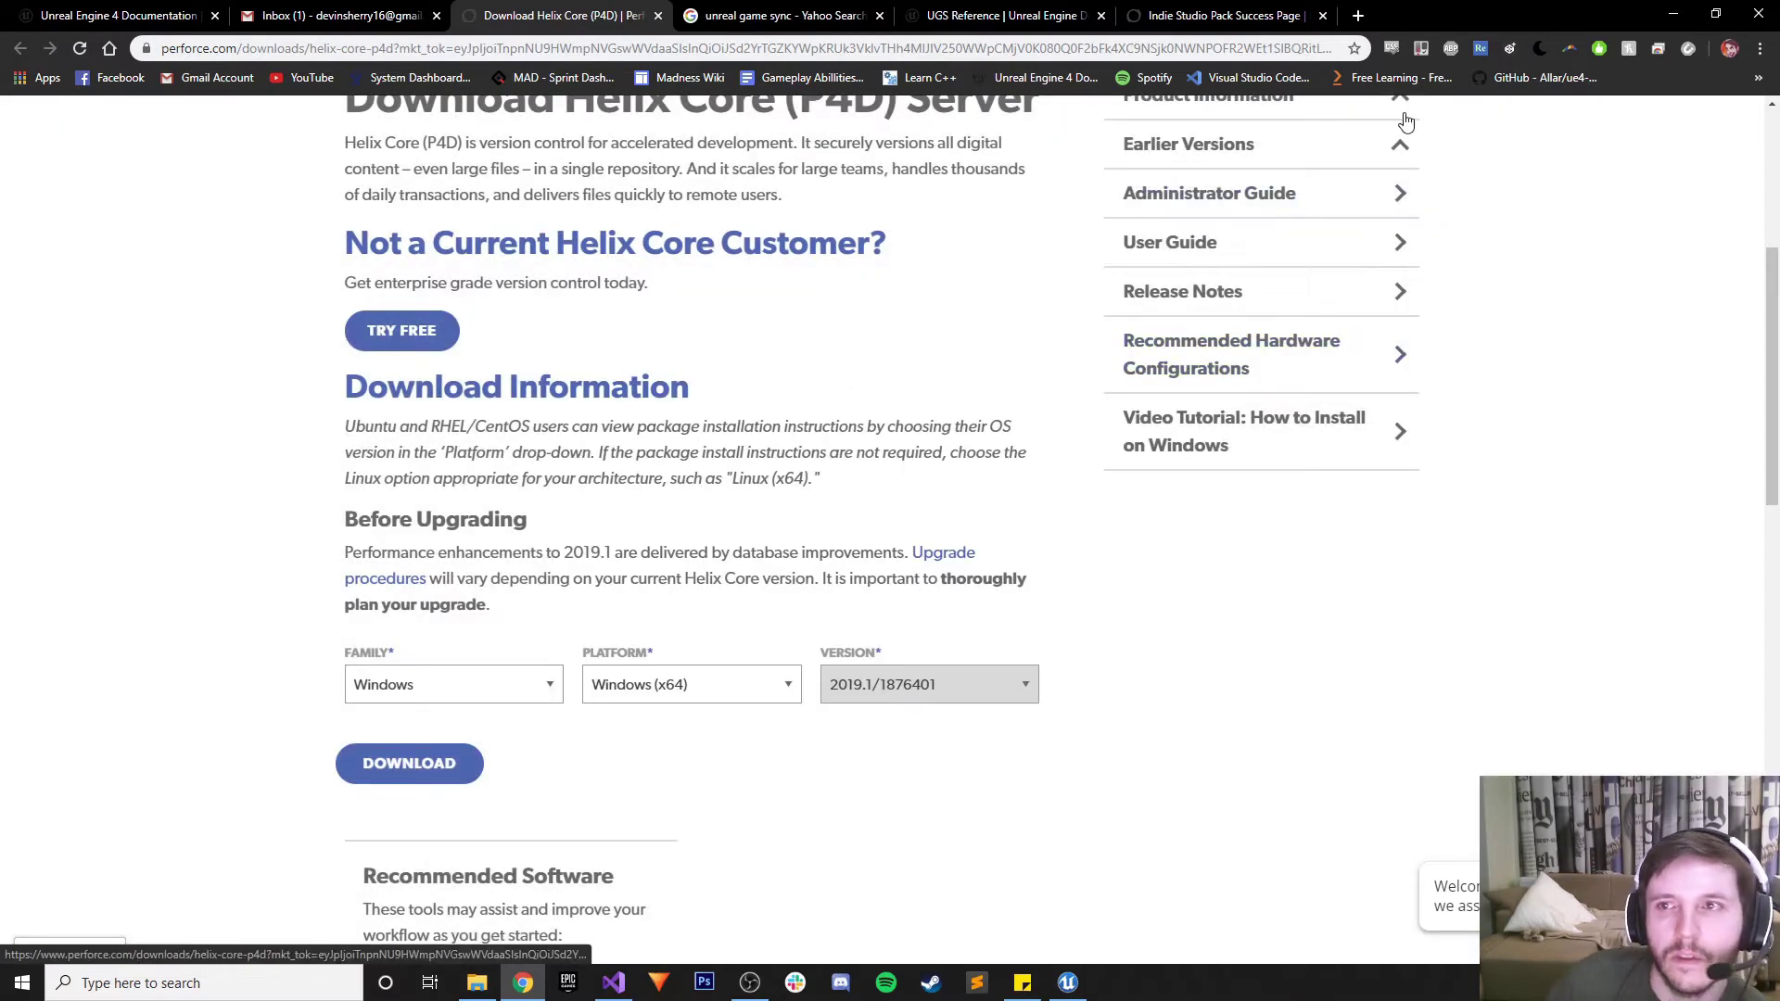
right_click(1600, 49)
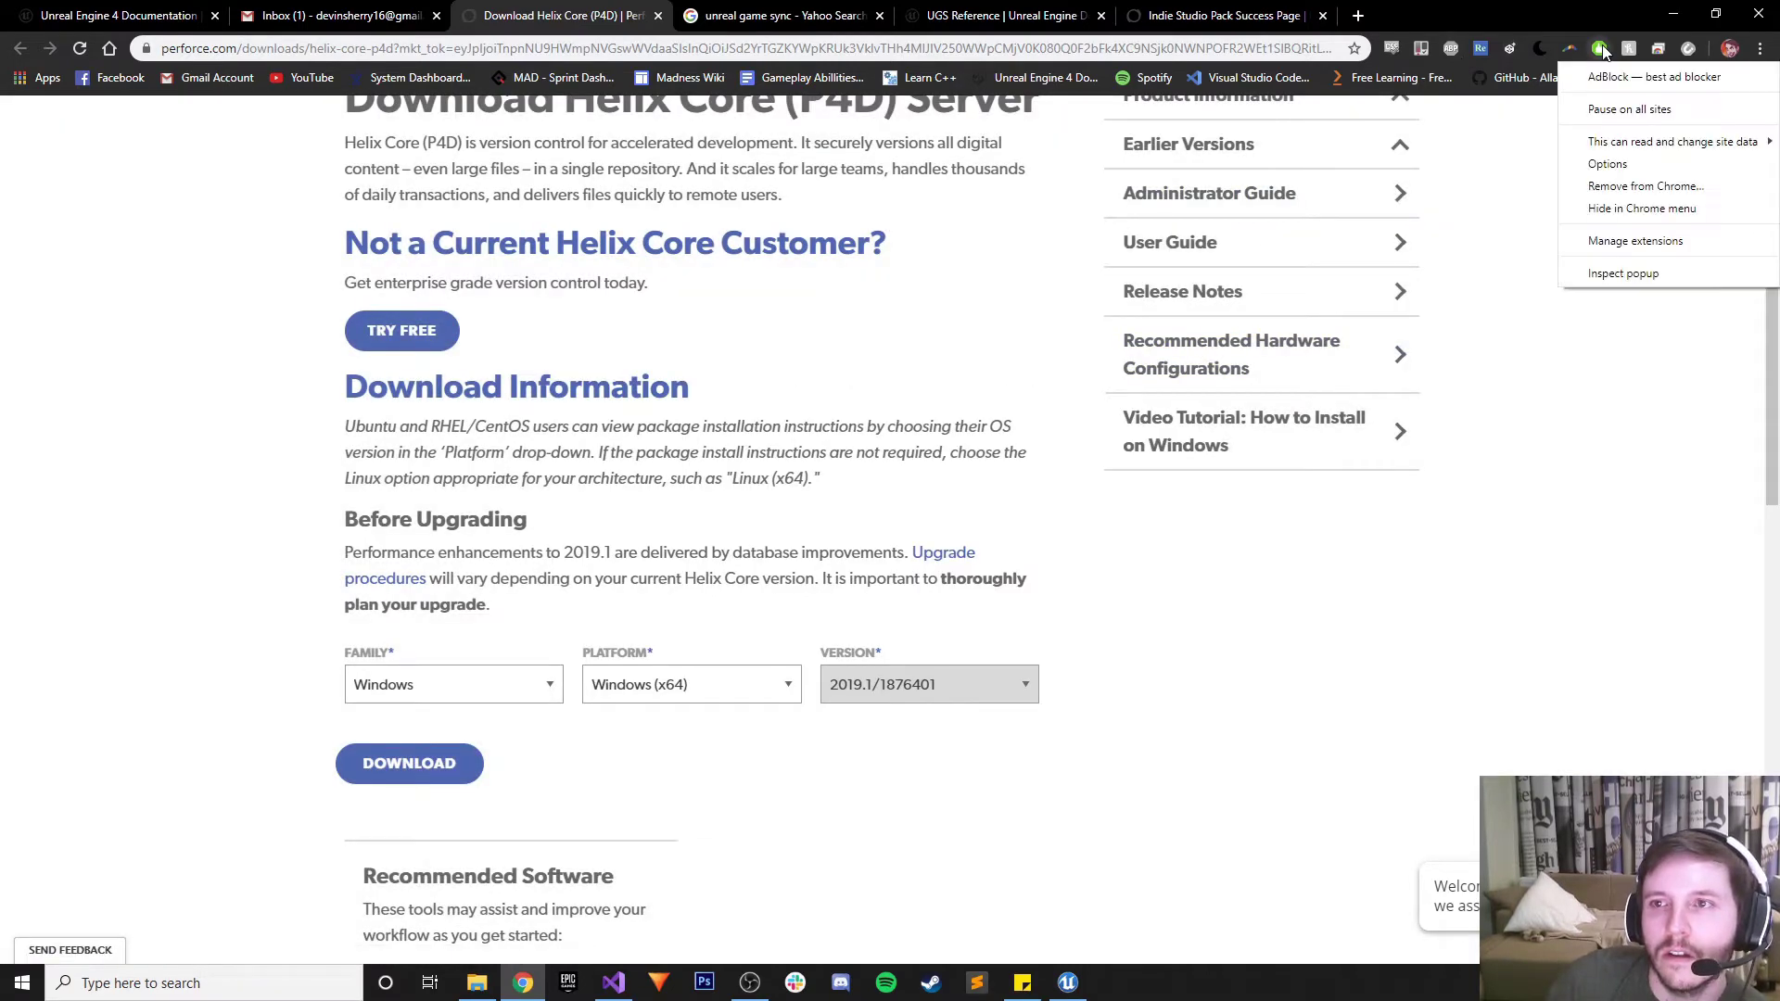
click(1660, 243)
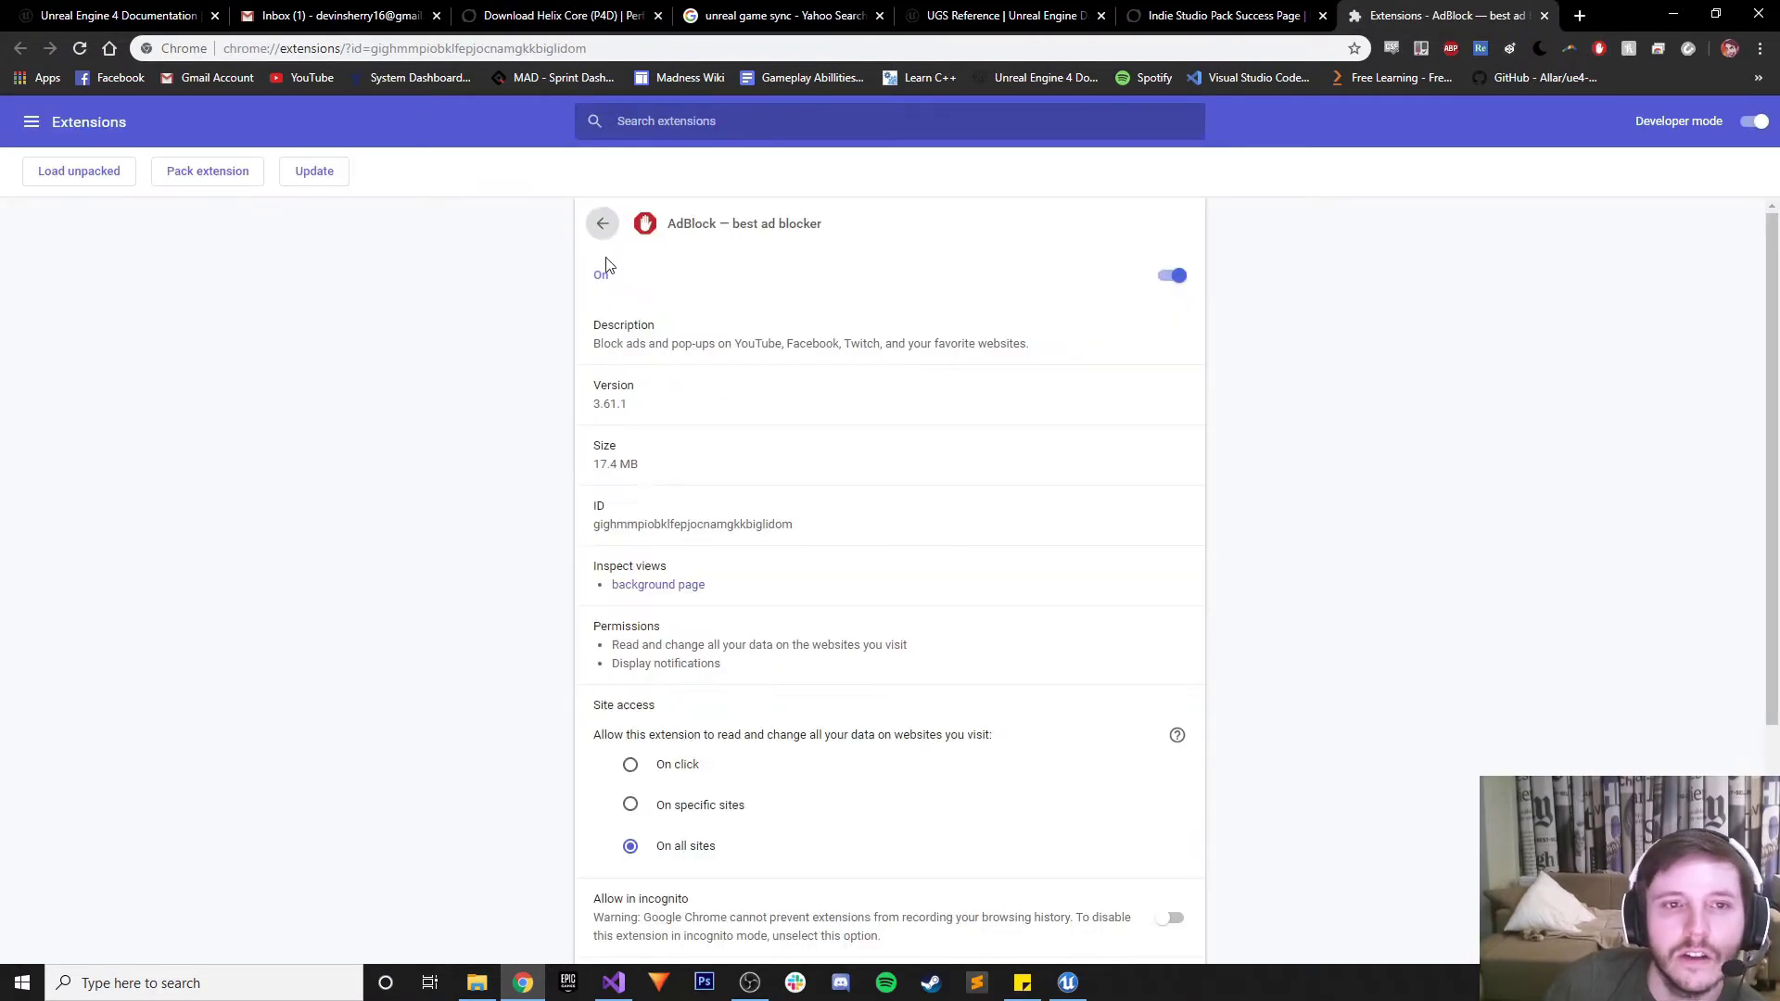
click(1173, 277)
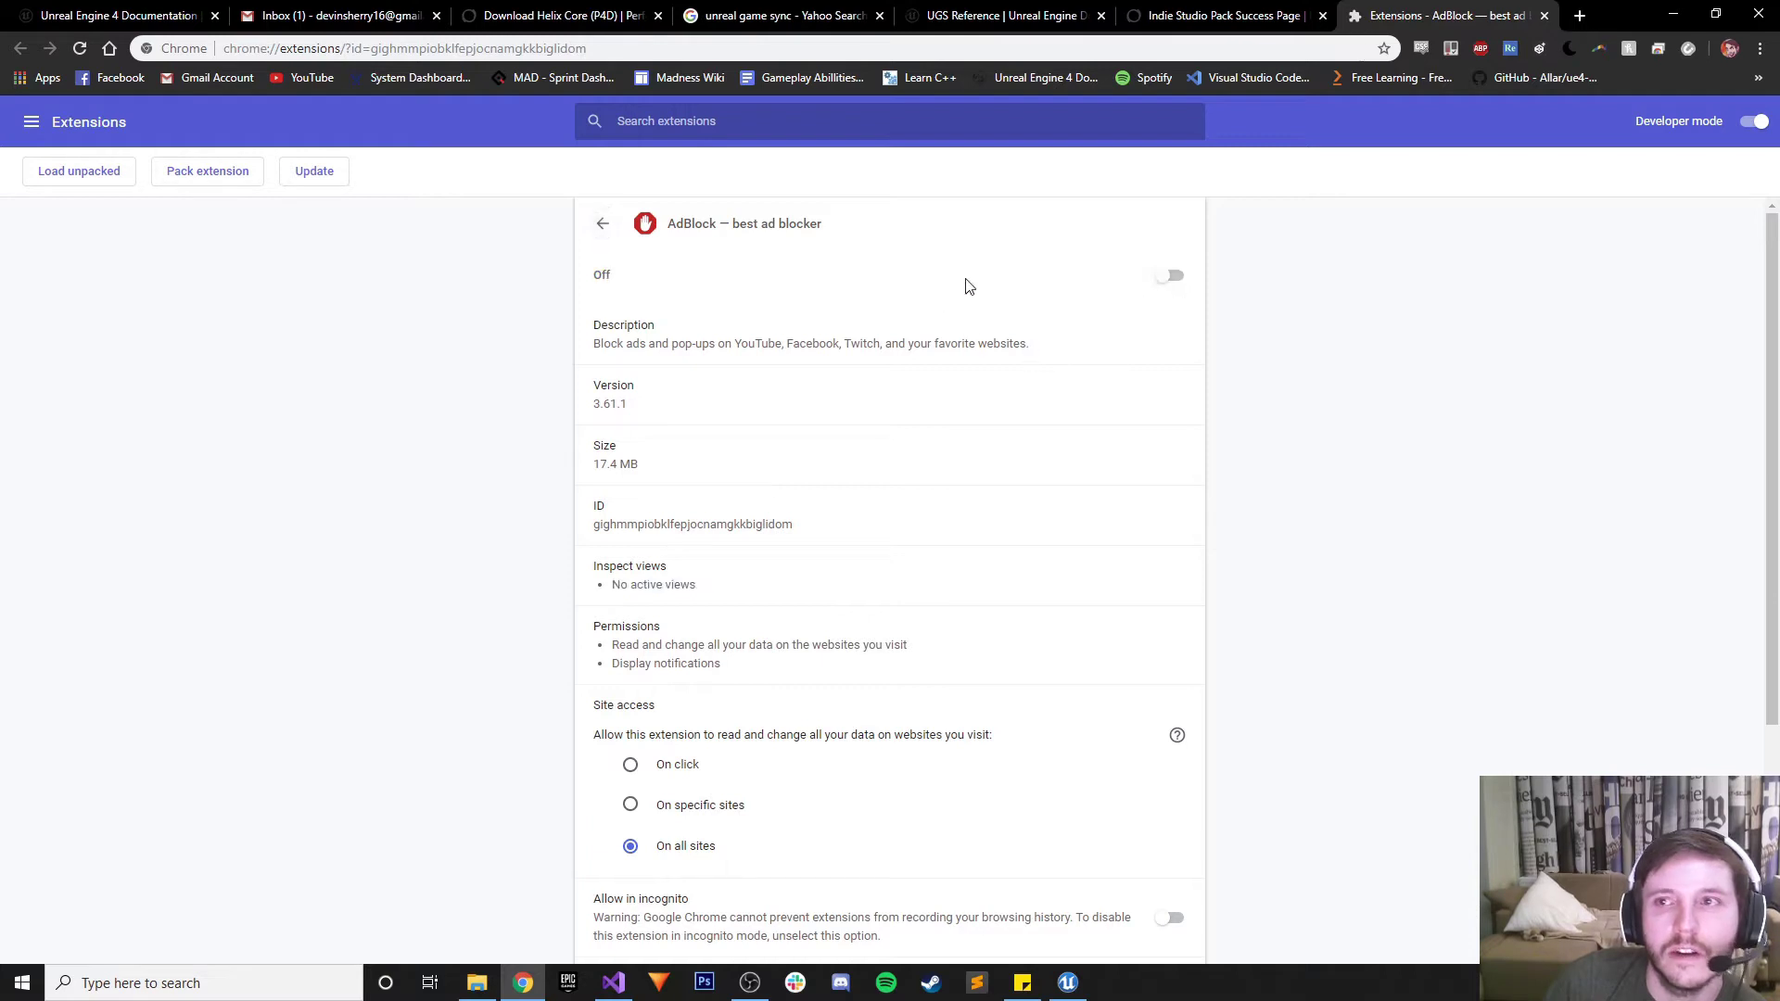
right_click(1479, 56)
click(1539, 212)
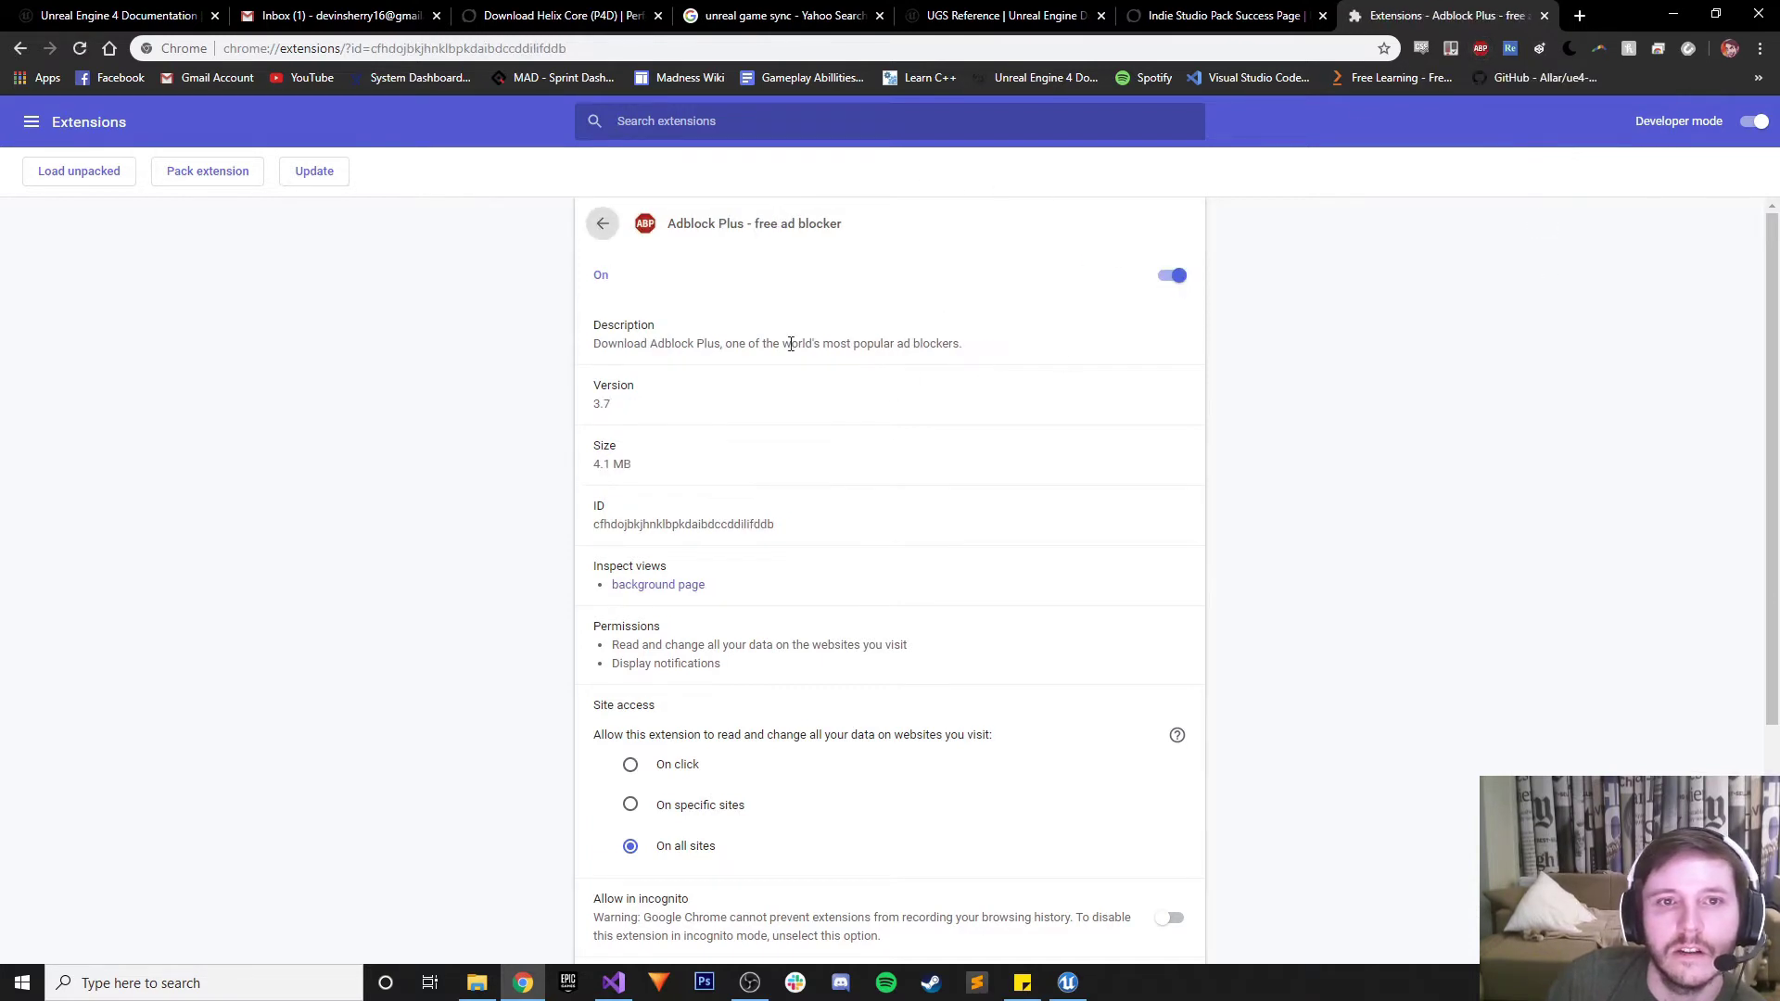
click(1171, 277)
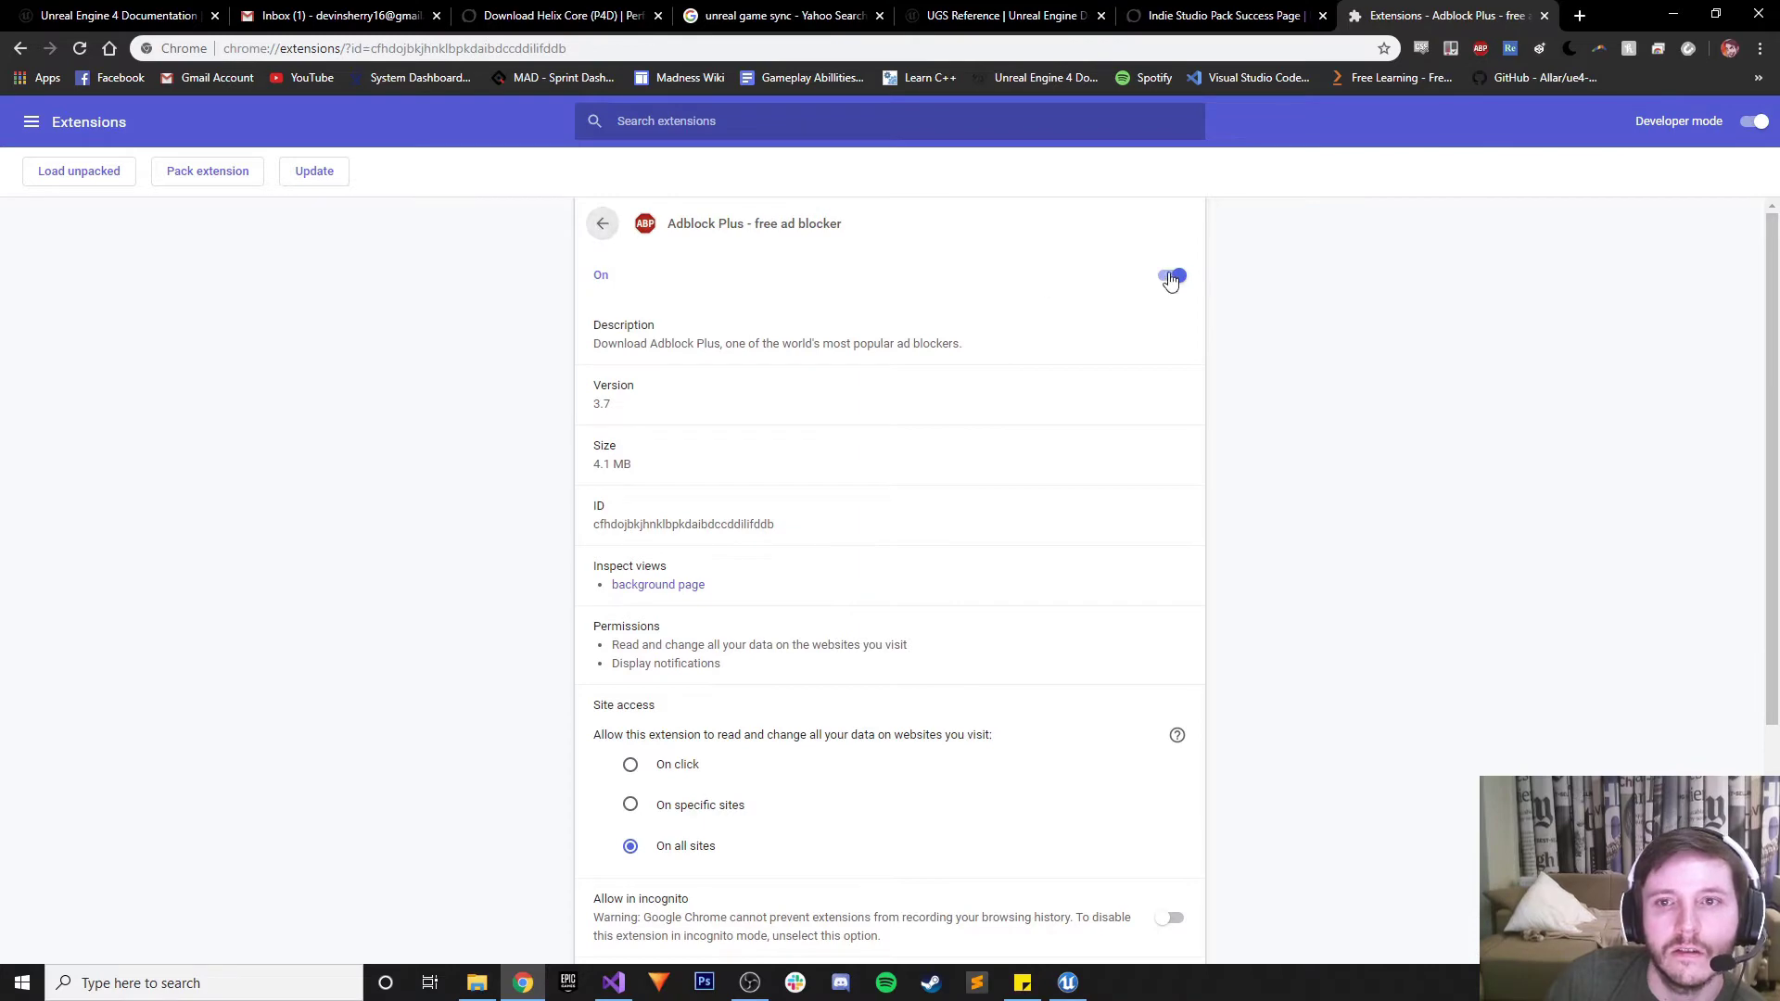
click(1547, 19)
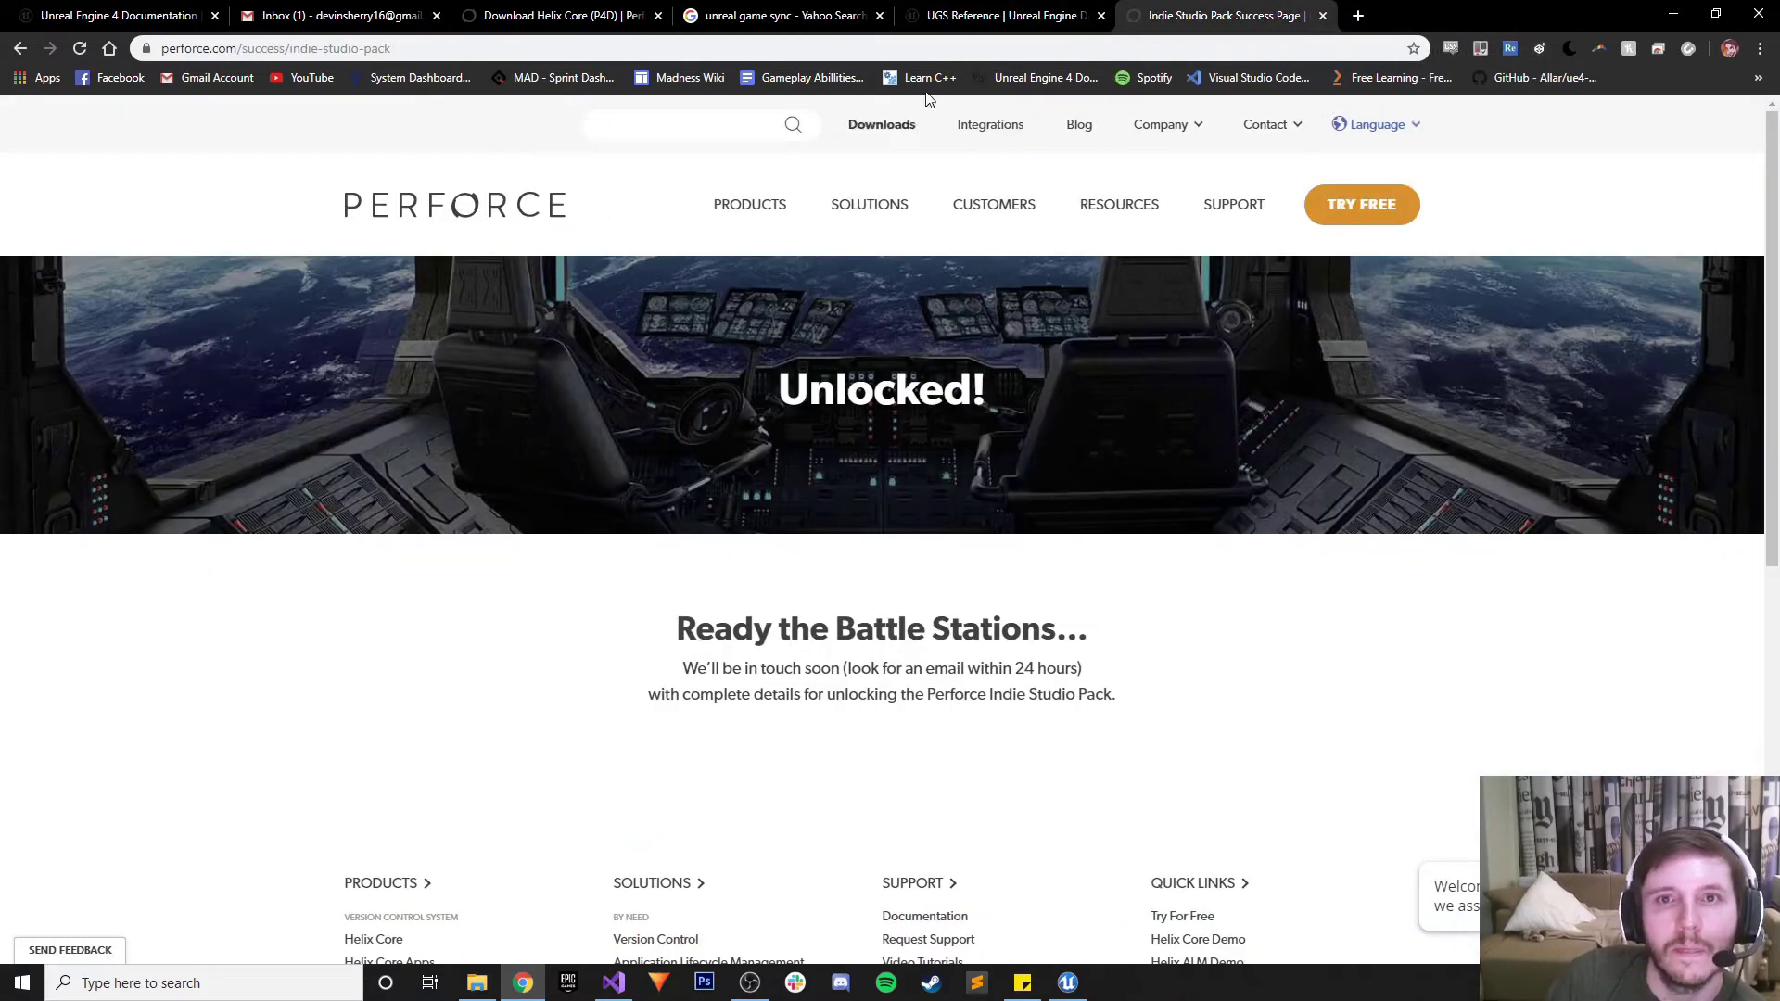
Reopen the Helix Core server download page from the Perforce email's Download Server (P4D) link
click(1002, 15)
click(1224, 15)
scroll(875, 576, down, 5)
scroll(803, 588, up, 4)
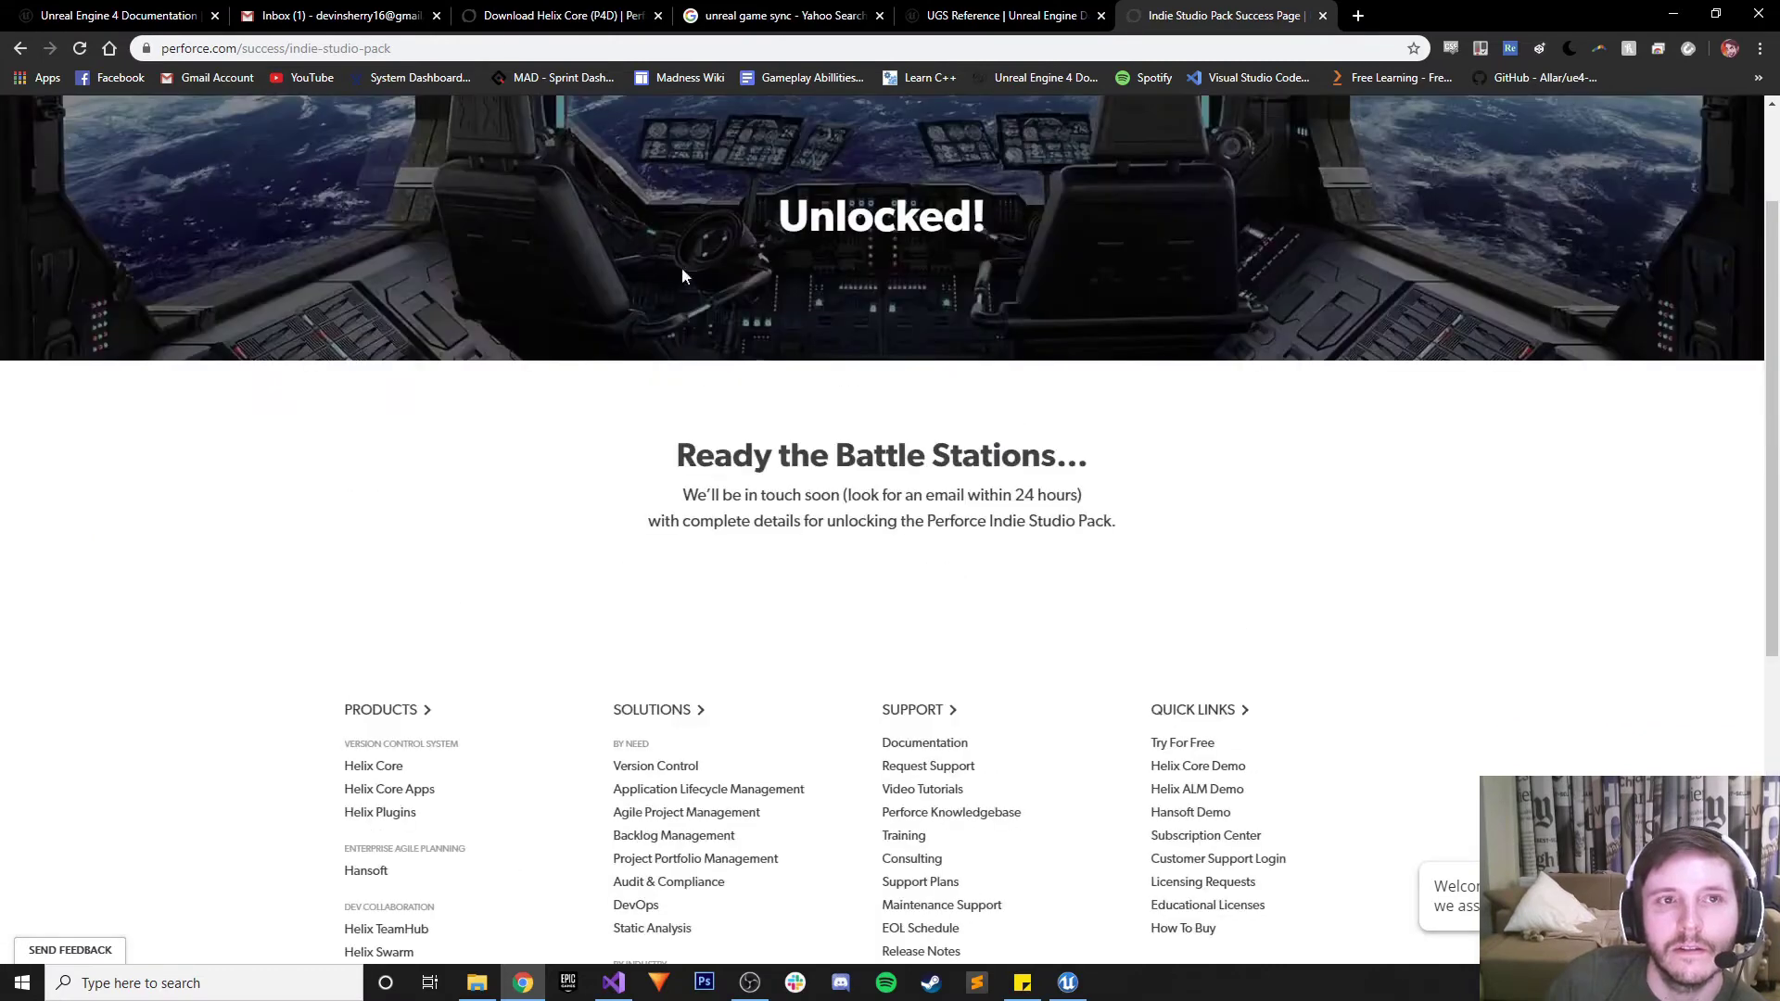
click(371, 20)
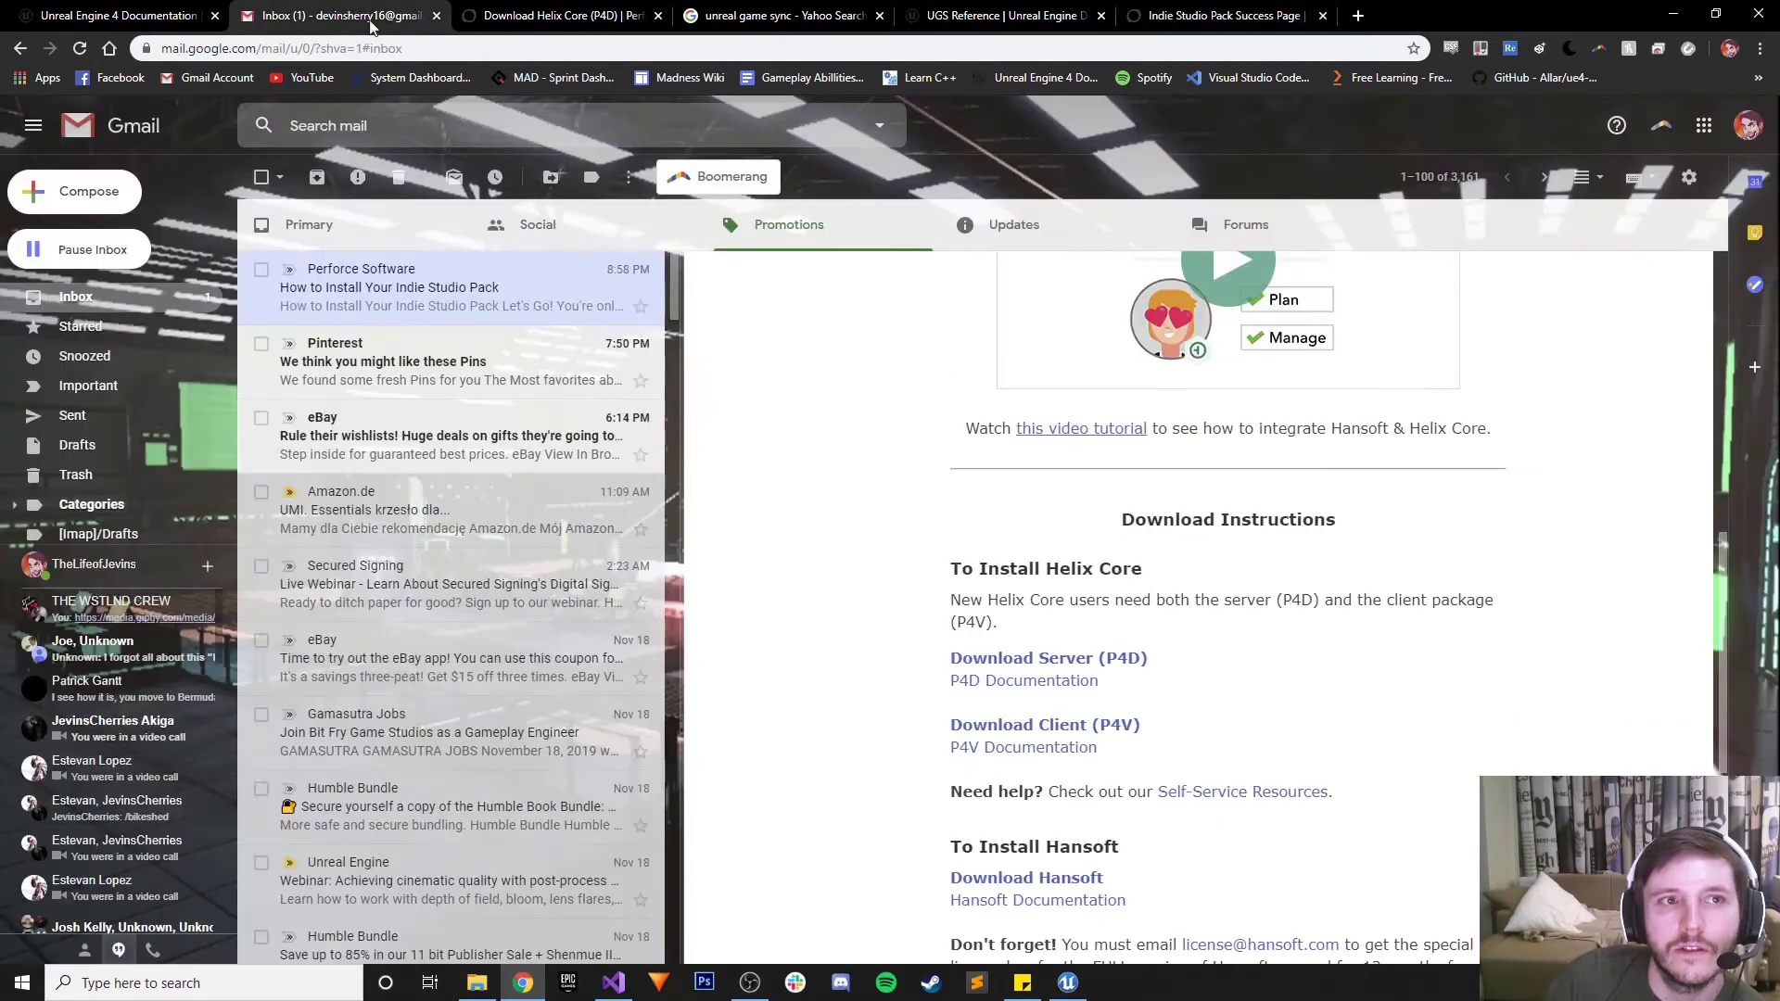
click(1047, 660)
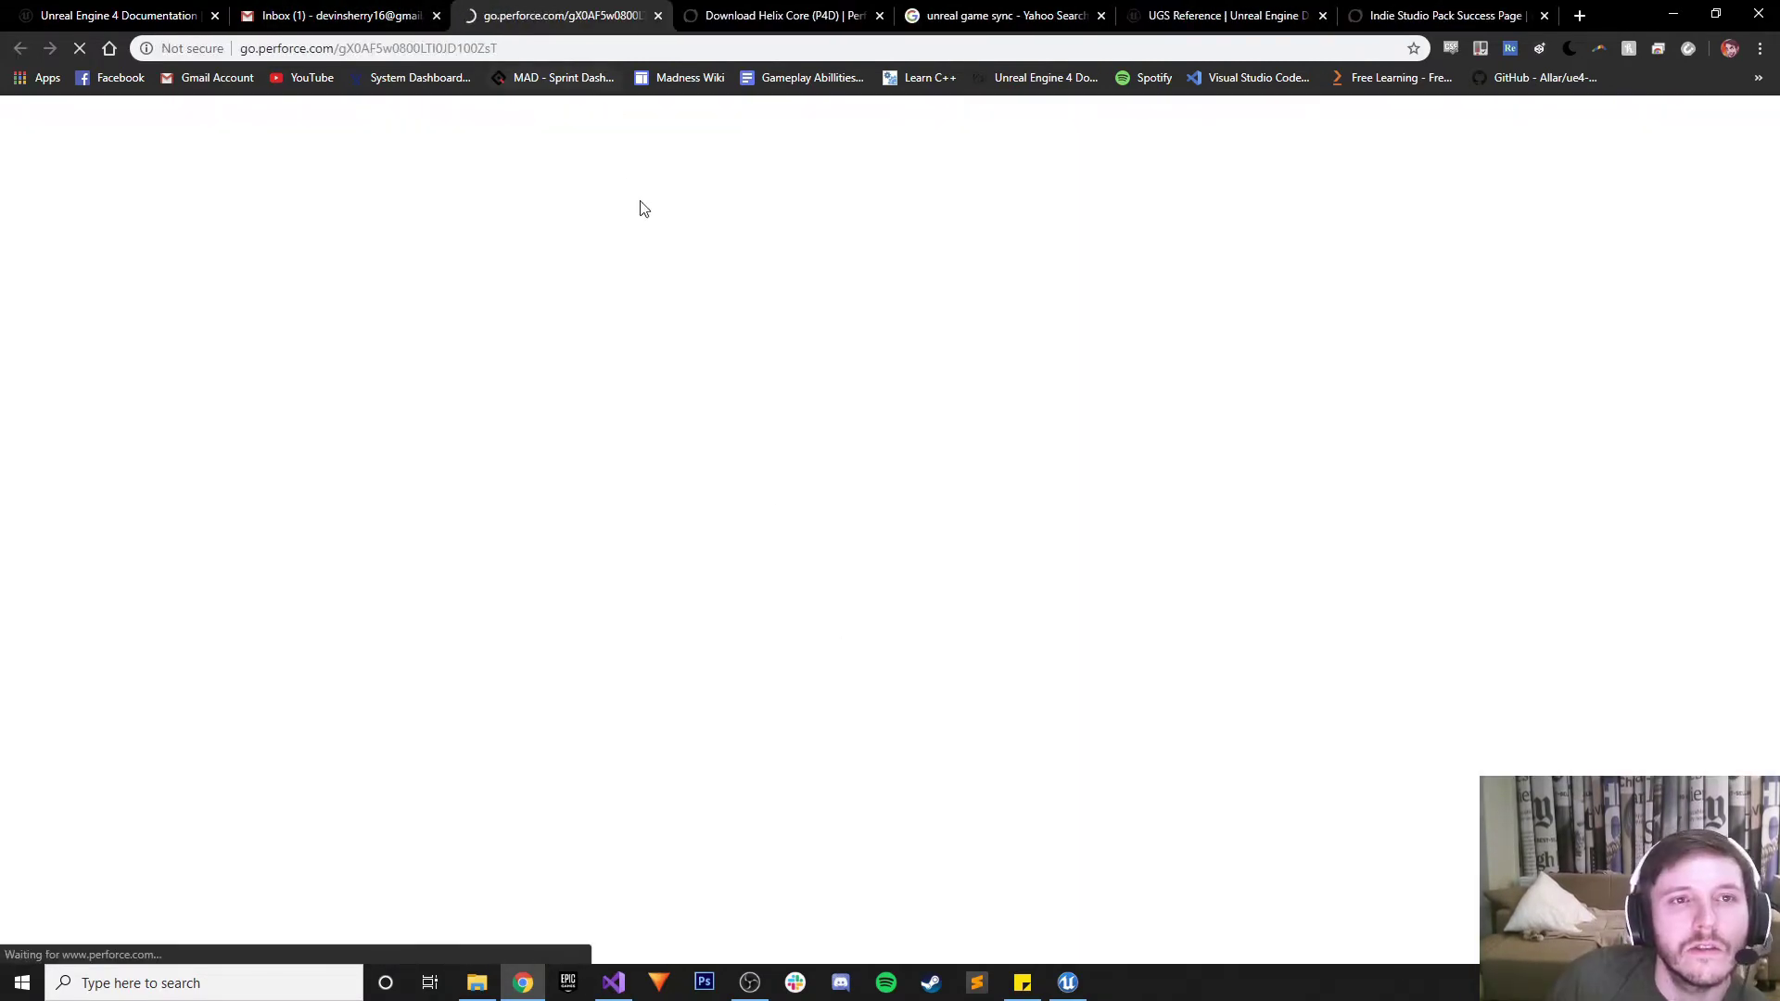
click(1447, 16)
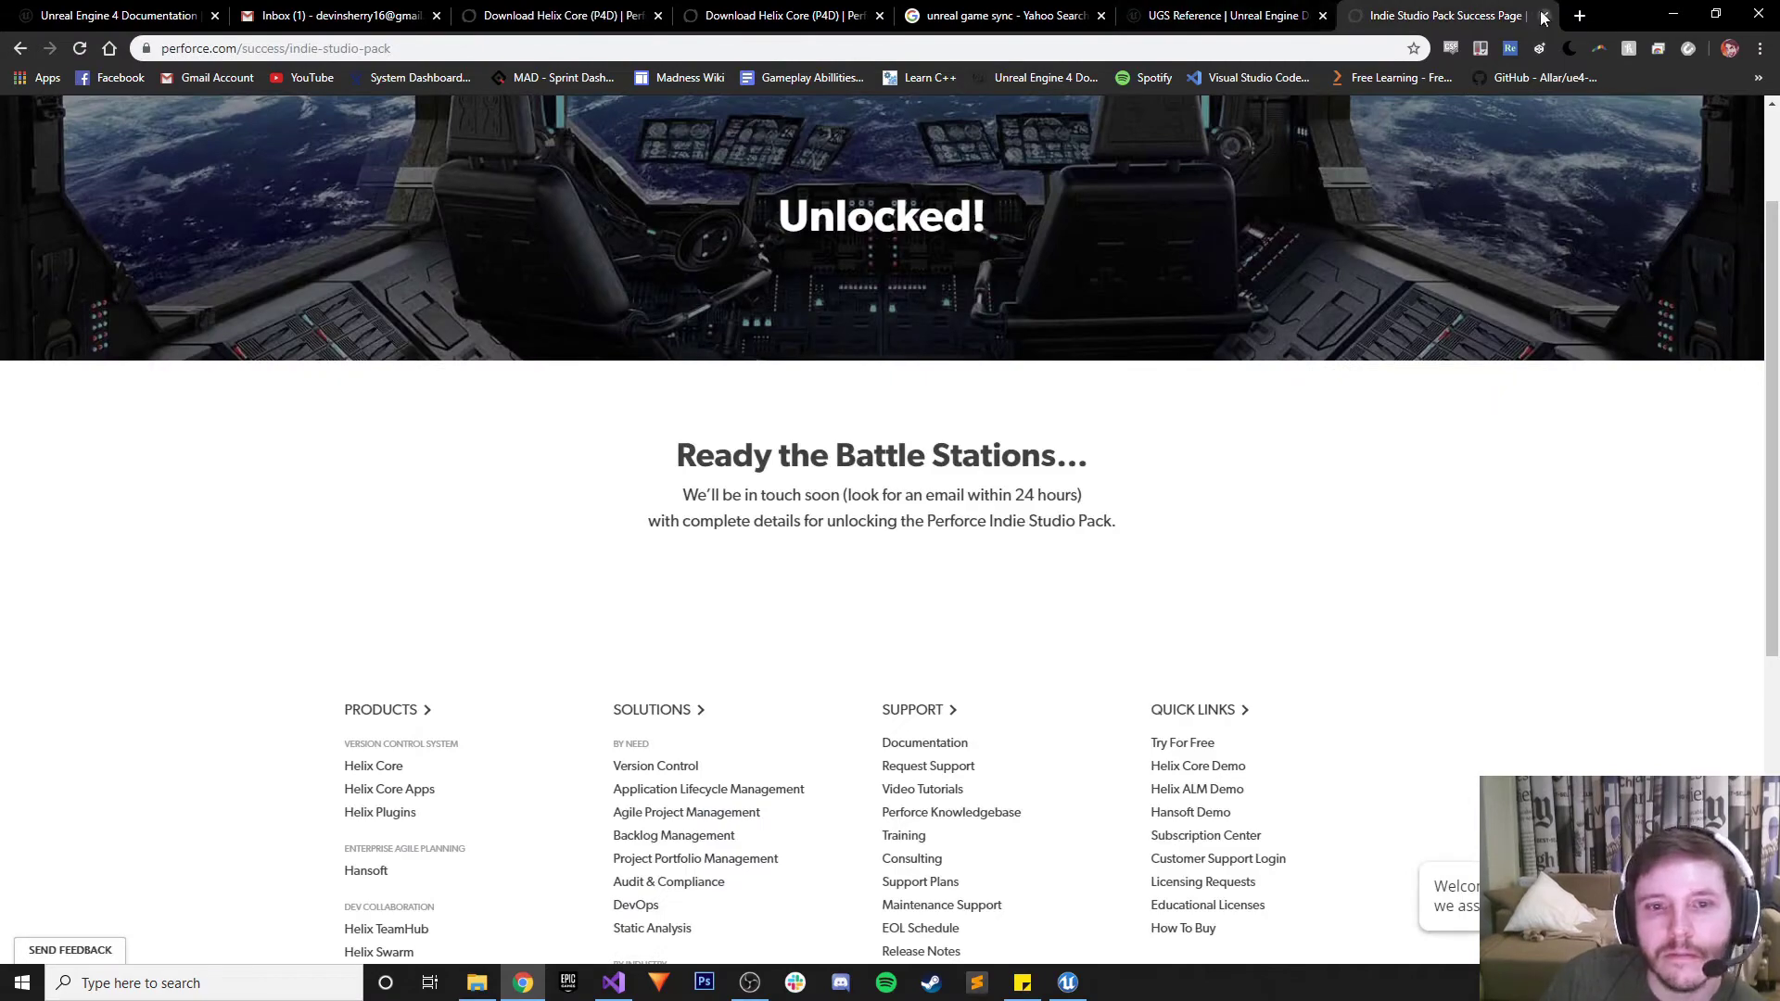
click(556, 16)
Set Family to Windows and Platform to Windows (x64), then request the download again
scroll(624, 831, down, 9)
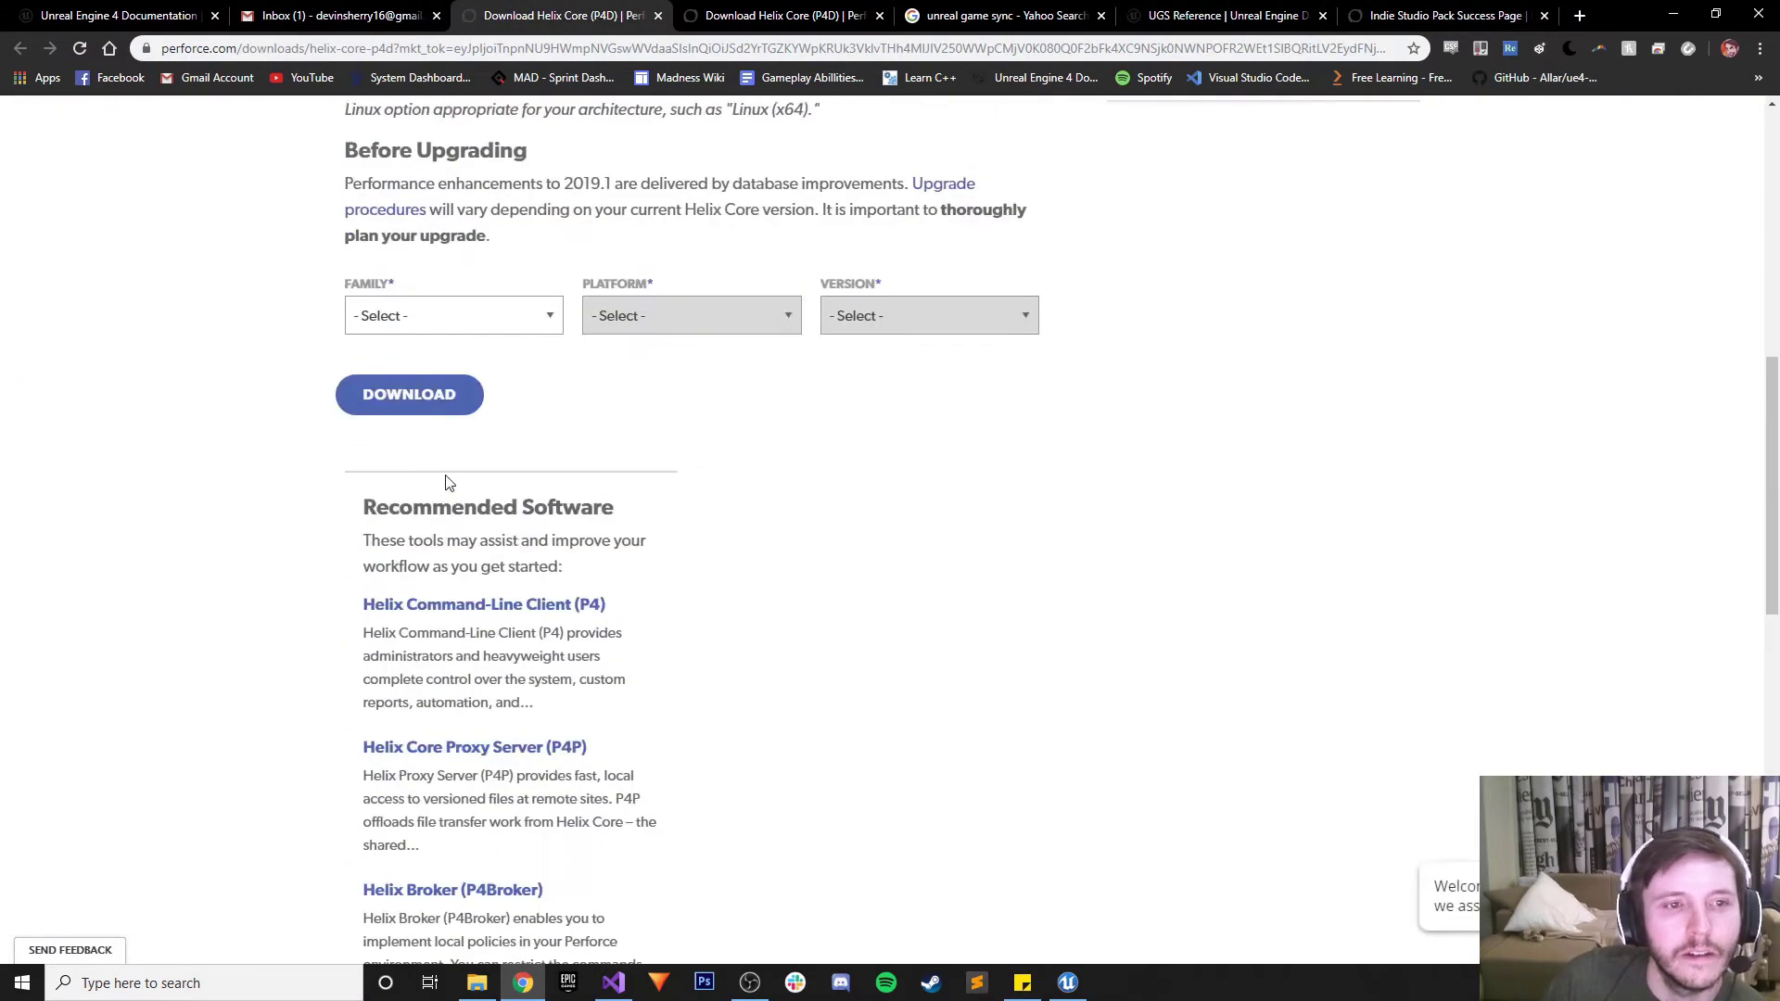
scroll(445, 482, up, 2)
click(421, 497)
click(419, 544)
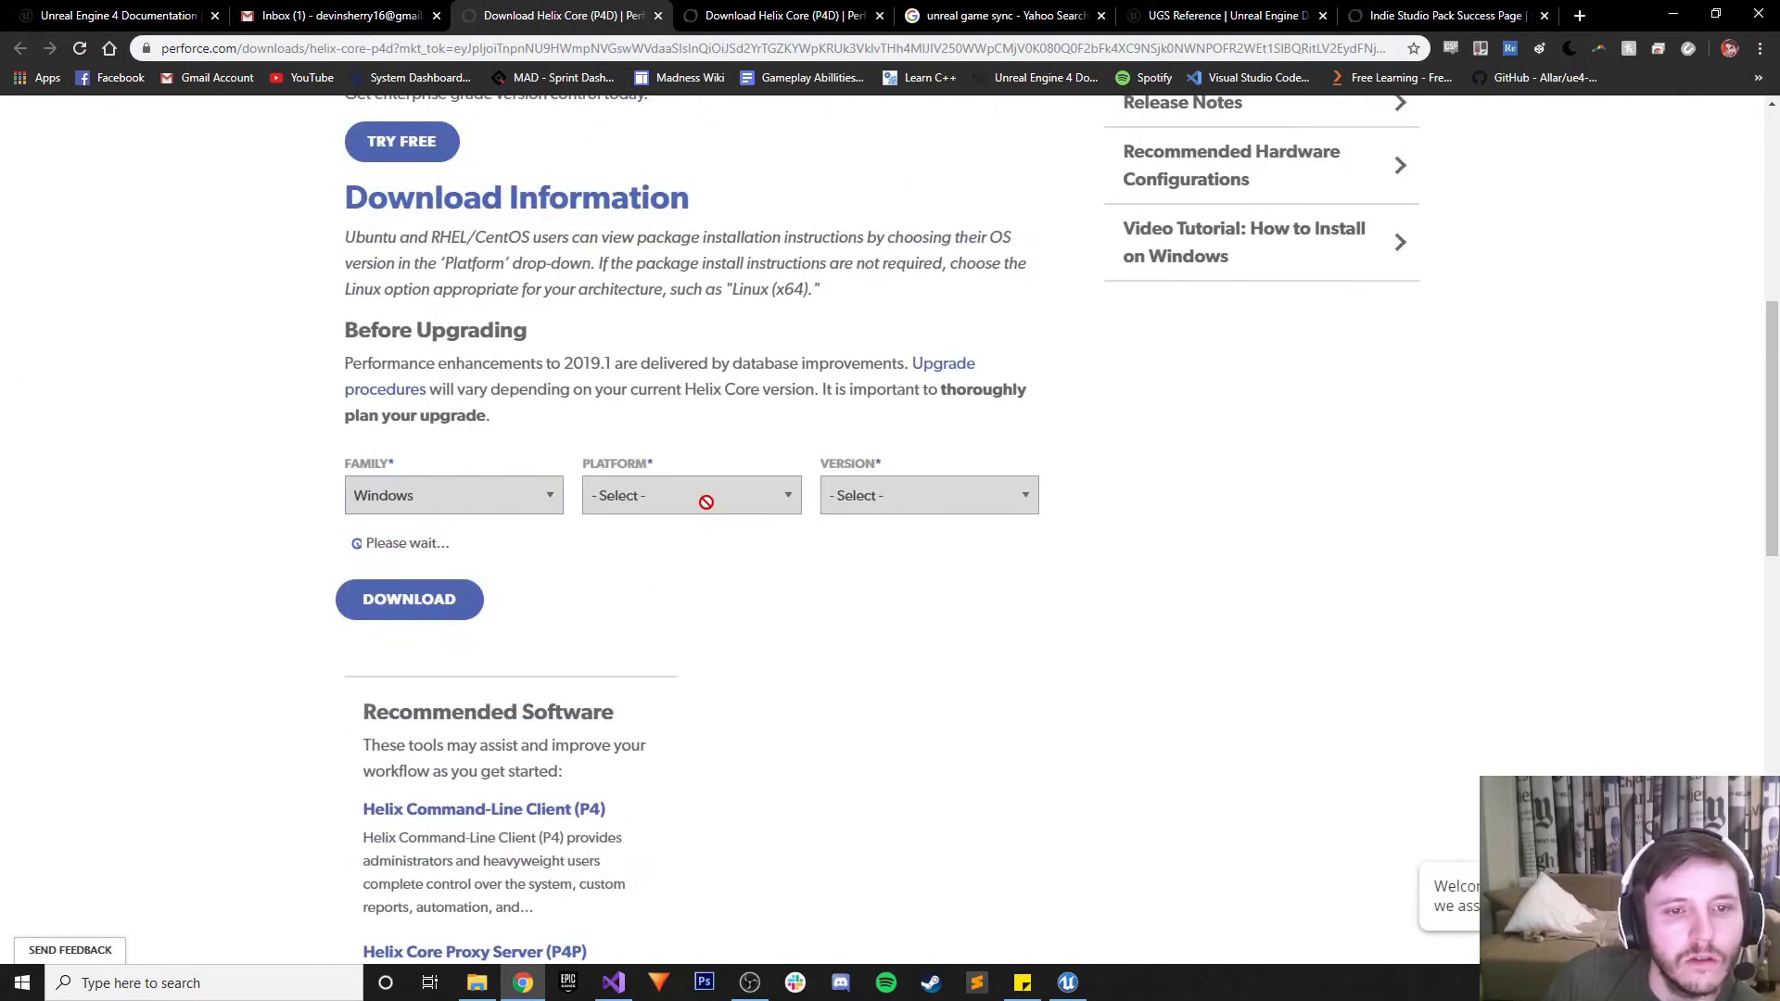
click(654, 503)
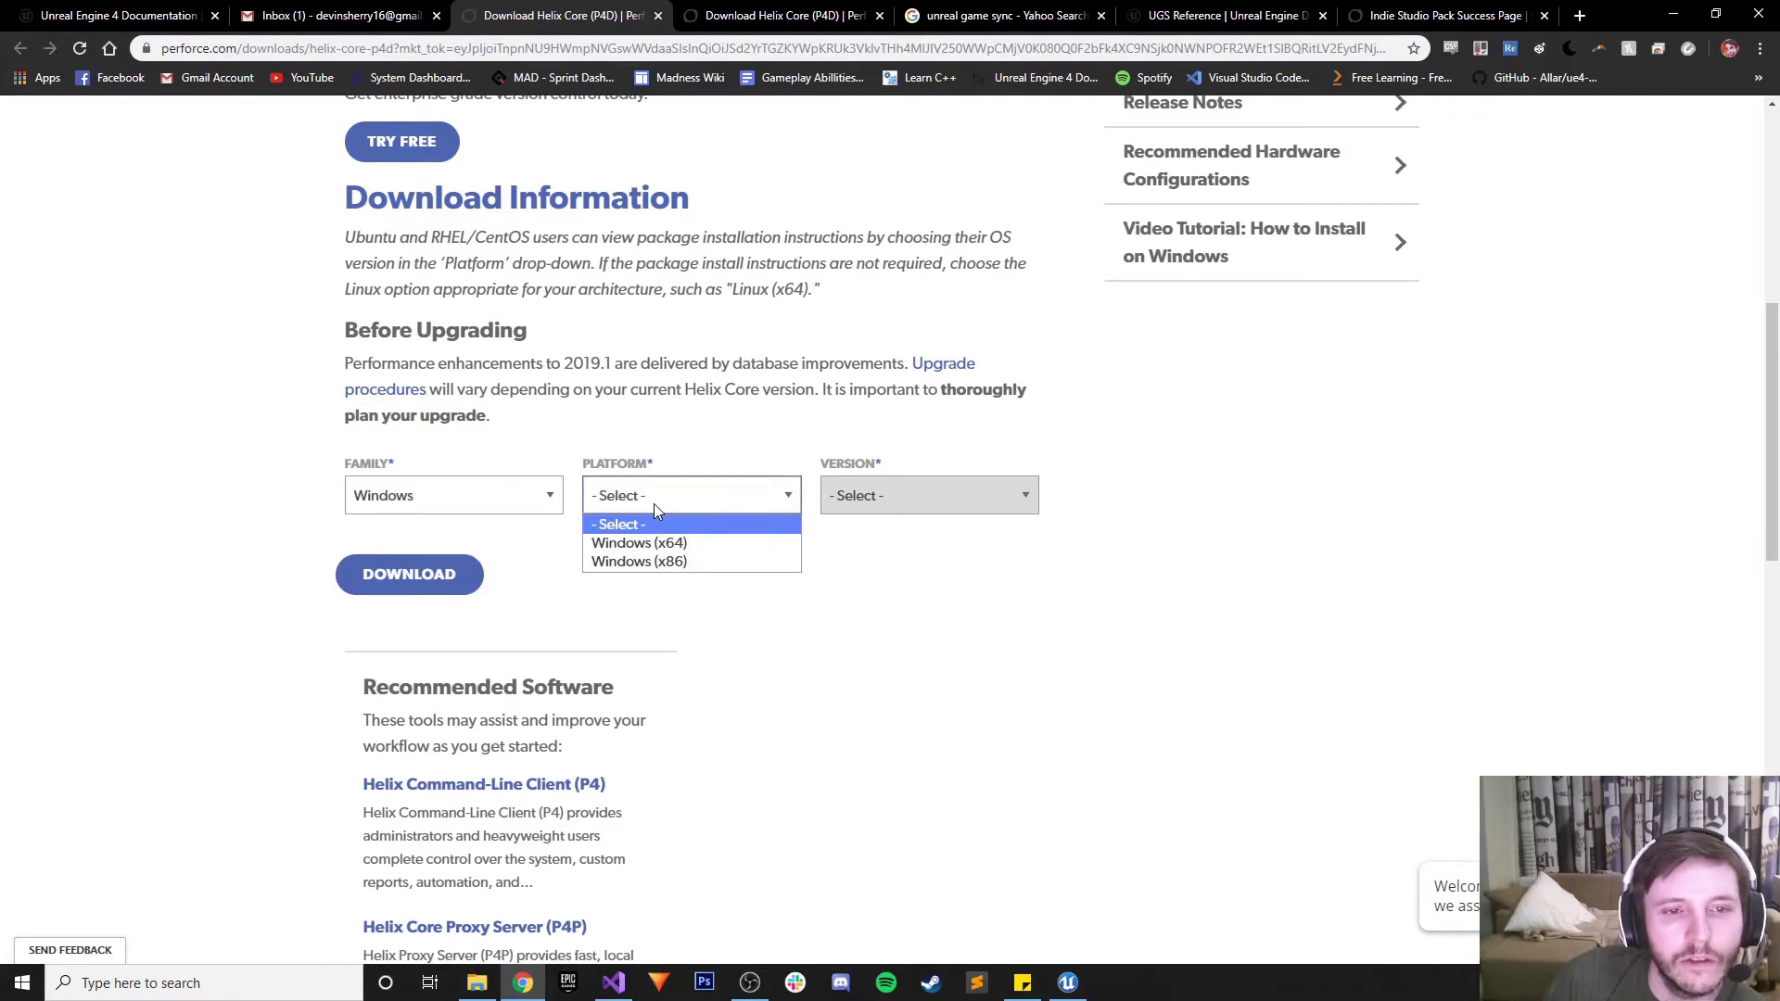
click(631, 545)
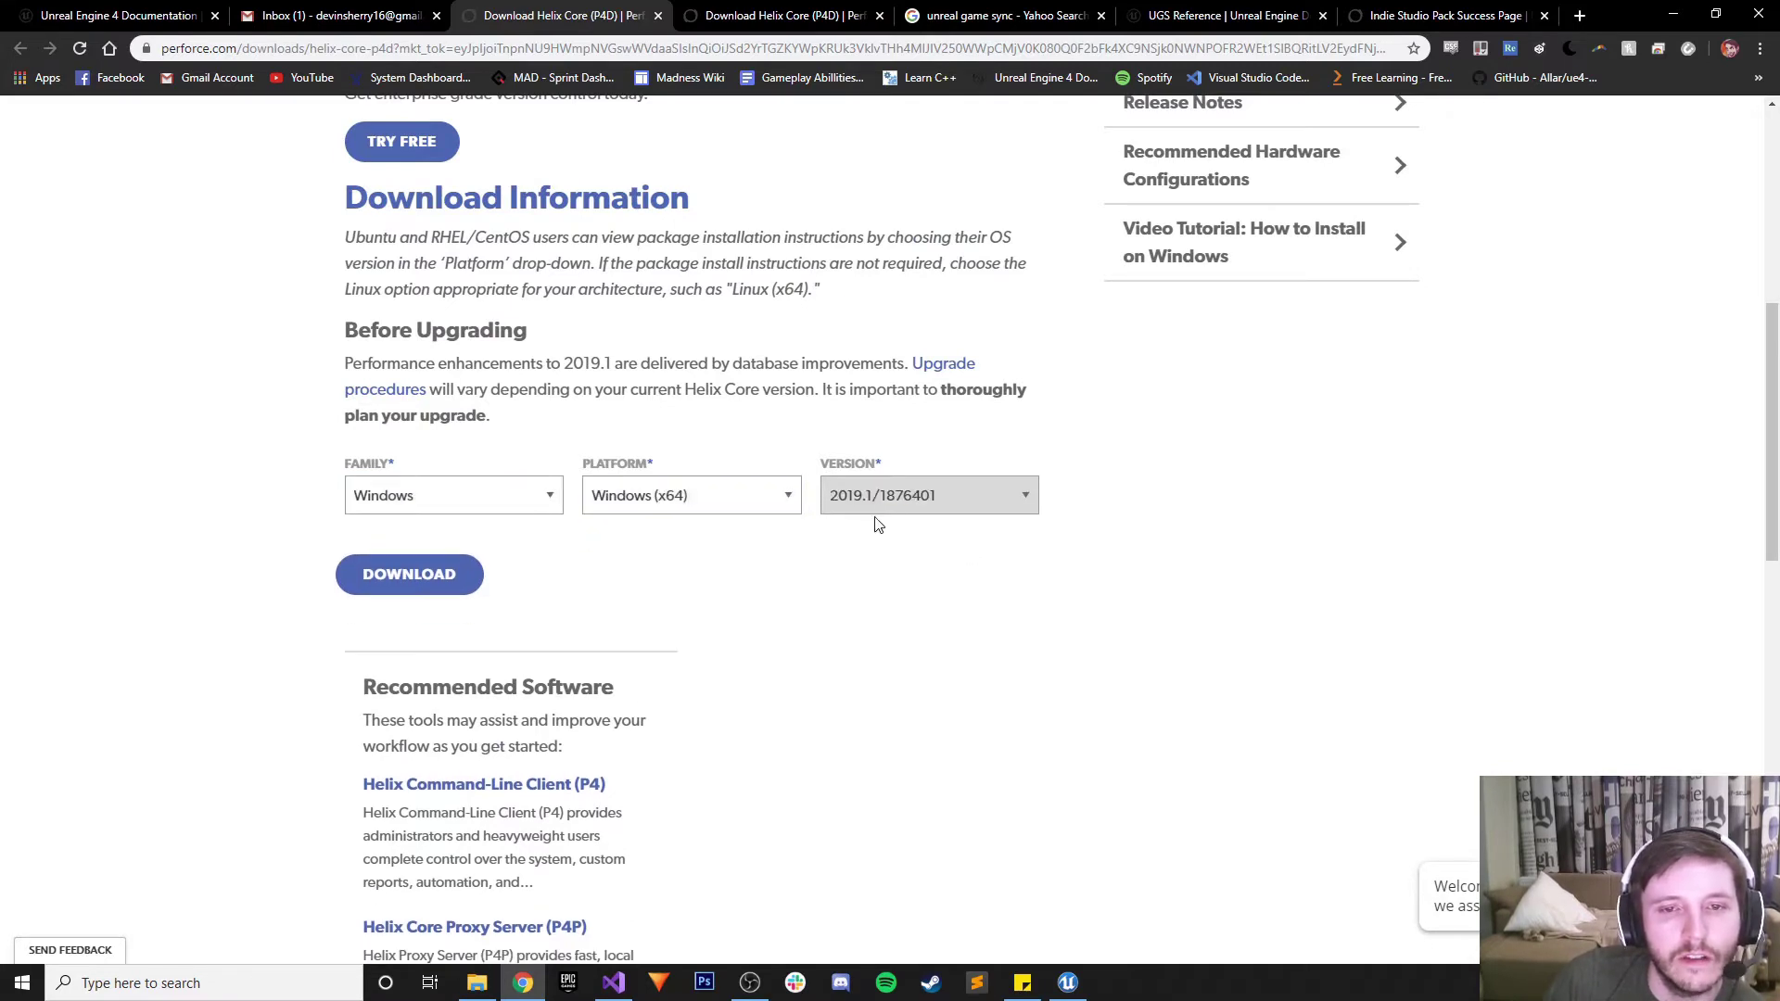
click(414, 573)
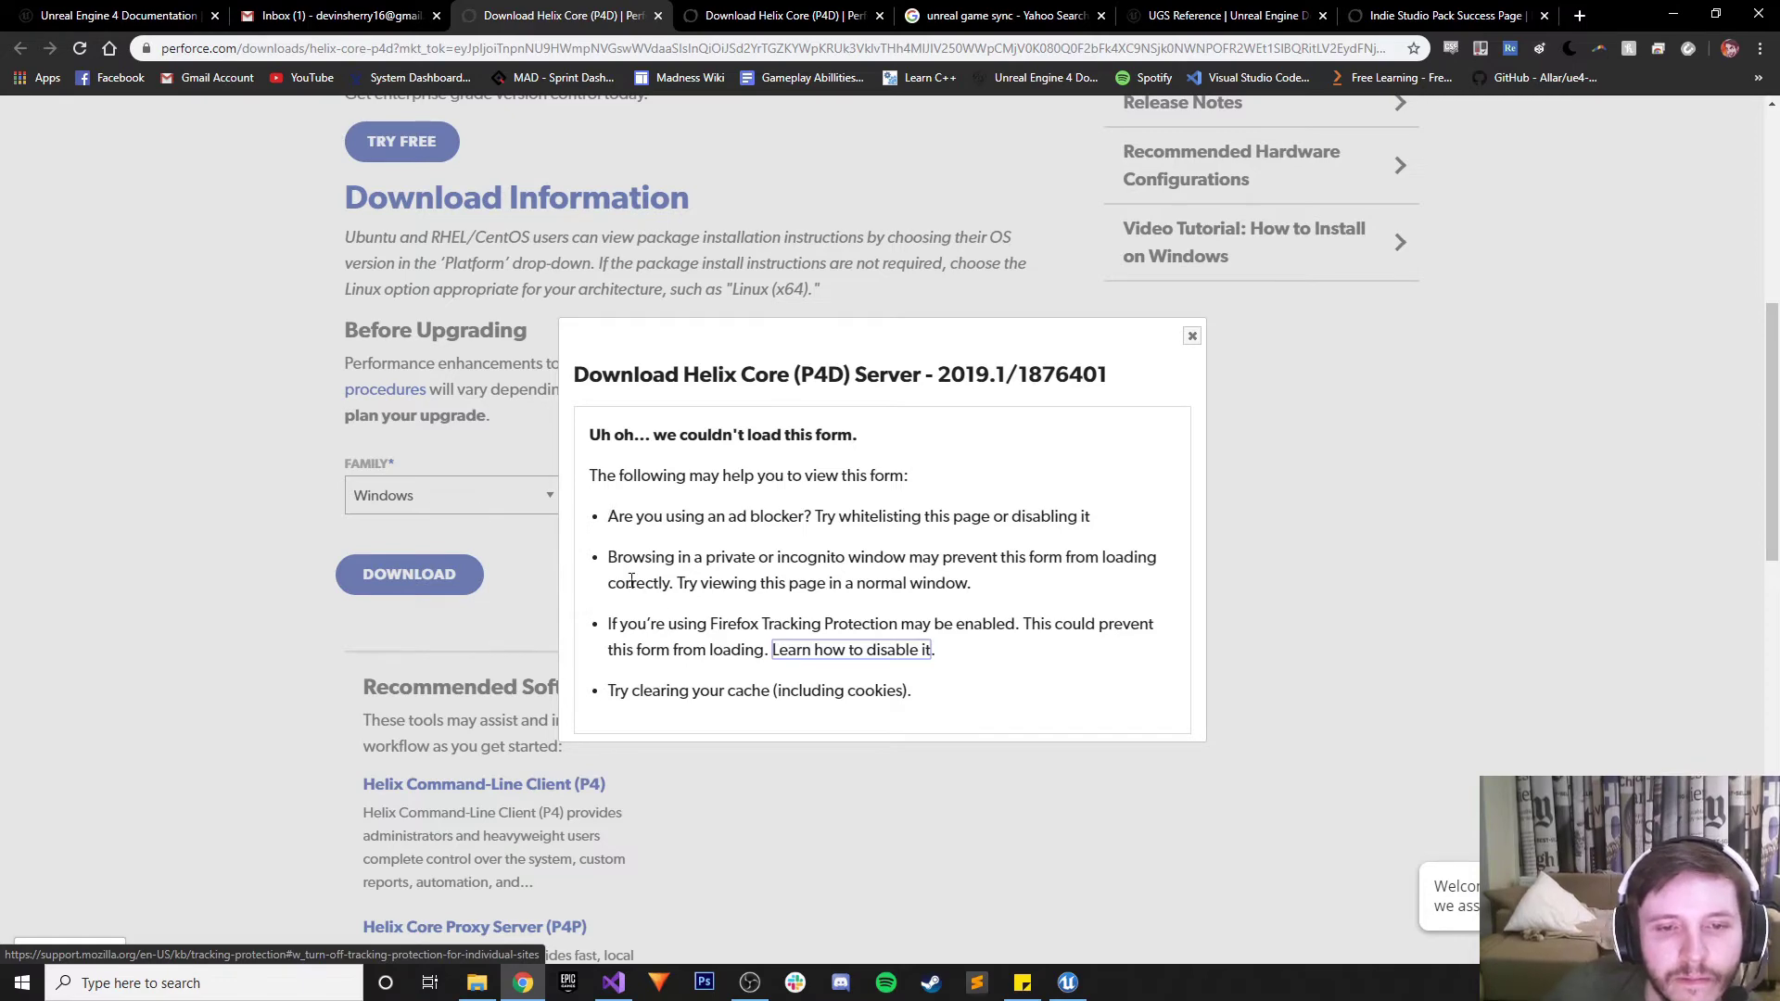
Follow the 'Try clearing your cache' link to refreshyourcache.com's Google Chrome guide and read its steps
click(674, 701)
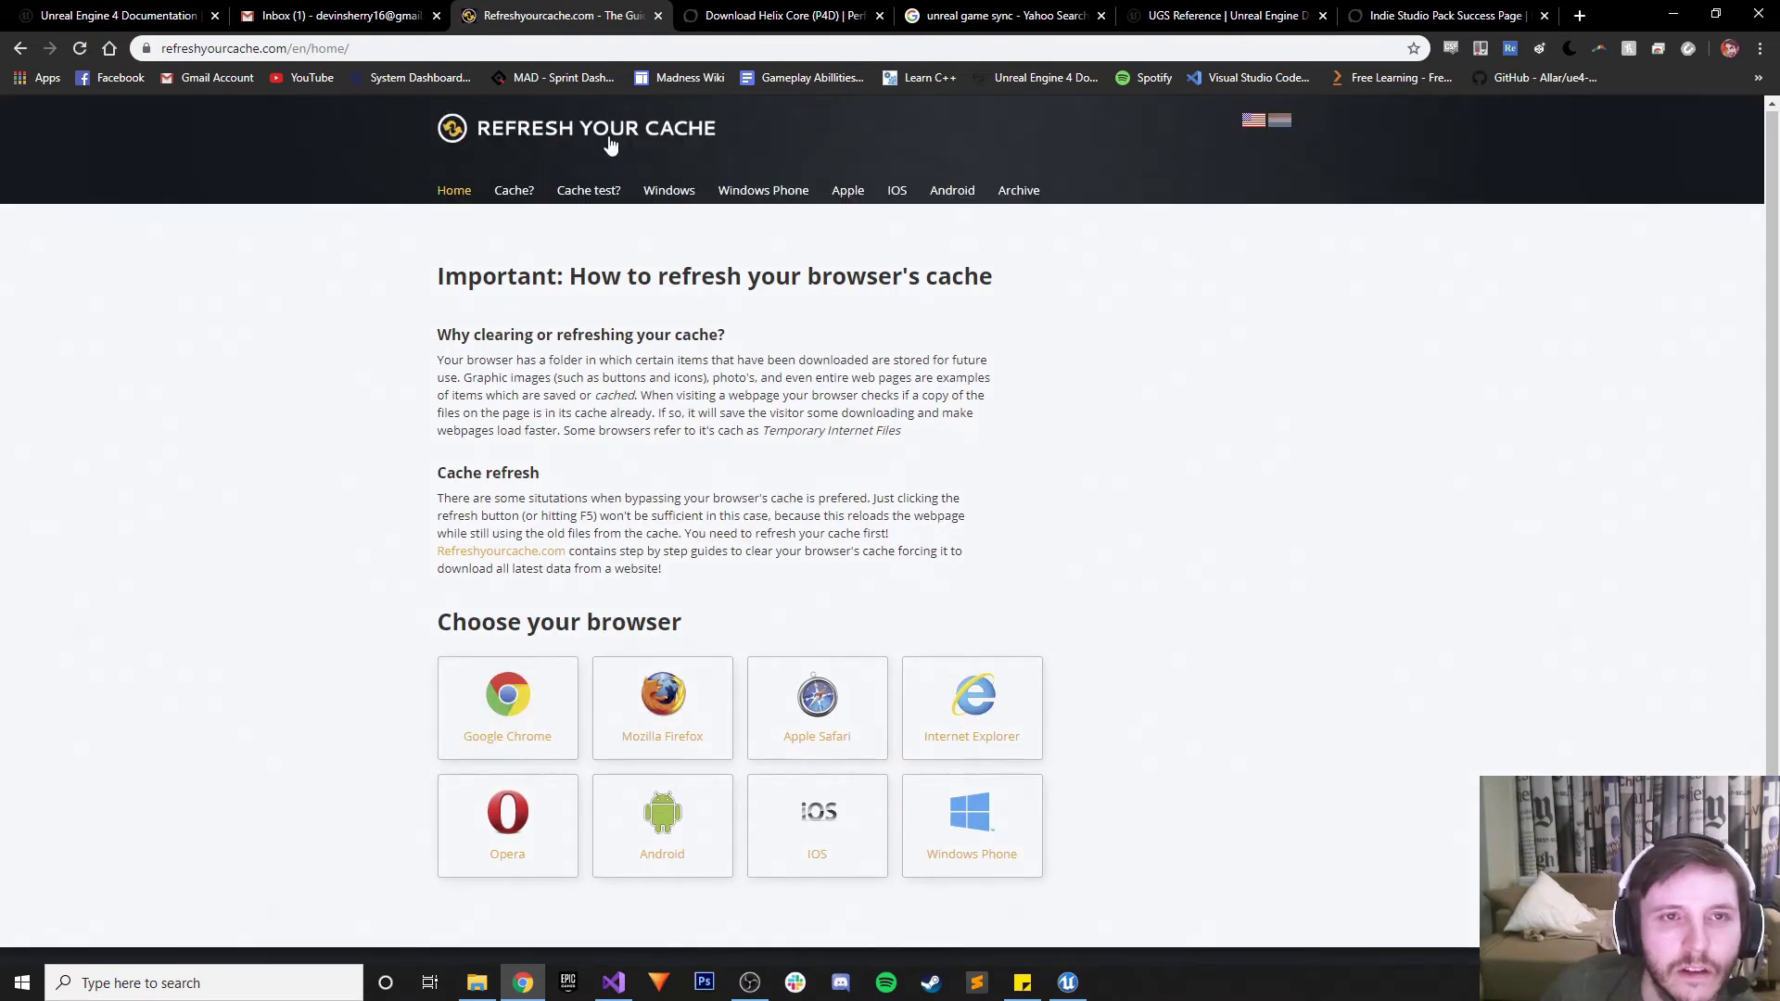
click(507, 705)
scroll(556, 594, down, 3)
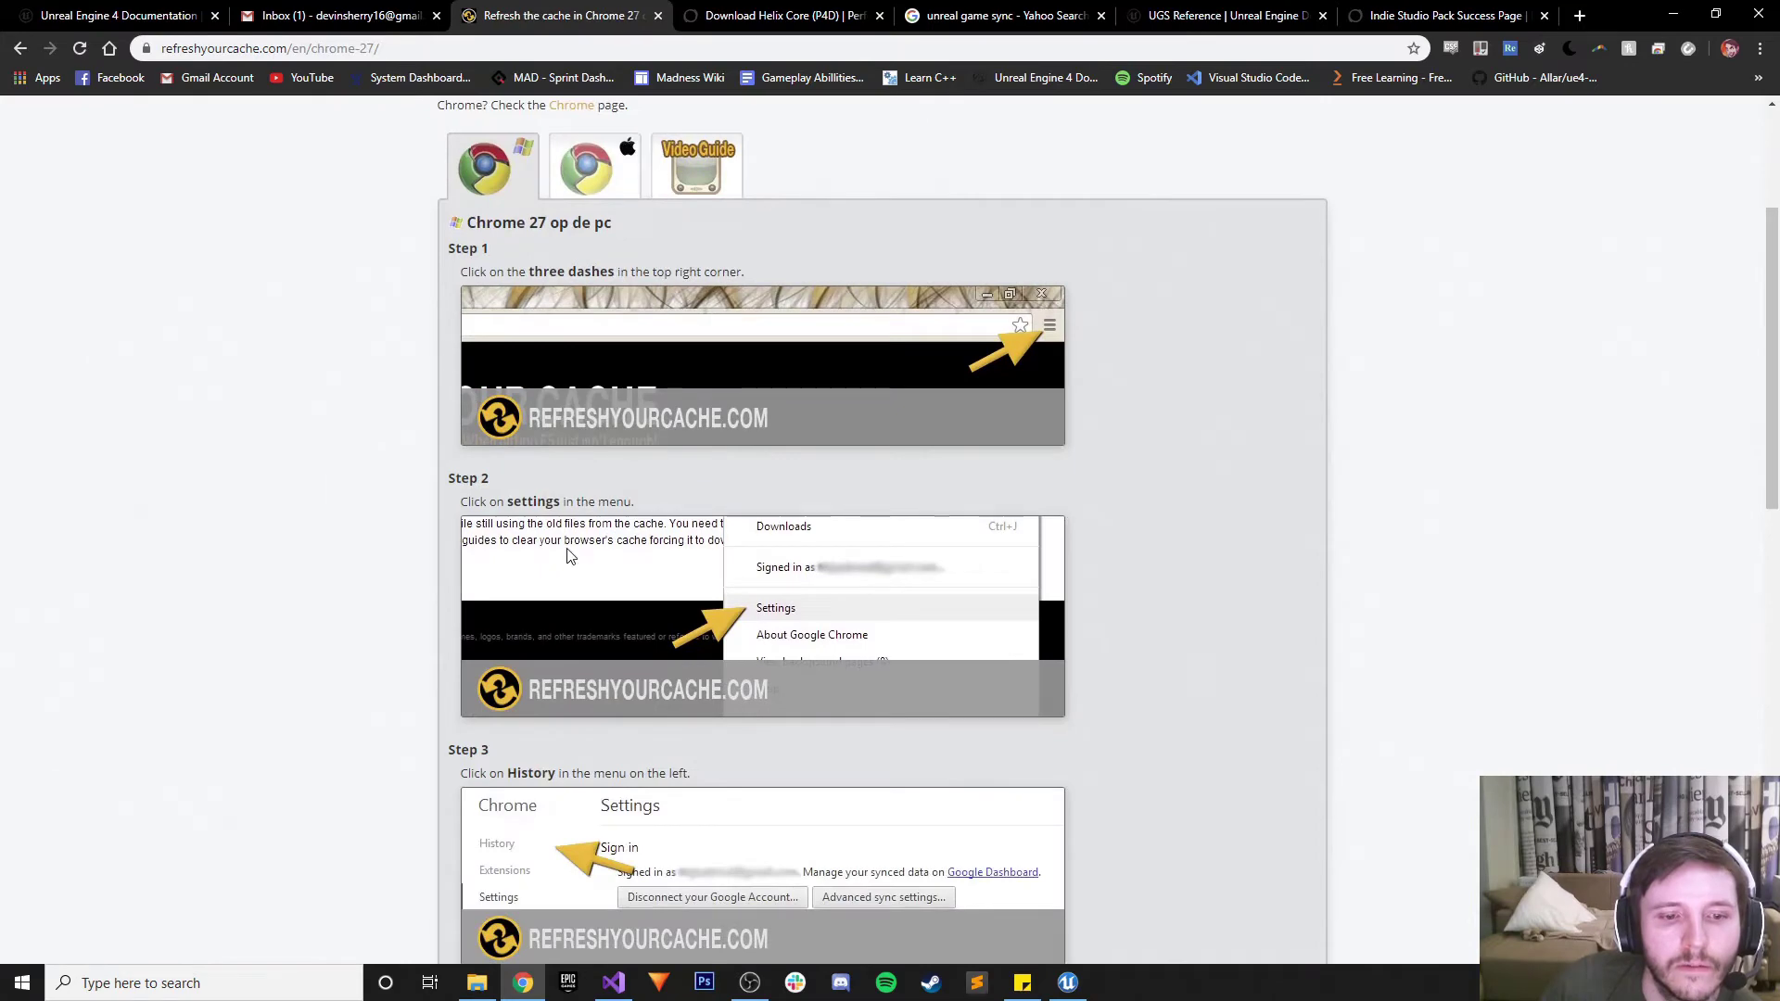
scroll(570, 555, down, 1)
scroll(570, 554, down, 2)
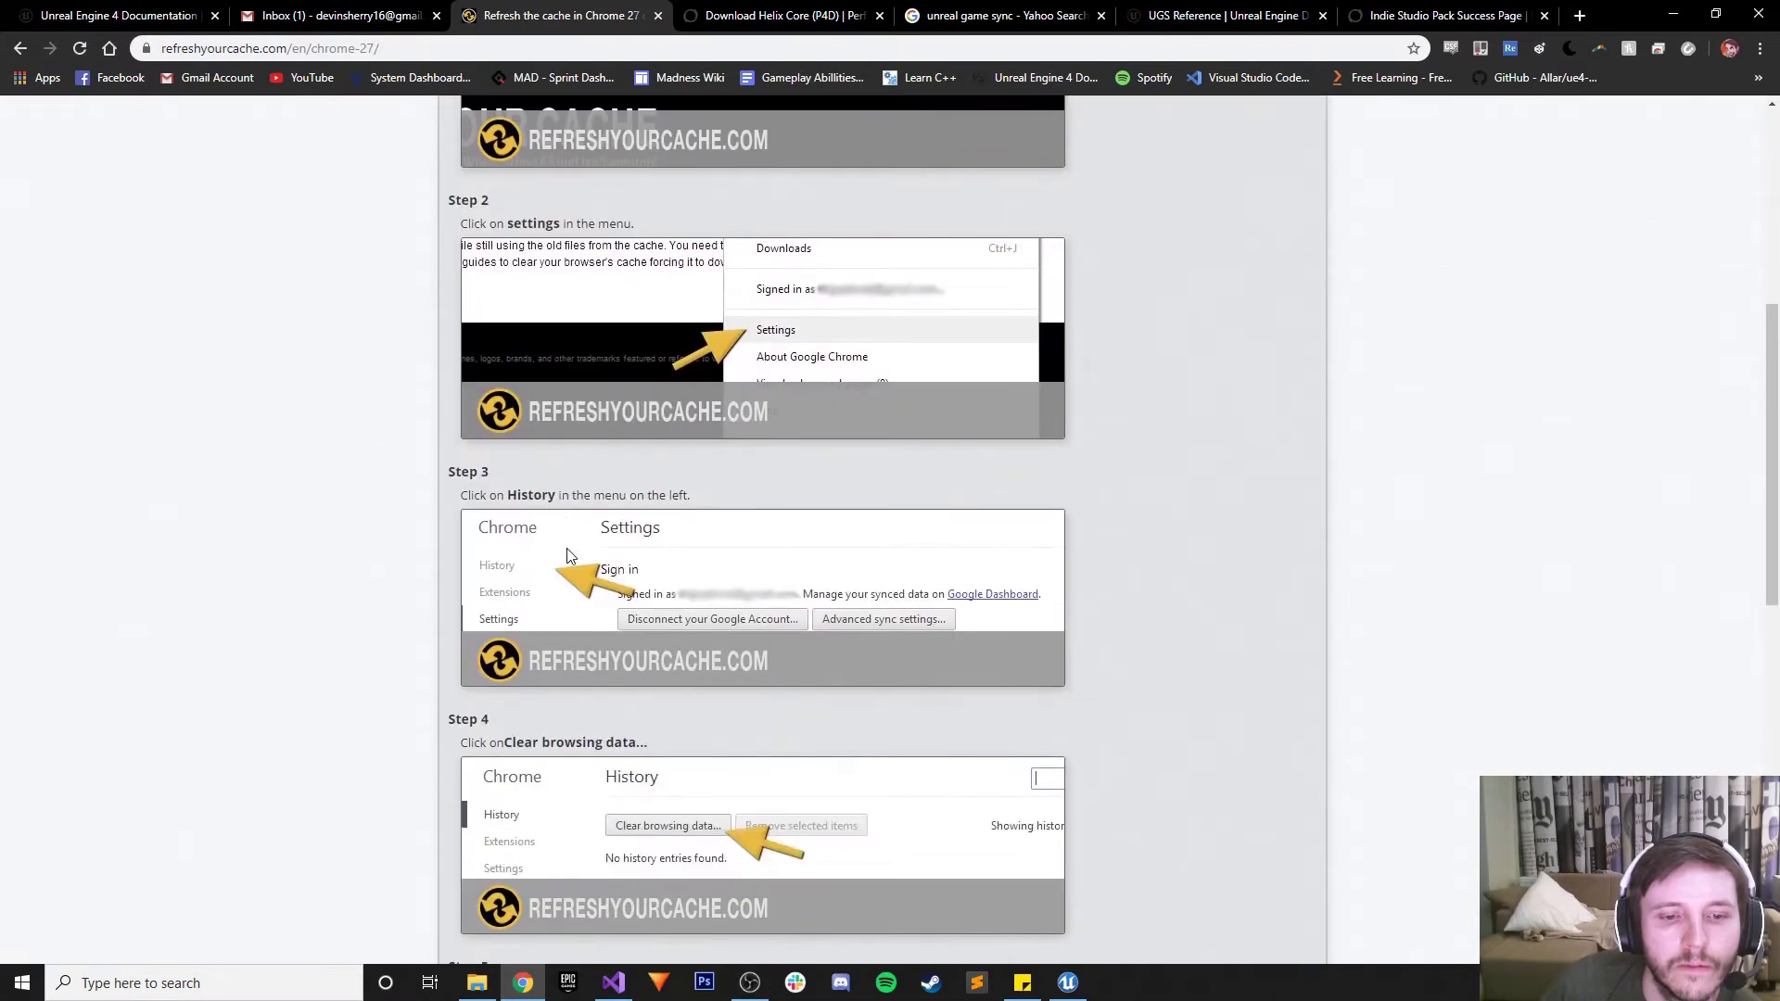
scroll(570, 554, down, 5)
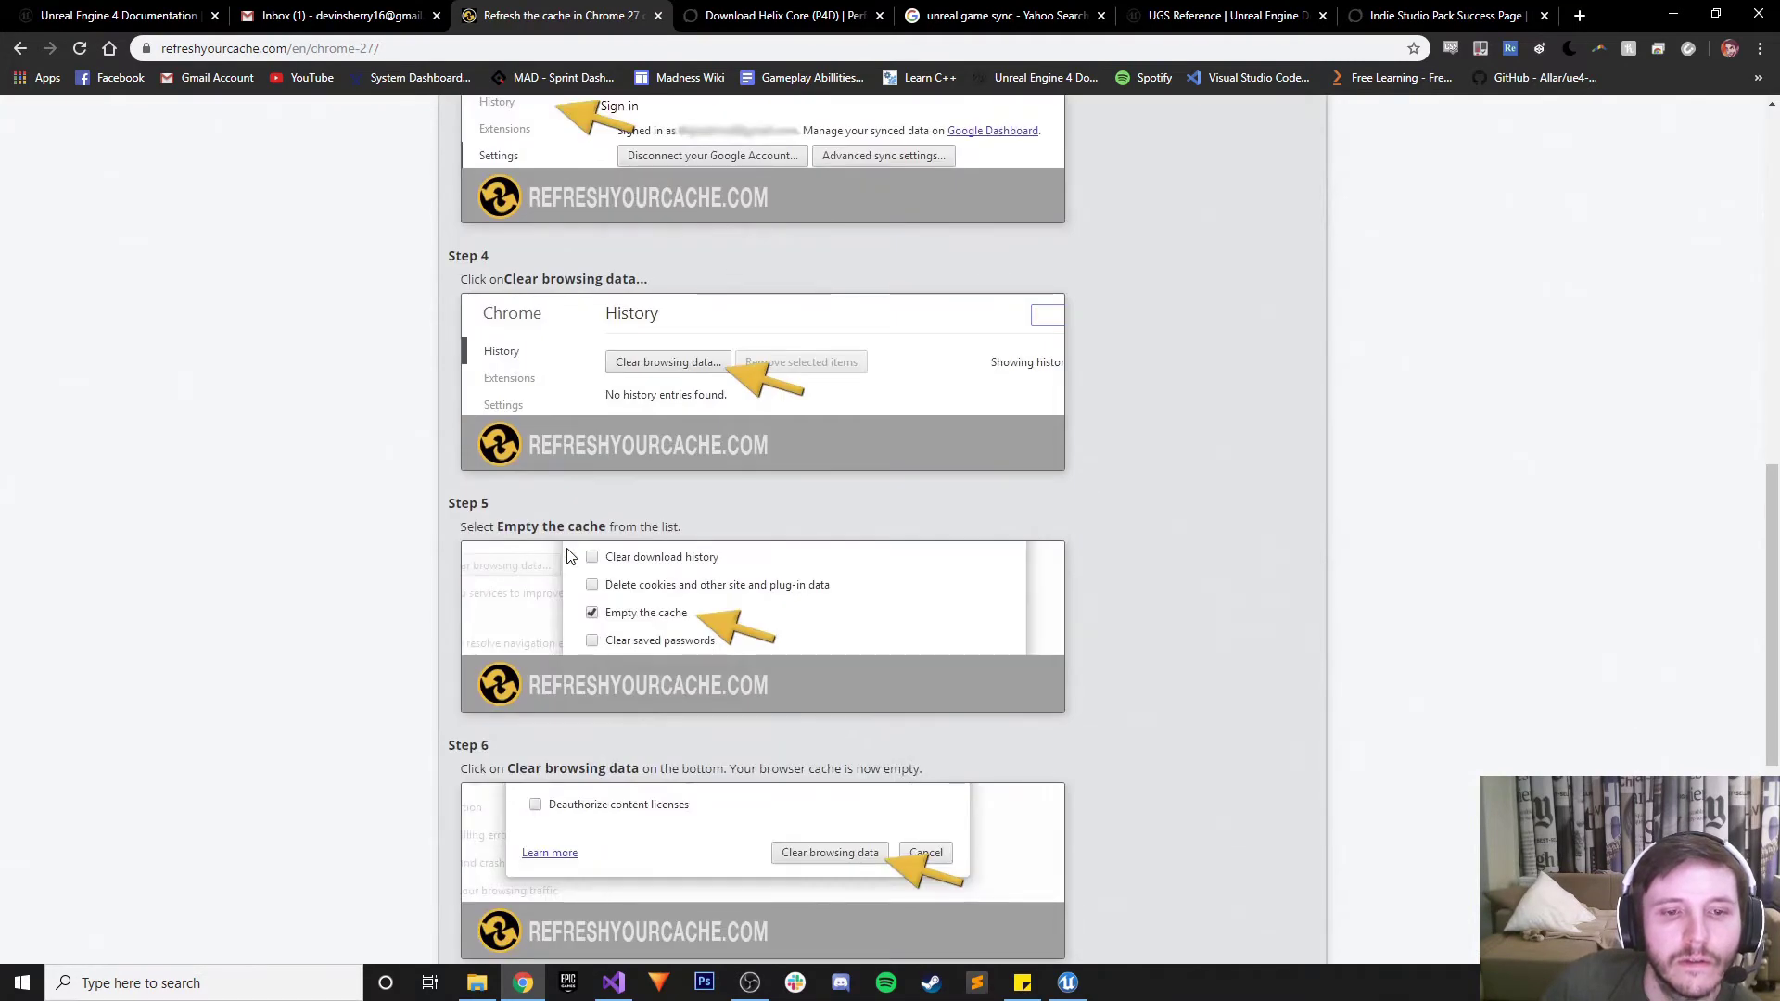
scroll(570, 555, up, 4)
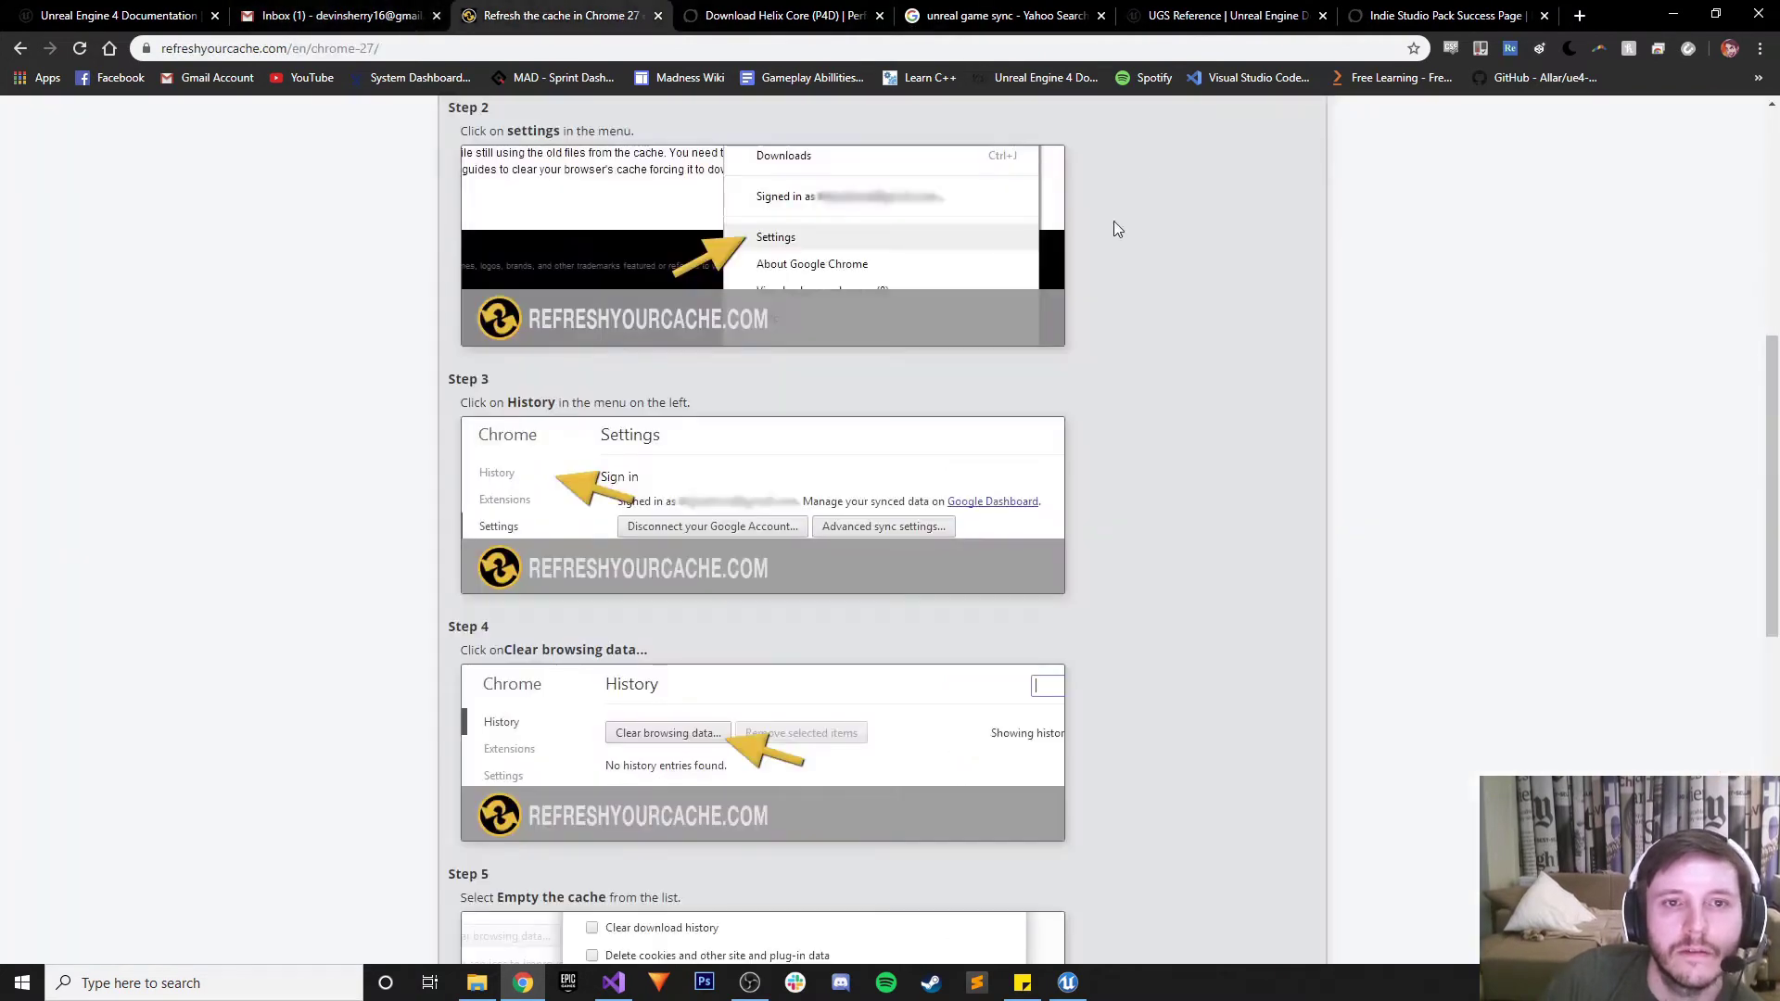
right_click(1427, 279)
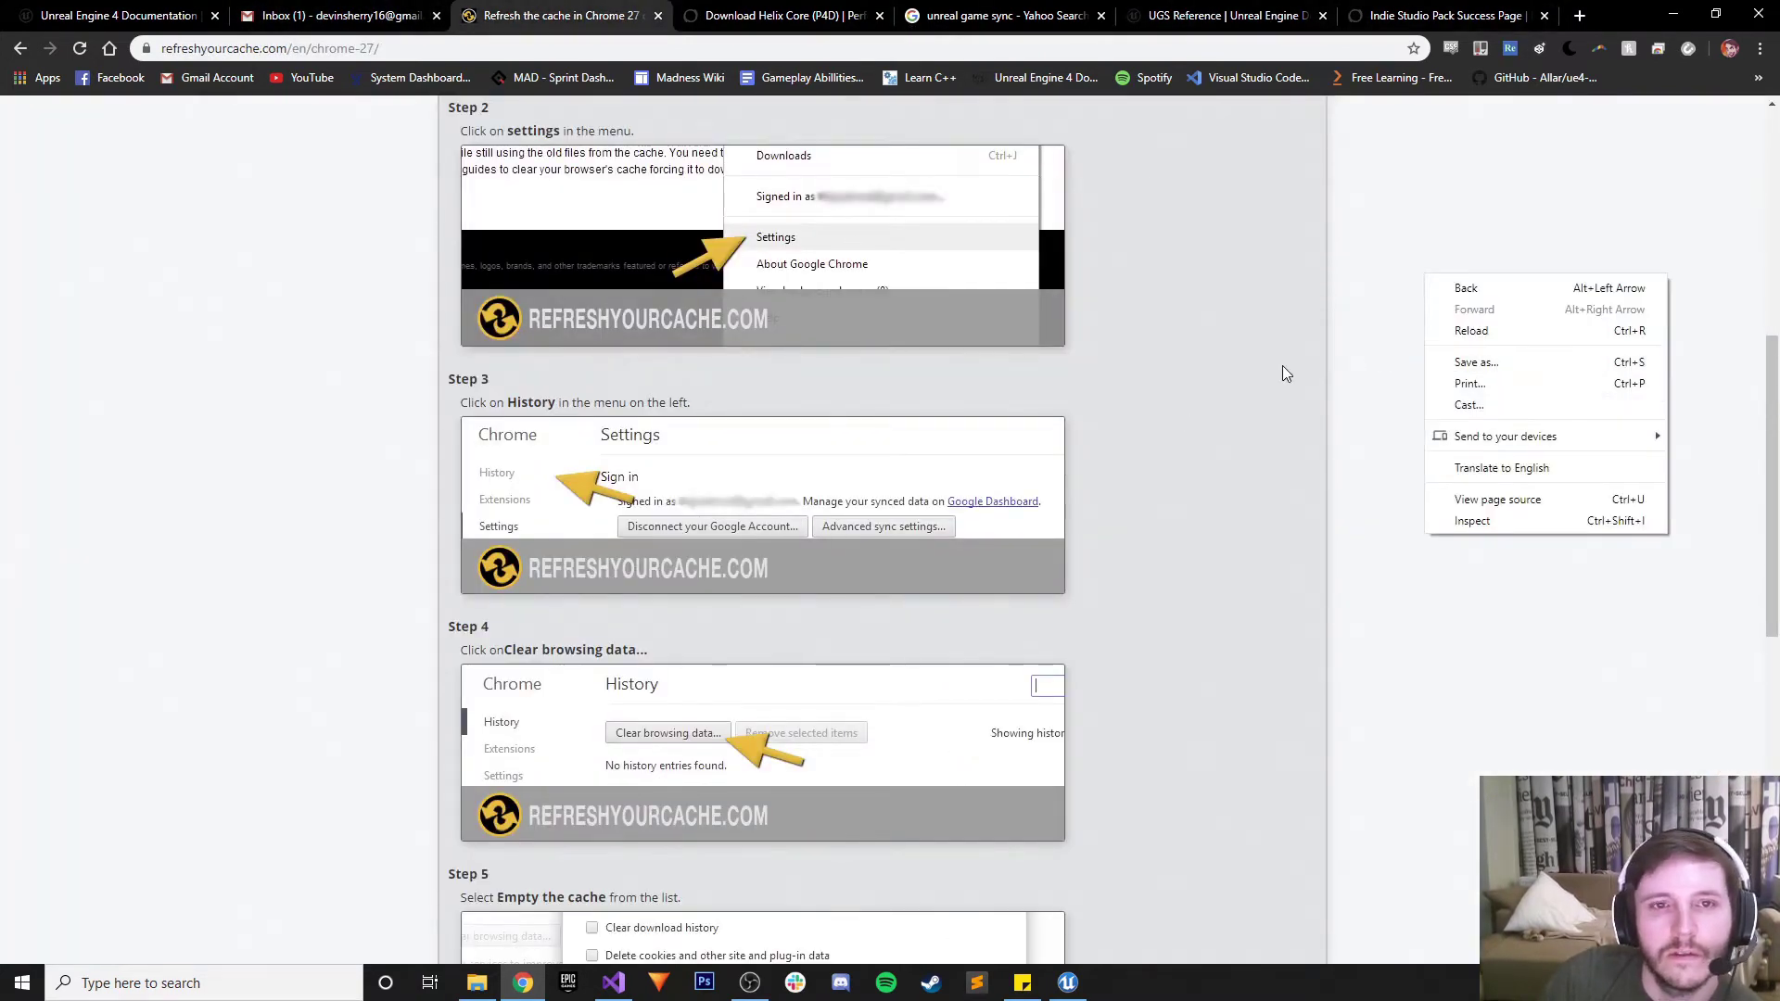
right_click(1232, 372)
click(1760, 49)
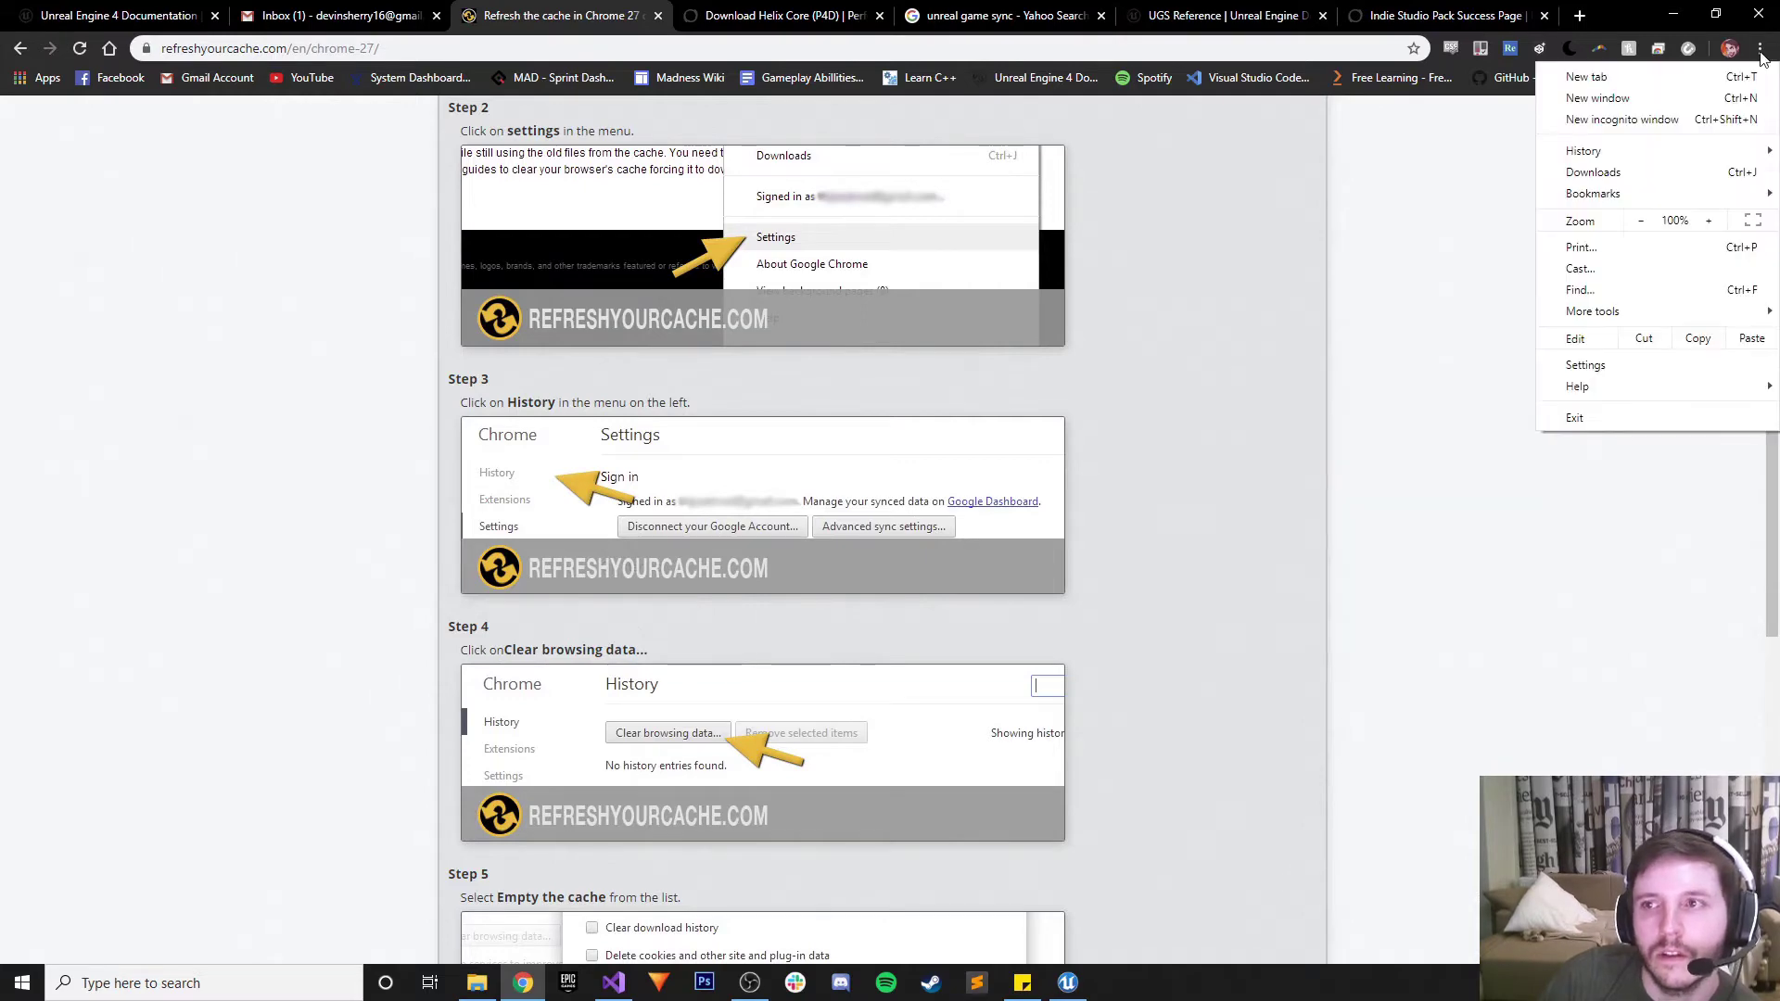
Open Chrome Settings and search 'ca' to find the cache options
click(1578, 371)
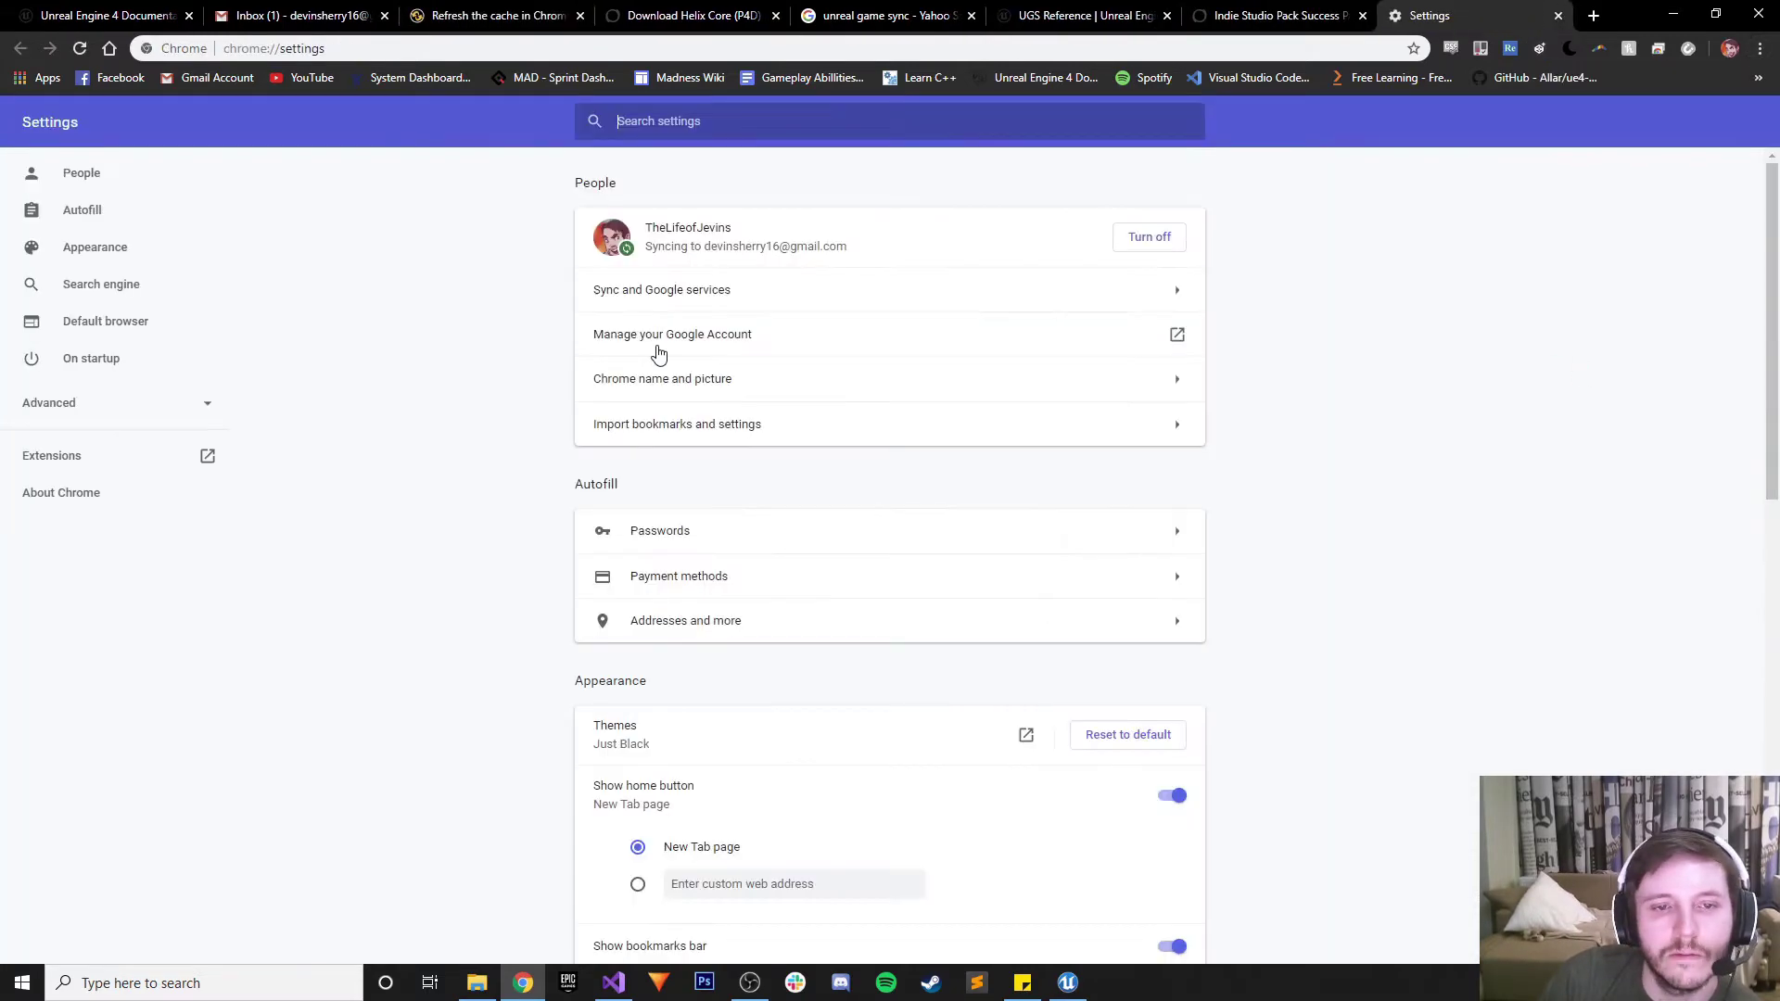
click(1275, 16)
click(1026, 11)
click(880, 16)
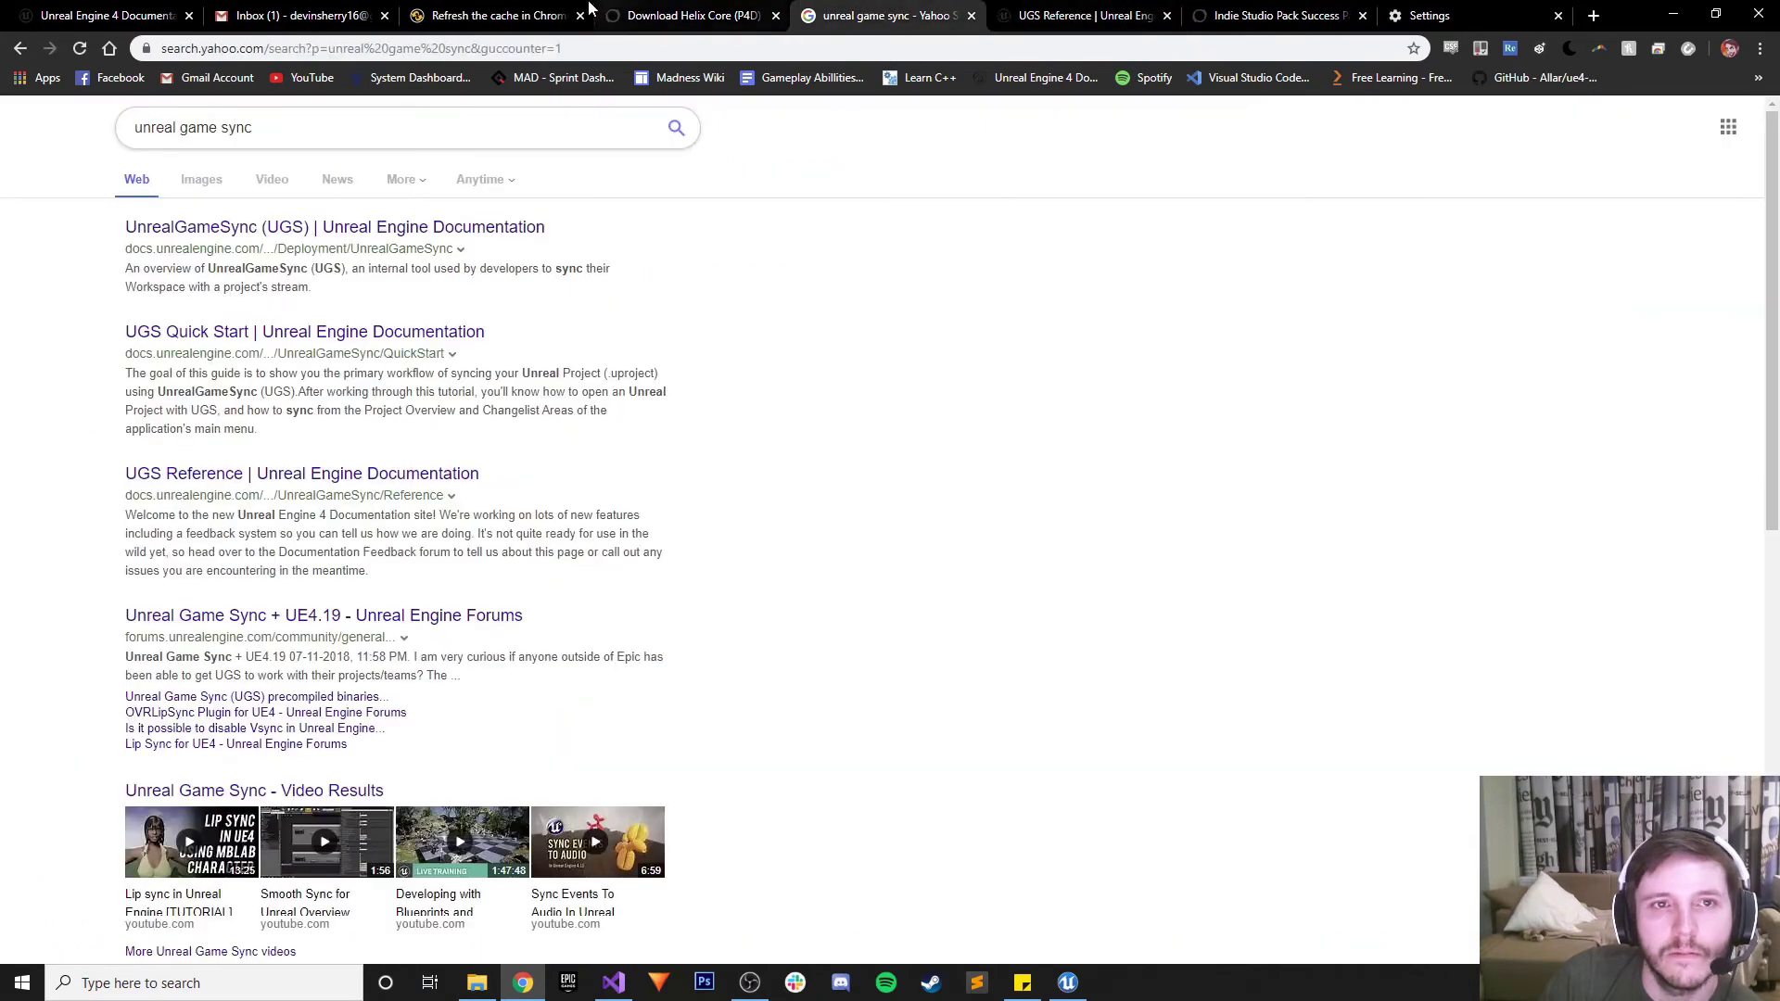
click(422, 11)
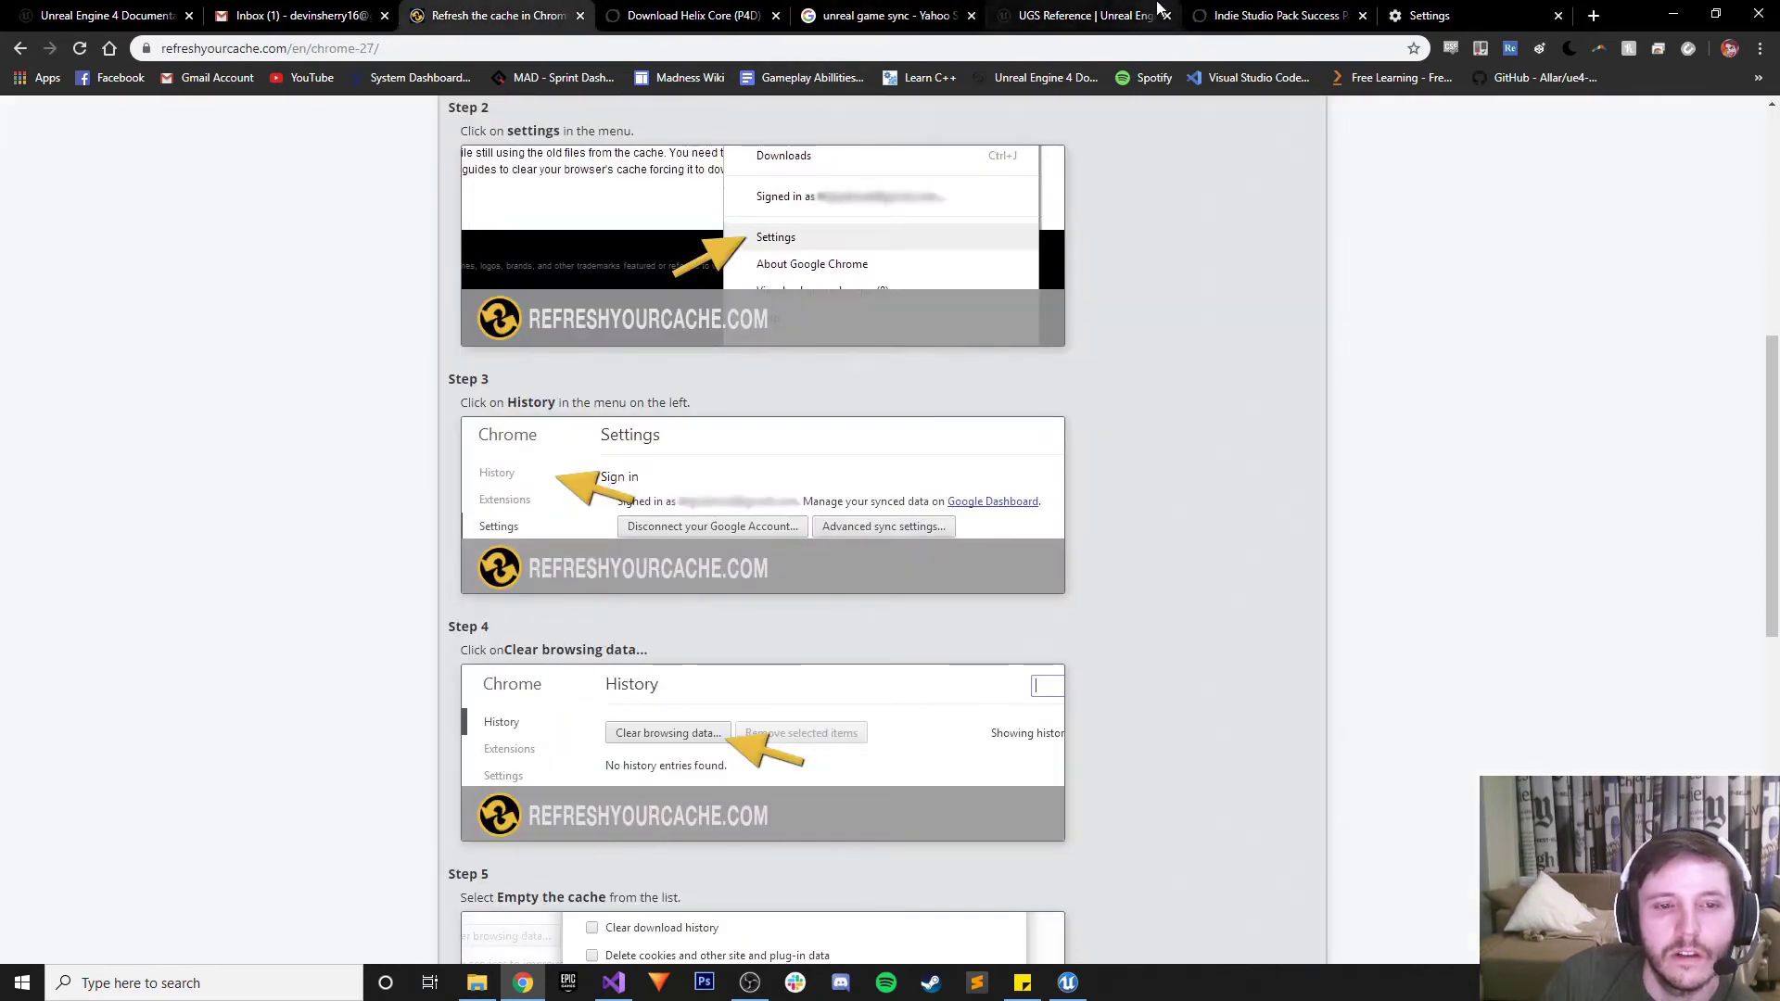
click(1428, 16)
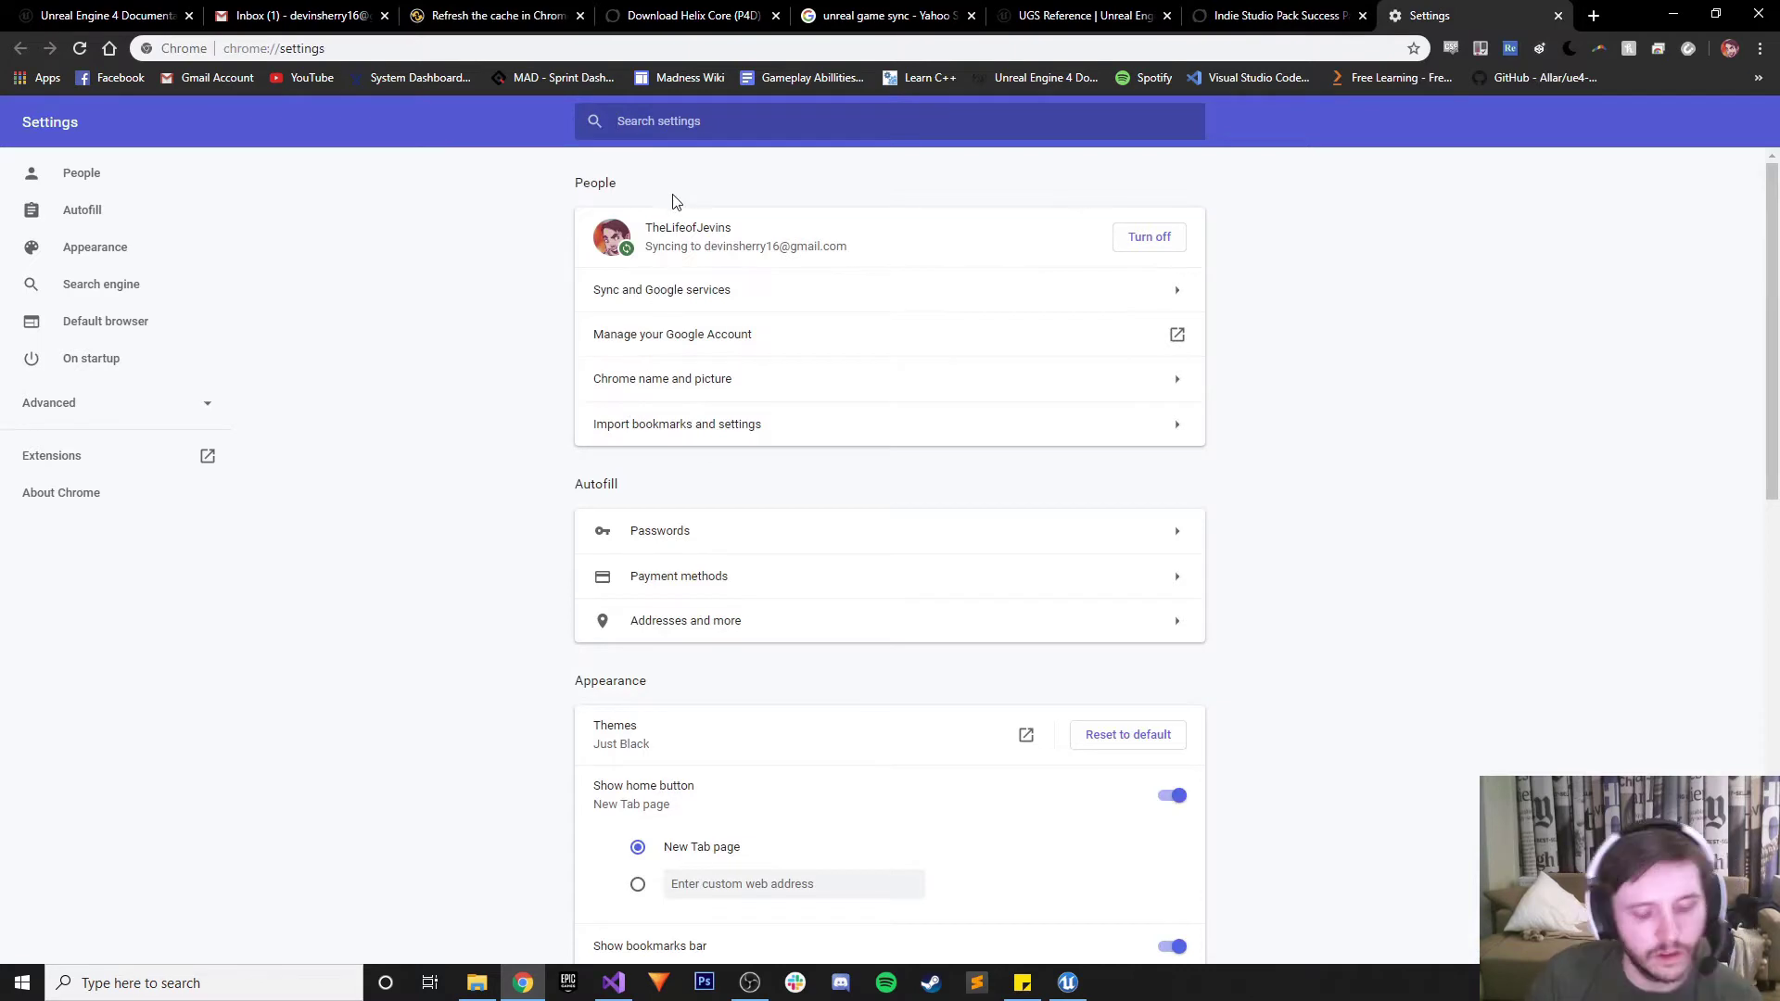
text(cache)
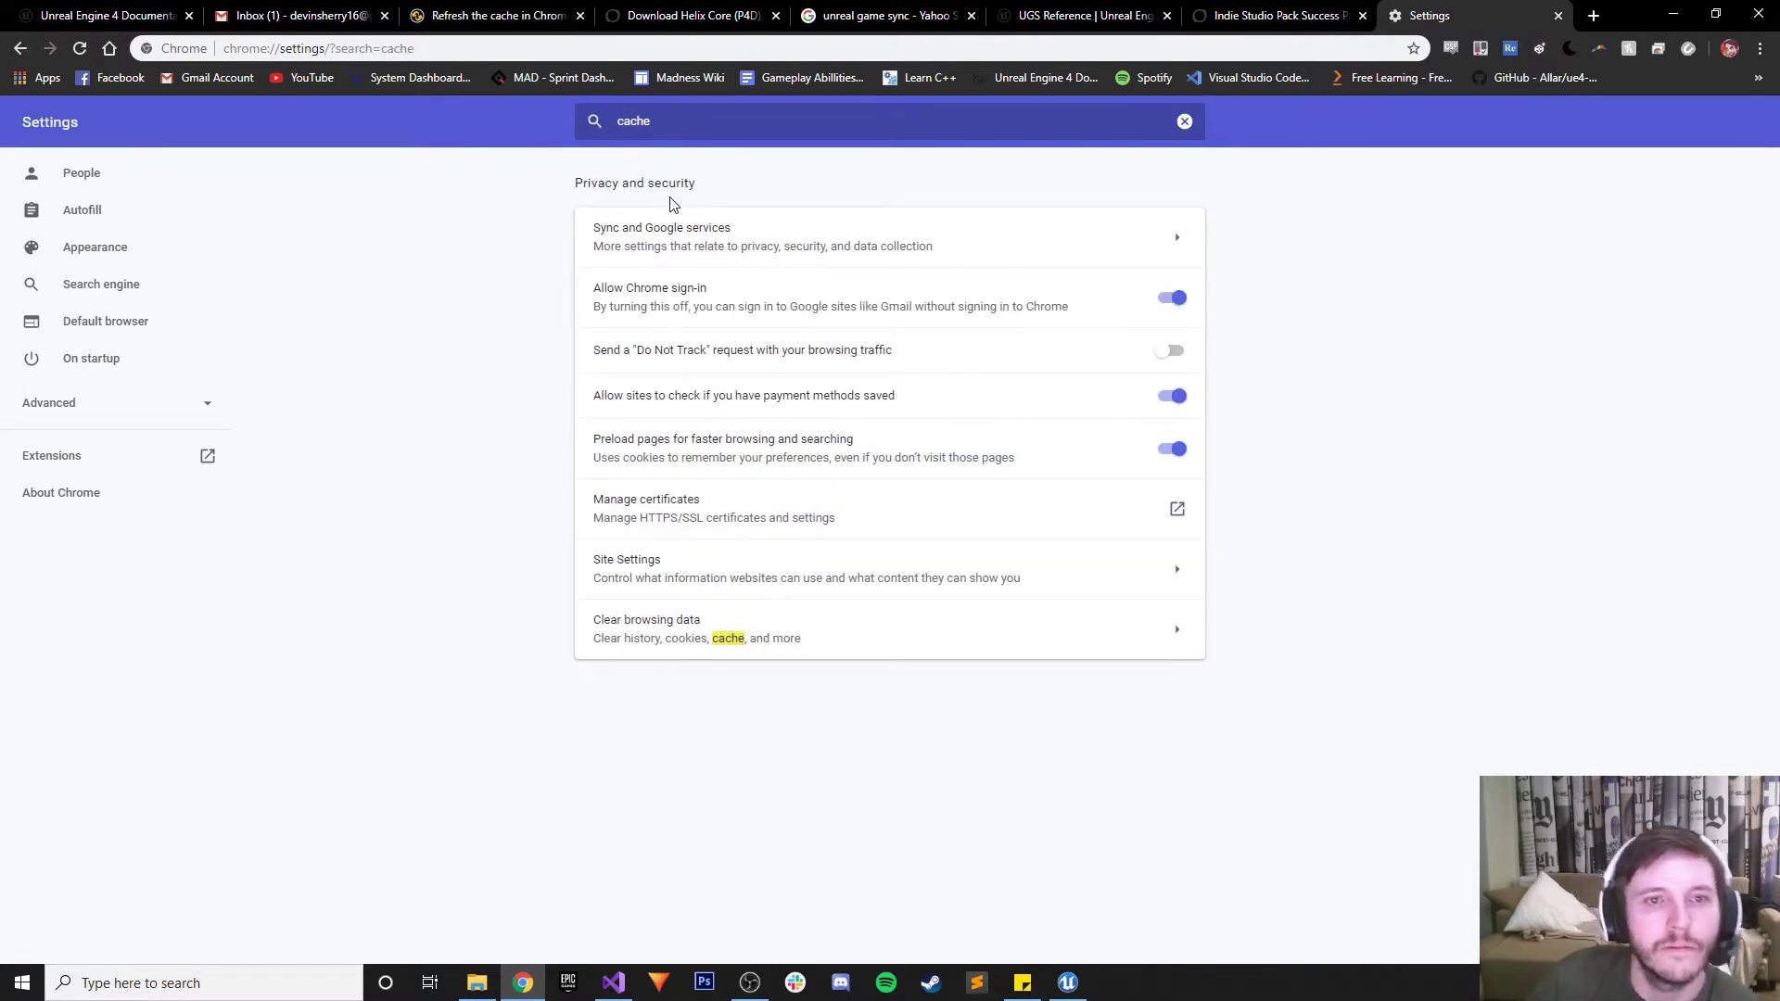
Clear only cached images and files for all time, leaving browsing history and cookies unchecked
click(1041, 612)
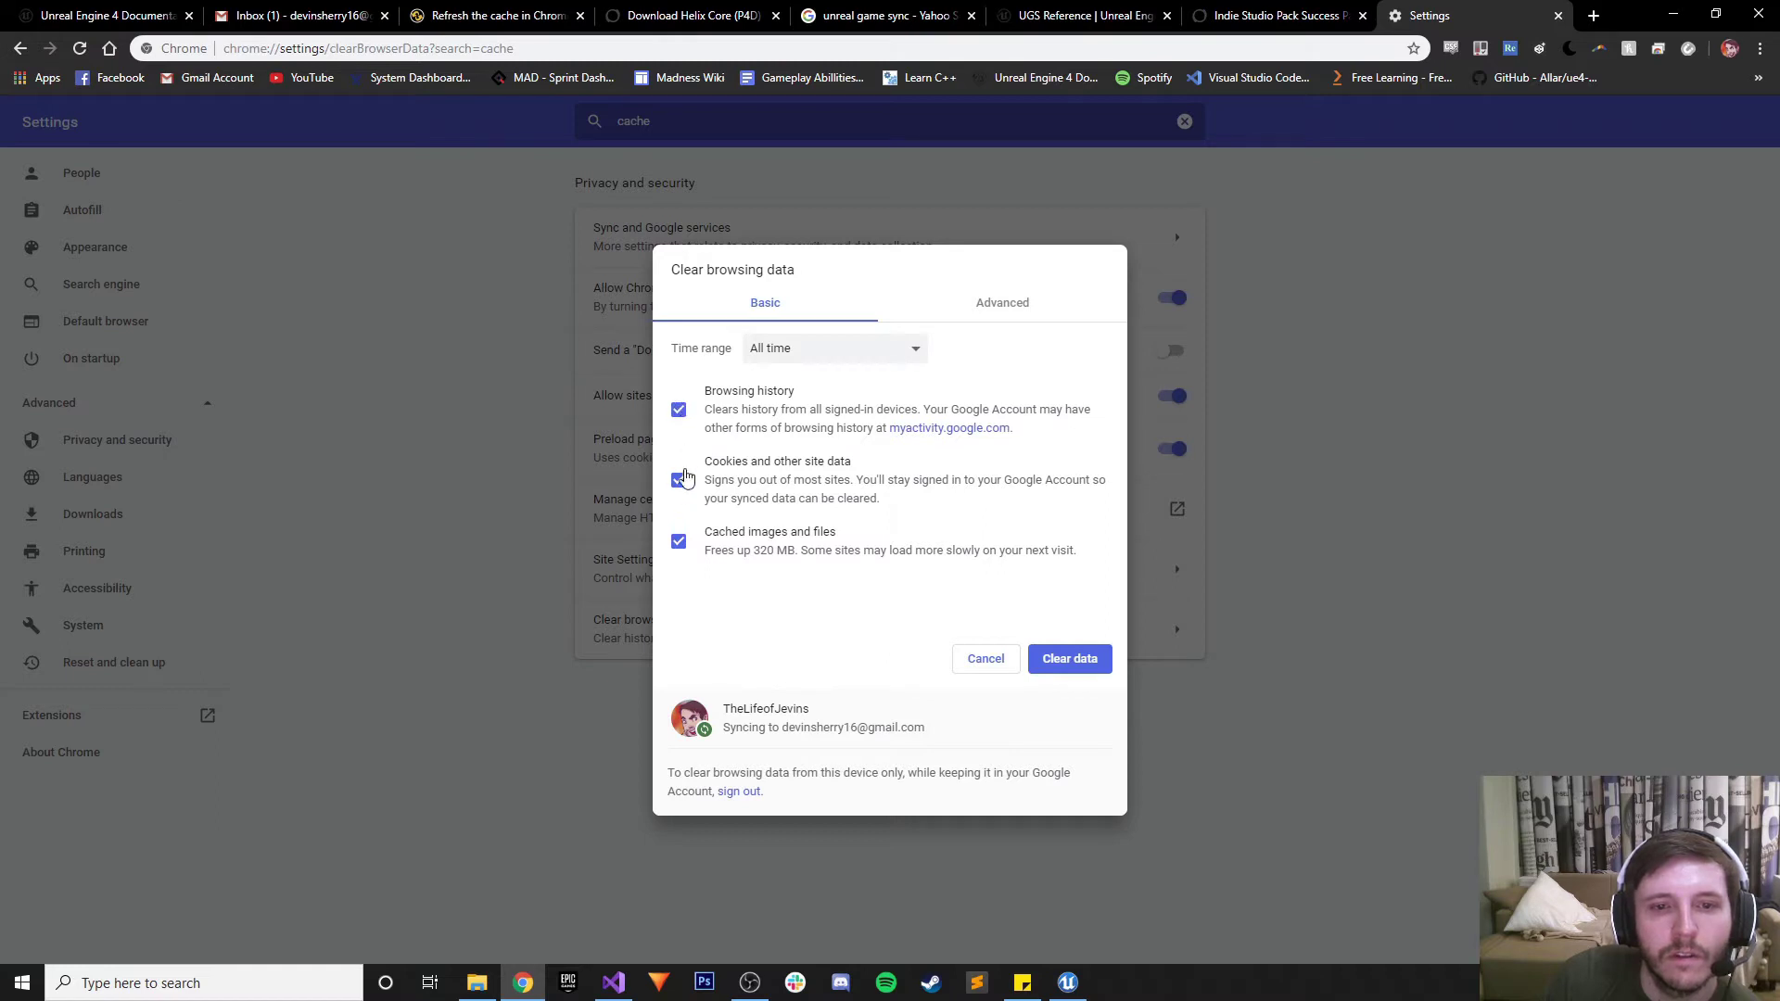
click(679, 480)
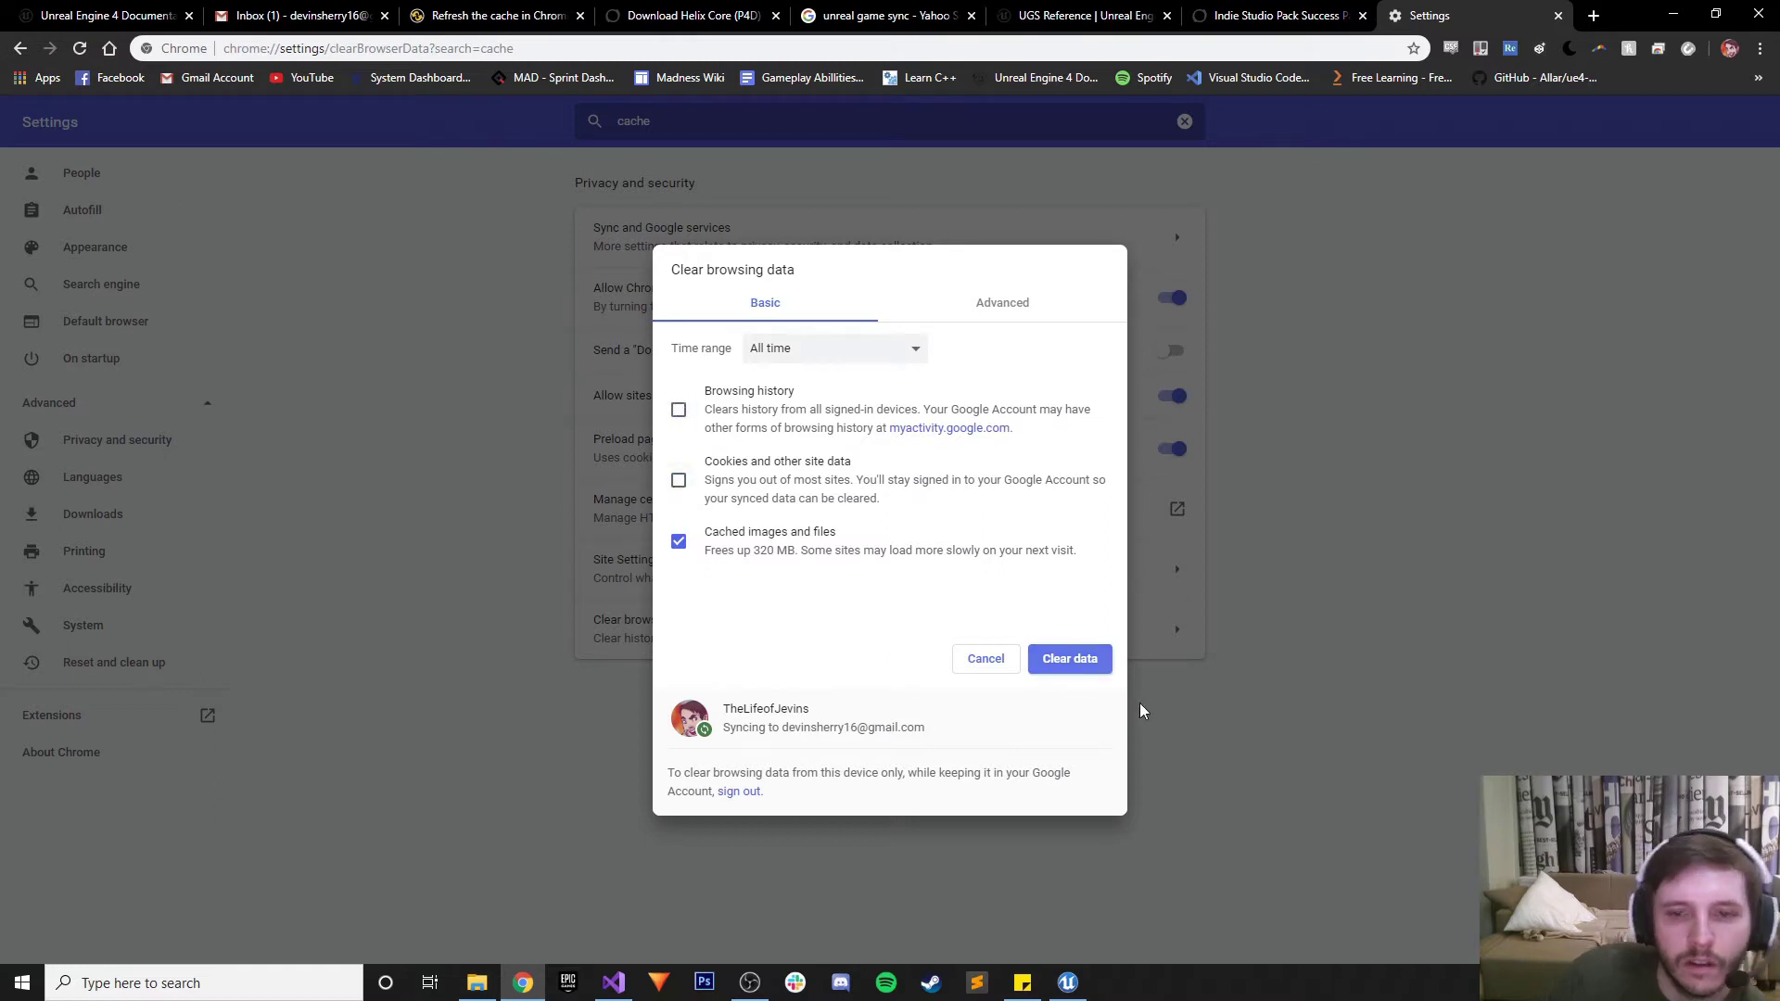
click(1072, 659)
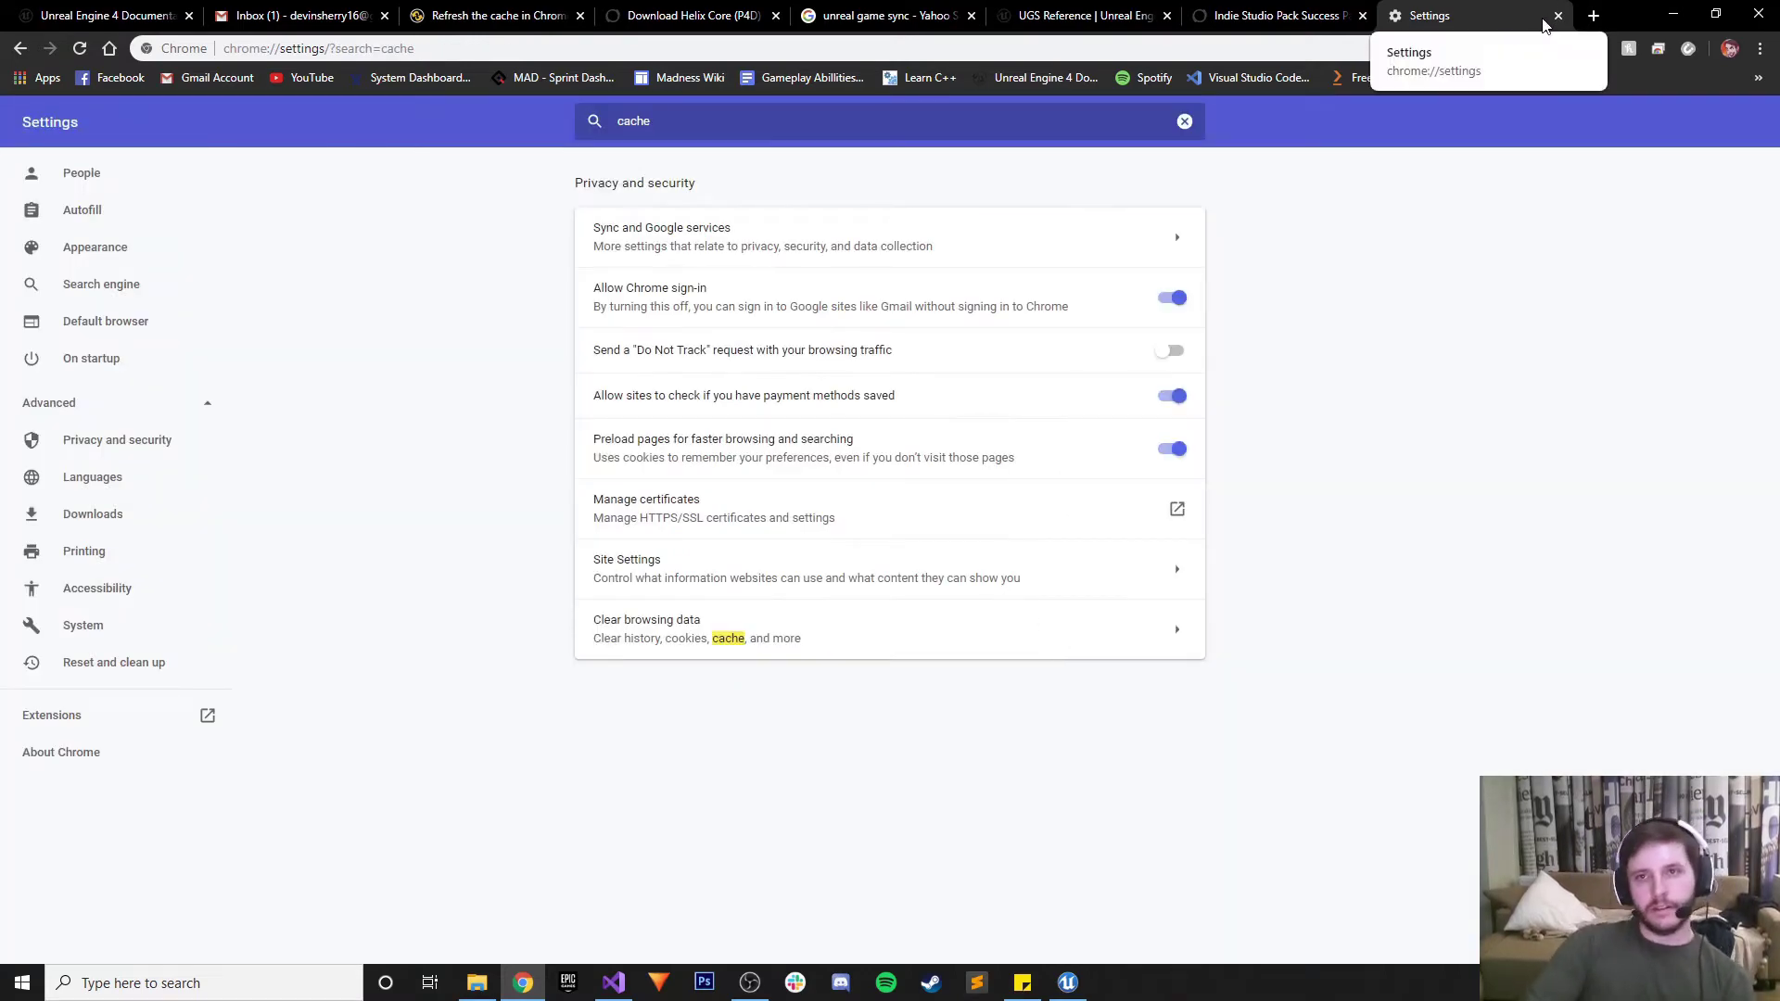
click(1233, 11)
click(1080, 15)
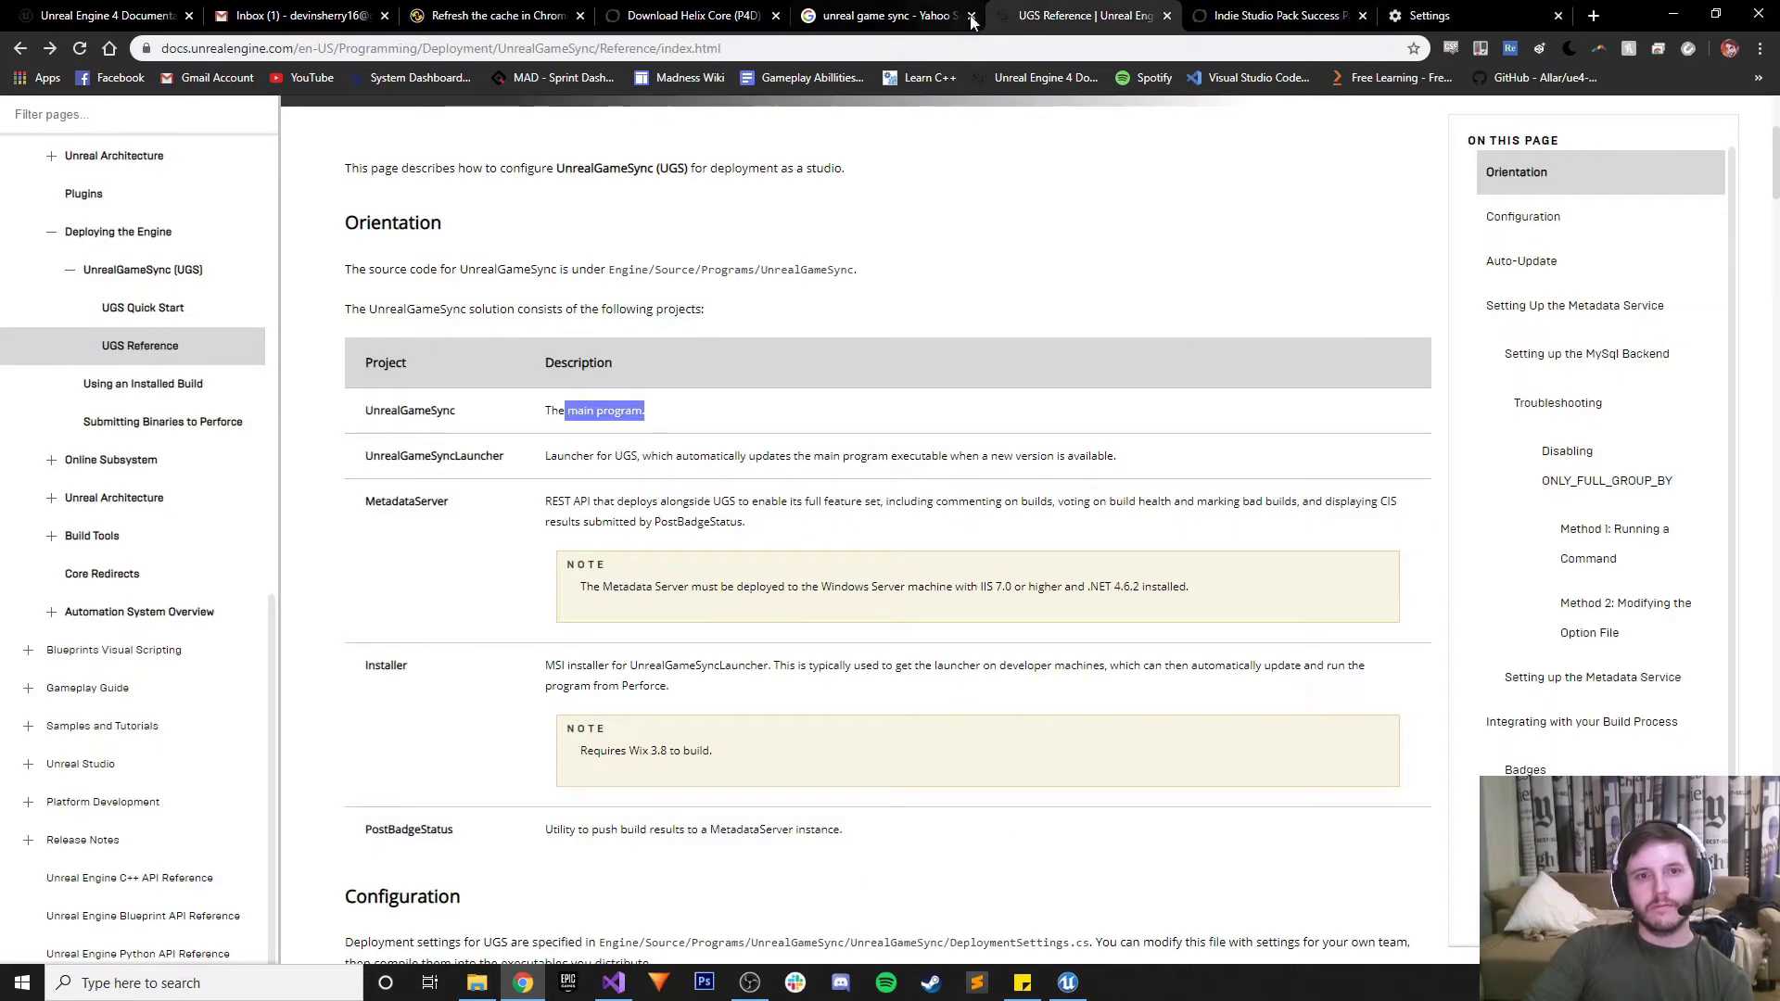
Return to the Helix Core download page and retry the server download
click(885, 15)
click(660, 11)
click(409, 763)
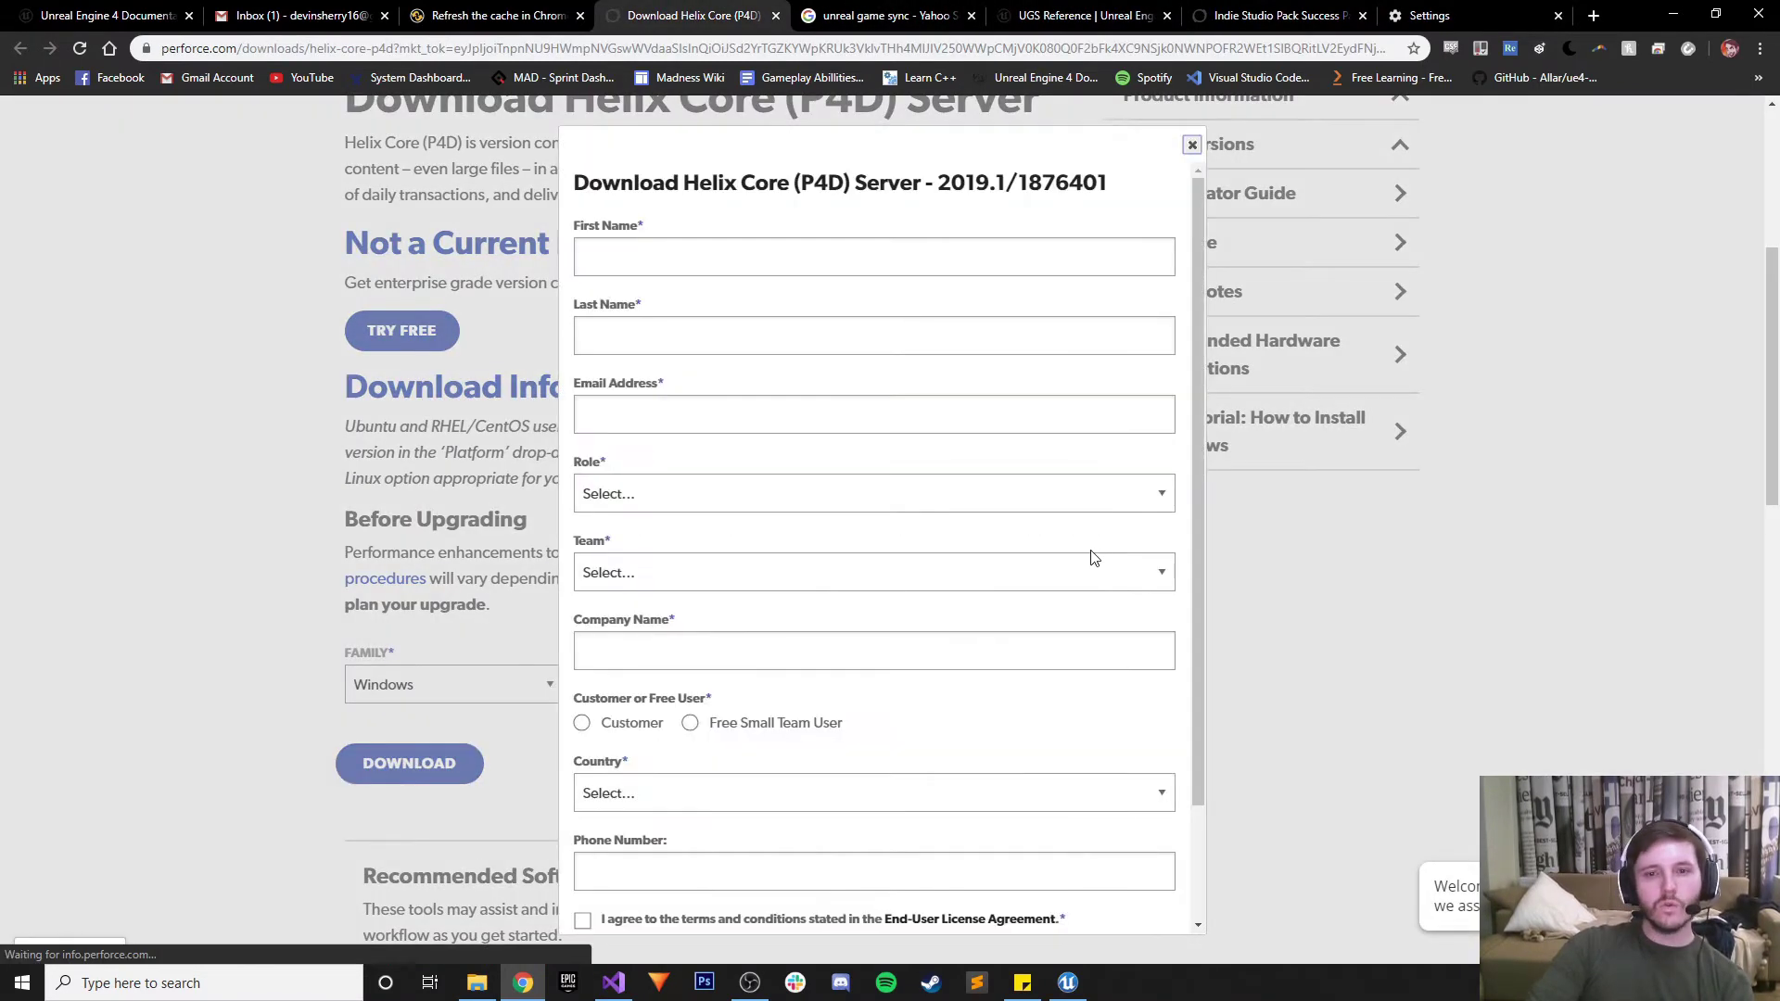
Fill in the registrant's first and last name, autofill the contact details, and set company to 'Generic Game Company'
click(703, 262)
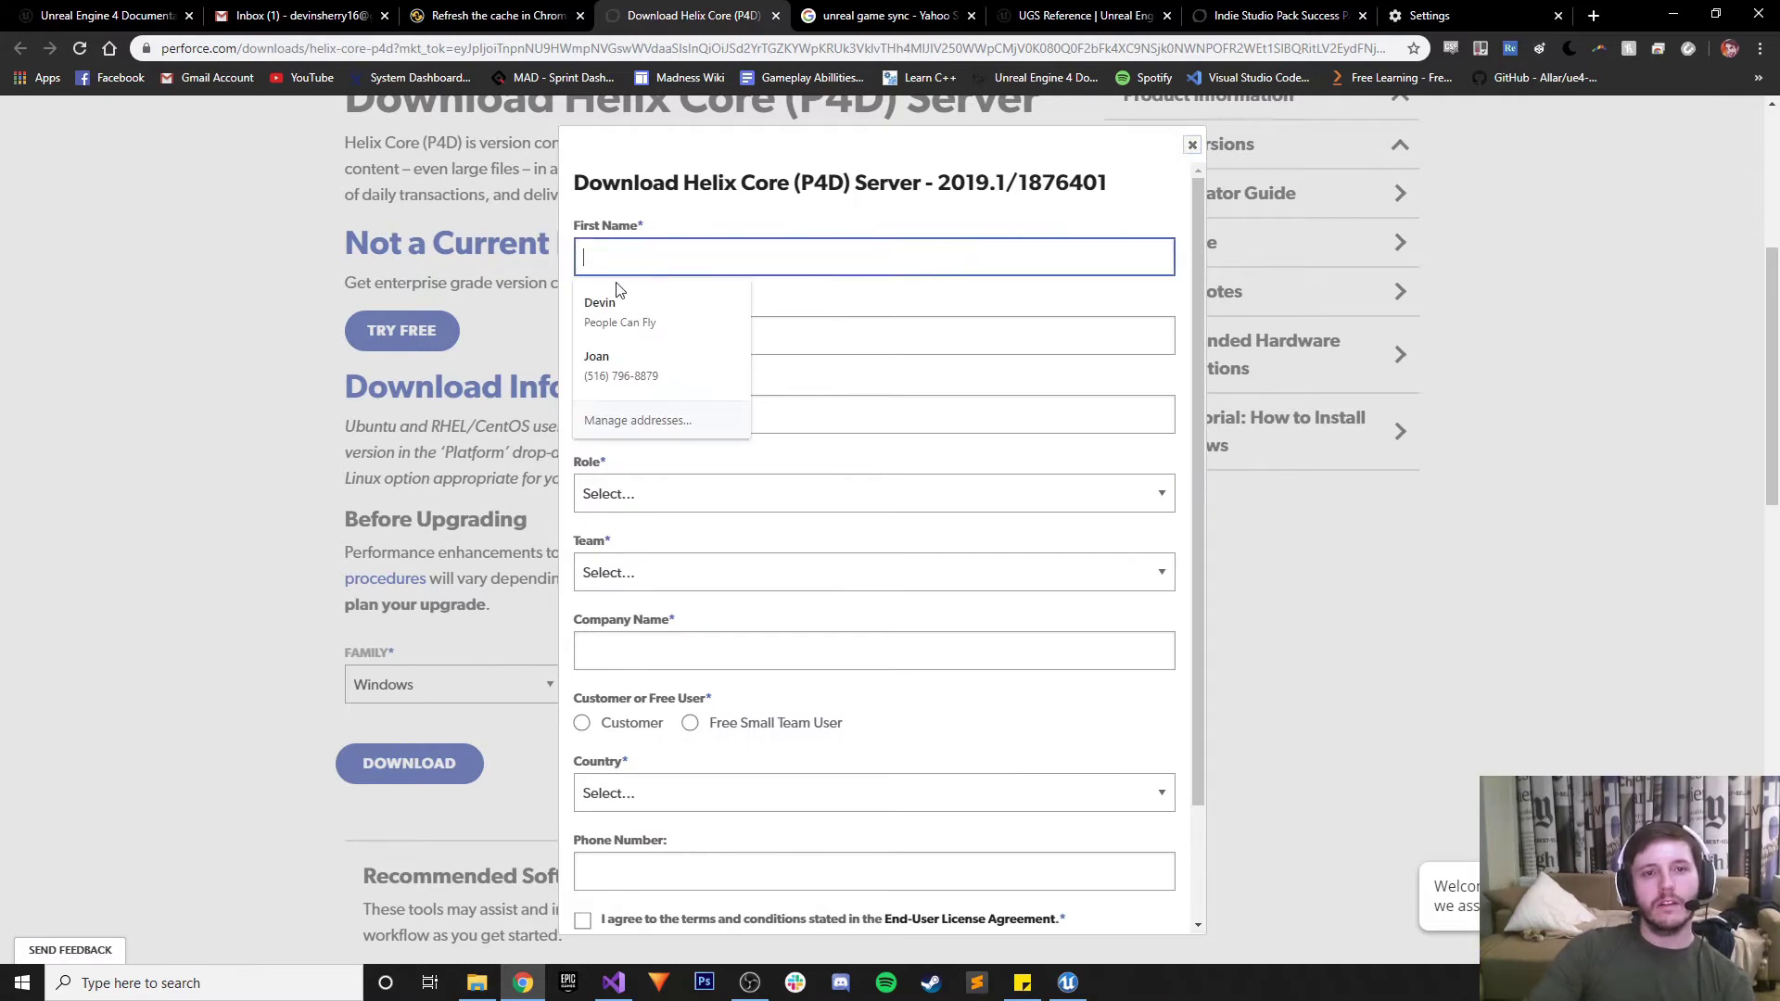
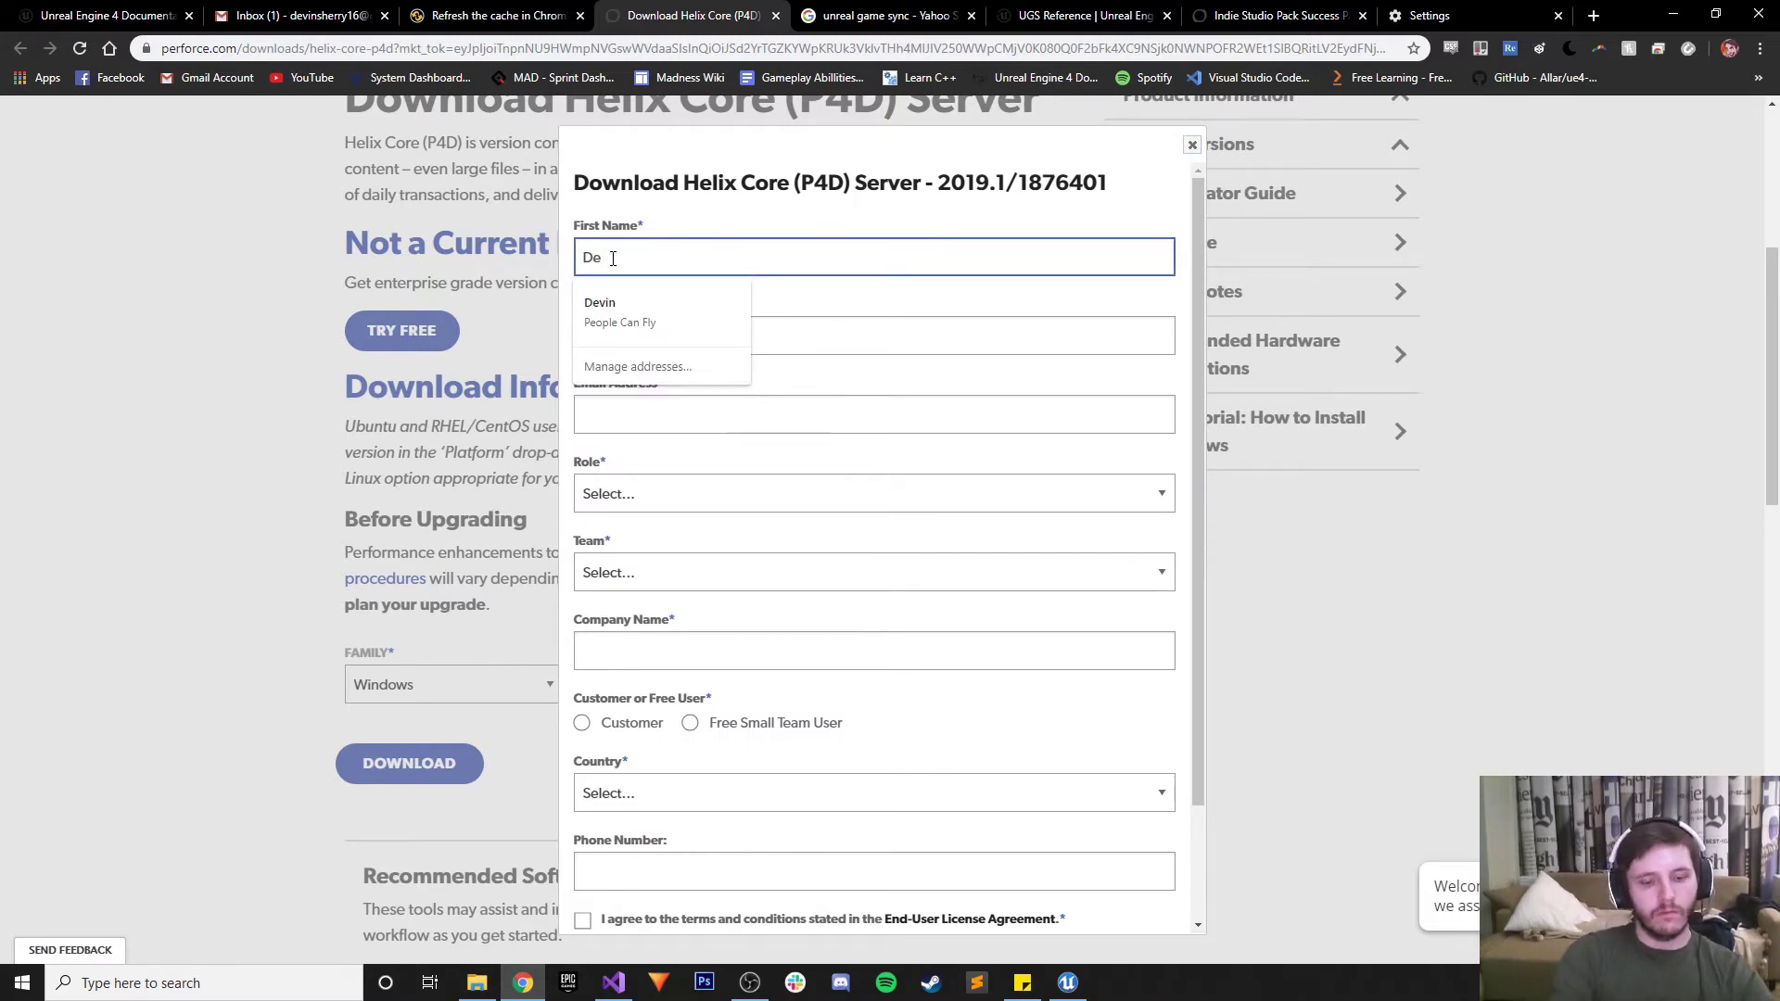
key(Tab)
key(Tab)
text(de)
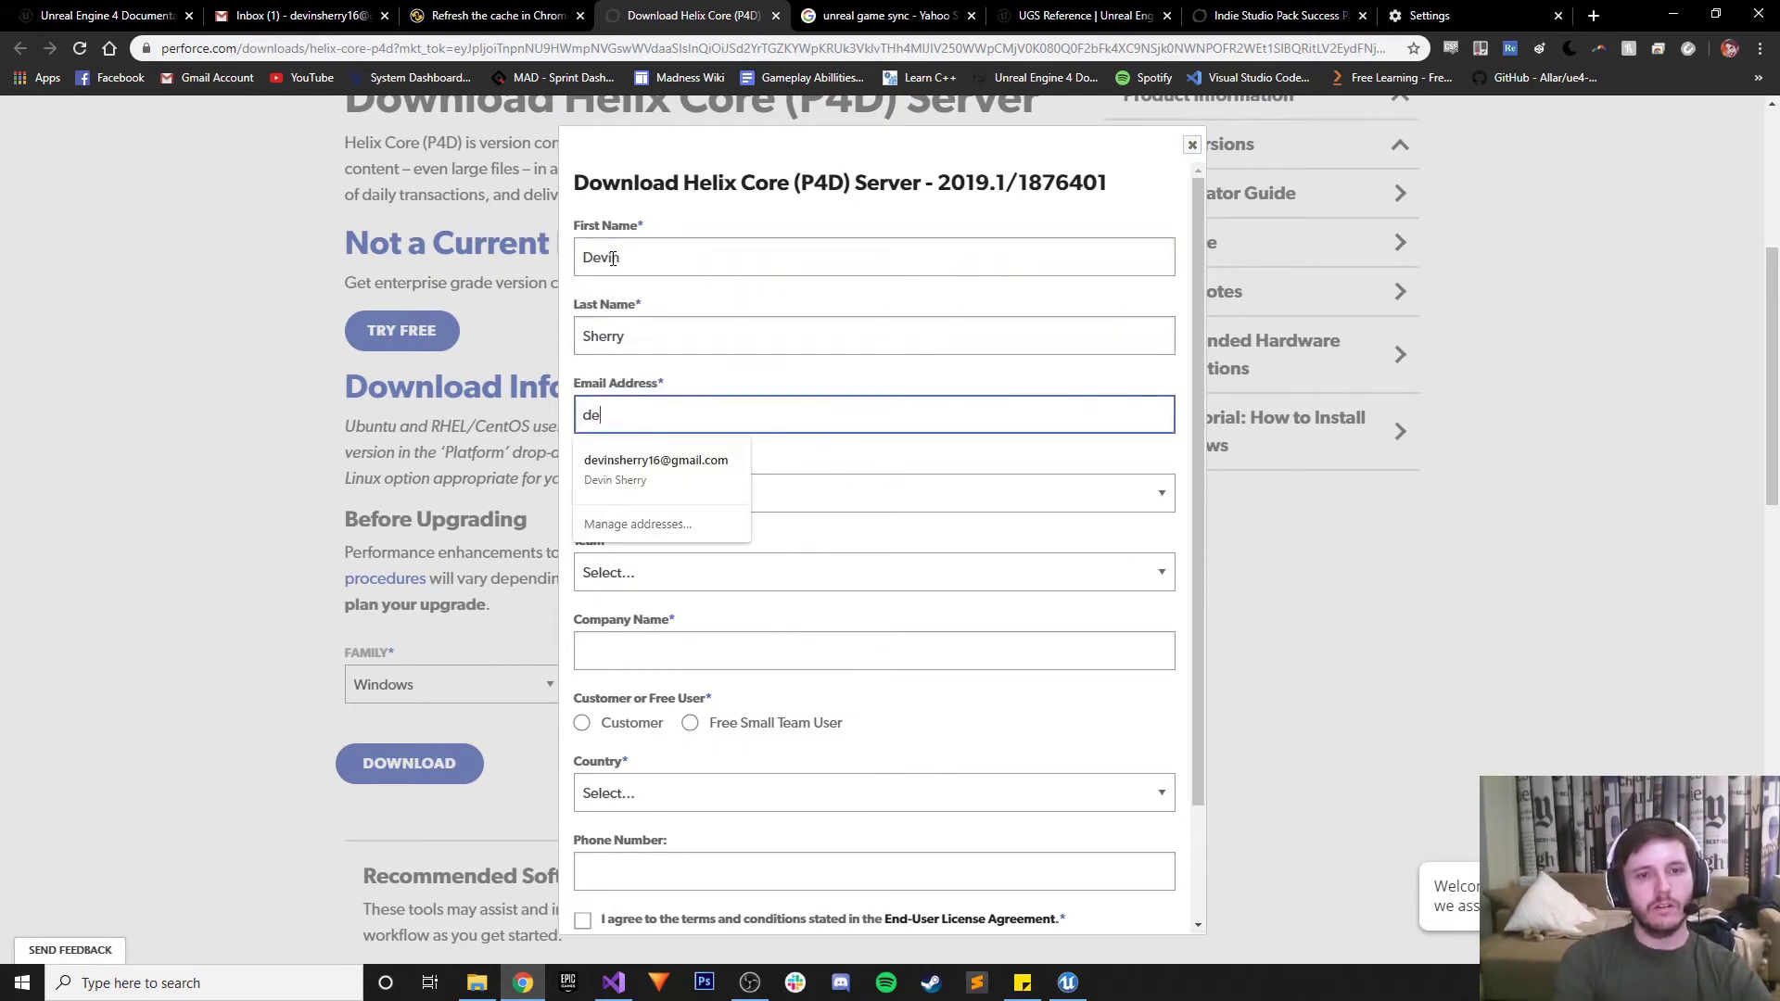
key(Down)
key(Return)
key(Tab)
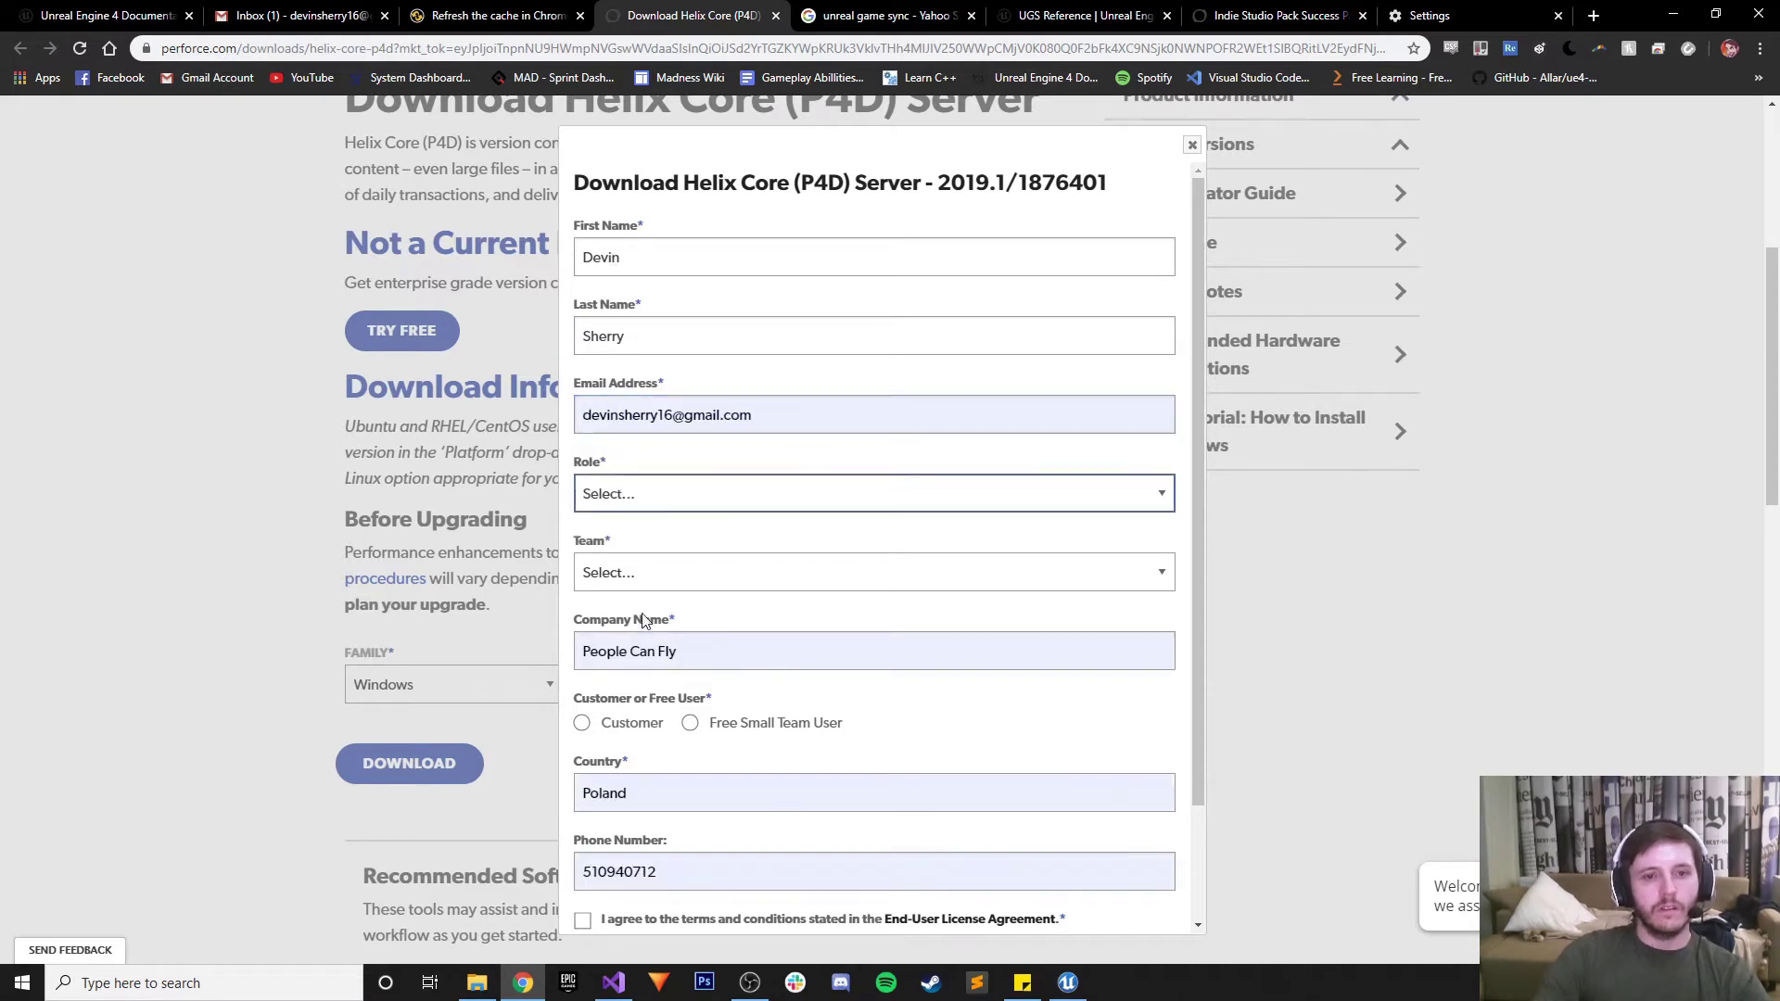
triple_click(695, 653)
text(Generic)
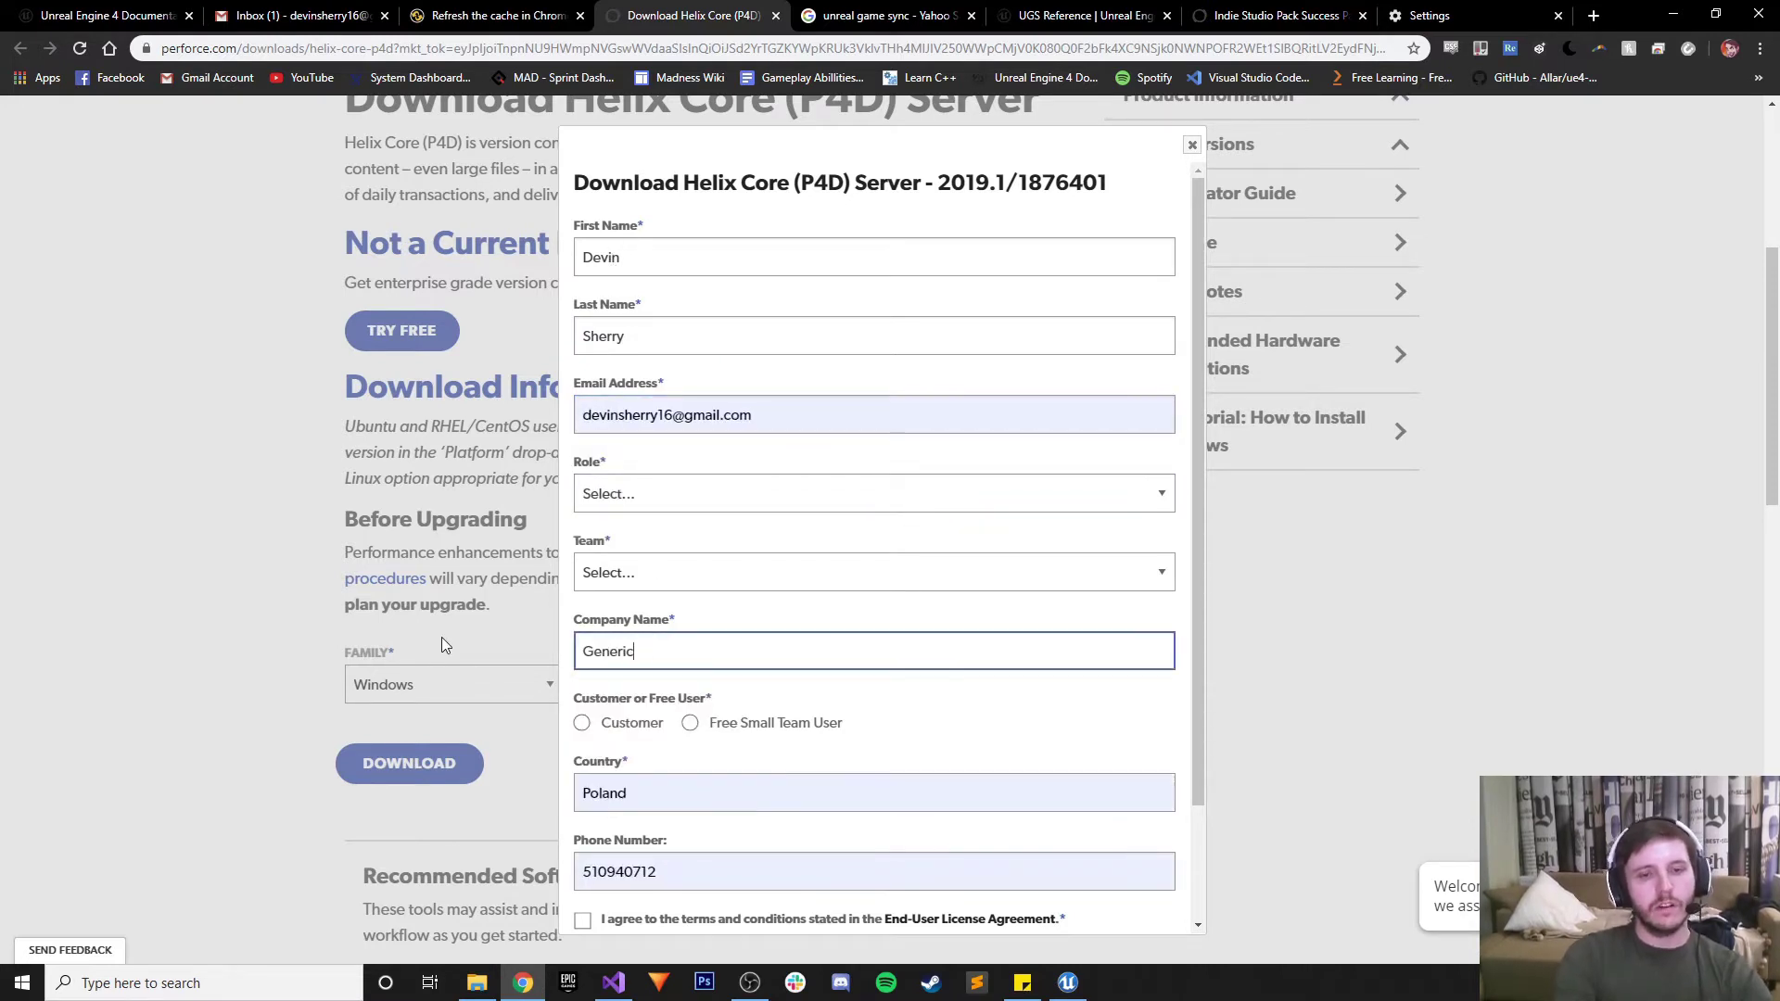
text( Game Company)
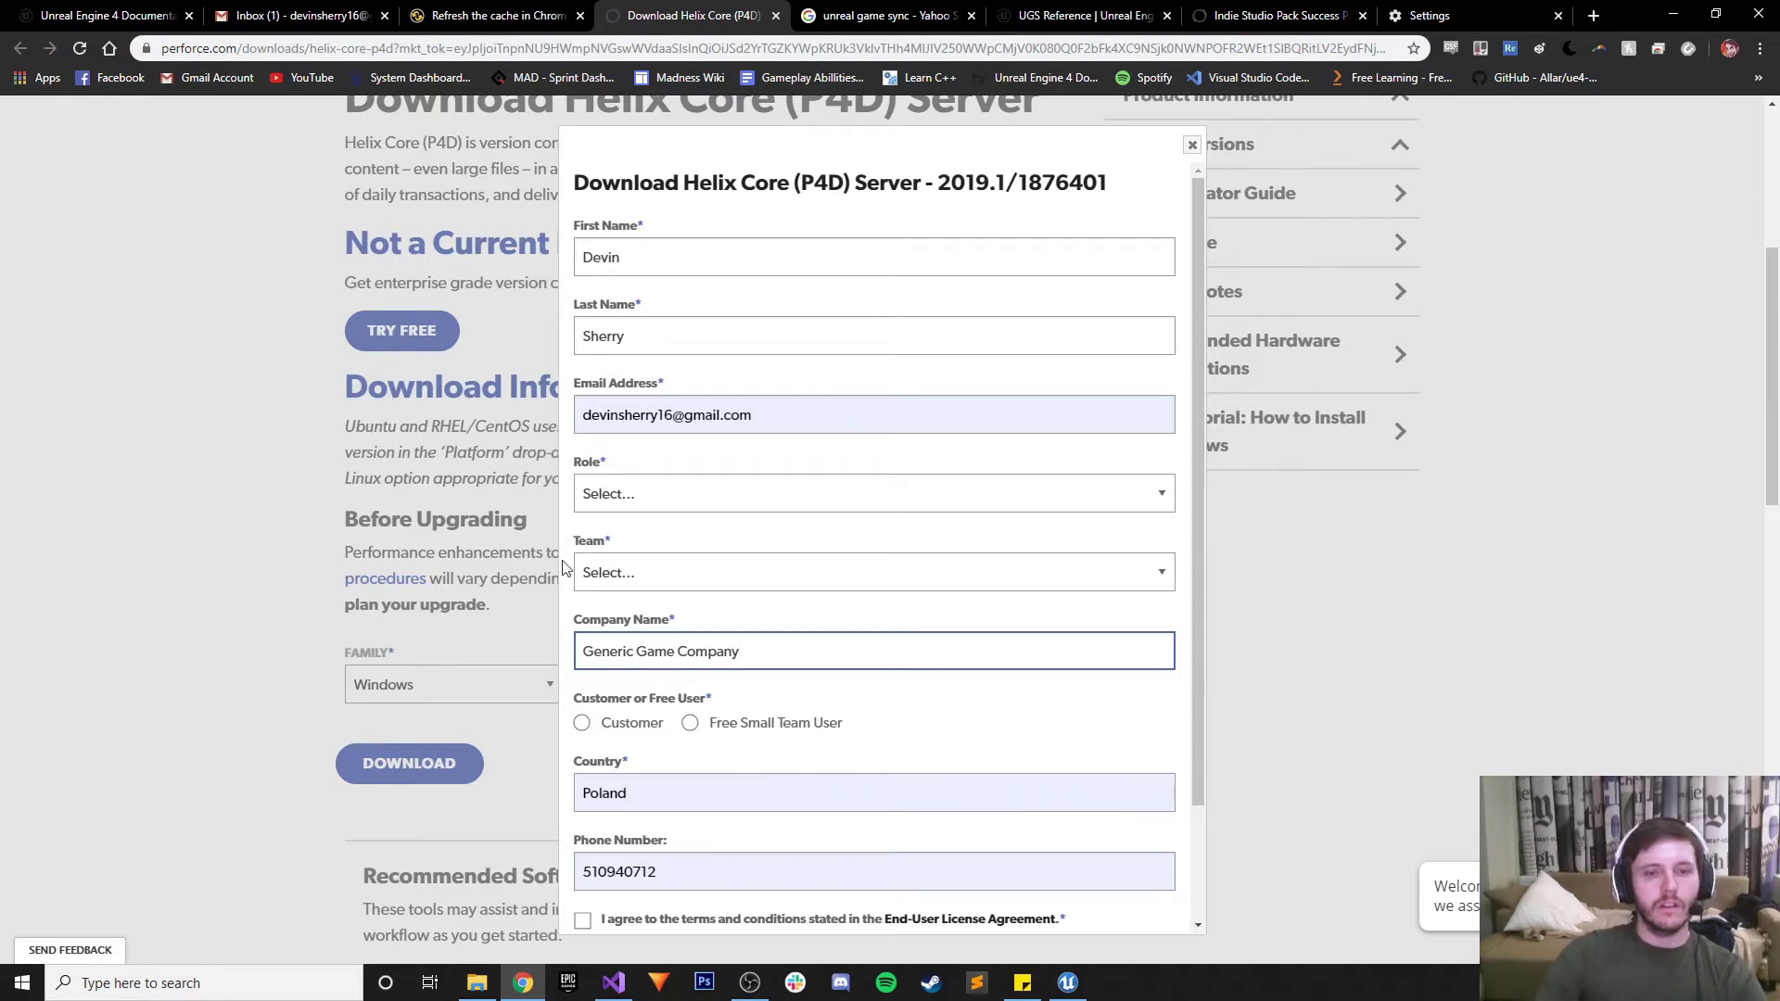
Register as a Free Small Team User with team set to Other and role Game Producer
click(690, 724)
click(662, 576)
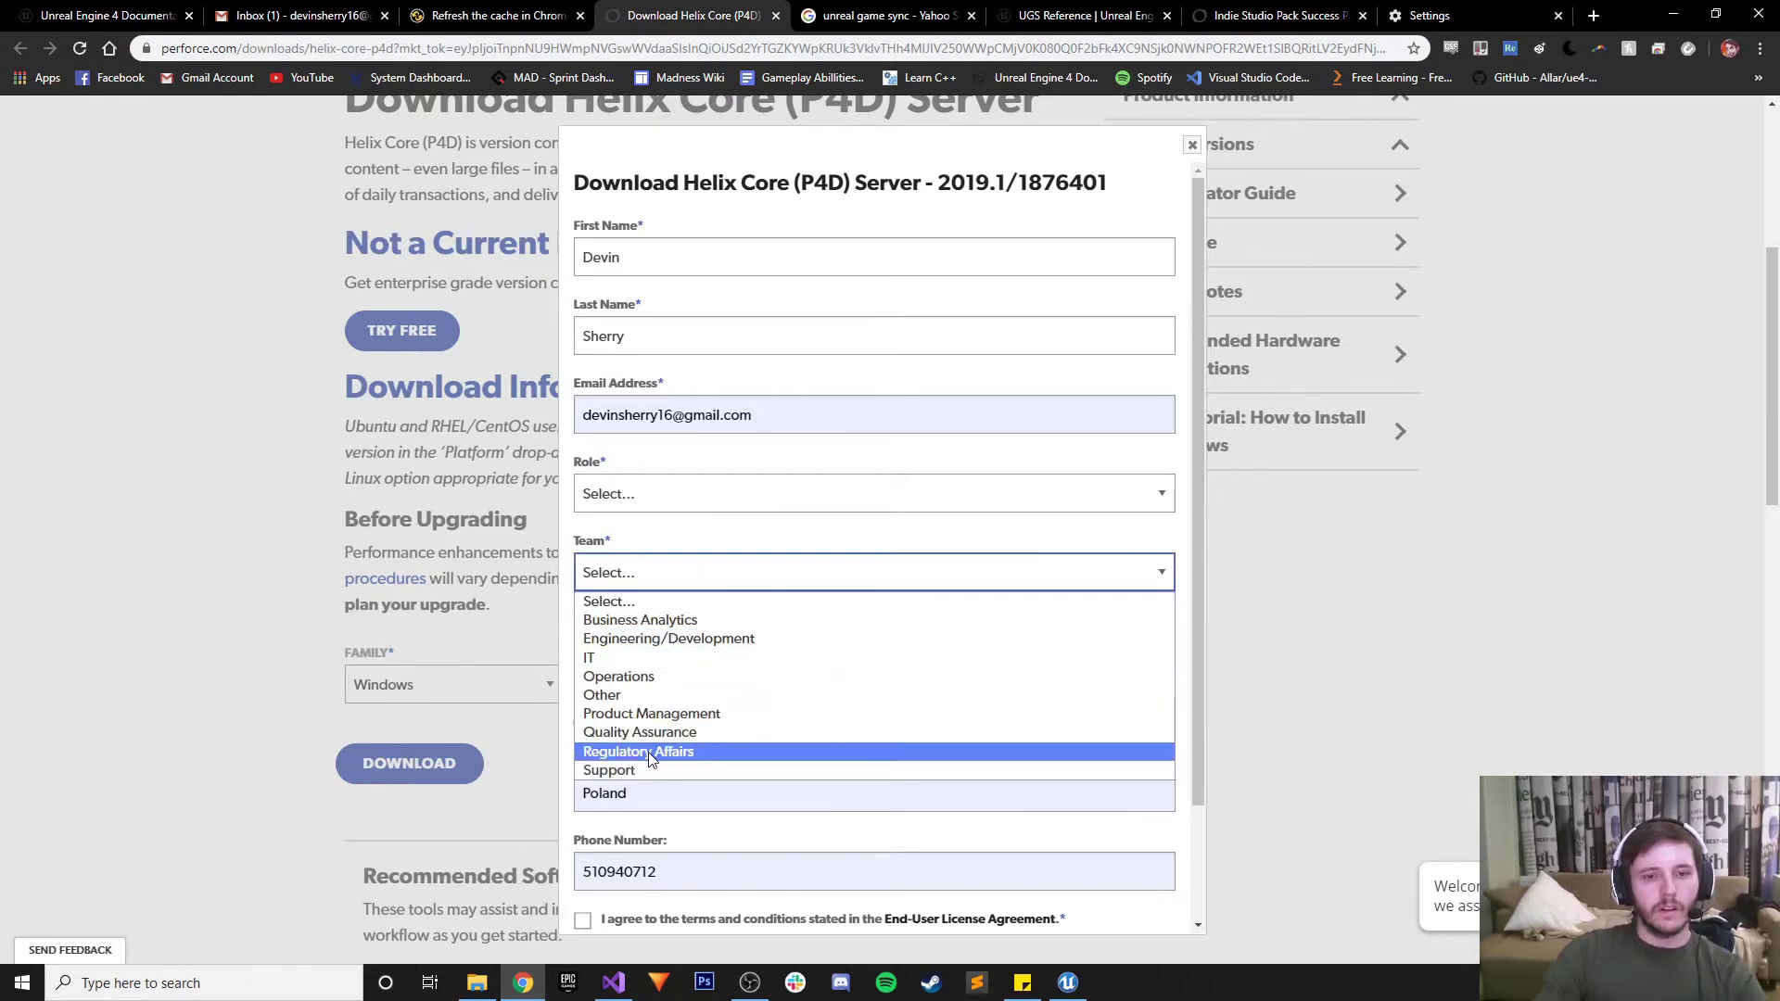
click(649, 755)
click(678, 577)
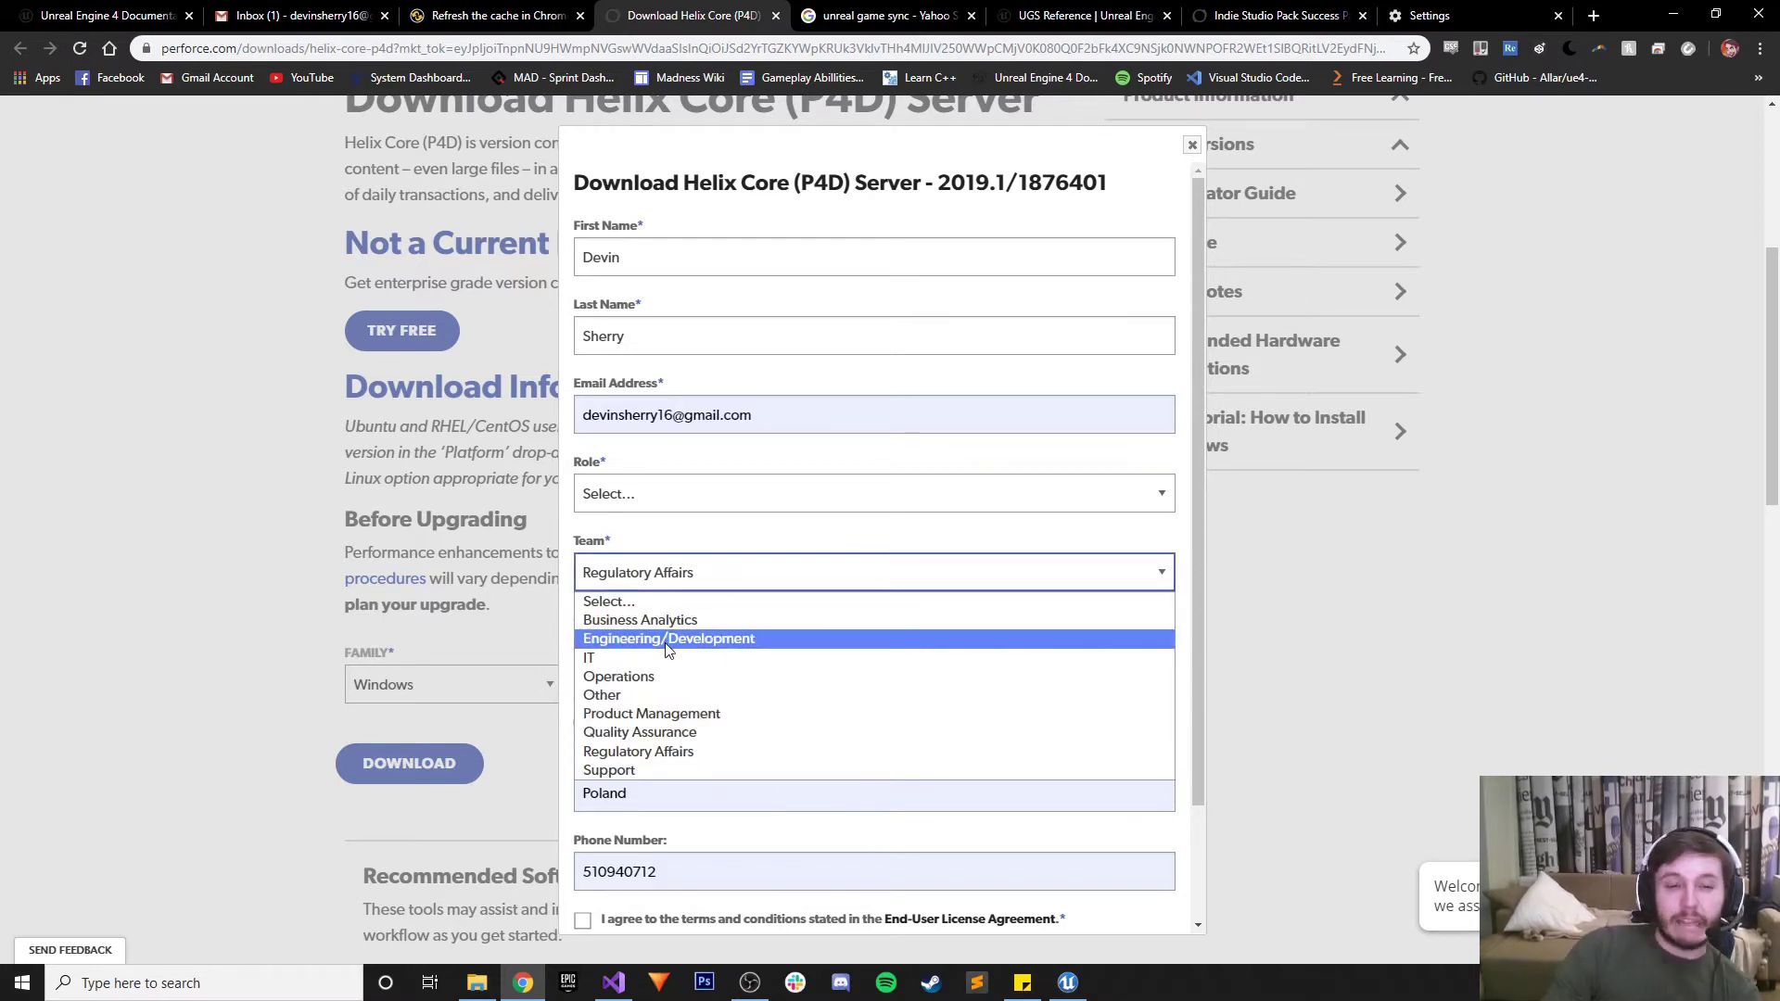
click(623, 696)
click(619, 495)
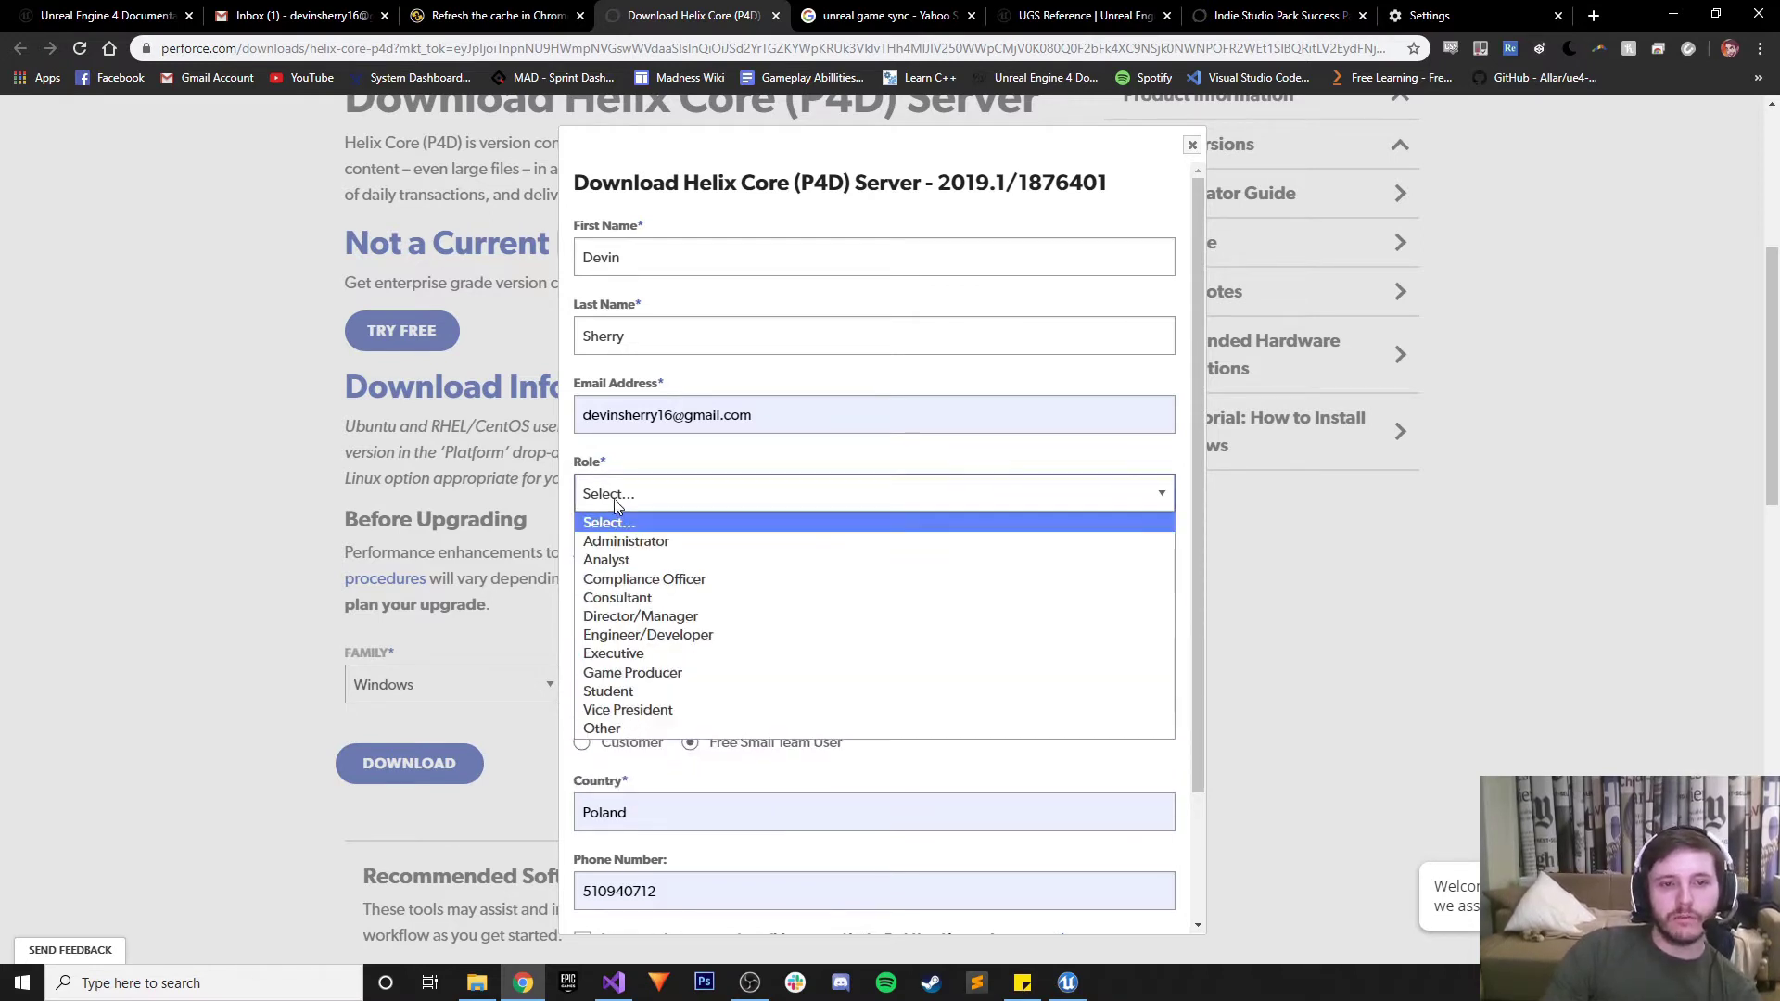
click(634, 672)
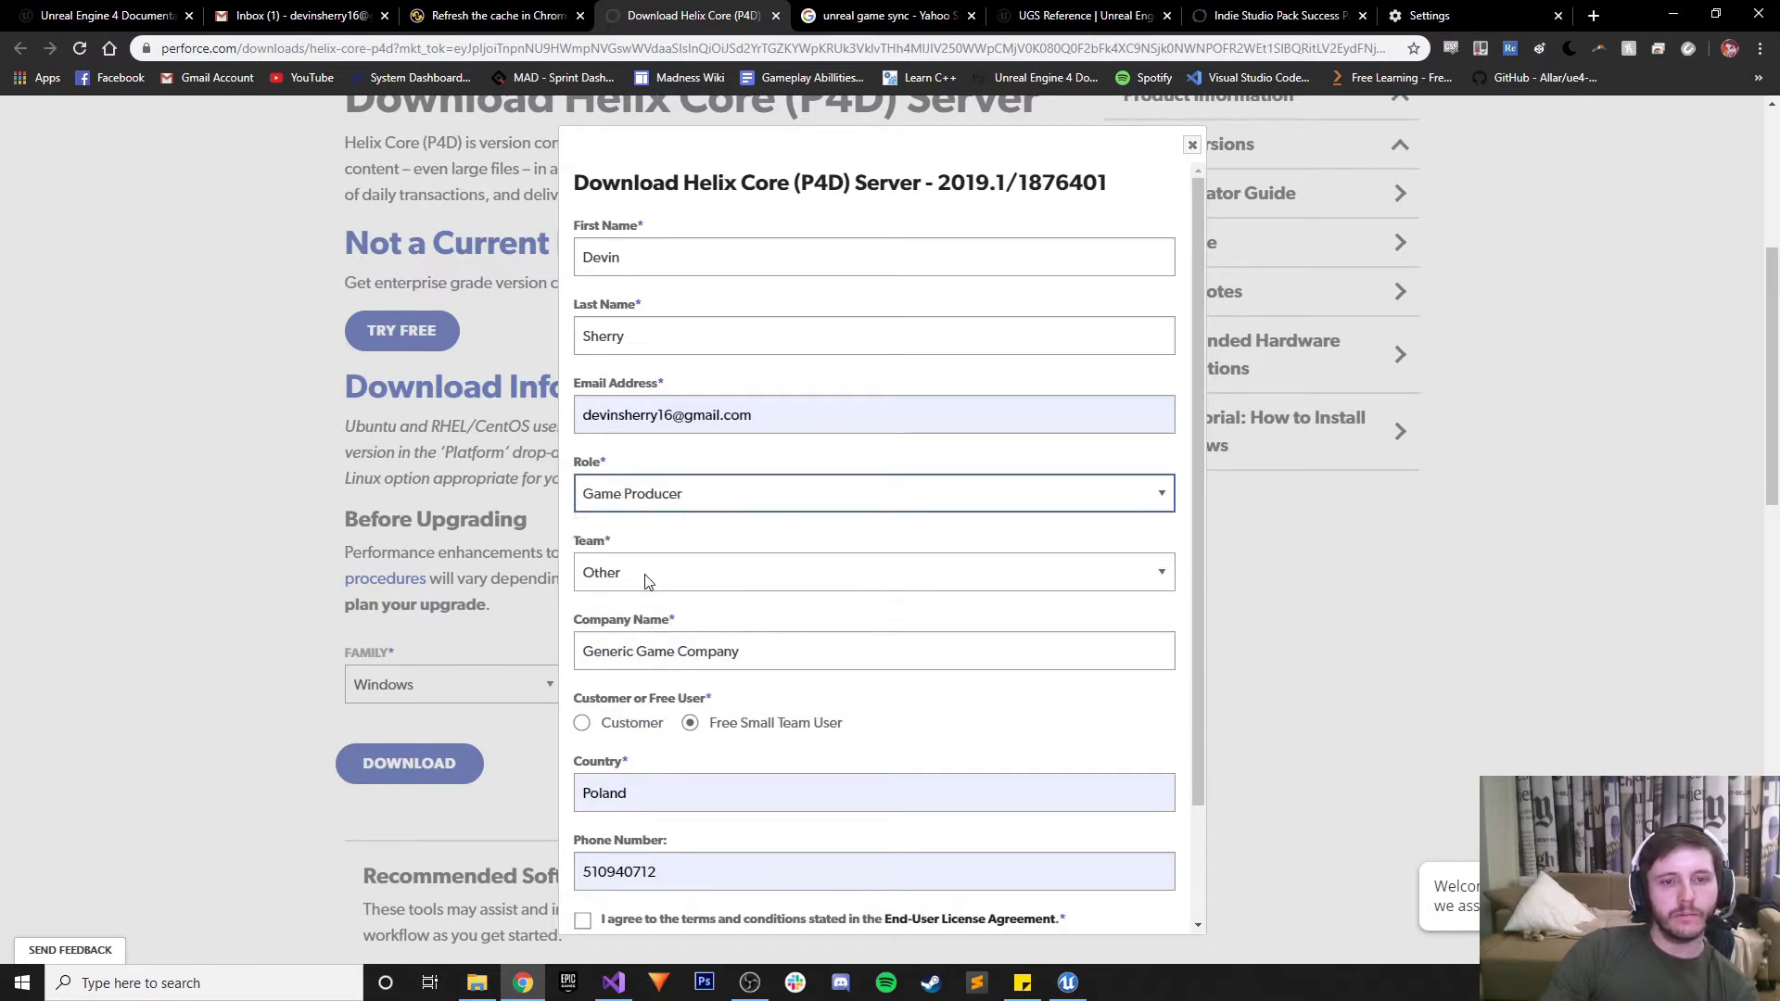
Agree to the EULA, declare not working for a company, and submit the registration
scroll(745, 578, down, 2)
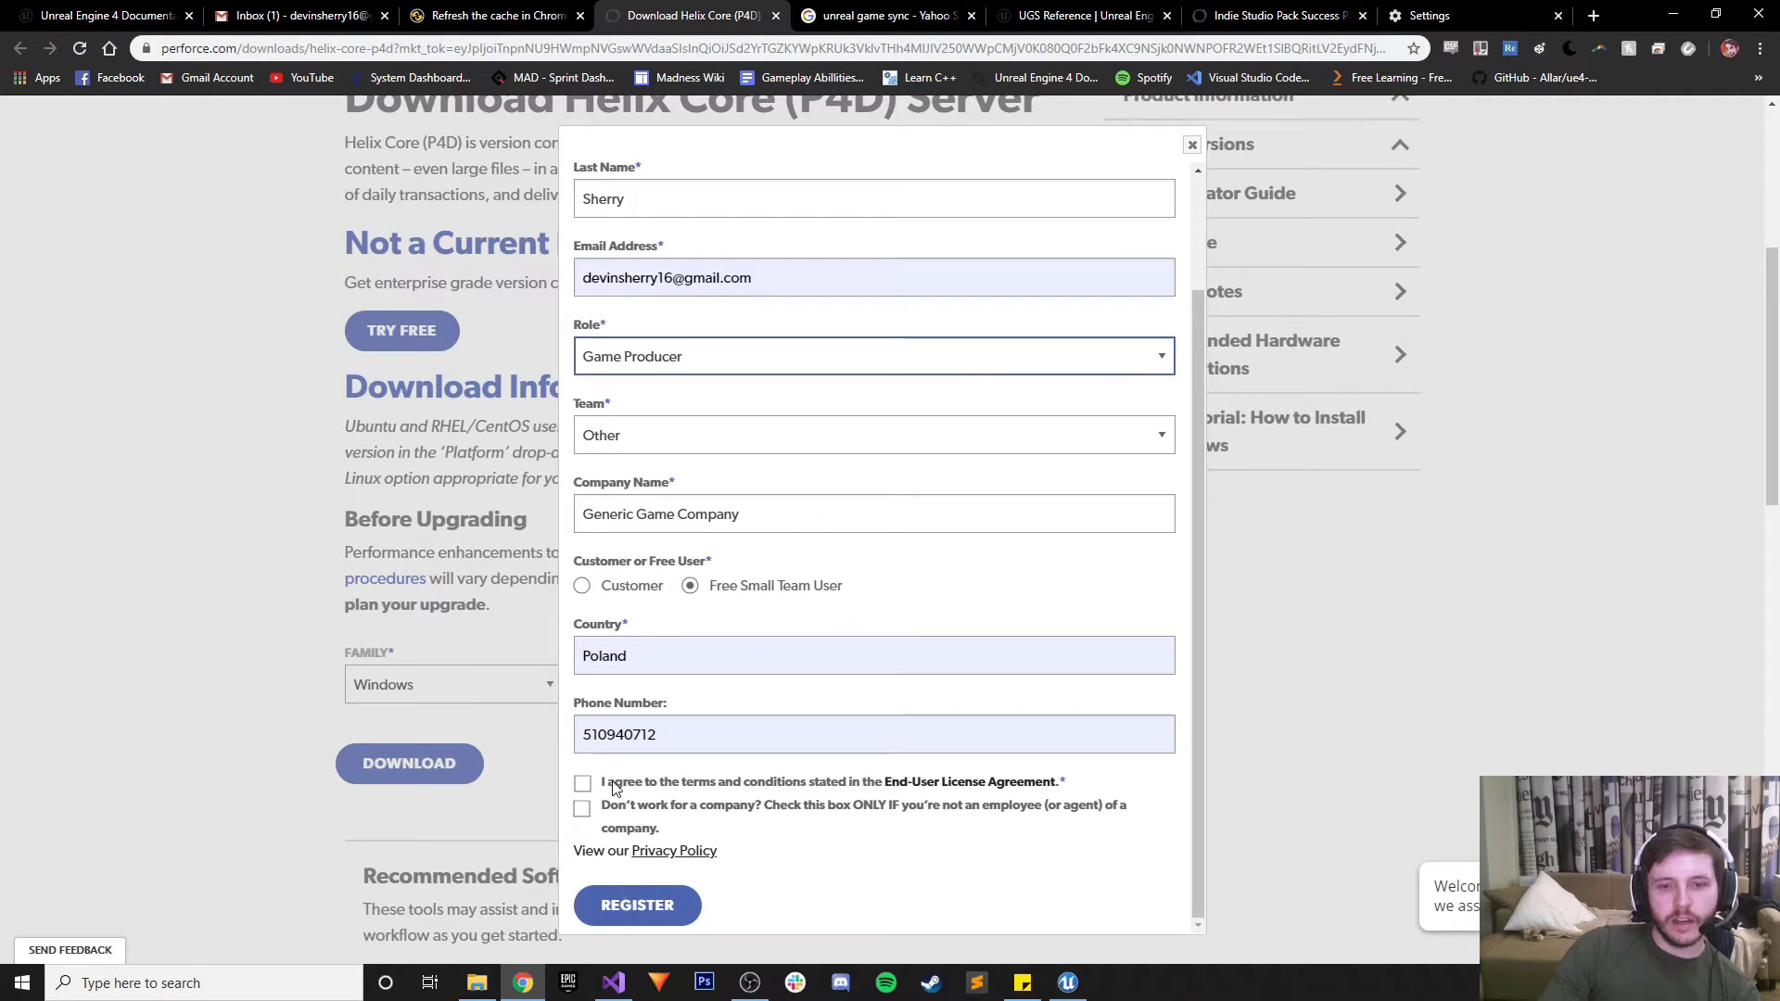
click(583, 785)
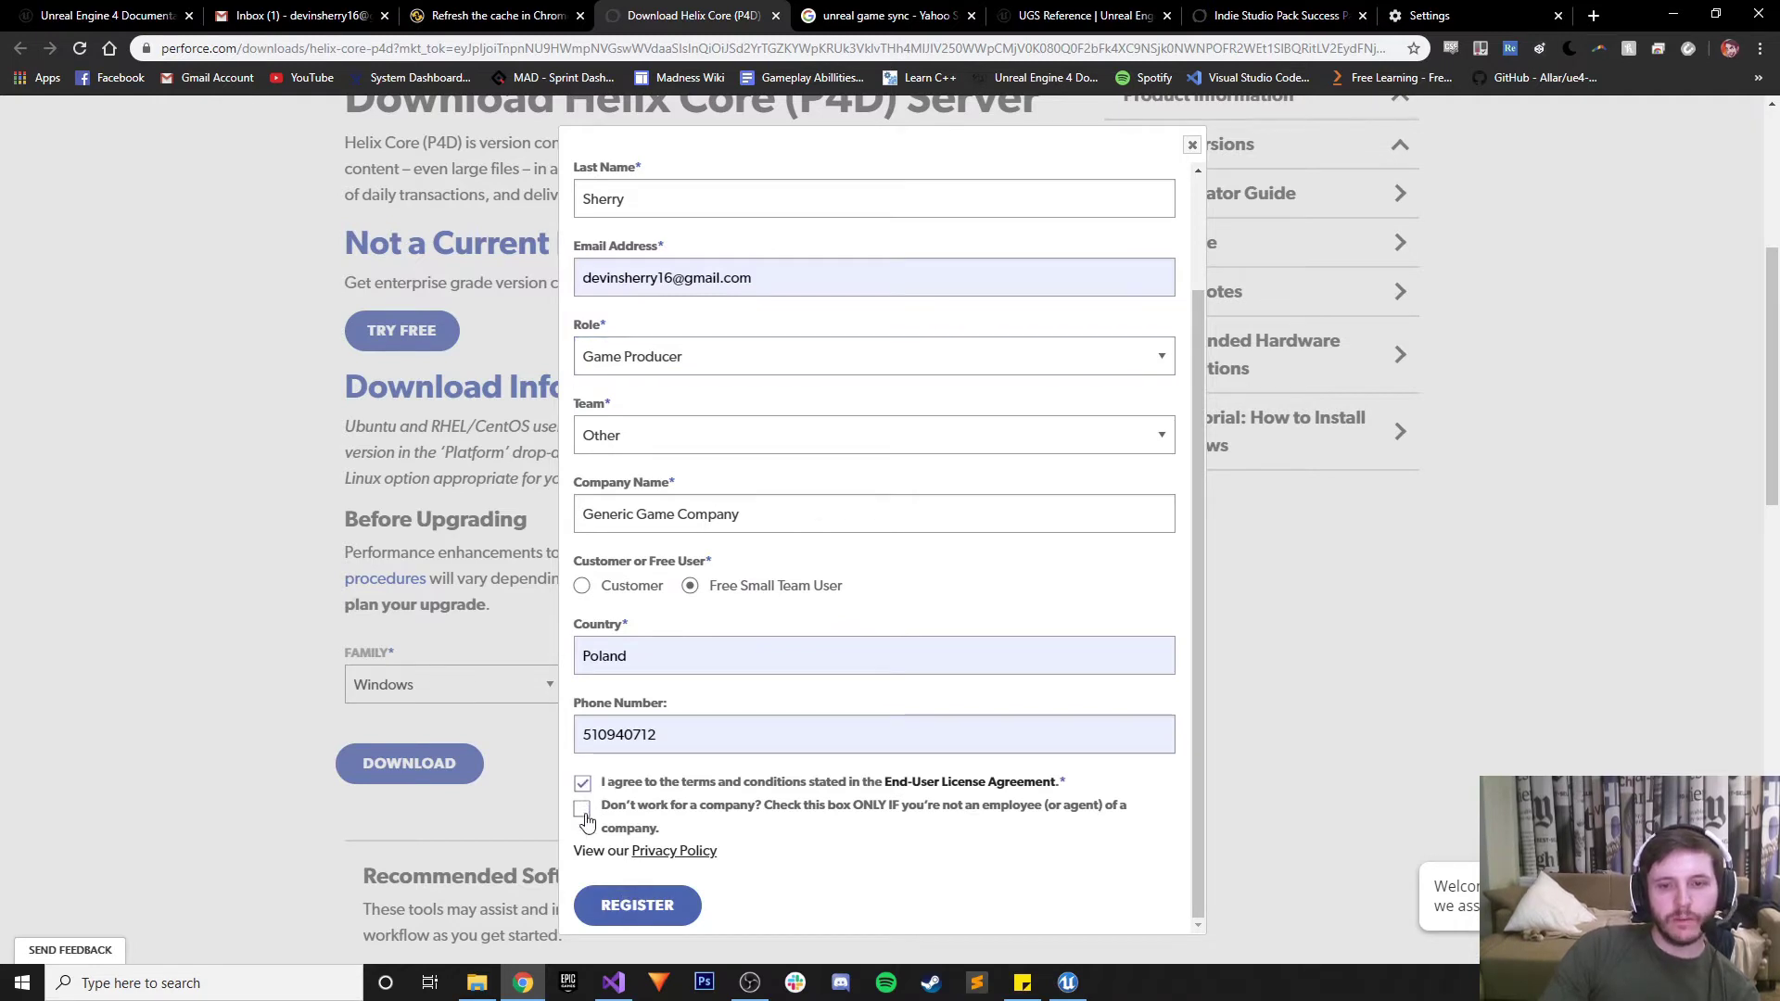
click(582, 810)
scroll(663, 788, down, 1)
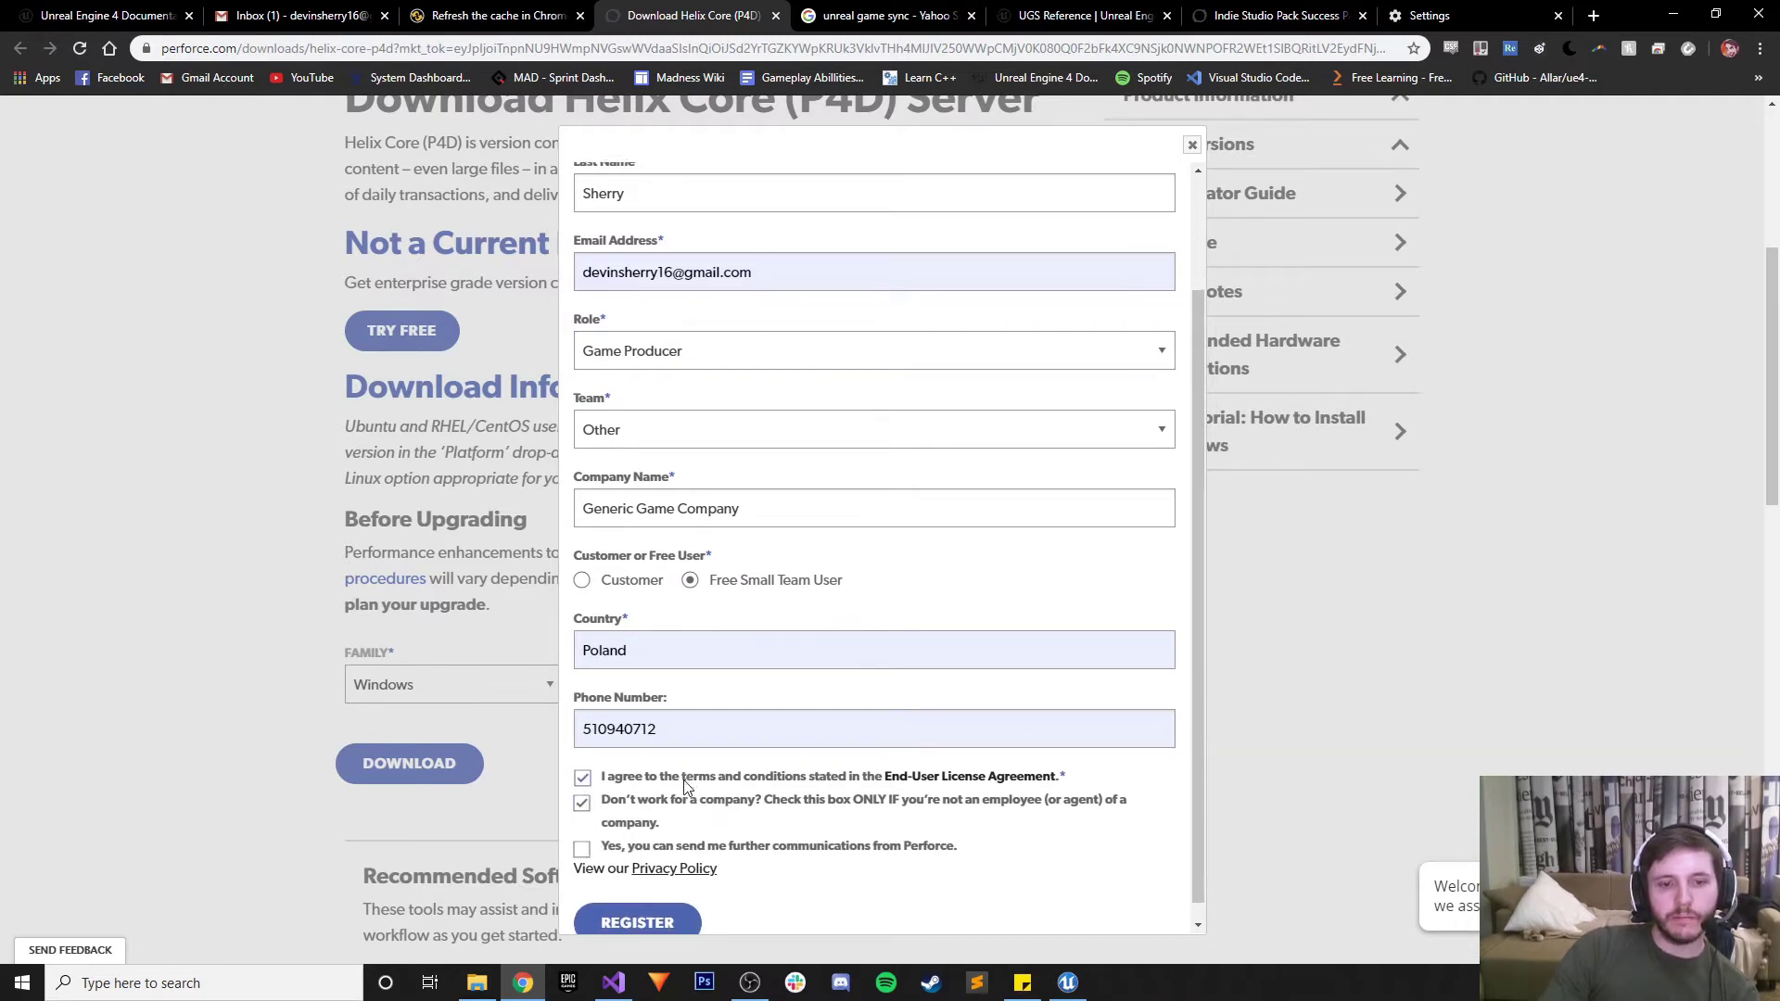
click(611, 904)
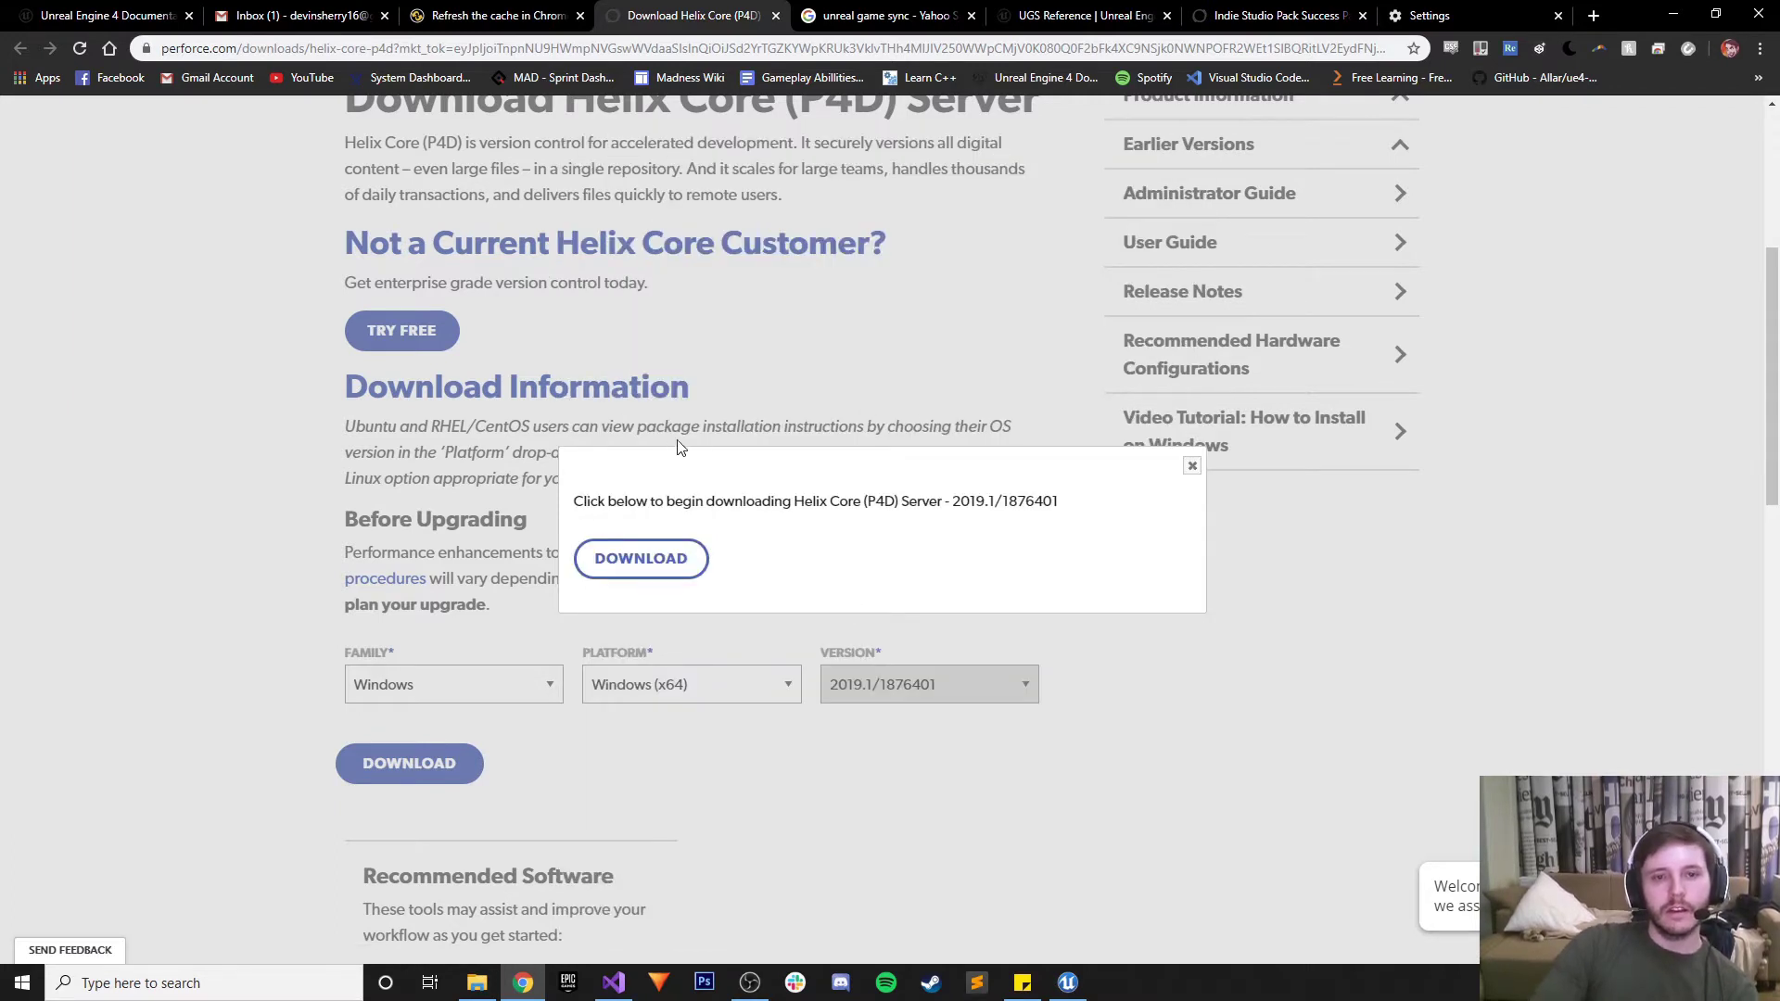
Start the installer download and create a new 'Perfocce' folder on drive C:
click(635, 567)
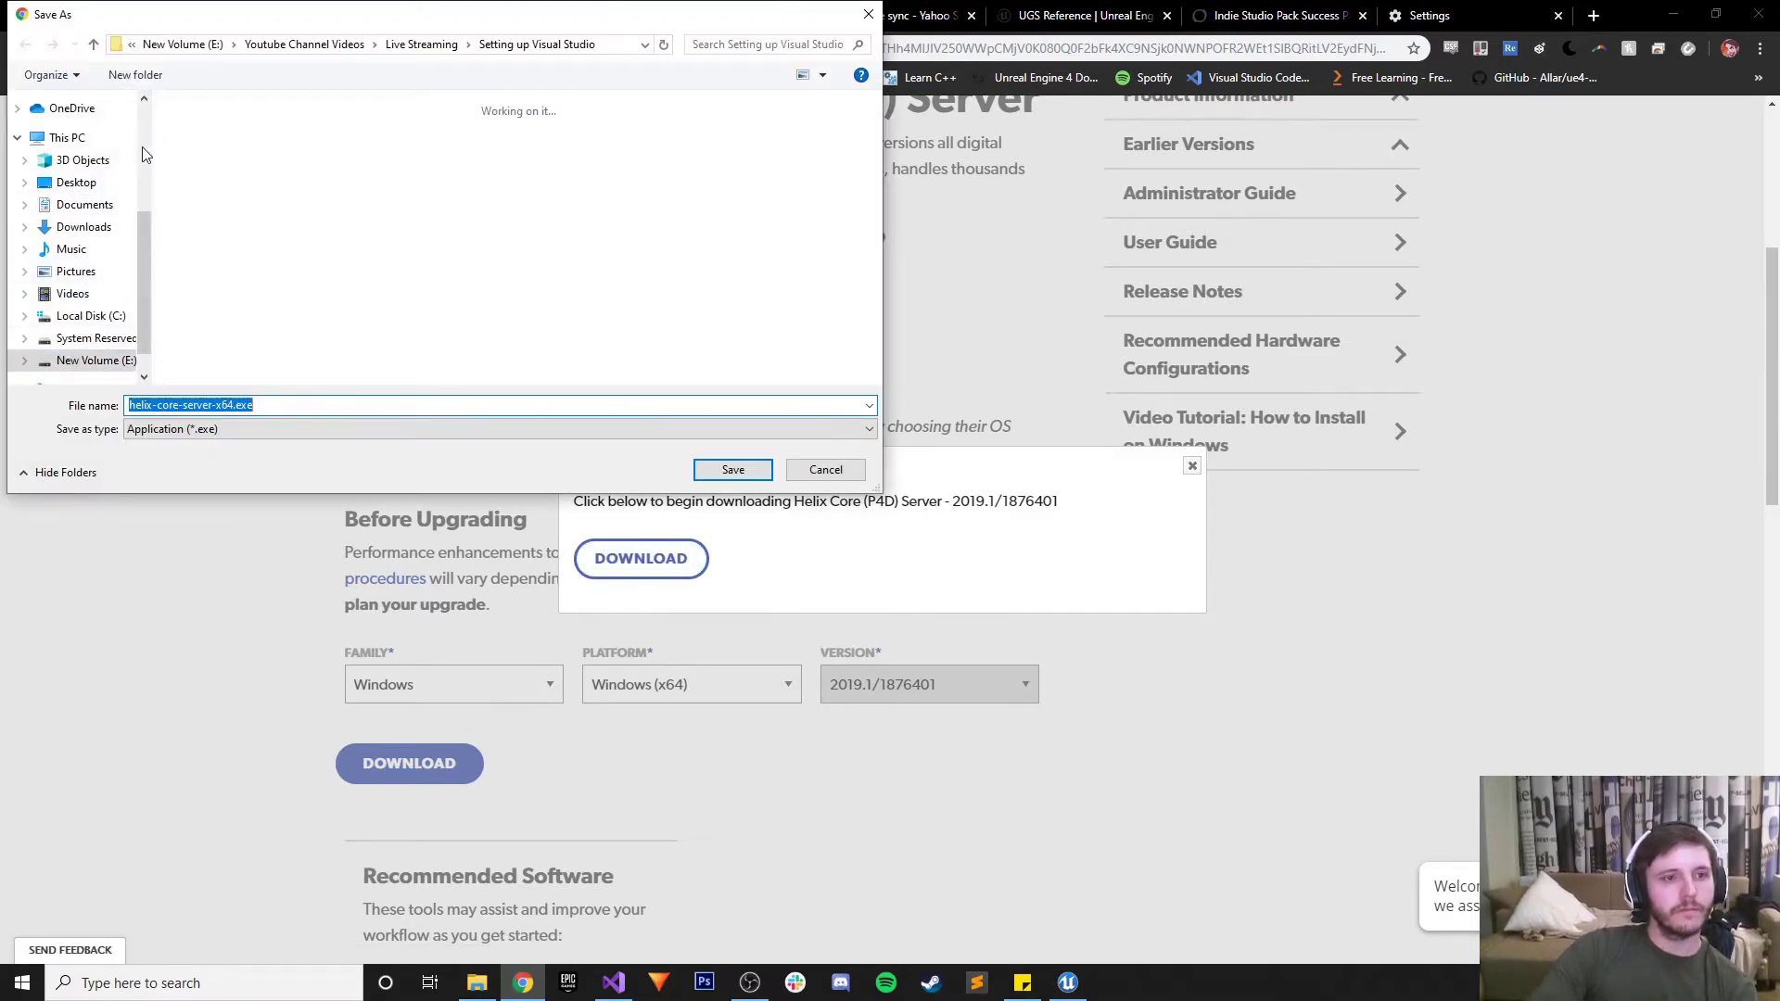
click(75, 293)
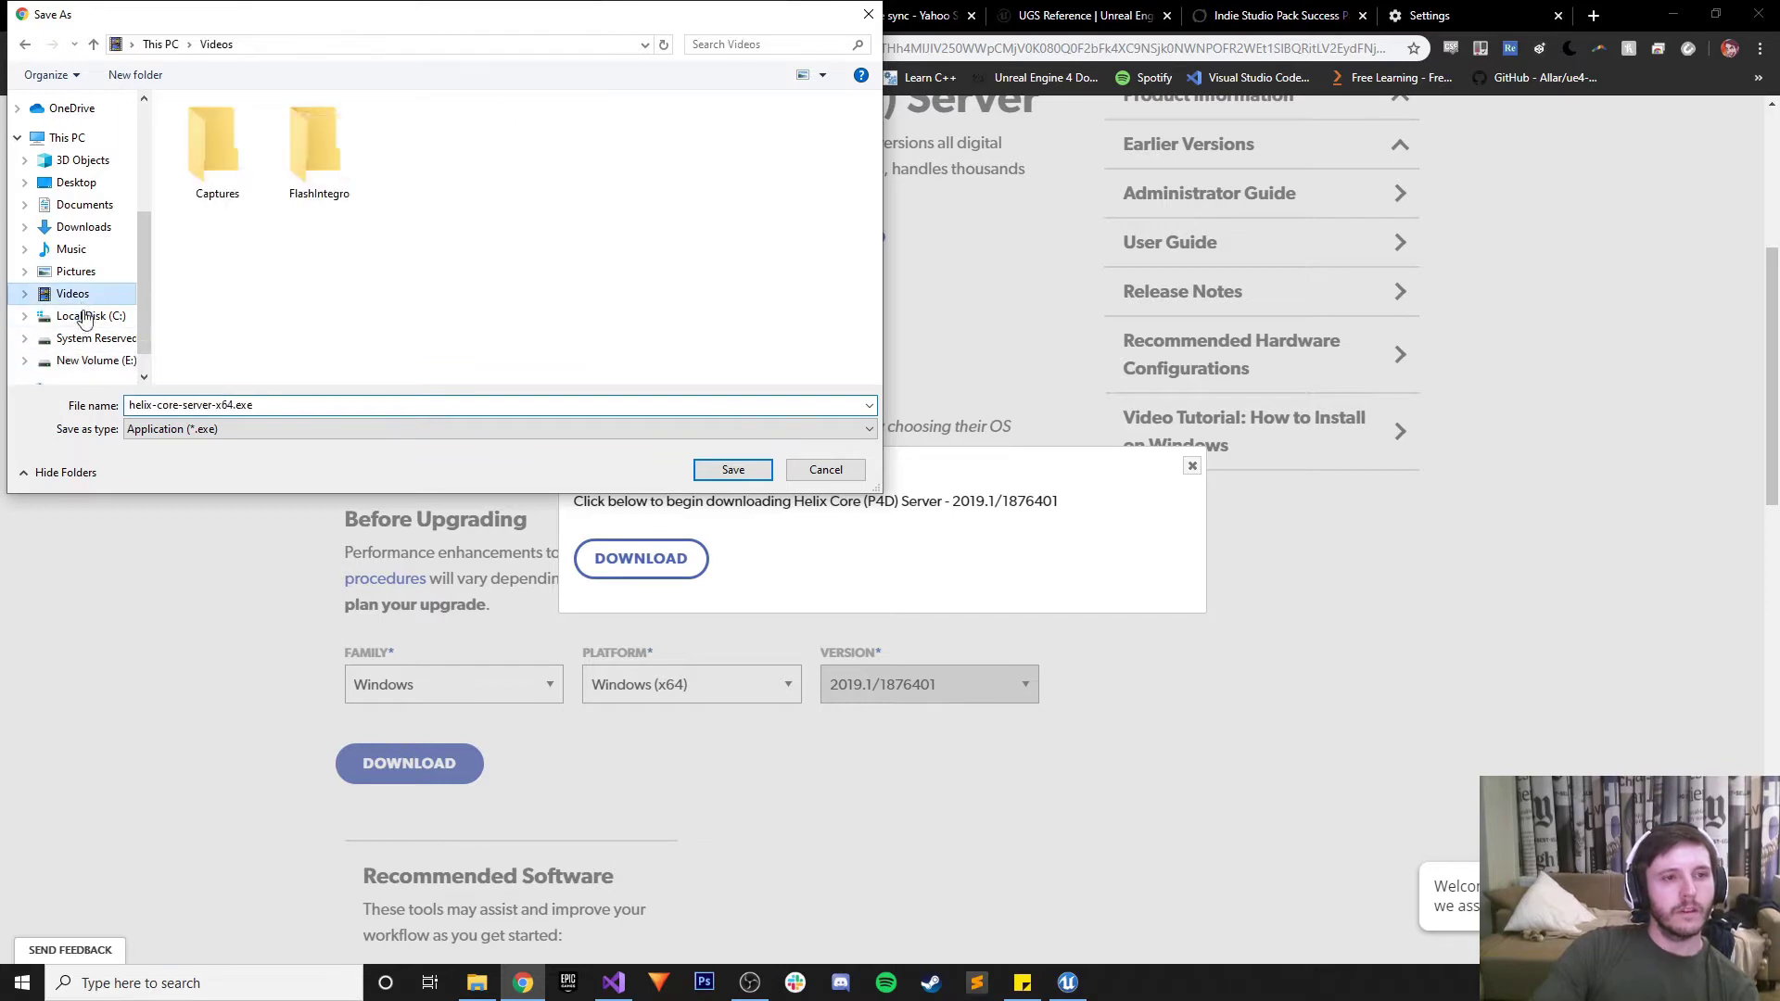
click(122, 315)
right_click(234, 334)
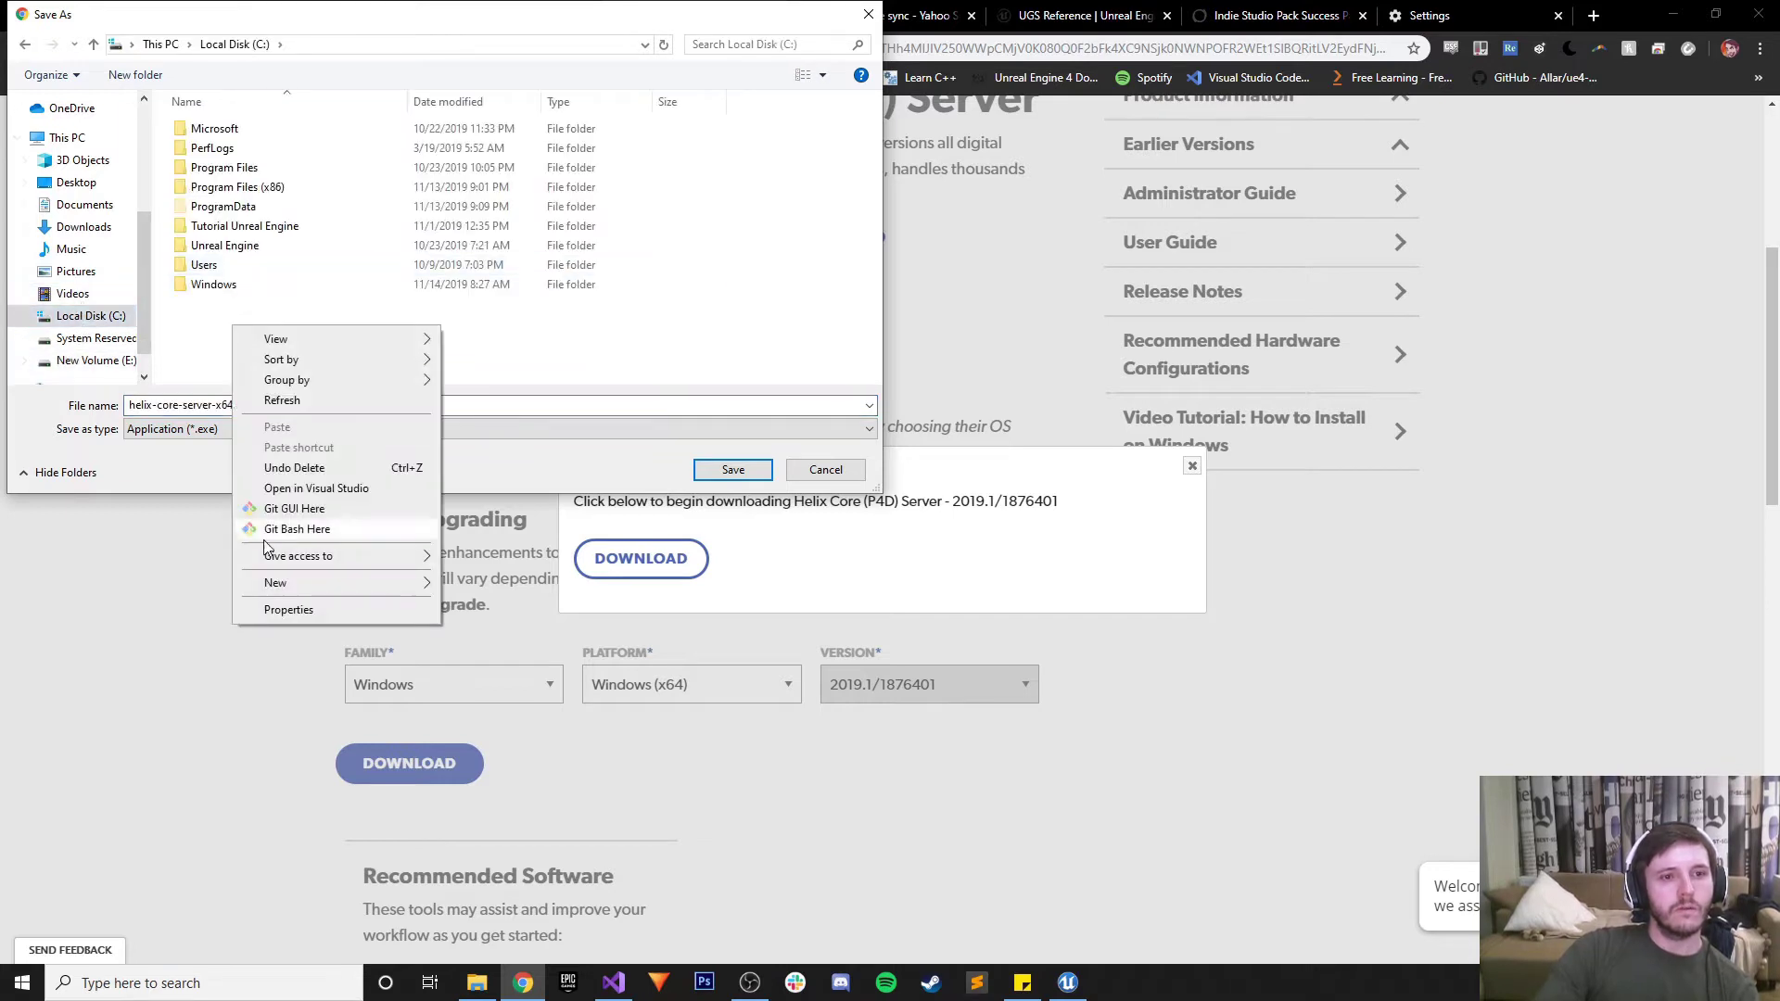
mouse_move(290, 586)
click(473, 584)
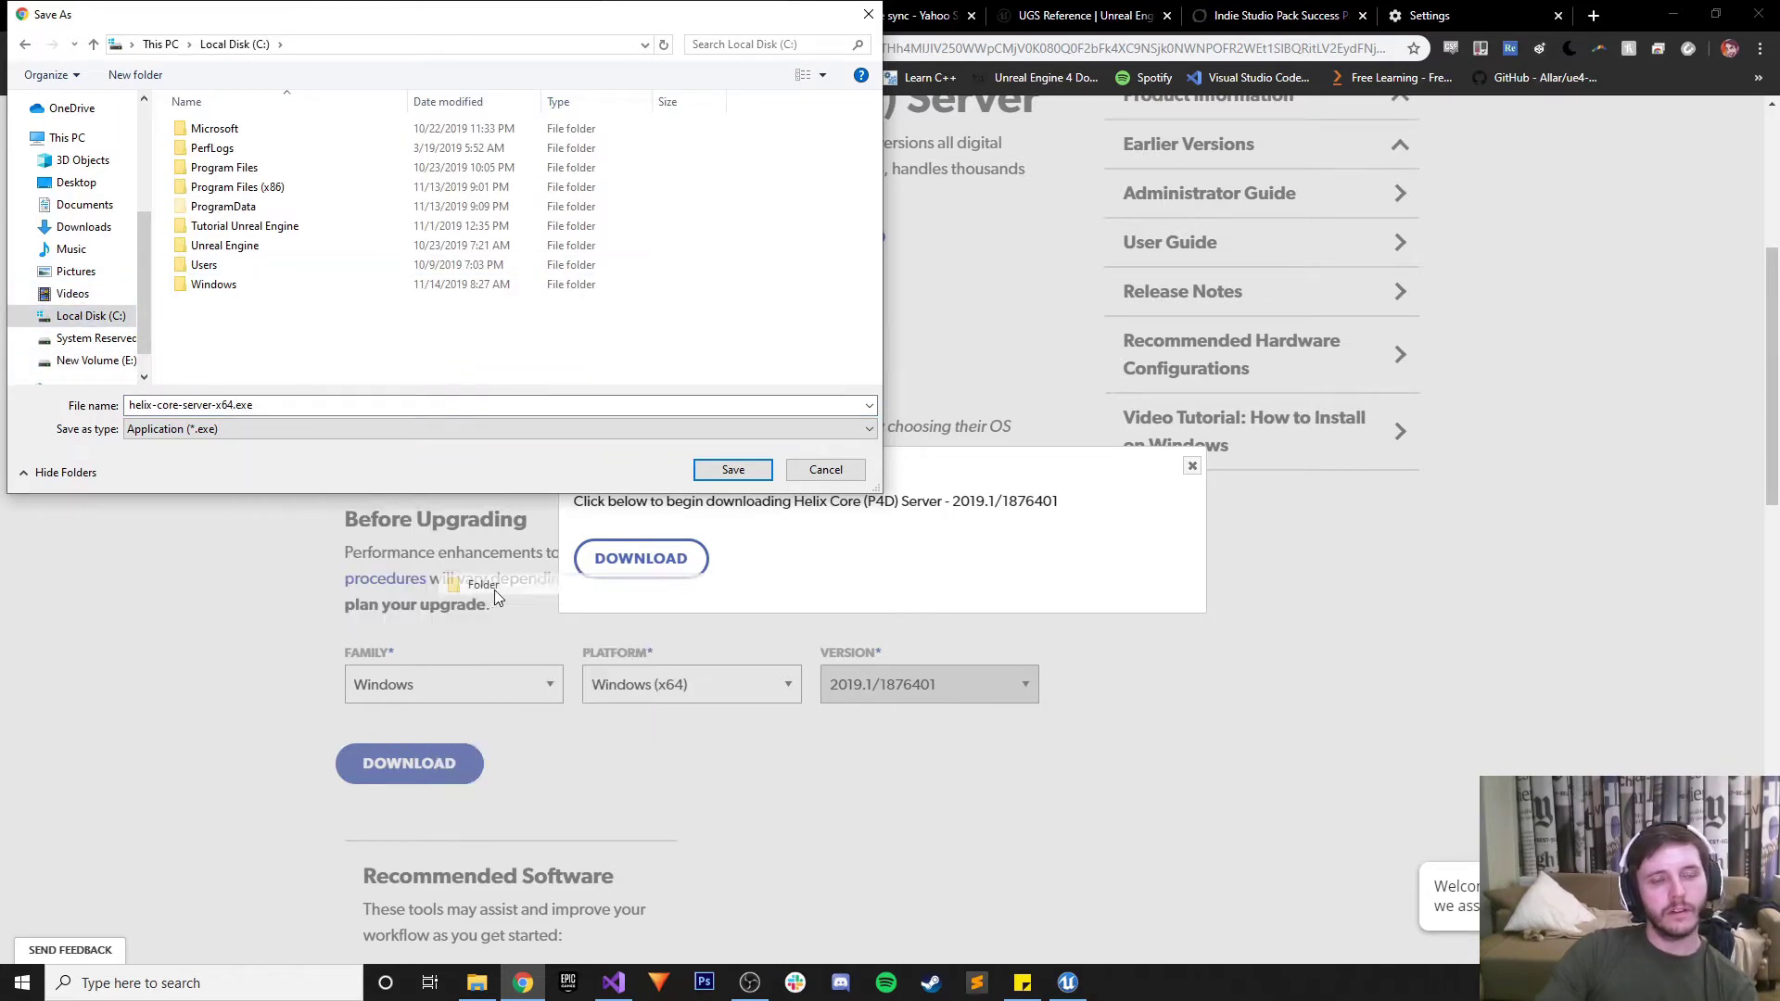
text(Perf)
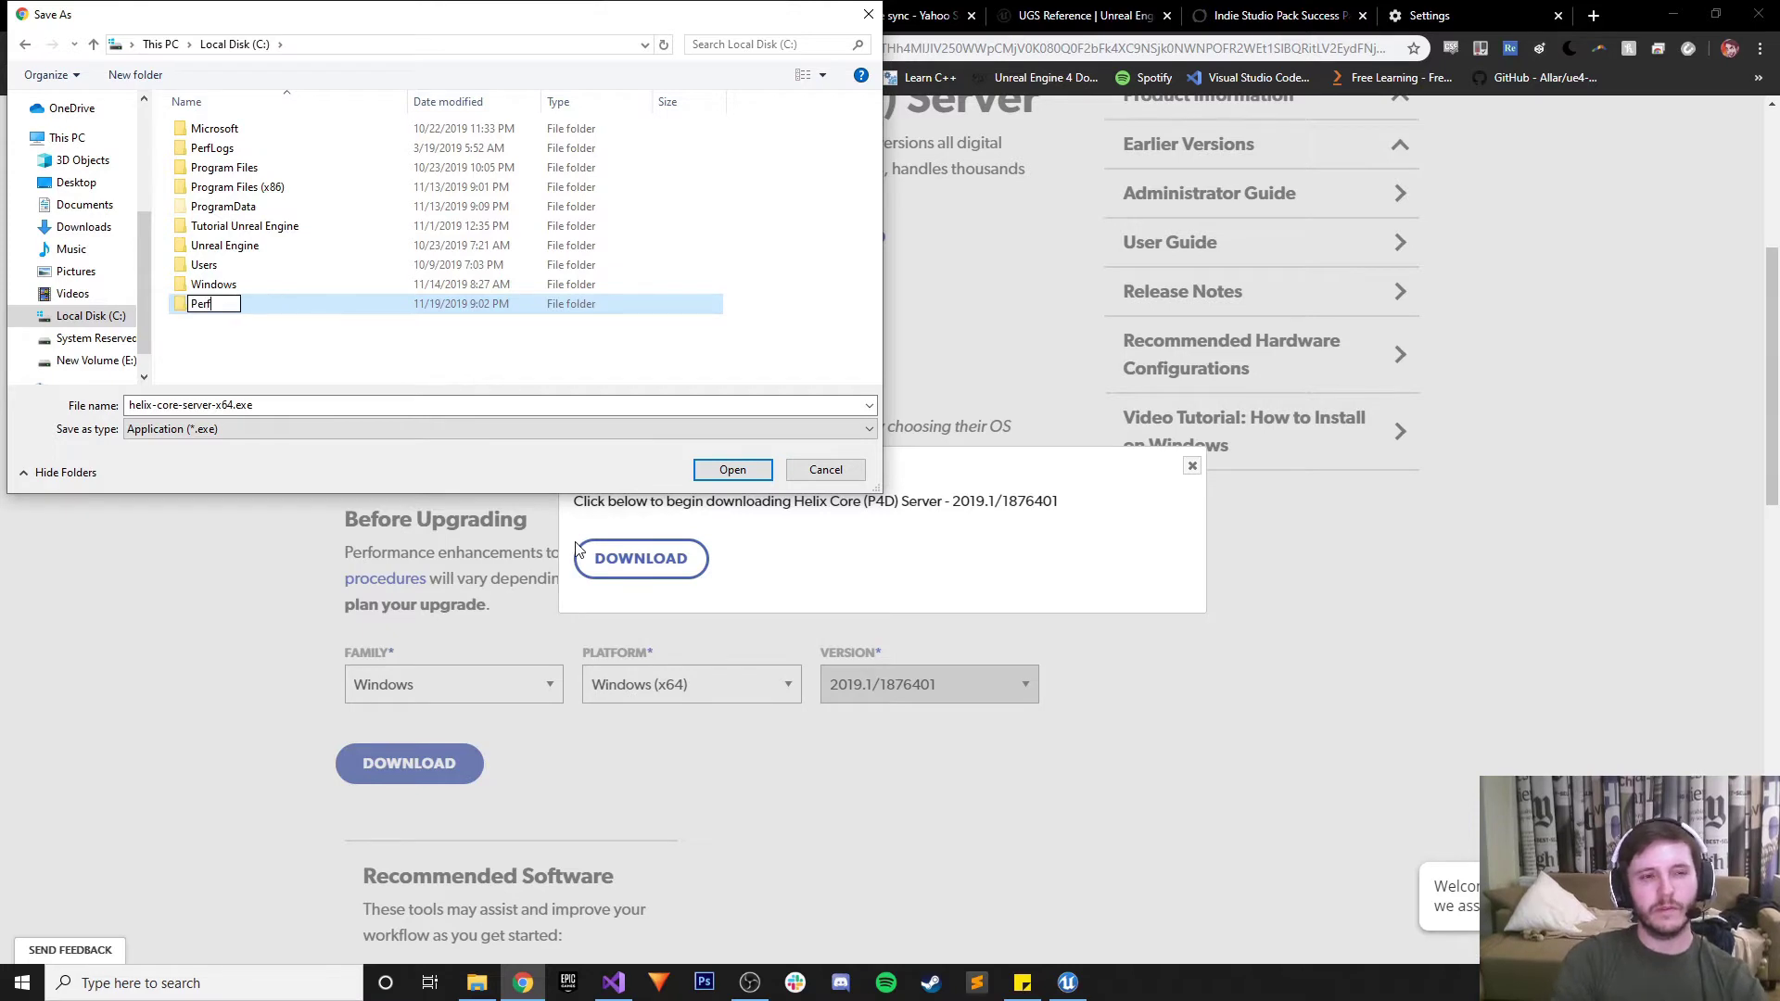
text(occe)
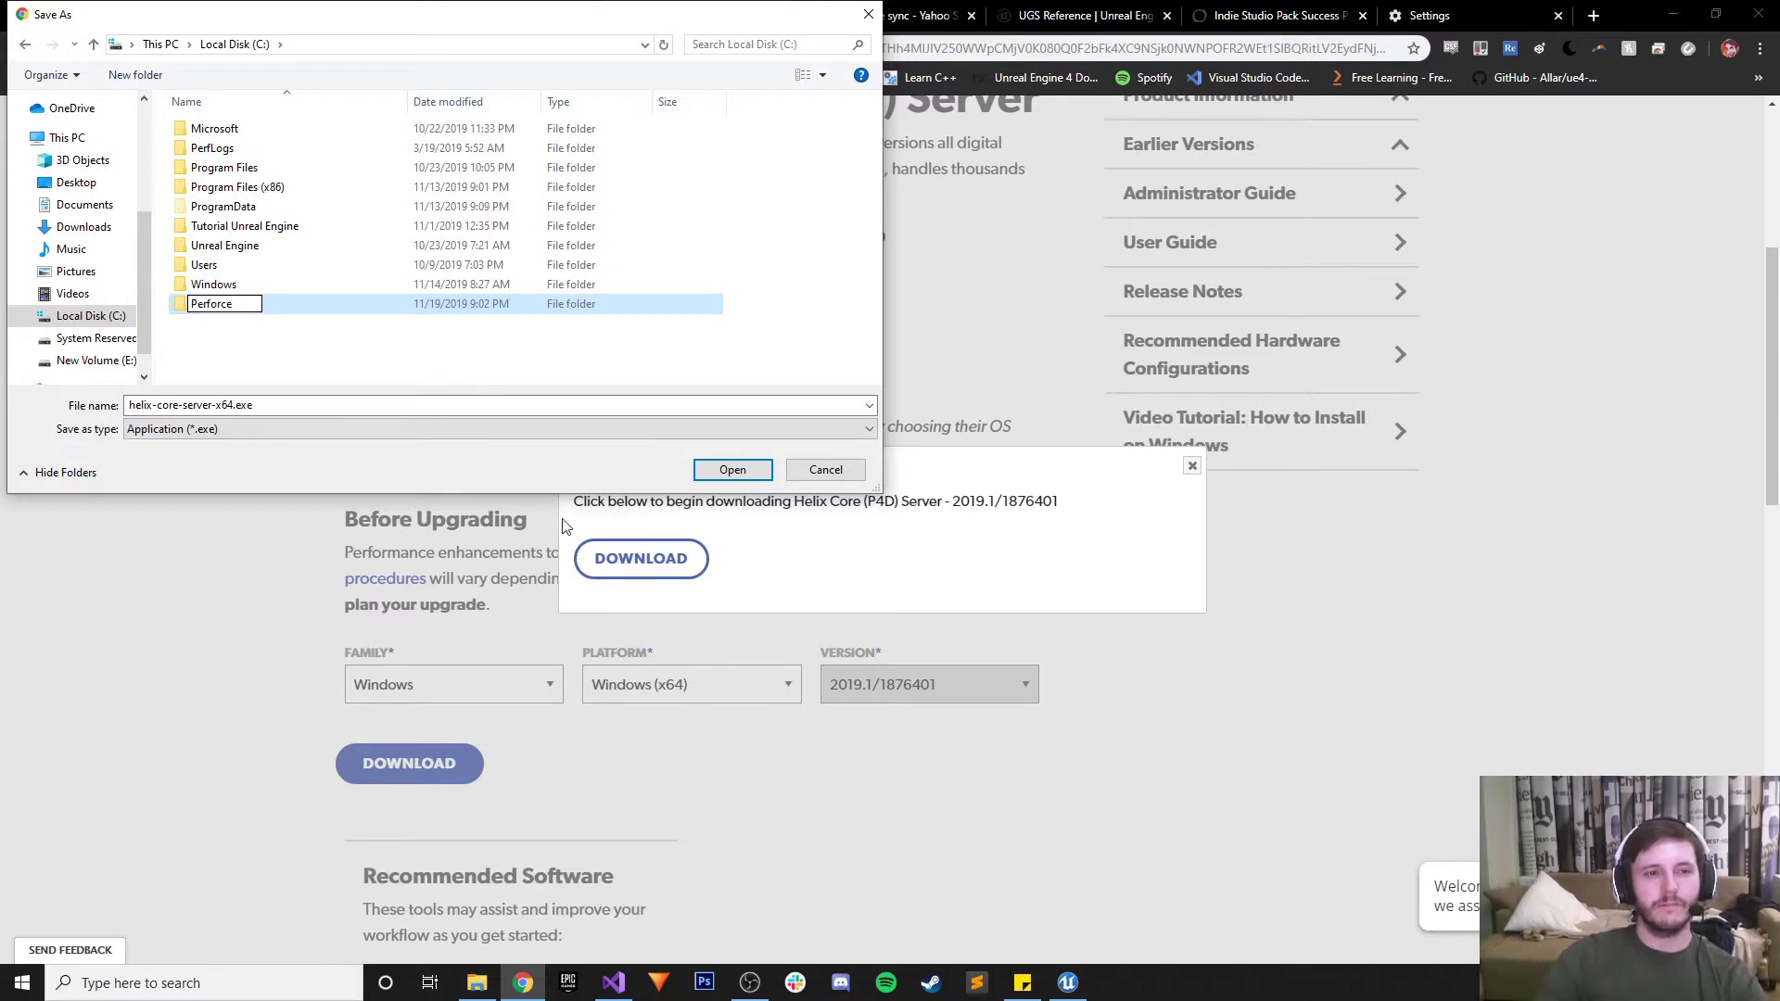
click(213, 320)
Delete that new folder and save helix-core-server-x64.exe to the Desktop instead
click(240, 306)
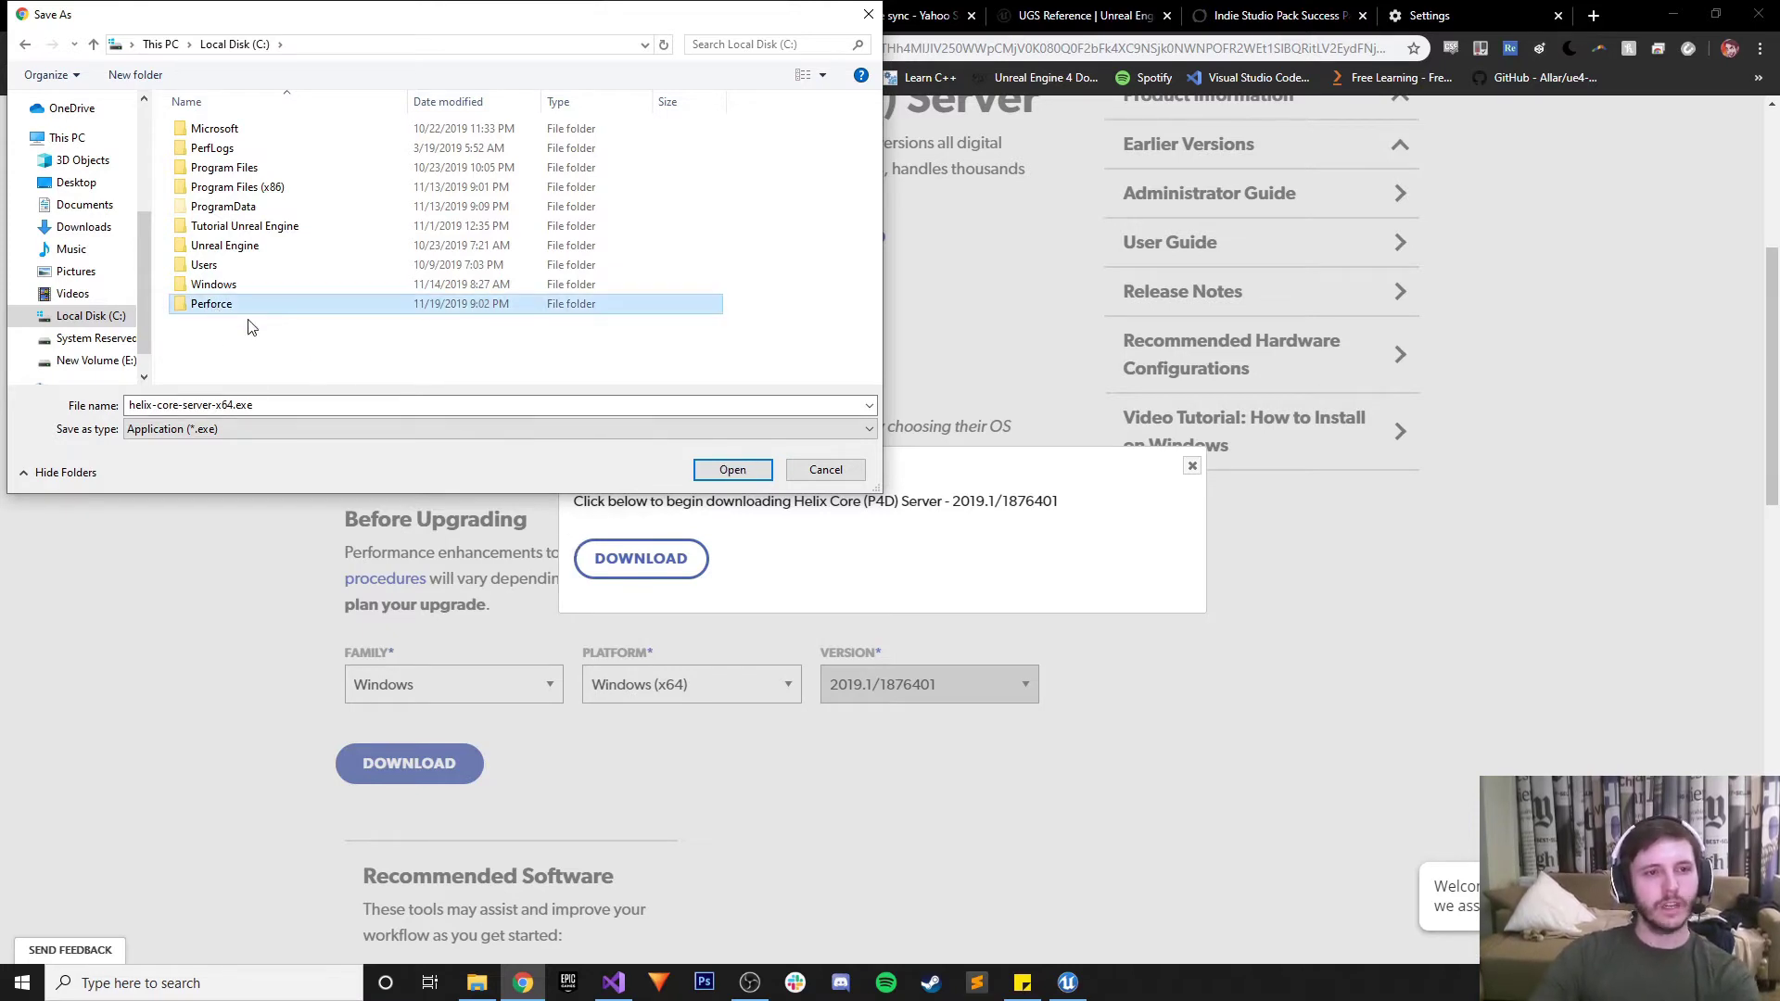
key(Delete)
scroll(144, 241, up, 5)
click(78, 135)
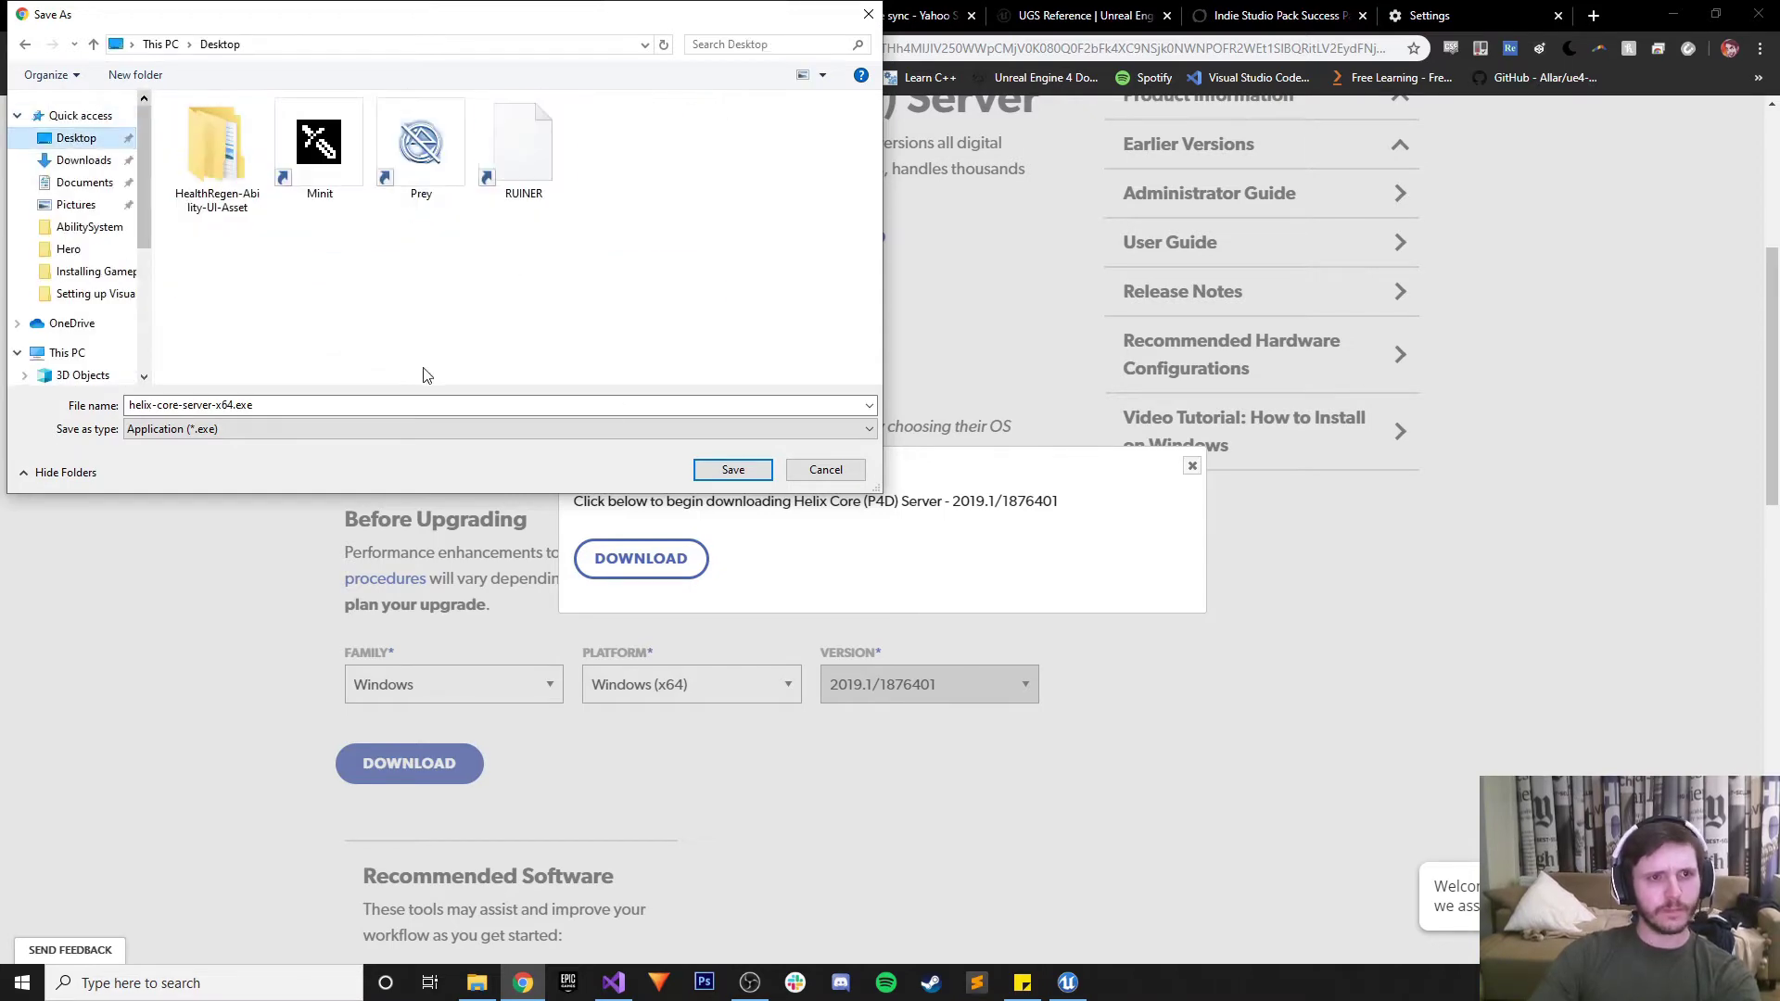
click(729, 471)
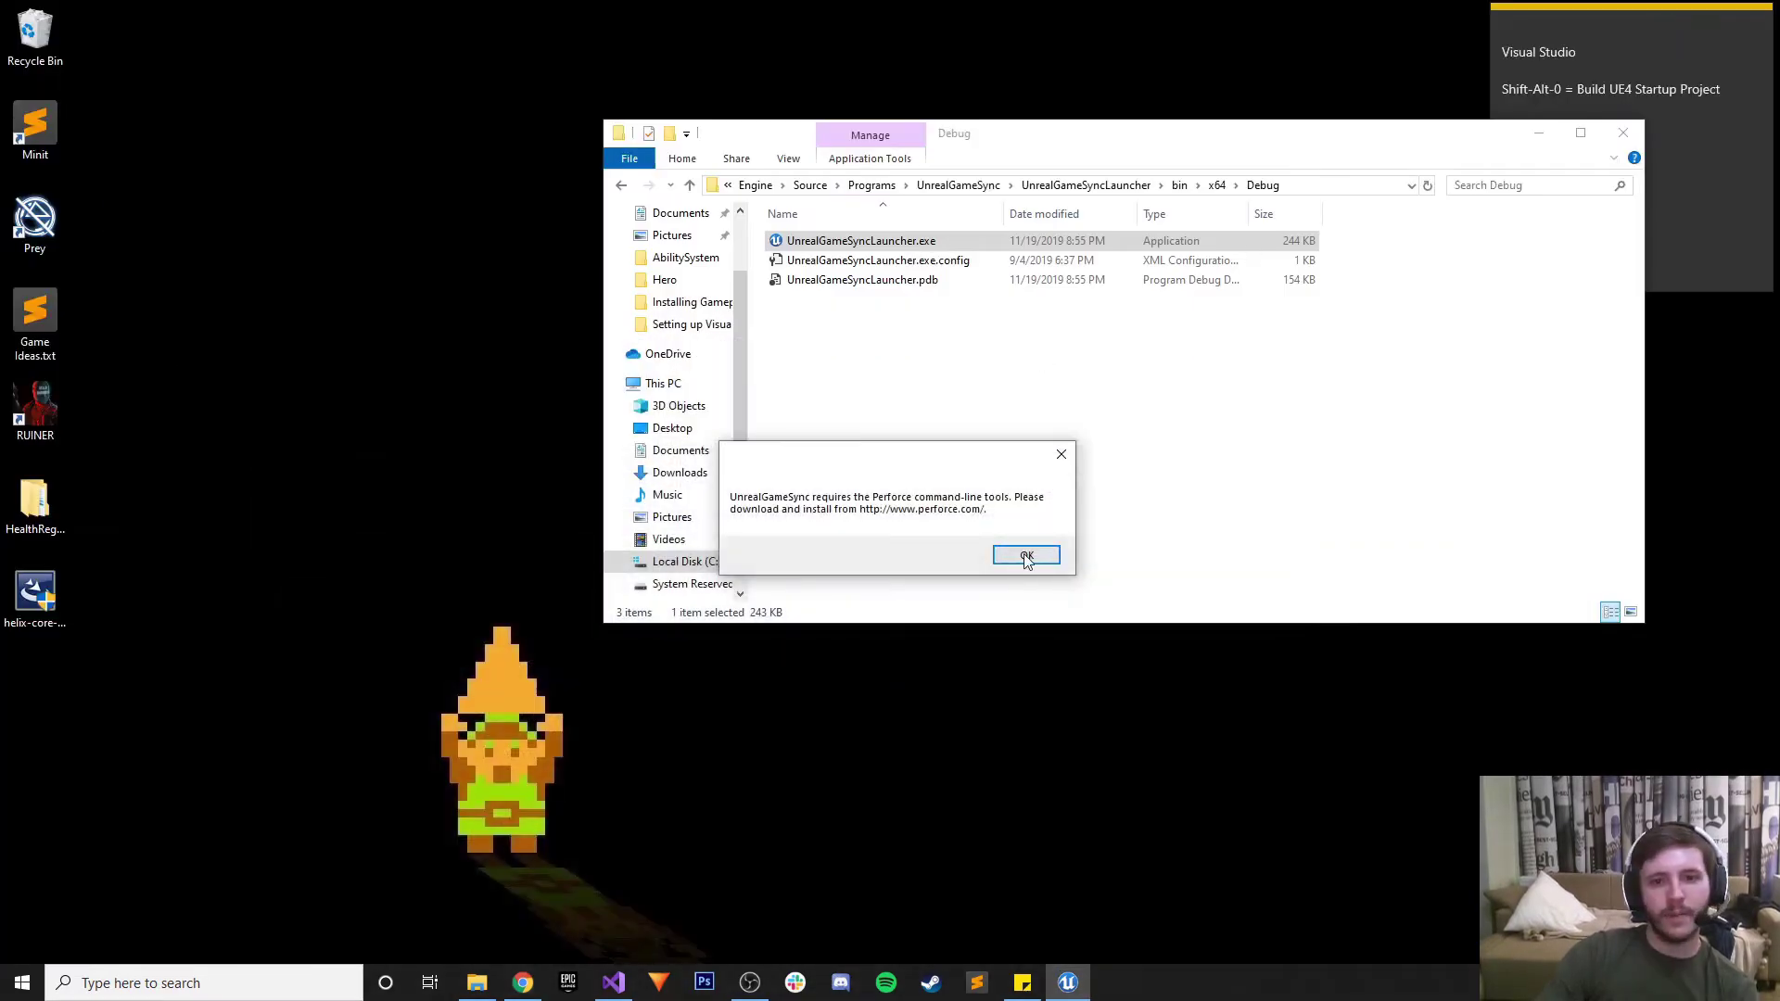
Dismiss the missing Perforce tools warning and launch the helix-core-server installer from the desktop
click(1026, 560)
click(1538, 133)
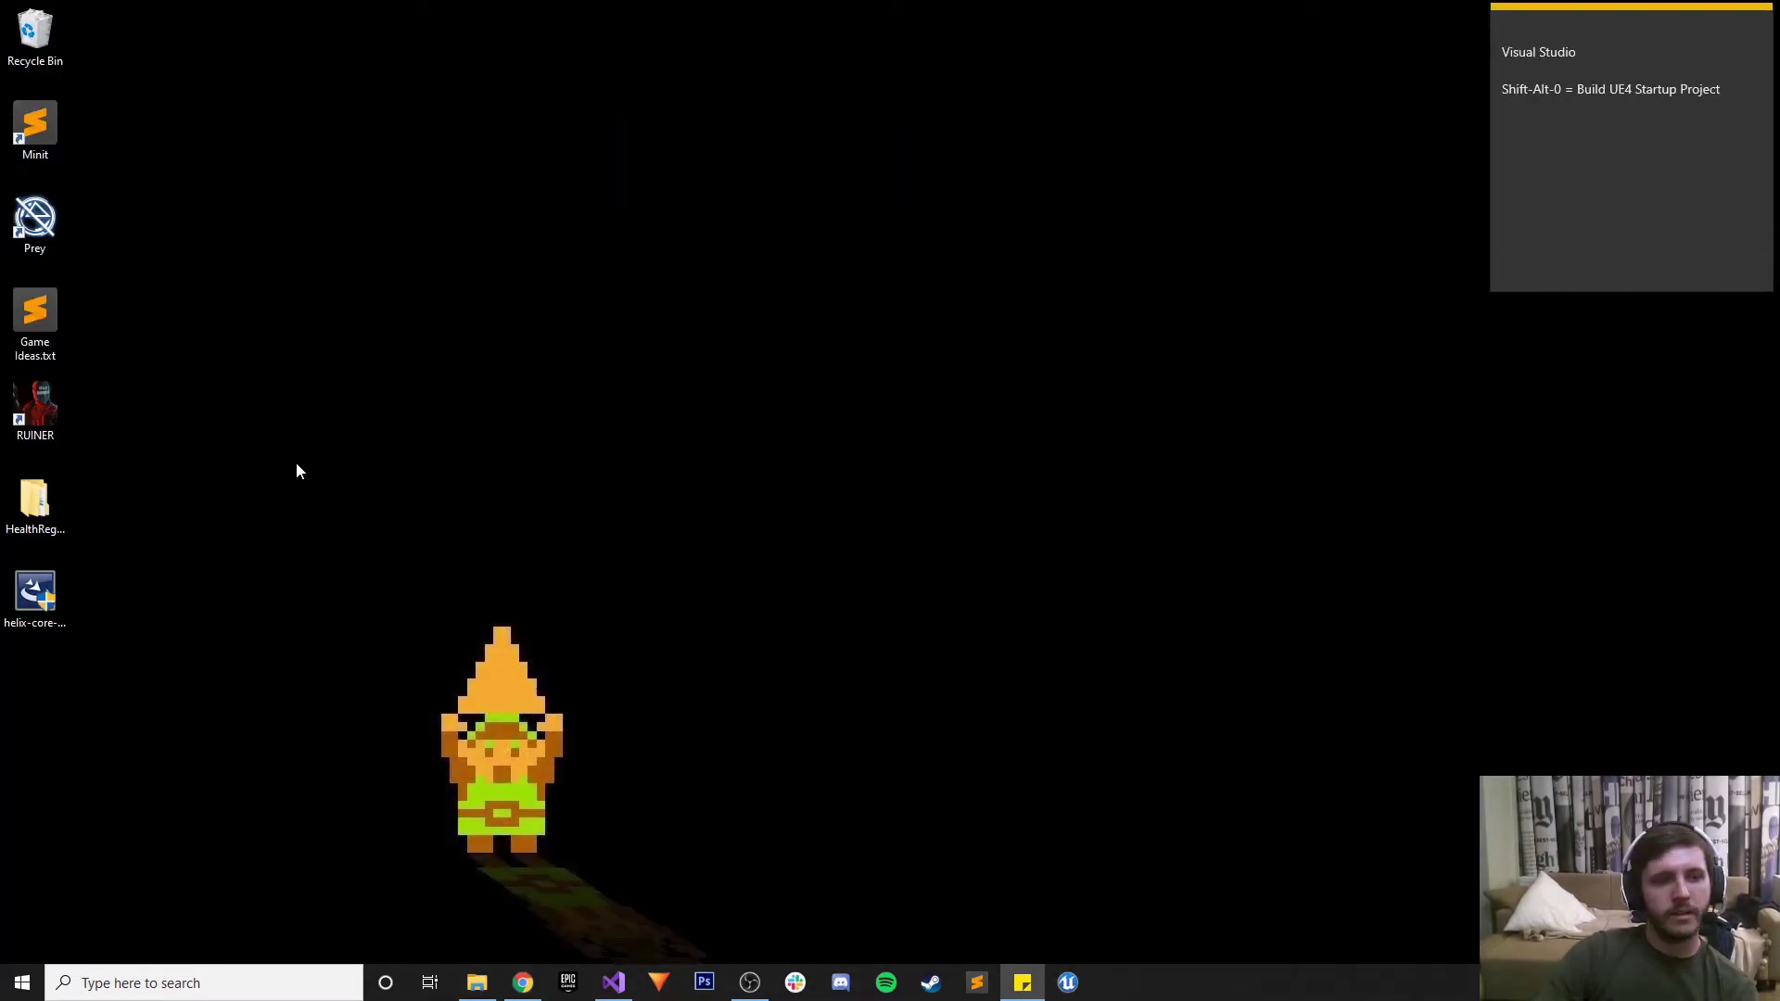
double_click(37, 586)
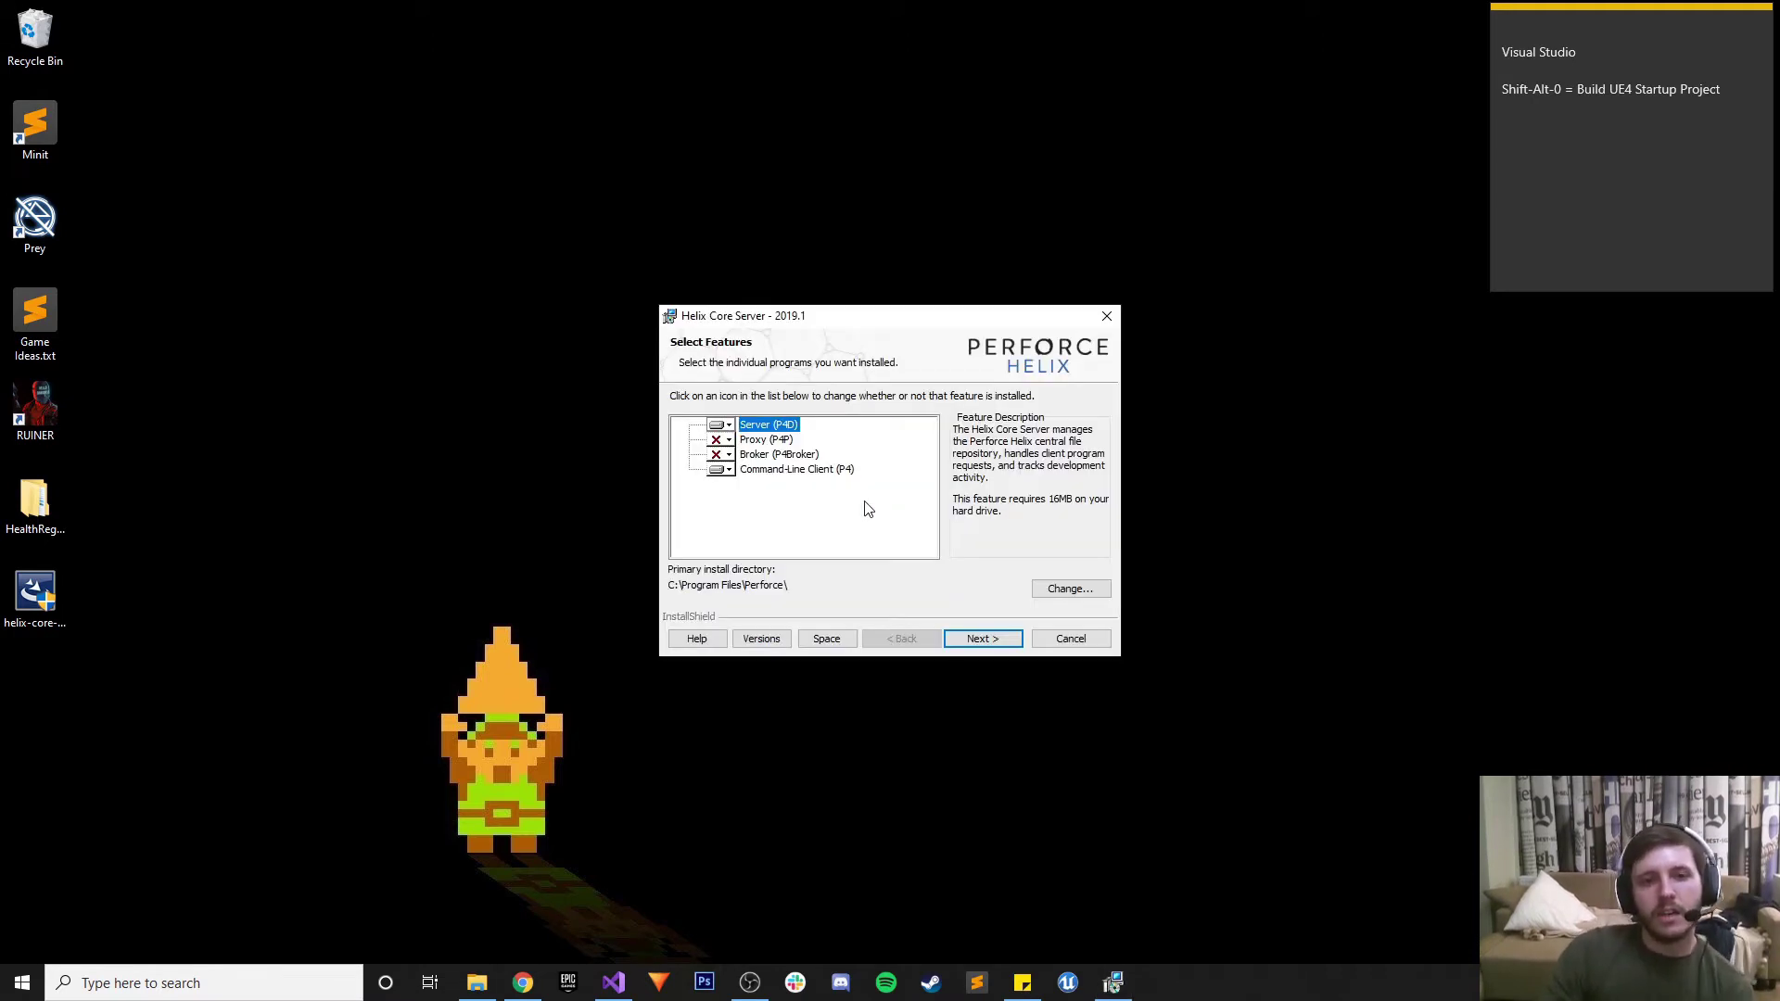
Set Proxy and Broker to install on the local hard drive, then proceed to Server Configuration
click(730, 442)
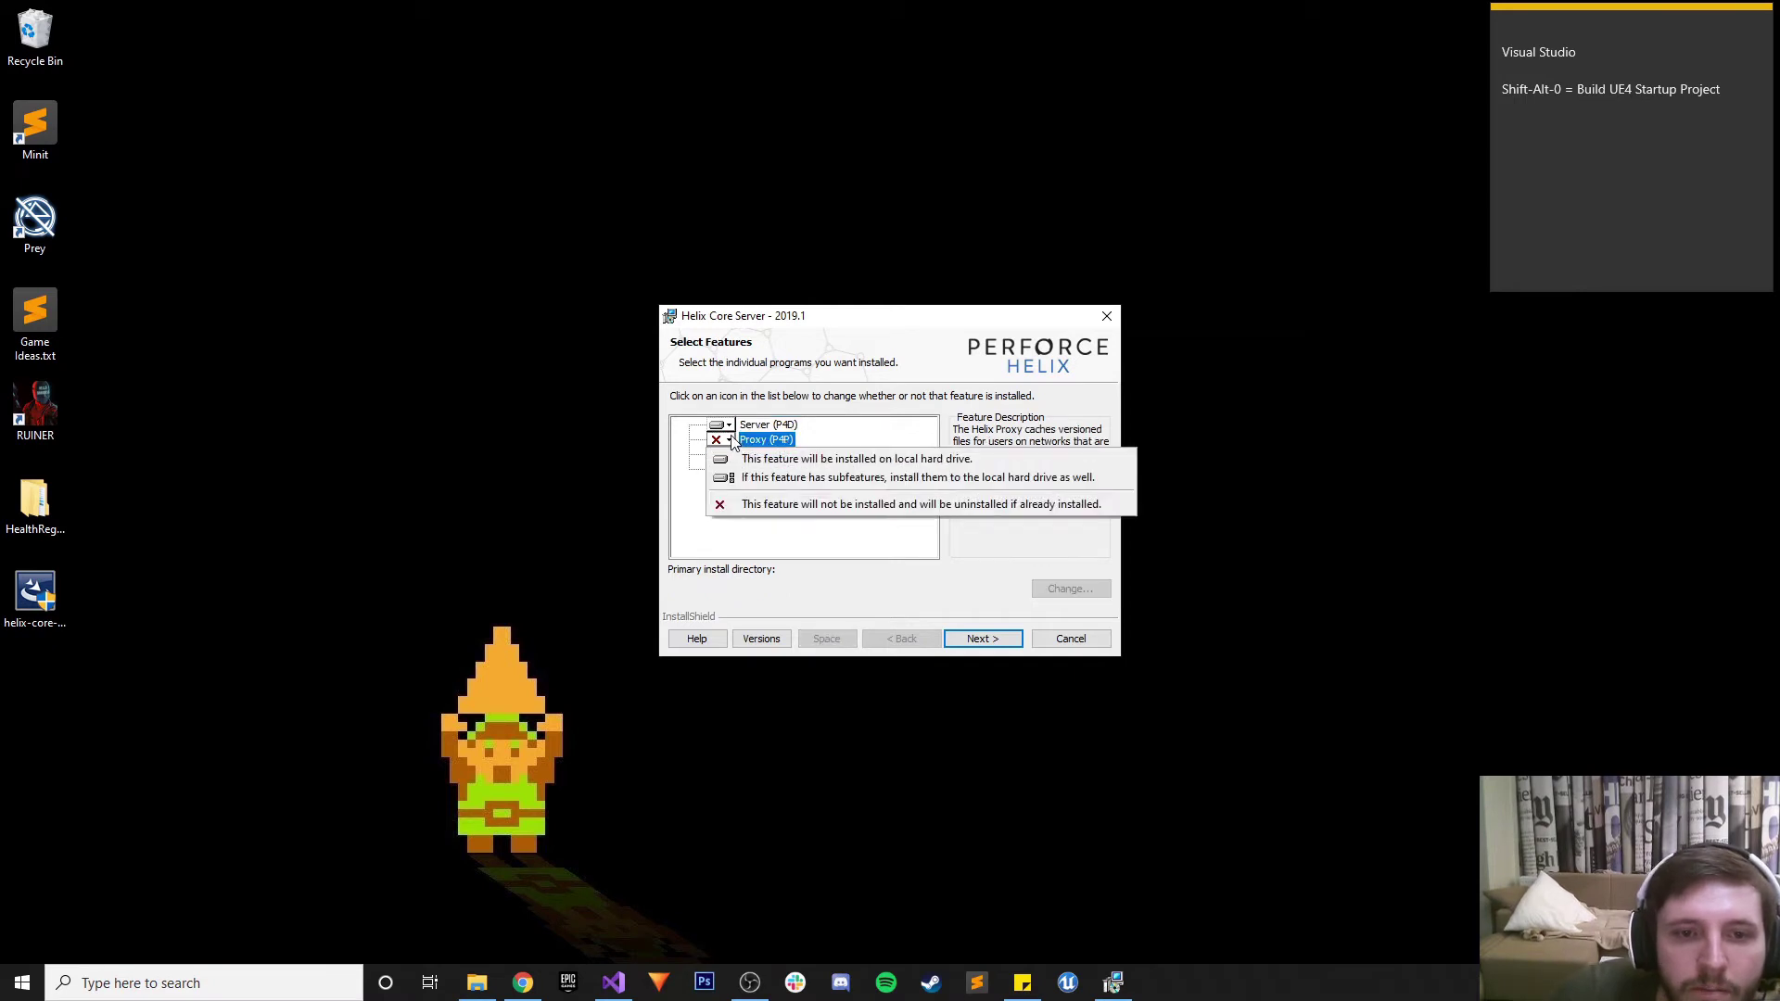
click(733, 460)
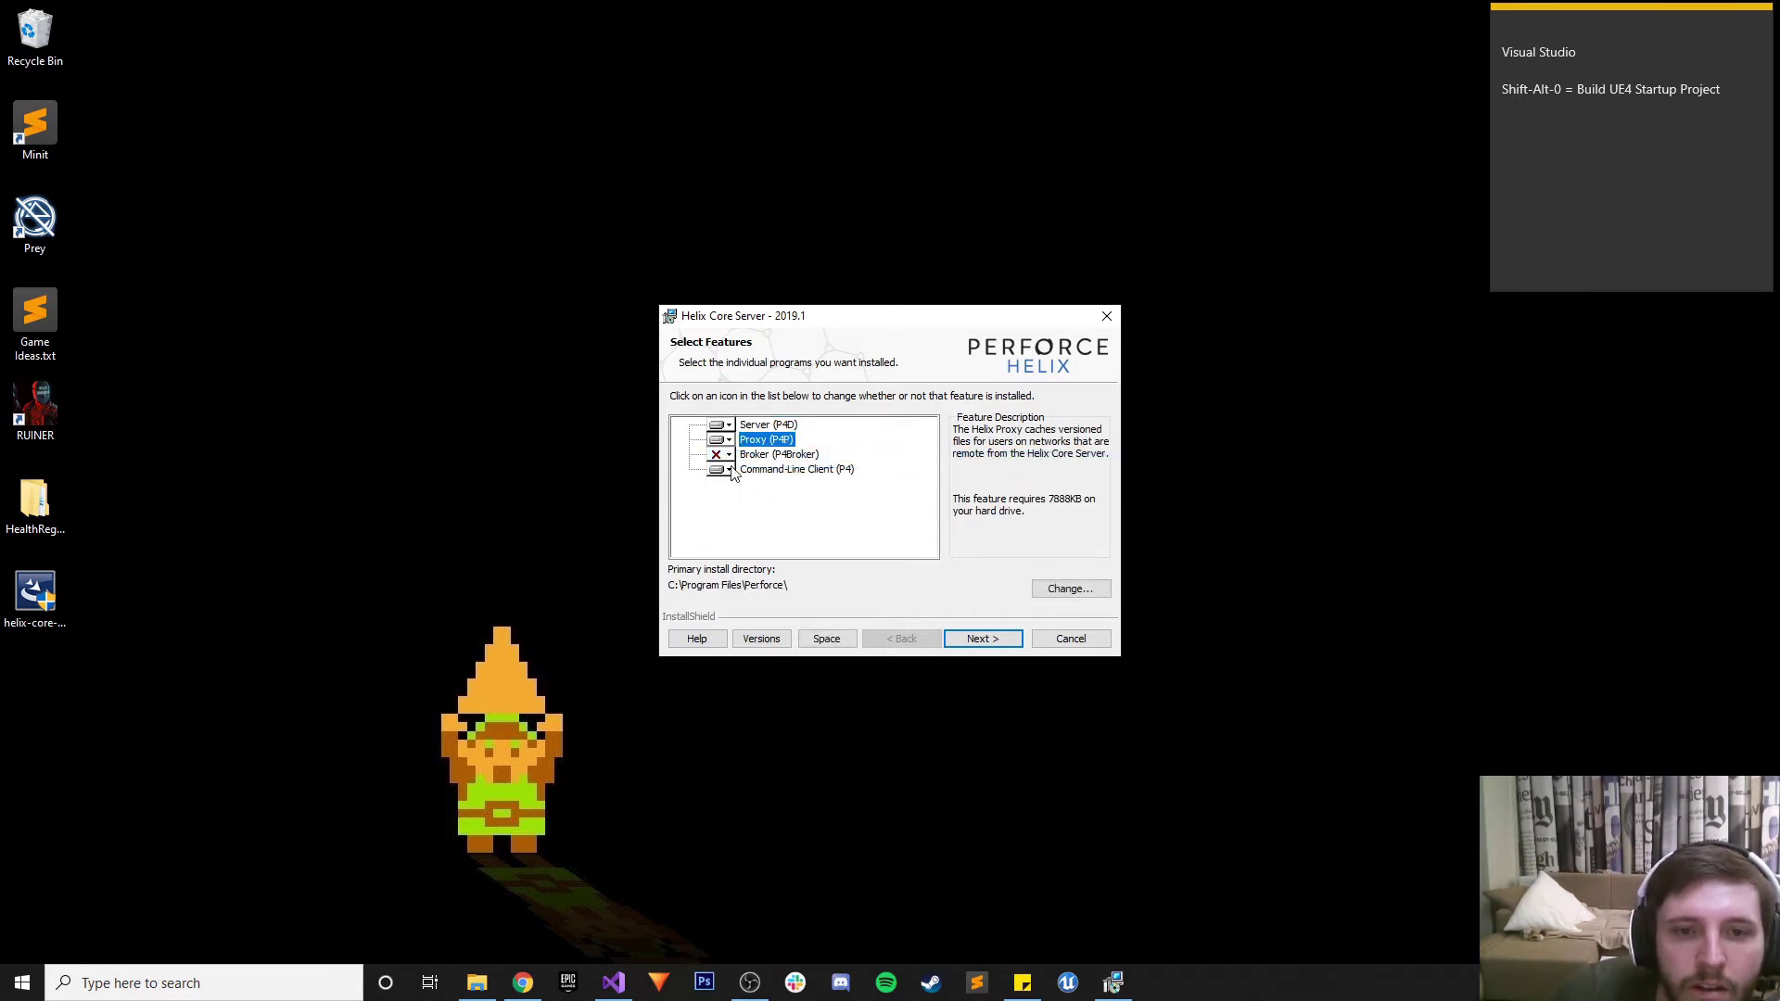
click(729, 456)
click(742, 474)
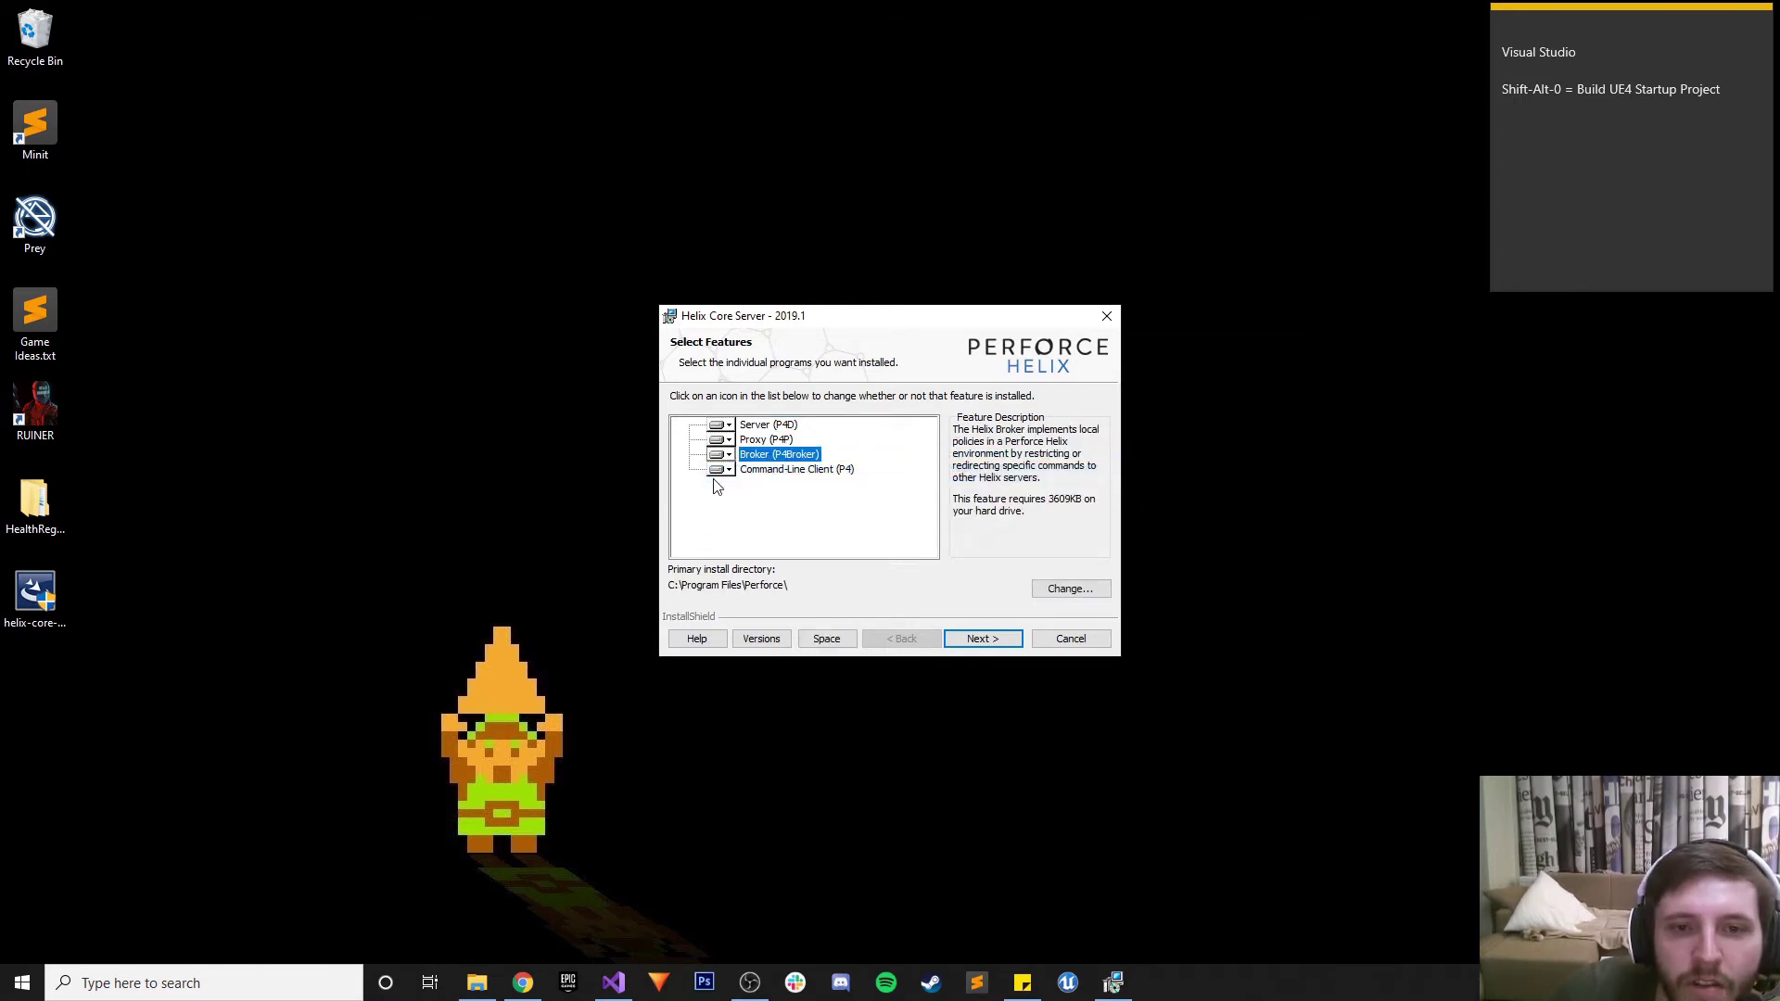
click(767, 471)
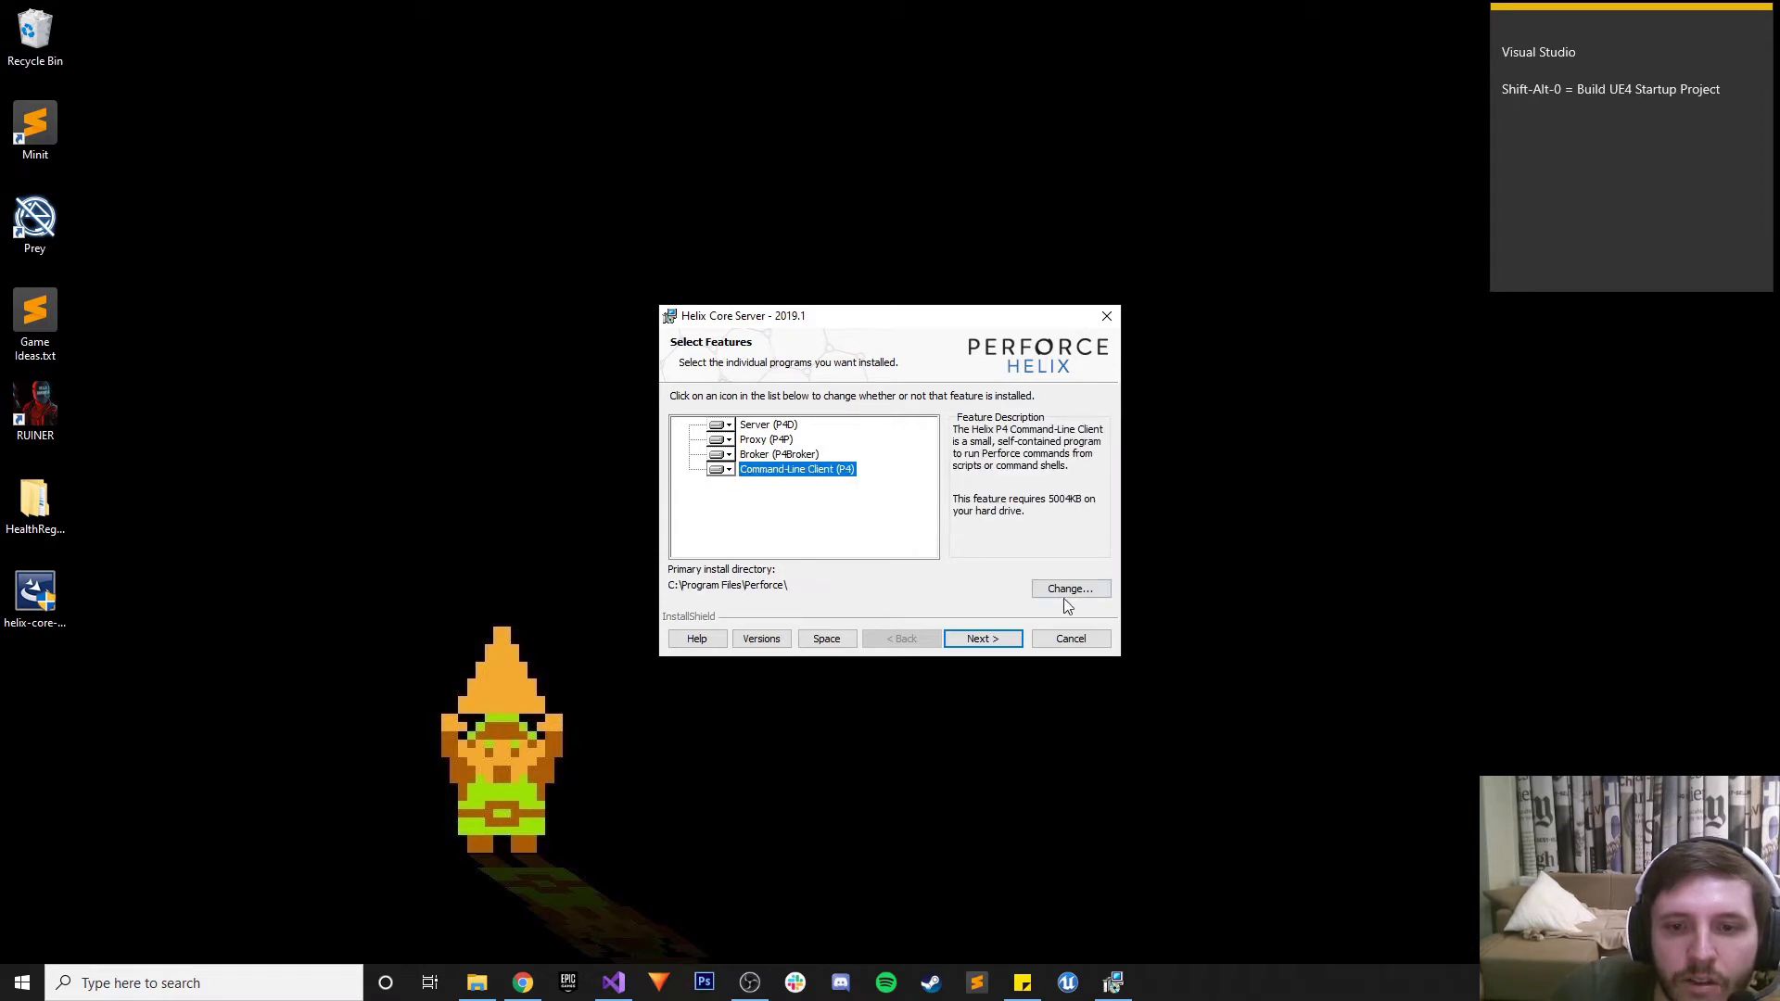
click(984, 638)
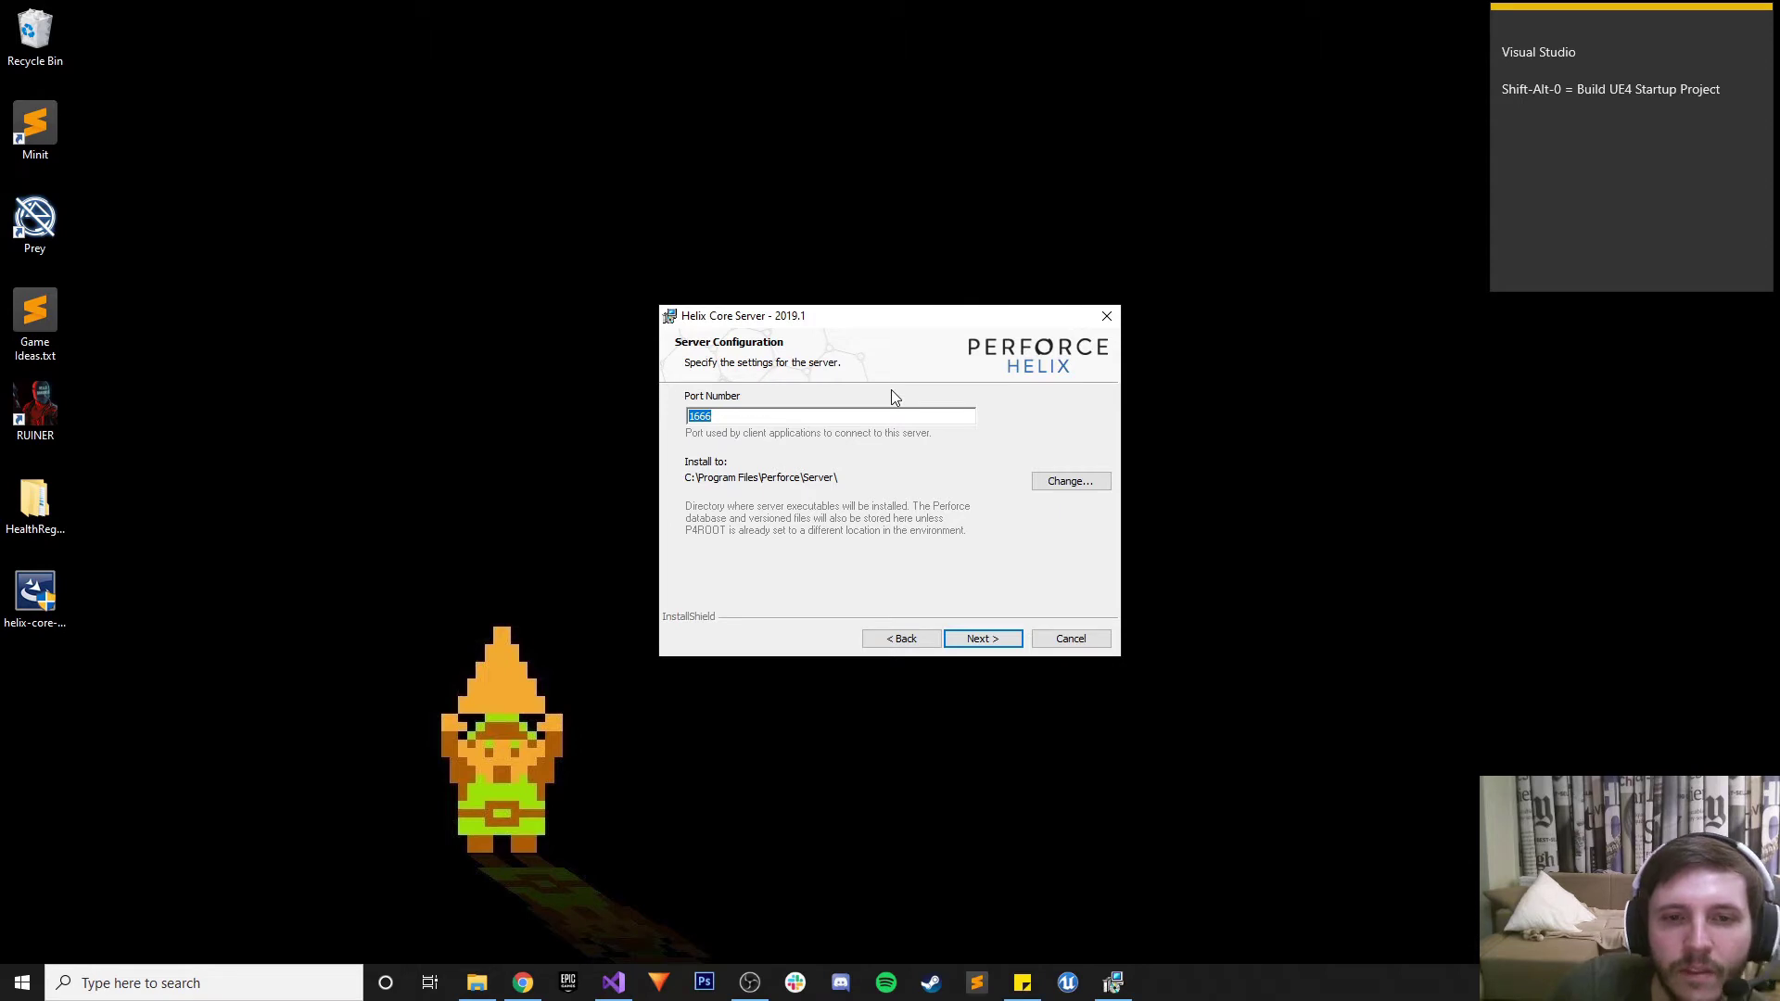
Note port 1666 in the desktop sticky note and accept the server configuration
click(1523, 217)
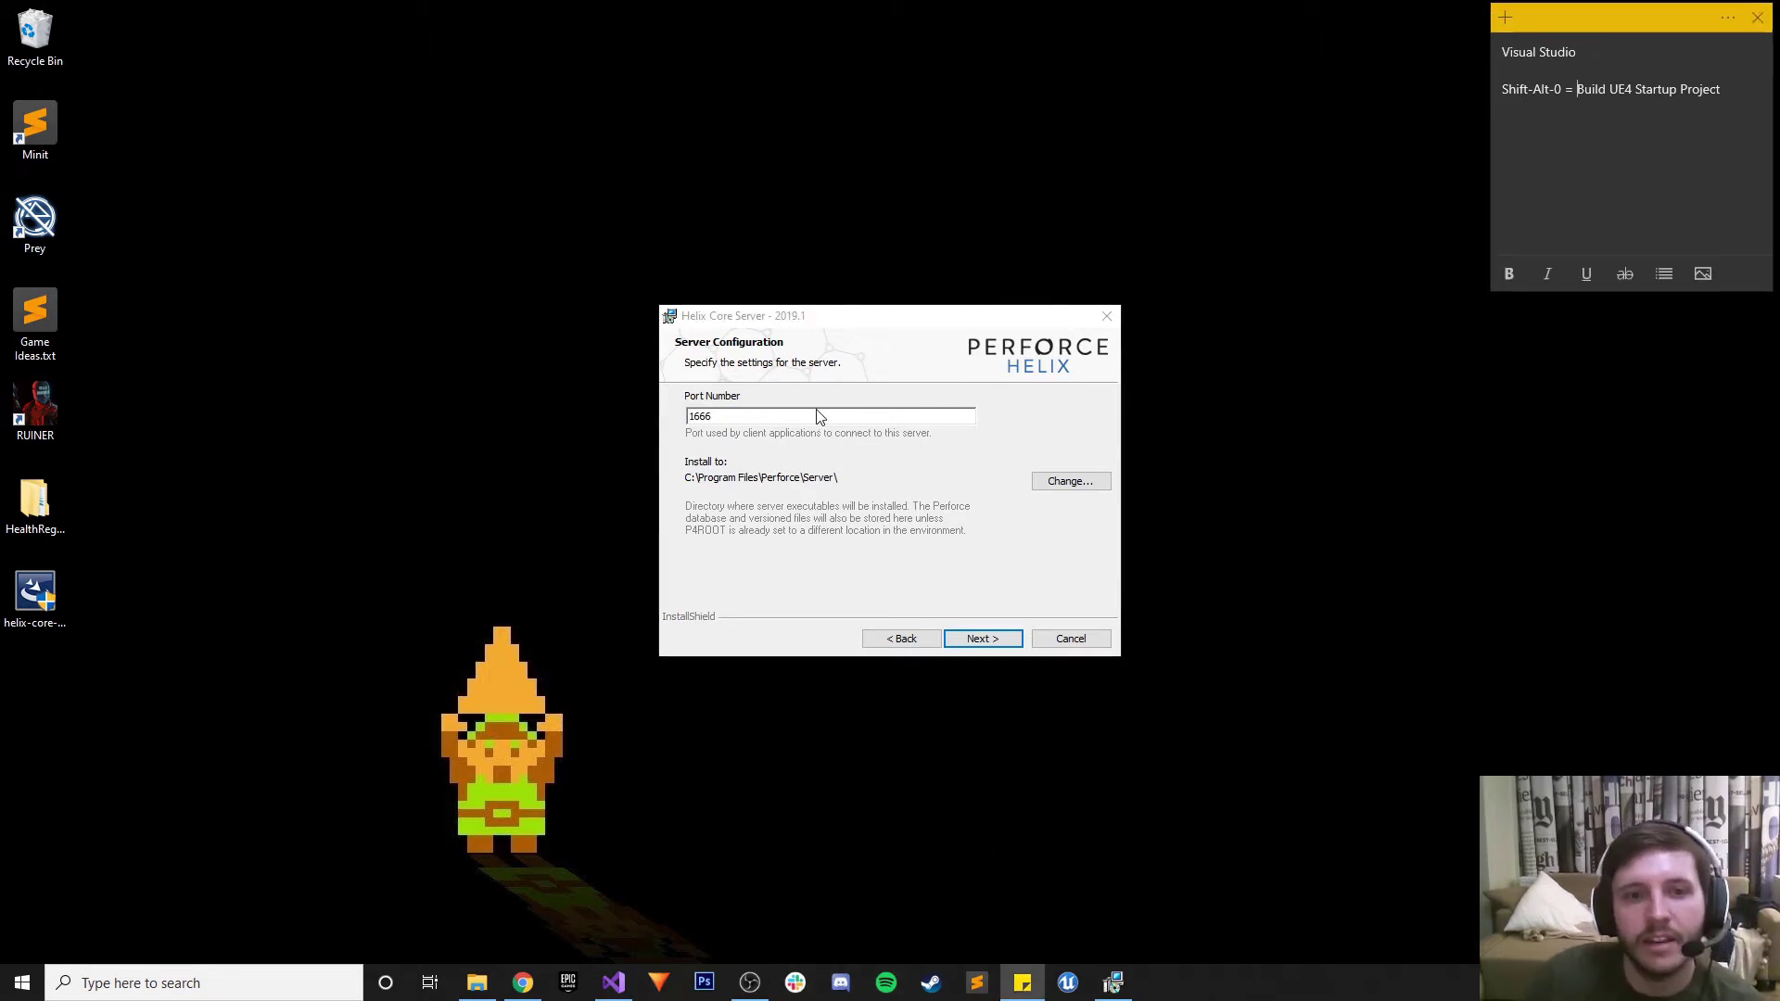
click(1522, 217)
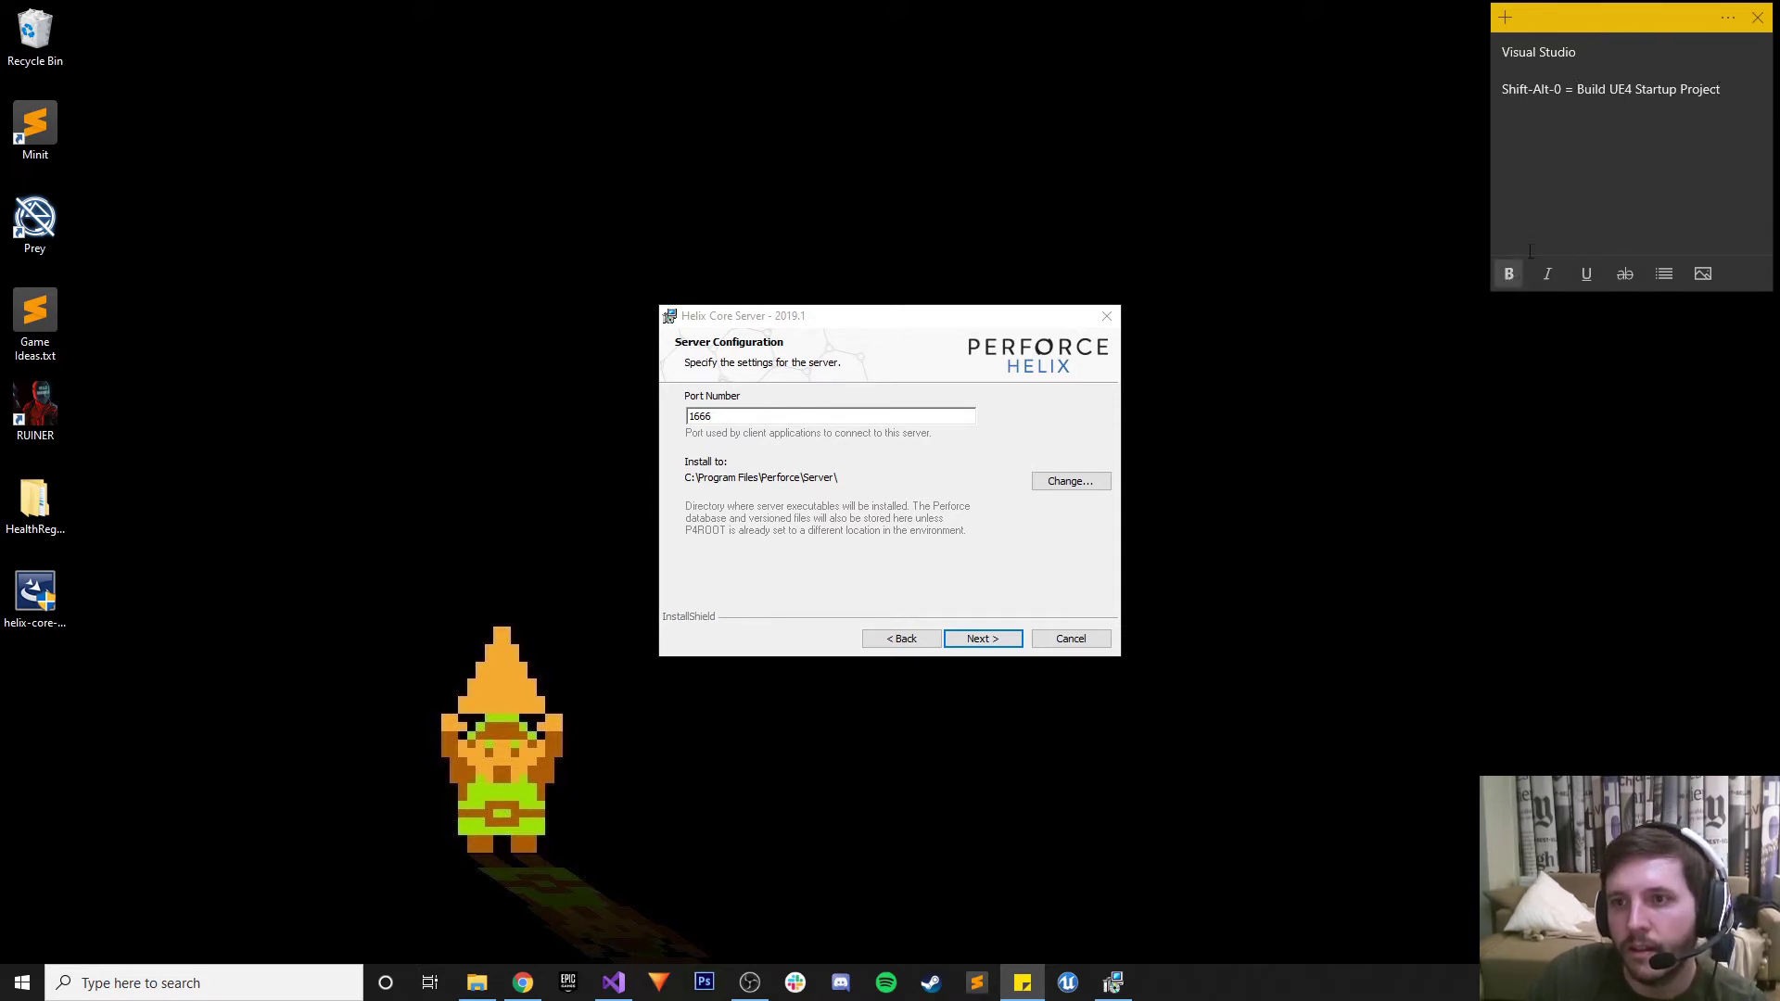
click(1550, 198)
text(zxc)
key(BackSpace)
key(BackSpace)
key(BackSpace)
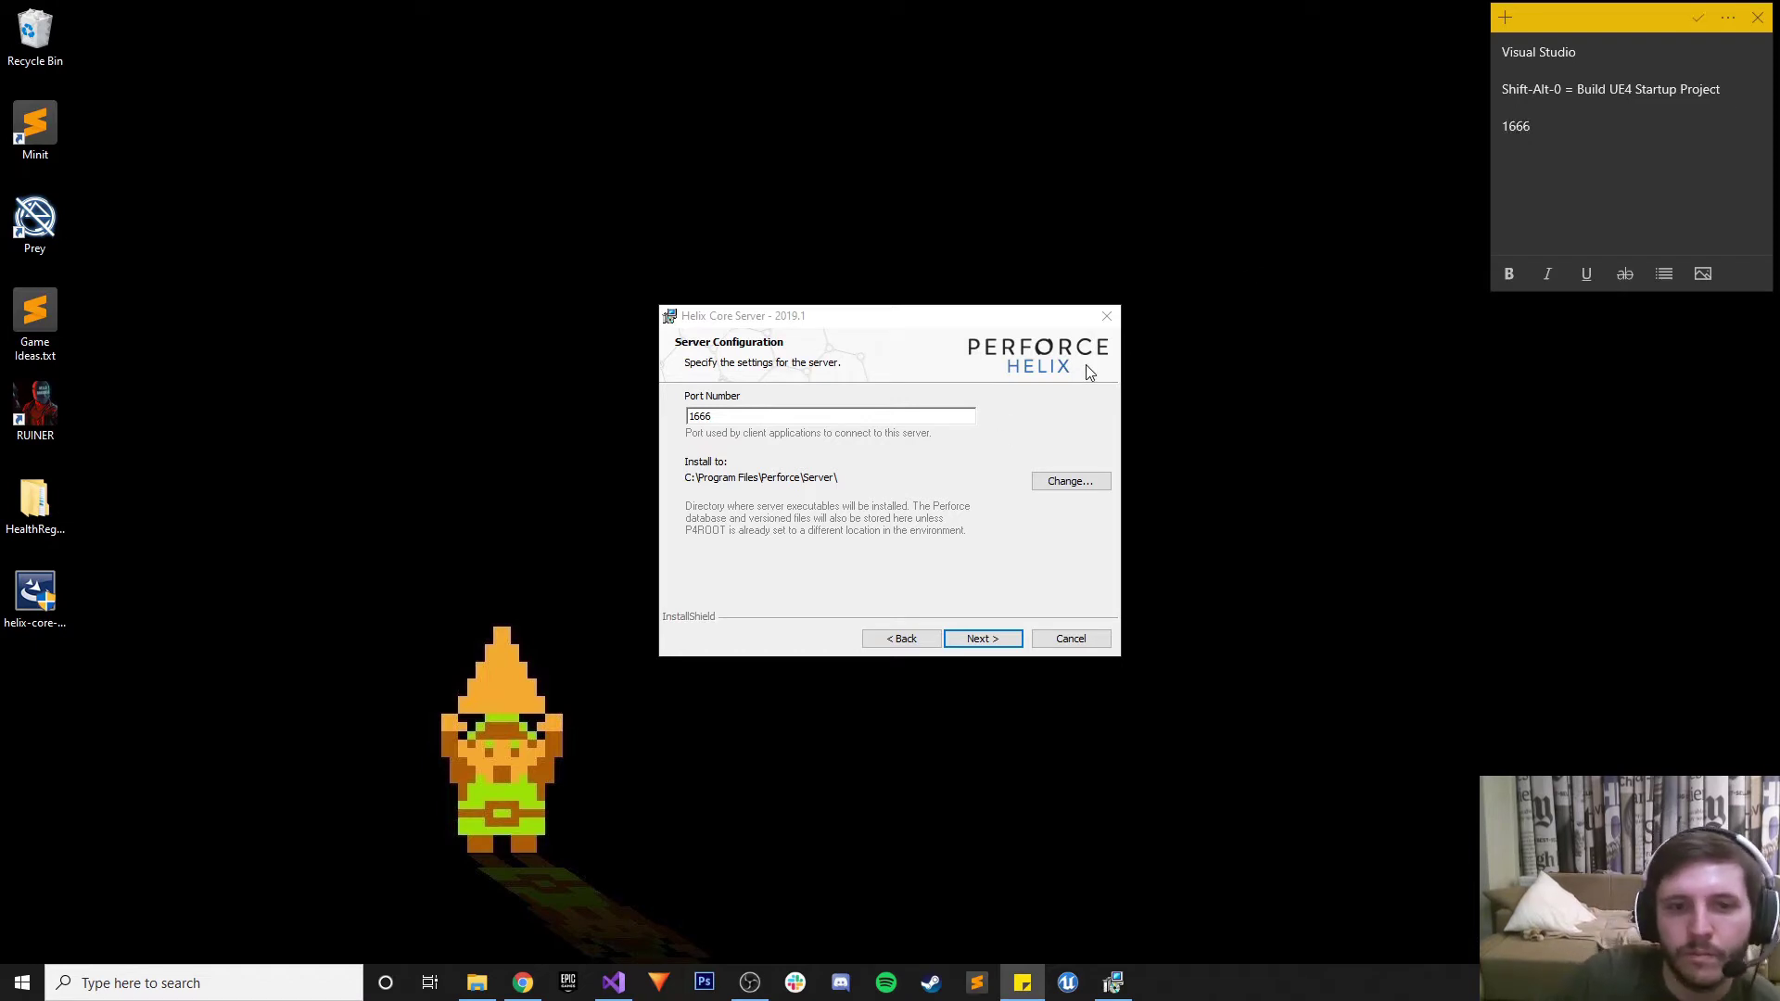
click(831, 450)
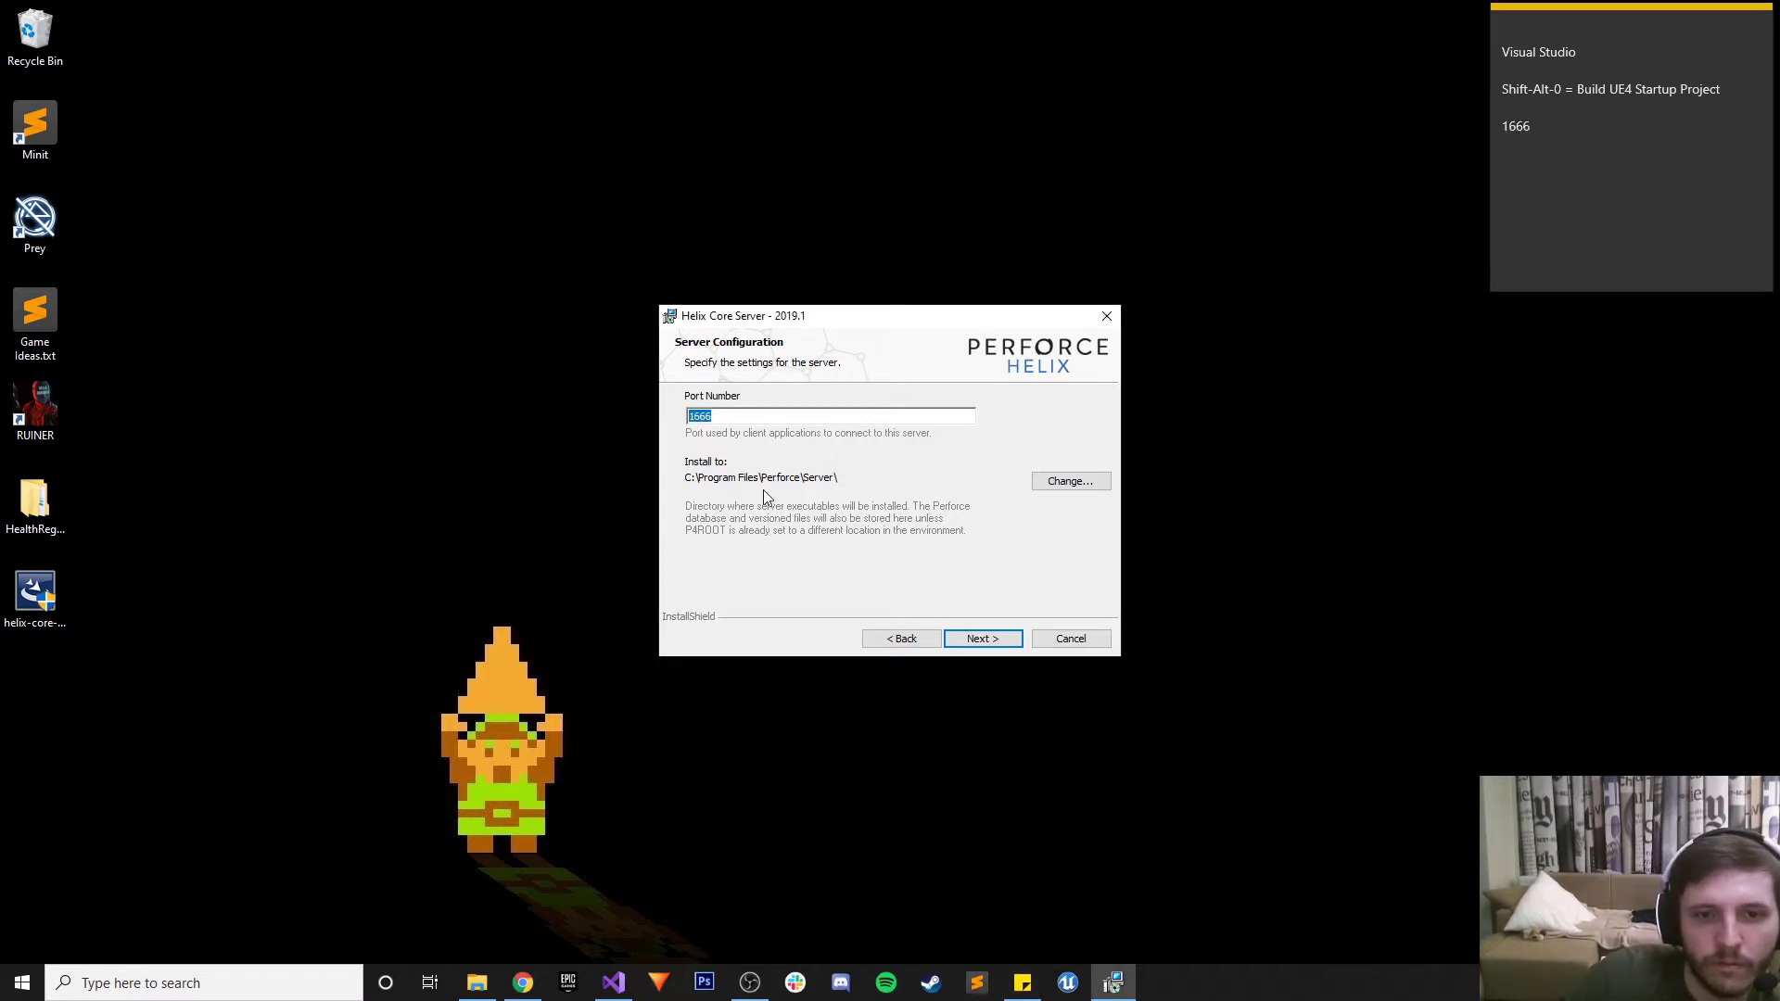
click(981, 639)
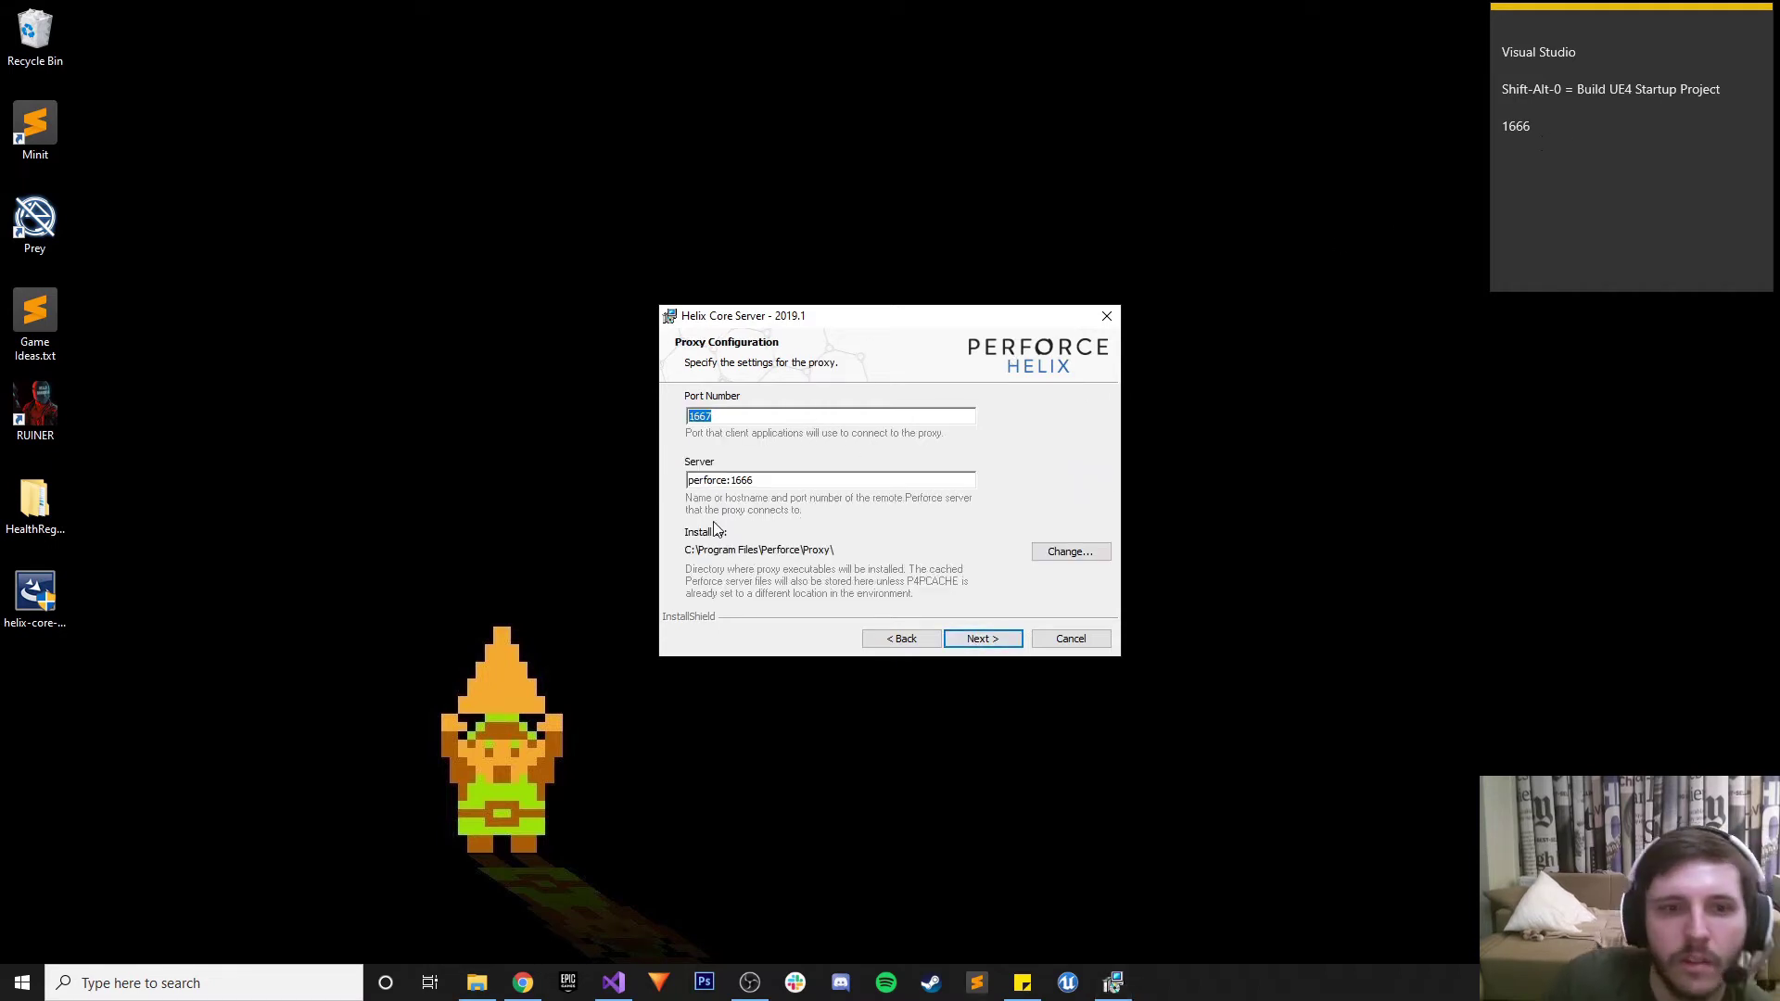
Copy proxy port 1667 and server address perforce:1666 into the sticky note
key(Tab)
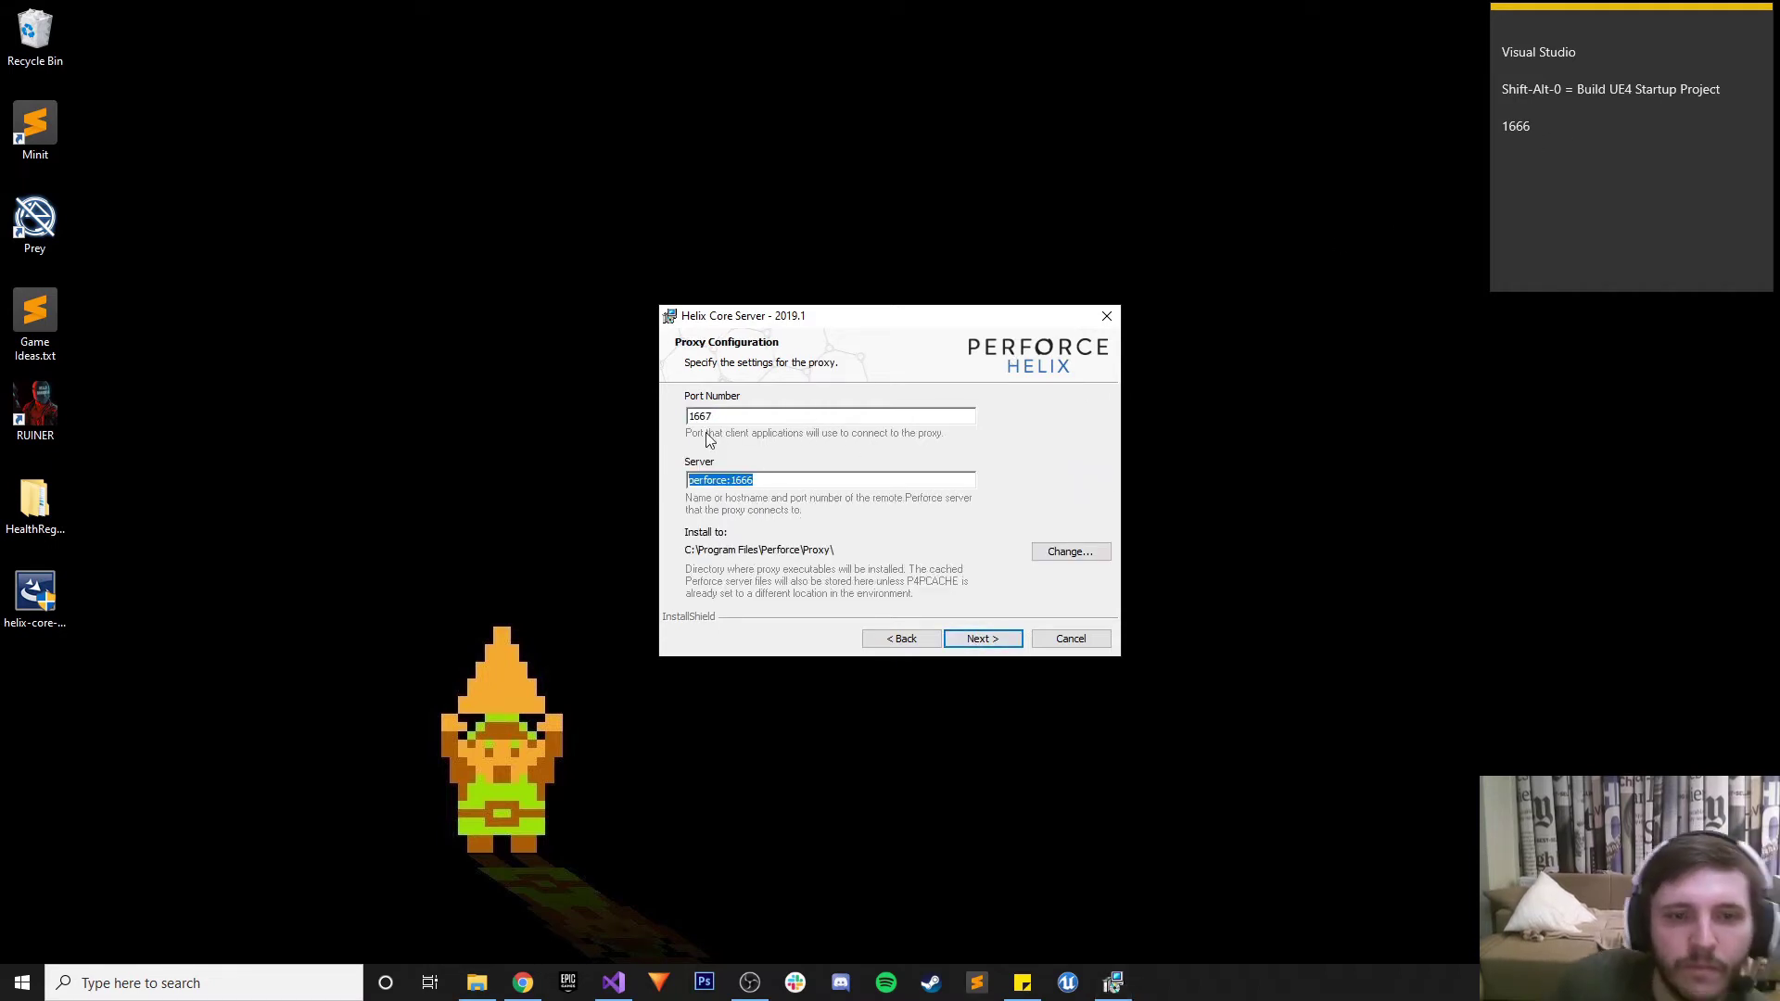
key(shift+Tab)
key(ctrl+c)
click(1587, 173)
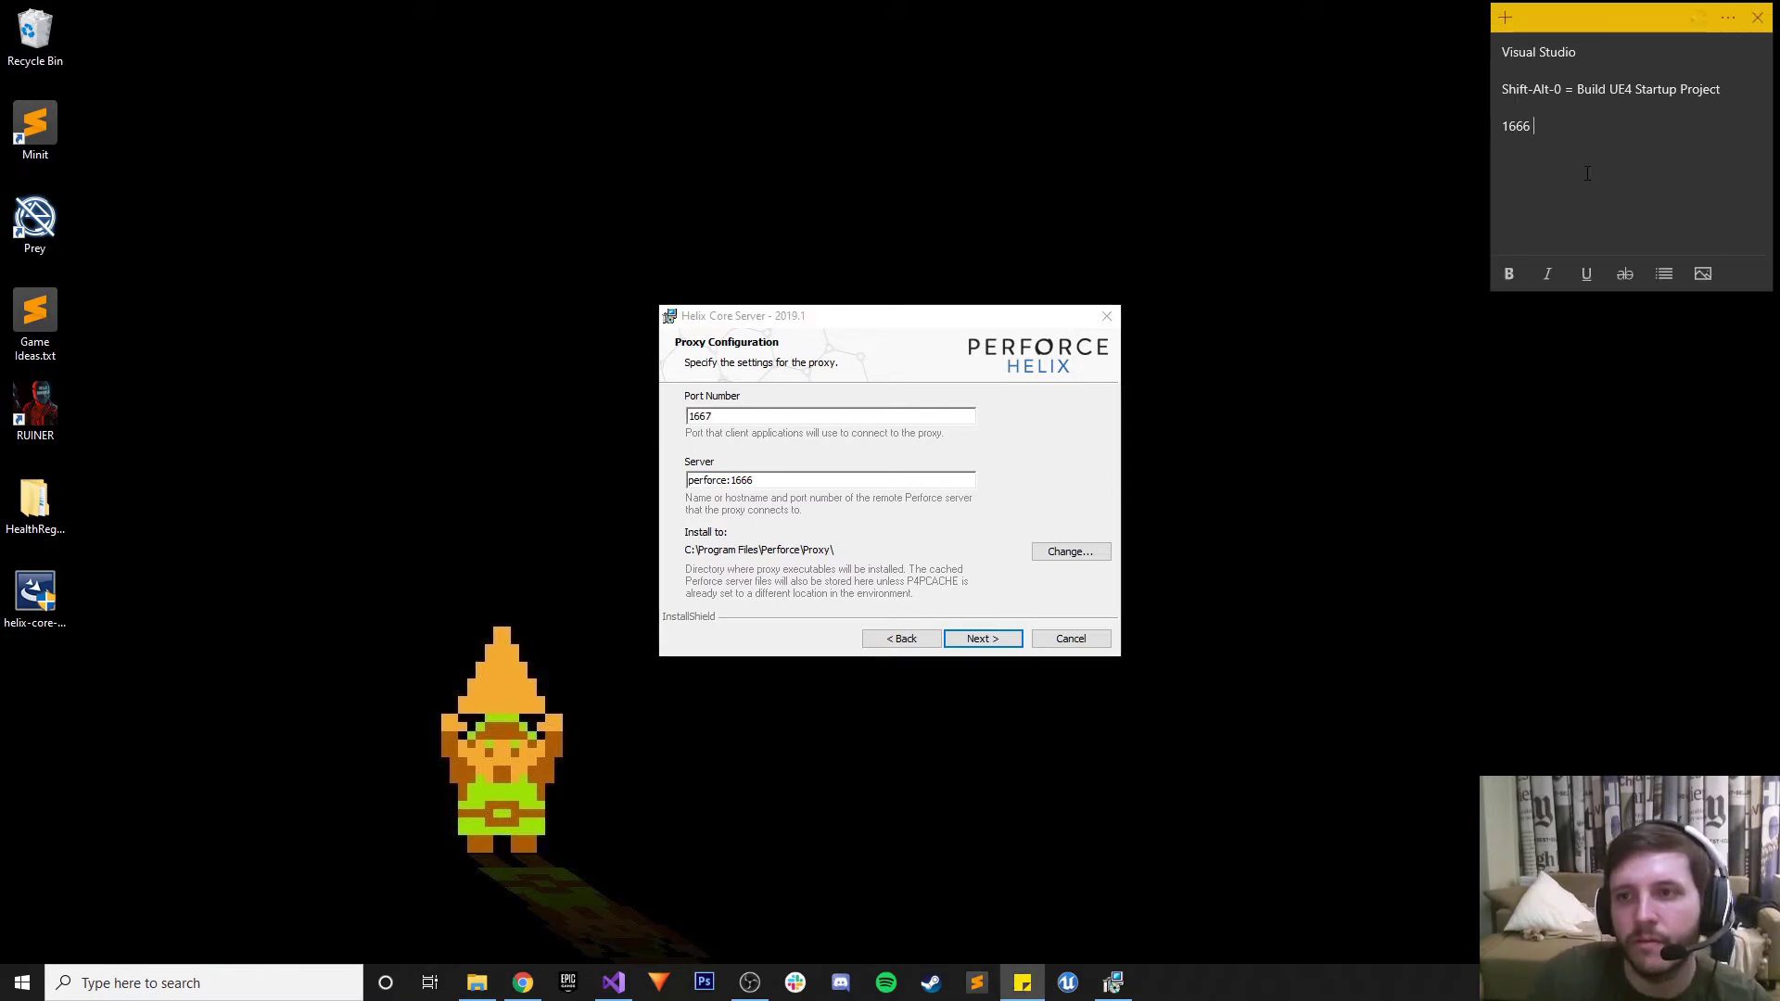
key(ctrl+v)
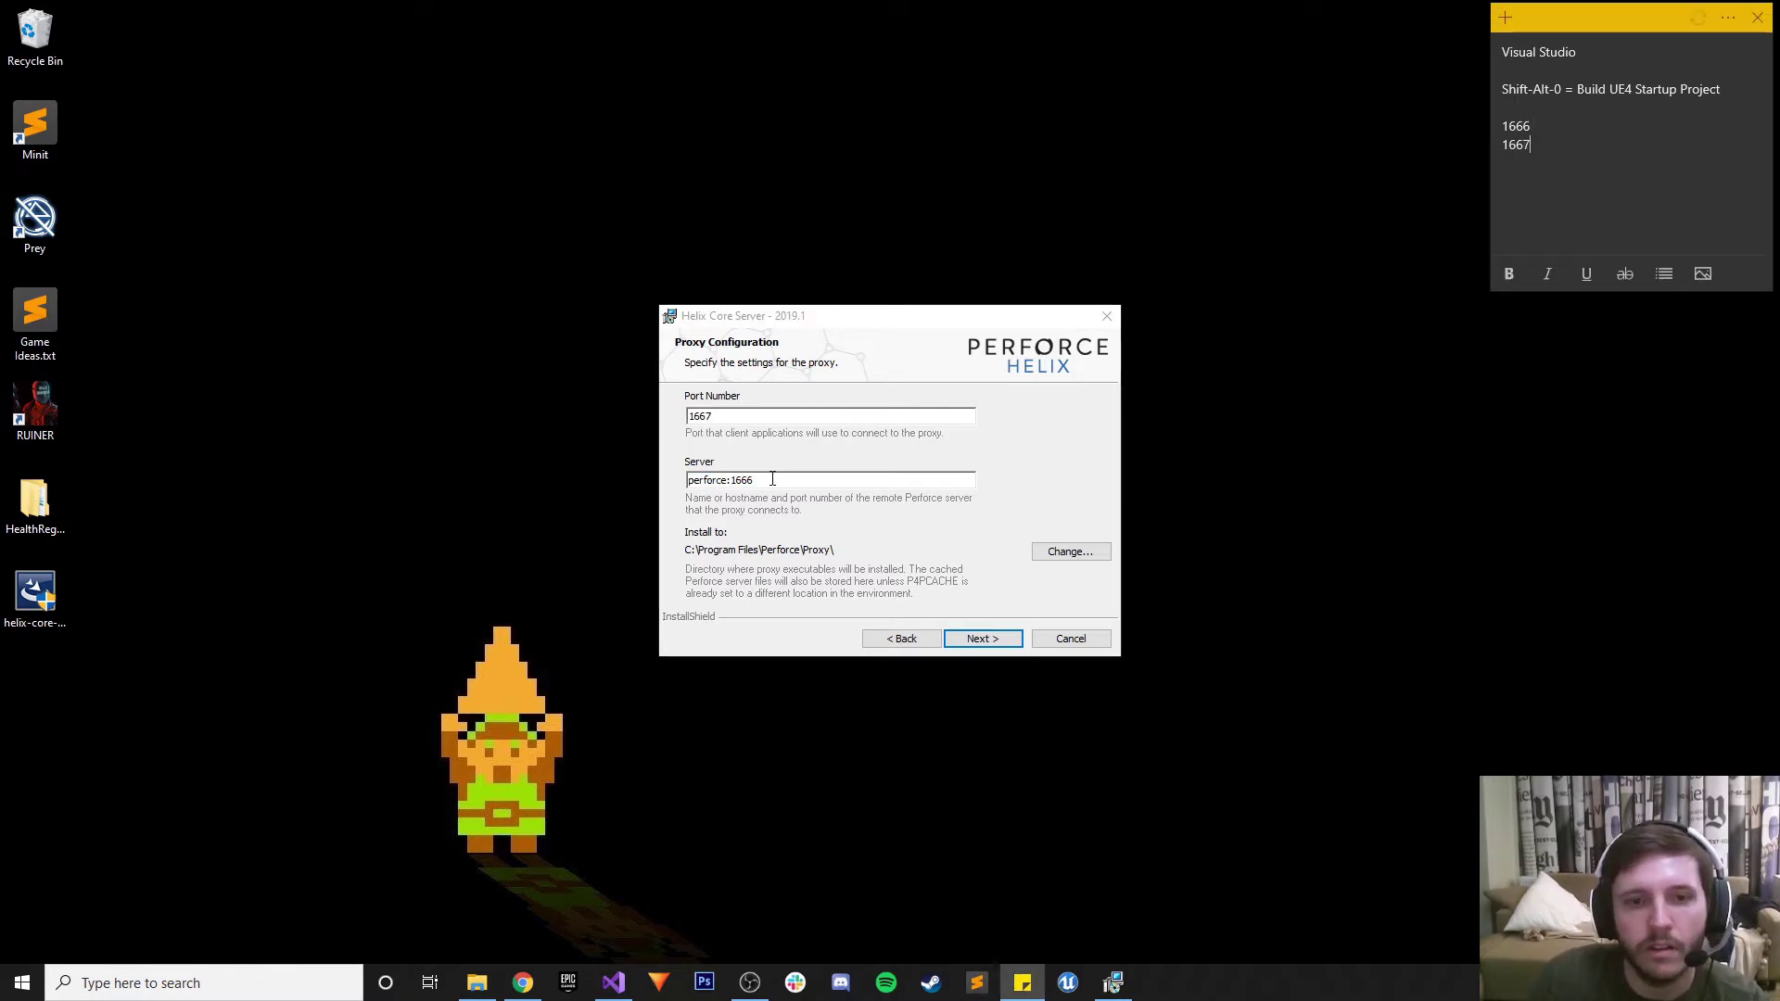
click(772, 480)
click(1590, 156)
key(Return)
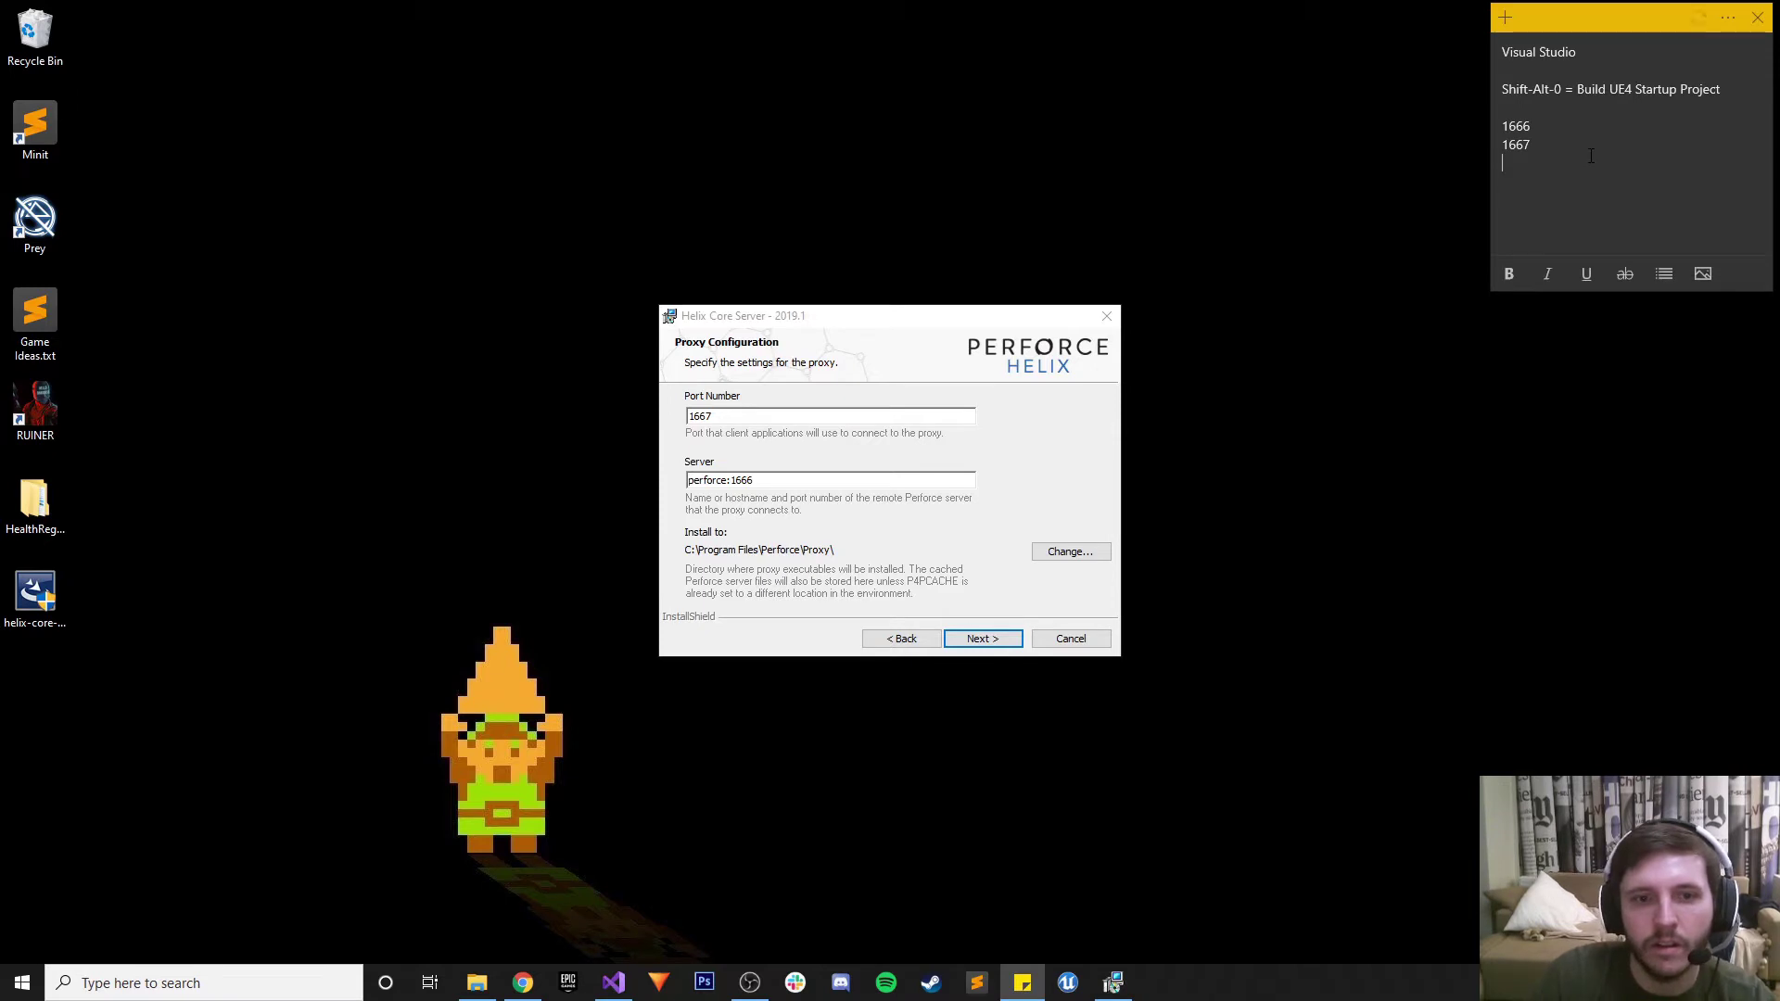
text(perforce:1666)
Accept the proxy settings, acknowledge the default-value warning, and continue to Client Configuration
click(980, 639)
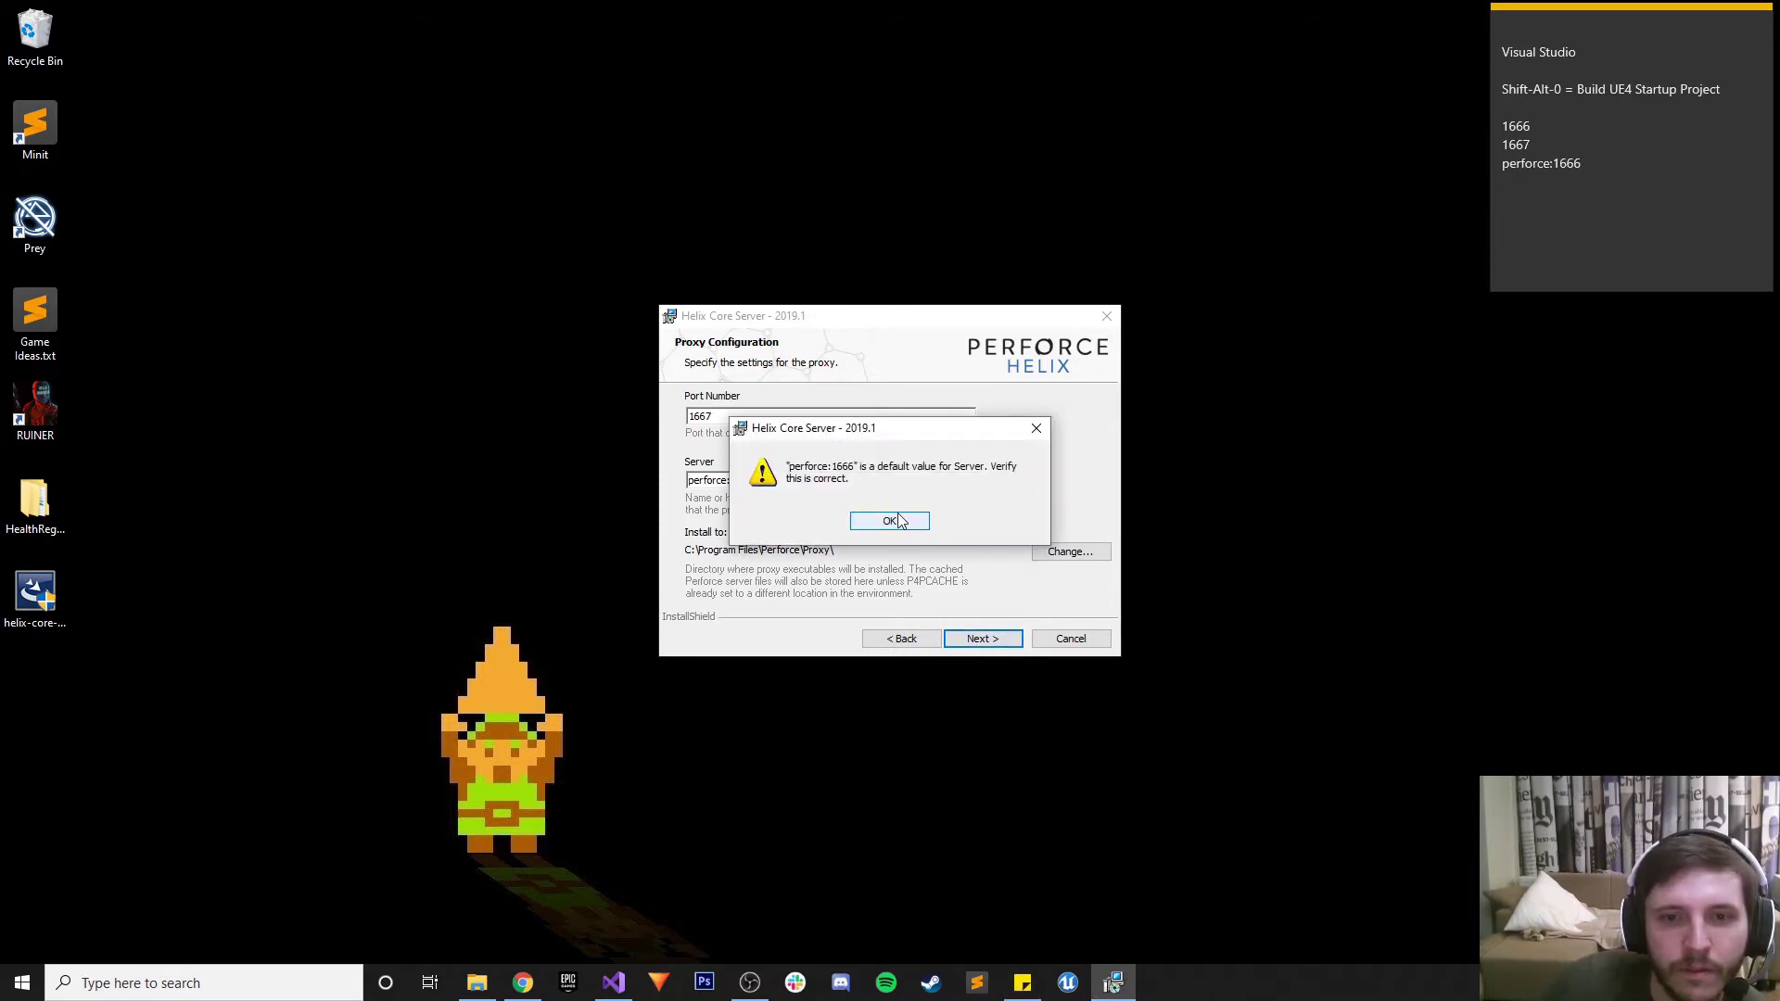
click(894, 523)
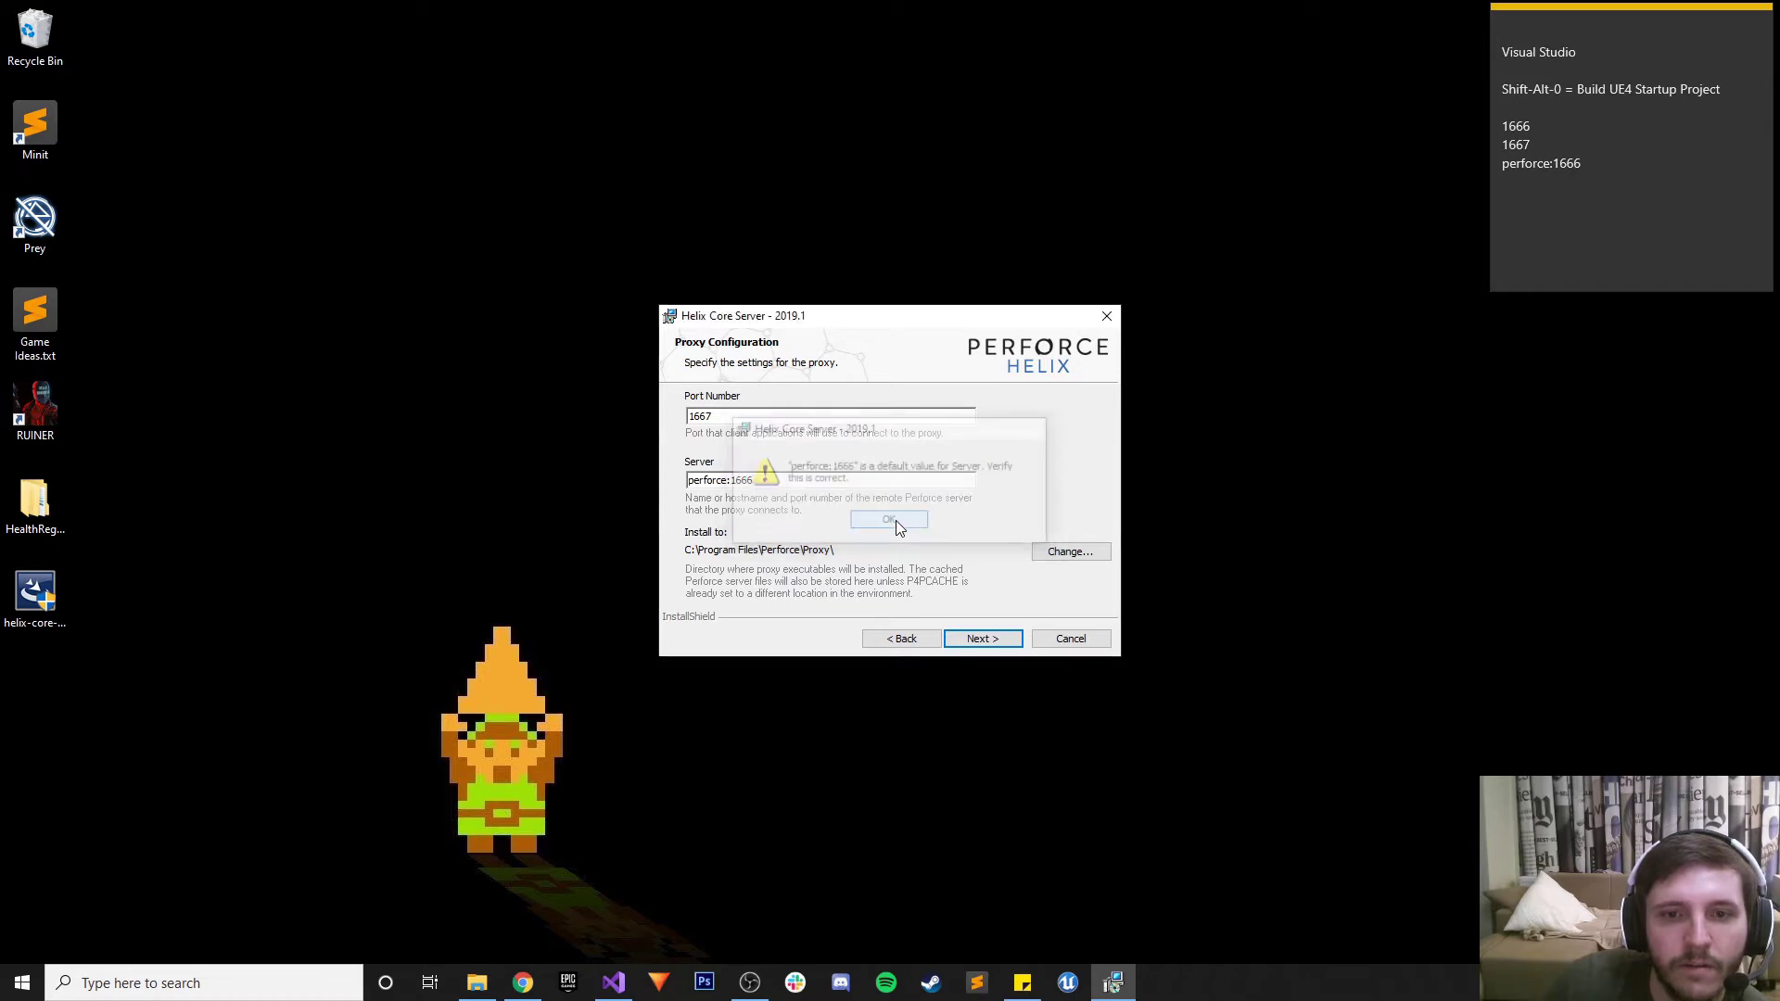
click(991, 642)
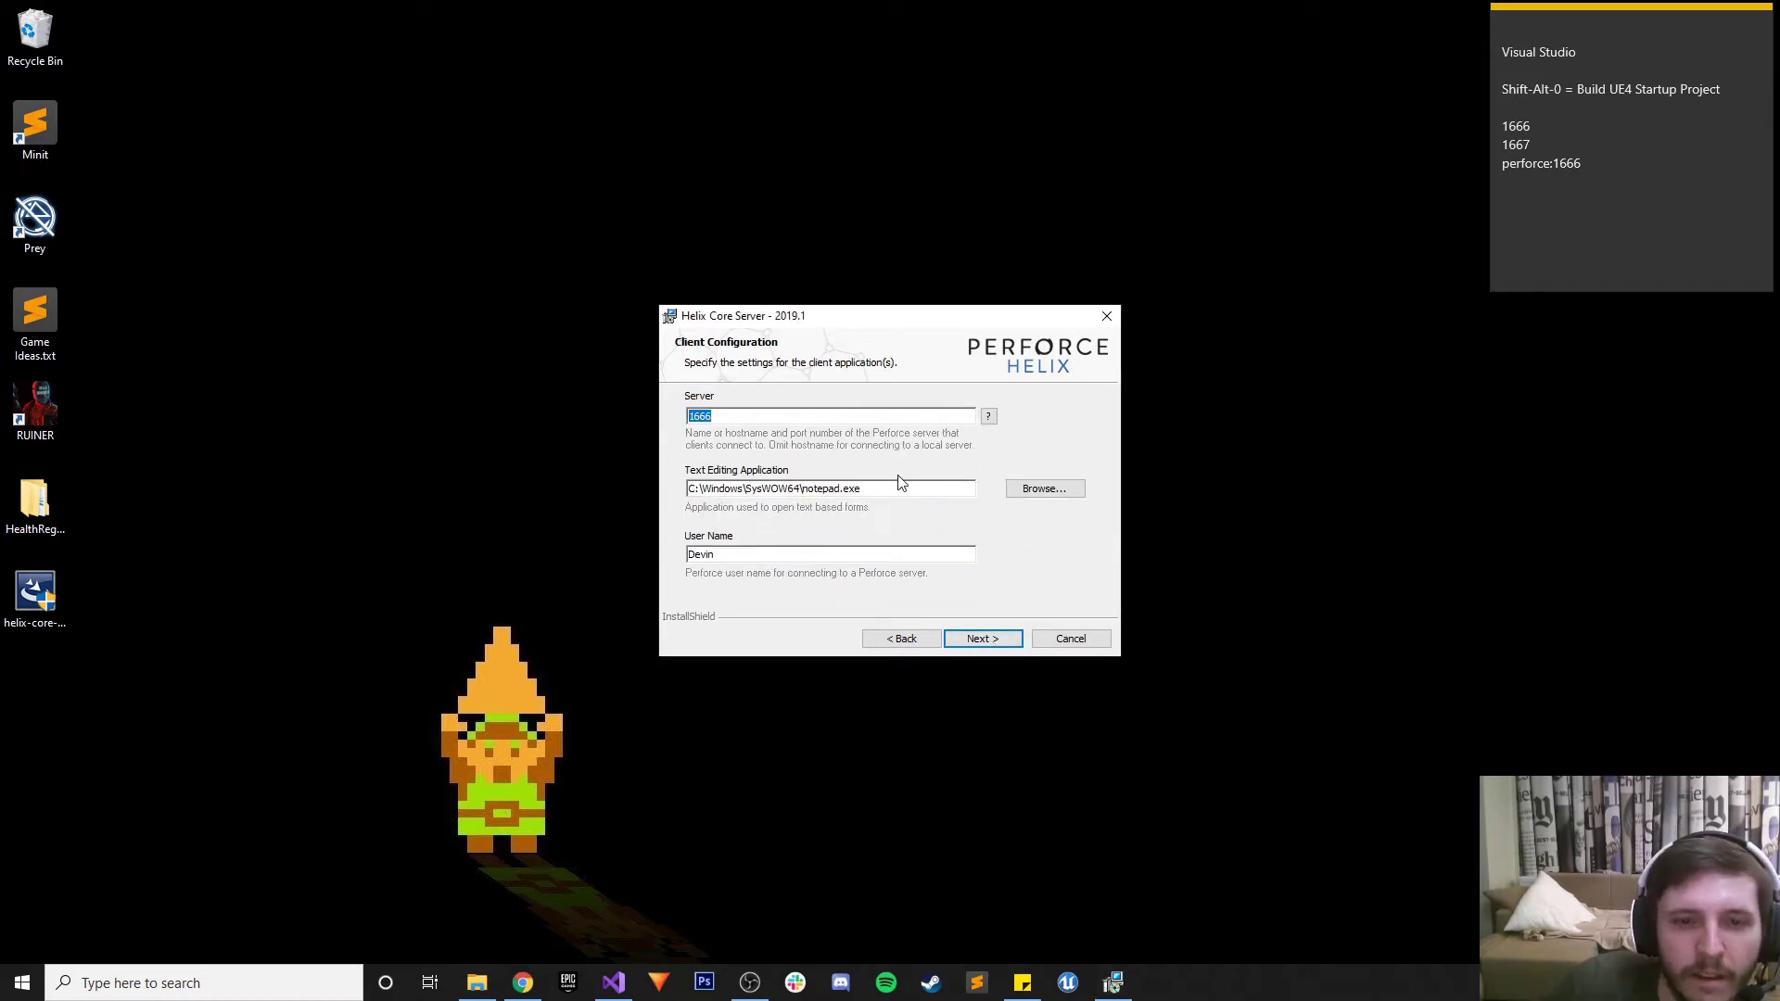
Browse for a new text editor, searching Program Files (x86) and Program Files on C:
click(1042, 495)
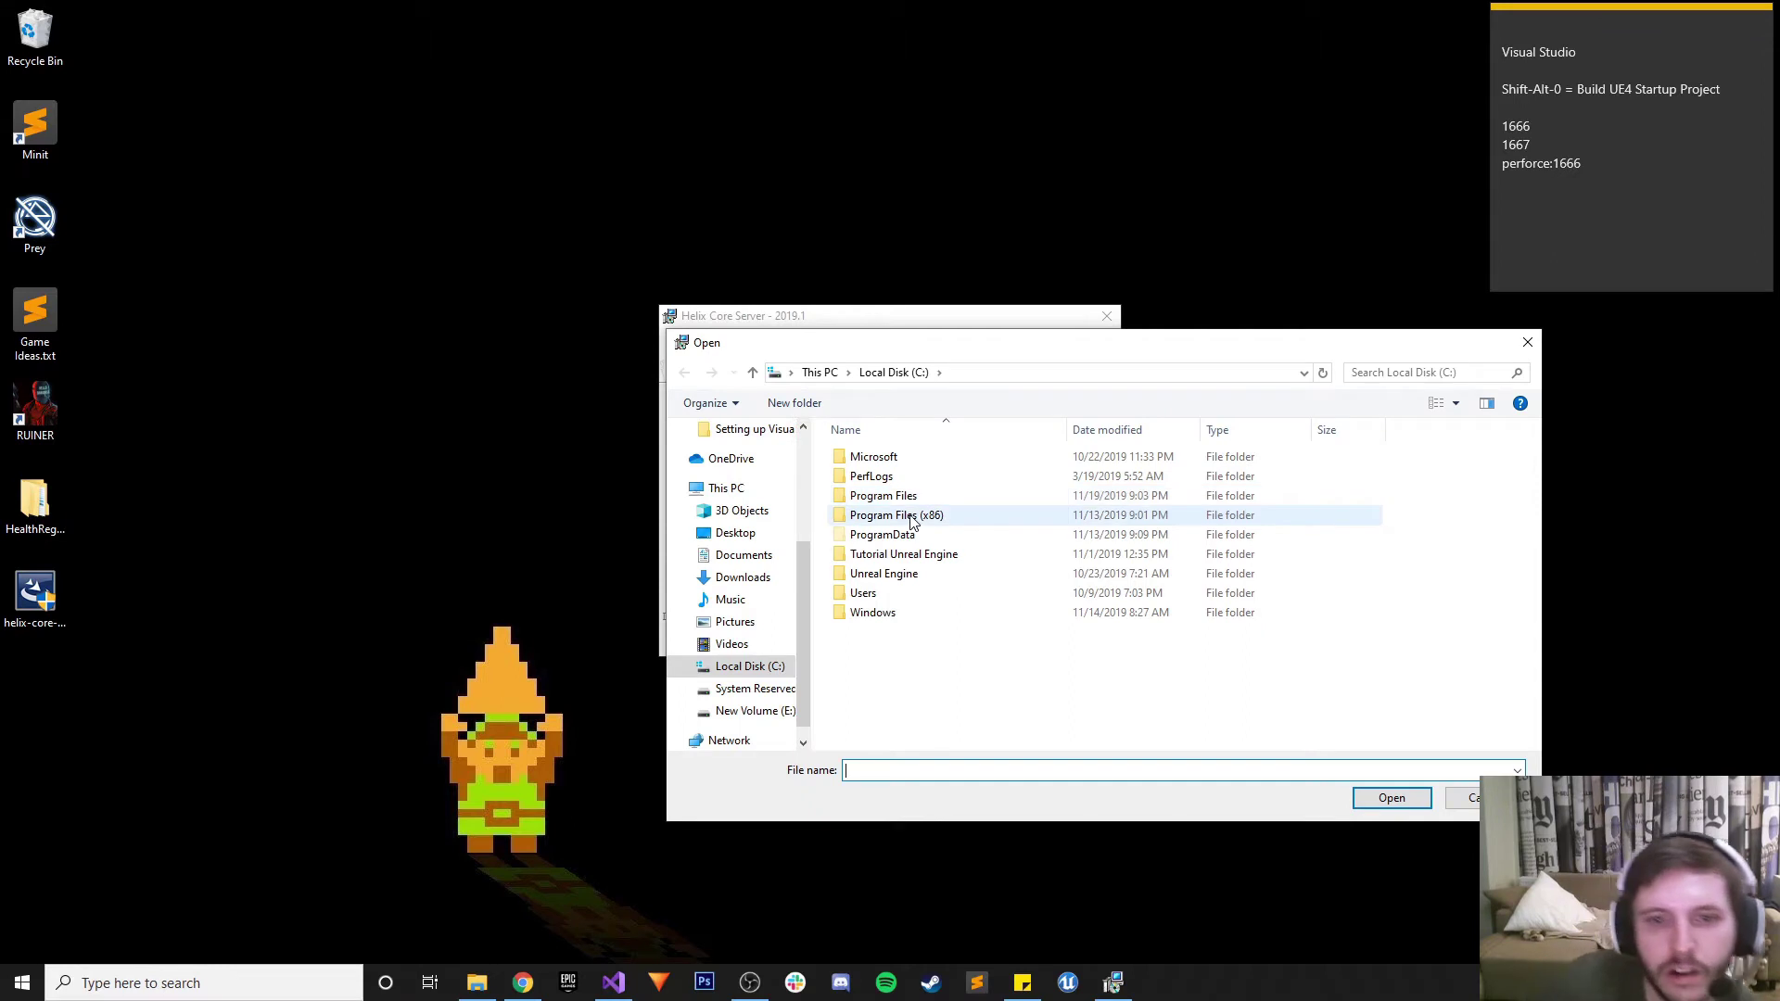
double_click(912, 517)
scroll(912, 528, down, 3)
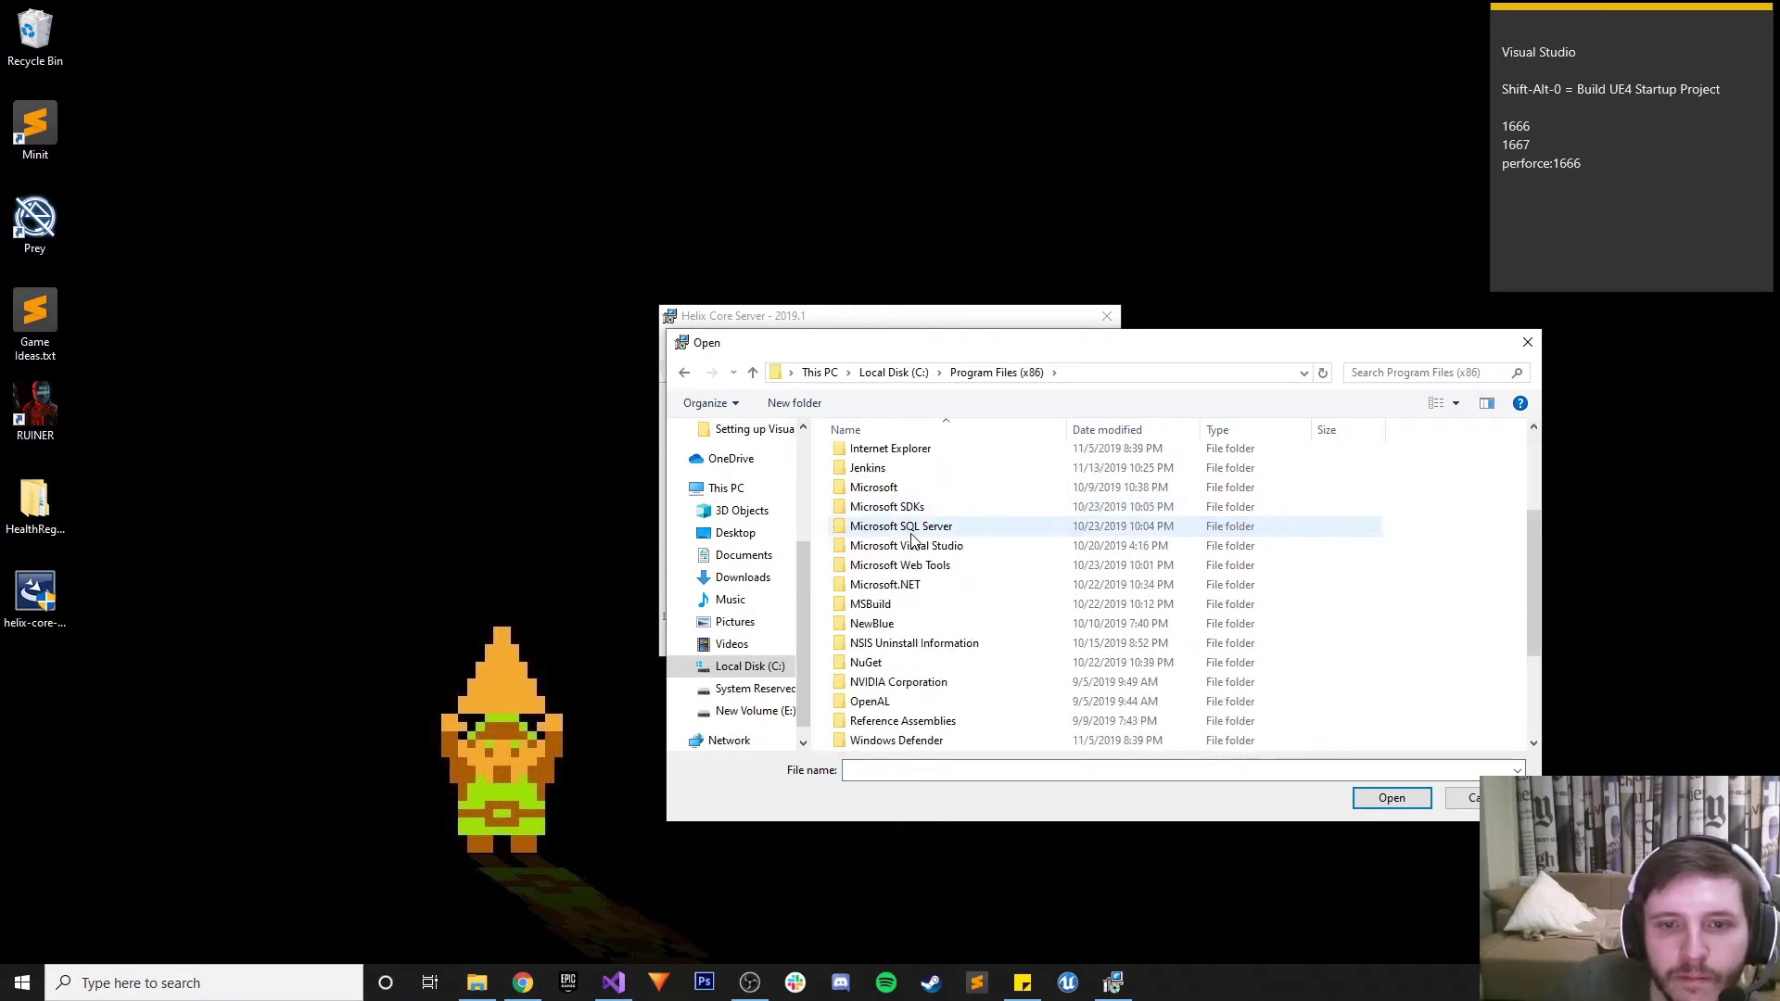
scroll(912, 538, up, 3)
scroll(912, 536, down, 5)
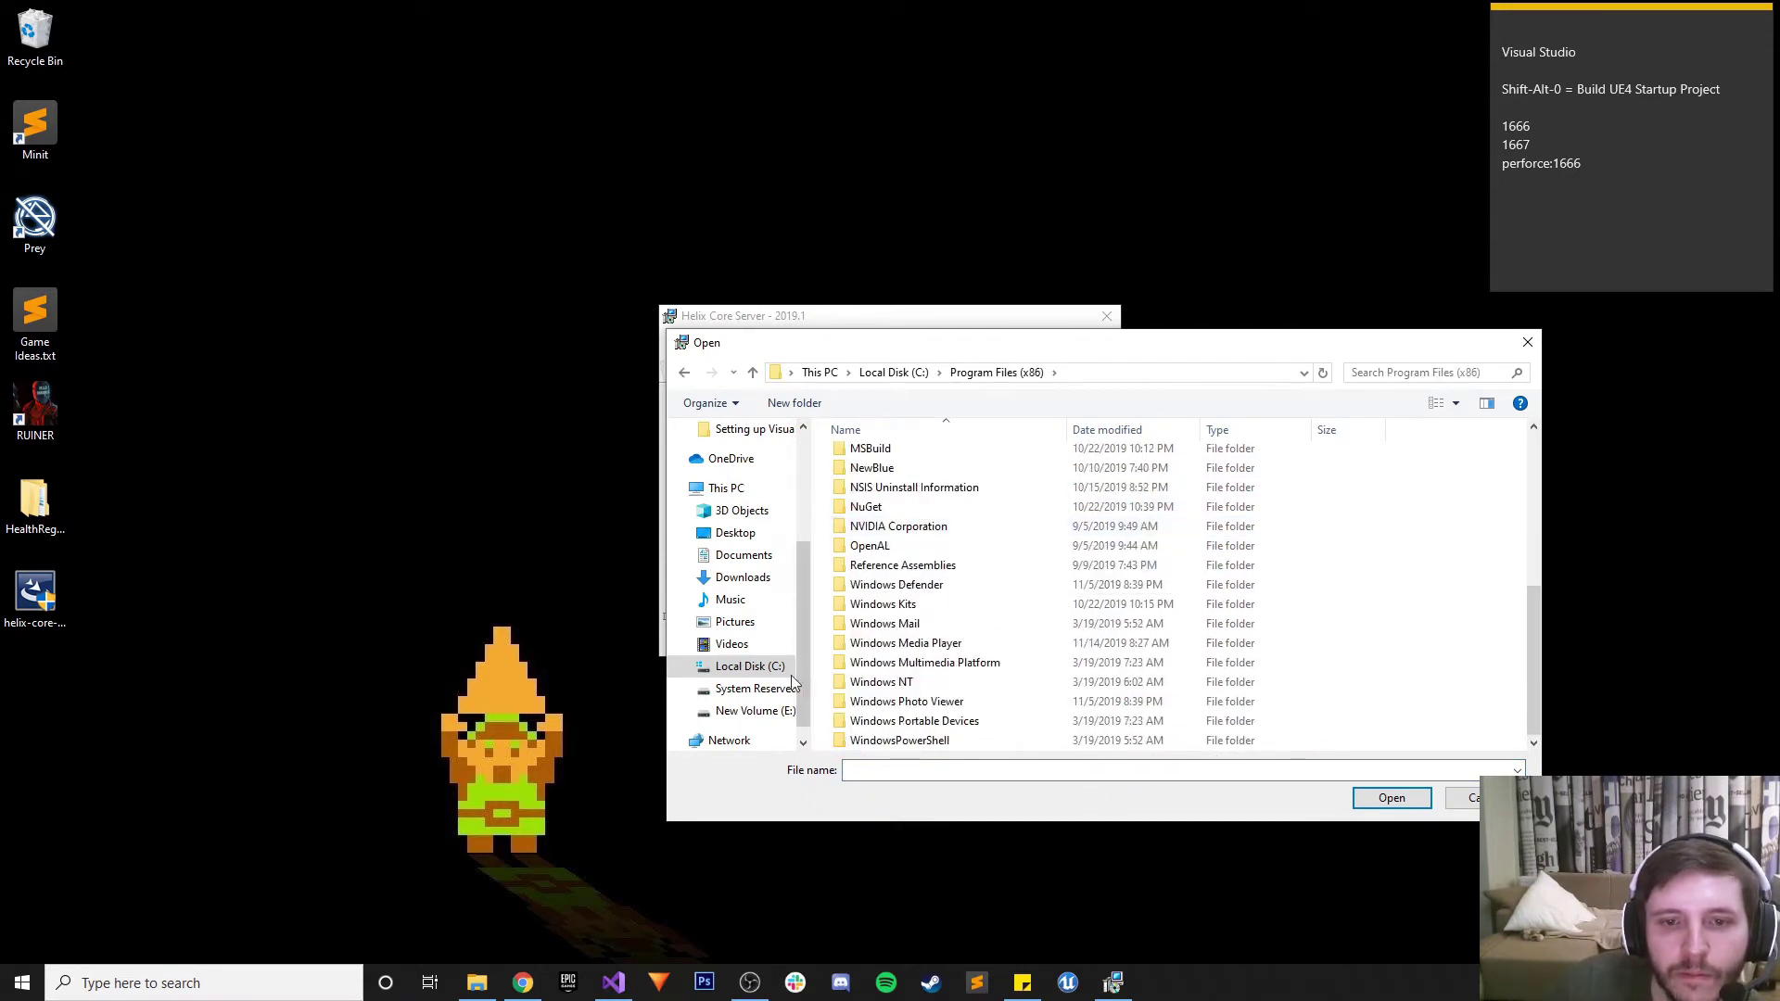
click(752, 667)
double_click(911, 497)
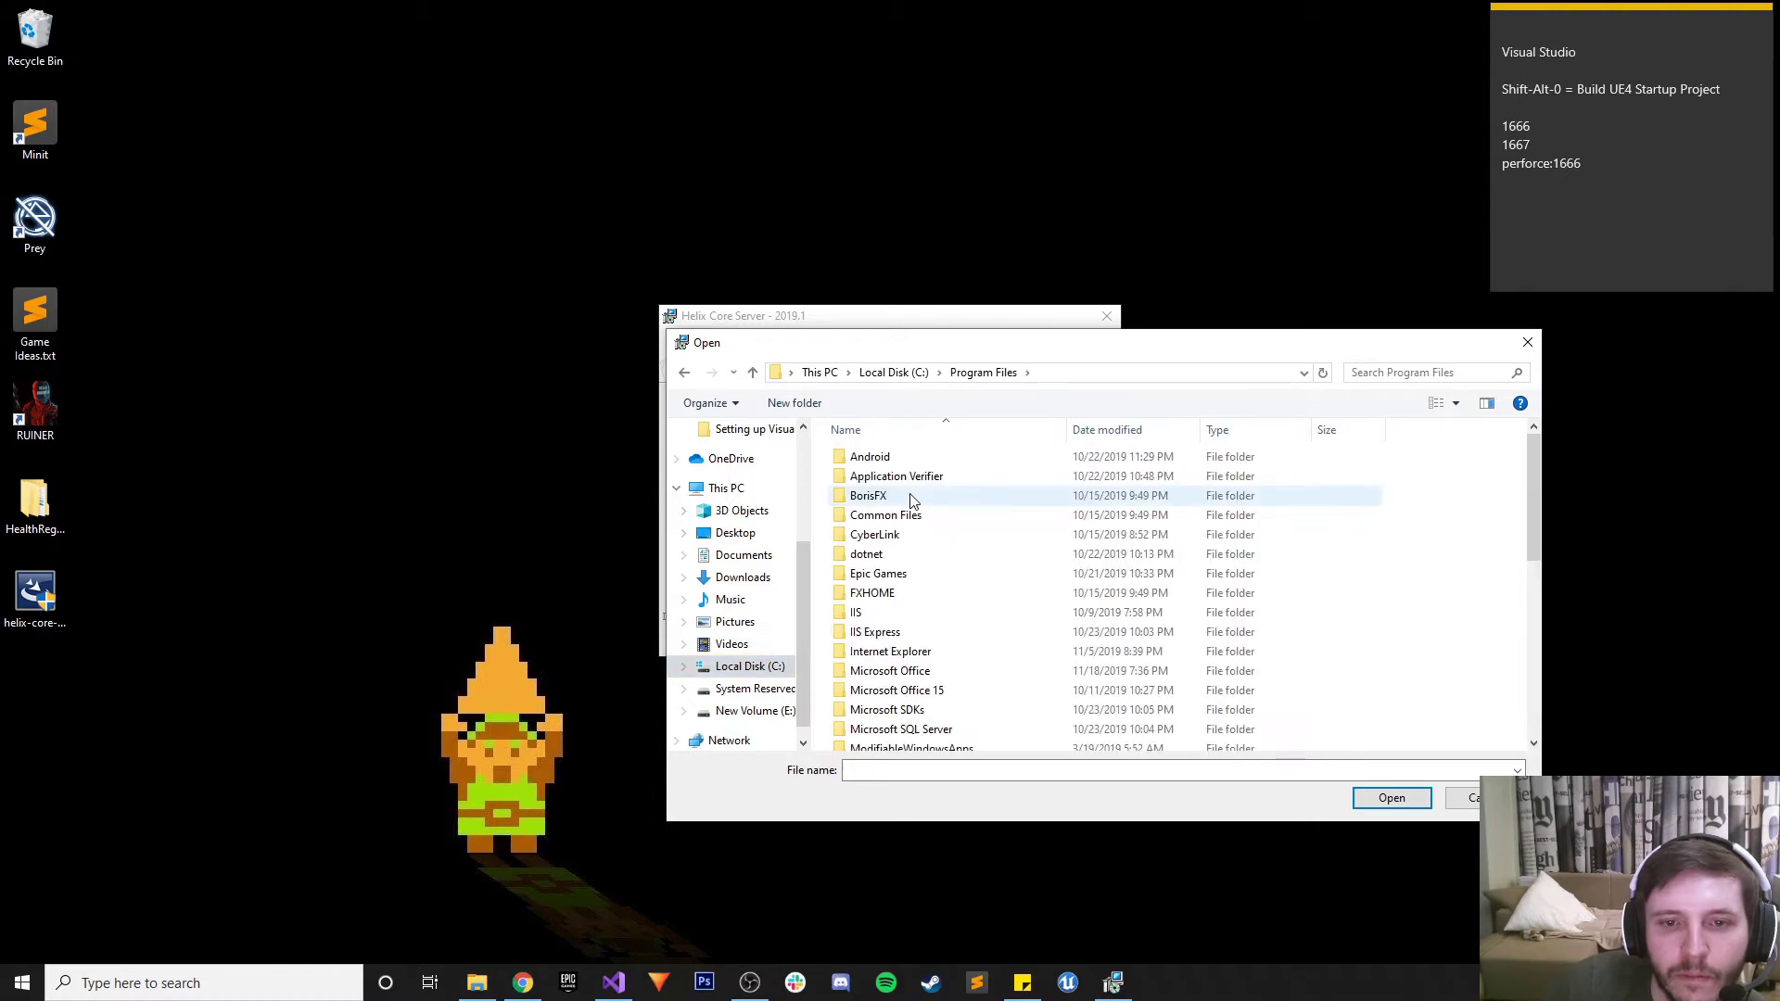
scroll(912, 519, down, 4)
scroll(906, 658, up, 4)
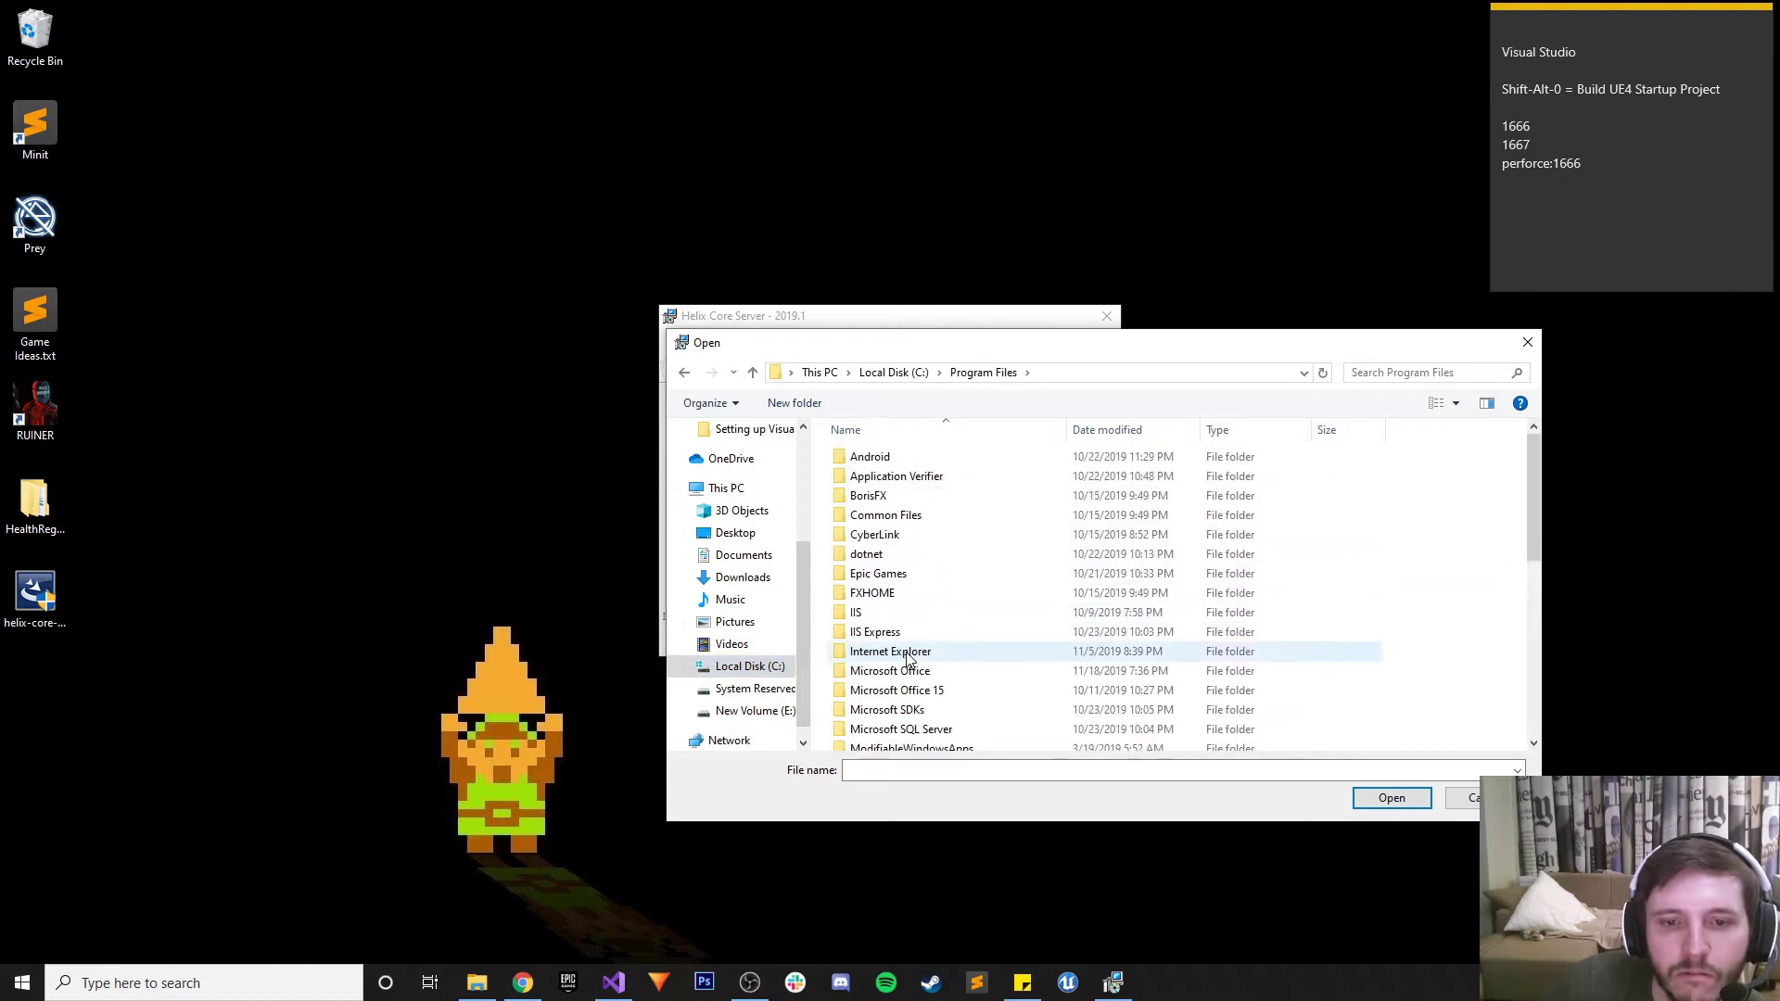
click(755, 675)
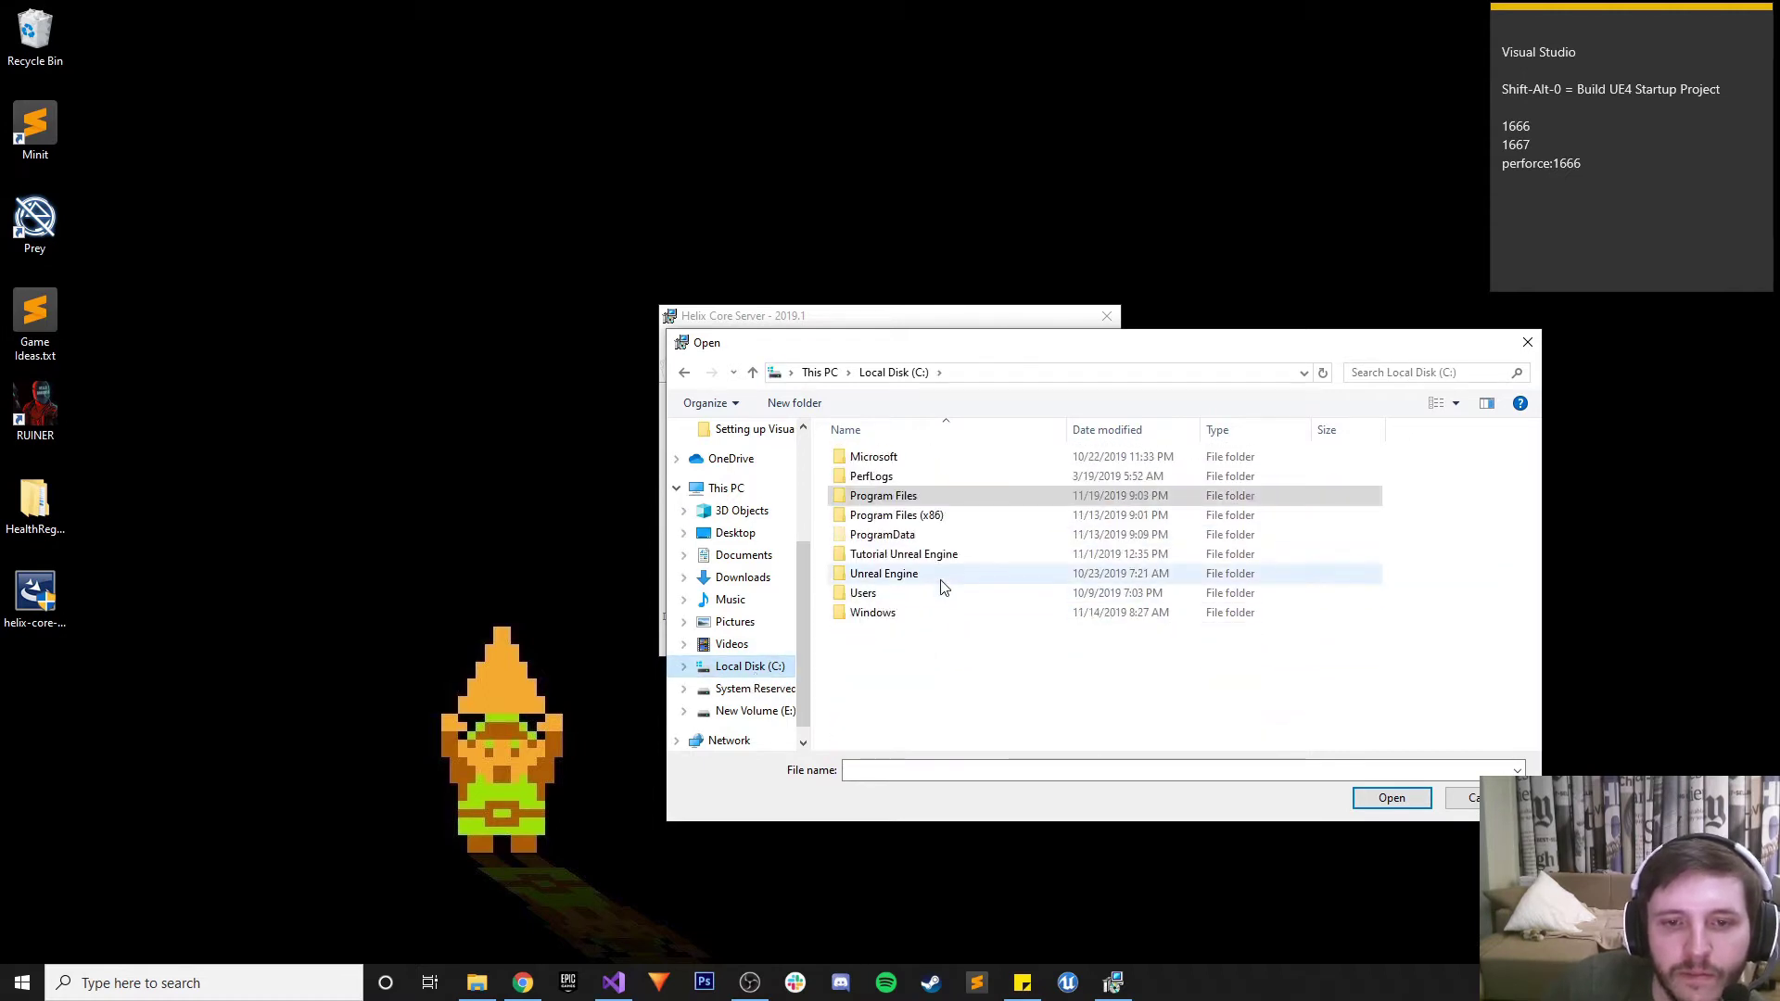
Select E:\Programs\SublimeText\Sublime Text 3\sublime_text.exe as the text editing application
click(749, 711)
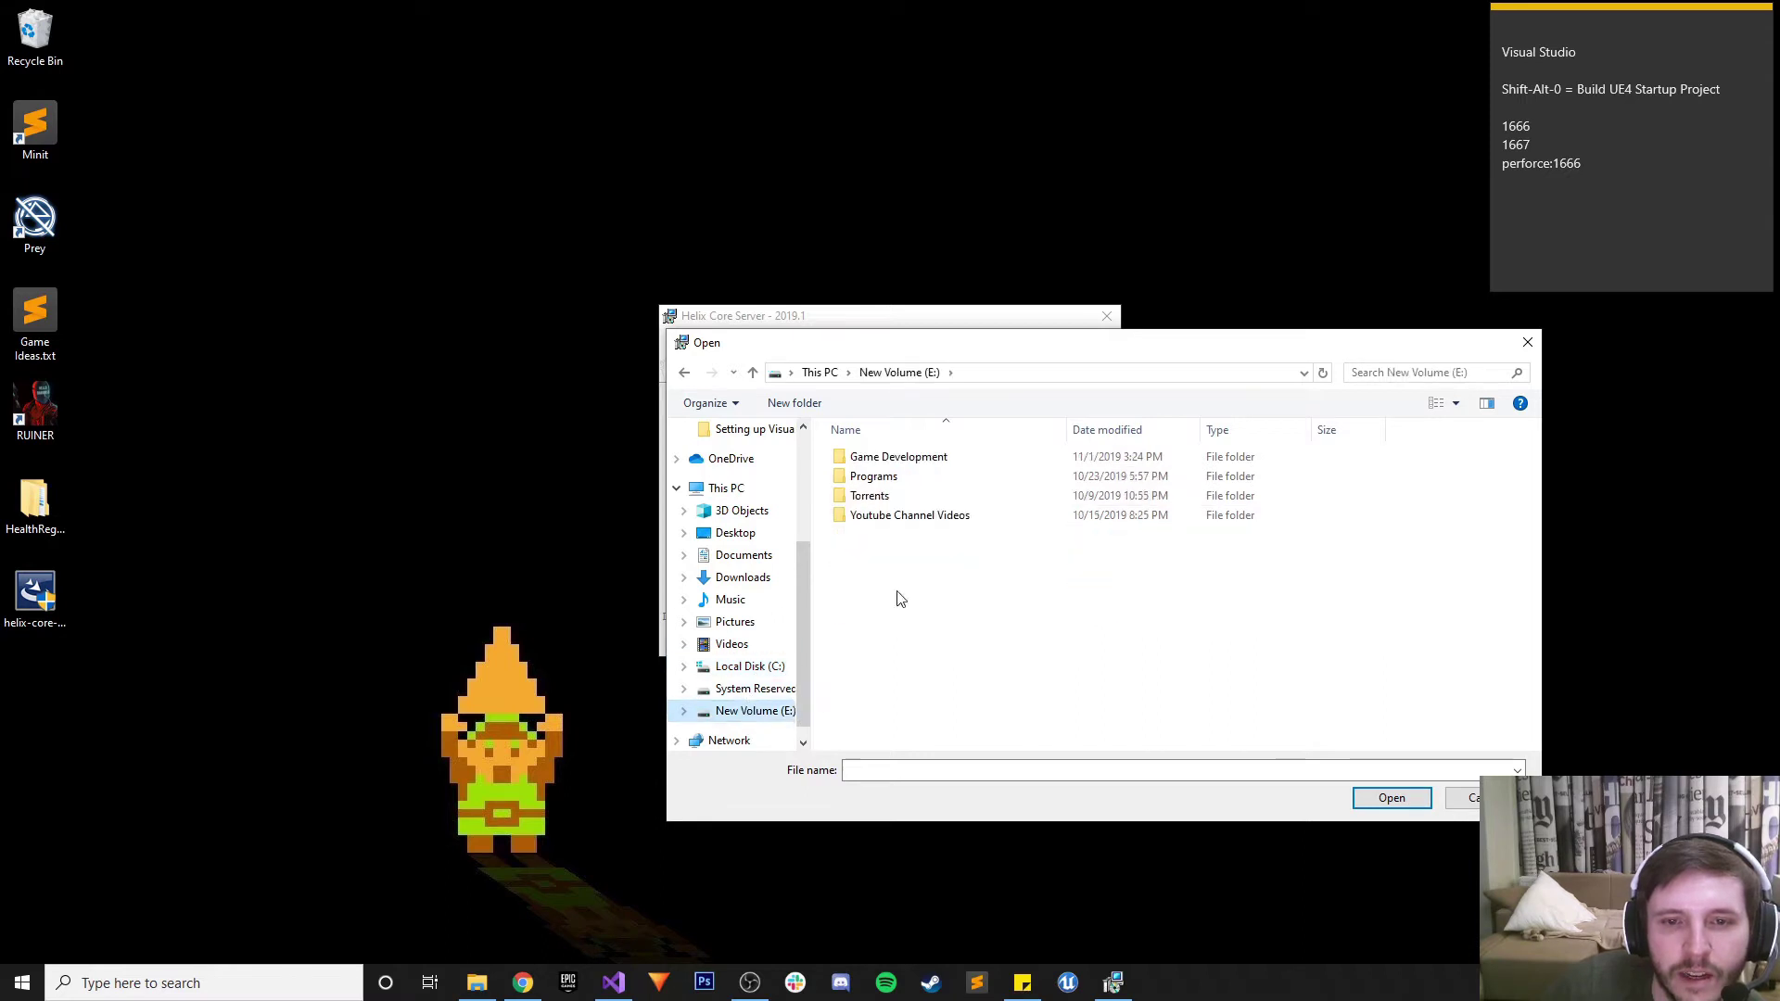
double_click(892, 476)
scroll(921, 609, down, 3)
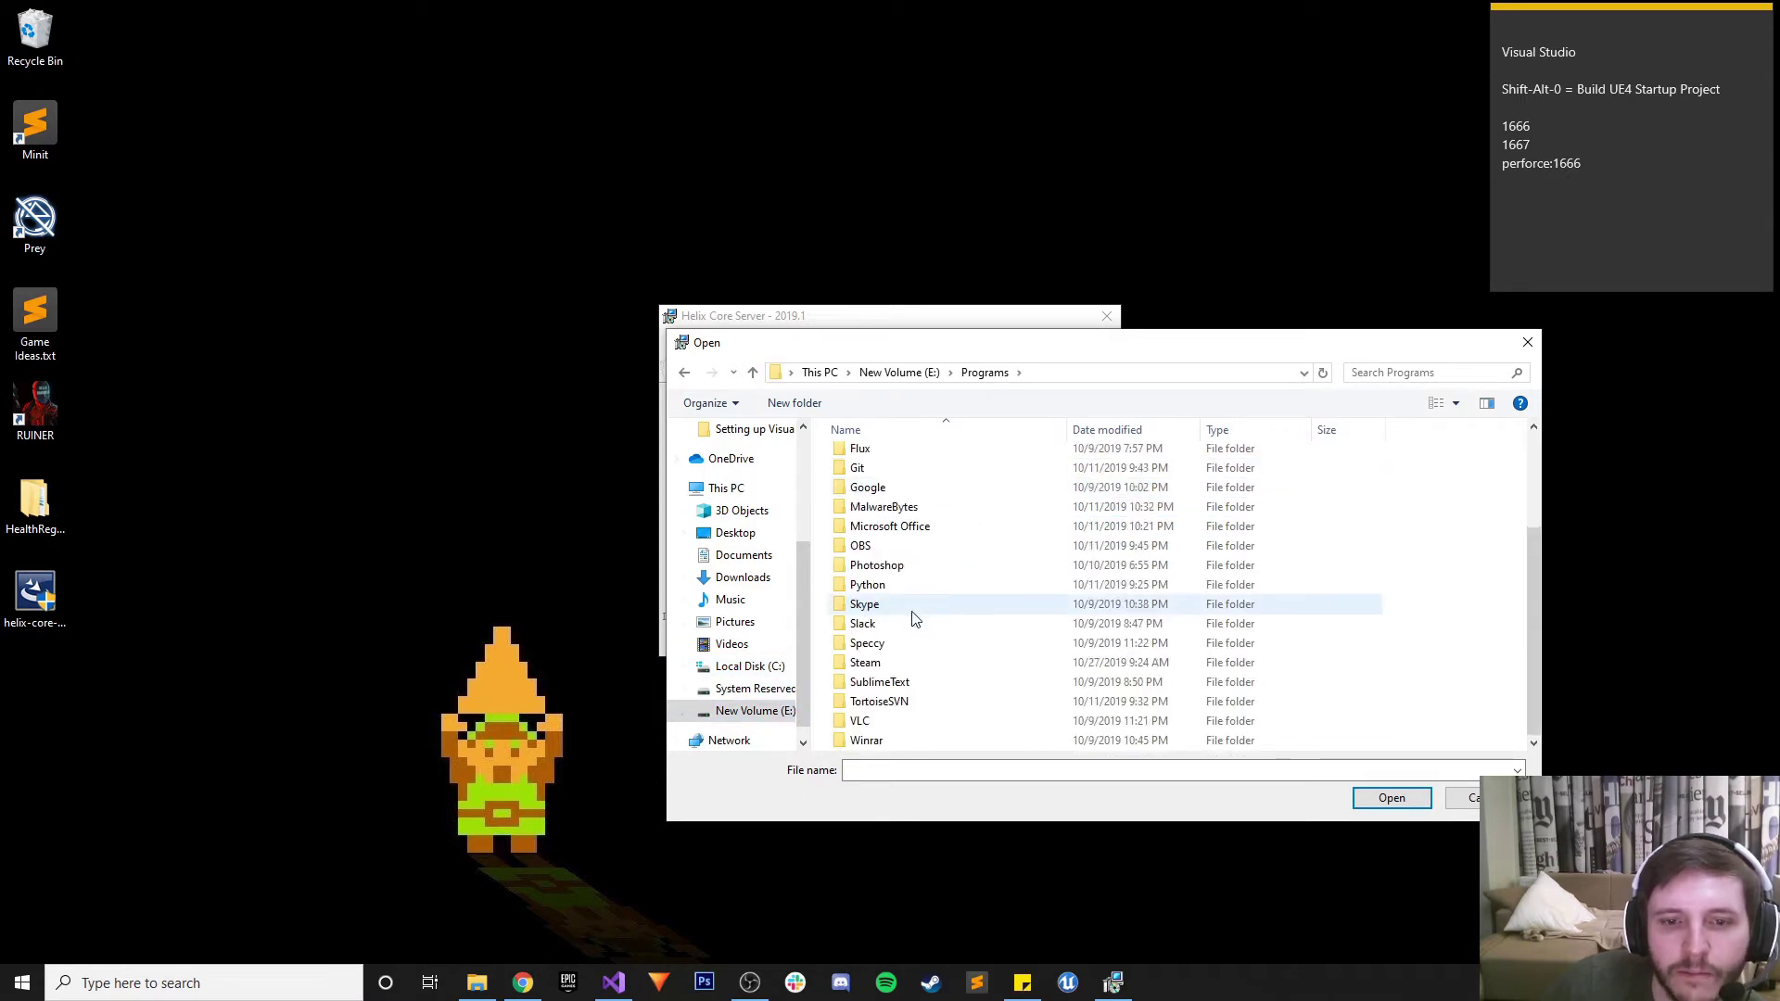
double_click(898, 681)
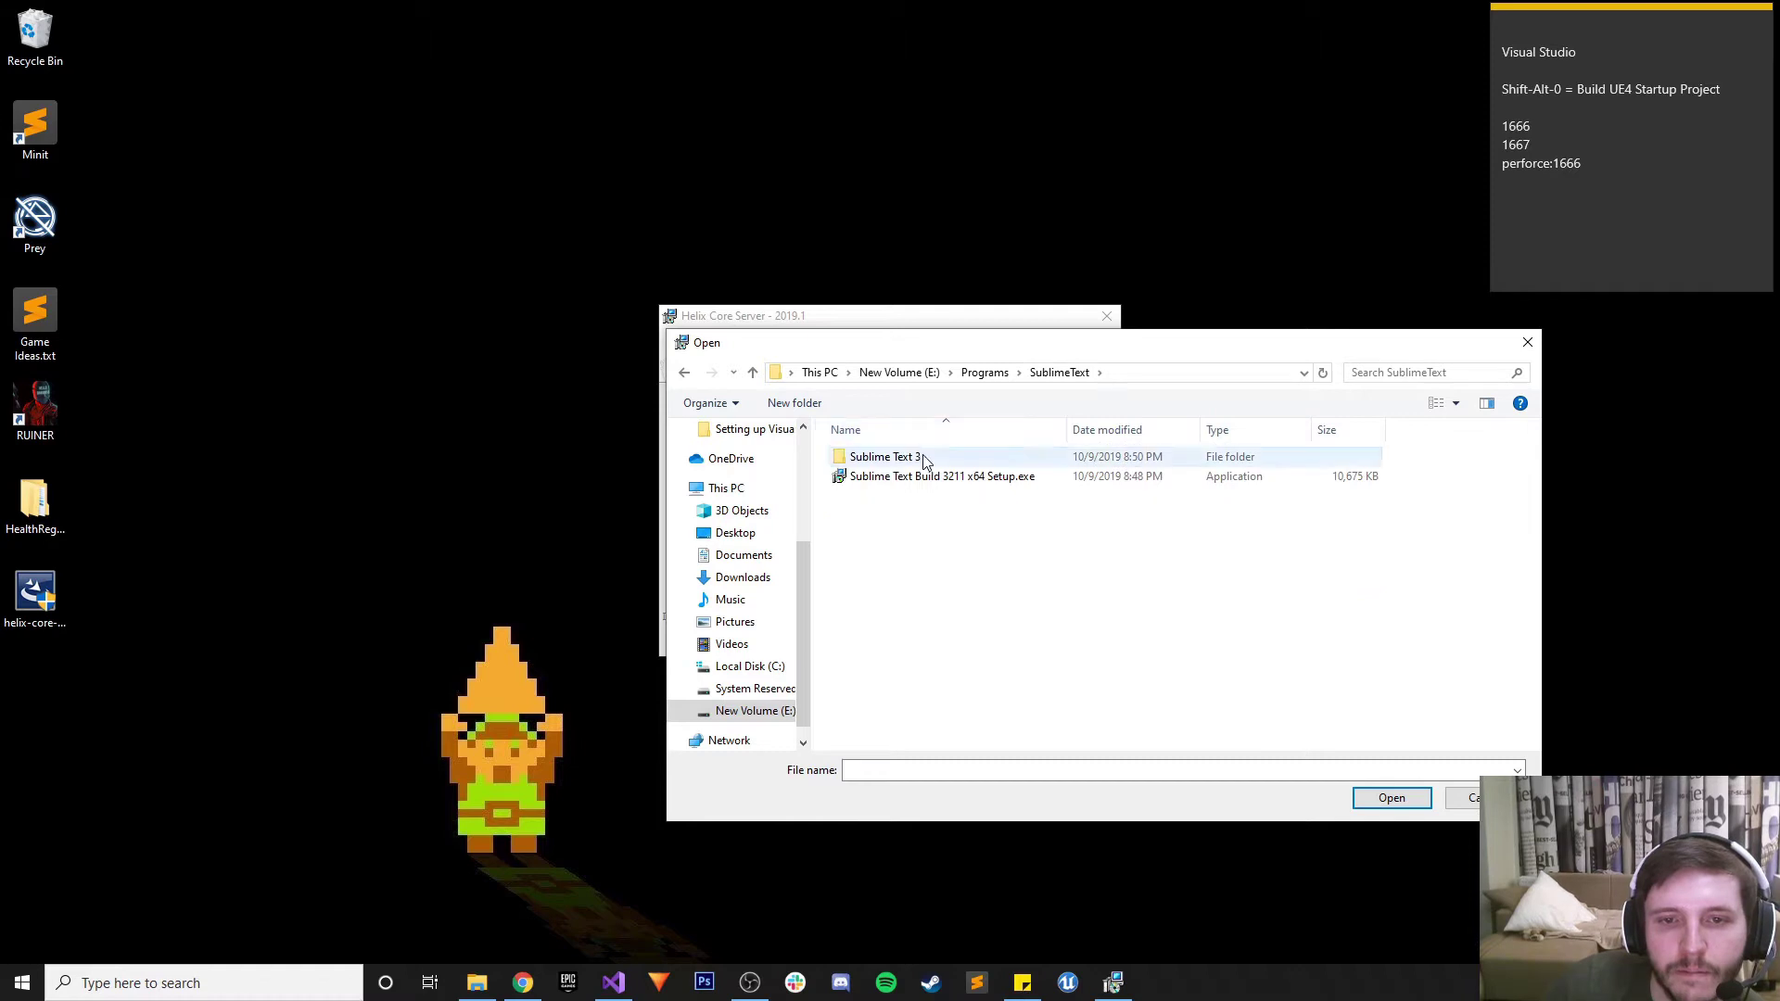
double_click(900, 457)
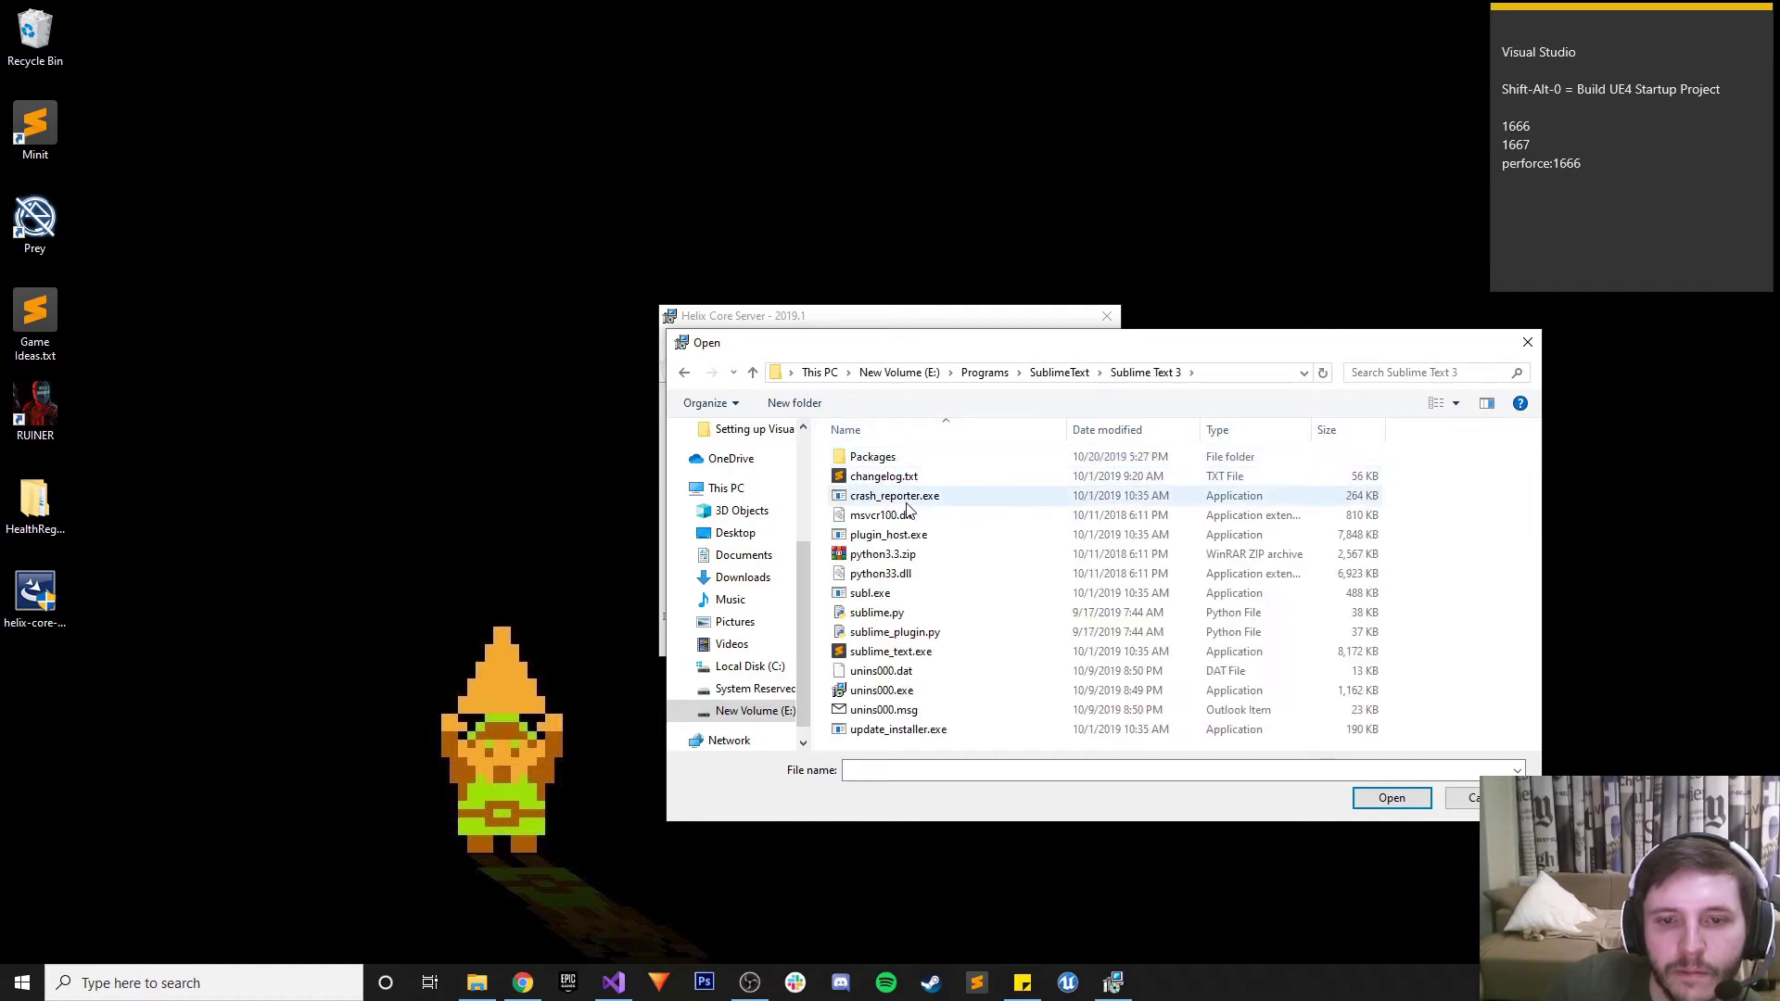
click(916, 651)
click(1391, 799)
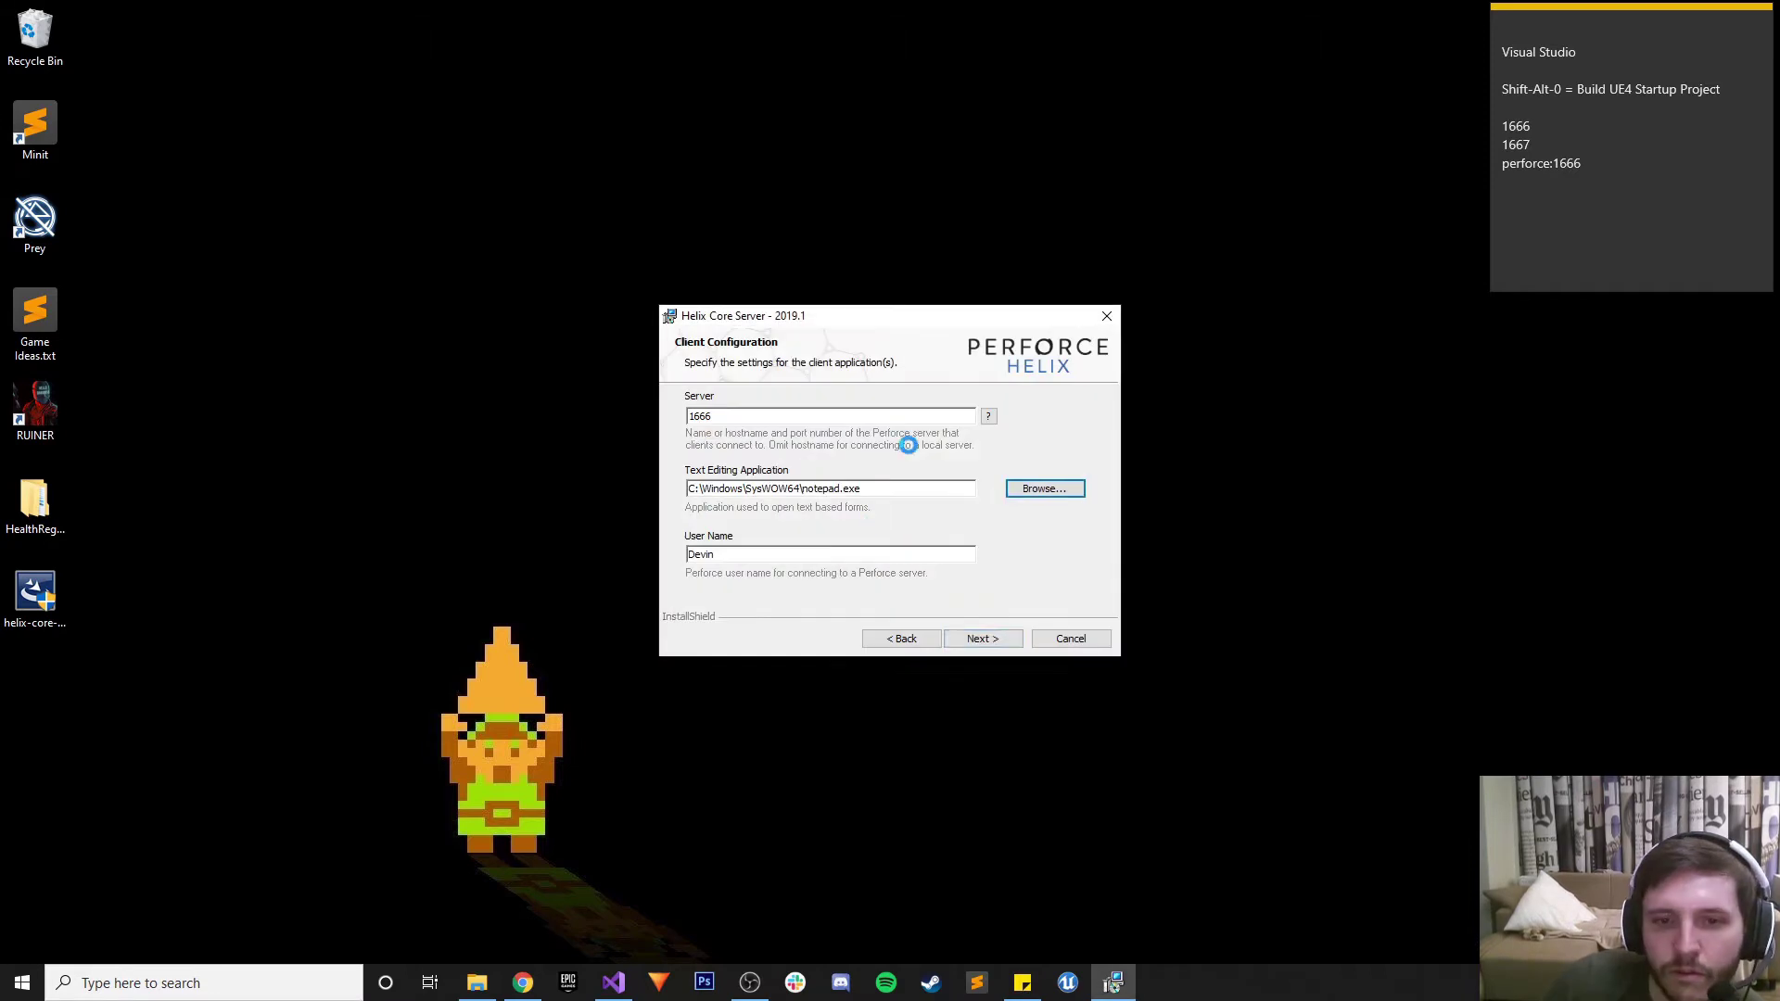
Enter the user's Perforce login name as User Name, then start the Helix Core Server installation
click(767, 554)
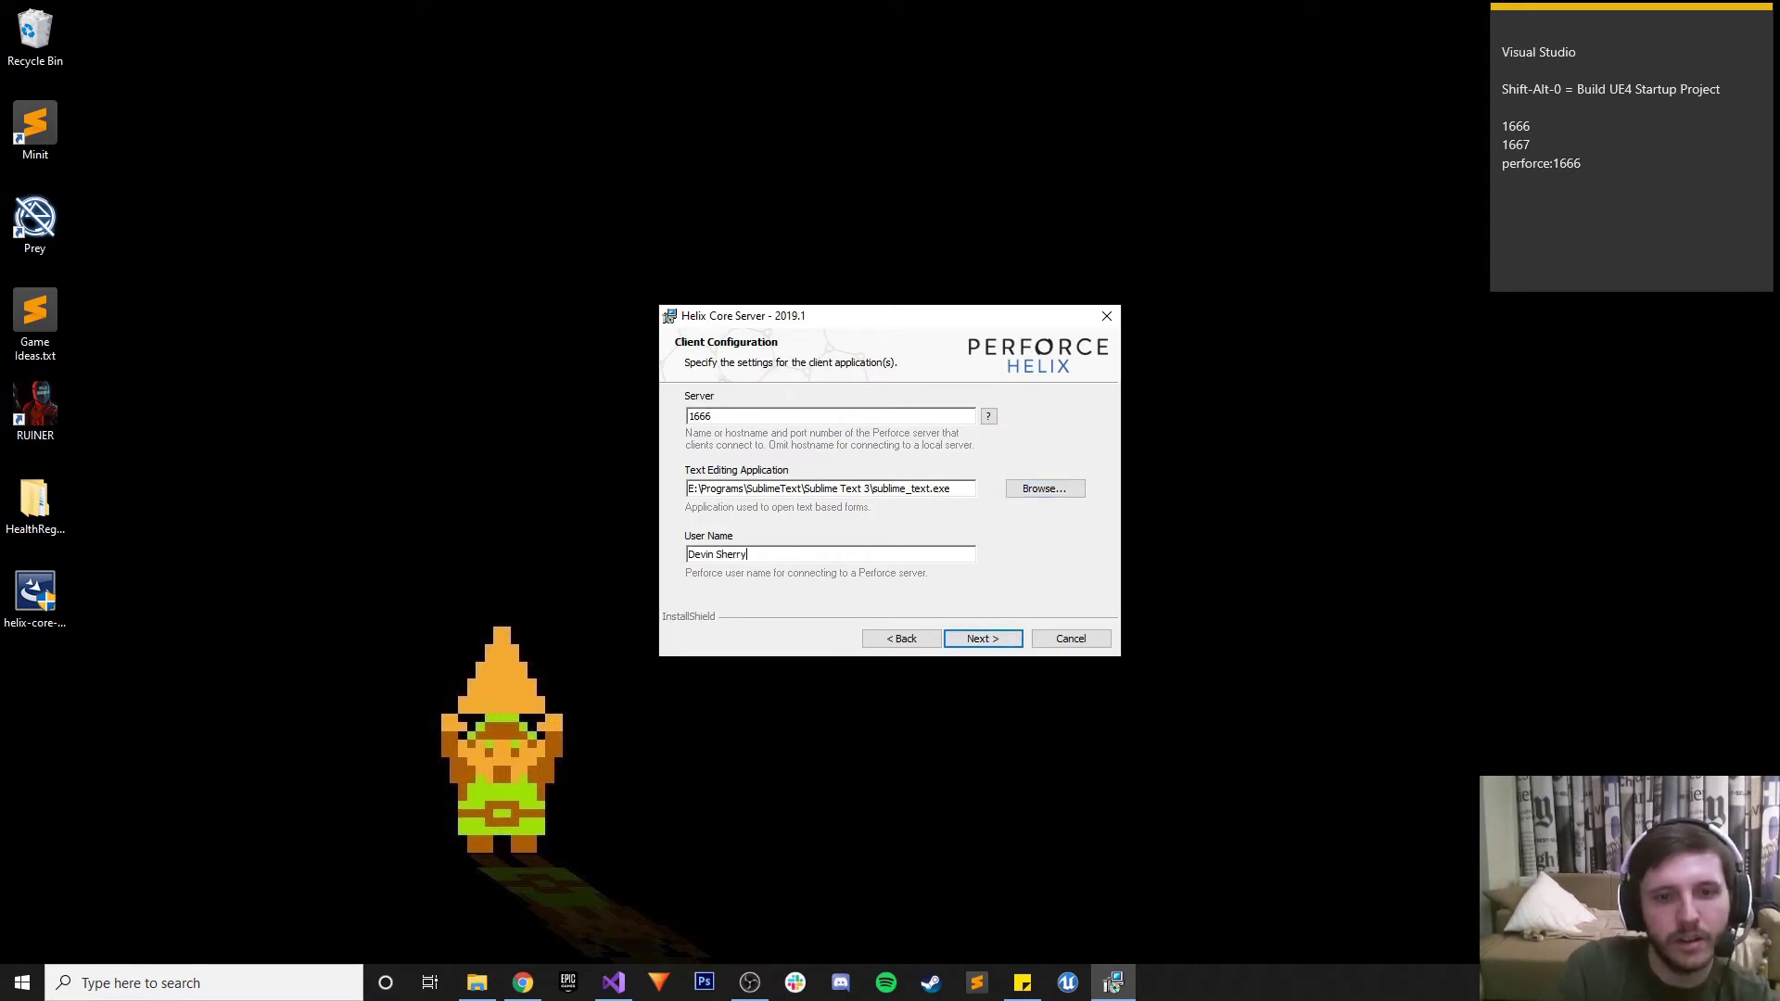
drag(767, 556, 570, 548)
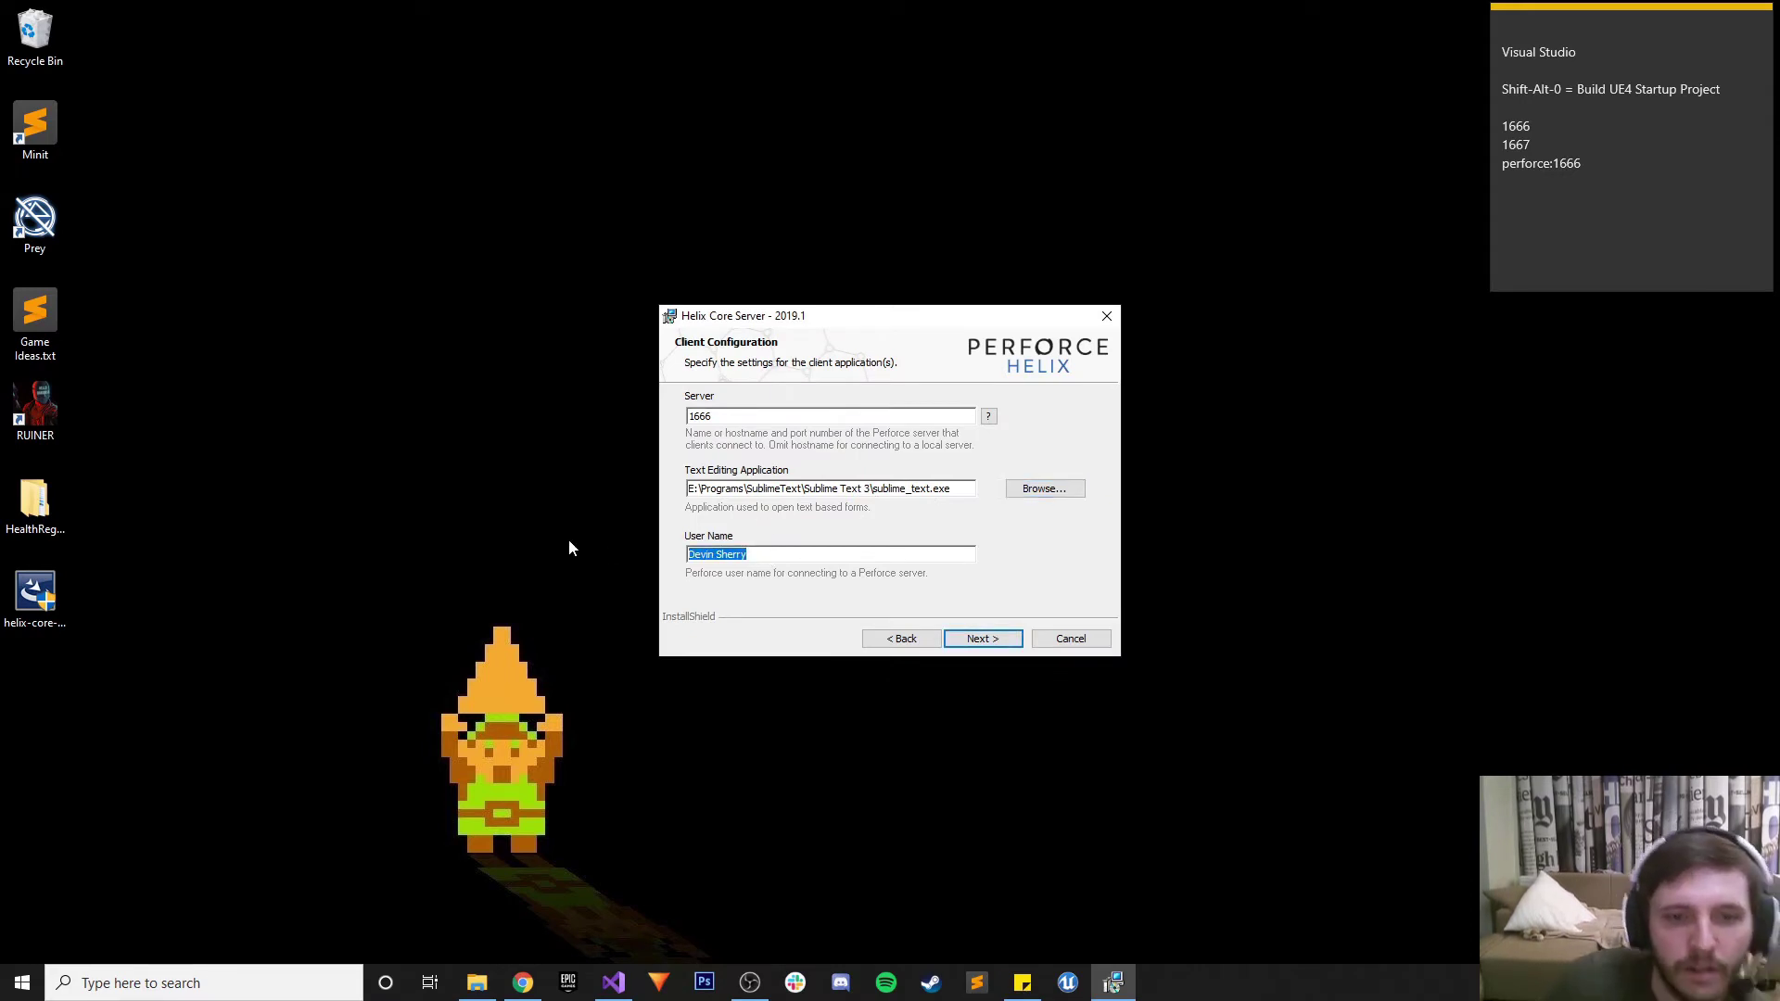
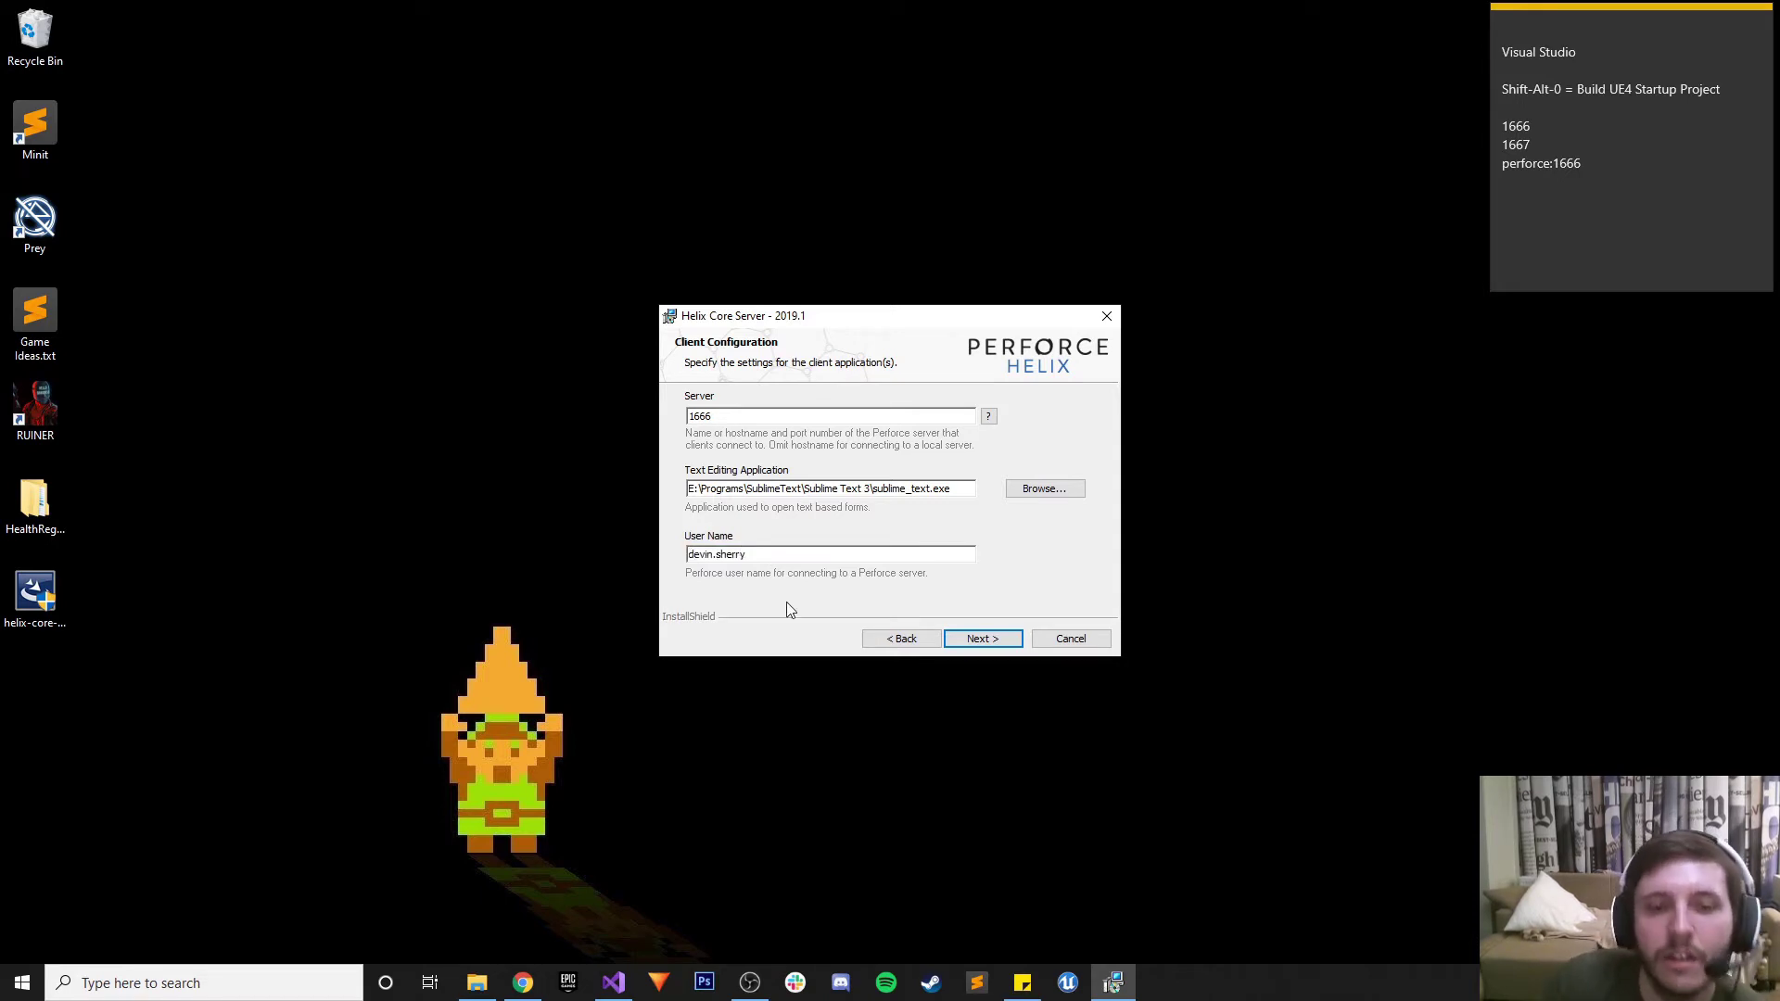
click(983, 639)
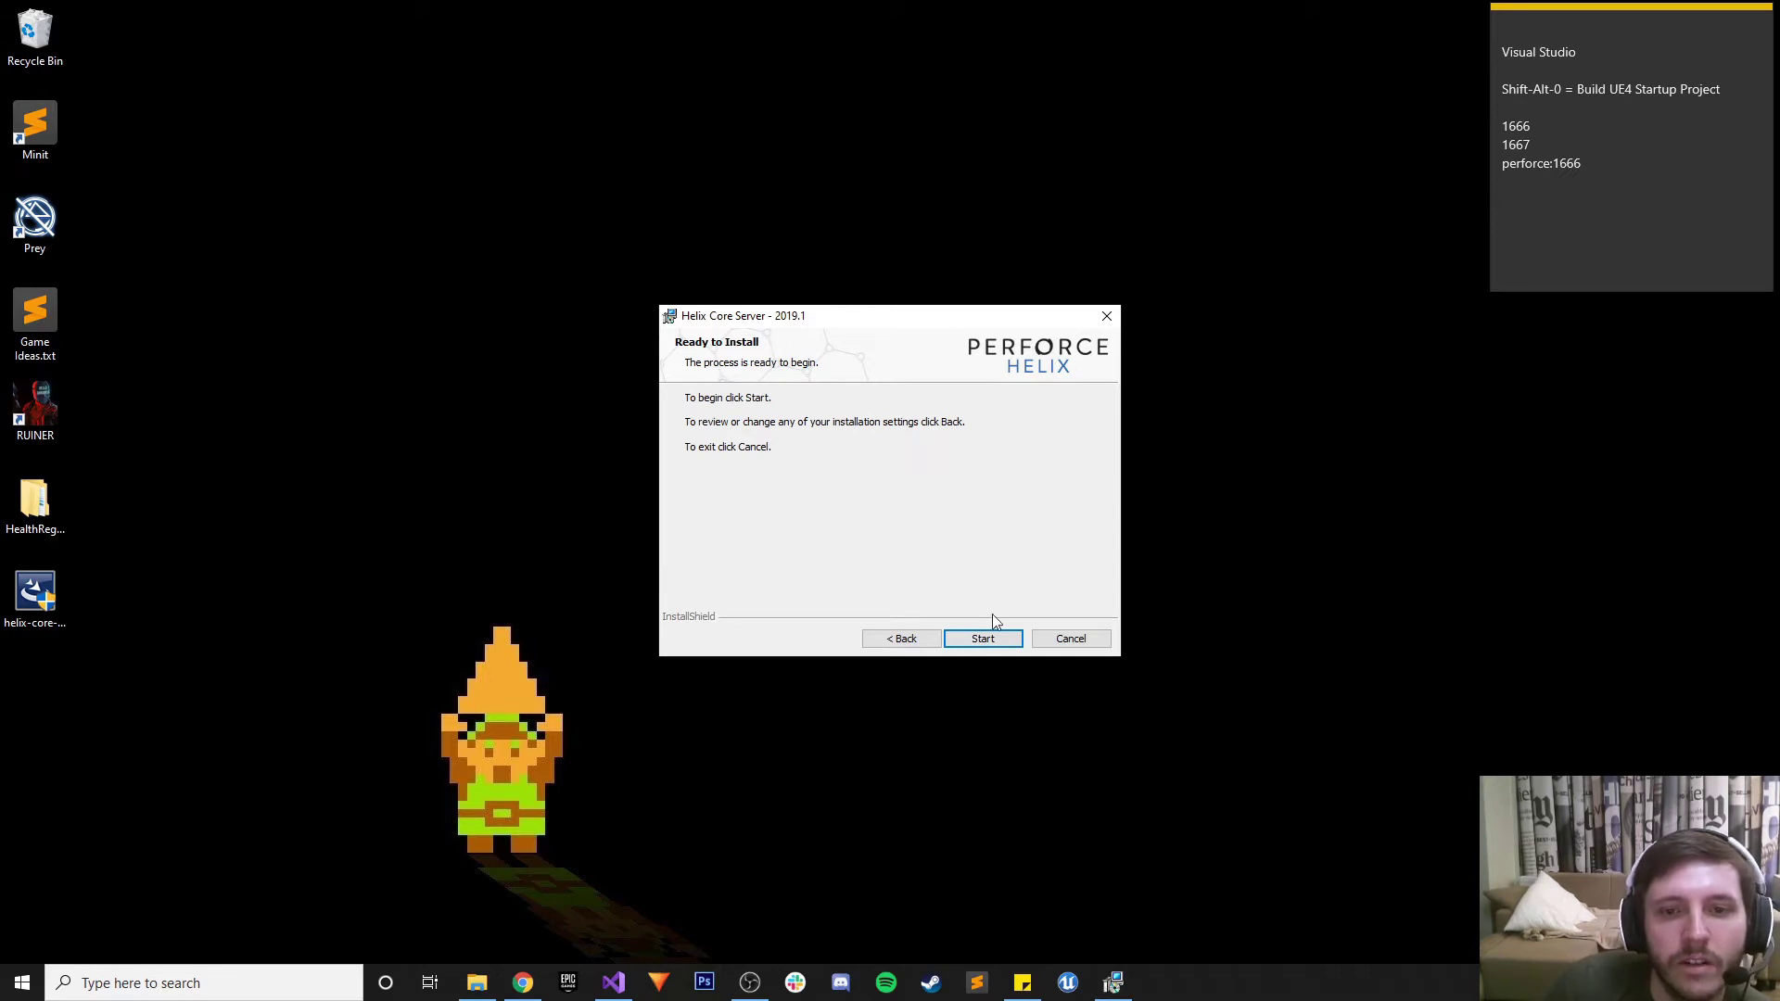
click(989, 638)
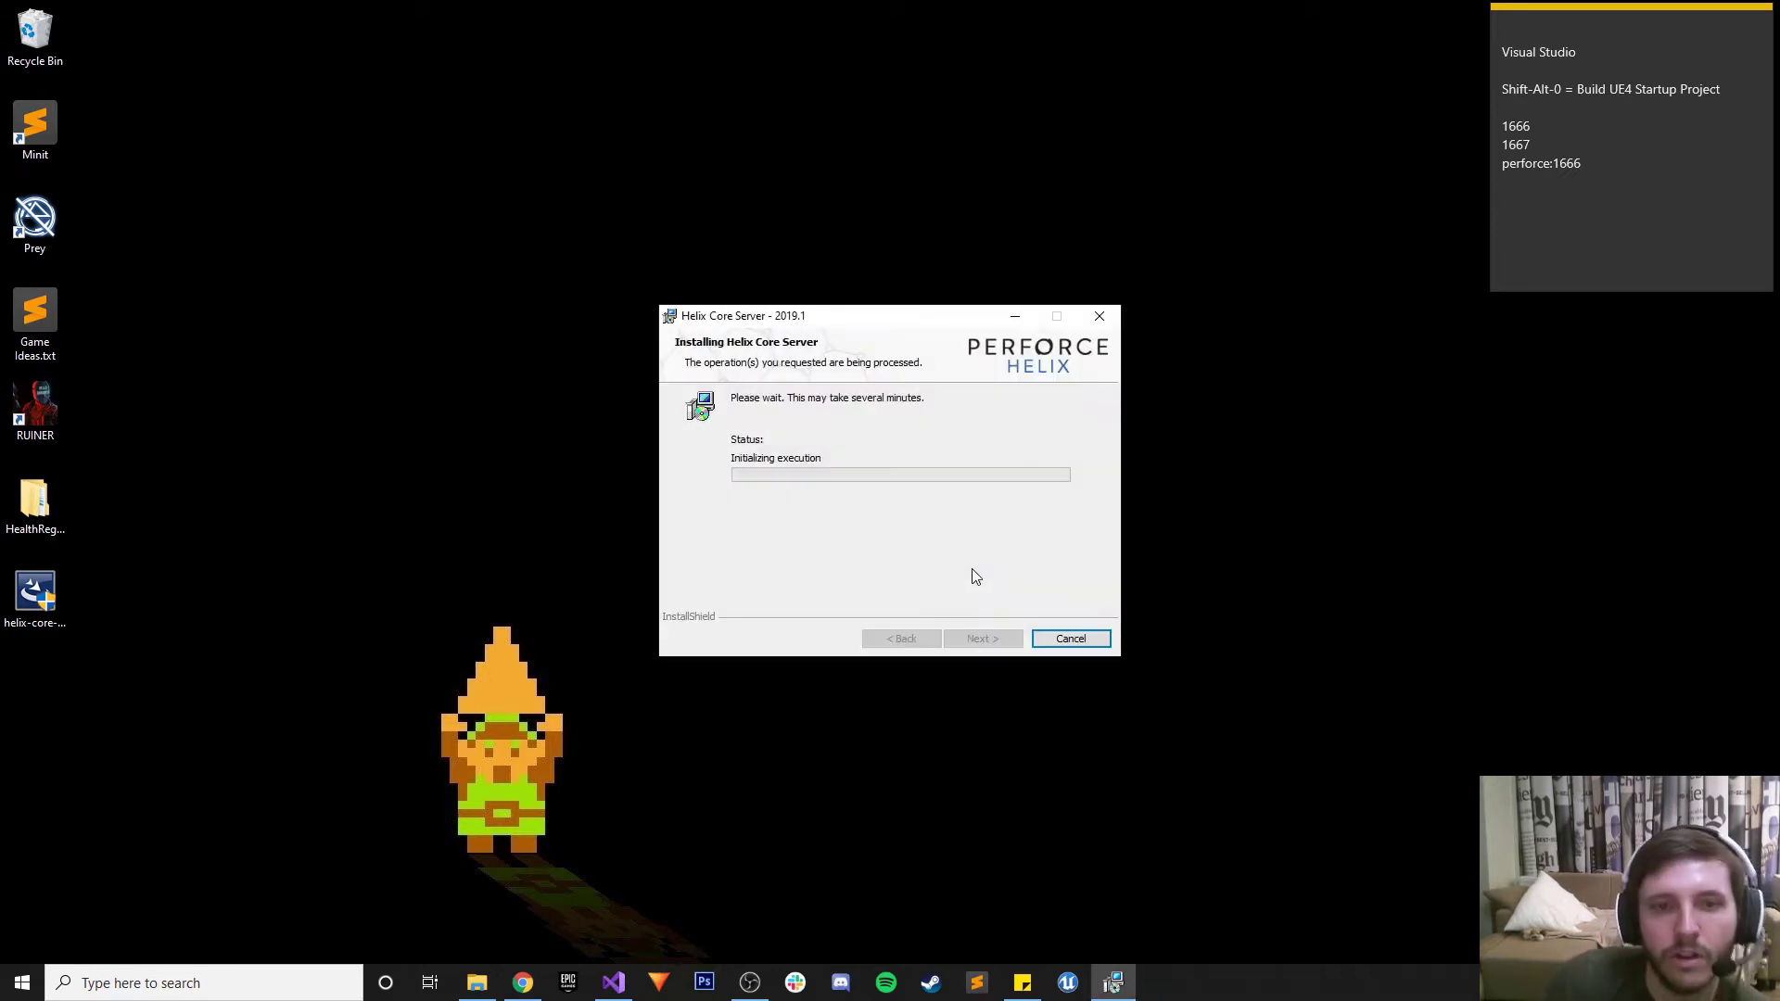
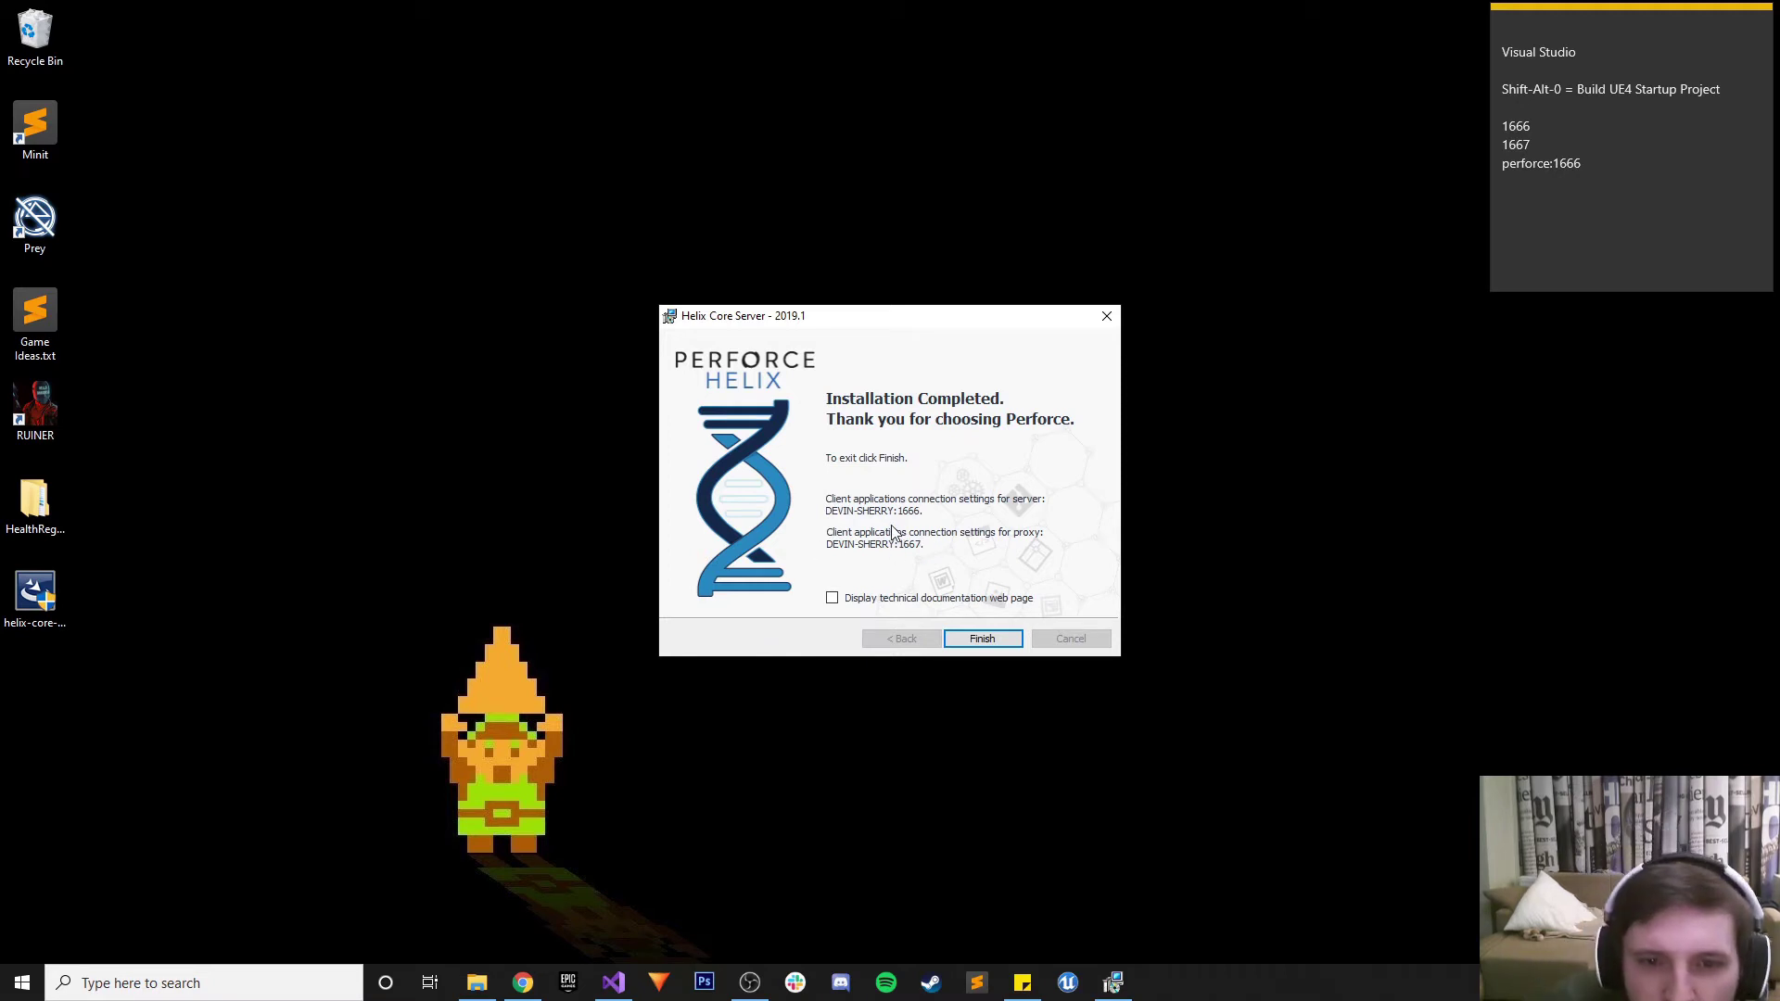
Add the machine's host name with ports 1666 and 1667 to the sticky note, and tick the show-documentation option
click(1613, 162)
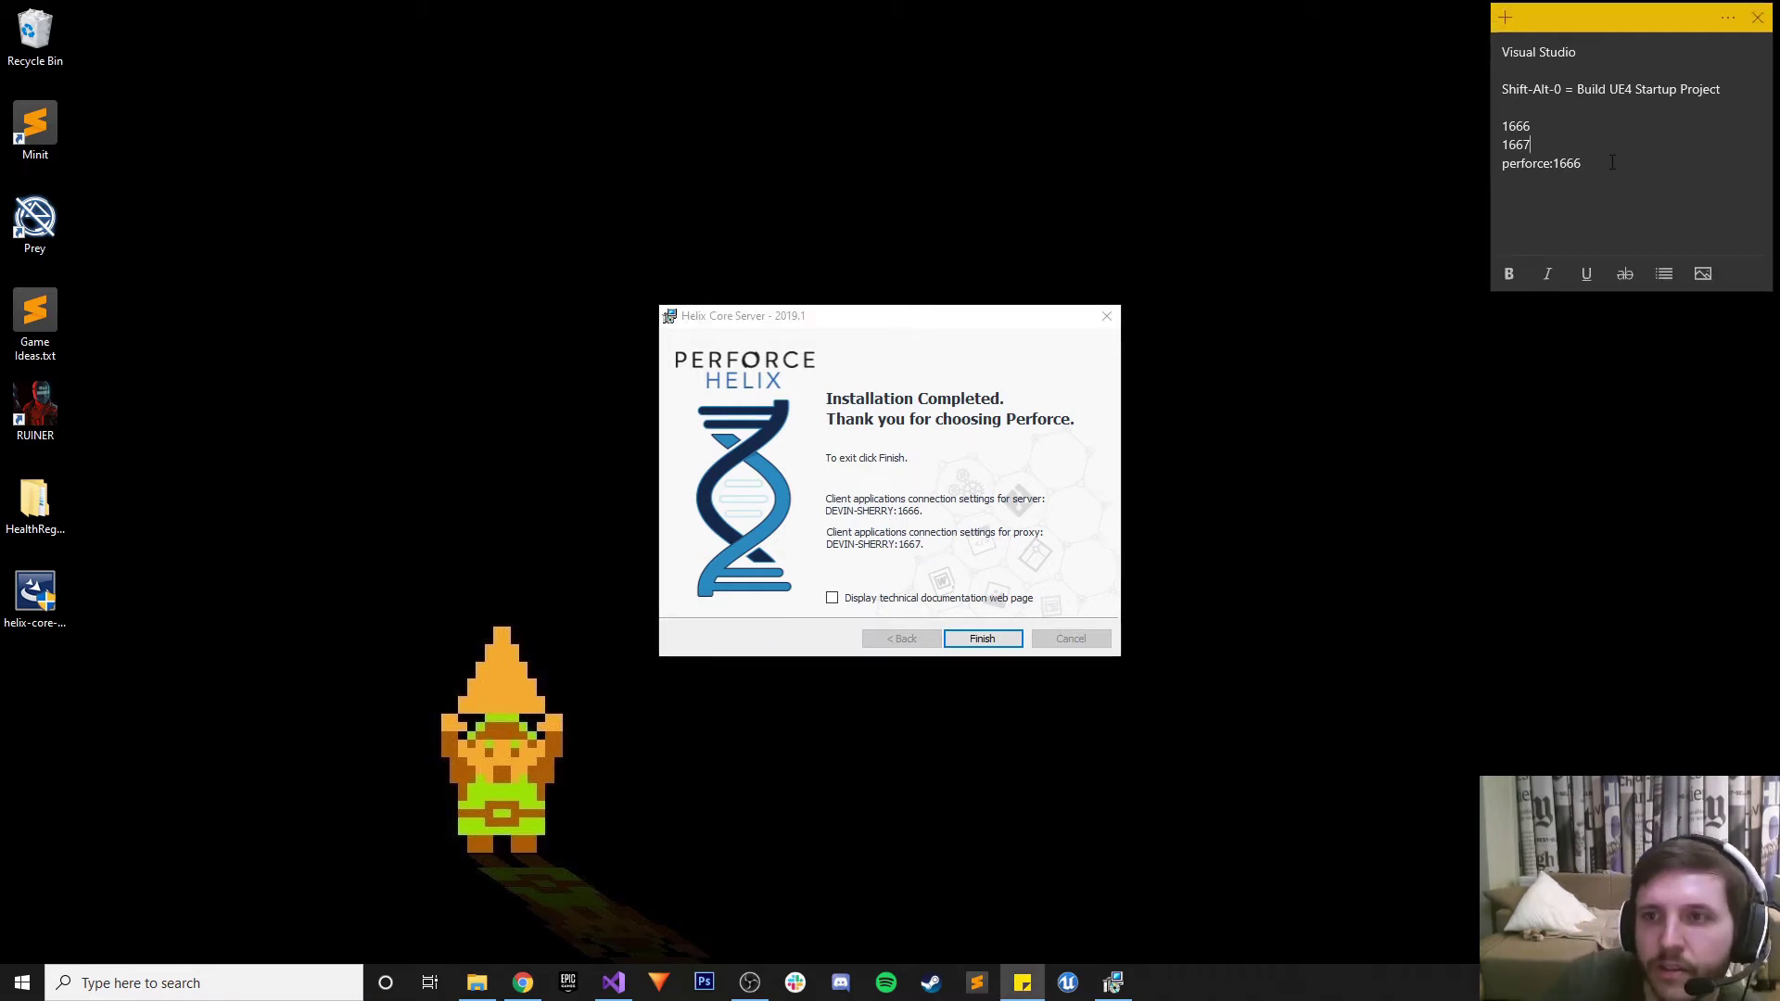
click(1608, 167)
key(BackSpace)
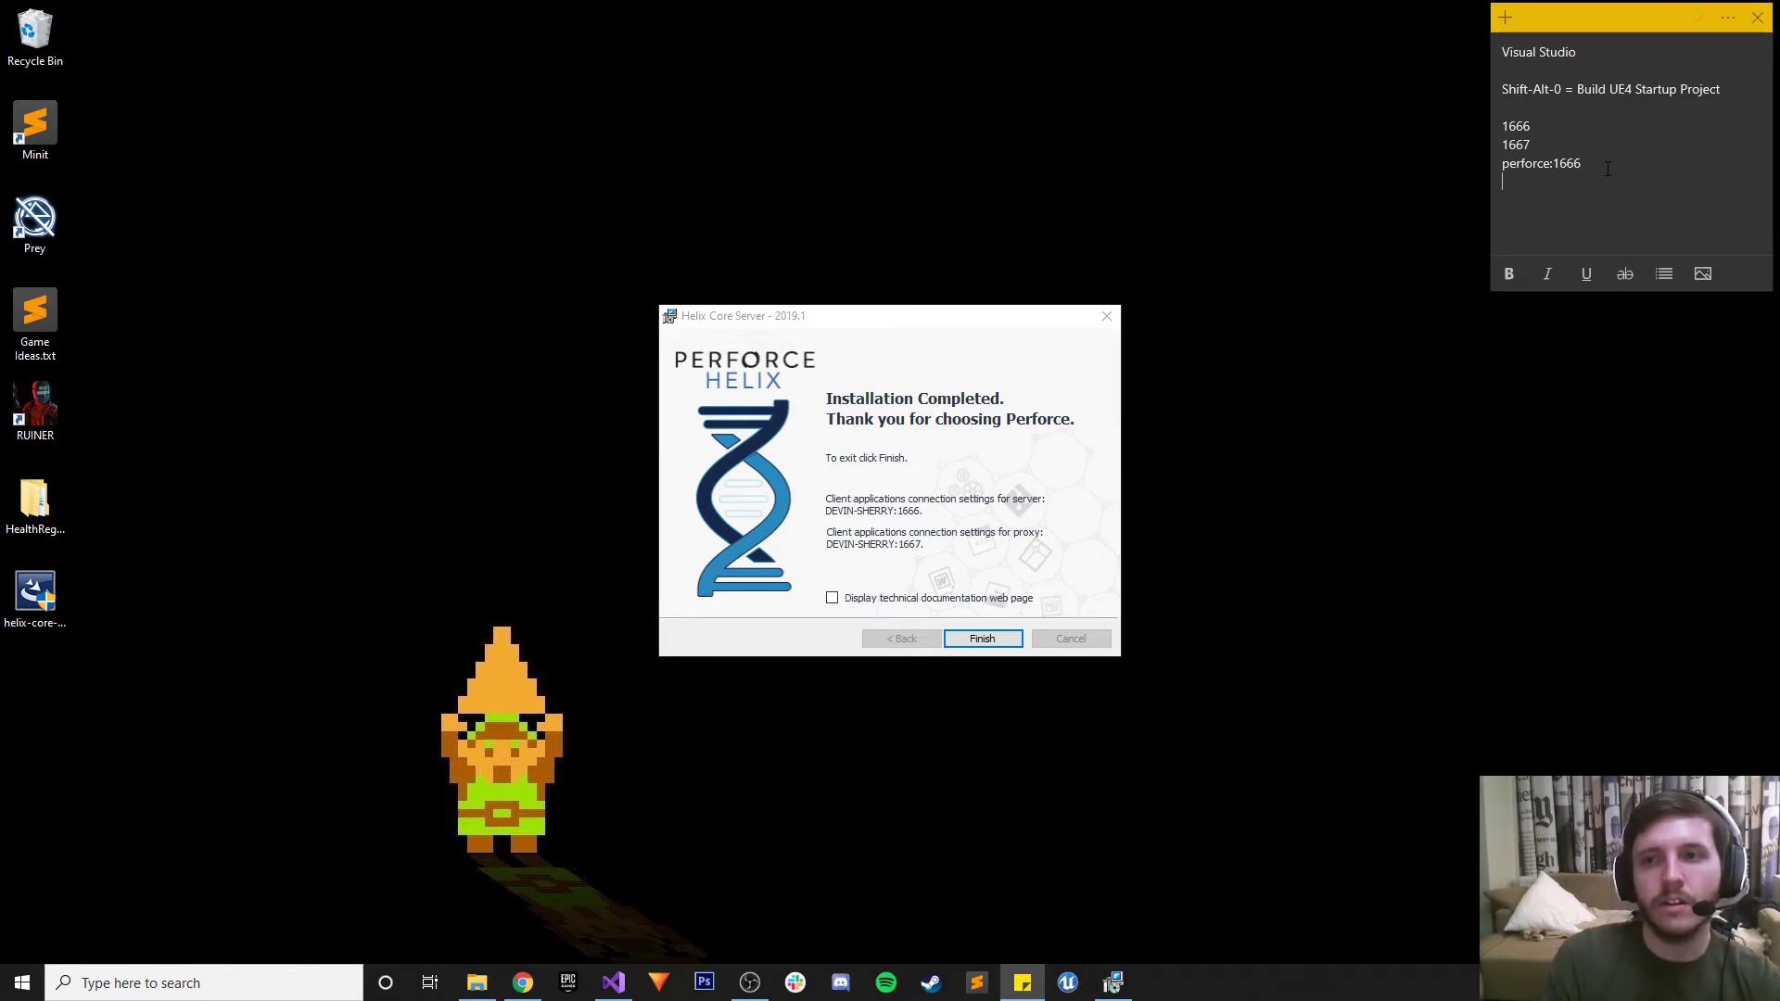
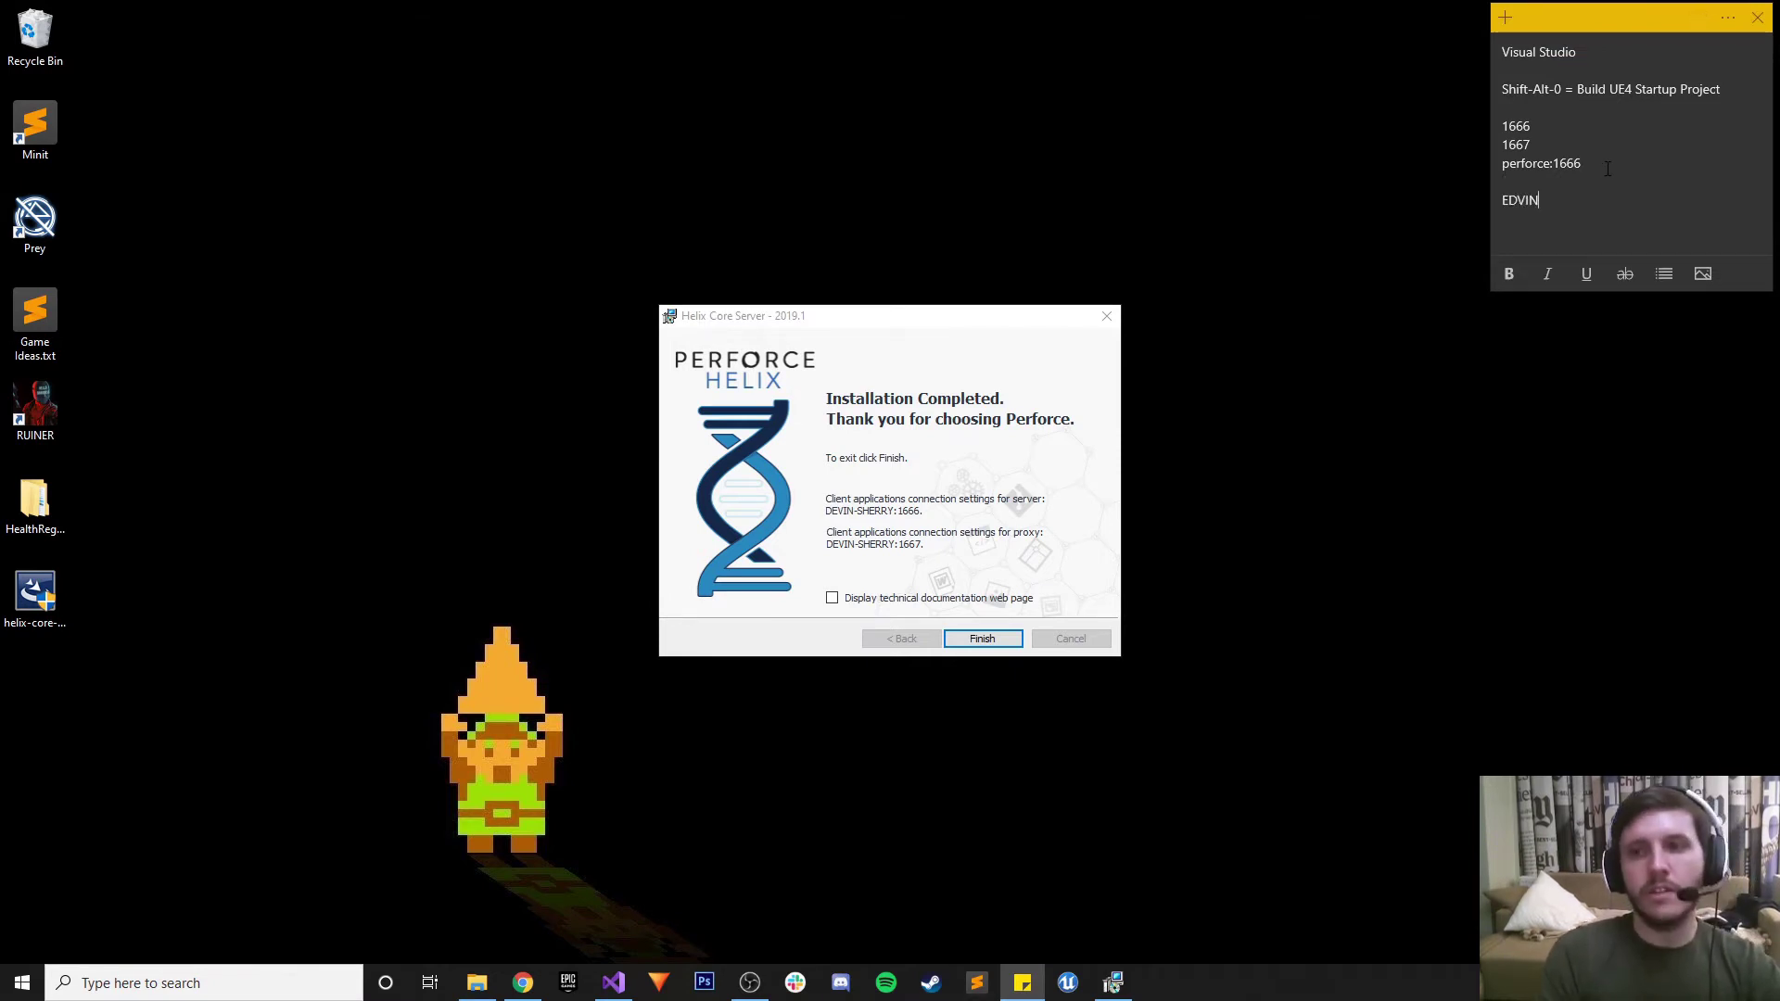
key(BackSpace)
key(BackSpace)
key(BackSpace)
key(BackSpace)
key(BackSpace)
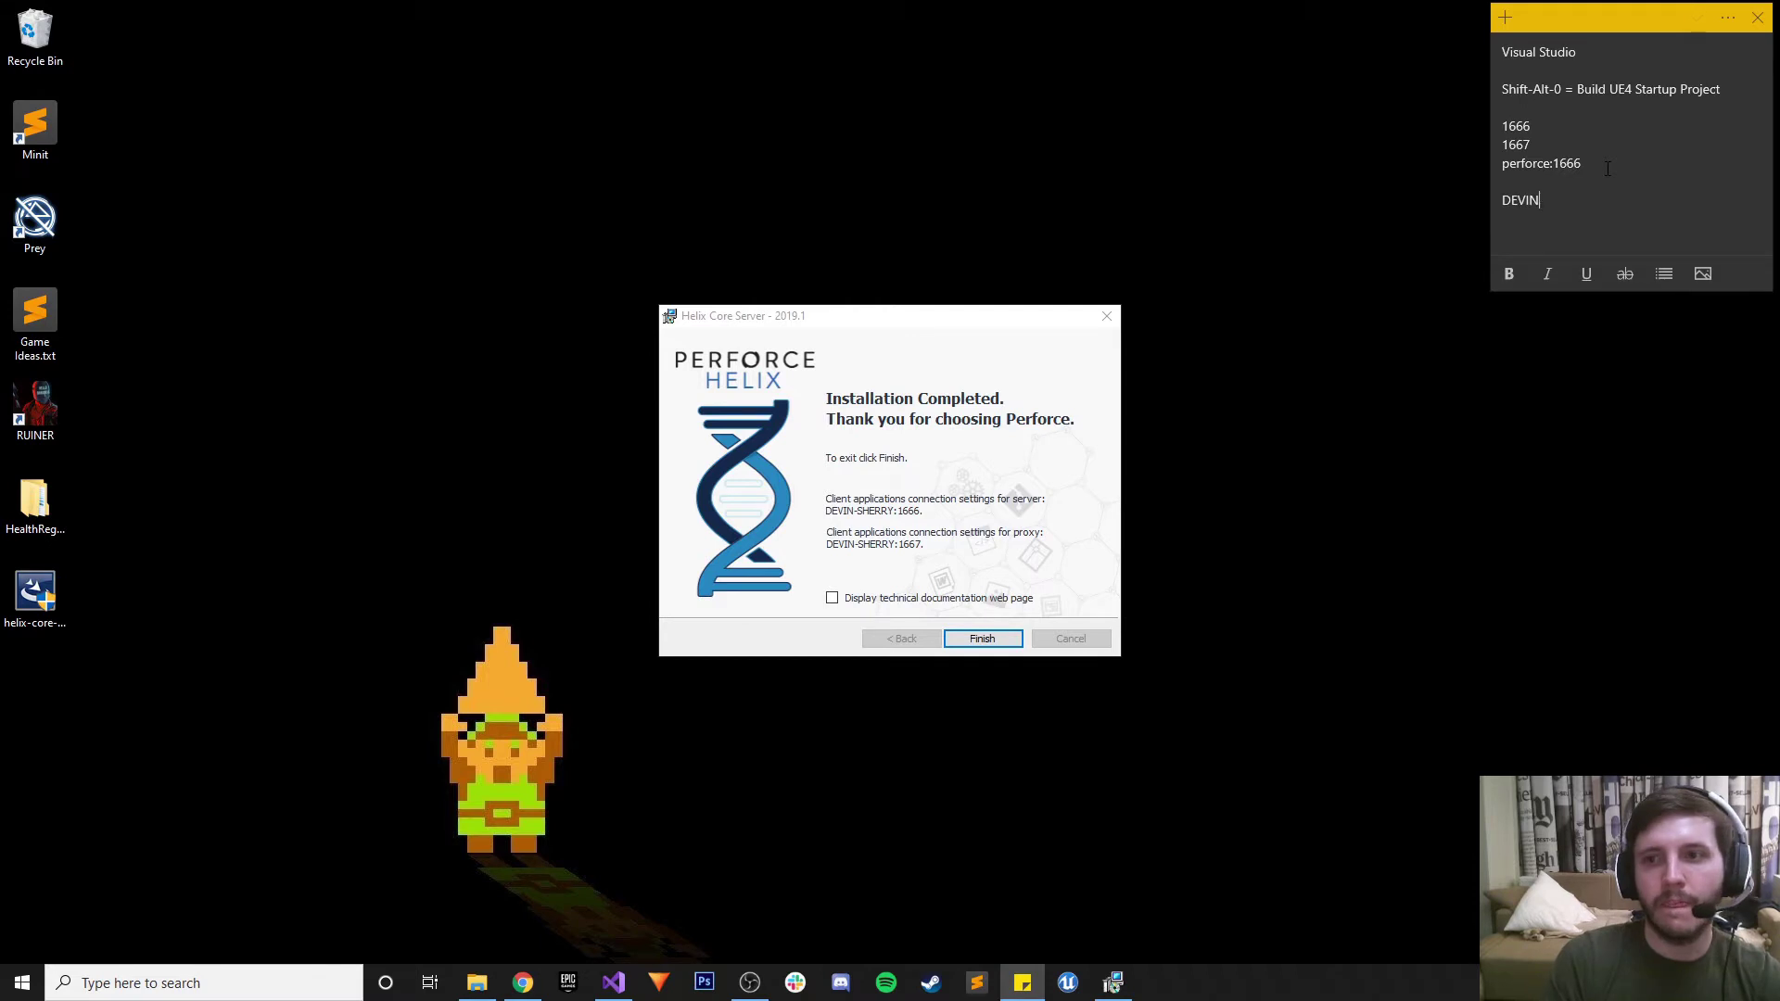
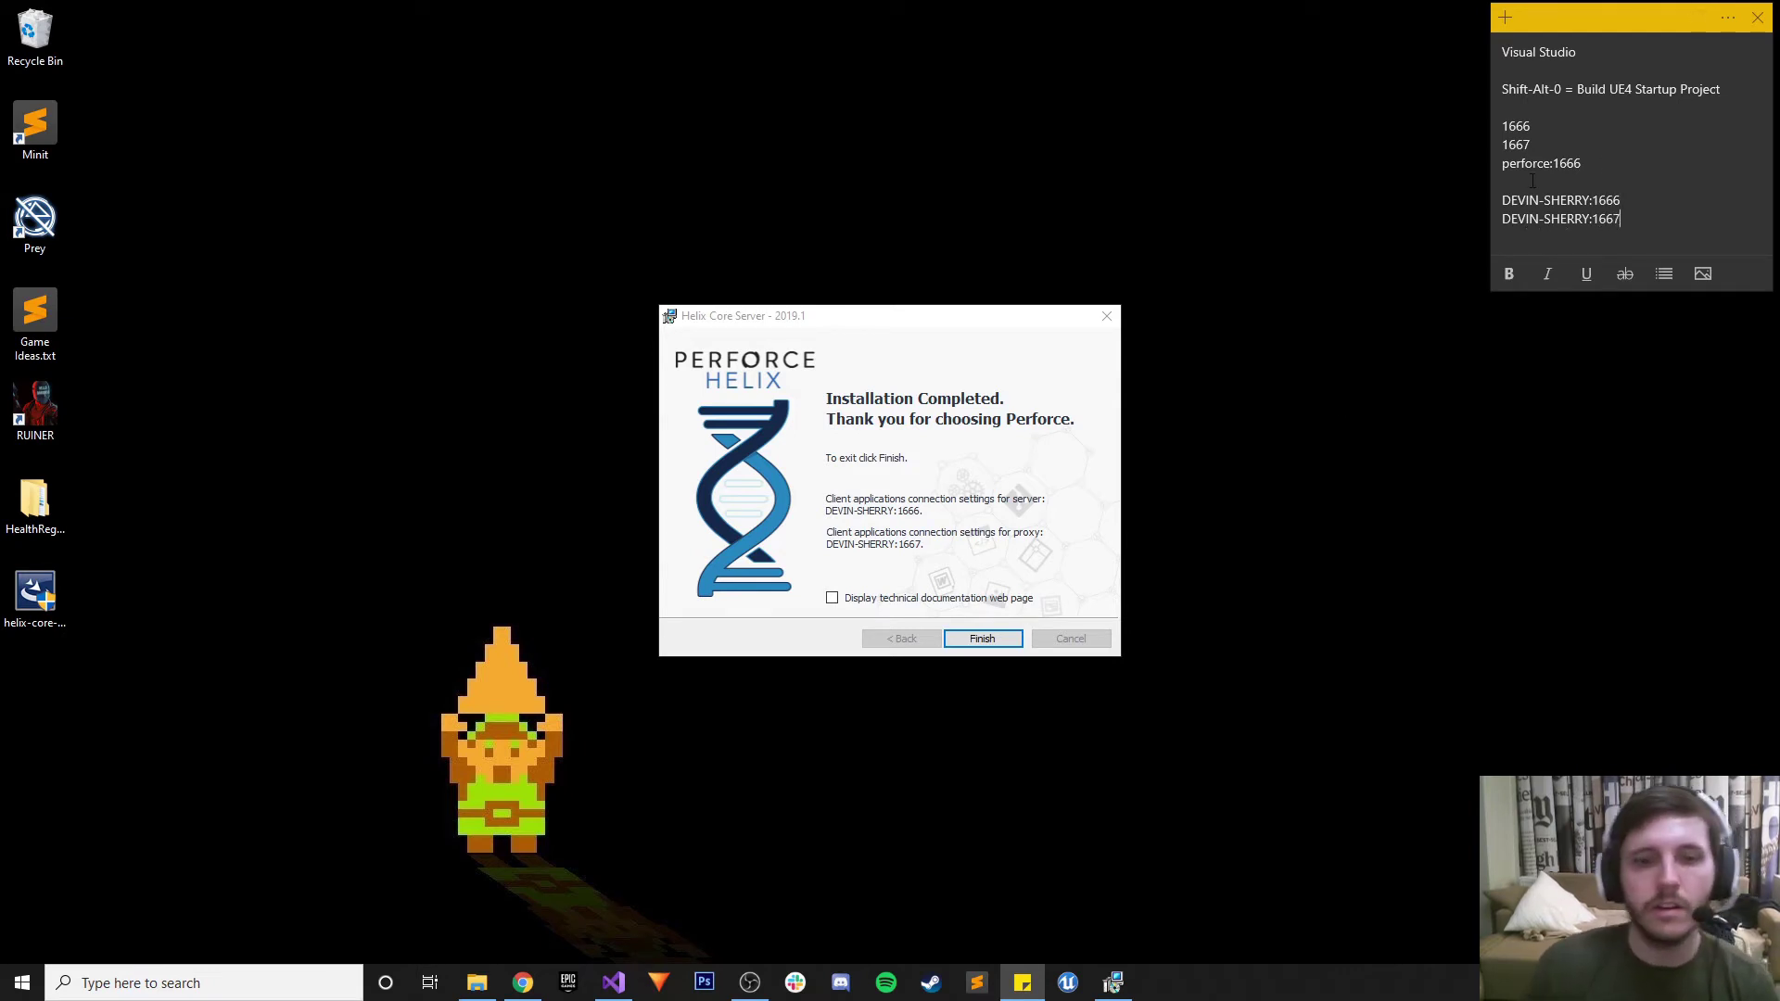
click(831, 598)
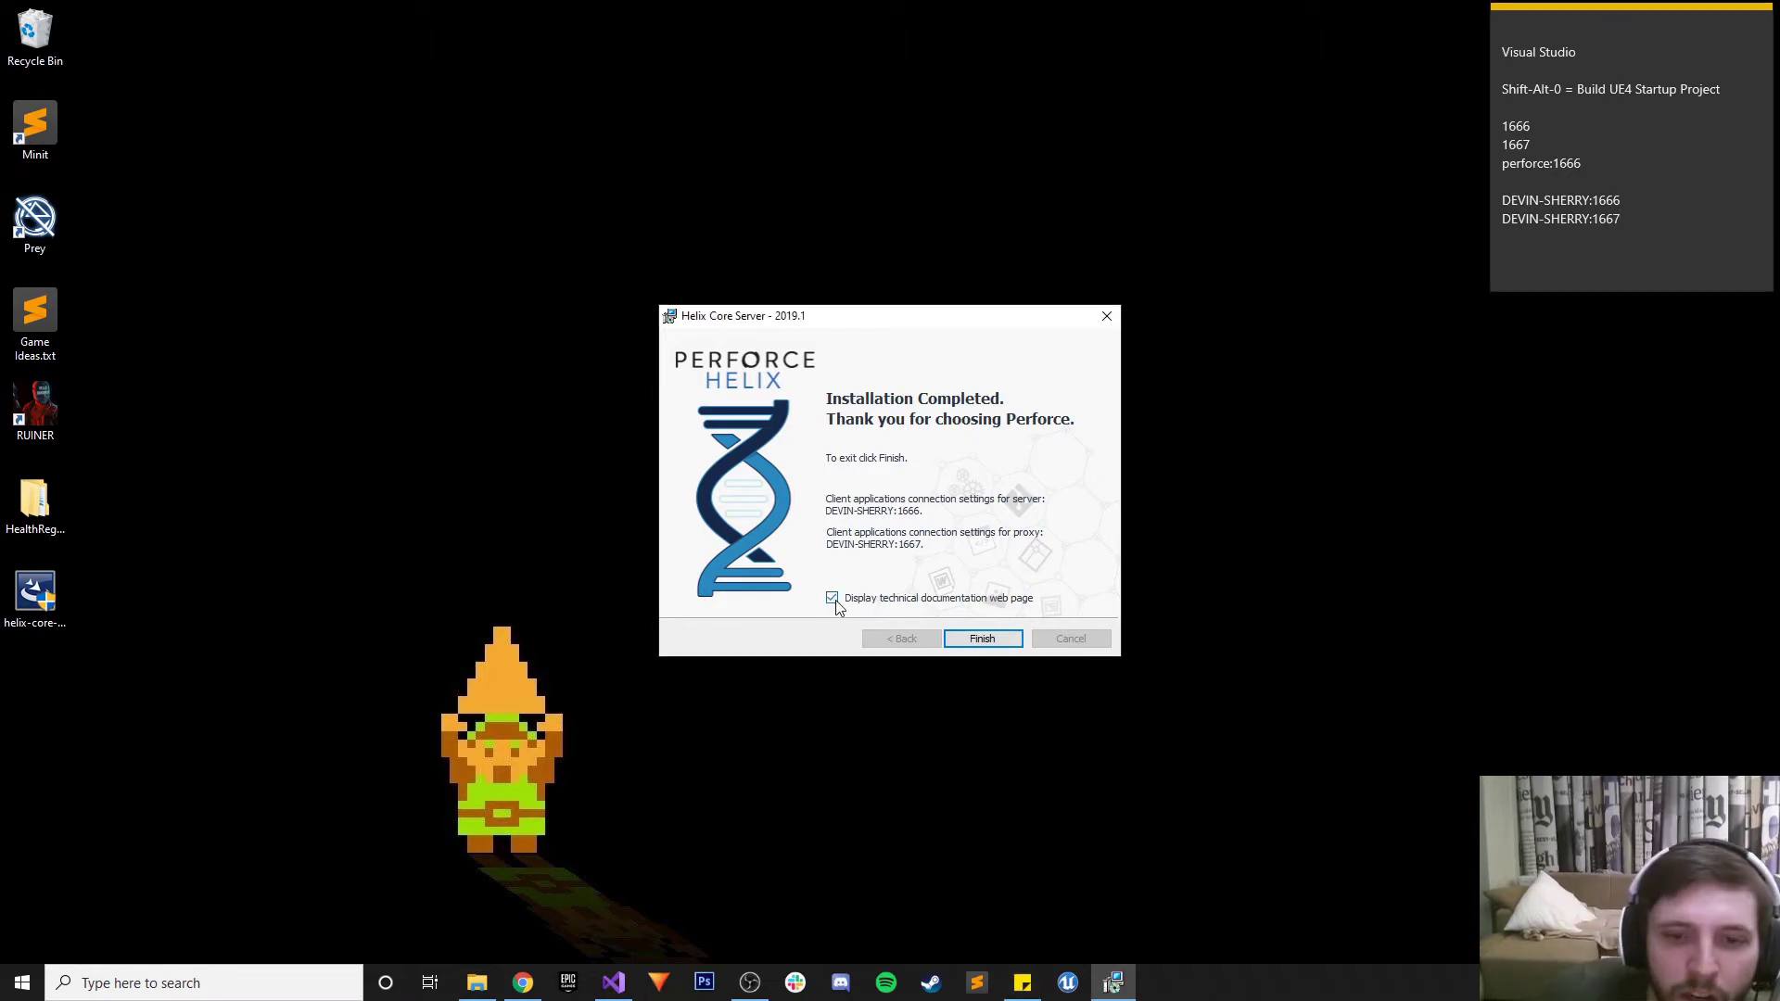
Finish the server installation, then bookmark and close the Perforce Documentation page
click(964, 630)
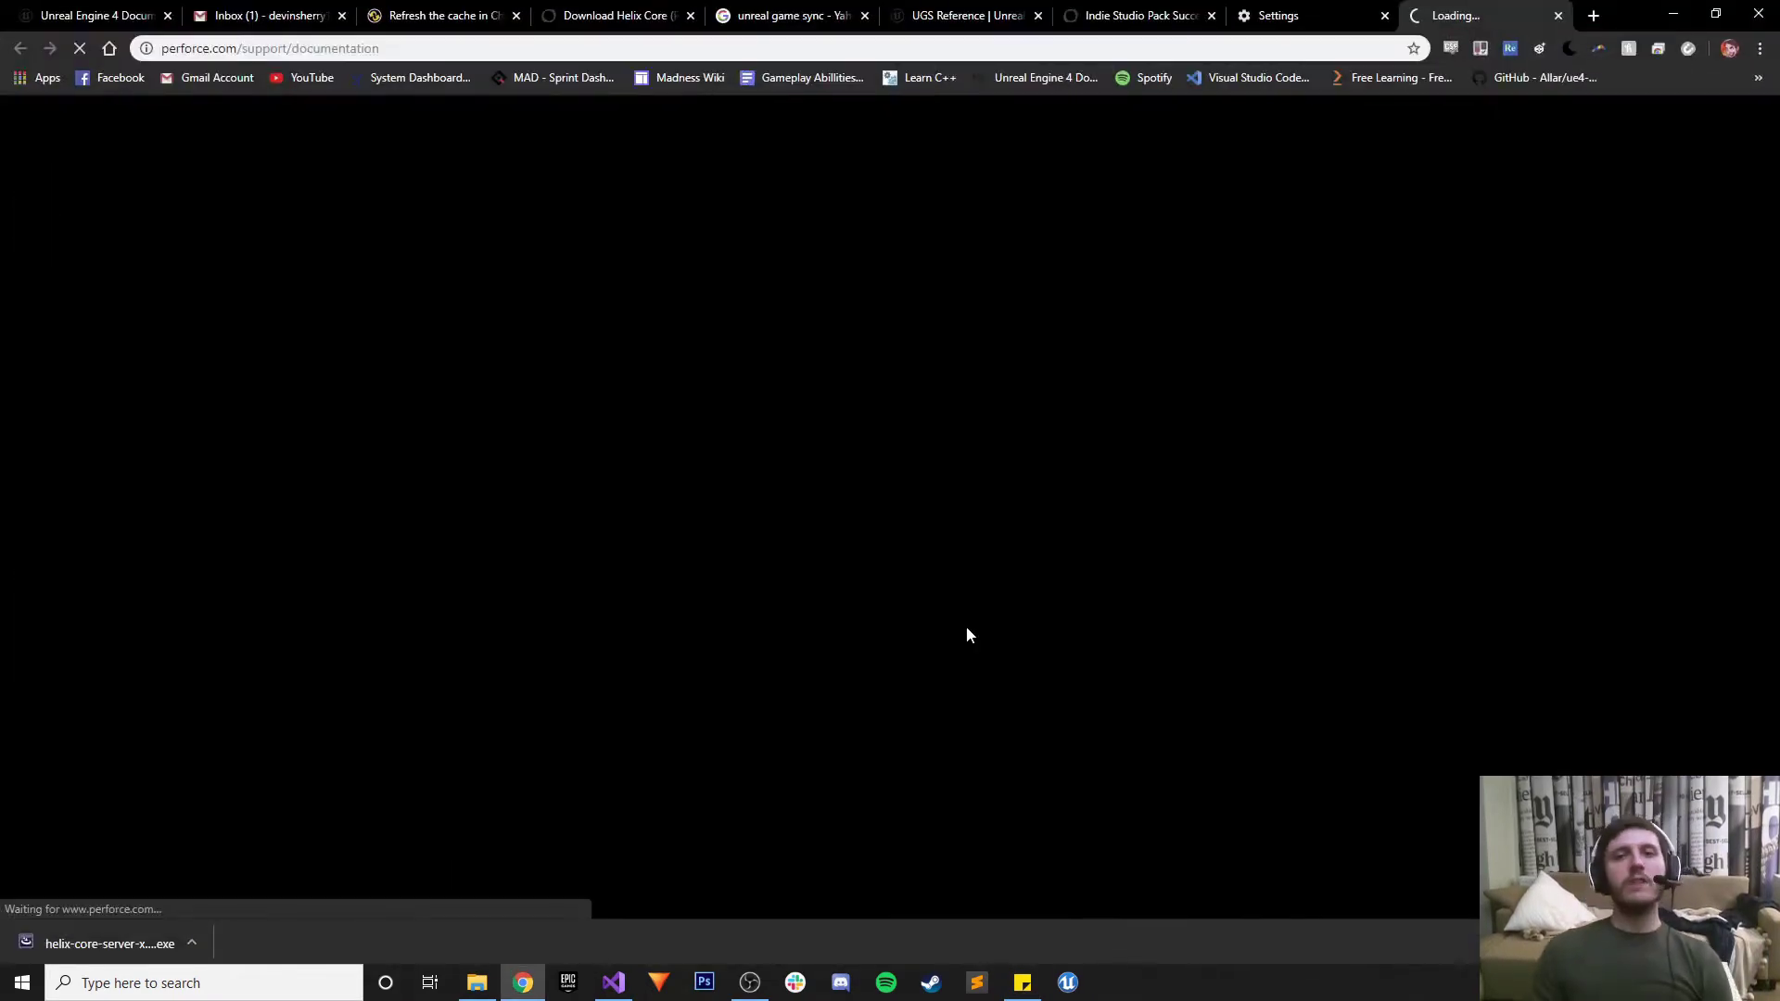
click(1263, 15)
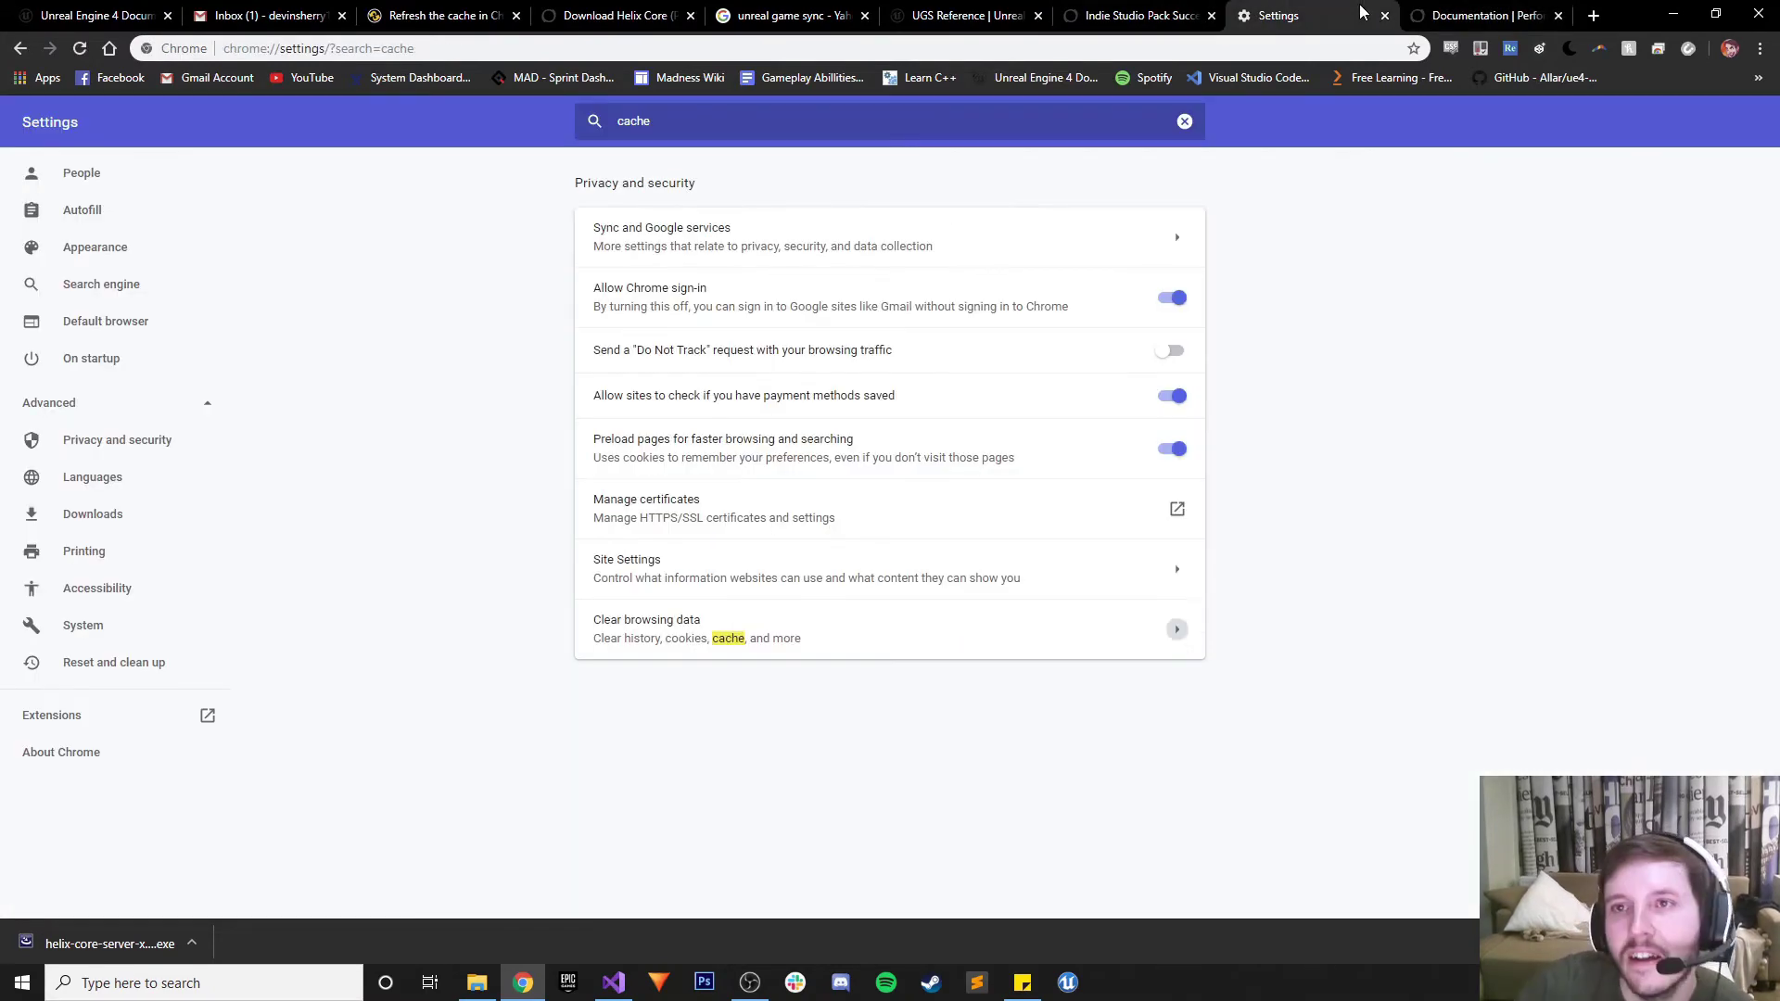
click(1385, 16)
click(1414, 48)
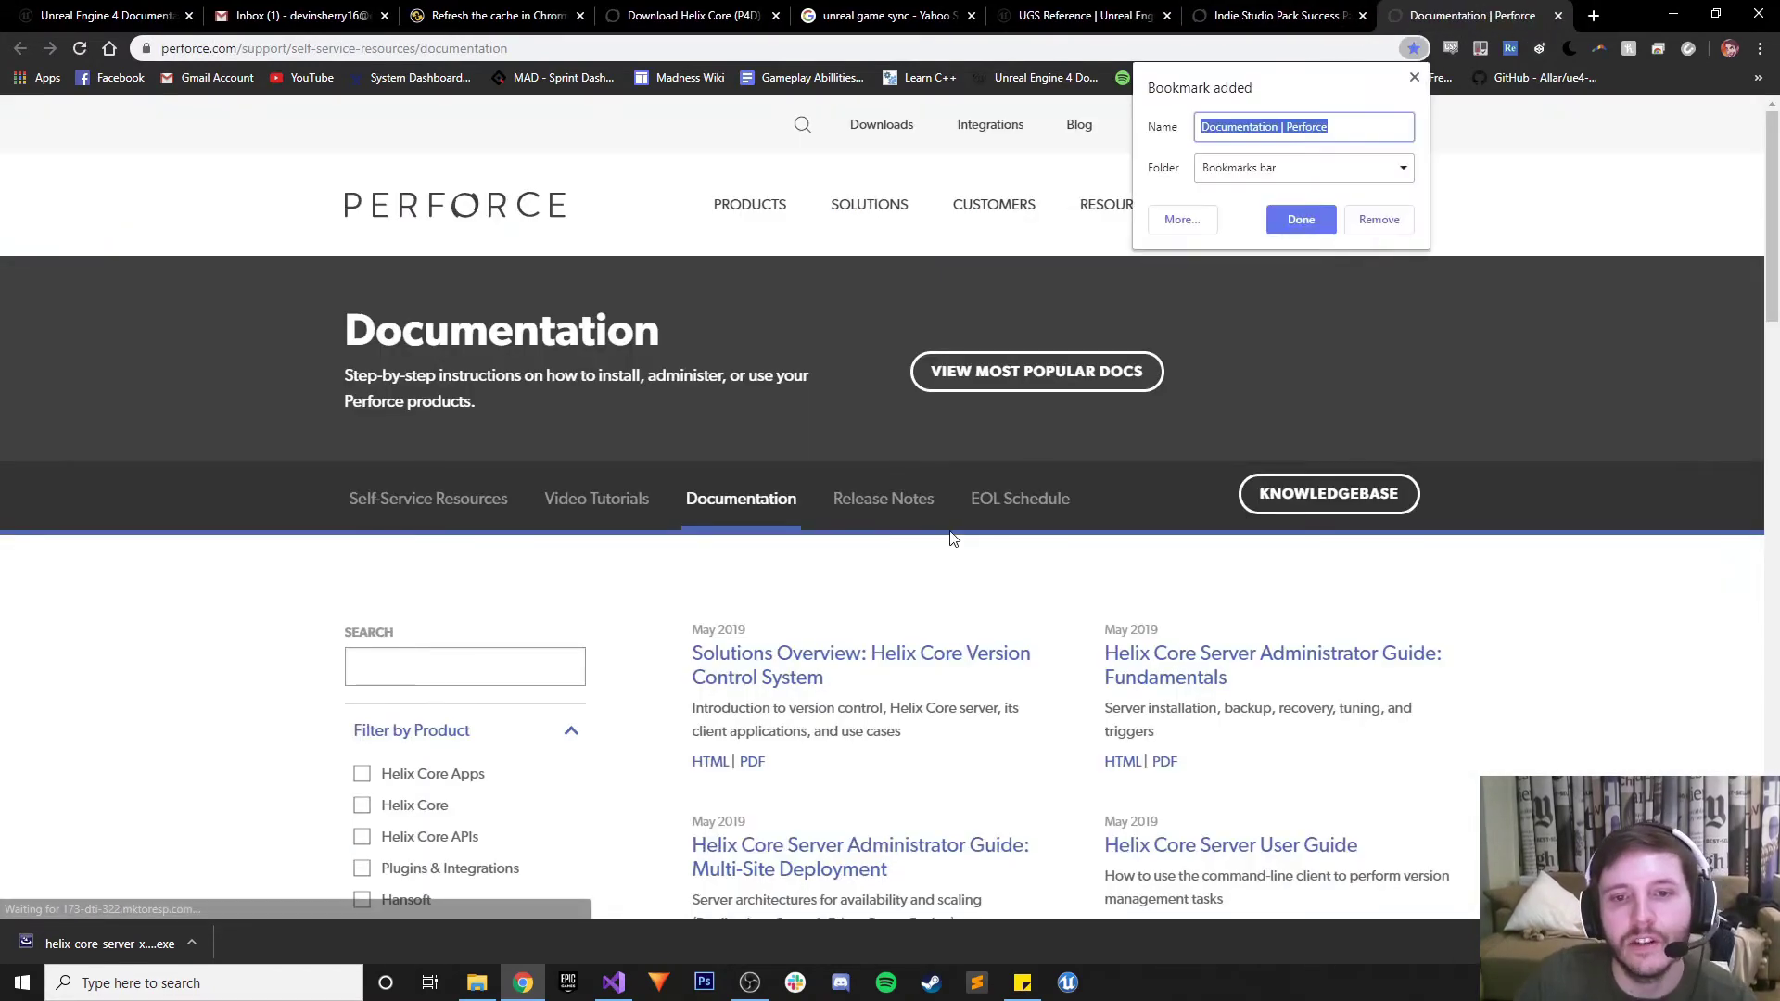
click(1301, 219)
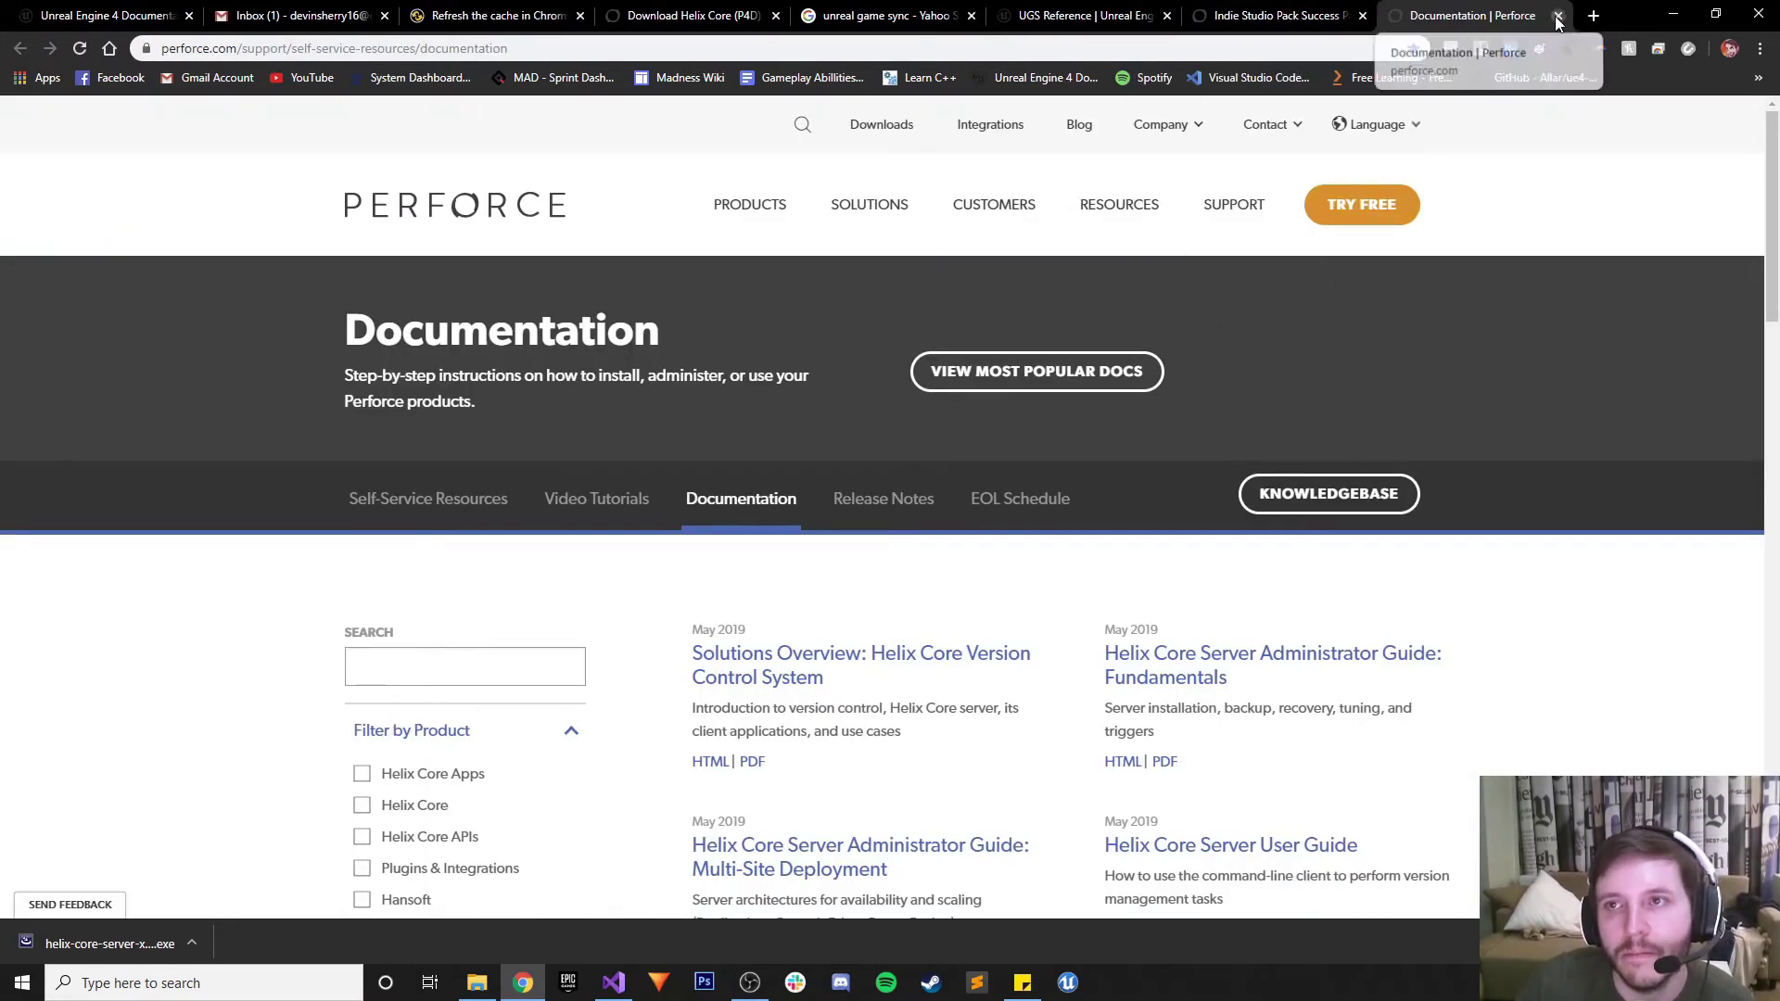
click(1559, 16)
click(1673, 13)
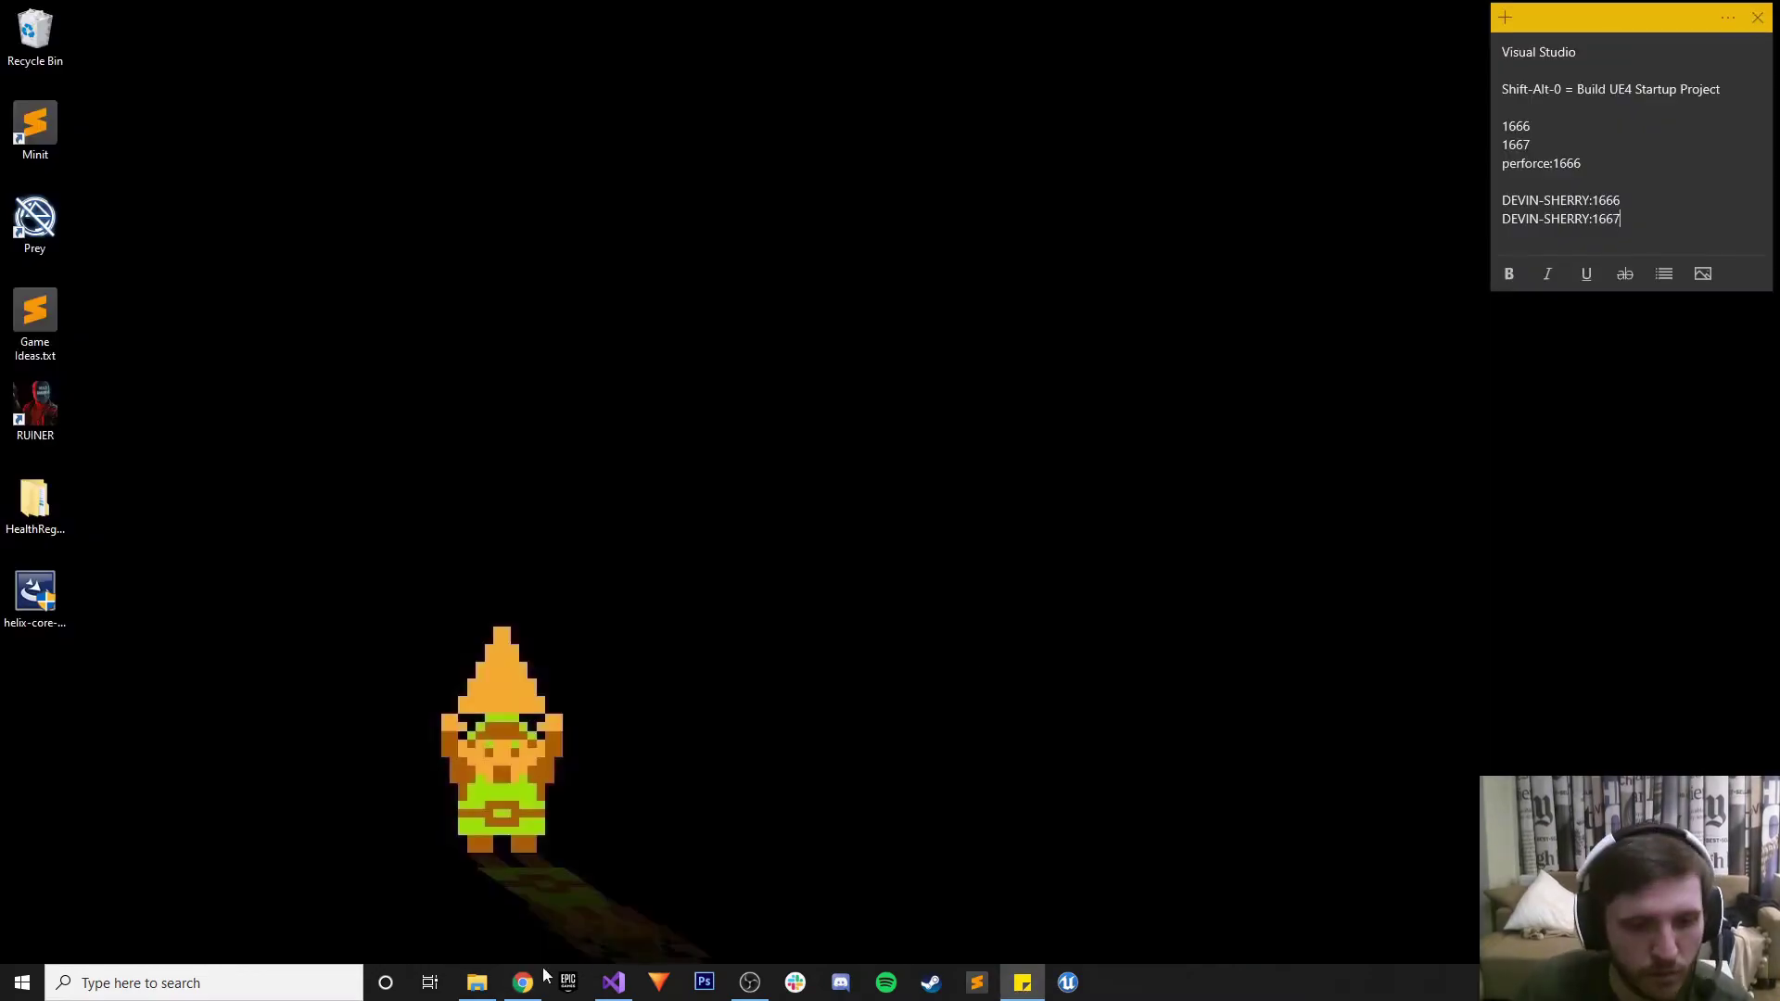
From the Gmail download link, choose Windows / Windows (x64) for P4V 2019.2/1883366
click(523, 983)
key(ctrl+2)
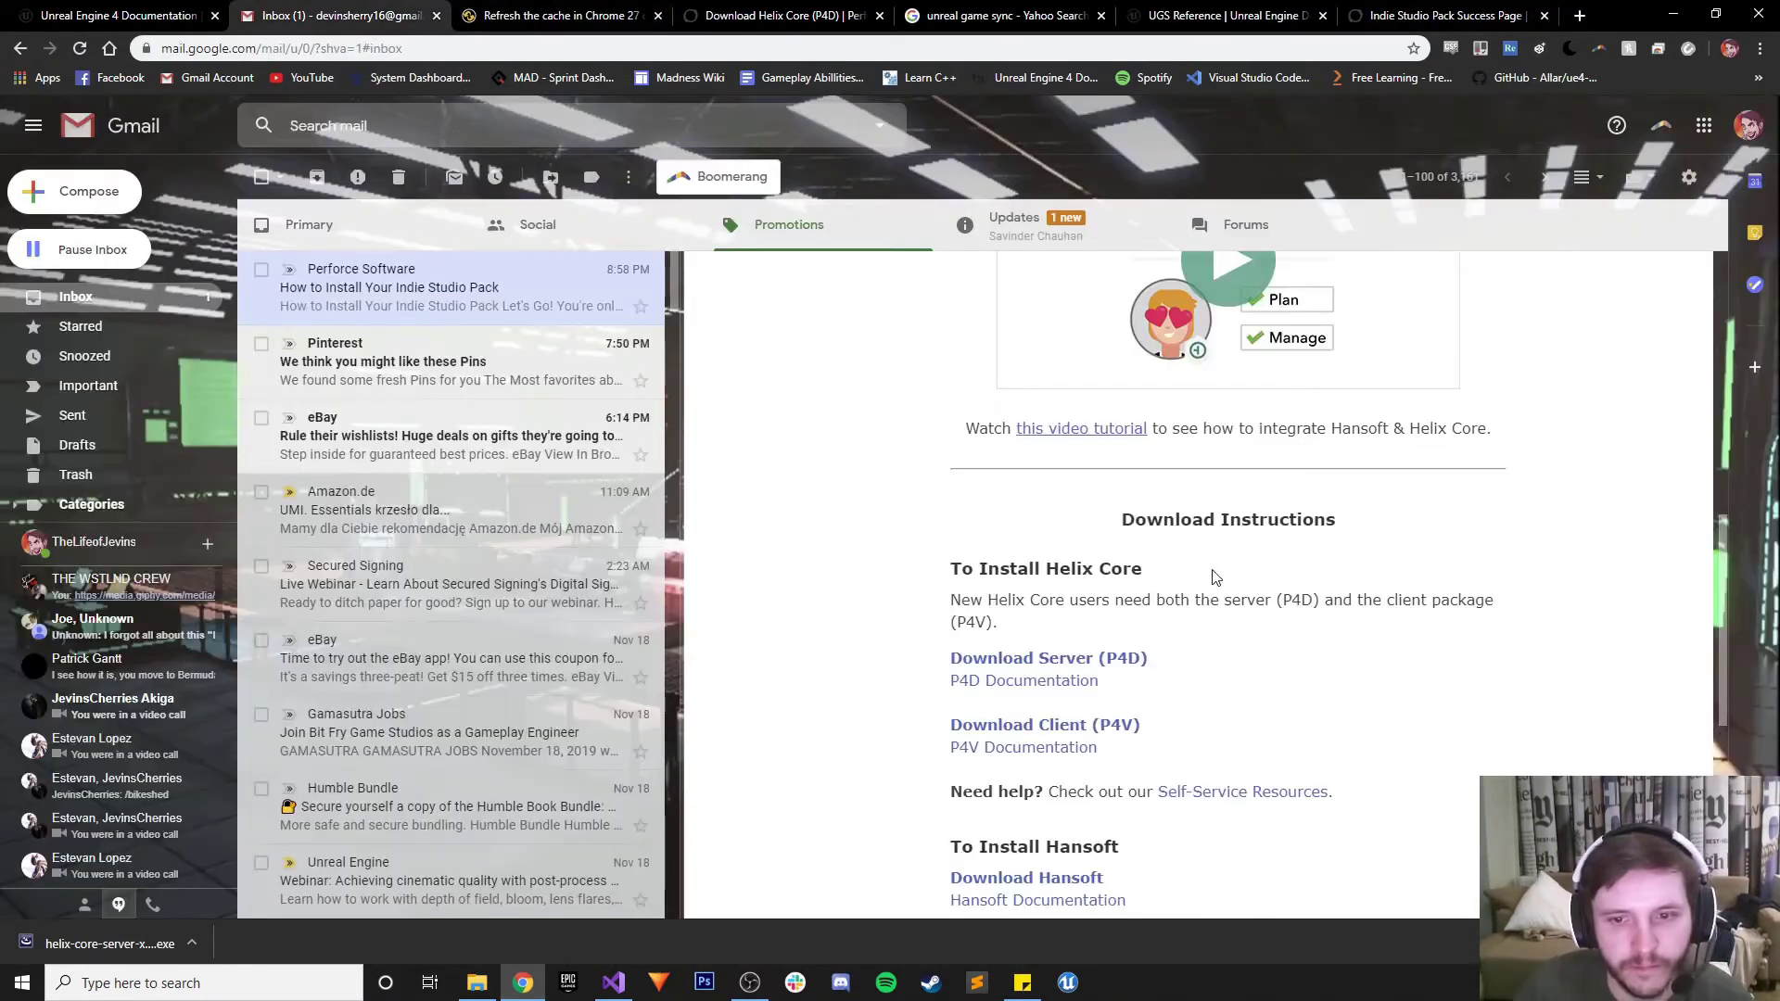
click(1044, 726)
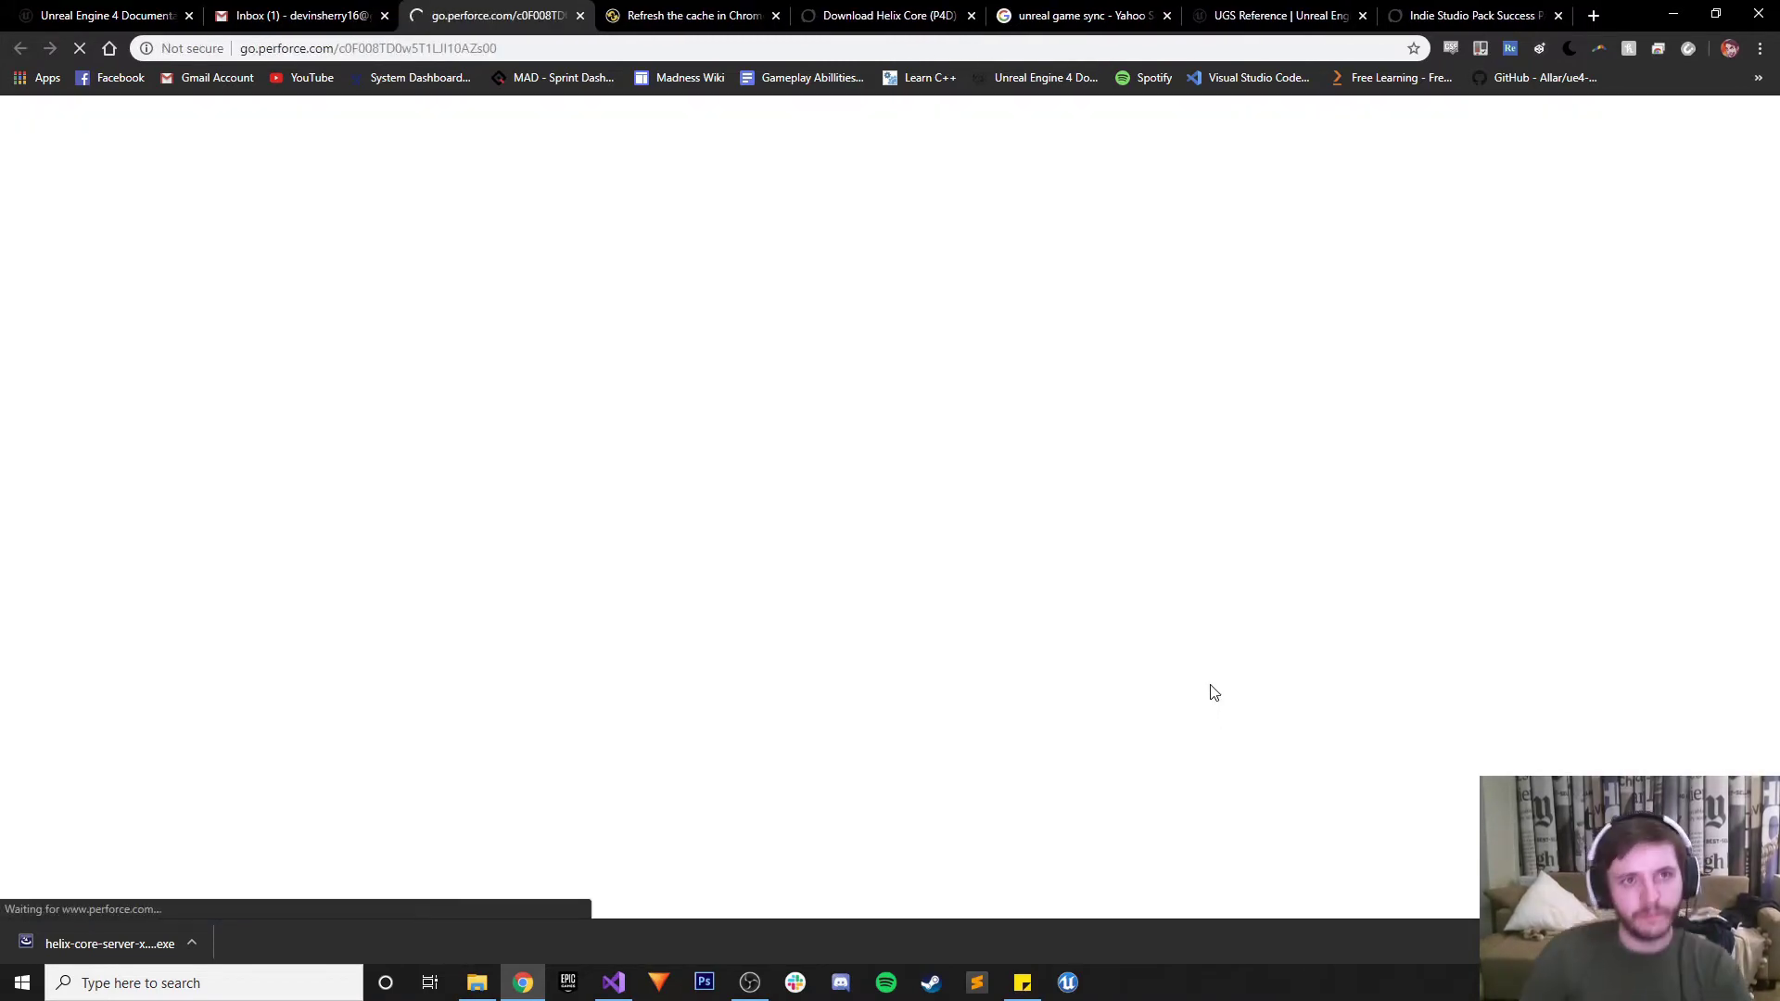
scroll(548, 588, down, 5)
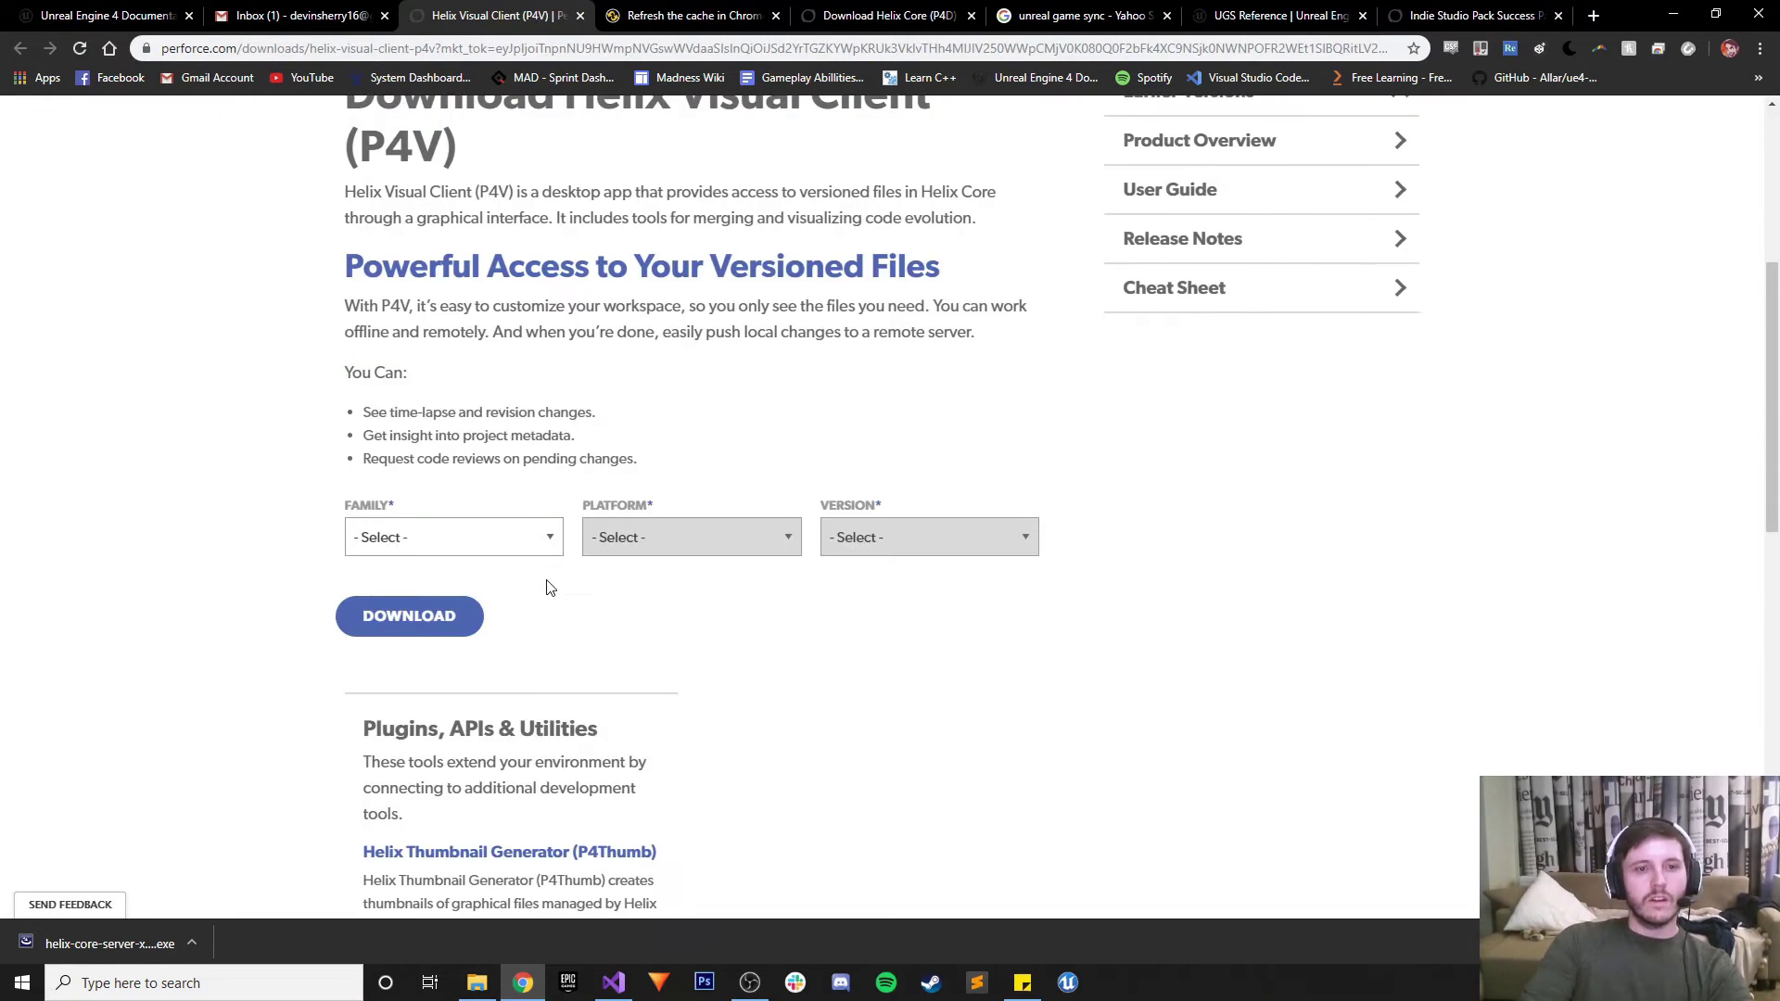
click(471, 554)
click(436, 584)
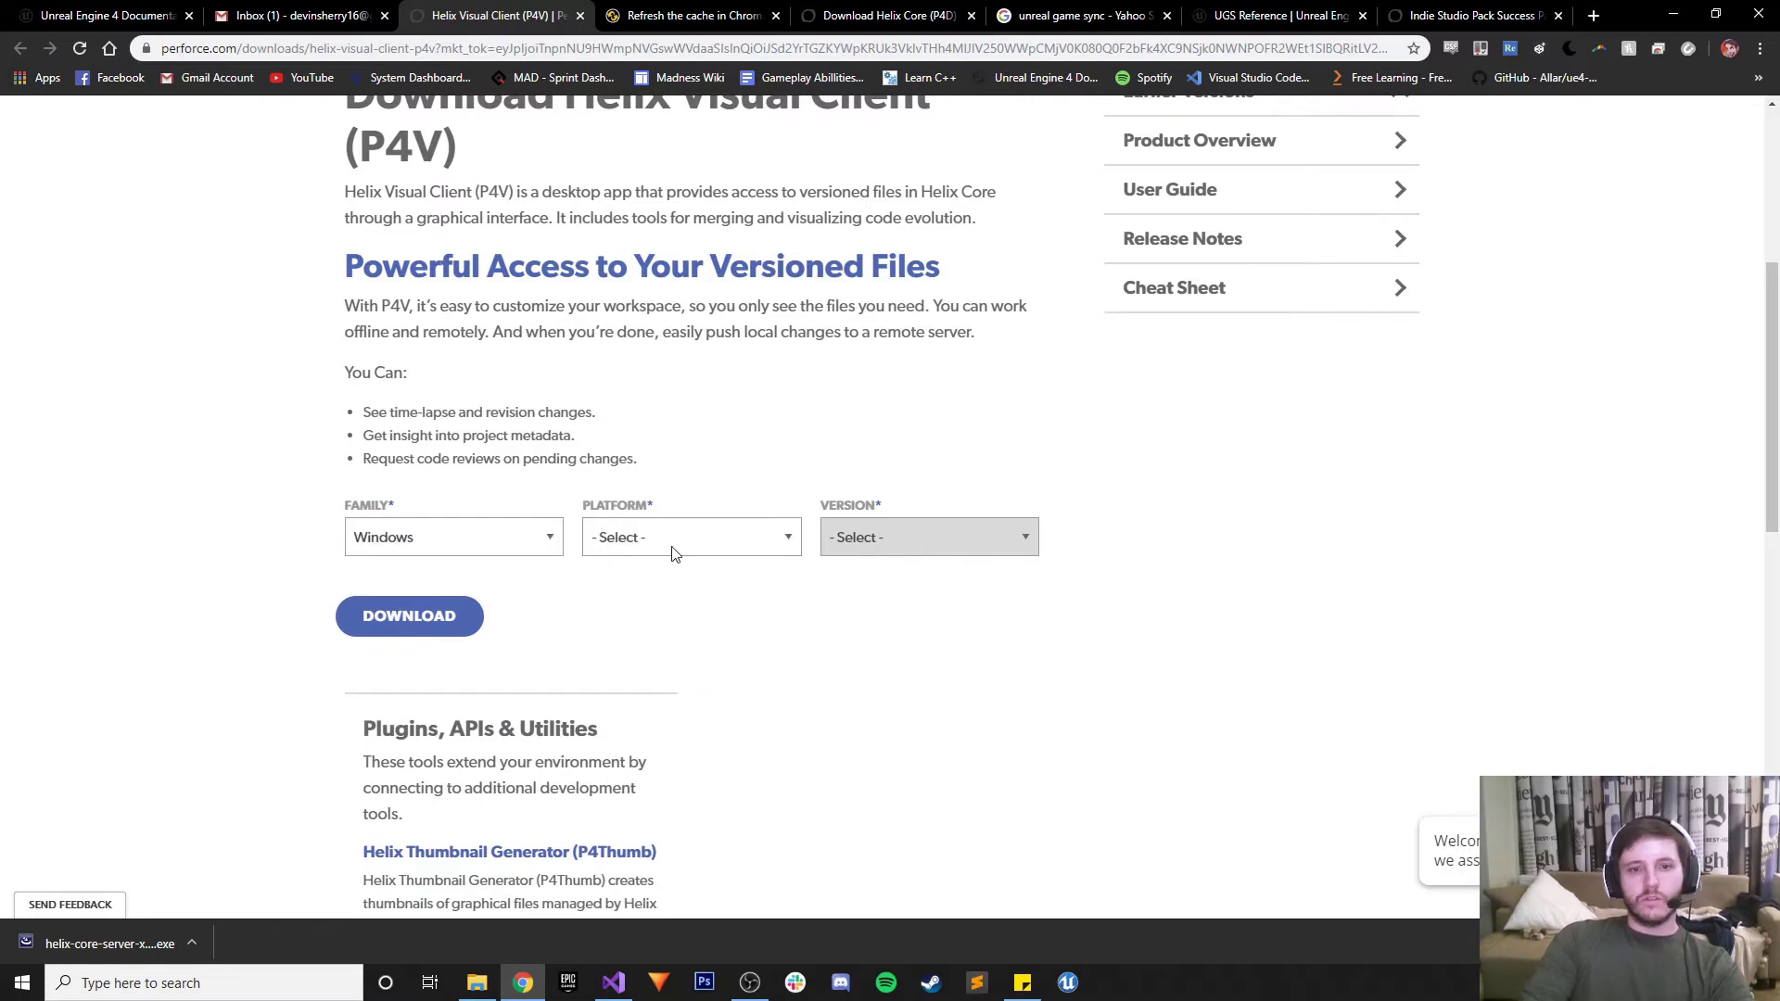
click(653, 552)
click(640, 585)
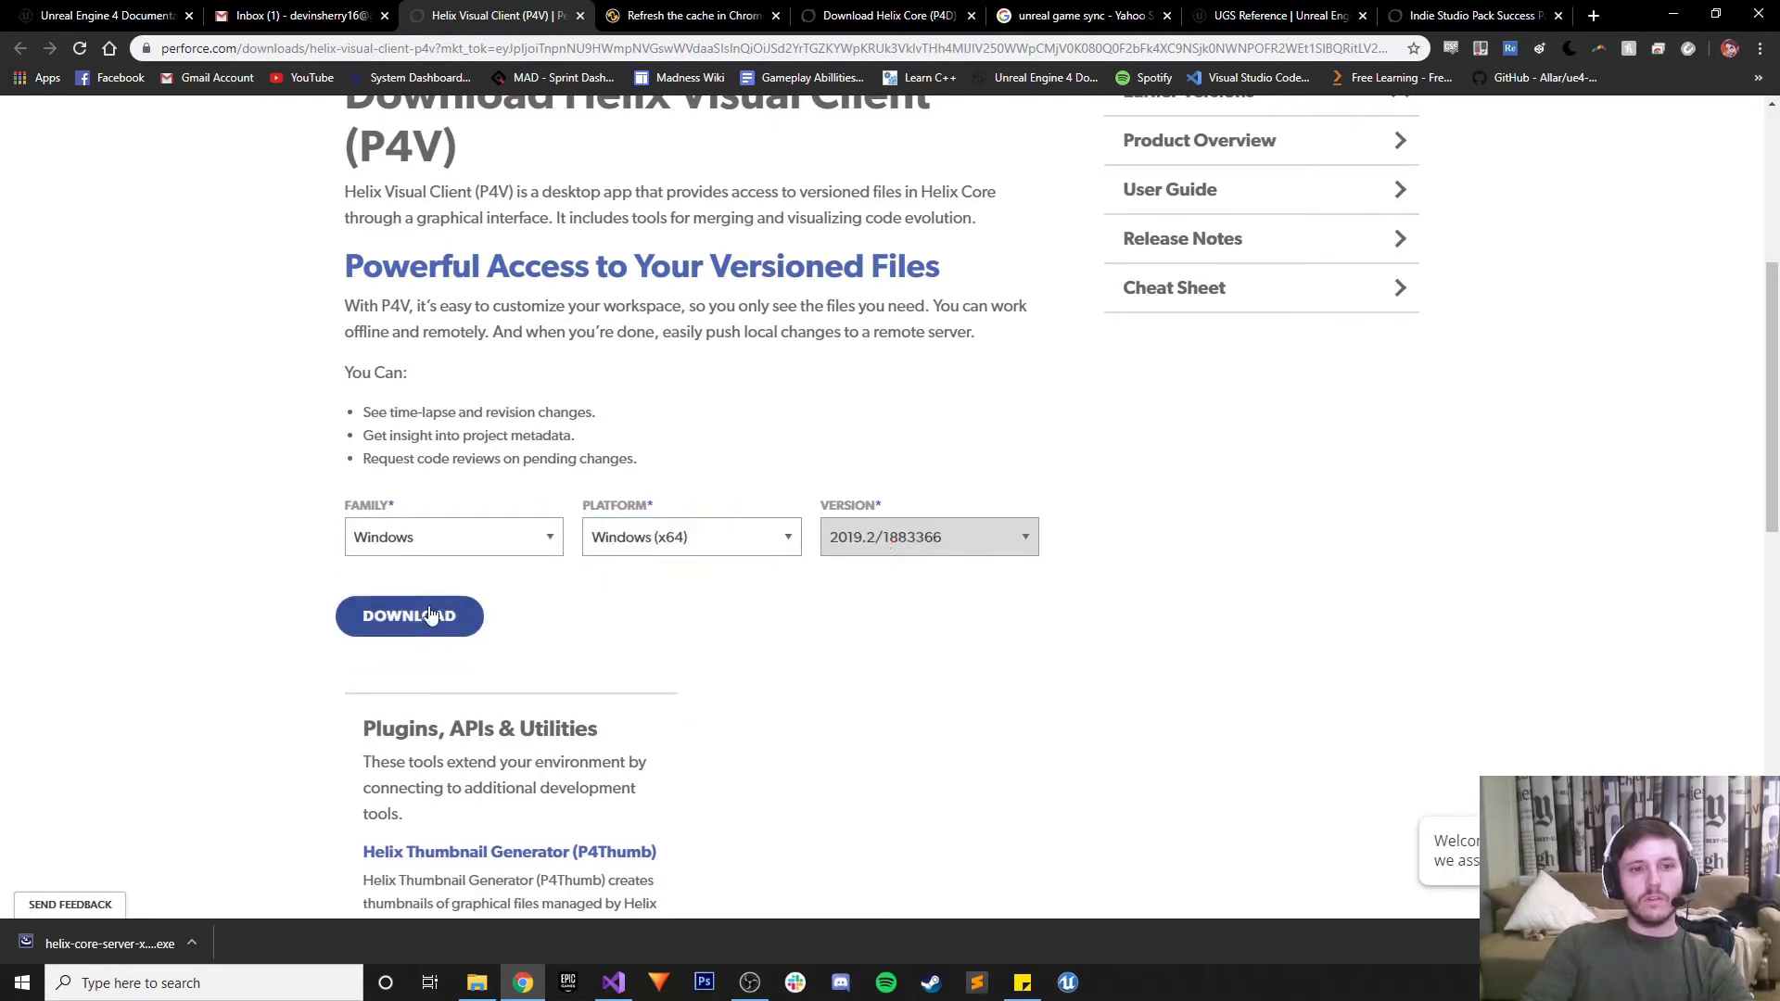
click(419, 616)
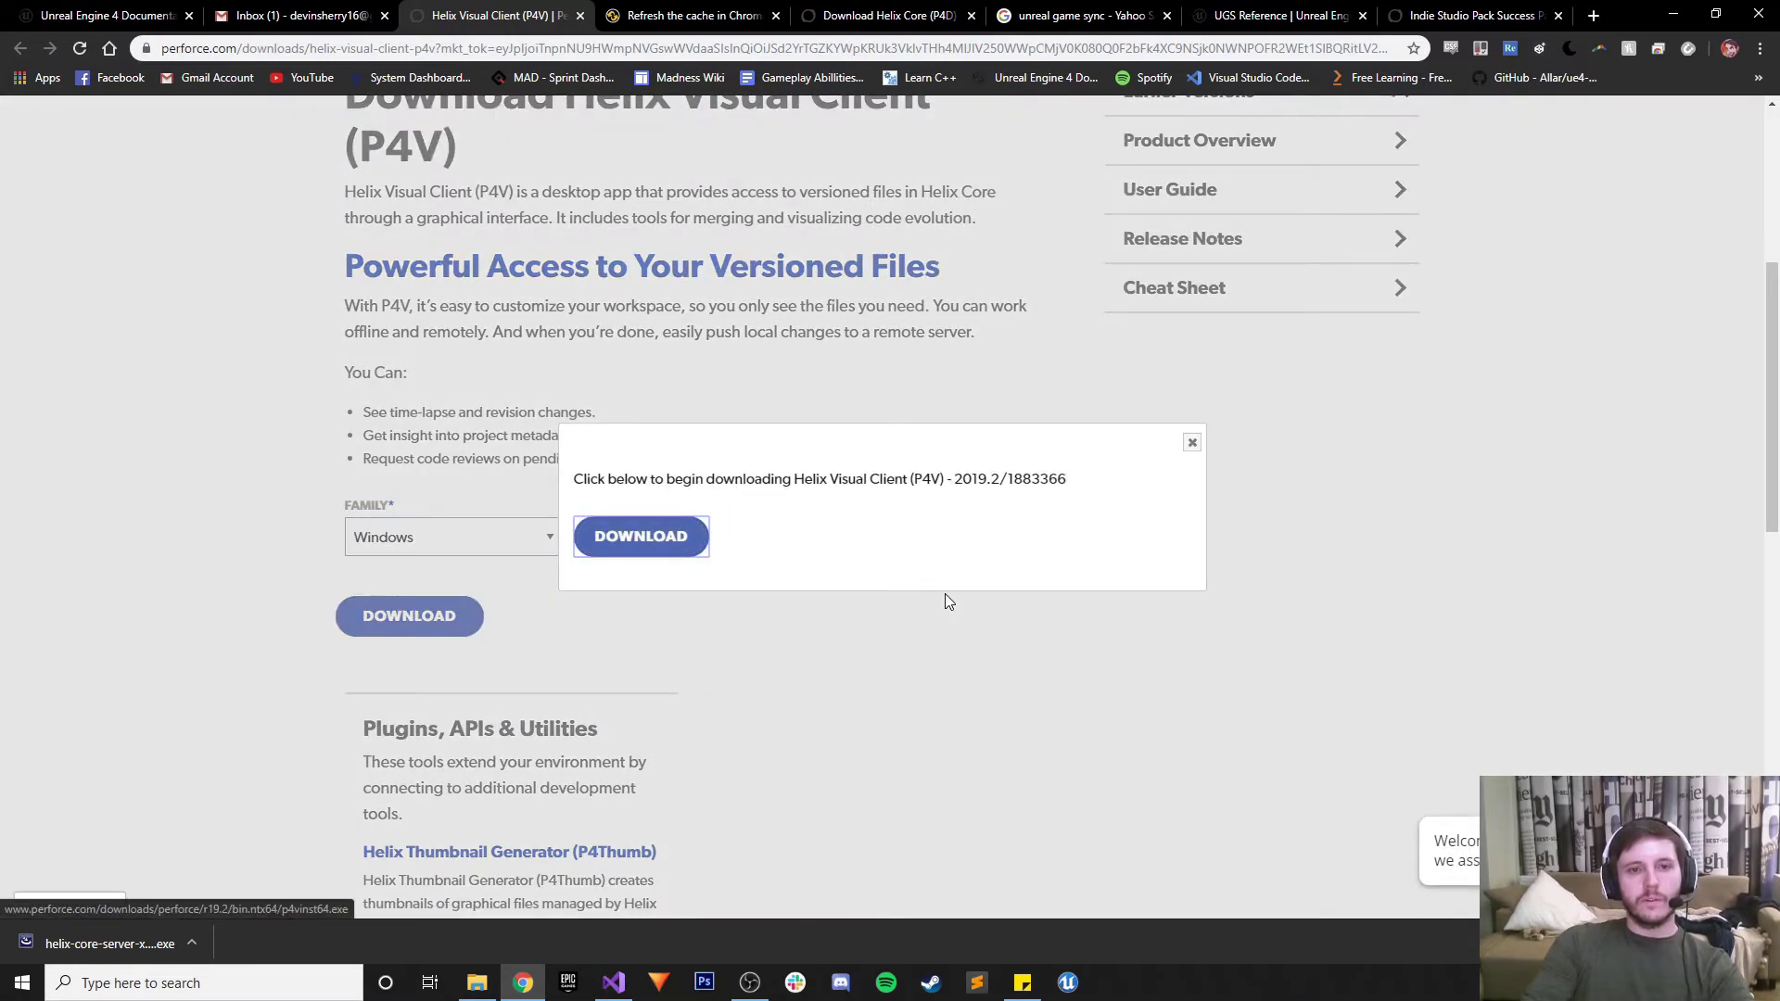
Download the P4V installer and save it to the Desktop
click(640, 541)
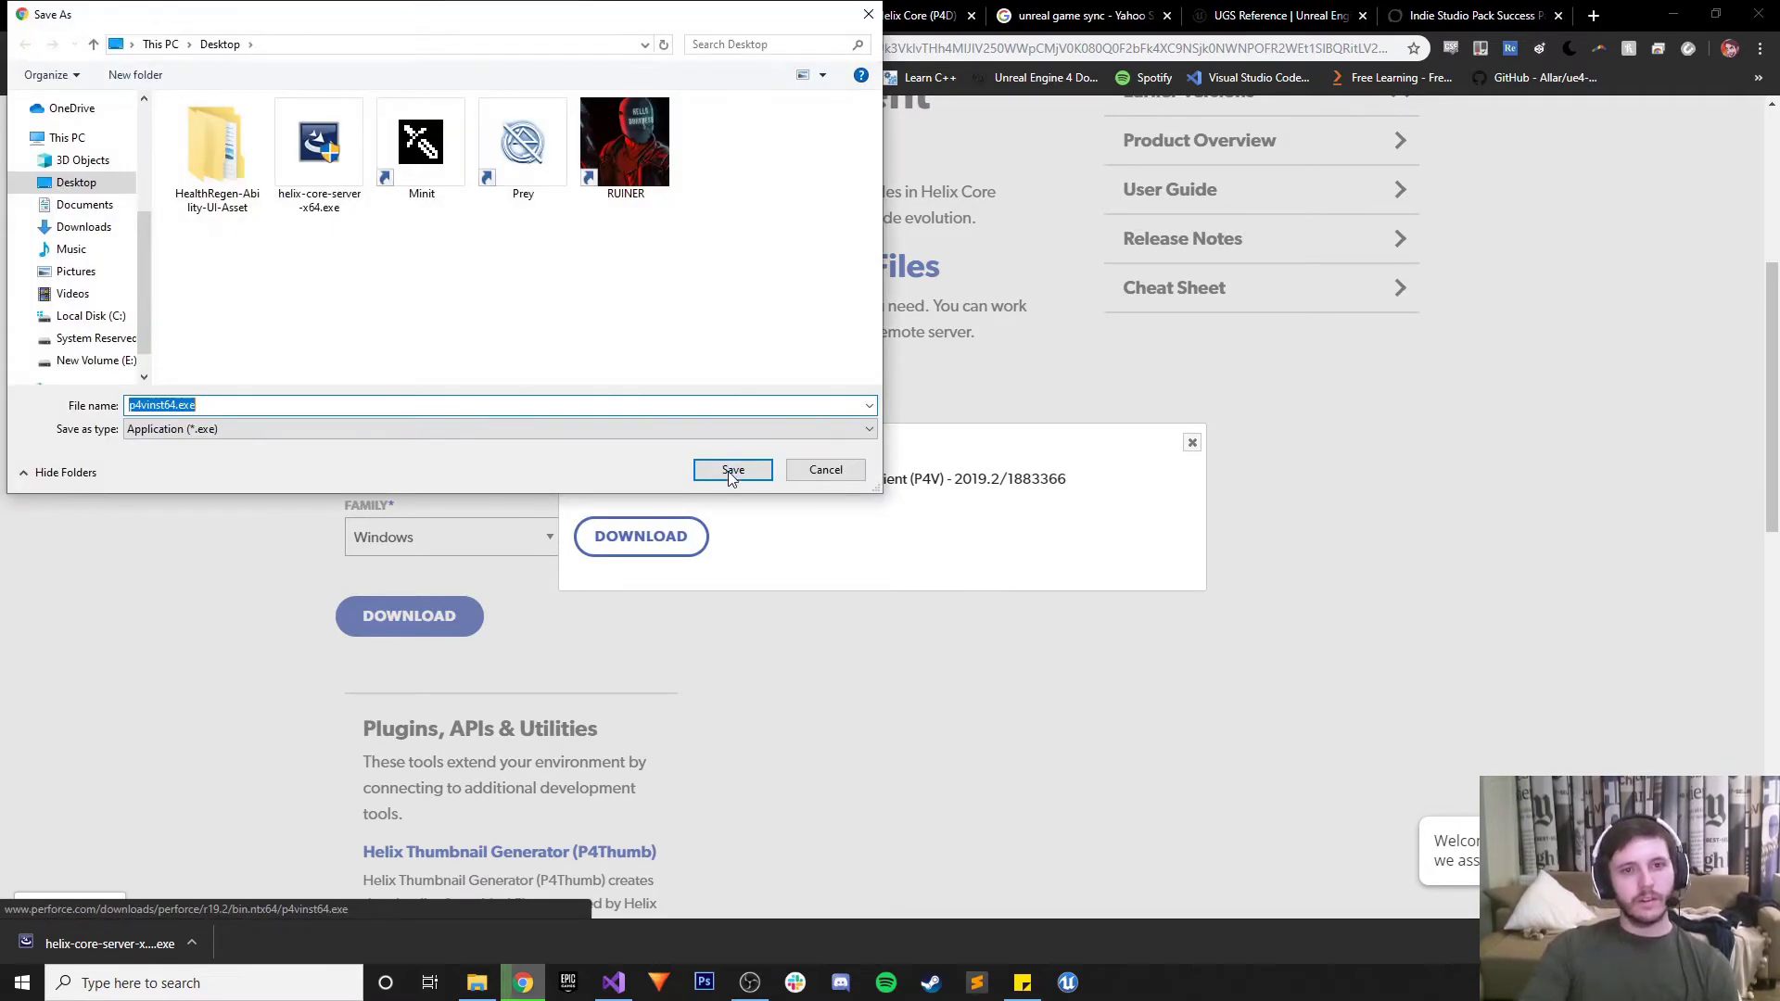
click(731, 469)
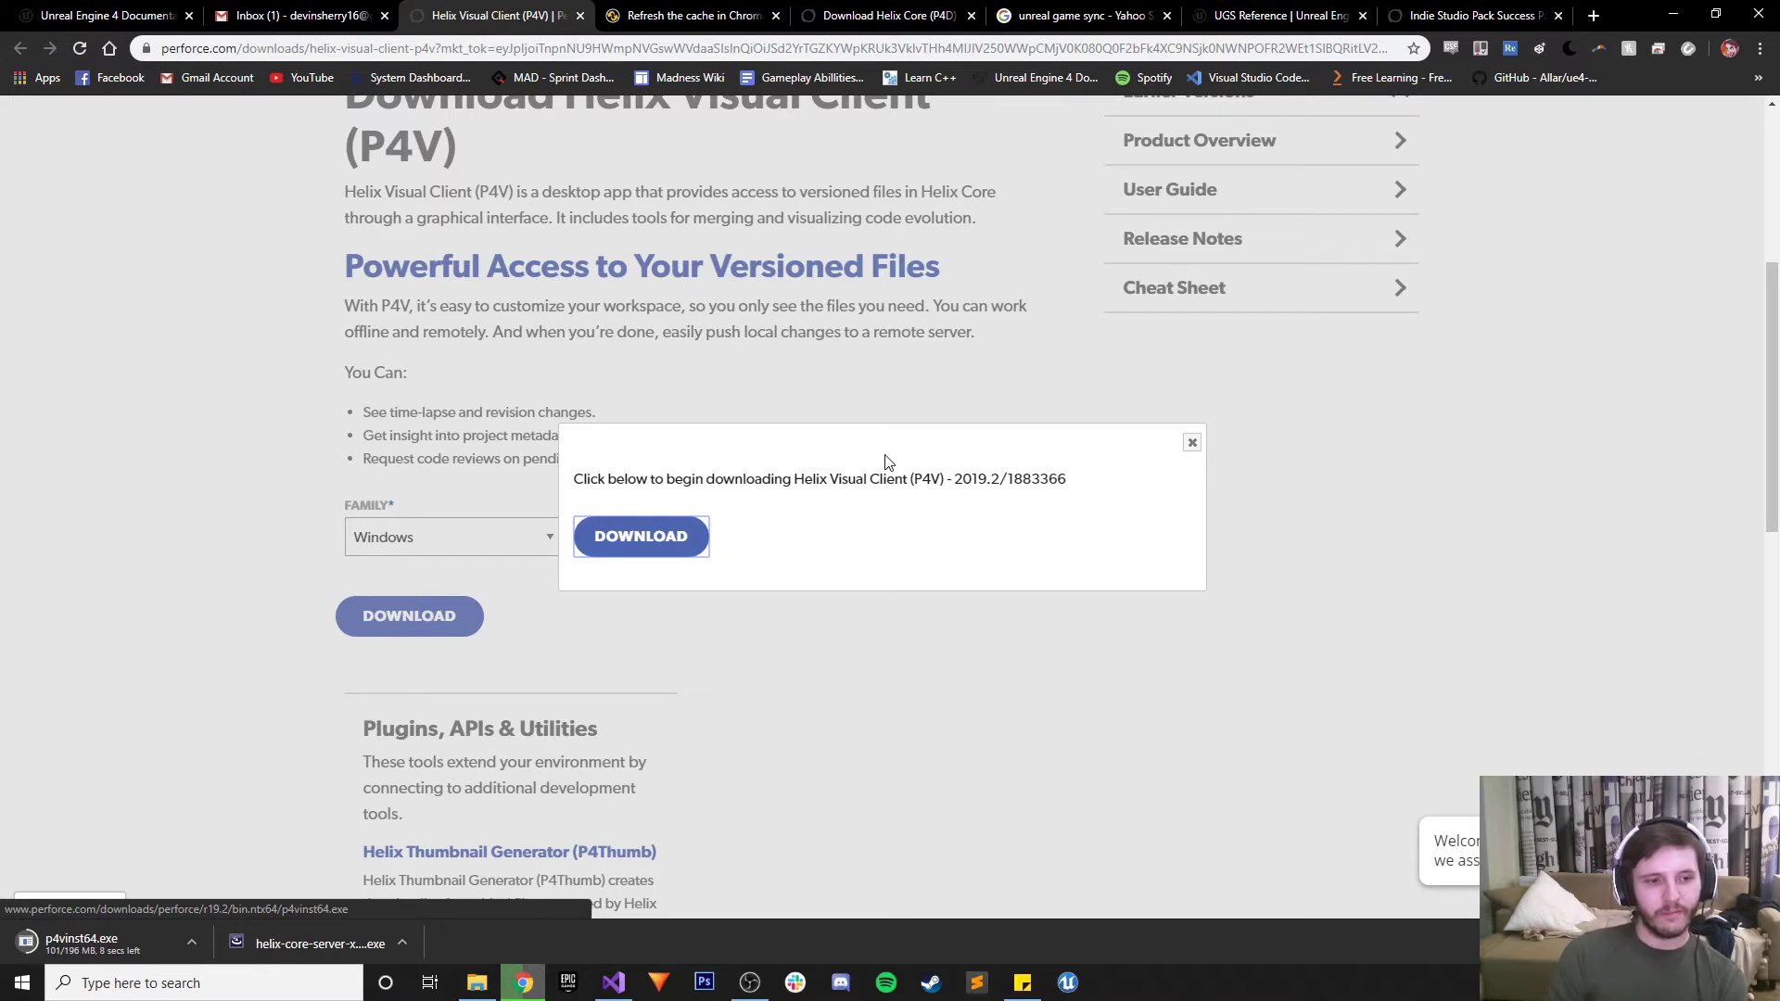
right_click(978, 38)
click(1280, 424)
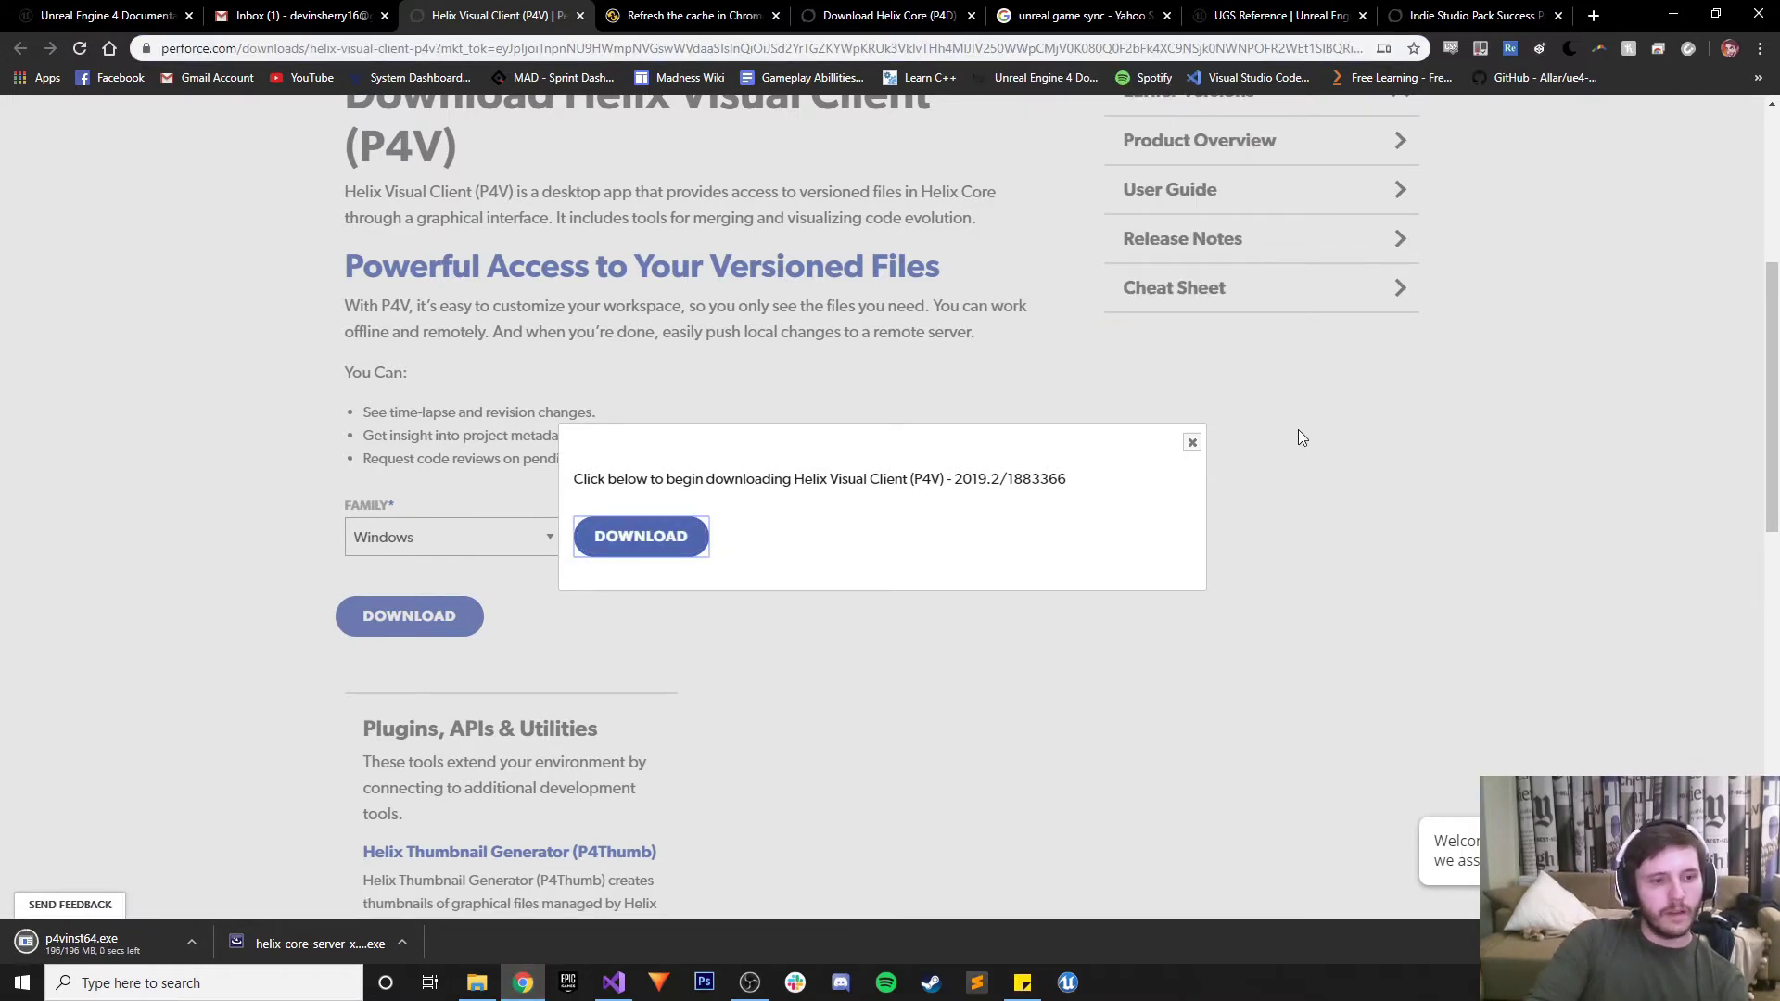
click(1193, 443)
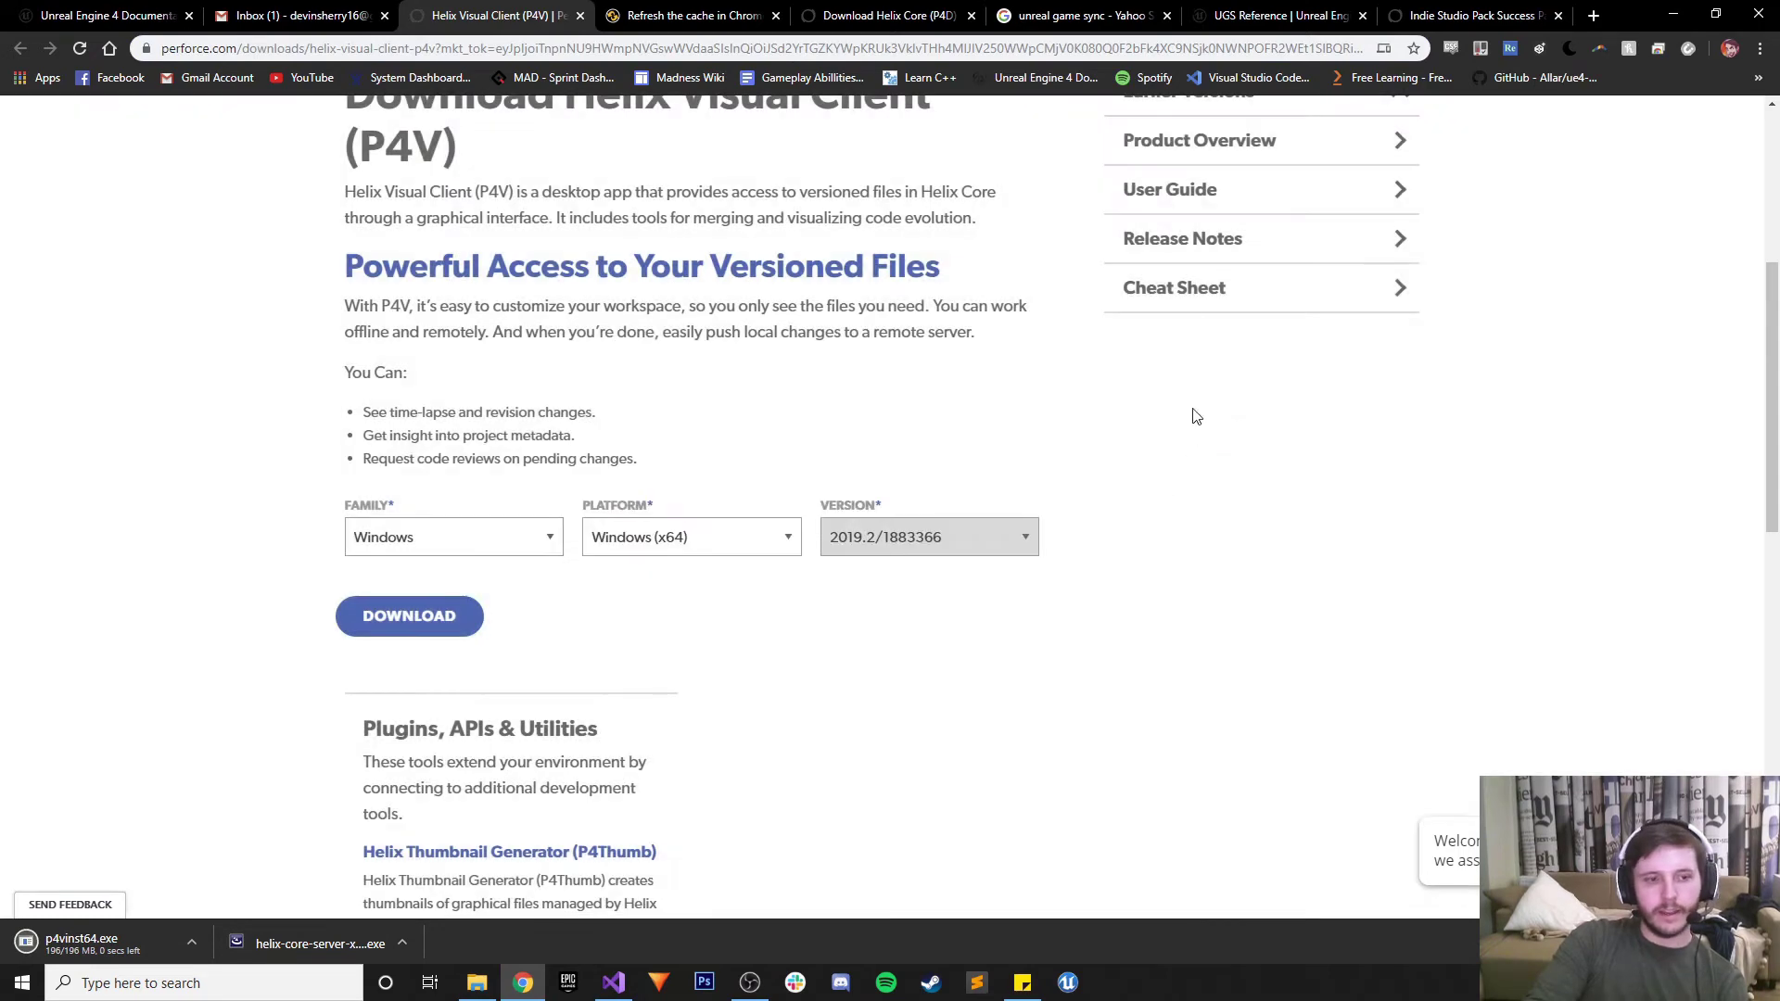
Open the Welcome to Perforce Helix Core email from Gmail's Updates category
key(ctrl+shift+Tab)
scroll(1196, 562, down, 1)
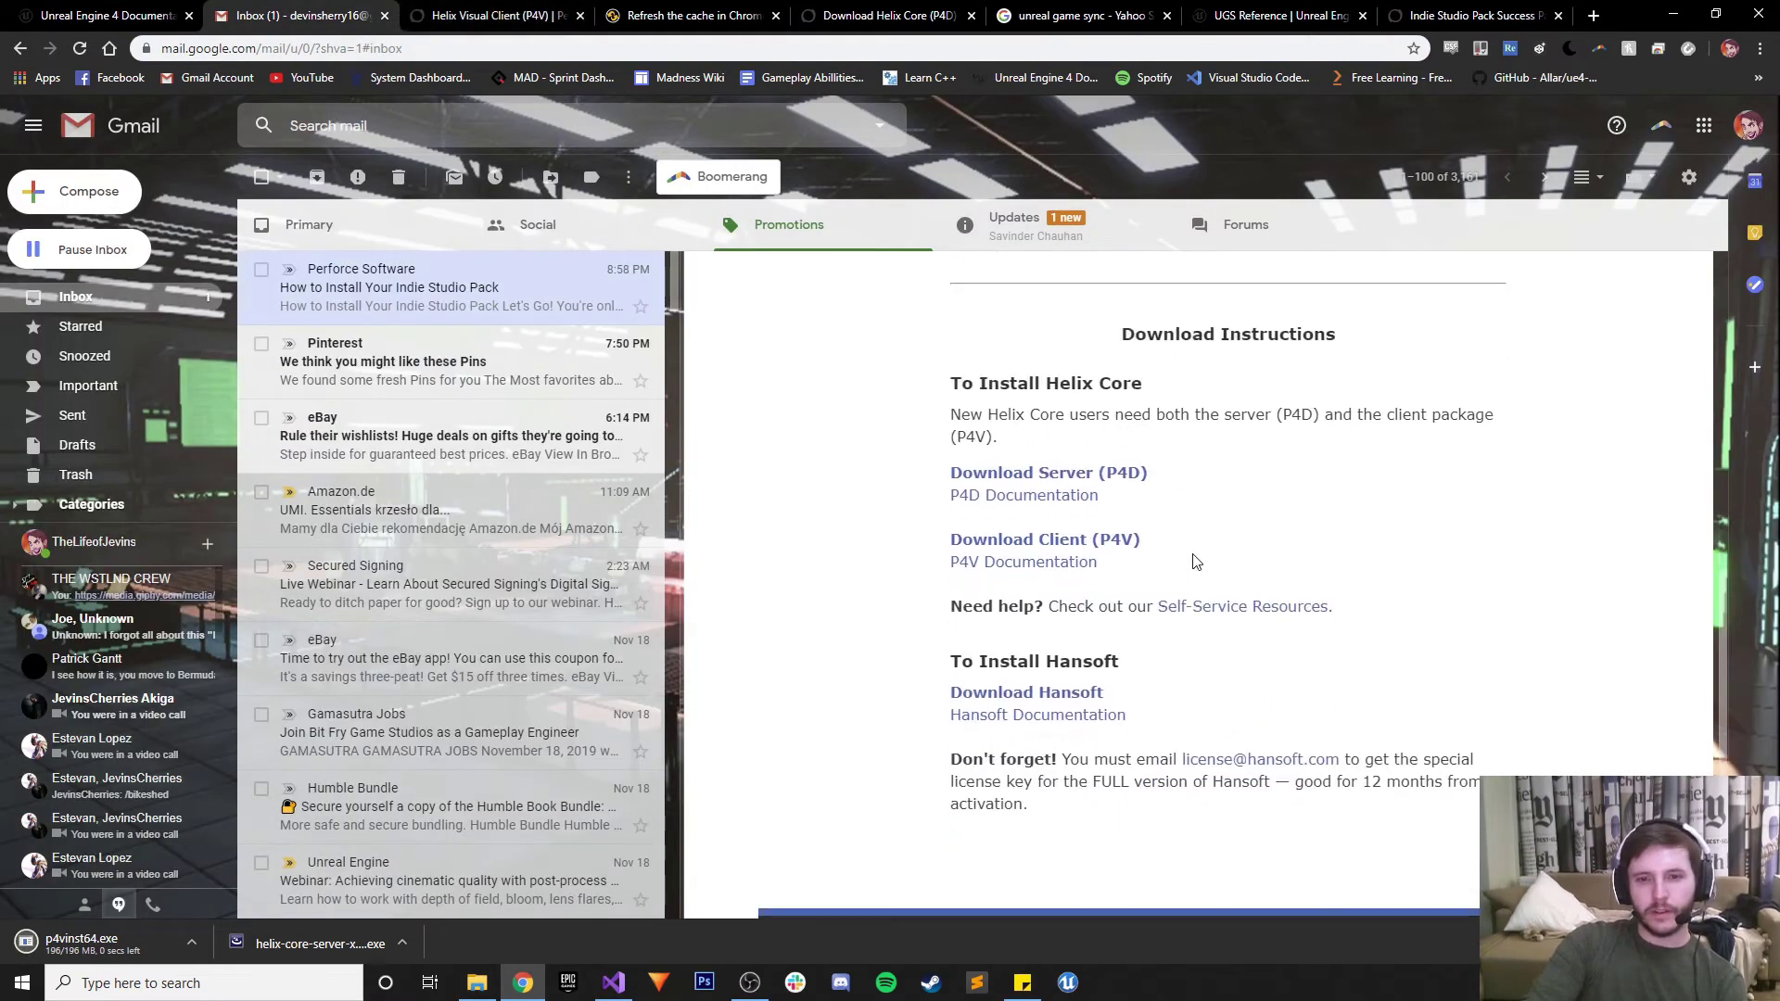
scroll(1060, 686, up, 1)
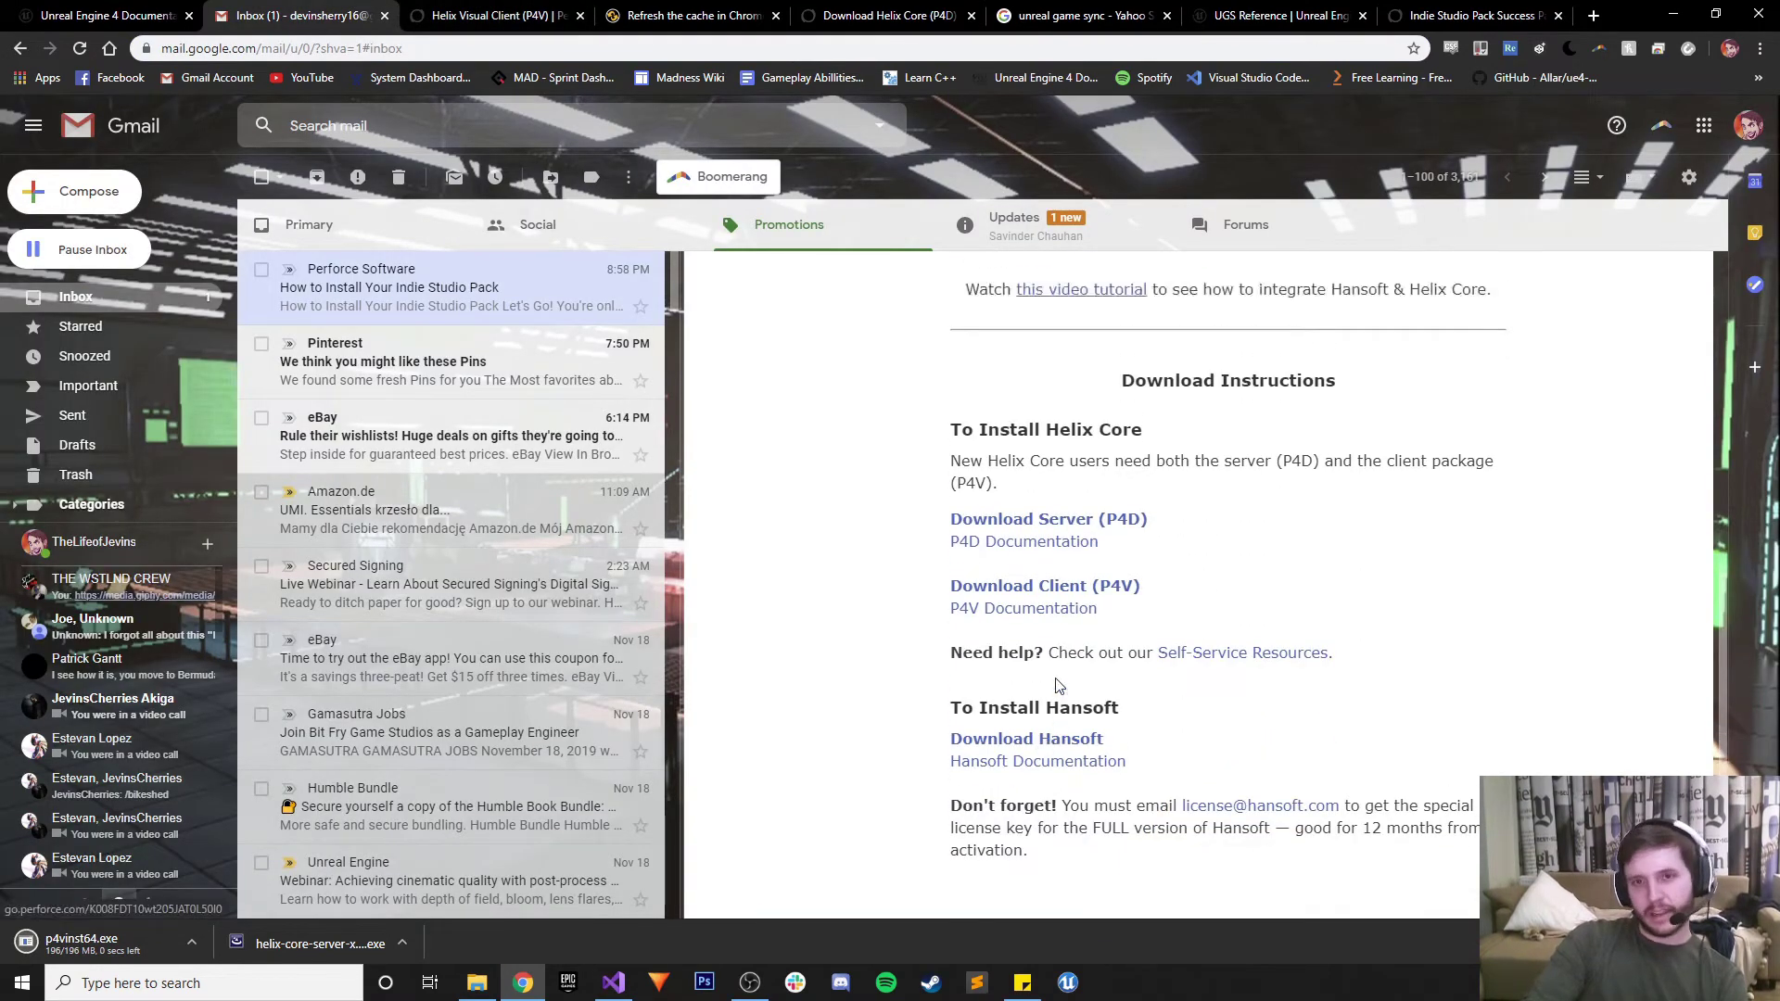
scroll(1060, 686, up, 2)
click(1062, 238)
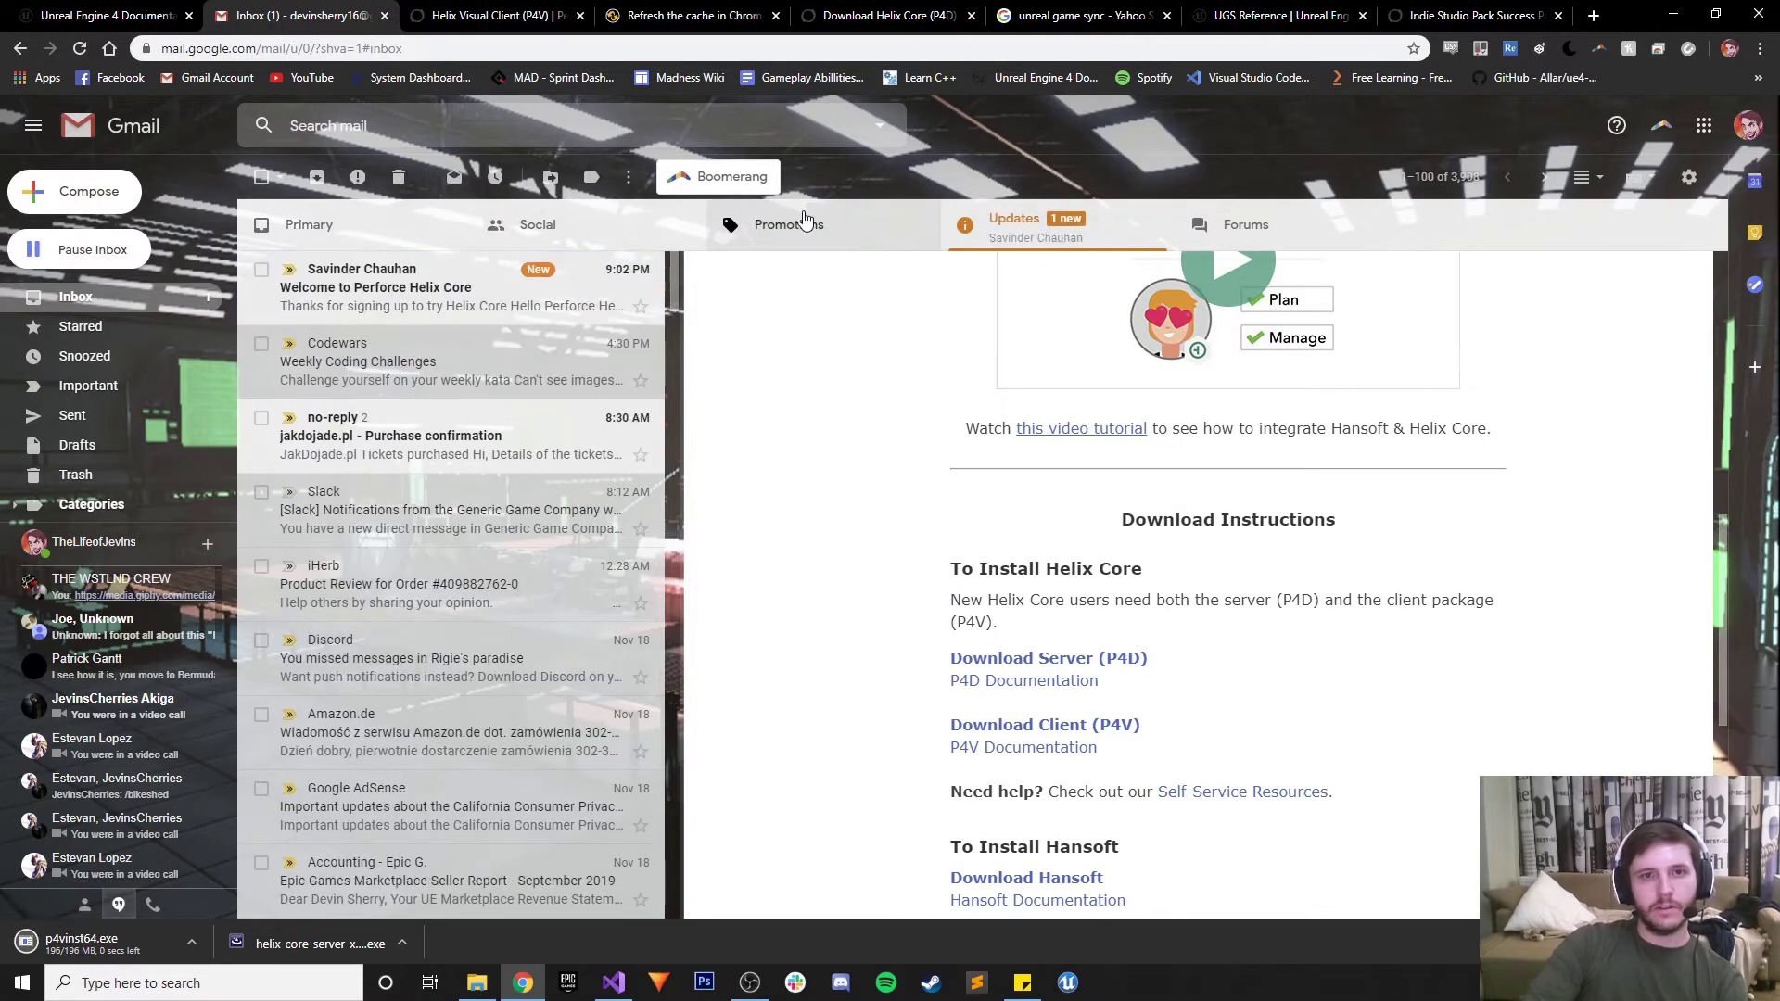
click(385, 306)
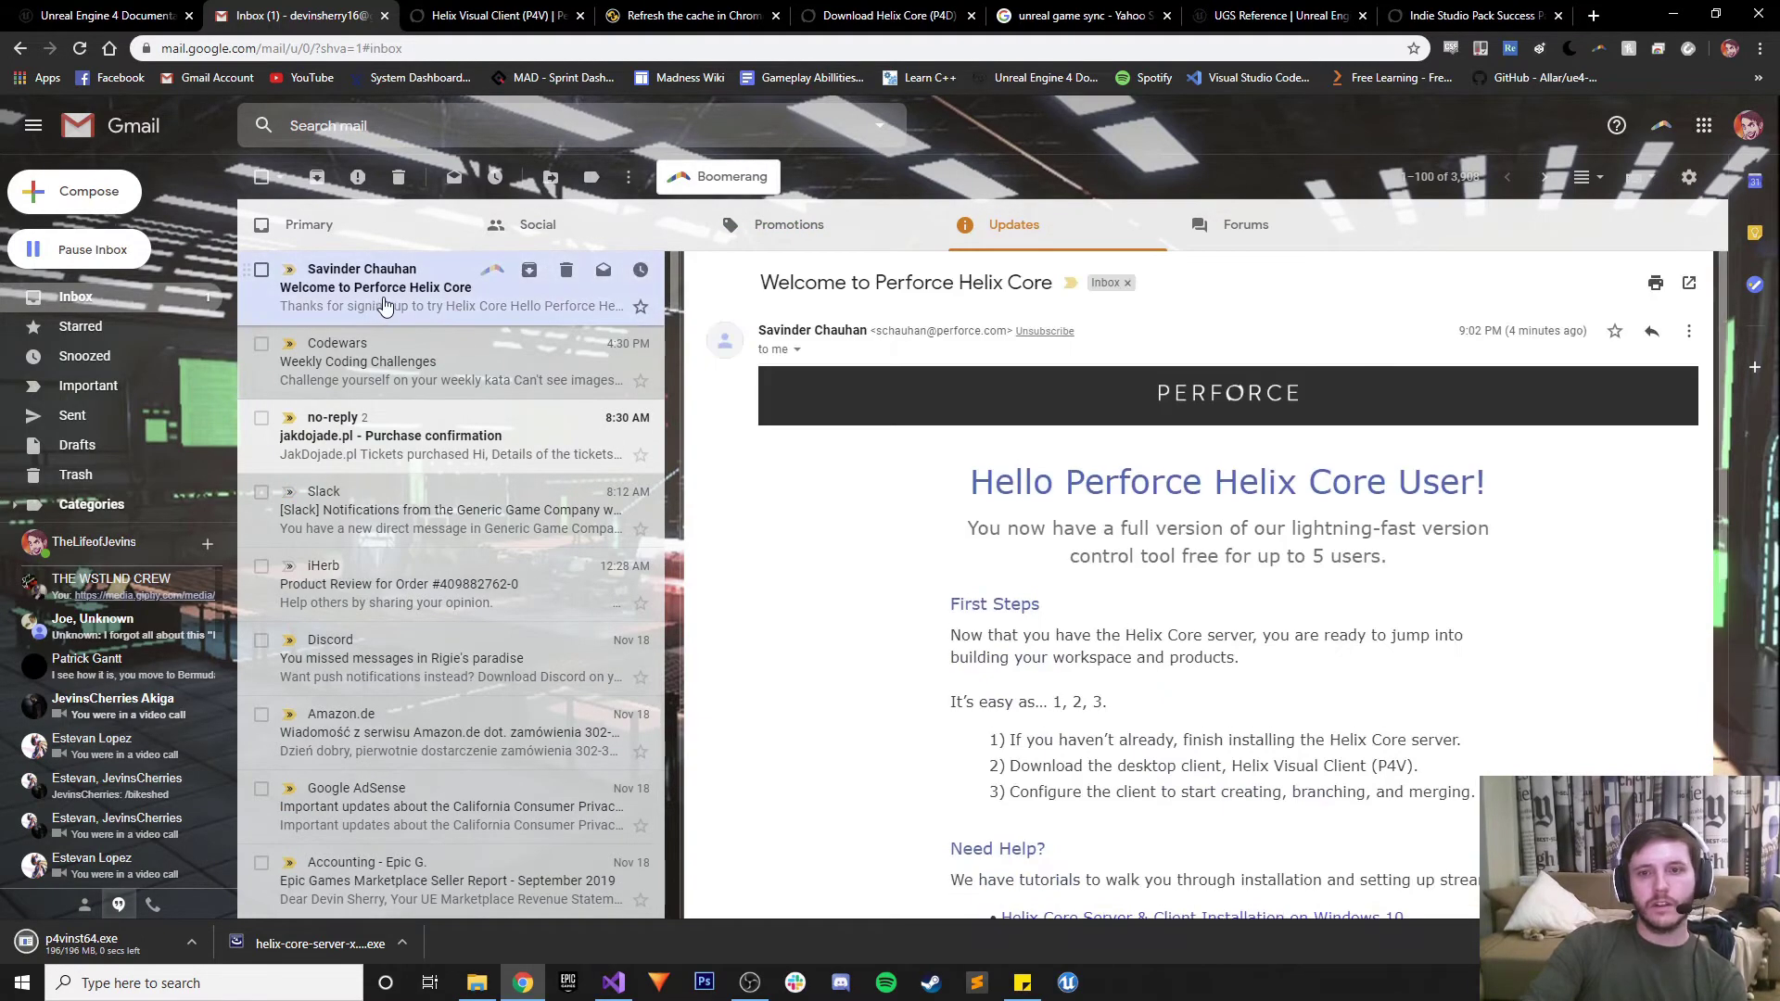
Read through the welcome email, then launch p4vinst64.exe from the desktop
scroll(1131, 586, down, 1)
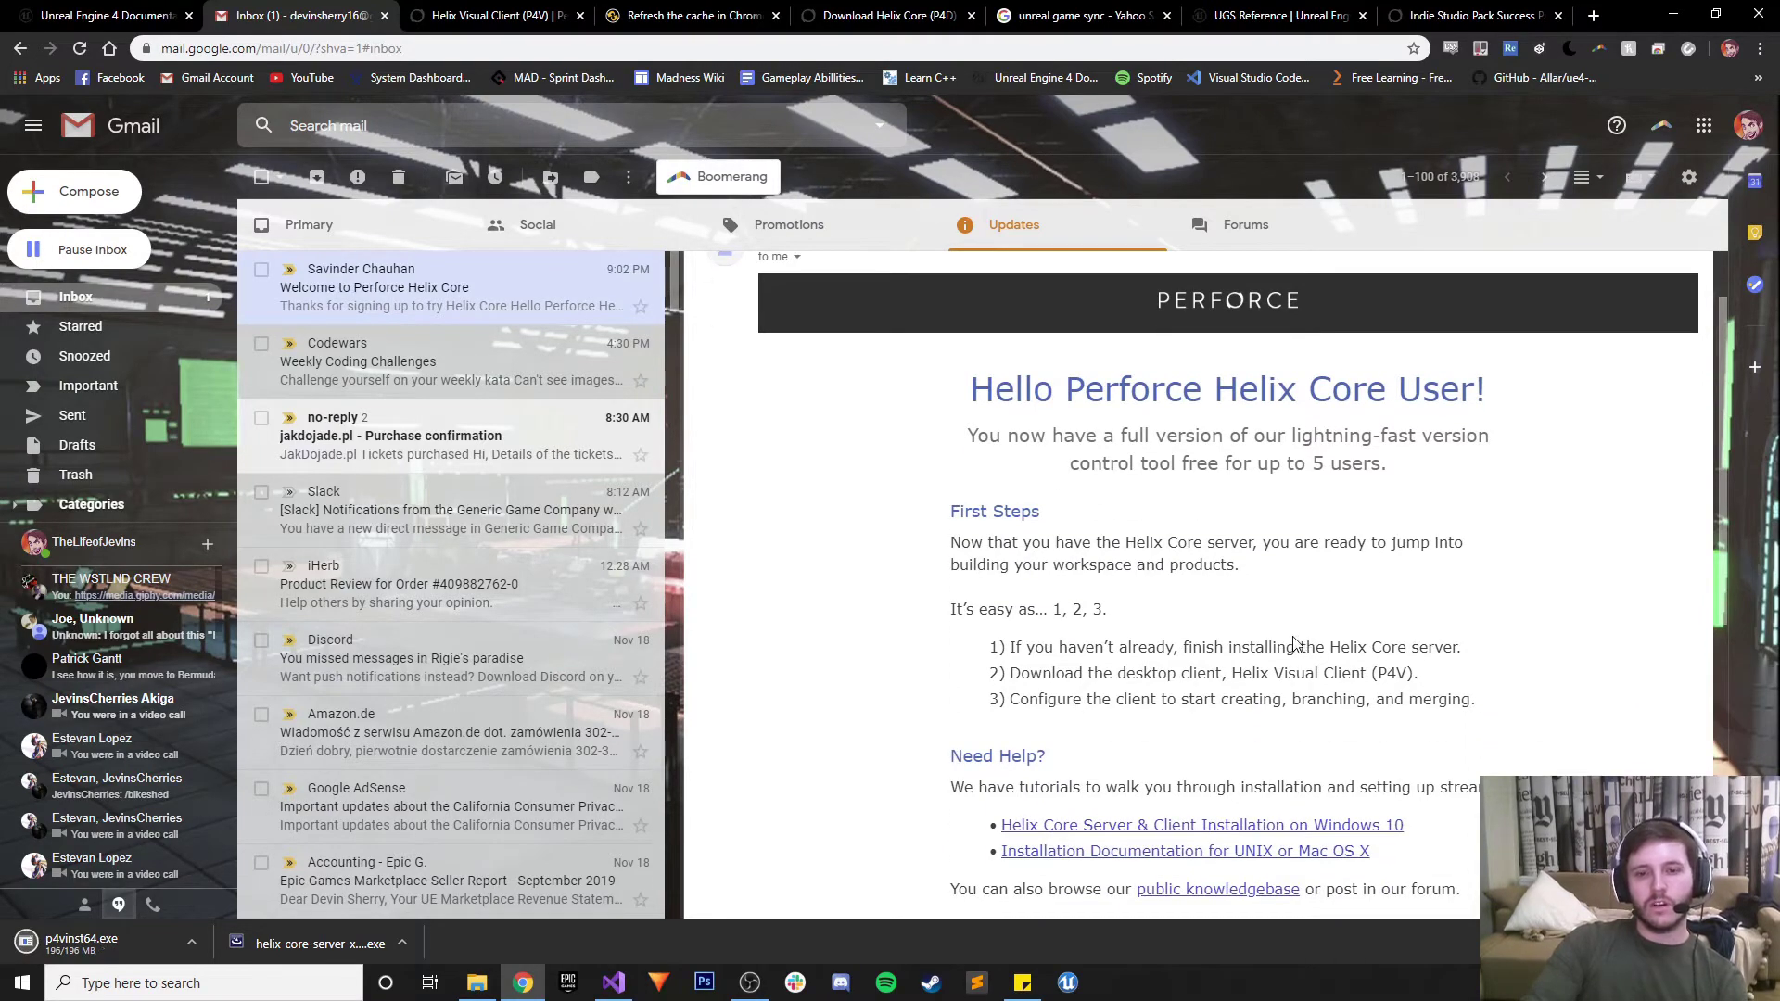
scroll(1292, 643, down, 2)
scroll(1295, 626, up, 3)
scroll(1314, 547, down, 3)
scroll(1315, 543, up, 3)
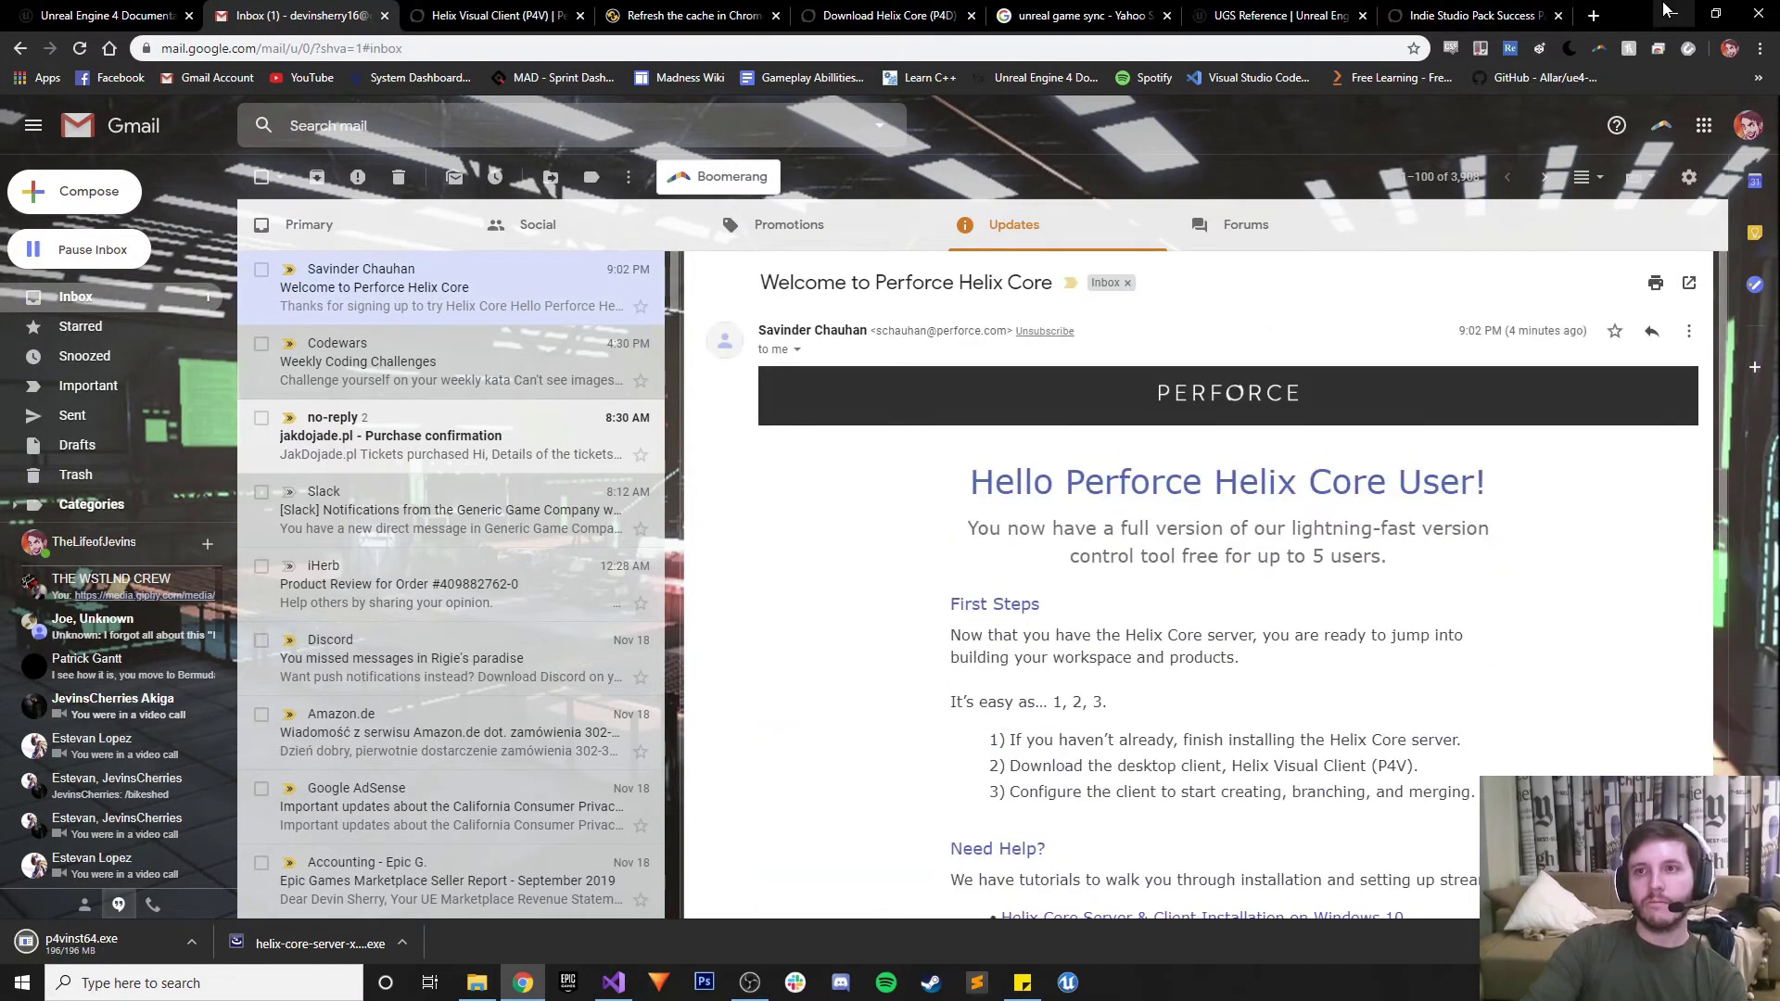
click(1673, 15)
double_click(34, 691)
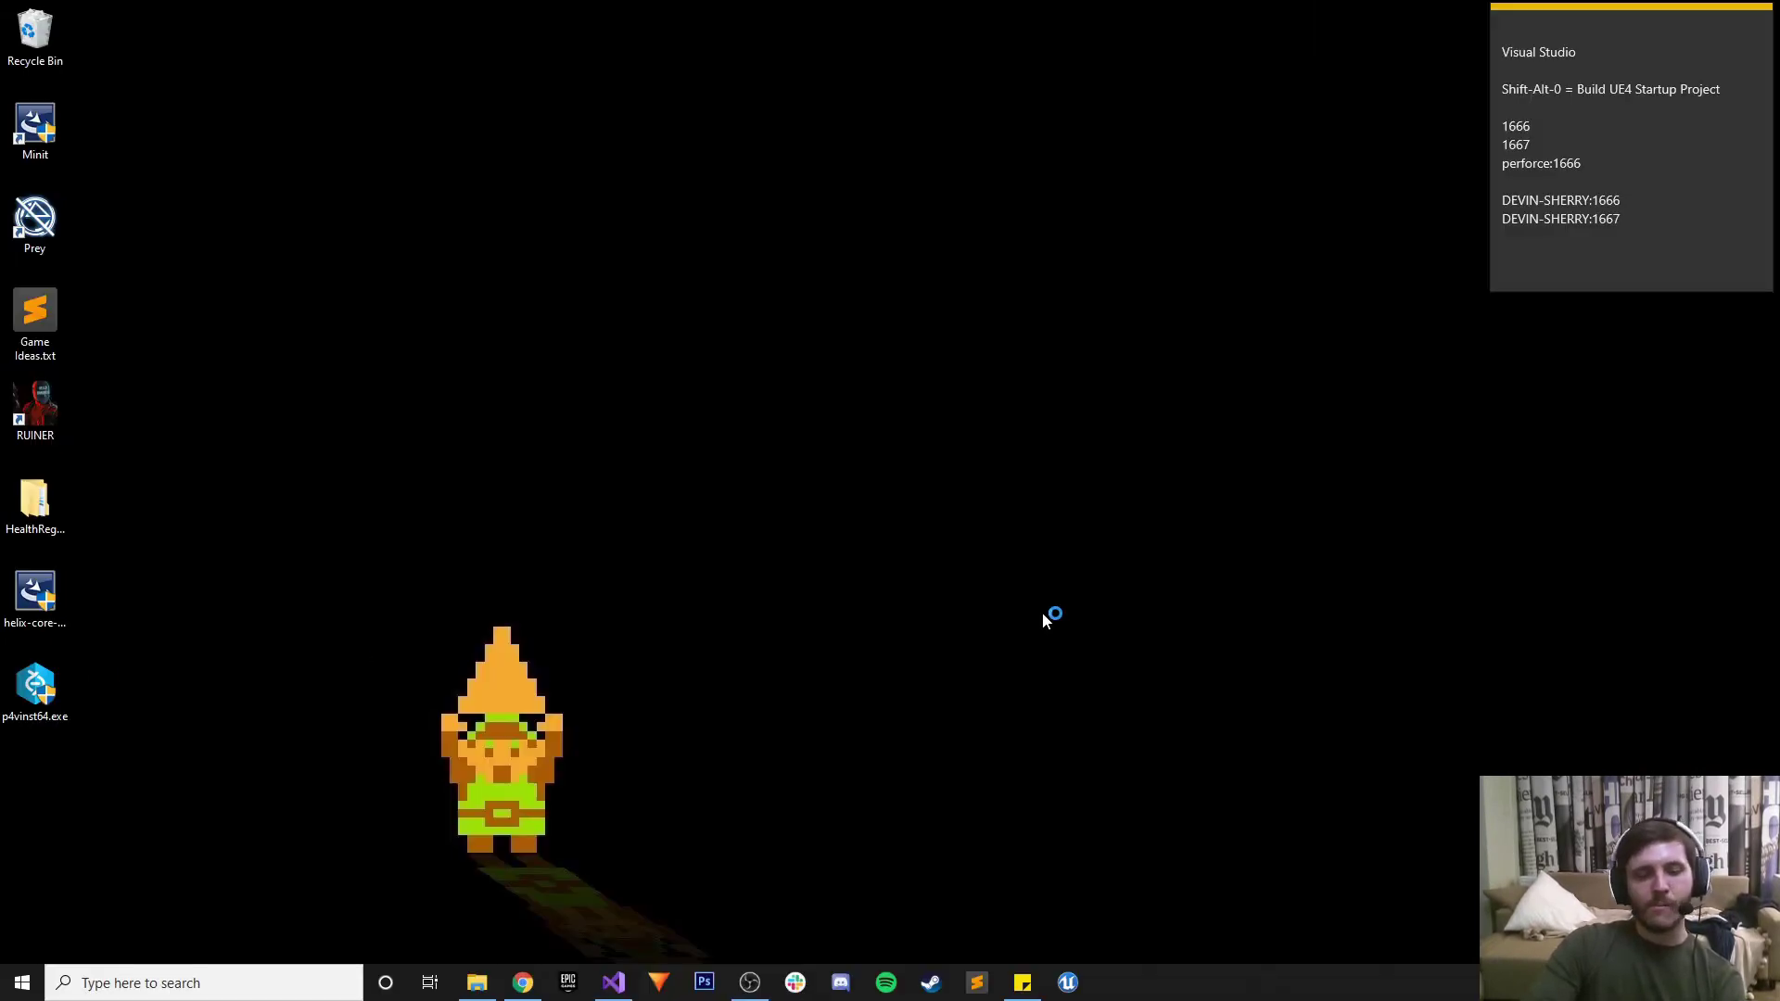
Skim the UGS Reference page from top to bottom and back, then minimise Chrome
click(522, 981)
click(881, 15)
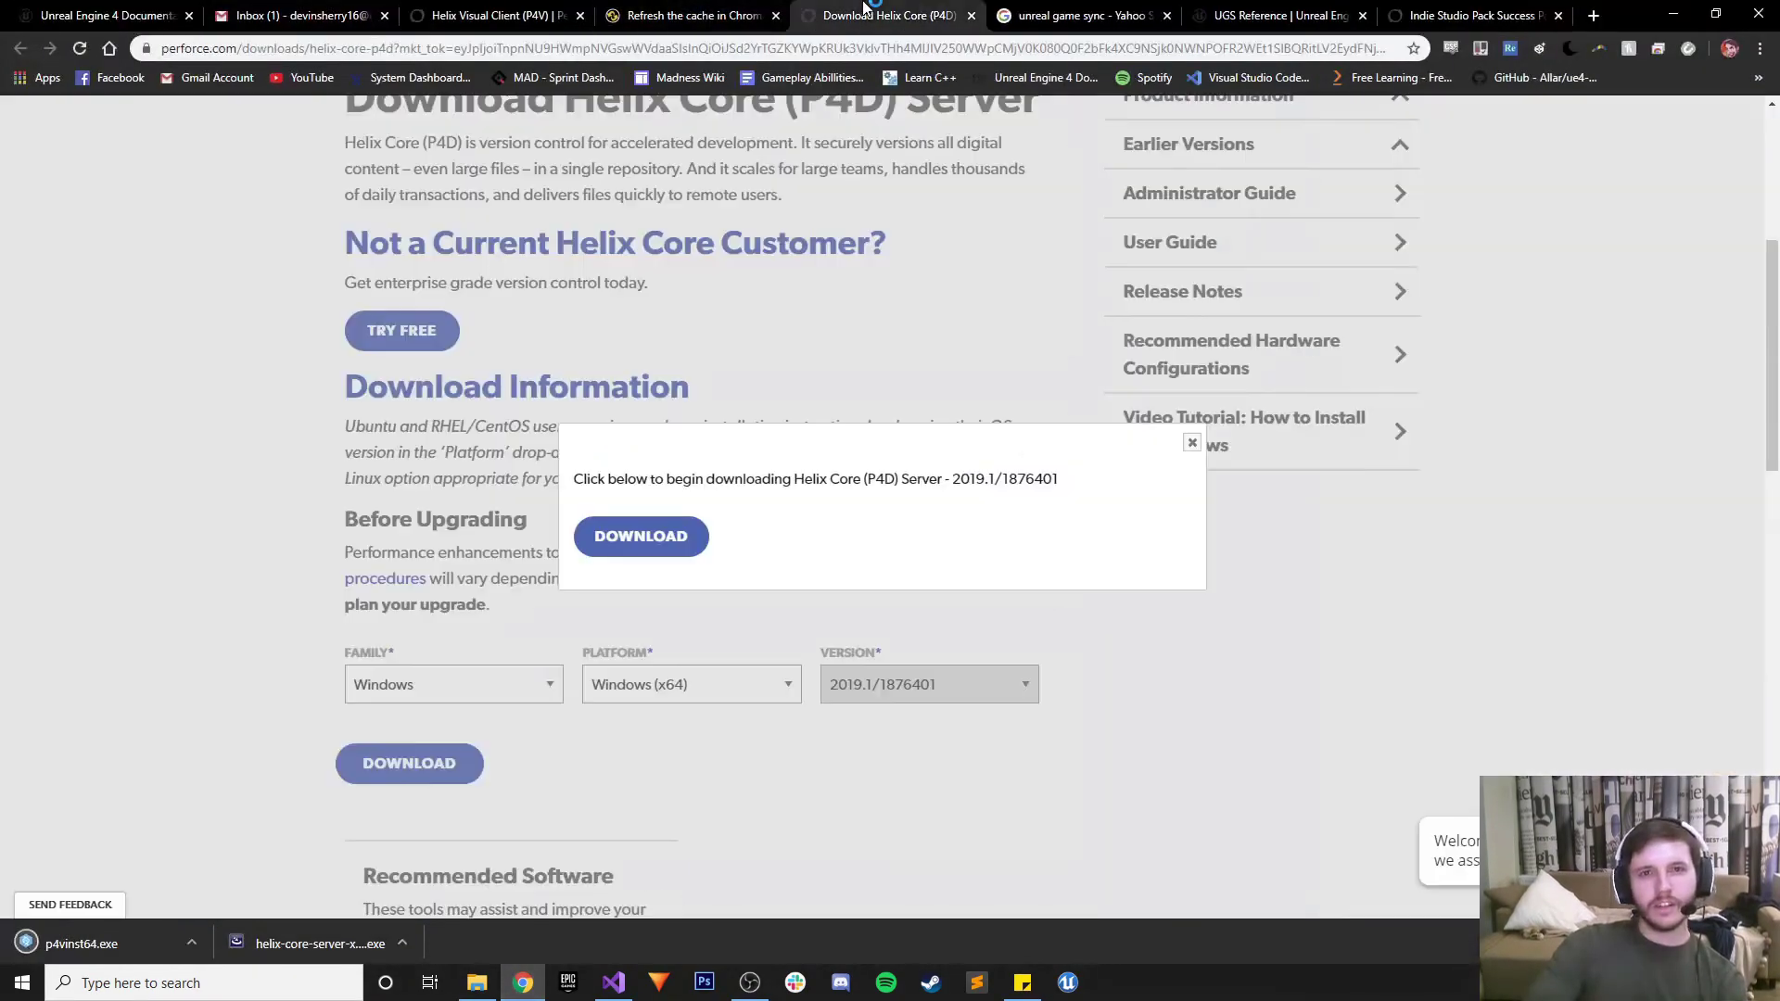
click(1279, 15)
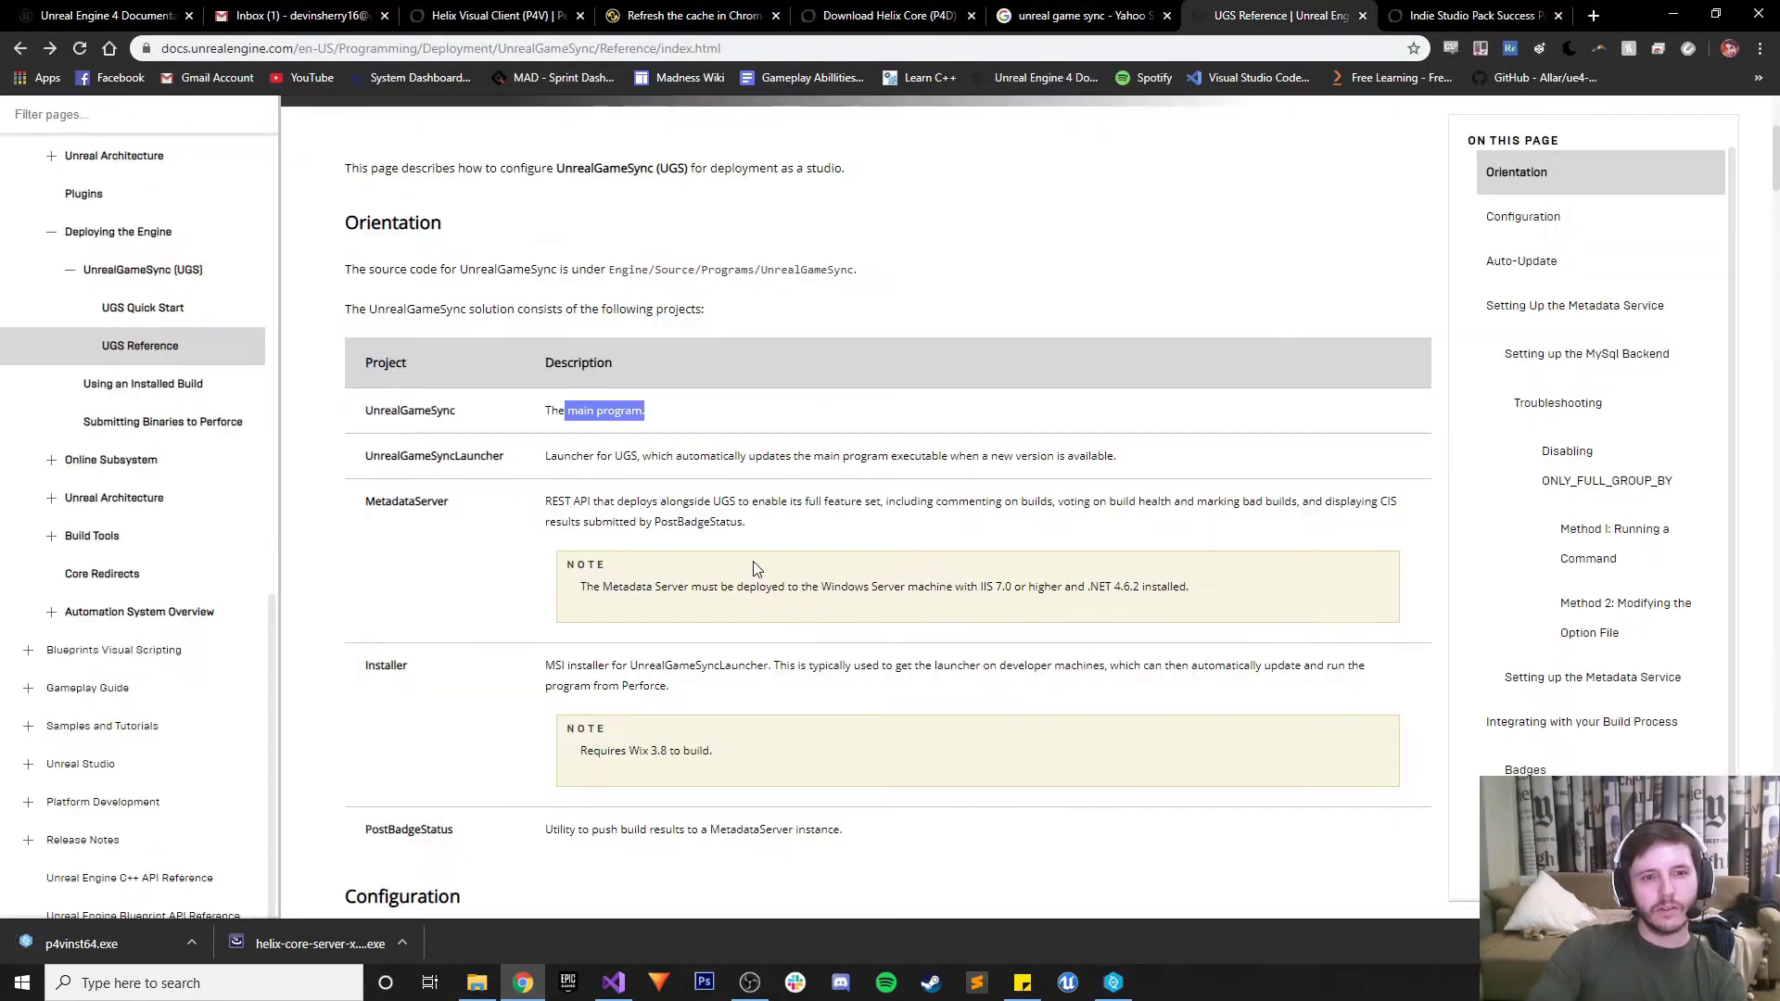
scroll(755, 524, down, 2)
scroll(756, 524, down, 11)
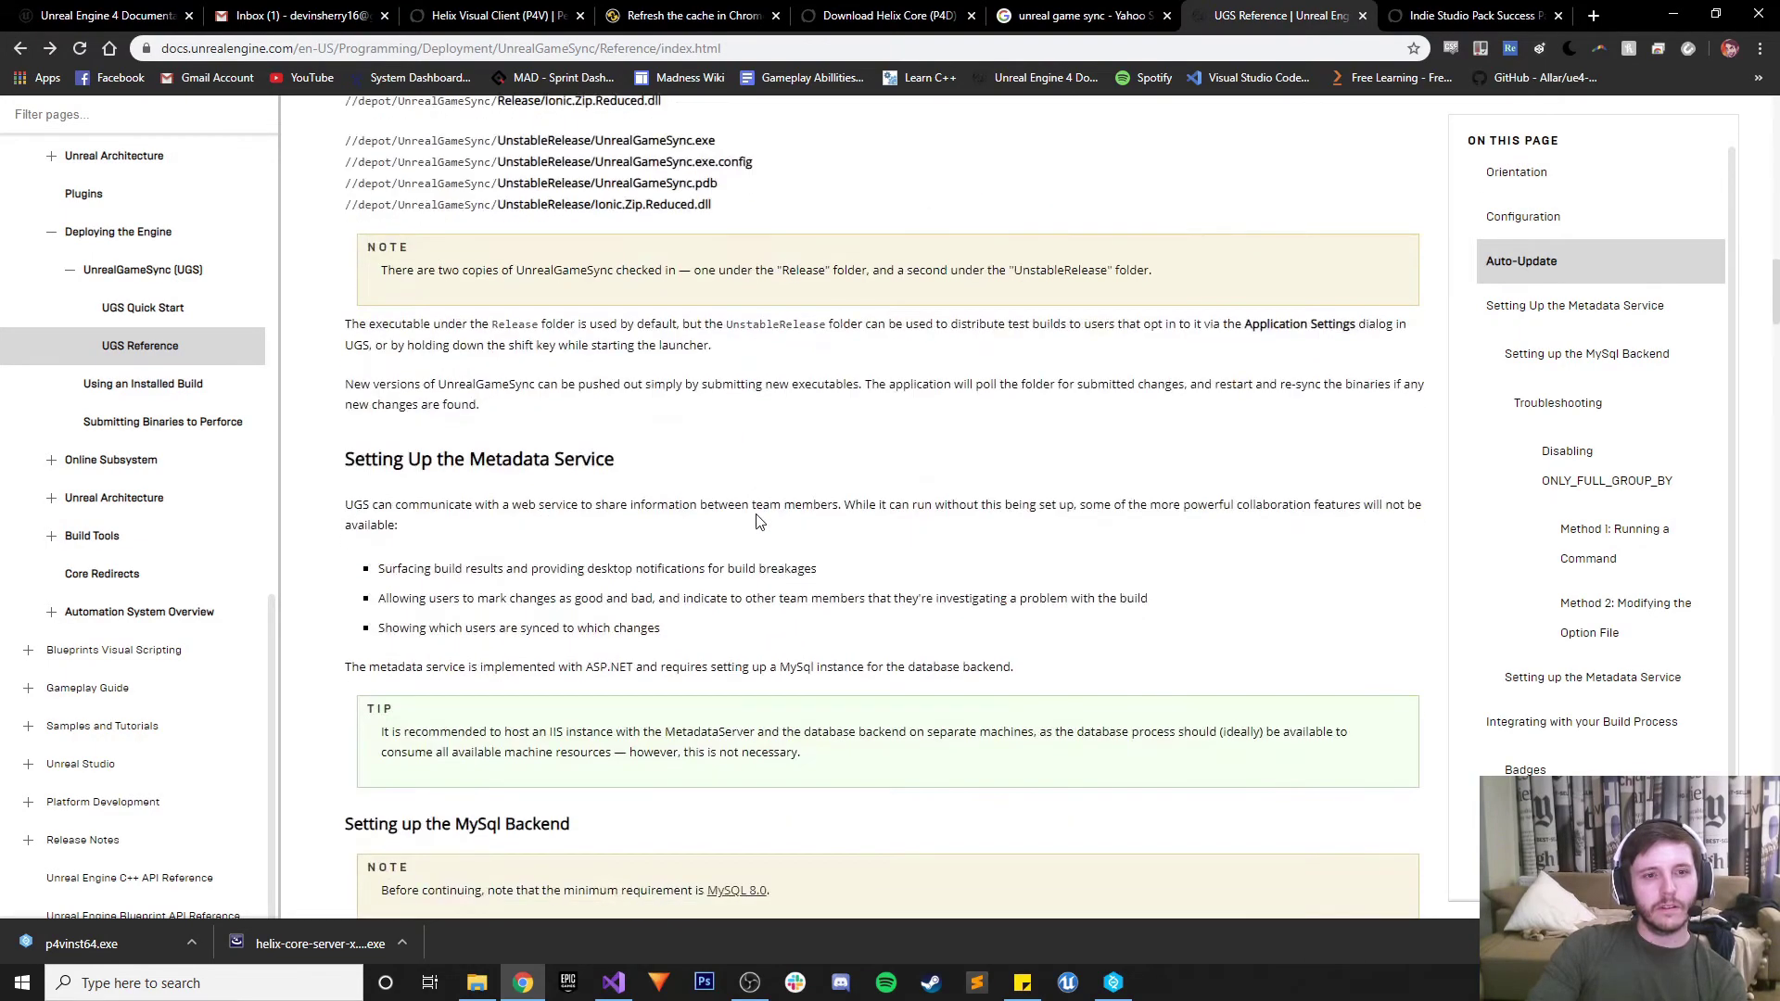
scroll(756, 524, down, 6)
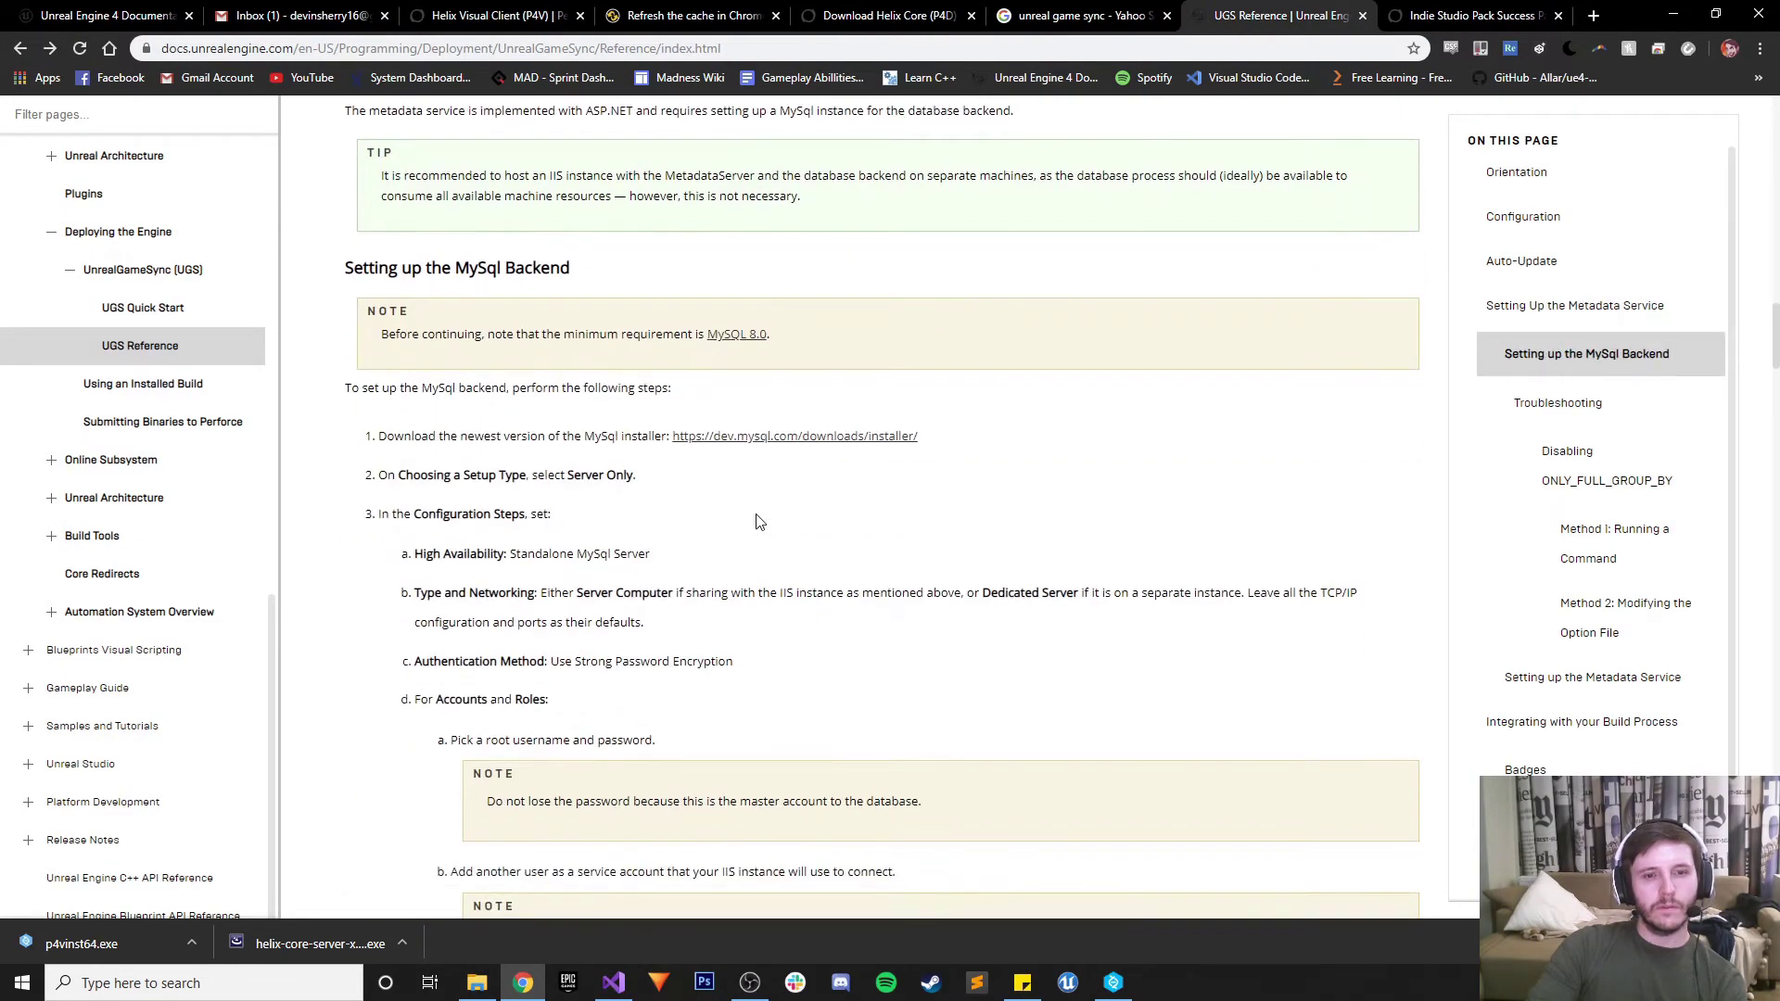
right_click(755, 522)
scroll(693, 509, down, 12)
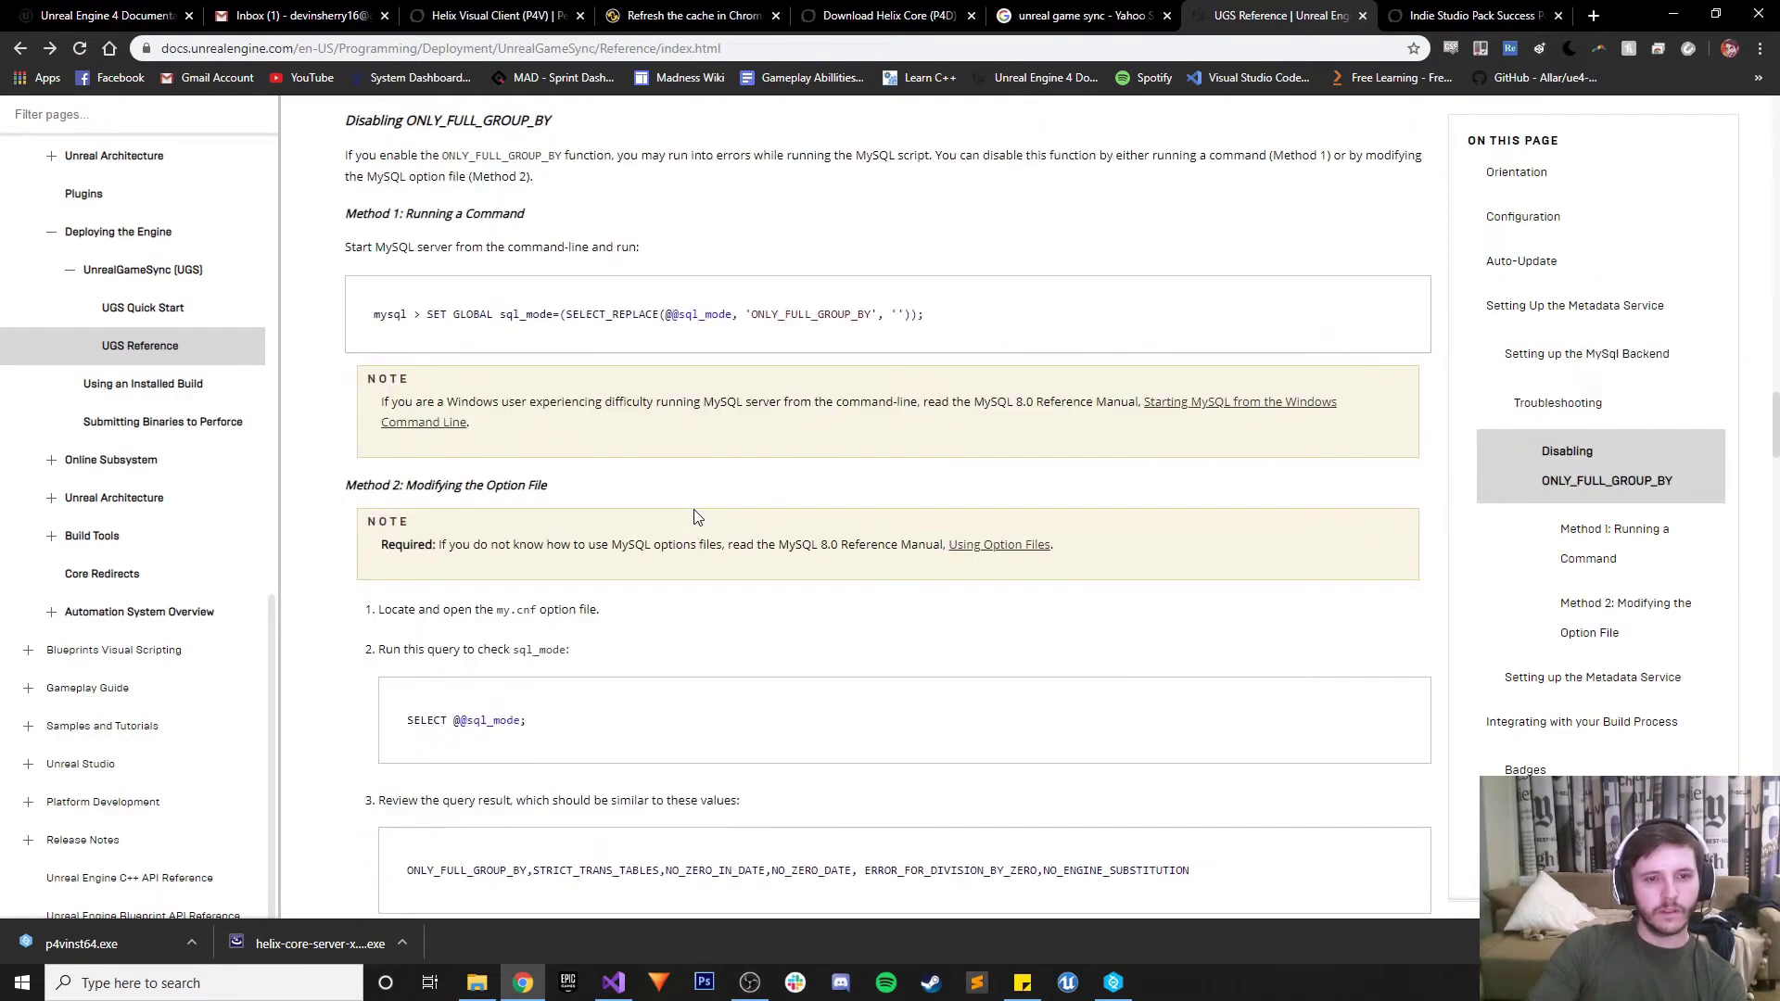
scroll(697, 517, down, 20)
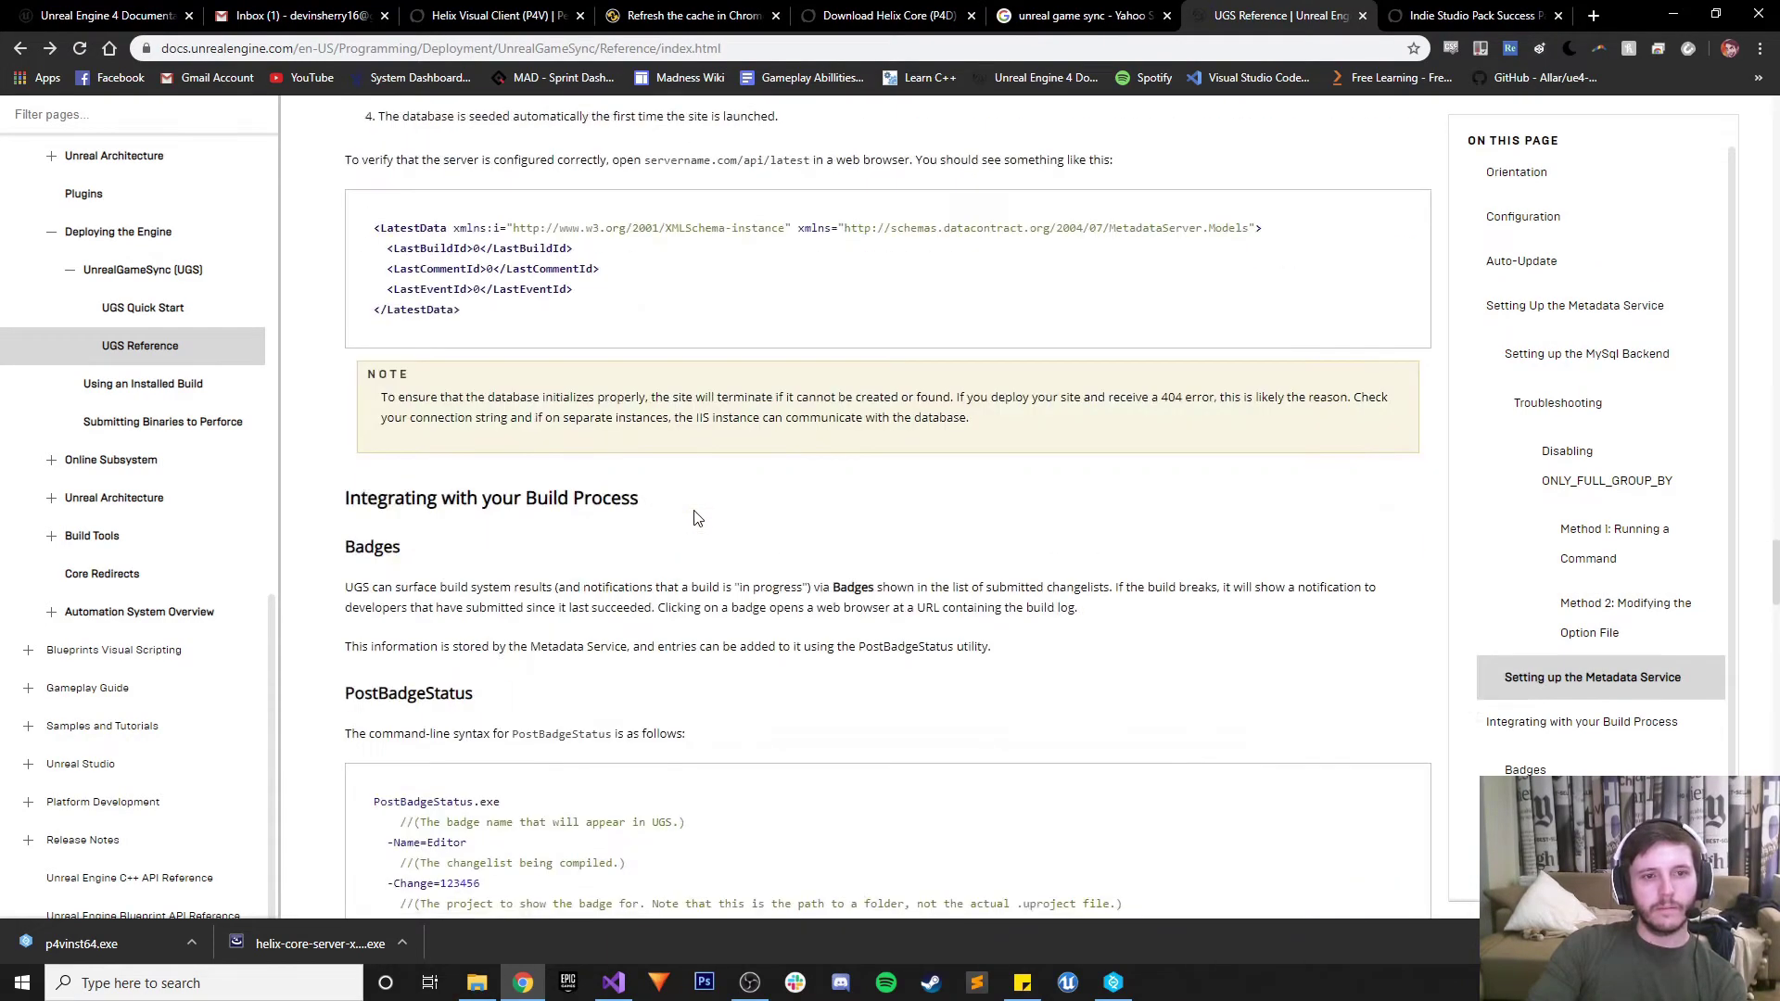
scroll(697, 518, down, 9)
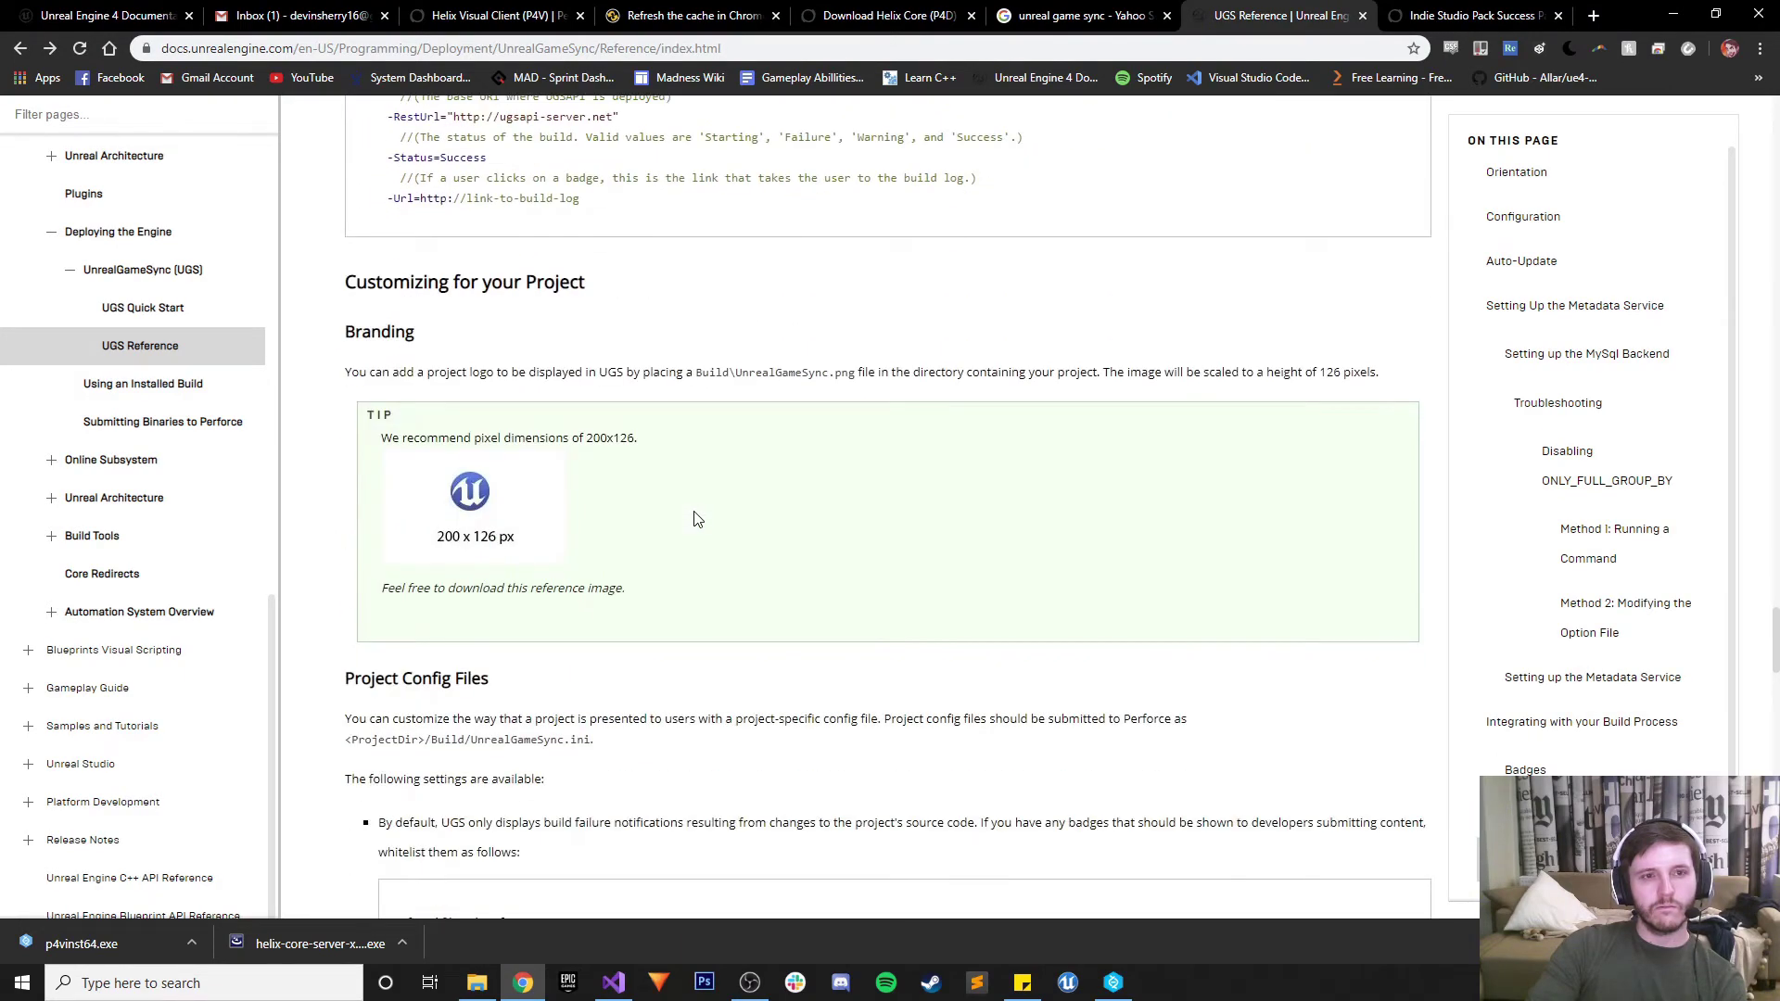
scroll(697, 517, down, 7)
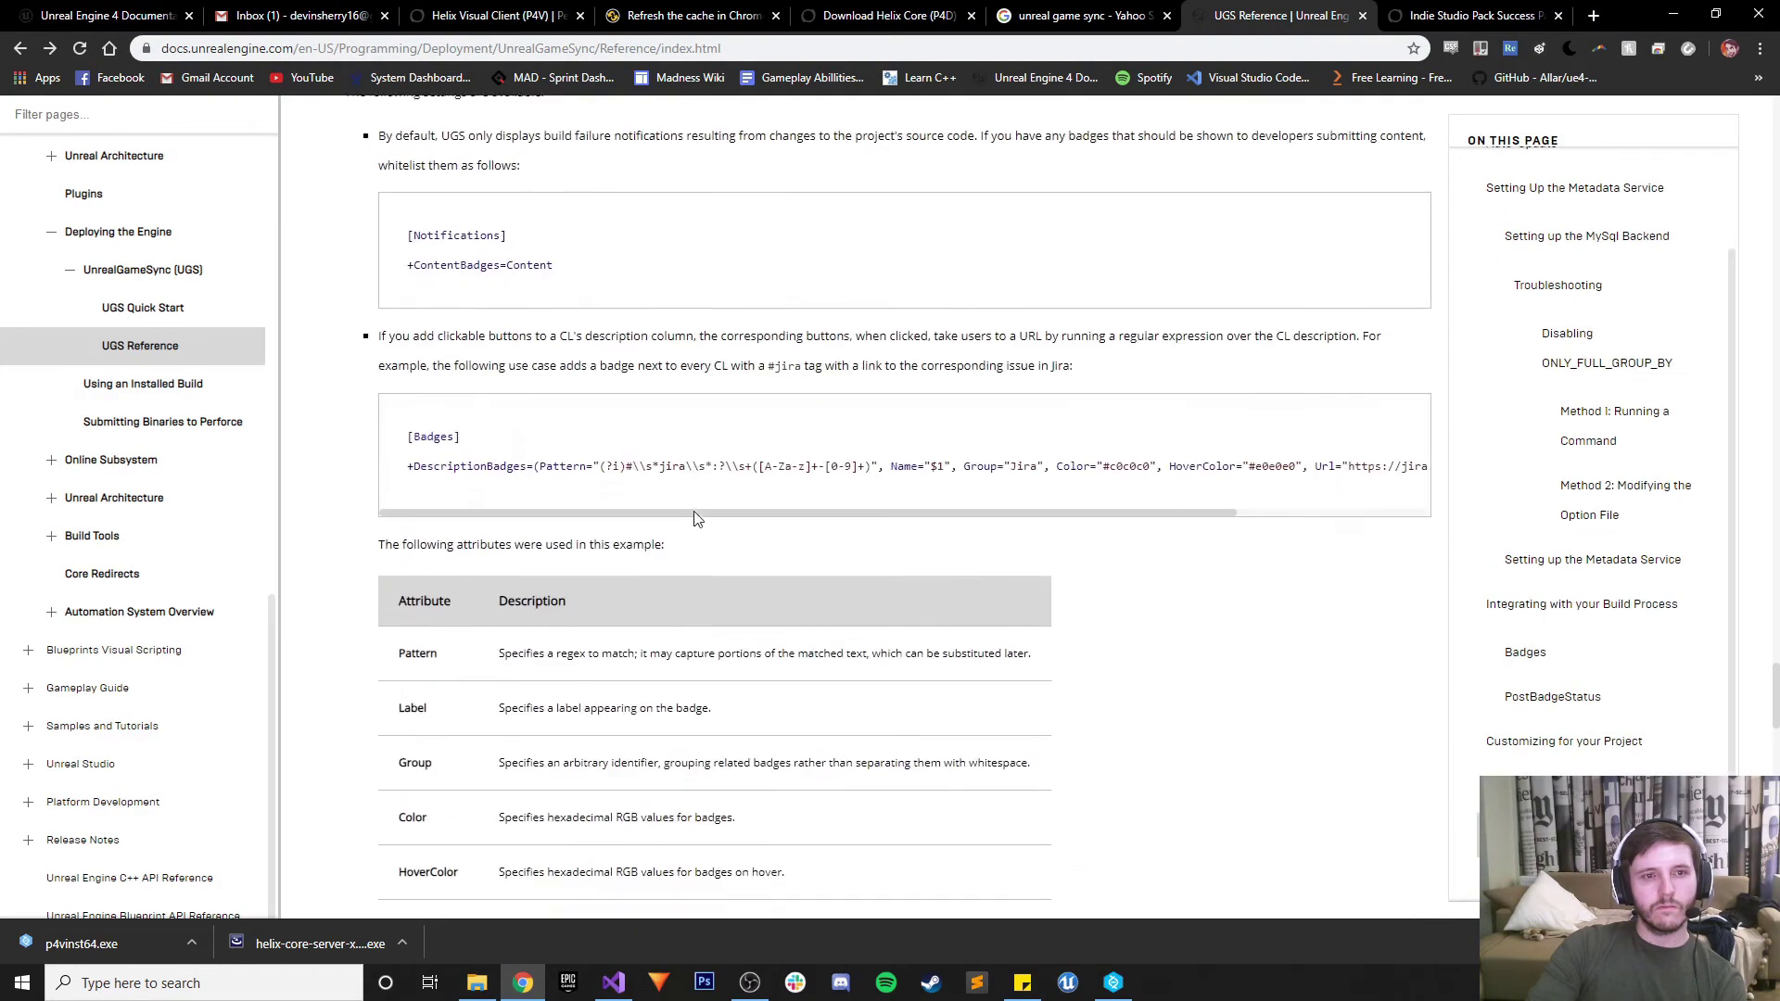
scroll(697, 518, down, 20)
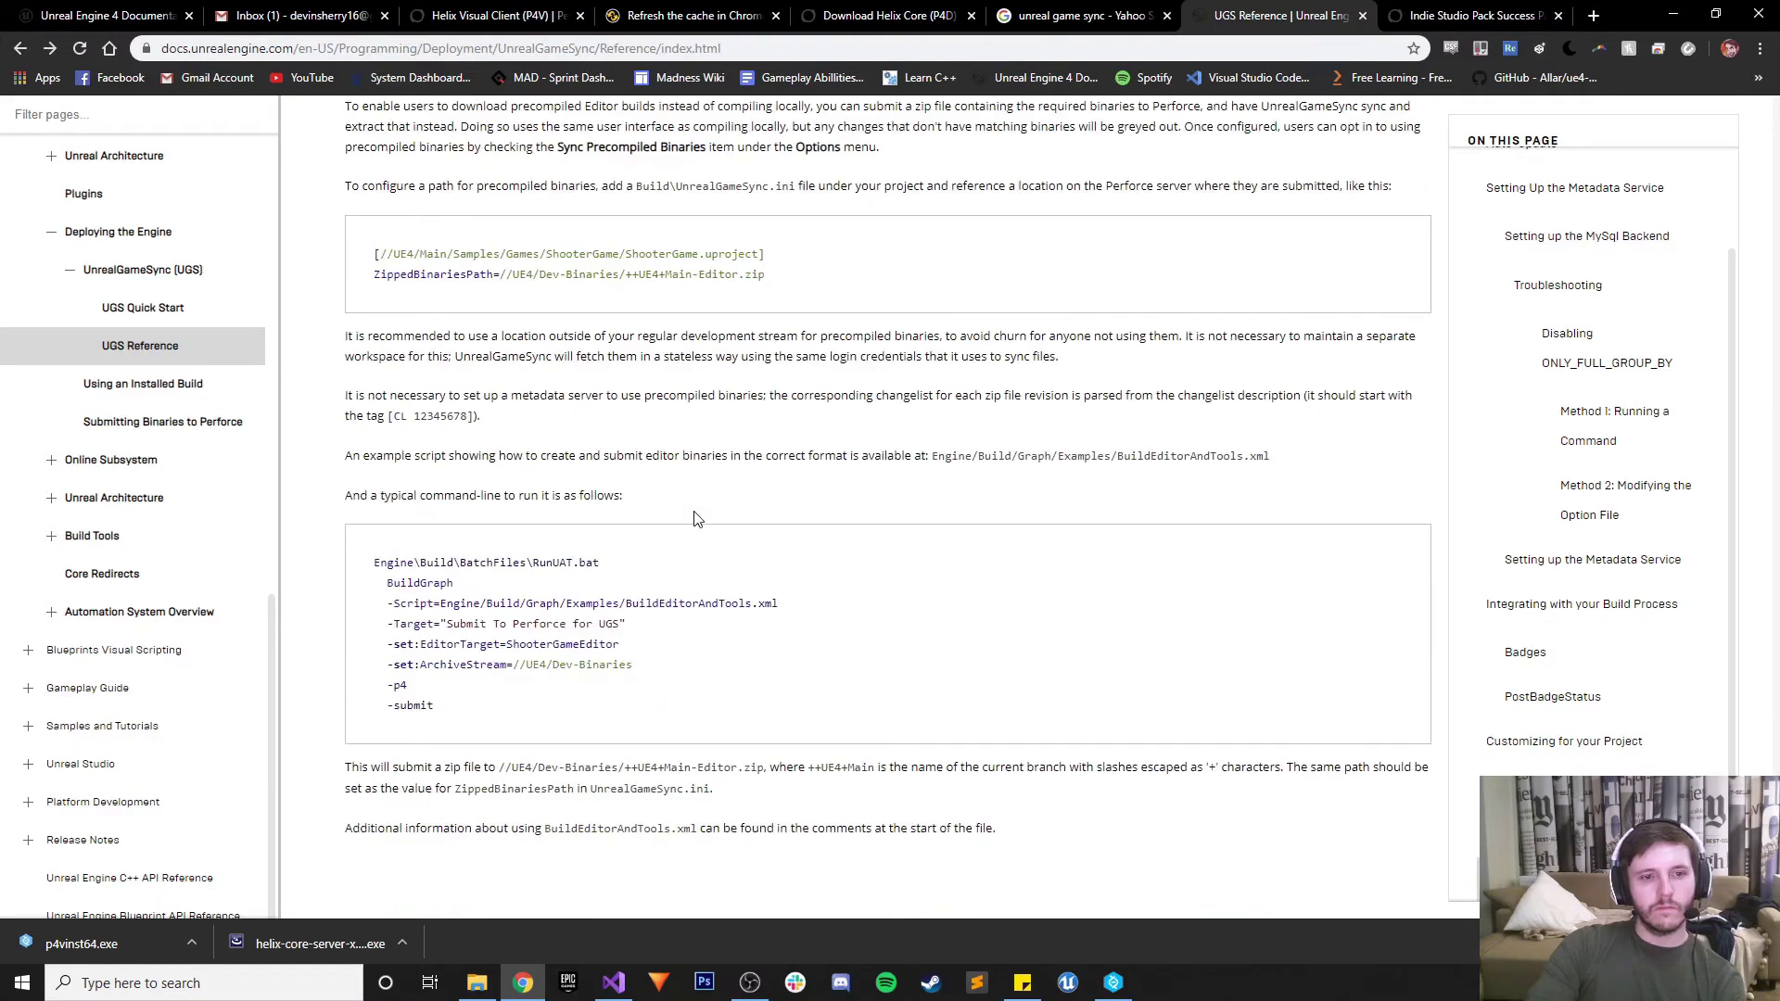
scroll(697, 518, down, 7)
scroll(1755, 768, up, 4)
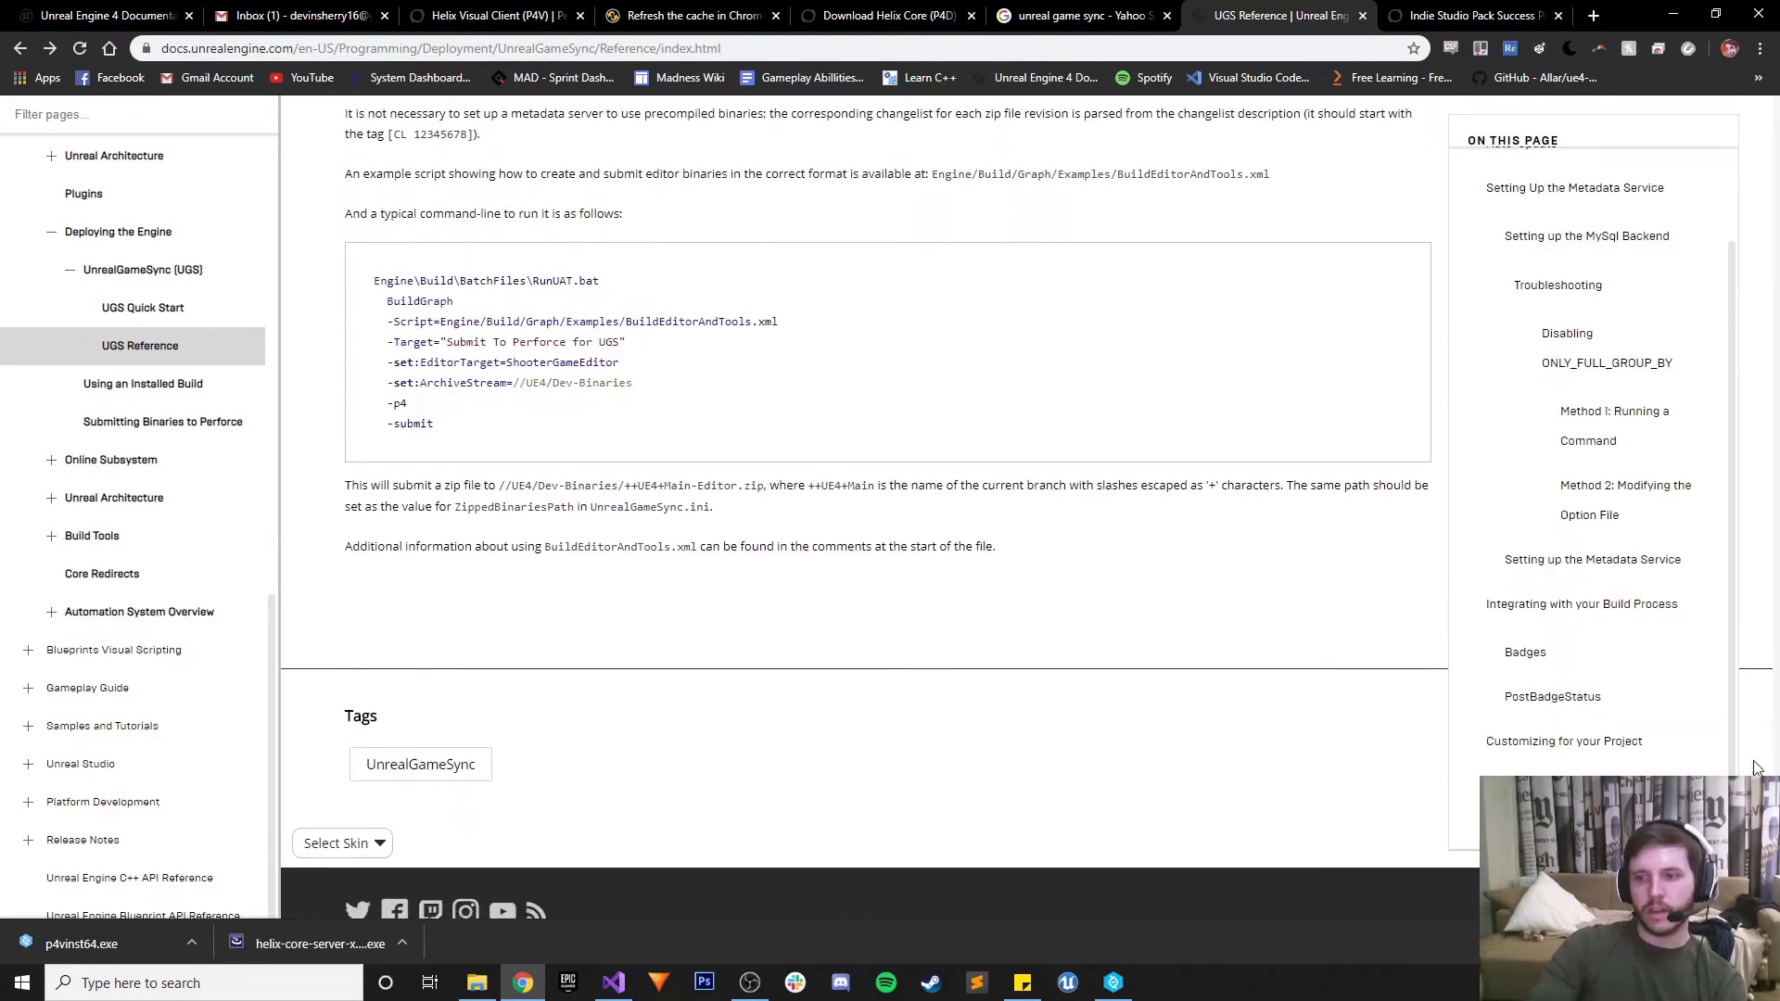
drag(1755, 768, 1773, 121)
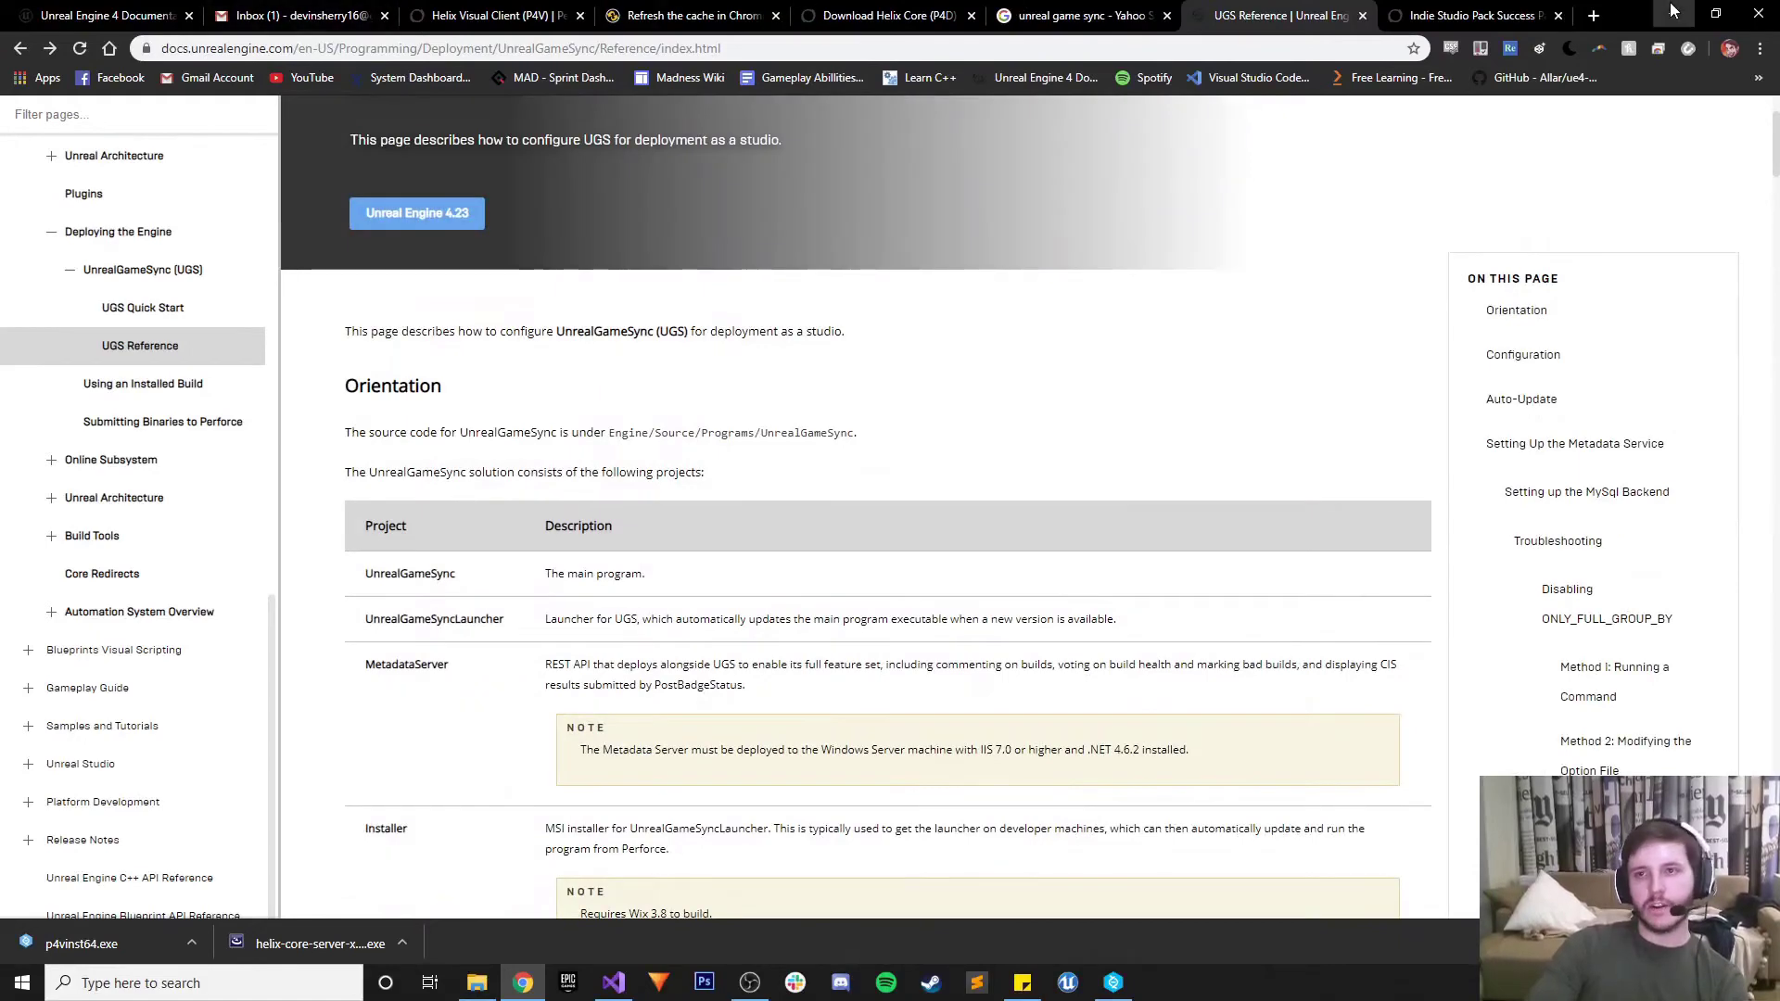
click(1673, 10)
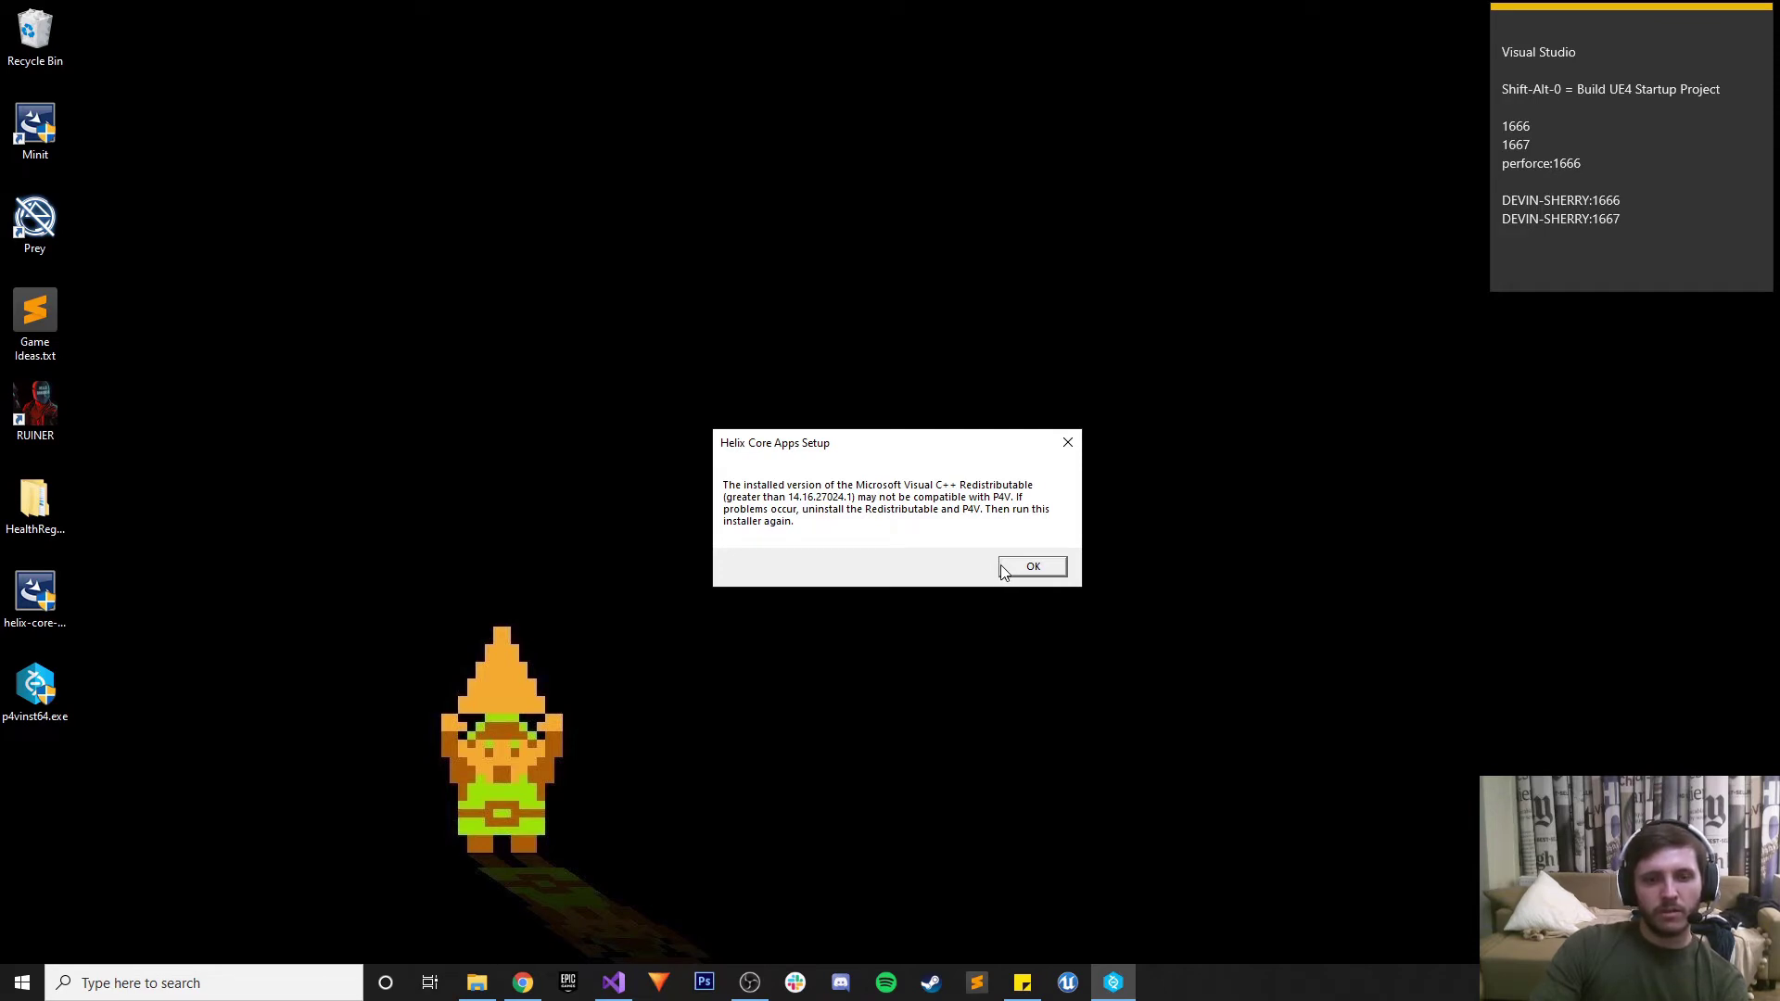
Dismiss the Visual C++ warning and install P4V, P4Merge, P4Admin and P4 against server 1666
click(1012, 568)
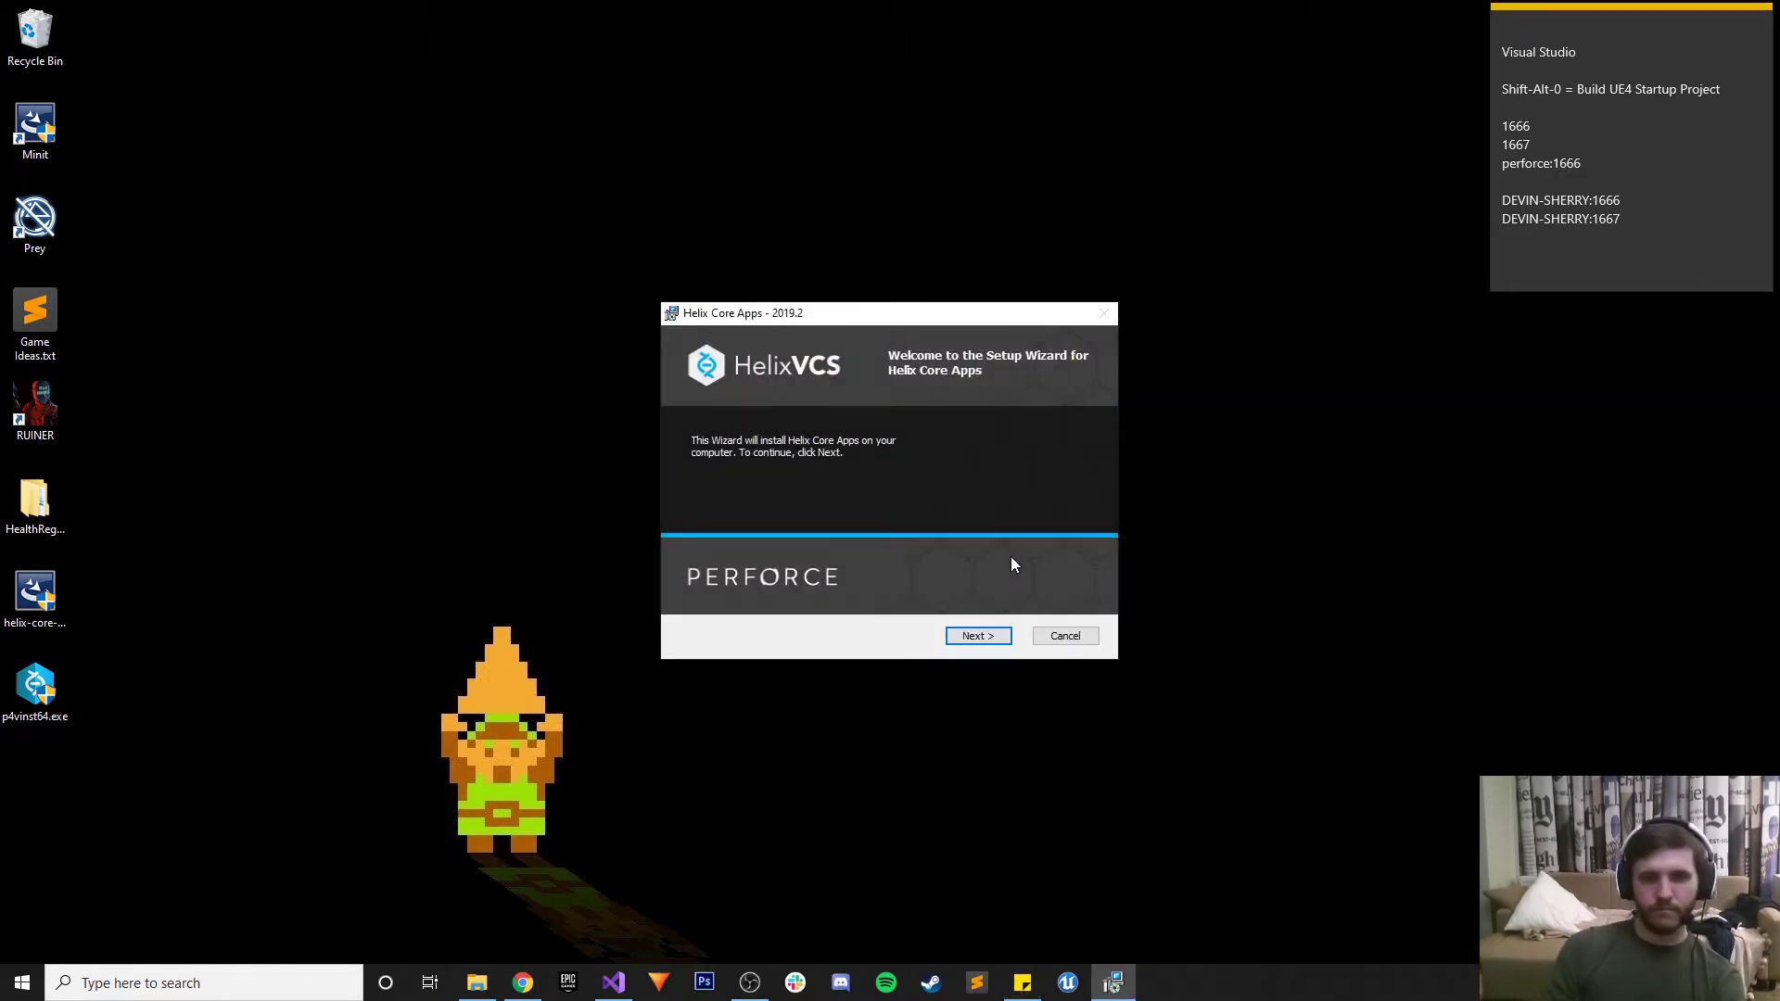
click(973, 637)
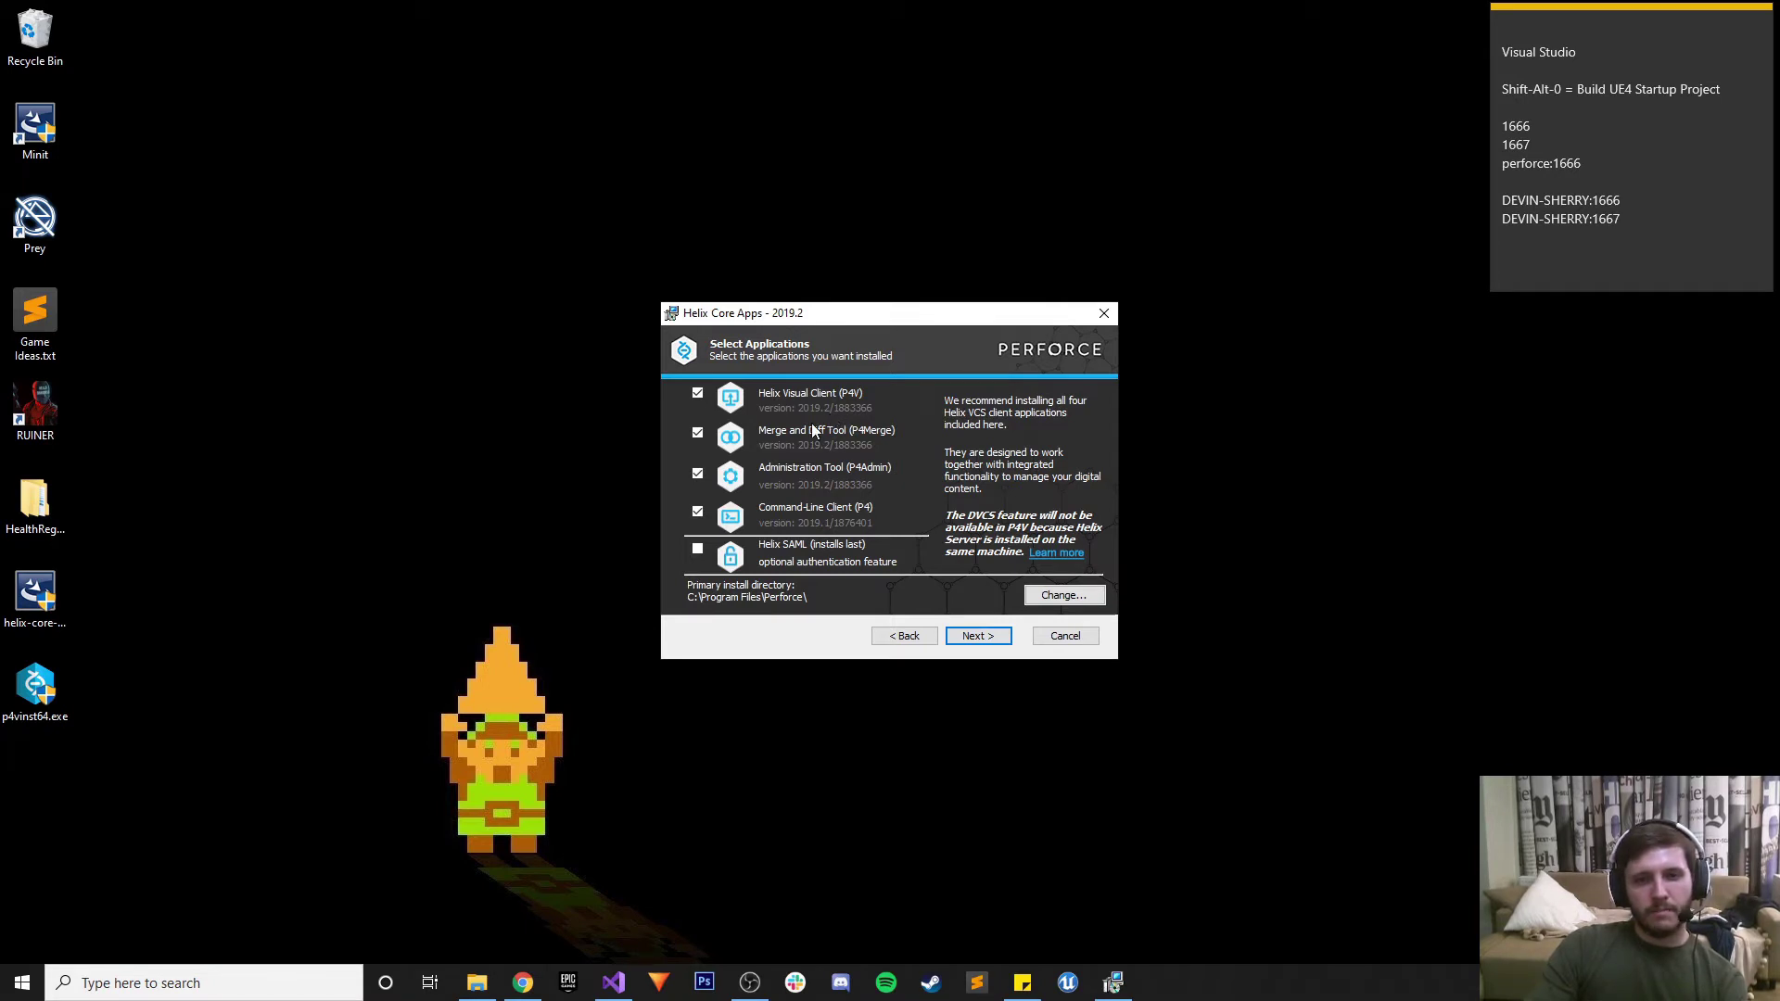
click(978, 636)
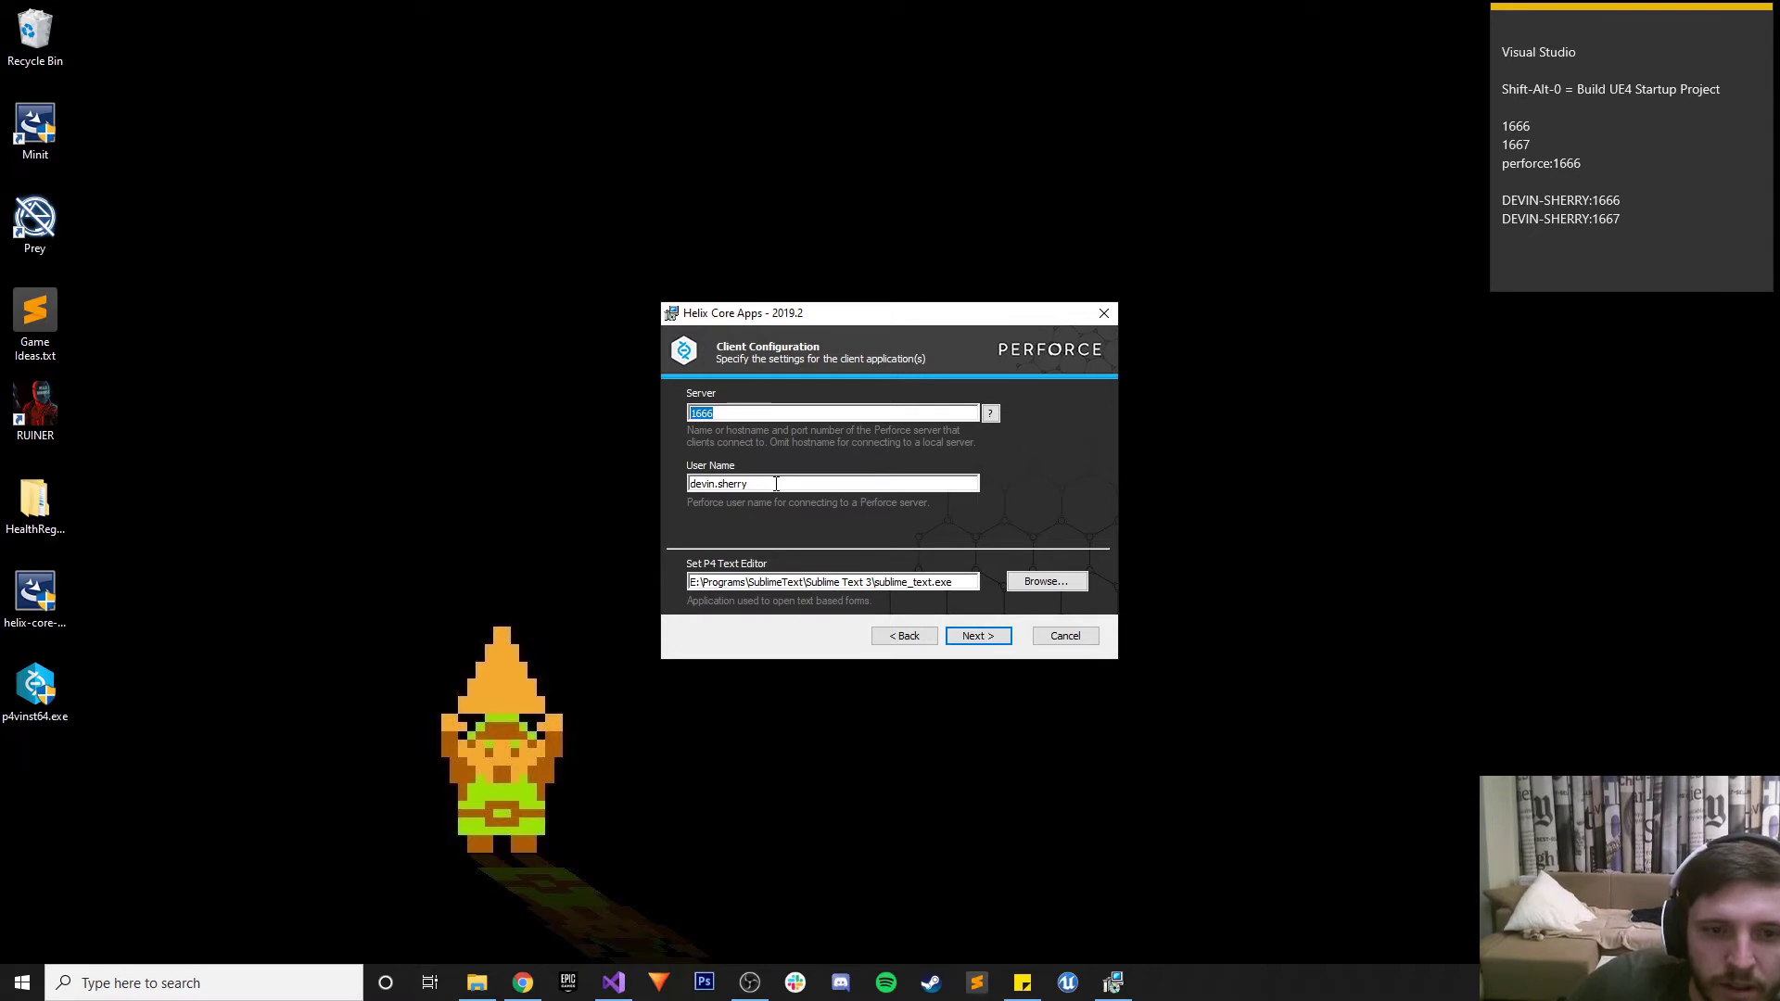
click(978, 636)
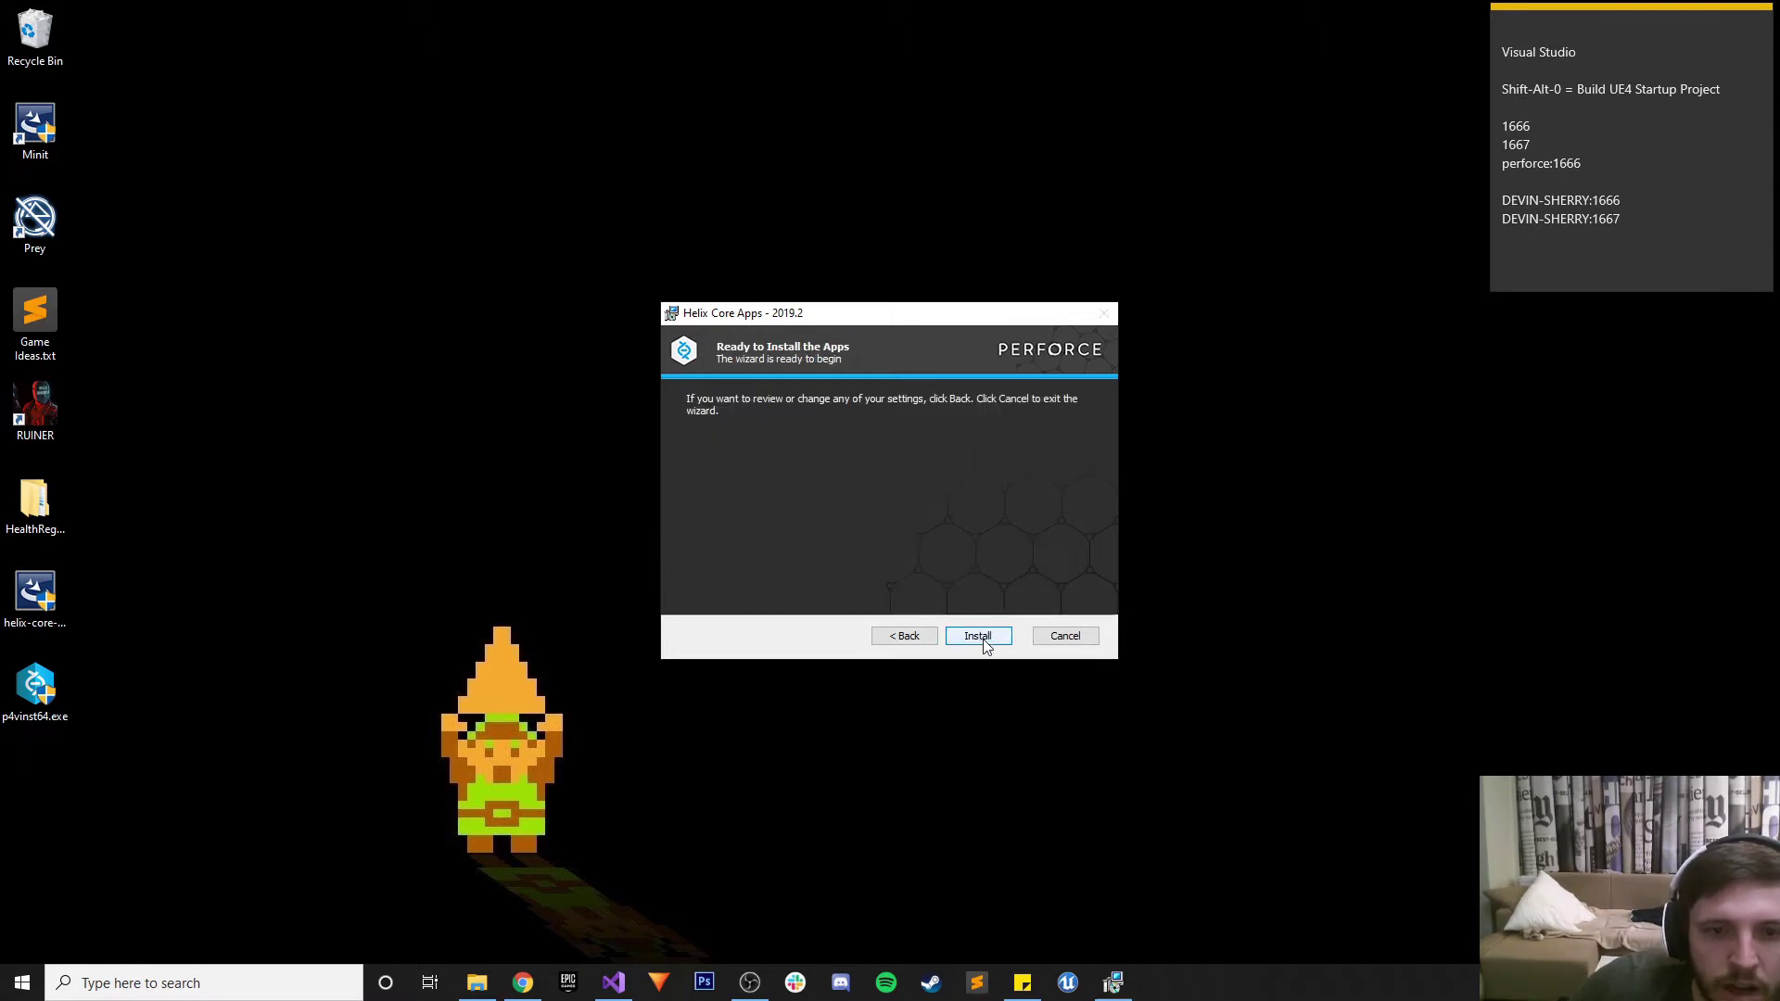
click(978, 636)
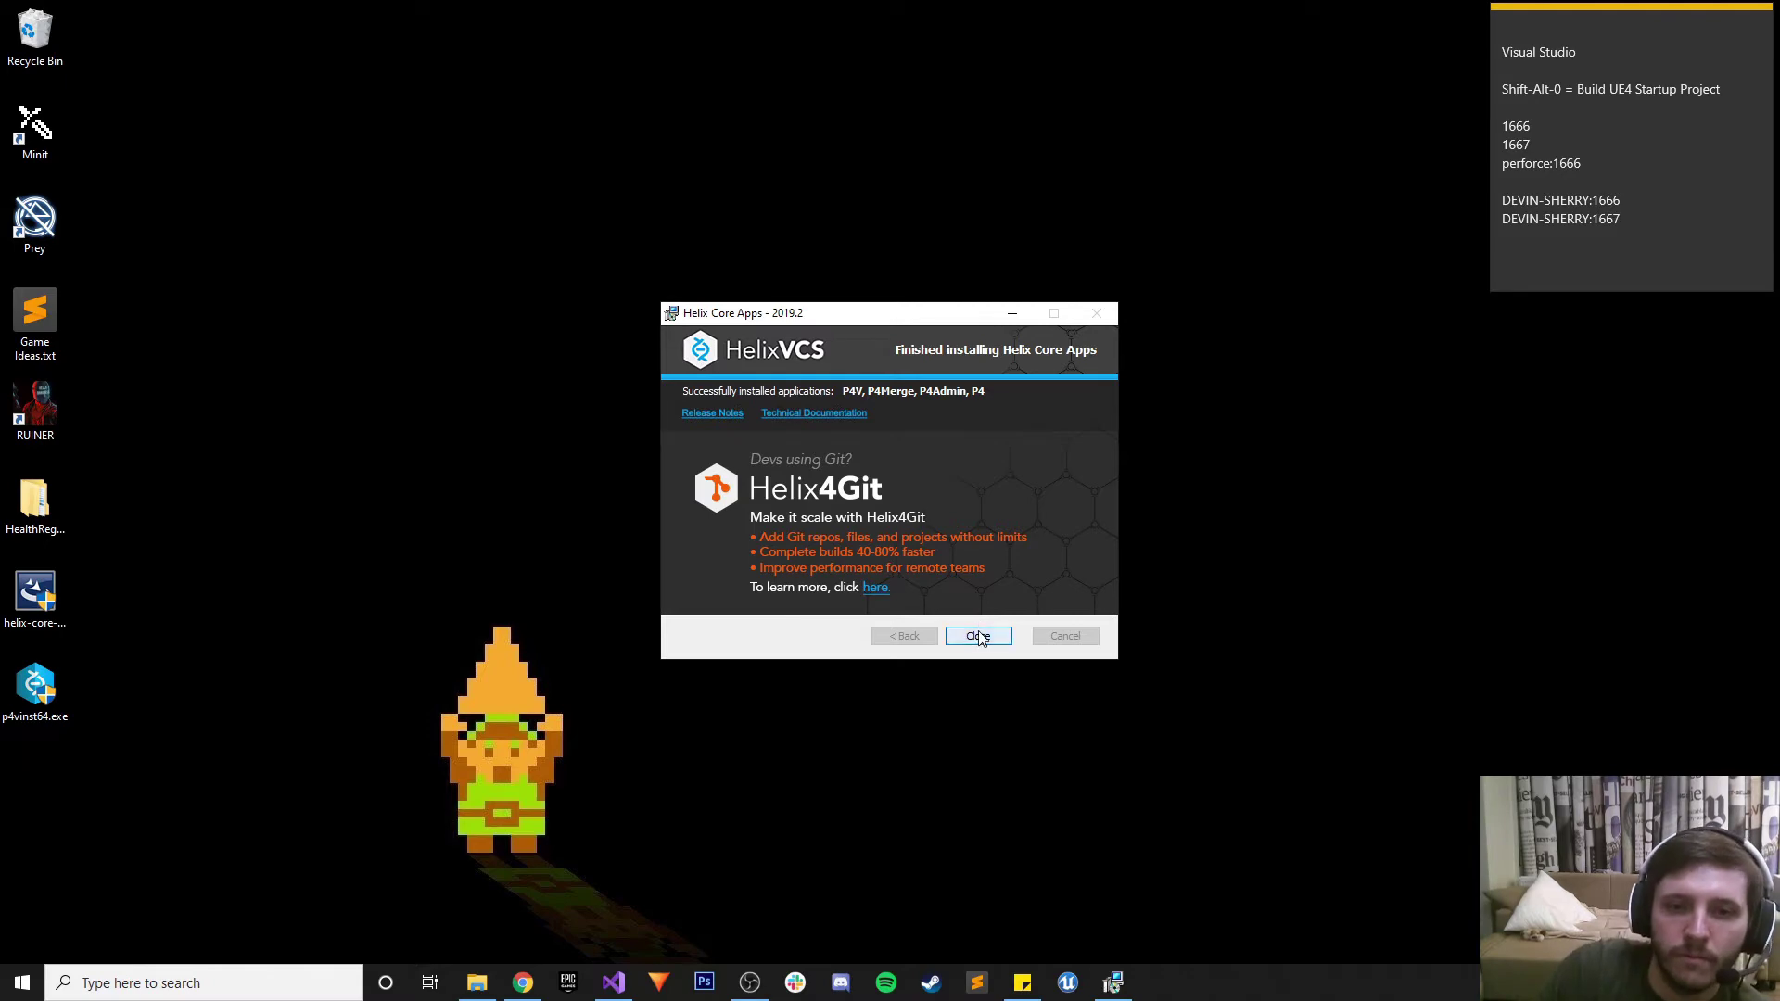
click(980, 637)
click(523, 983)
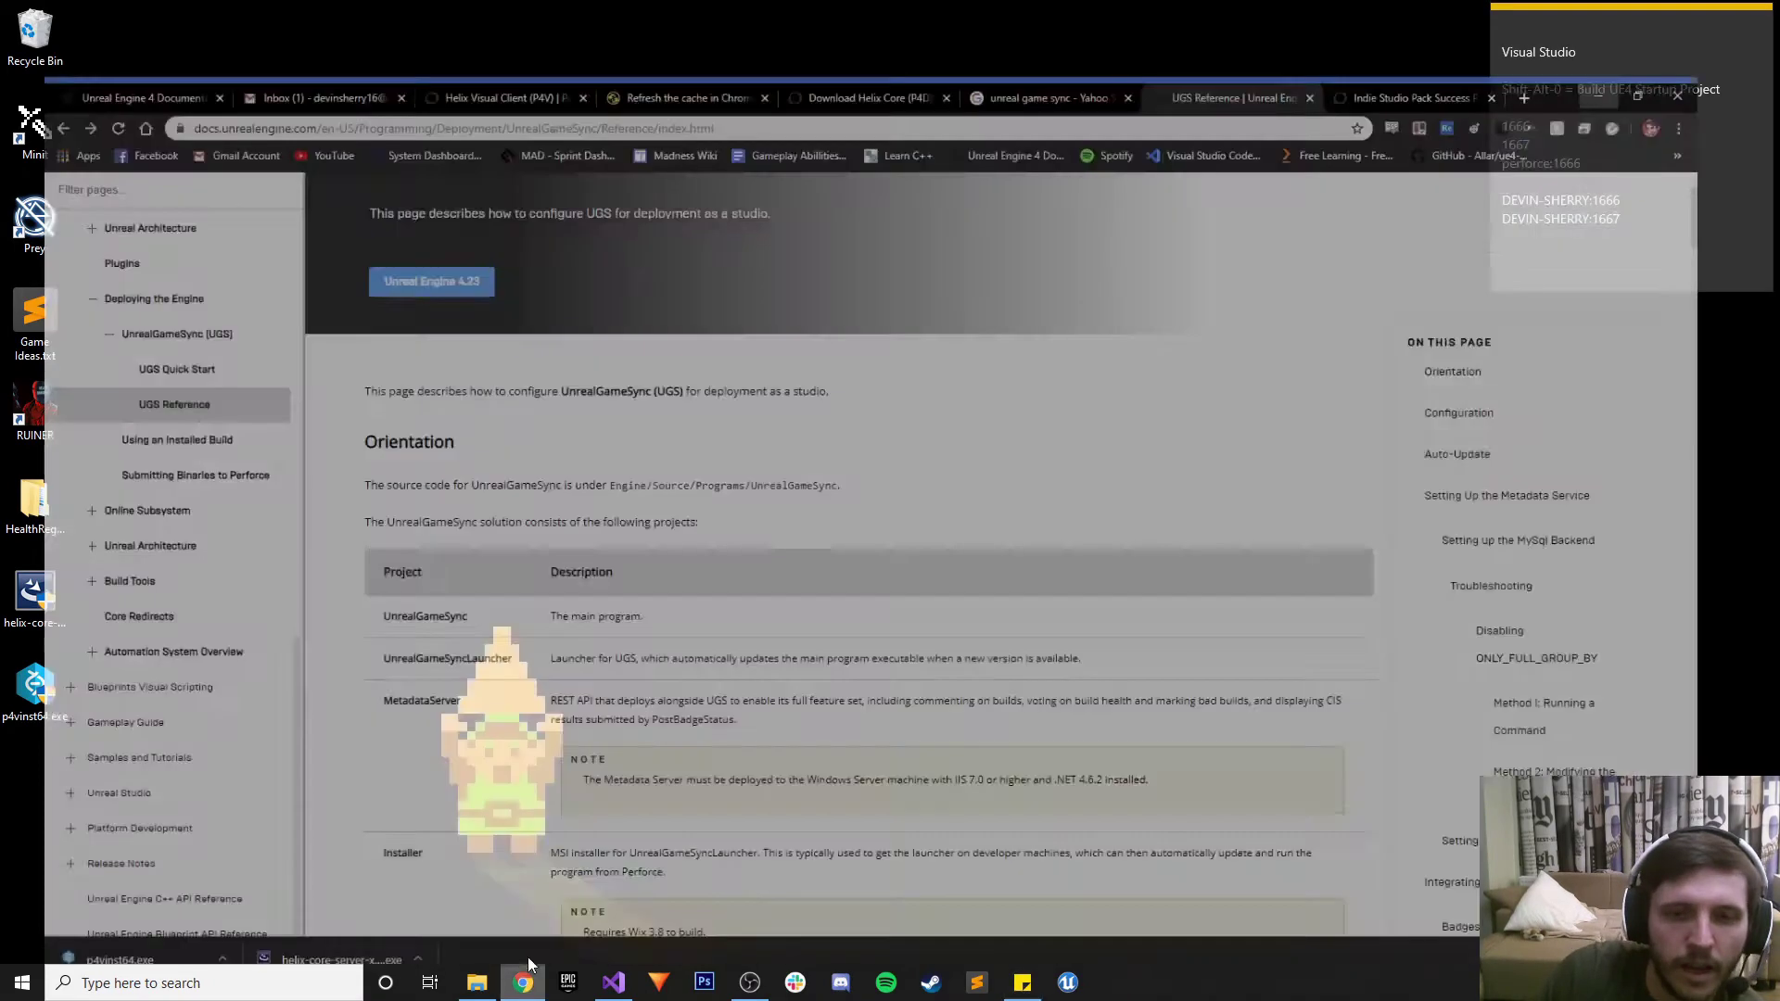
Open the Download Hansoft link from the Perforce email under Gmail's Promotions category
click(306, 16)
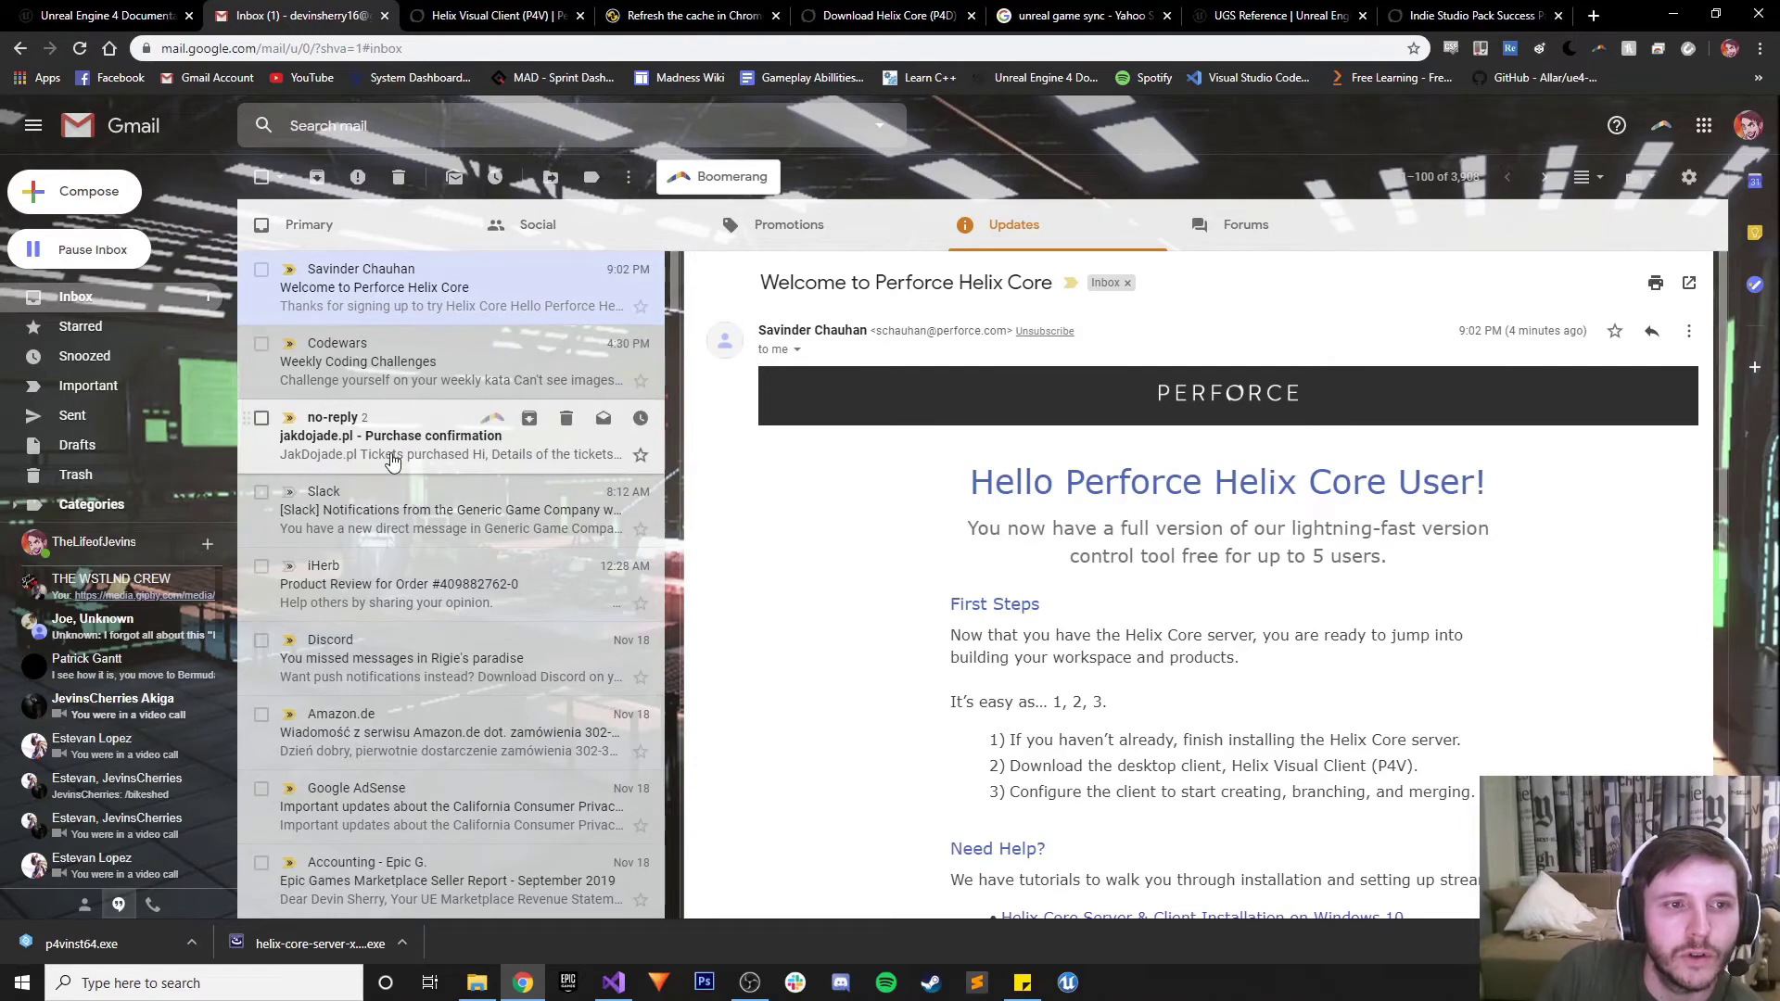
click(537, 227)
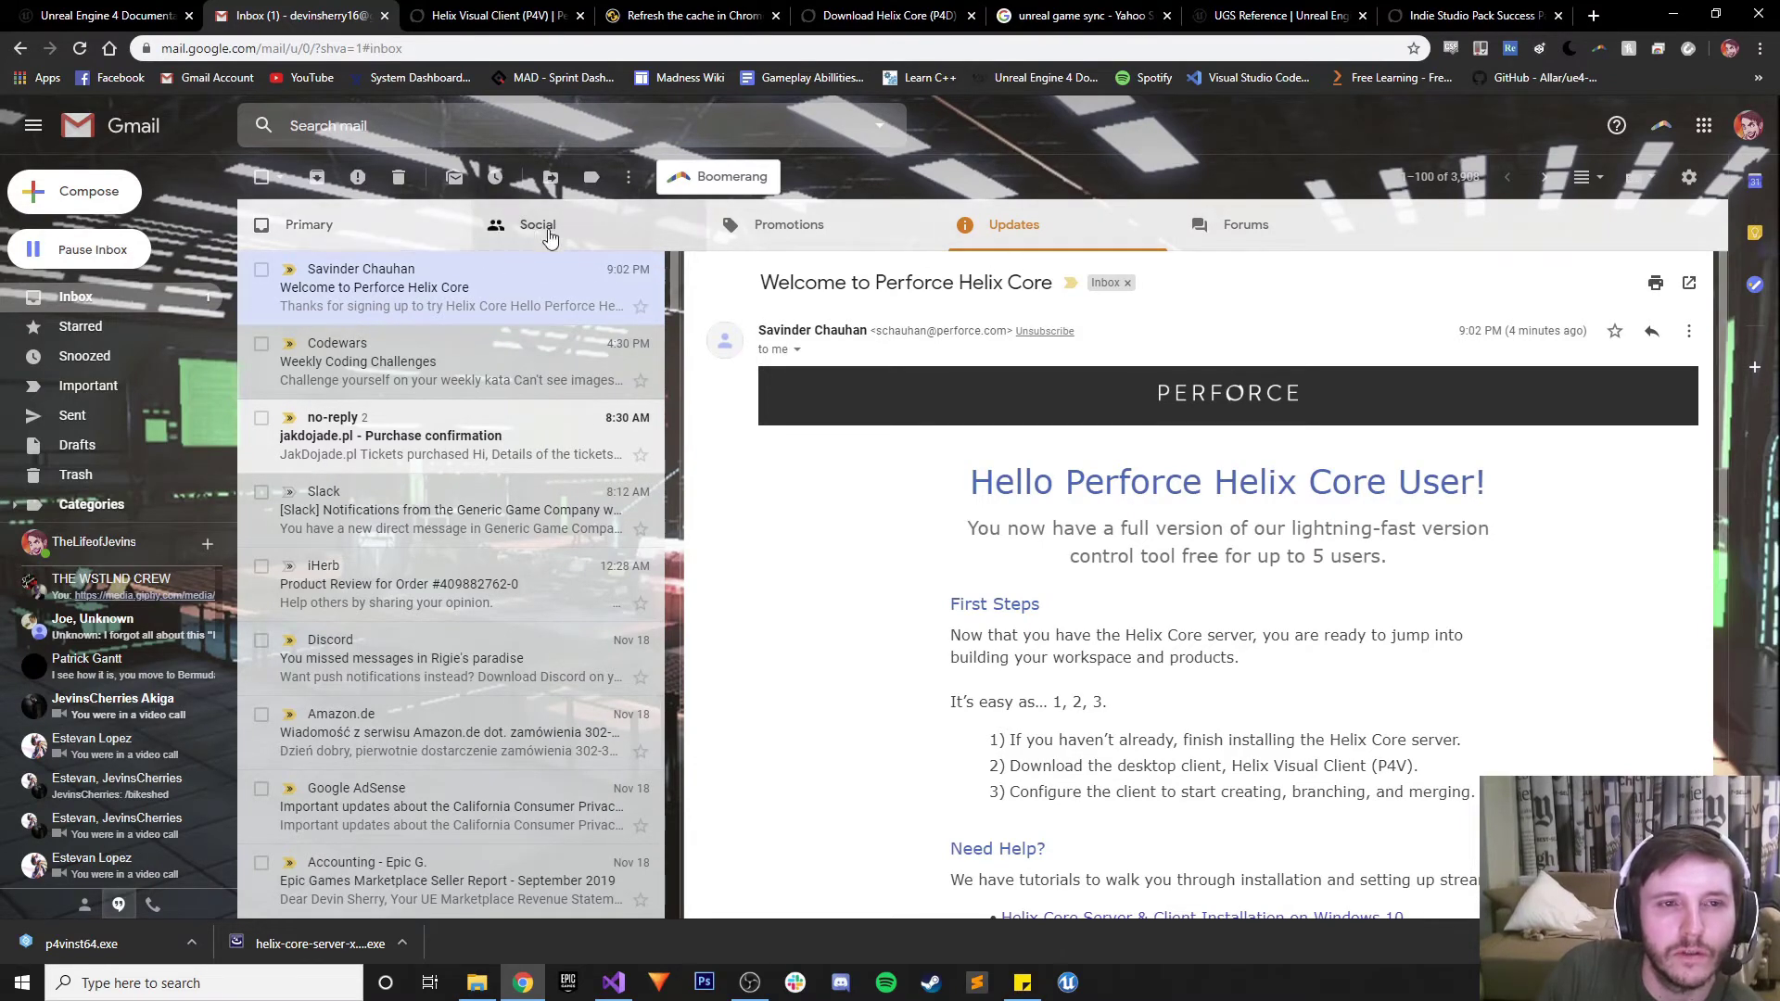
click(816, 232)
click(649, 230)
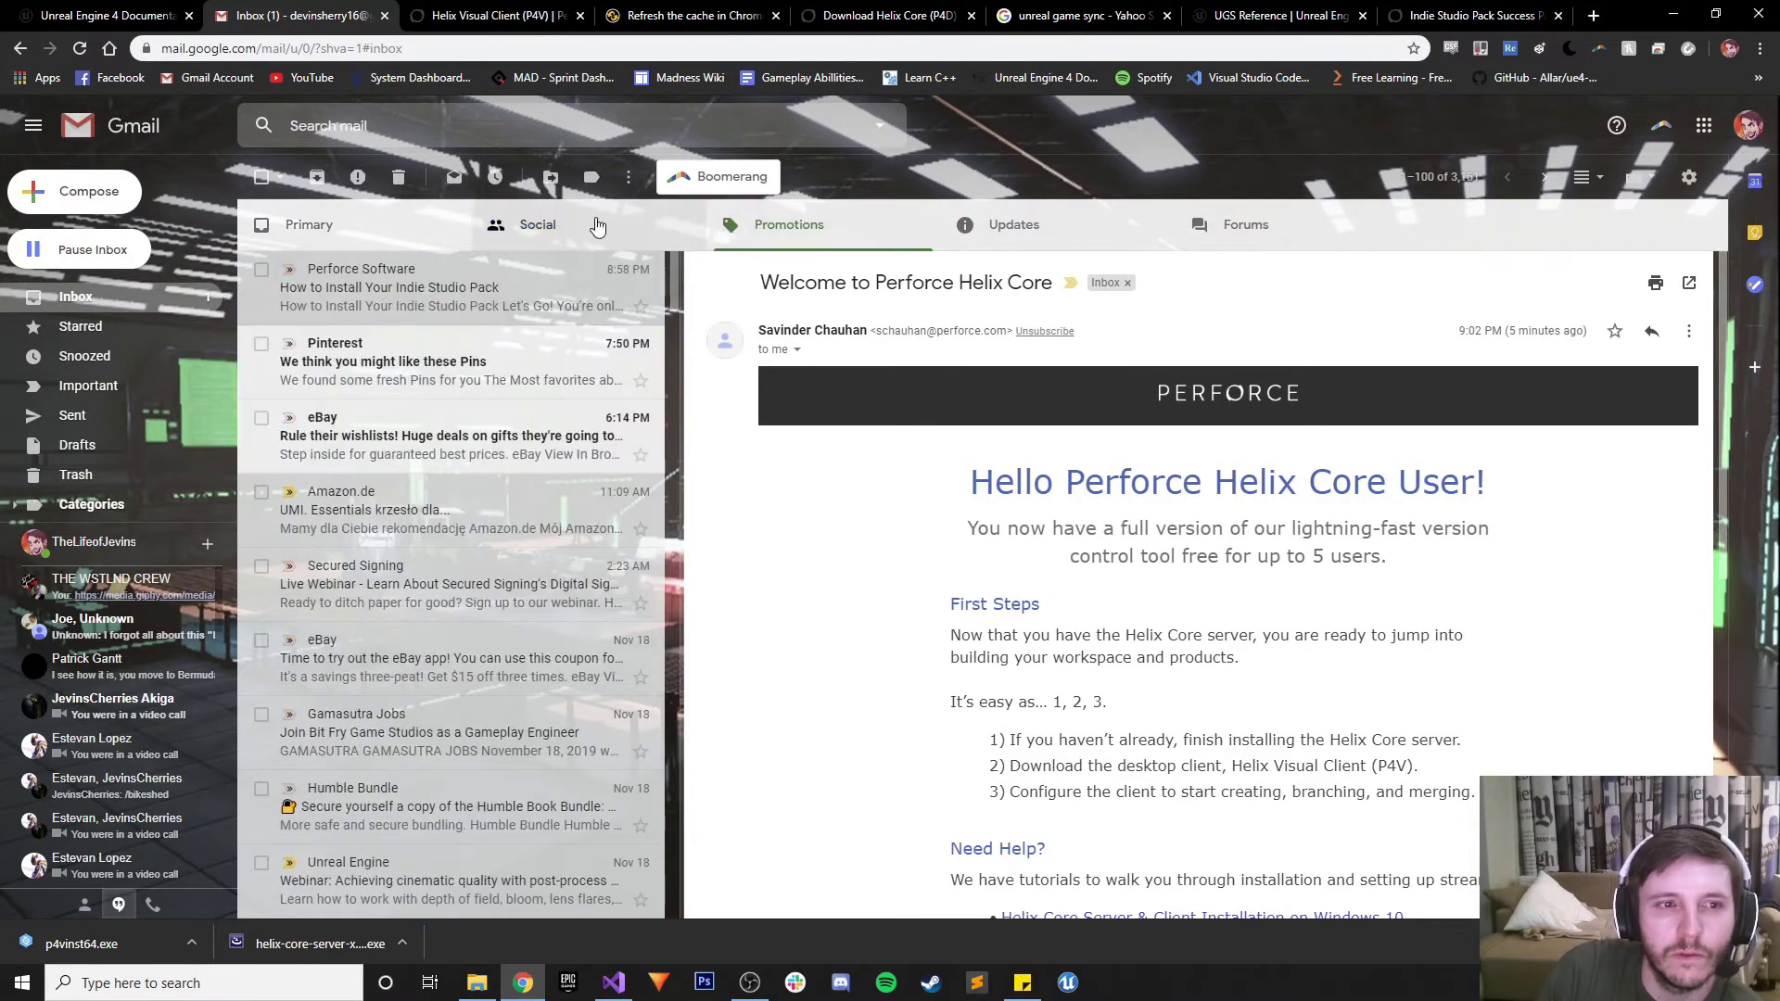
click(793, 236)
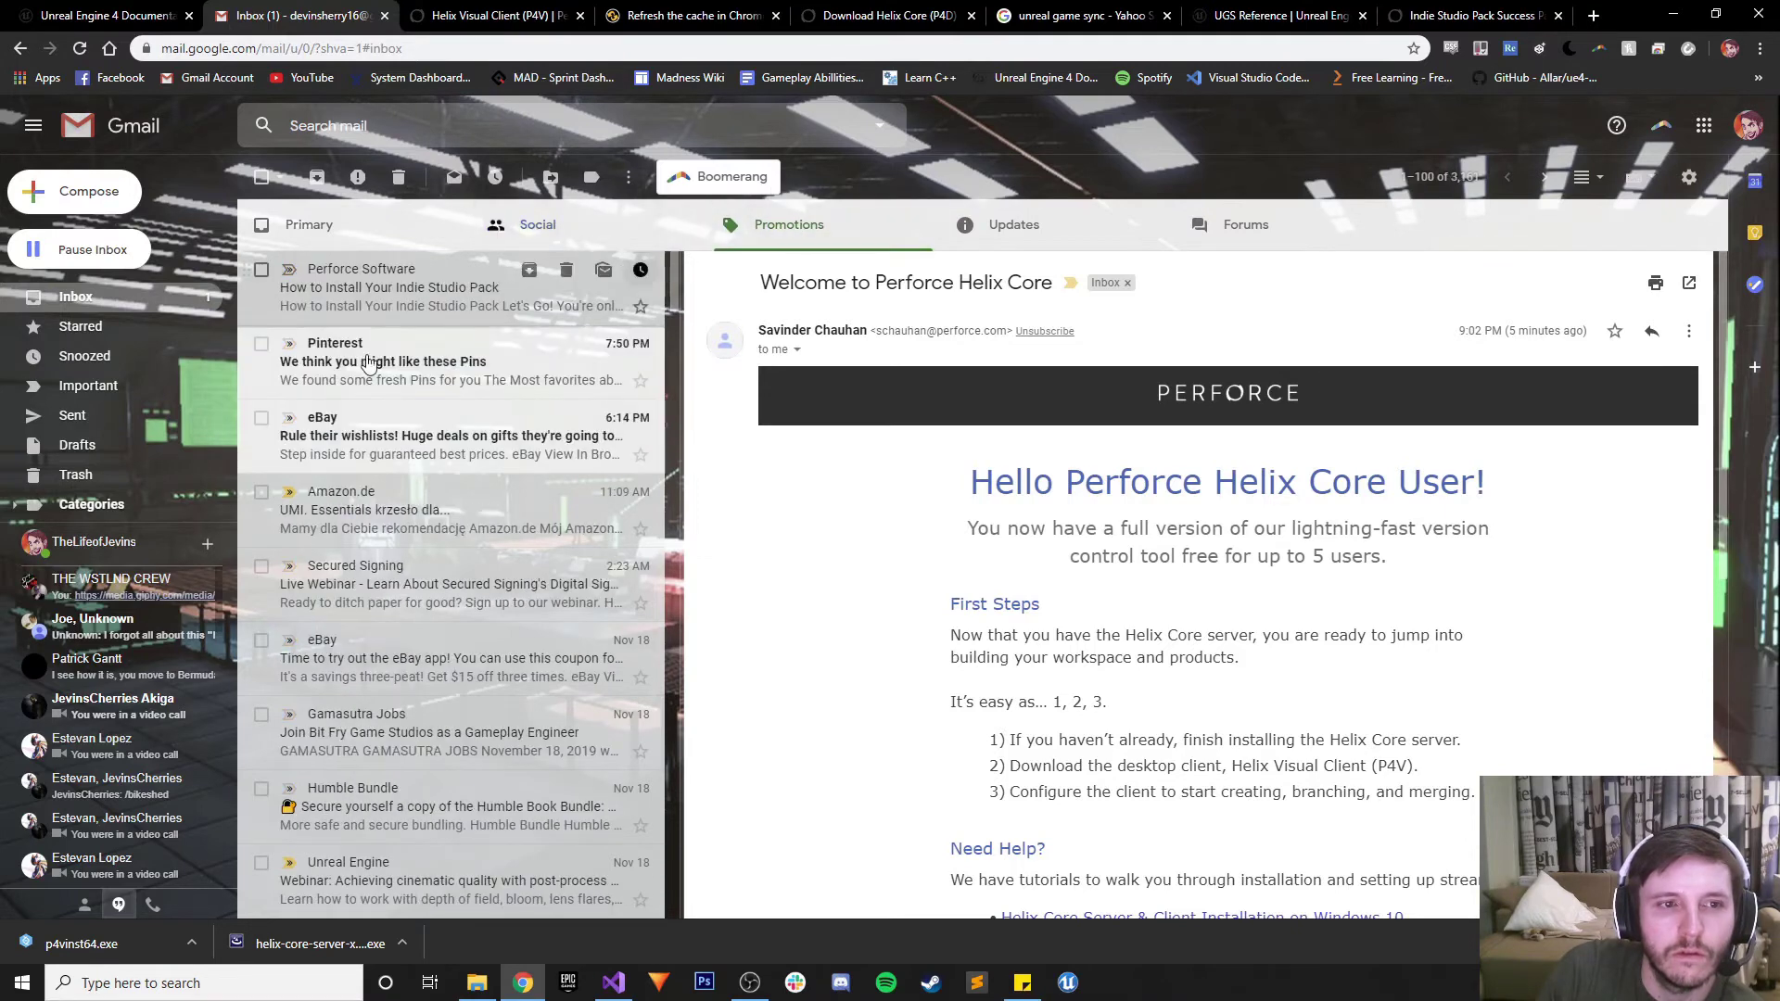
click(445, 289)
scroll(1072, 638, down, 4)
scroll(1072, 638, down, 8)
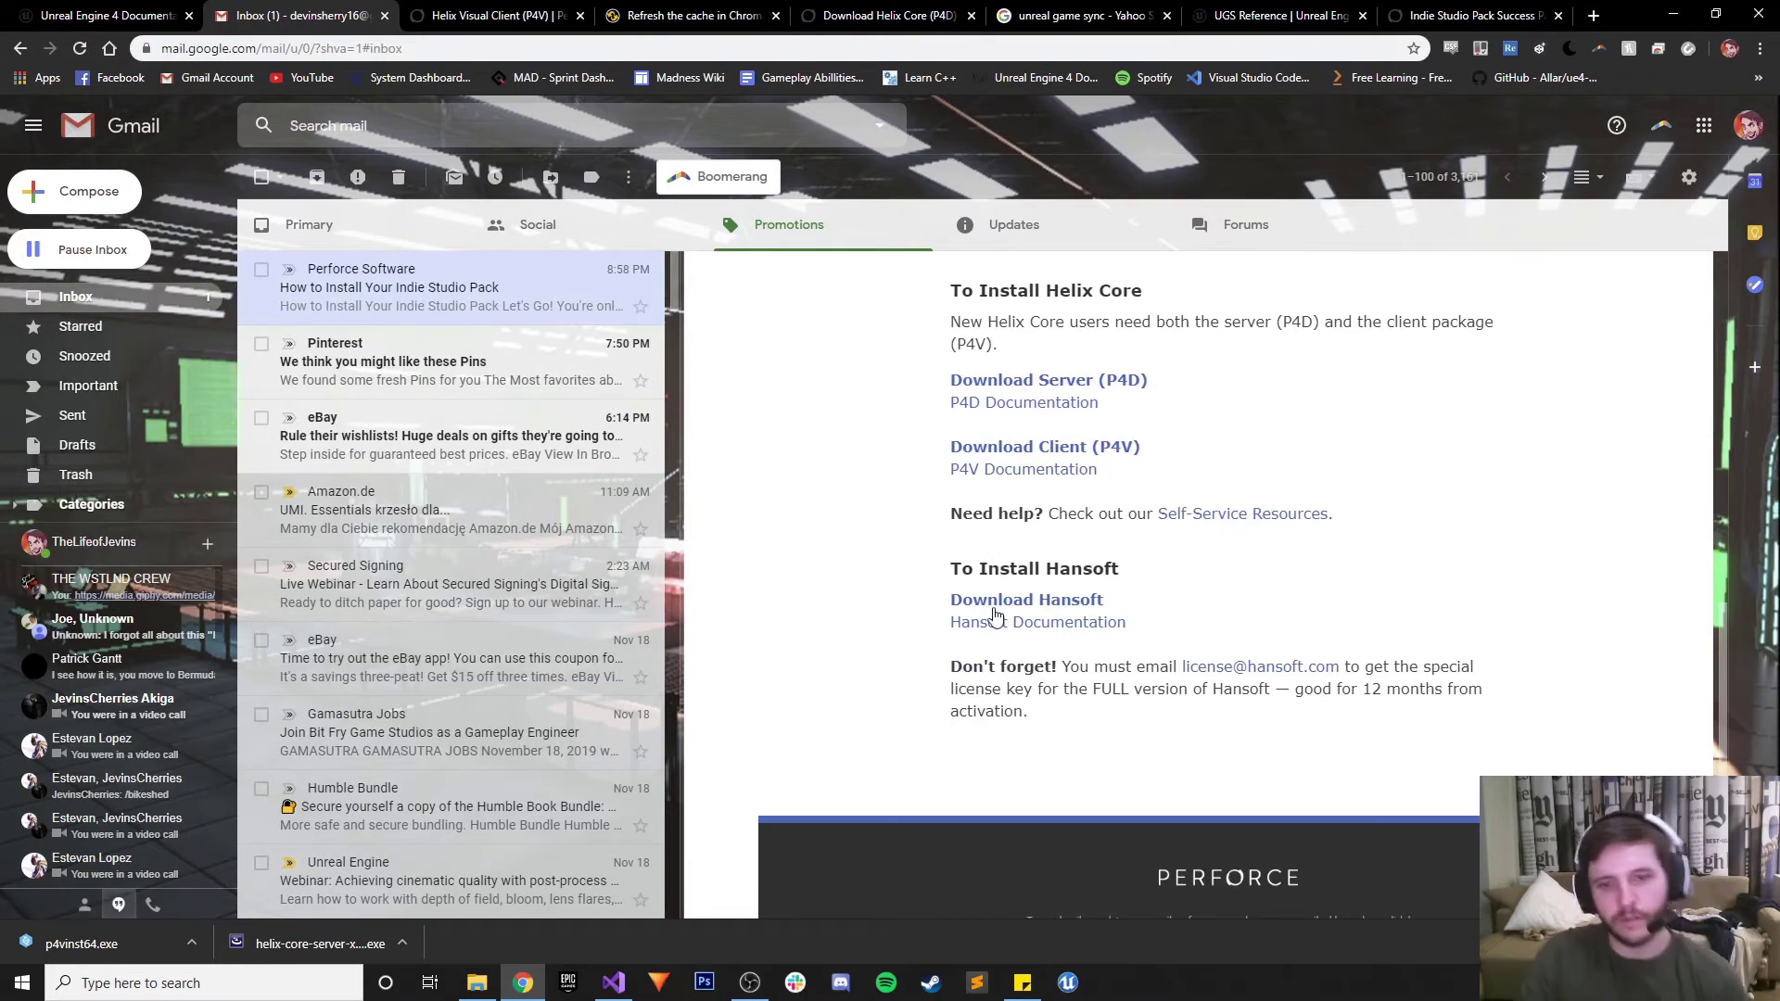
click(993, 610)
Close the Helix Visual Client, cache, Helix Core server and Indie Studio Pack tabs
click(701, 14)
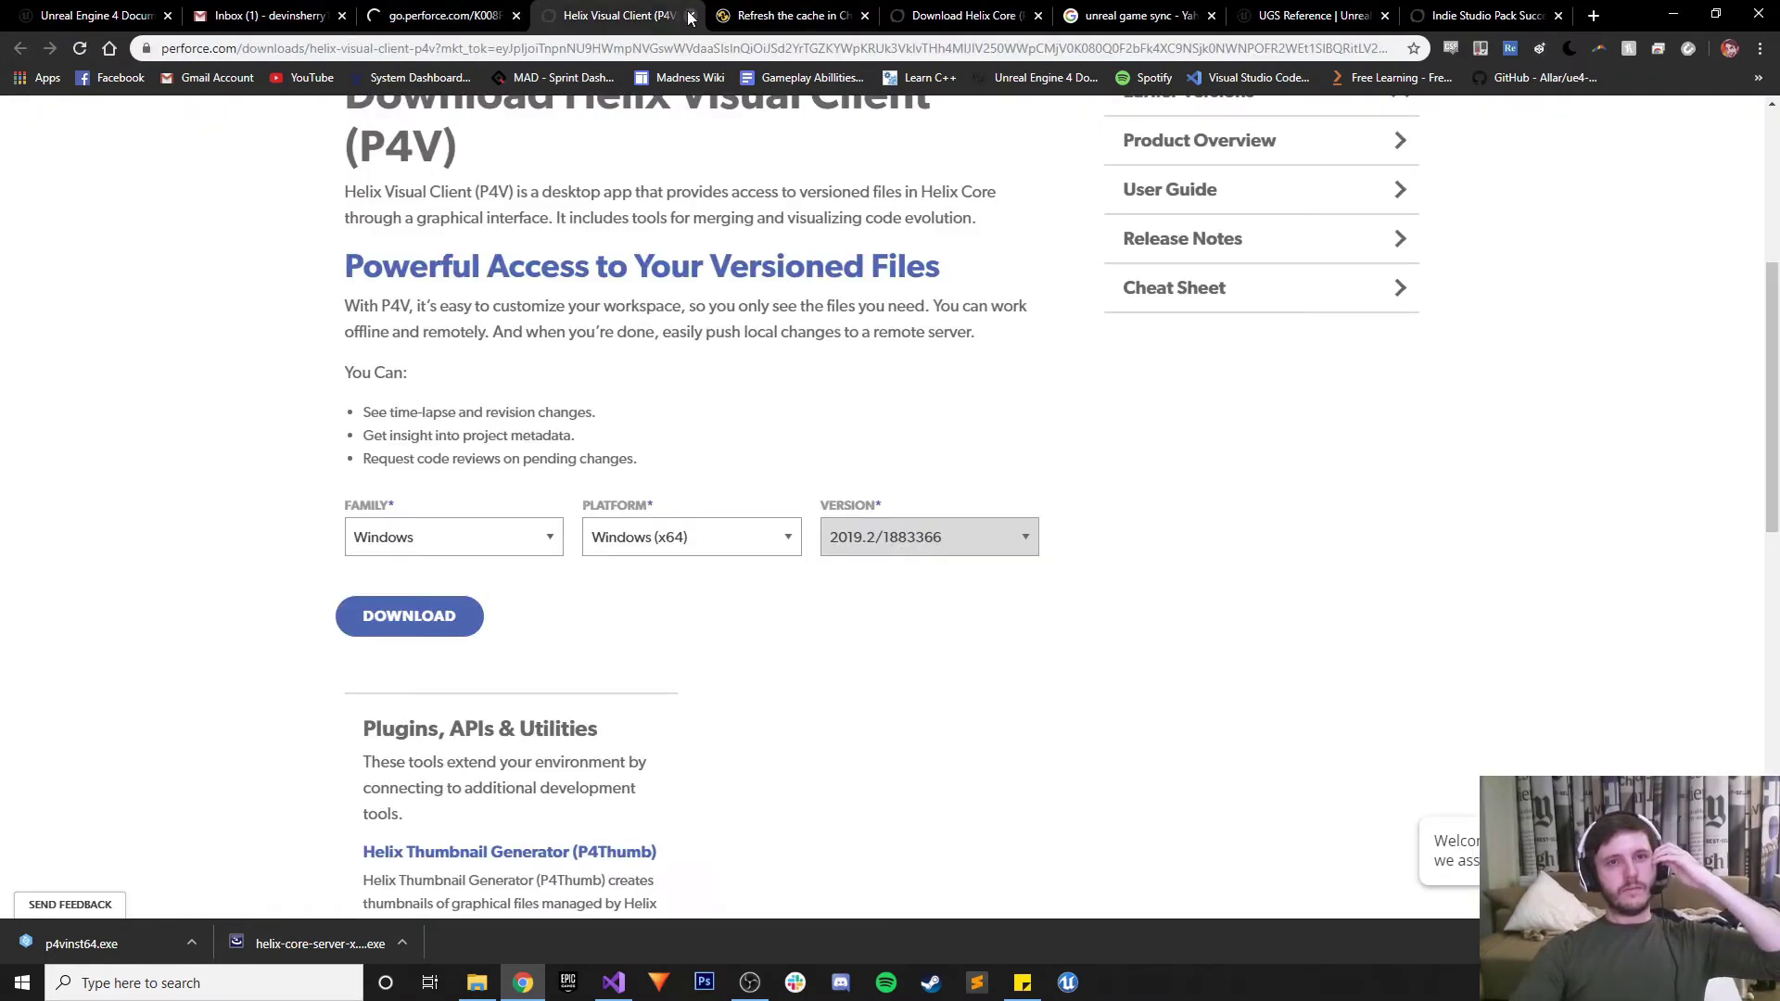
click(691, 16)
click(691, 15)
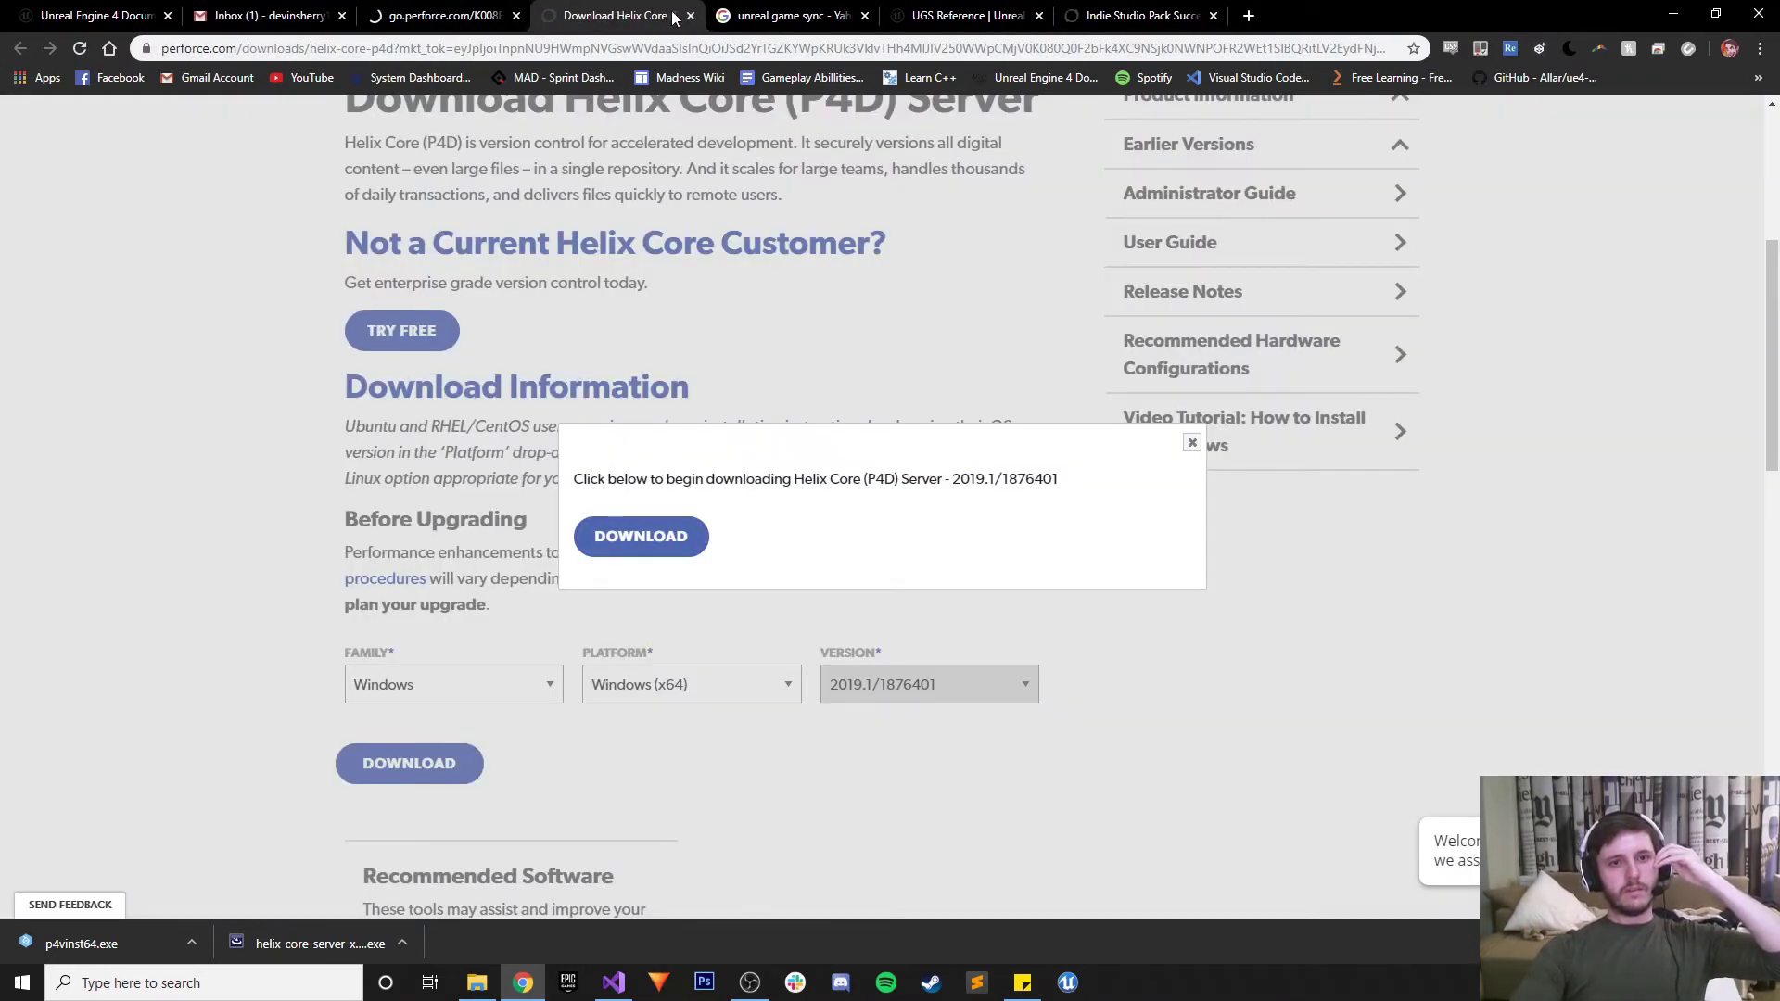
click(691, 16)
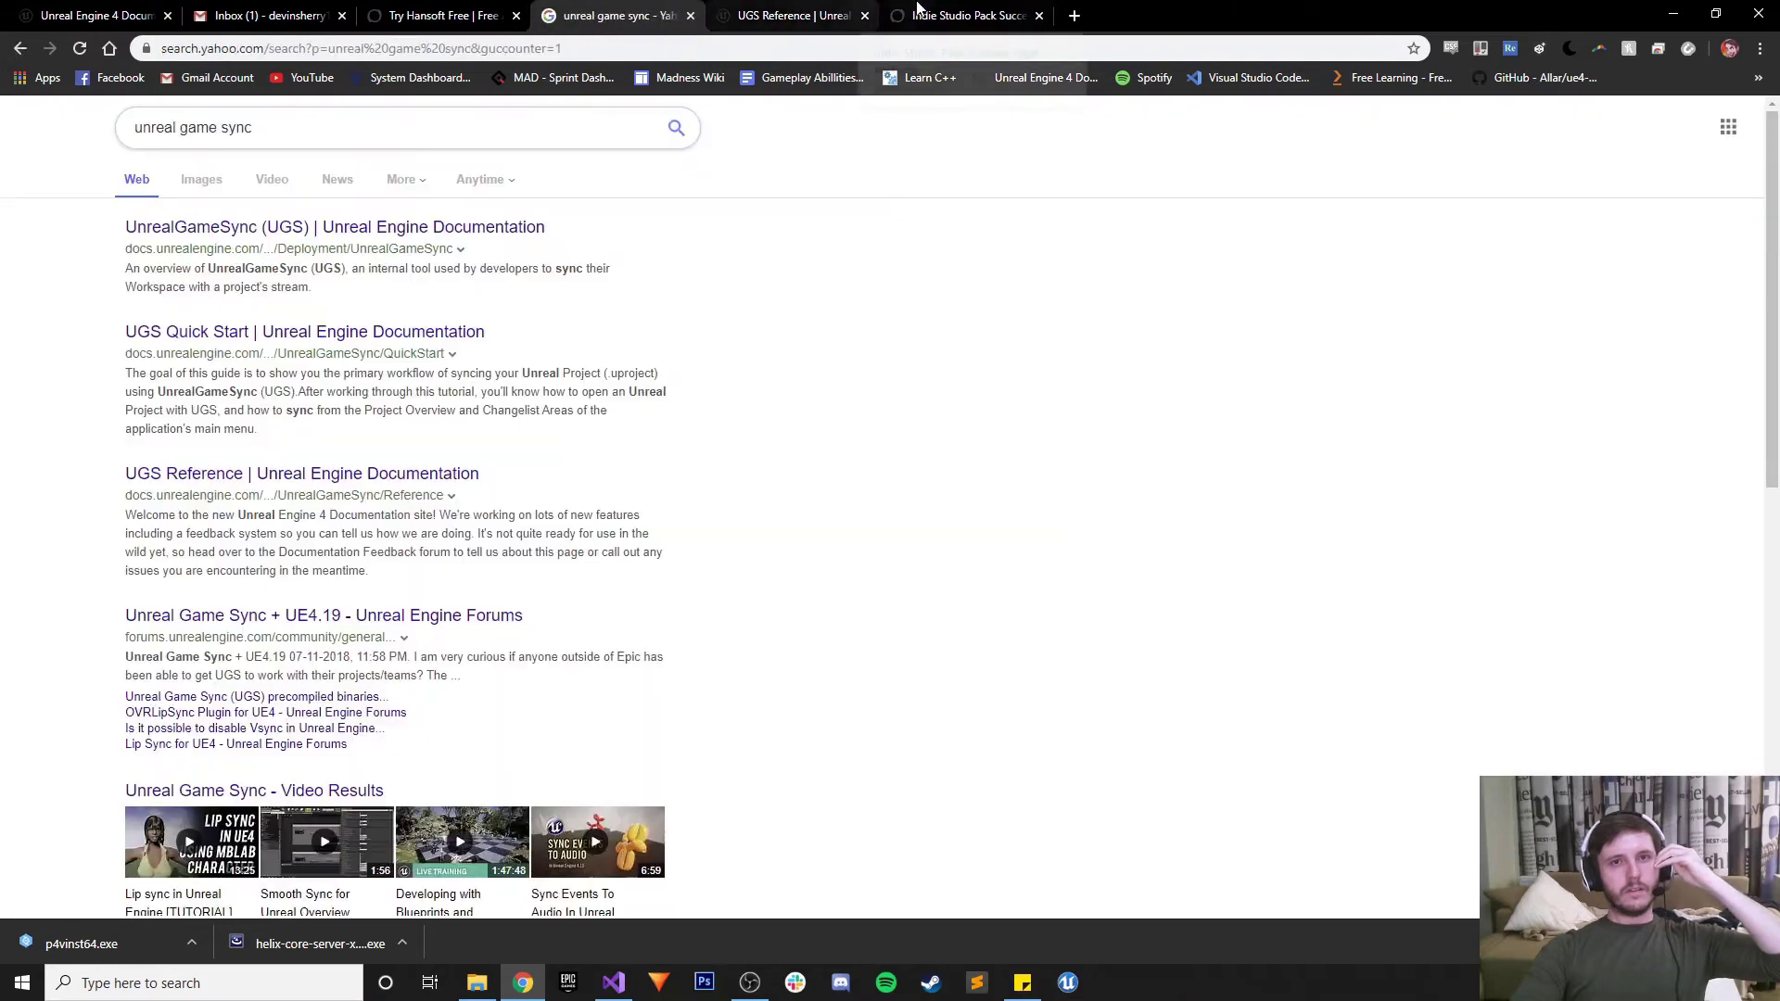
click(918, 9)
click(1038, 16)
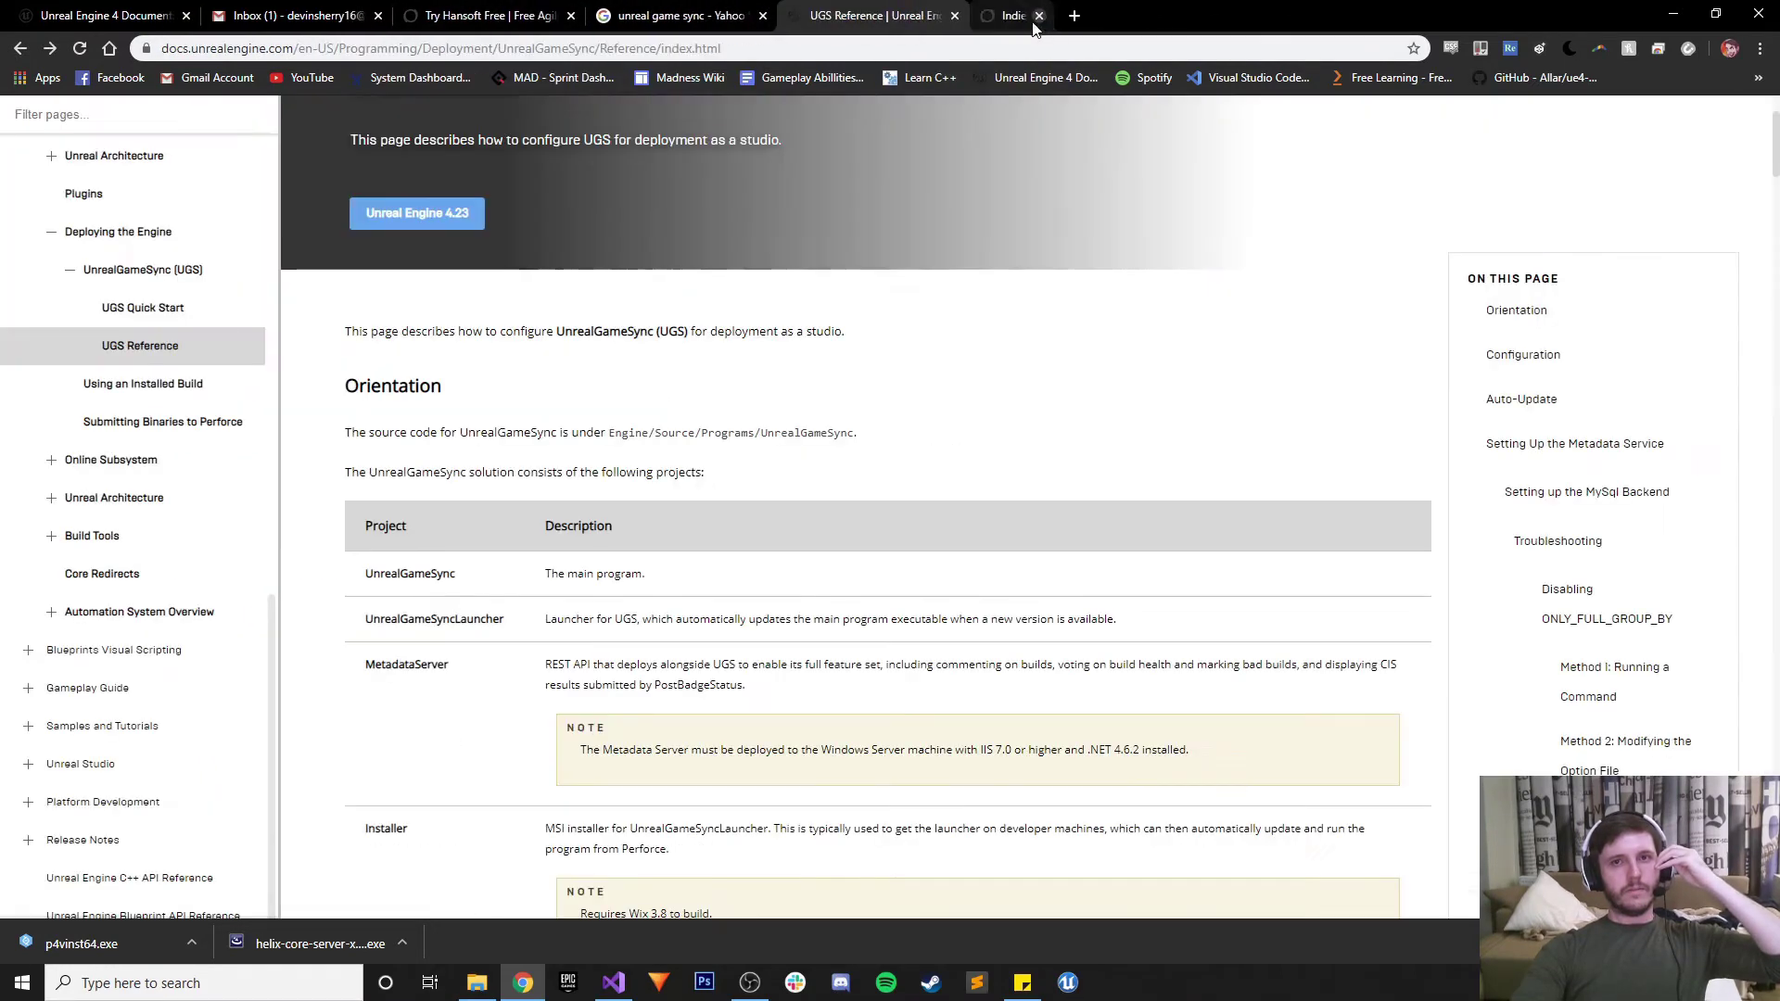
click(556, 16)
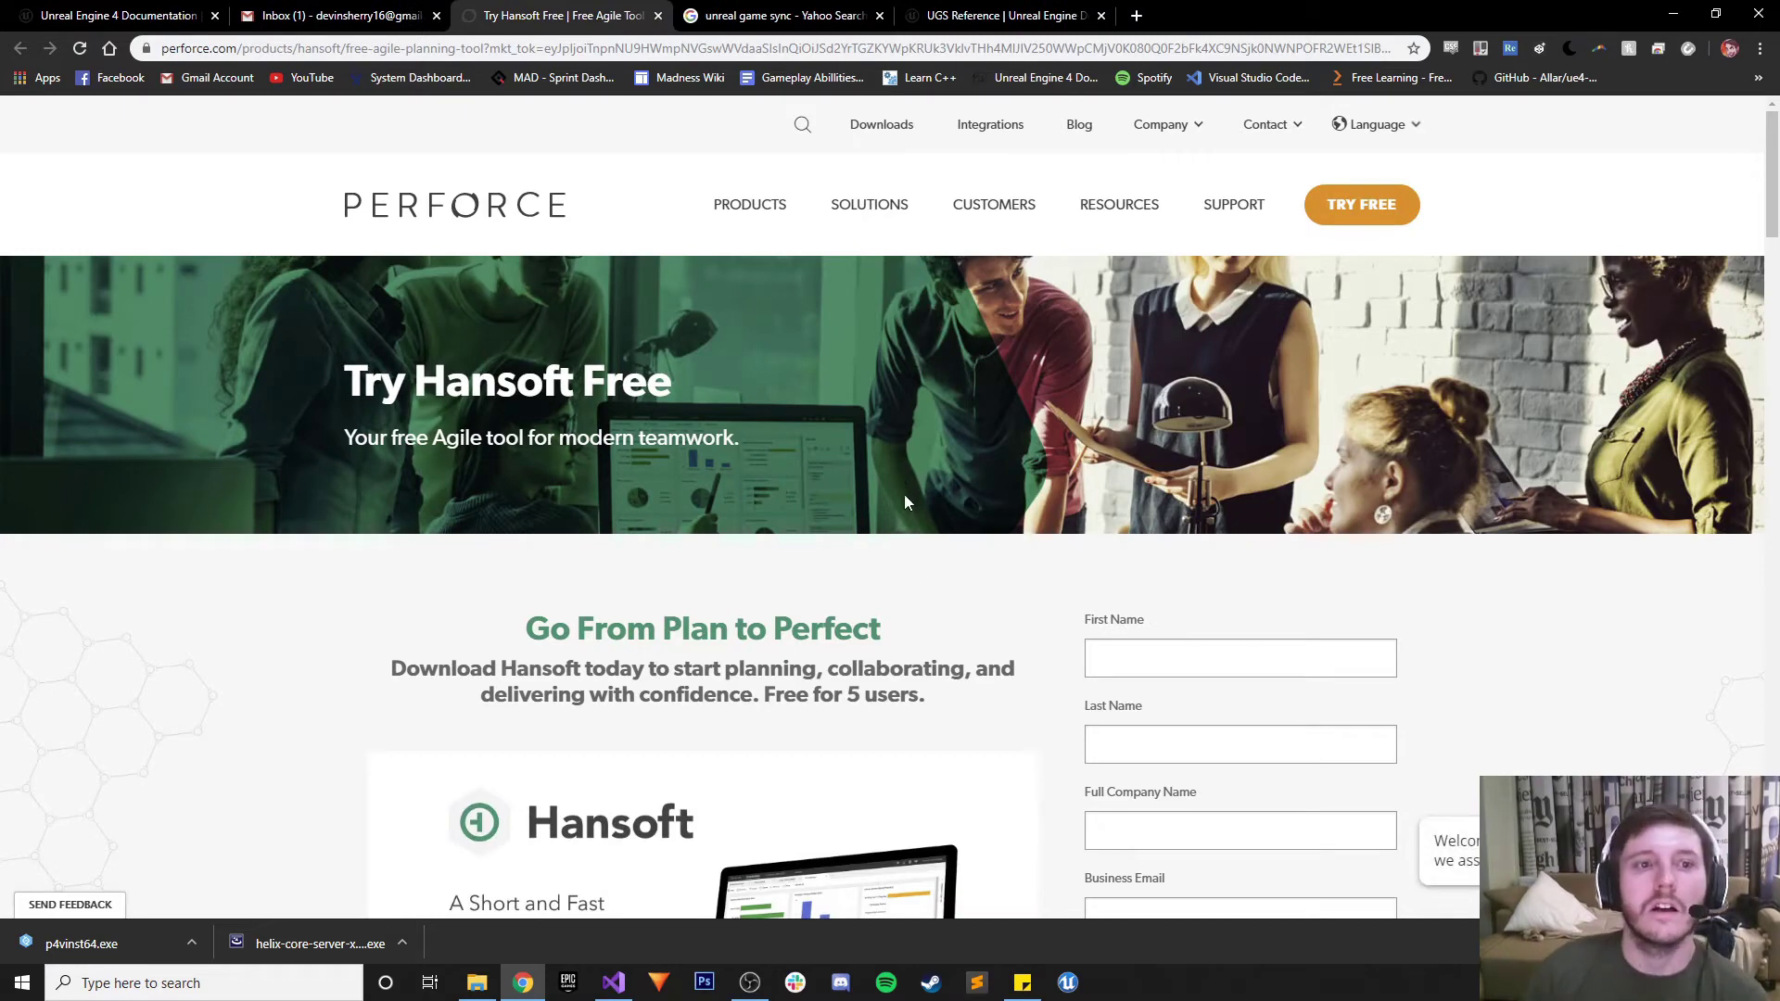
Autofill the Hansoft trial form from a saved profile, edit the company name and enter the phone number
scroll(905, 480, down, 3)
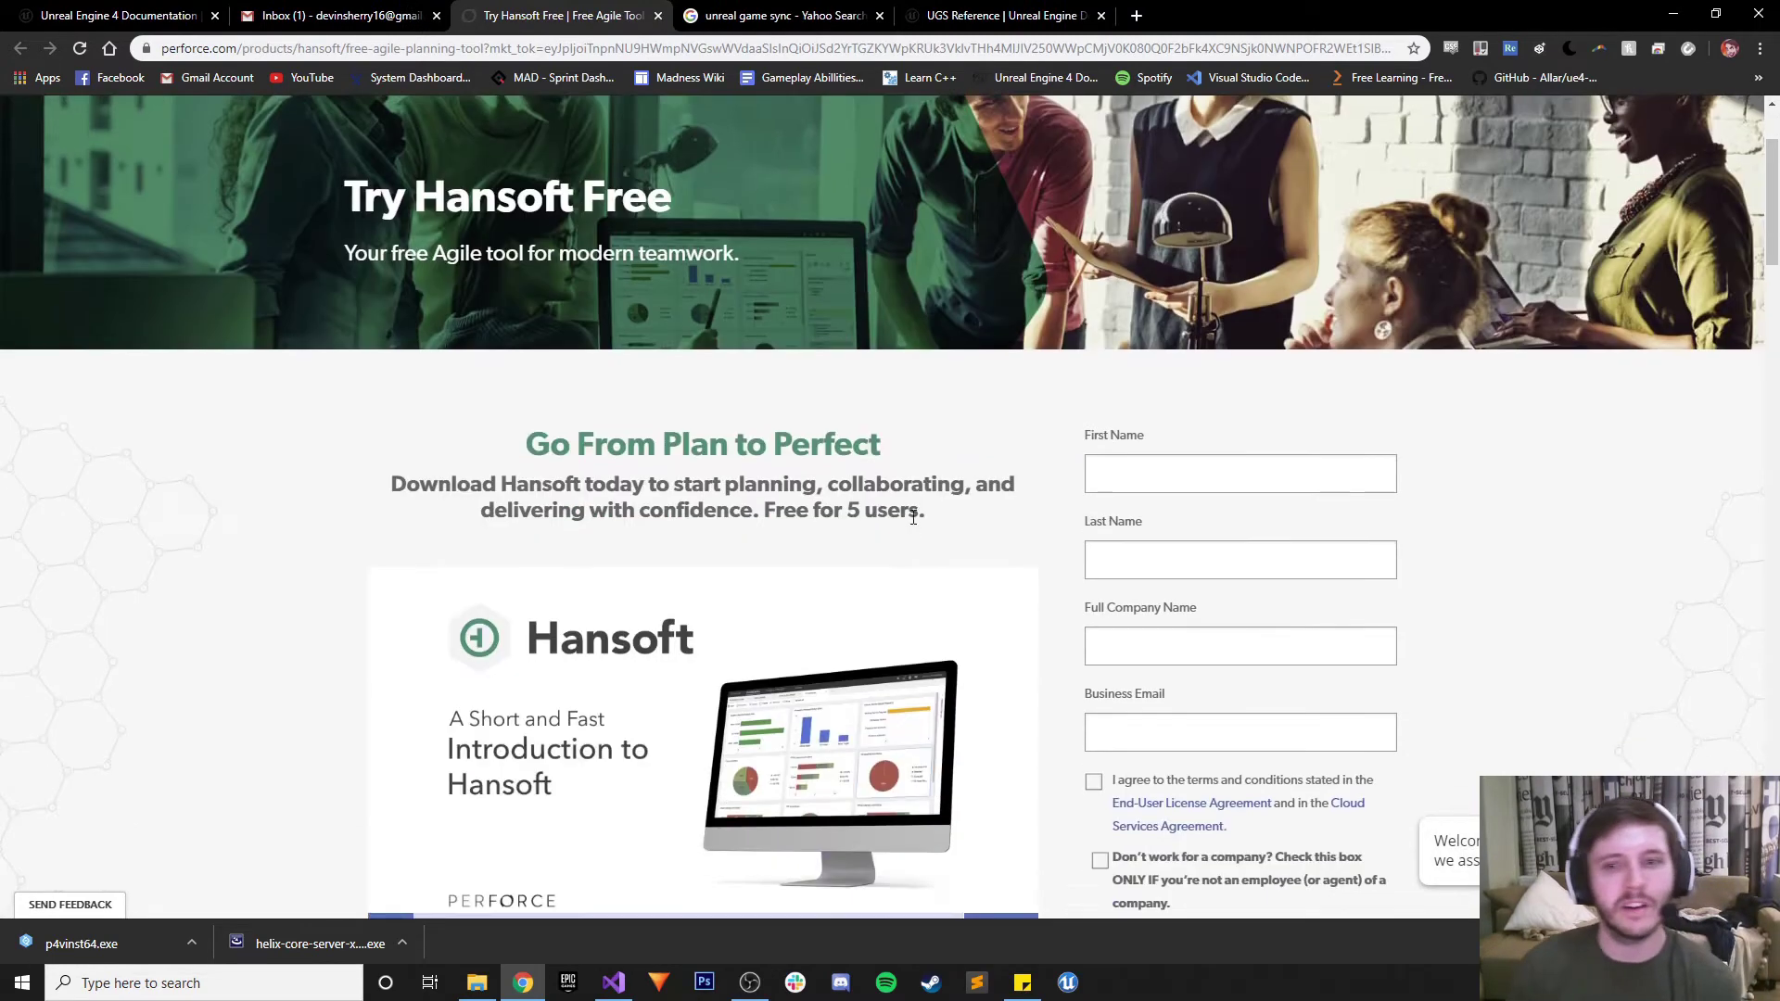
scroll(914, 518, down, 1)
scroll(922, 533, up, 3)
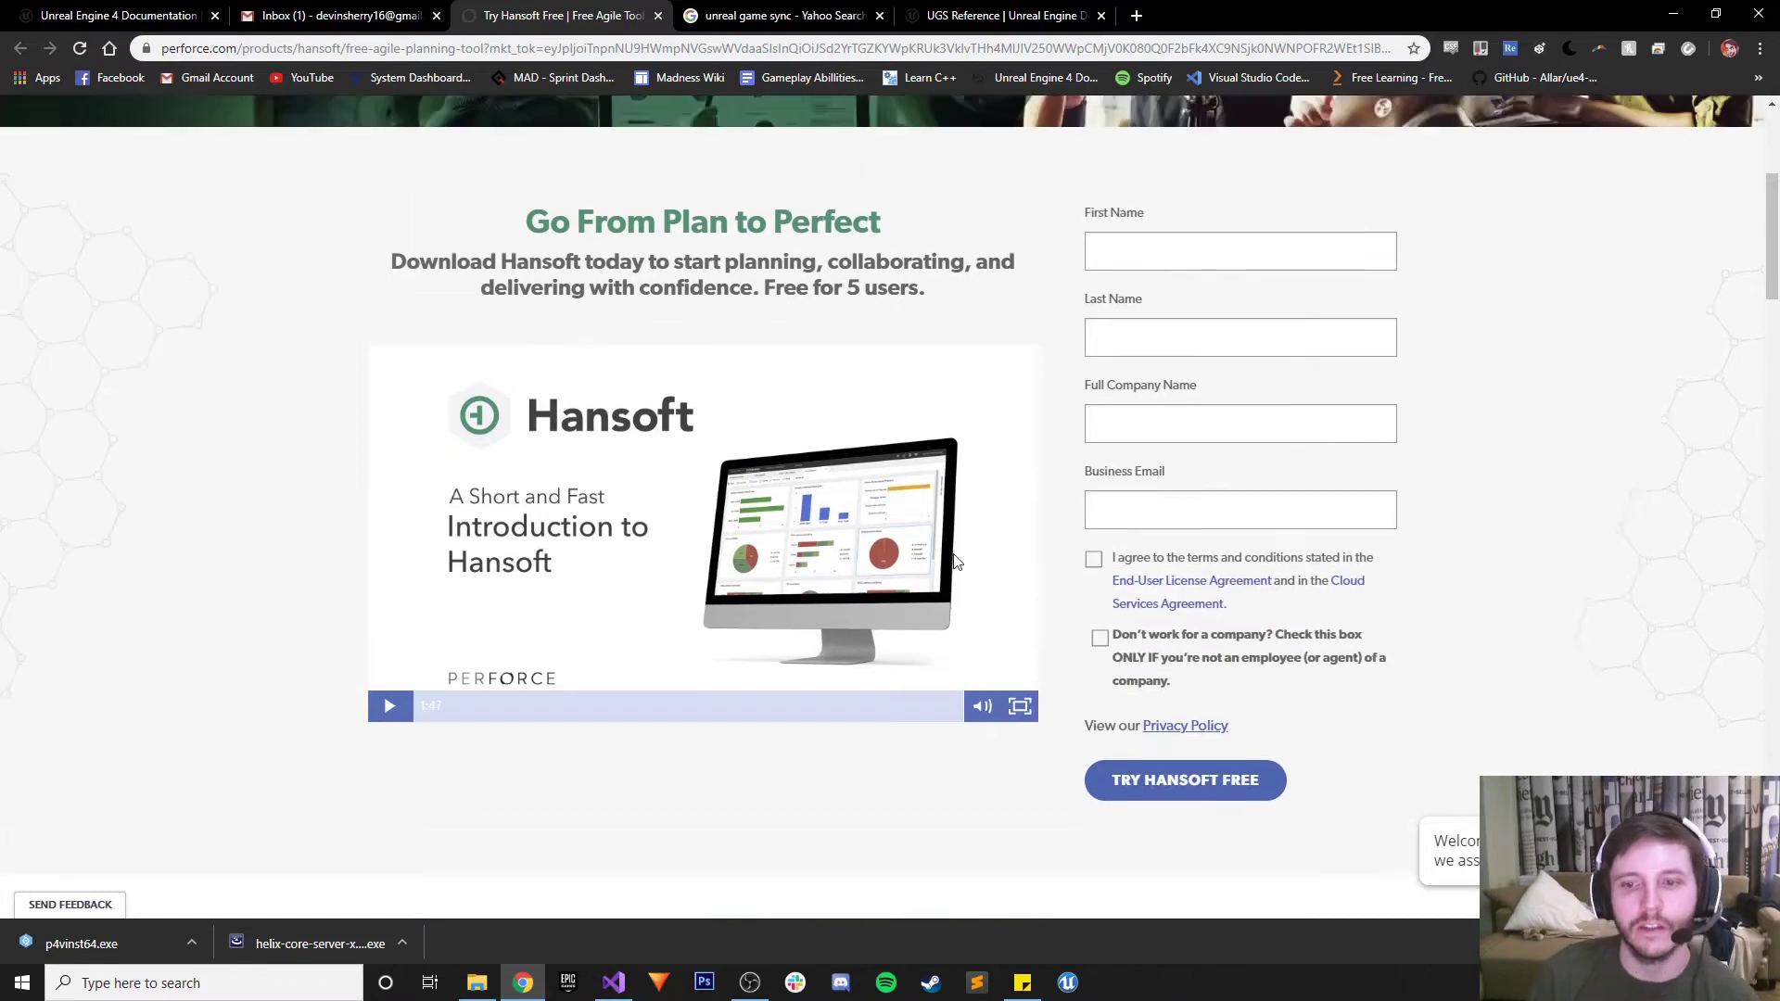
scroll(959, 574, down, 1)
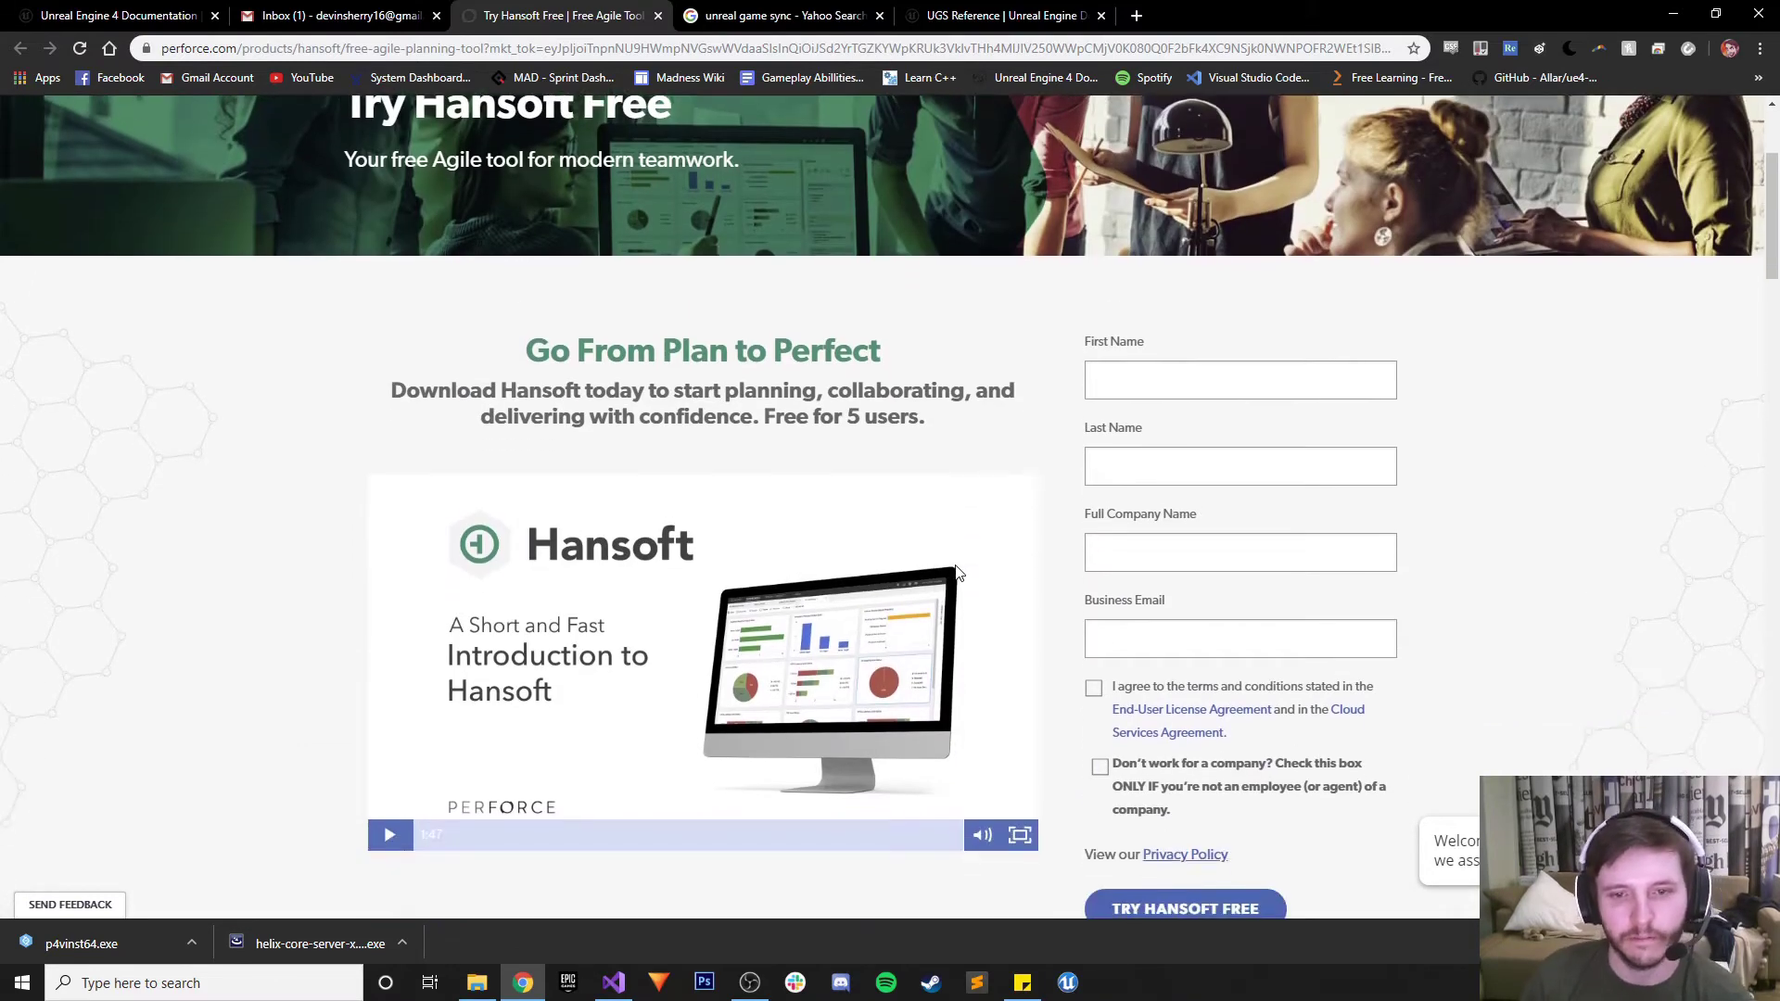
click(1220, 380)
click(1159, 426)
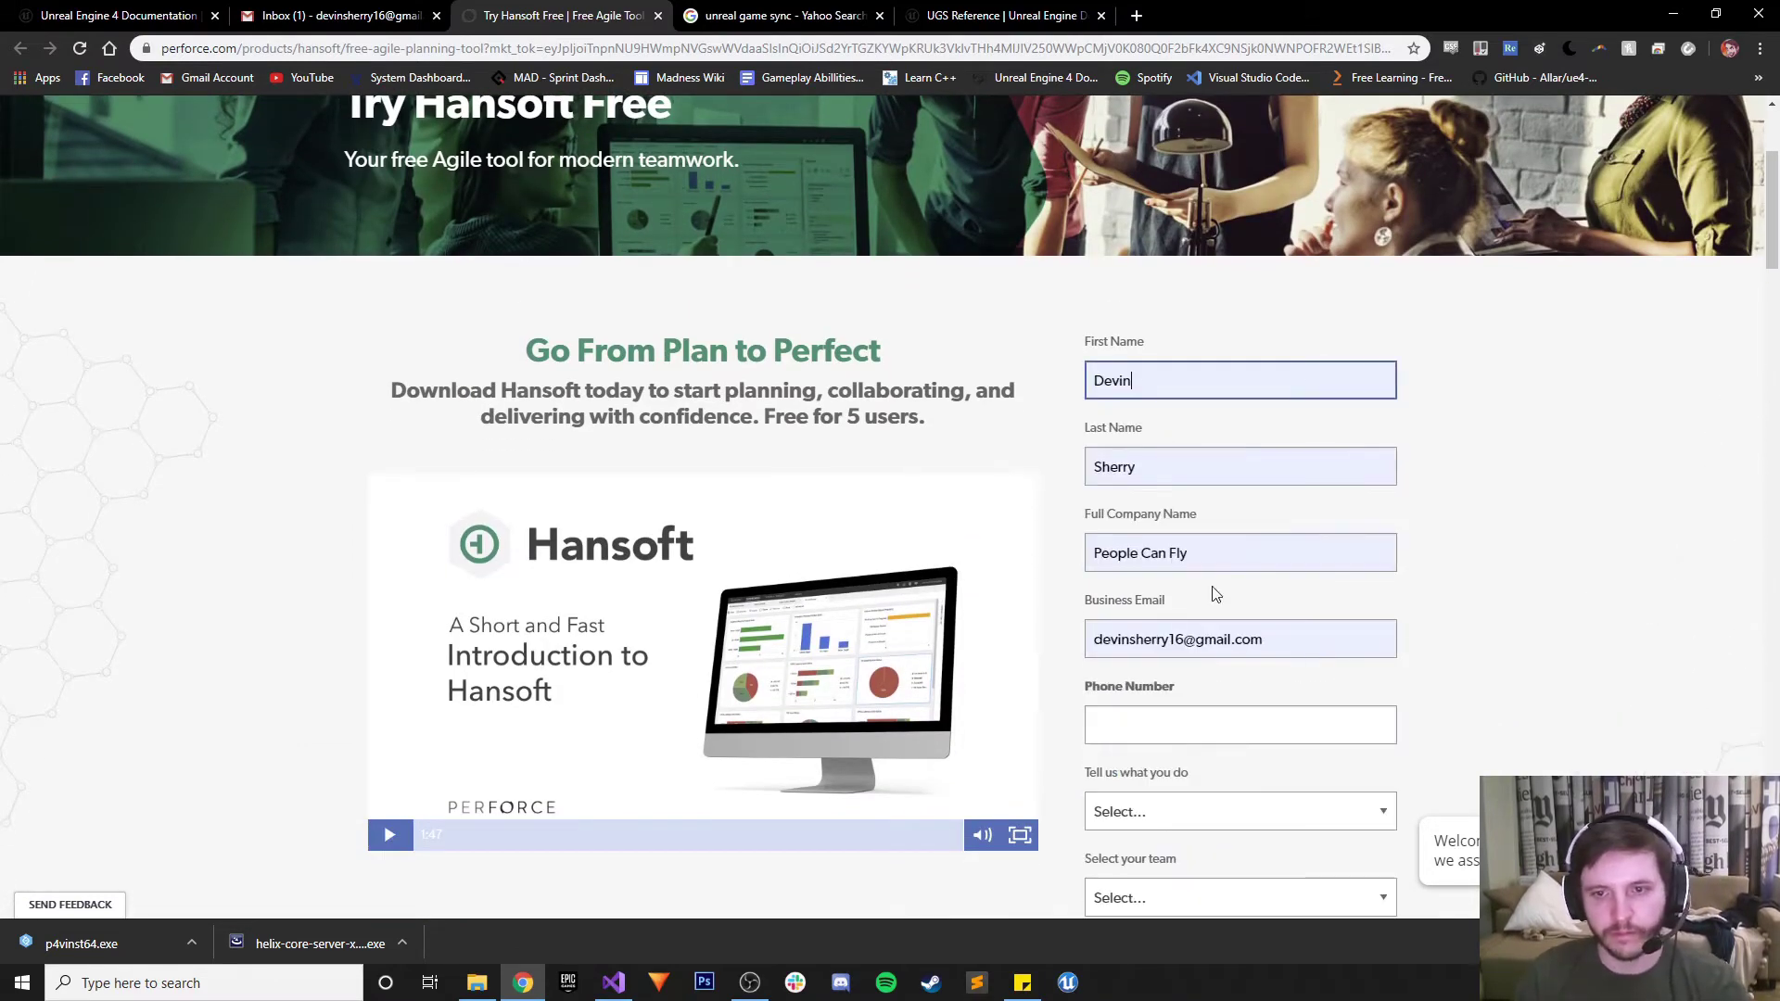
click(1205, 561)
text(Generic Gam)
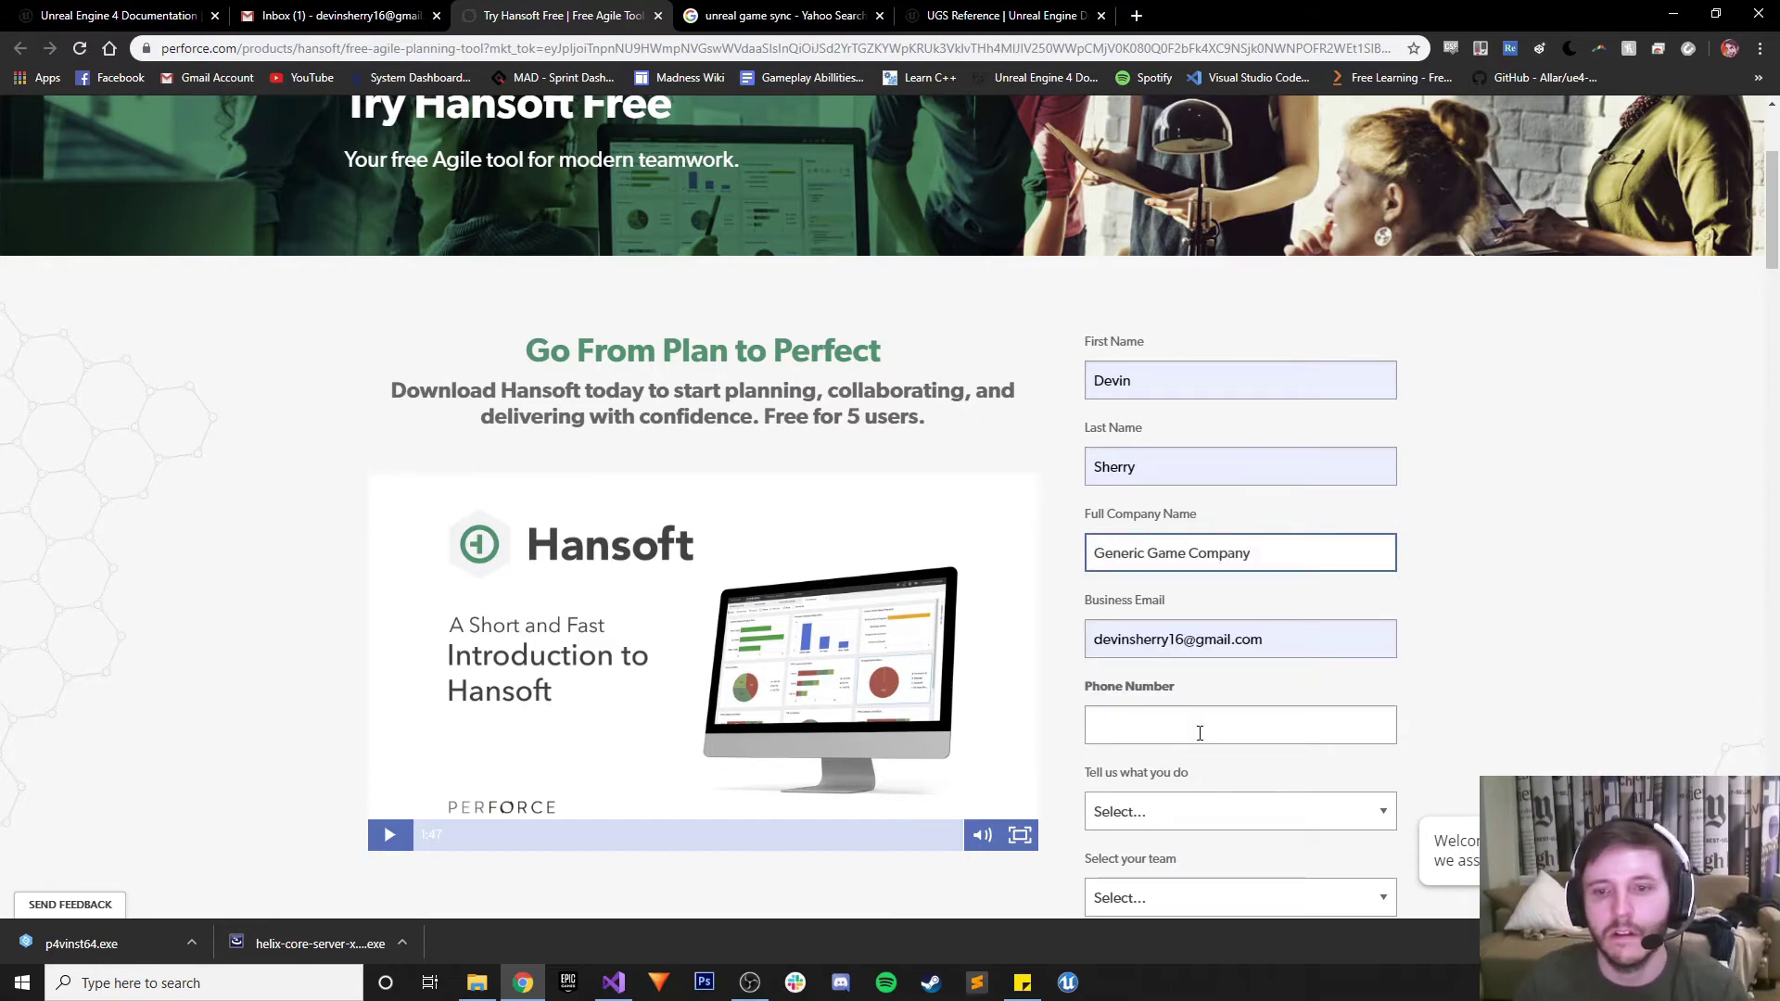
click(1199, 734)
Set role Director/Manager and team Other, accept terms, mark no company, and submit the form
scroll(1149, 649, down, 1)
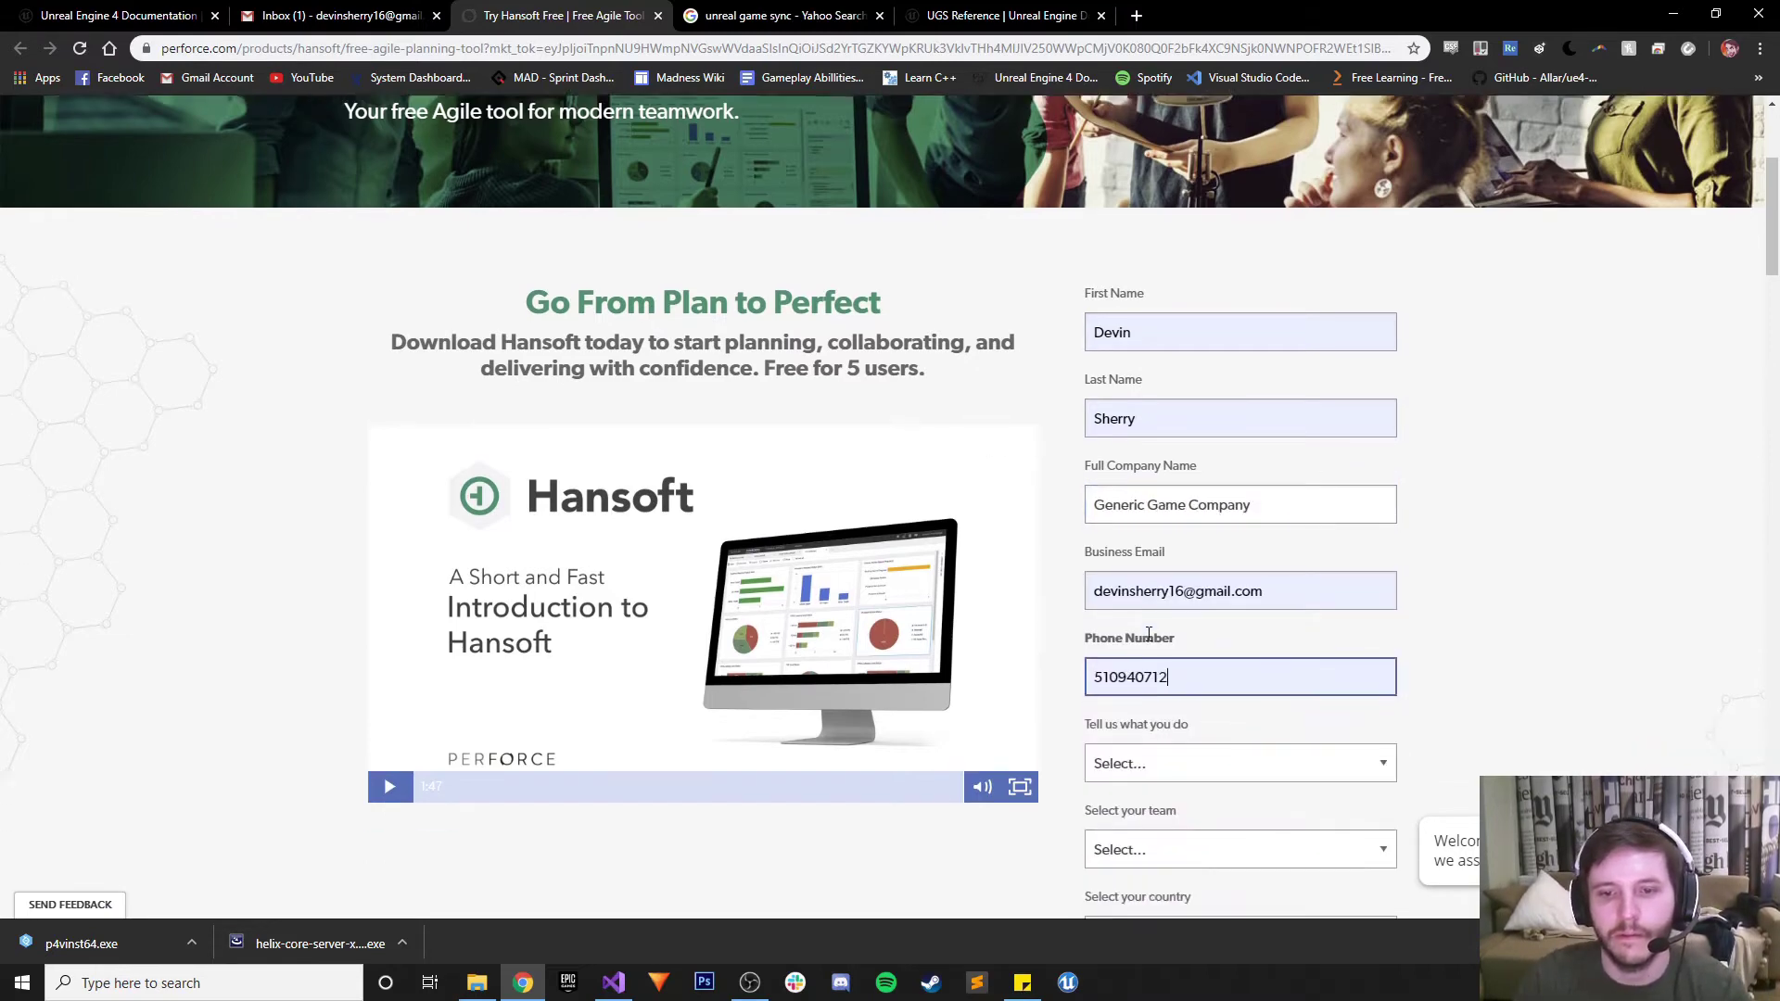
scroll(1148, 634, down, 2)
click(1140, 535)
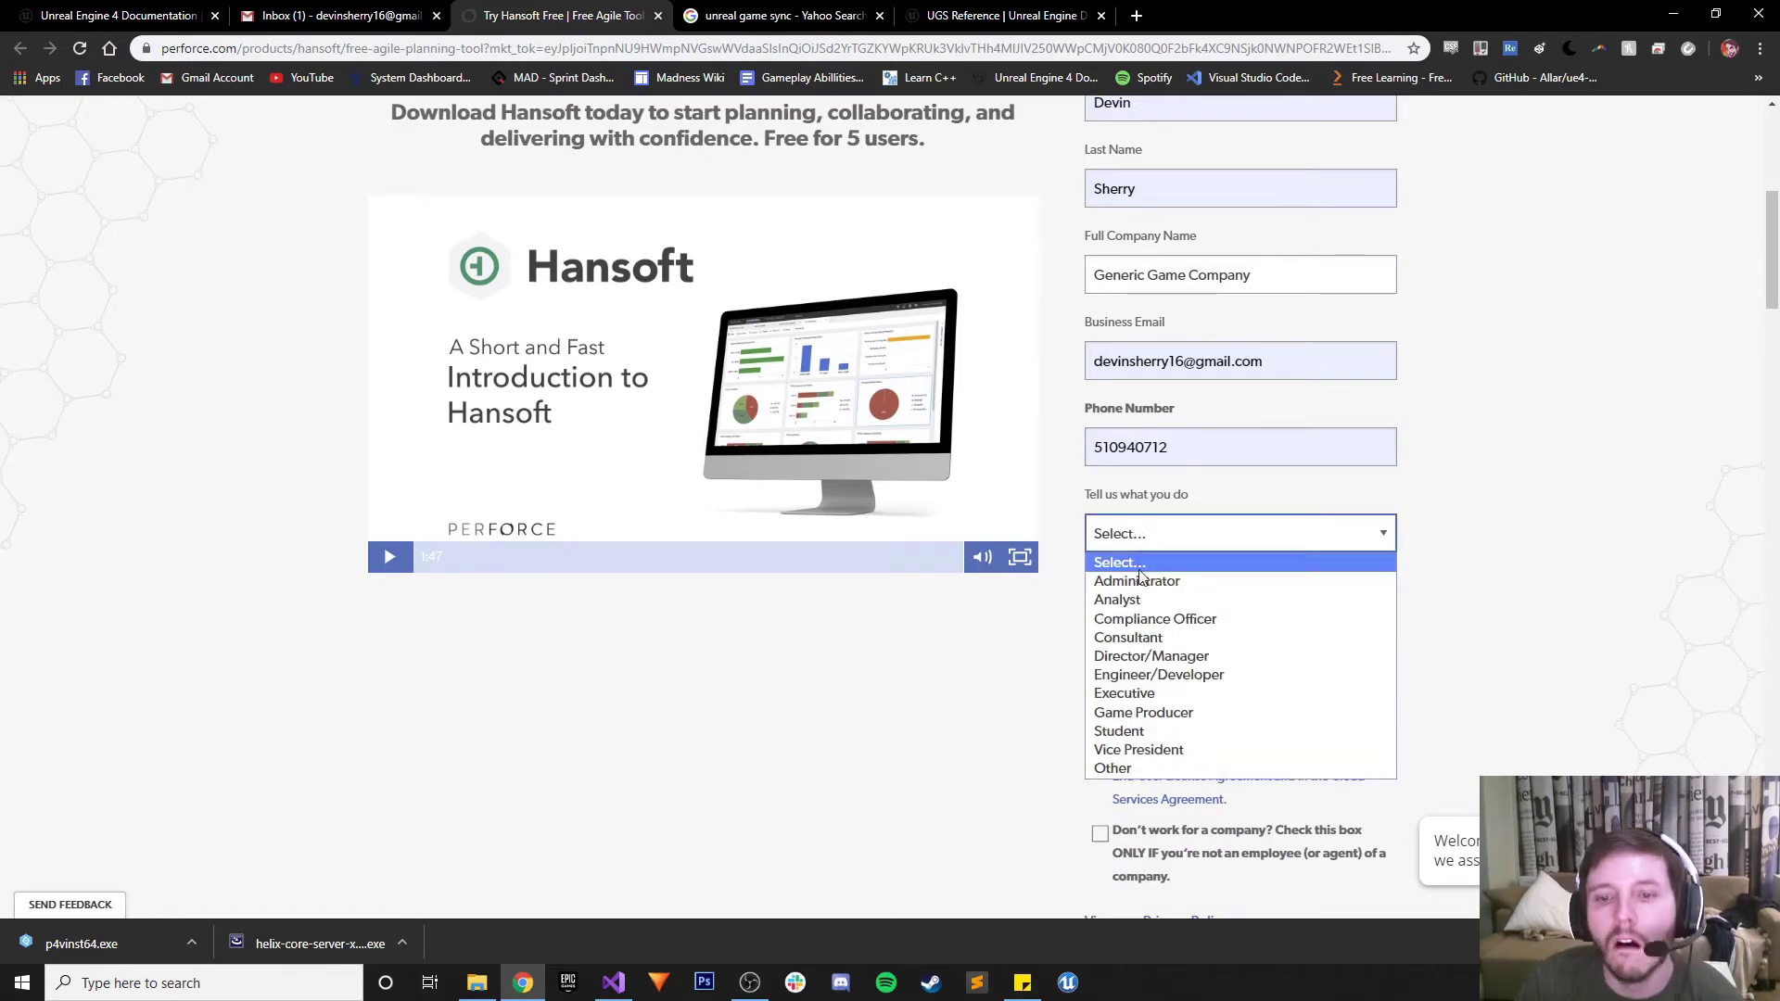
click(1159, 673)
click(1154, 535)
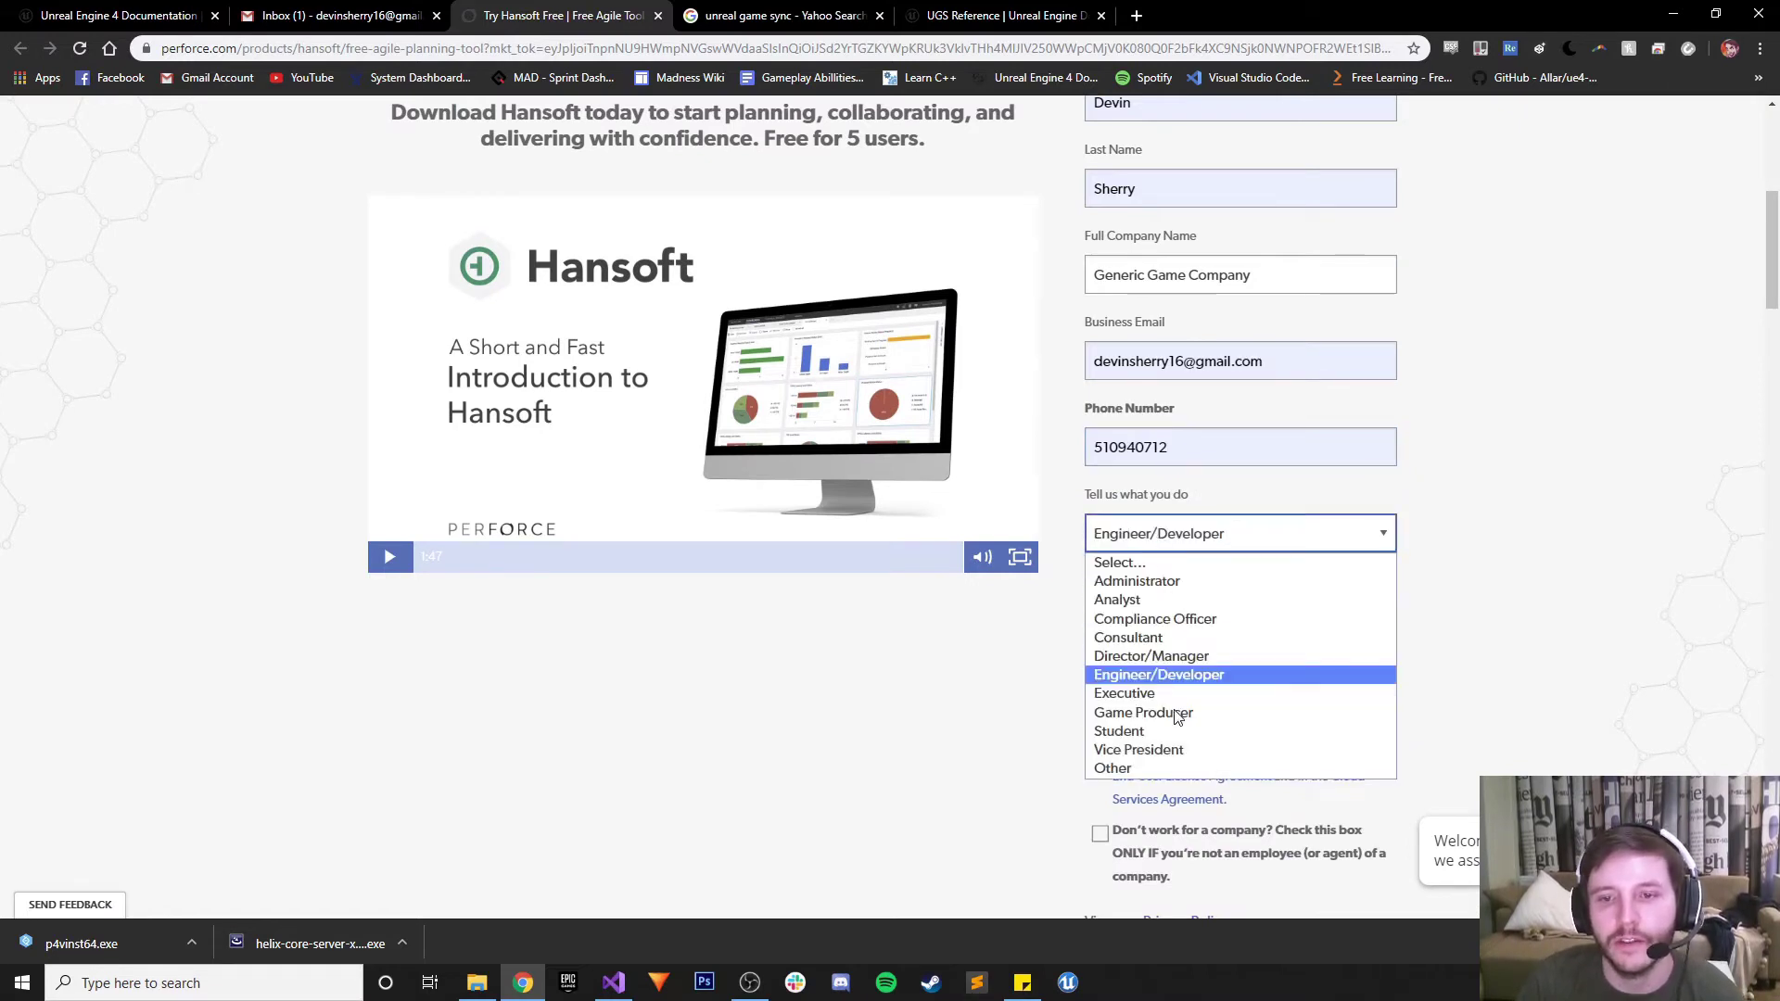
click(1165, 655)
click(1177, 621)
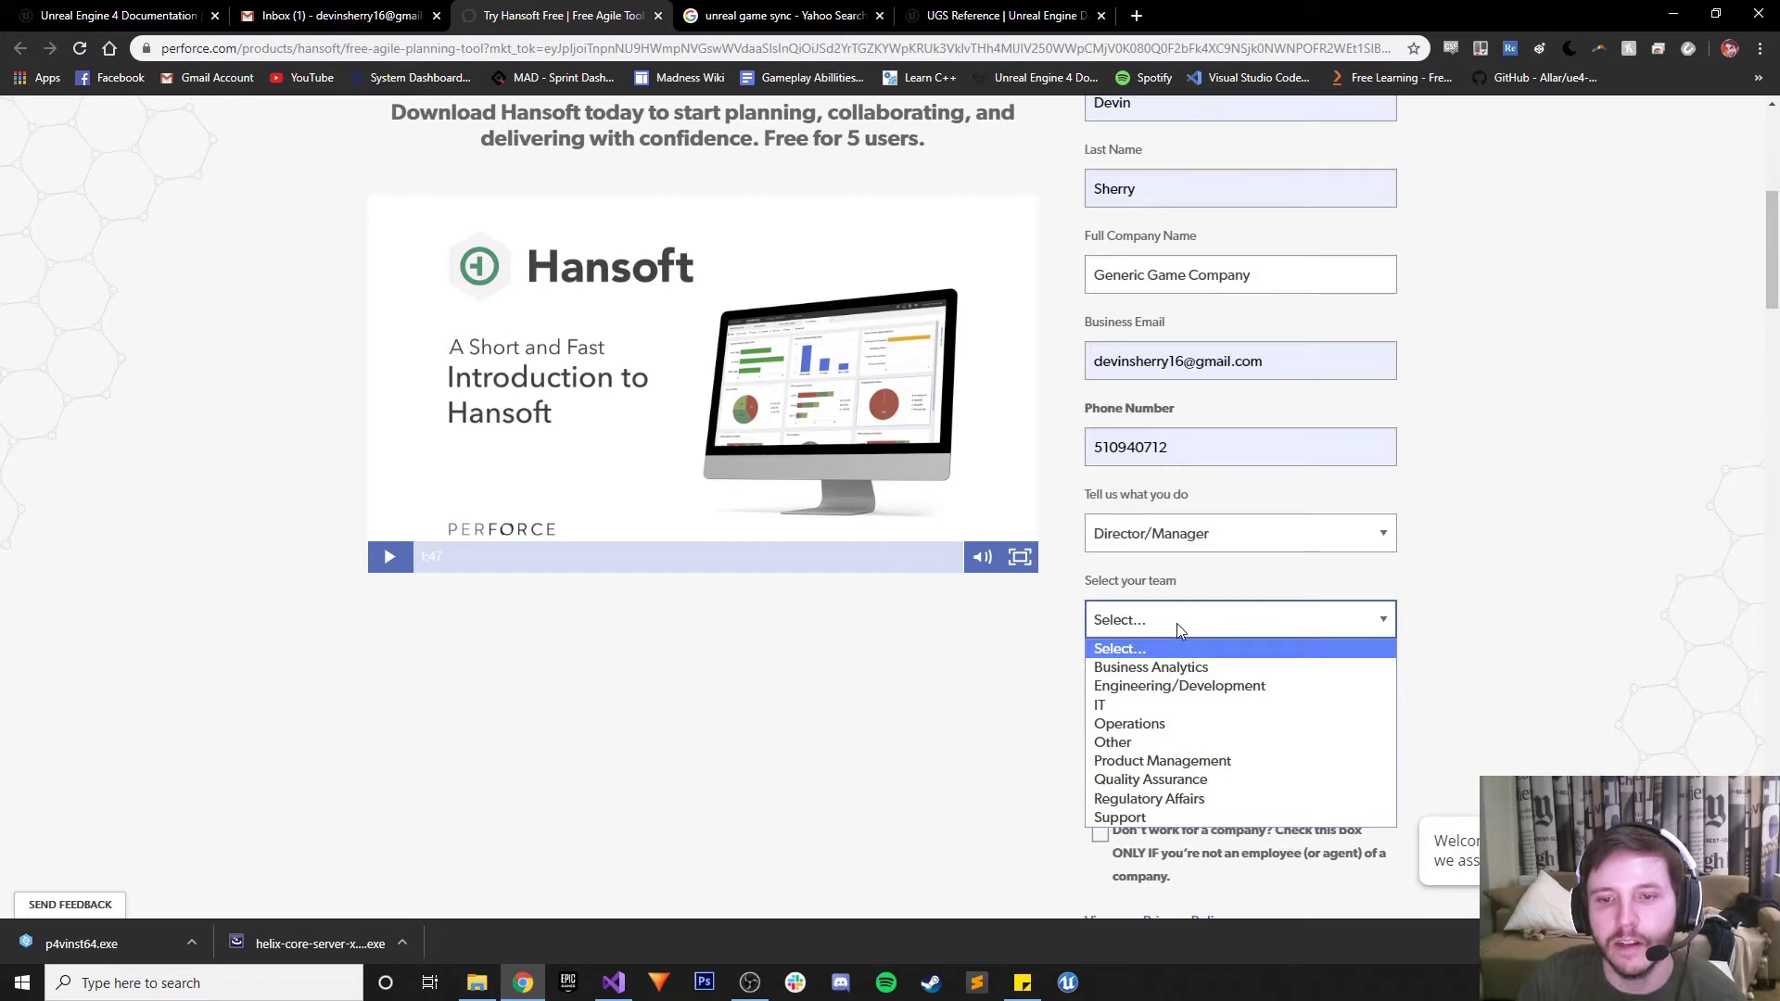
click(1149, 743)
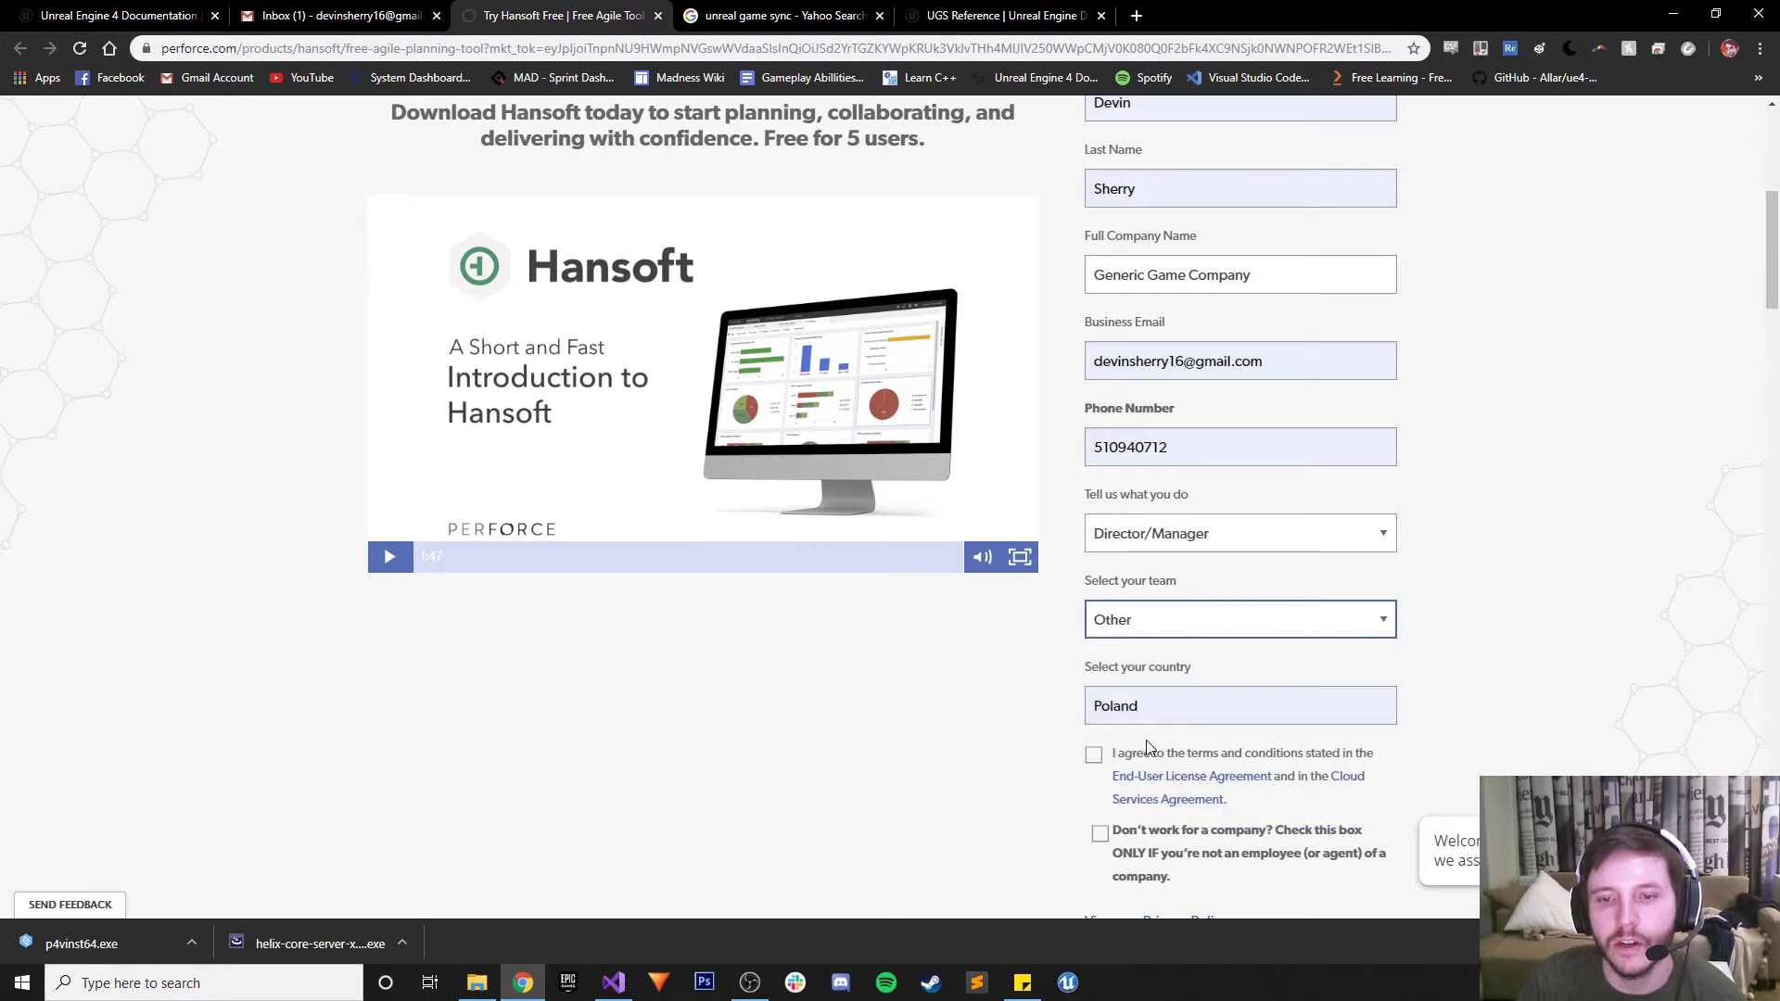
click(1094, 755)
scroll(1096, 756, down, 1)
click(1098, 744)
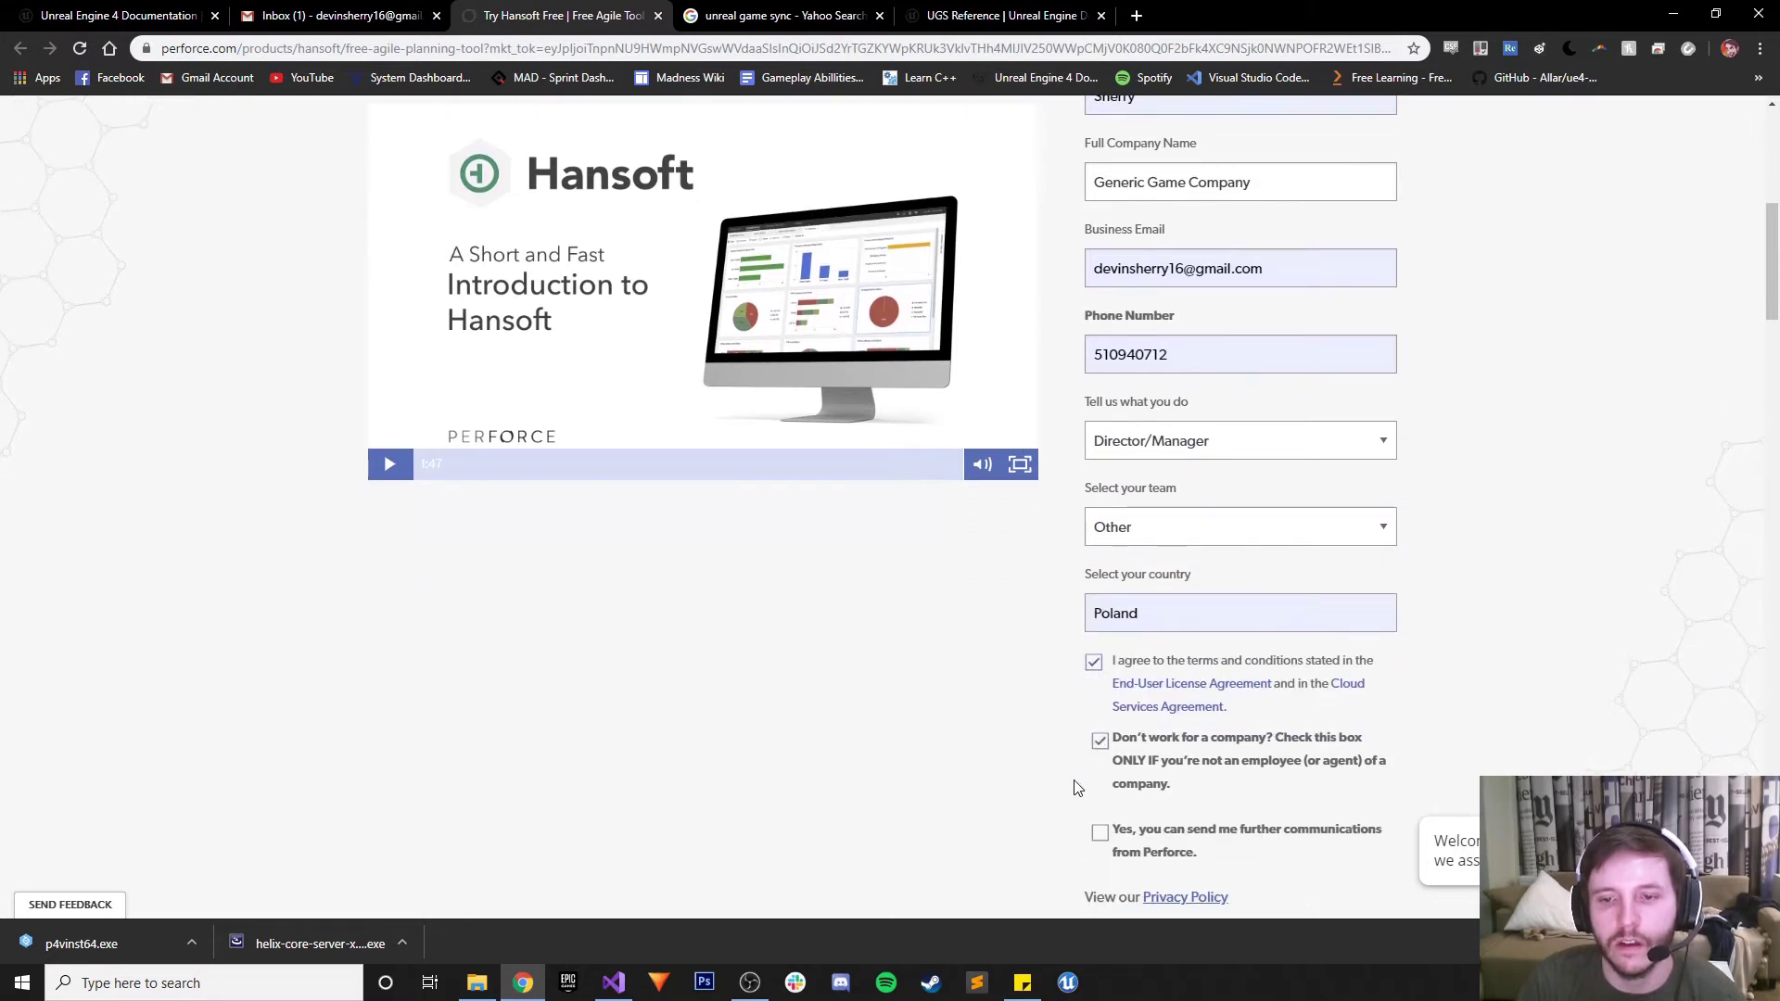
scroll(1083, 825, down, 2)
click(1164, 753)
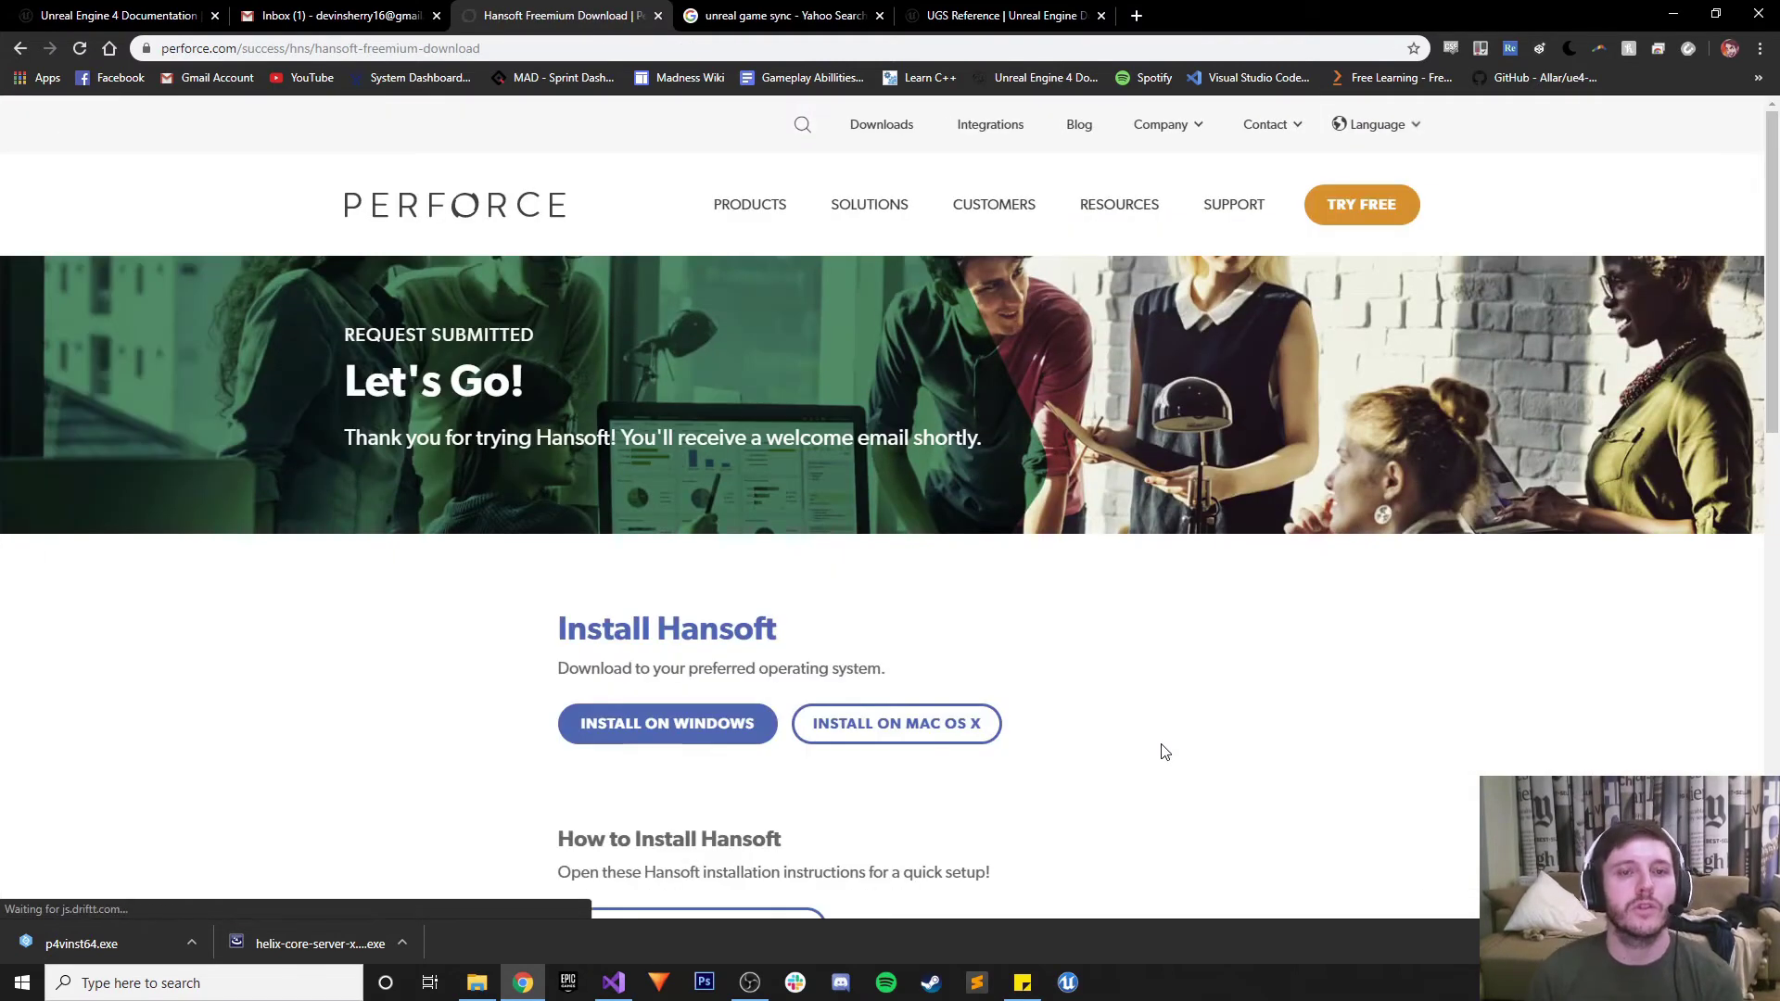
Save the Hansoft Windows trial installer and read the installation instructions before minimising Chrome
click(688, 724)
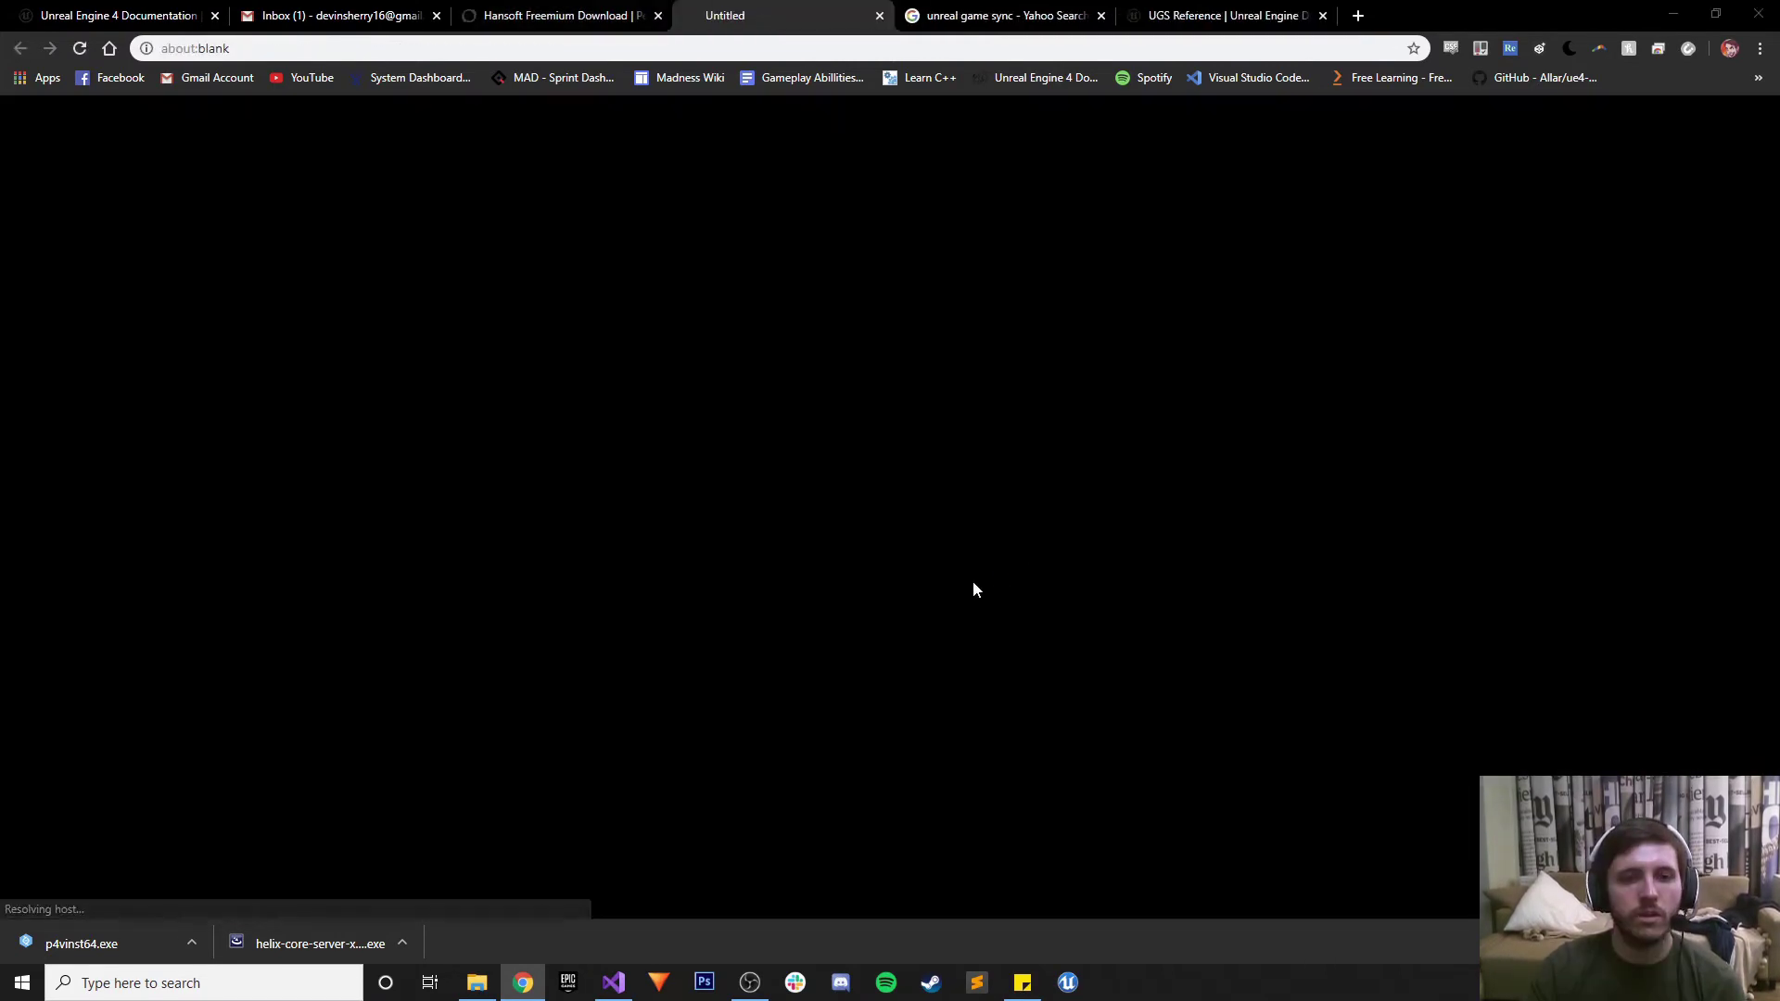
click(697, 472)
scroll(640, 640, down, 3)
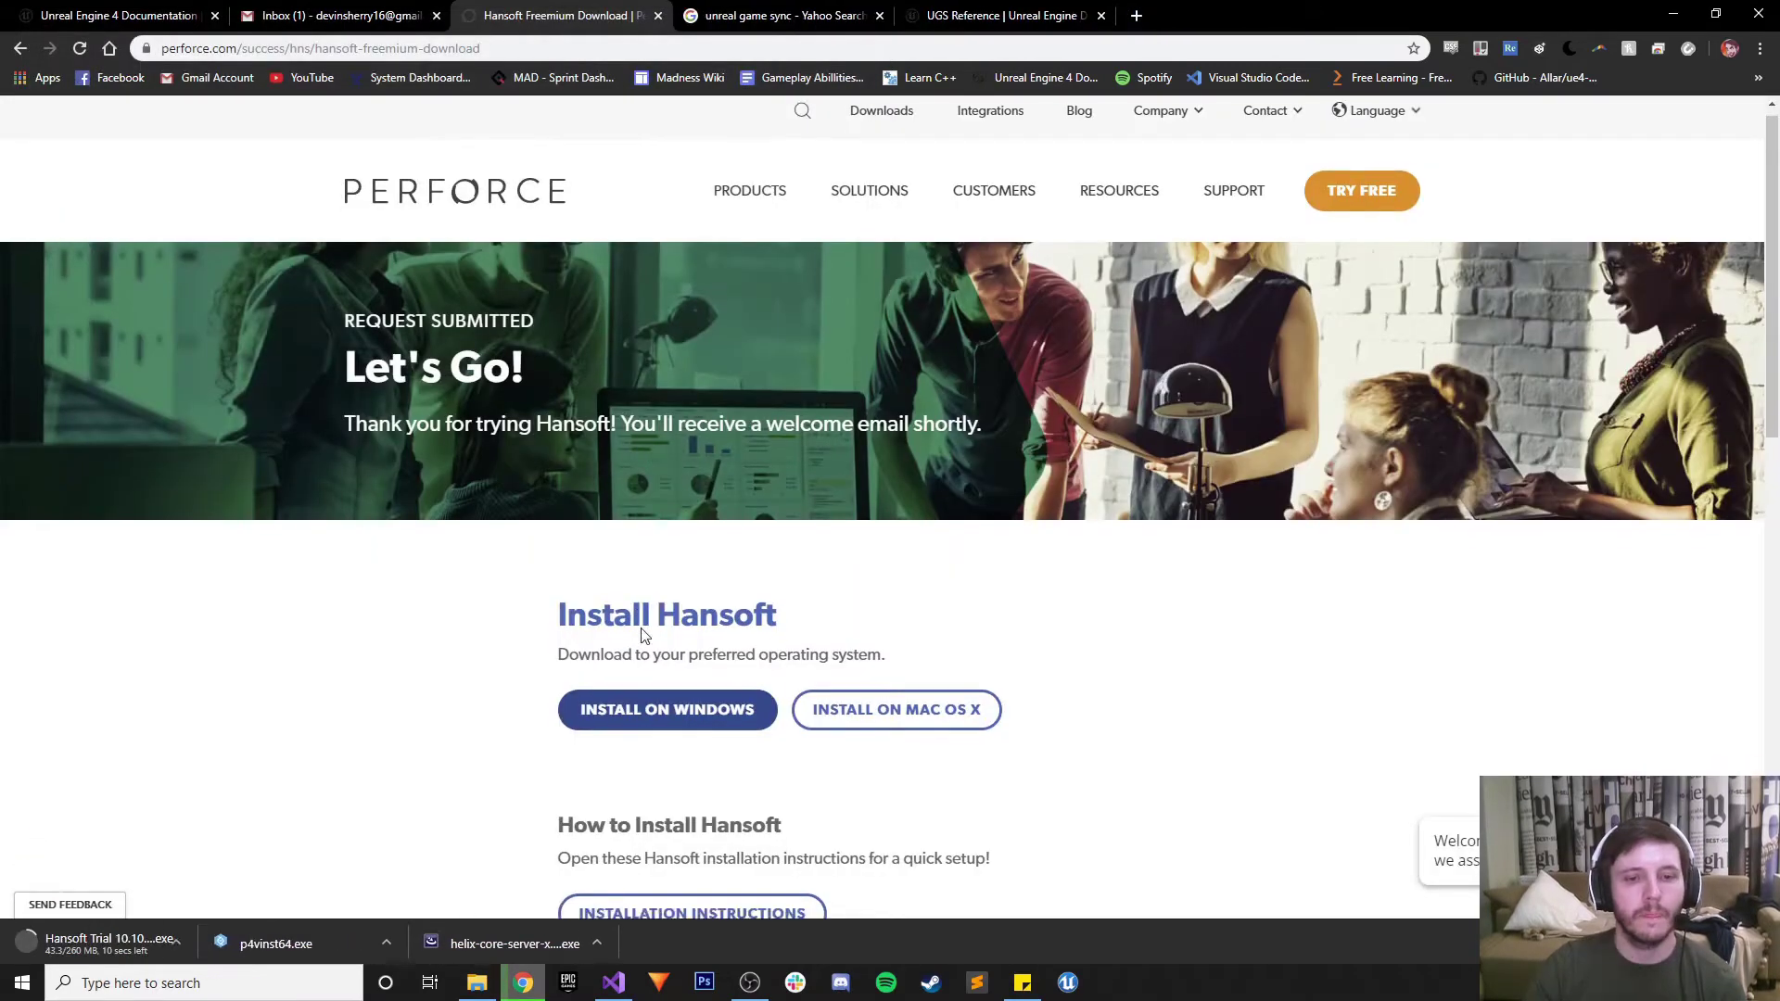
click(637, 650)
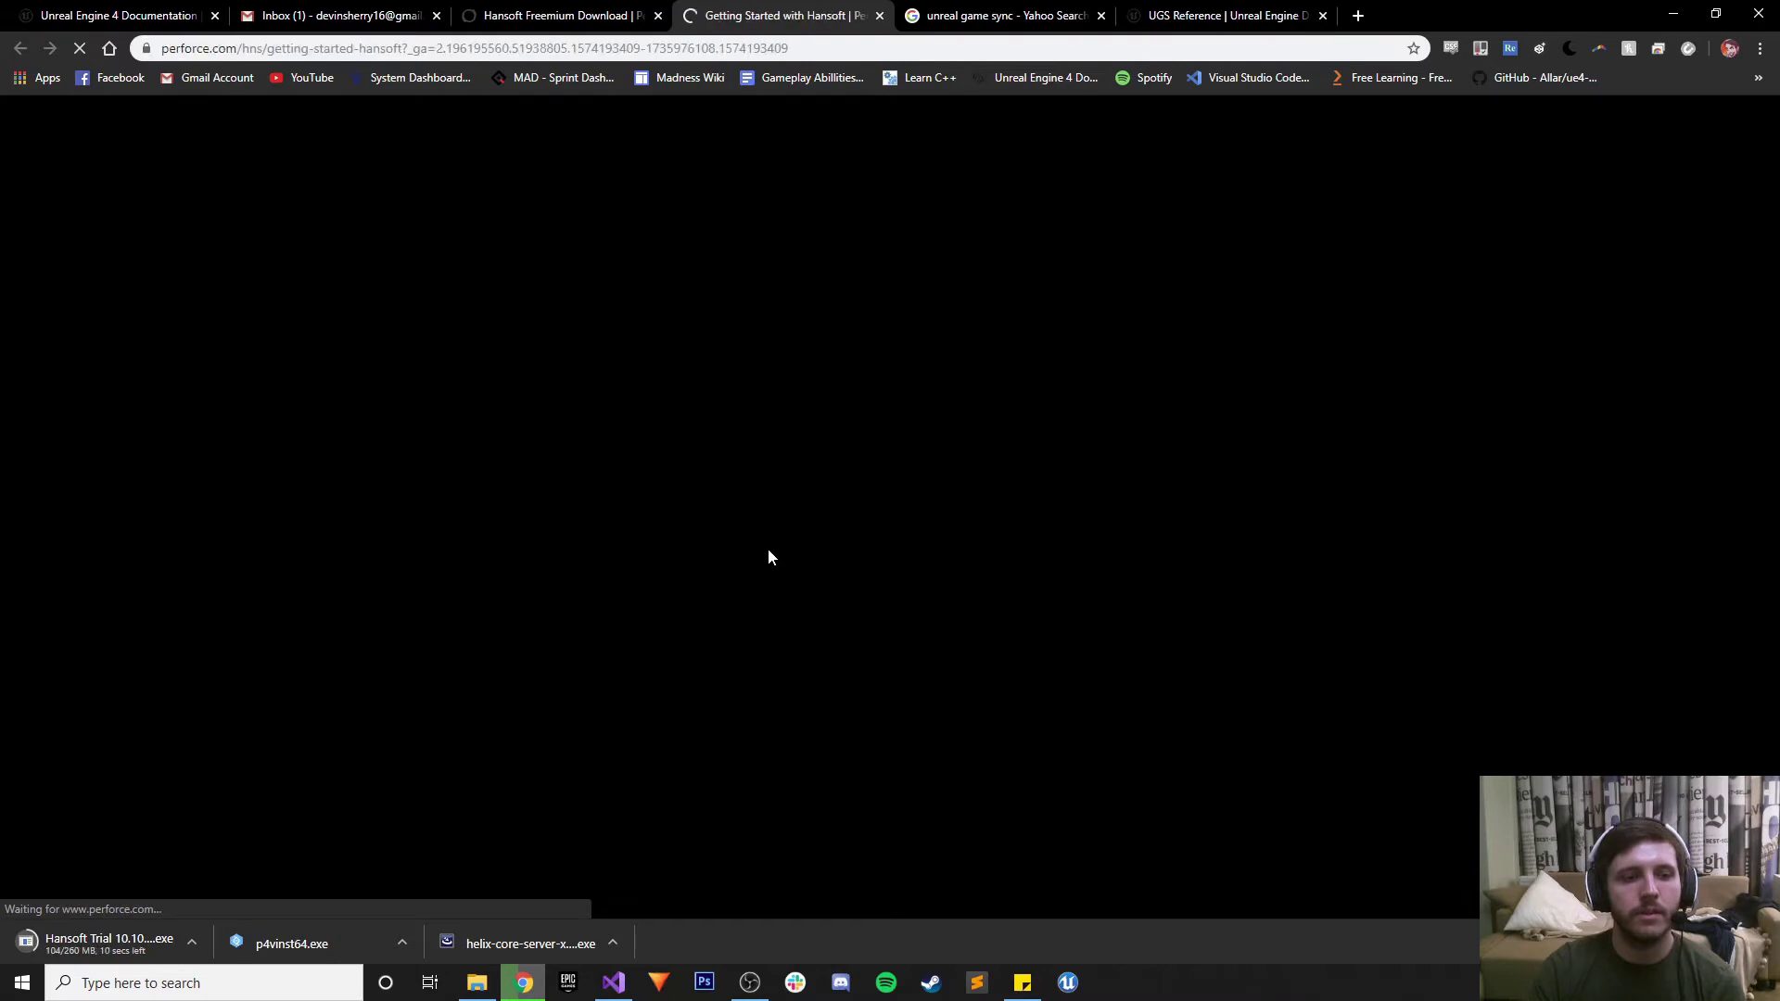
scroll(770, 549, down, 3)
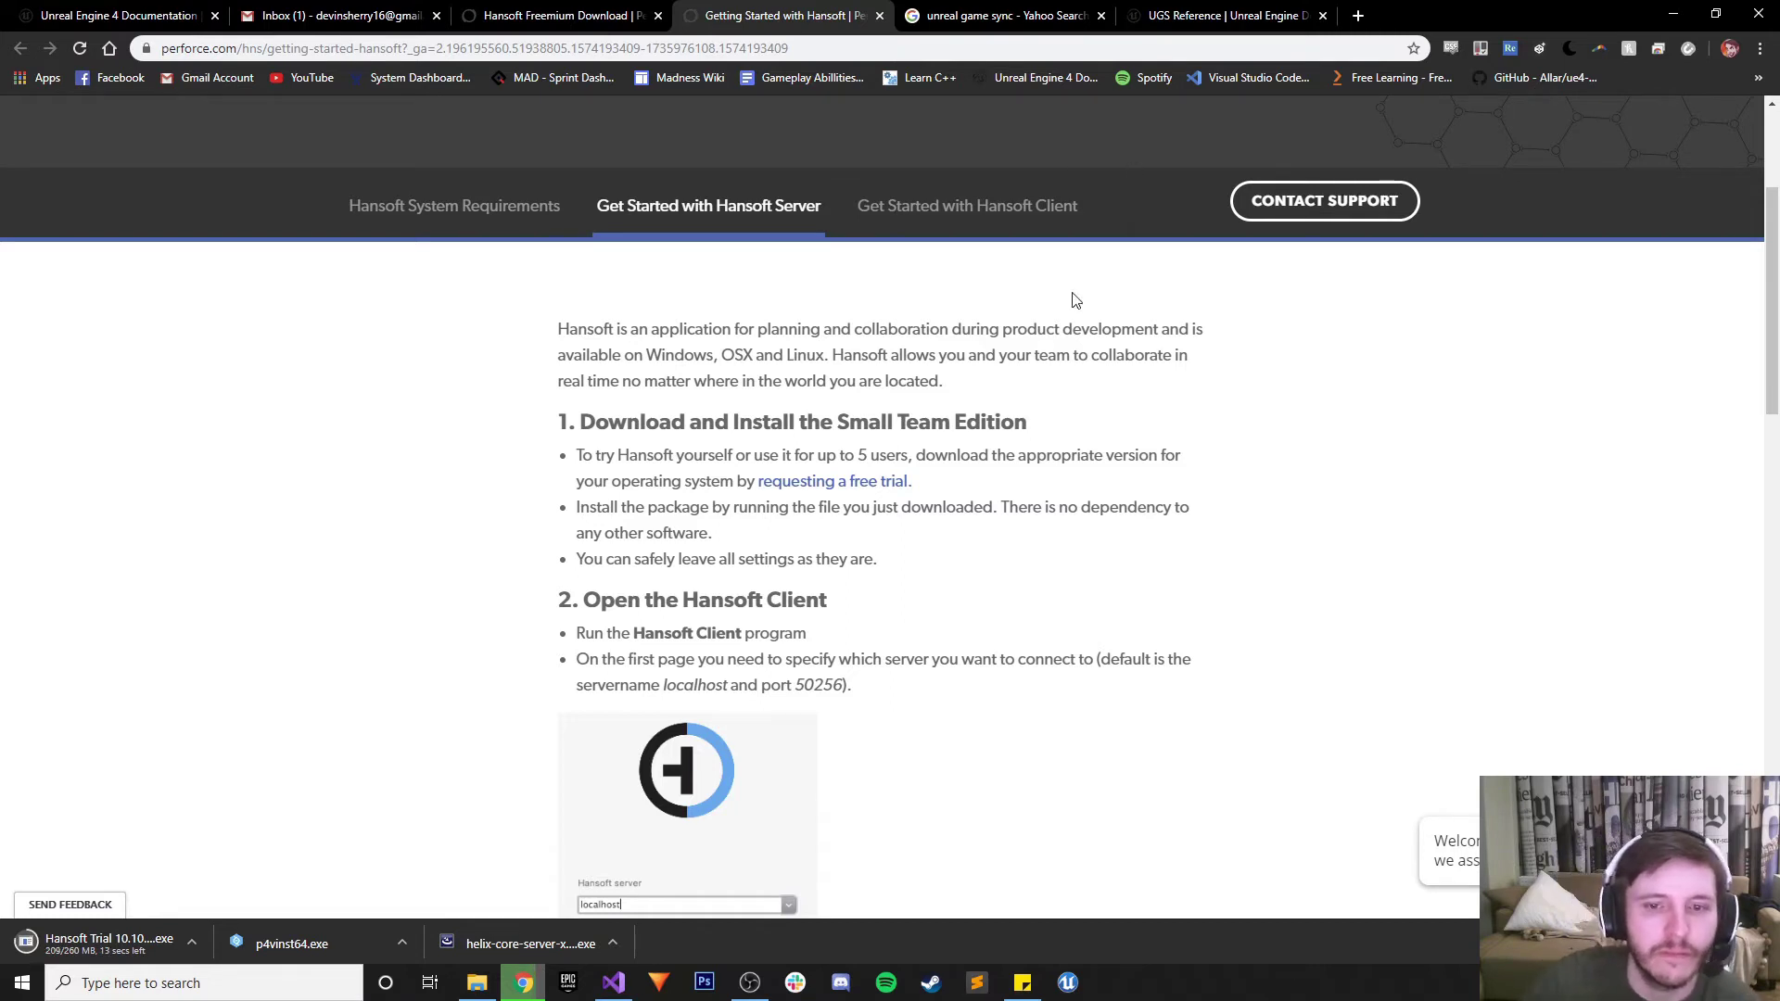
scroll(1077, 309, down, 1)
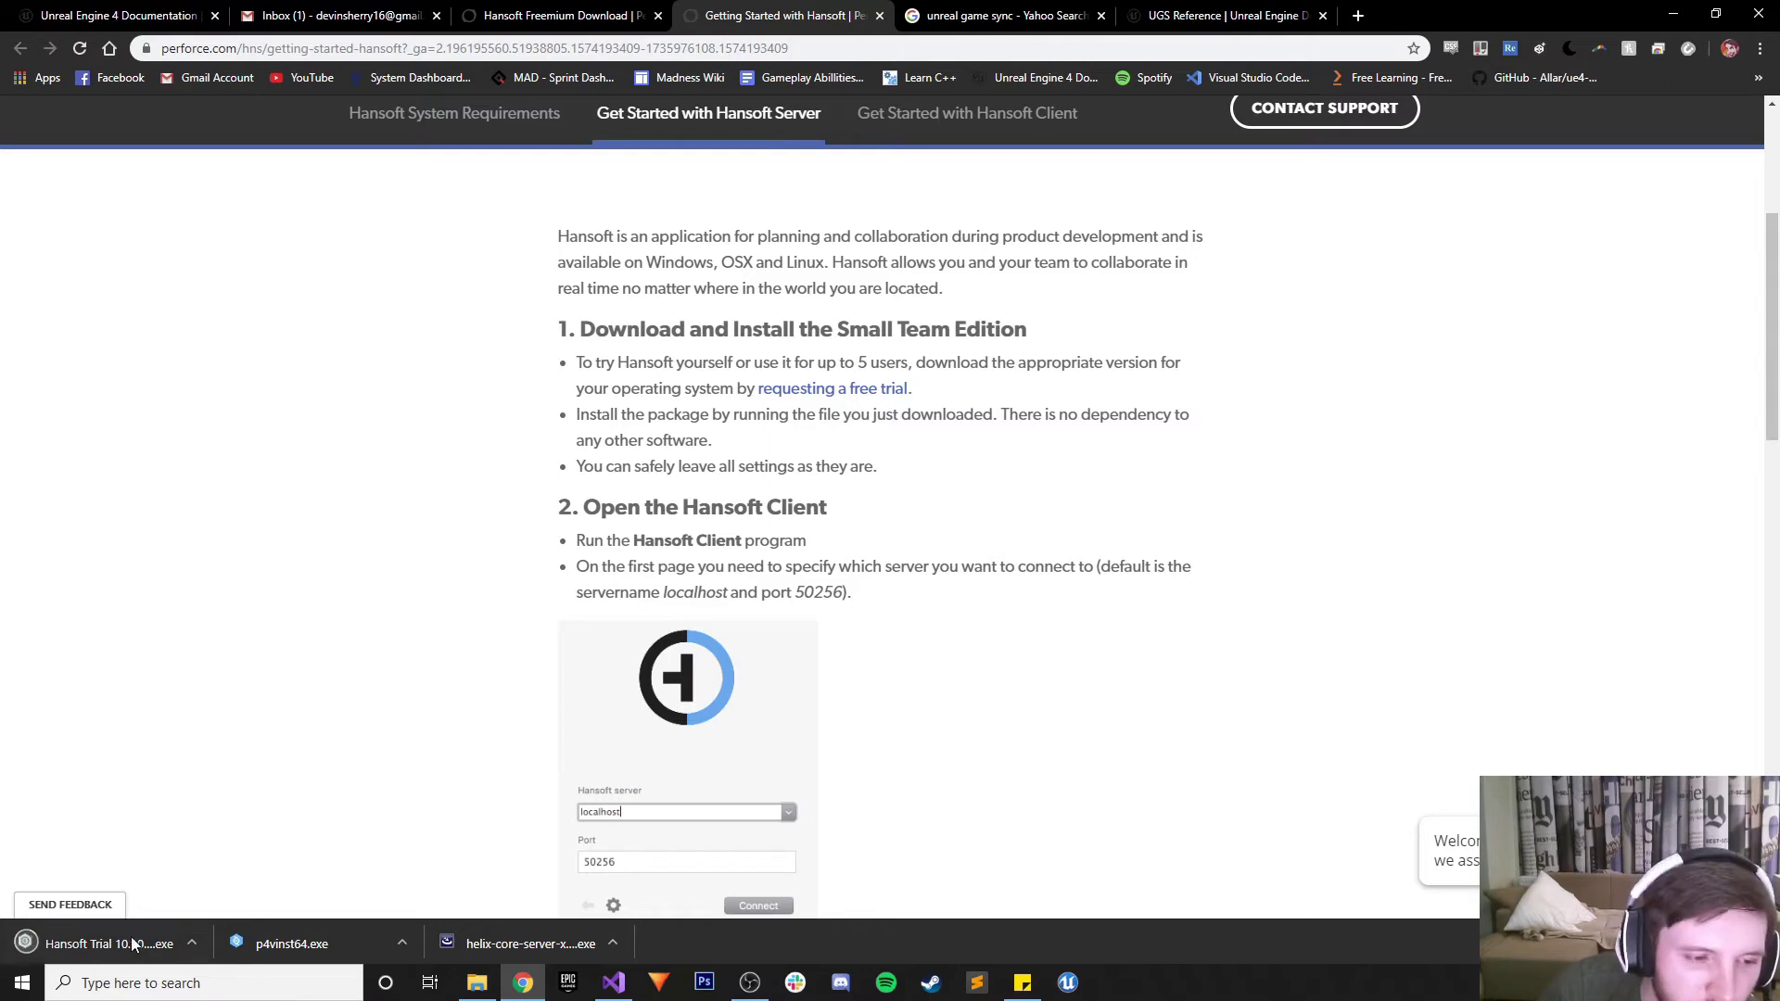
click(1673, 15)
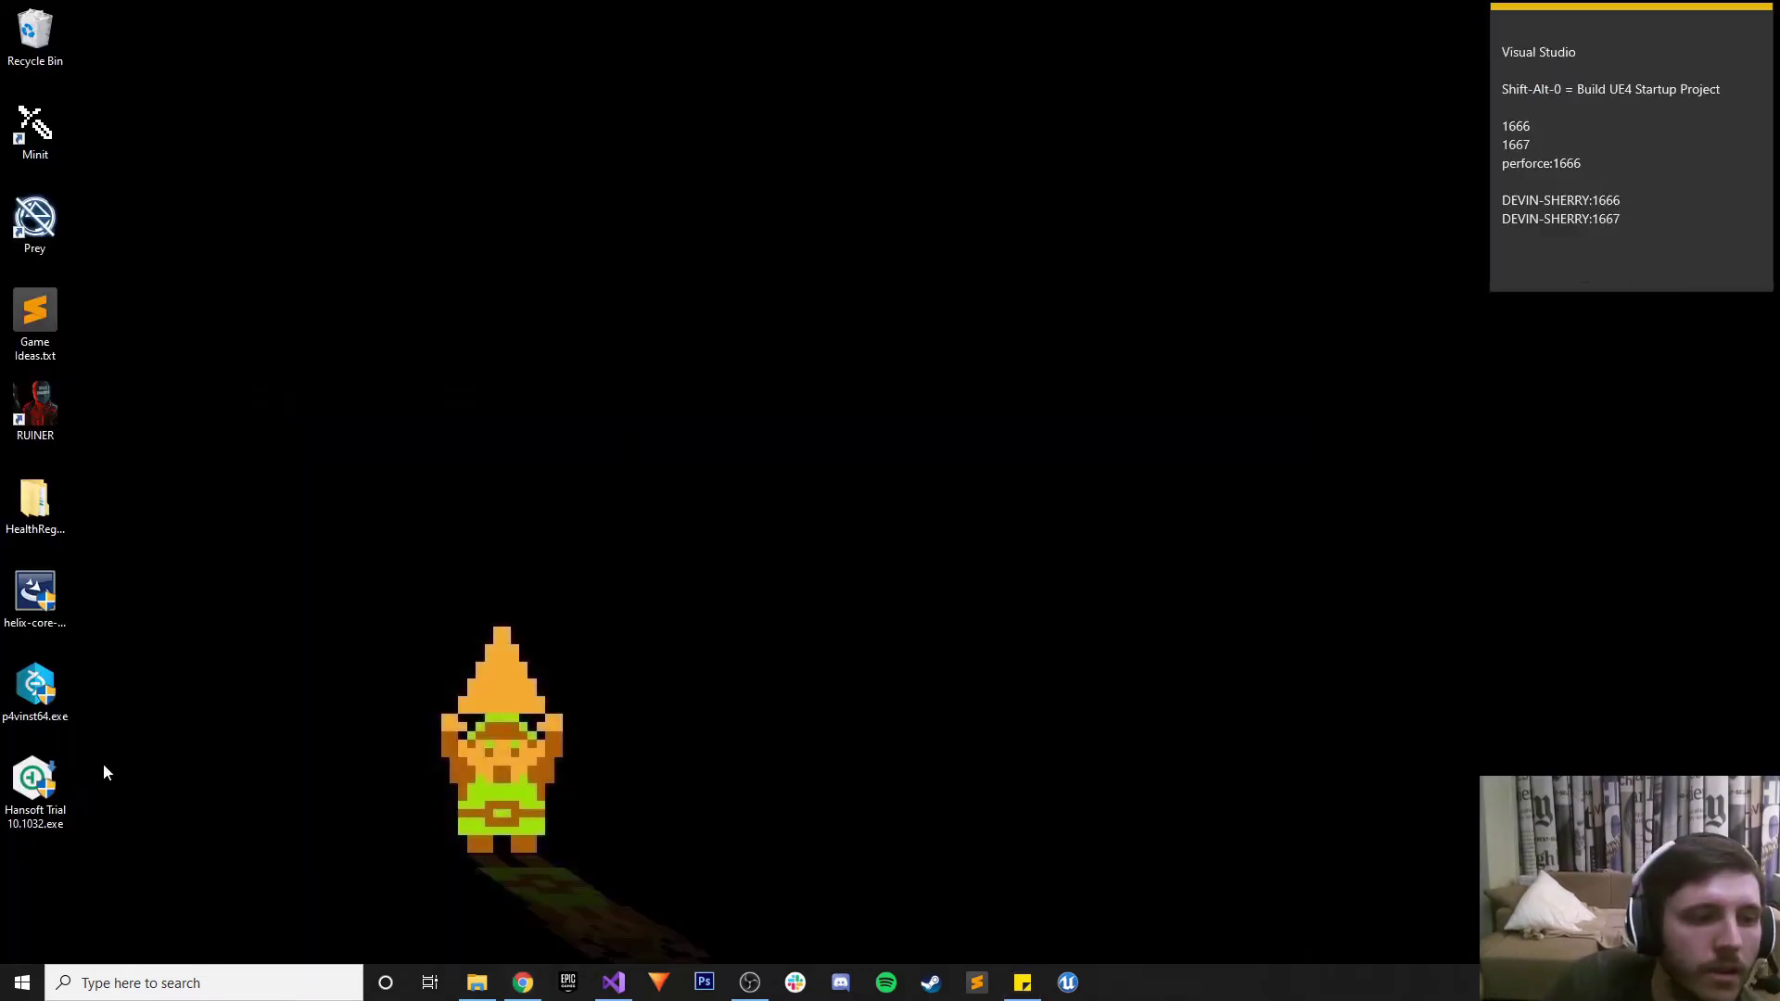
Launch the Hansoft Trial installer, accept the licence and set the install type to All
double_click(34, 784)
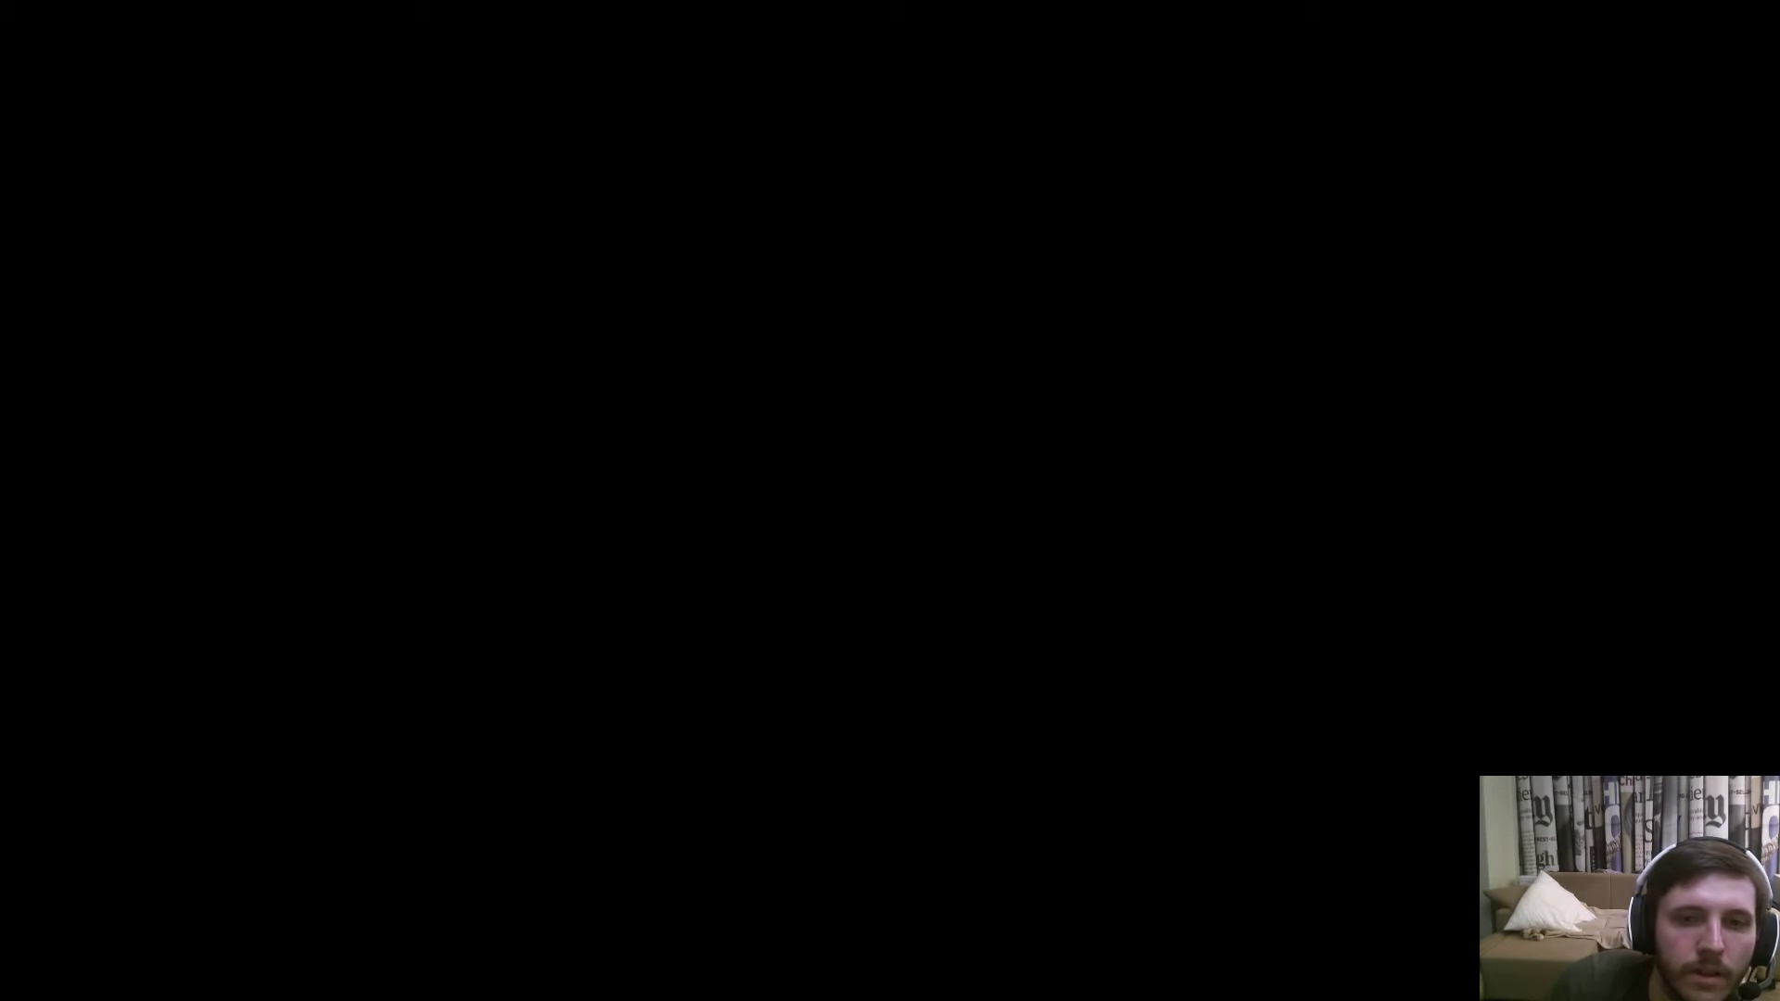
click(985, 640)
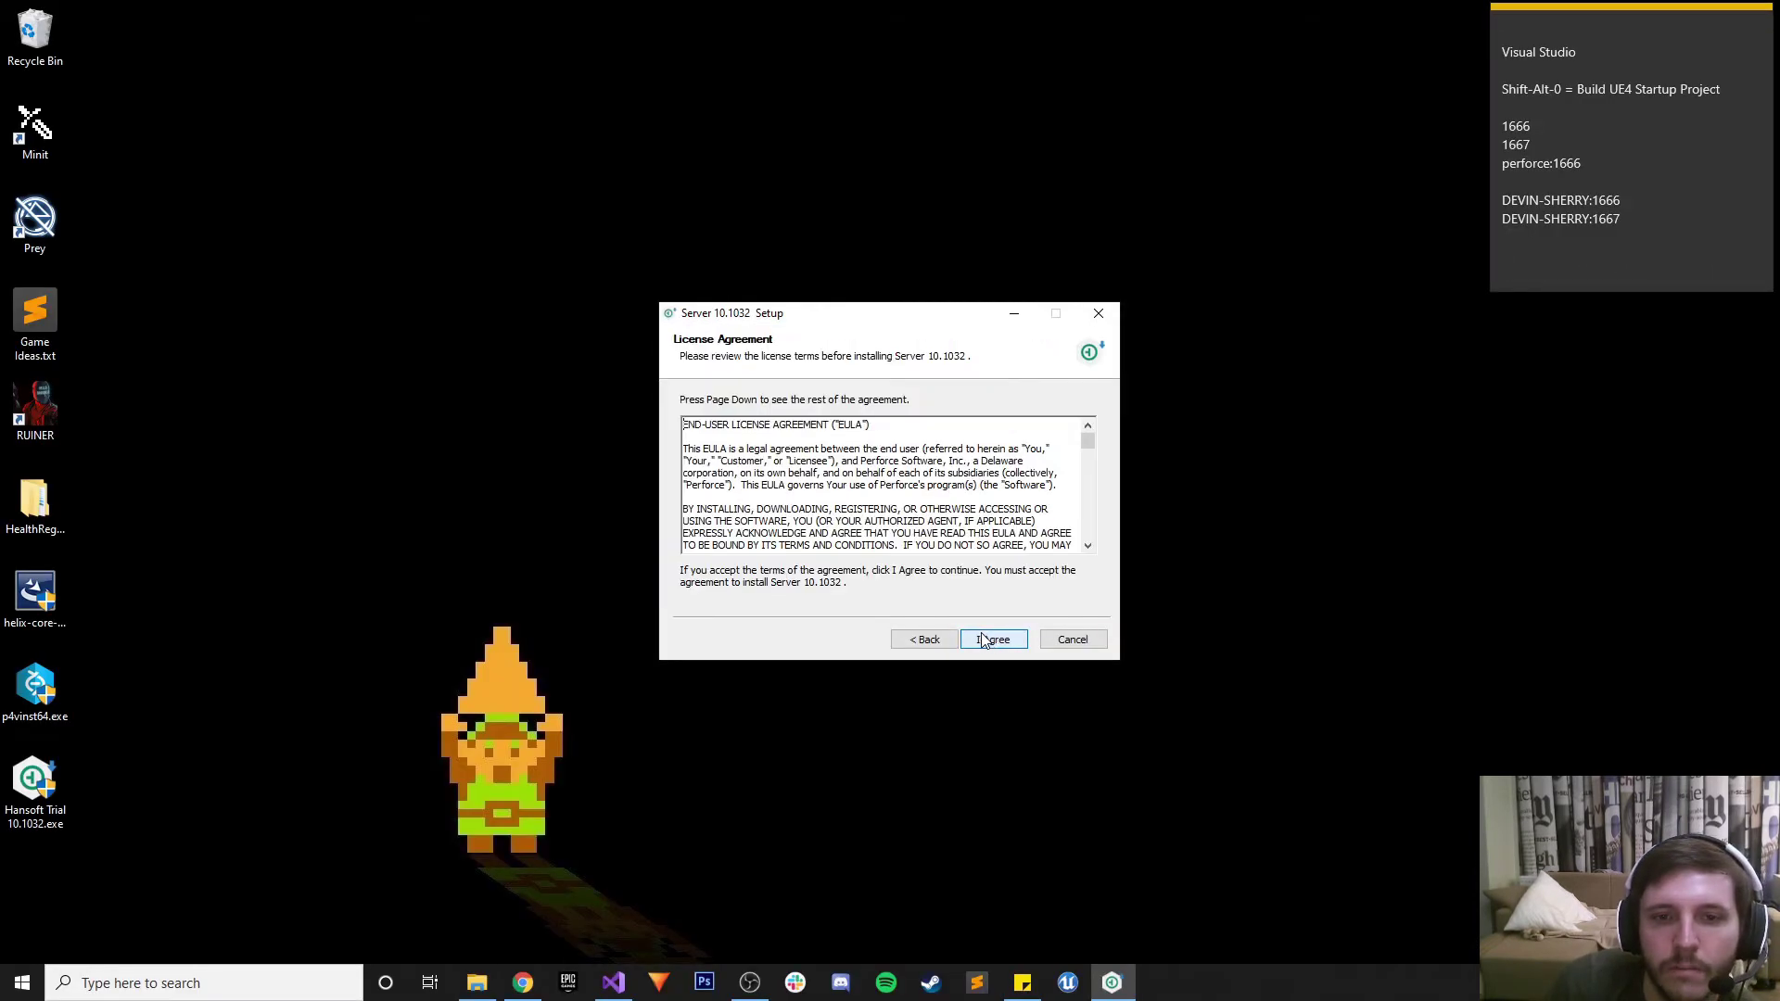
click(984, 640)
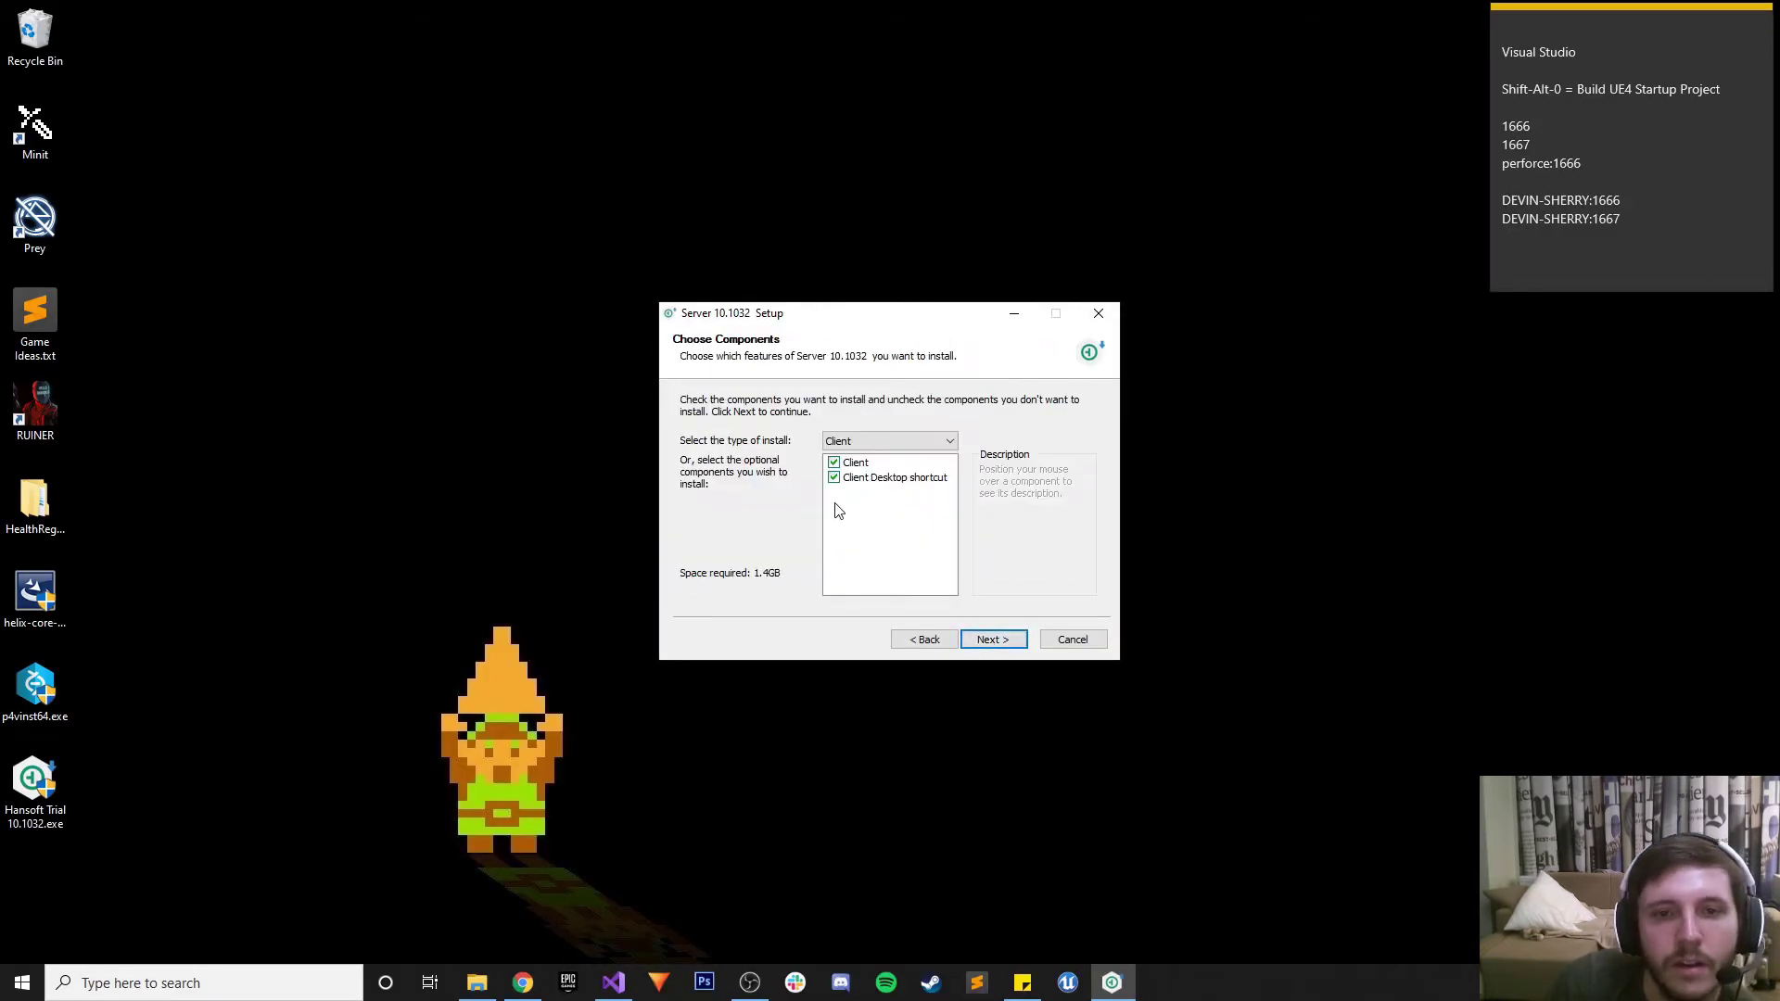
click(880, 442)
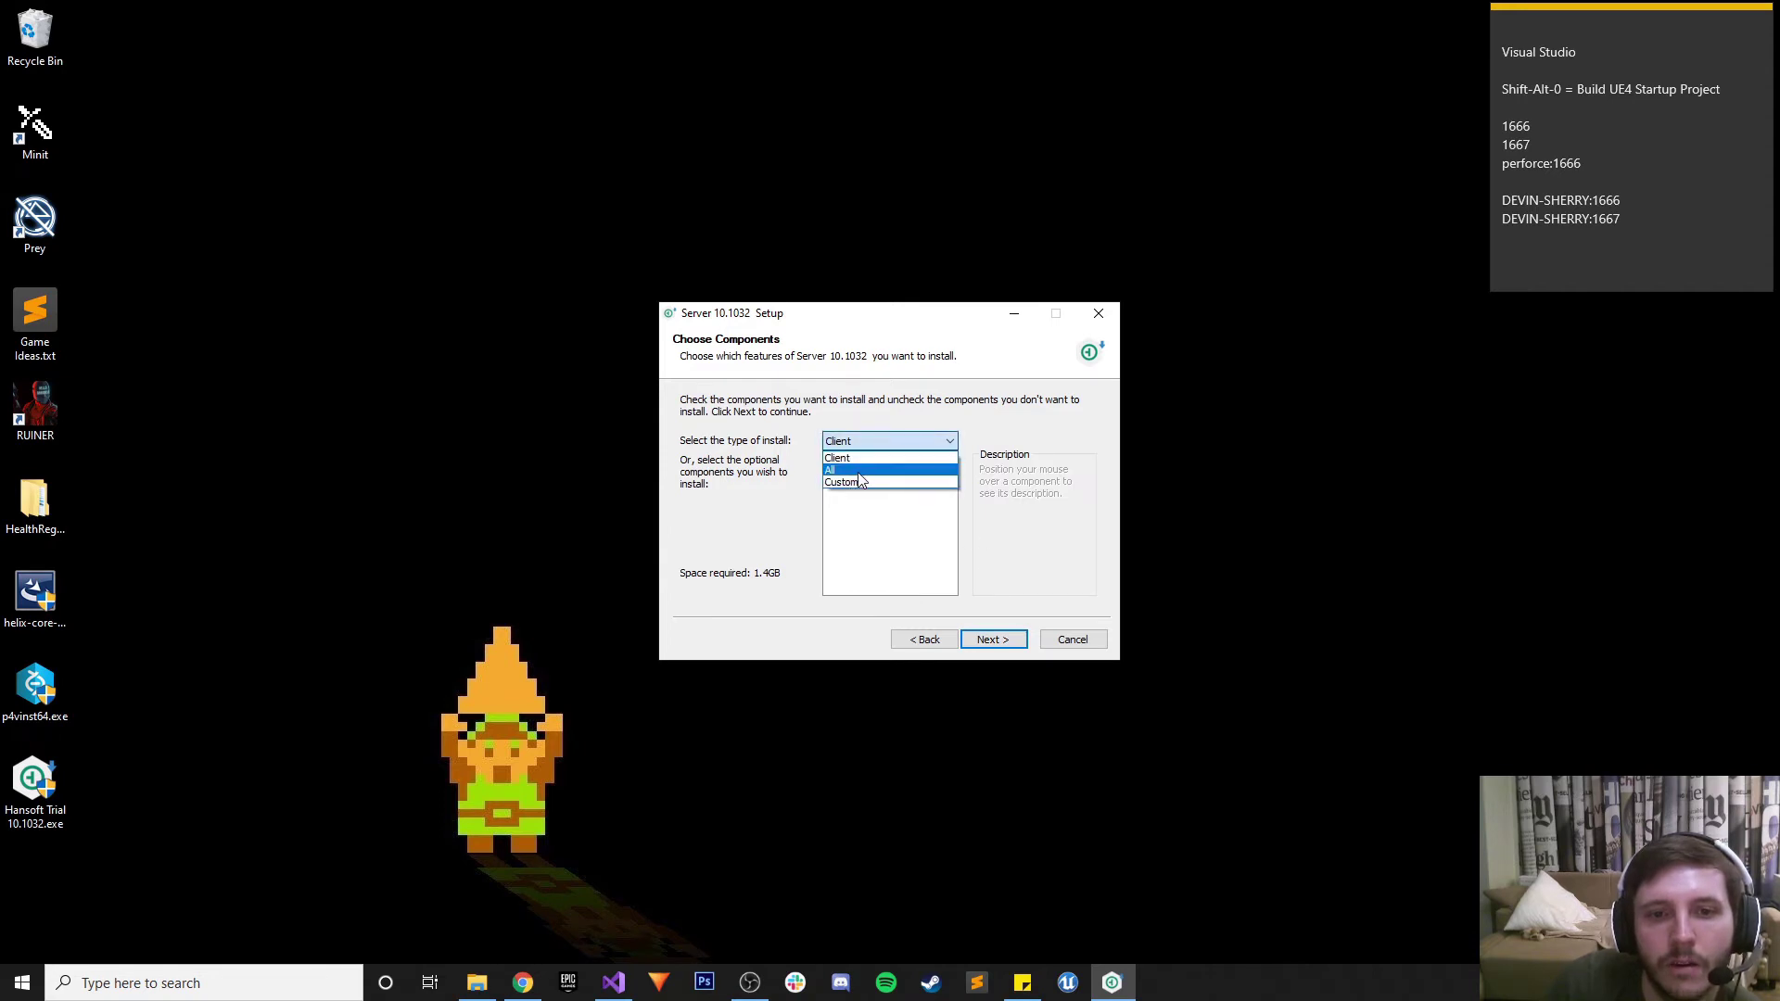
click(859, 469)
click(880, 442)
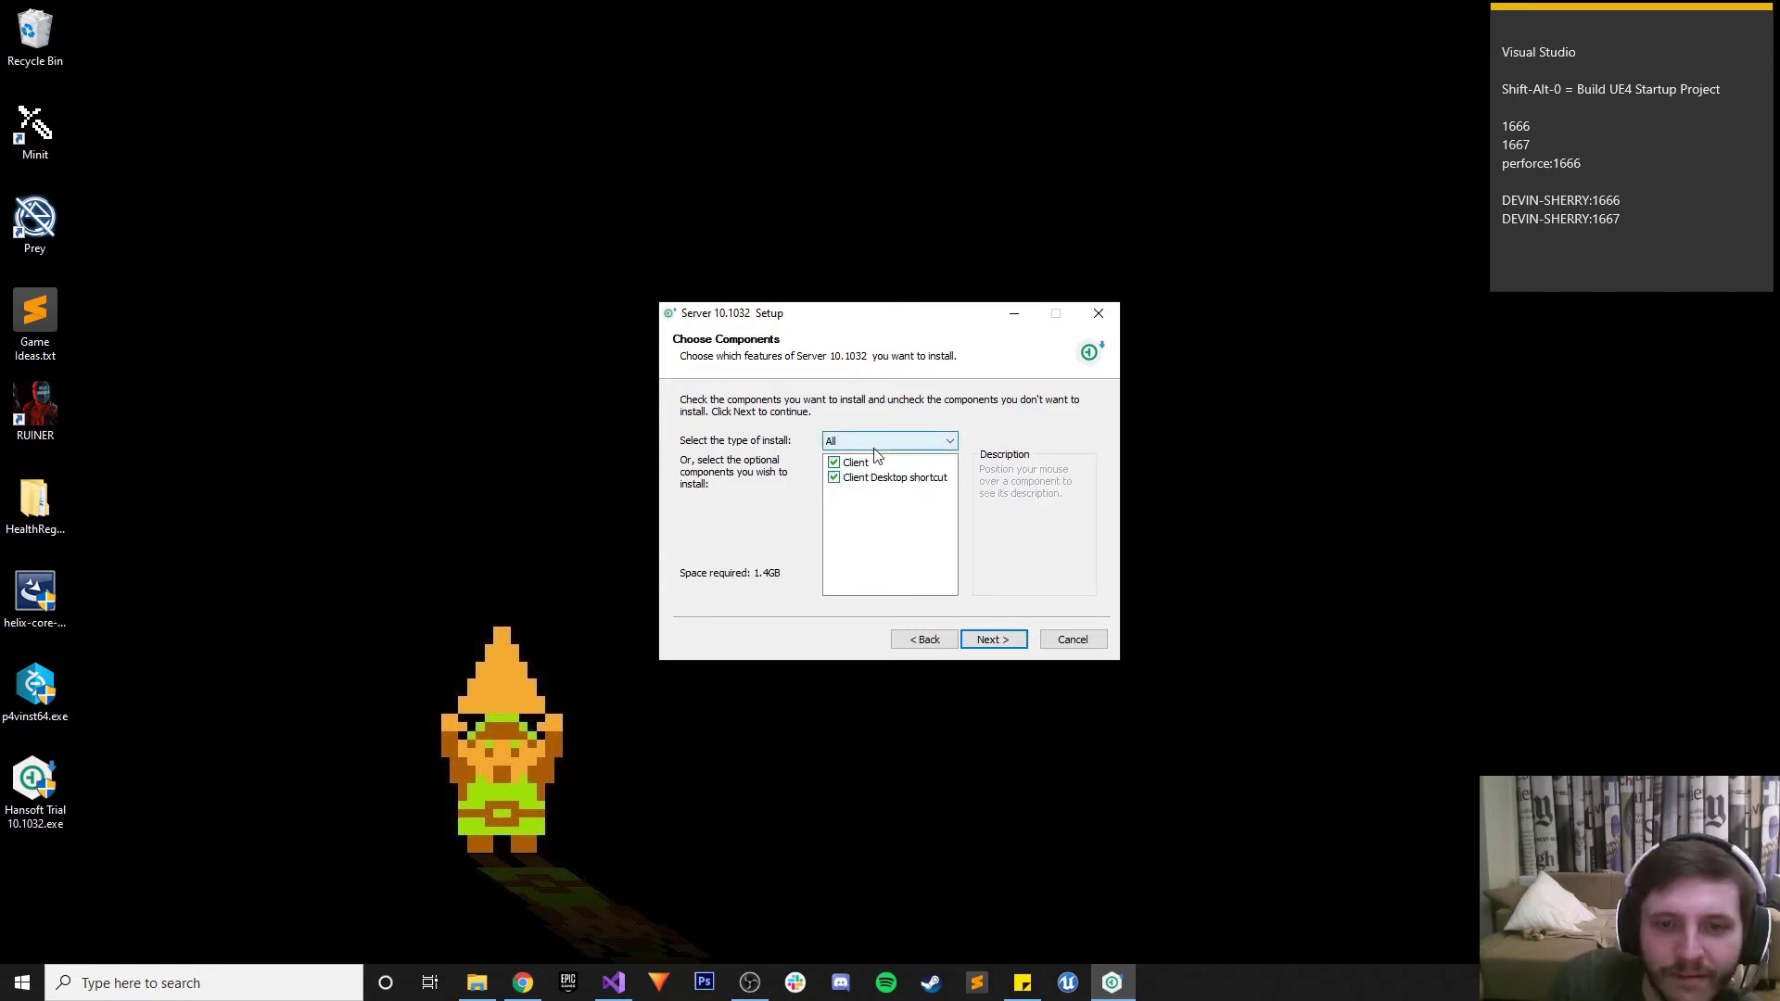
click(859, 483)
click(854, 443)
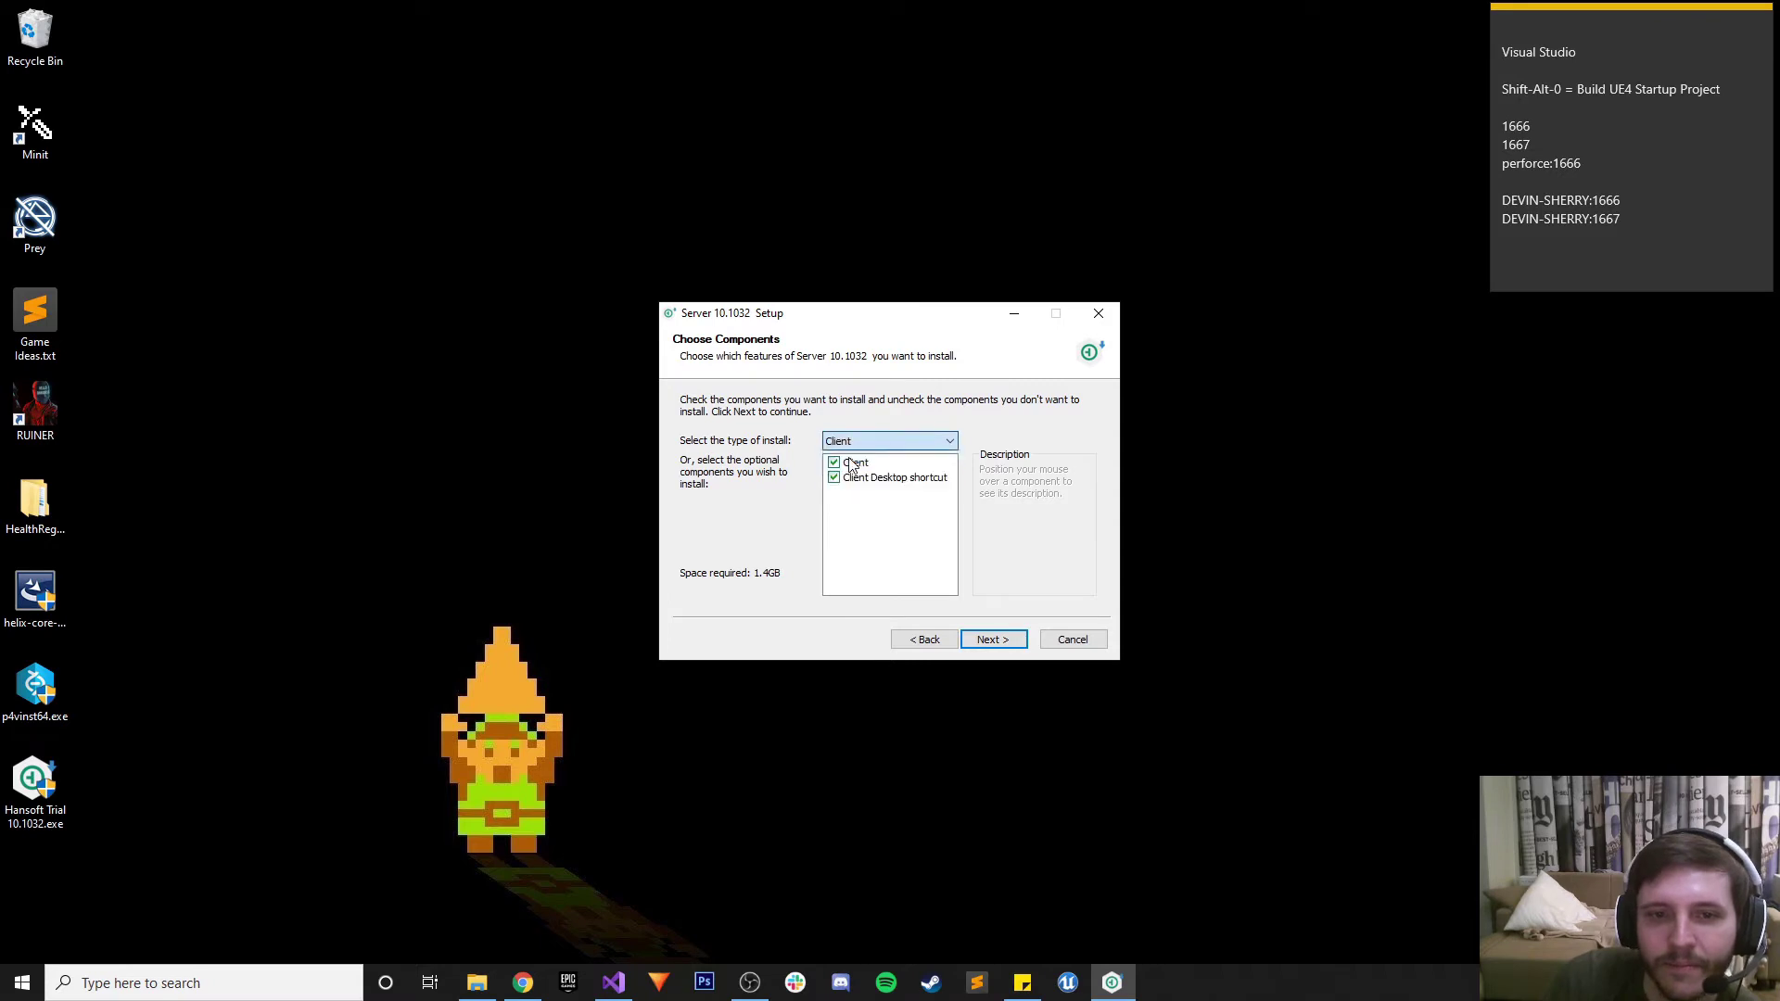
click(858, 455)
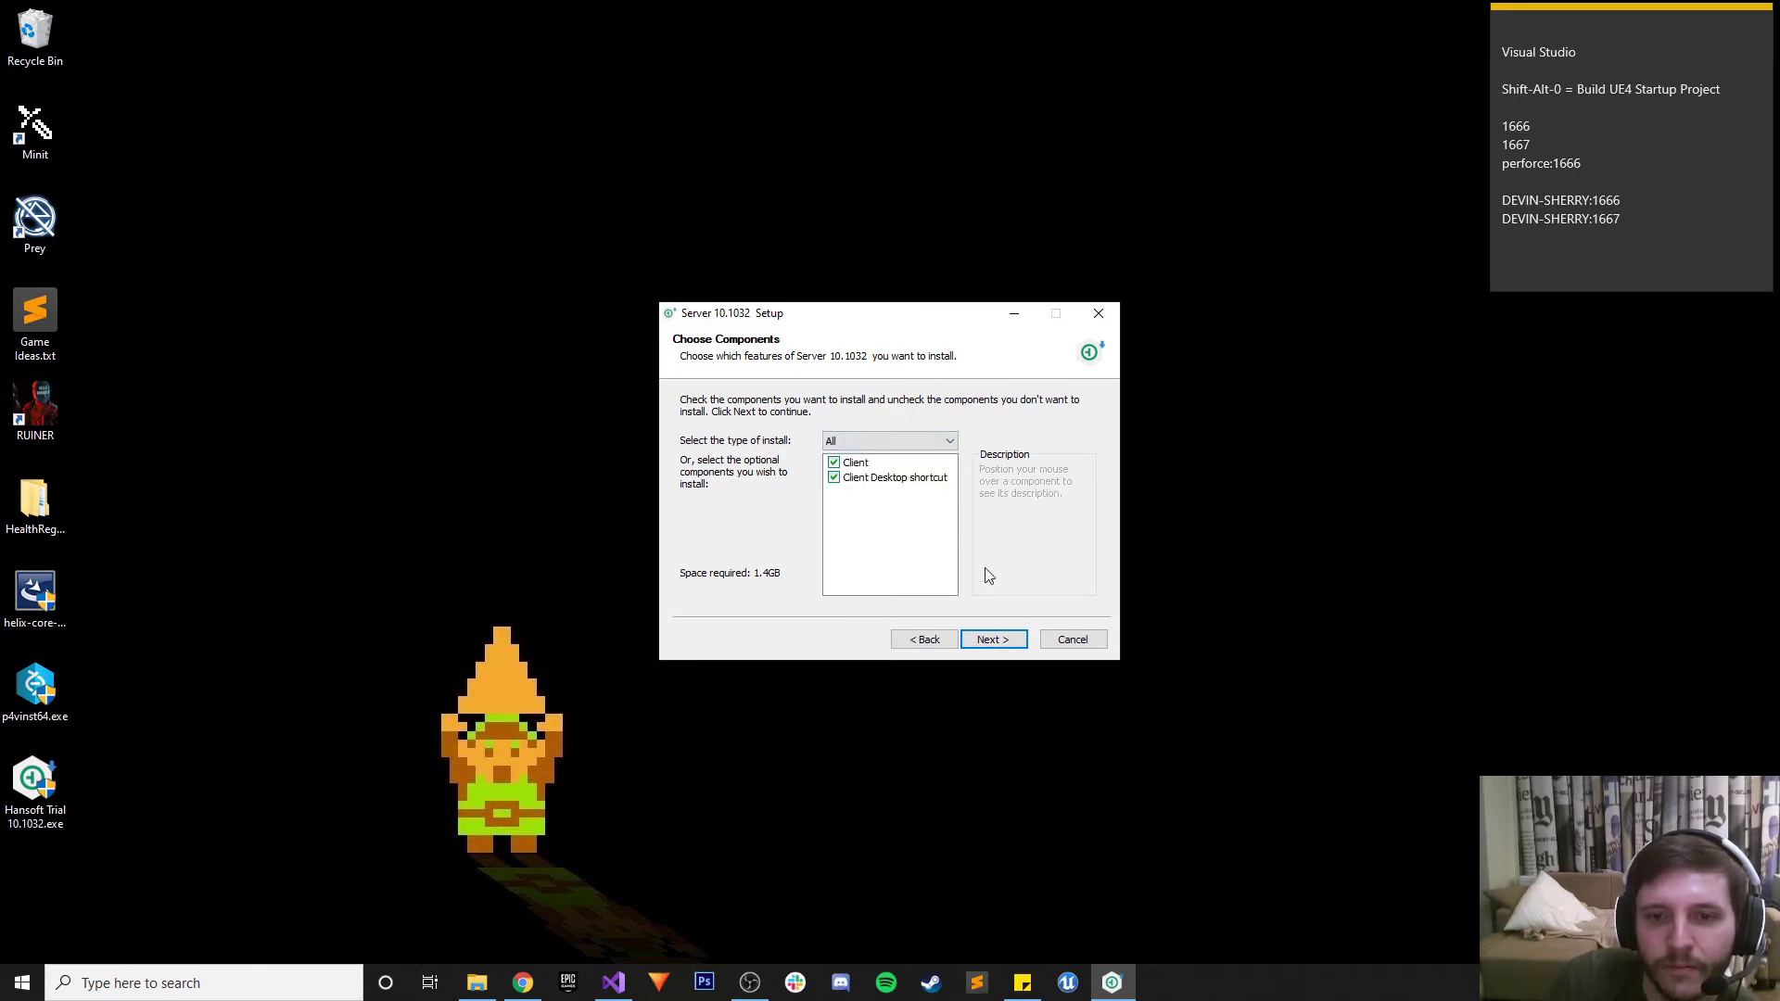
Keep the components and default install folder and start installing Hansoft Server 10.1032
click(890, 537)
click(993, 639)
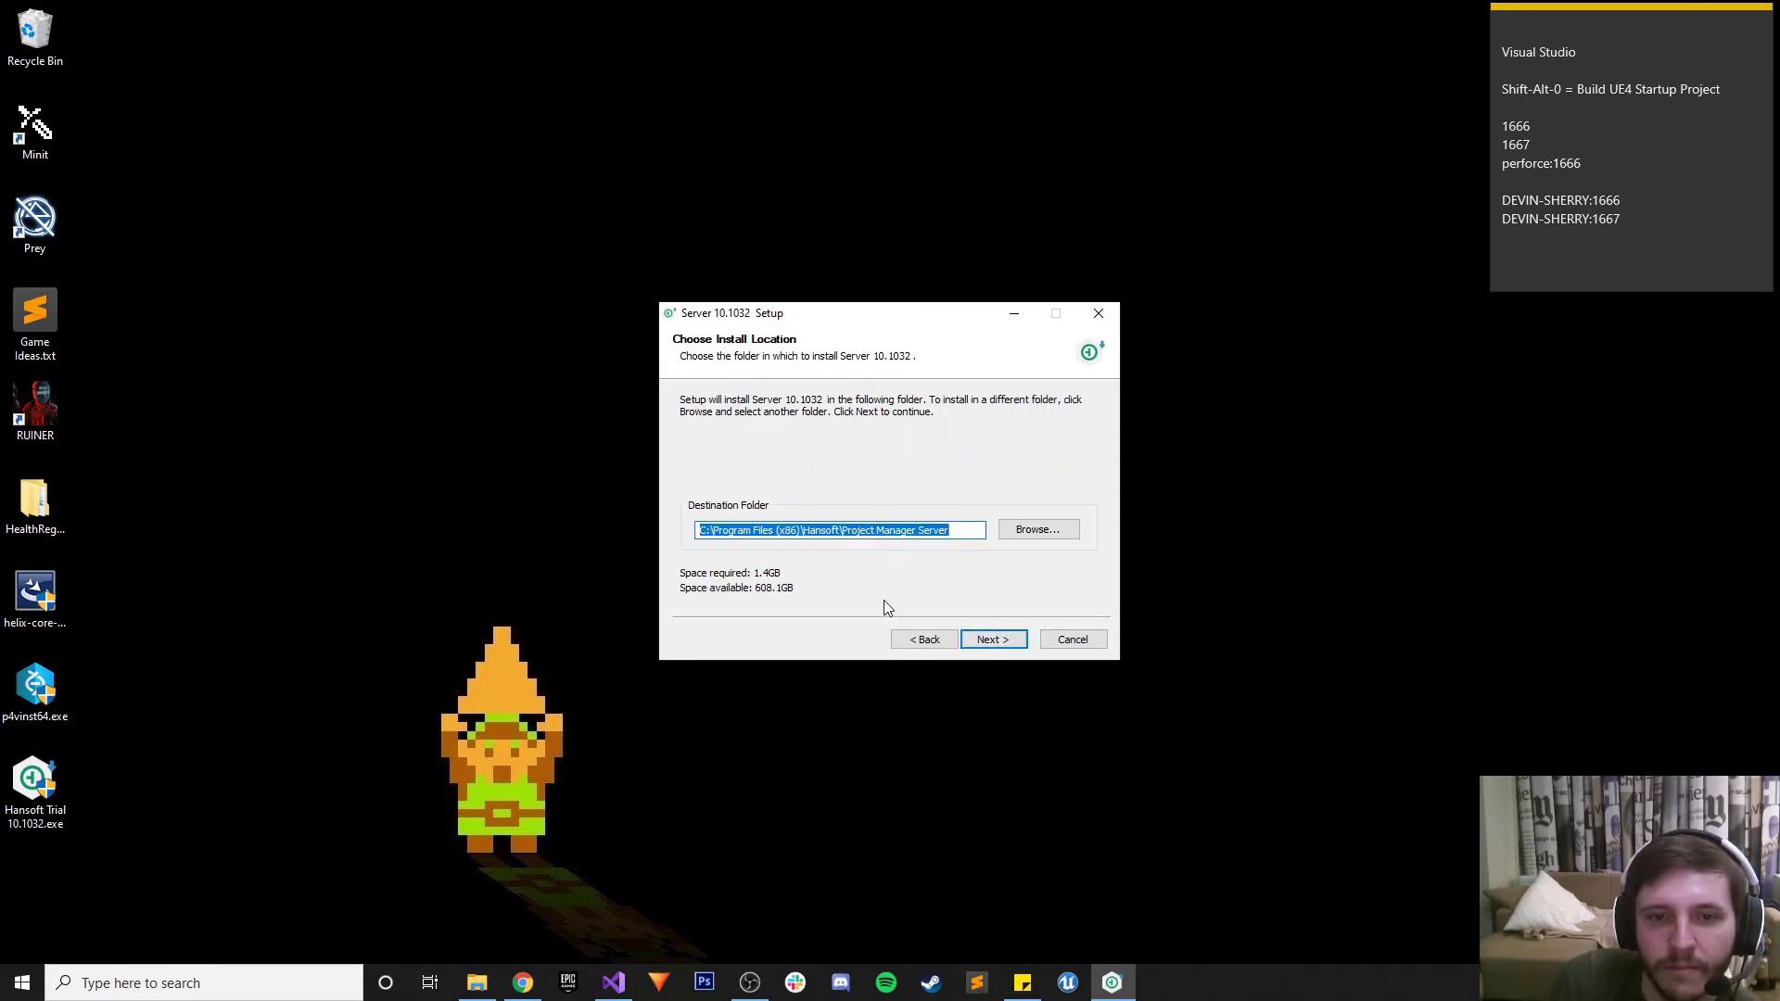
click(998, 638)
click(990, 637)
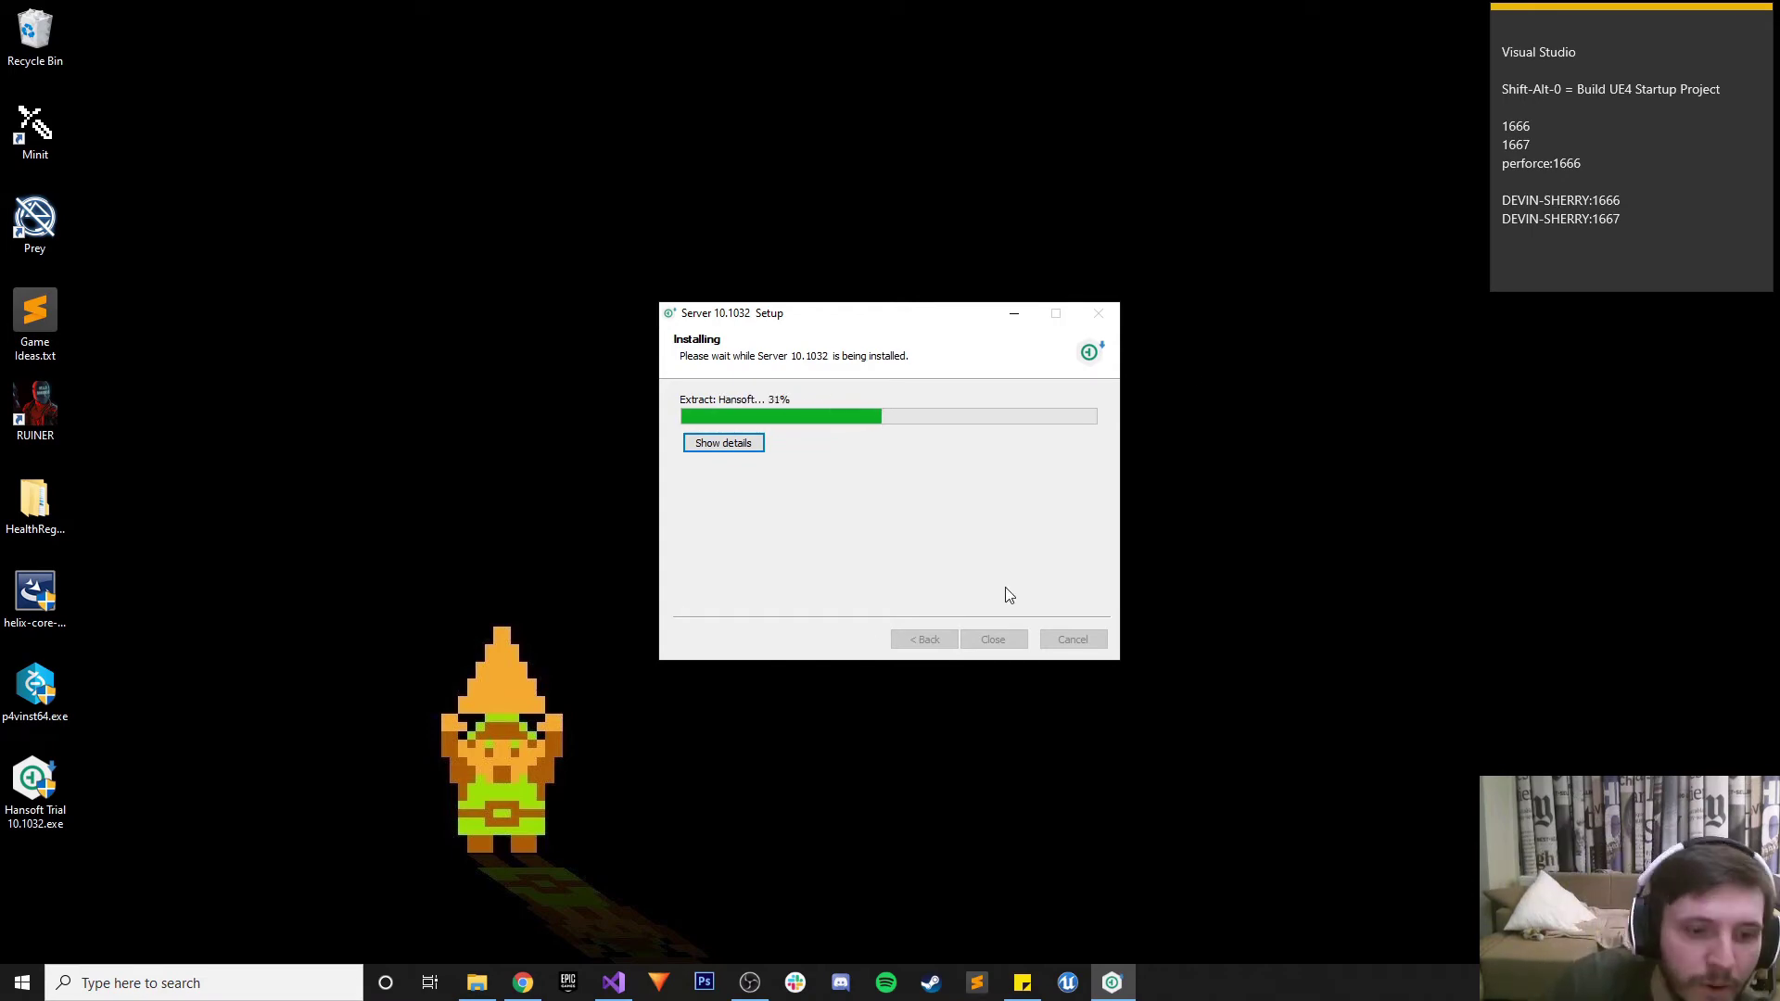
Check recent emails in Gmail, including the Primary inbox's purchase confirmation
click(522, 983)
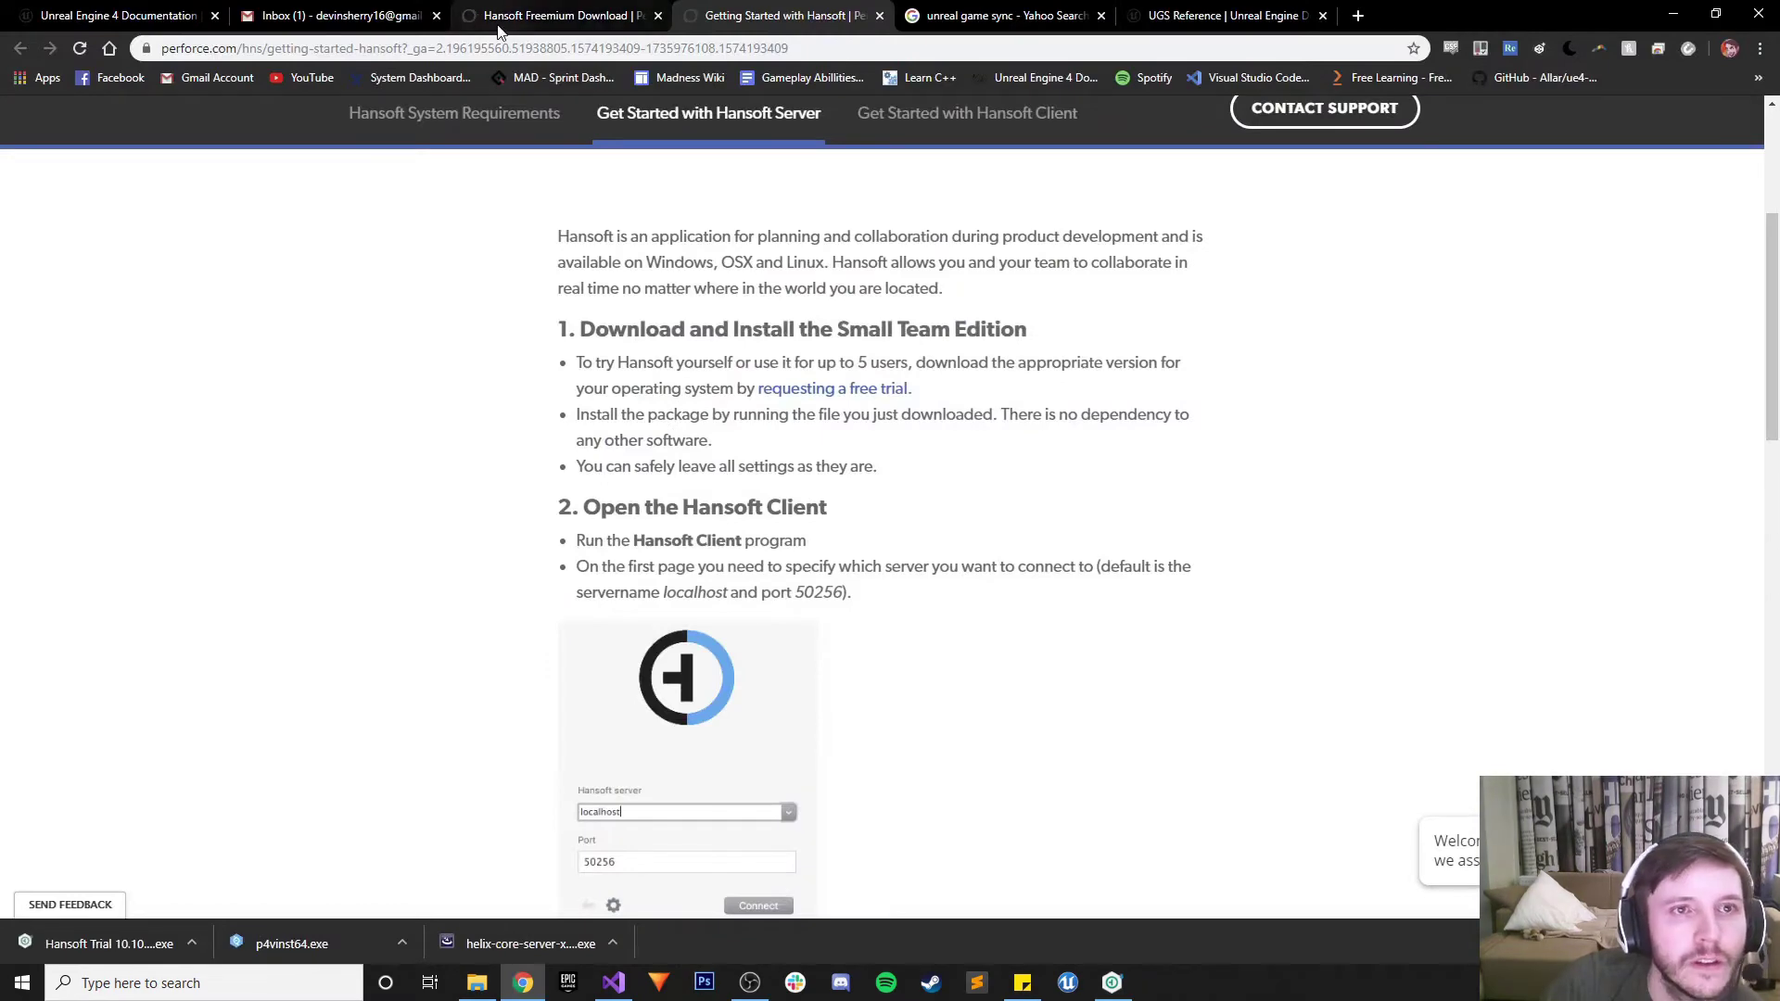
click(390, 15)
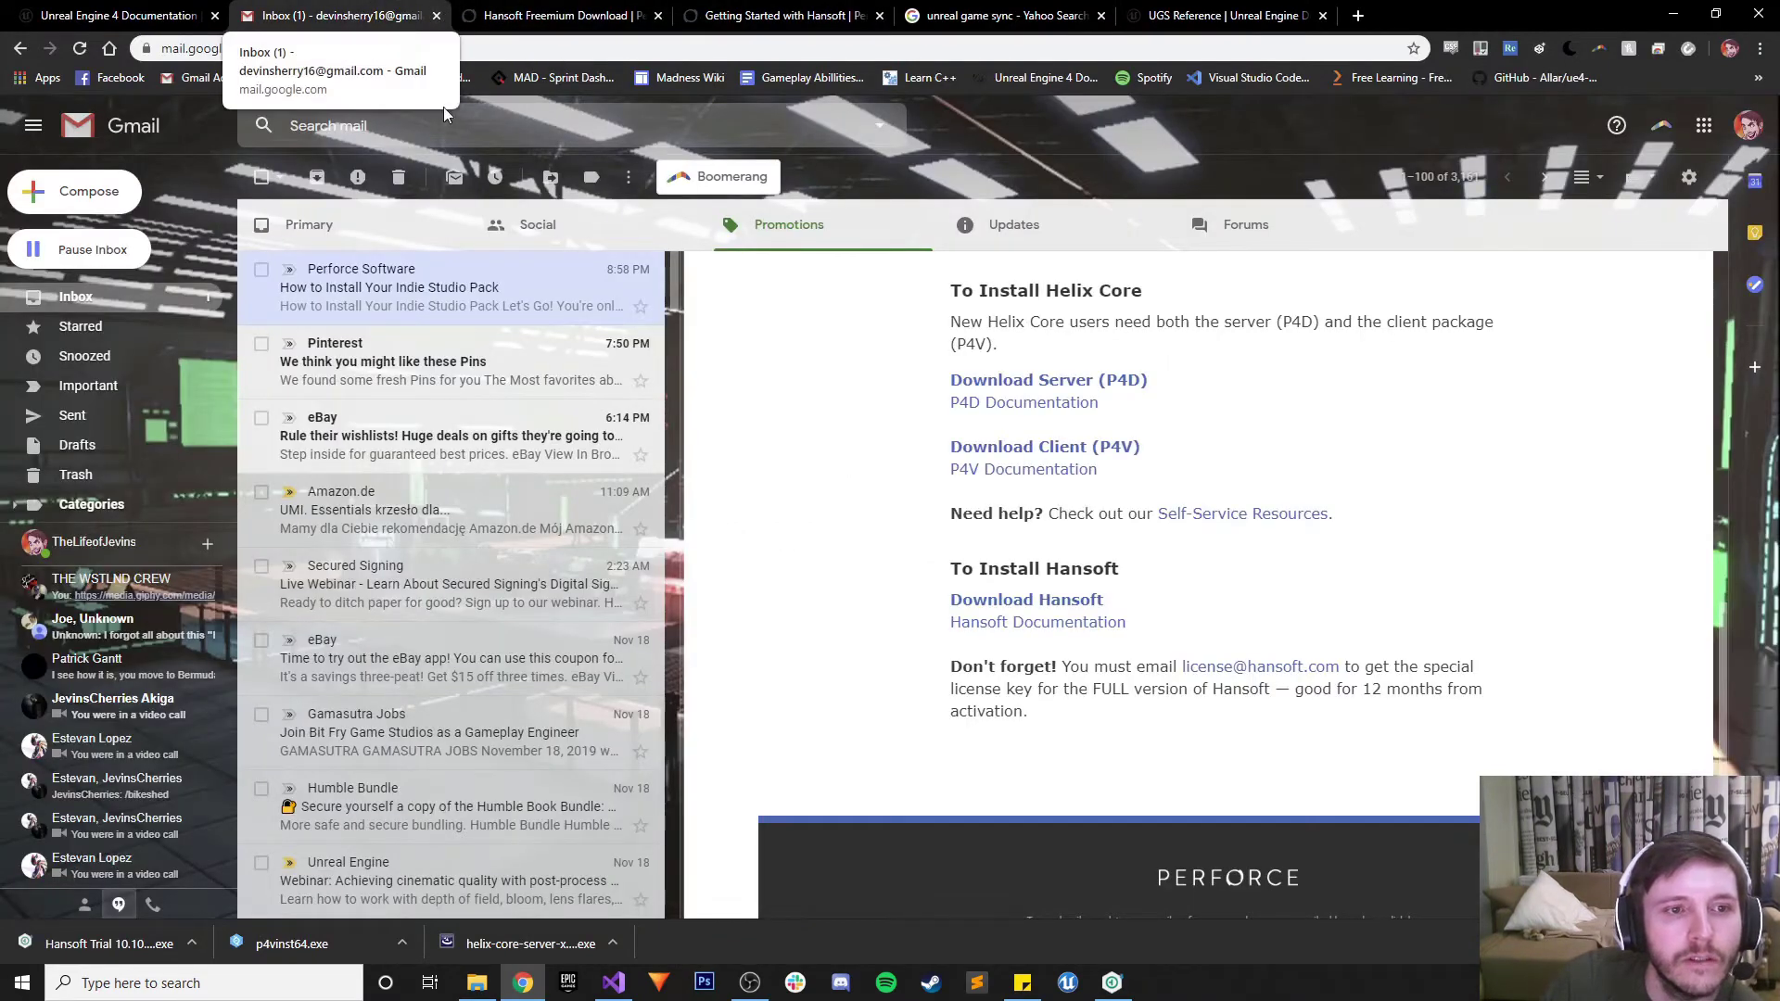
click(390, 361)
click(383, 440)
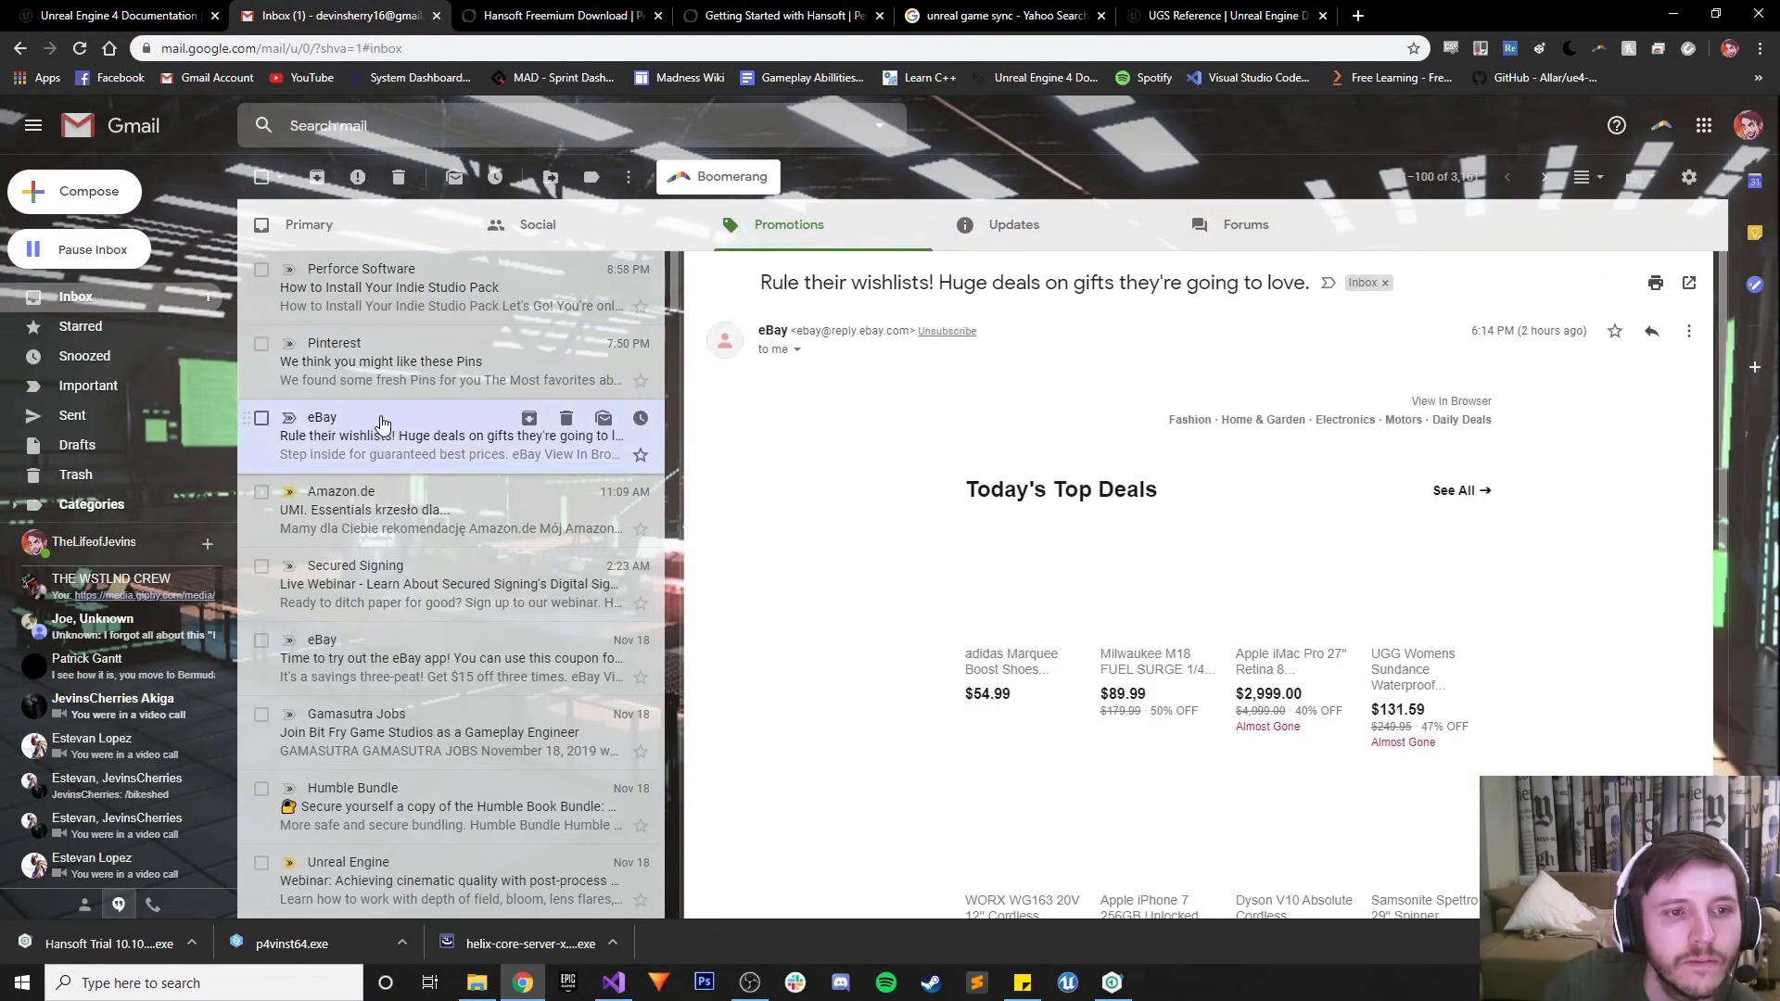
click(371, 234)
click(393, 289)
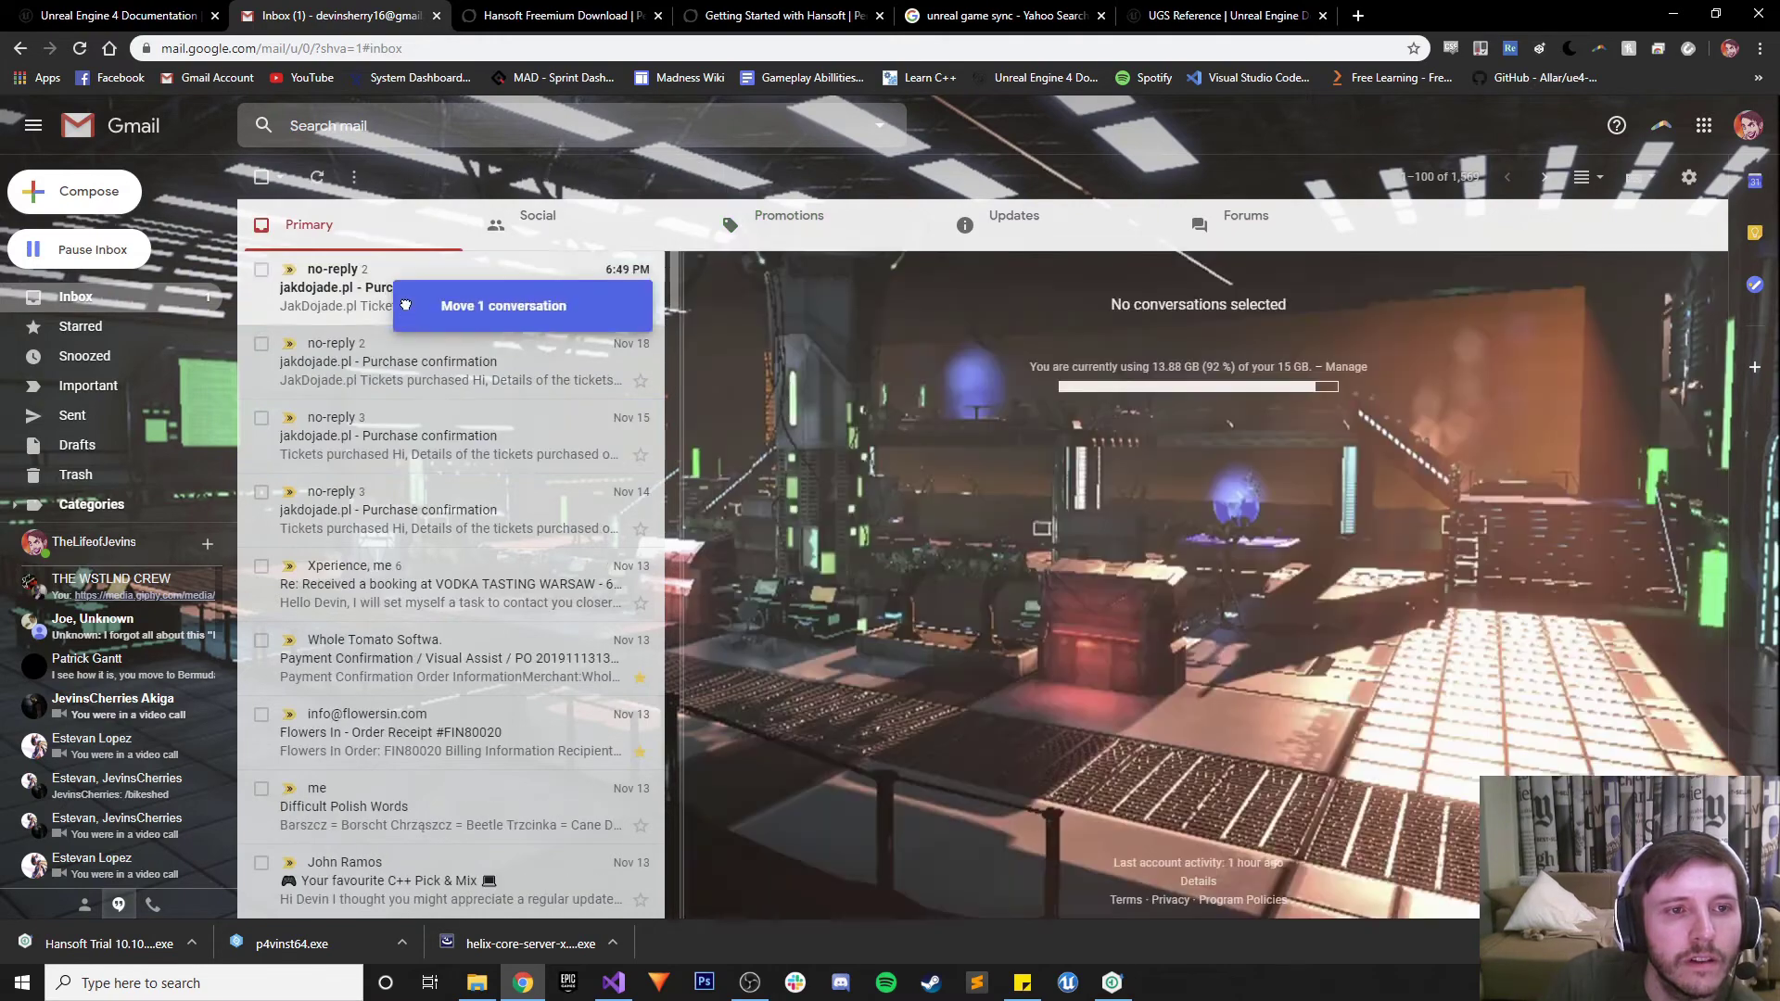
Close the Gmail, Hansoft download and unreal game sync search tabs, keeping UGS Reference open
click(437, 16)
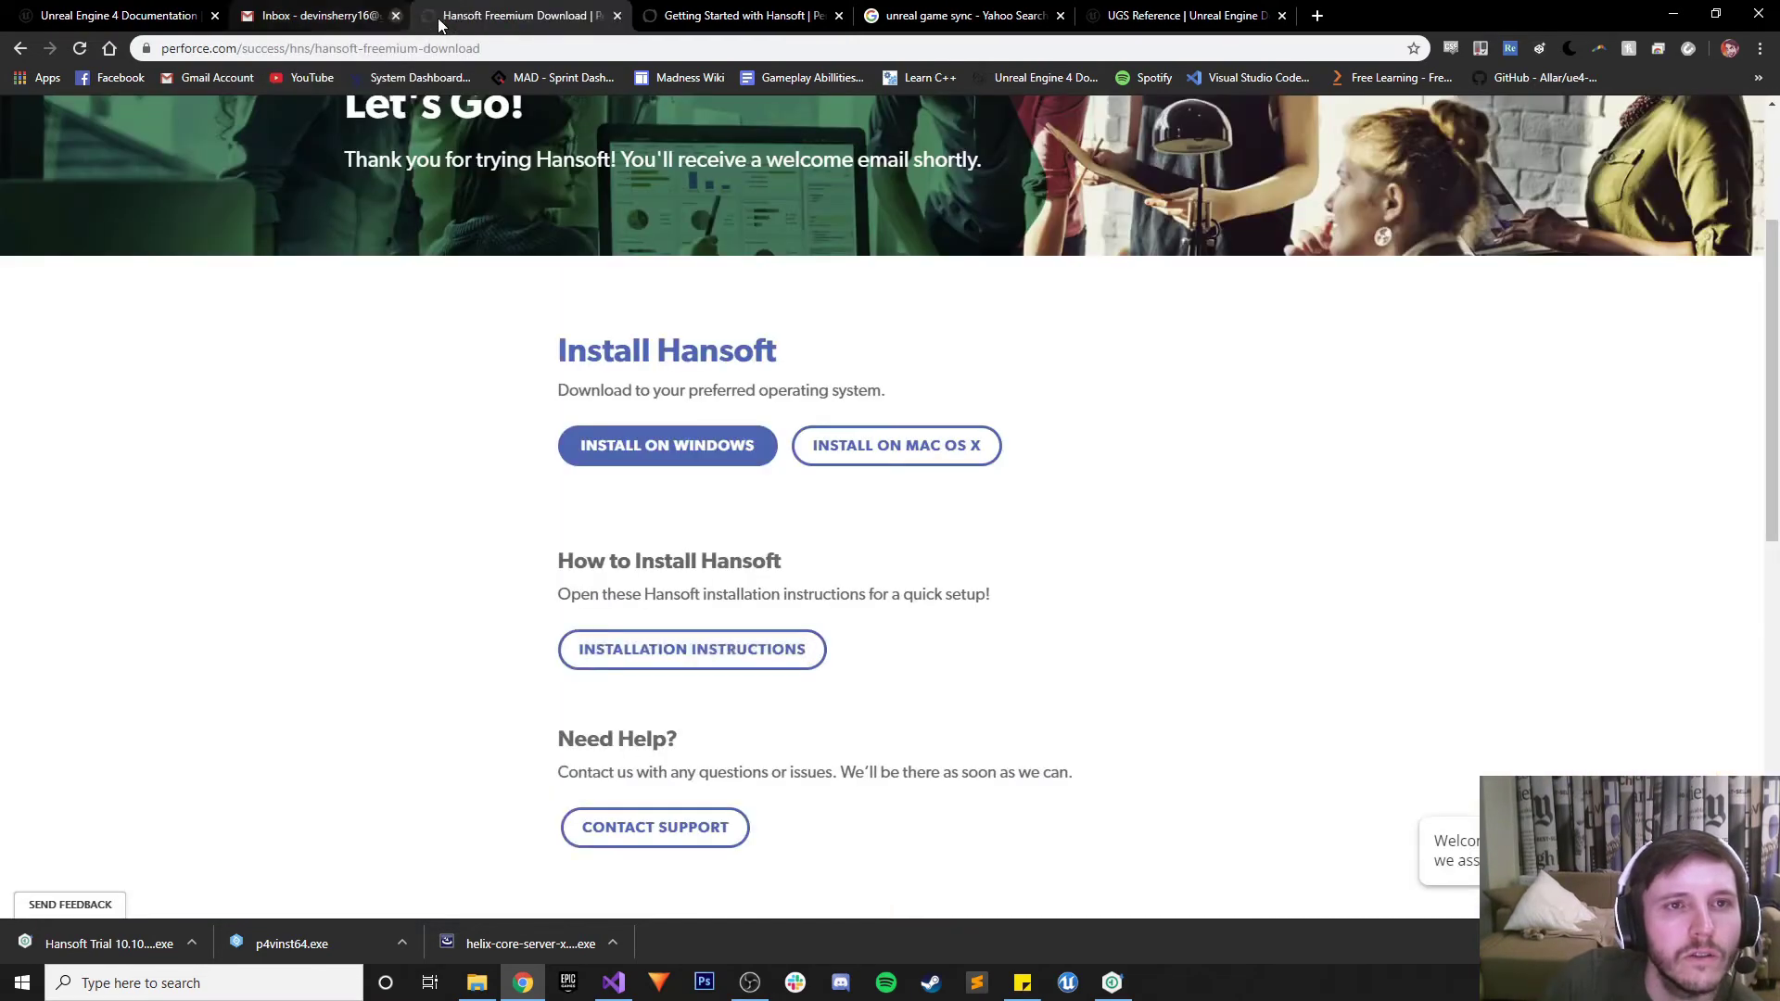
click(436, 16)
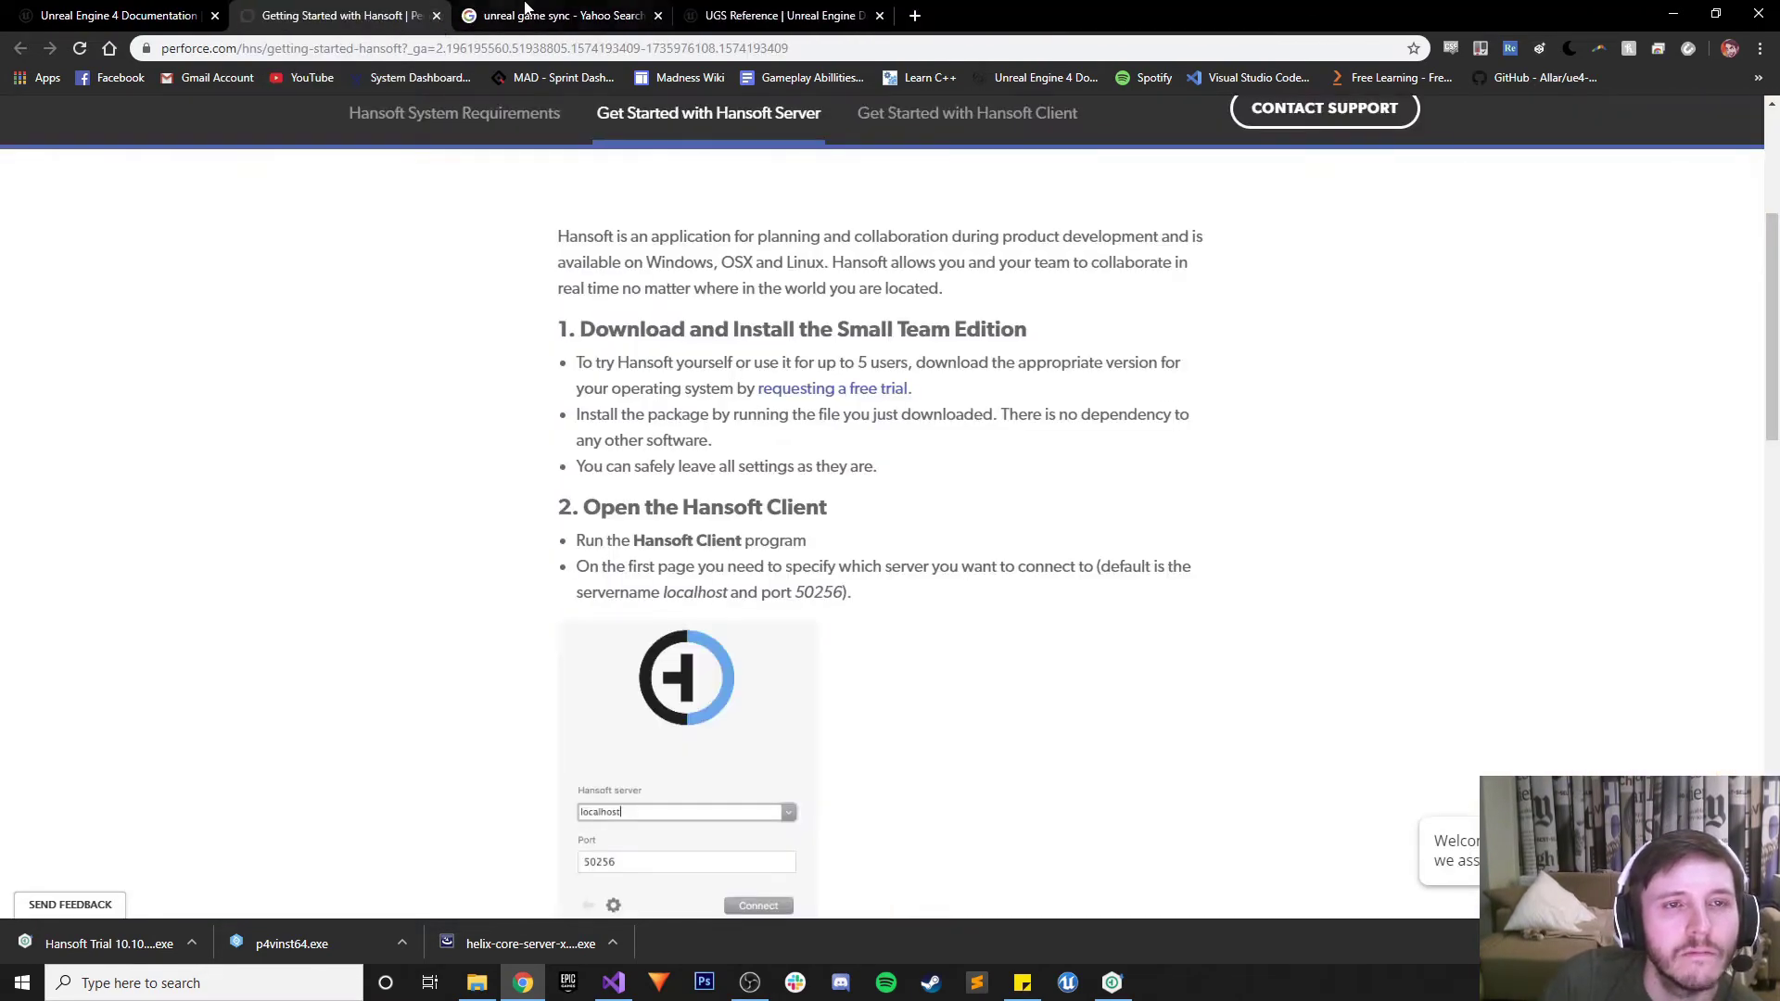
click(538, 15)
click(701, 10)
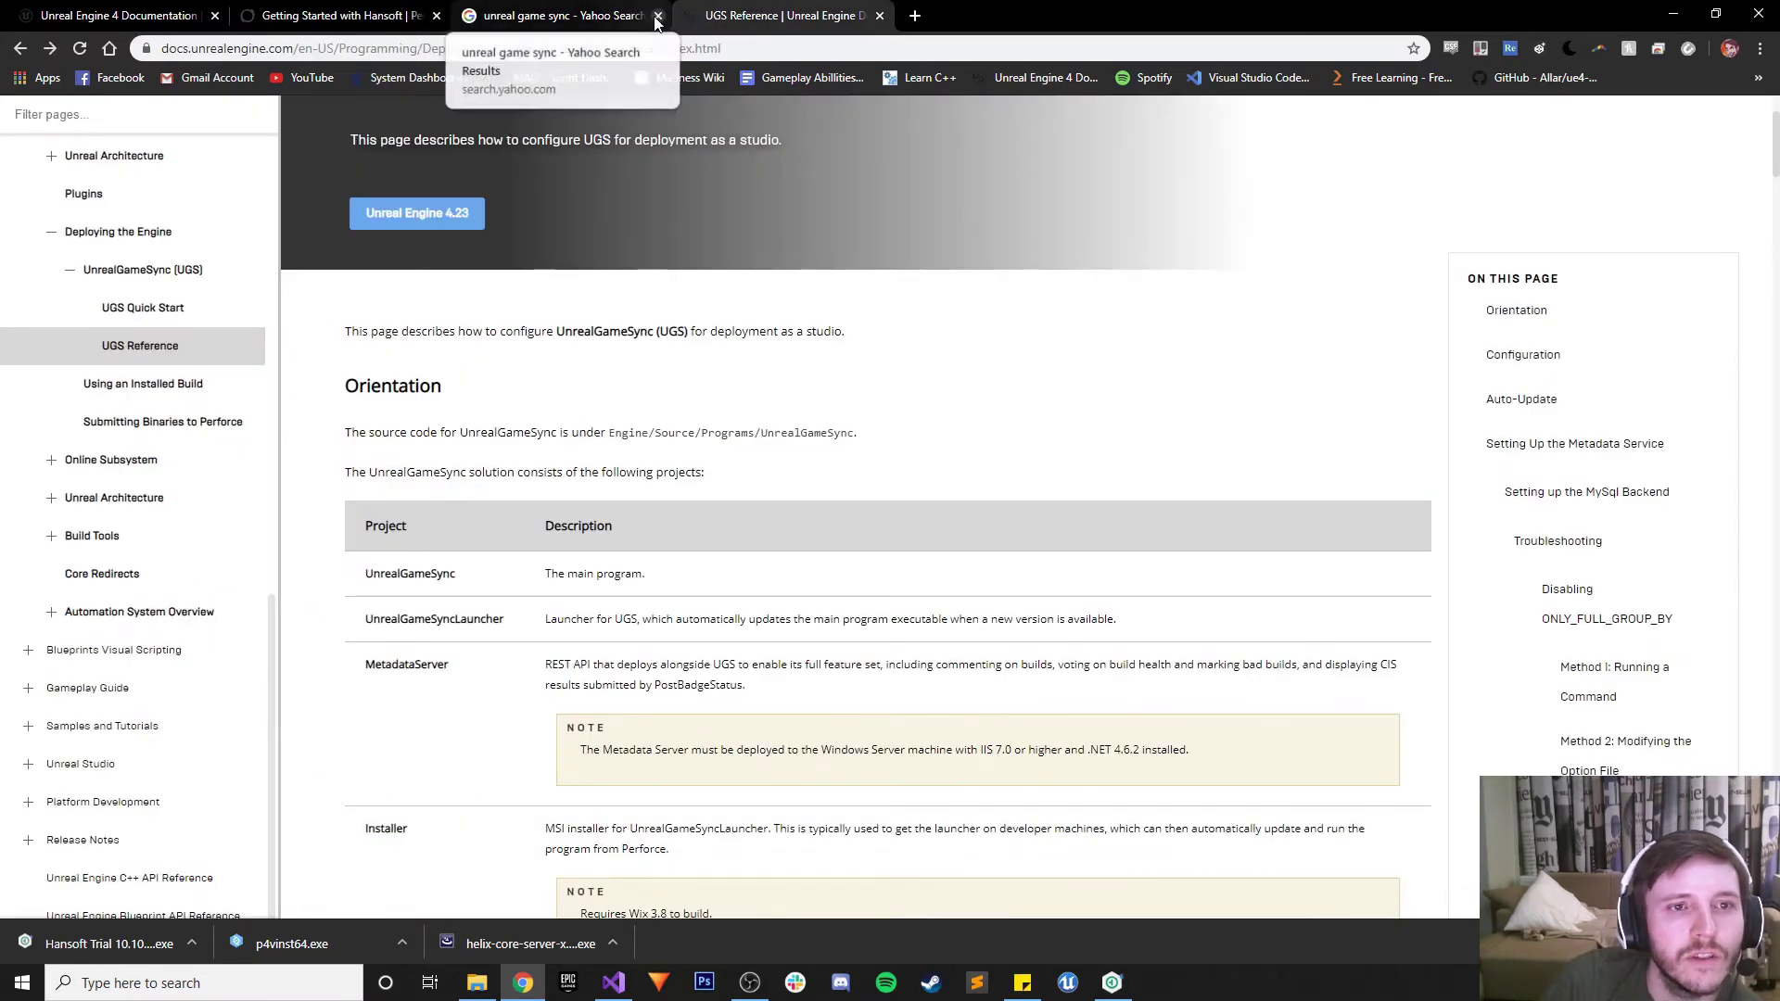
click(658, 16)
scroll(638, 588, up, 2)
scroll(597, 663, down, 6)
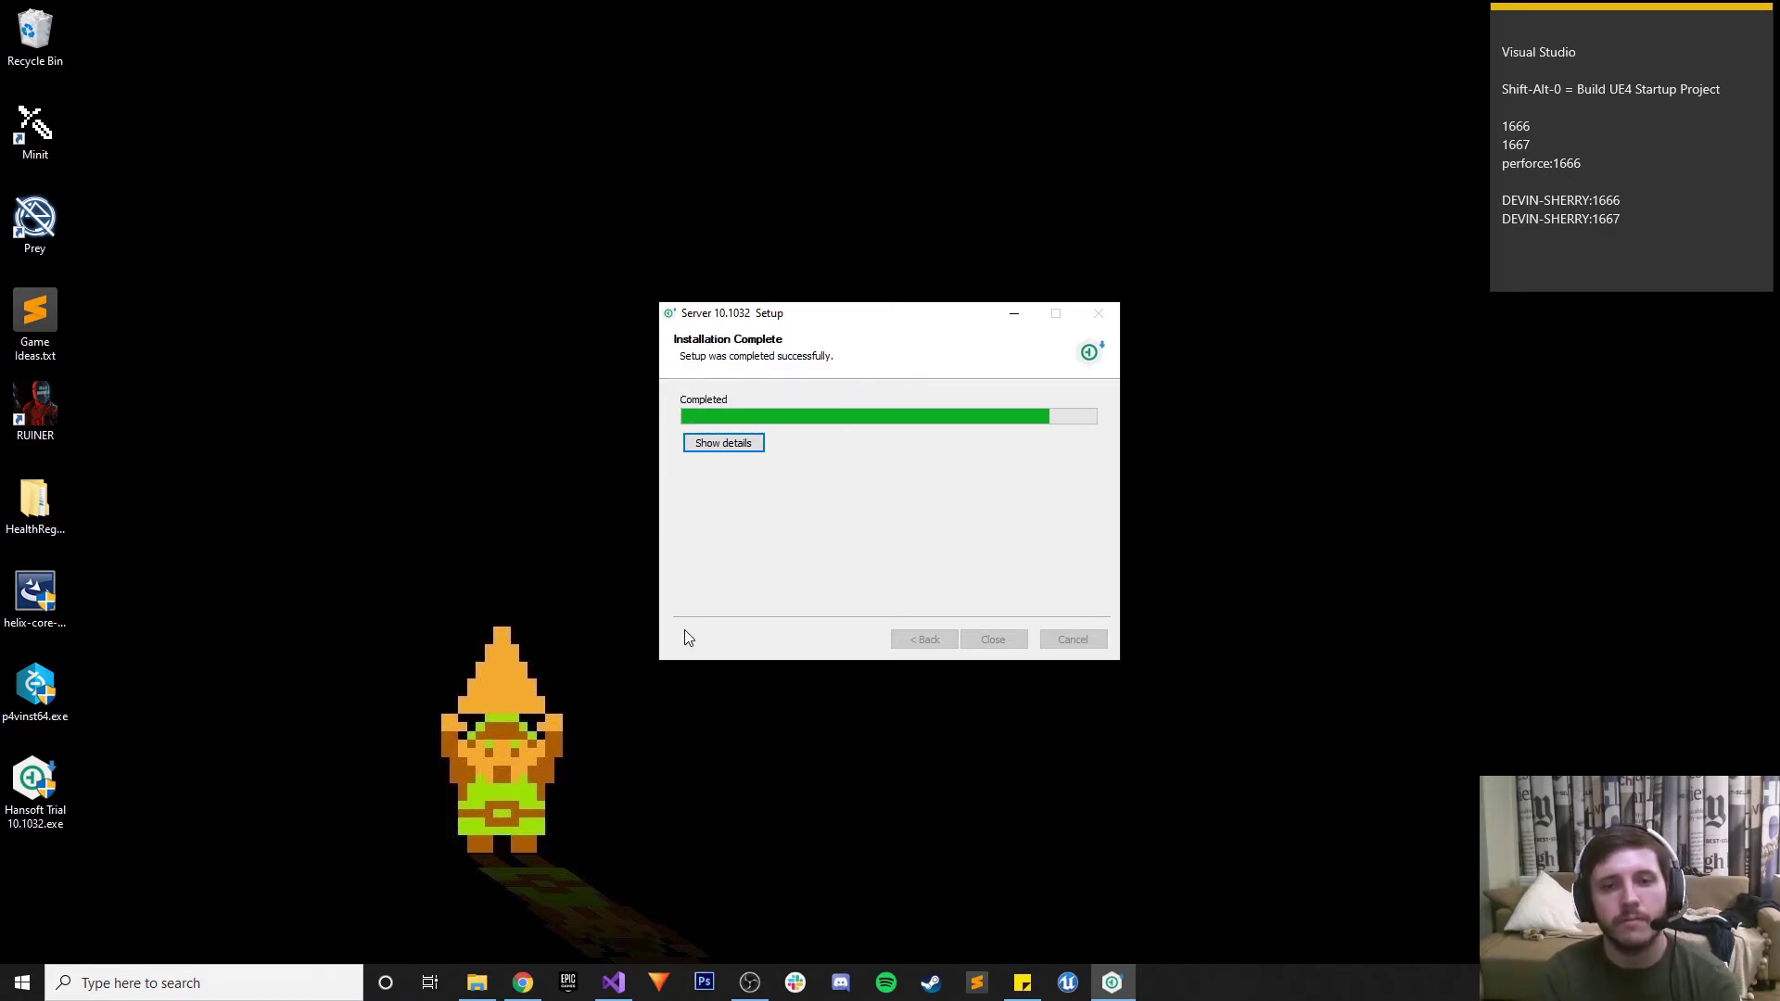
Close the finished Hansoft installer and trust the local server's certificate in the Hansoft client
key(Return)
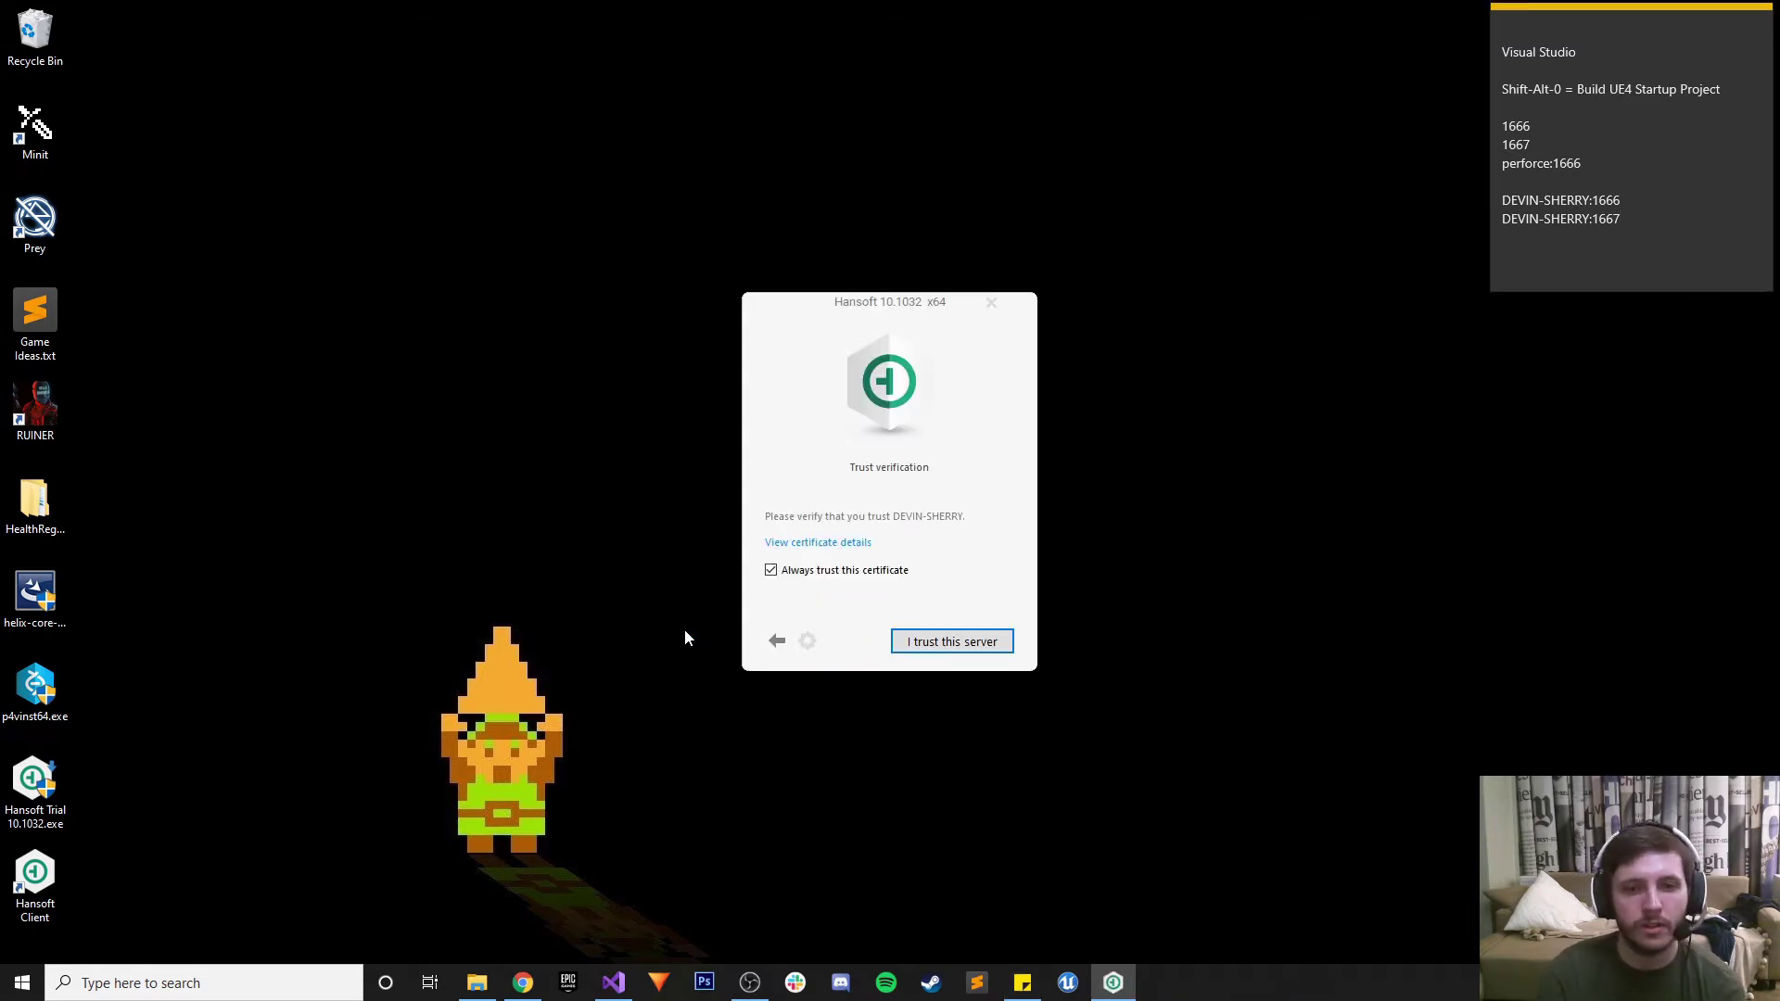
click(955, 640)
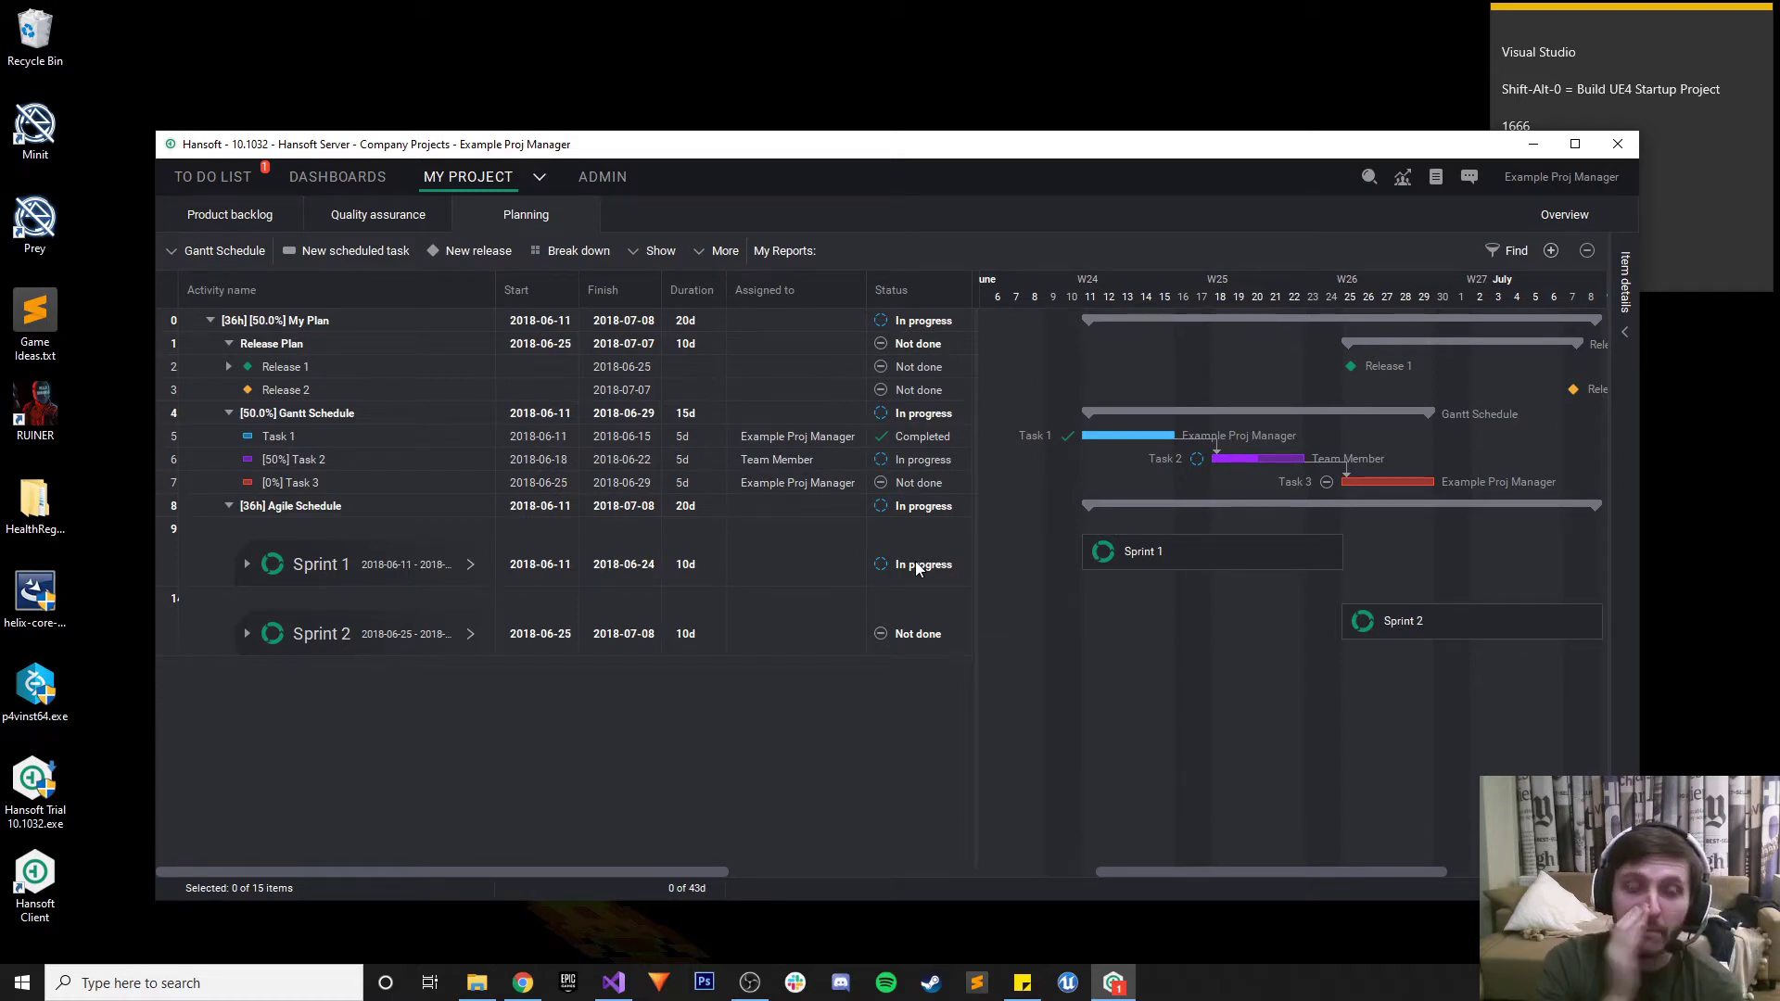
Check the ADMIN user list and the TO DO LIST in Hansoft, then close its window
click(601, 177)
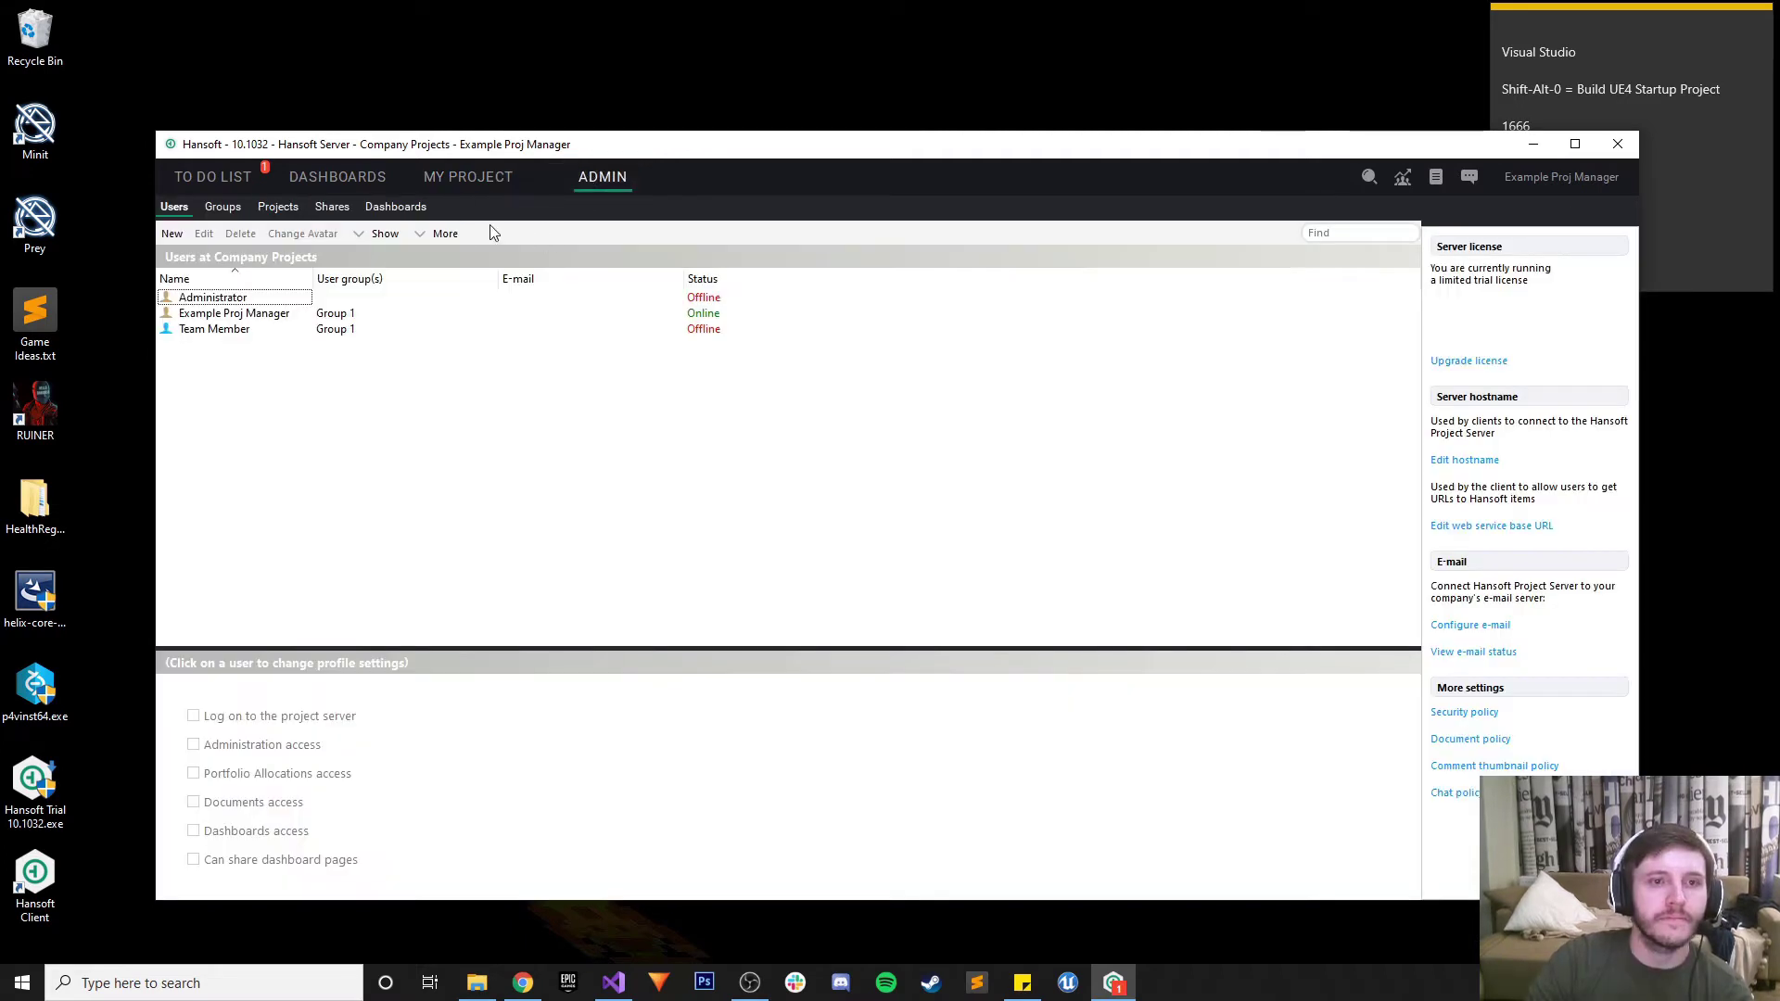
click(202, 172)
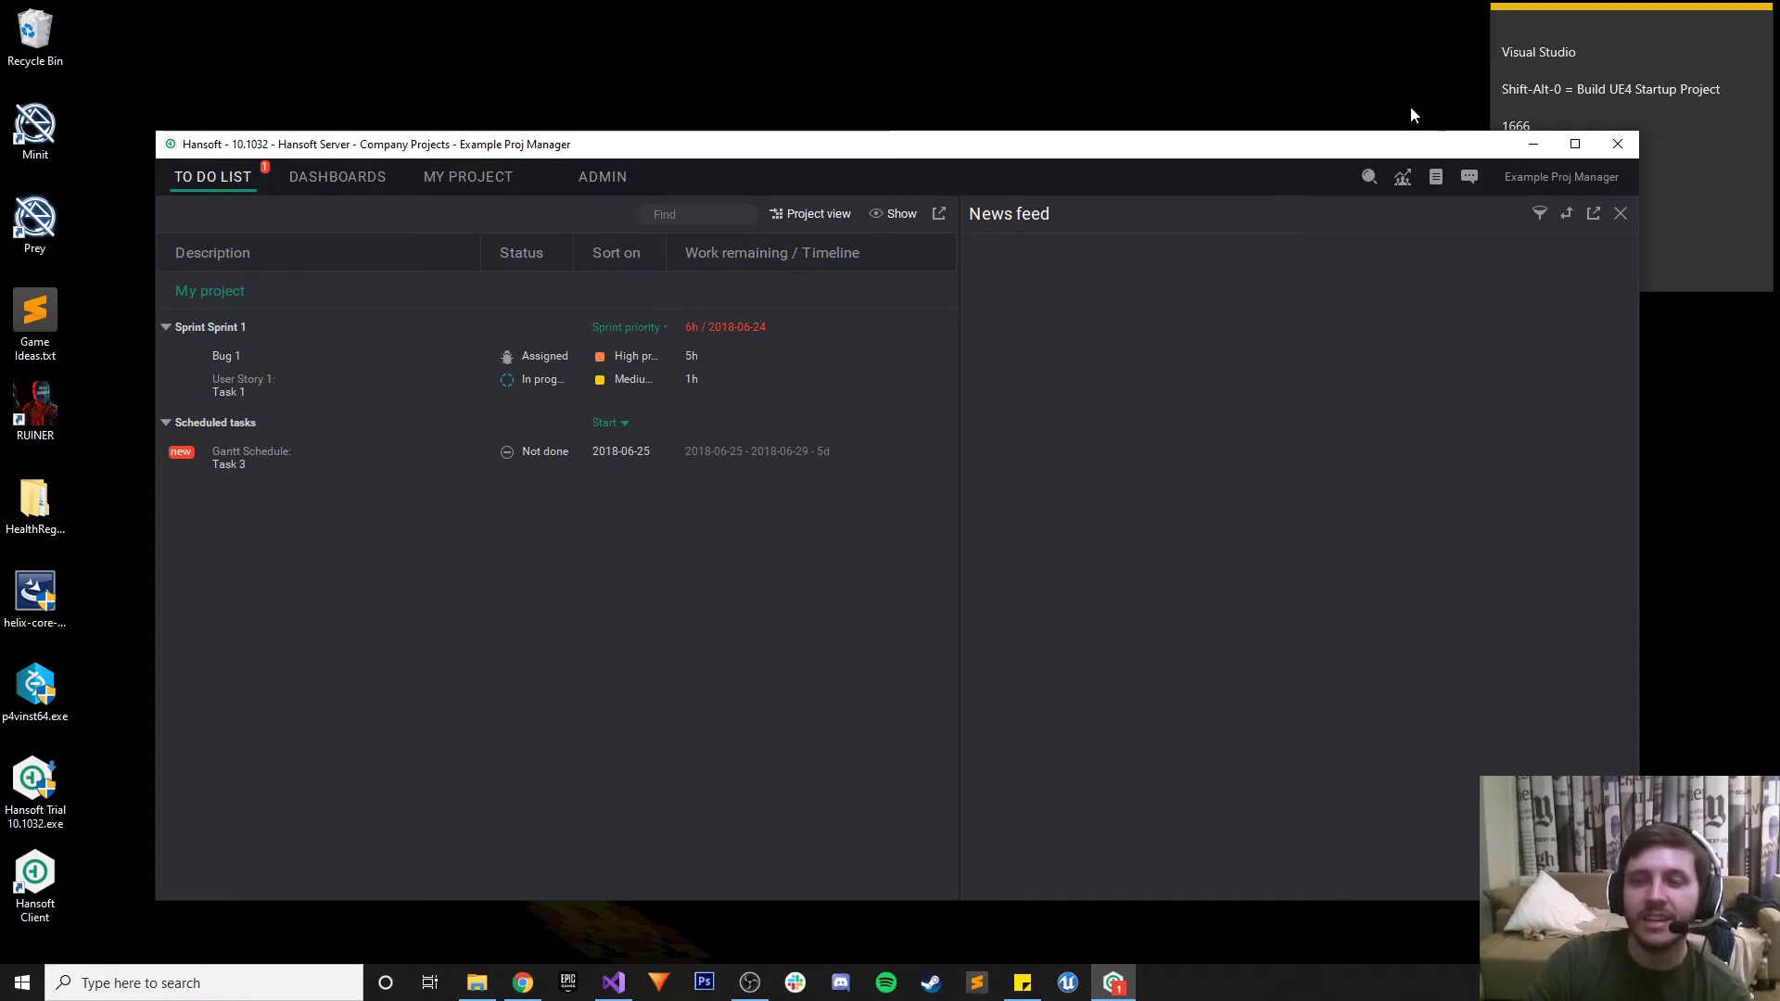
click(1618, 143)
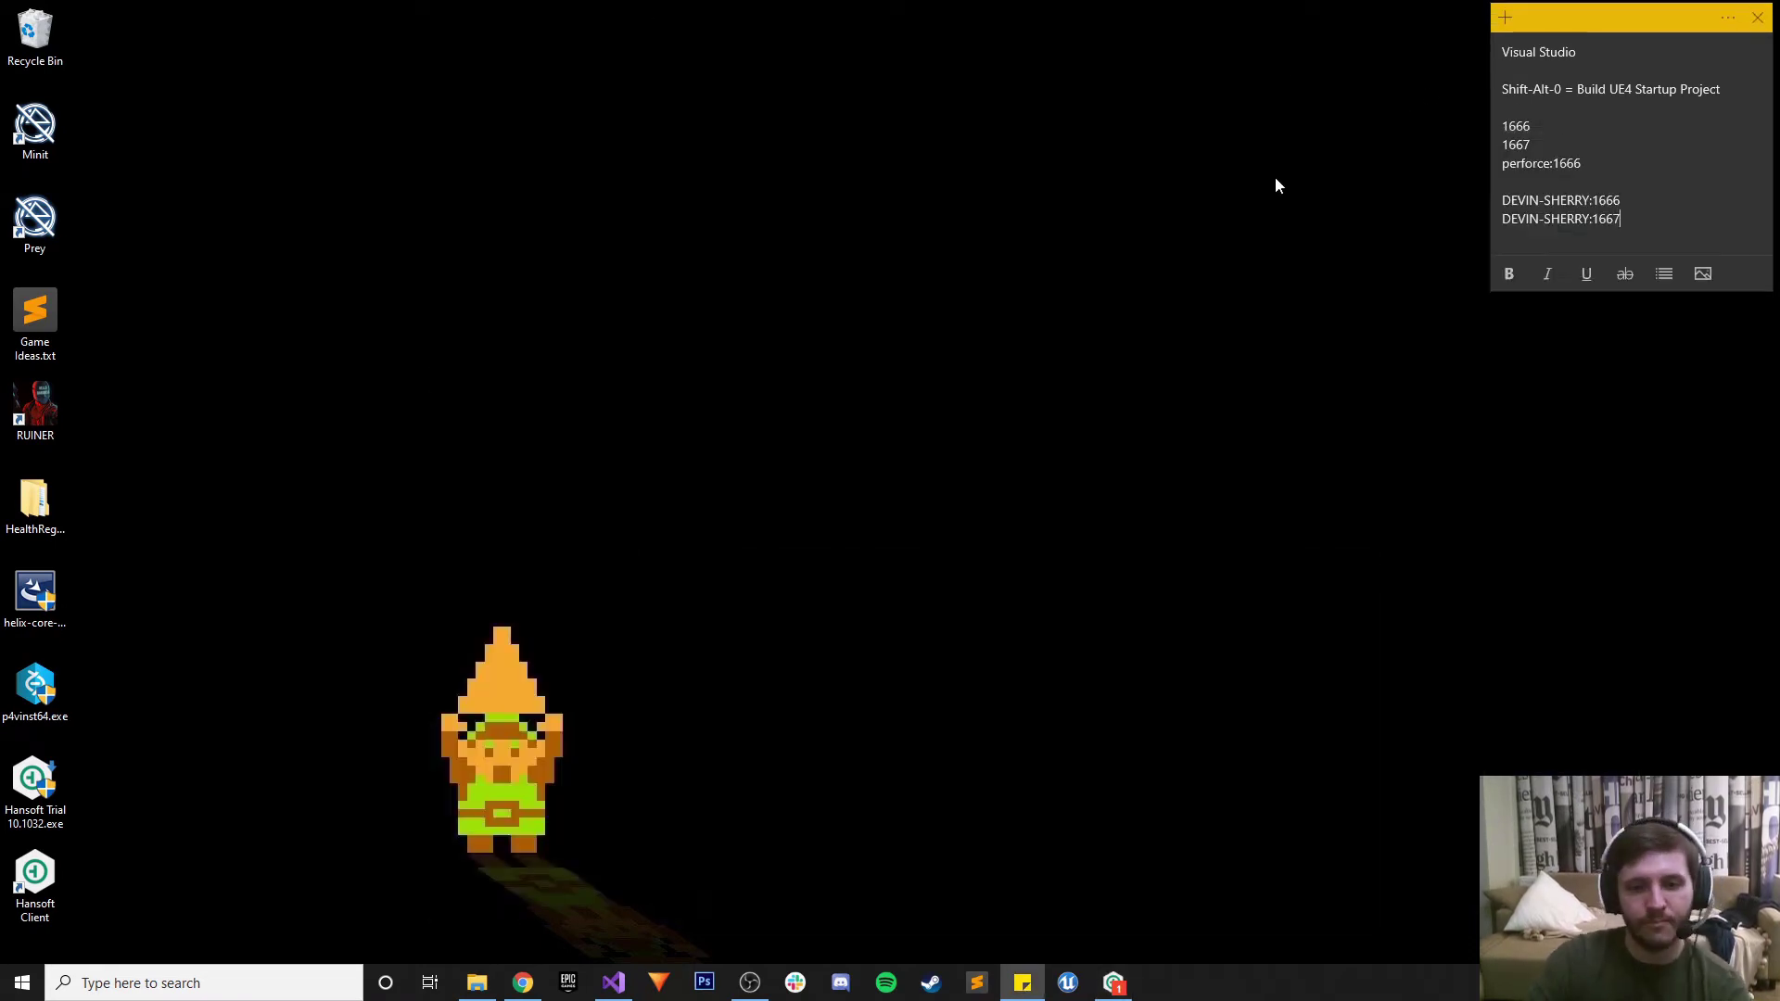
click(1114, 983)
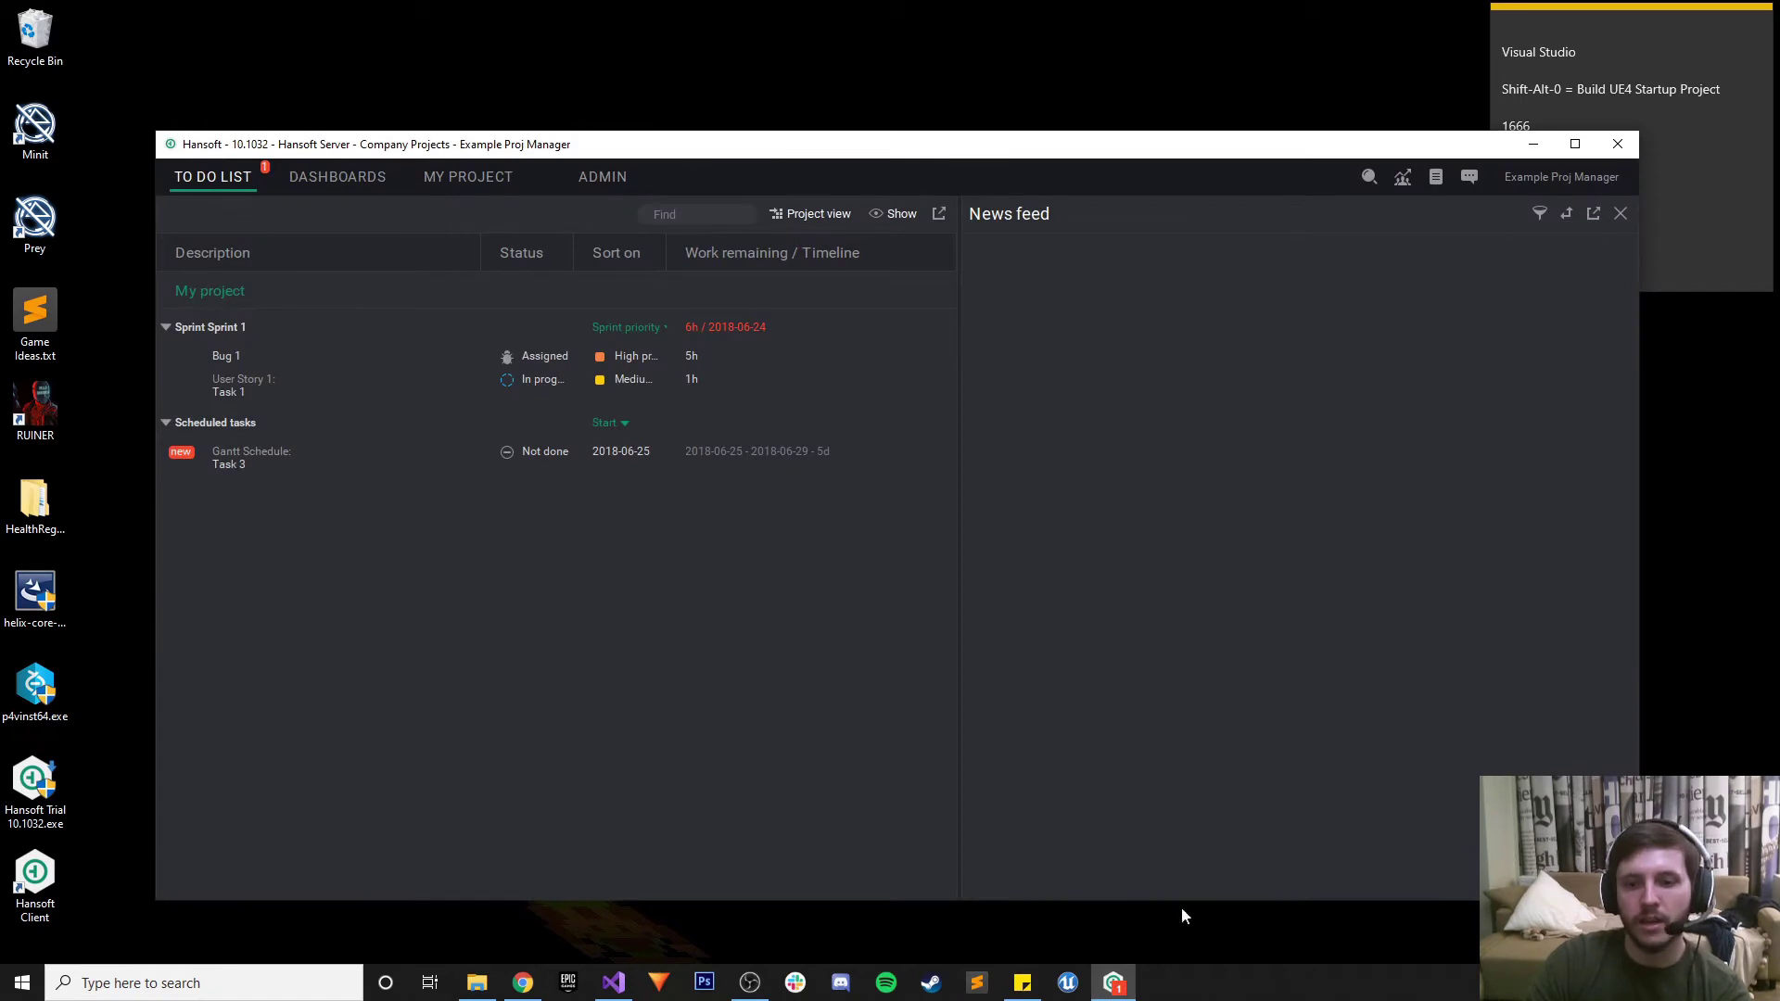
click(1618, 145)
click(1113, 988)
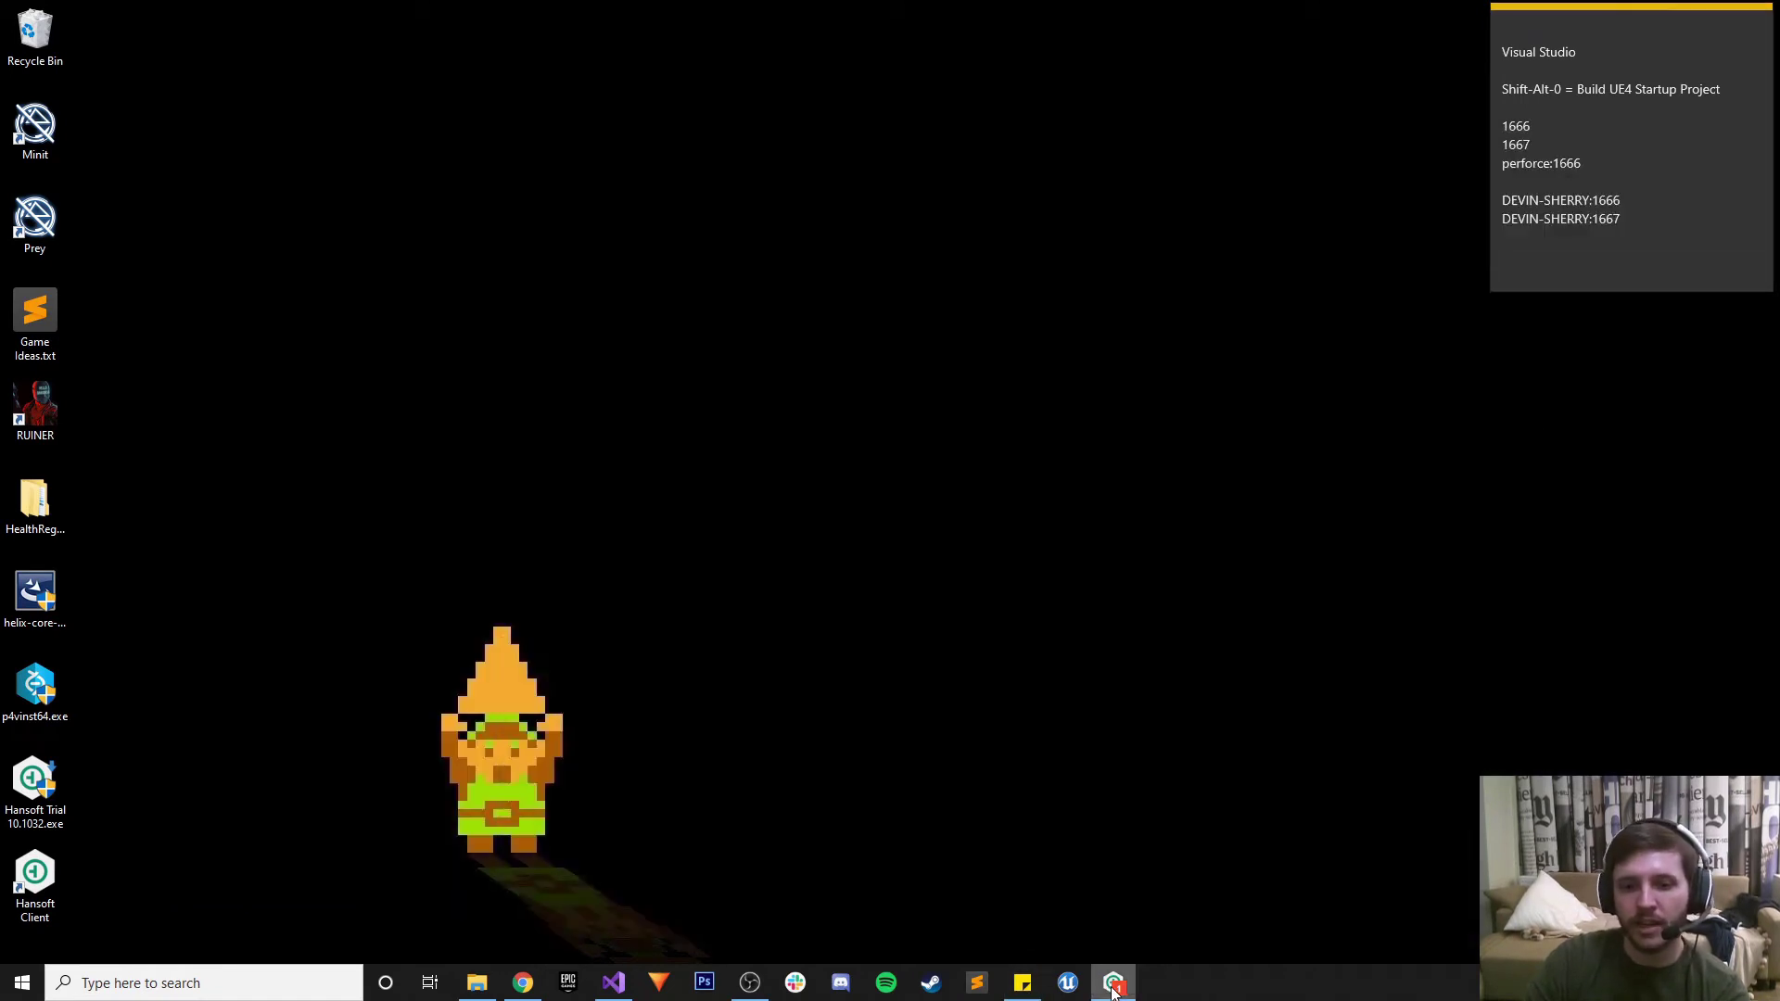
Move the three installer icons into the Recycle Bin and permanently empty it
right_click(1114, 986)
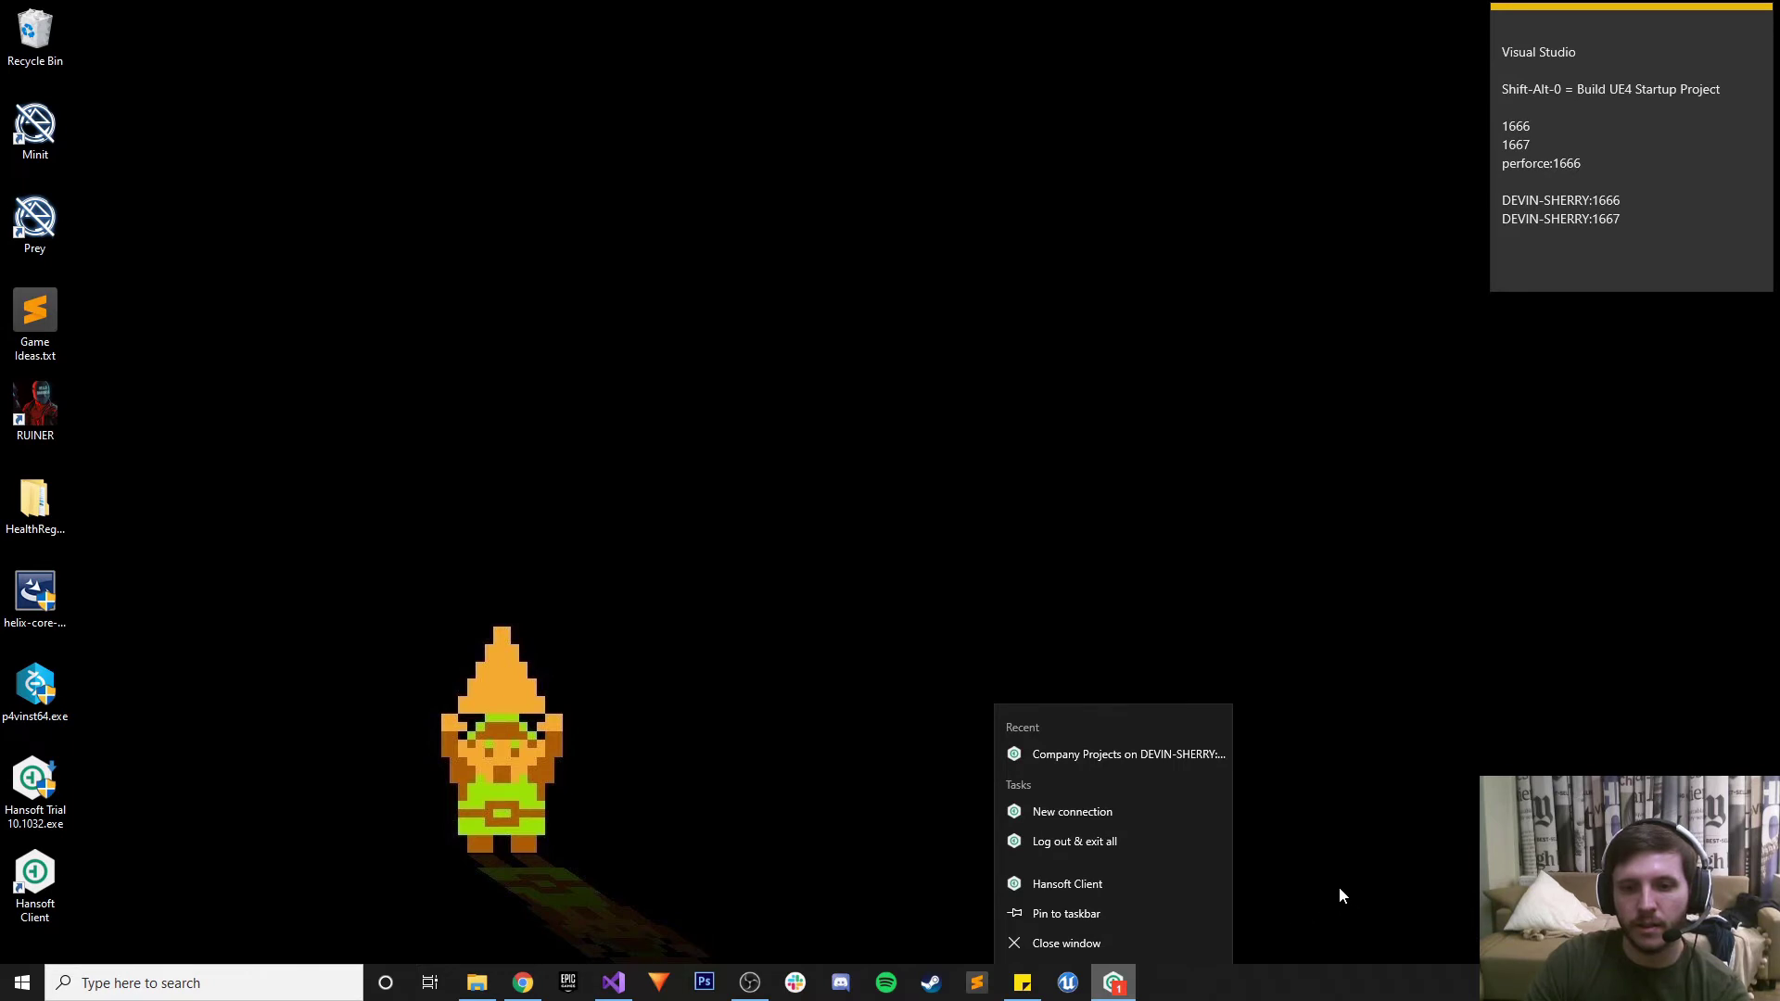
click(1308, 888)
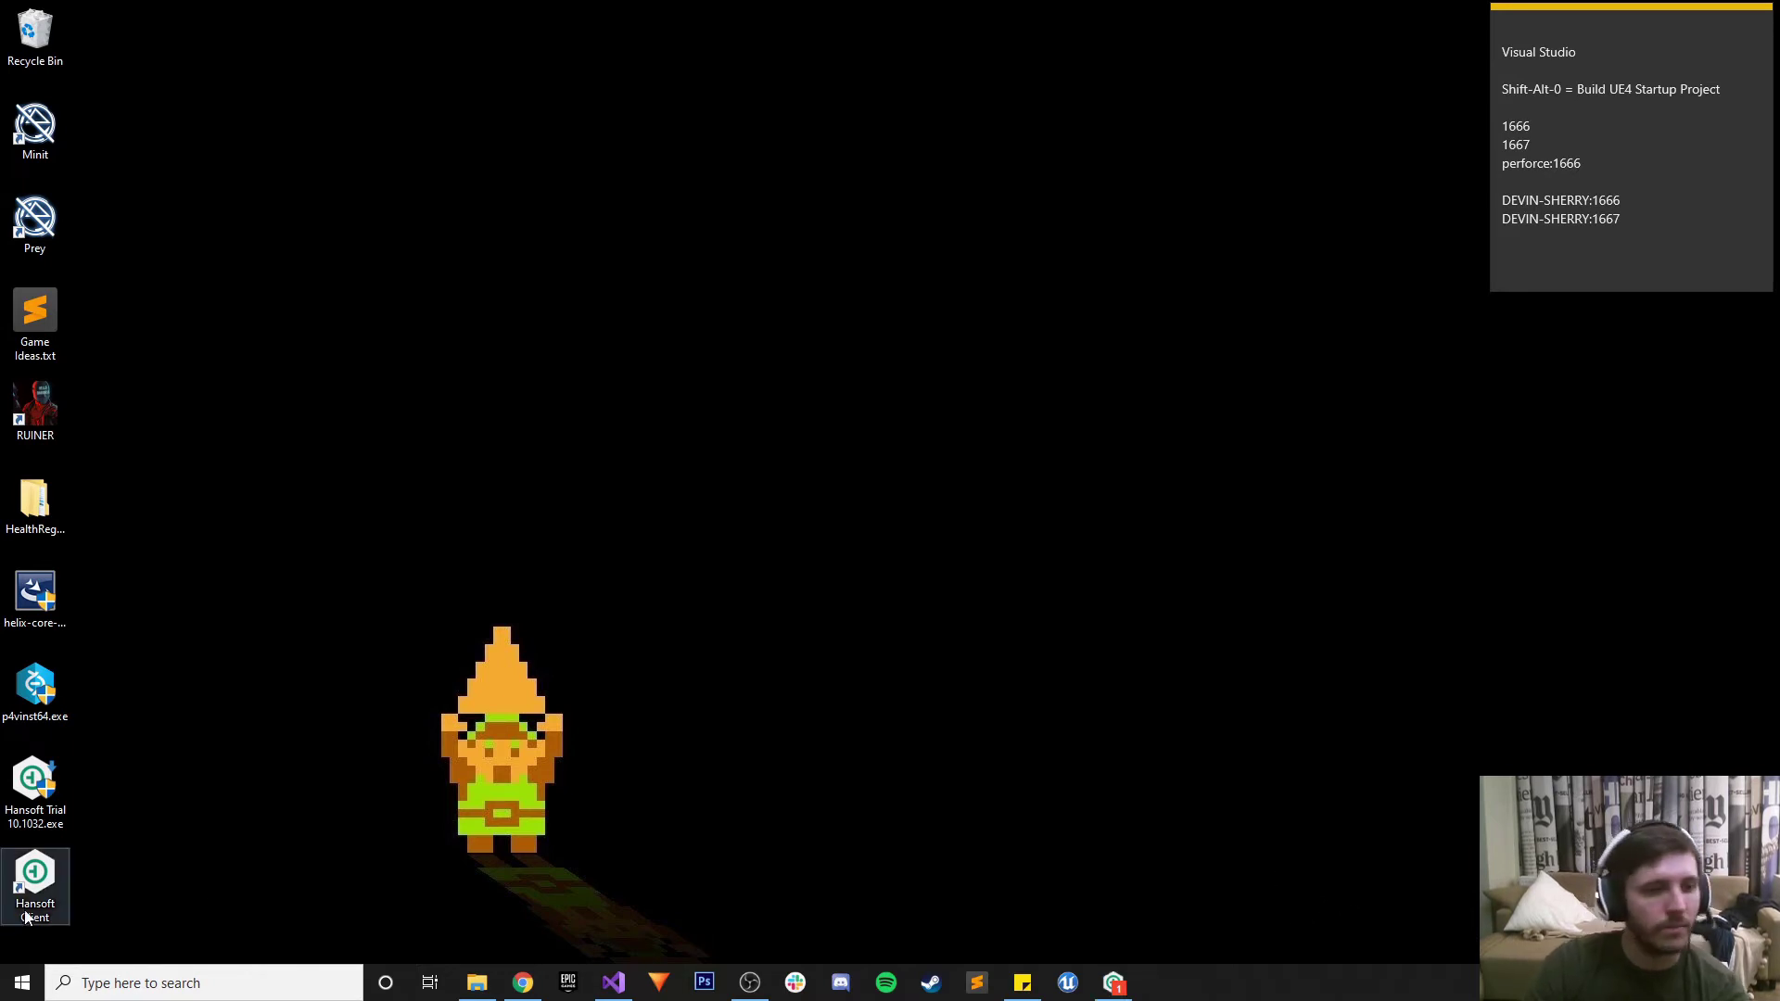
drag(116, 834, 46, 584)
drag(41, 598, 48, 39)
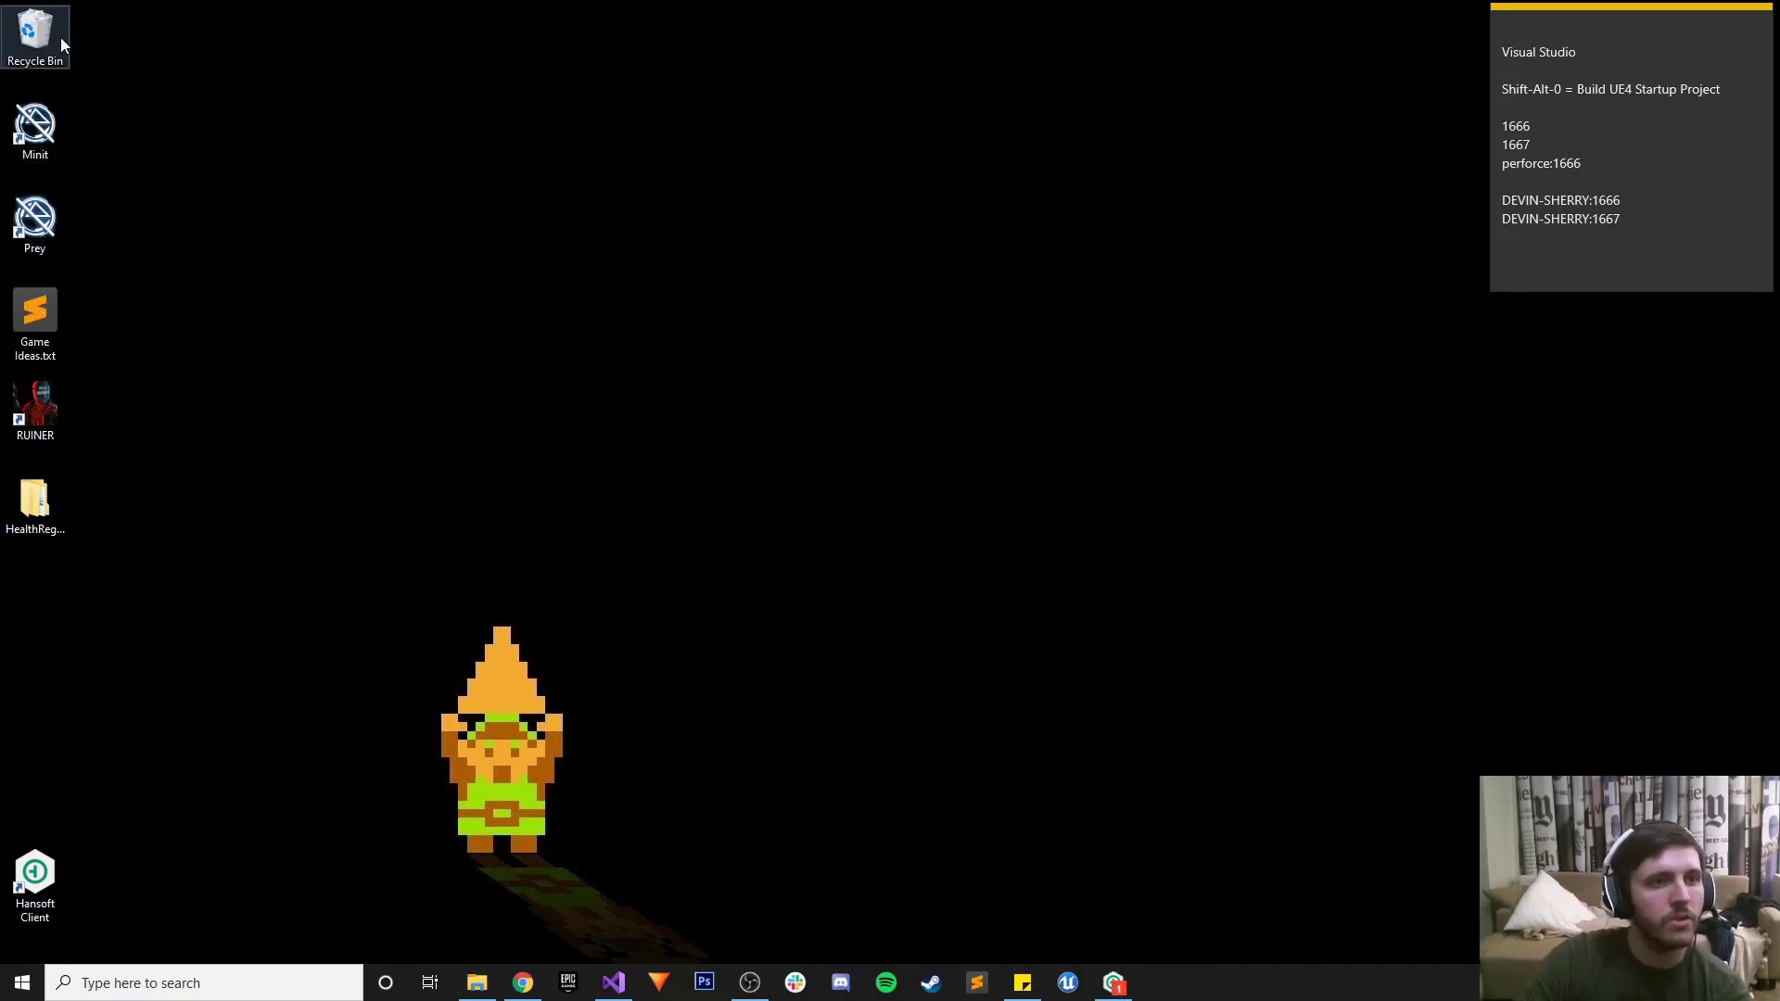
right_click(37, 30)
click(647, 447)
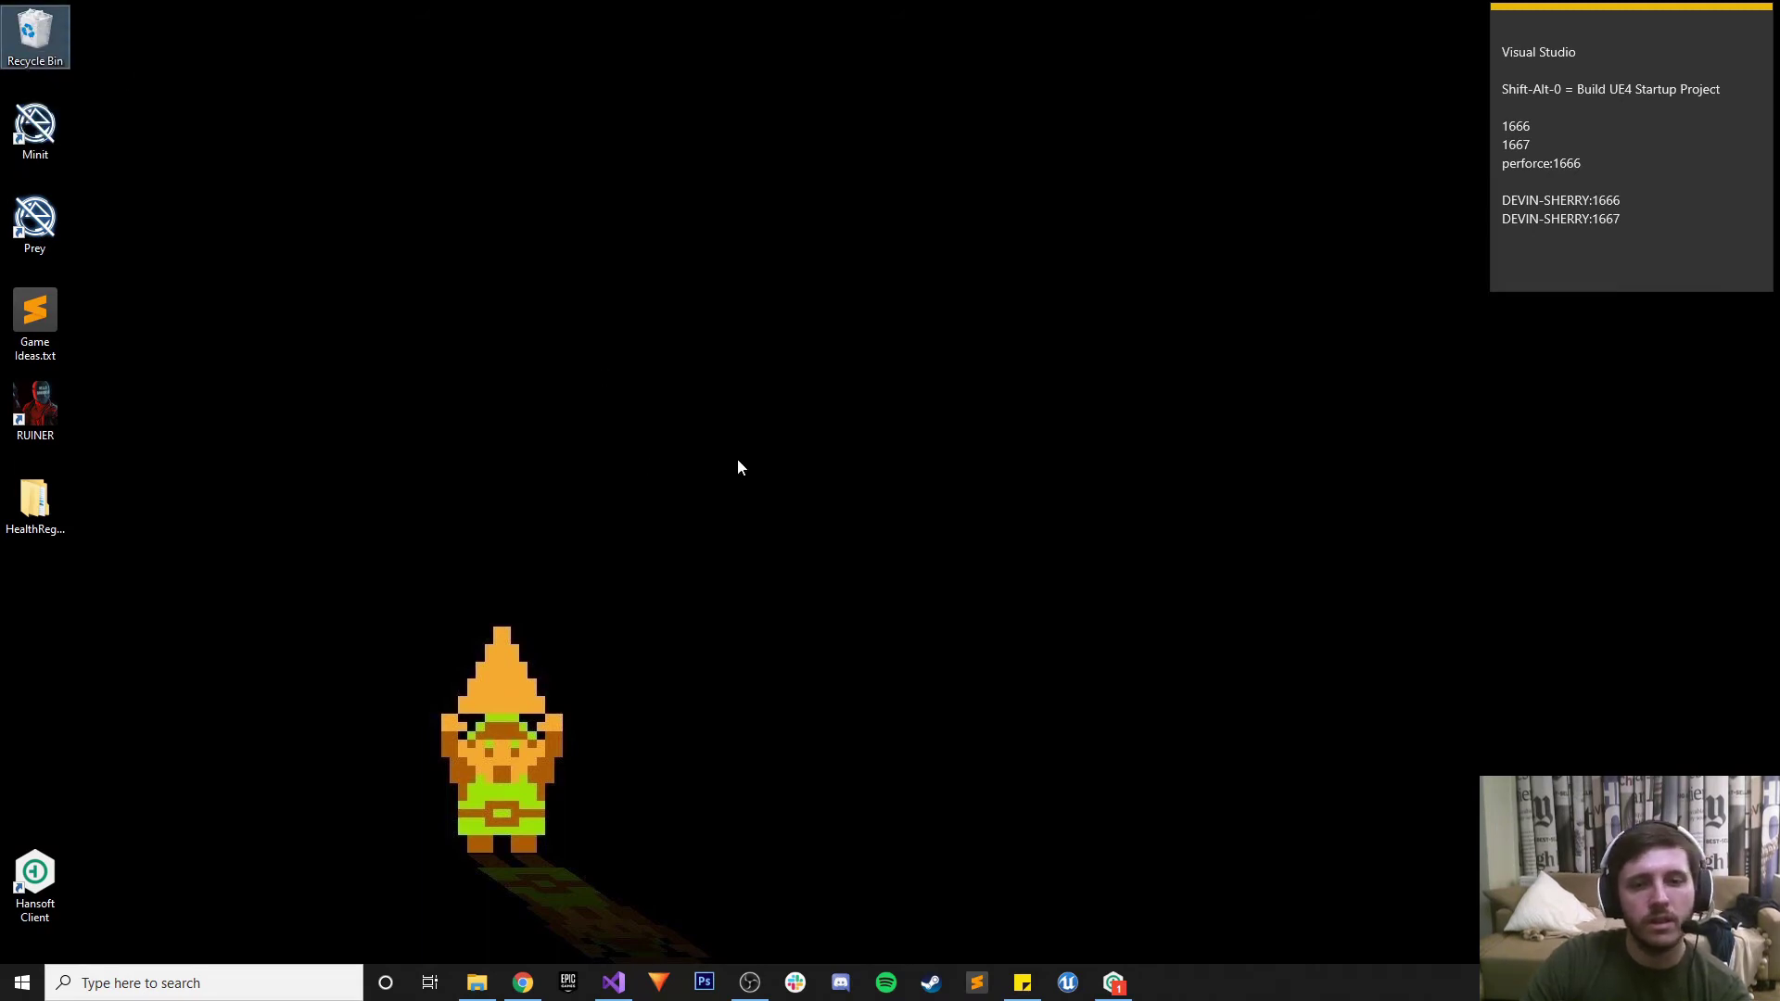
click(932, 502)
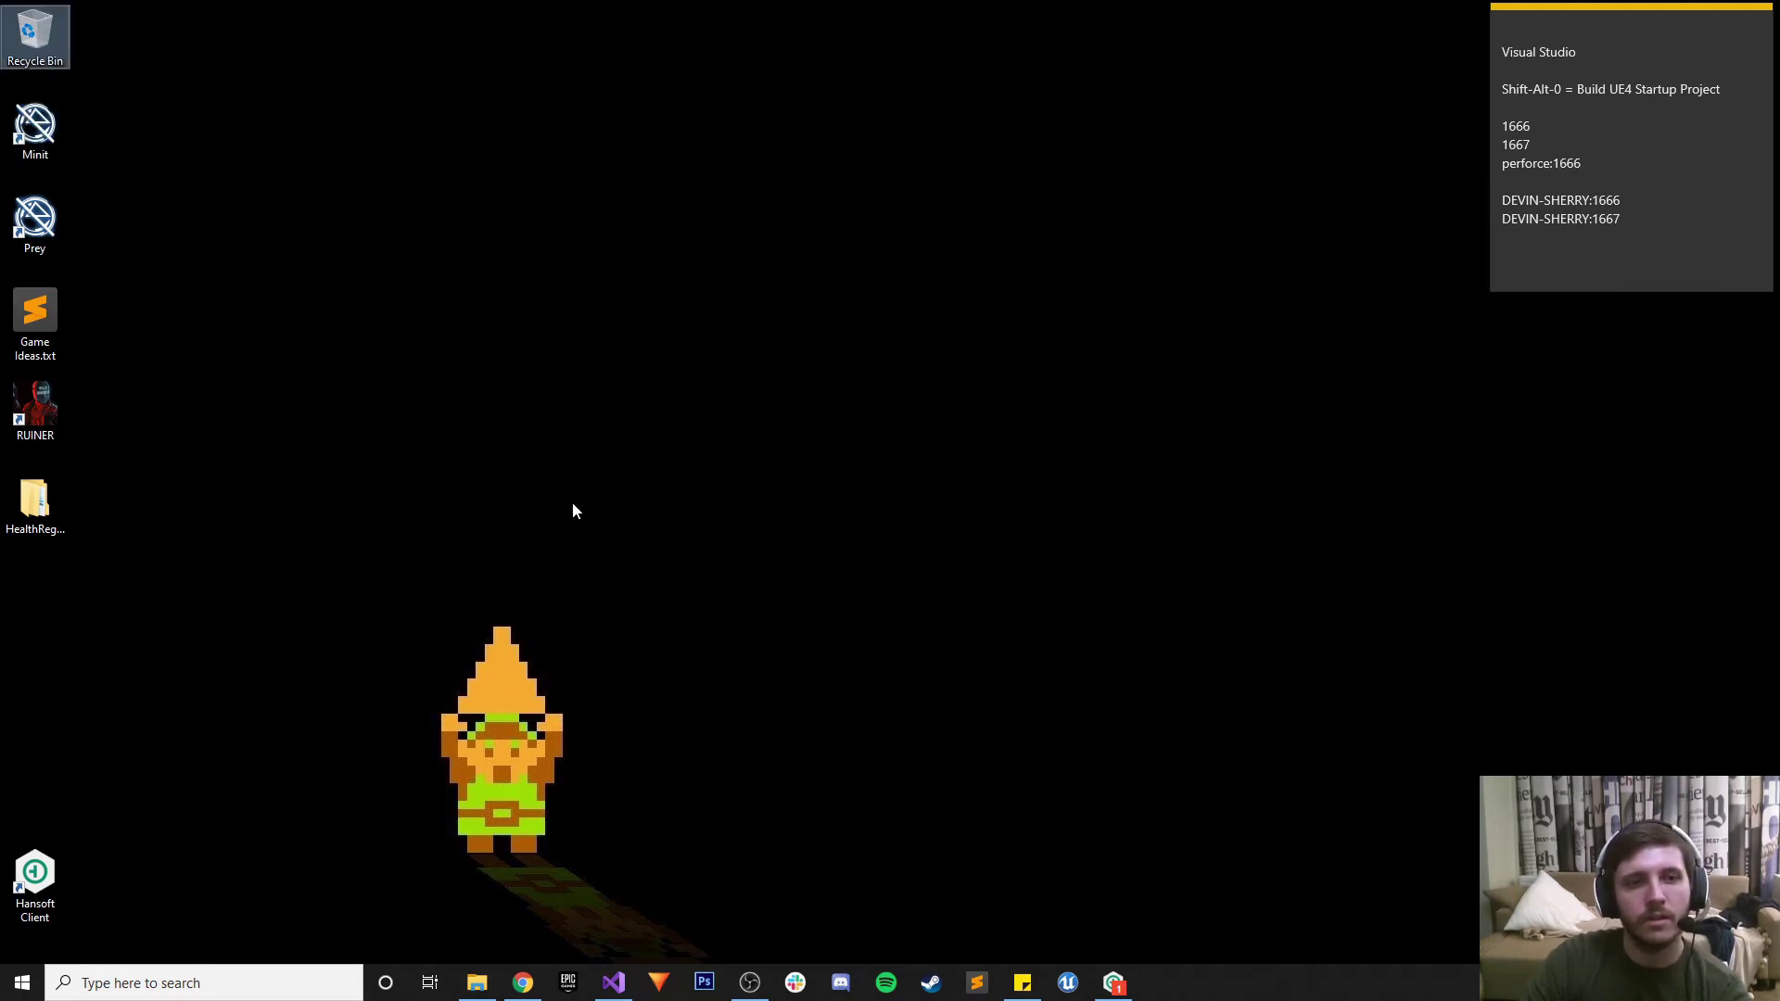
click(564, 500)
Place the Hansoft Client icon below HealthReg and launch UnrealGameSyncLauncher.exe from the Debug folder
drag(48, 887, 46, 605)
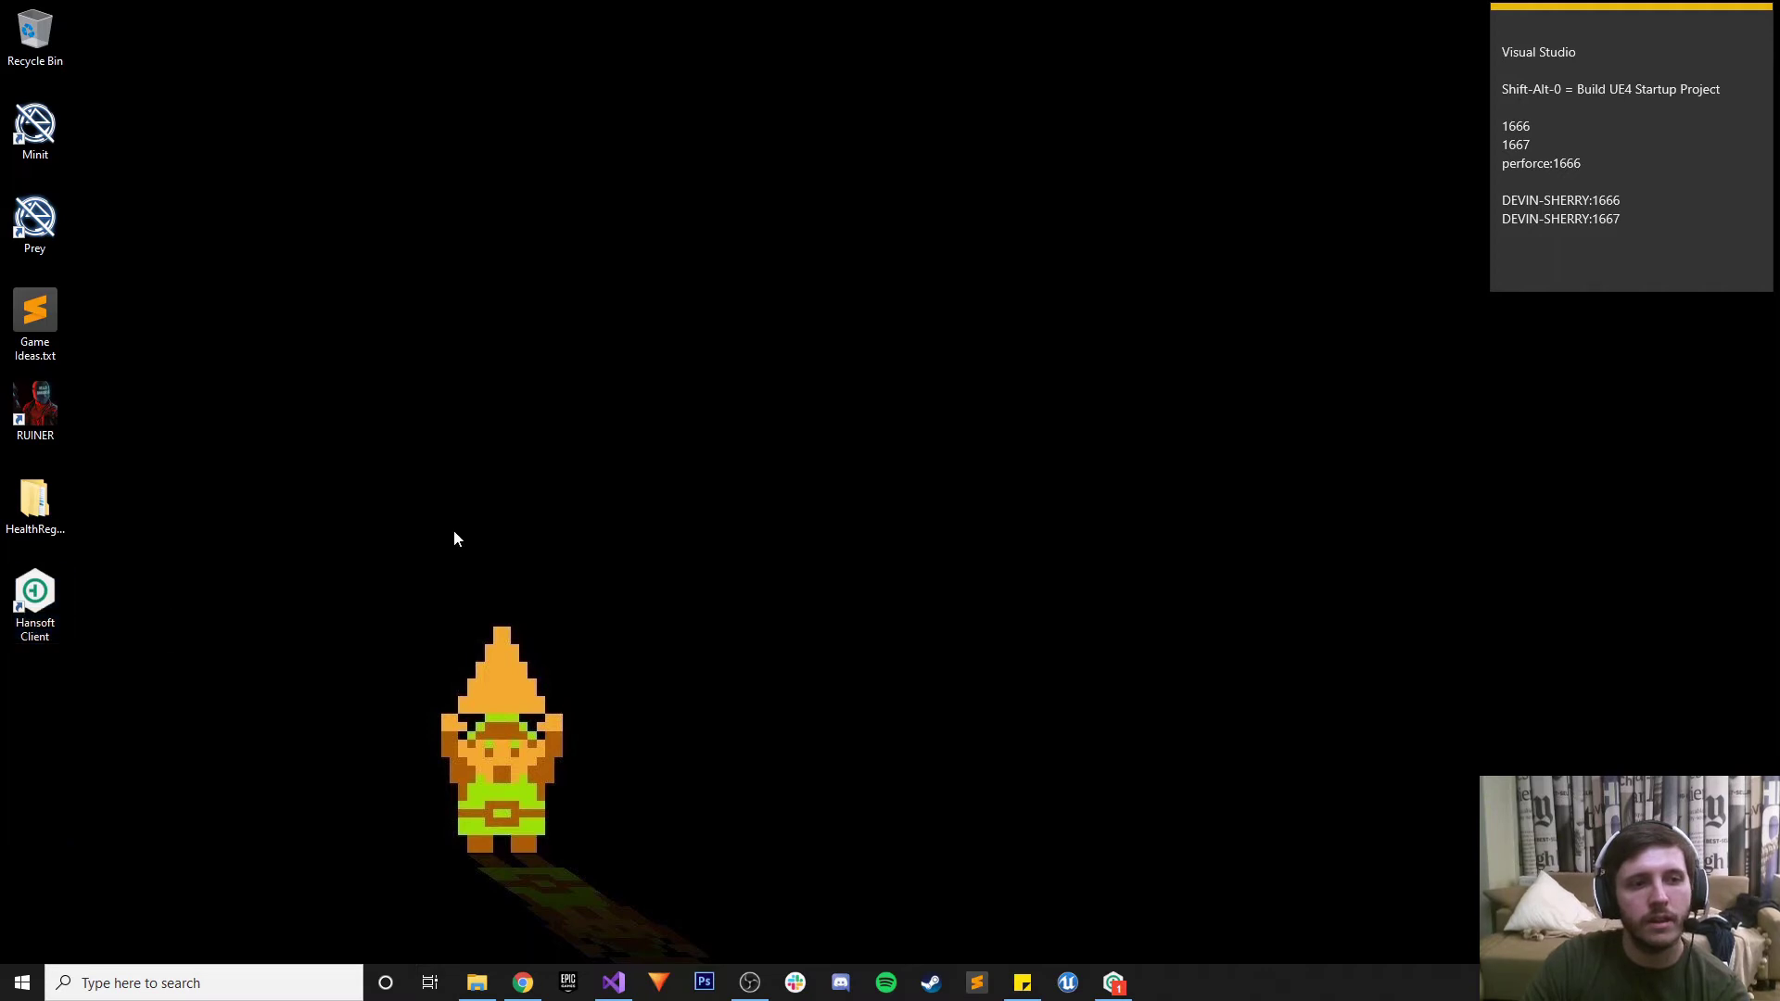
click(477, 983)
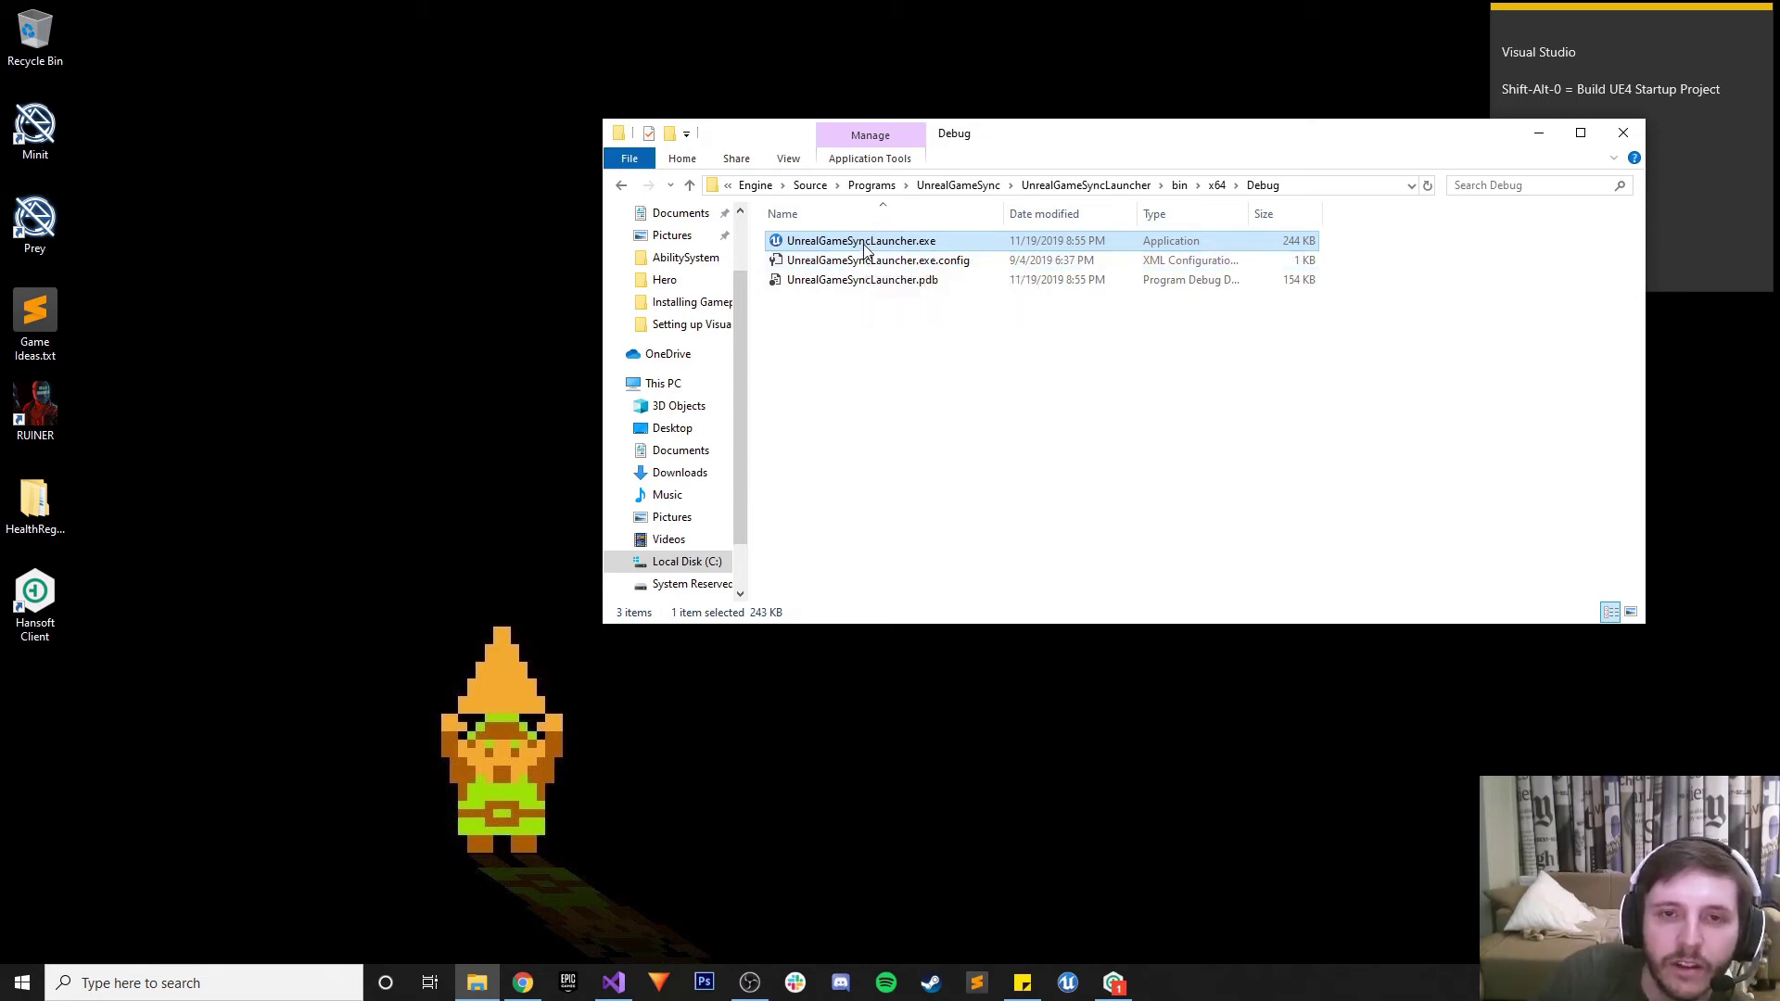
double_click(865, 245)
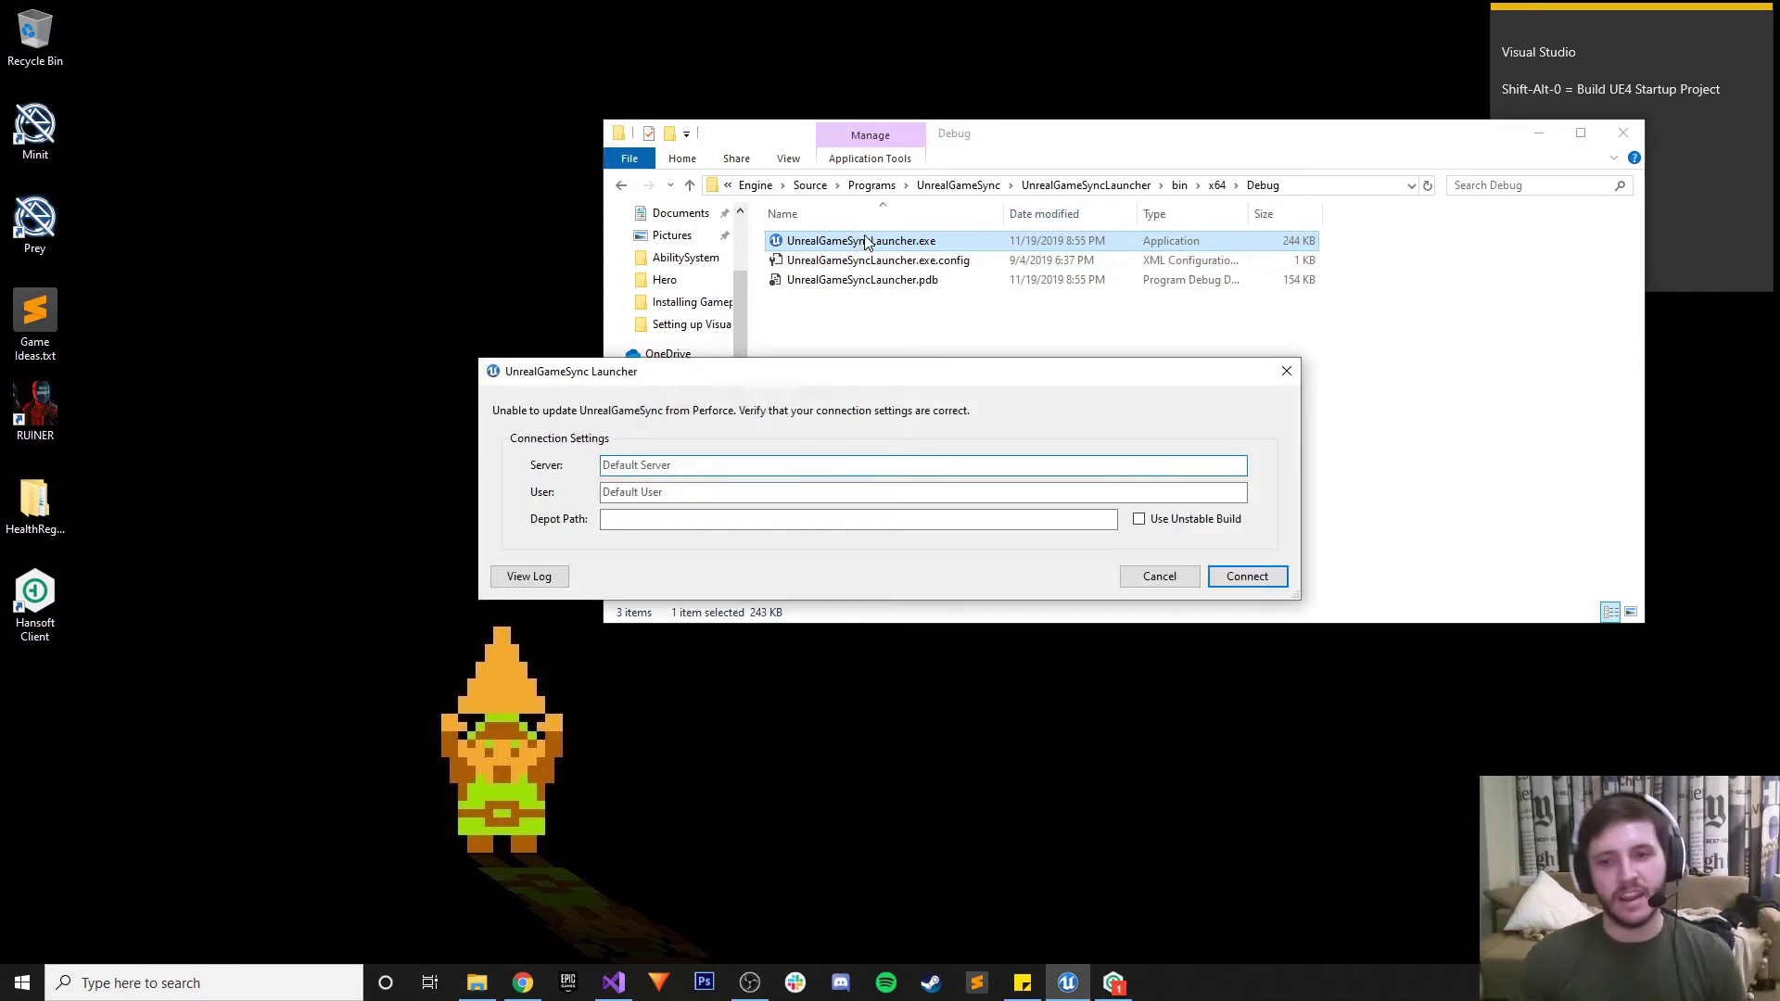
Paste the port 1666 server address from the note, enter the user name, and connect
click(1537, 134)
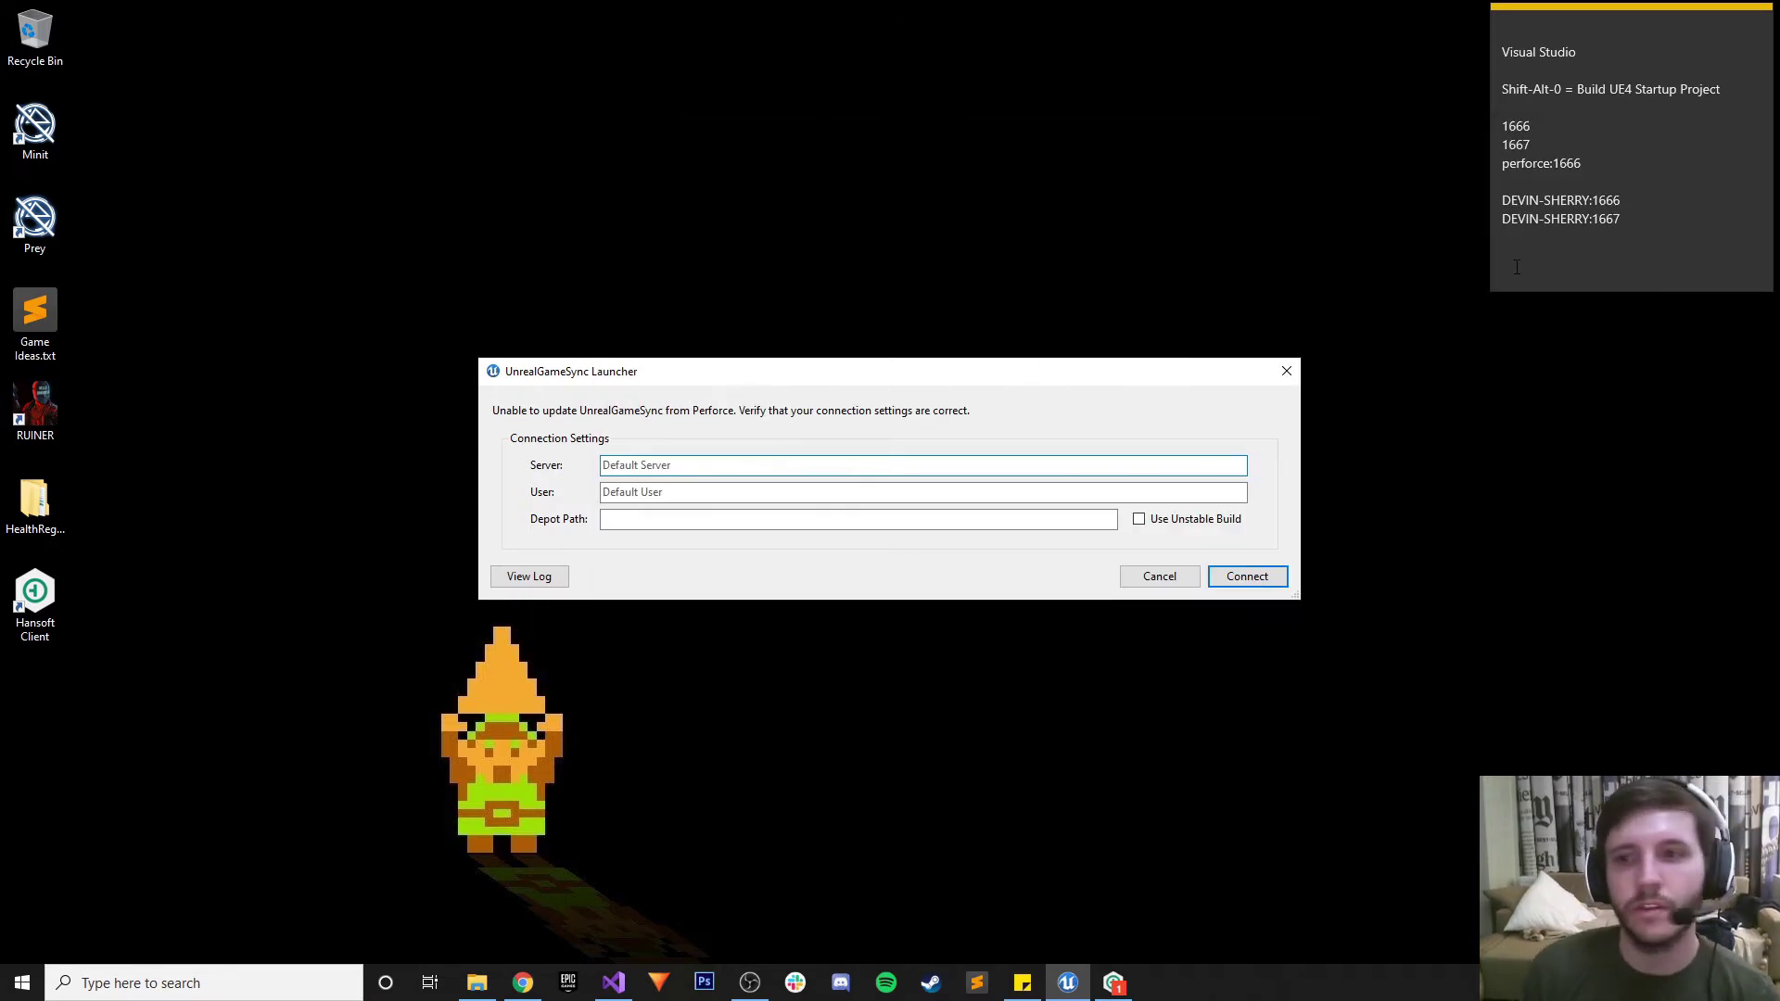
click(1635, 206)
drag(1619, 200, 1477, 215)
key(ctrl+c)
click(765, 464)
key(ctrl+v)
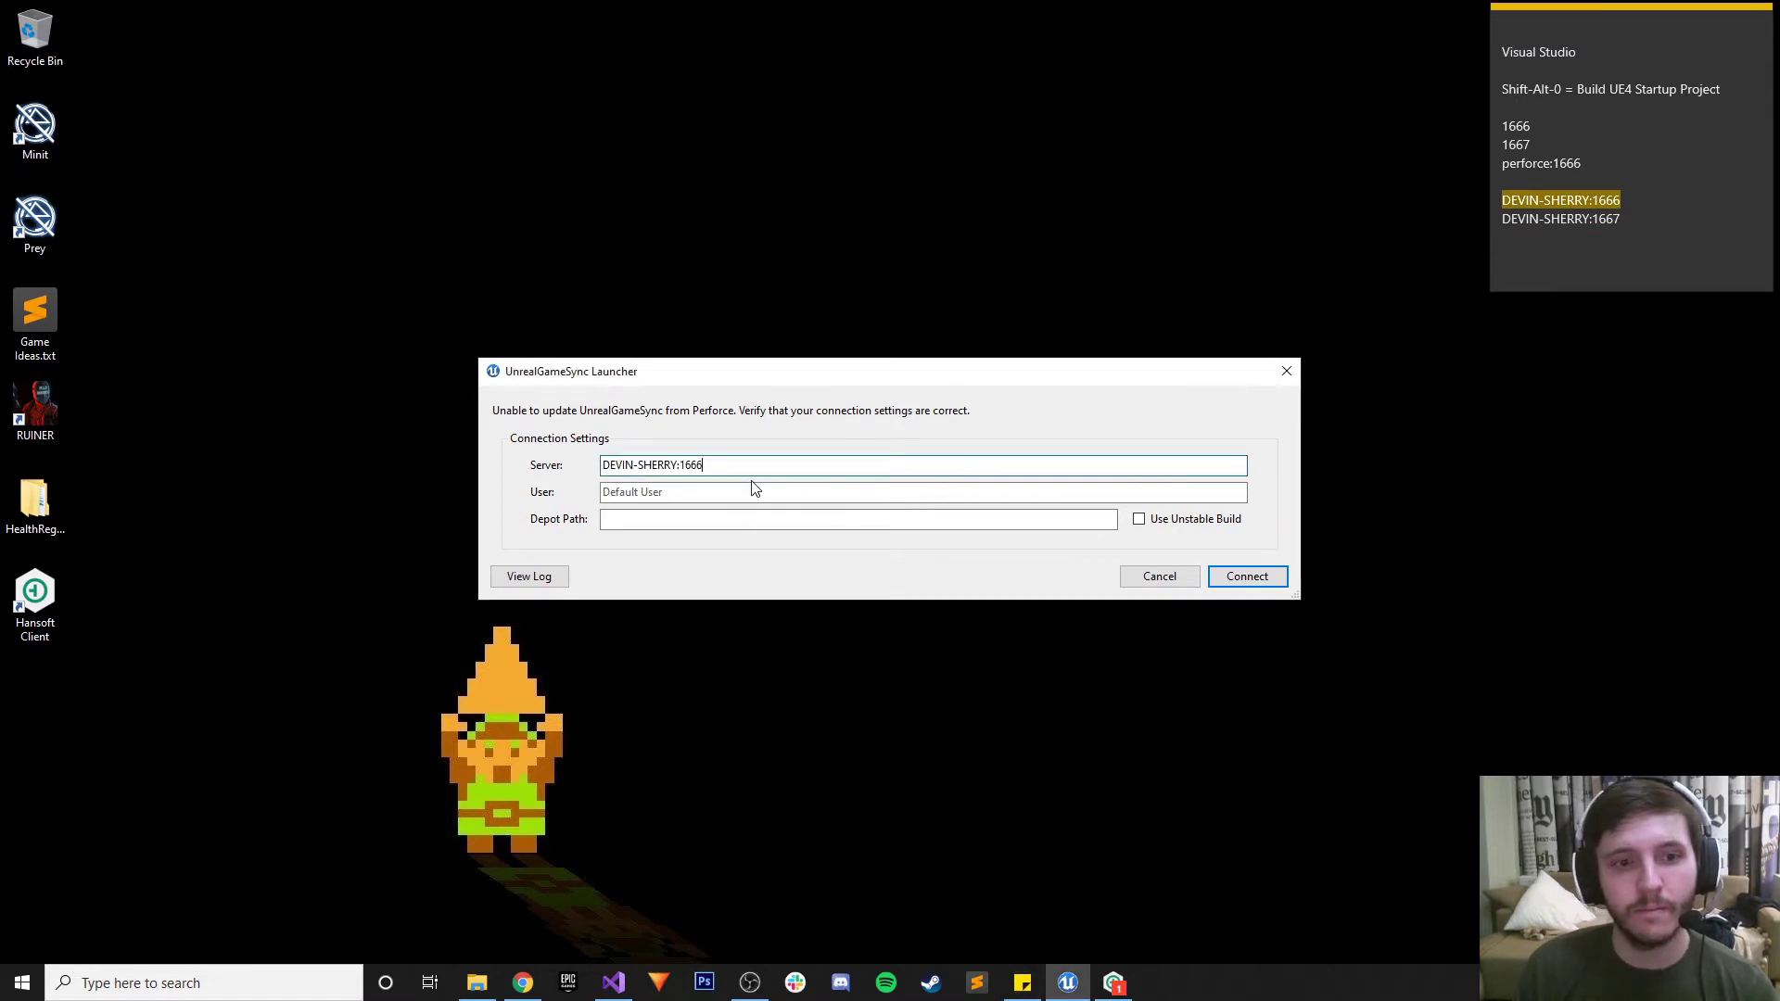
click(709, 490)
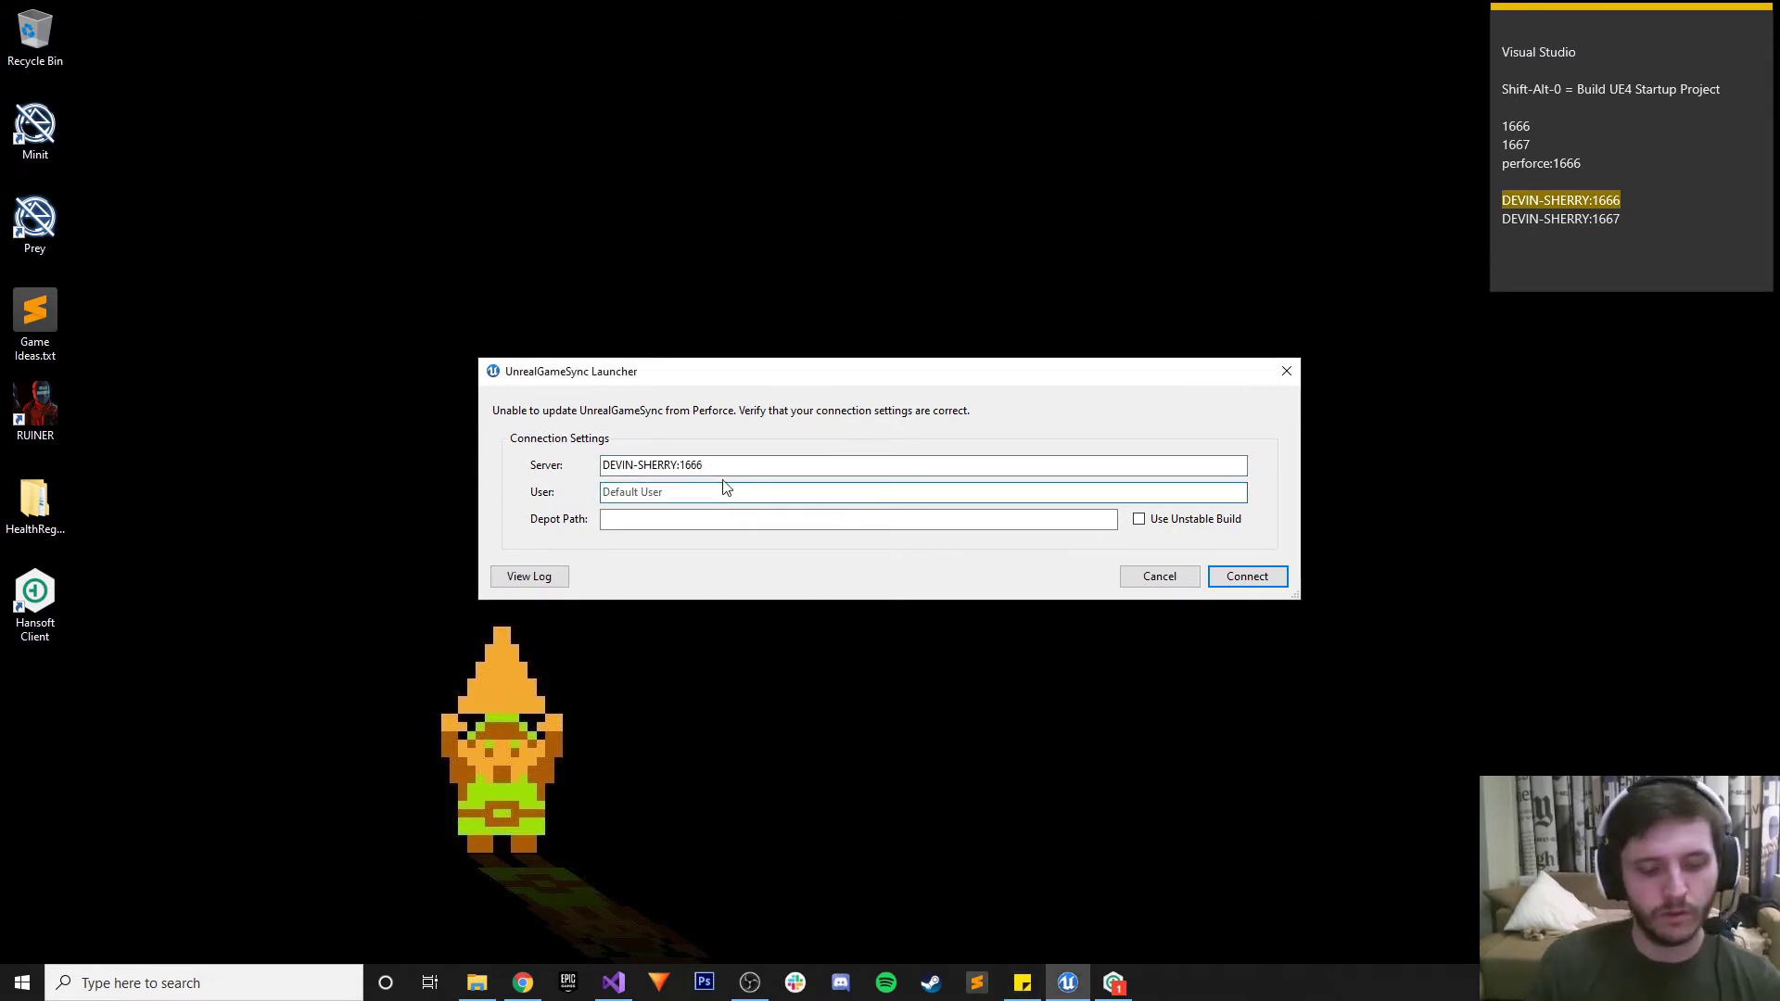
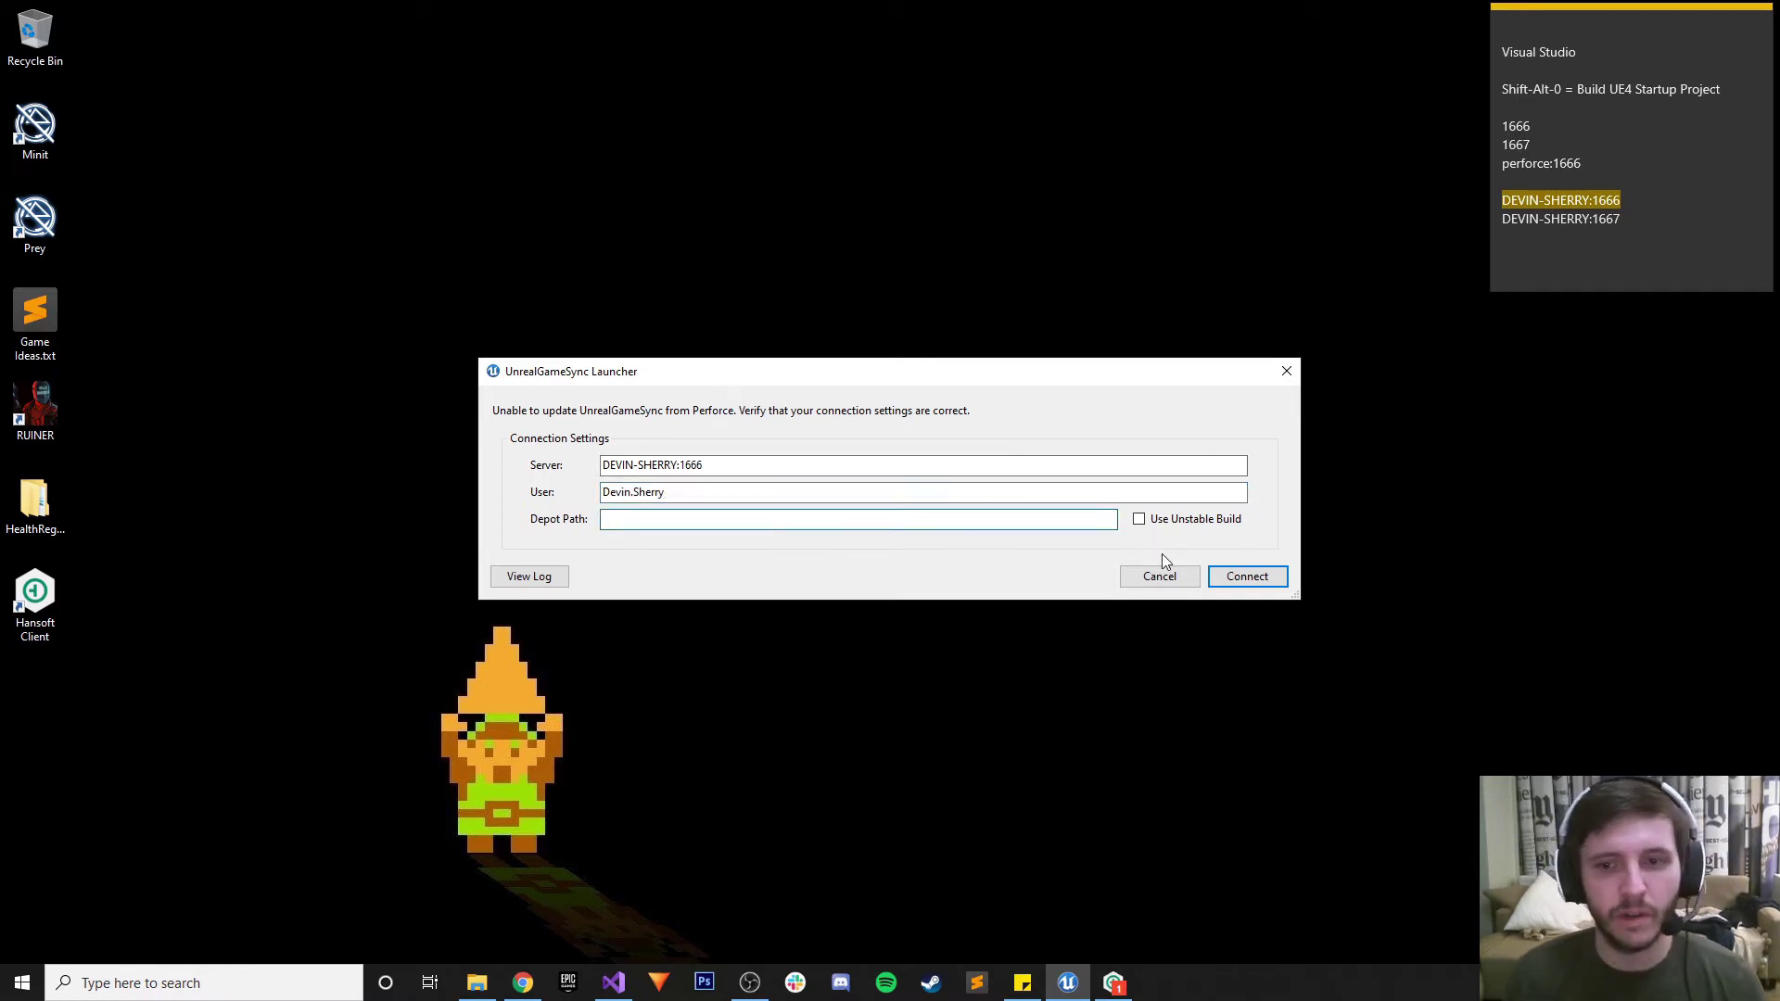
click(1235, 579)
click(1242, 578)
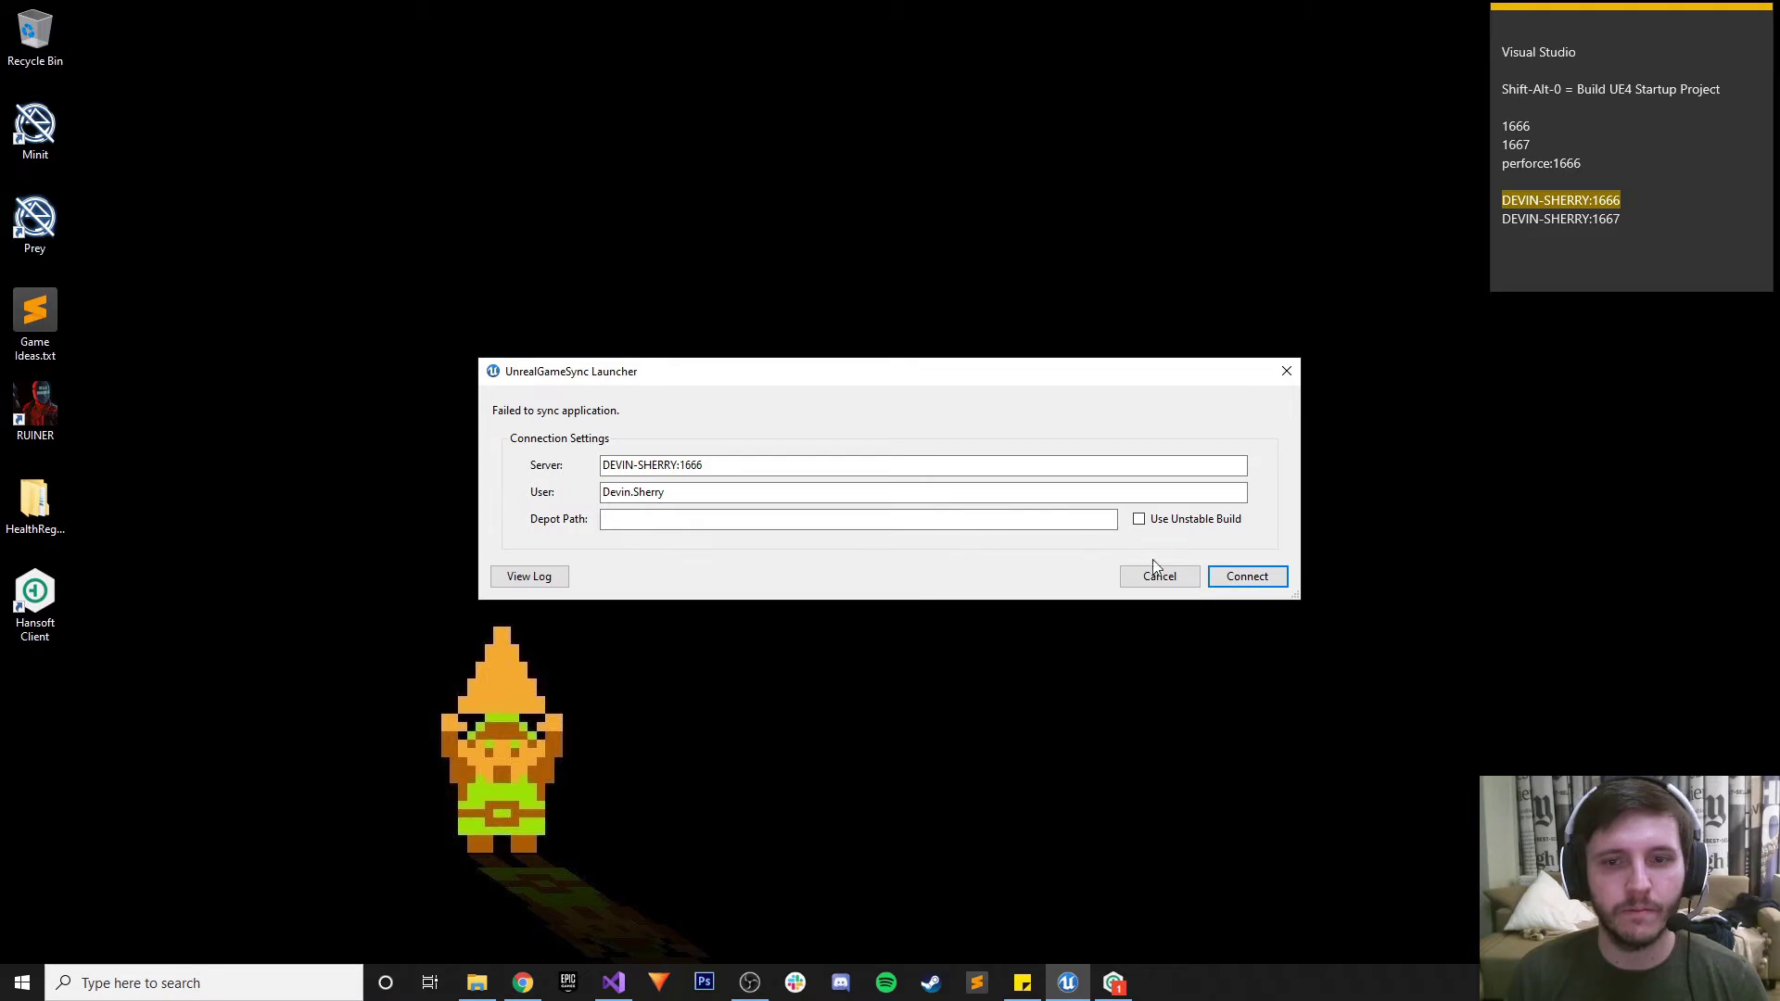
Read the launcher's log explaining the failed sync, then close it
click(742, 525)
click(549, 574)
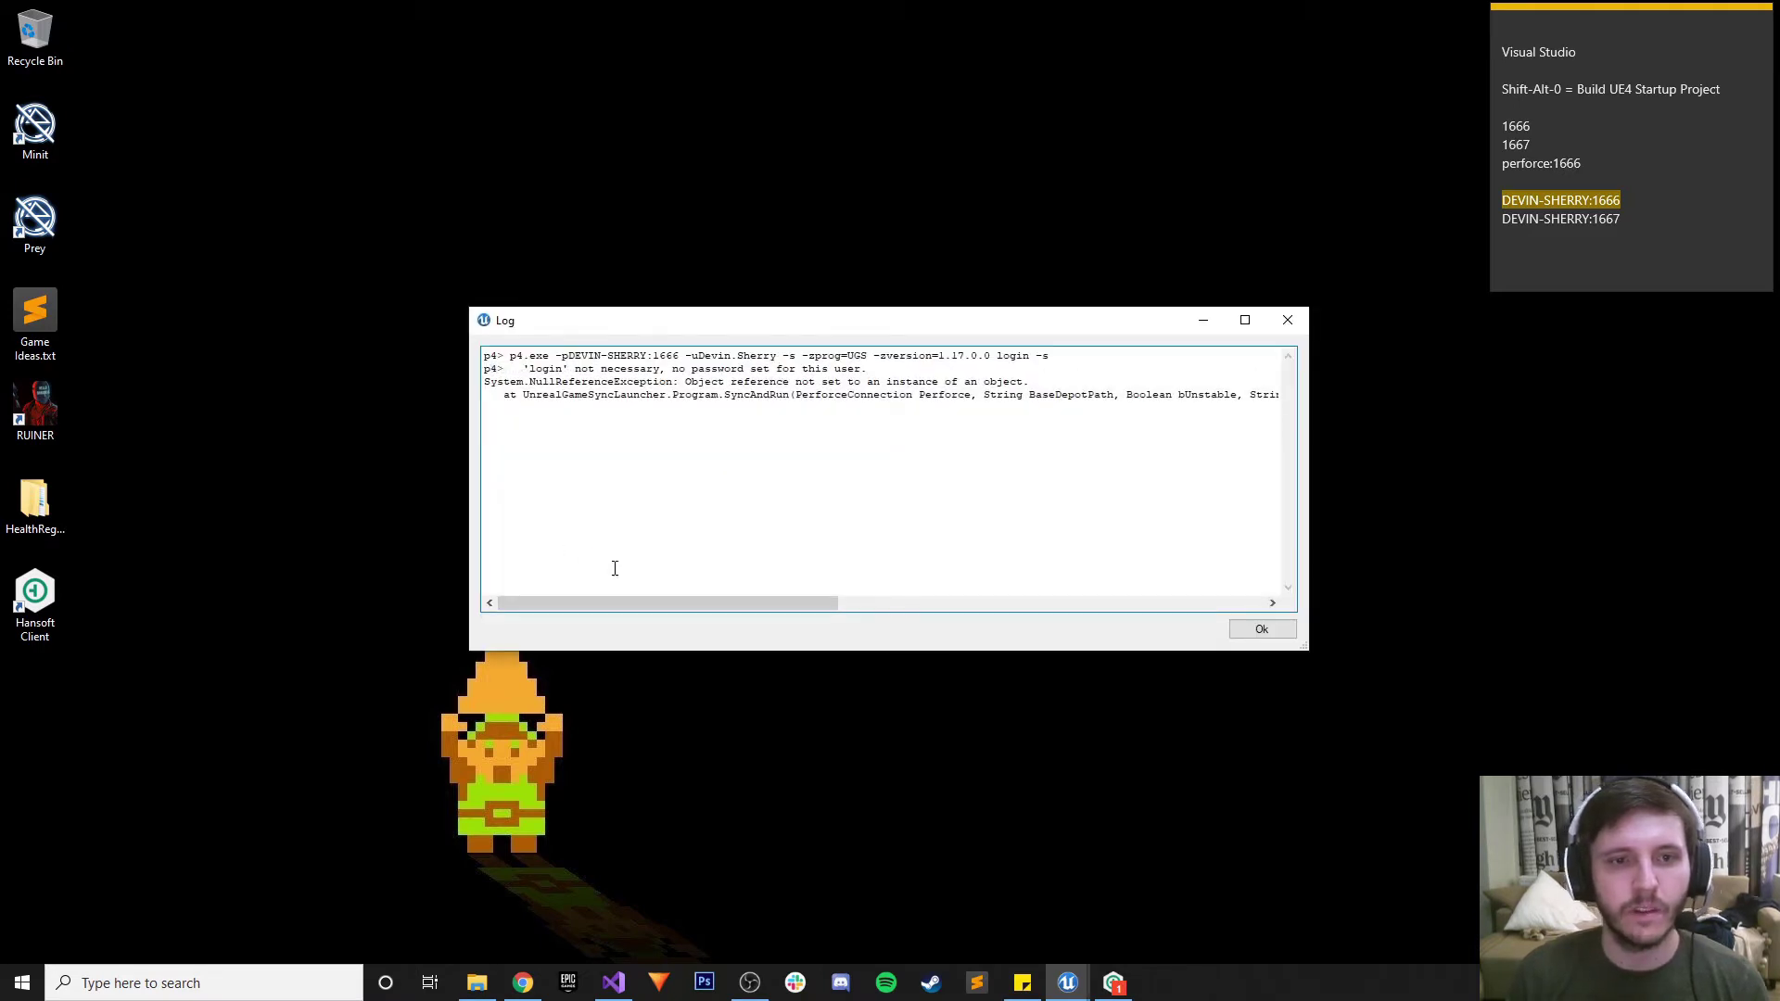
drag(679, 606, 521, 563)
click(1287, 320)
Clear the user name, toggle Use Unstable Build on and off, and recheck the log
click(695, 464)
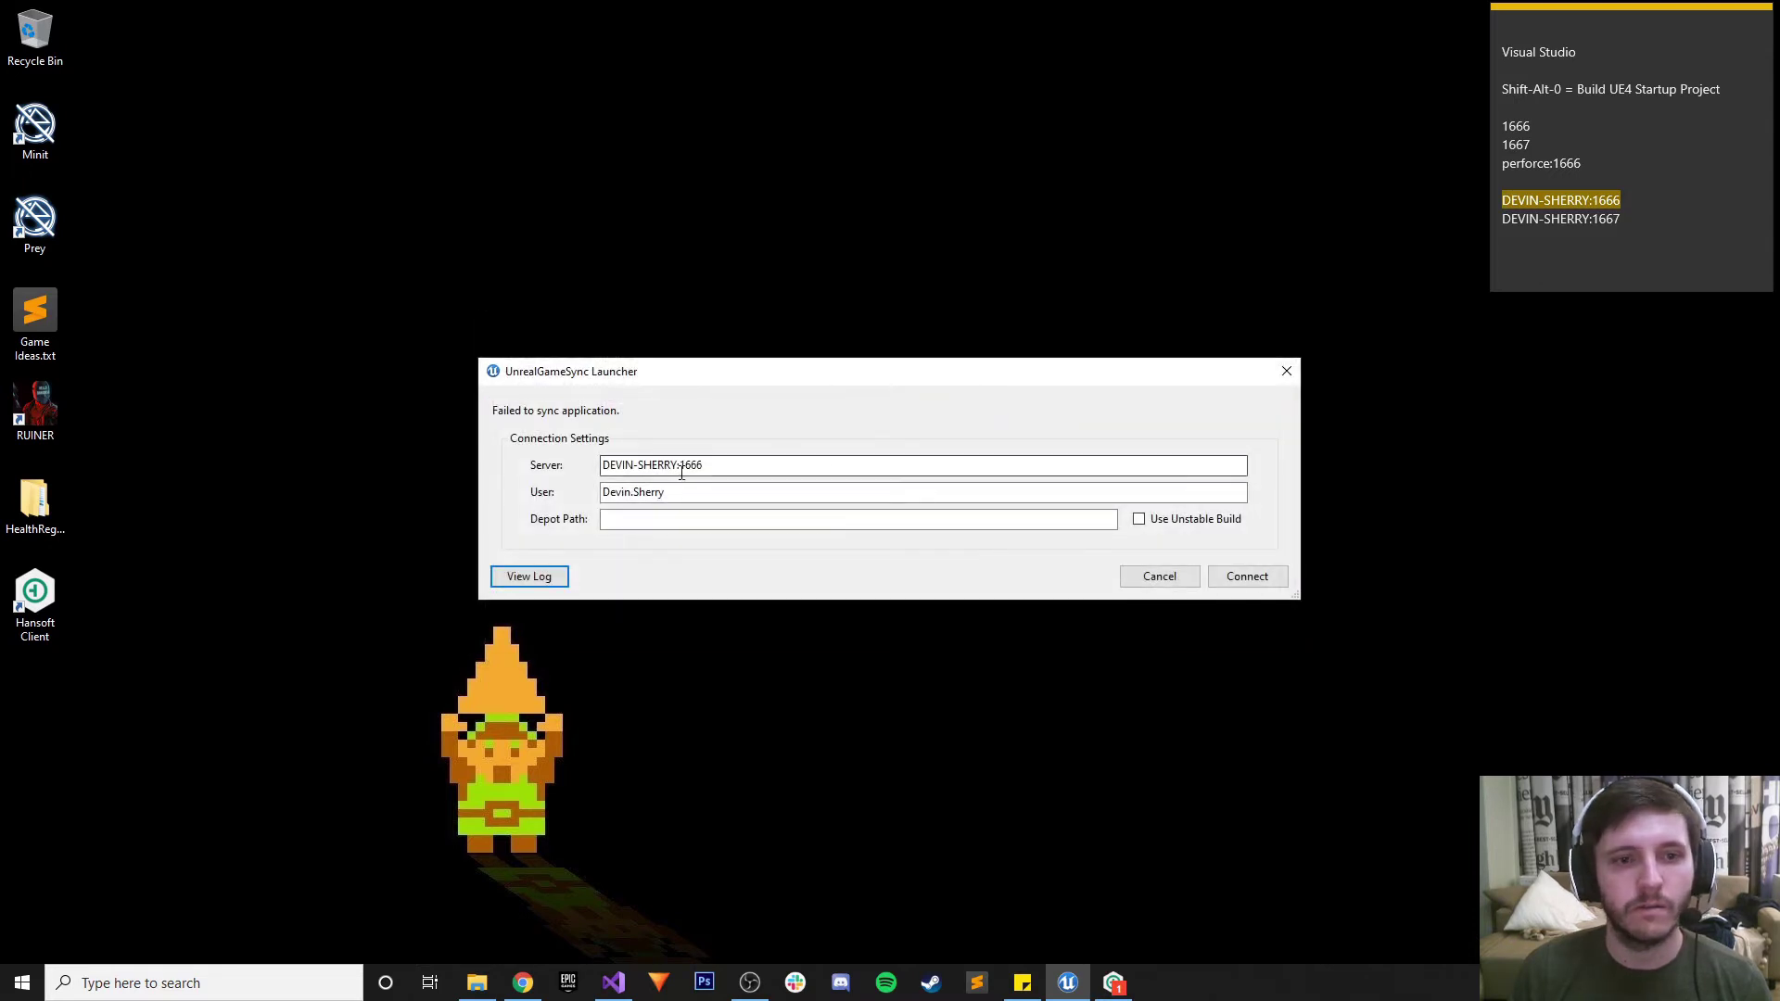
click(715, 491)
double_click(715, 491)
key(BackSpace)
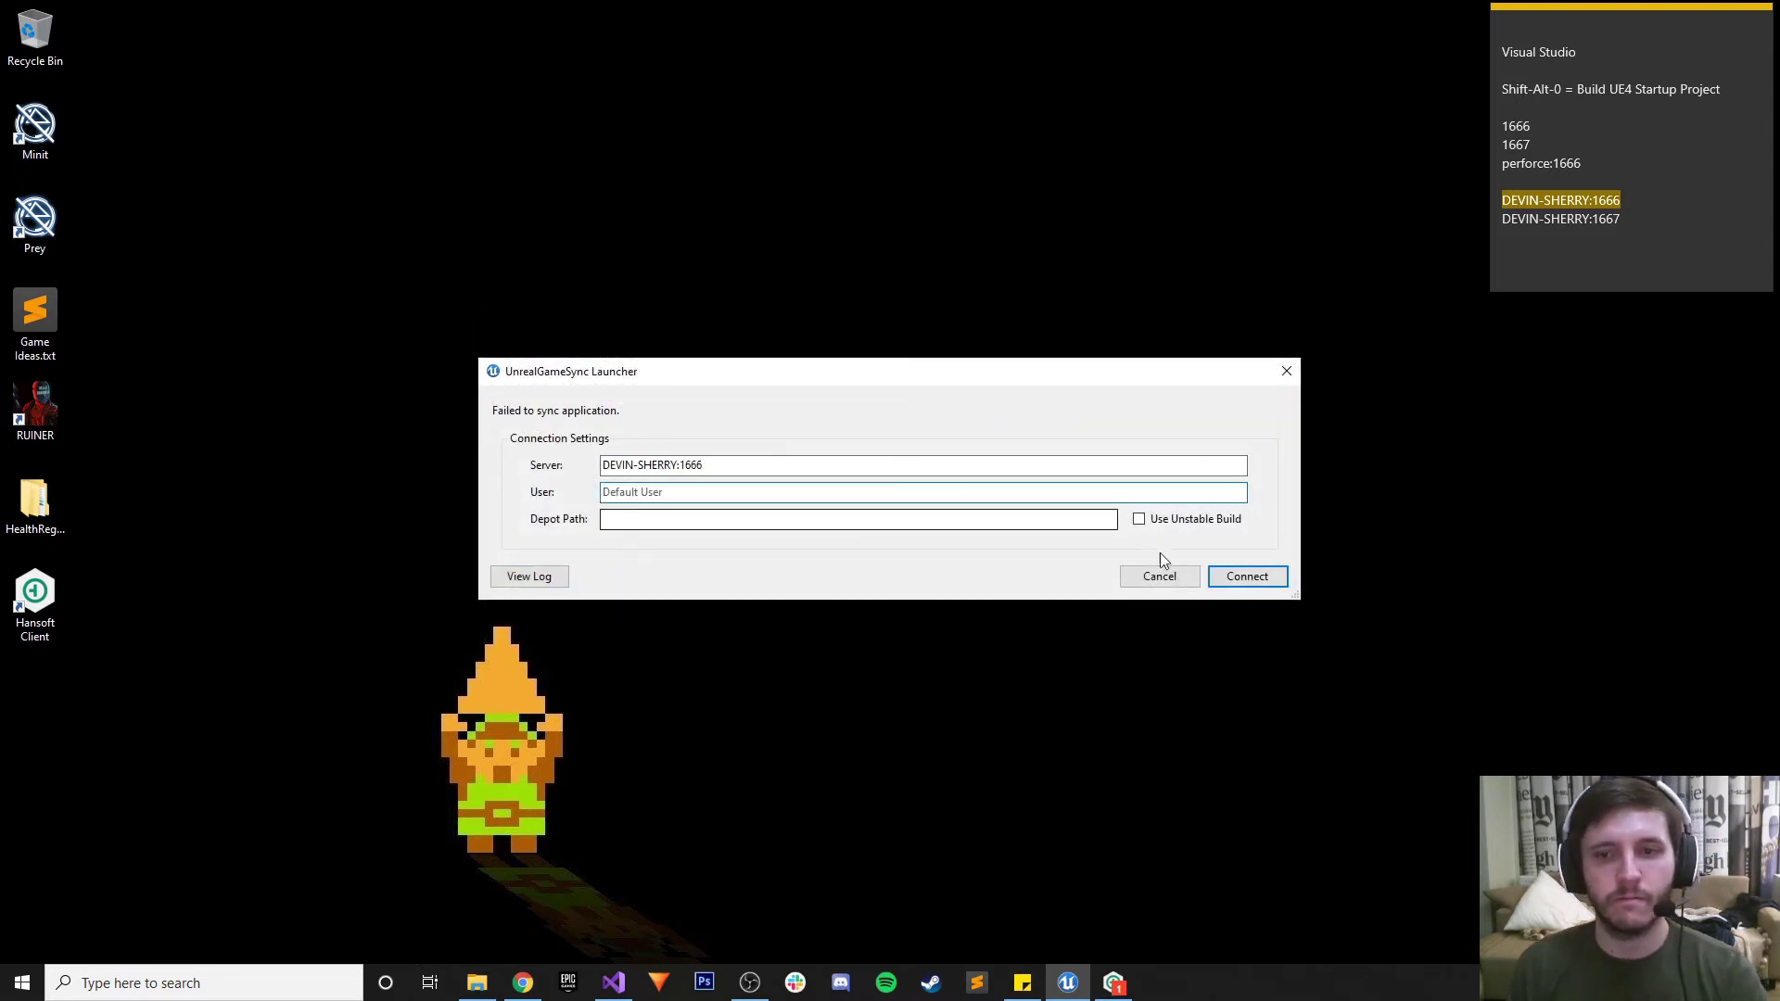
click(759, 520)
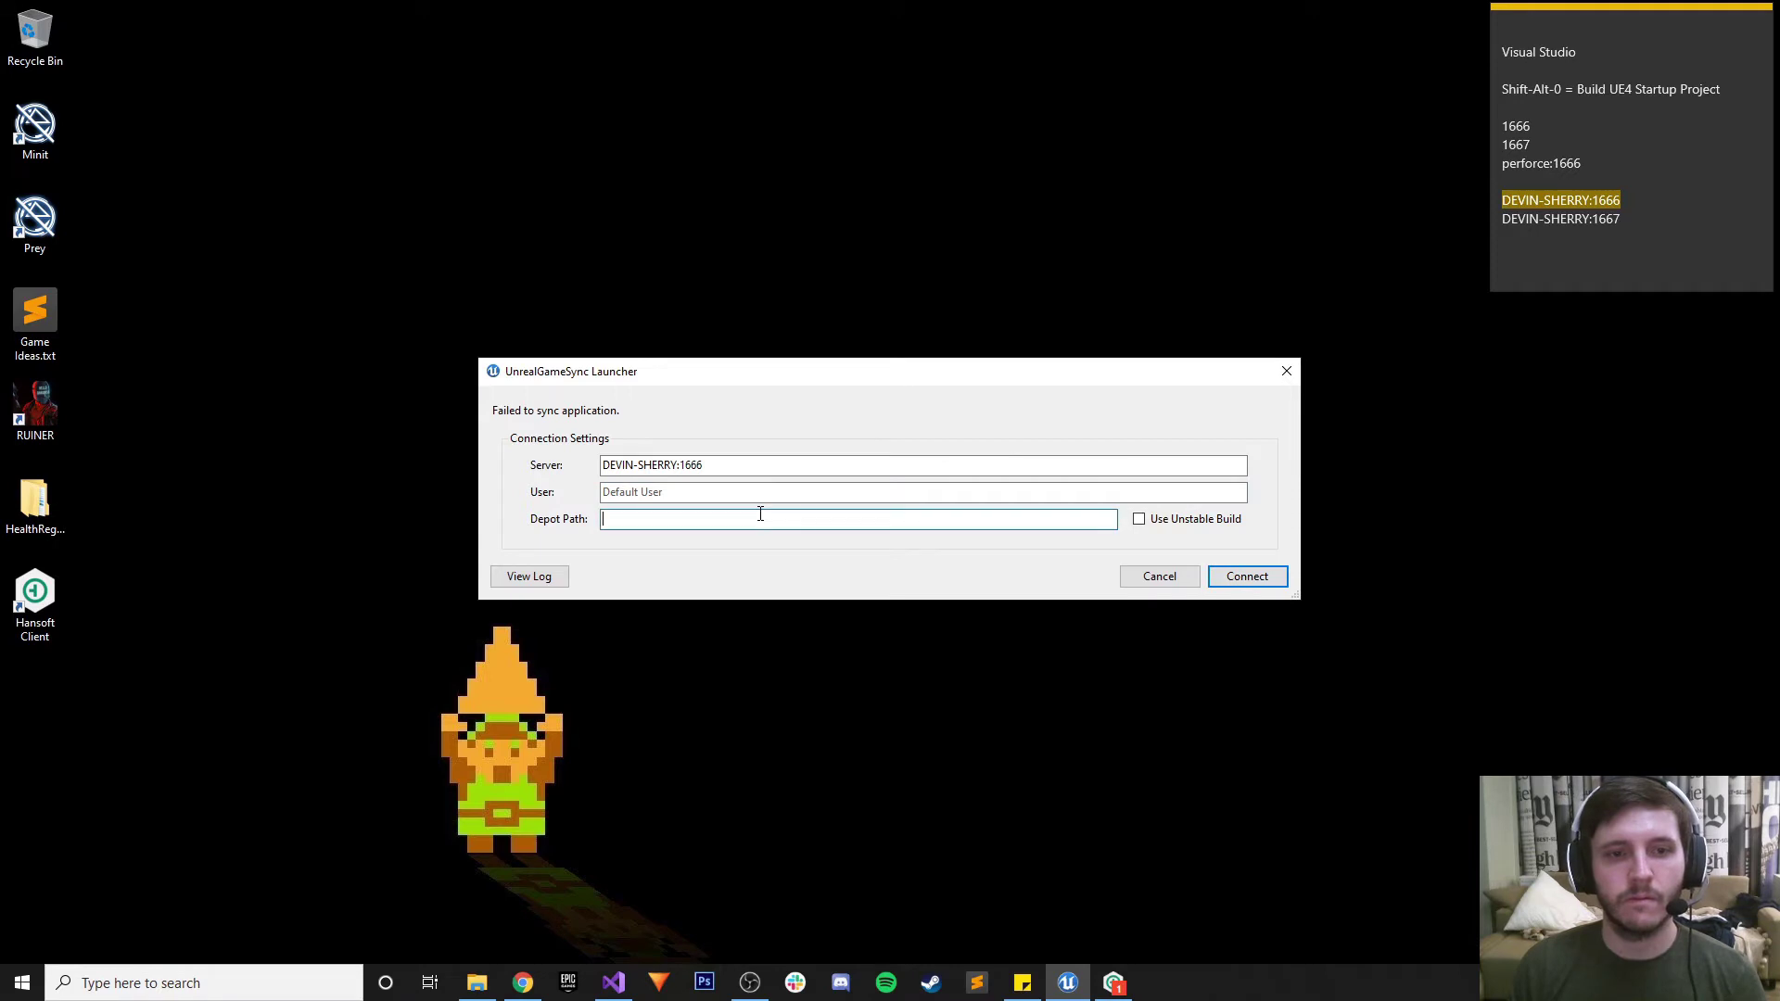
click(1138, 519)
click(1139, 519)
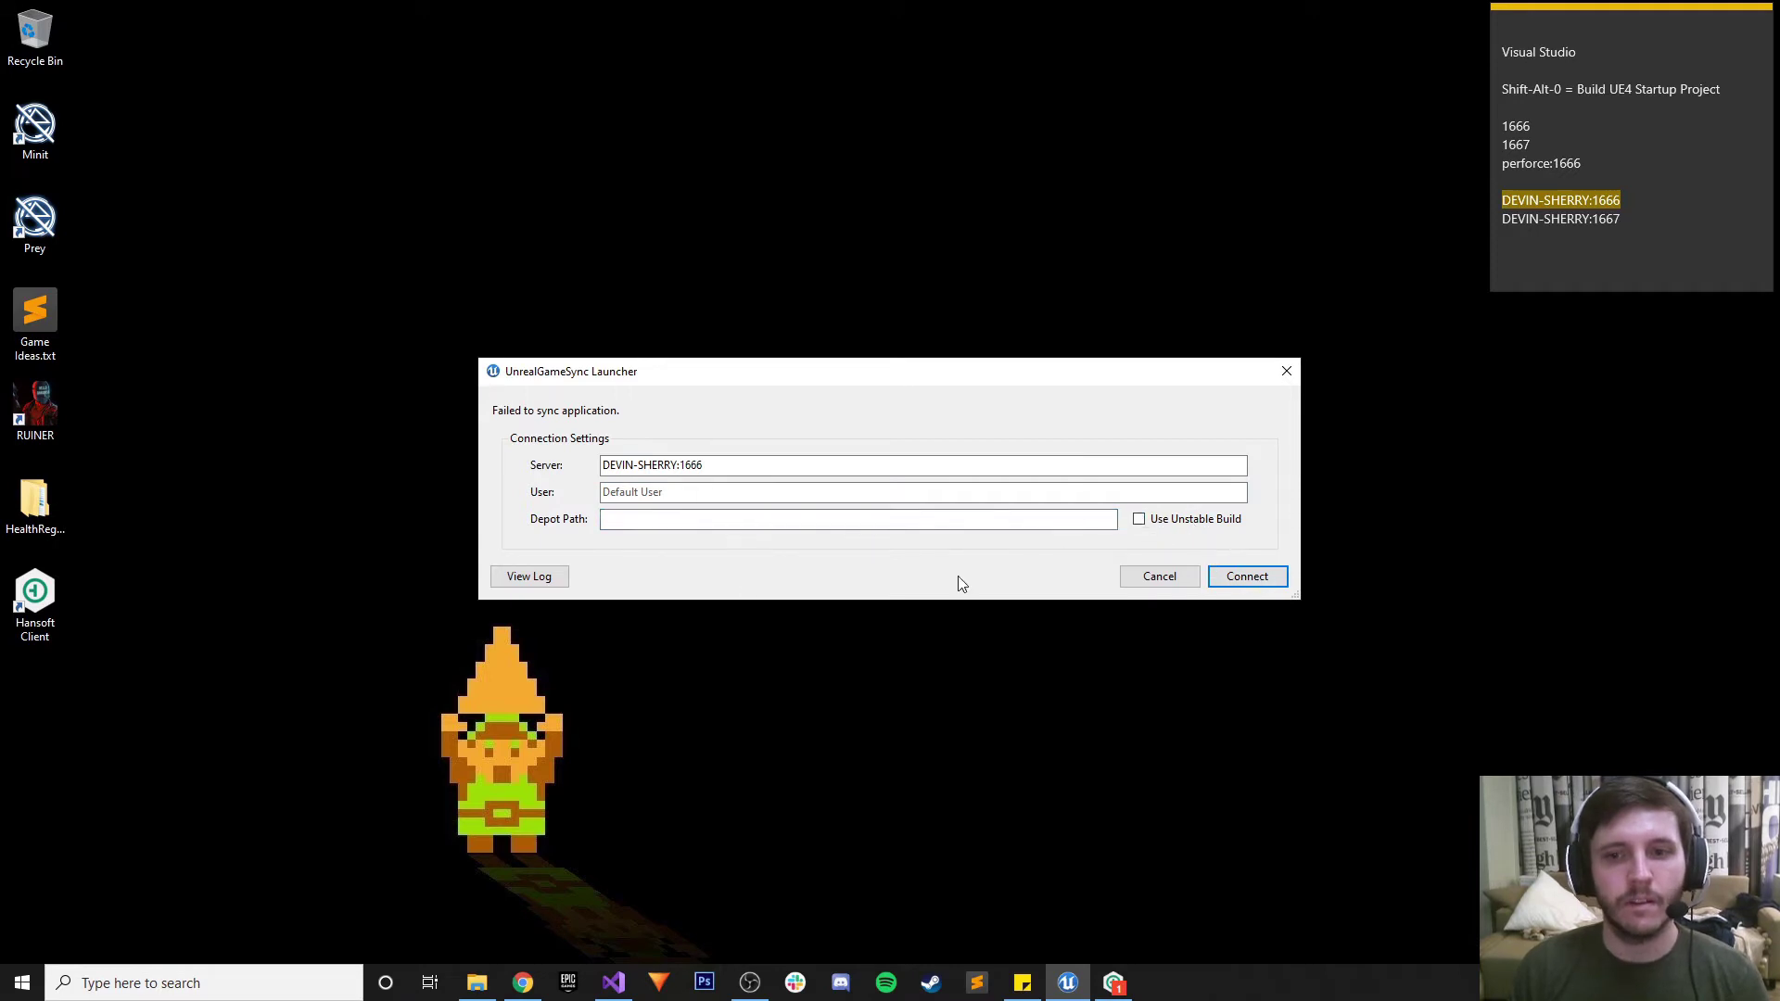
click(526, 578)
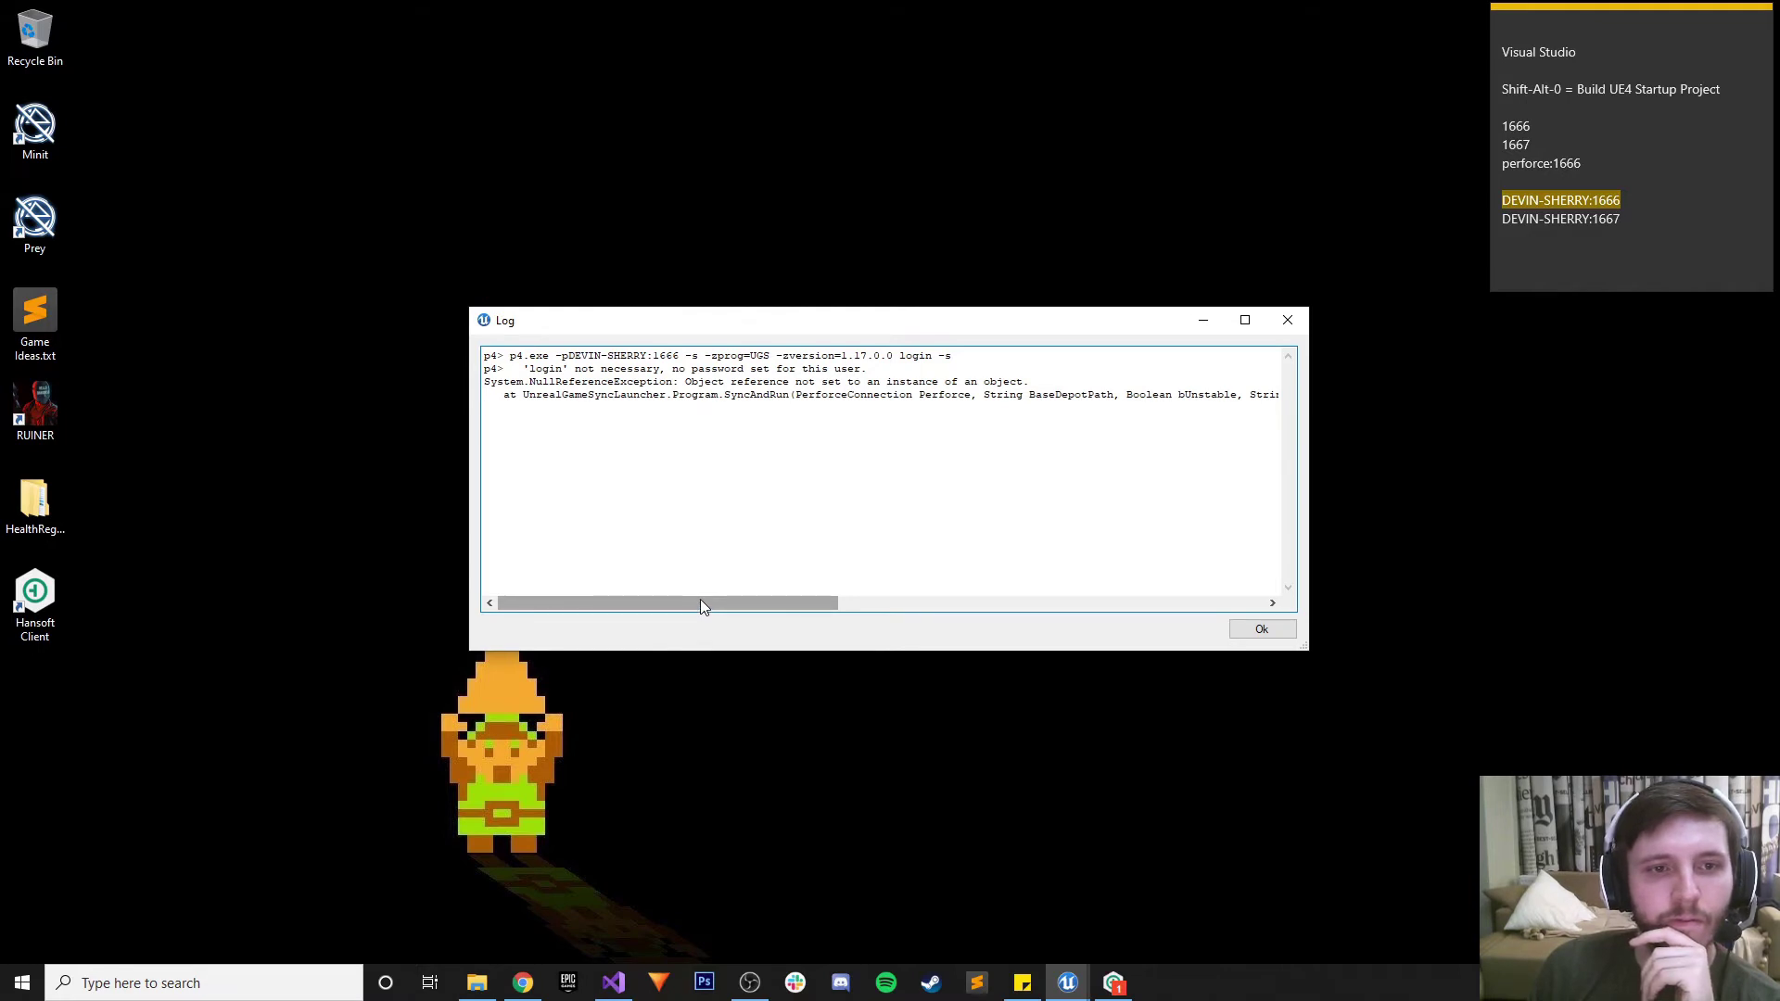
click(1287, 320)
click(727, 465)
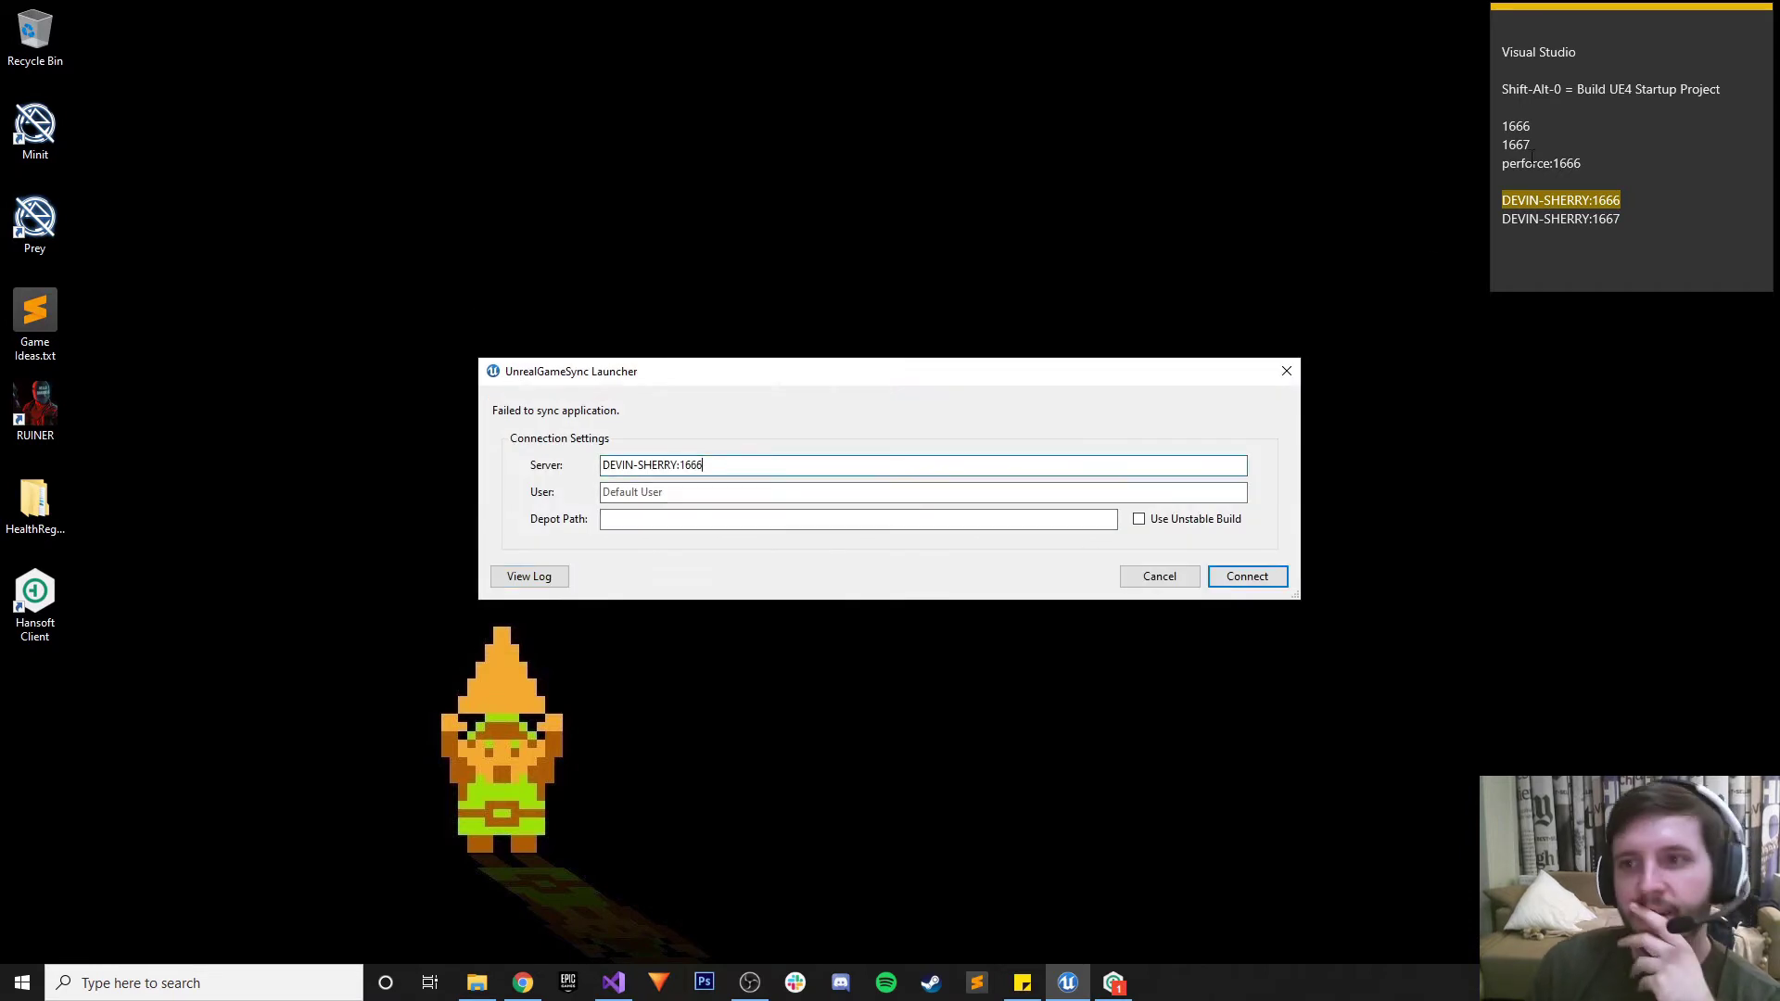
click(1624, 219)
Try the port 1667 server address, reconnect, and read the connection error log
drag(1624, 218, 1500, 219)
key(ctrl+c)
click(700, 468)
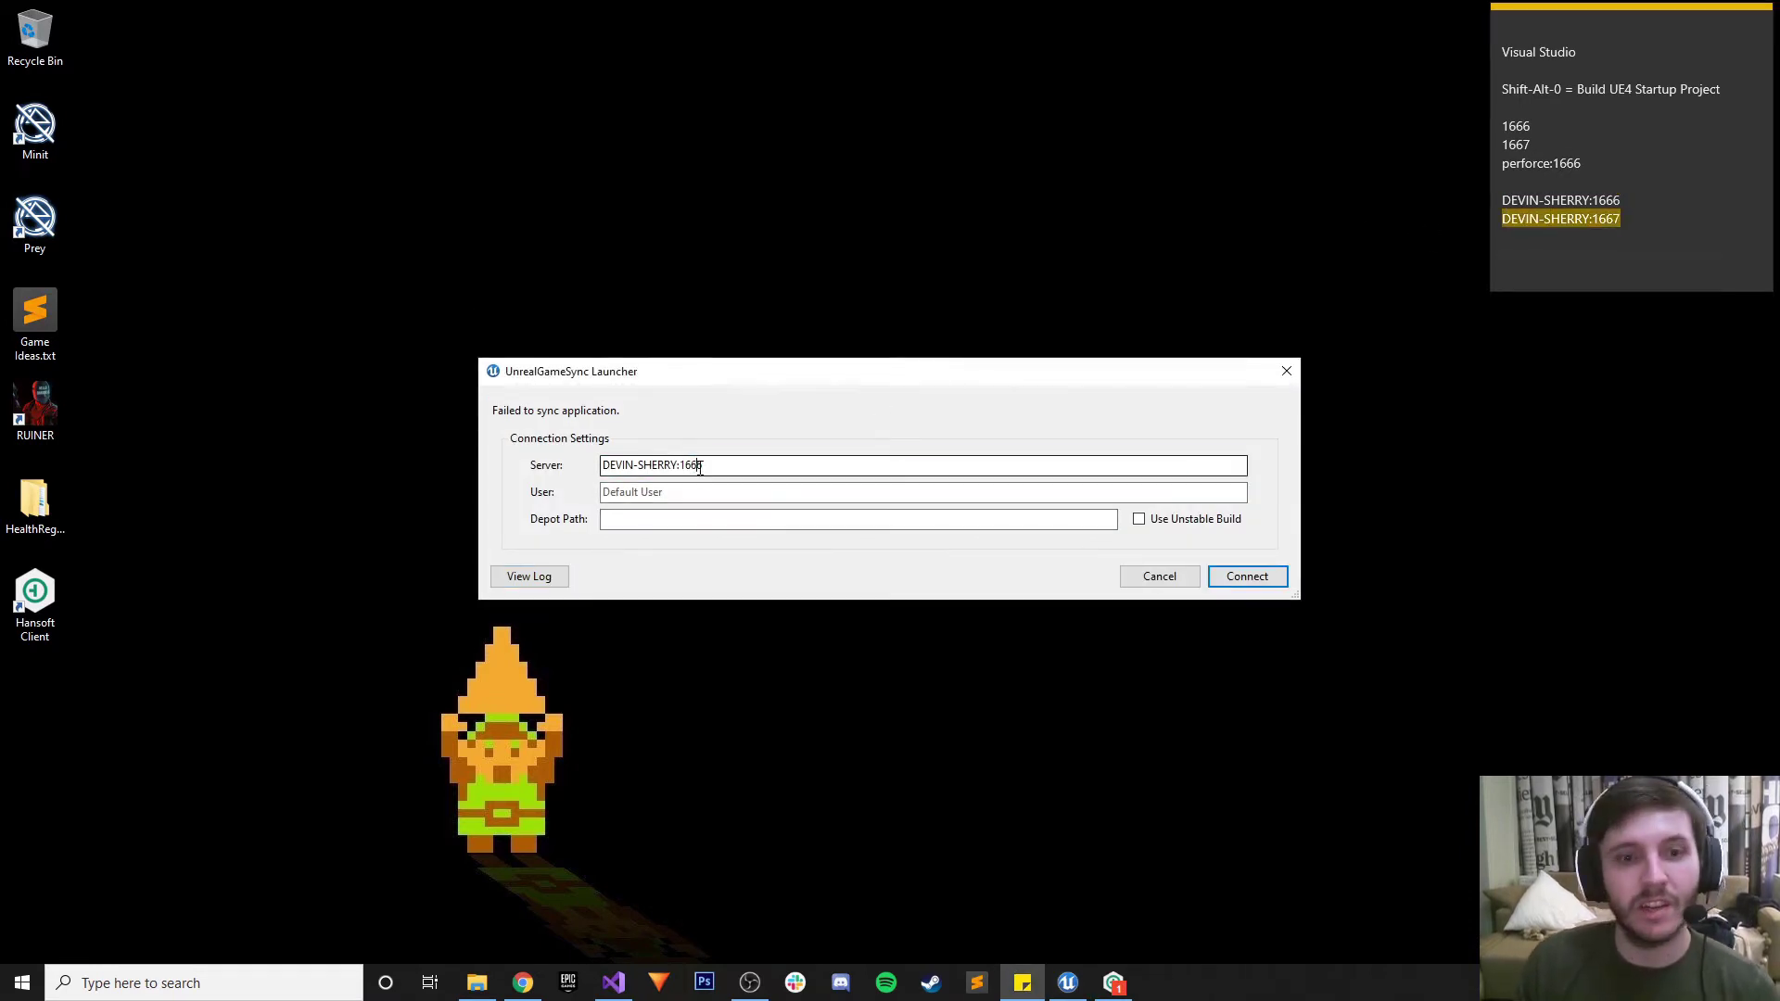
key(ctrl+a)
key(ctrl+v)
click(1245, 577)
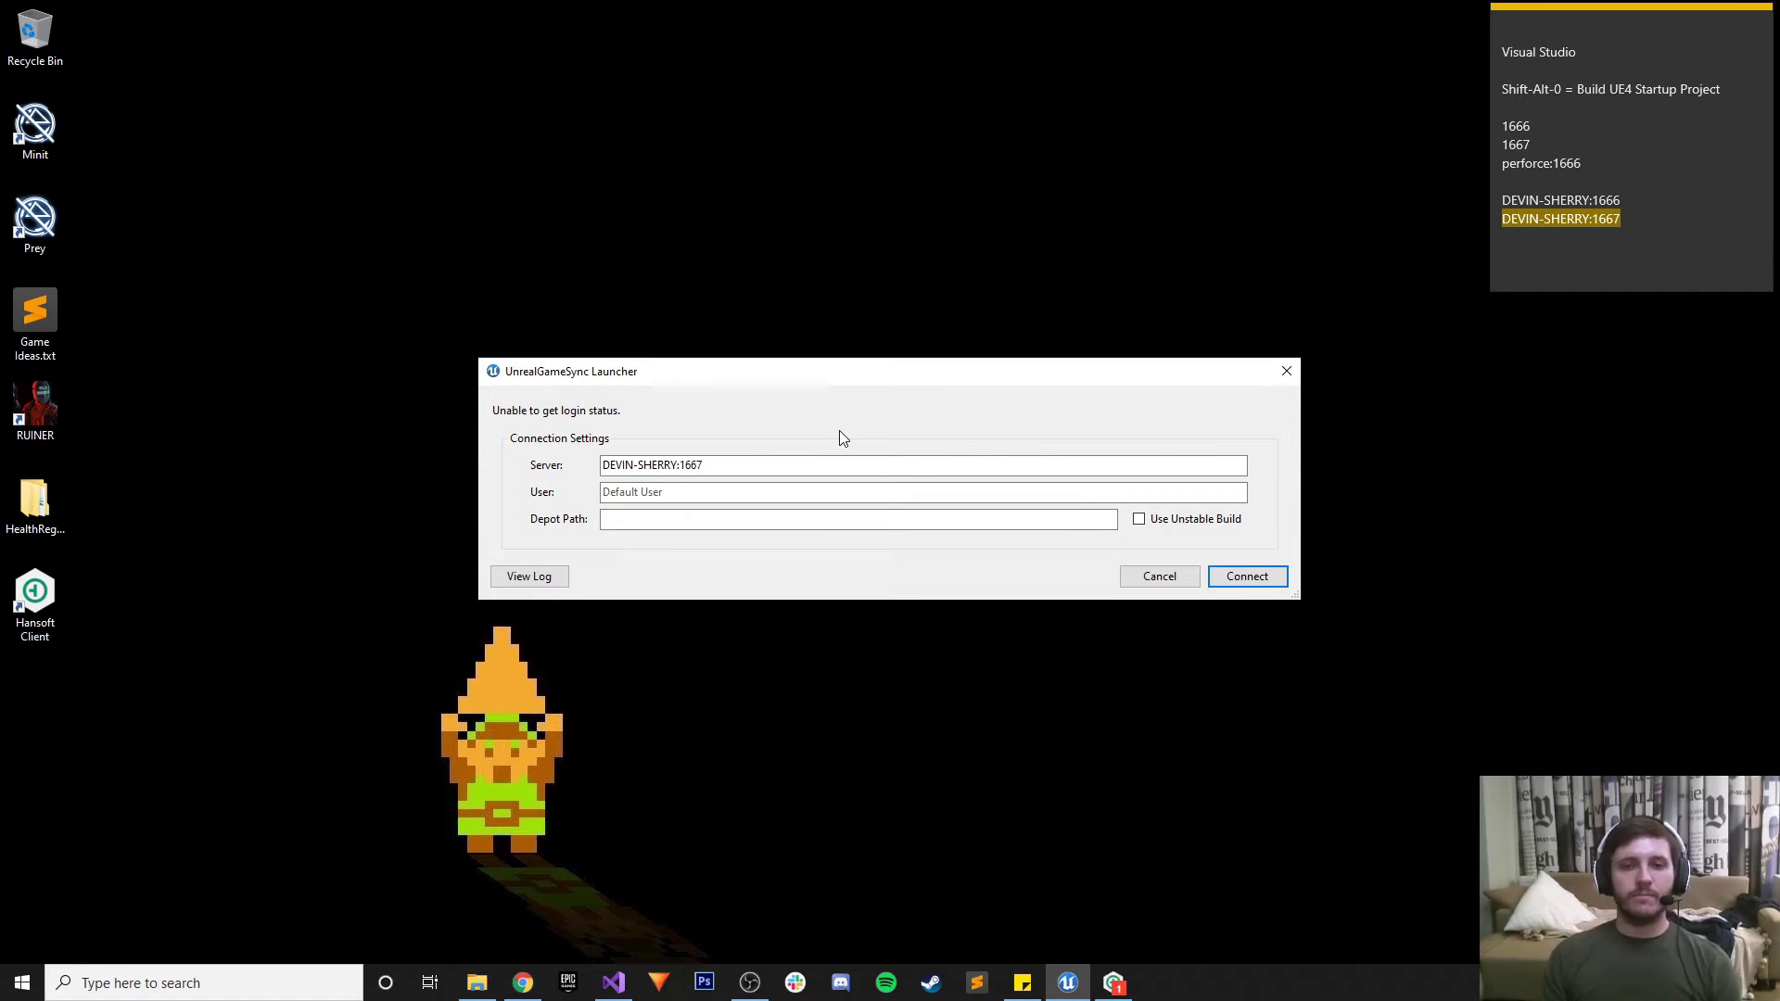
click(736, 490)
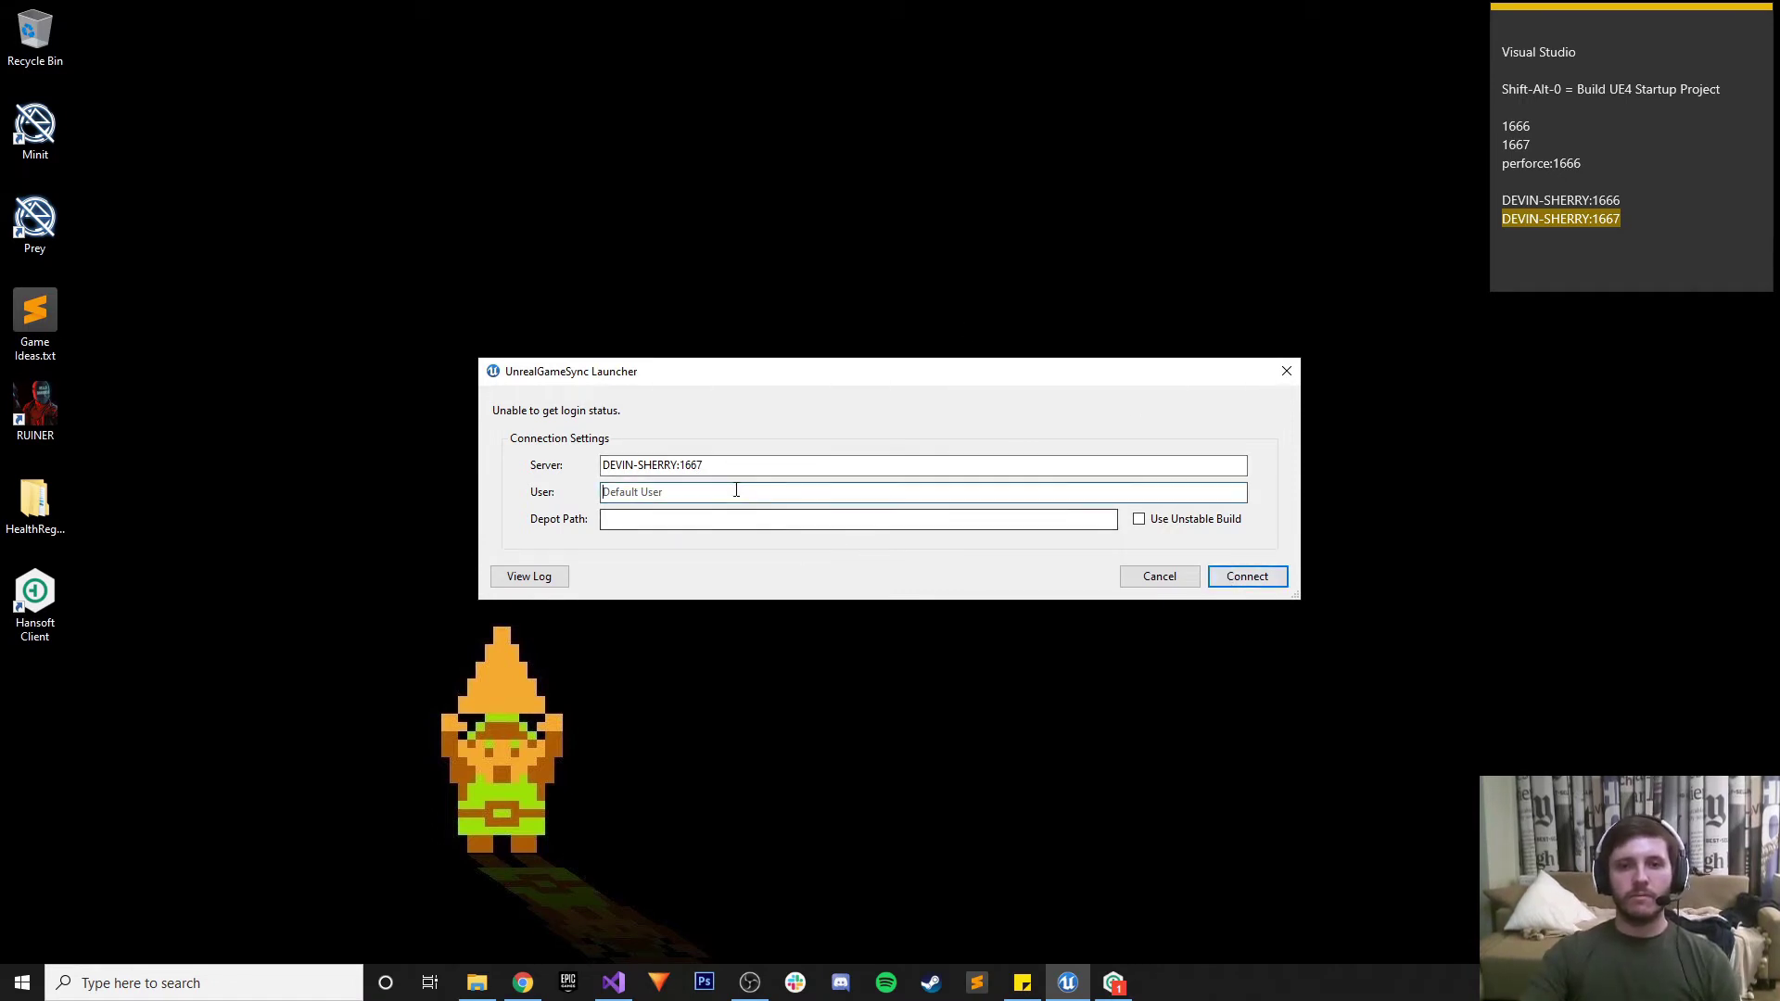
key(Return)
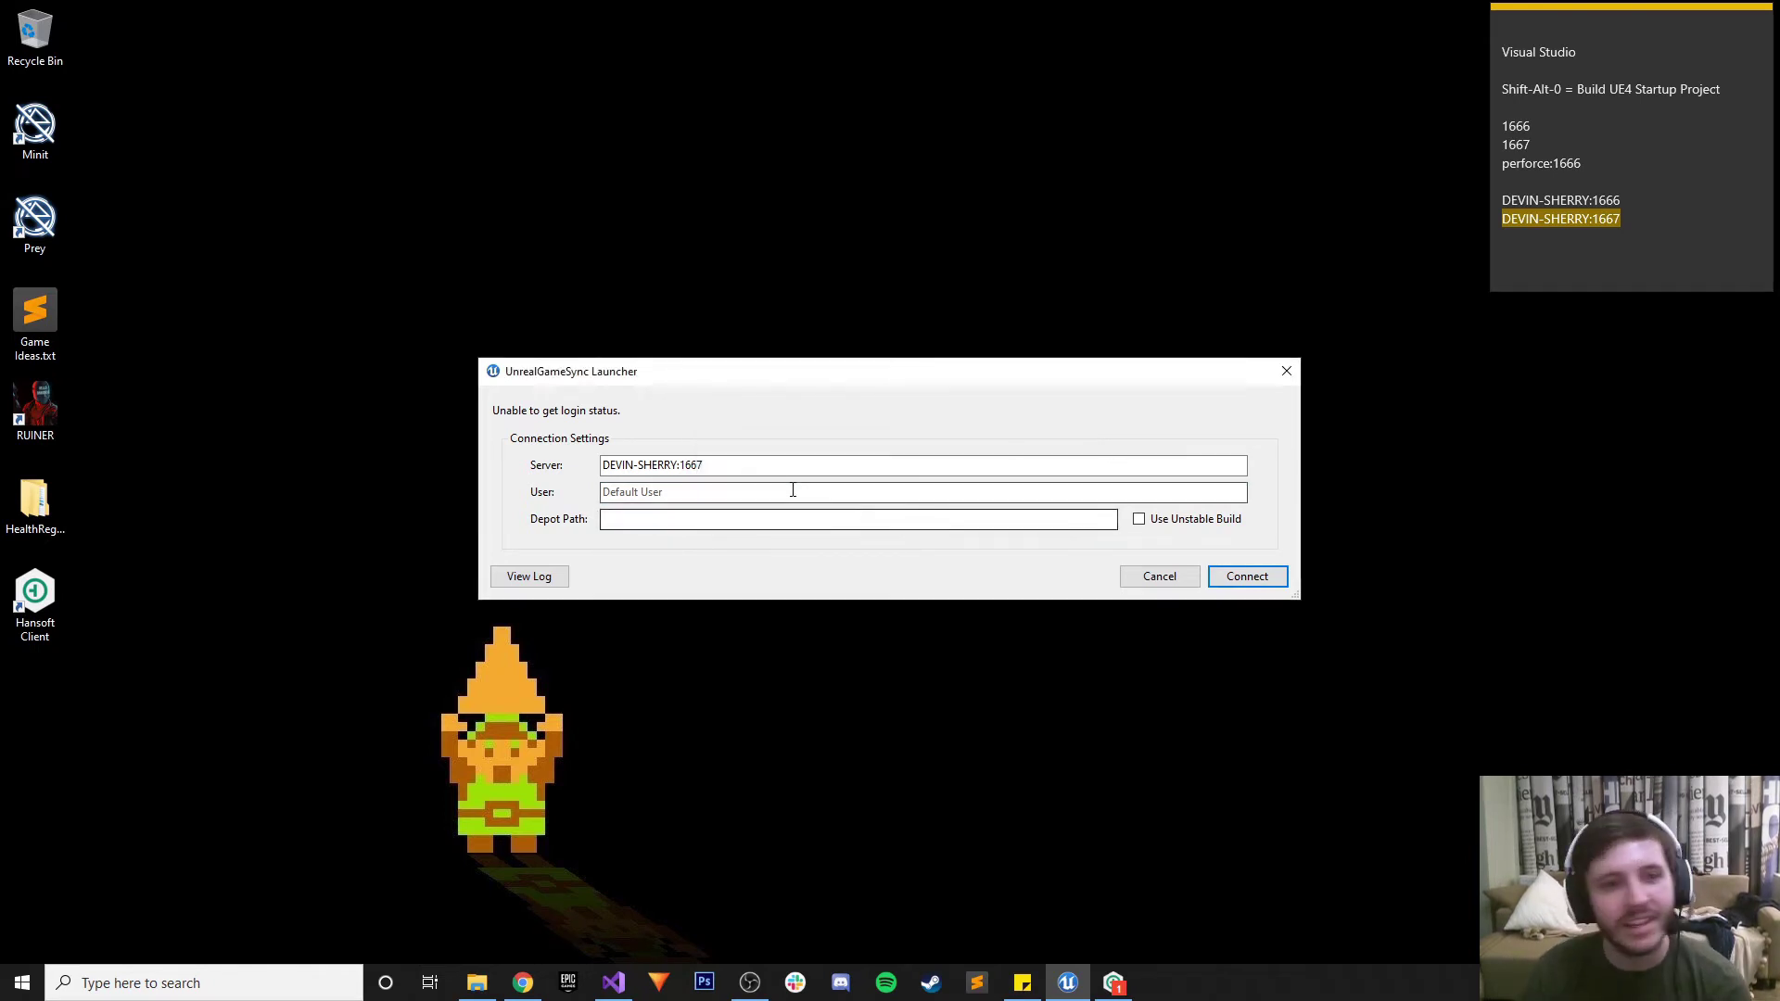
click(746, 490)
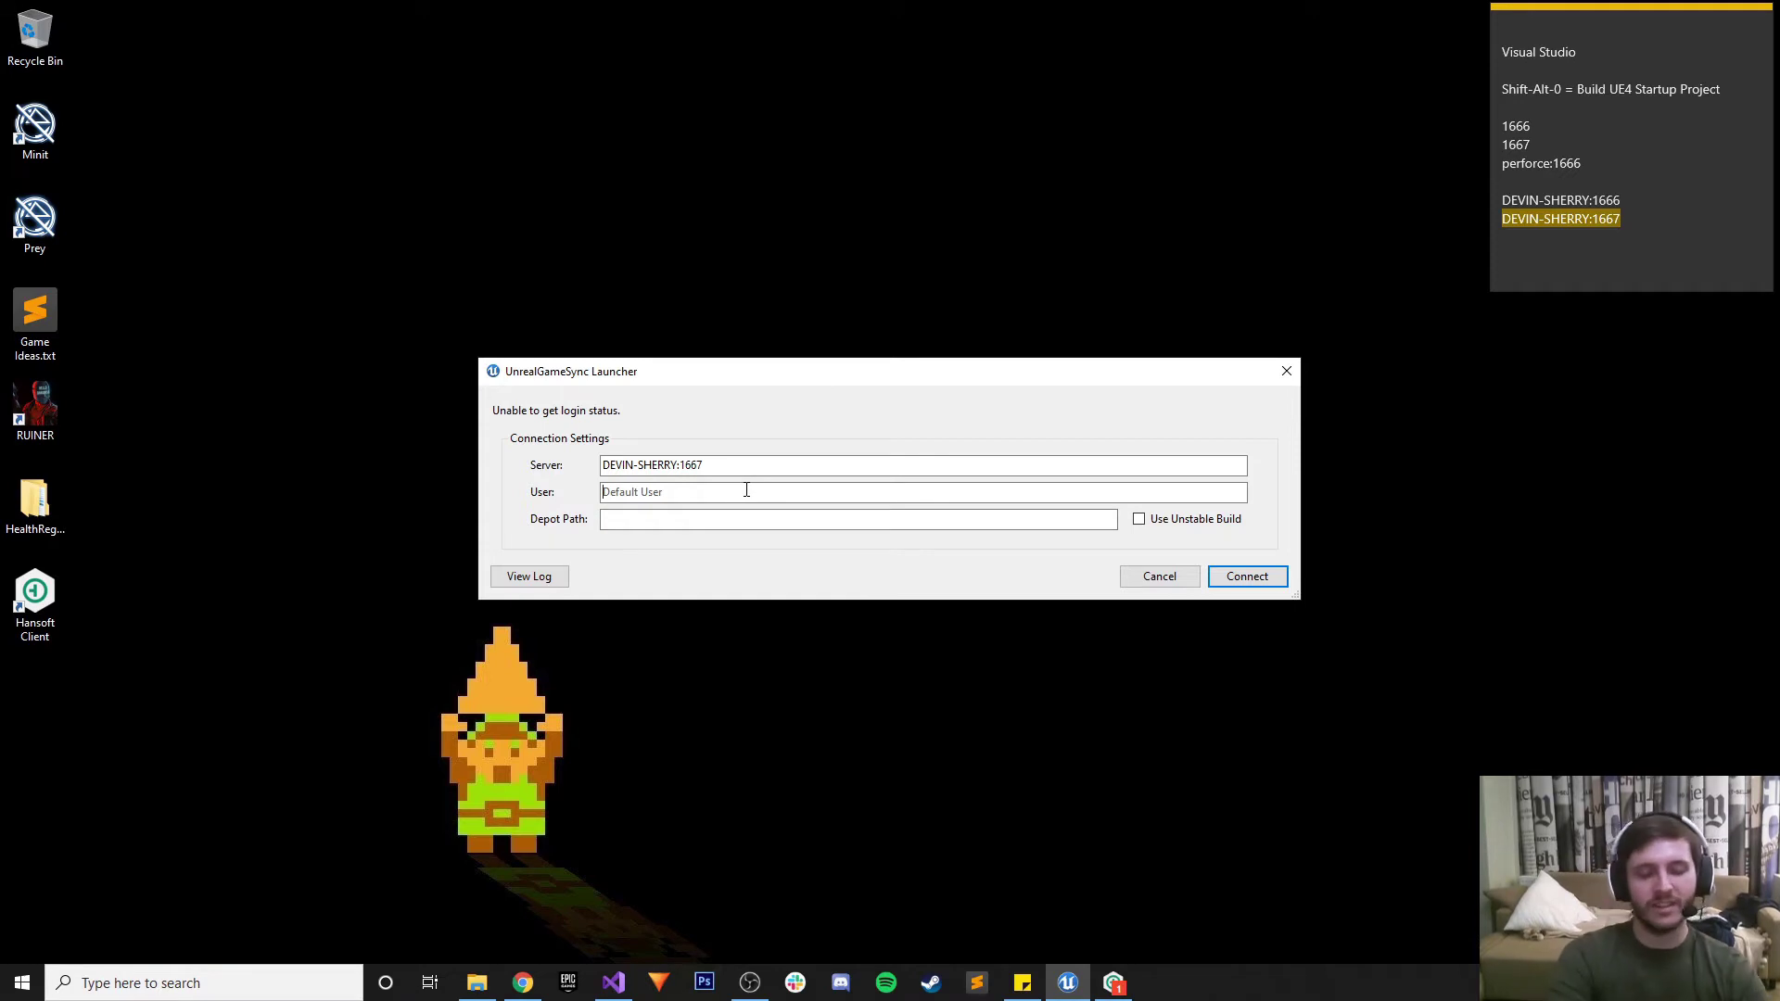
text(C)
key(BackSpace)
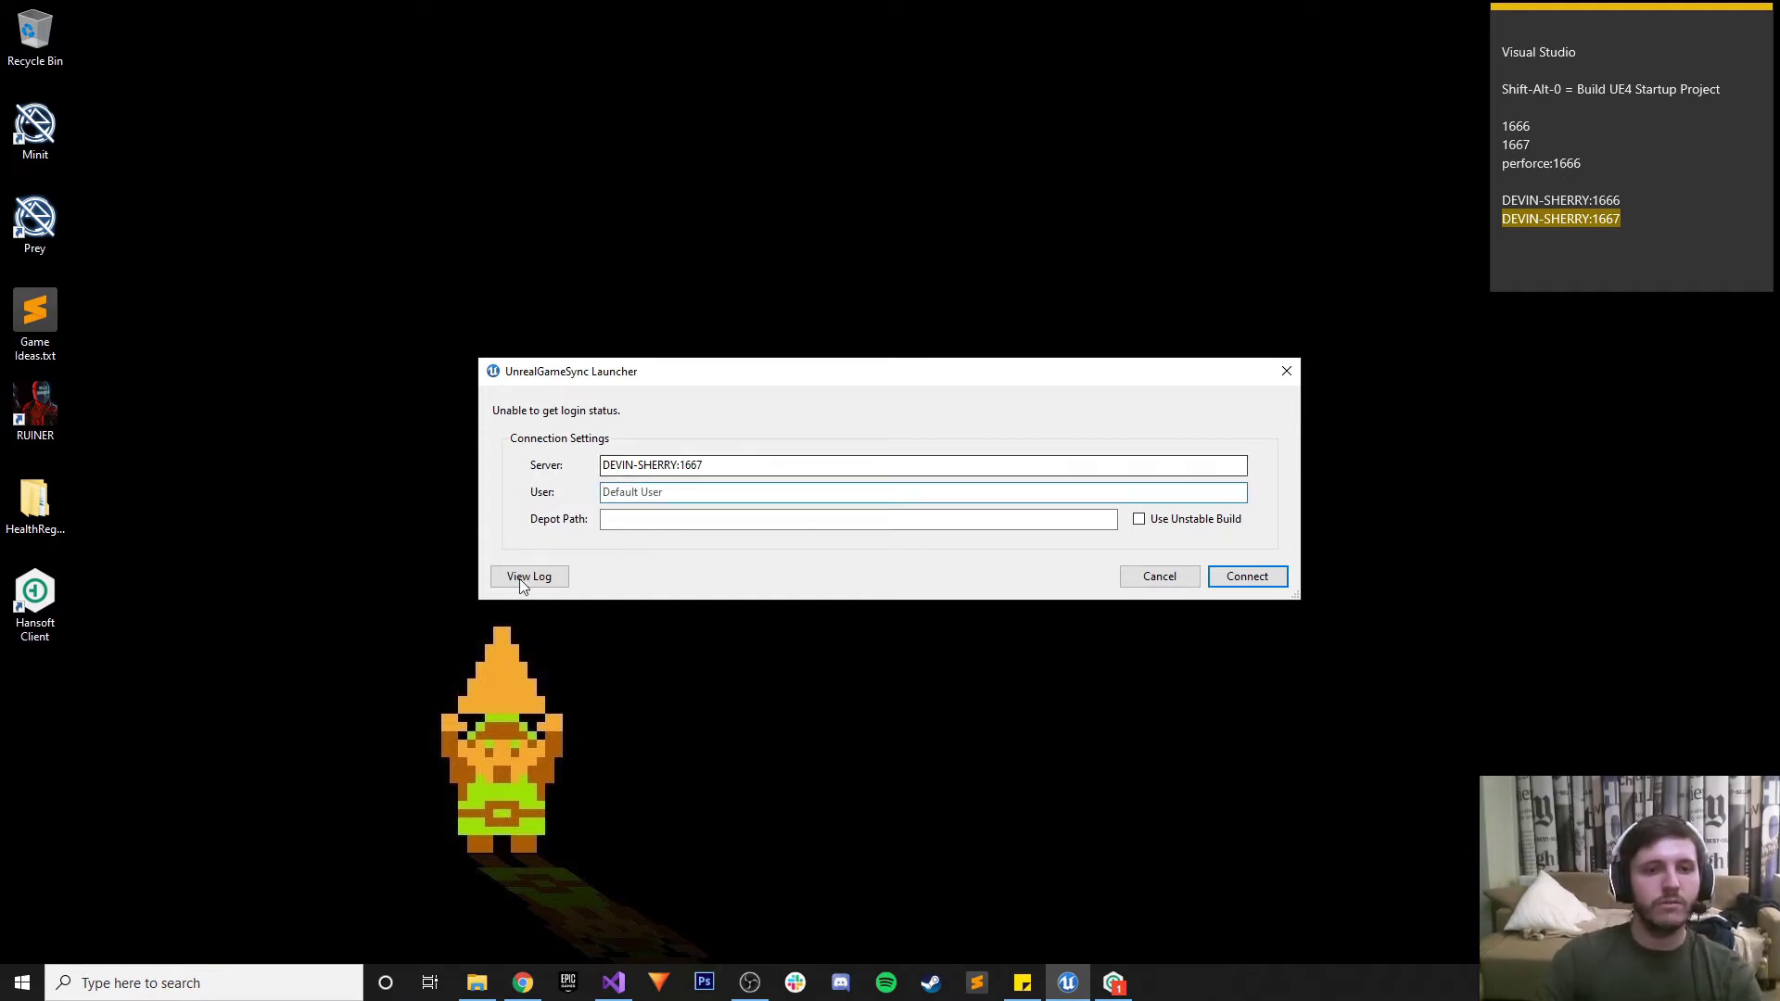
click(524, 577)
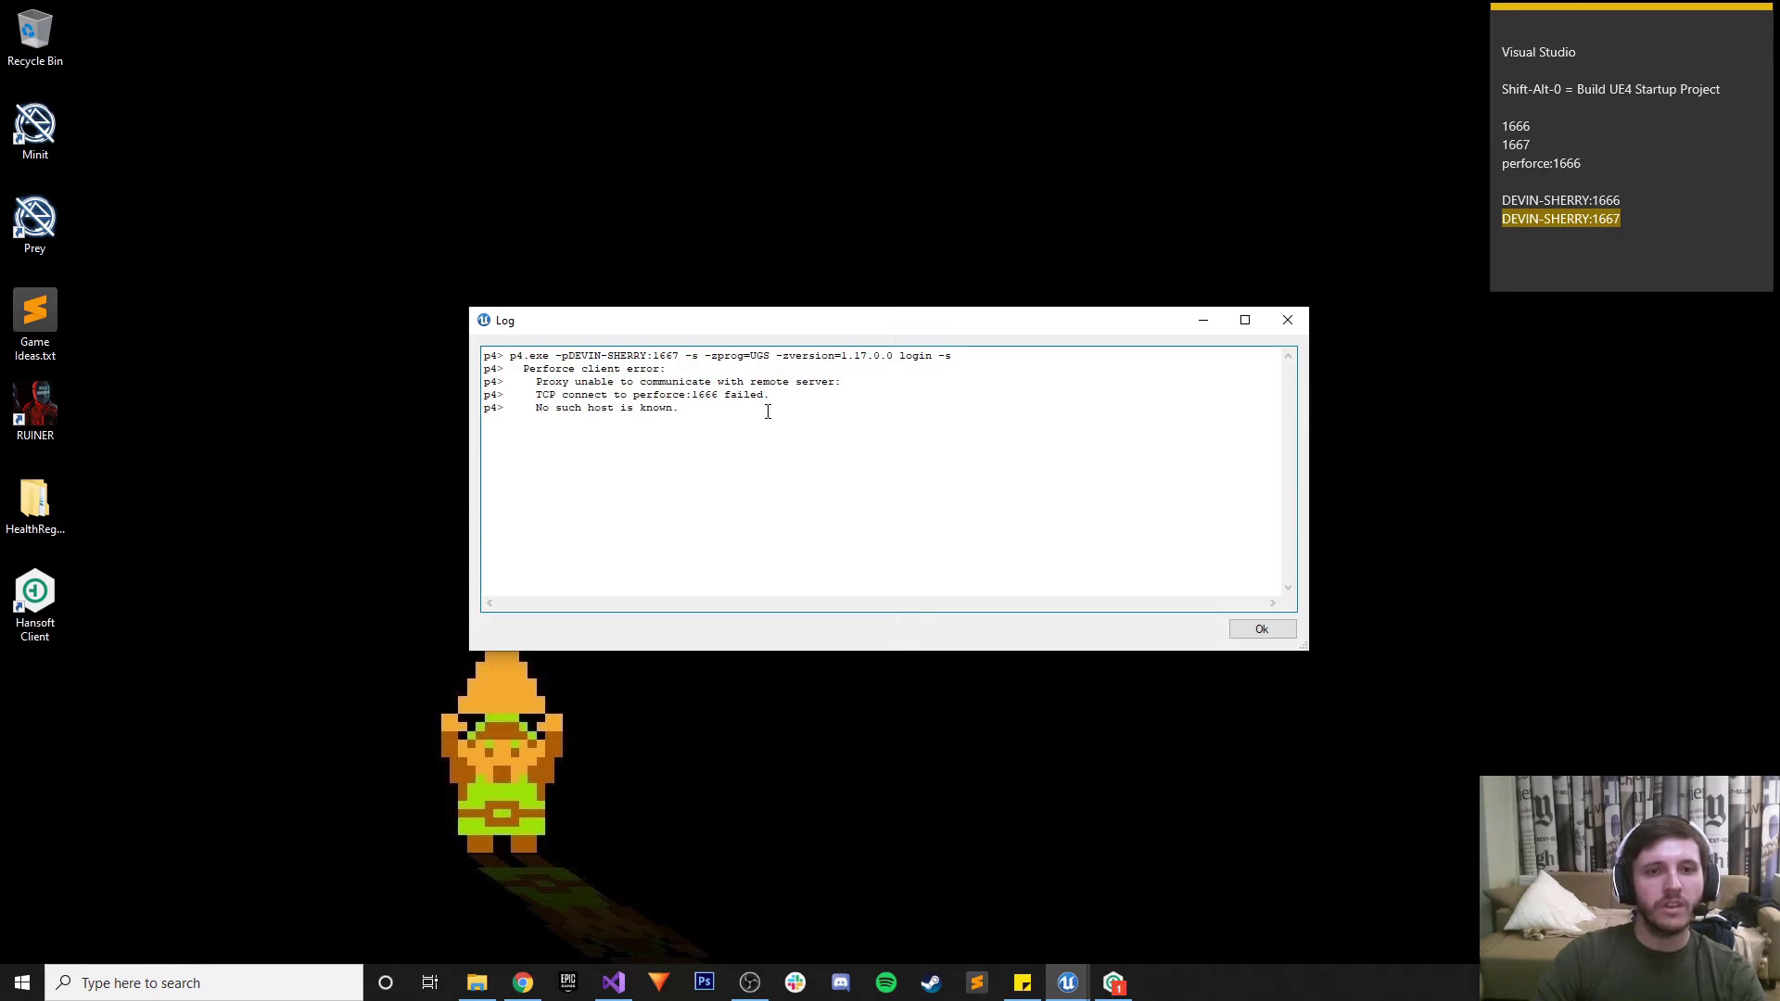
click(1285, 322)
Try perforce:1666 as the server address and check the log's unknown host error
click(1593, 169)
drag(1586, 164, 1502, 164)
key(ctrl+c)
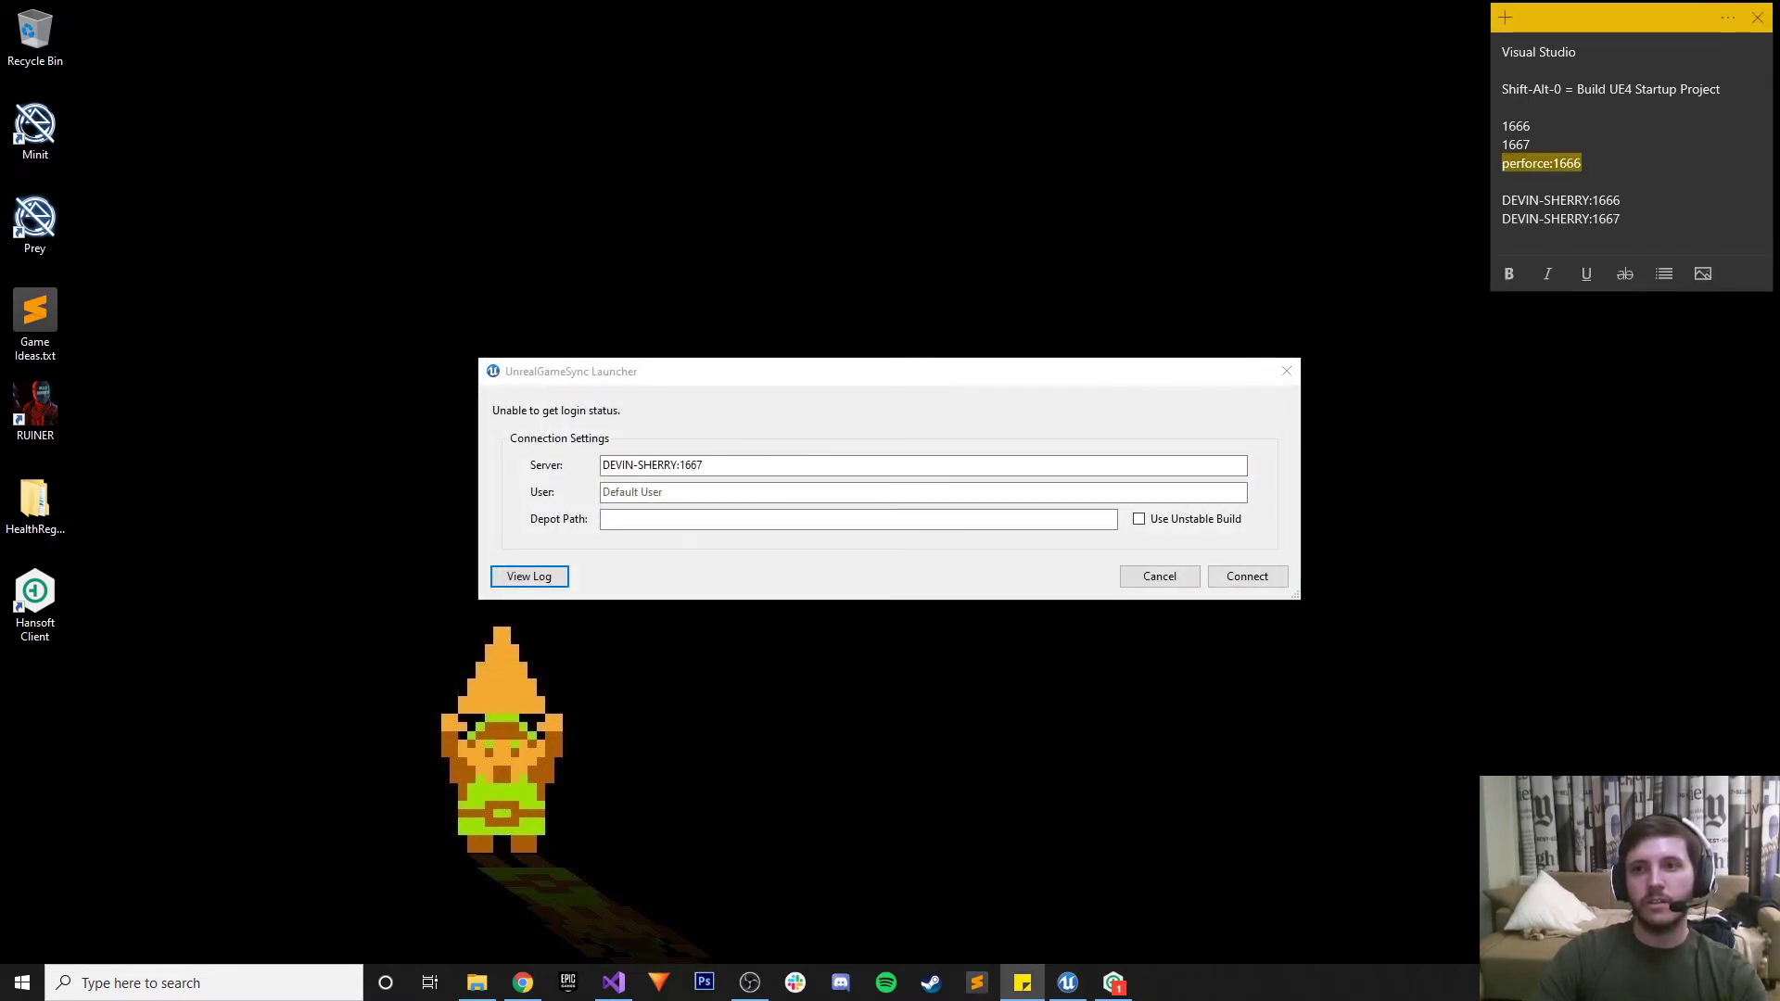
click(769, 469)
key(ctrl+a)
key(ctrl+v)
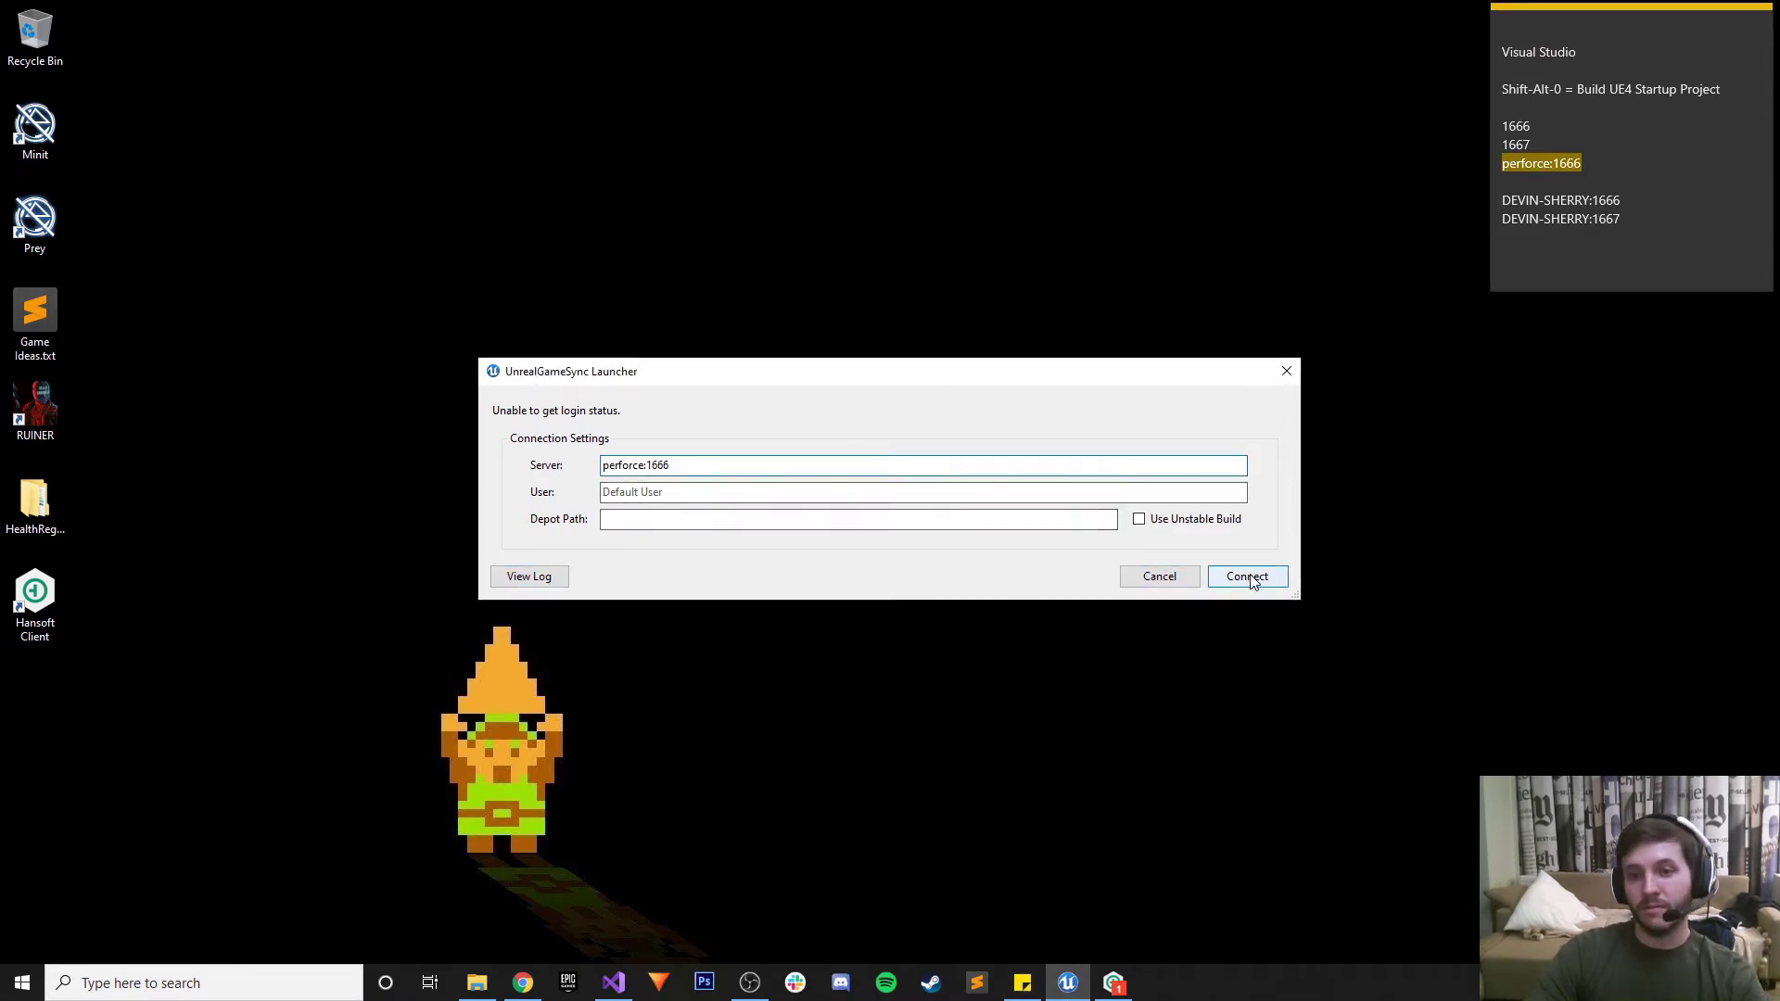
click(1247, 576)
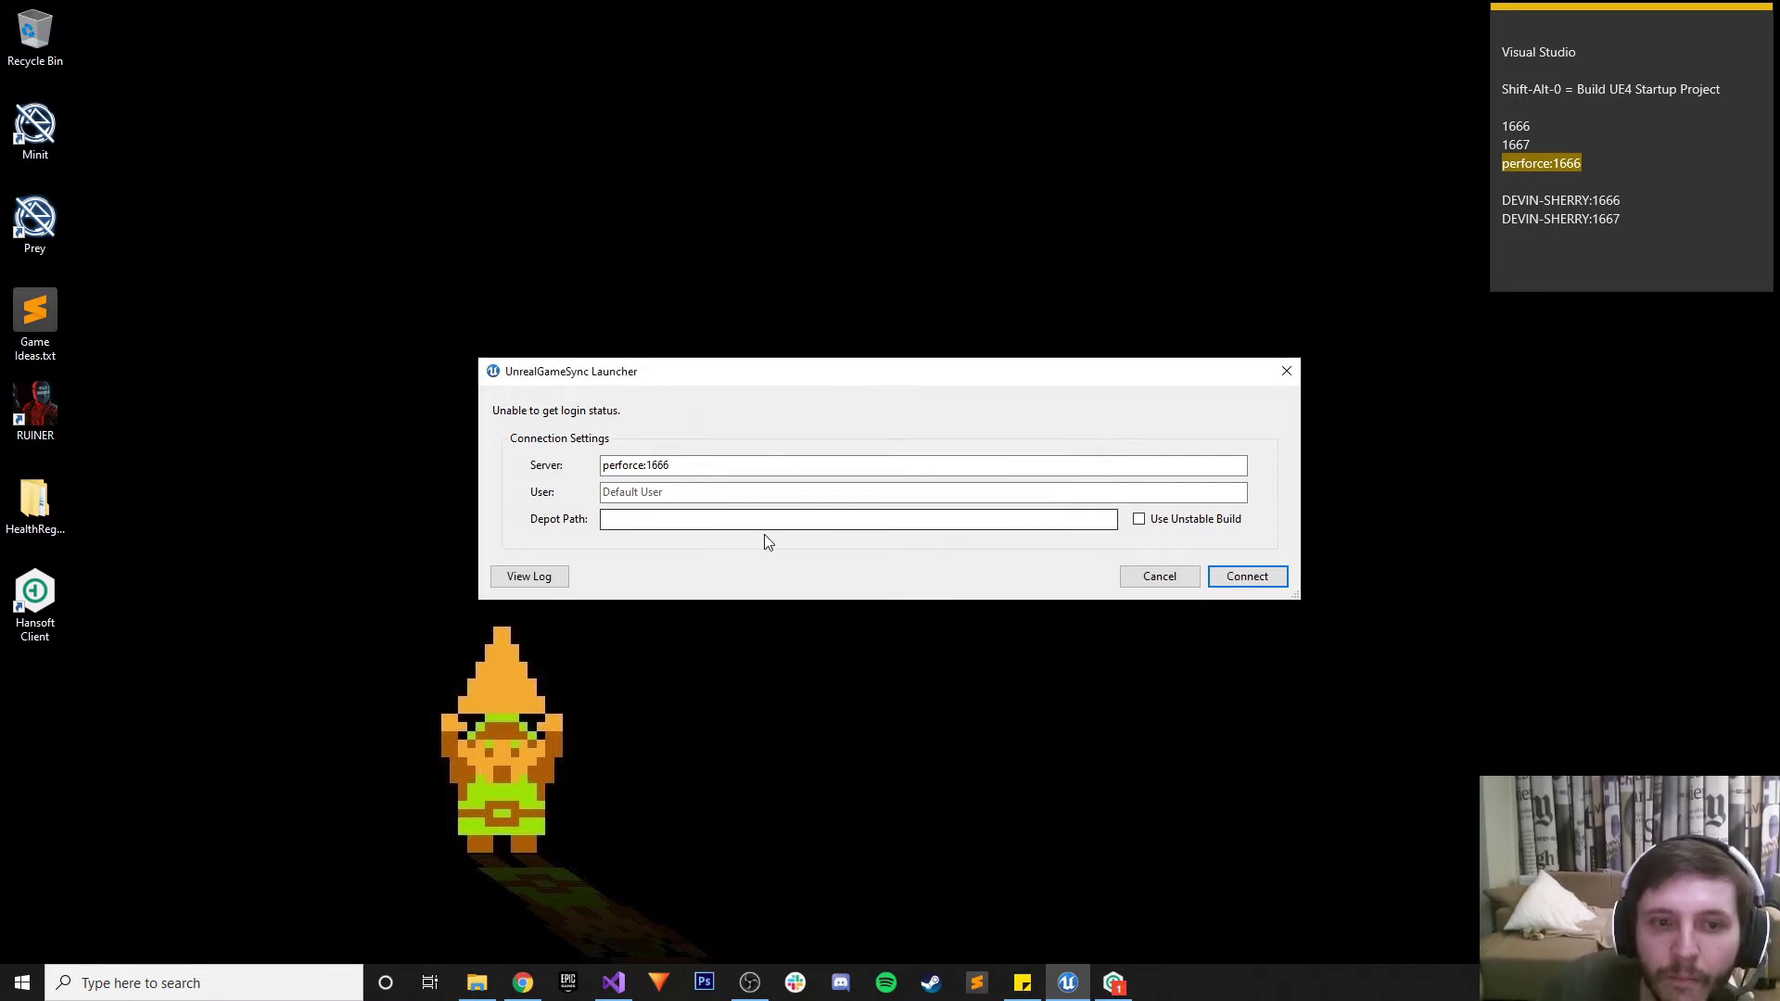
click(1021, 515)
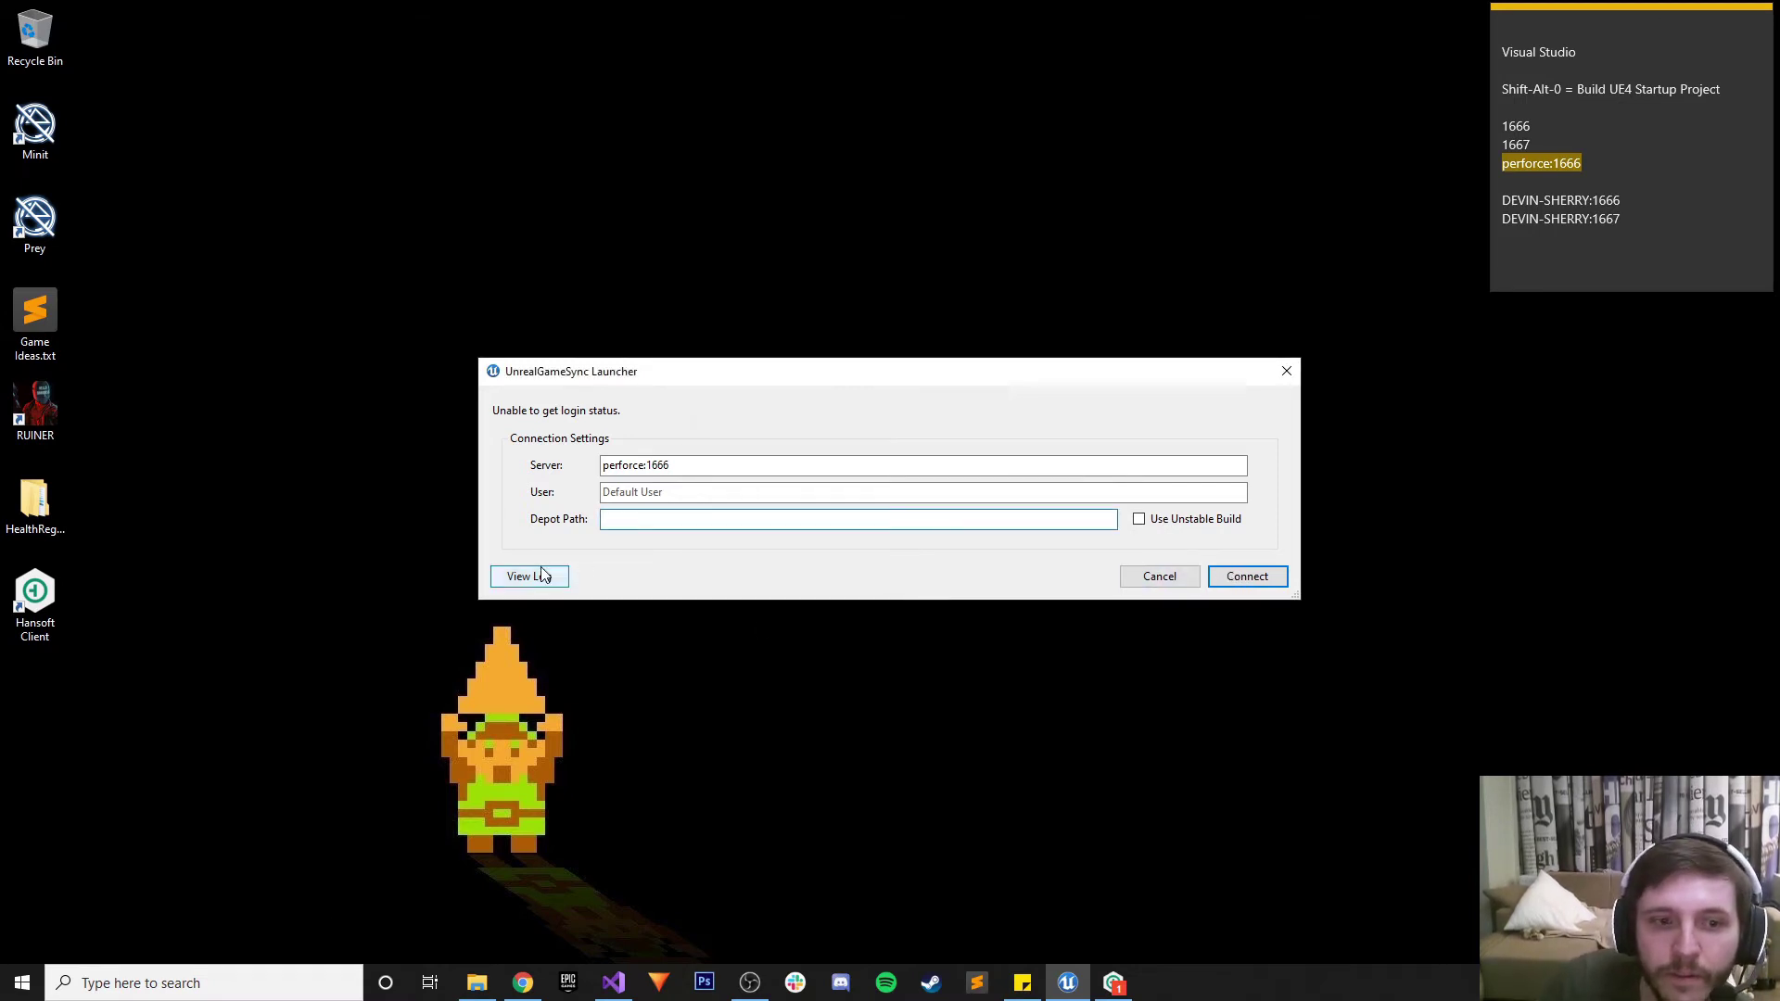
click(533, 576)
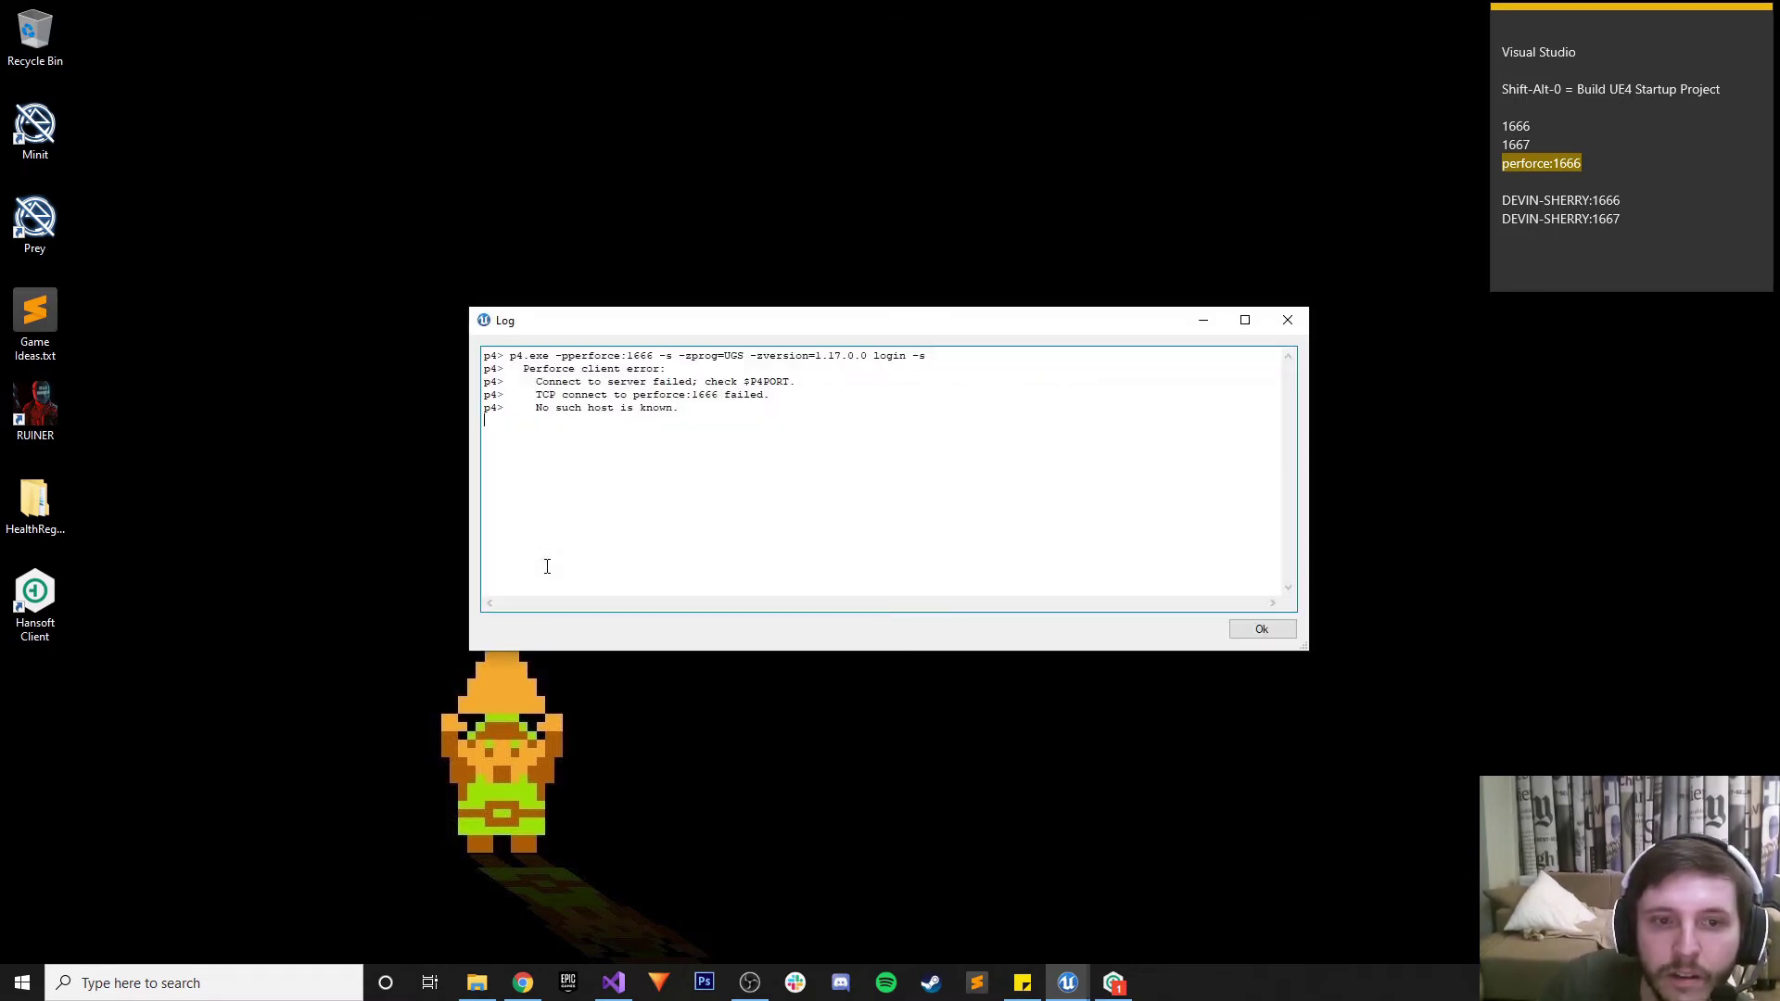
click(1289, 322)
Replace the server address with the machine's hostname on port 1666 copied from the notes
click(1641, 199)
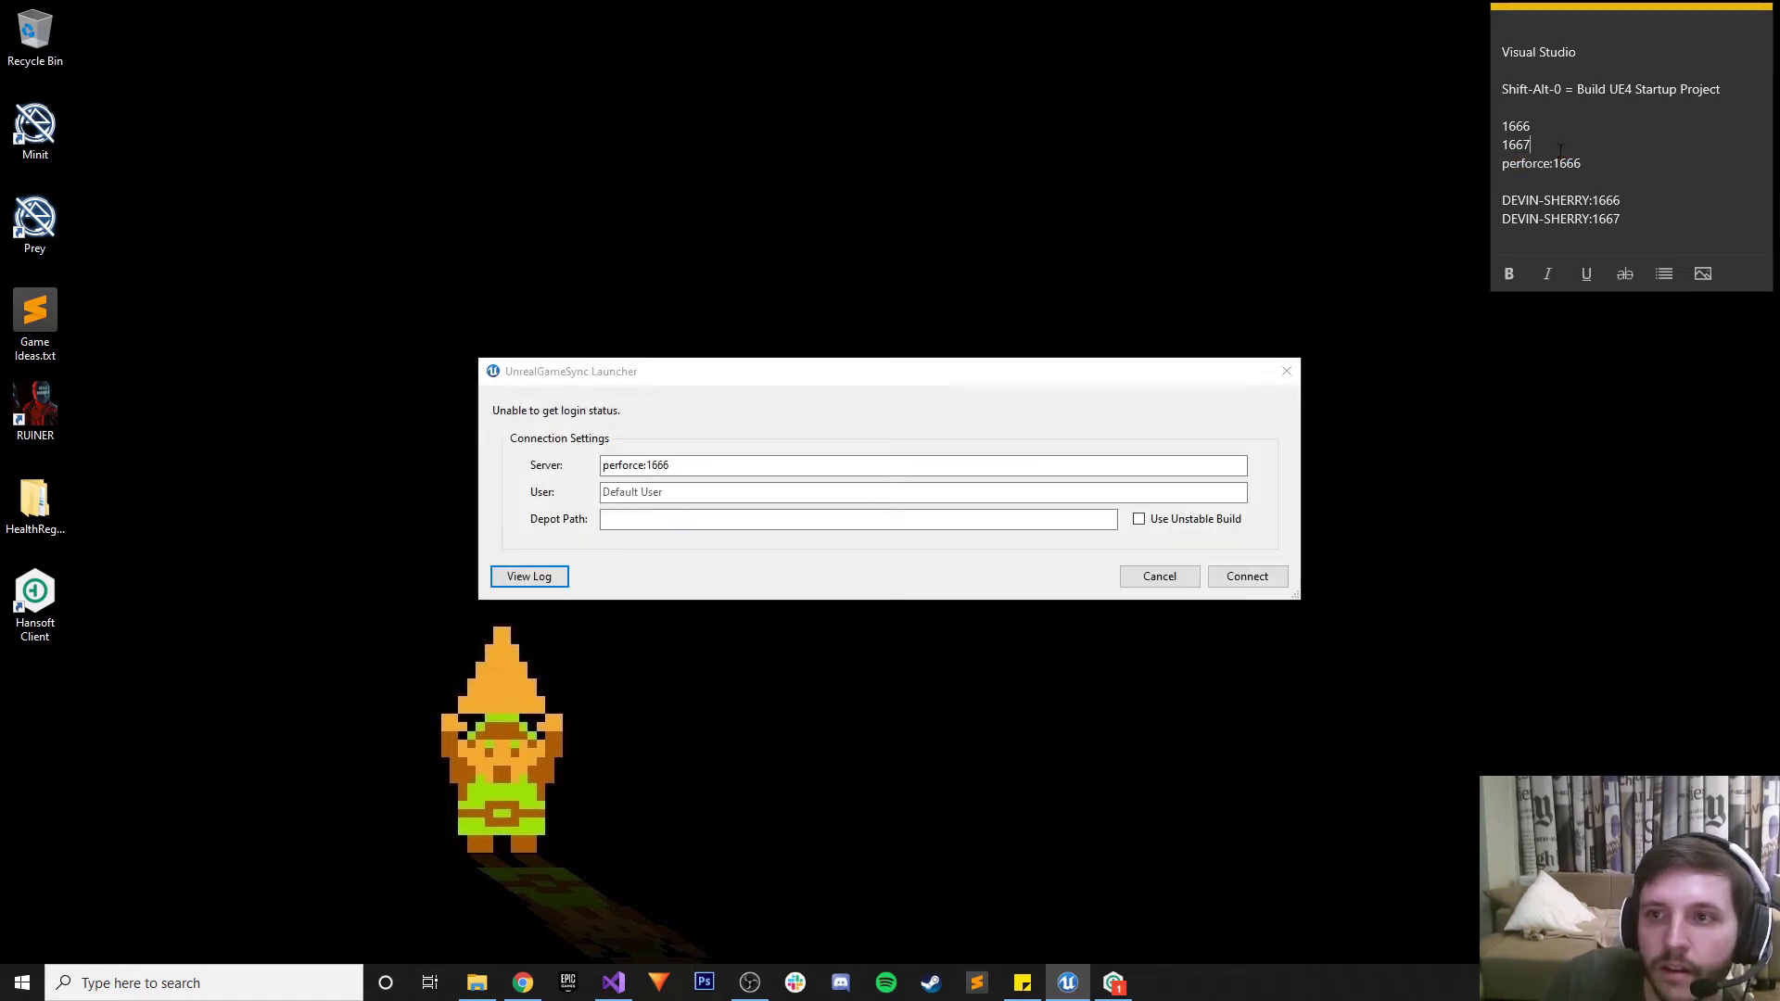
drag(1641, 200, 1502, 199)
key(ctrl+c)
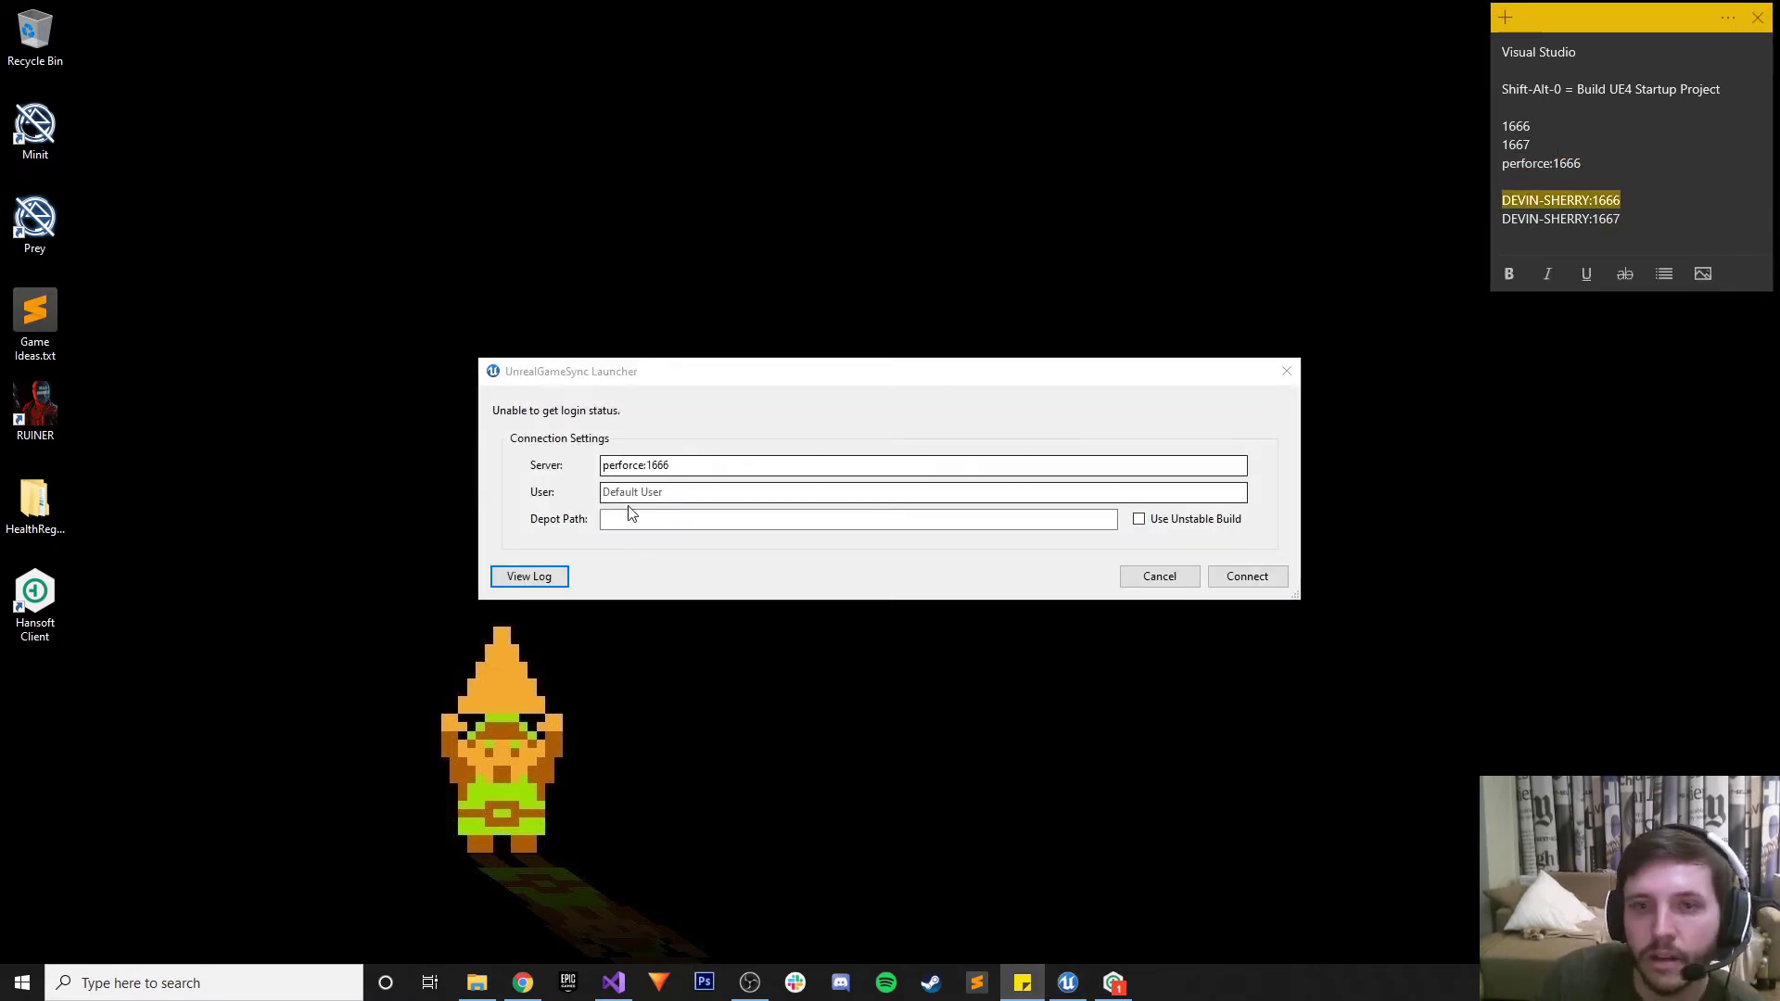
double_click(686, 465)
key(ctrl+v)
click(751, 490)
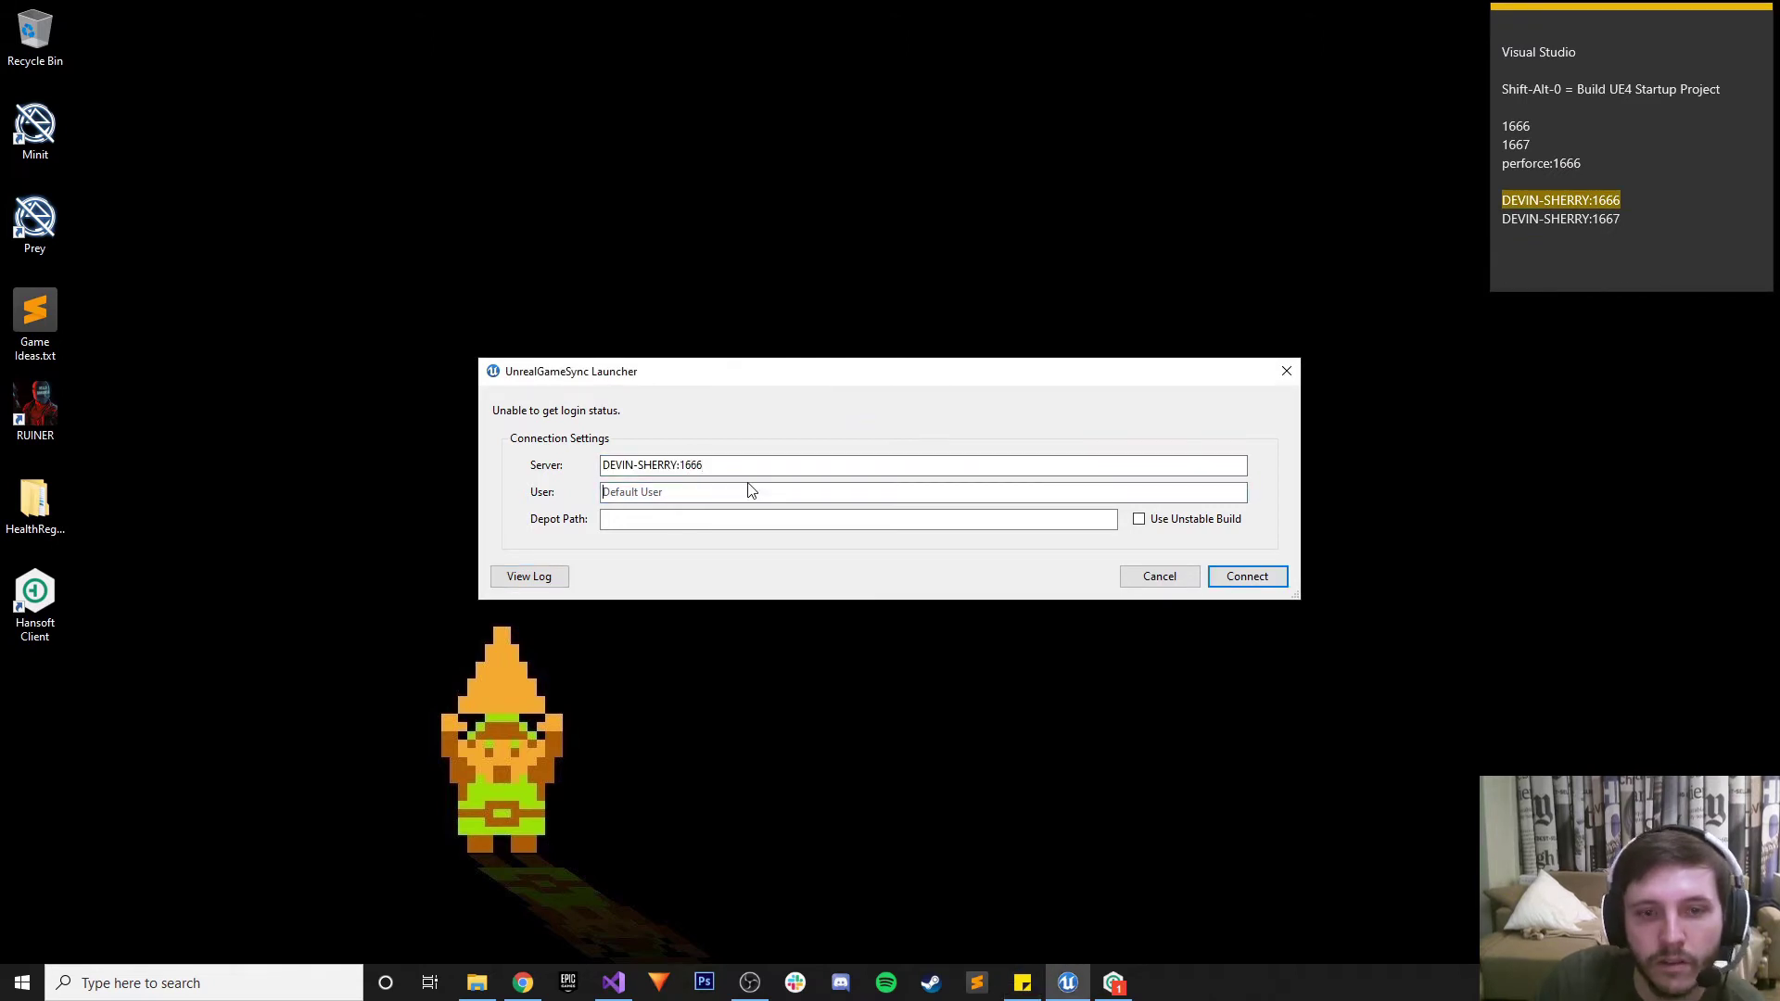
click(663, 516)
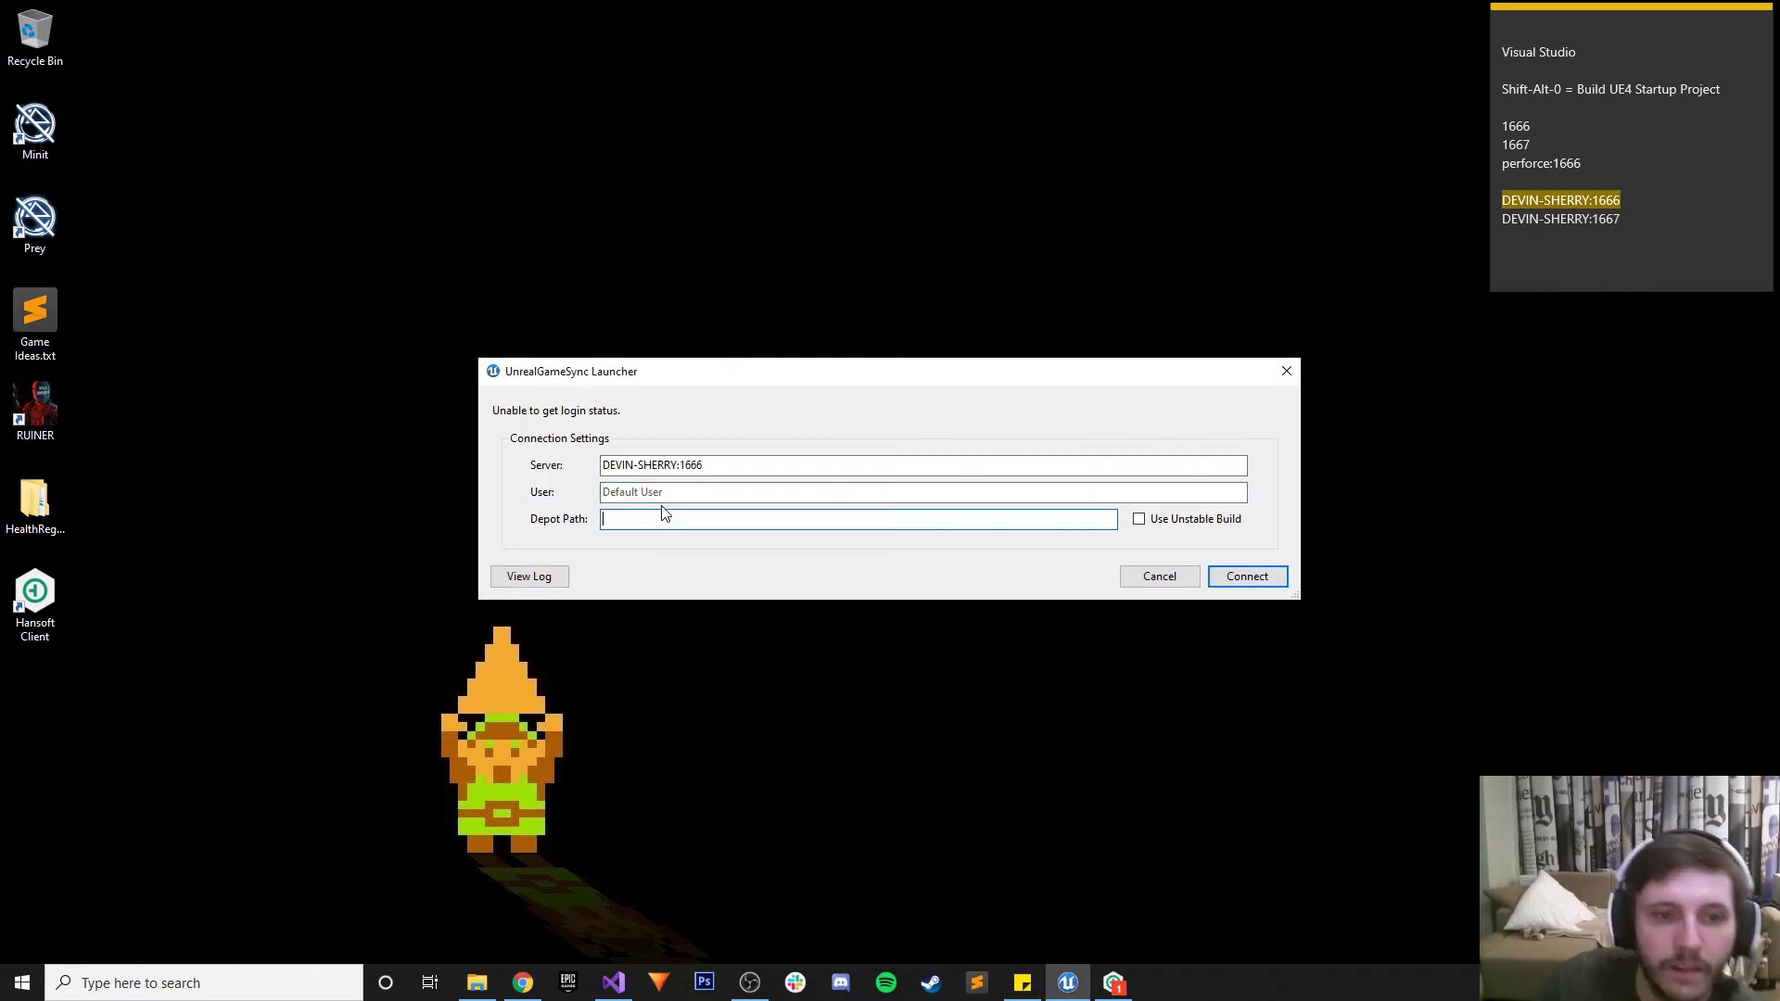
click(482, 994)
click(481, 992)
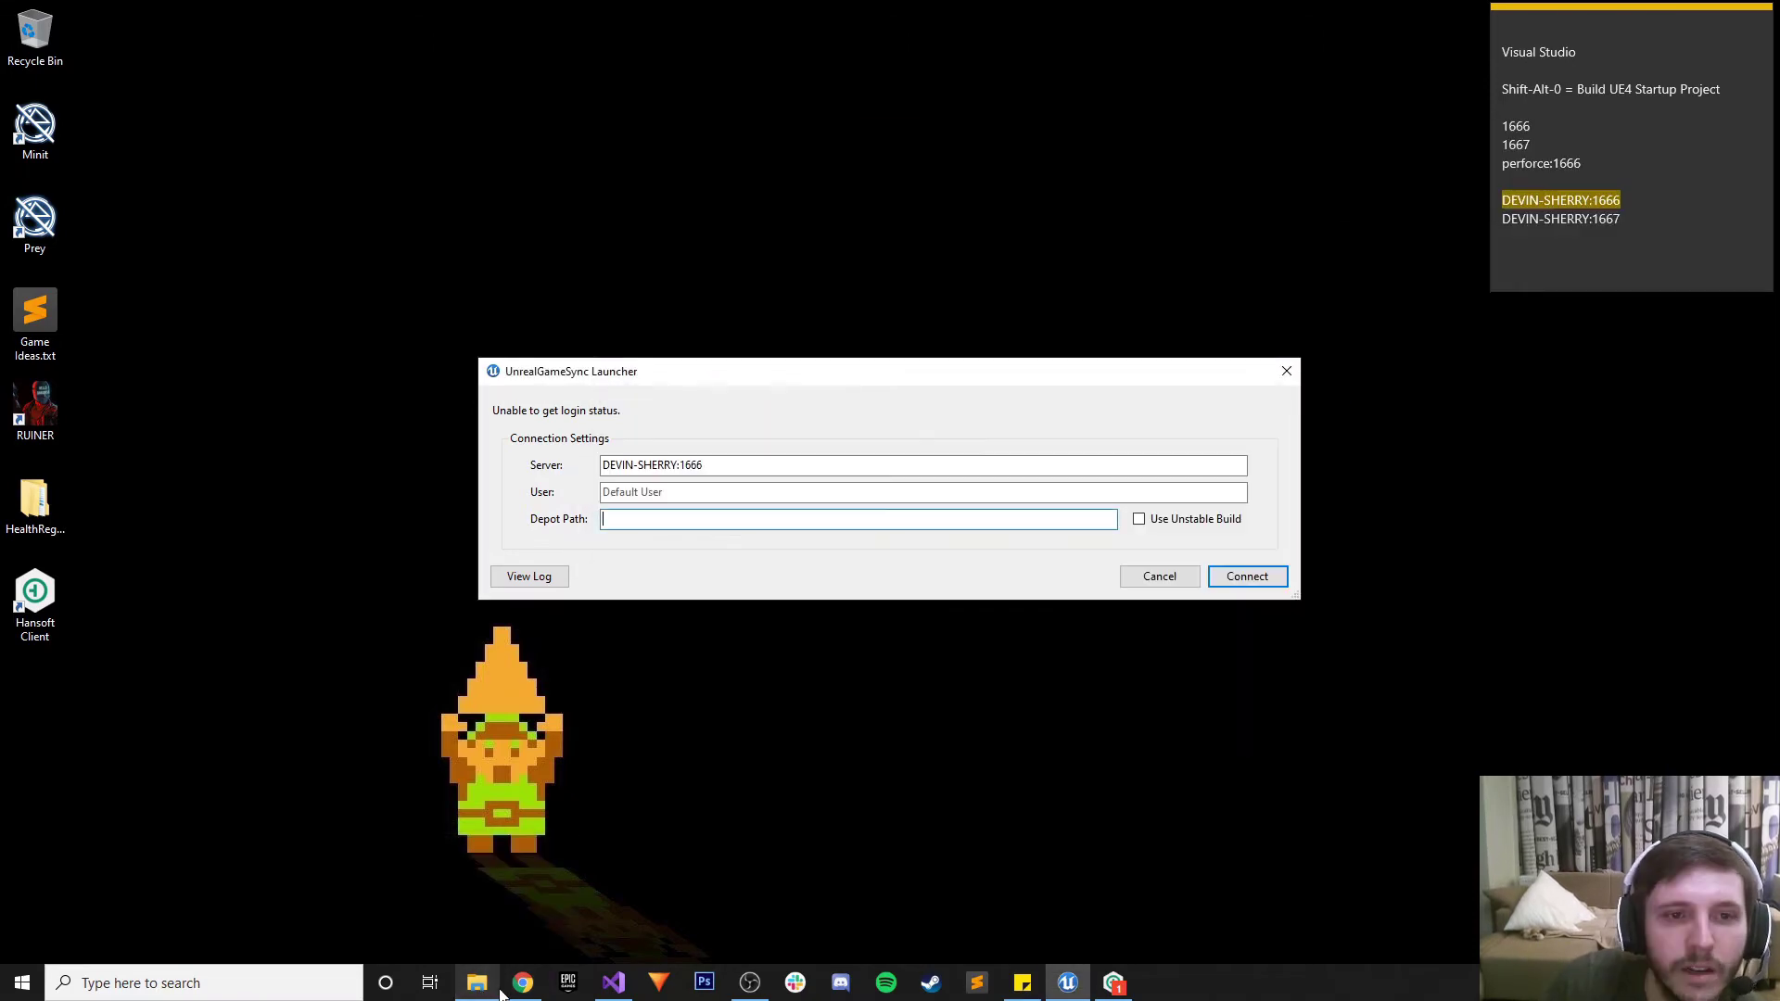
click(534, 991)
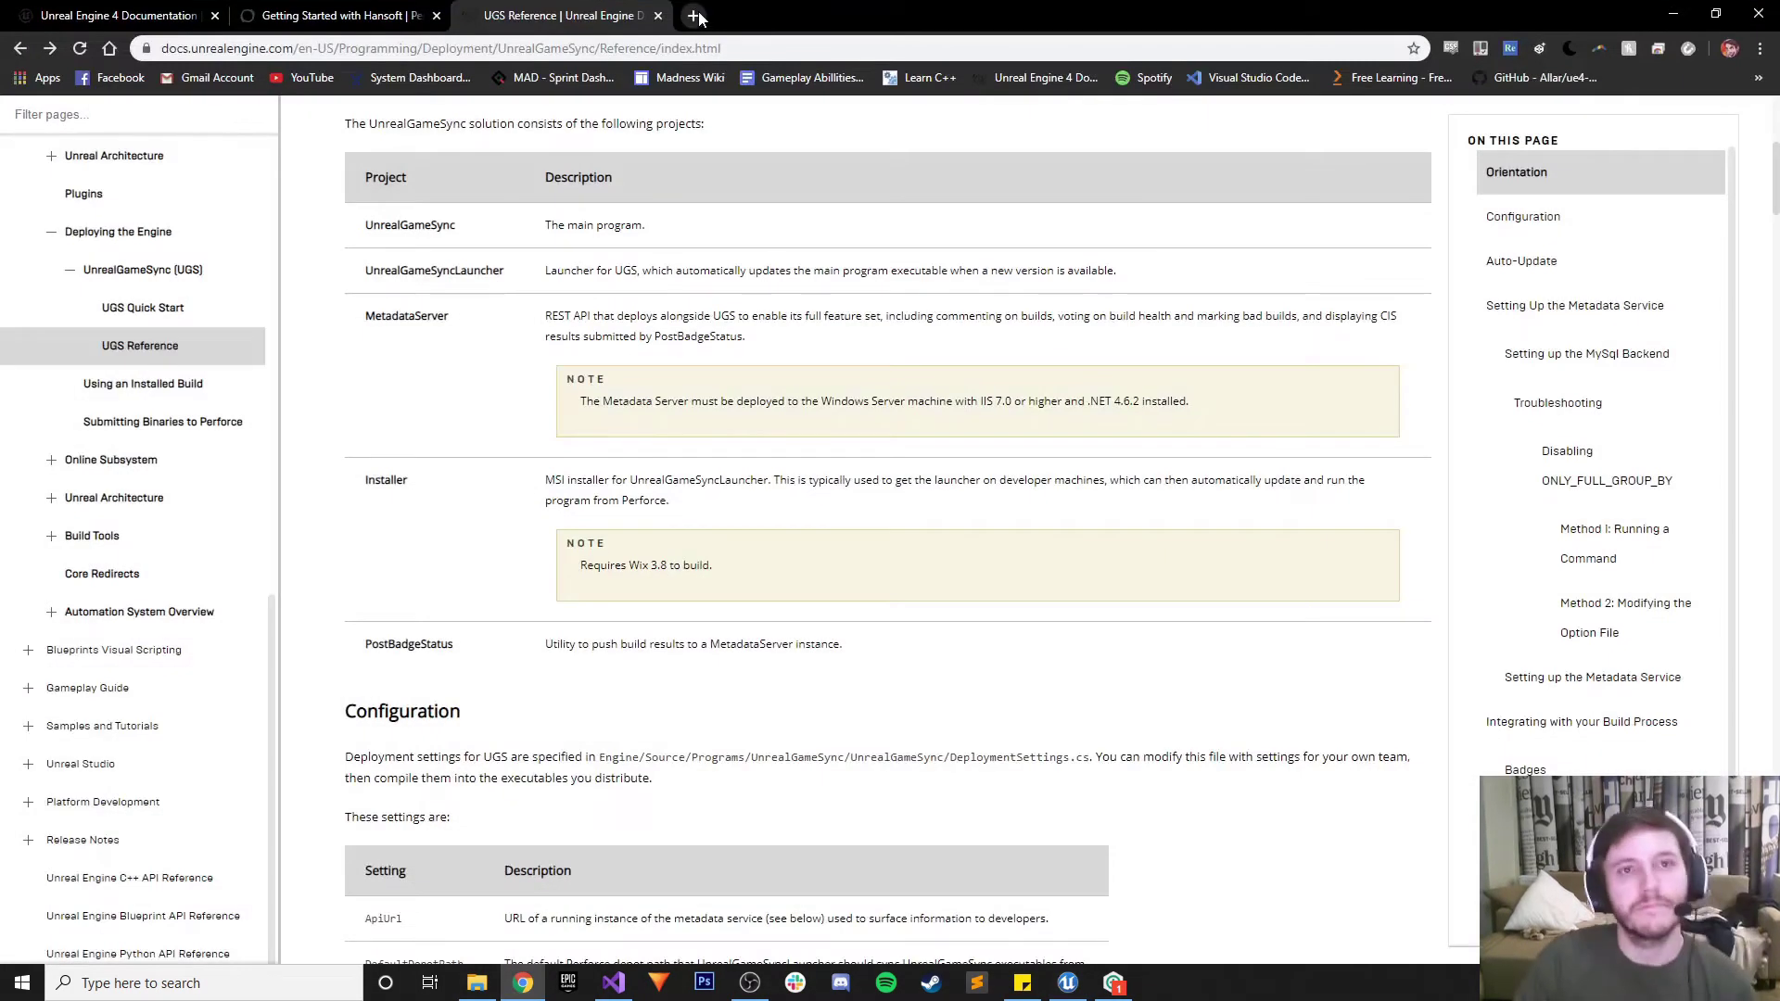
Search 'Unreal Game Sync Depot Path' and open the PerforceConnection and Populating Perforce results in background tabs
click(695, 16)
text(Unreal Game )
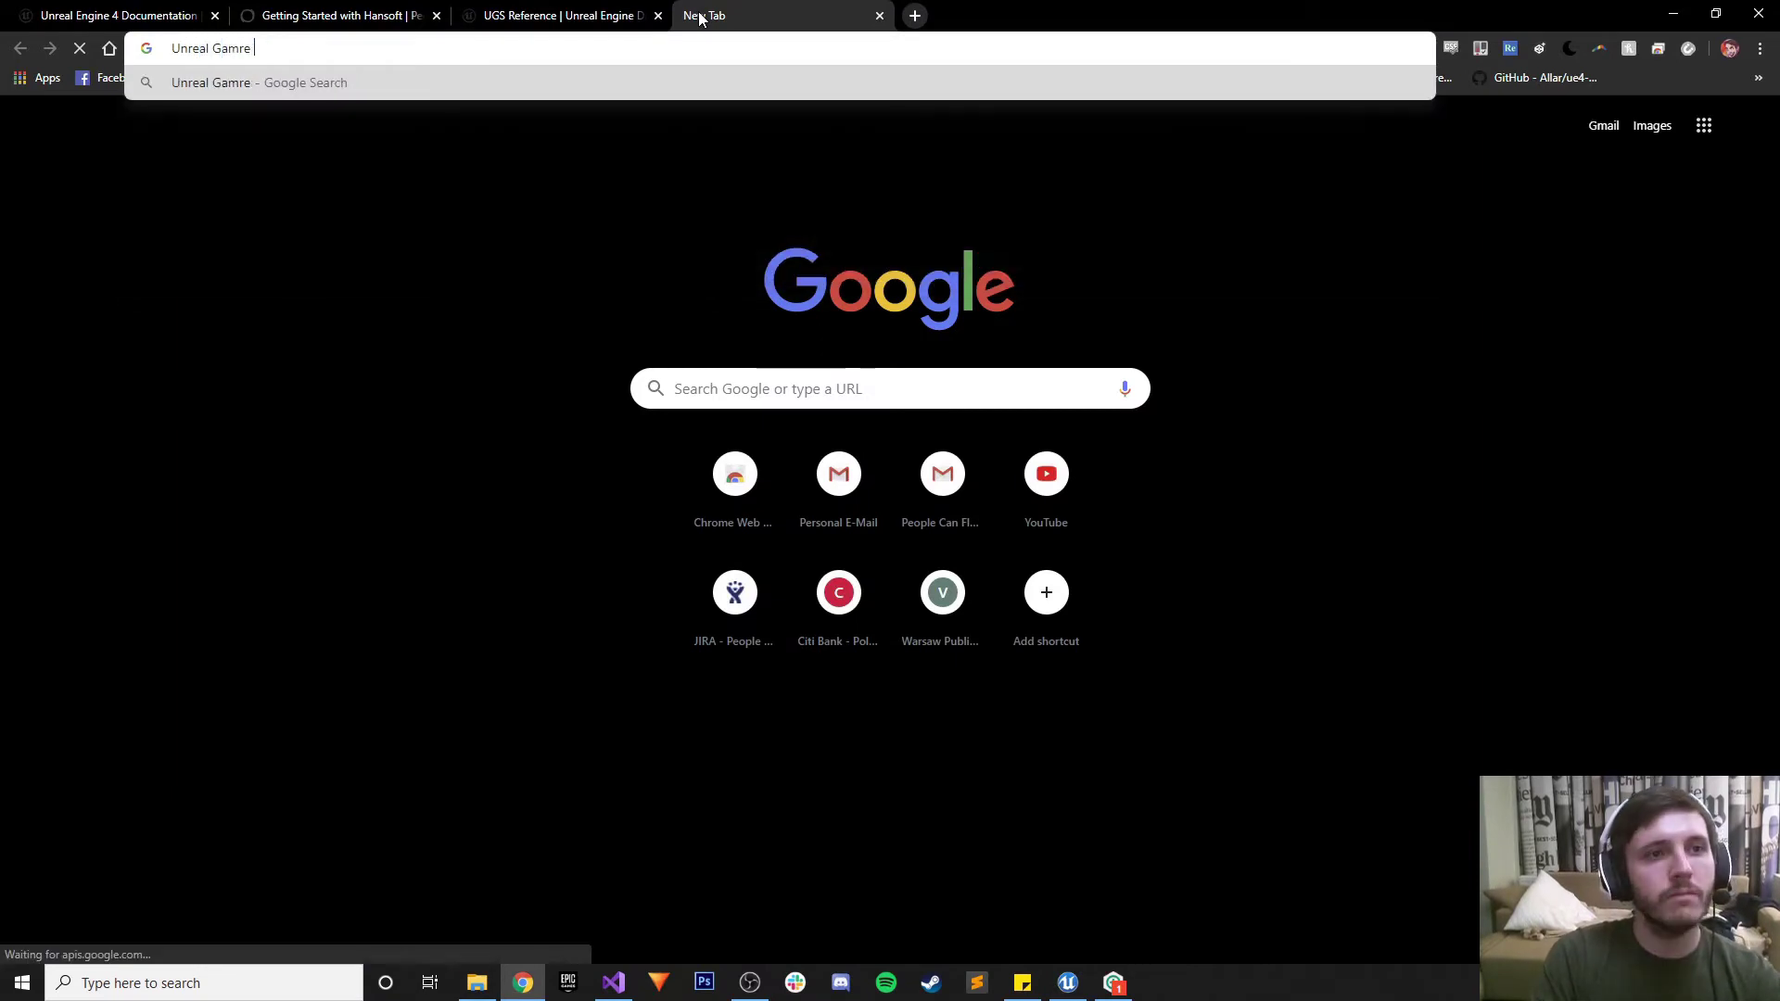
text(Sync )
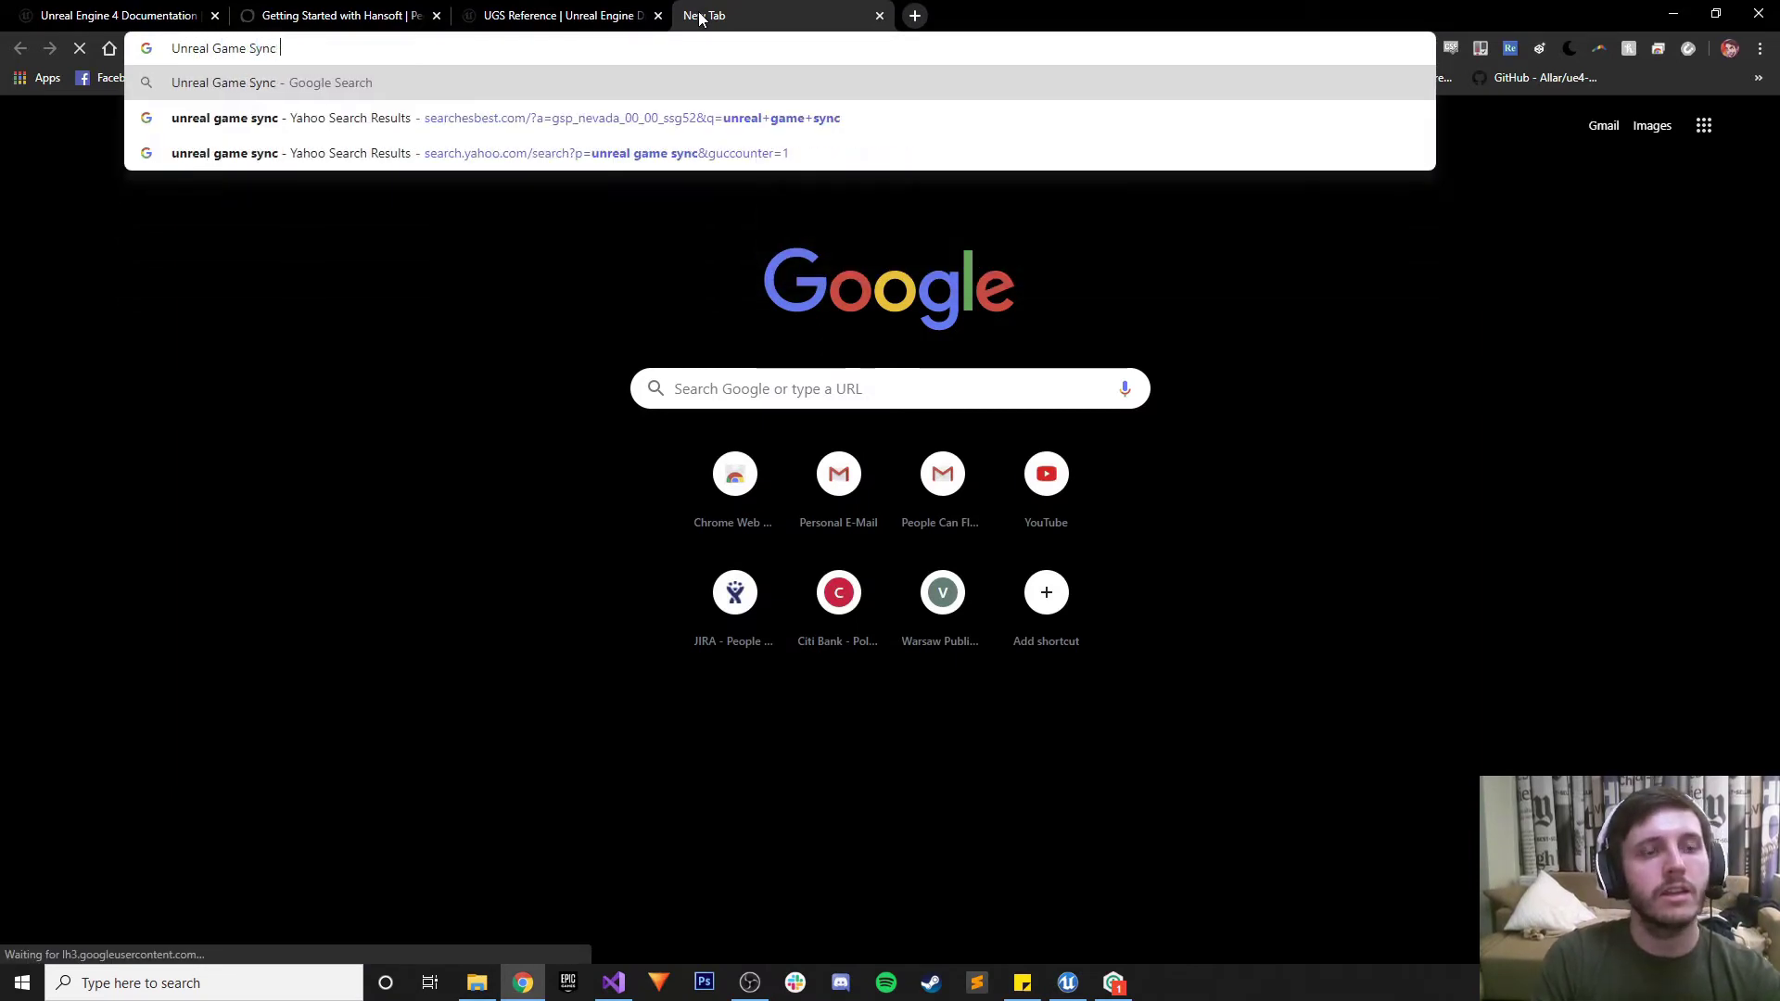
text(Depot Path)
key(Return)
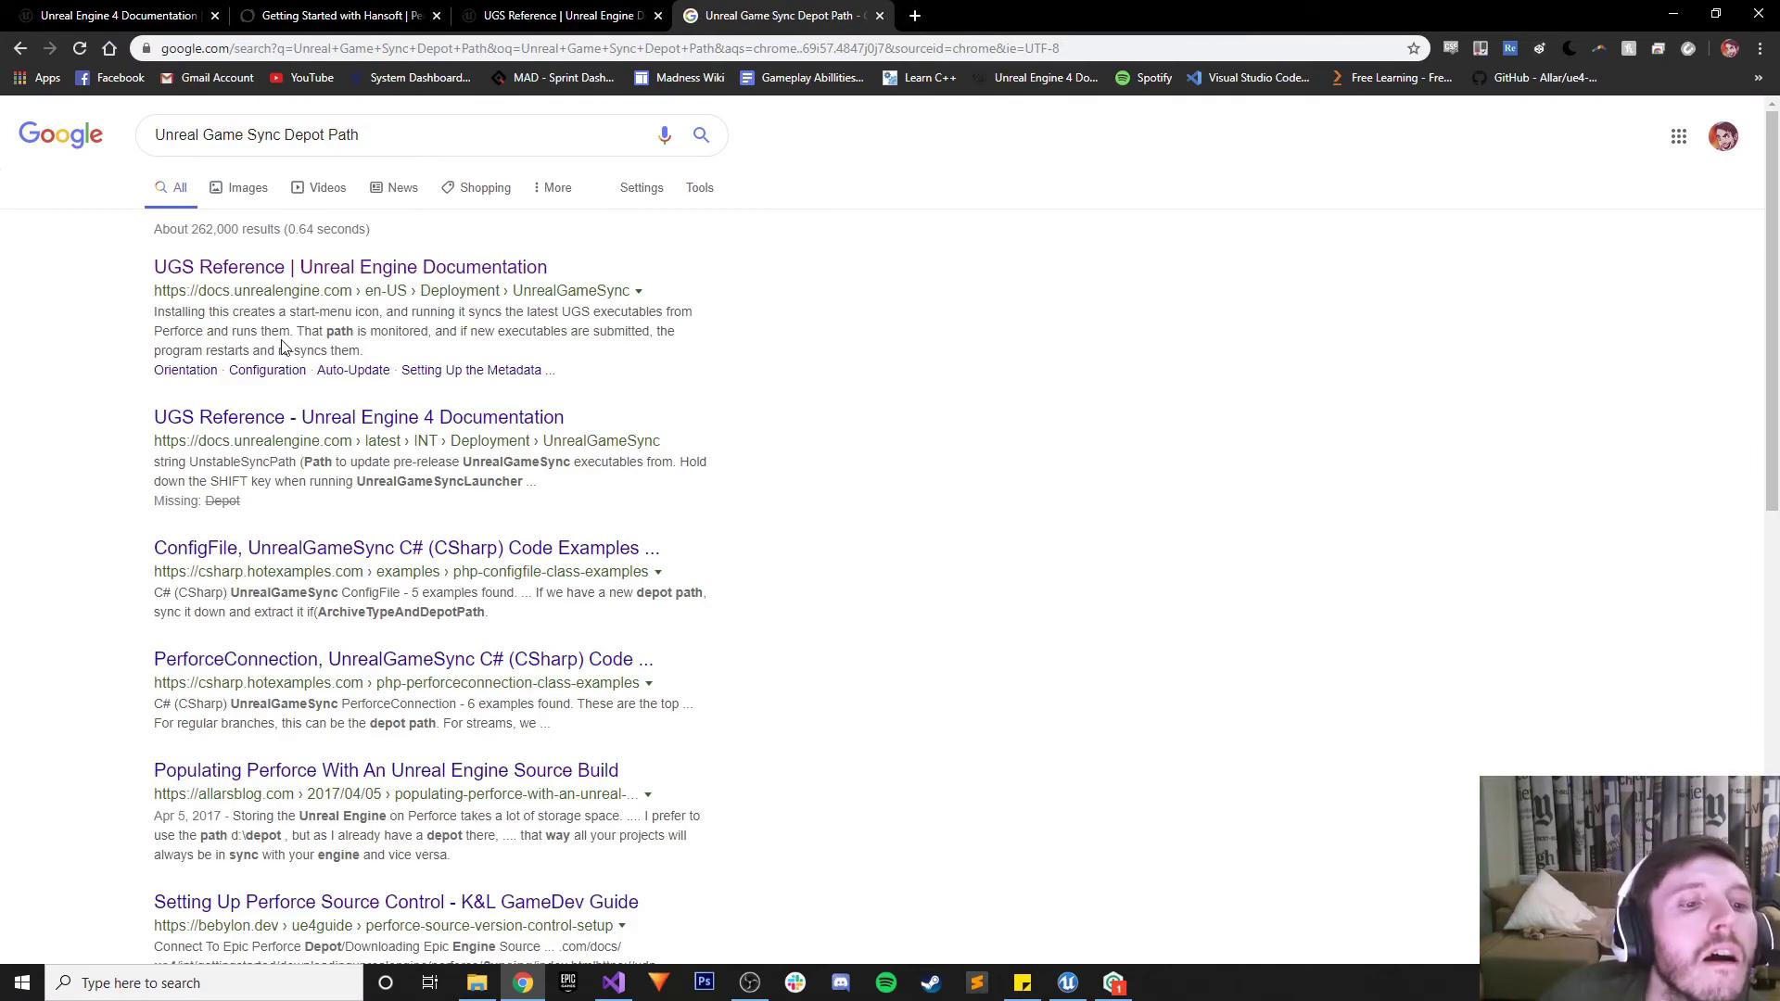
middle_click(362, 660)
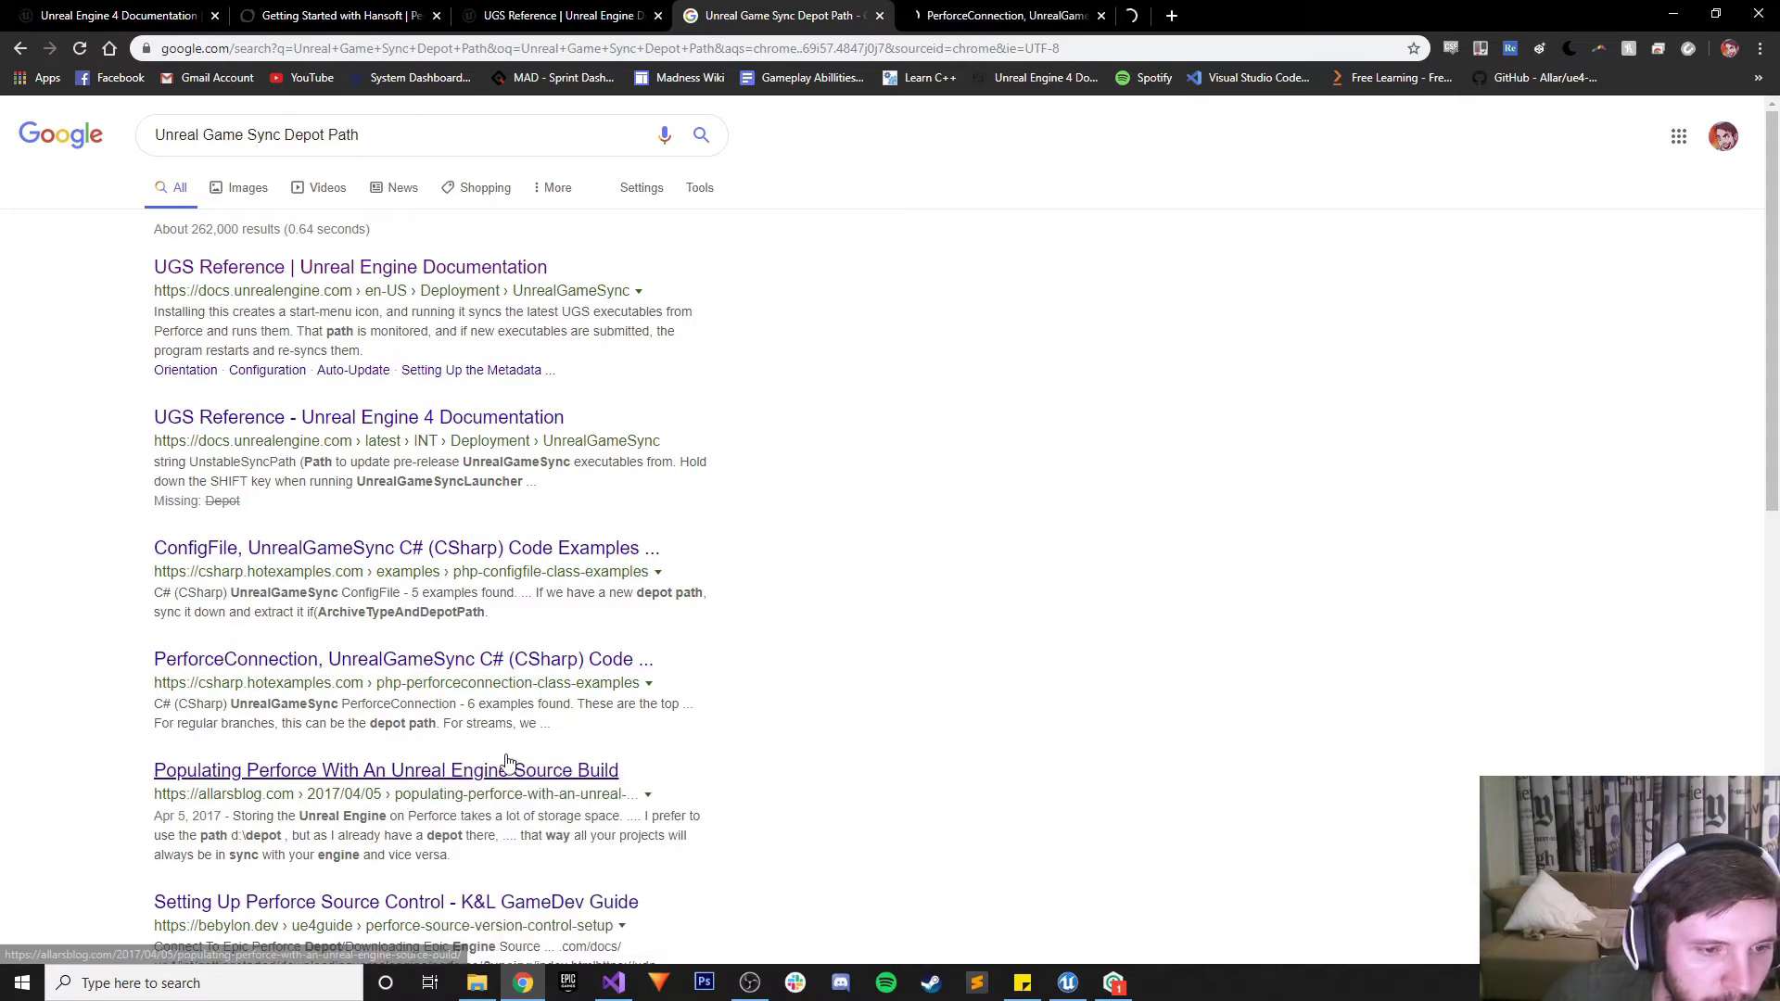
middle_click(434, 772)
Read through the 'Populating Perforce With An Unreal Engine Source Build' blog post
key(ctrl+Tab)
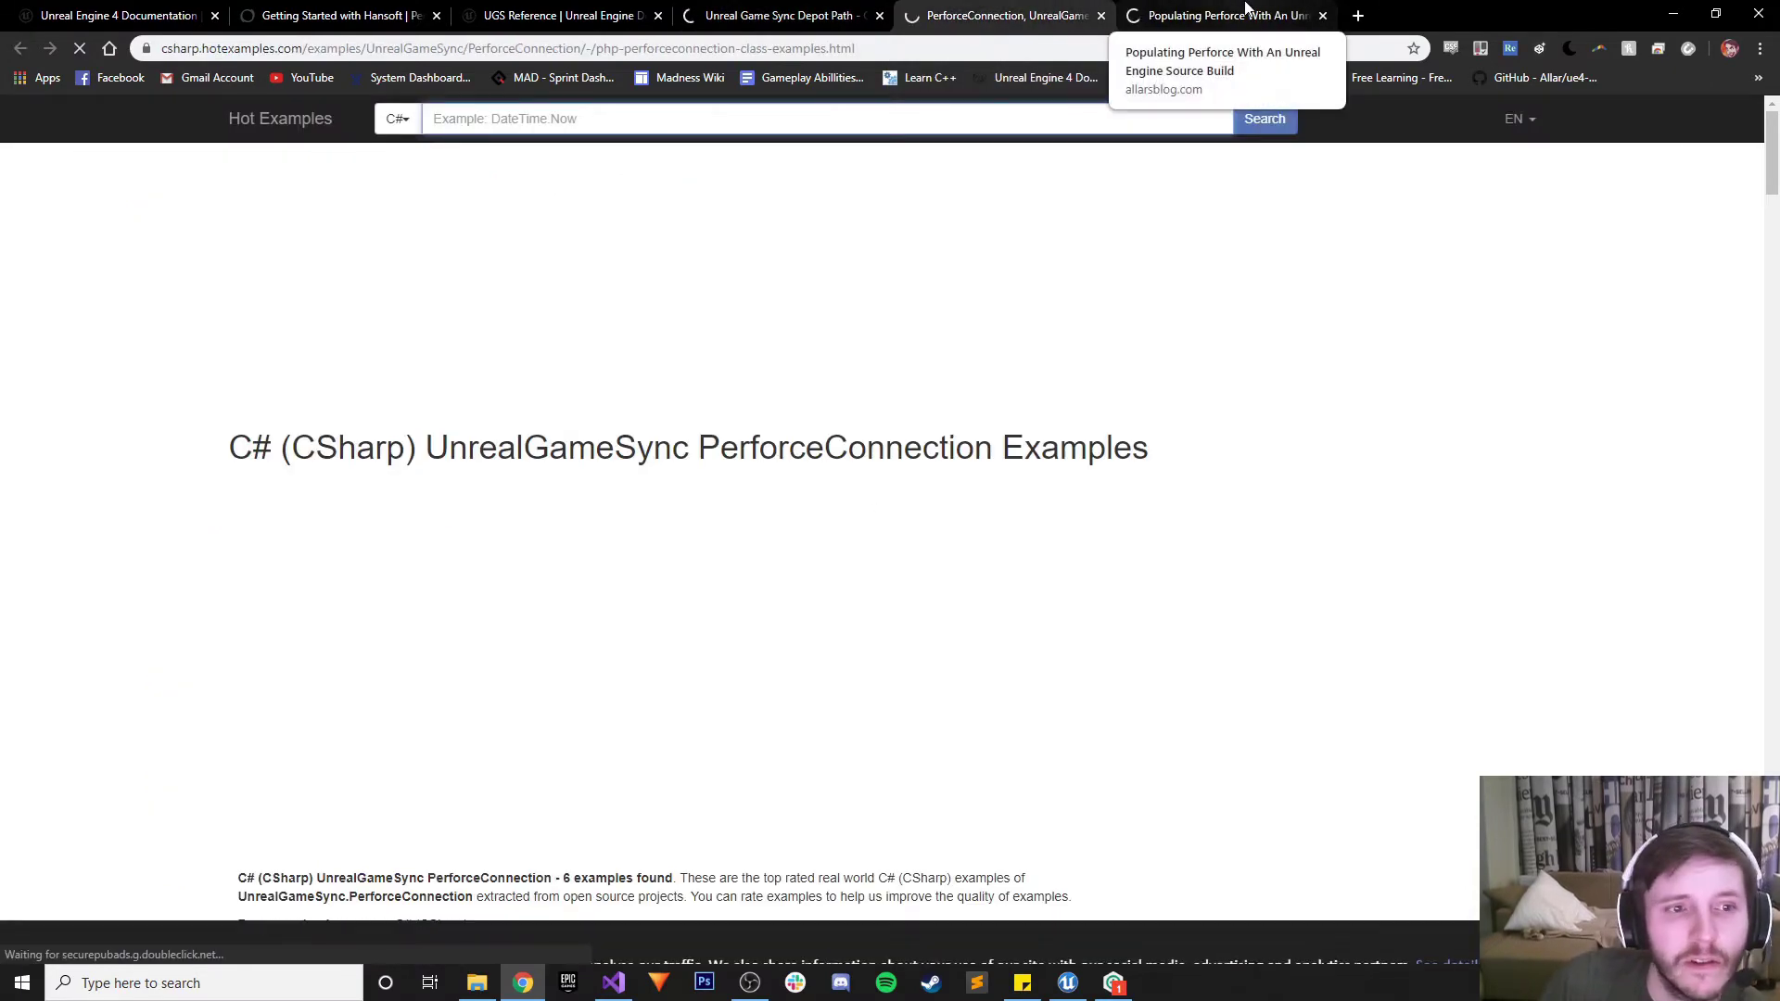
click(1238, 15)
scroll(661, 365, down, 4)
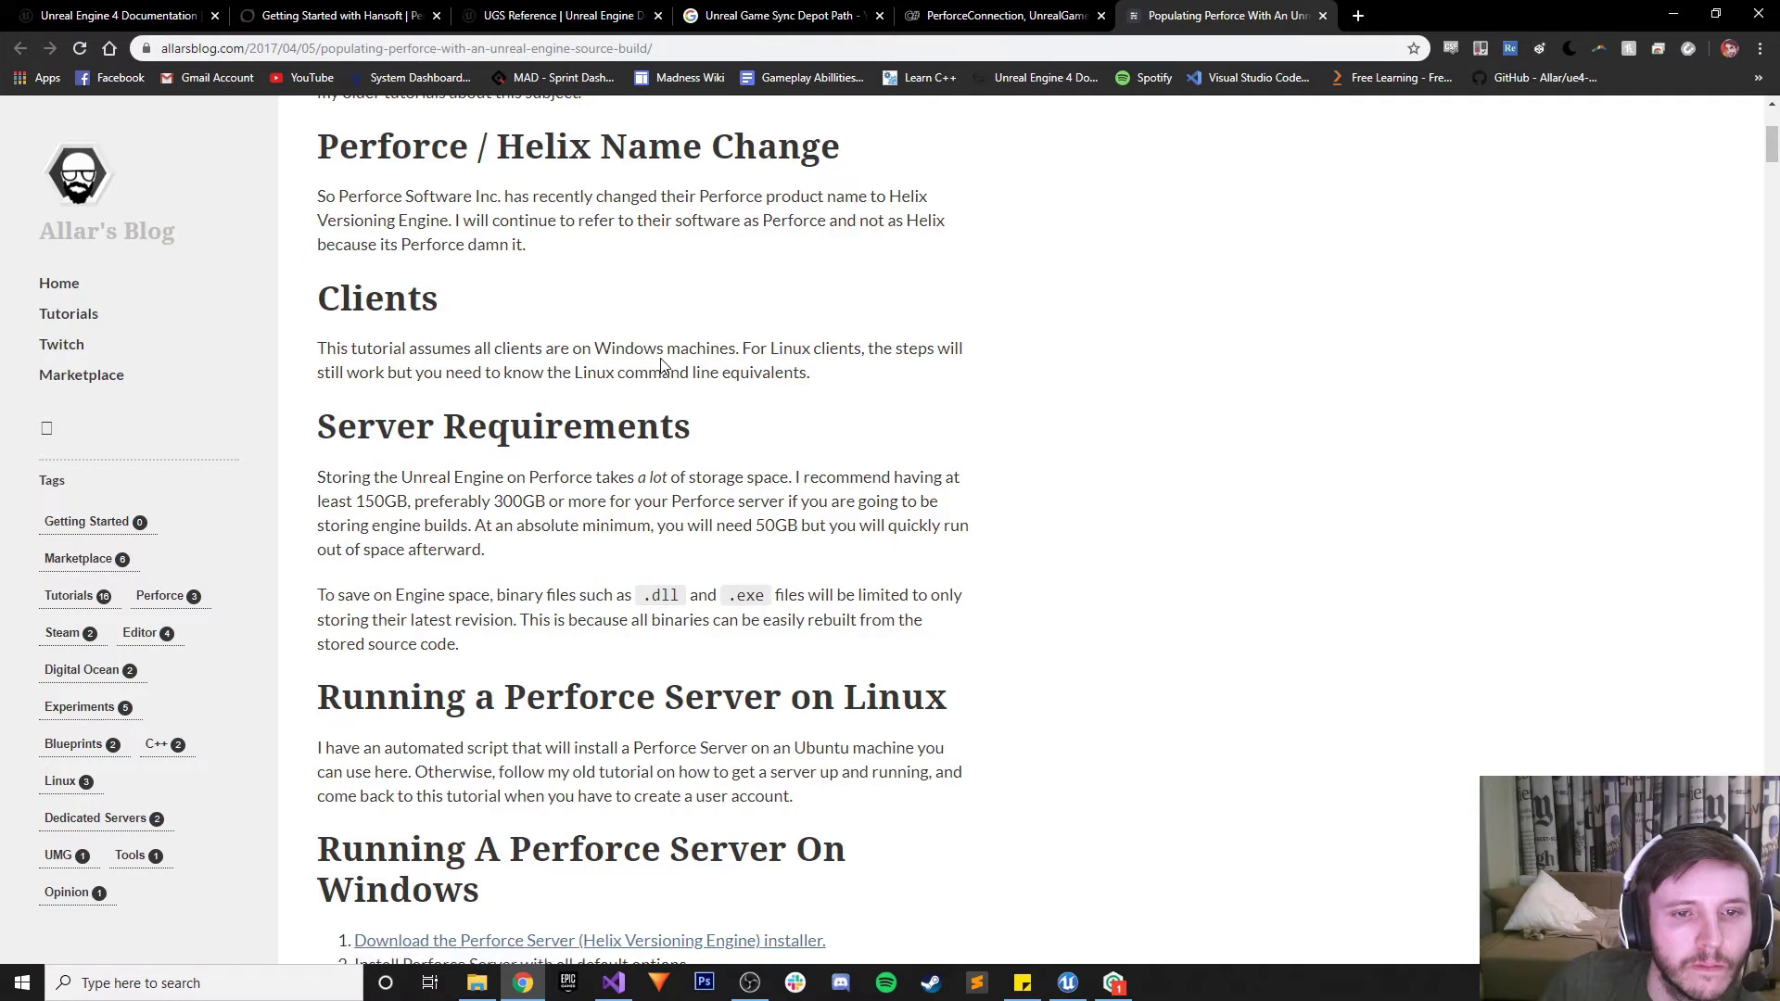
scroll(661, 365, down, 3)
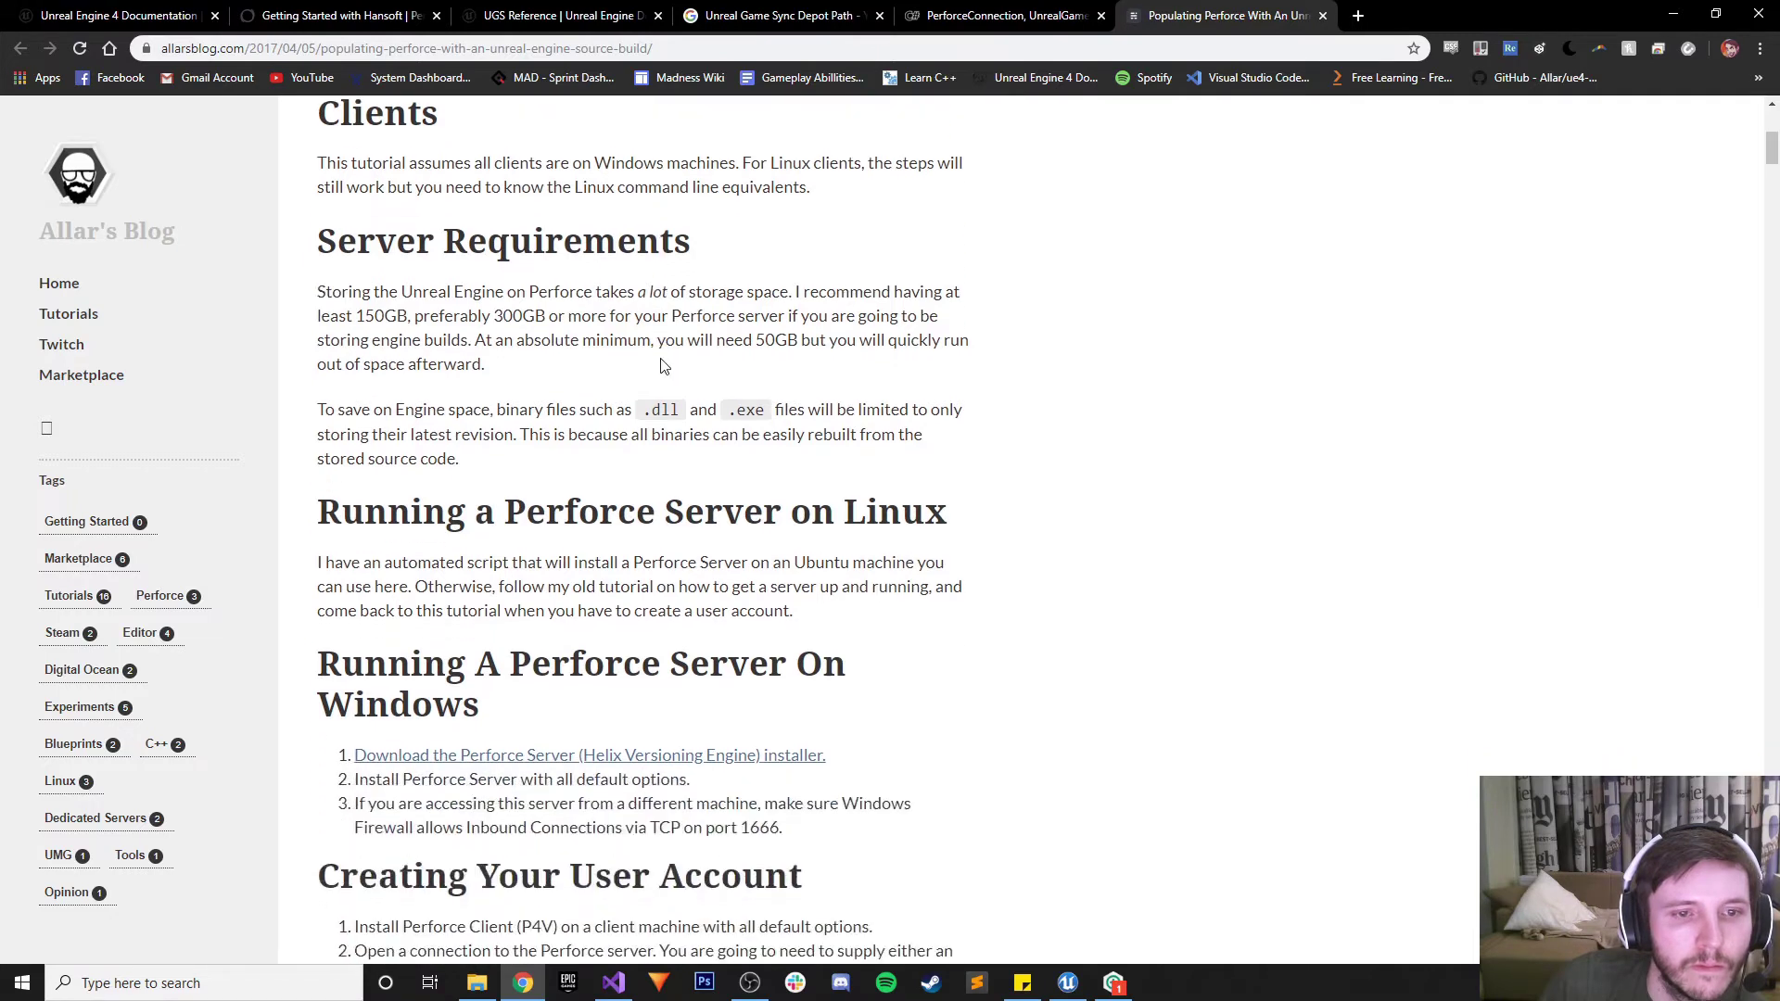
scroll(664, 366, down, 1)
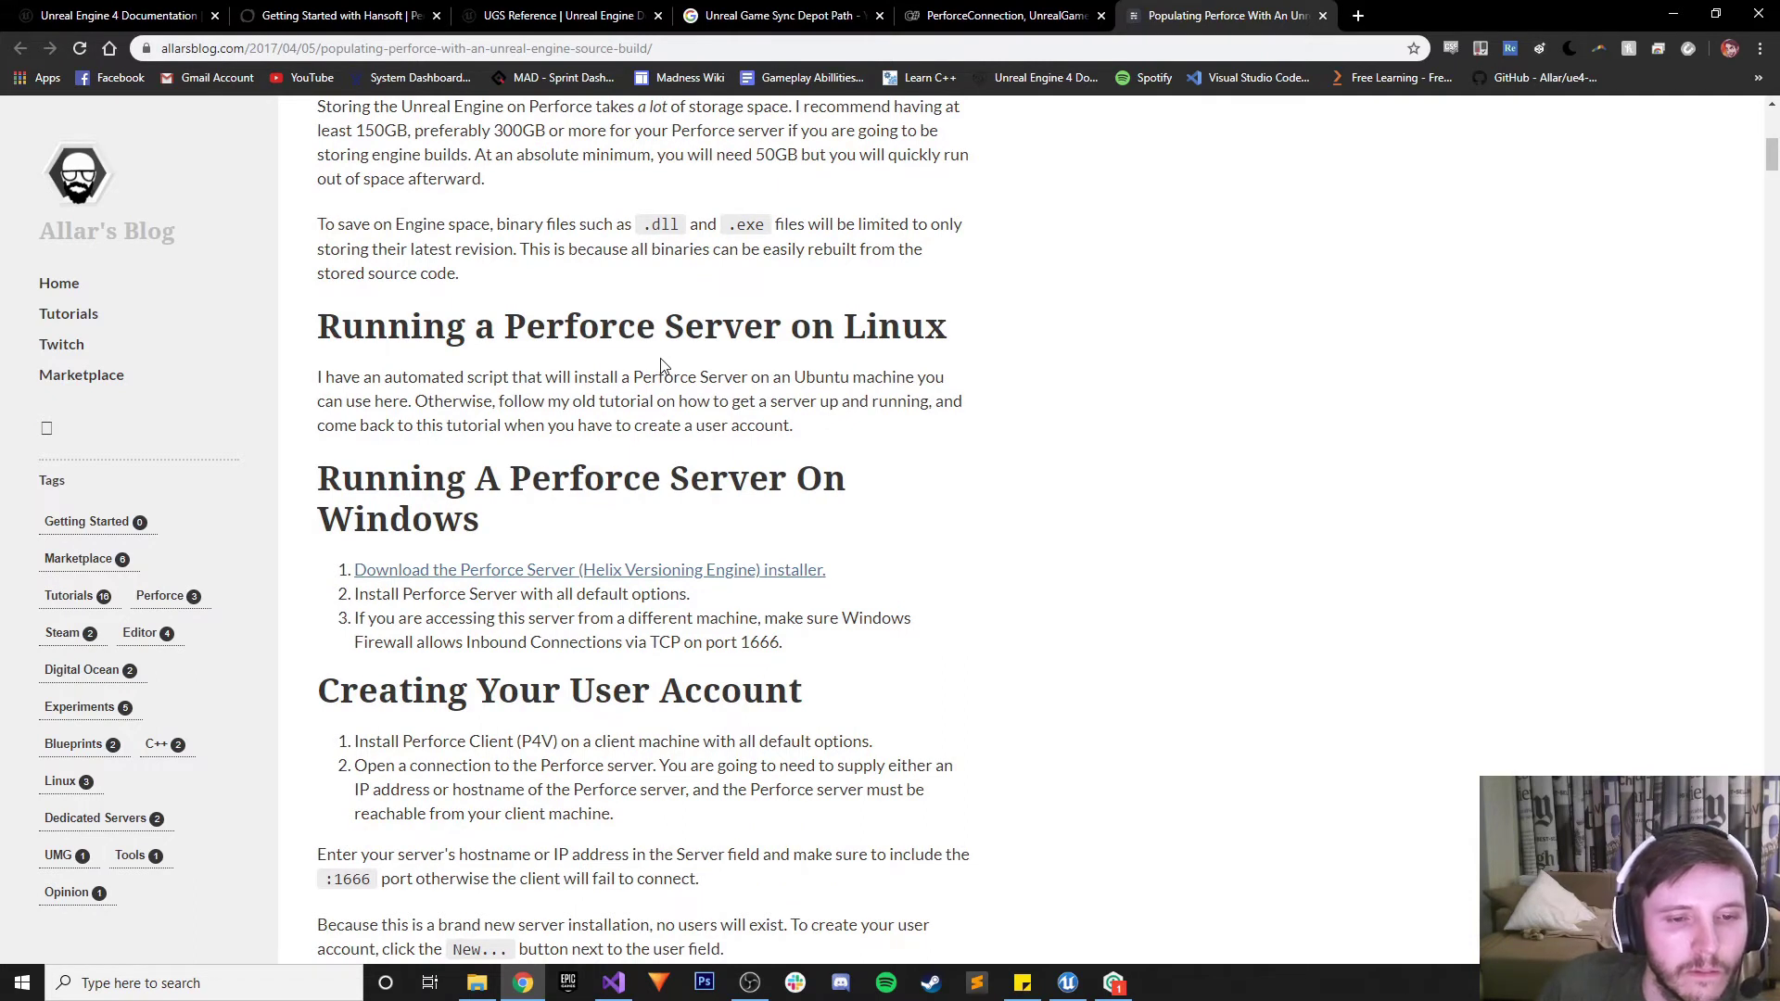
scroll(661, 365, down, 1)
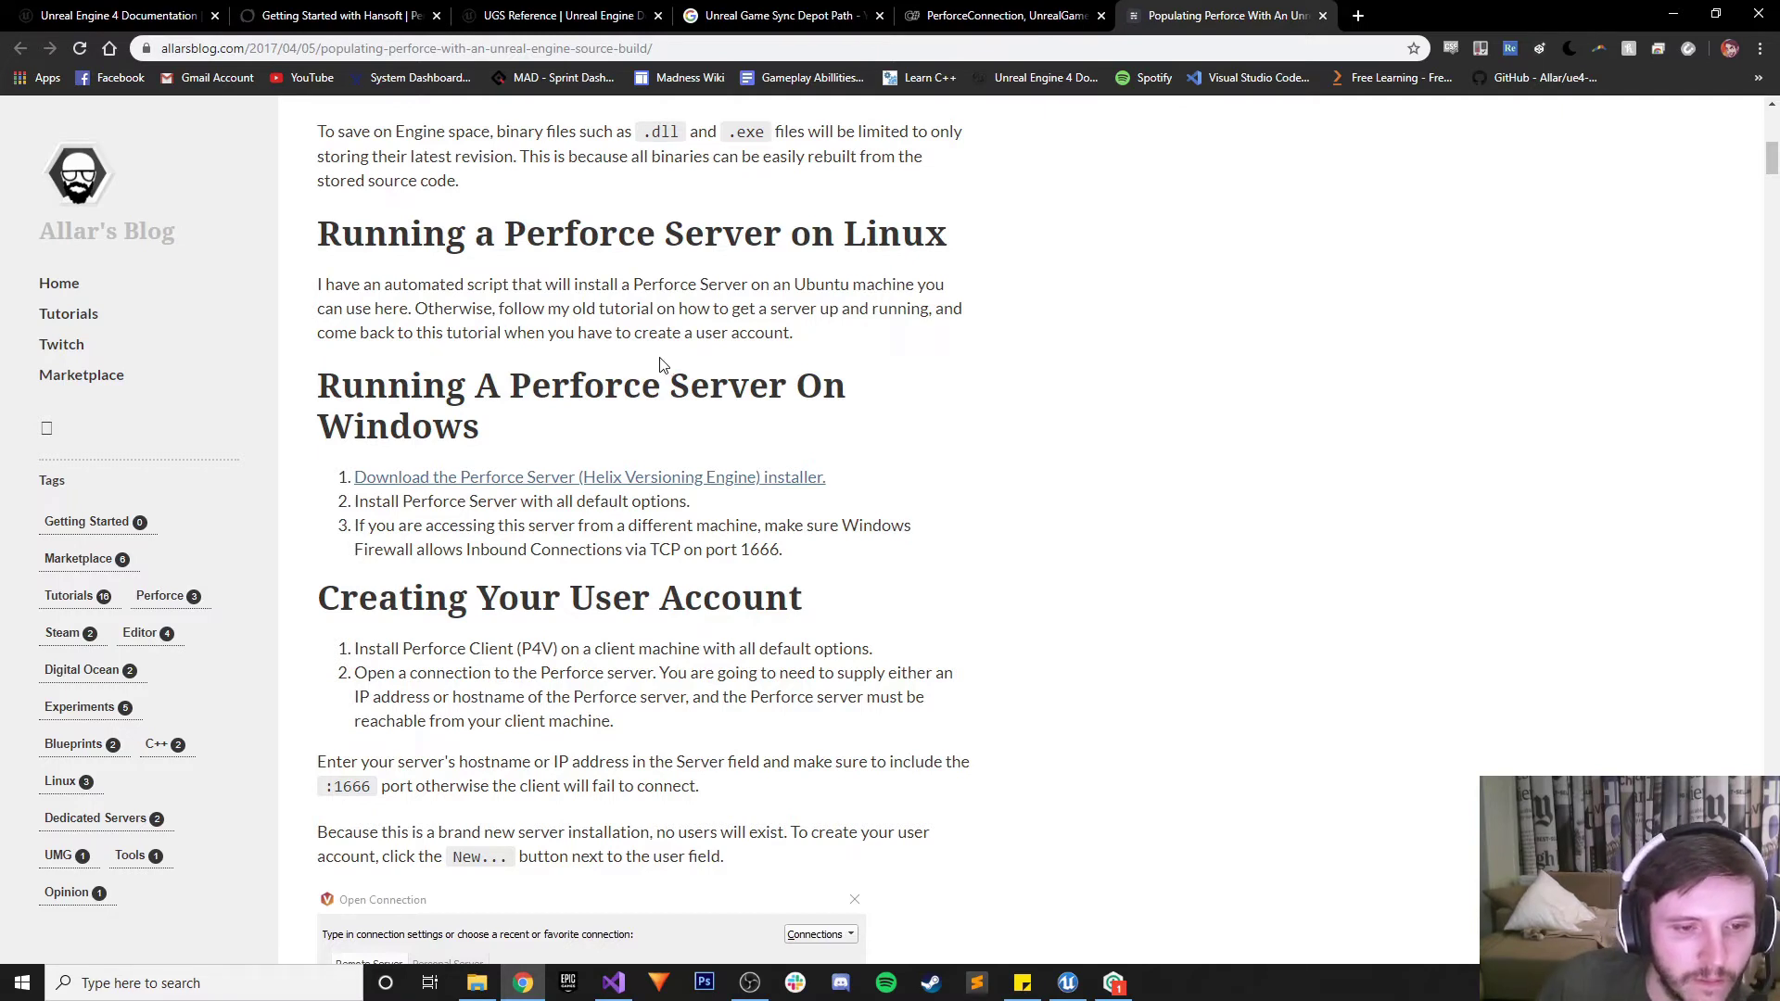
scroll(661, 364, down, 3)
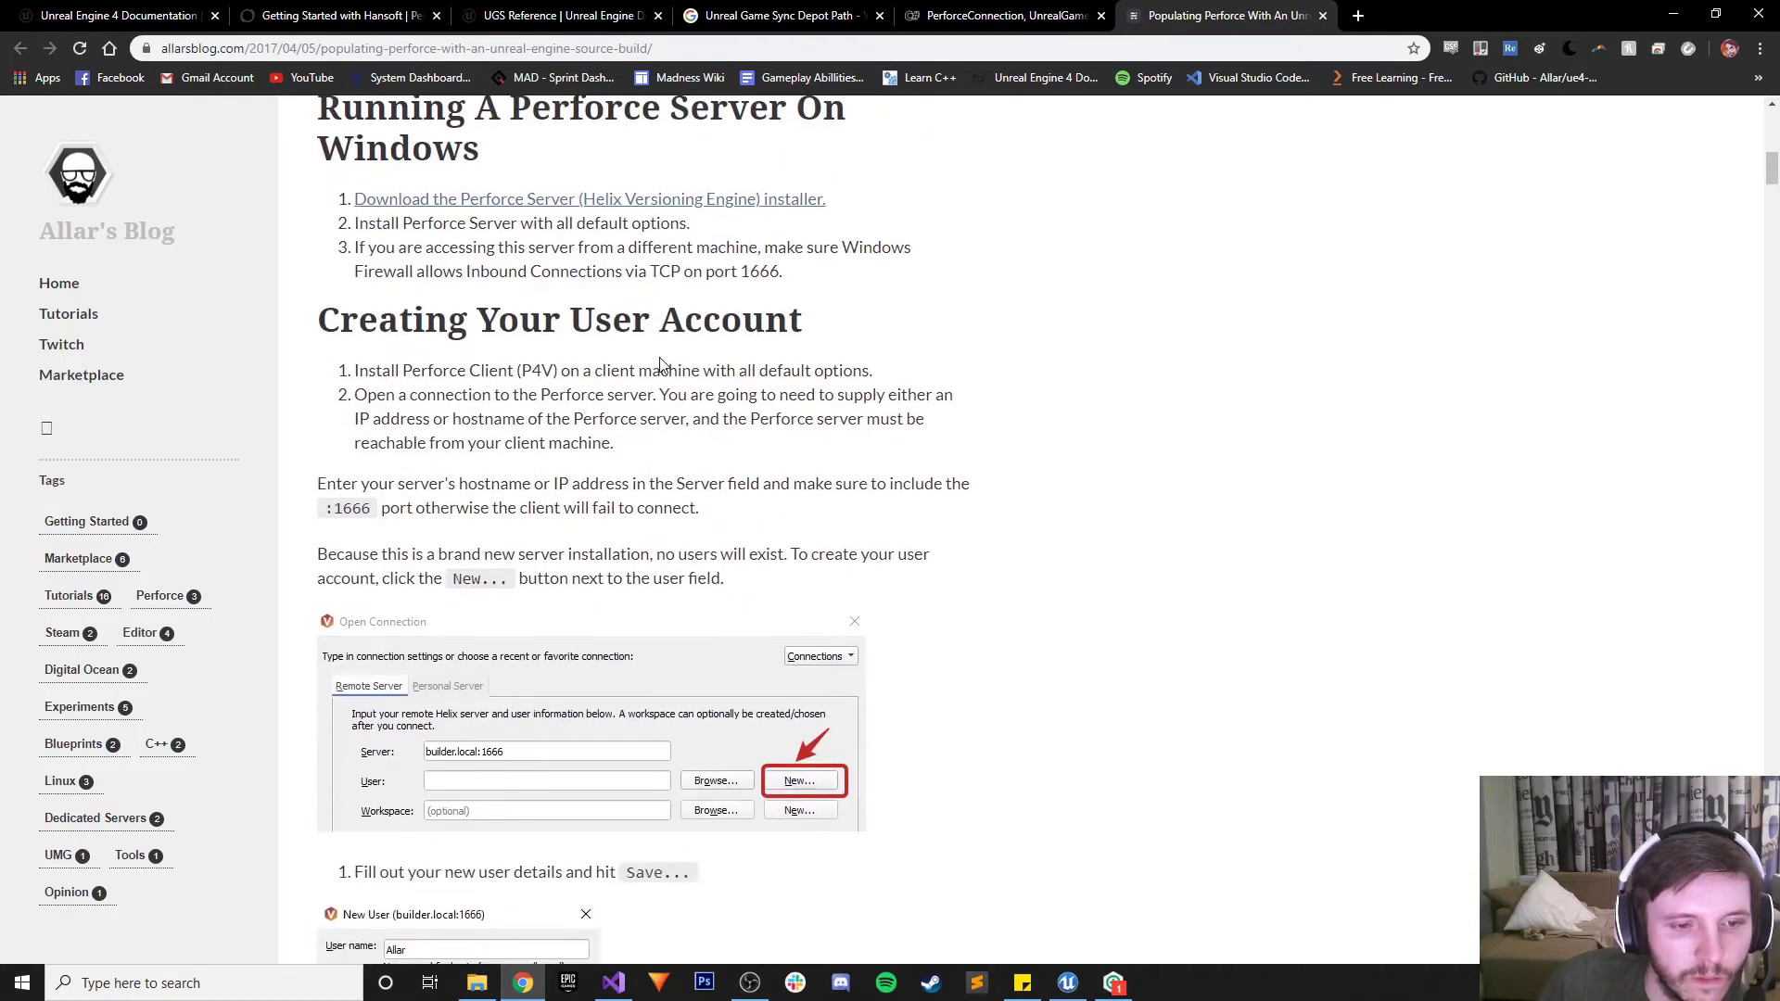
scroll(661, 365, down, 1)
drag(1576, 14, 1435, 642)
double_click(1435, 641)
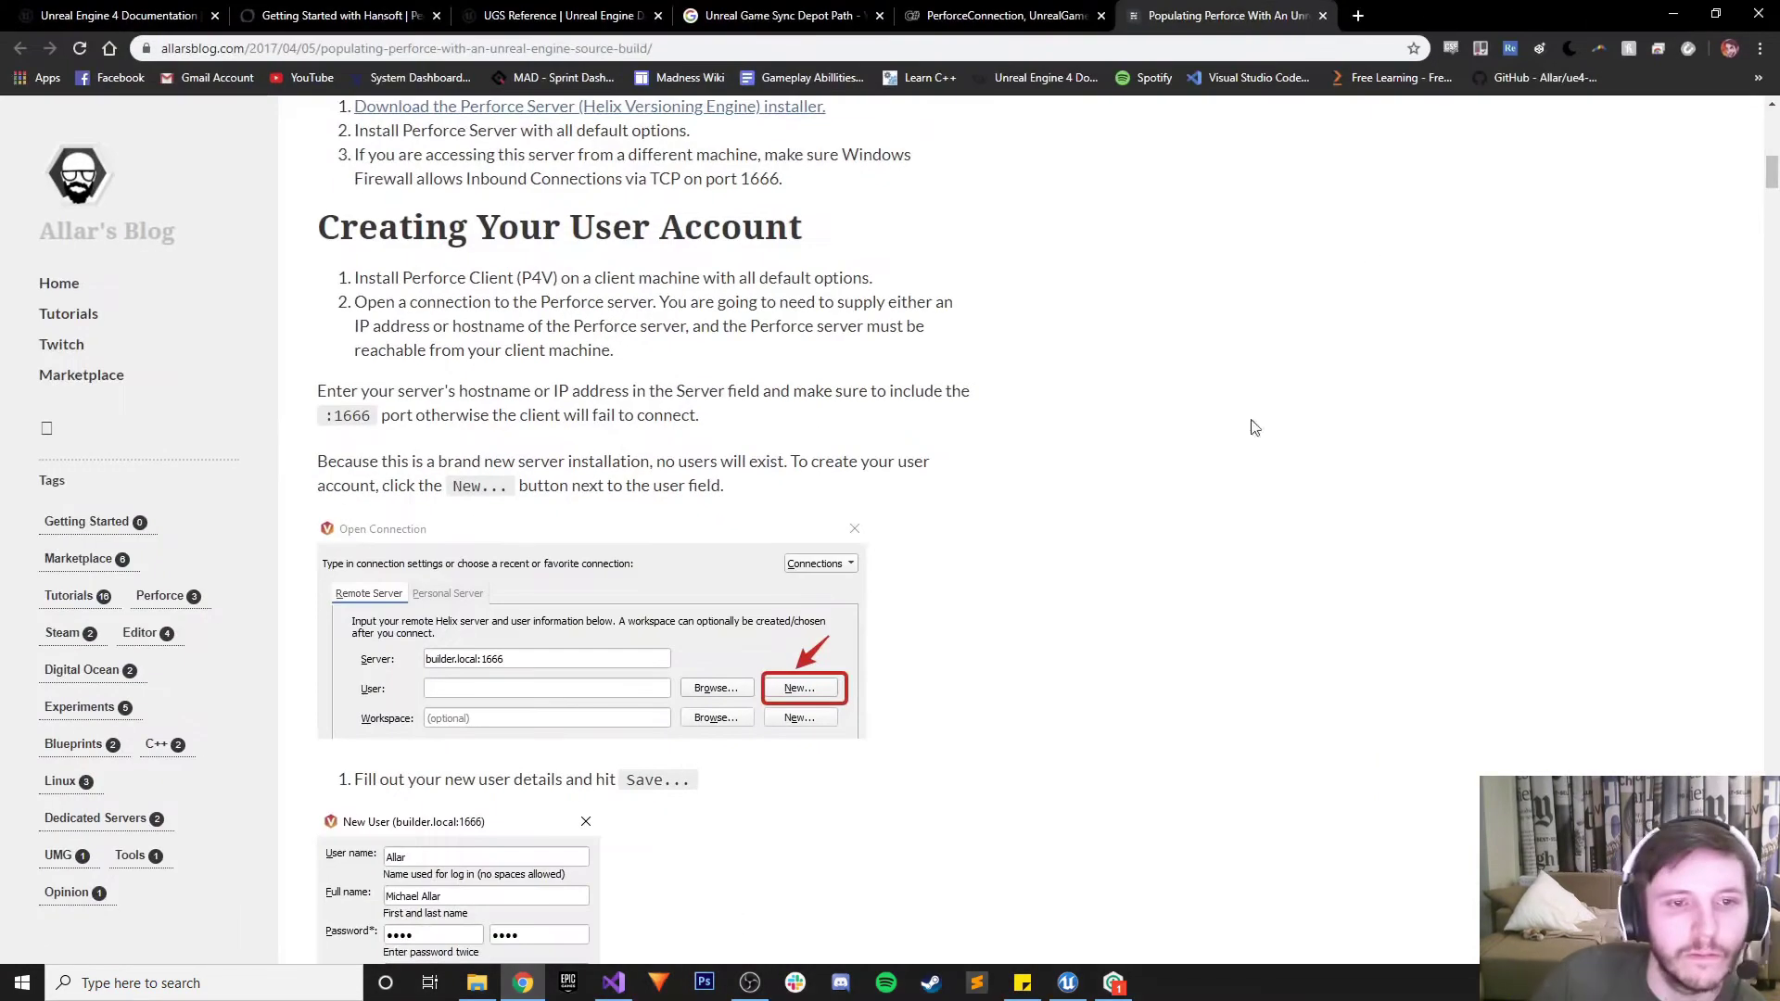
scroll(1004, 811, down, 5)
scroll(1004, 811, up, 20)
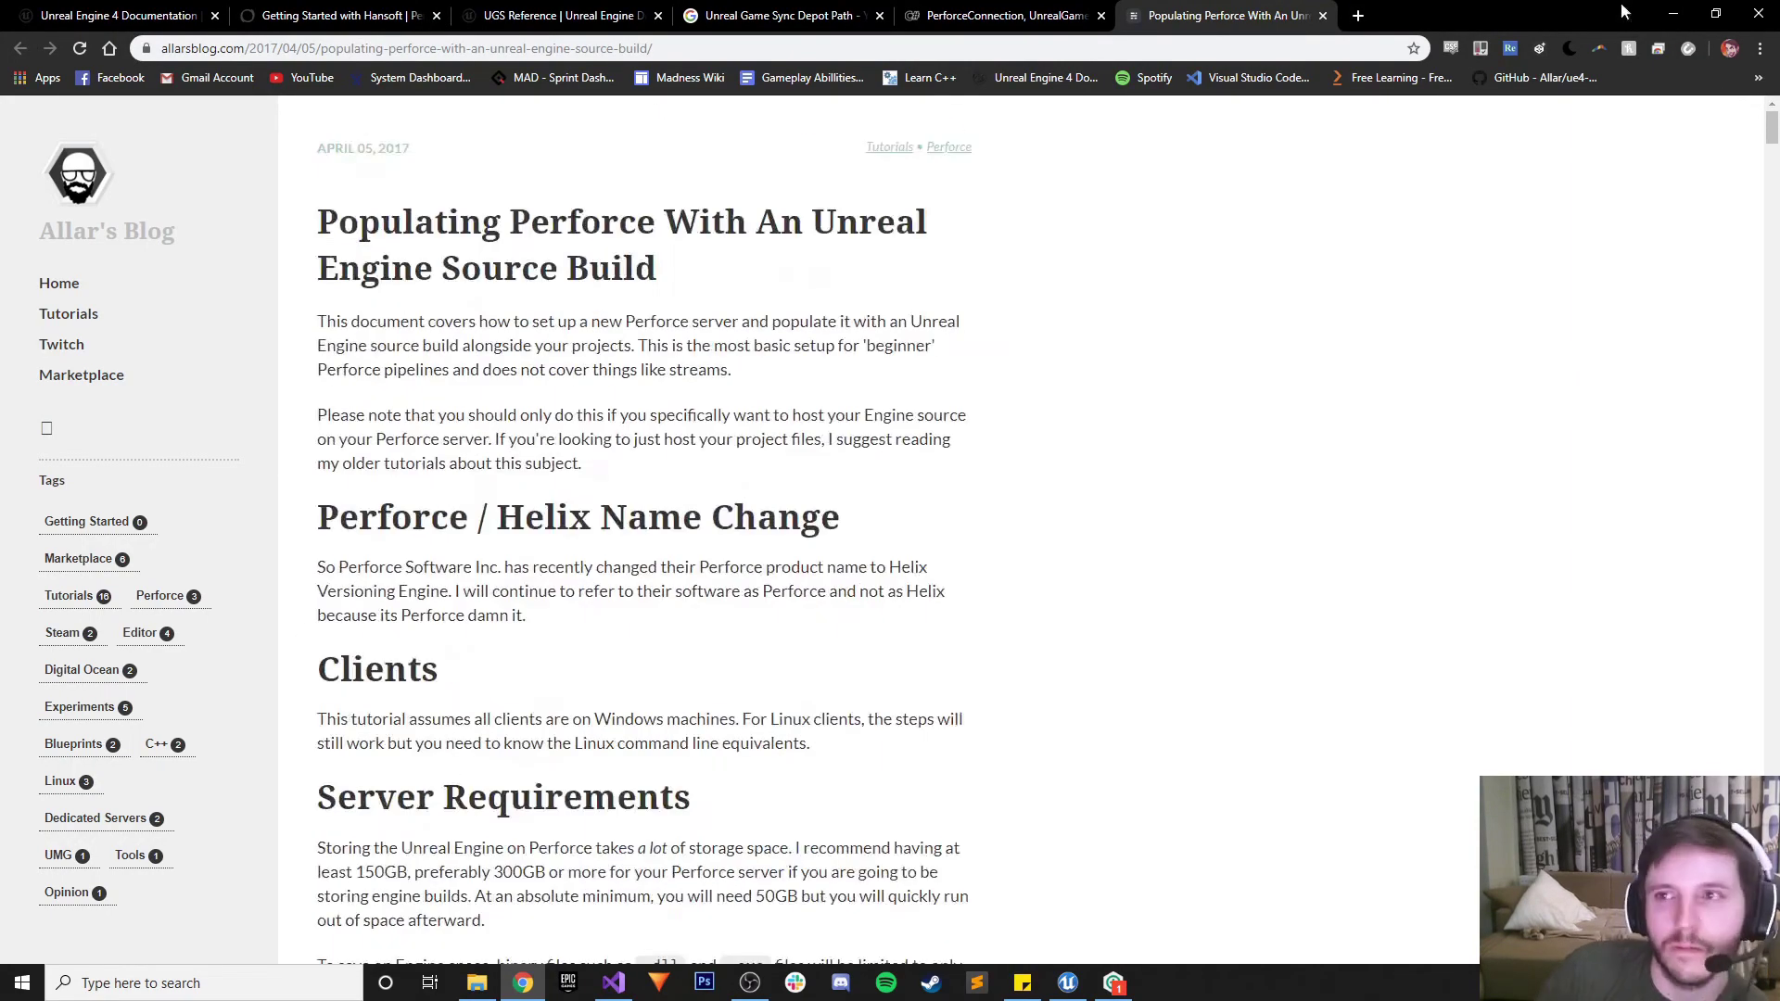
Launch P4V via the p4v search and review its personal and remote server connection settings
click(1674, 14)
click(193, 992)
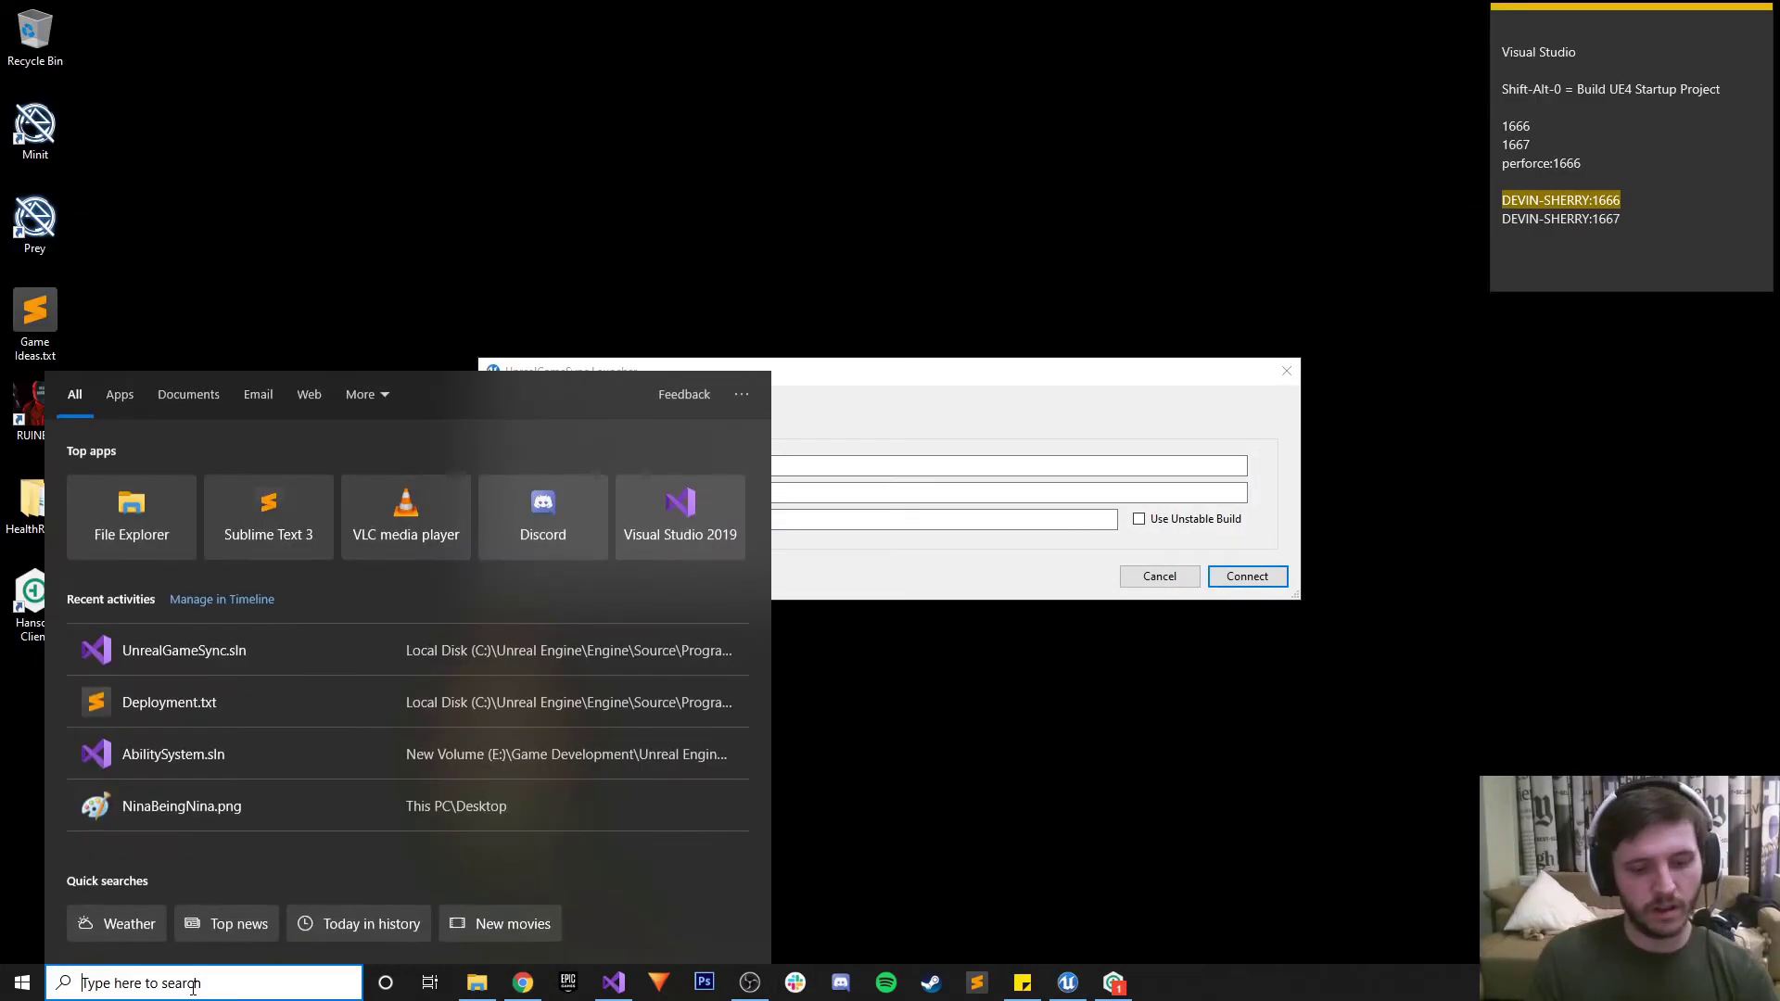
text(p4v)
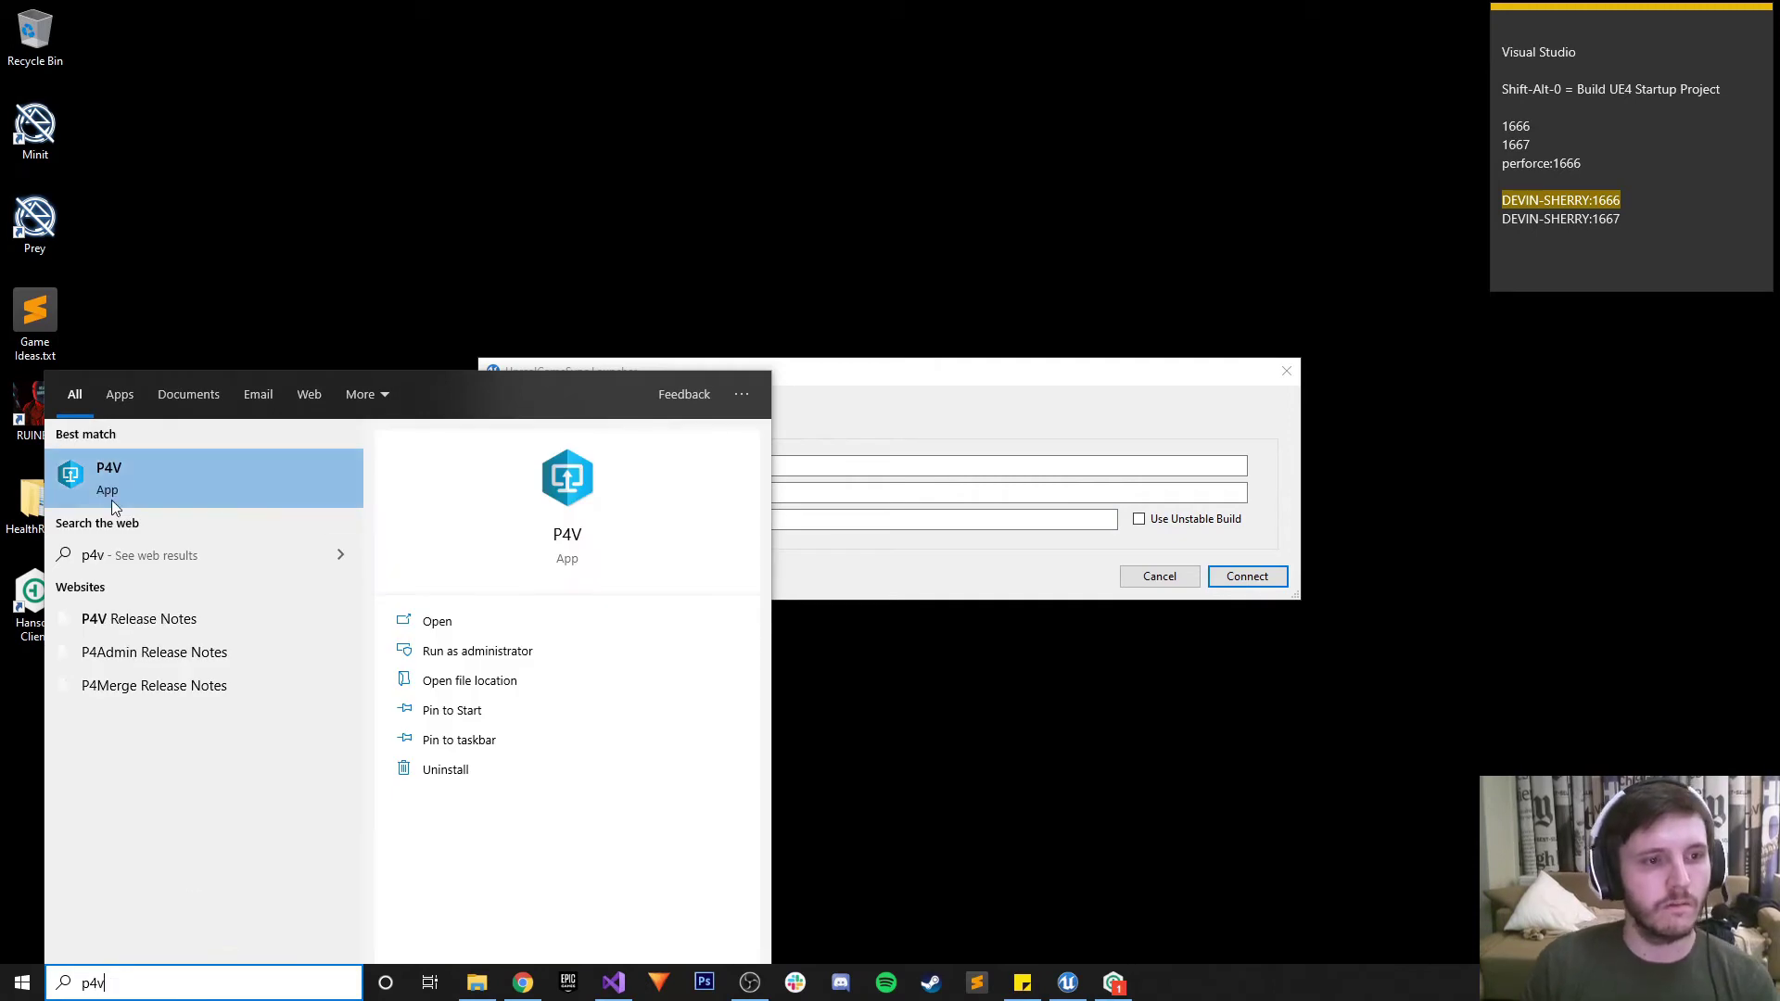
click(111, 499)
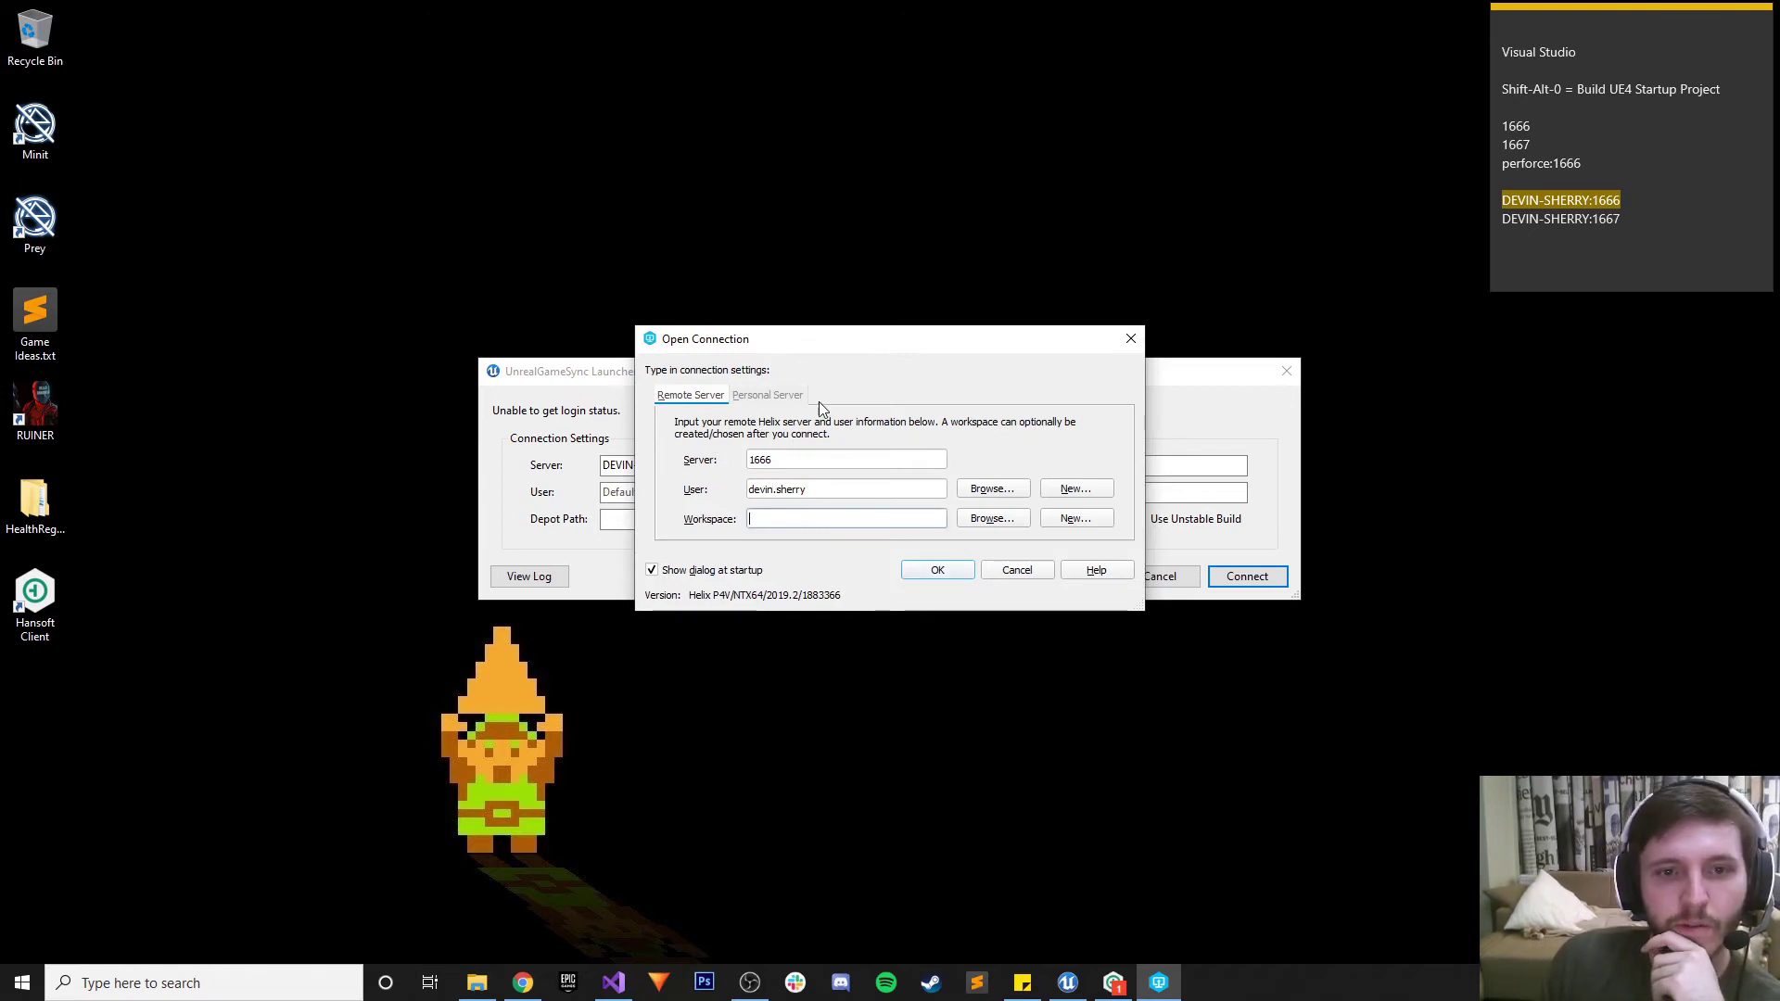
click(768, 399)
click(691, 395)
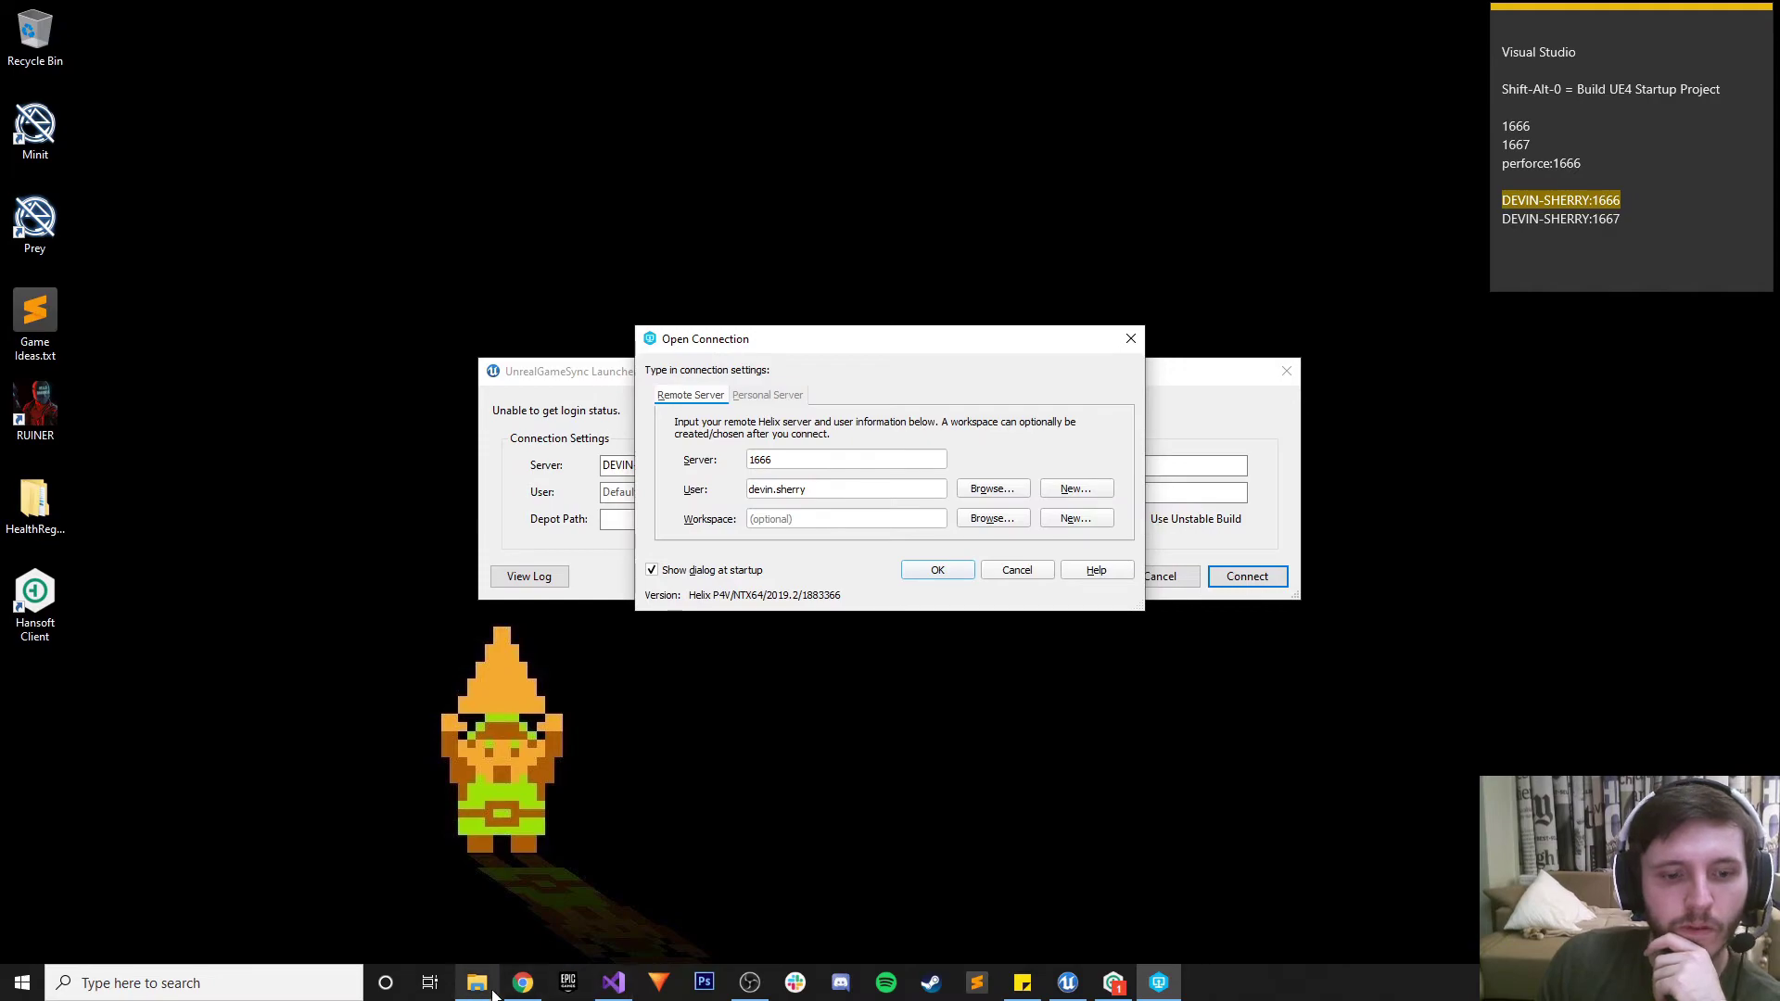
Consult the blog guide further, then confirm P4V's connection to the Helix server on 1666
click(517, 989)
scroll(595, 813, down, 14)
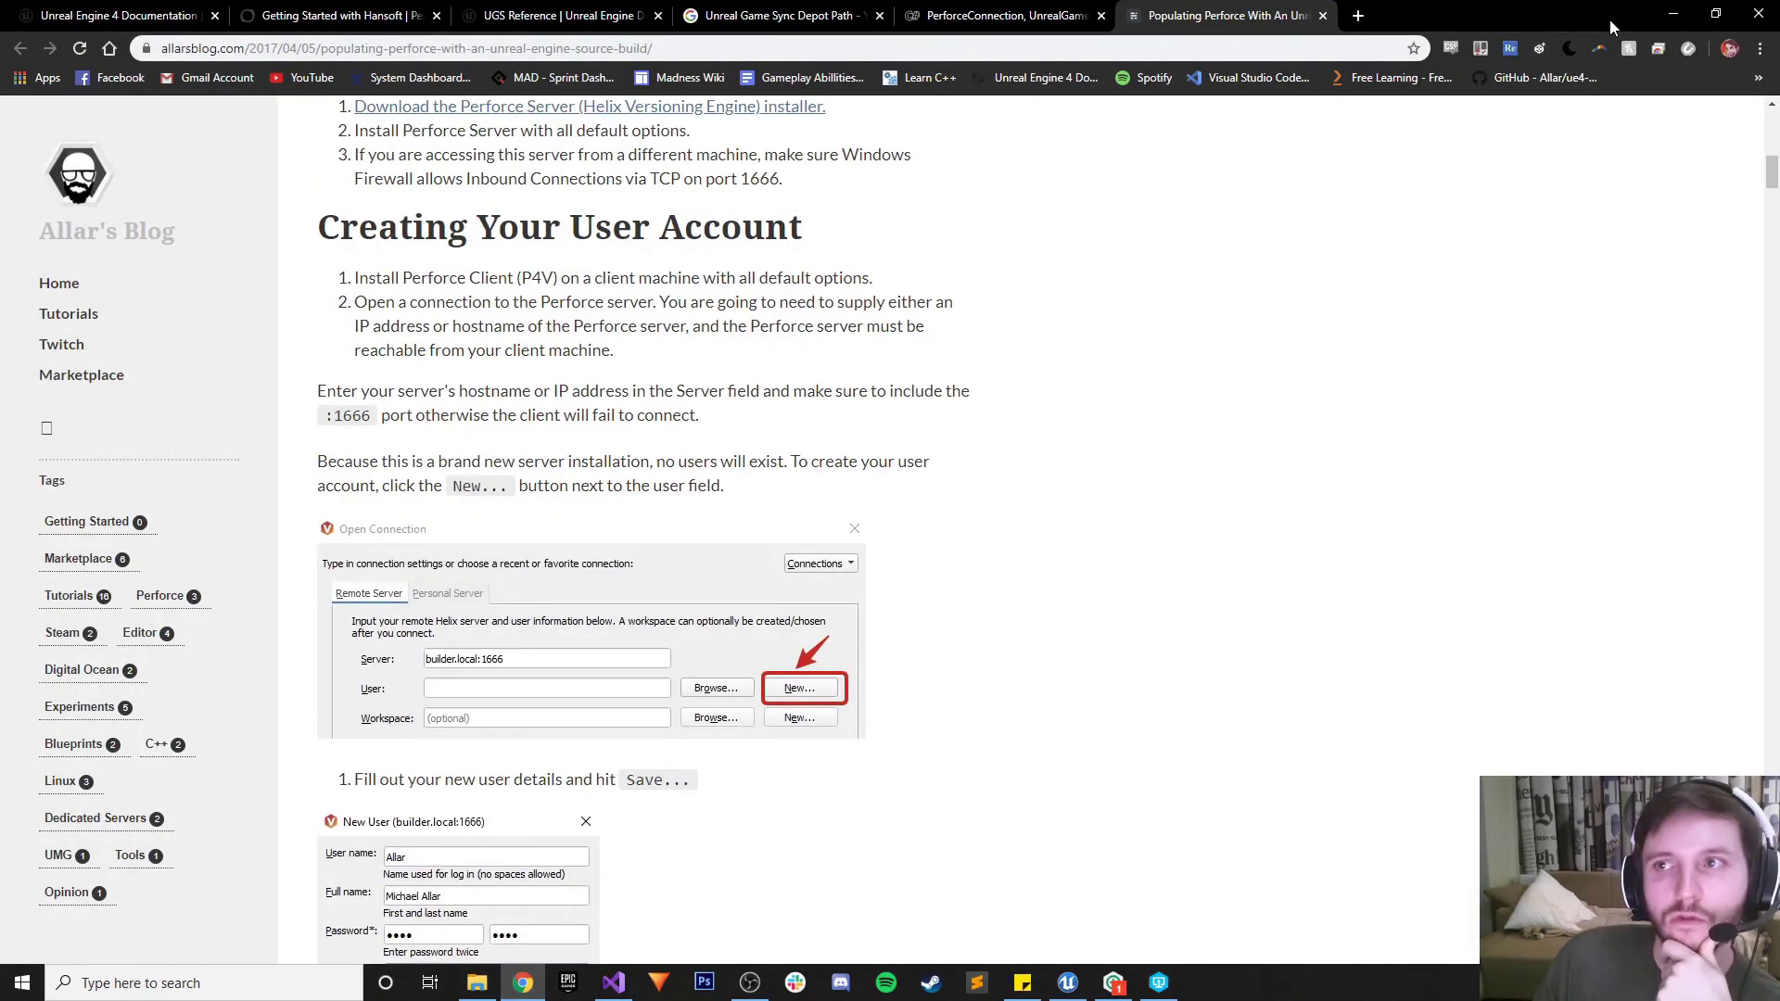
click(1665, 14)
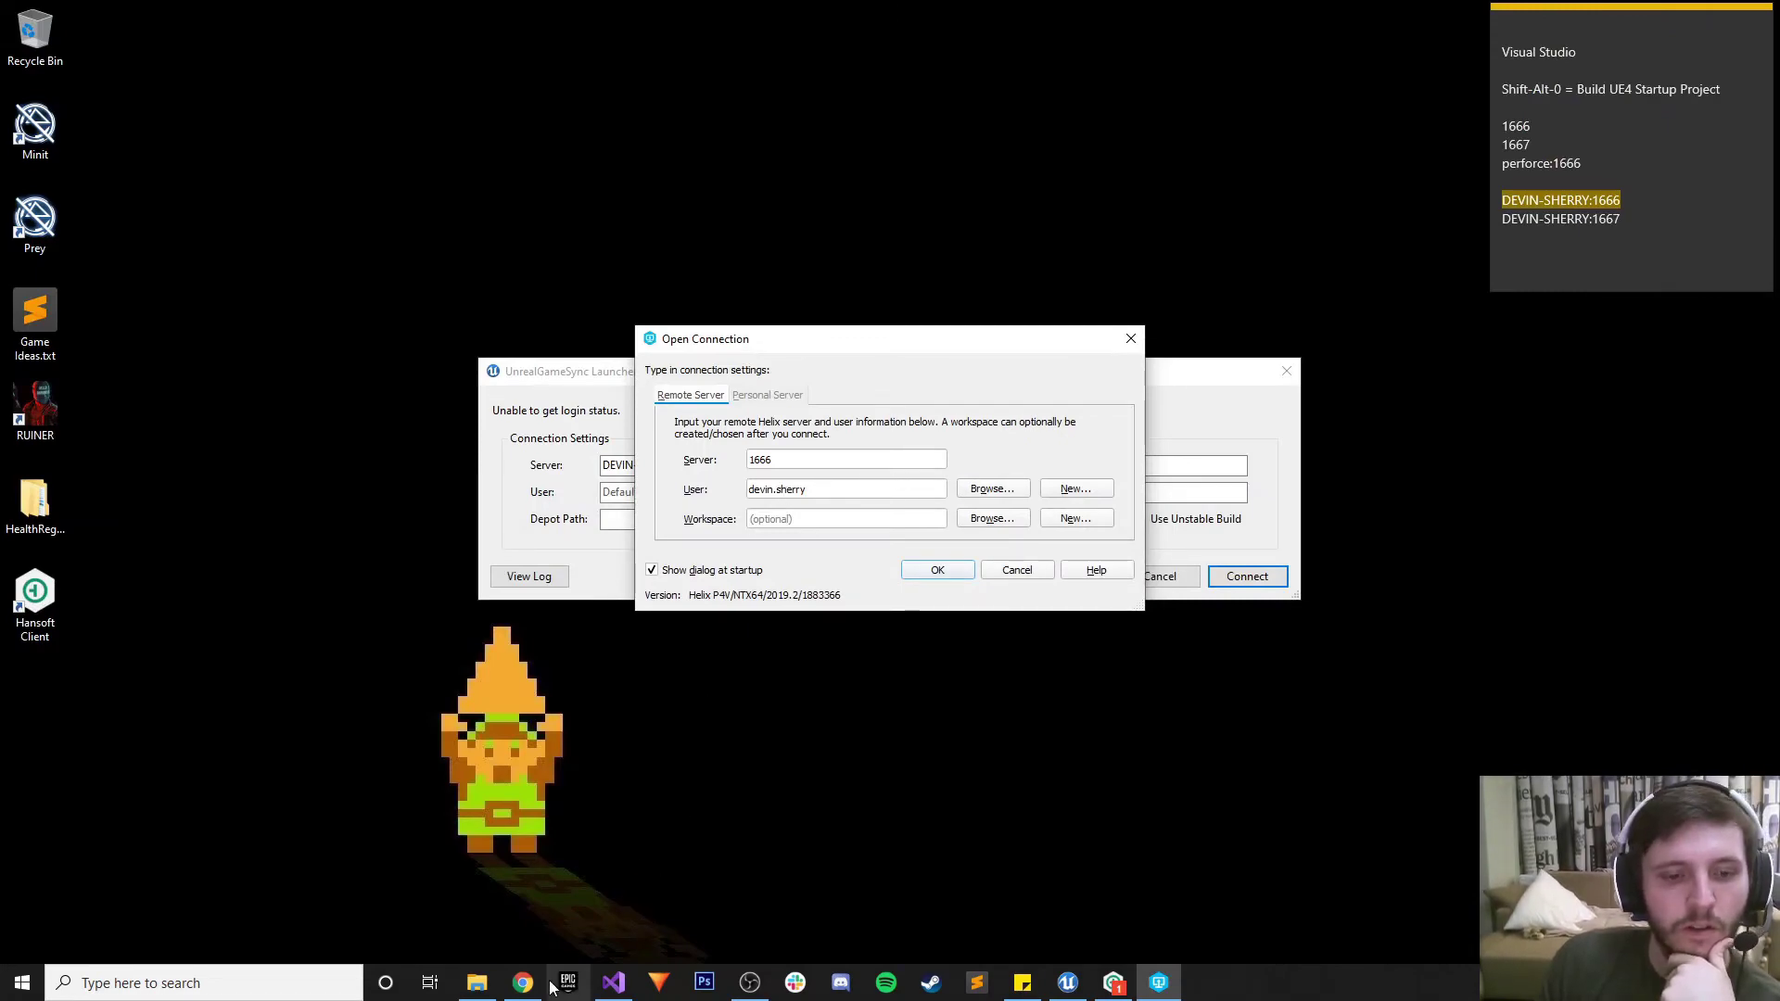
click(523, 982)
scroll(589, 803, down, 3)
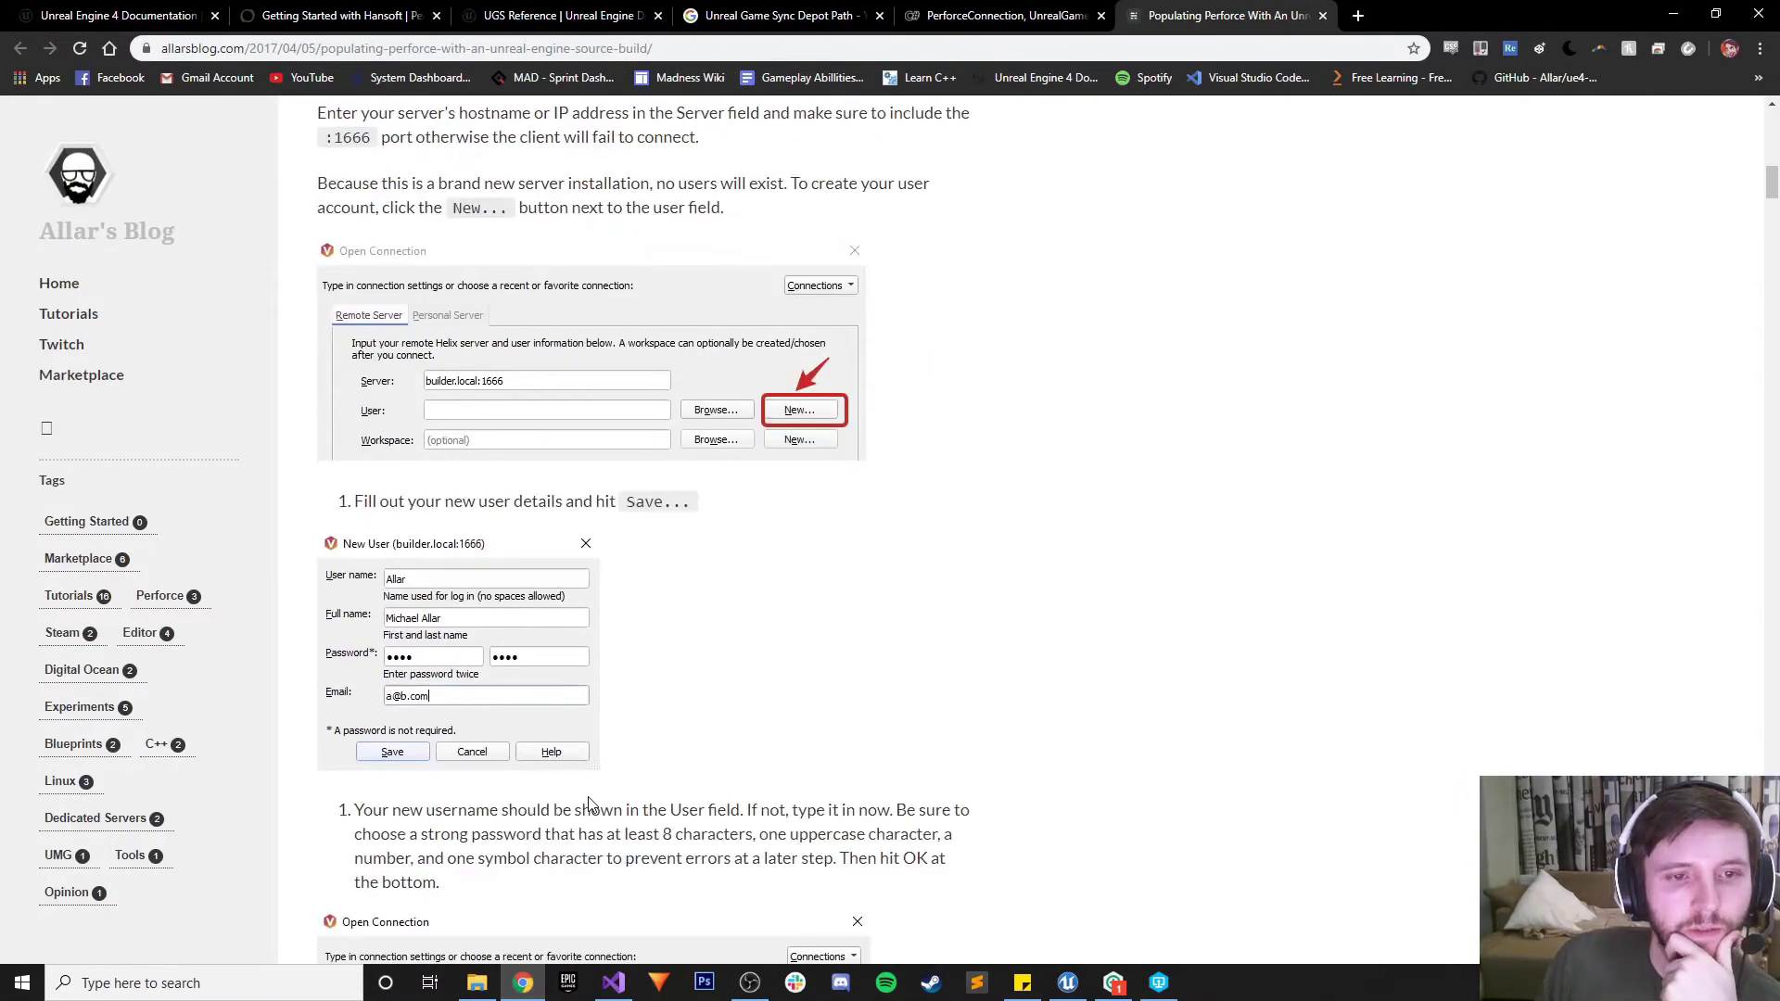
scroll(589, 803, down, 3)
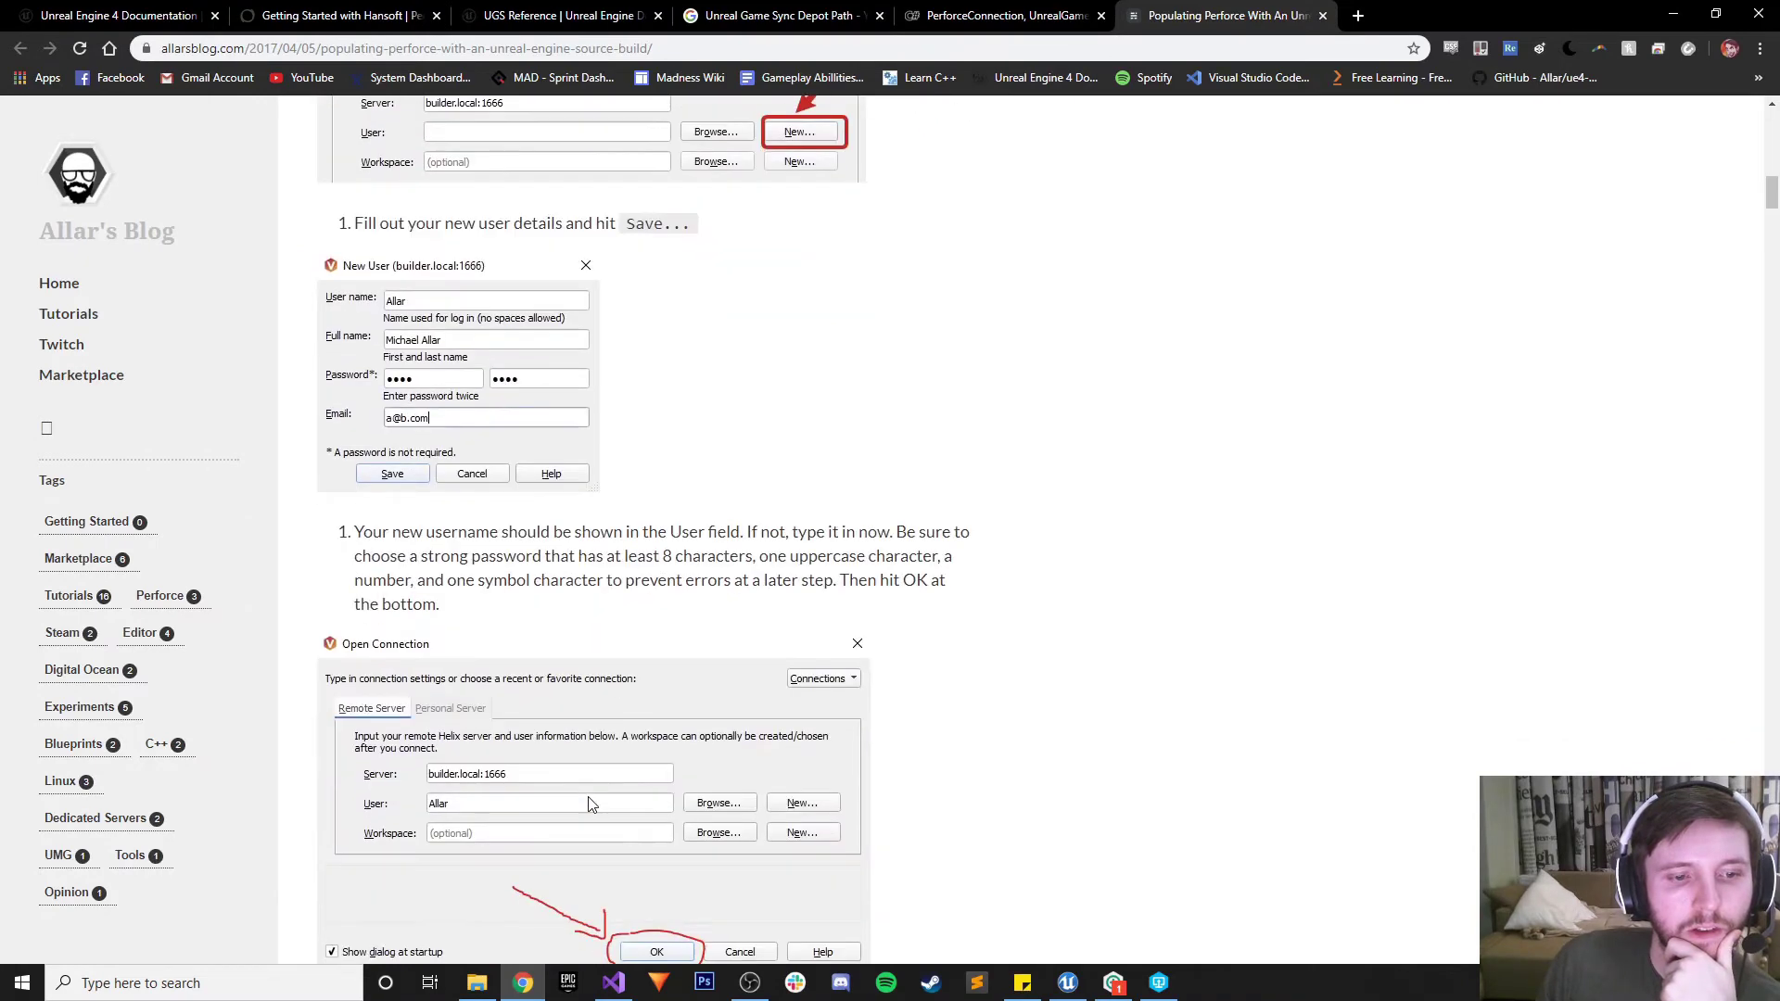
scroll(590, 803, down, 2)
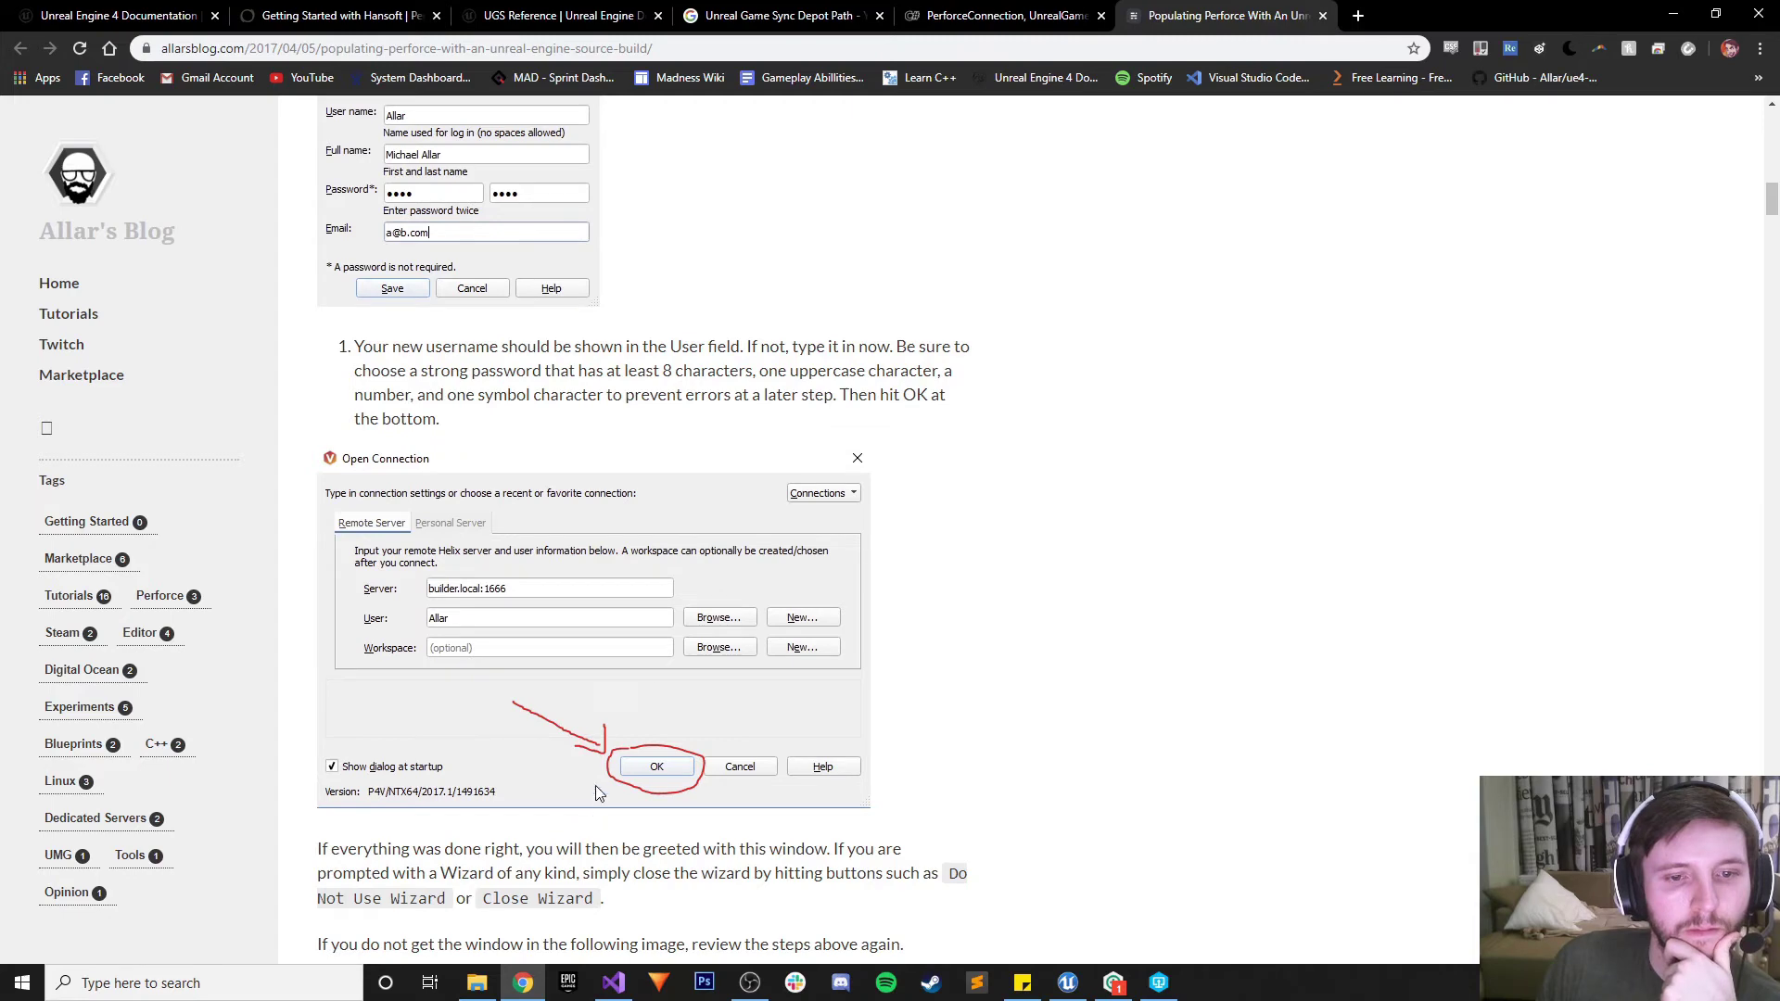
scroll(781, 454, down, 6)
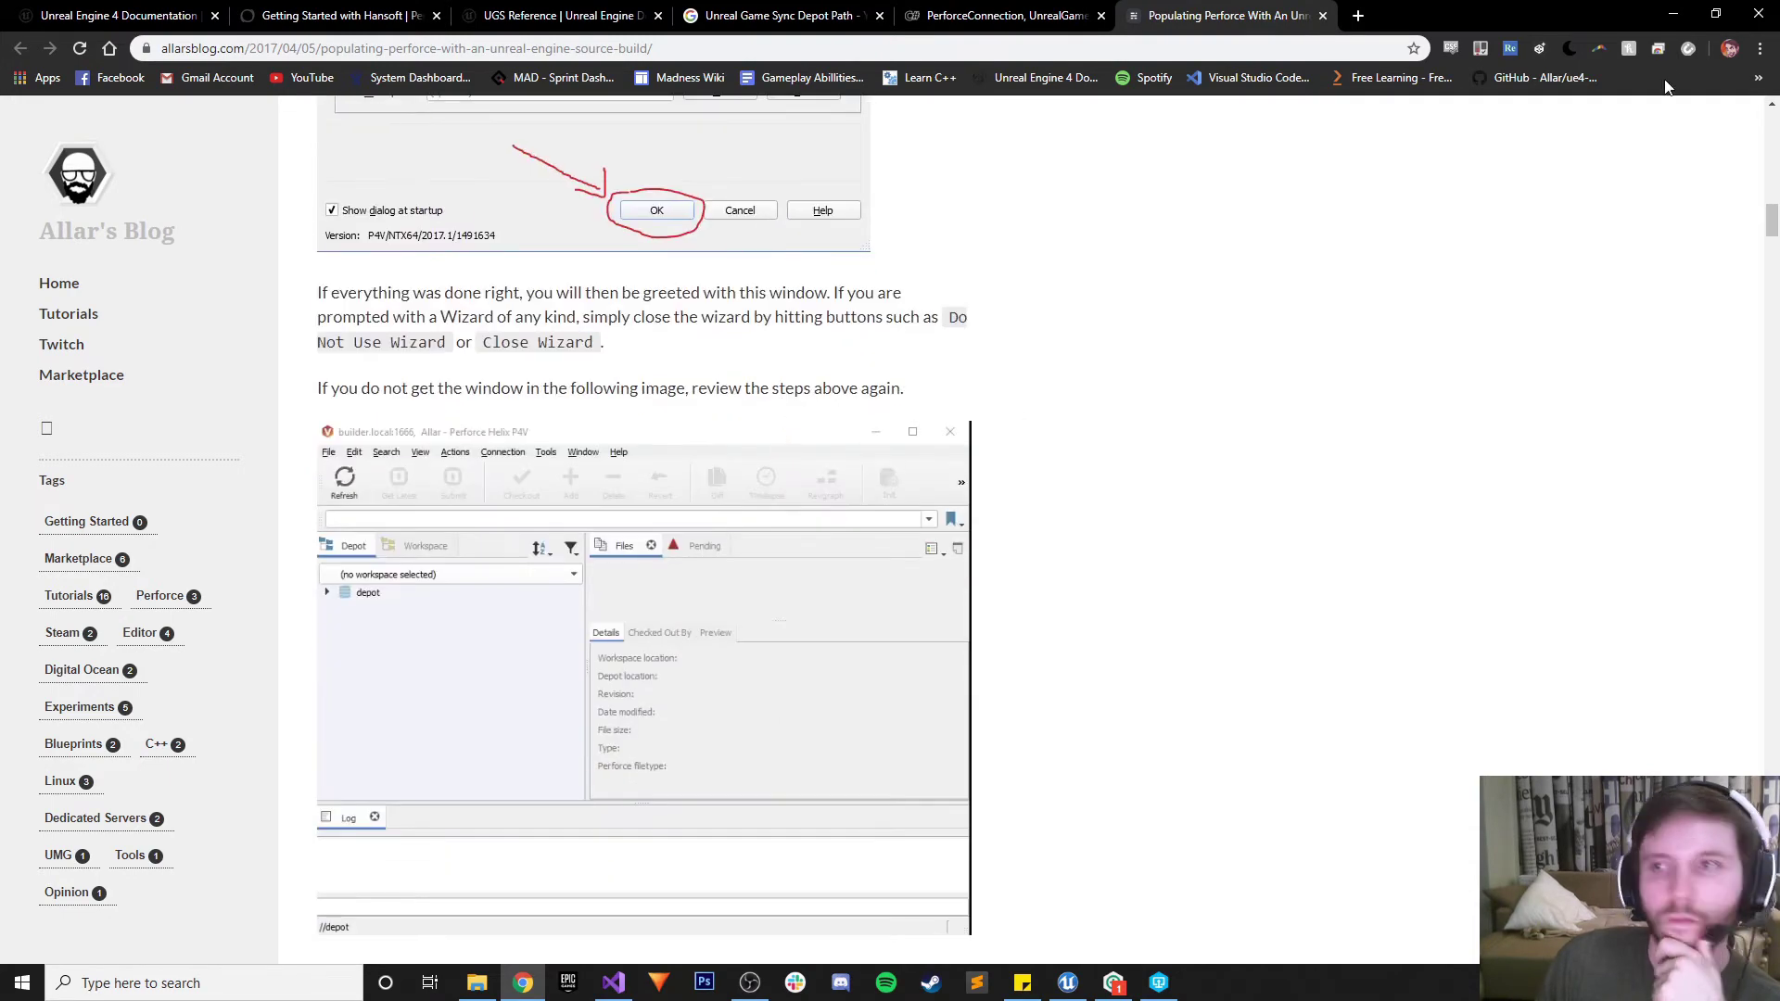
click(1674, 14)
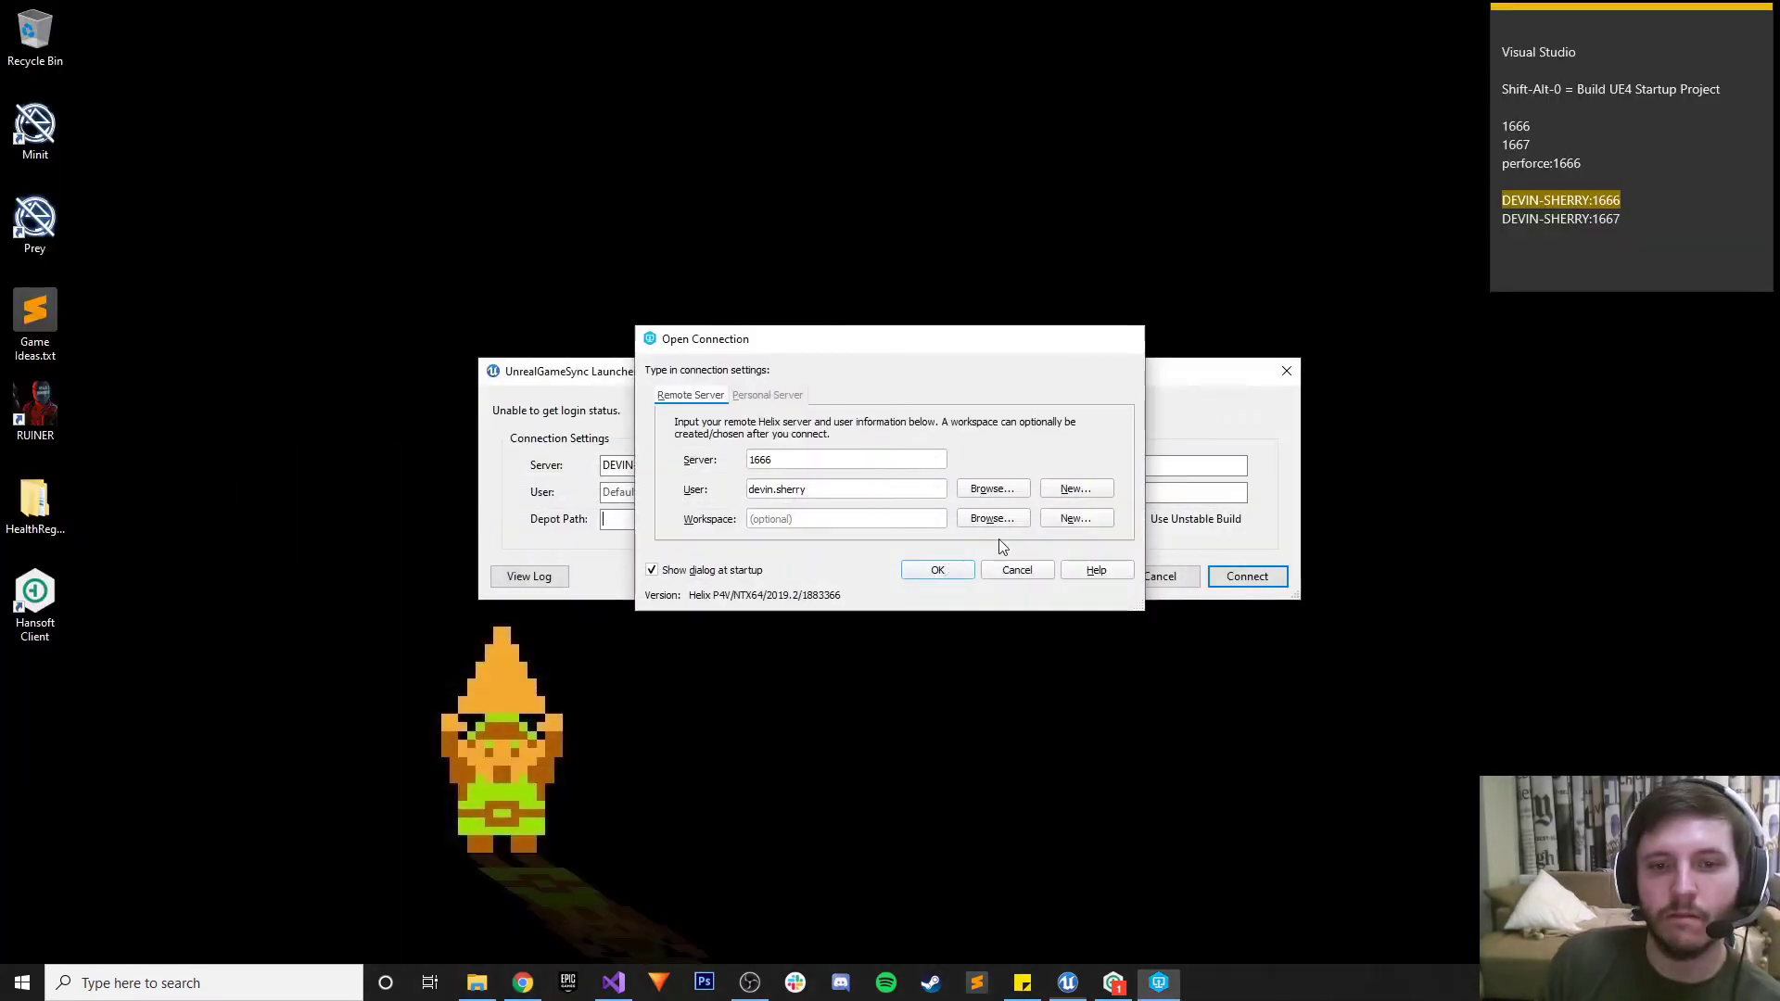
click(1016, 569)
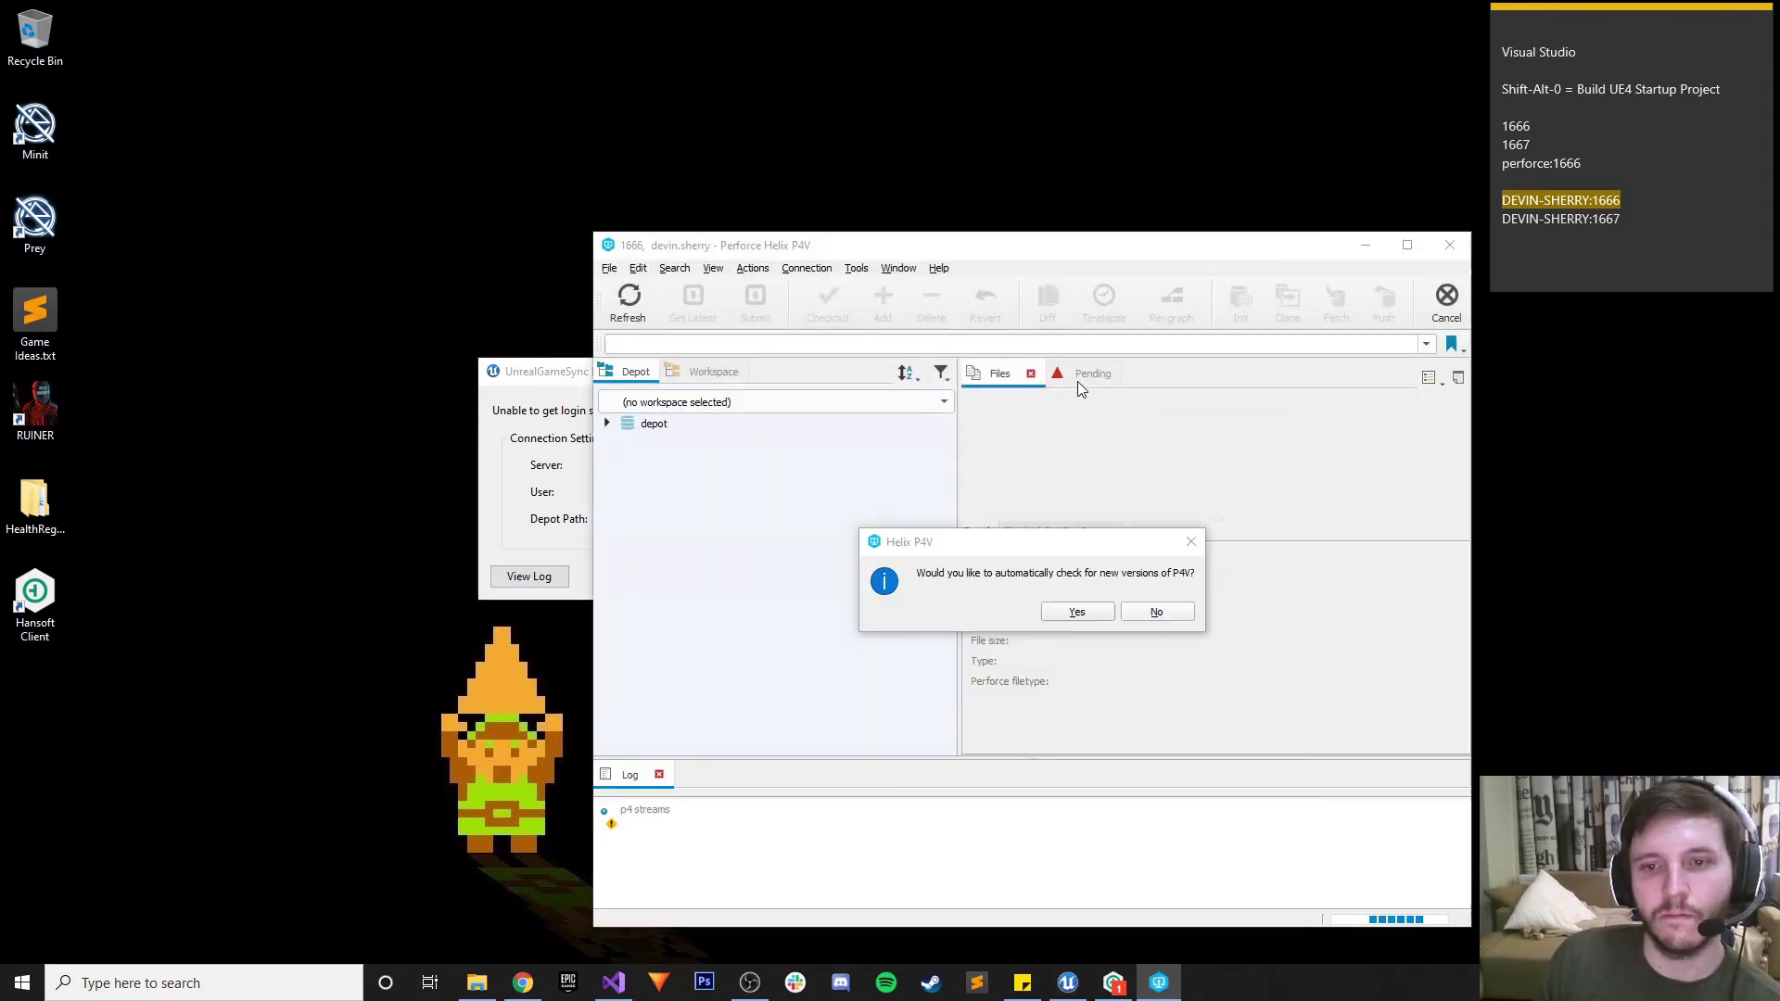
Accept P4V update checks, decline usage data sharing, and view the empty depot
click(1076, 612)
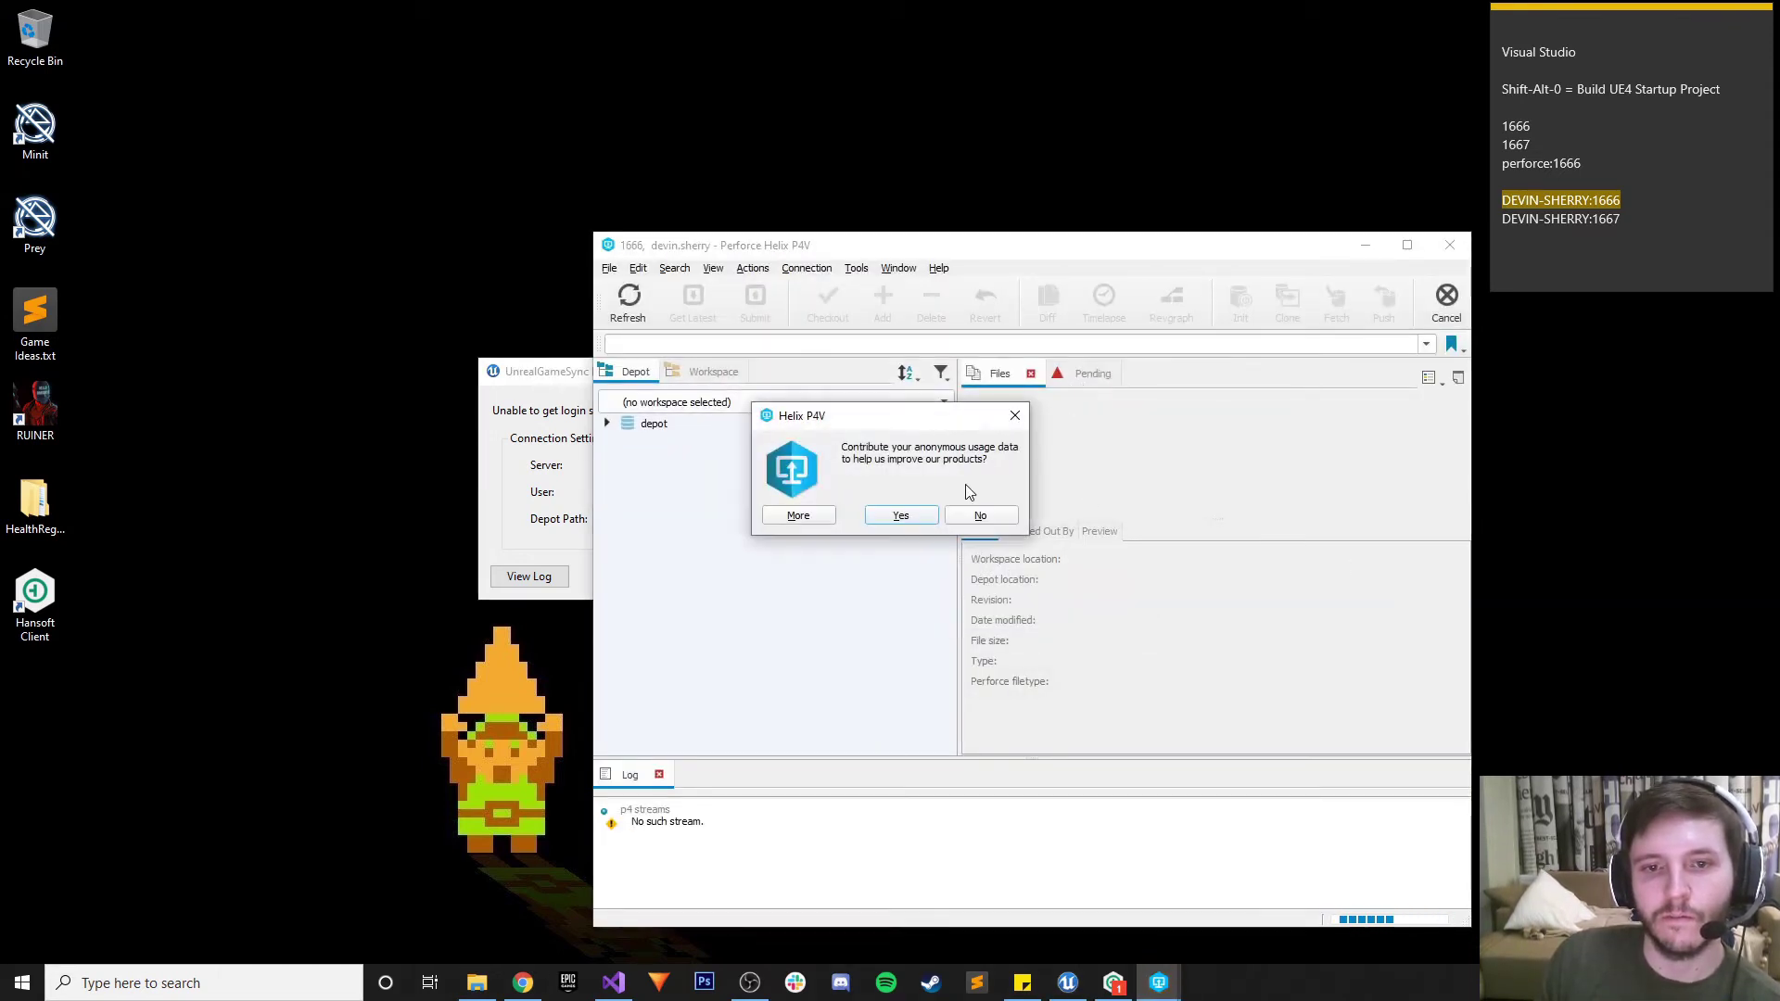
click(974, 514)
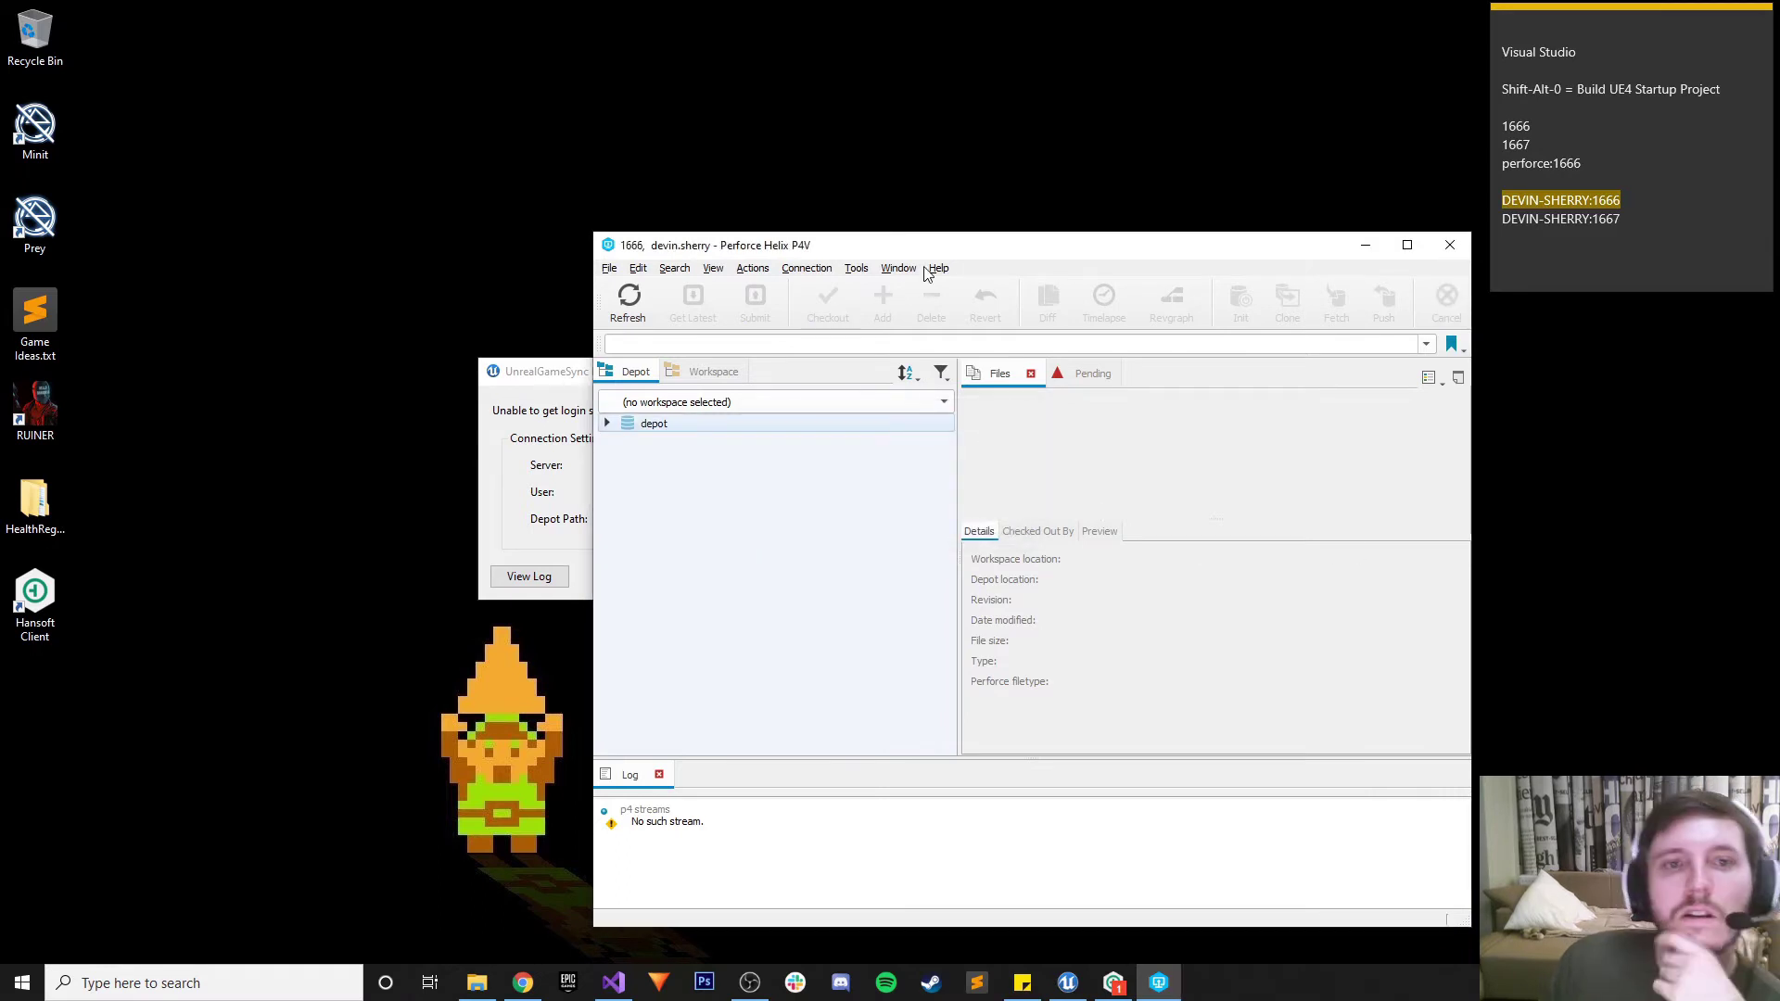
drag(888, 245, 700, 202)
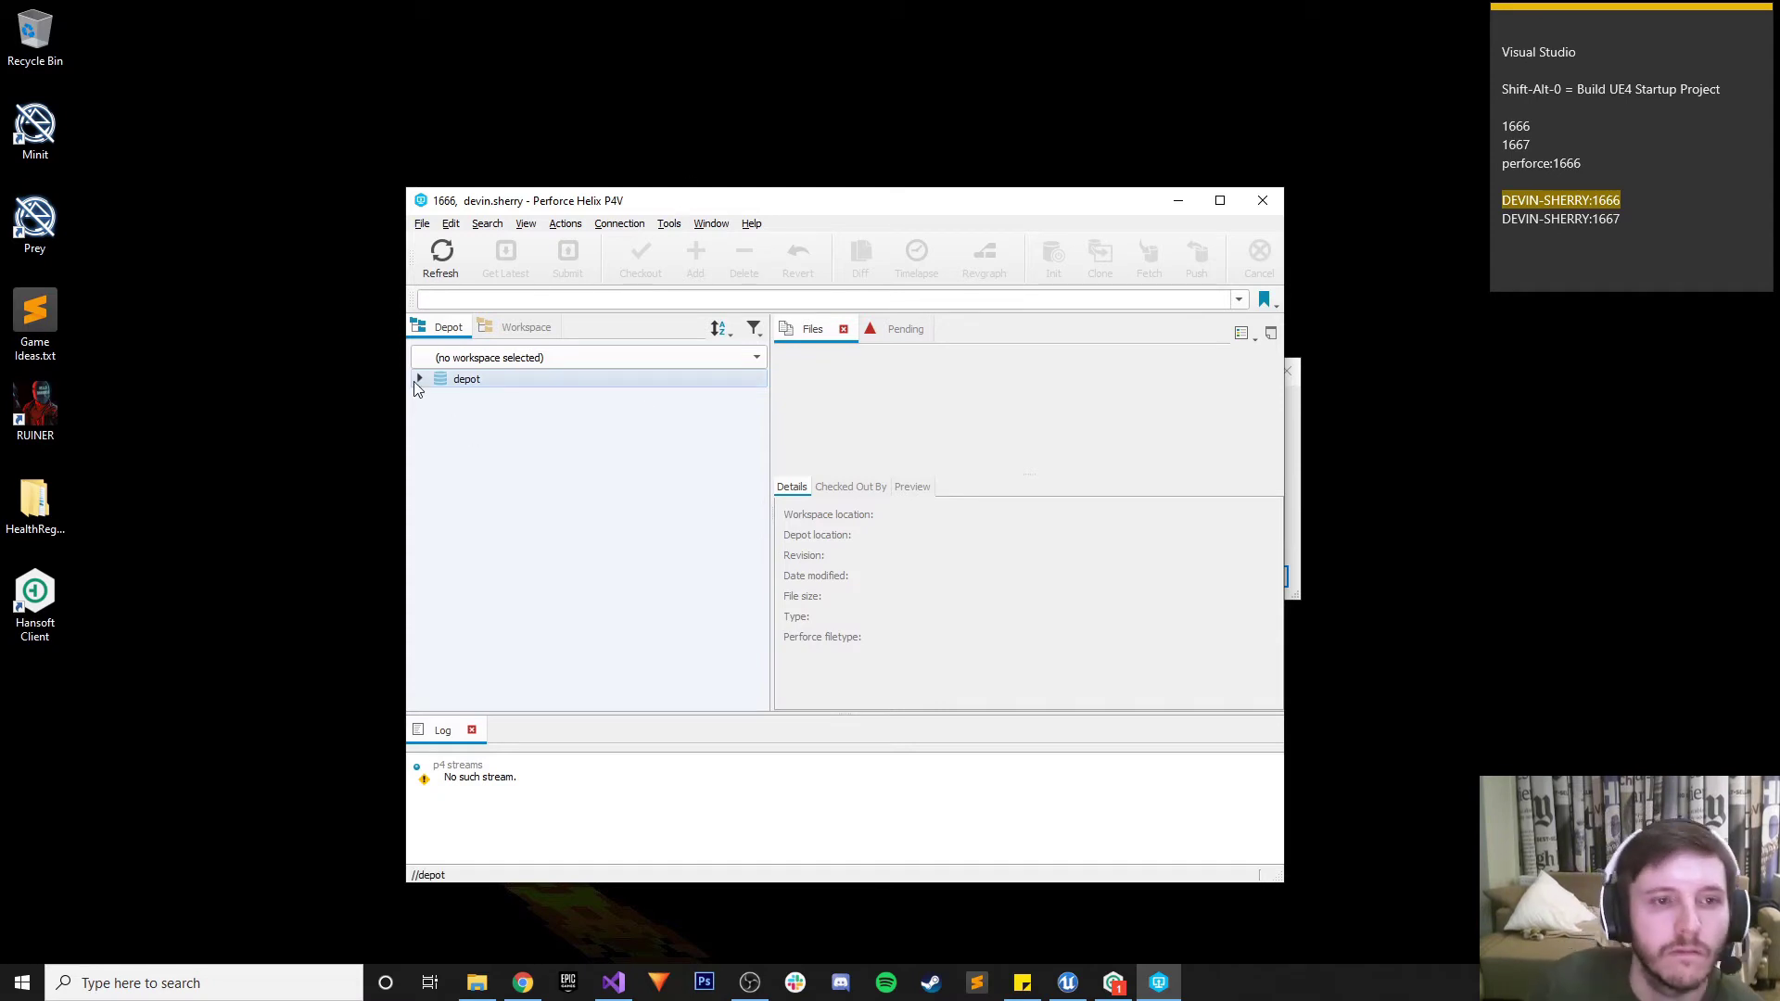
click(455, 383)
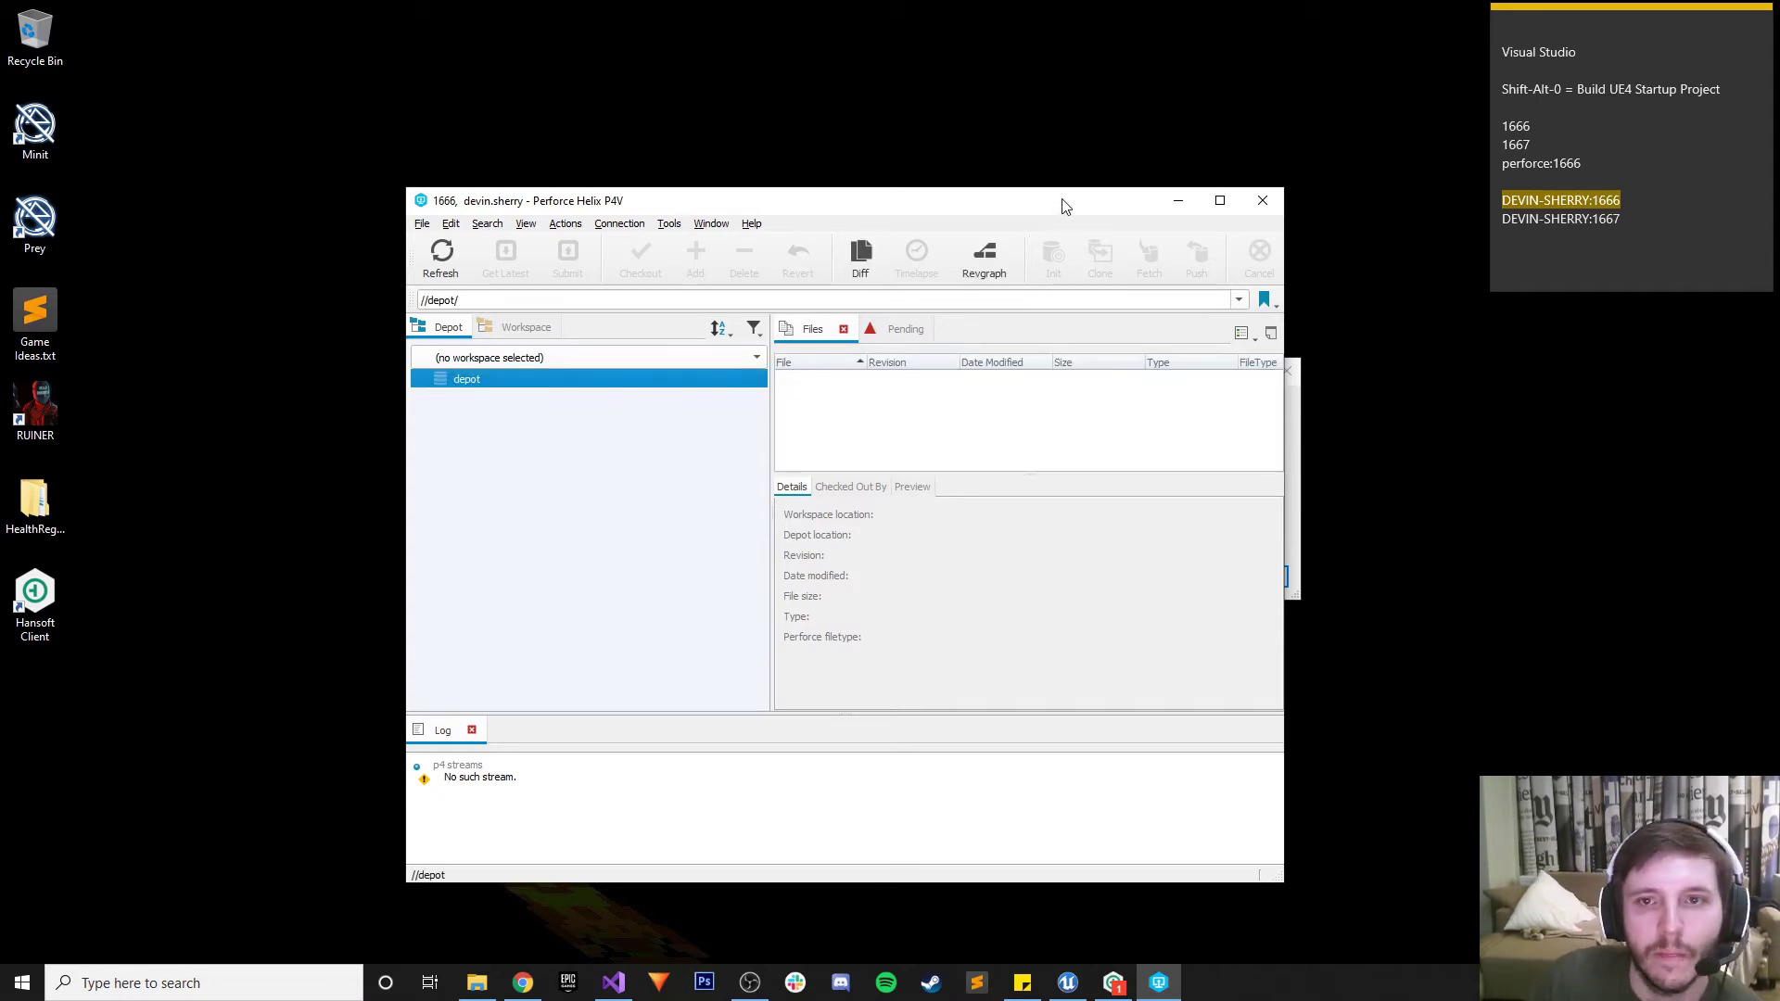
drag(1064, 205, 1516, 370)
Move the UnrealGameSync Launcher up and left beside the P4V window
click(676, 365)
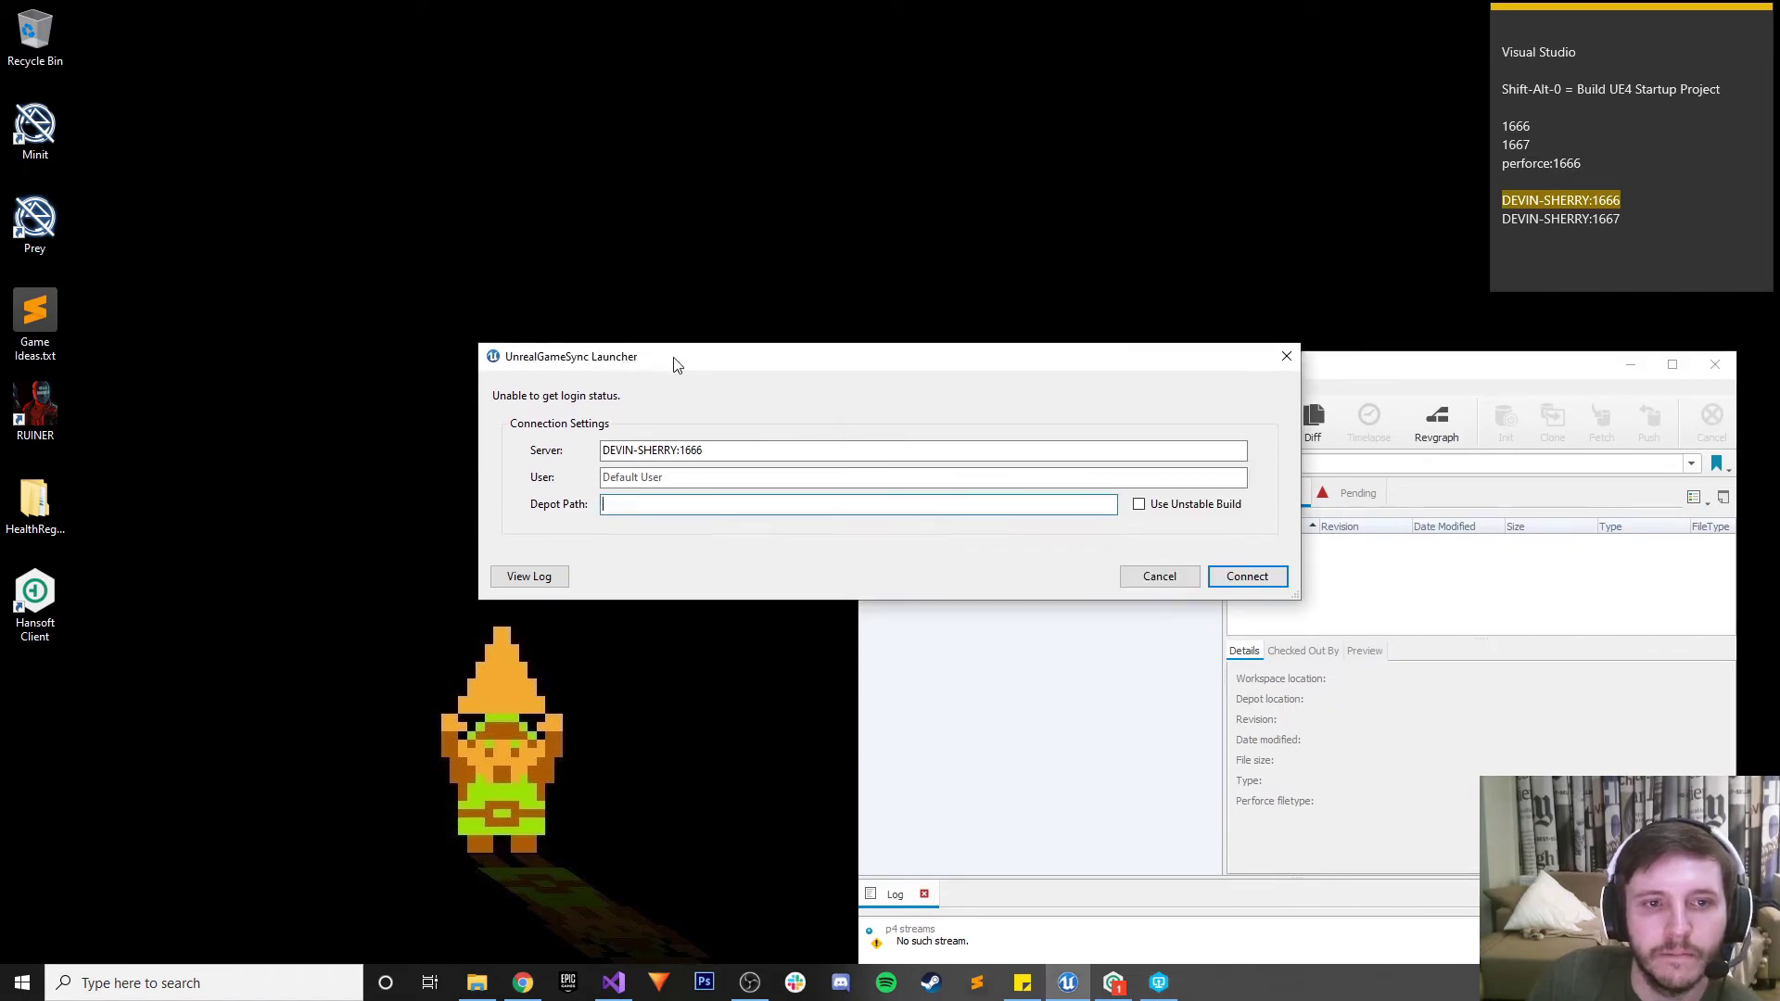
drag(676, 365, 569, 285)
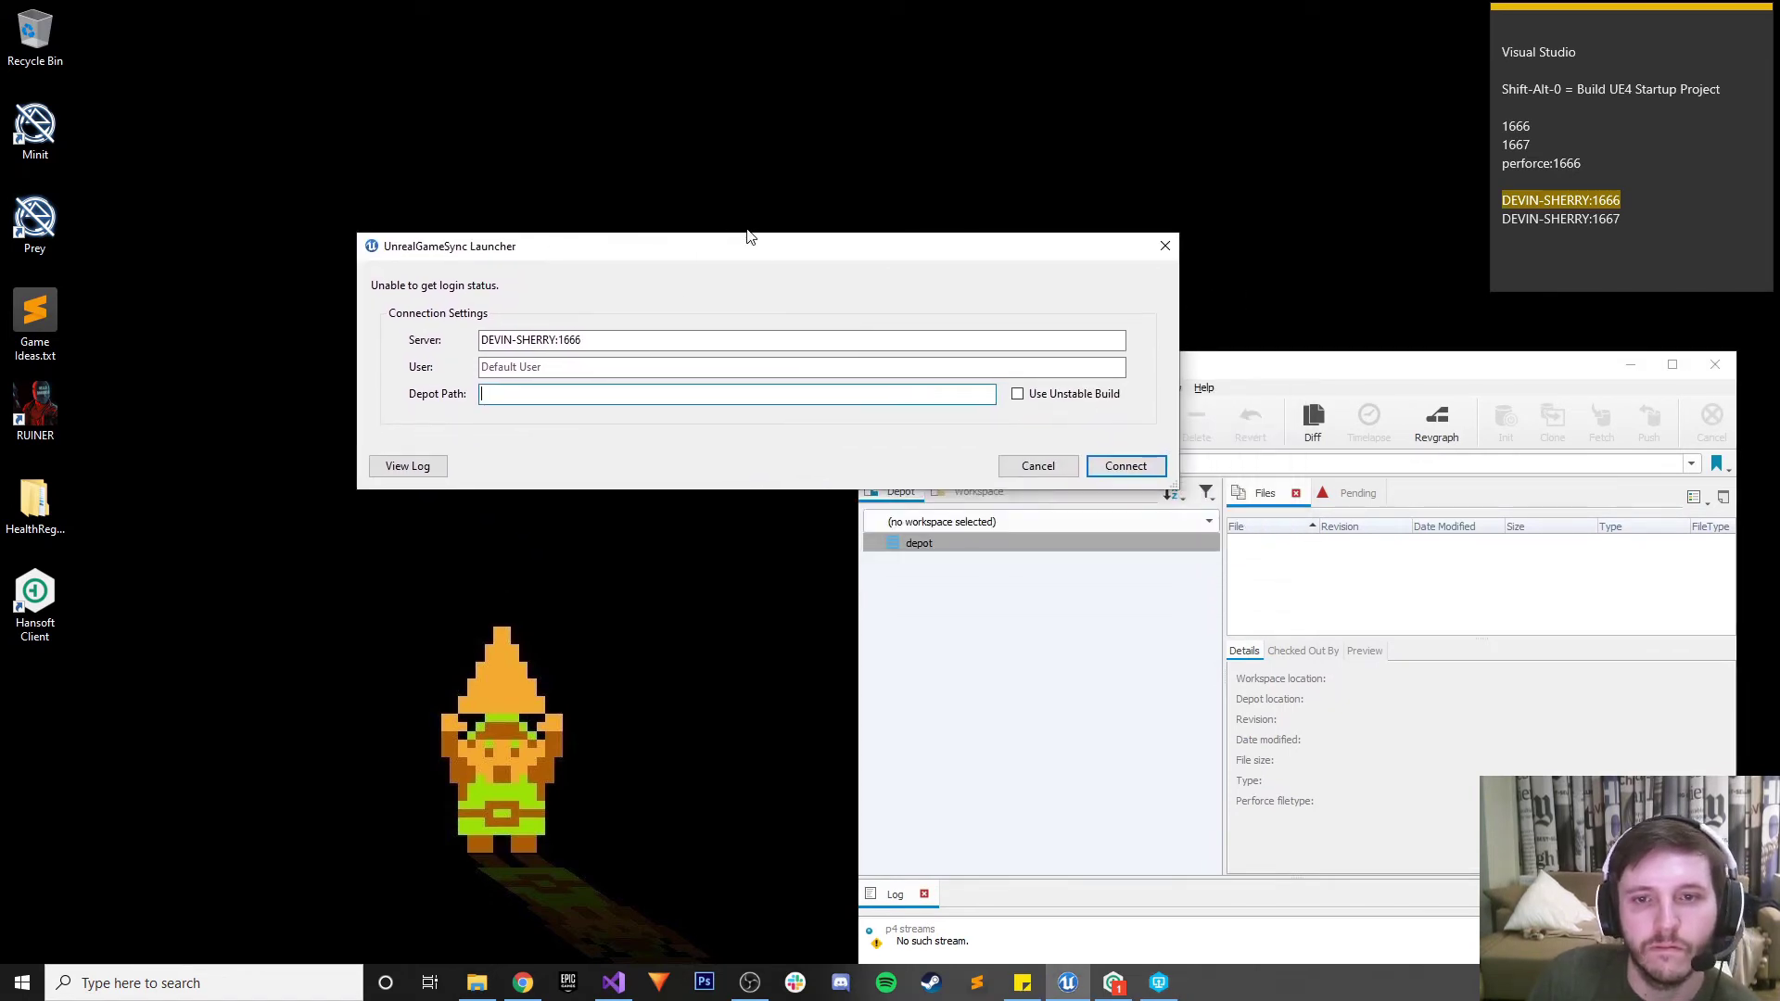
drag(707, 238, 419, 102)
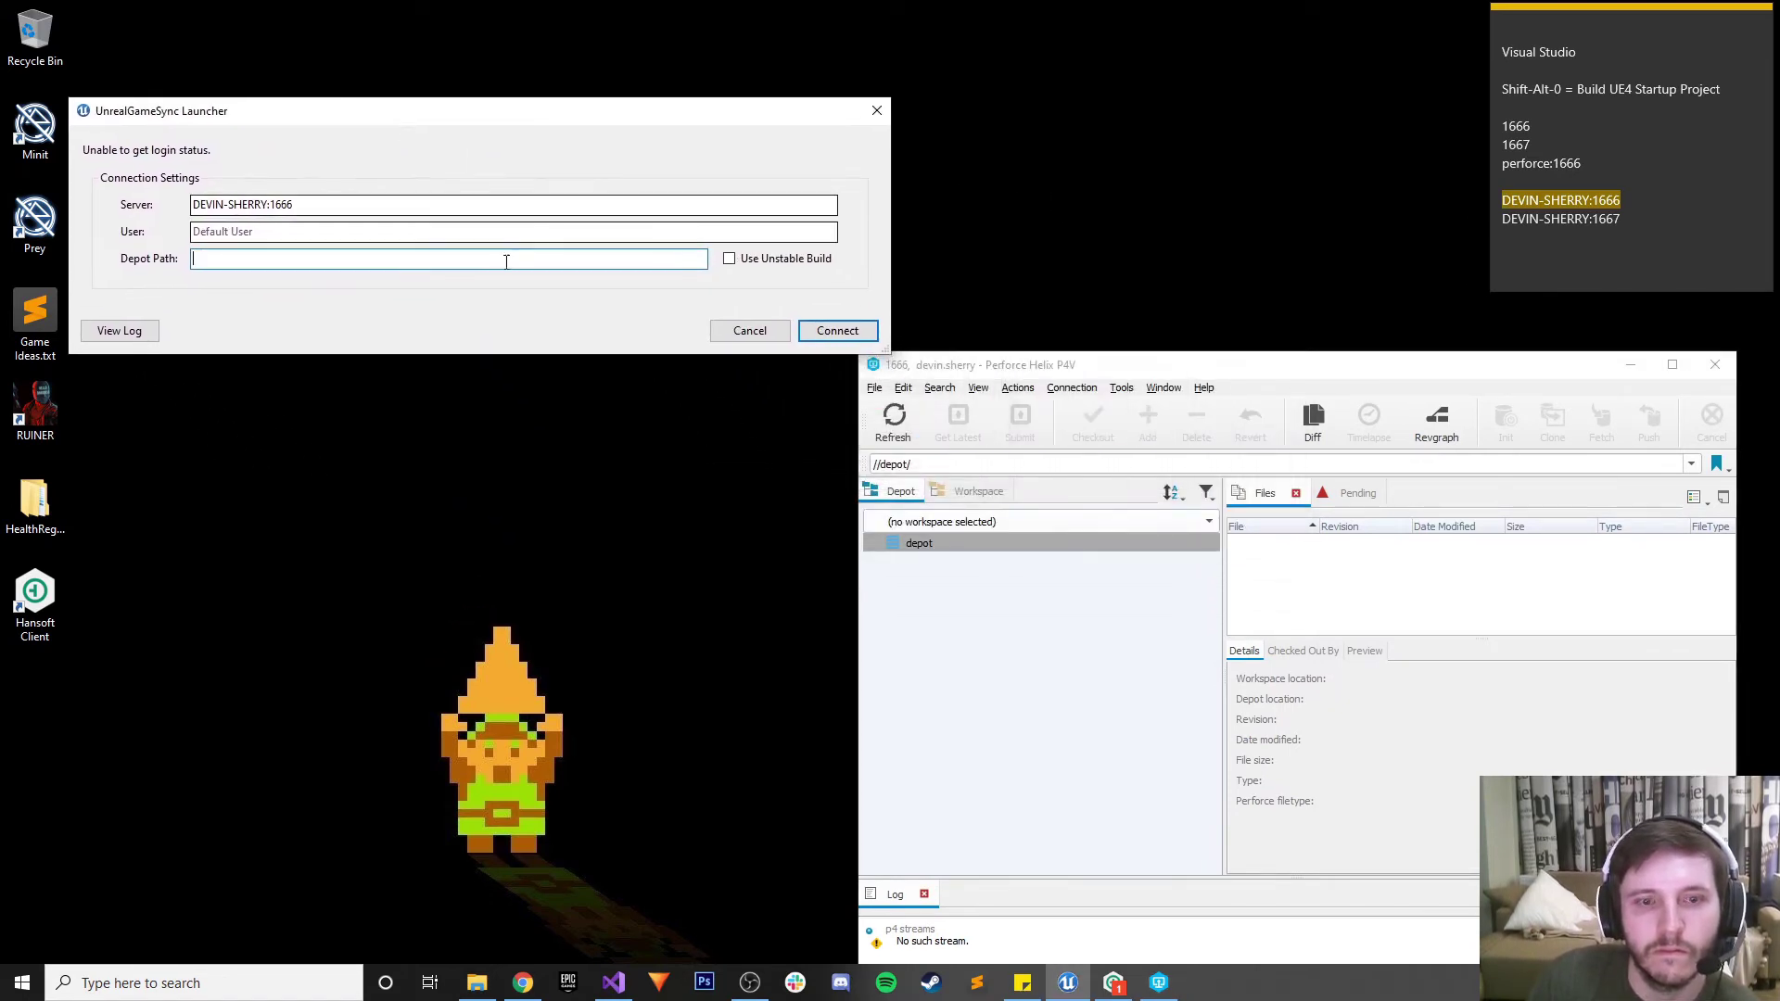
In the Workspace tree, browse to e:\Game Development\Unreal Engine\CollaborativeProject\Hero
click(888, 466)
click(961, 499)
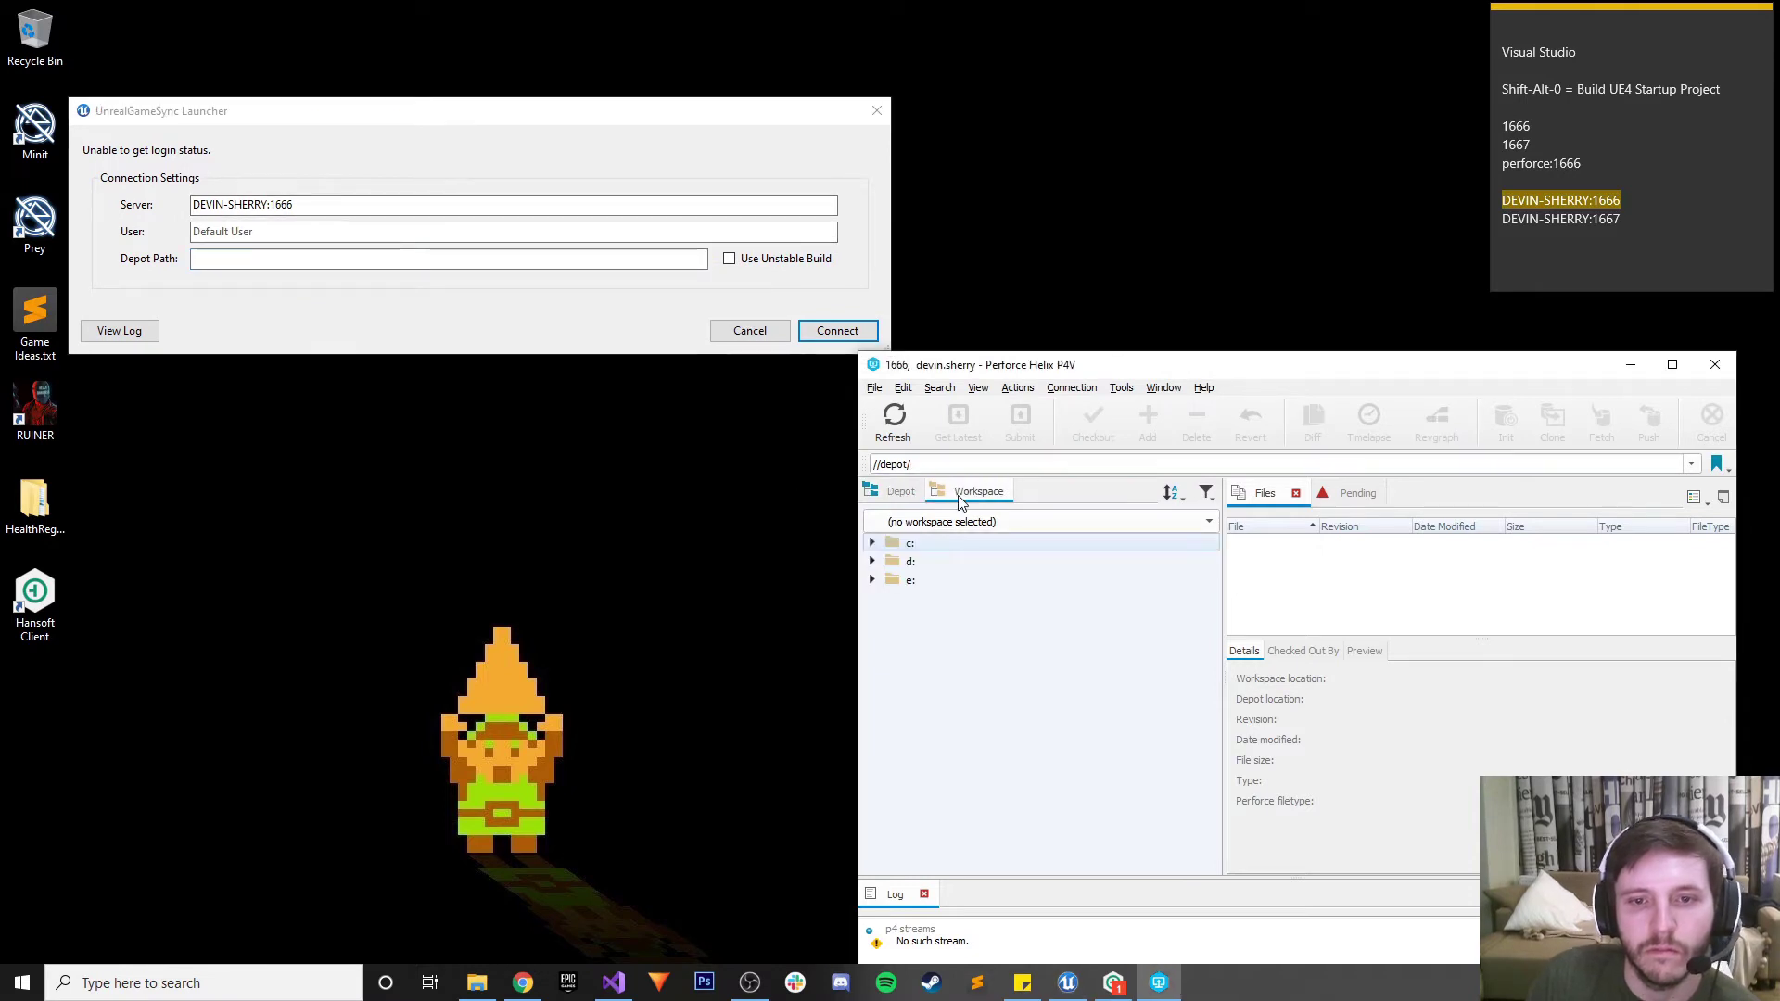
click(872, 544)
click(872, 545)
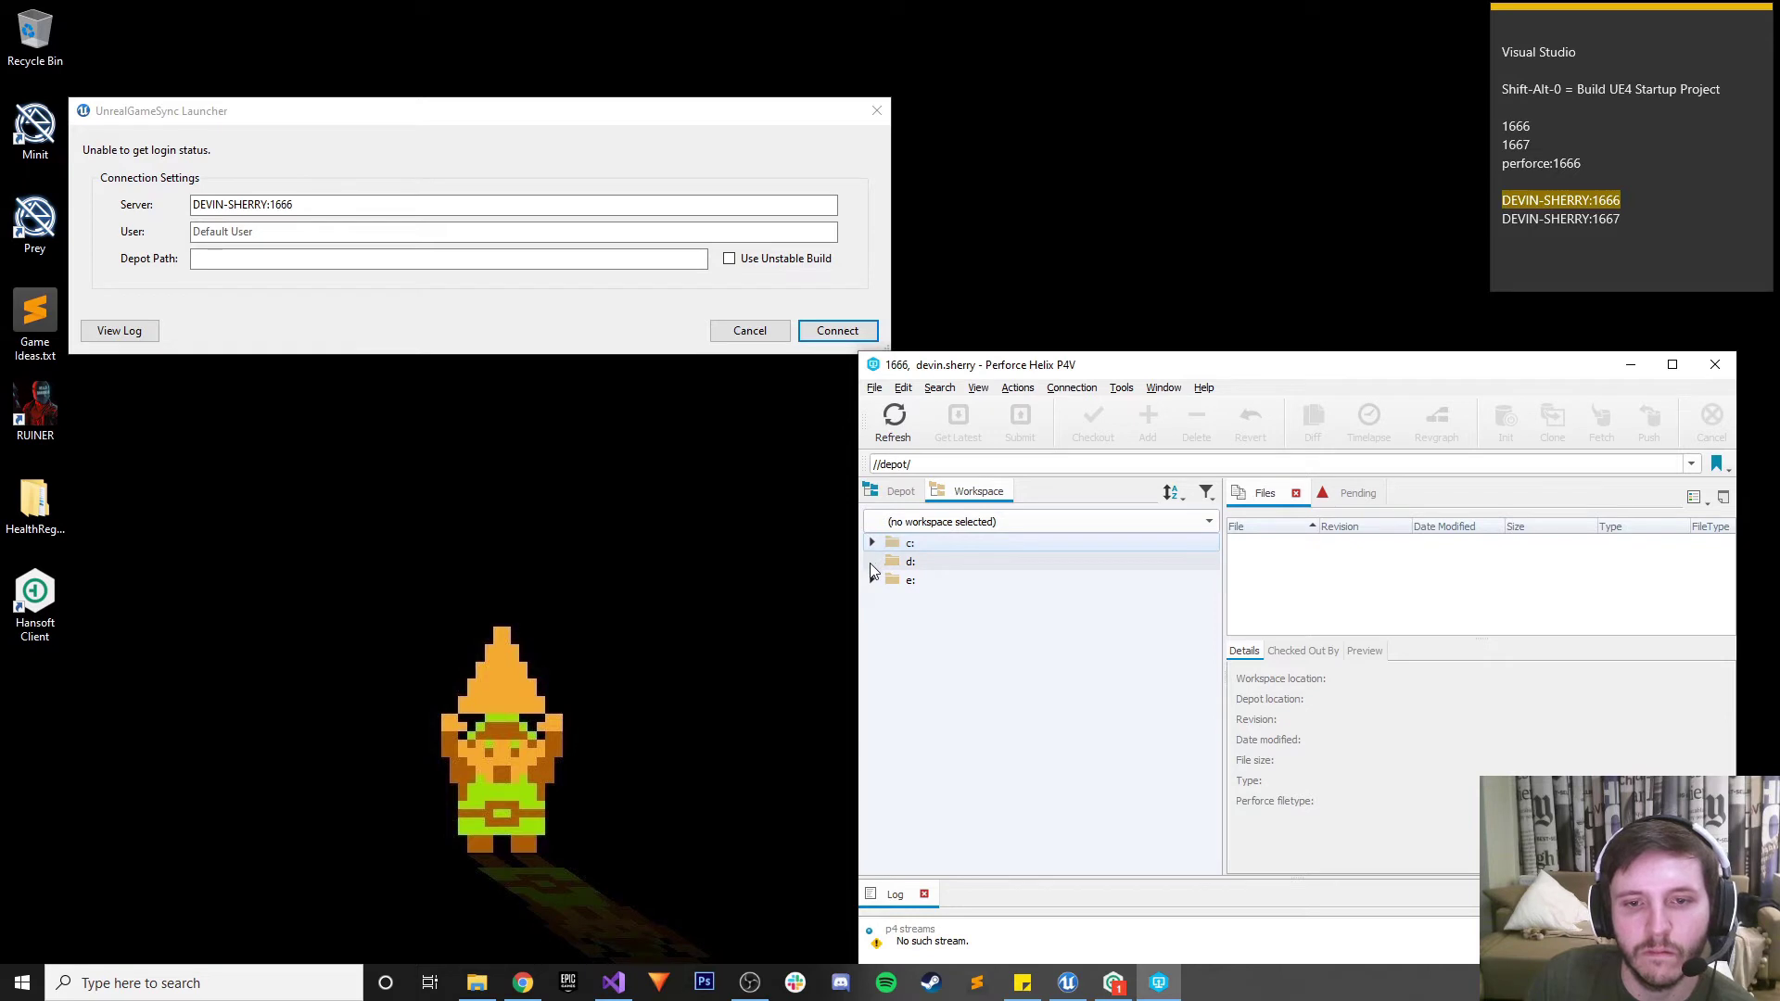
click(872, 580)
click(890, 600)
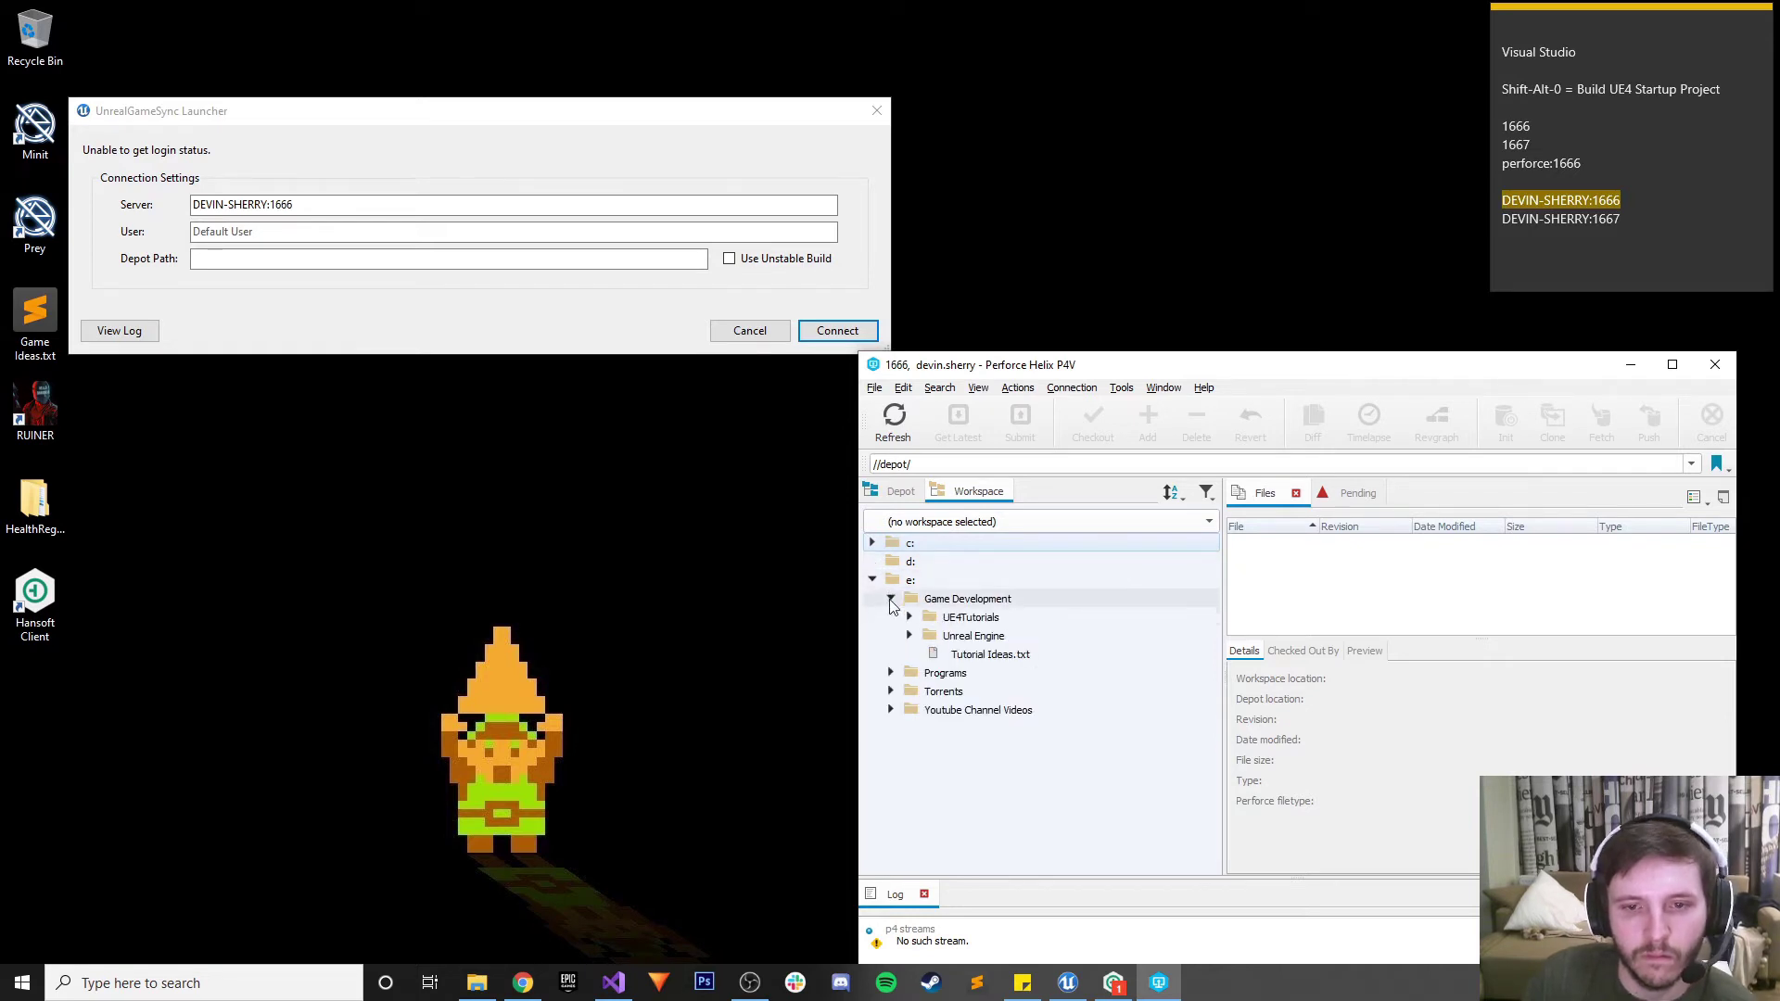
click(911, 619)
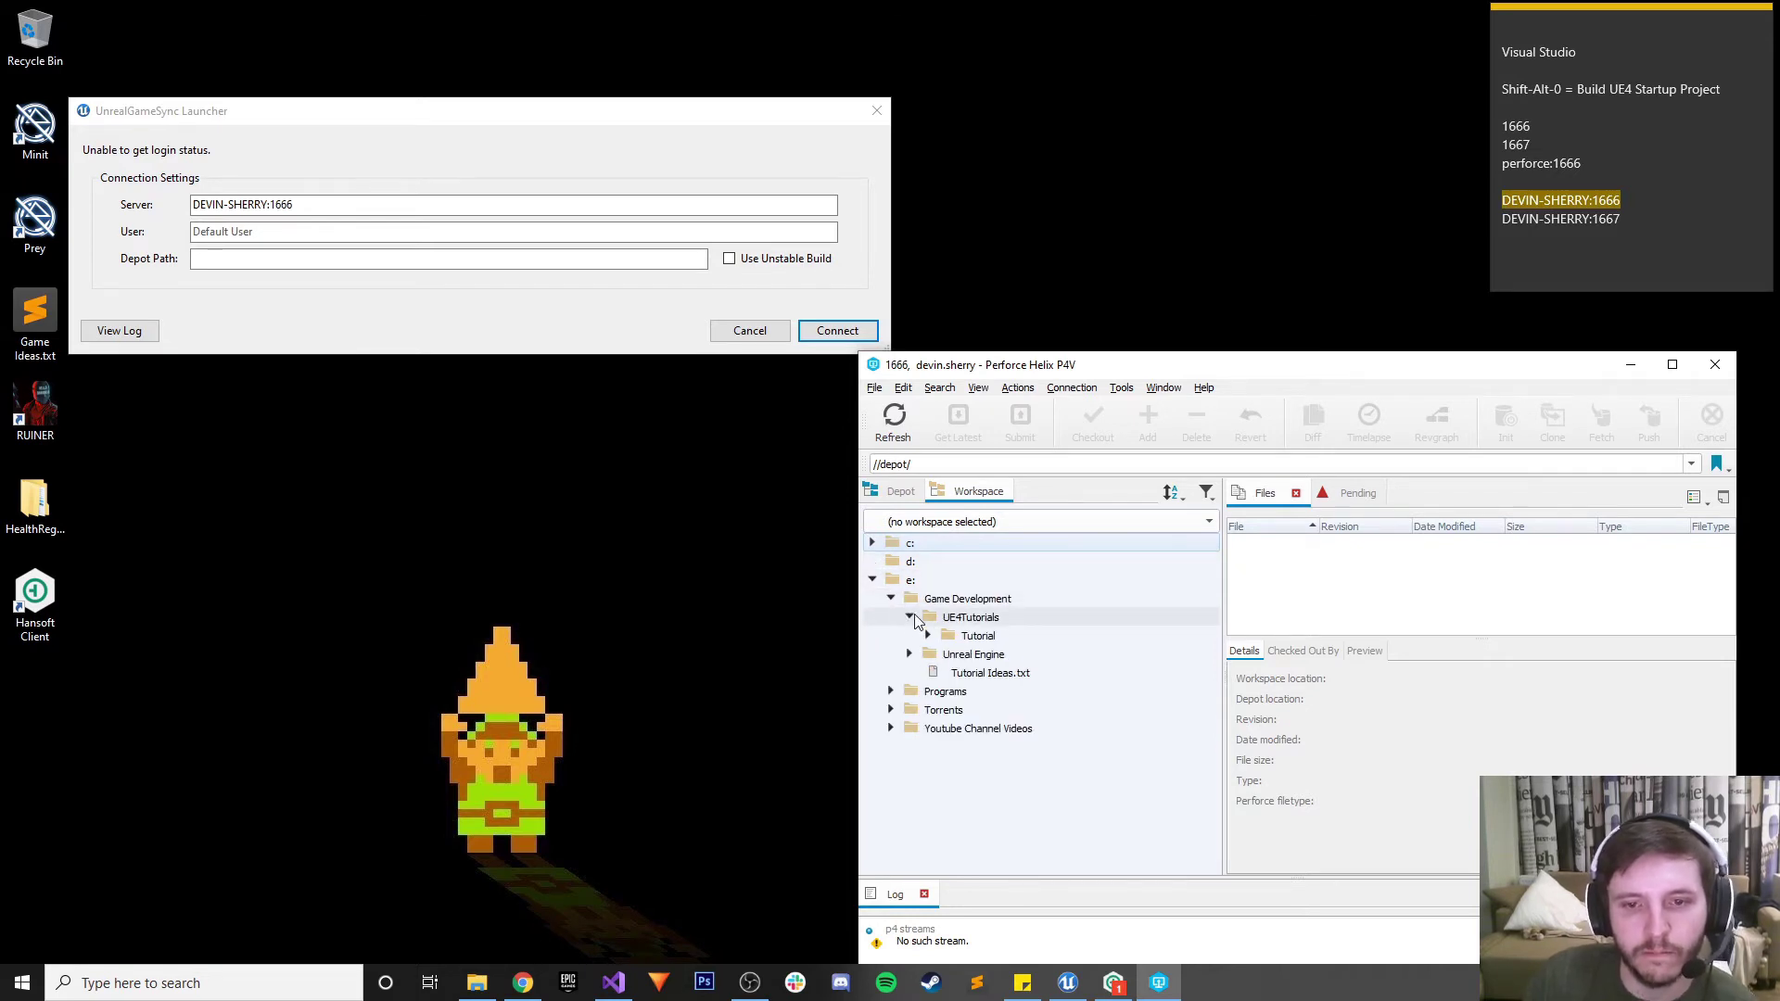
click(911, 618)
click(911, 636)
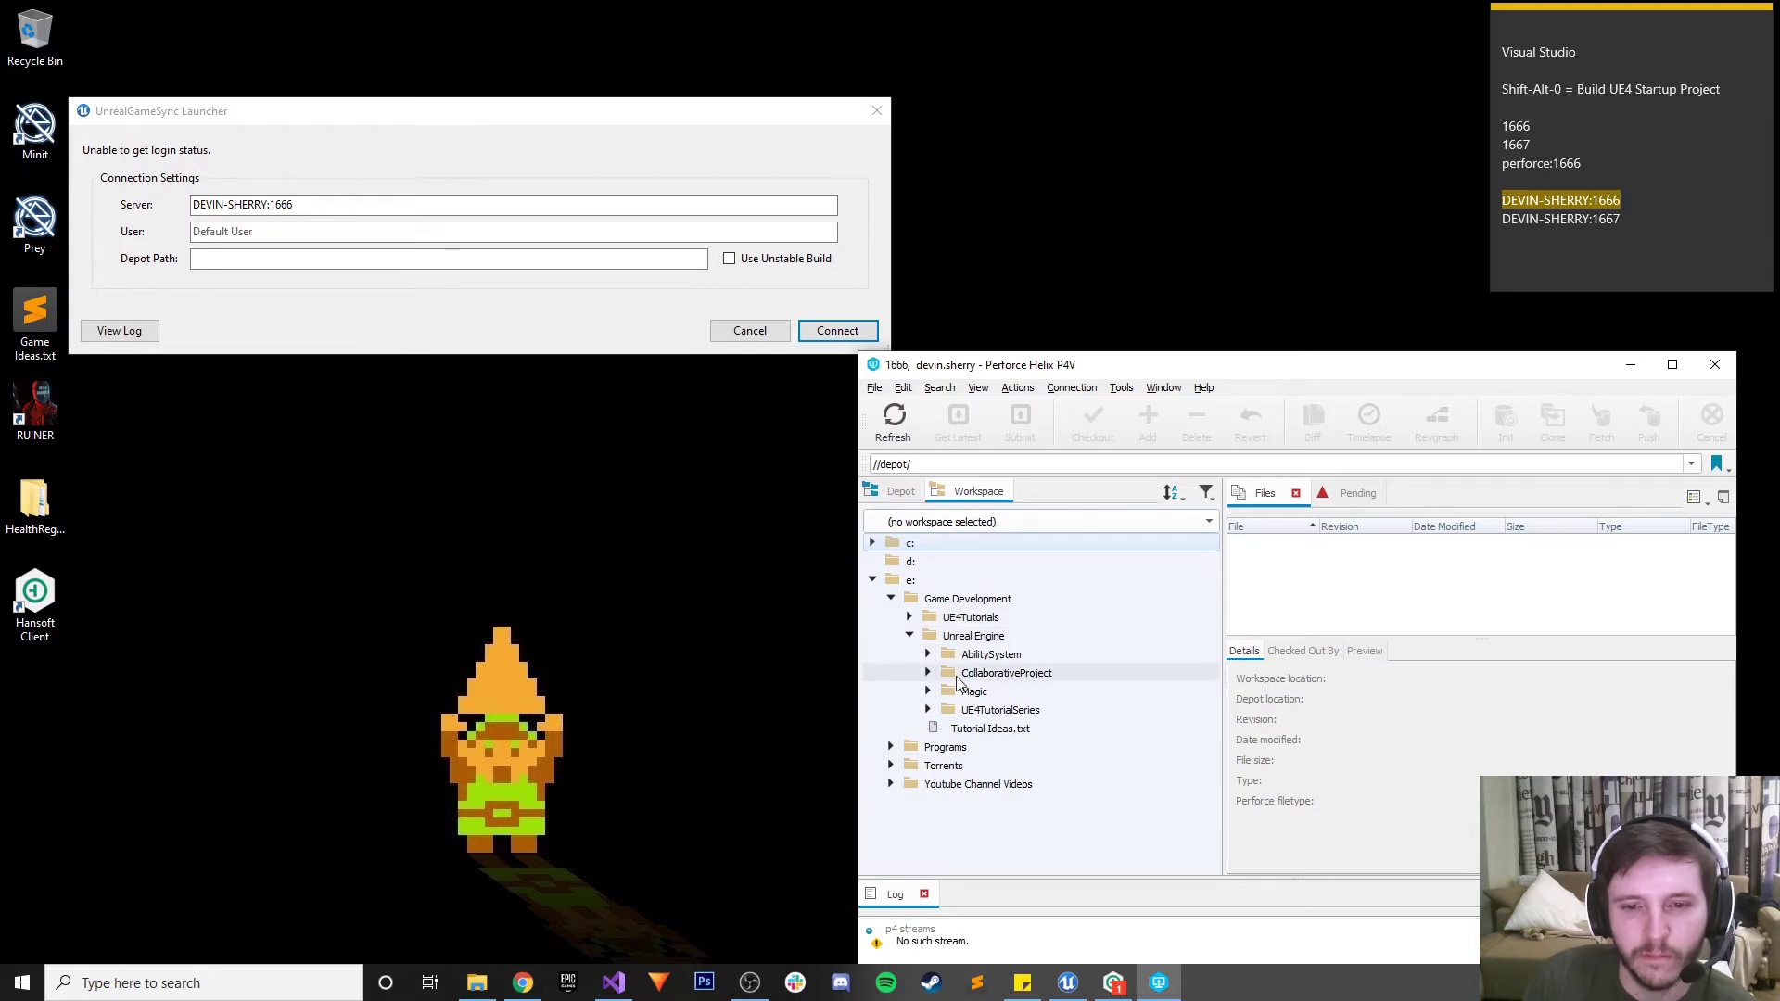
click(929, 677)
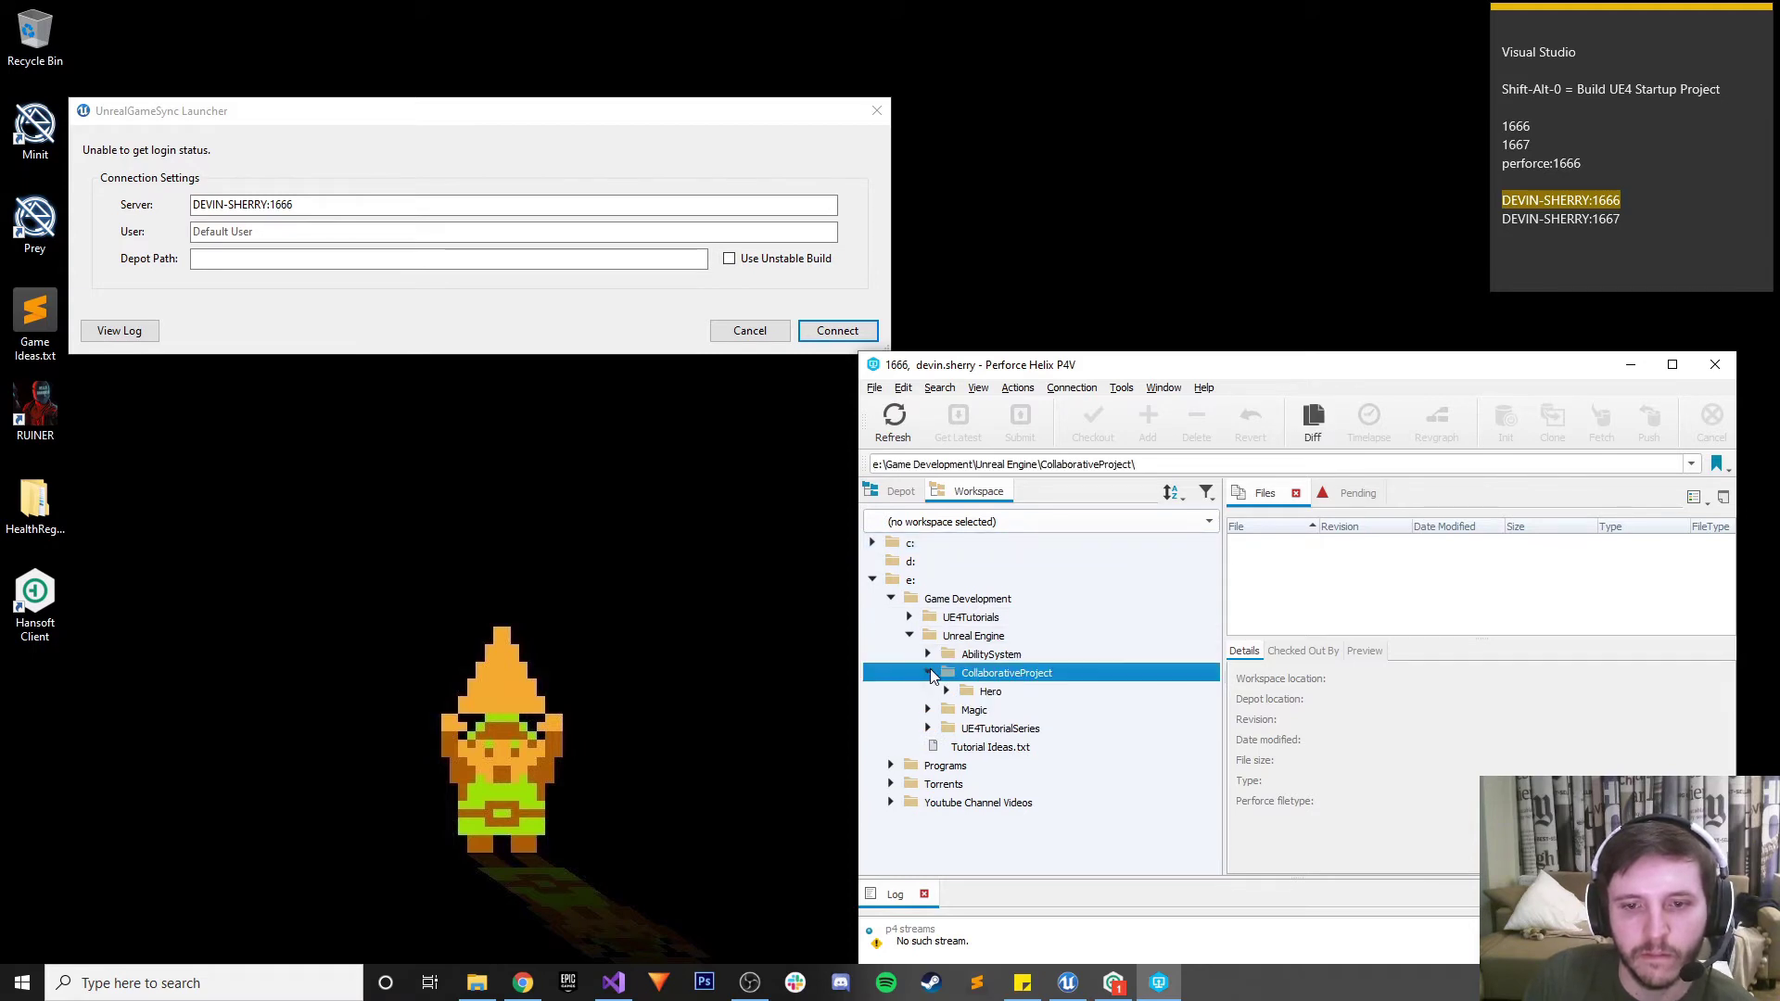
click(929, 674)
click(946, 692)
click(992, 693)
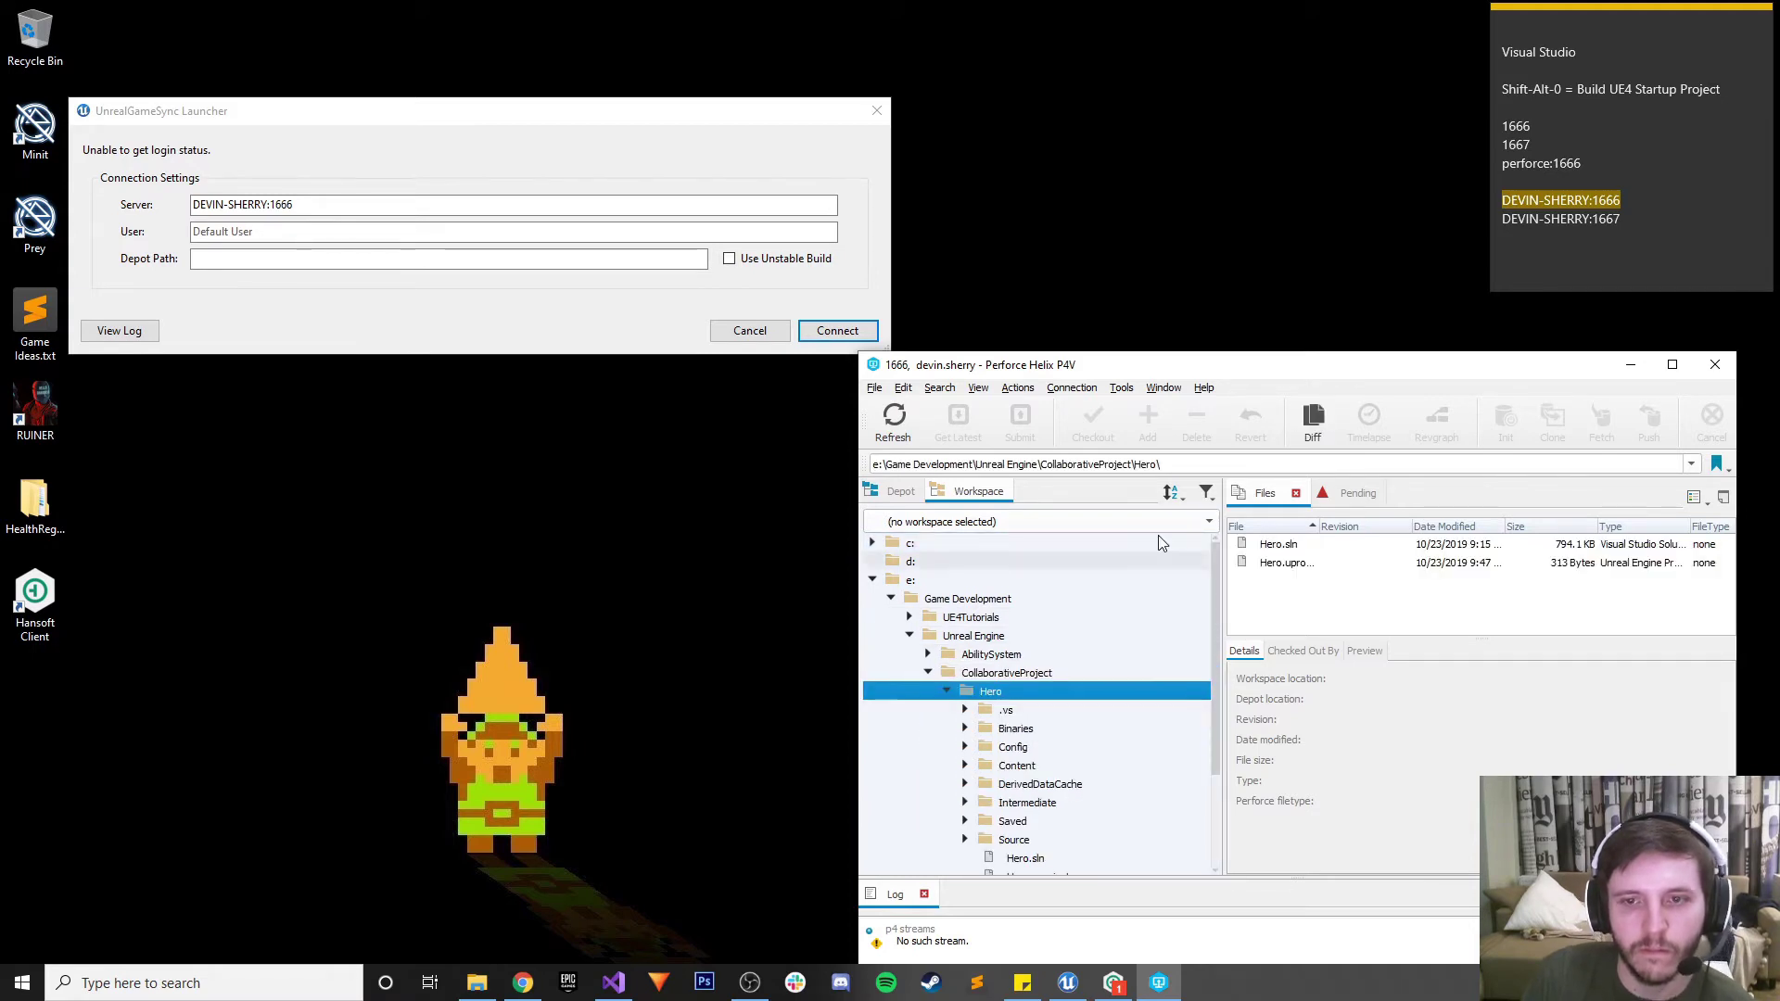
Copy the Hero folder path into the launcher's Depot Path and try connecting
click(1187, 460)
triple_click(1170, 468)
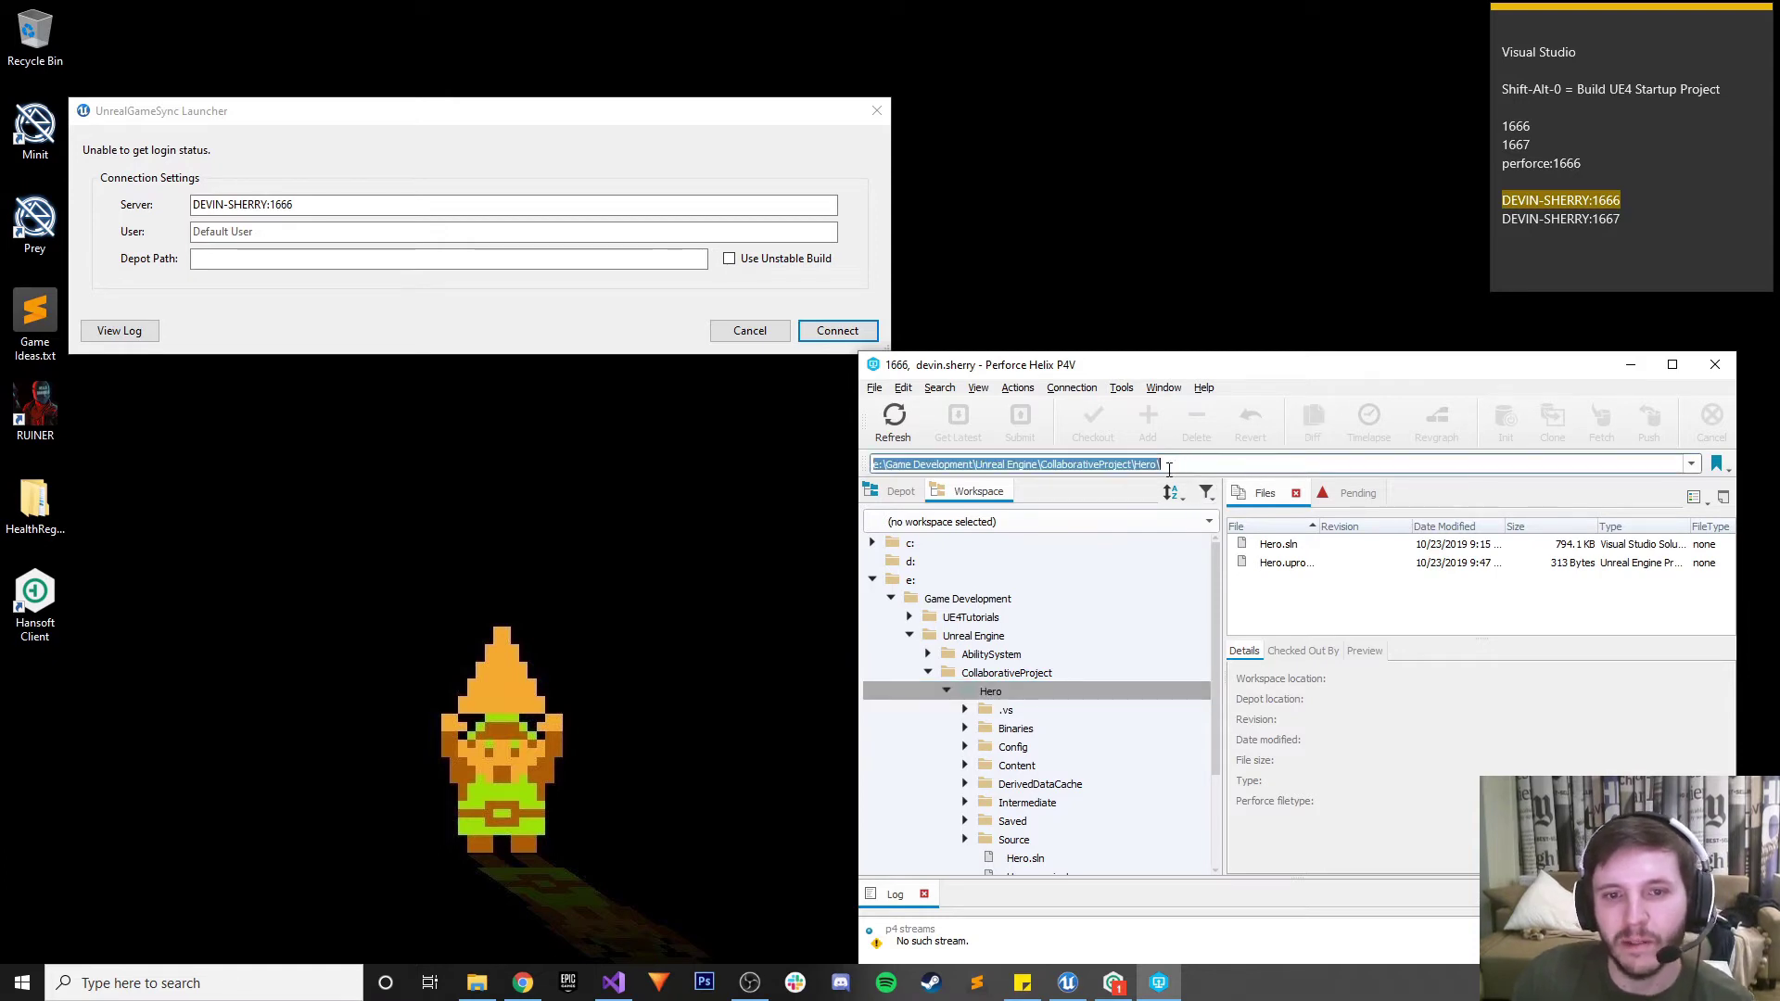
key(ctrl+c)
click(371, 259)
key(ctrl+v)
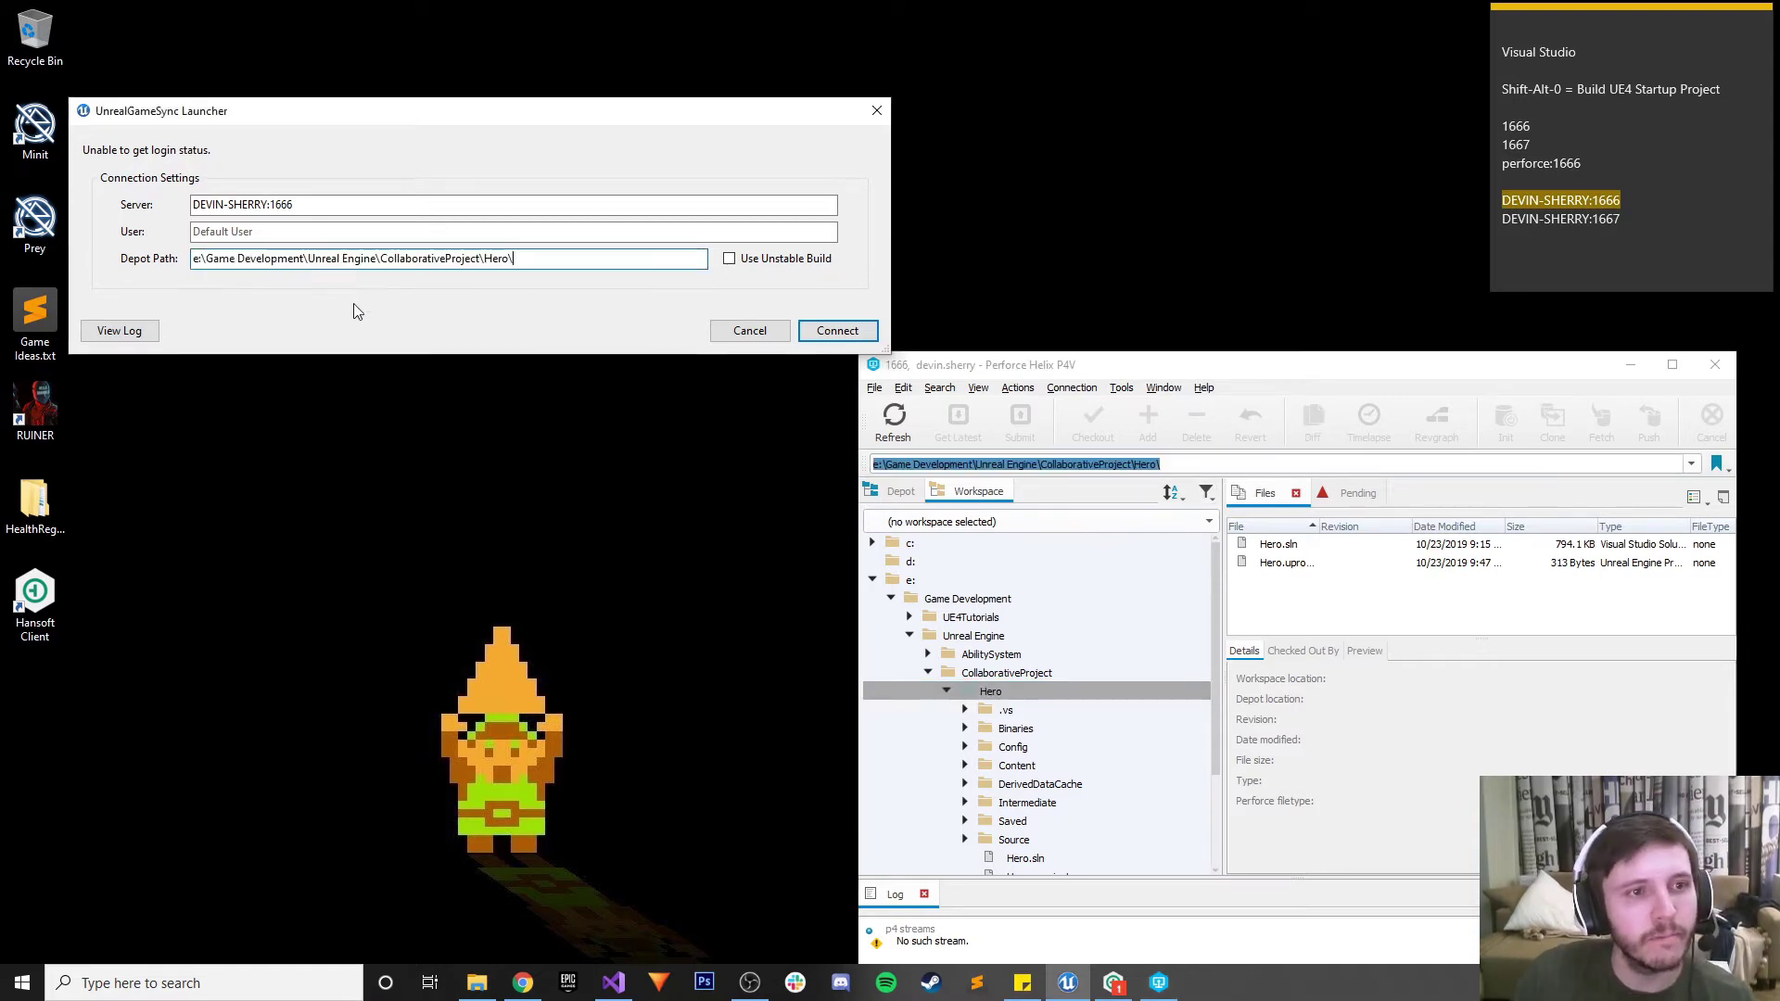
click(820, 336)
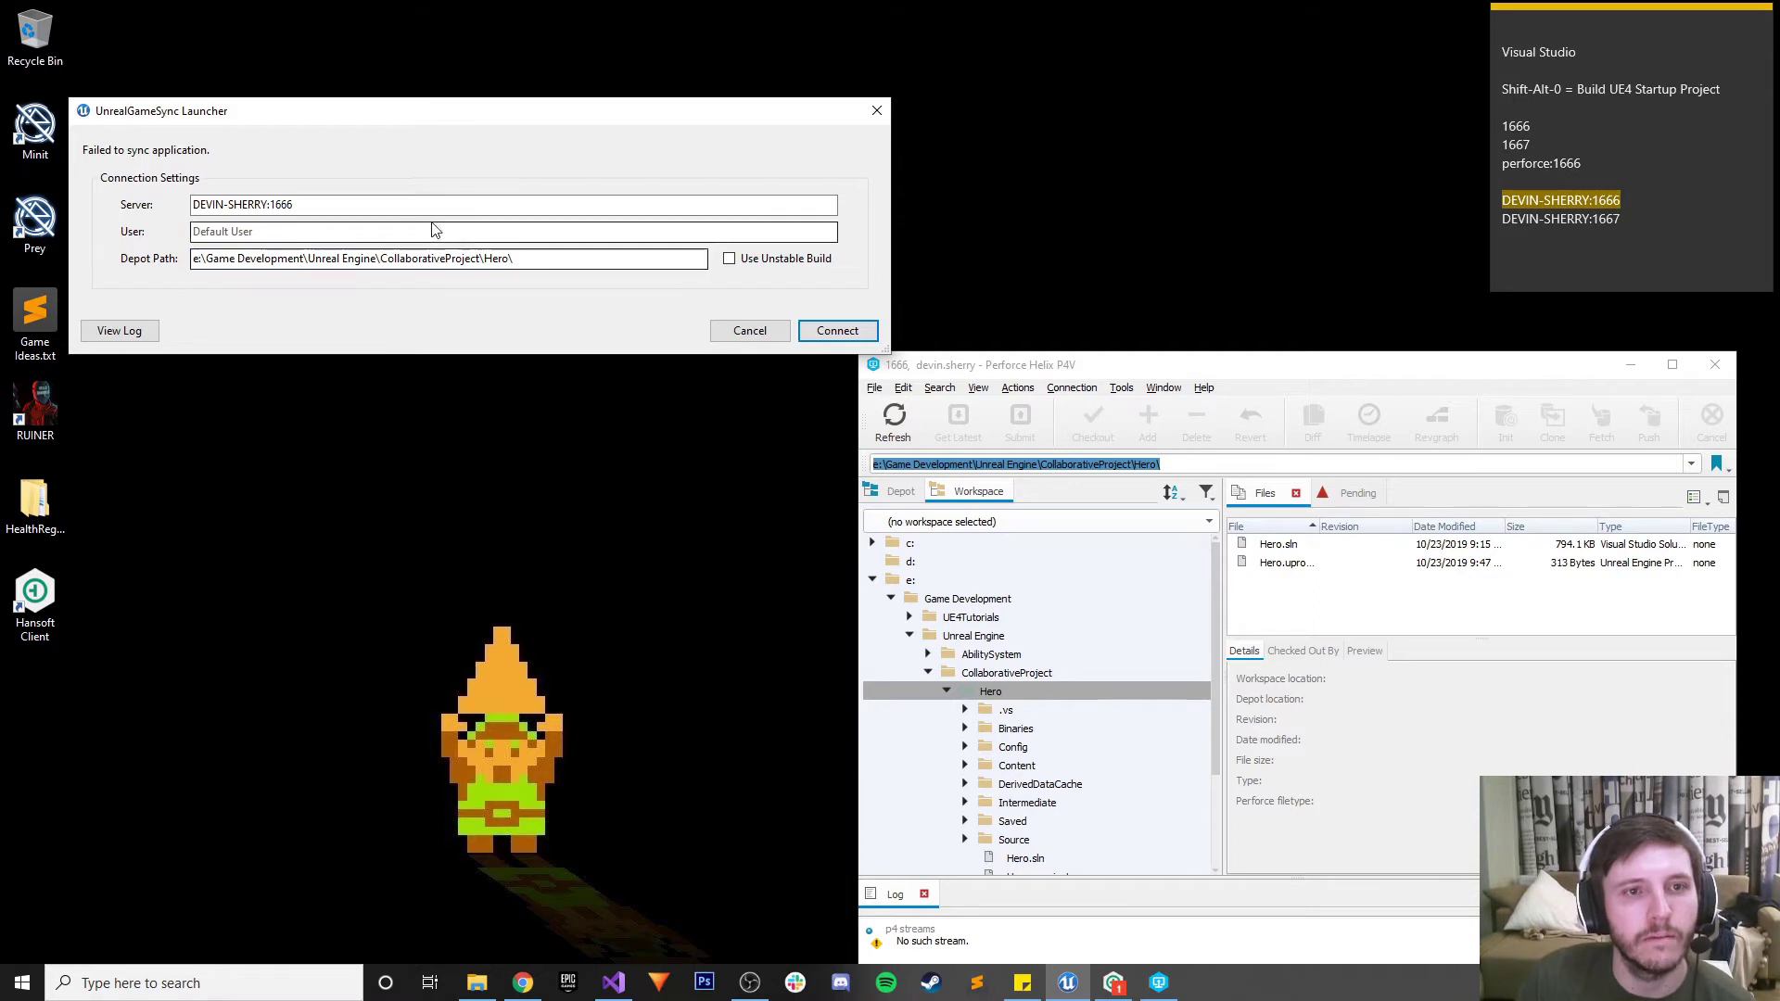
click(307, 231)
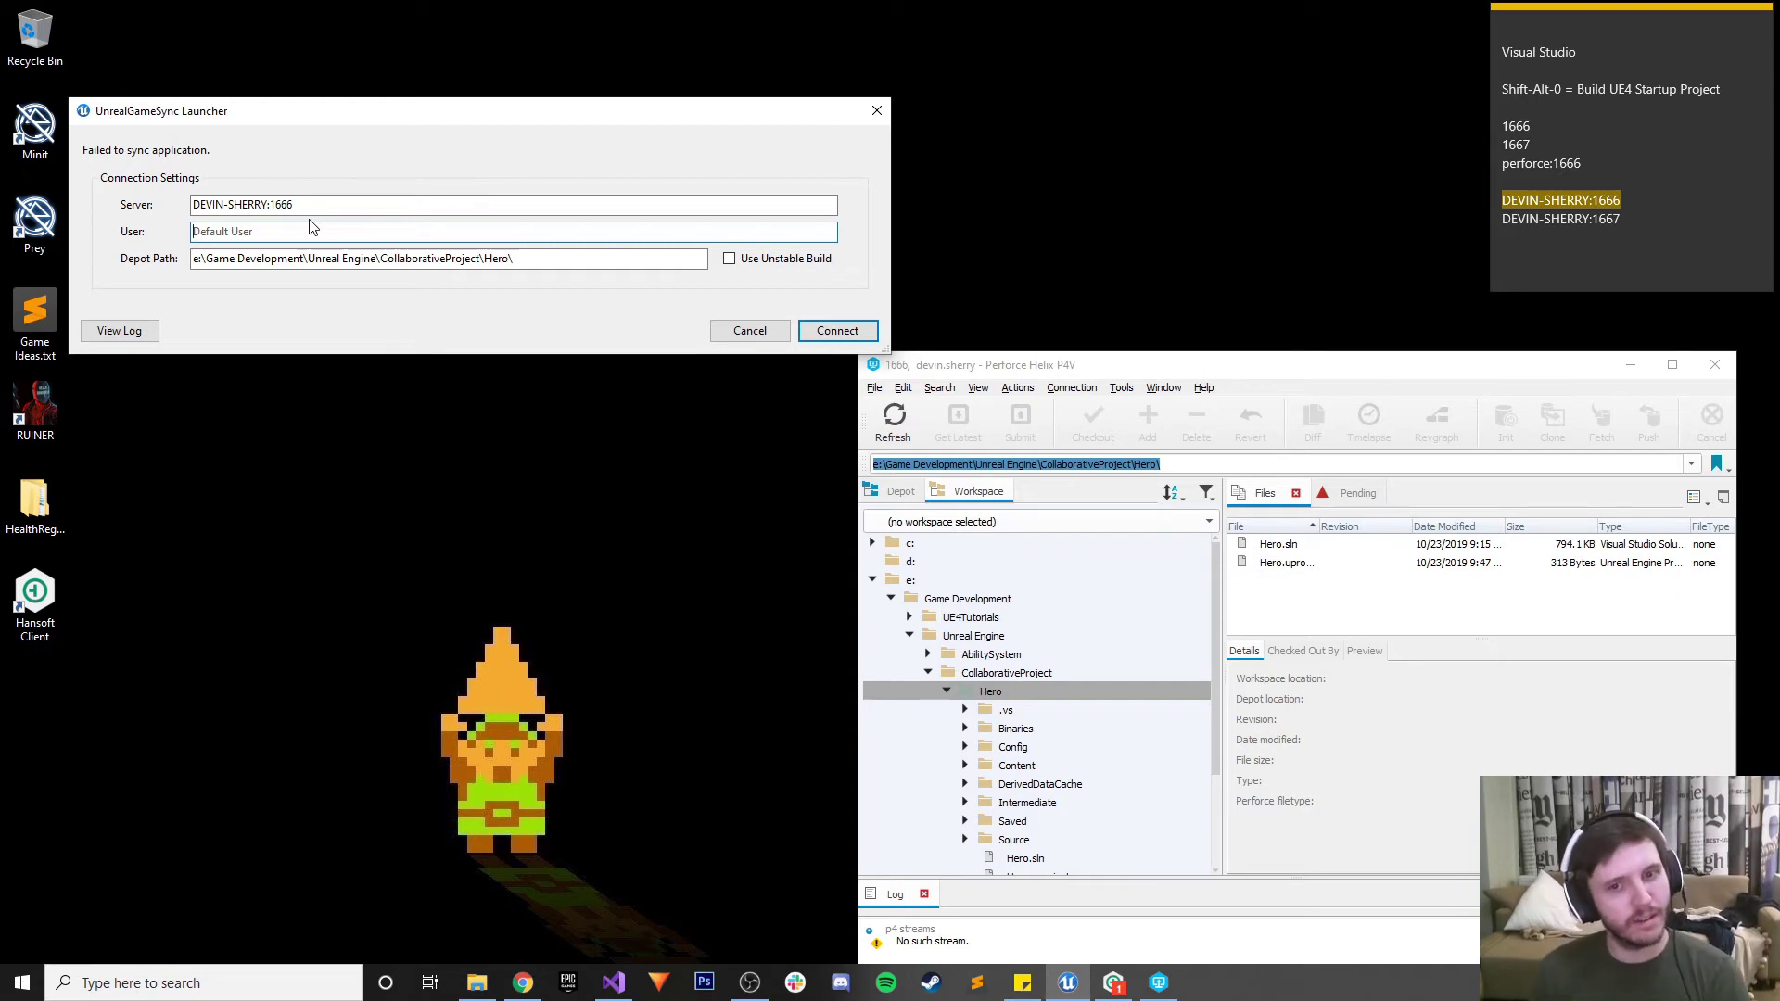
Scroll the blog guide in Chrome to review the next setup instructions
click(523, 982)
scroll(557, 762, down, 3)
scroll(557, 762, down, 2)
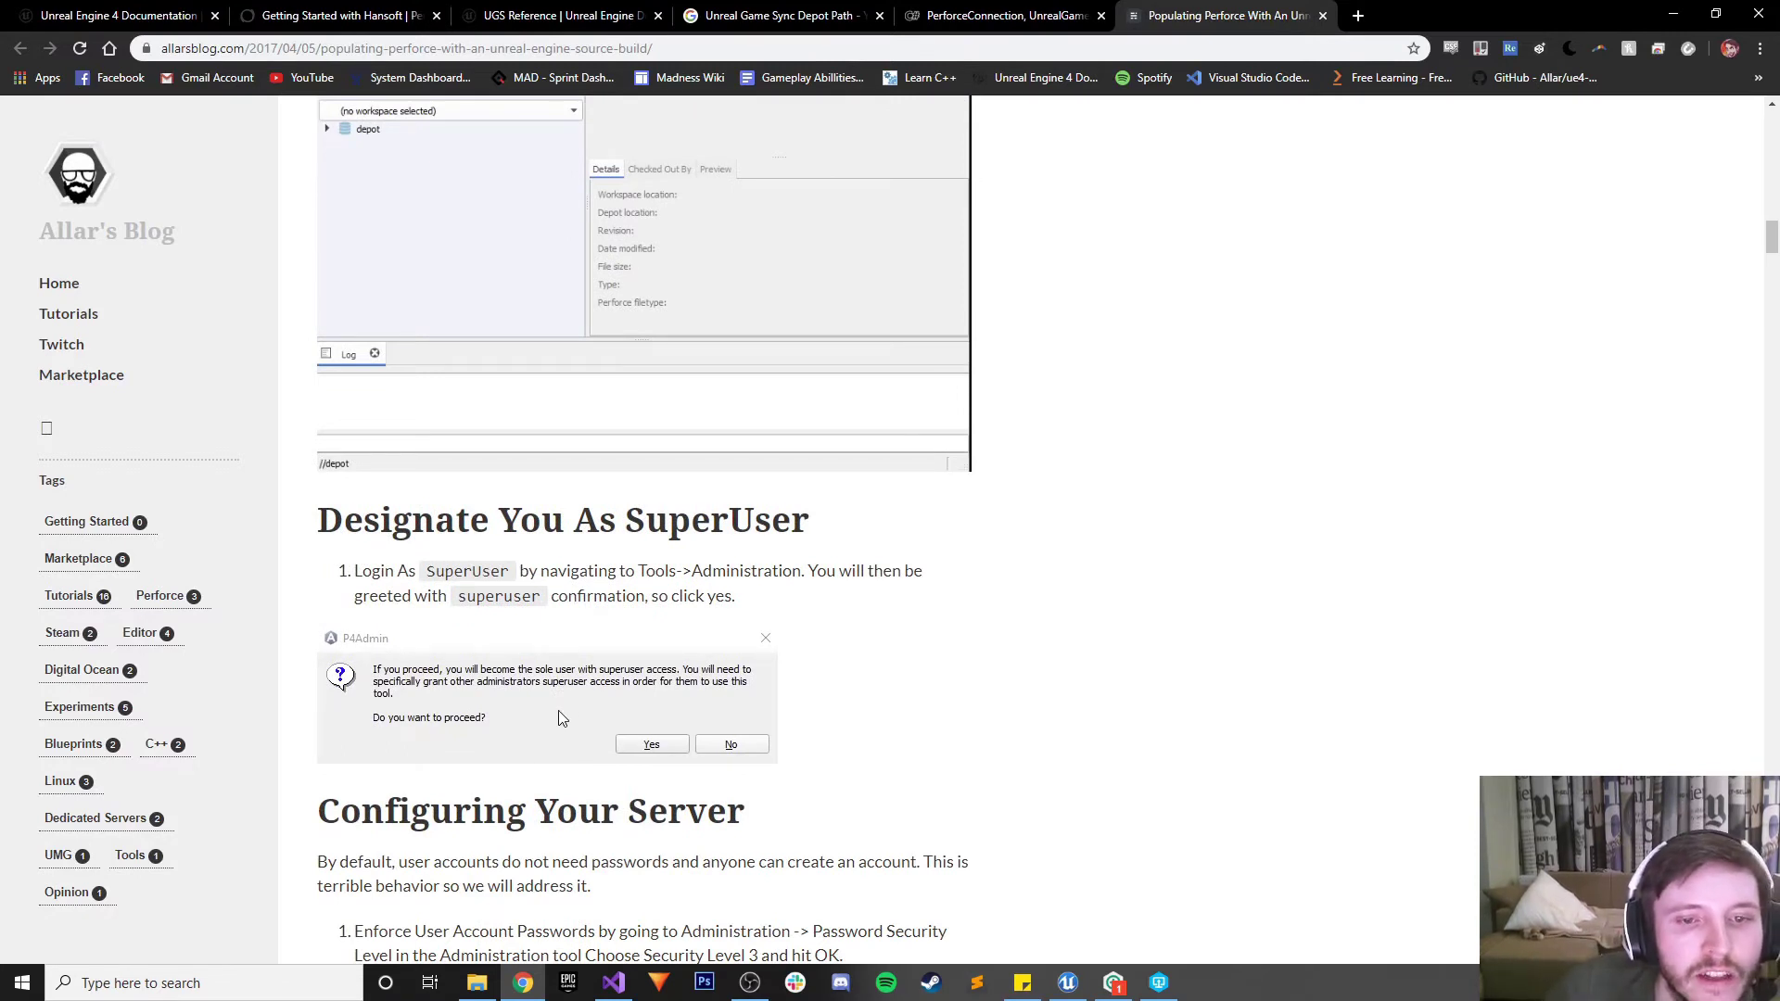
scroll(563, 722, up, 5)
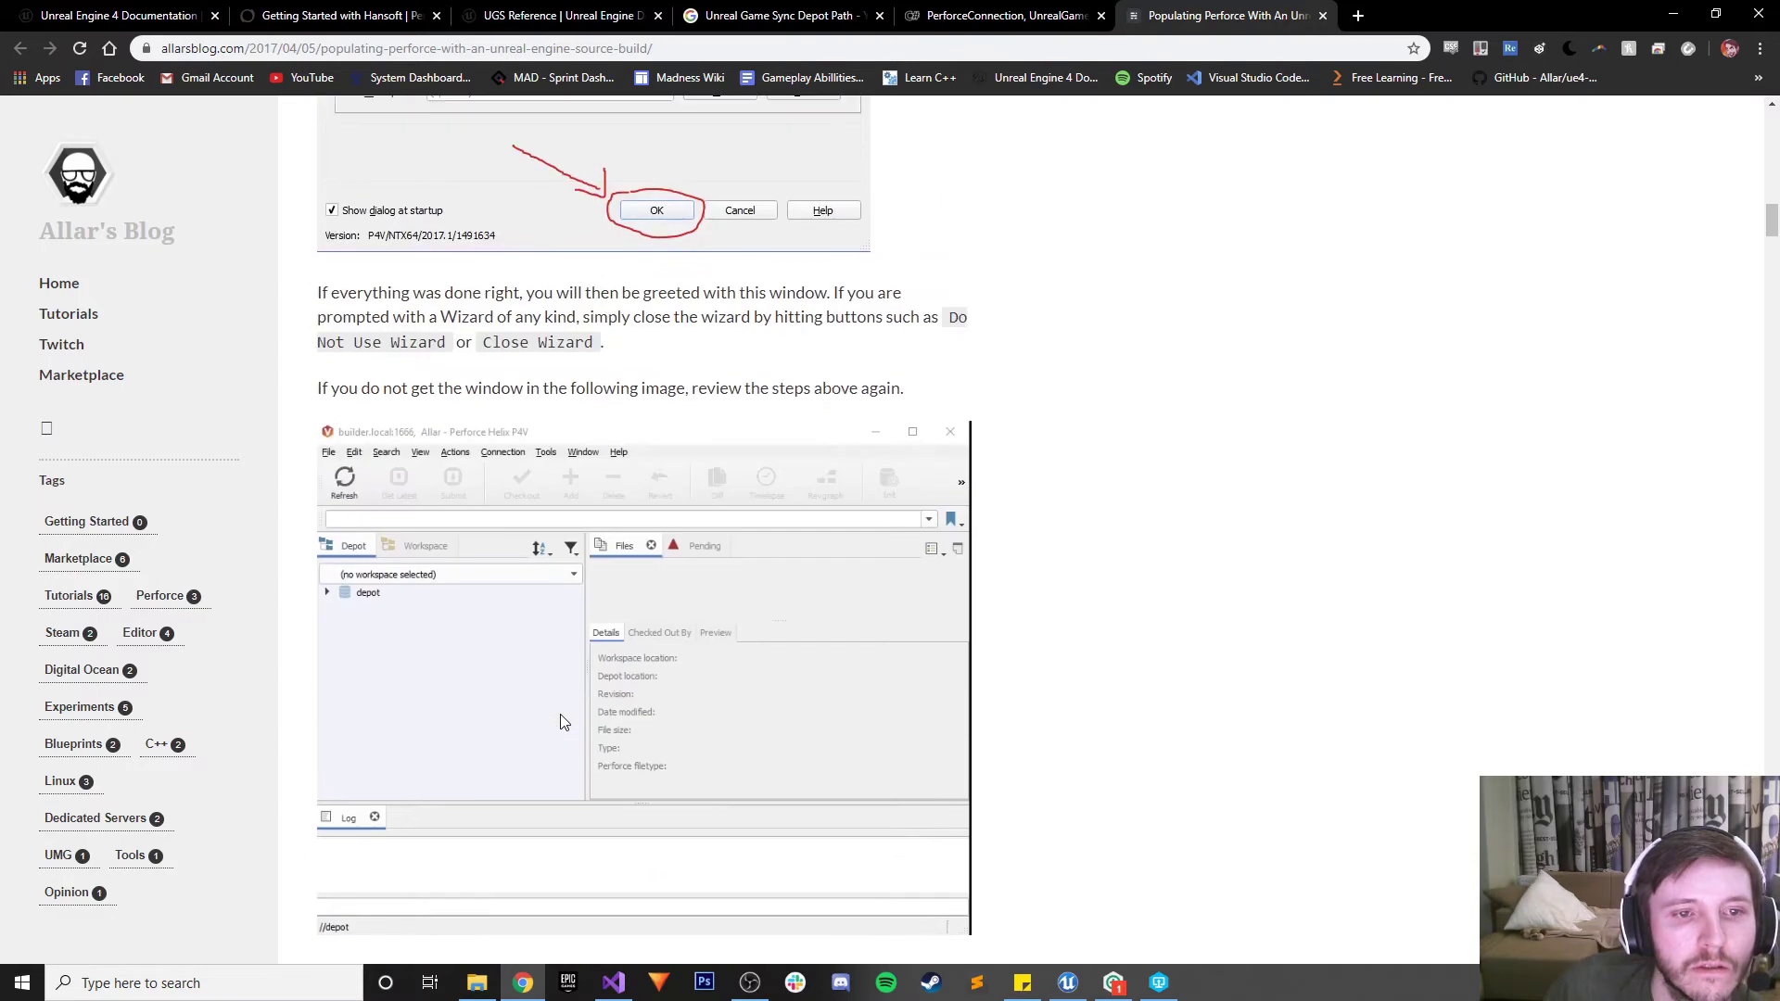
scroll(563, 722, down, 1)
Launch the Helix administration tool from P4V's Tools menu and agree to become the sole superuser
click(1159, 983)
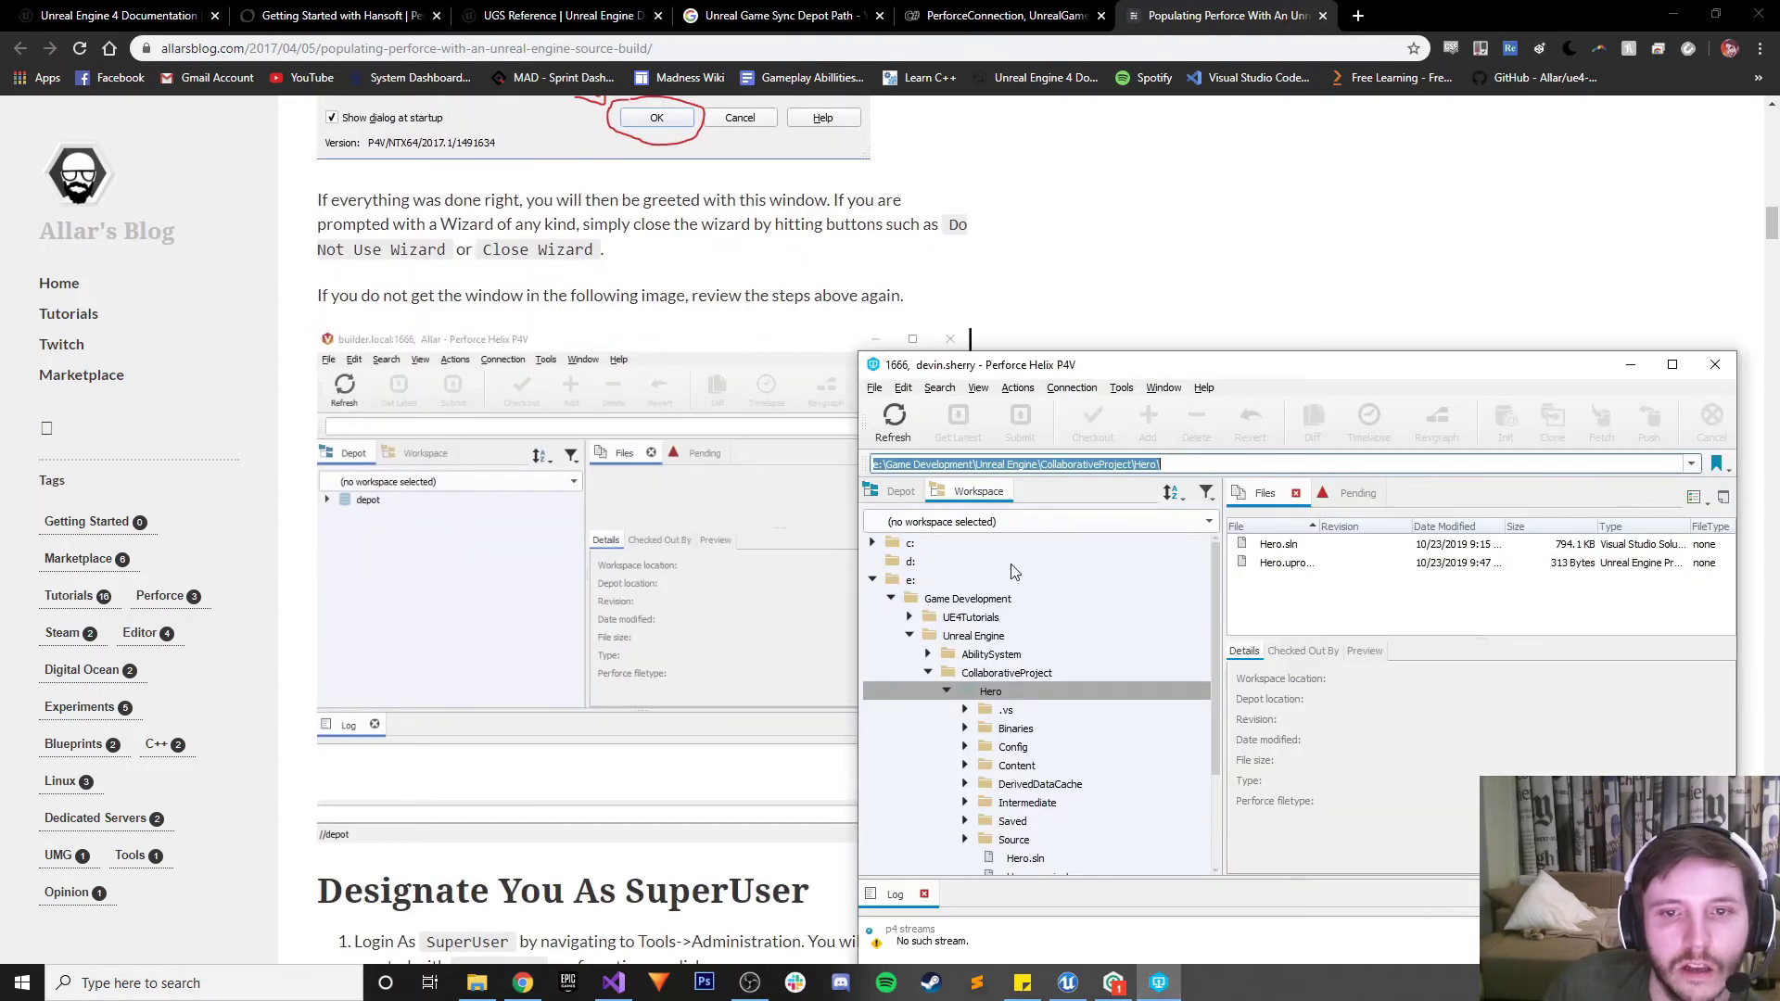
drag(975, 355, 892, 226)
click(1038, 260)
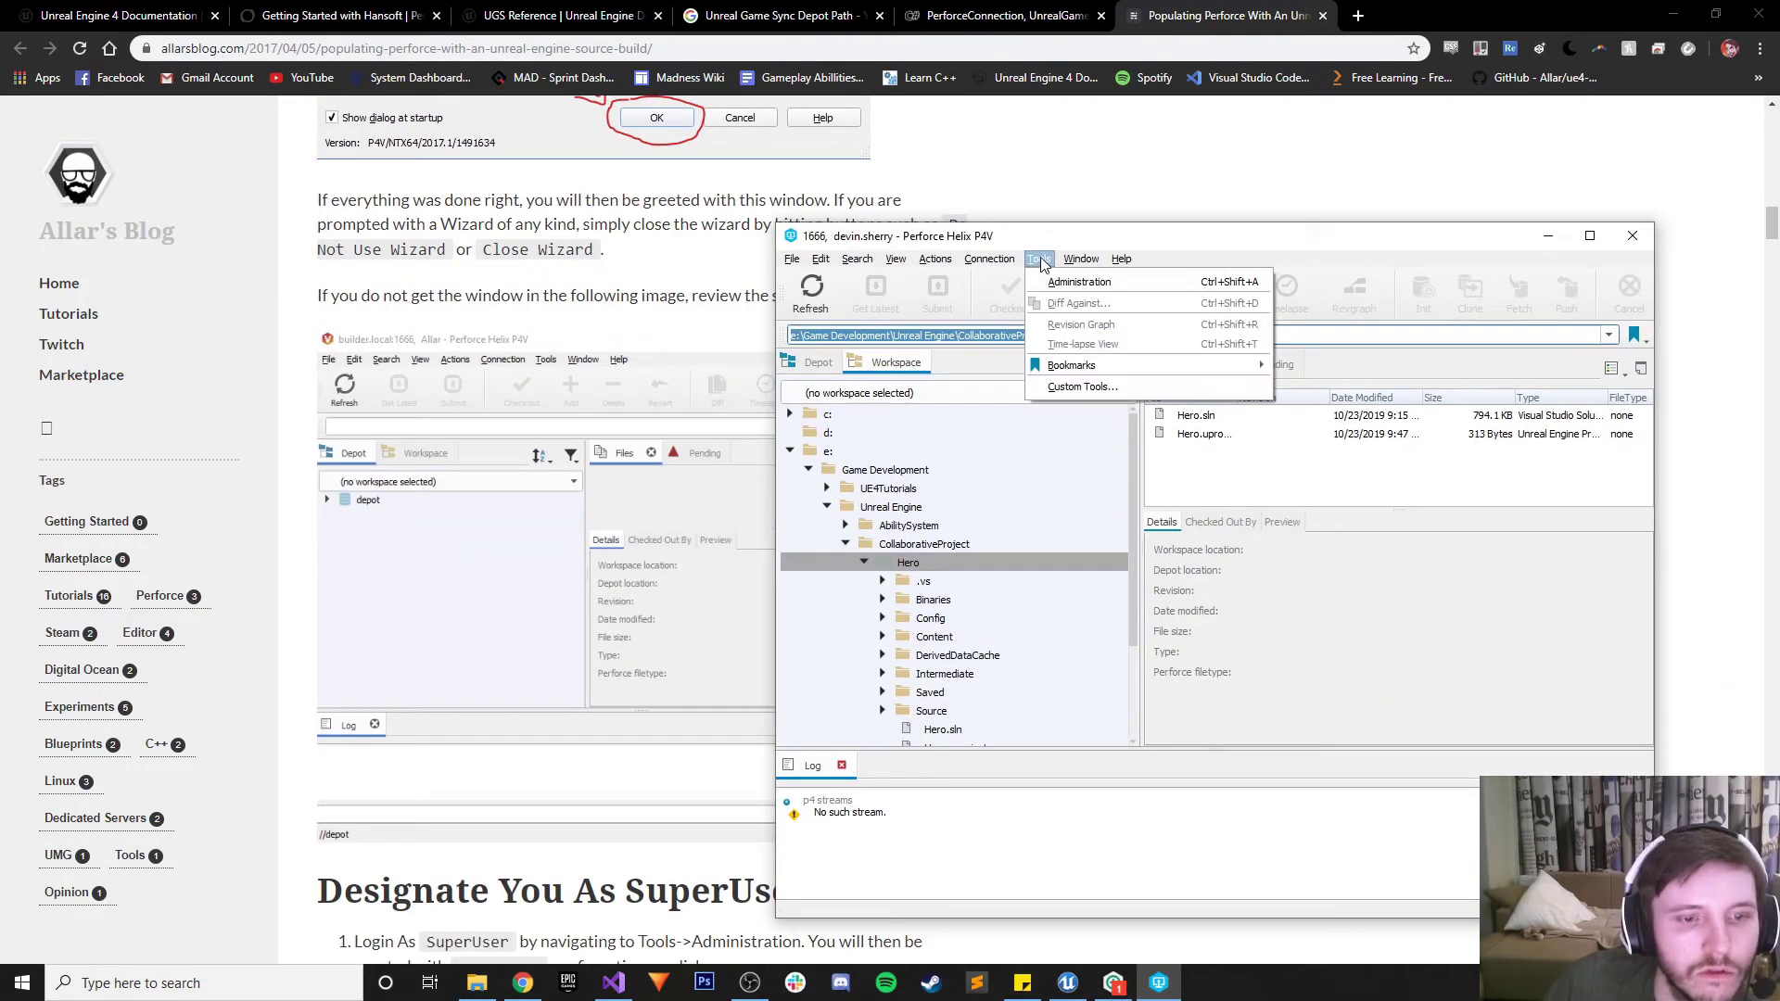
click(1005, 243)
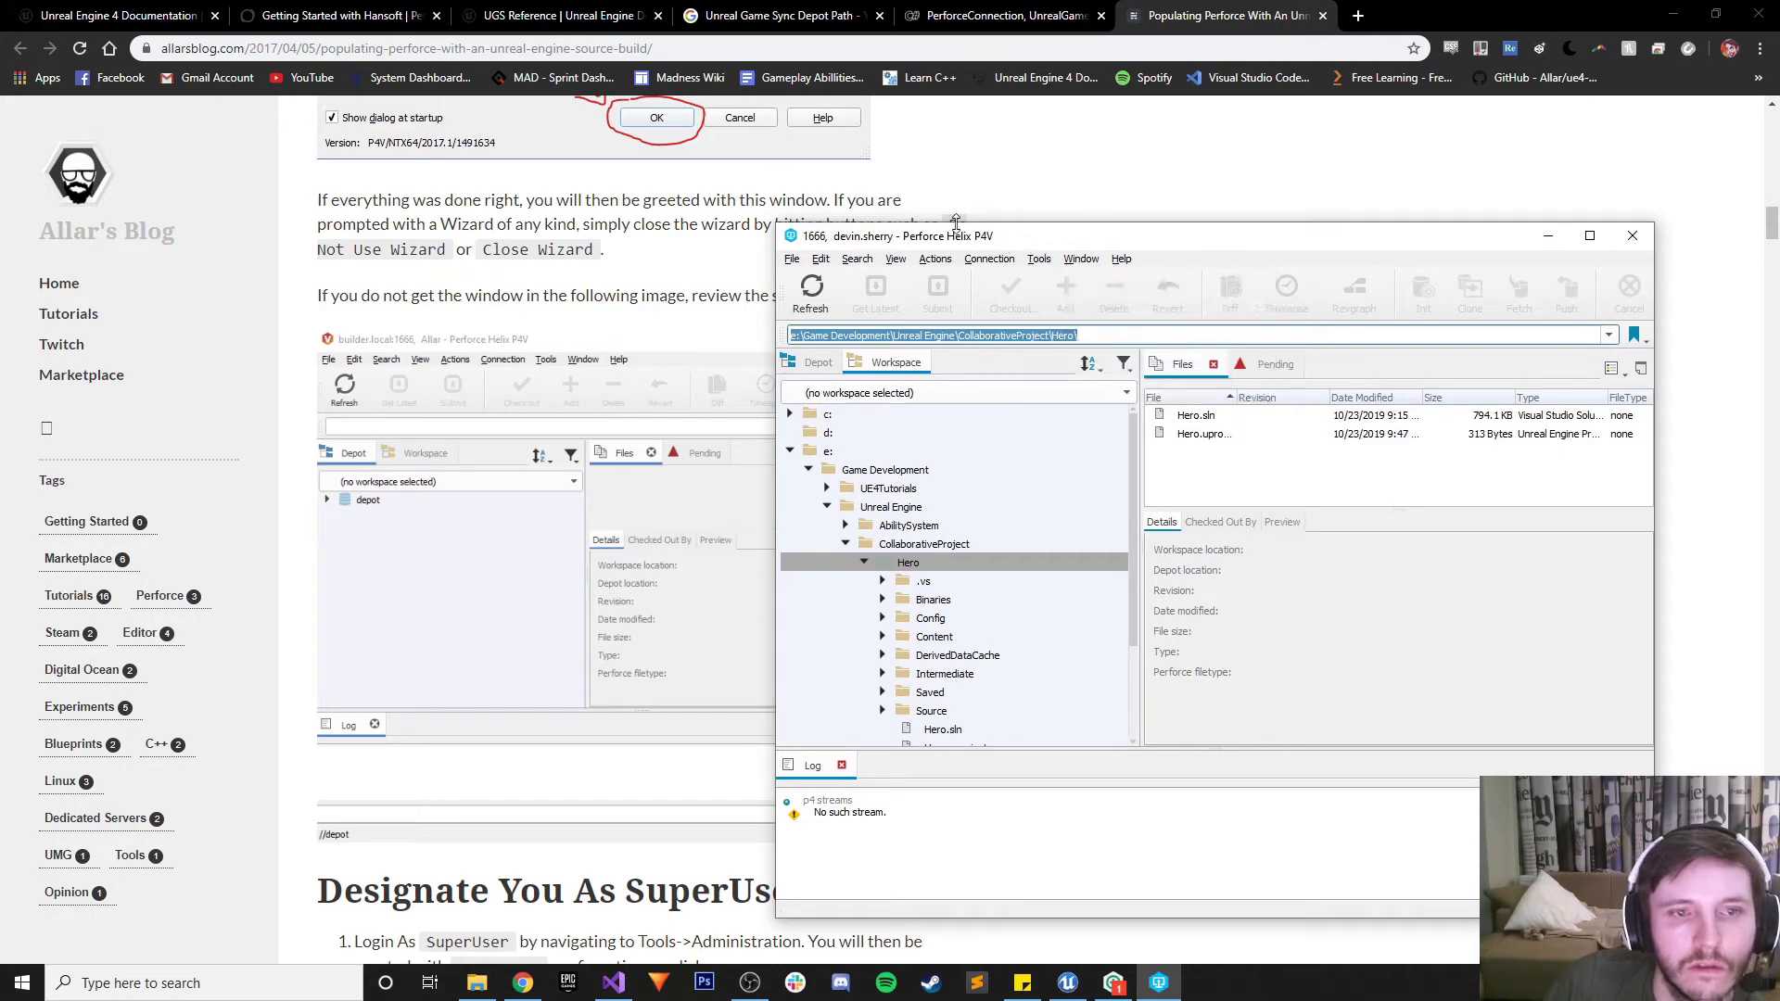
drag(964, 243, 1137, 233)
scroll(621, 341, down, 5)
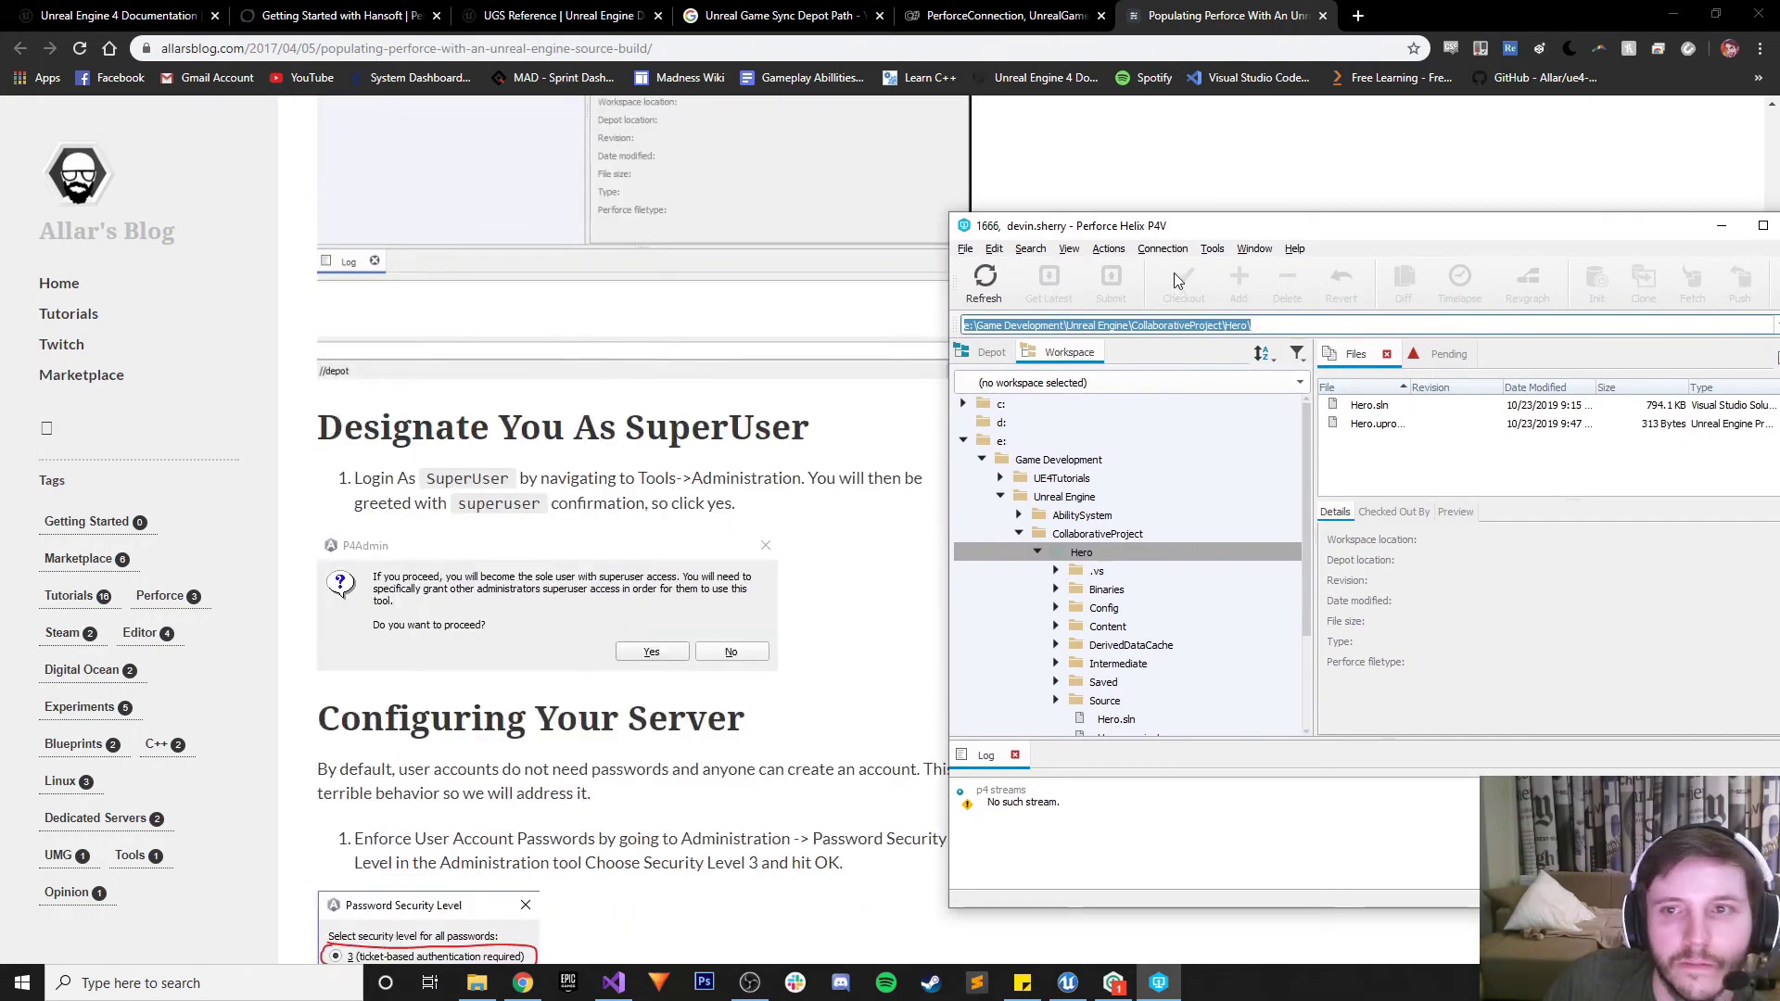
click(1210, 250)
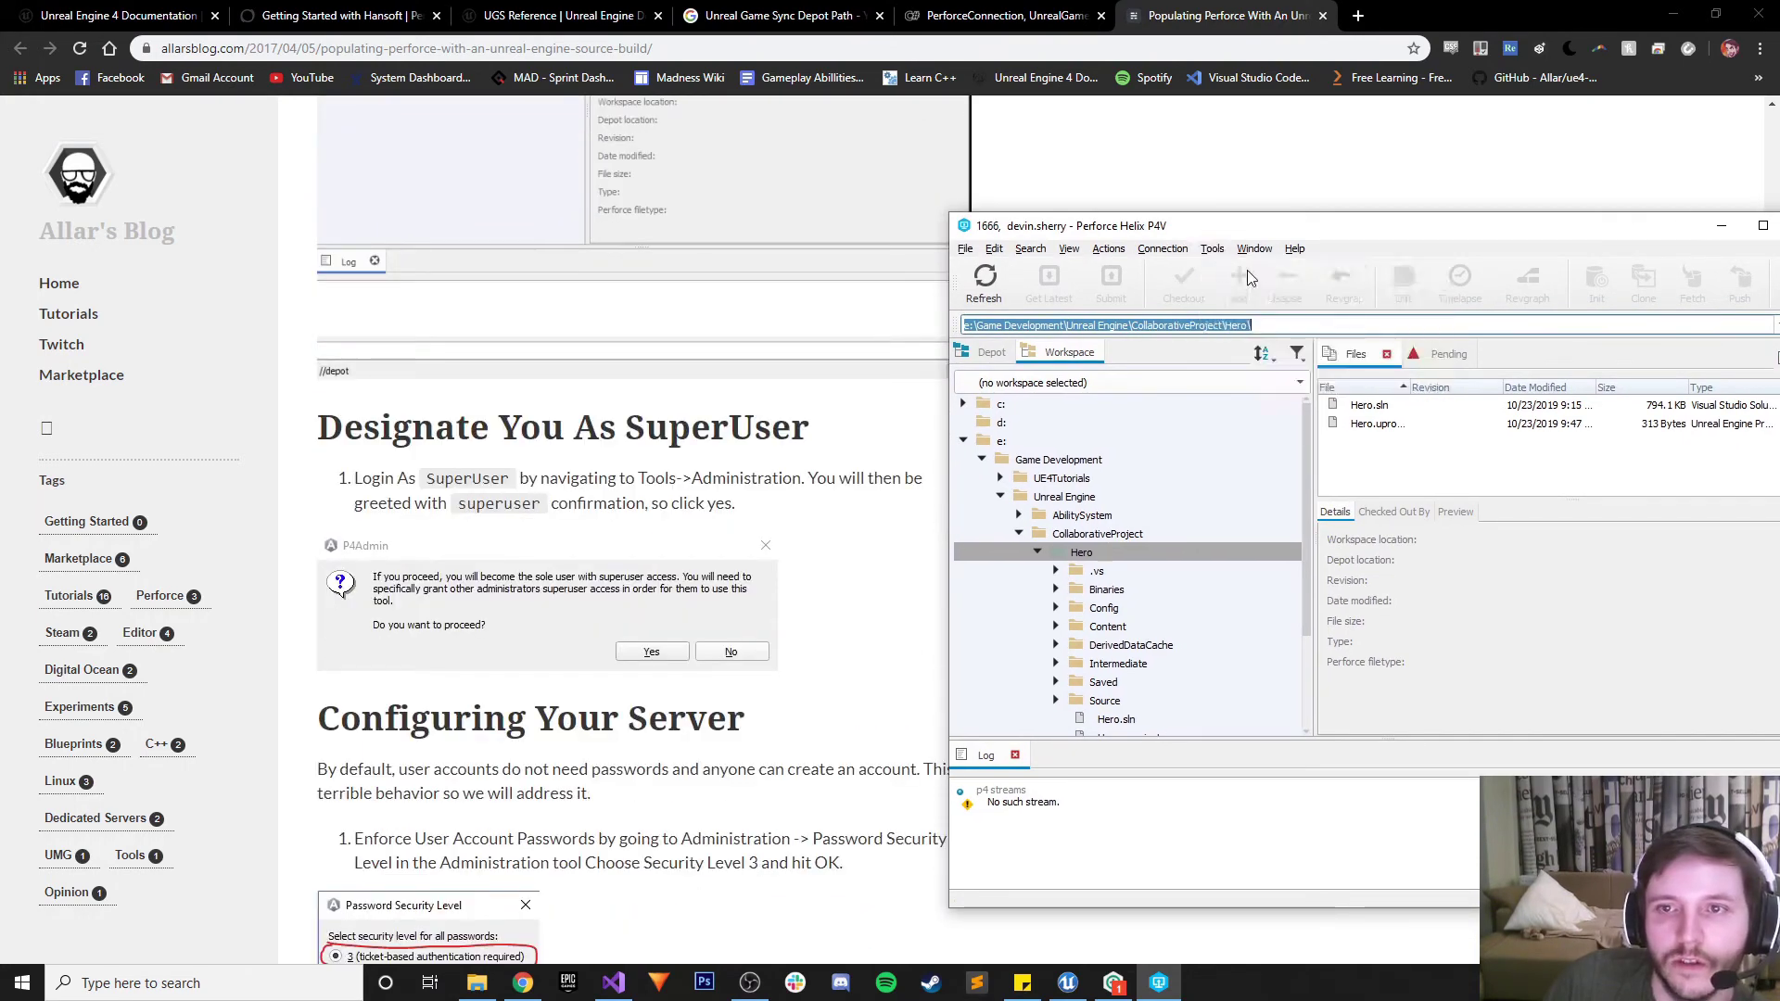
click(1250, 271)
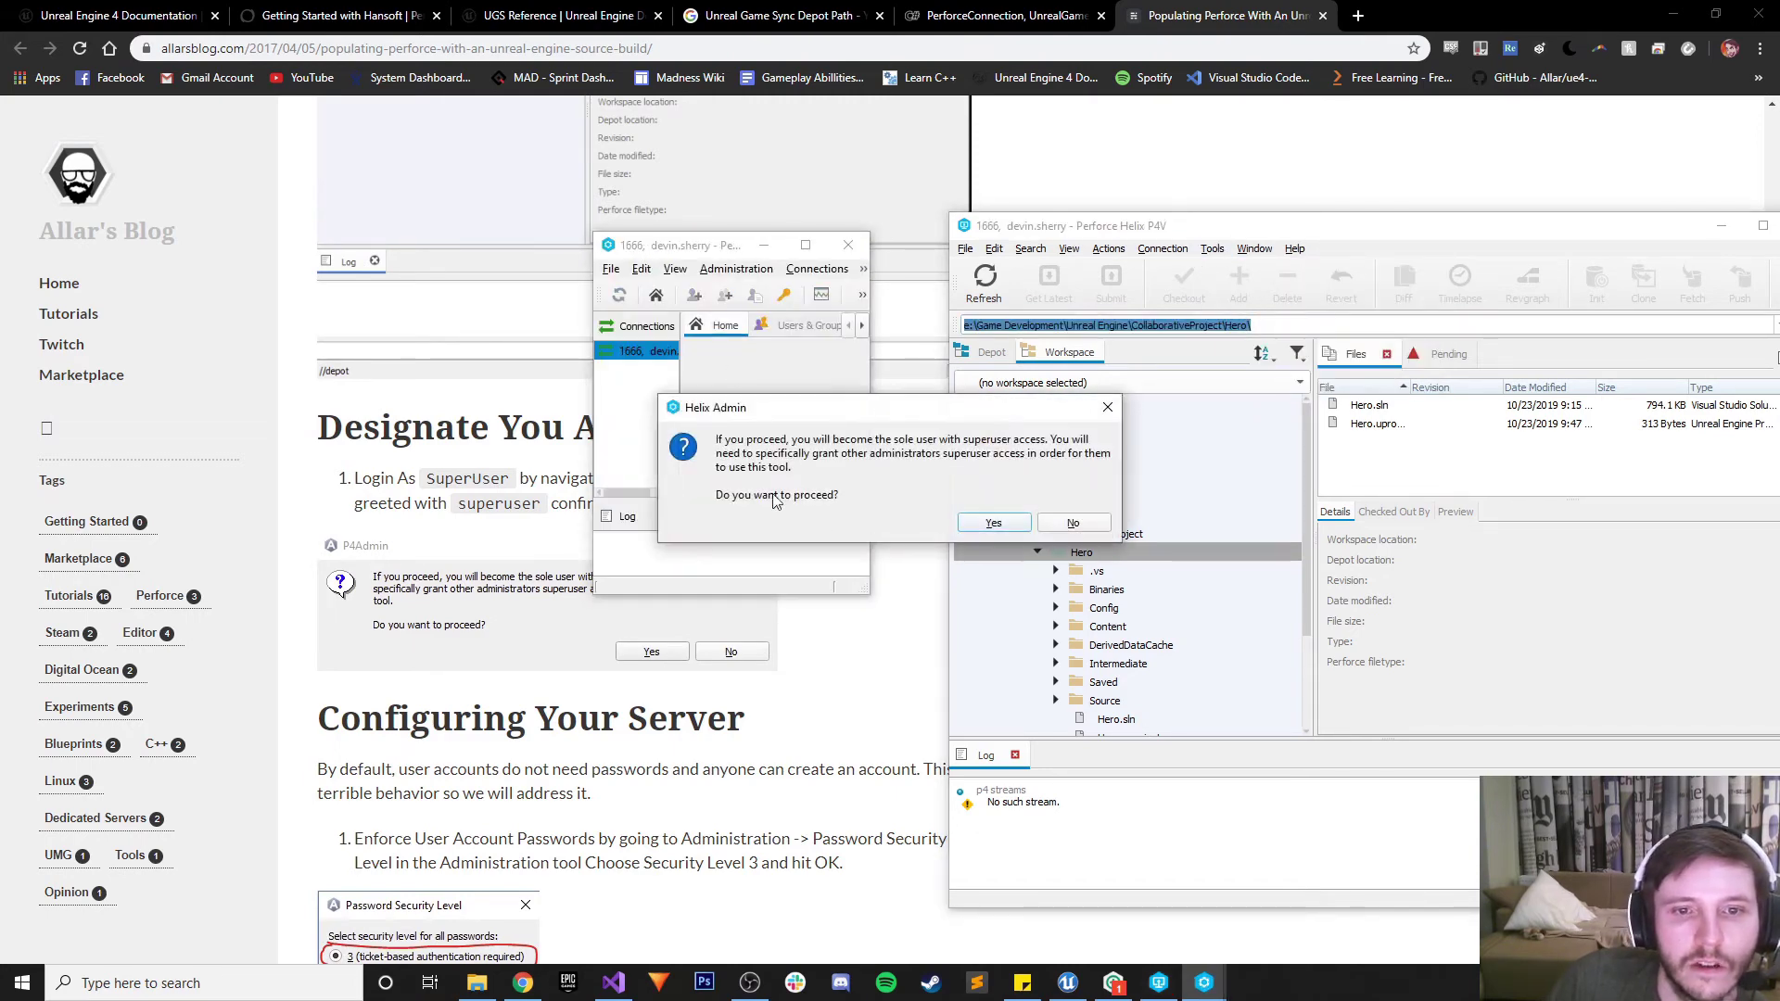
click(994, 523)
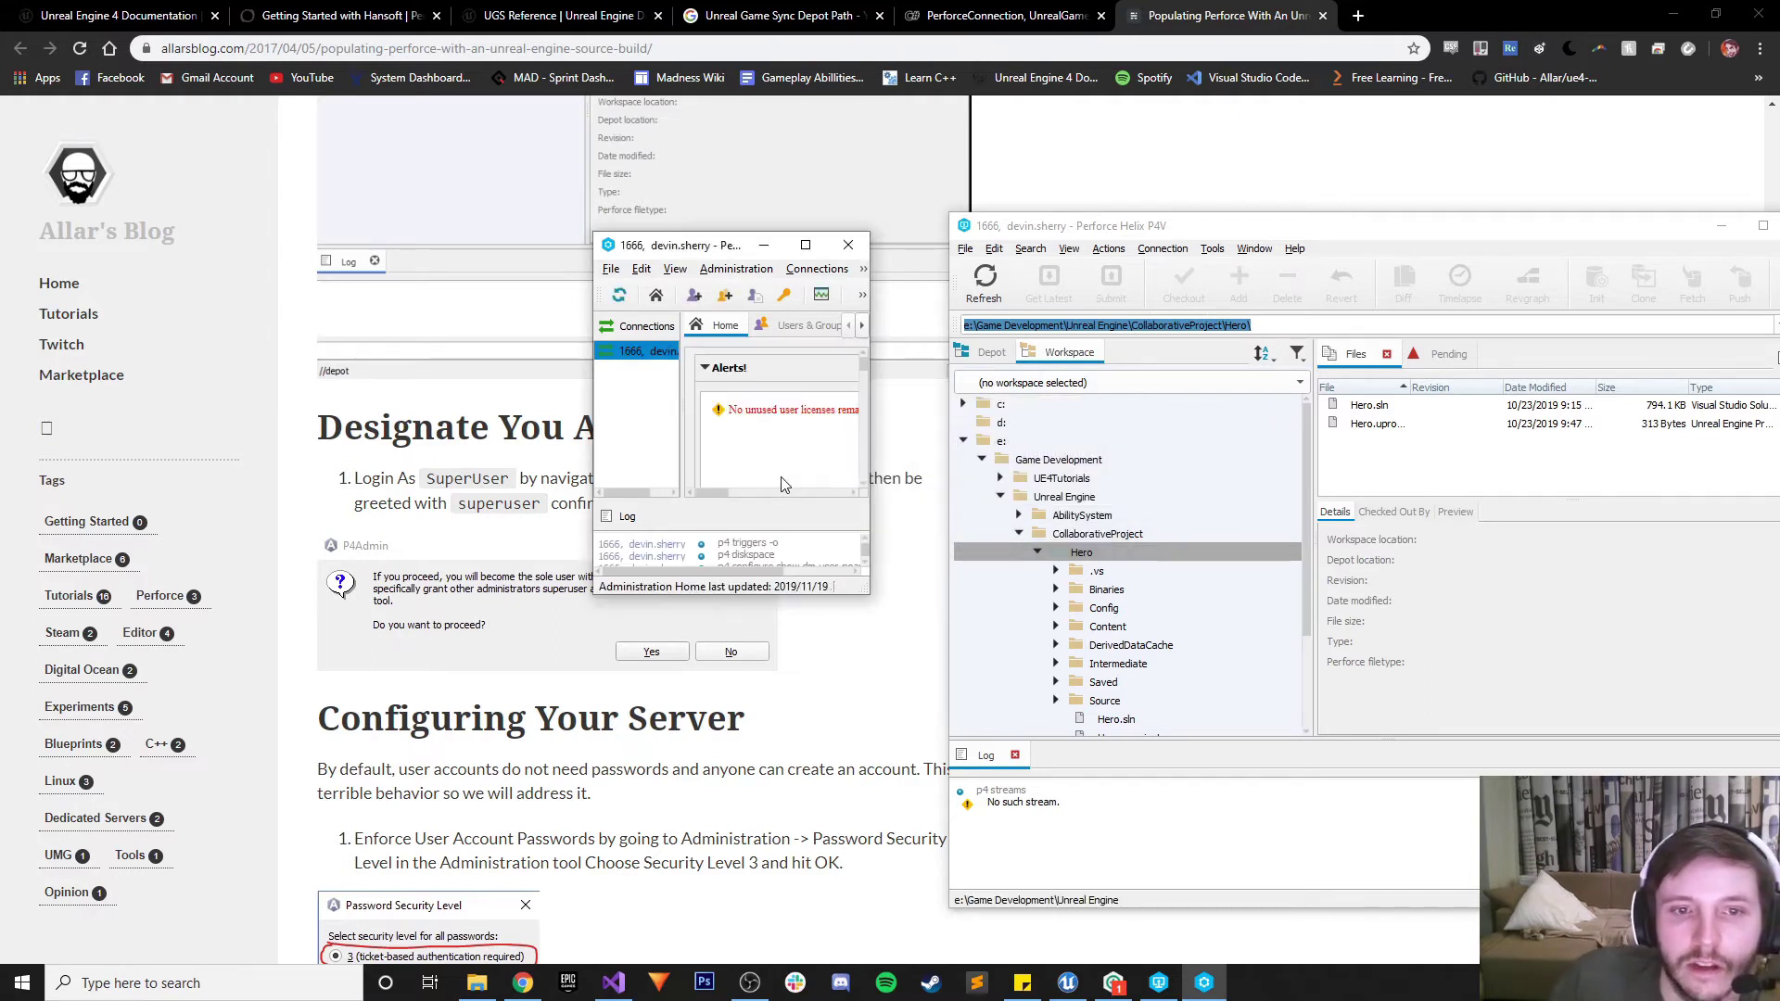
Close the Helix Admin window and scroll the blog to Configuring Your Server
drag(867, 594, 1317, 766)
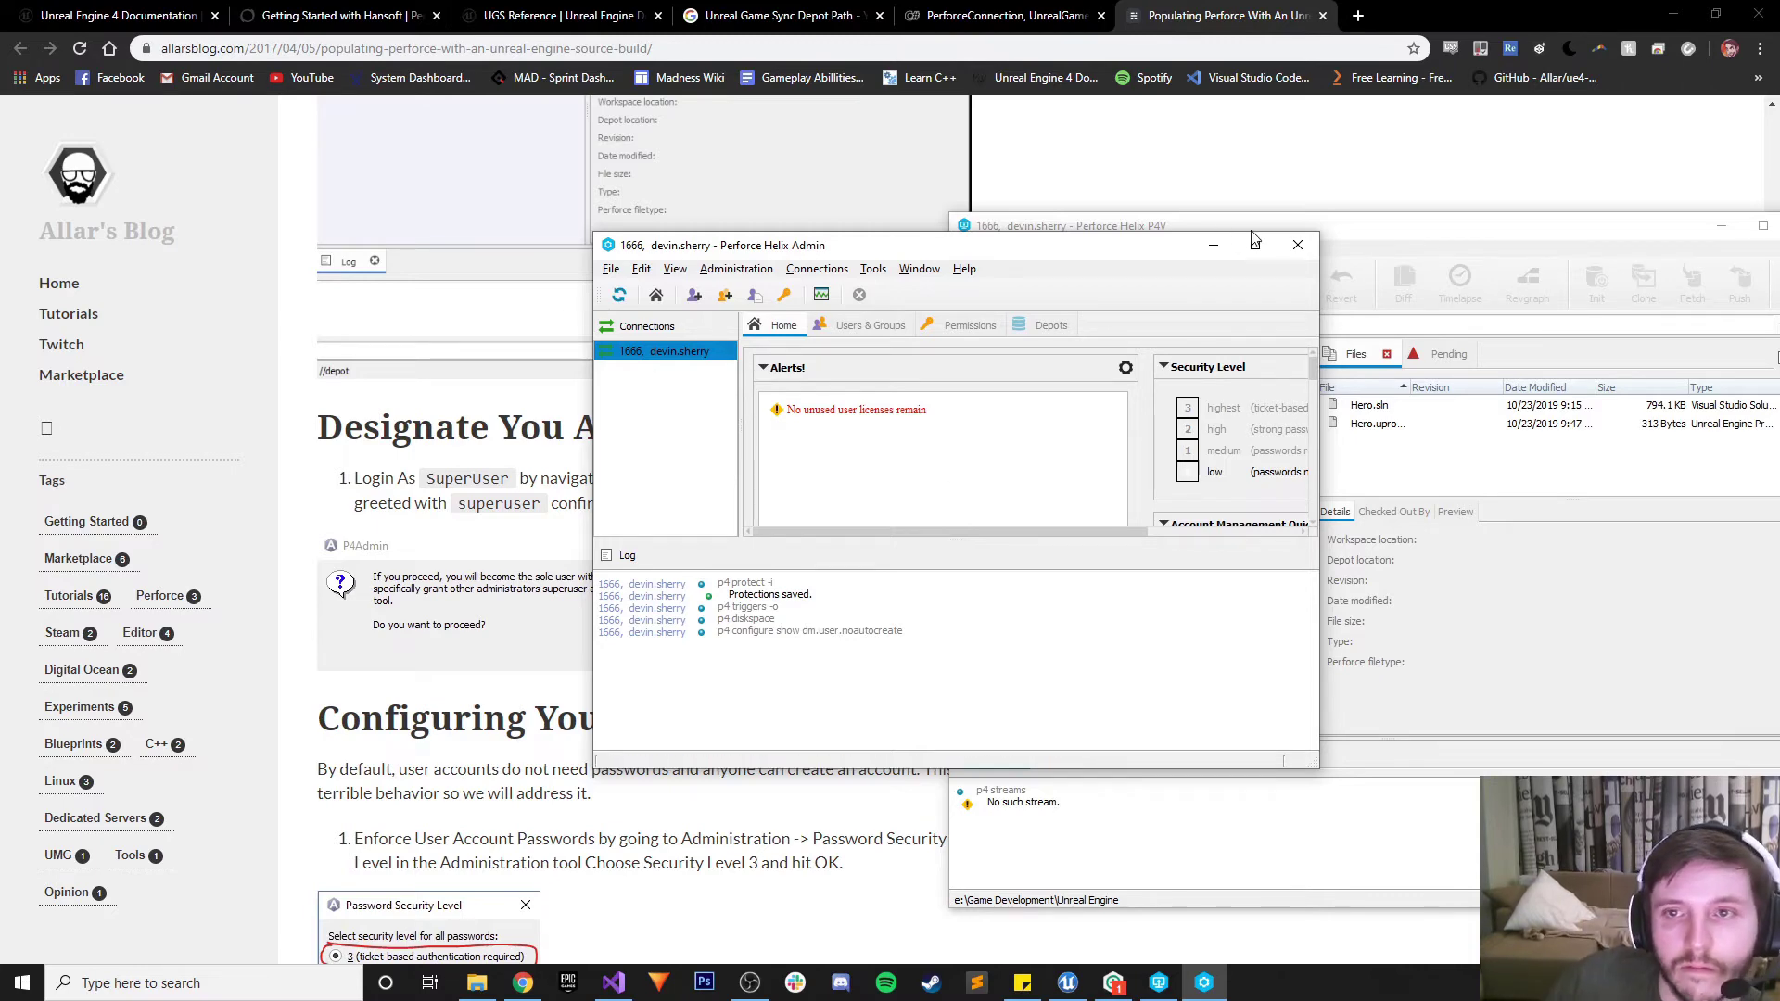
click(1297, 245)
click(610, 531)
scroll(612, 529, down, 3)
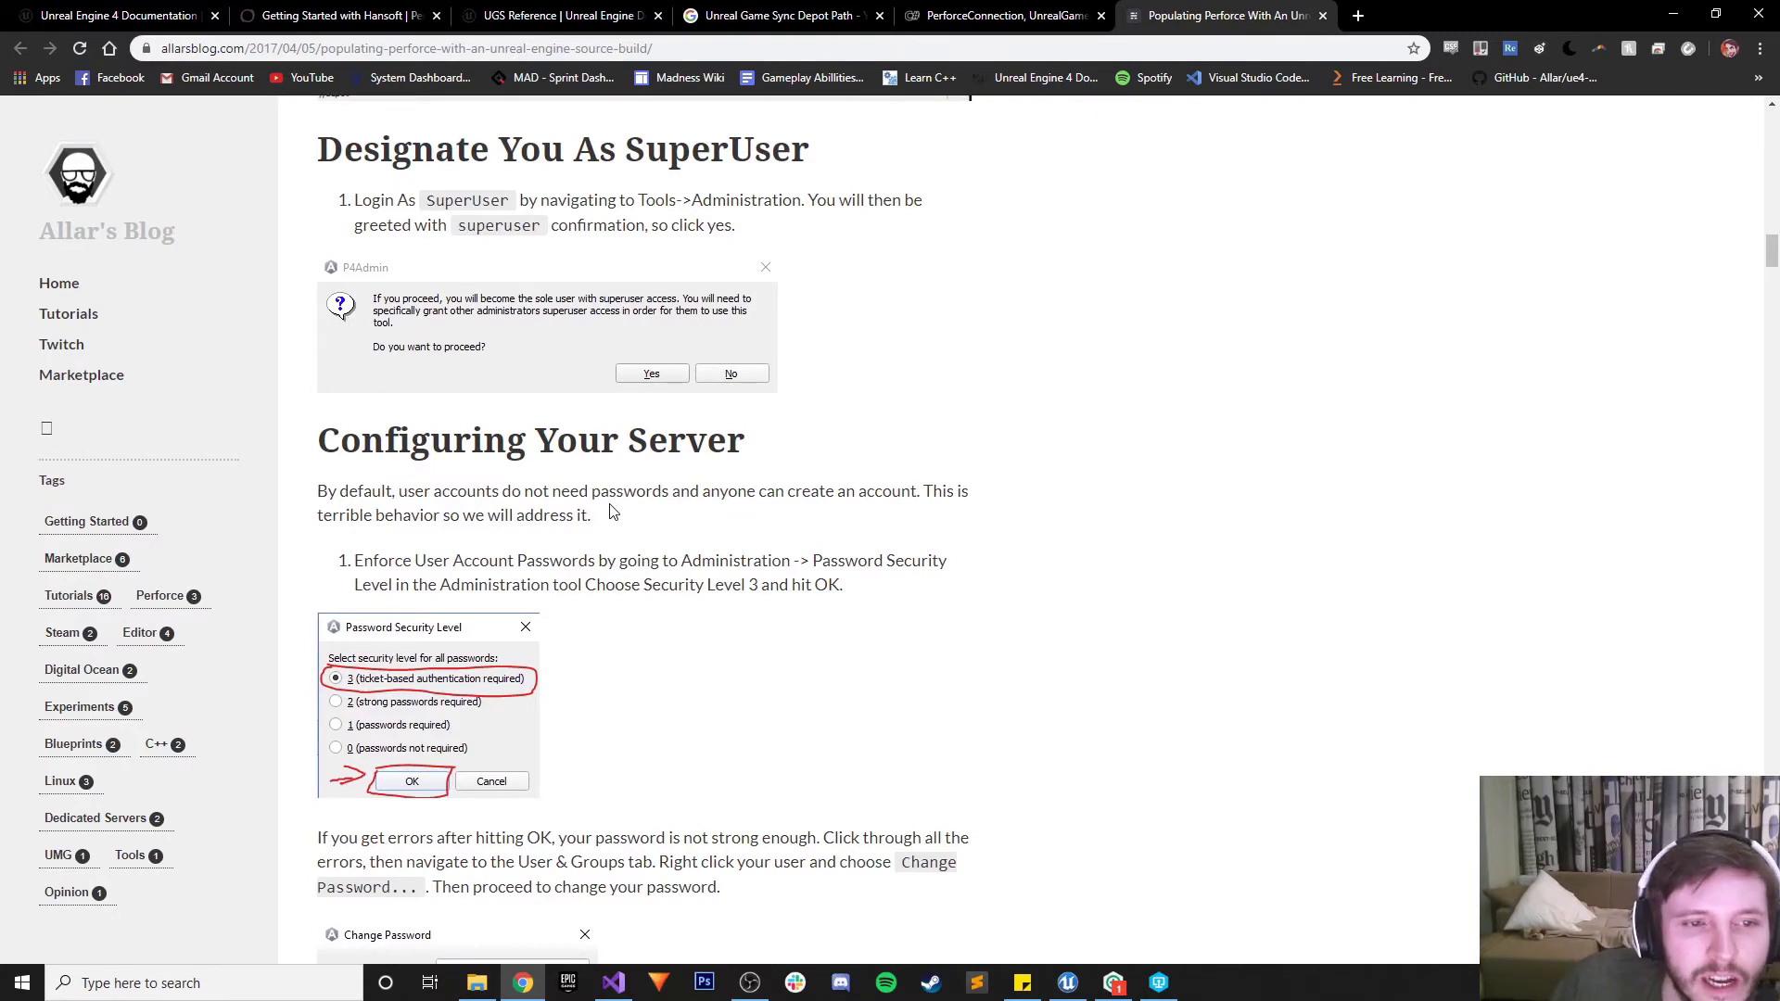
Launch Helix Admin again from P4V's Tools > Administration menu
scroll(612, 512, down, 2)
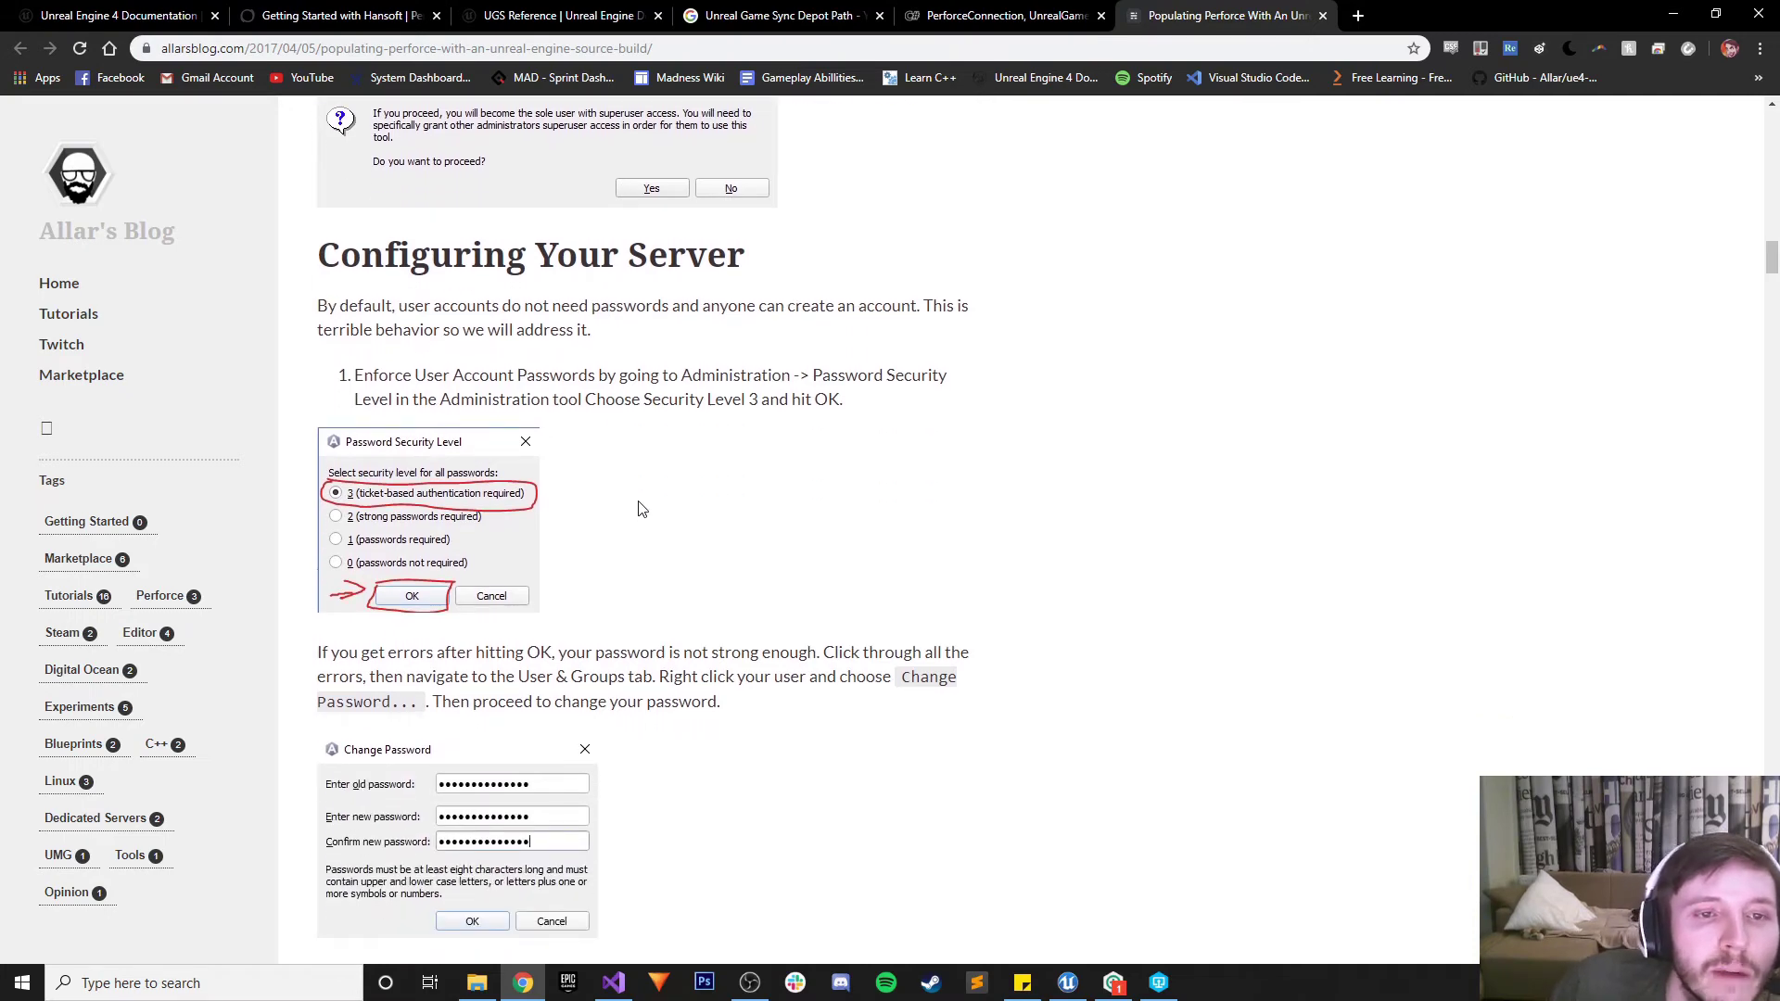
click(1159, 983)
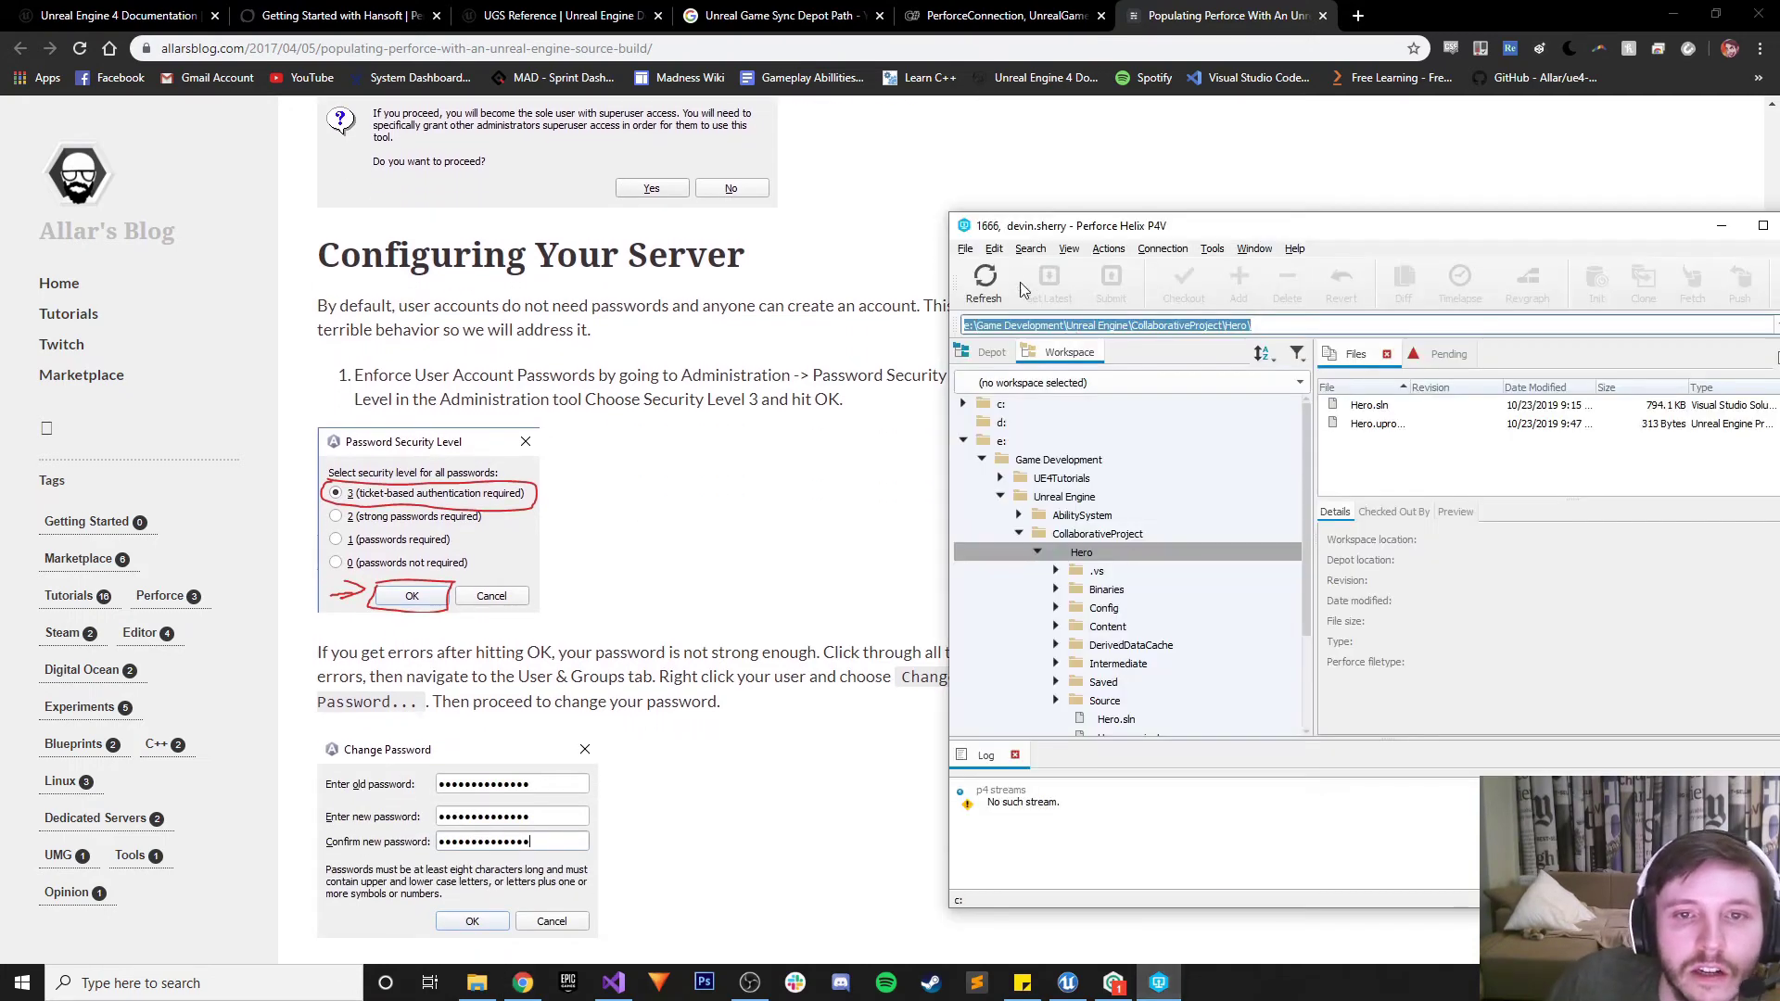
click(1212, 248)
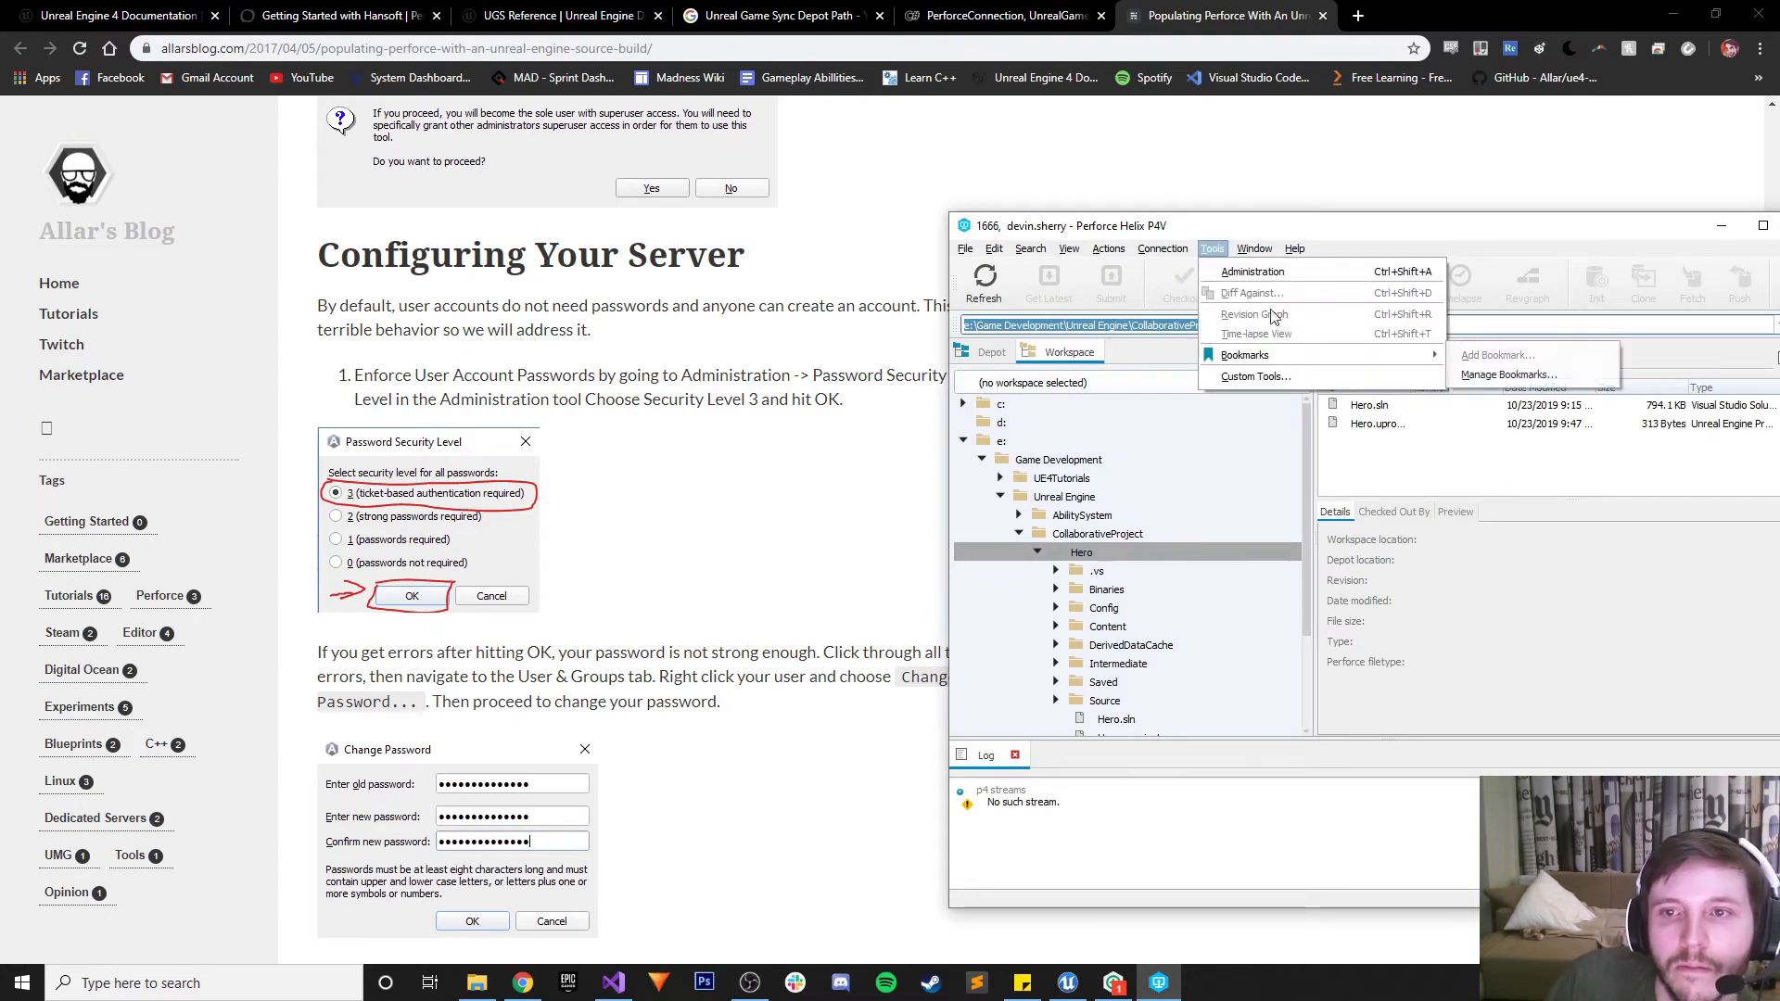
click(1282, 281)
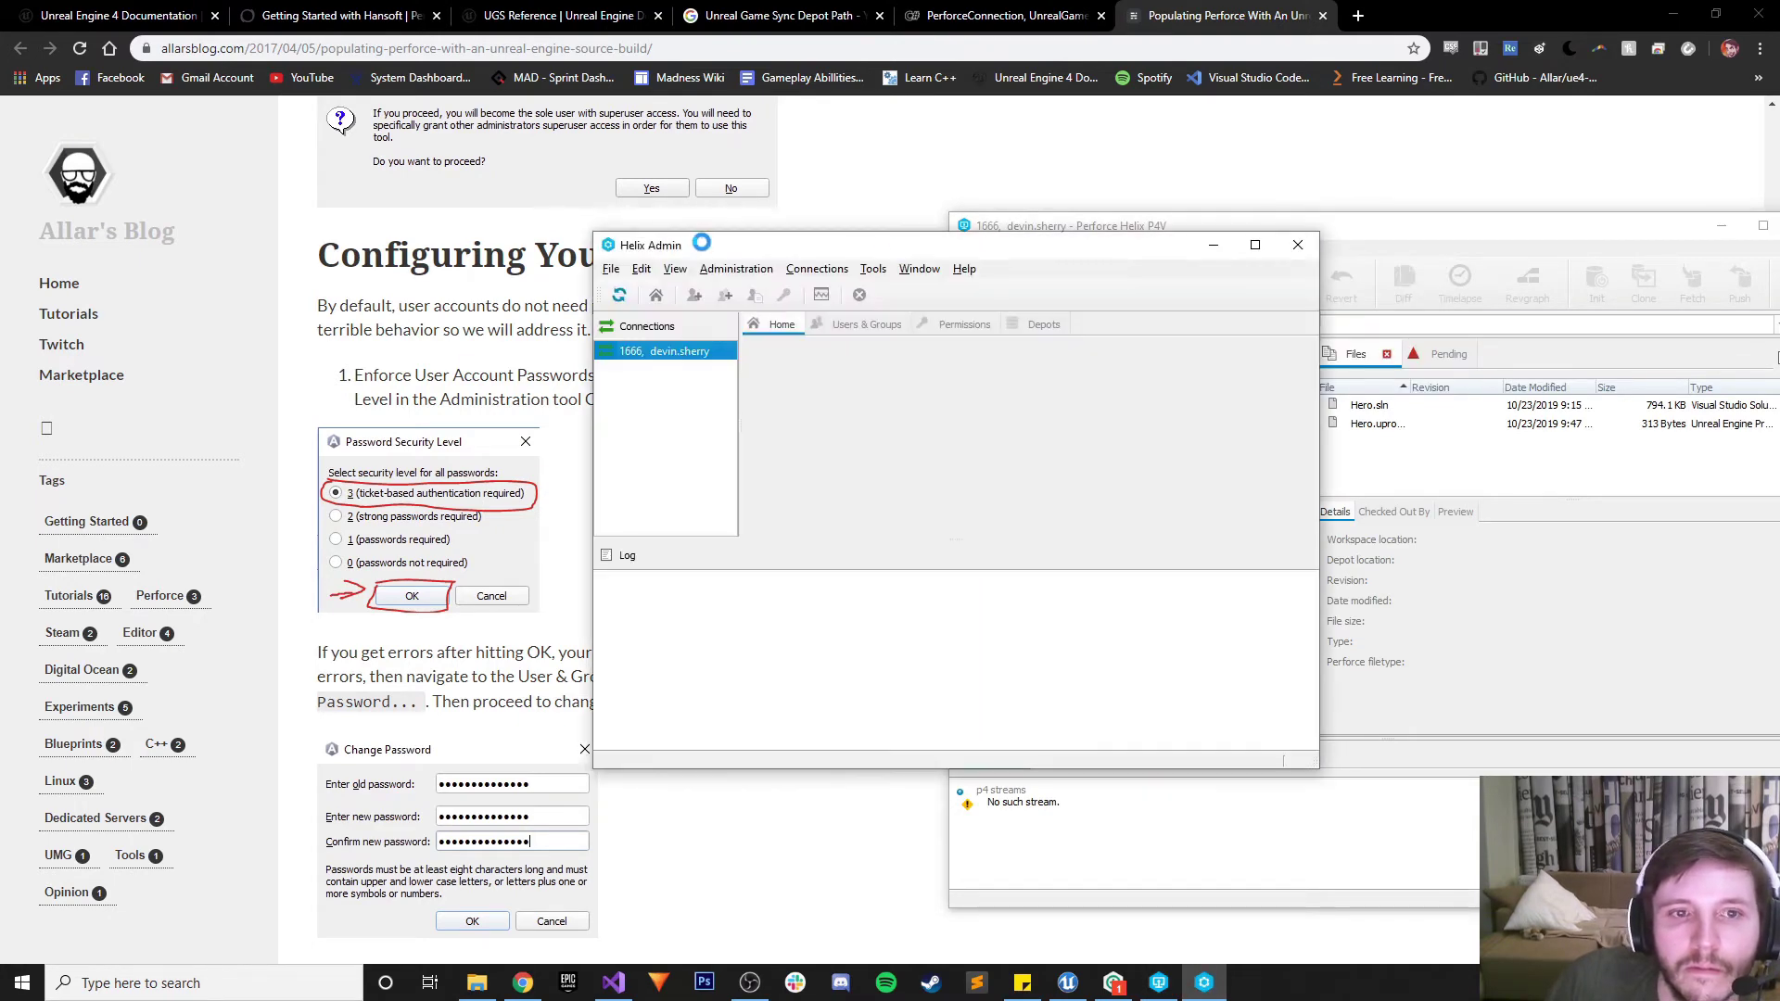
click(742, 269)
click(762, 241)
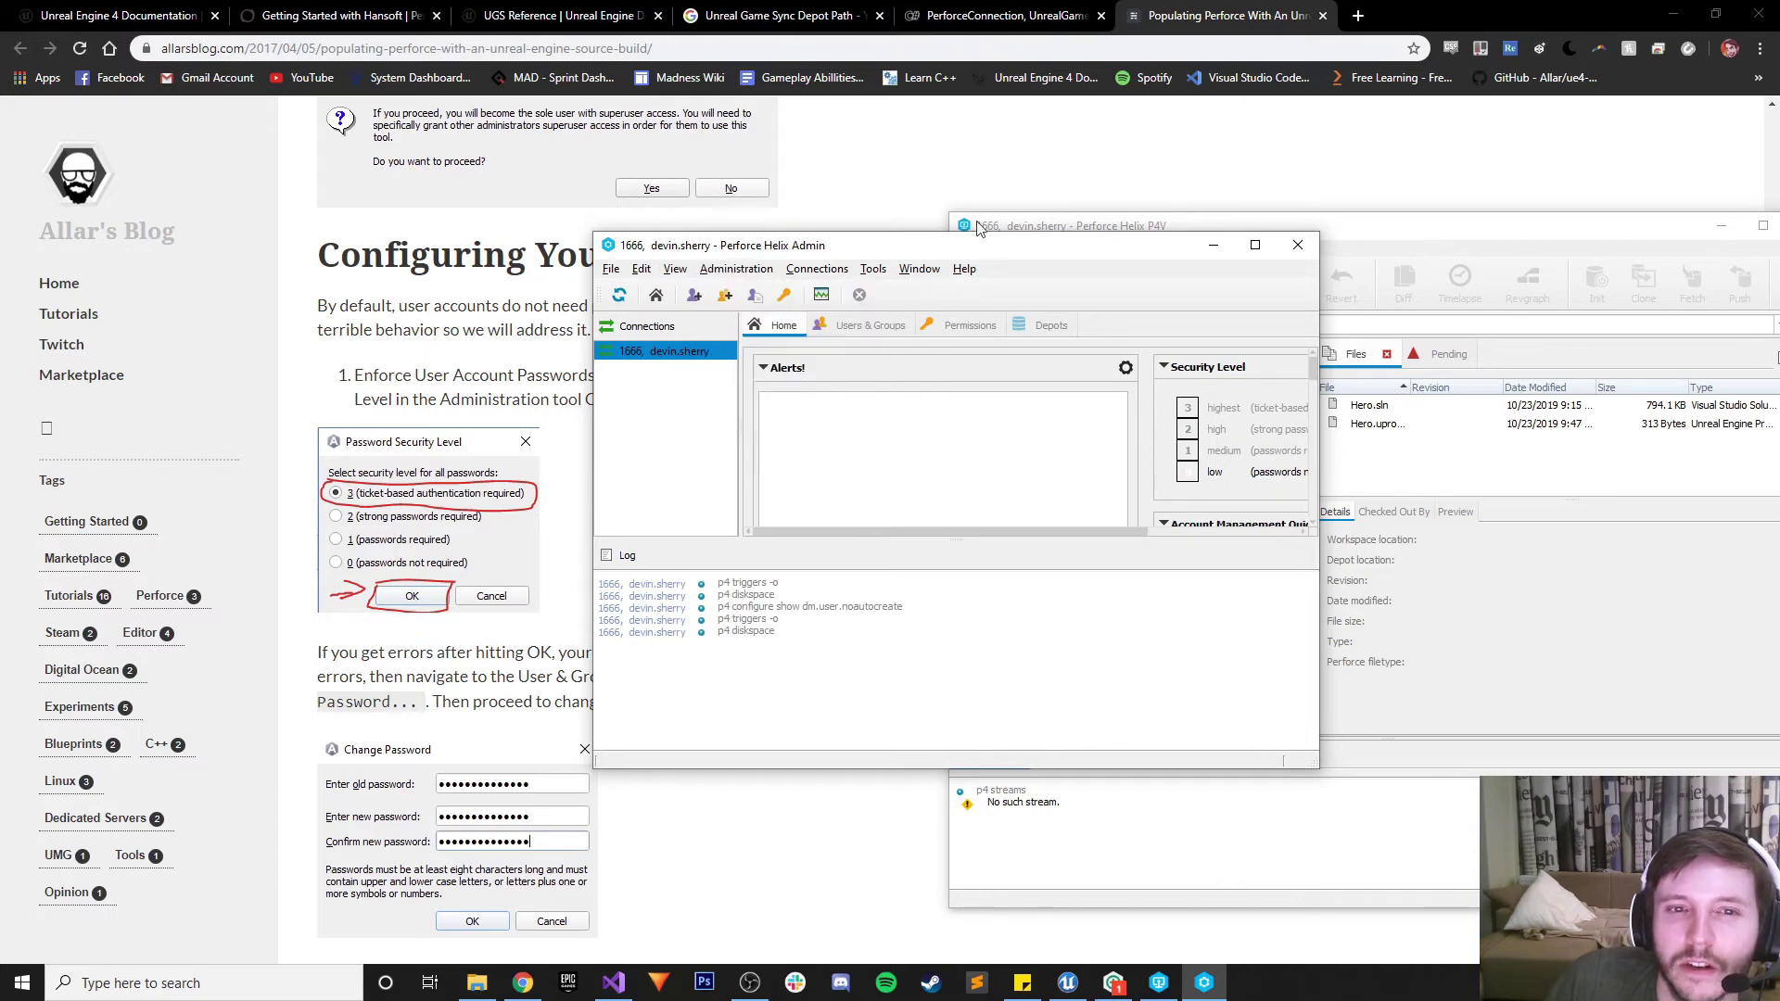
drag(850, 235, 1315, 217)
Open the Password Security Level dialog from Helix Admin's Administration menu
click(1138, 239)
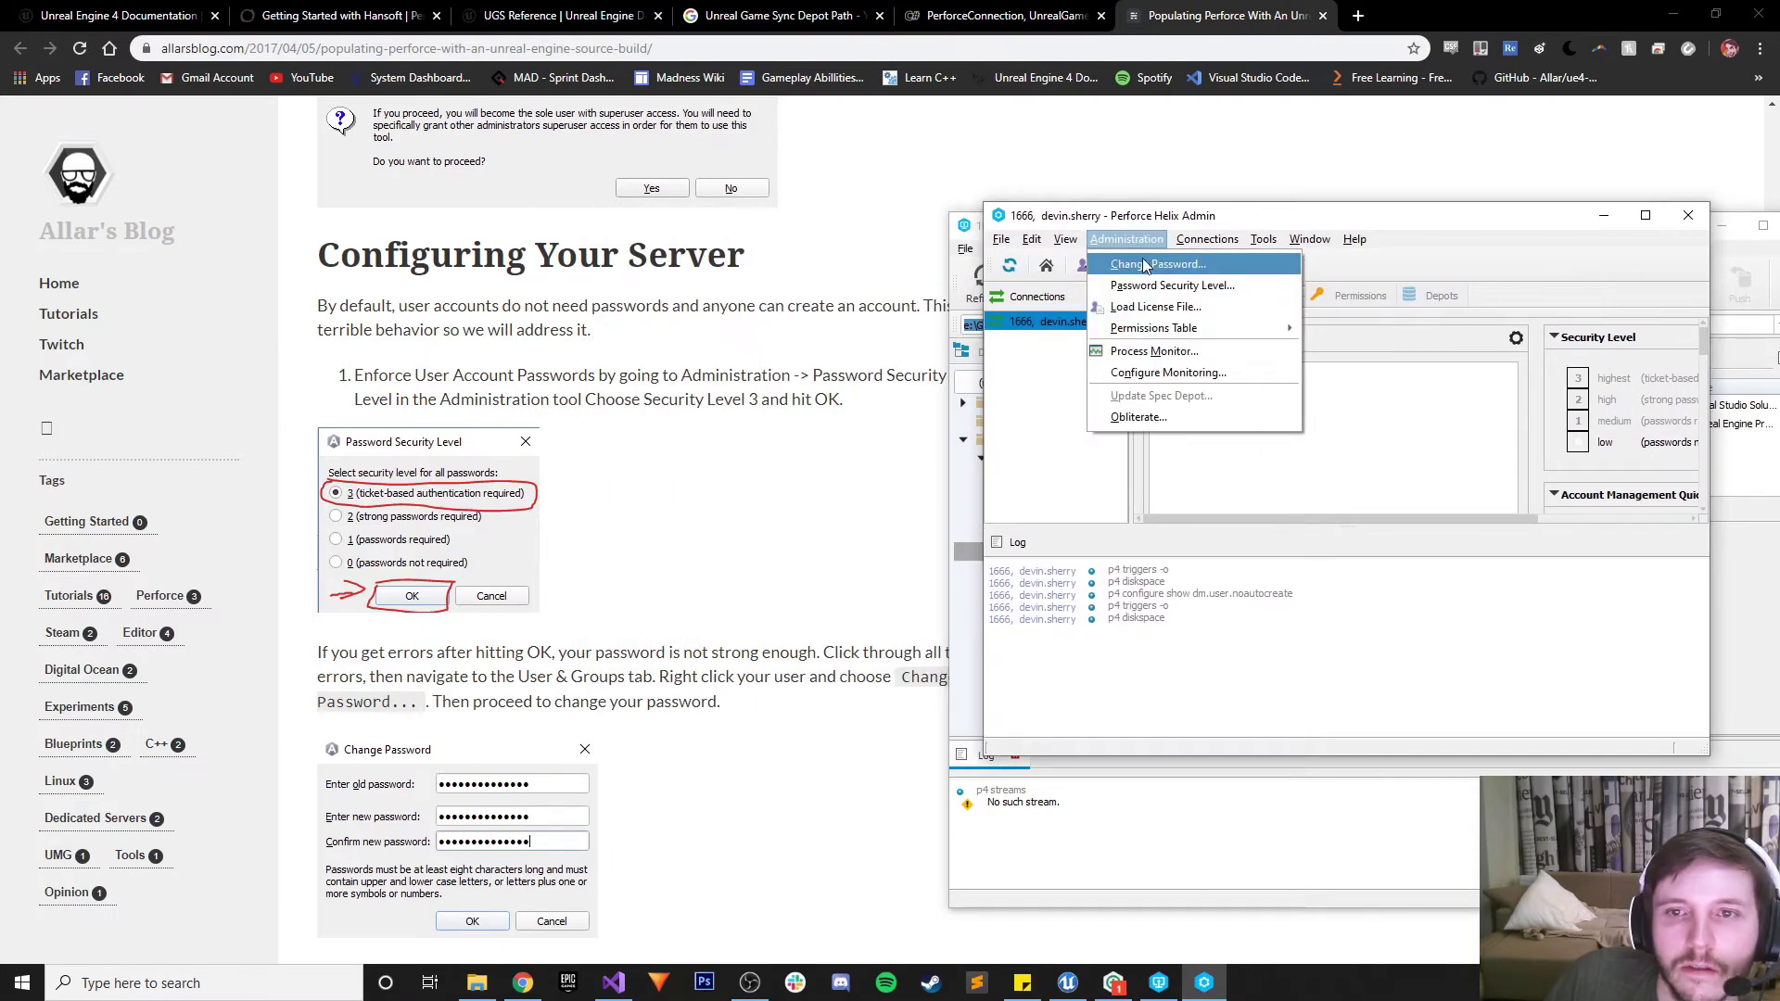
click(793, 397)
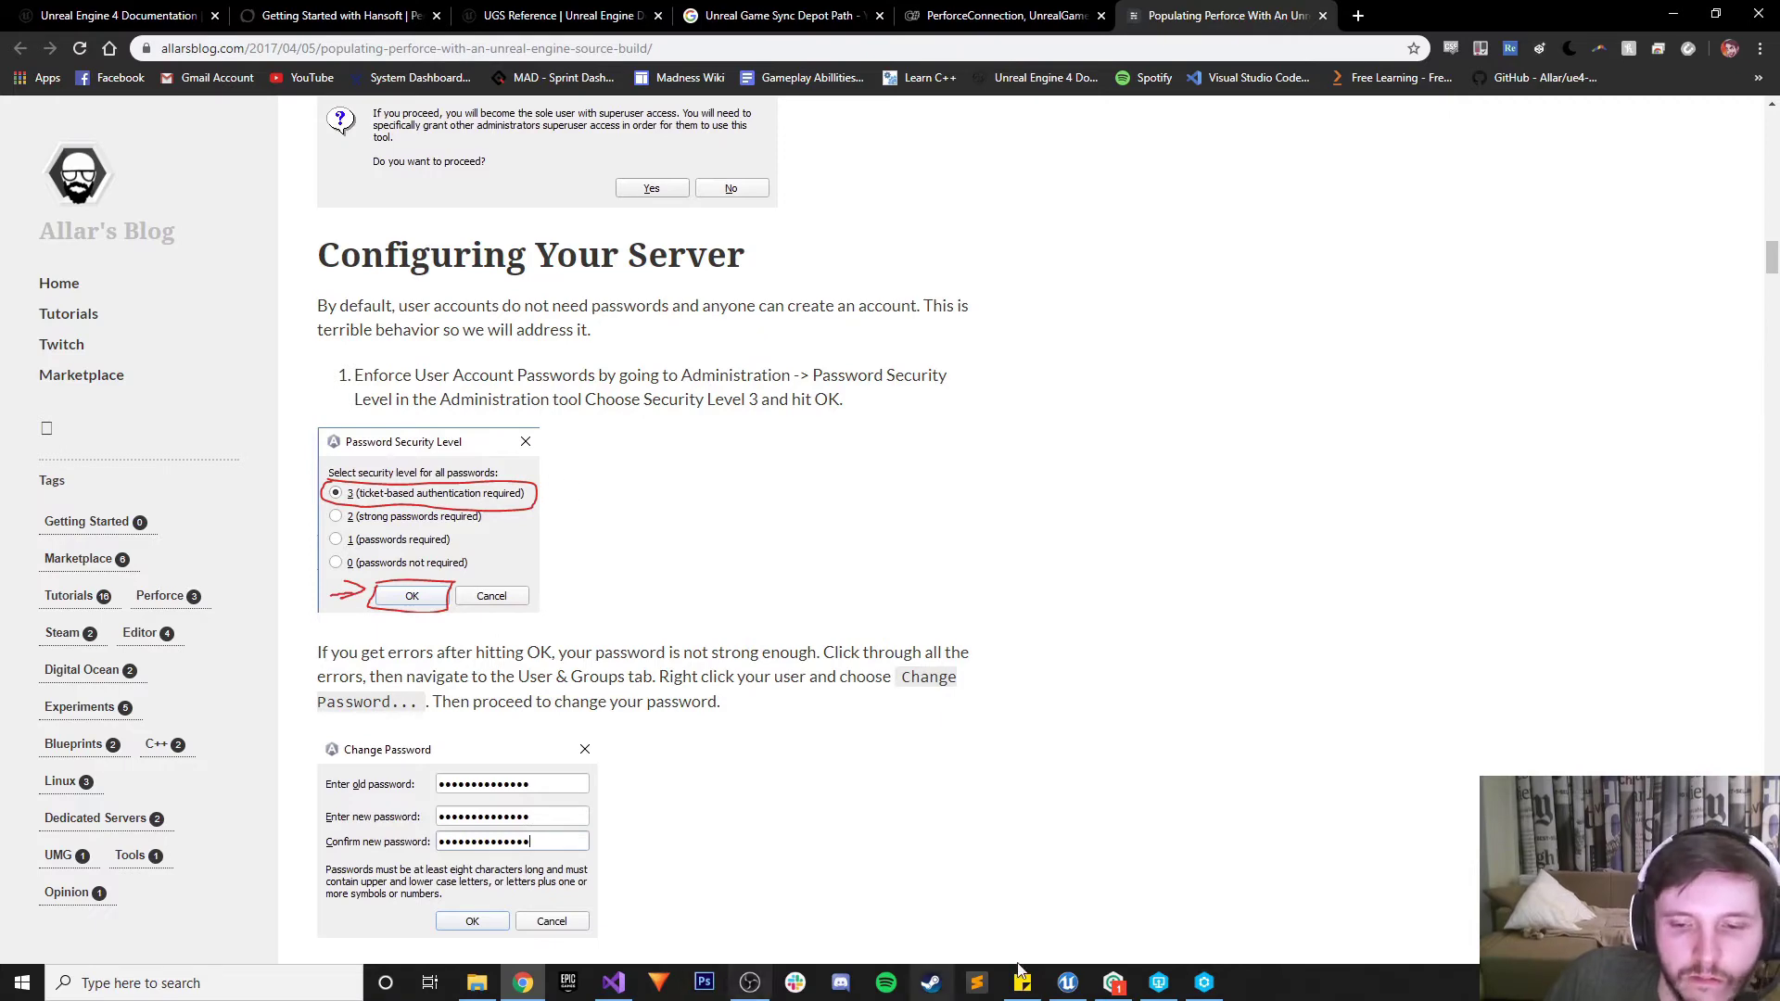
click(1177, 985)
click(1204, 983)
click(1126, 239)
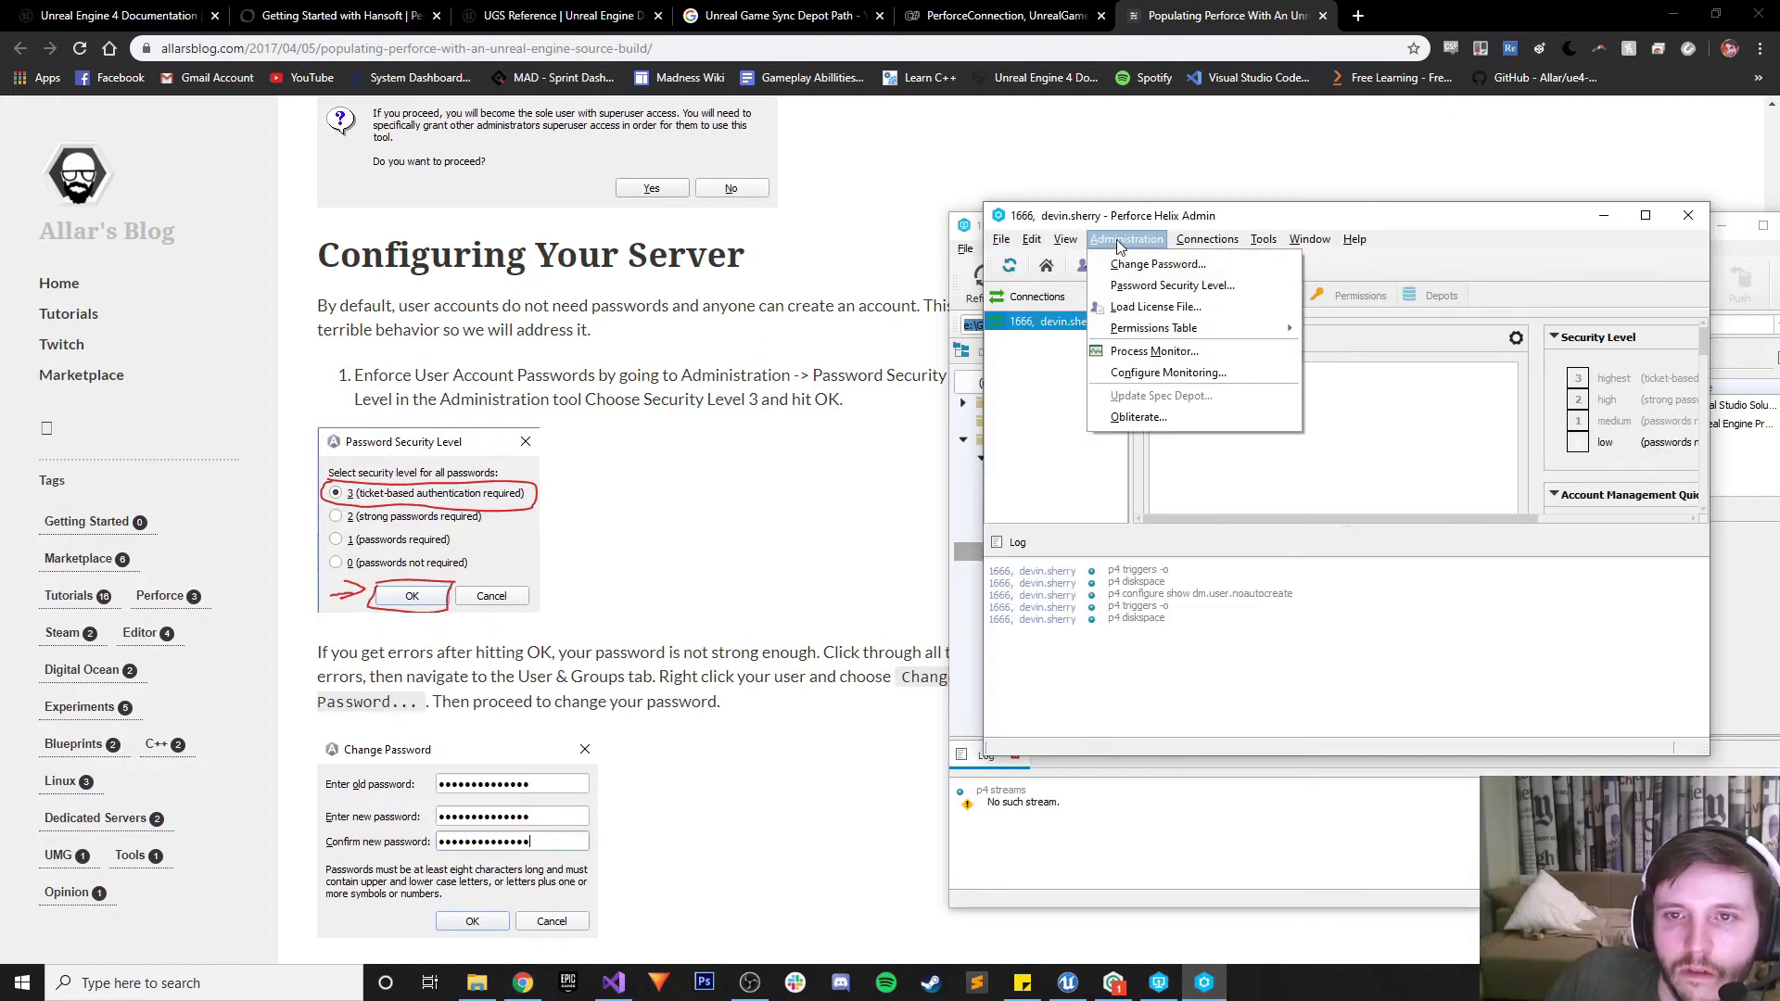
click(1147, 289)
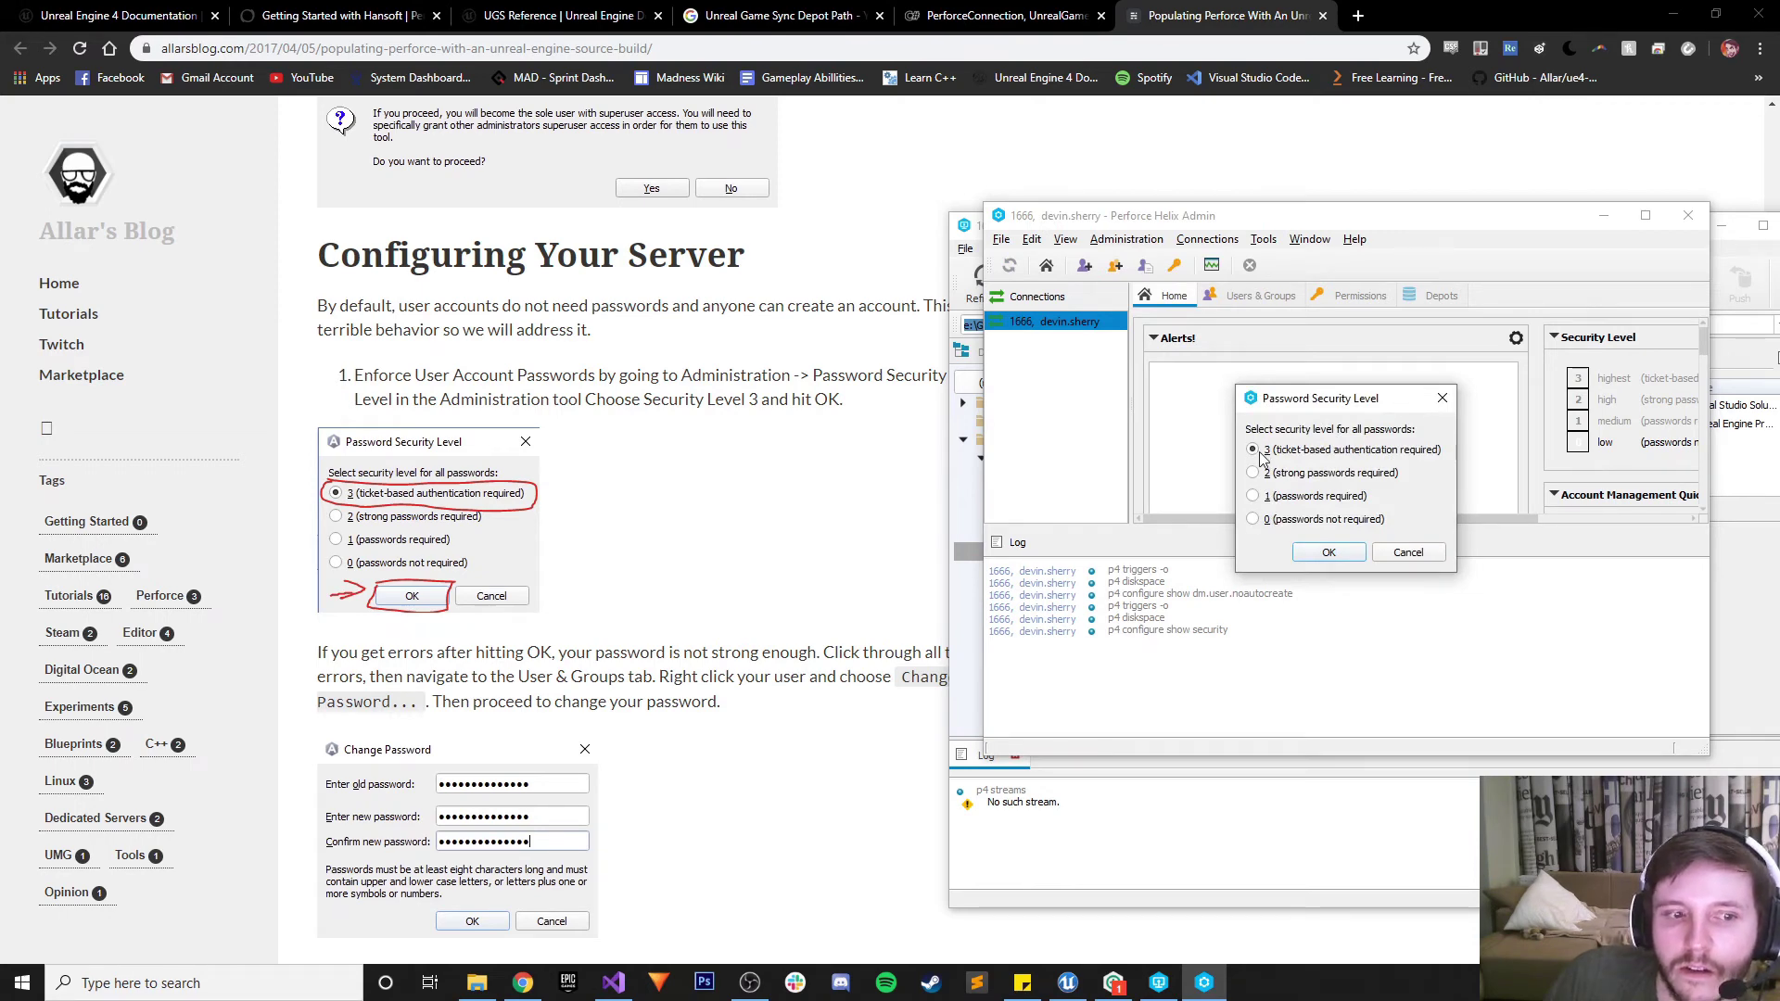
Apply password security level 3, then enter and confirm a new password for the current user
click(1328, 553)
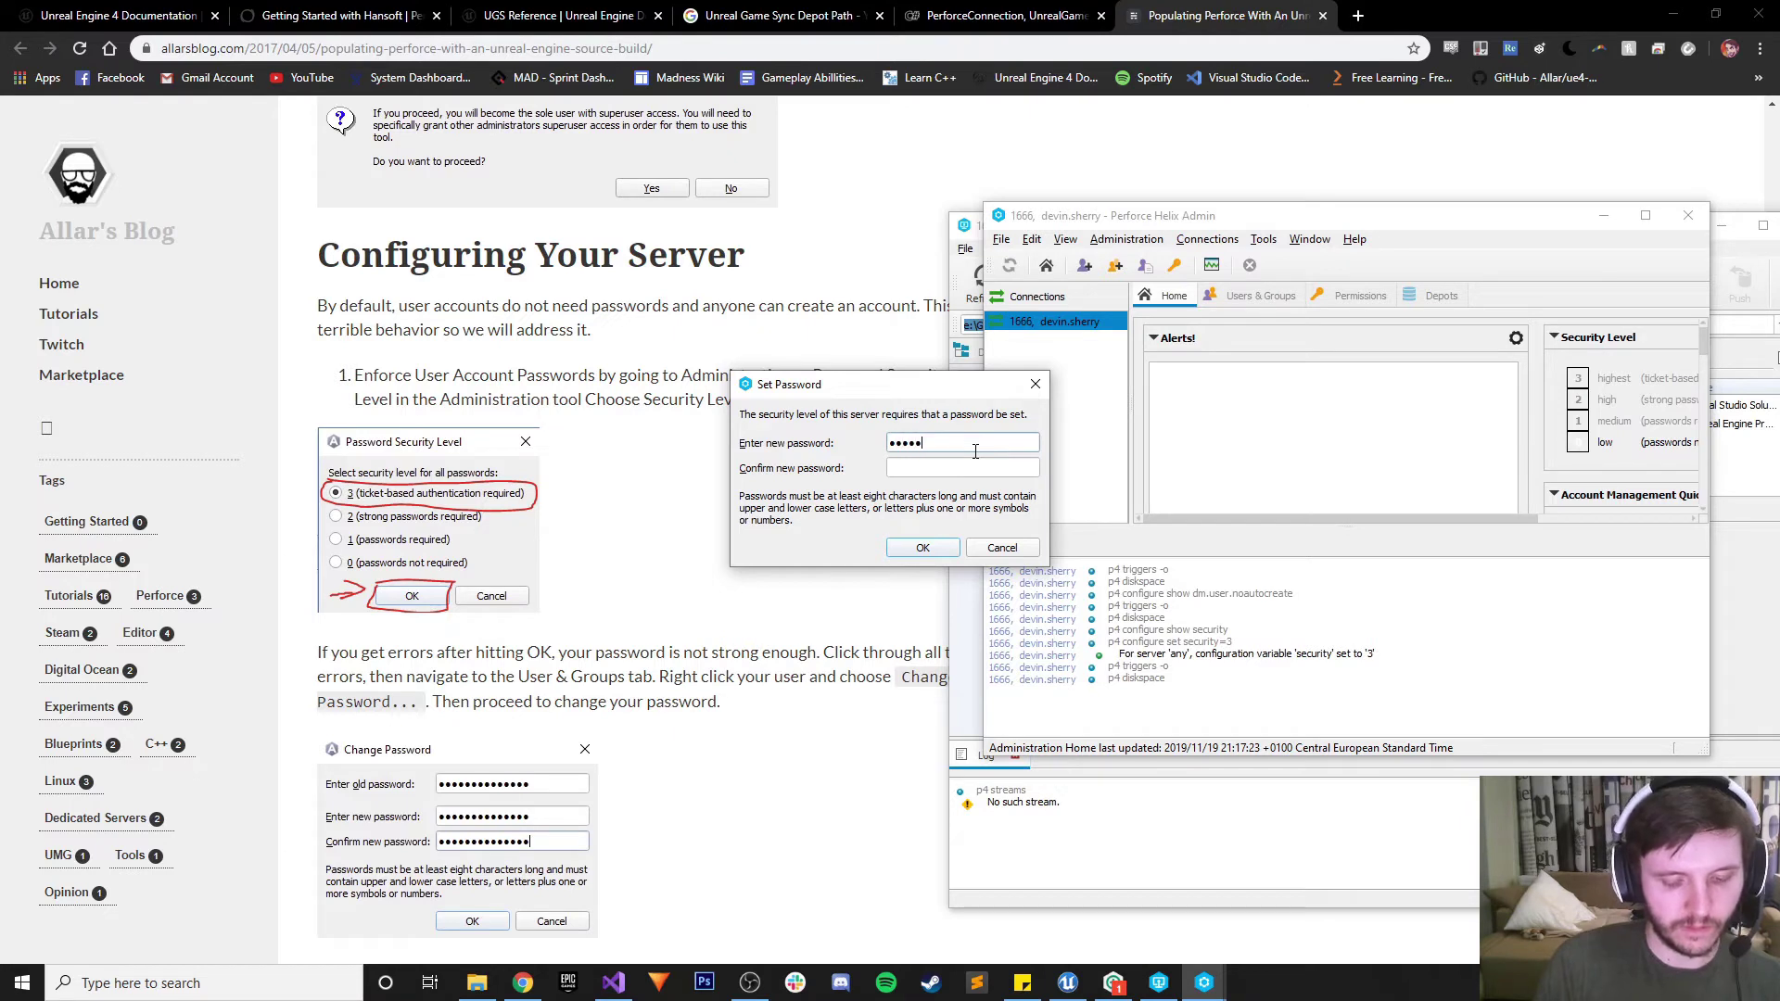
key(Tab)
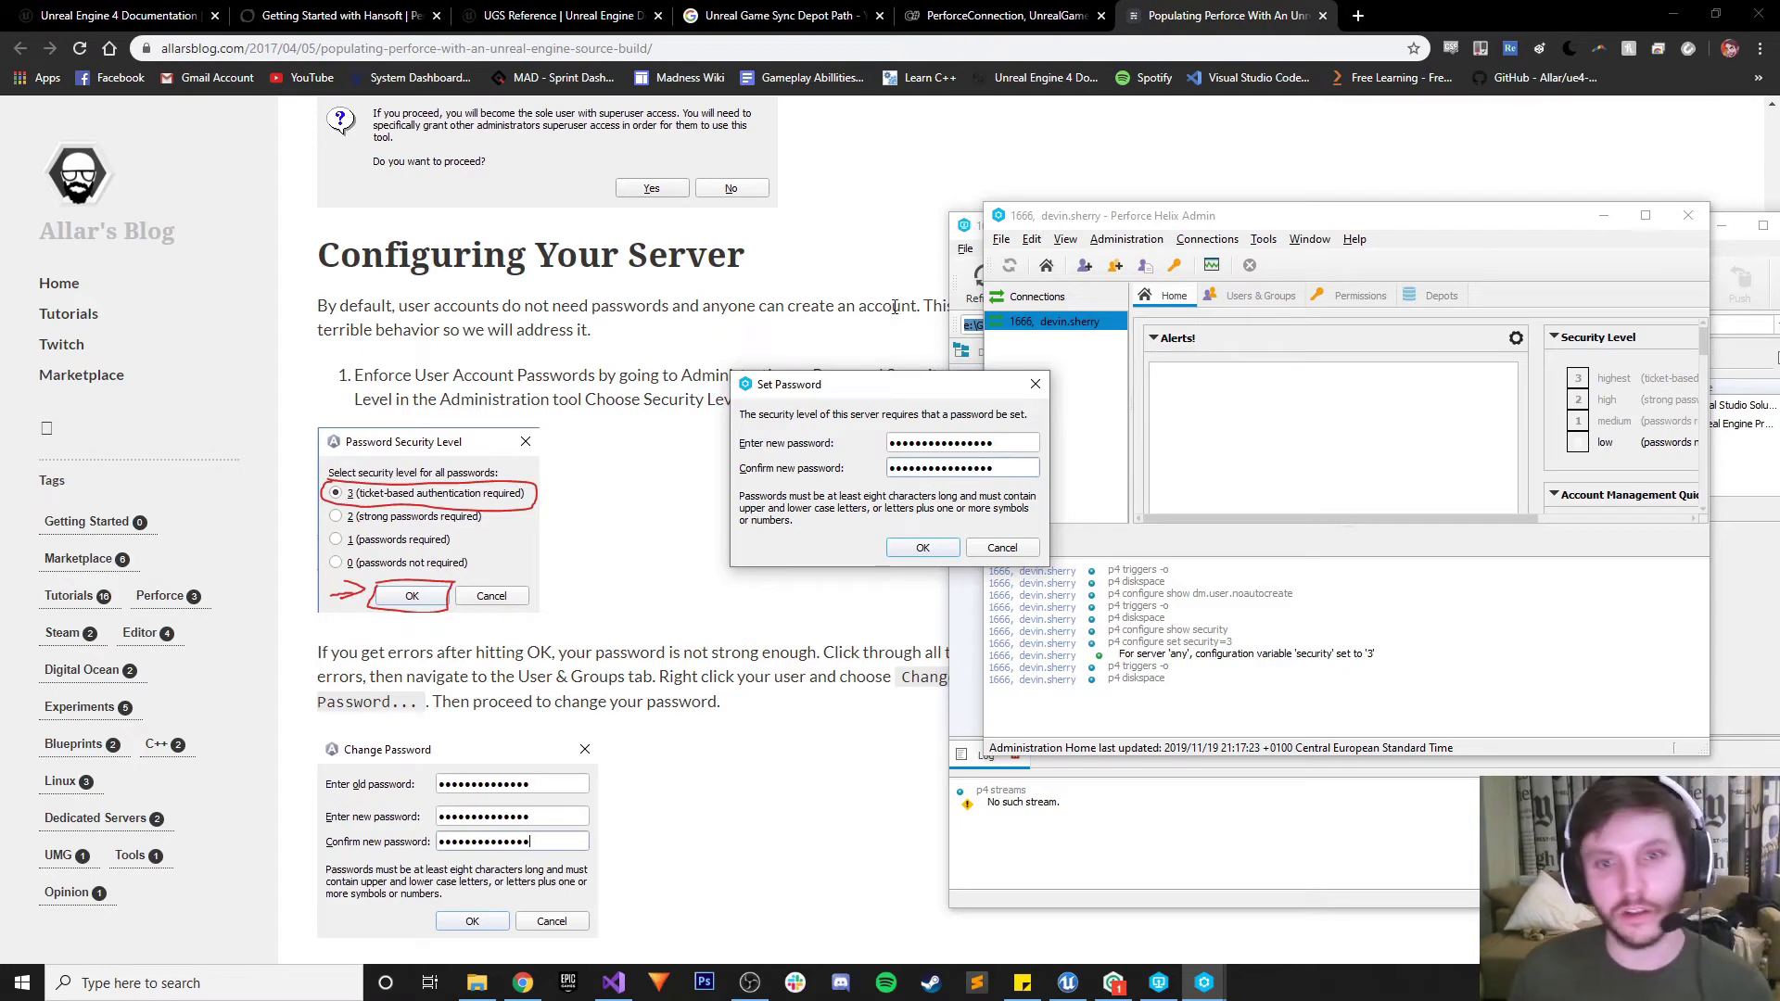
click(924, 549)
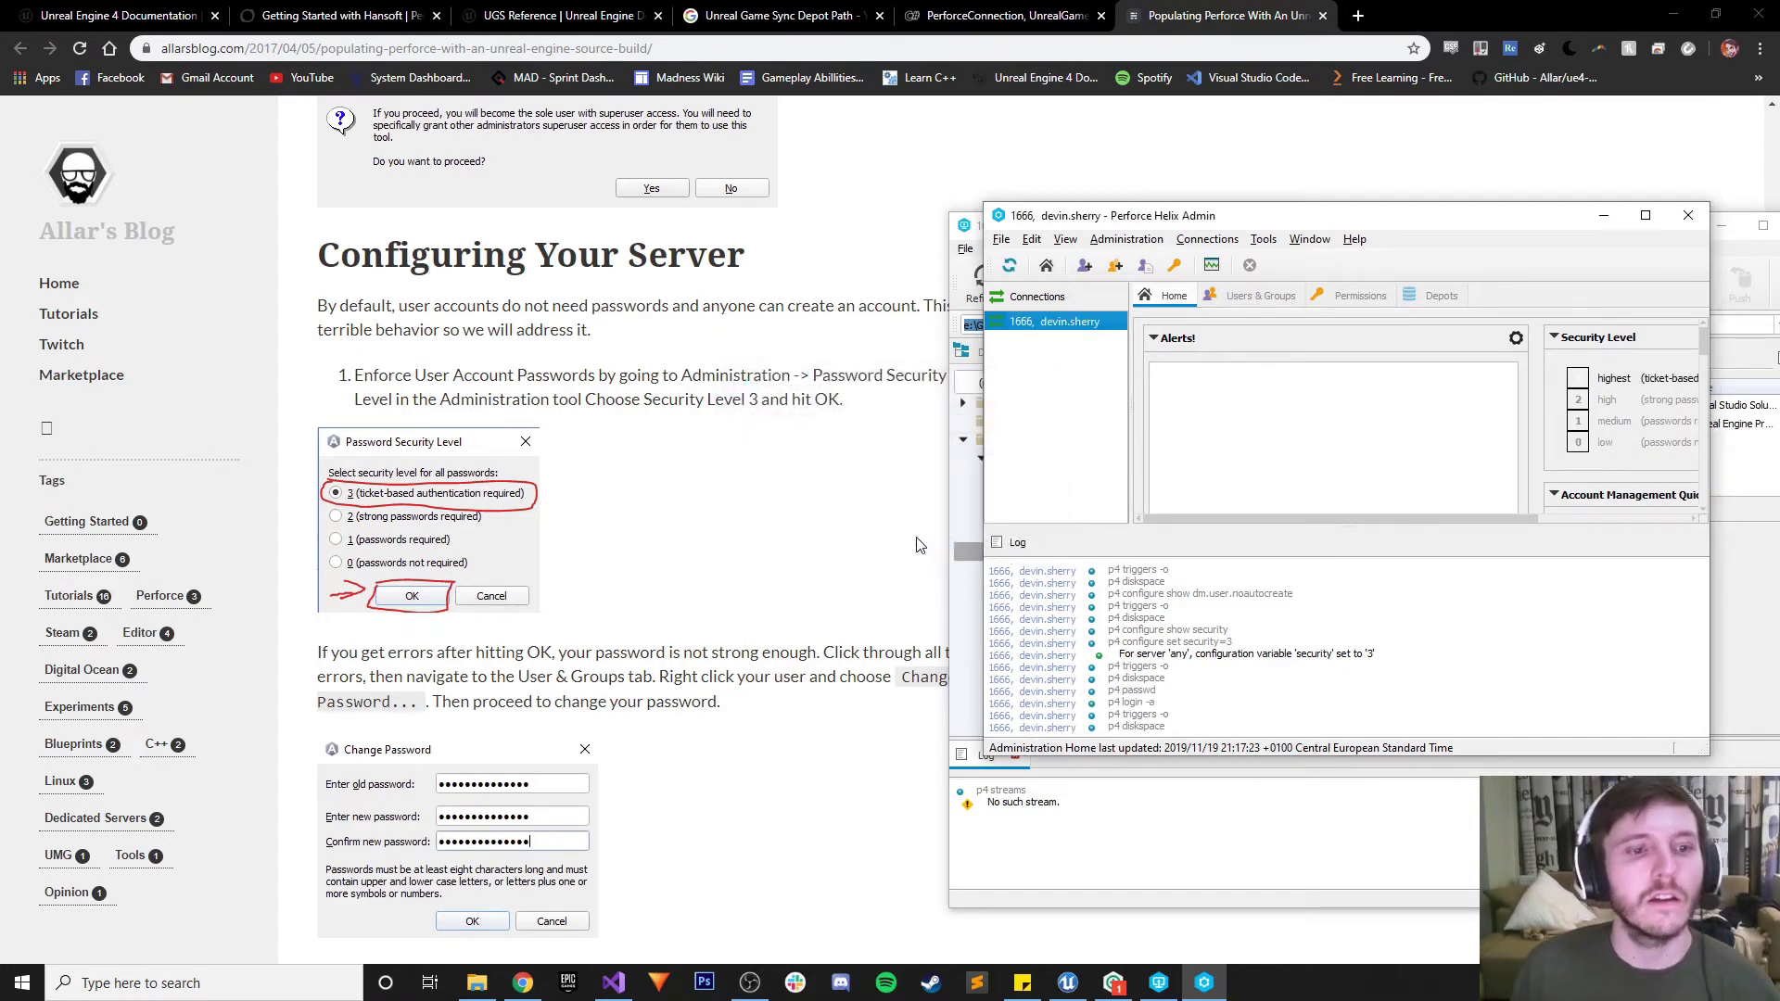
click(720, 546)
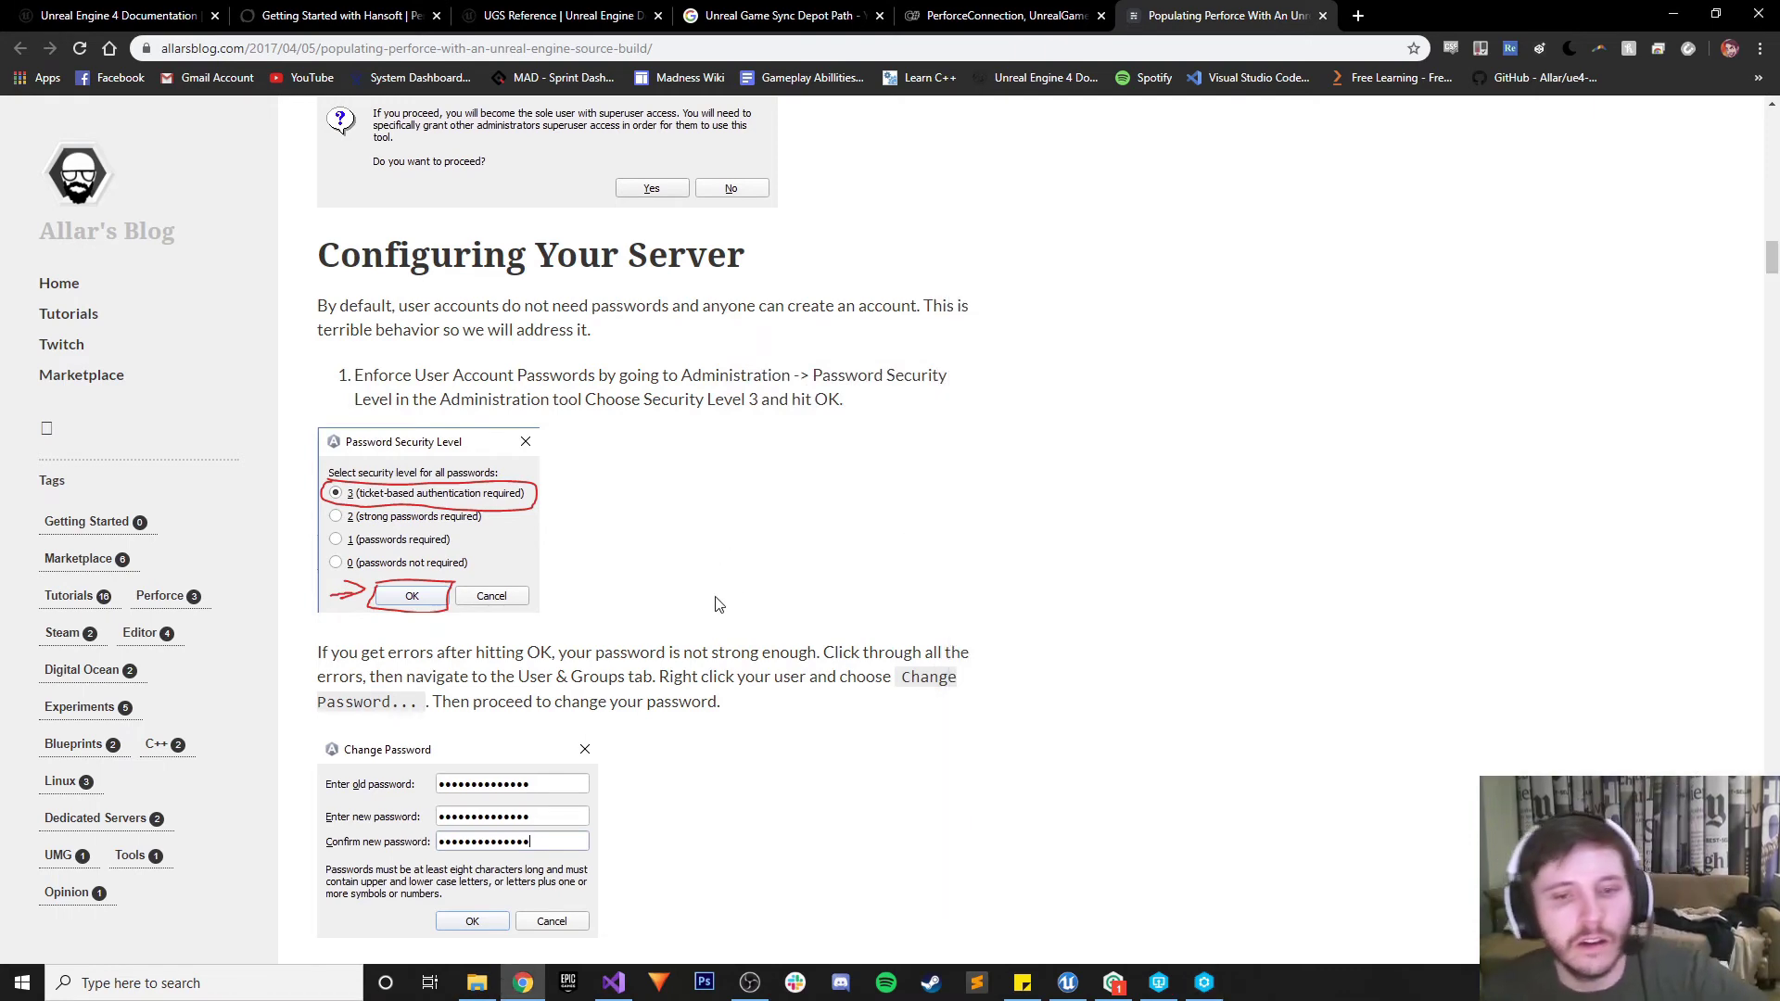
Scroll the guide onward and close the Helix Admin window
scroll(661, 631, down, 4)
scroll(662, 629, down, 3)
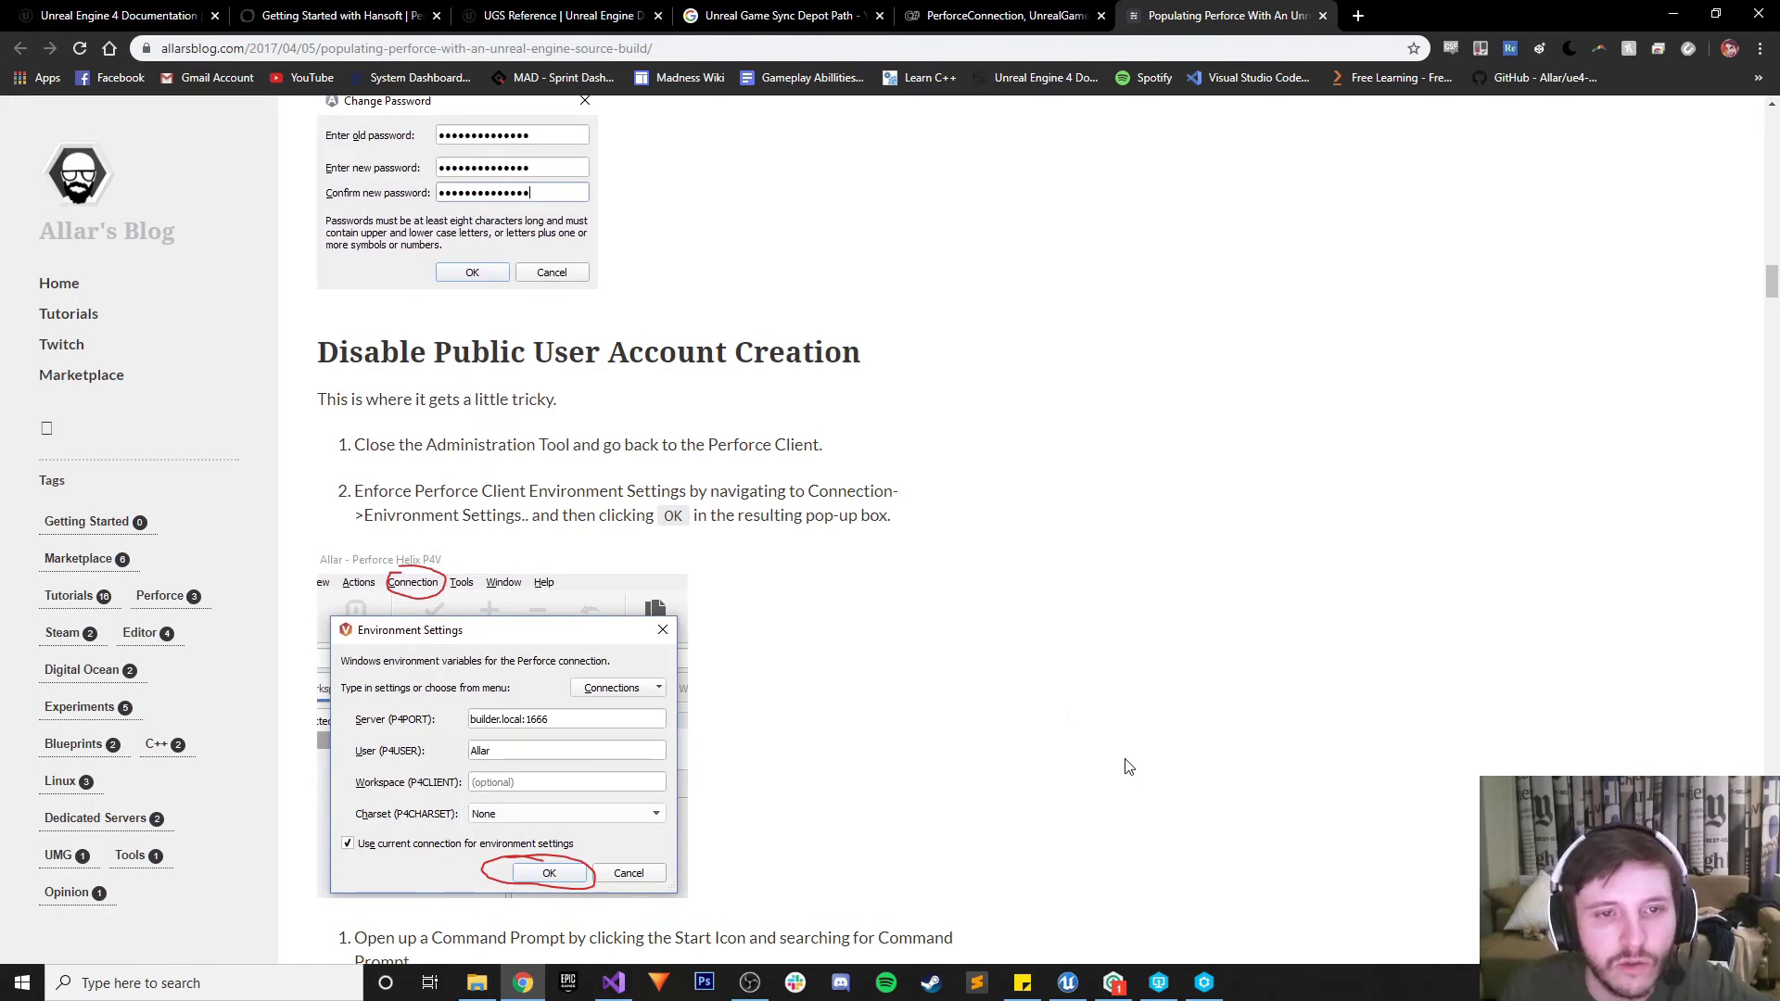
click(1204, 984)
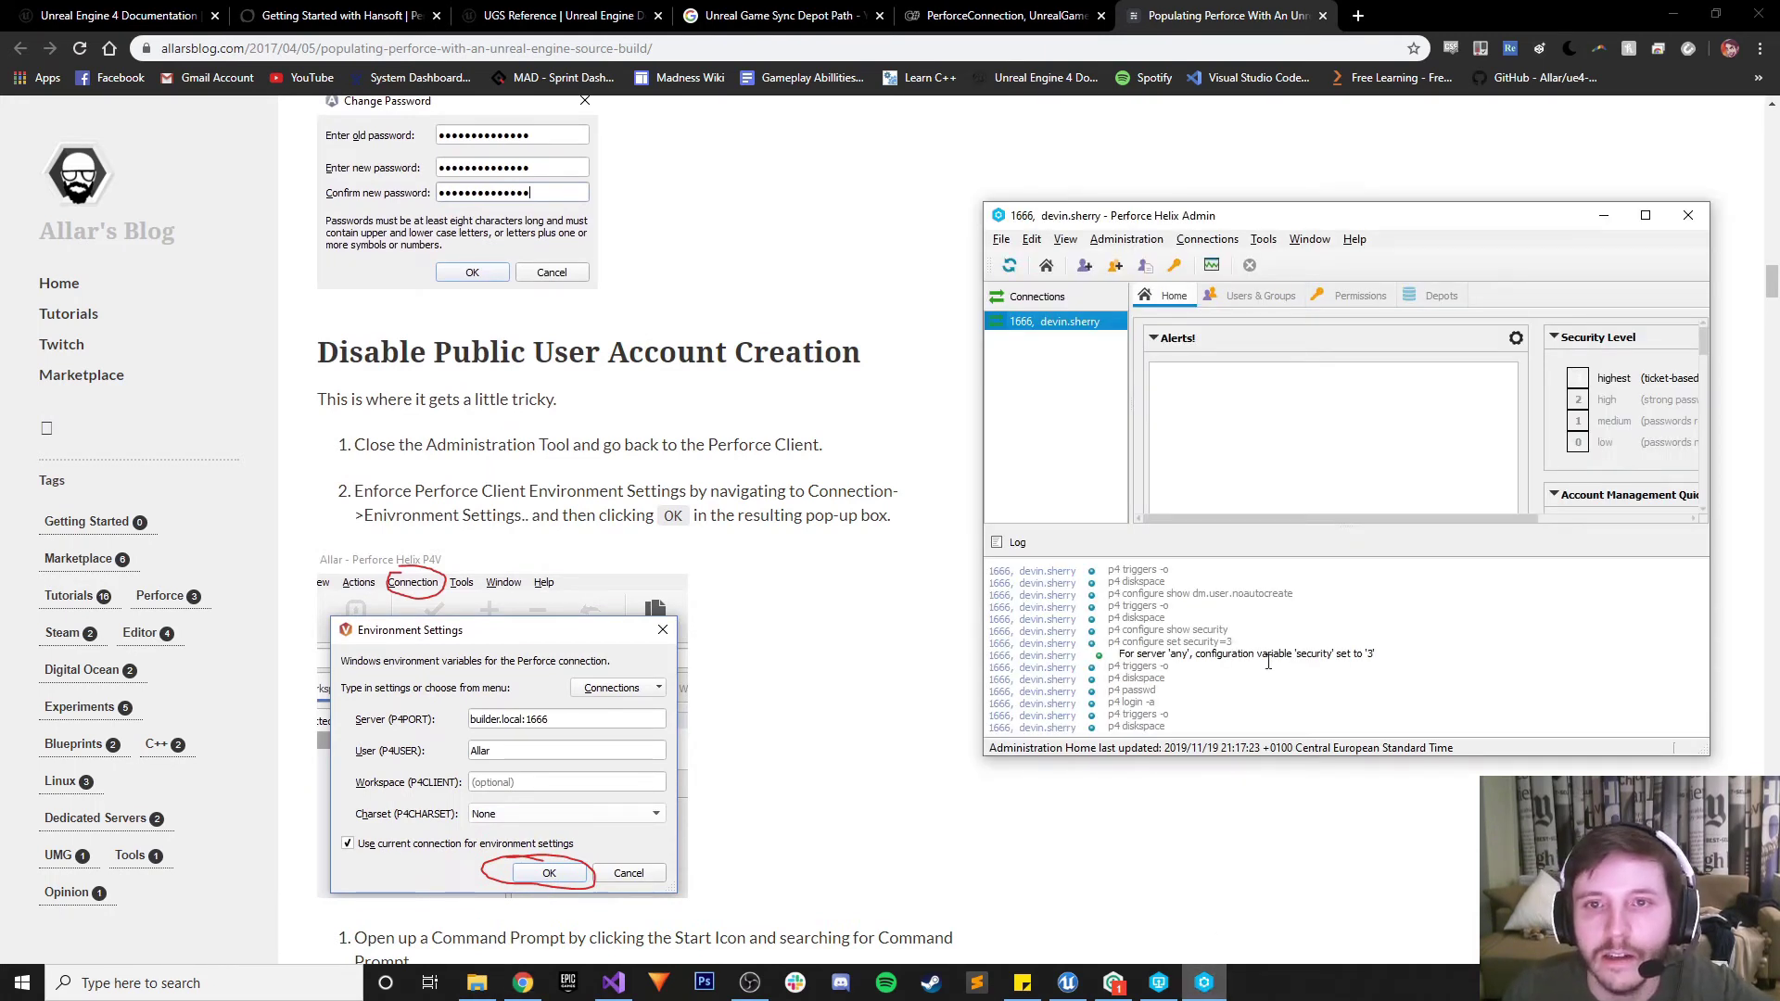
click(1687, 215)
Accept P4V's Connection > Environment Settings for server 1666 and the current user
click(1161, 985)
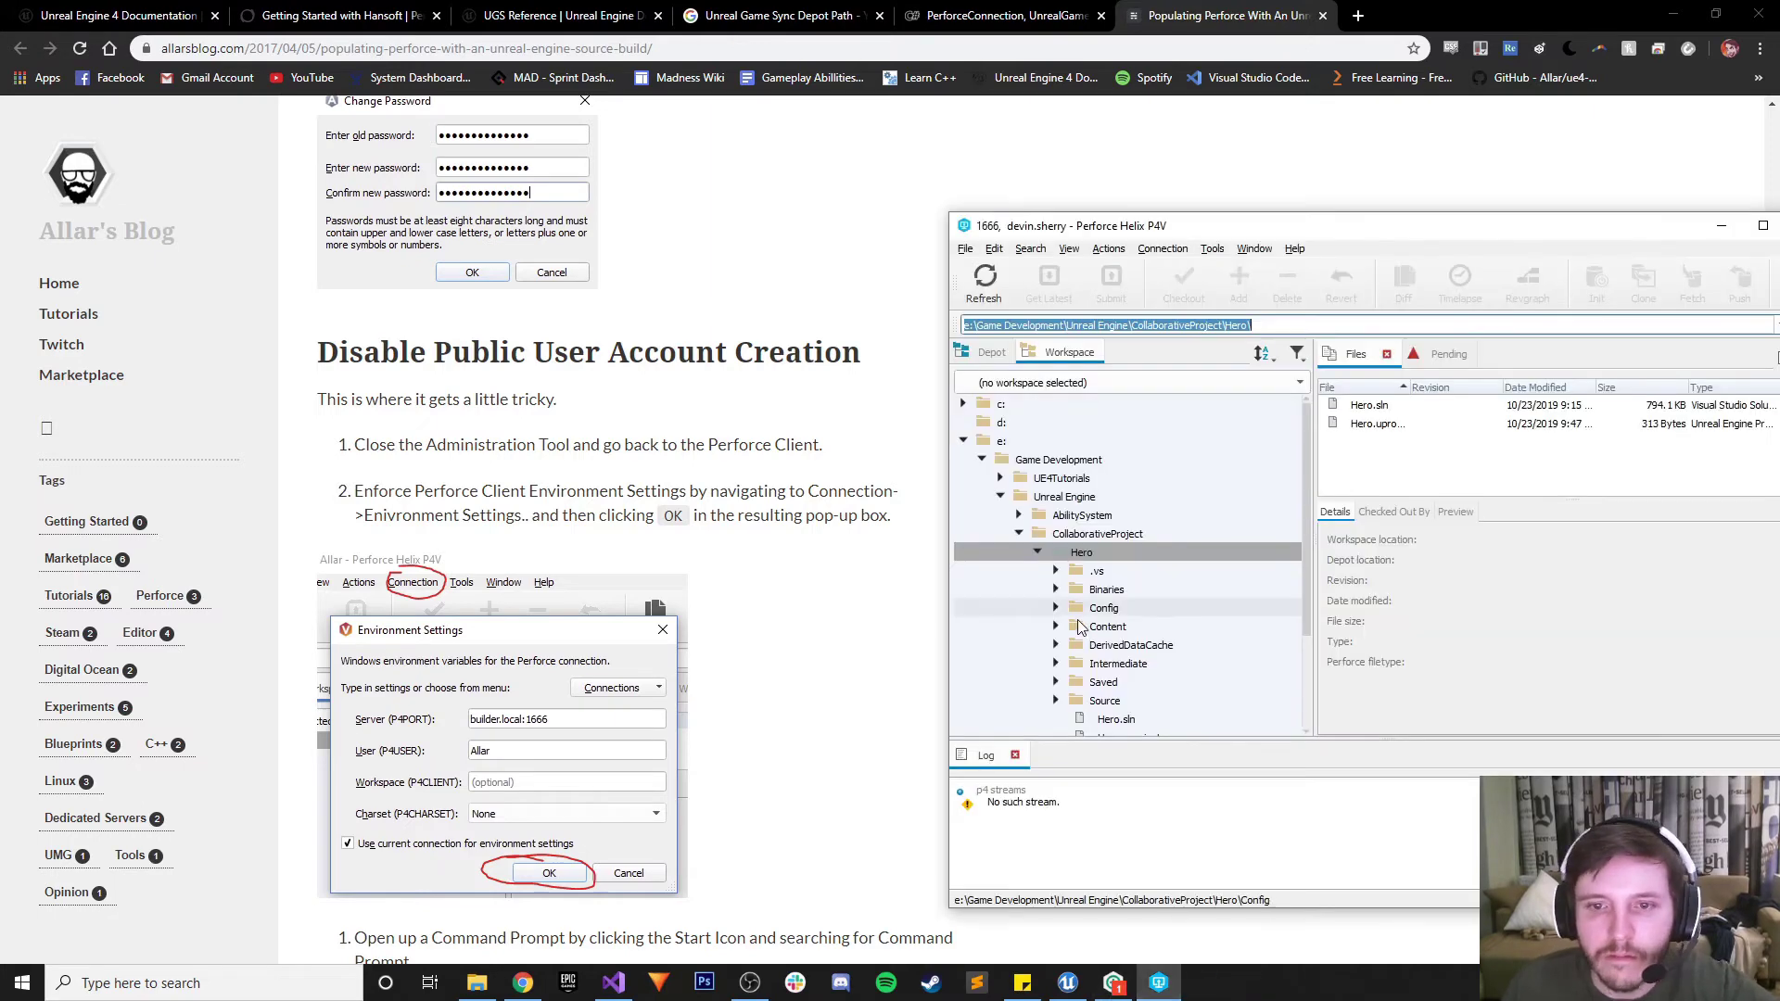
drag(1187, 225, 1407, 193)
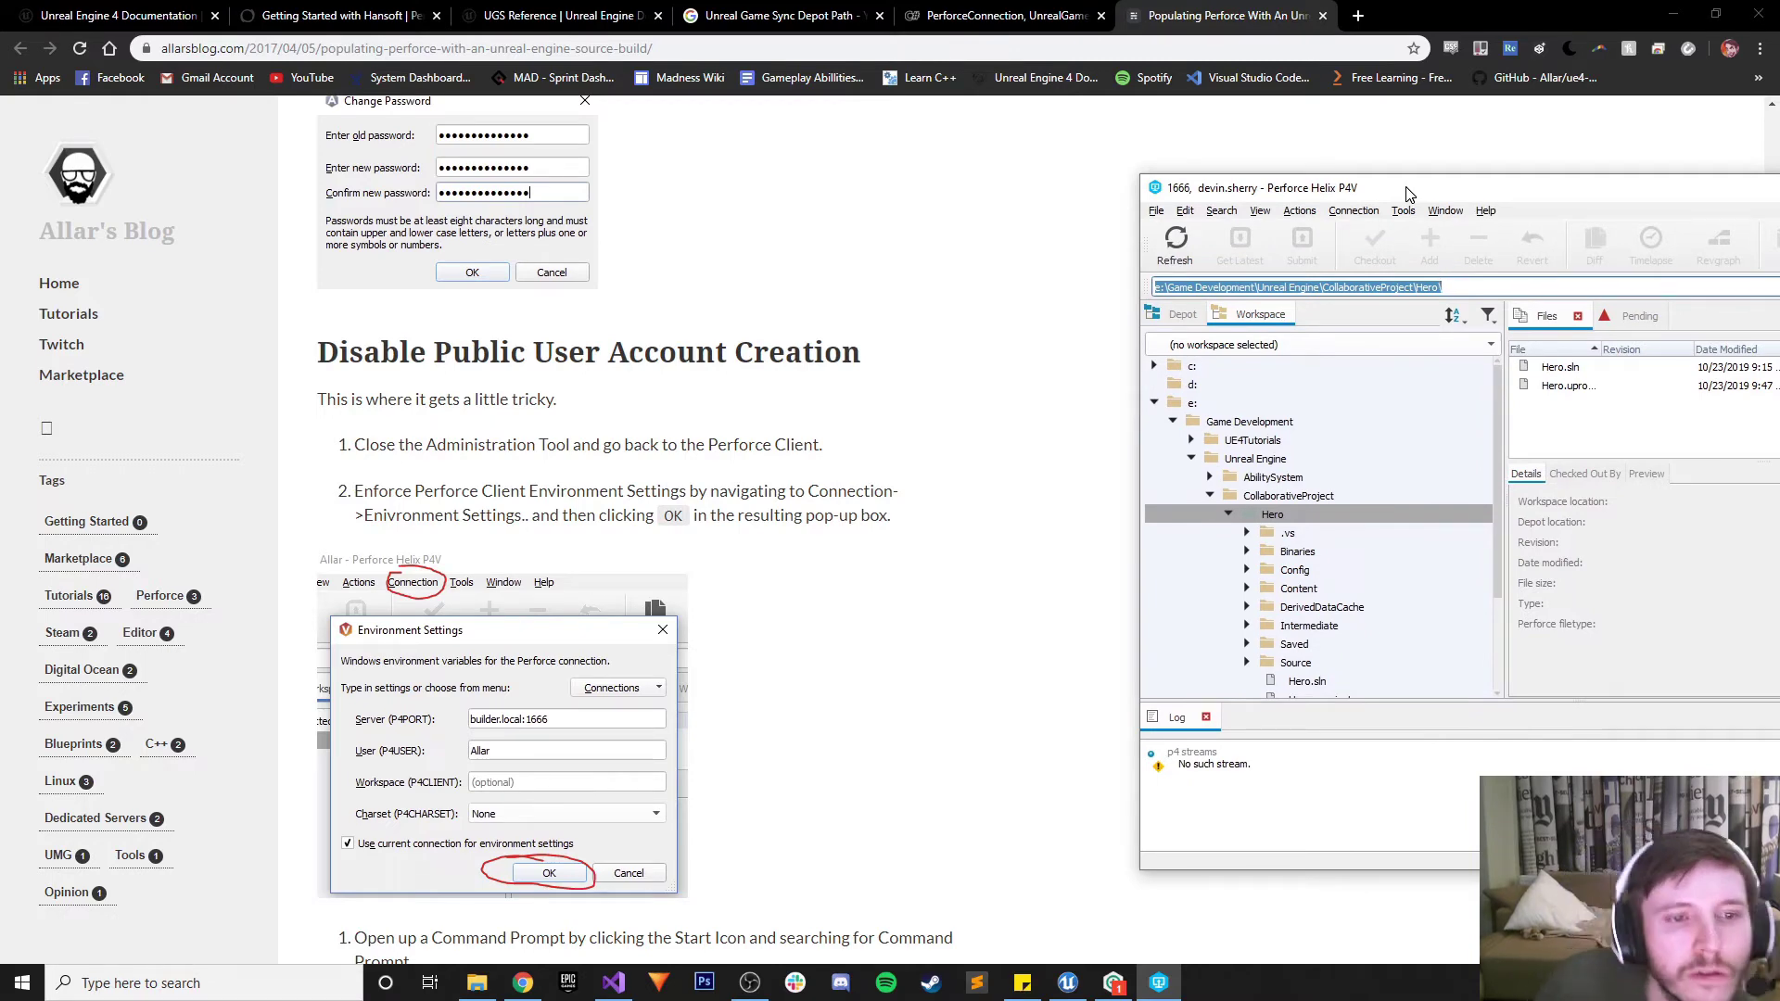
drag(1406, 193, 1258, 185)
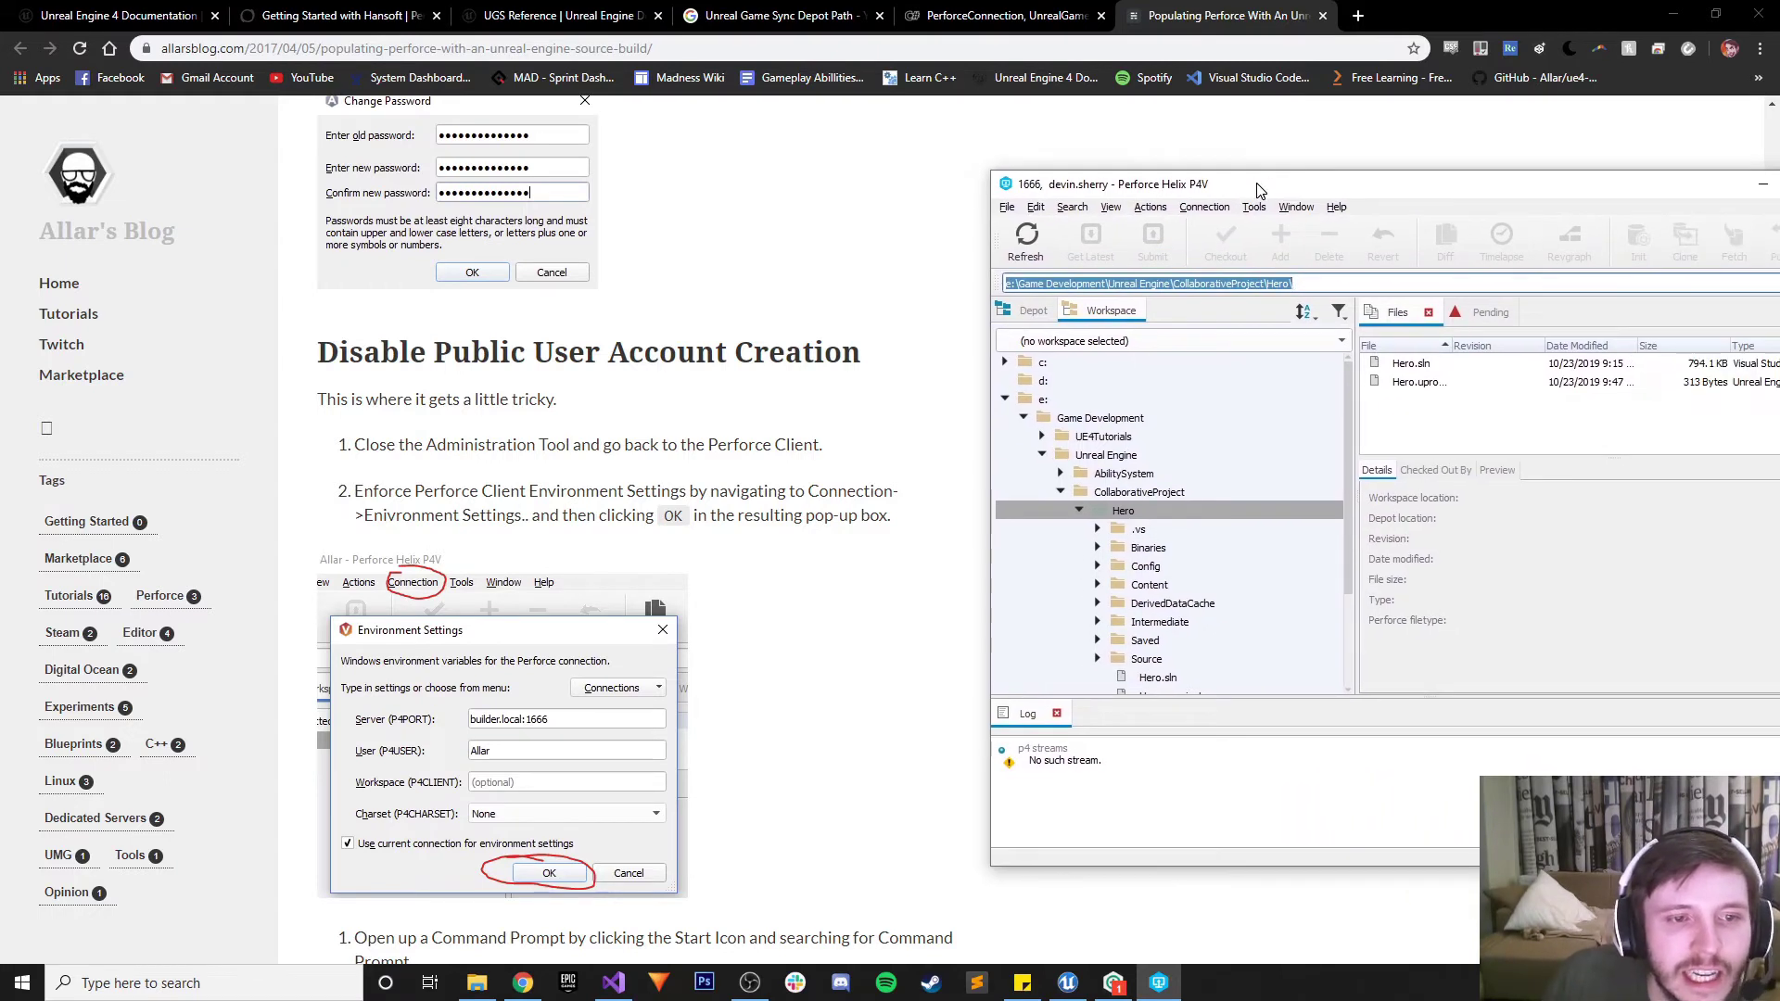
click(1204, 206)
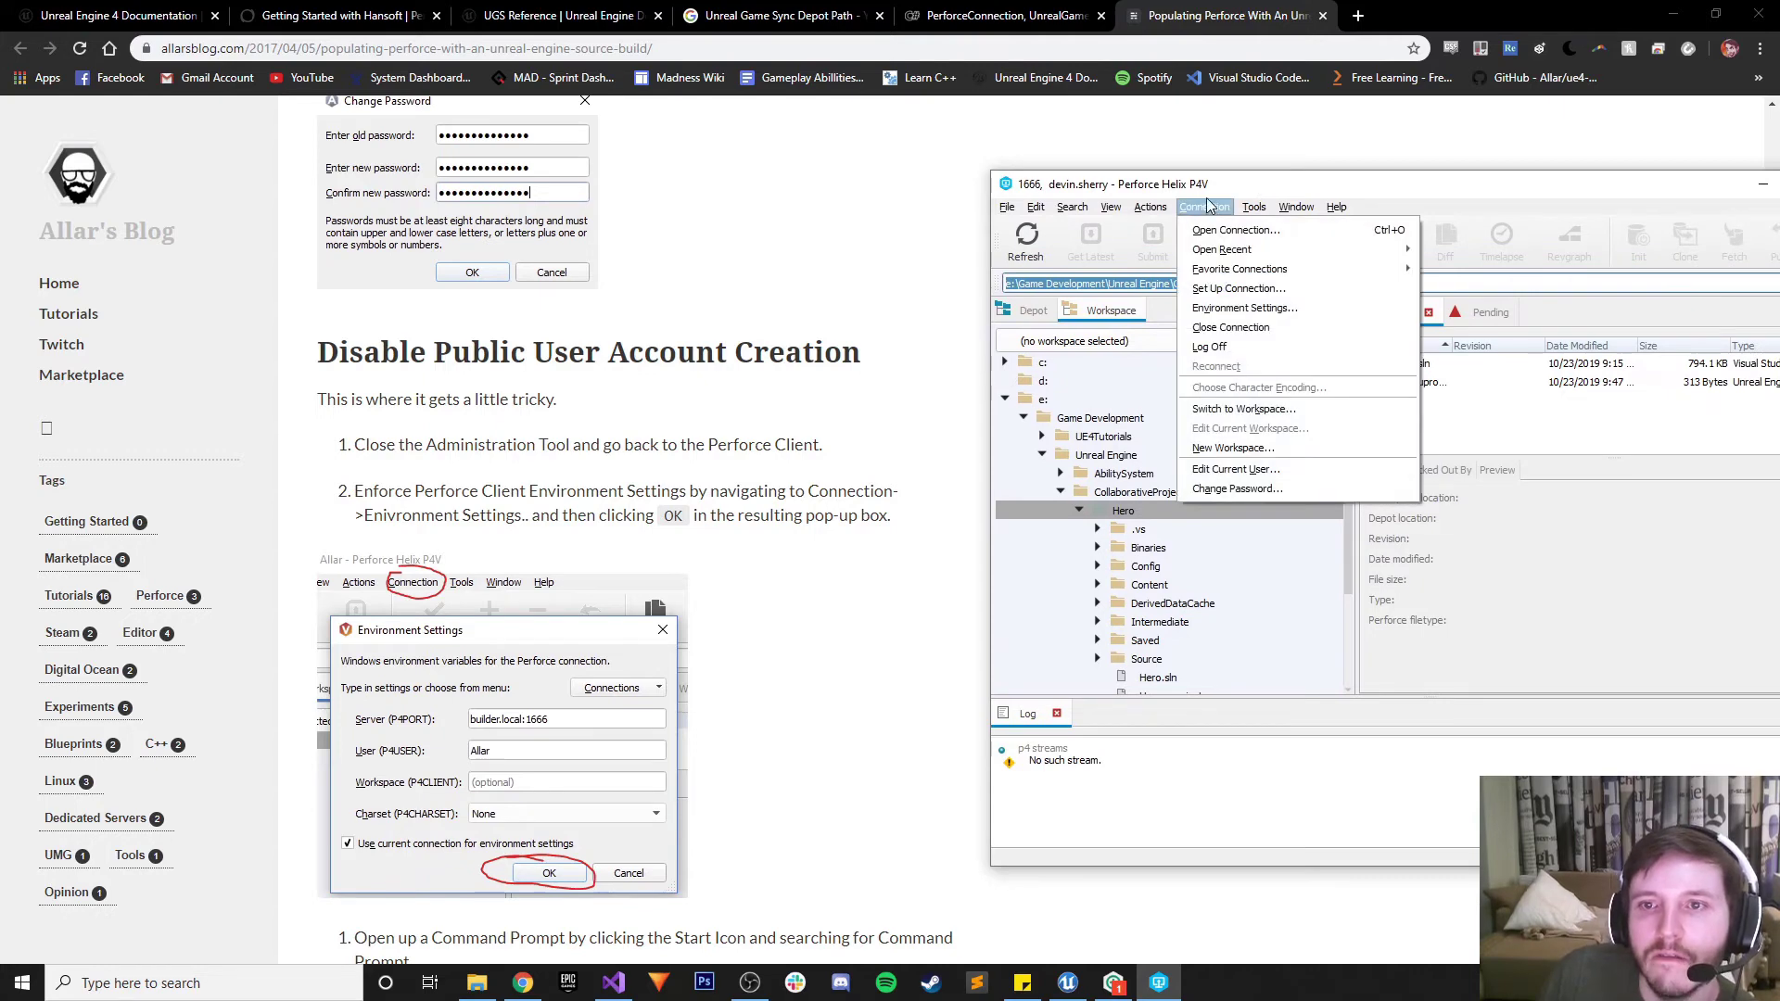
click(1240, 307)
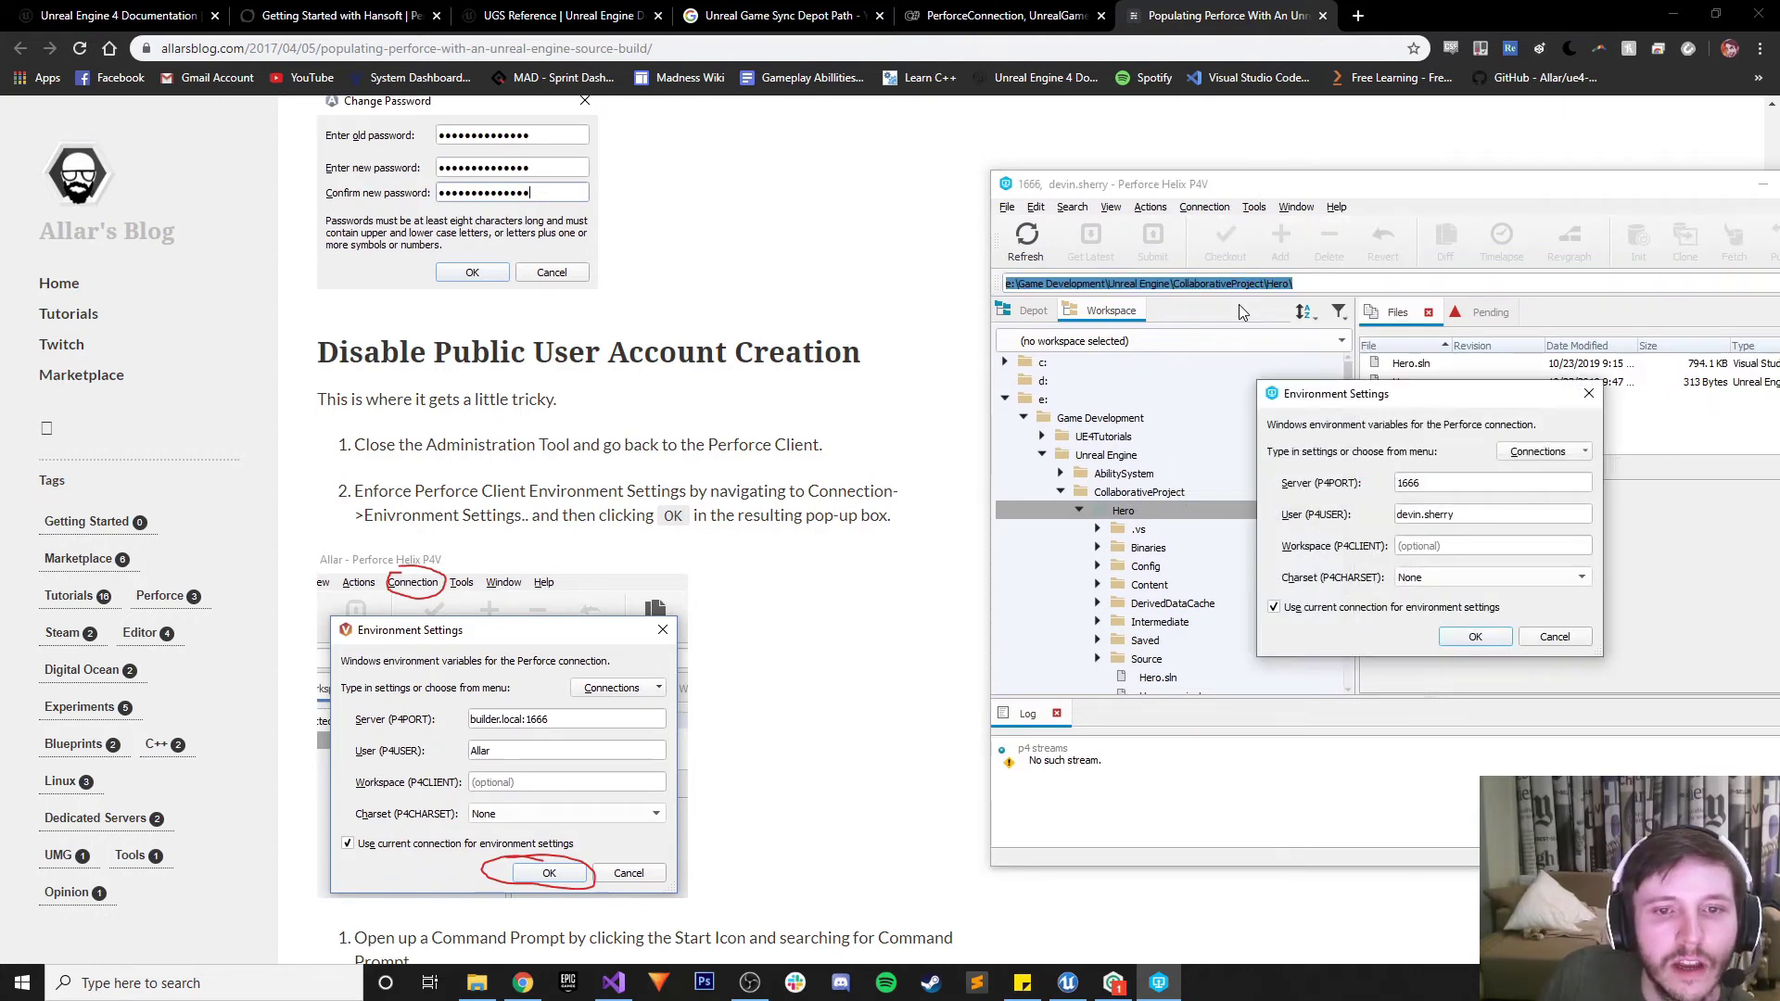
click(1473, 638)
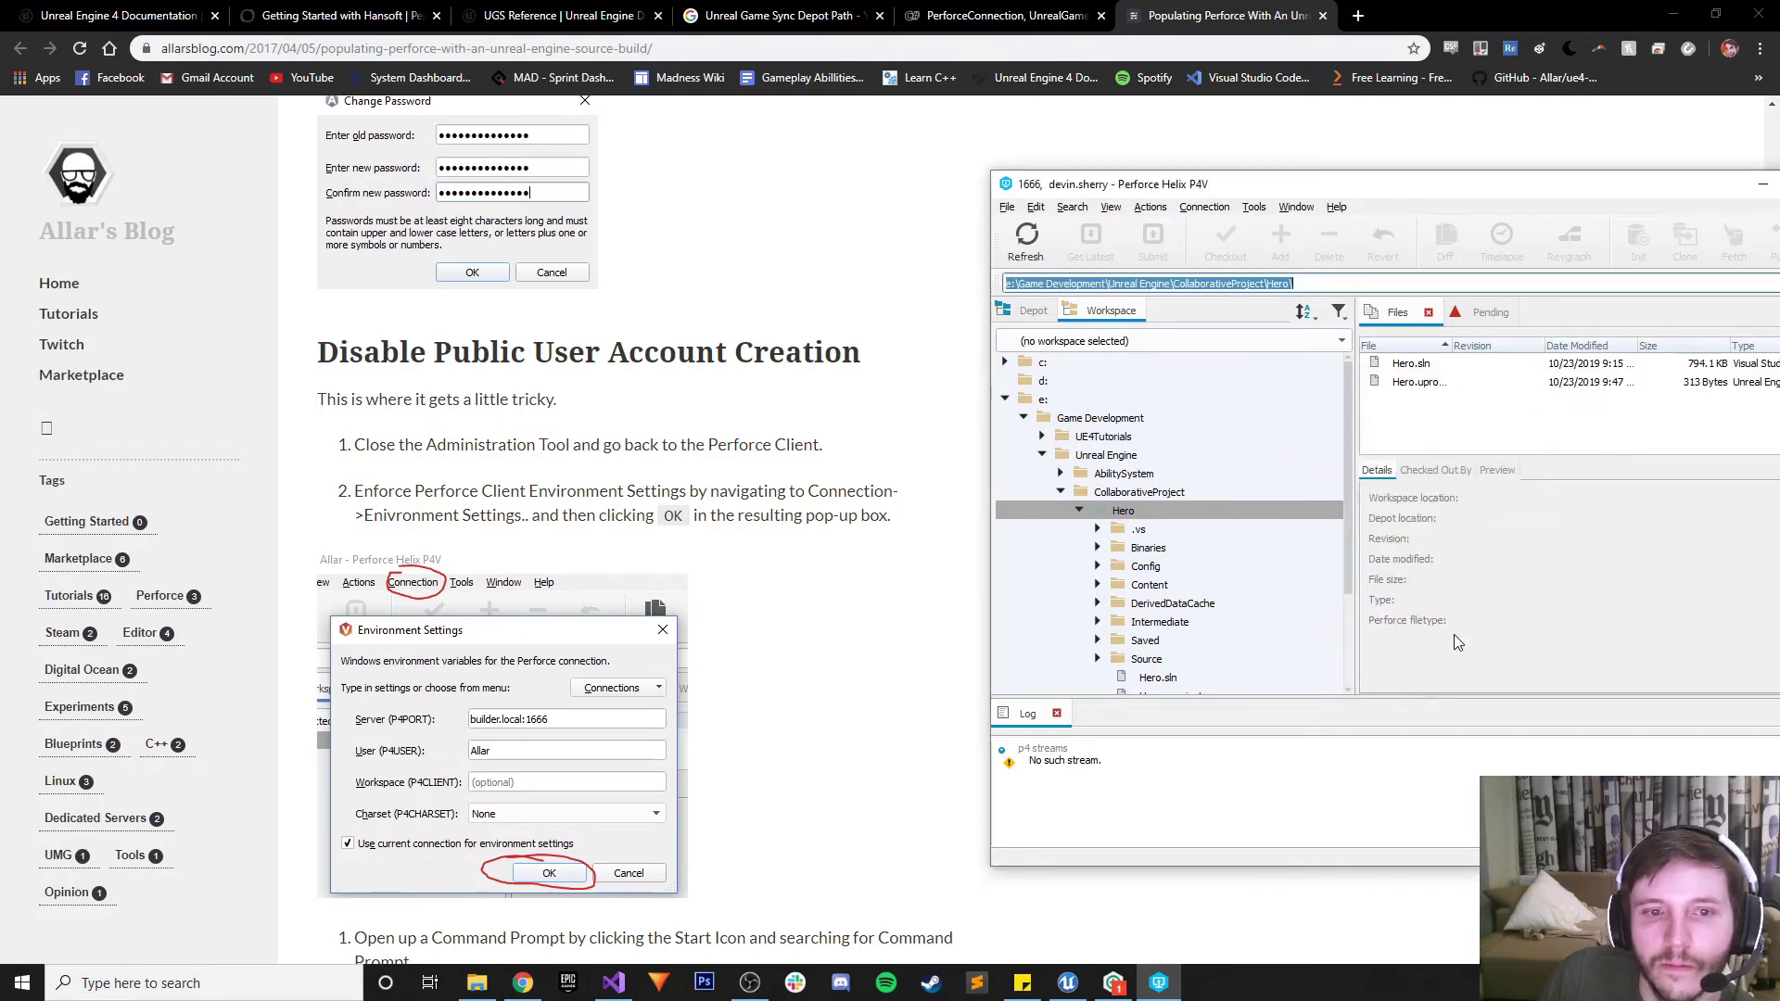
click(830, 565)
scroll(830, 565, down, 3)
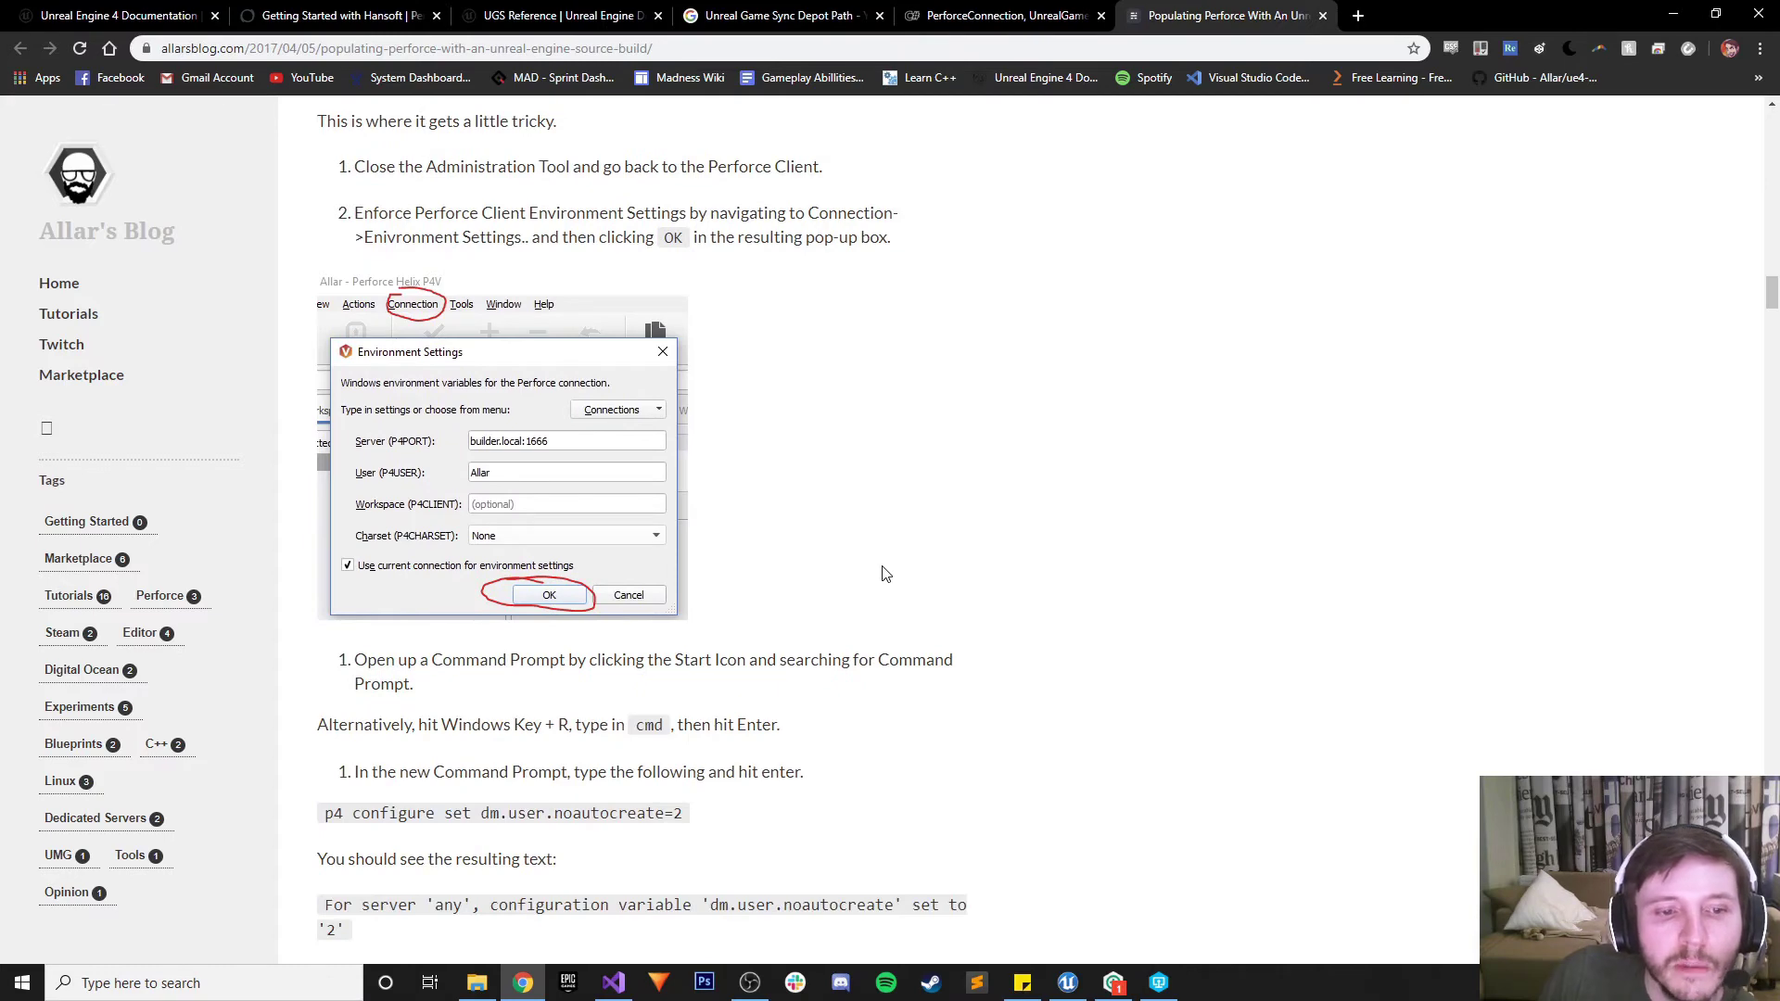
Open a Command Prompt and run p4 configure set dm.user.noautocreate=2
click(186, 983)
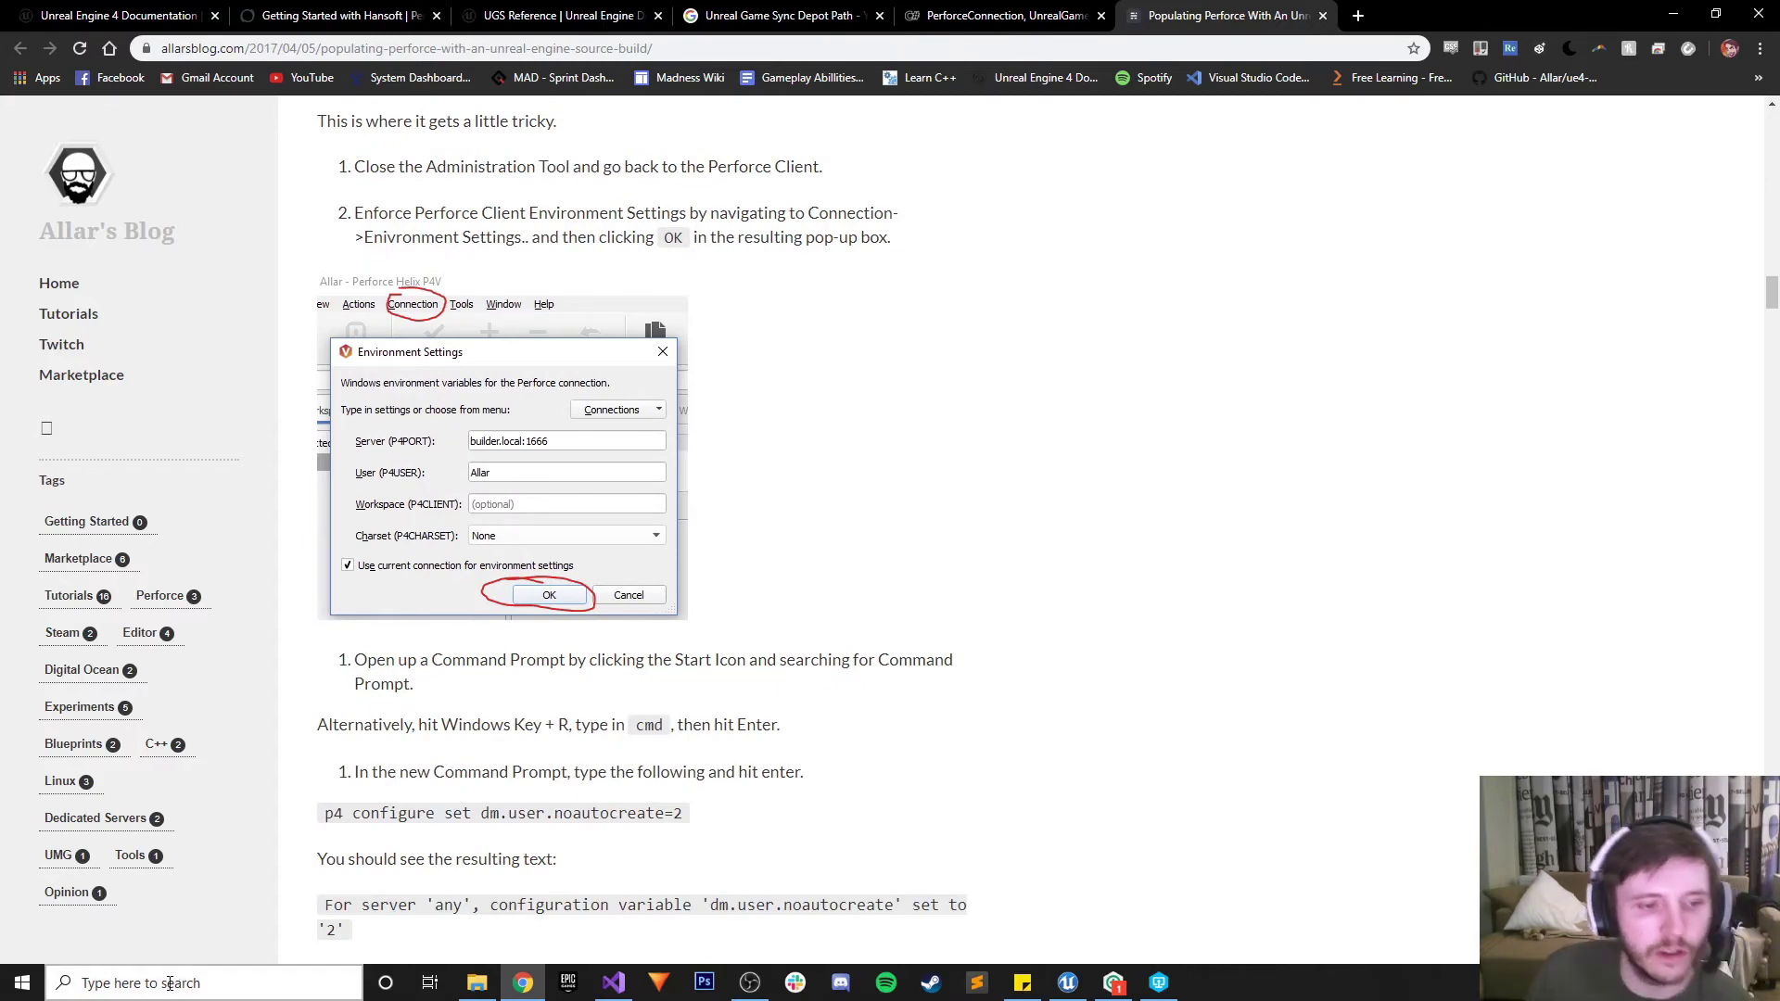
text(cmd)
key(Return)
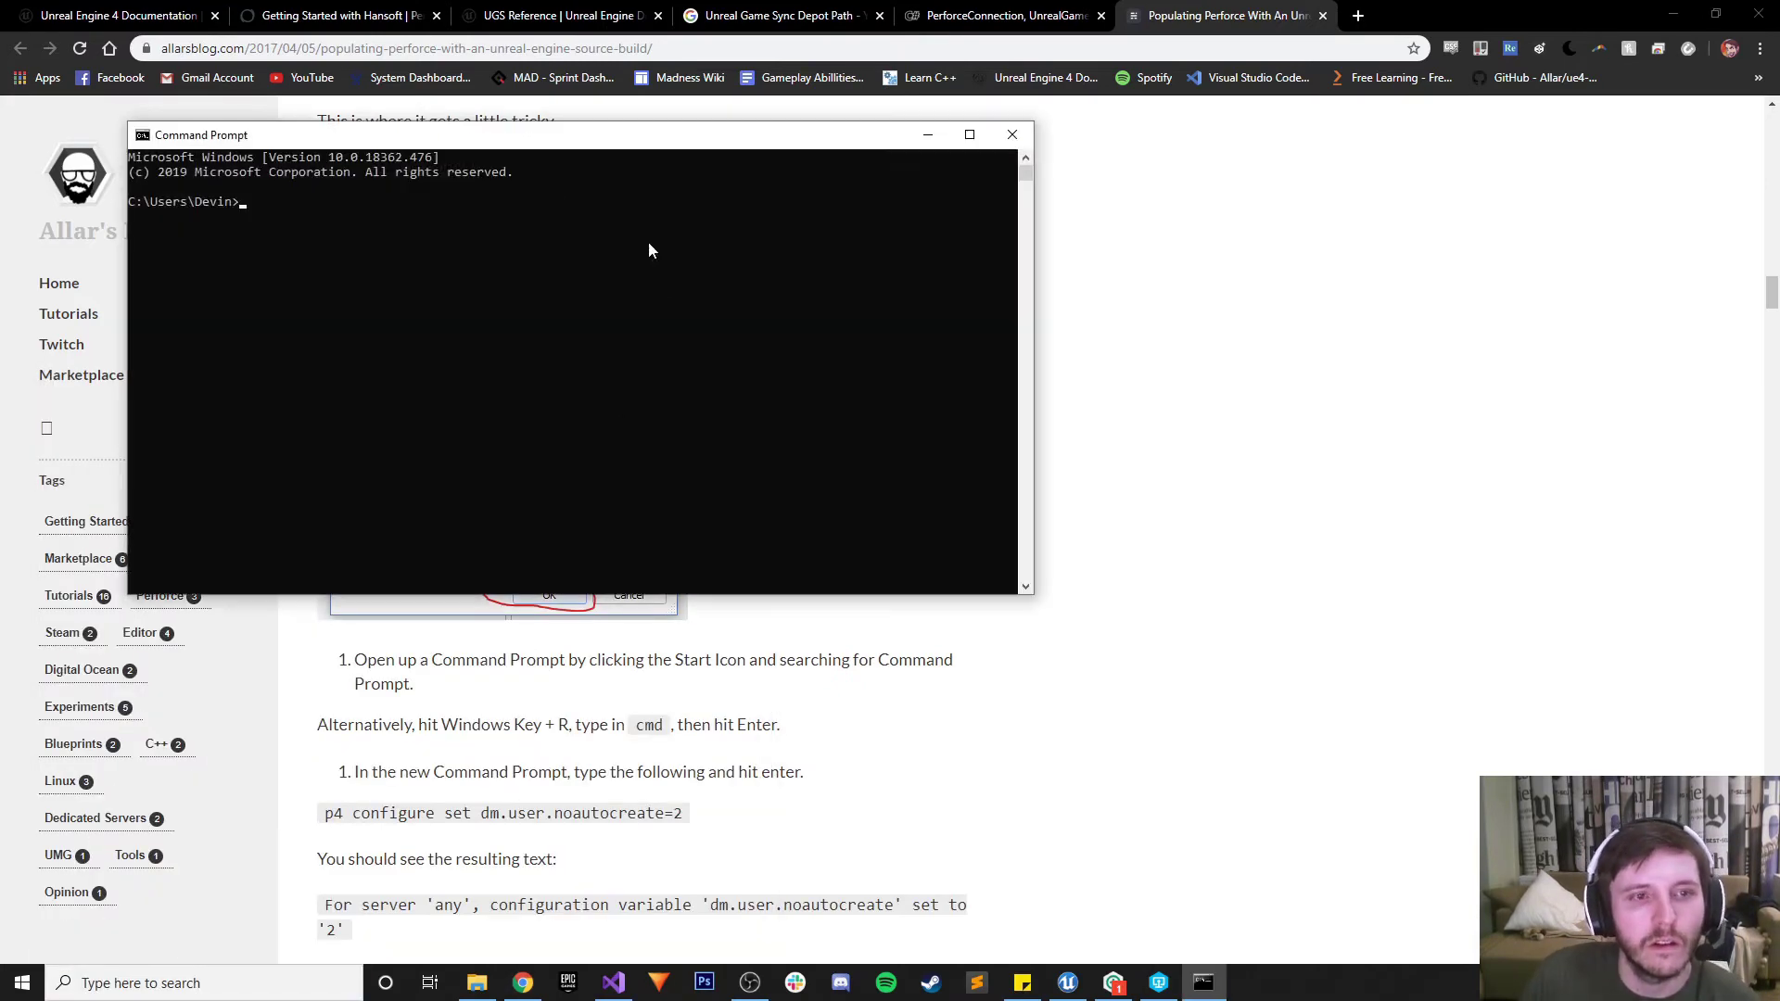
drag(522, 138, 1216, 177)
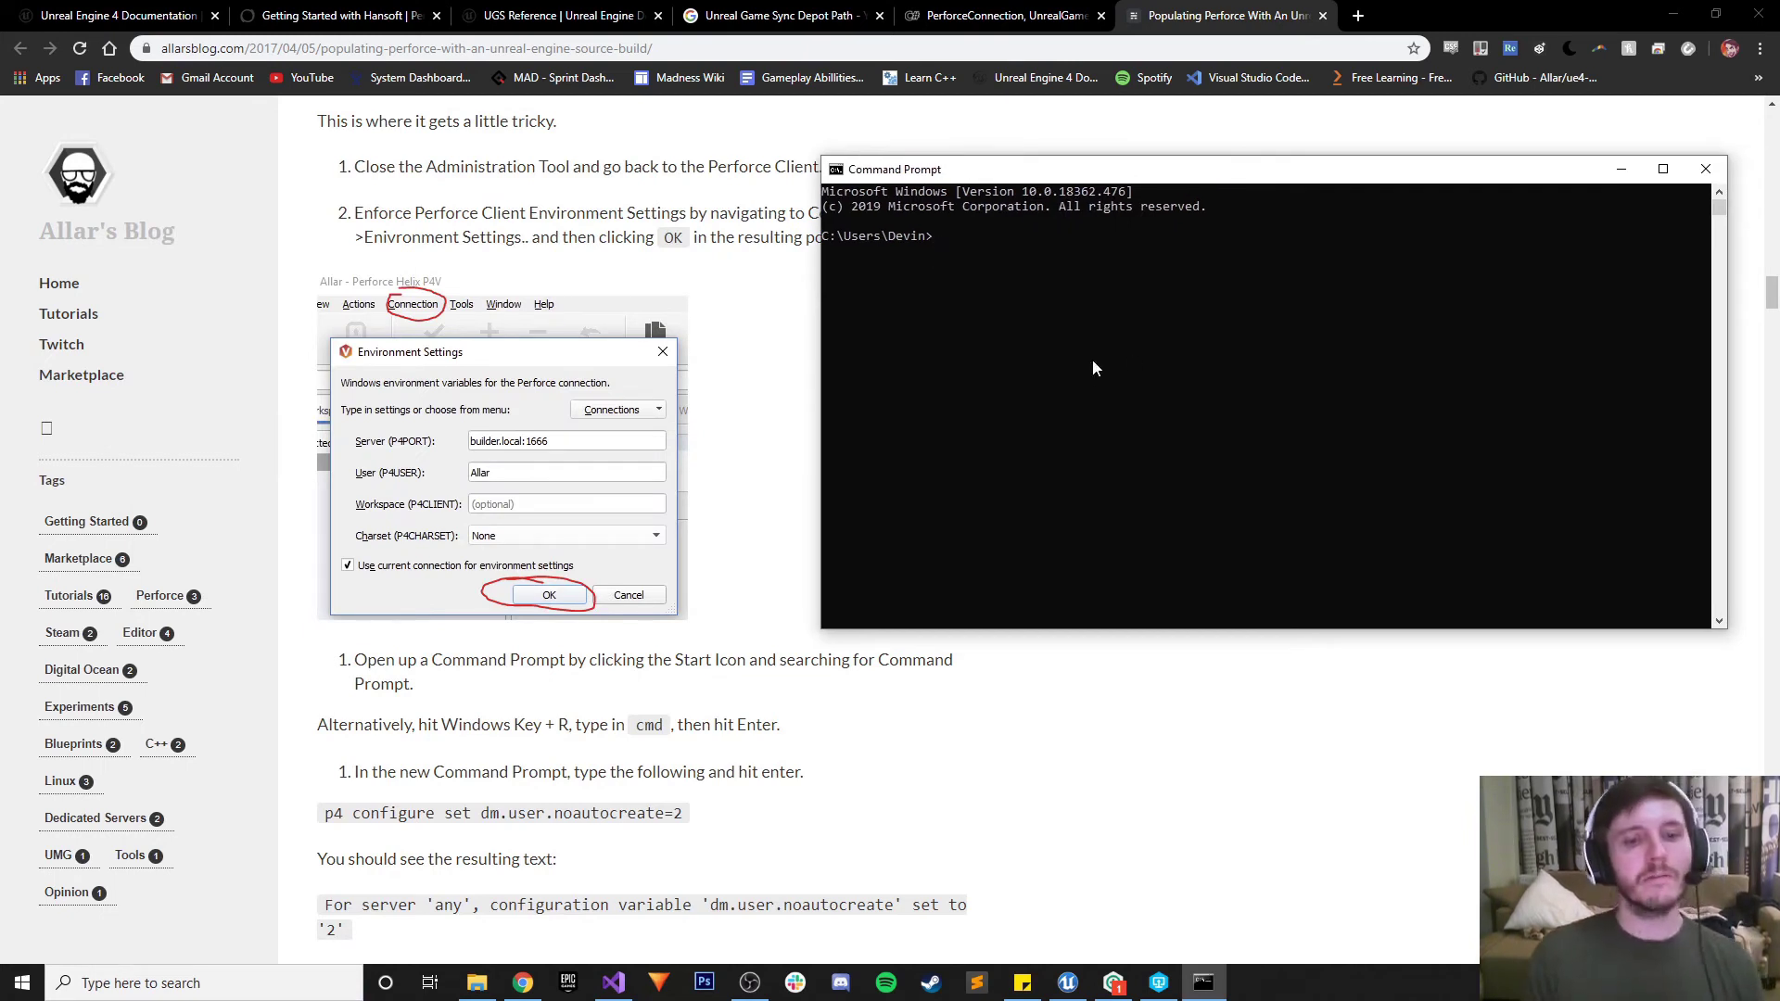
text(p4 )
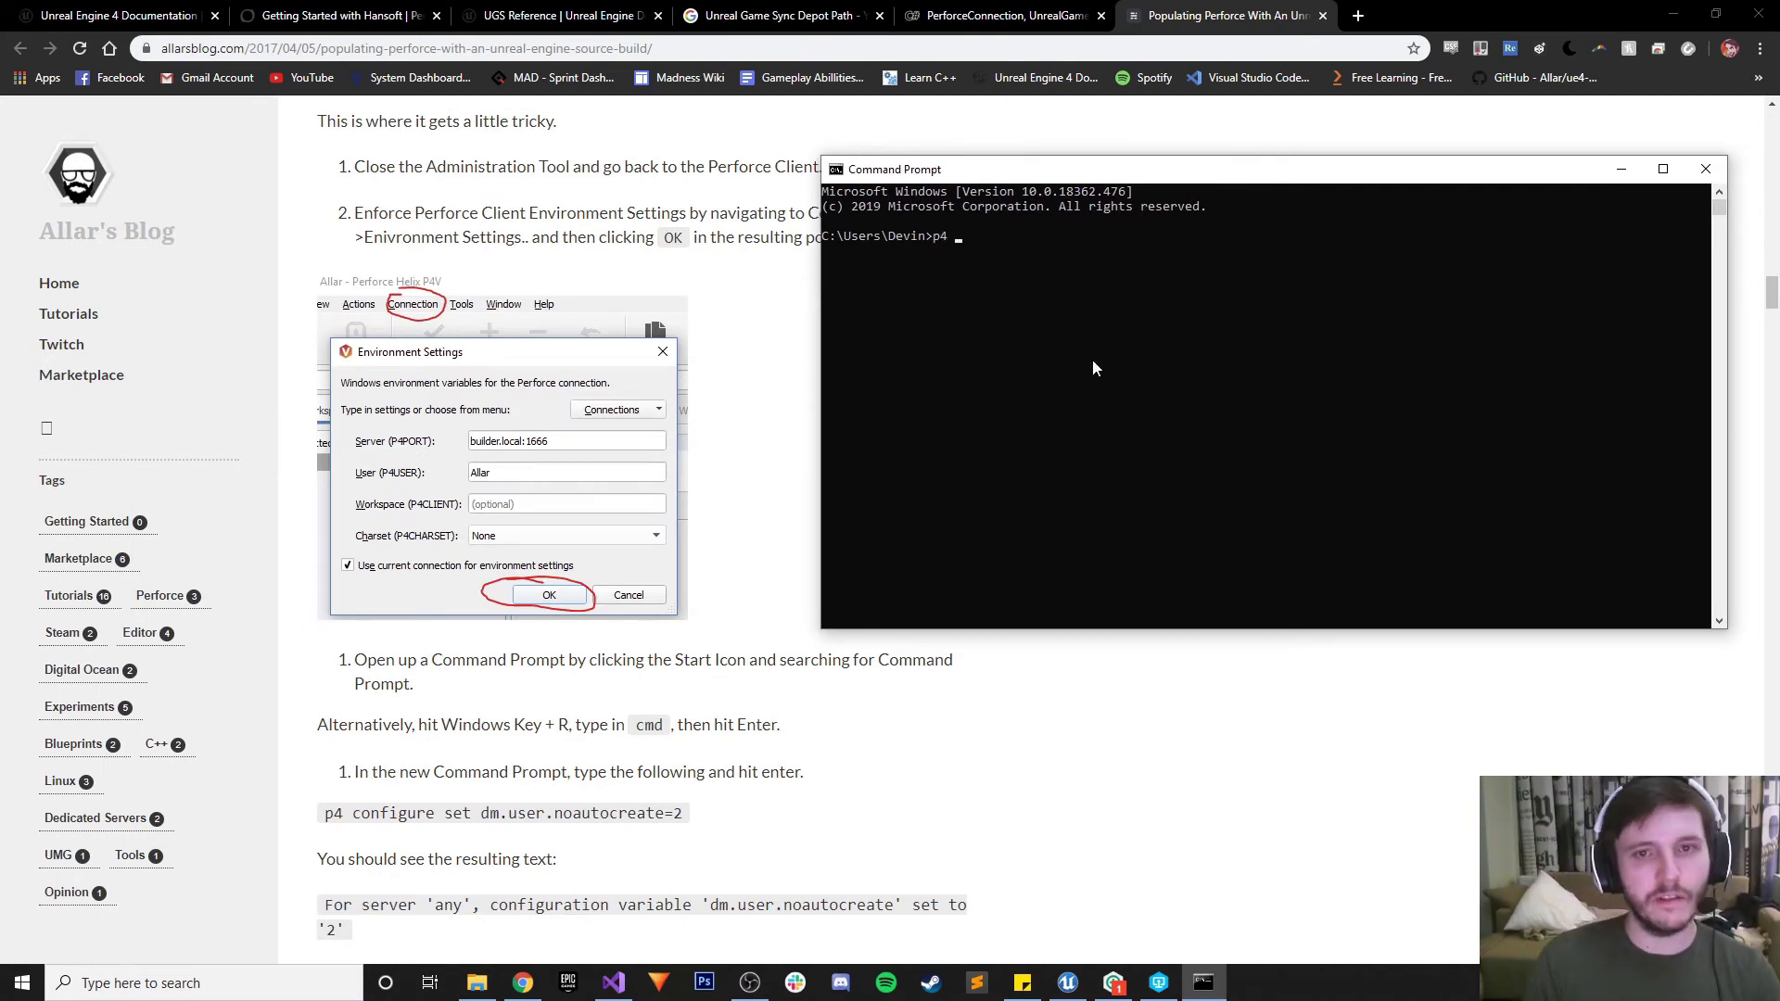
text(configure)
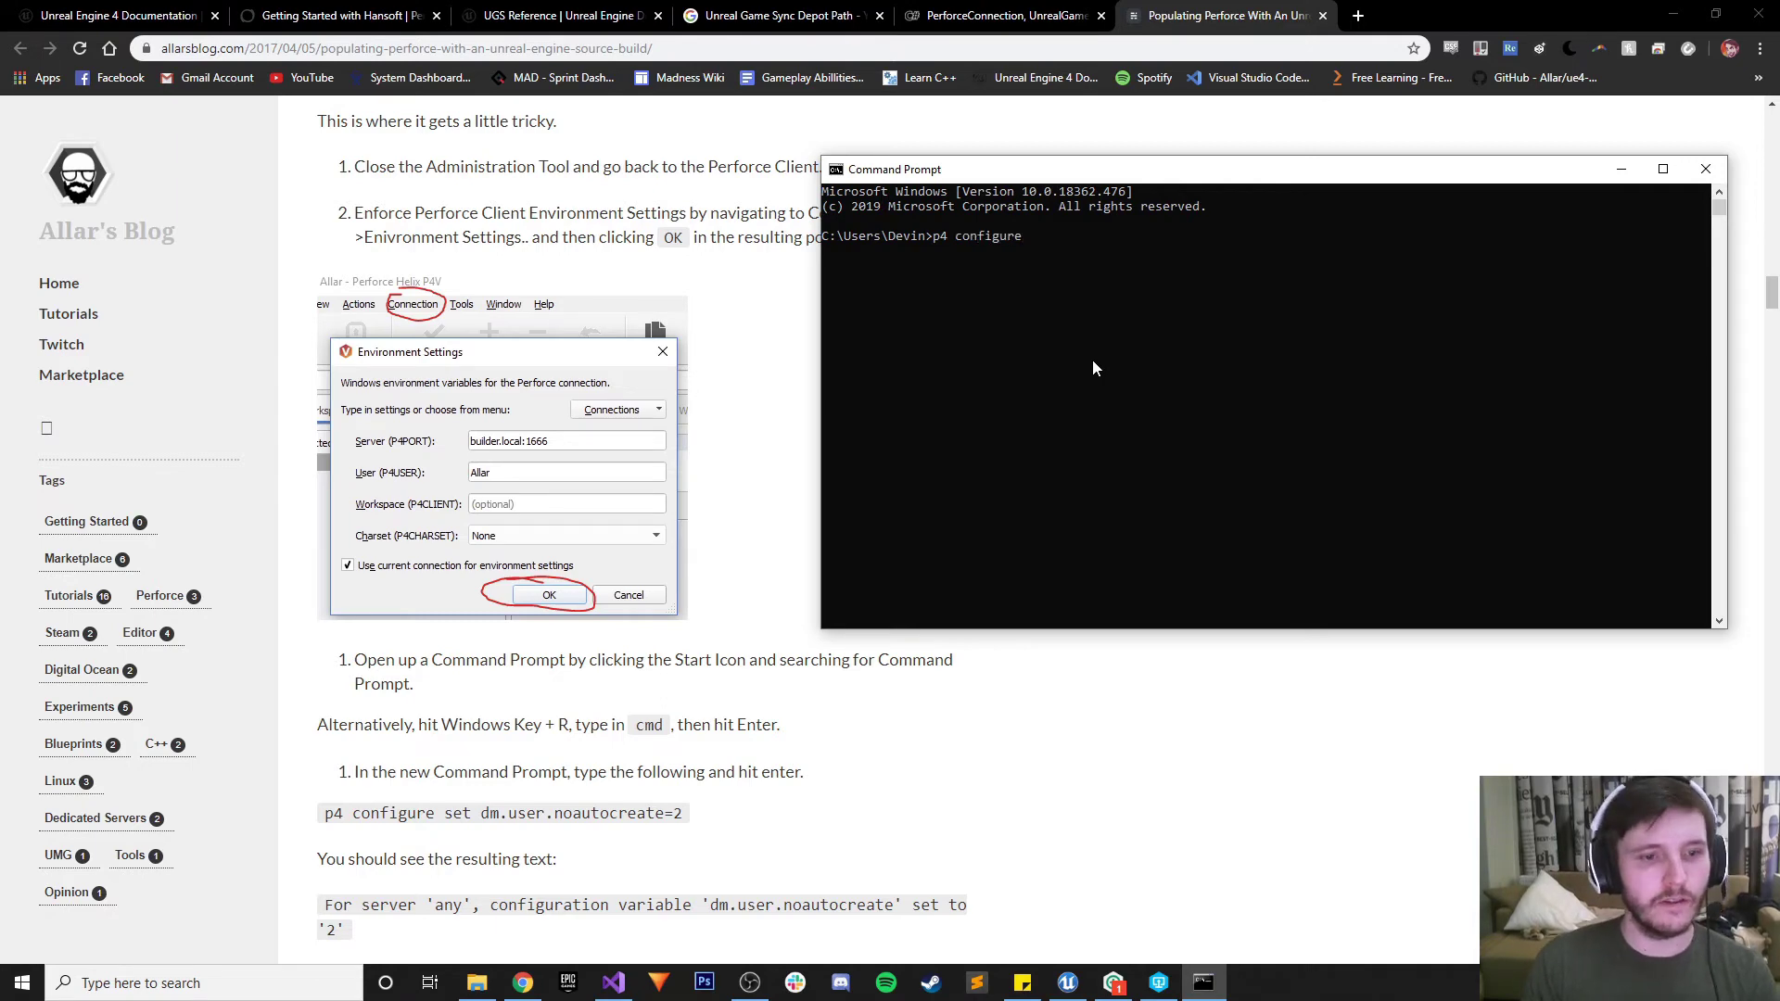
text( set dm)
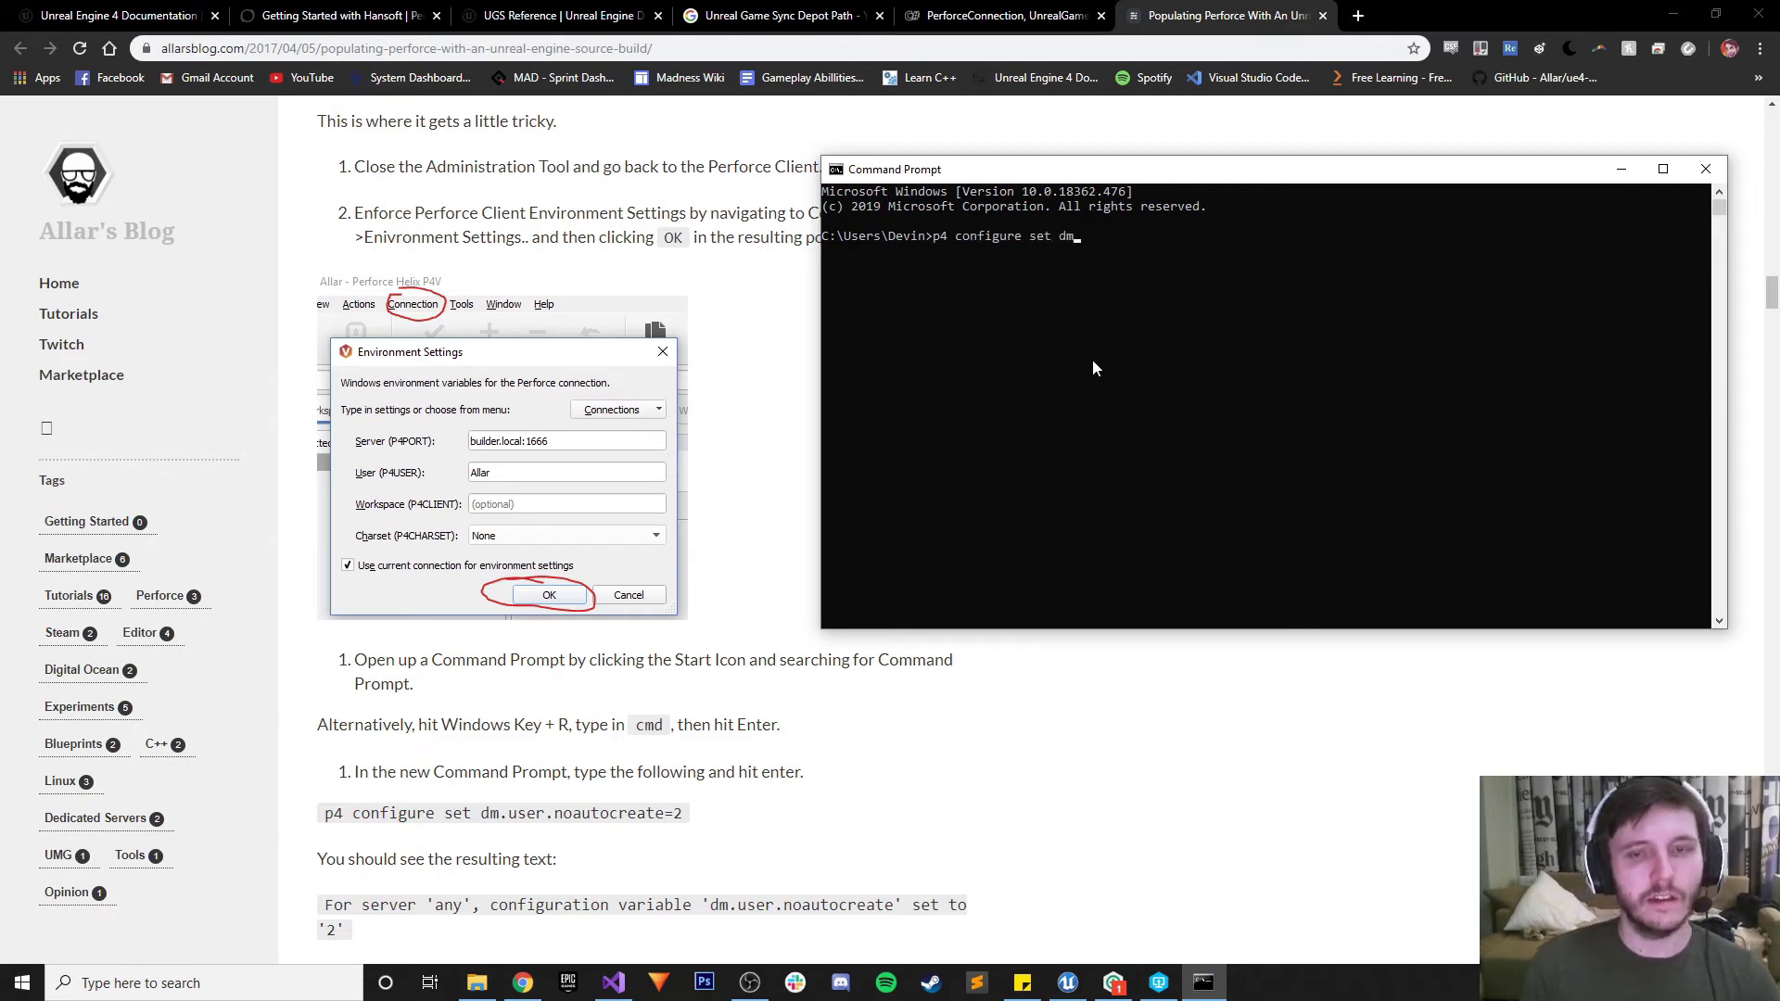
text(.user.)
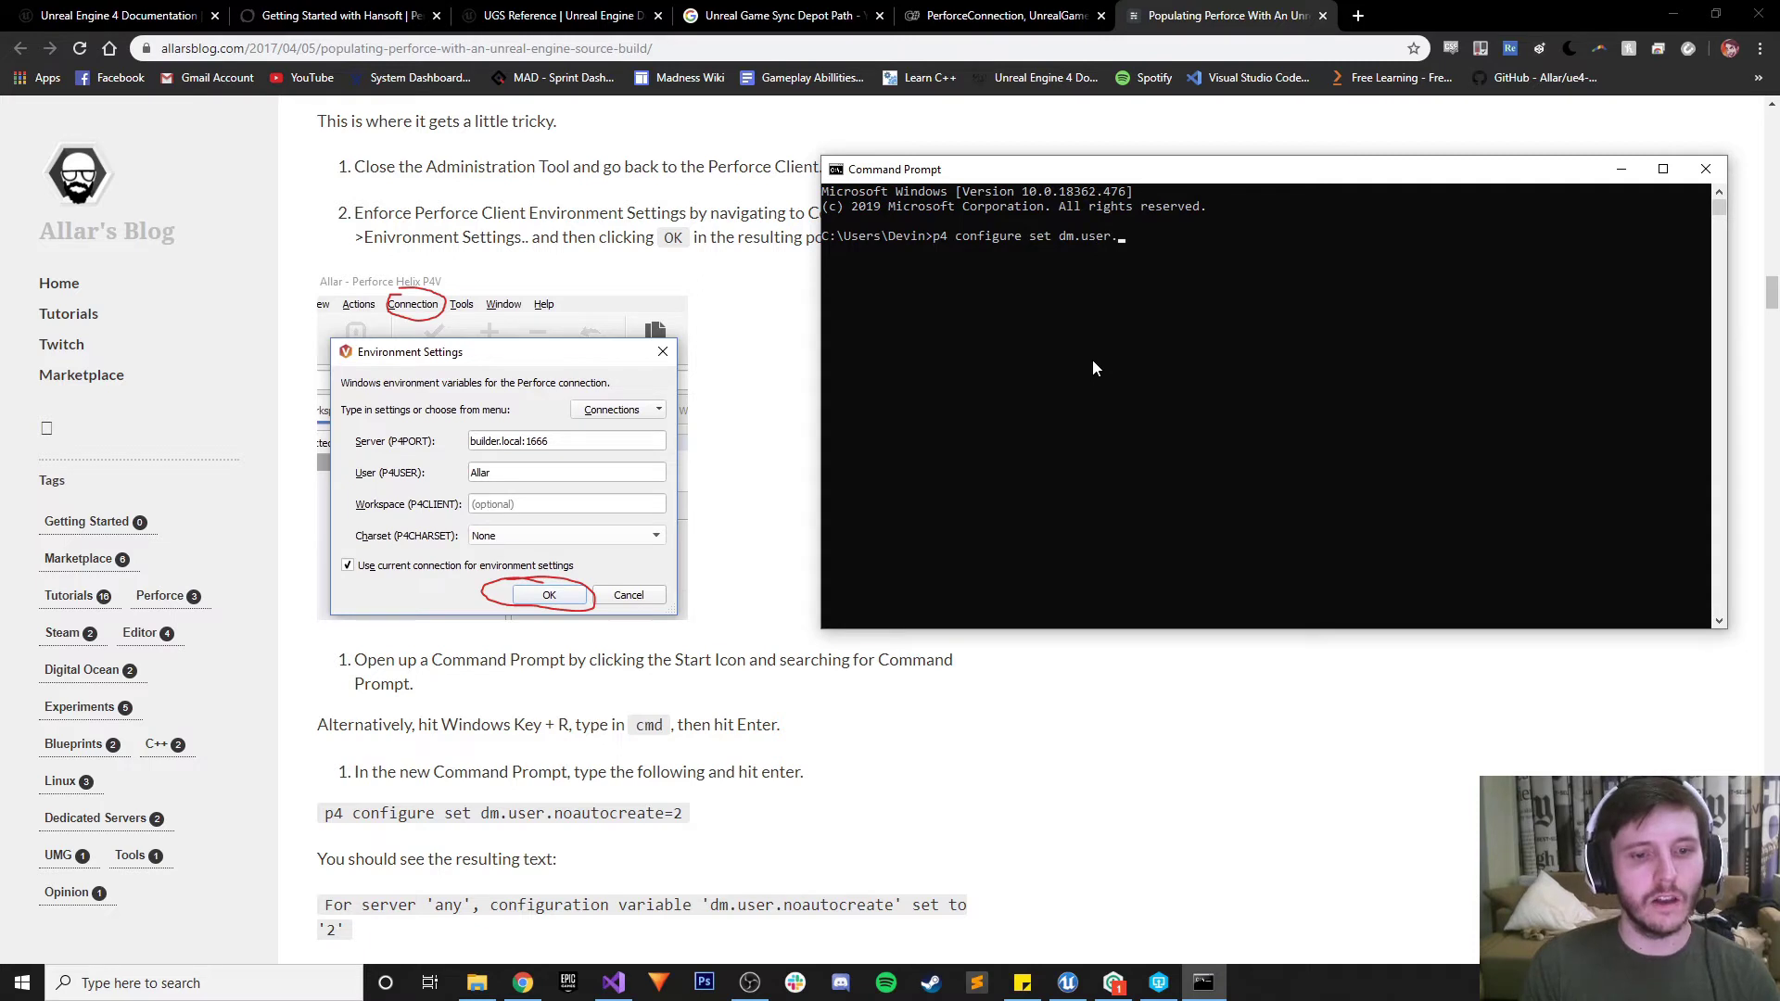
text(noautocreatye=)
key(BackSpace)
key(BackSpace)
key(BackSpace)
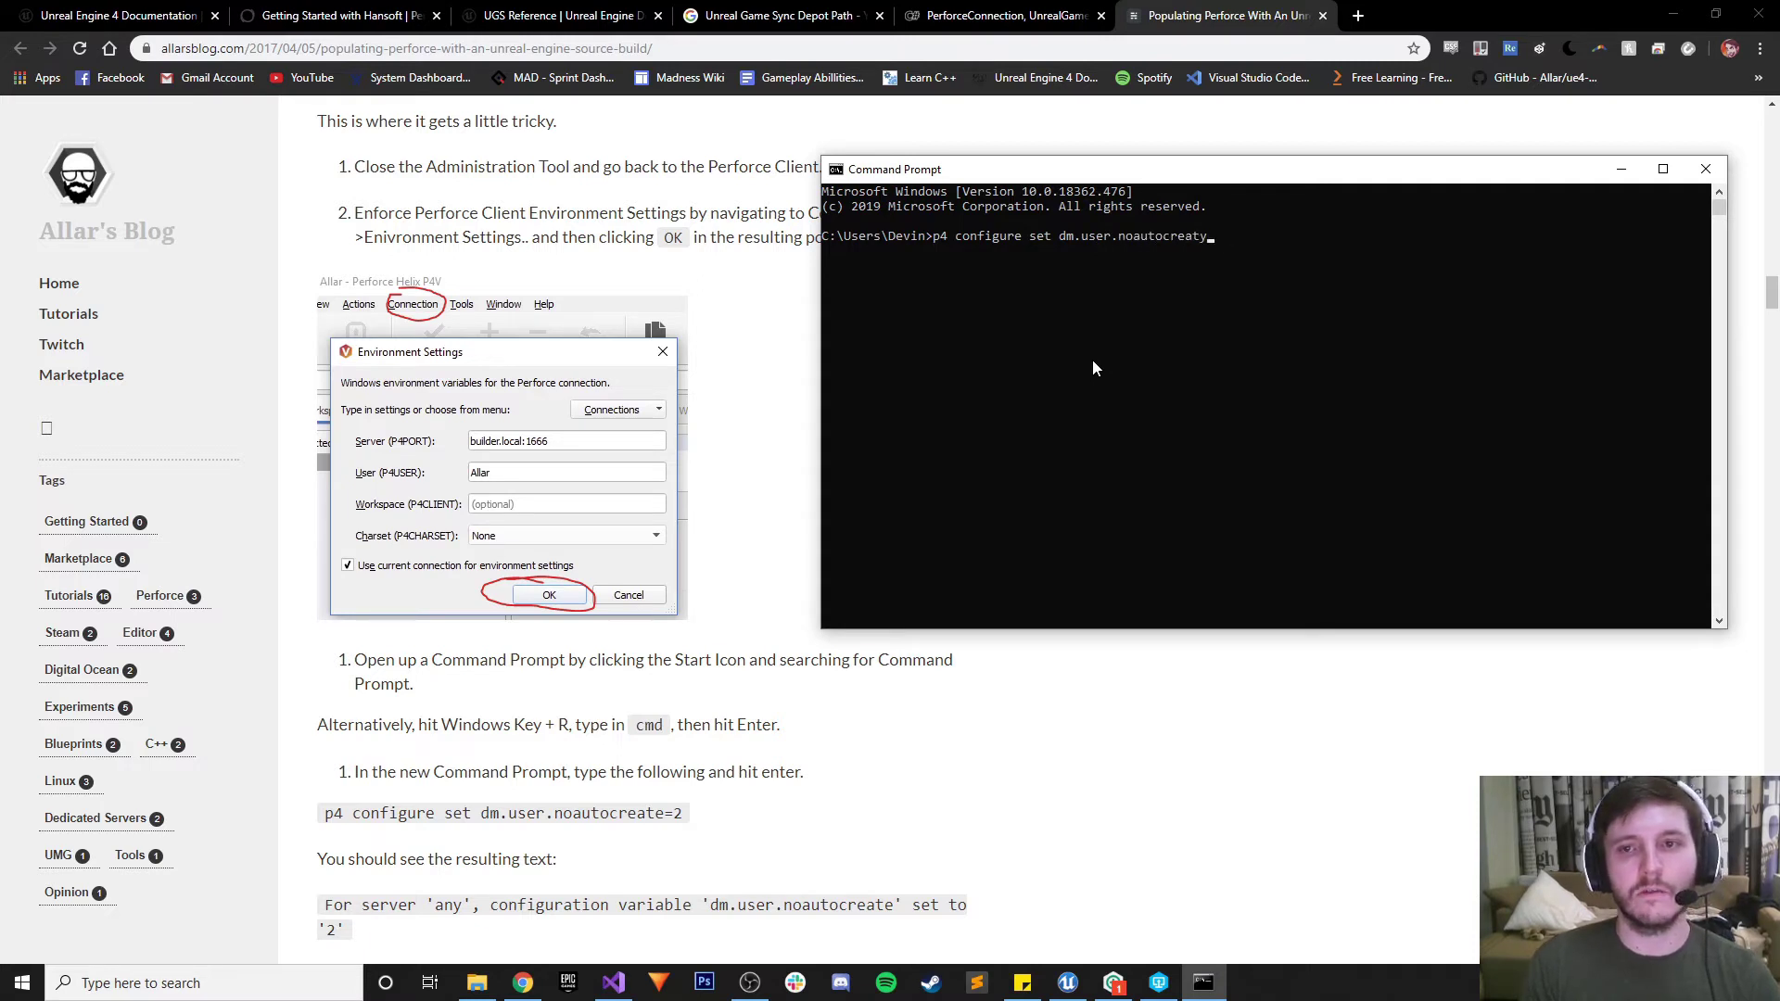
text(e=2)
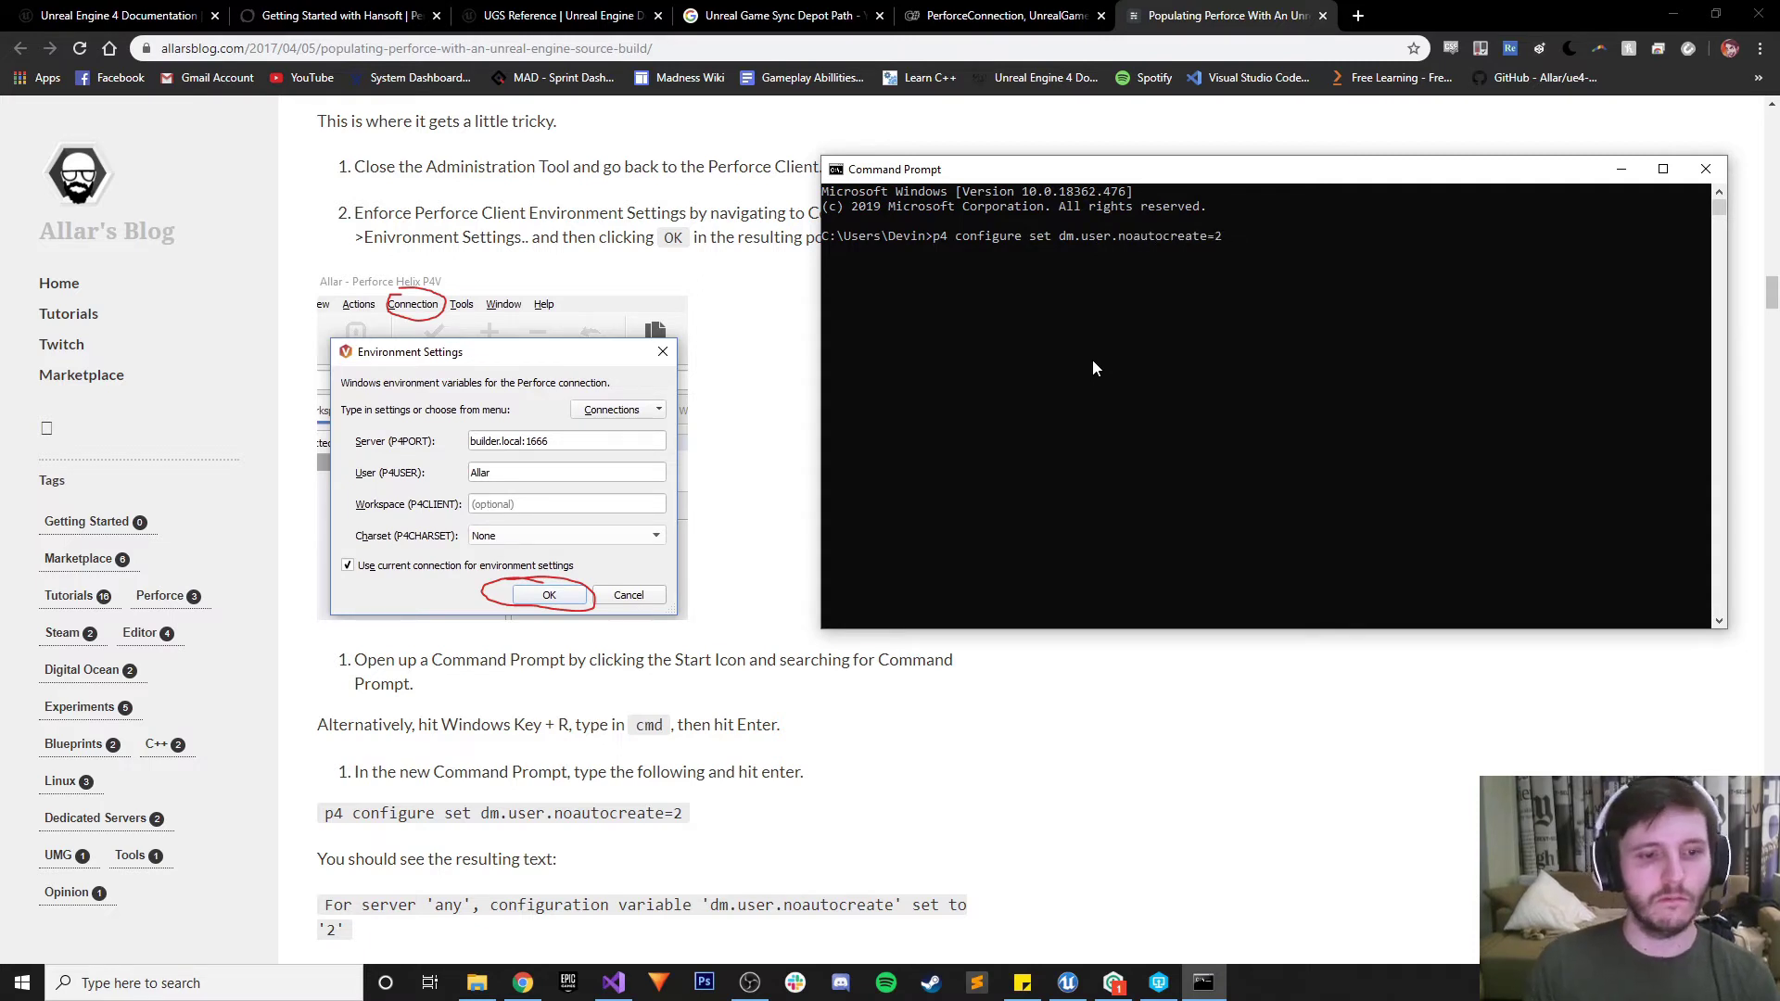
key(Return)
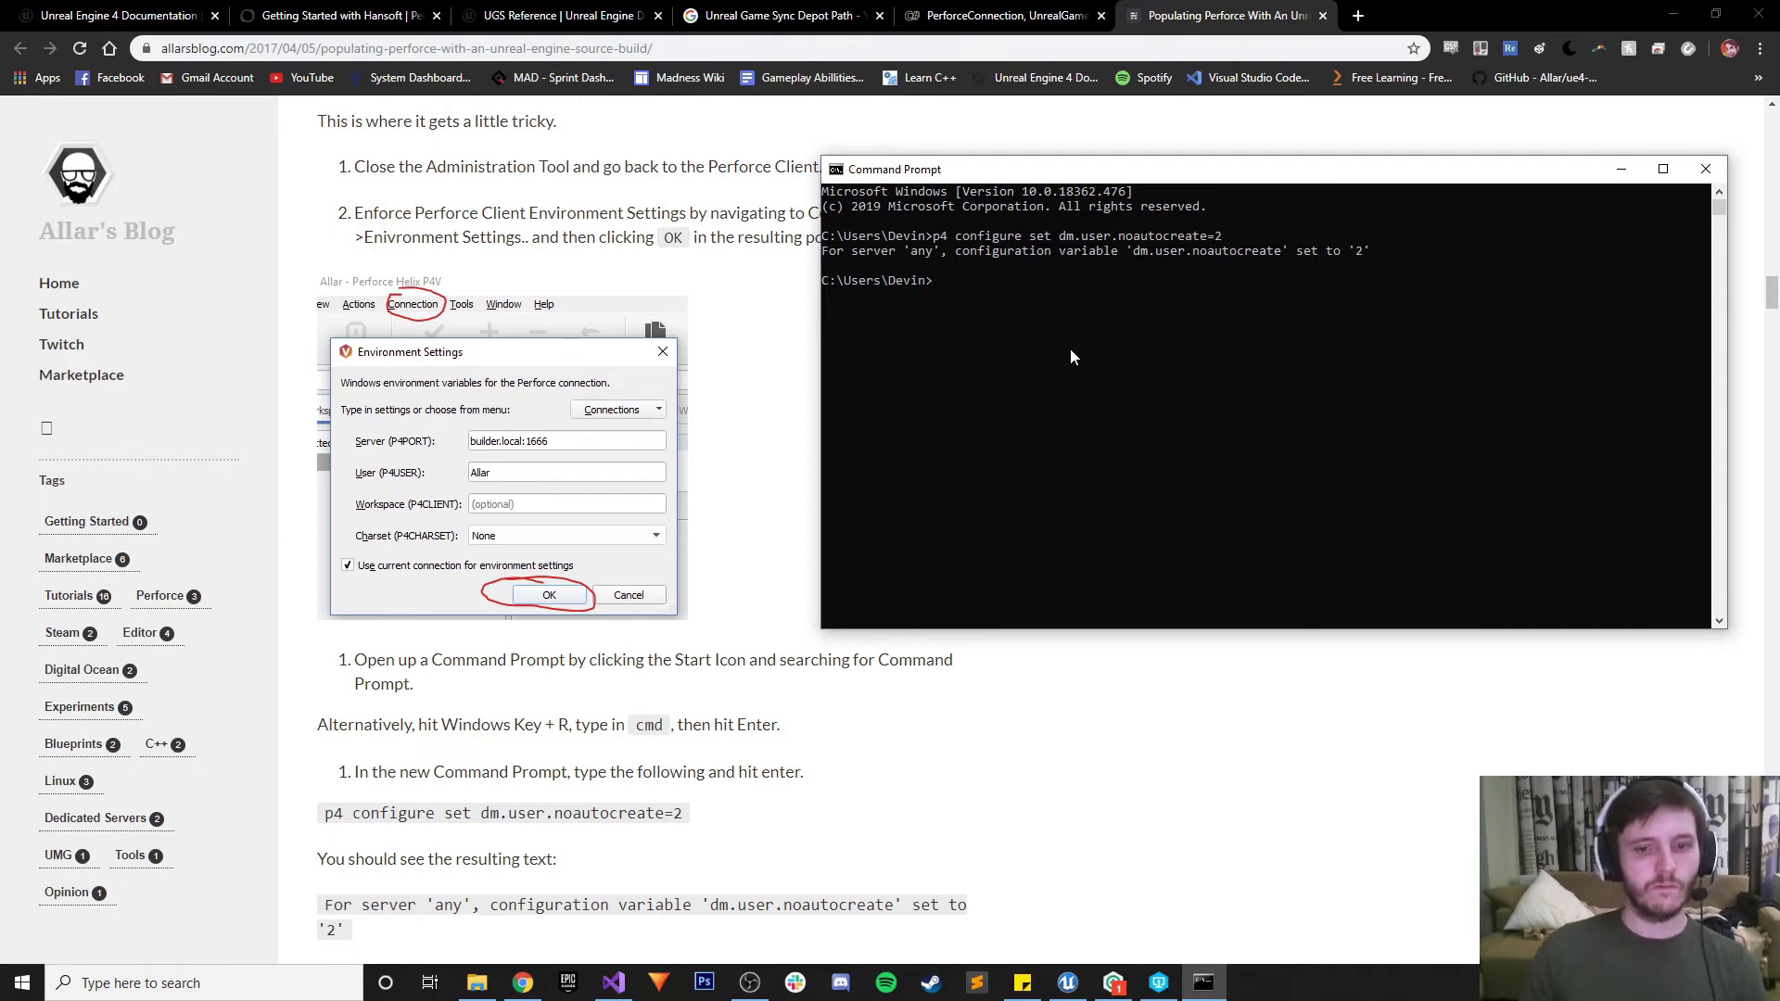
click(832, 777)
scroll(829, 769, down, 3)
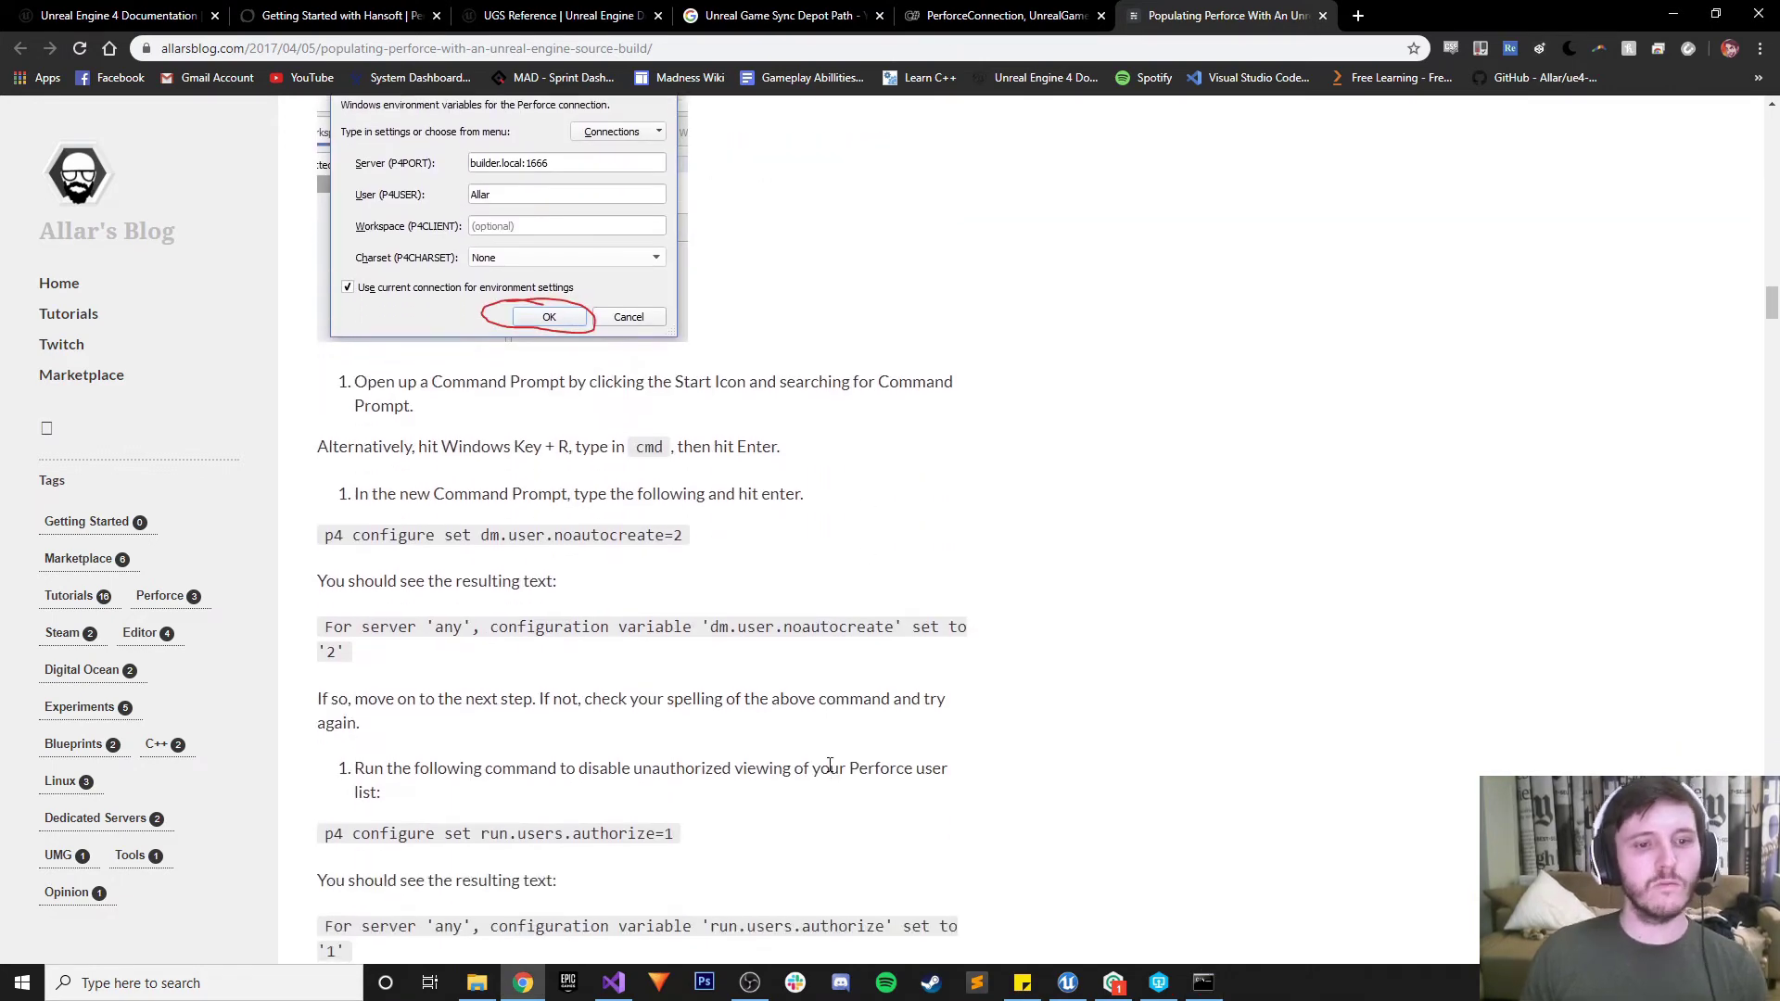
Run p4 configure set run.users.authorize=1 in the Command Prompt
scroll(830, 765, down, 2)
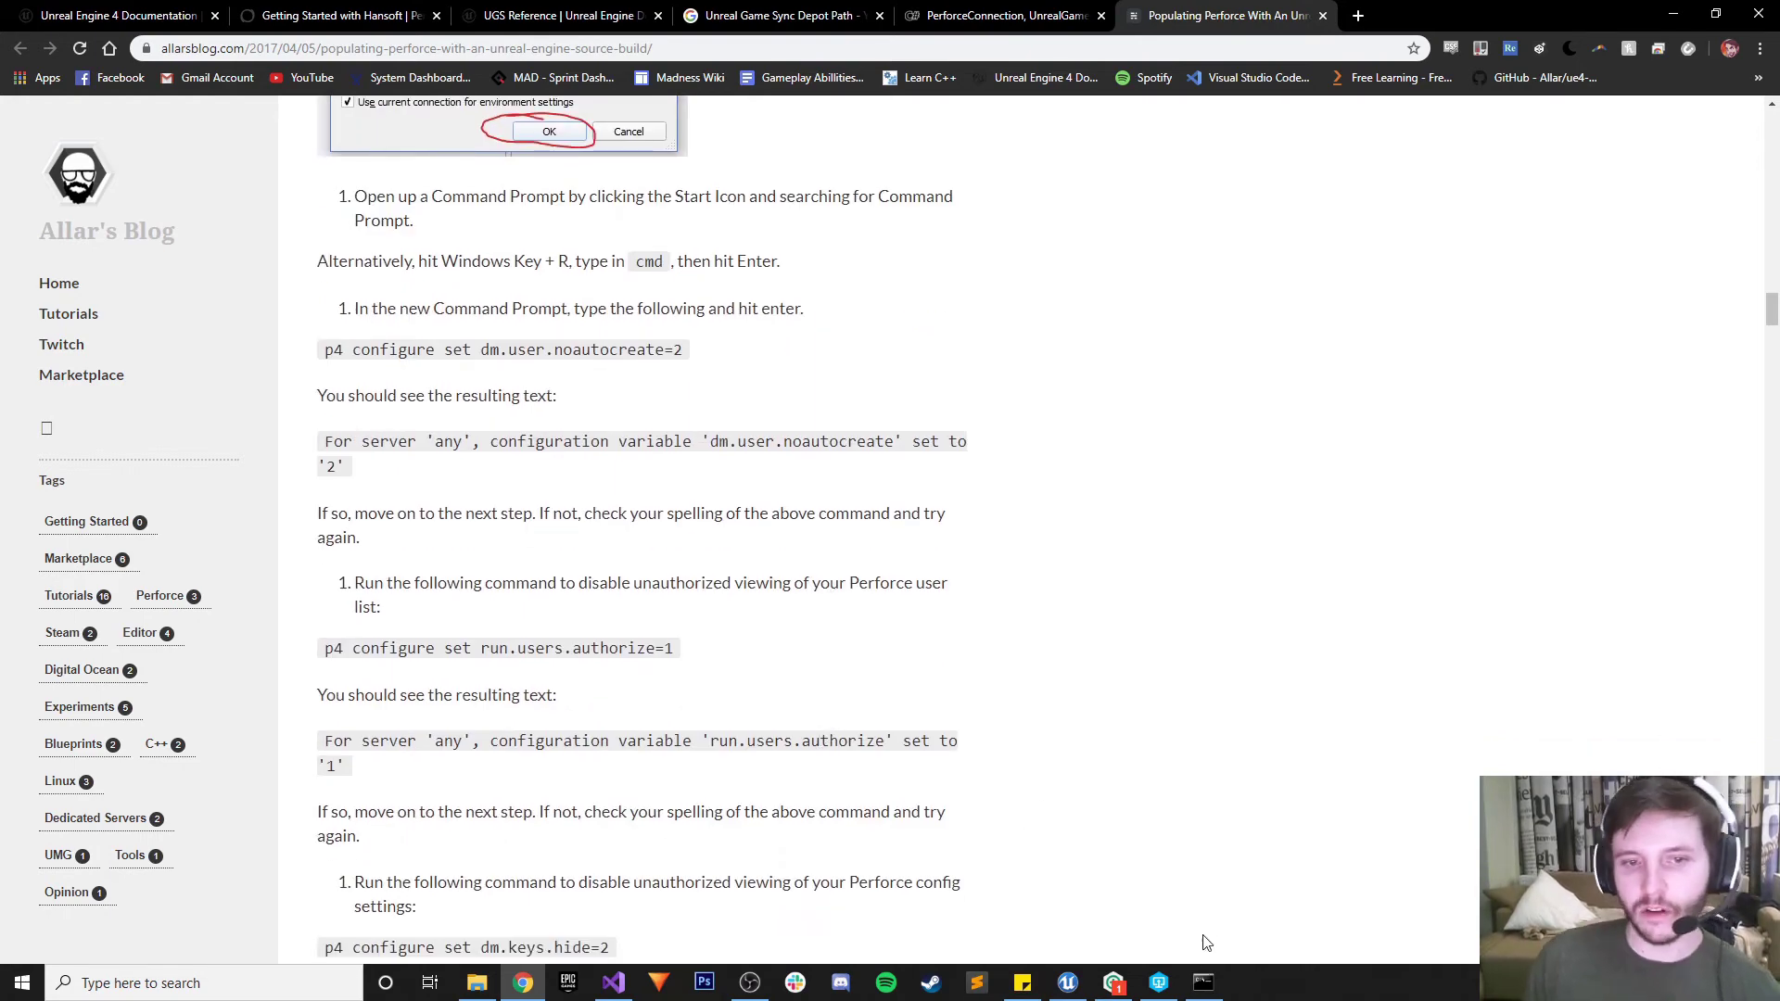
click(1203, 981)
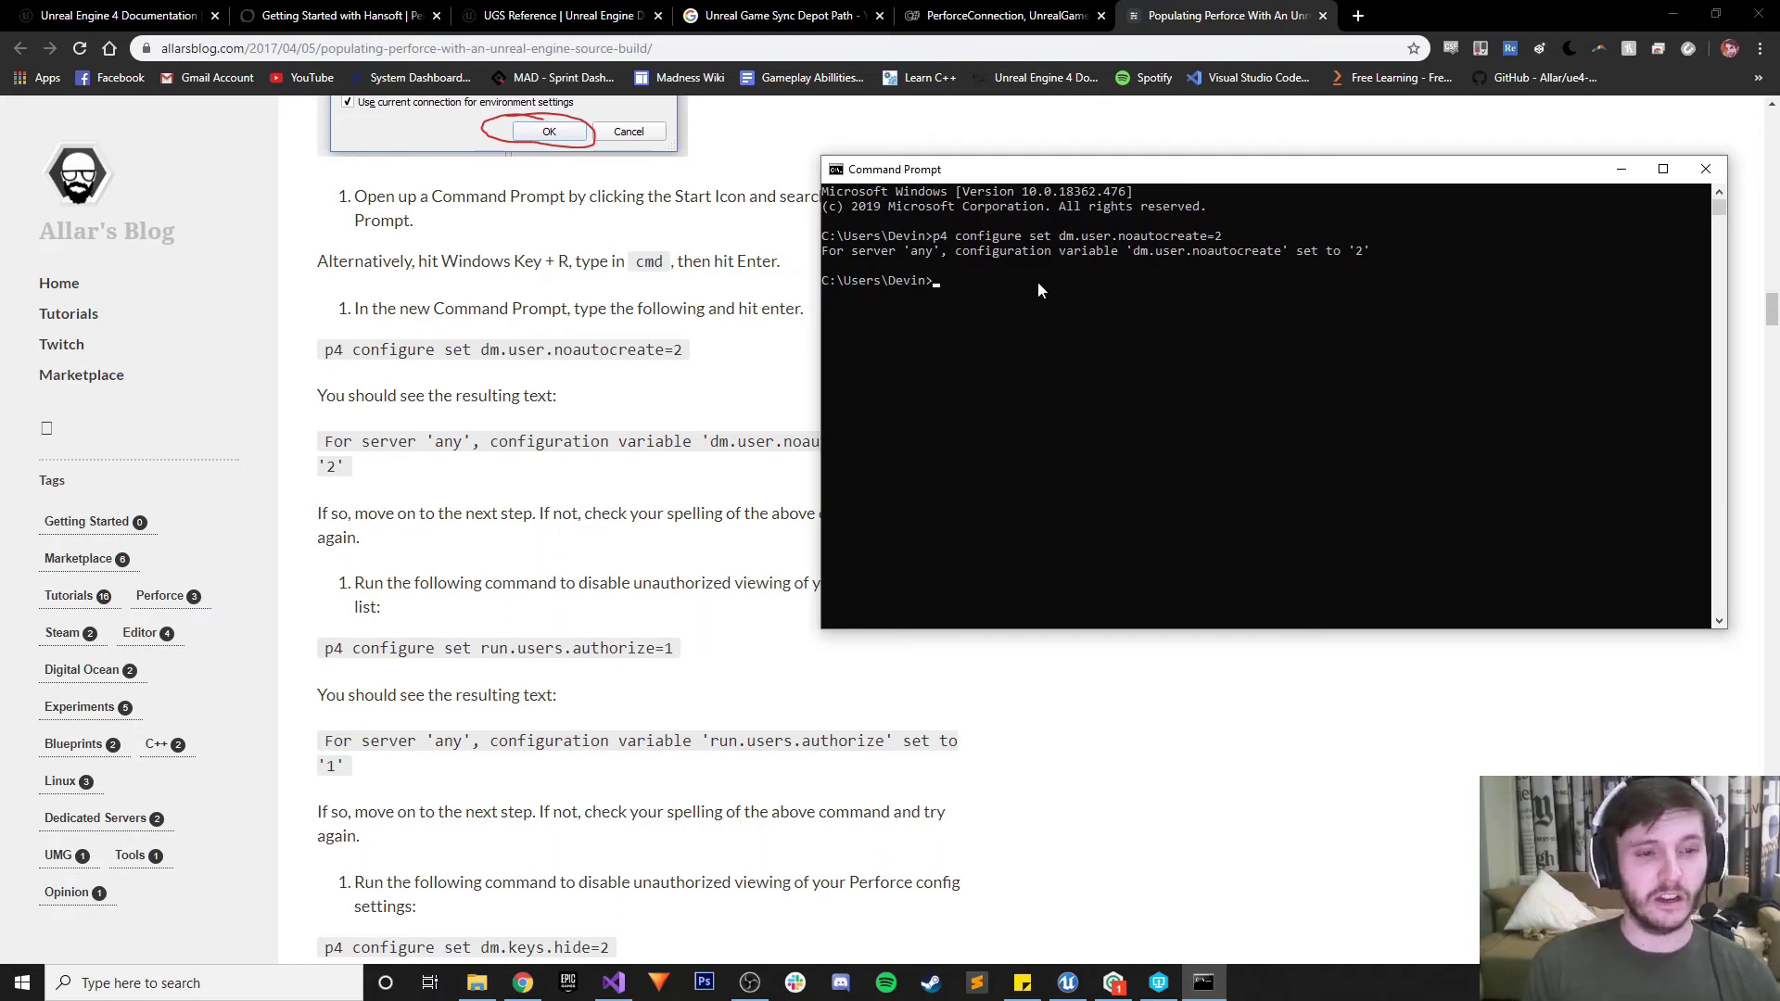
text(p4 configure)
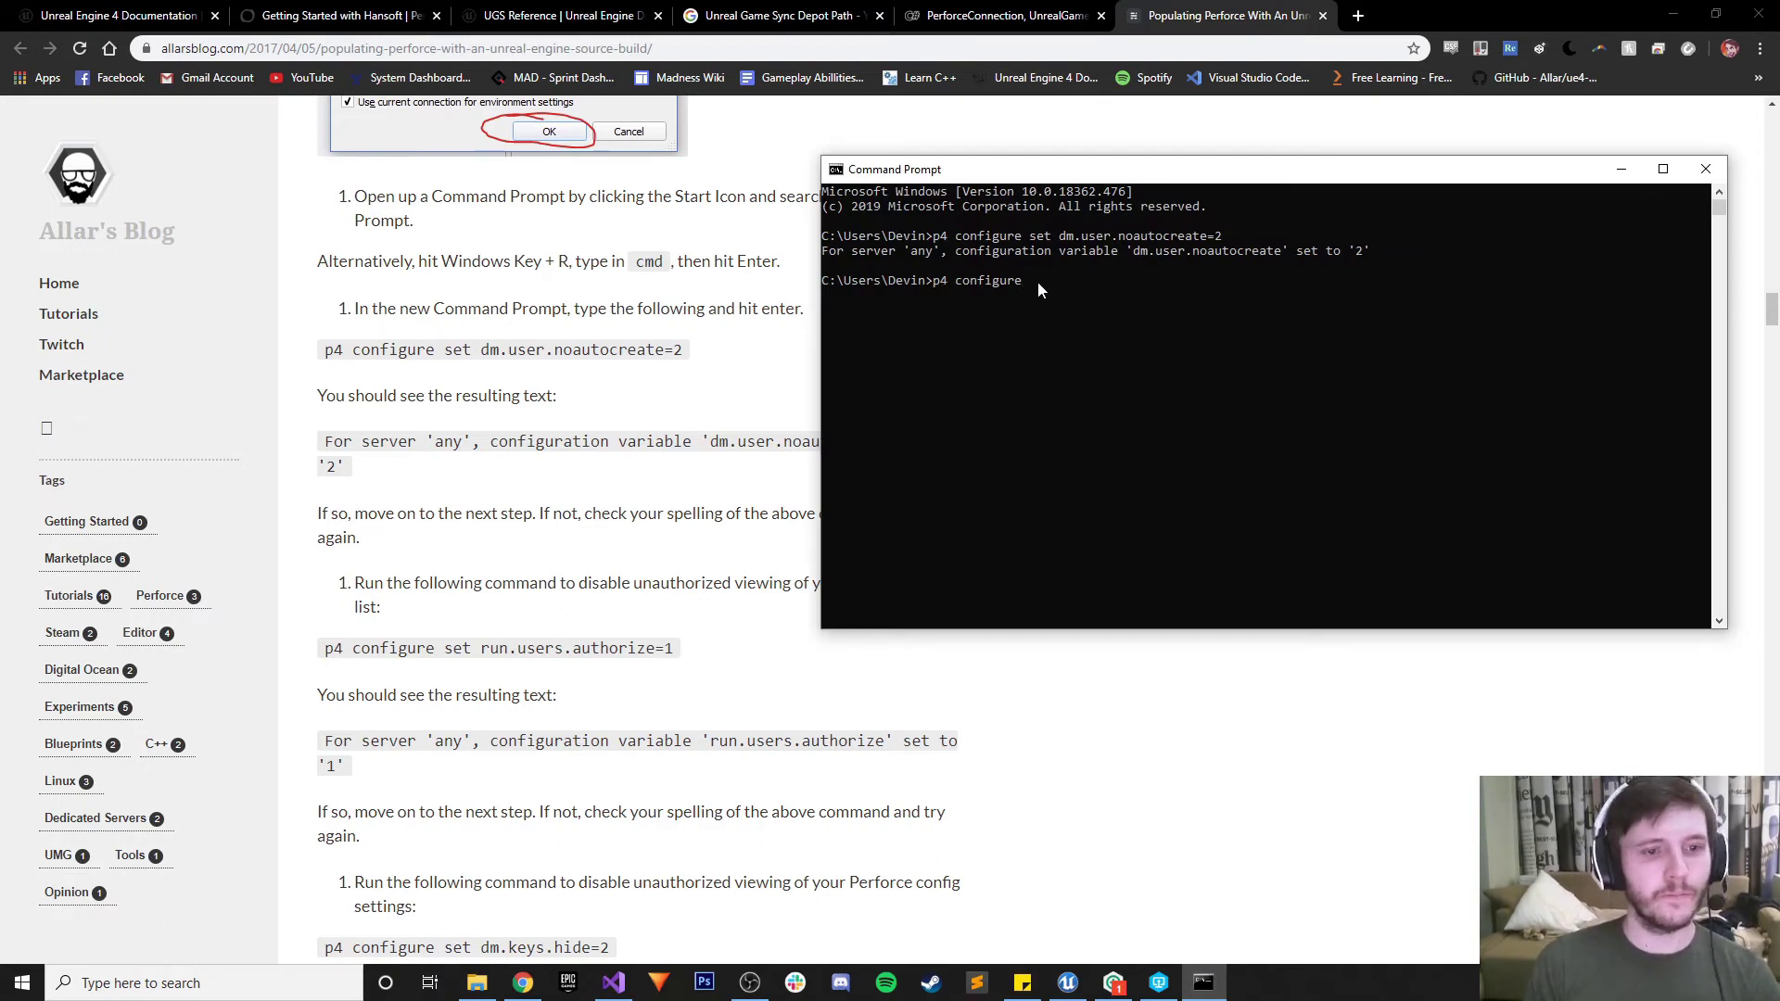
text( set run.users)
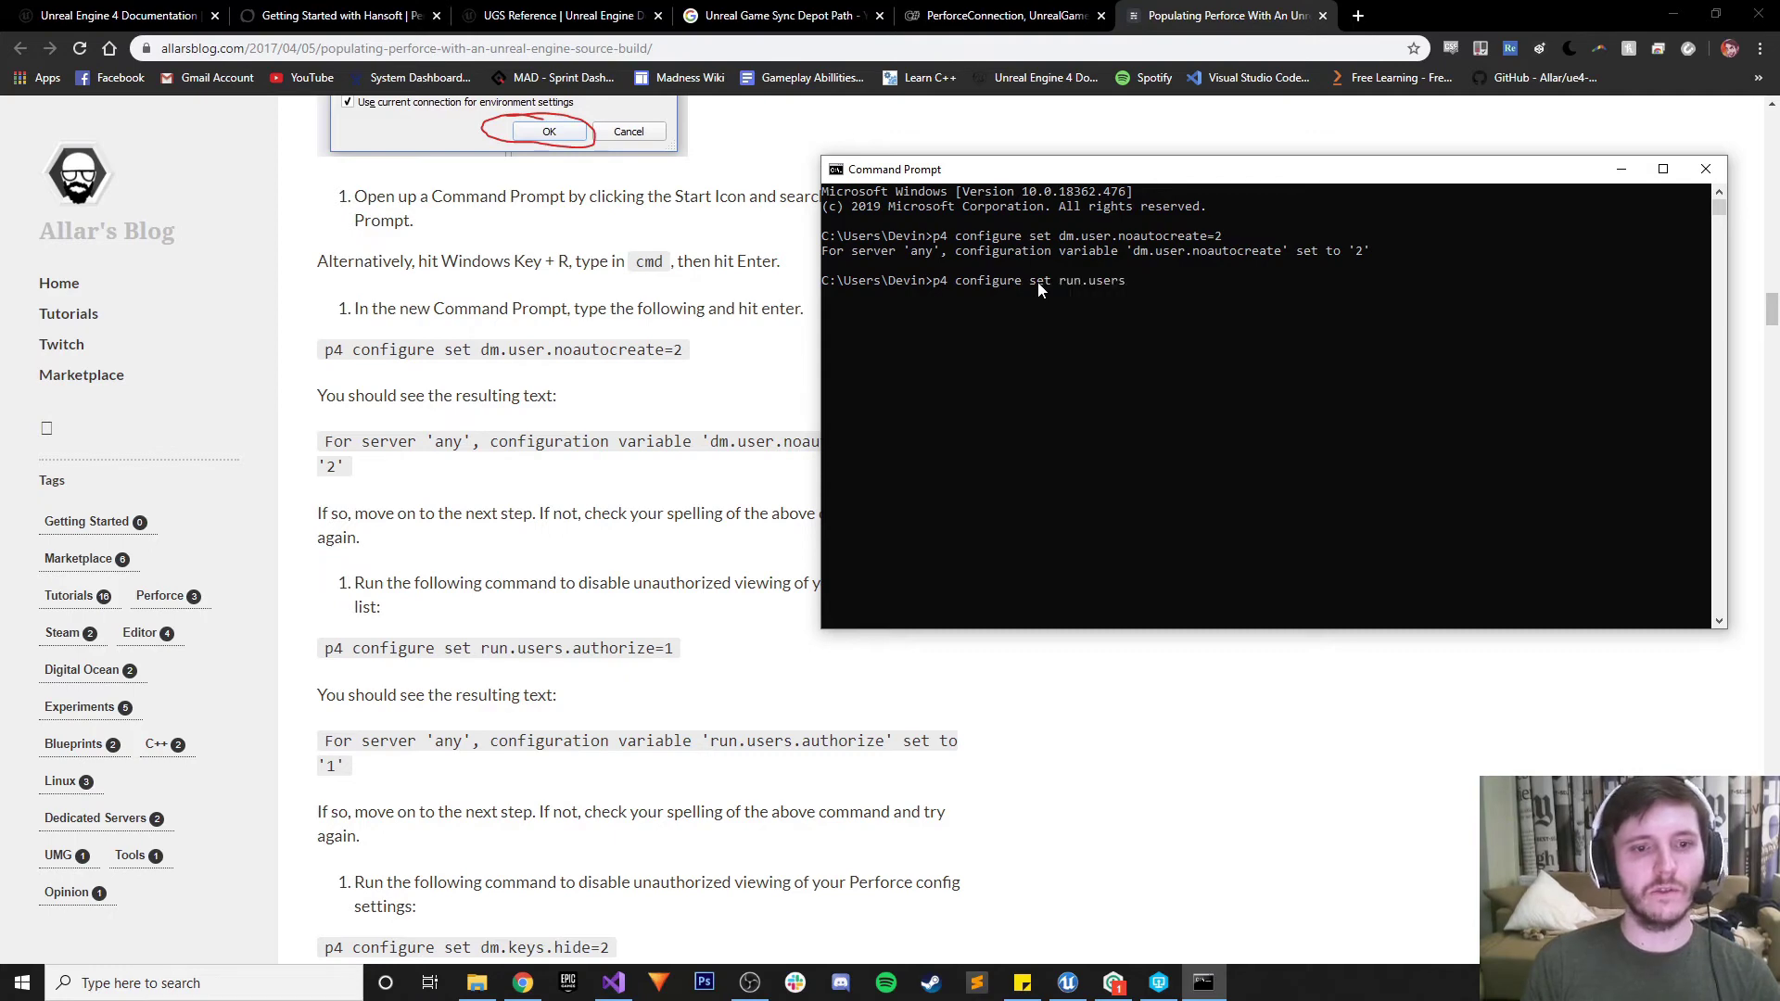
text(.authorize=)
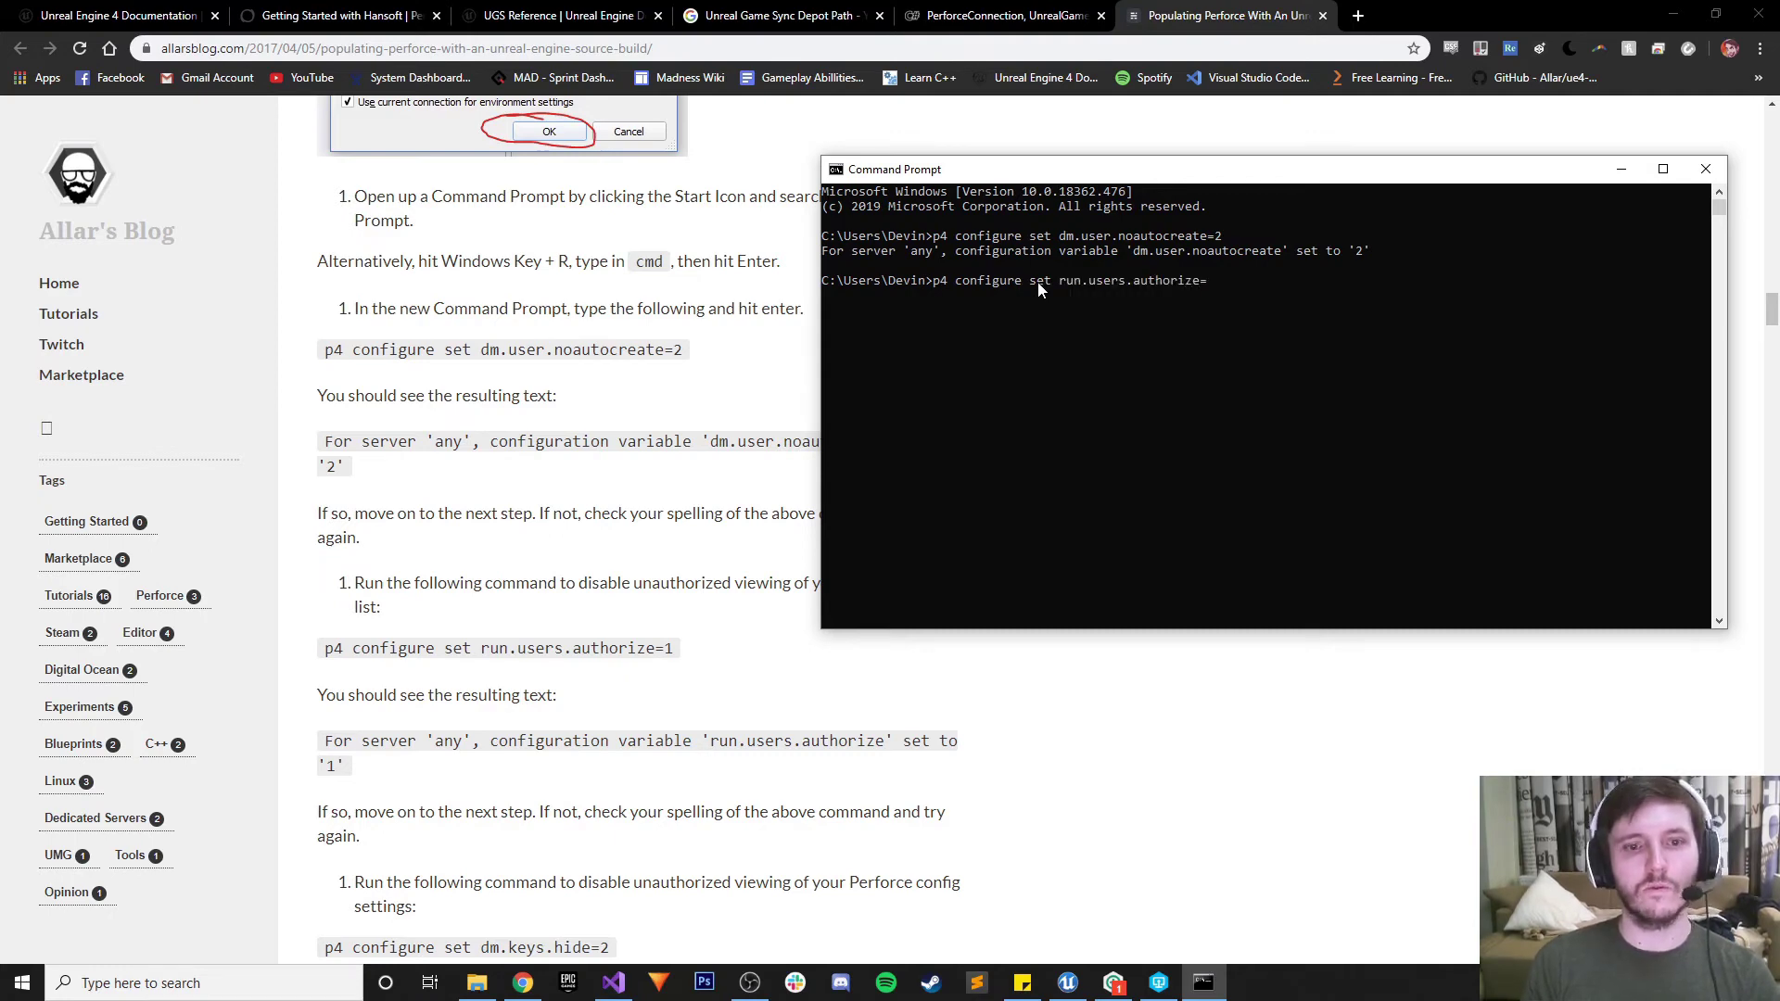
text(1)
key(Return)
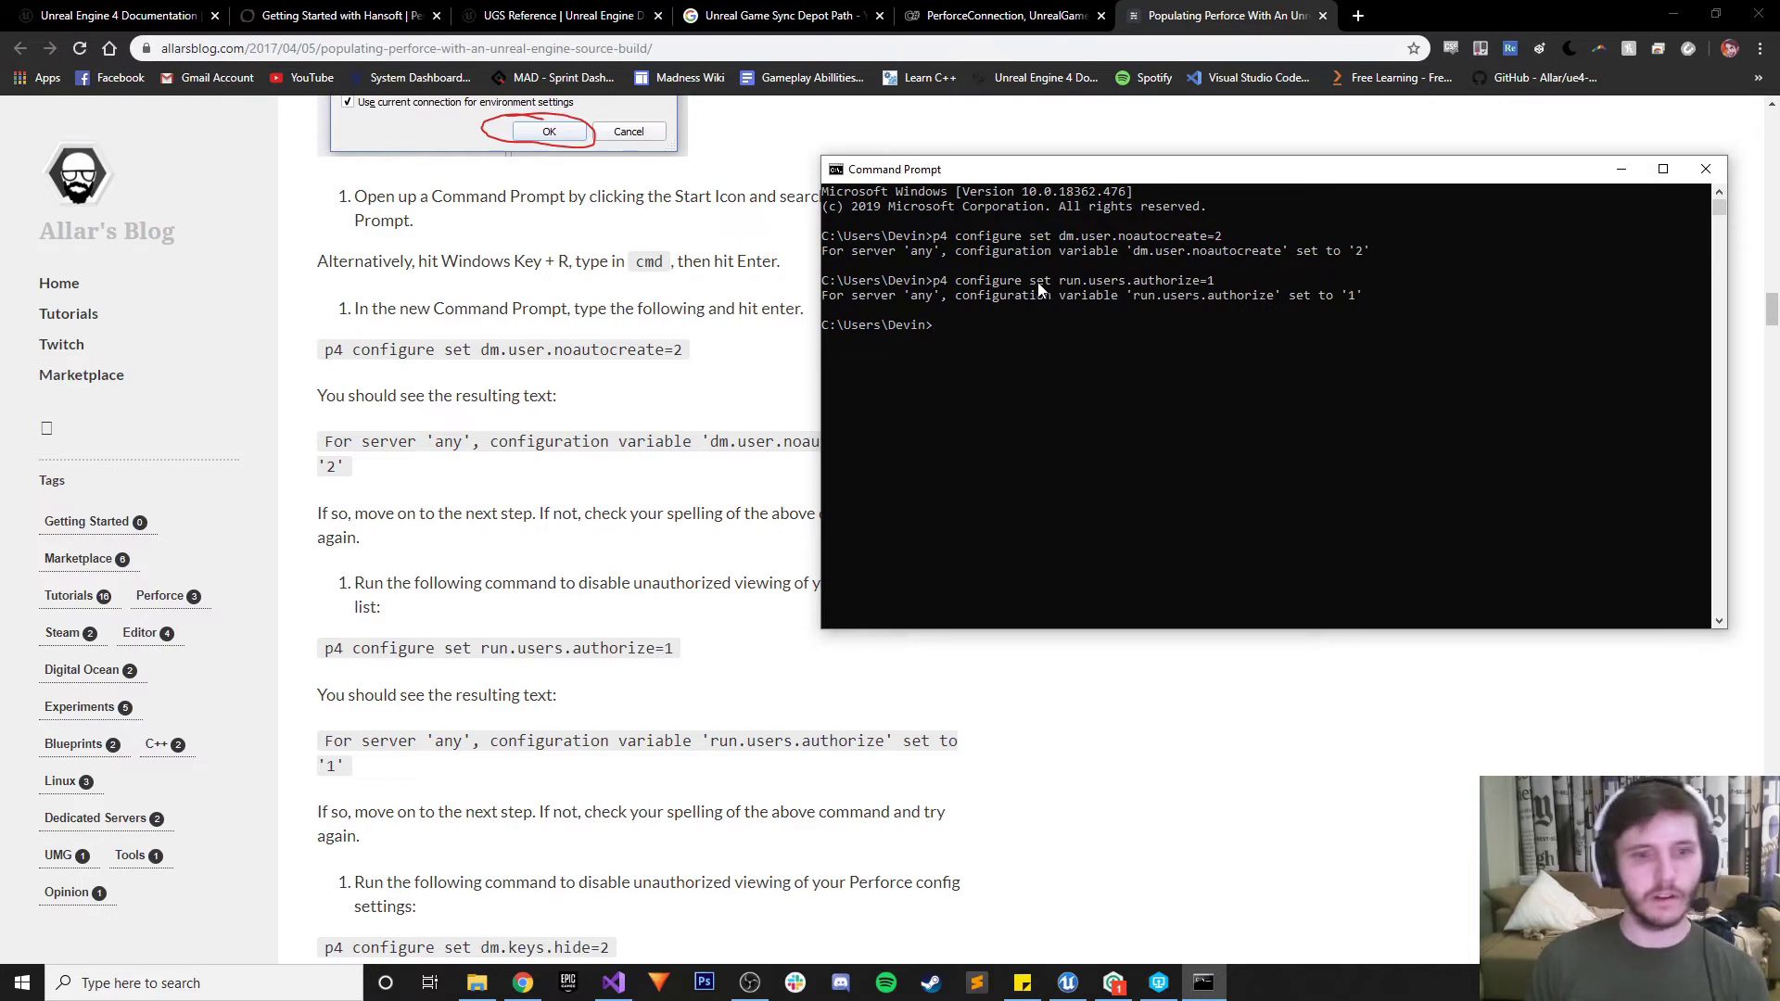
scroll(590, 620, down, 2)
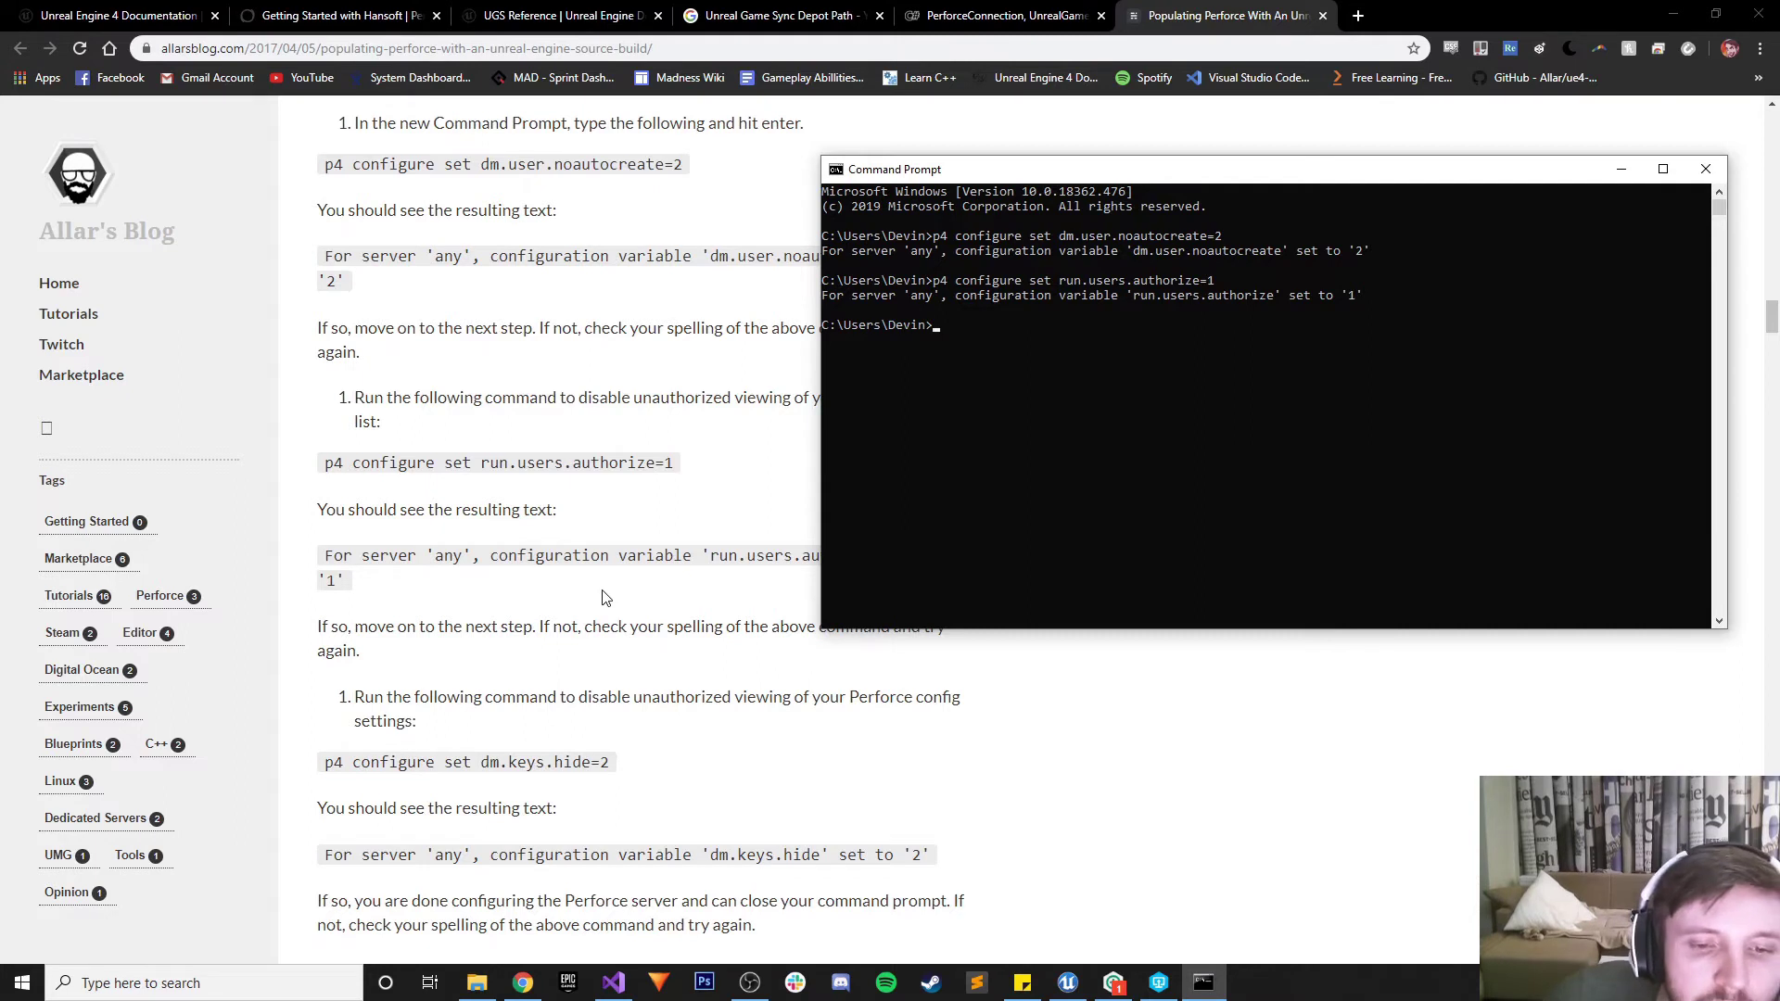
click(987, 339)
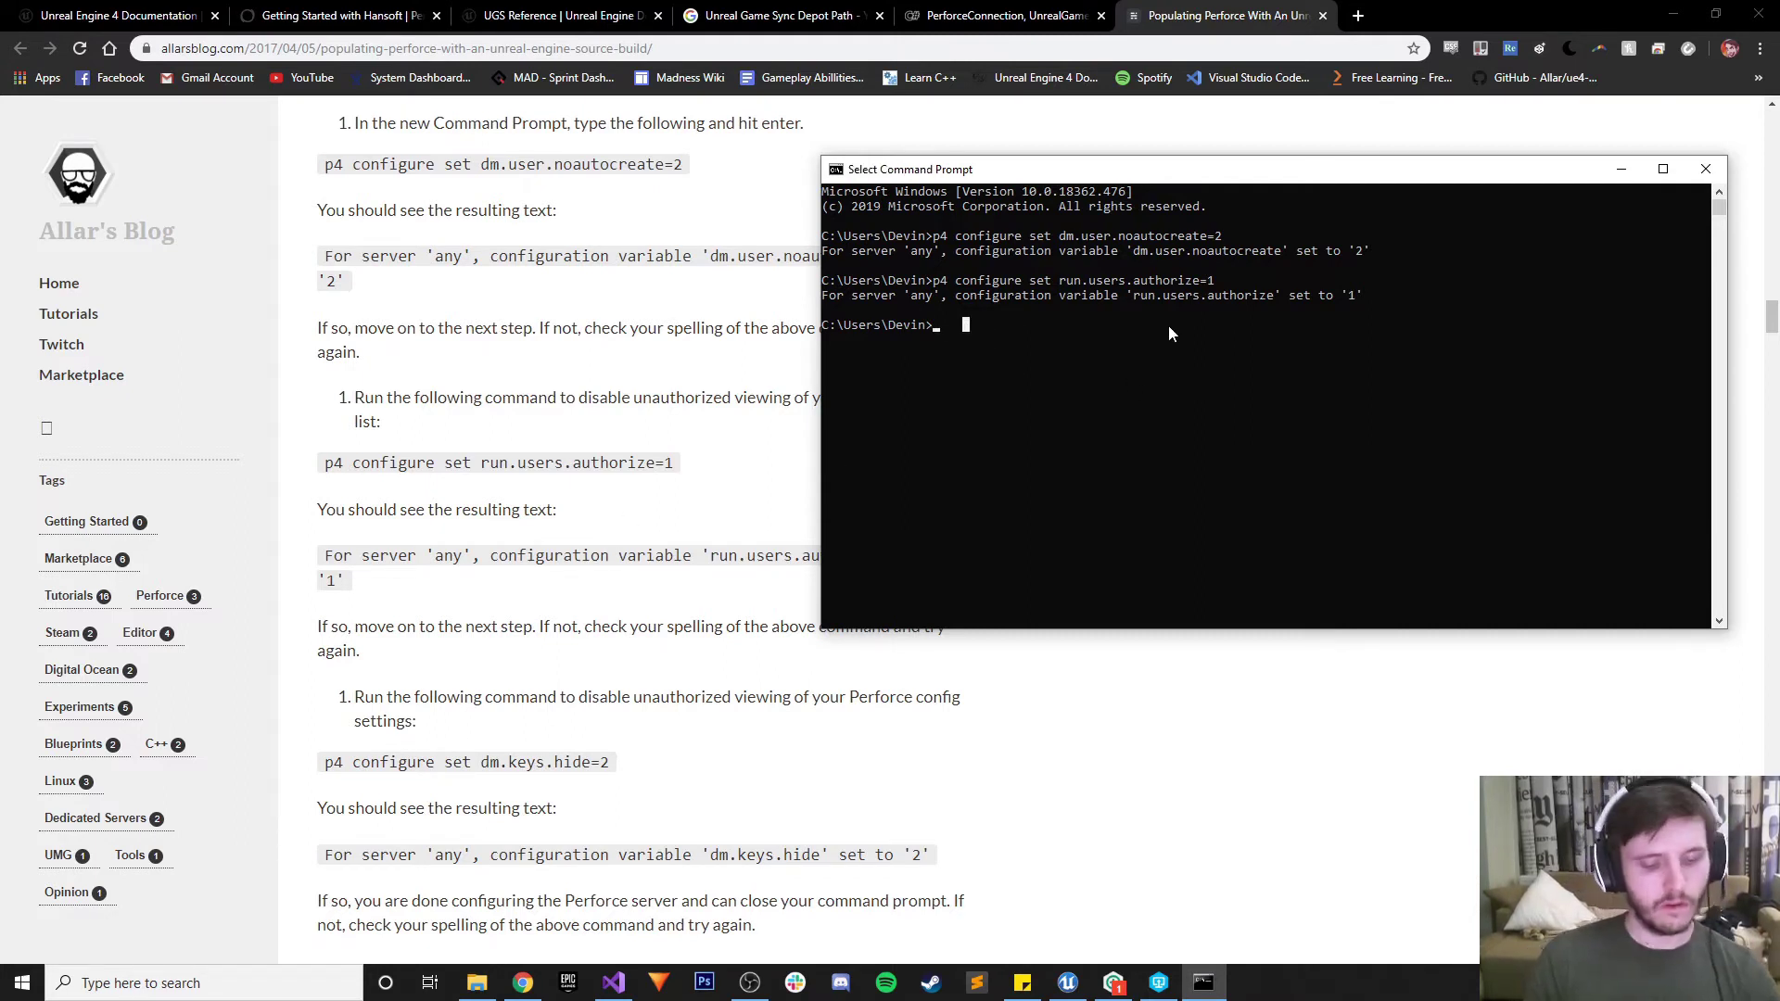
Run p4 configure set dm.keys.hide=2 in the Command Prompt
text(p4 configu)
key(BackSpace)
key(BackSpace)
key(BackSpace)
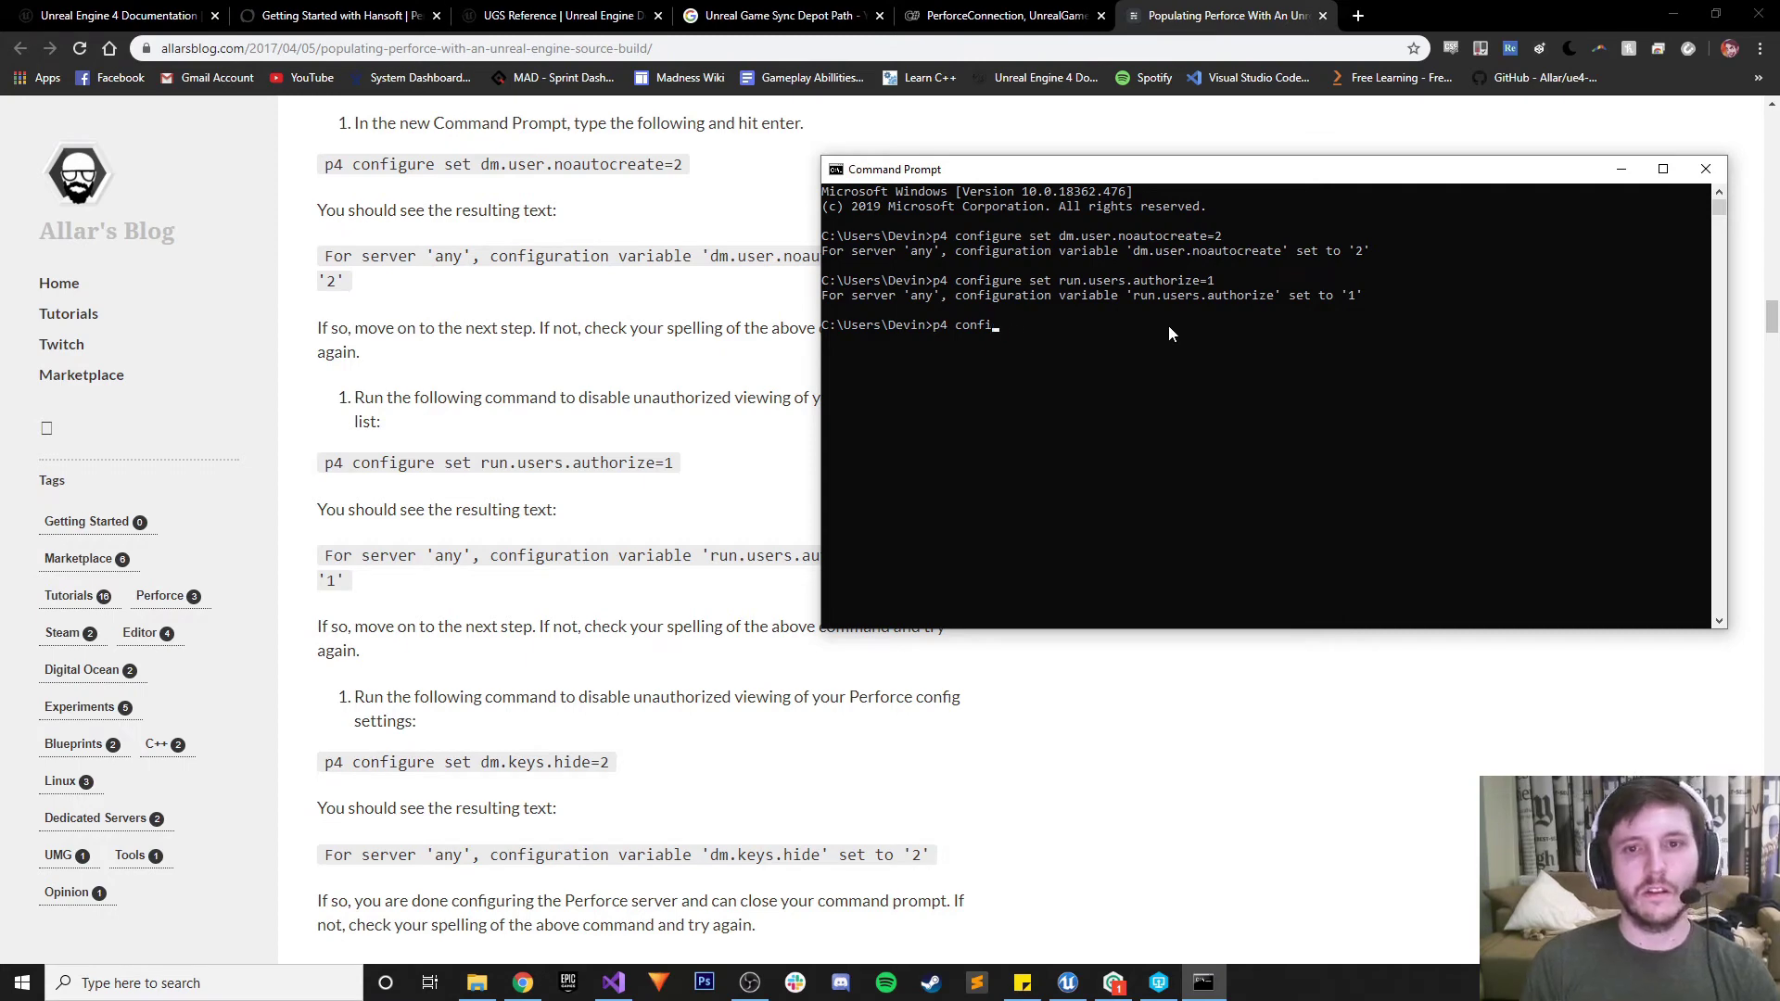
text(gure)
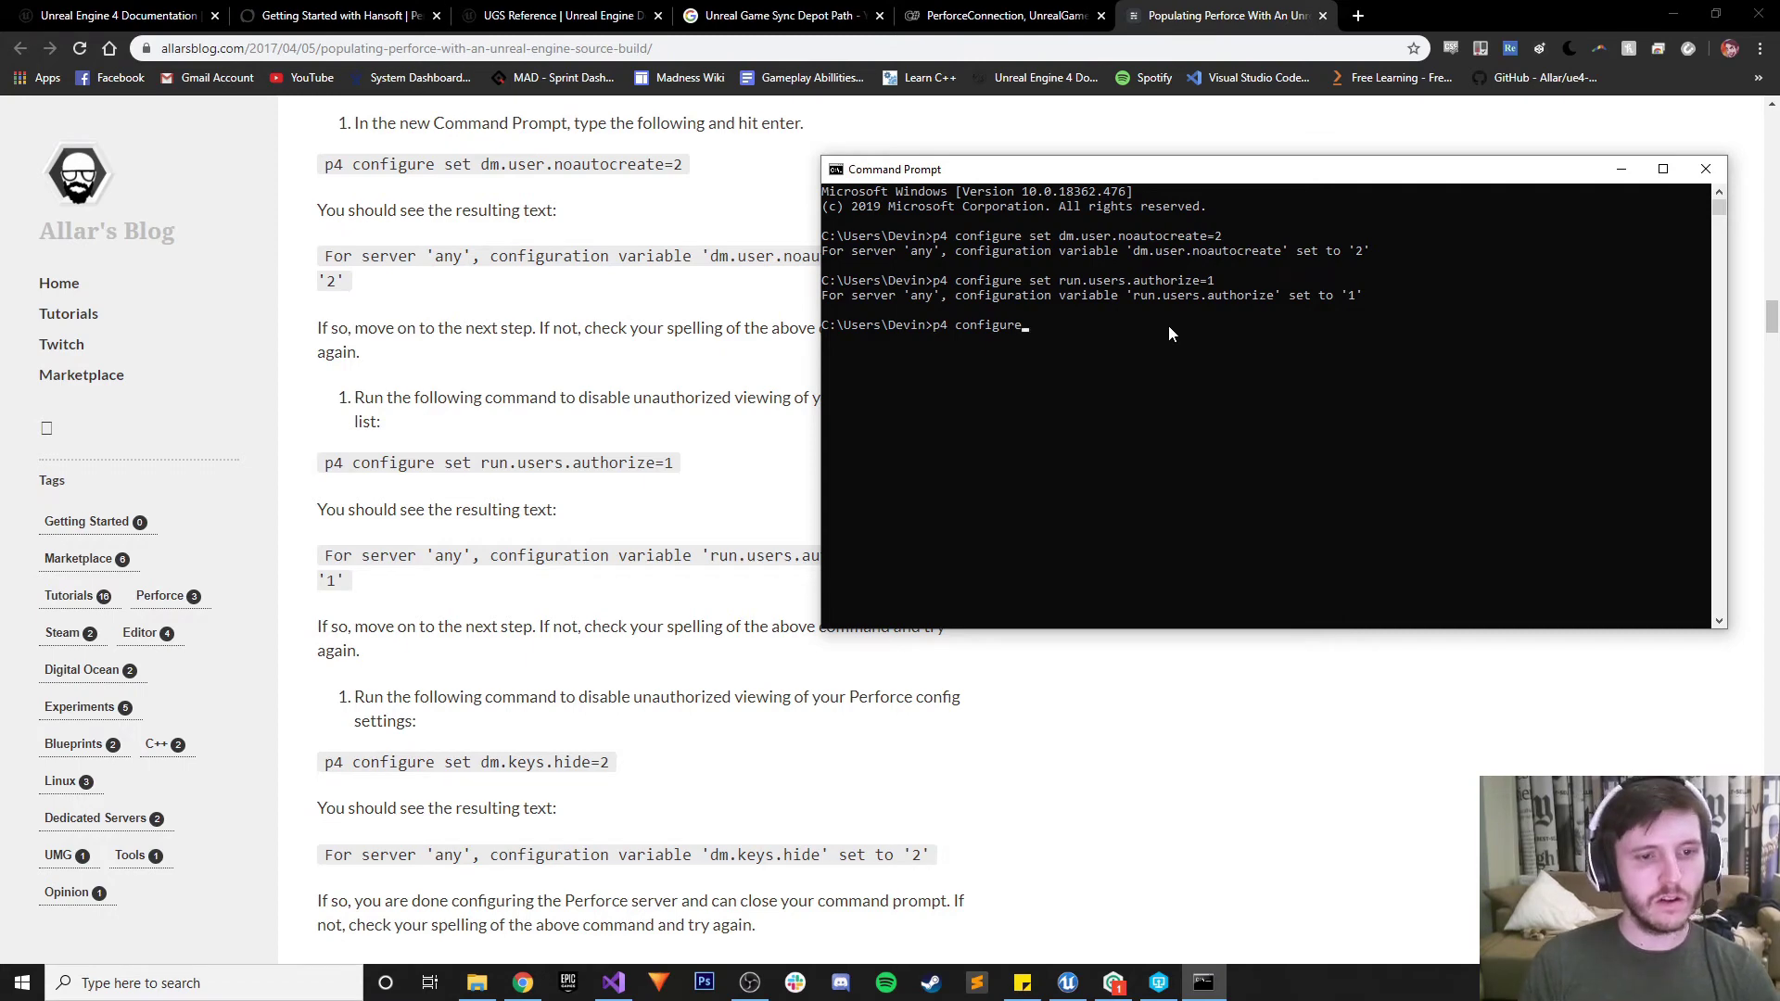
text( set dm.keys.hid)
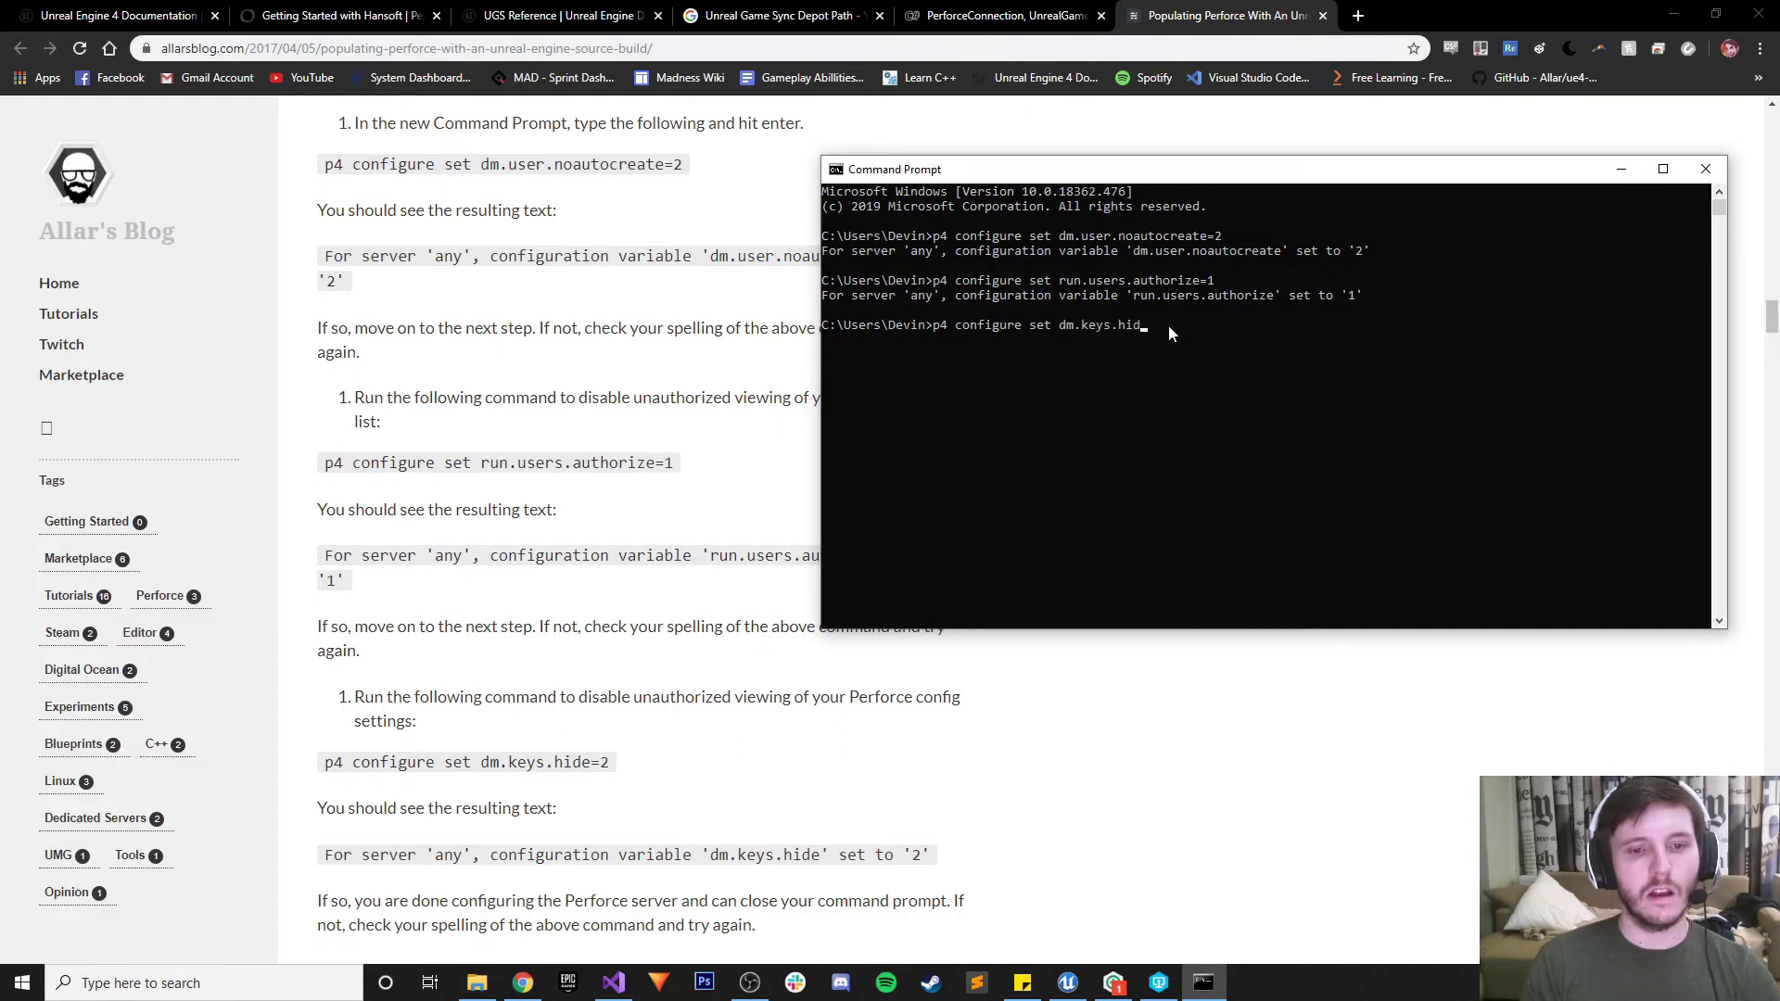
text(e=2)
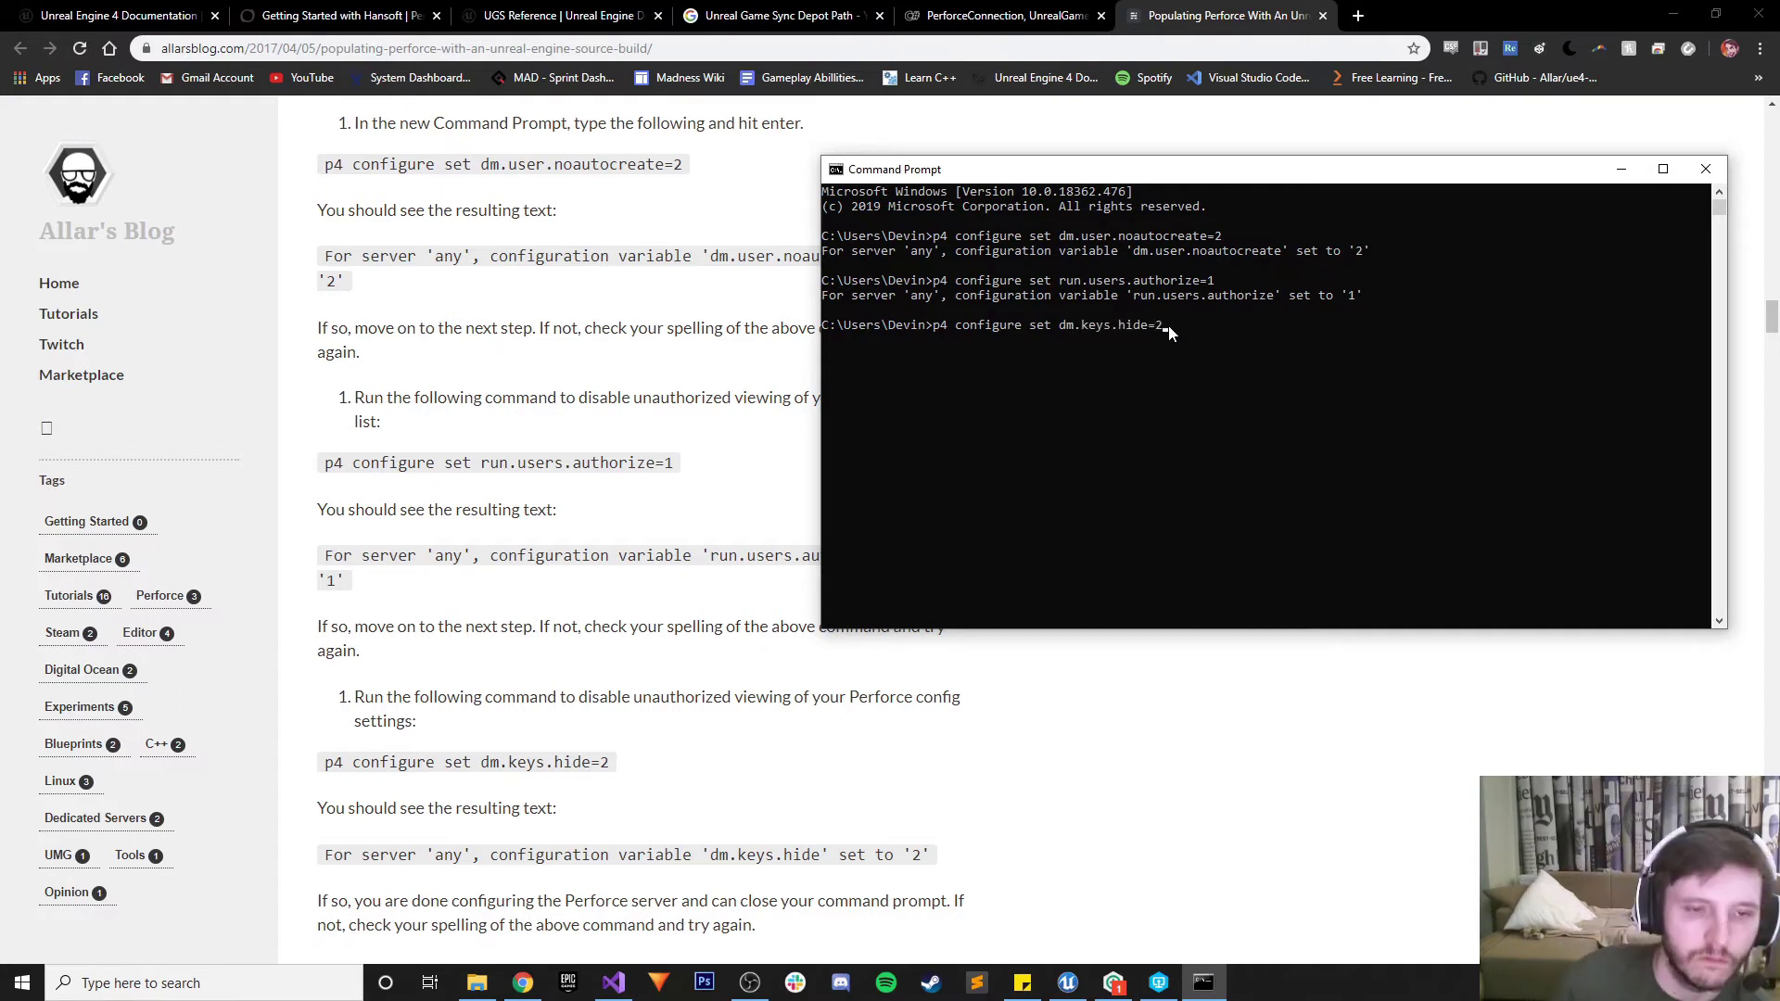
key(Return)
key(Return)
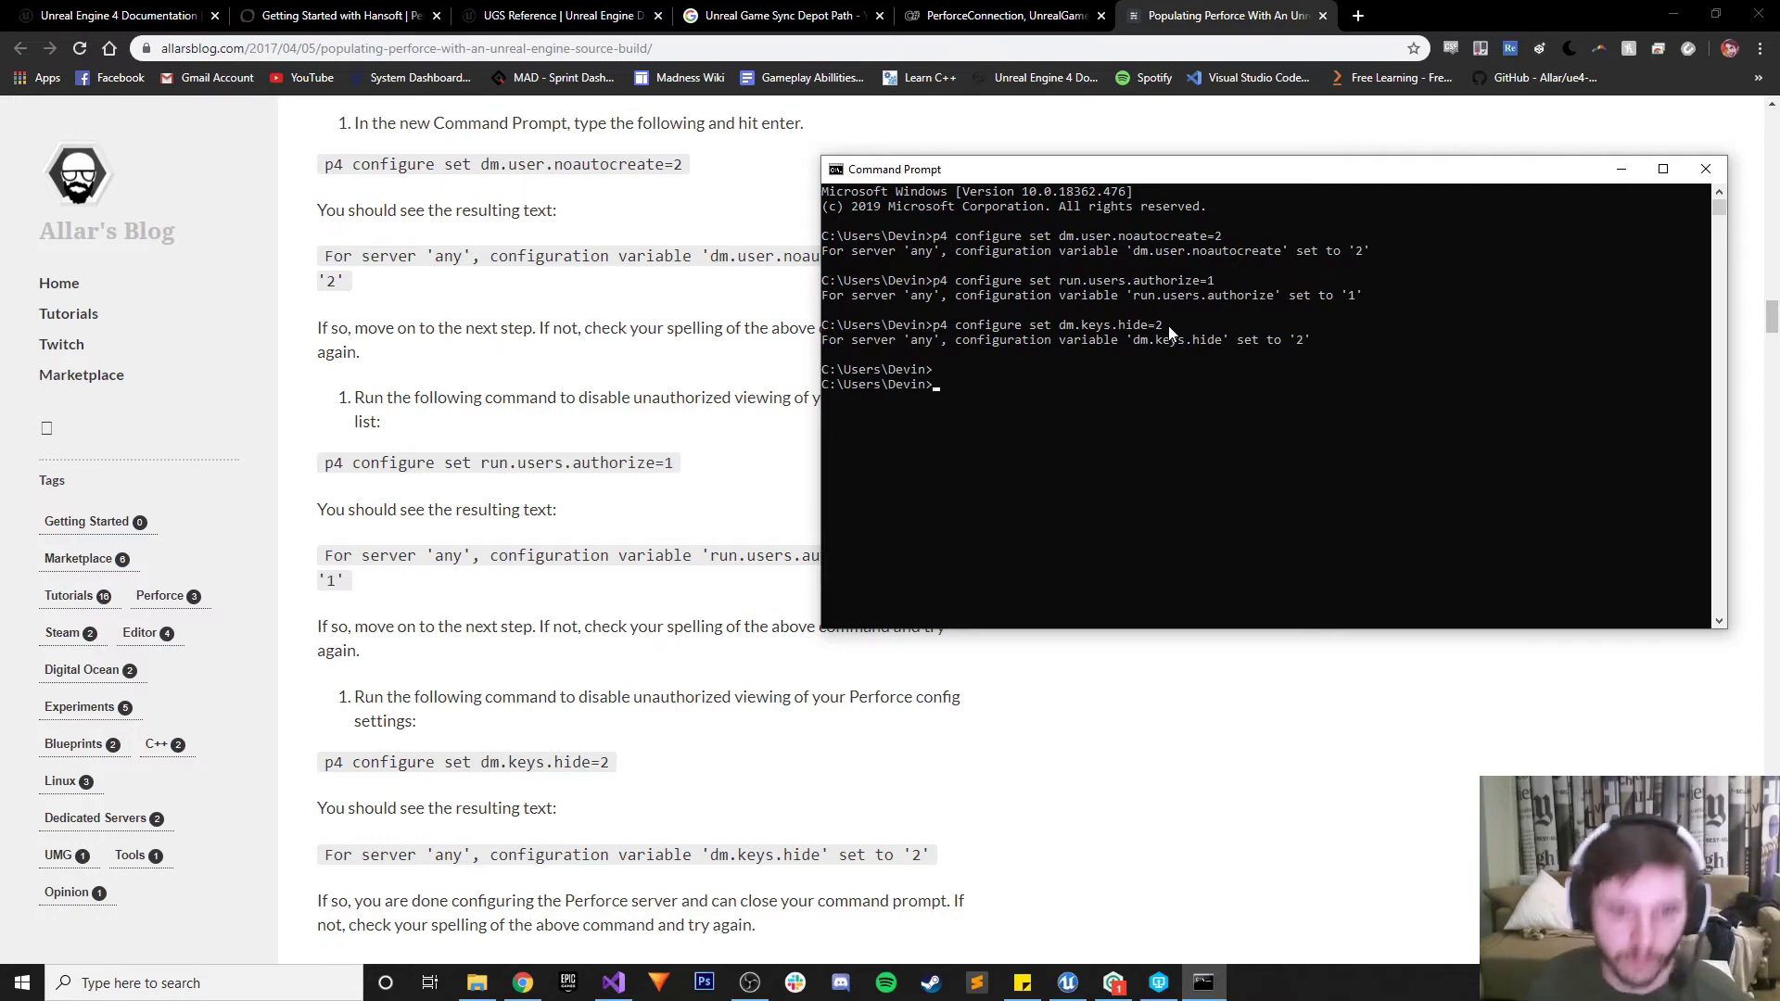
scroll(786, 766, down, 2)
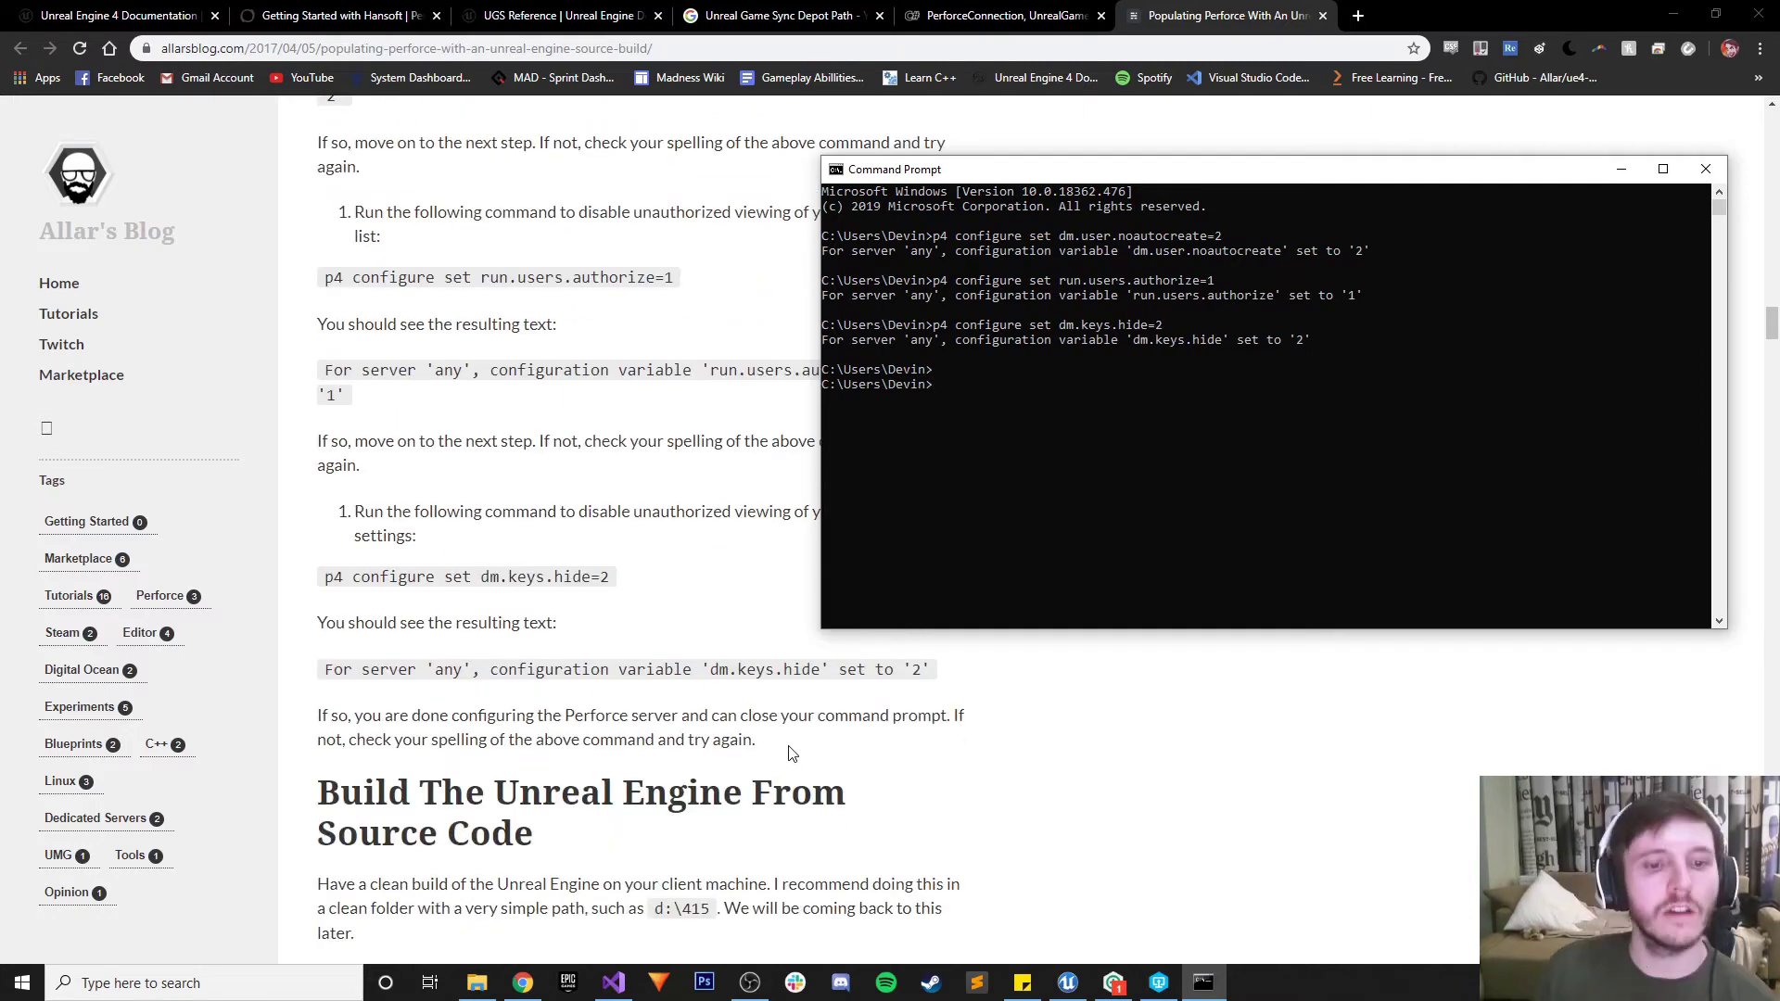
Close the Command Prompt and scroll the guide to Creating a Perforce Workspace
click(1706, 169)
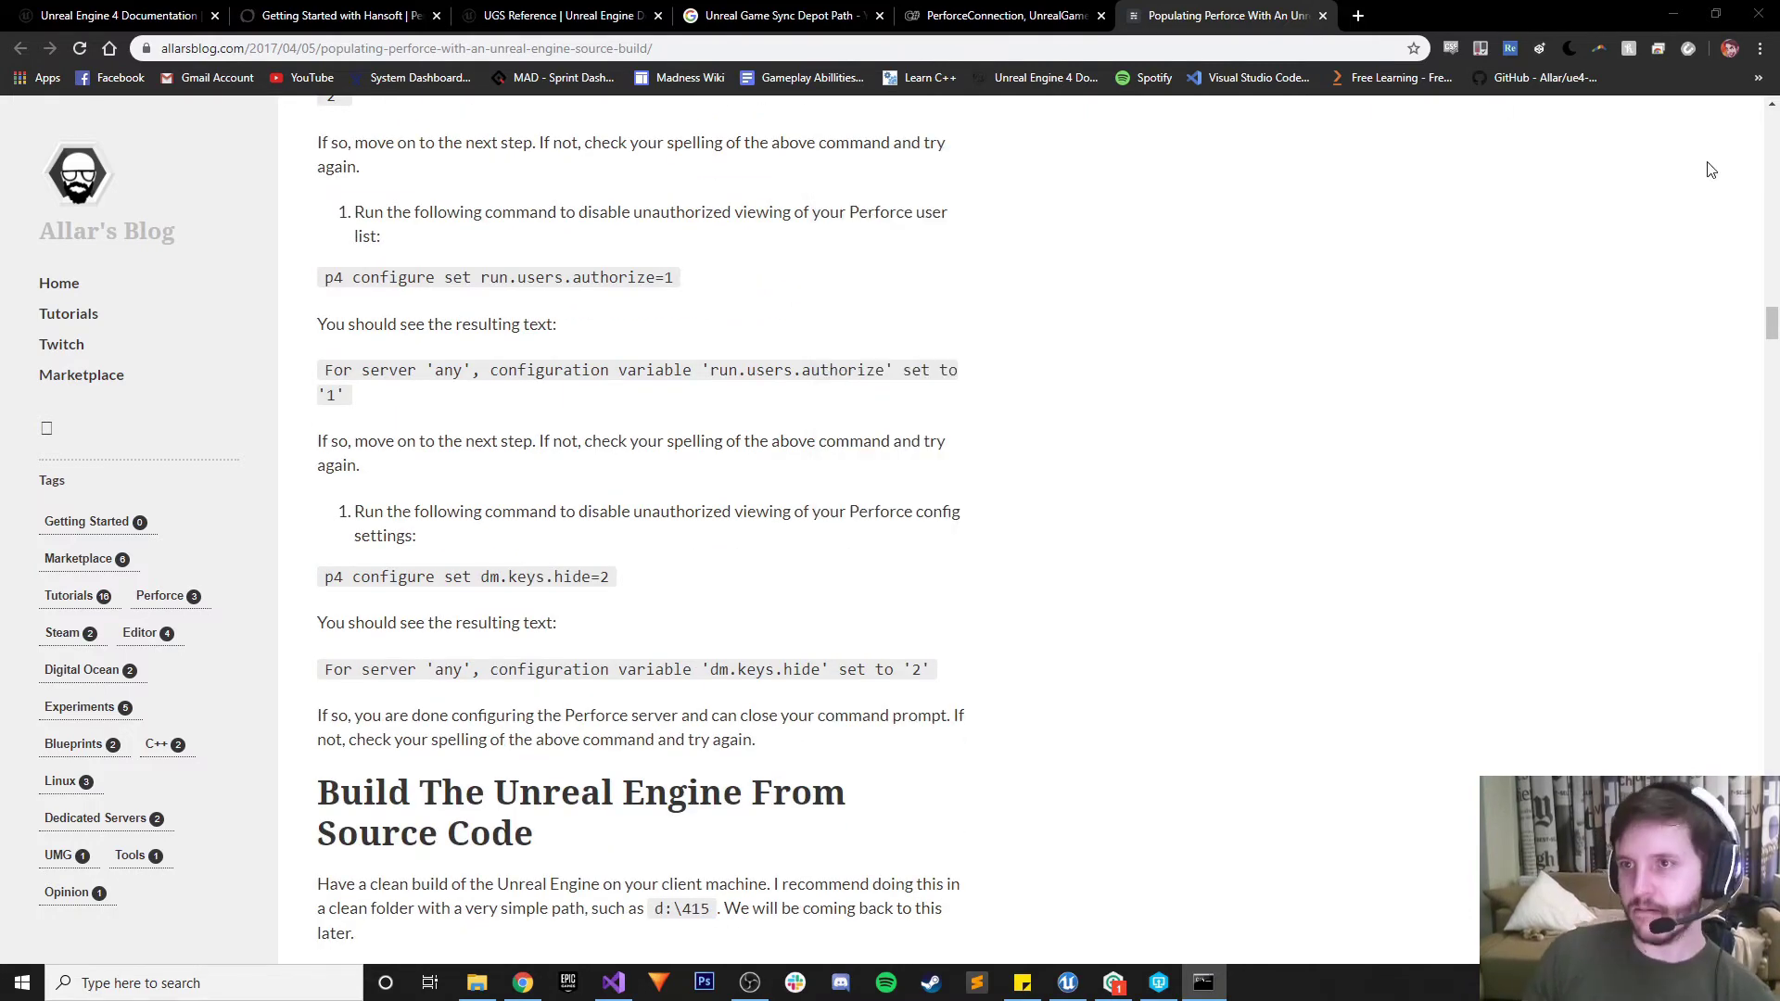
scroll(816, 556, down, 4)
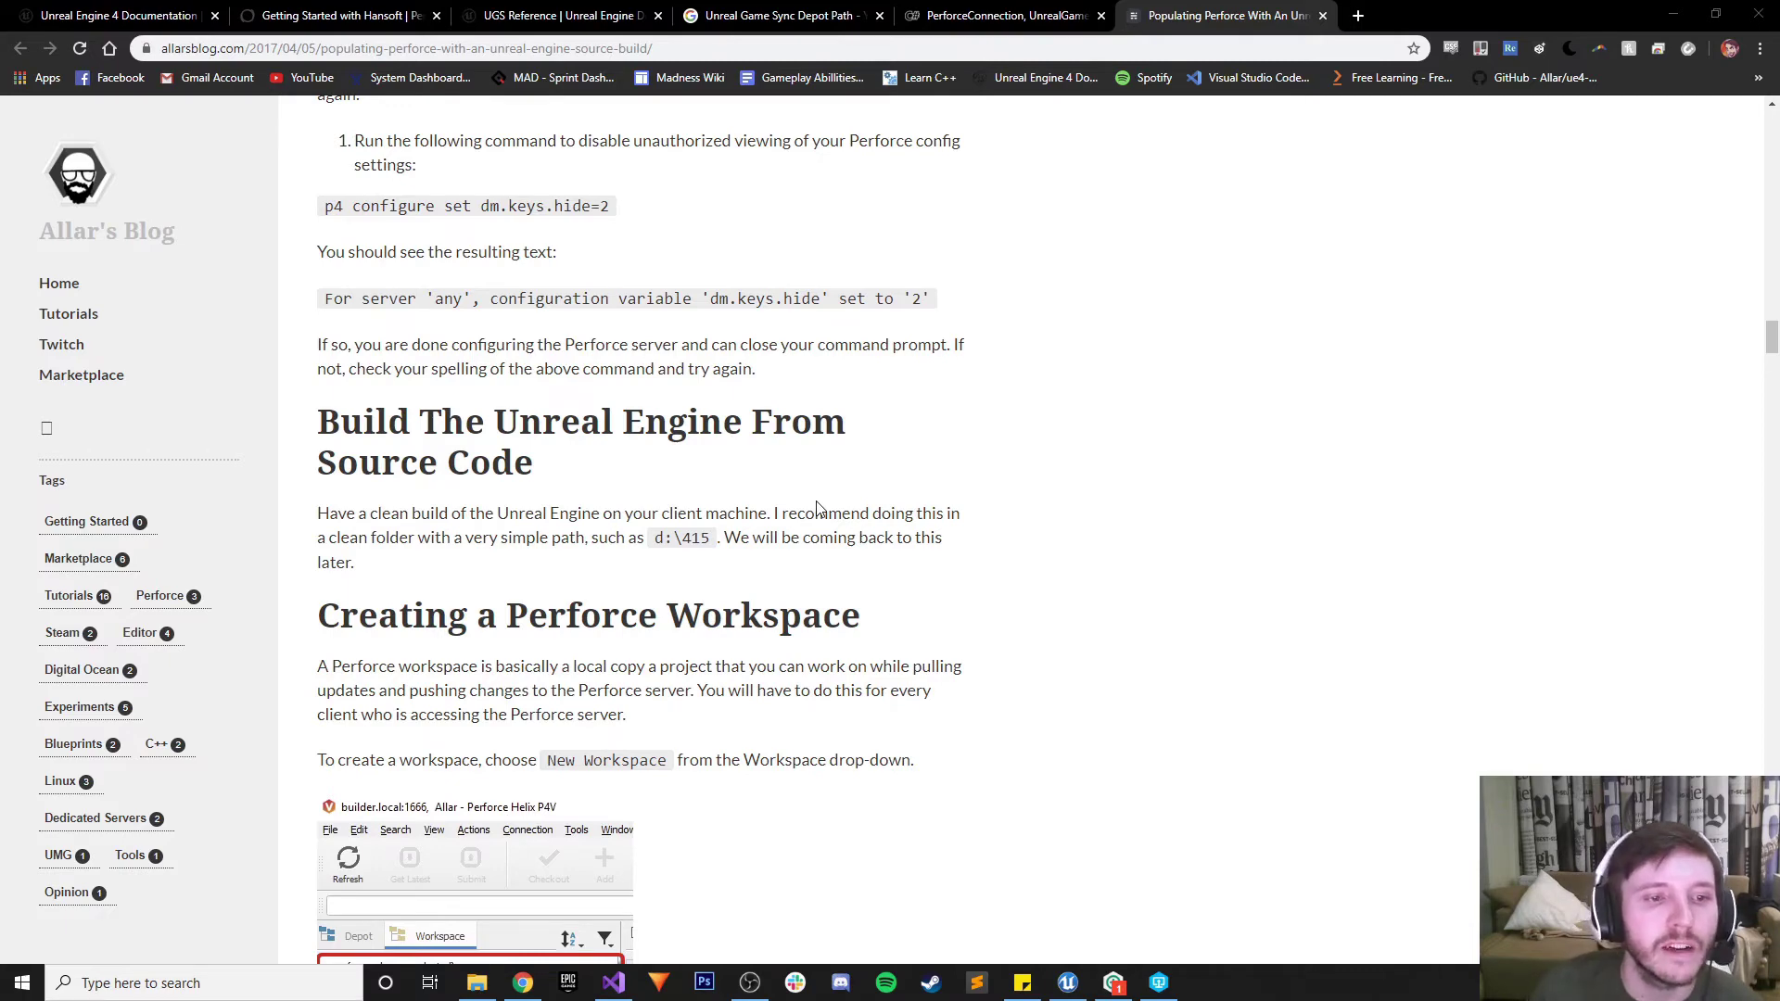
scroll(817, 508, down, 3)
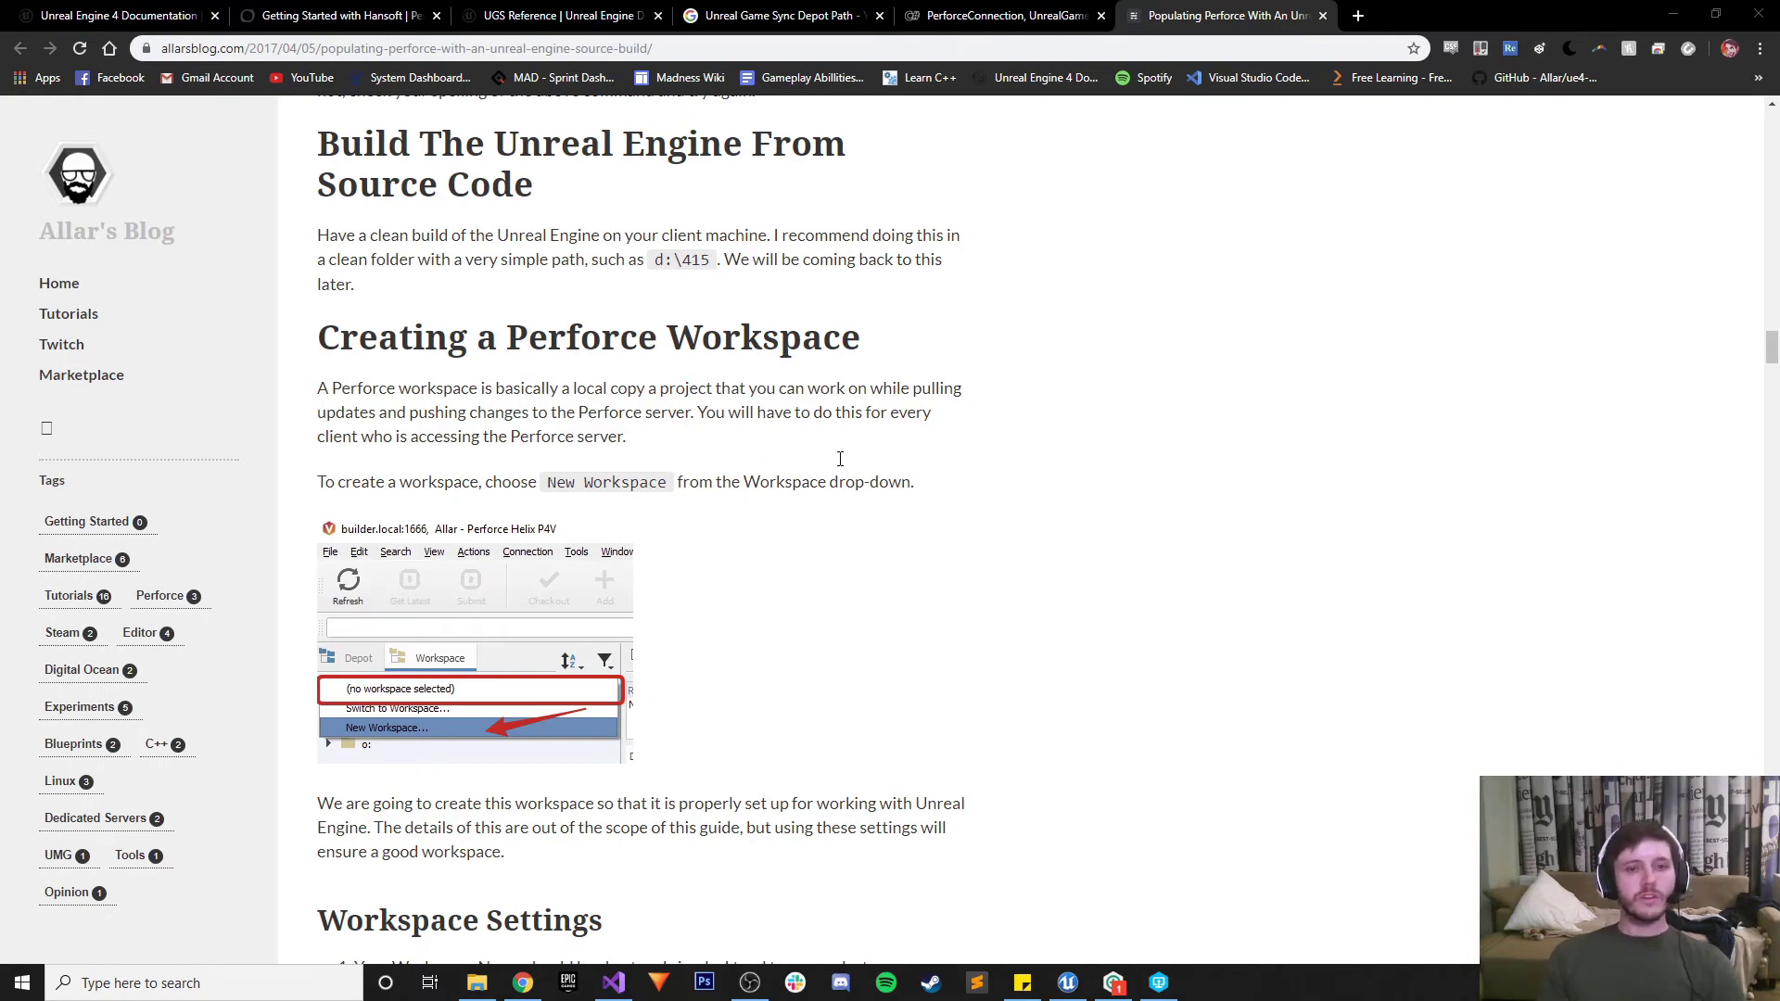
Bring P4V forward and choose New Workspace from the workspaces drop-down
click(1159, 983)
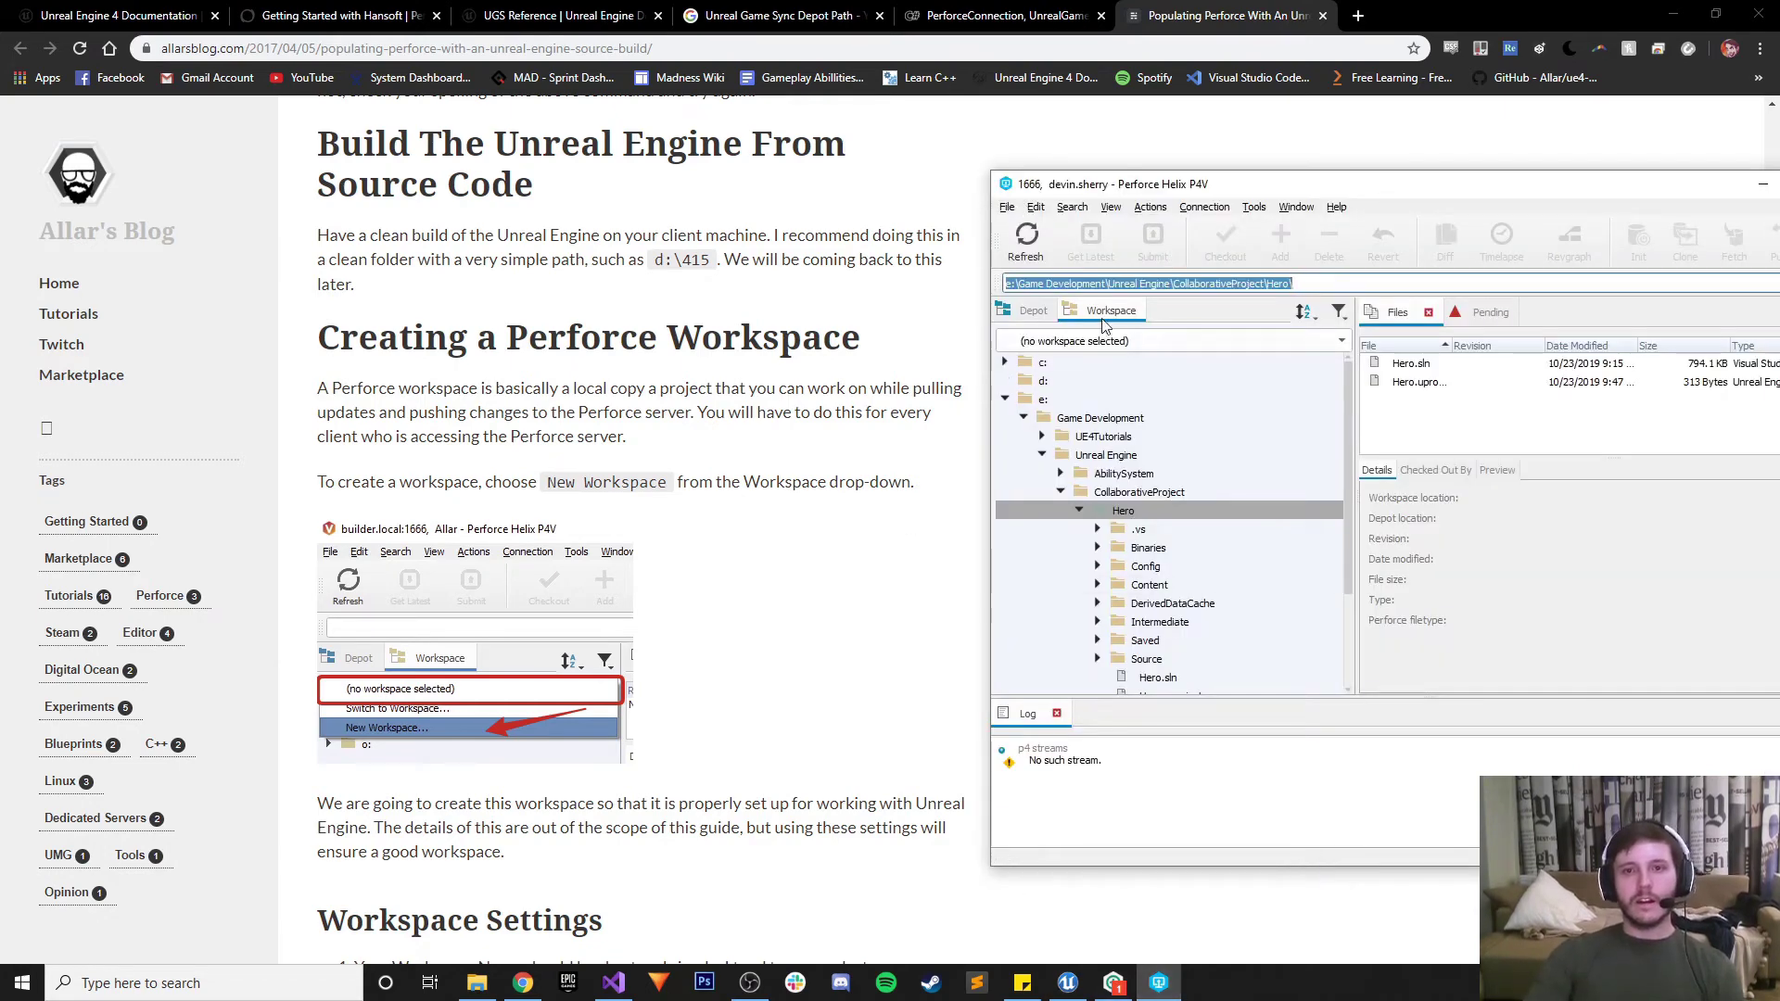
click(1007, 207)
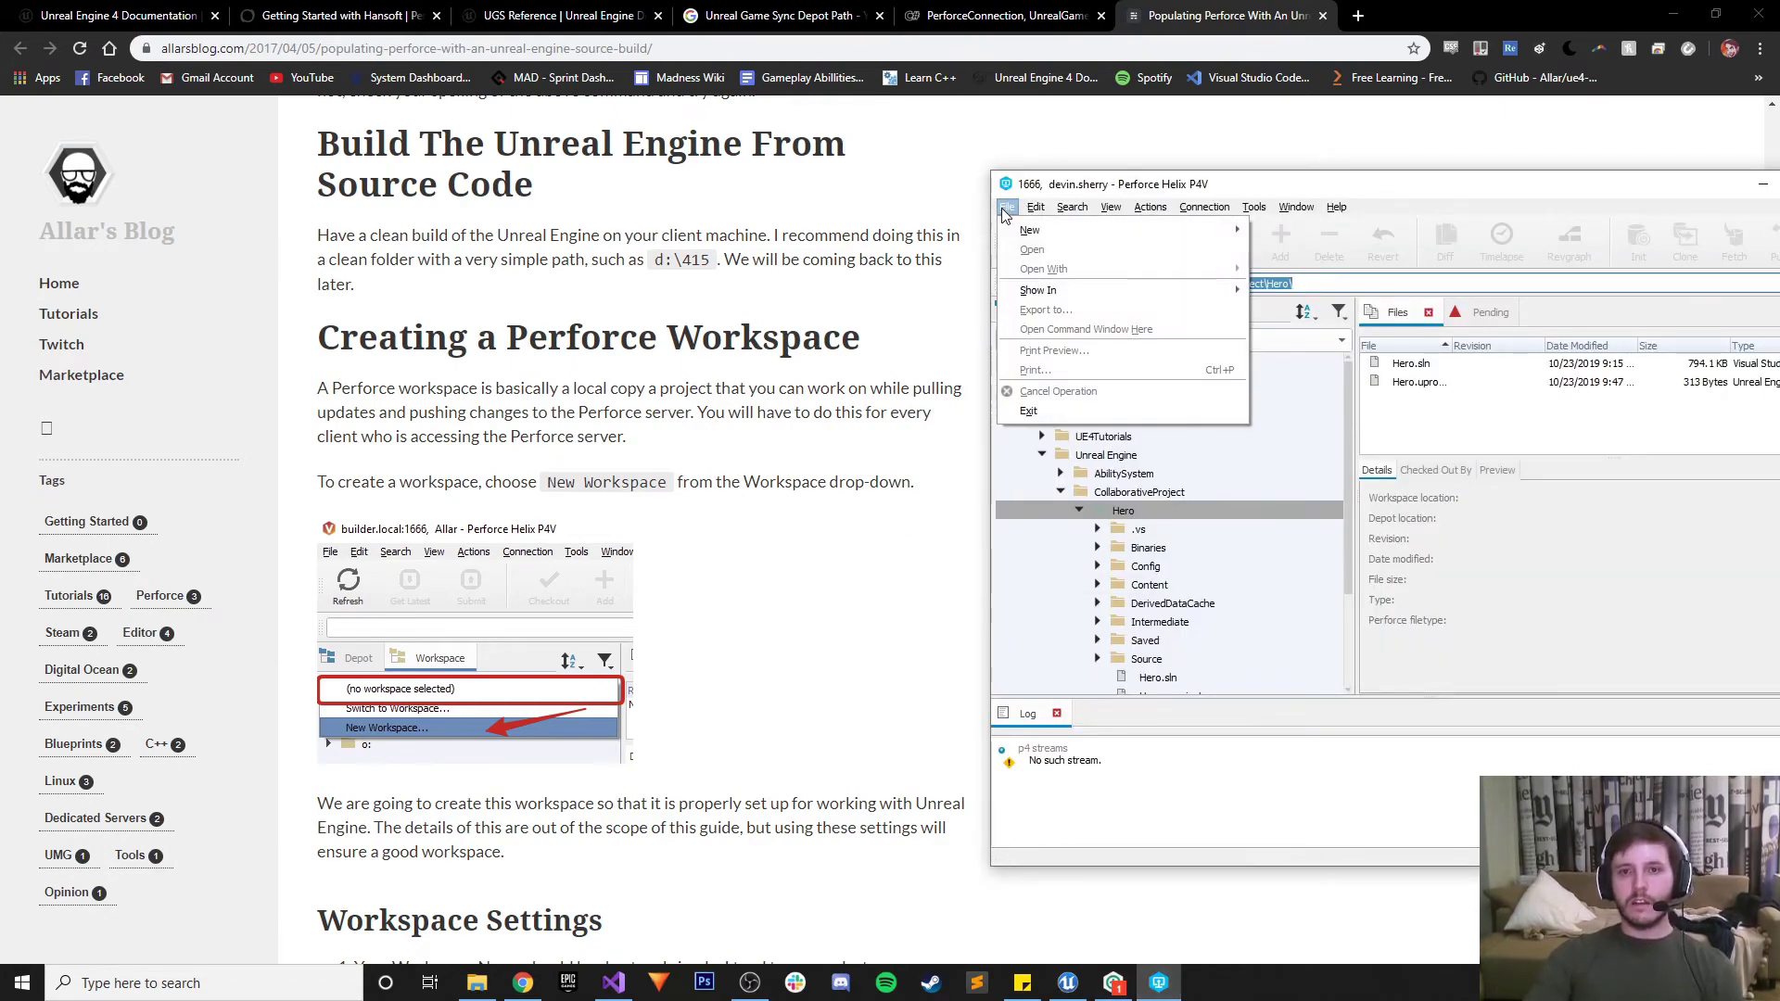
click(1031, 207)
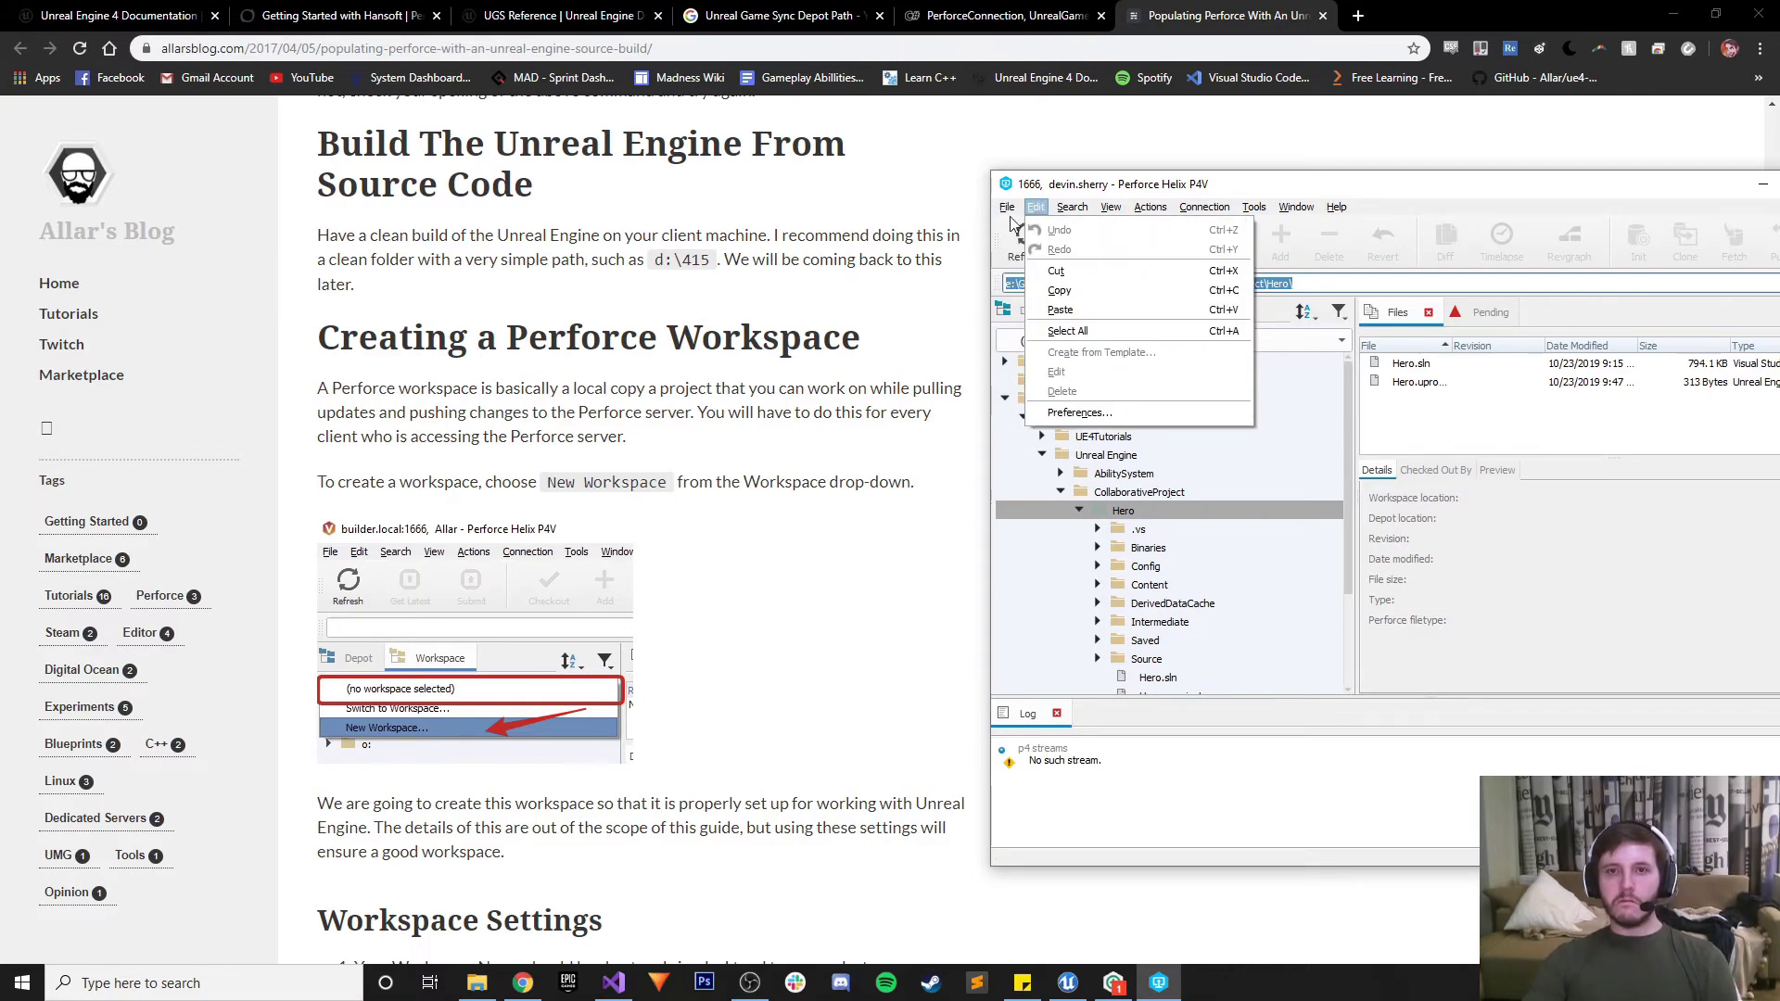
mouse_move(1007, 207)
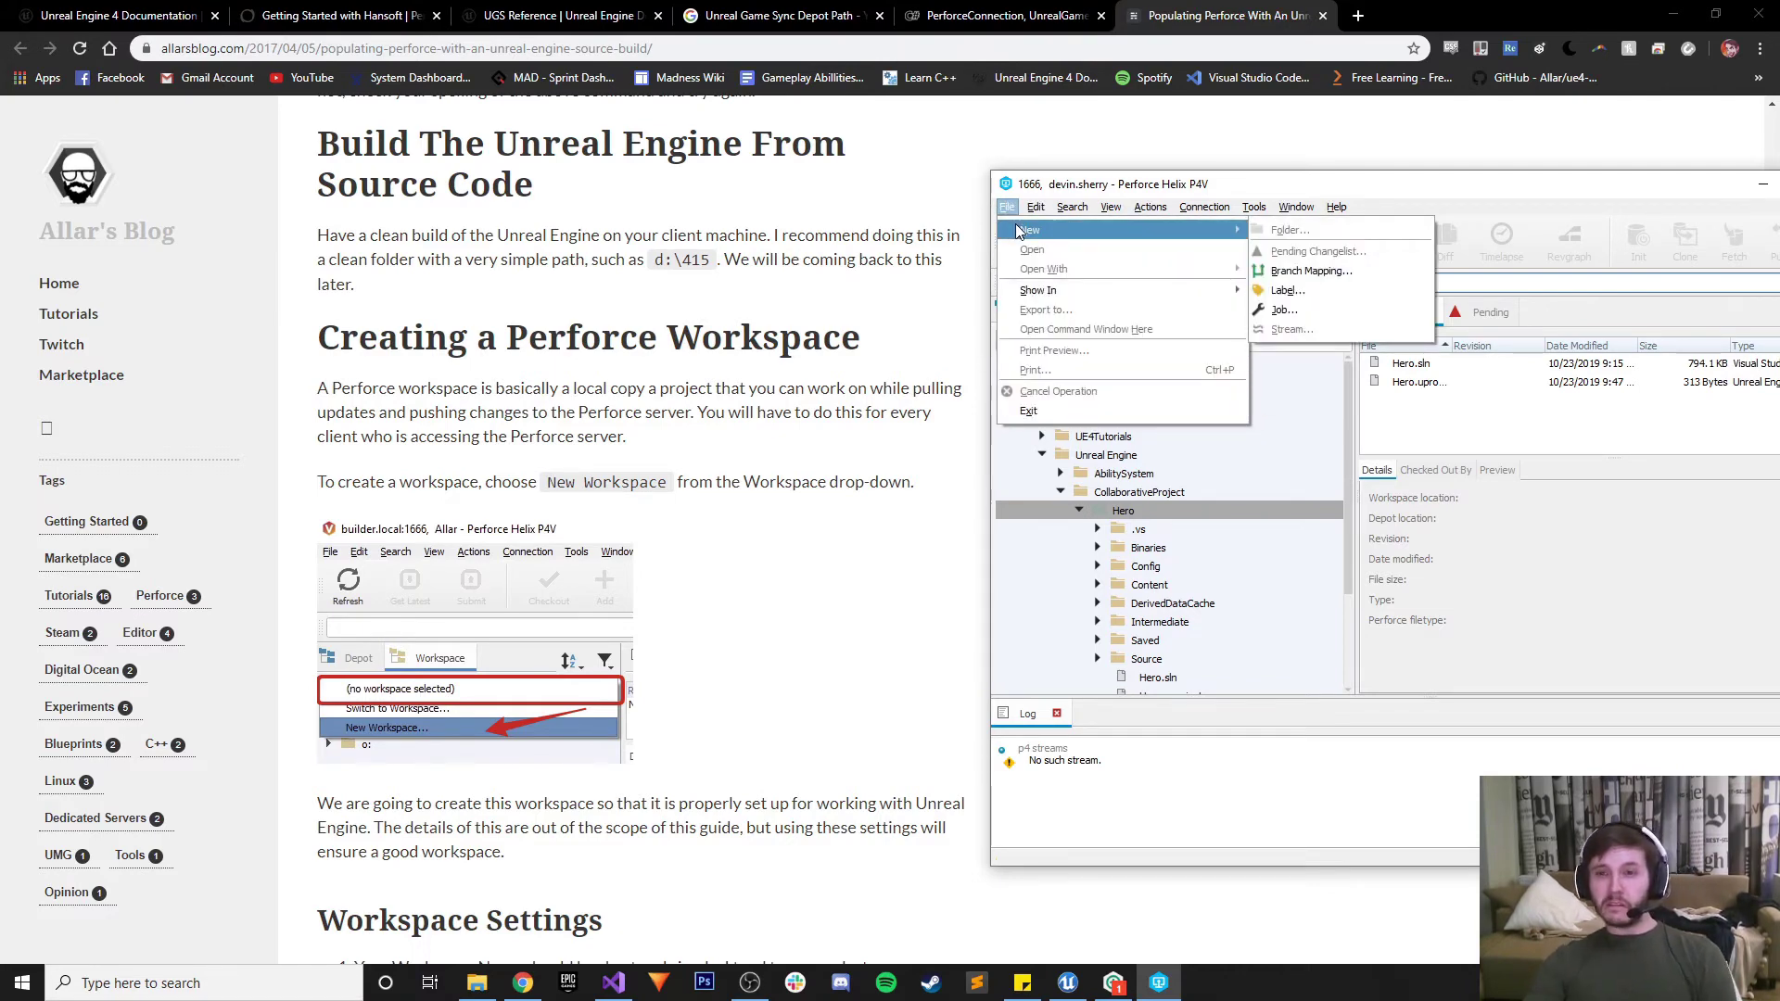
click(1247, 185)
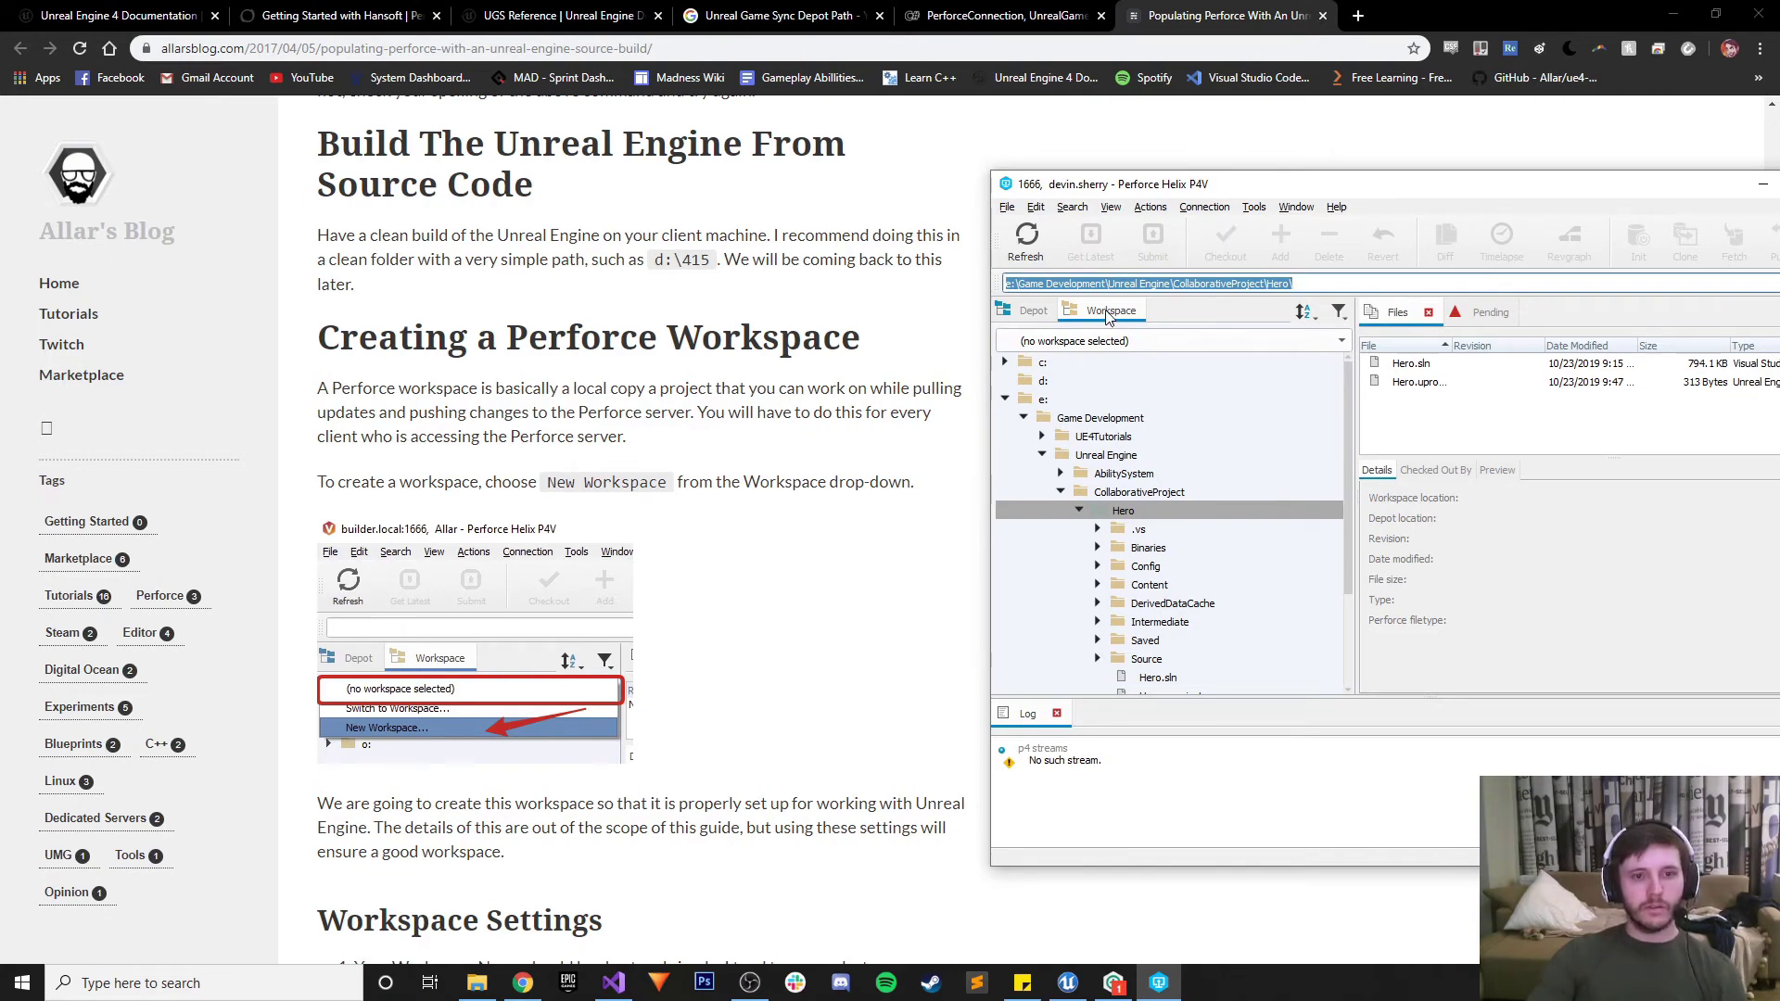
click(1339, 312)
click(1339, 311)
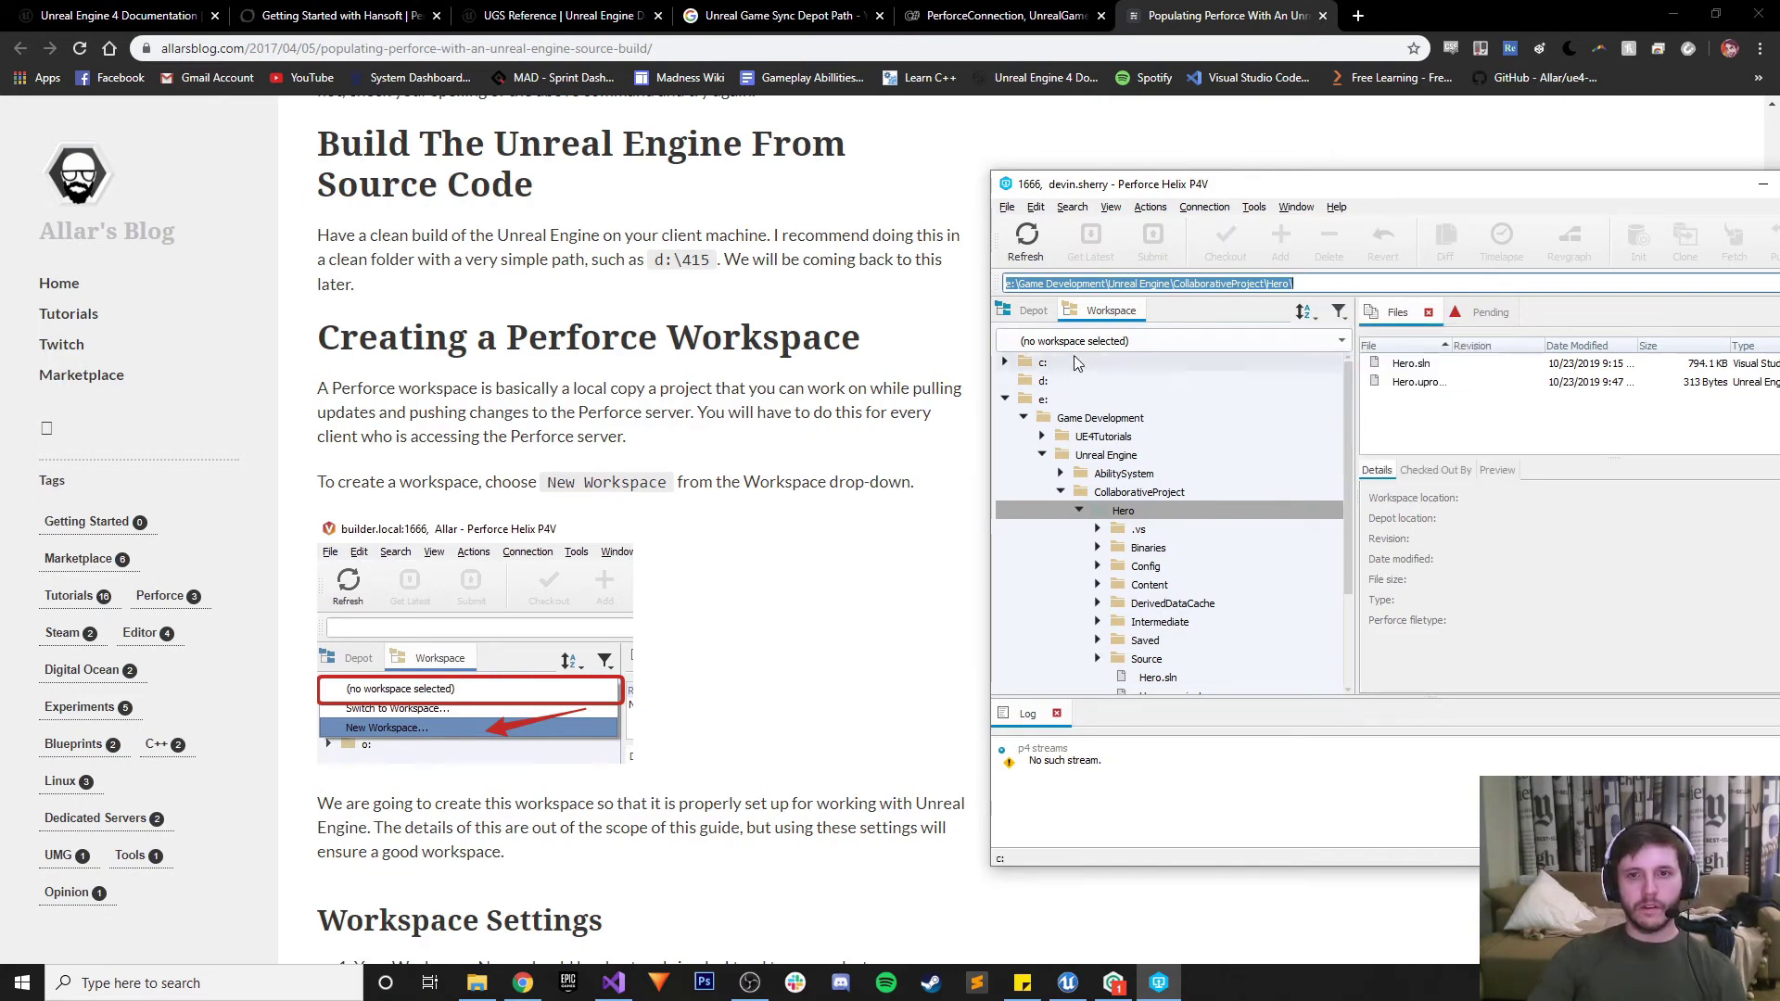
click(1034, 341)
click(1196, 385)
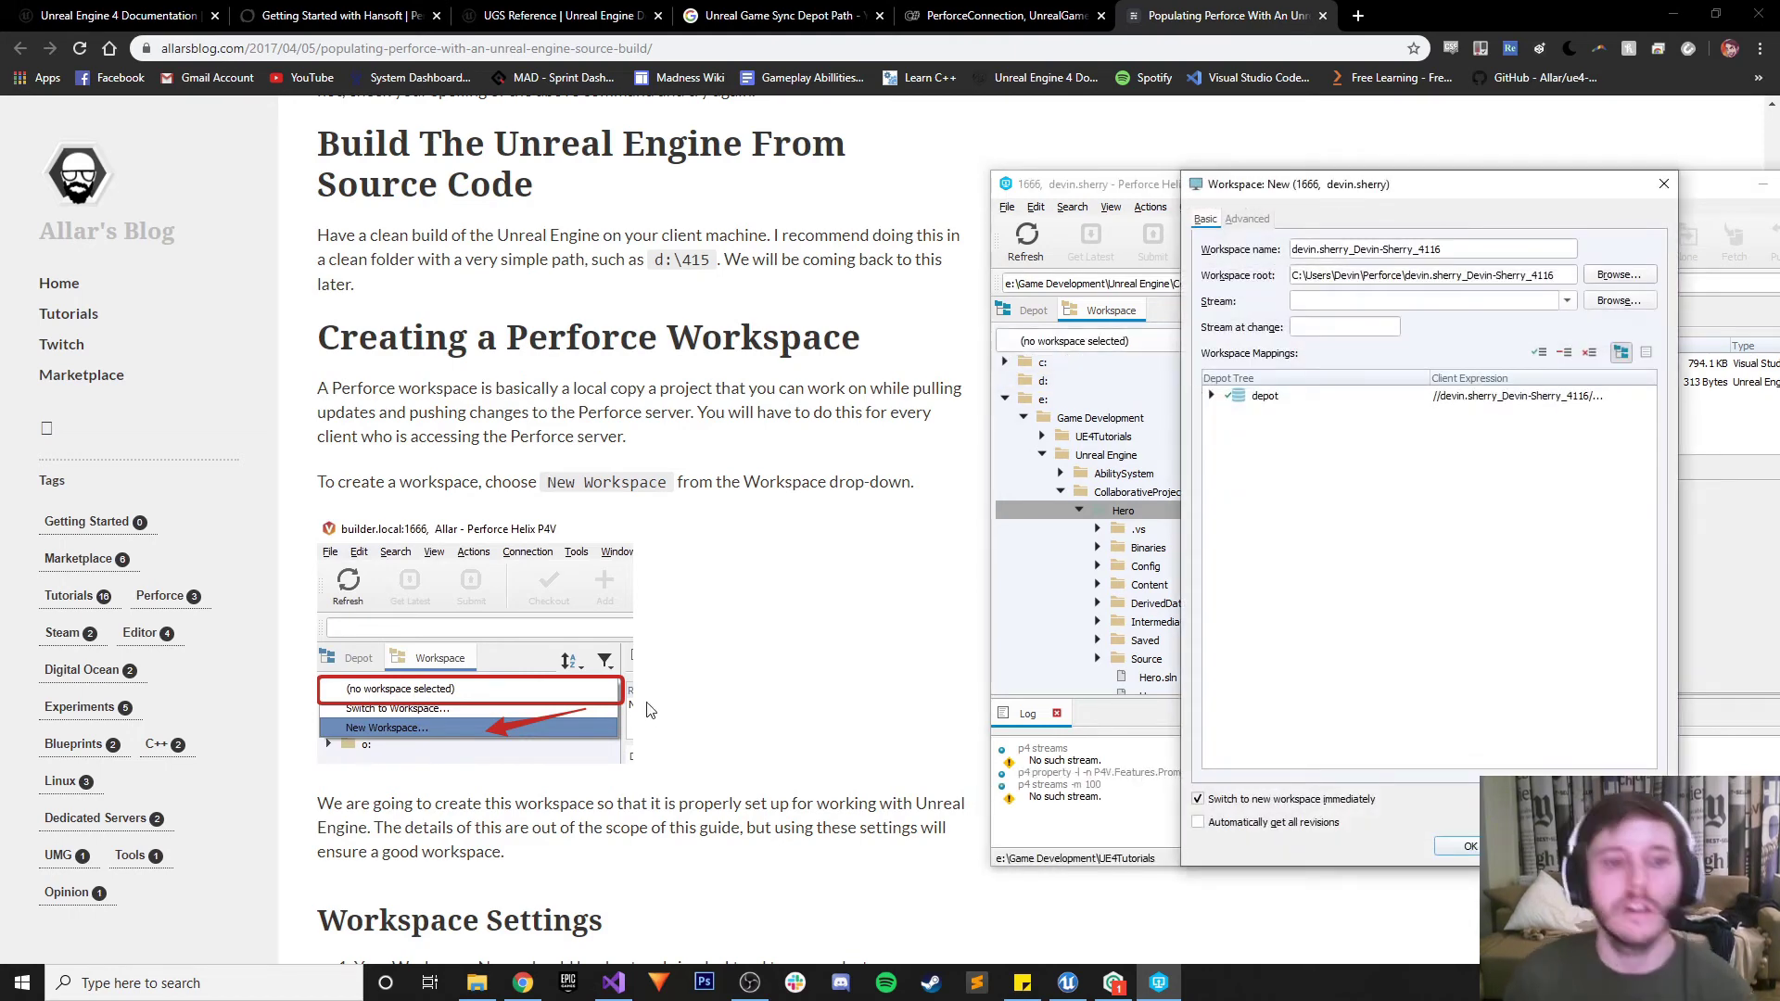
Replace the default workspace name with Devin_CollaborativeProject
scroll(727, 668, down, 2)
scroll(762, 635, down, 1)
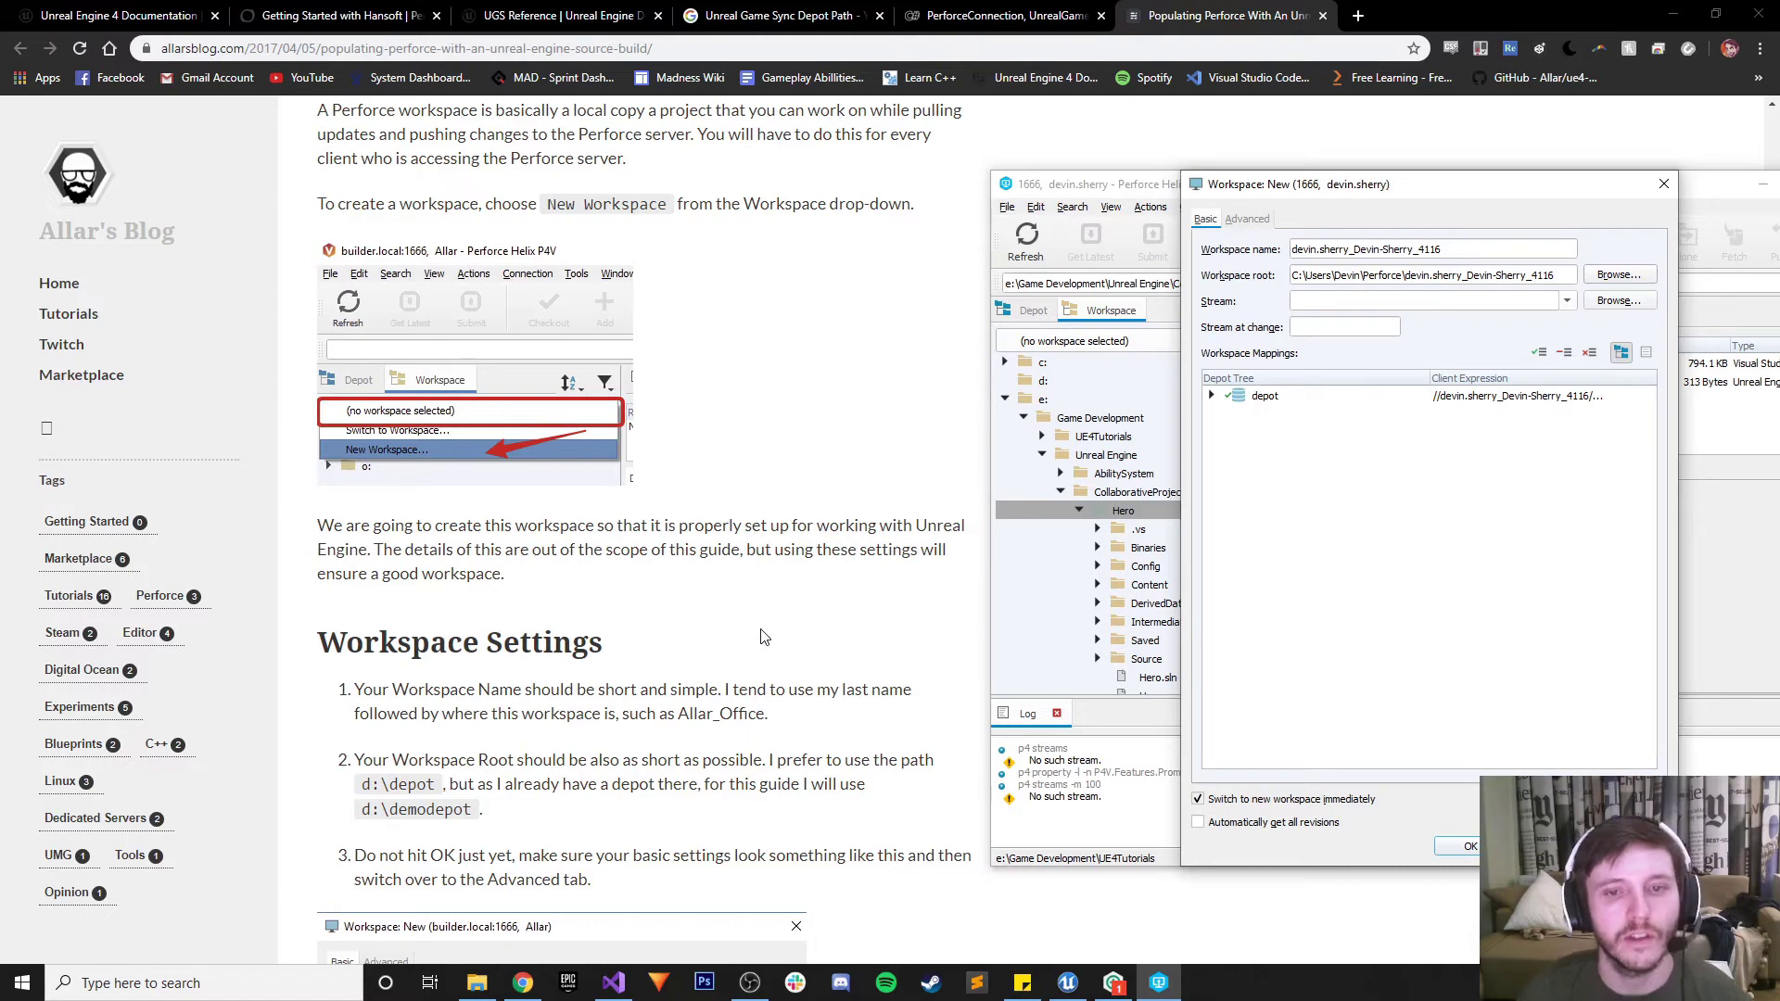
scroll(764, 637, down, 2)
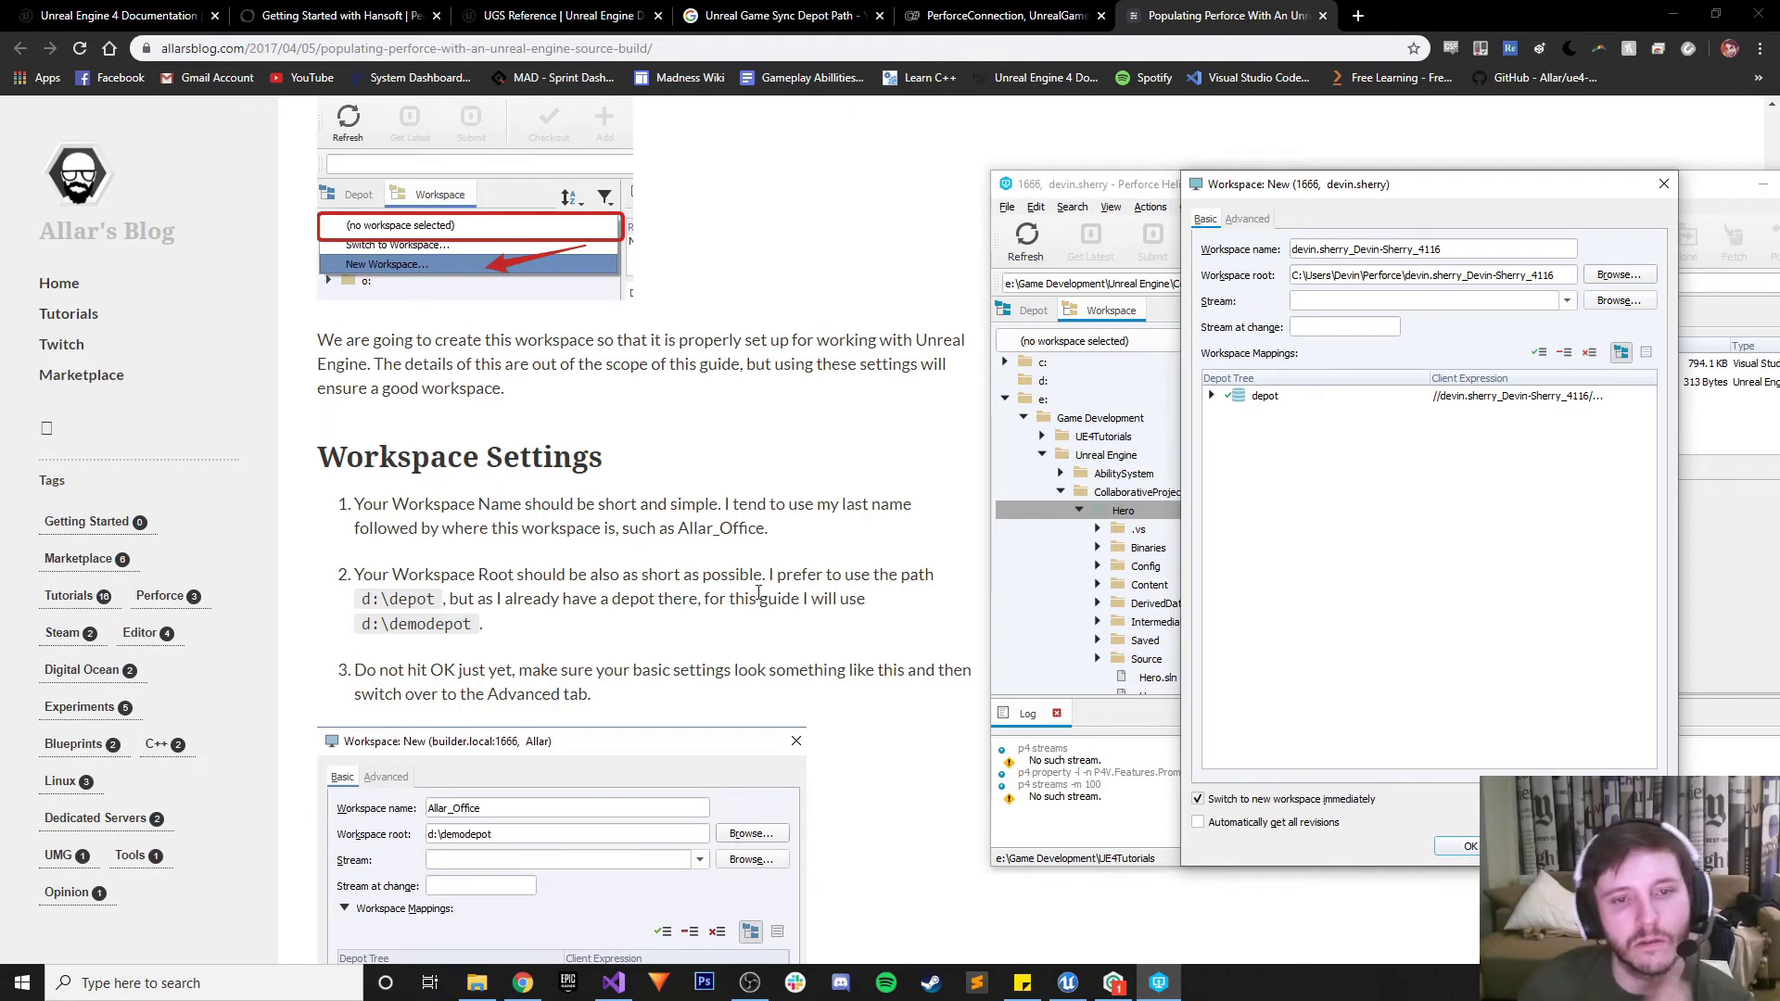
drag(1488, 251, 1043, 239)
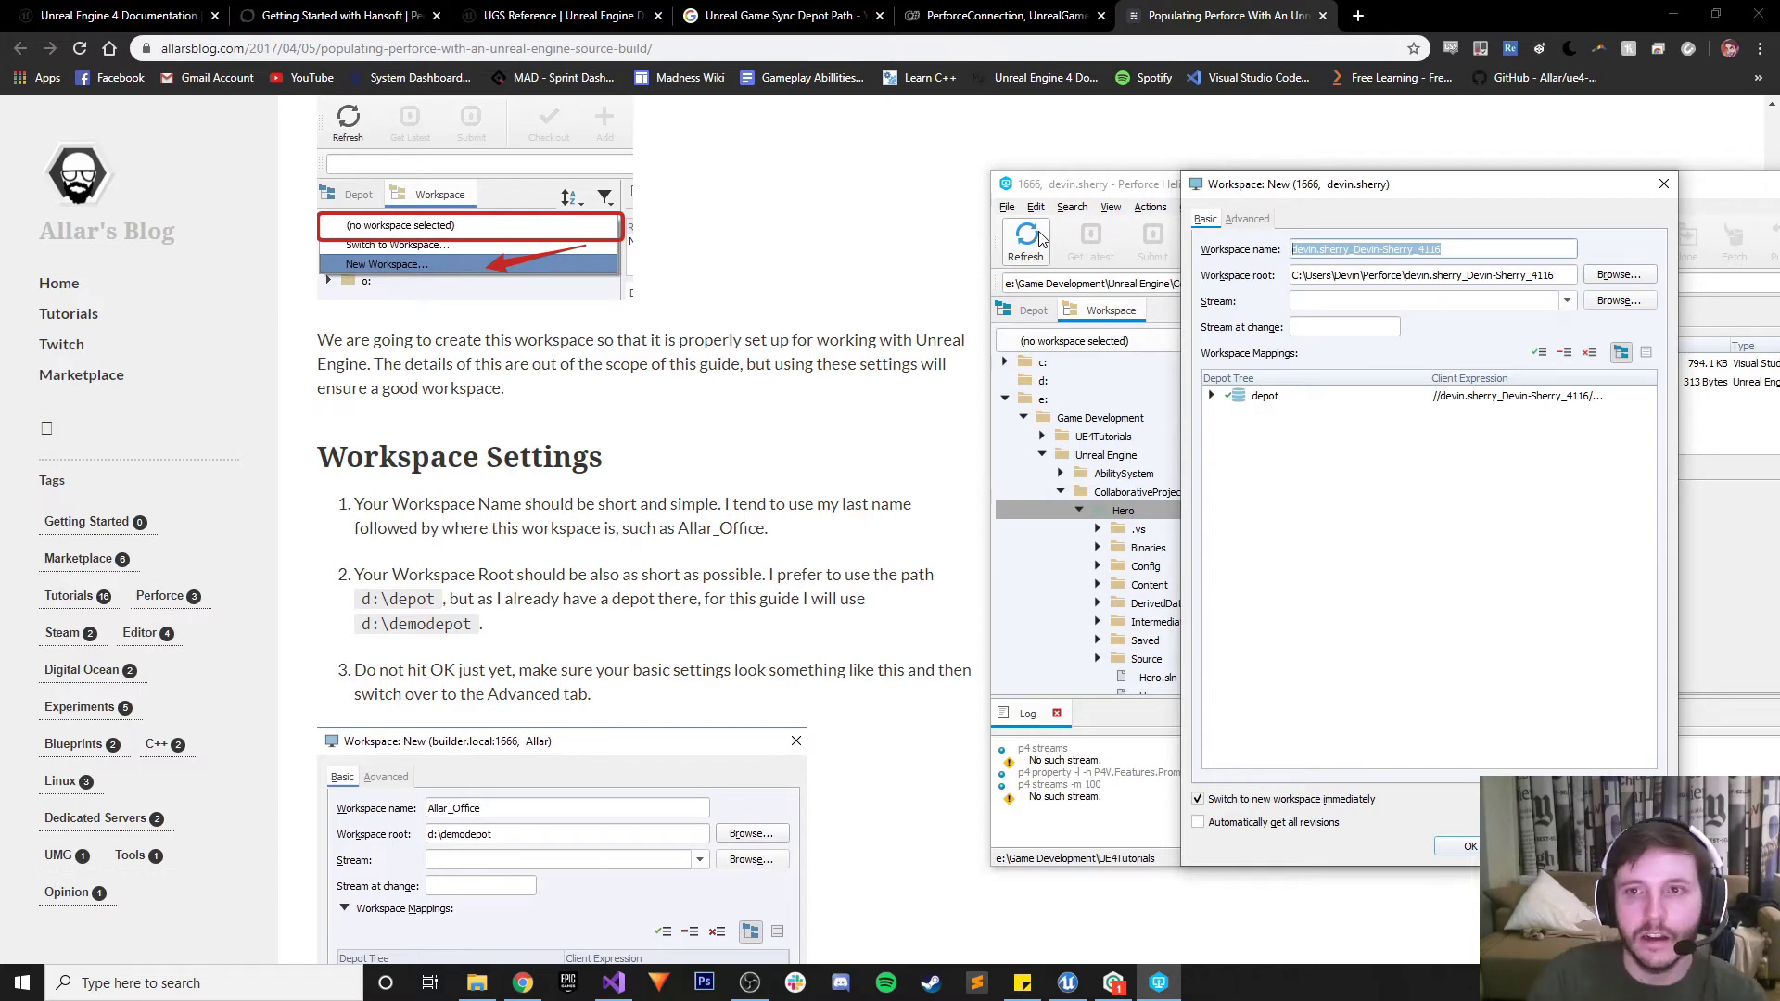
text(Devin_Co)
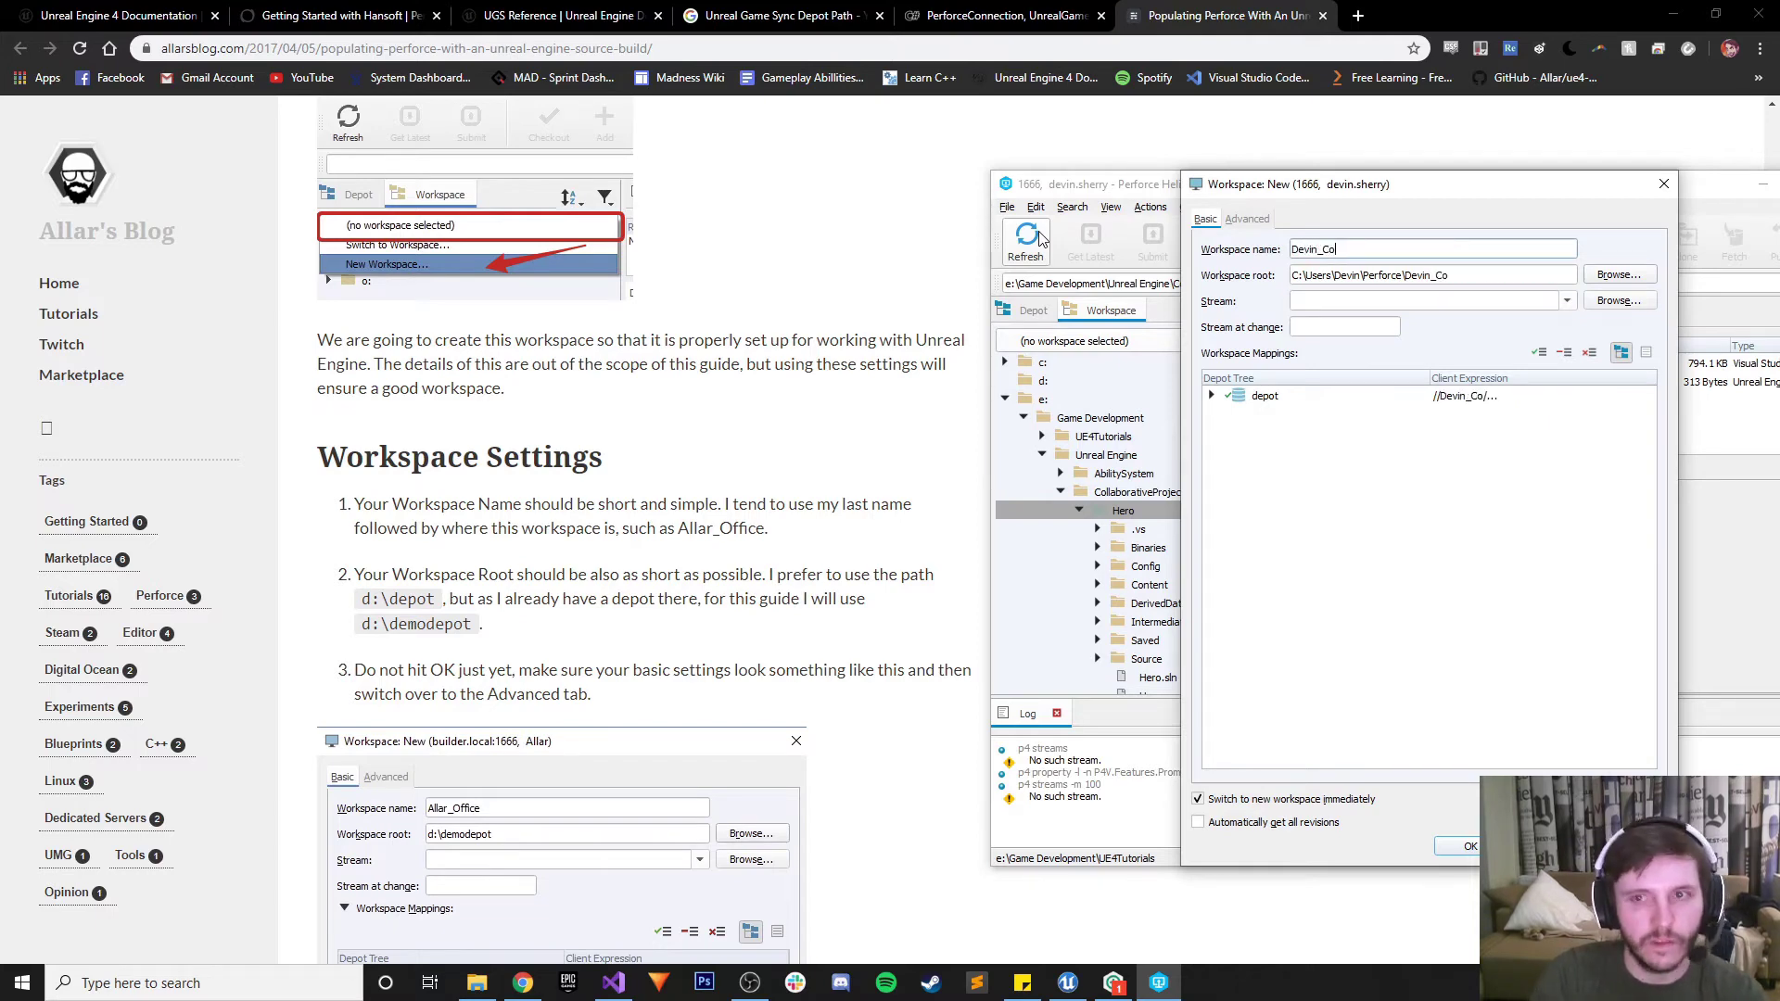
text(llarbora)
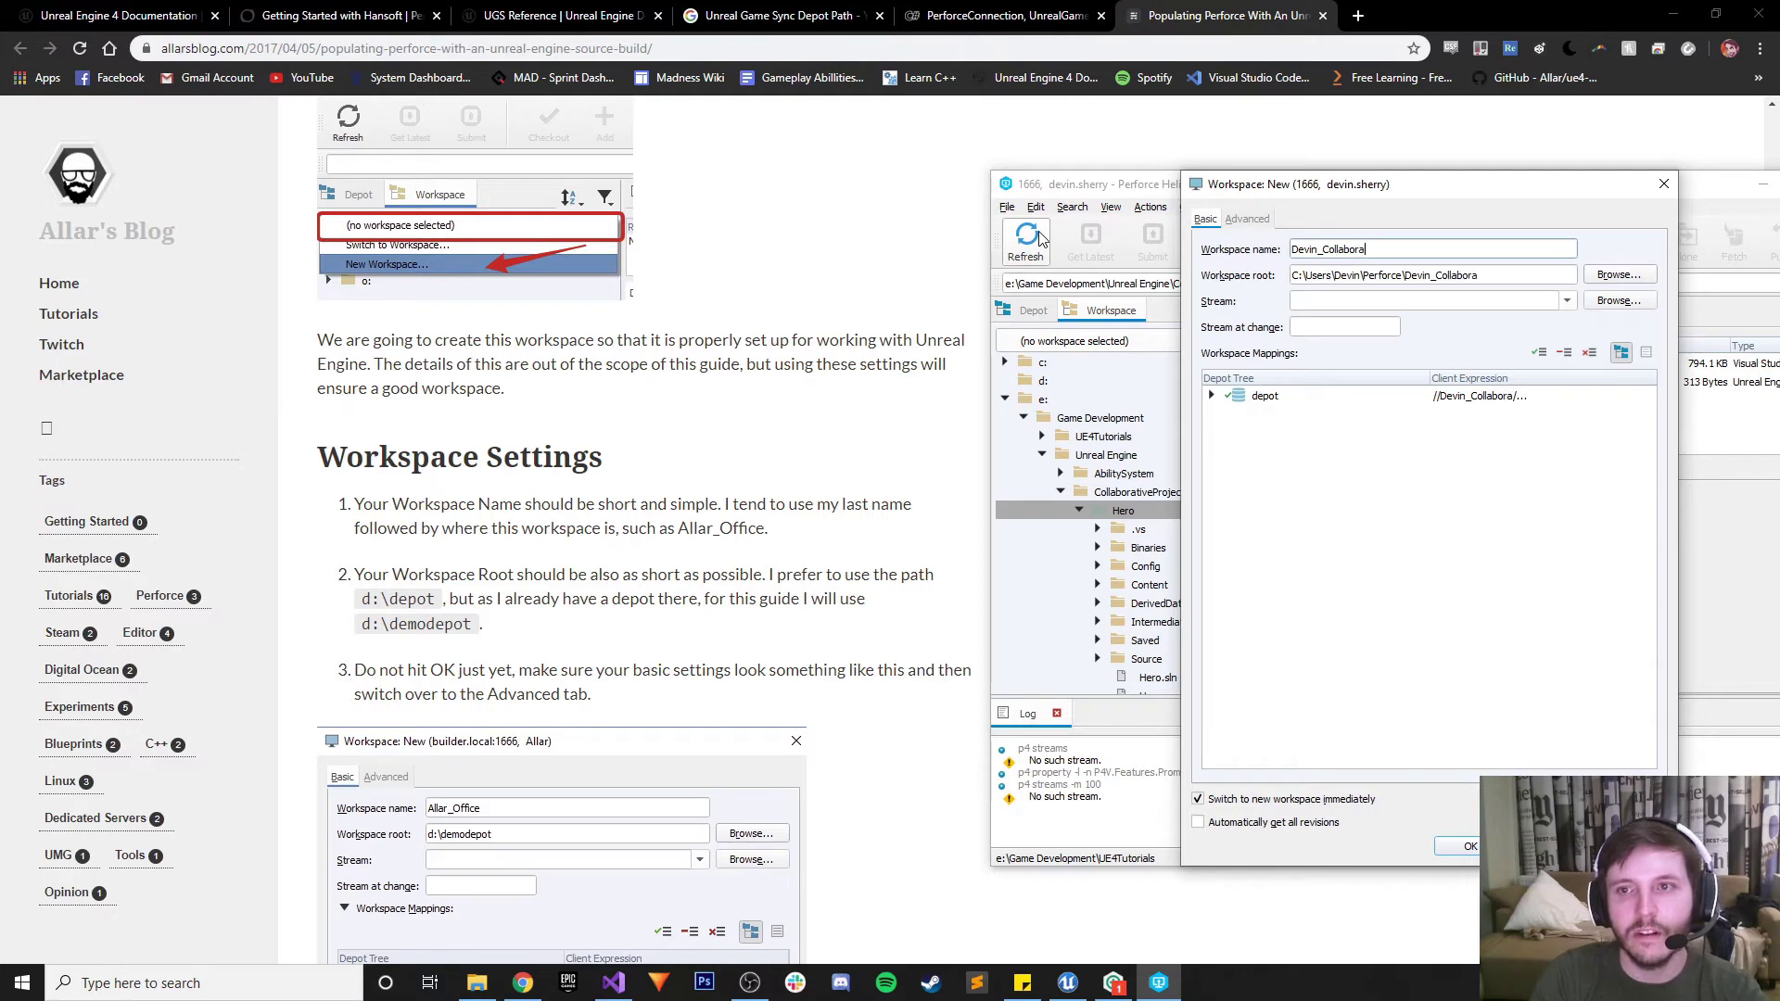
key(BackSpace)
key(BackSpace)
key(BackSpace)
key(BackSpace)
text(abora)
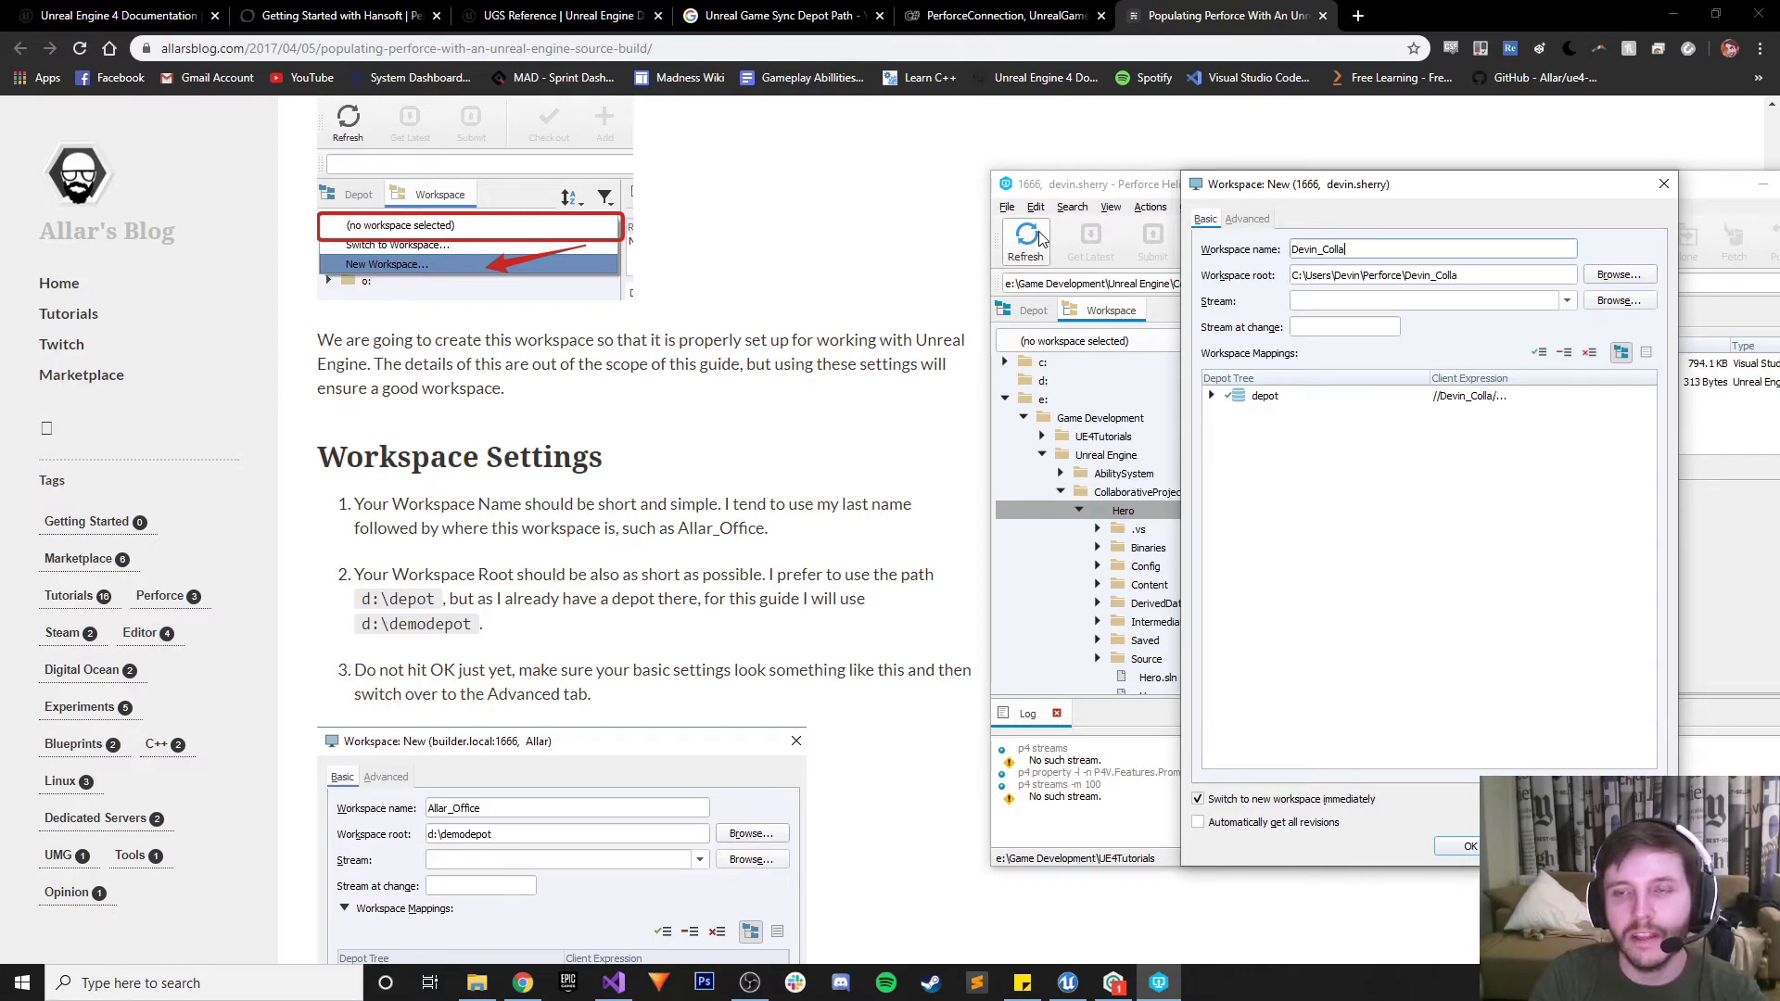
text(tiveProject)
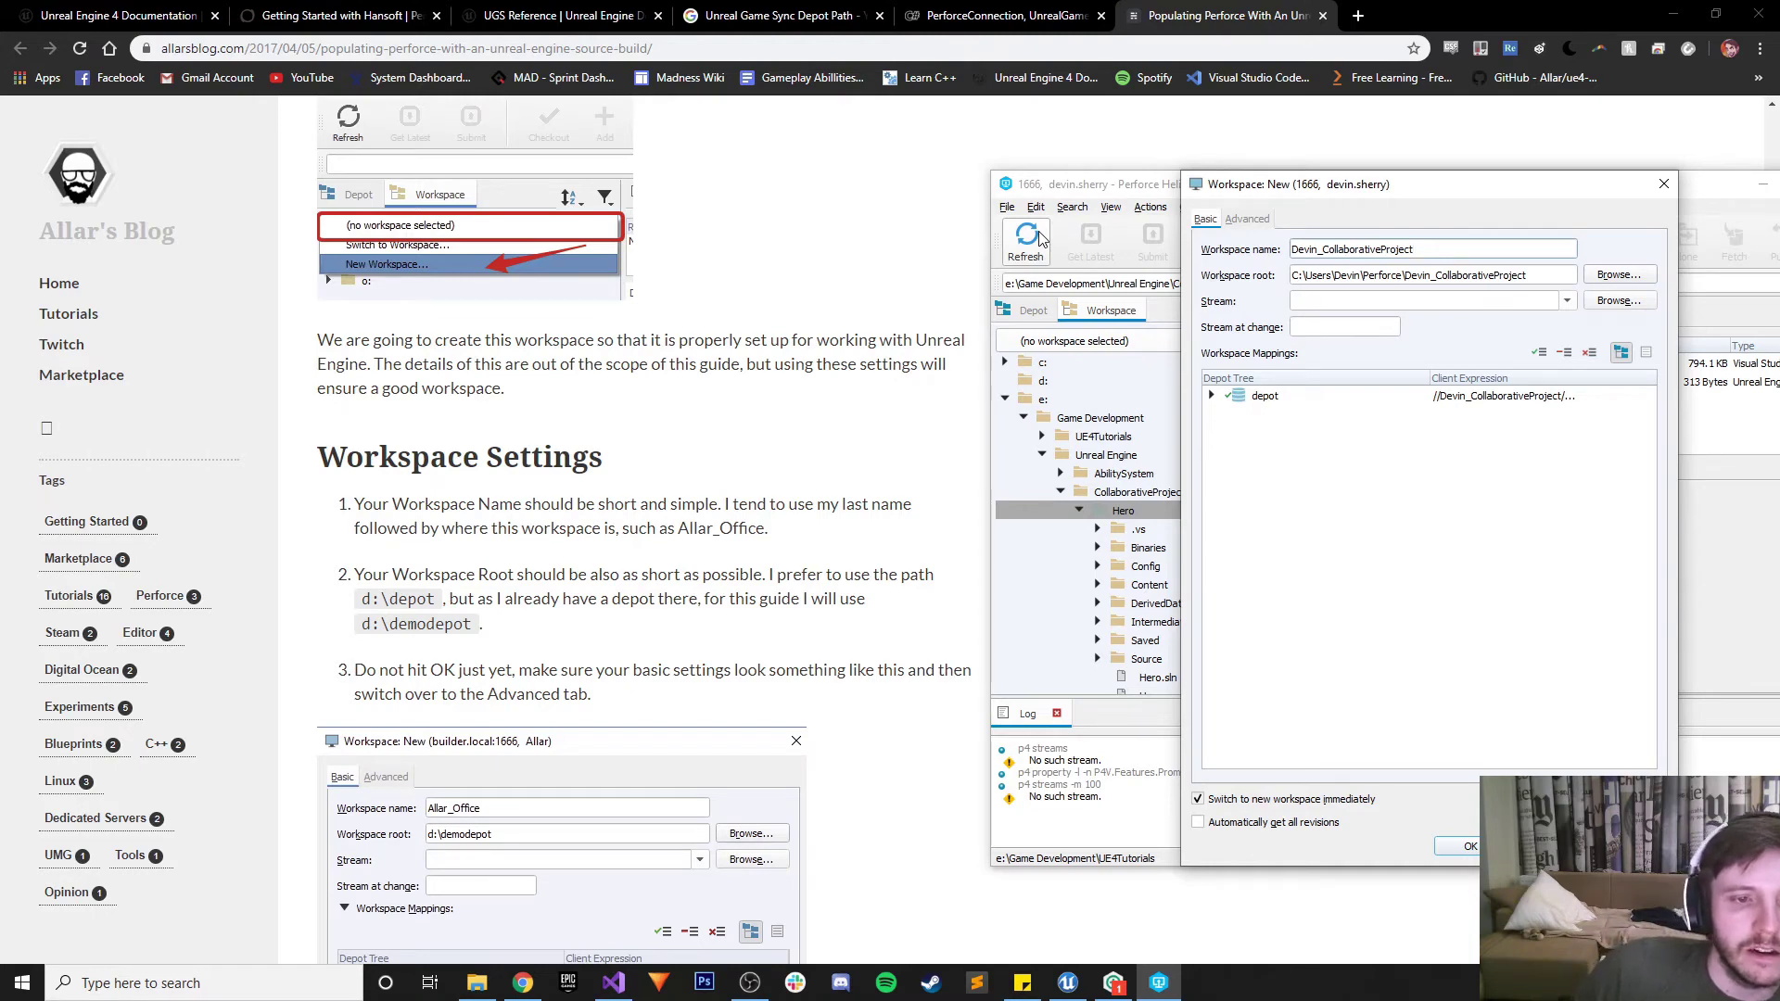
Browse for the workspace root and create a new folder on drive E:
click(1619, 274)
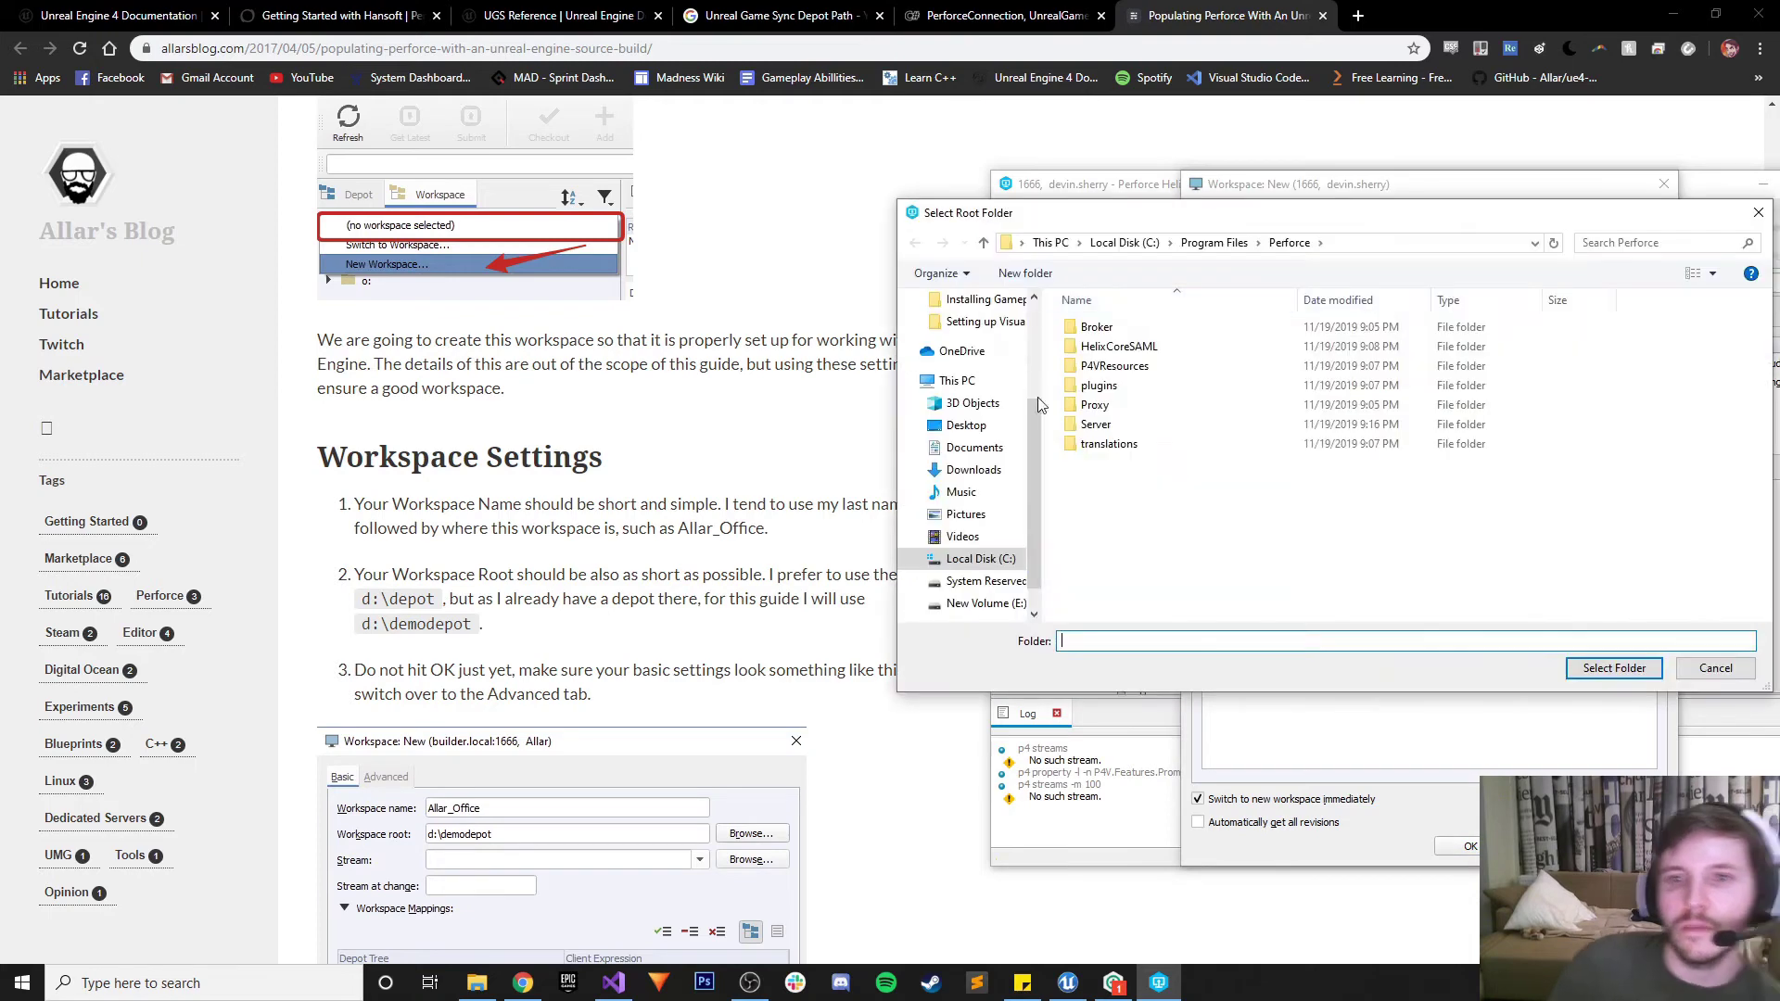
click(985, 581)
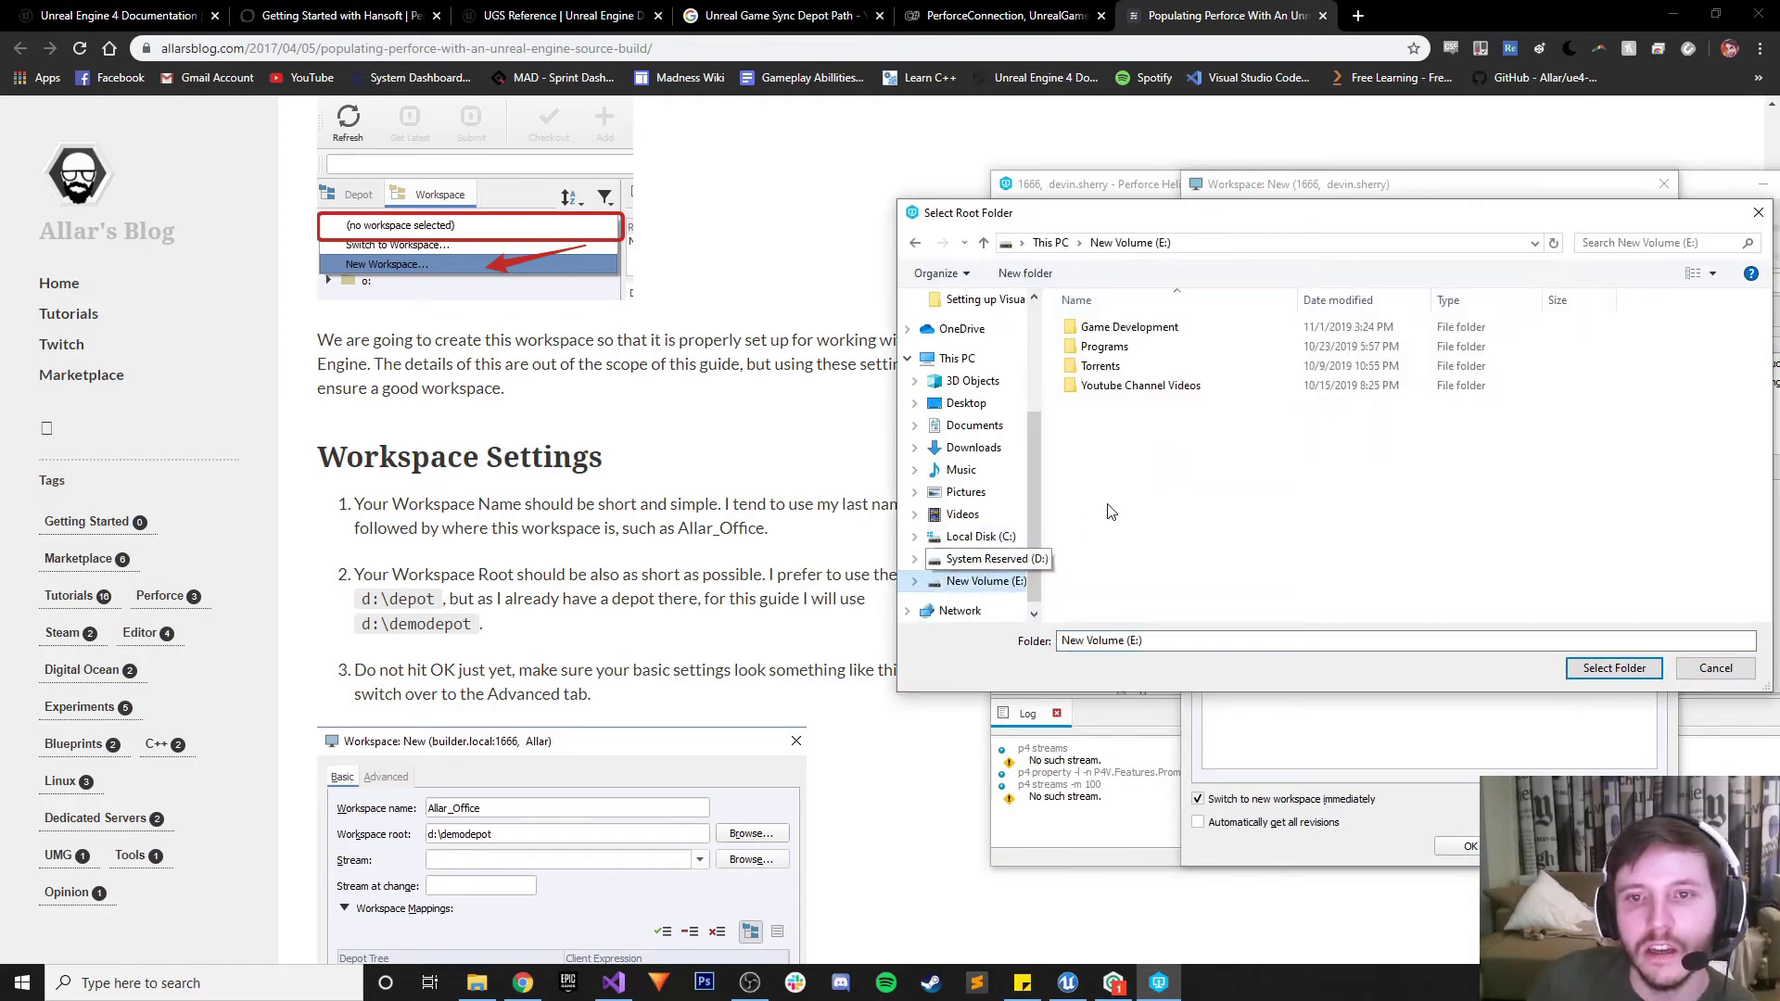
right_click(1120, 430)
mouse_move(1175, 668)
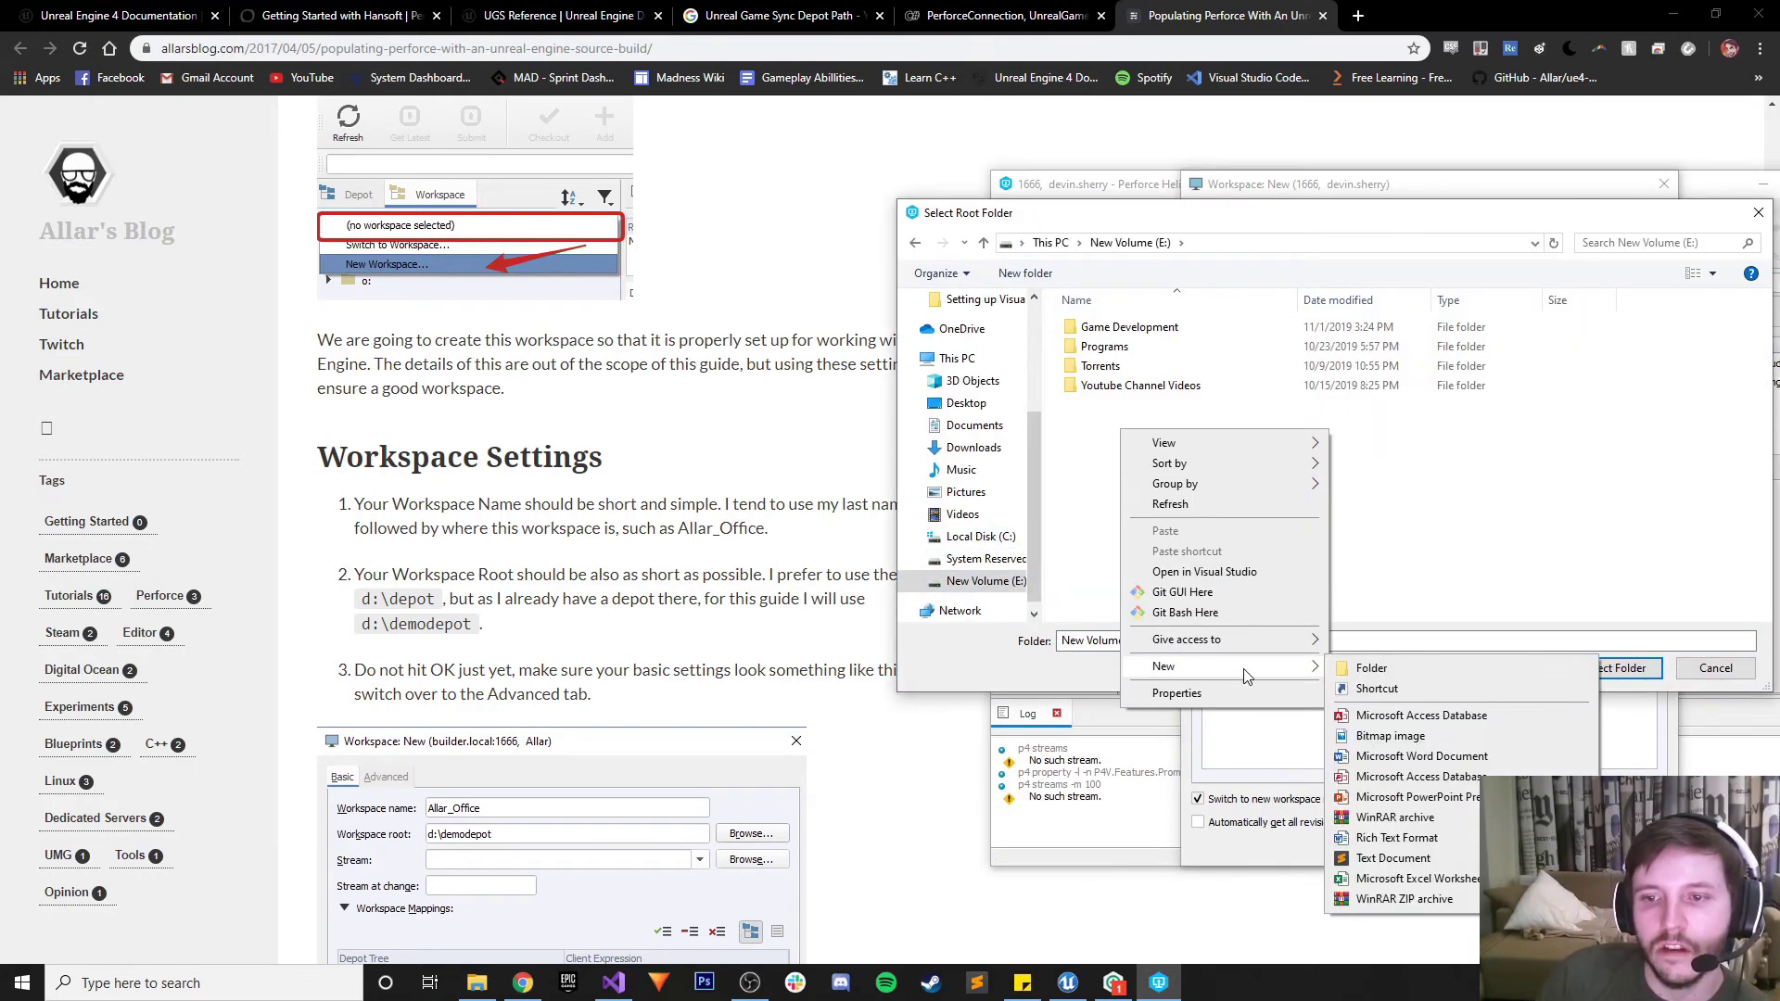
click(1363, 668)
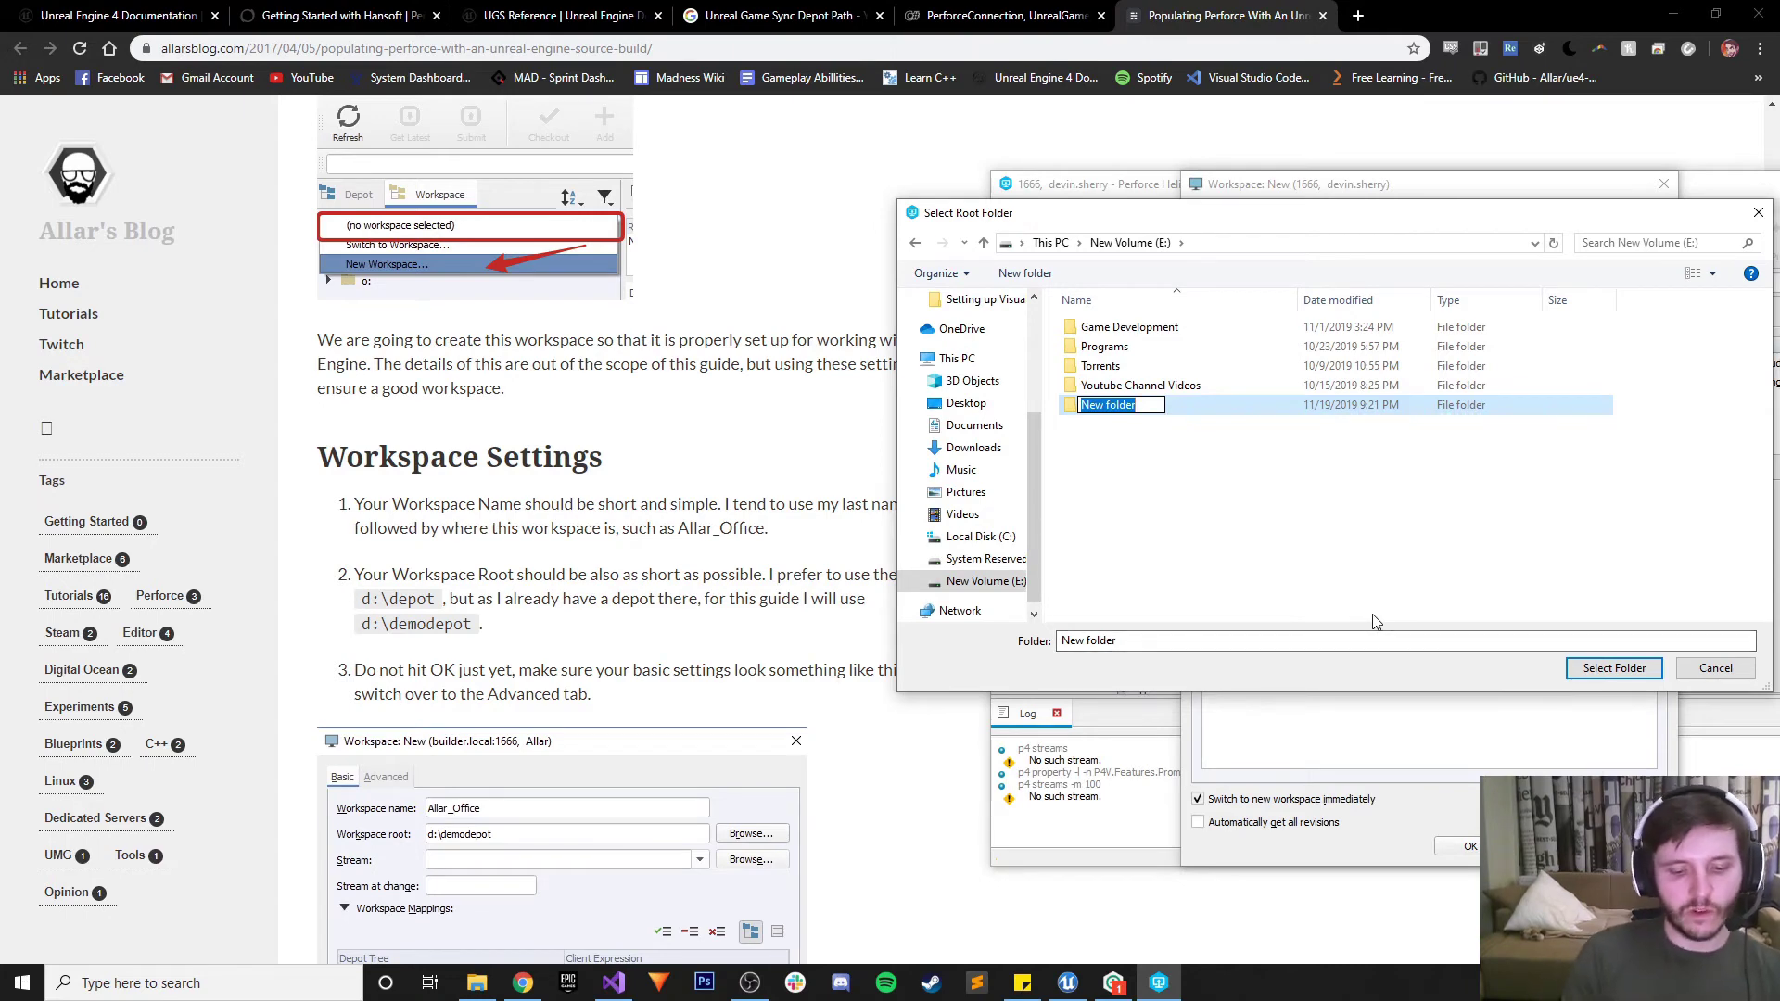
text(Mai)
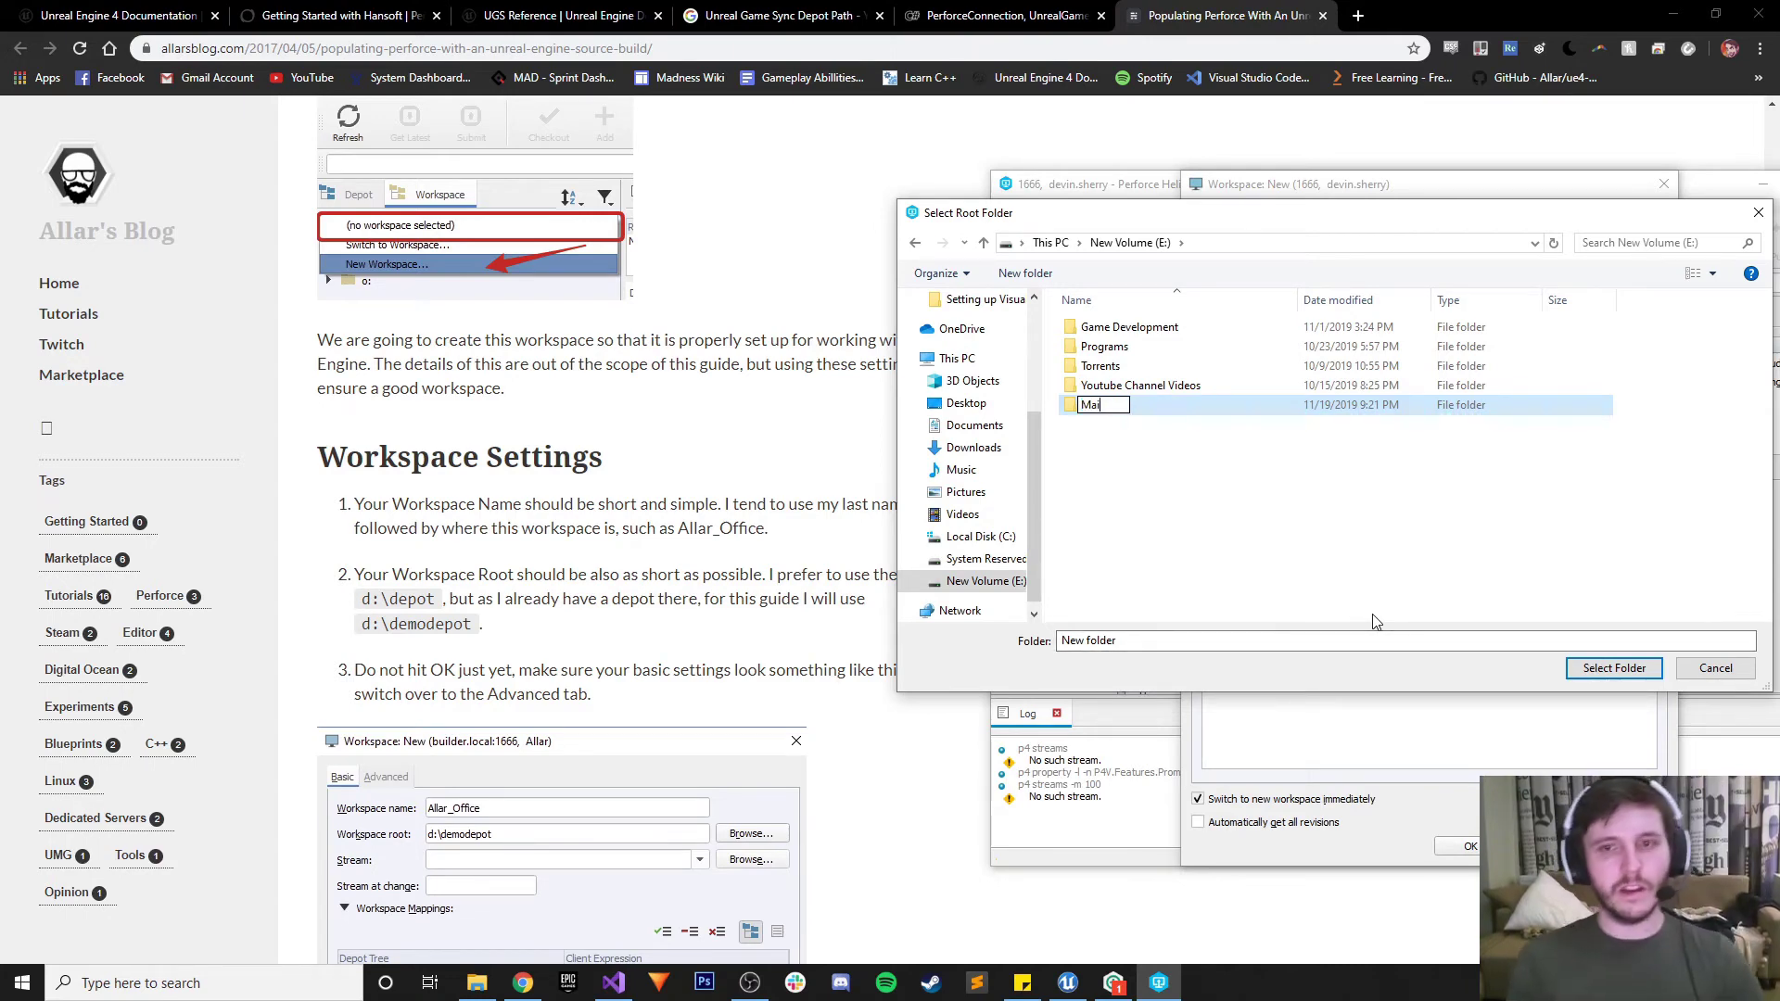
text(nProject)
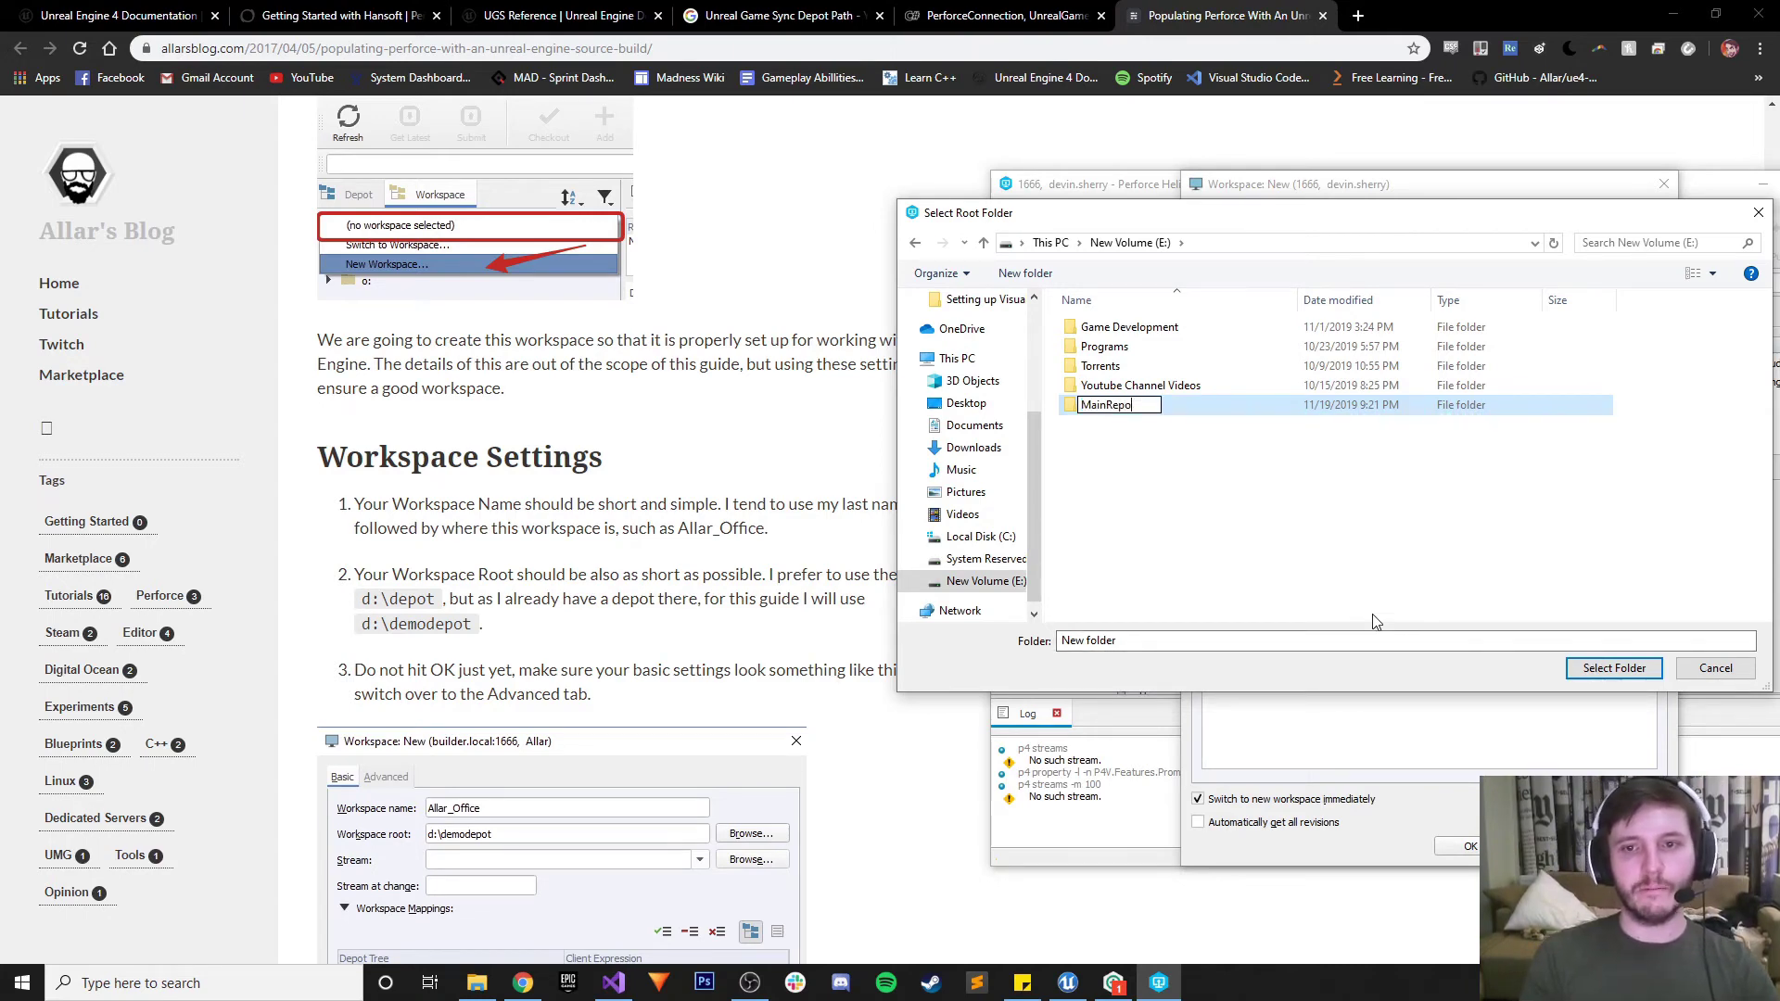
click(1595, 675)
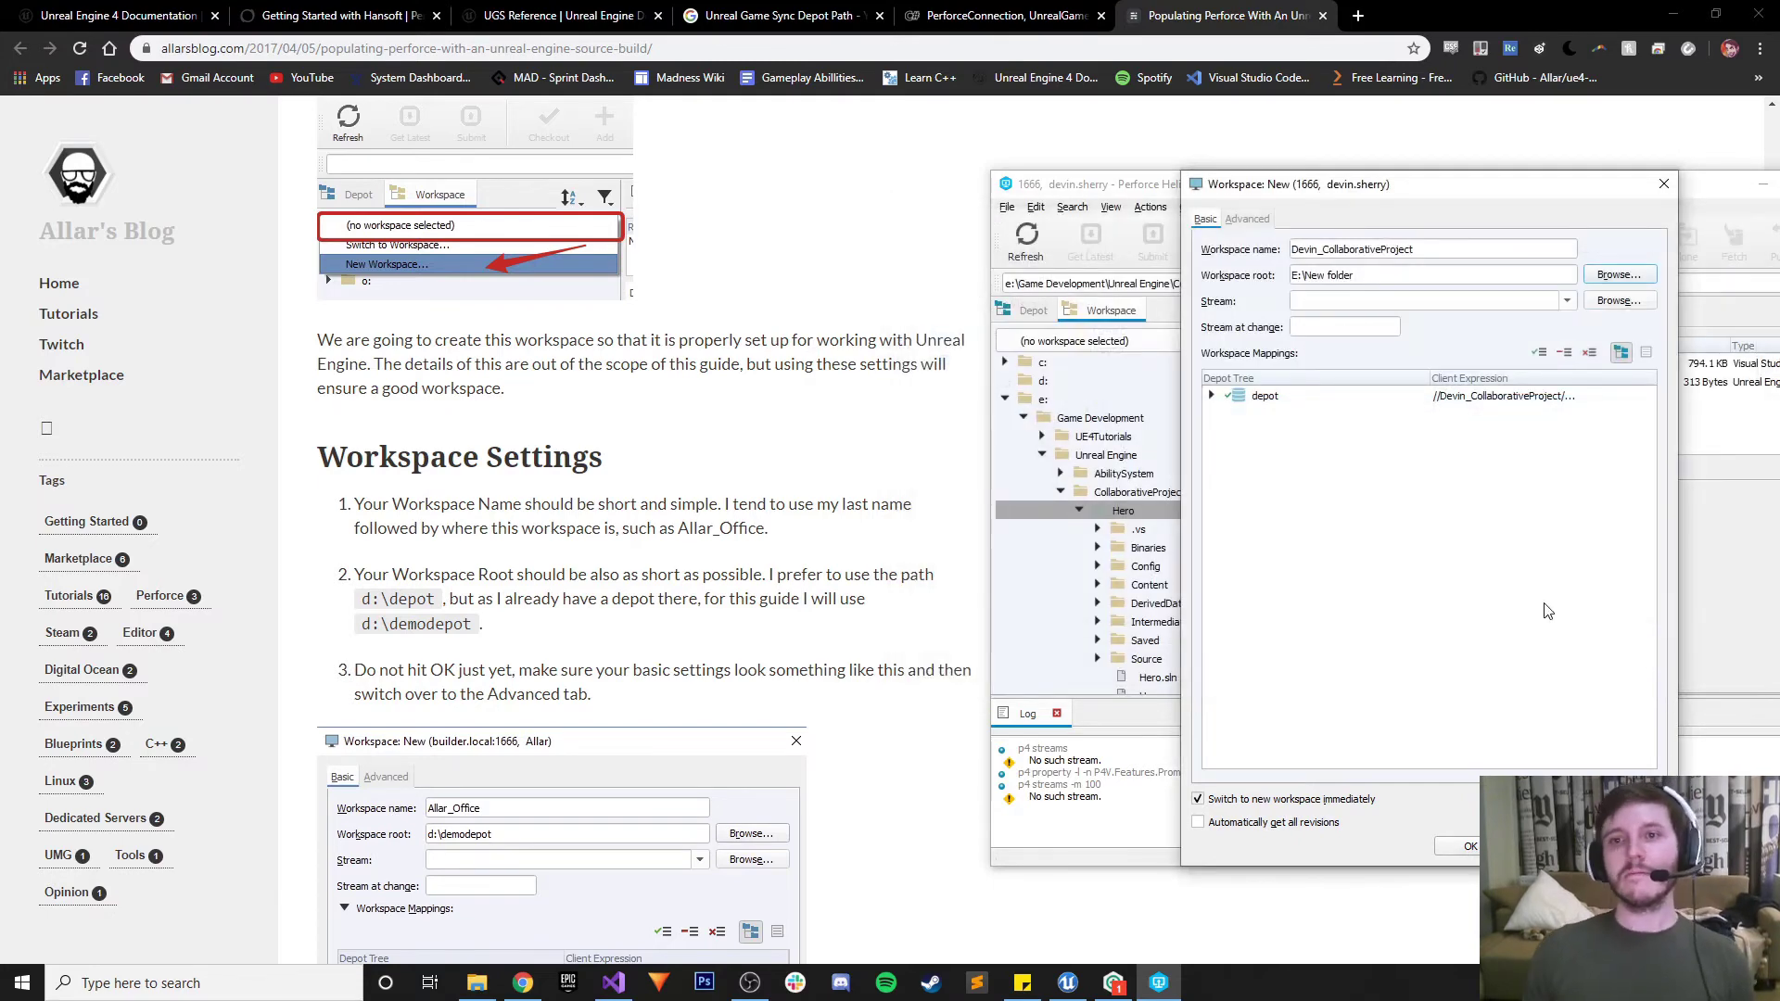
Select the E:\MainRepo folder as the workspace root
click(1592, 276)
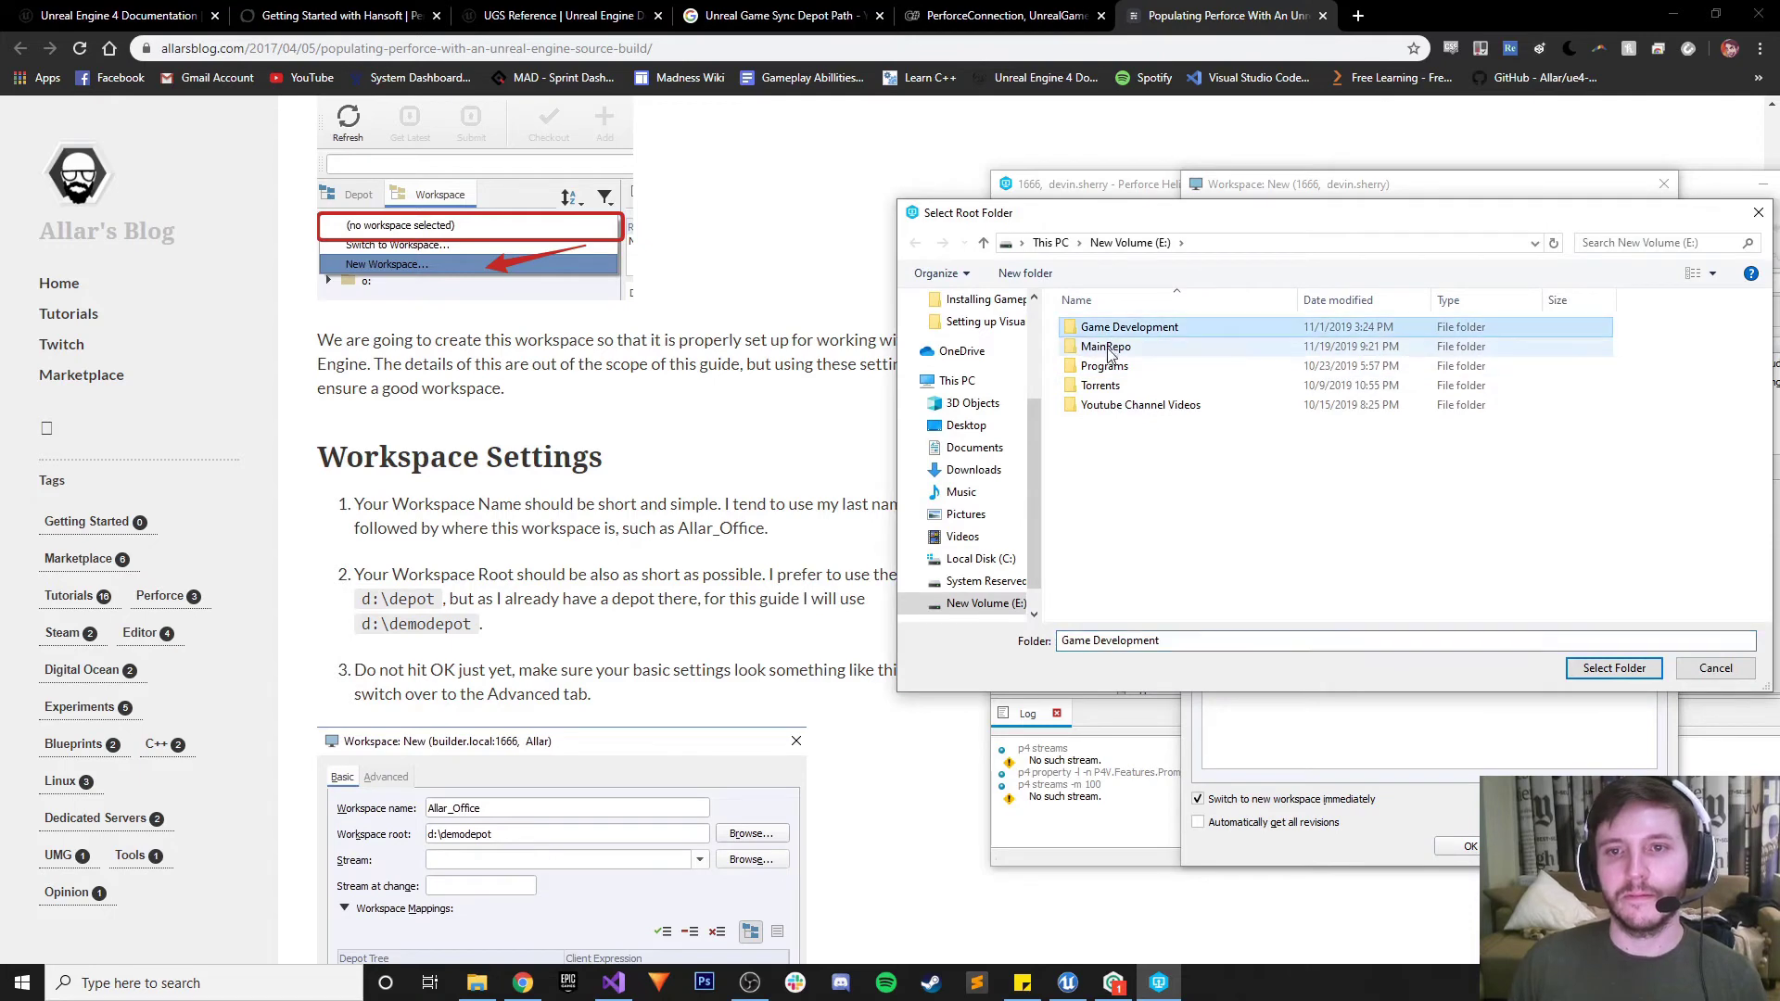
click(1105, 347)
click(1614, 668)
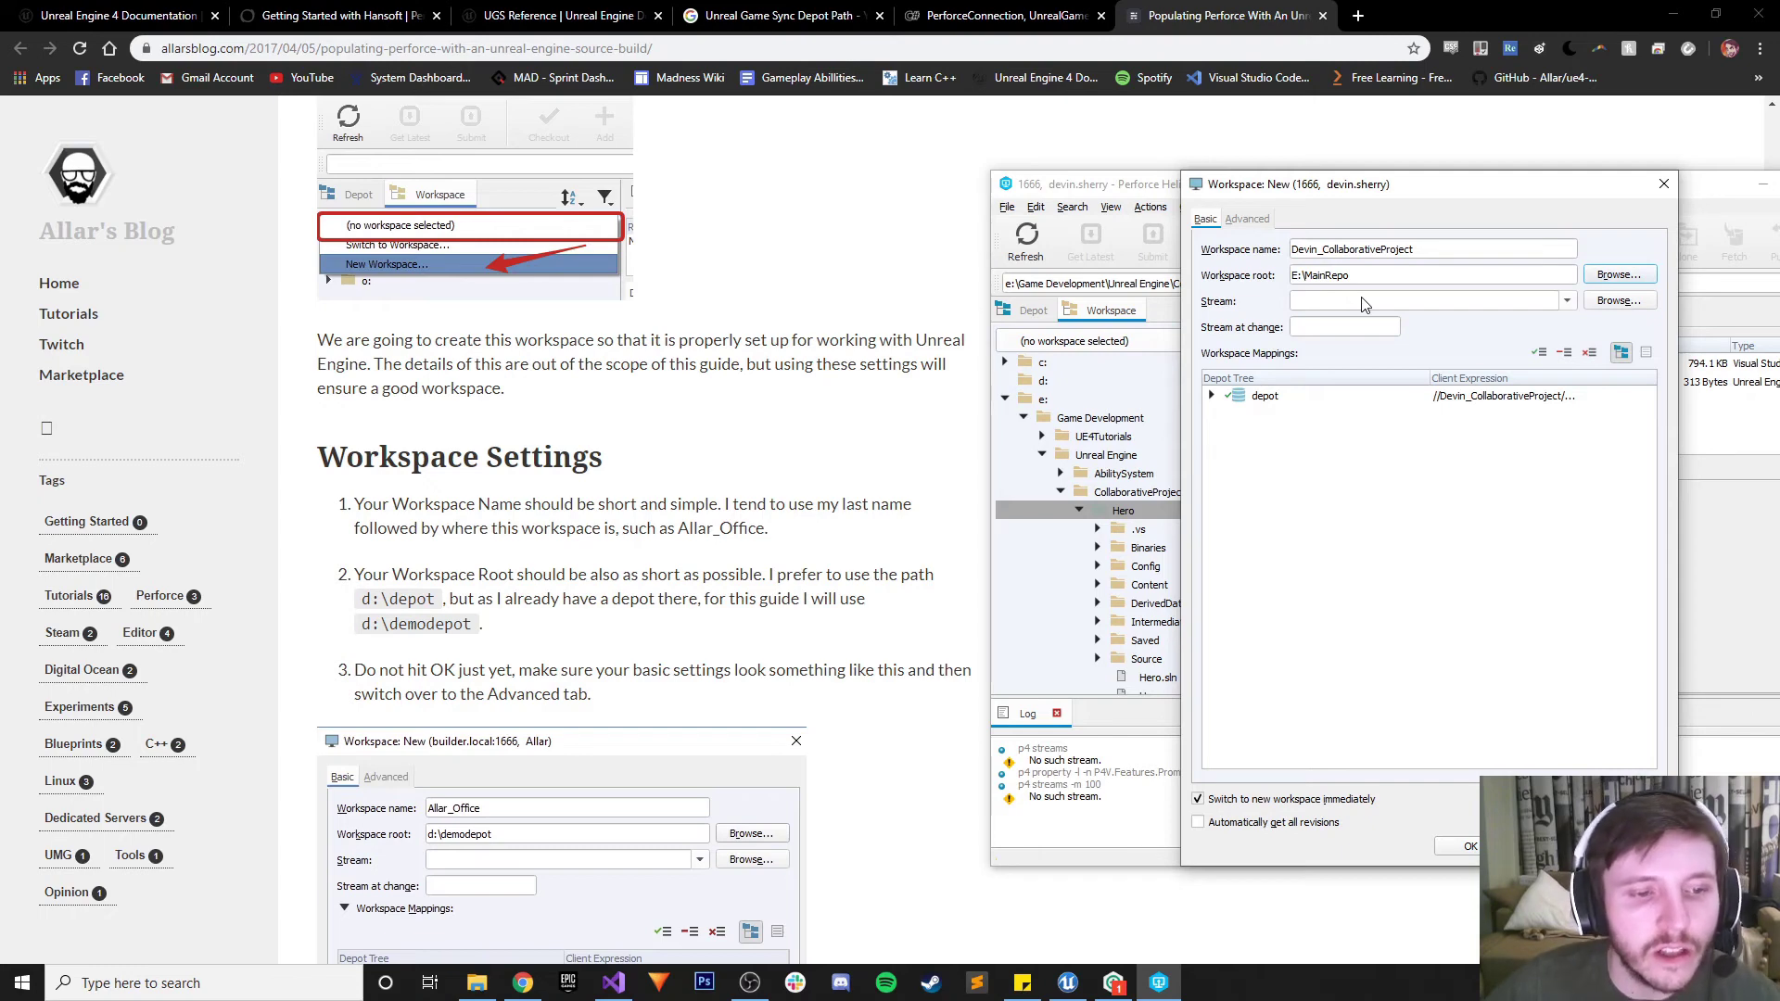
scroll(756, 453, down, 3)
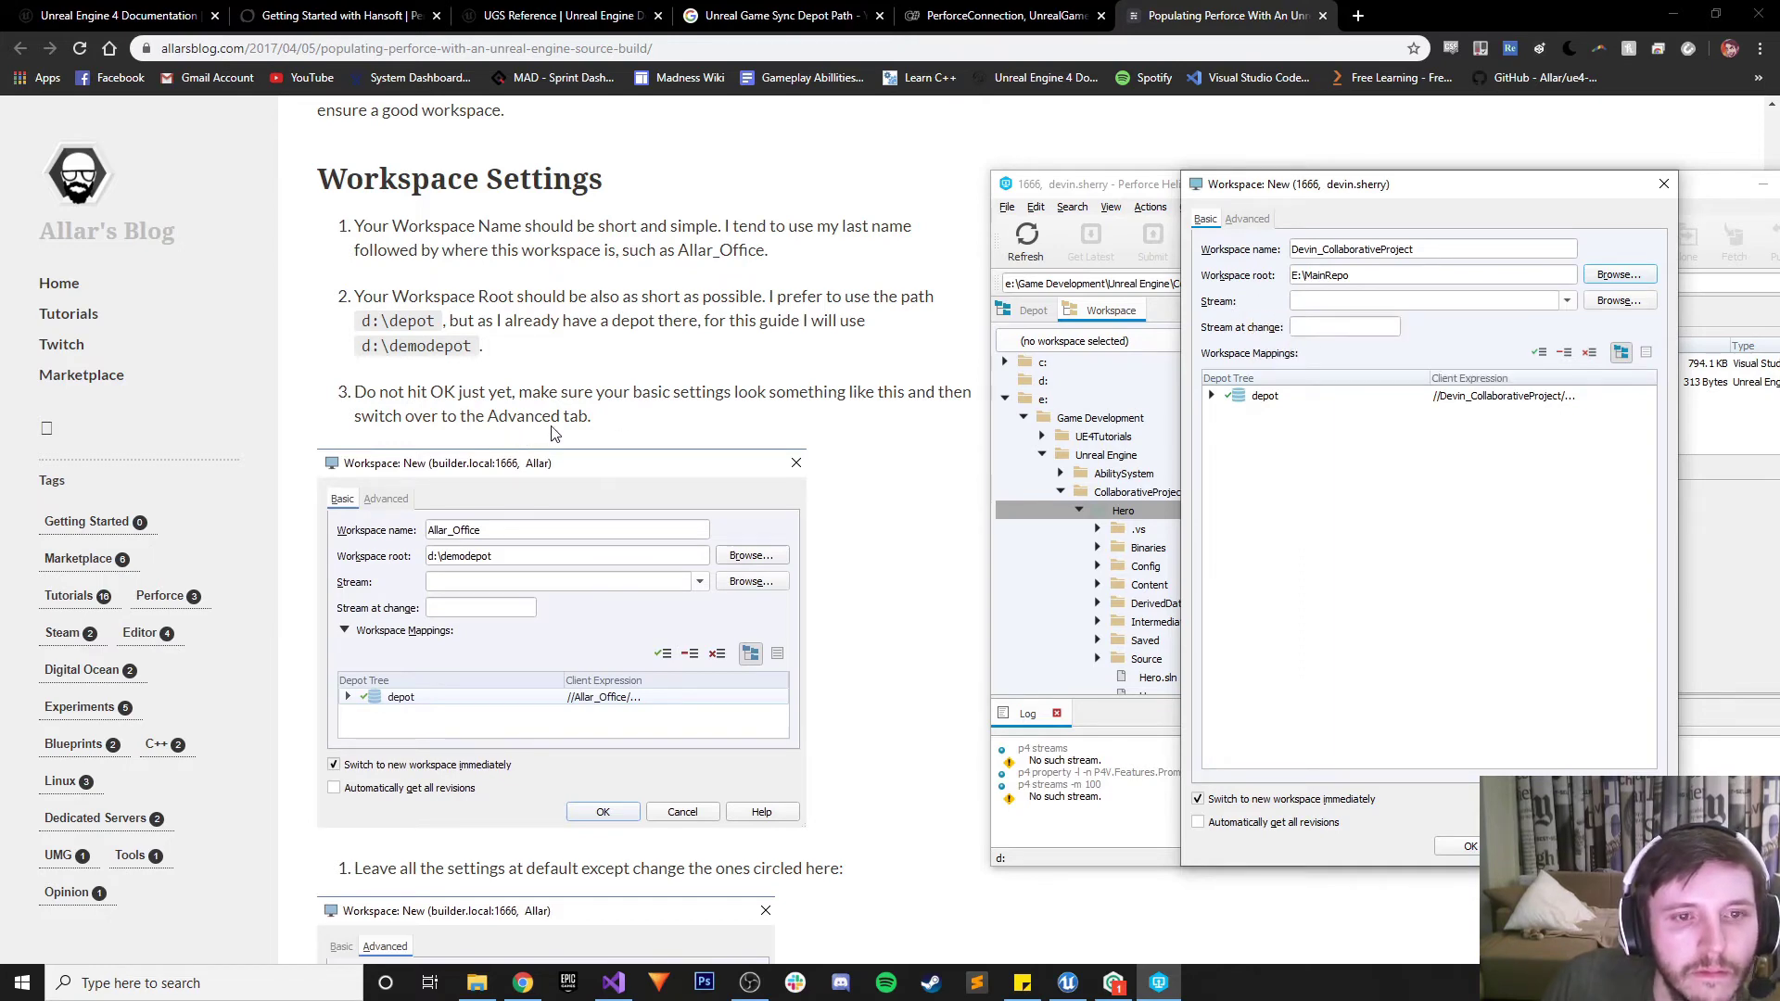
On the Advanced tab, enable Modtime and Rmdir and set On submit to 'Revert unchanged files'
scroll(553, 434, down, 1)
scroll(553, 434, down, 2)
click(1247, 219)
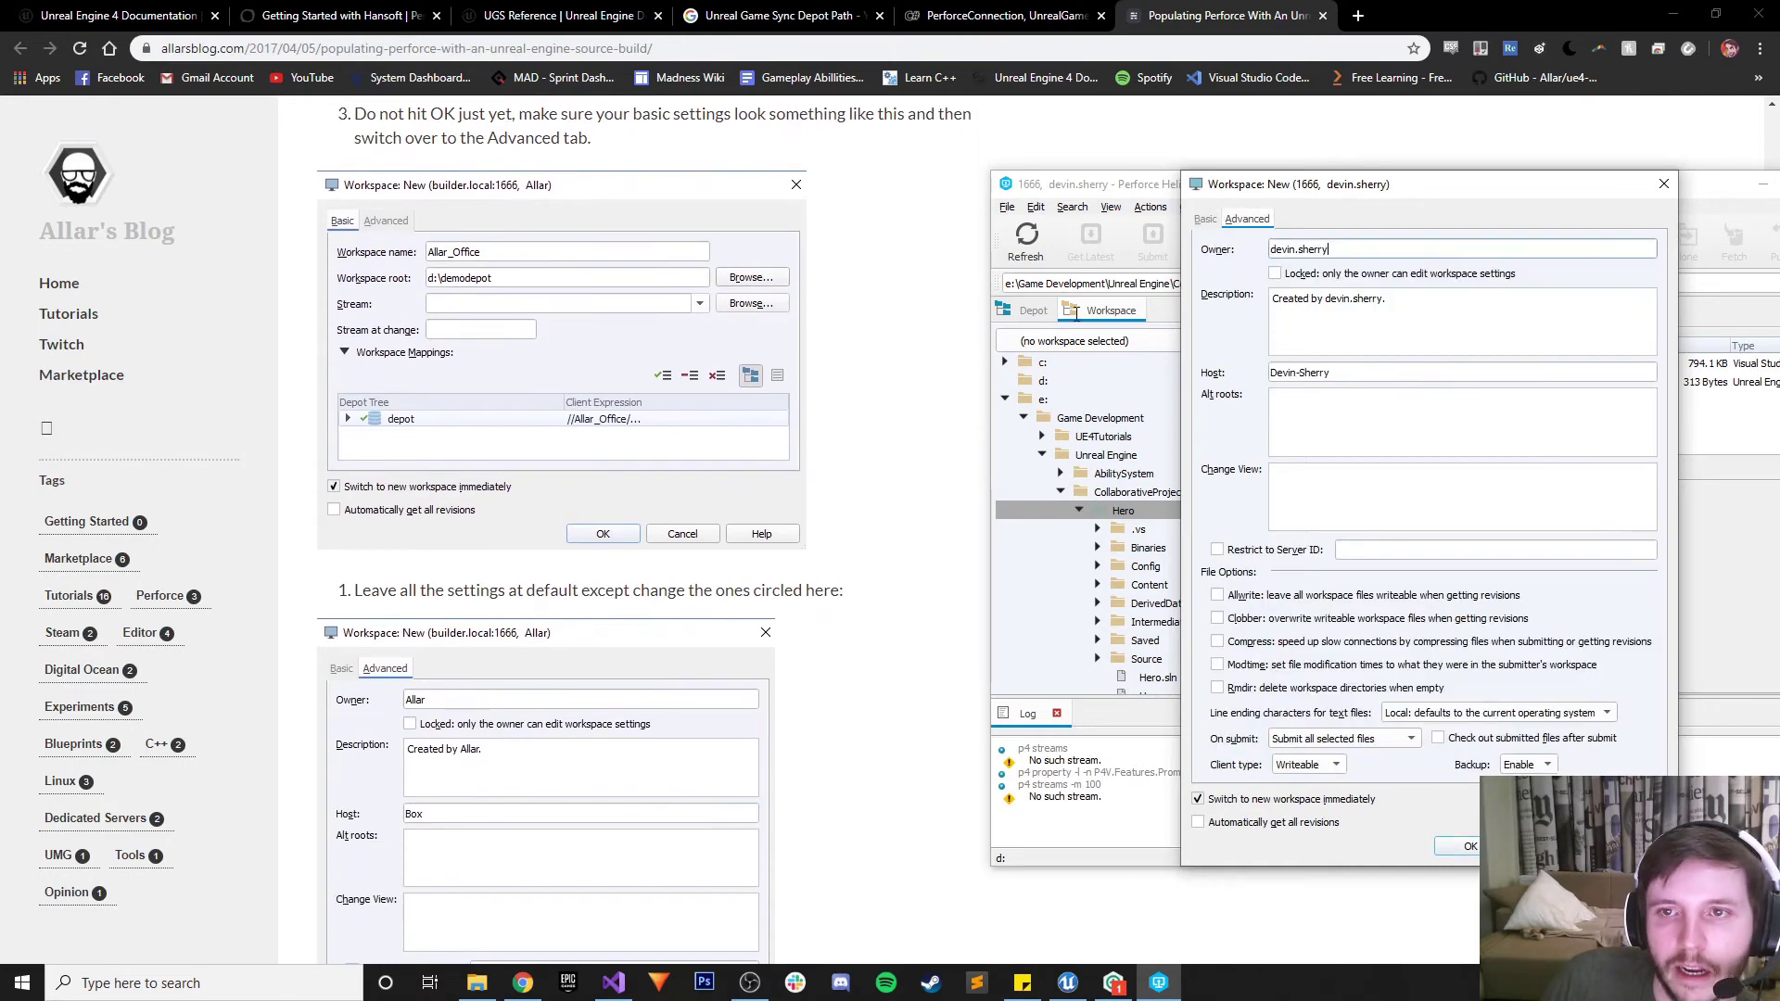
scroll(684, 379, down, 1)
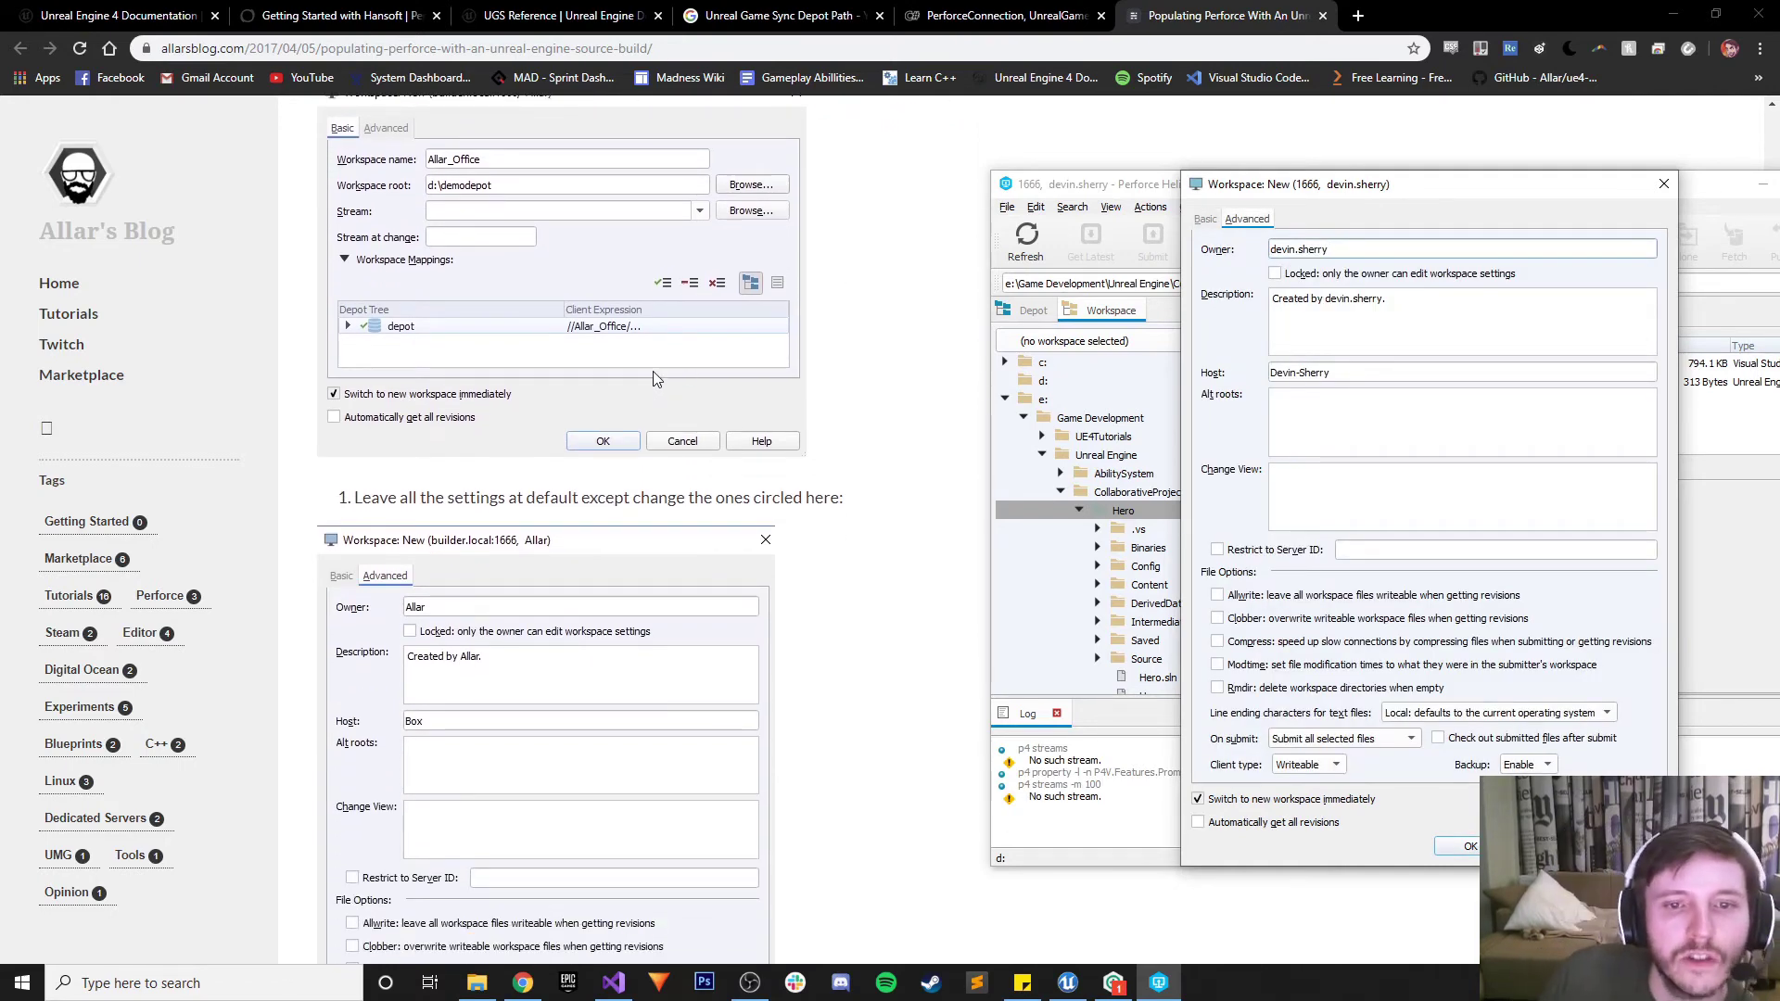
scroll(654, 378, down, 3)
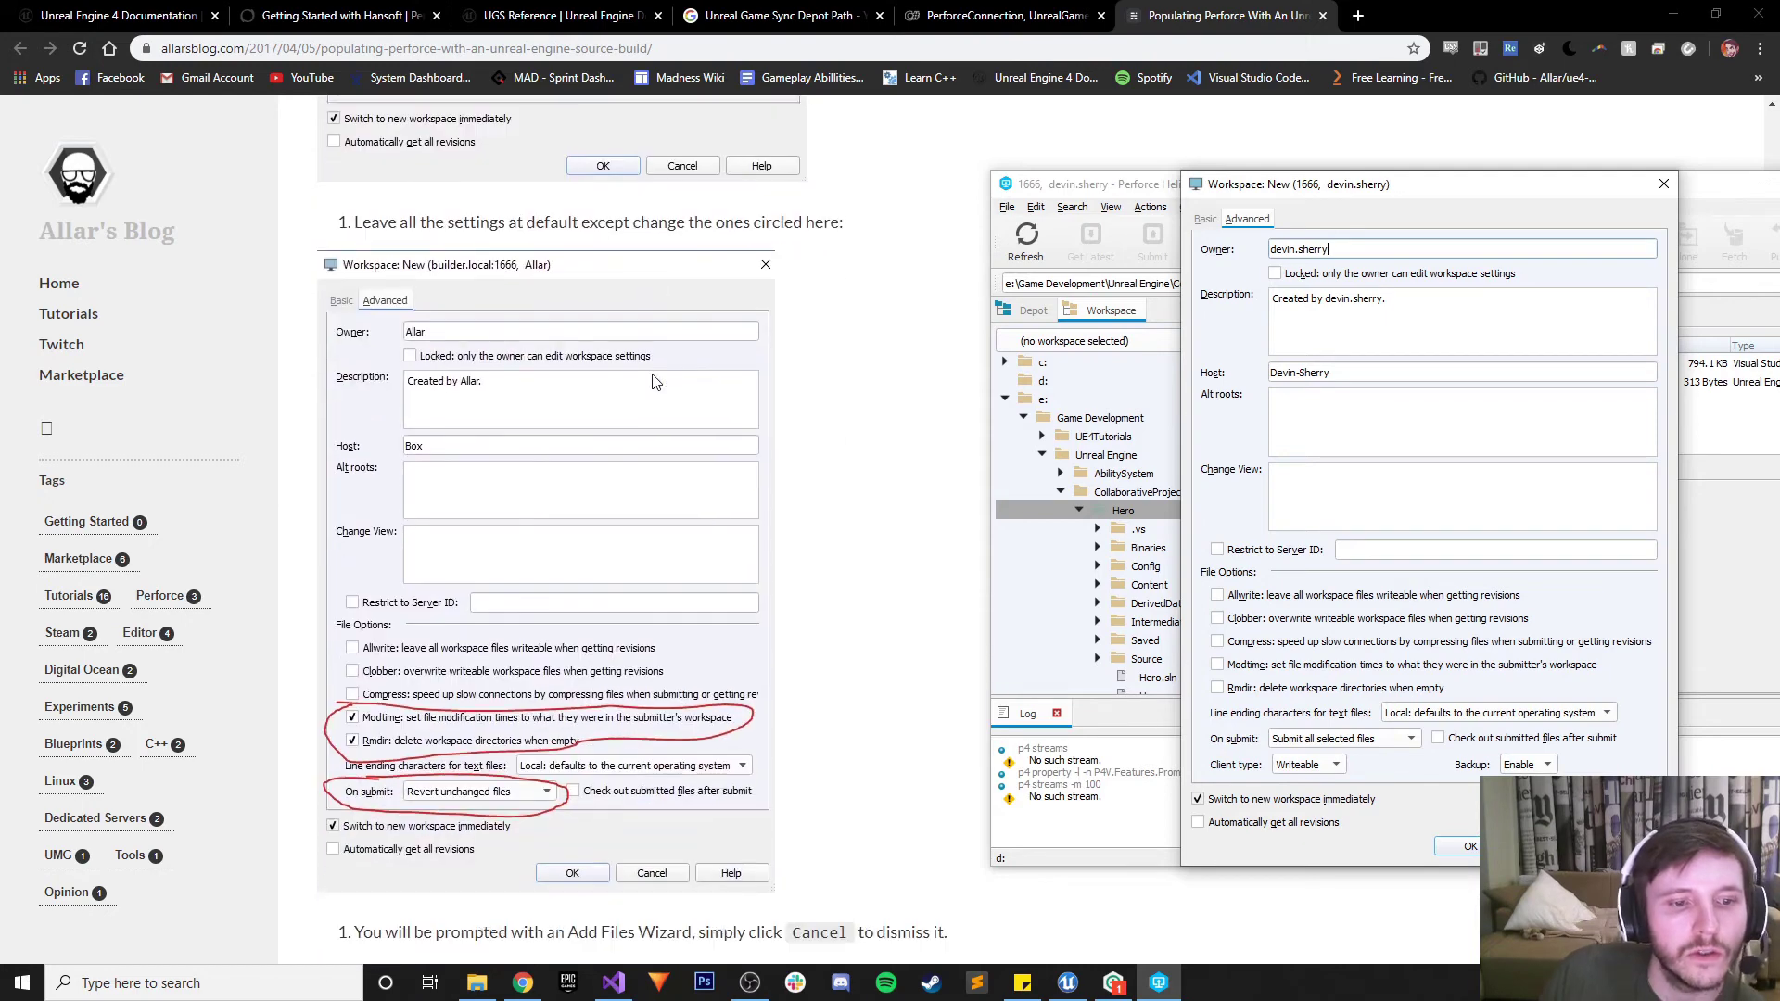
click(1217, 667)
click(1220, 688)
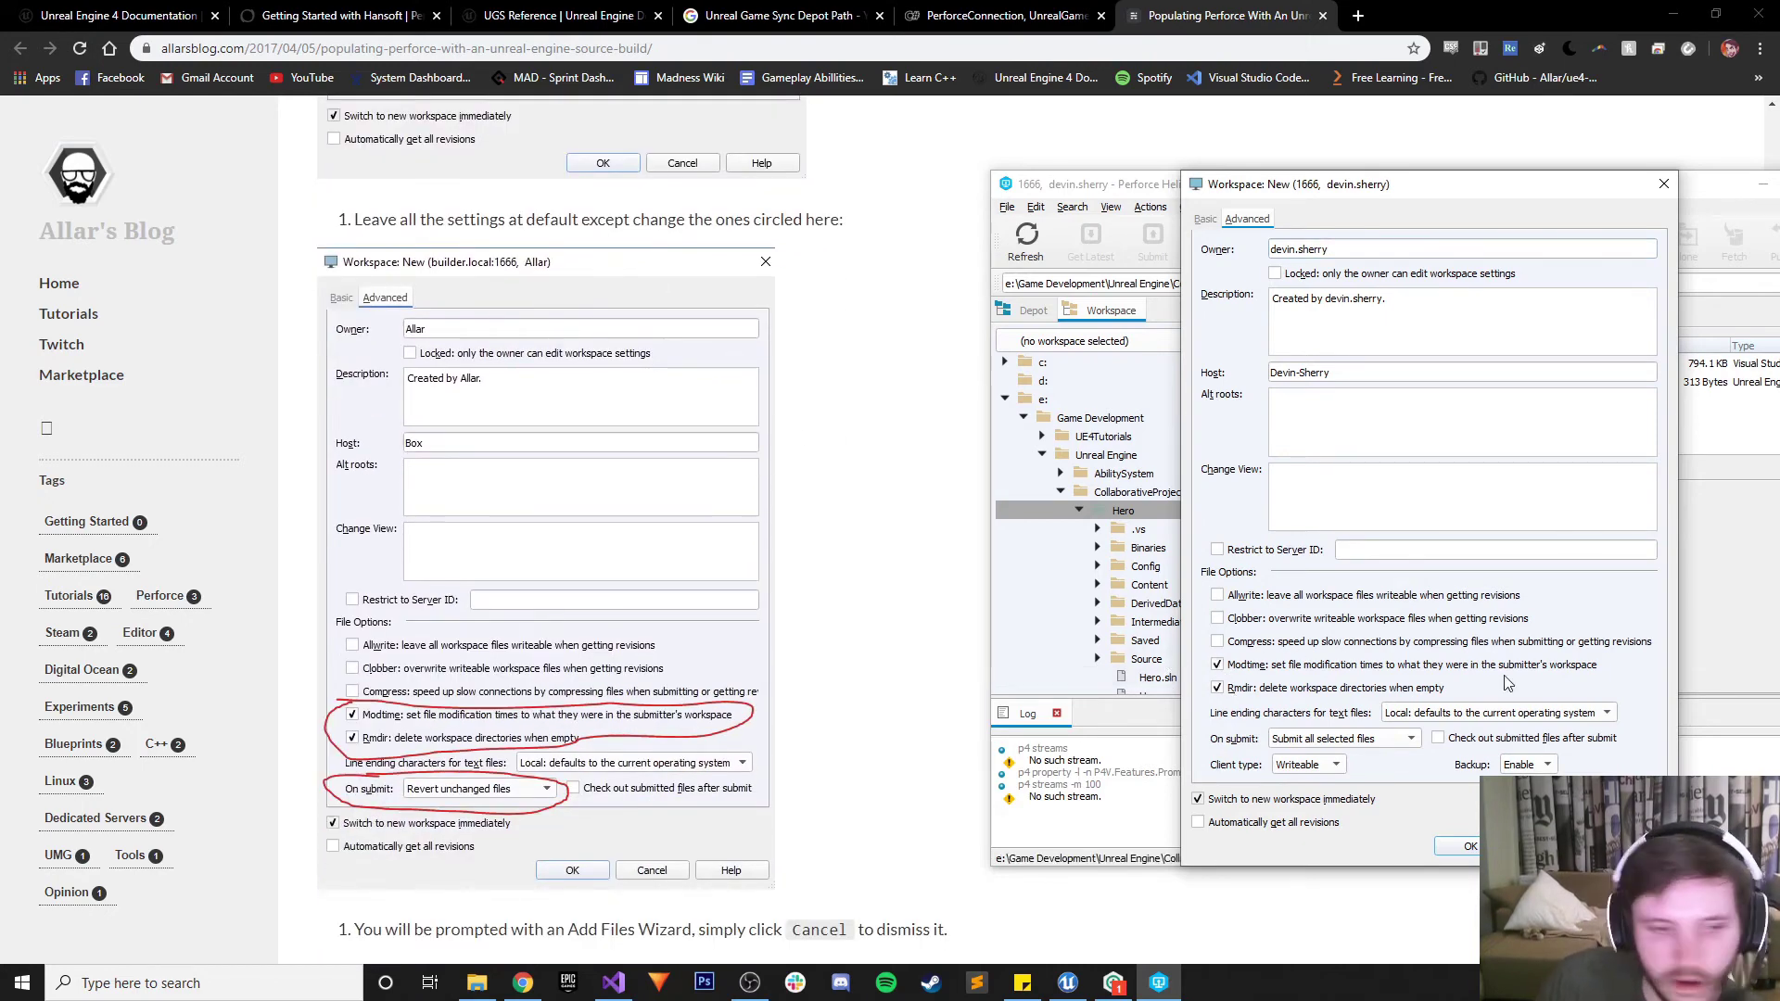
click(1323, 741)
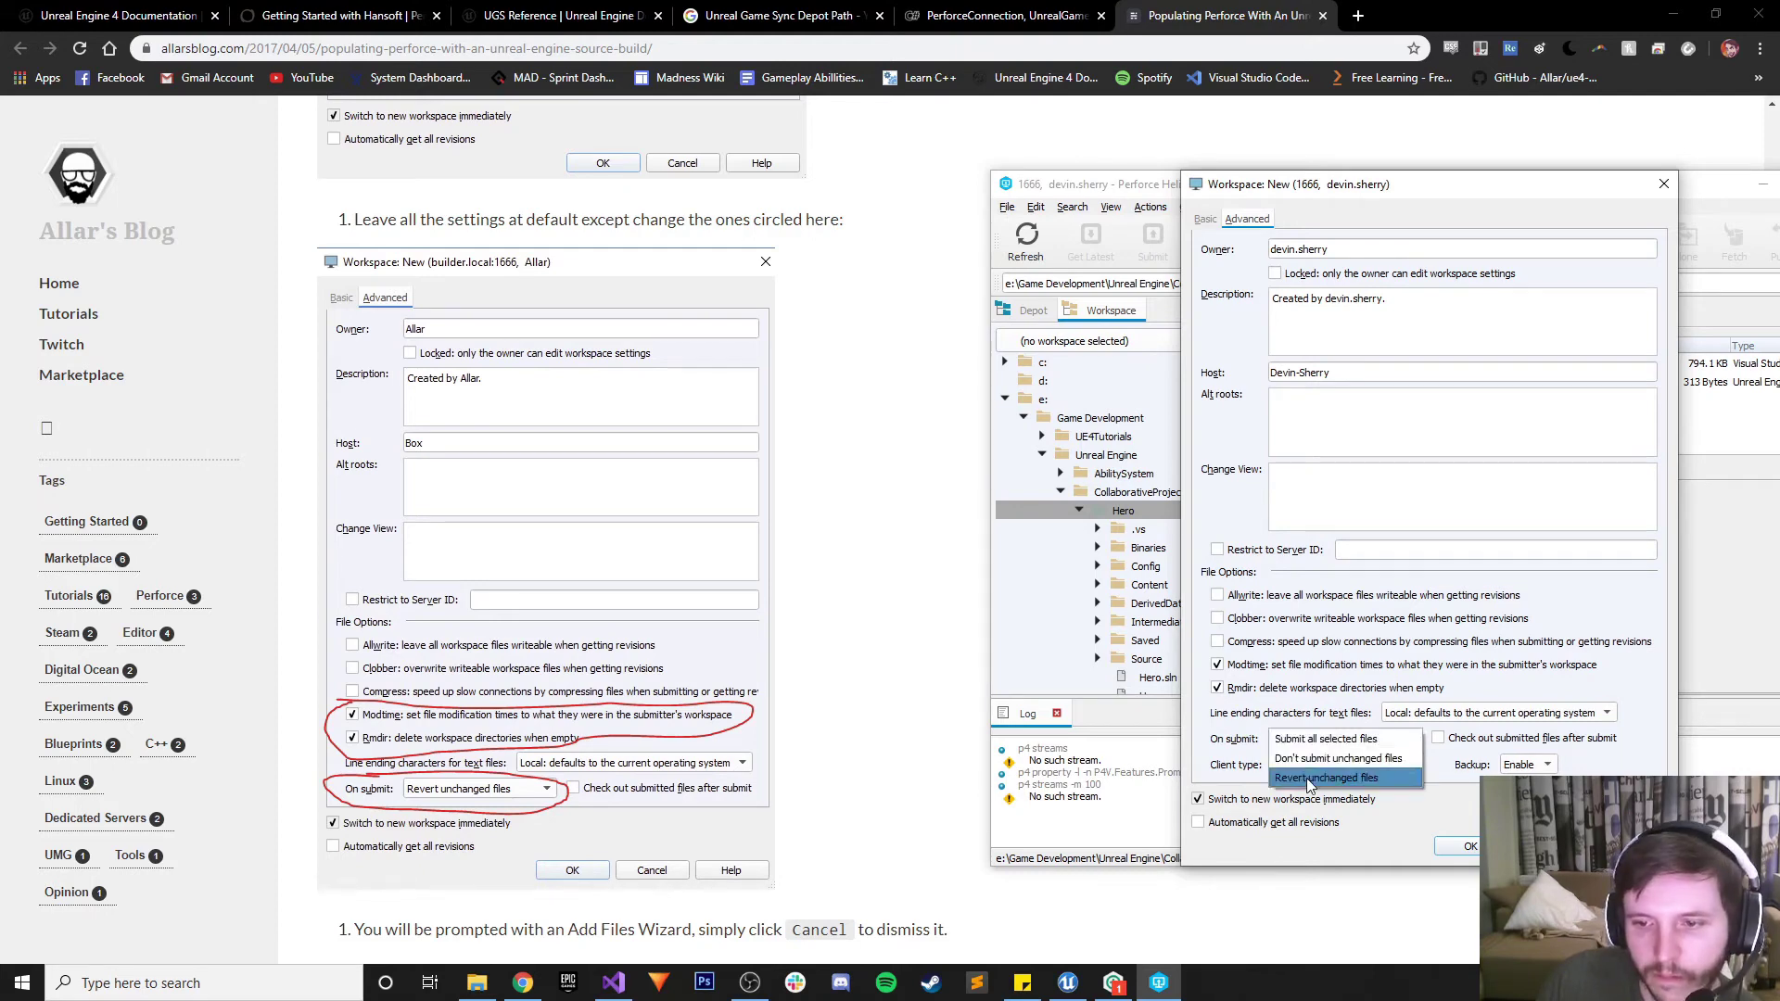
click(1308, 778)
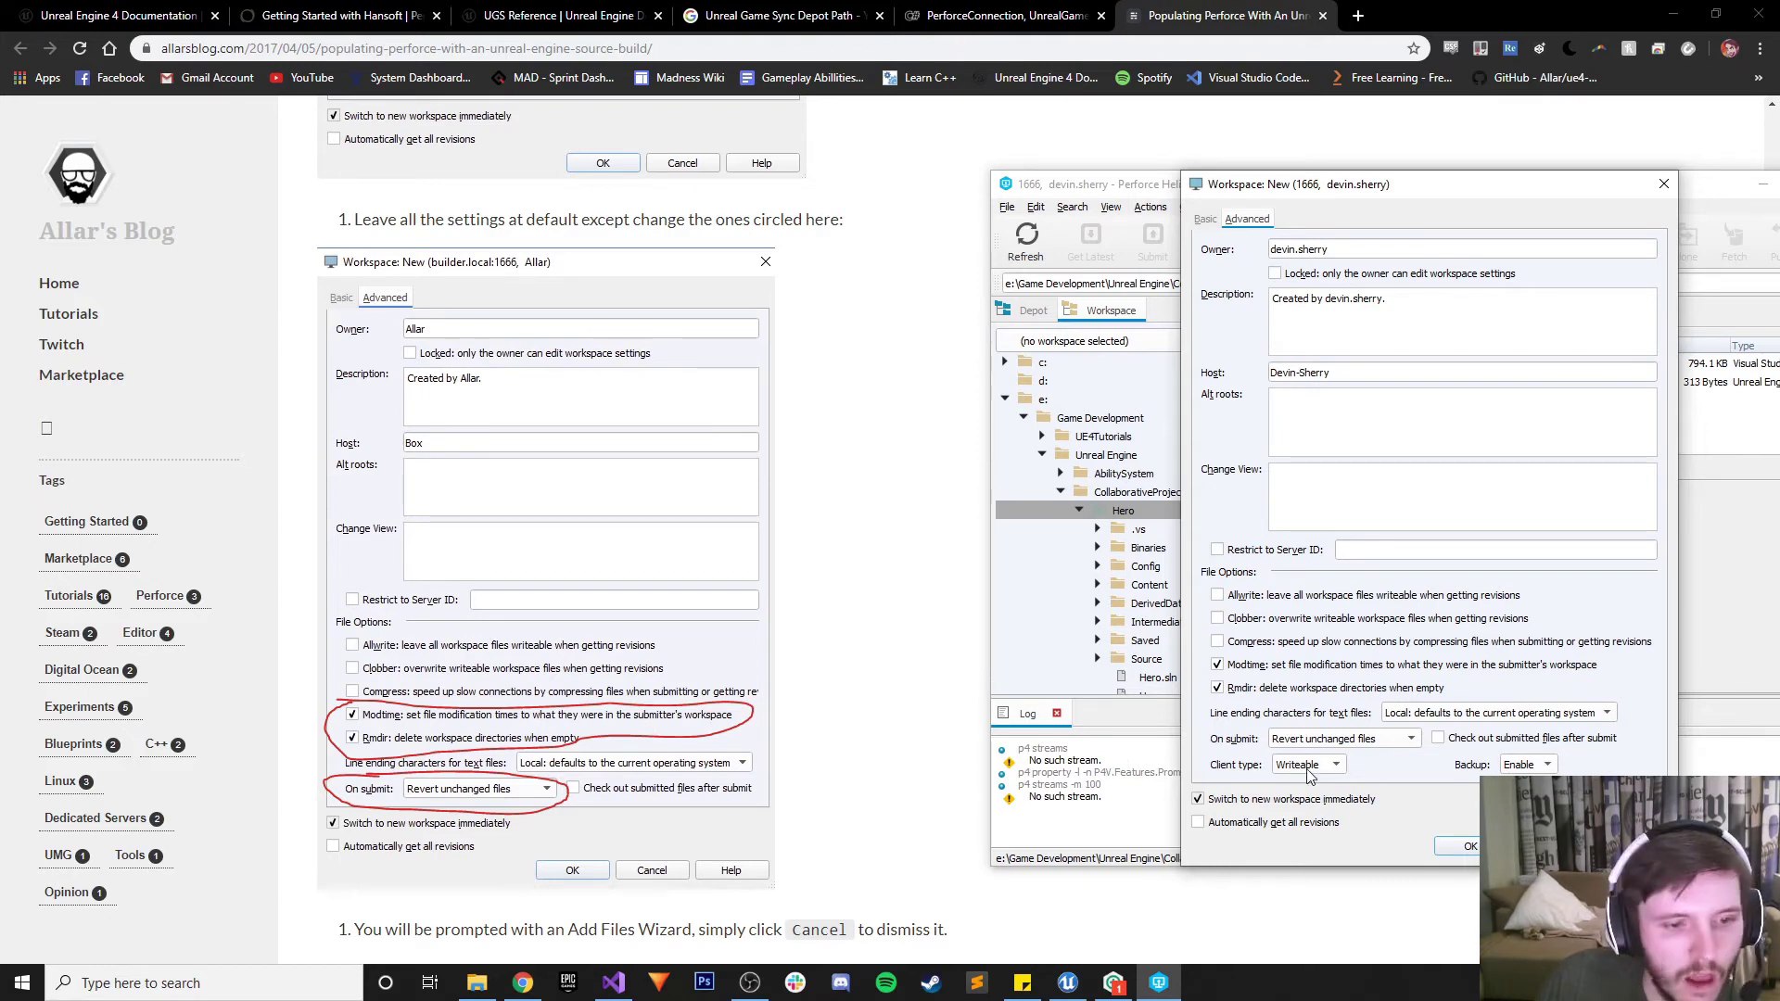
scroll(716, 724, down, 3)
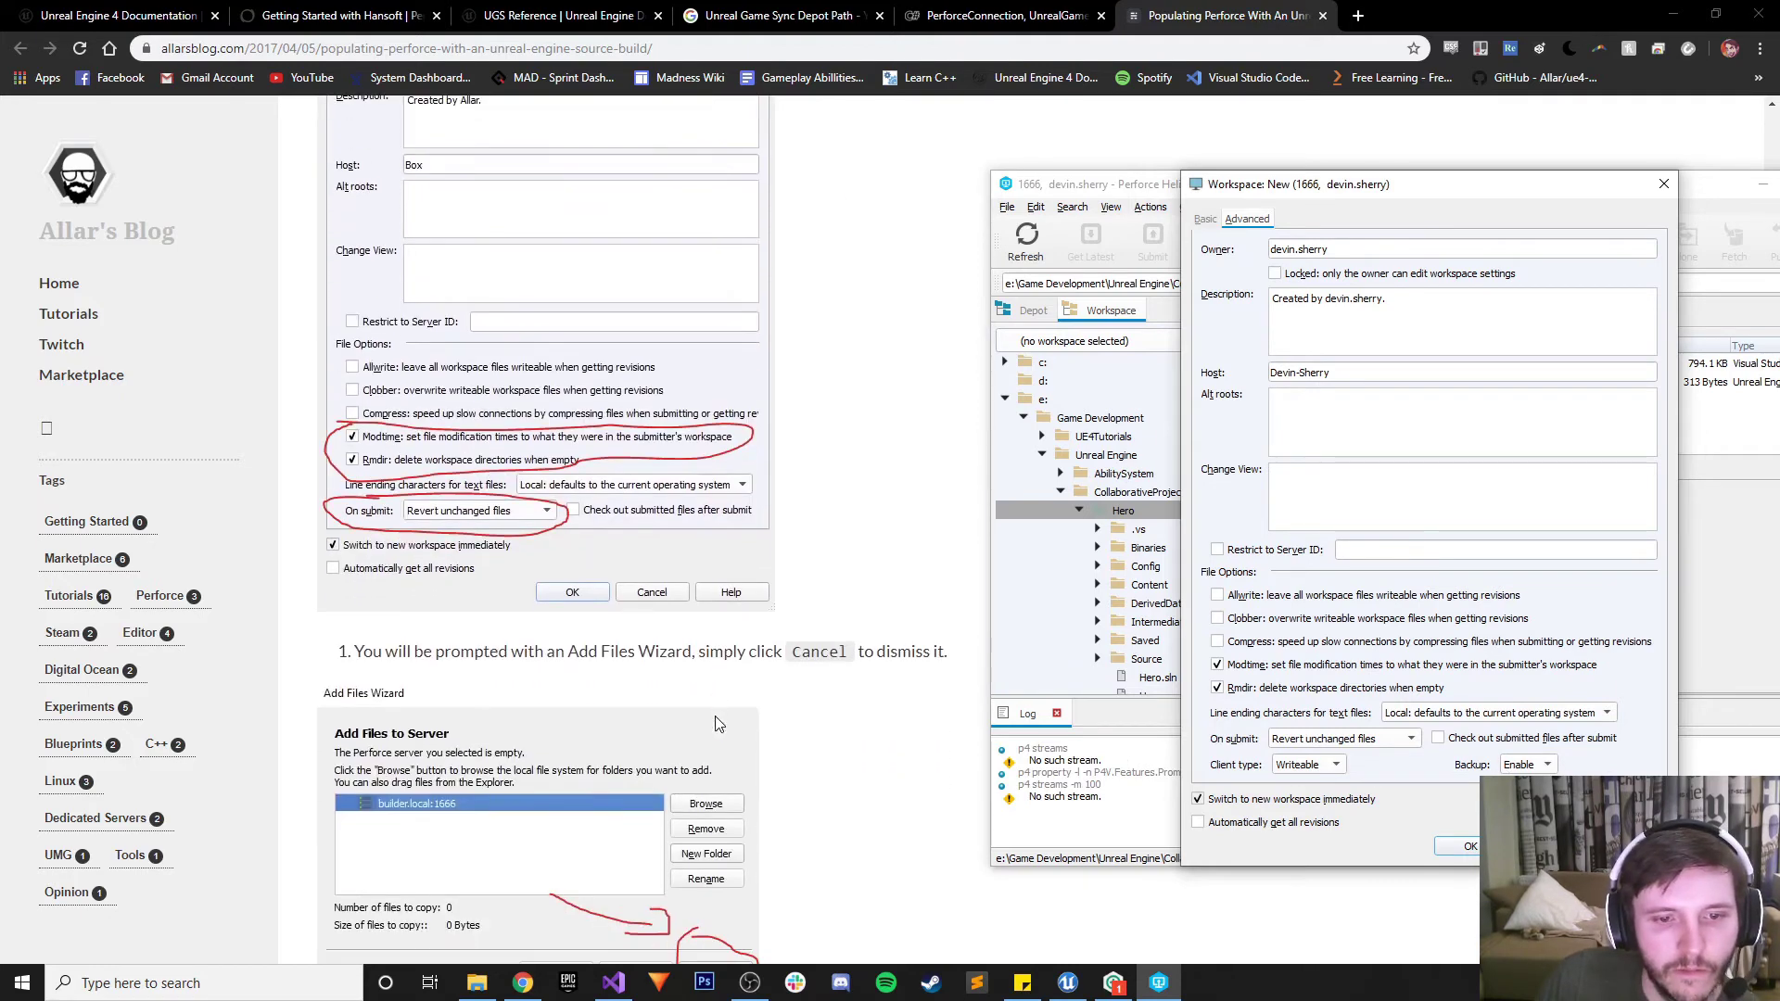
scroll(716, 723, down, 1)
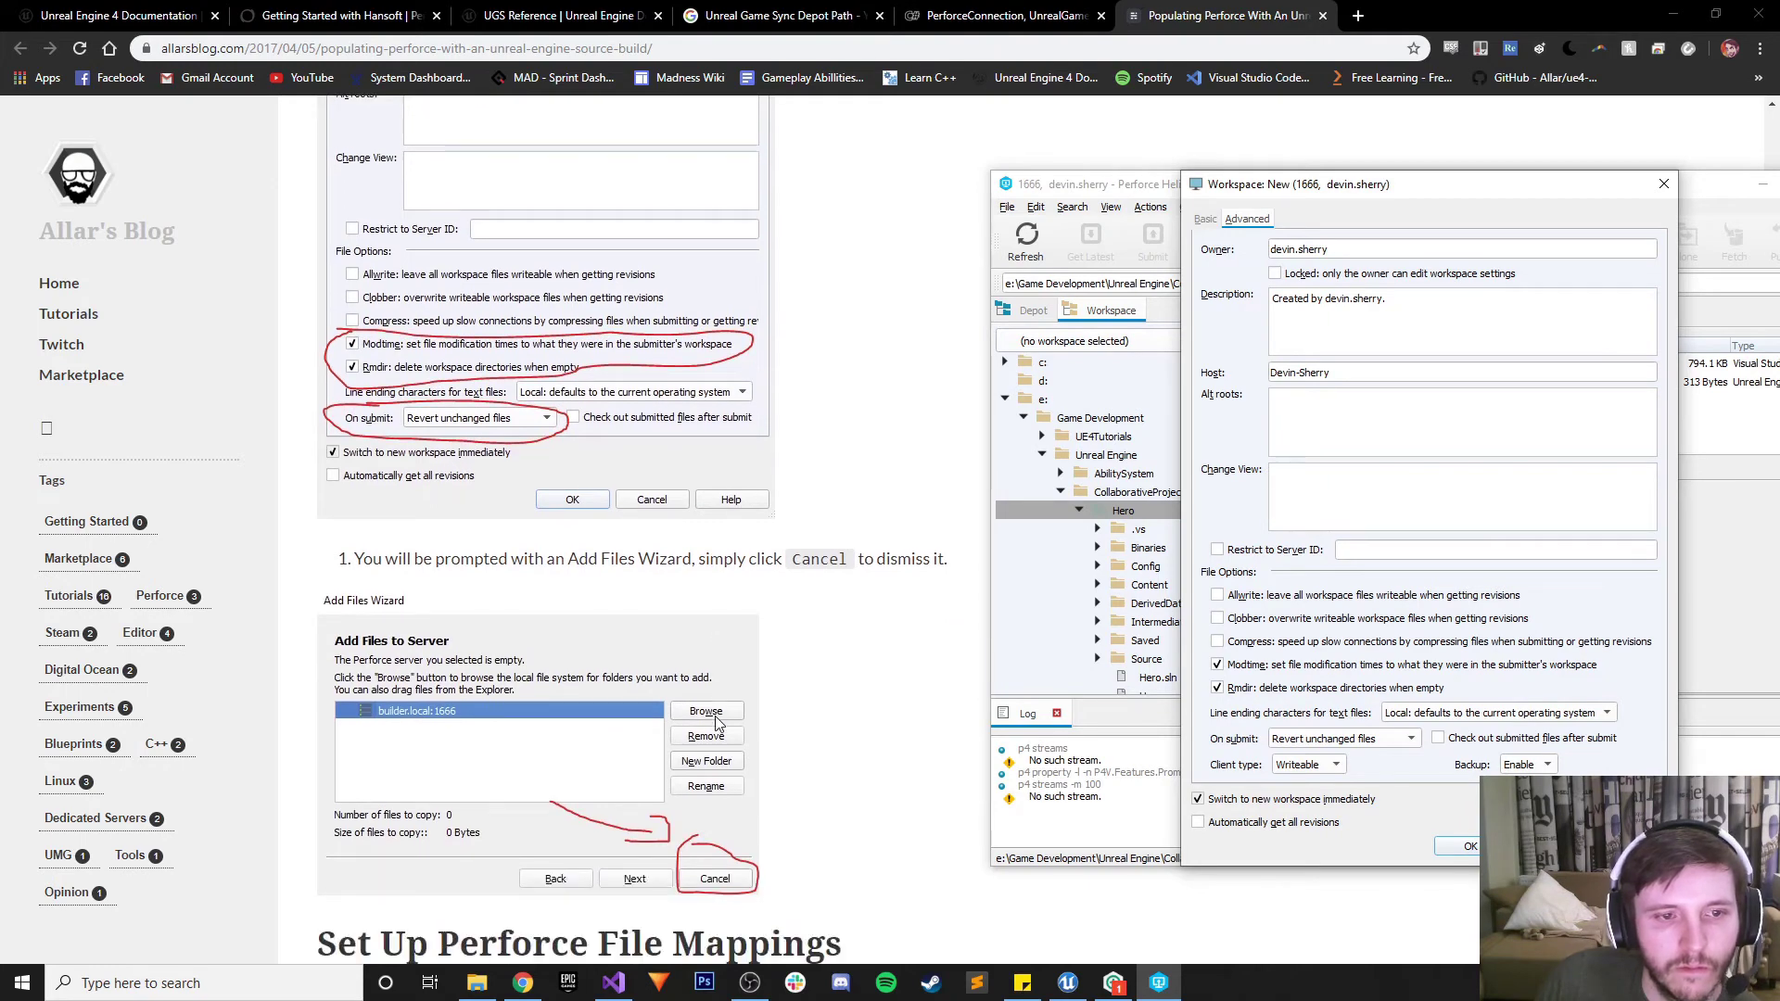
Create the workspace, then cancel the Add Files Wizard and confirm with Yes
click(1472, 847)
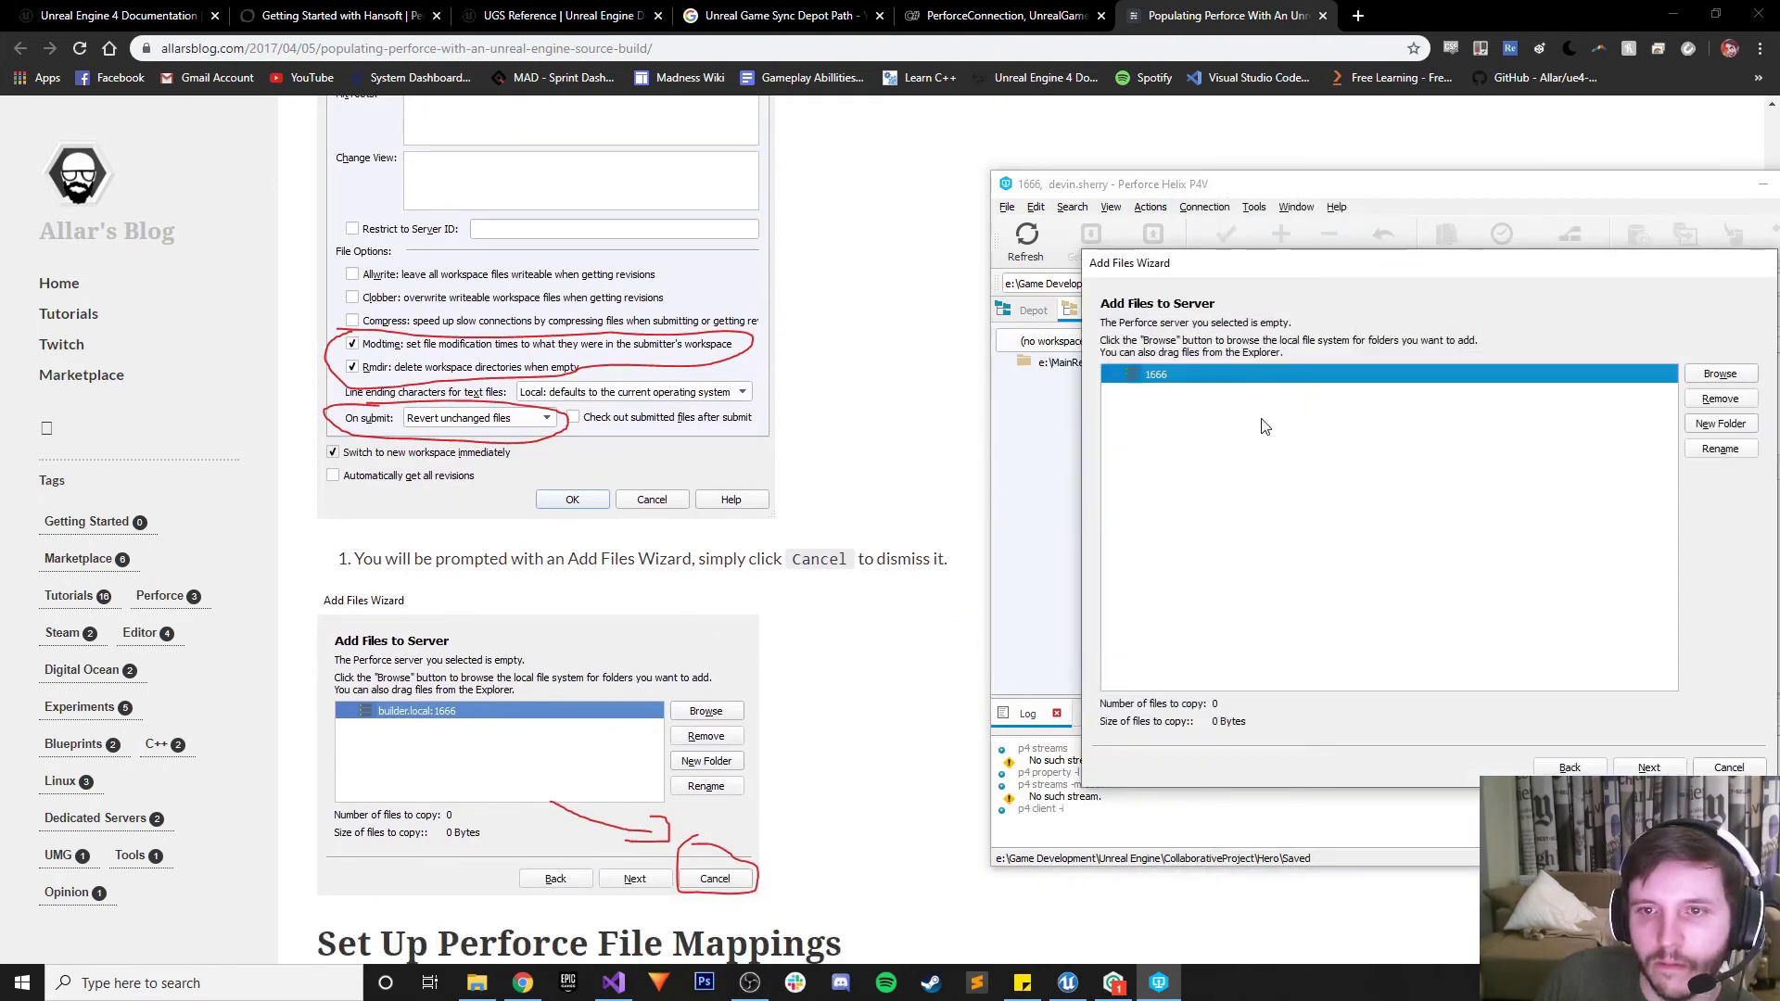
drag(1226, 262, 999, 247)
click(1505, 740)
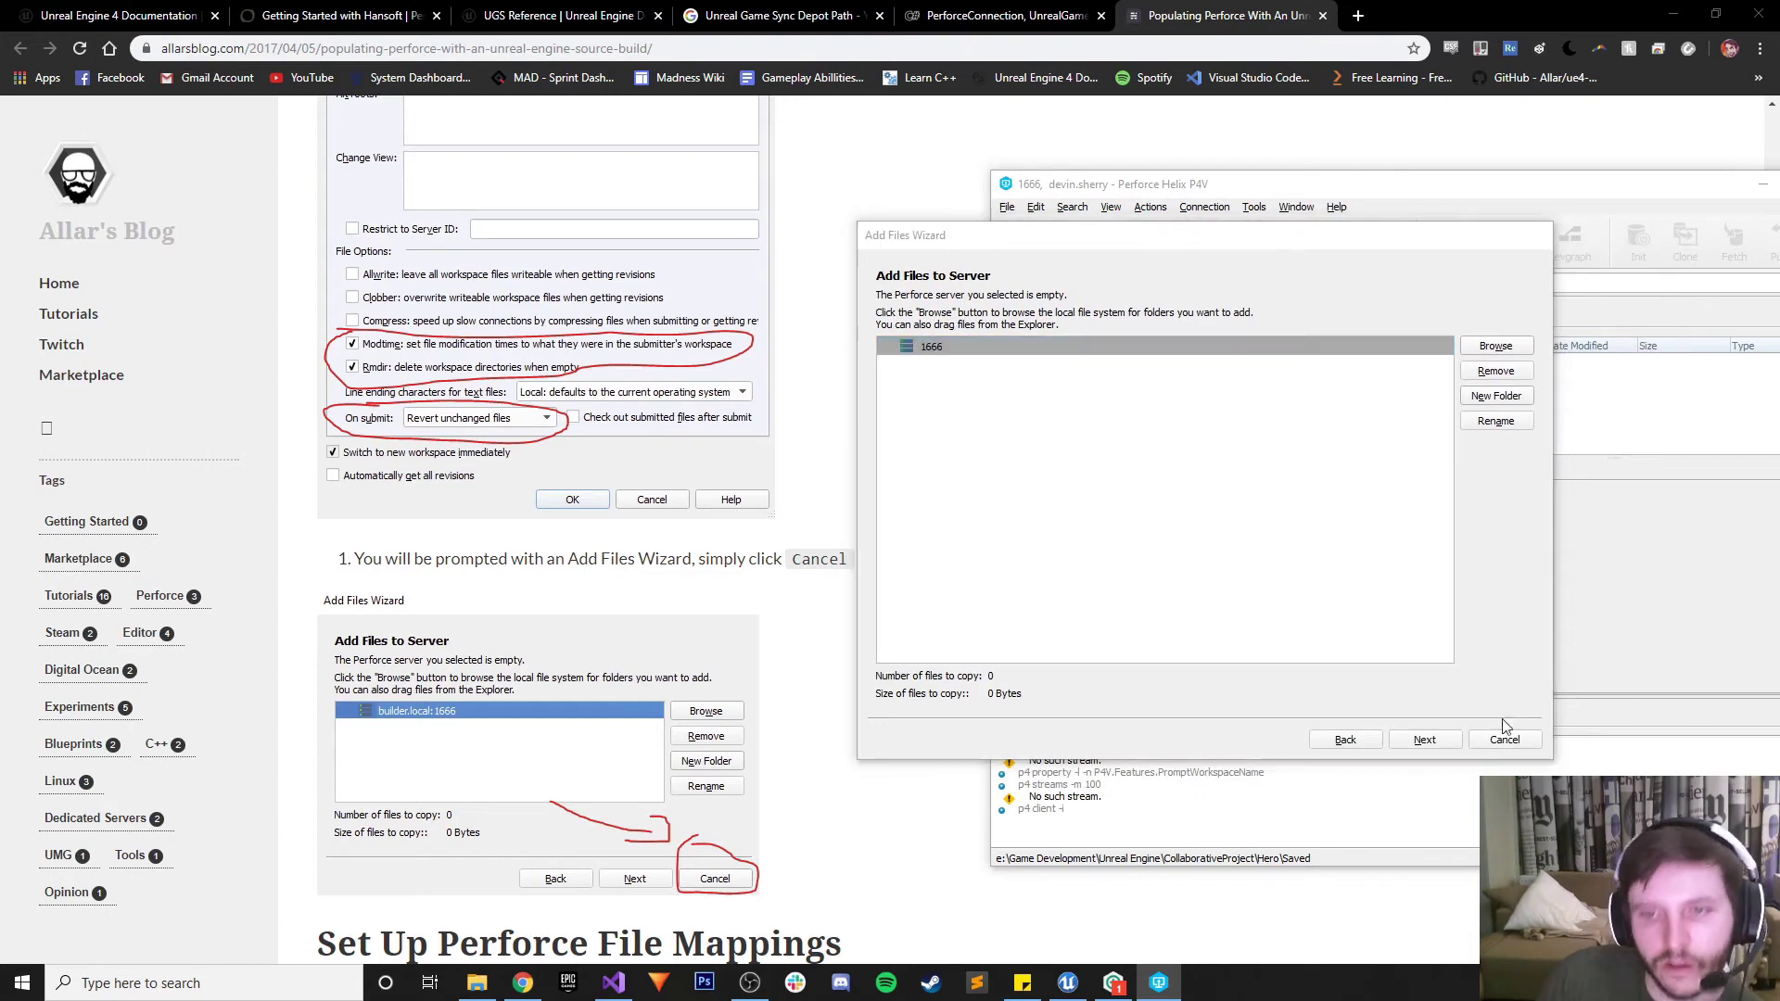
click(1219, 526)
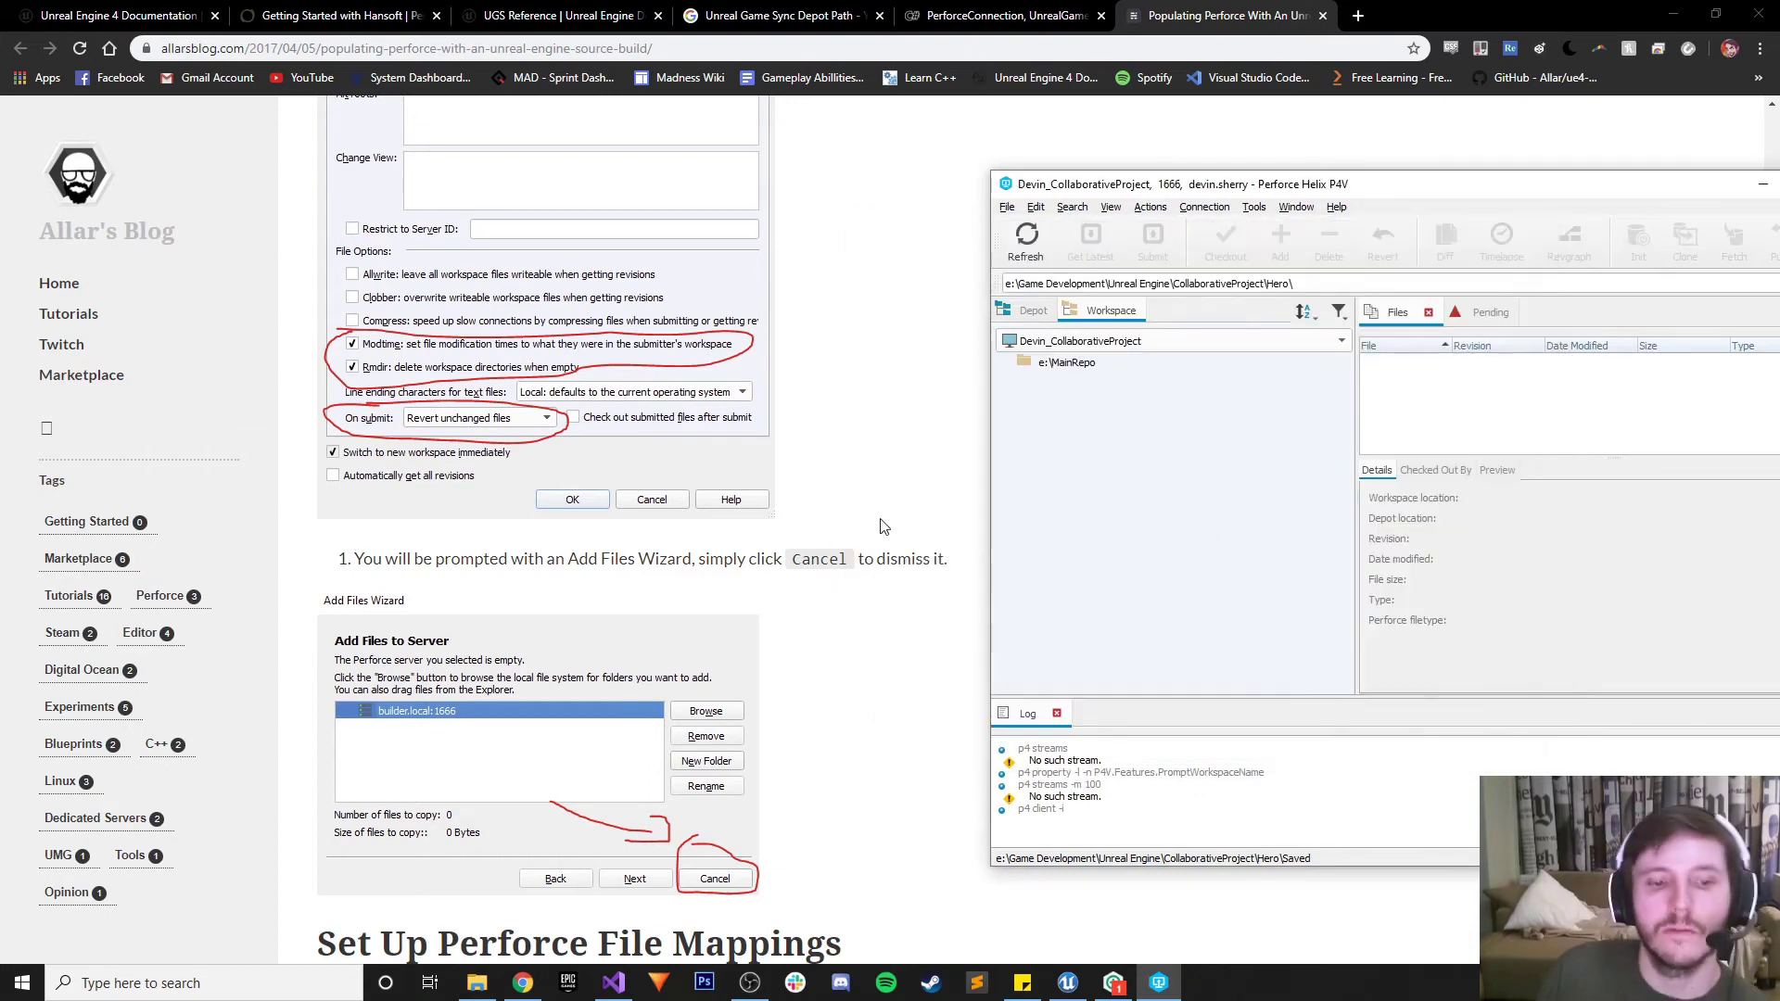
scroll(742, 524, down, 5)
scroll(709, 528, down, 2)
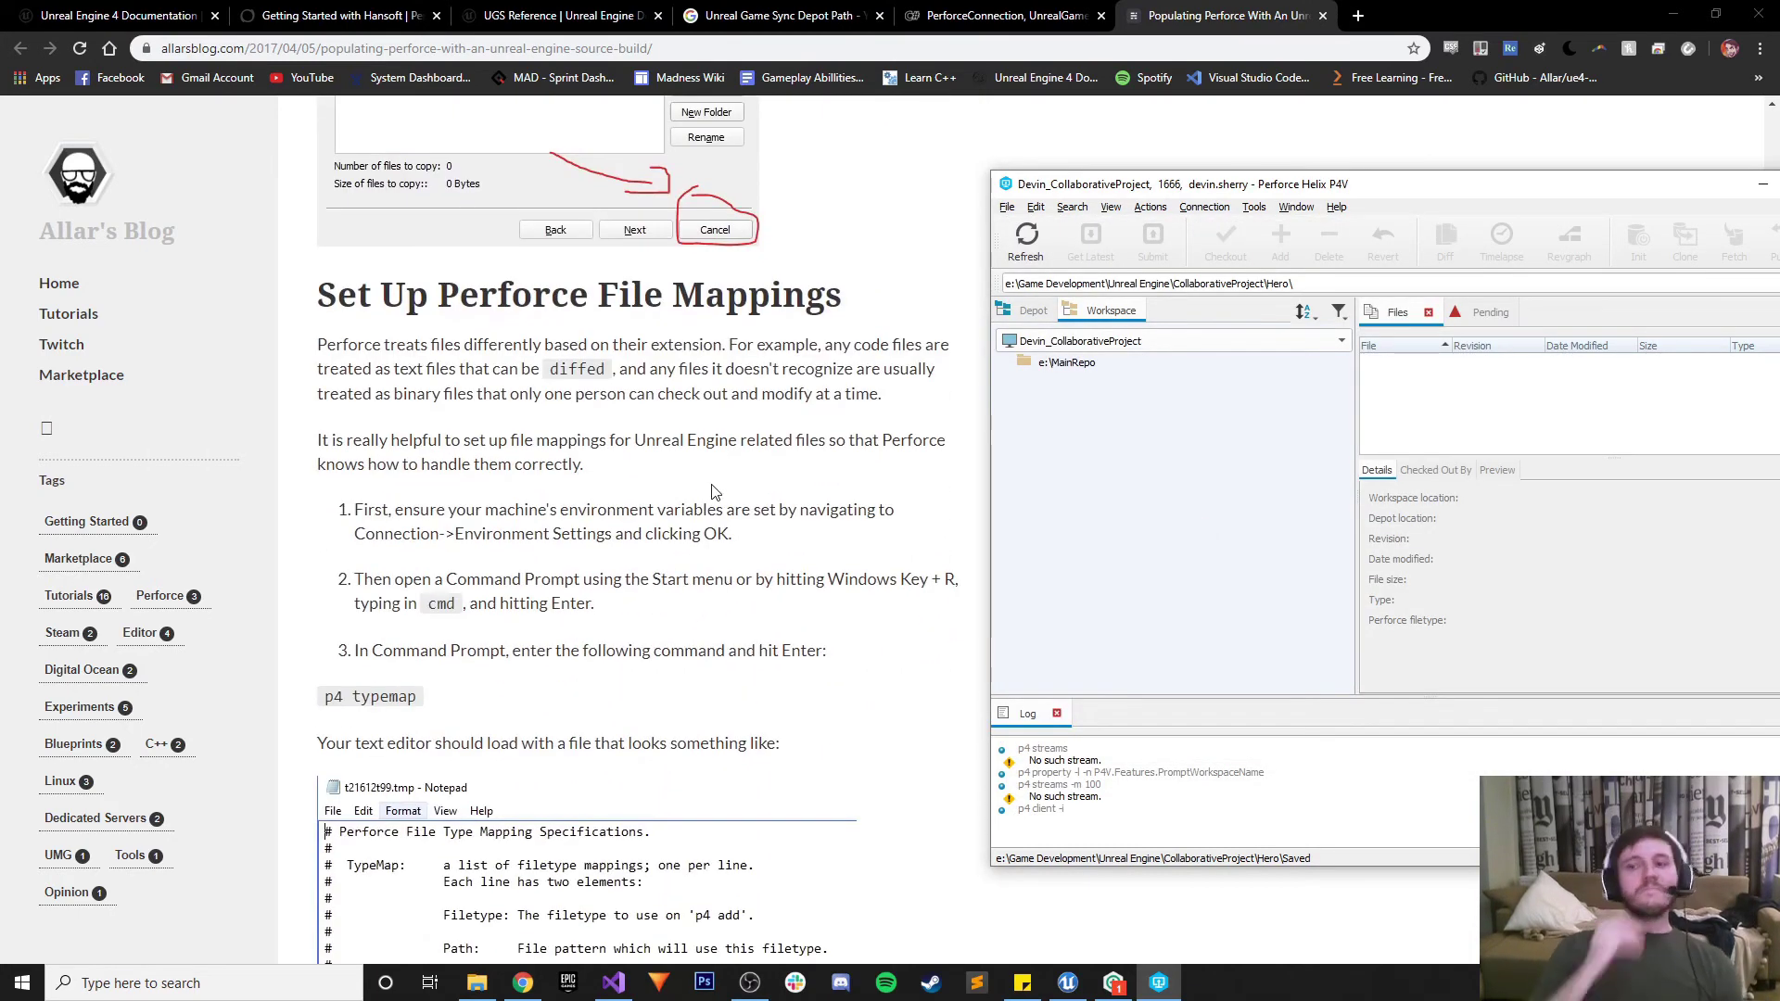
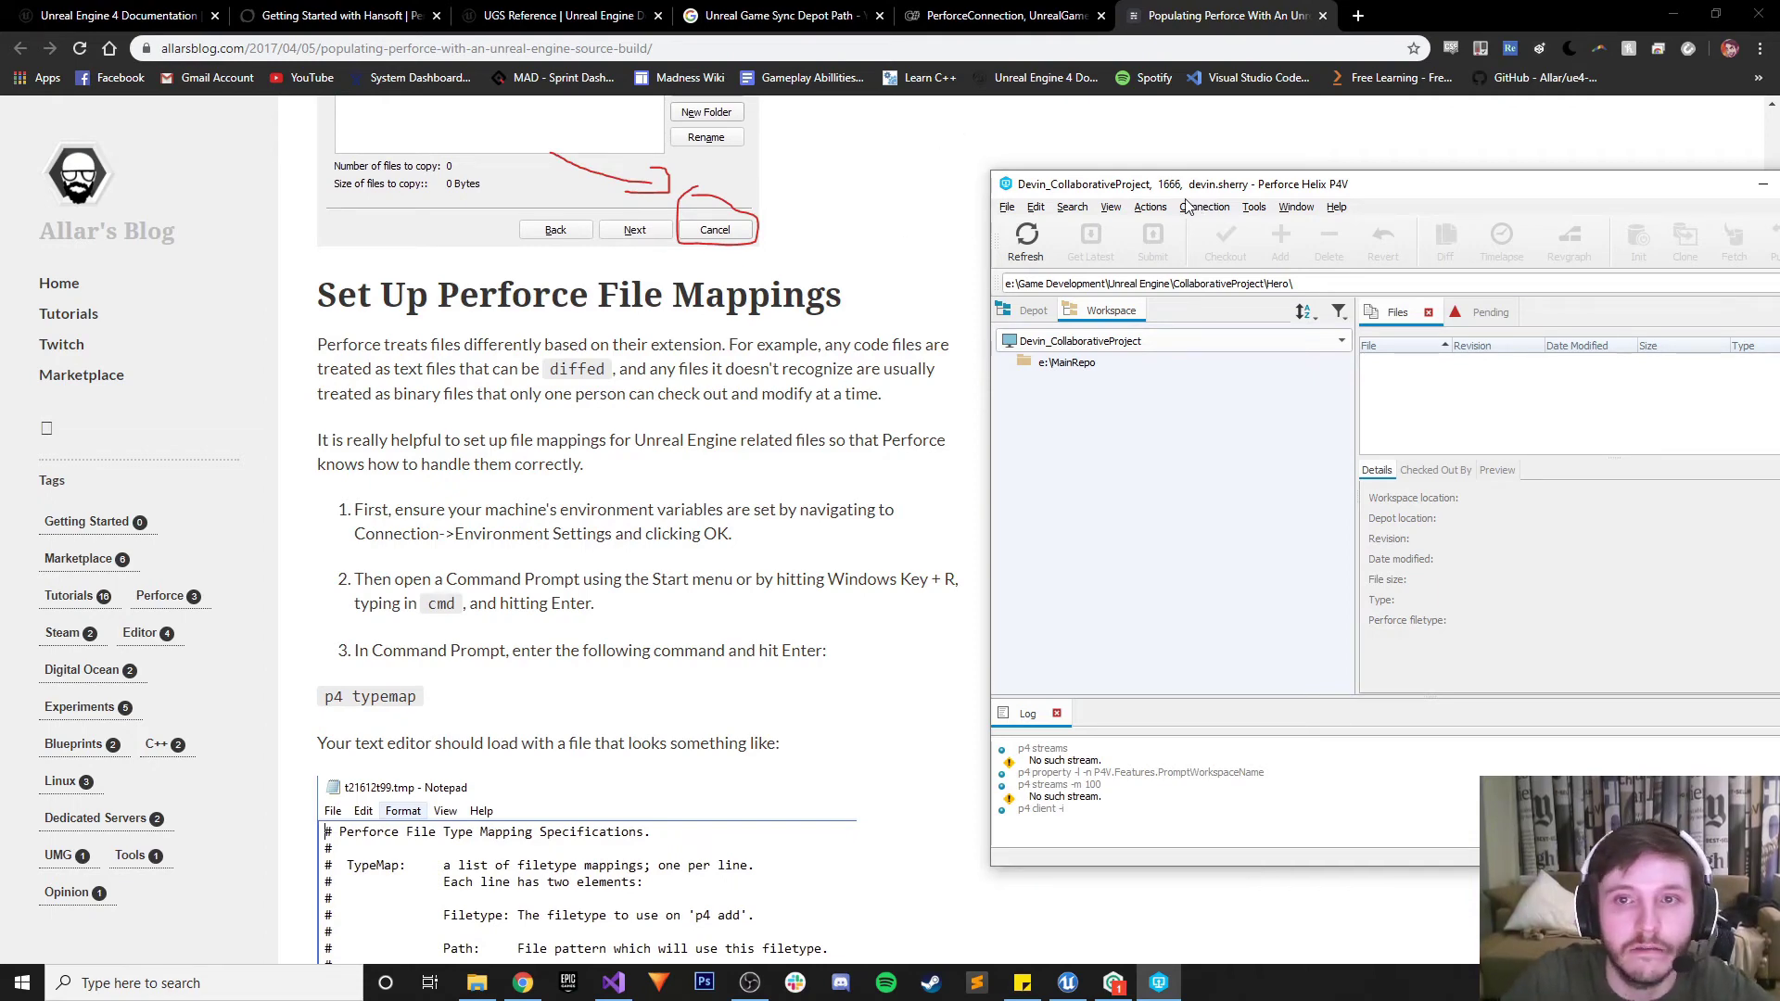
Apply the current P4V connection (port 1666) as the Perforce environment settings
click(1214, 210)
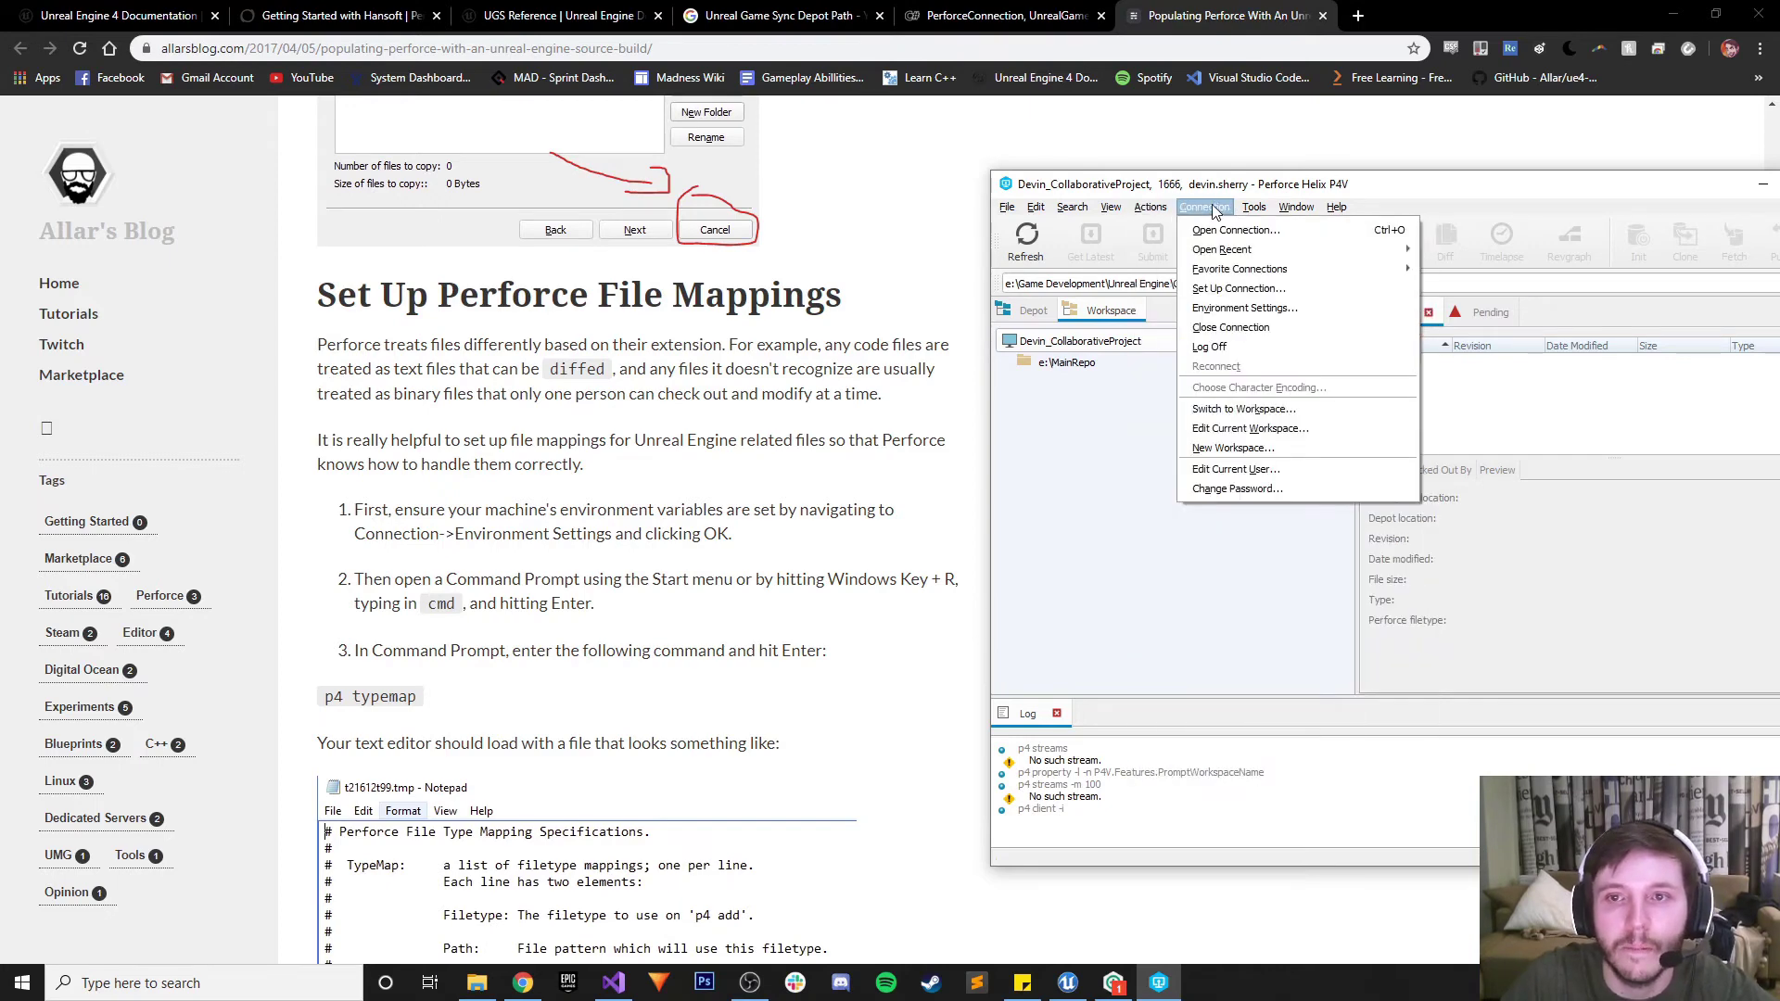
click(1237, 307)
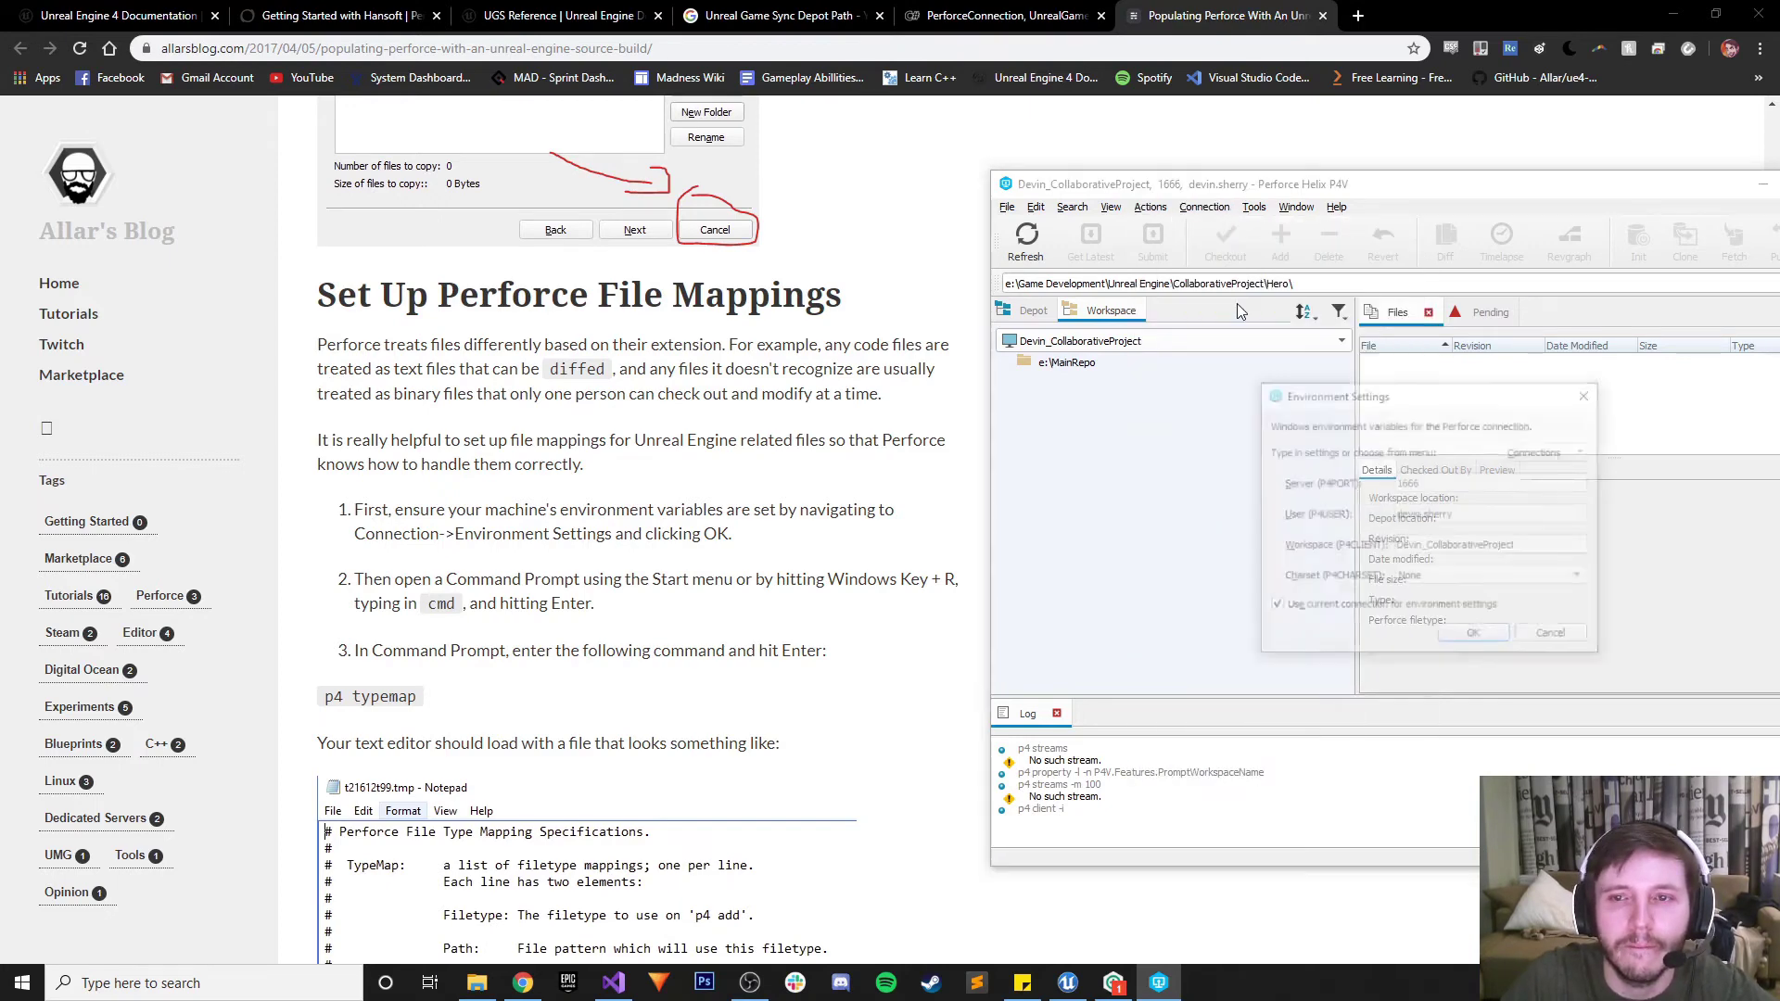
click(1452, 638)
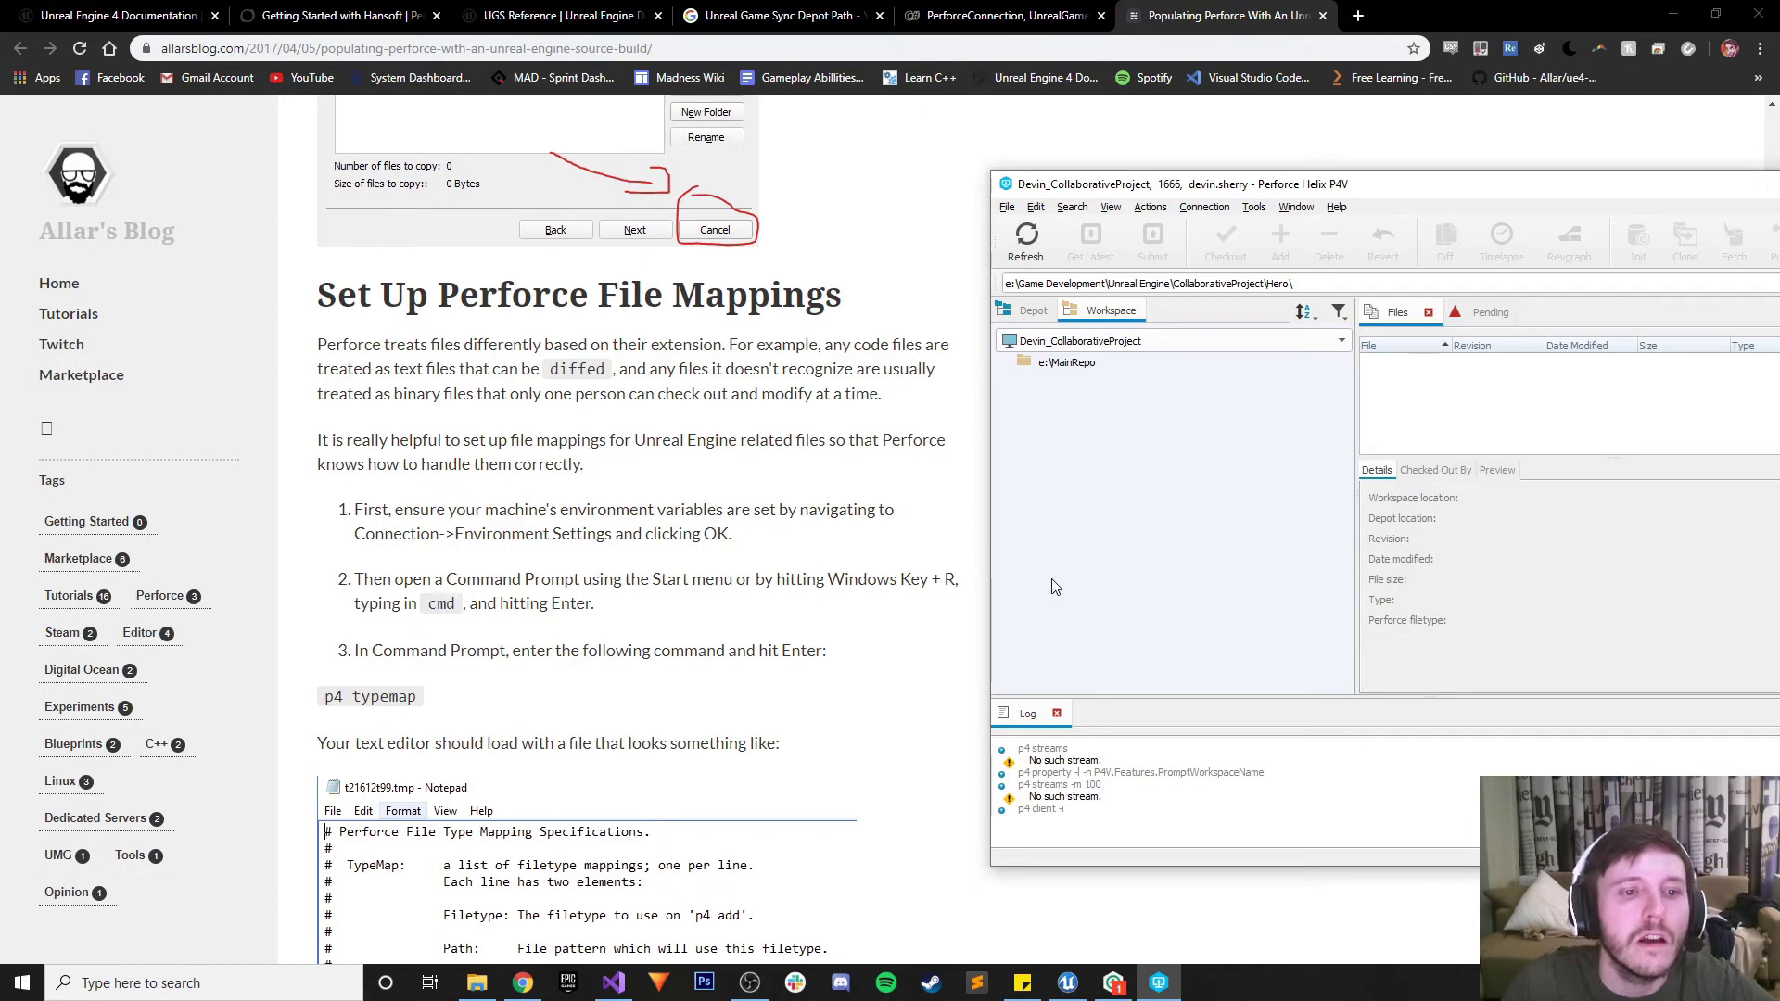
Launch Command Prompt and run p4 typemap to open the typemap spec in Sublime Text
click(252, 981)
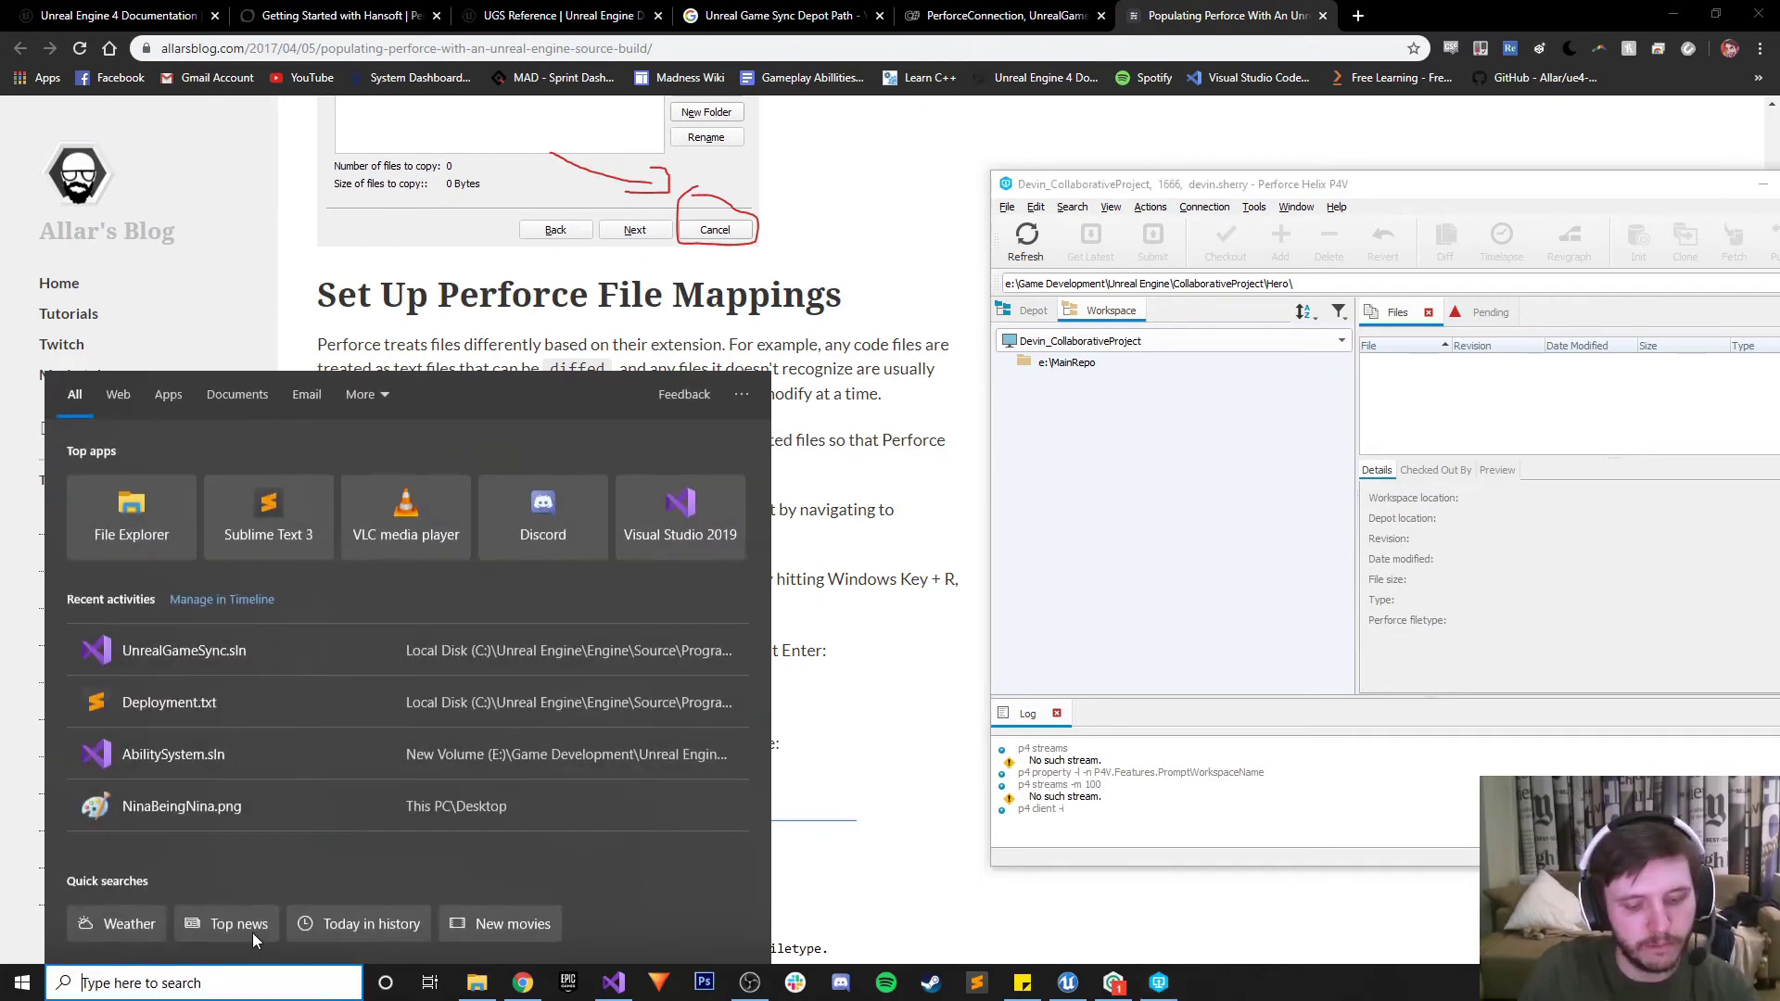
text(cmd)
key(Return)
drag(468, 174, 1227, 65)
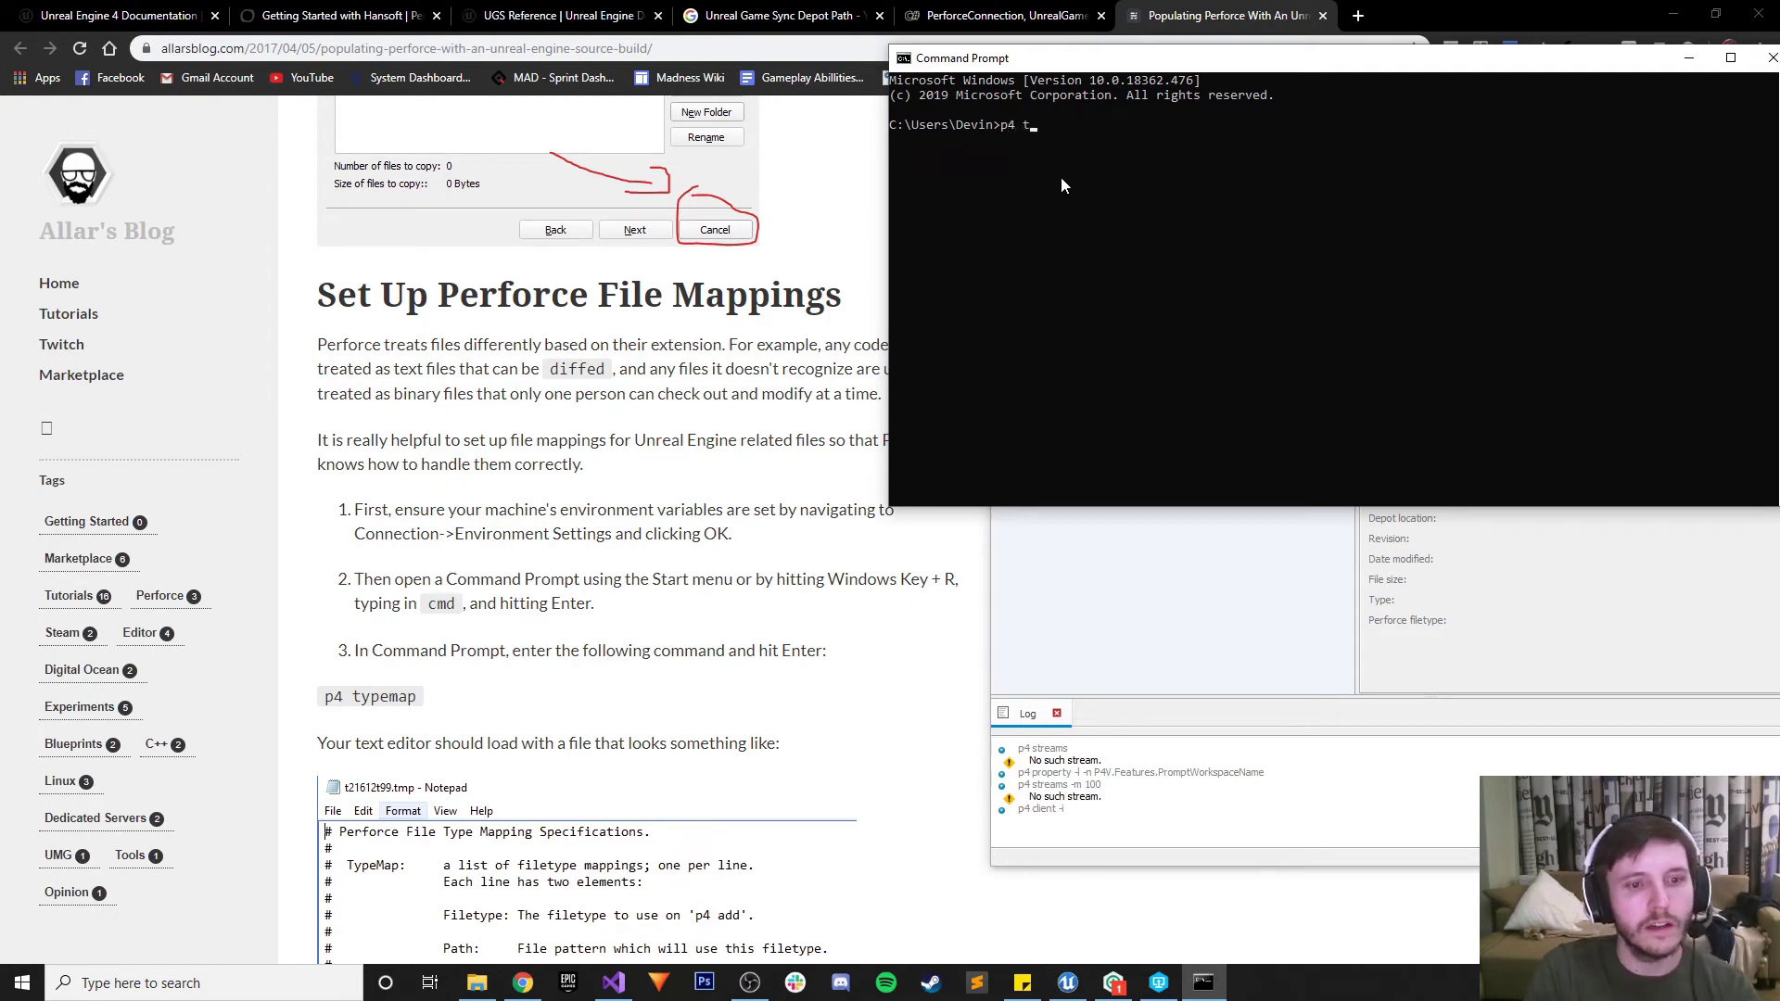
text(ap)
key(Return)
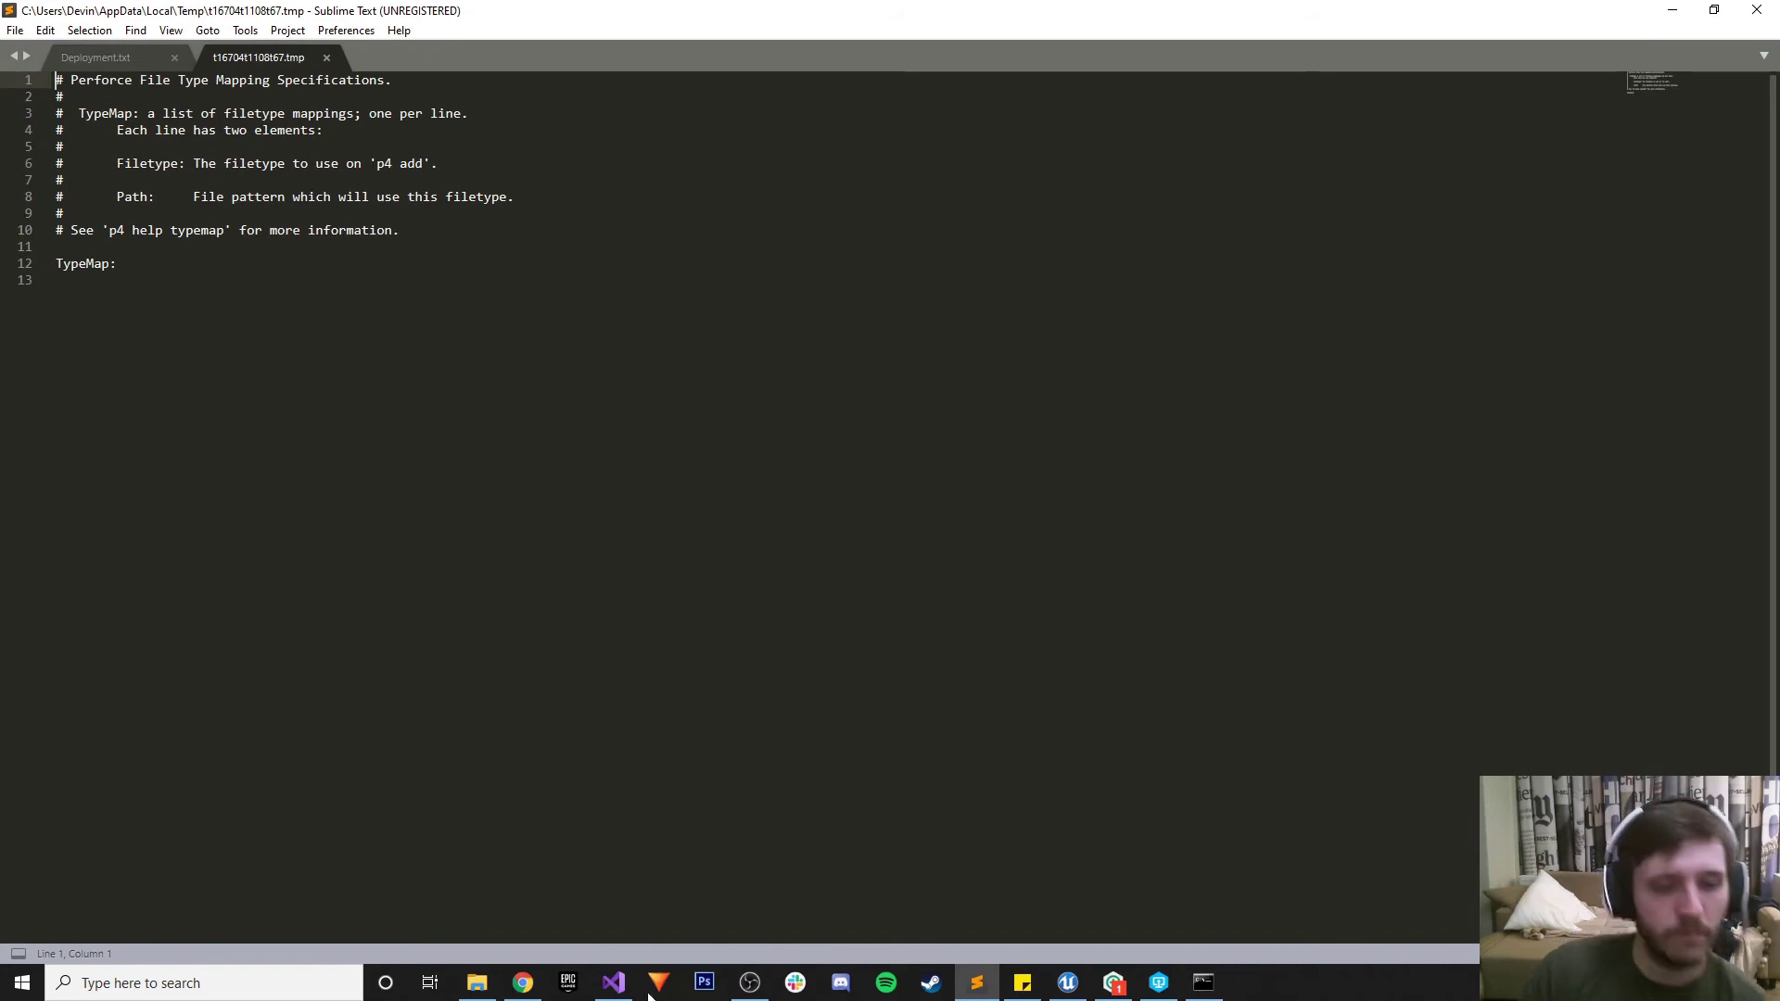
Copy the blog's full replacement typemap code block from Chrome, then return to the typemap file
click(531, 997)
scroll(615, 520, down, 4)
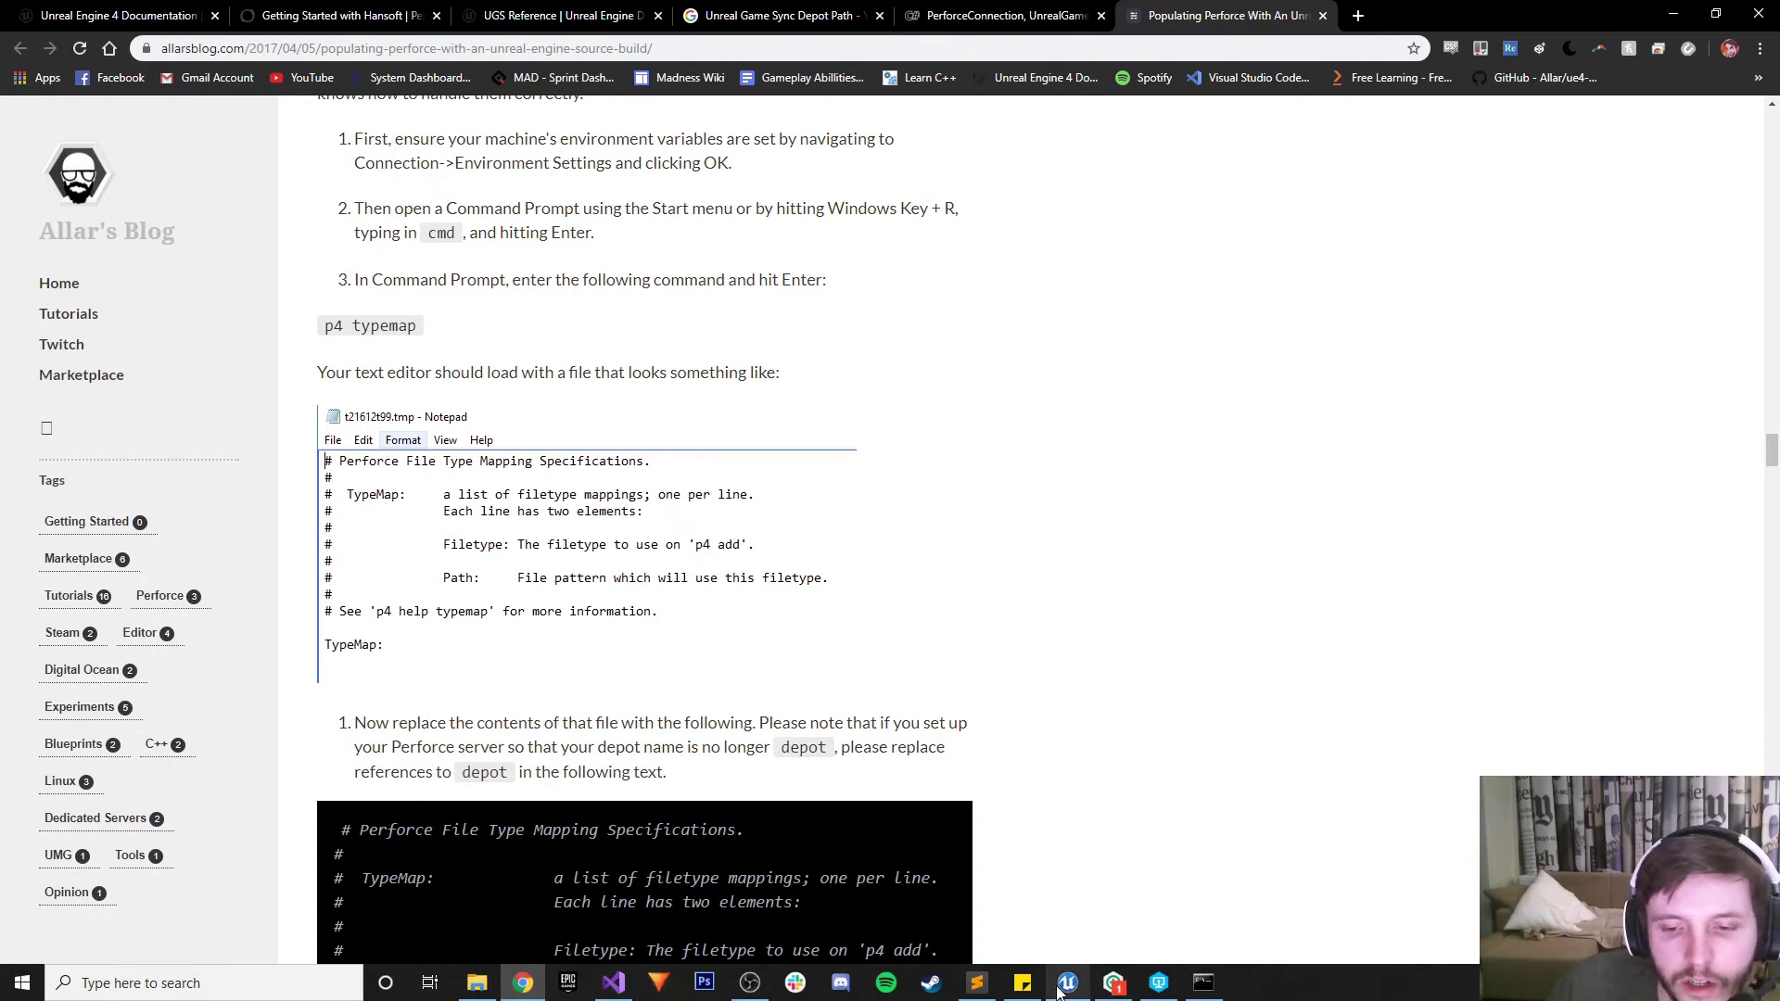
click(976, 985)
click(978, 988)
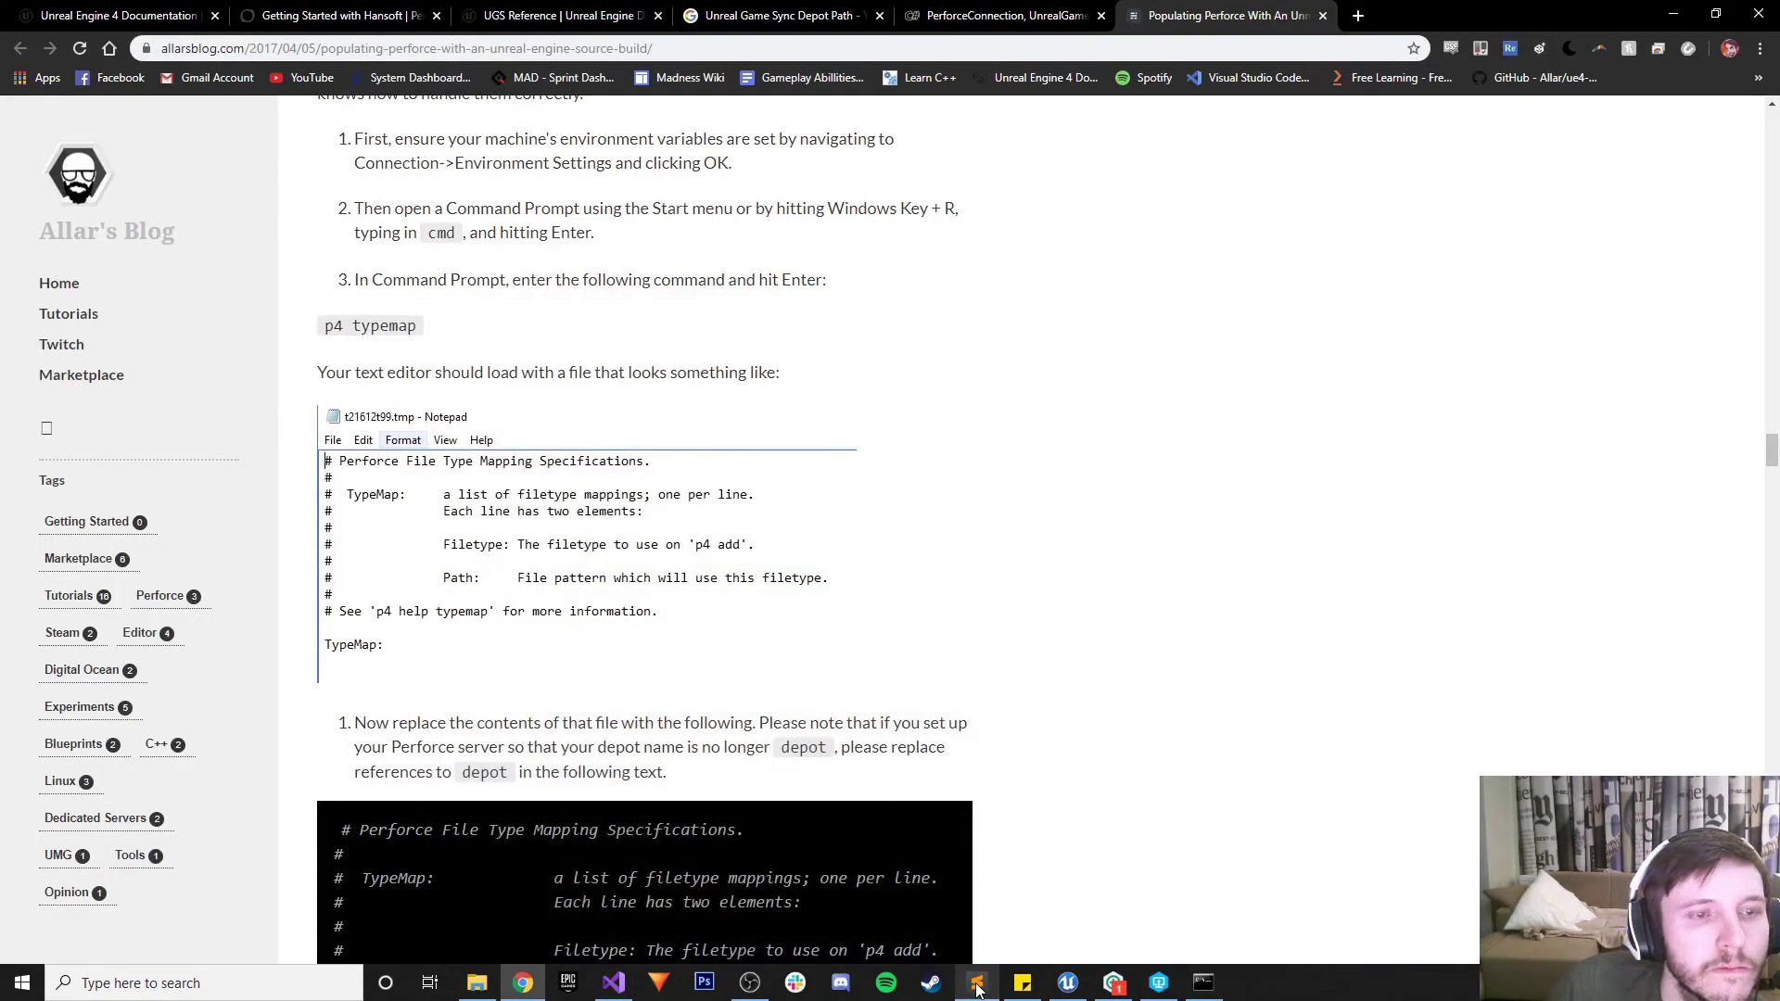
scroll(826, 647, down, 2)
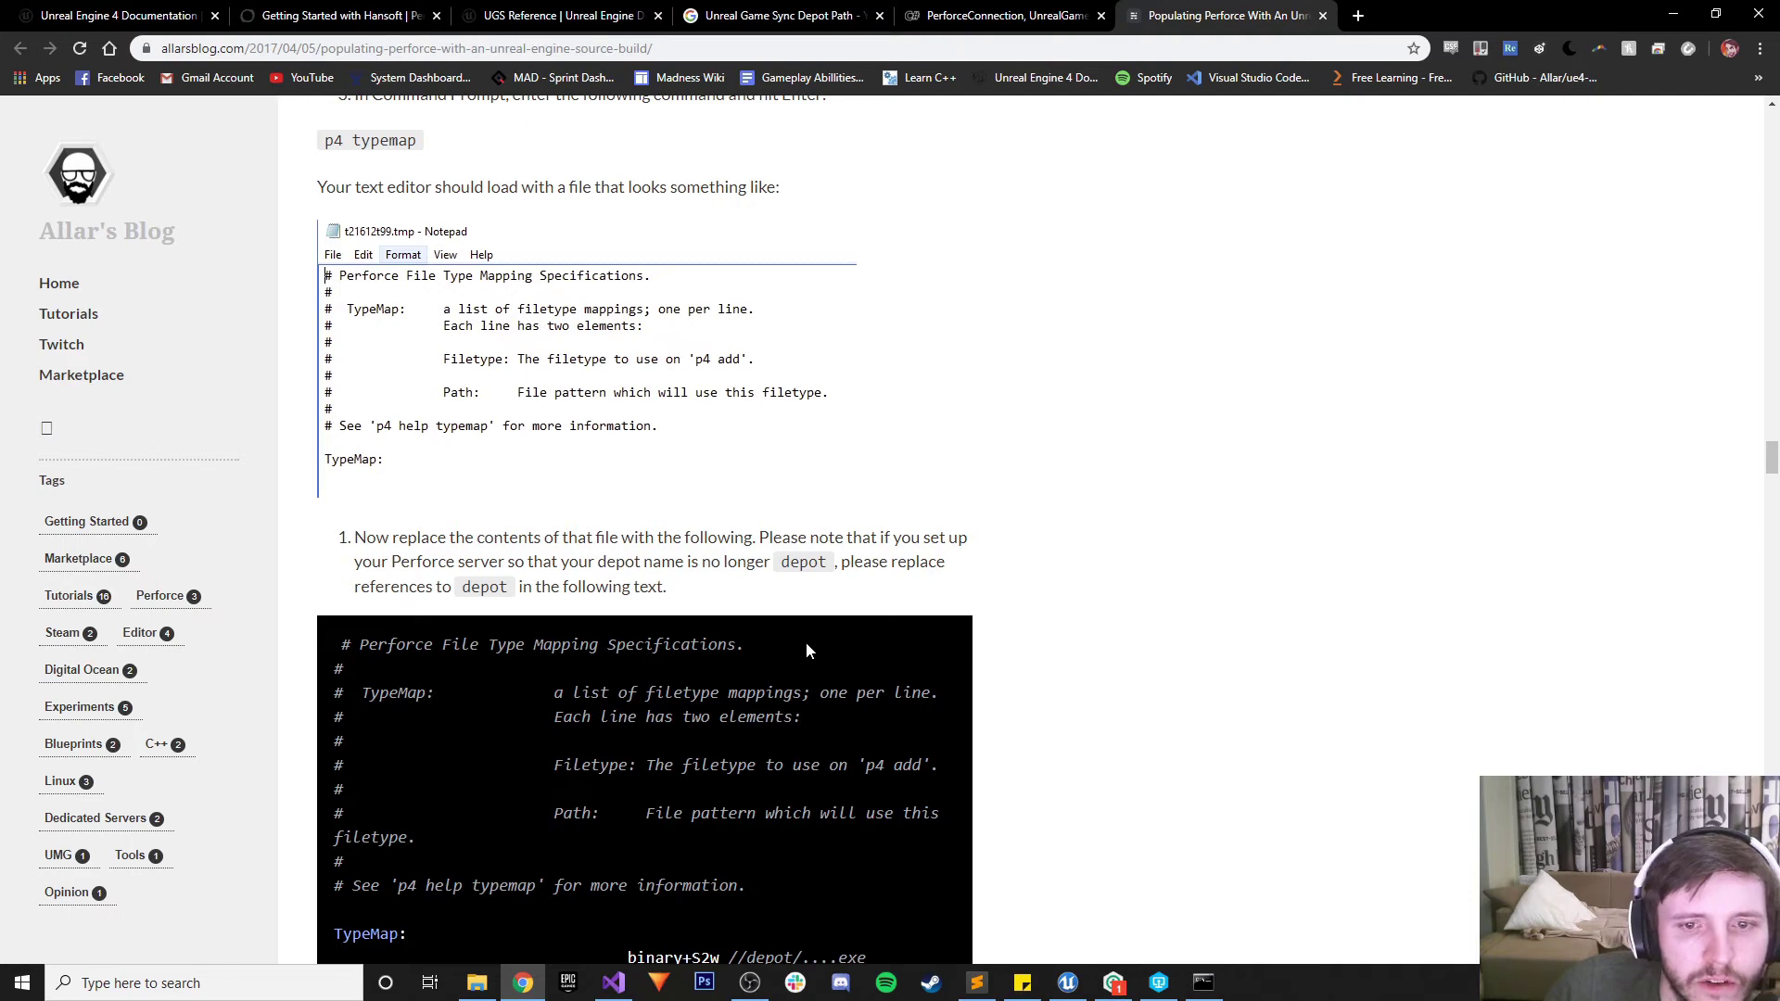
scroll(806, 644, down, 2)
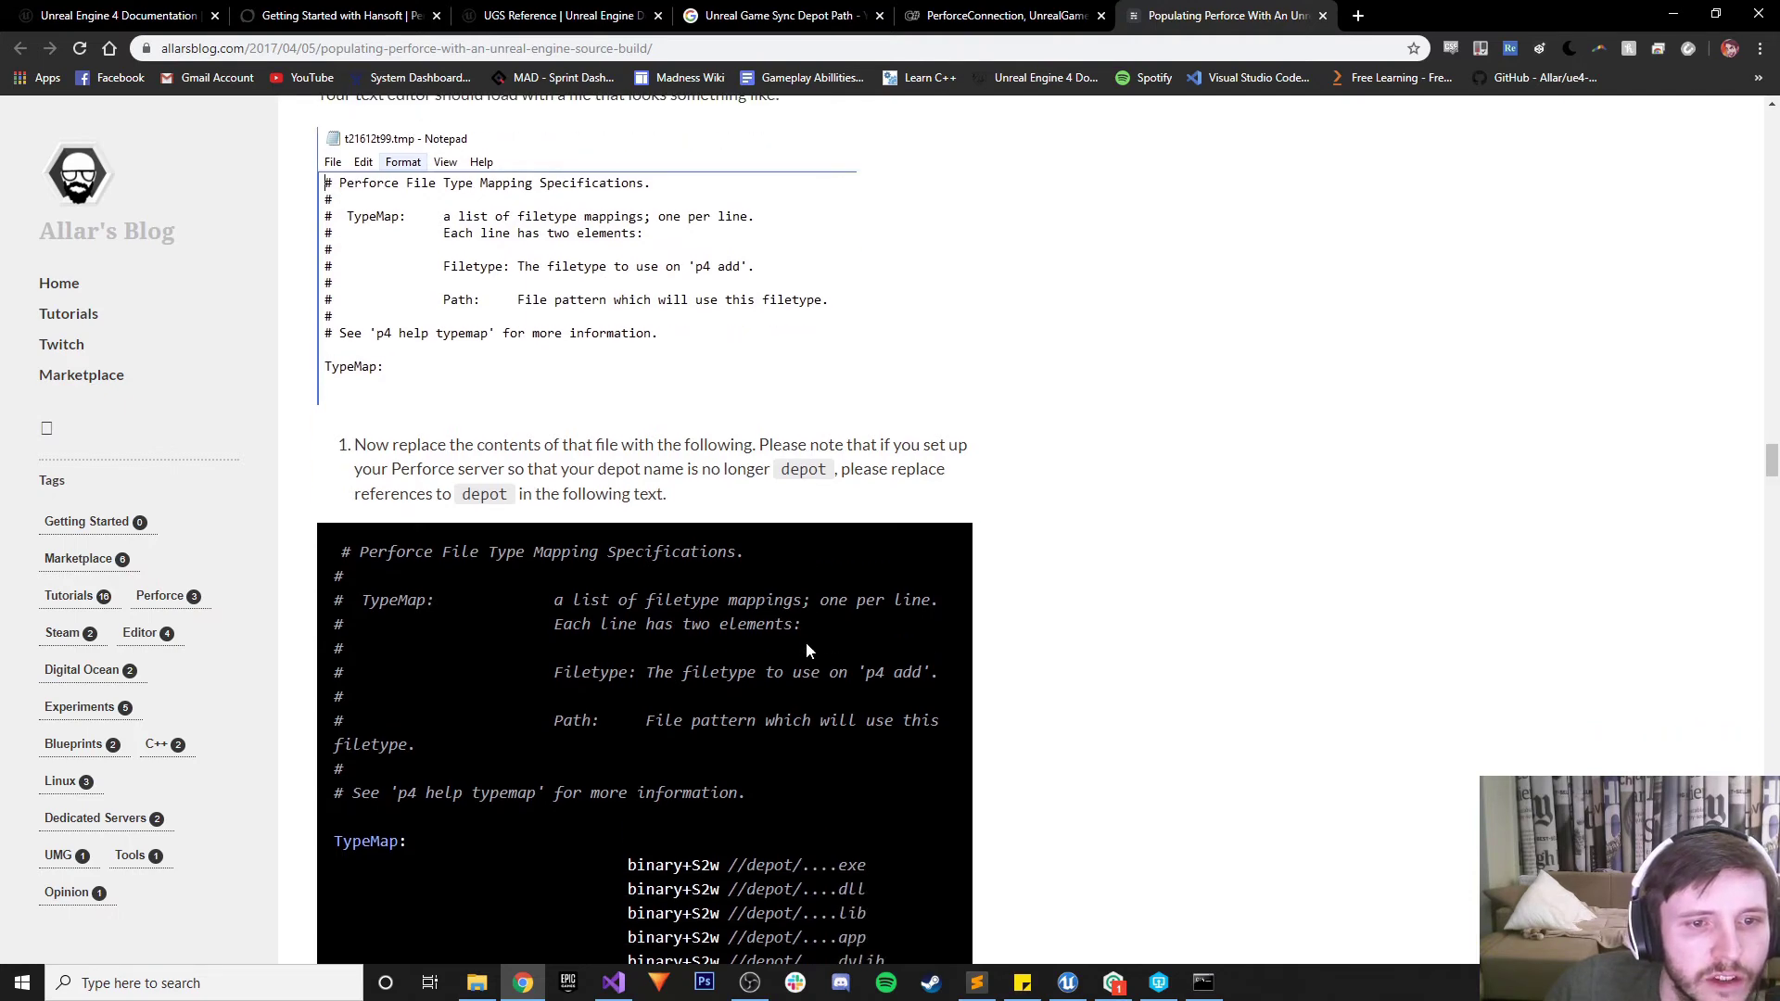
scroll(806, 652, down, 1)
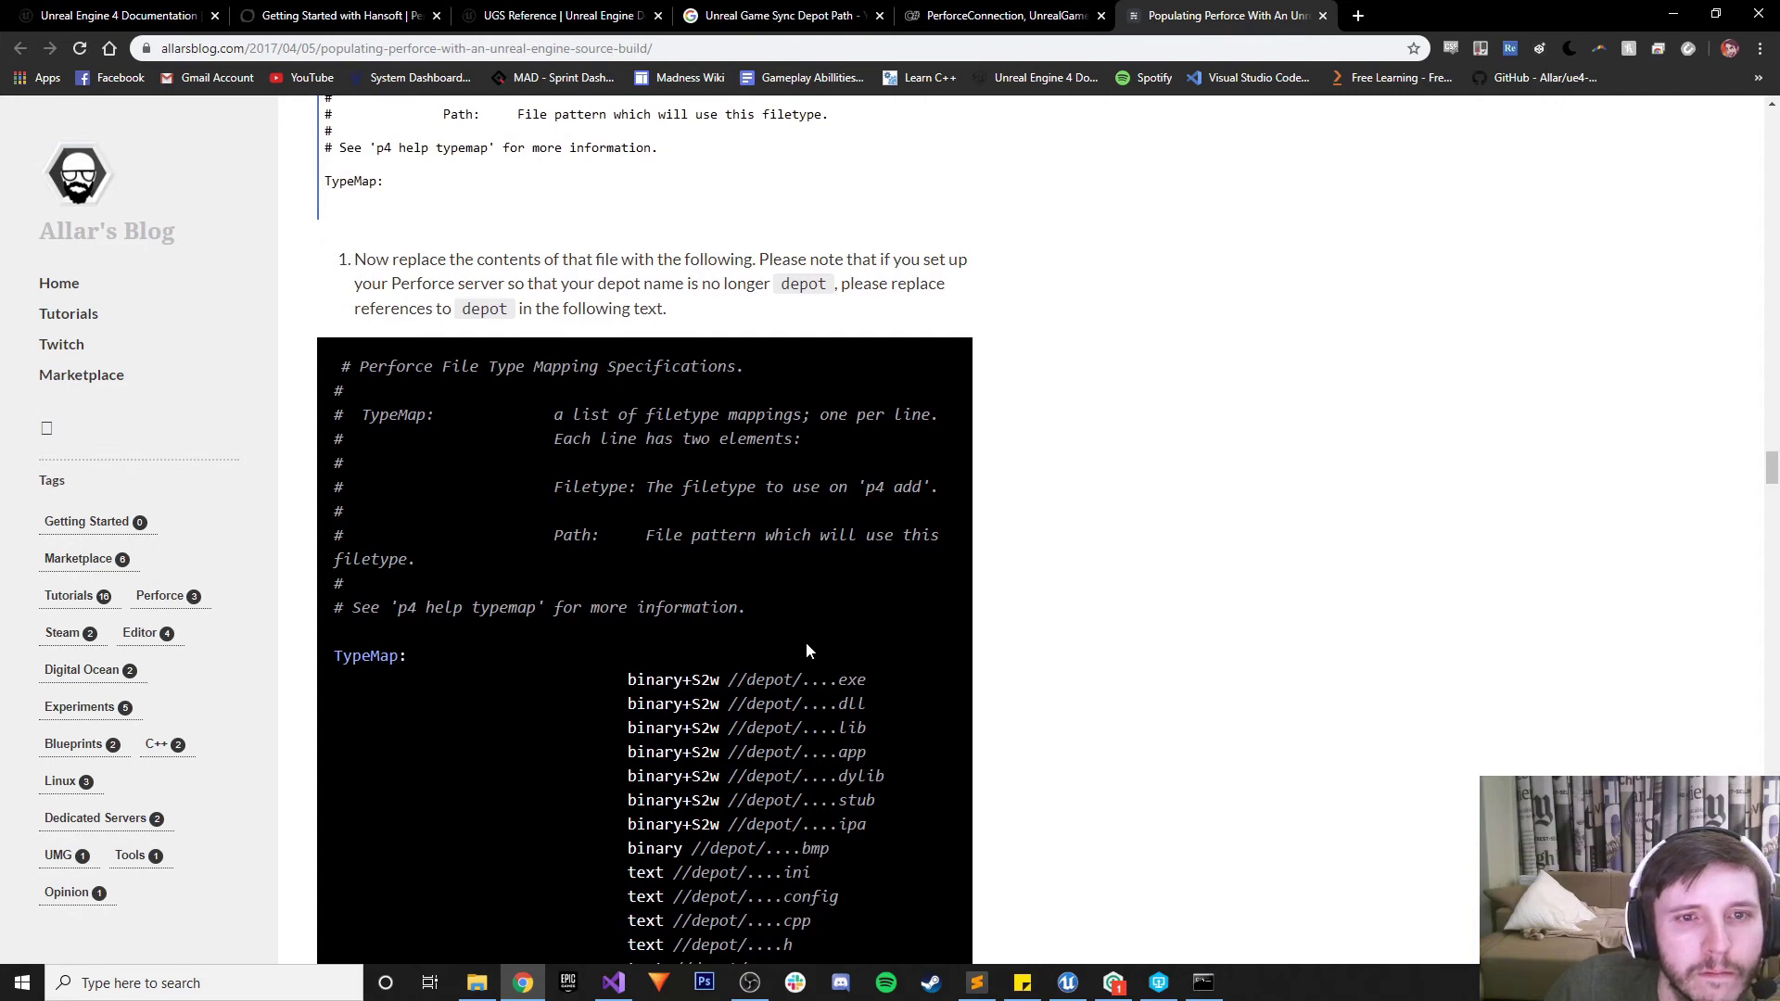
scroll(806, 649, down, 4)
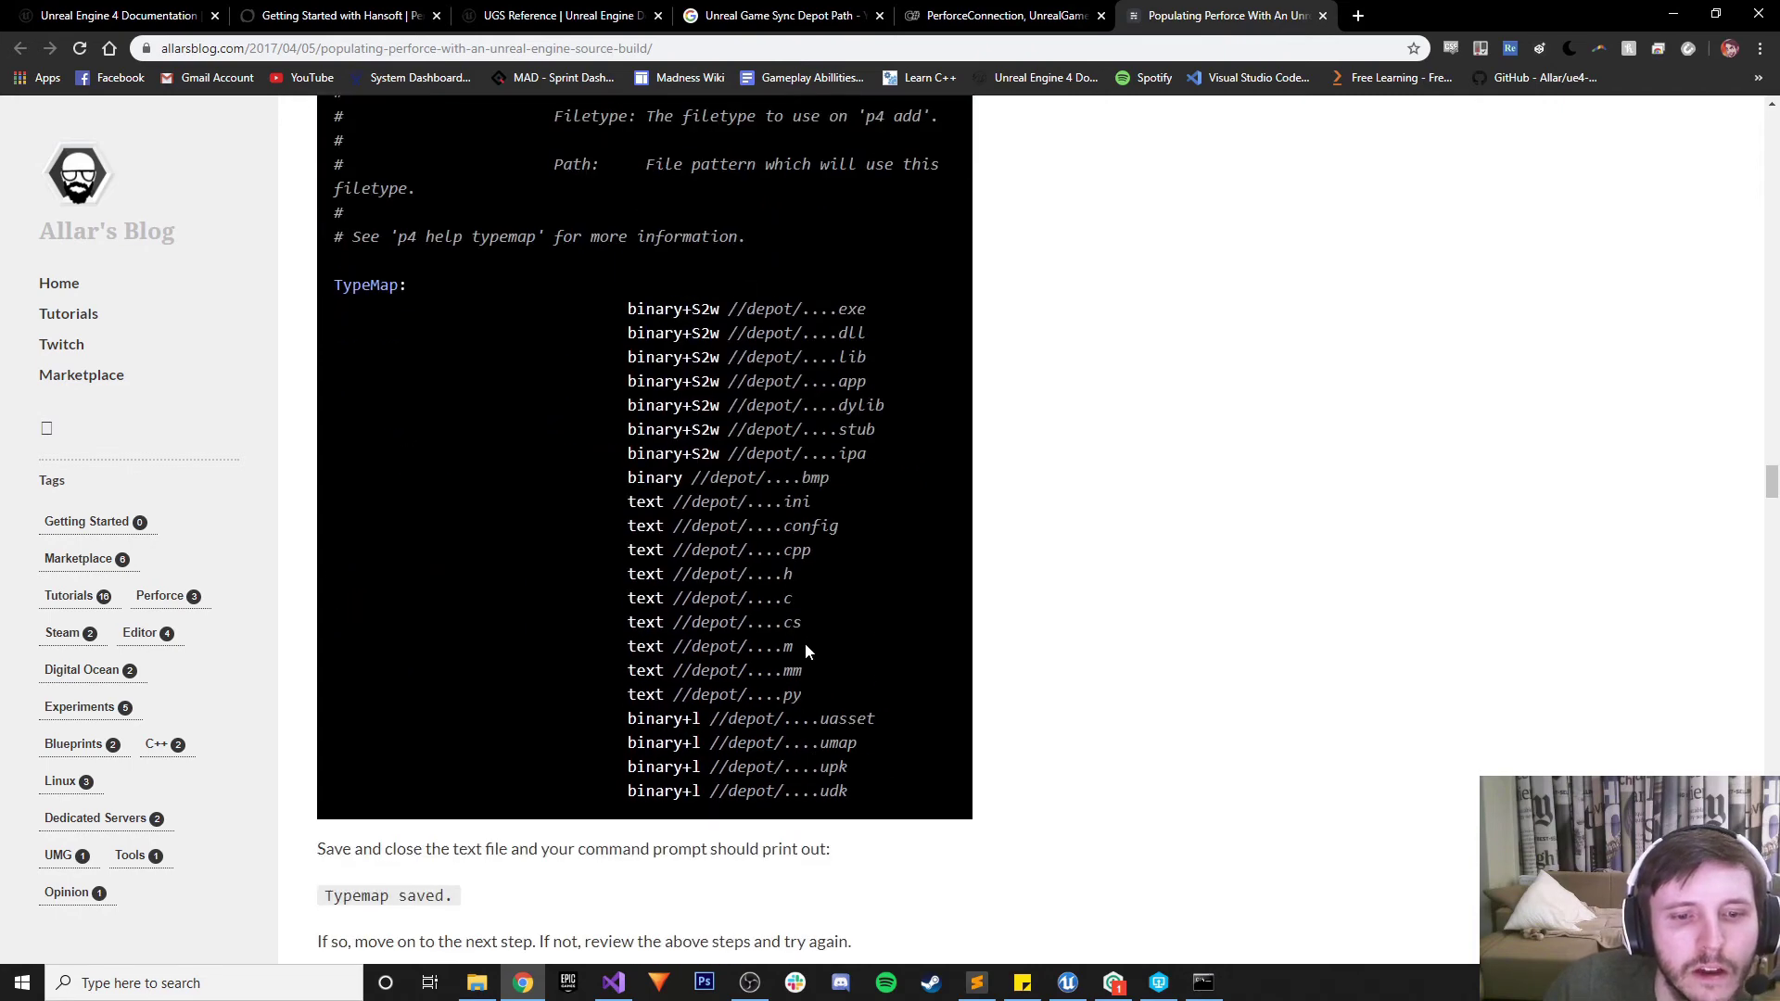
drag(861, 790, 309, 261)
key(ctrl+c)
scroll(621, 649, up, 3)
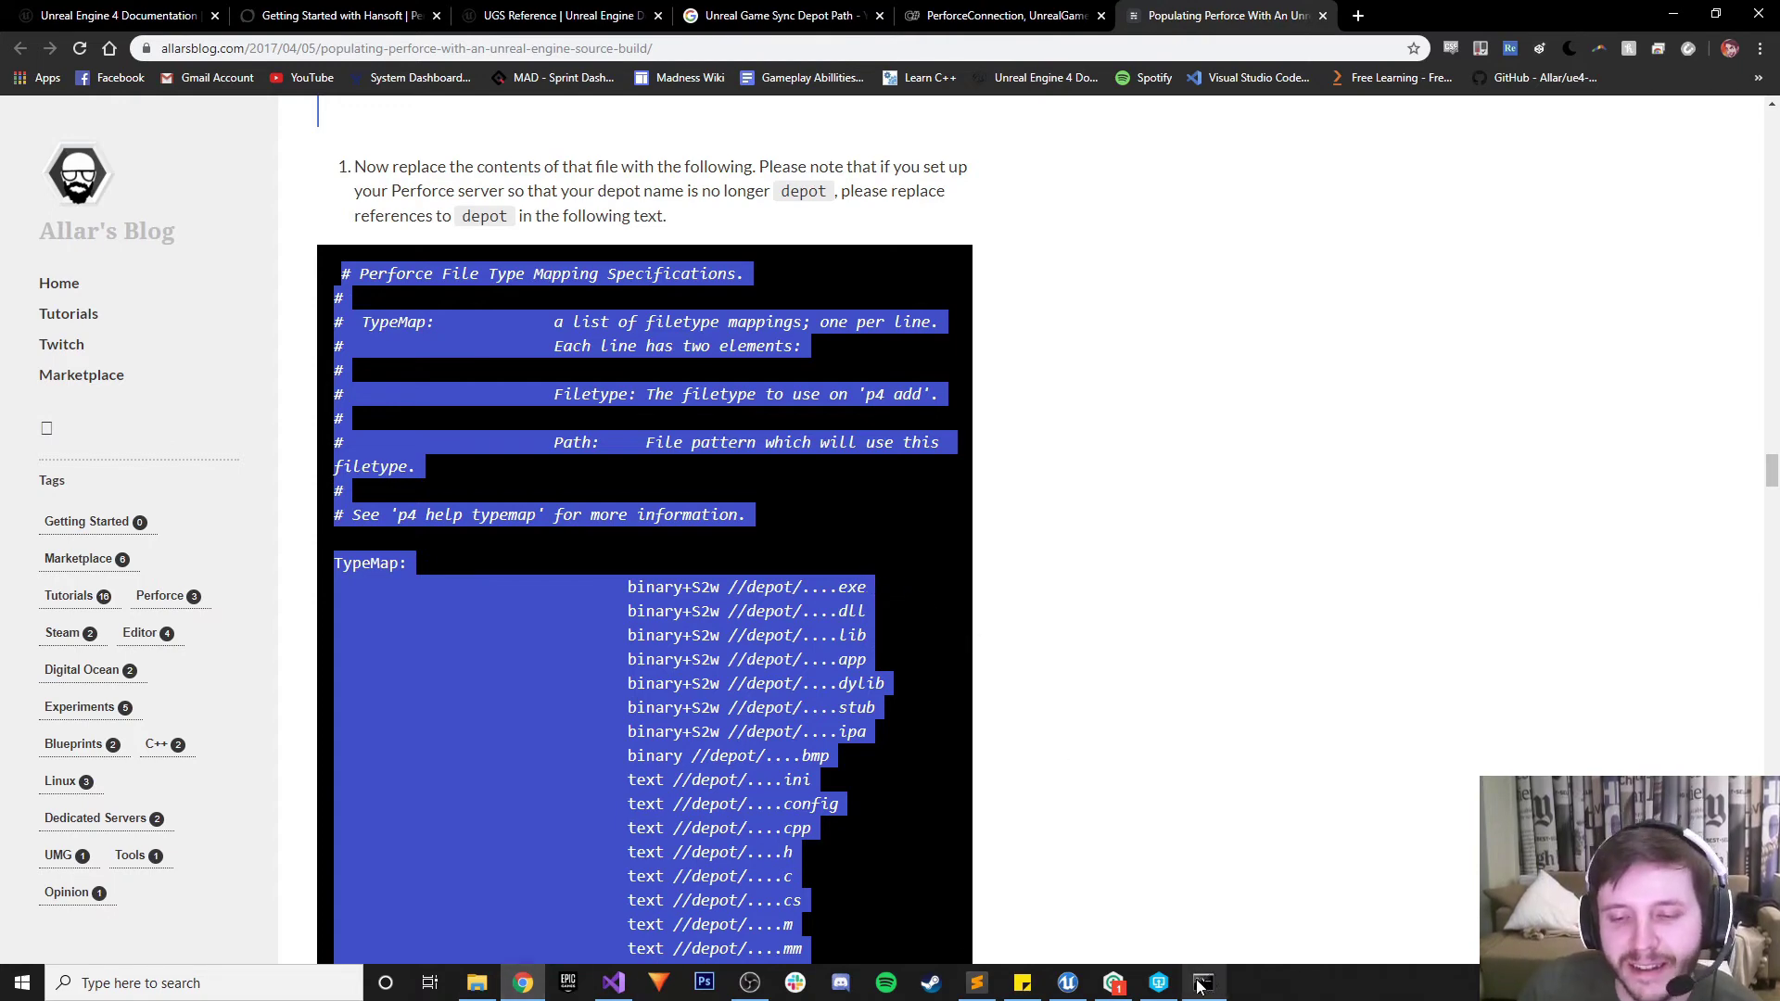
click(976, 982)
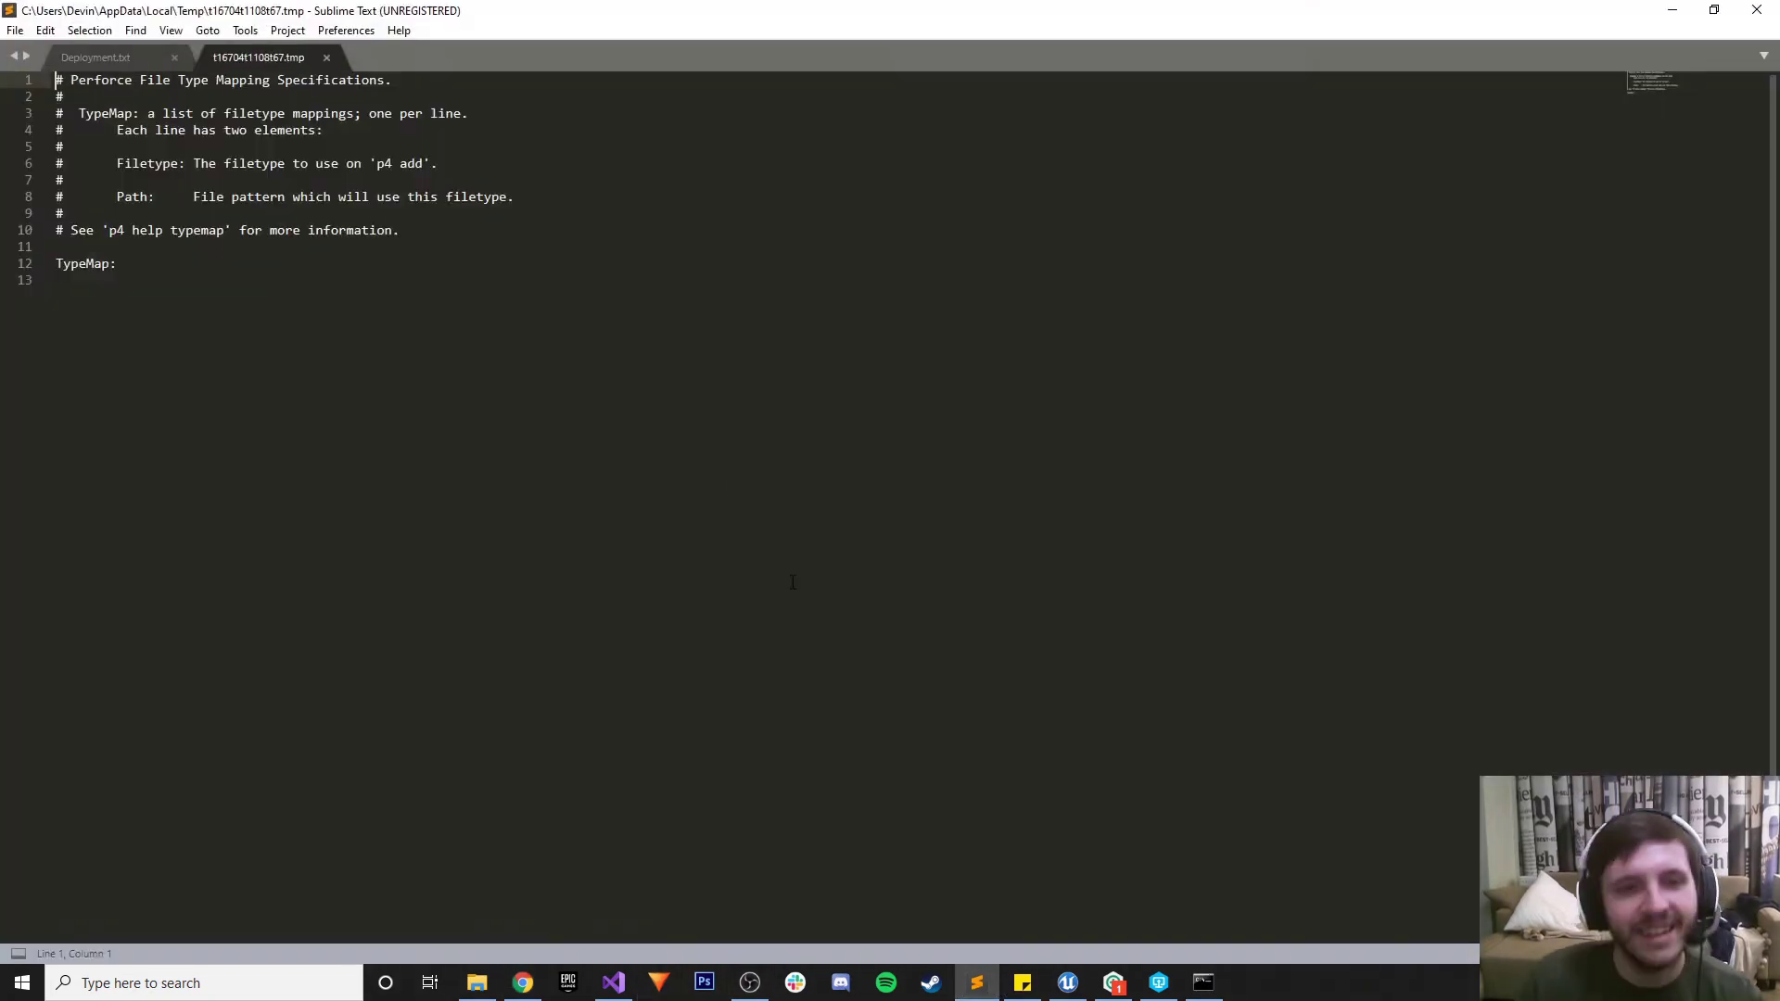
Replace the typemap text with the blog's version and copy the MainRepo folder name from Explorer
key(ctrl+a)
key(ctrl+v)
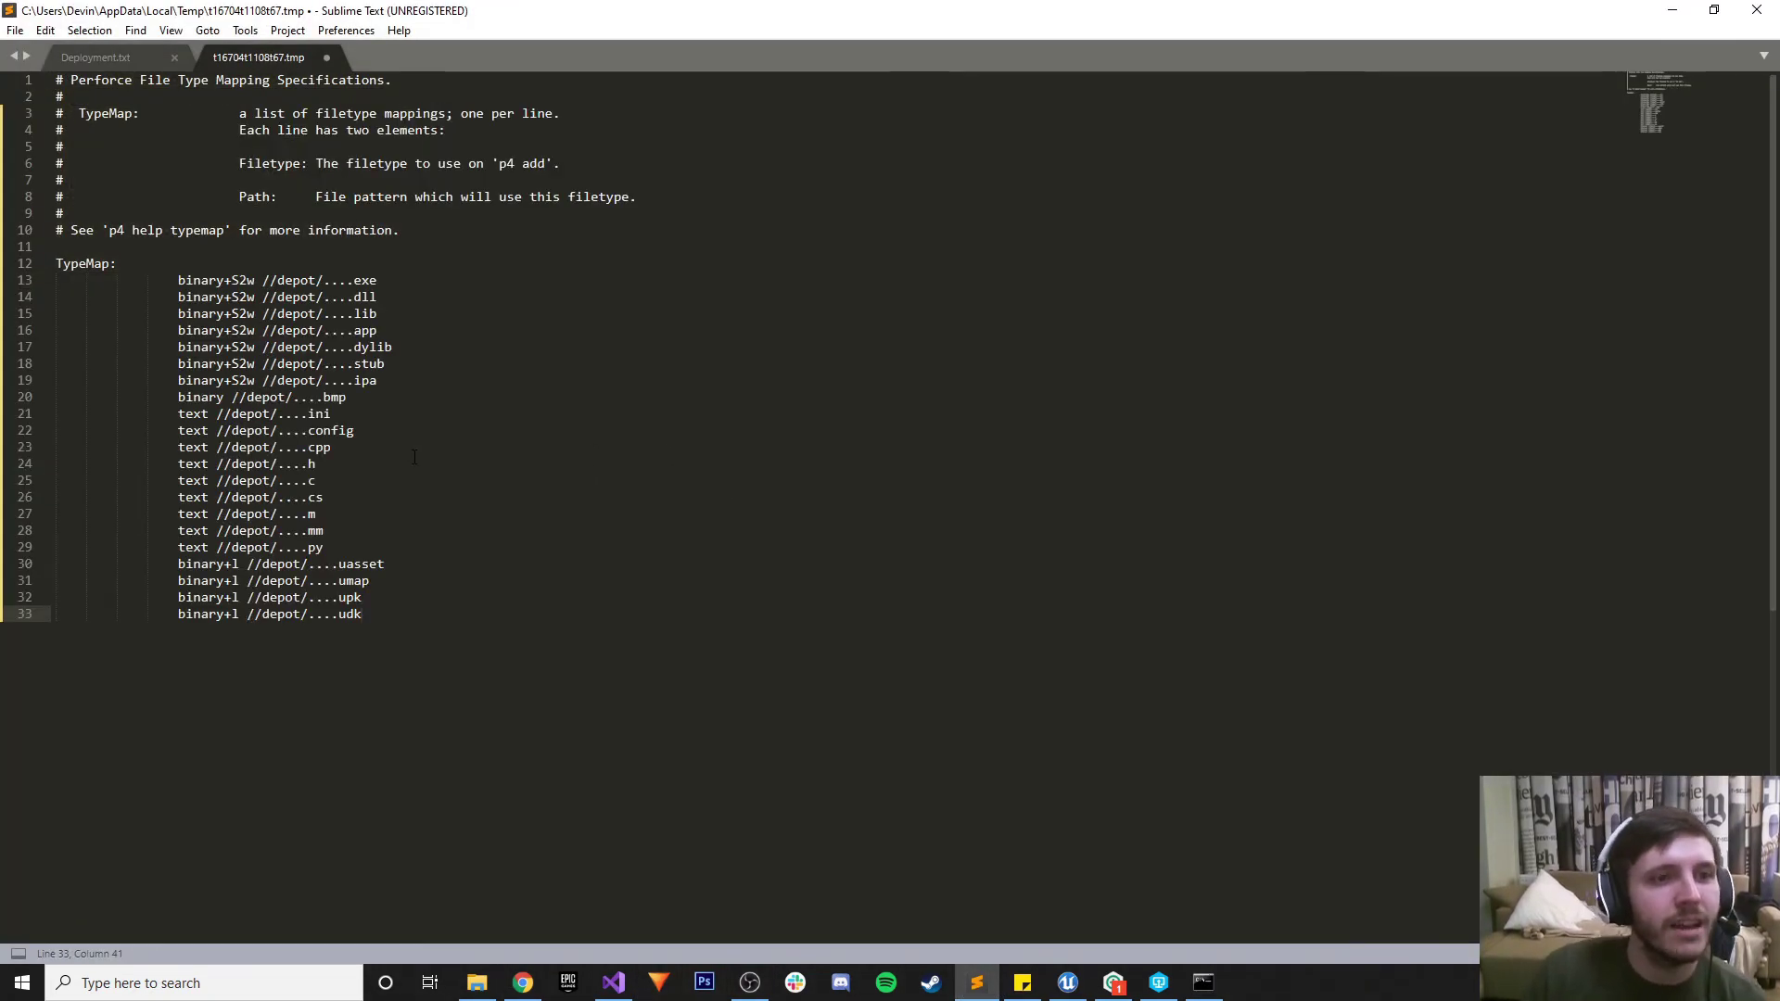
click(477, 983)
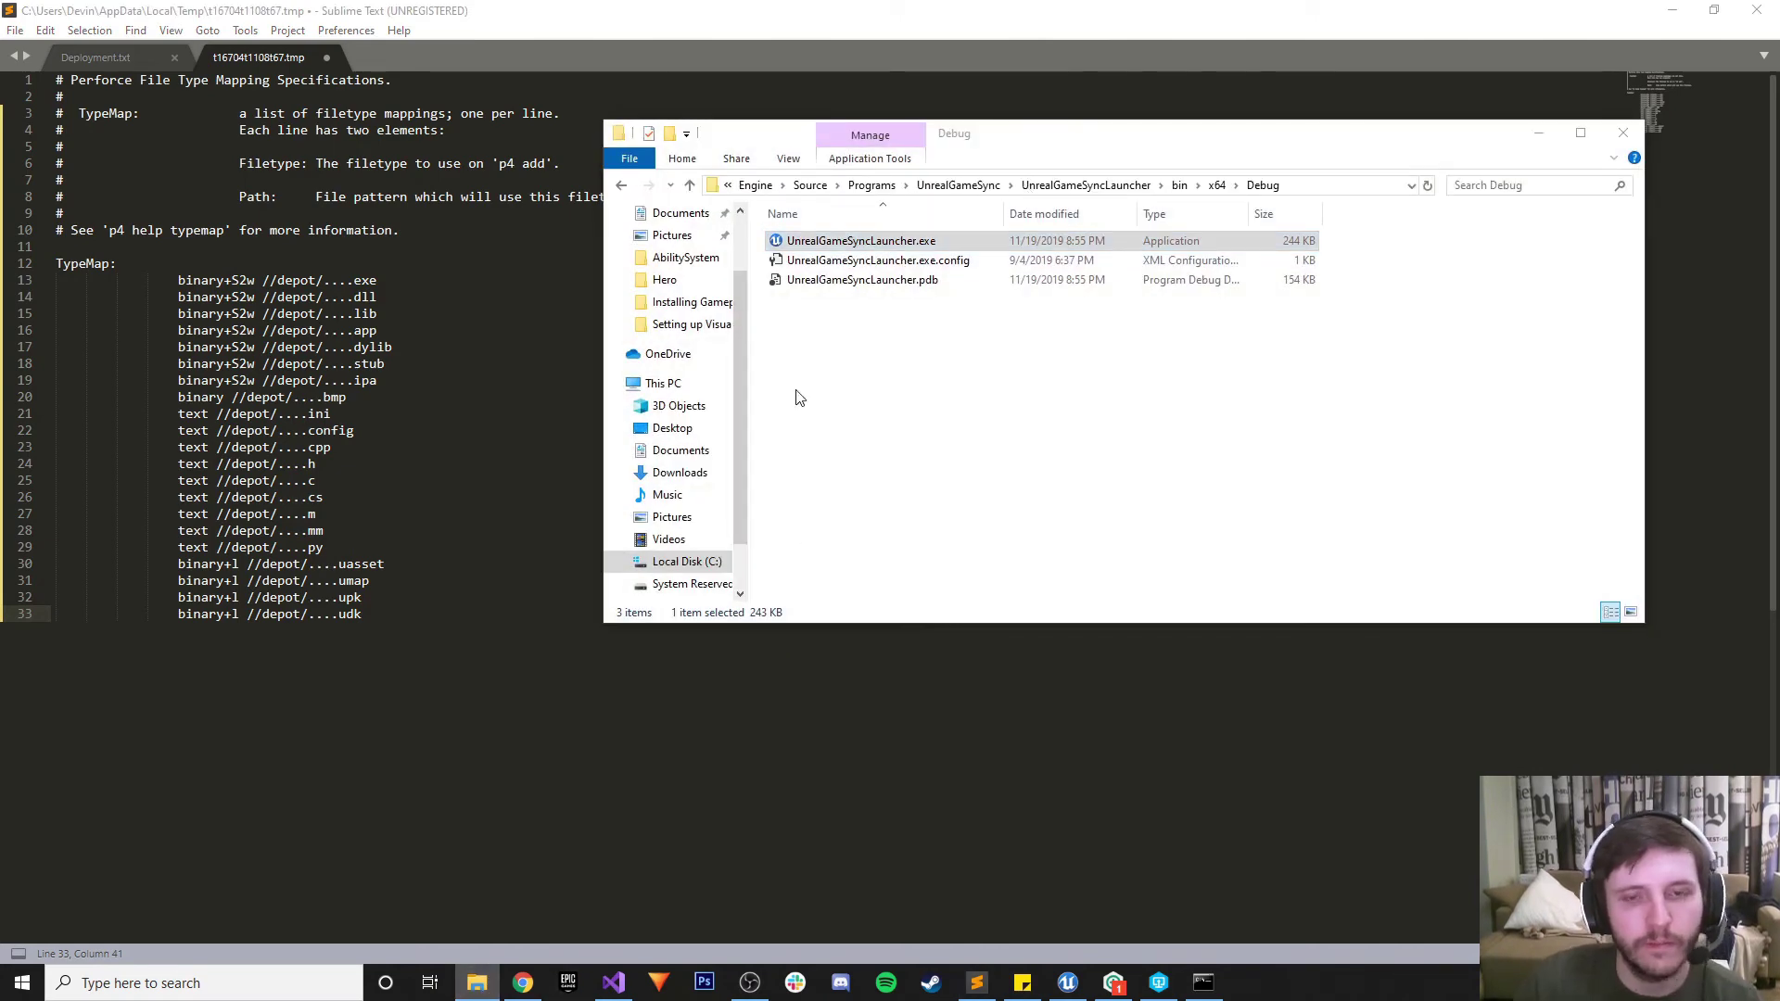
key(super+e)
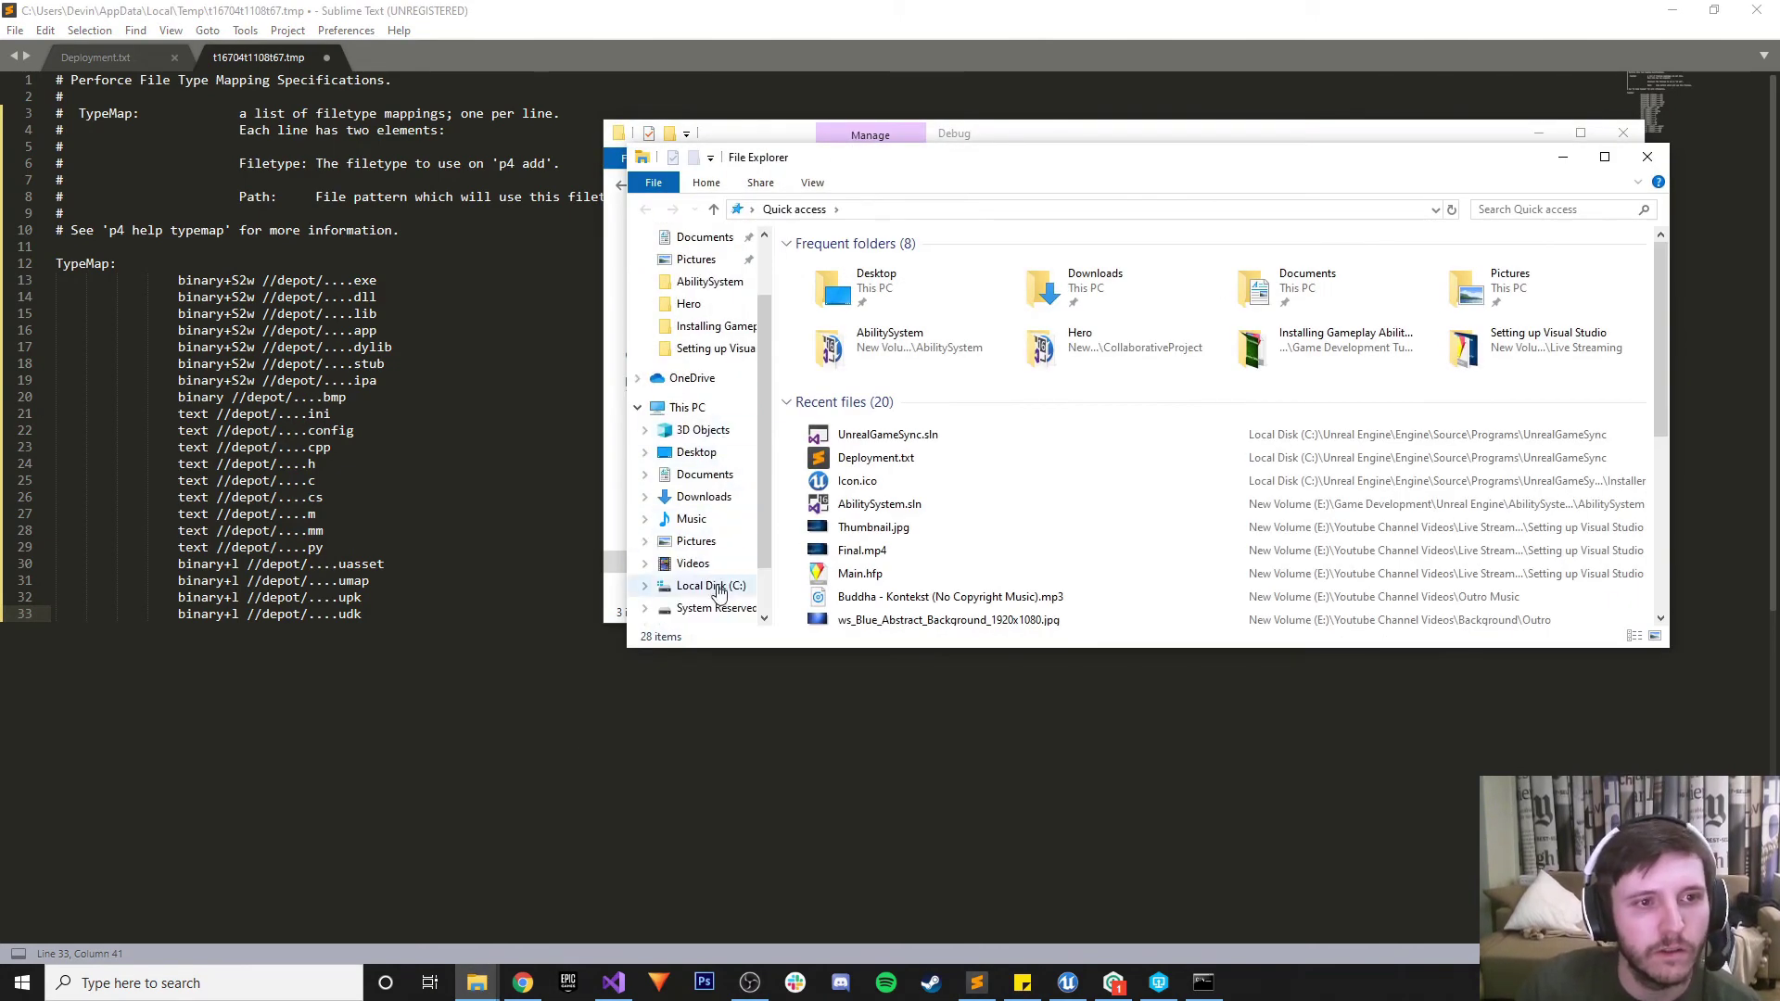
scroll(713, 593, down, 1)
click(716, 607)
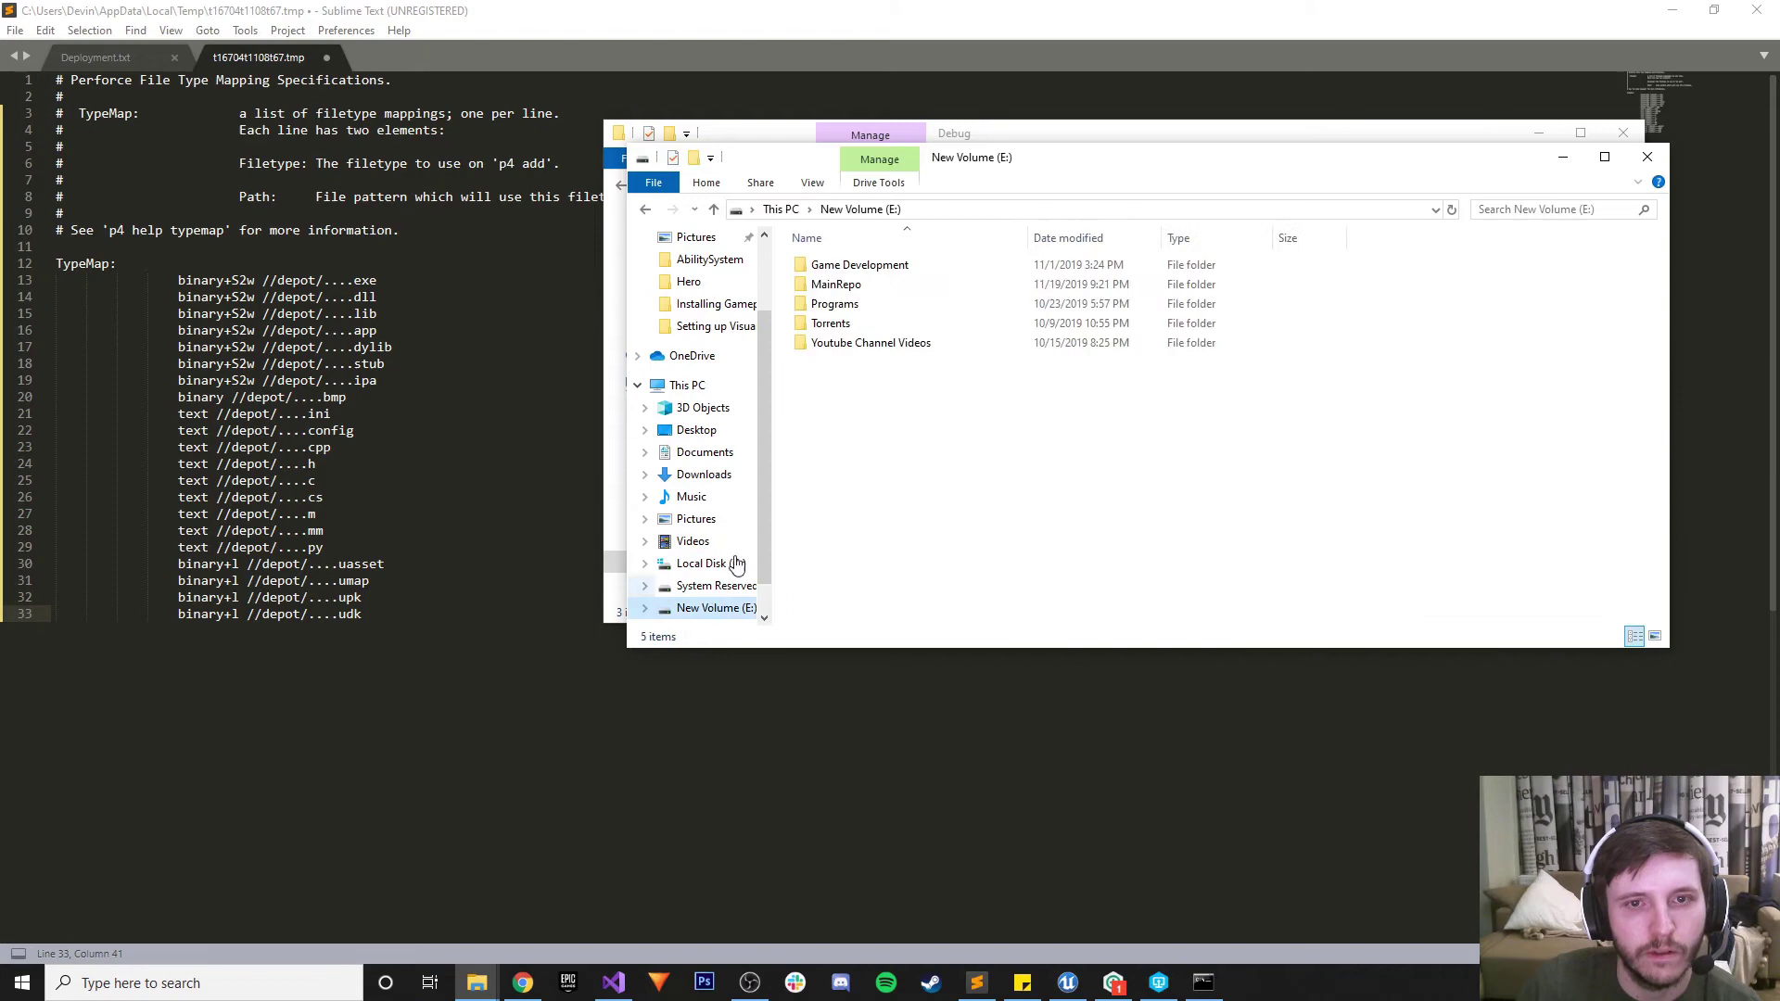
click(881, 283)
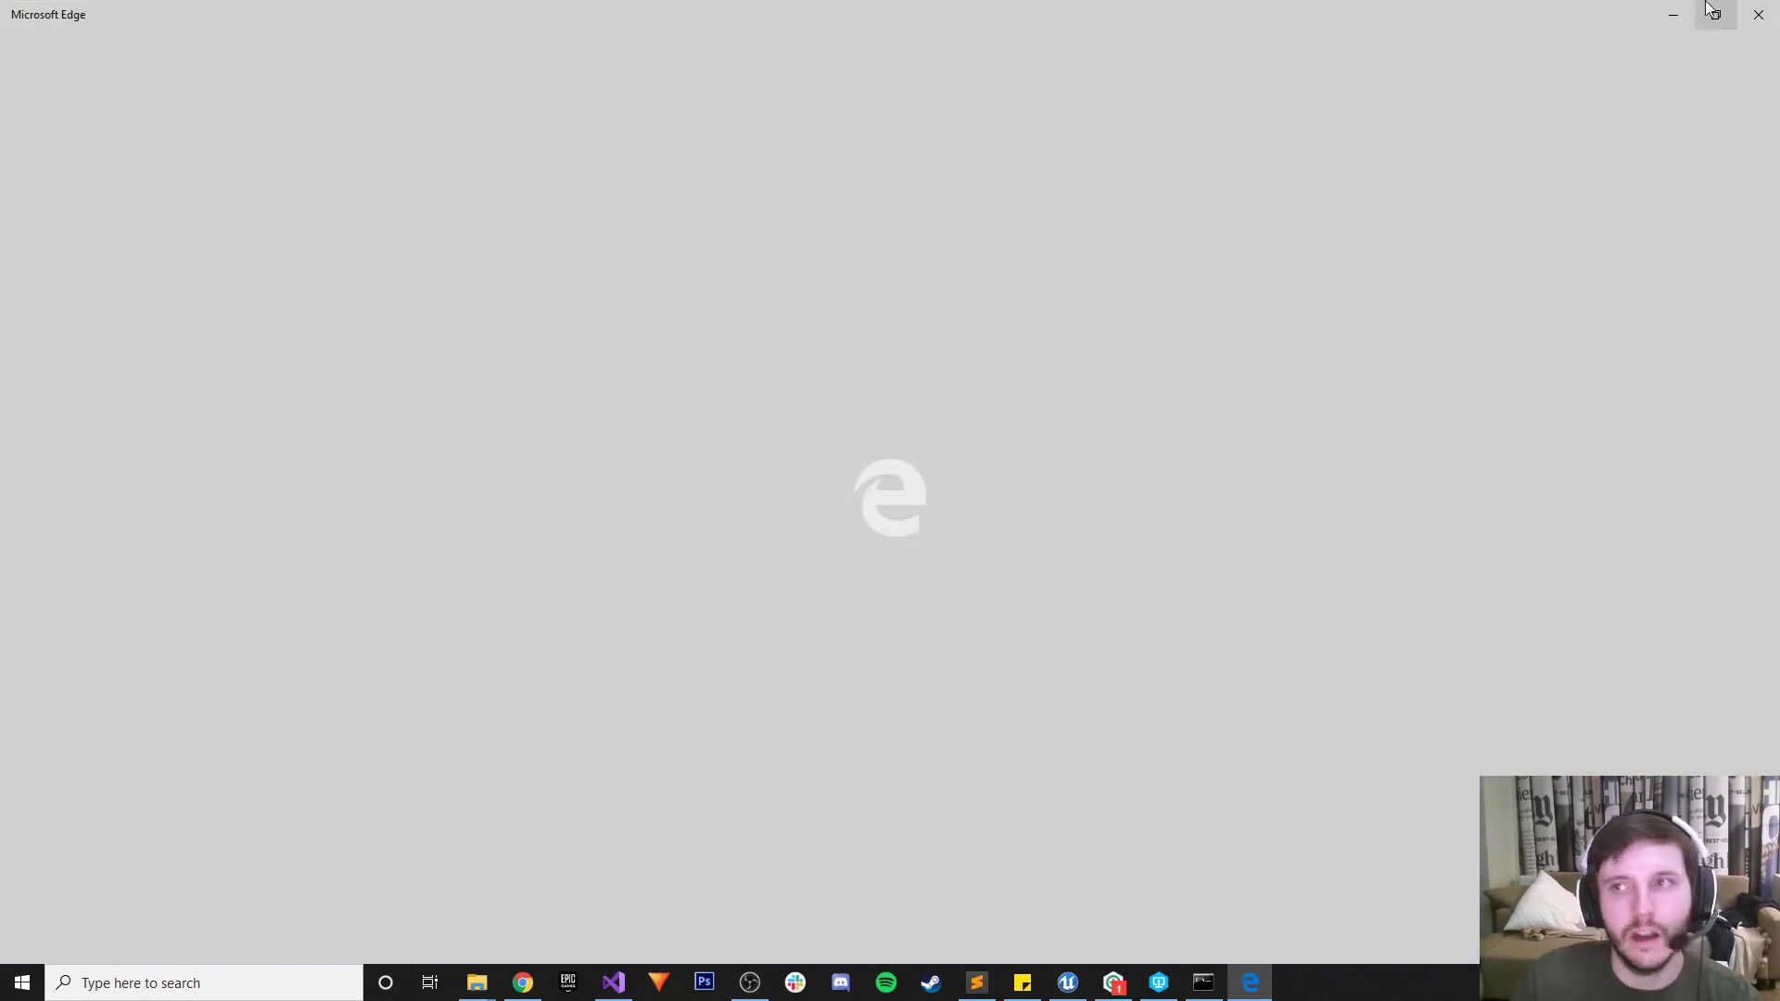
click(1759, 14)
click(836, 283)
key(ctrl+c)
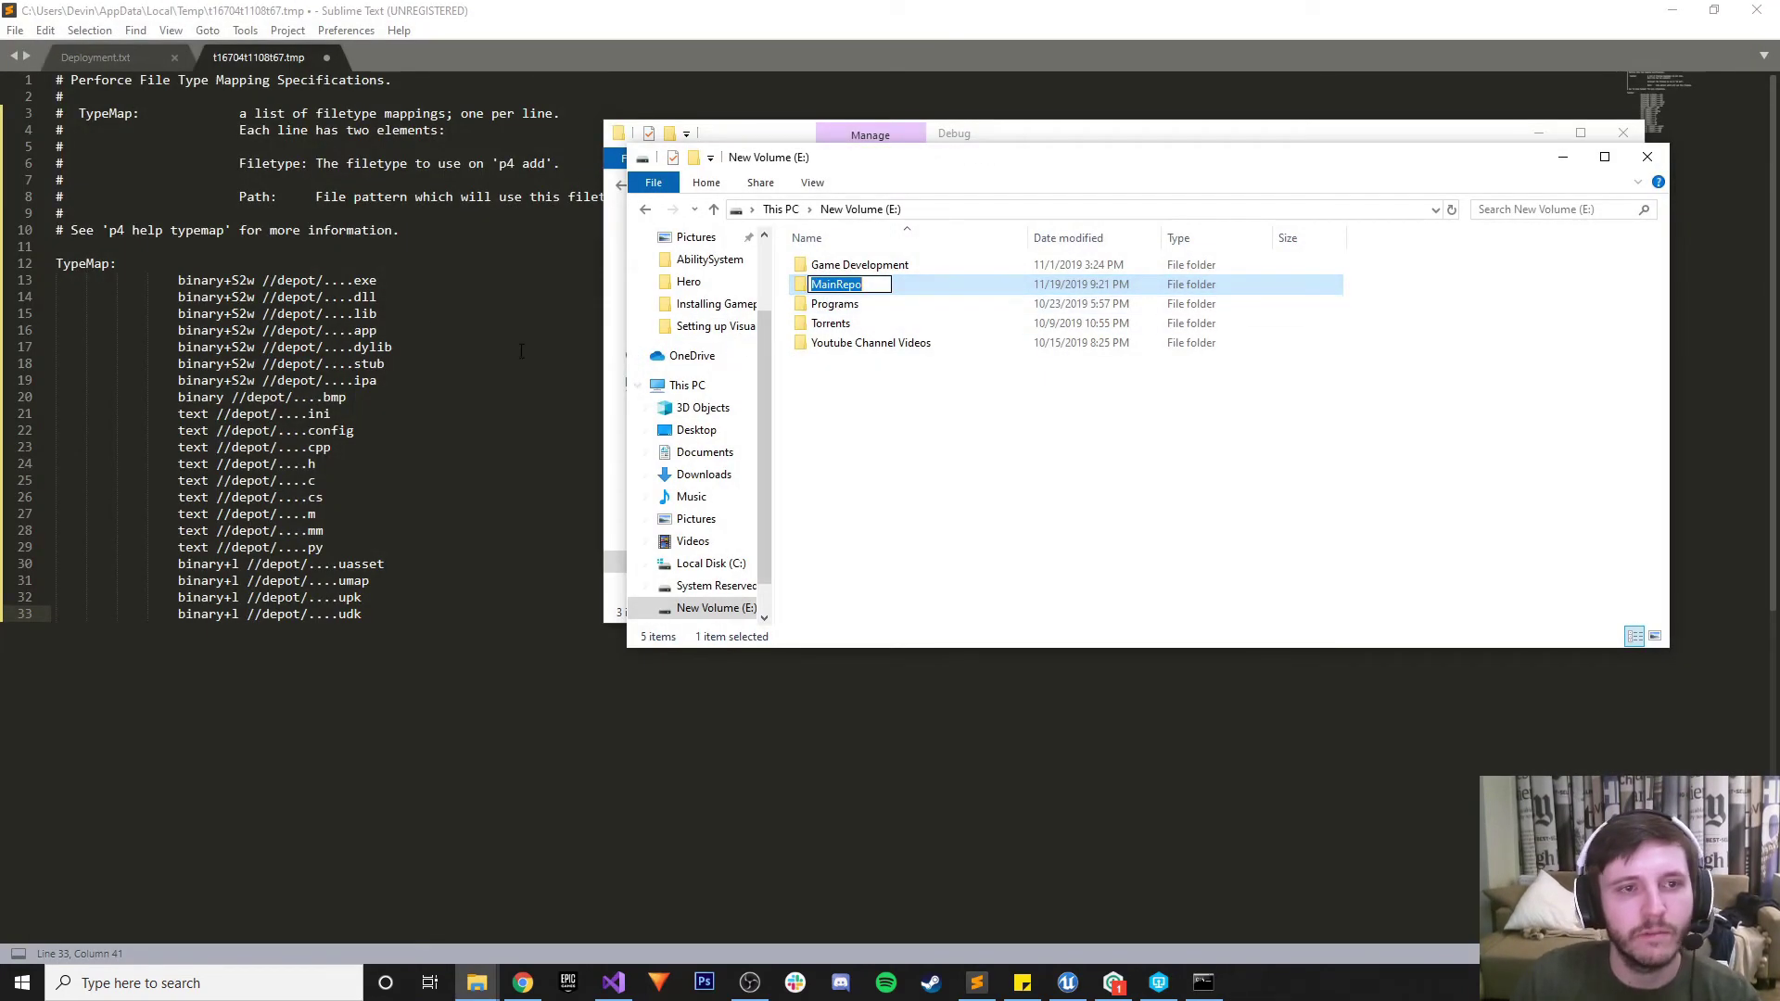
Paste MainRepo over depot in the first binary+S2w paths on lines 13-15
drag(315, 279, 283, 381)
key(ctrl+v)
key(ctrl+v)
click(316, 313)
key(ctrl+v)
key(ctrl+v)
key(ctrl+v)
key(ctrl+v)
Replace depot with MainRepo in the typemap paths on lines 20 through 25
text(MainRepo)
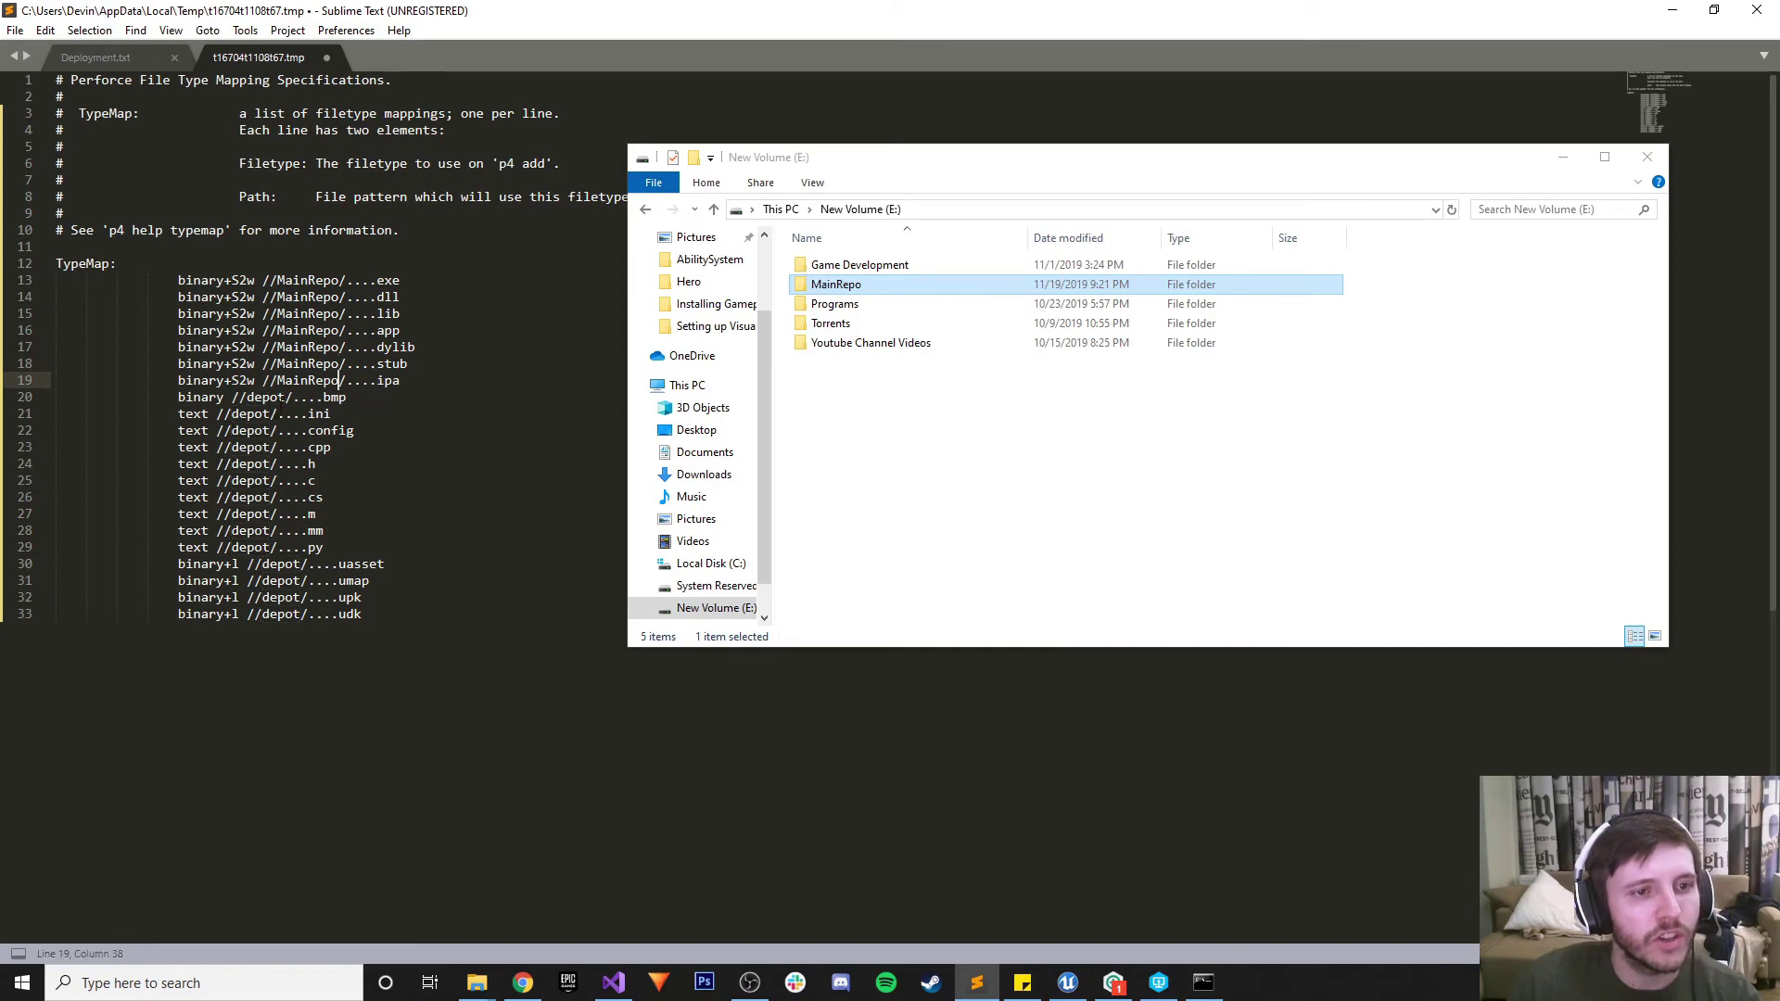
double_click(264, 397)
text(MainRepo)
double_click(232, 413)
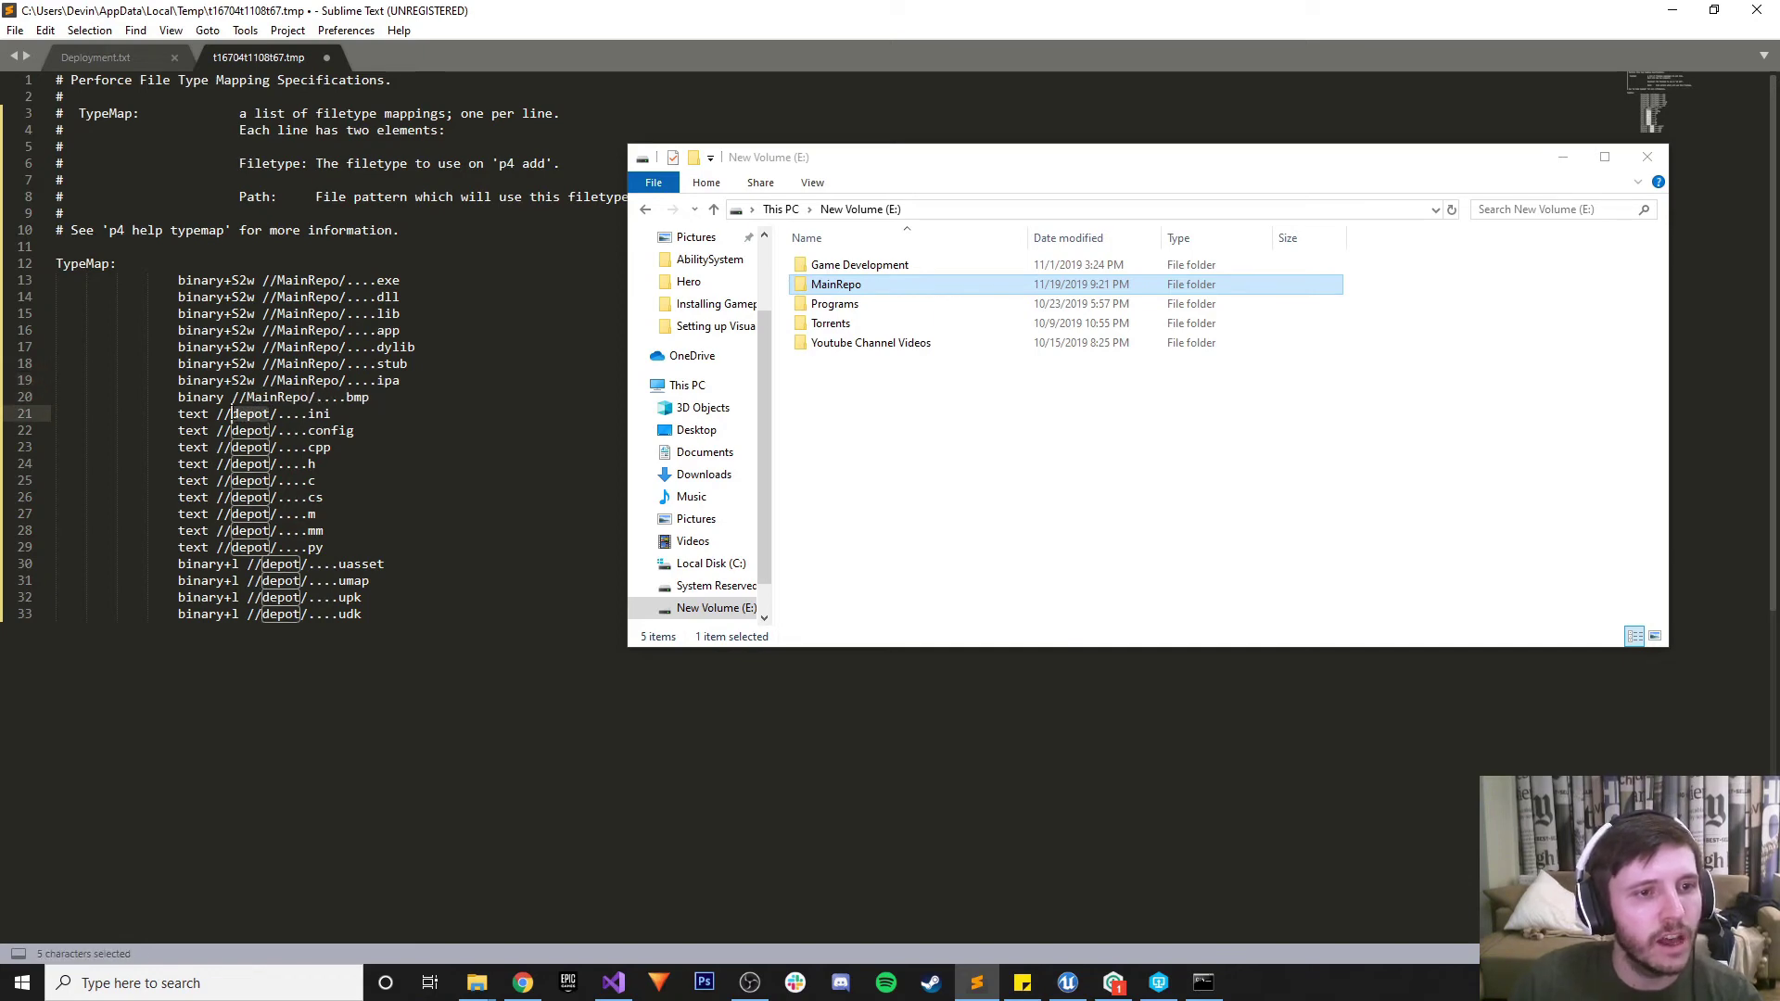
text(MainRepo)
double_click(243, 430)
text(MainRepo)
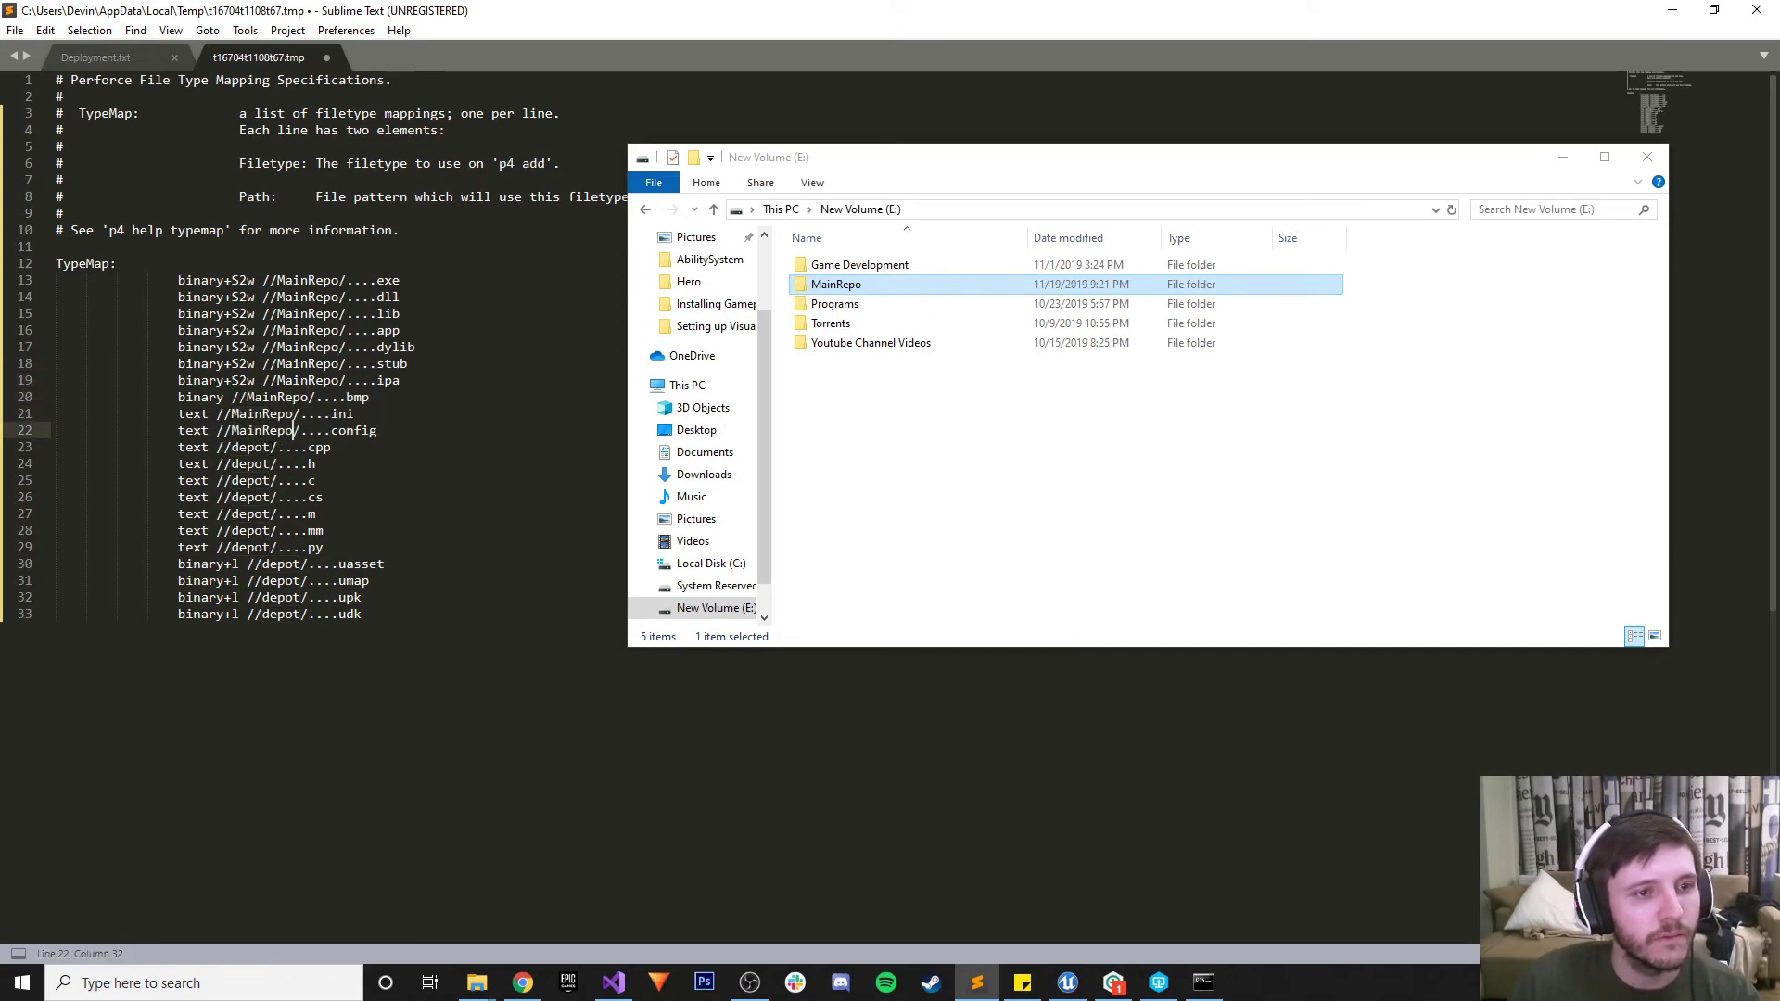
drag(269, 447, 254, 446)
double_click(250, 447)
text(MainRepo)
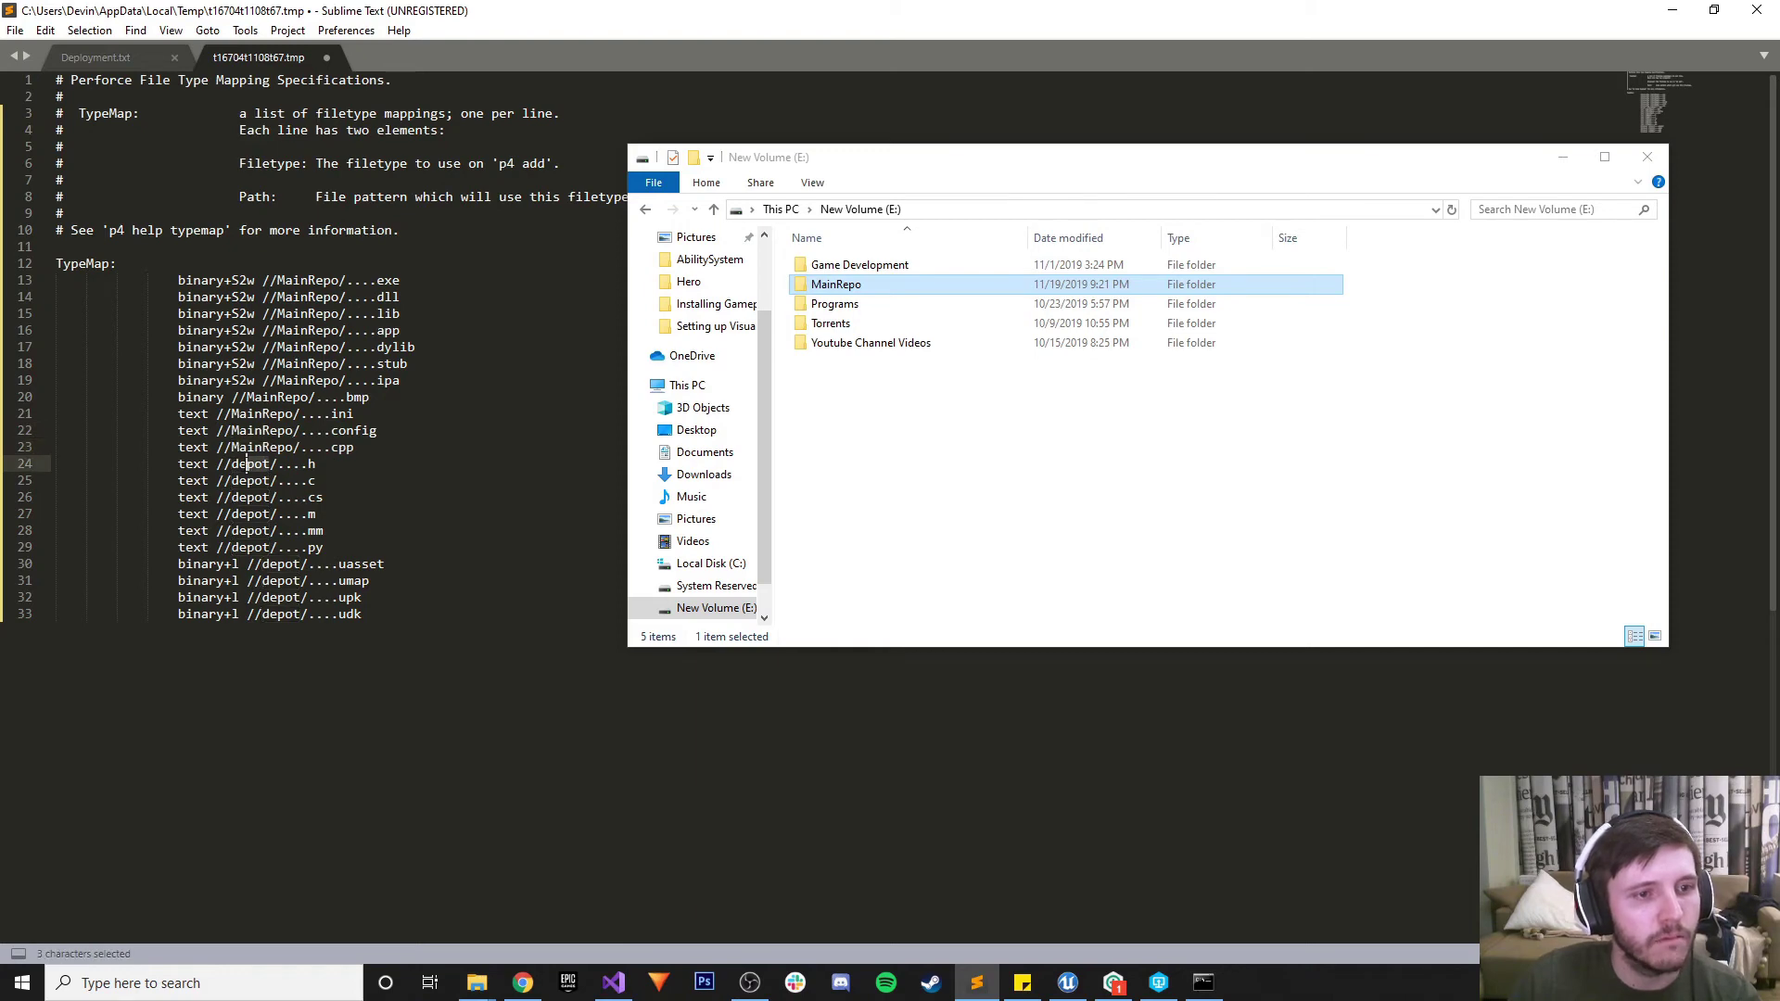
double_click(243, 464)
text(MainRepo)
double_click(243, 481)
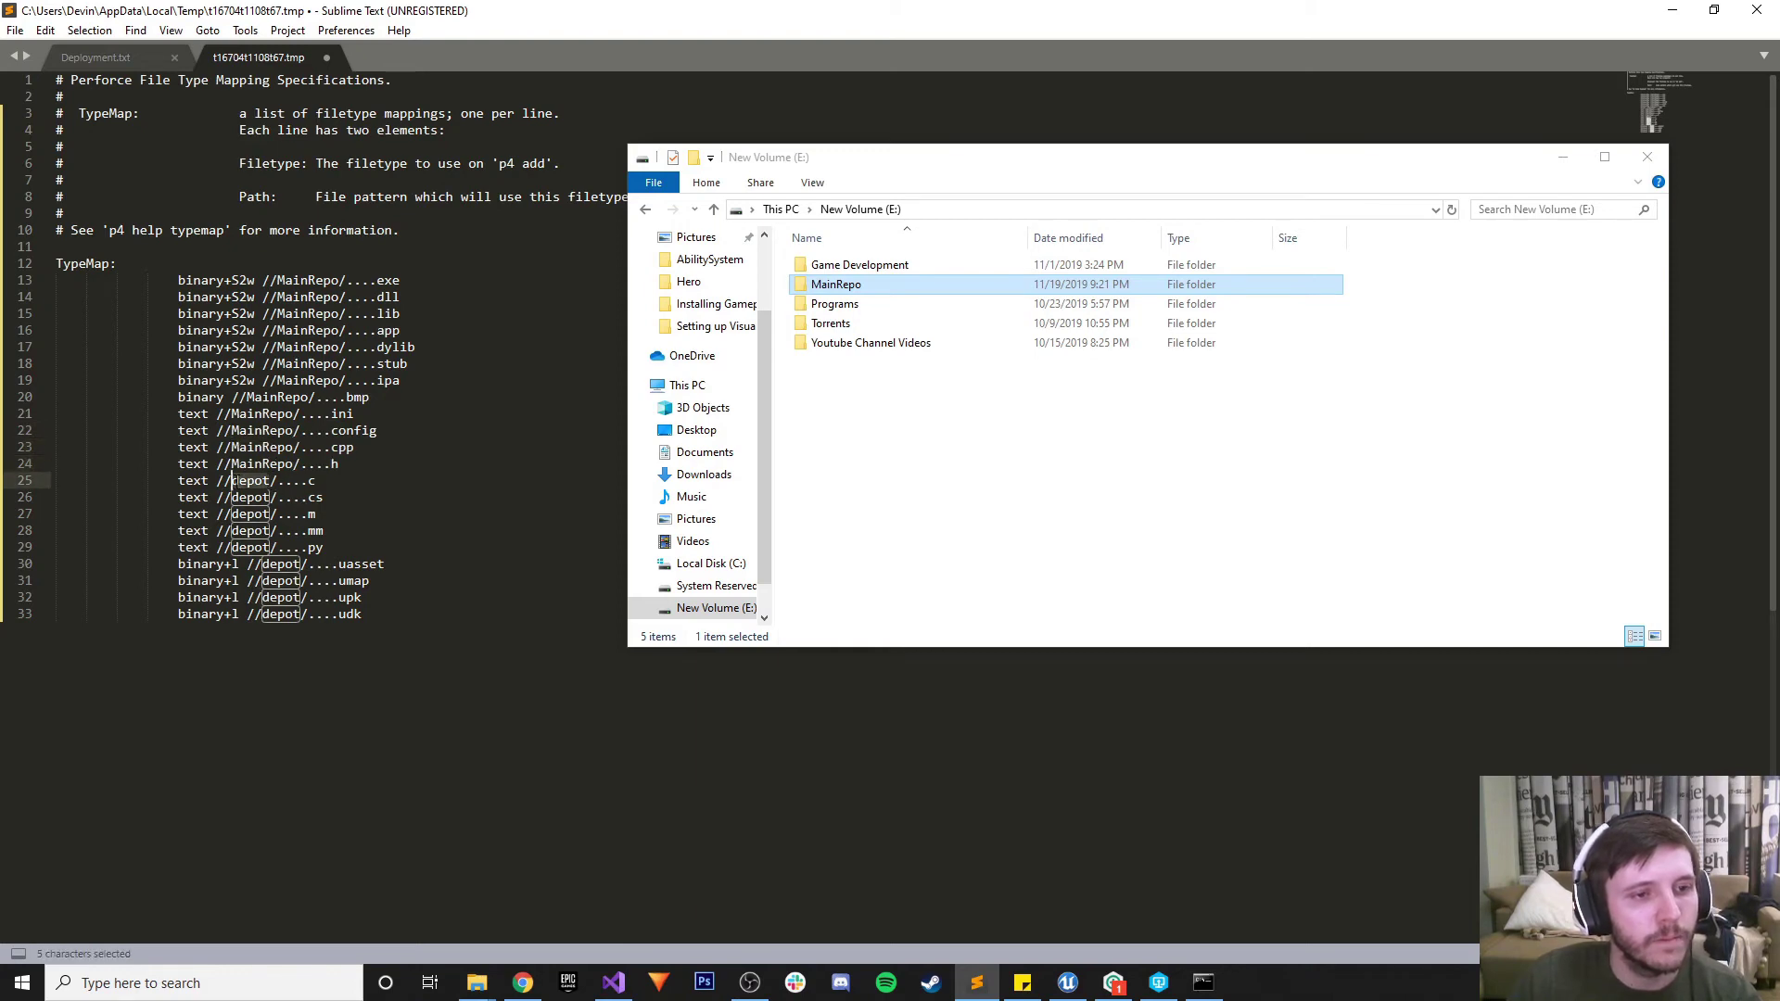
text(MainRepo)
Change the remaining depot paths through line 33 to MainRepo and save the typemap
drag(271, 497, 264, 614)
text(MainRepoMainRepoMainRepoMainRepo)
click(302, 564)
text(MainRepoMainRepoMainRepoMainRepo)
click(427, 517)
key(ctrl+s)
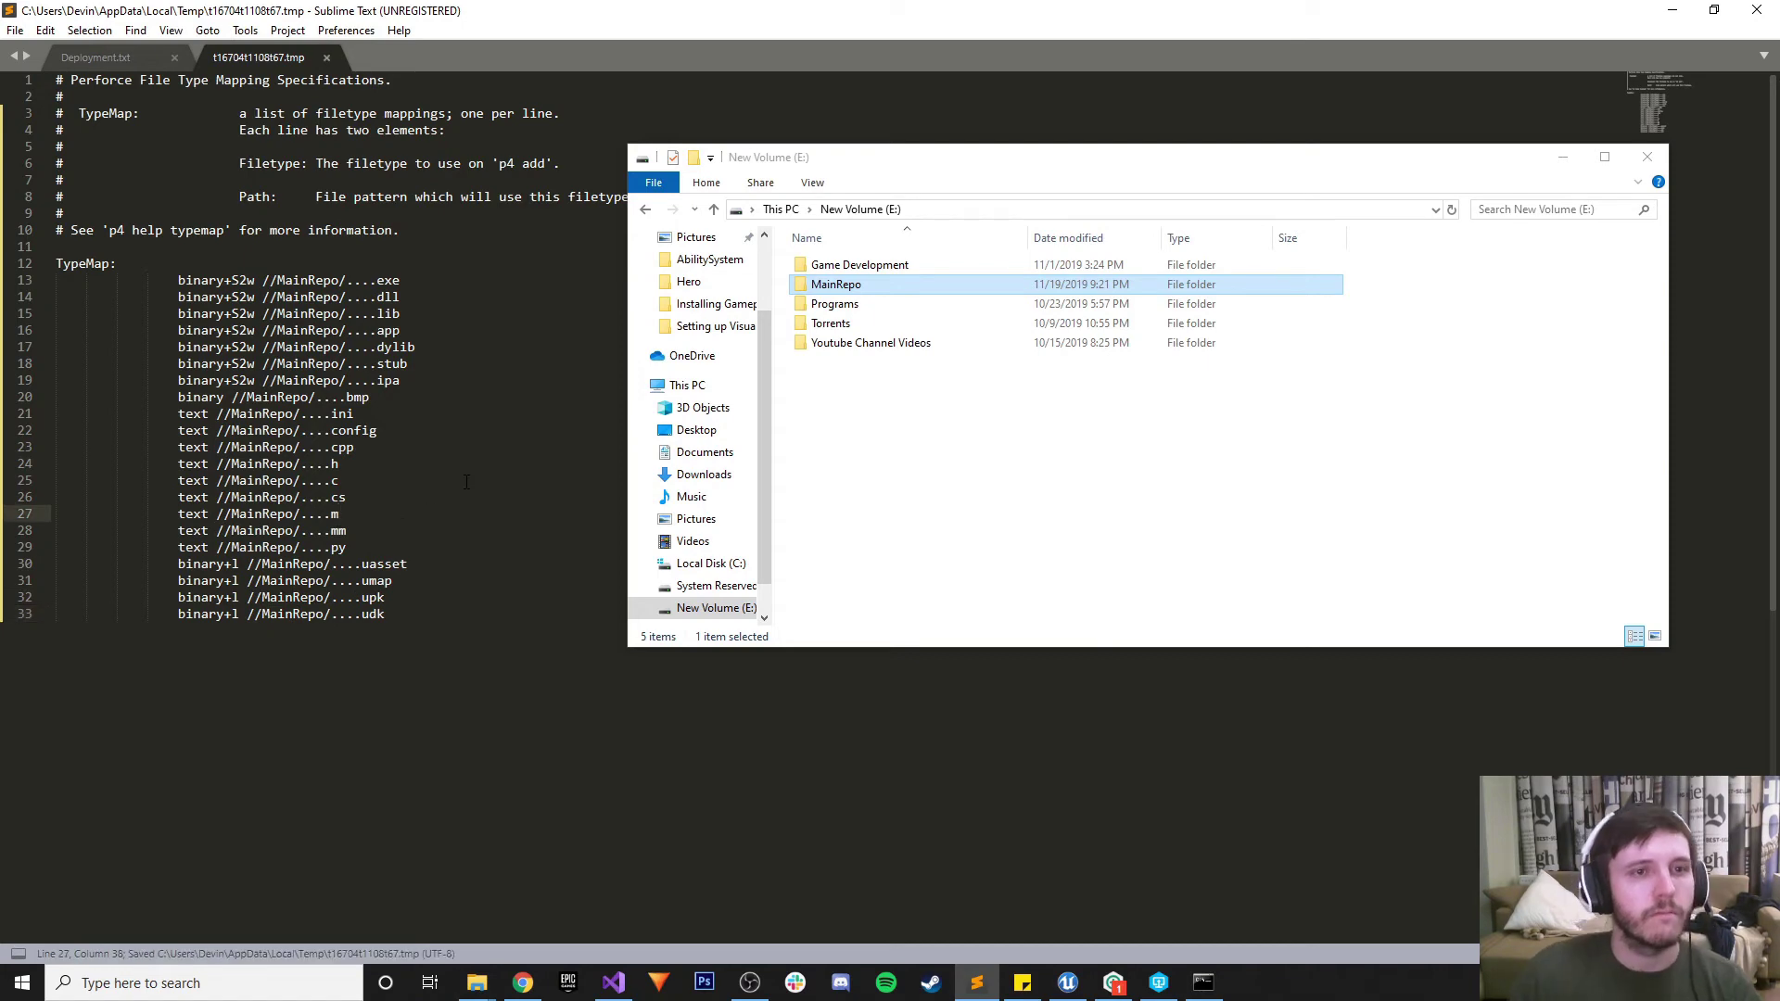
drag(820, 168, 357, 420)
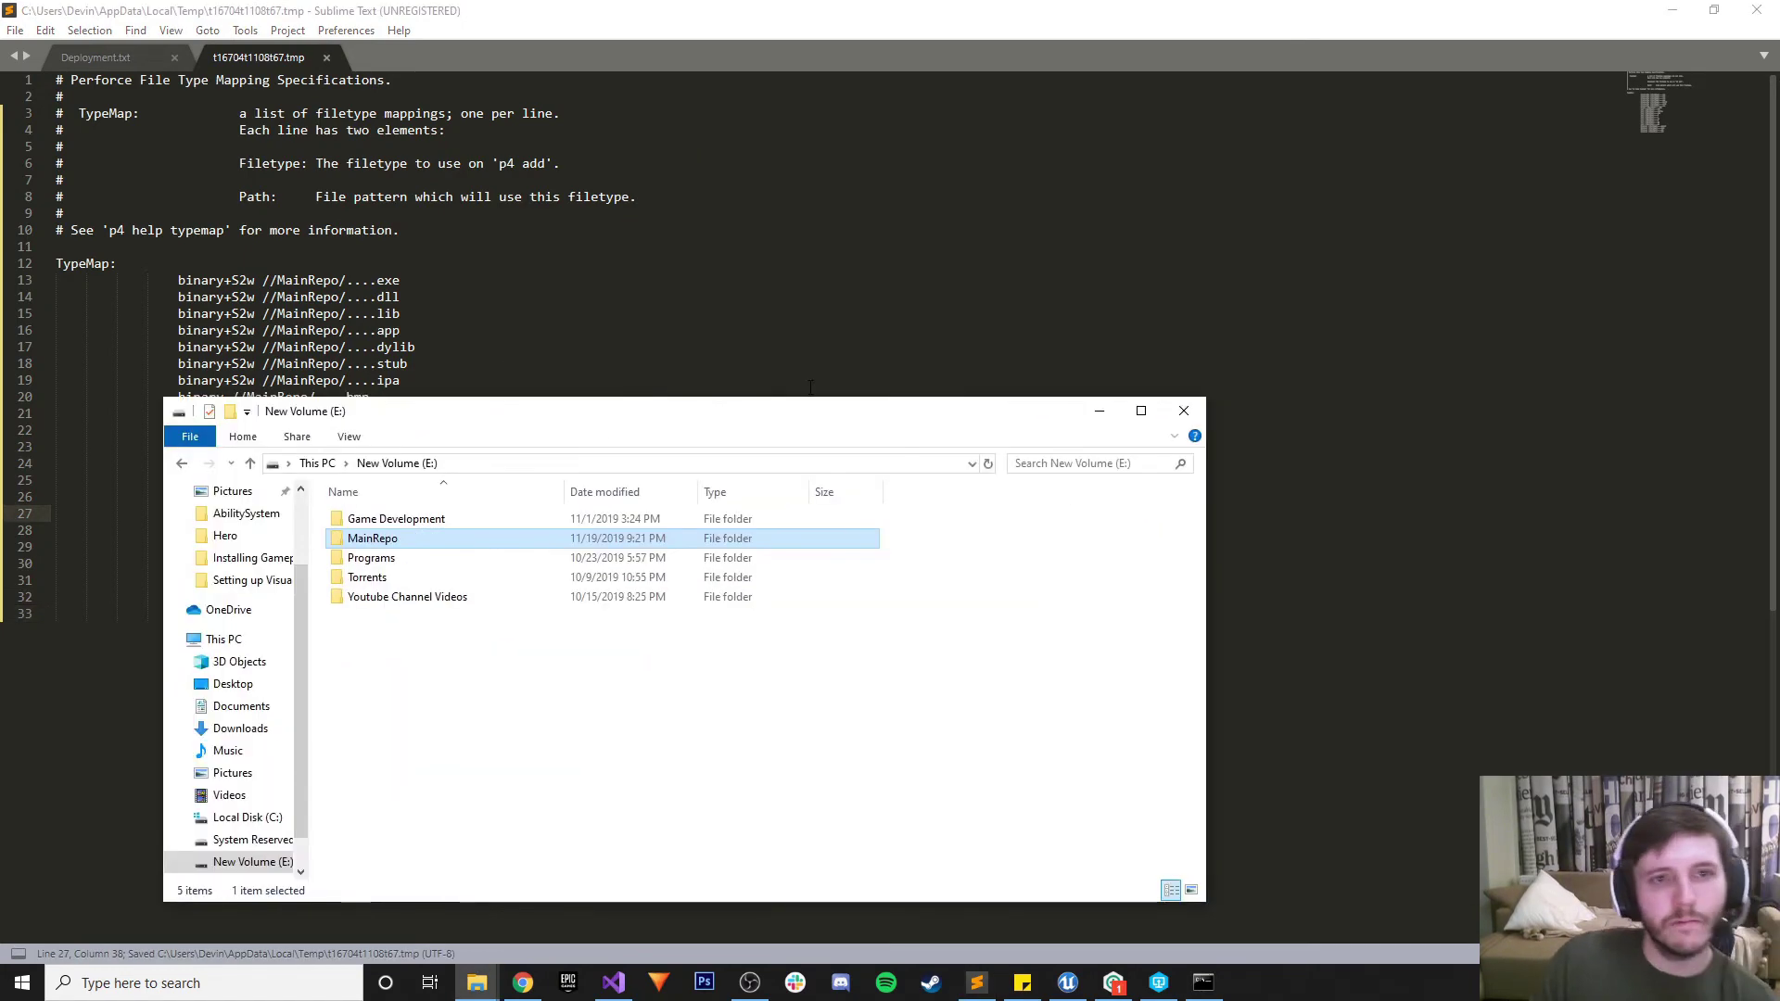
Save the edited typemap file in Sublime Text
click(1100, 408)
key(ctrl+f)
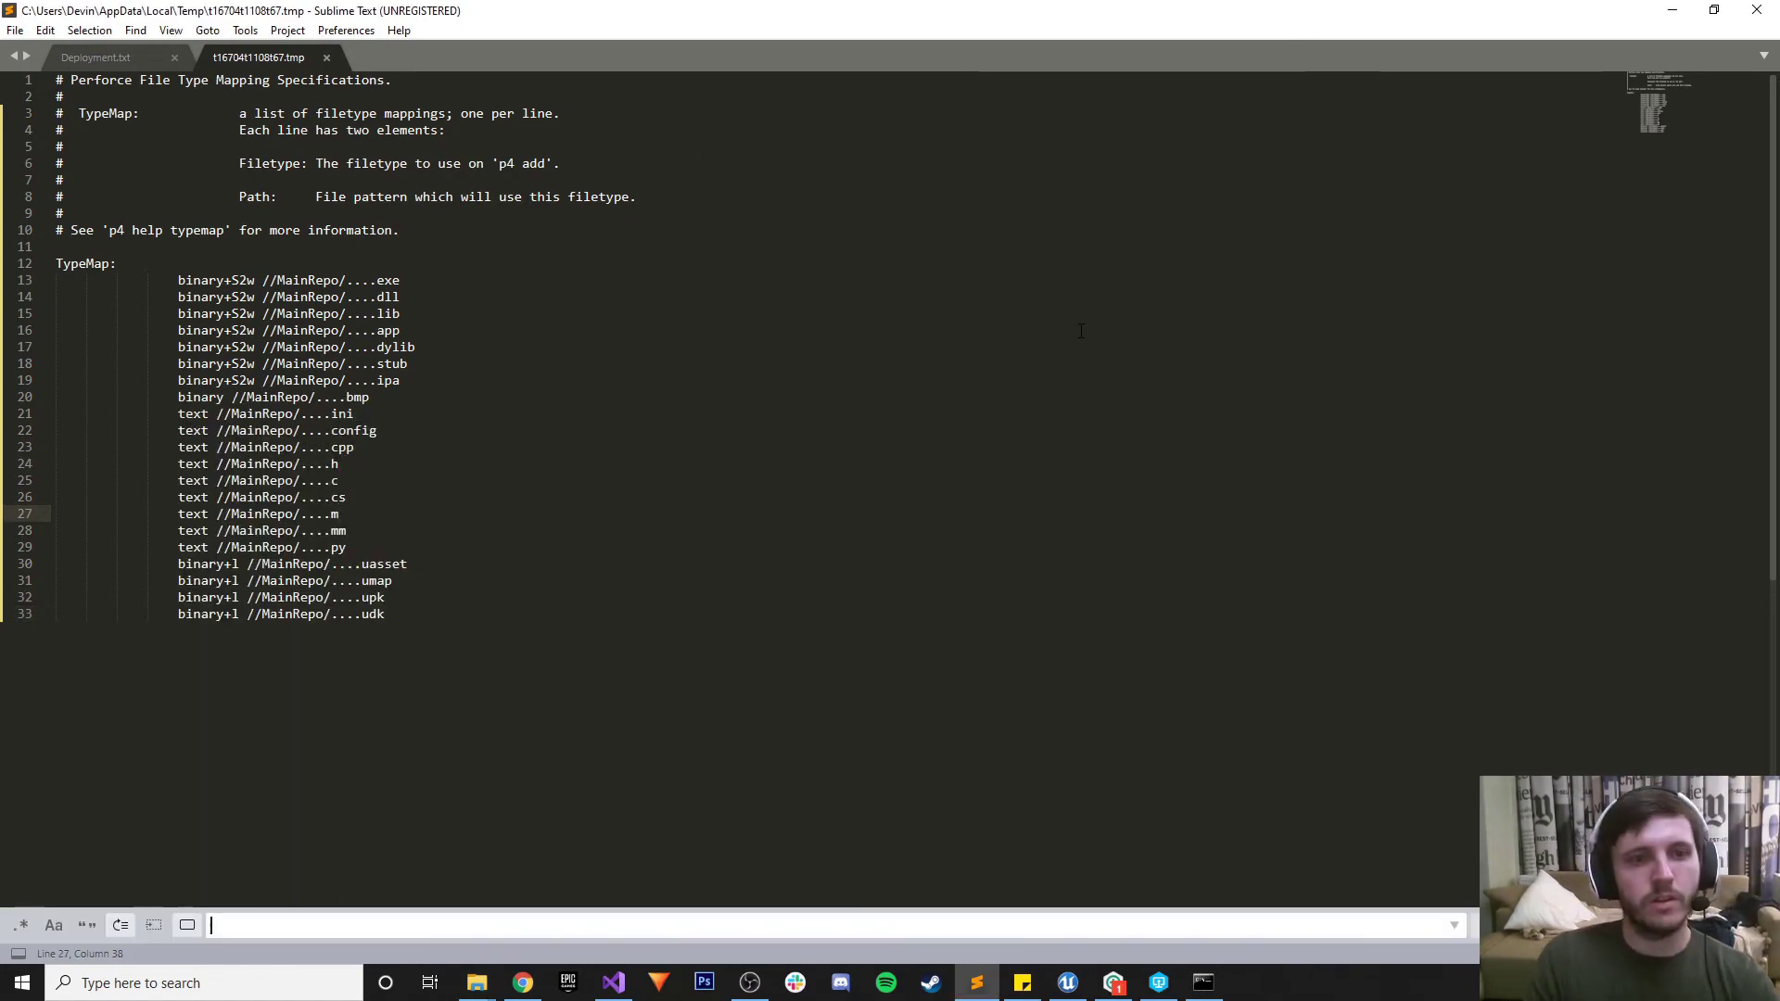
click(1045, 329)
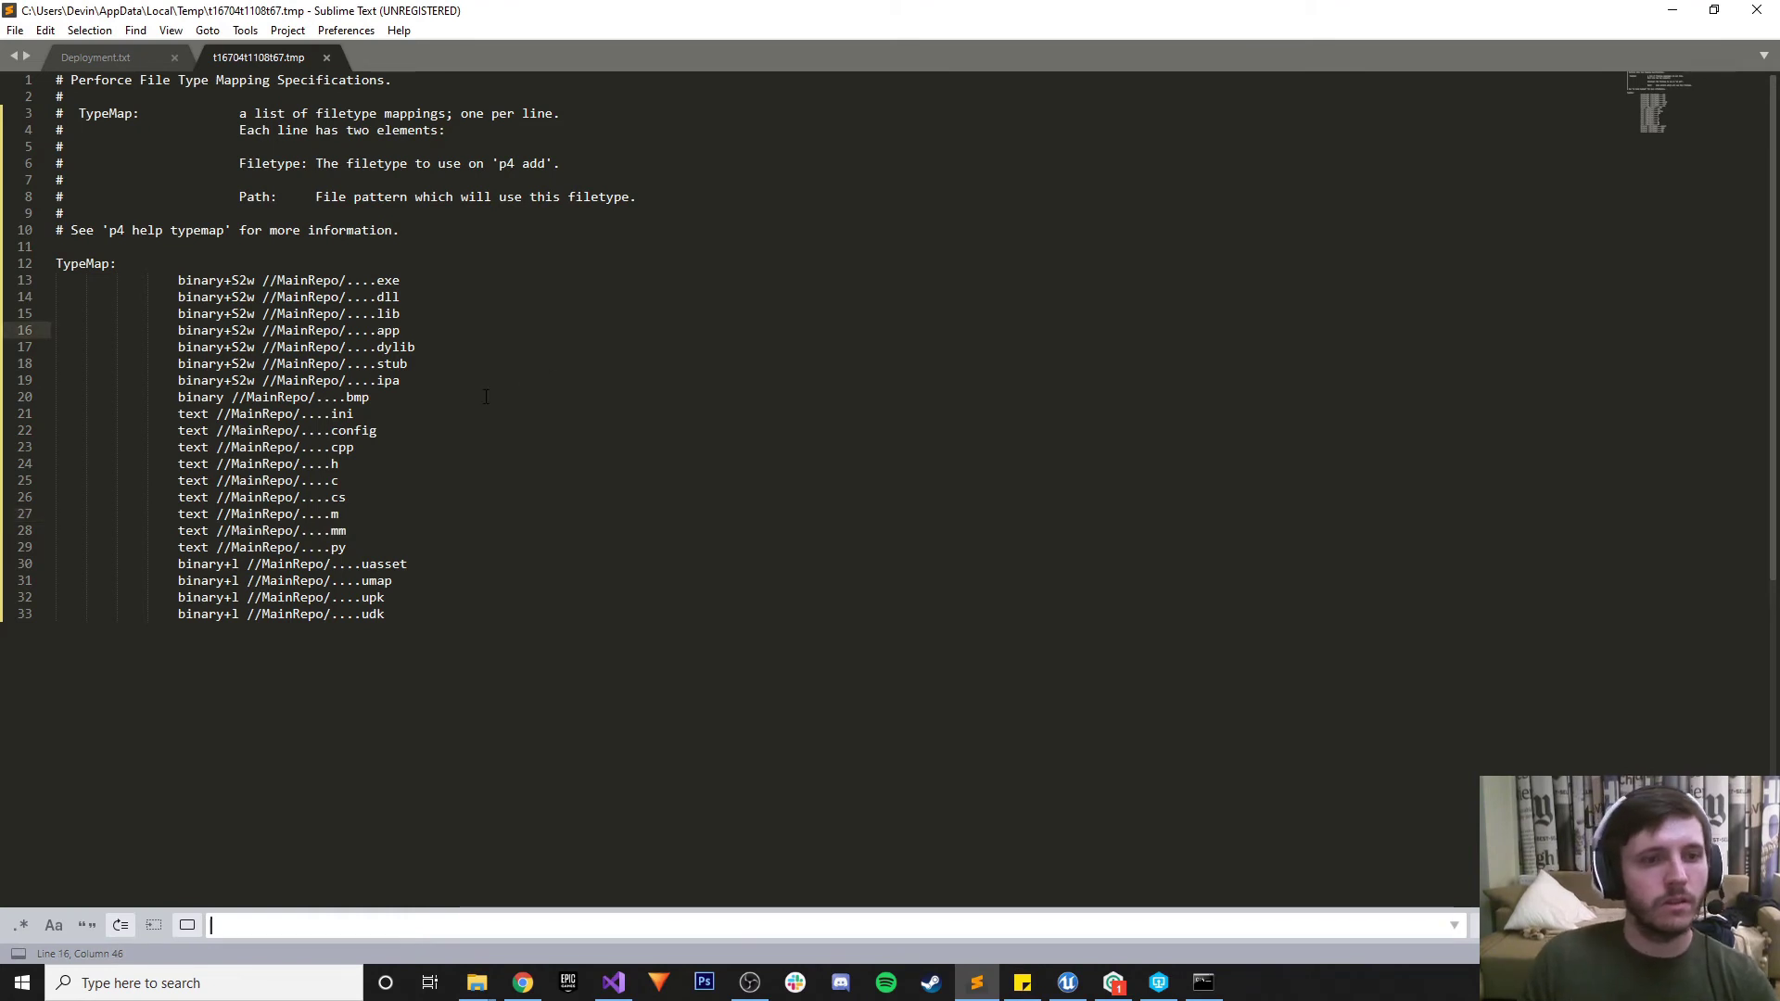
drag(450, 364, 436, 348)
click(502, 244)
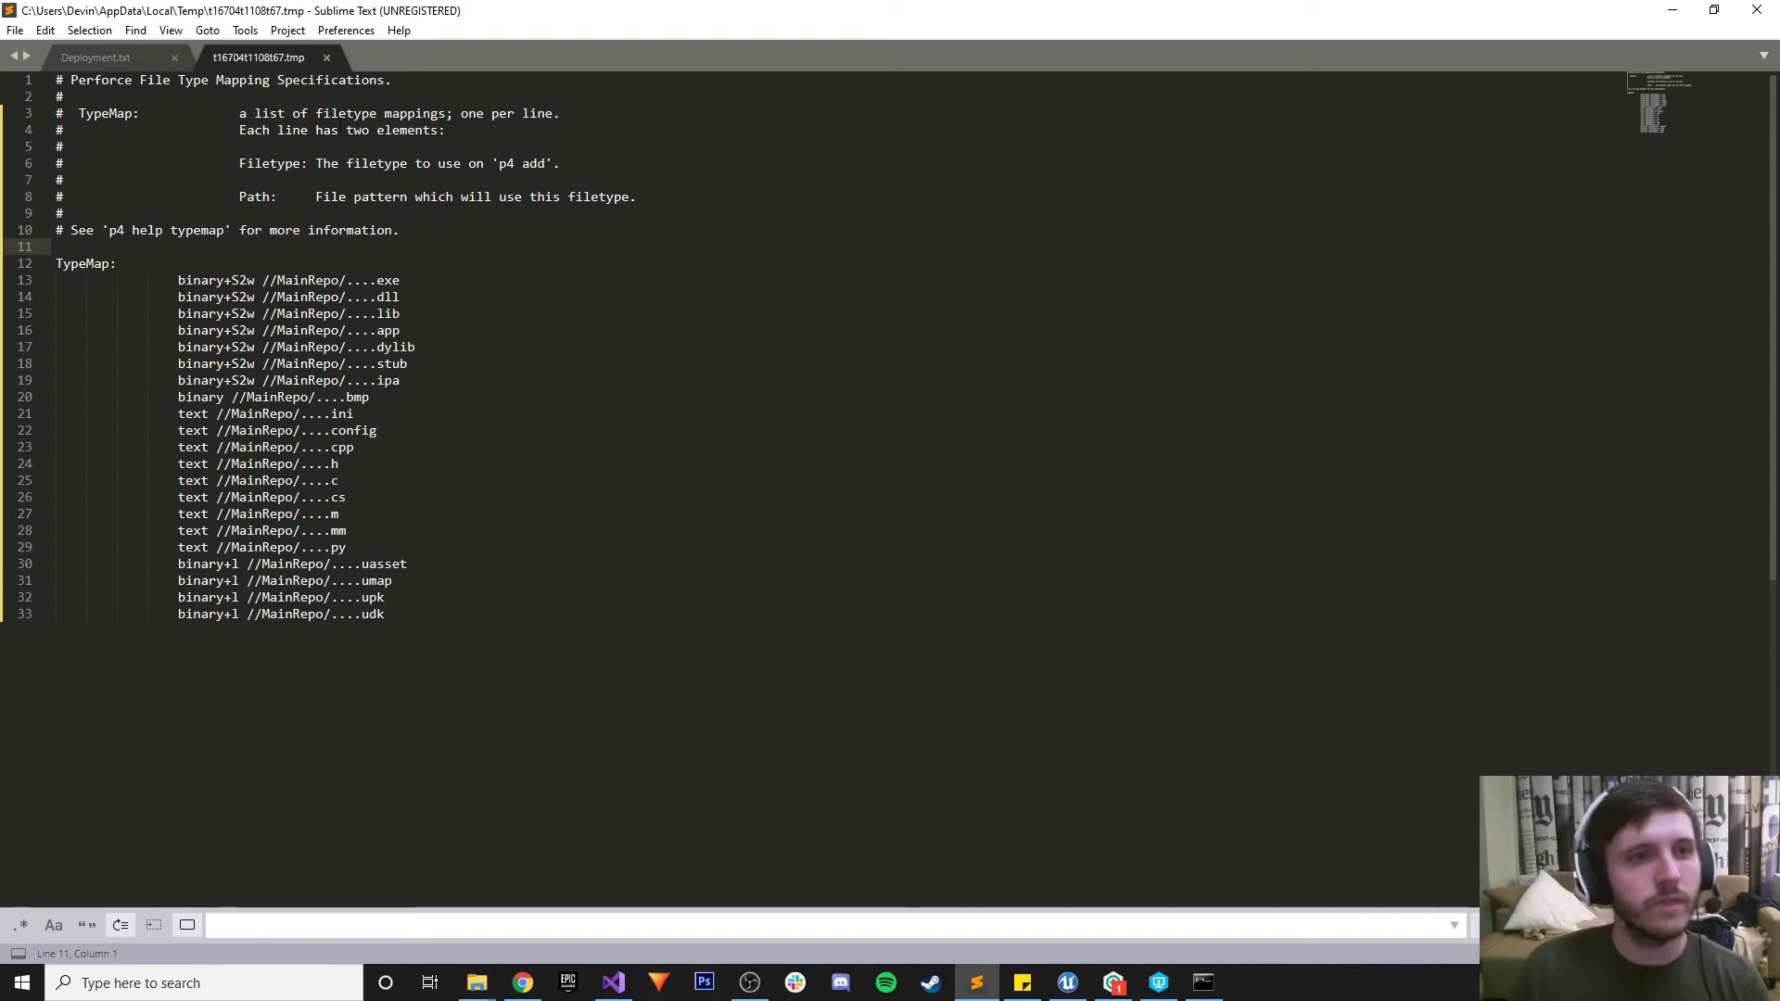
key(ctrl+s)
Search the typemap for 'dep' to confirm no depot paths remain
click(46, 31)
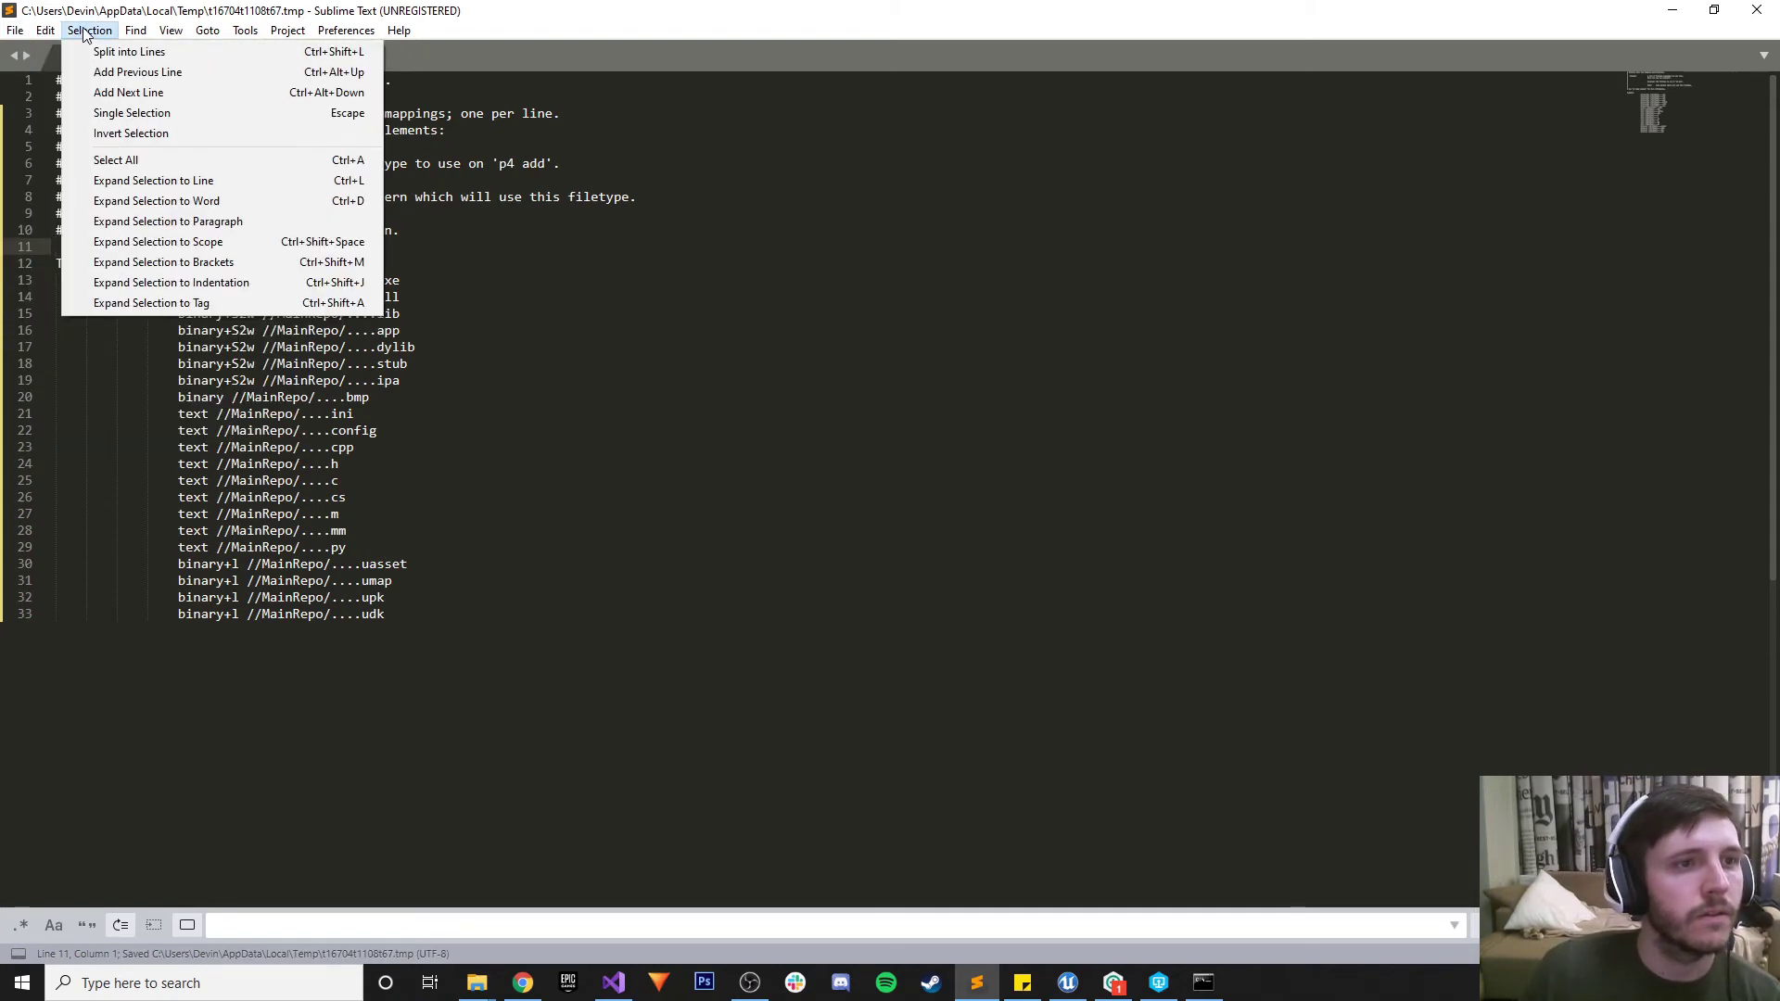
click(135, 31)
click(135, 30)
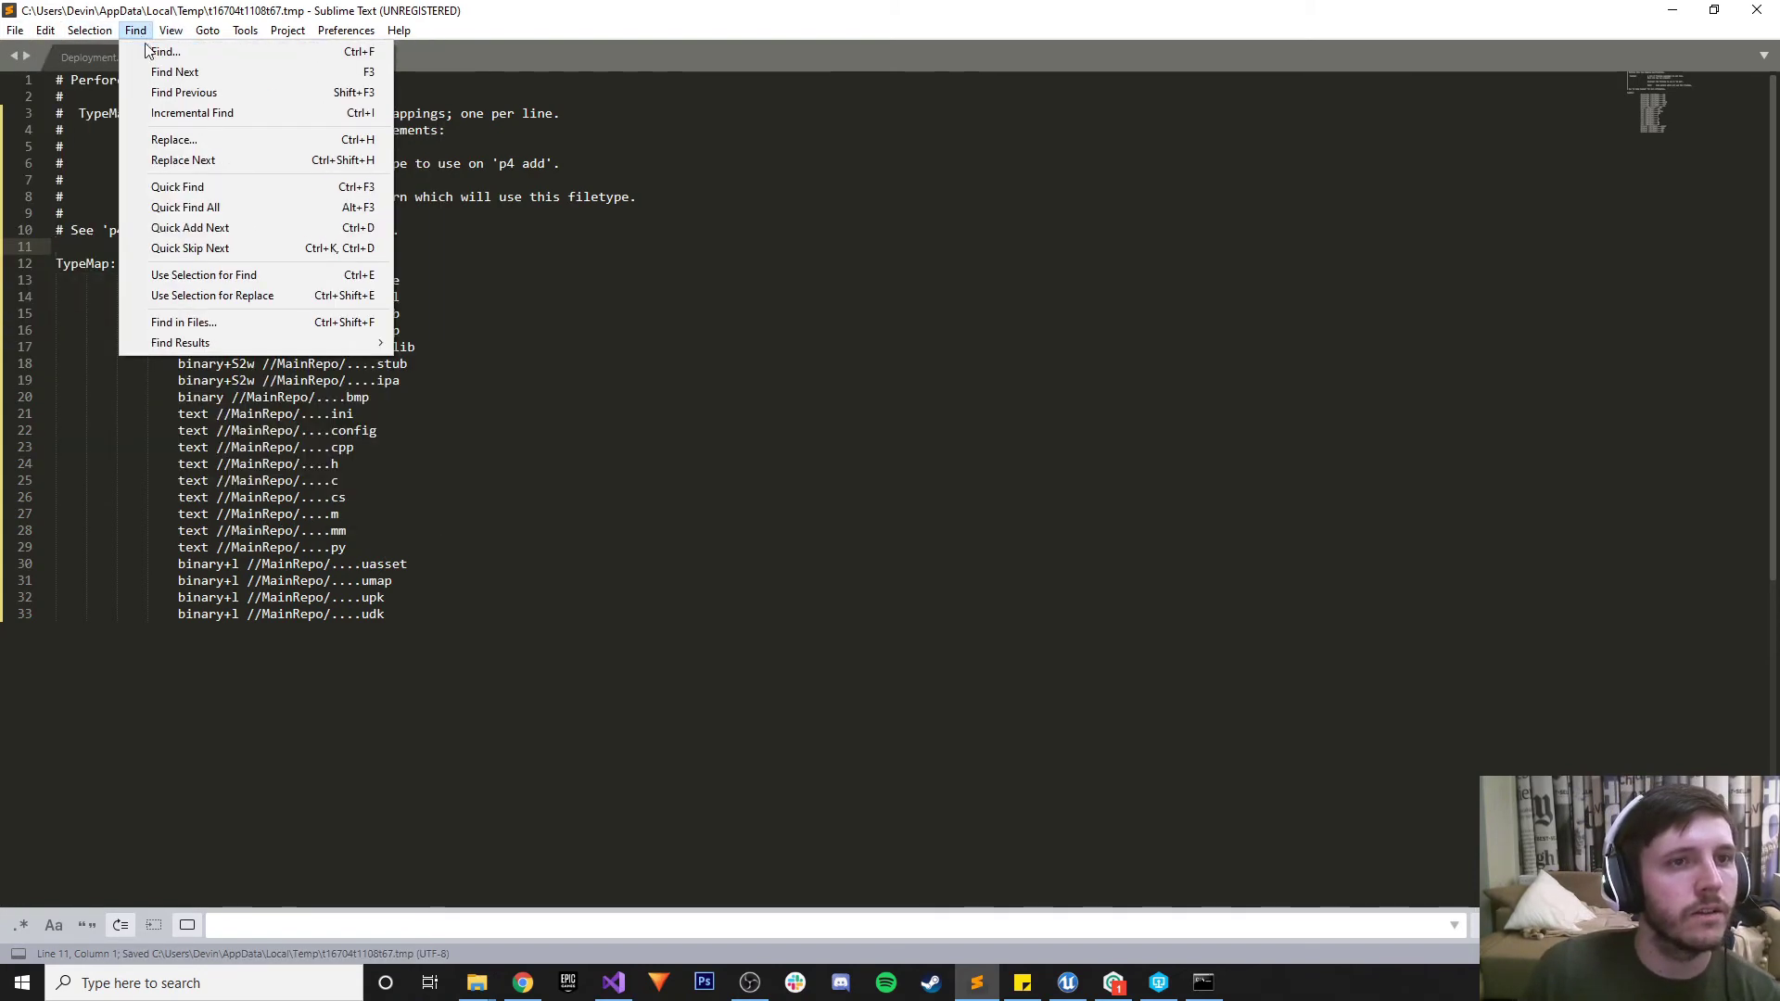
click(921, 315)
click(756, 297)
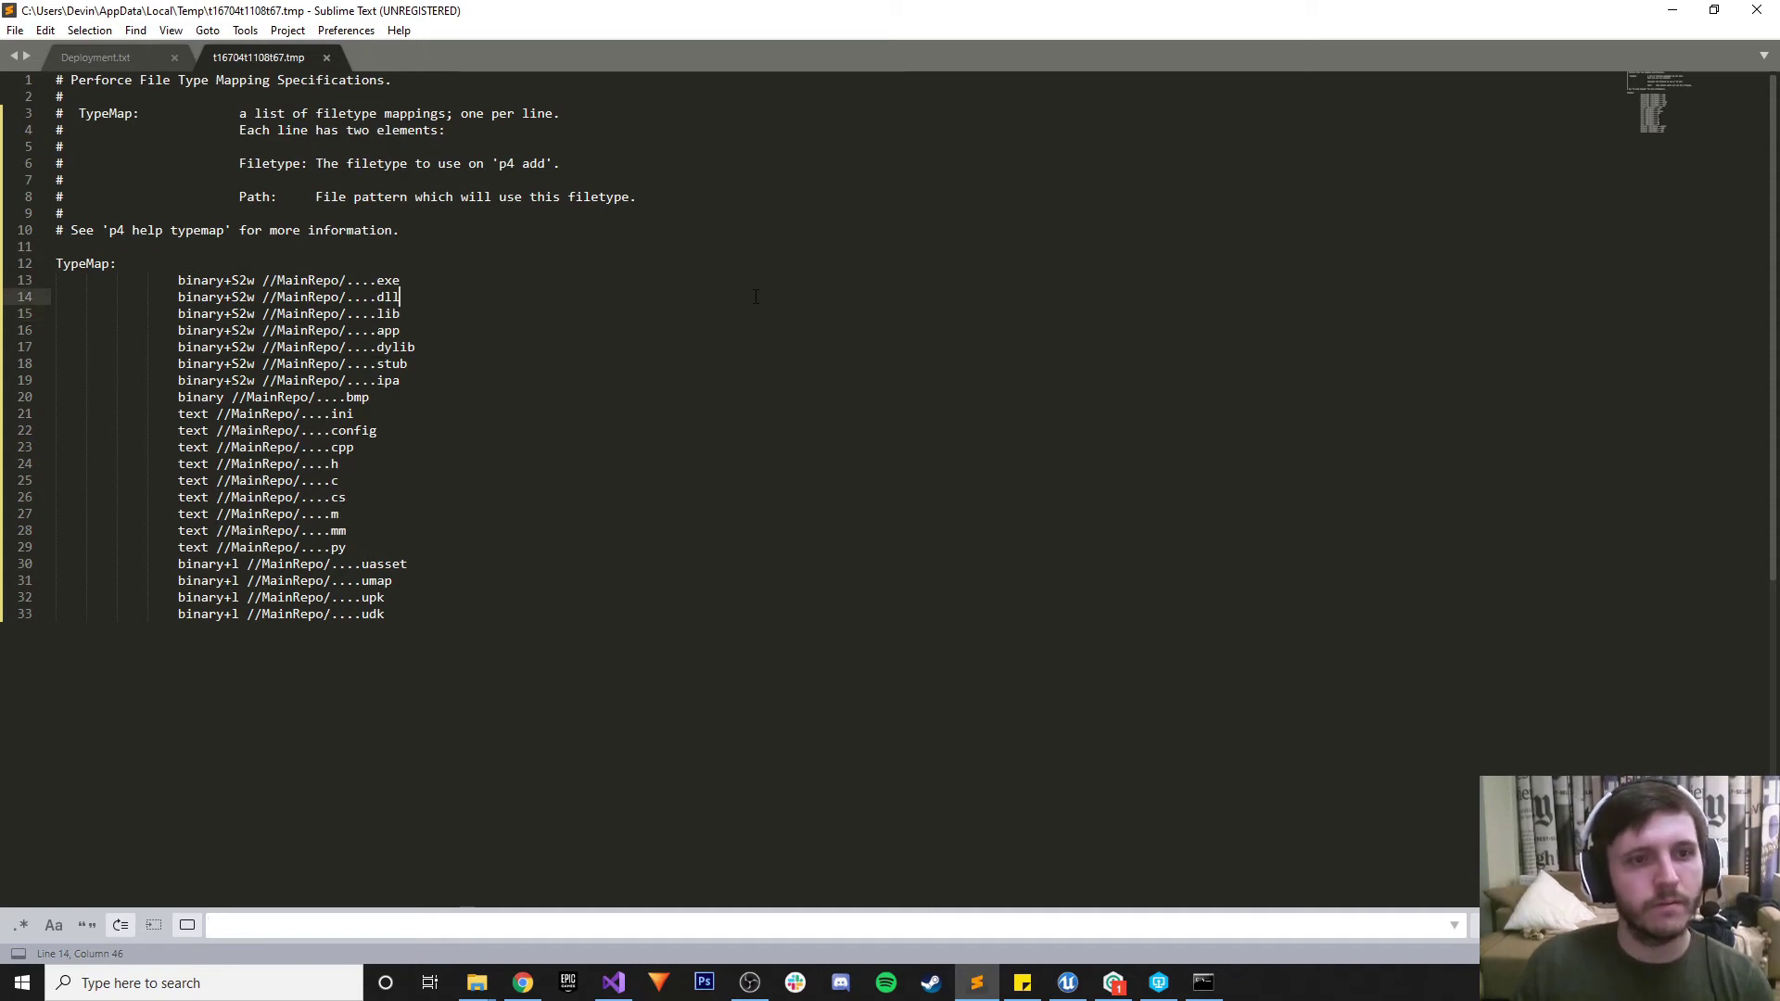
click(364, 922)
text(depot)
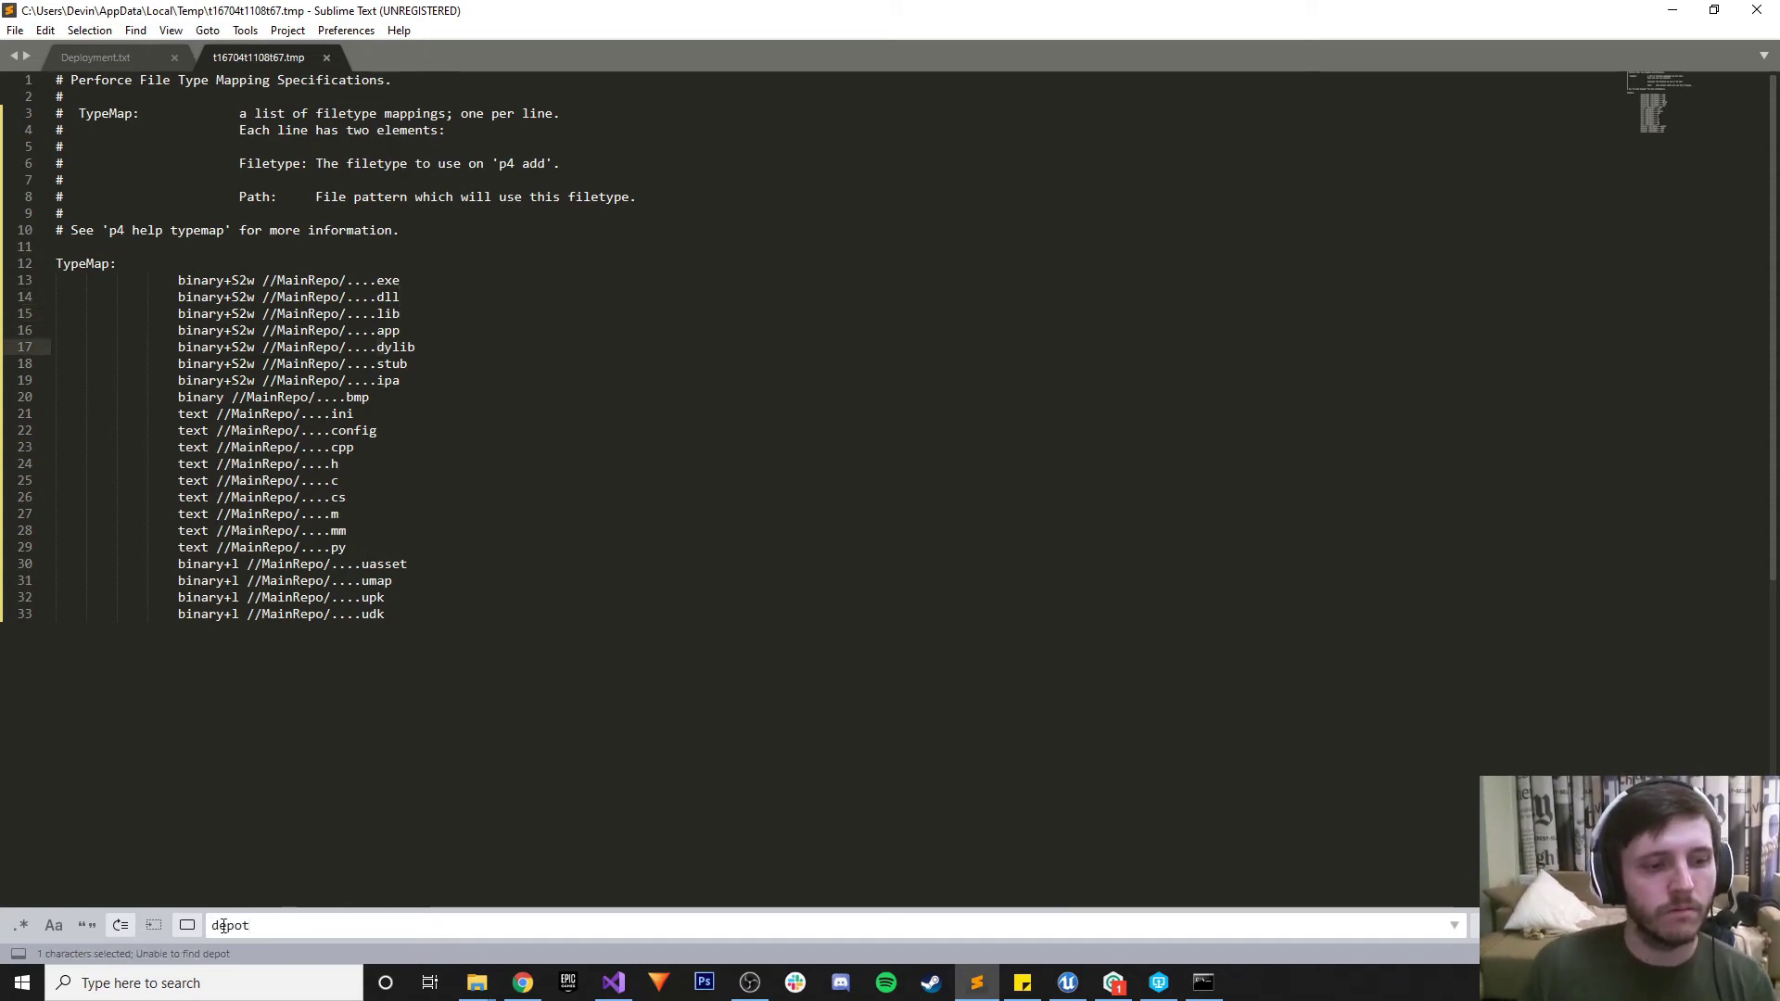
Save the typemap once more and close Sublime Text
click(834, 481)
key(ctrl+s)
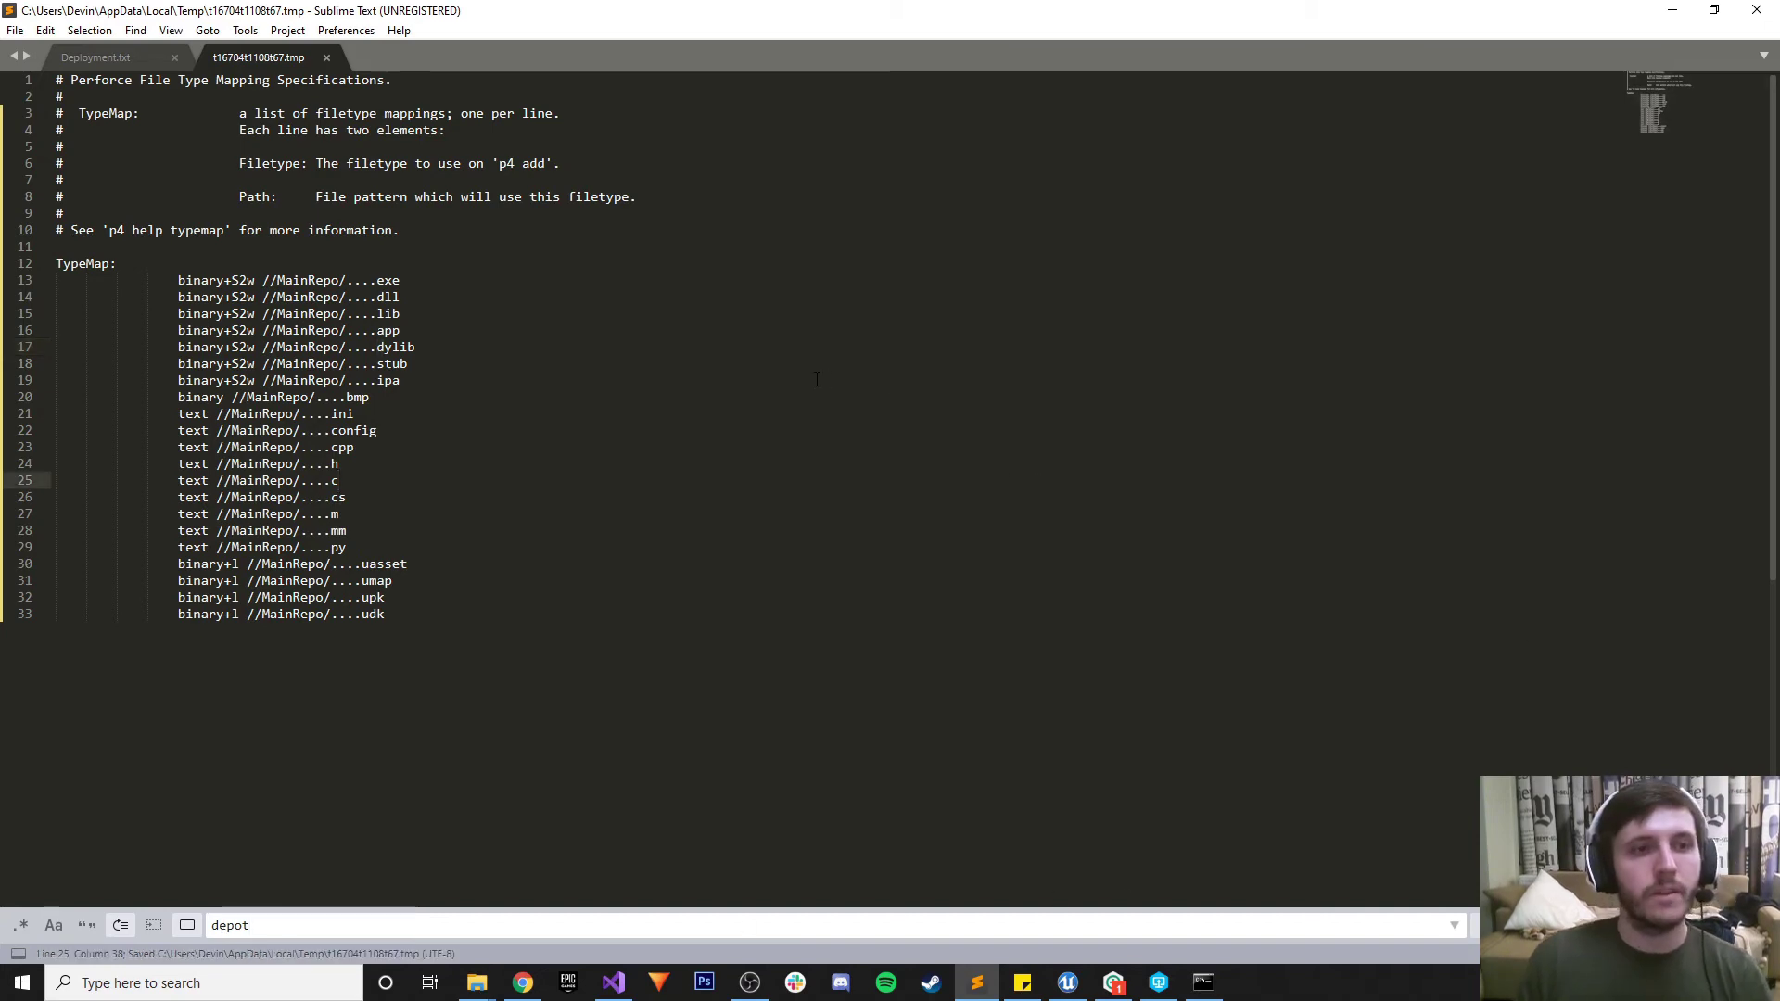
click(1756, 10)
click(1088, 782)
scroll(1050, 681, down, 5)
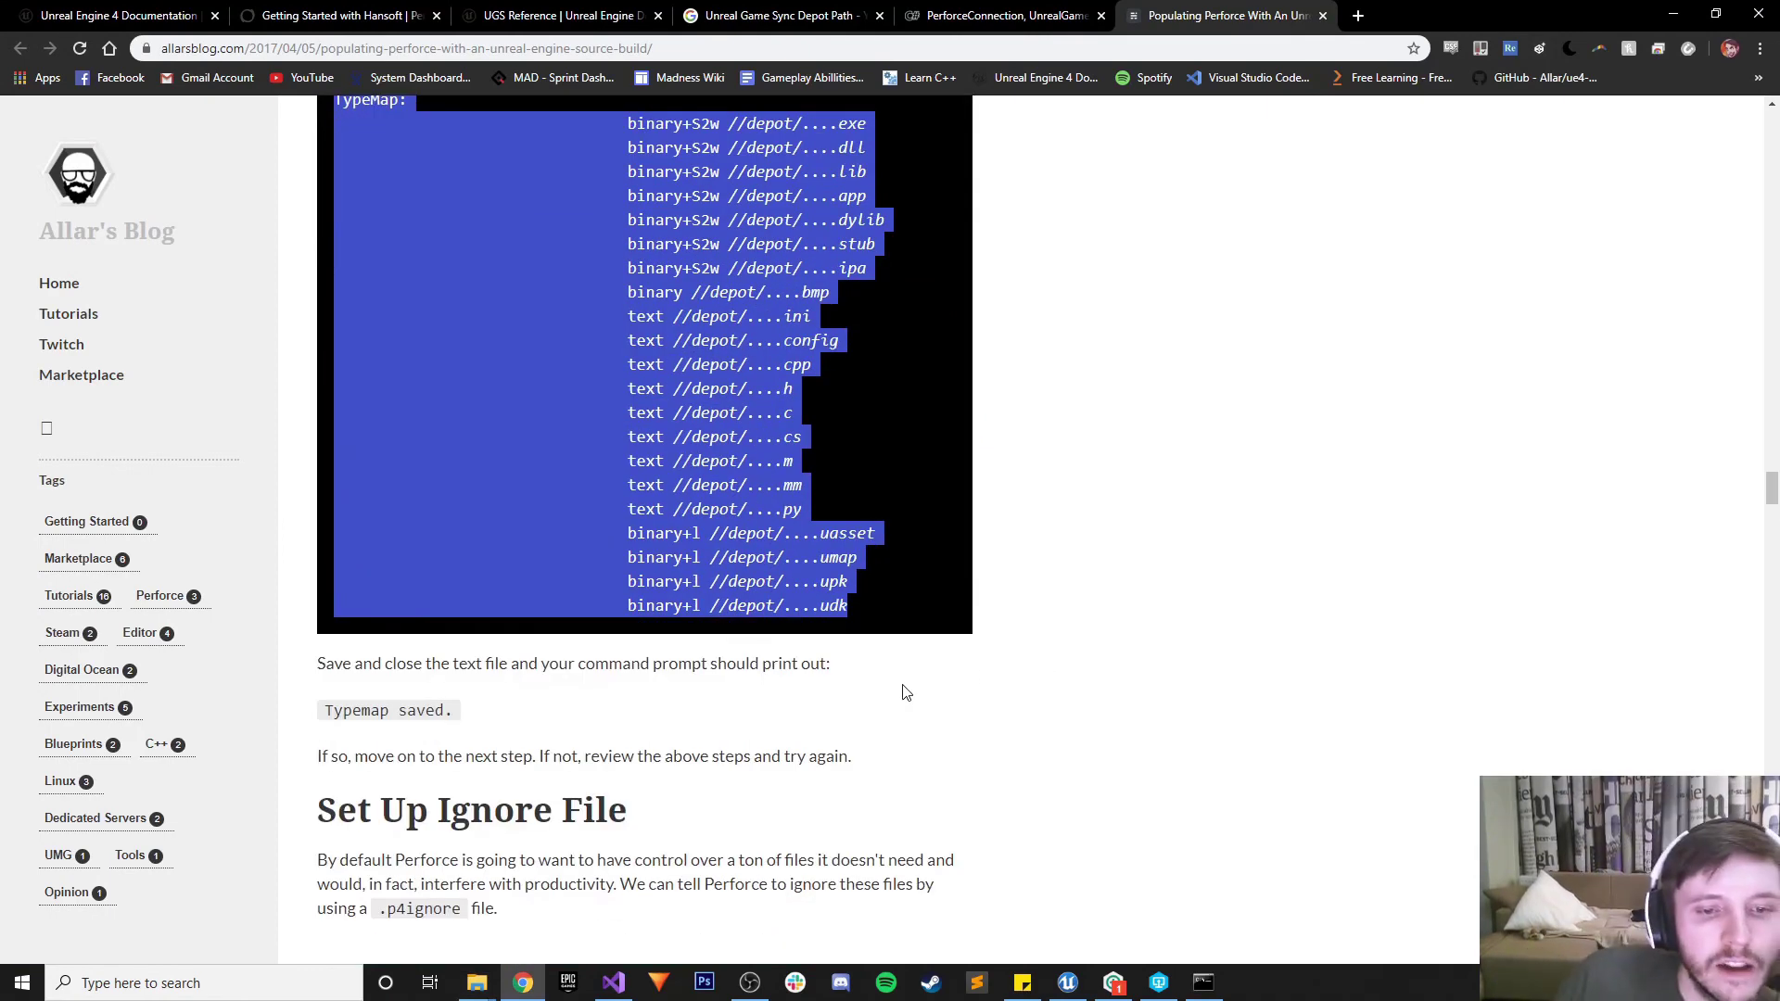
Check Command Prompt for the 'Typemap saved.' confirmation
click(226, 960)
click(209, 981)
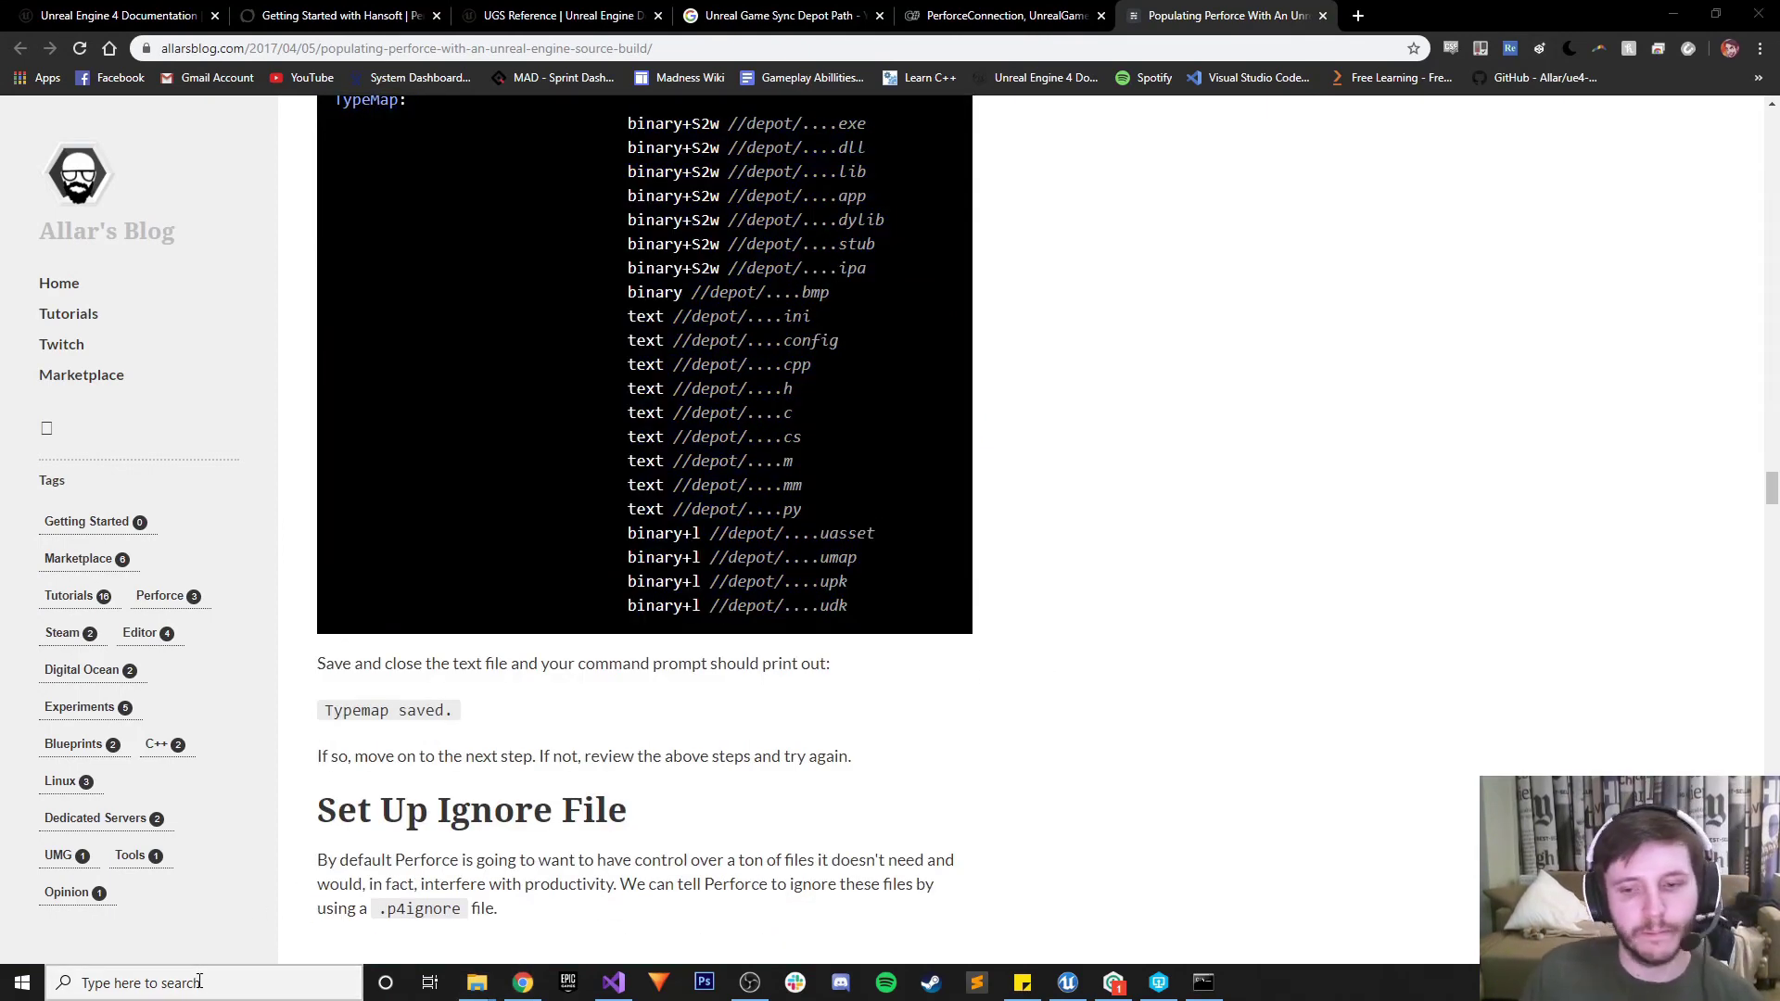
click(1202, 983)
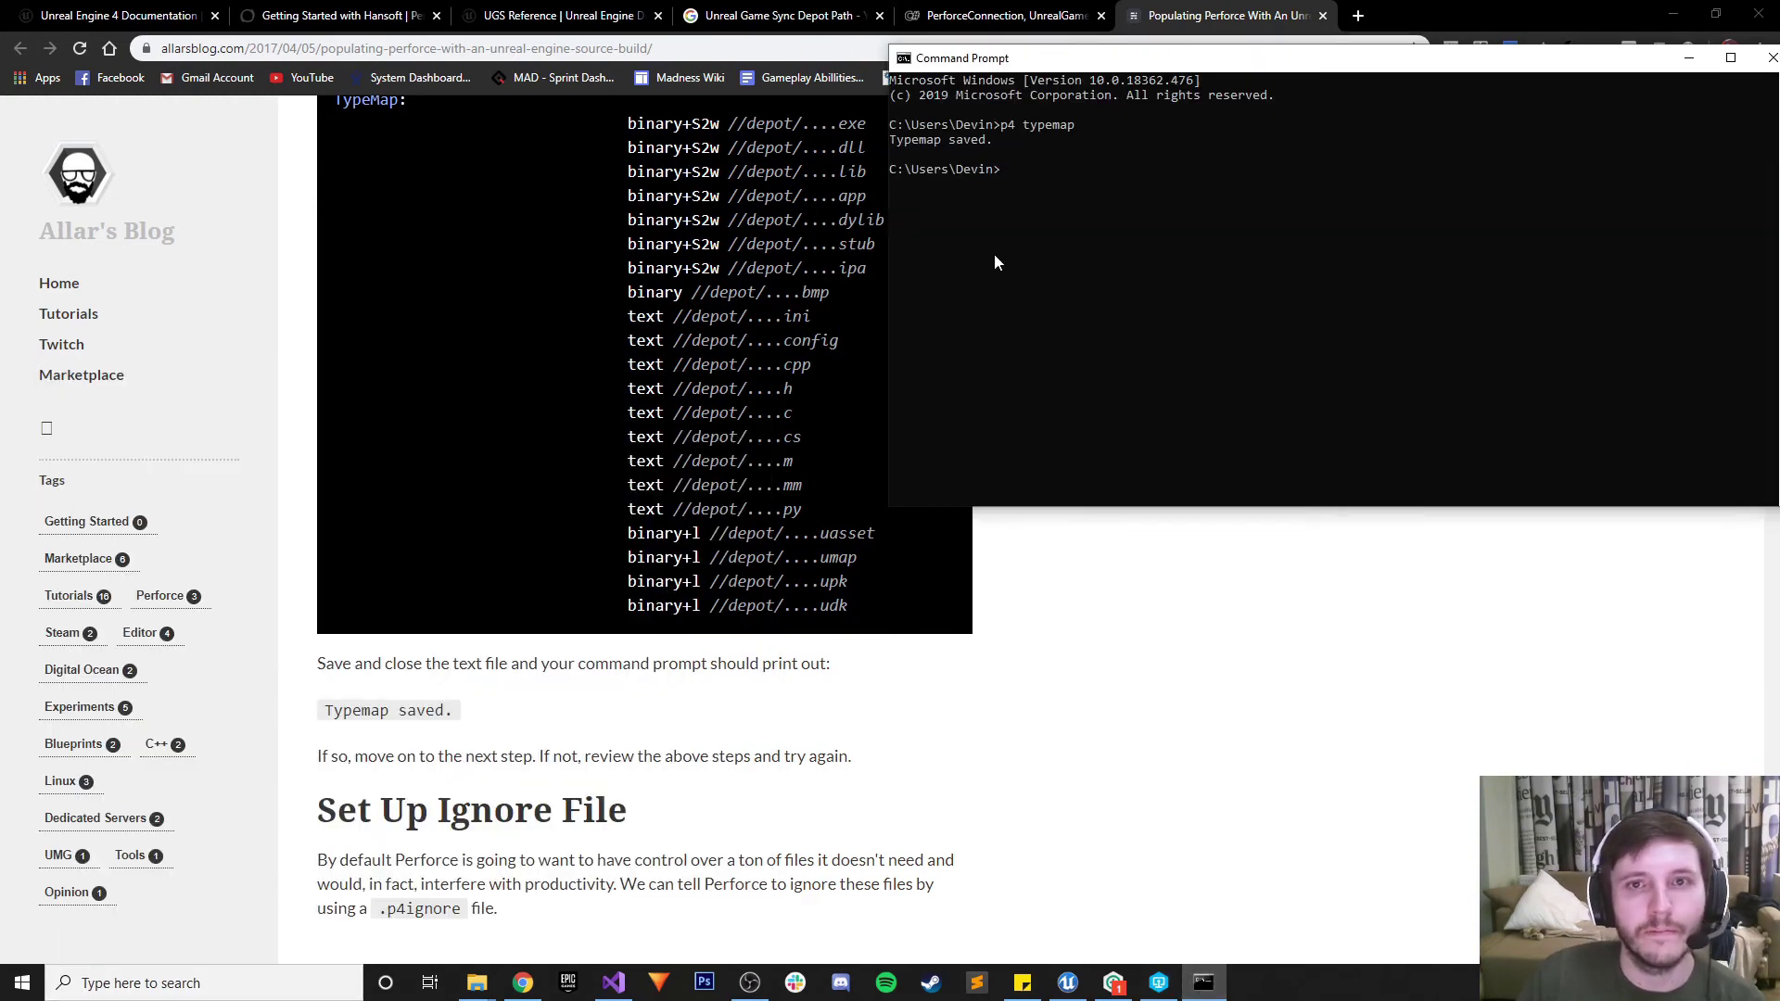
drag(1564, 65, 1397, 65)
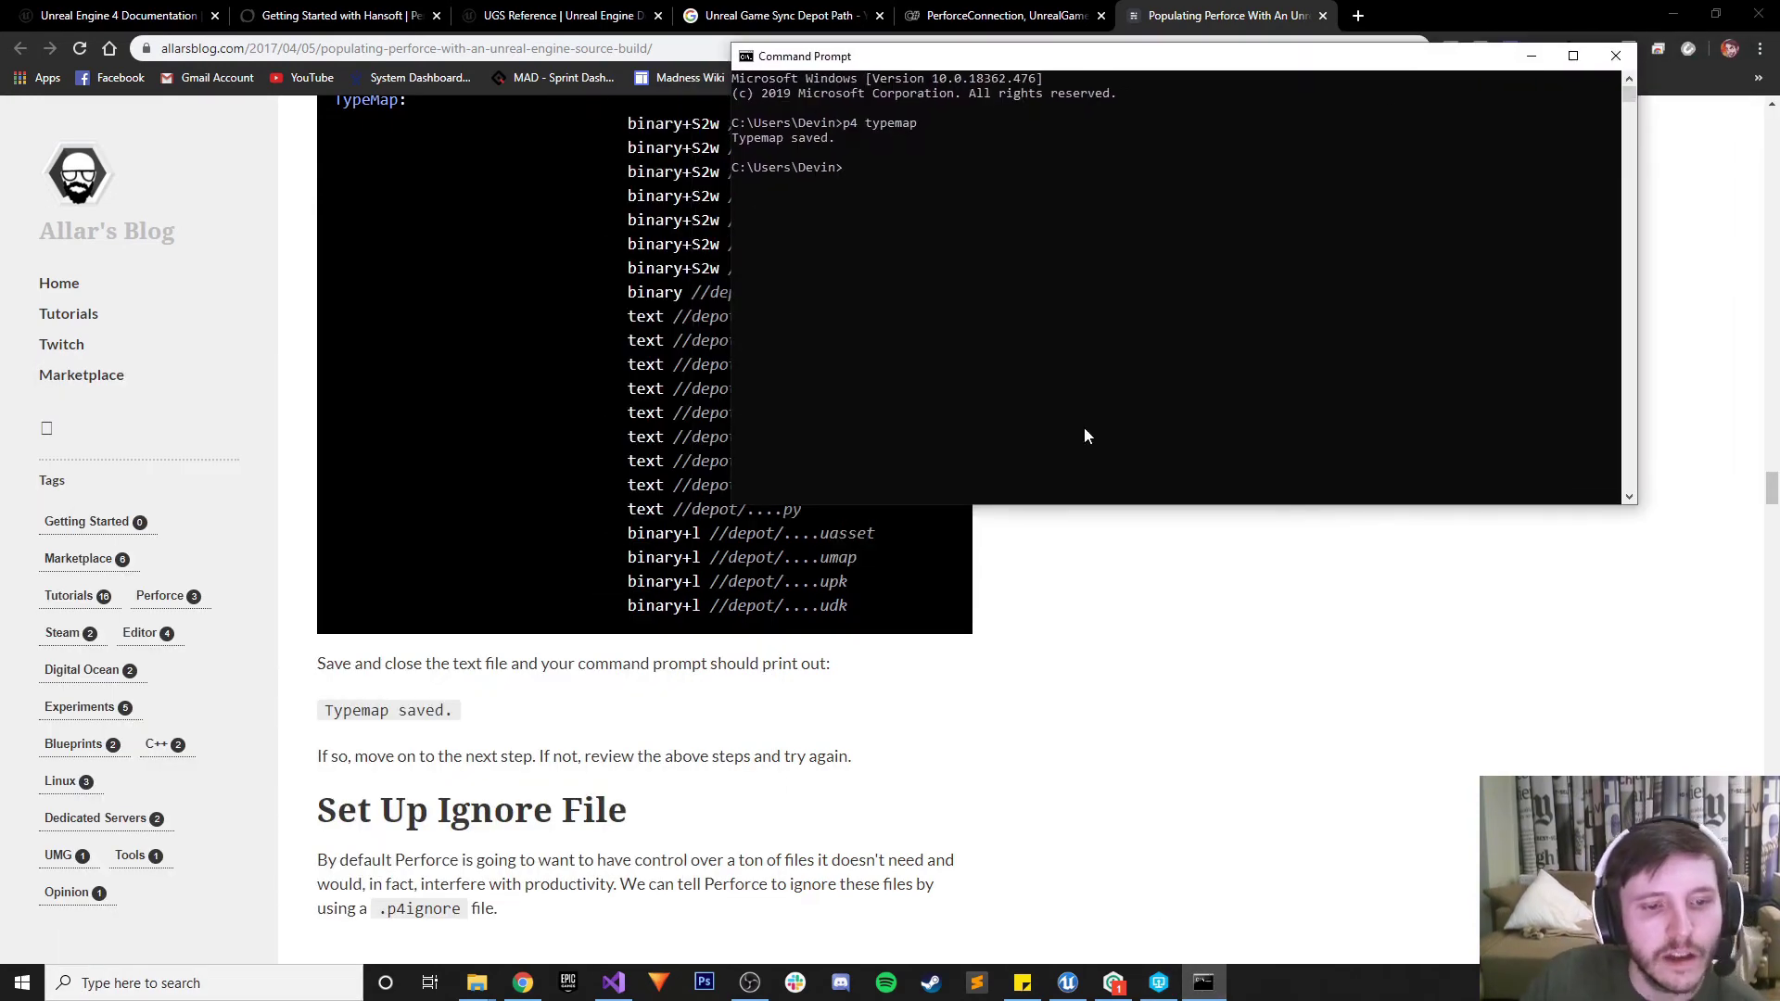
scroll(997, 640, down, 3)
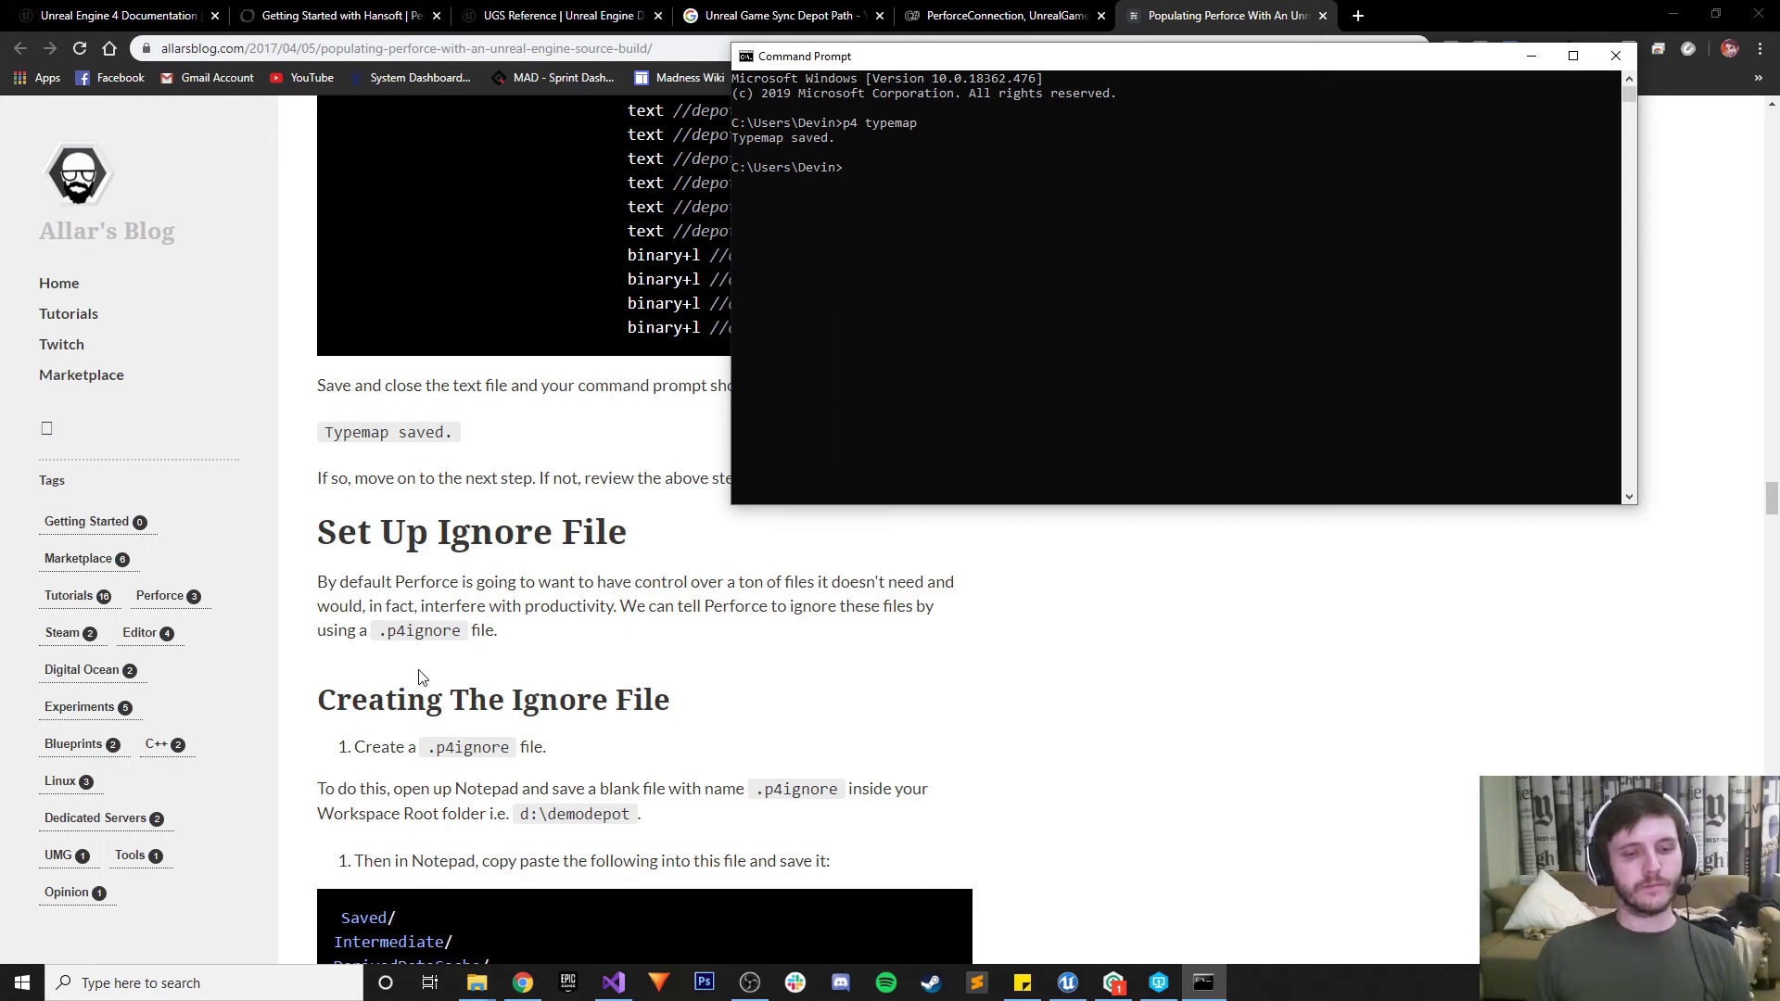
Bring the New Volume (E:) File Explorer window forward
click(477, 983)
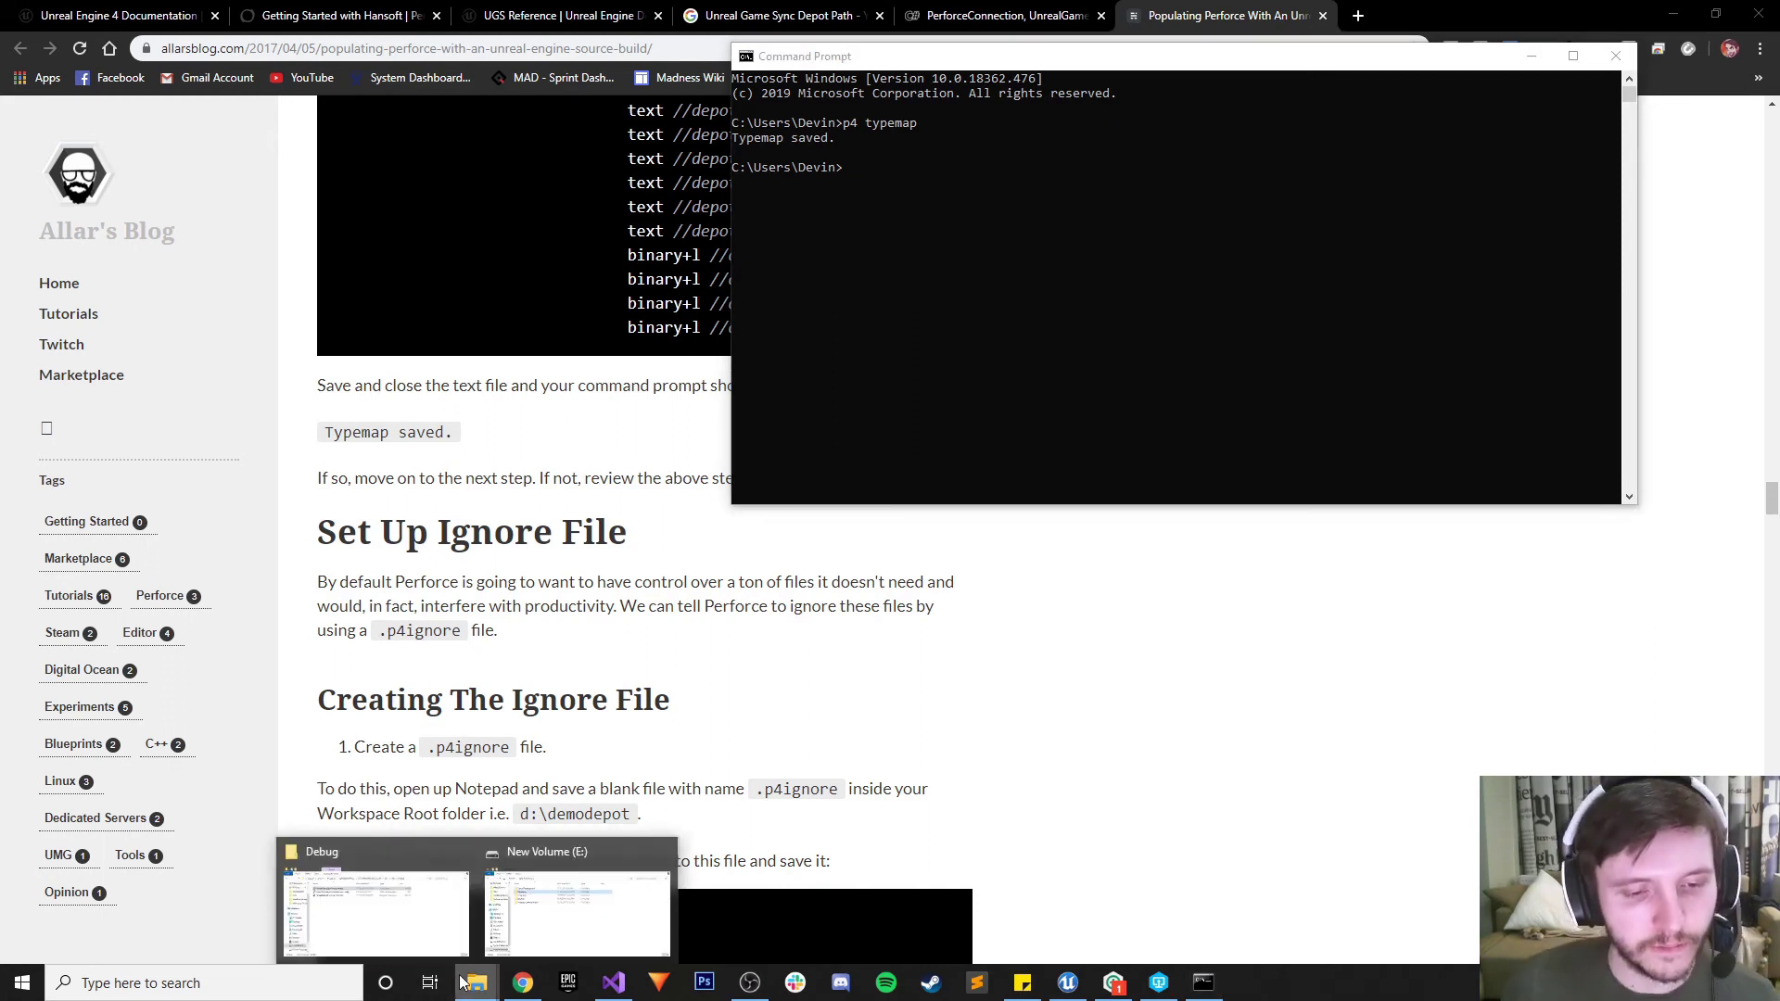
mouse_move(375, 930)
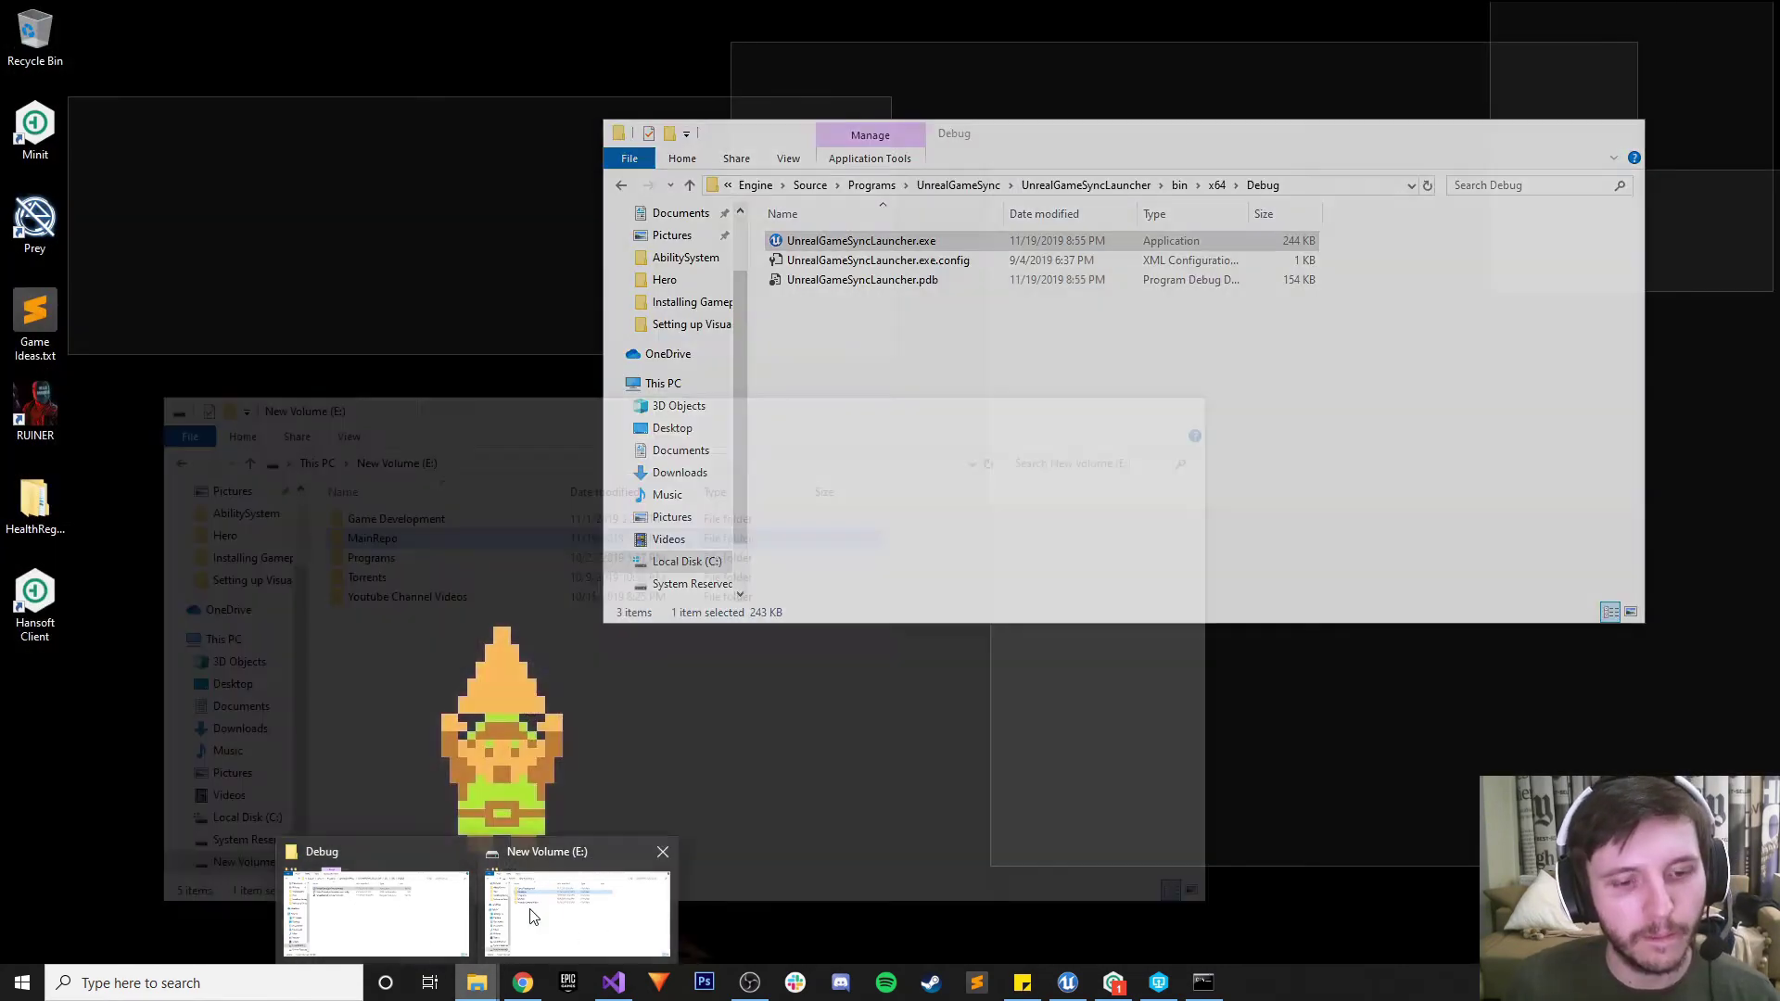
click(533, 916)
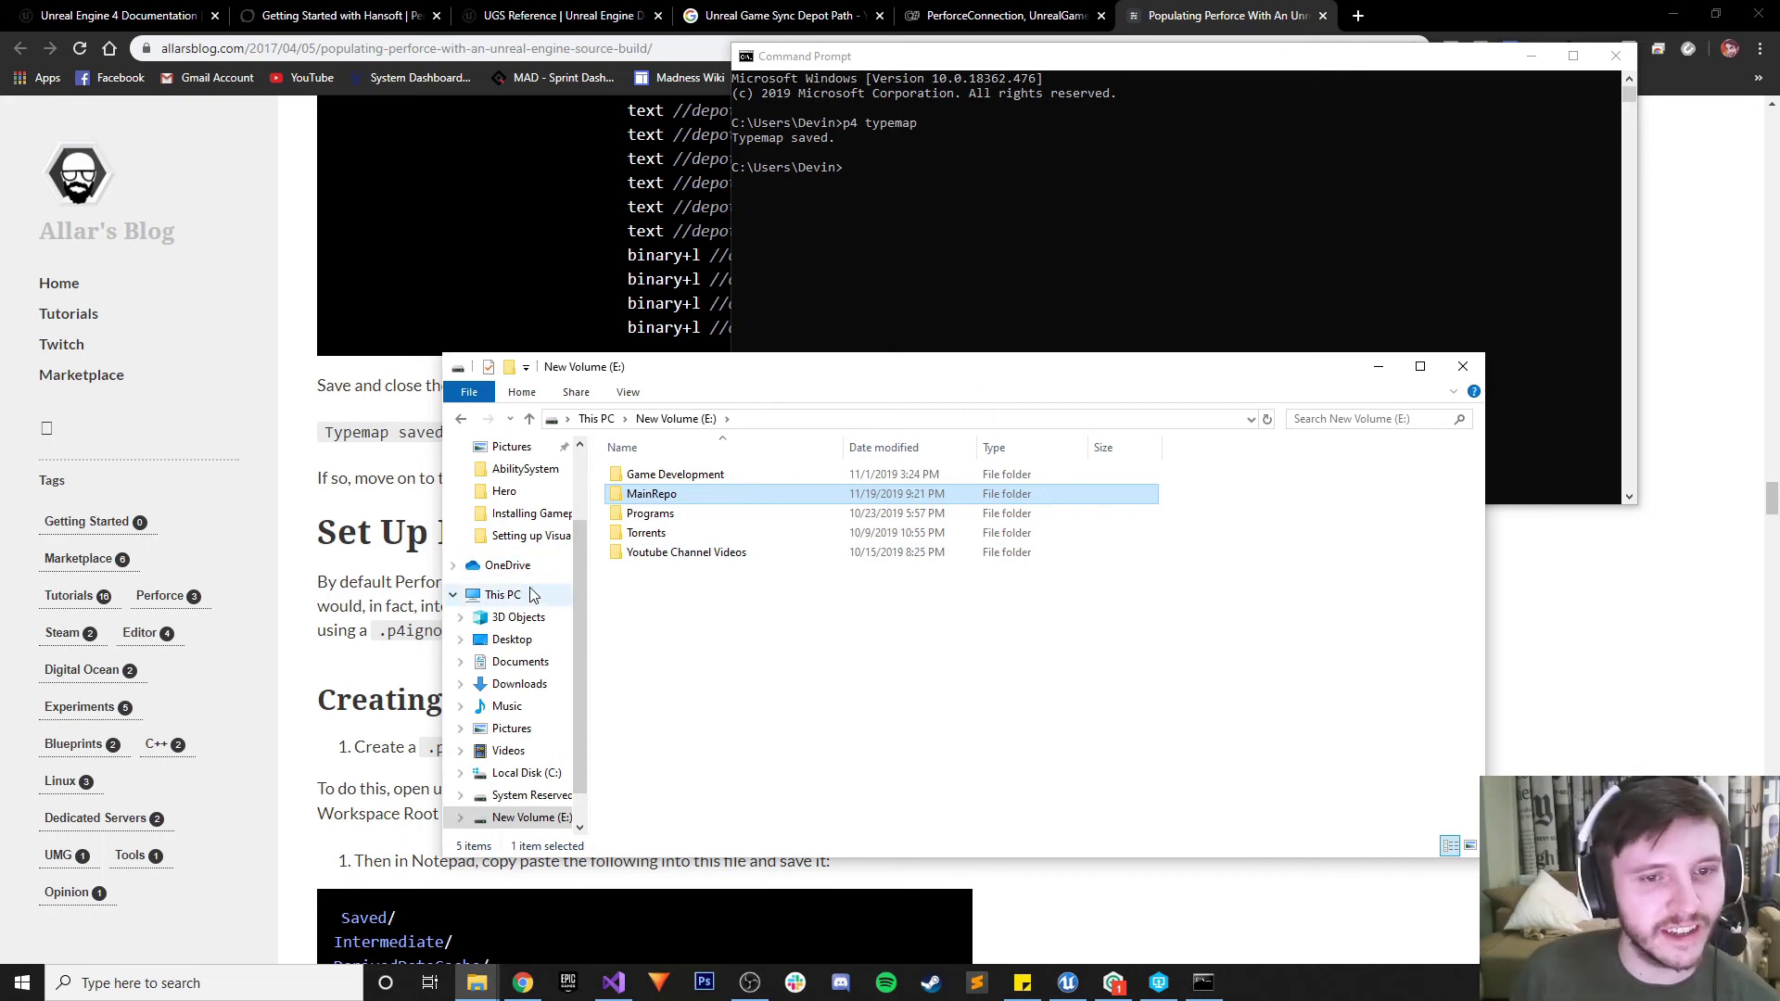
Browse the Unreal Engine source folder on Local Disk (C:)
click(525, 772)
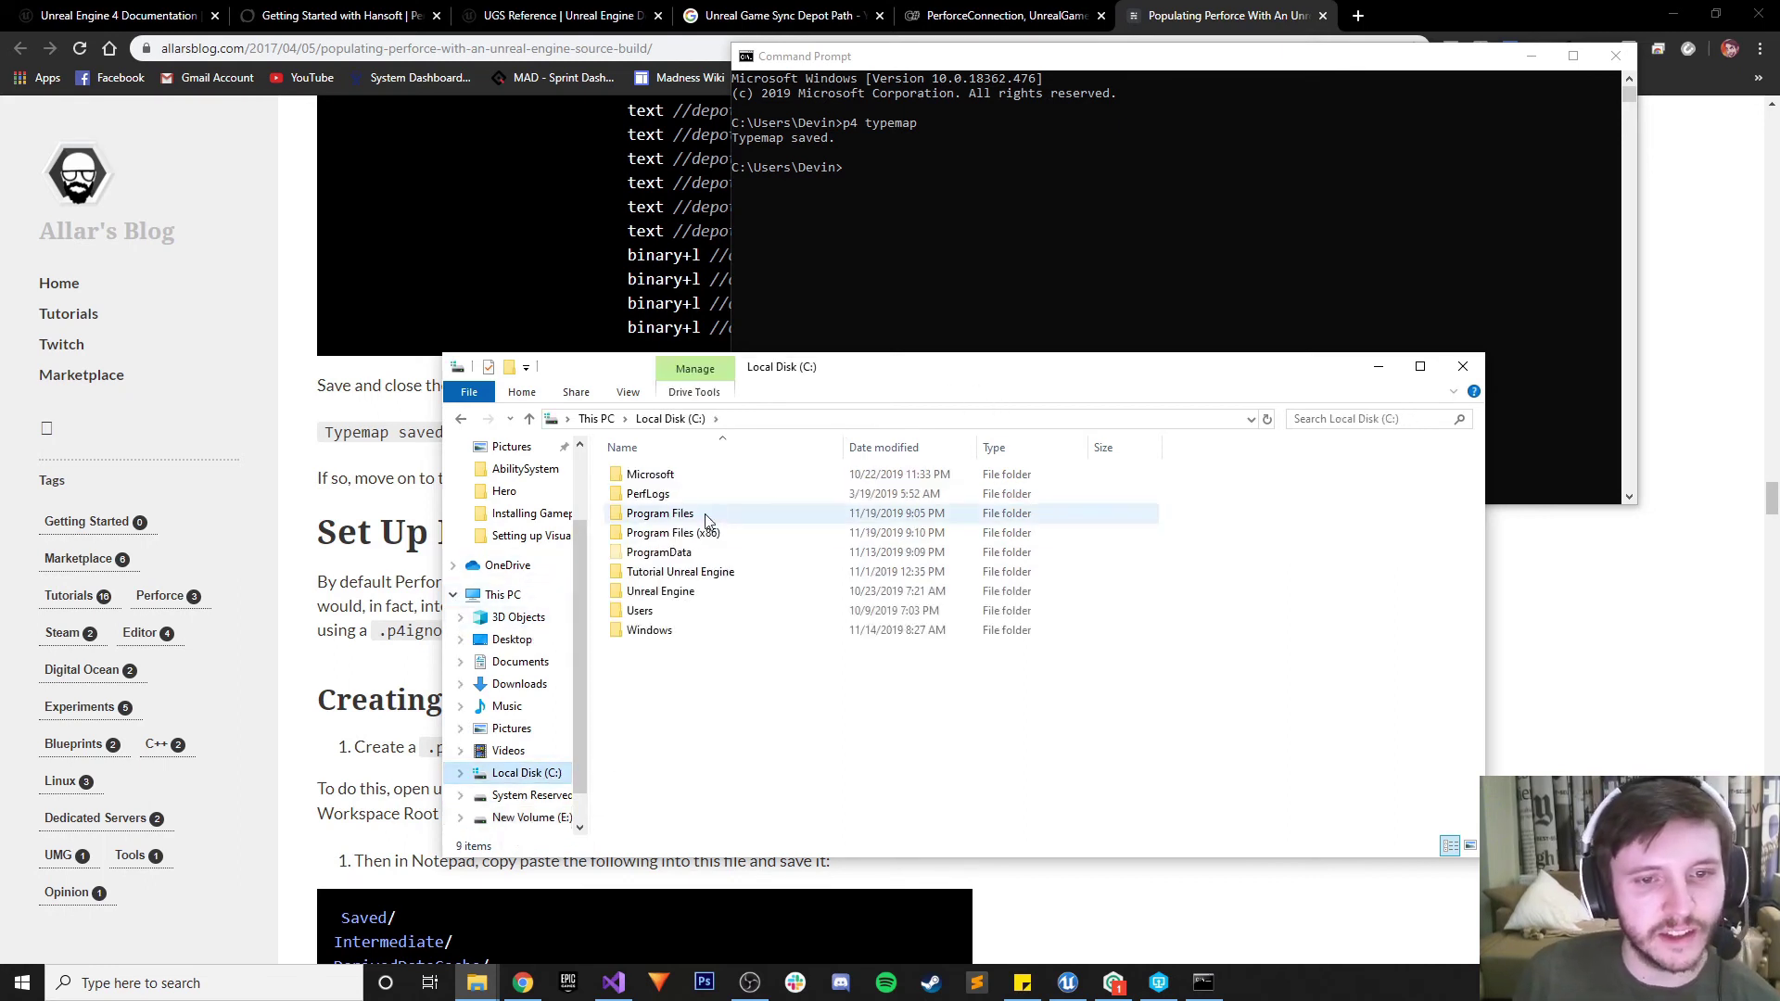
double_click(660, 591)
scroll(690, 649, down, 1)
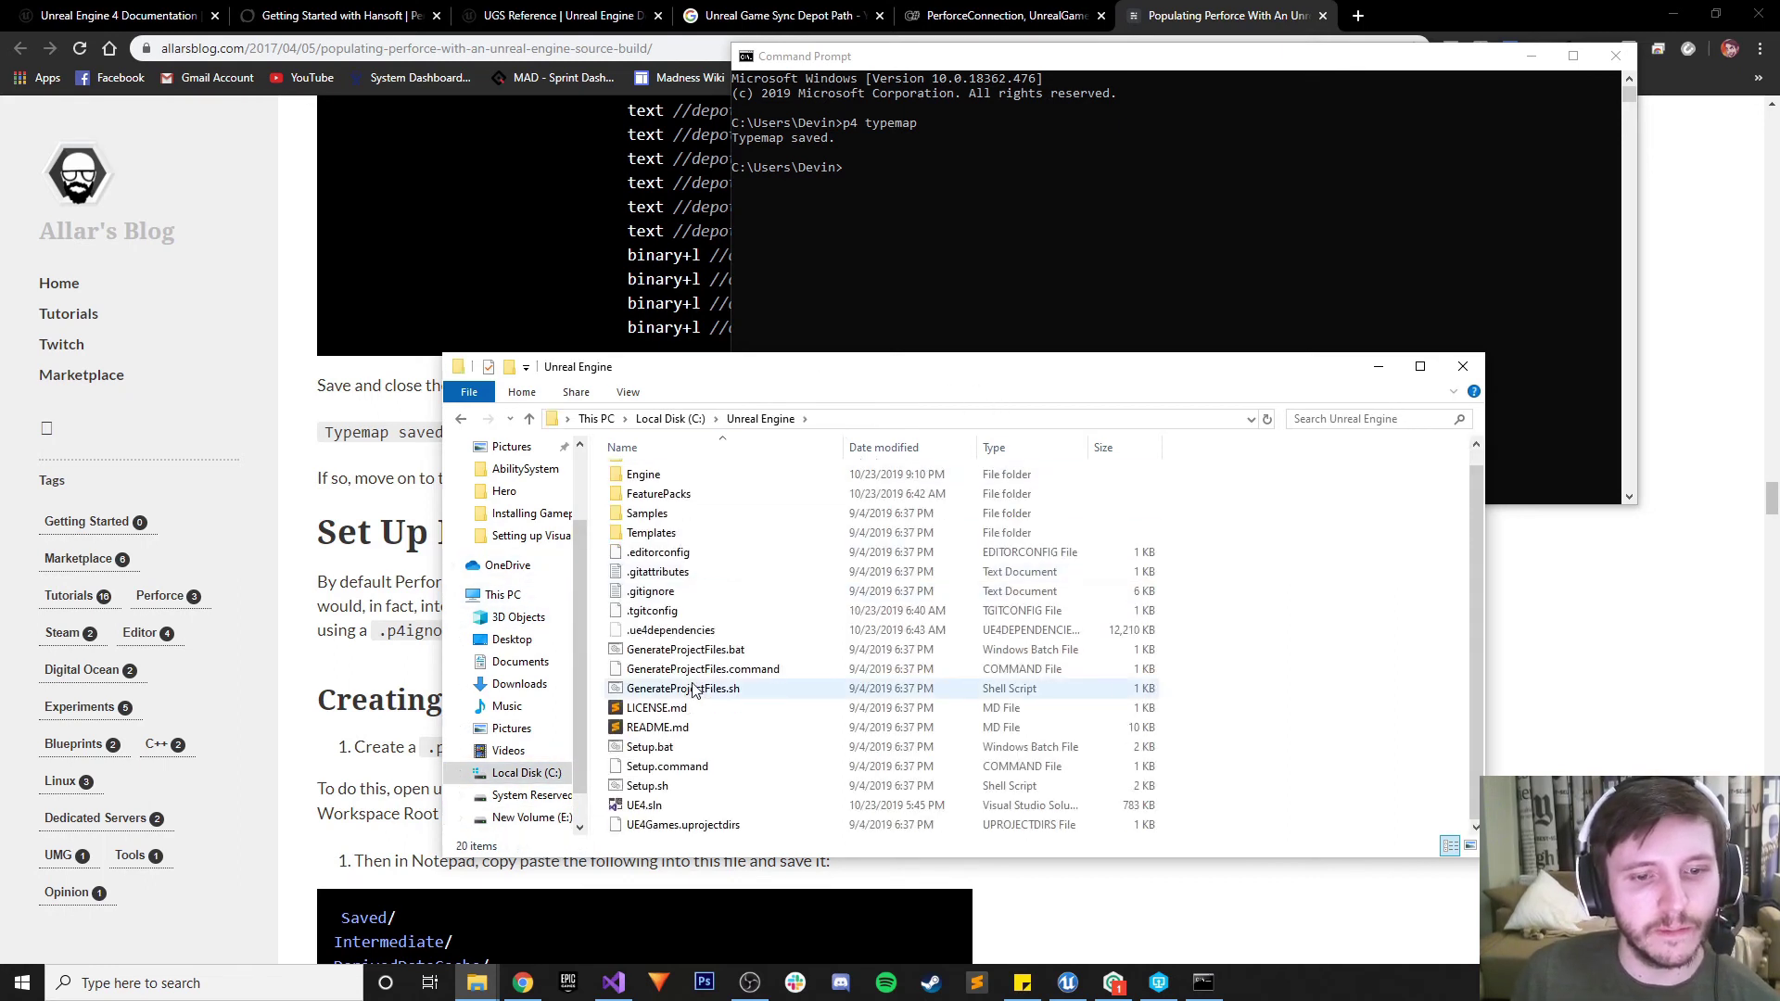
Open the empty MainRepo folder on New Volume (E:) and bring Sublime Text forward
click(537, 816)
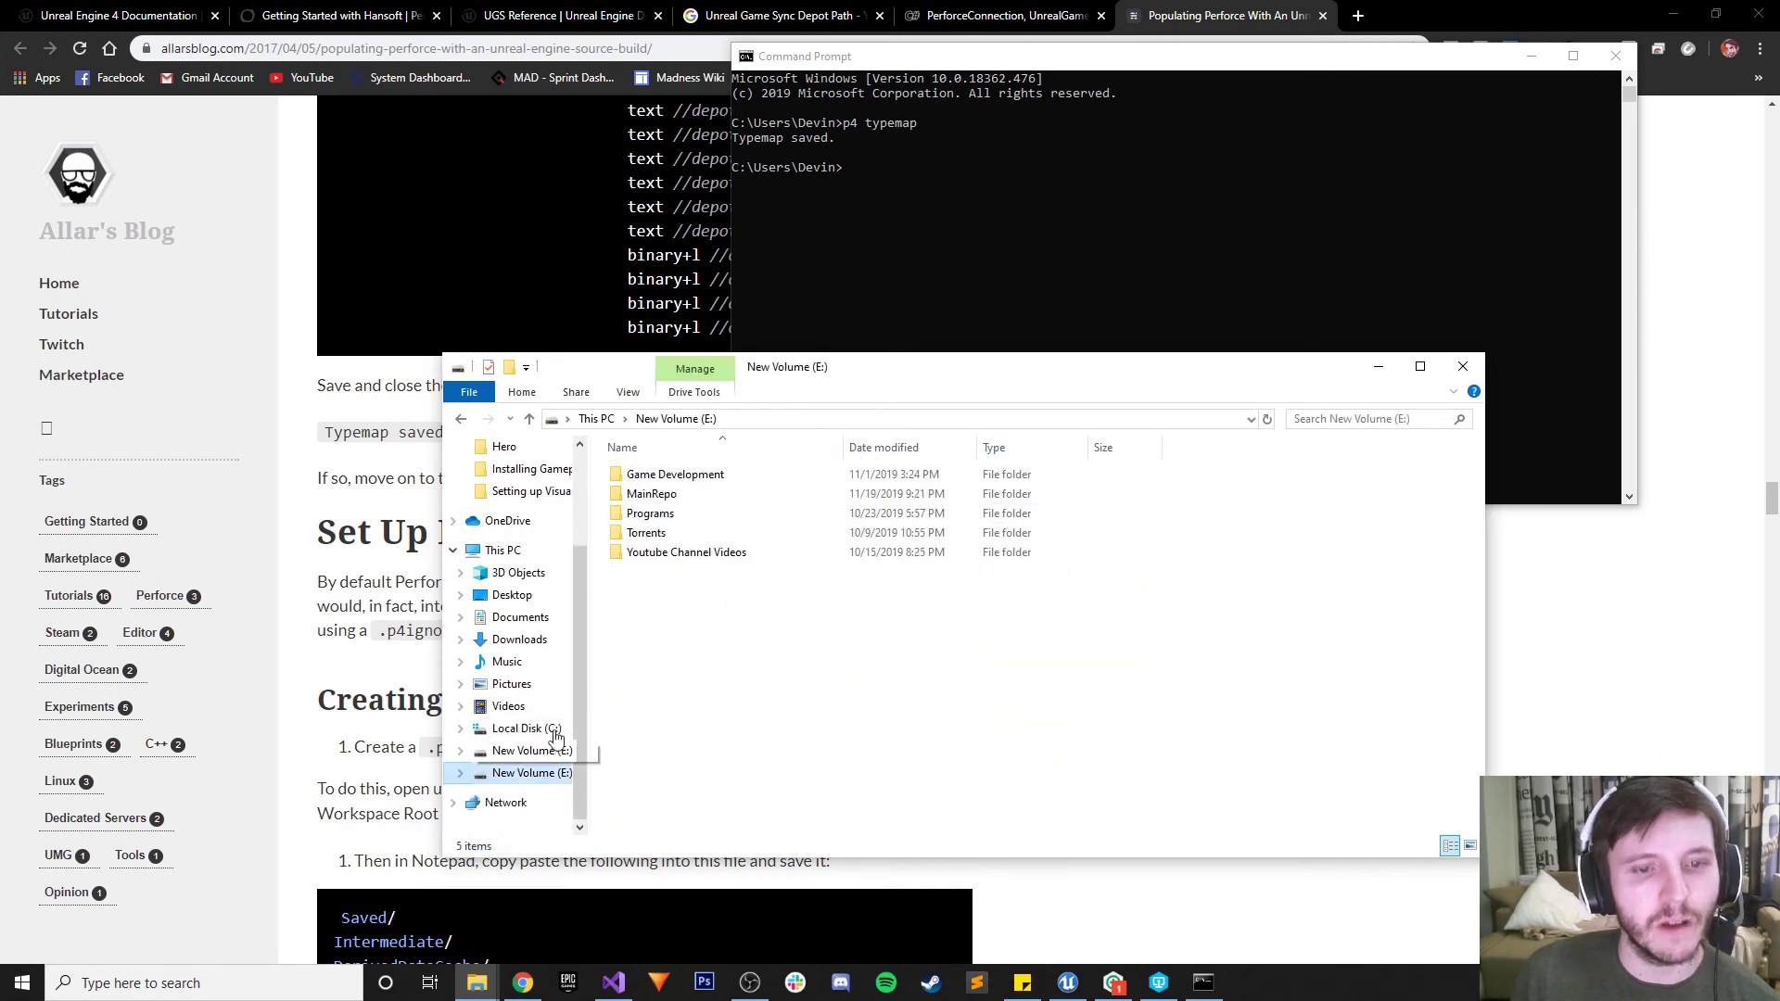
double_click(688, 497)
drag(729, 376, 898, 259)
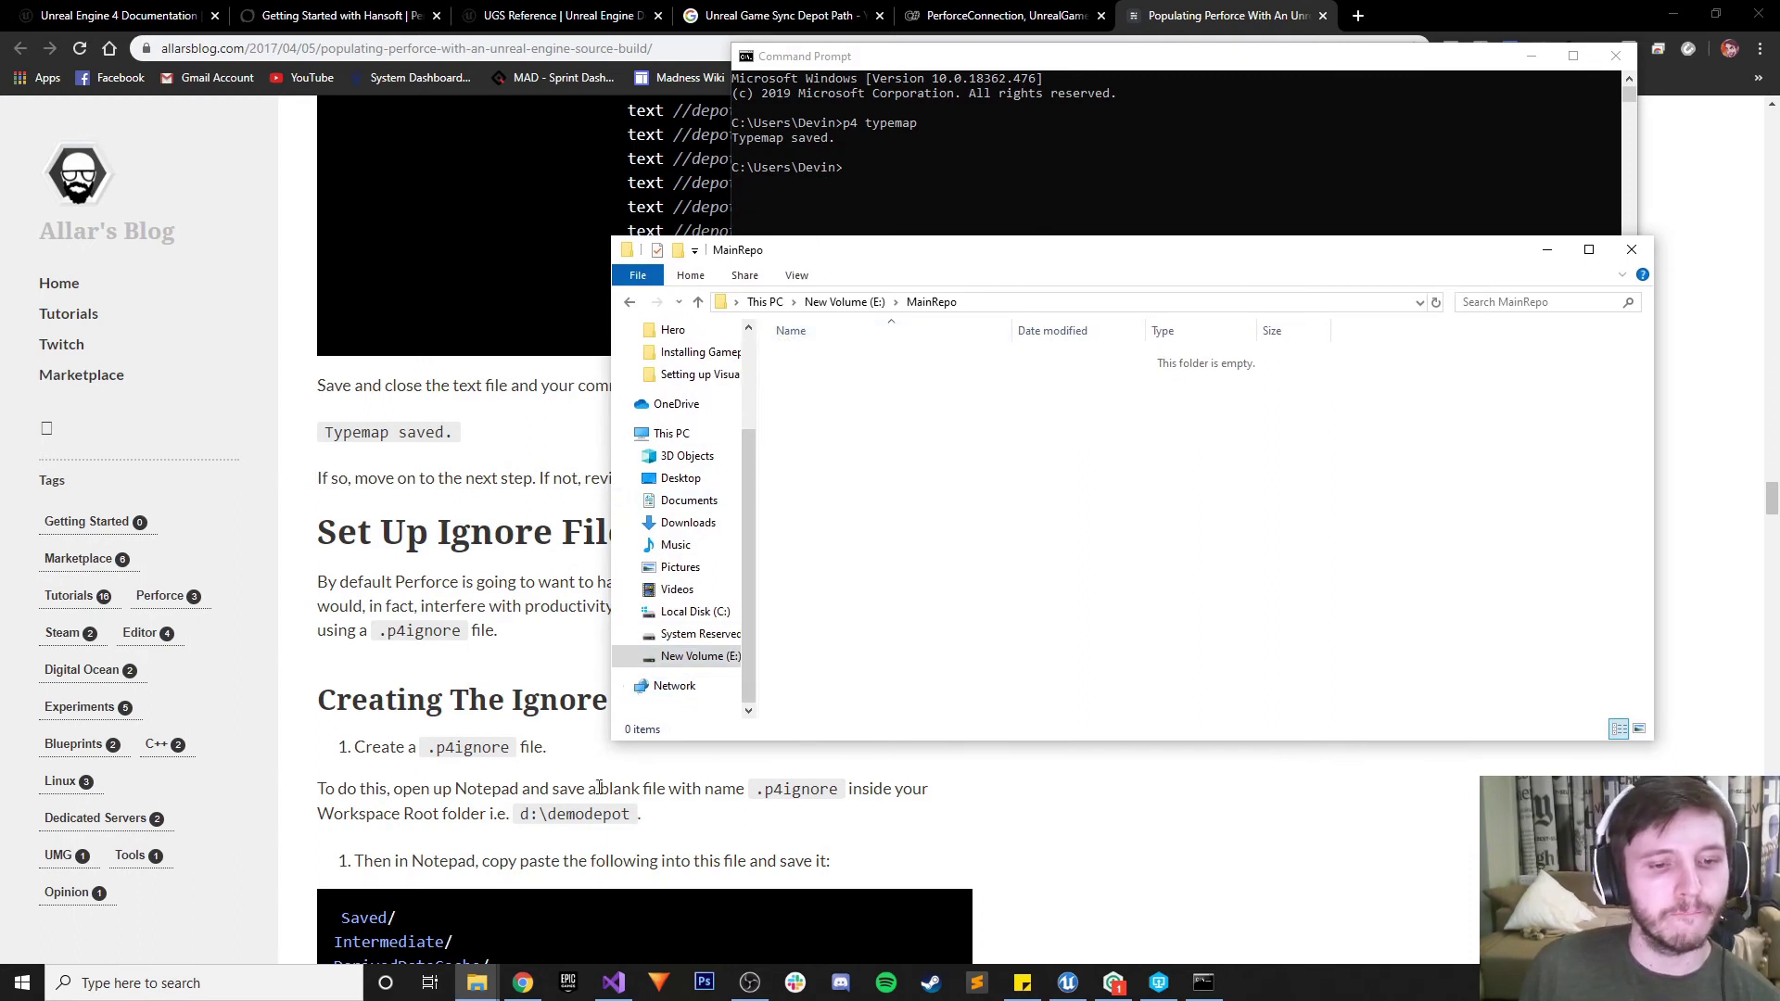
scroll(510, 842, down, 1)
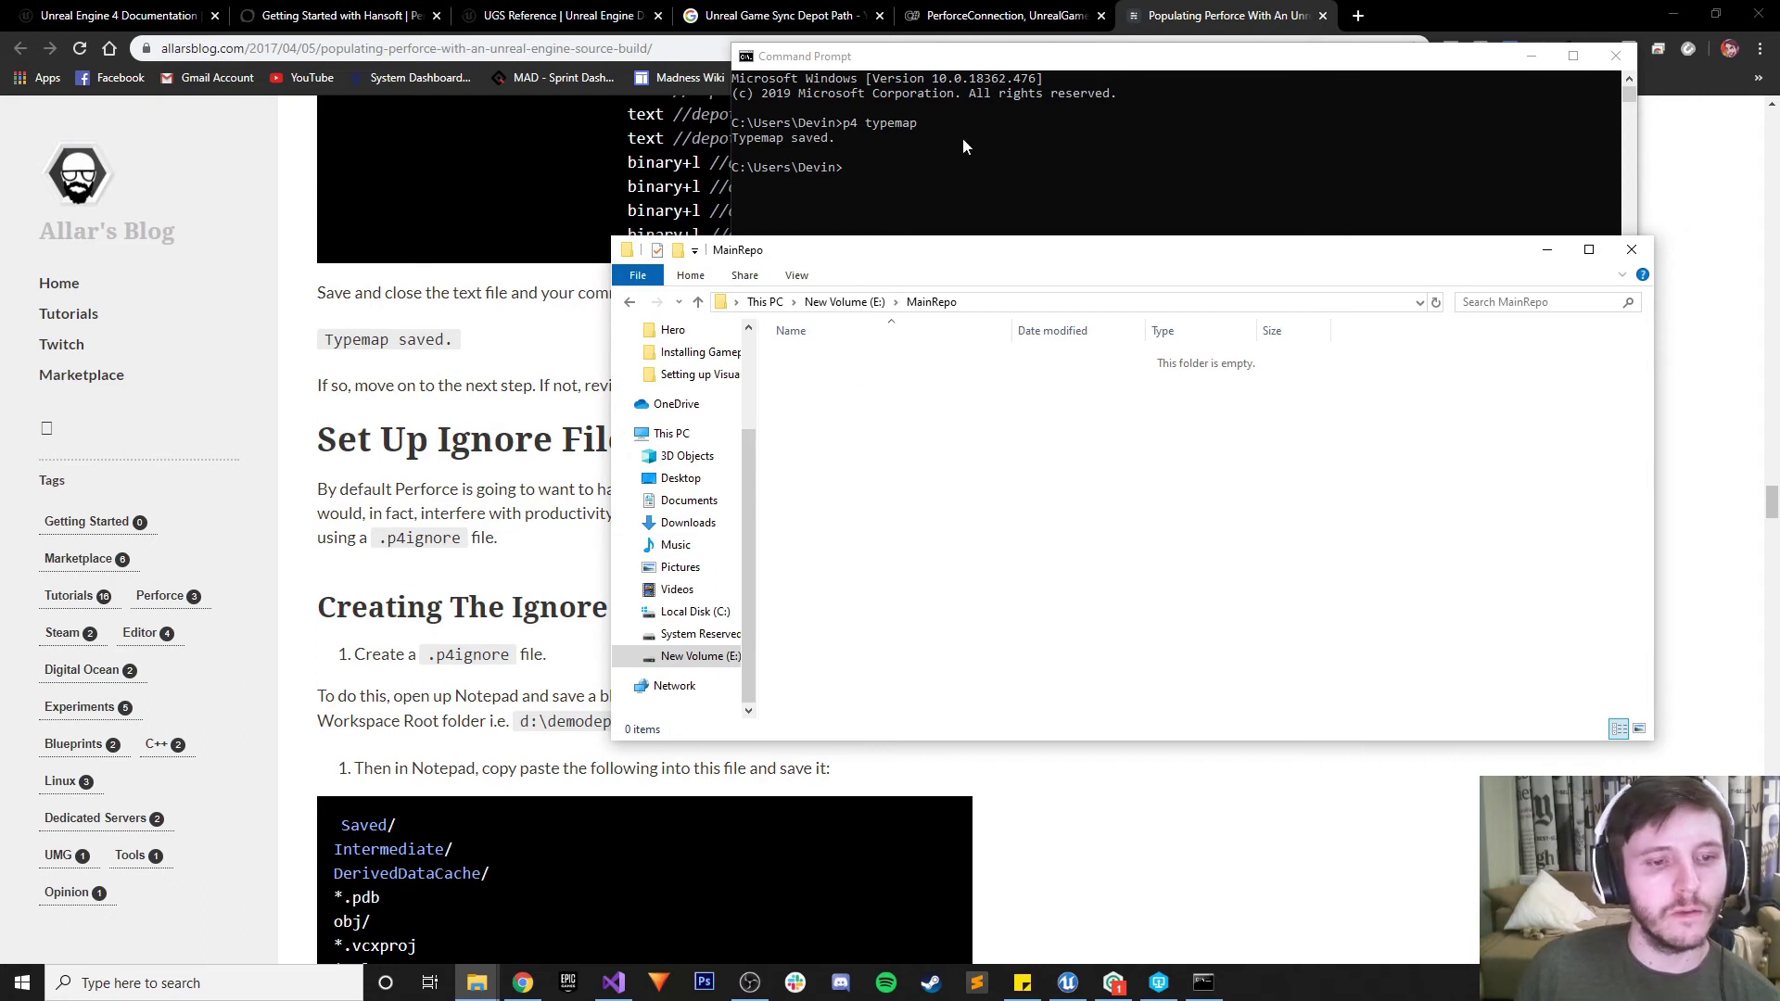
drag(810, 259, 782, 76)
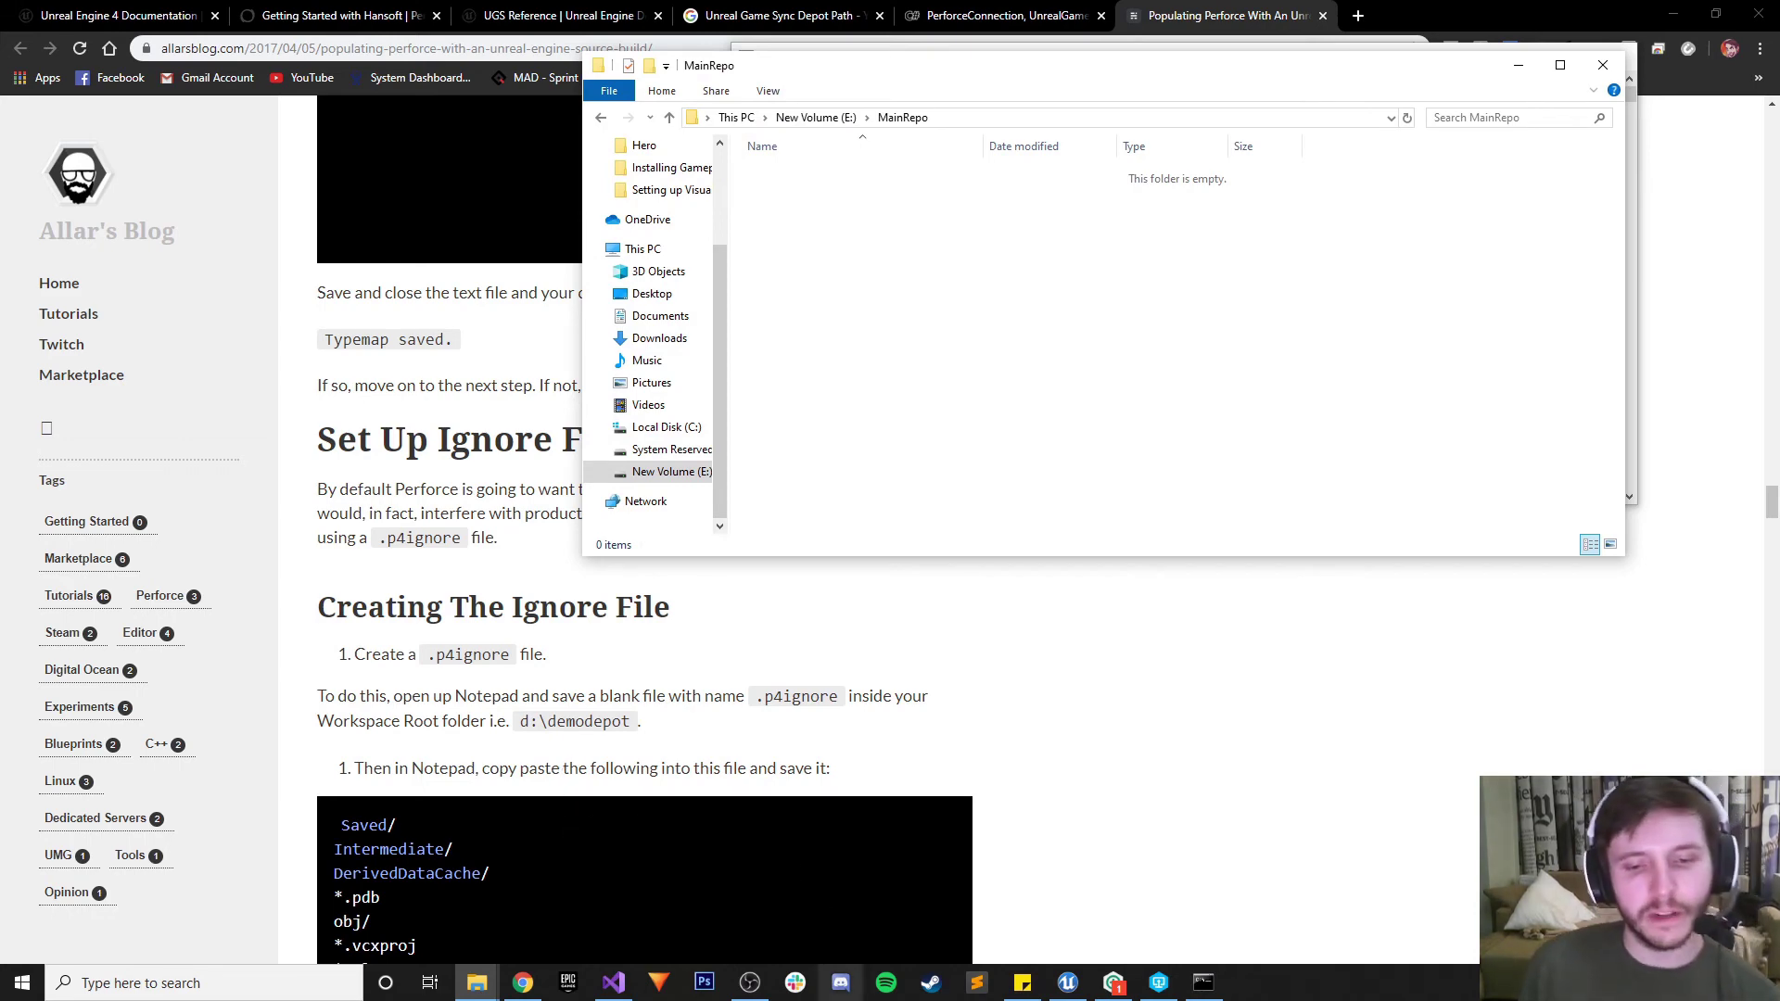
click(976, 982)
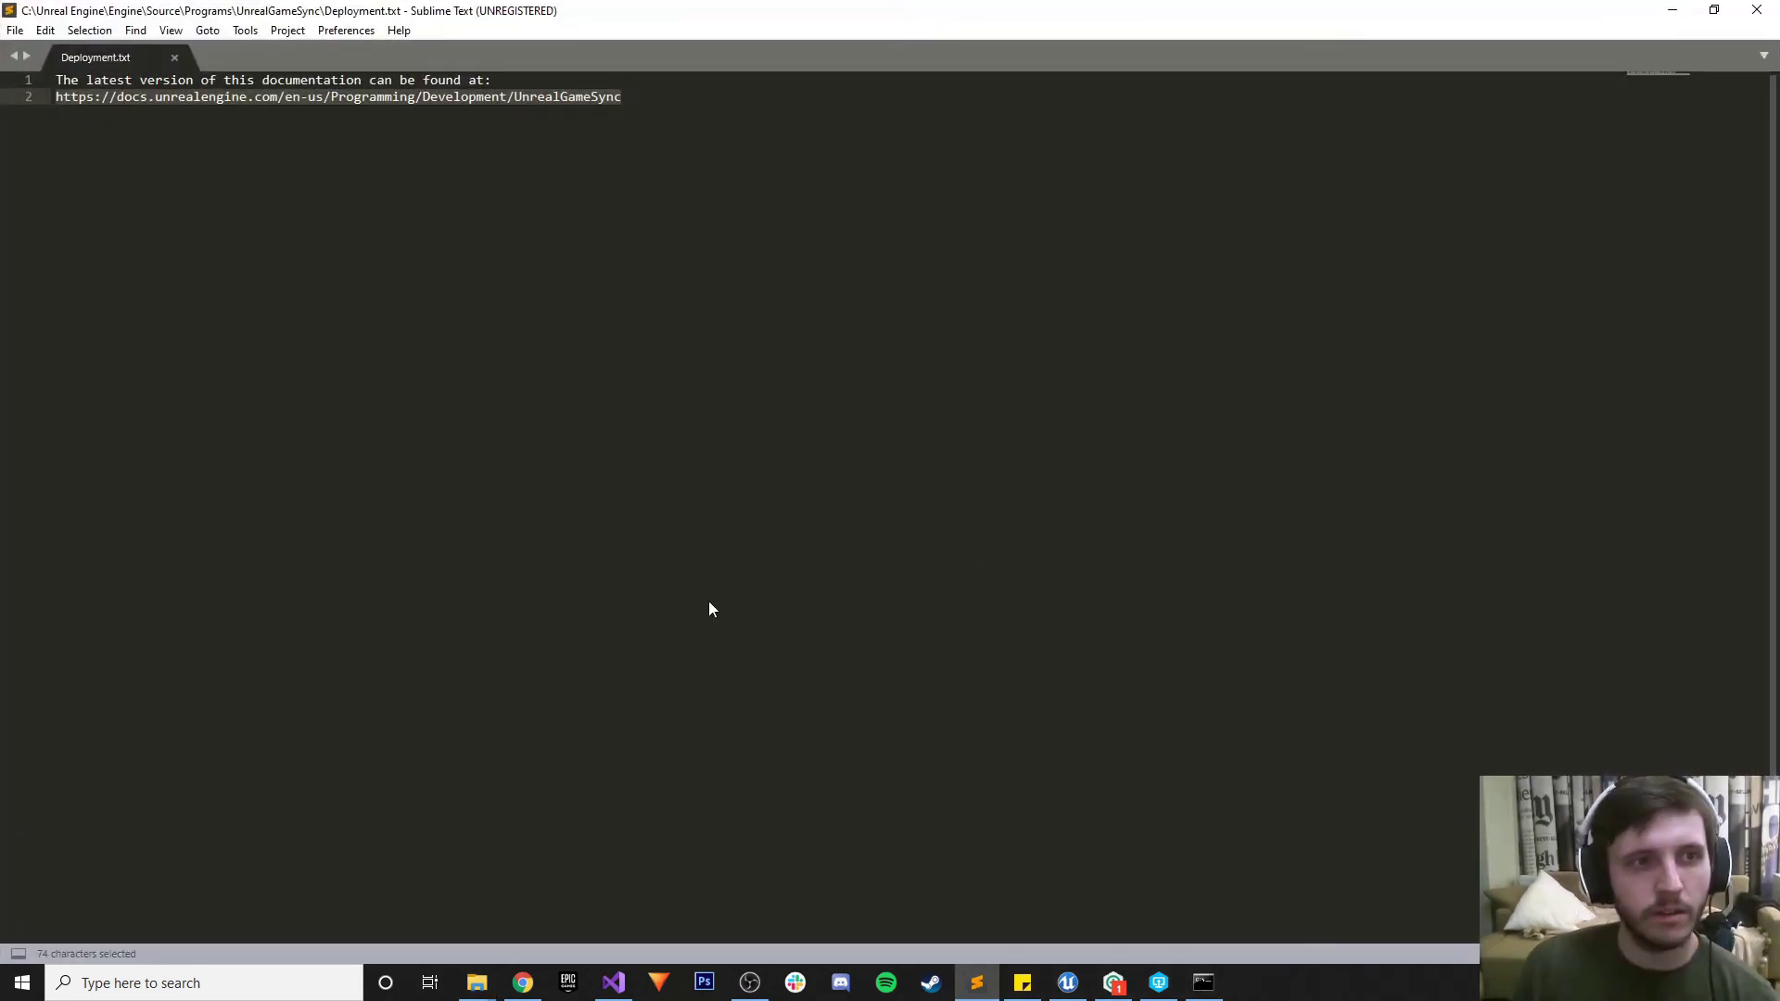
Close Deployment.txt and copy the blog's nine-line ignore list, Saved/ through FileOpenOrder/
click(174, 57)
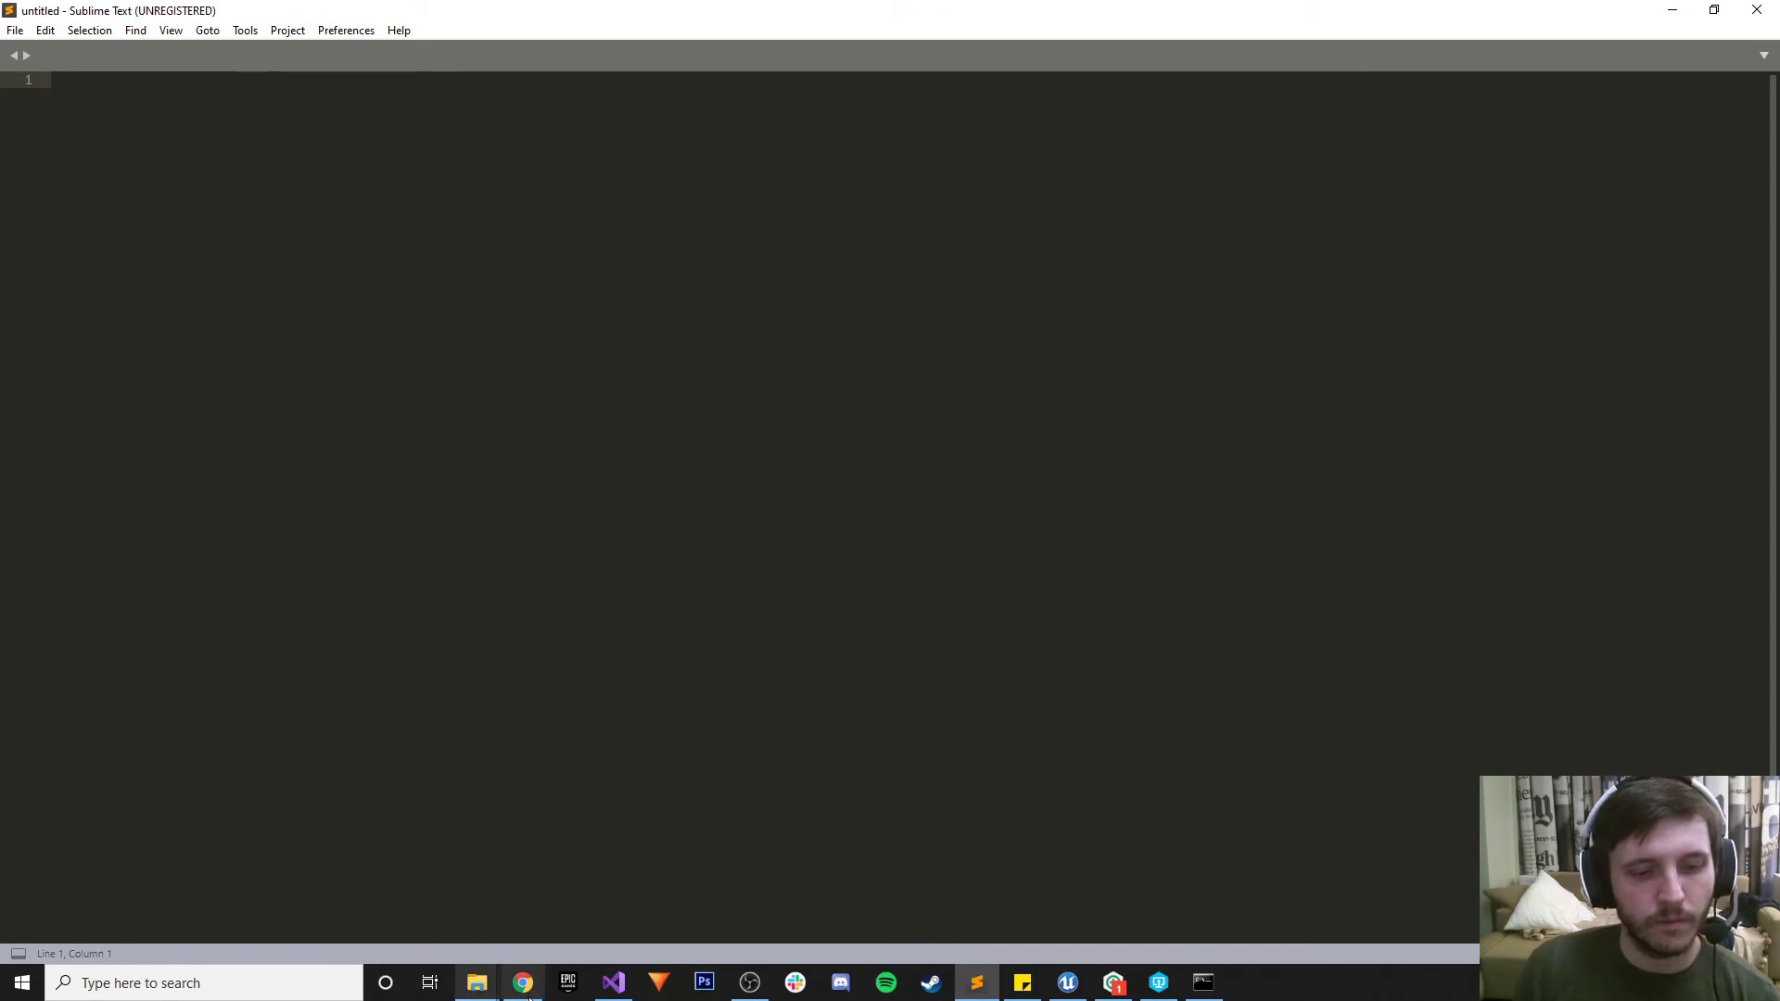
click(527, 990)
scroll(637, 680, down, 5)
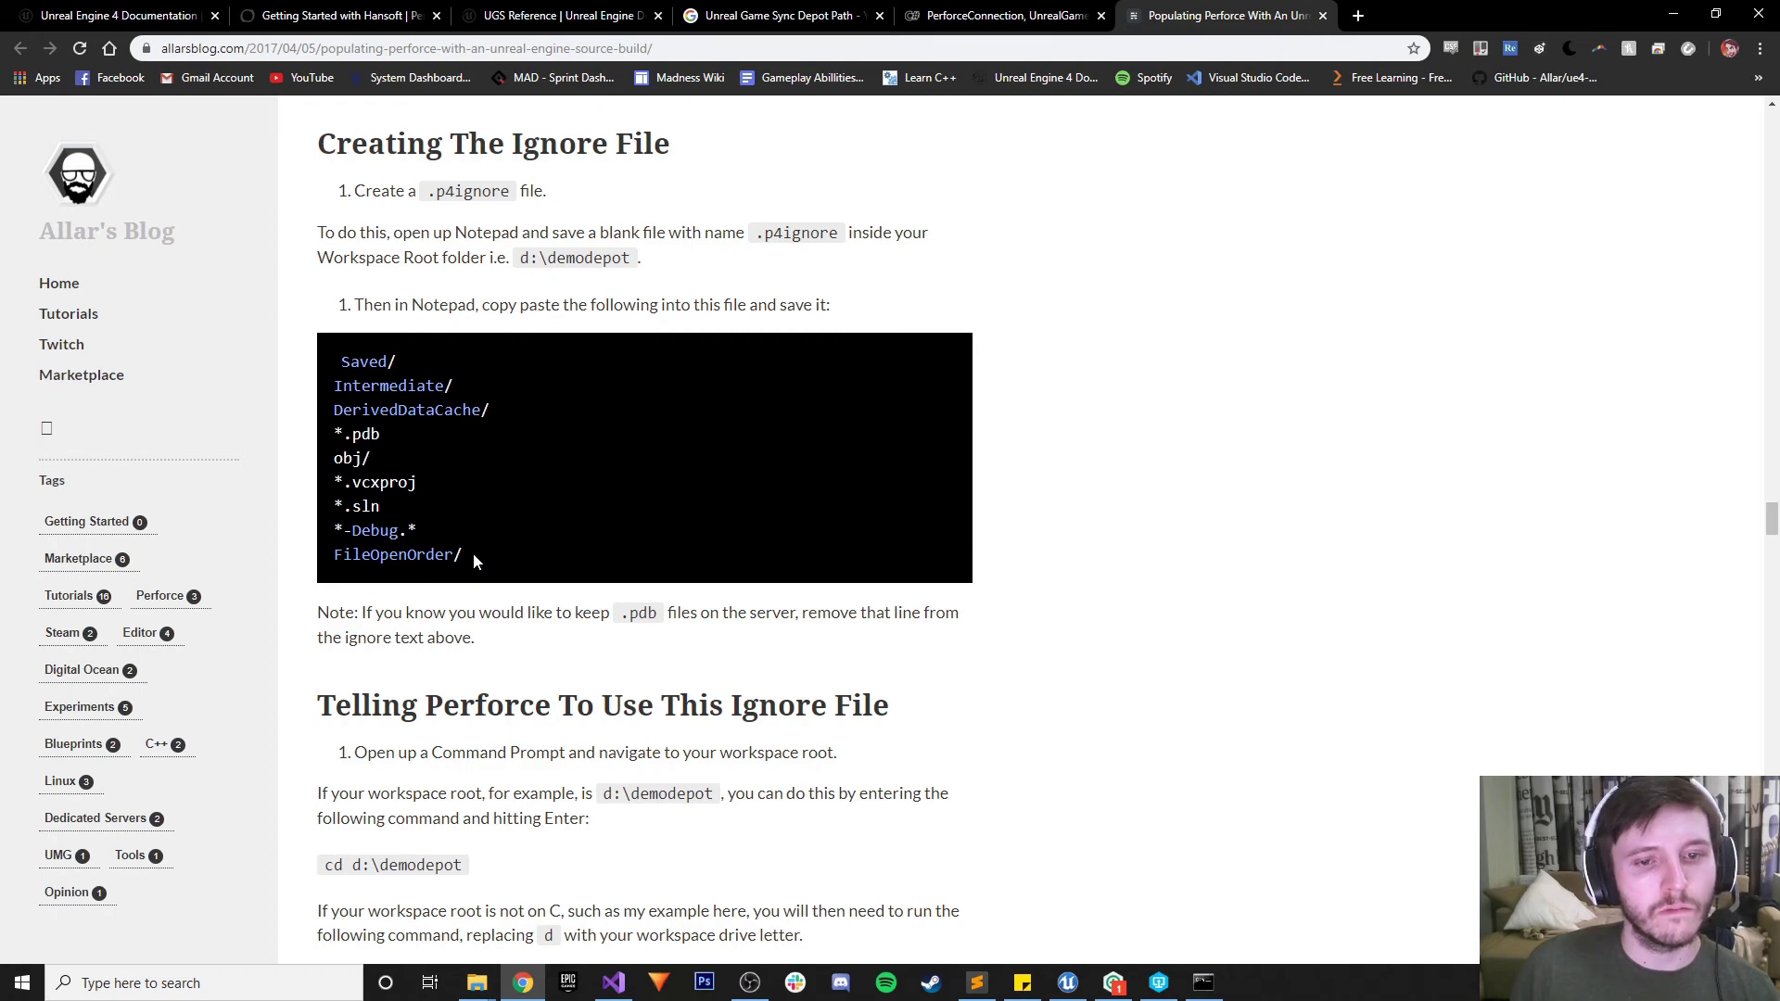
drag(473, 554, 297, 355)
key(ctrl+c)
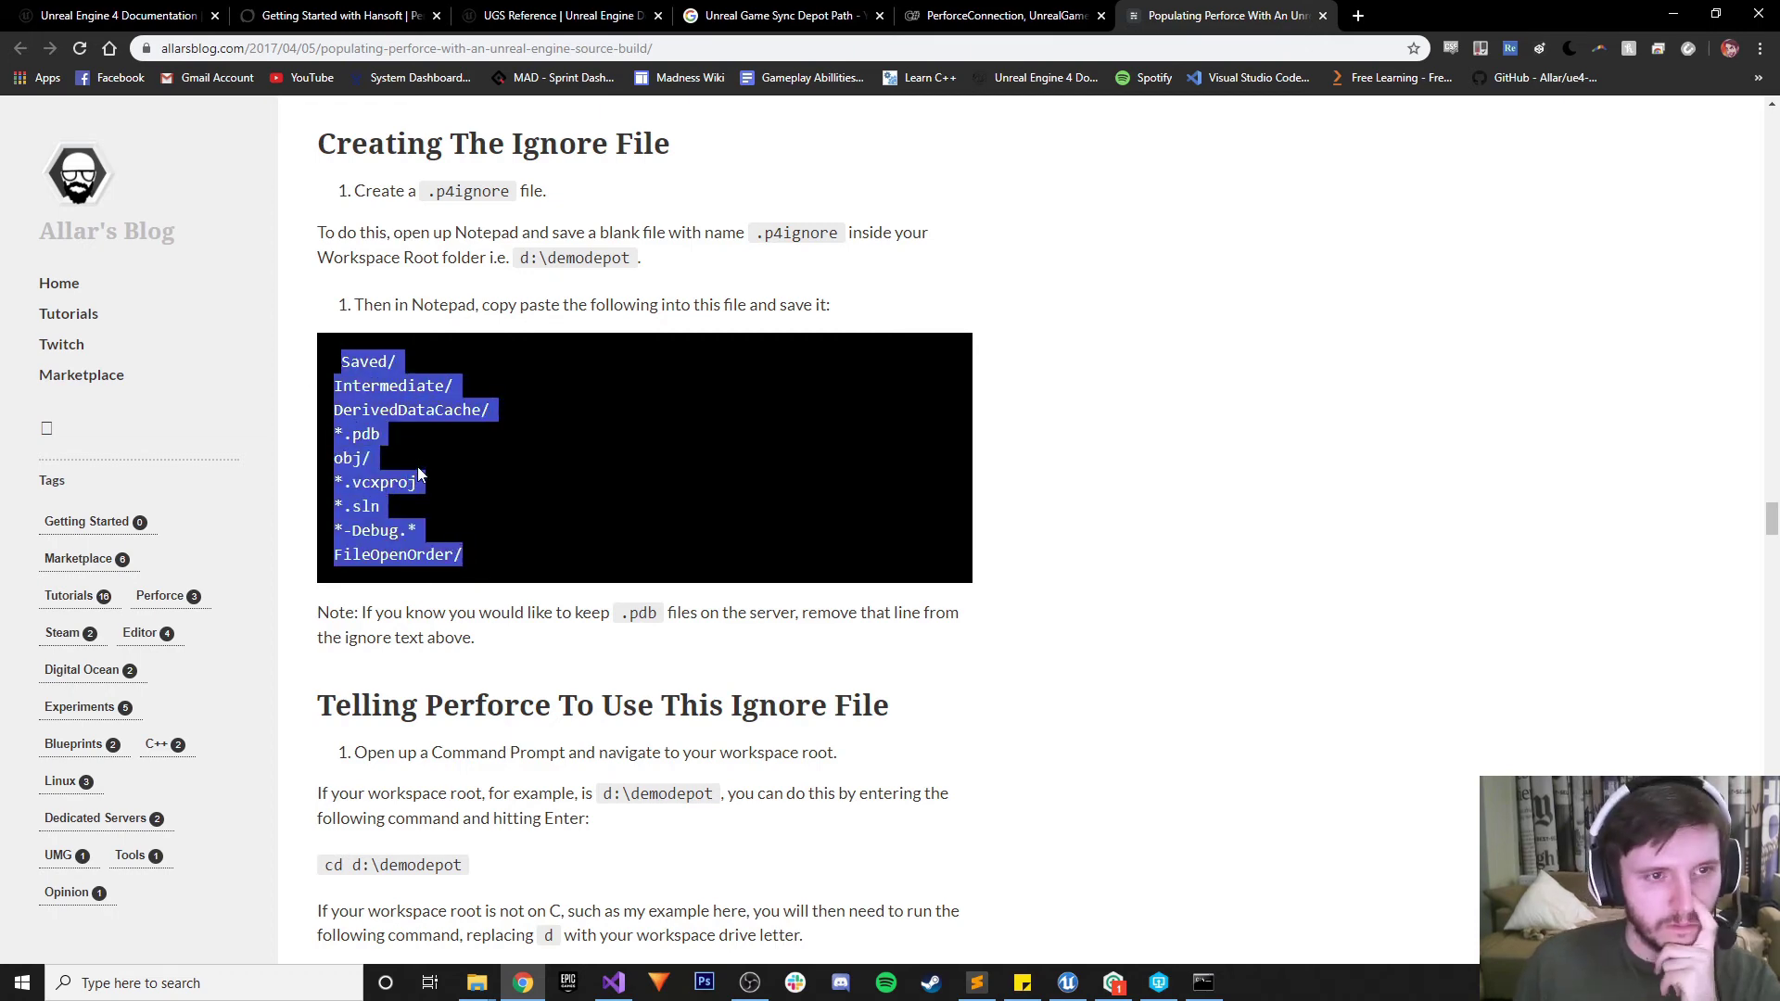
scroll(430, 441, up, 1)
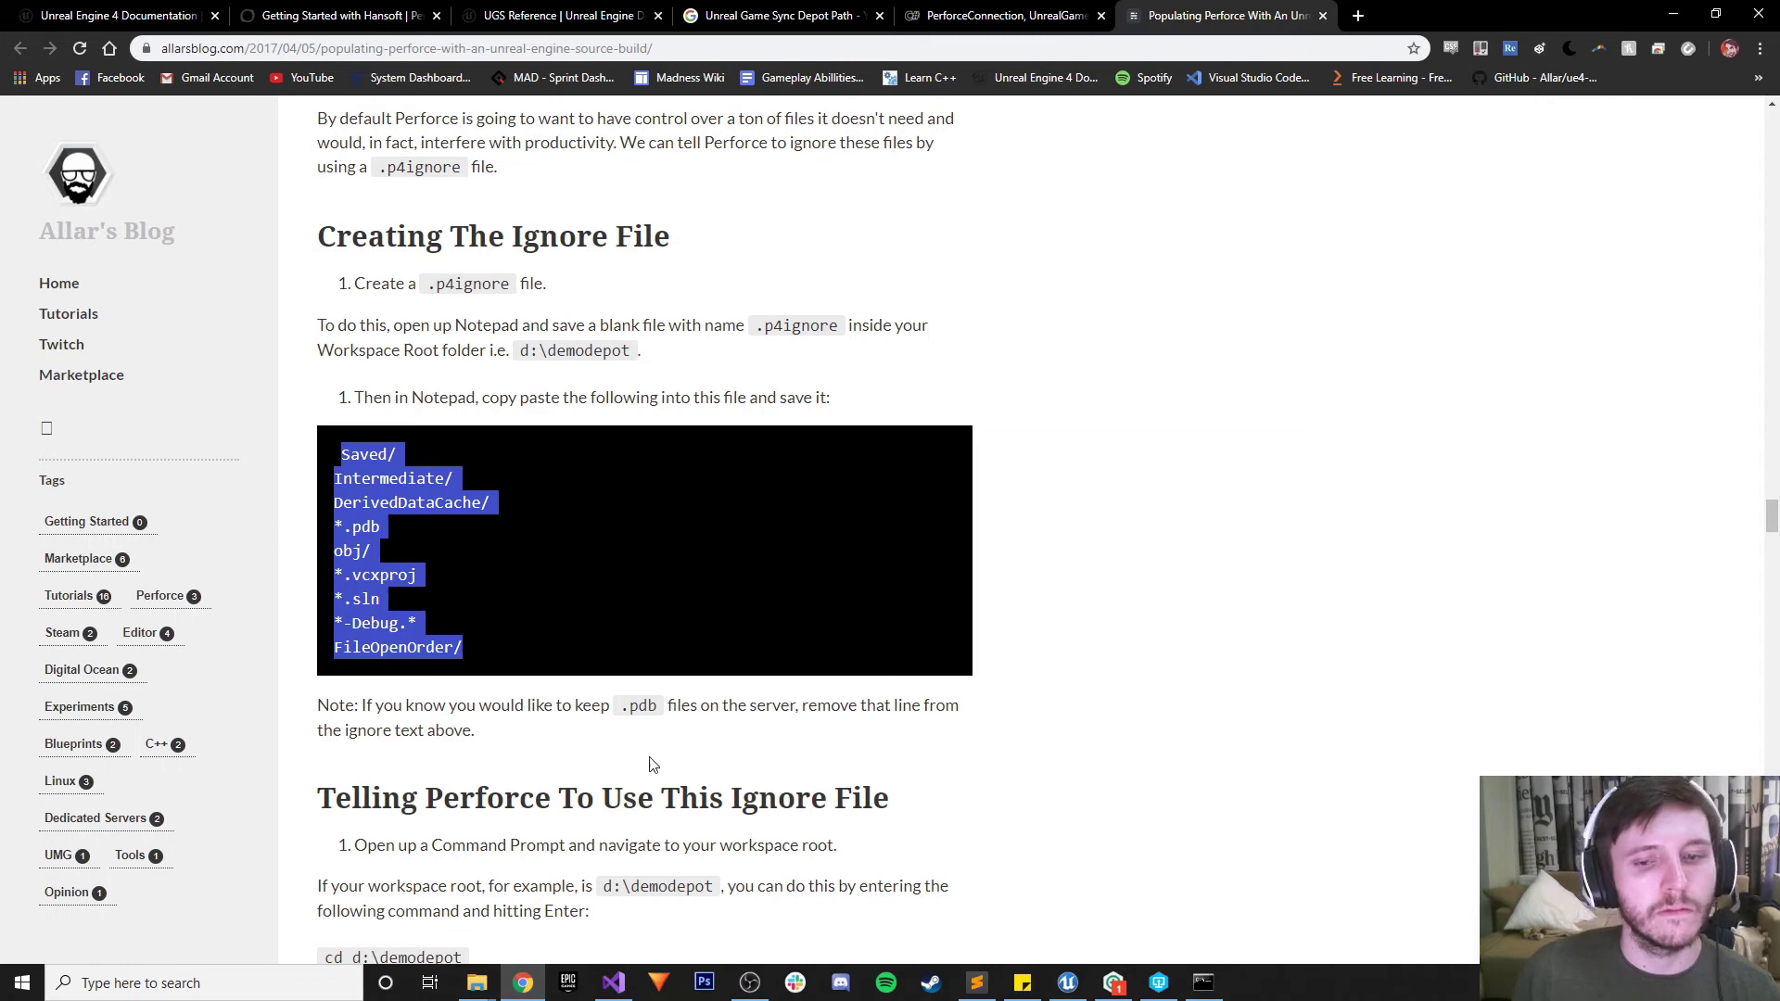
Close Command Prompt and paste the ignore patterns into the empty Sublime Text file
click(1201, 983)
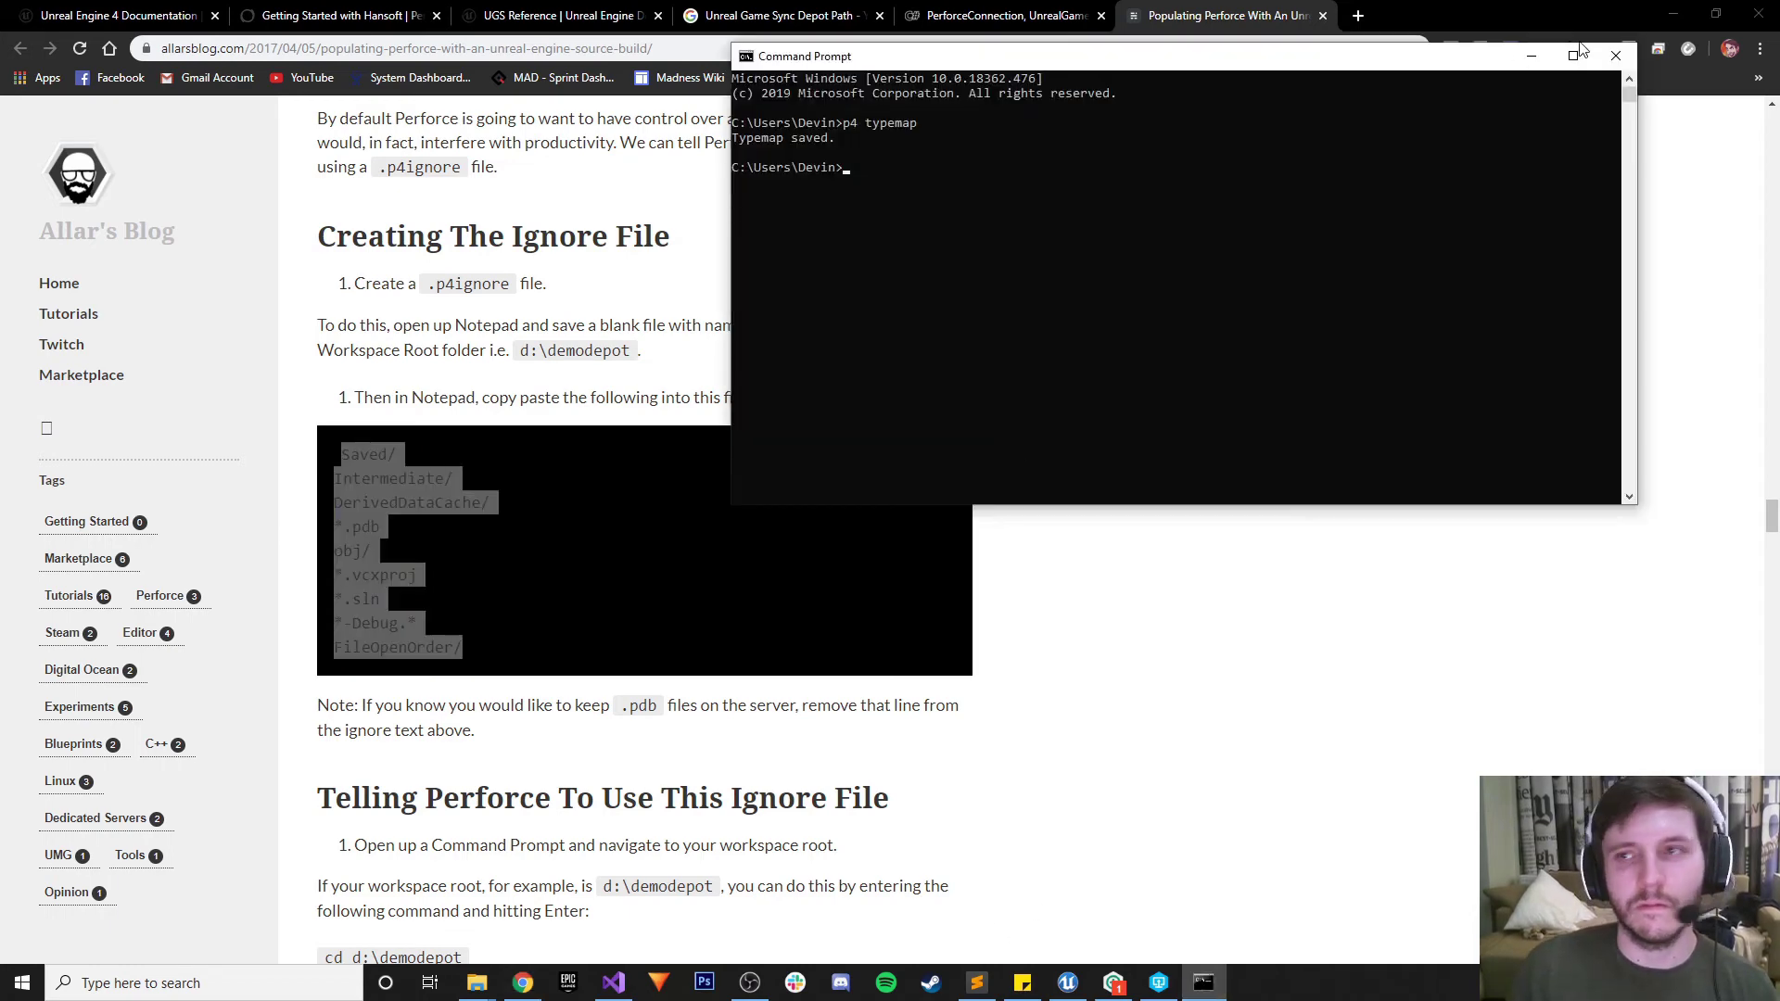
click(1615, 55)
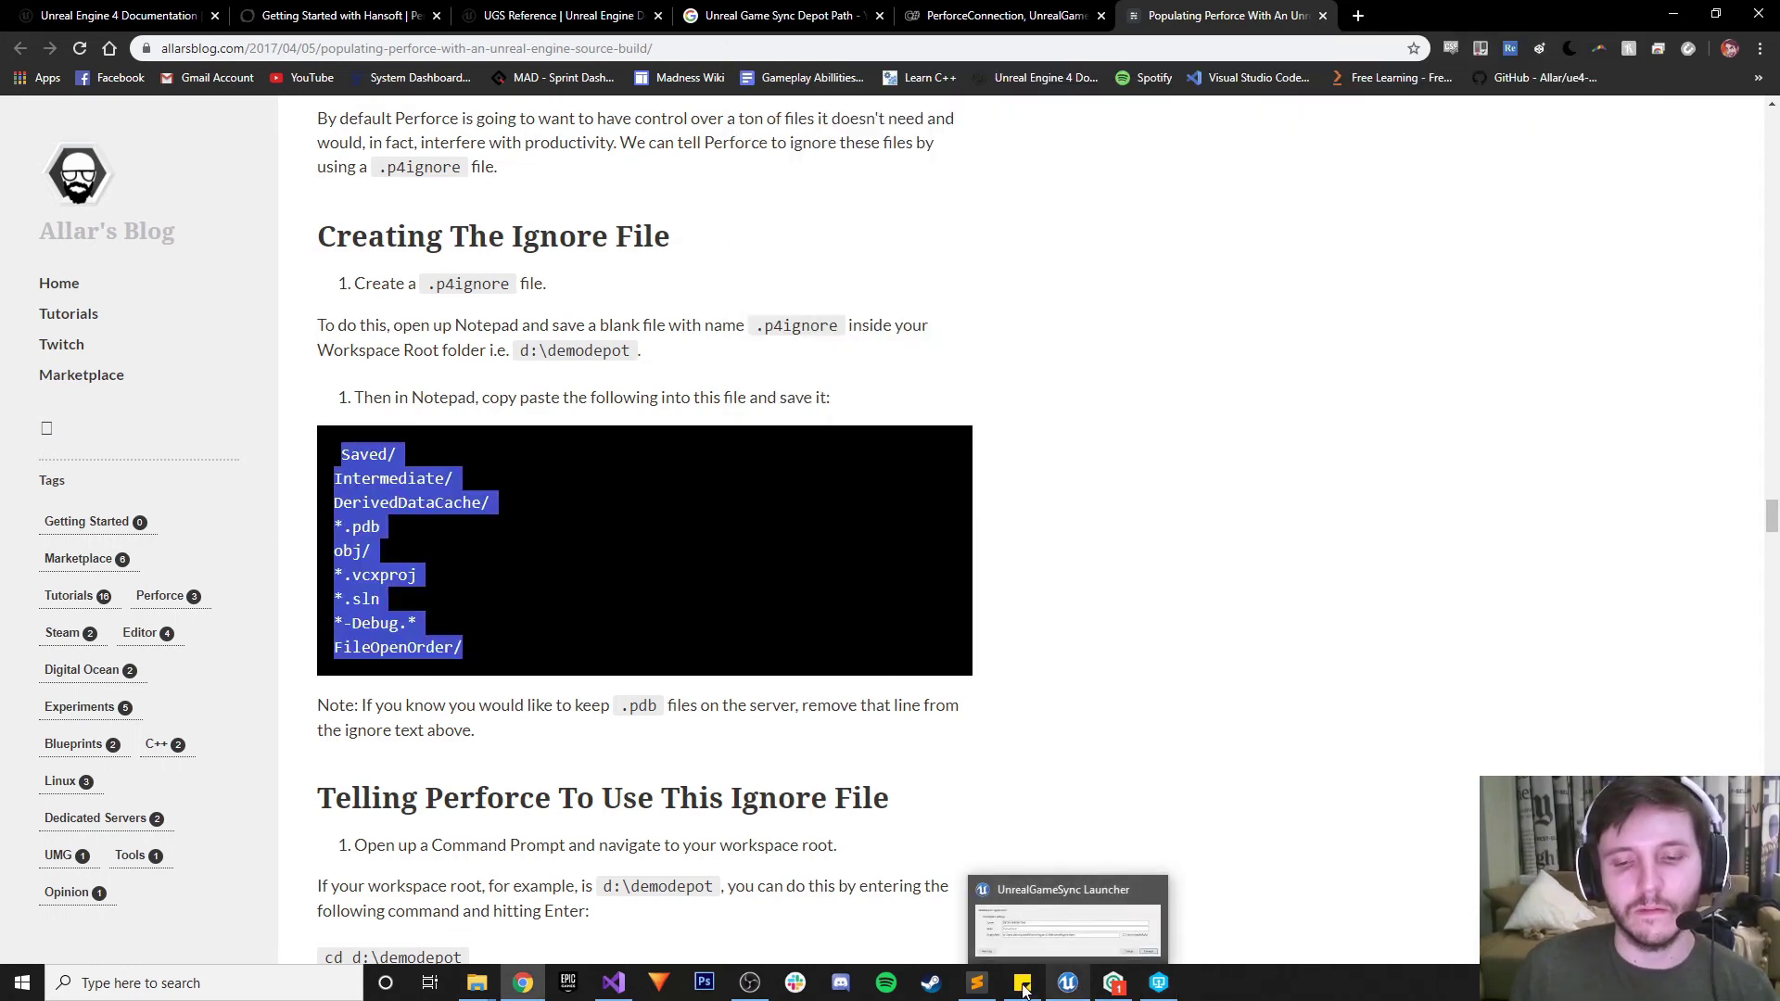
click(978, 983)
key(ctrl+v)
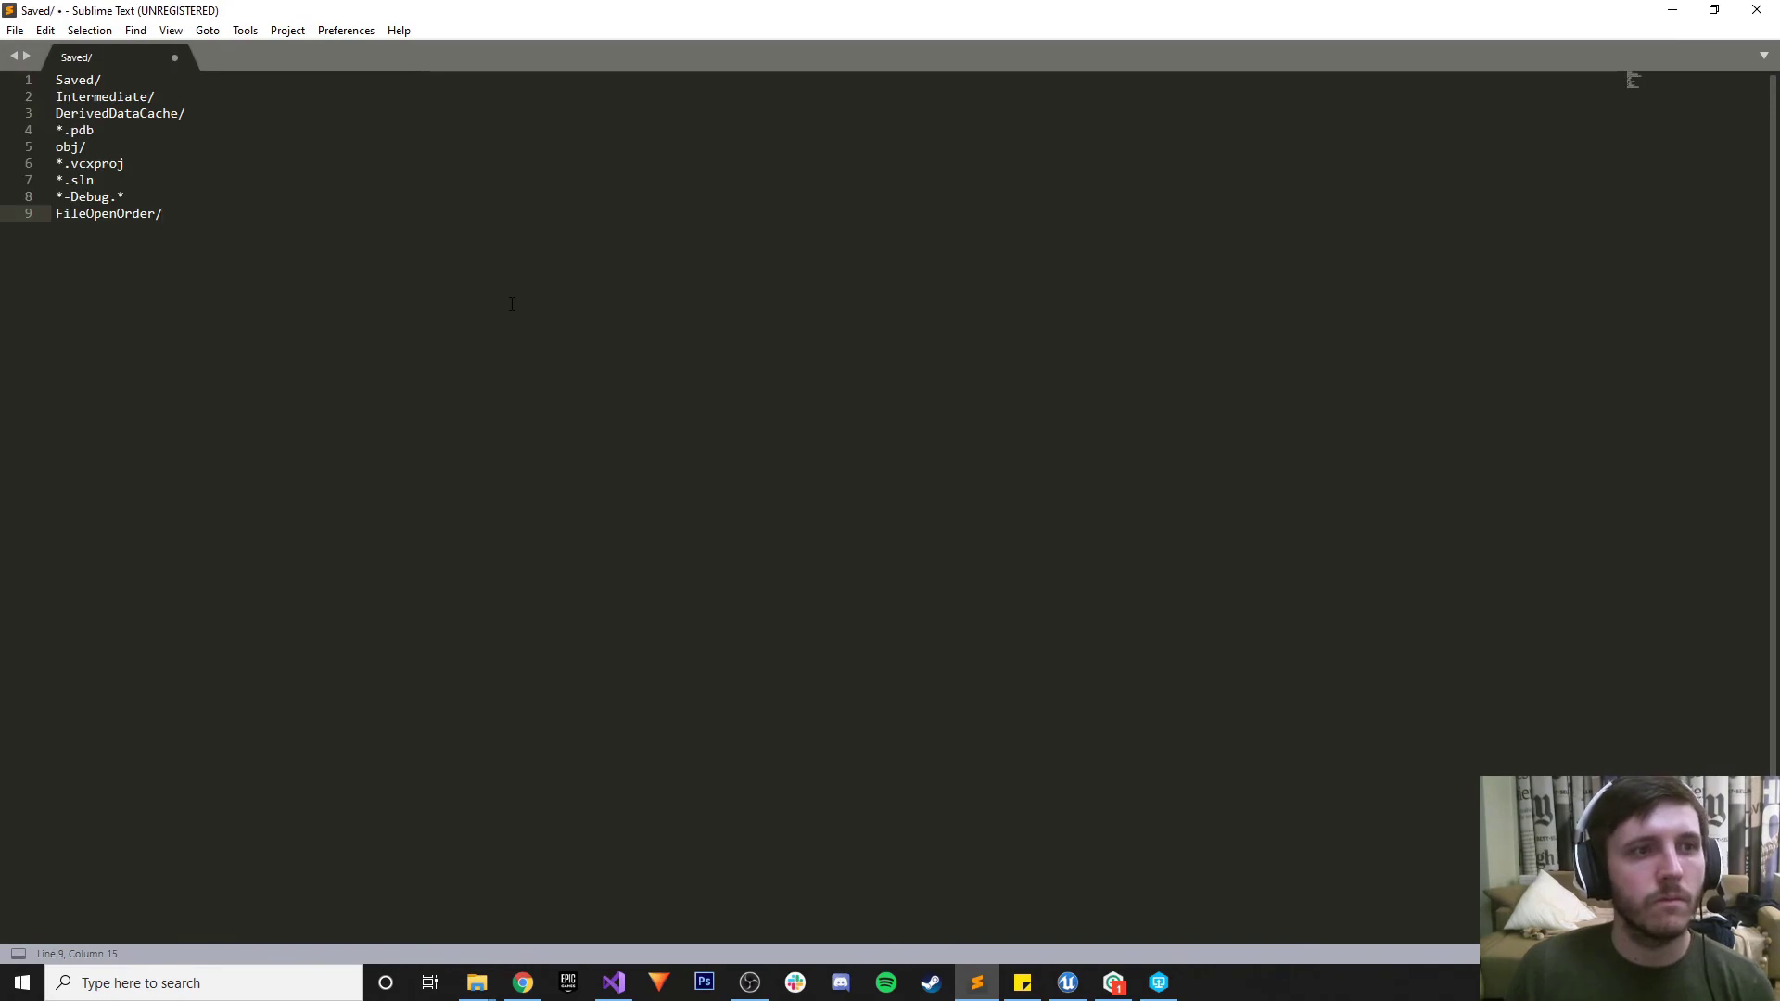
key(ctrl+s)
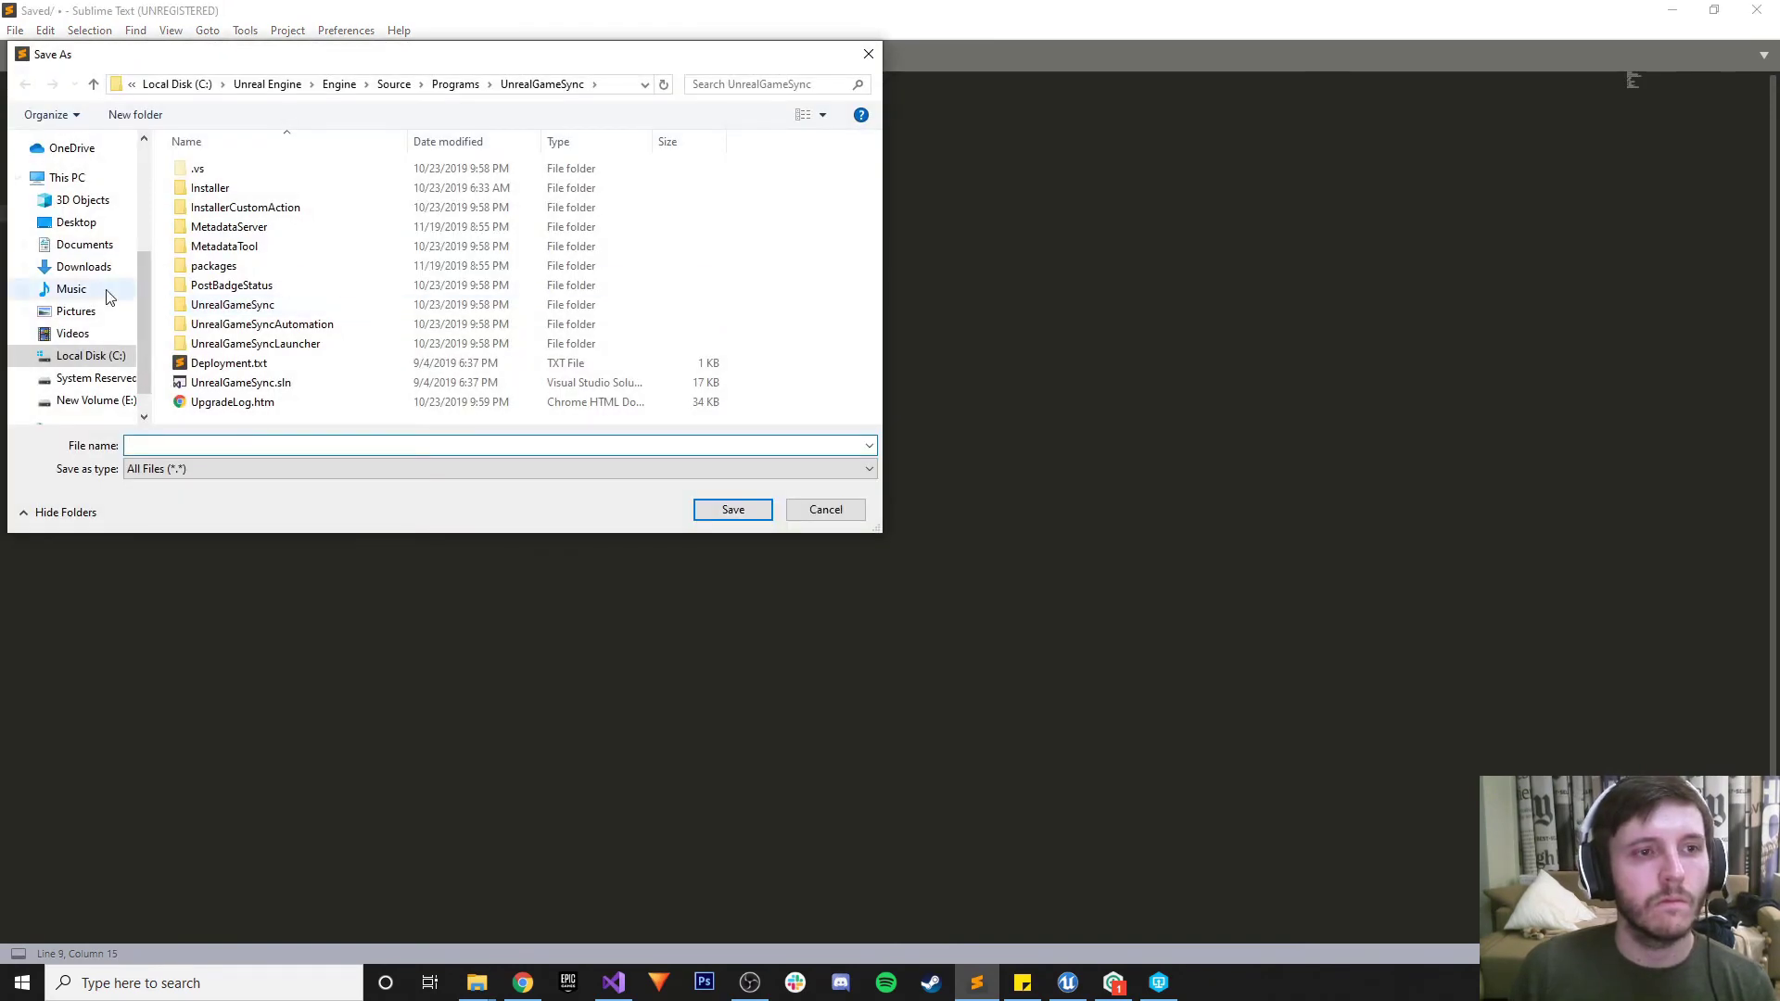
Save the new file as .p4ignore in New Volume (E:) > MainRepo
click(93, 399)
double_click(217, 188)
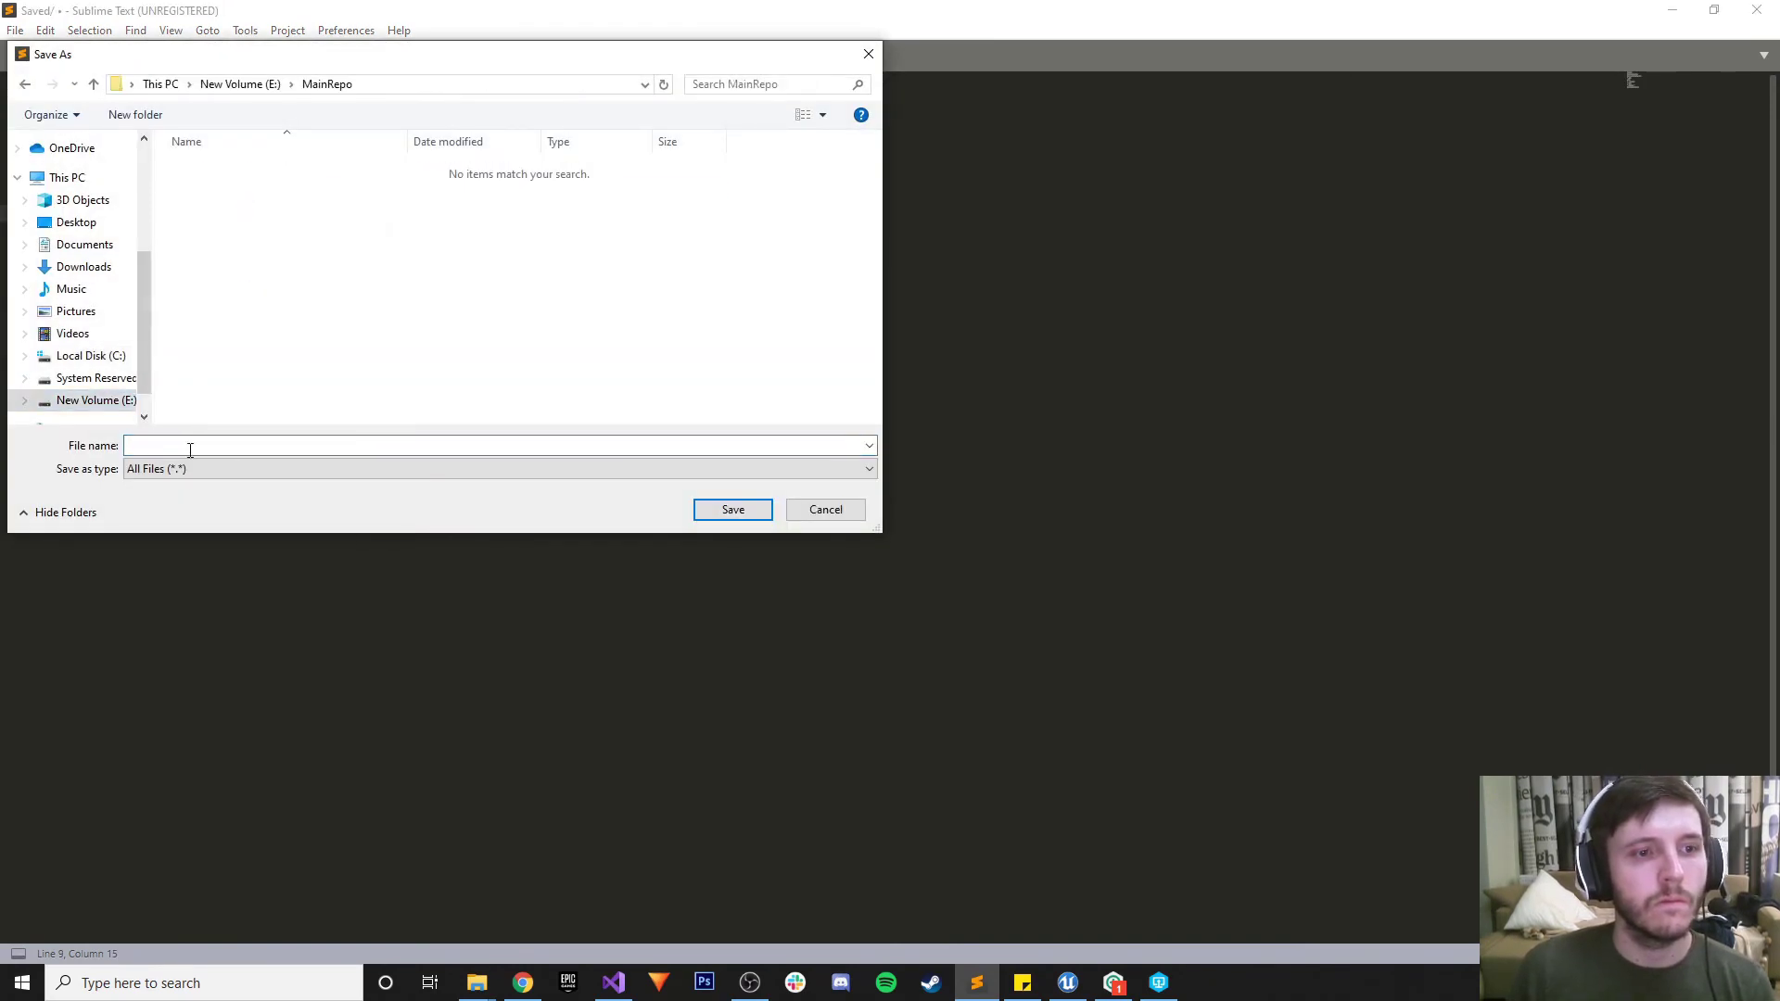
click(186, 469)
scroll(252, 717, down, 8)
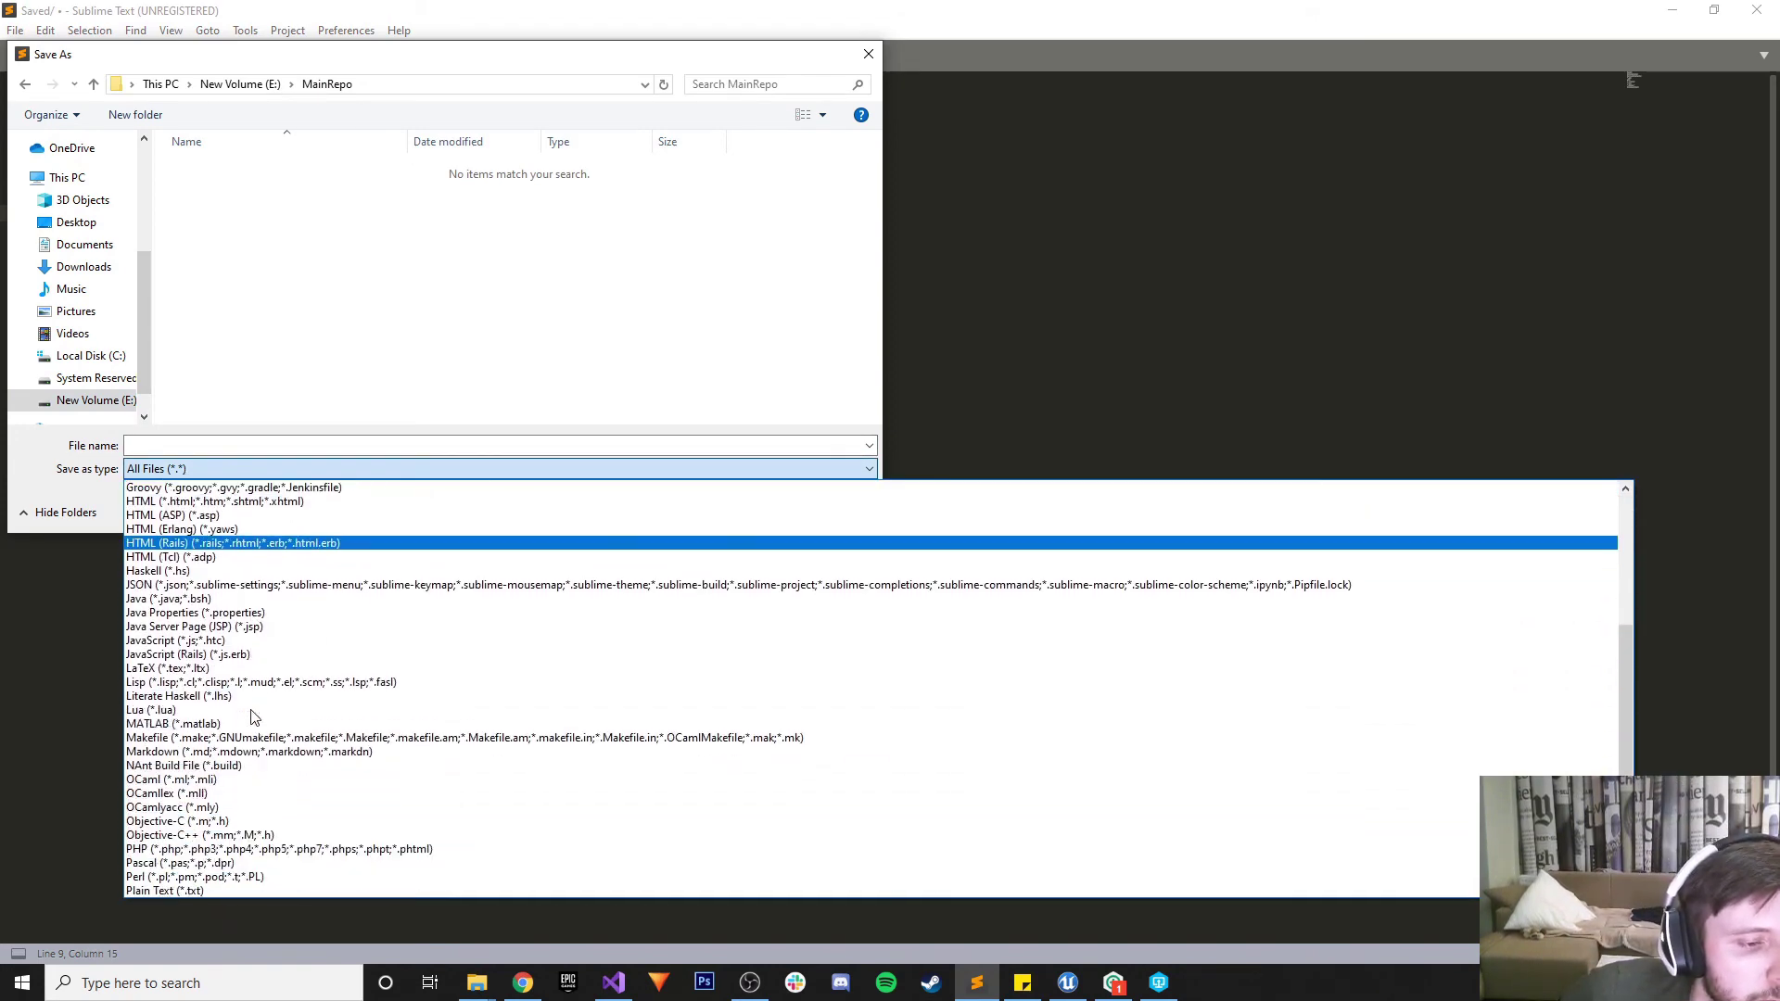
scroll(252, 716, down, 2)
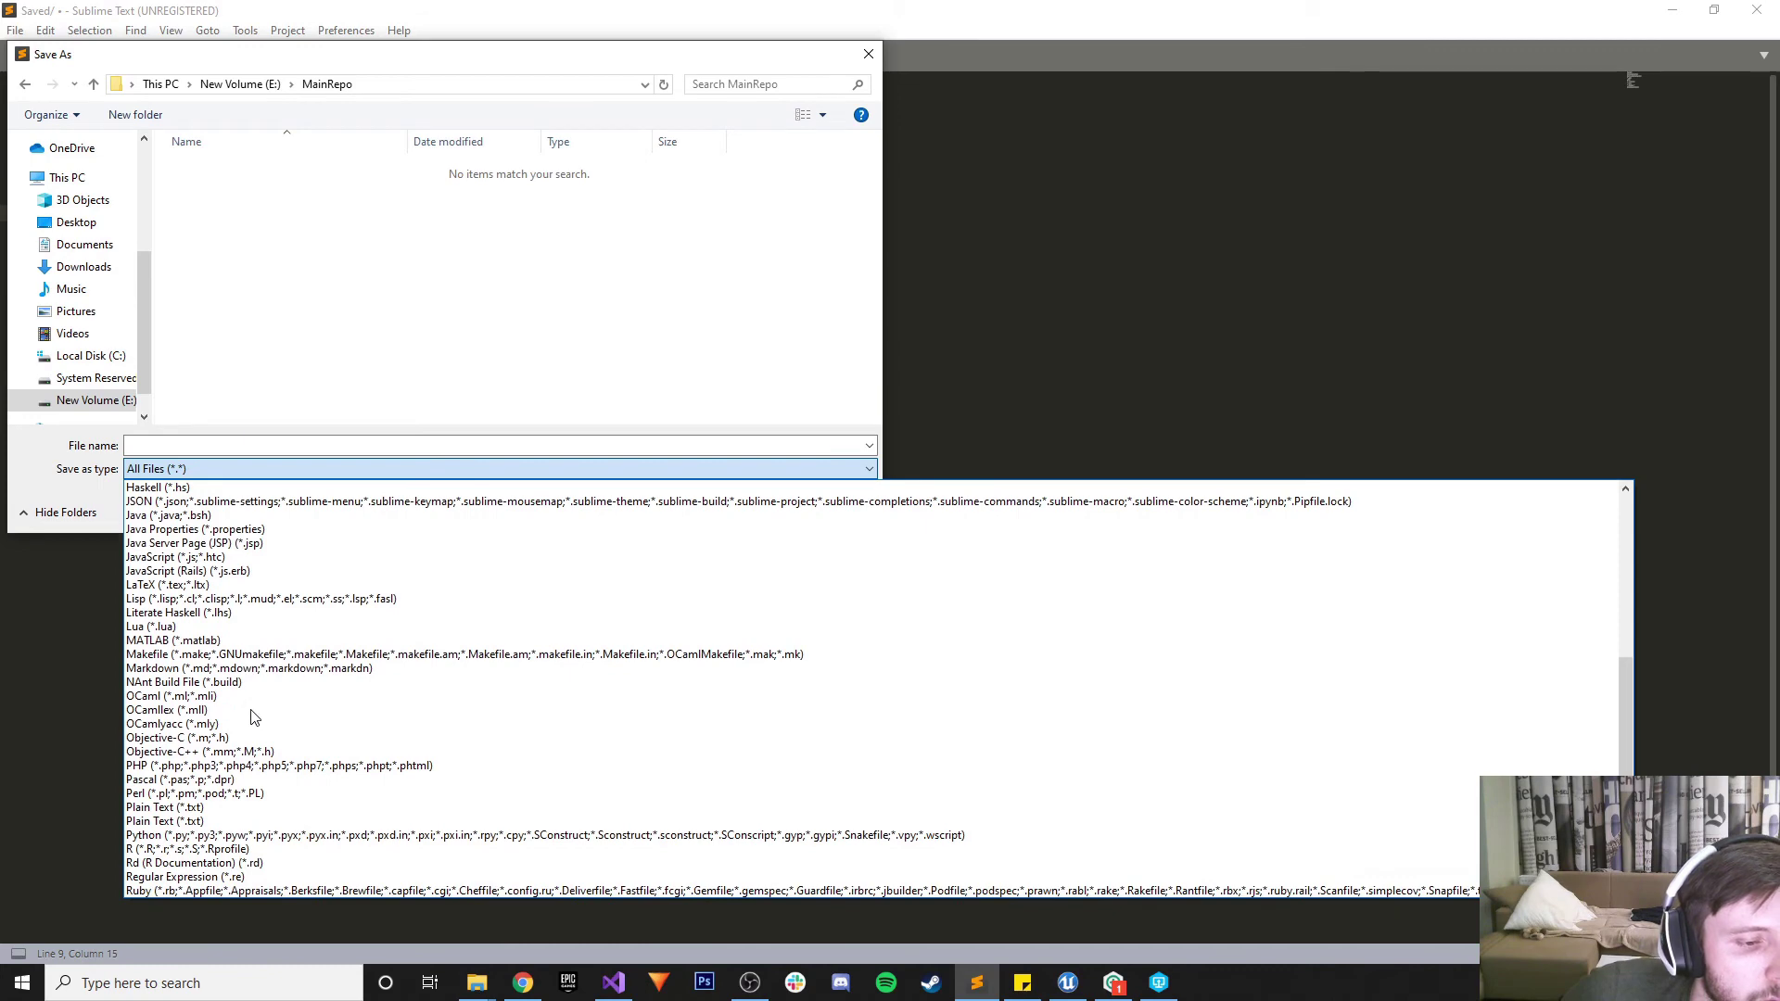
click(522, 985)
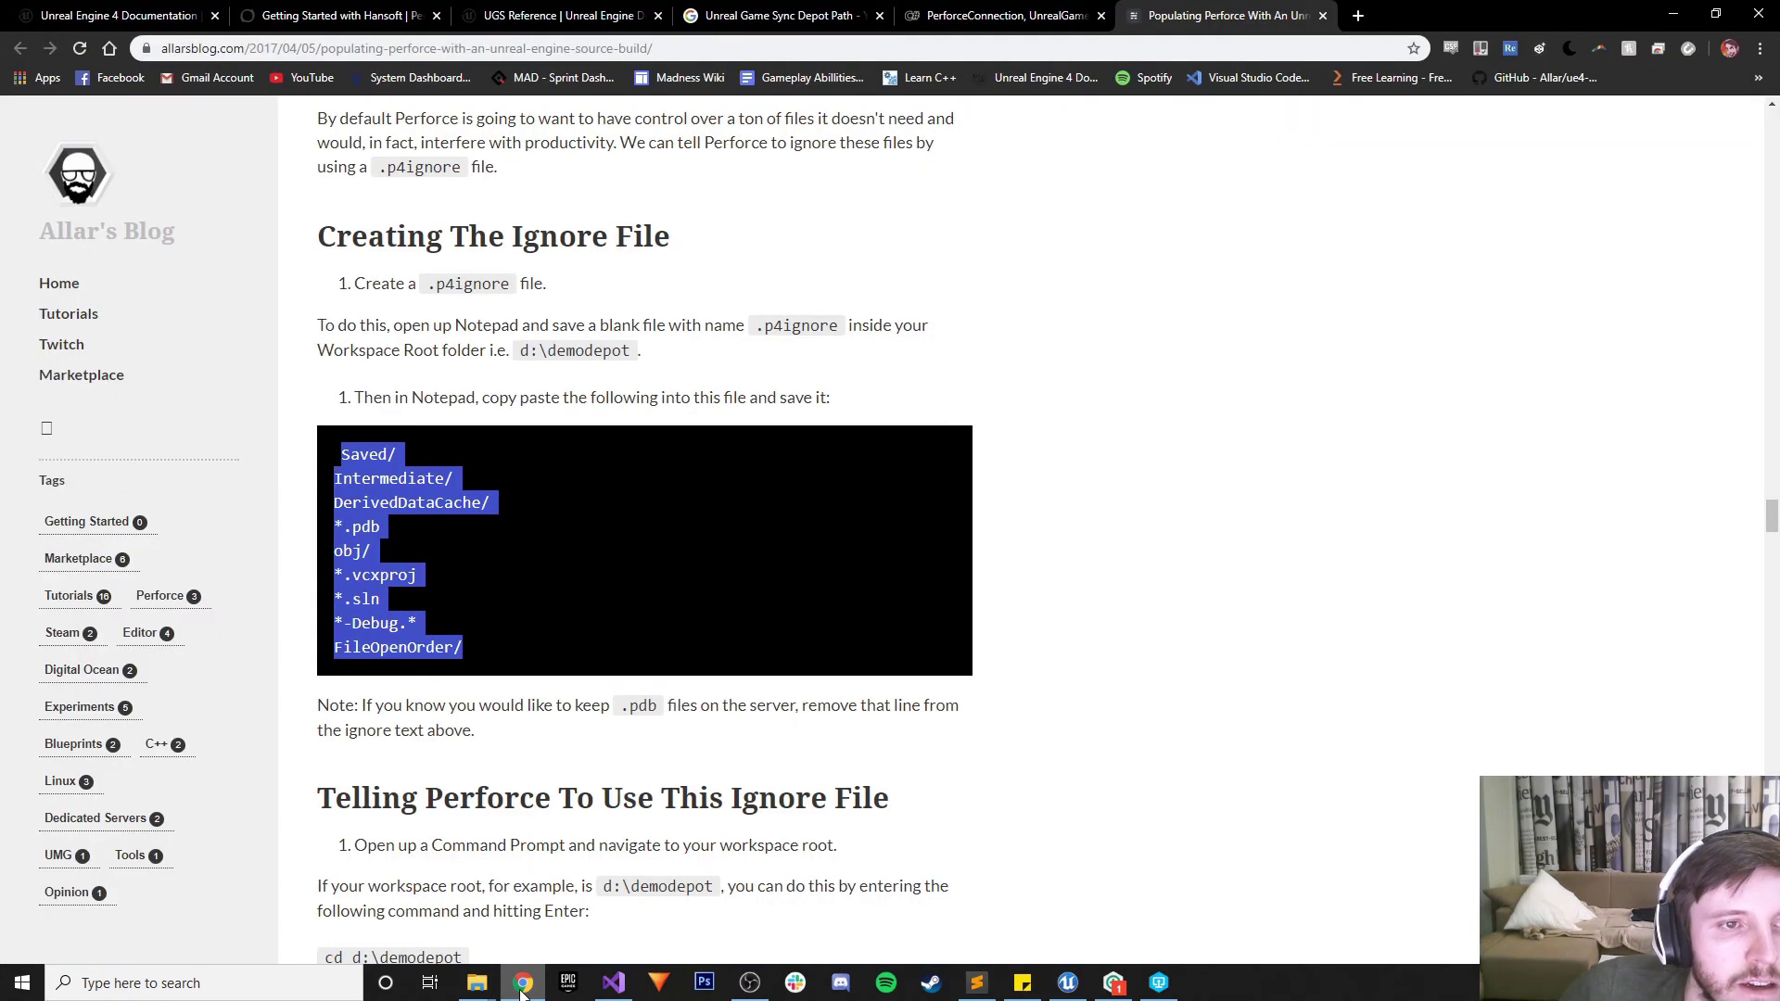
click(522, 990)
click(185, 447)
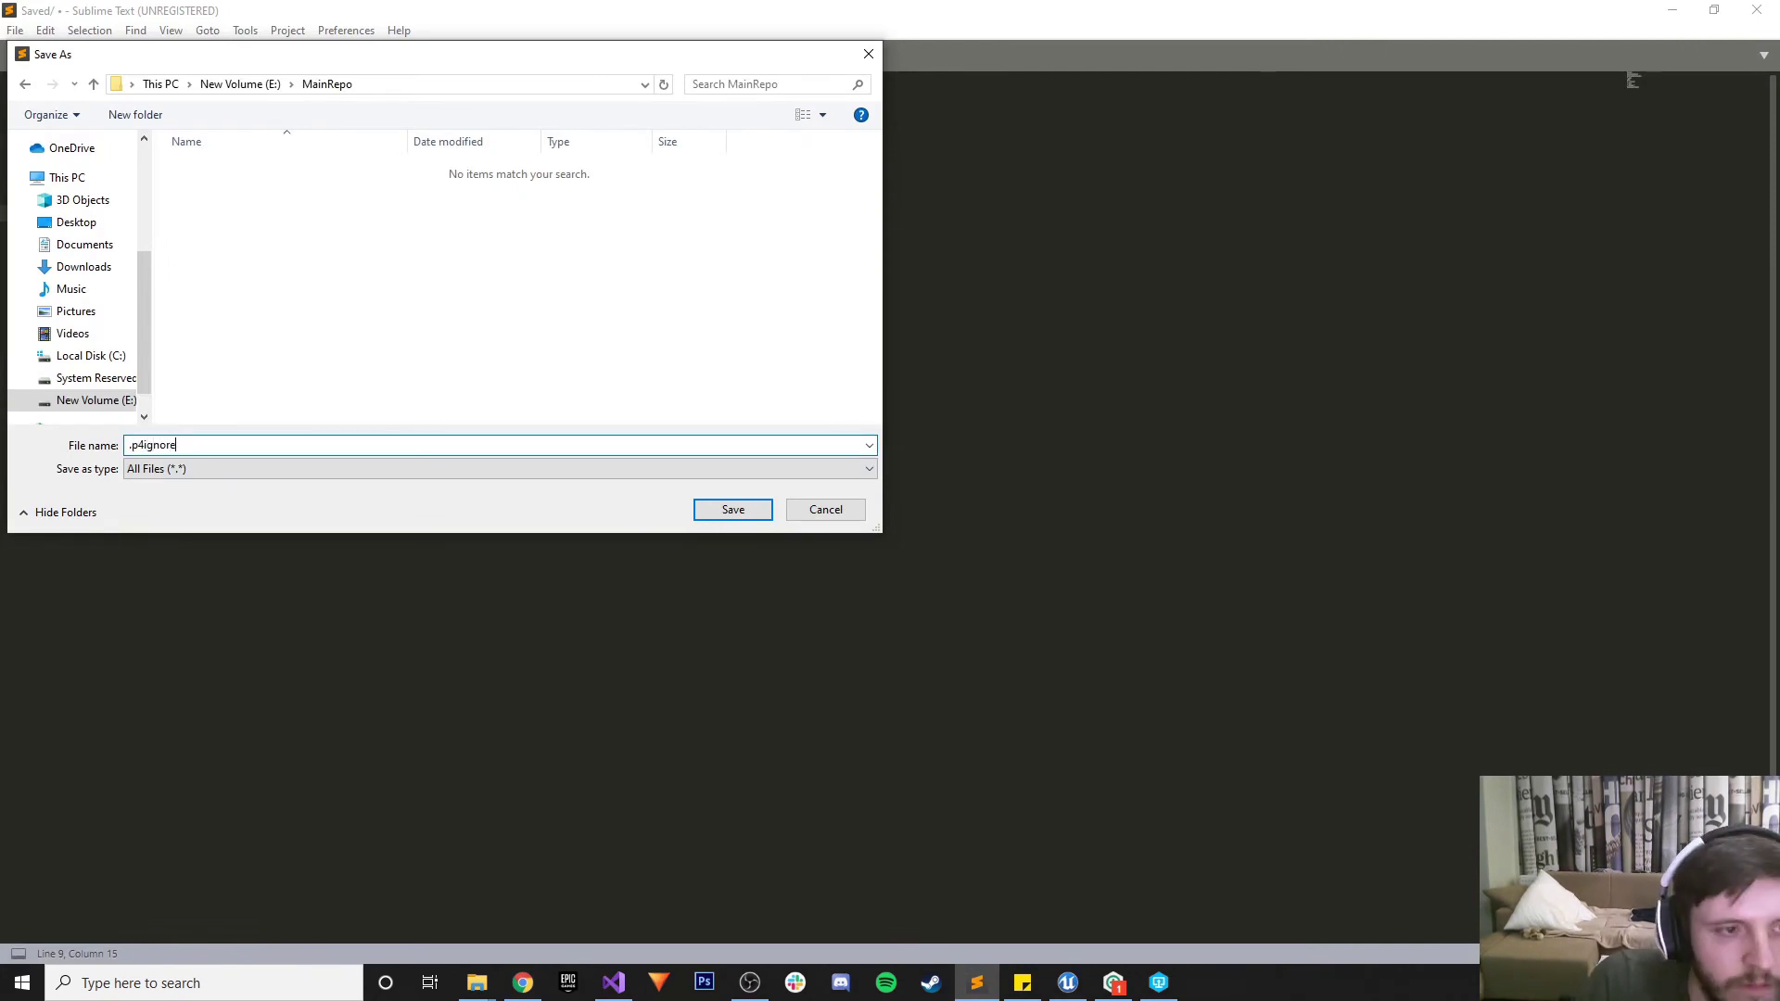
click(522, 985)
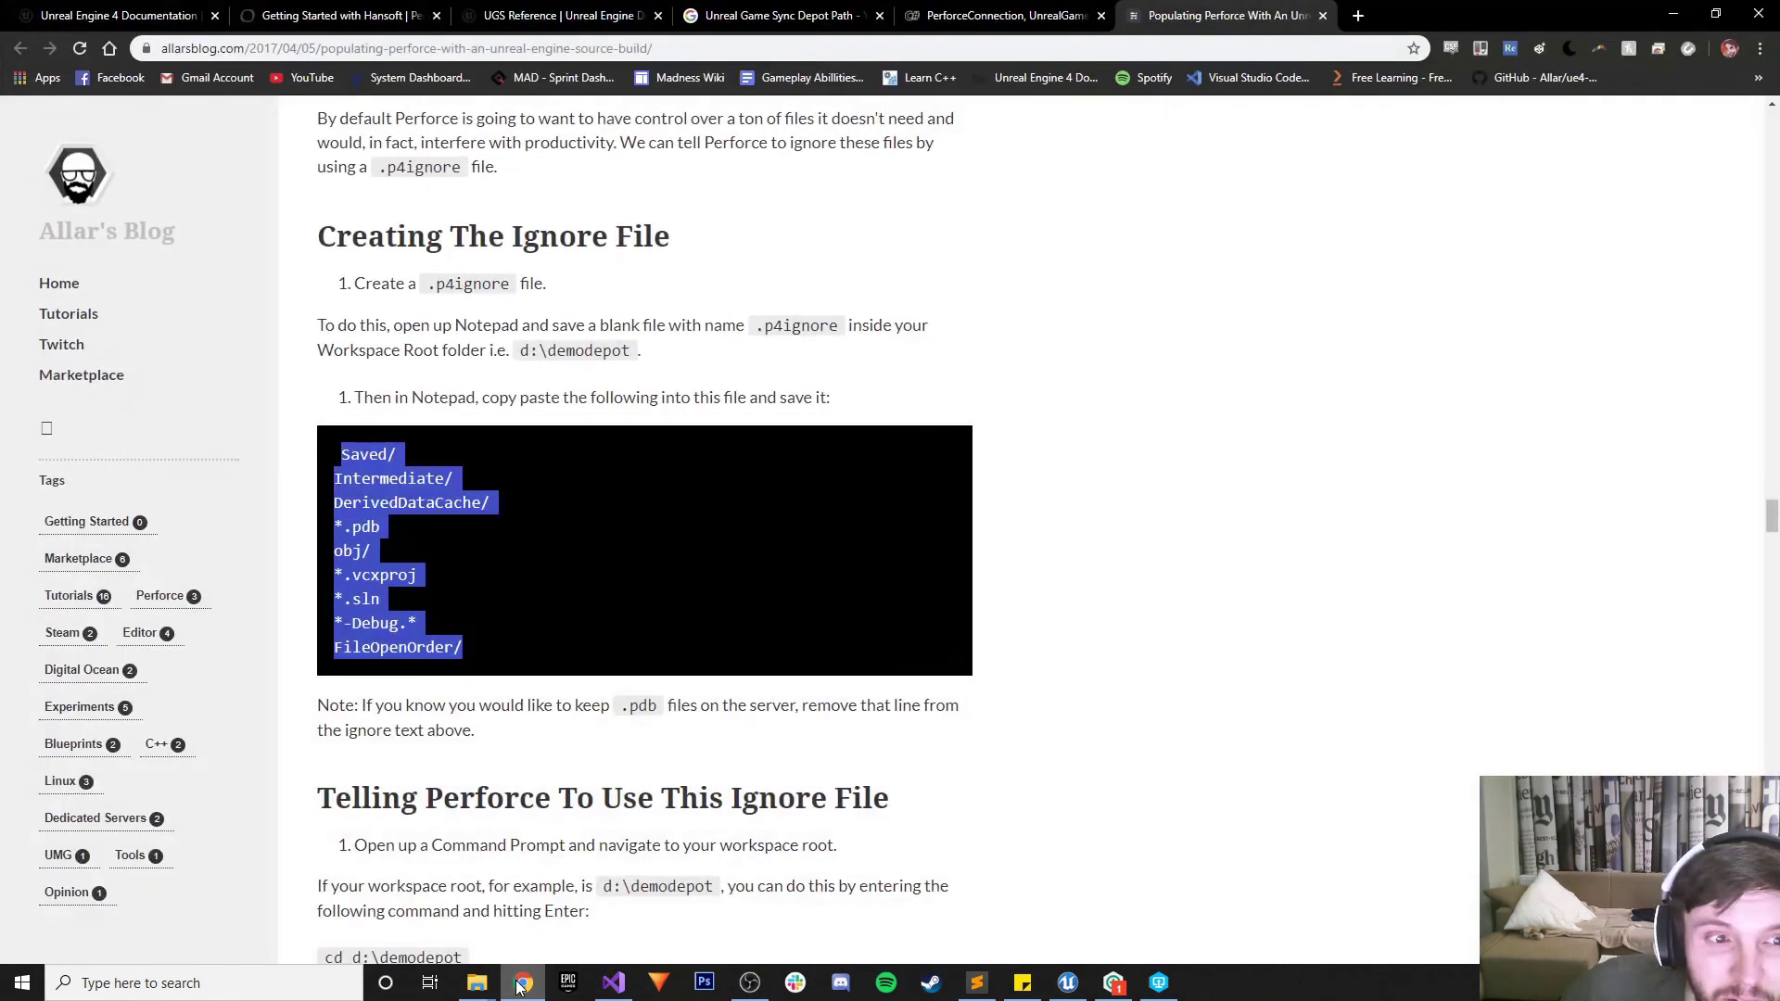
click(519, 984)
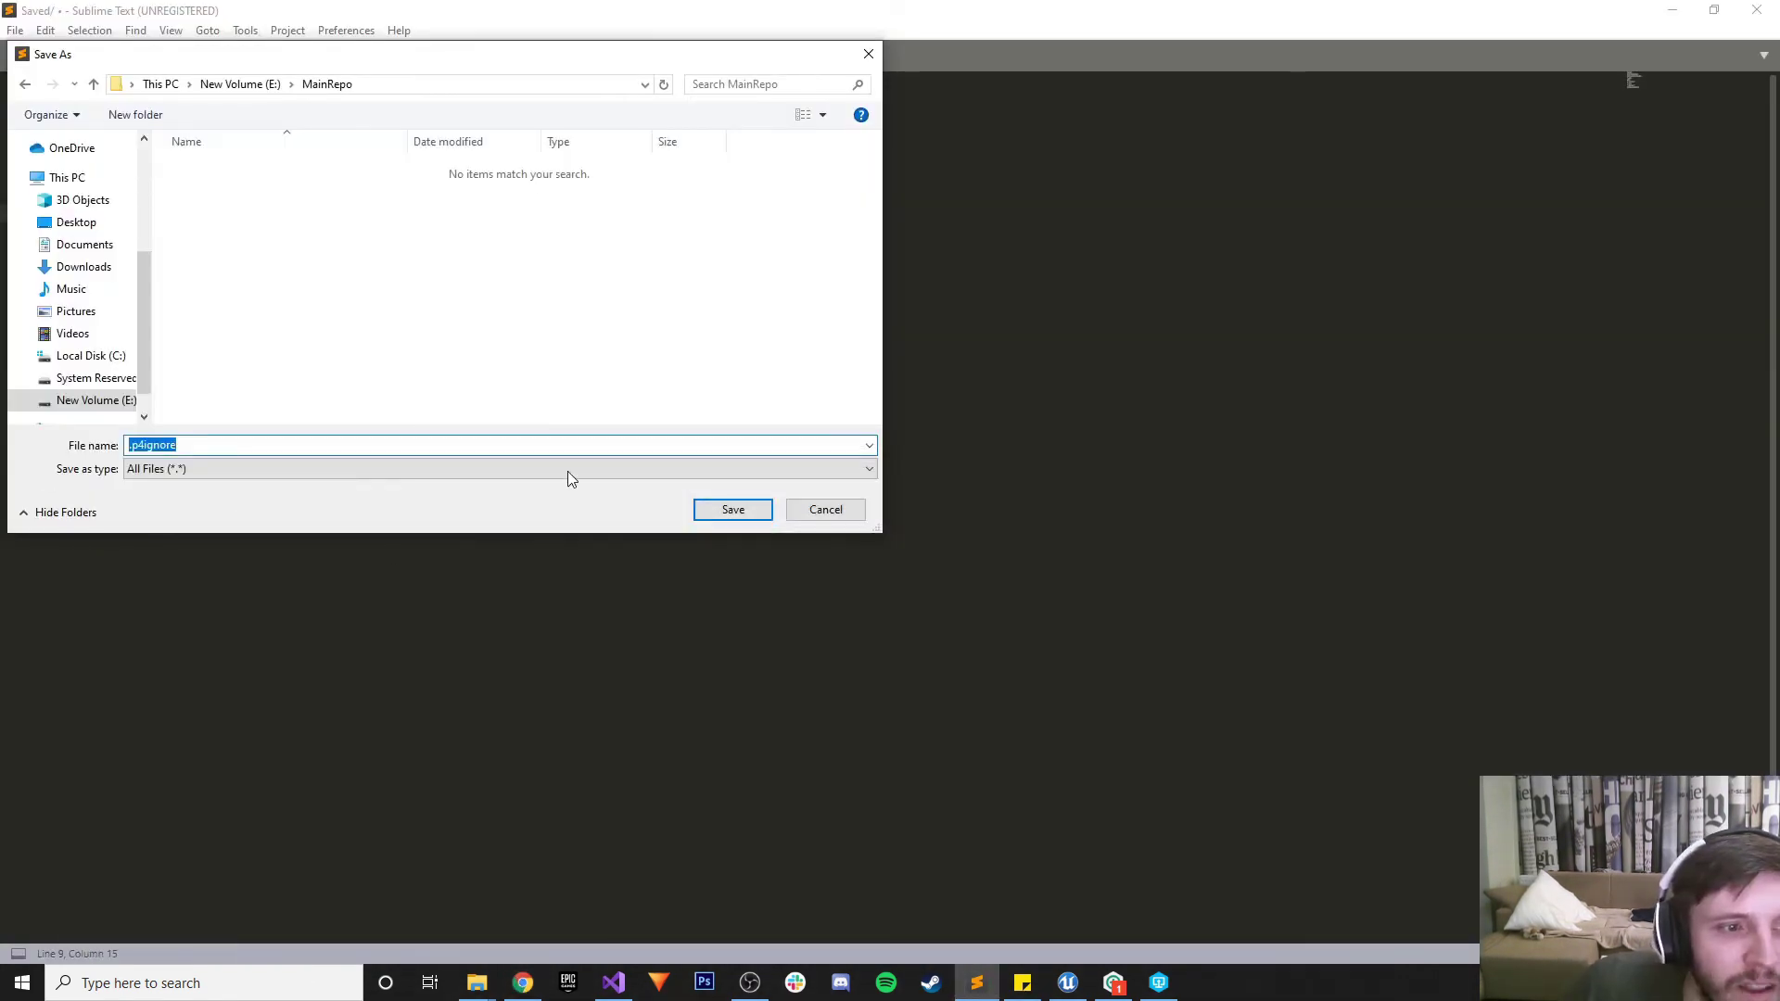
click(722, 510)
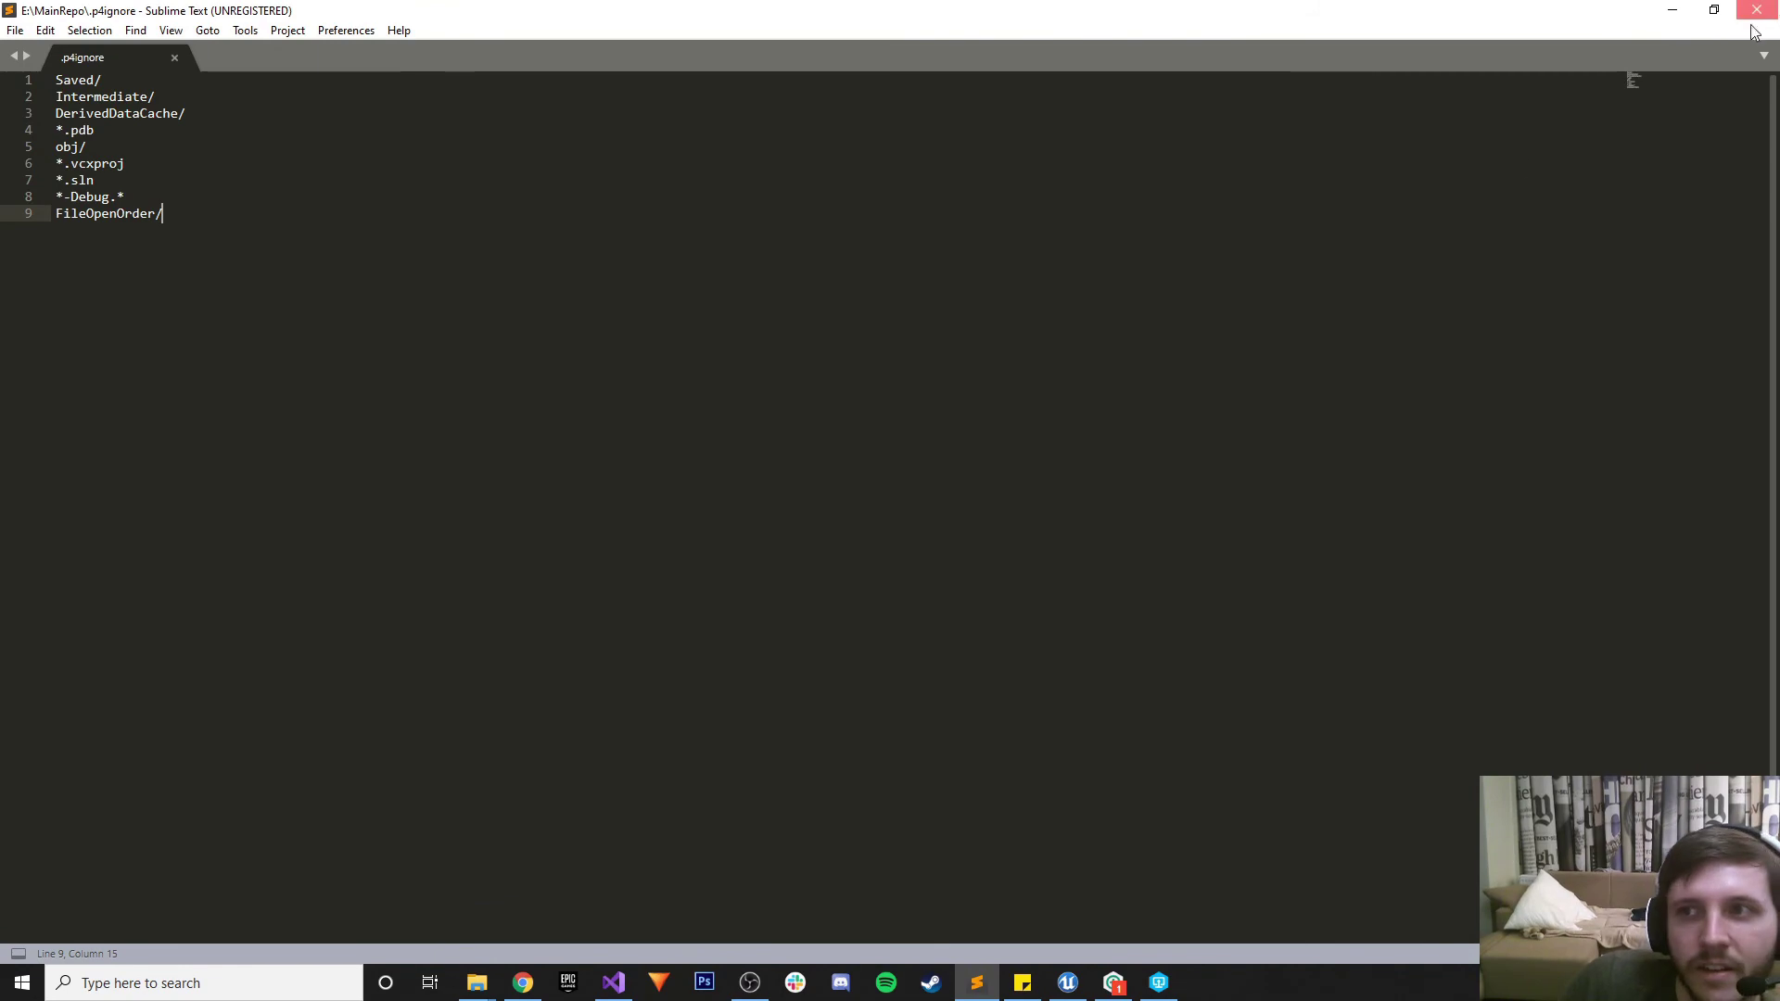
click(1672, 10)
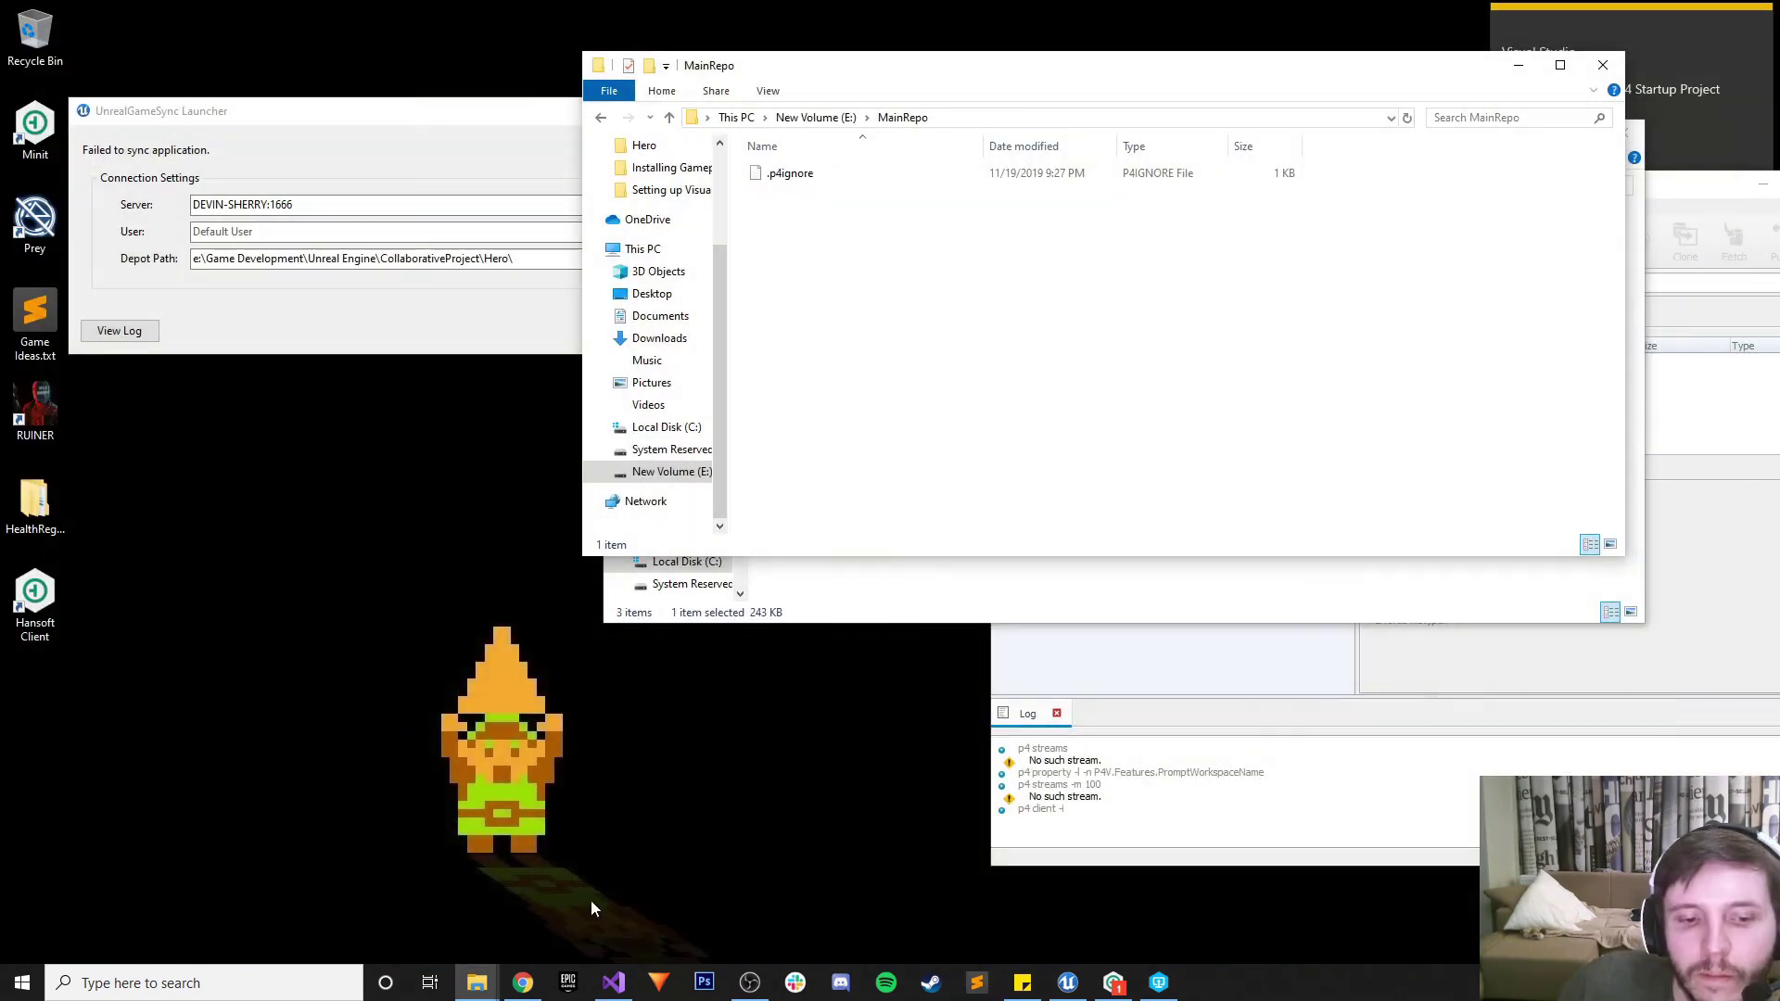
Confirm .p4ignore is in MainRepo, close the UnrealGameSync launcher, and scroll the blog to its ignore-file steps
click(815, 177)
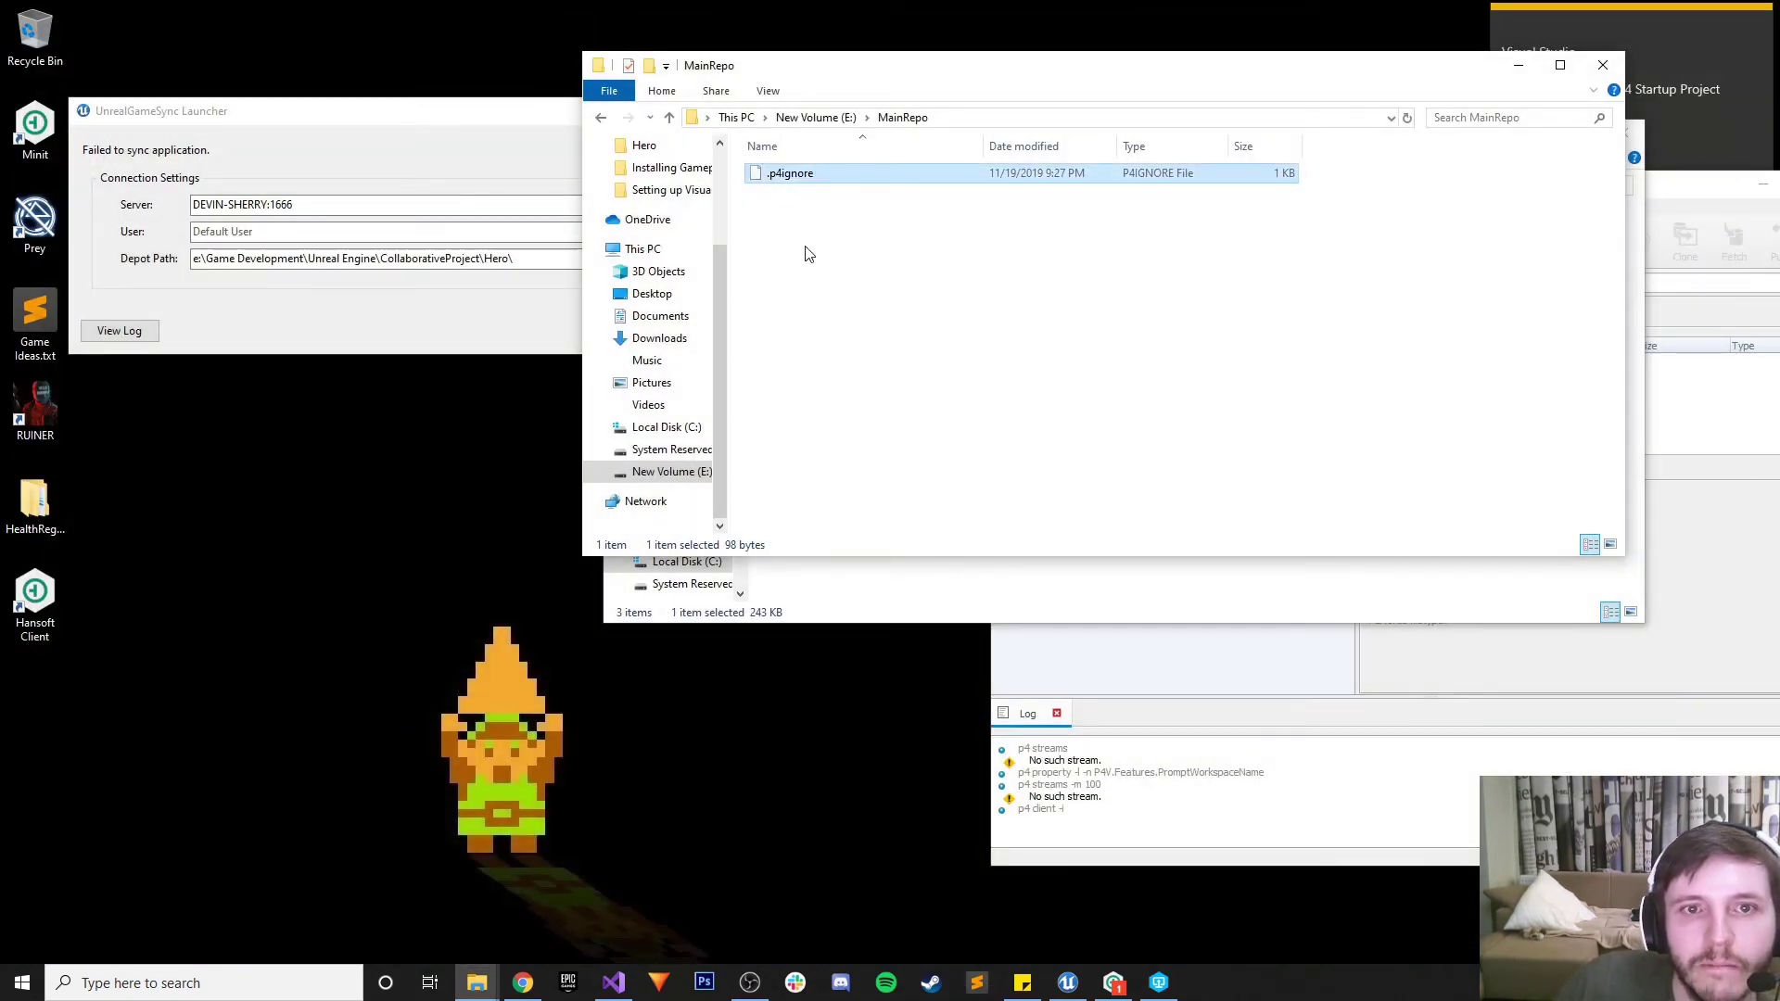
click(436, 299)
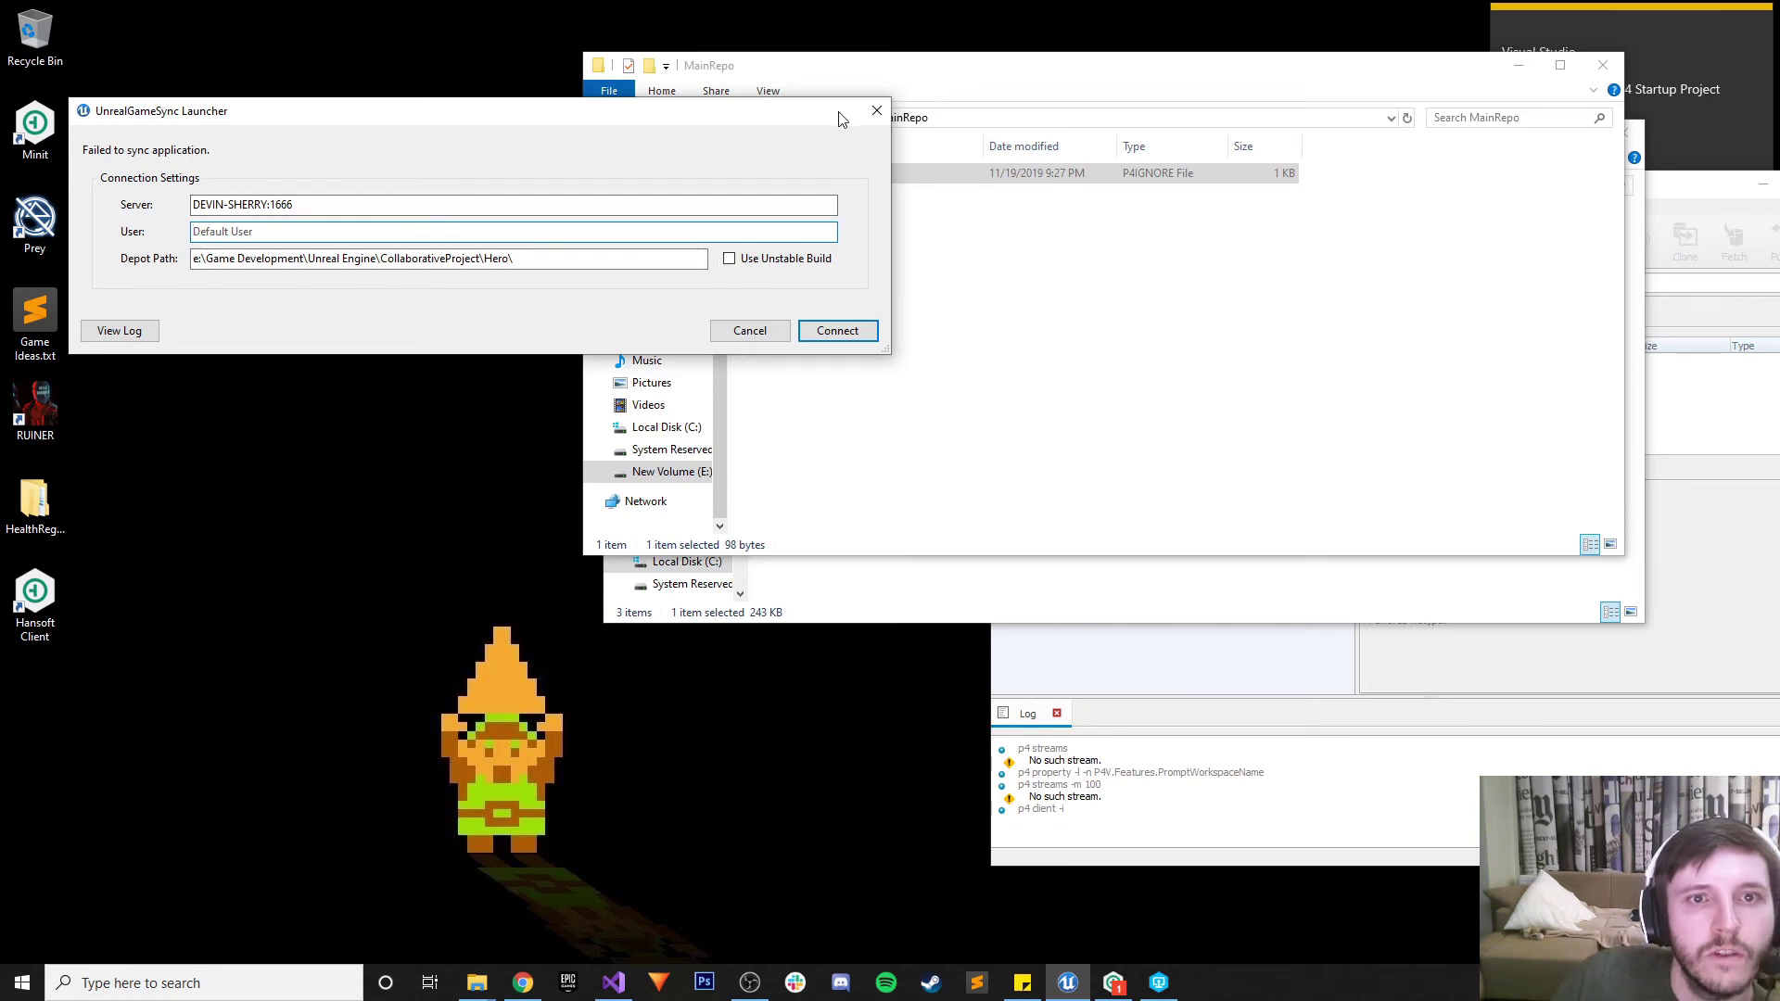
drag(839, 118, 875, 135)
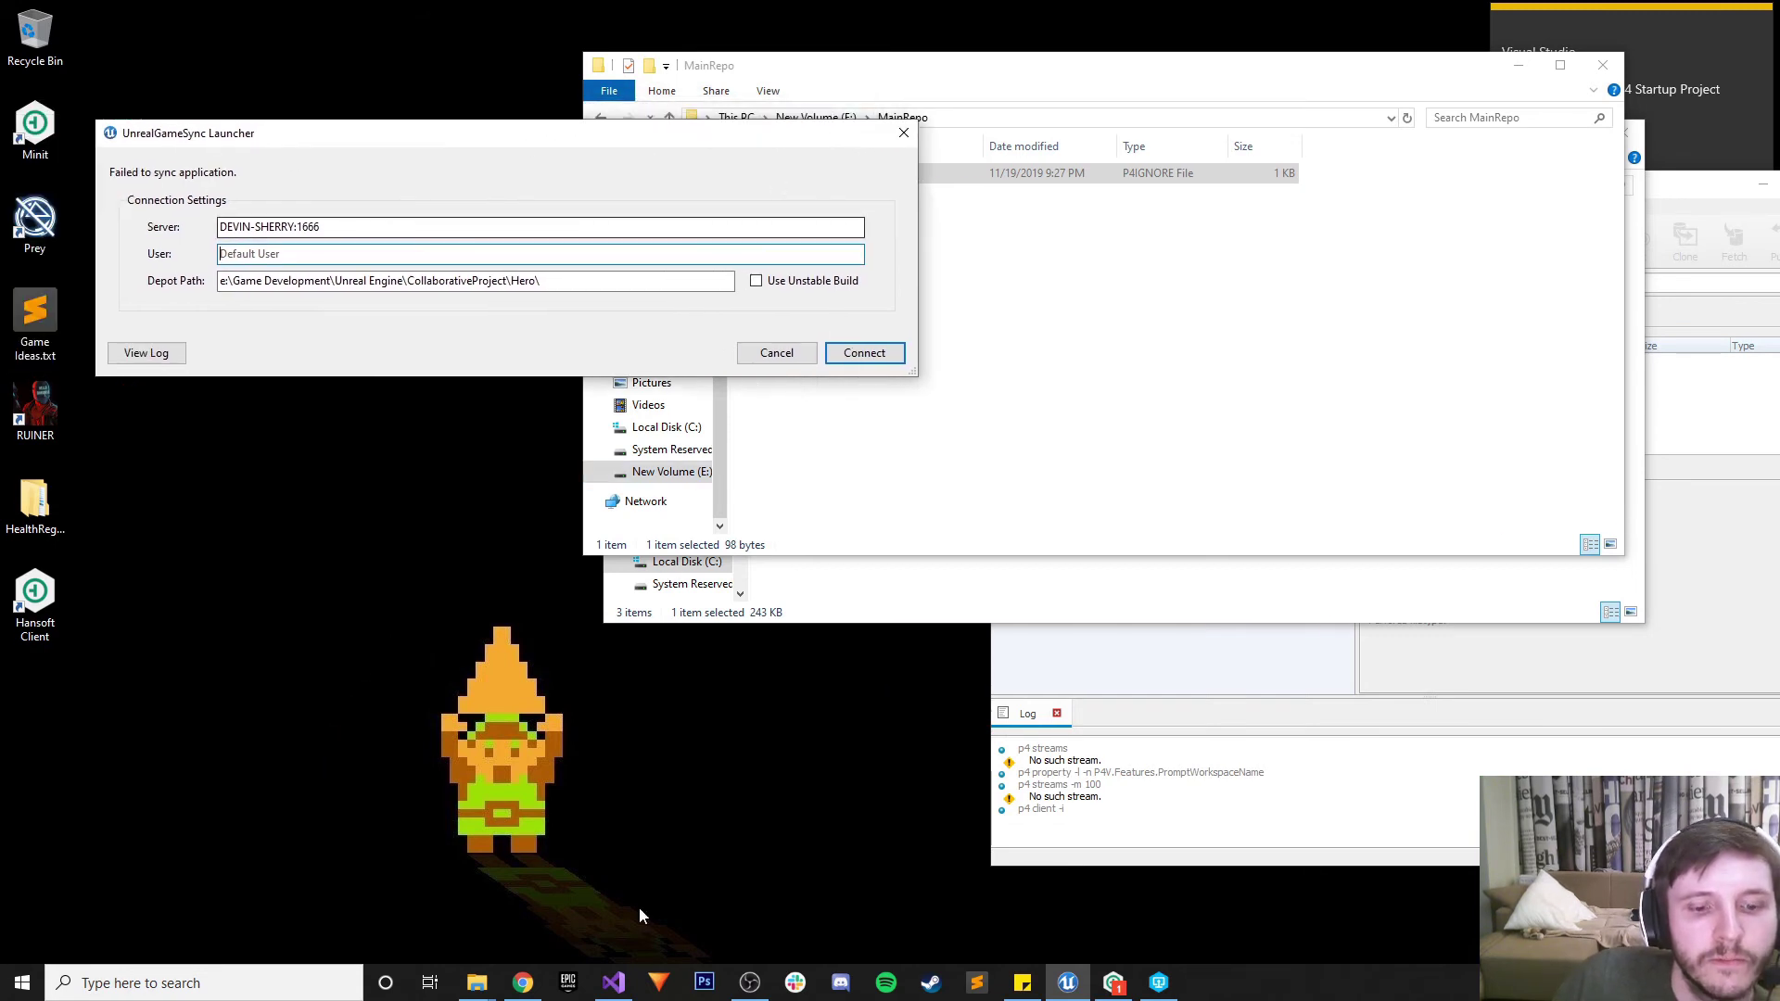
click(914, 137)
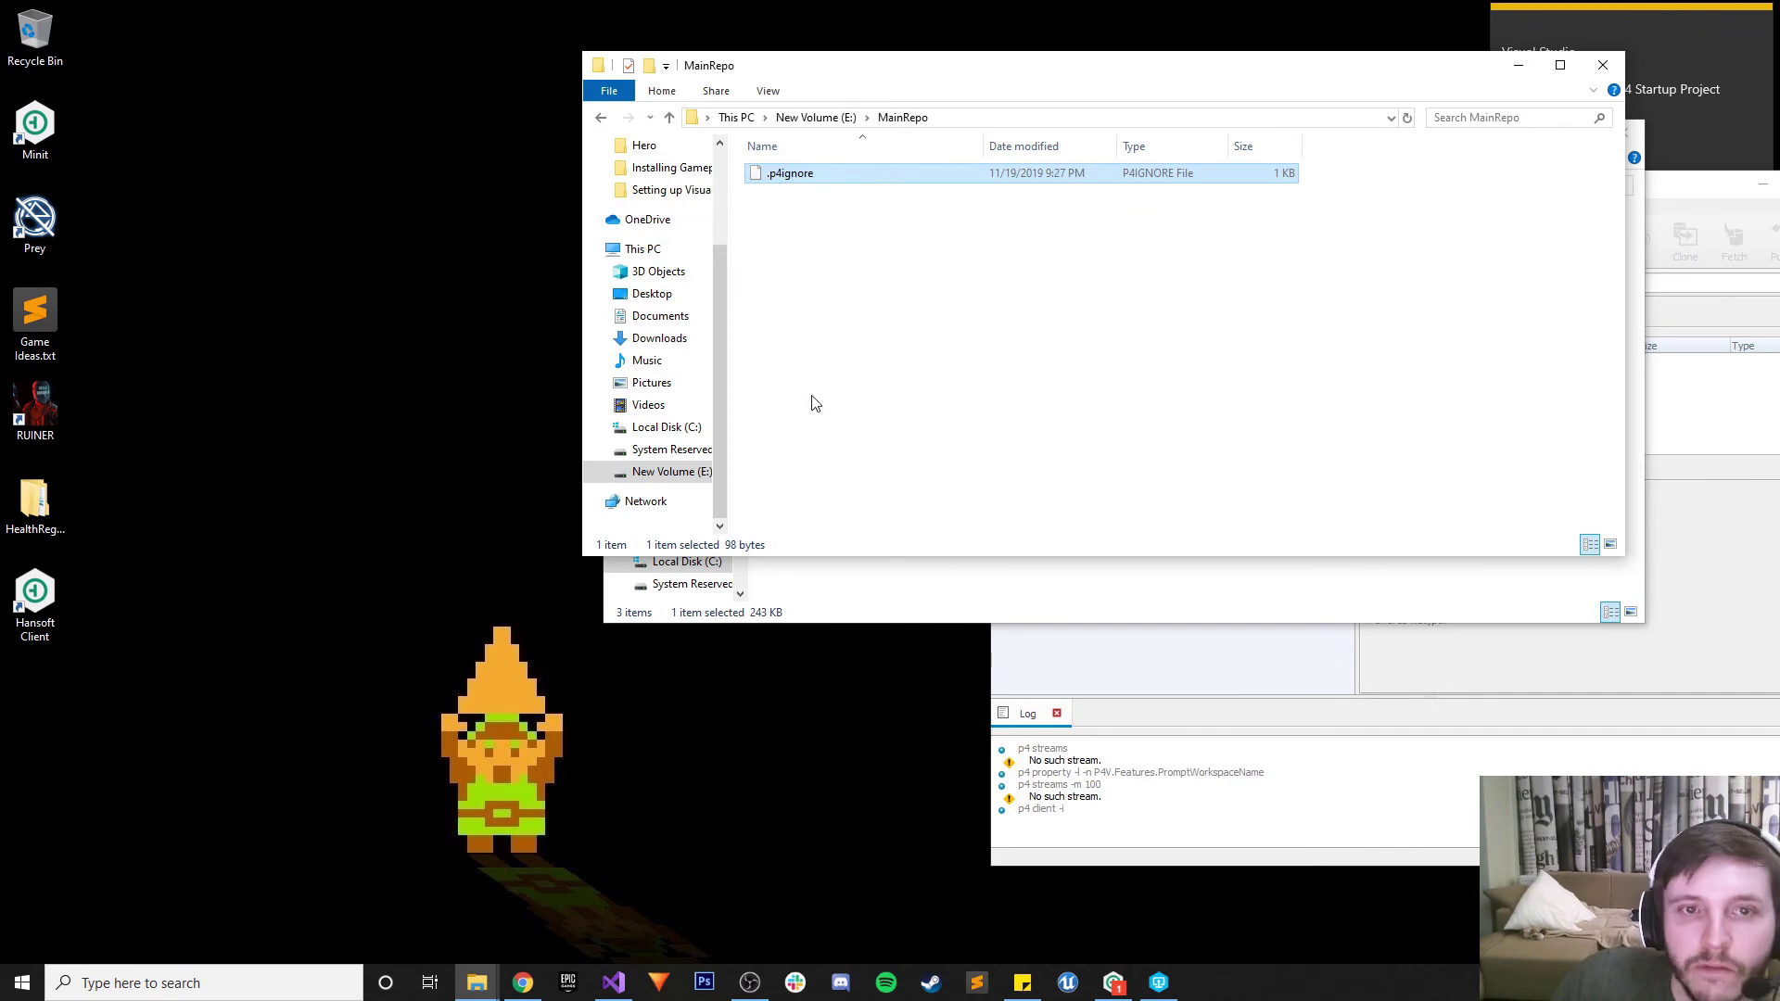
click(523, 982)
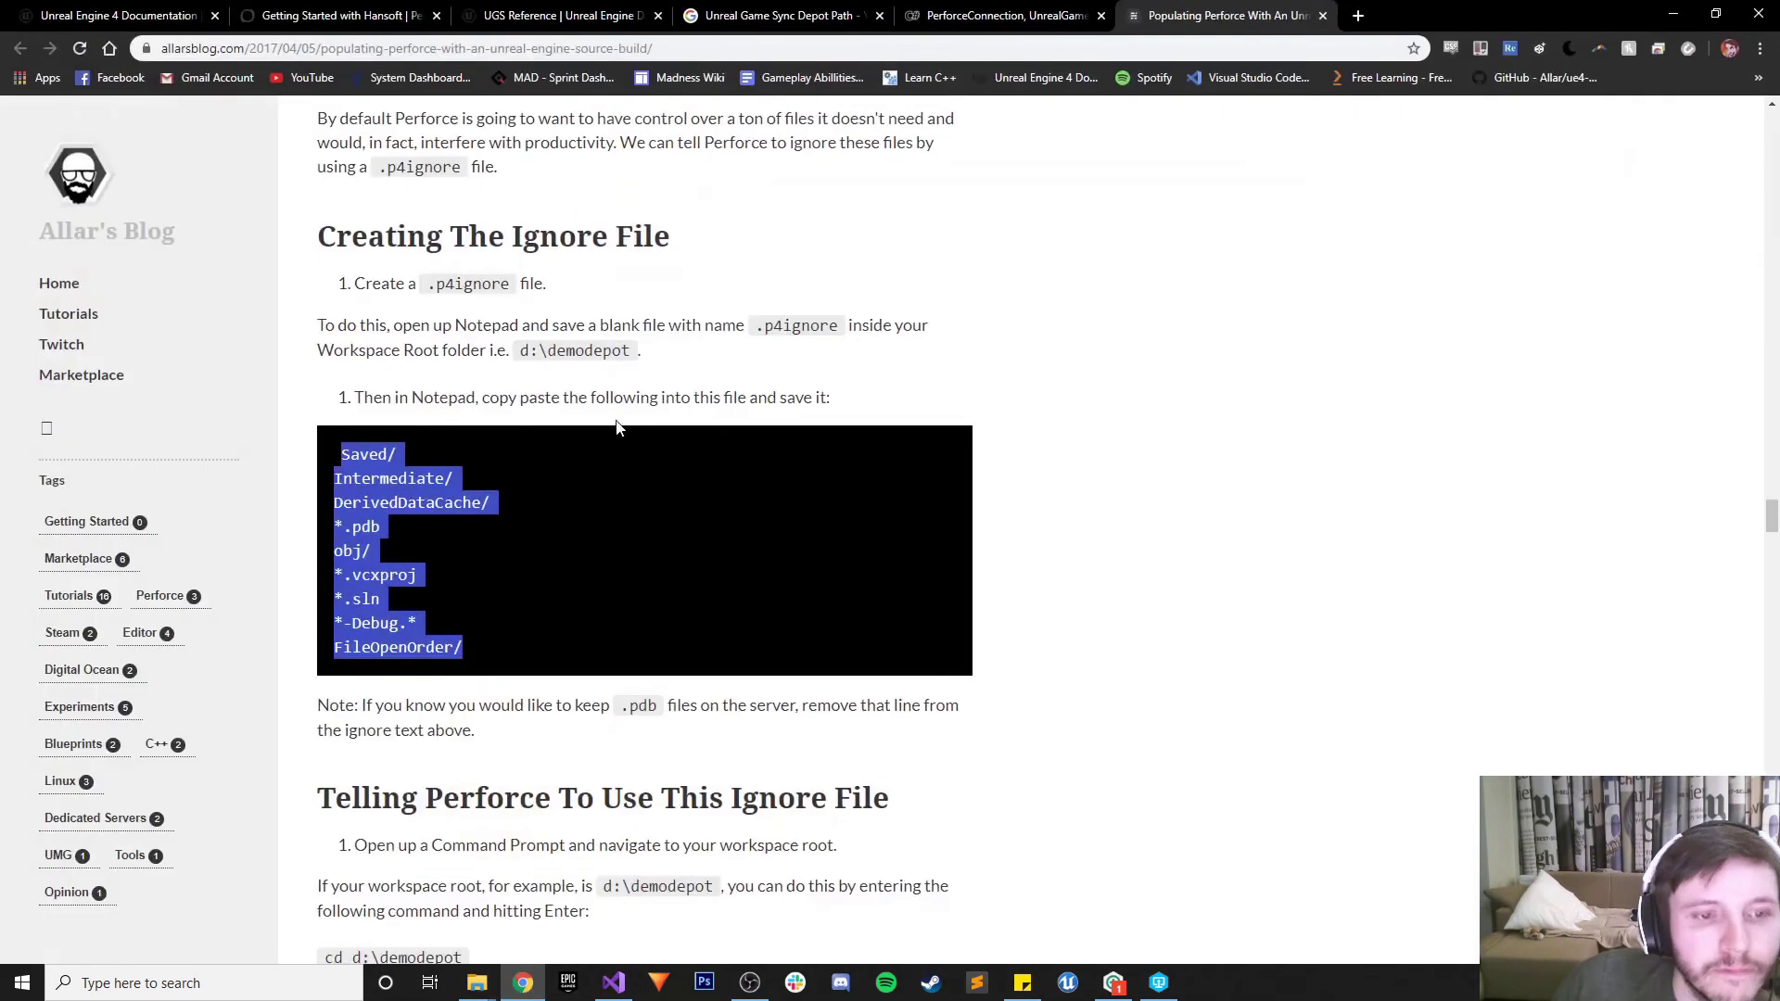
scroll(619, 428, down, 3)
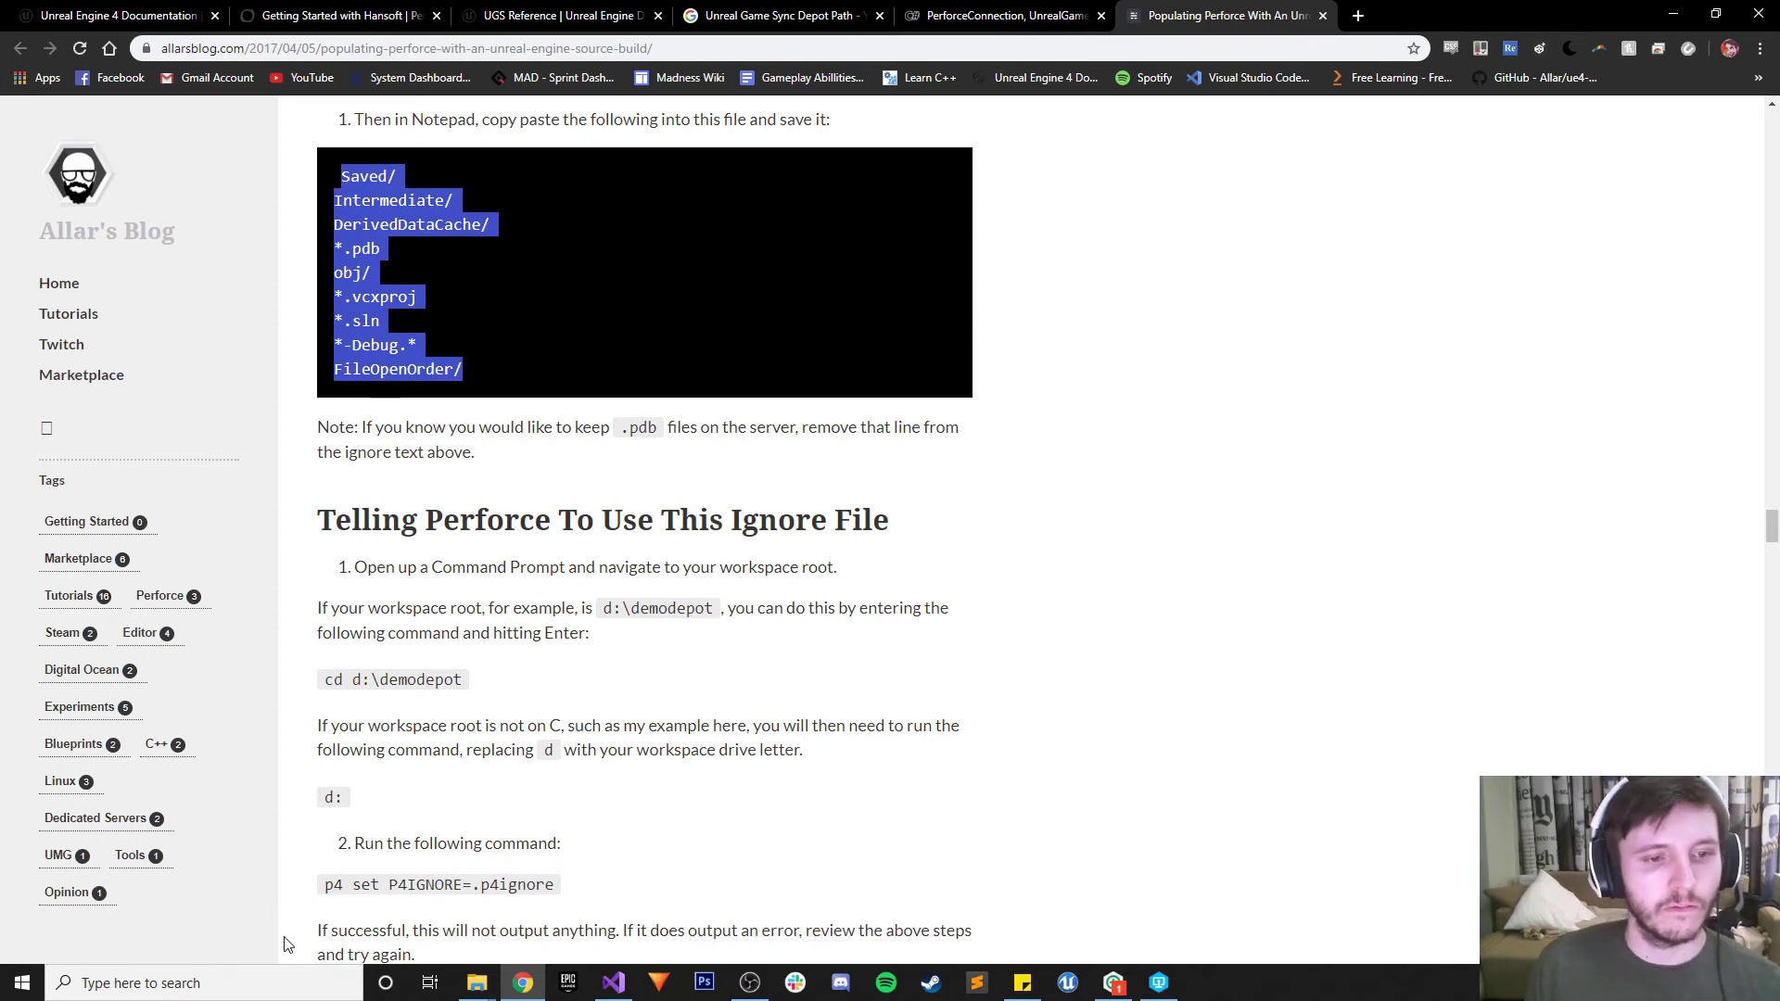
Launch Command Prompt from Windows search and move its window to the right
click(280, 960)
click(275, 966)
text(cmd)
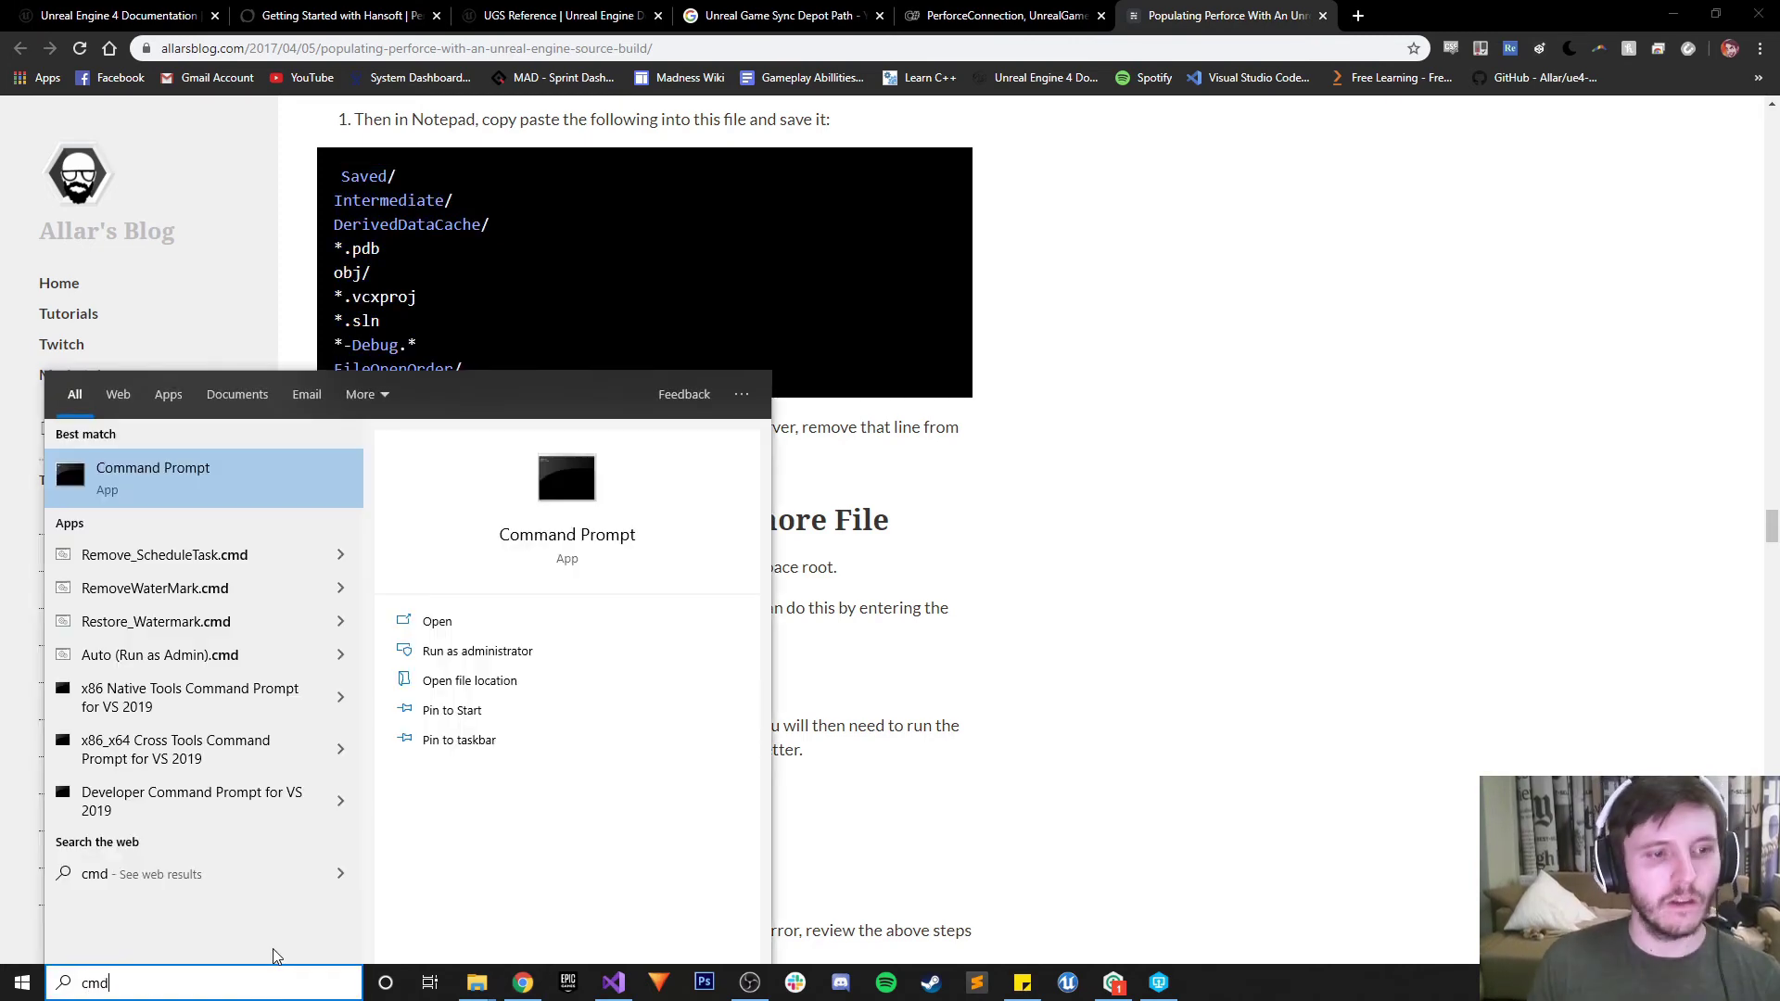
key(Return)
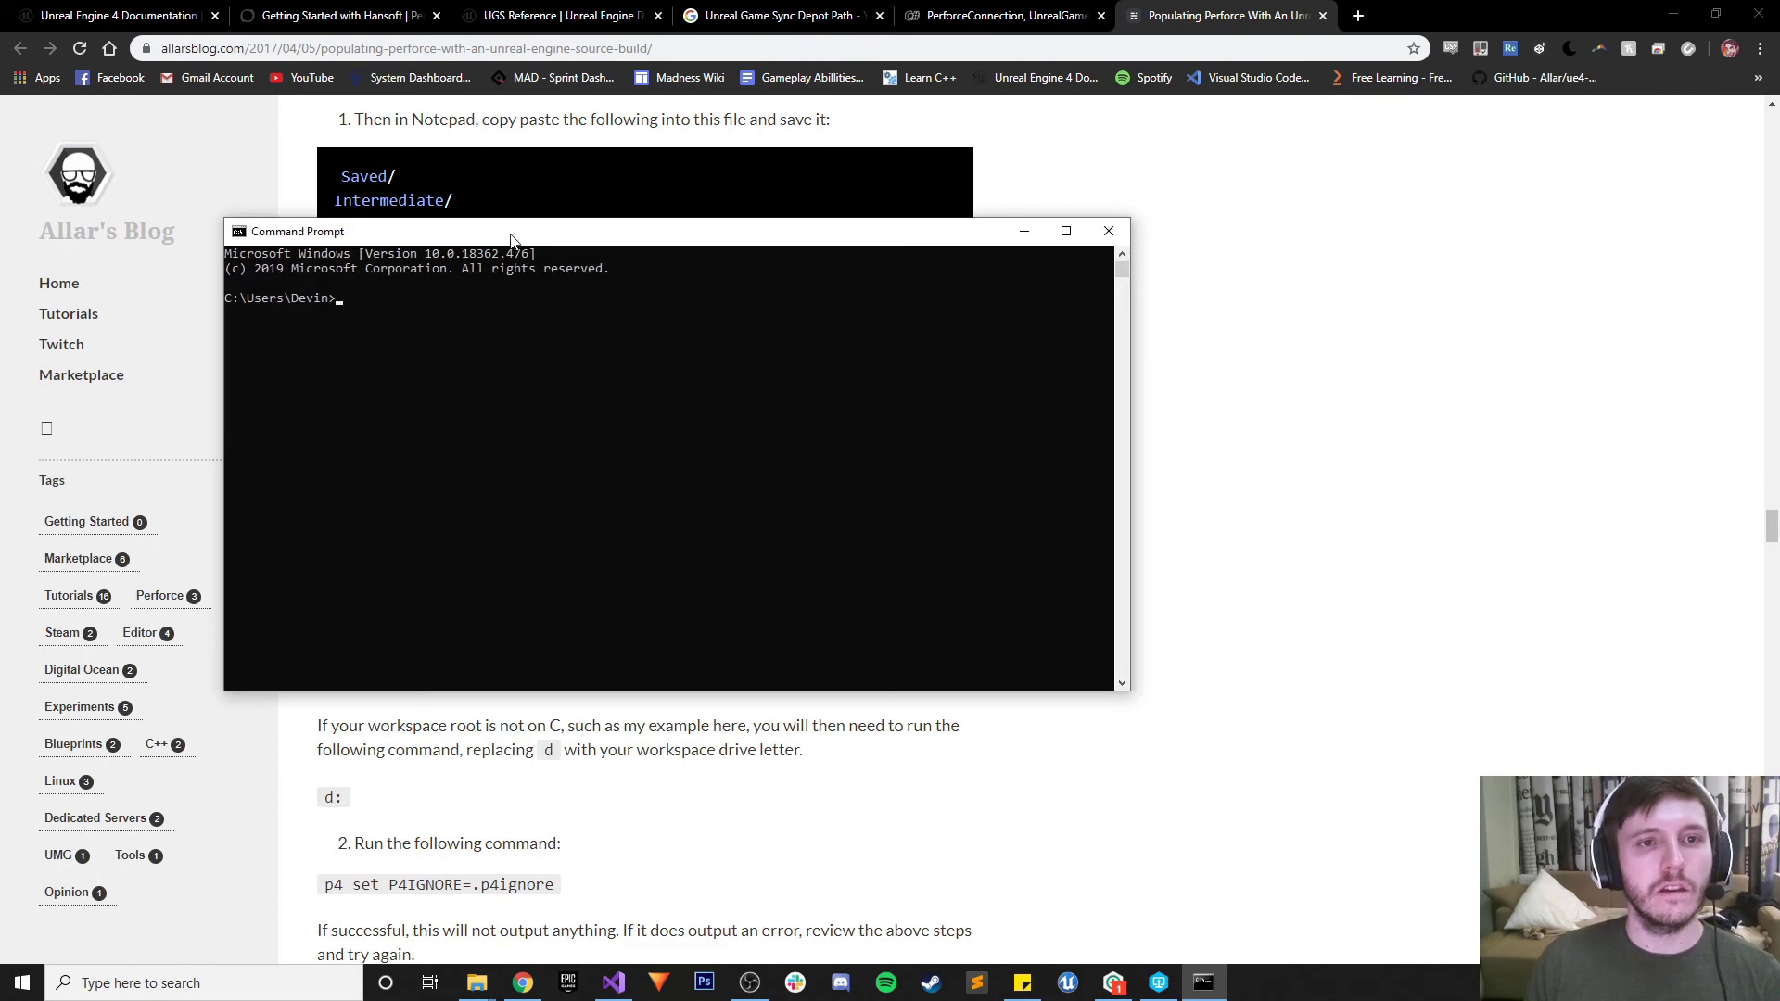
drag(515, 242, 1060, 192)
Try changing drives with the cdf, cd d: and cd d:/ commands
text(cdf)
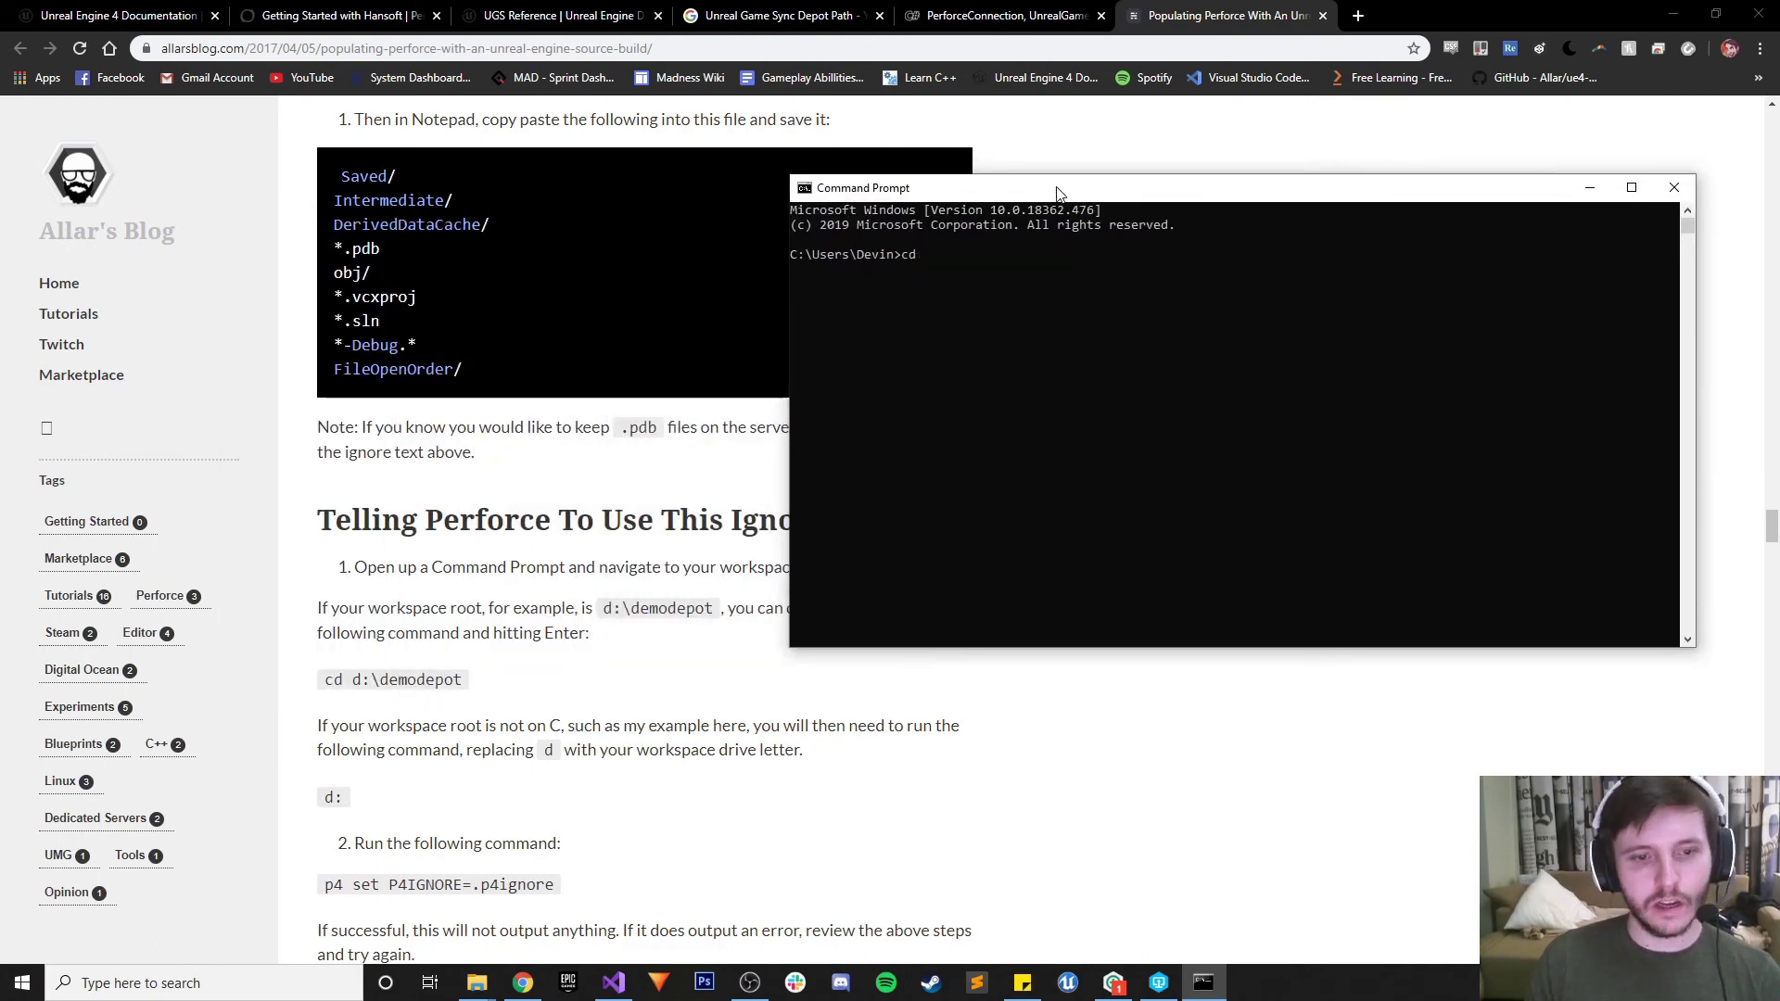
key(Return)
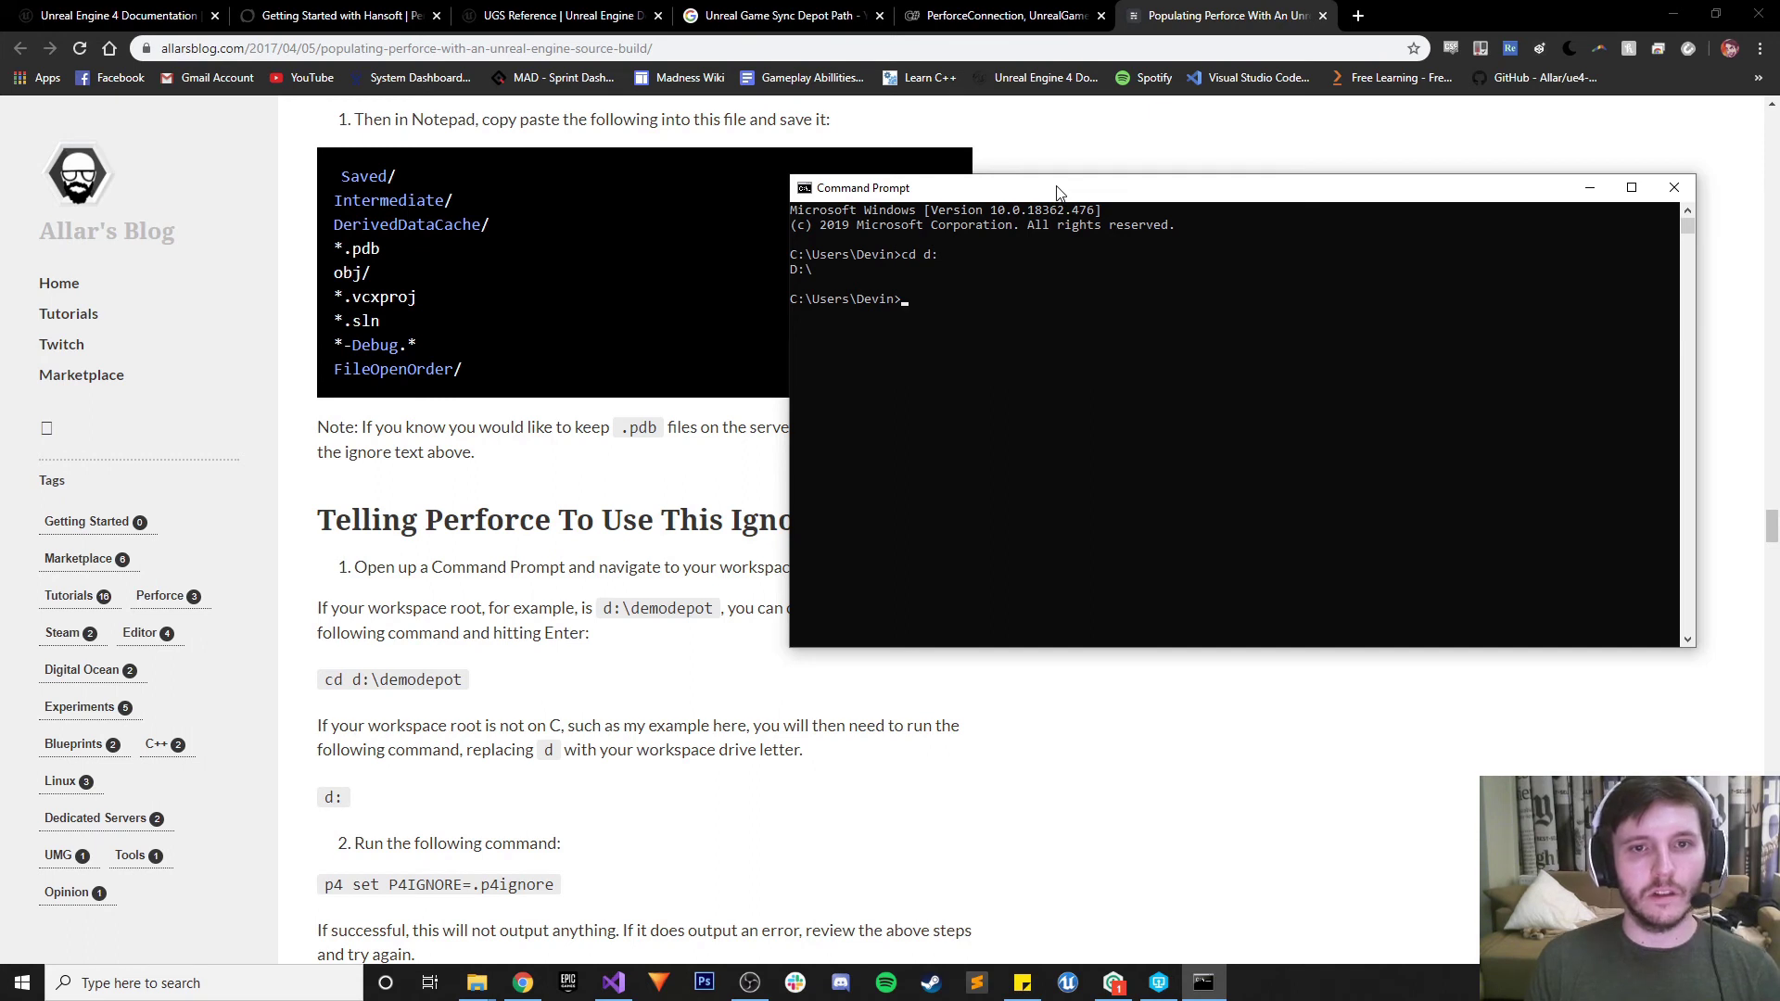
text(cd d:)
key(Return)
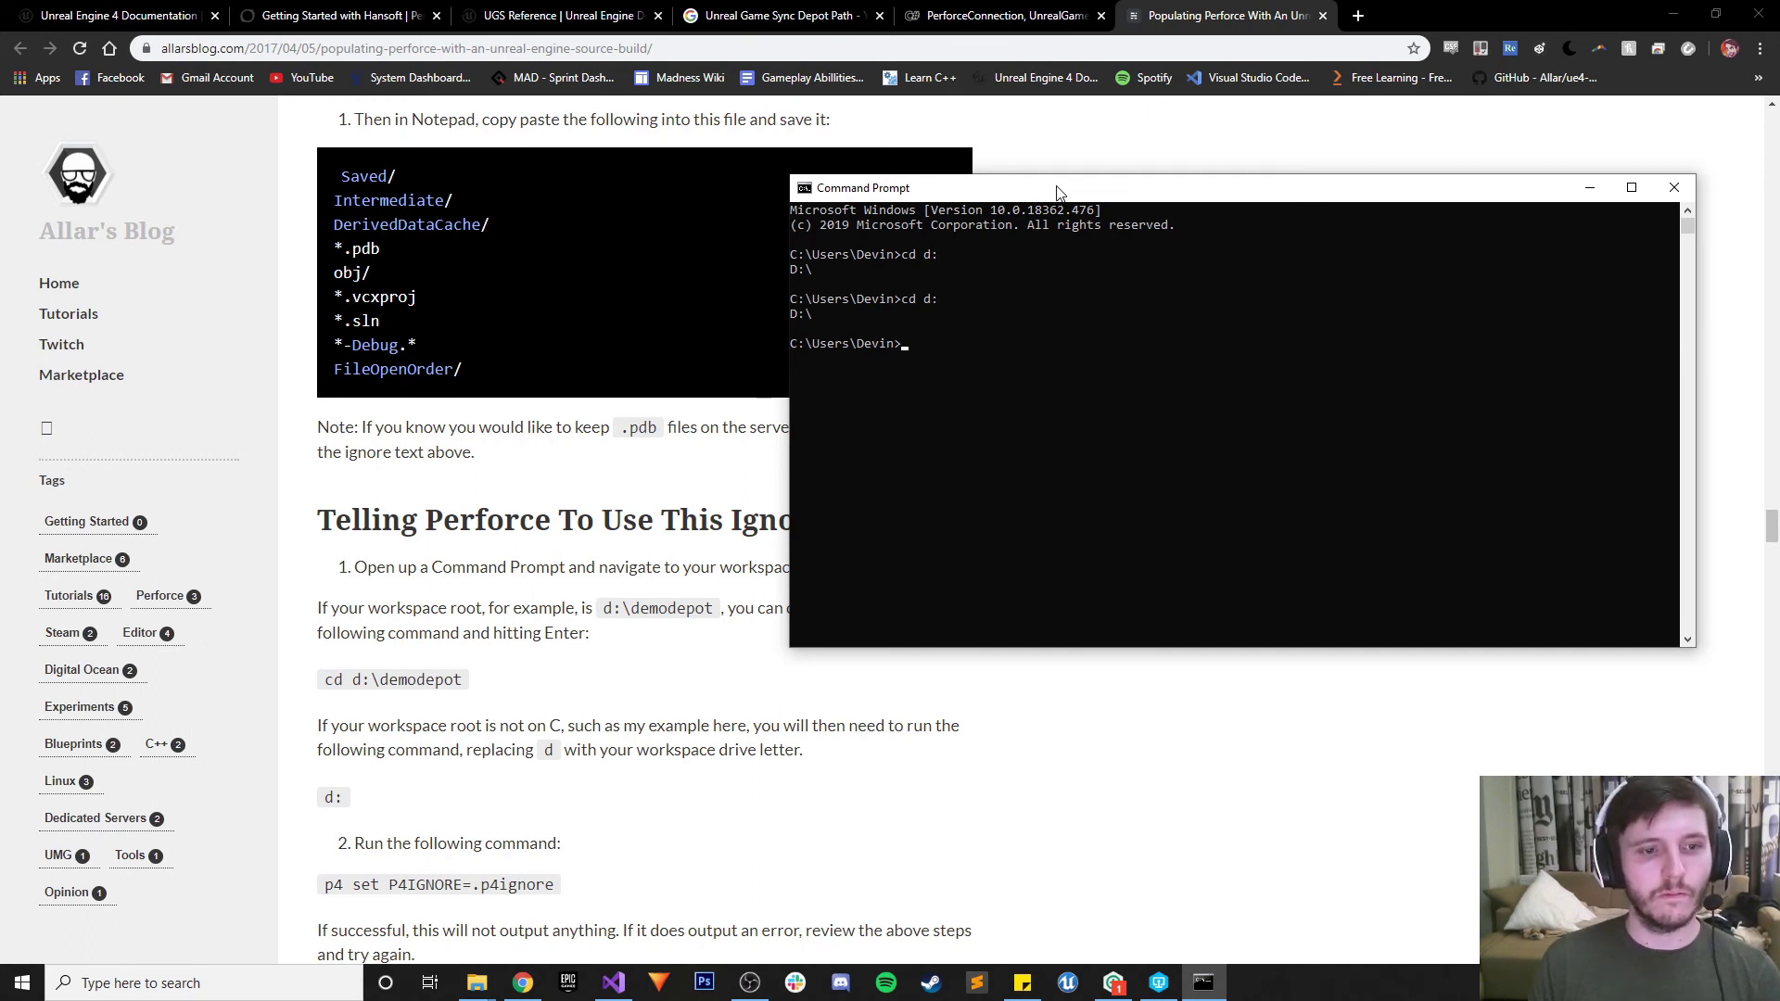
text(cd:)
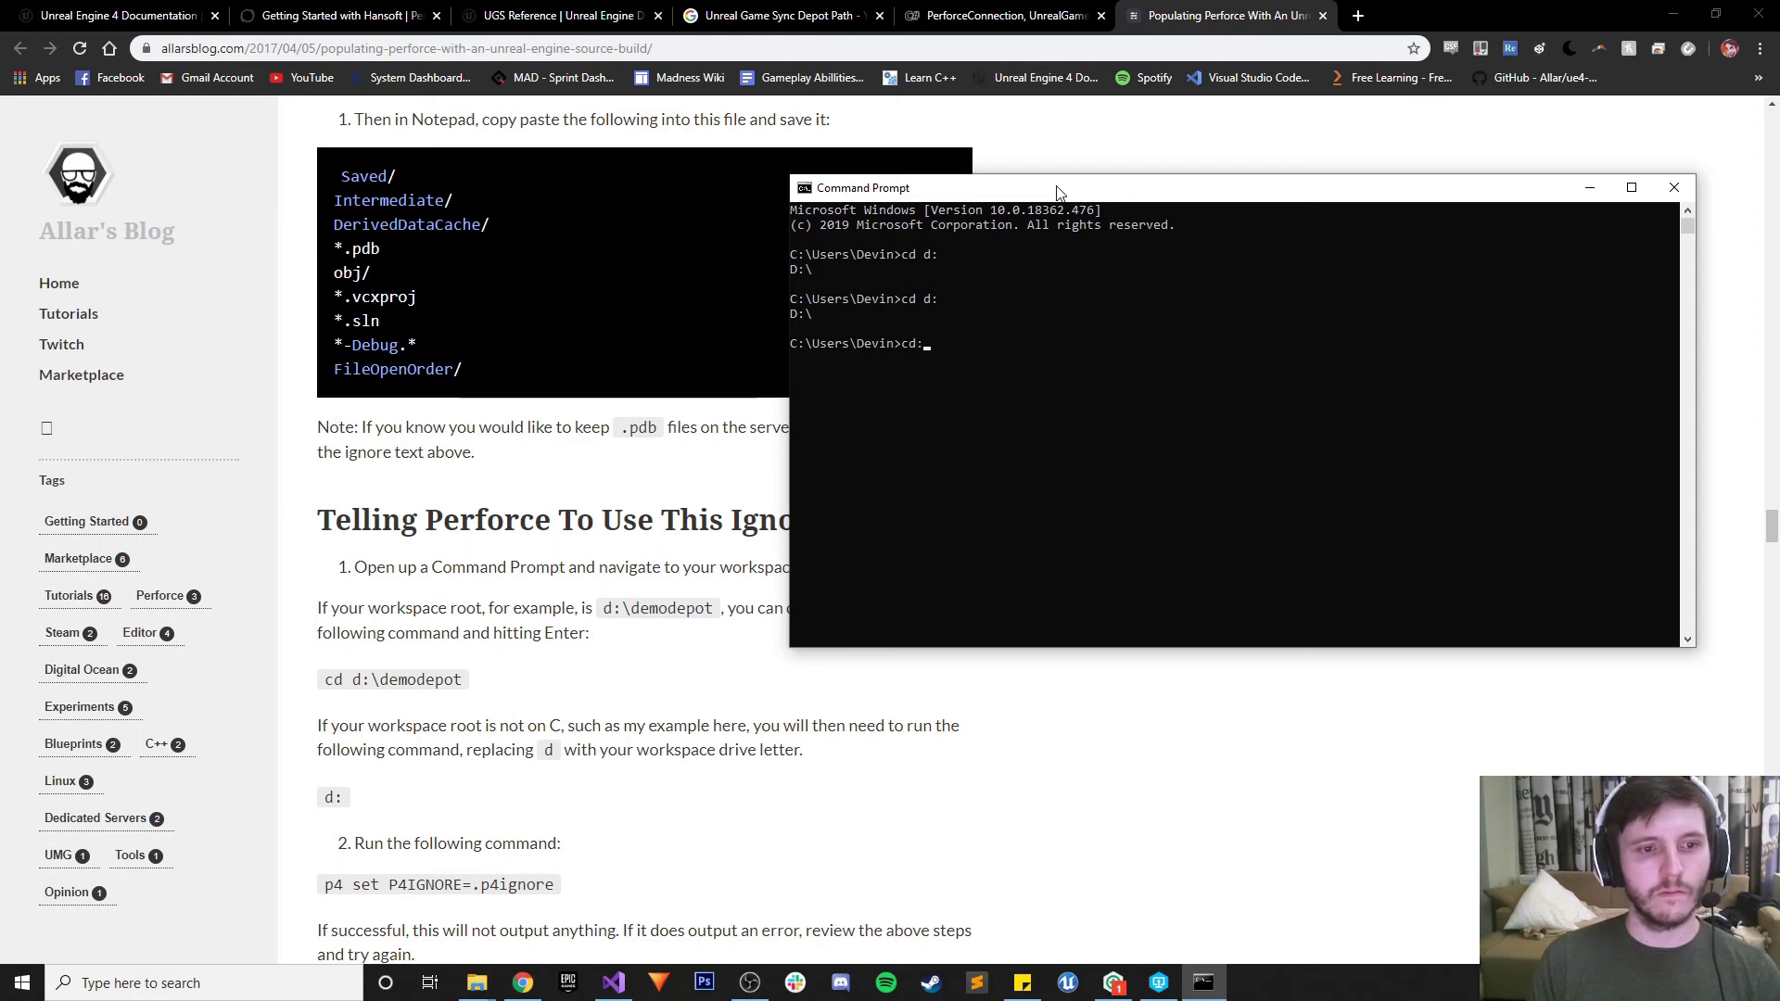
key(BackSpace)
text(d:/)
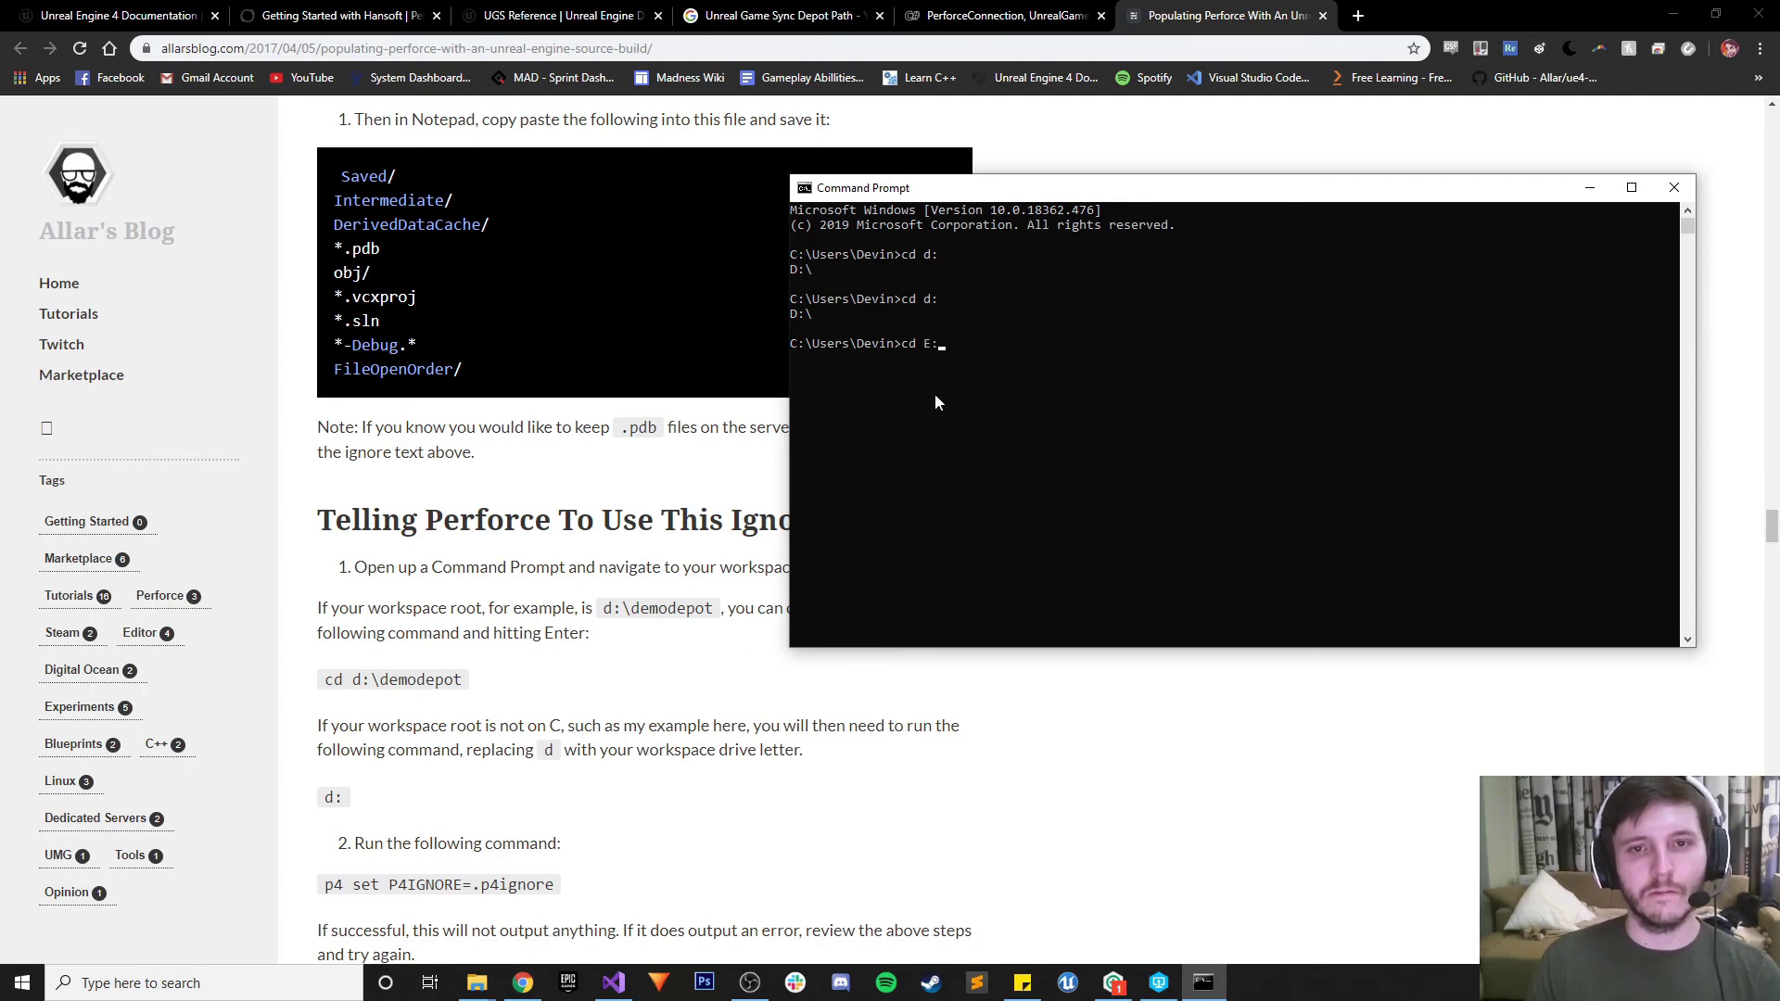
key(Return)
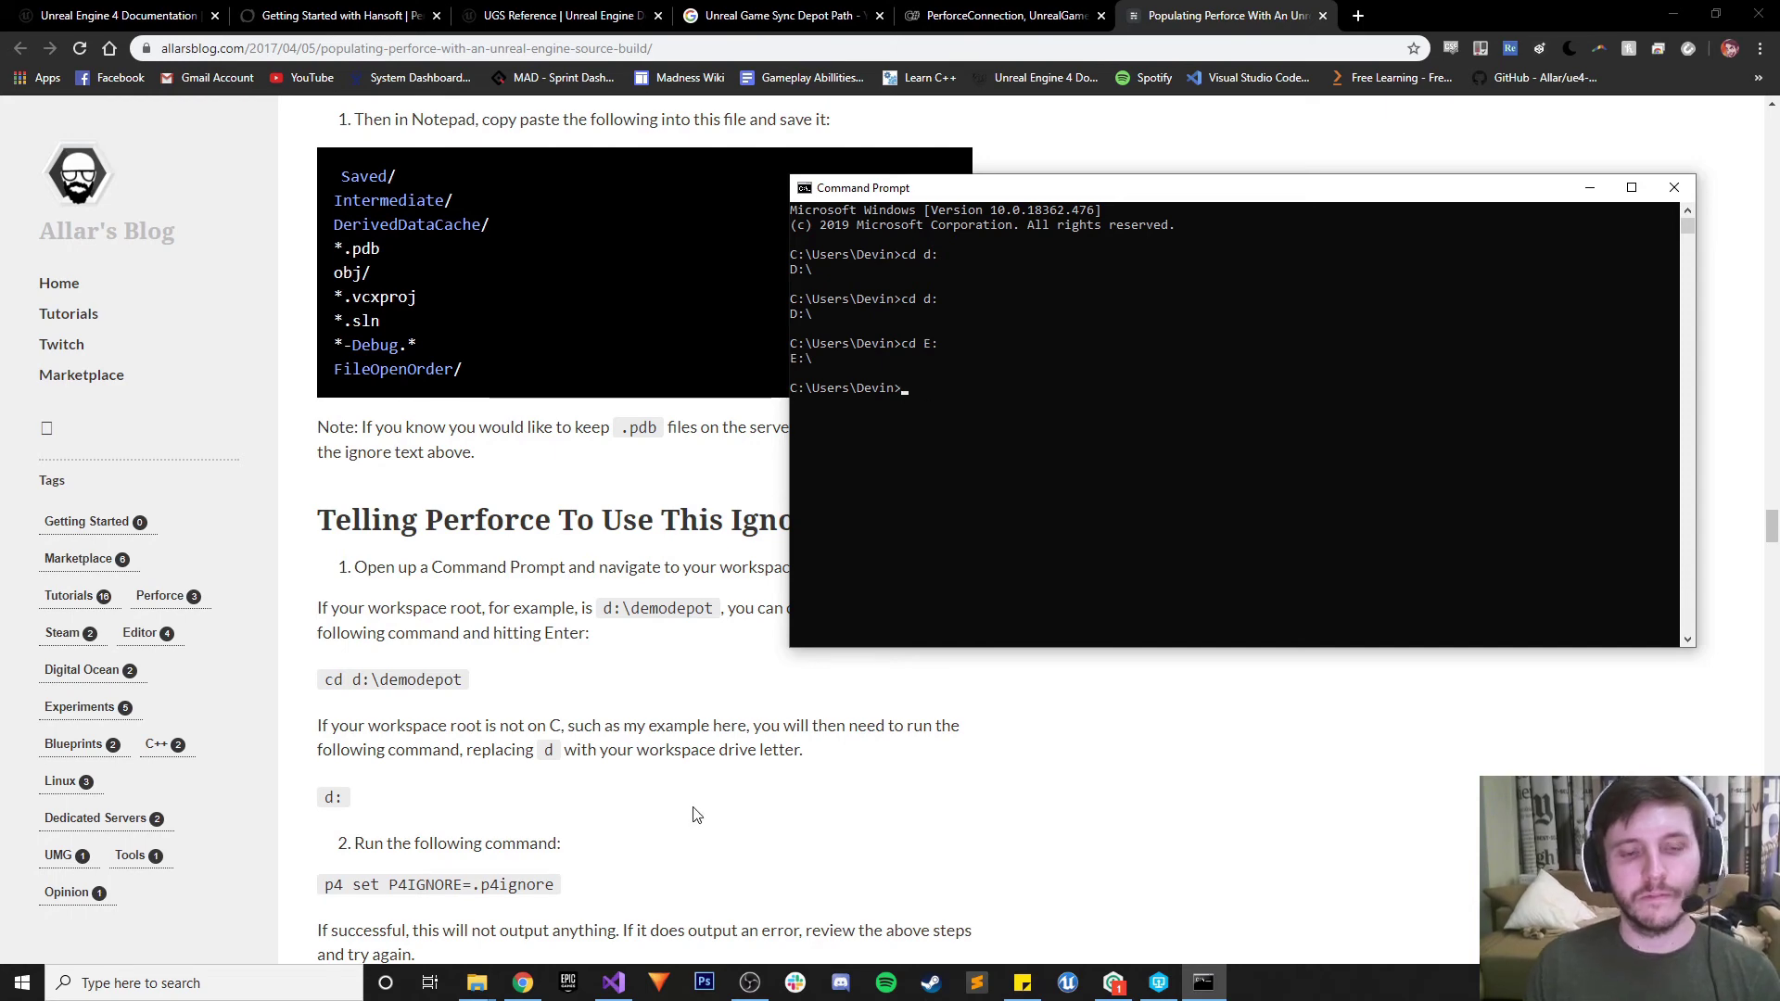
Look up the MainRepo folder path in File Explorer and run cd E:\MainRepo
click(478, 985)
click(524, 904)
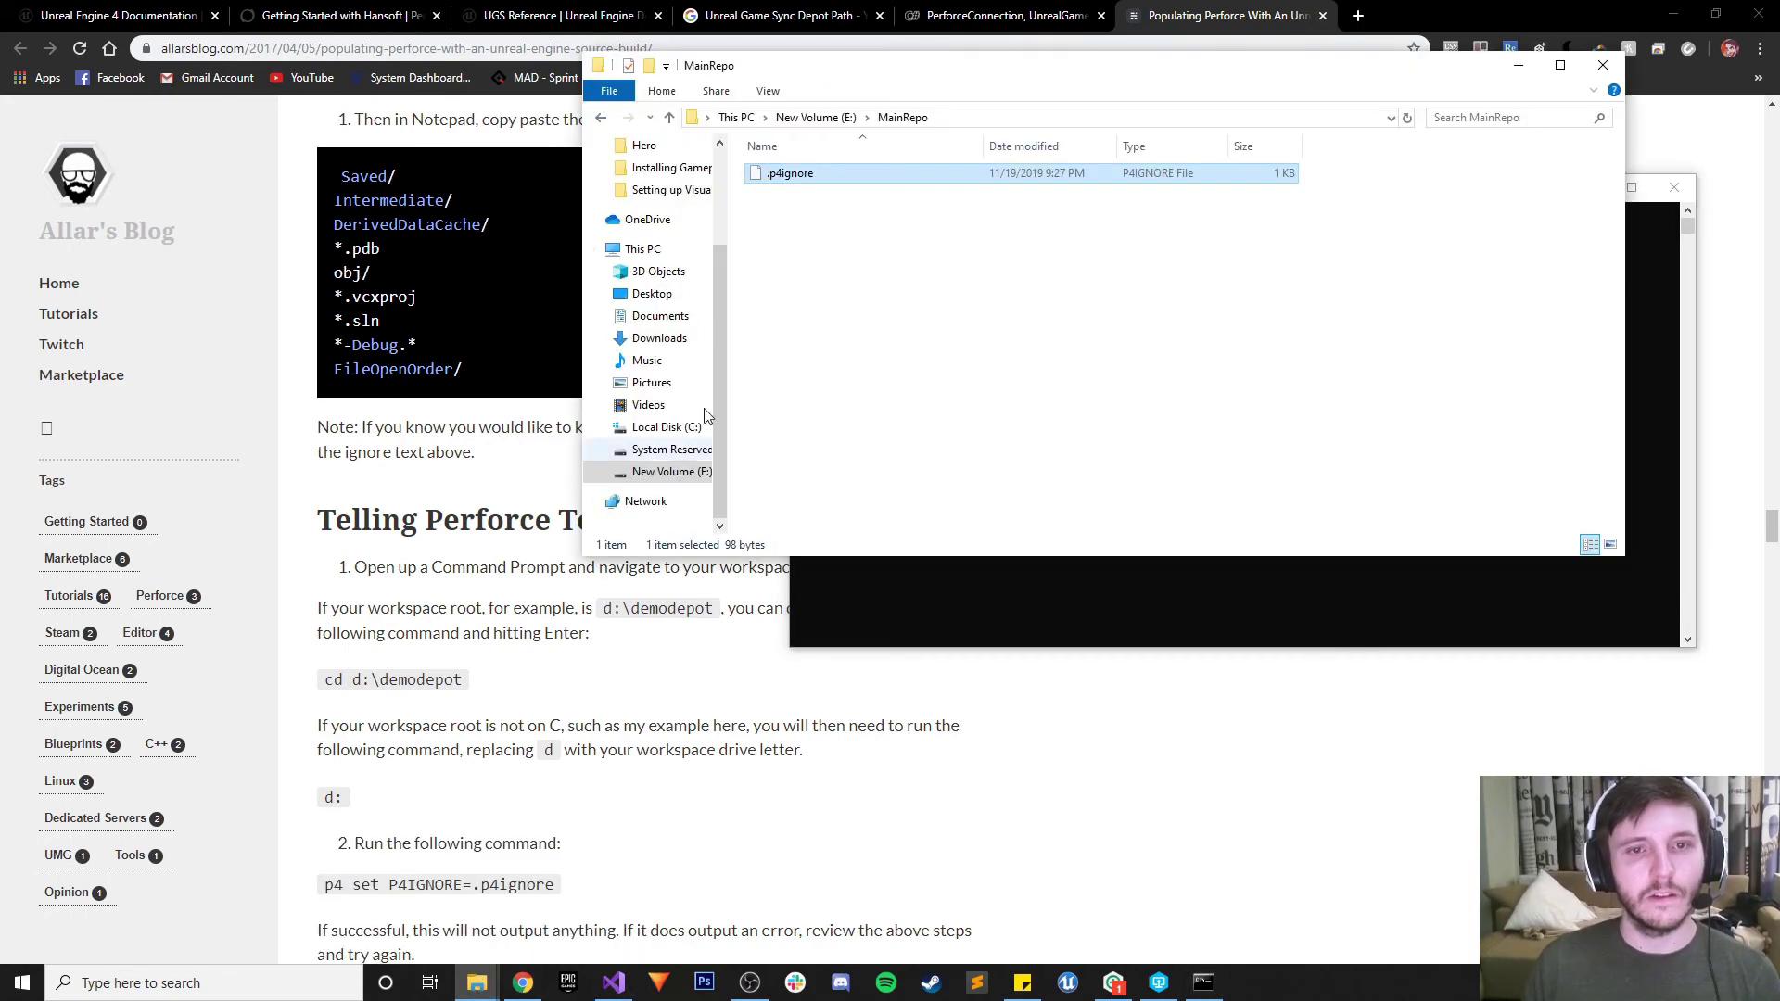
drag(927, 65, 517, 155)
click(515, 209)
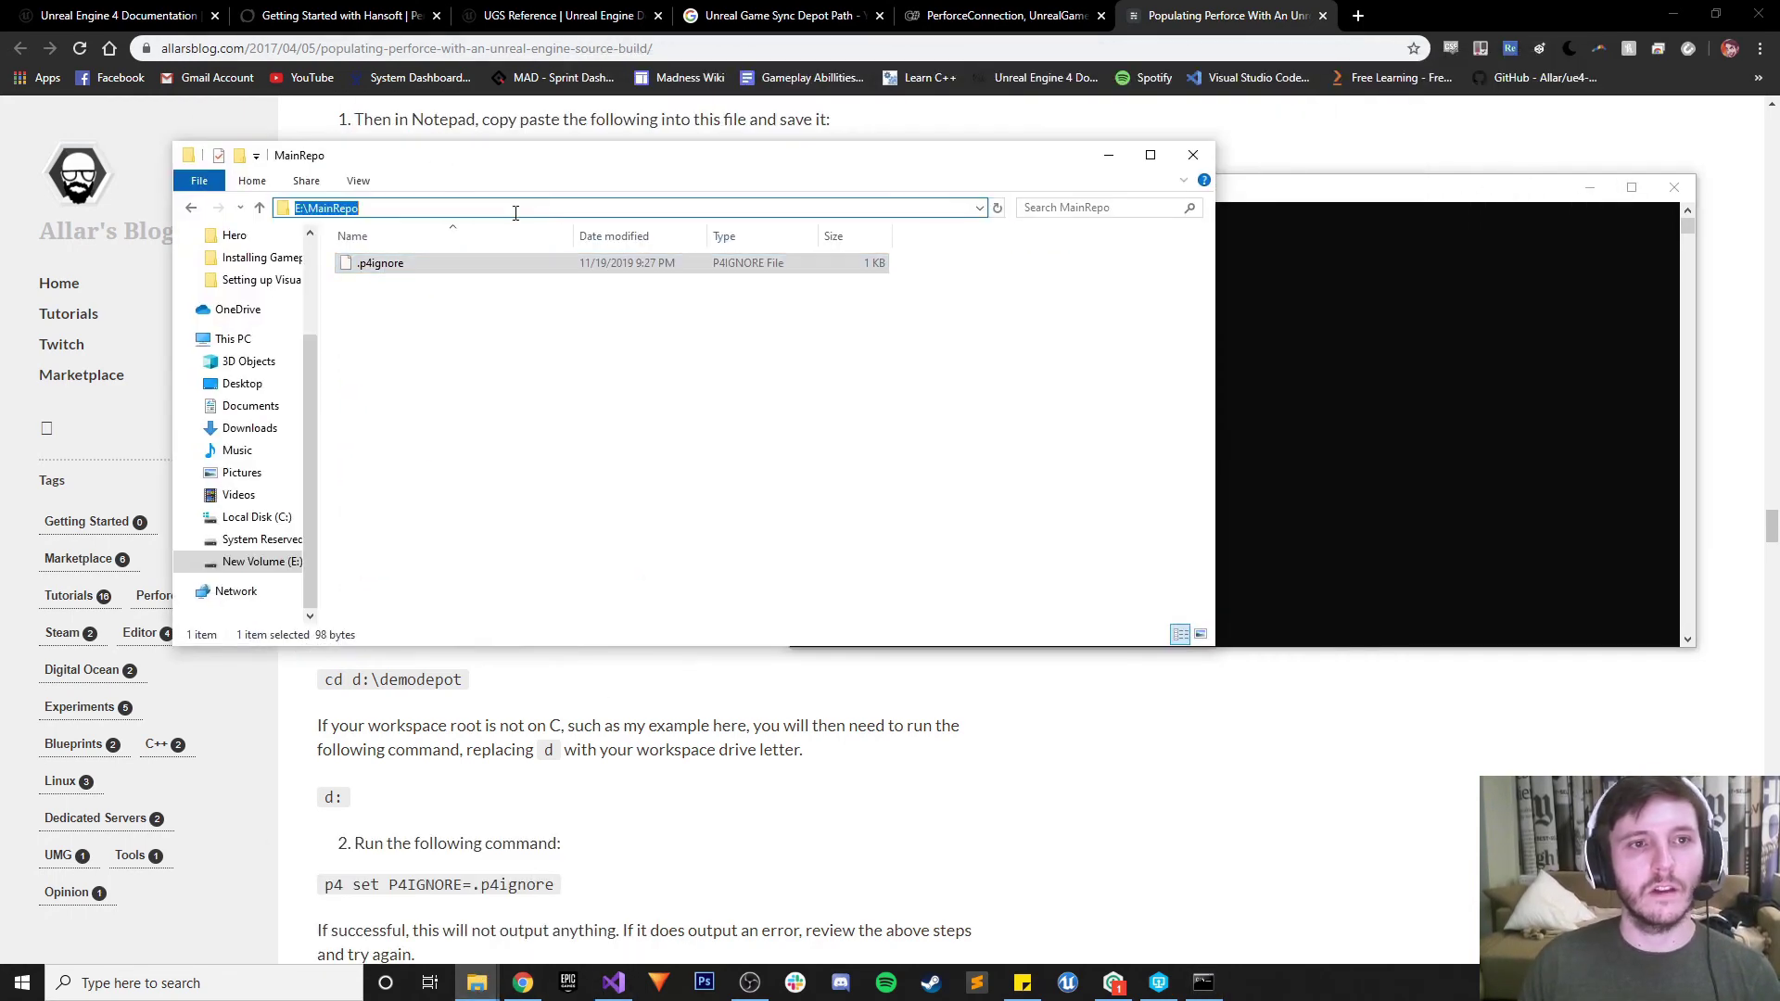
key(alt+Tab)
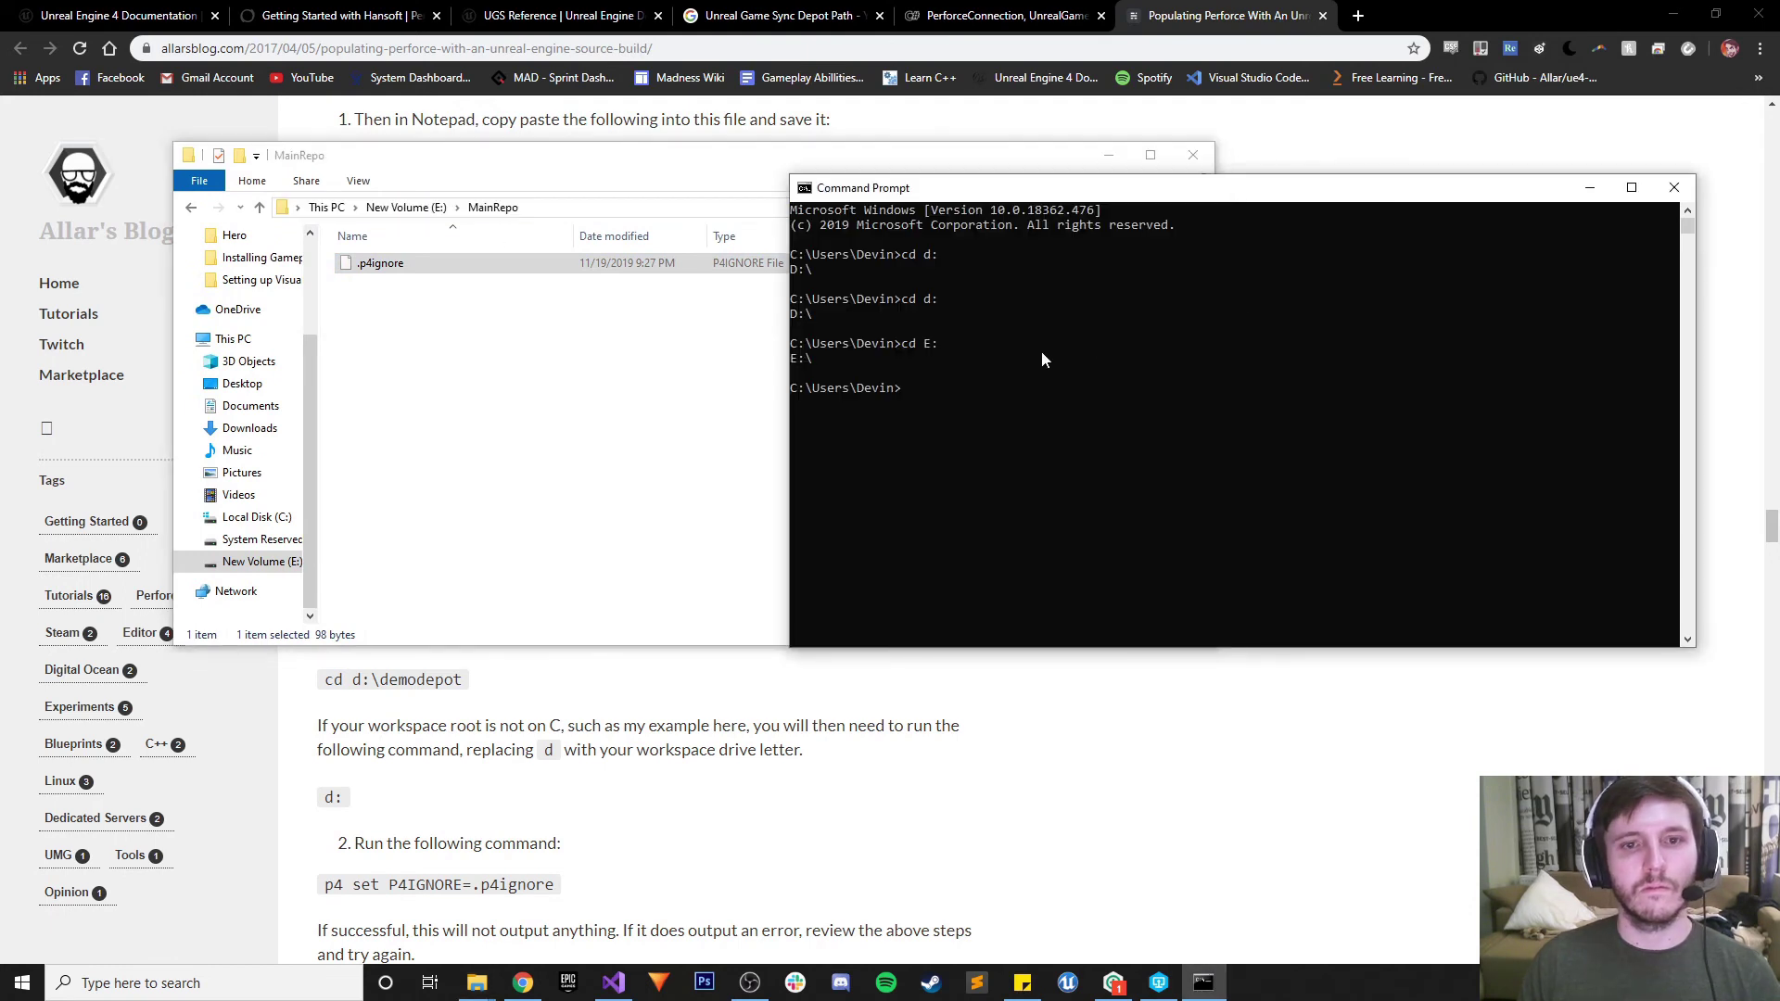
click(955, 374)
text(cd)
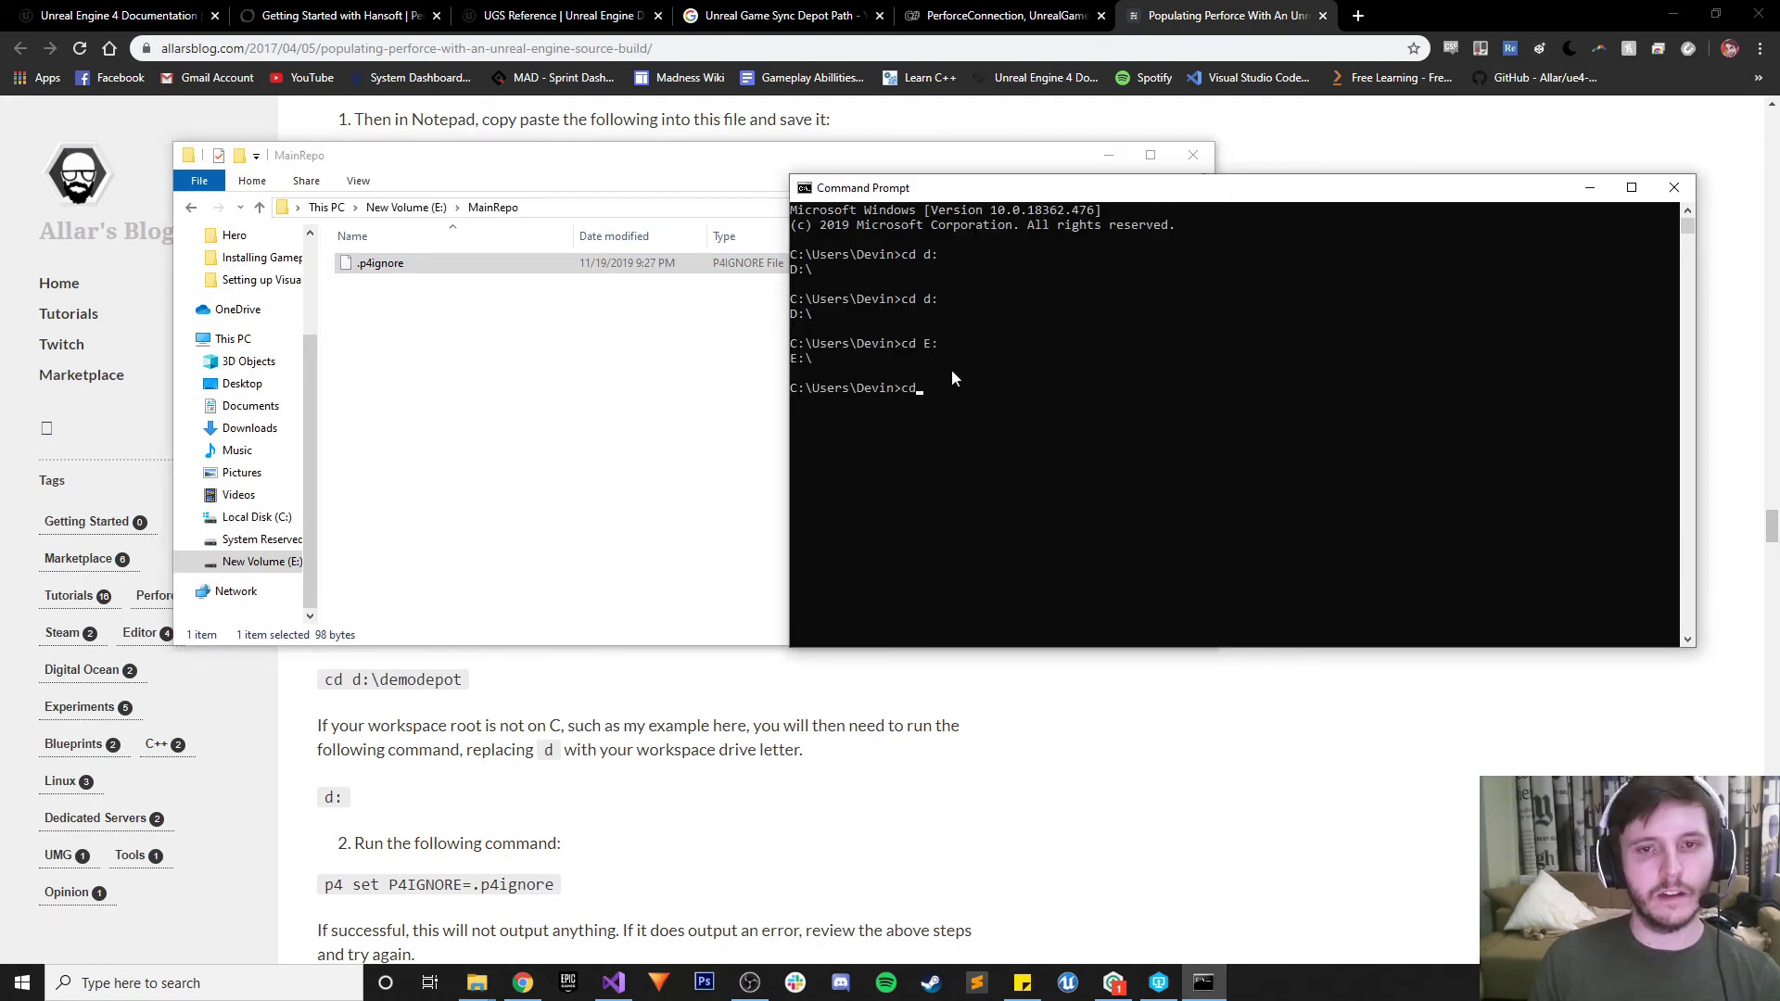
text( E:\MainRepo)
key(Return)
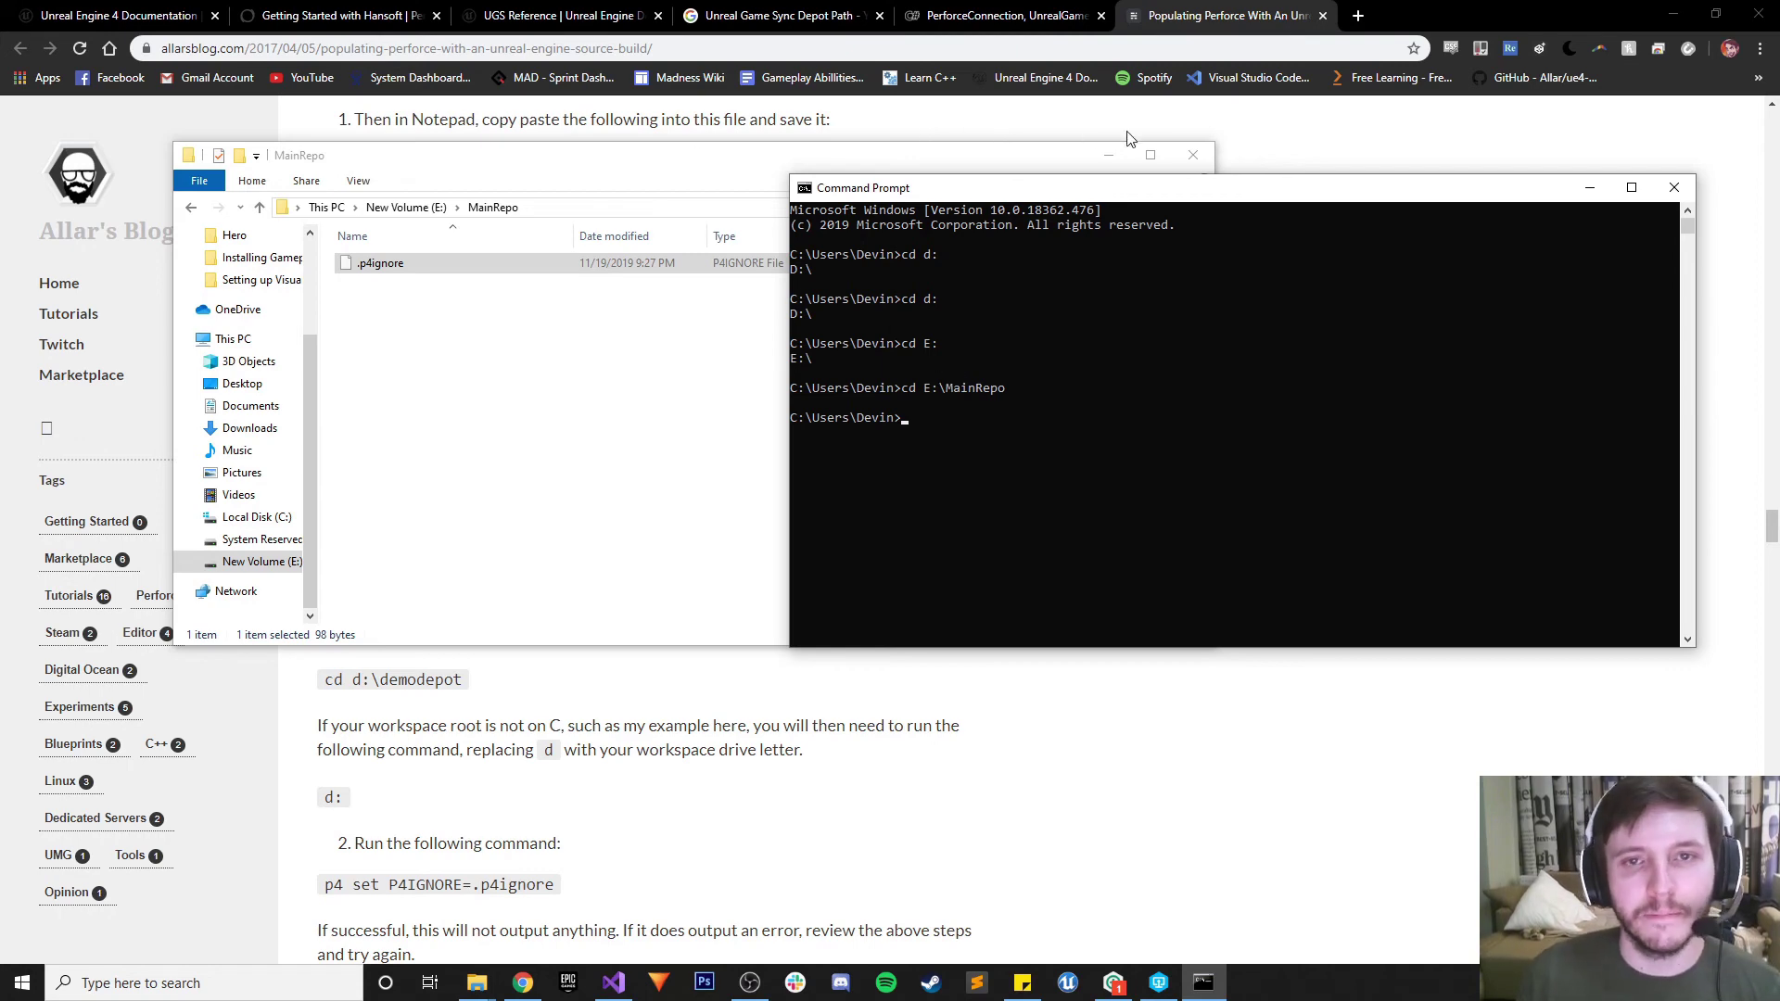
click(1110, 155)
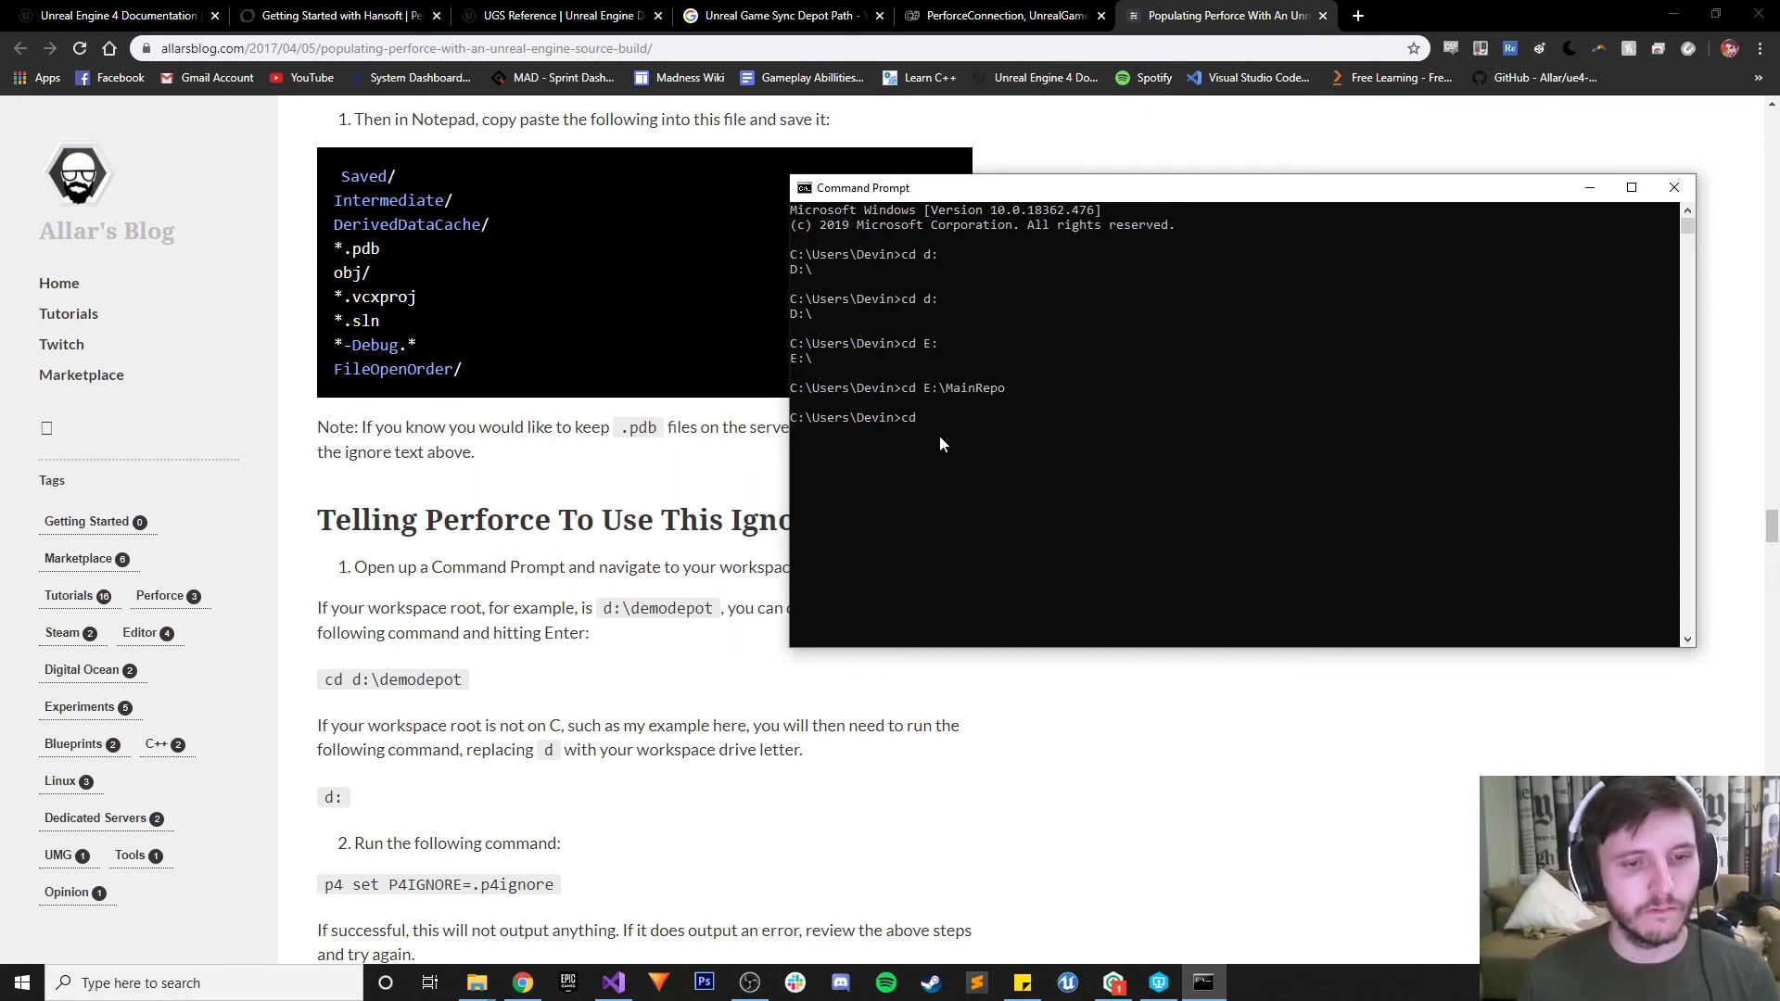
Retry switching drives with d, cd E, and cd E: run twice
text(d)
key(Return)
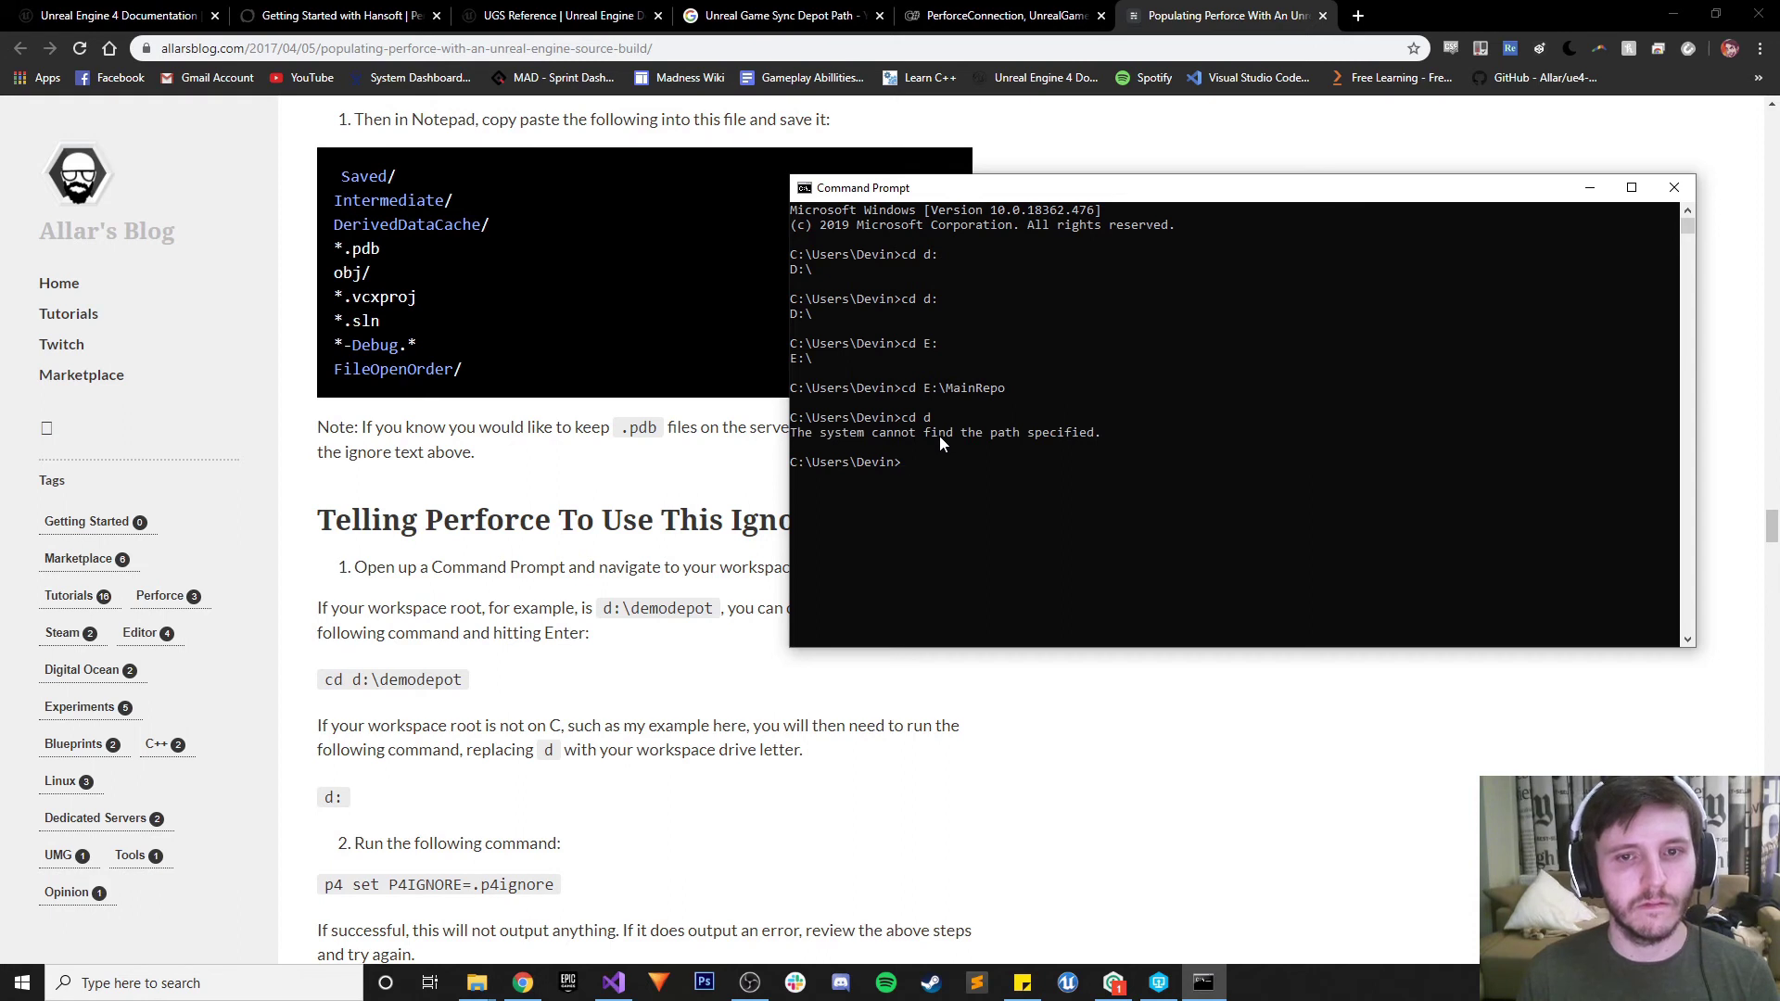
text(cd E)
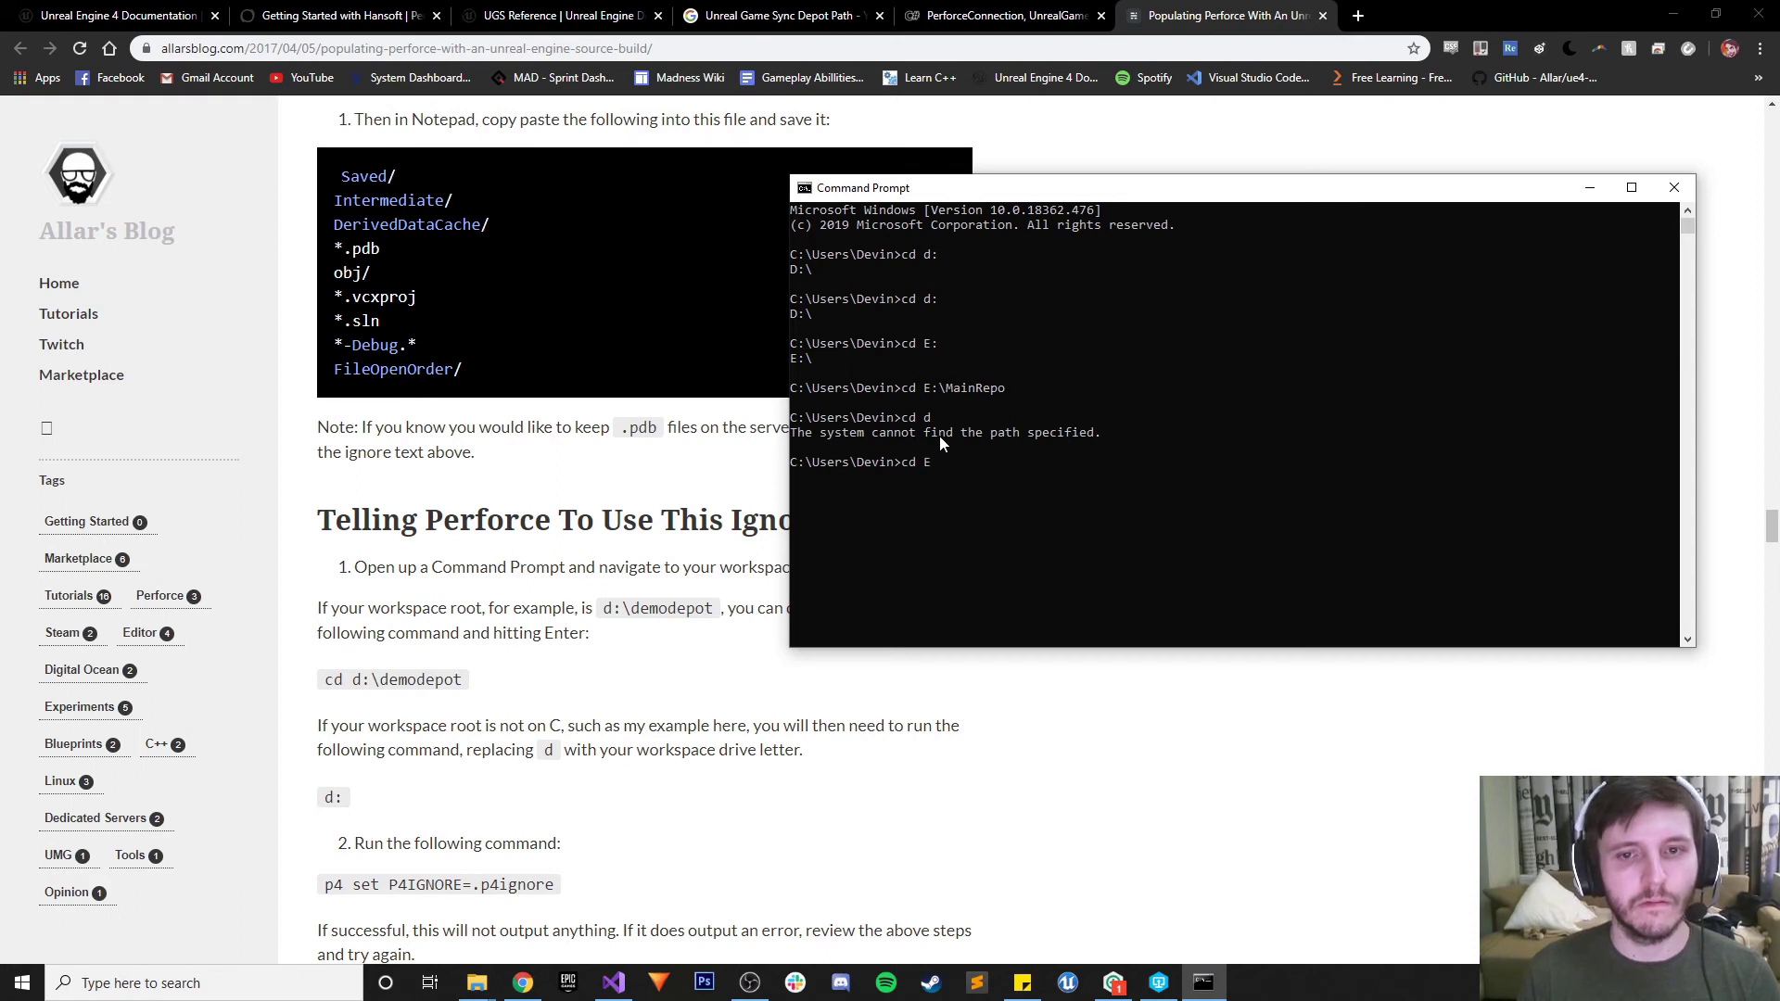
key(Return)
text(cd)
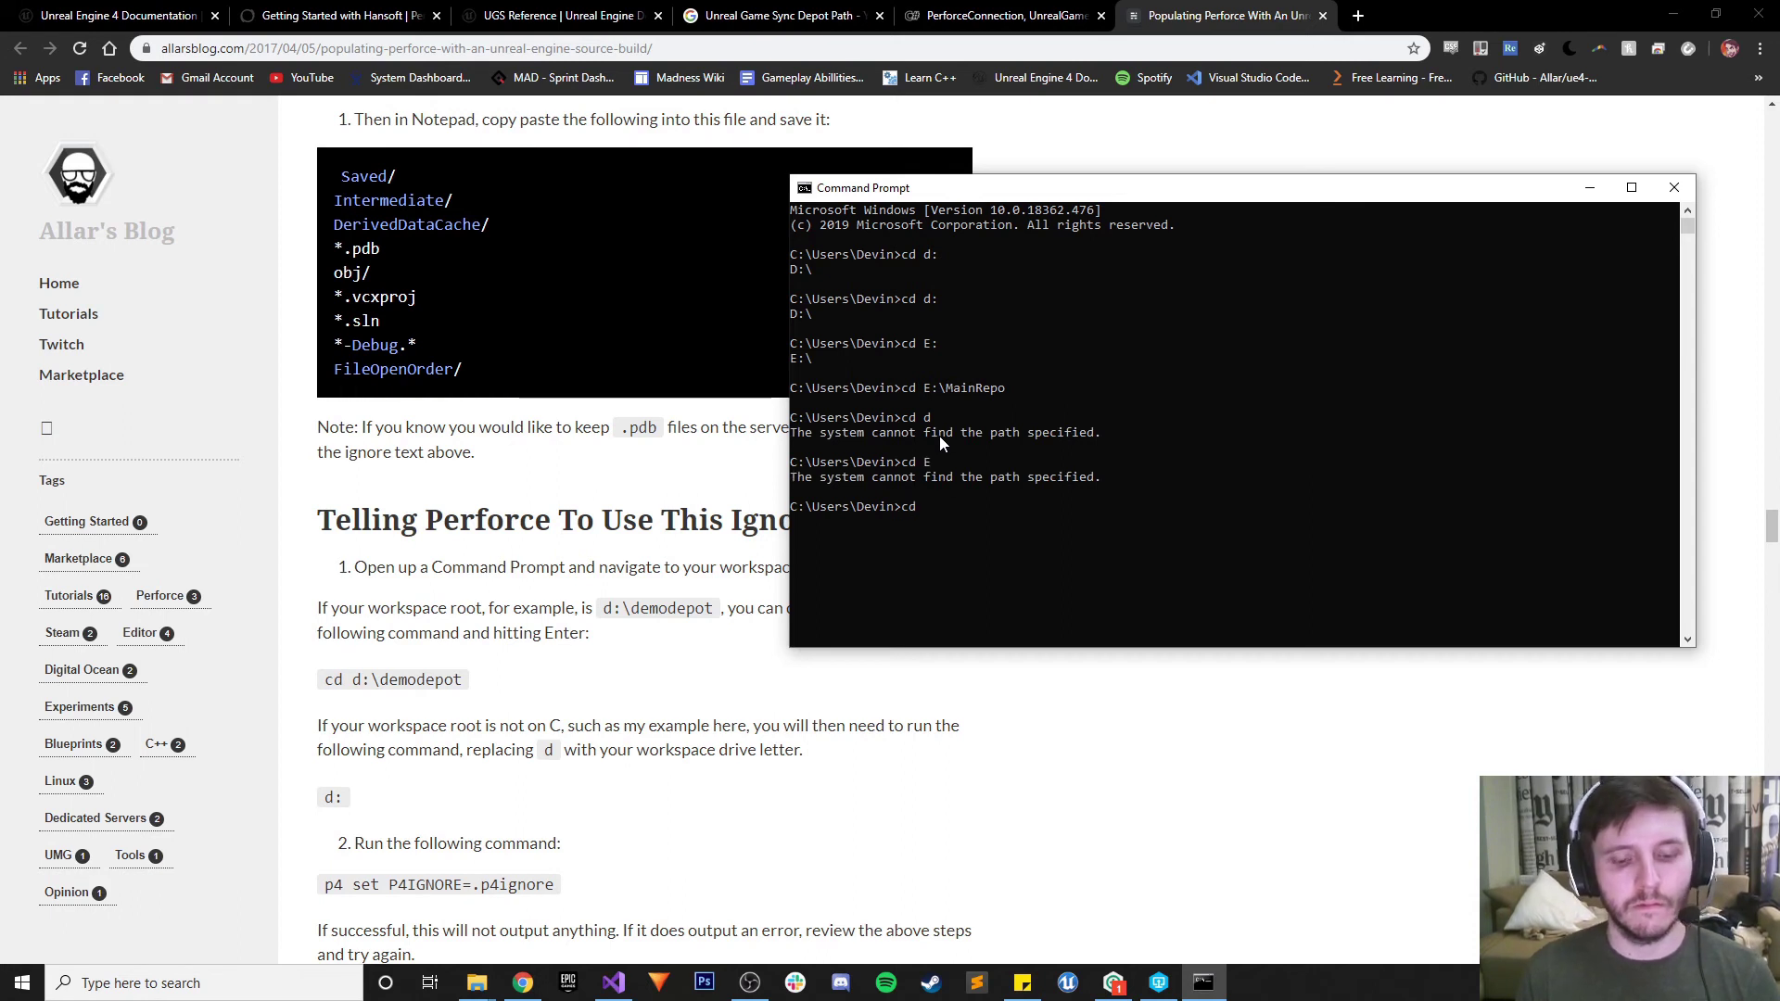
text( E:)
key(Return)
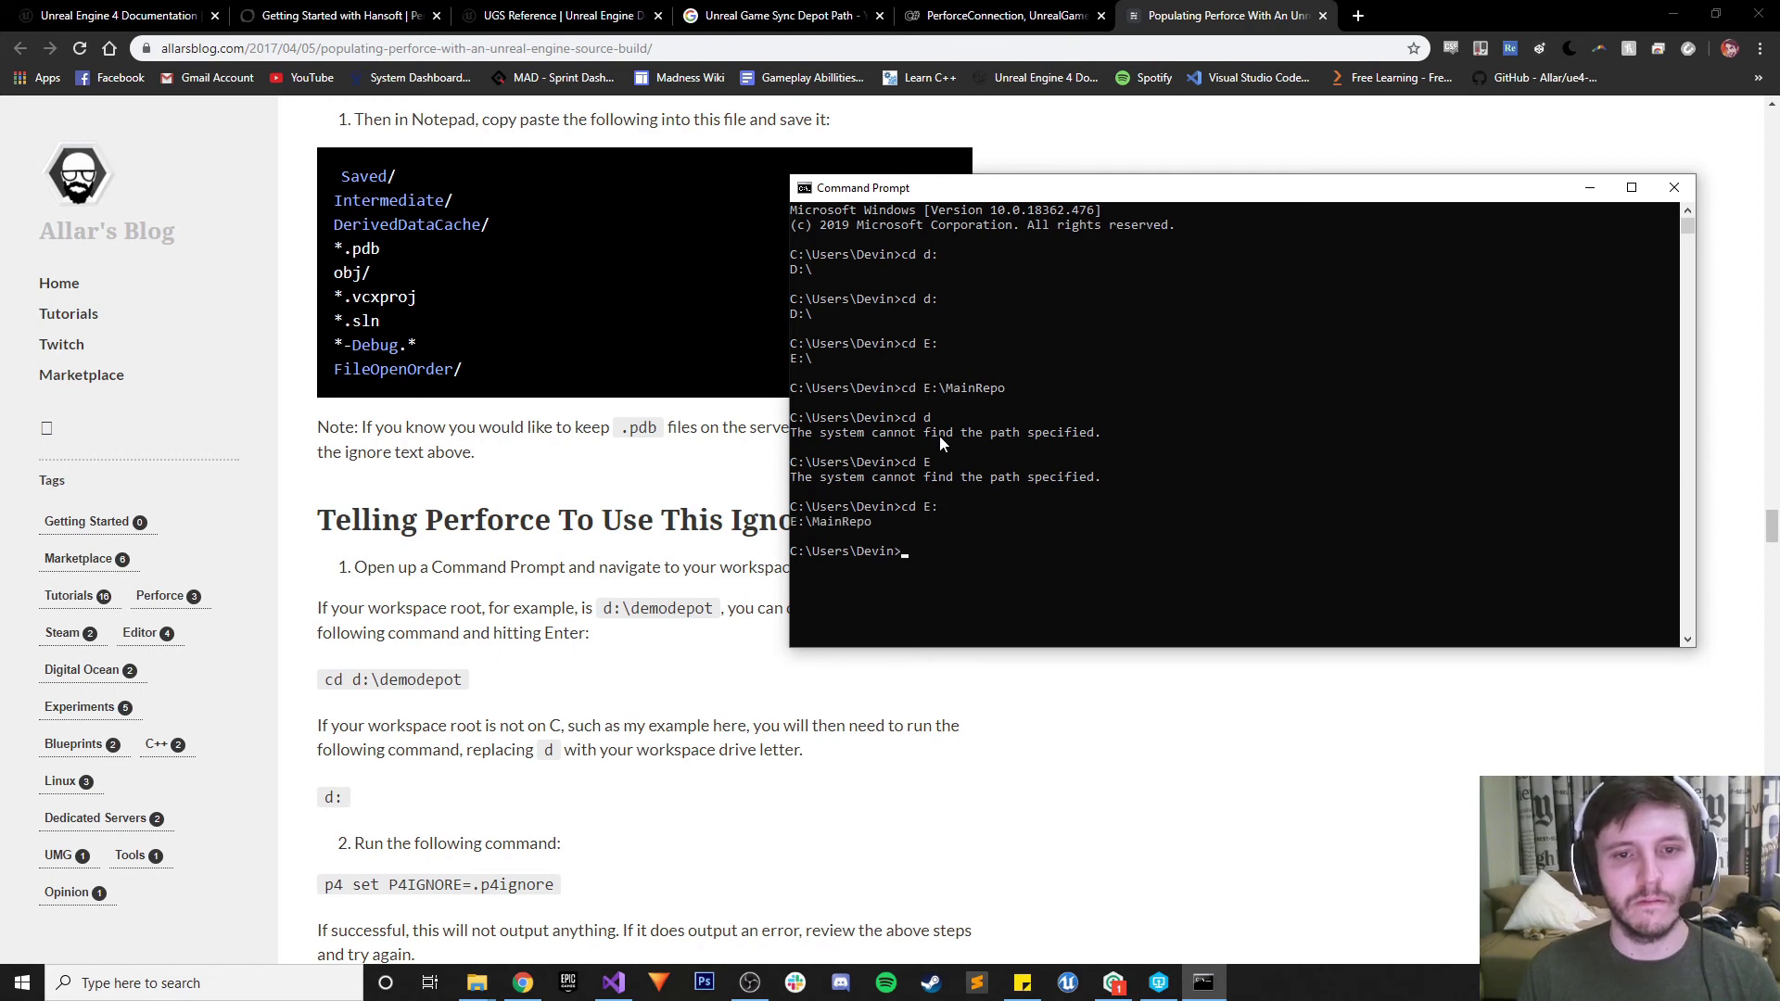
key(Up)
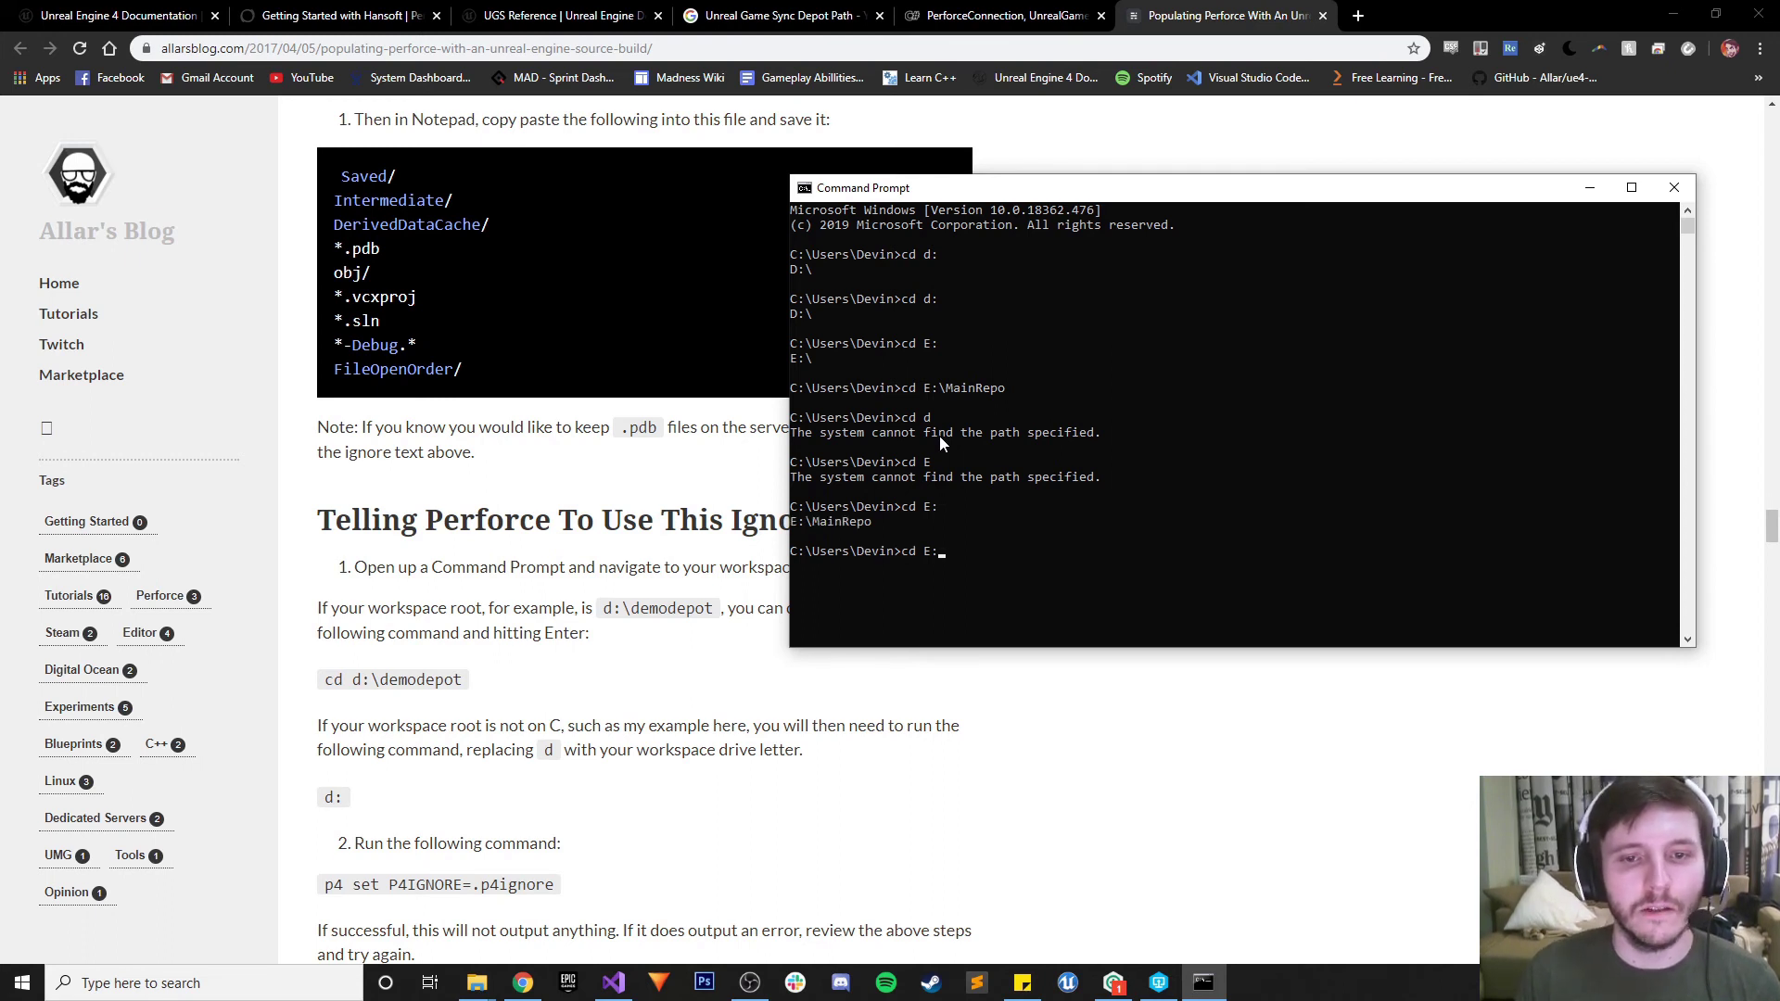
key(Return)
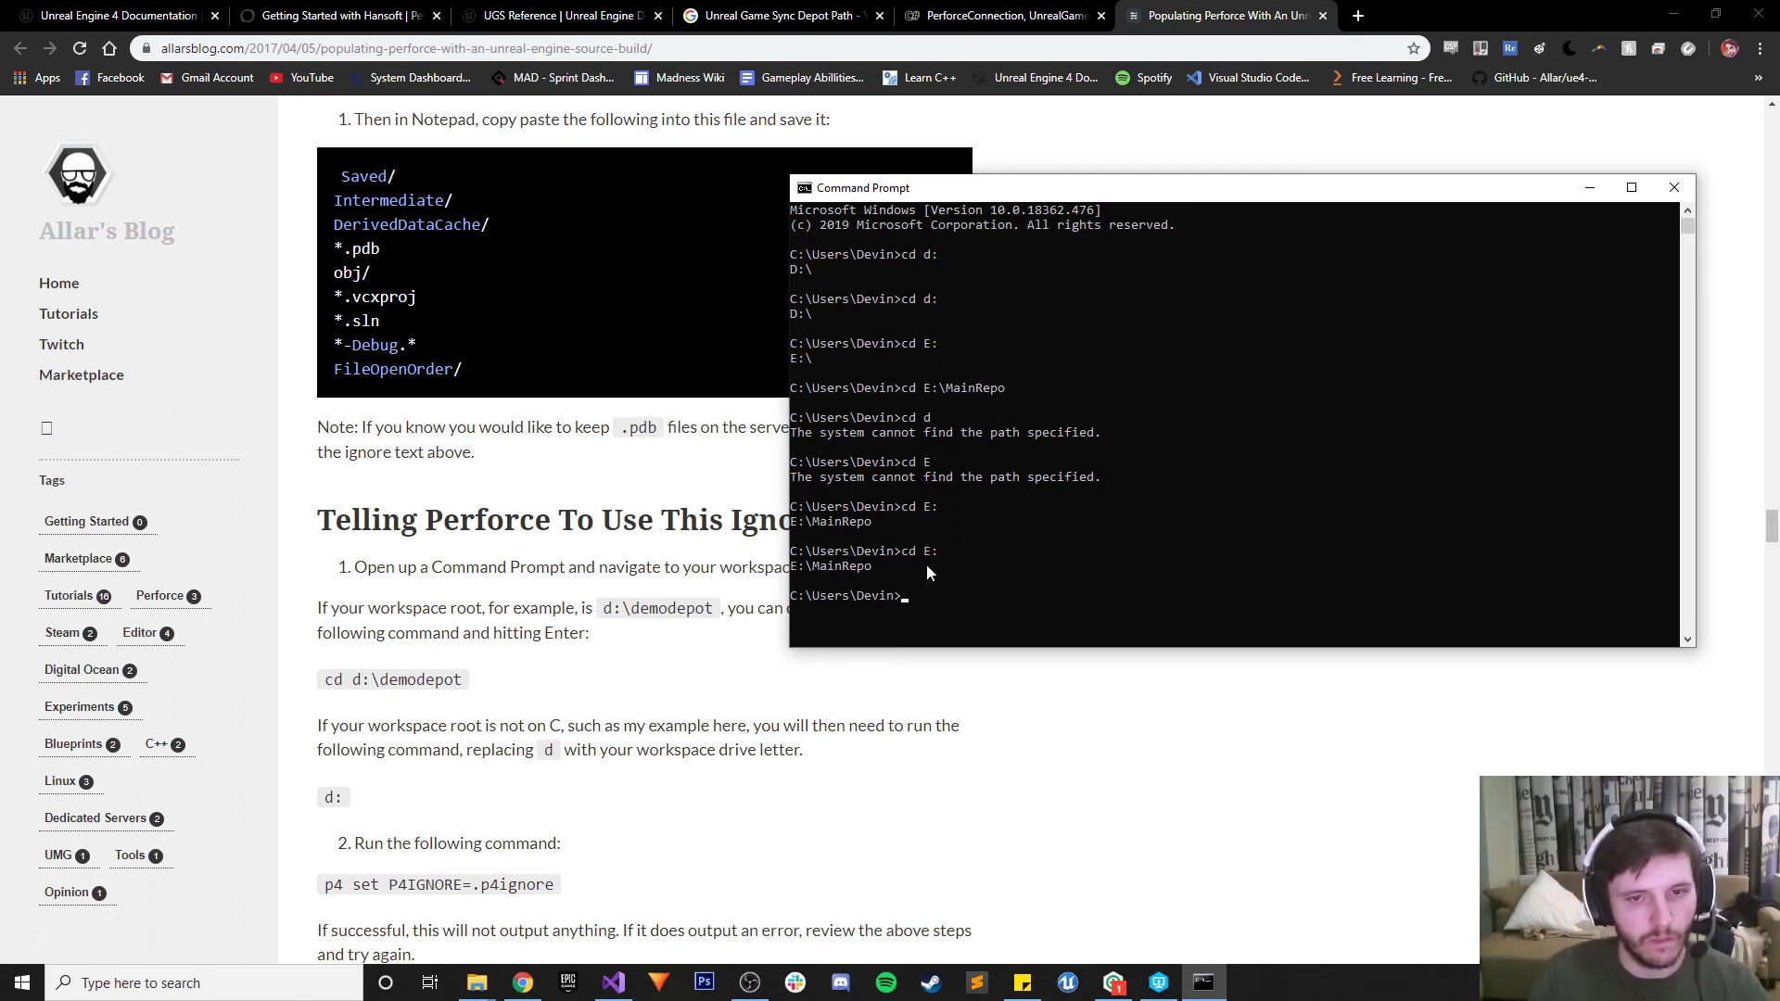
Run cd C:, then try .., ../ and ./ to go up a folder
text(cd C:)
key(Return)
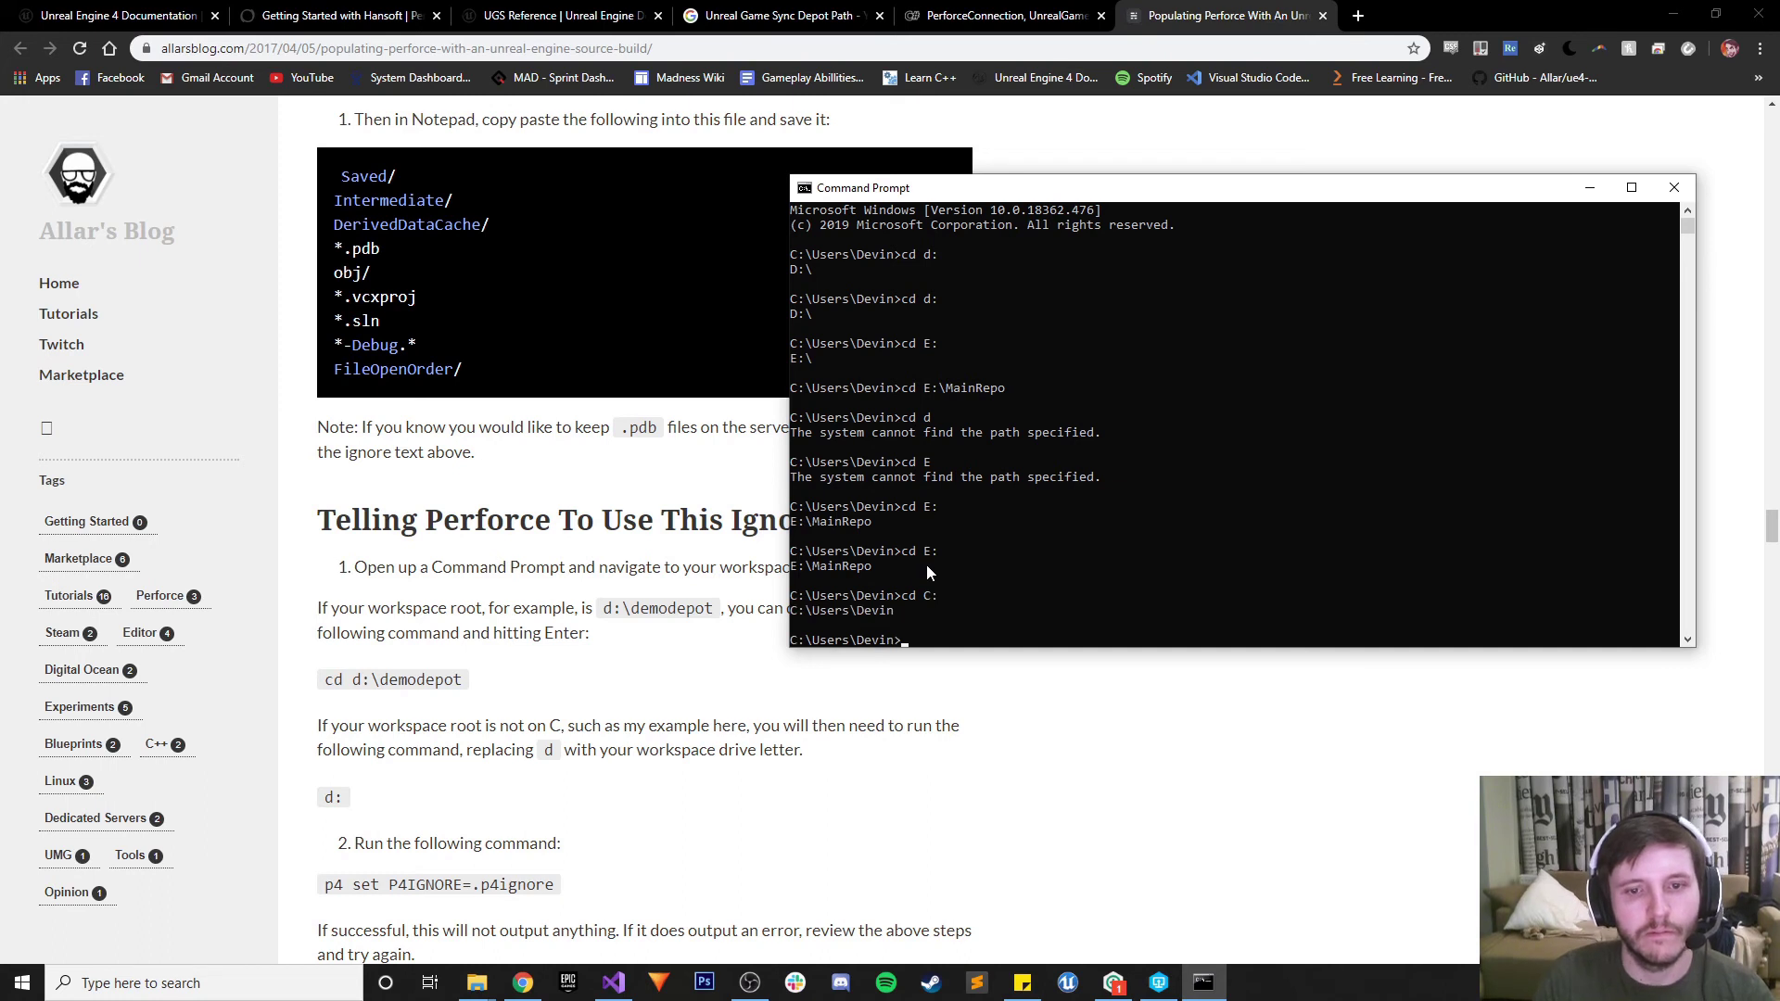
text(..)
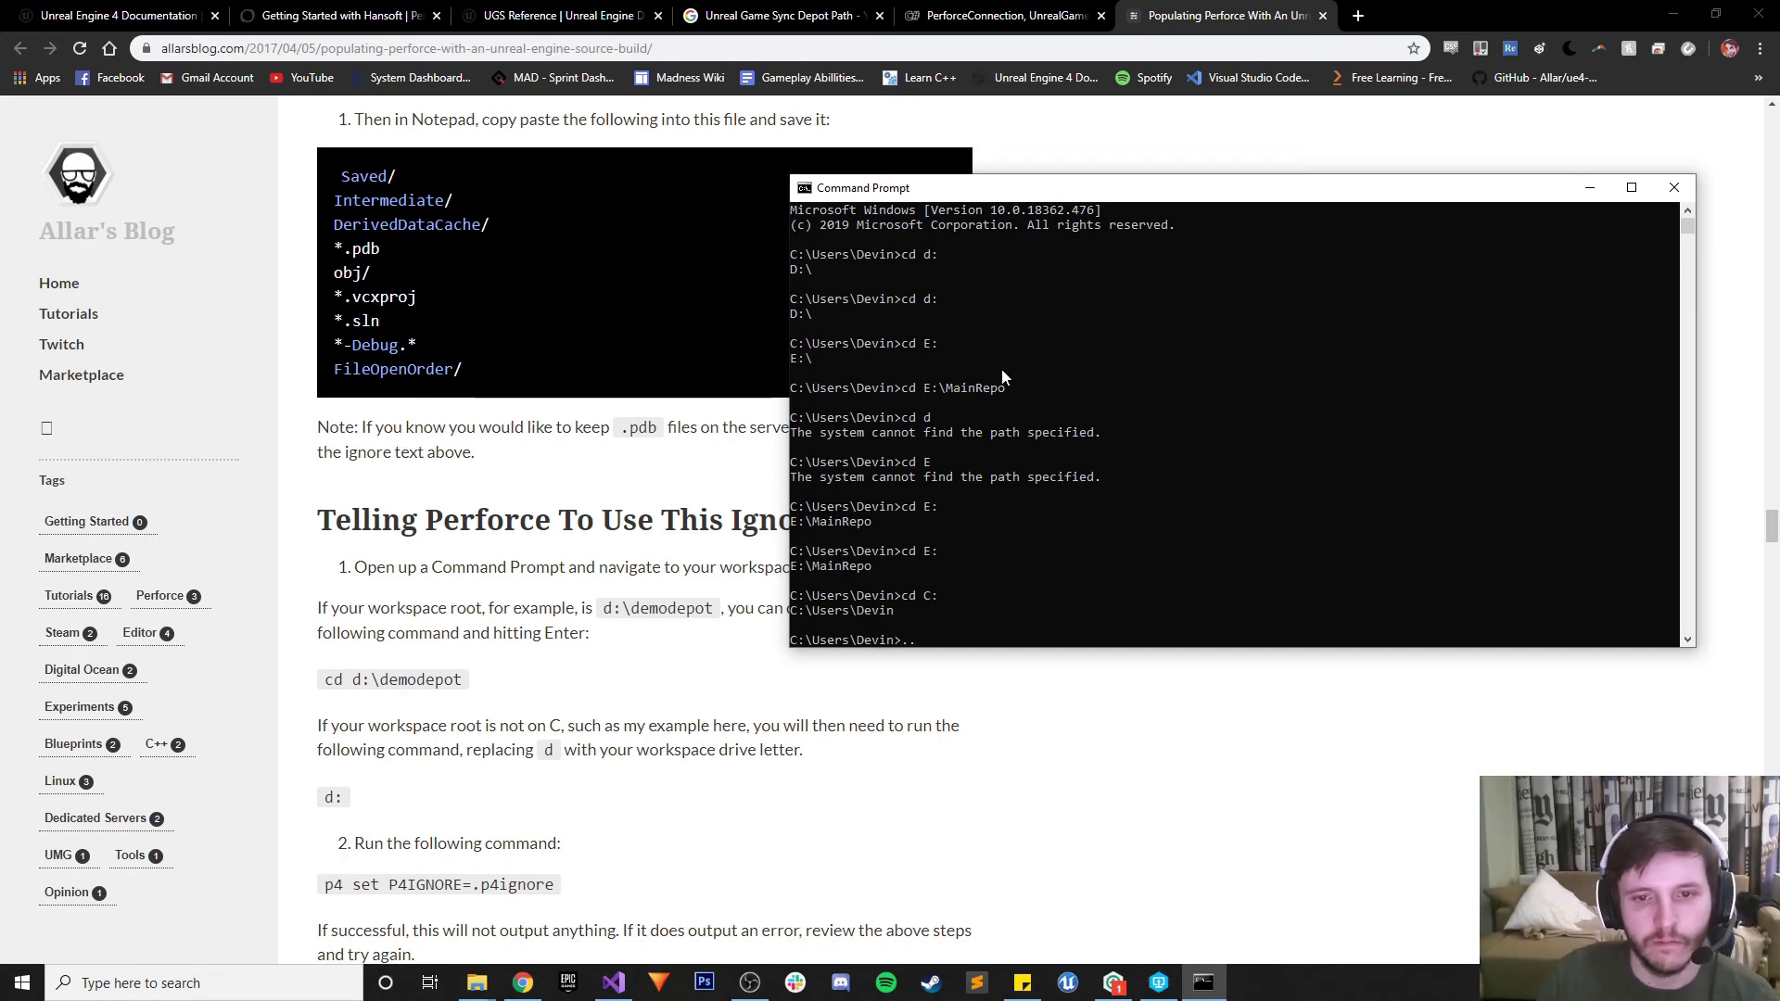
key(Return)
text(..)
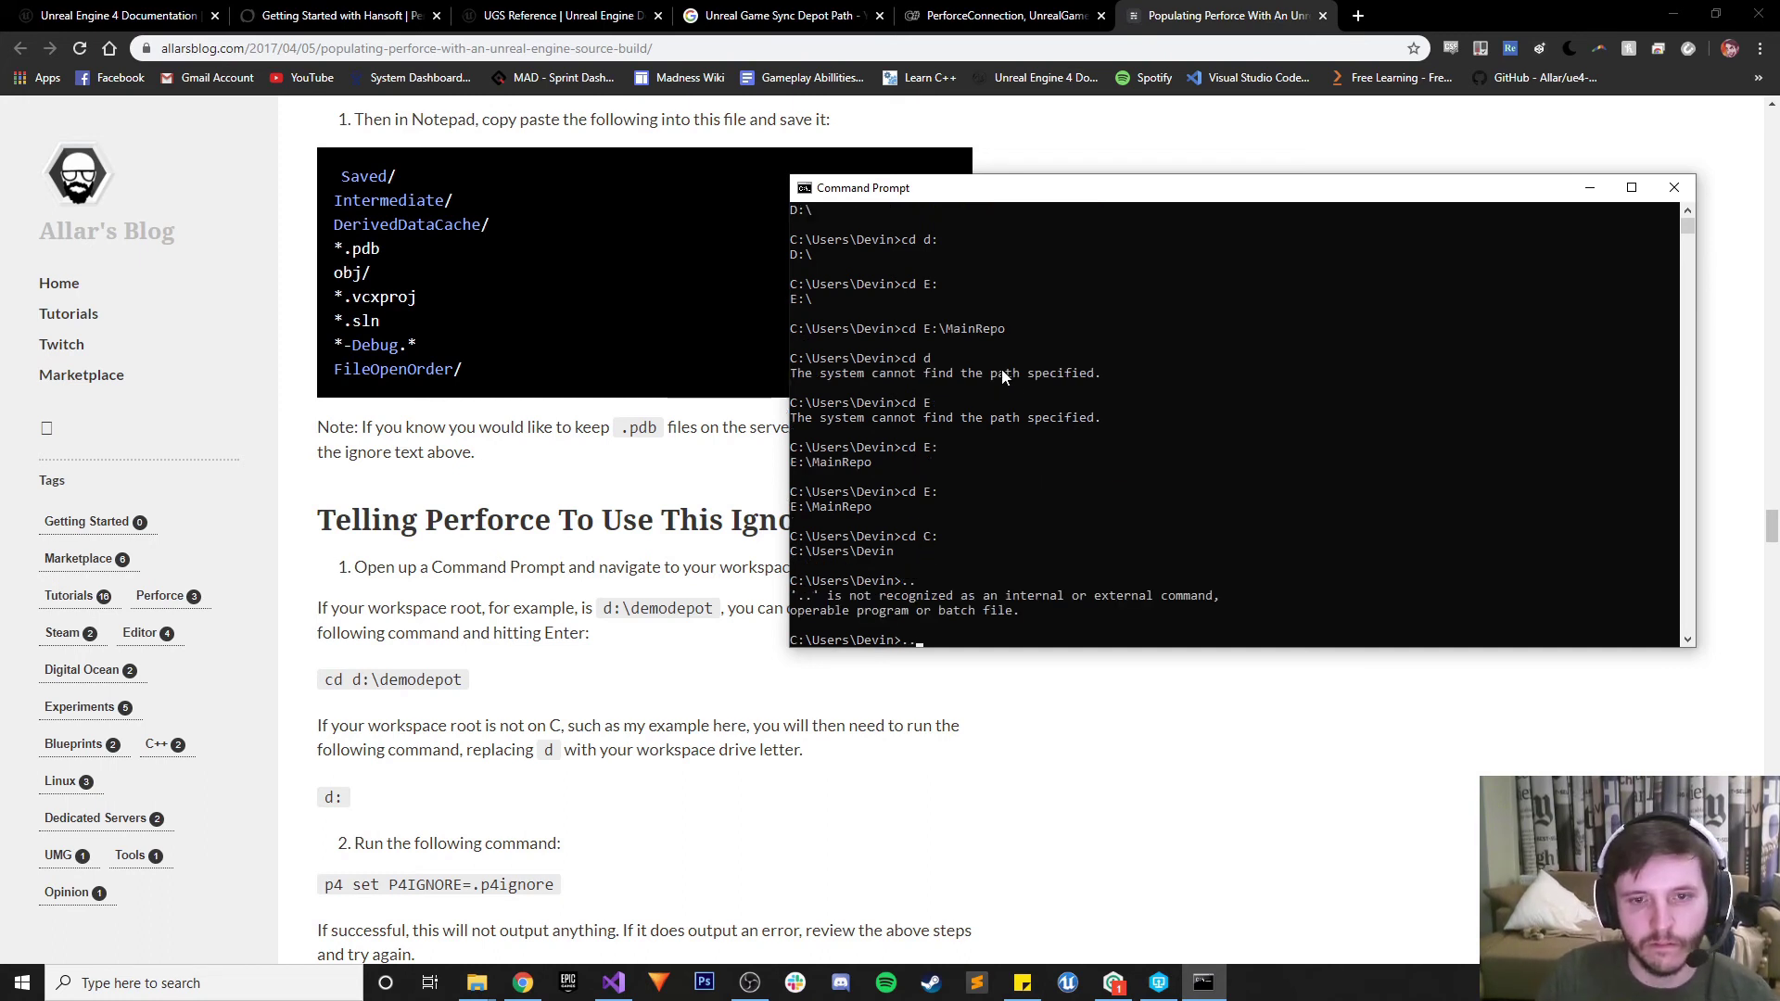
text(/)
key(Return)
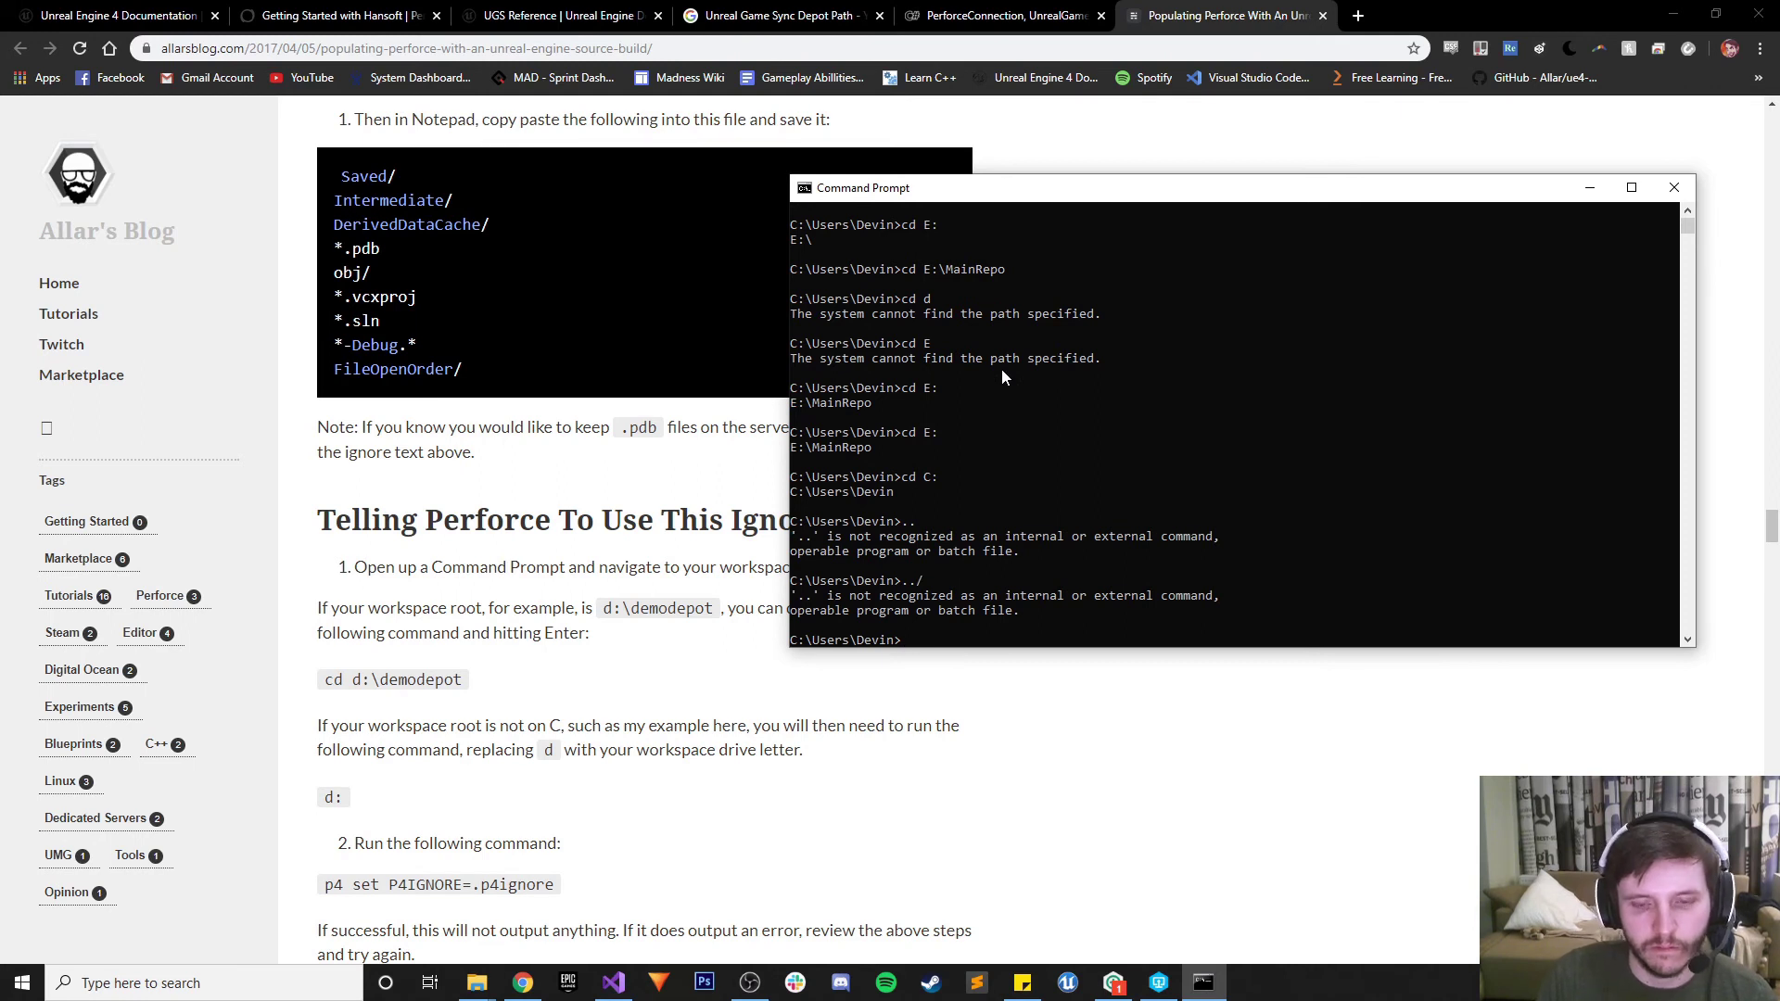
text(./)
key(Return)
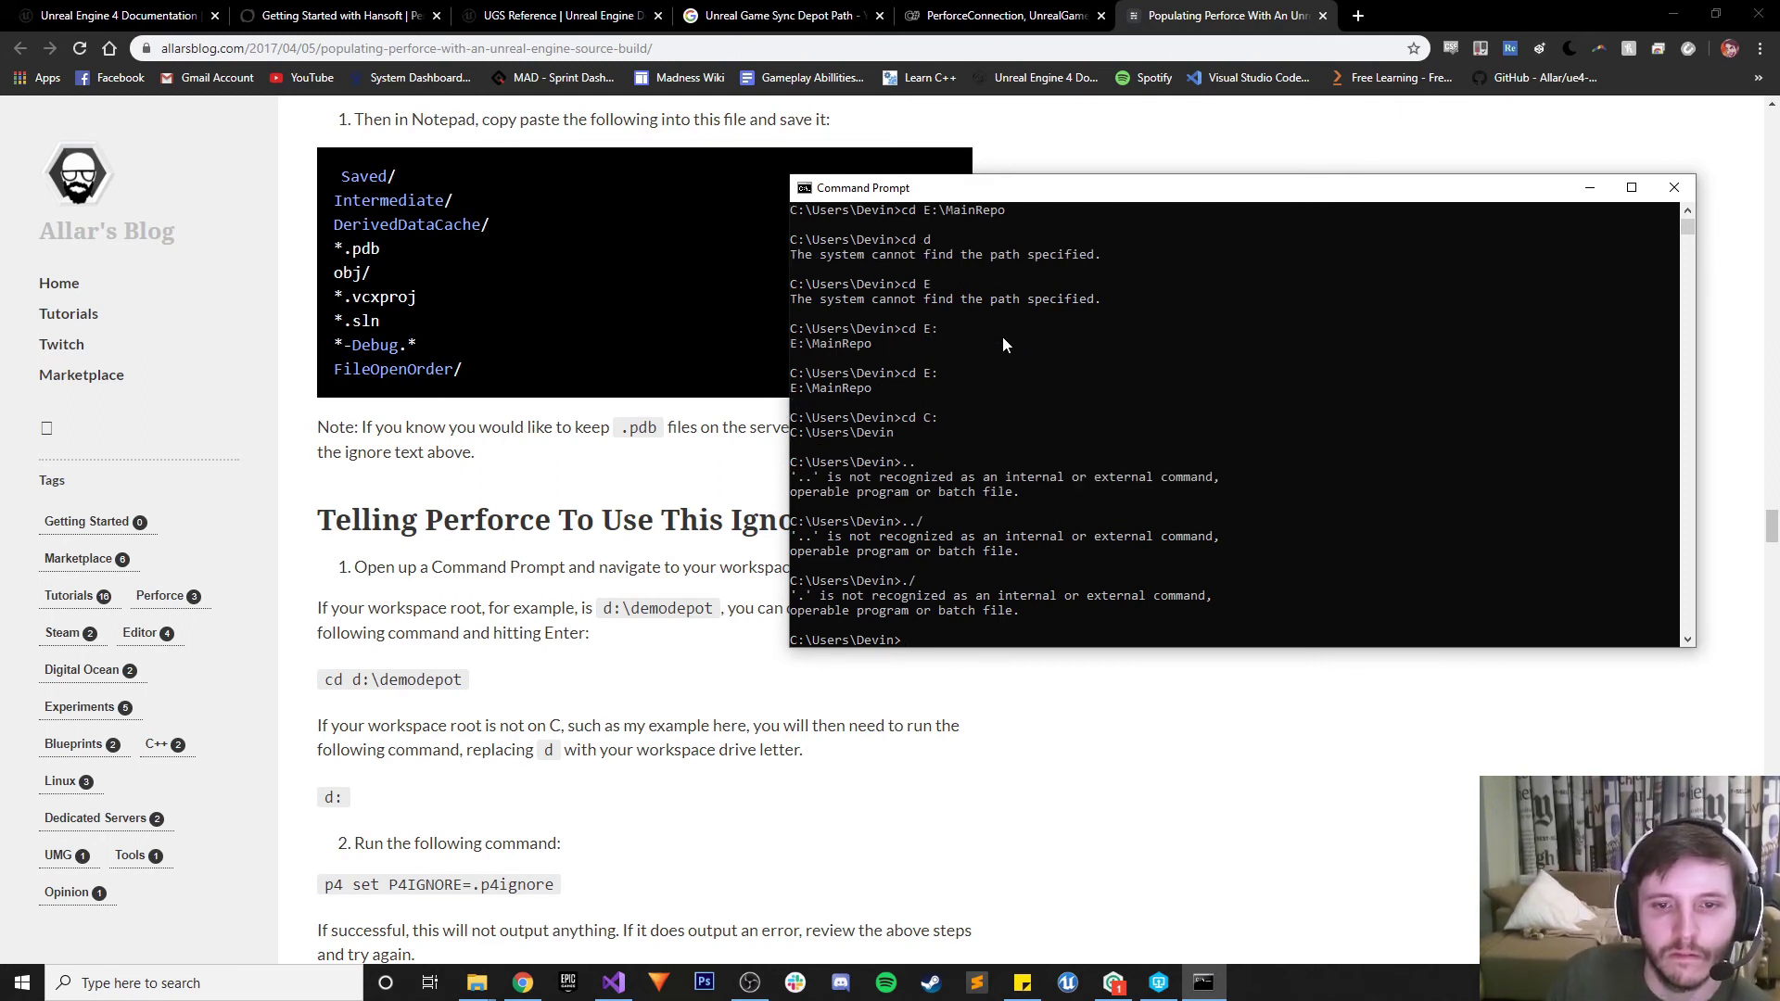
Minimize the console, restore File Explorer, and reopen the E:\MainRepo folder
click(1589, 188)
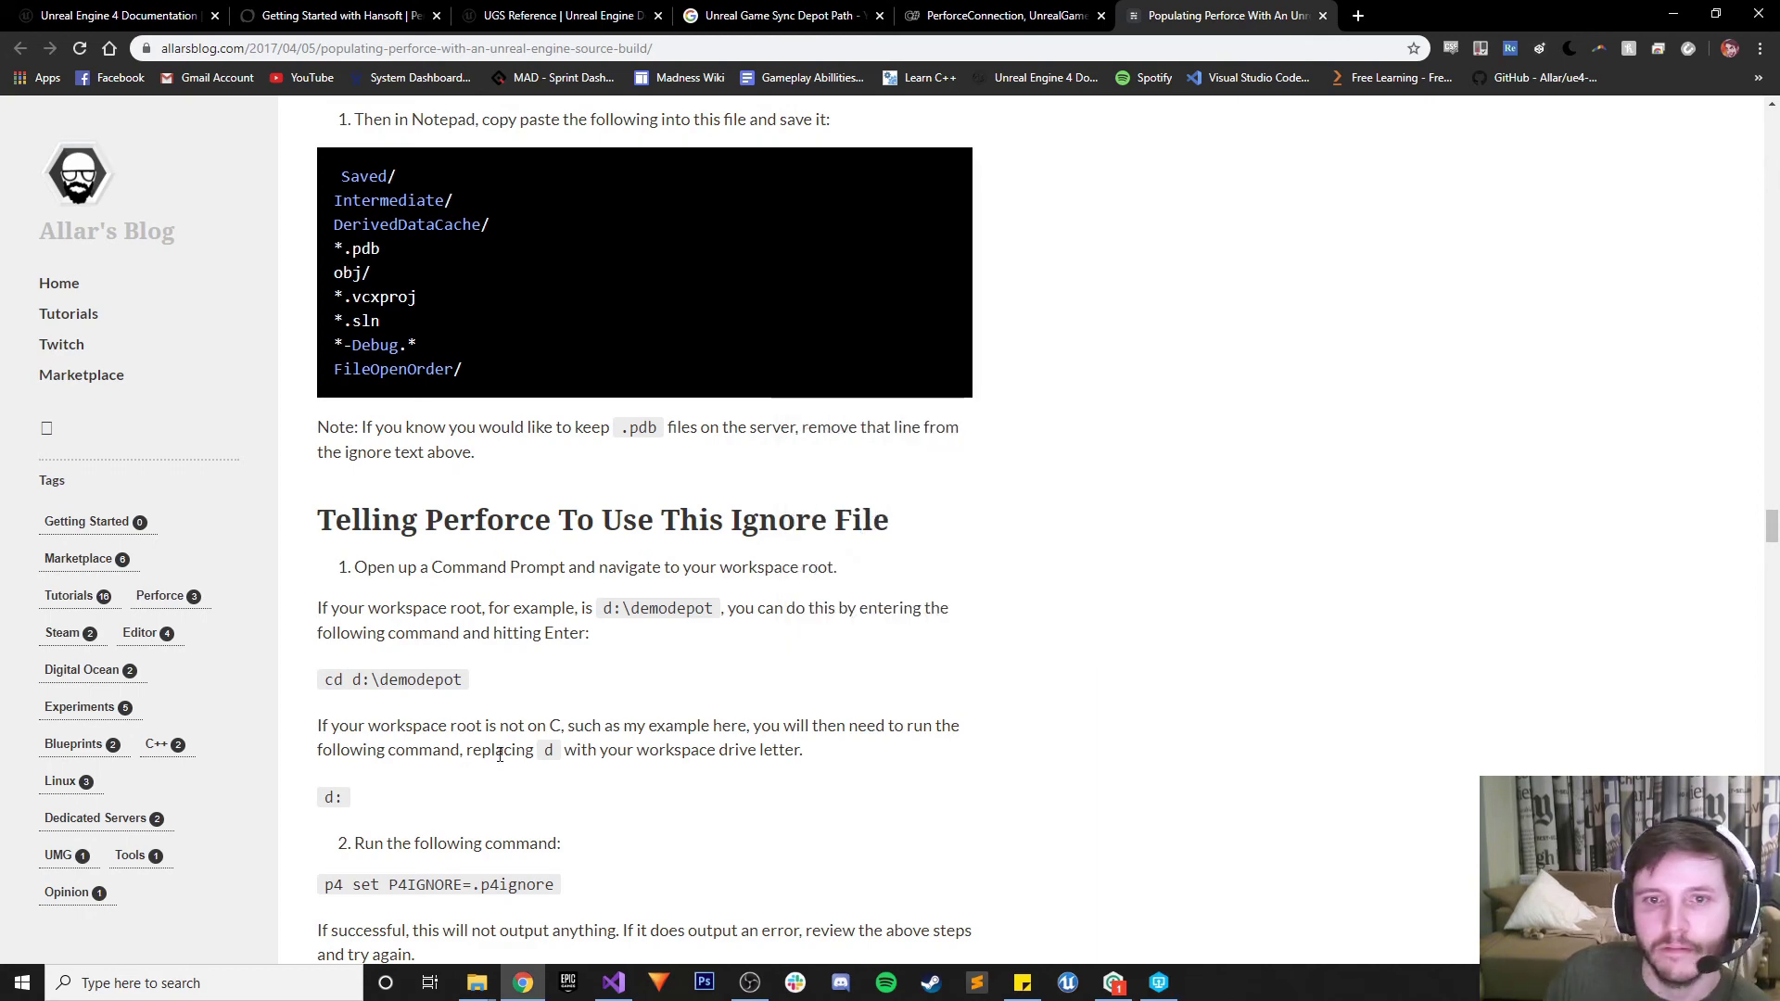
mouse_move(476, 981)
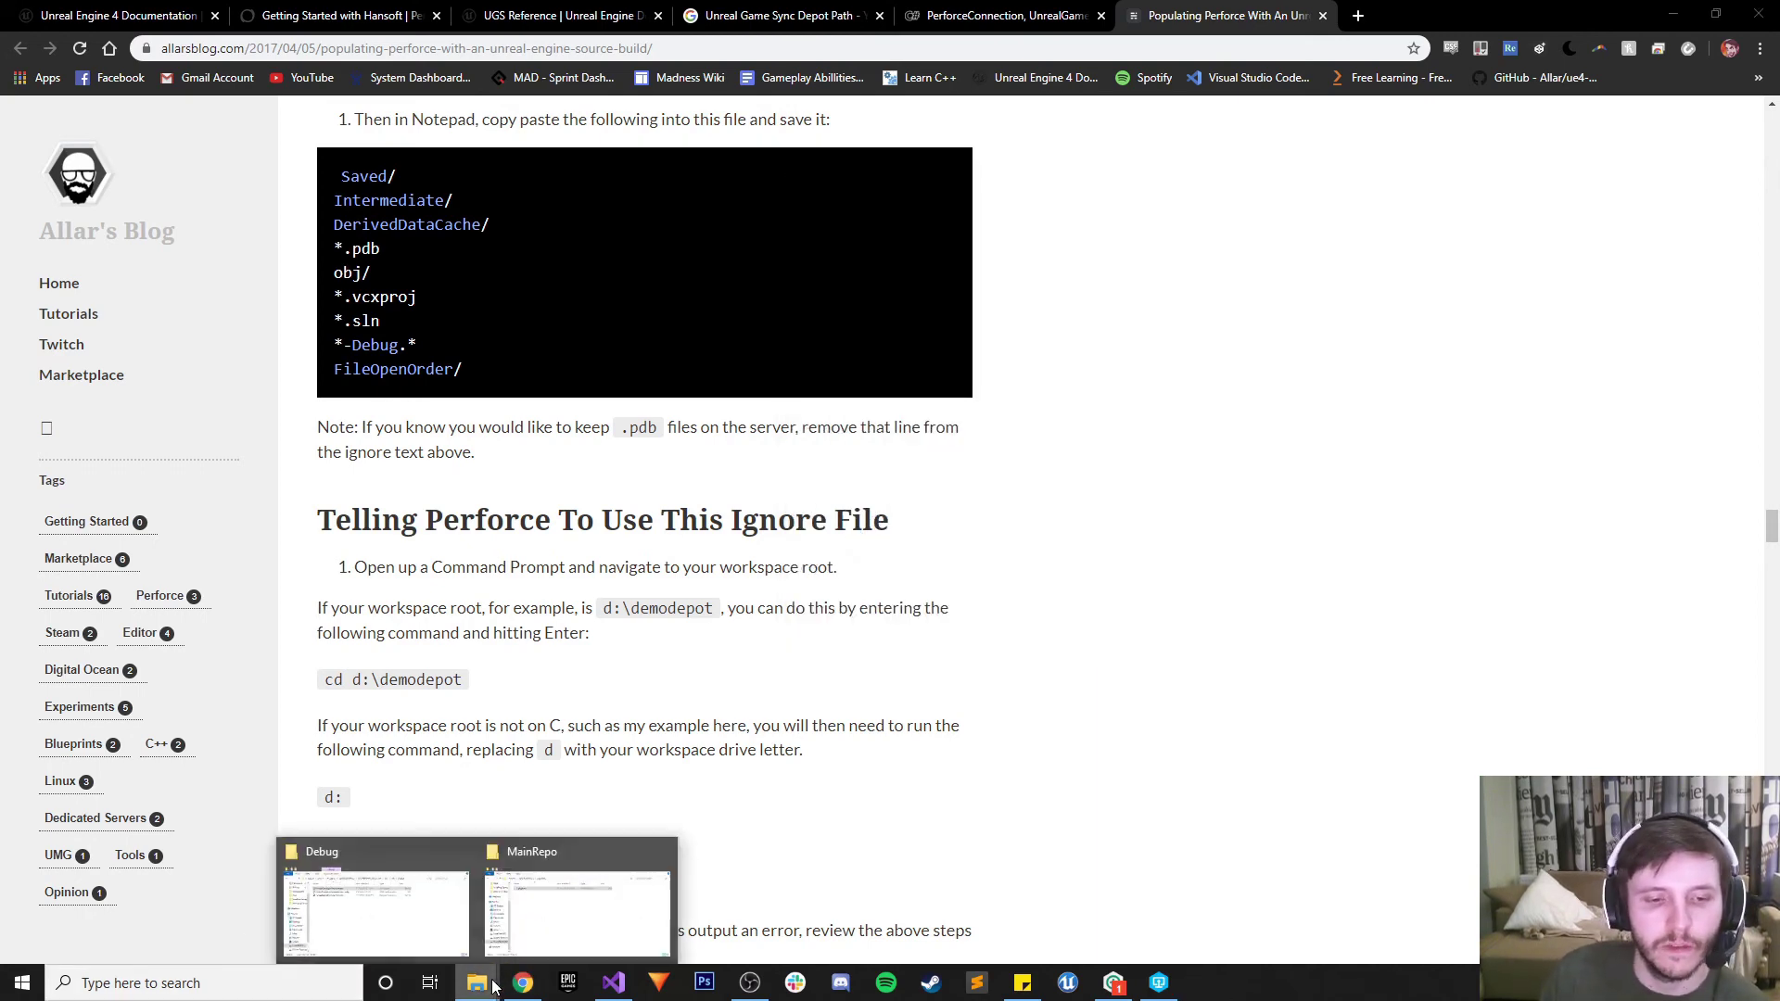
click(570, 914)
click(428, 210)
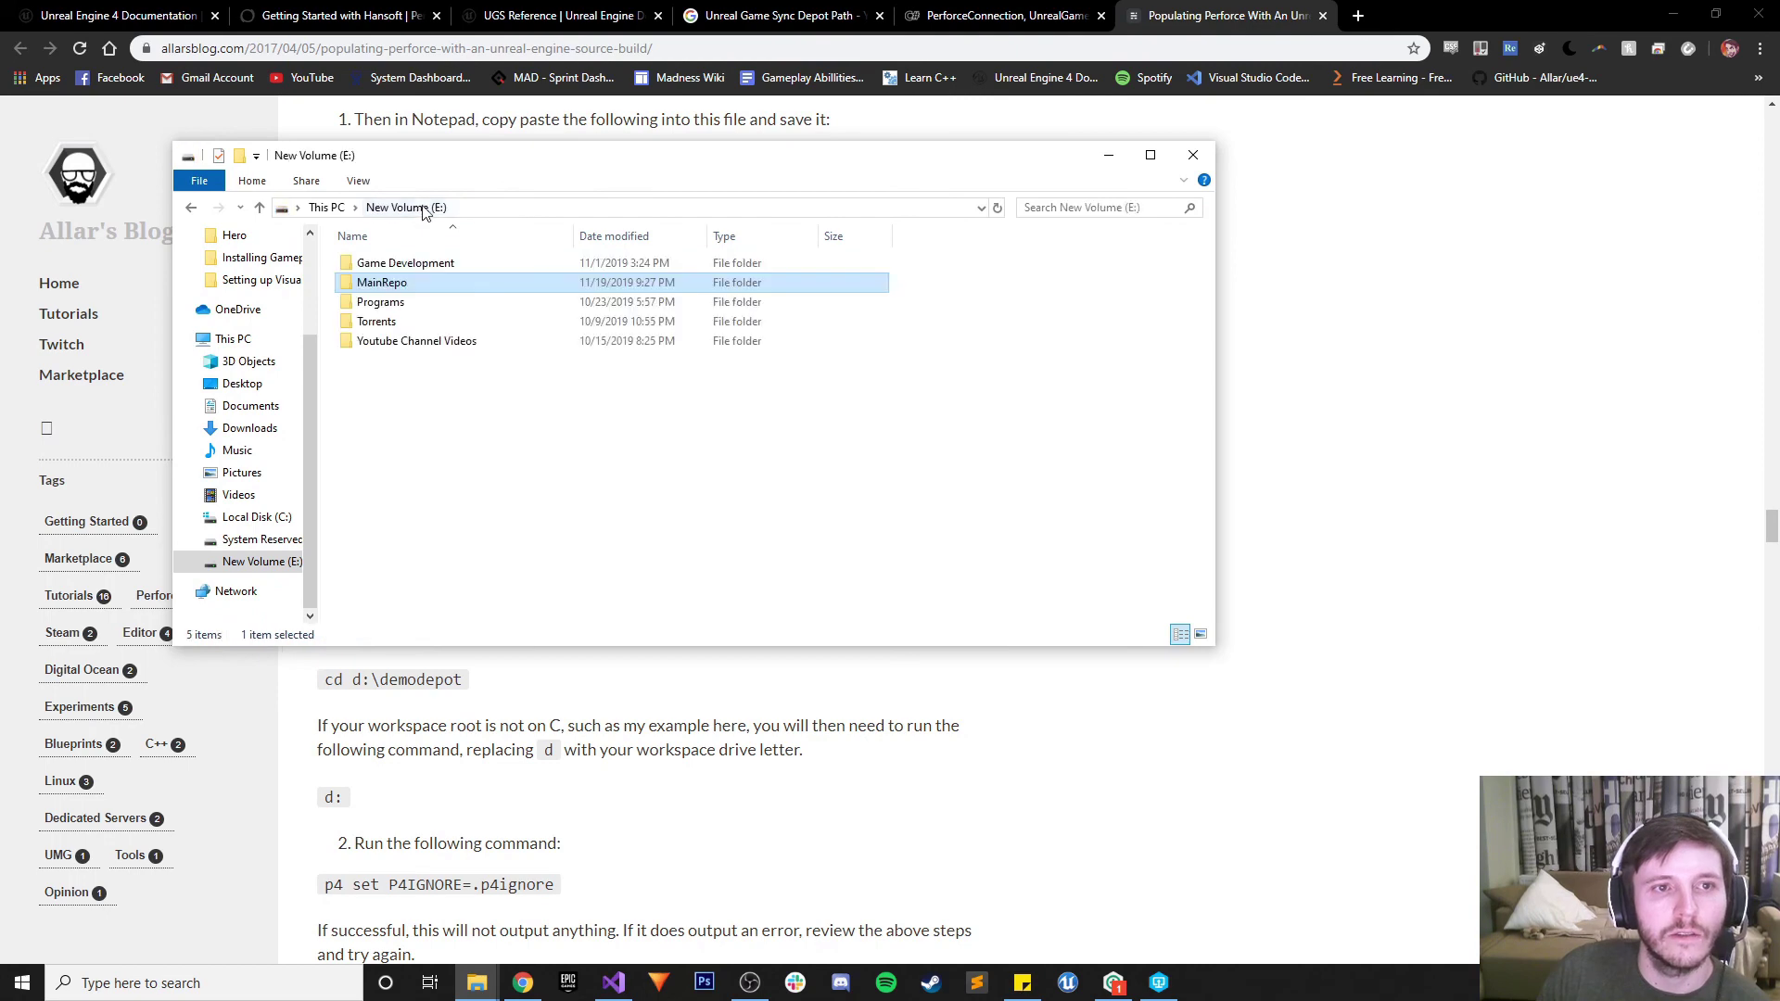
double_click(412, 284)
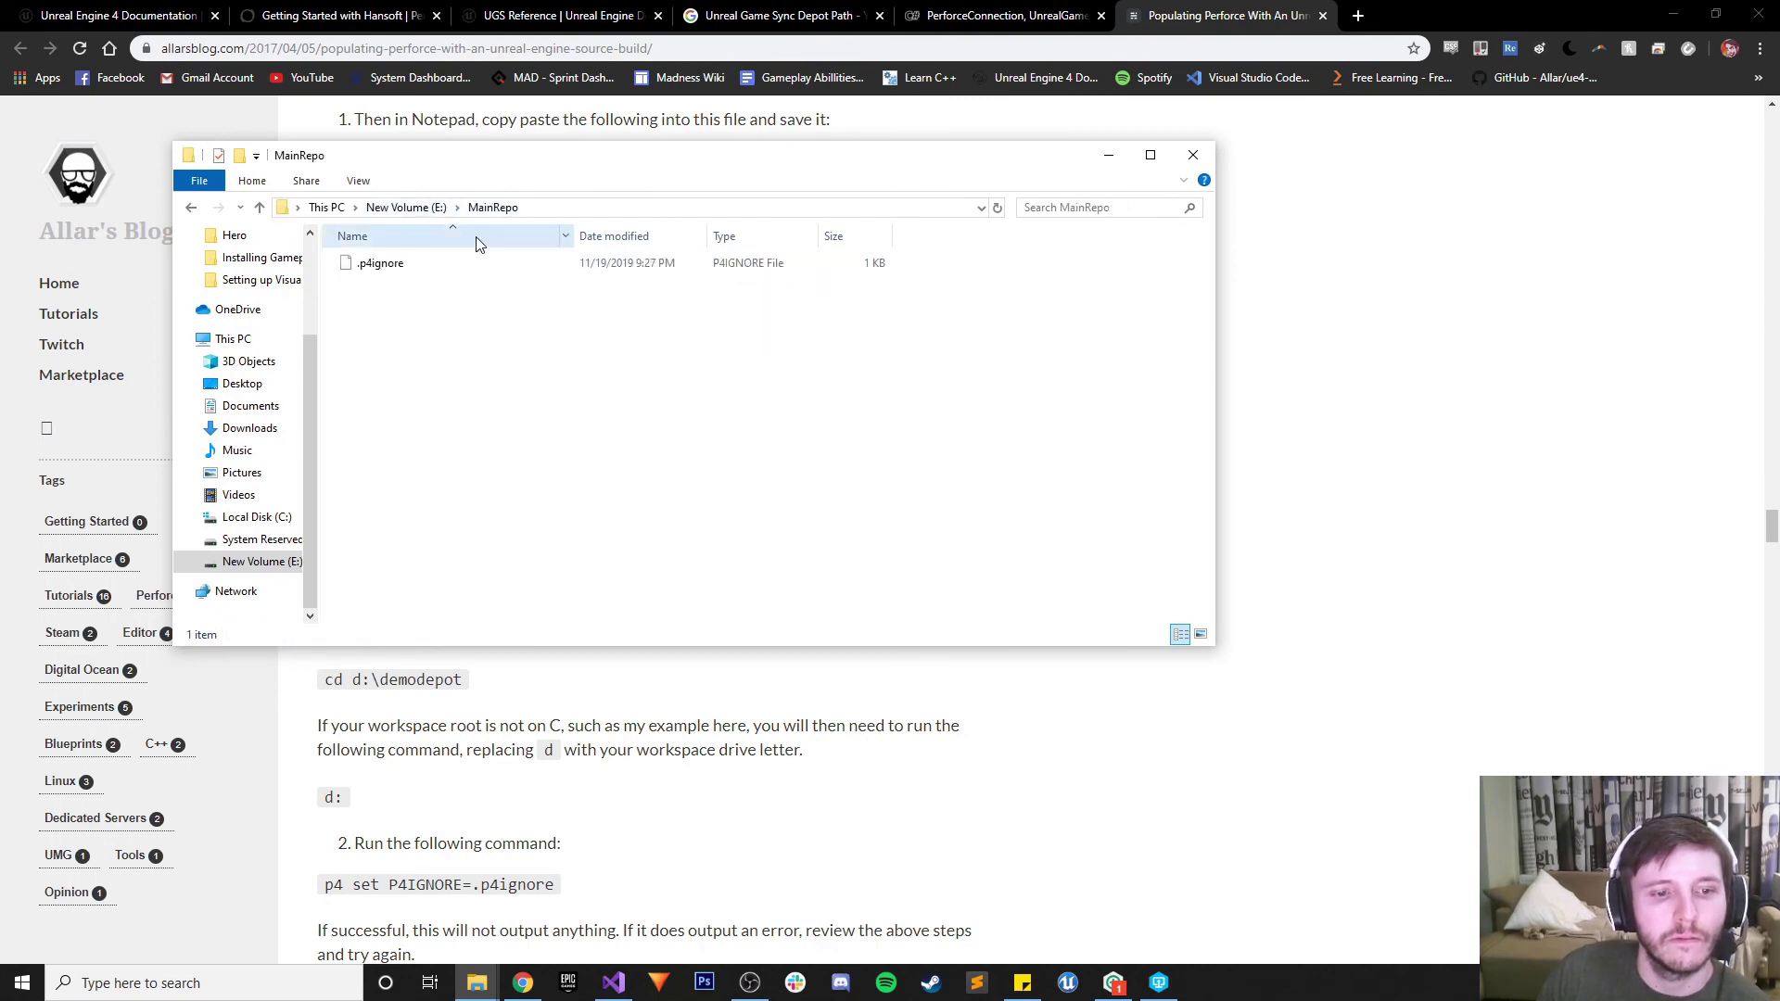
Launch cmd from the MainRepo address bar and move the new console to the right
click(564, 209)
text(cmd)
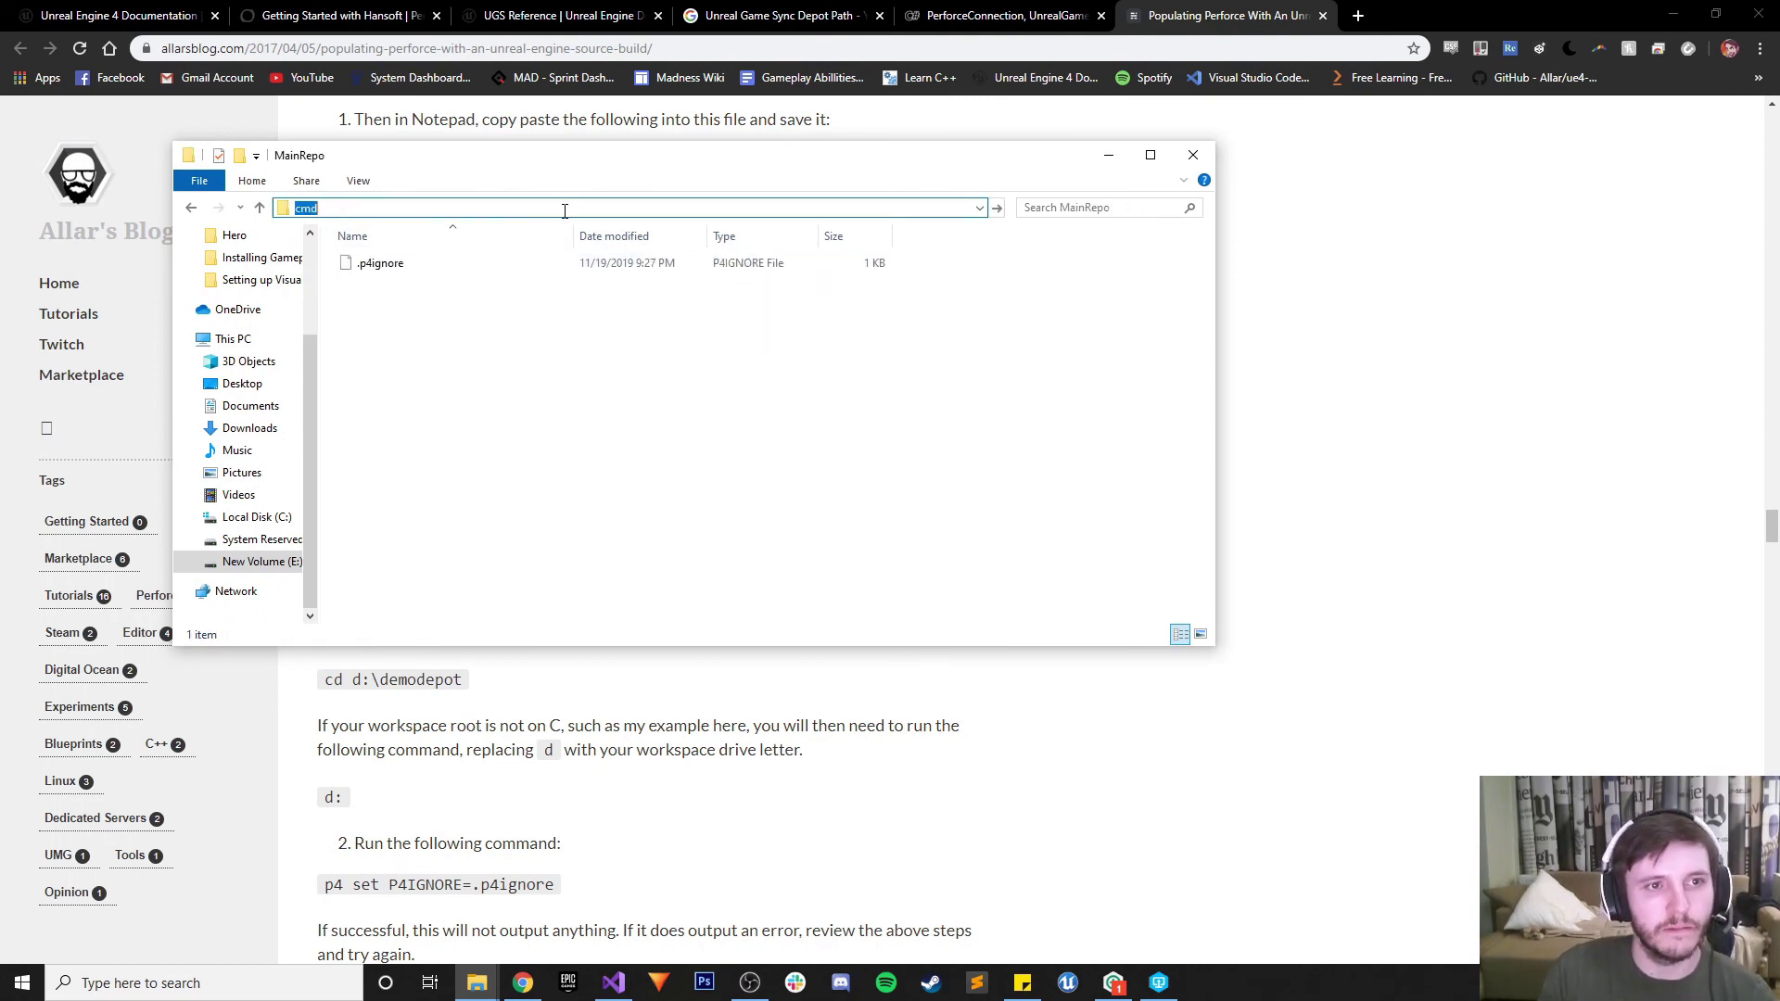
key(Return)
click(1108, 154)
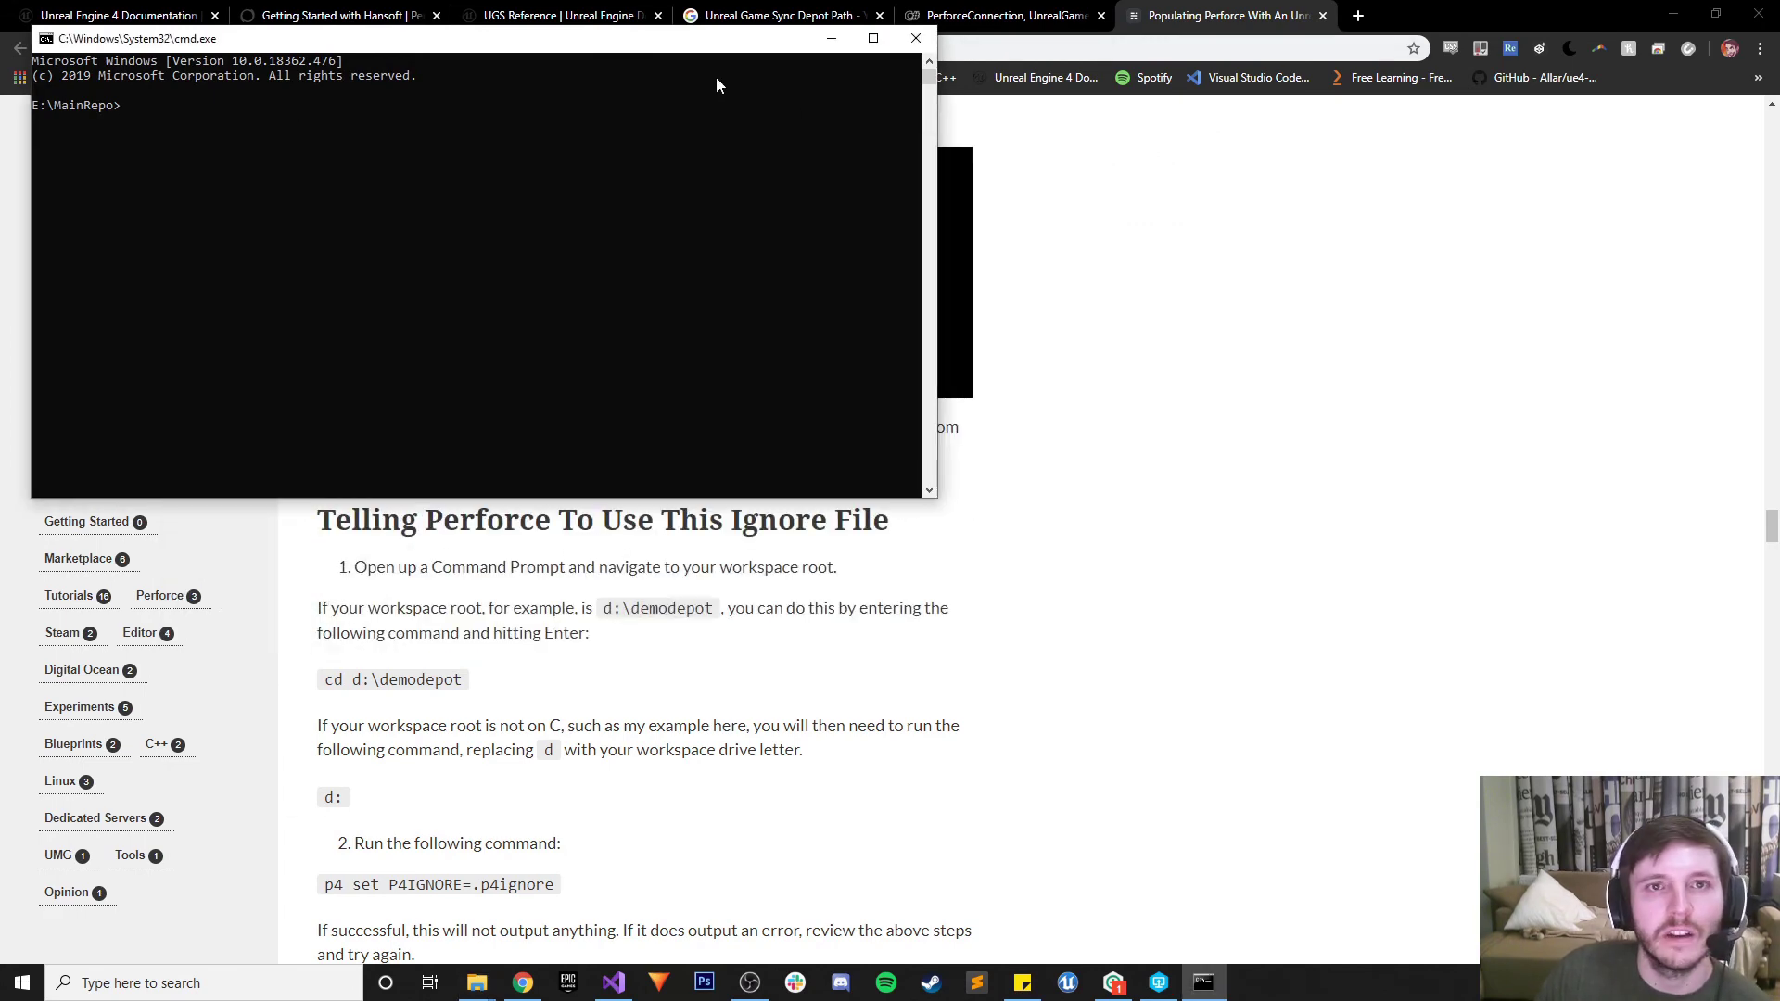
drag(716, 38, 1470, 110)
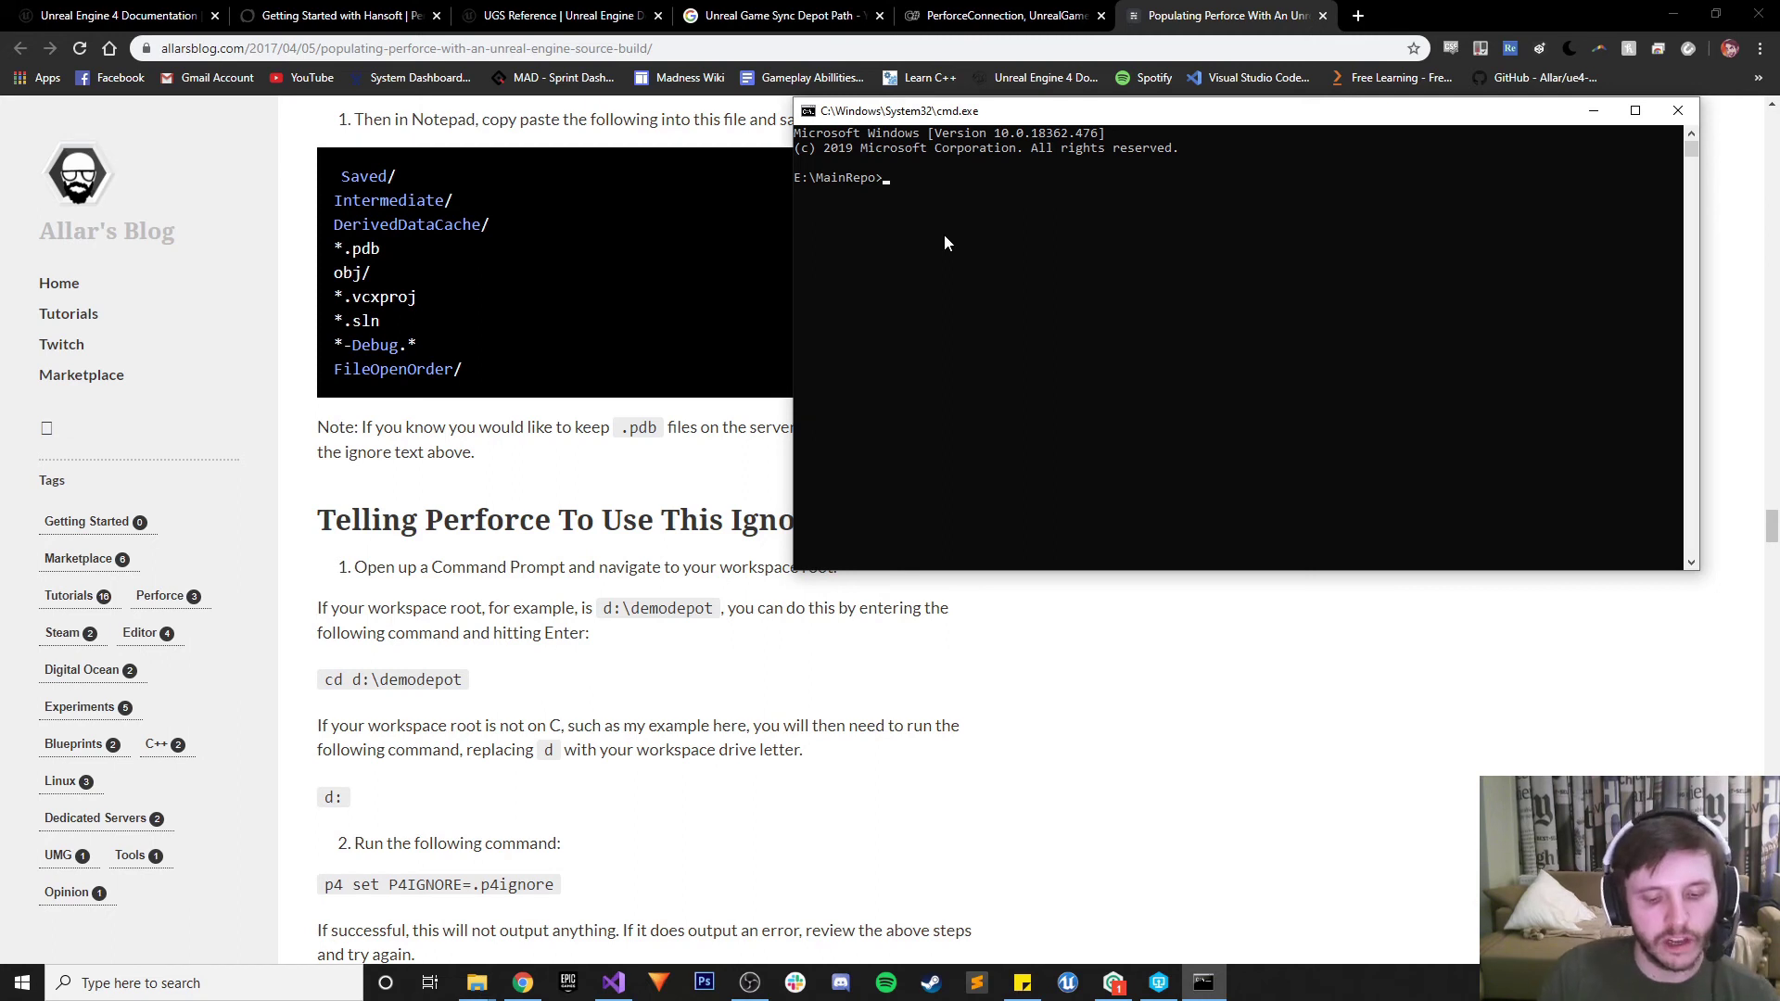
Switch to C: and back to E:, then run p4 set P4IGNORE=.p4ignore
text(C:)
key(Return)
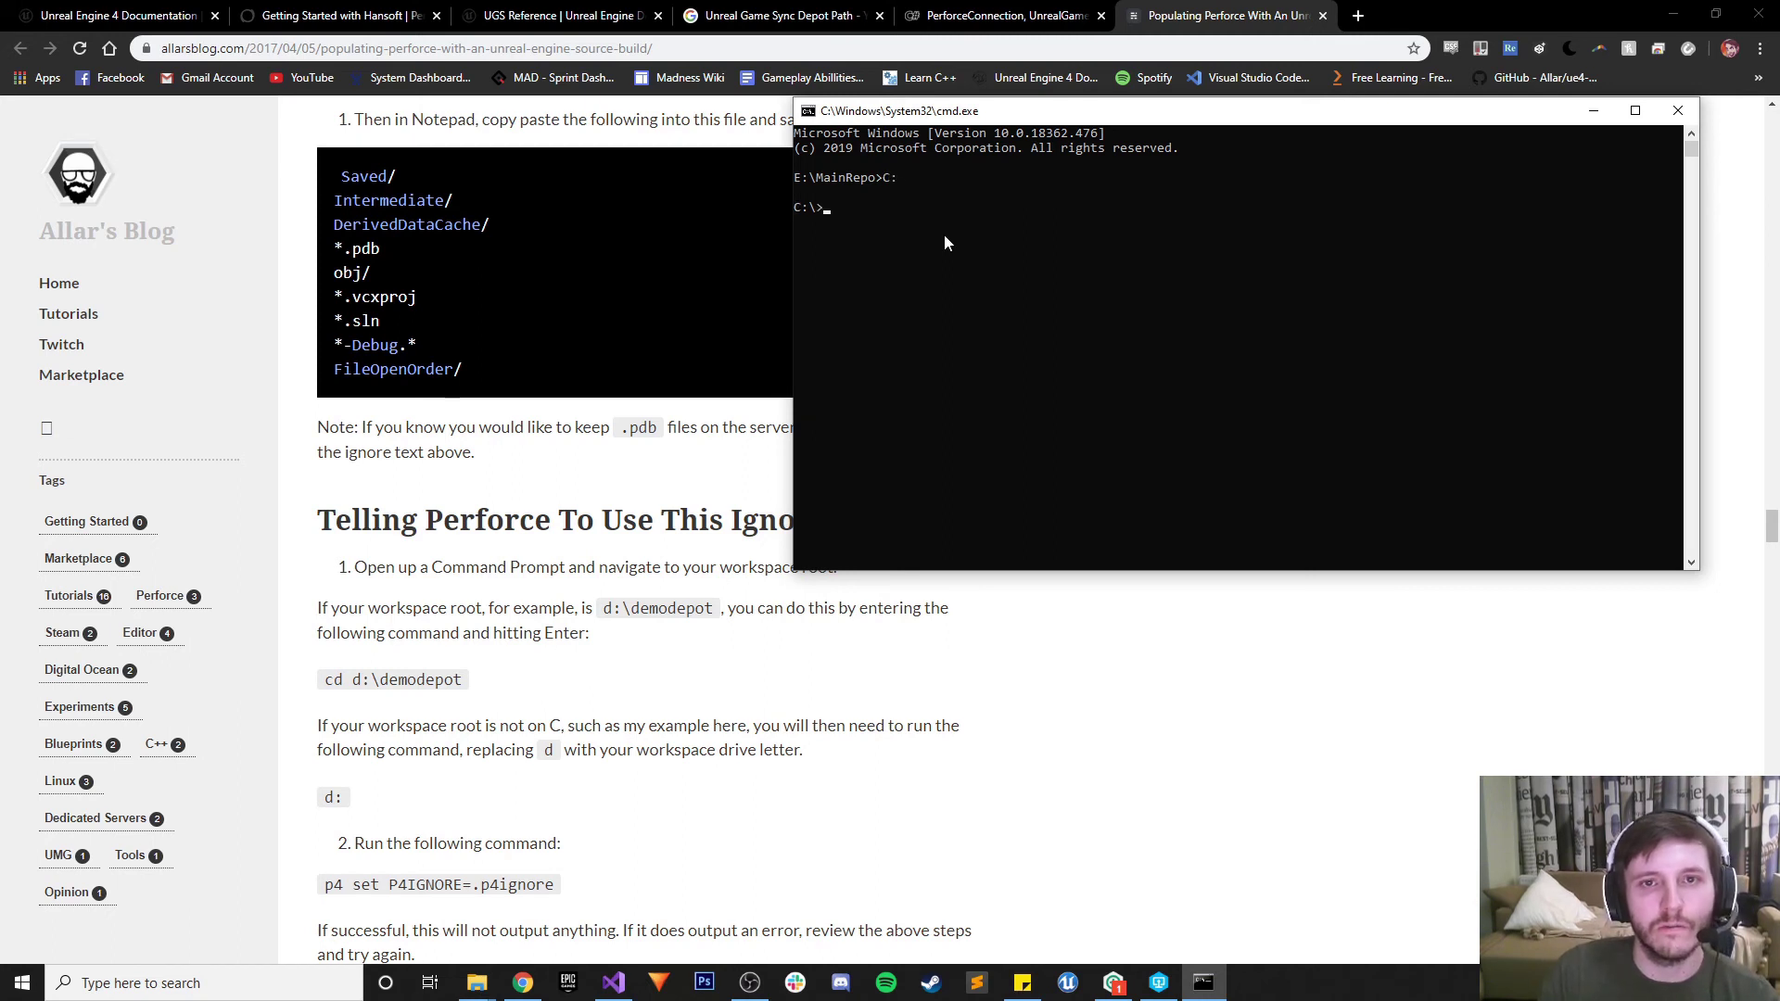
text(E:)
key(Return)
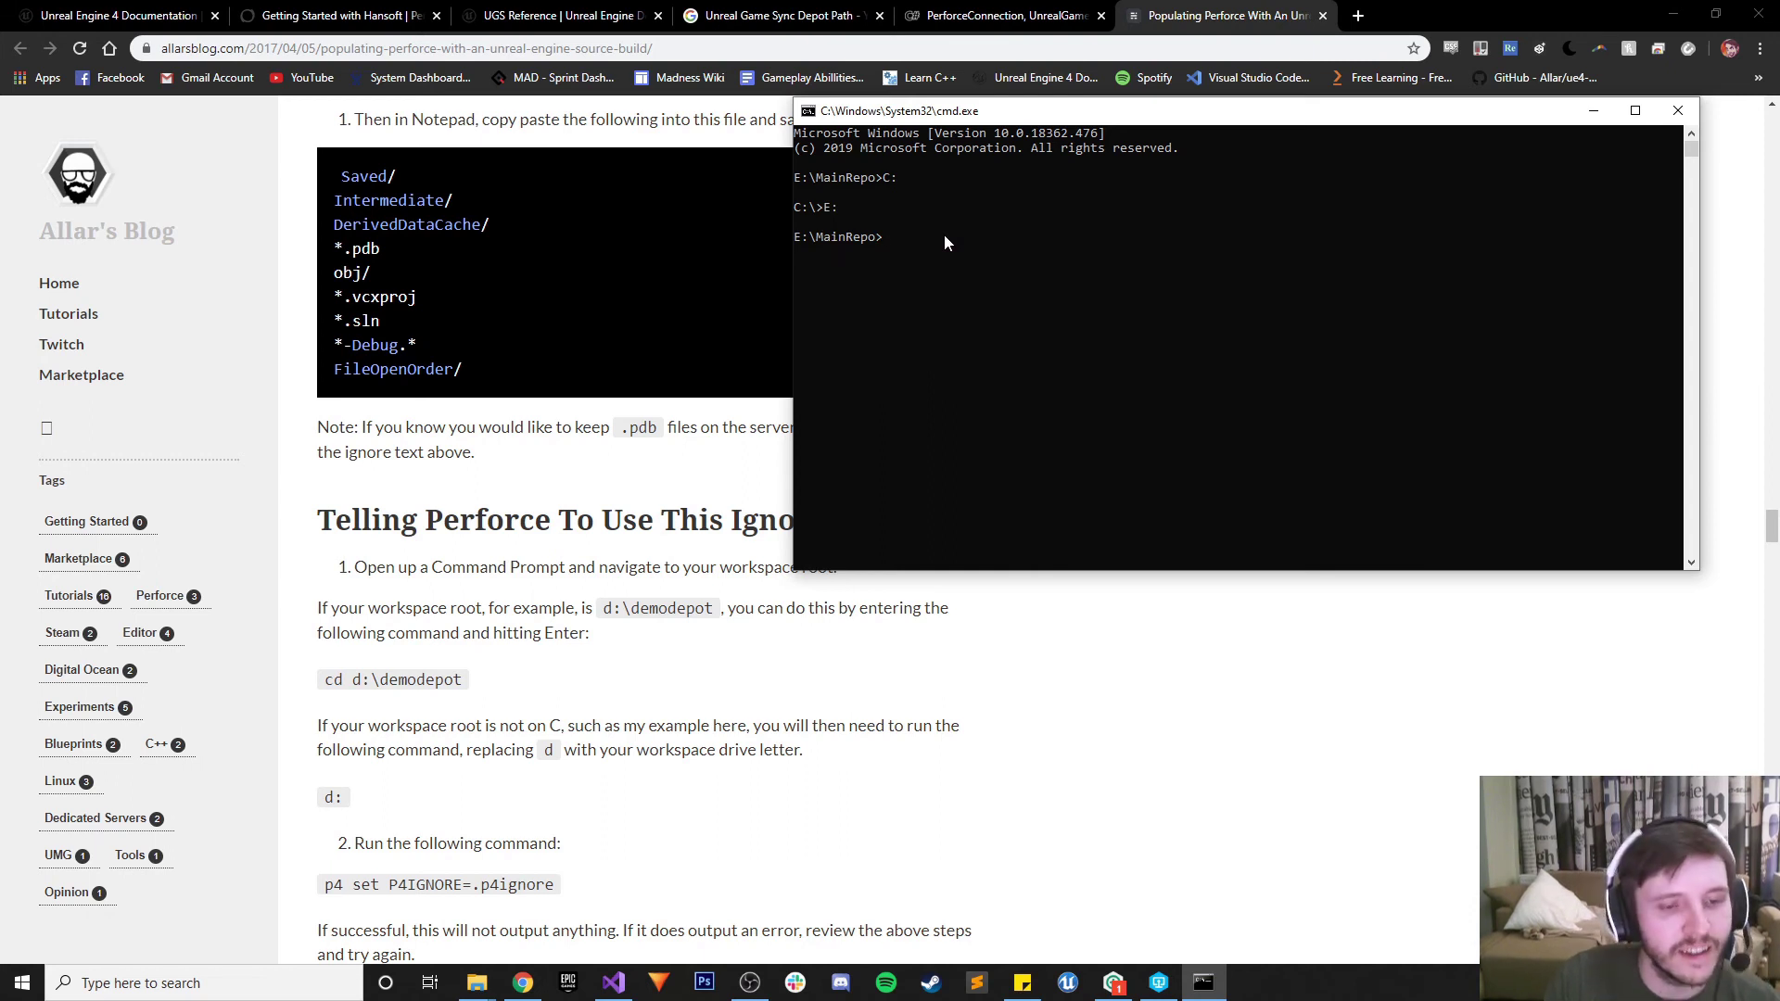
text(p)
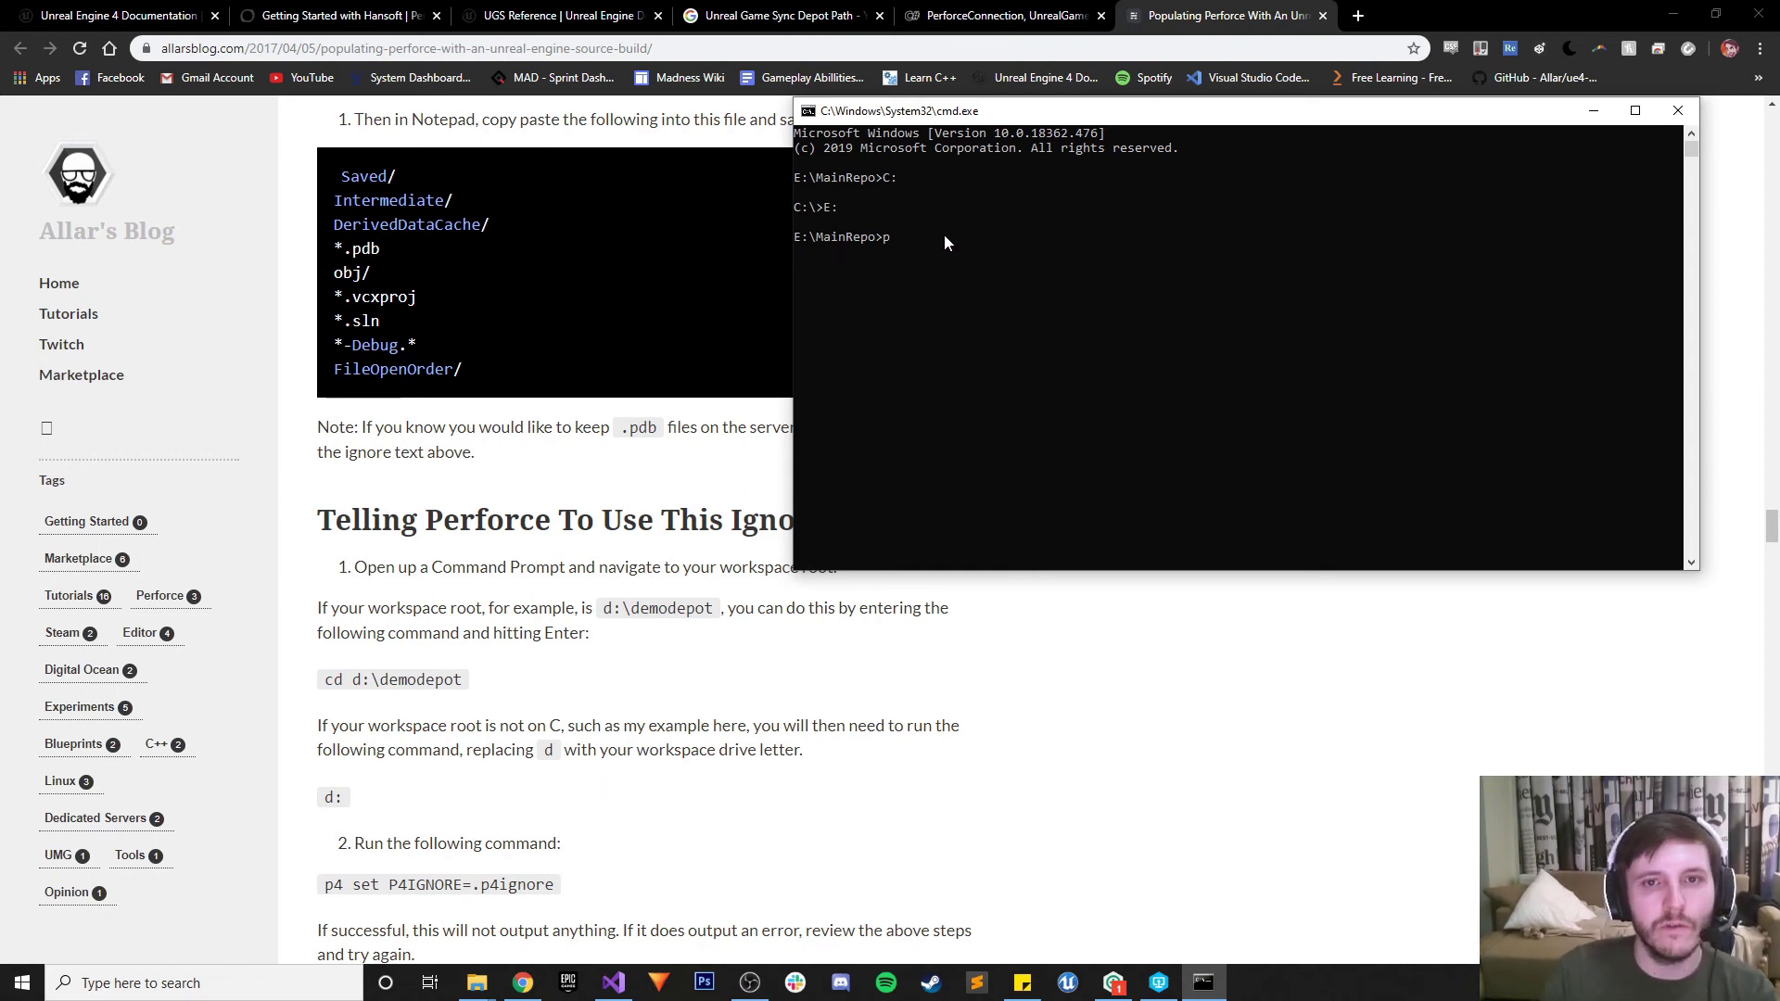
text(4 set)
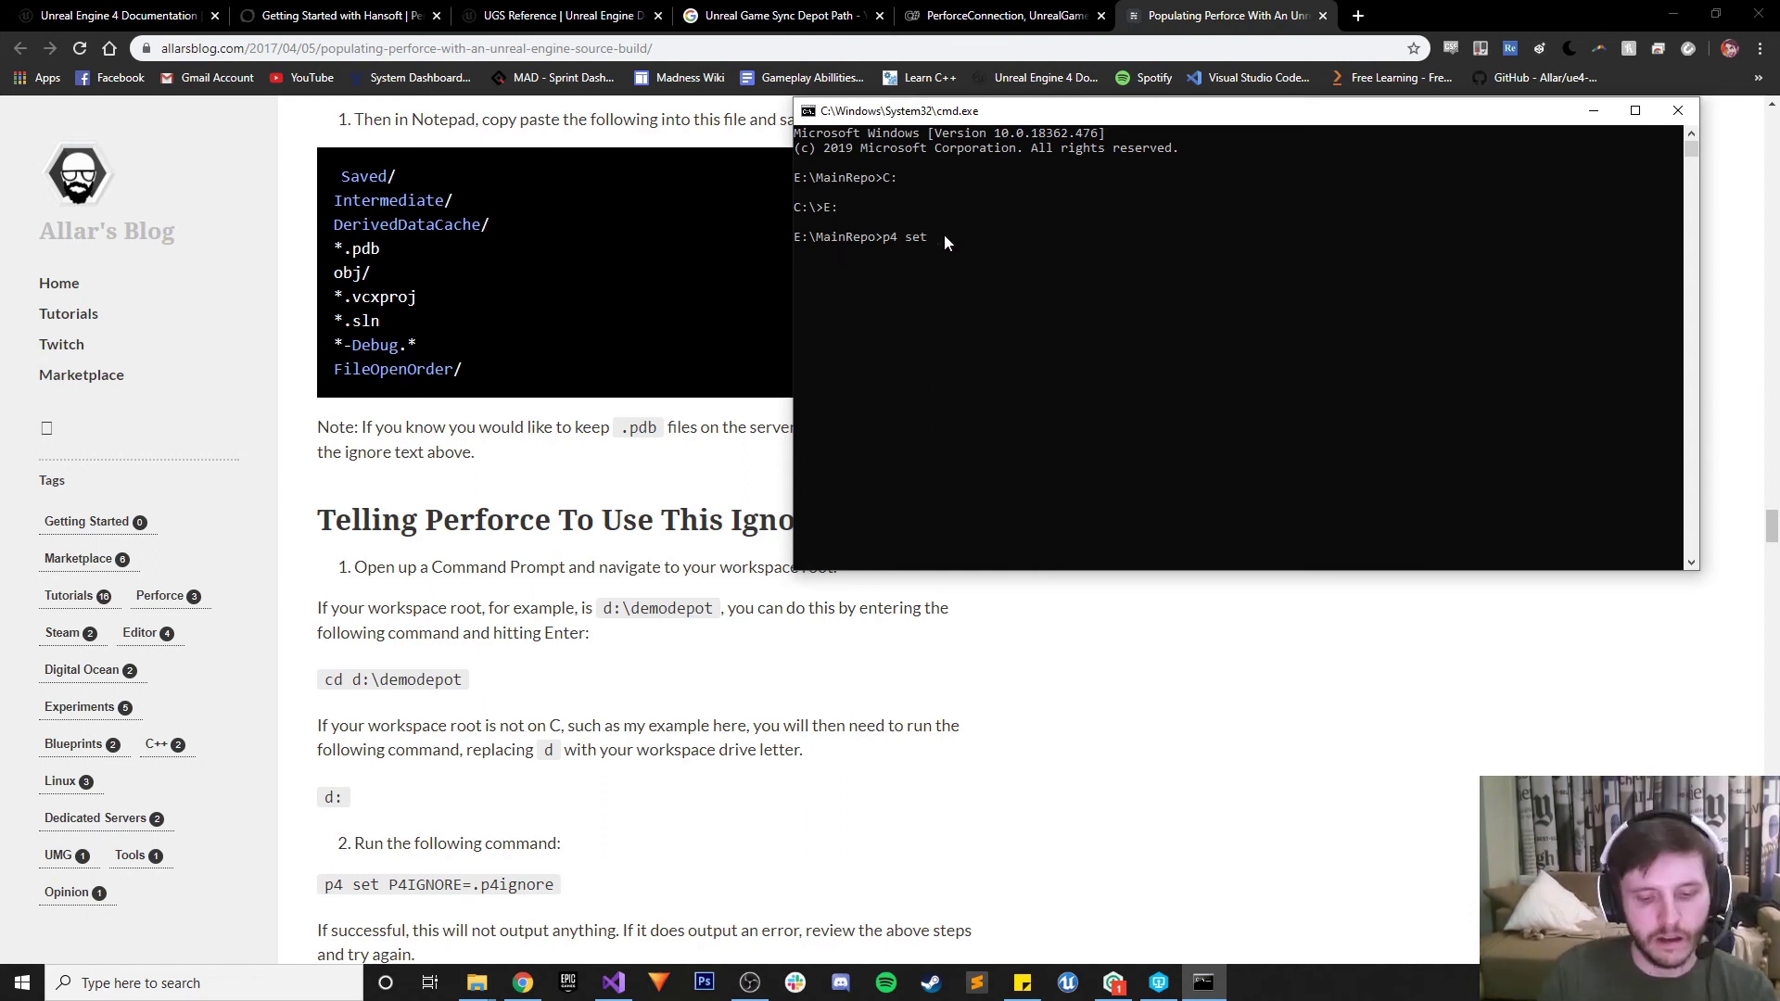
text( P4IGNORE)
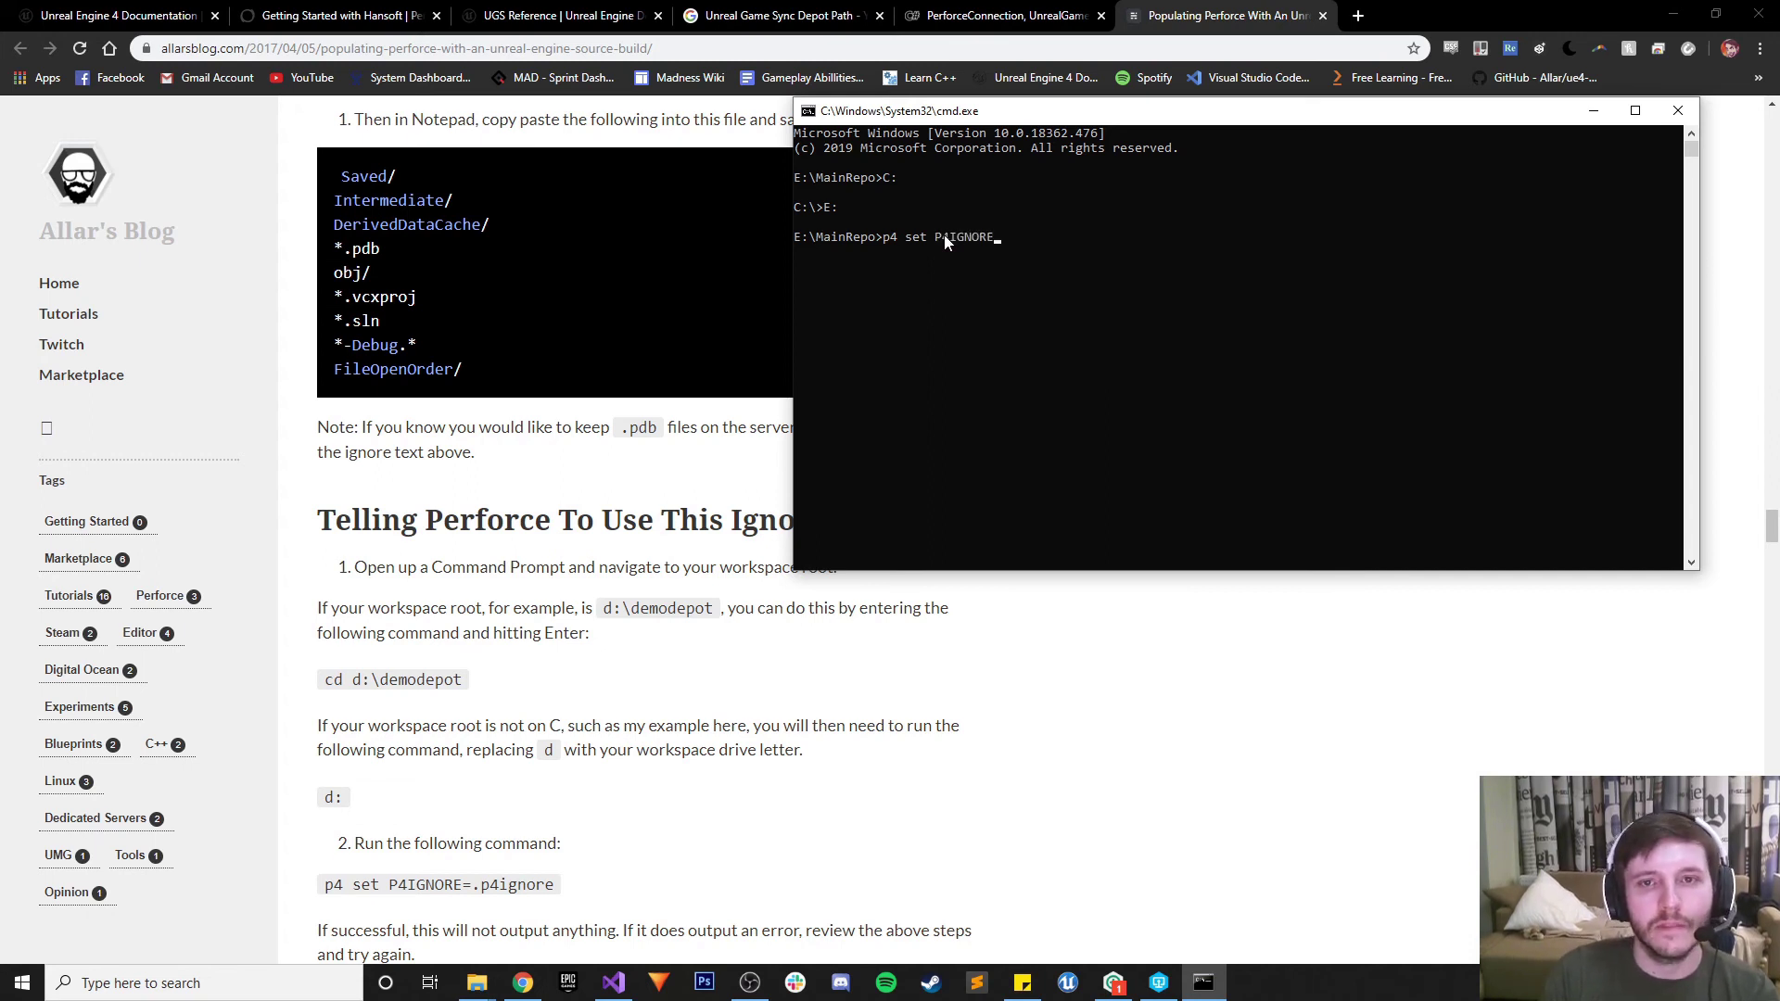
text(=.)
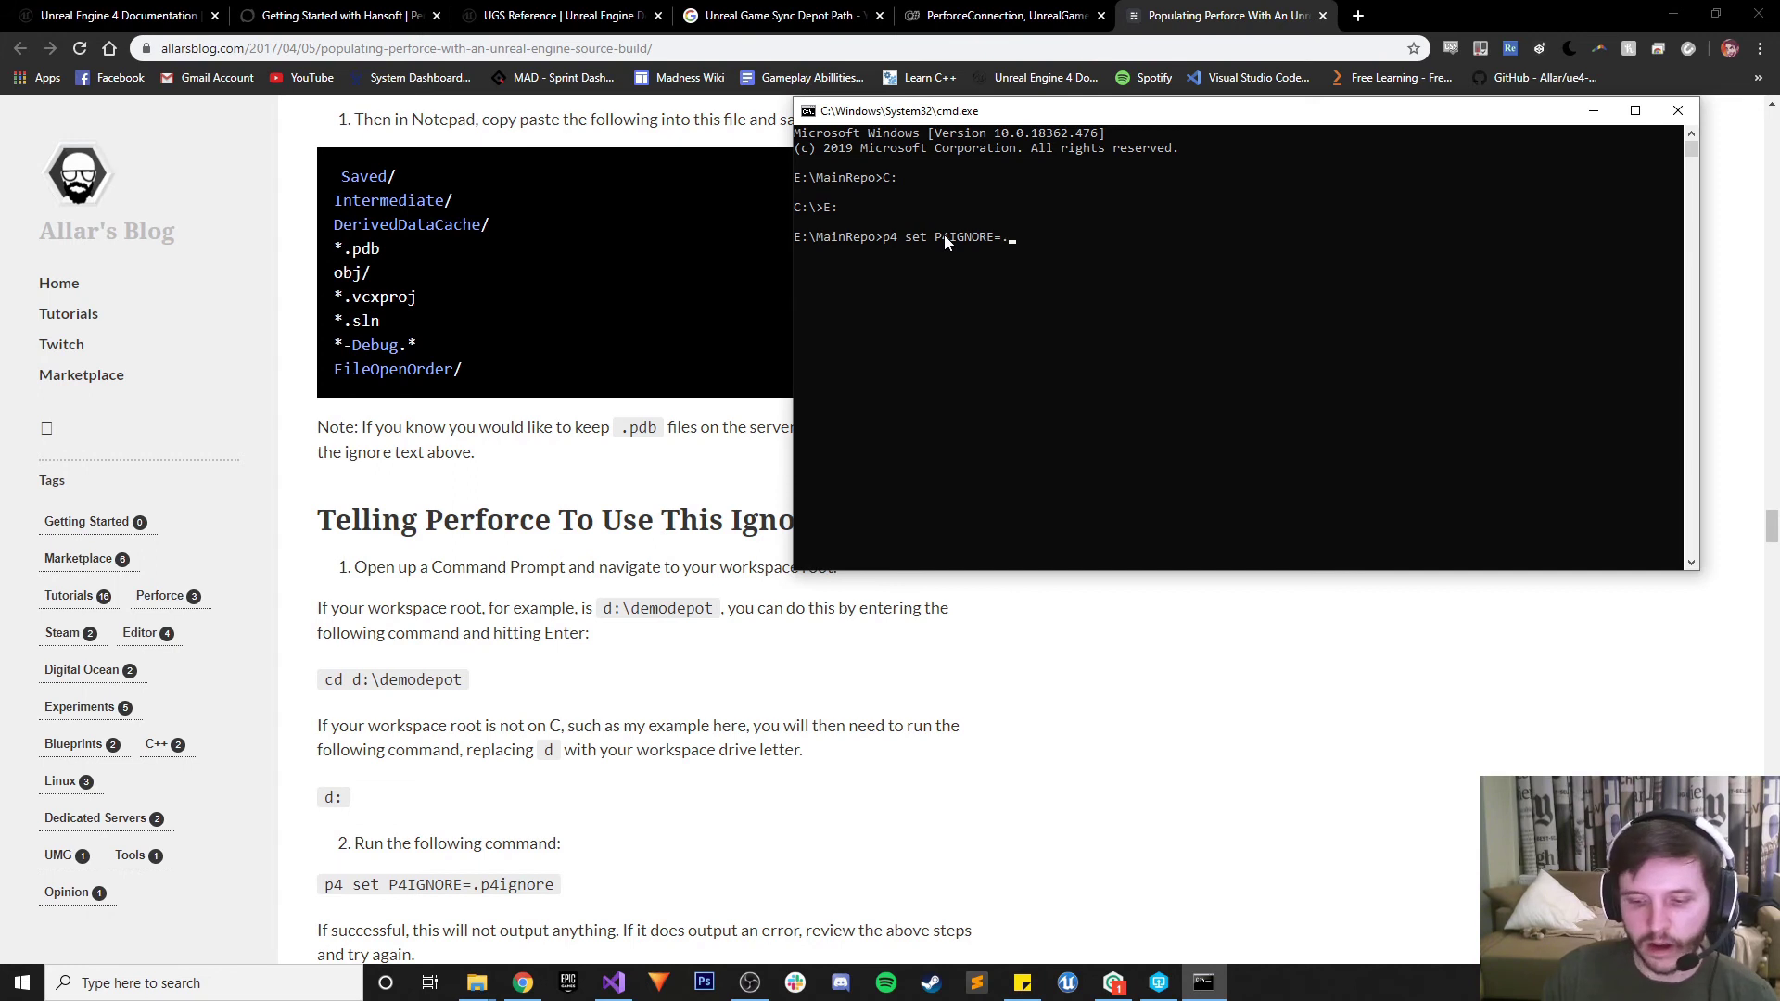
text(p4ignore)
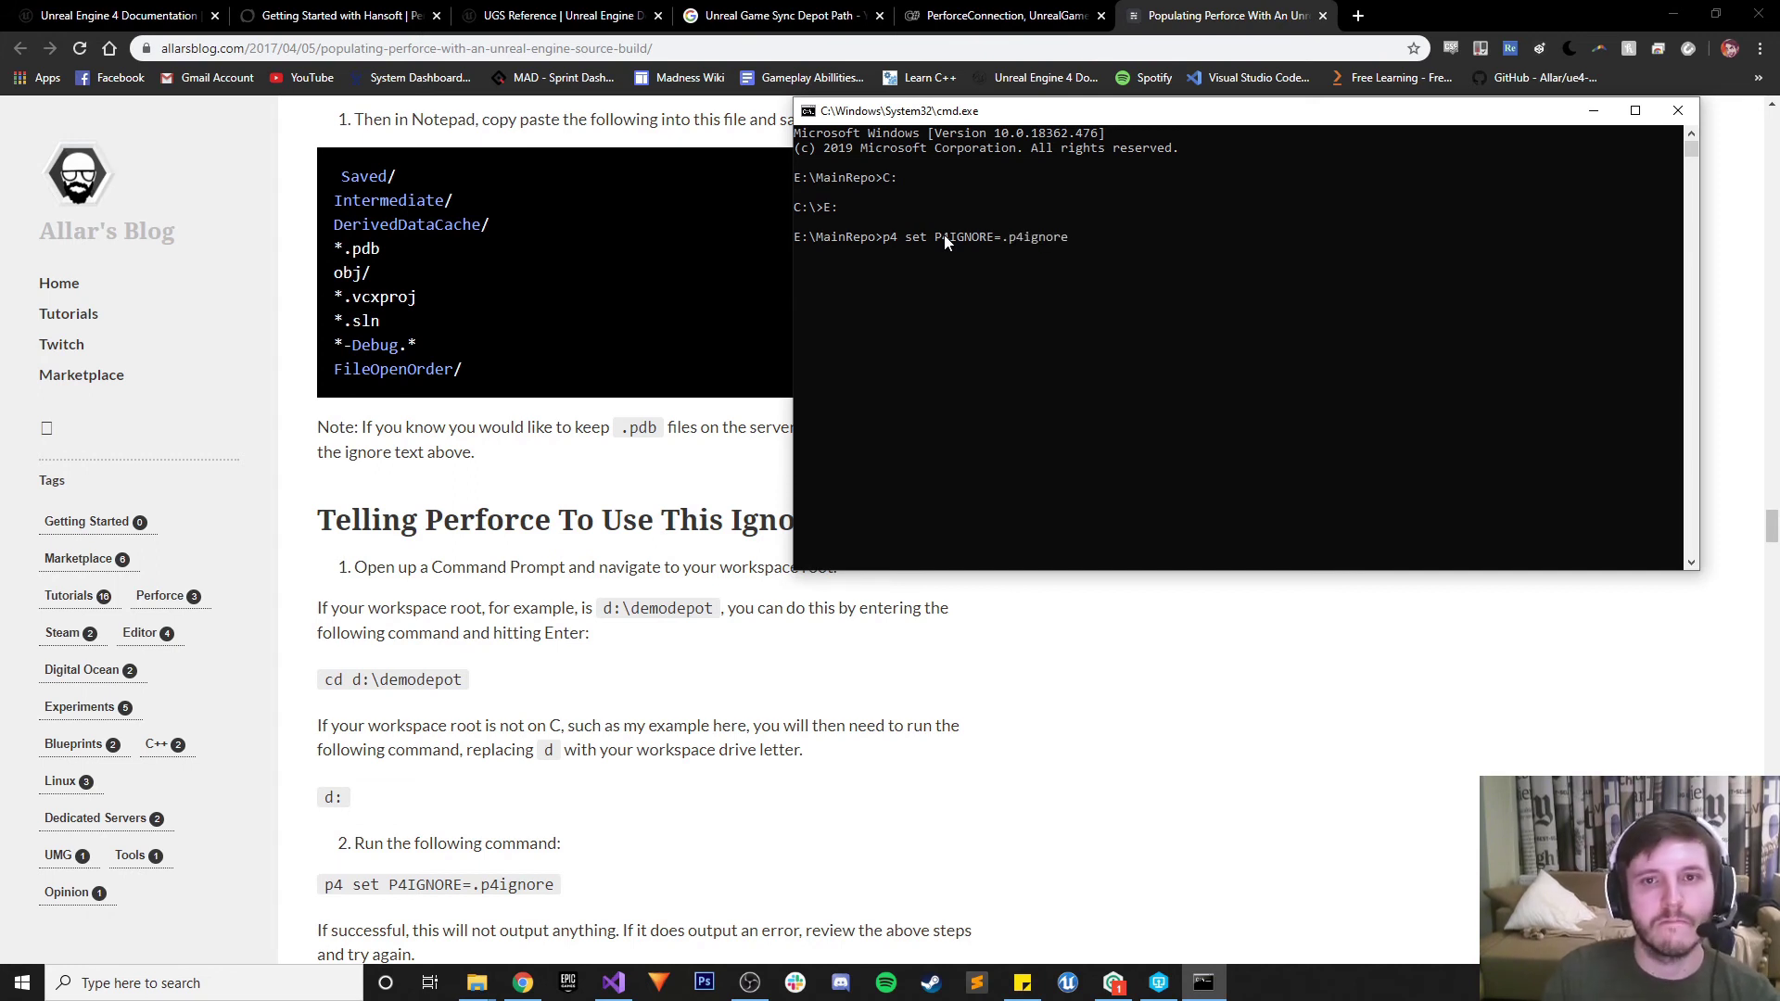
key(Return)
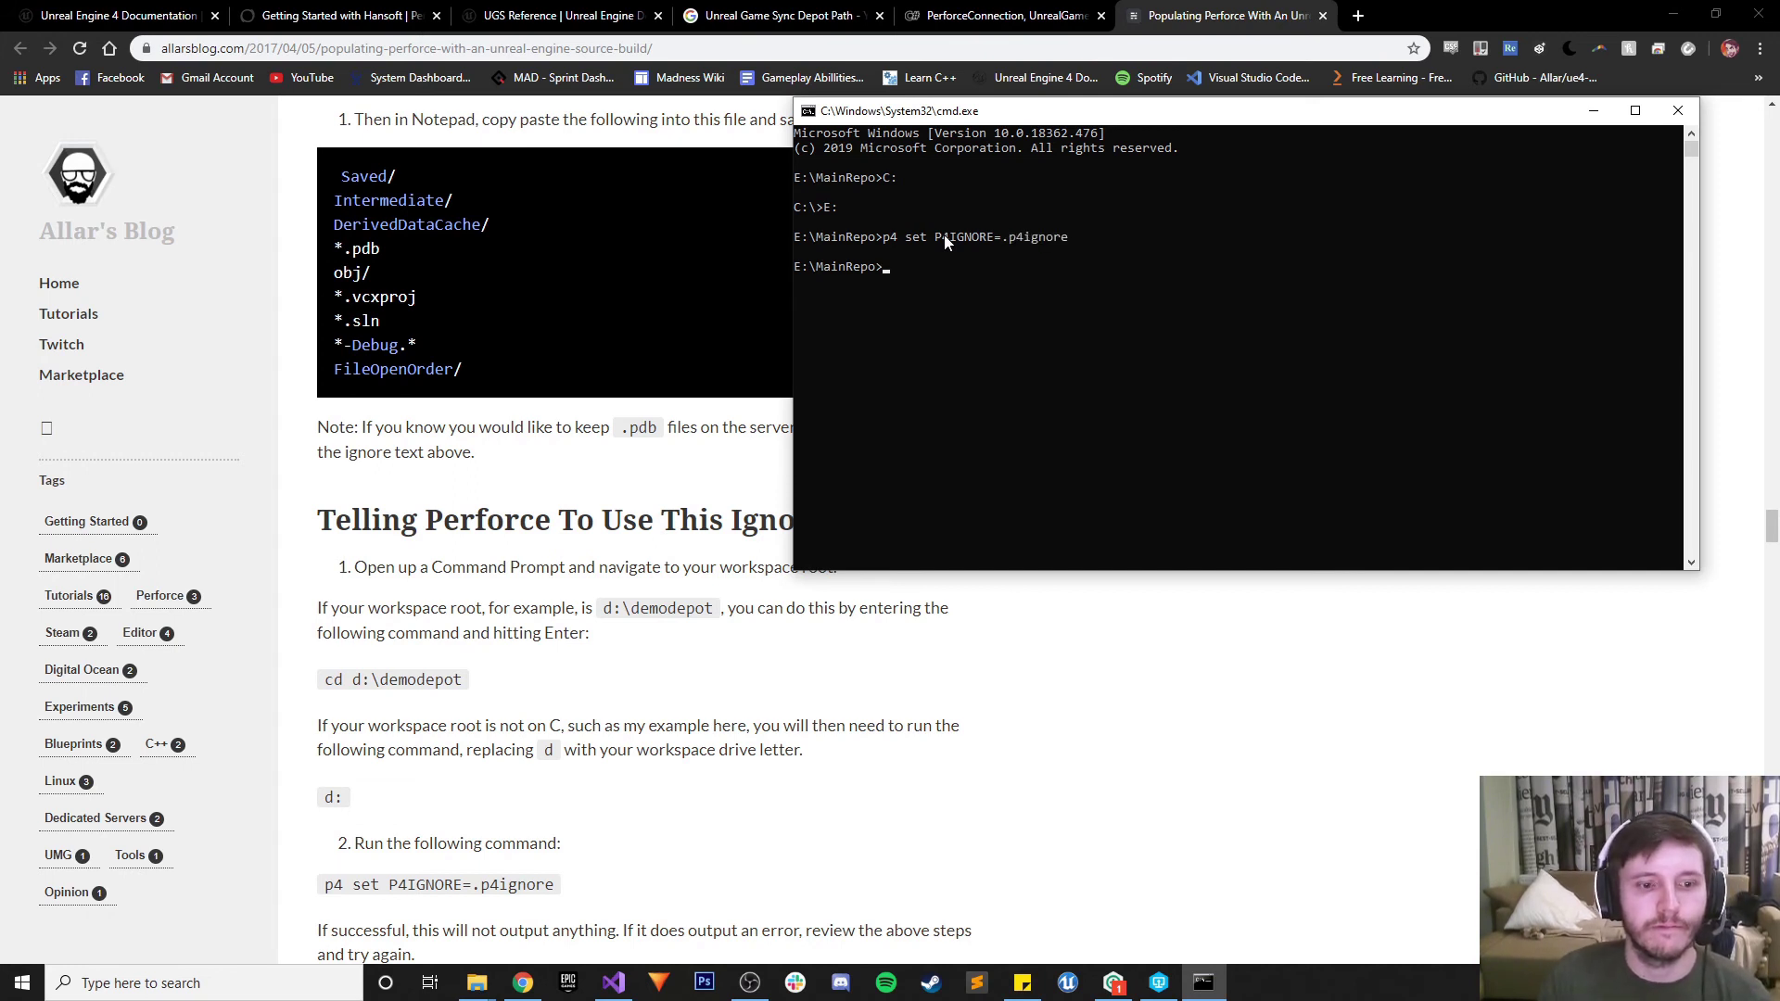
scroll(638, 565, down, 2)
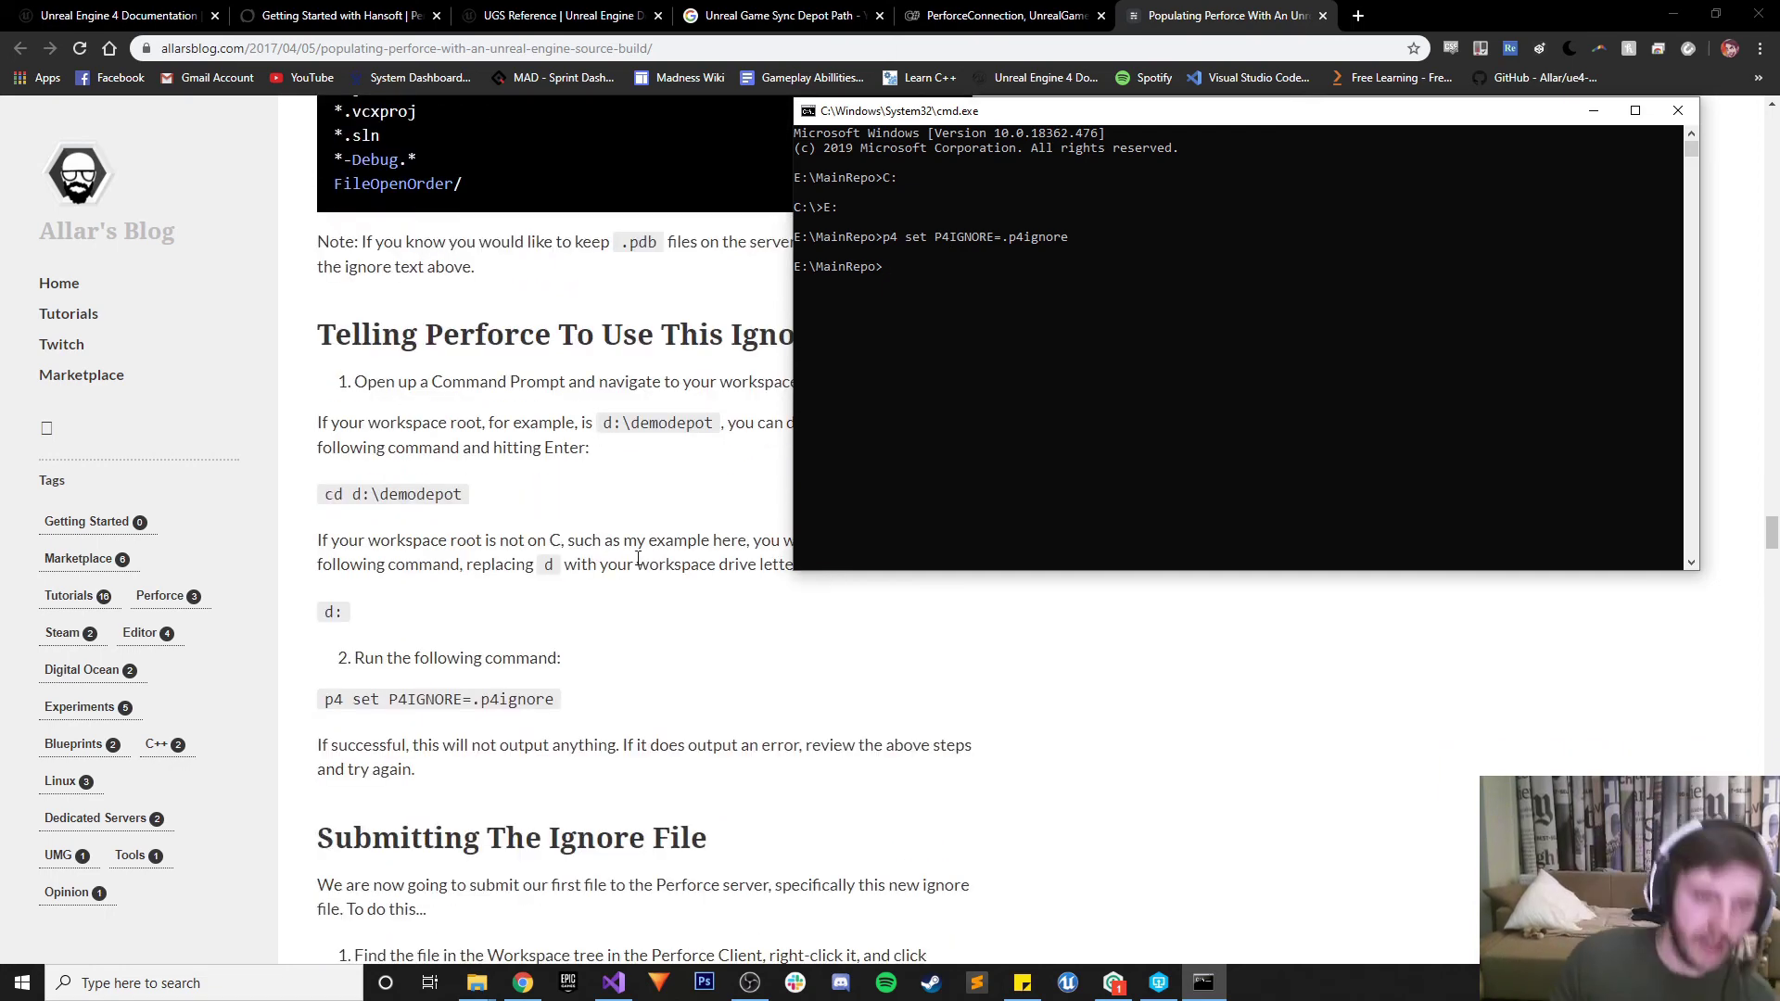
scroll(519, 594, down, 2)
scroll(524, 584, down, 2)
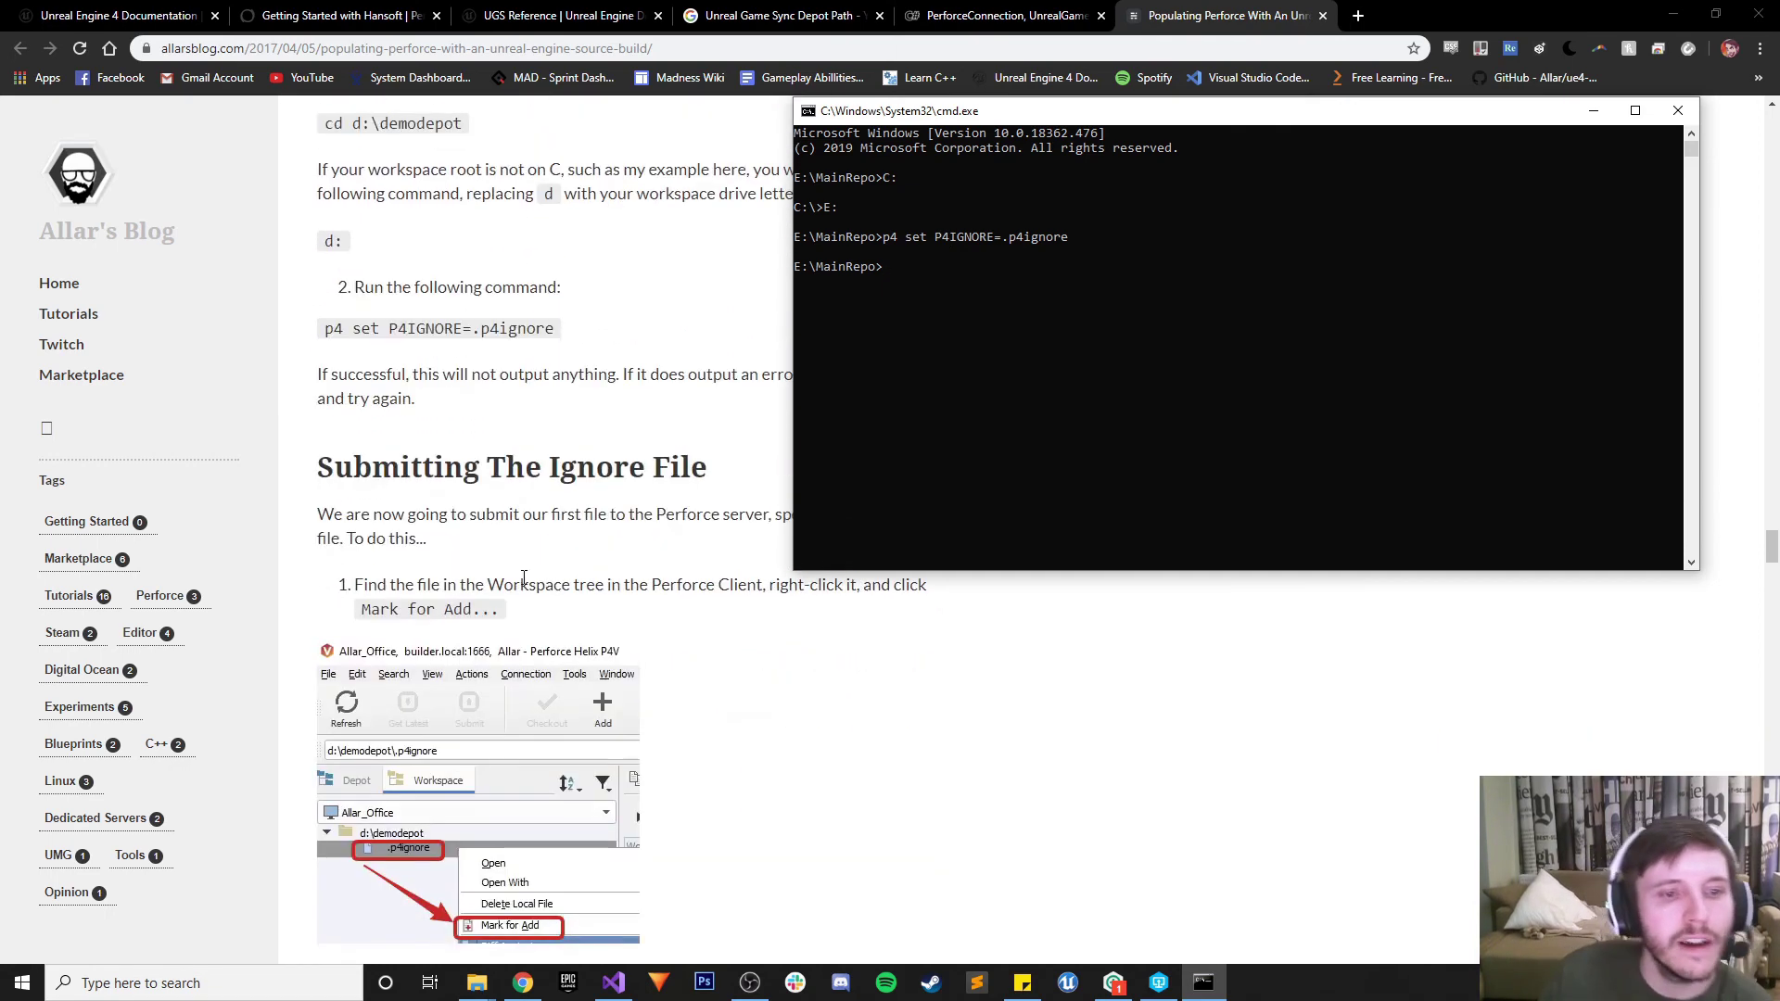
scroll(582, 607, up, 2)
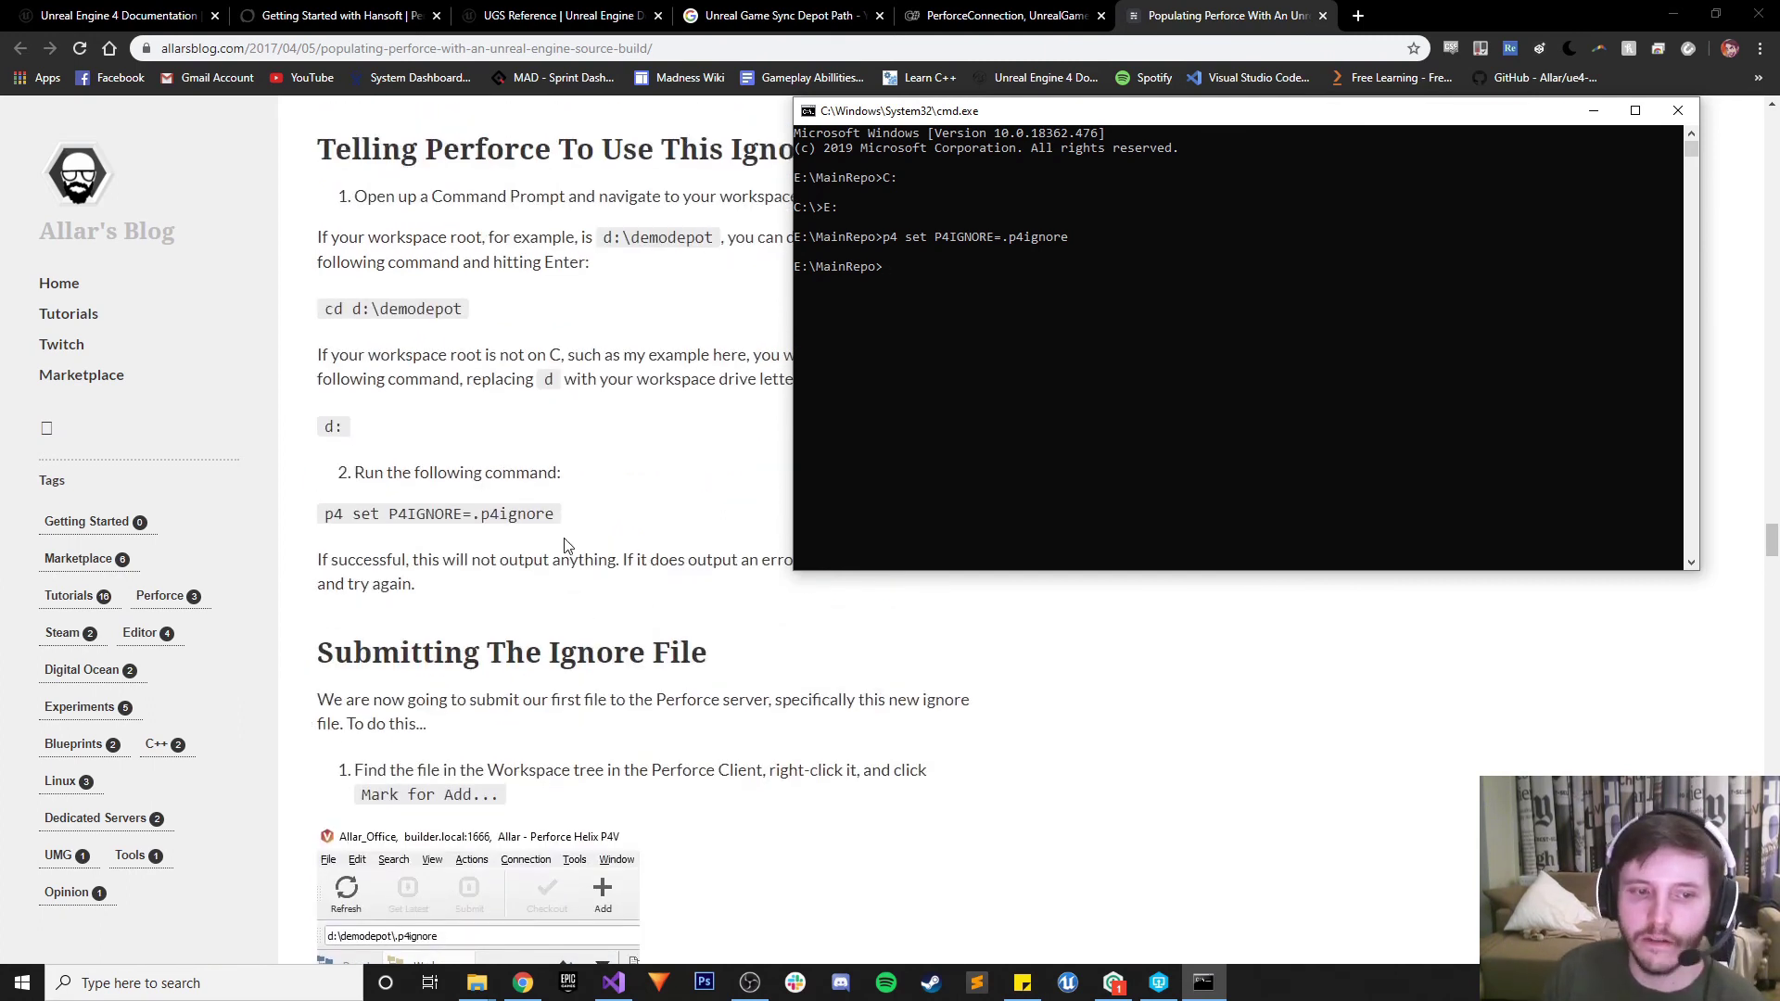
Close the cmd window and save the Allar's Blog Perforce tutorial as a Chrome bookmark with Ctrl+D
click(1678, 110)
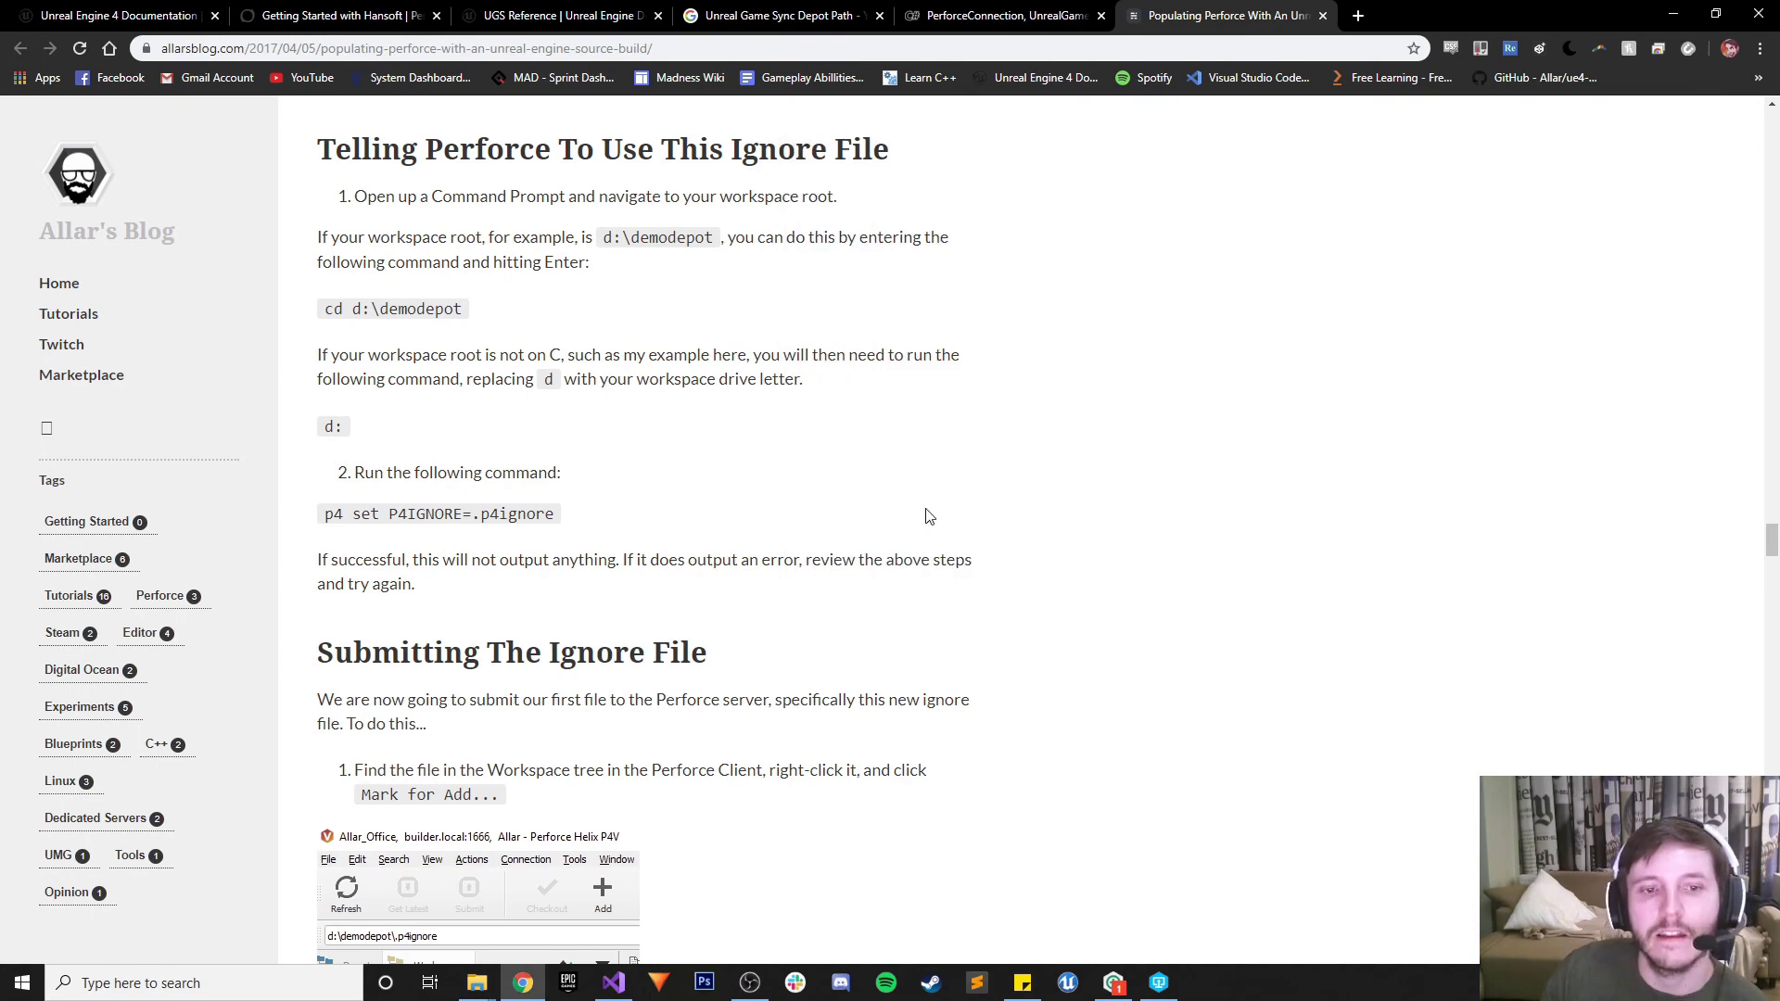
scroll(927, 517, down, 2)
key(ctrl+d)
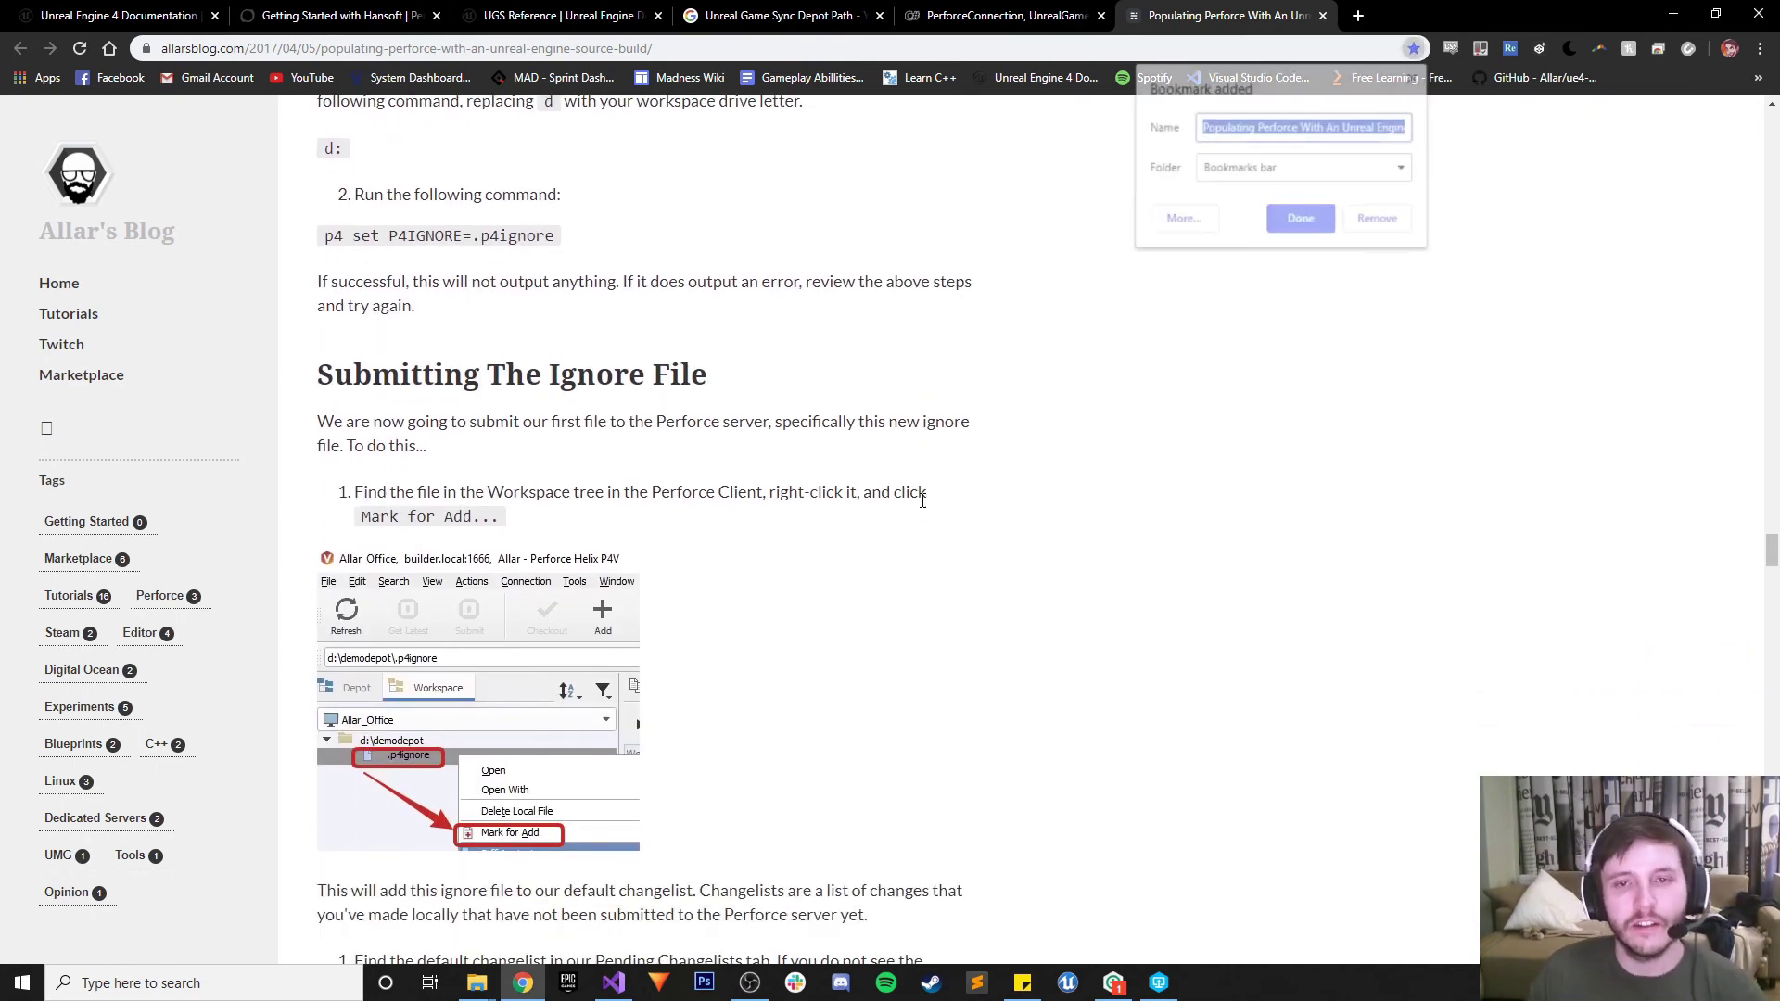
click(1315, 233)
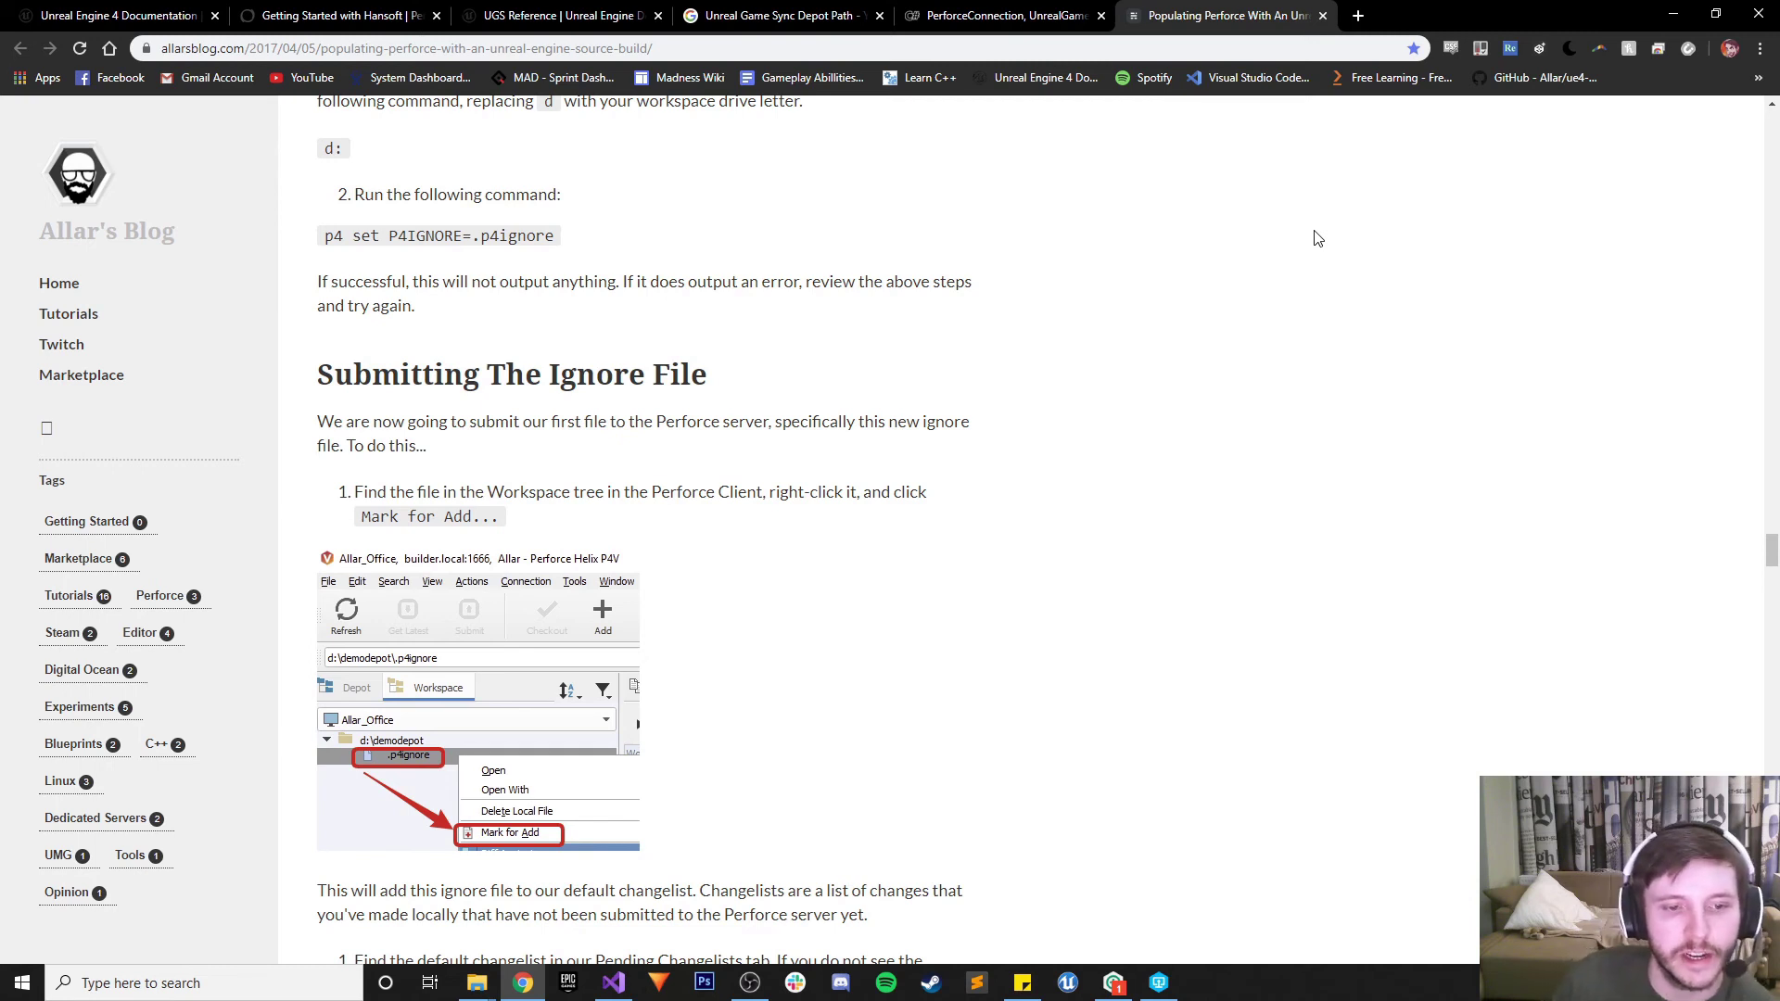
Expand e:\MainRepo in the Workspace tree and choose Mark for Add on .p4ignore
click(1159, 983)
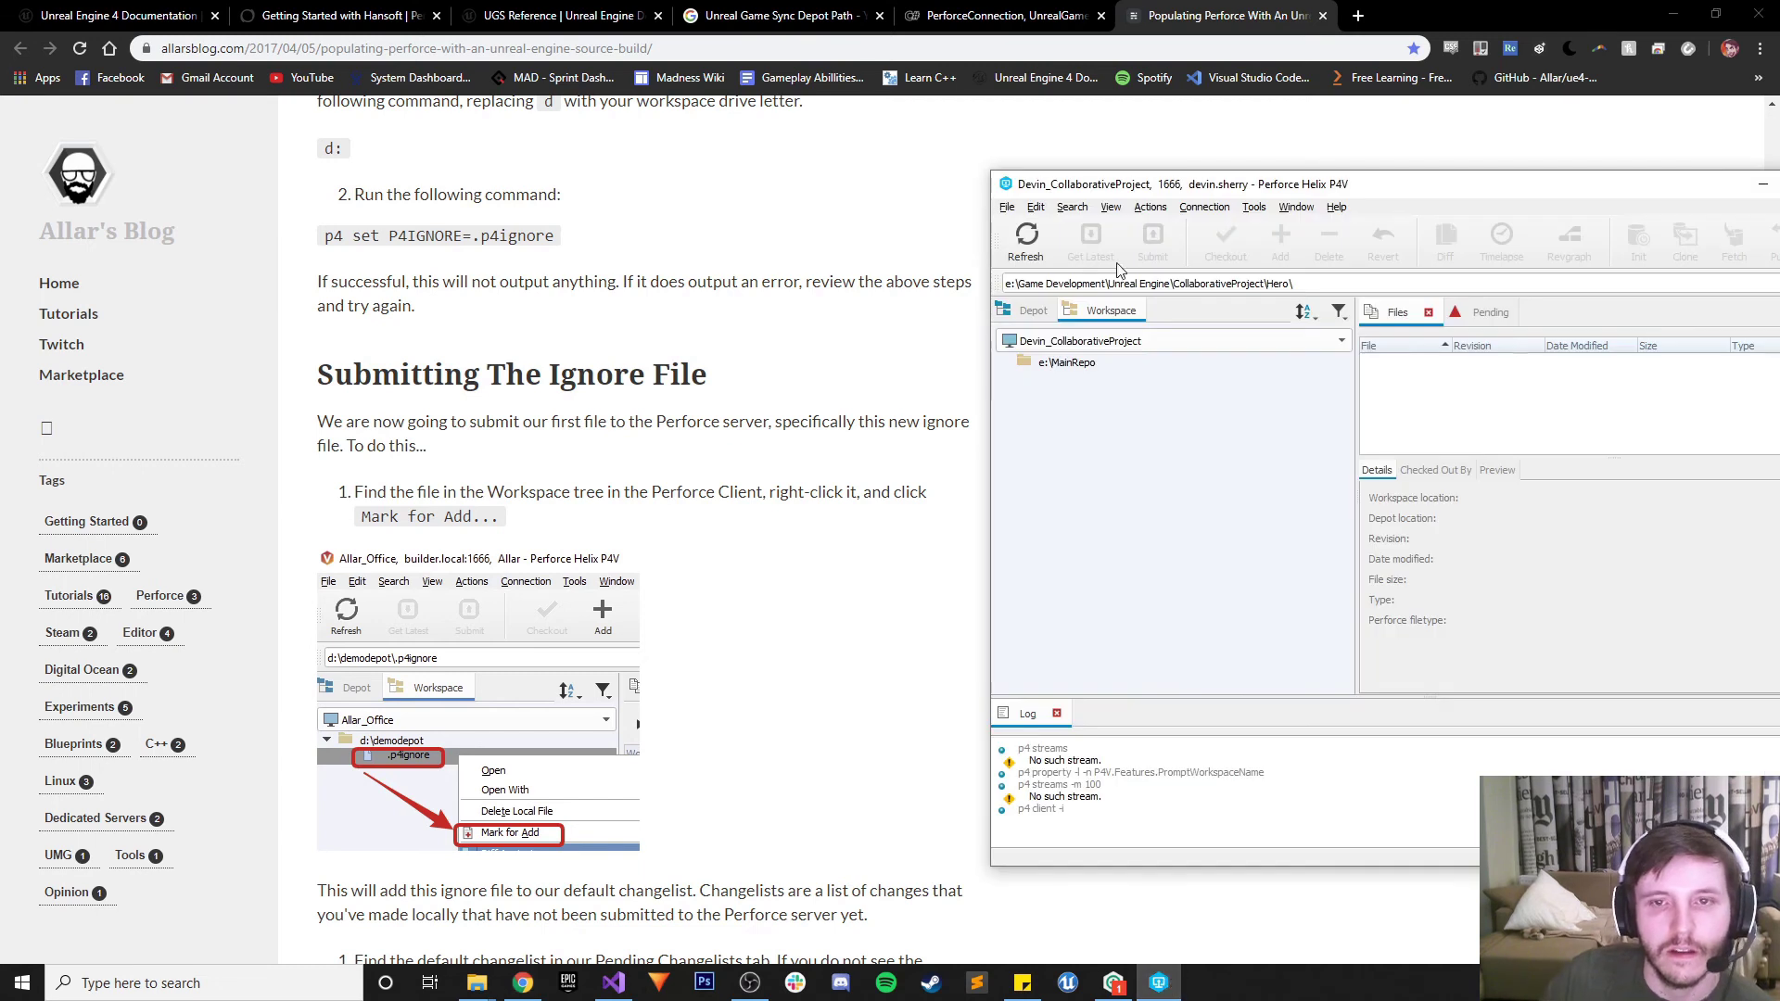
double_click(1073, 369)
click(1112, 388)
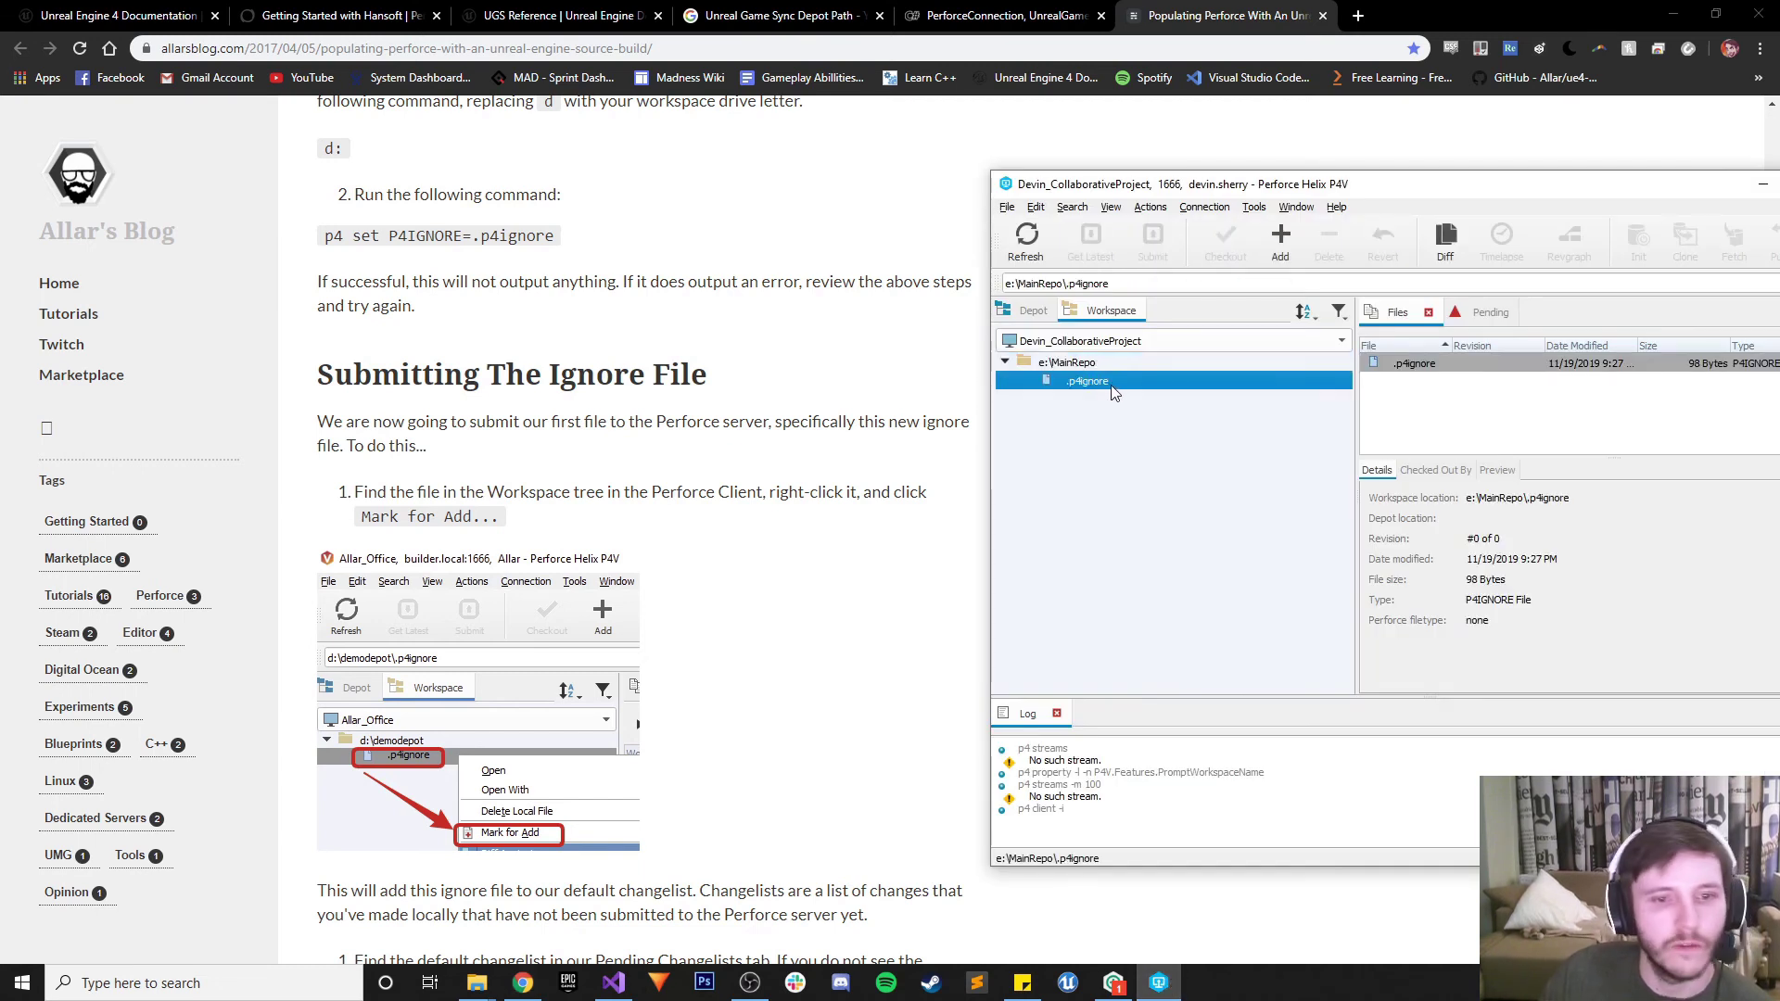
right_click(1112, 387)
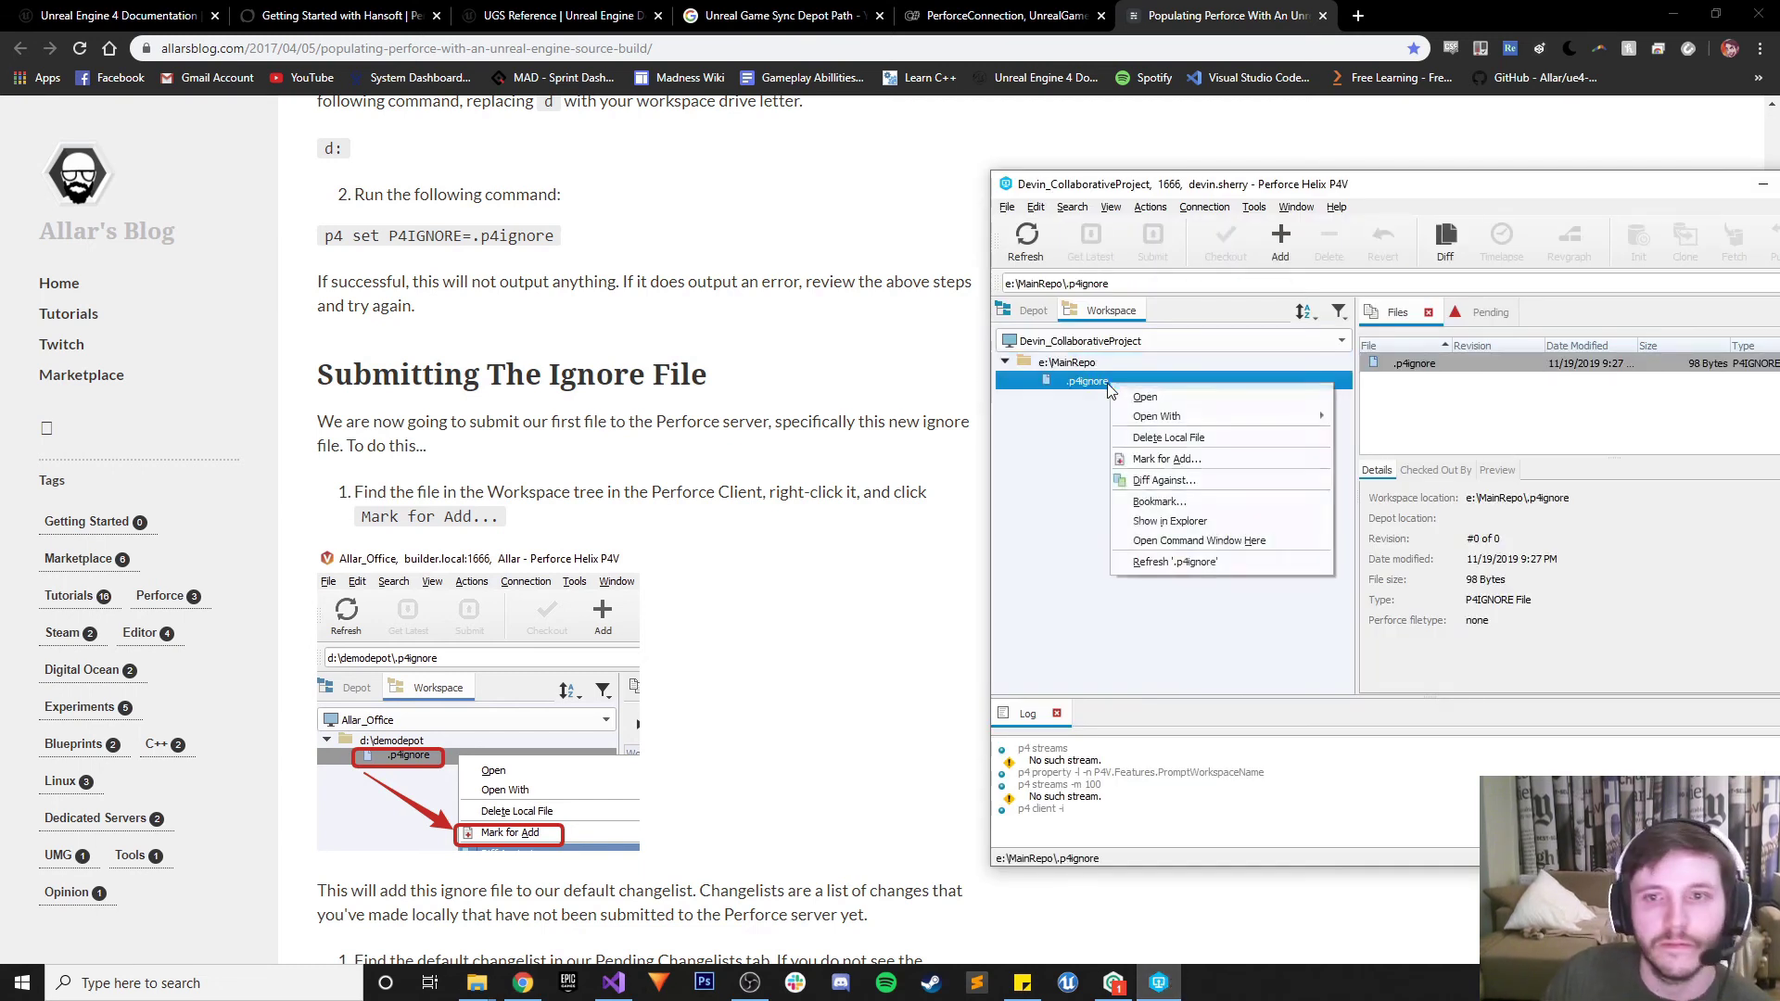
click(1174, 463)
scroll(845, 621, down, 3)
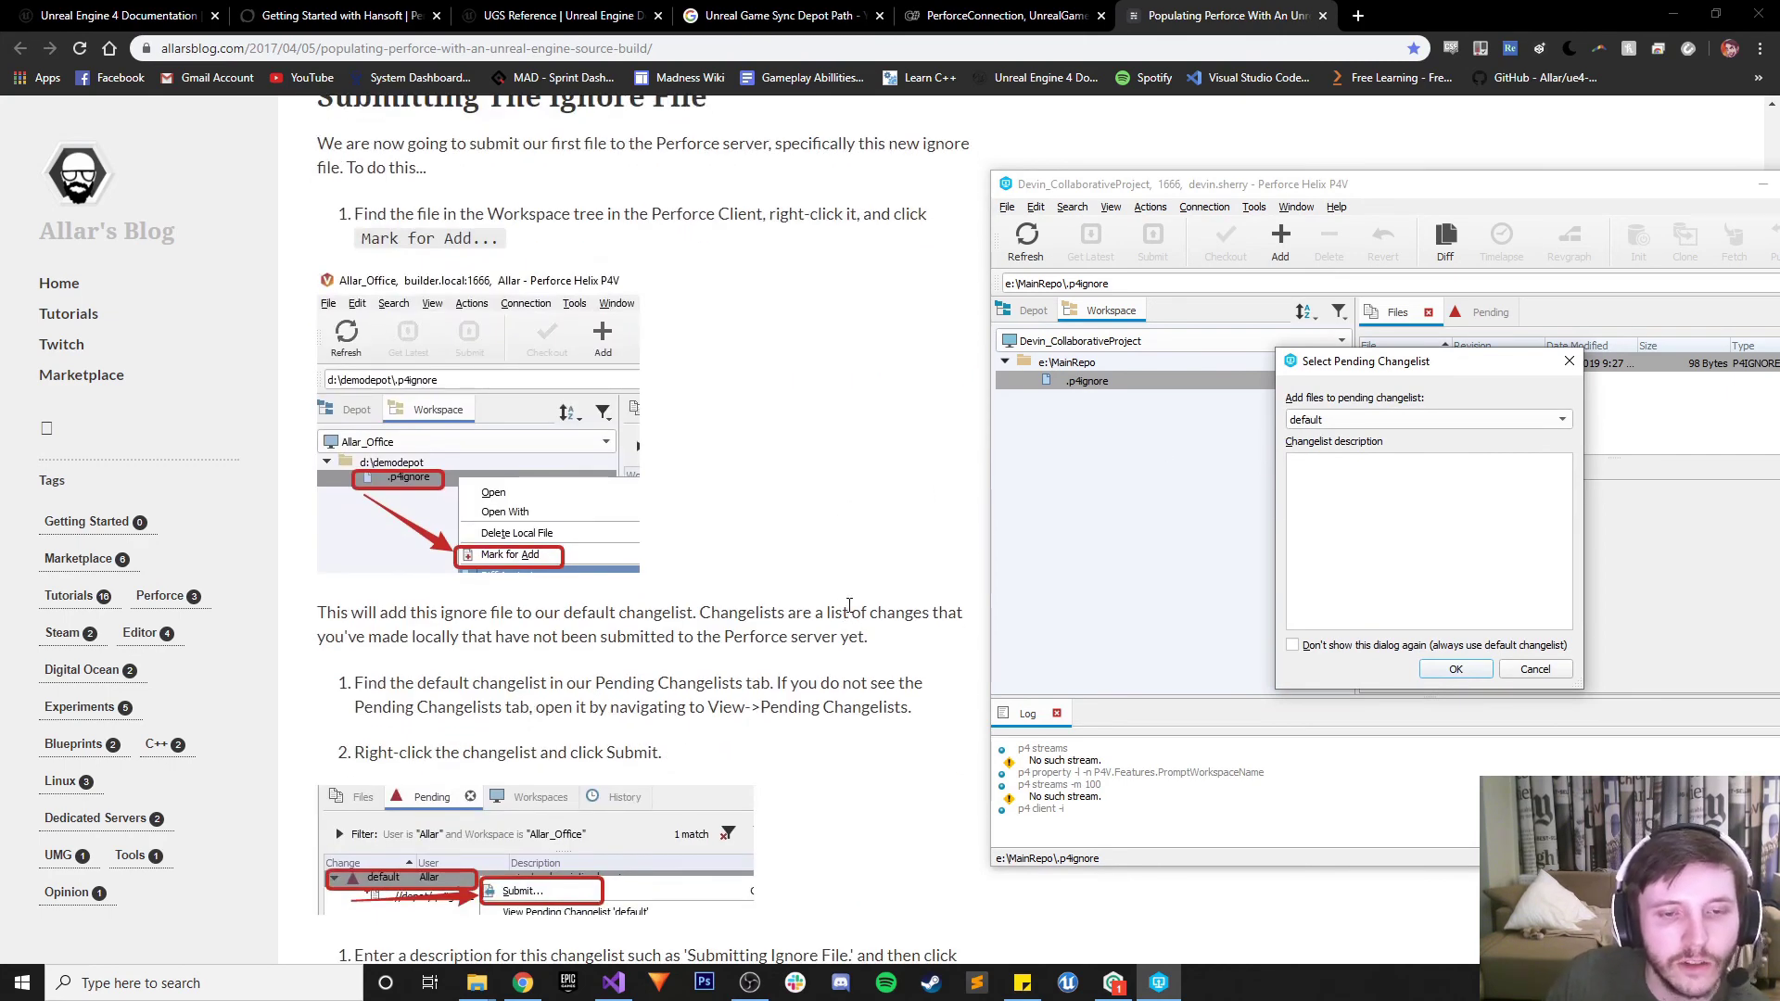
scroll(848, 604, down, 1)
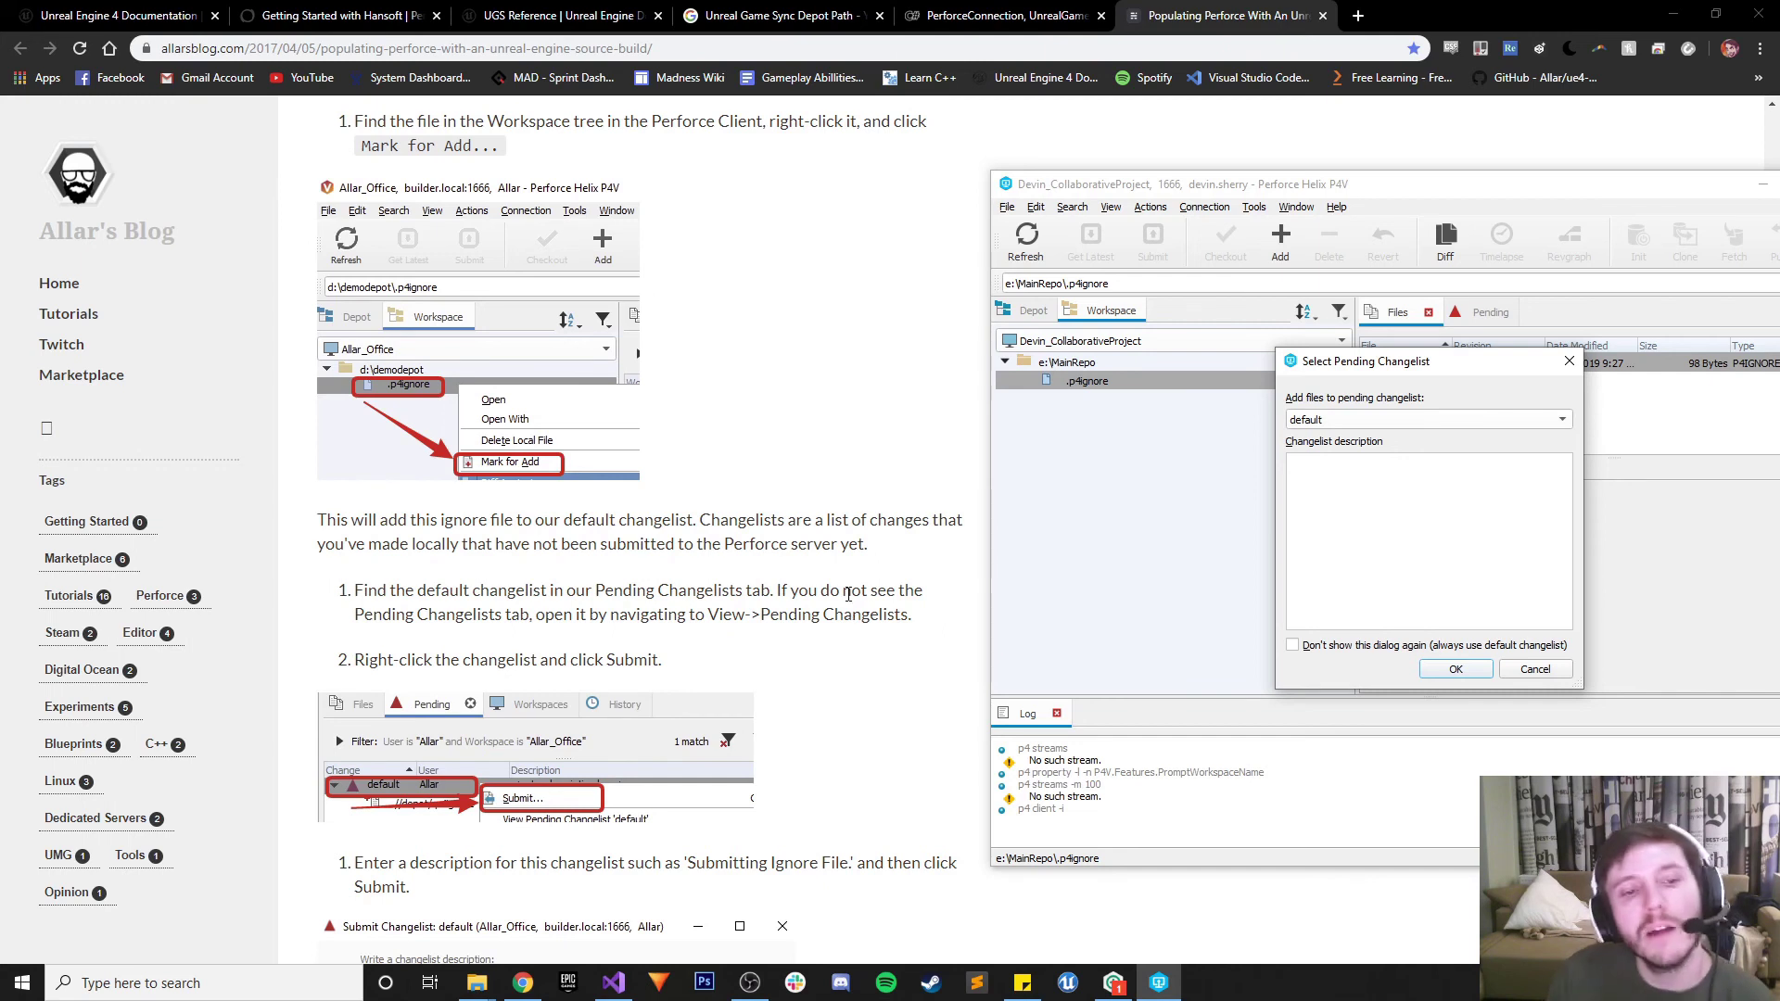
scroll(848, 603, down, 1)
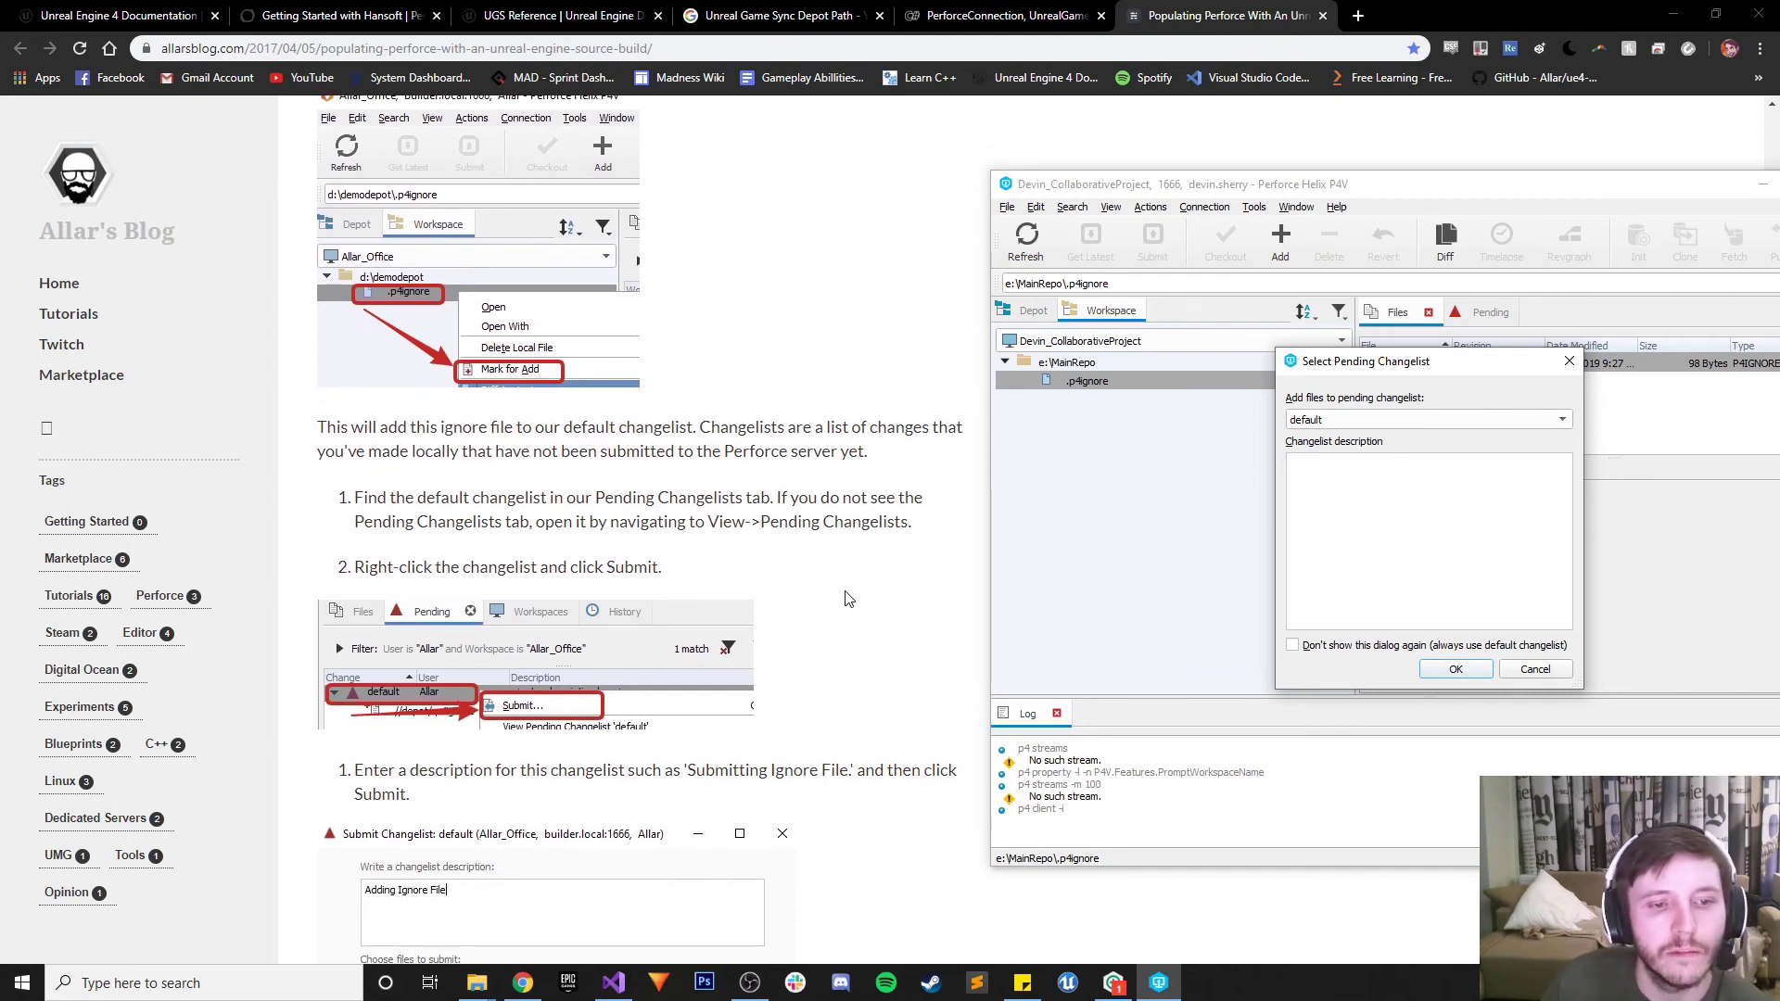
scroll(848, 599, down, 3)
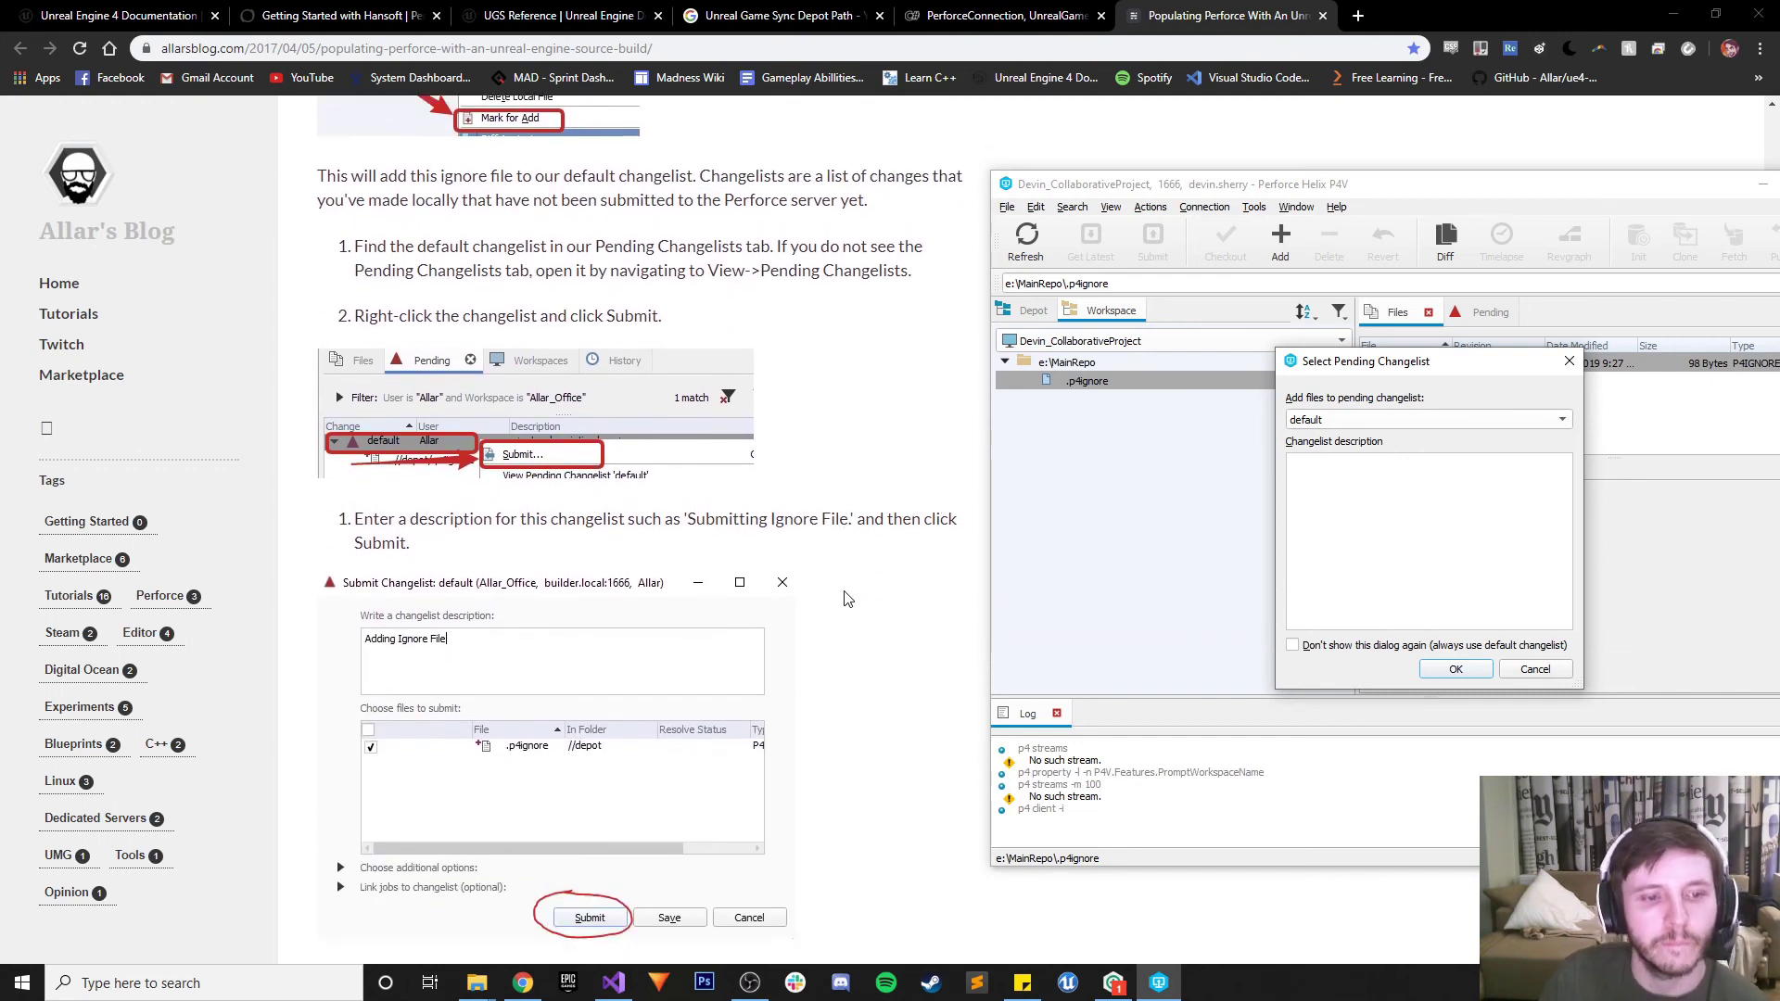
Put the file in a new changelist described 'Adding Ignore File' and confirm
click(1335, 424)
click(1335, 424)
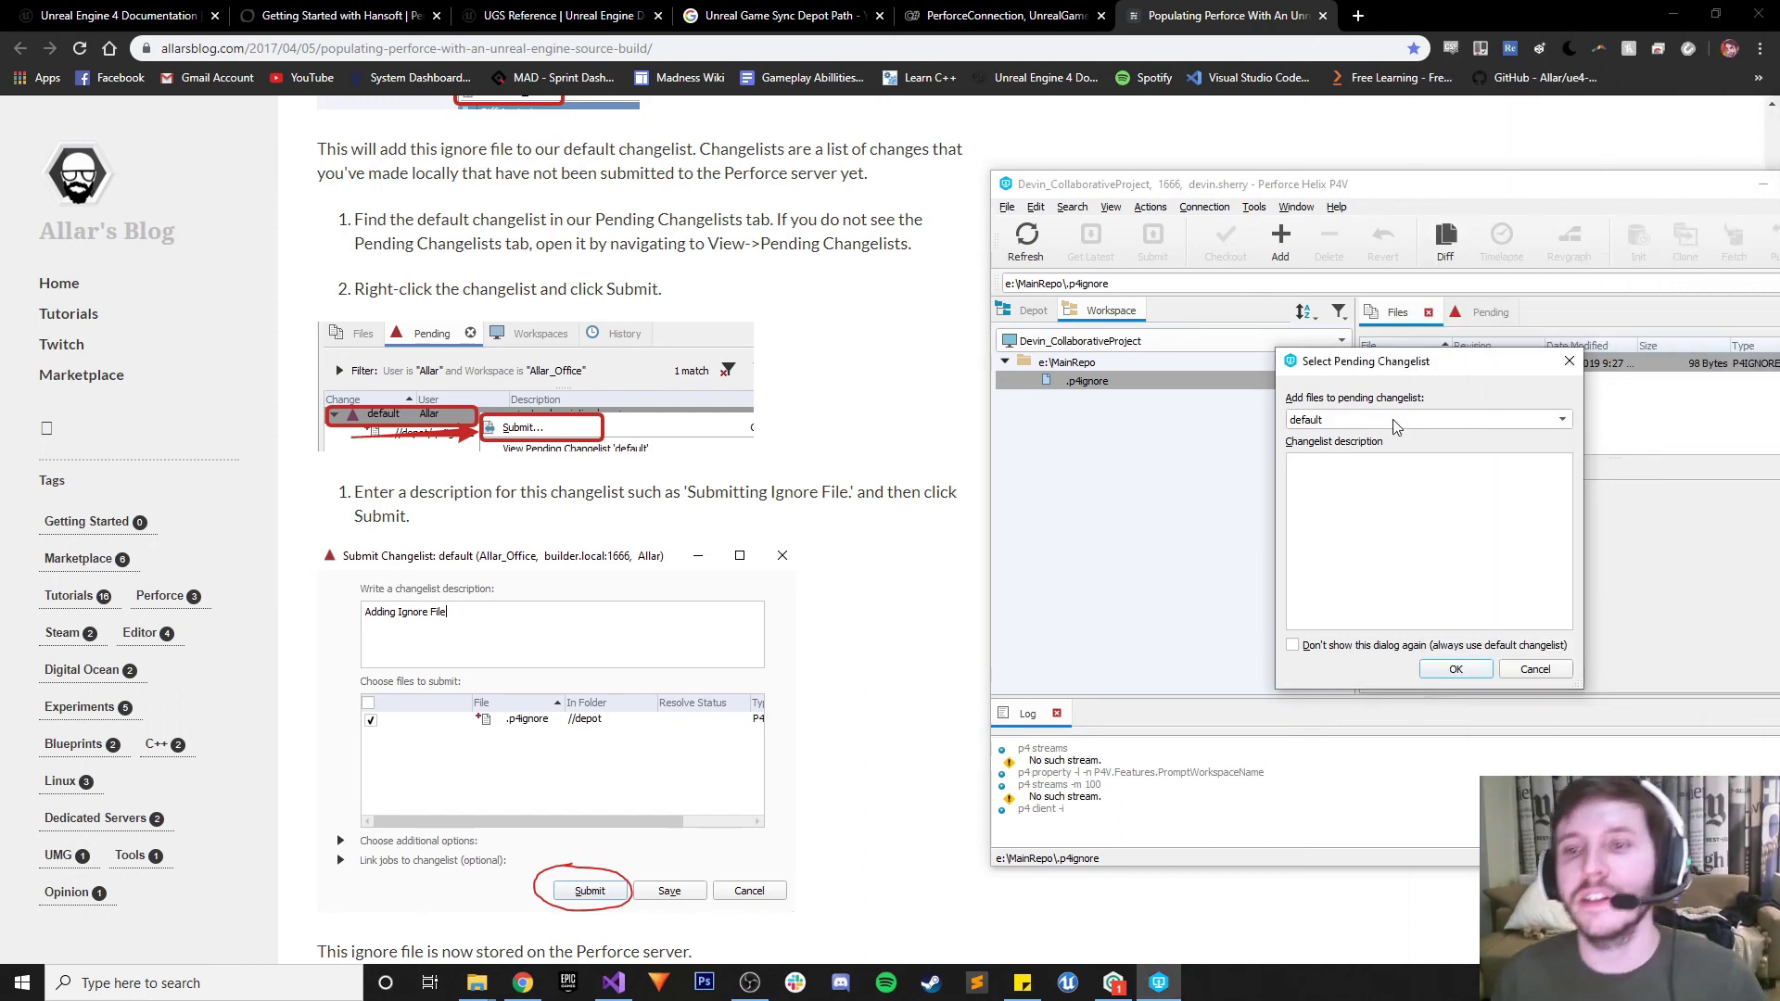
click(1392, 420)
click(1393, 420)
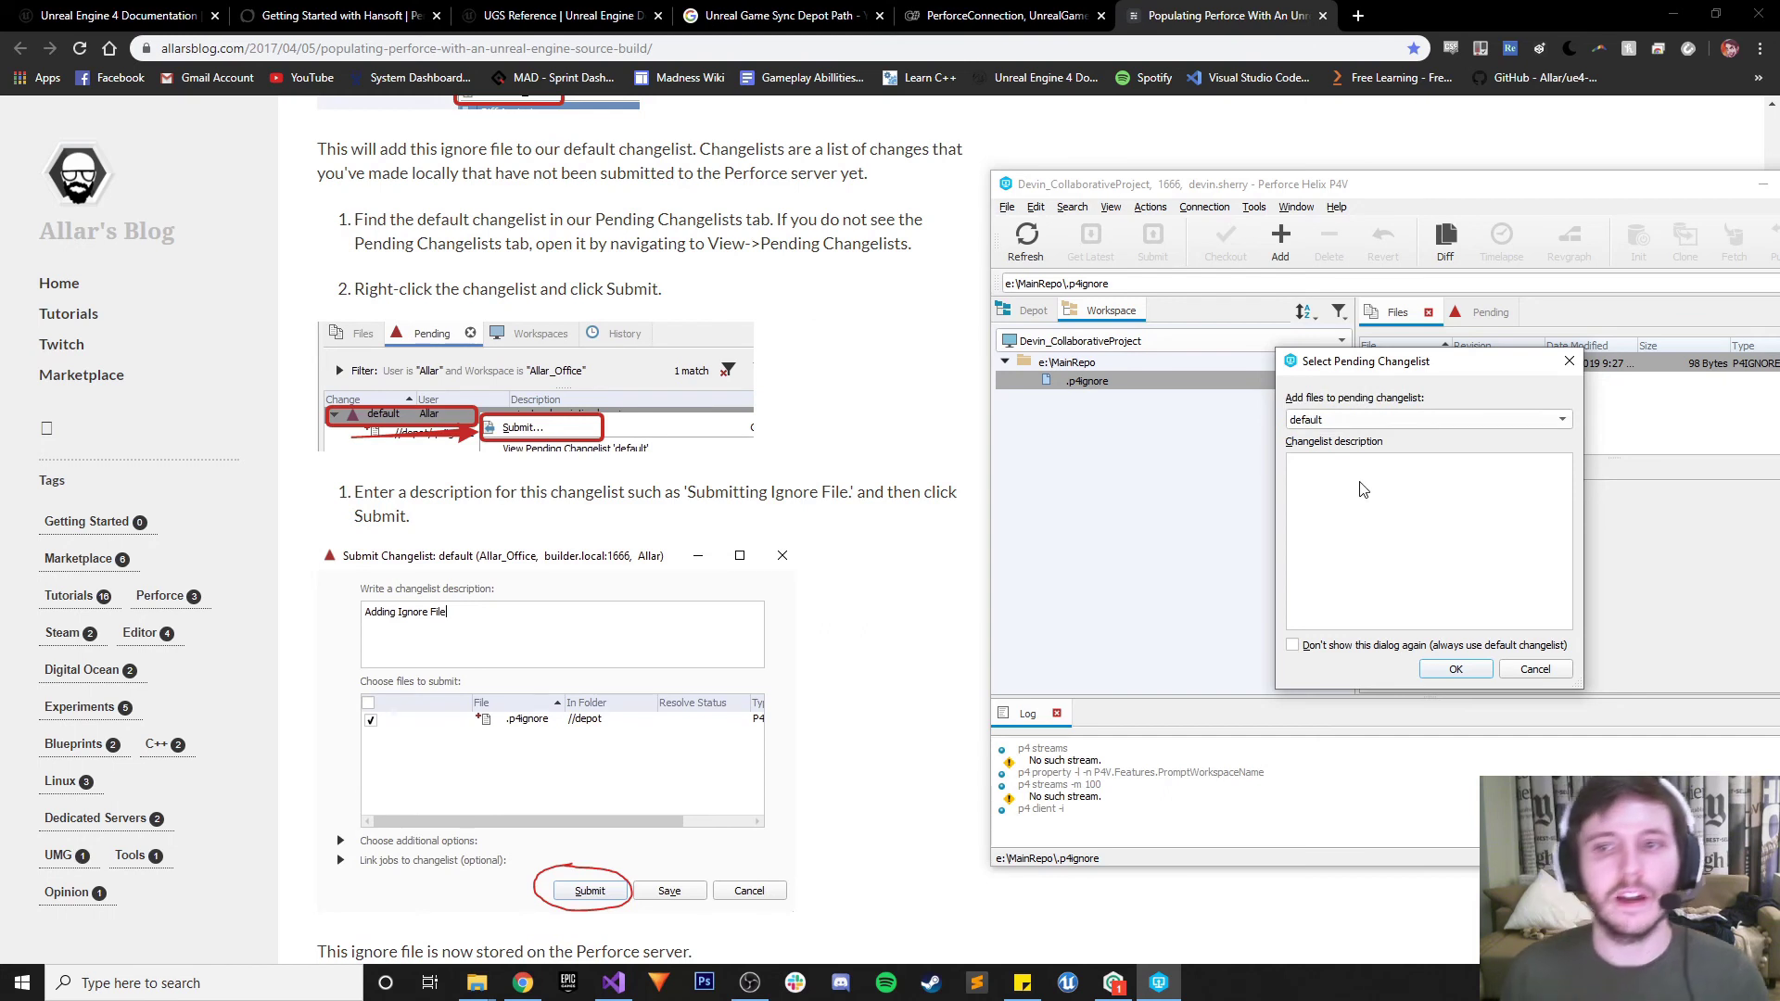
click(1394, 421)
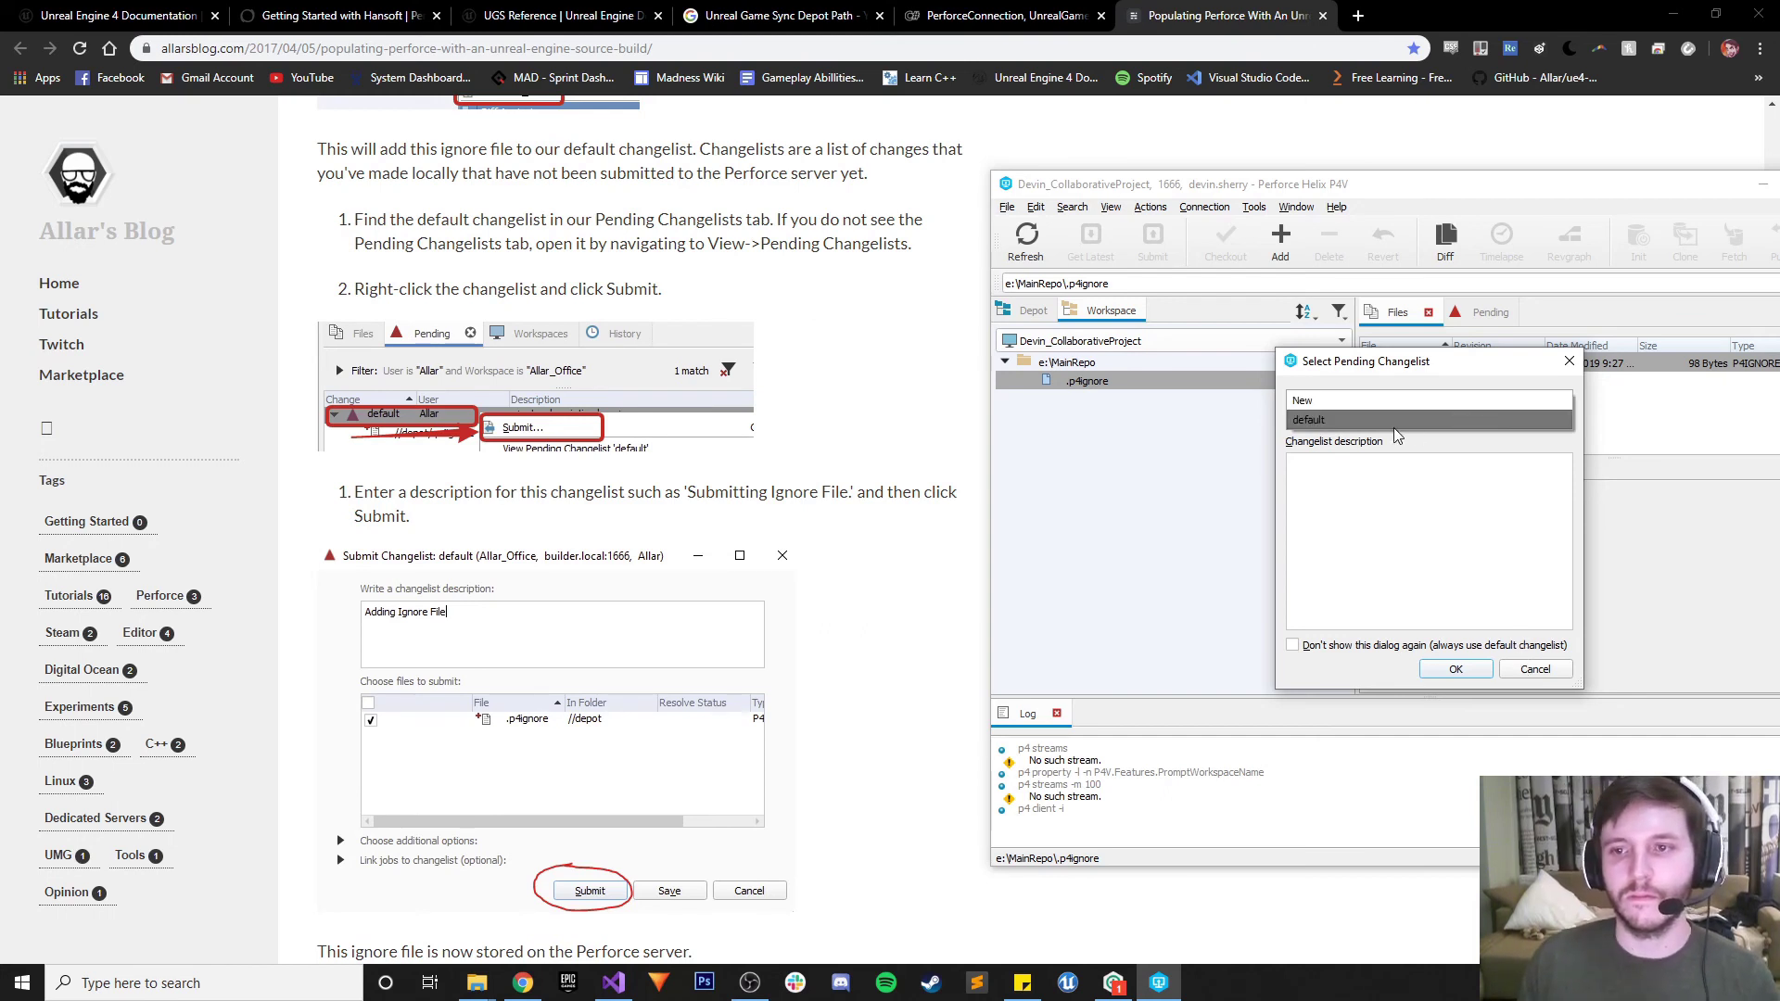
click(1319, 406)
click(1323, 423)
click(1324, 448)
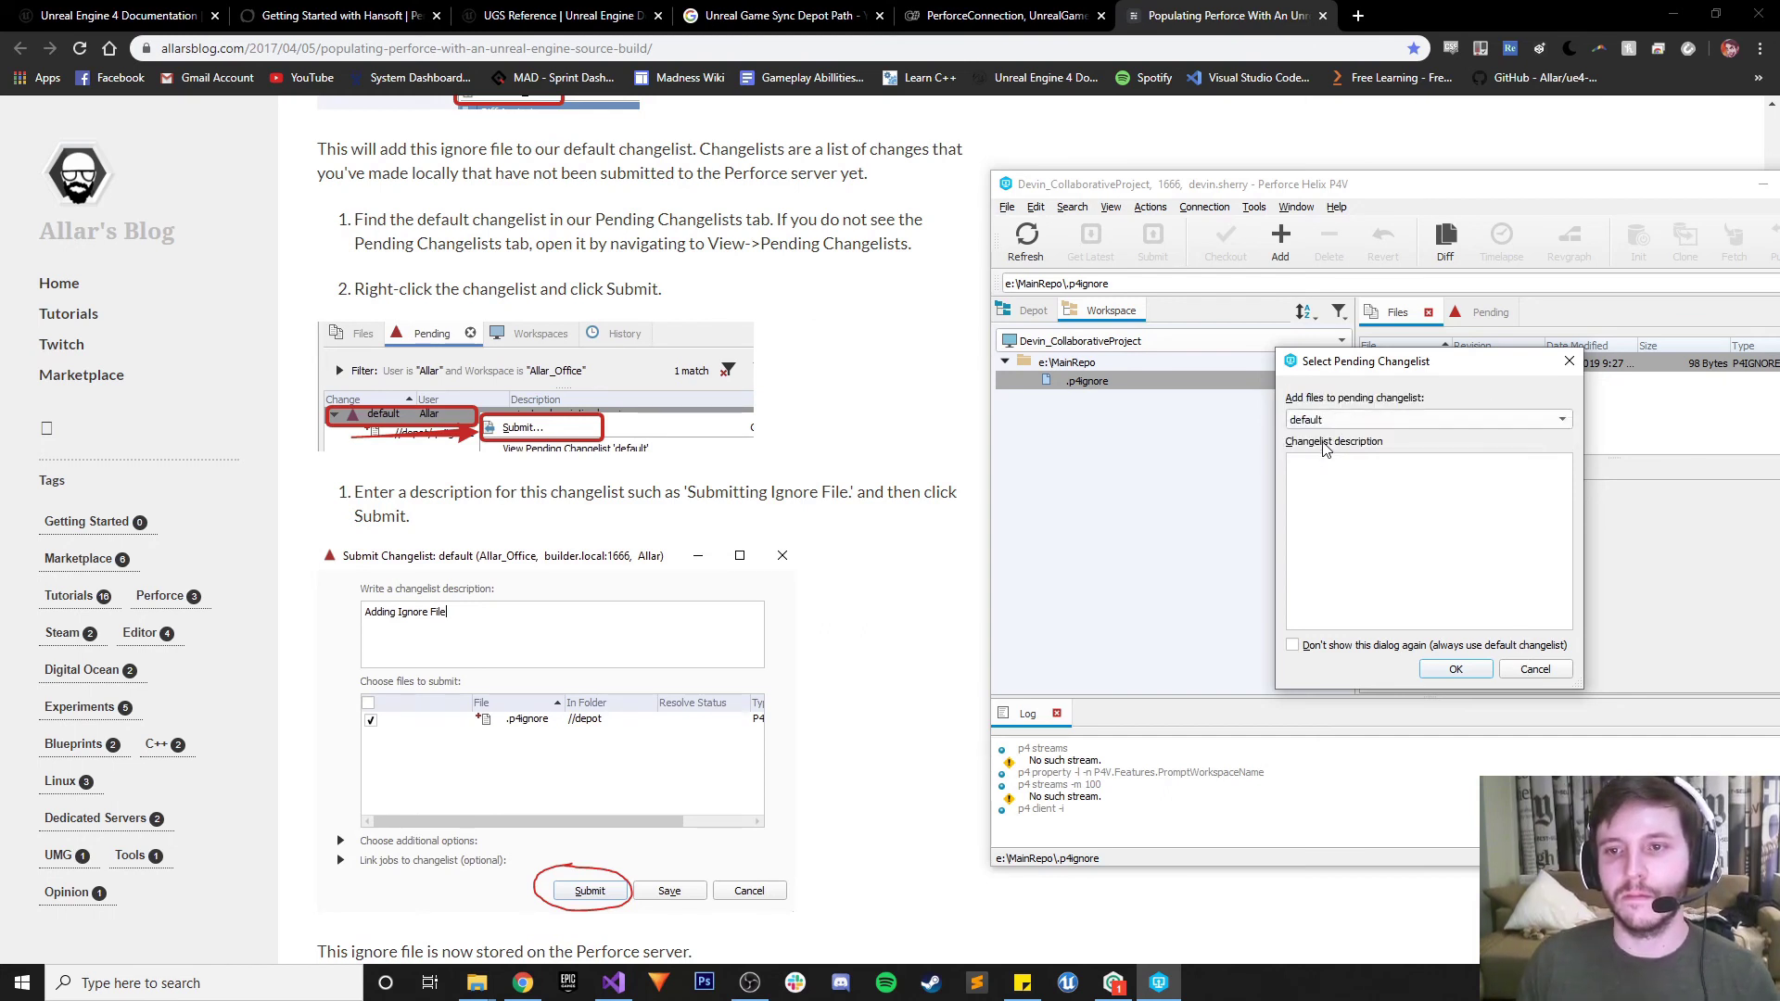
click(1326, 422)
click(1325, 408)
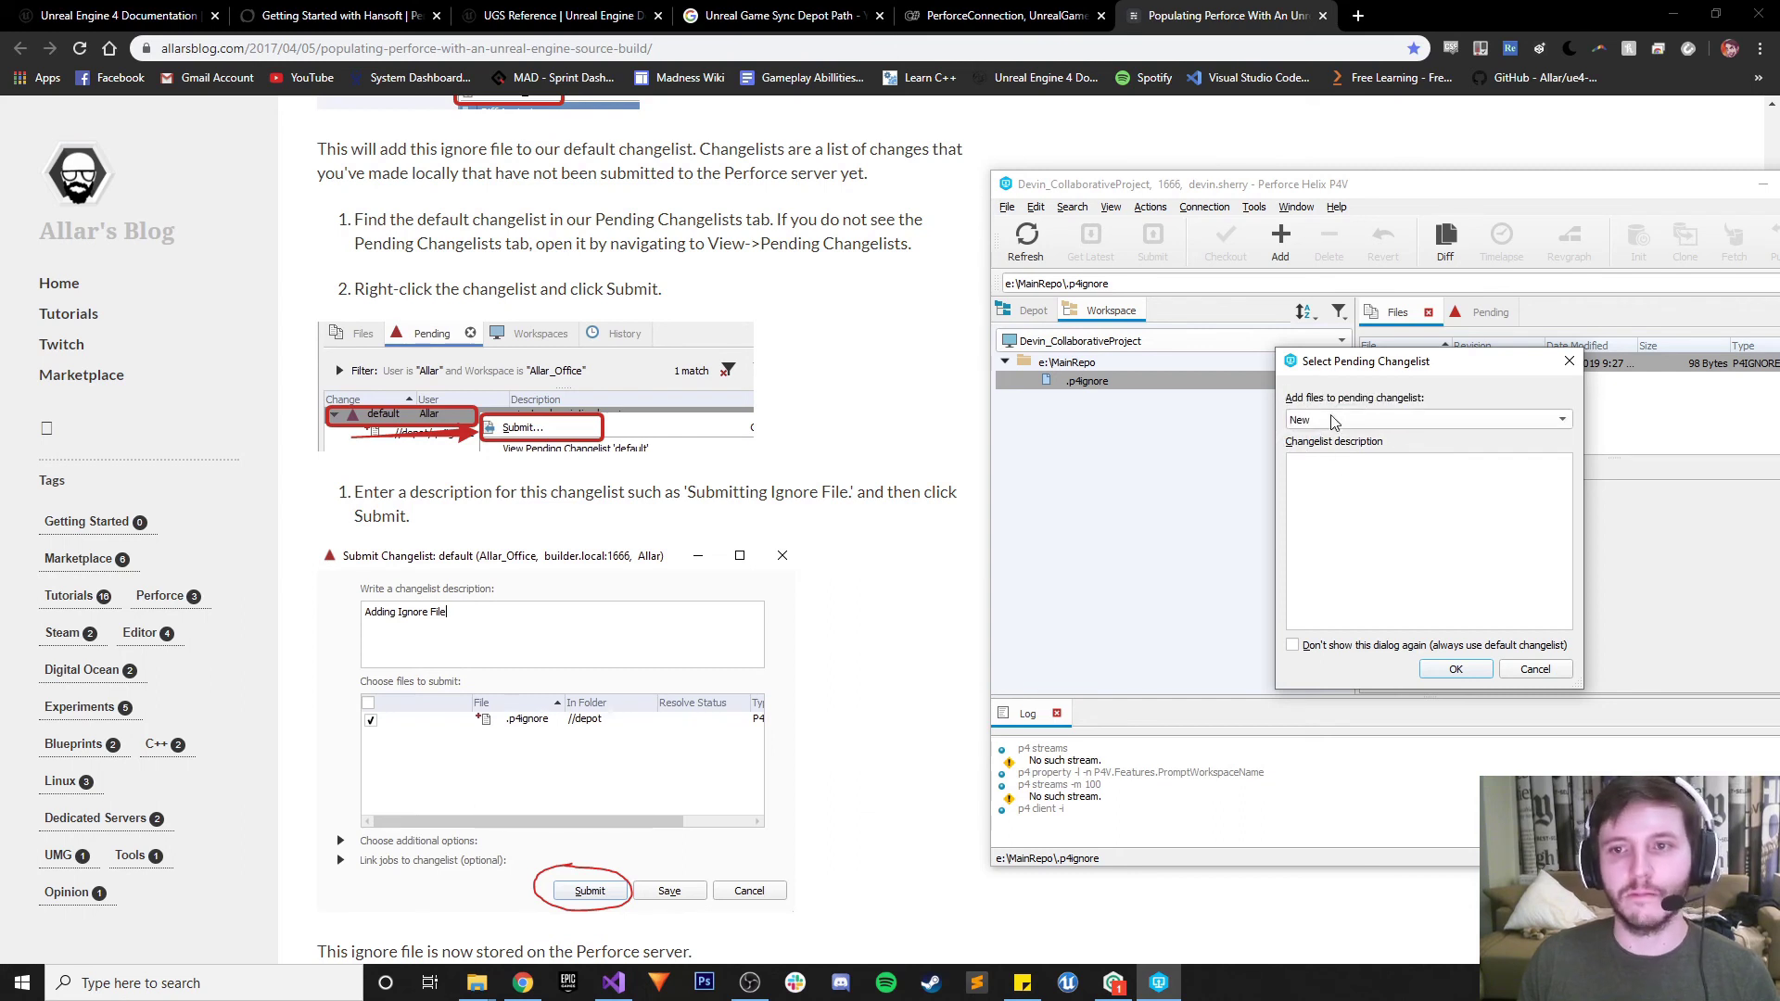
click(1387, 475)
text(Adding Ignore File)
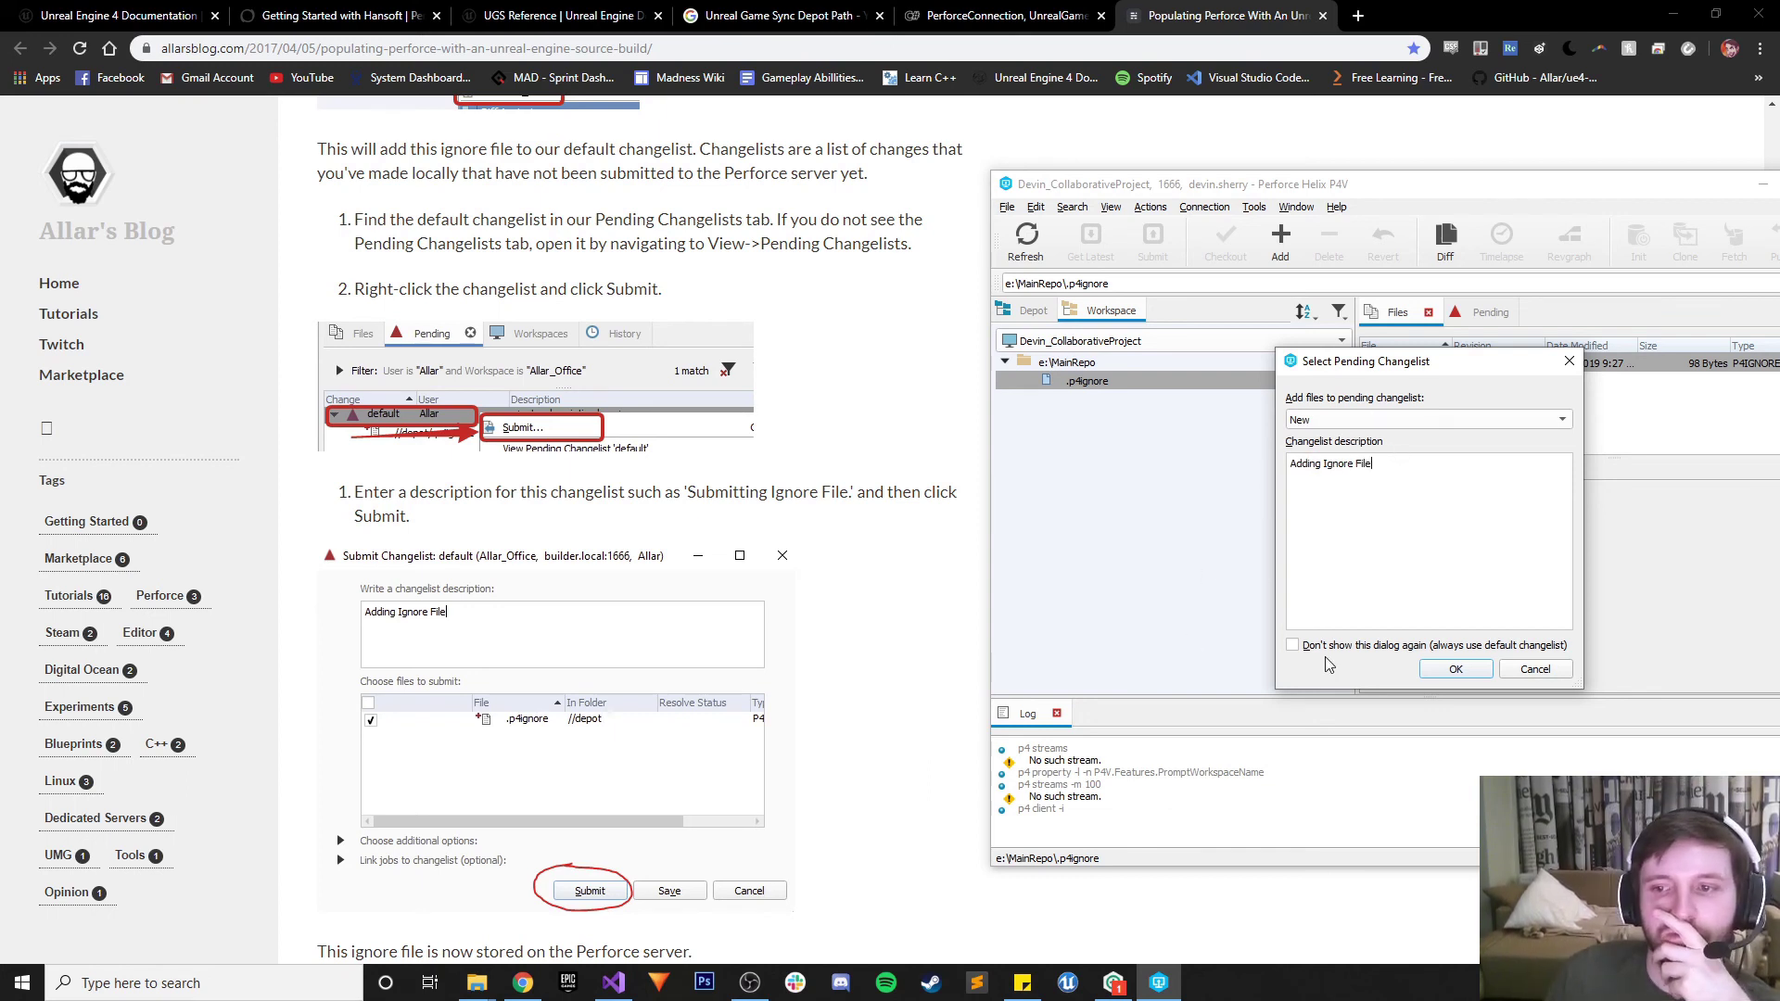
click(1453, 672)
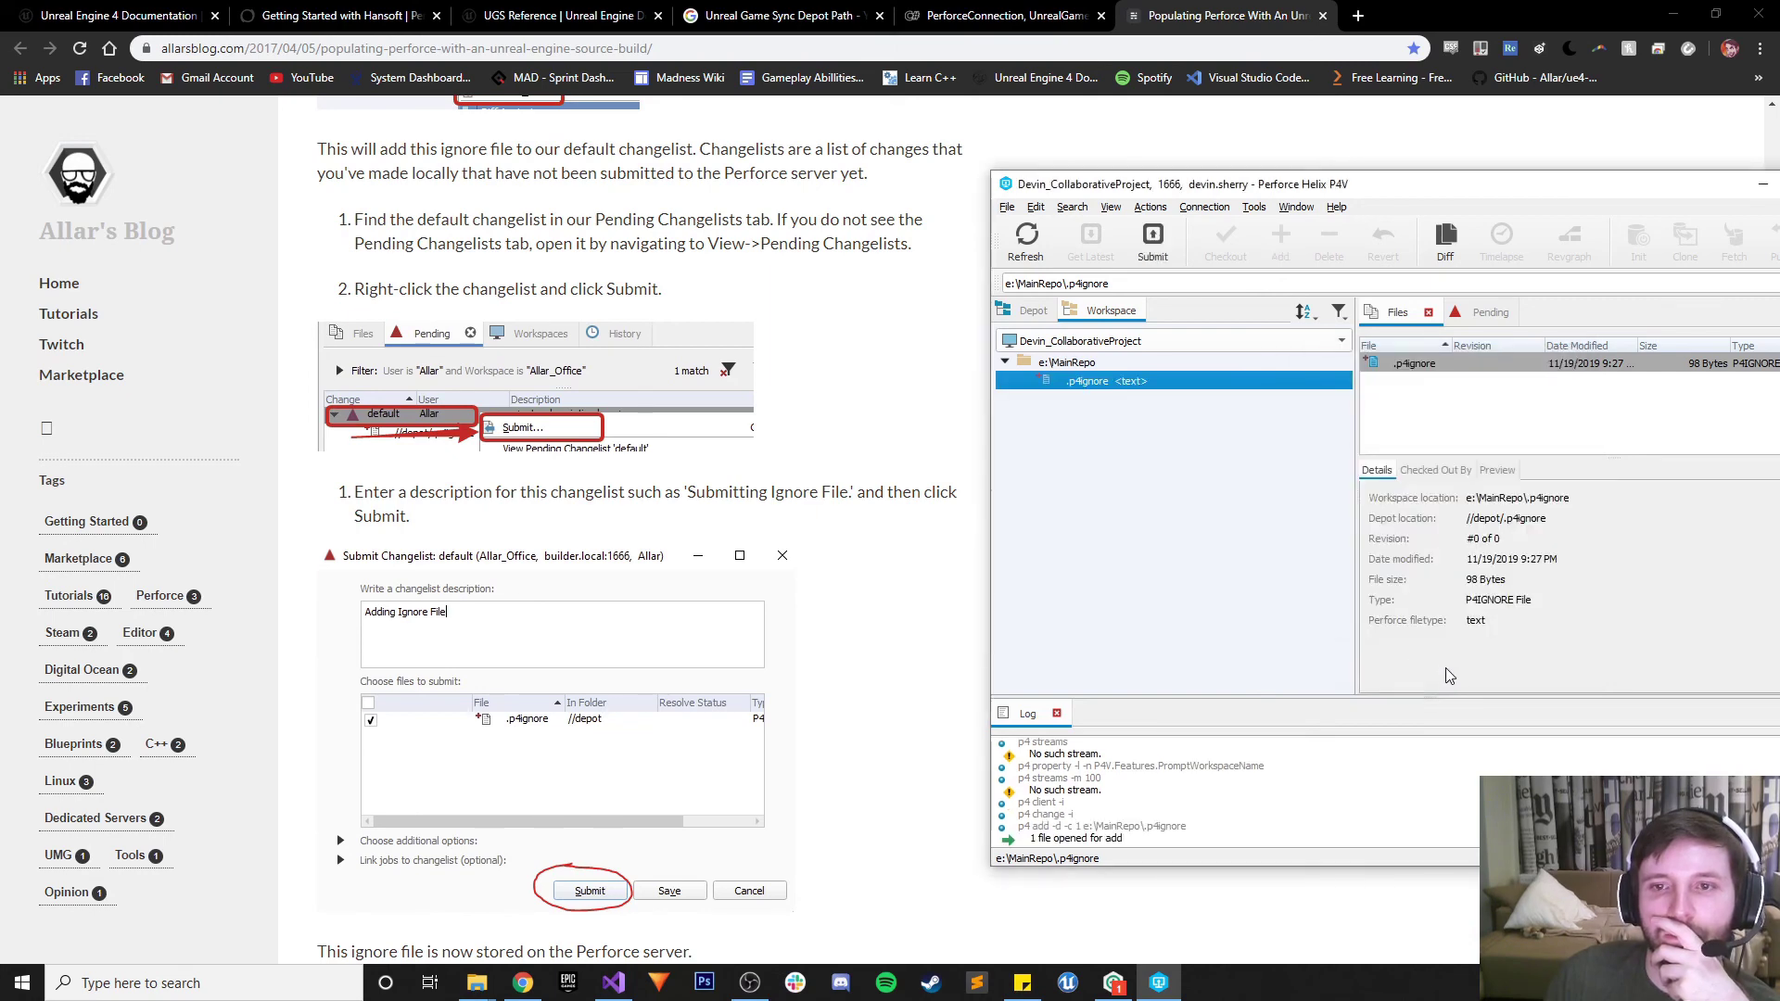
Submit .p4ignore through the Submit Changelist dialog, creating change 1 at revision #1
scroll(608, 619, down, 4)
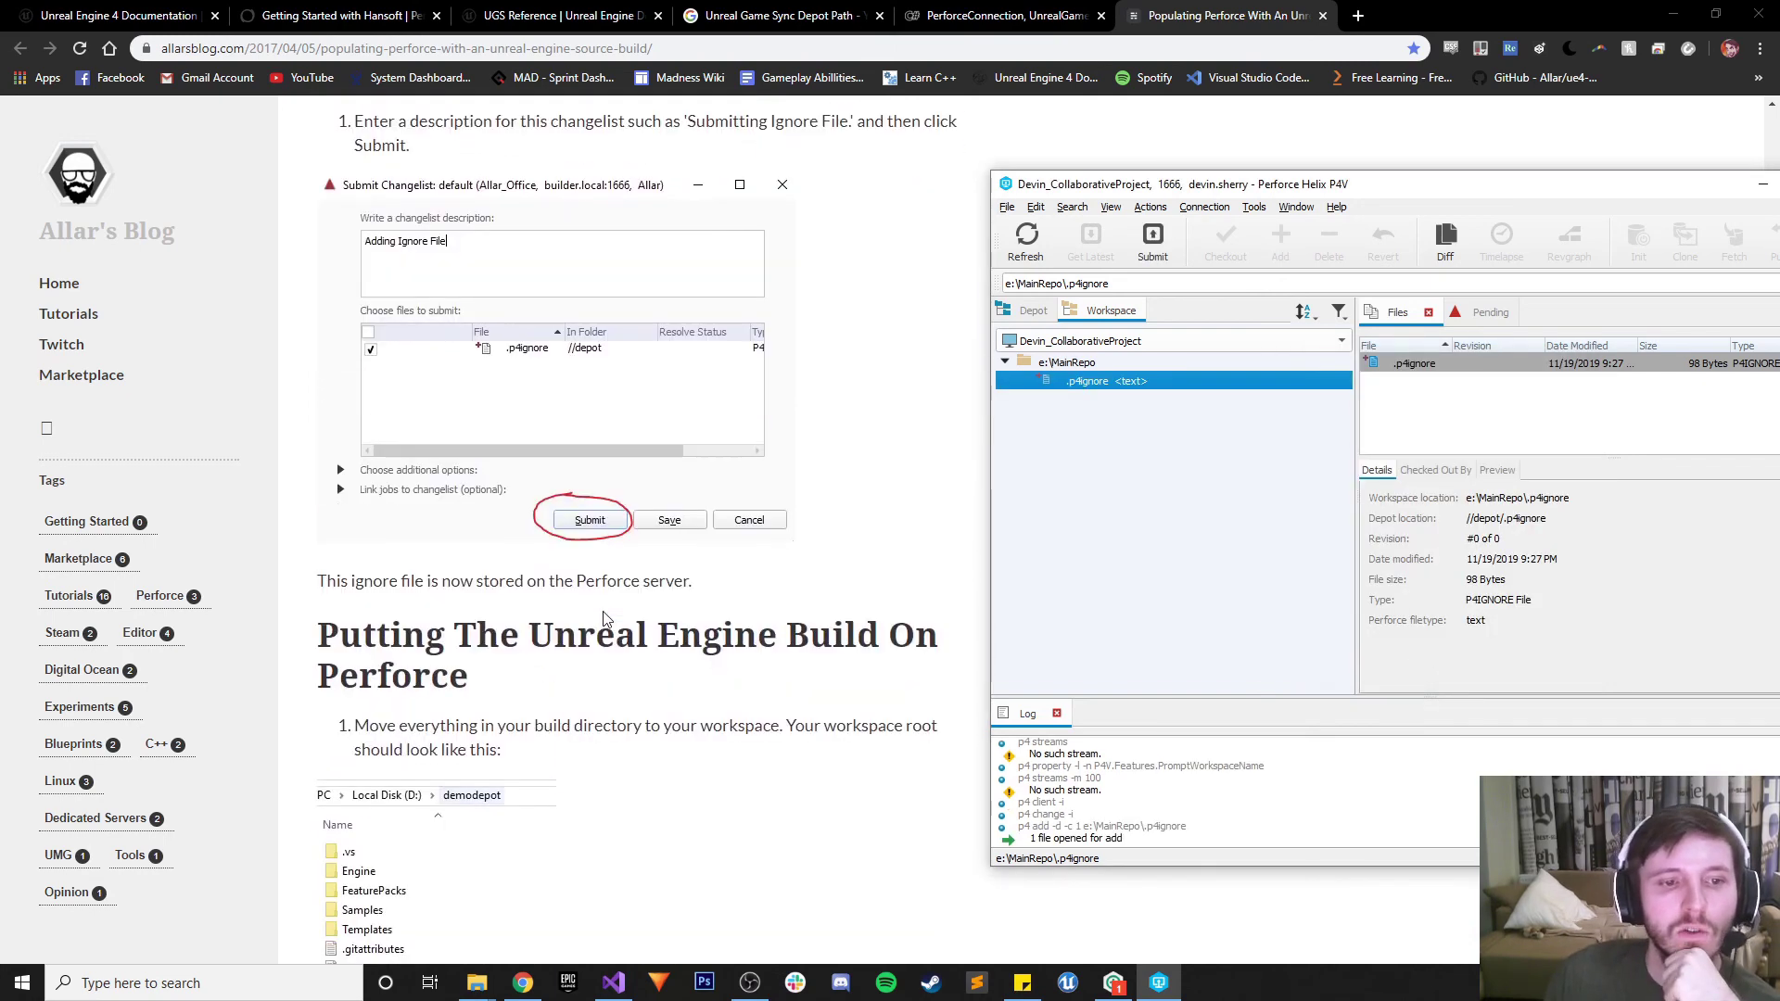
scroll(608, 618, down, 2)
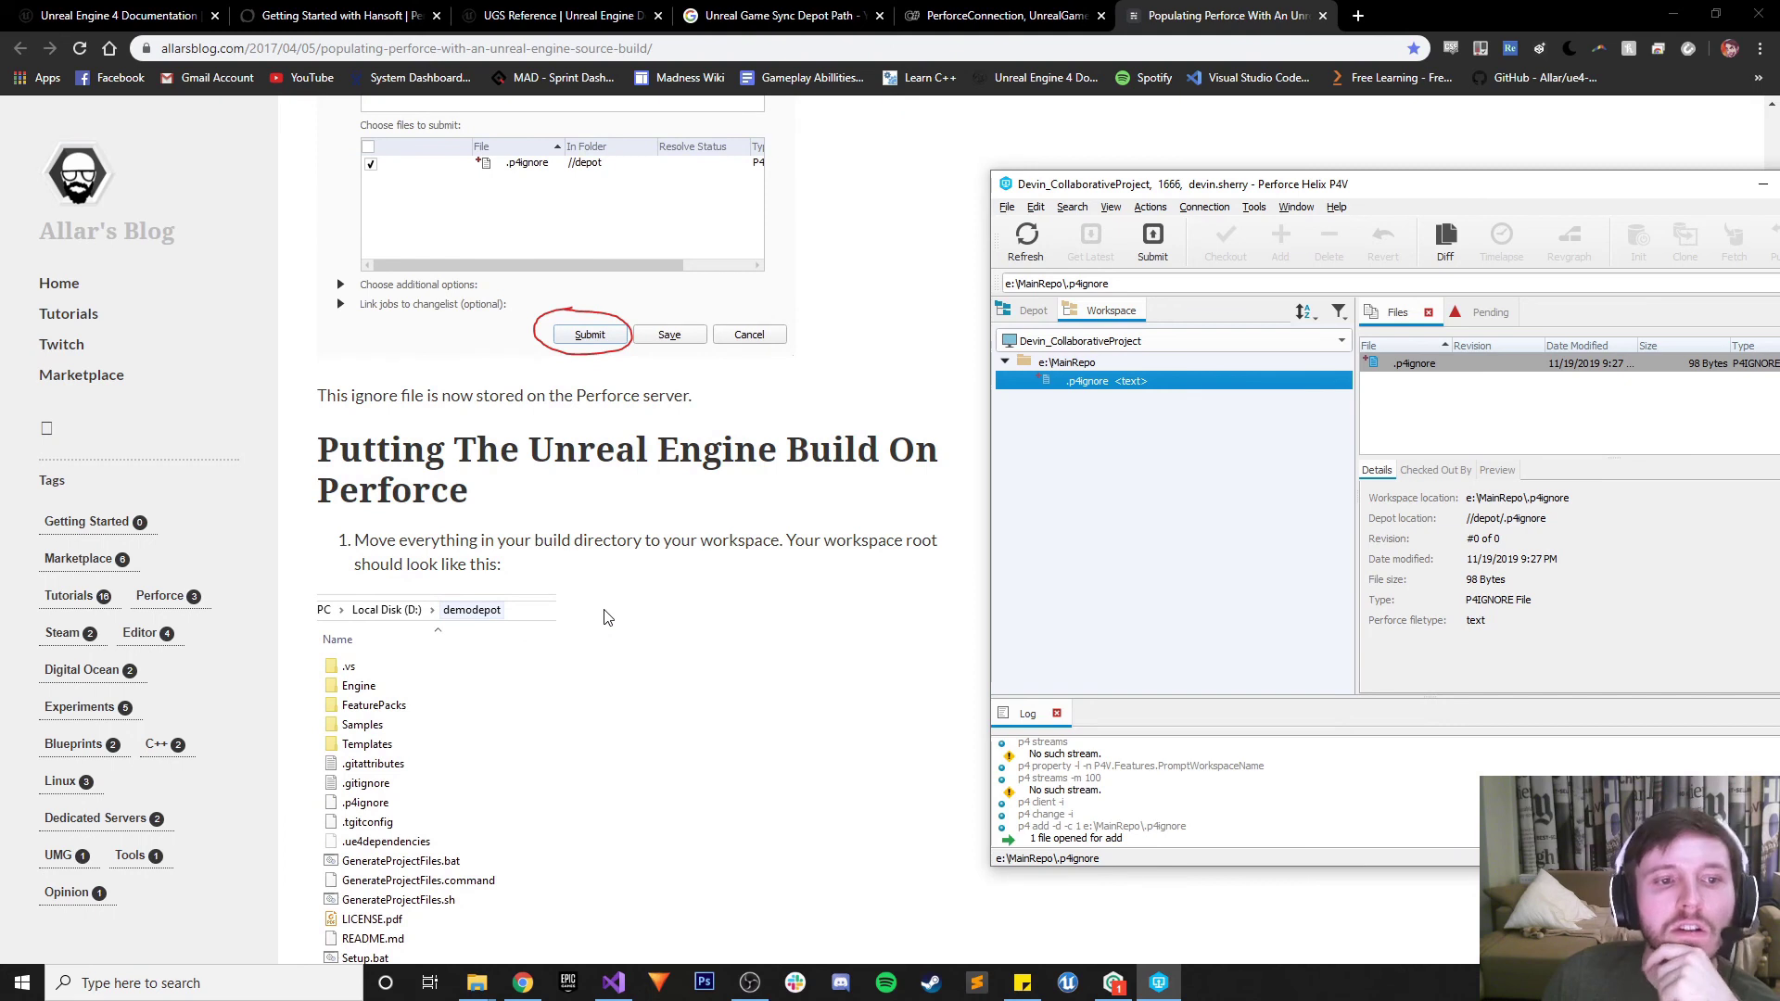
scroll(608, 619, down, 1)
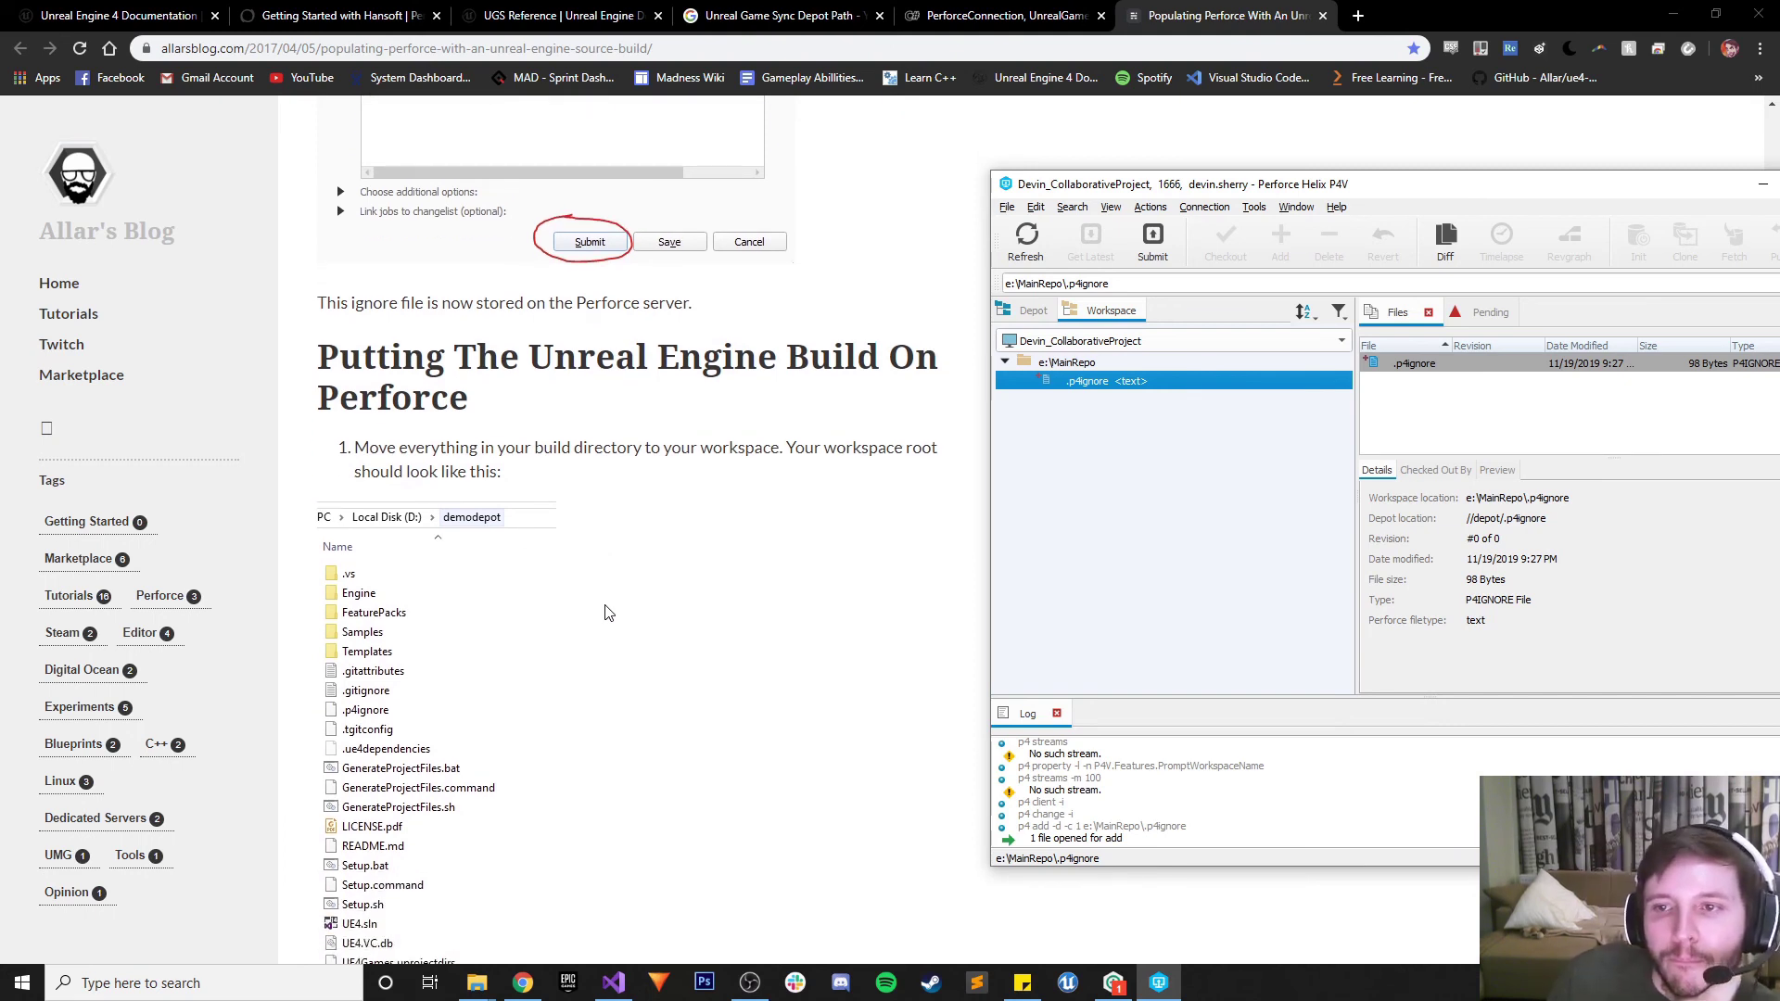
right_click(1090, 383)
click(1102, 423)
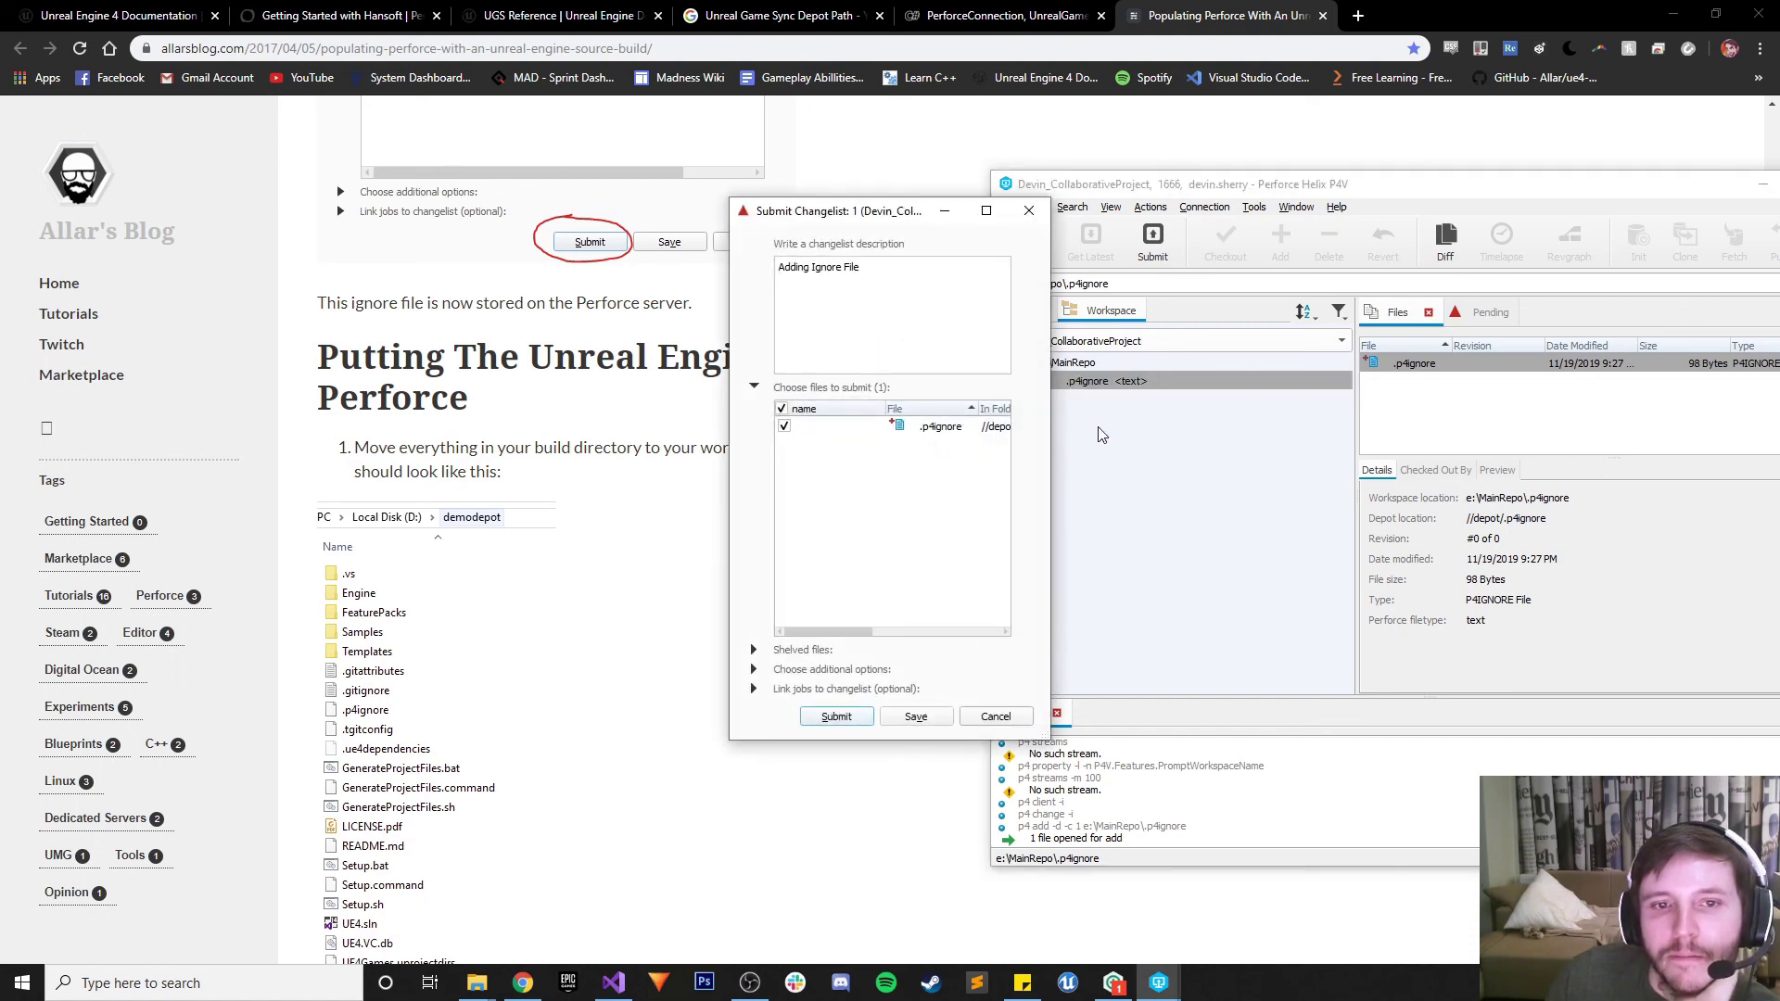
drag(1051, 425, 1464, 429)
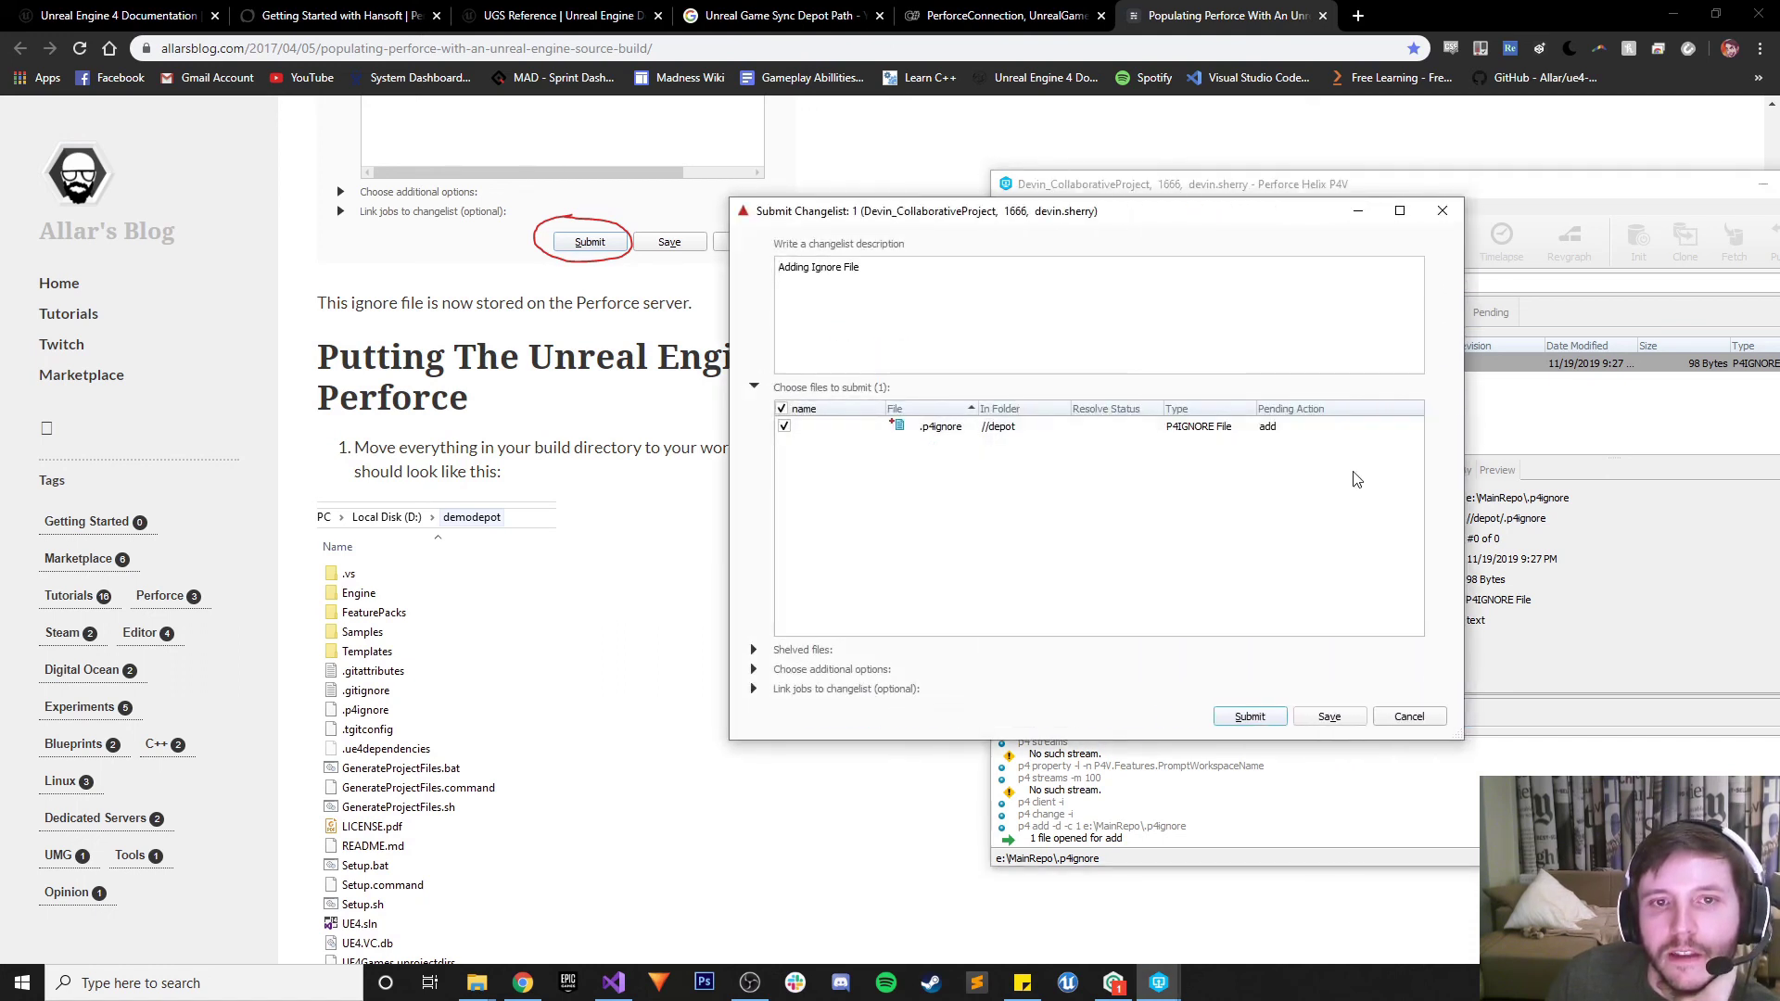
click(1250, 716)
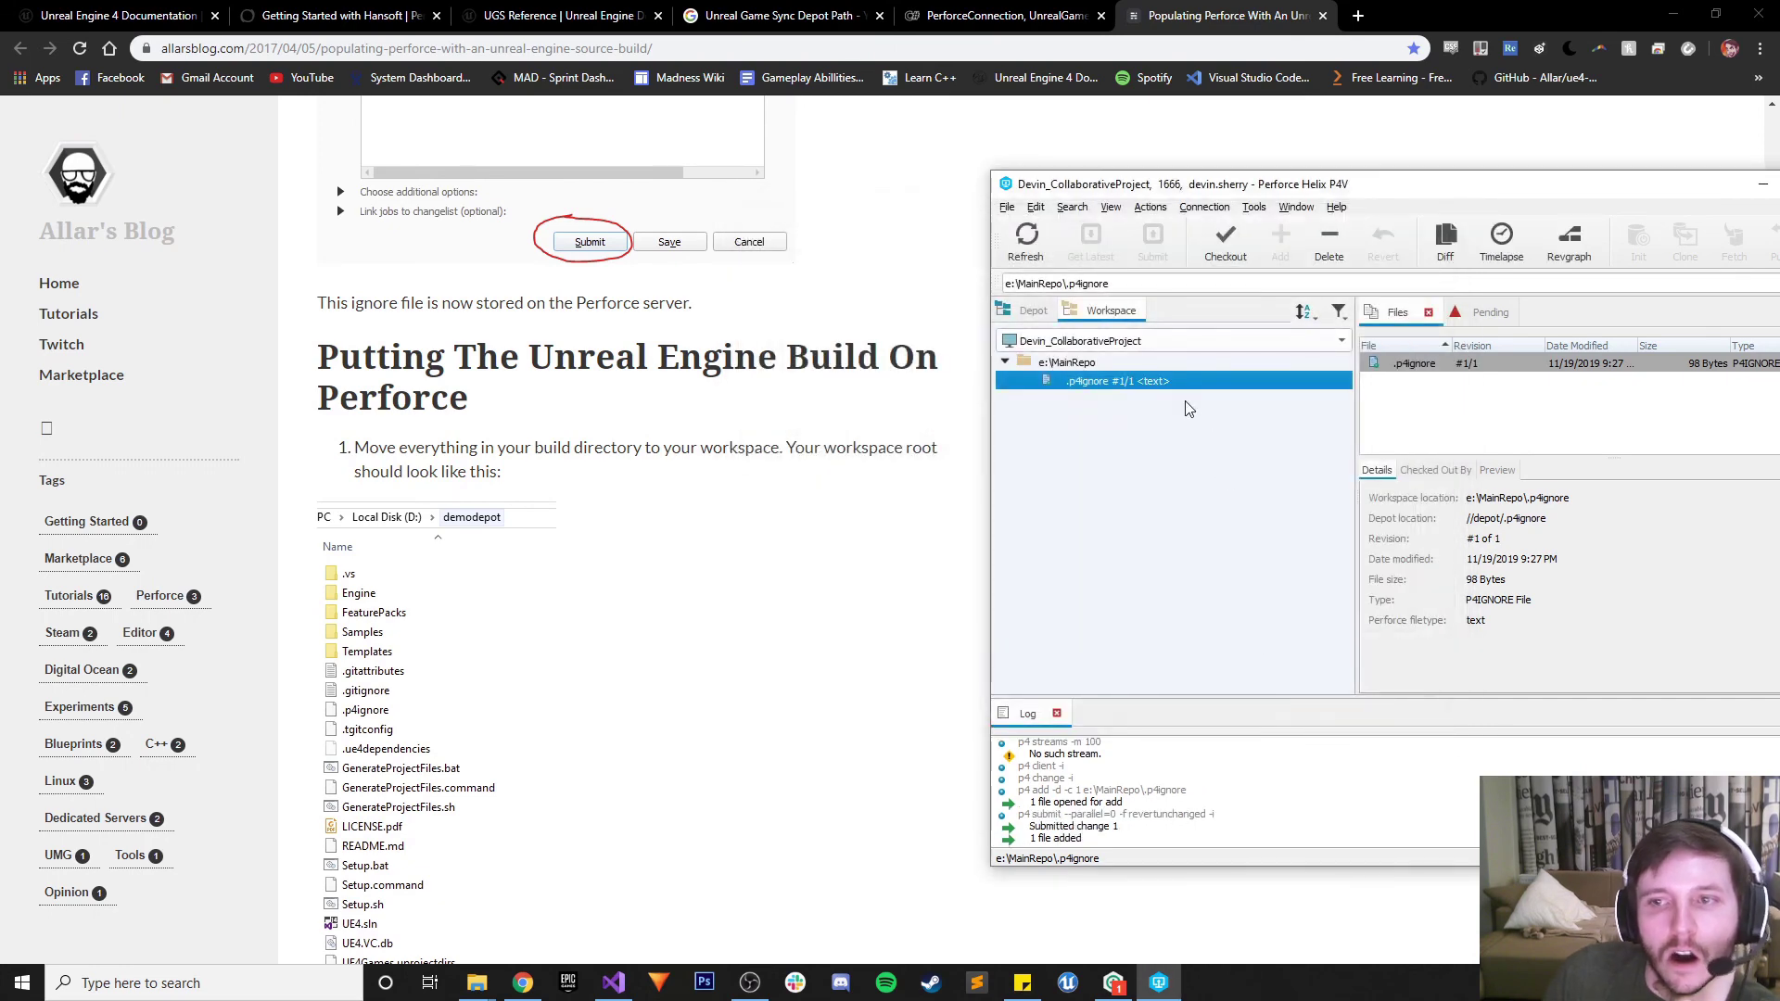
click(1181, 427)
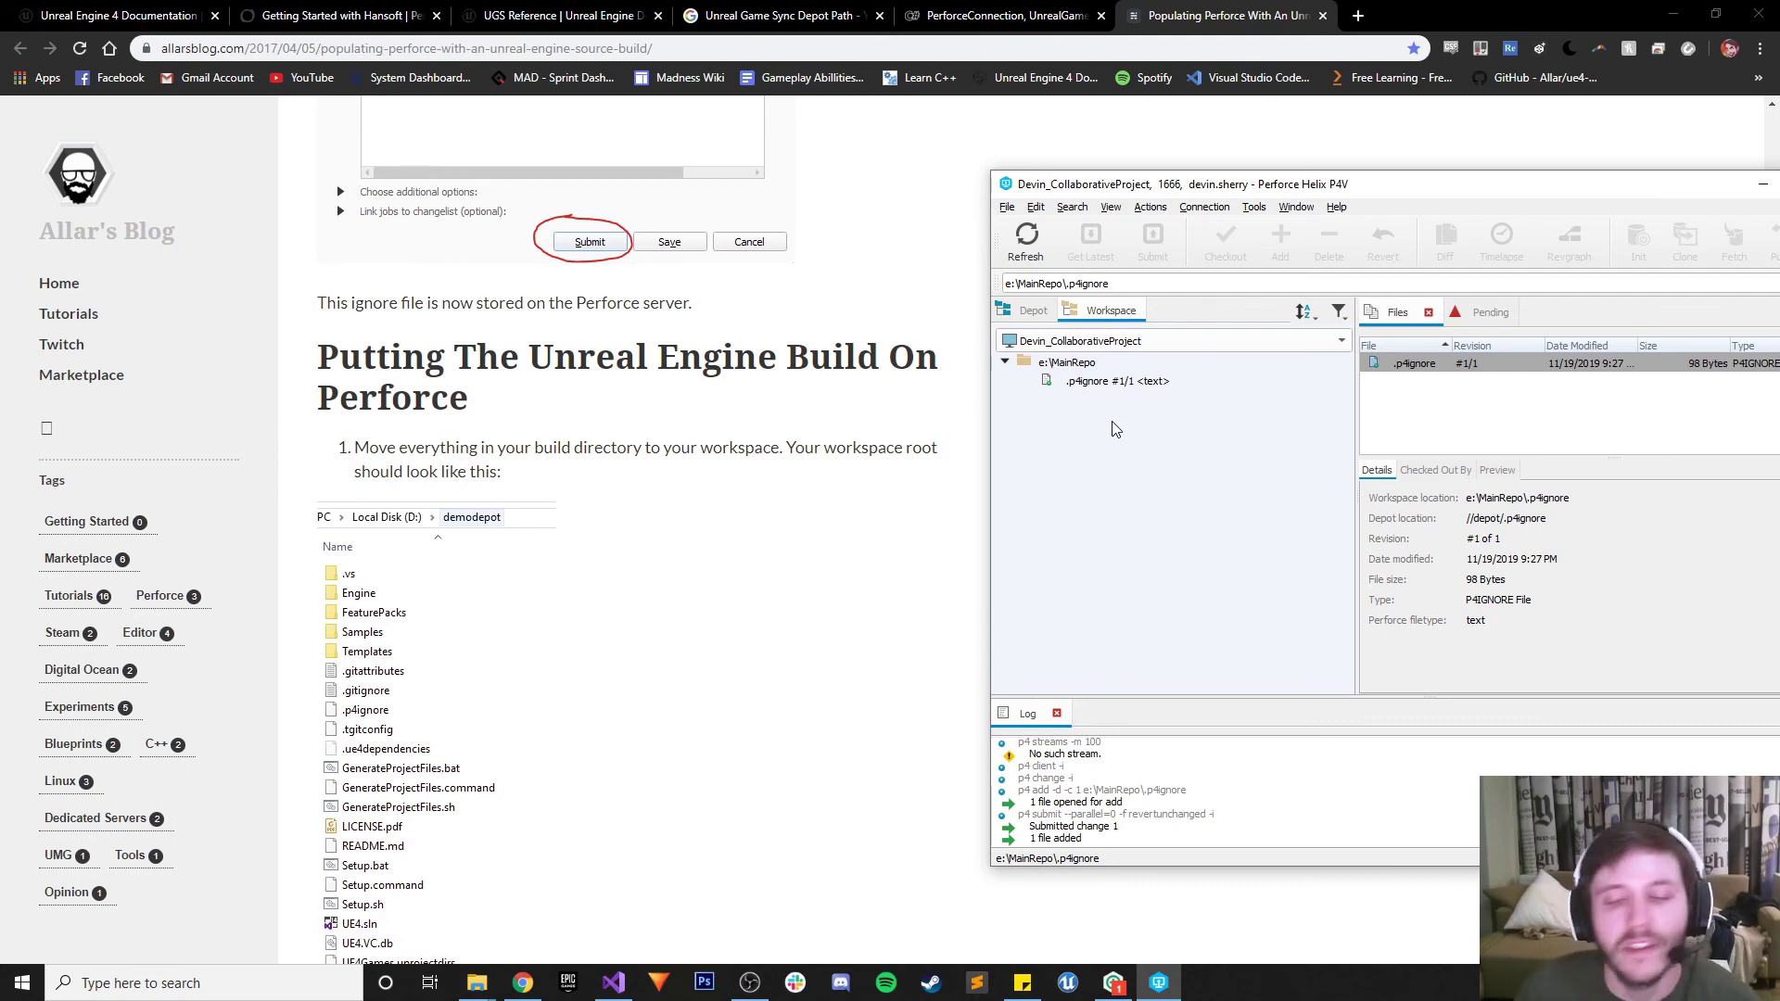
Bring Chrome forward and scroll to 'Putting The Unreal Engine Build On Perforce'
click(775, 644)
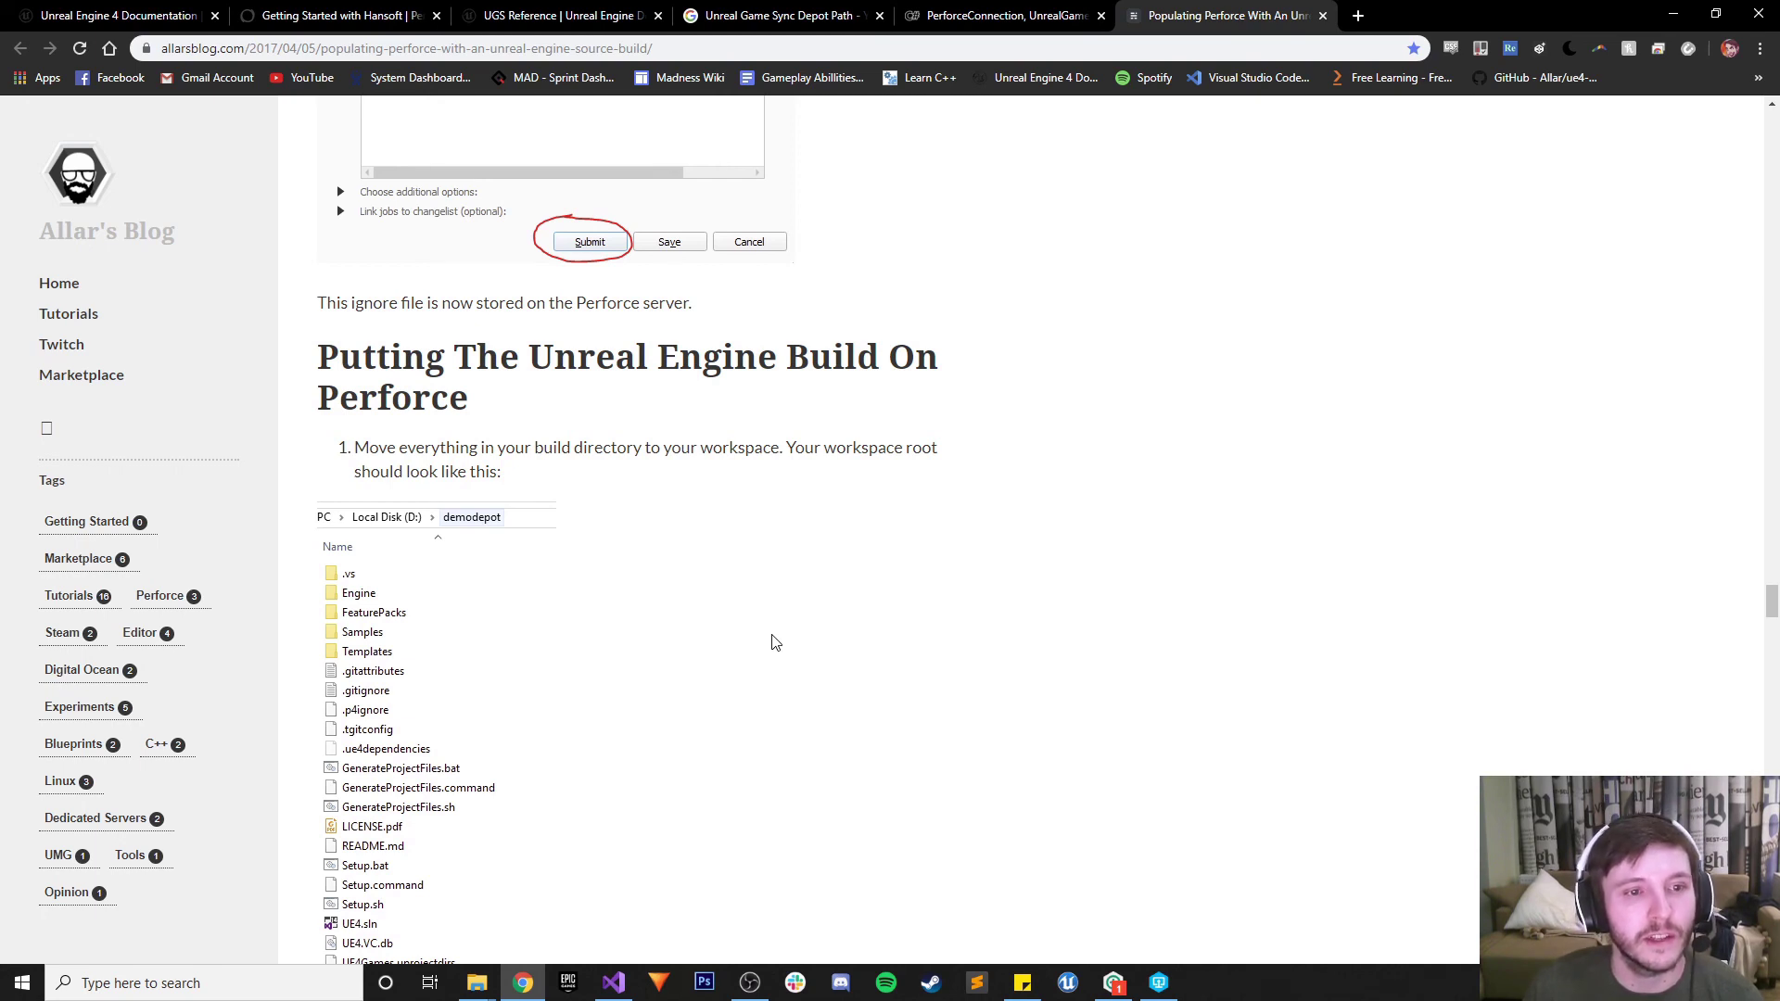
scroll(775, 642, down, 3)
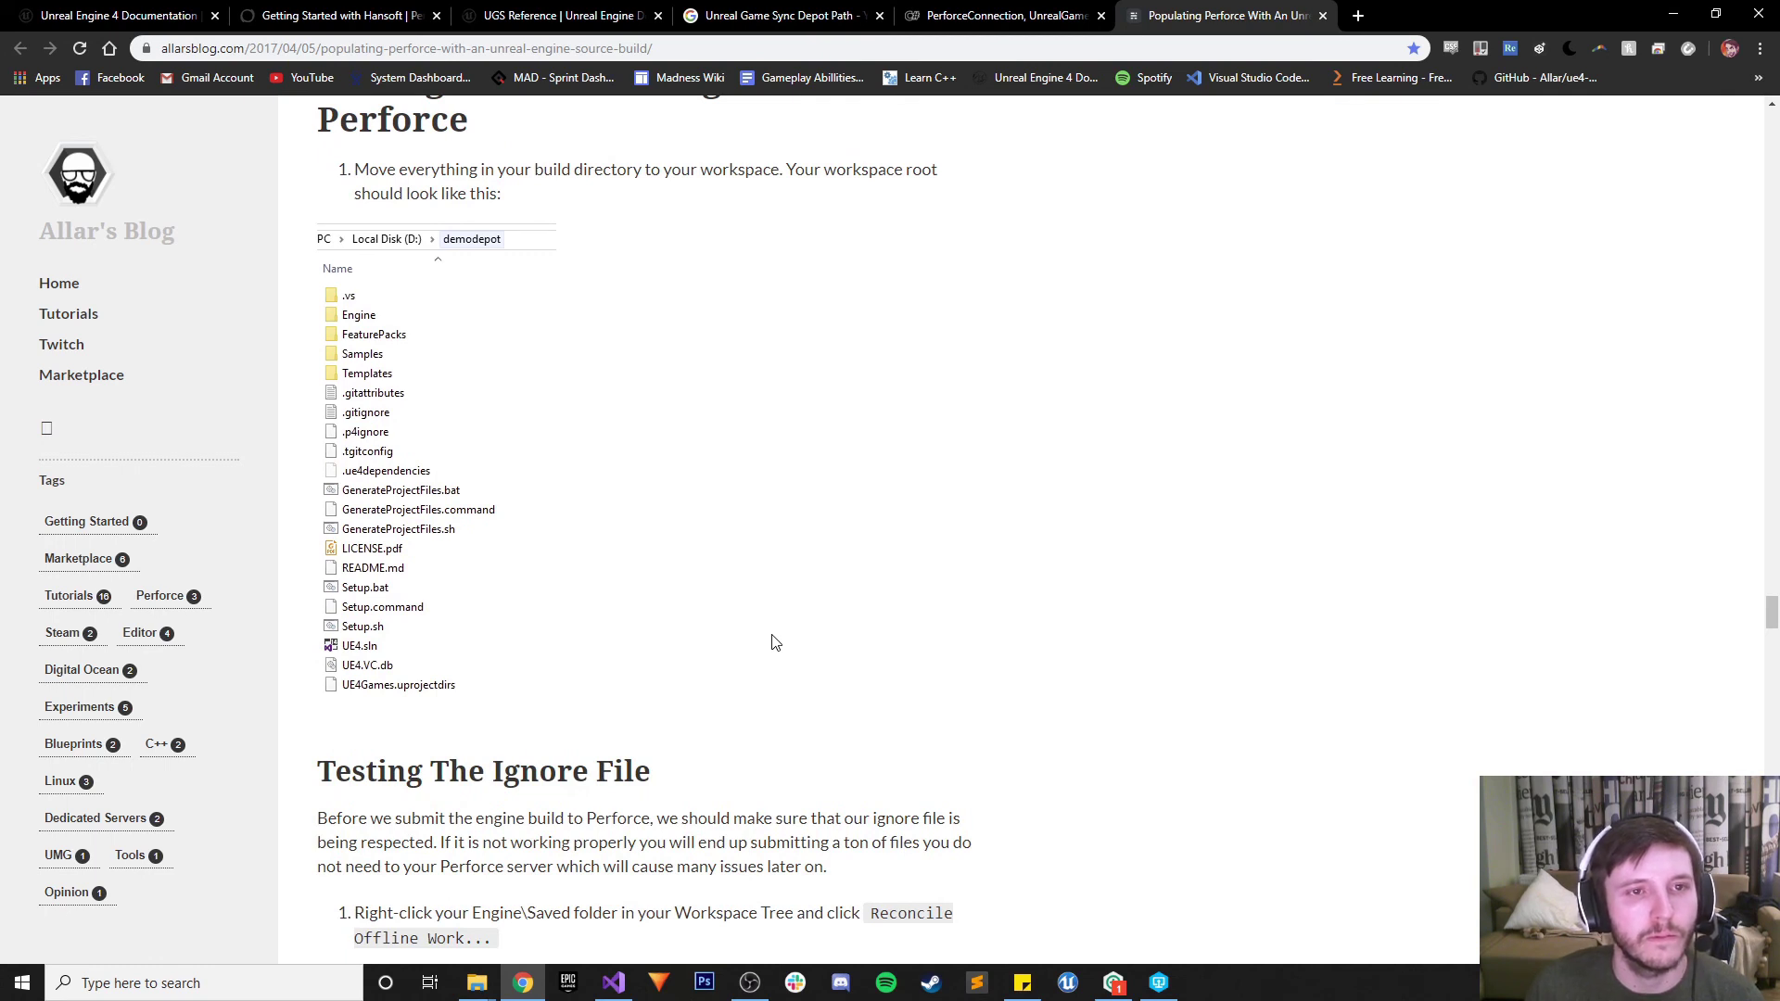
scroll(775, 643, up, 1)
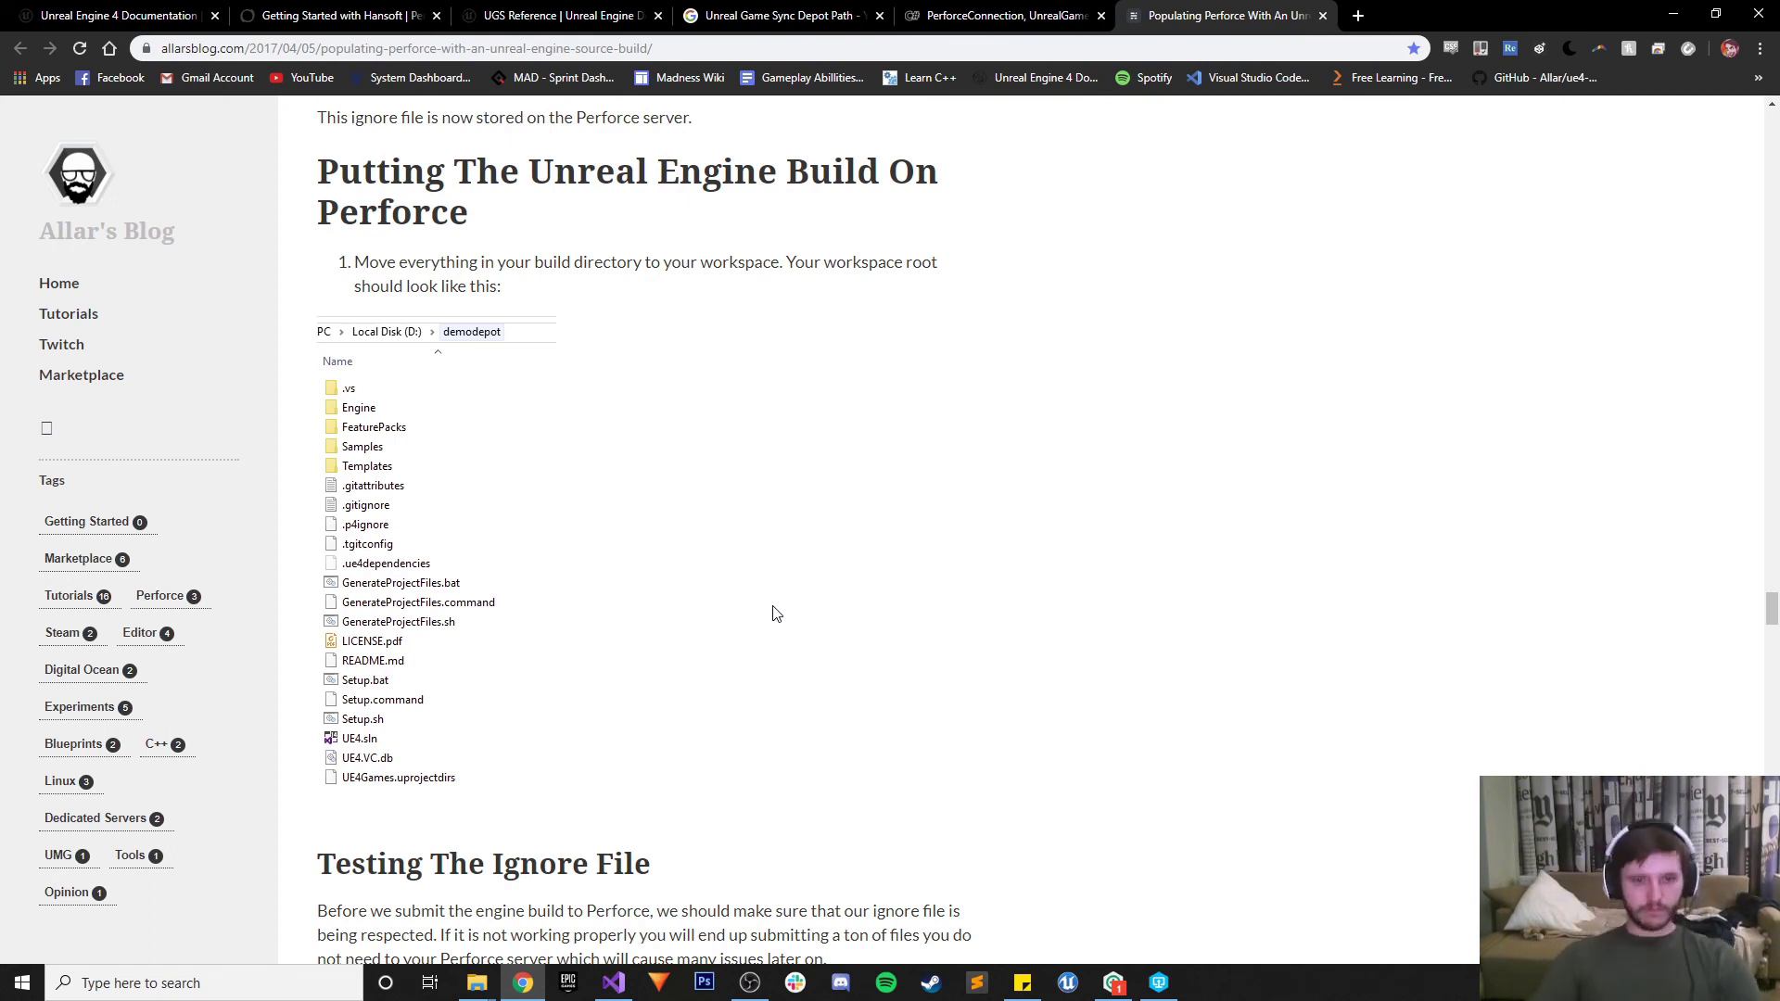
mouse_move(470, 987)
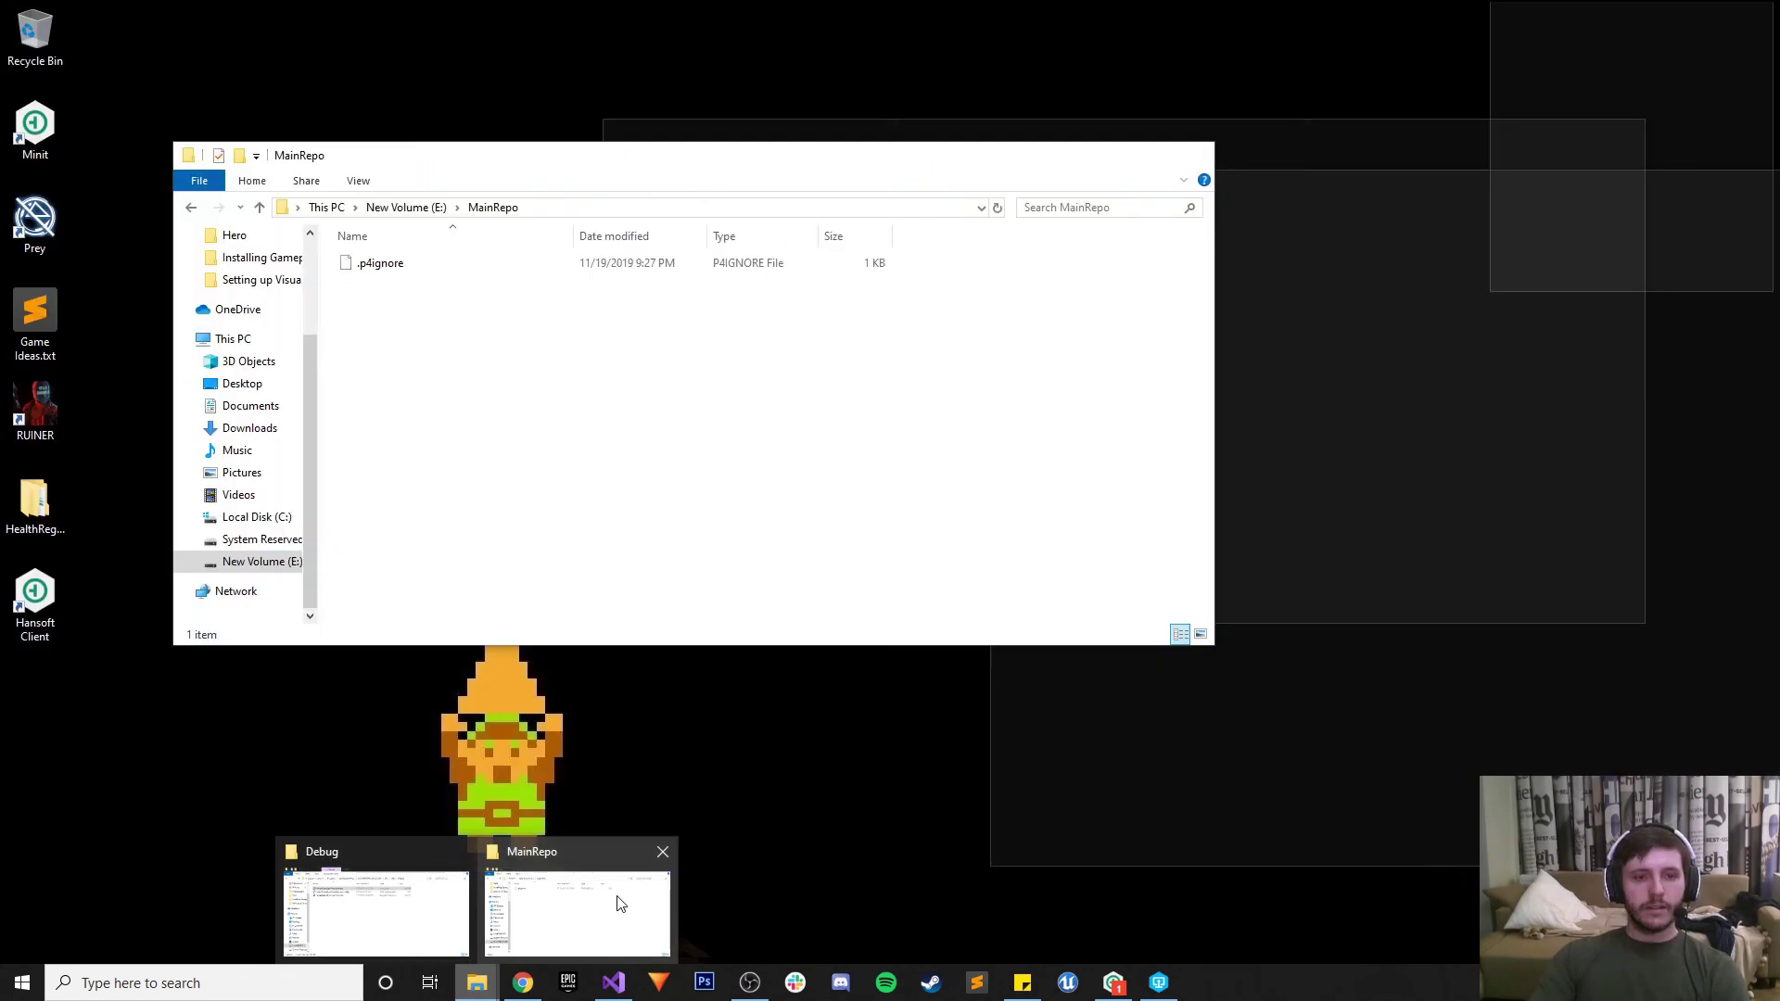
Open C:\Unreal Engine and select all 20 items from .vs down to the last one
click(618, 901)
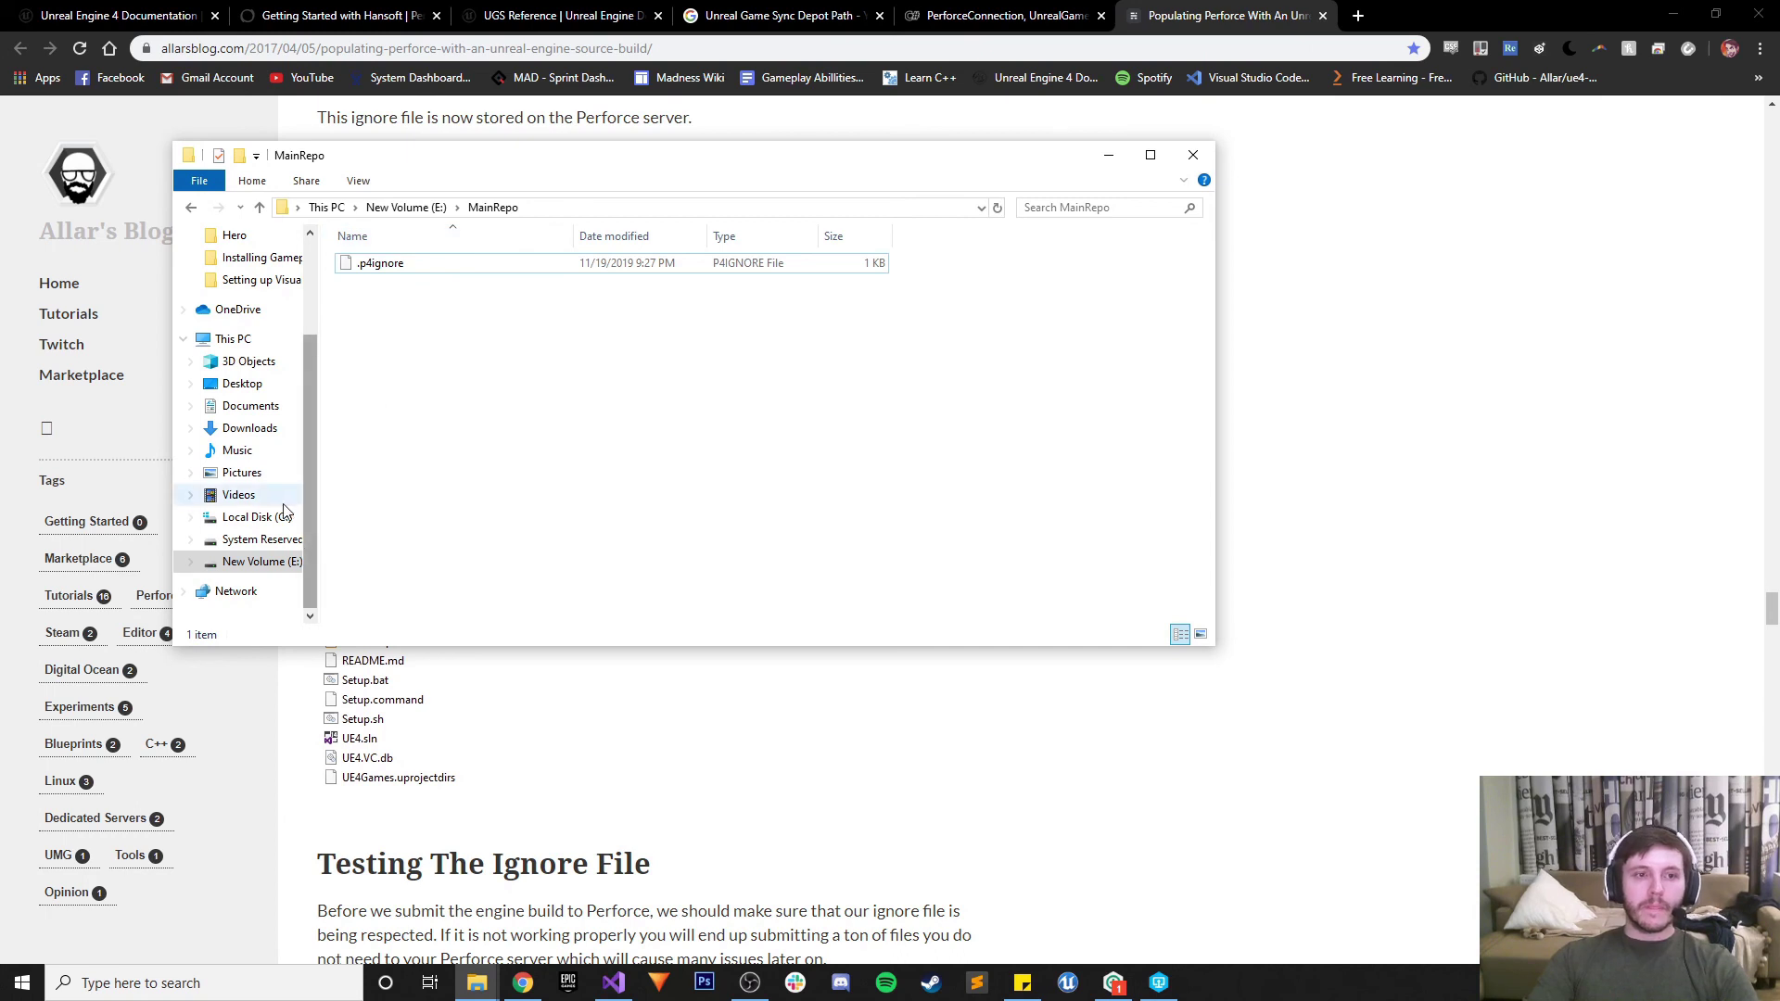
click(243, 516)
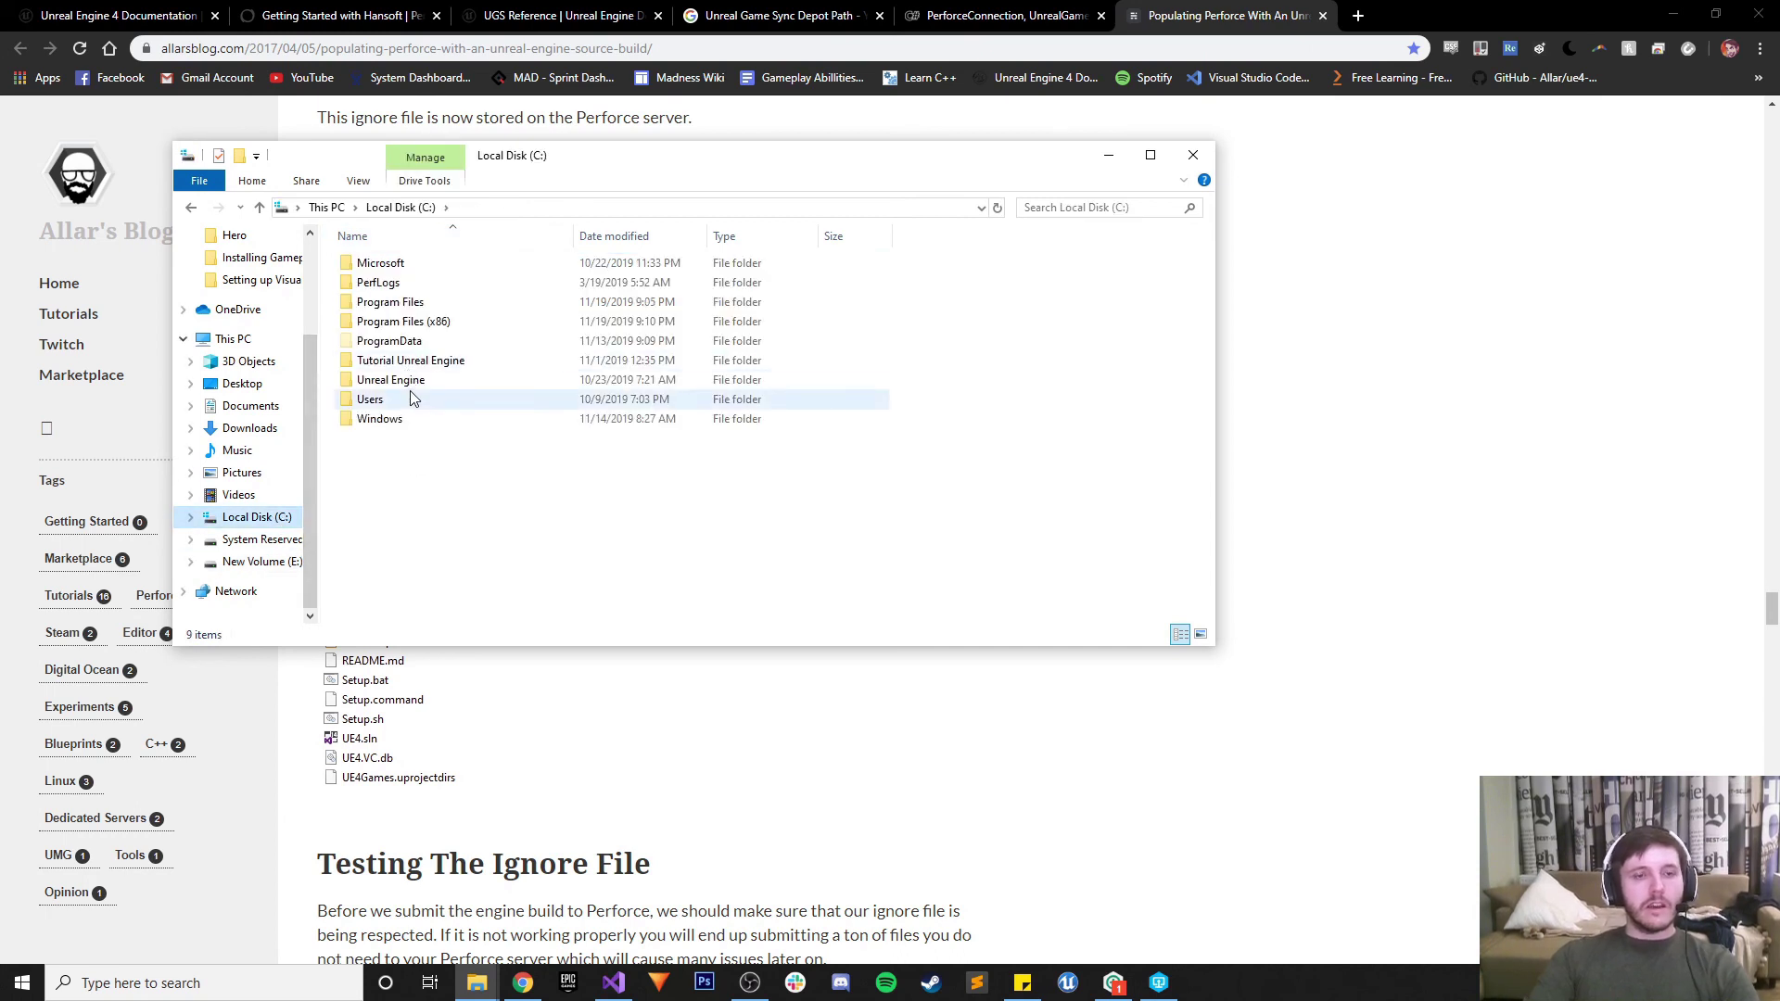
double_click(408, 381)
click(400, 265)
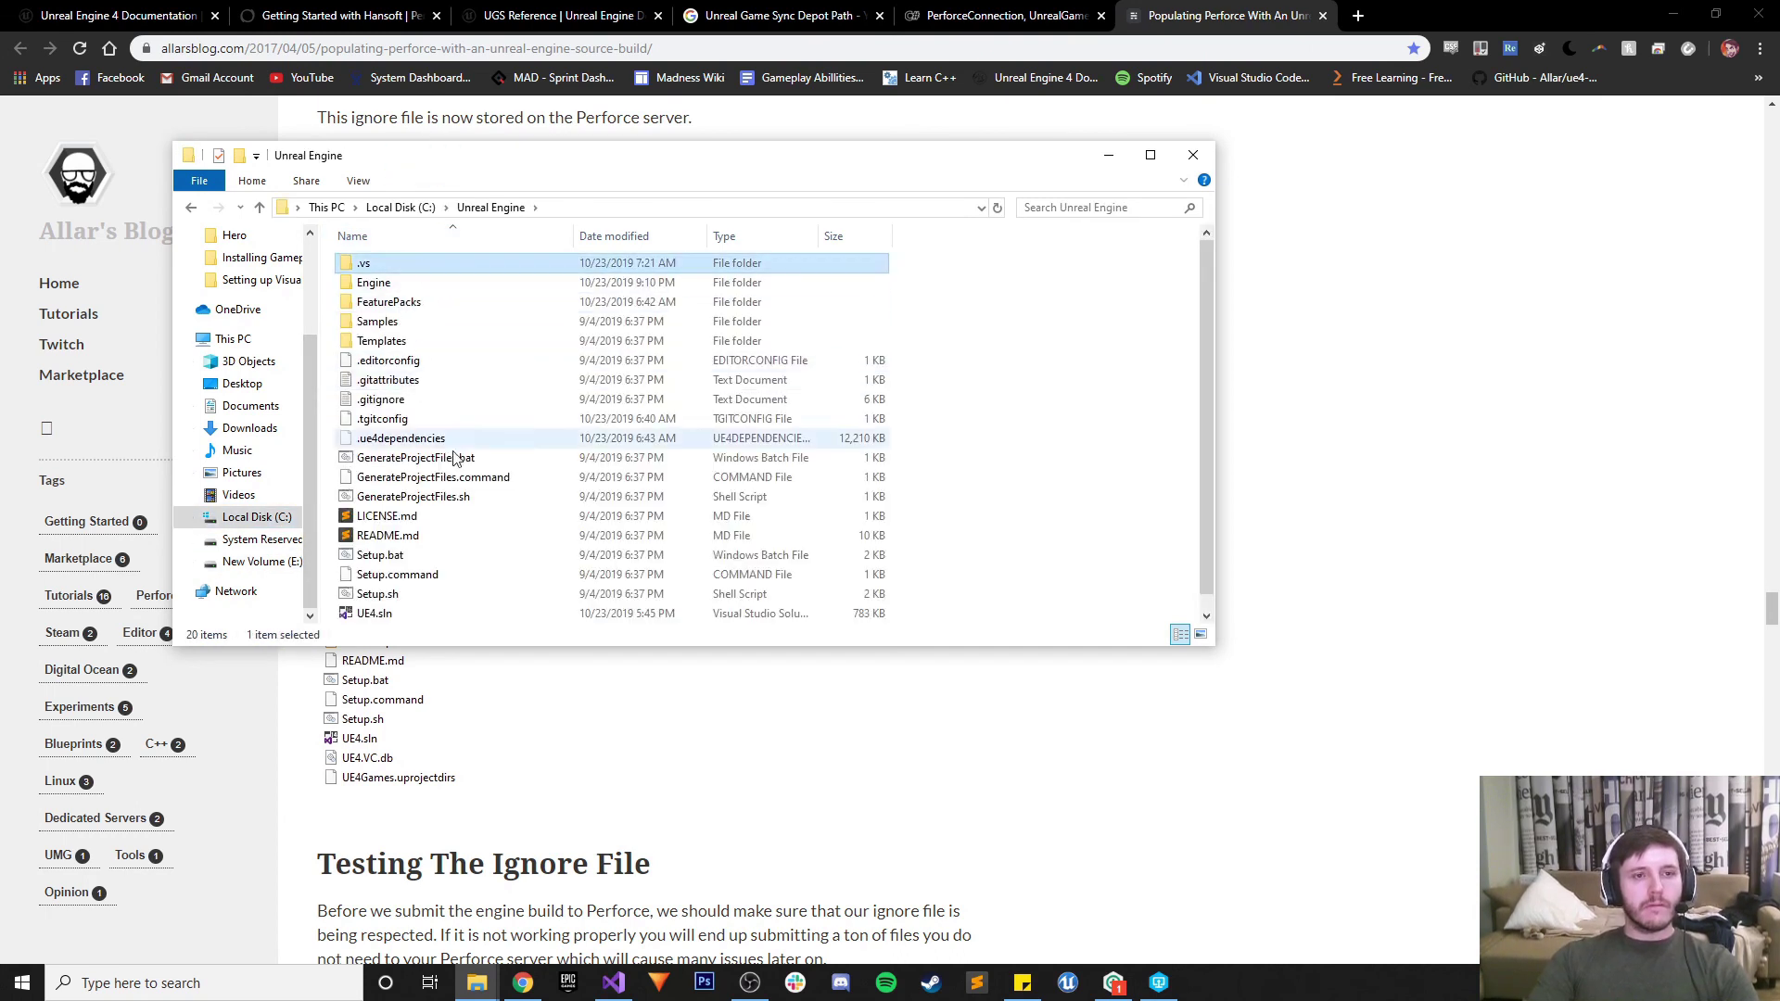
scroll(449, 492, down, 2)
shift+click(403, 613)
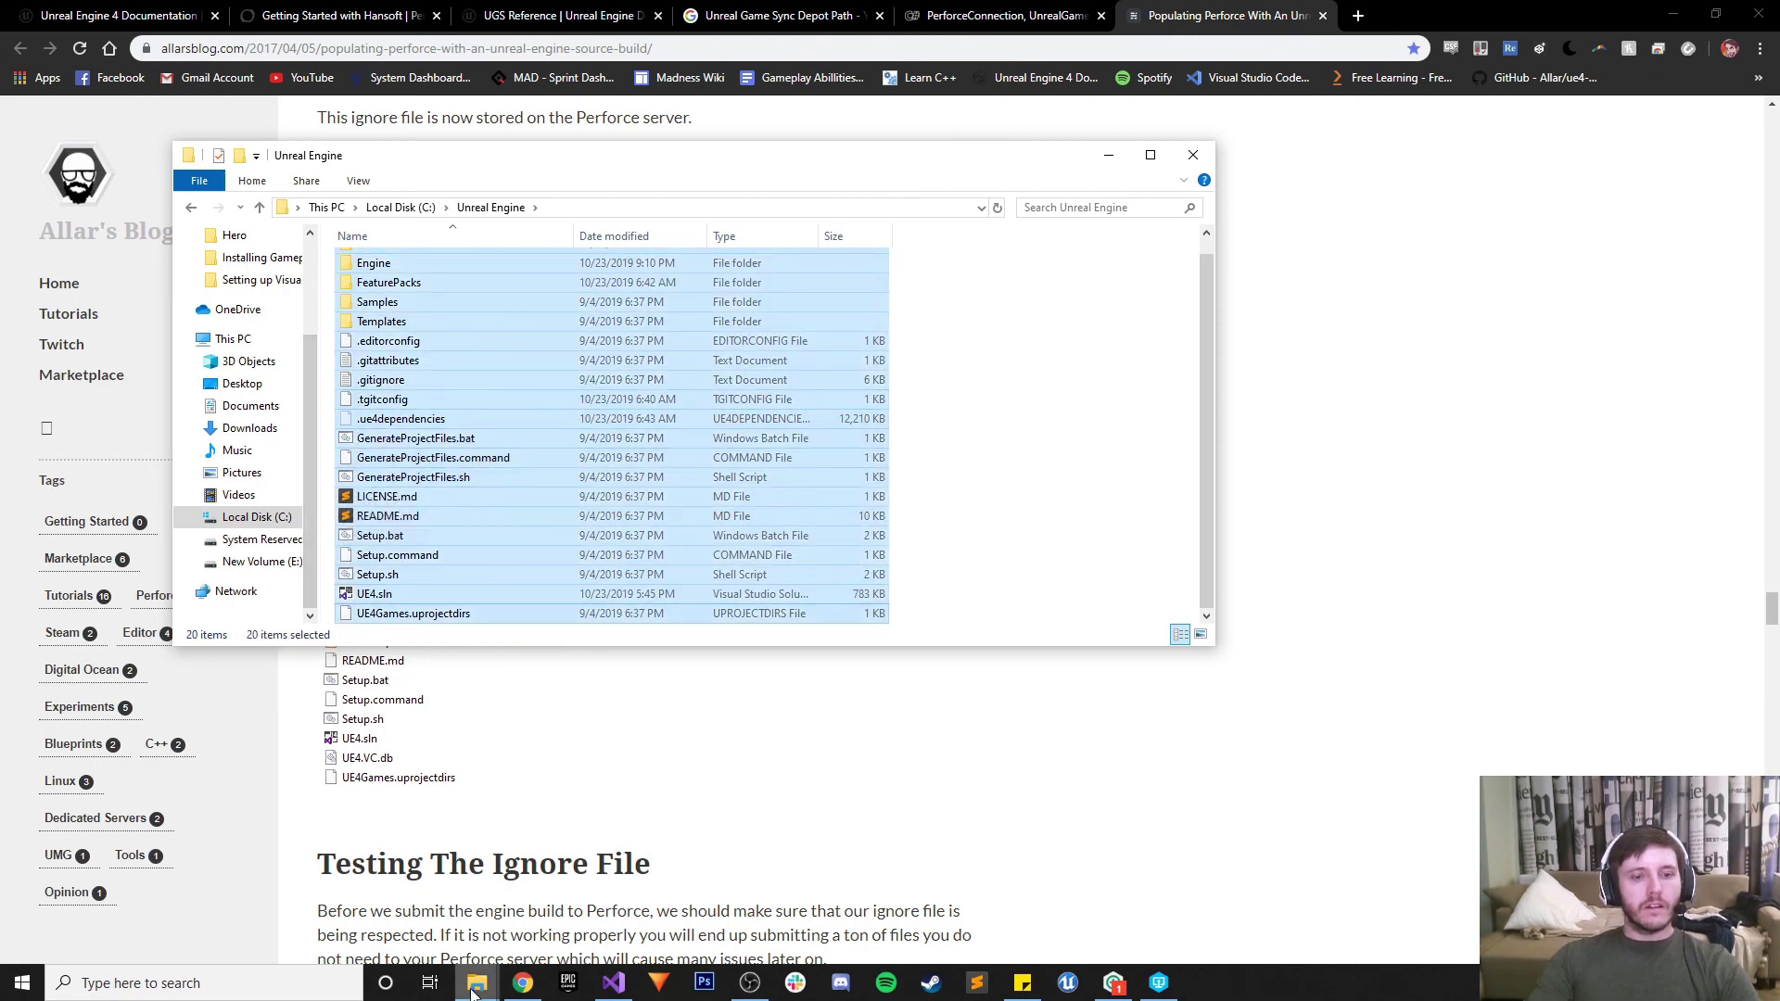
Open E:\MainRepo in the second File Explorer window
mouse_move(474, 984)
click(384, 907)
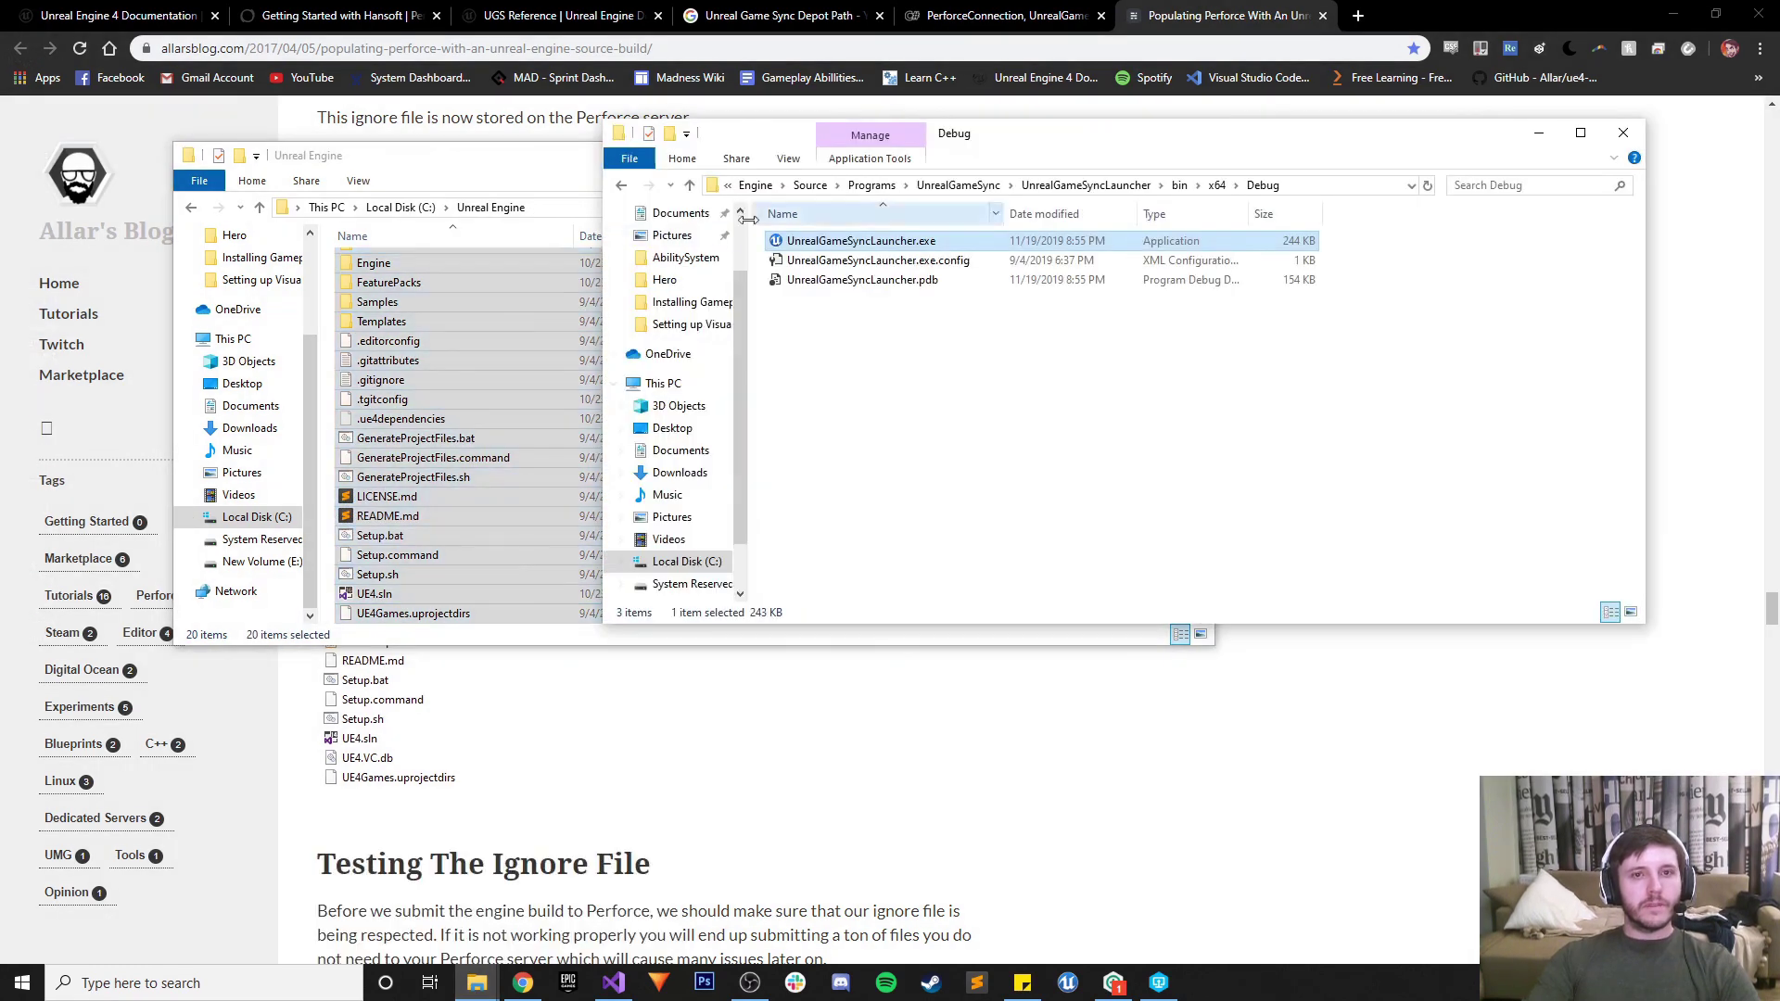
scroll(704, 569, down, 1)
click(693, 540)
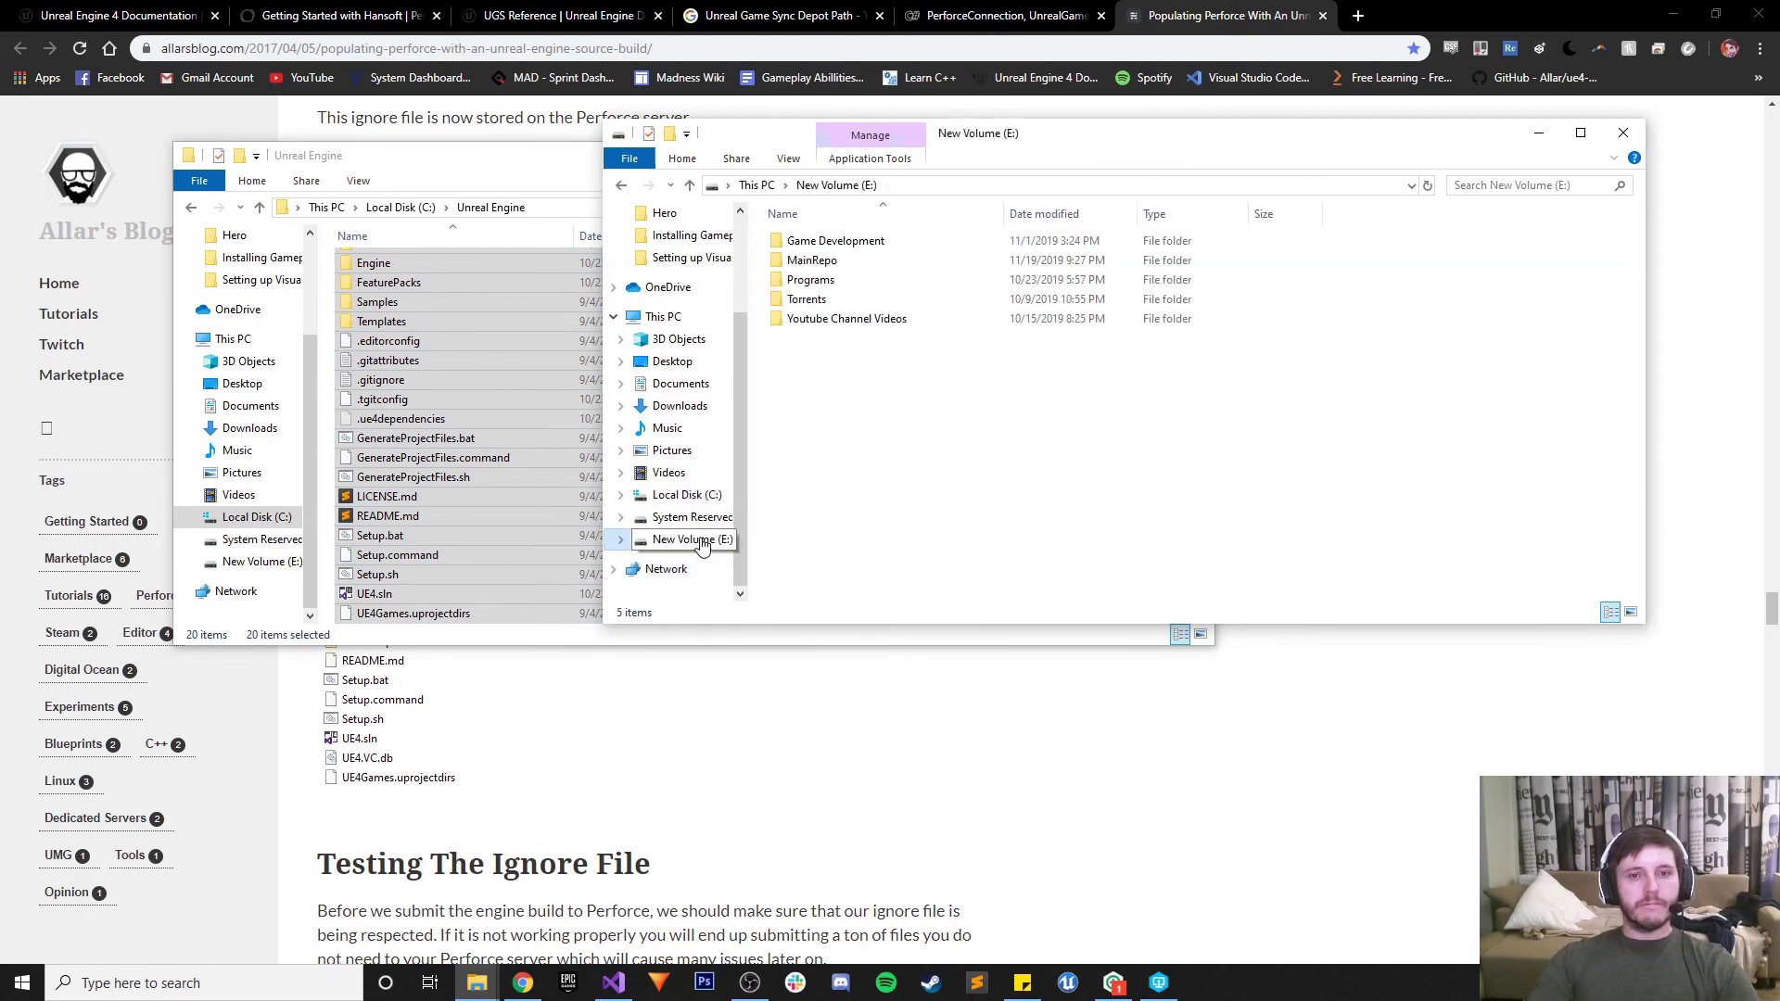
double_click(850, 260)
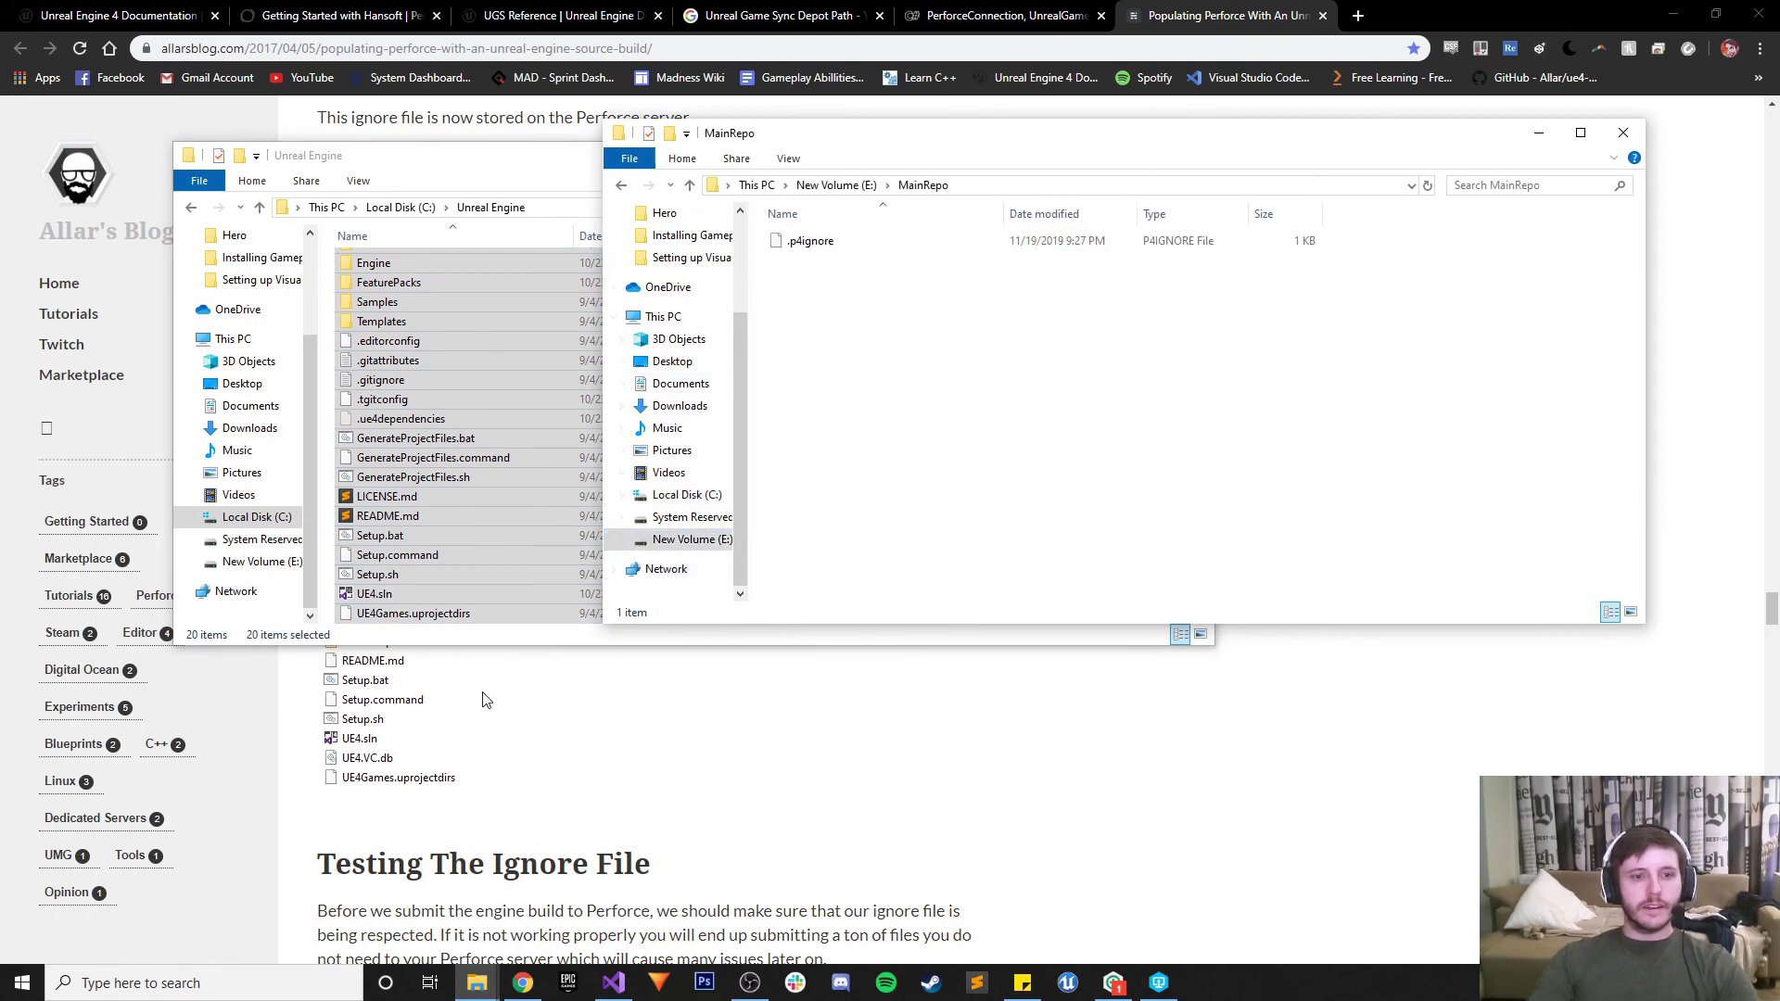
Arrange both windows side by side and right-drag the 20 items onto MainRepo
click(646, 712)
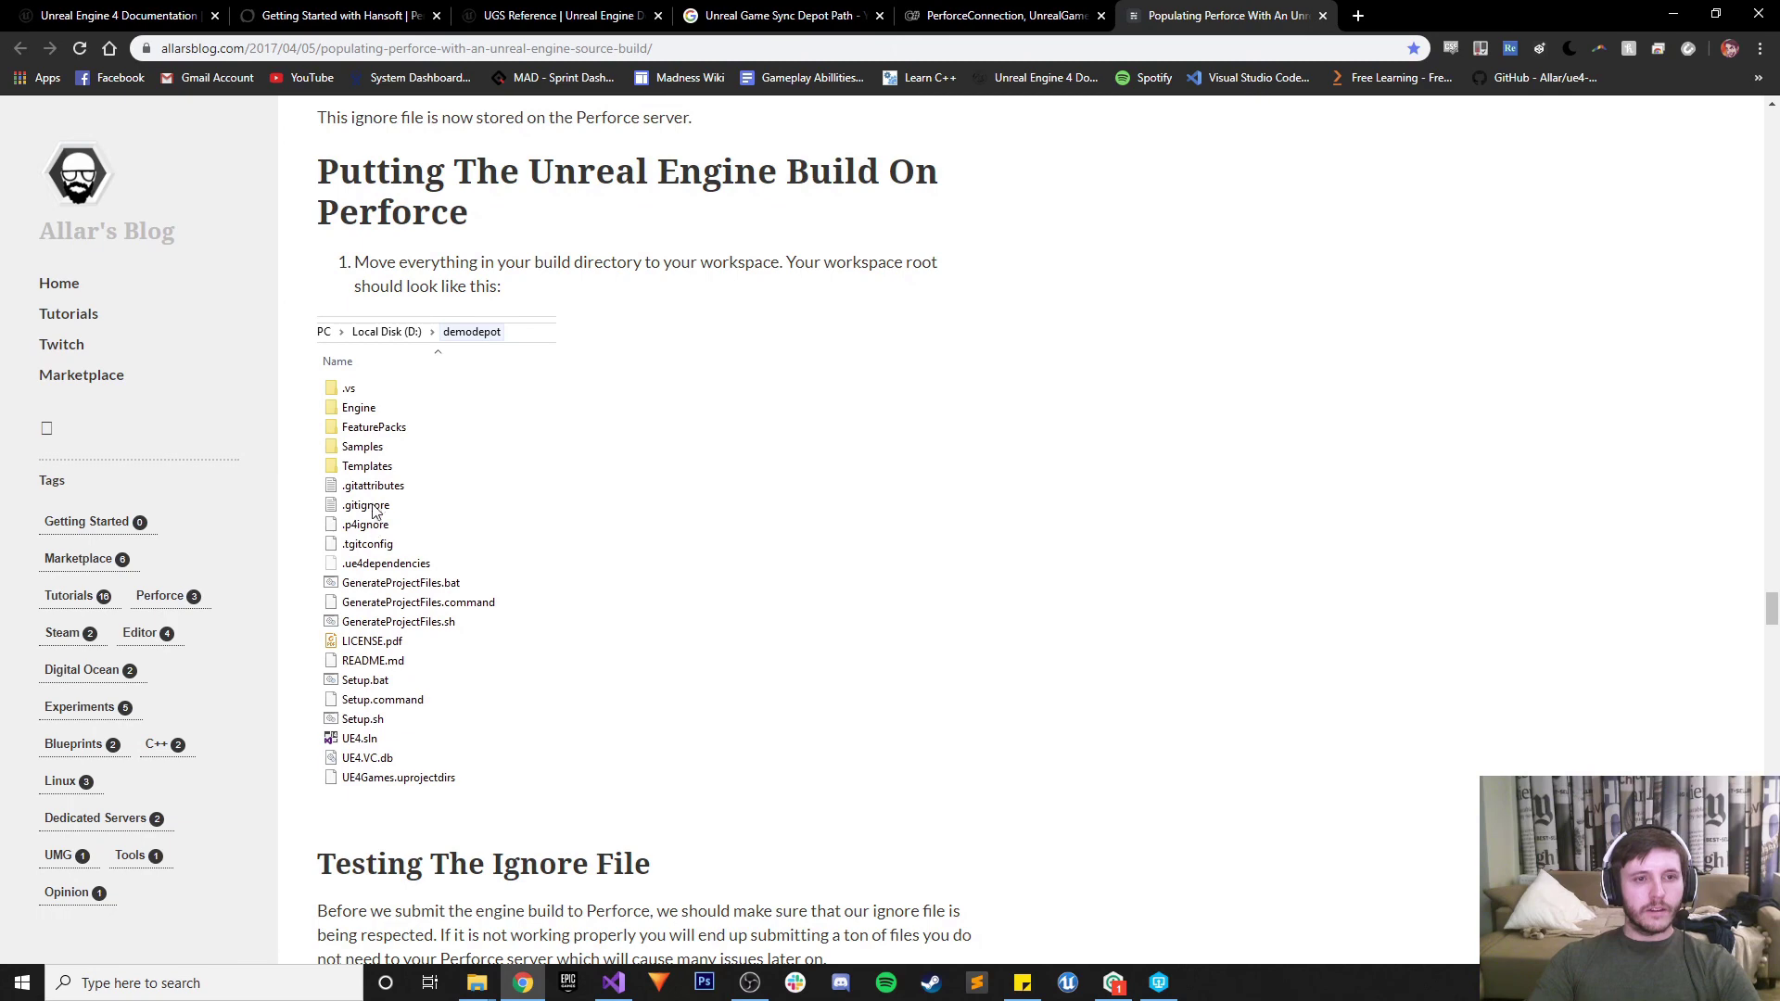
mouse_move(496, 994)
click(414, 901)
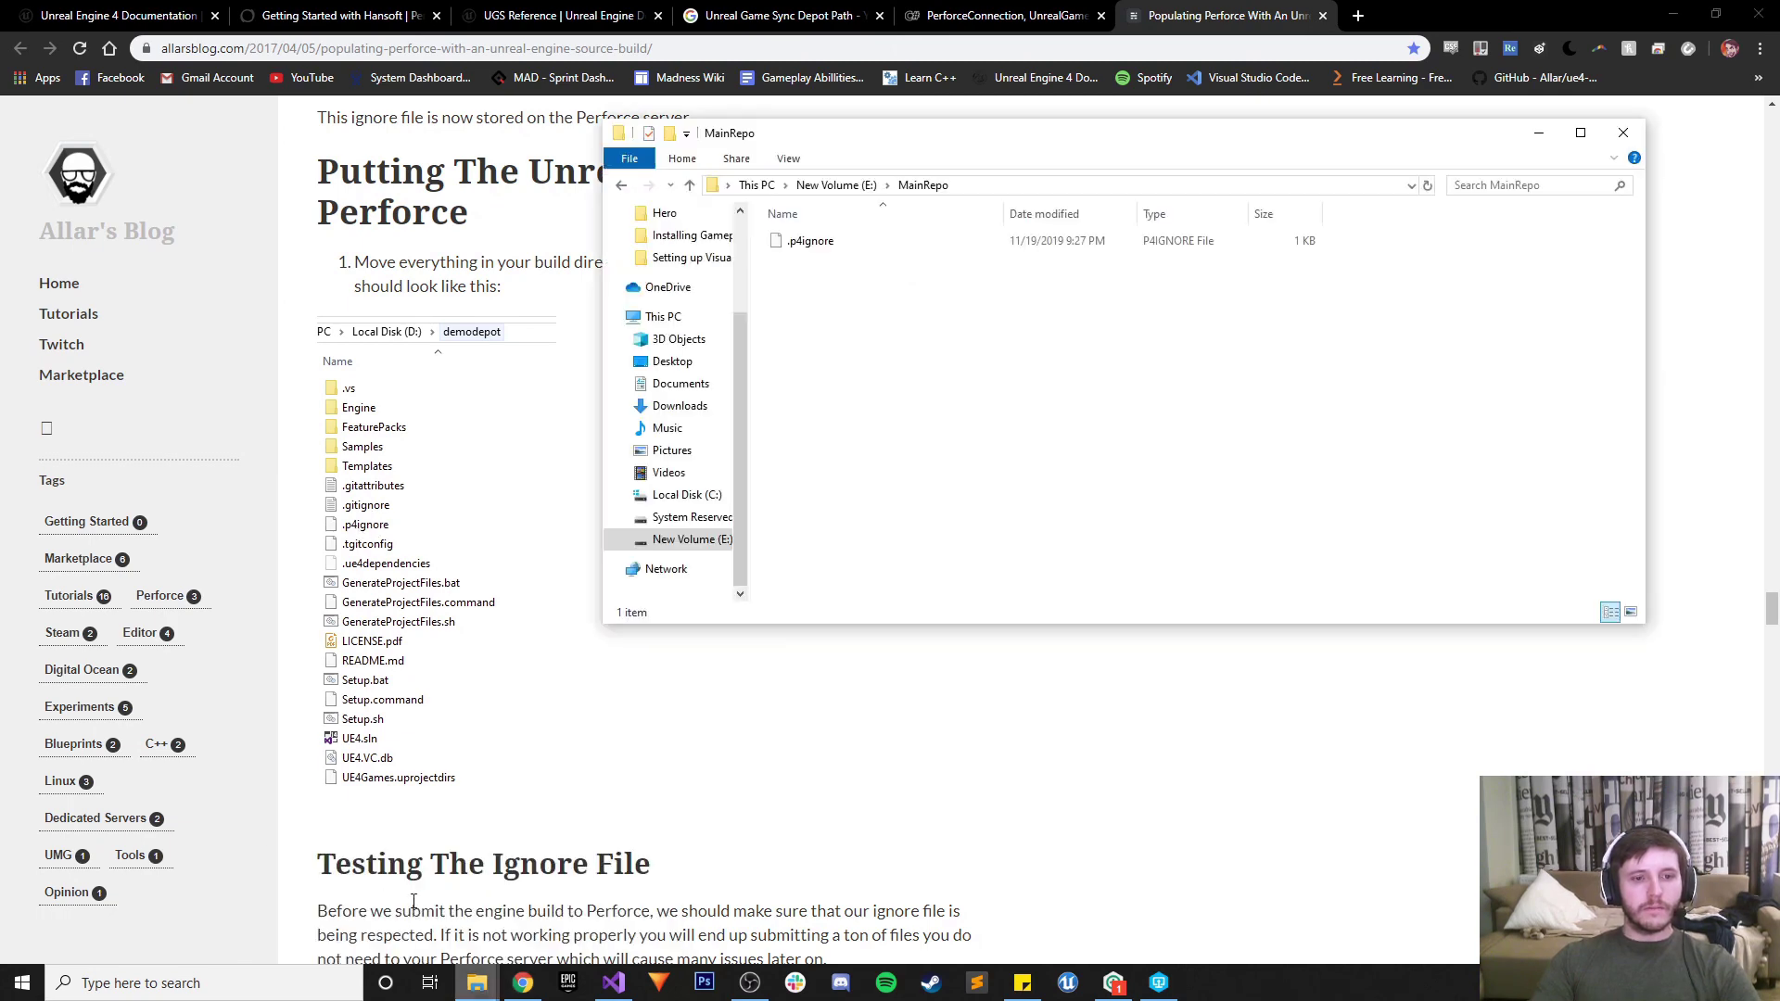
click(612, 904)
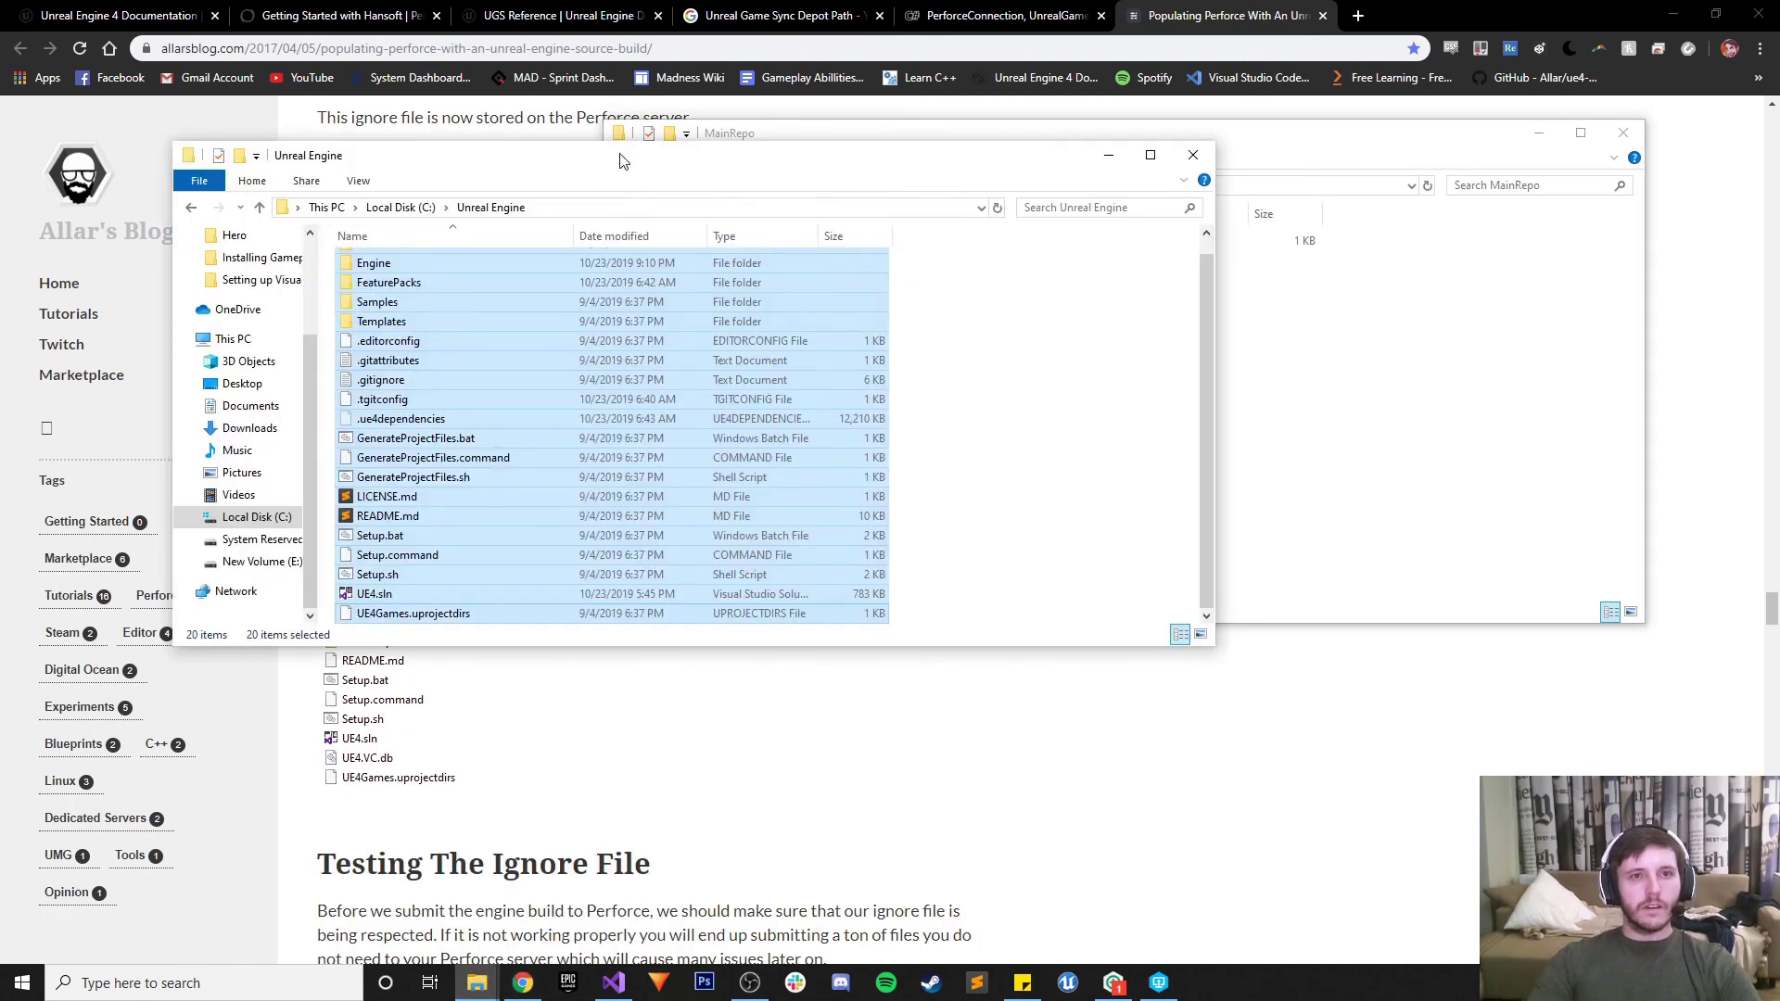
drag(622, 161, 435, 163)
scroll(296, 501, up, 1)
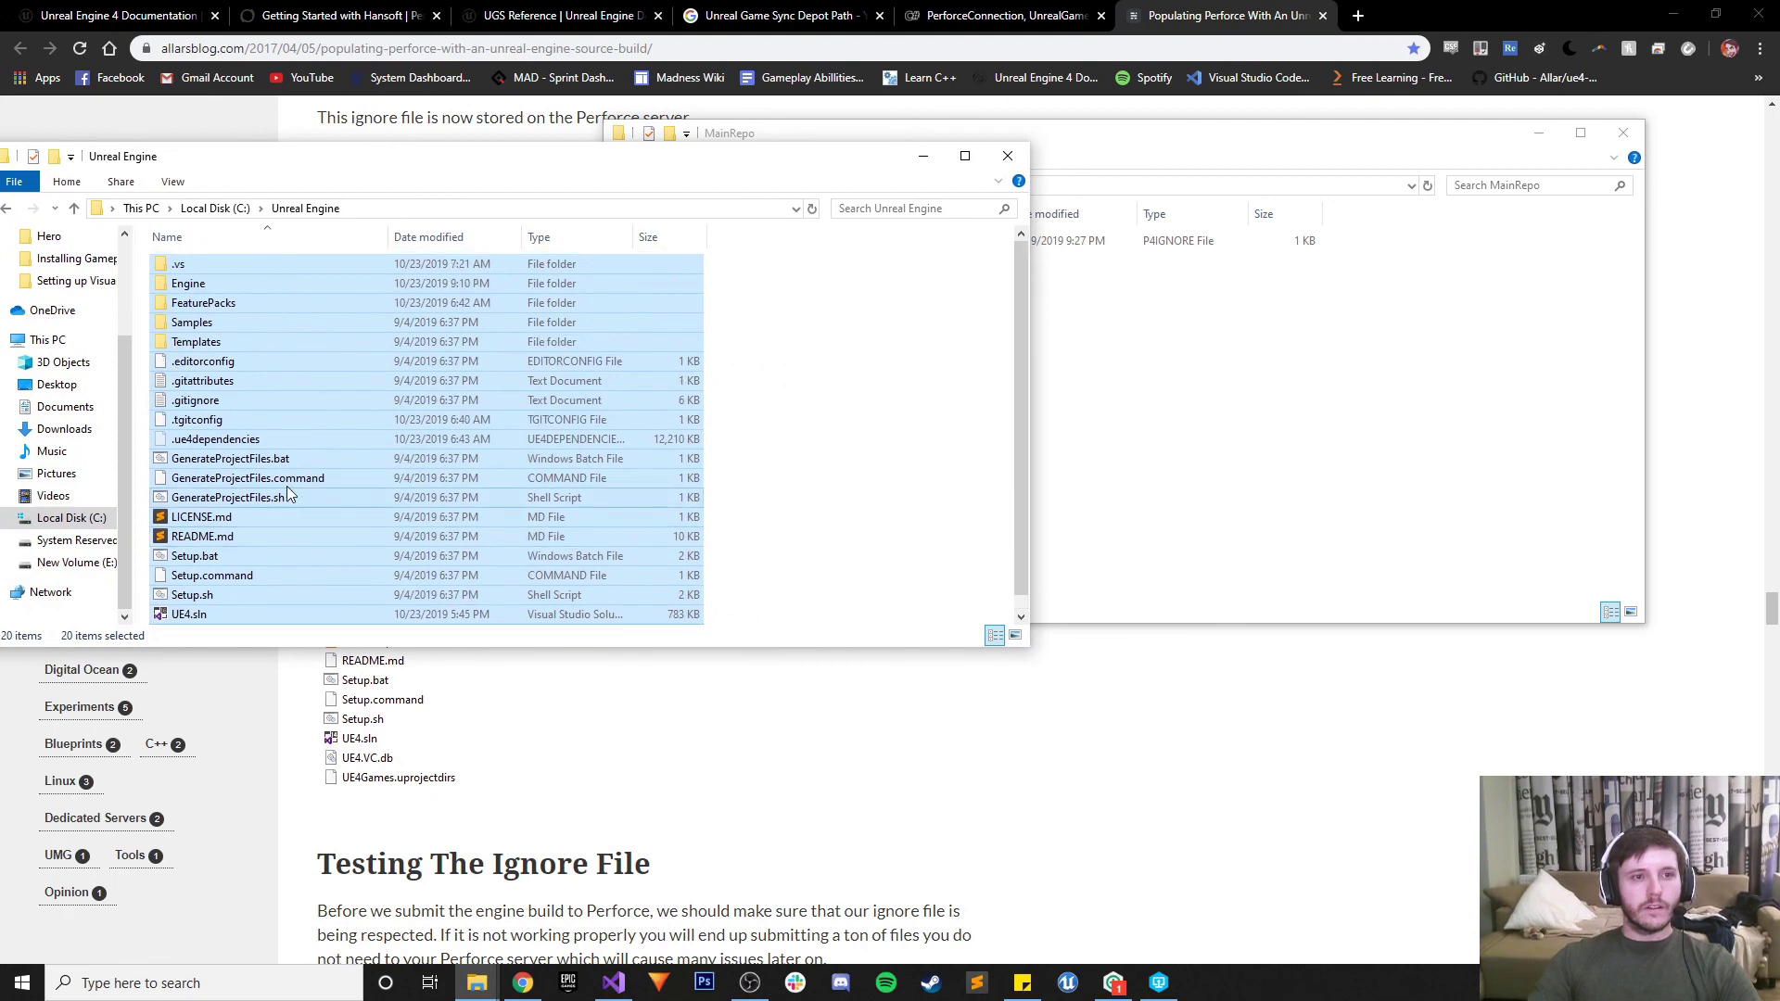
drag(206, 408, 1171, 410)
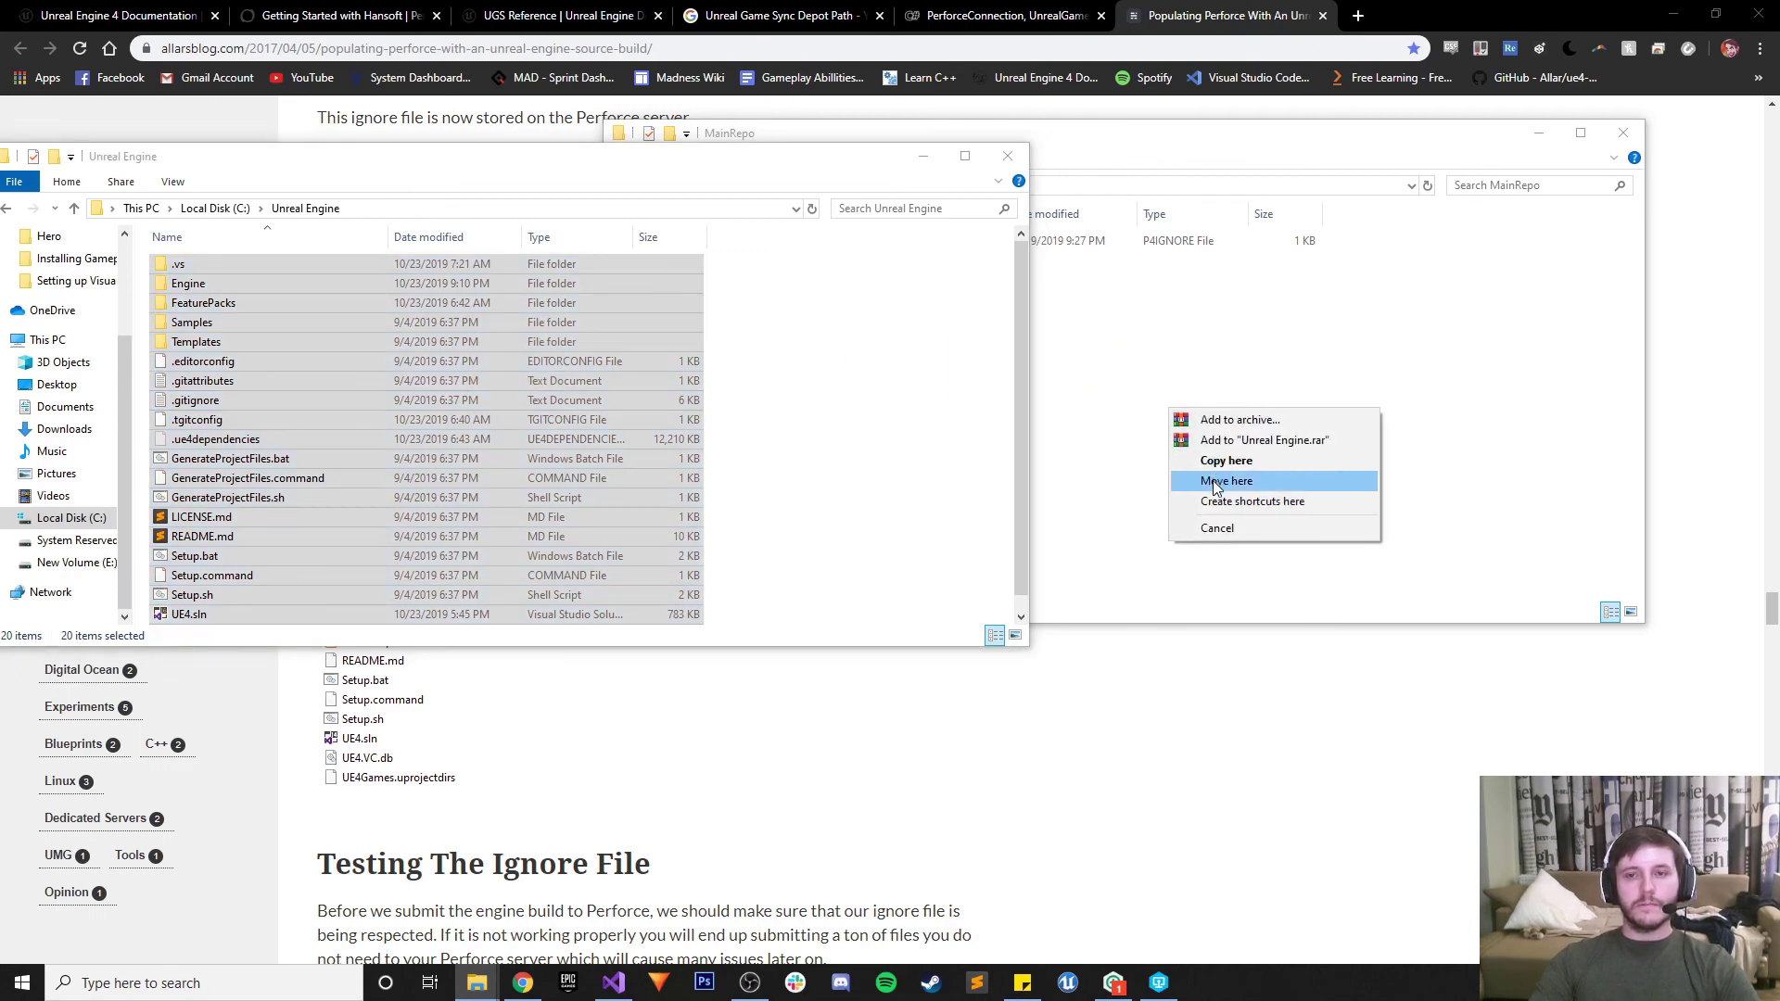
Choose 'Move here' and let the move discover 121,075 items (65.5 GB)
click(1224, 481)
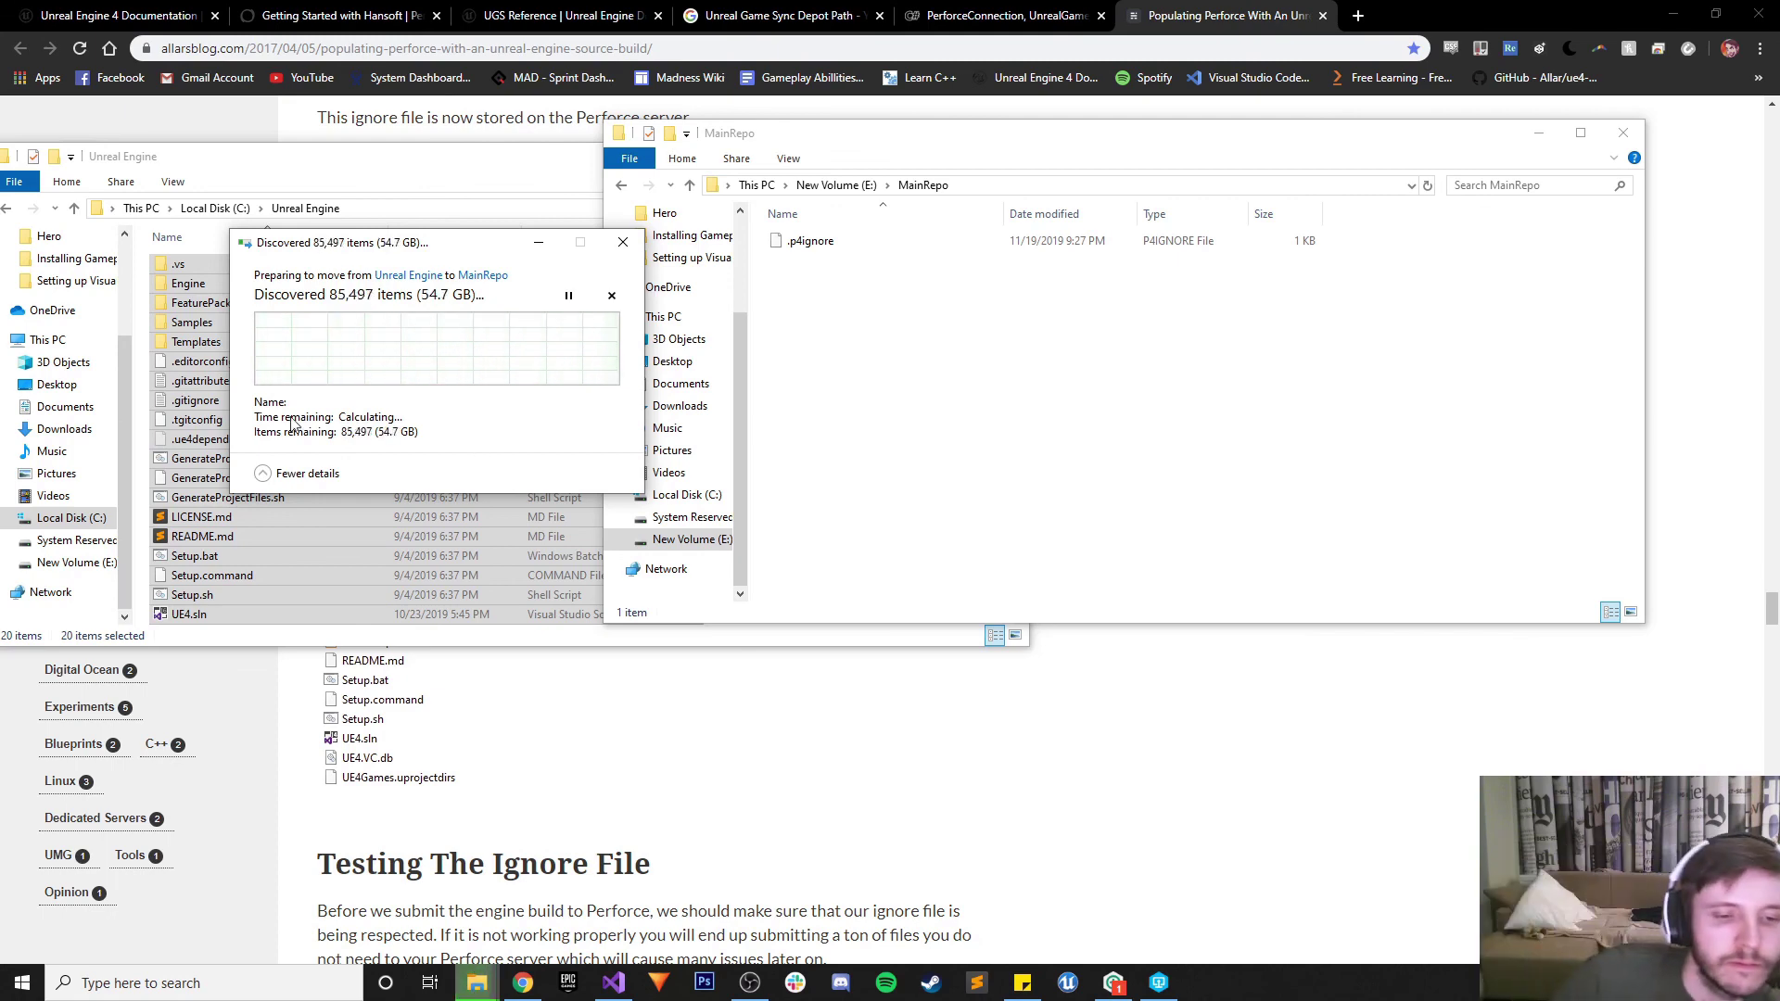
scroll(751, 846, down, 2)
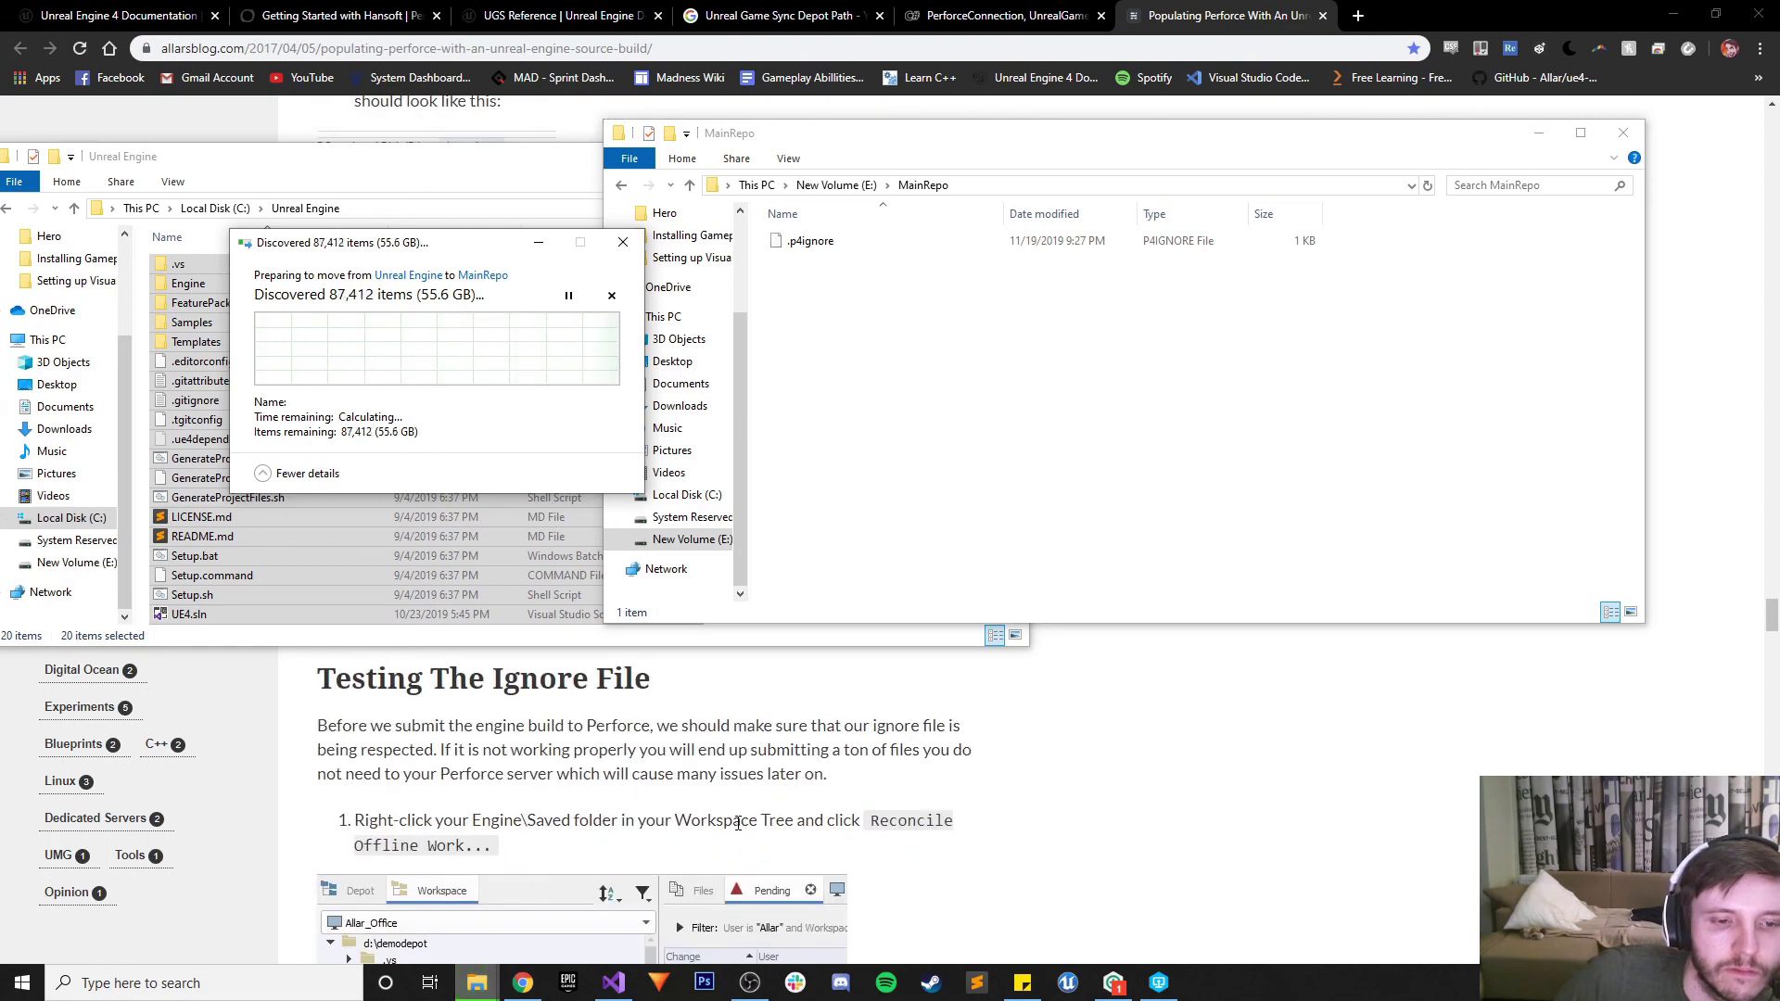
scroll(735, 821, down, 5)
scroll(735, 821, down, 3)
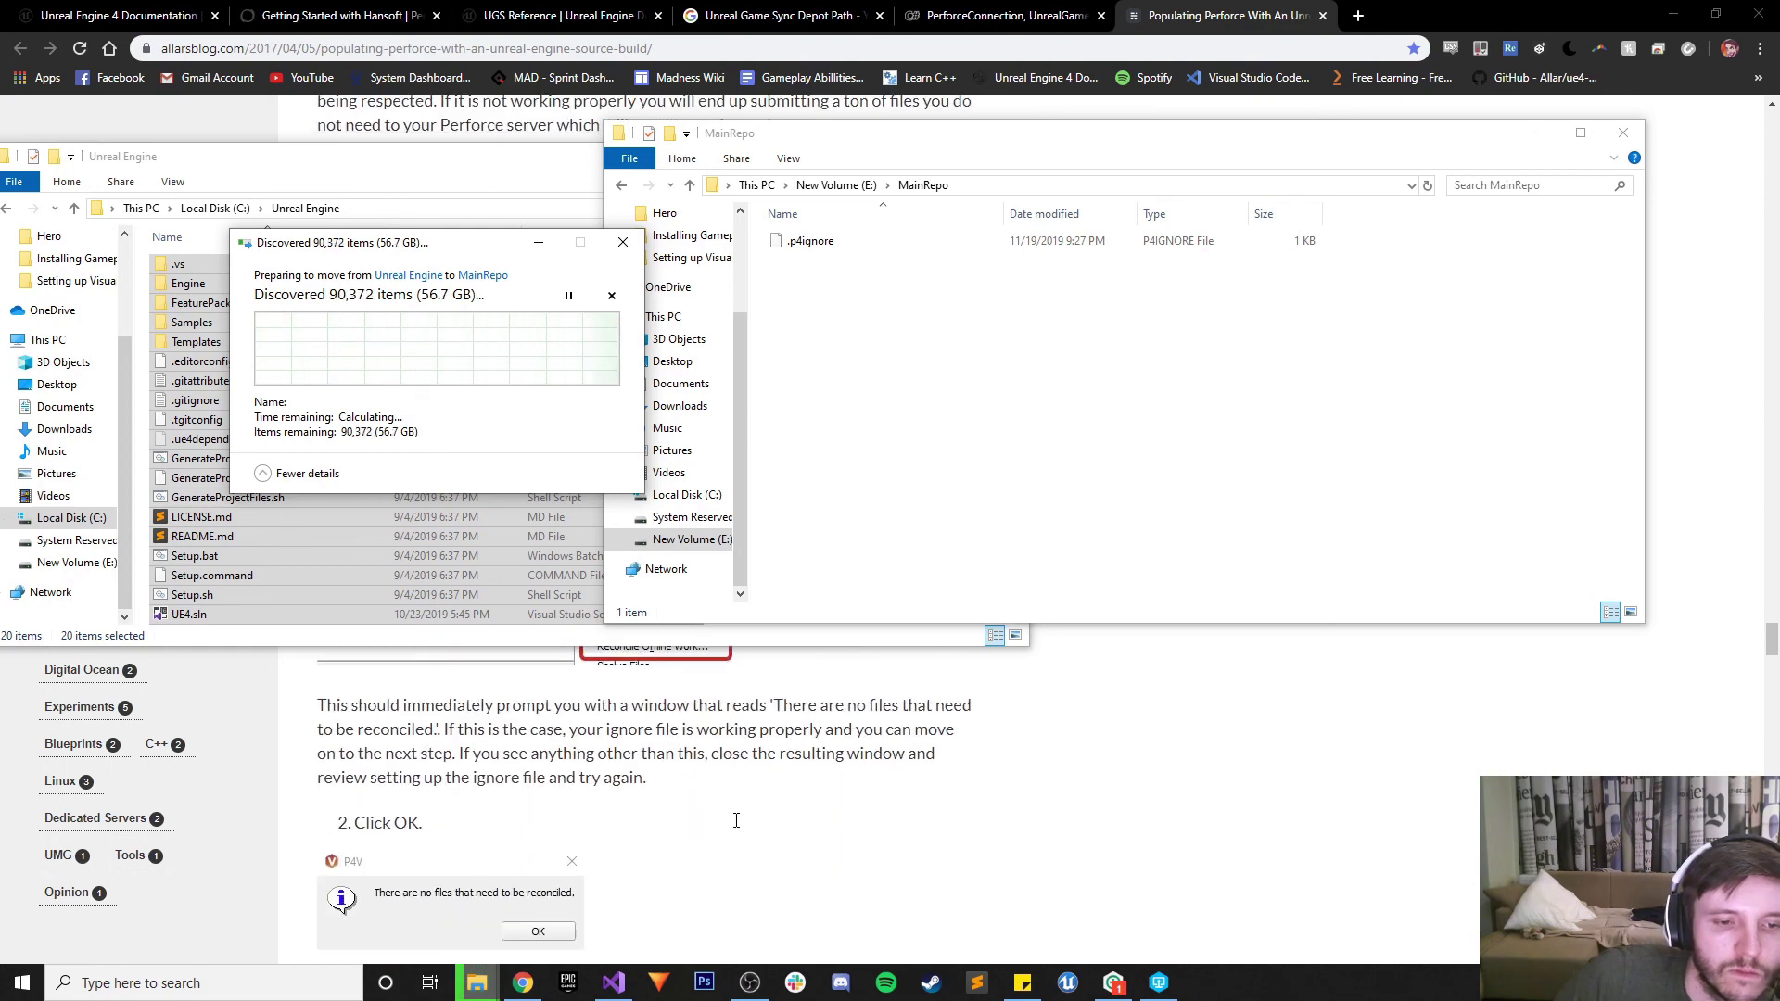
scroll(735, 821, down, 2)
scroll(736, 820, down, 2)
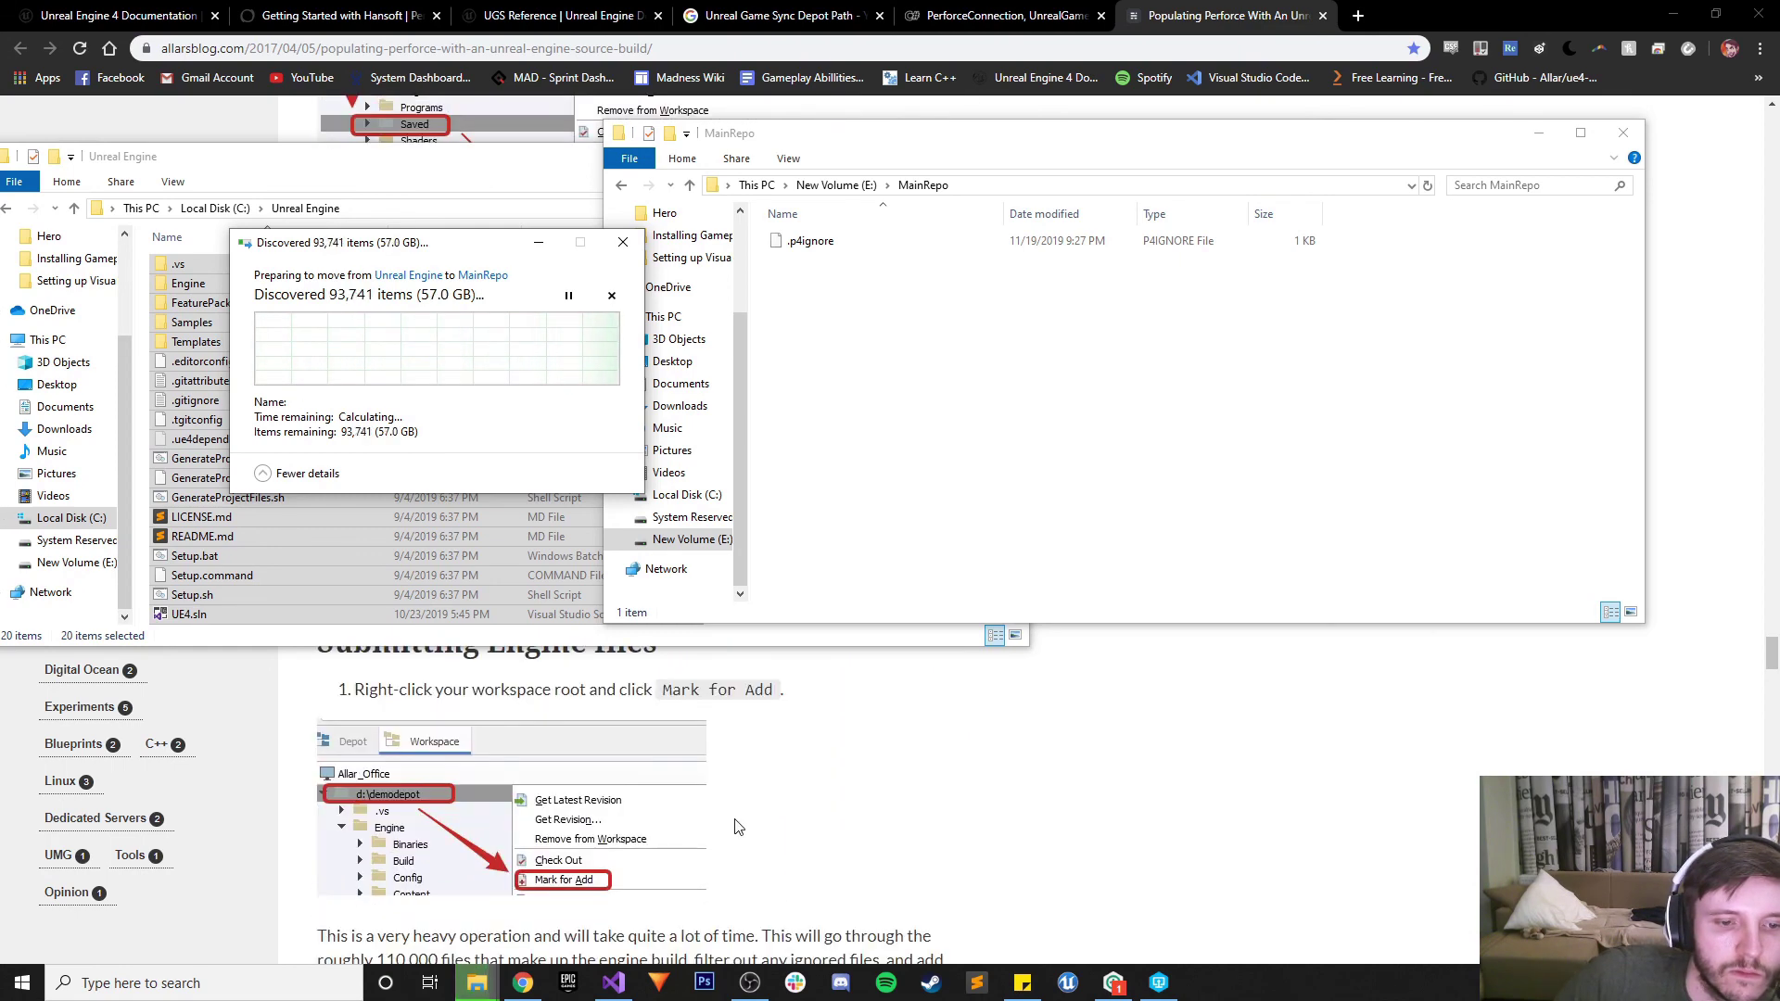
scroll(739, 826, down, 1)
scroll(739, 826, down, 3)
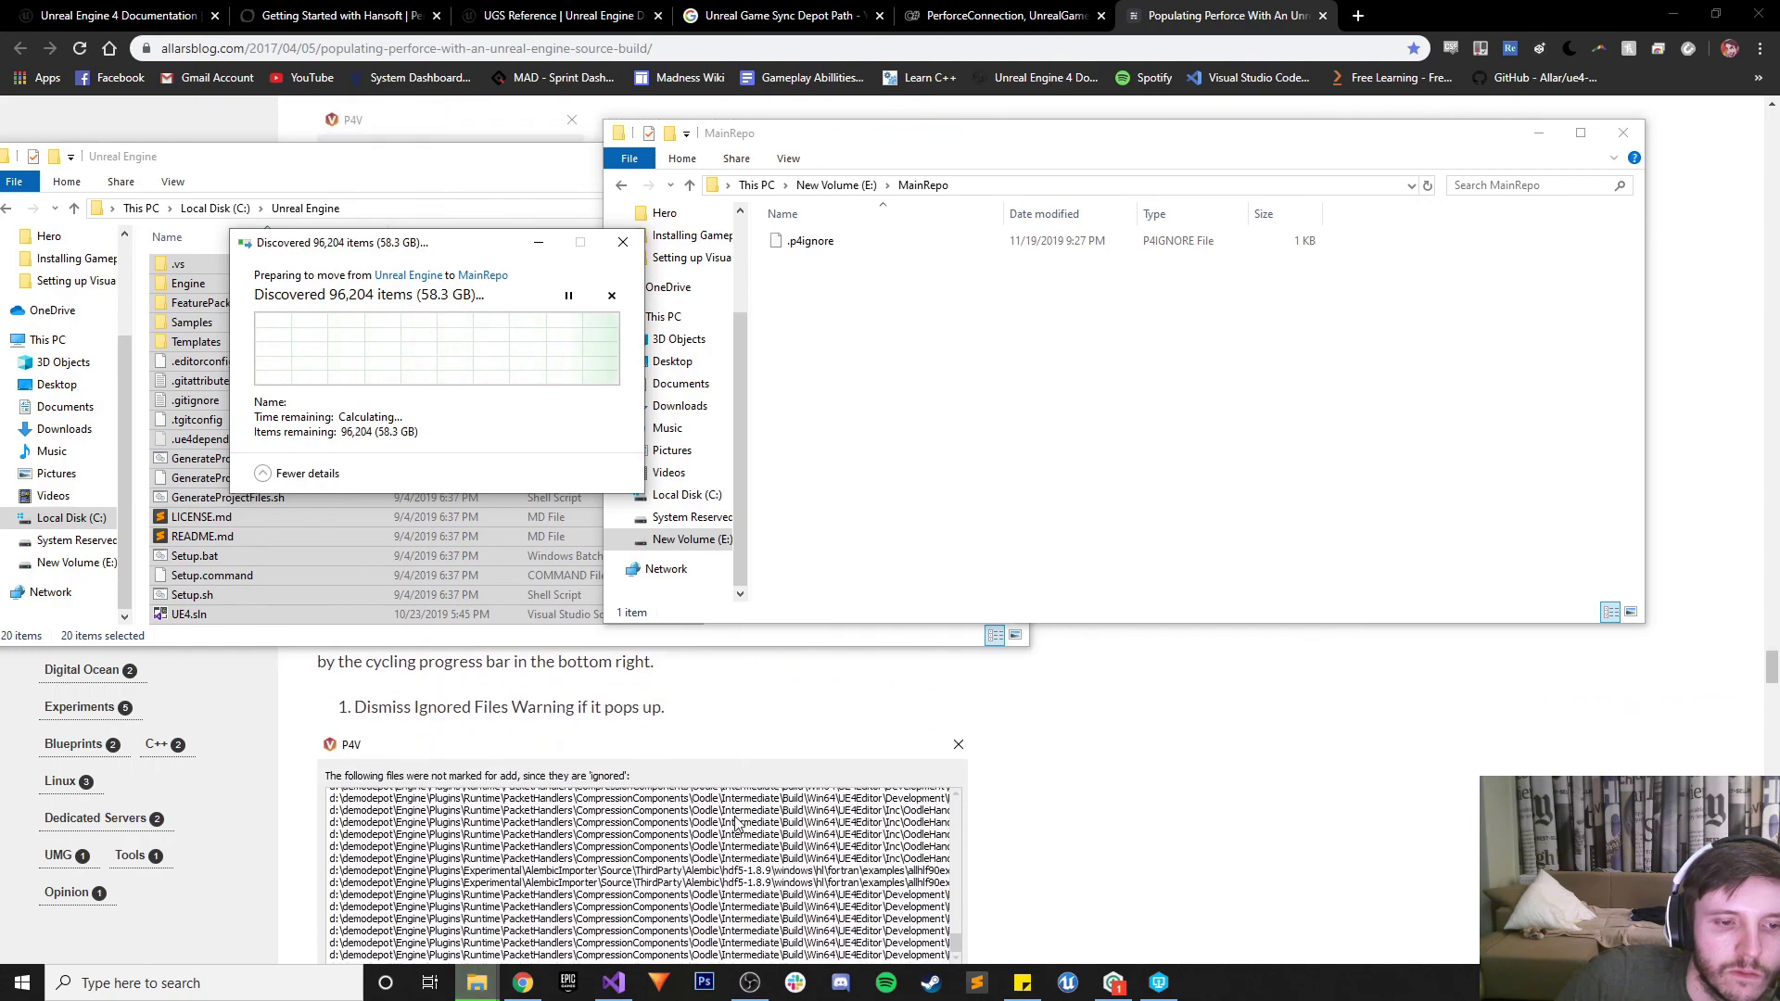
scroll(737, 822, down, 3)
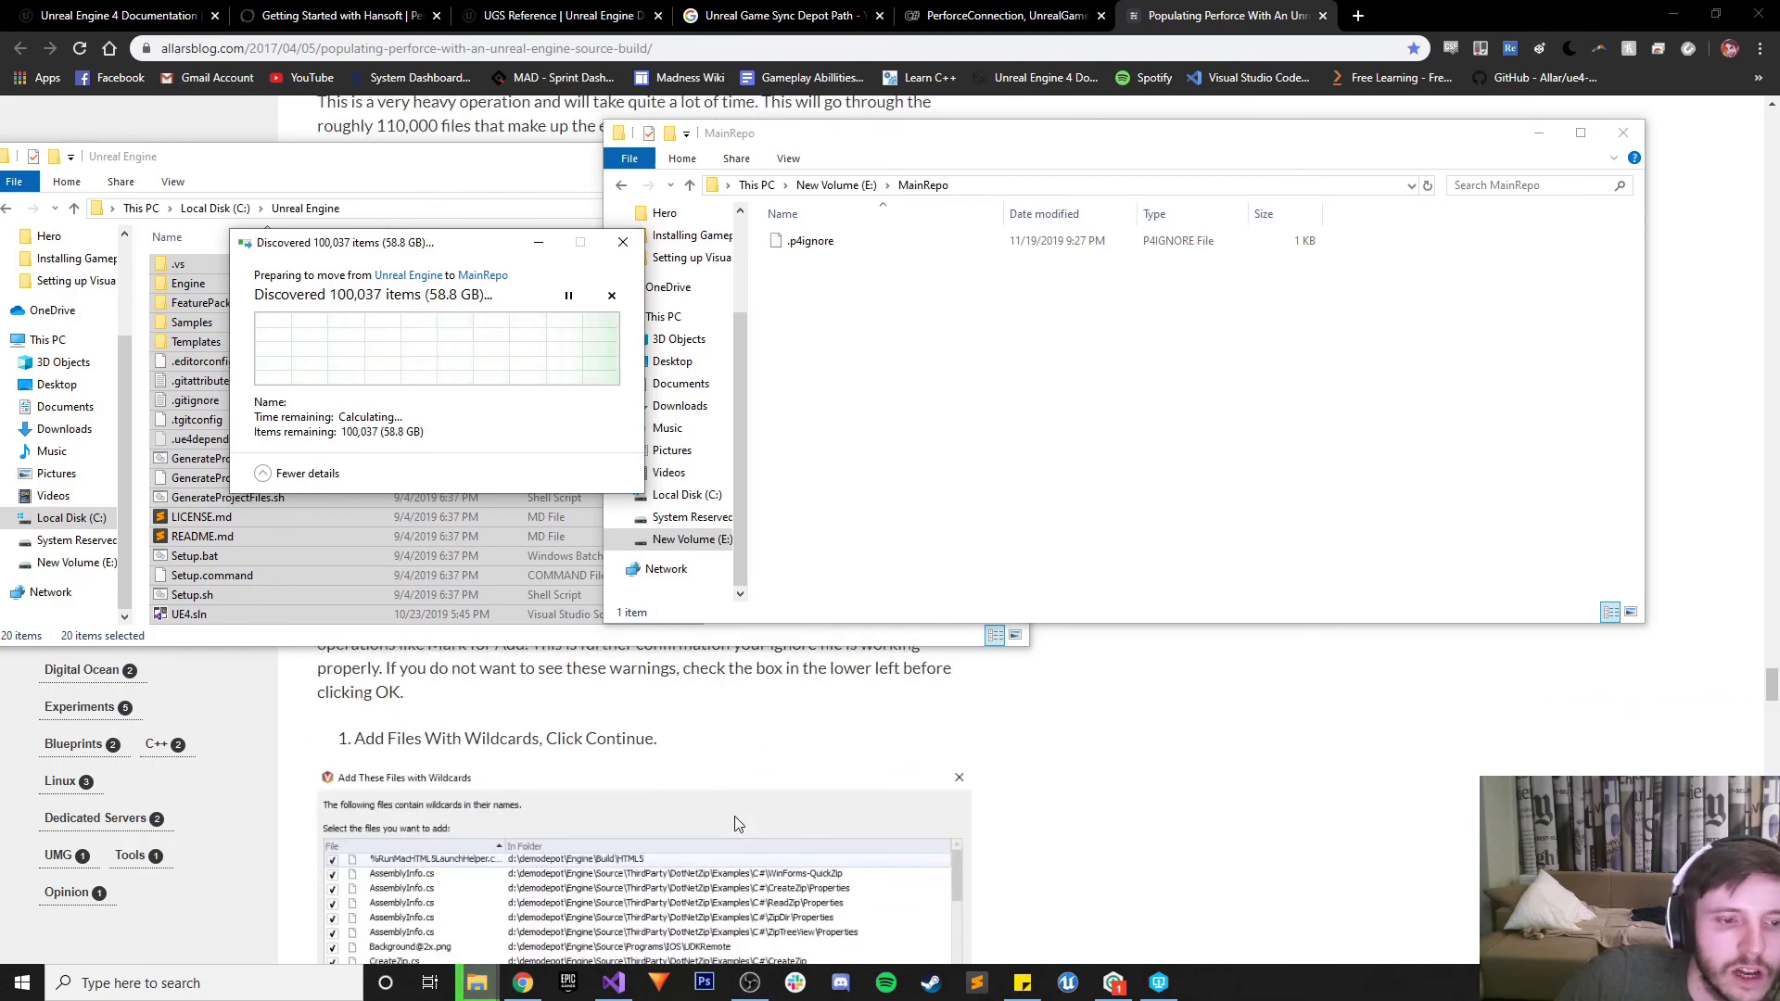
scroll(737, 823, down, 3)
scroll(737, 823, up, 10)
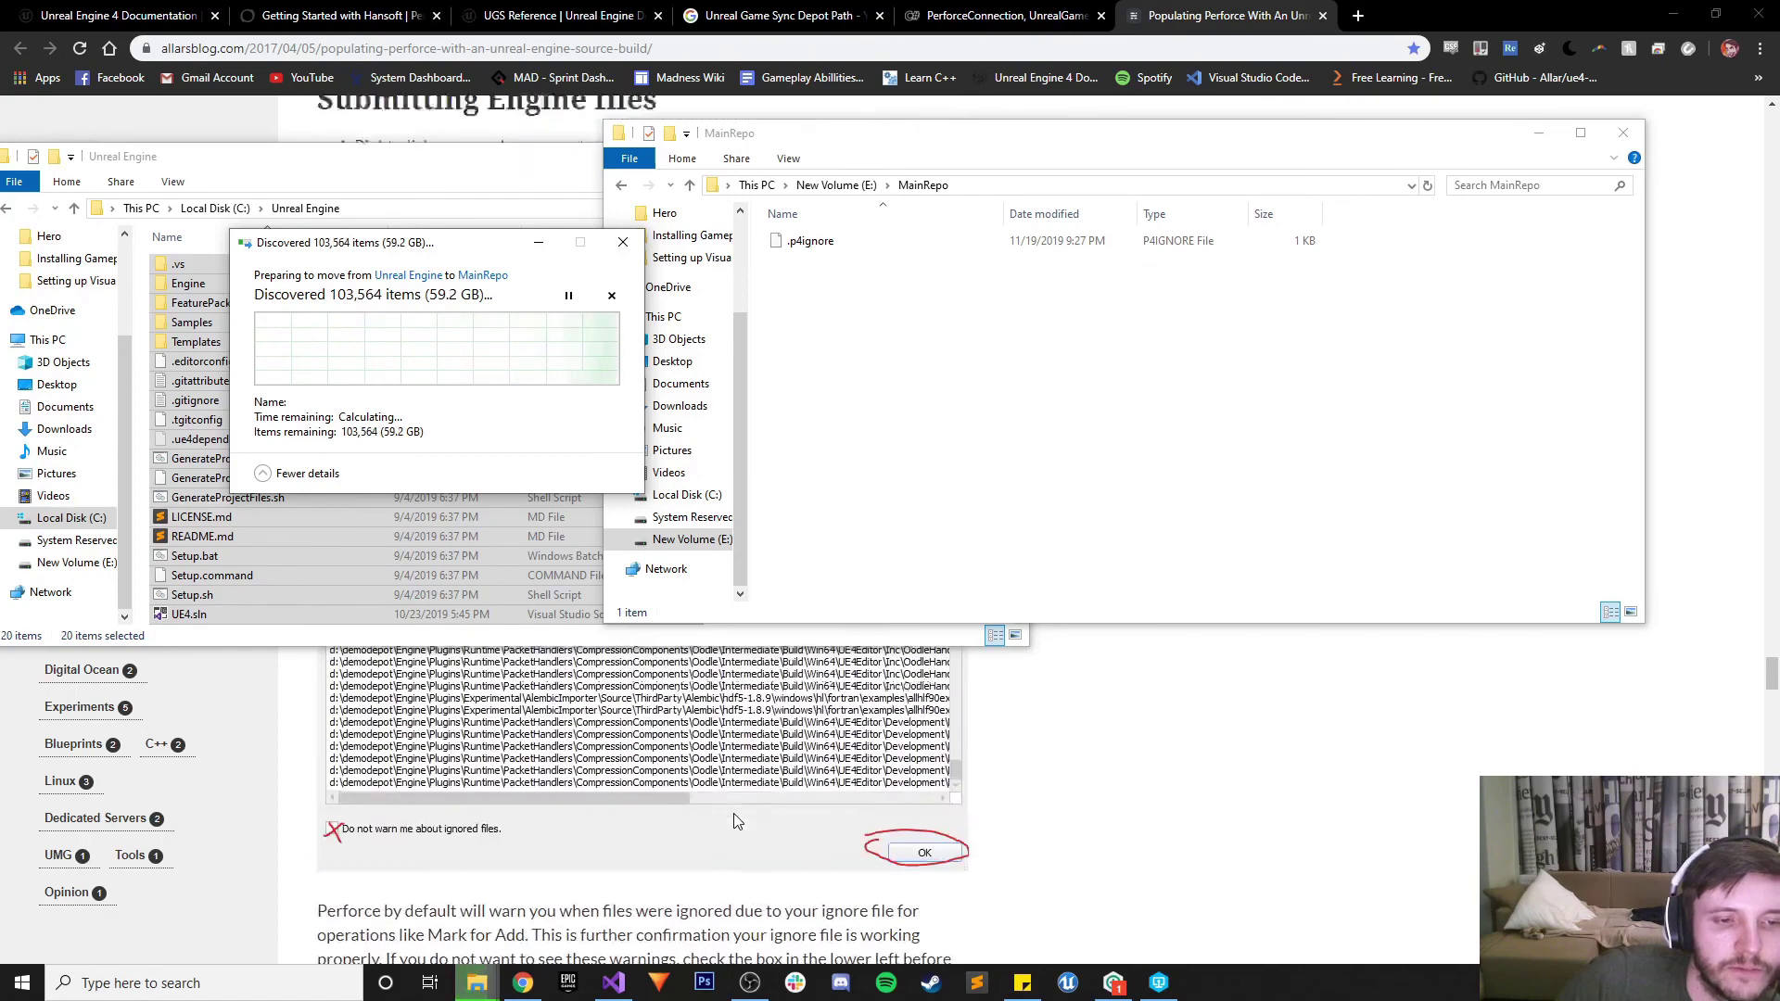
scroll(739, 820, up, 6)
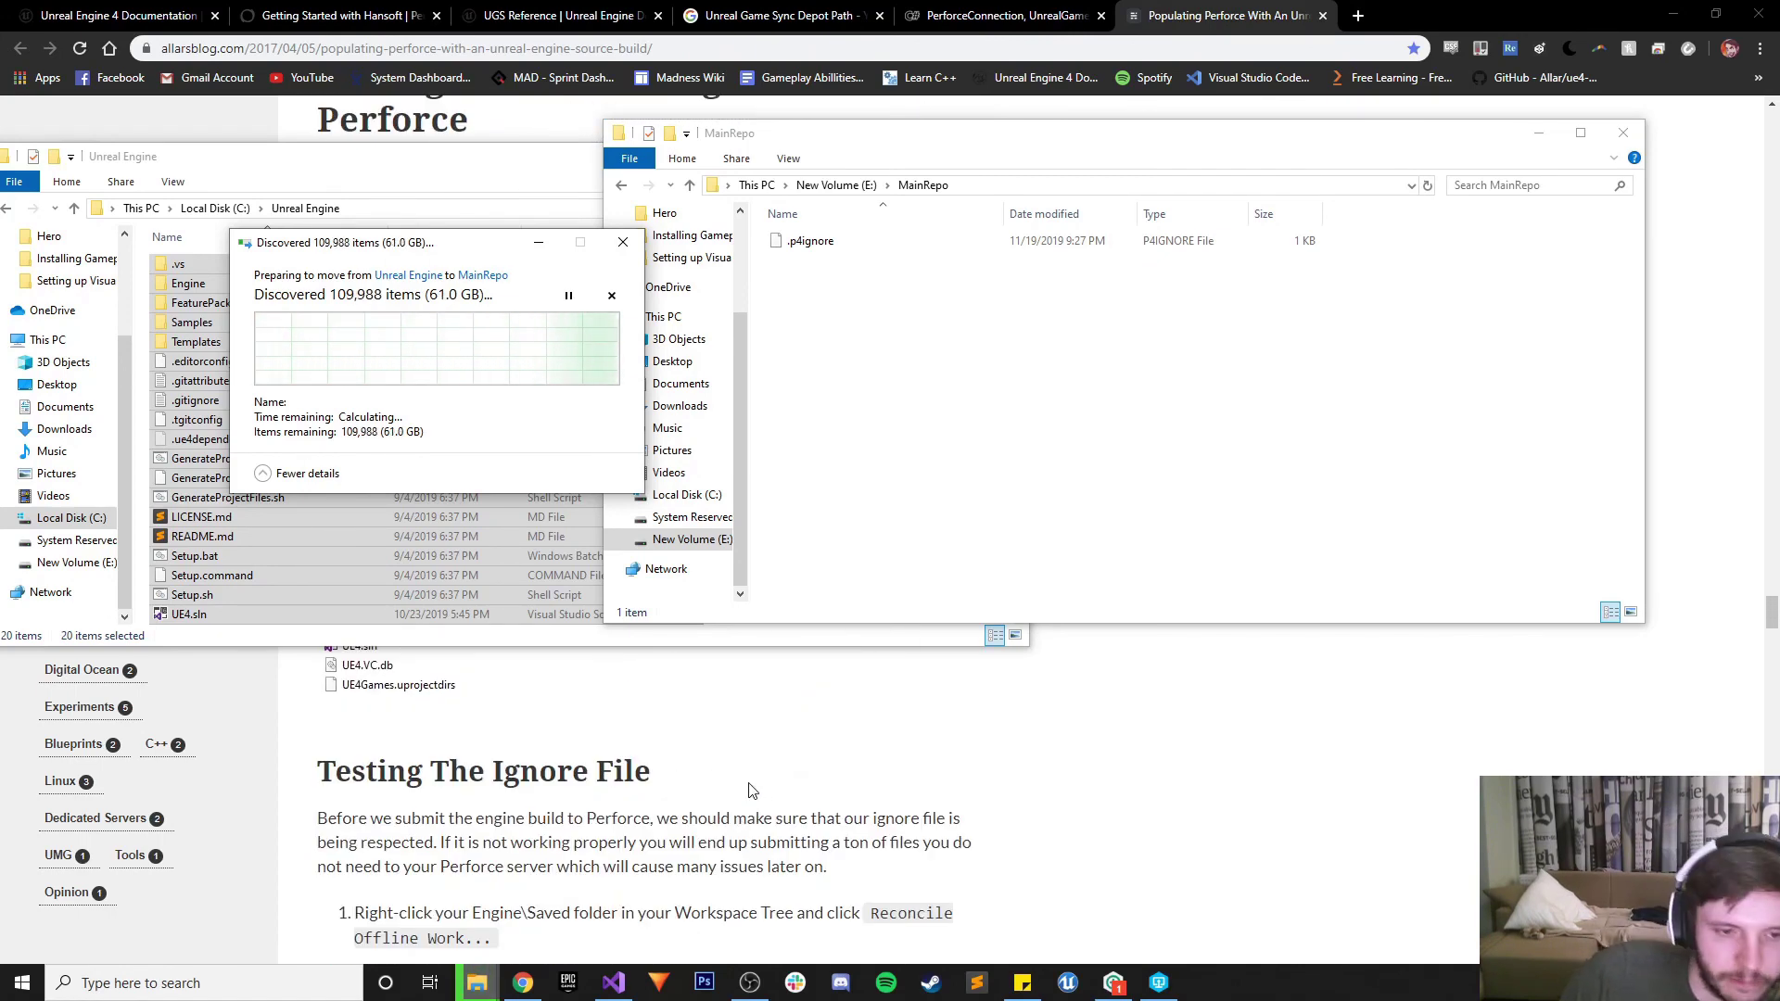
scroll(753, 786, up, 5)
scroll(747, 779, up, 3)
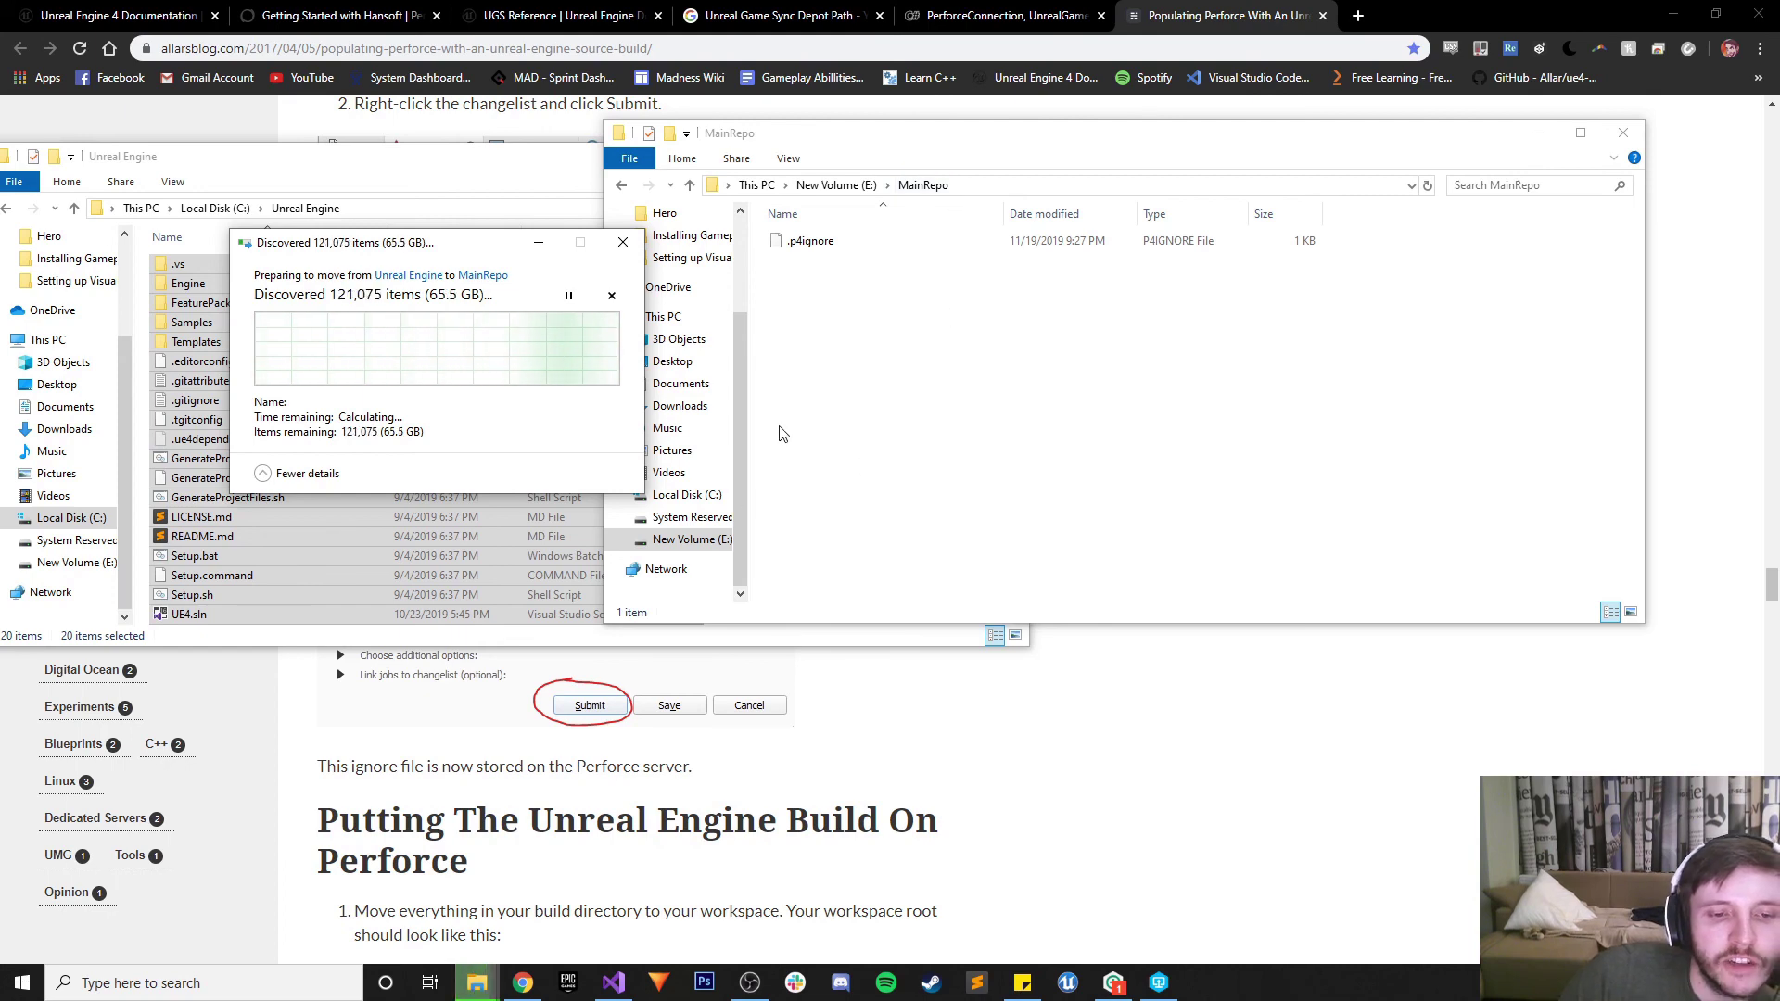
Return to the Chrome blog and scroll to the example workspace root listing (.vs, Engine, FeaturePacks, Samples, Templates)
click(1048, 665)
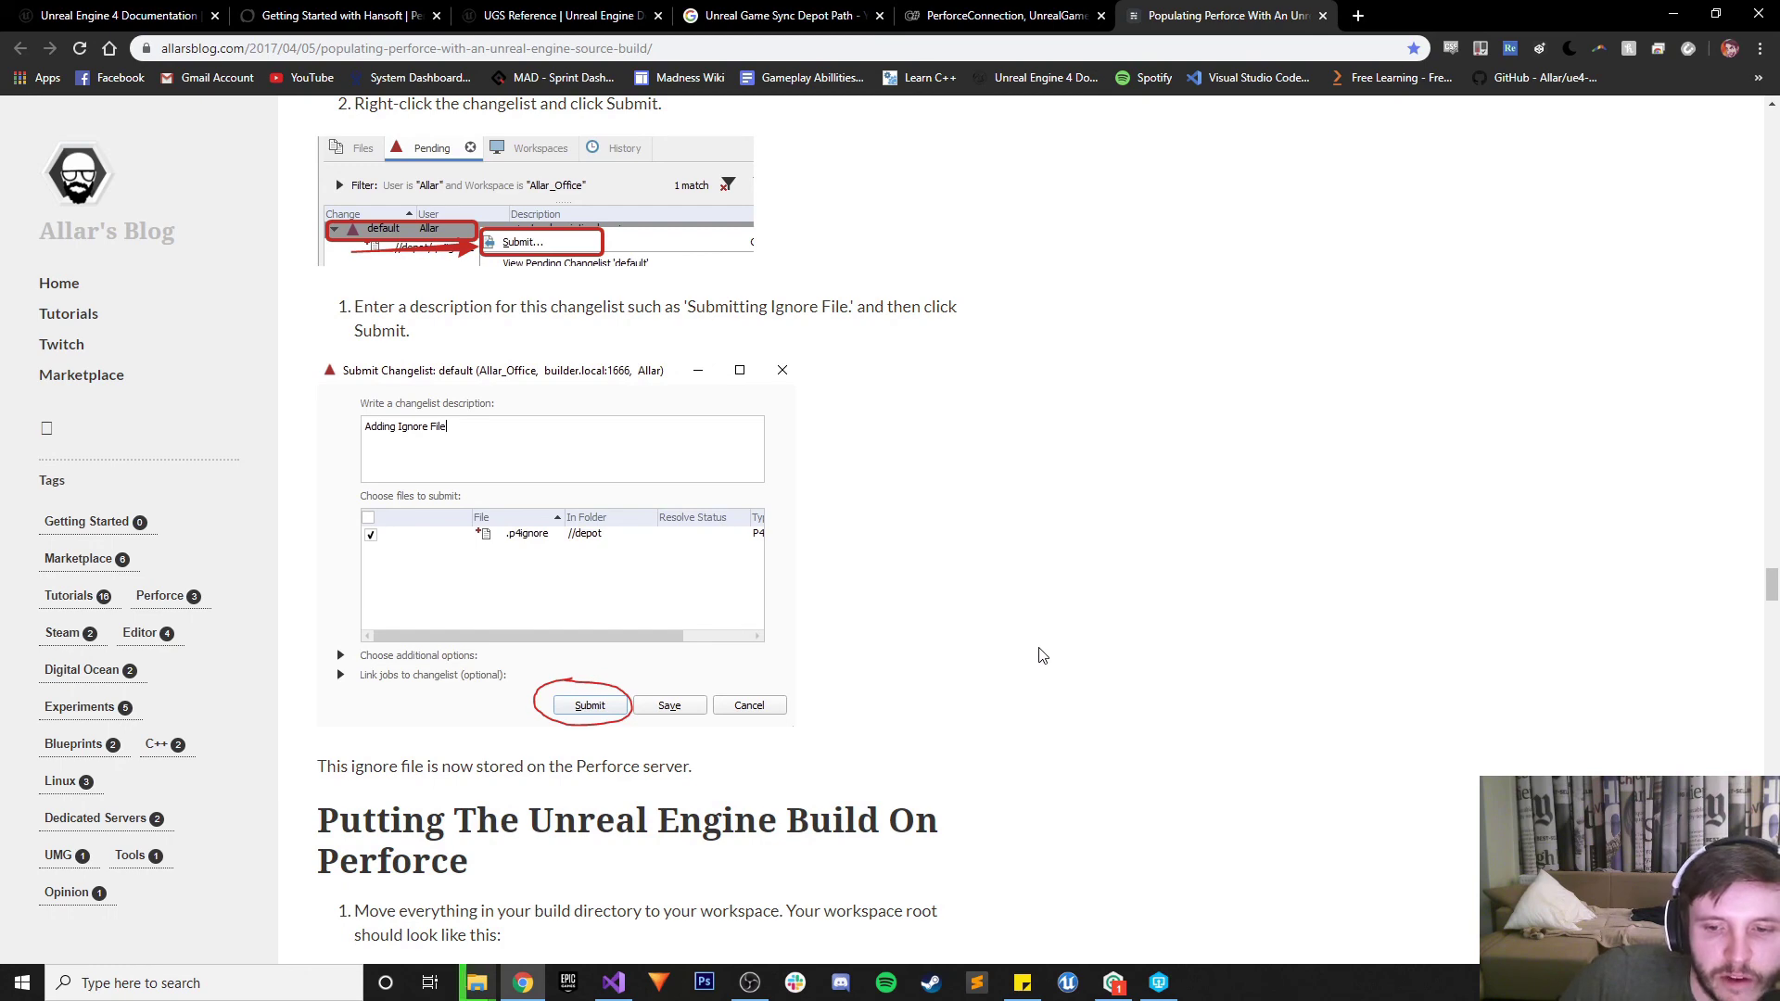
scroll(1042, 656, down, 3)
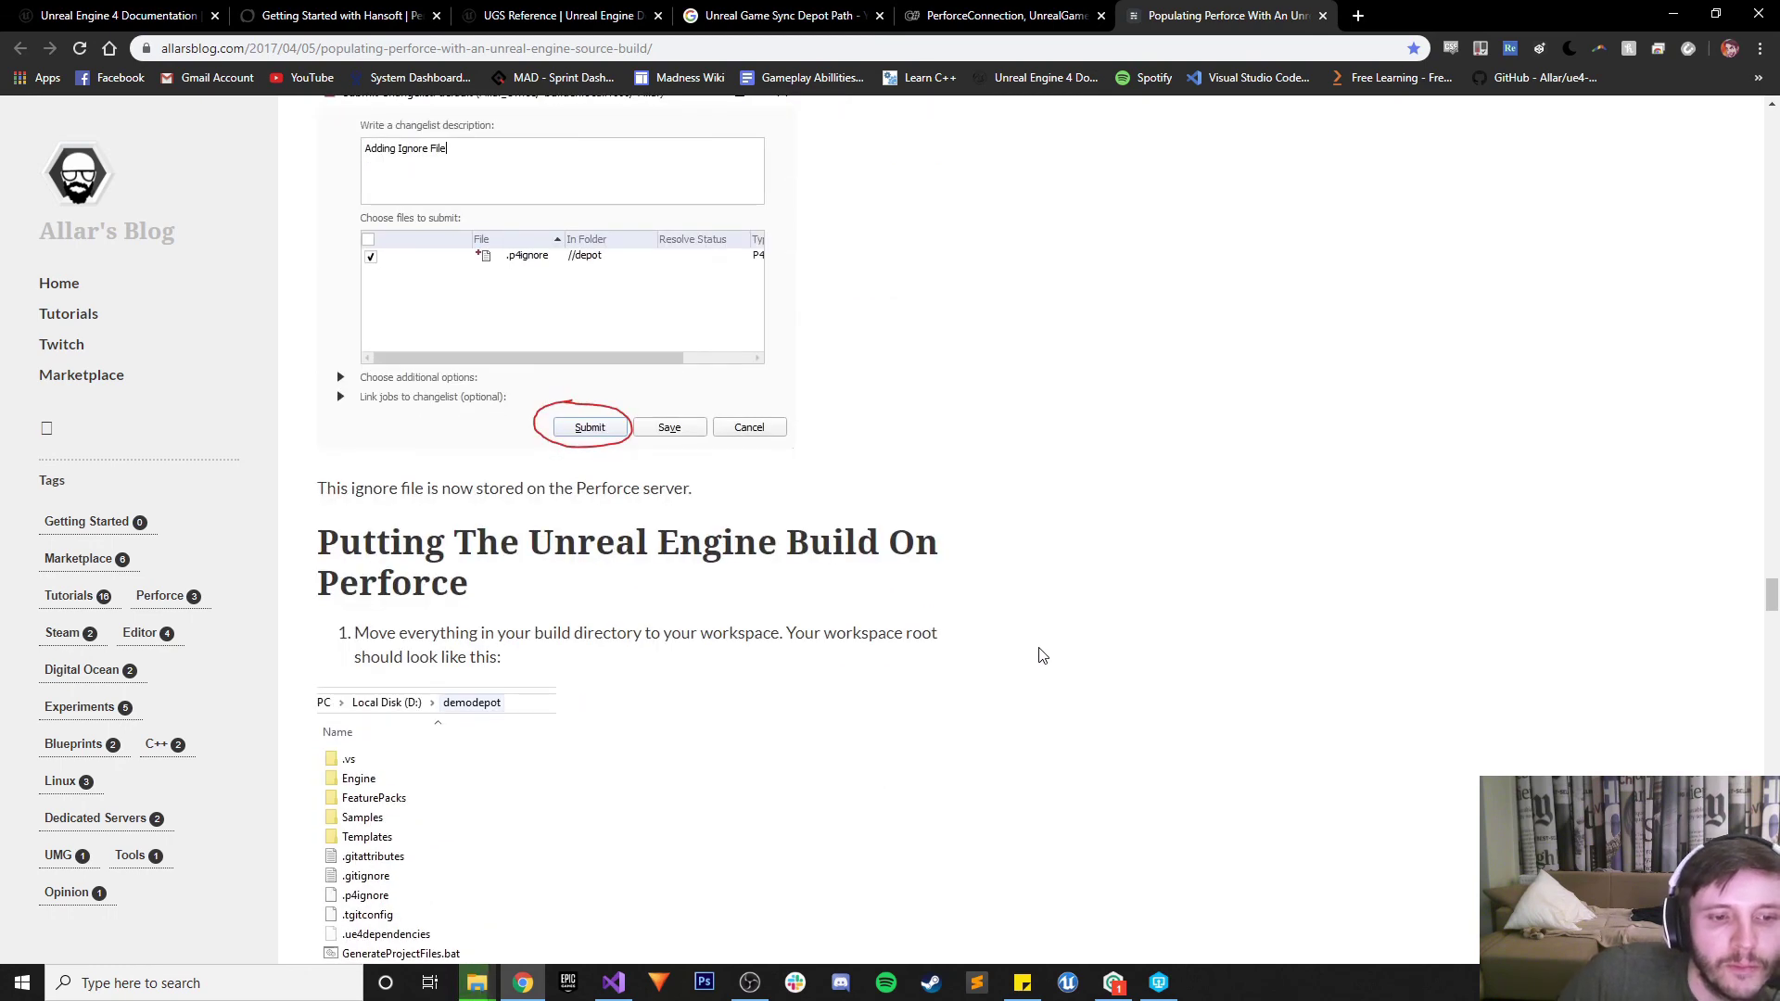
scroll(552, 615, down, 1)
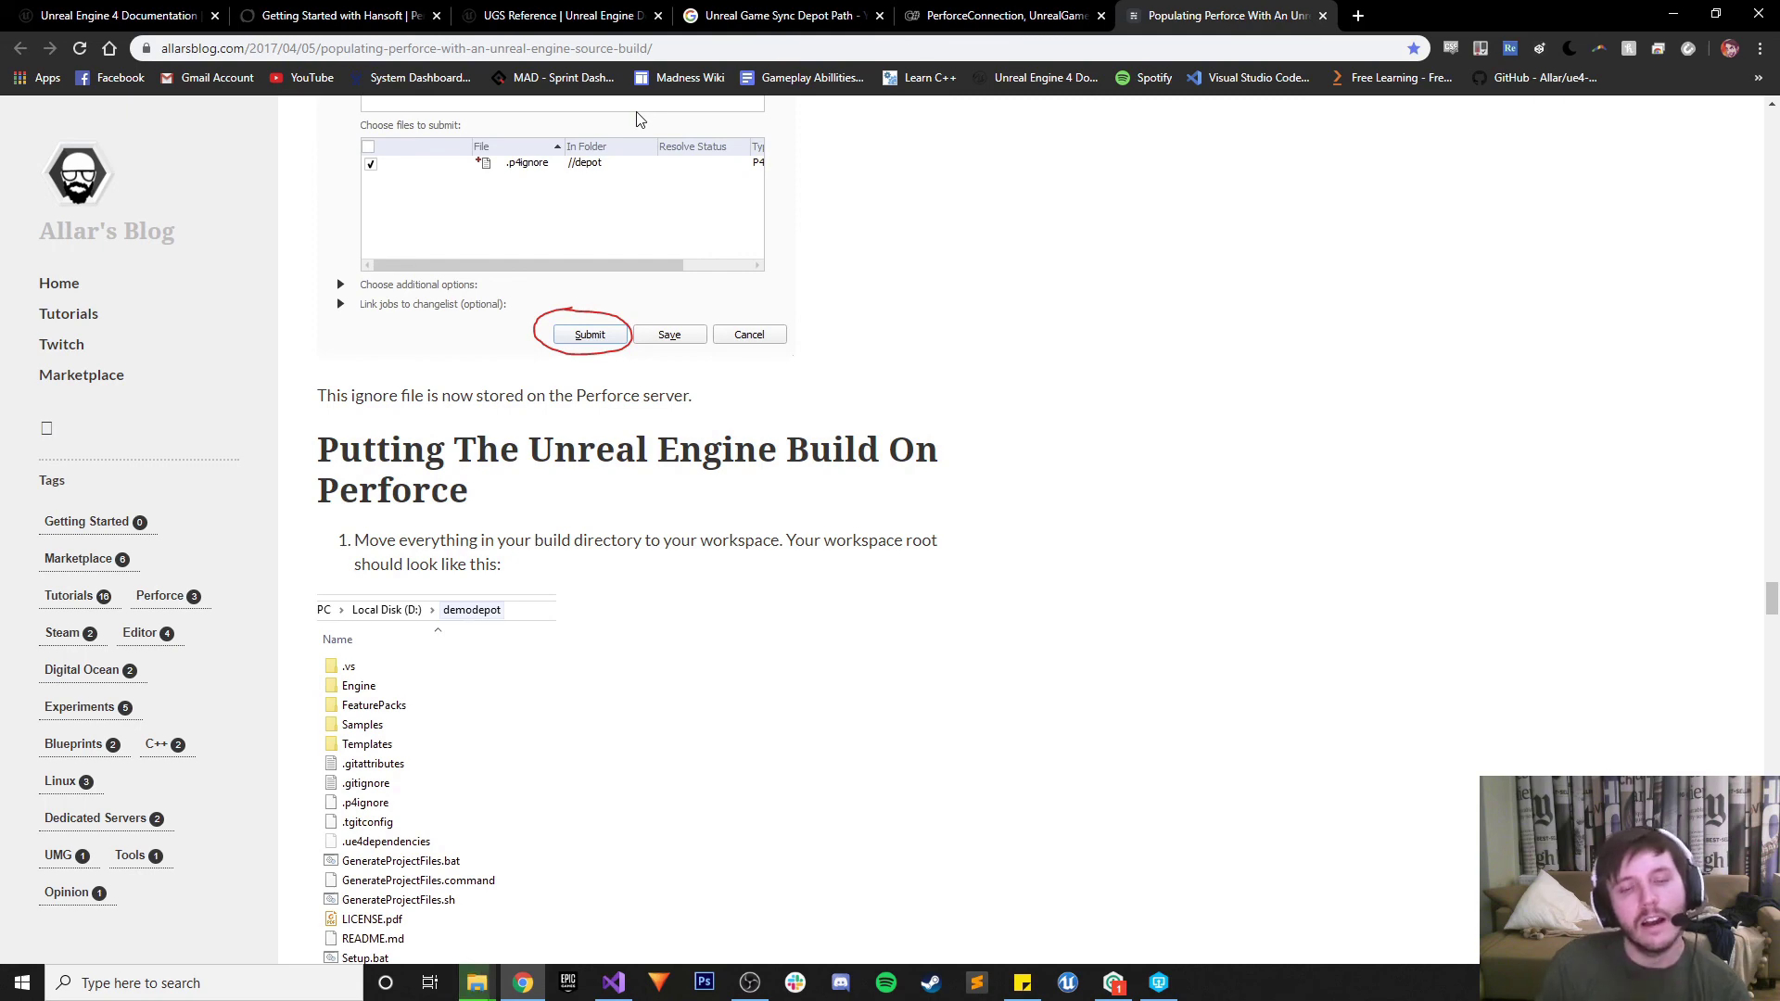
click(750, 983)
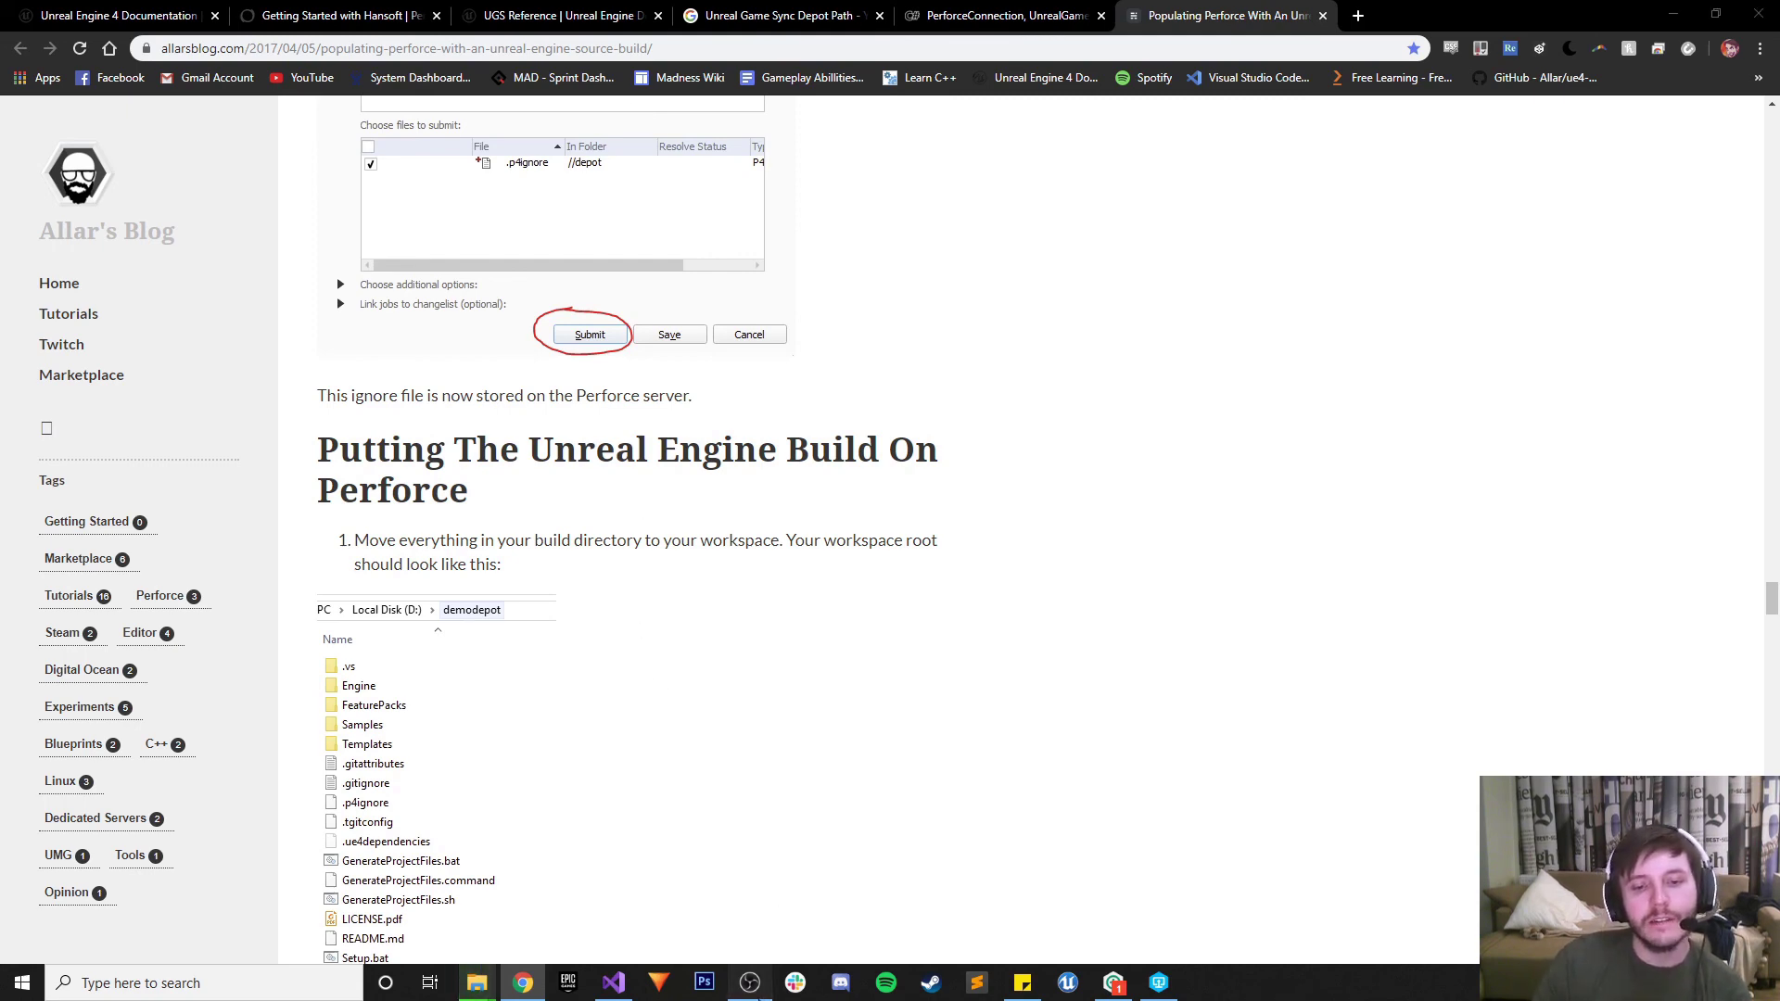